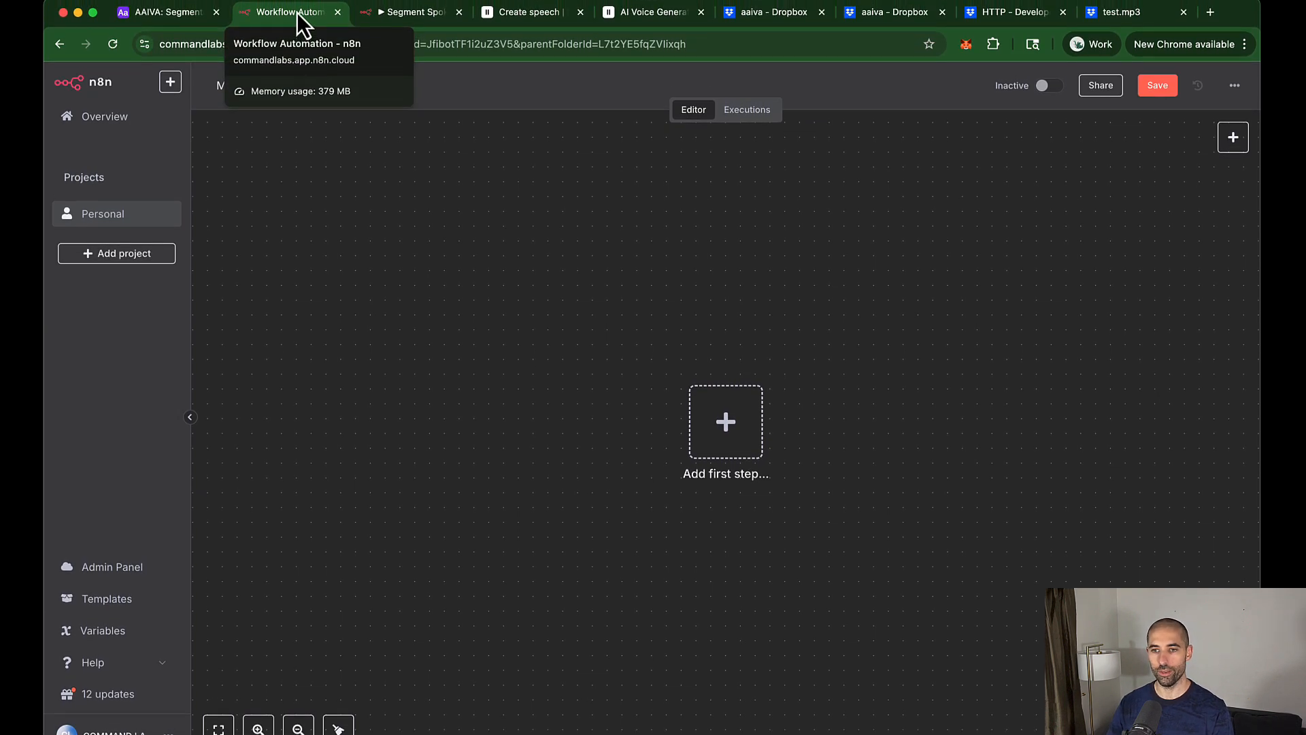
Step: Duplicate the Segment Spoken Audio tab and load the TTS workflow into the new tab
left_click(414, 20)
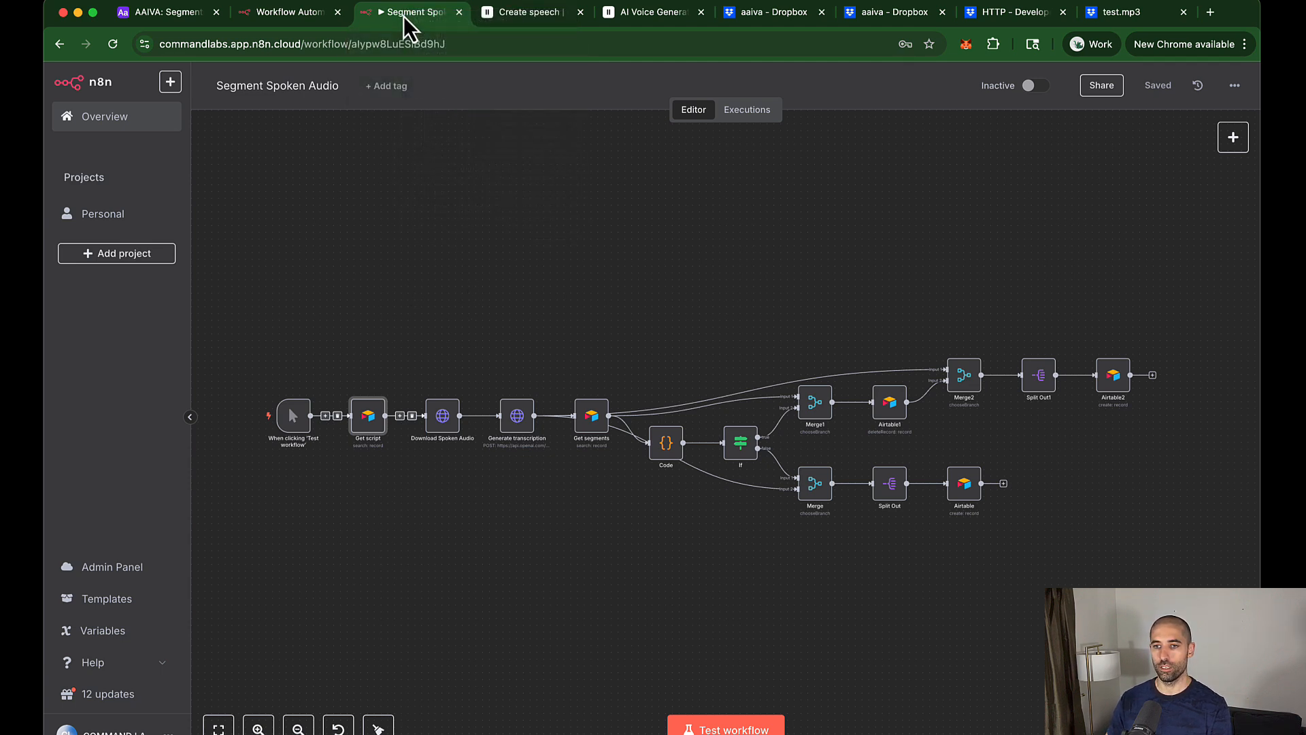
right_click(404, 25)
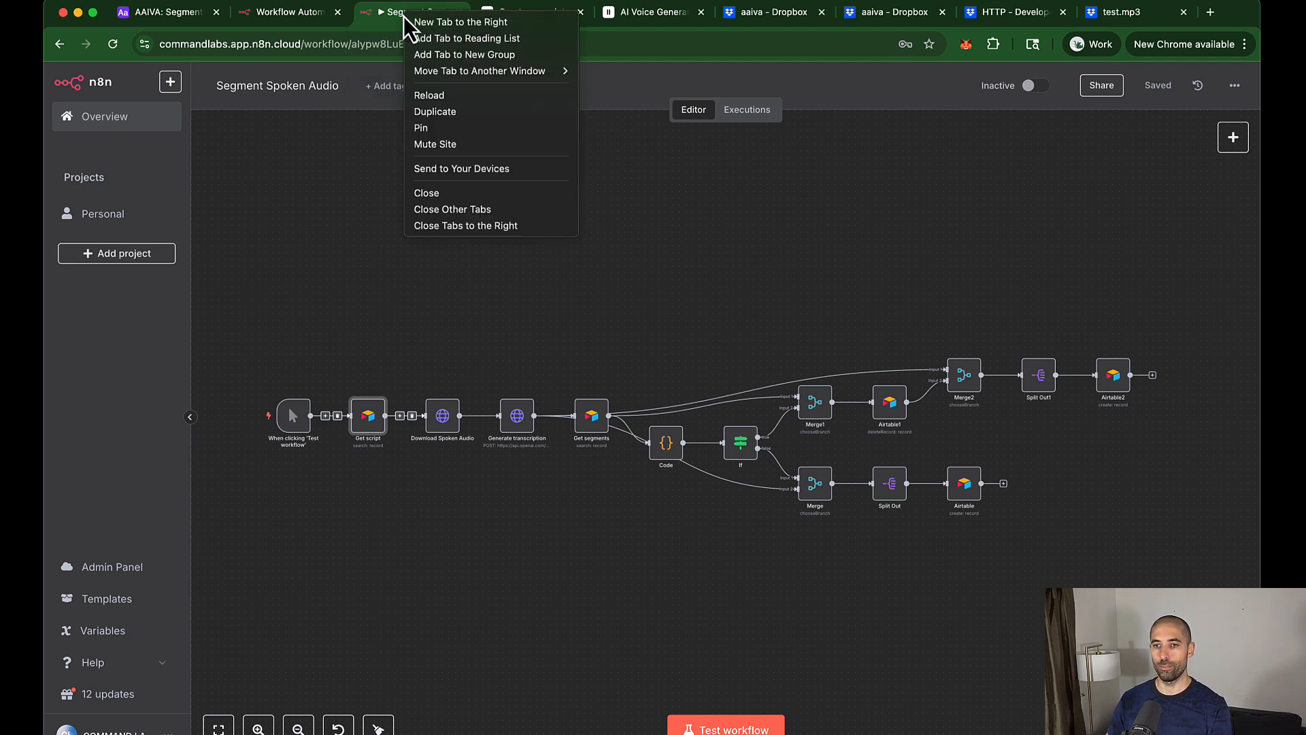
left_click(429, 113)
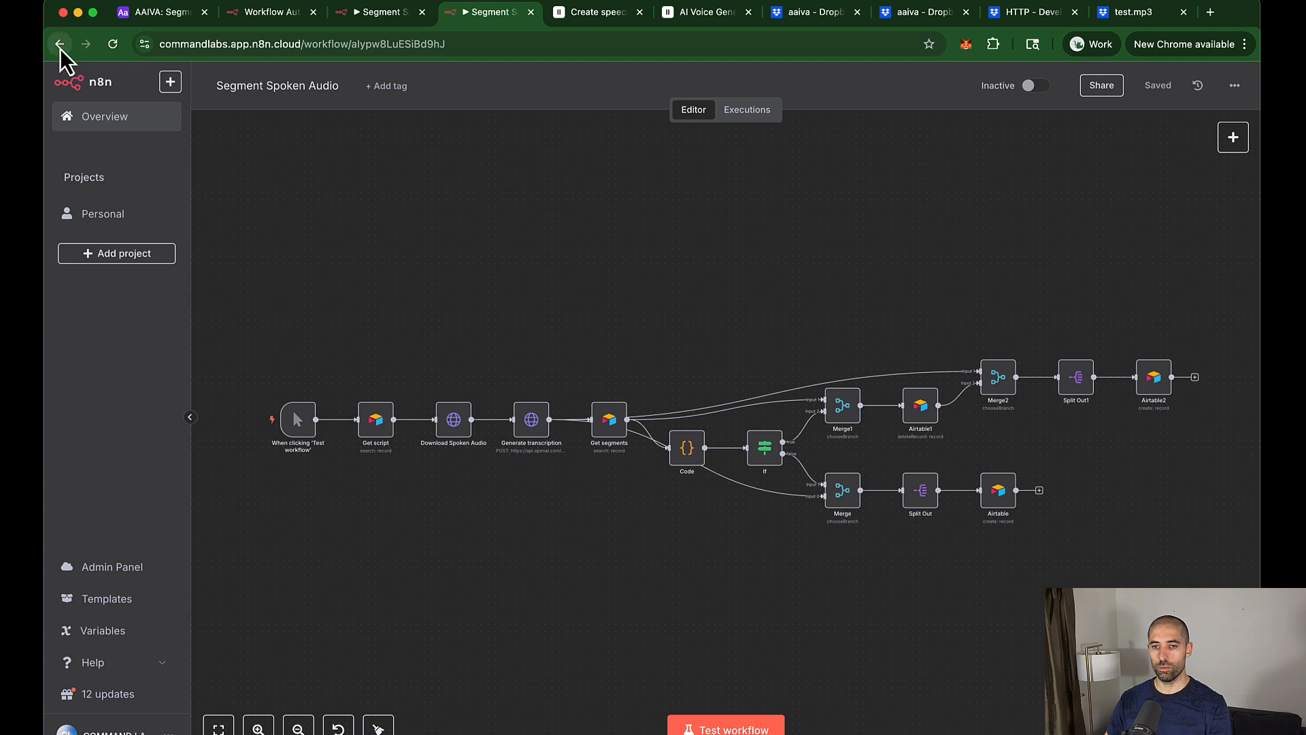
left_click(60, 46)
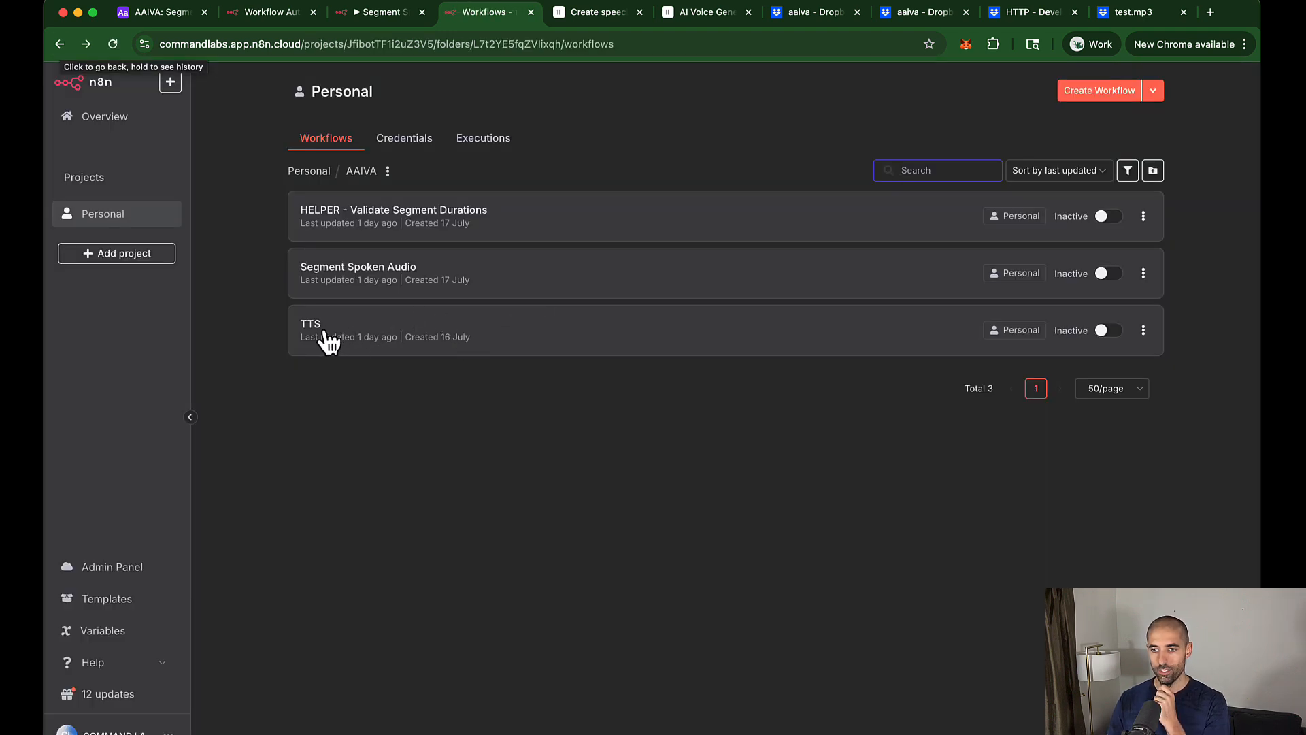
left_click(333, 334)
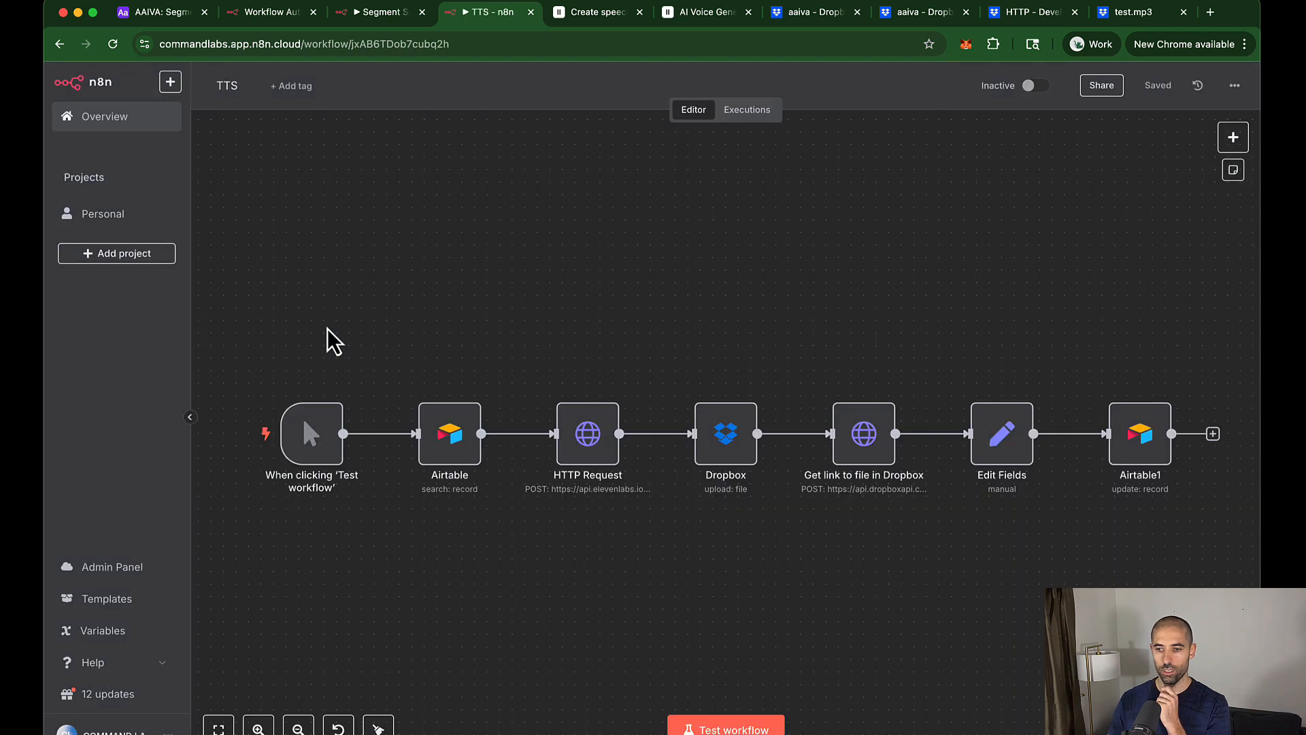
Step: Cycle through the open workflow tabs and return to the empty new workflow
key("ctrl+shift+Tab")
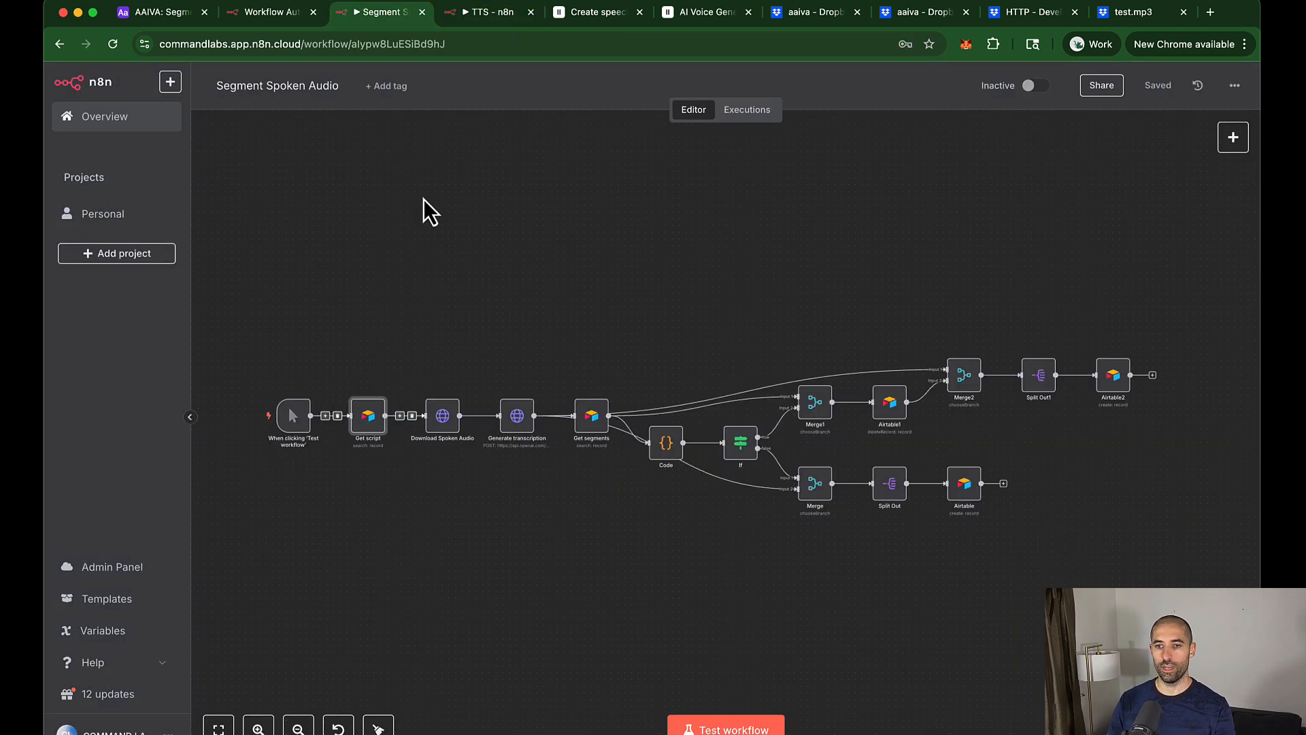
key("ctrl+shift+Tab")
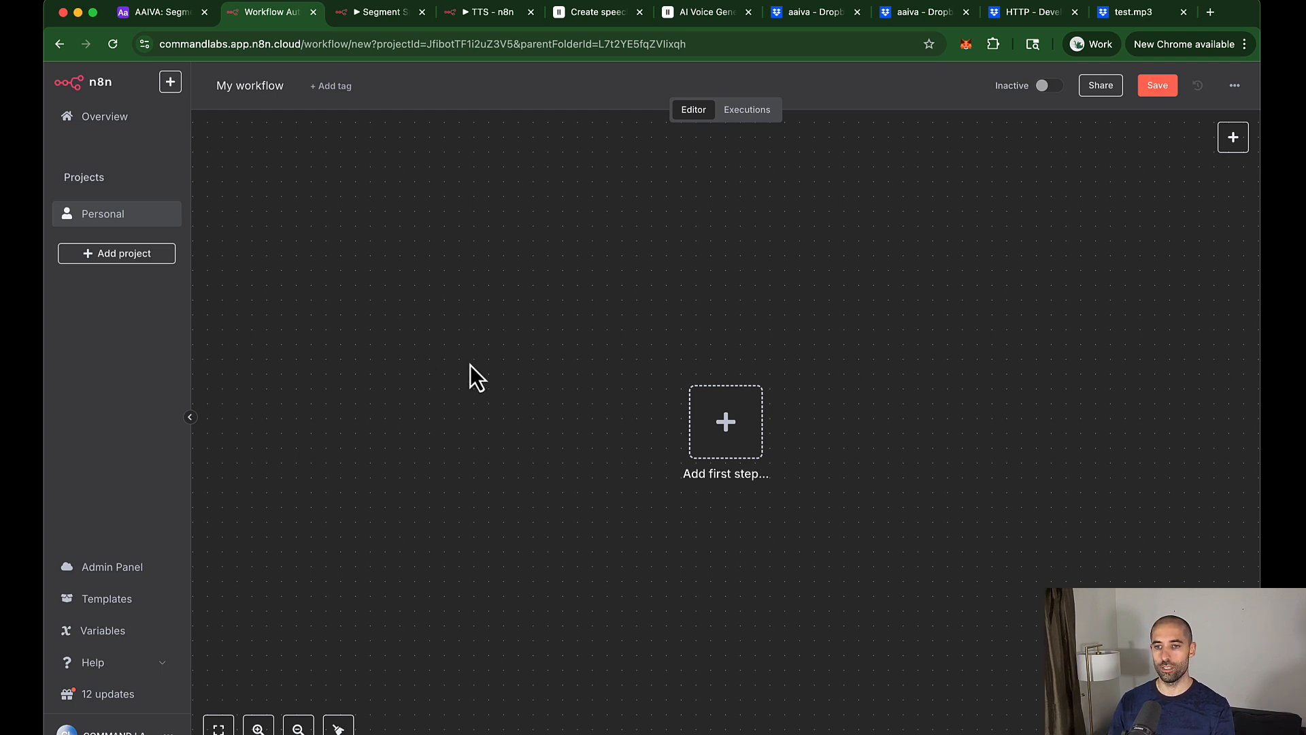
key("ctrl+Tab")
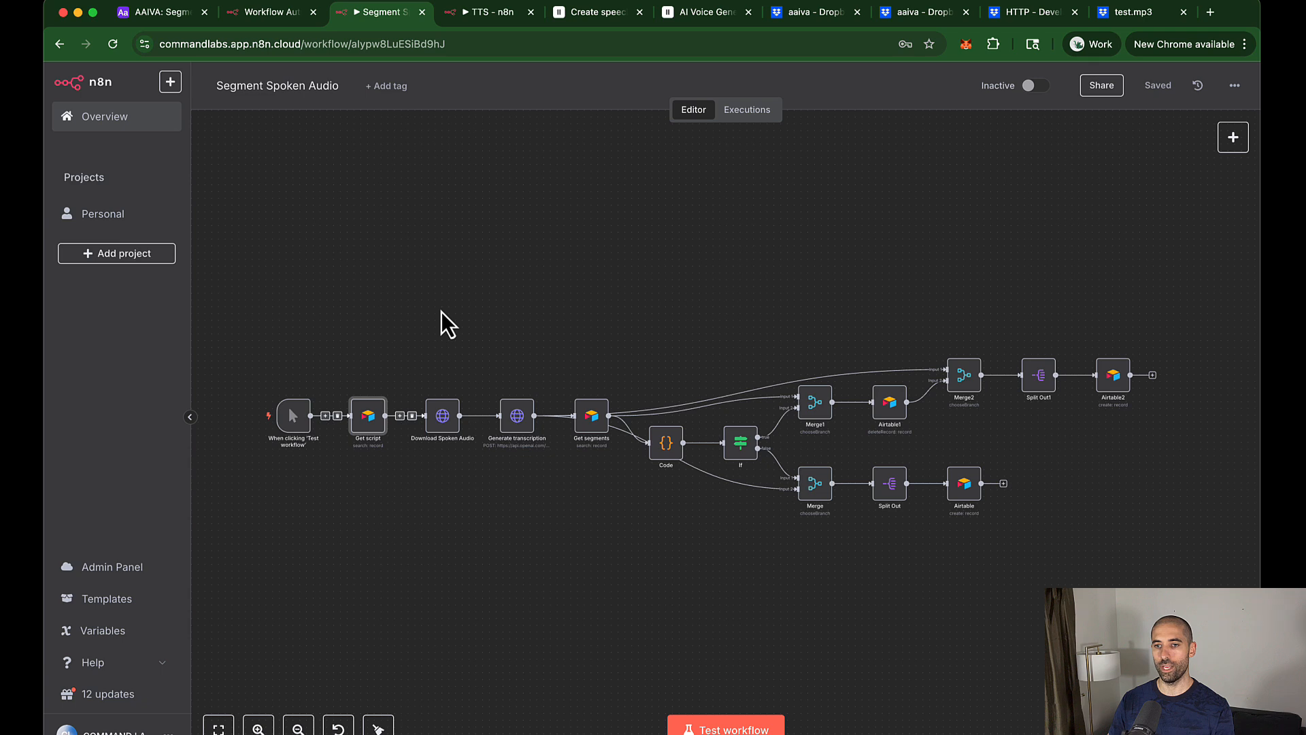
key("ctrl+Tab")
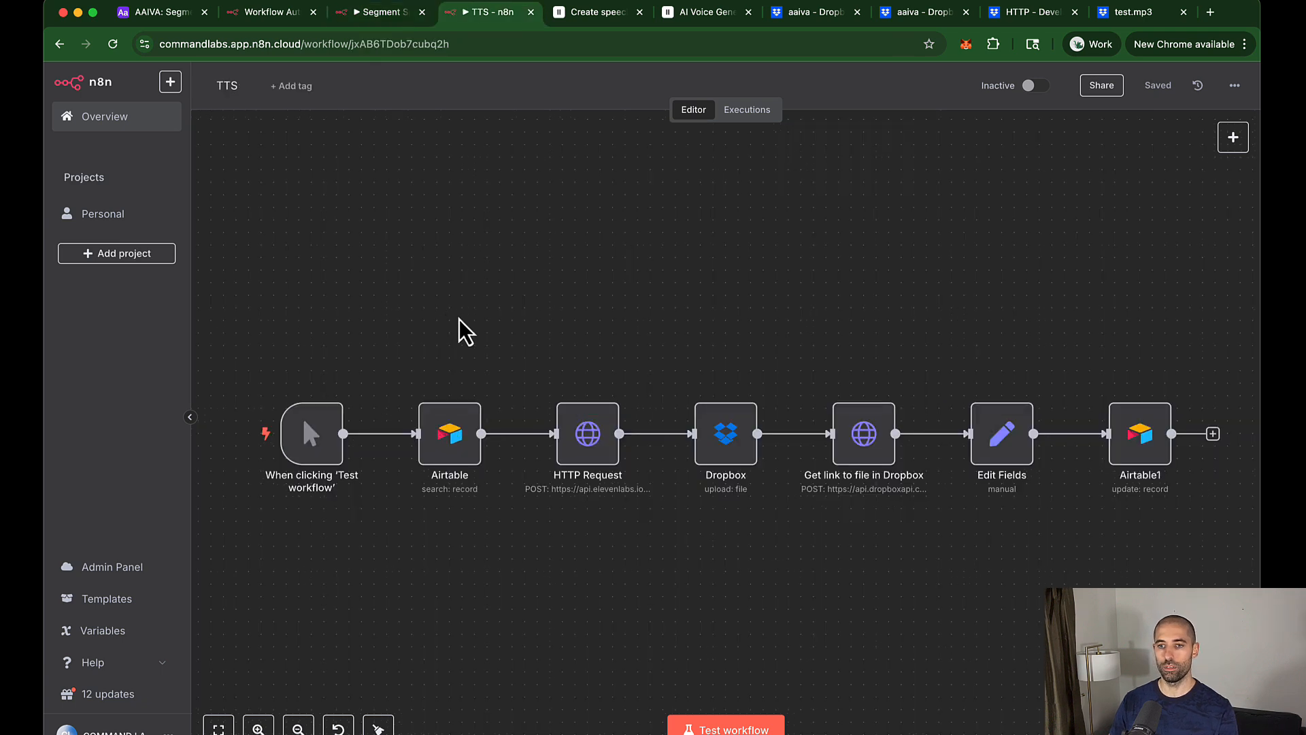
key("ctrl+shift+Tab")
key("ctrl+shift+Tab")
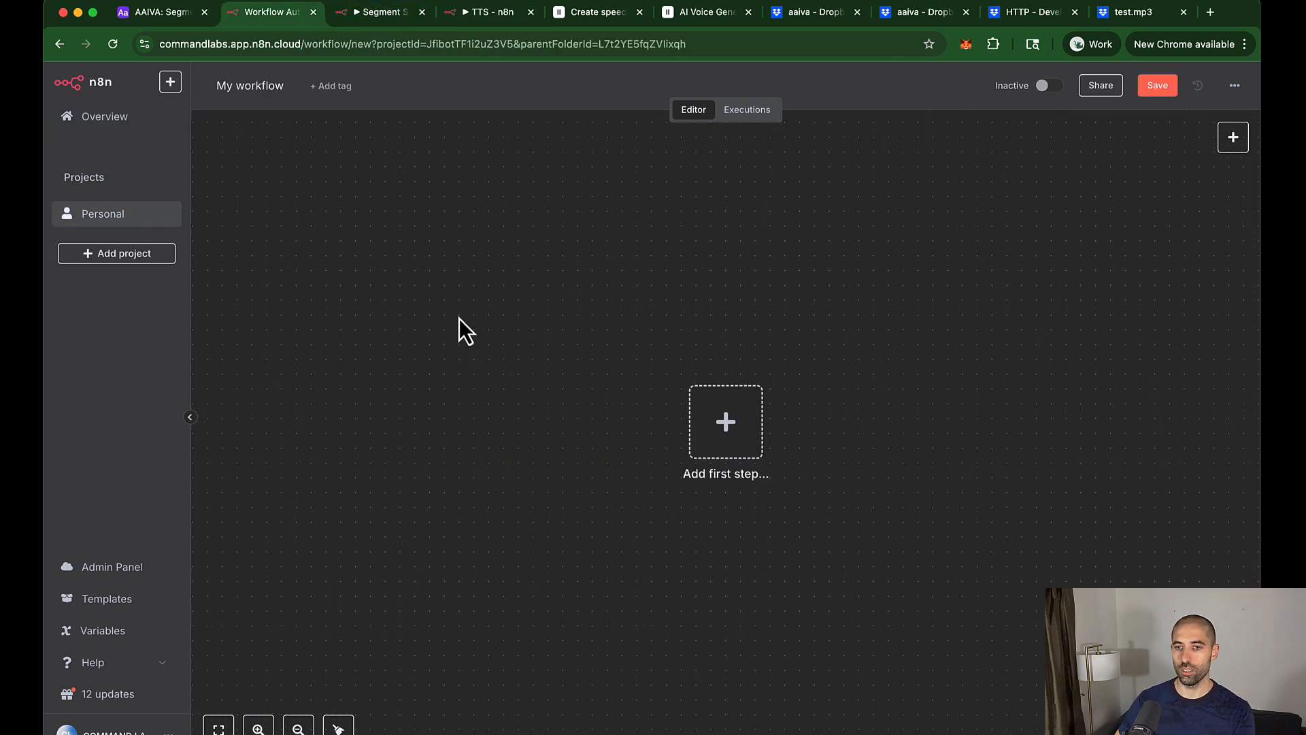
Step: Copy Get script into the new workflow, connect a manual trigger before it, and tidy up
left_click(369, 19)
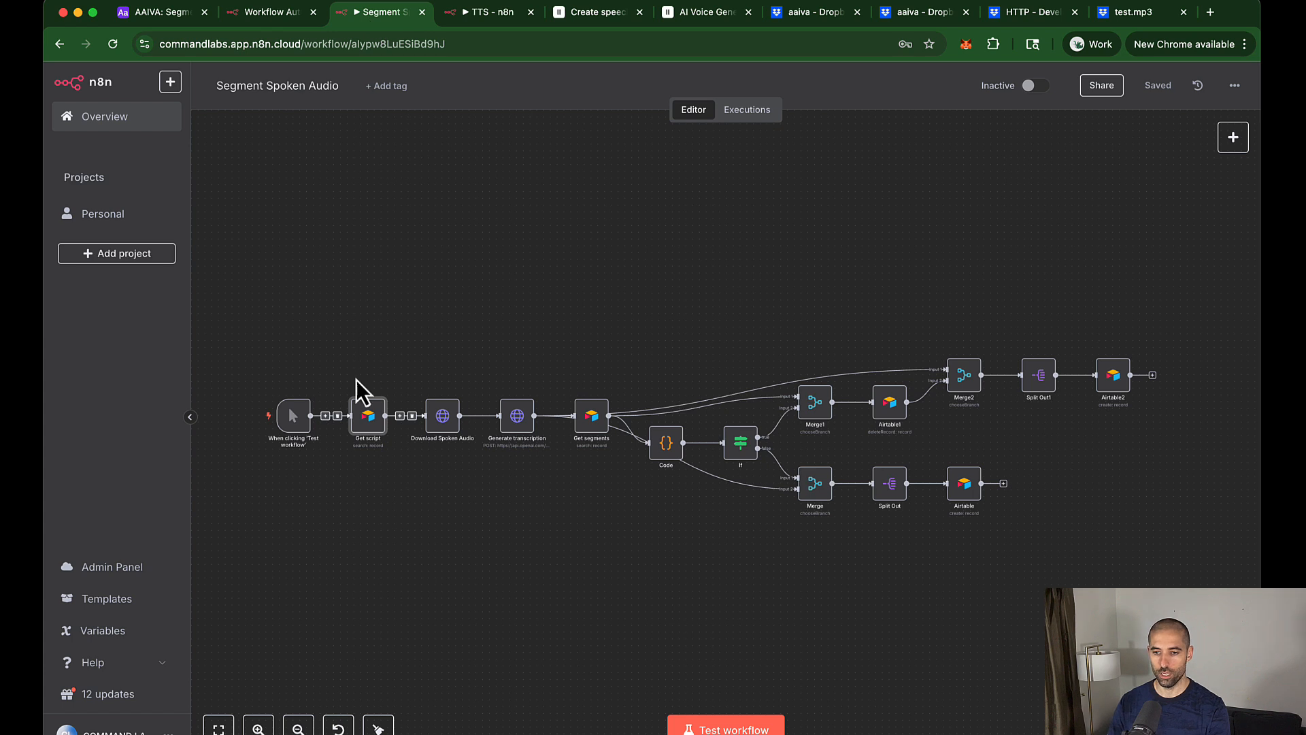
left_click_drag(330, 358, 404, 474)
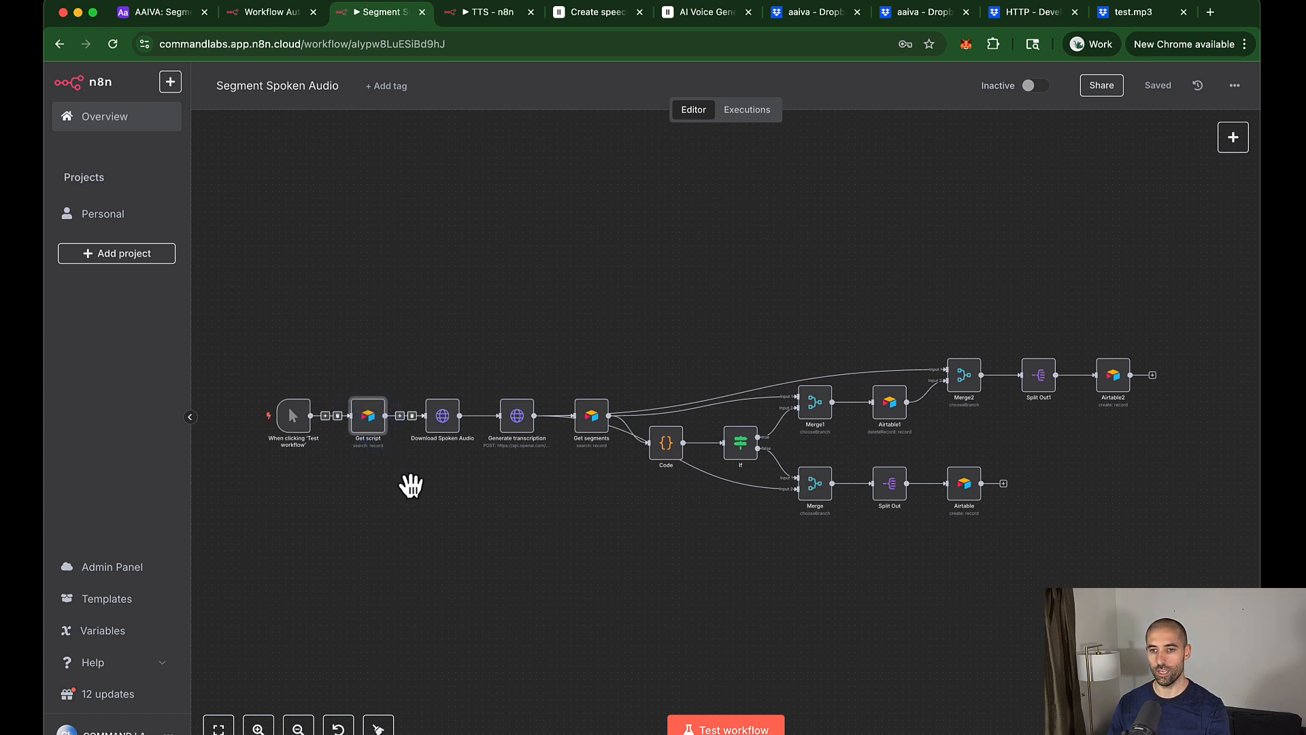
key("super+c")
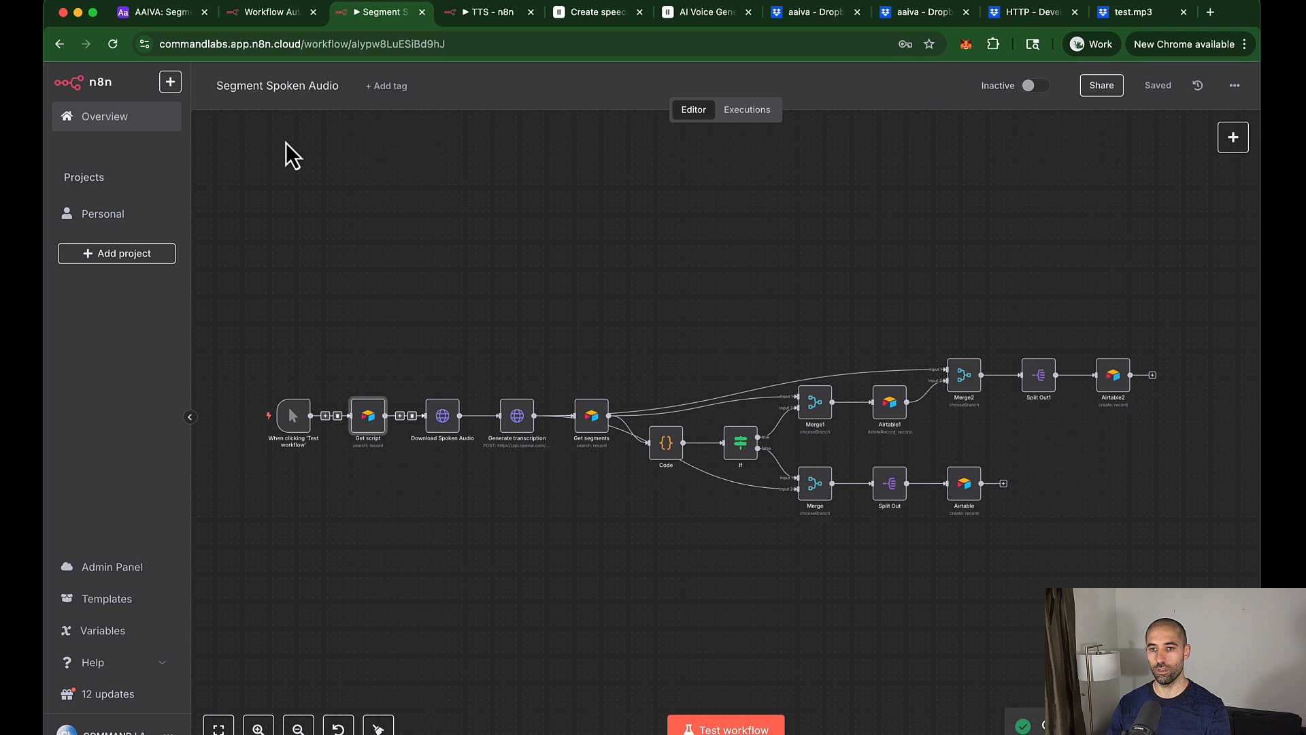
left_click(274, 13)
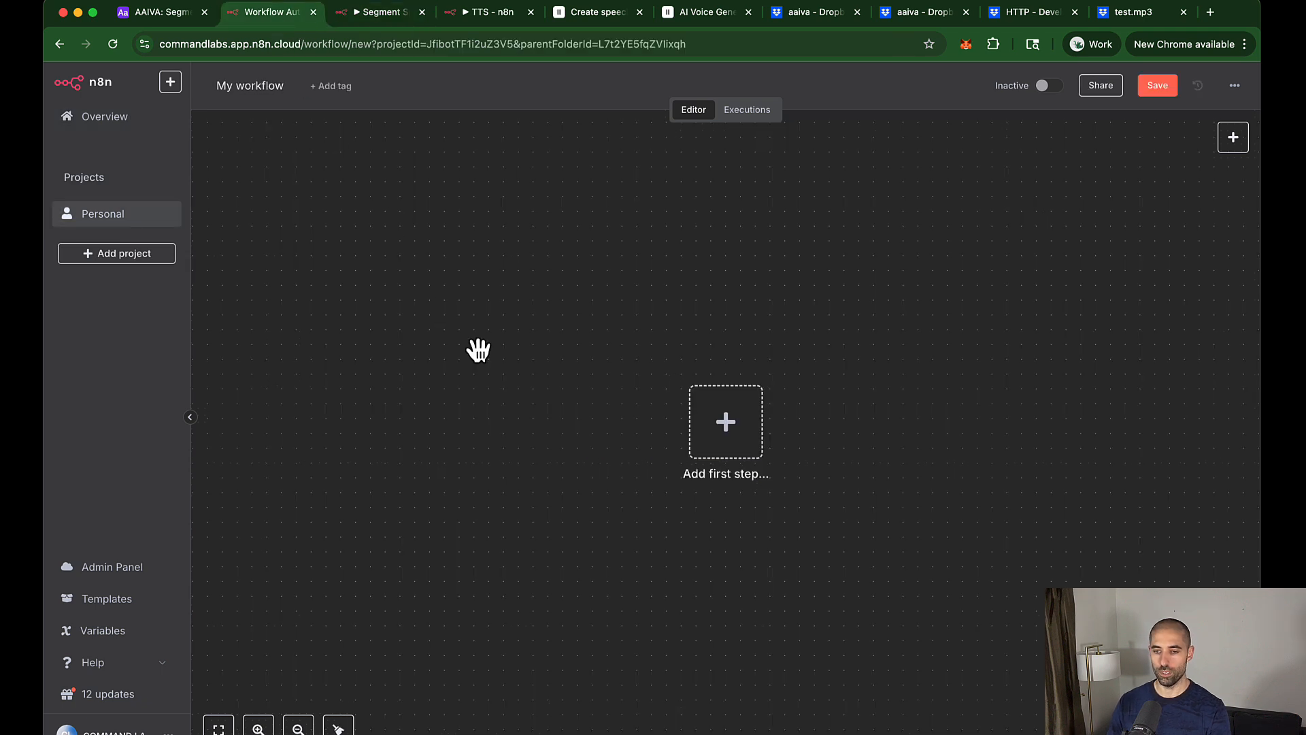
key("super+v")
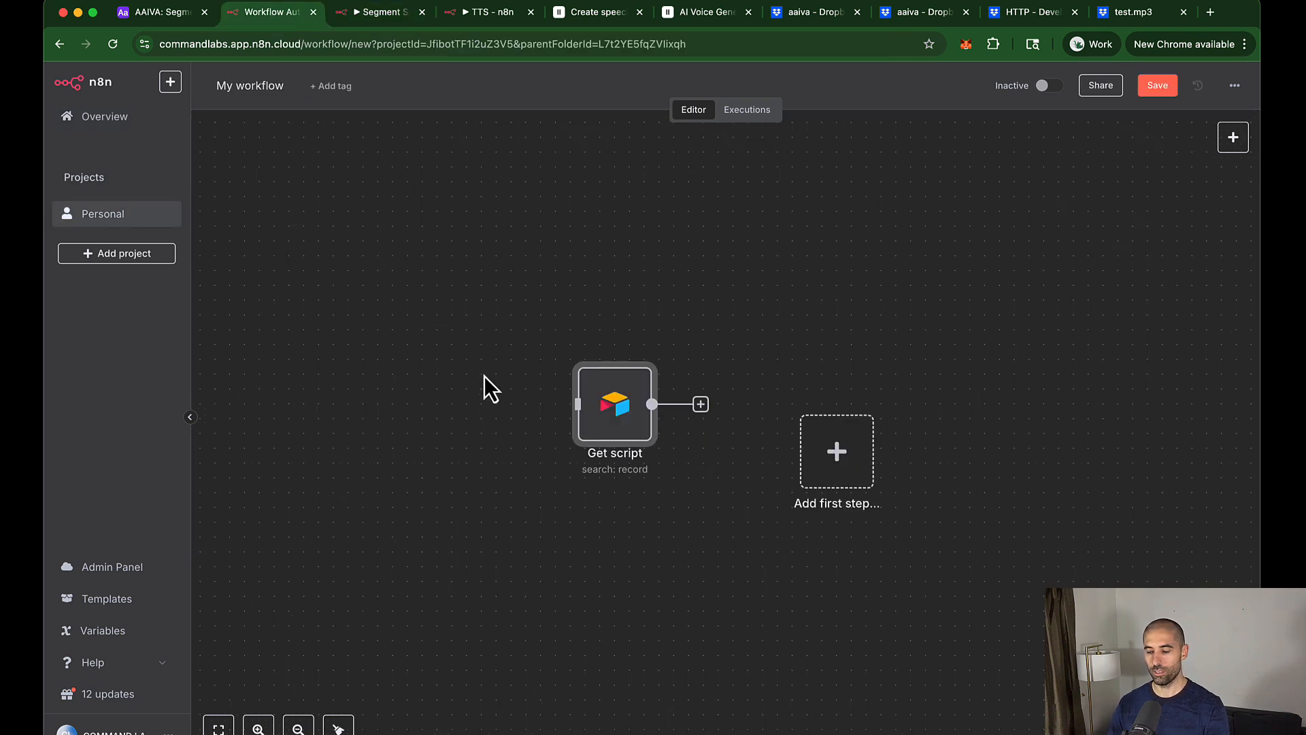
left_click(836, 451)
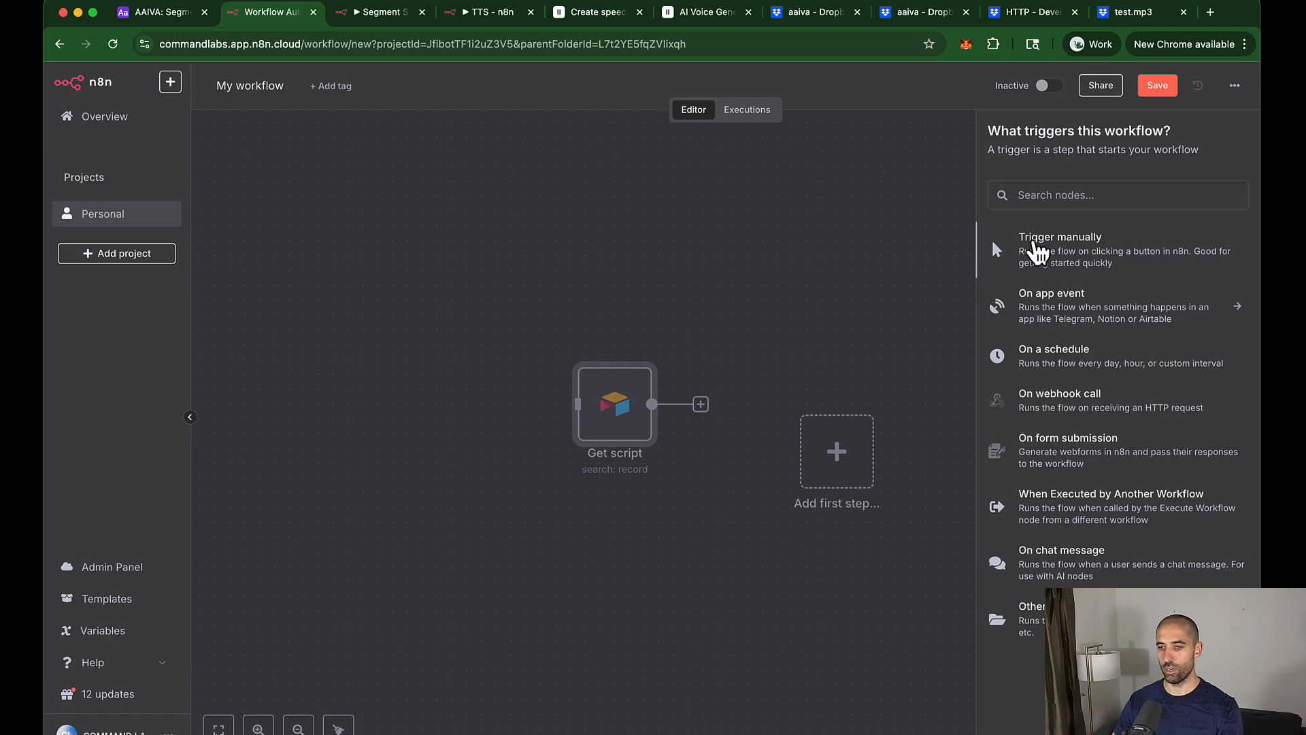
left_click(1035, 249)
left_click_drag(792, 425, 476, 416)
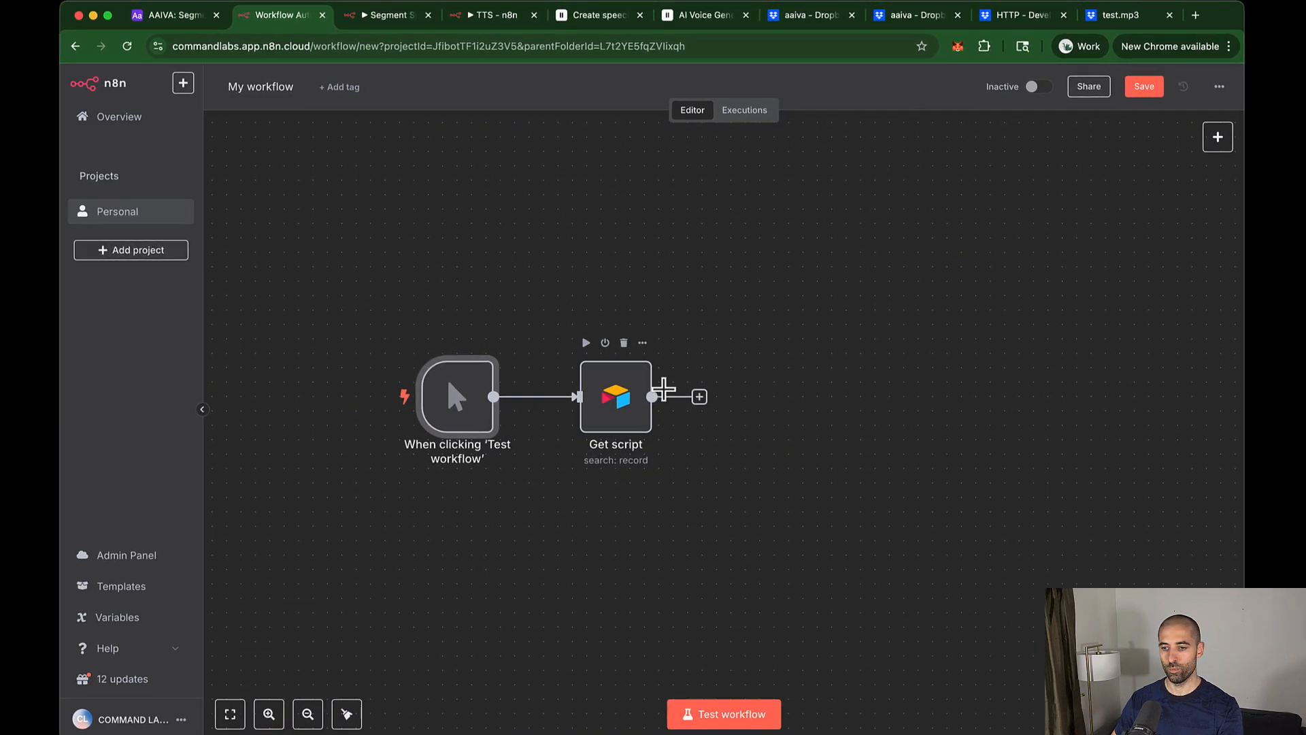
left_click(350, 709)
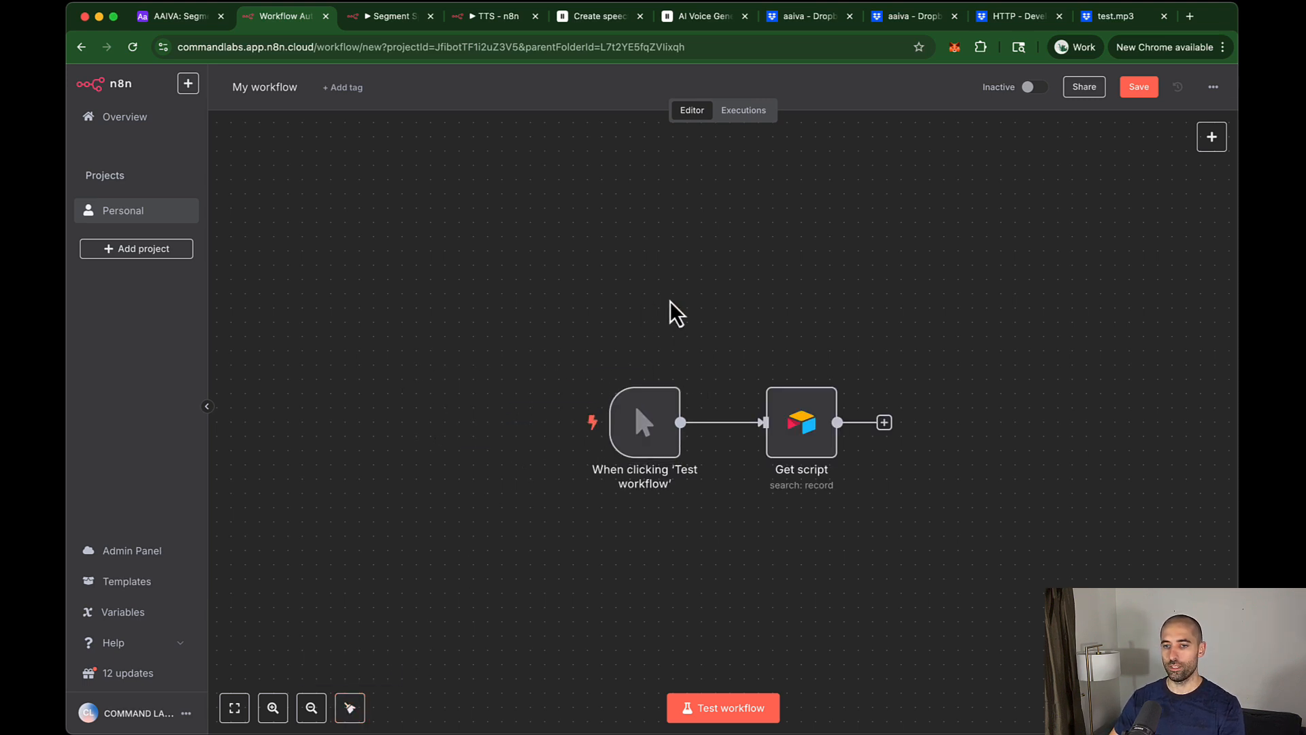
Step: Paste Get segments after Get script, connect them, tidy the three nodes, and save
key("ctrl+Tab")
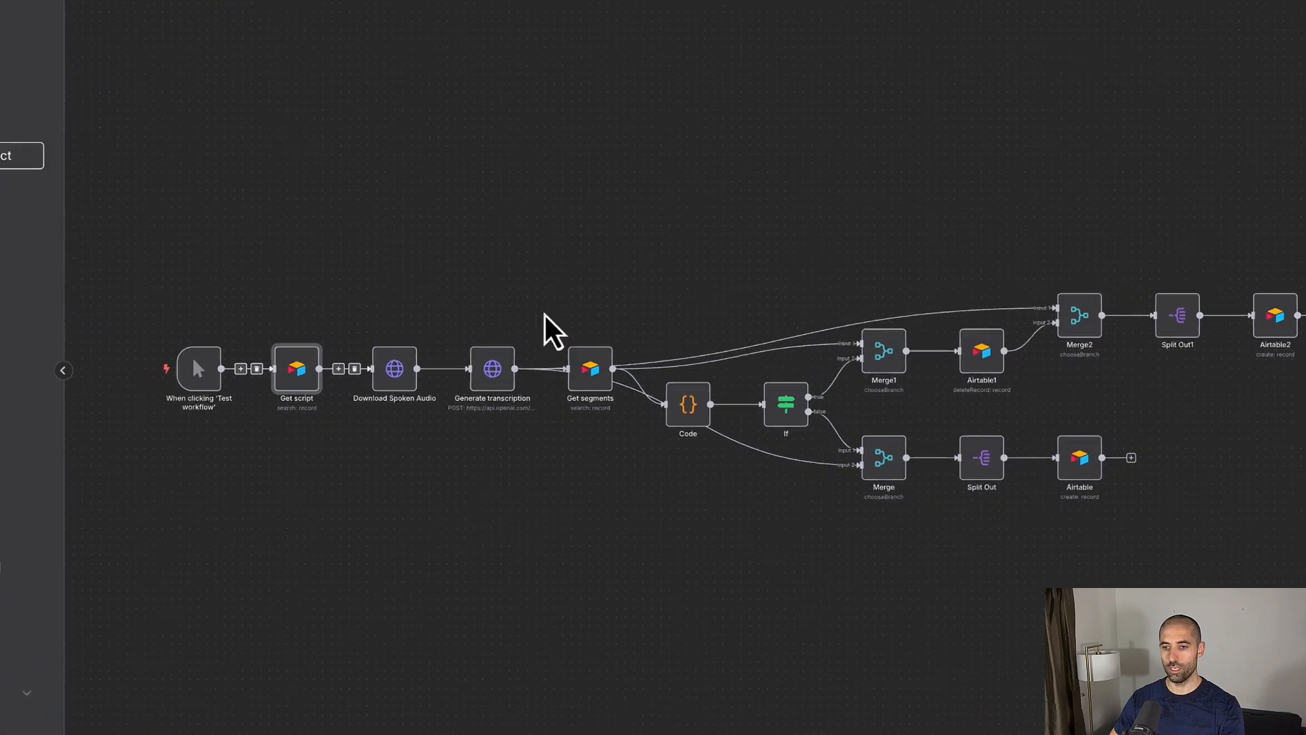
left_click_drag(546, 302, 569, 331)
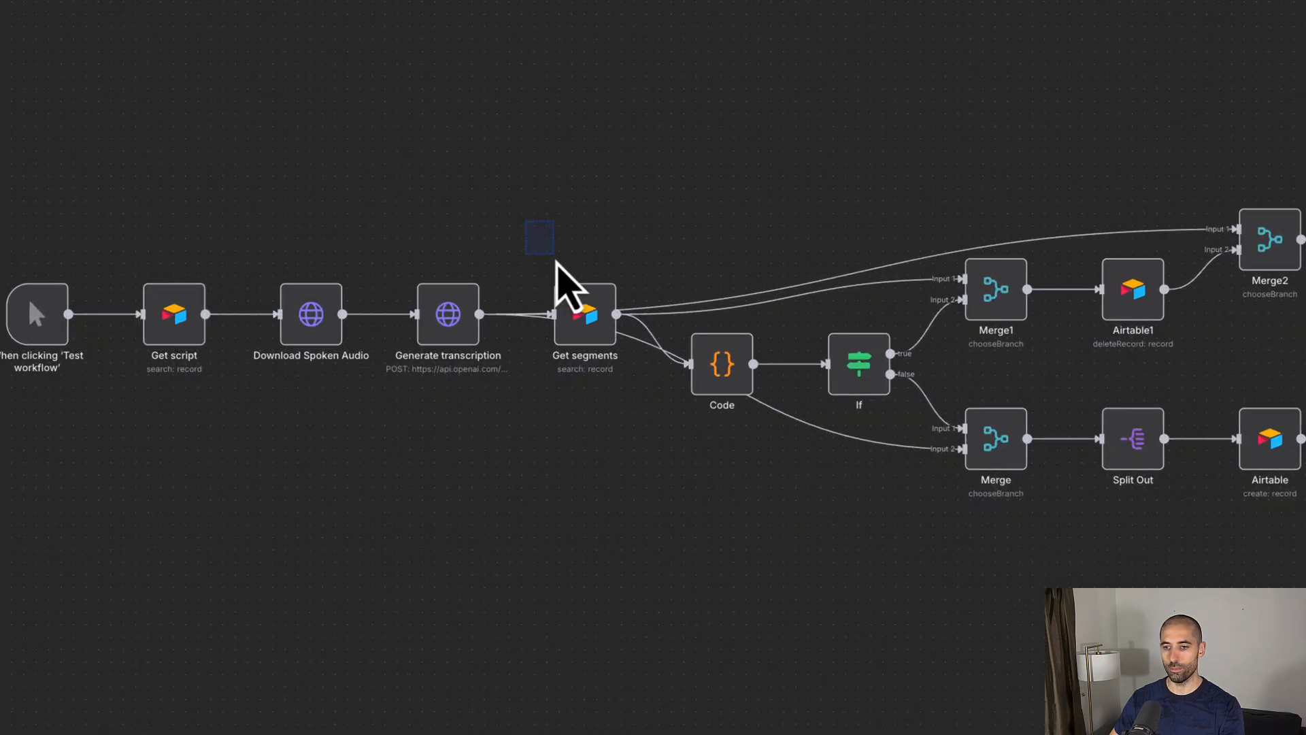
left_click_drag(556, 261, 639, 431)
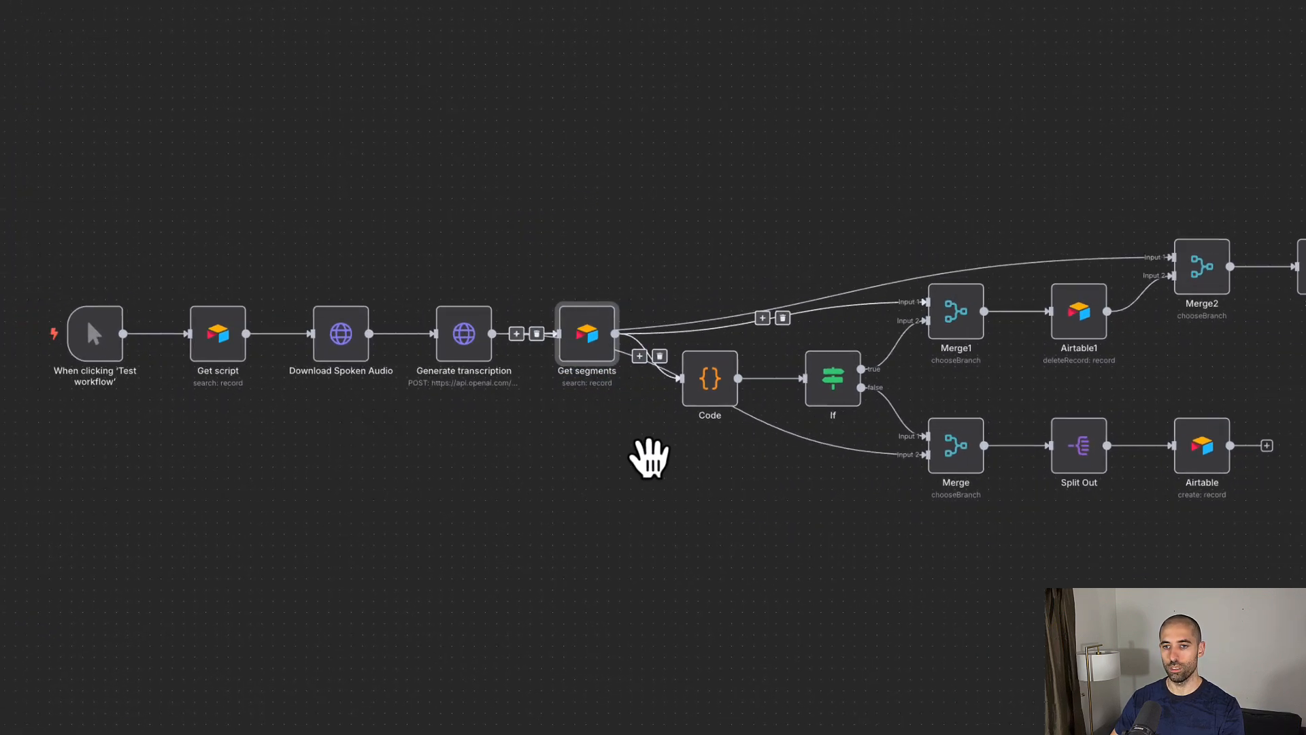
key("ctrl+shift+Tab")
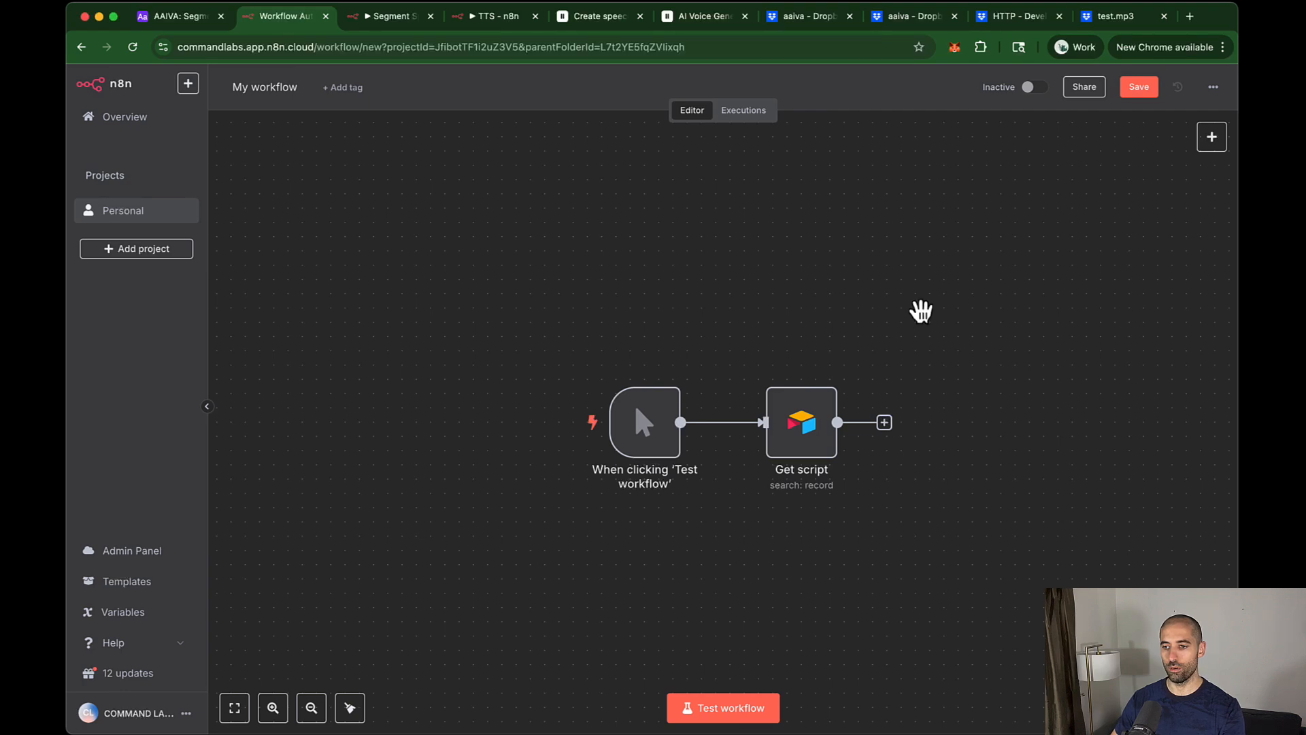
key("cmd+v")
left_click_drag(938, 349, 973, 432)
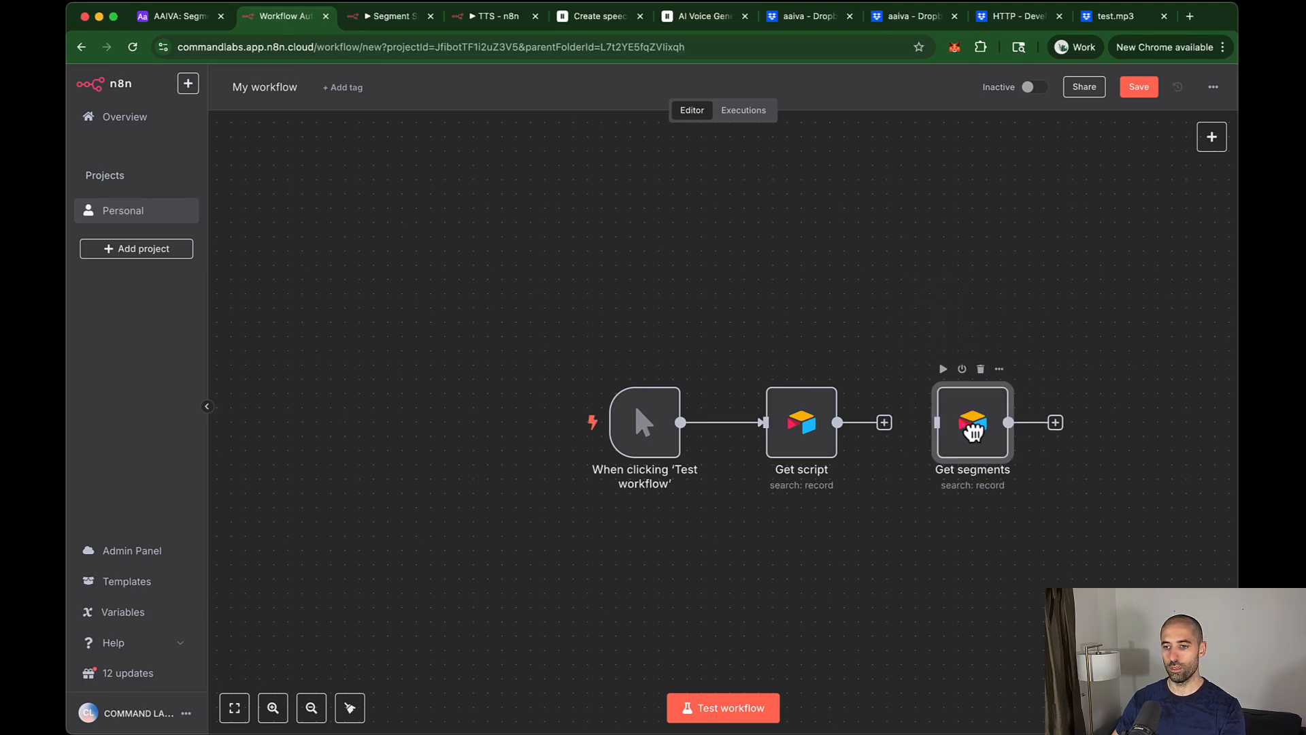
left_click_drag(887, 425, 932, 438)
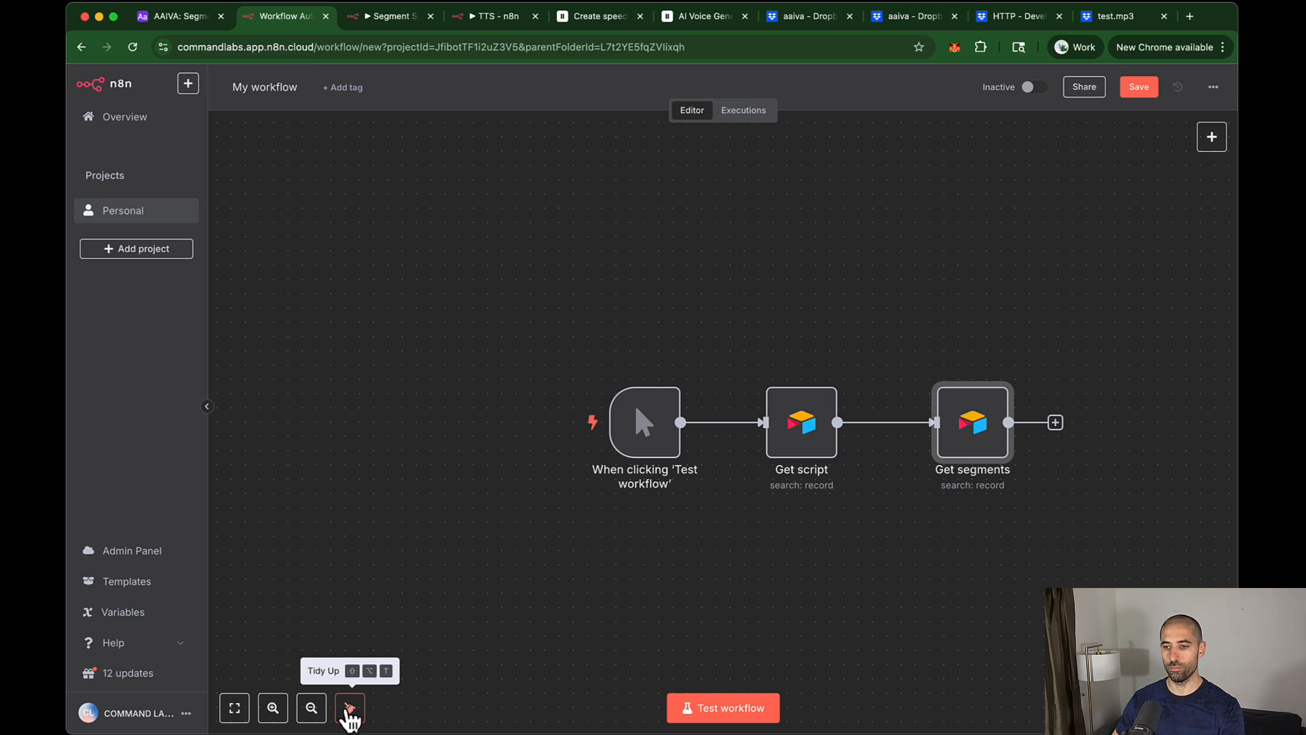
left_click(350, 708)
key("cmd+s")
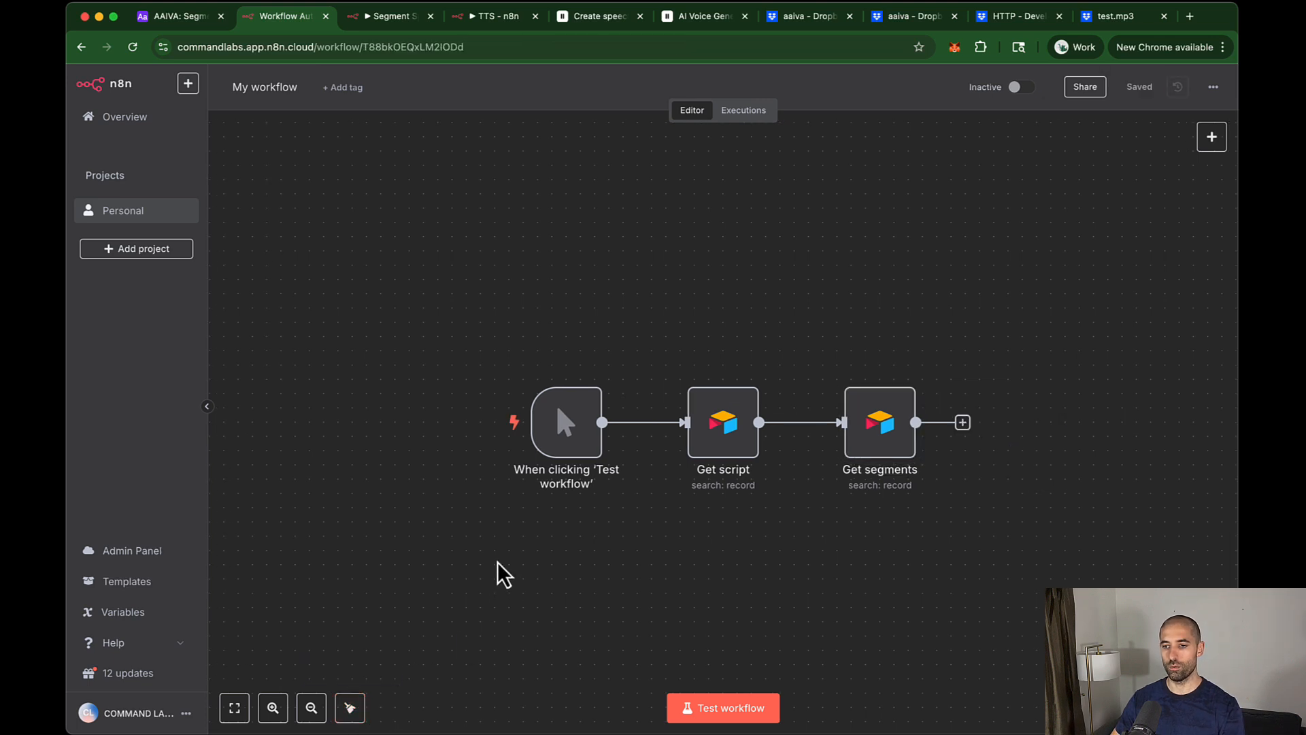
Step: Test the workflow and add an OpenAI 'Message a model' step after Get segments
left_click(722, 711)
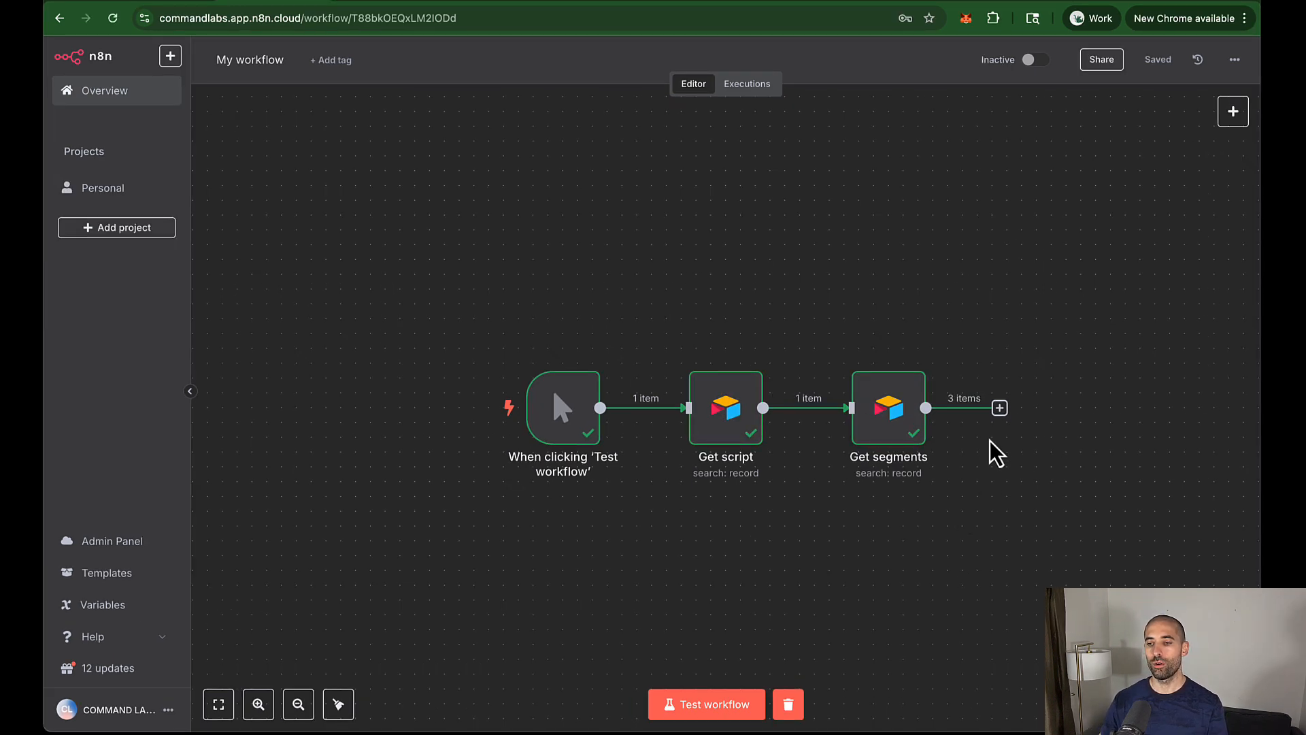
left_click(999, 408)
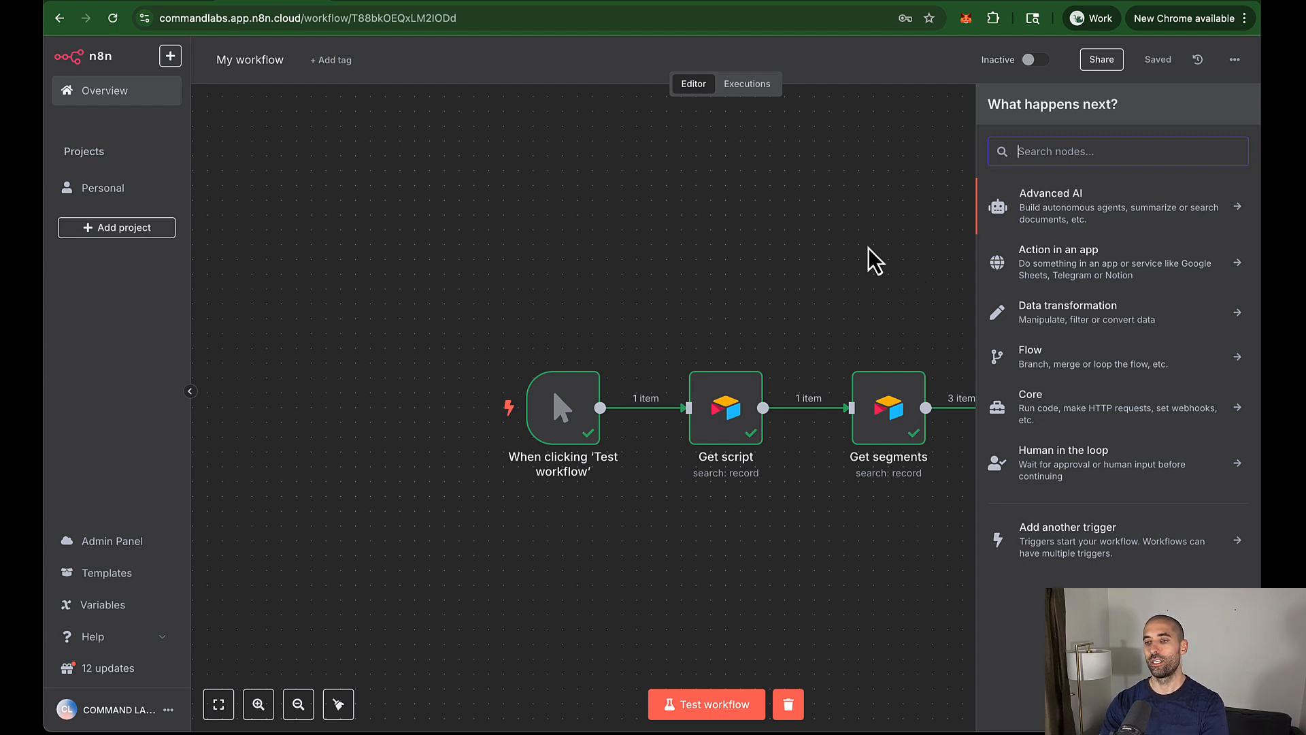
type("open")
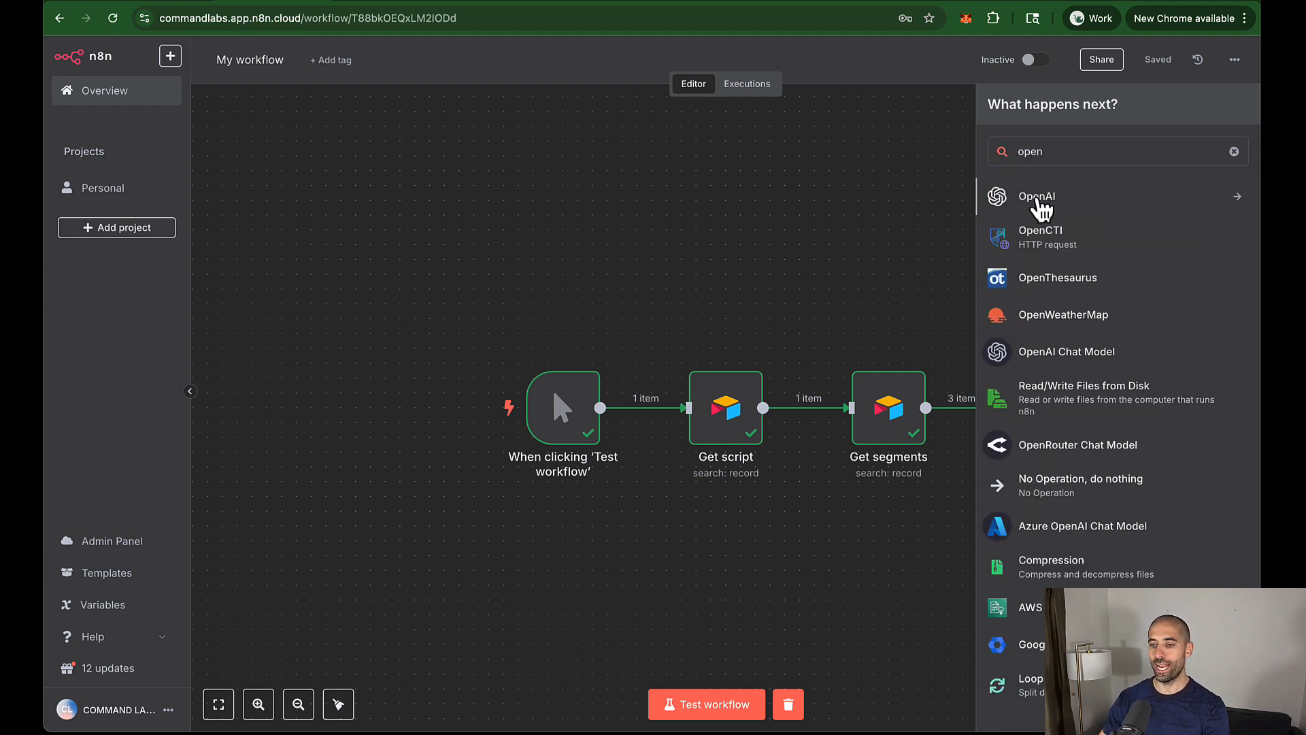
left_click(1034, 198)
left_click(1082, 410)
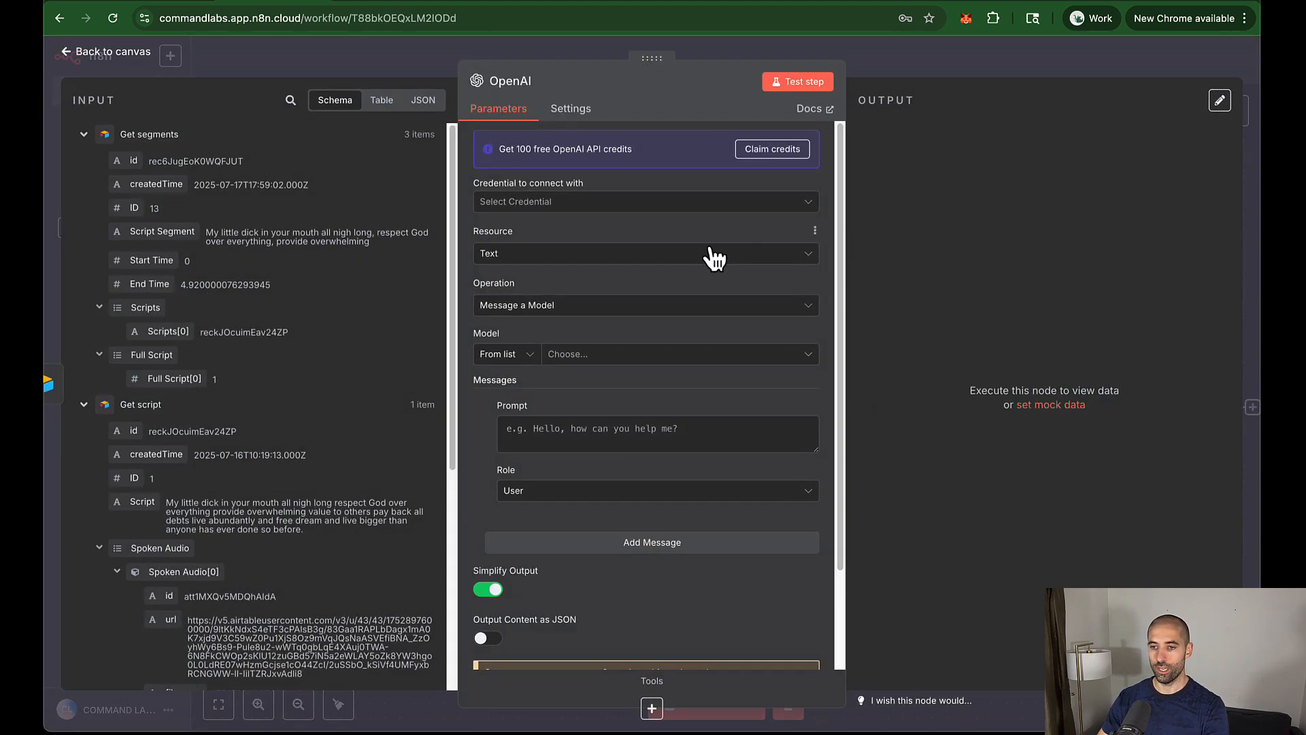
Step: Start a new OpenAI credential and switch to the OpenAI API keys page
left_click(634, 204)
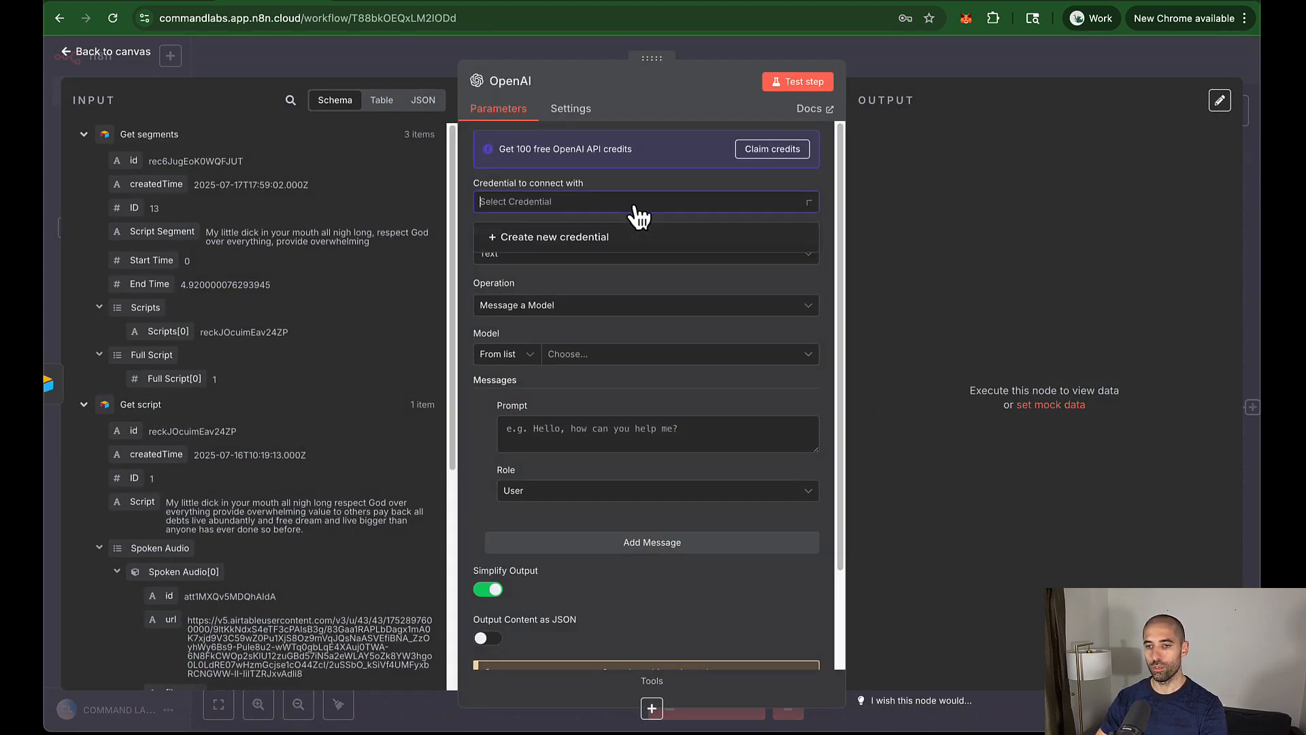
left_click(574, 239)
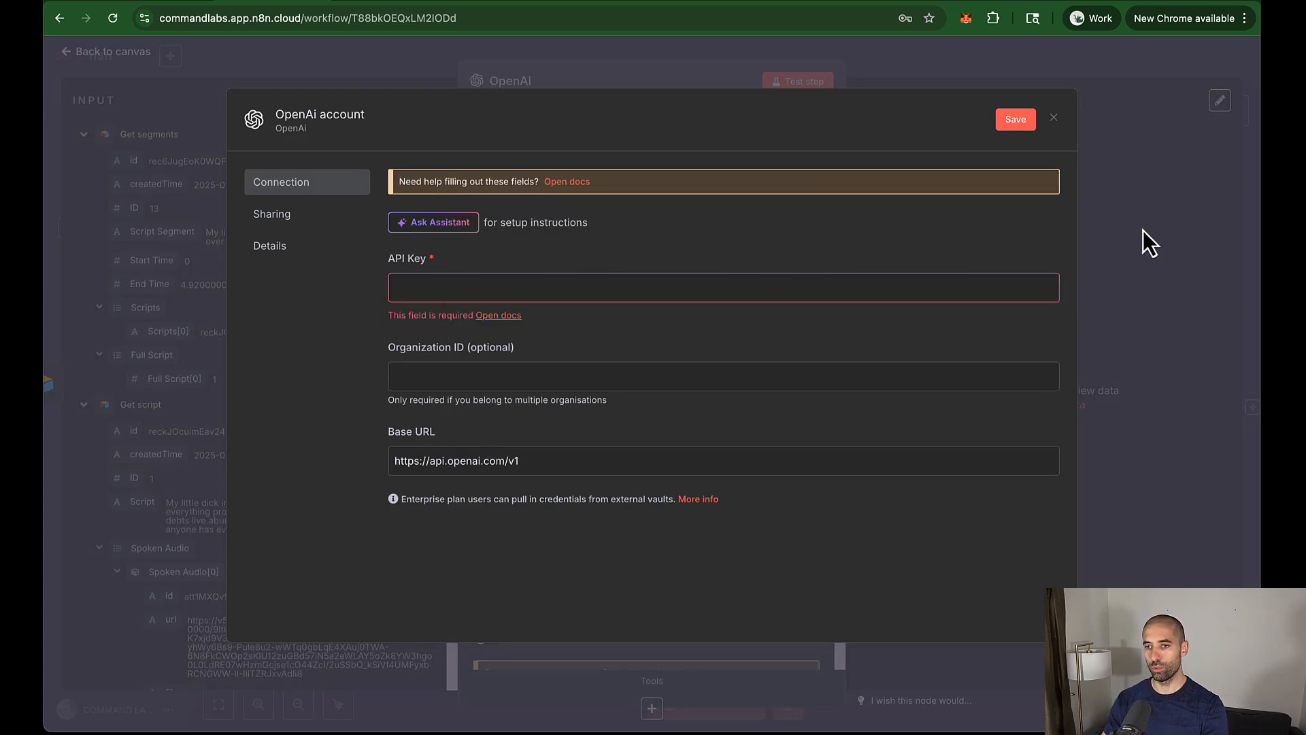
key("super+grave")
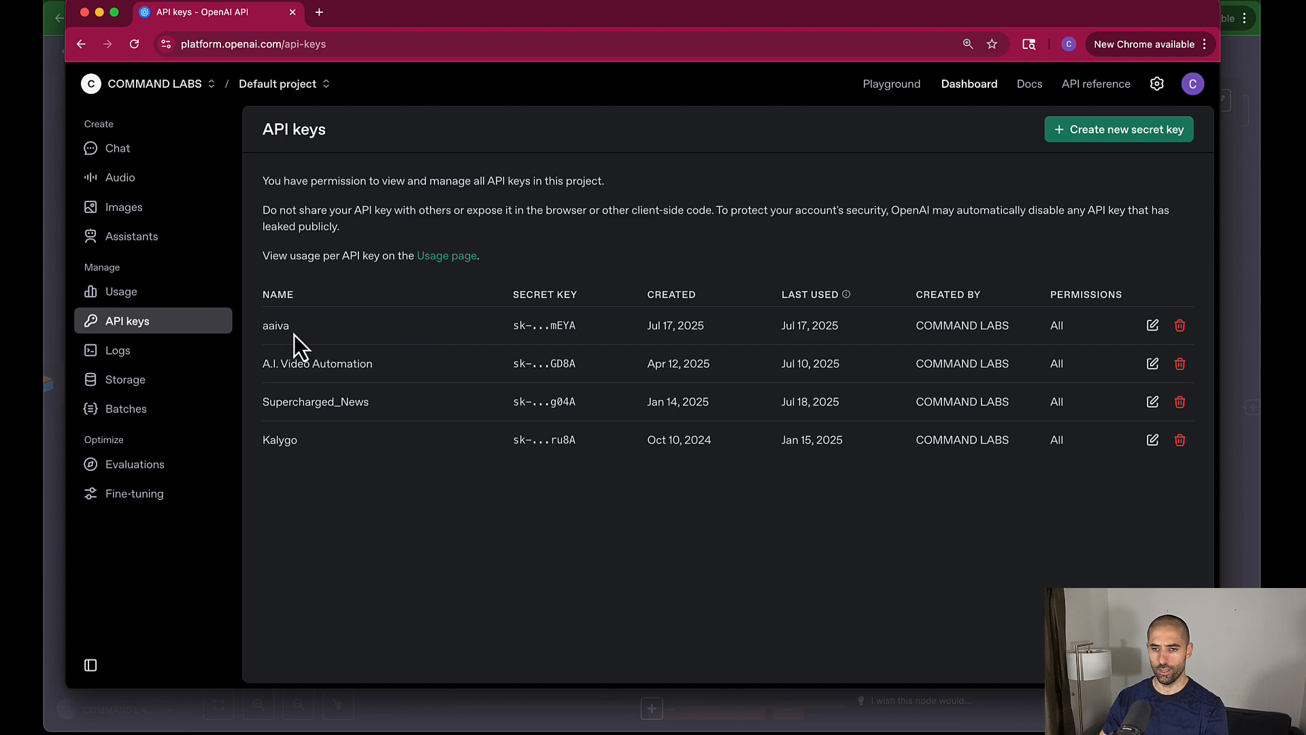
Step: Create secret key 'aaiva_2' in the Default project with All permissions and copy it
left_click(1122, 134)
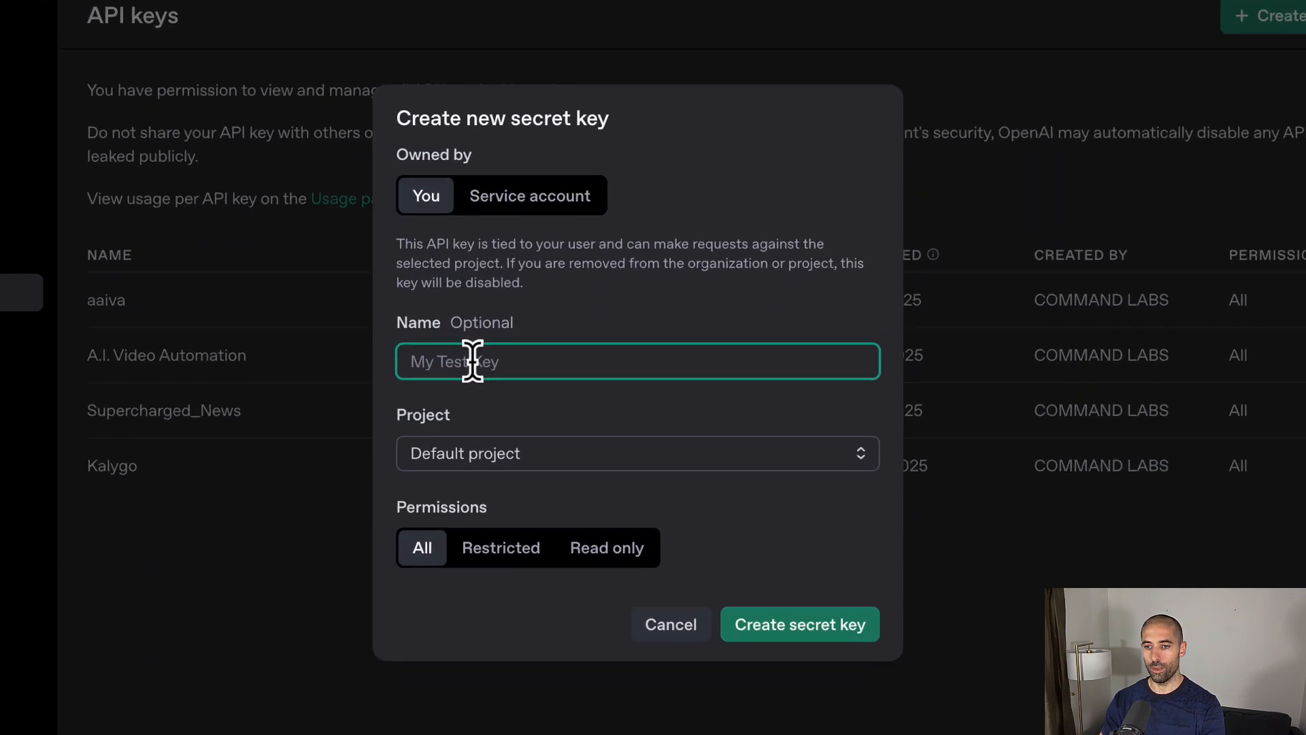
type("aaiva_2")
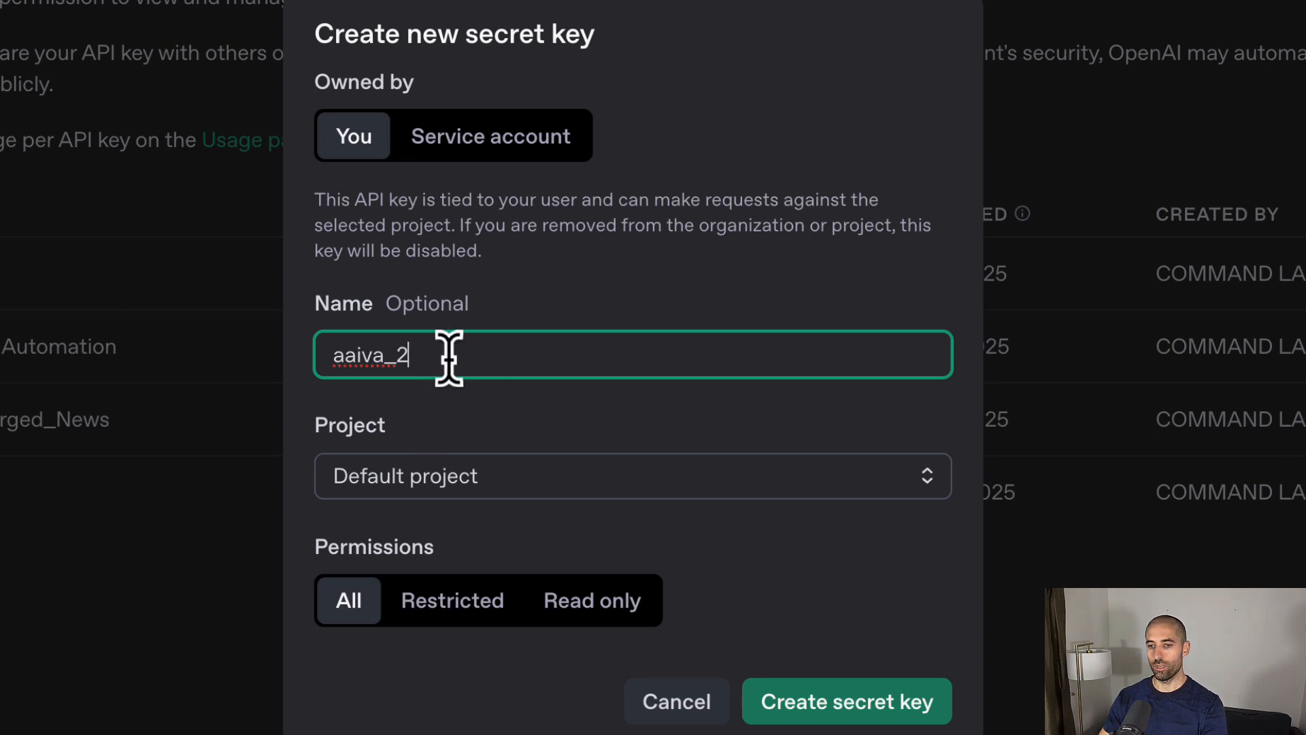
left_click(652, 479)
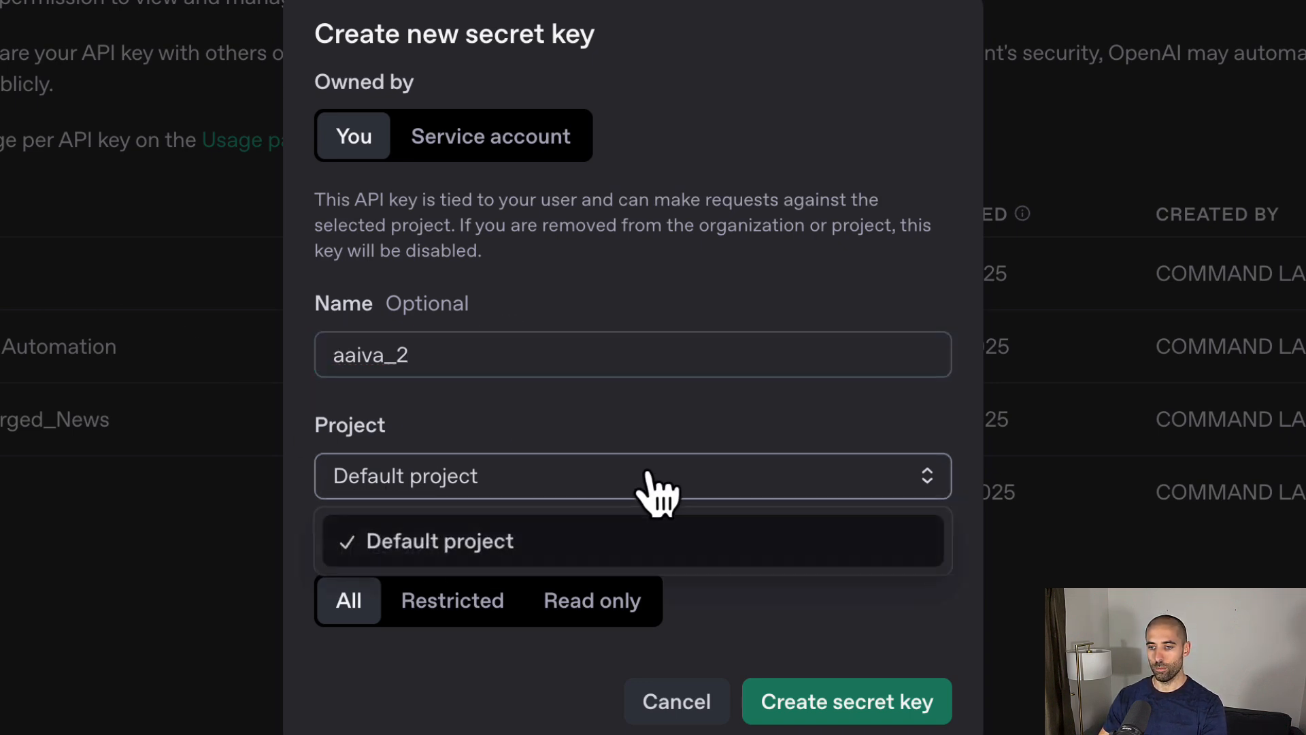
left_click(440, 706)
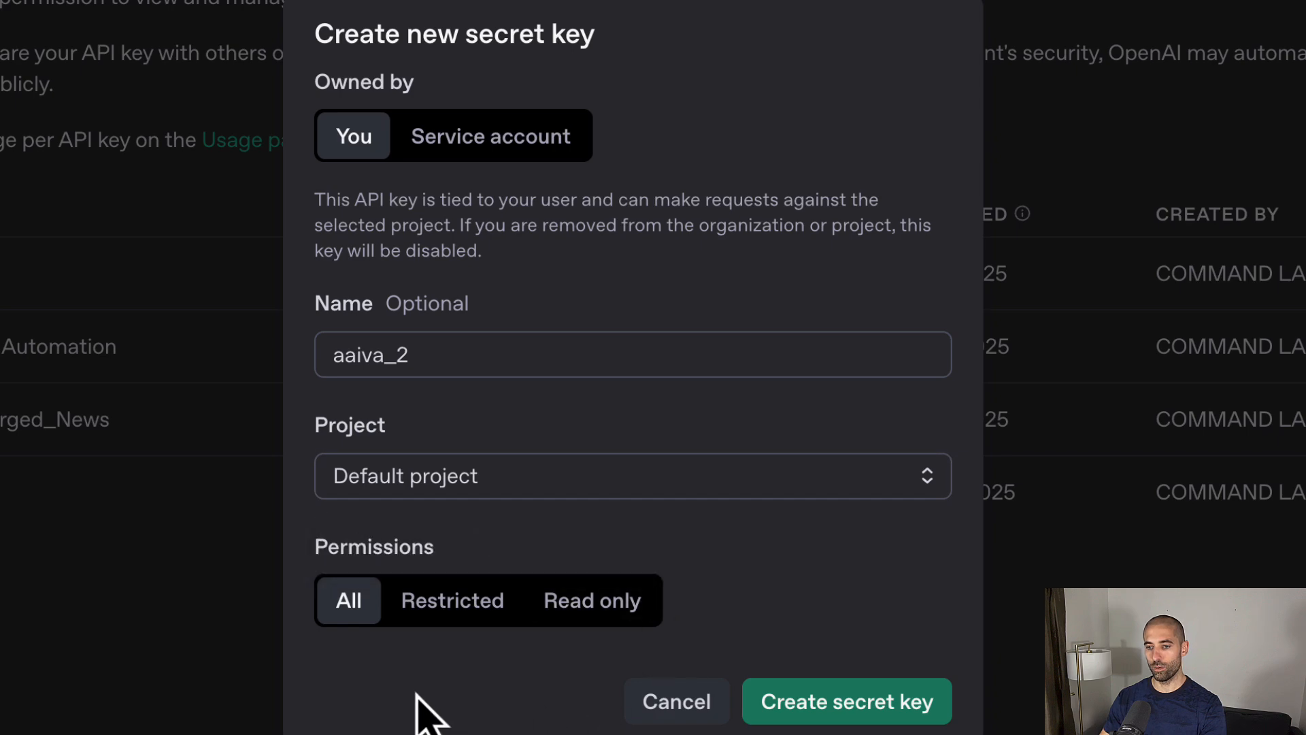
left_click(851, 705)
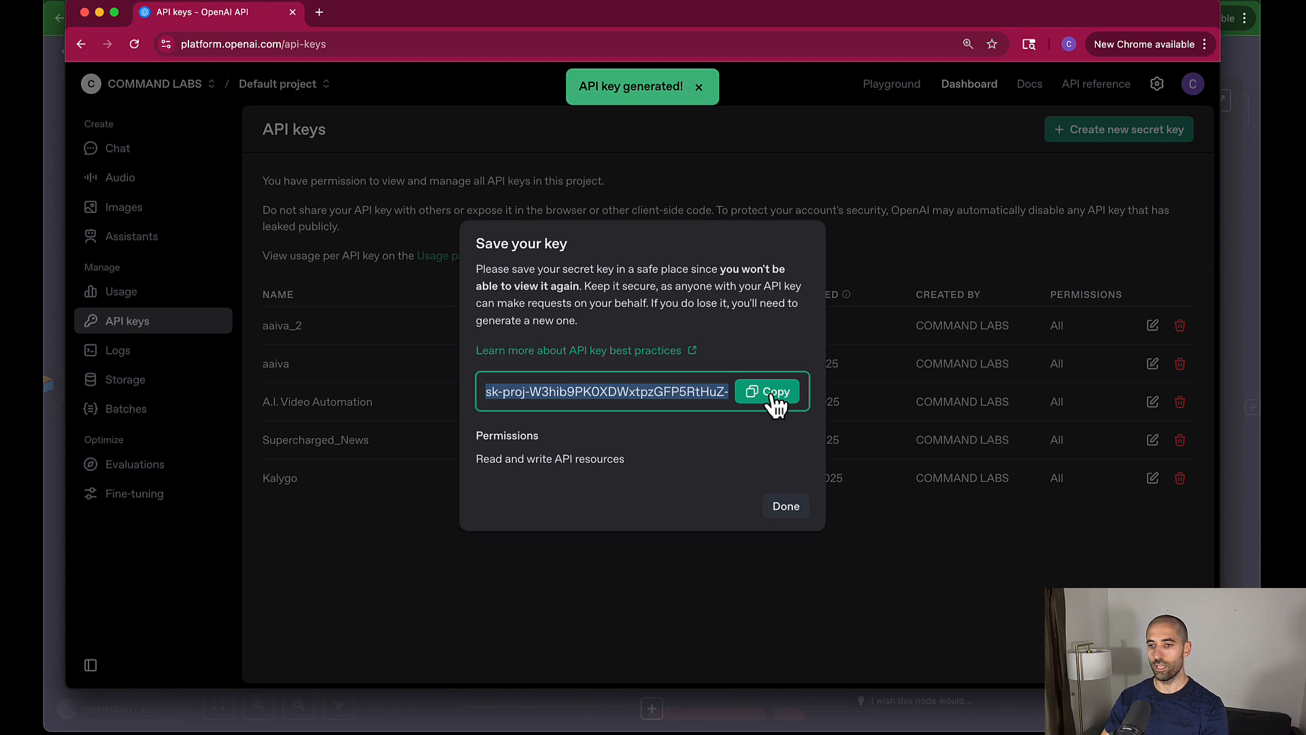
left_click(772, 396)
Step: Paste the new key into the credential's API Key field and save, testing the connection
key("super+grave")
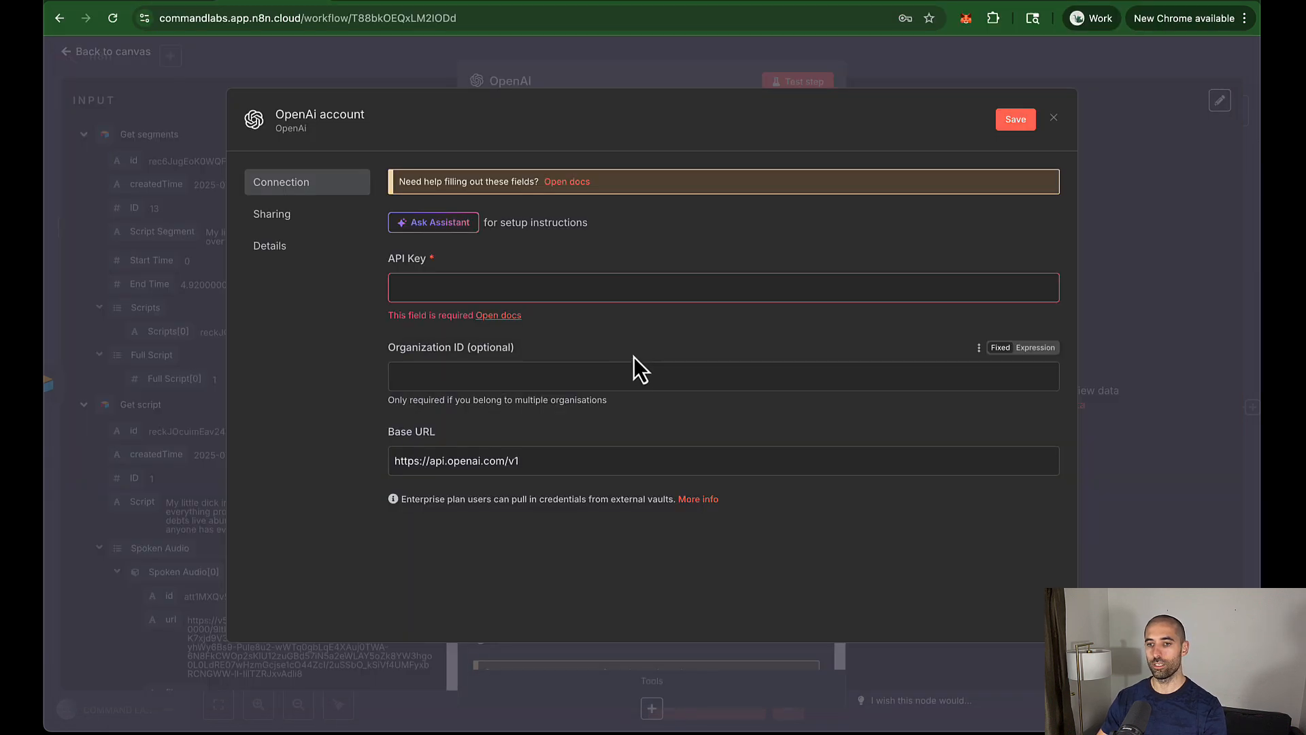
left_click(449, 282)
key("super+v")
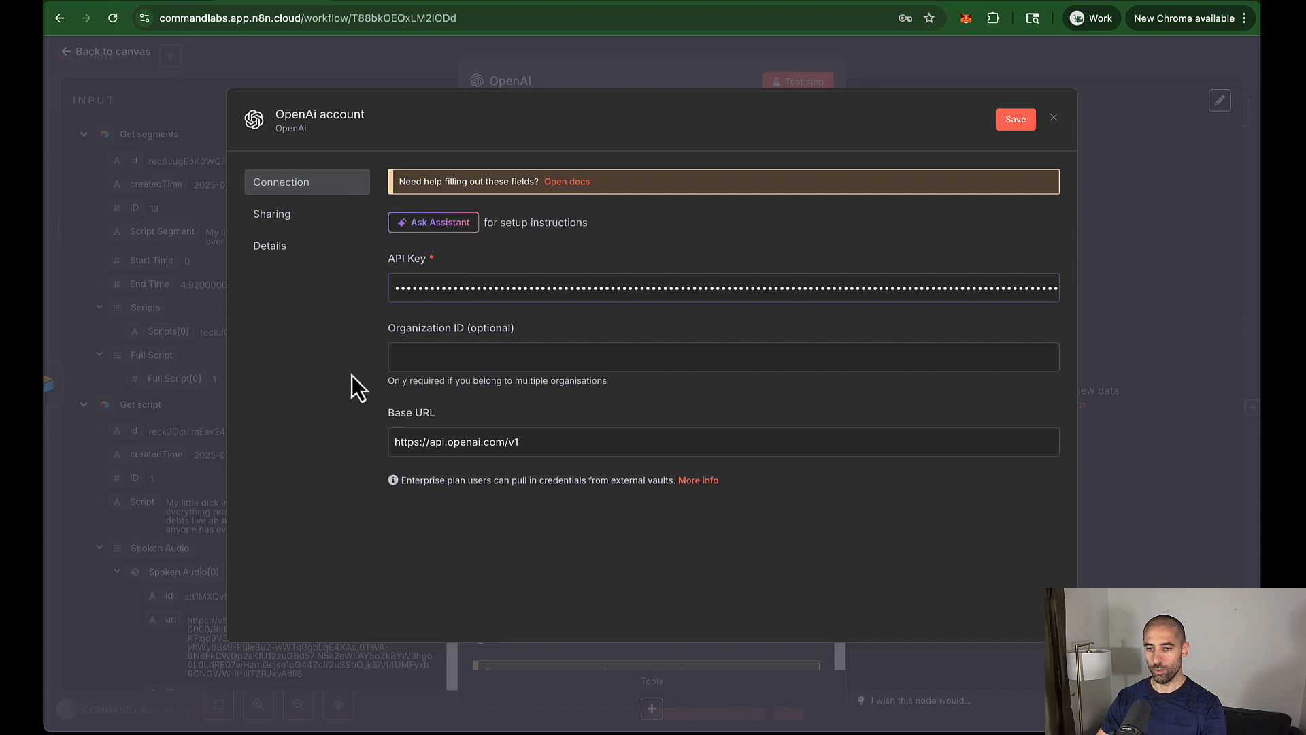
left_click(428, 356)
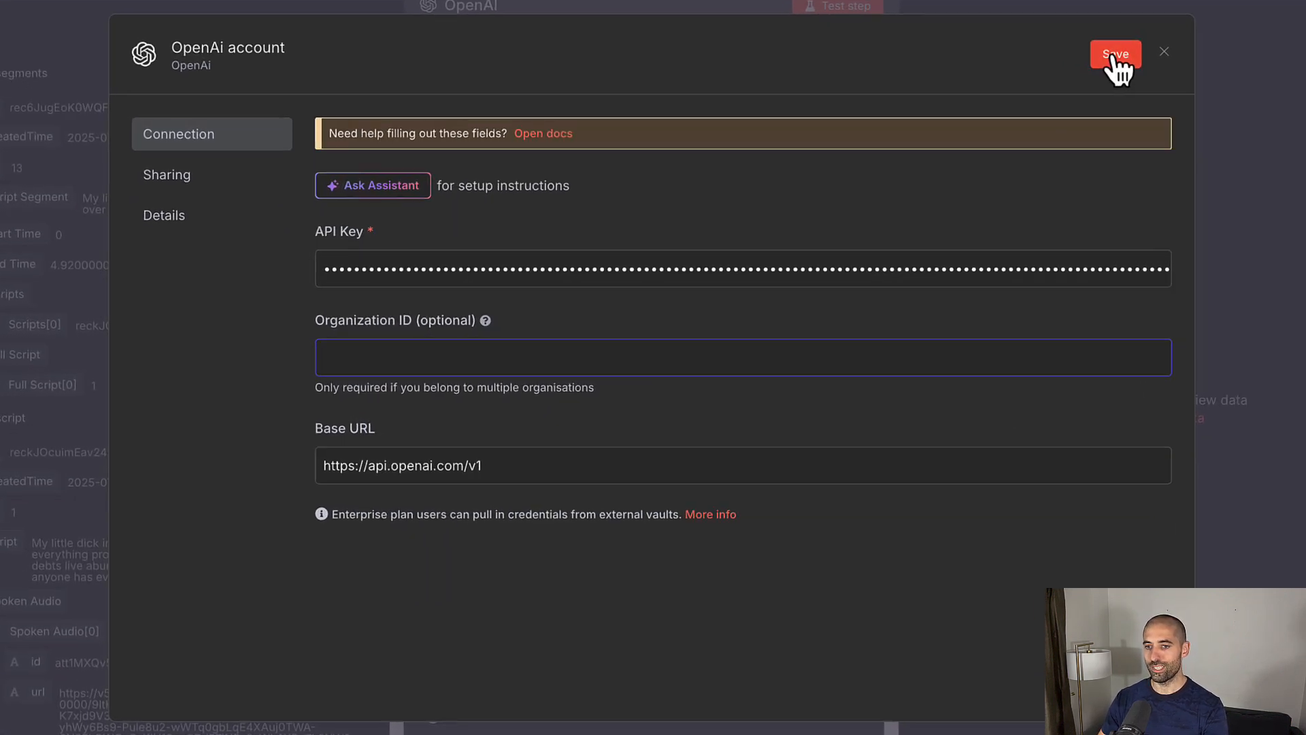
left_click(1112, 57)
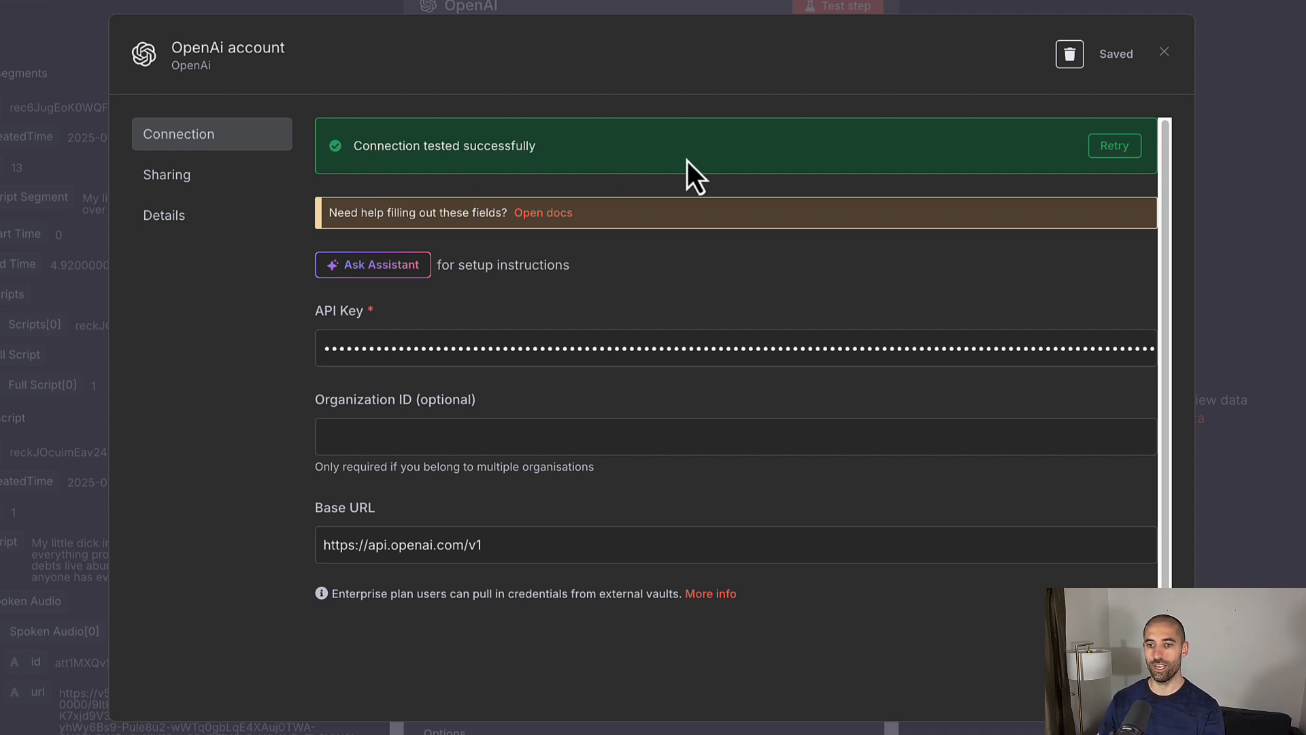
Step: Rename the credential to 'OpenAi API AAIVA' and save it
left_click(238, 48)
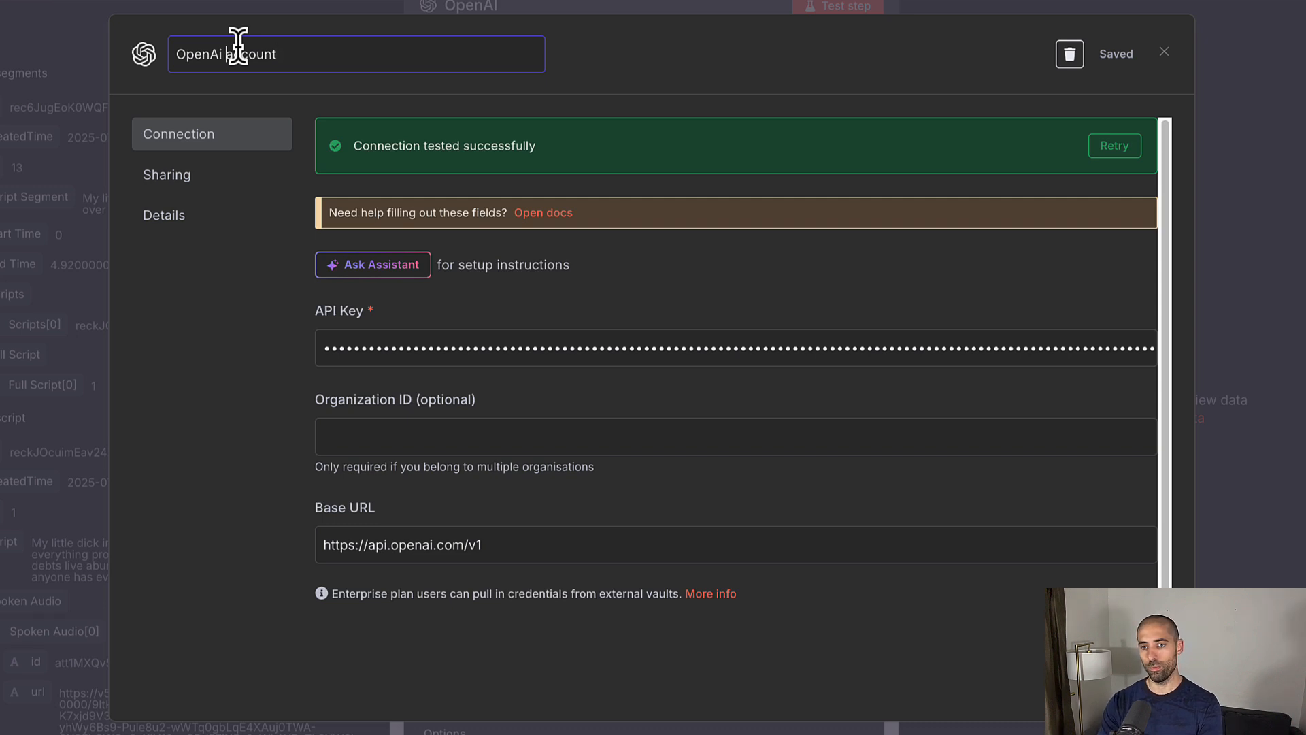
type("API ")
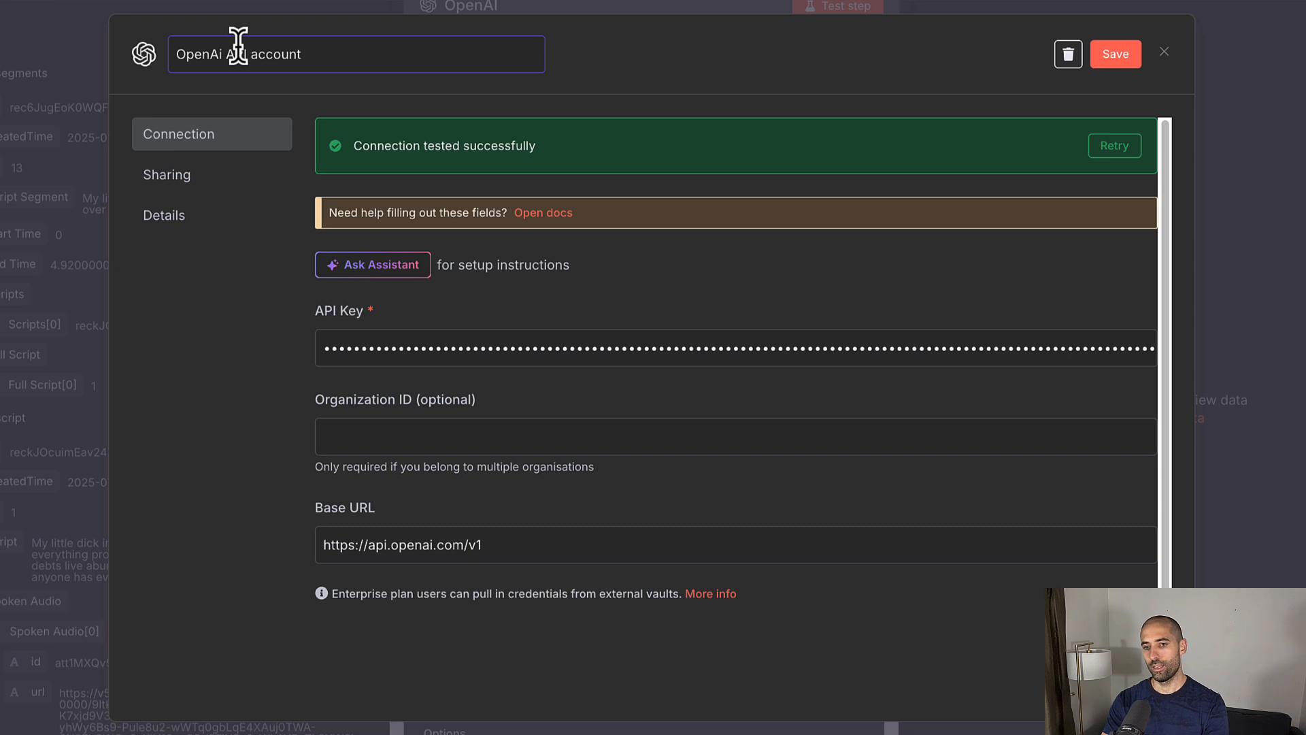
type("AAIVA")
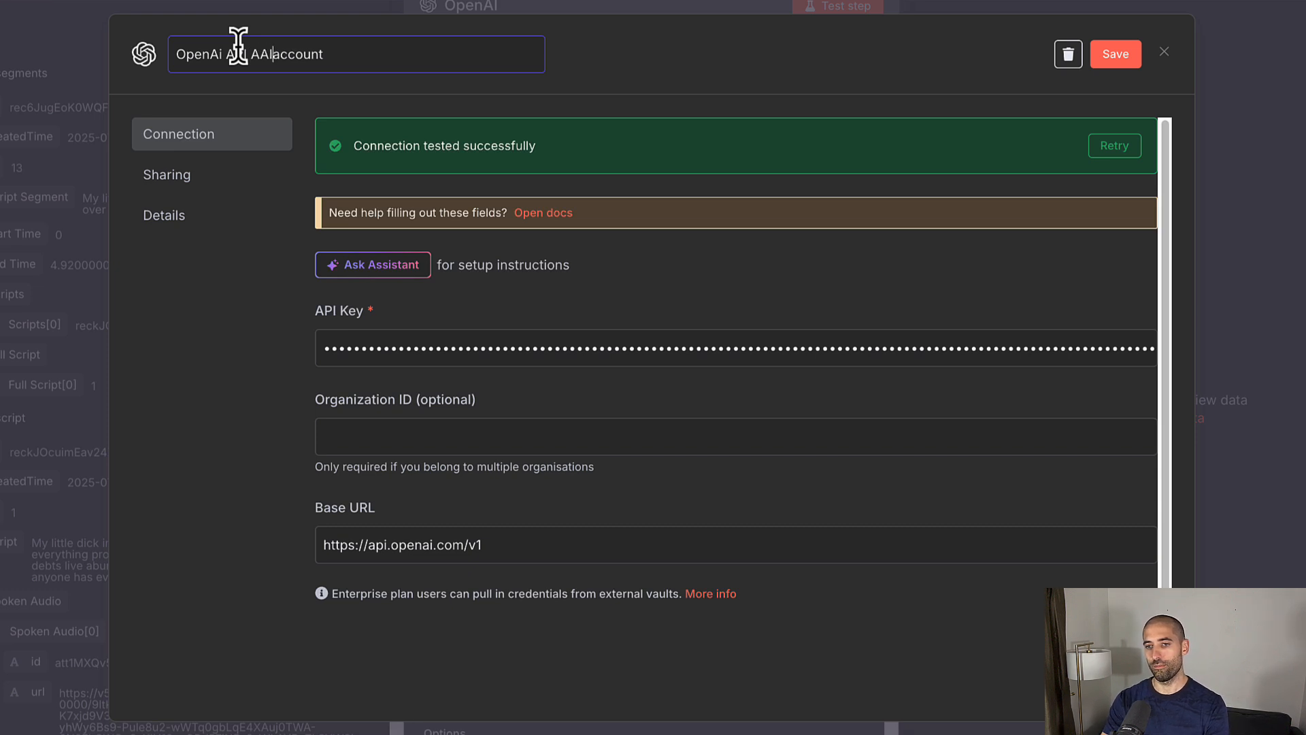
key("shift+End")
key("BackSpace")
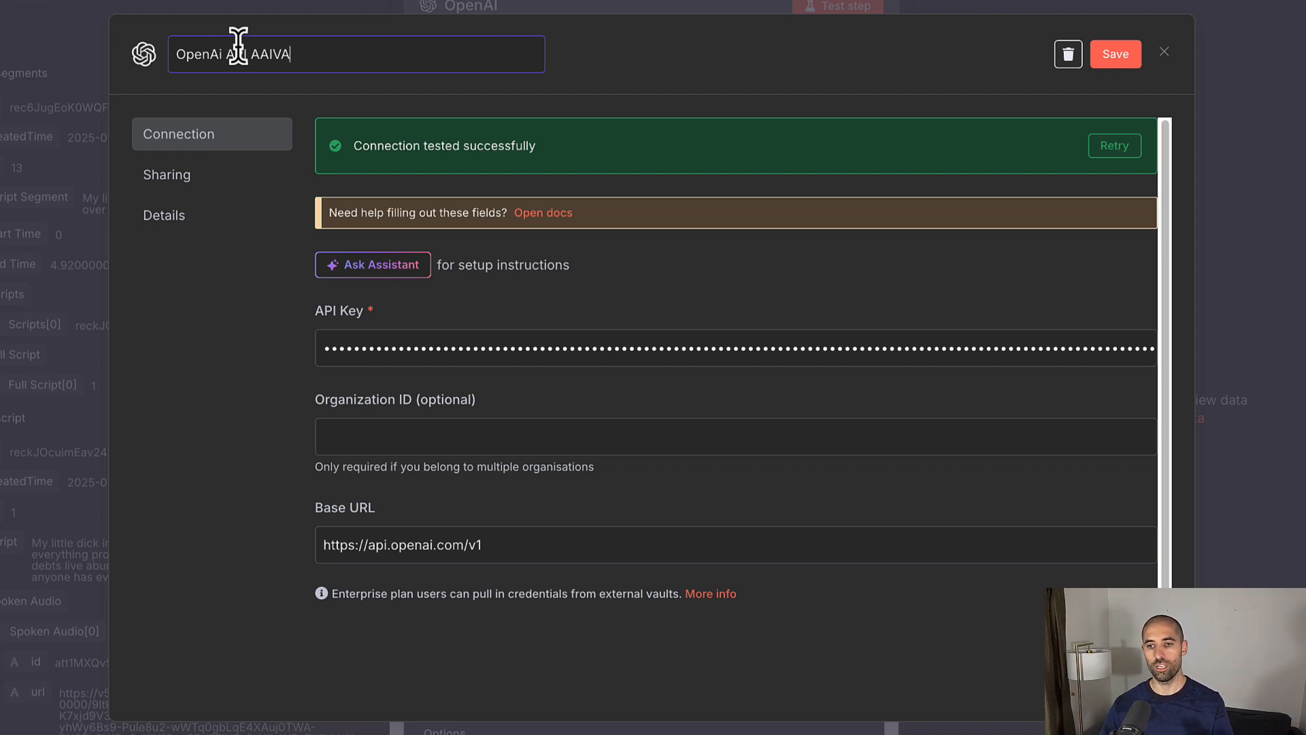
left_click(1116, 58)
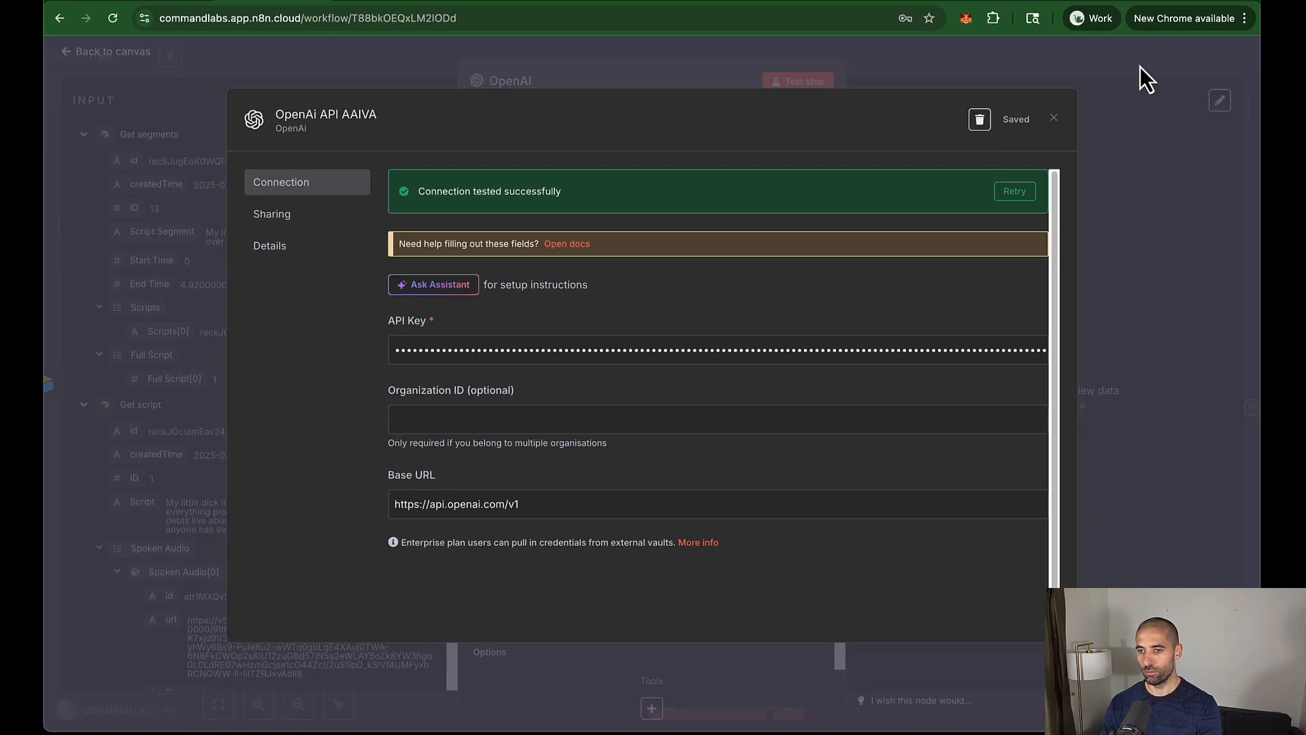
Step: Choose GPT-4O as the OpenAI node's model
left_click(1140, 66)
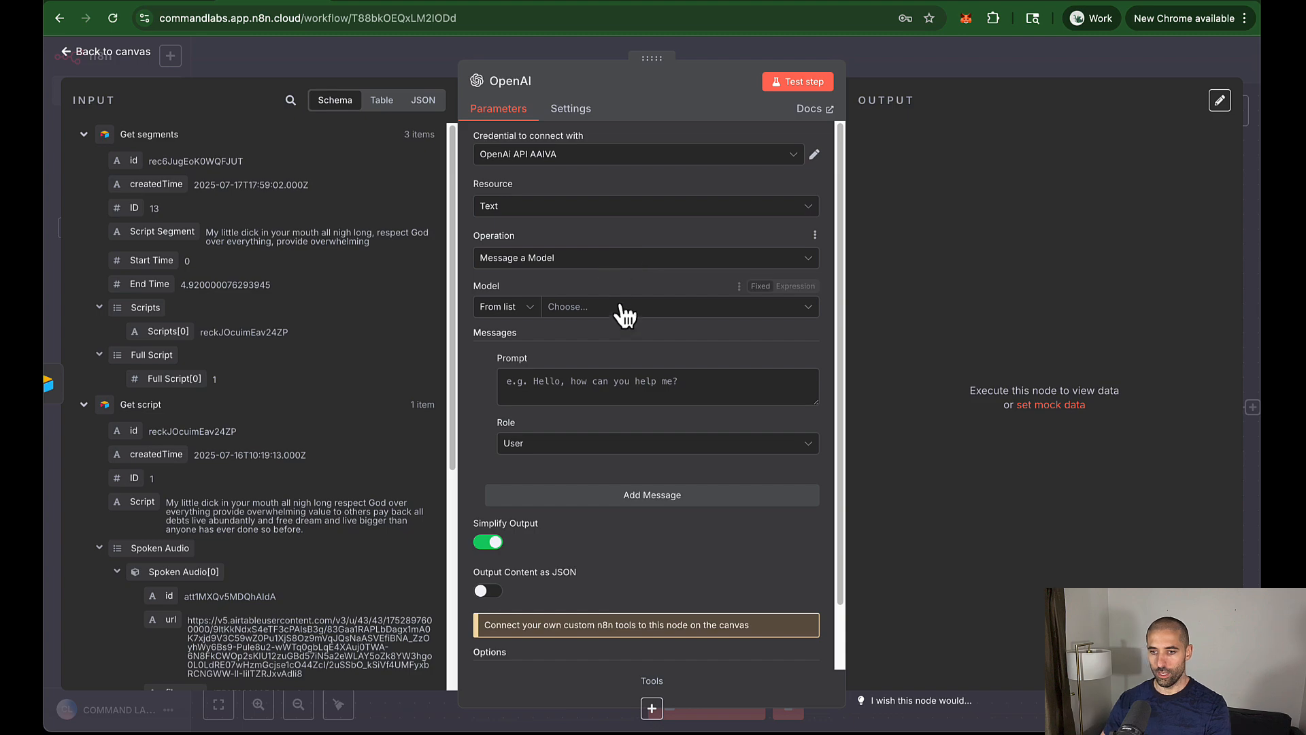
left_click(692, 307)
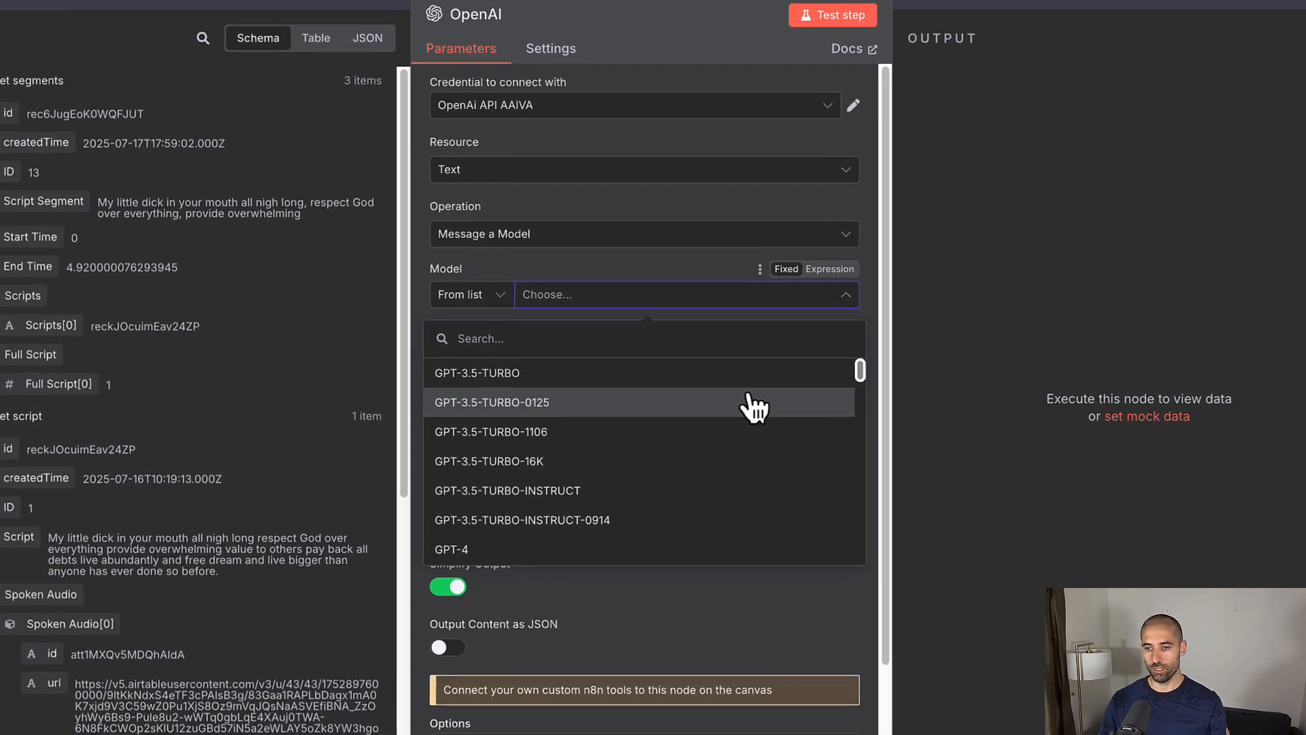
scroll(762, 406, "down", 5)
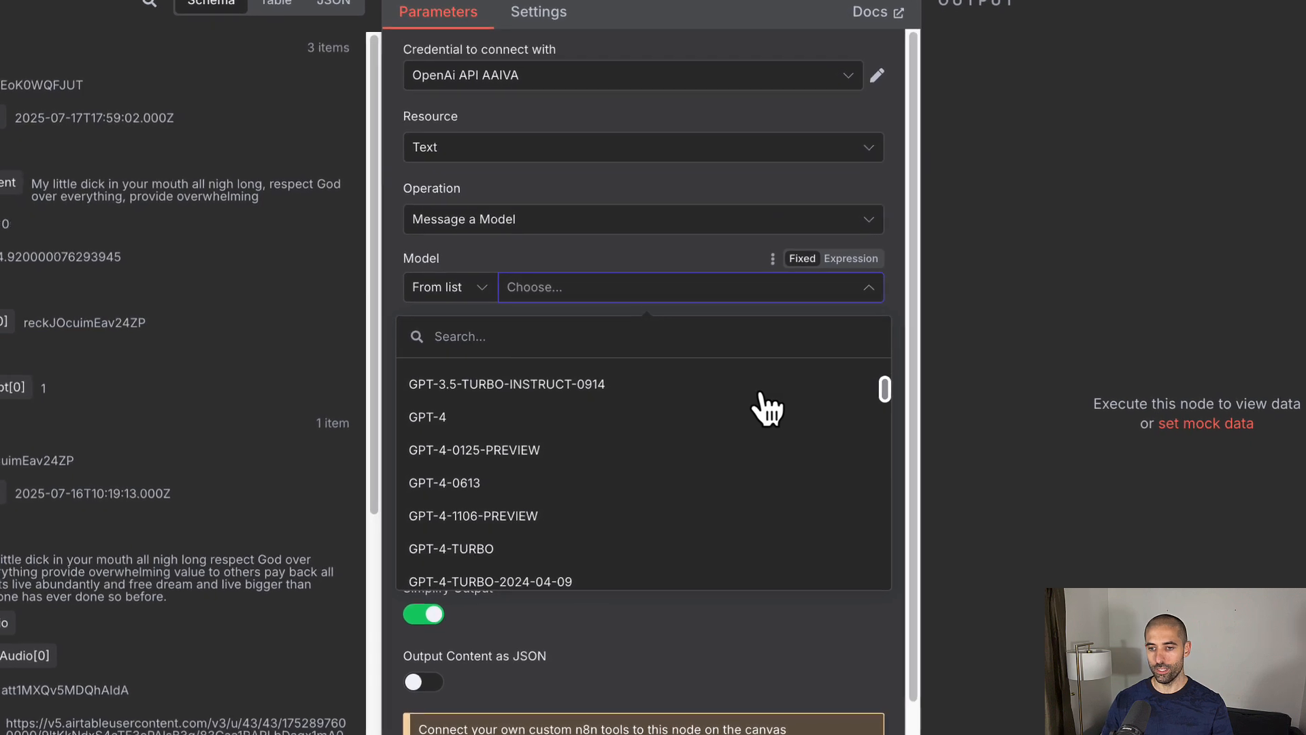
scroll(775, 412, "down", 3)
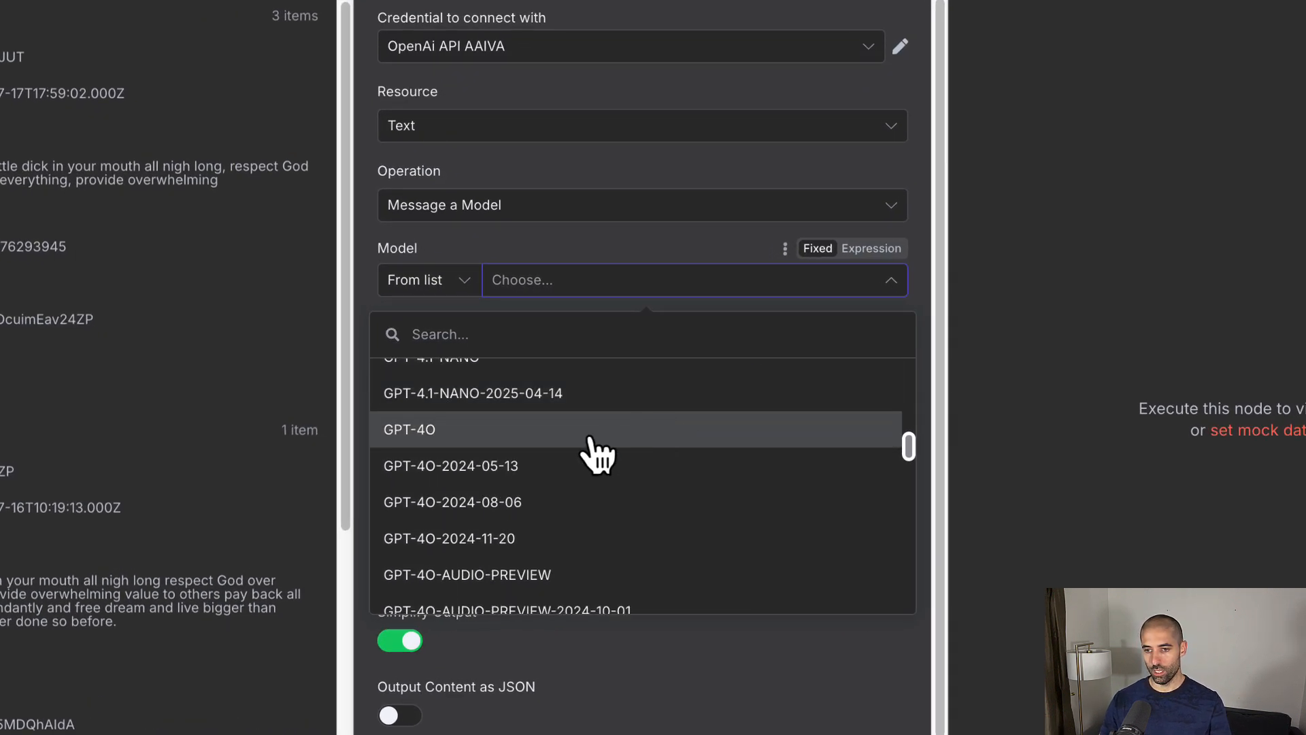
left_click(589, 439)
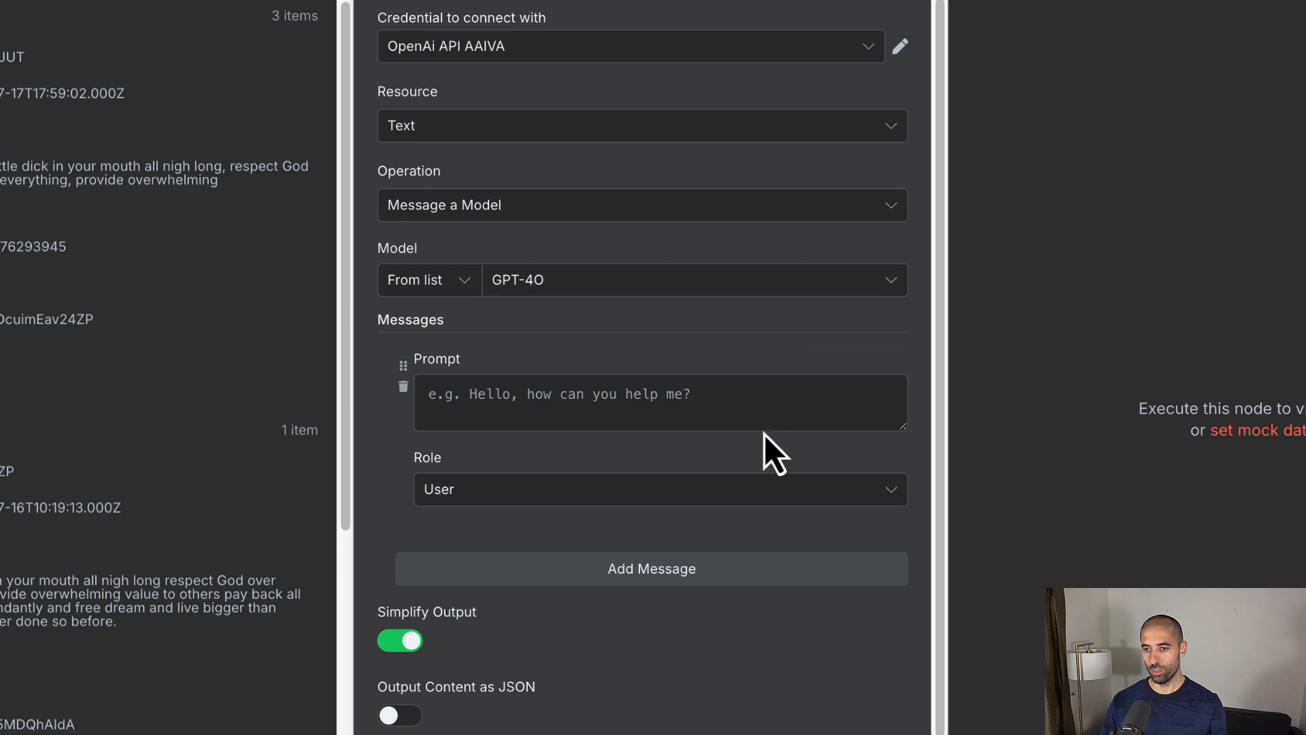
Step: Switch the Prompt field to Expression mode and expand it in the full editor
left_click(630, 397)
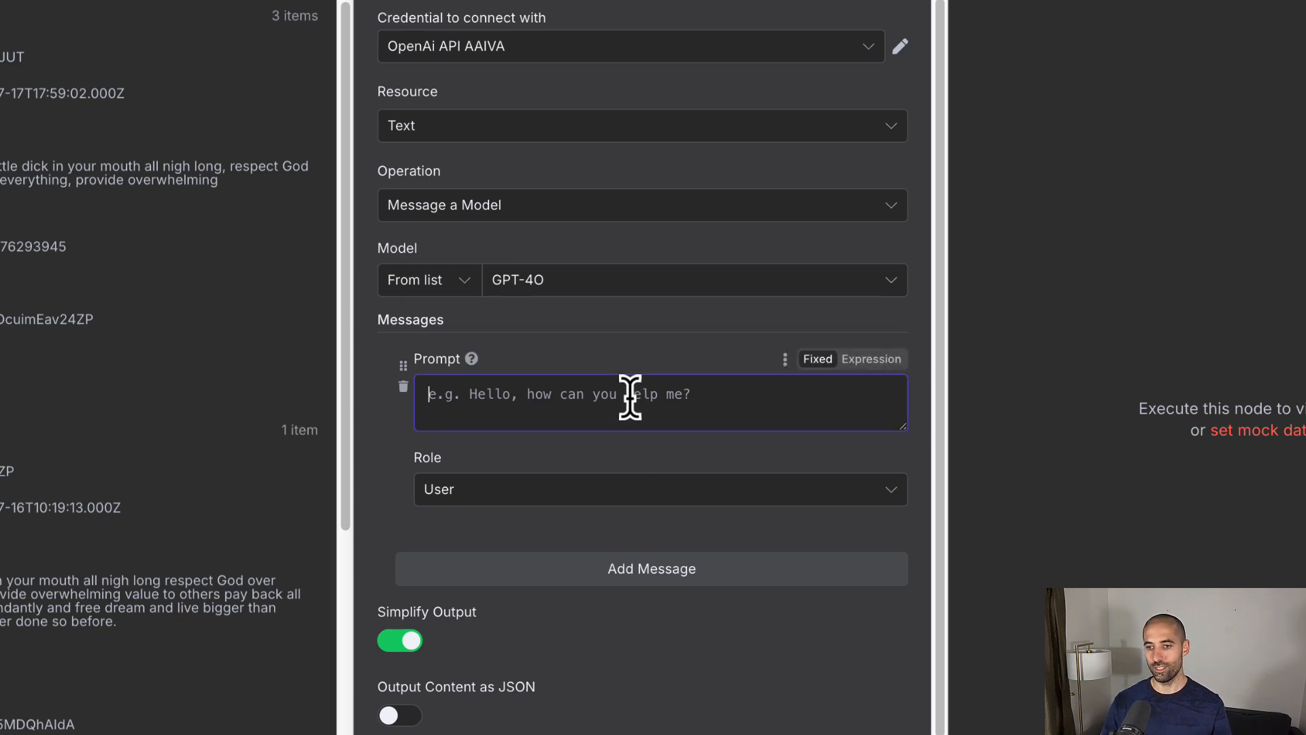
left_click(872, 359)
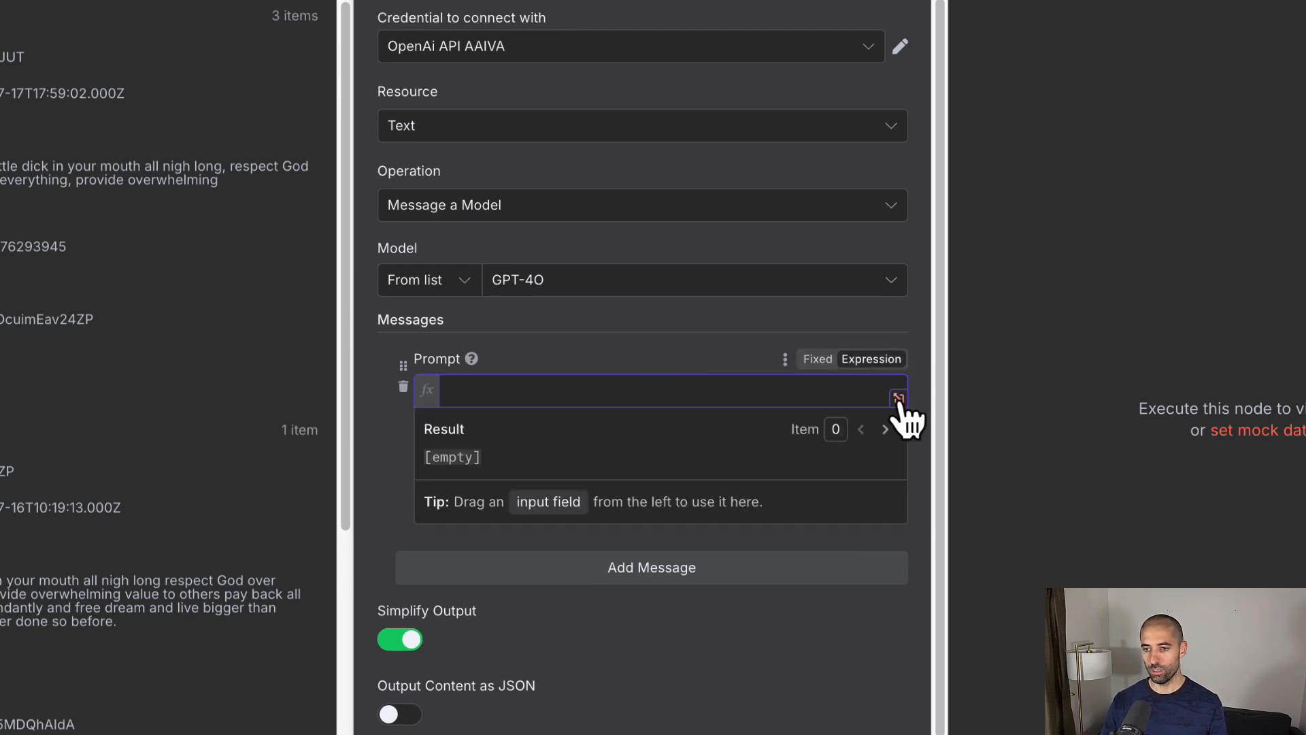
left_click(861, 394)
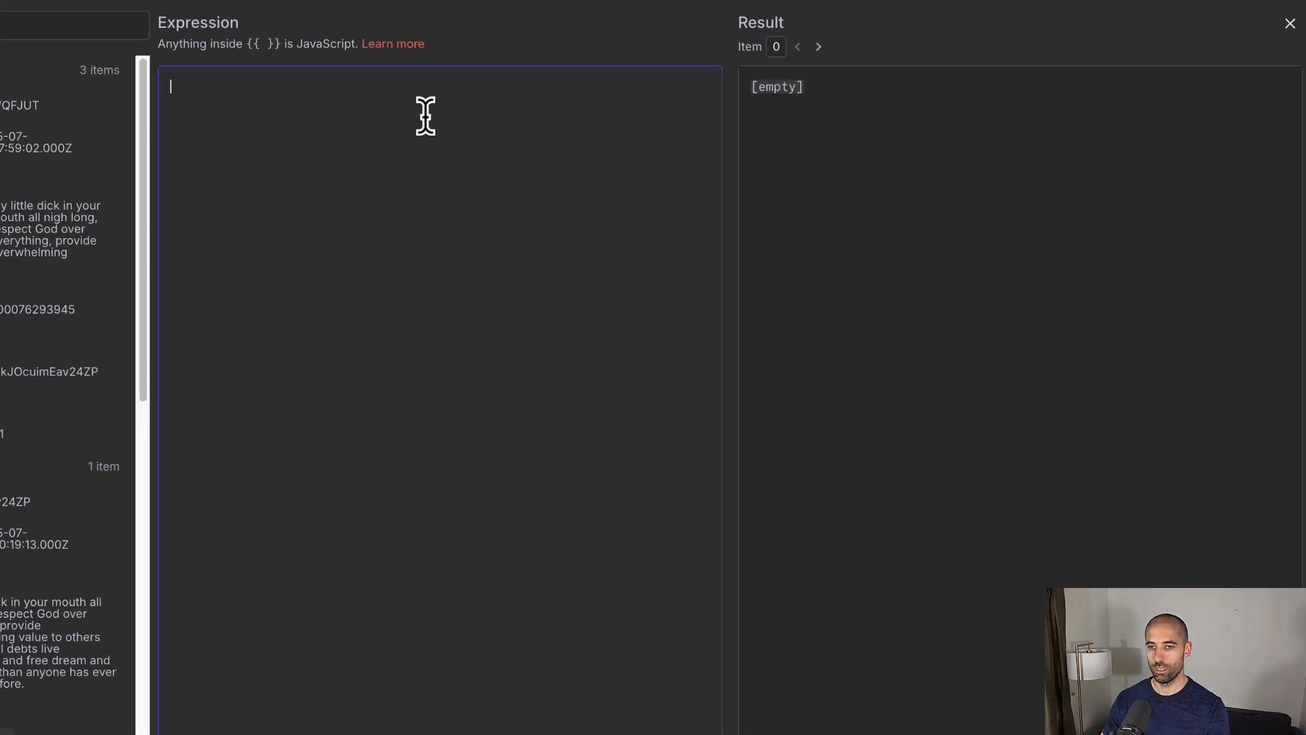
Step: Paste the image-prompt instructions using Script Segment and Get script's Script expressions
key("ctrl+v")
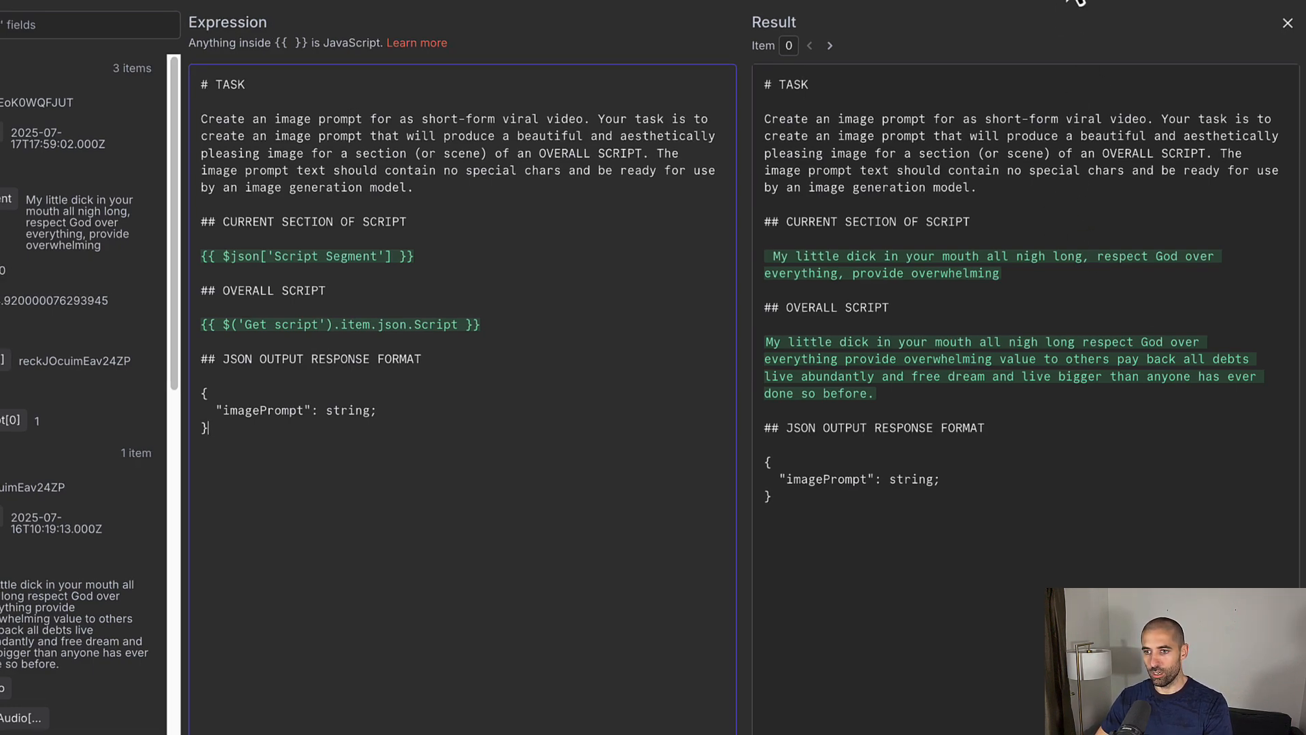
left_click(1072, 1)
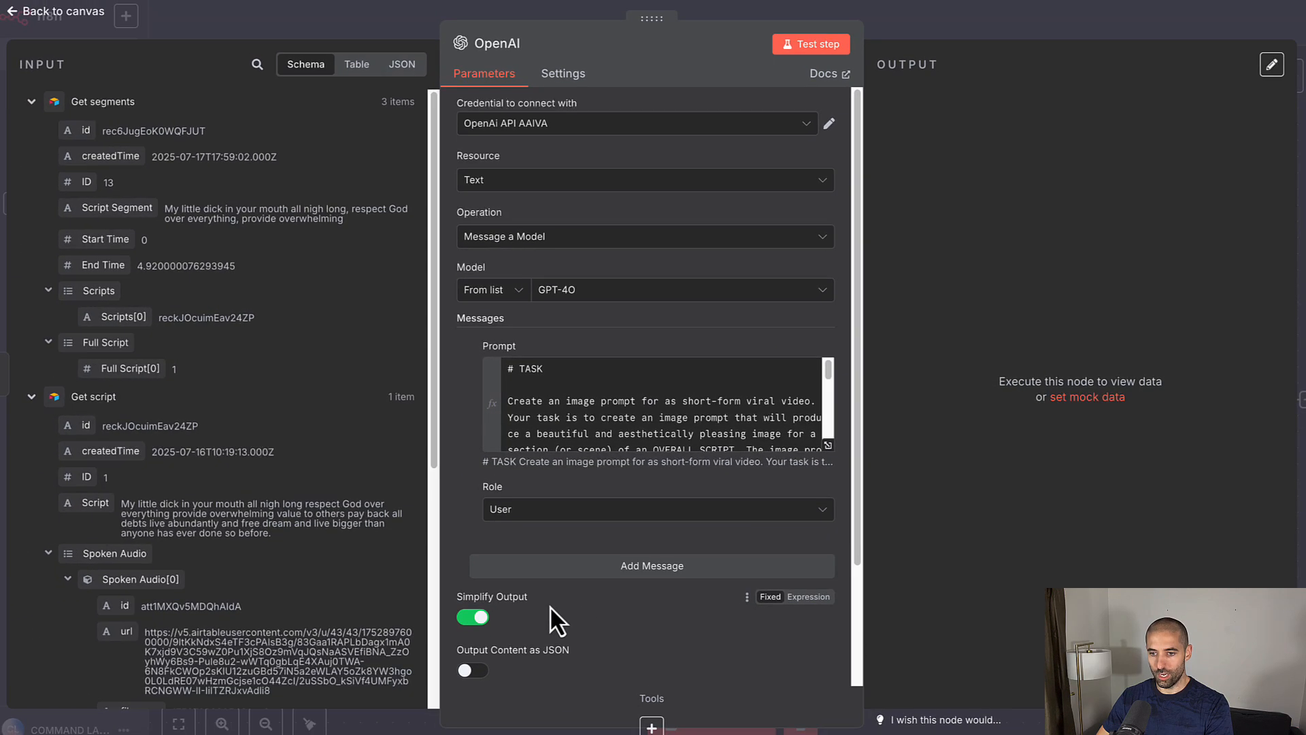
Step: Enable Output Content as JSON and review the prompt's JSON response format
scroll(550, 605, "down", 2)
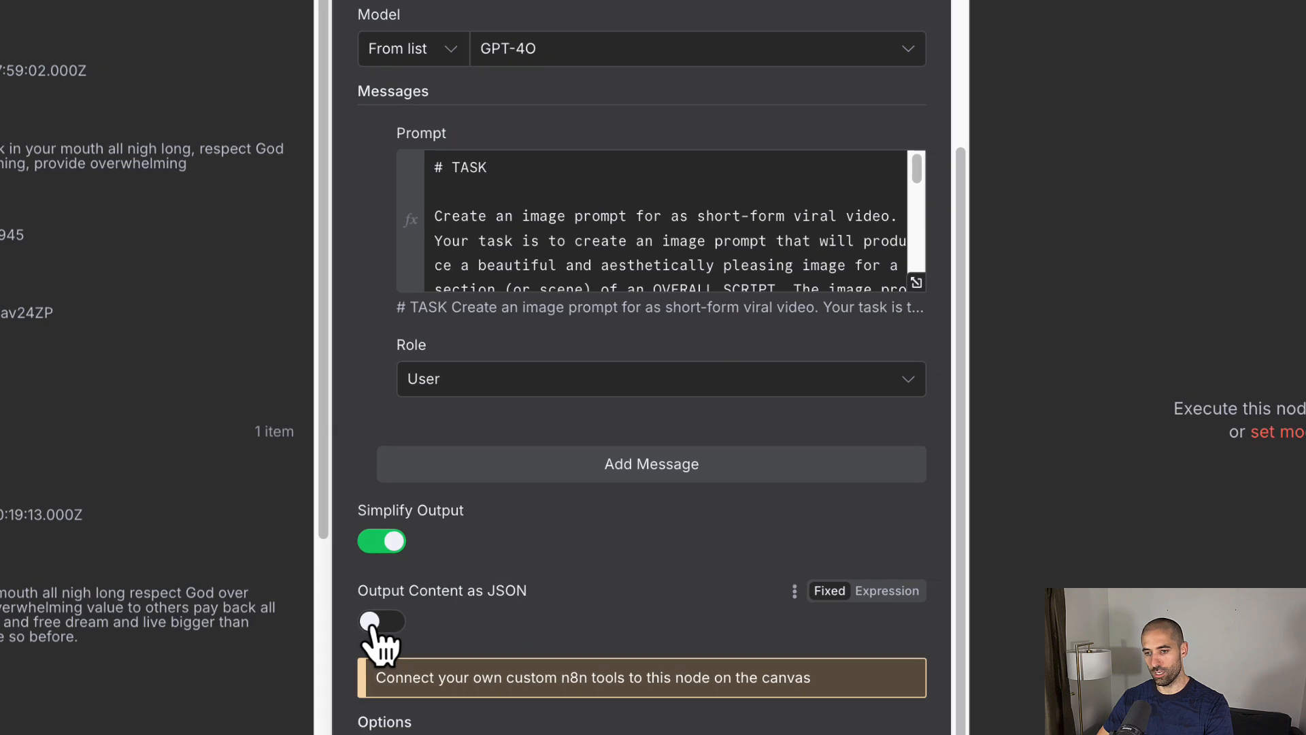
left_click(378, 622)
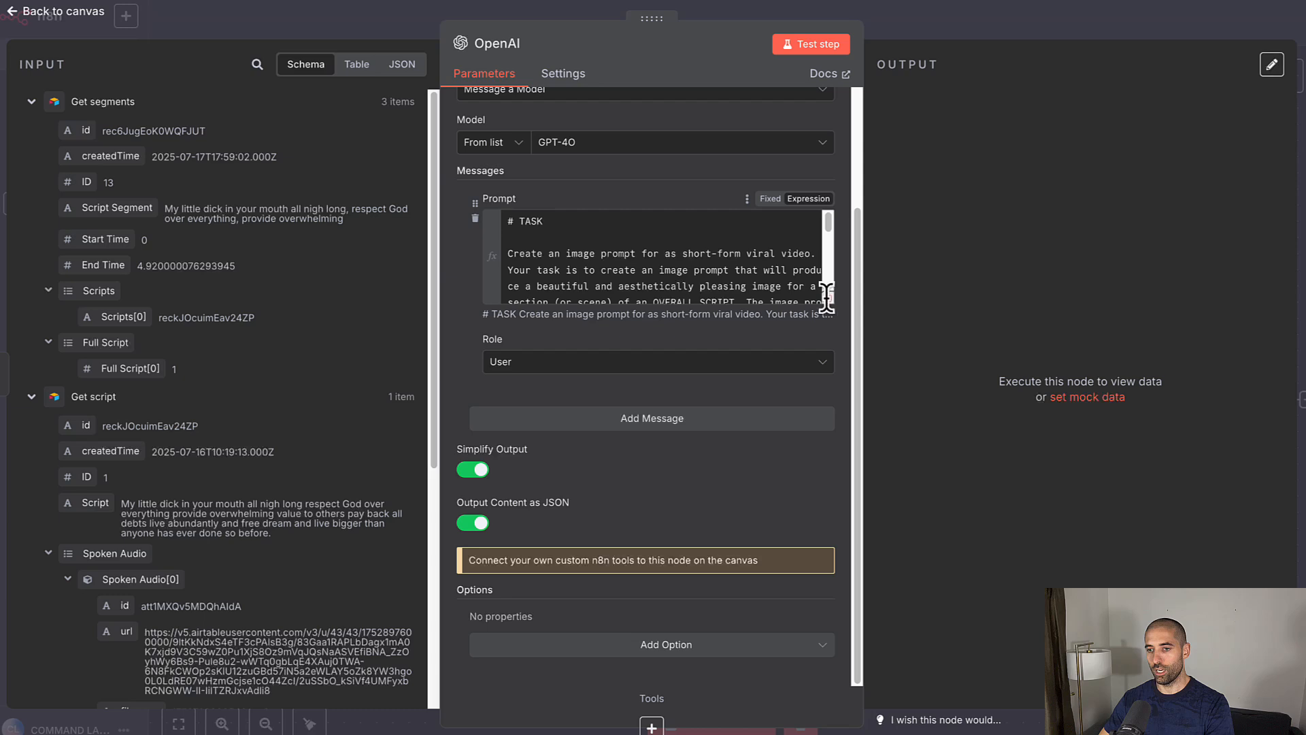
left_click(826, 296)
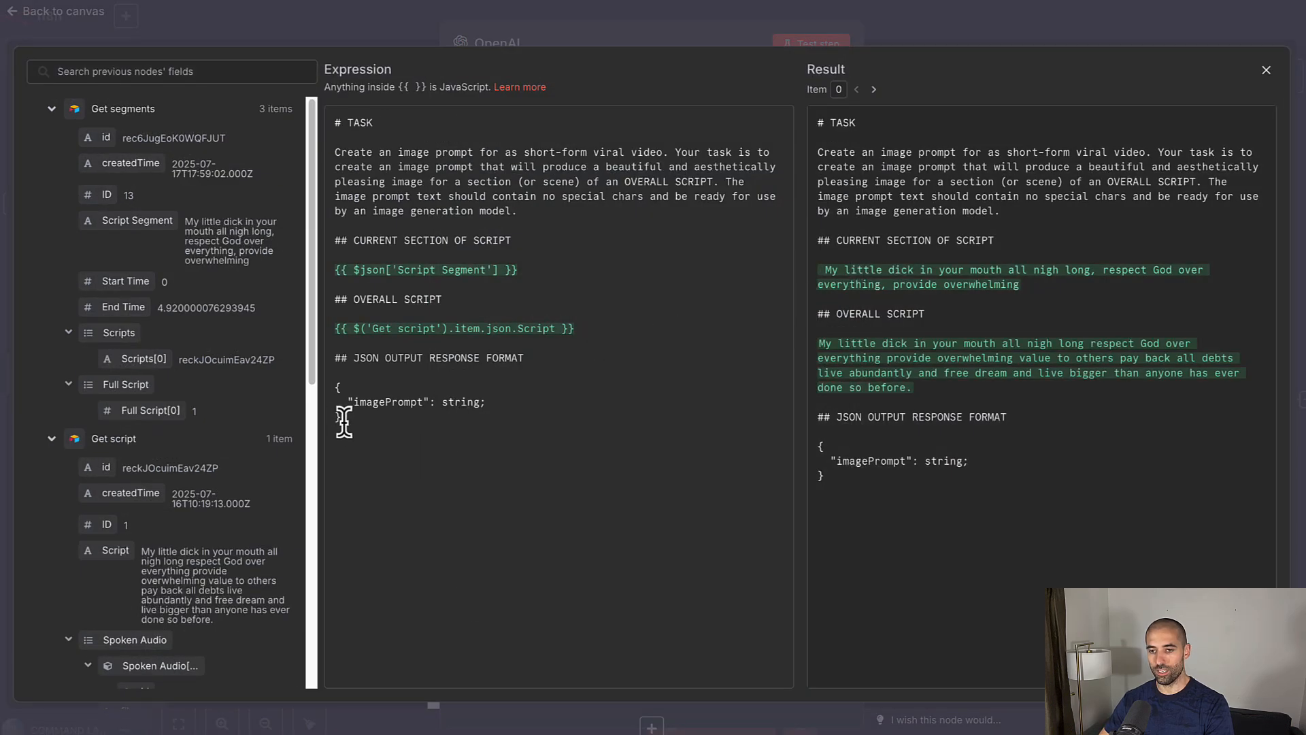
left_click_drag(342, 418, 327, 361)
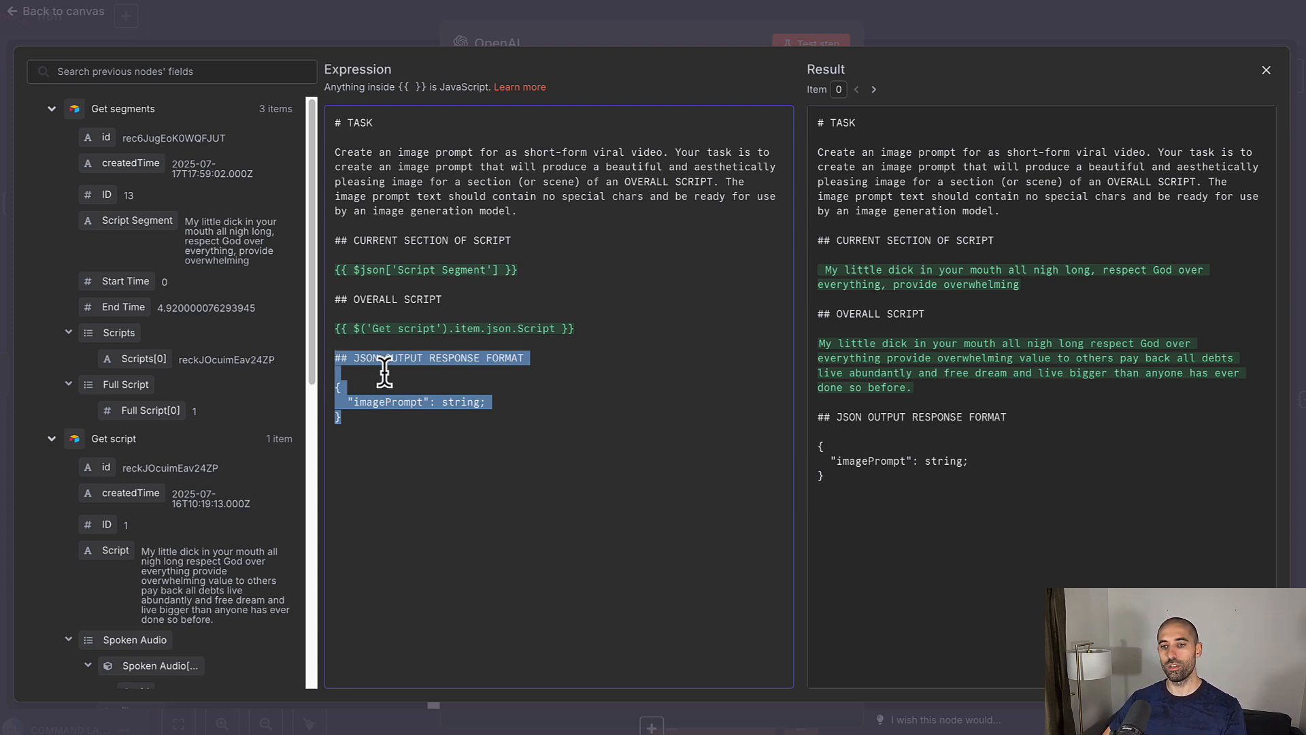
left_click(358, 421)
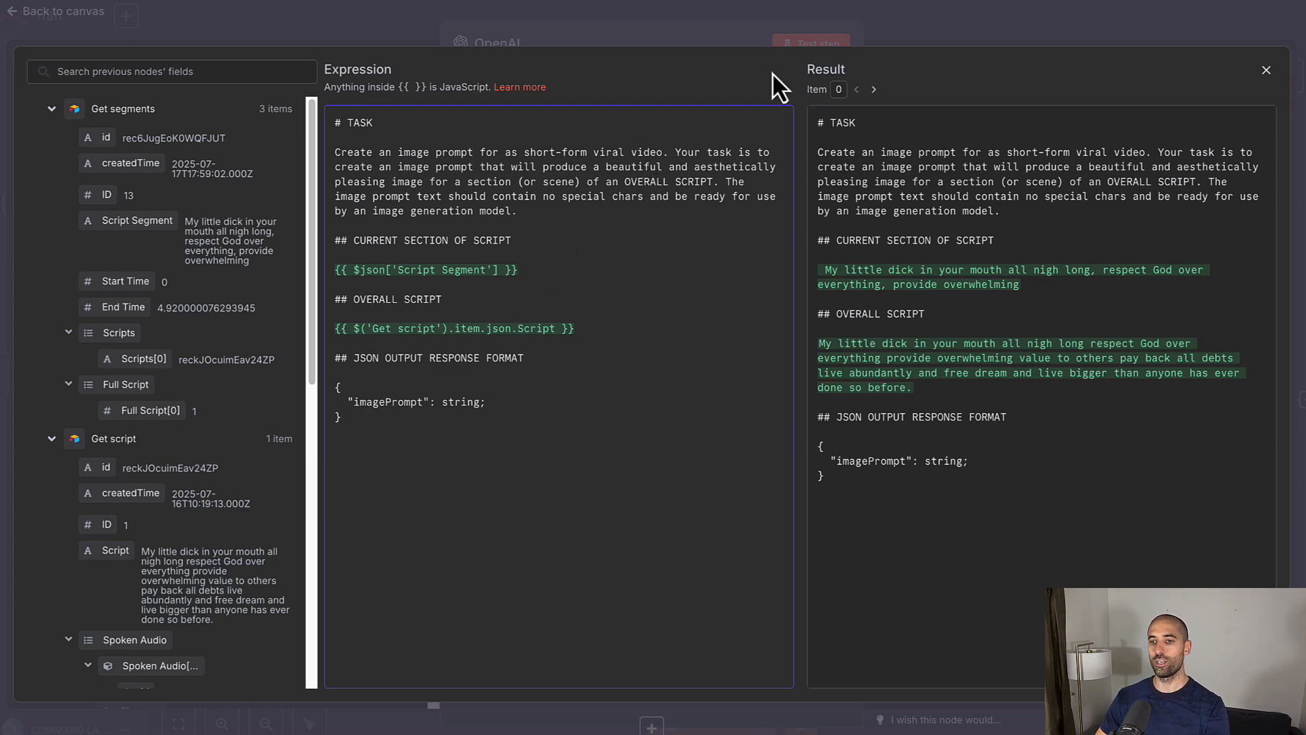
left_click(691, 11)
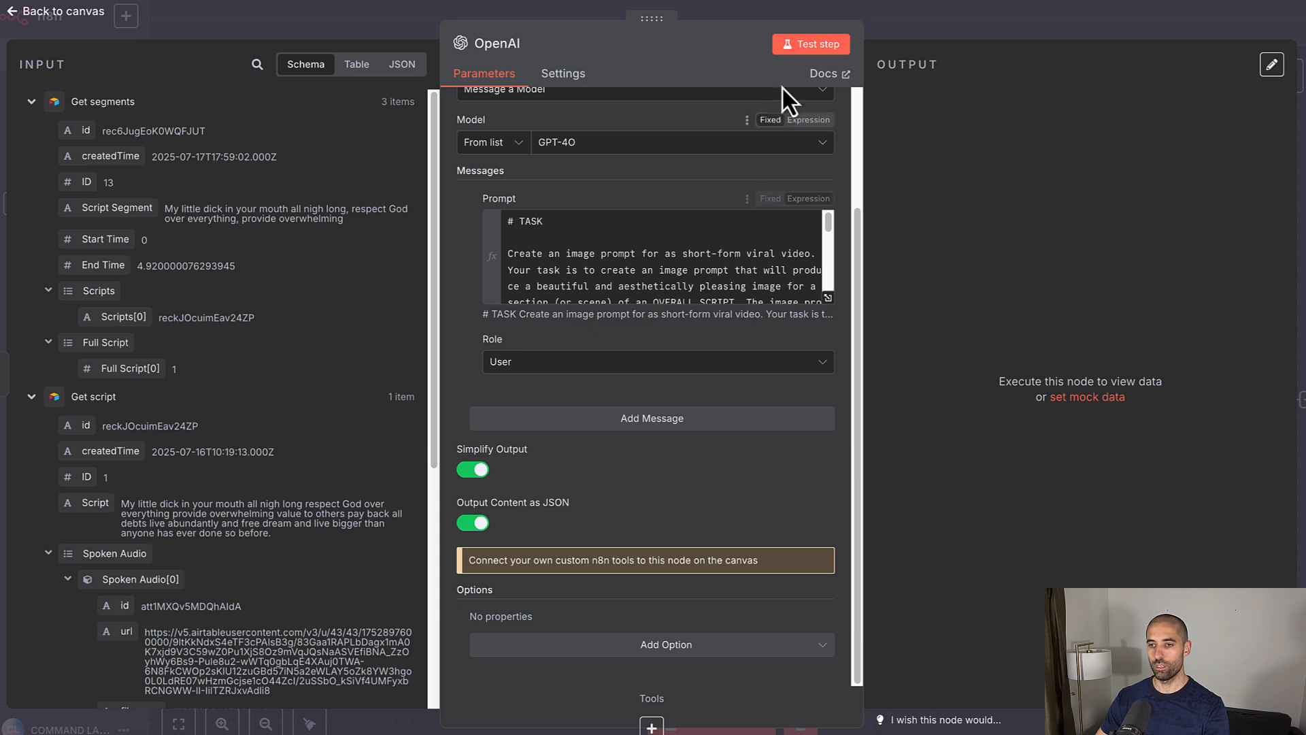
Step: Test the OpenAI step and inspect the imagePrompt generated for each of the 3 items
left_click(814, 48)
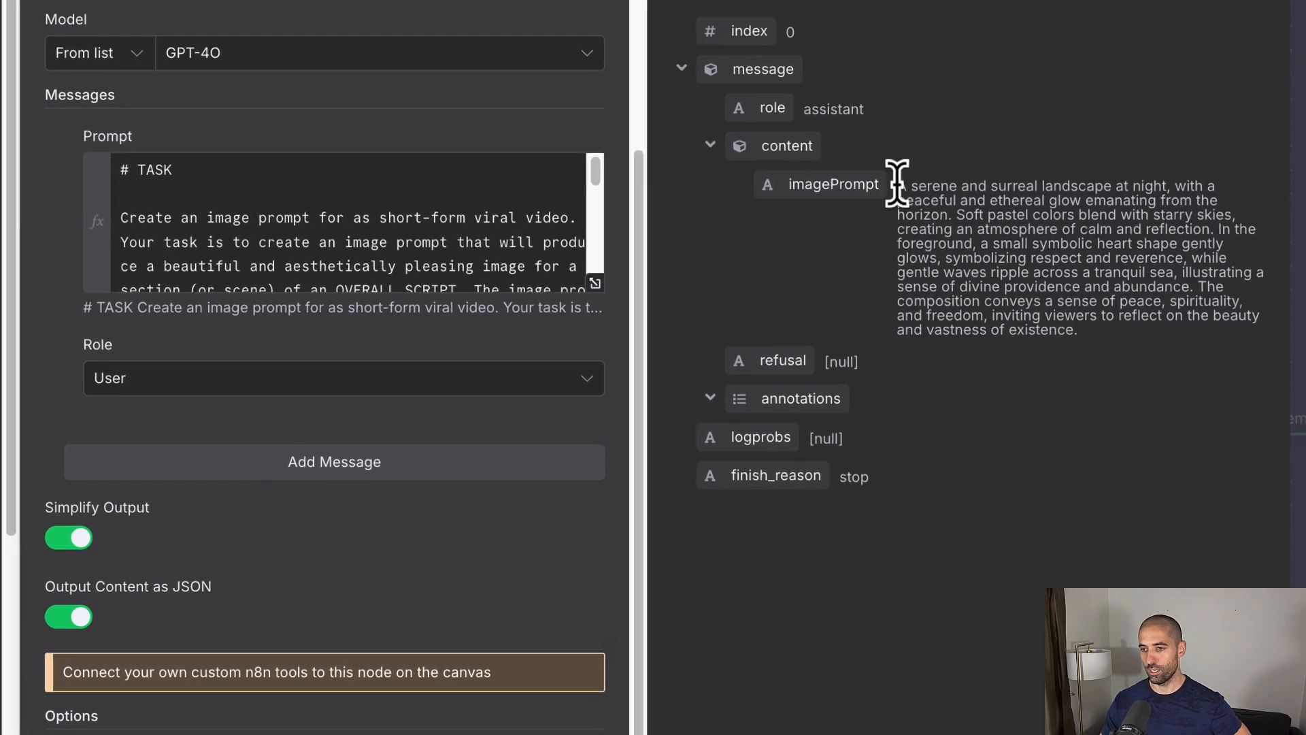
left_click_drag(891, 180, 1076, 338)
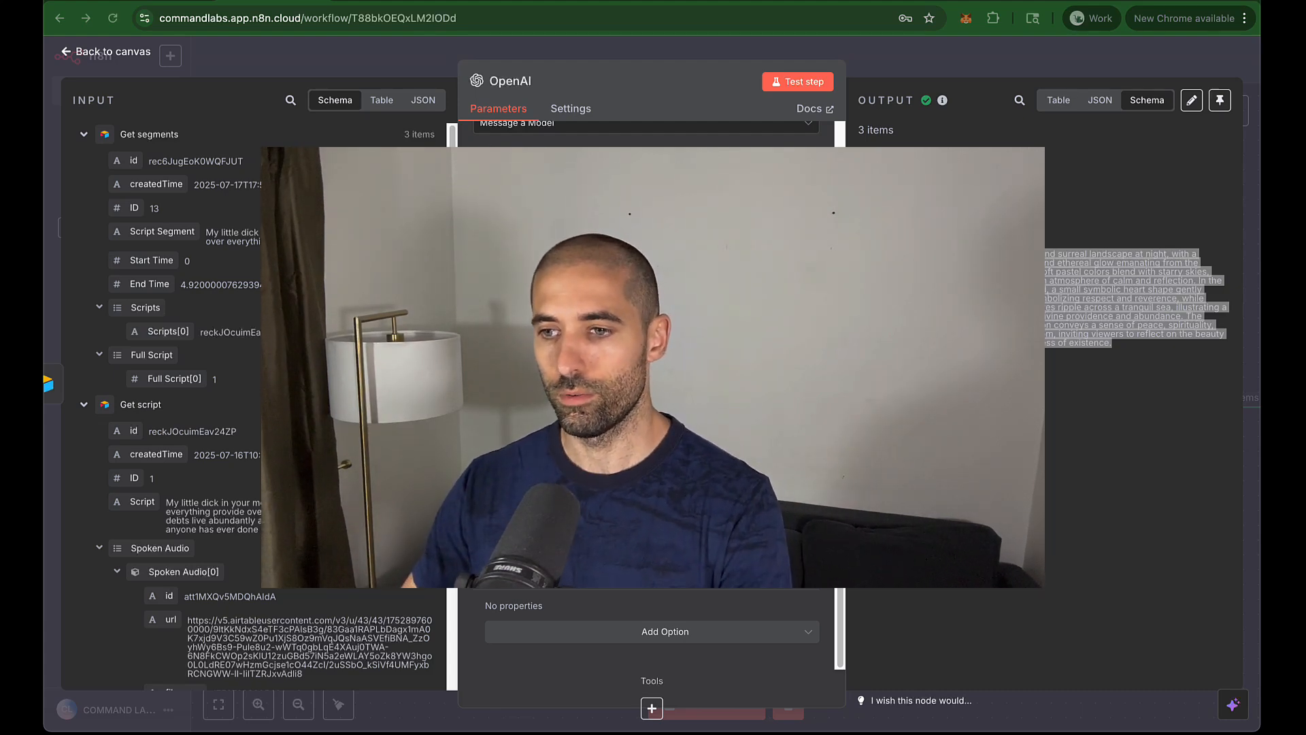
Step: Add an HTTP Request node after the OpenAI step, found by searching 'htt'
left_click(1120, 127)
left_click(1010, 54)
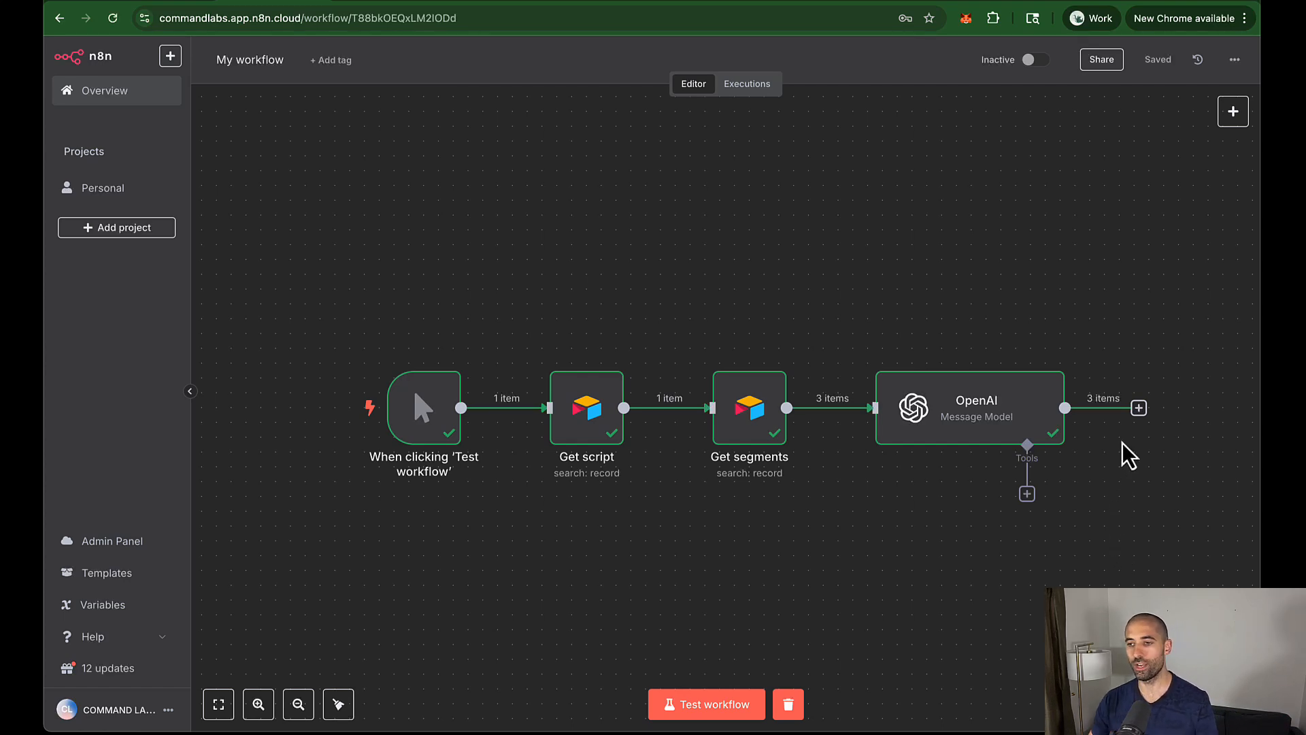
left_click(1139, 408)
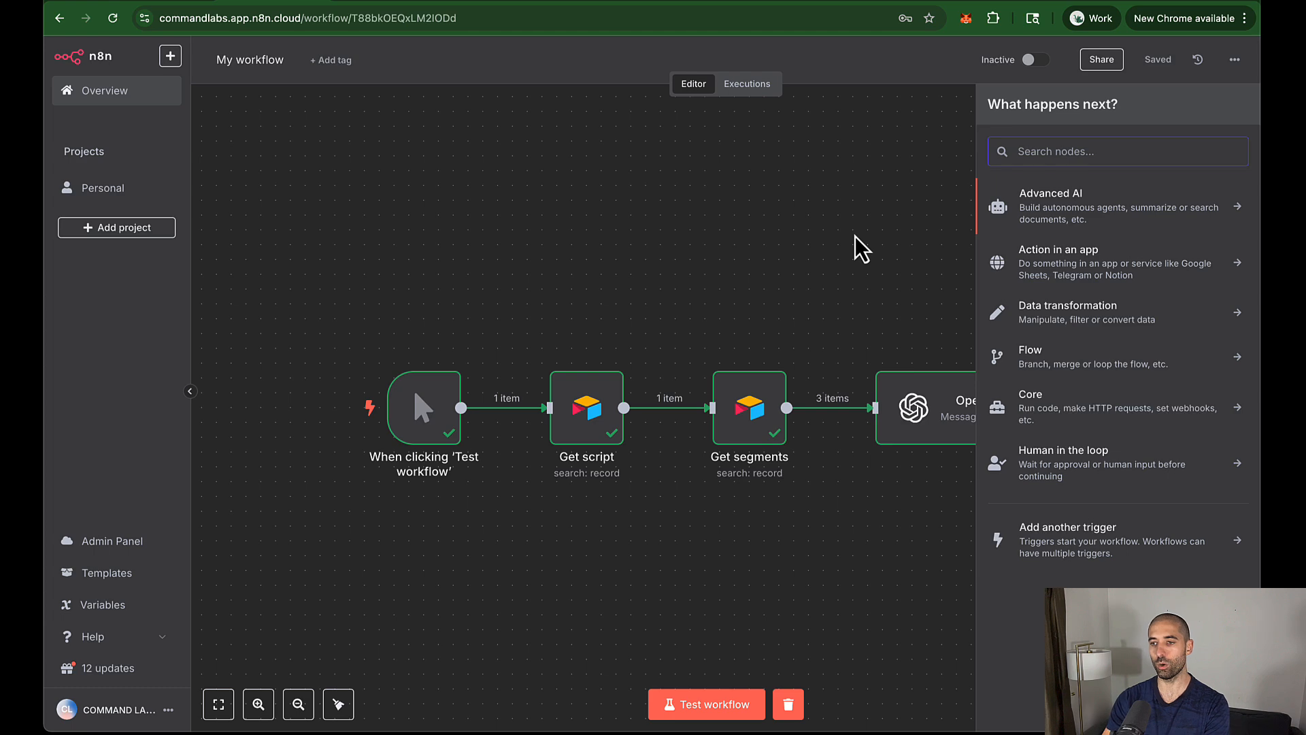
type("htt")
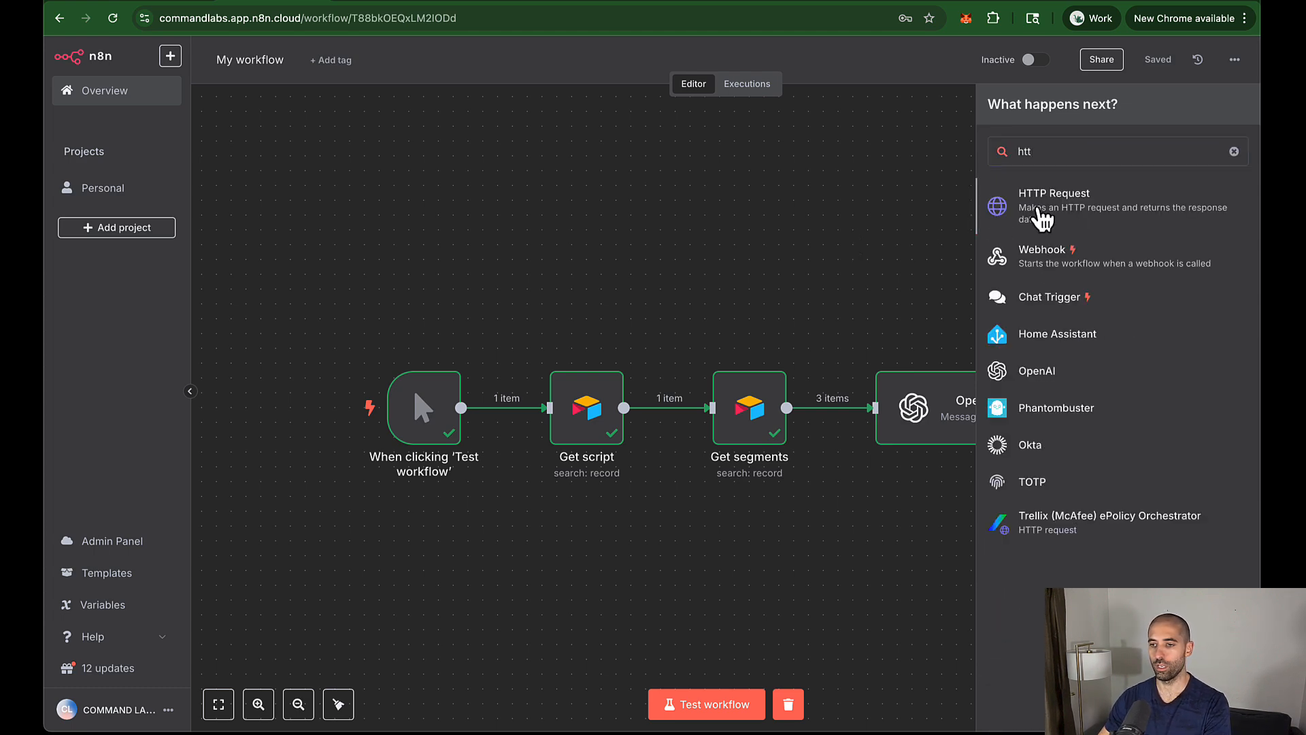
left_click(1041, 211)
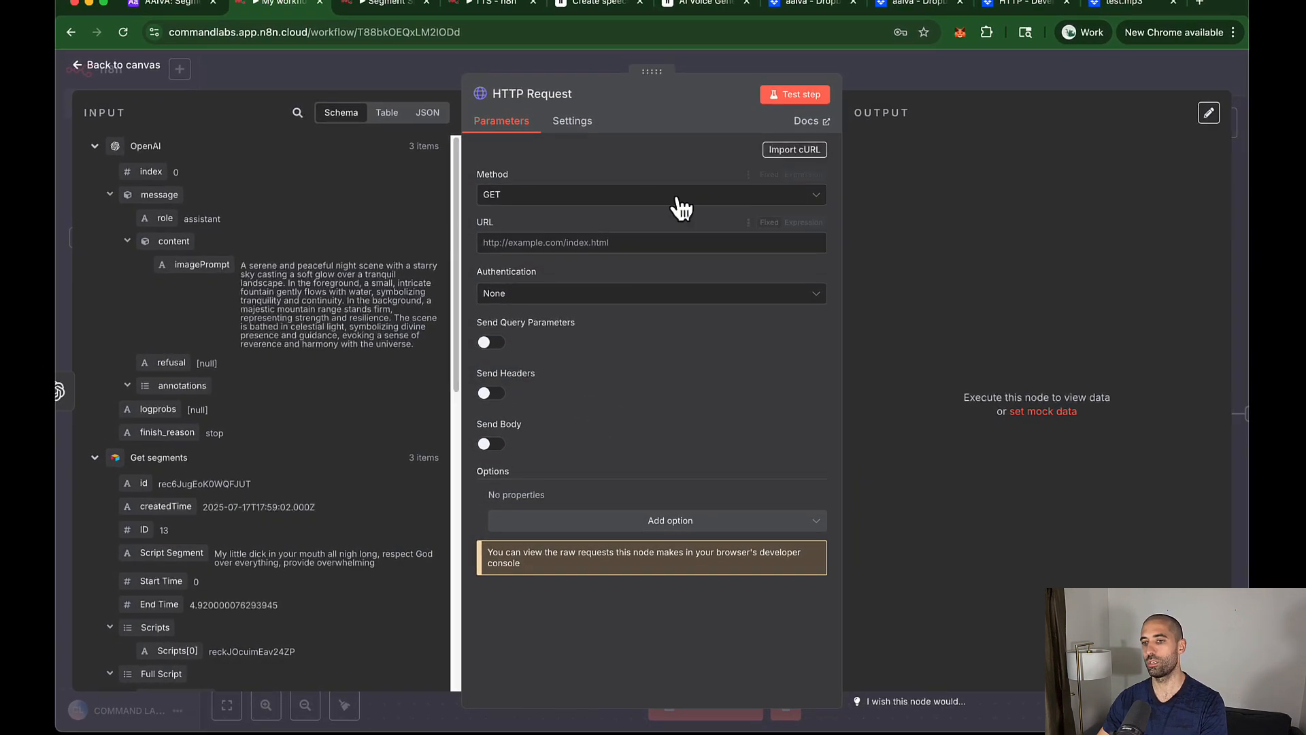
Step: Load the leonardo.ai homepage in a new browser tab
left_click(1190, 13)
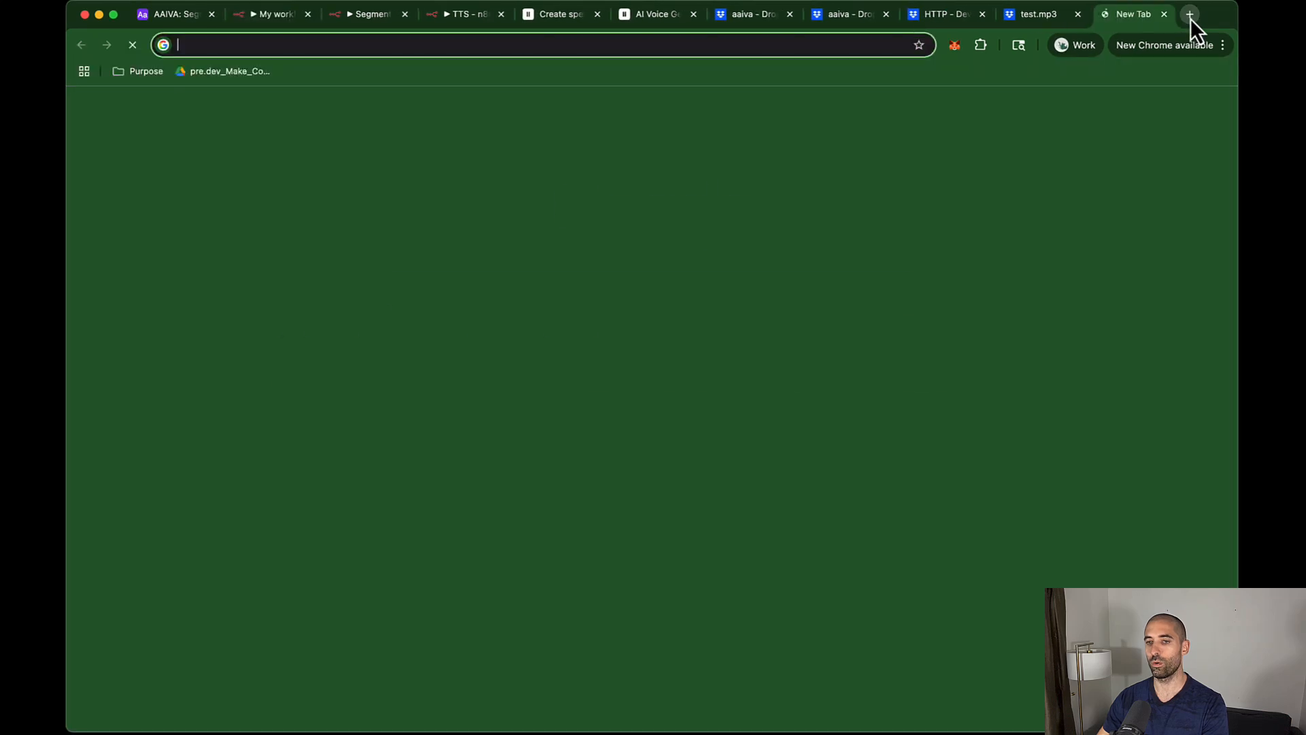
type("leonardo.ai")
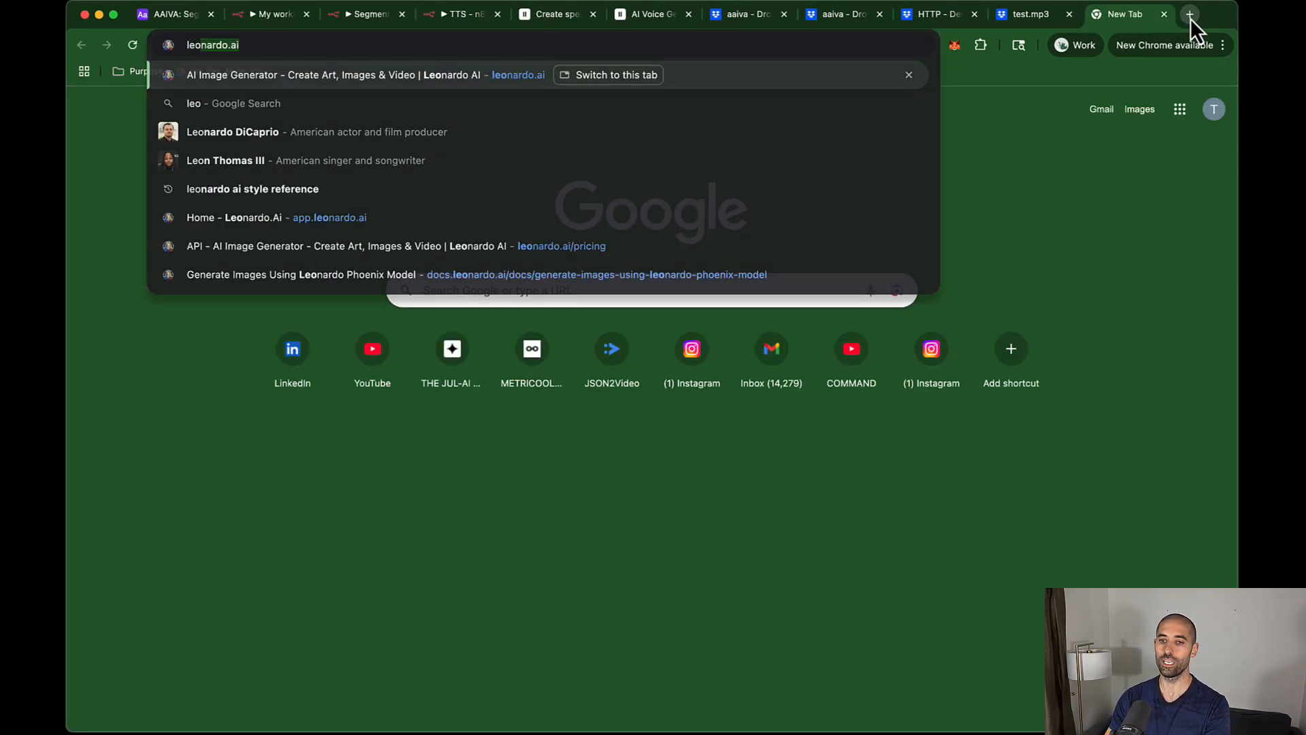
key("Return")
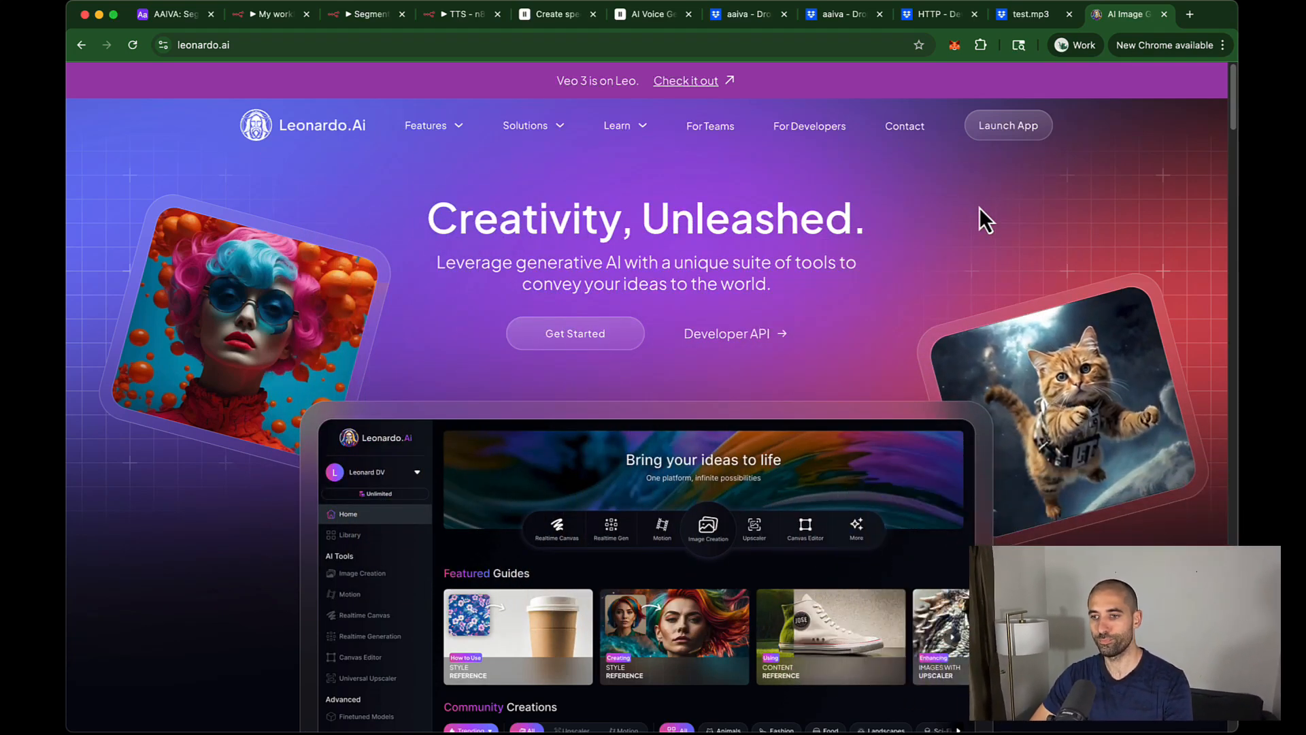
Step: Launch the Leonardo web app, go to API Access, and dismiss the Create New Key form
left_click(1001, 130)
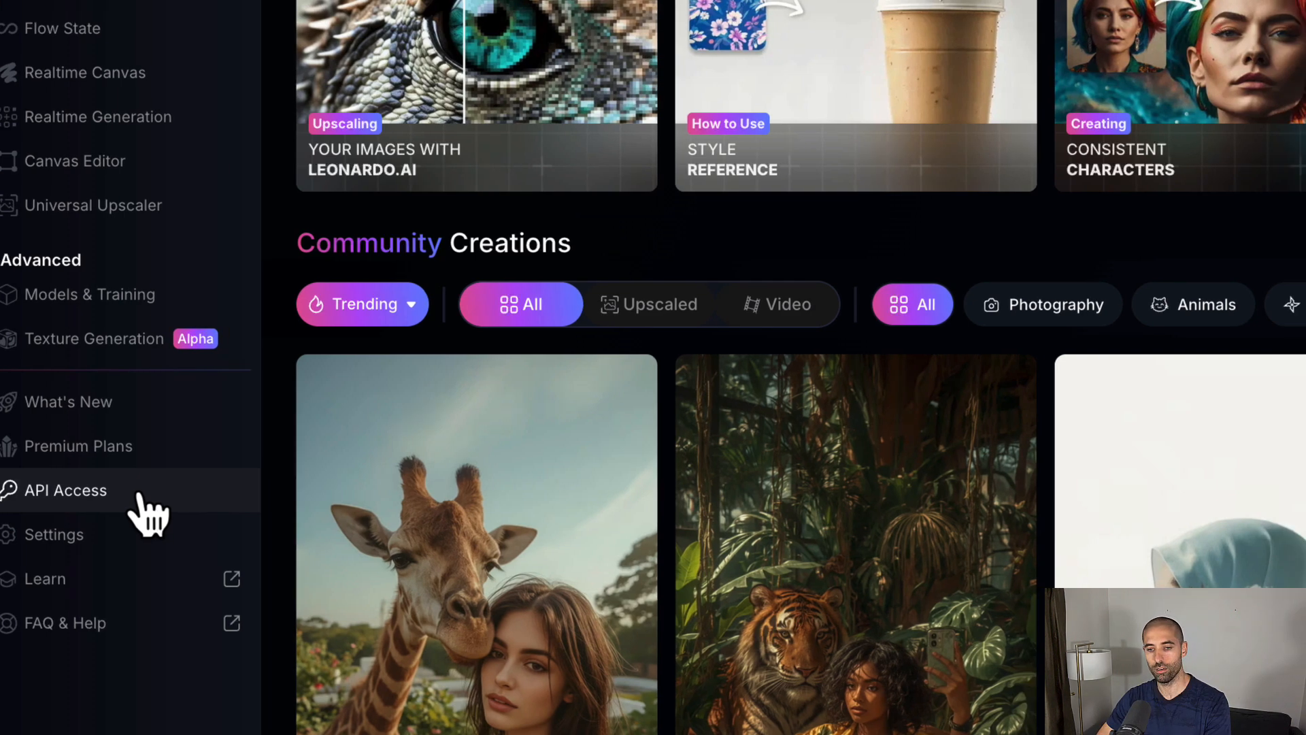
left_click(136, 503)
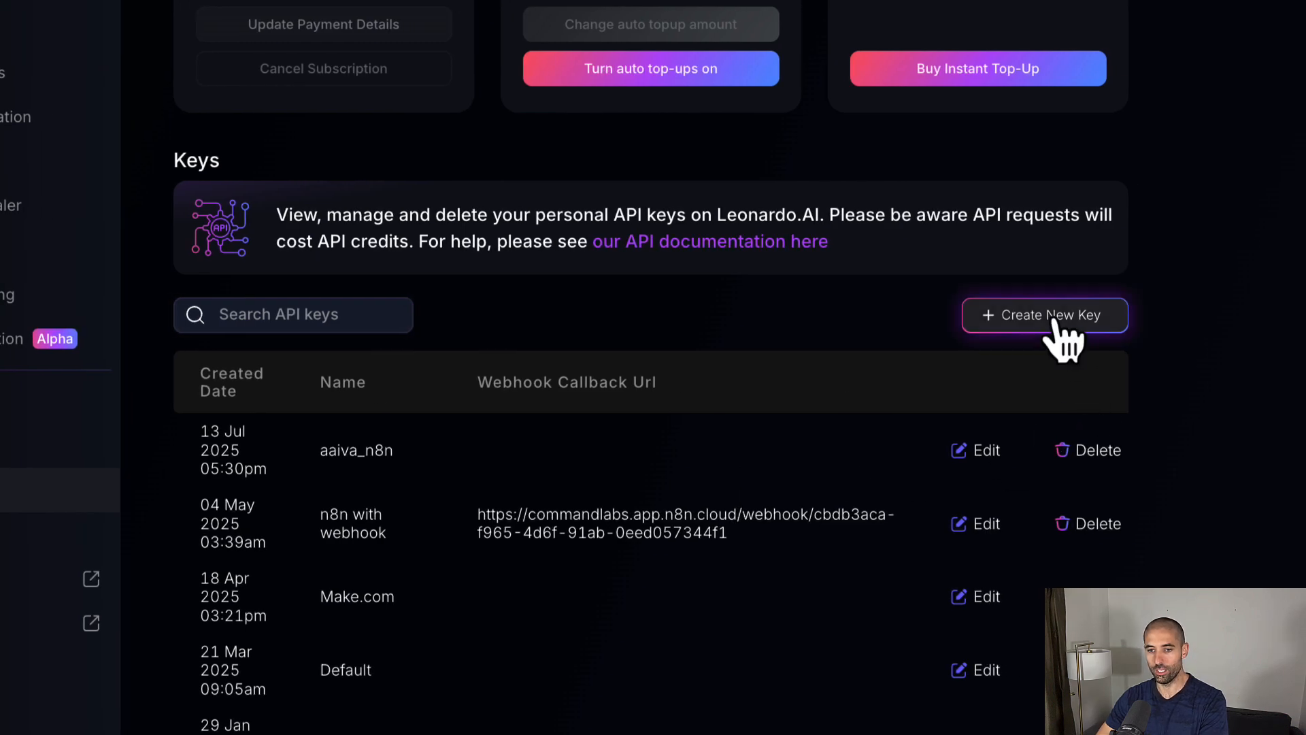
left_click(763, 373)
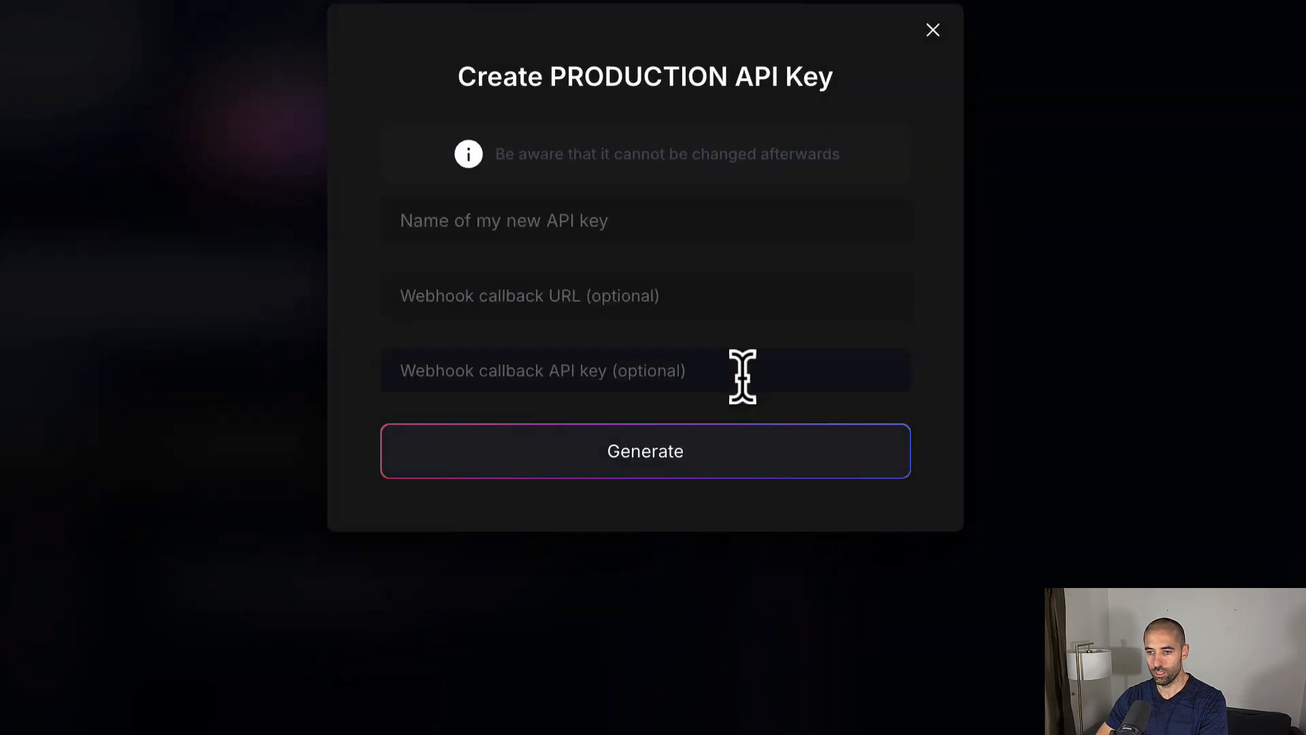
left_click(932, 31)
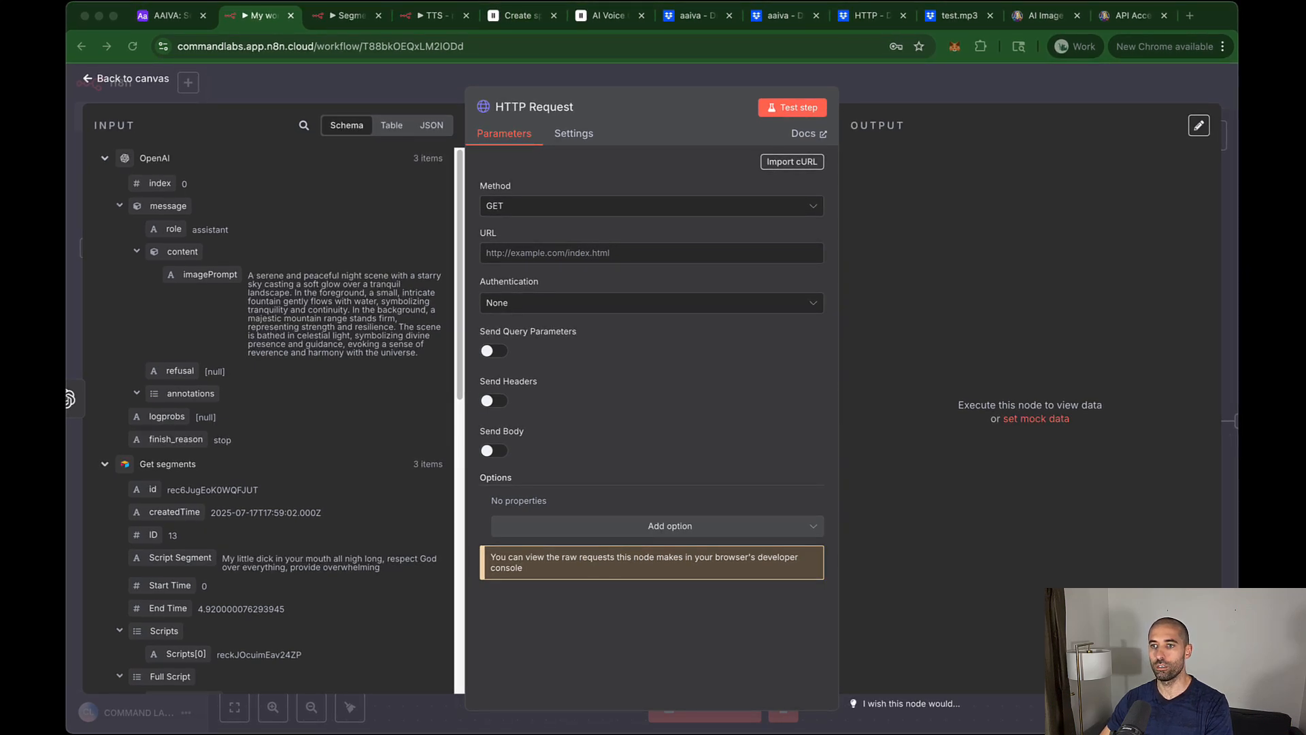
Step: Open the Leonardo Getting Started API docs page in a new tab
left_click(1189, 18)
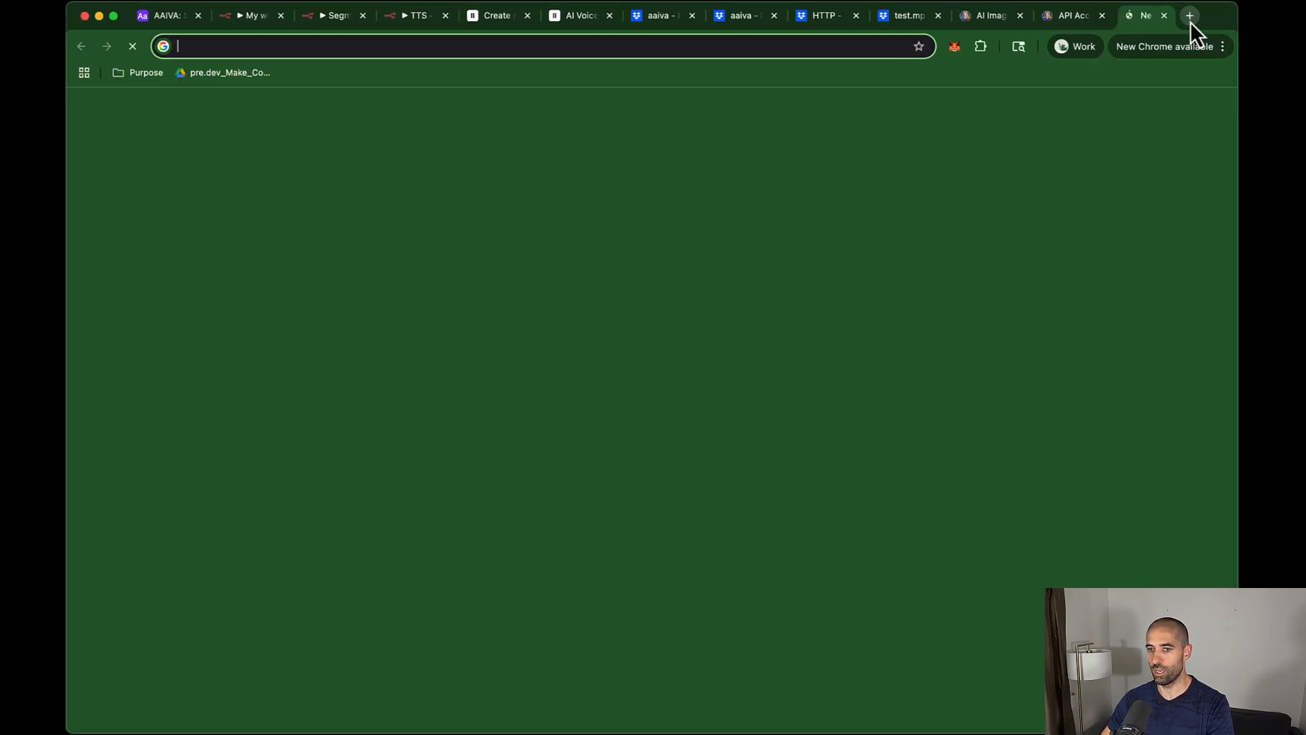
type("https://docs.leonardo.ai/docs/getting-started")
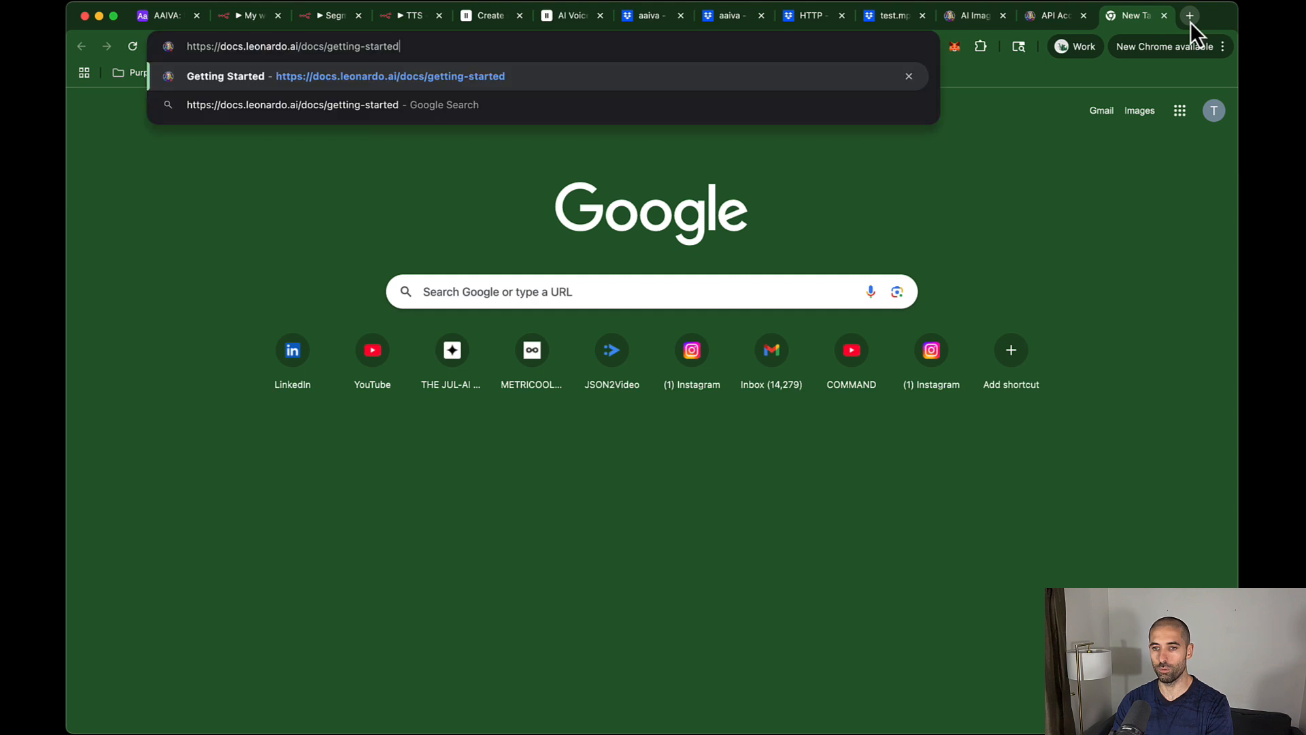
key("Return")
scroll(765, 210, "down", 3)
scroll(766, 209, "down", 4)
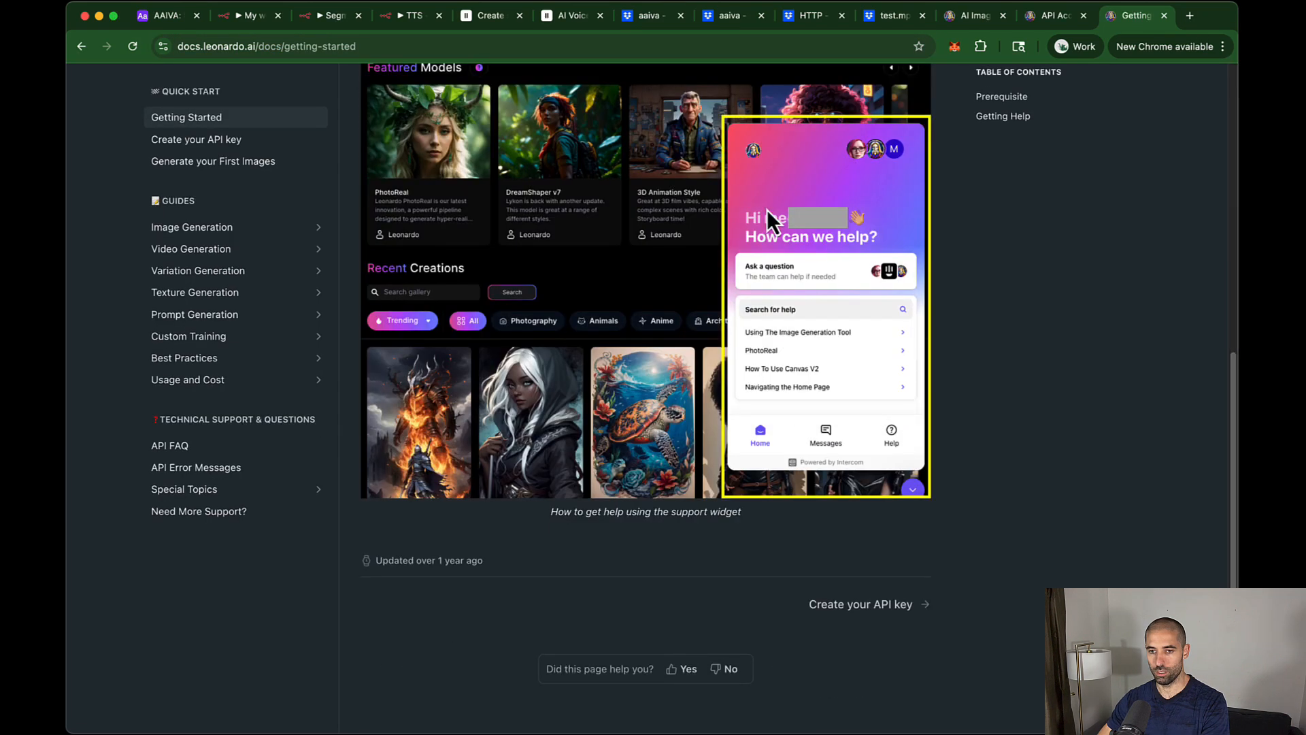
scroll(766, 209, "up", 8)
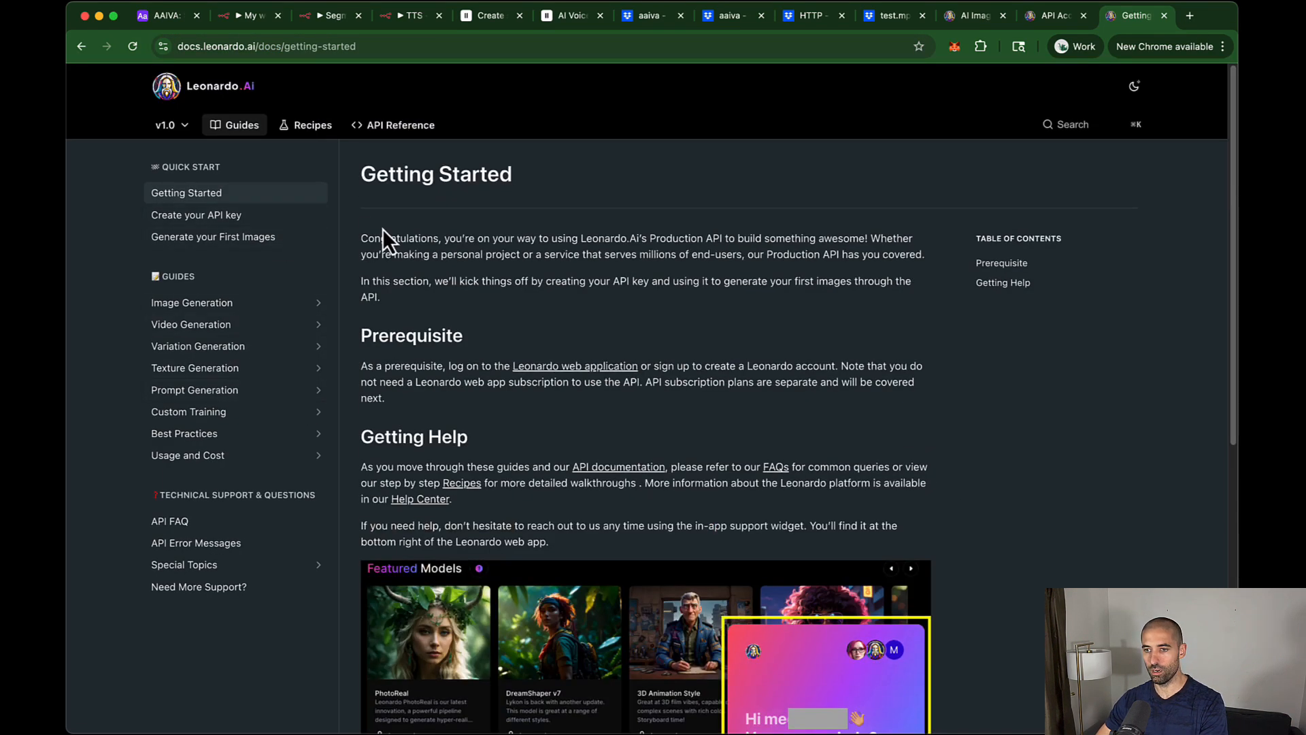
Step: Open the Leonardo Commonly Used API Values docs page in another new tab
left_click(1187, 15)
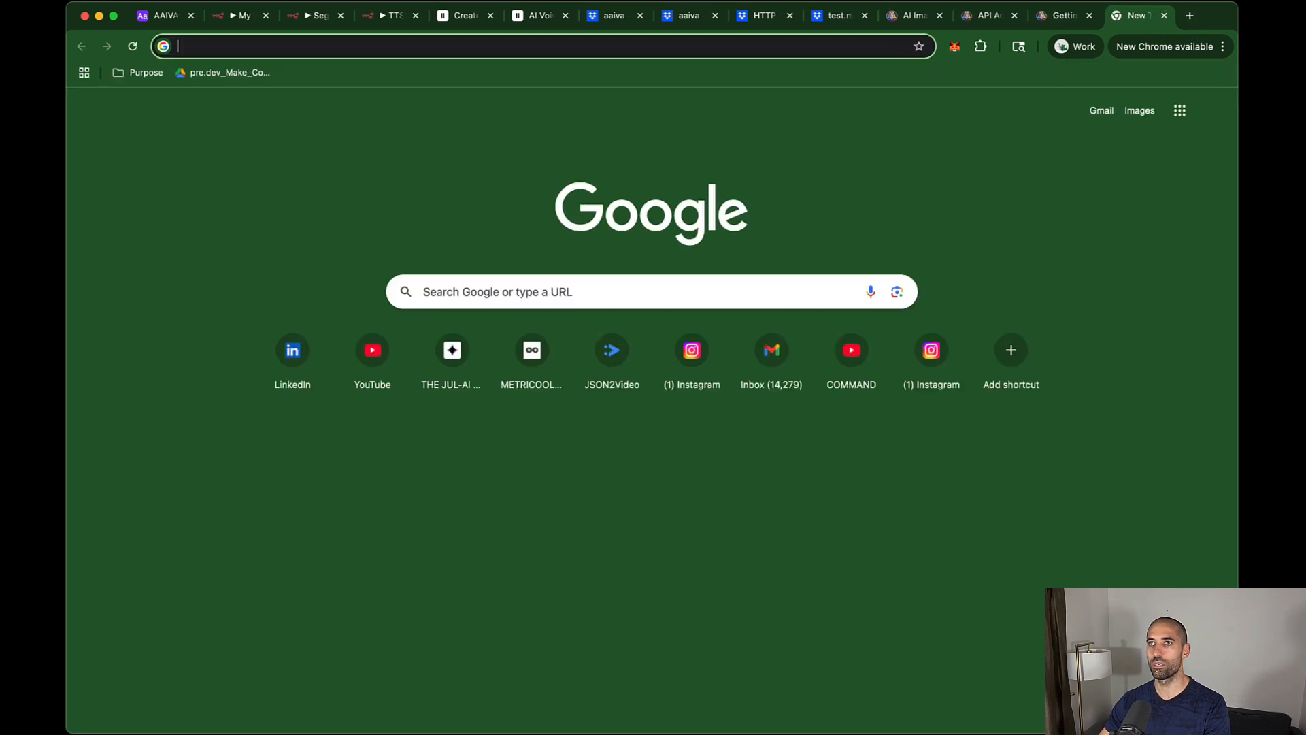
key("super+Tab")
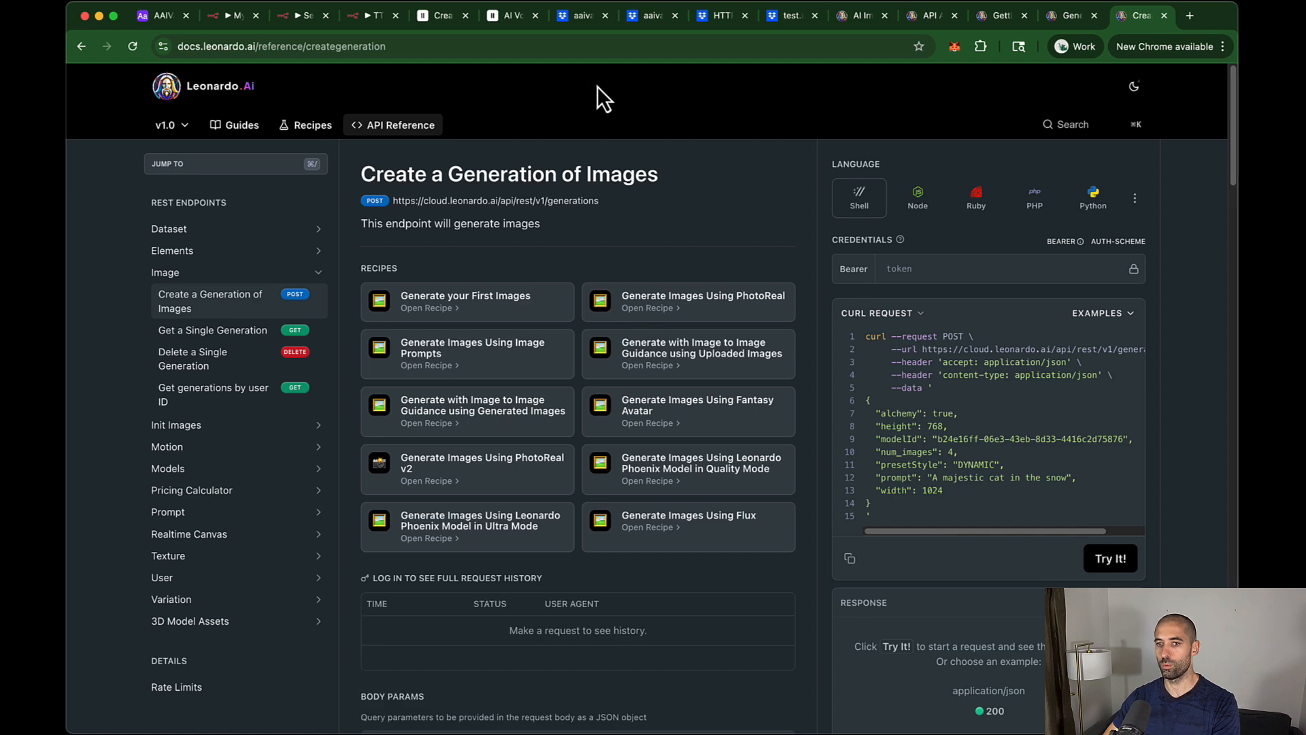
key("super+t")
left_click(825, 50)
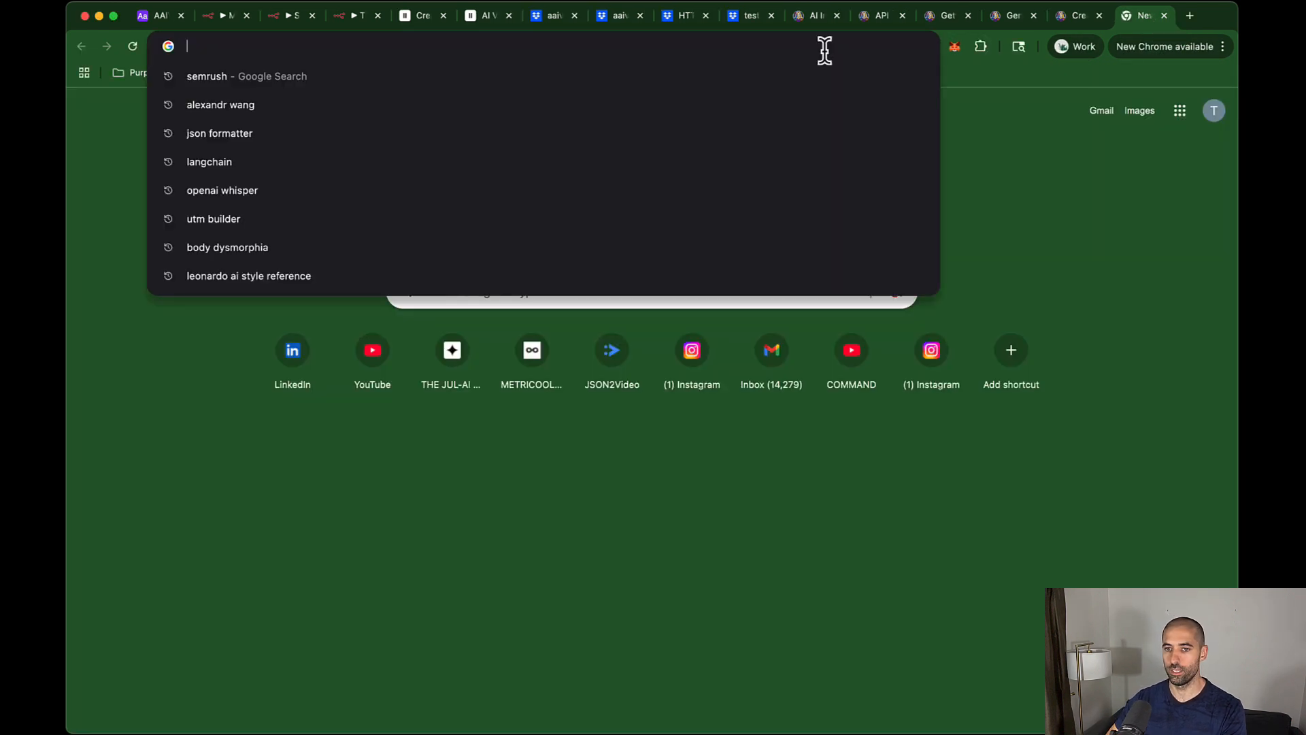
type("https://docs.leonardo.ai/docs/commonly-used-api-values")
key("Return")
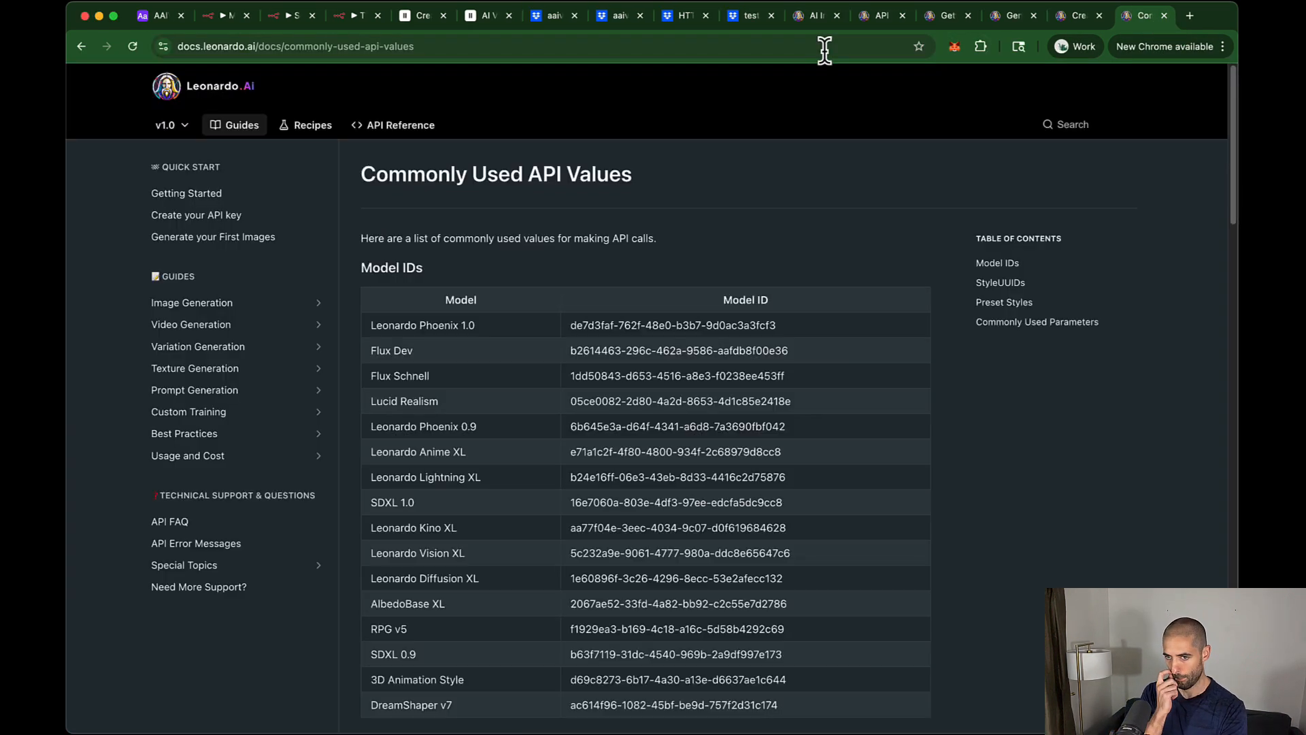
left_click(215, 19)
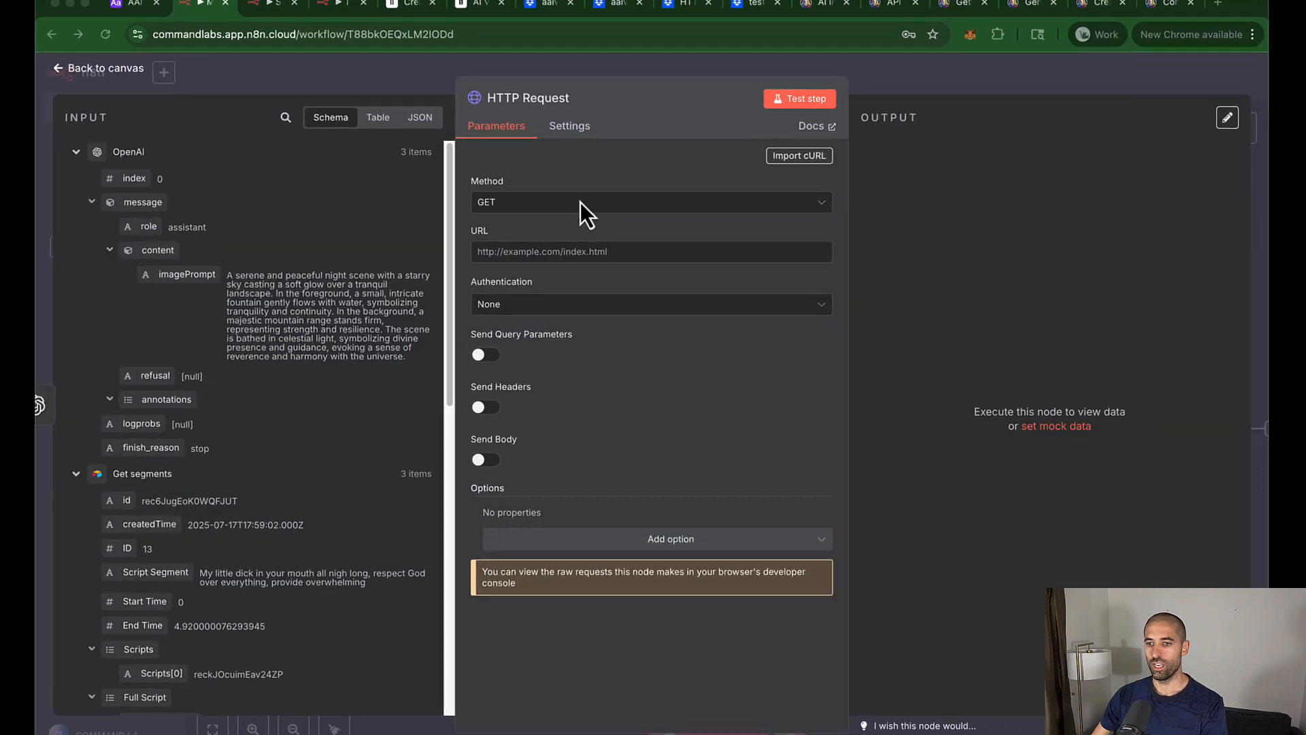
left_click(577, 202)
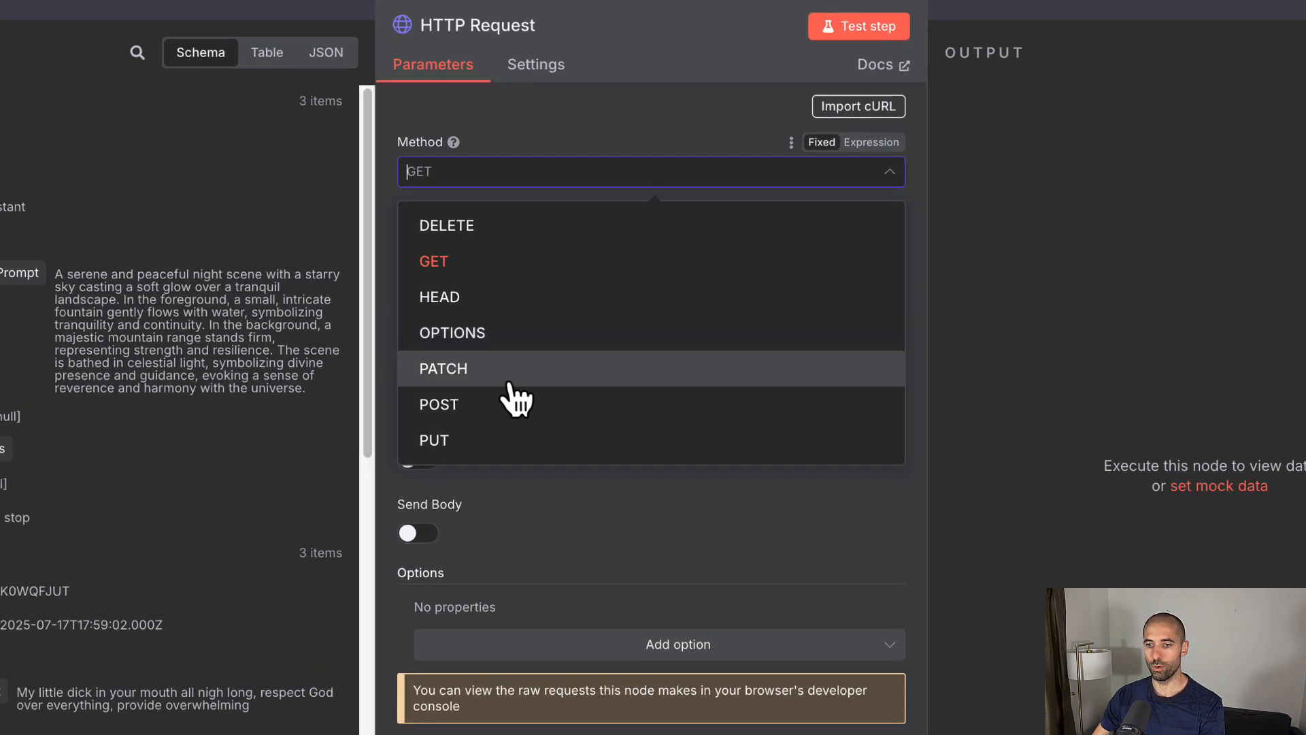
left_click(505, 411)
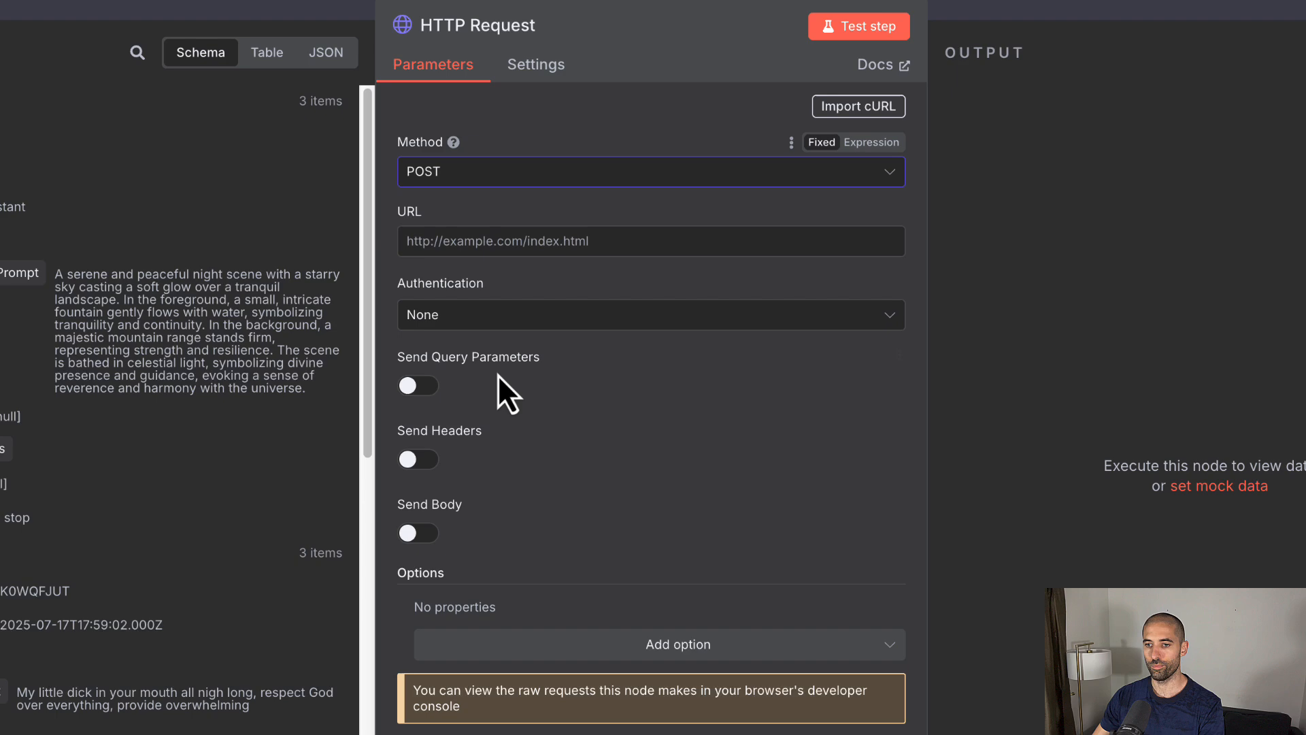
left_click(521, 238)
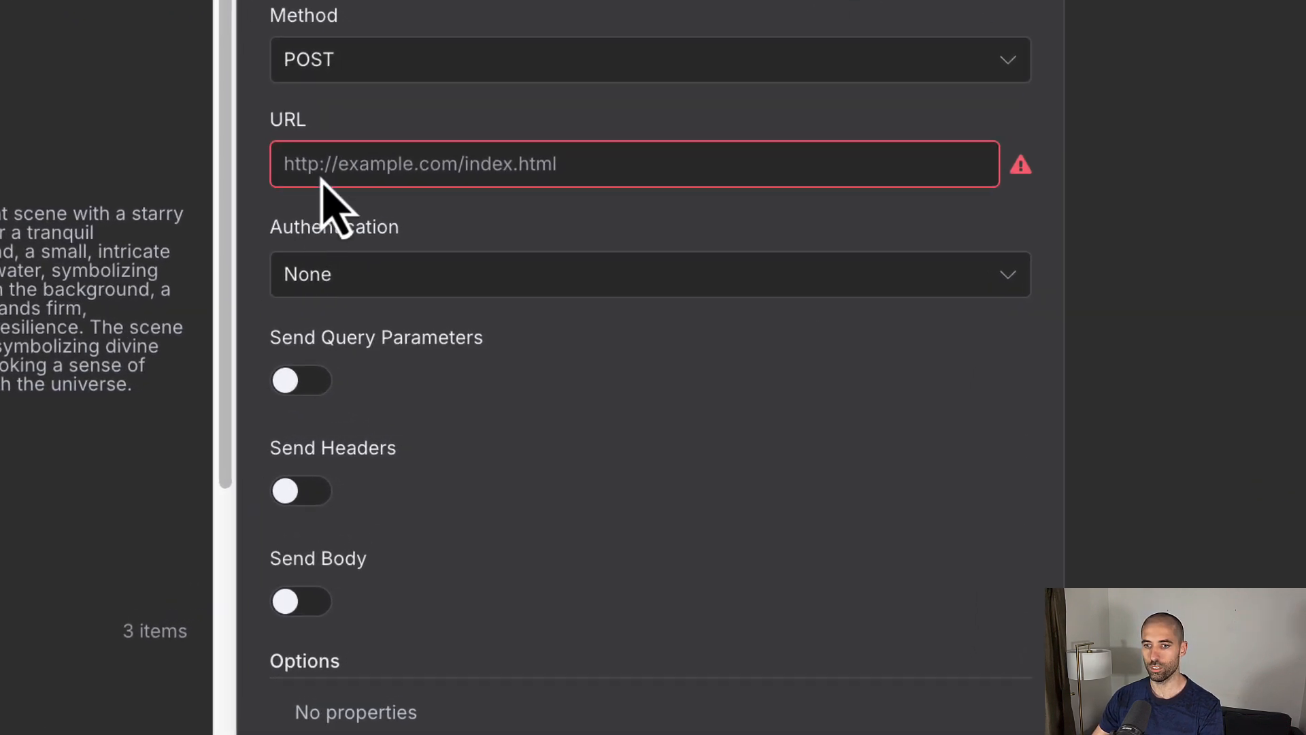
left_click(320, 163)
type("https://cloud.leonardo.ai/api/rest/v1/generations")
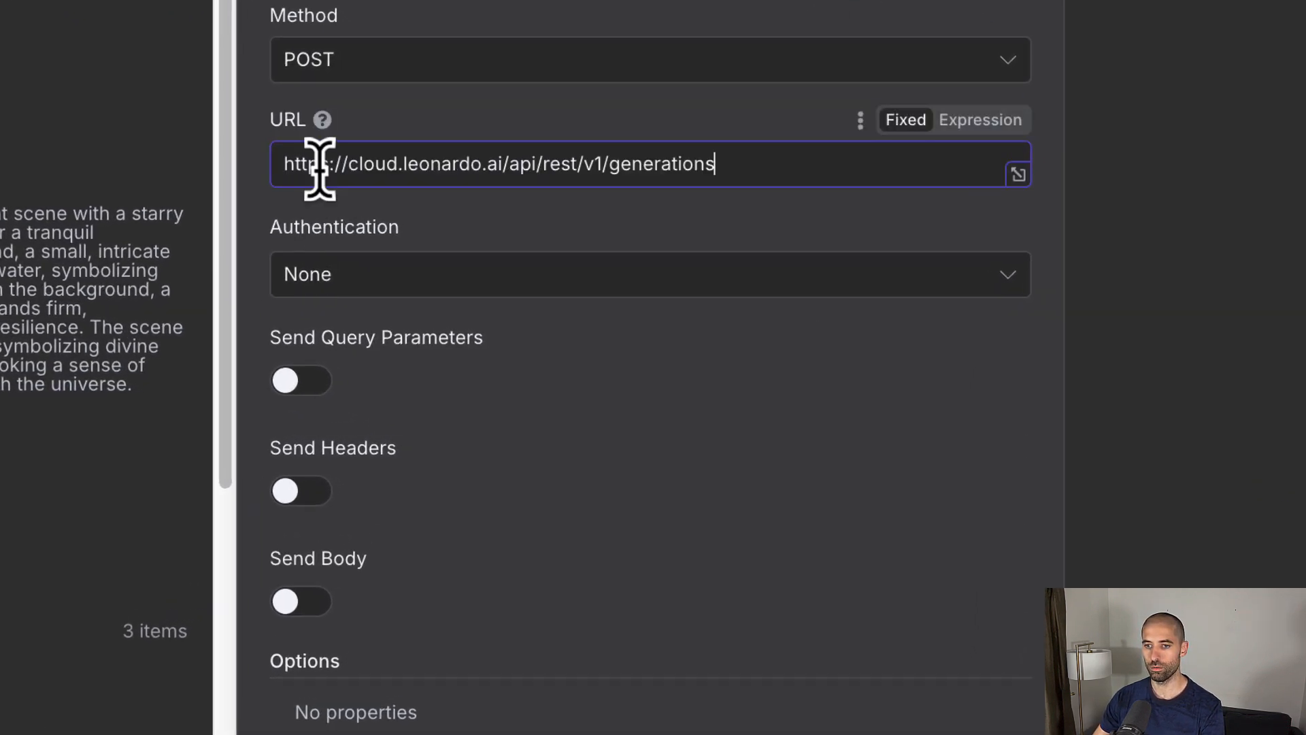
Step: Set Authentication to Generic Credential Type using Header Auth
left_click(488, 280)
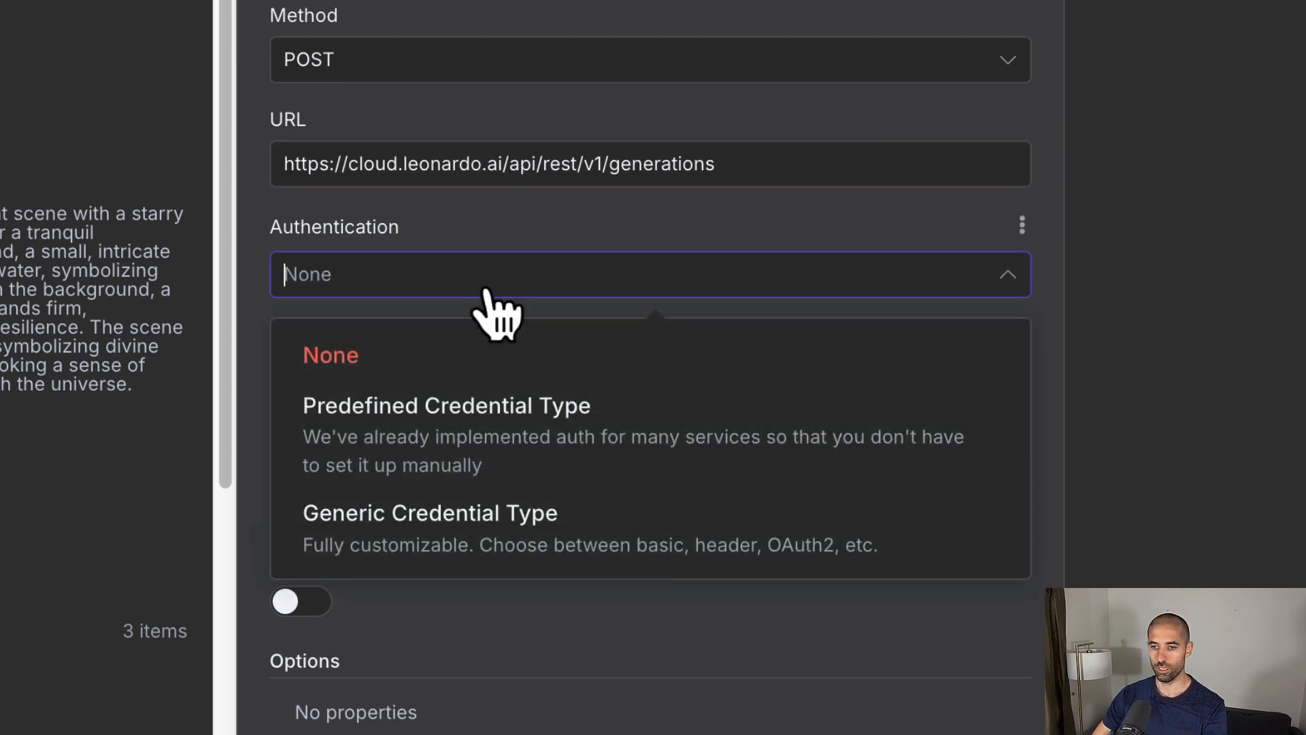
left_click(637, 520)
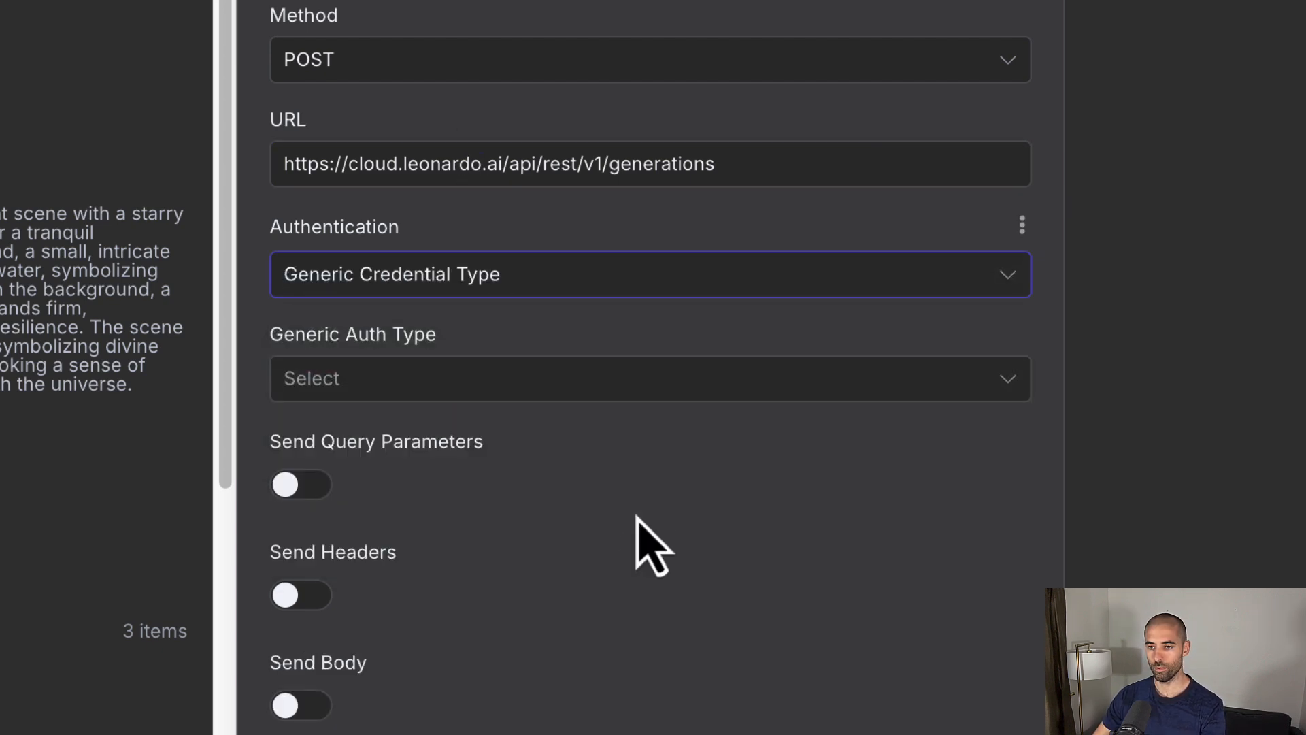
left_click(615, 384)
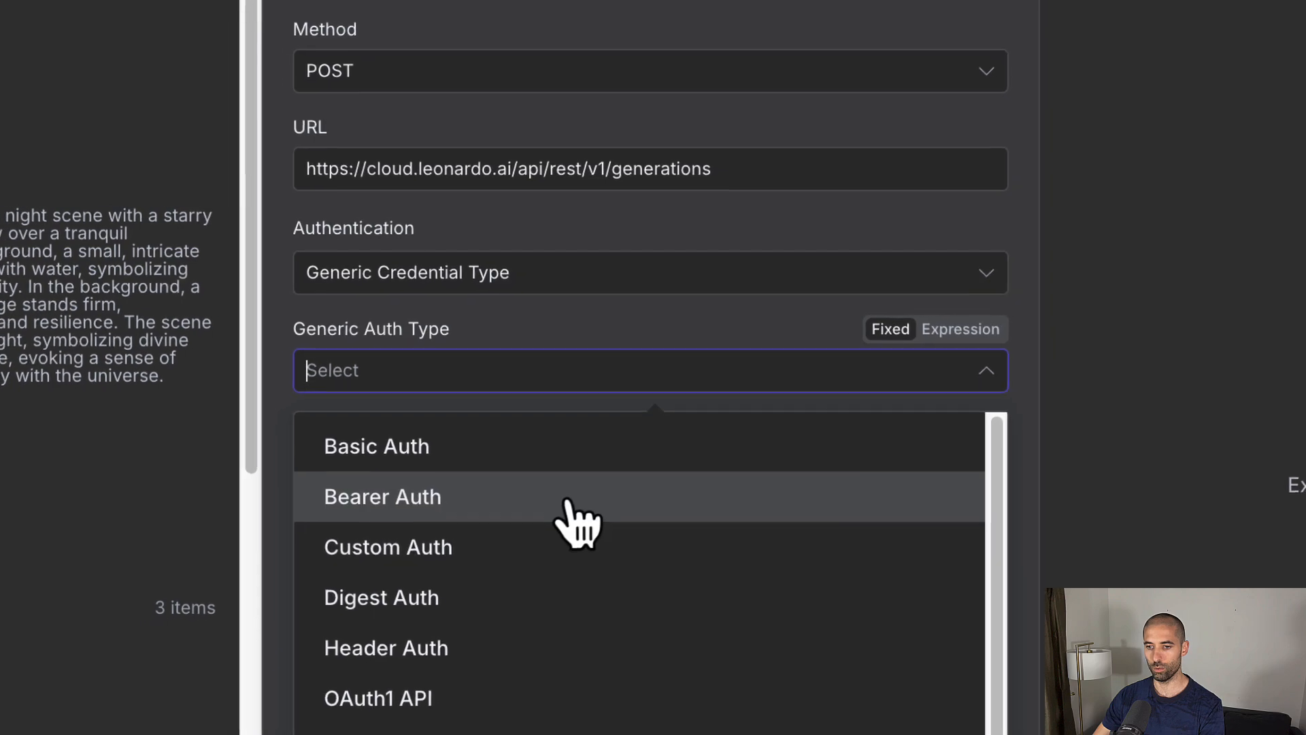
left_click(537, 650)
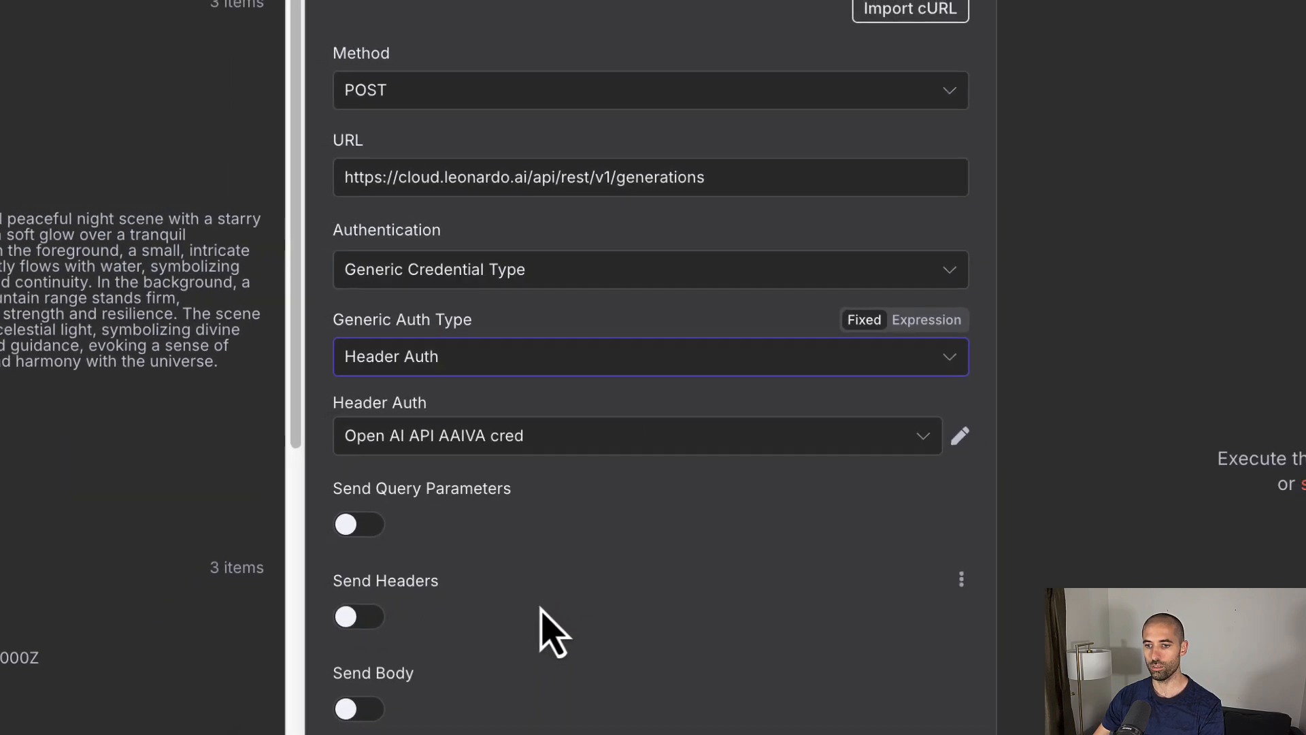
left_click(693, 439)
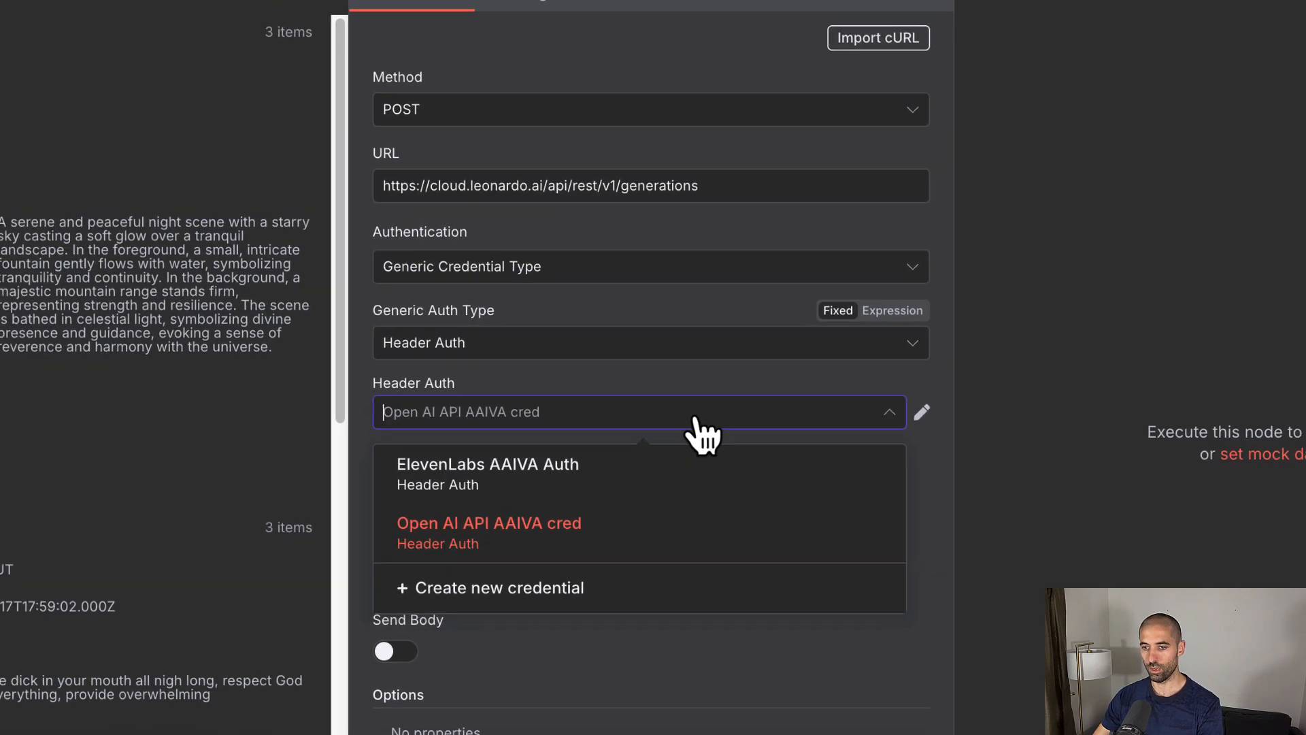
Step: Create a new Header Auth credential with header name authorization
left_click(561, 586)
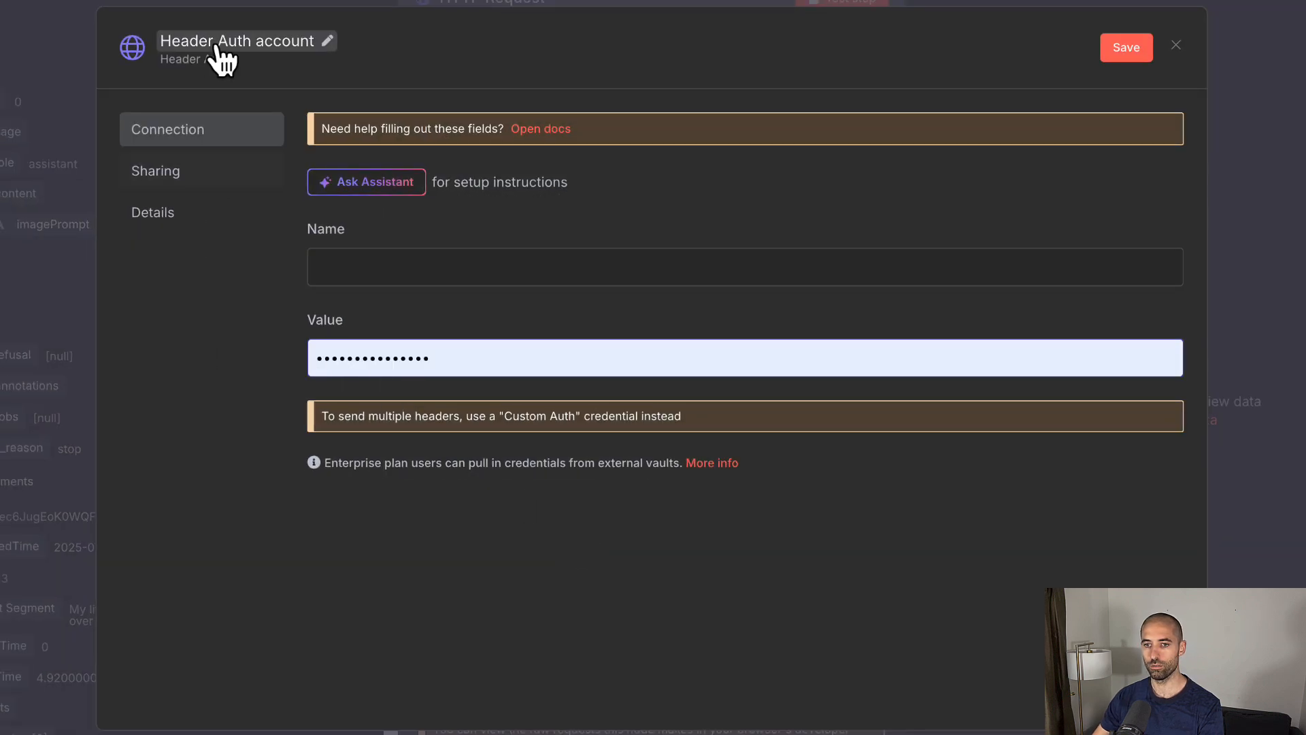
left_click(332, 264)
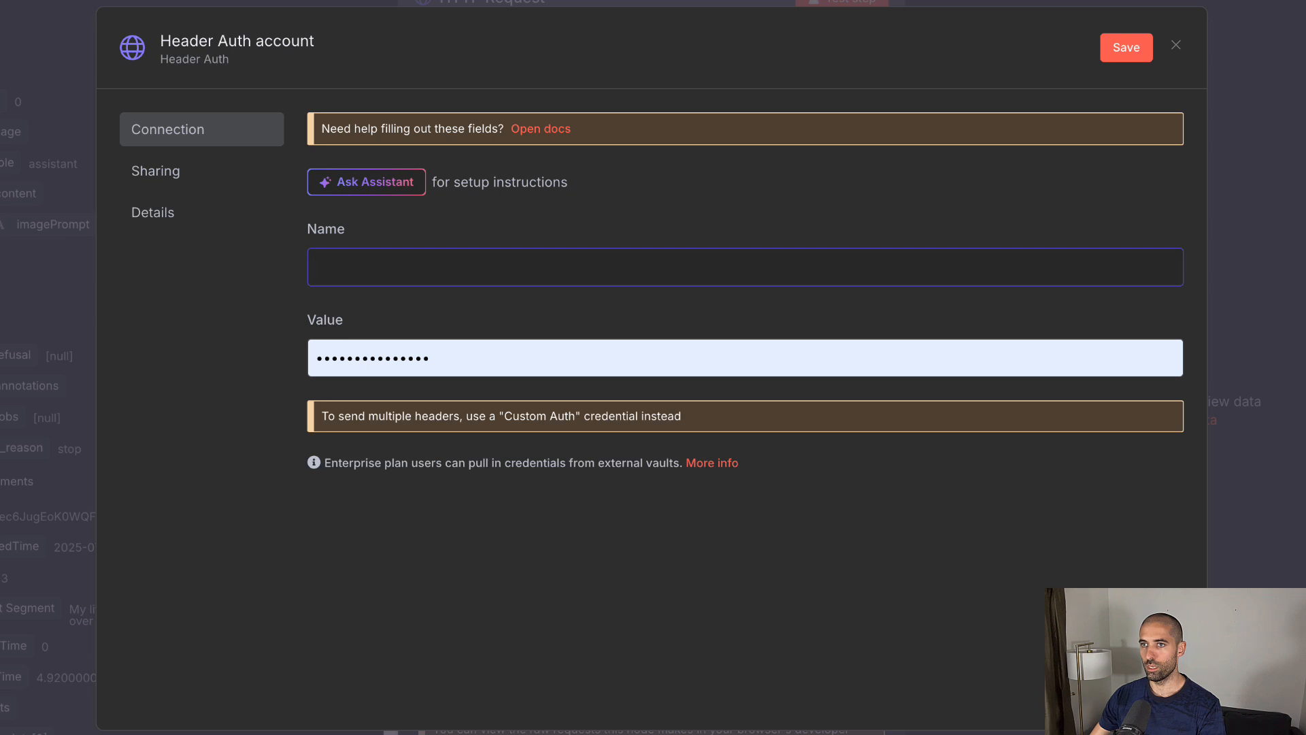
left_click(394, 273)
type("authorization")
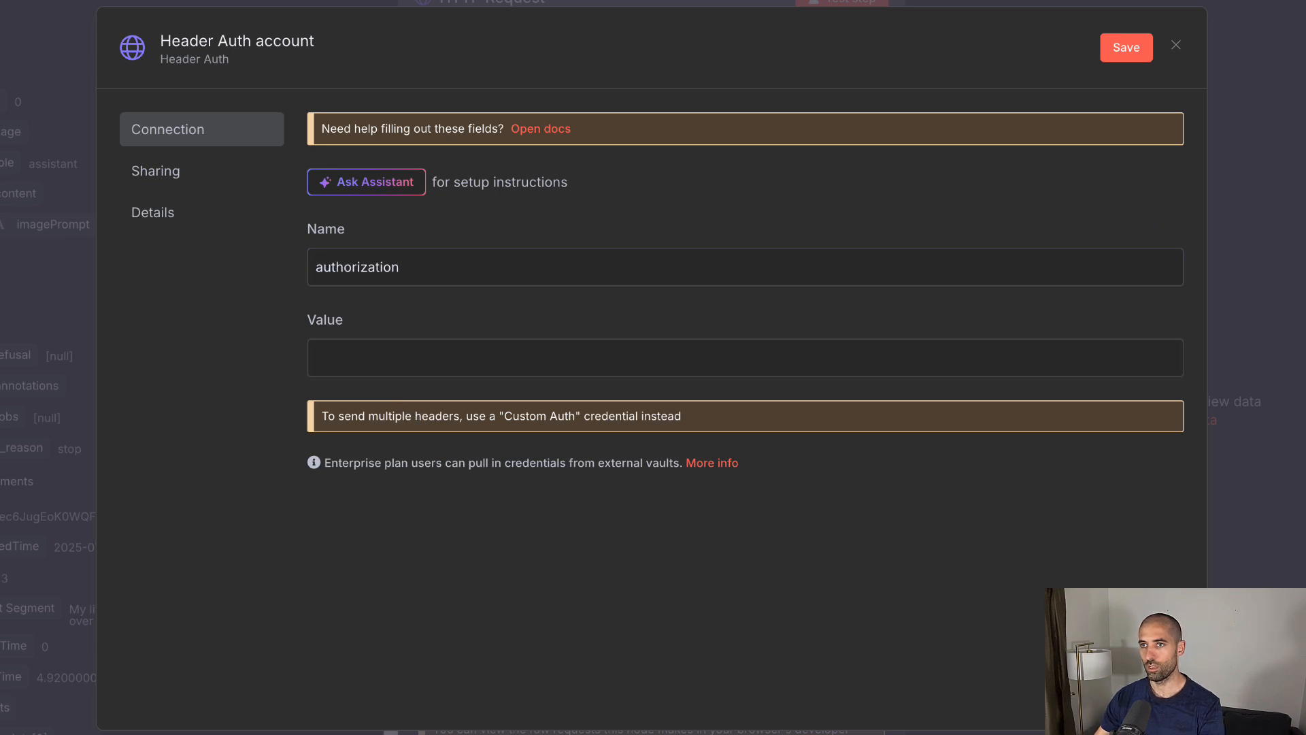
Step: Enter Bearer as the header value and switch the value to an expression
left_click(389, 361)
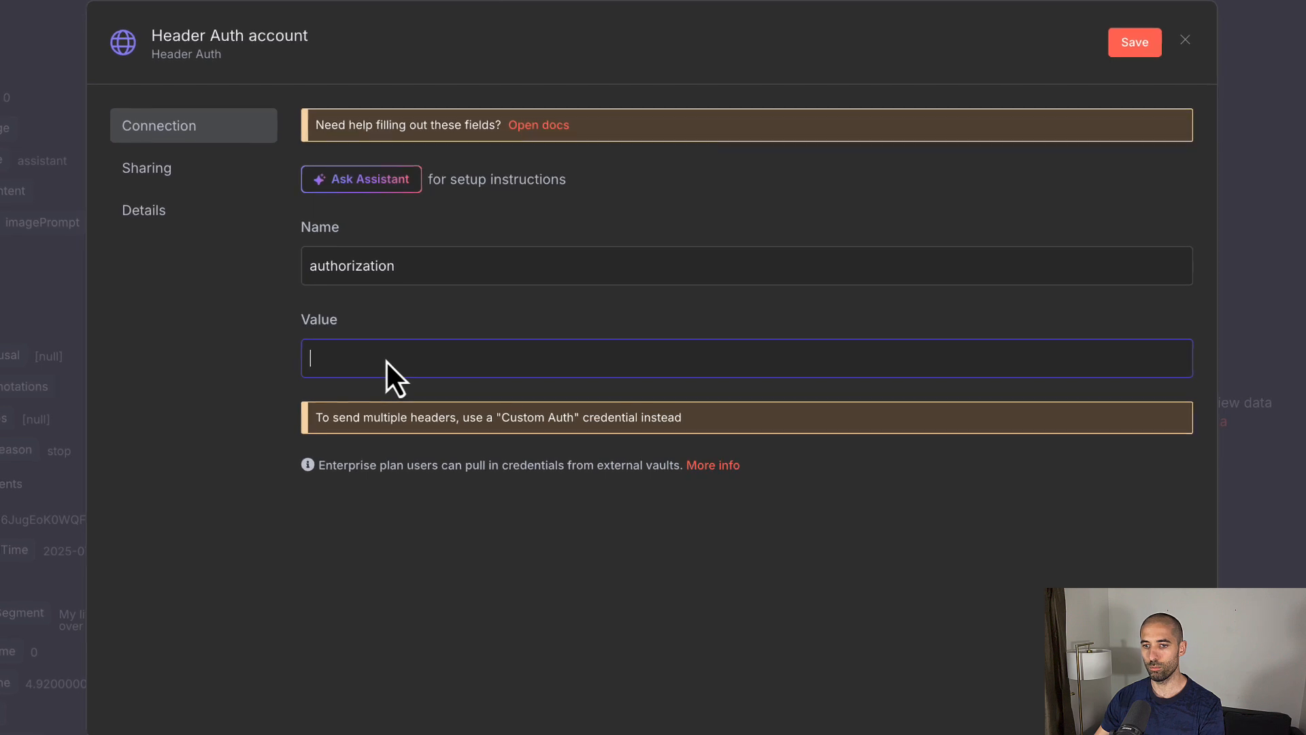
type("Bearer")
mouse_move(483, 355)
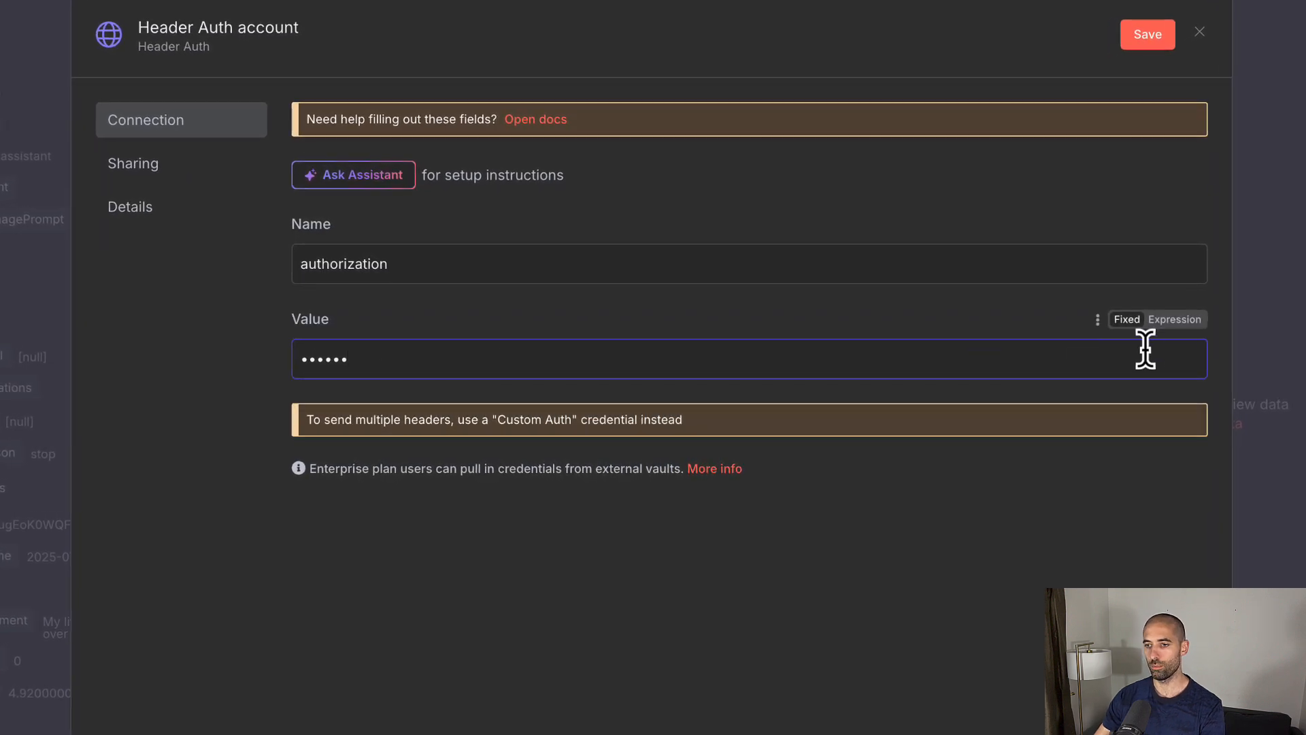
left_click(1190, 324)
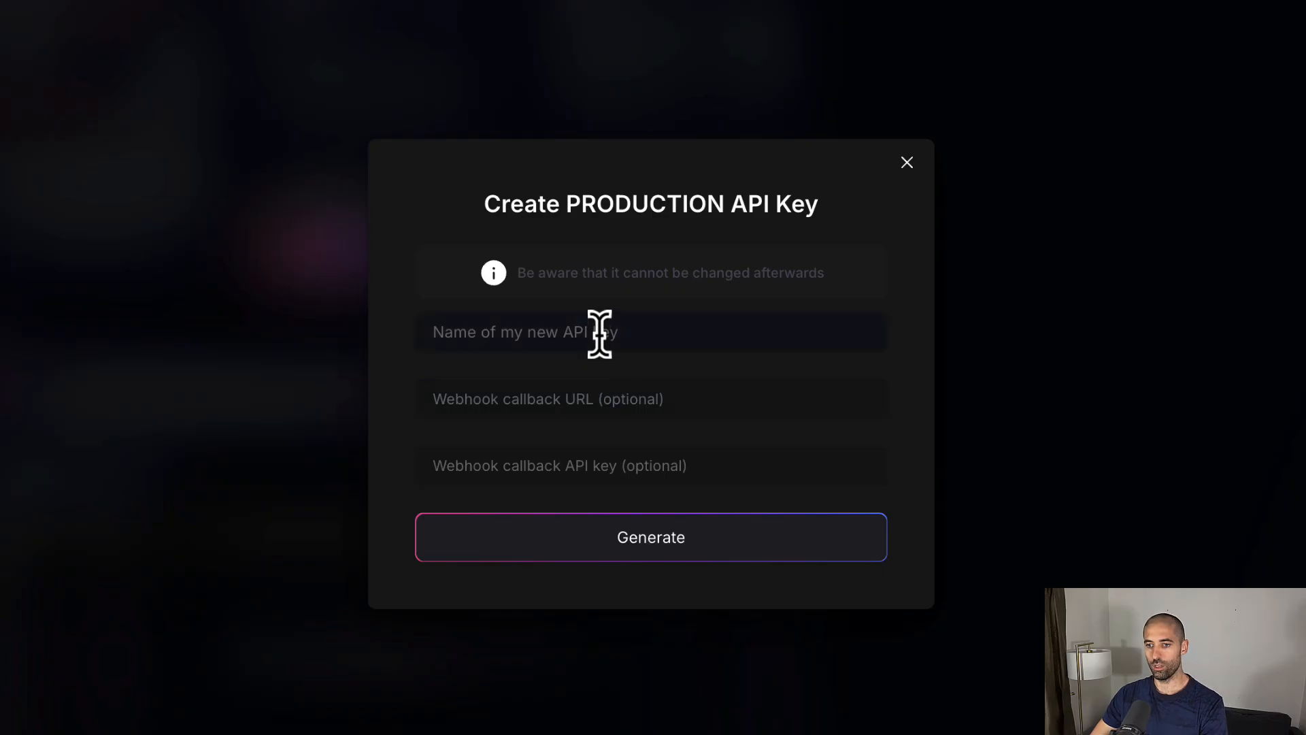
Step: Generate a Leonardo production API key named aaiva and copy the key
left_click(599, 332)
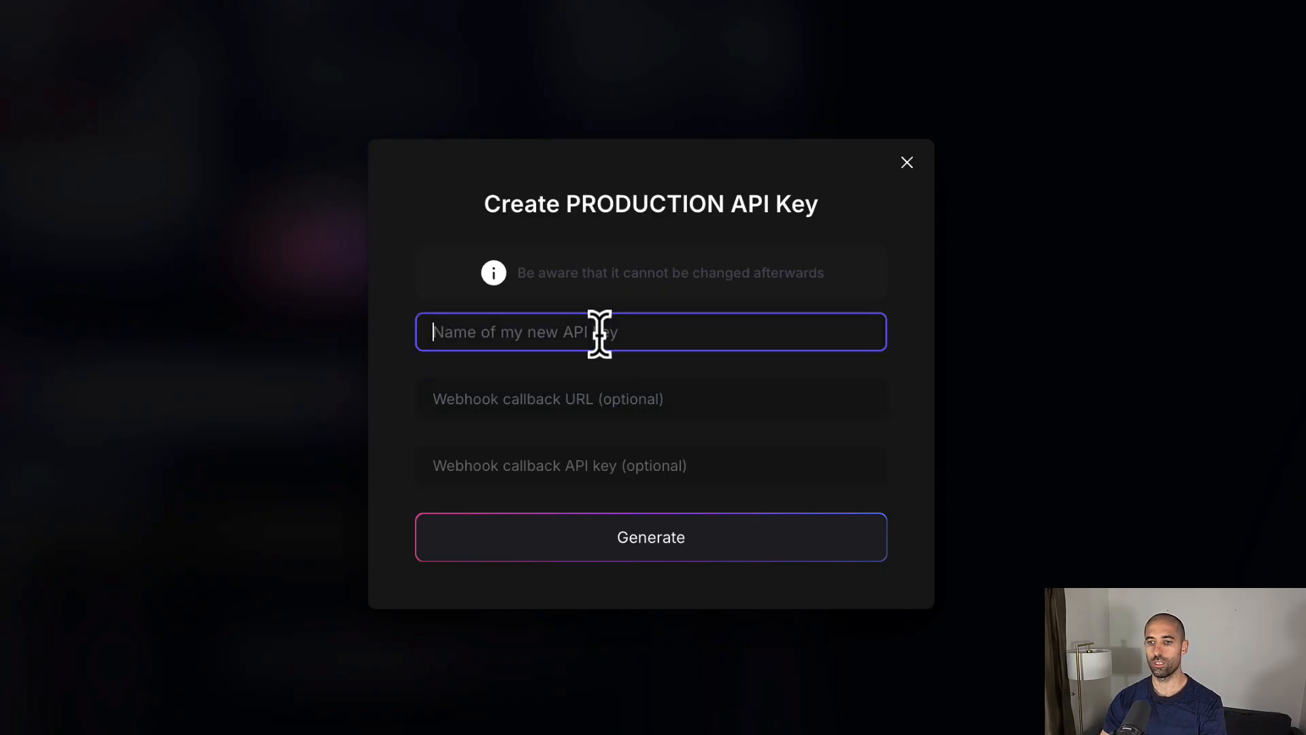
type("aaiva")
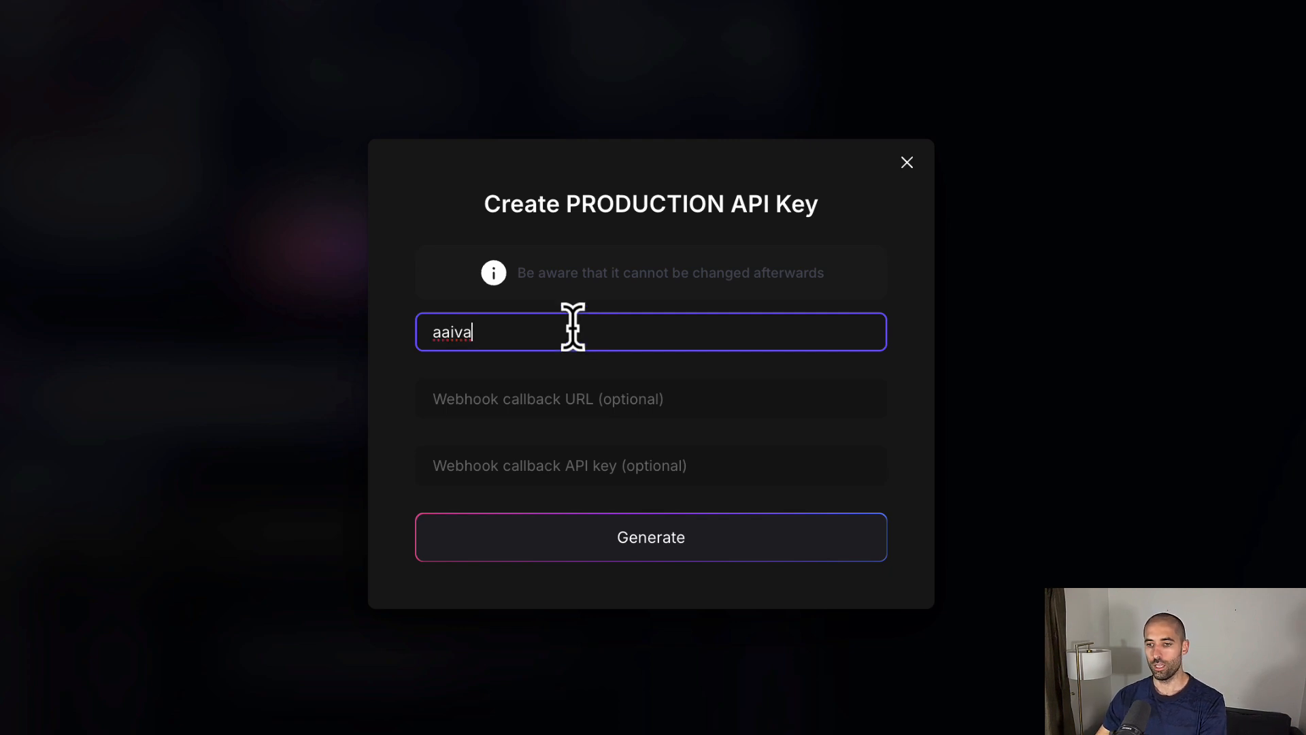
left_click(532, 552)
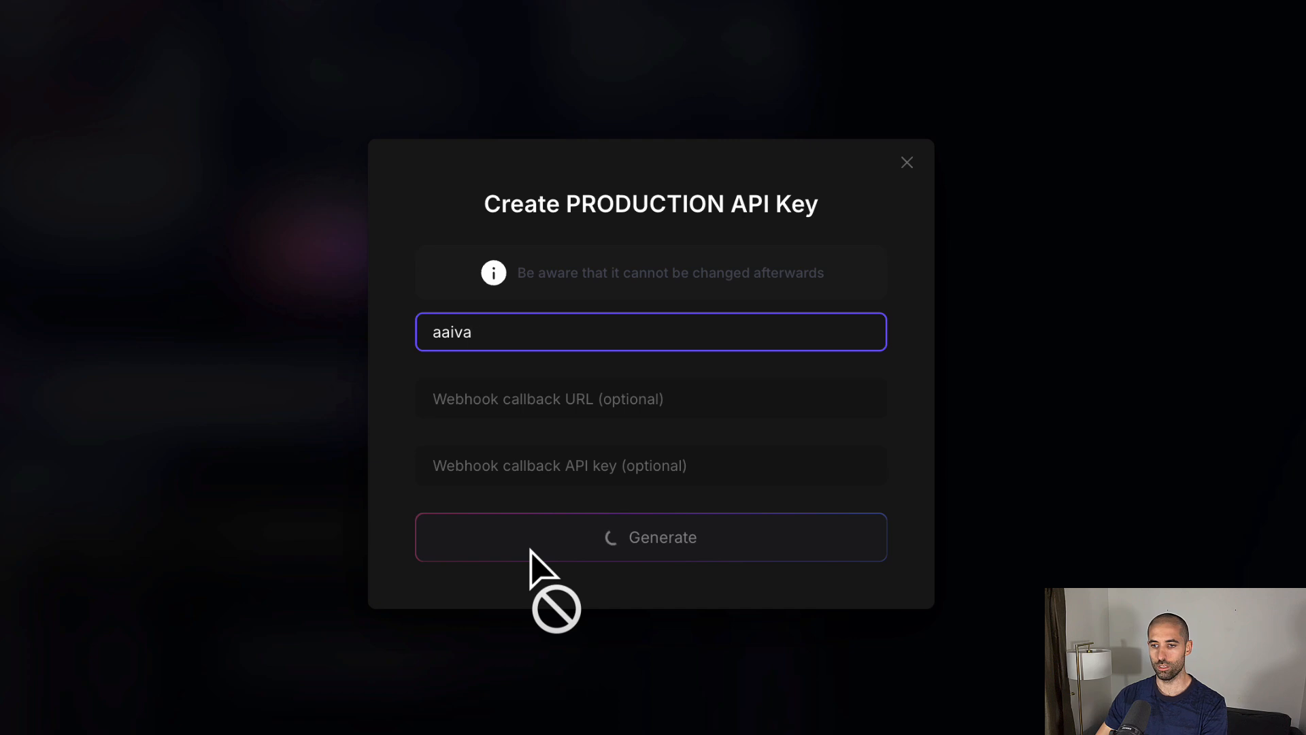
left_click(861, 416)
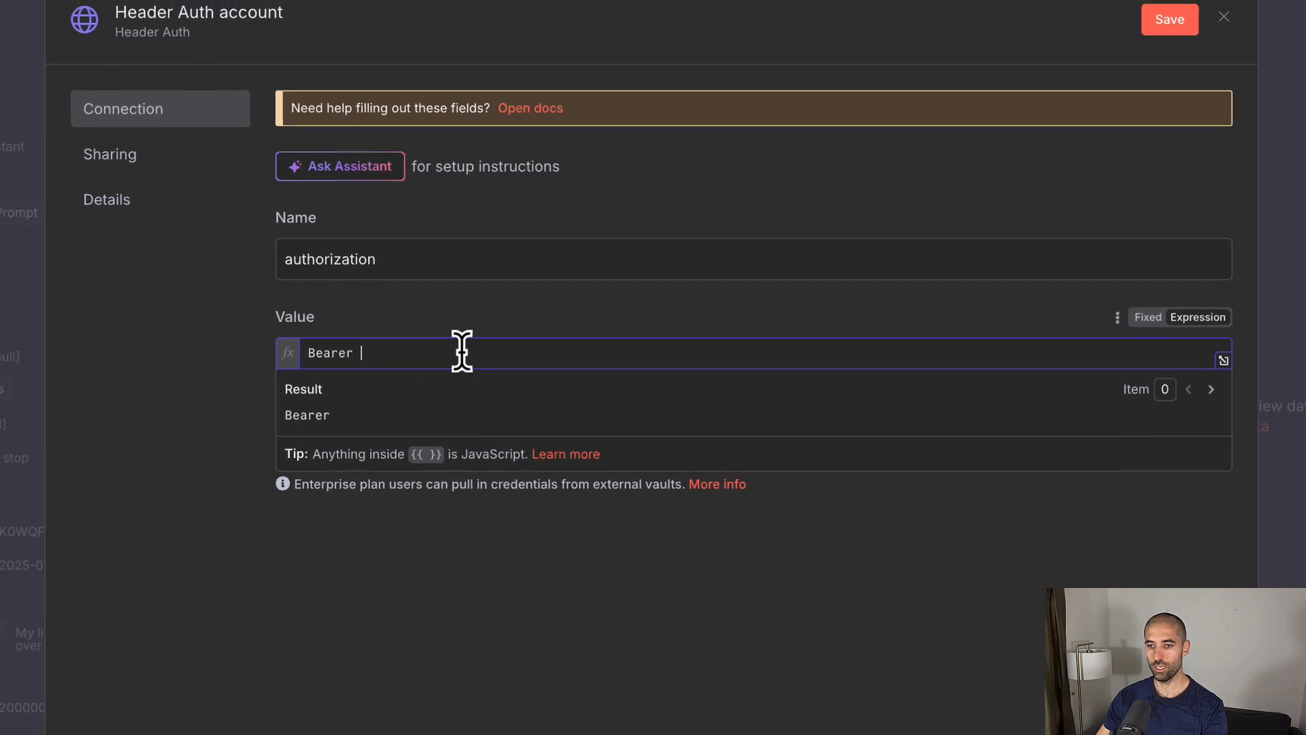
Step: Paste the key after Bearer, rename the credential 'Leonardo.ai Auth Header AAIVA', and save it
key("ctrl+v")
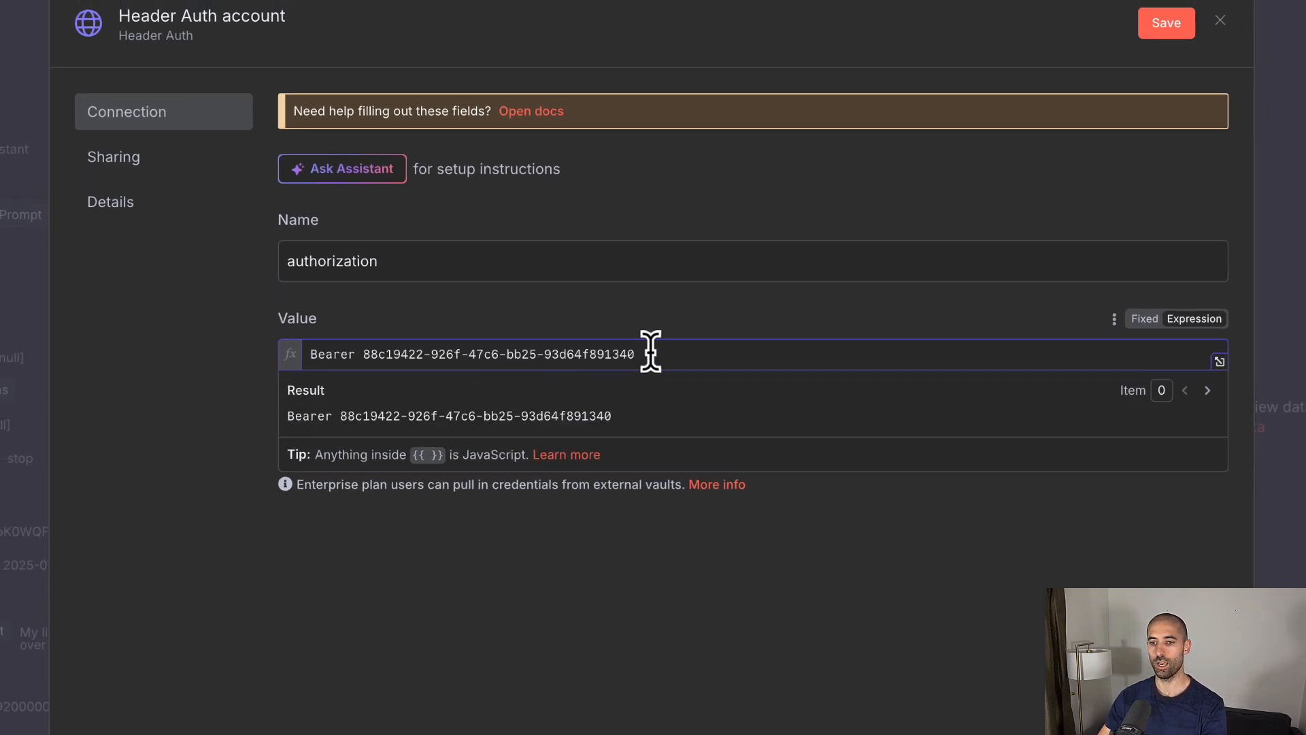
left_click(185, 20)
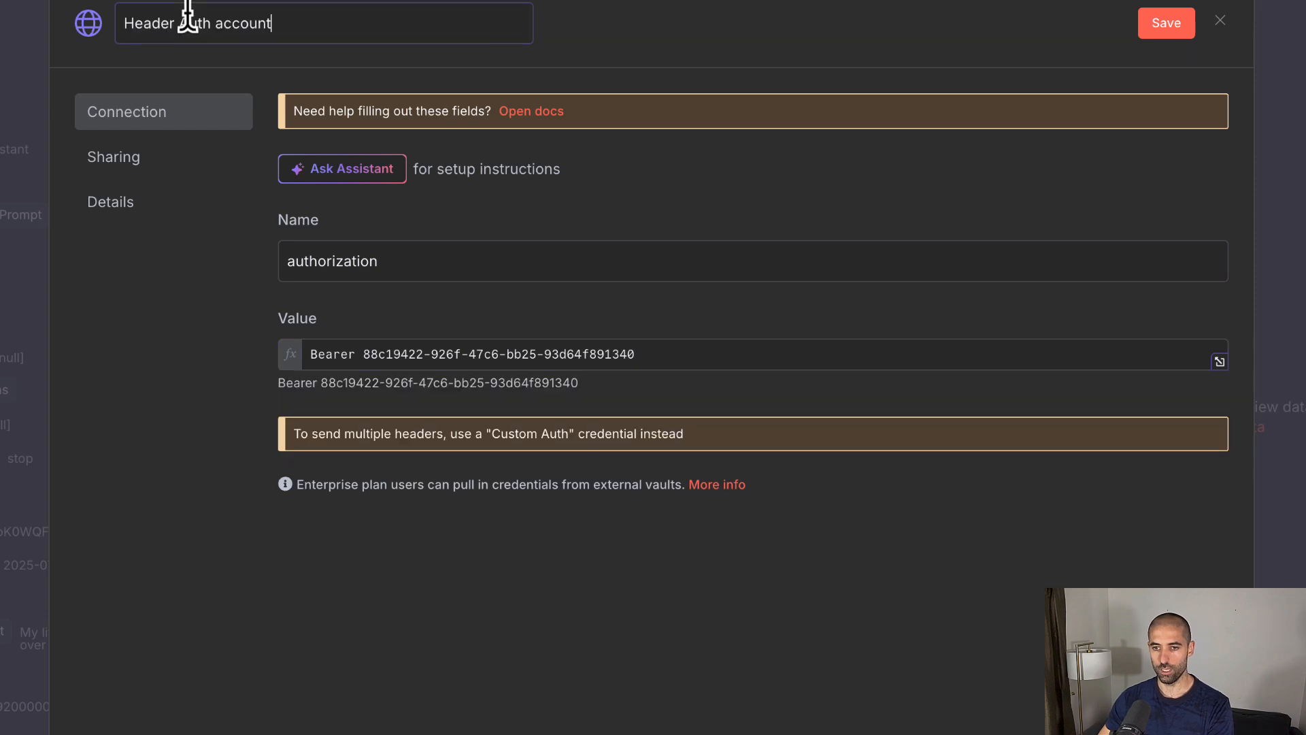
type("Leonardo.ai Auth Header AAIVA")
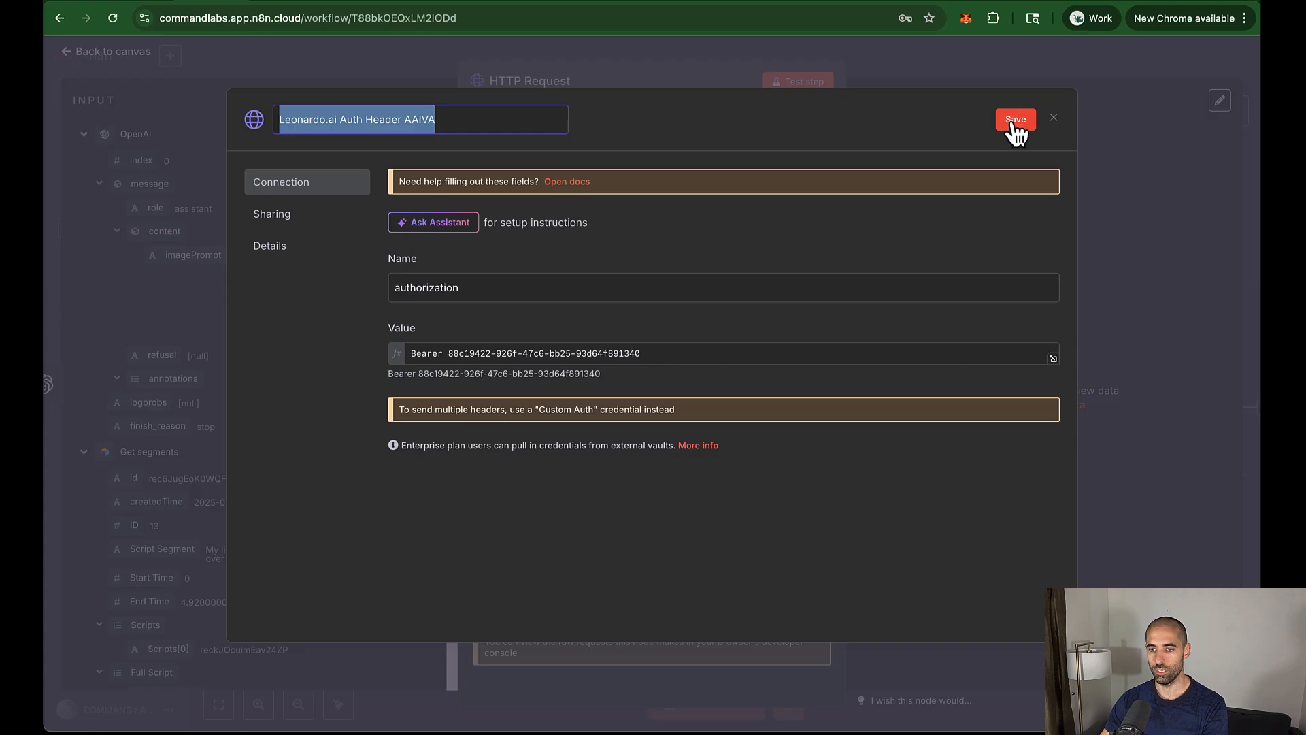
left_click(1015, 120)
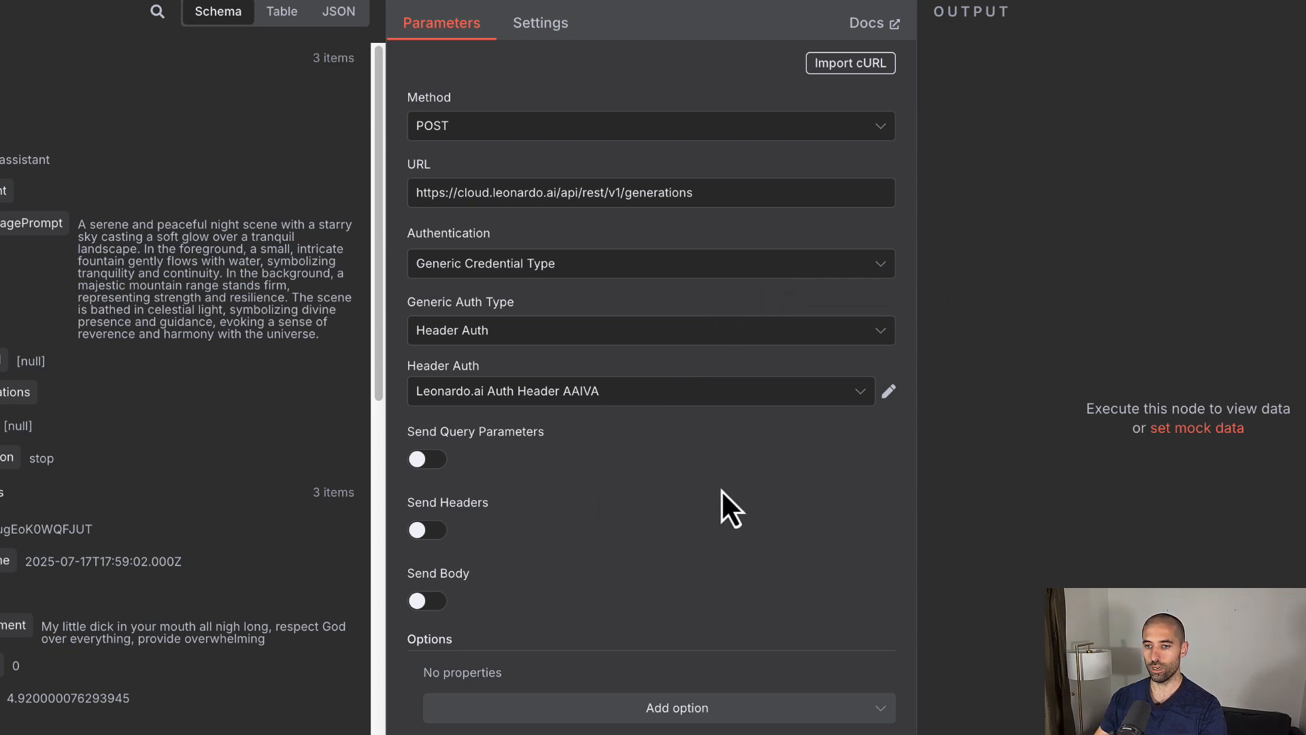
Step: Add an accept: application/json request header and turn on Send Body
left_click(429, 530)
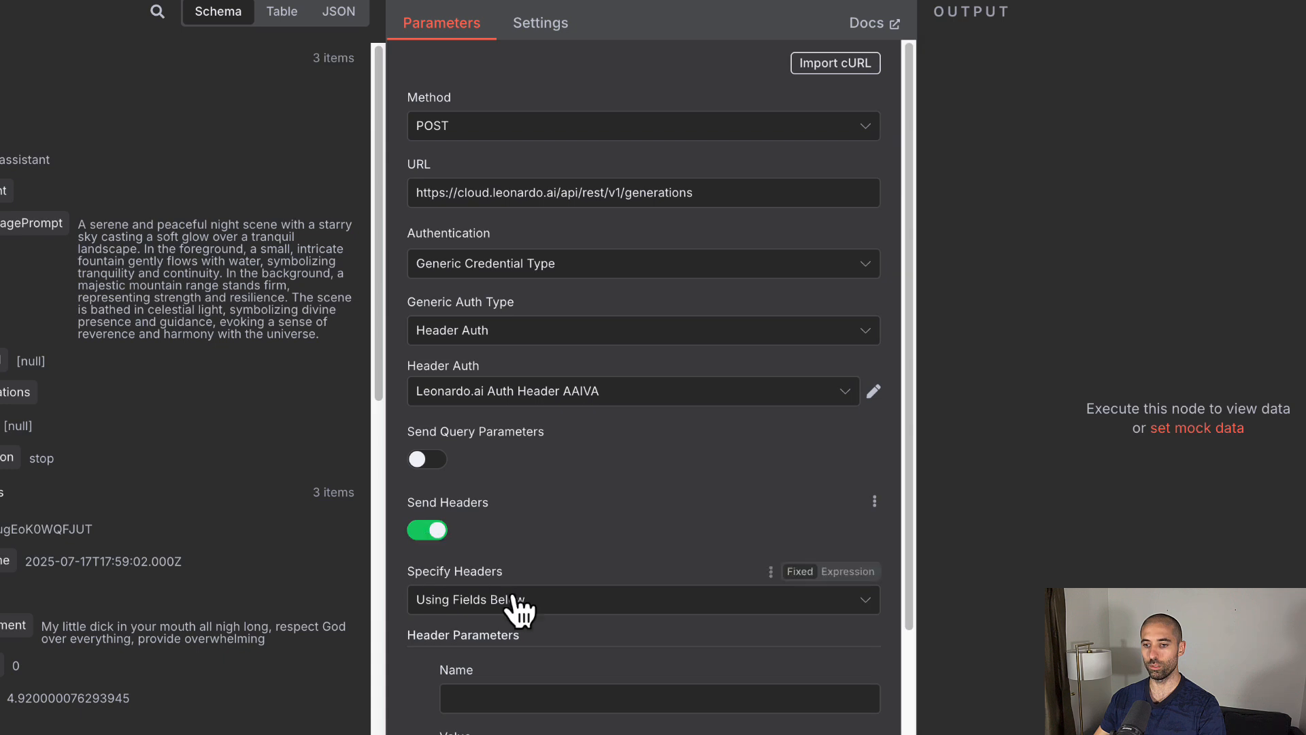
scroll(593, 483, "down", 2)
scroll(593, 483, "down", 2)
left_click(537, 416)
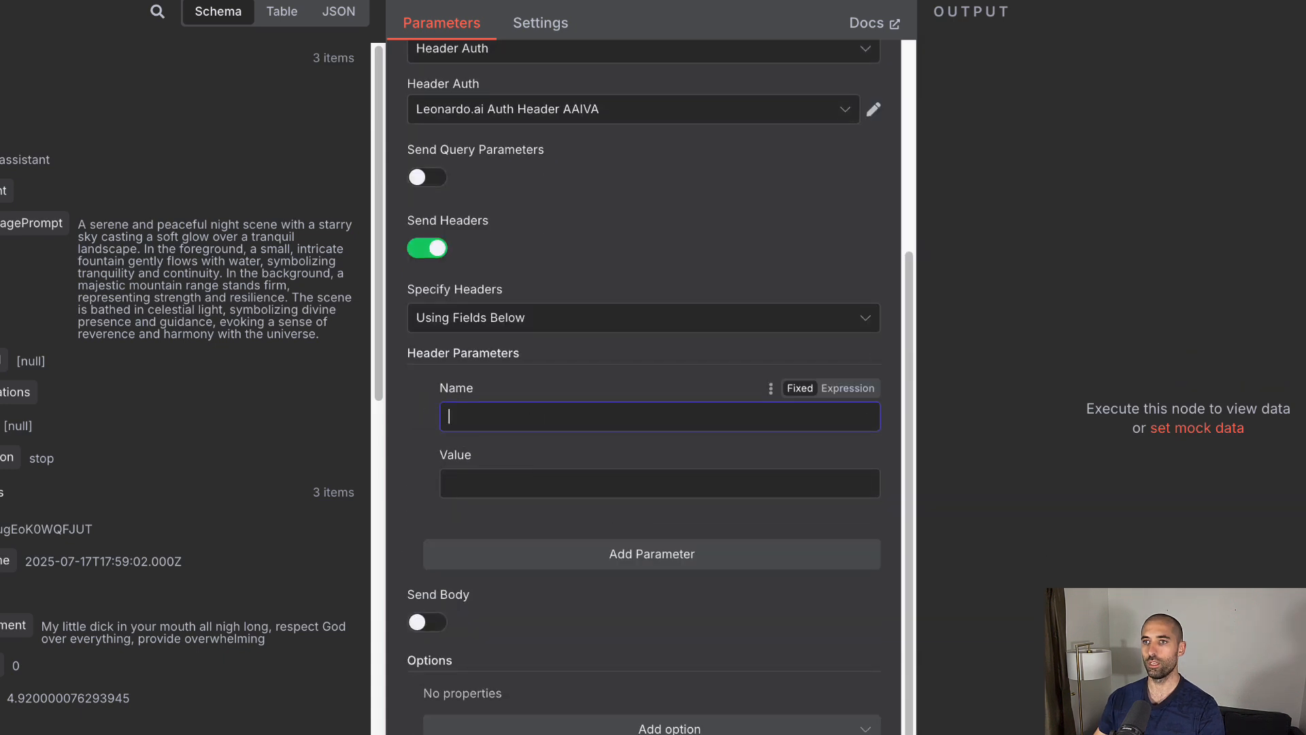
key("super+Tab")
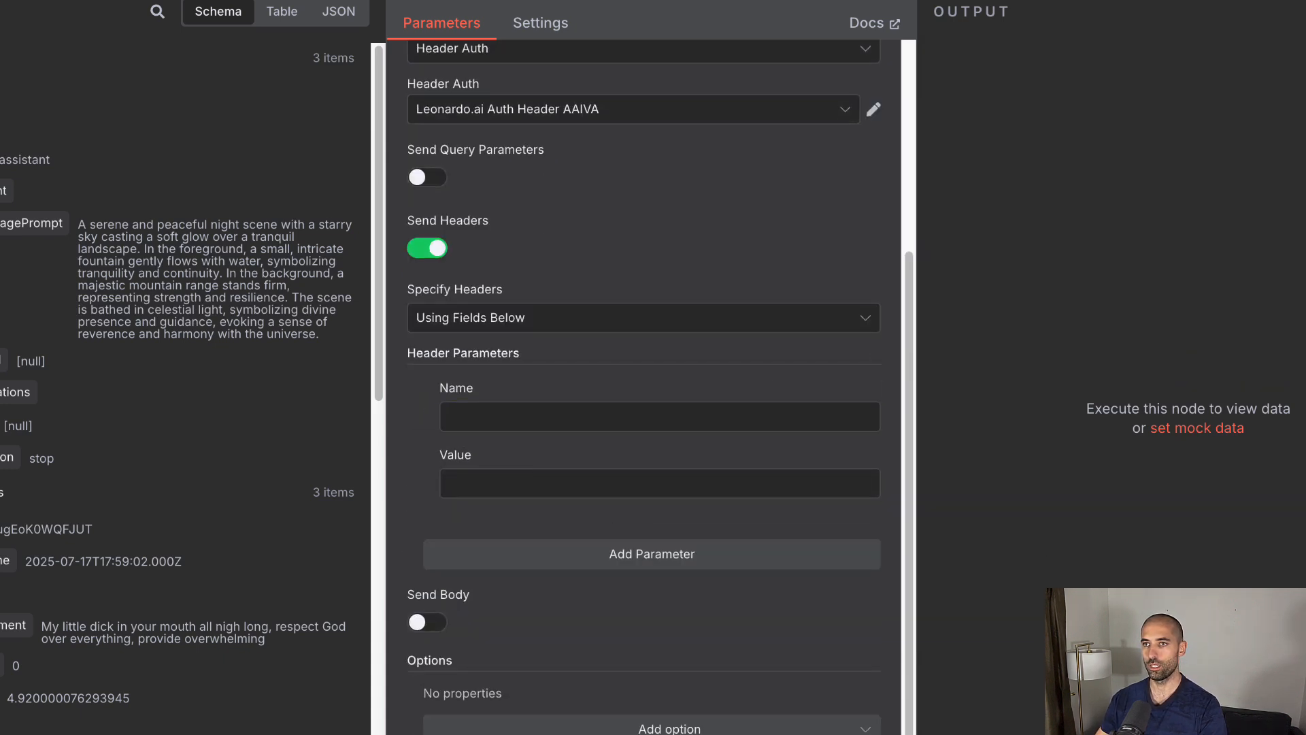
left_click(572, 414)
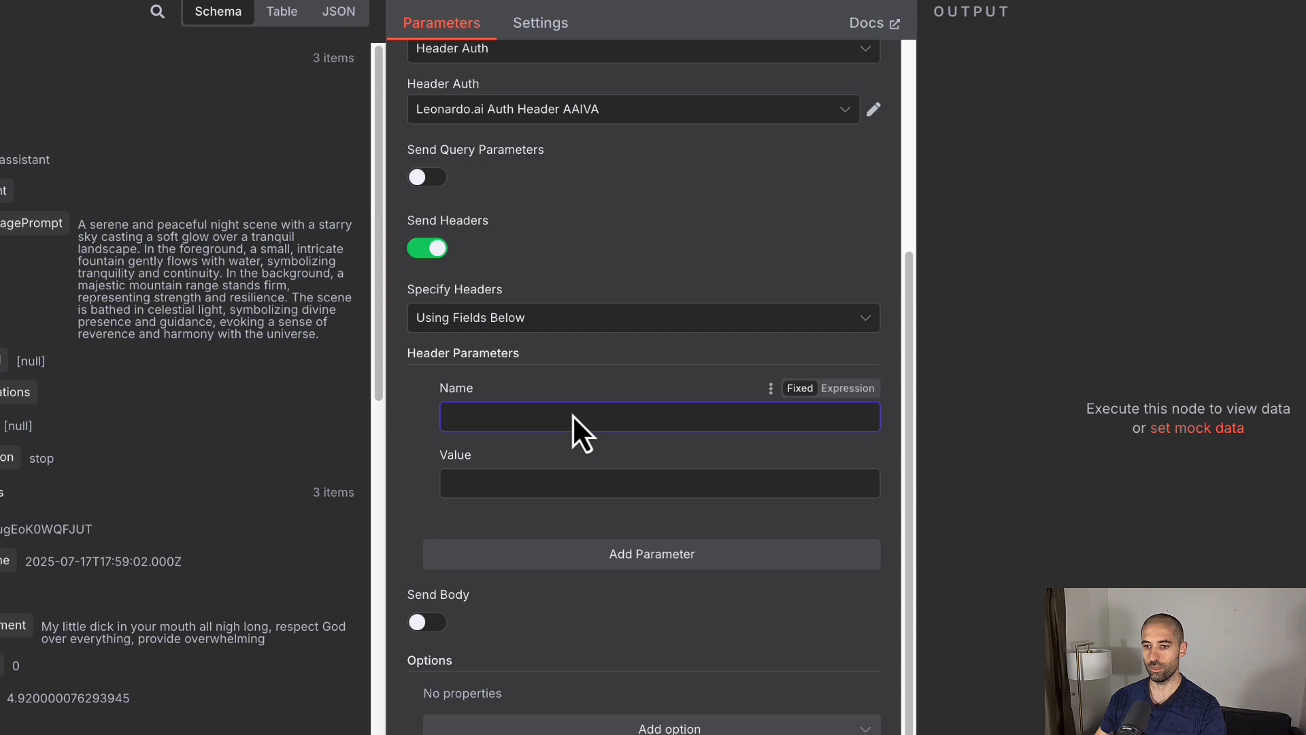
key("super+v")
left_click(544, 480)
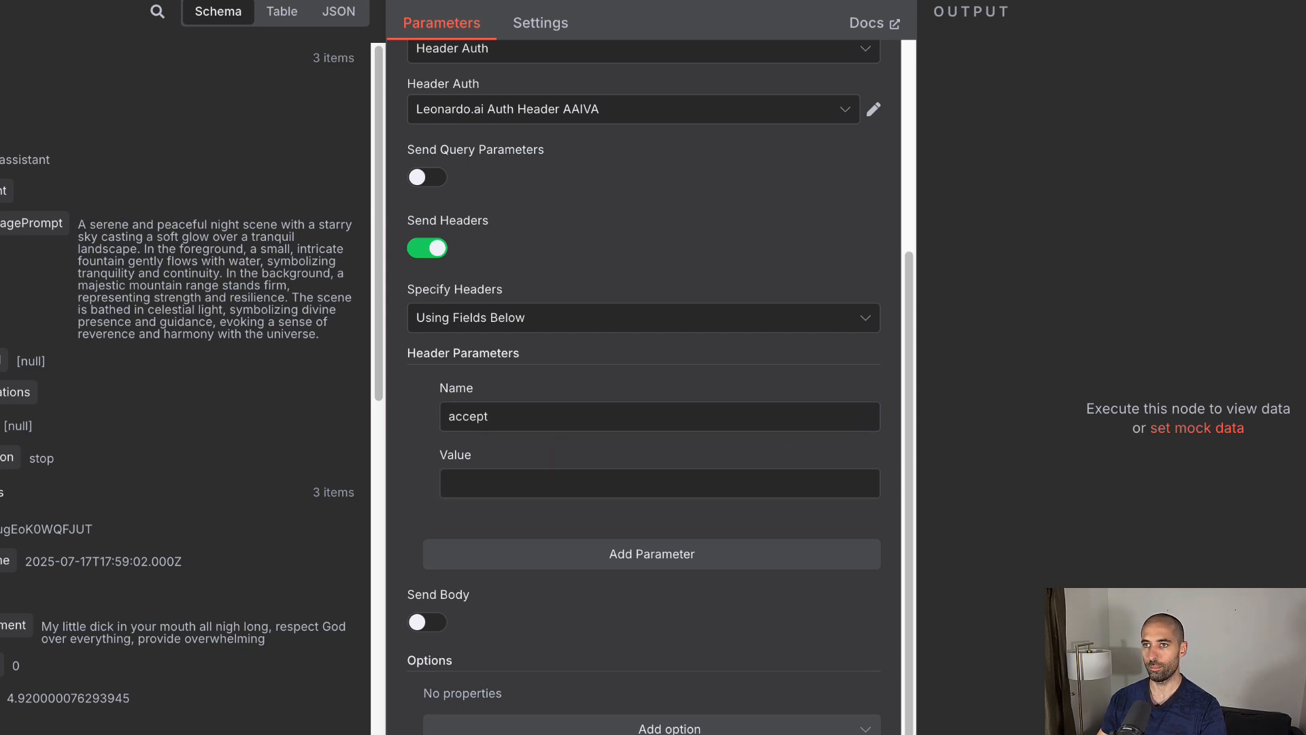
left_click(513, 480)
key("super+v")
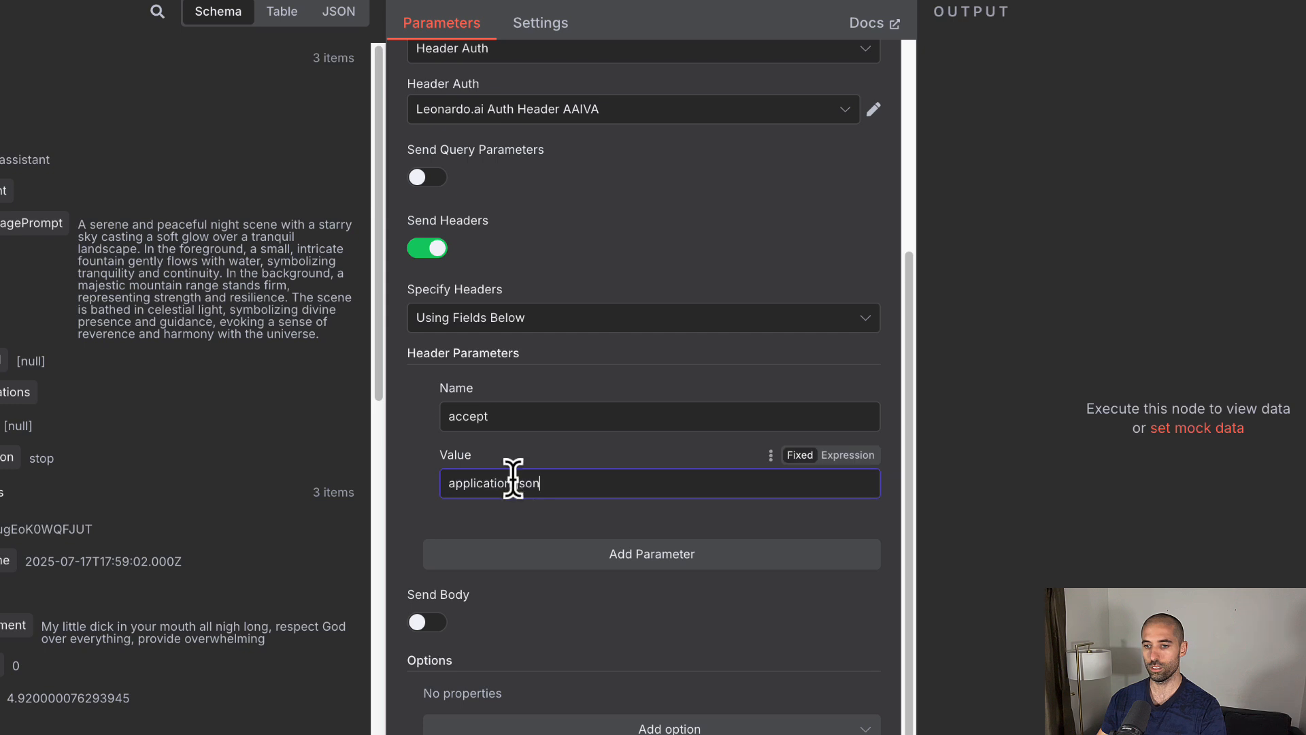
left_click(422, 628)
scroll(572, 597, "down", 5)
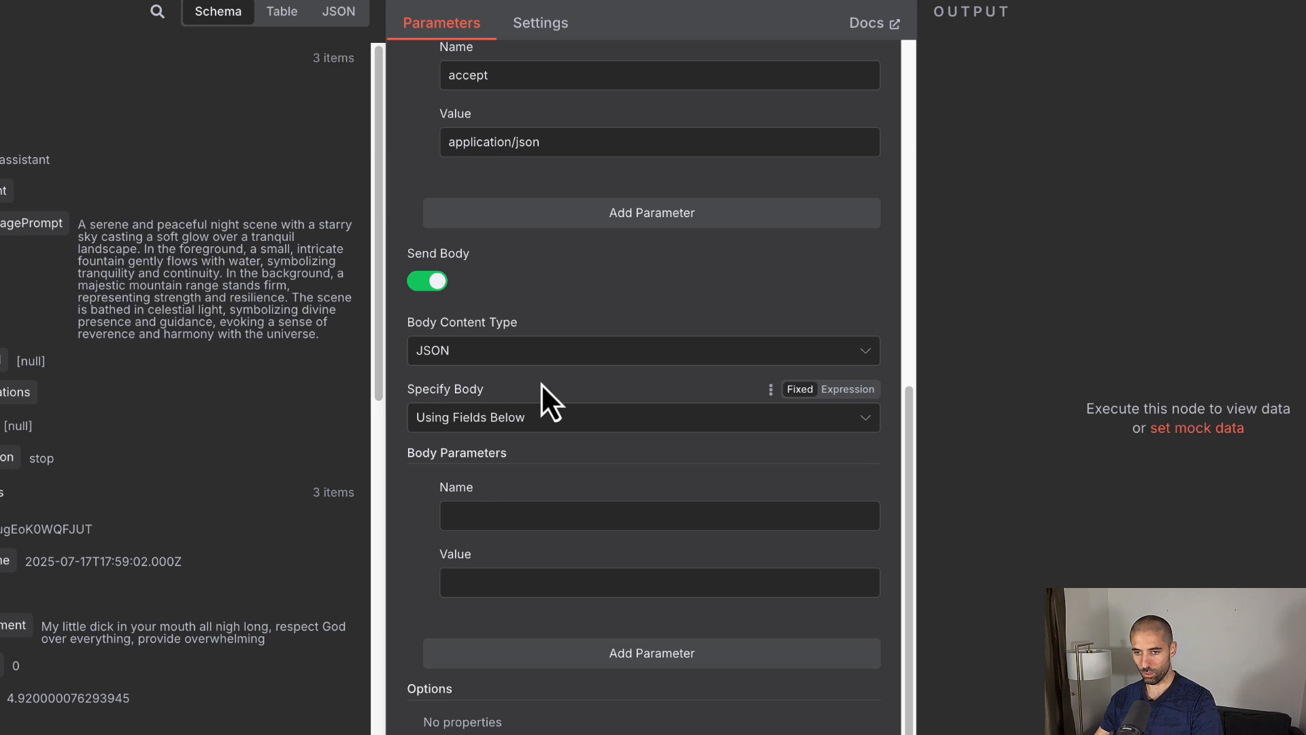
Step: Specify the body Using JSON as an expression and type {"modelId": ""} in the expanded editor
left_click(550, 420)
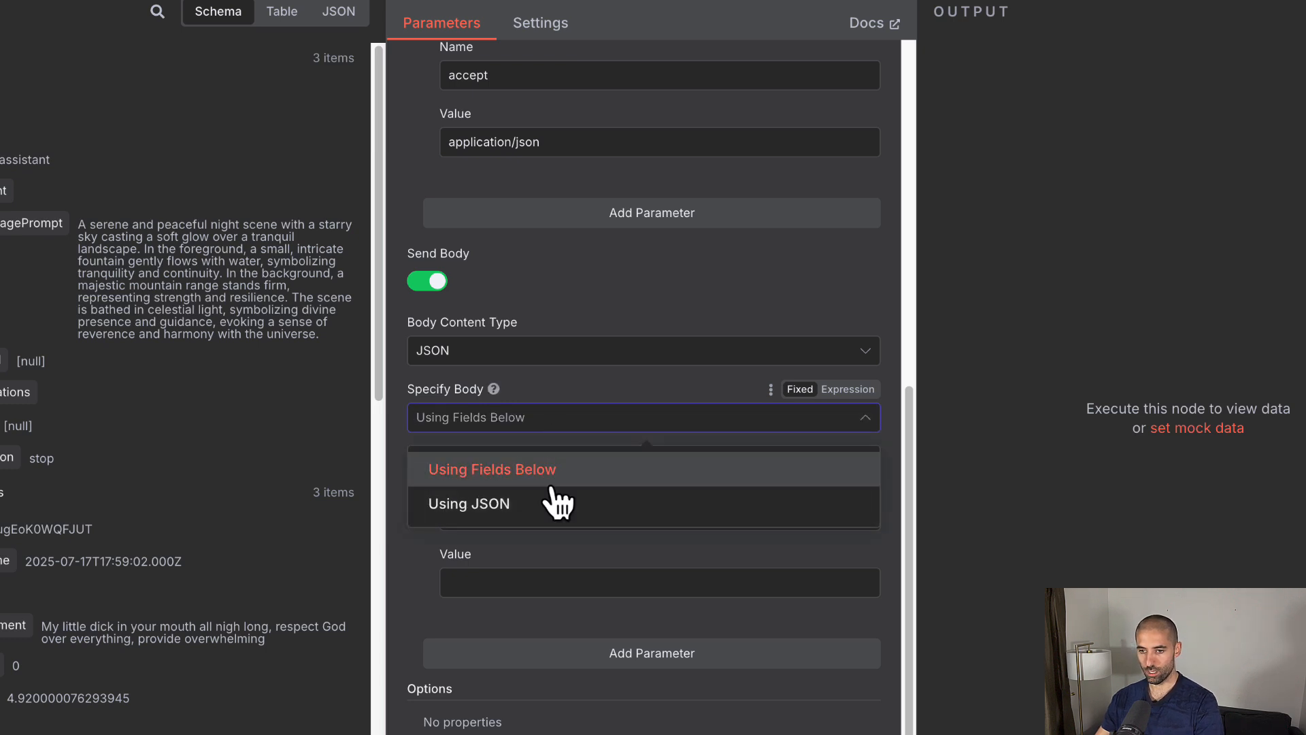
left_click(533, 505)
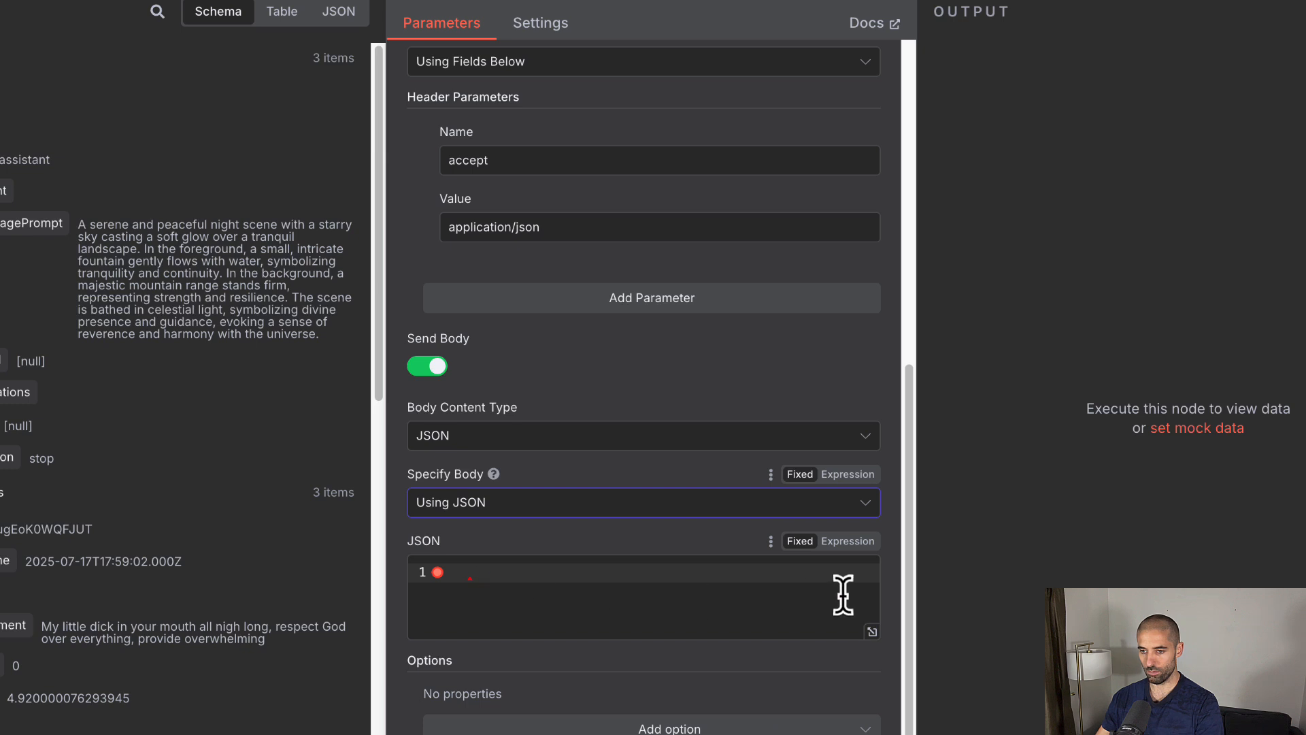
left_click(847, 542)
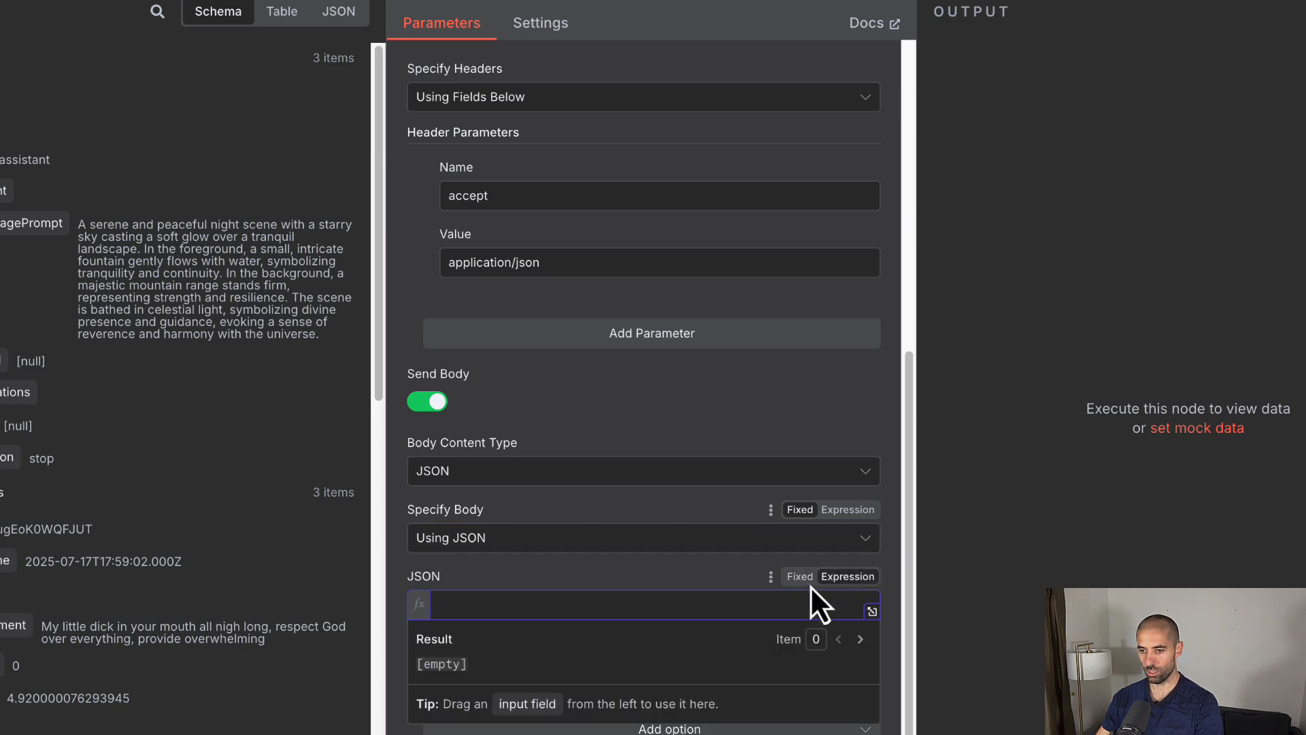
left_click(871, 610)
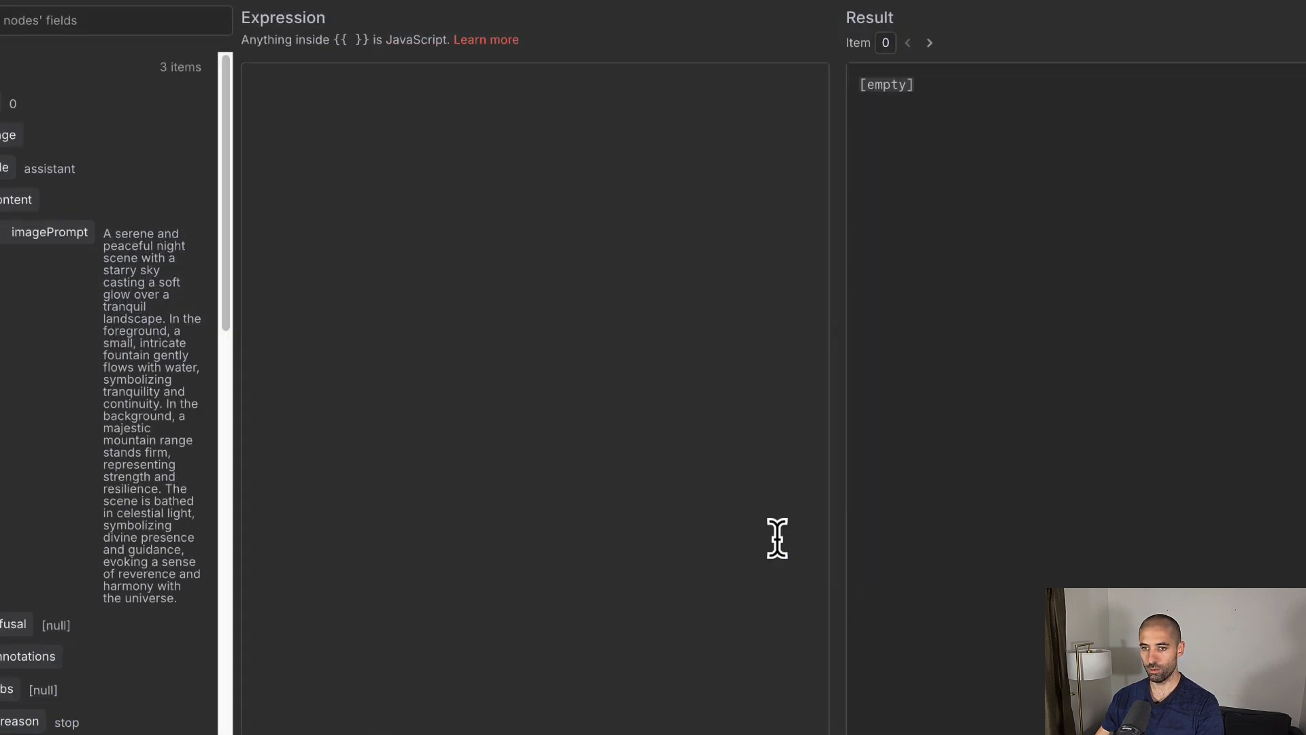
left_click(513, 197)
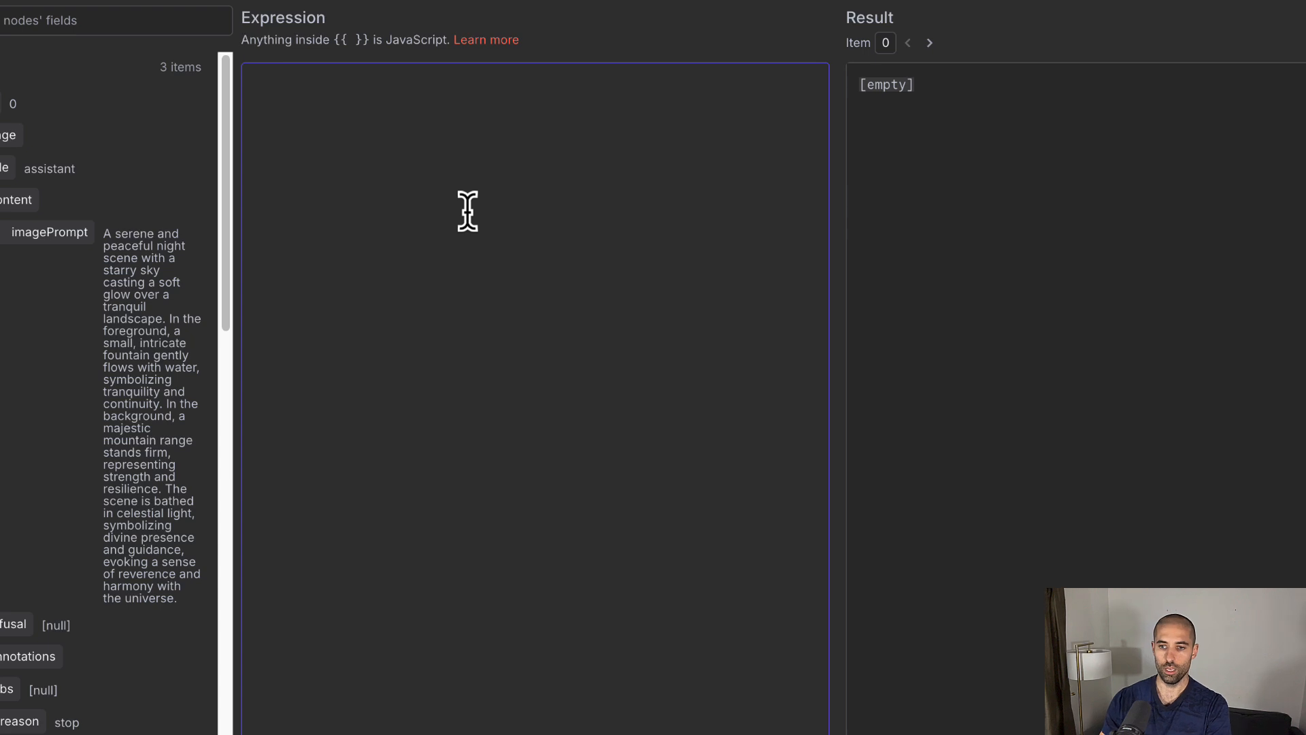
type("{")
key("Return")
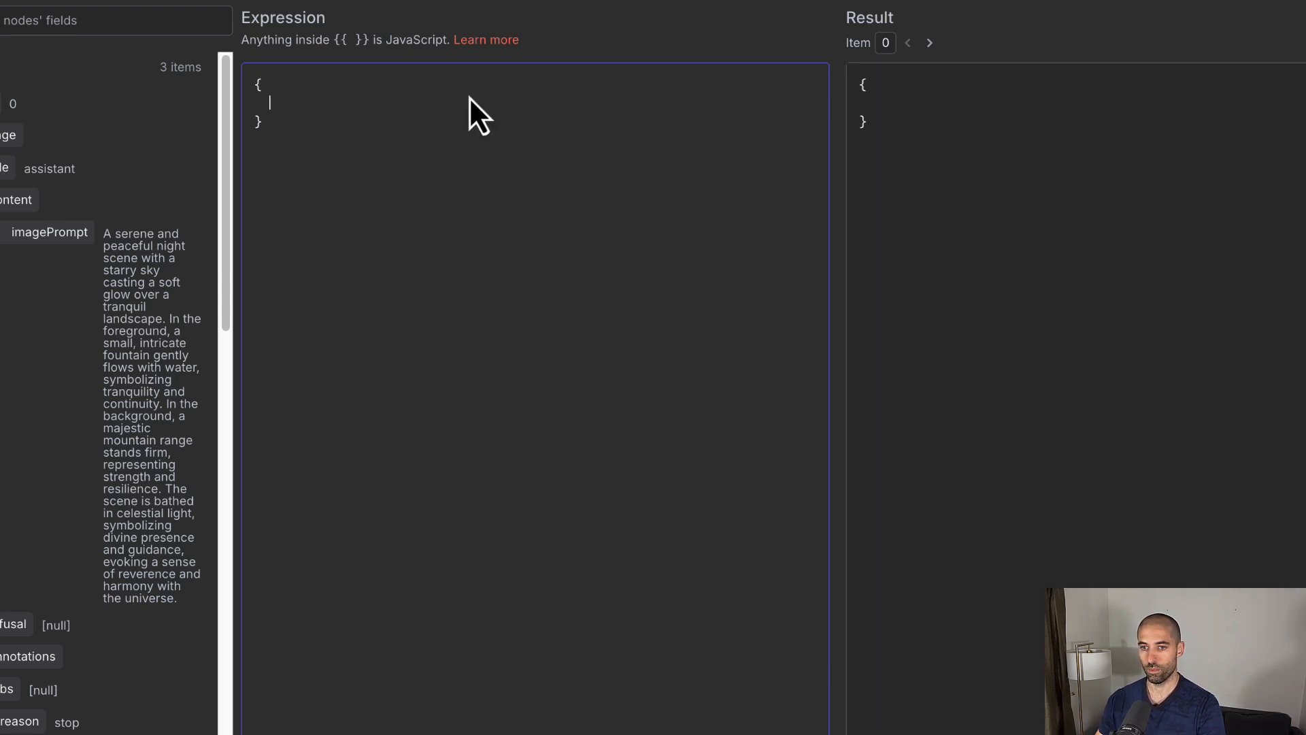
type("\"")
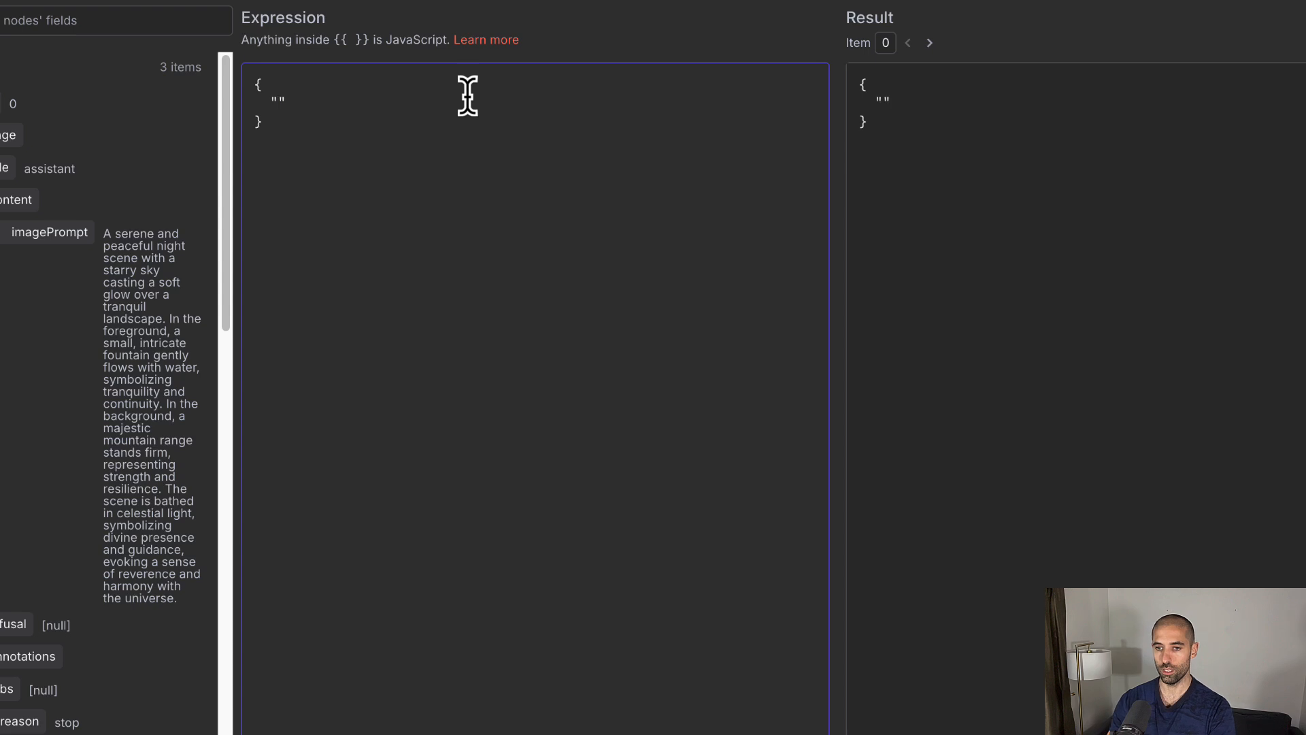
type("modelId\"")
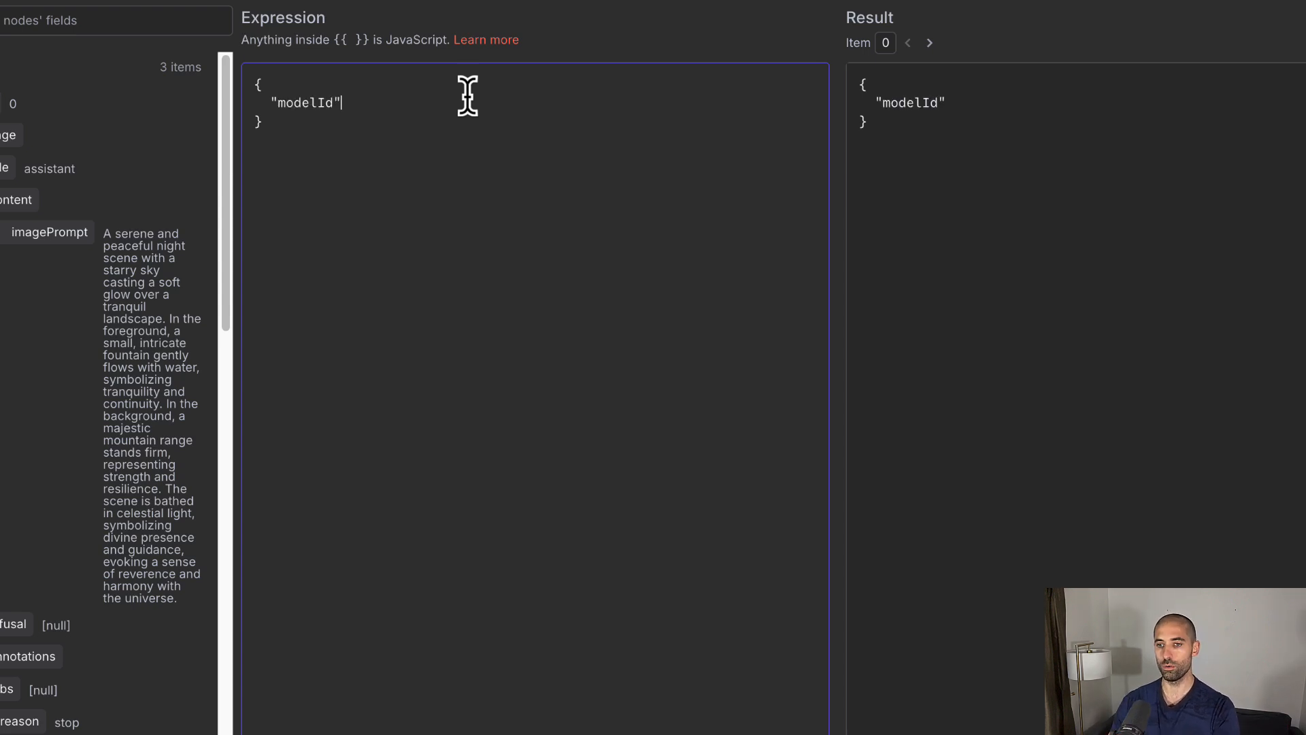
type(":")
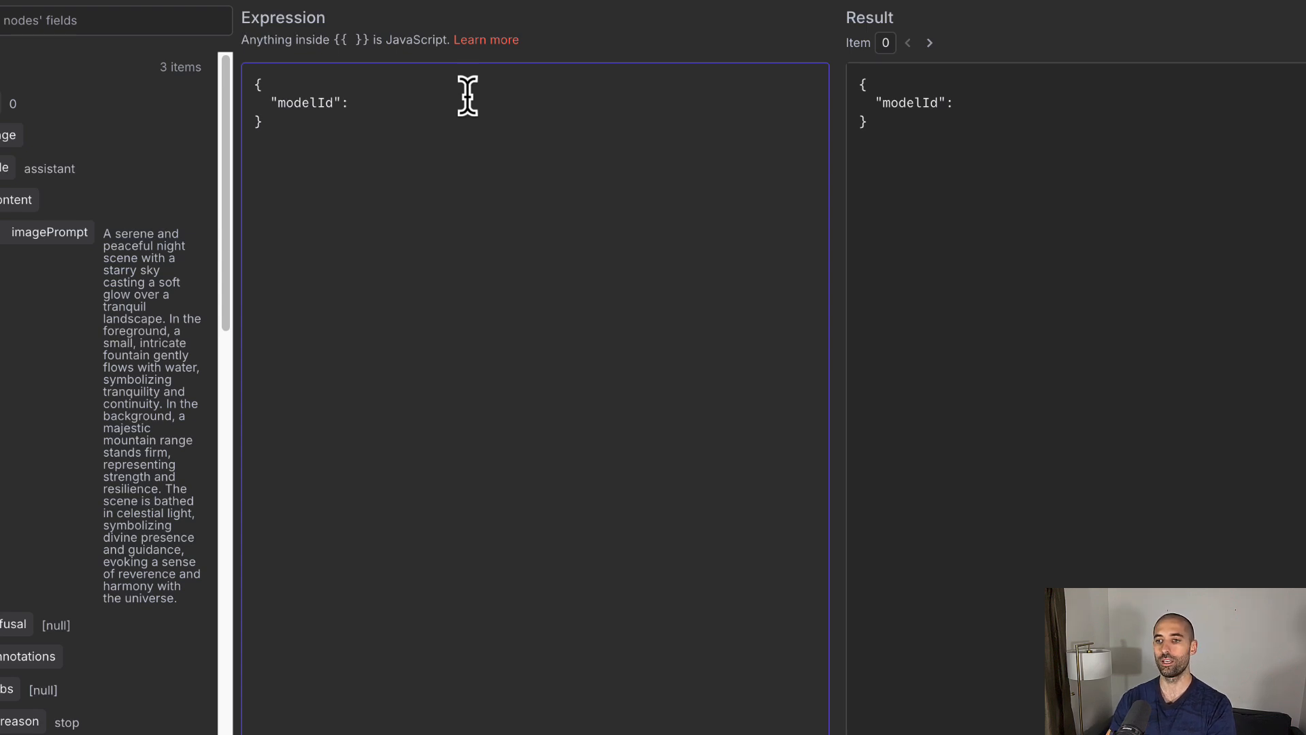
type("\"")
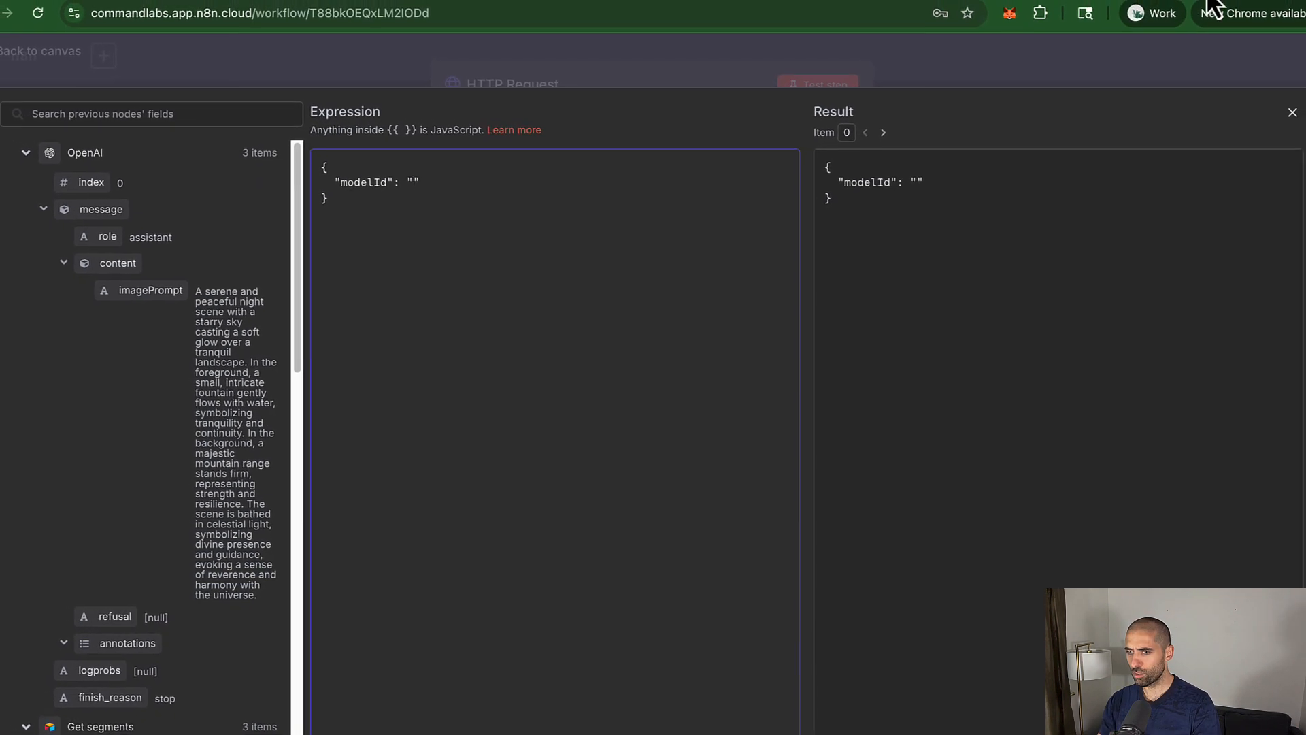
Step: Check the StyleUUIDs table, then select the Flux Dev model ID in the docs to copy it
left_click(1199, 3)
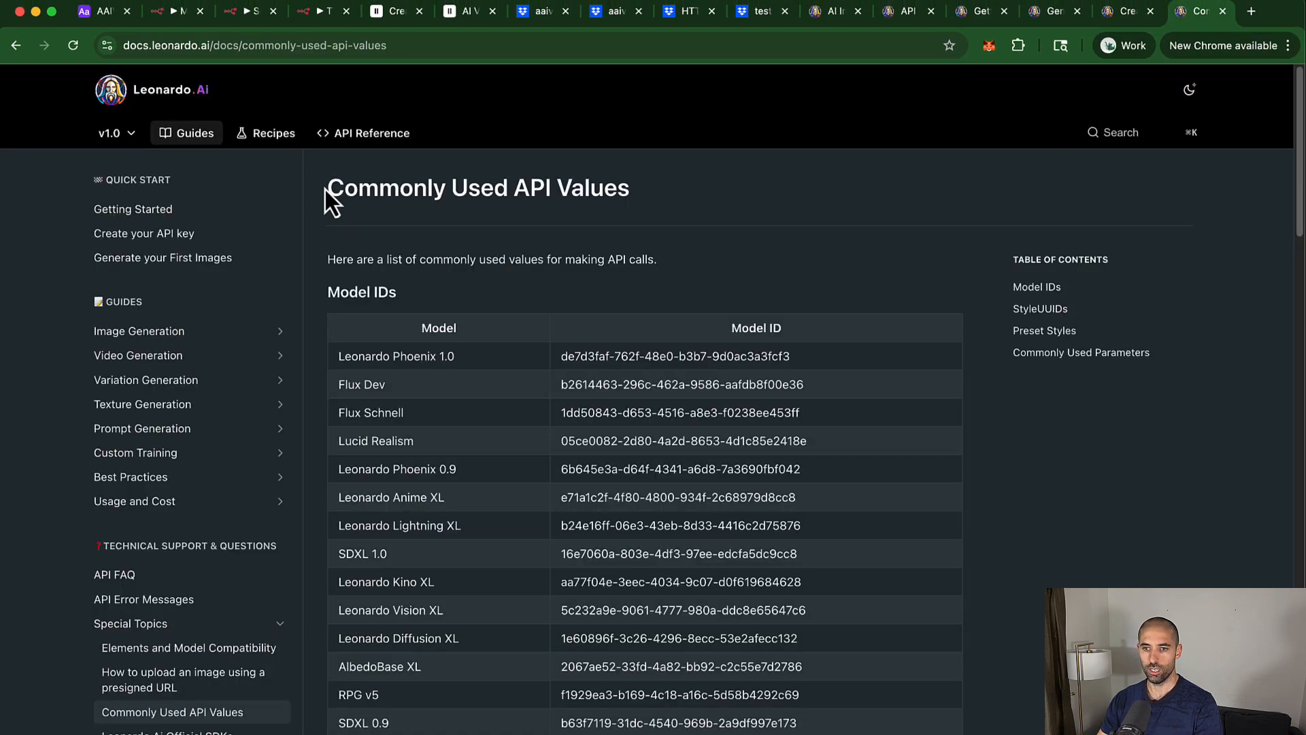
scroll(683, 268, "down", 5)
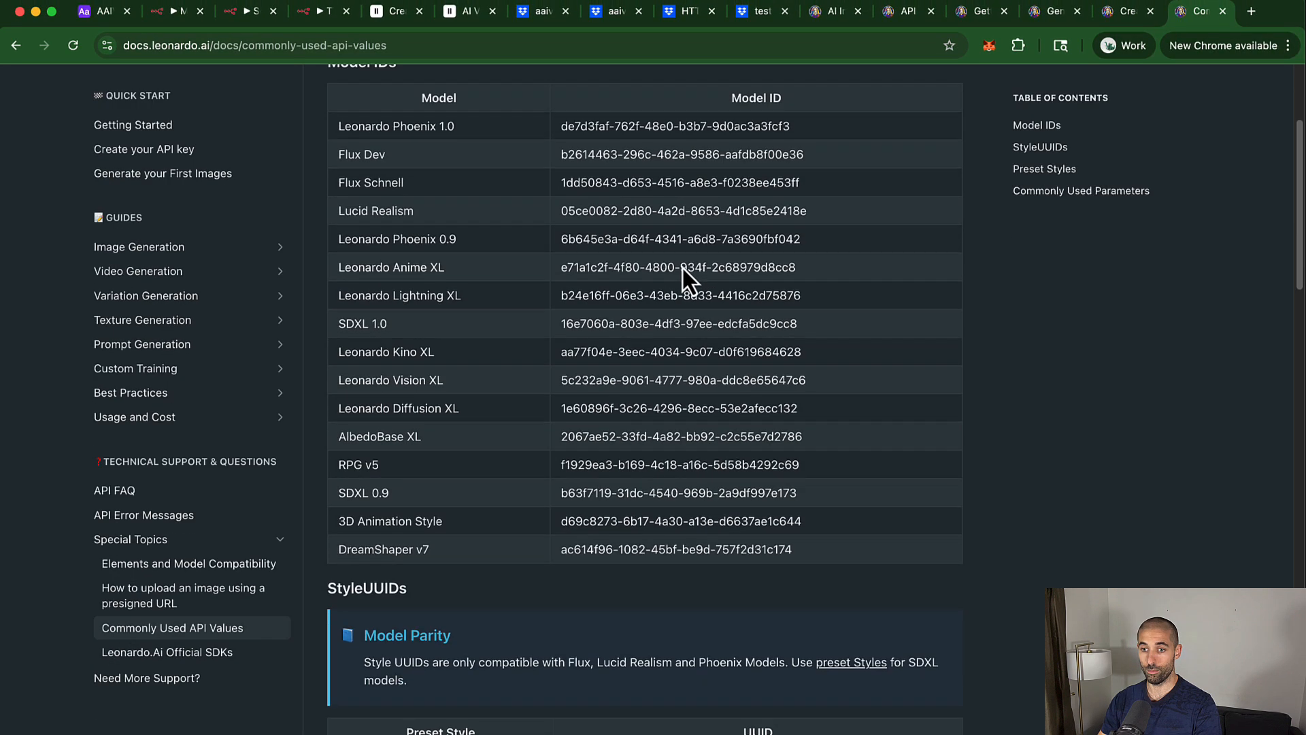
scroll(681, 265, "up", 3)
scroll(680, 265, "up", 1)
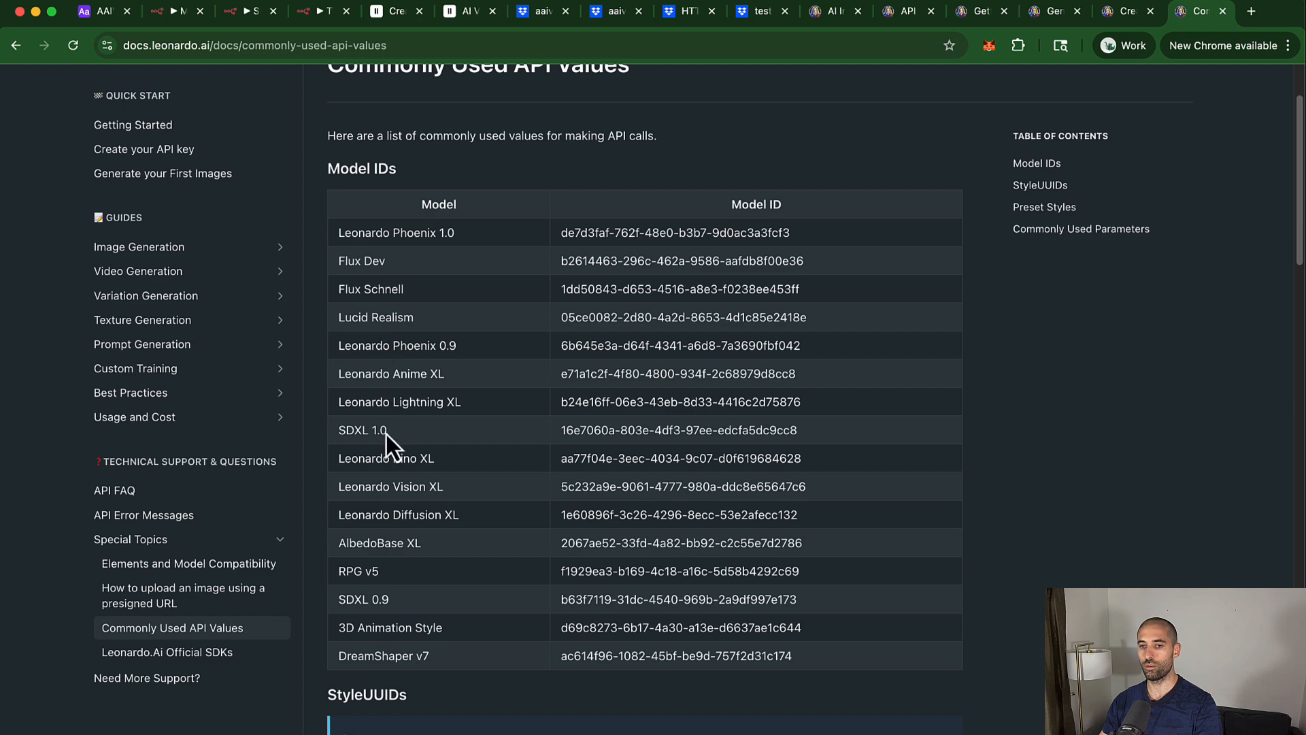
scroll(382, 442, "down", 7)
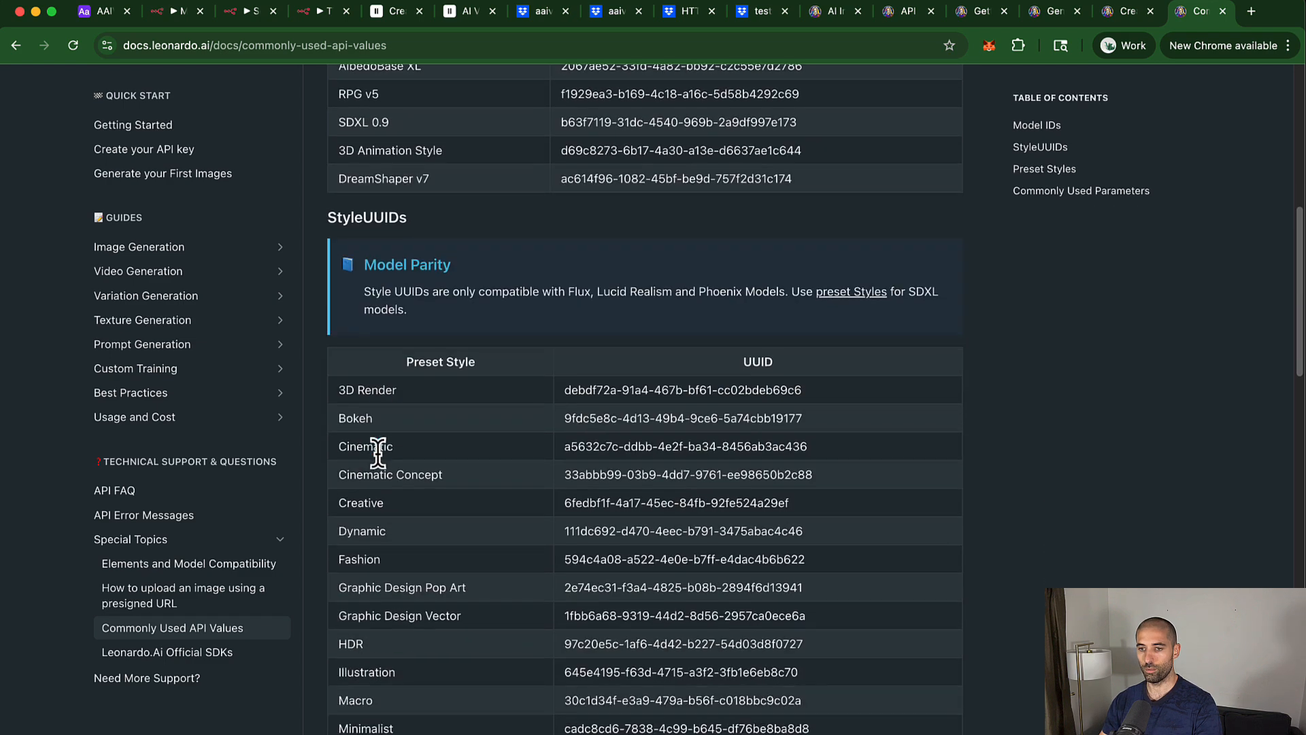
scroll(378, 452, "down", 2)
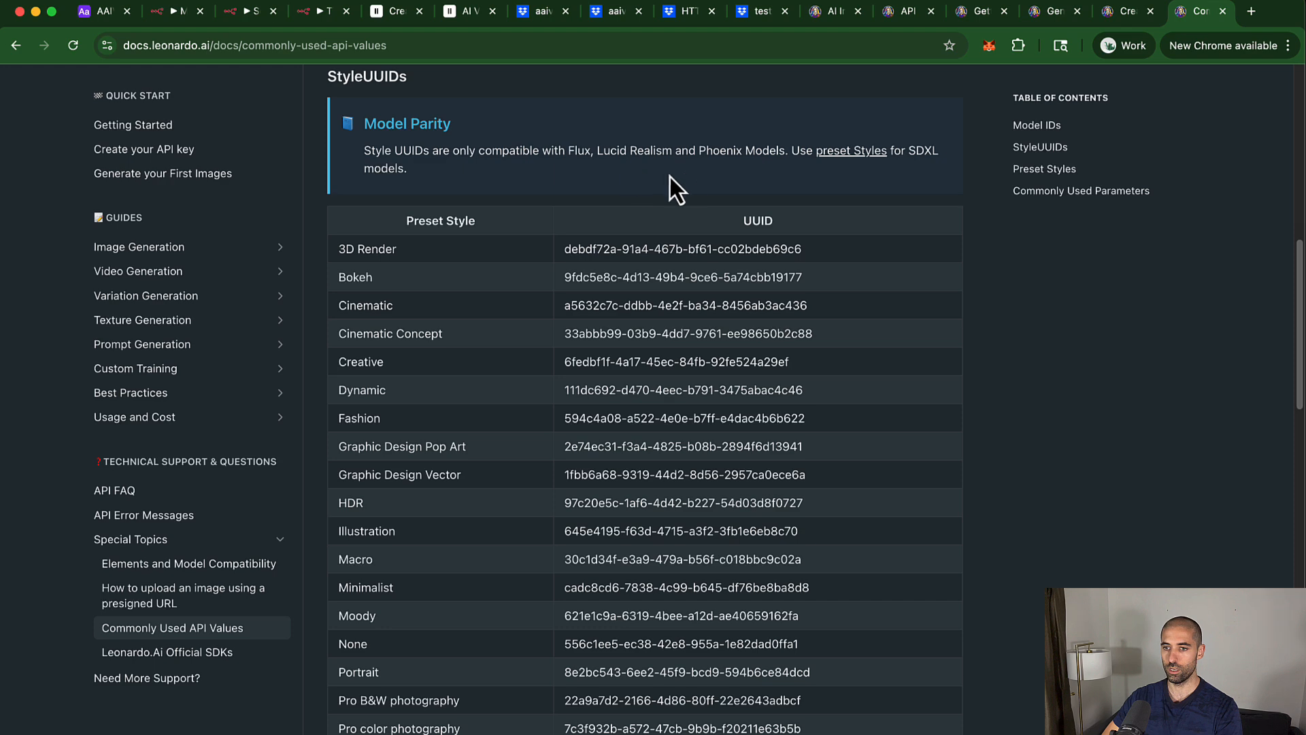
scroll(758, 173, "up", 9)
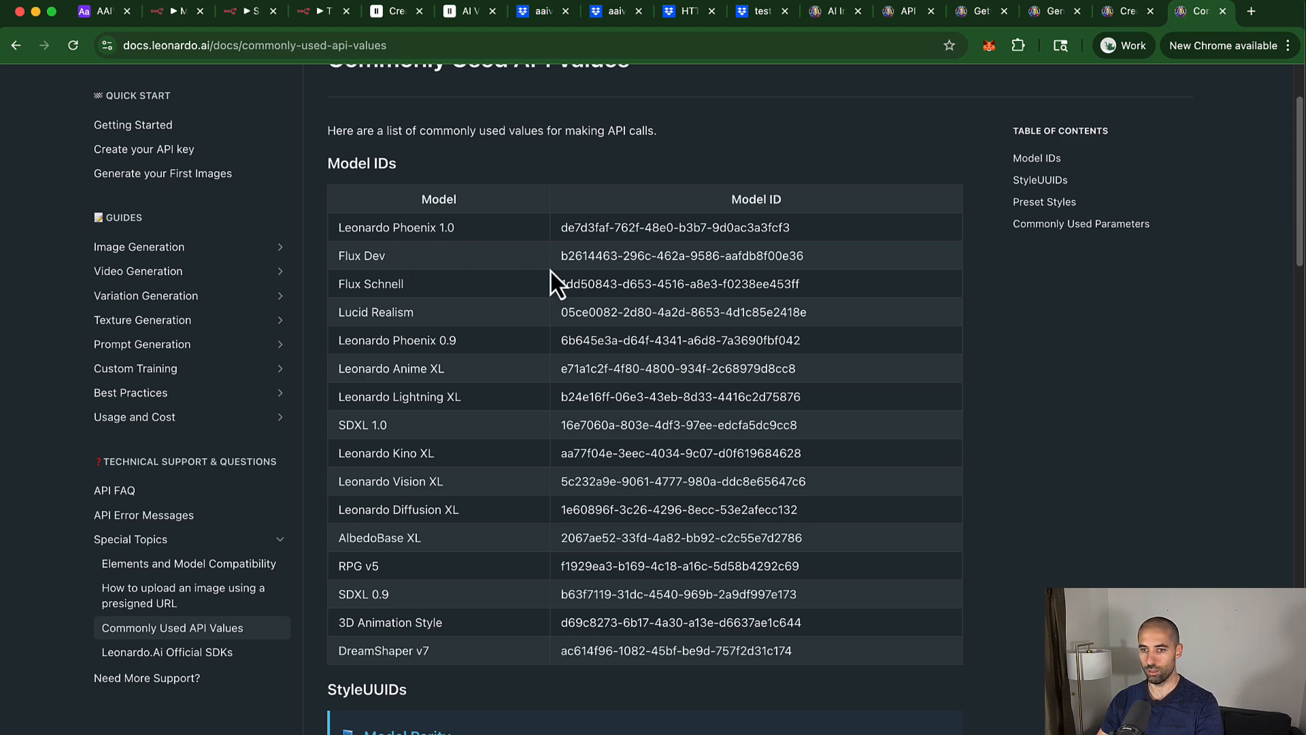
left_click_drag(560, 257, 801, 264)
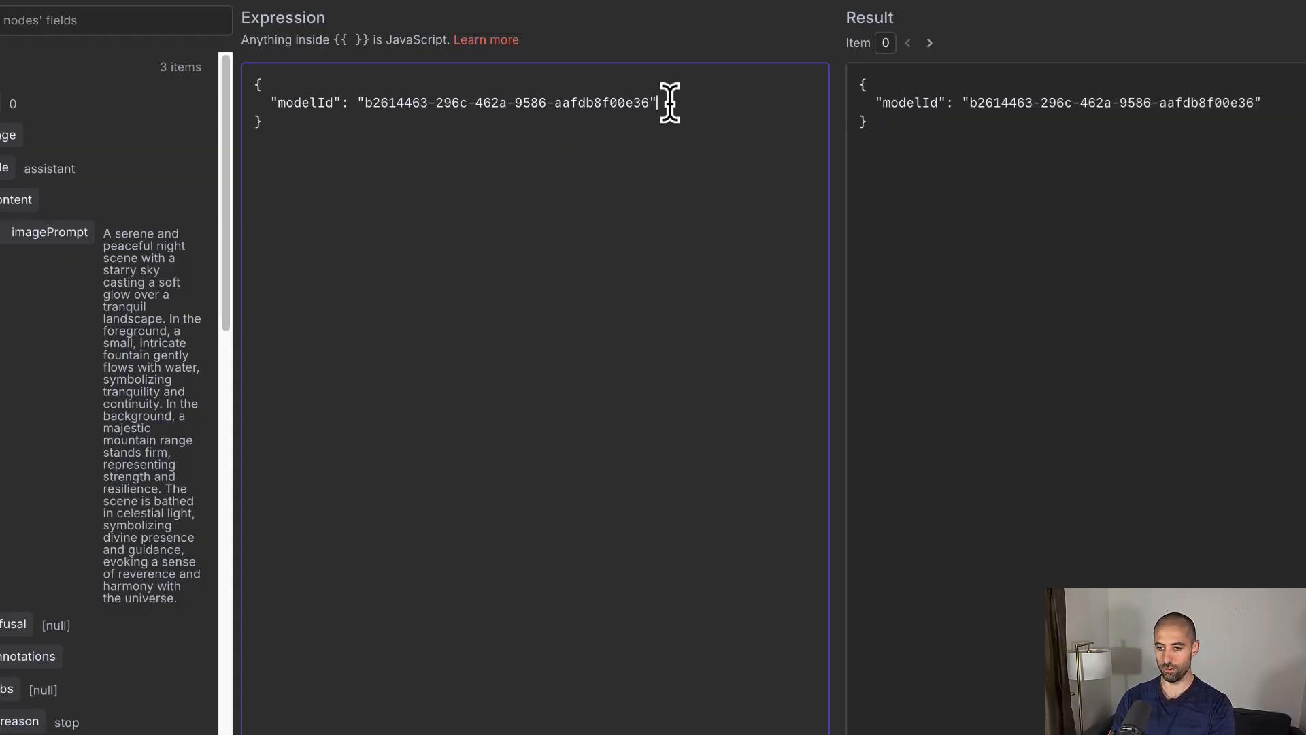
Step: Add a "contrast" entry set to 3.5 on a new line after modelId
type(",")
key("Return")
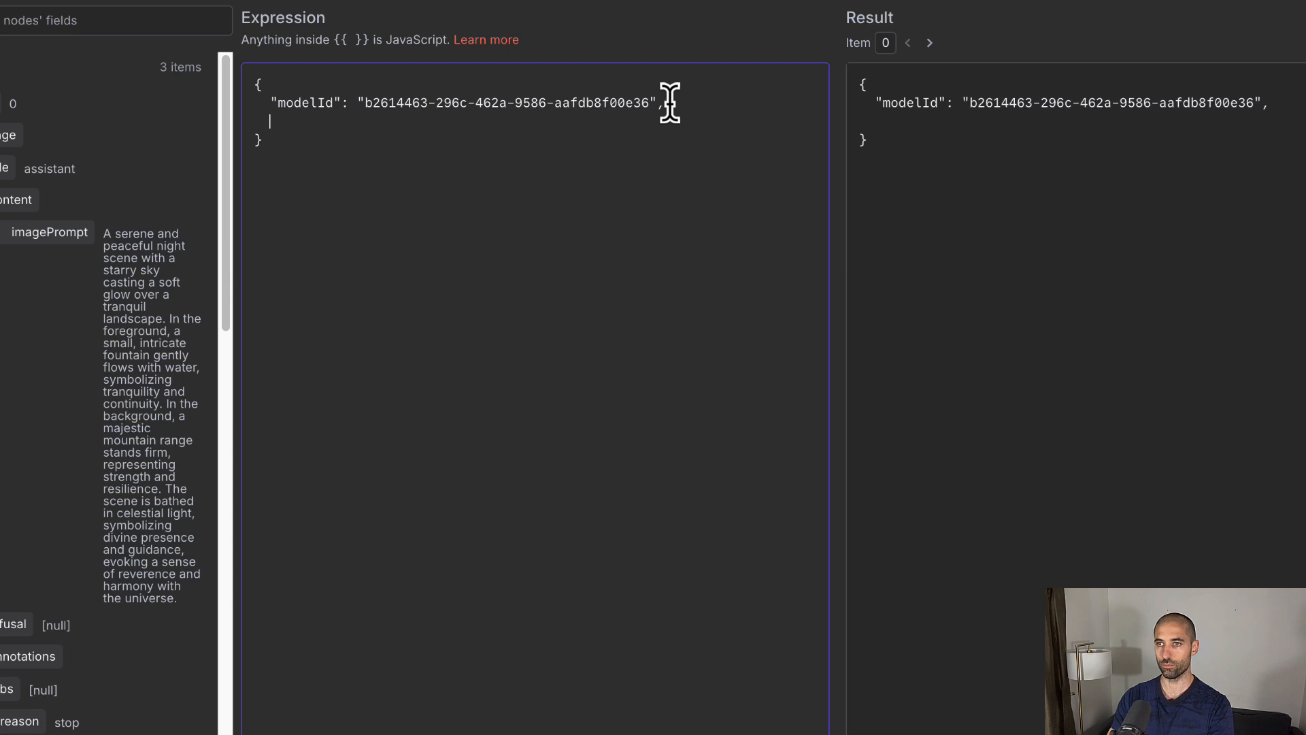
type("\"")
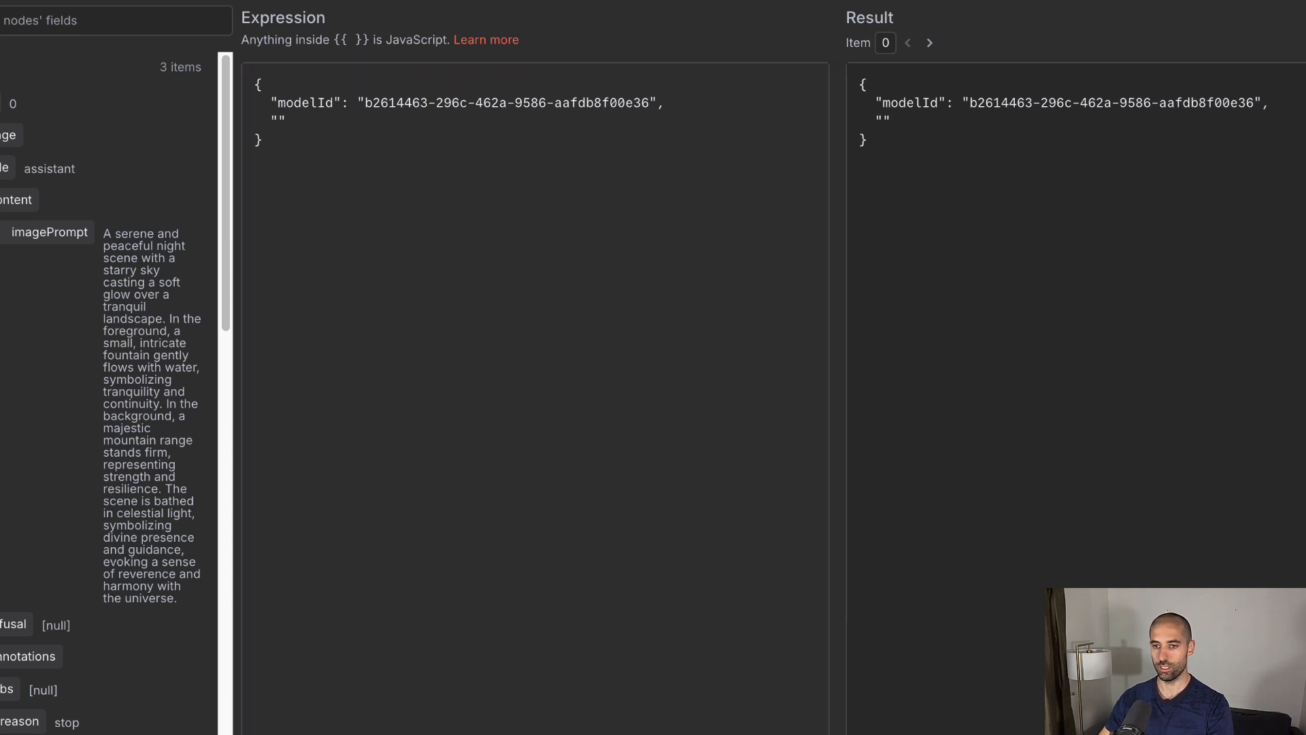
type("contrast\"")
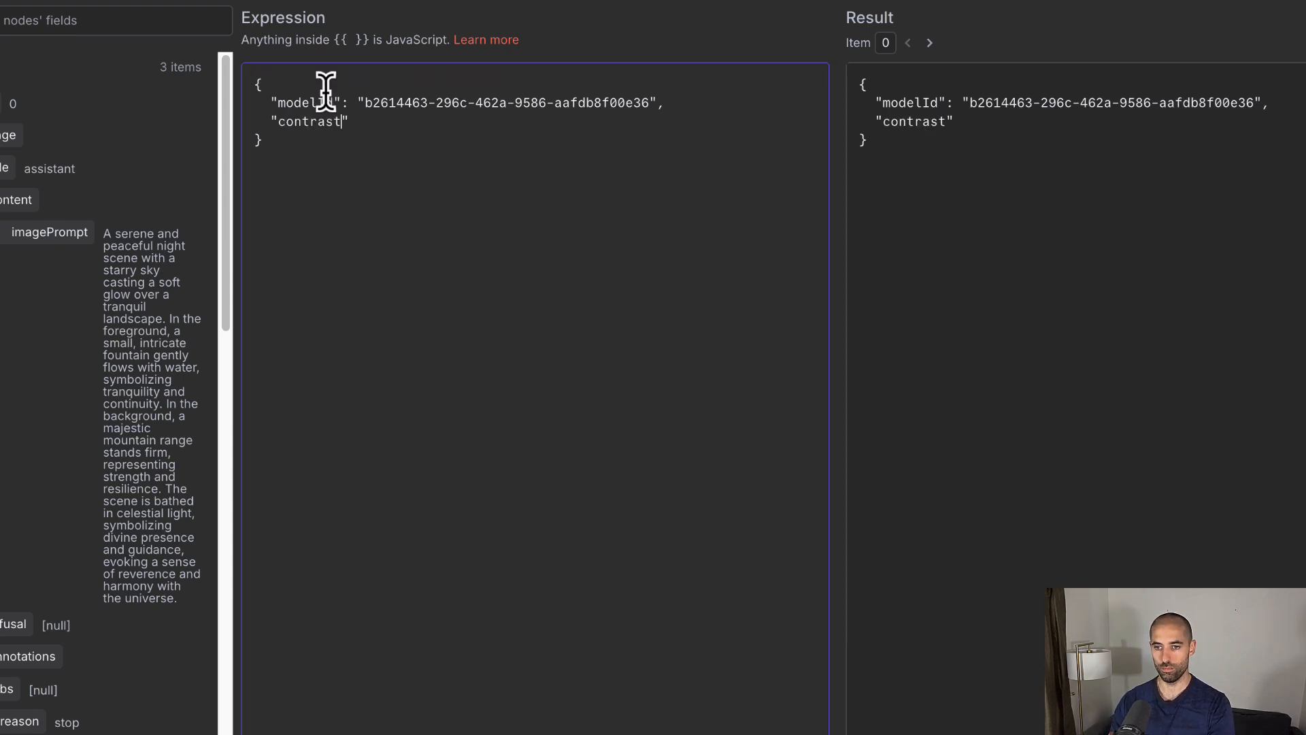
type(":")
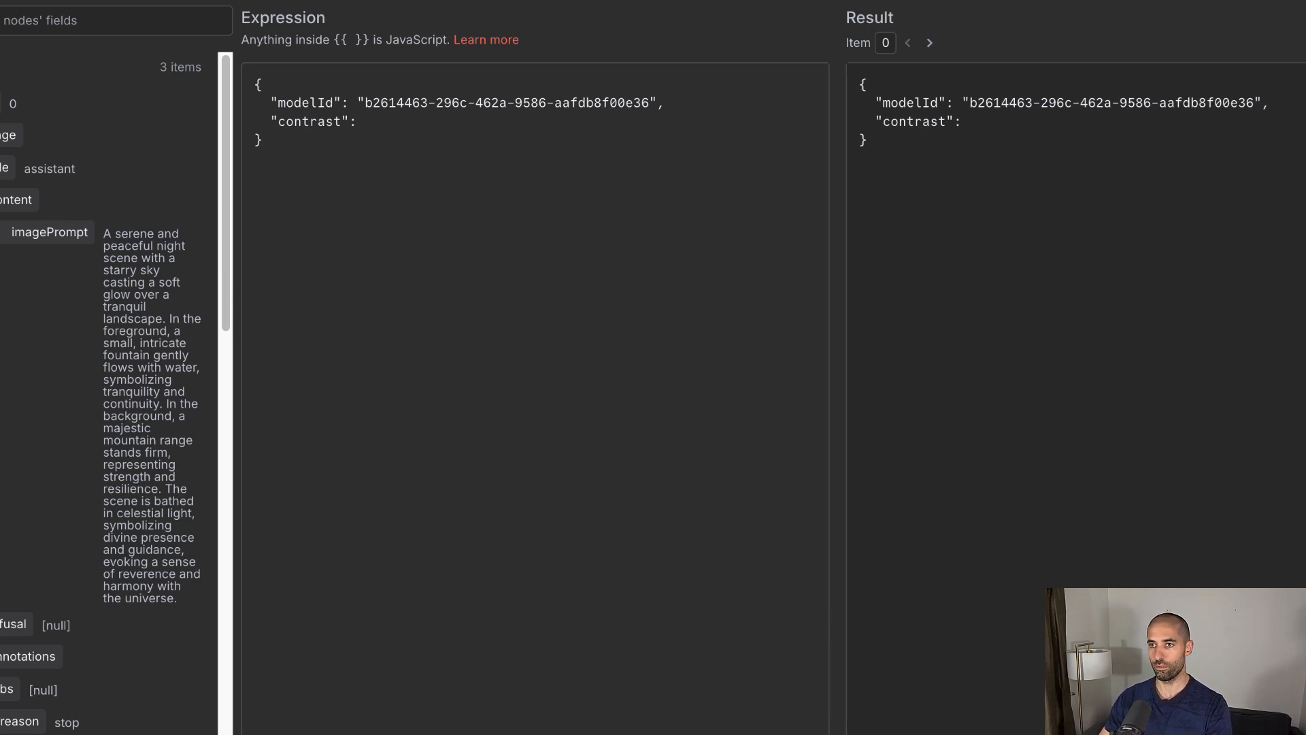
type("{{Number.parseFloat(3.5)}}")
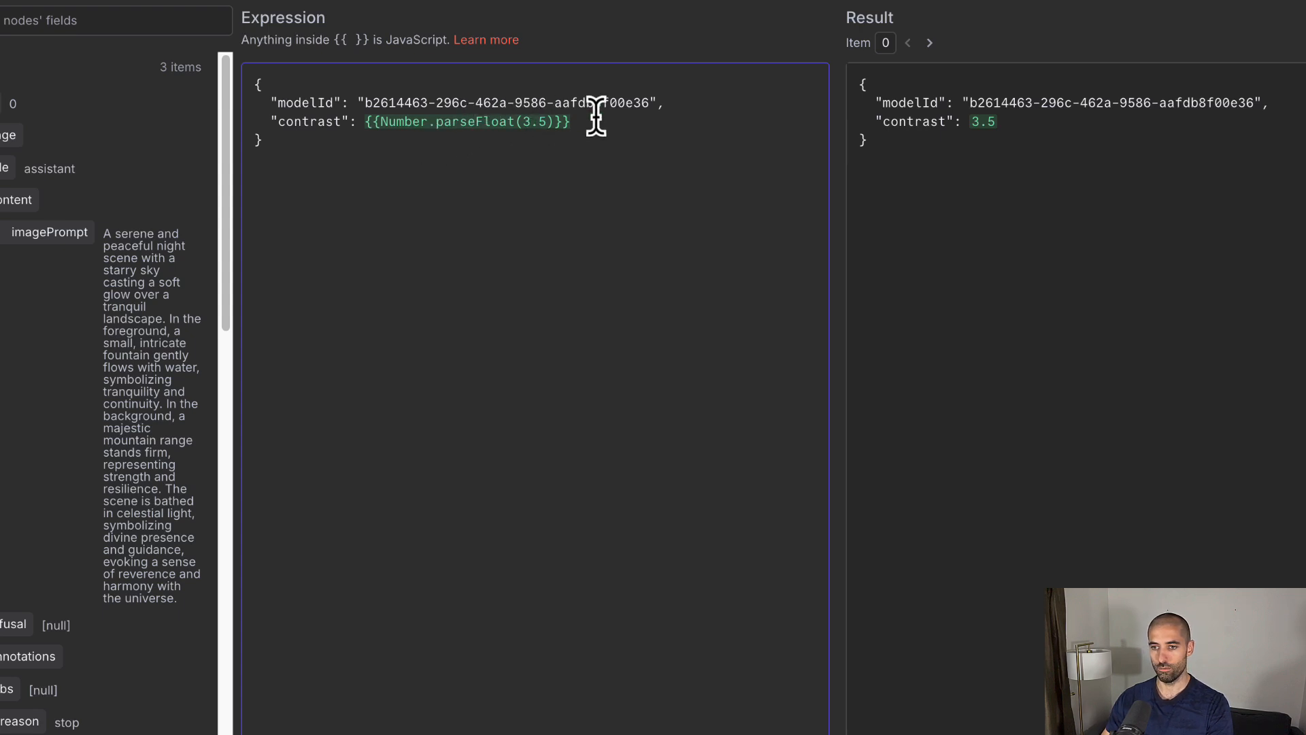
Step: Add a "prompt" entry holding the quoted OpenAI imagePrompt expression
type(",")
key("Return")
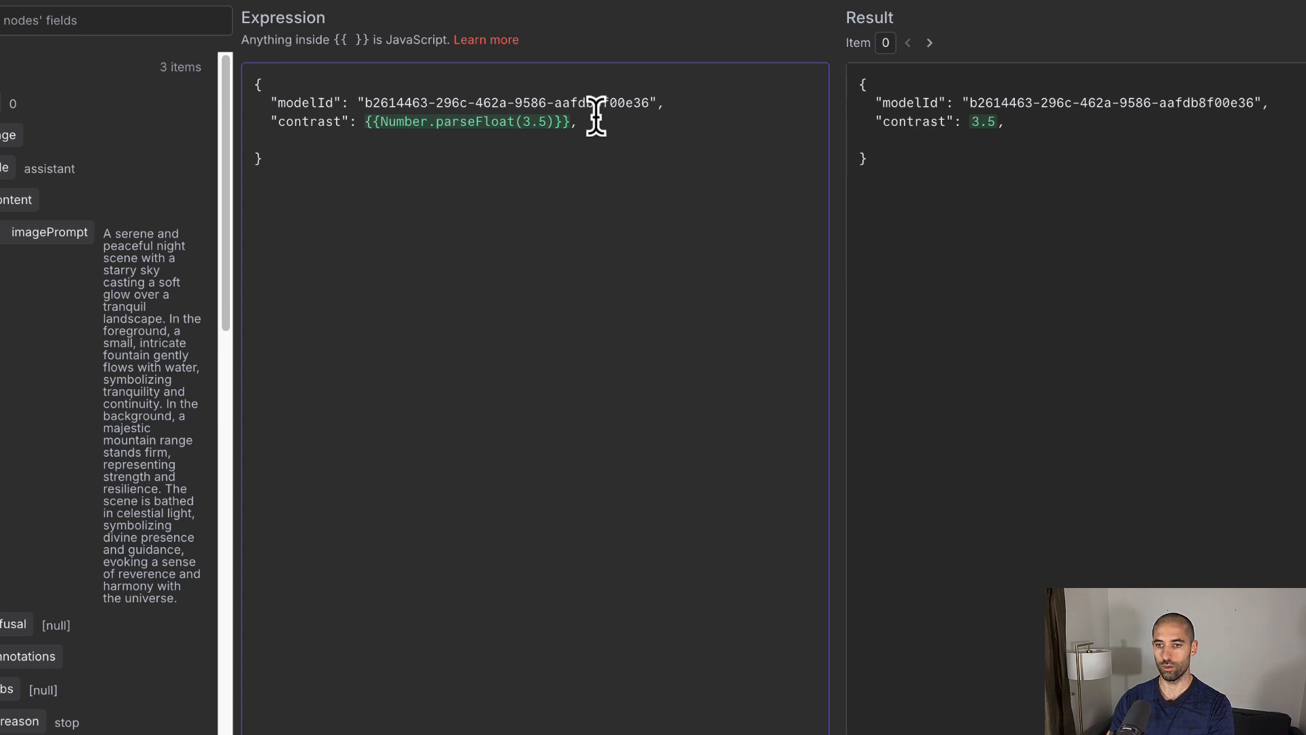
type("\"")
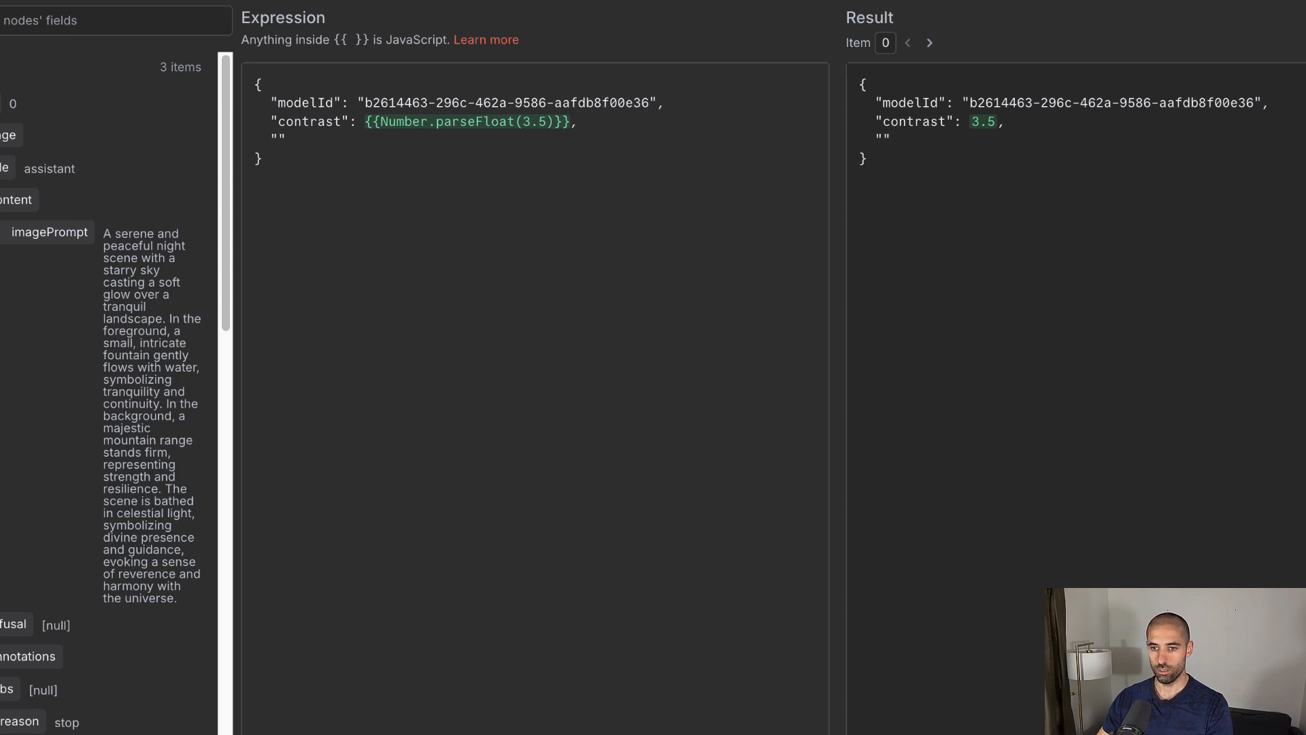
left_click(275, 143)
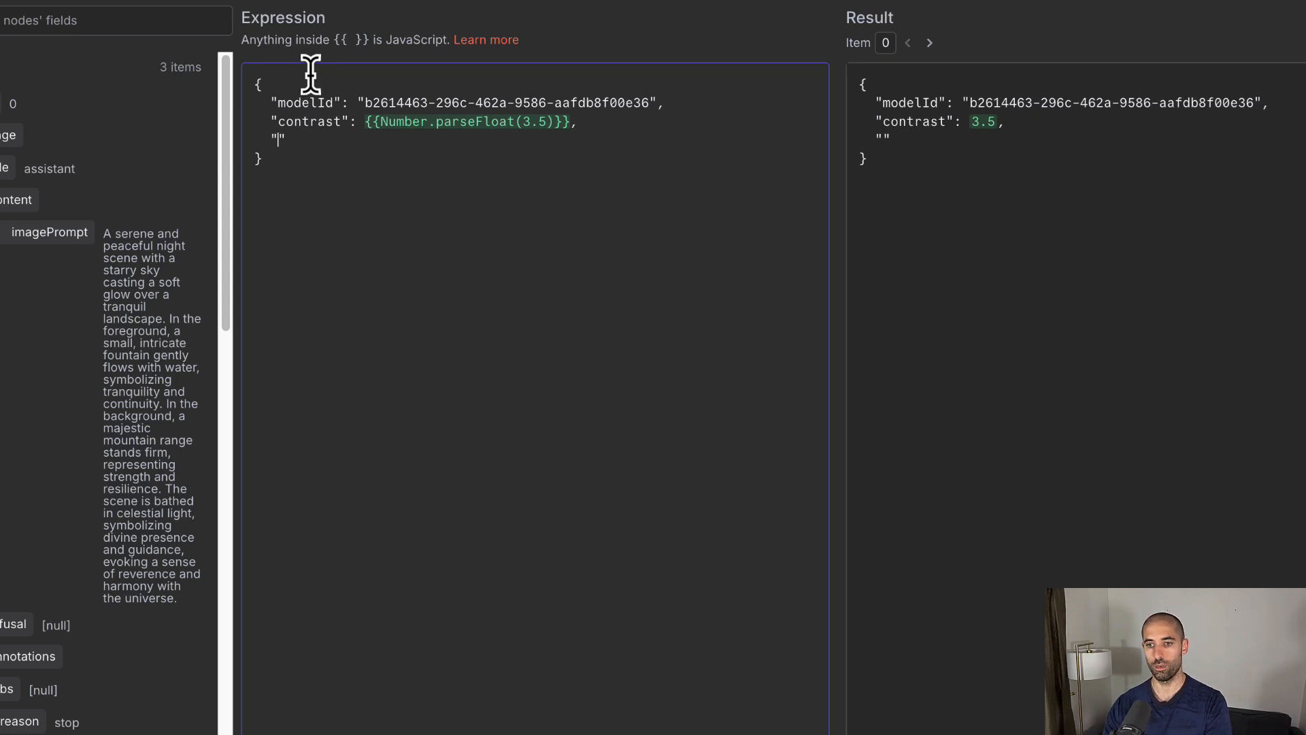
type("prompt\"")
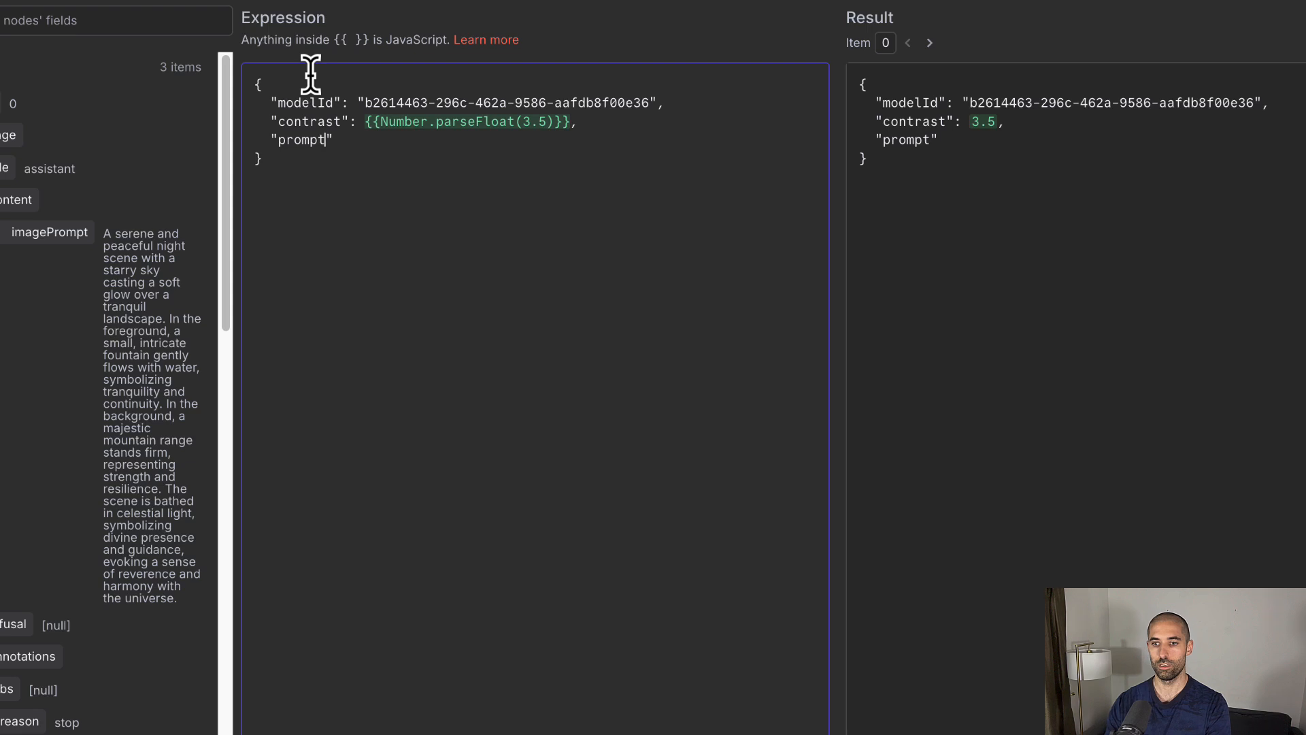
type(":")
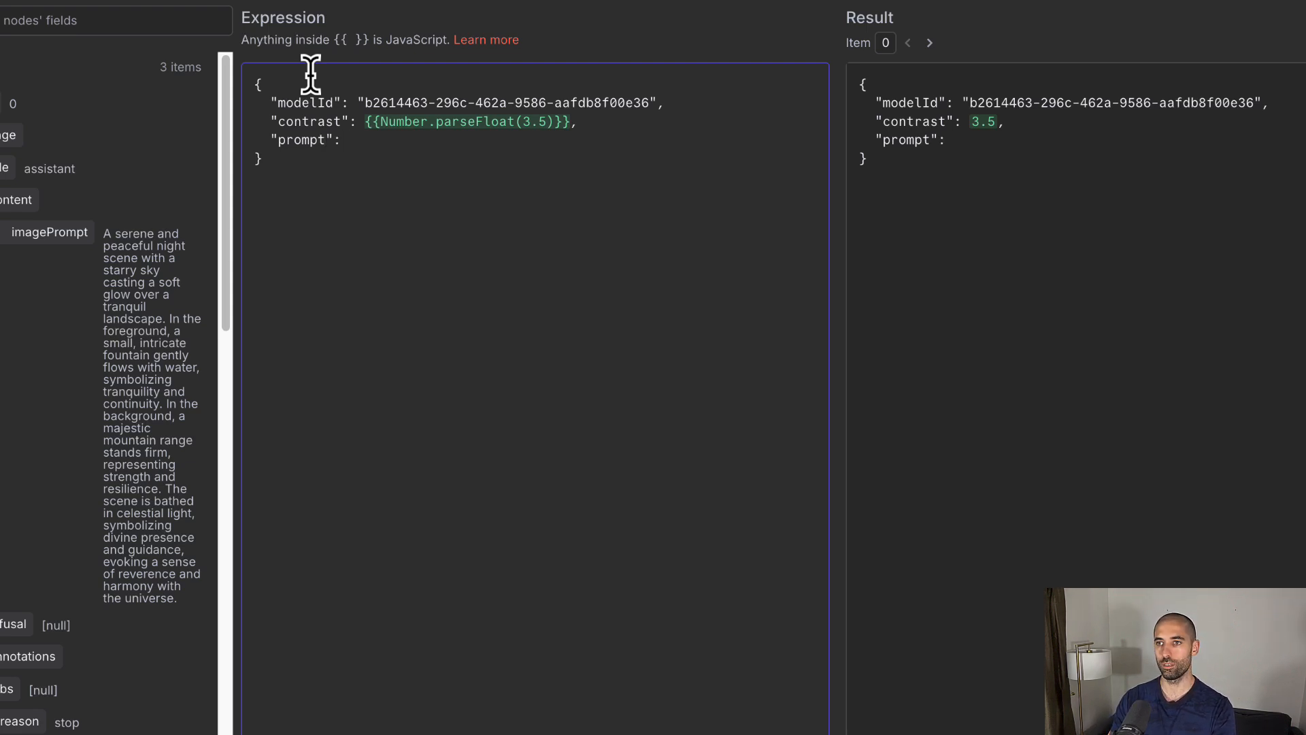
type("{{ $json.message.content.imagePrompt }}")
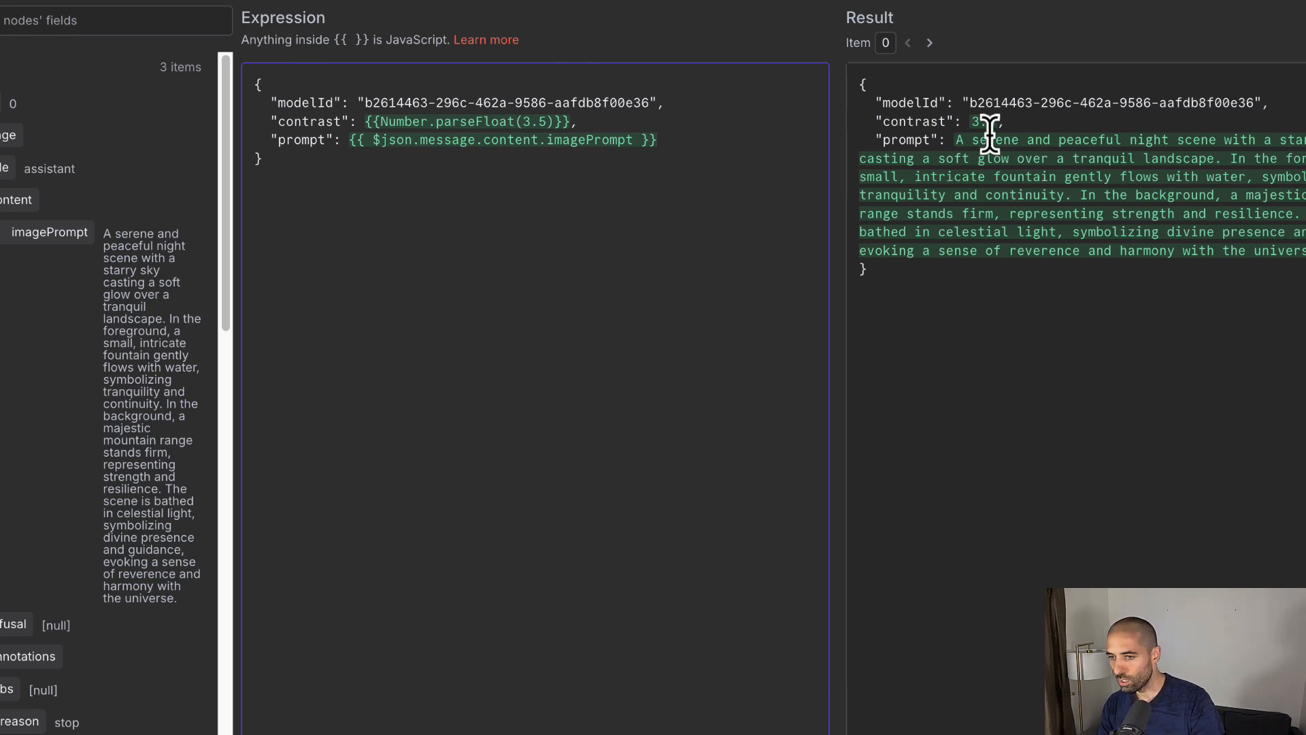
left_click(349, 141)
type("\"")
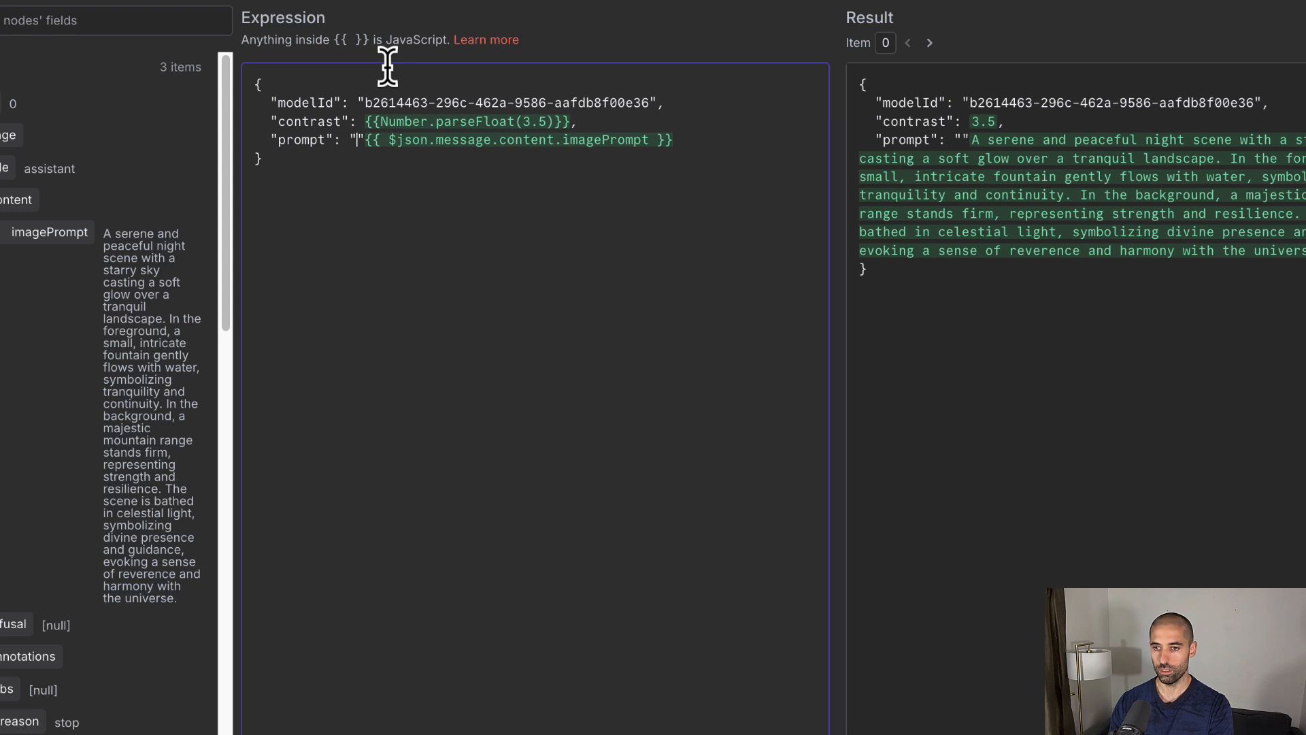
key("End")
type("\"")
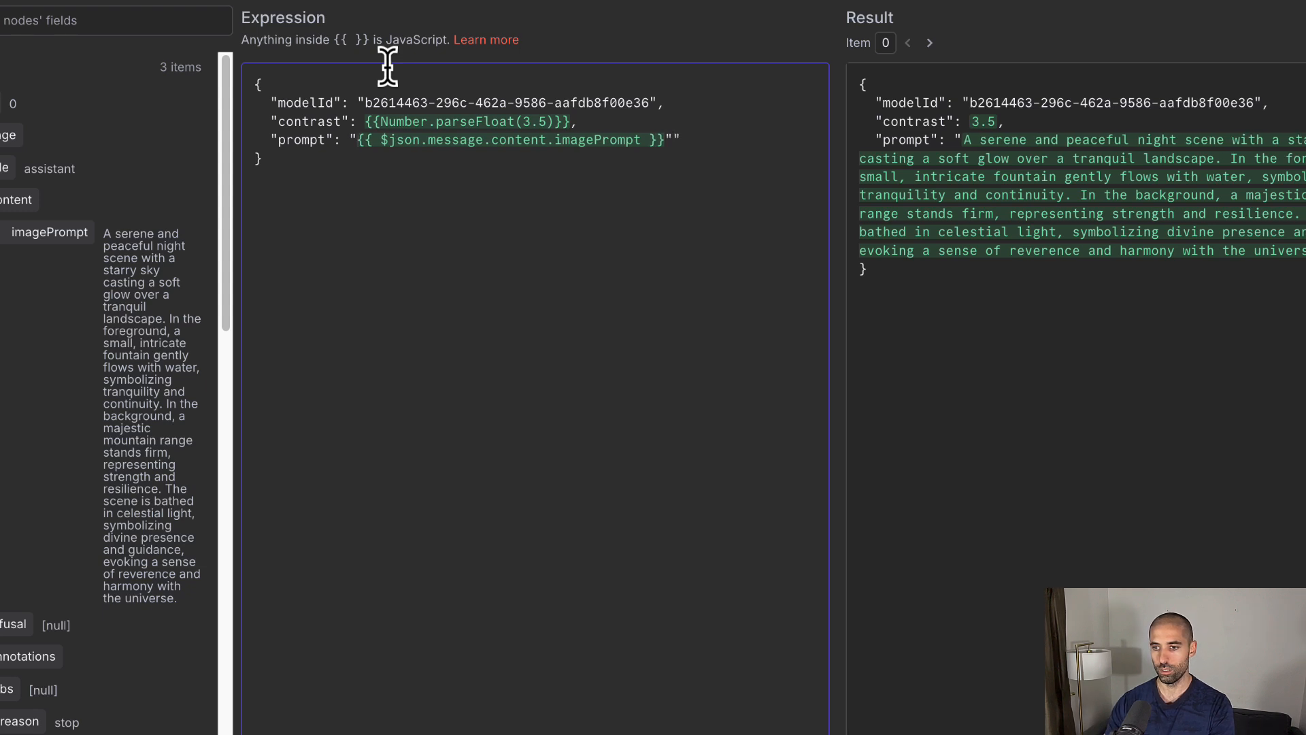
key("BackSpace")
key("Return")
type("\"")
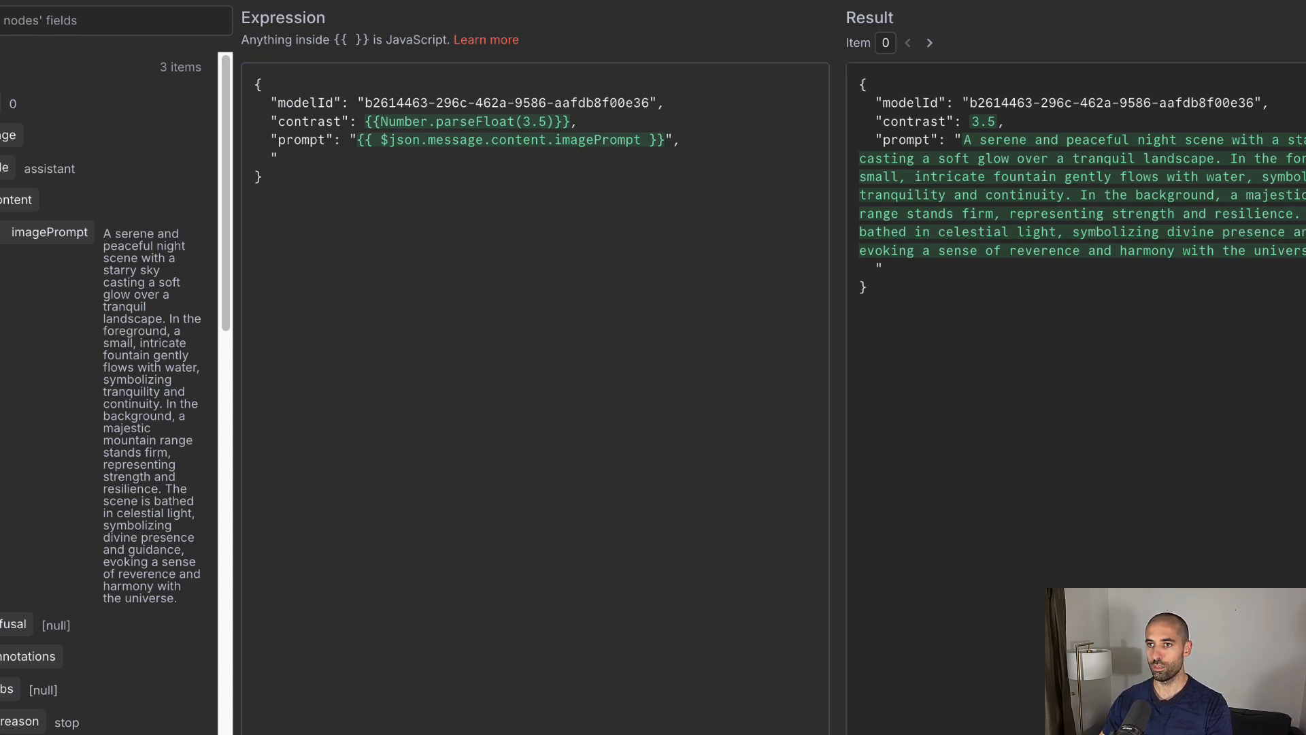
Step: Add "num_images": 1 and "width": 864 as integer entries, each on its own line
type("num_images")
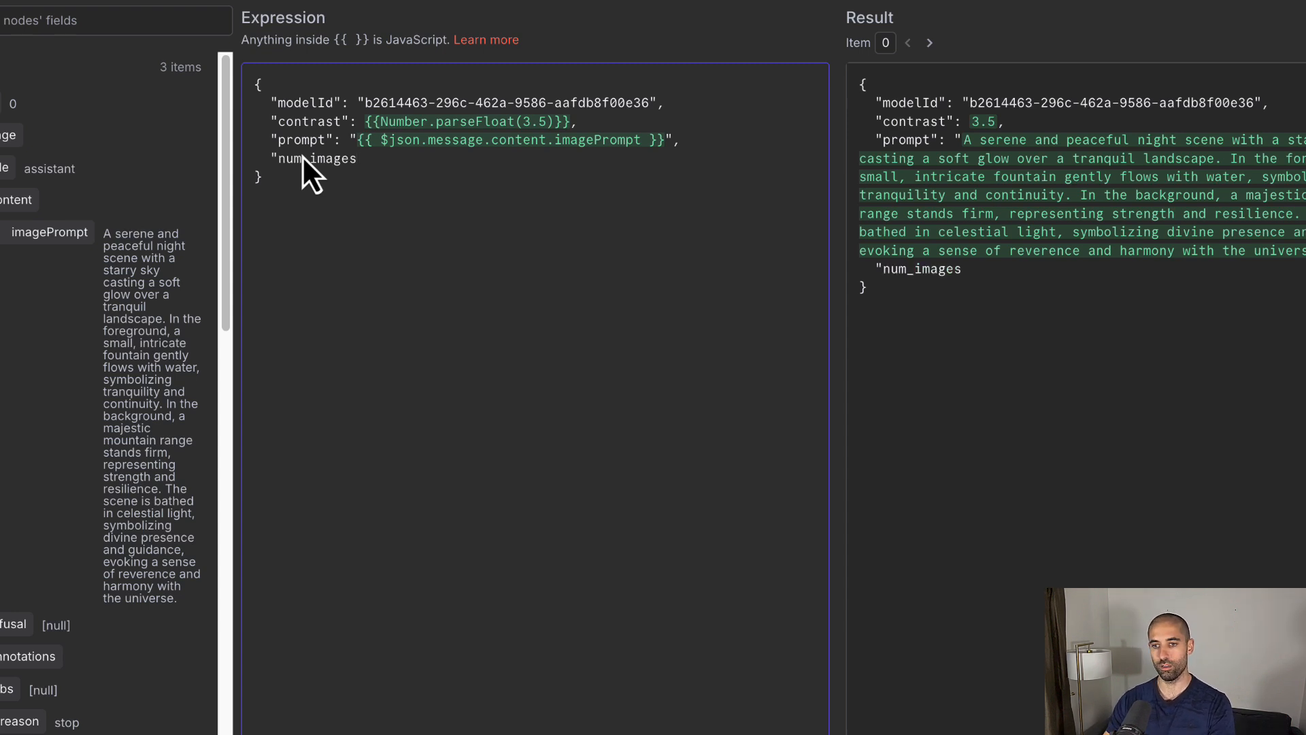
type("\"")
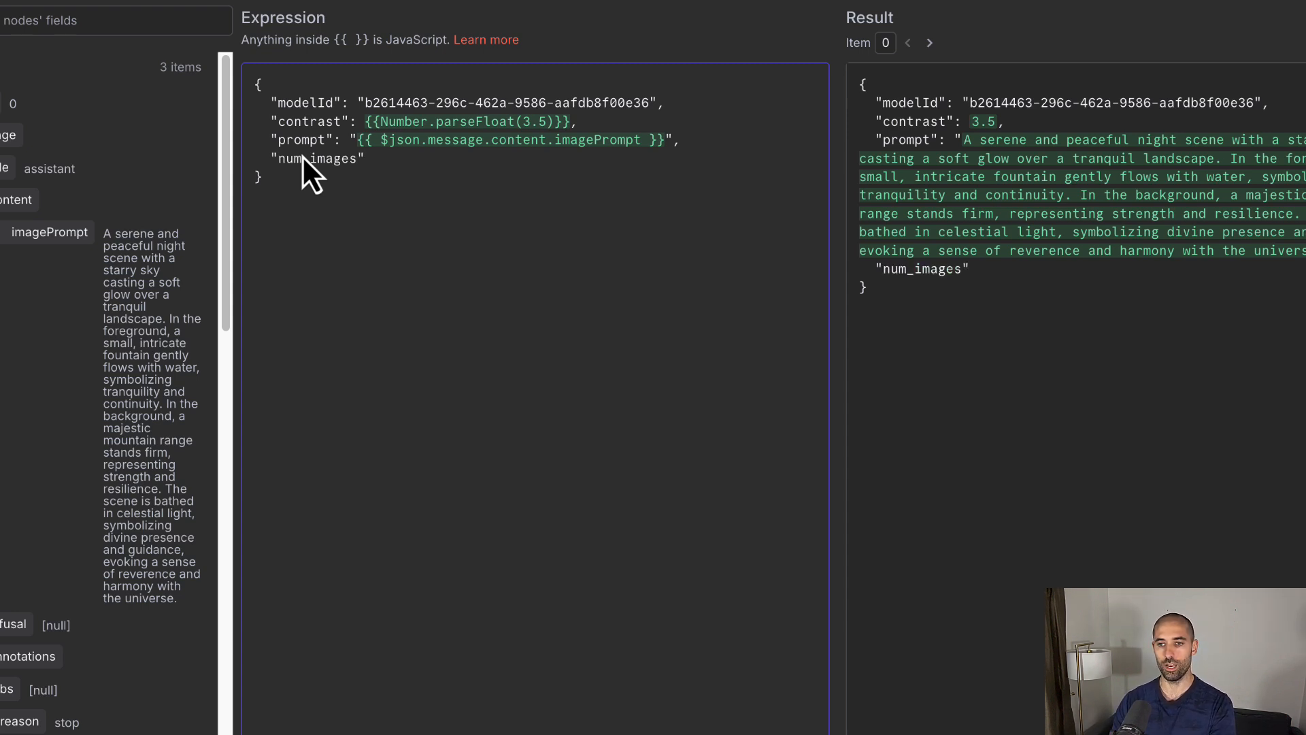
type(": \"")
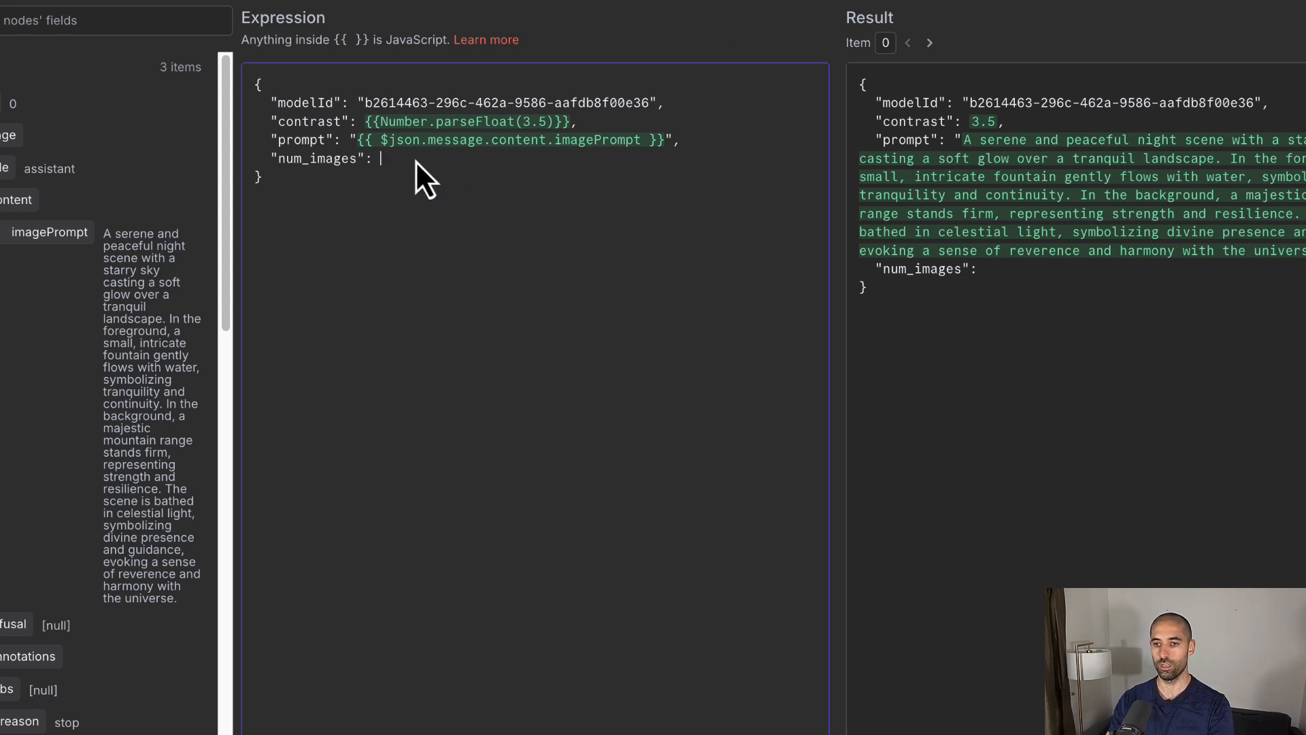
type("{{Number.parseInt(1)}}")
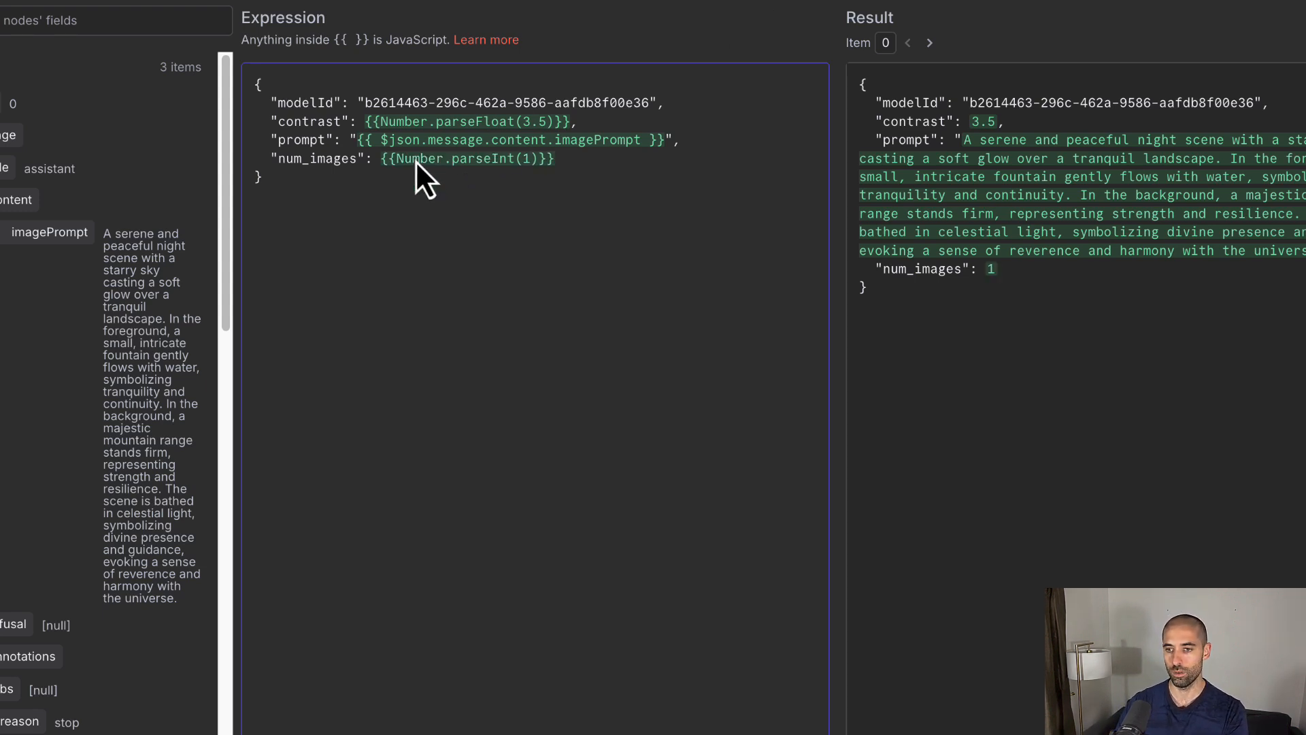
type(",")
key("Return")
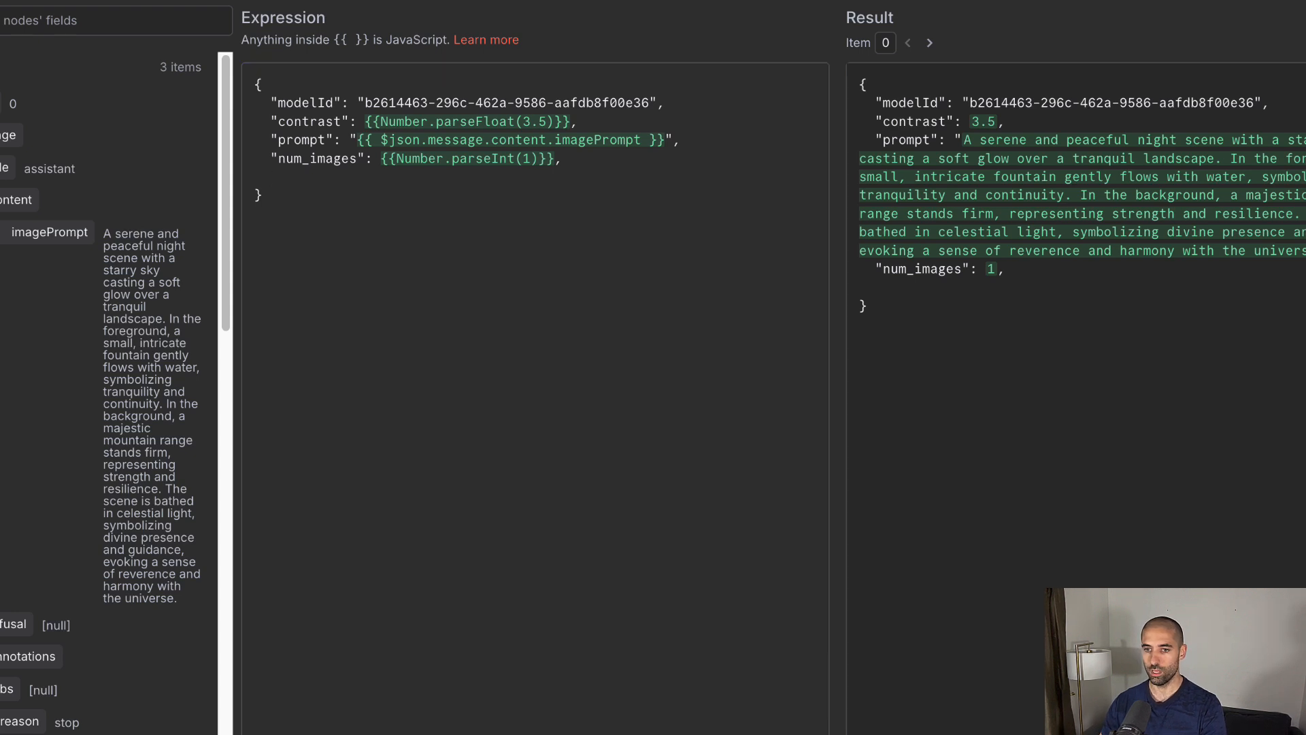
type("\"width\":")
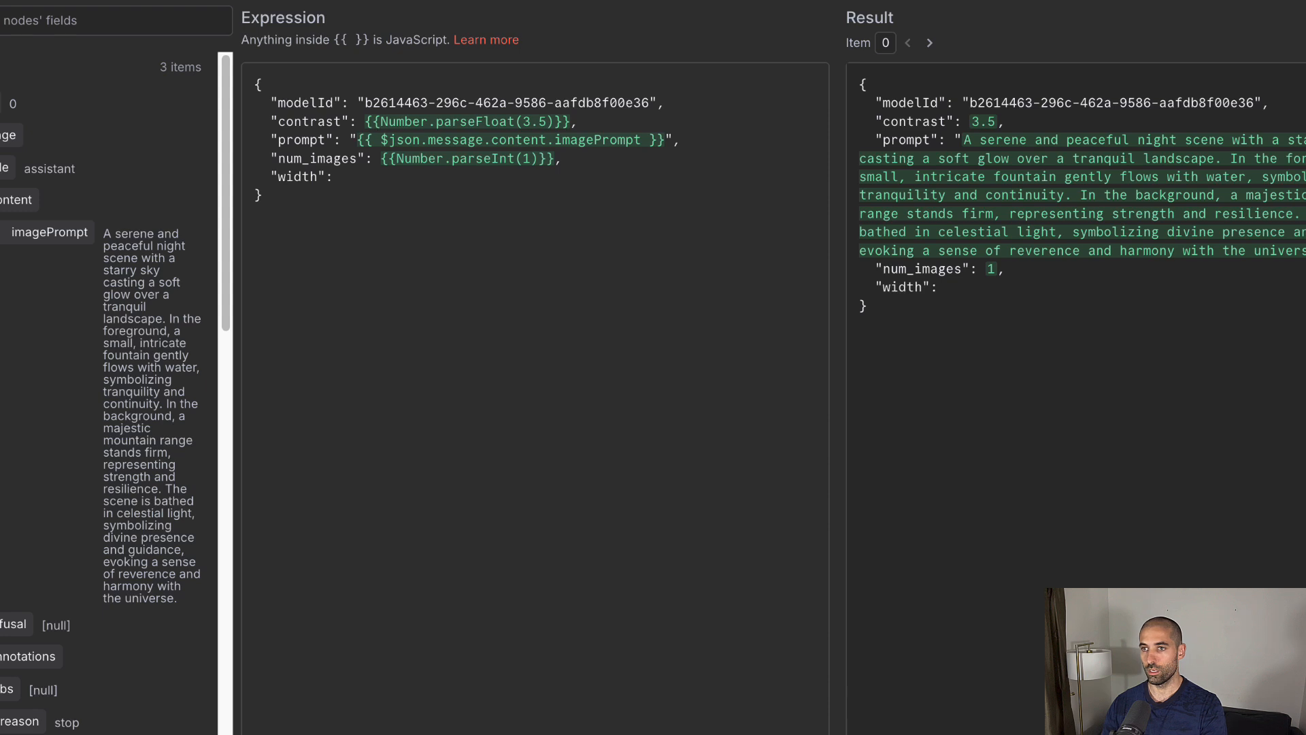
type("{{Number.parseInt(864)}}")
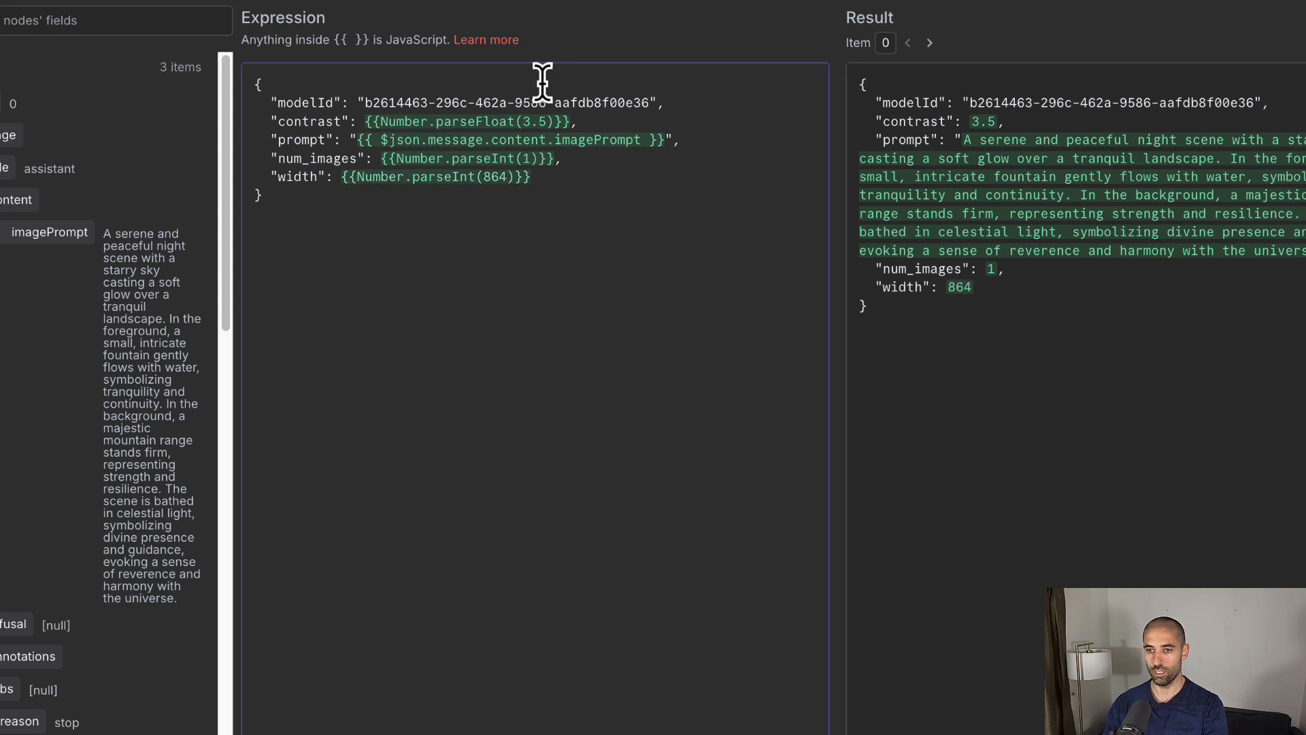
type(",")
key("Return")
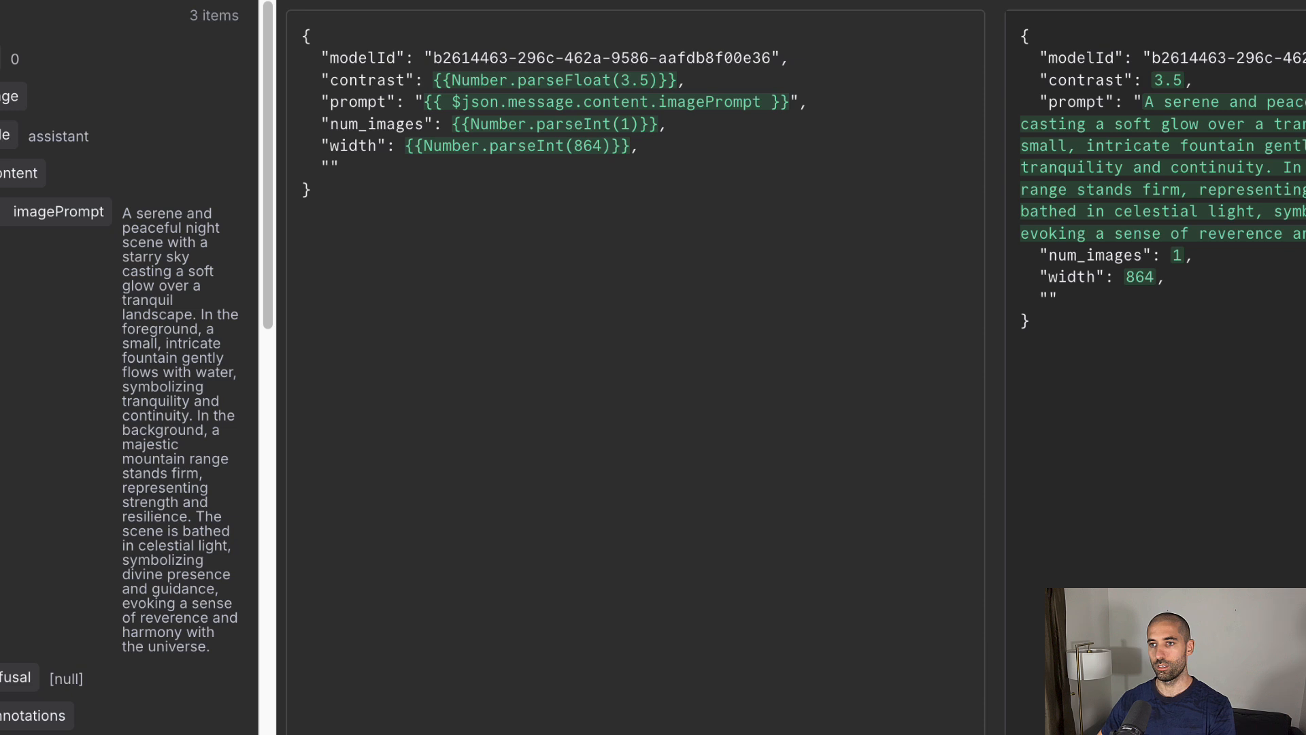
Step: Add "height": 1536, then type a styleUUID key on the next line
type("eight\"")
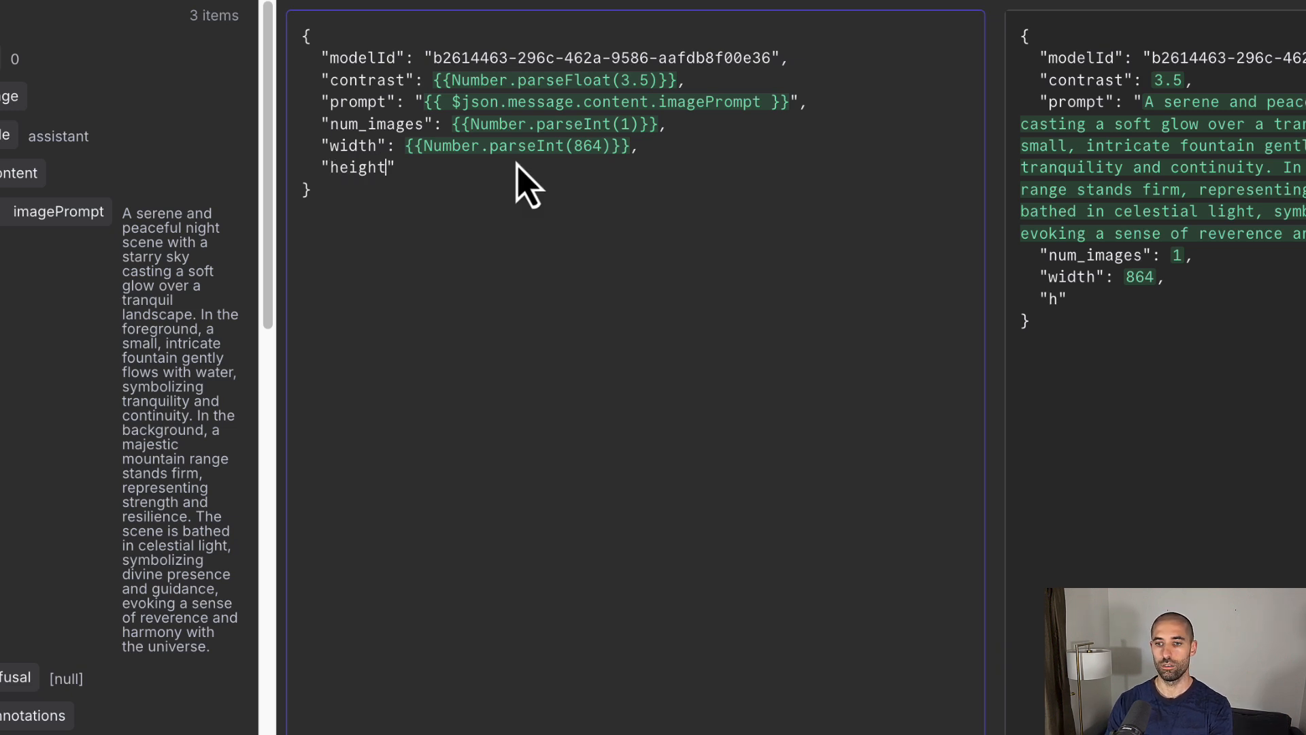
type("{{Number.parseInt(1536)}}")
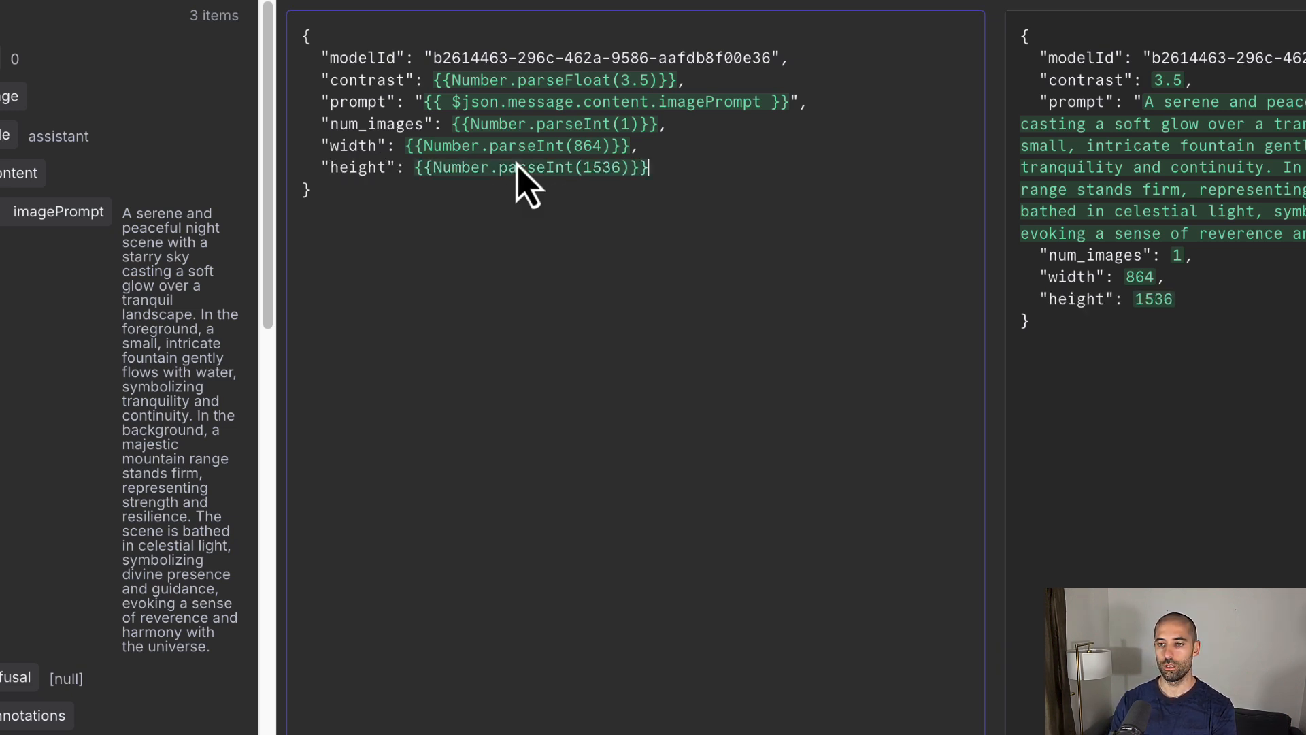
key("Return")
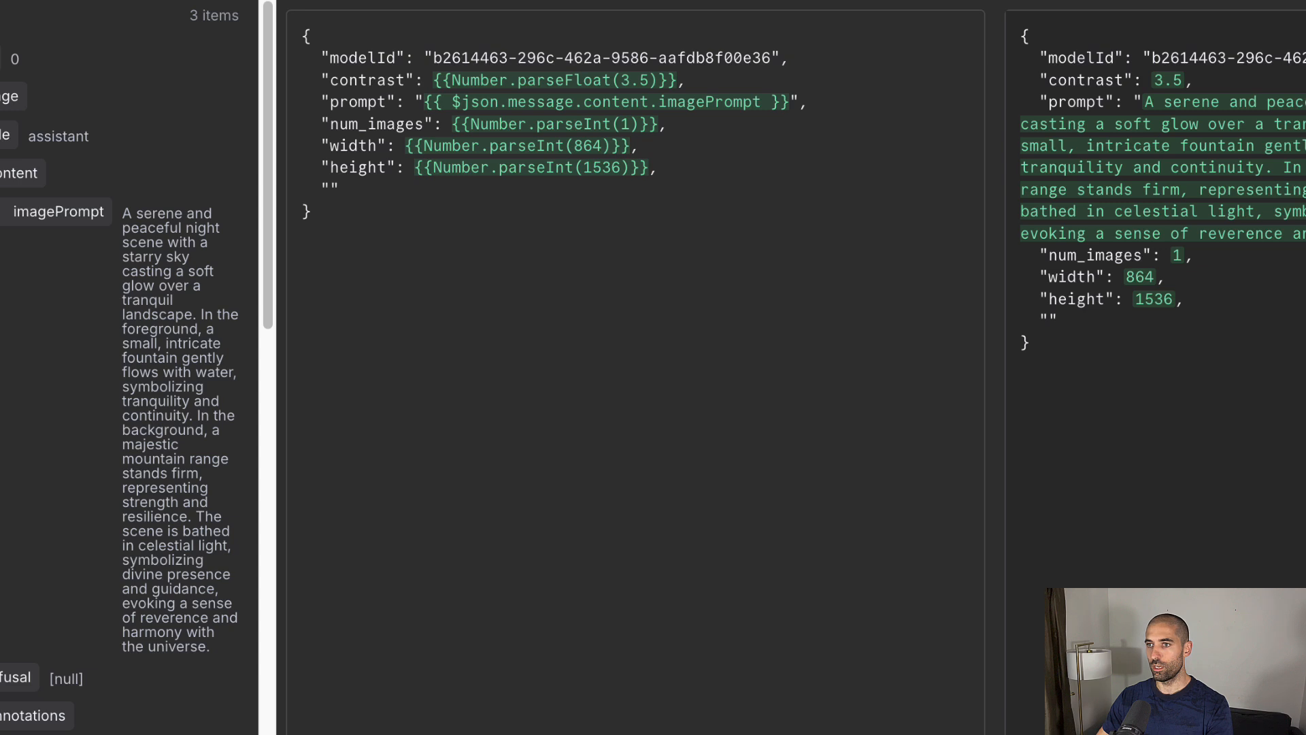
left_click(338, 190)
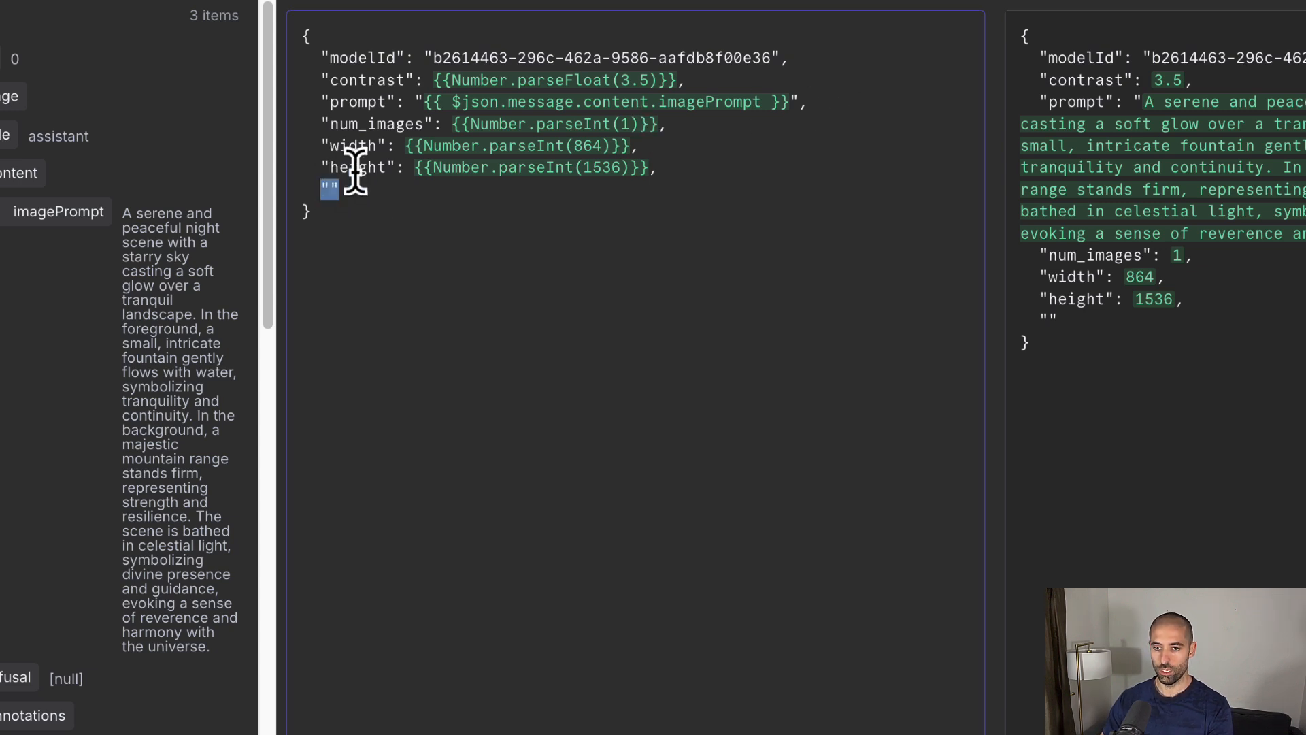
type("styleUUID")
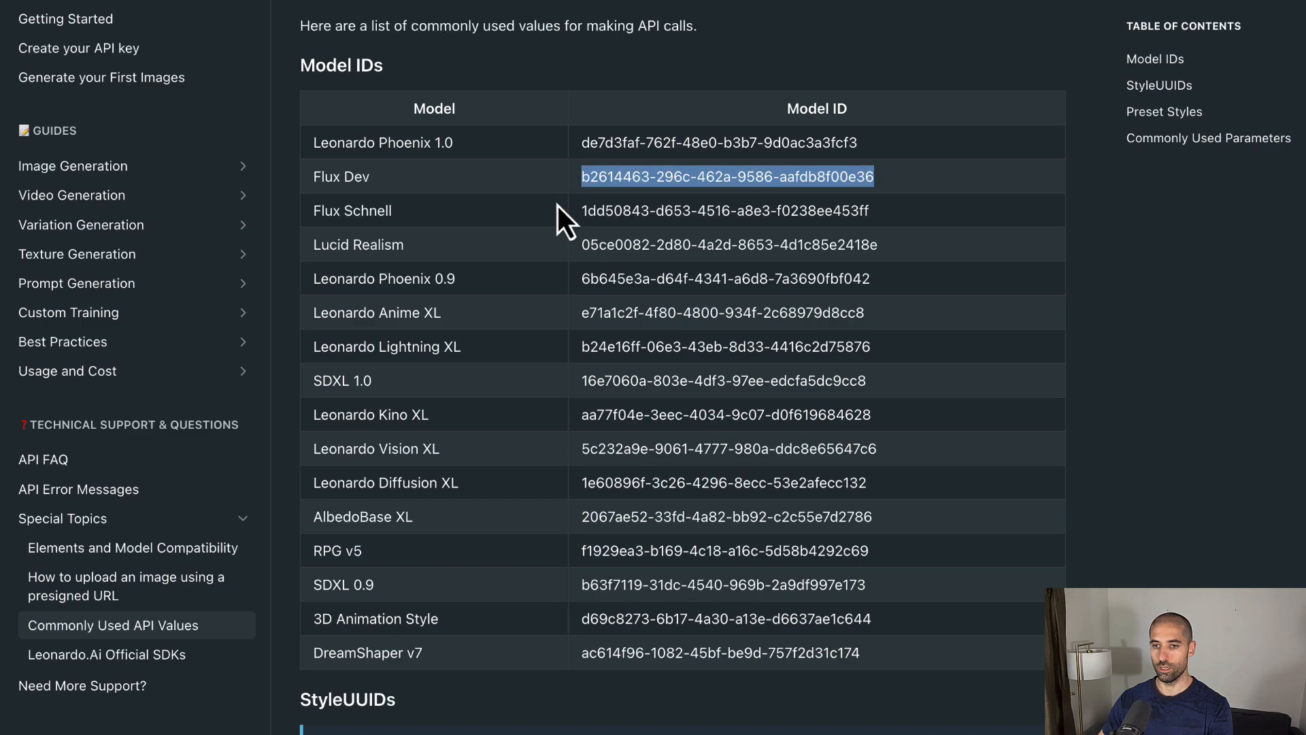
Step: Scroll the Preset Styles table down to Vibrant and select its UUID
scroll(558, 205, "up", 3)
scroll(557, 205, "down", 10)
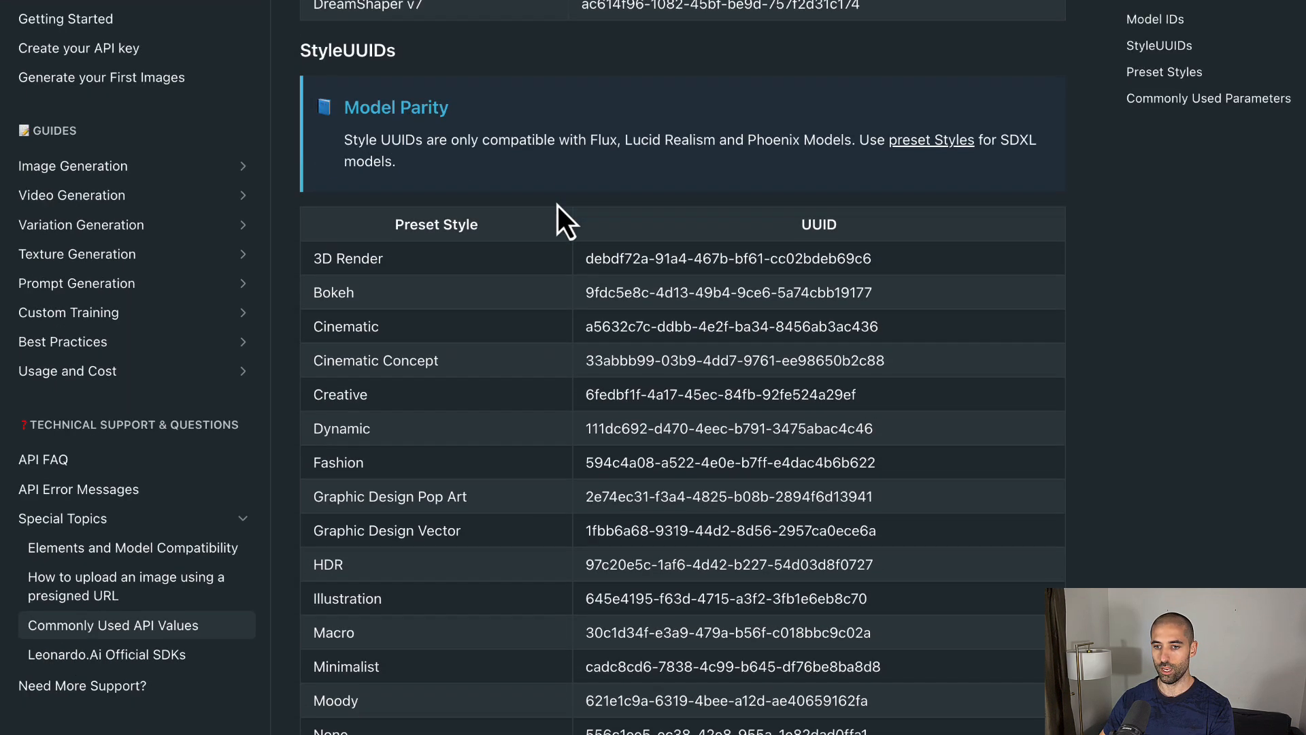
scroll(557, 206, "down", 3)
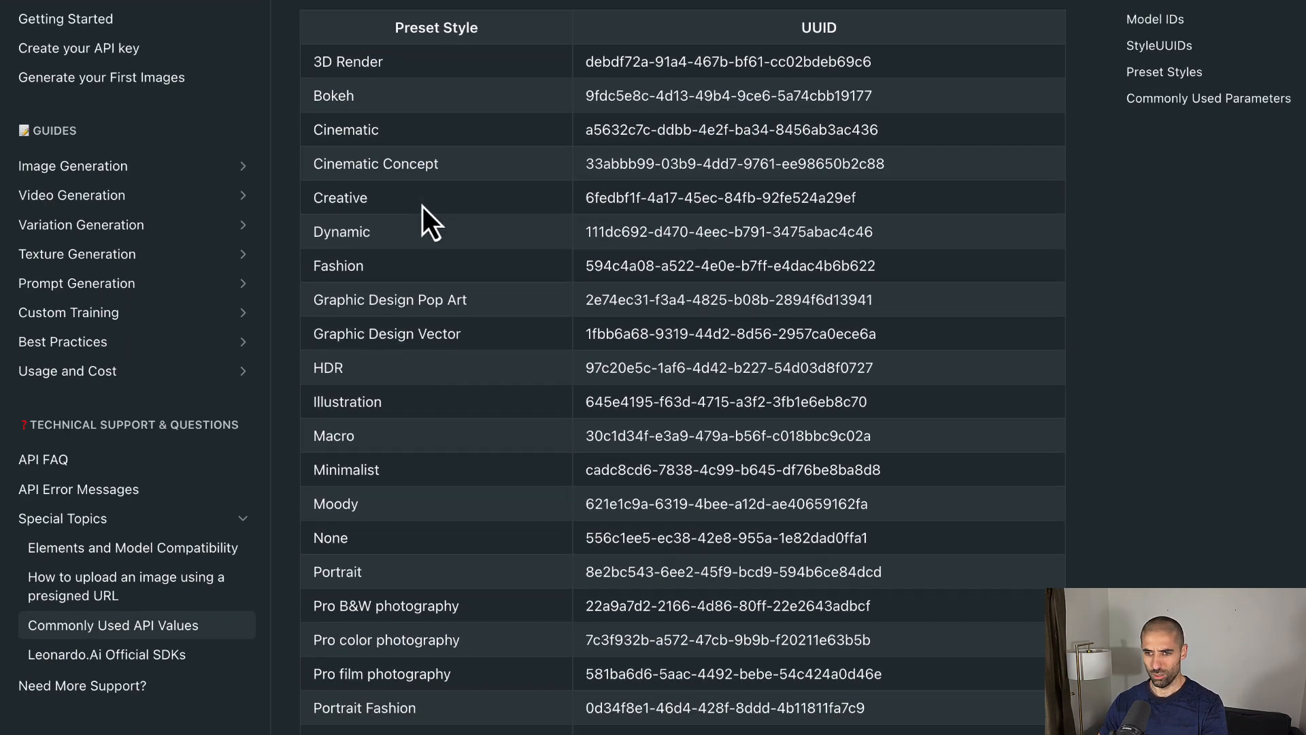
scroll(423, 206, "down", 3)
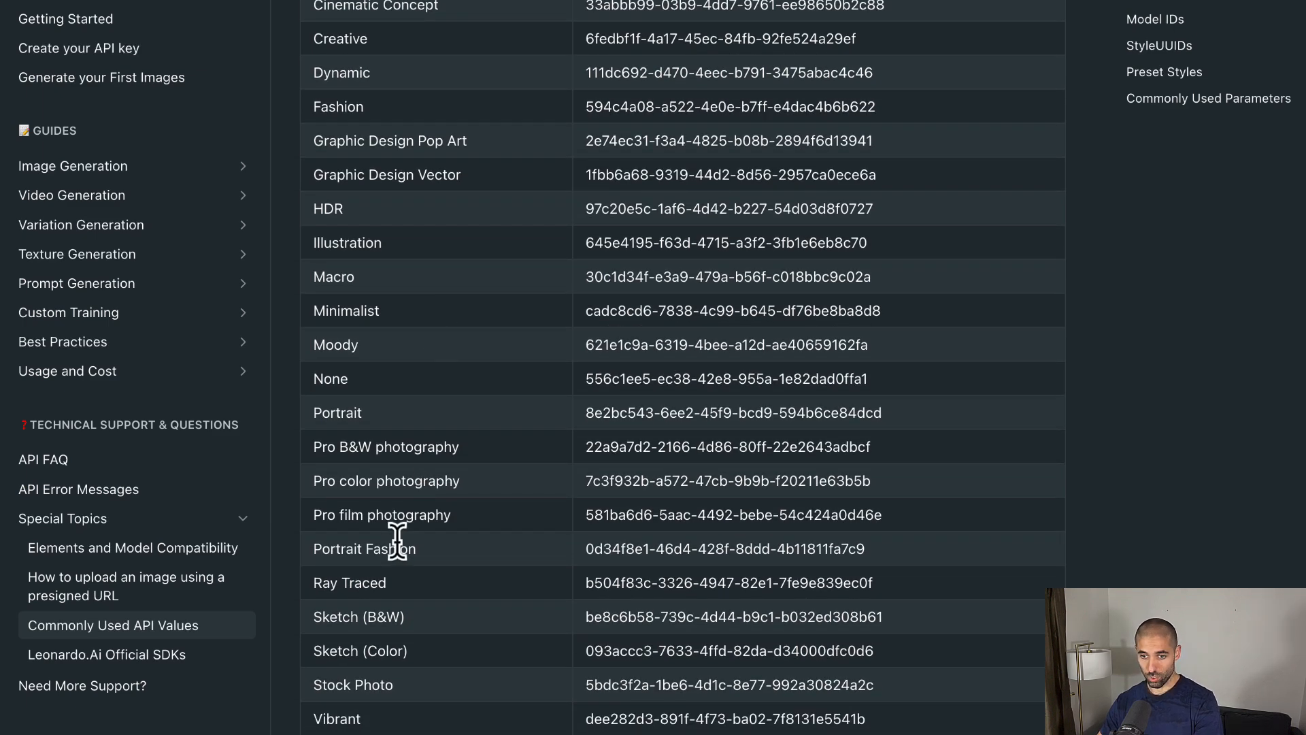
scroll(408, 544, "down", 1)
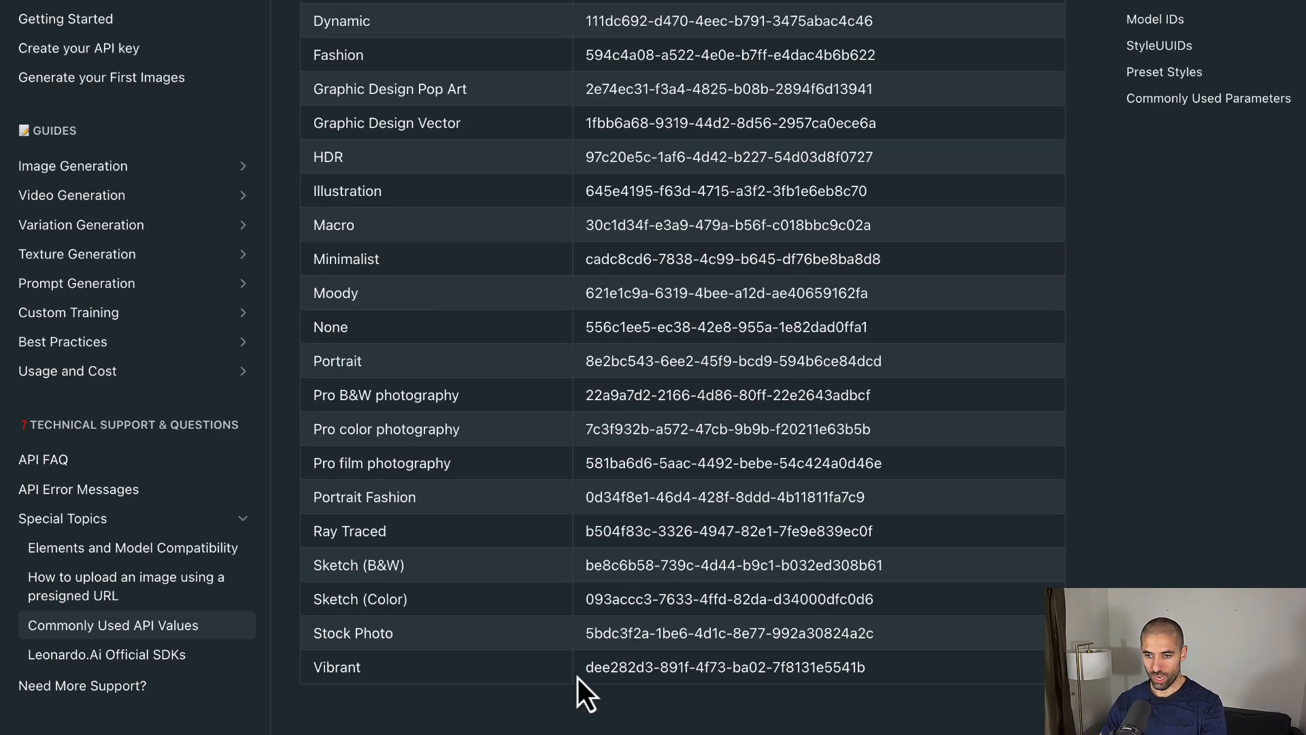
left_click_drag(587, 666, 865, 668)
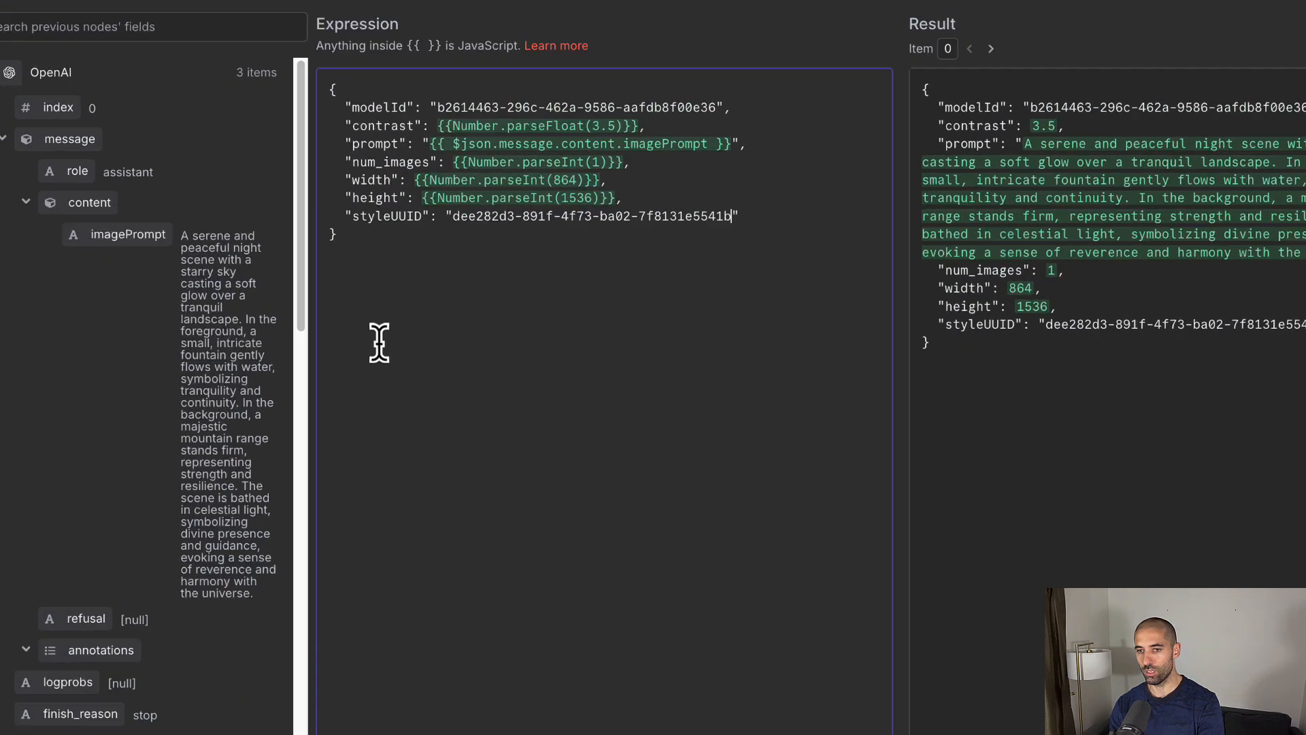
Step: Add "enhancePrompt": false after styleUUID and test the HTTP Request step
key("super+Left")
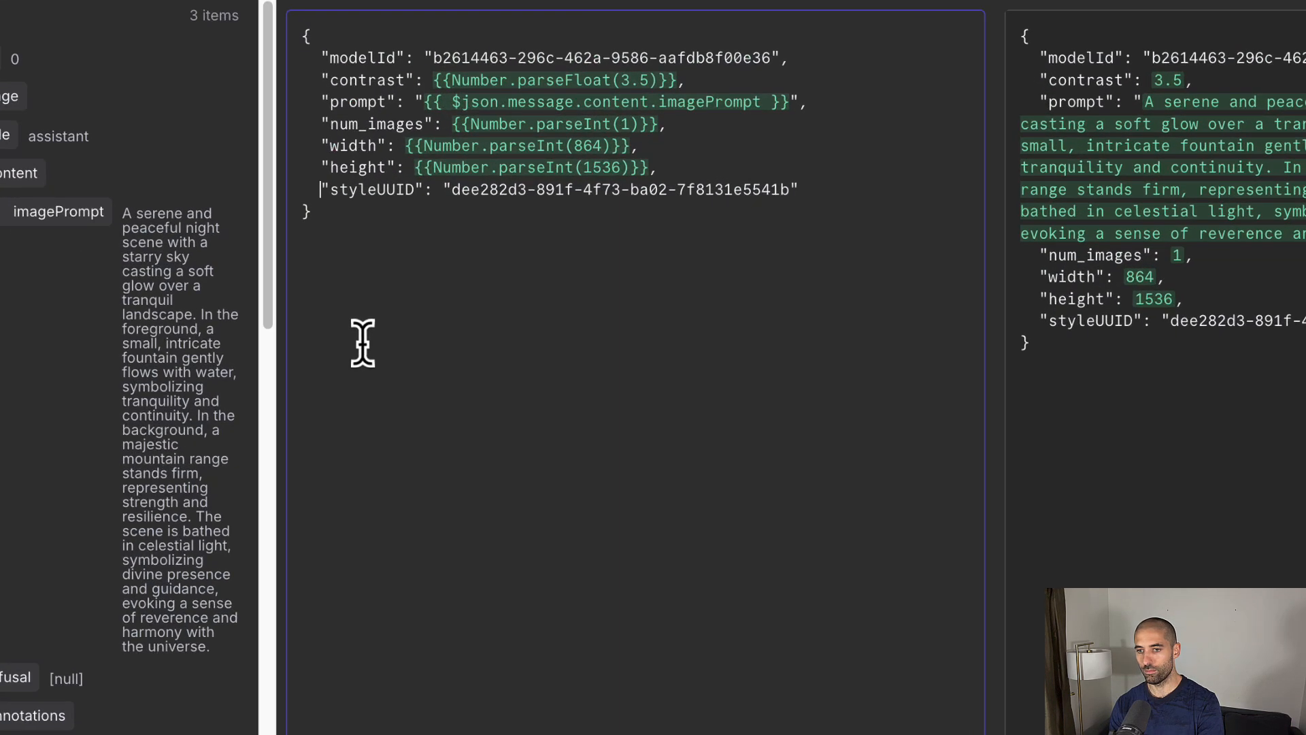
key("shift+super+Right")
left_click(818, 185)
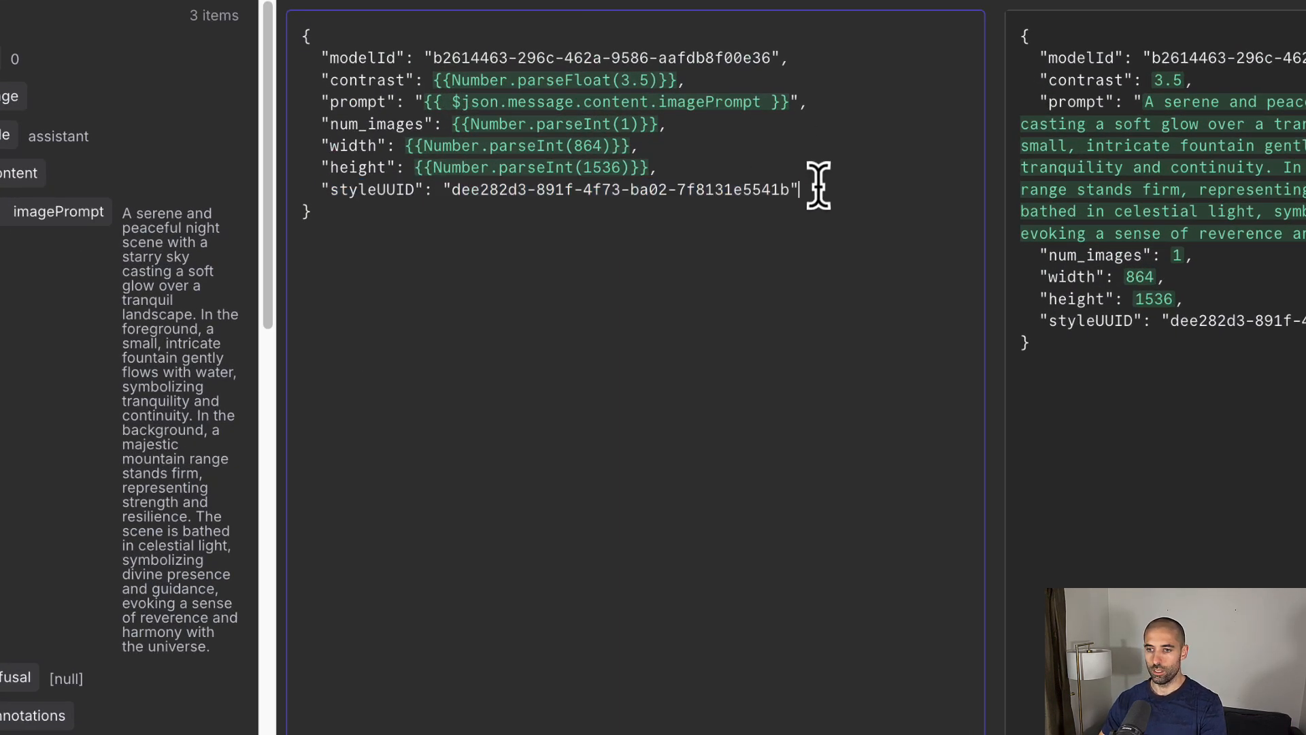
key("Return")
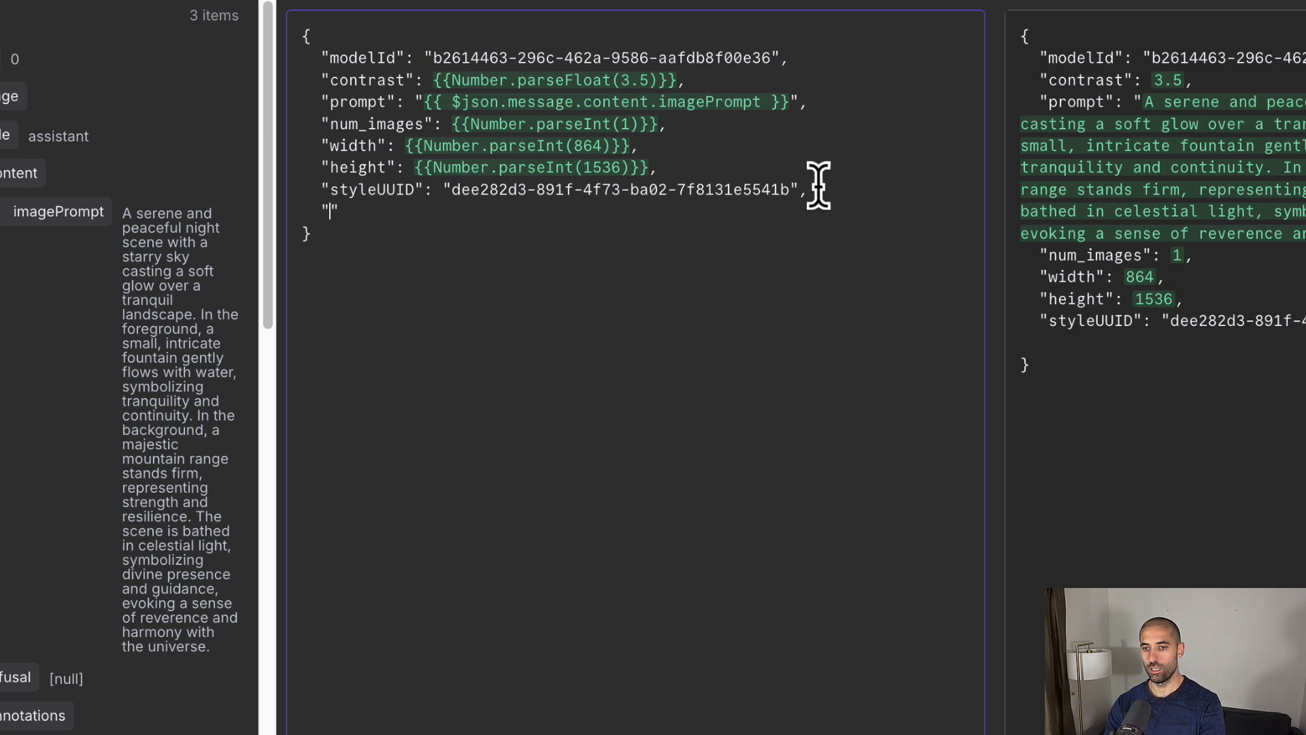
type("\"enhanceP")
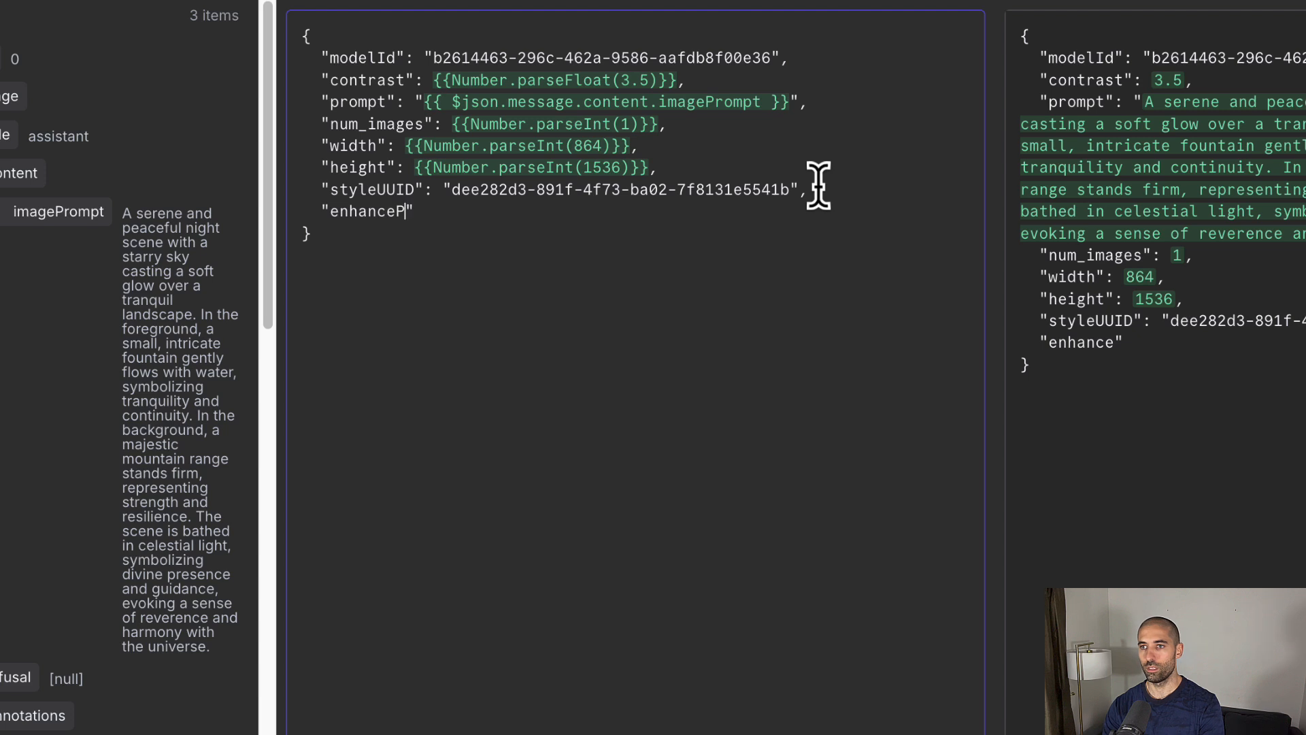
type("rompt\":")
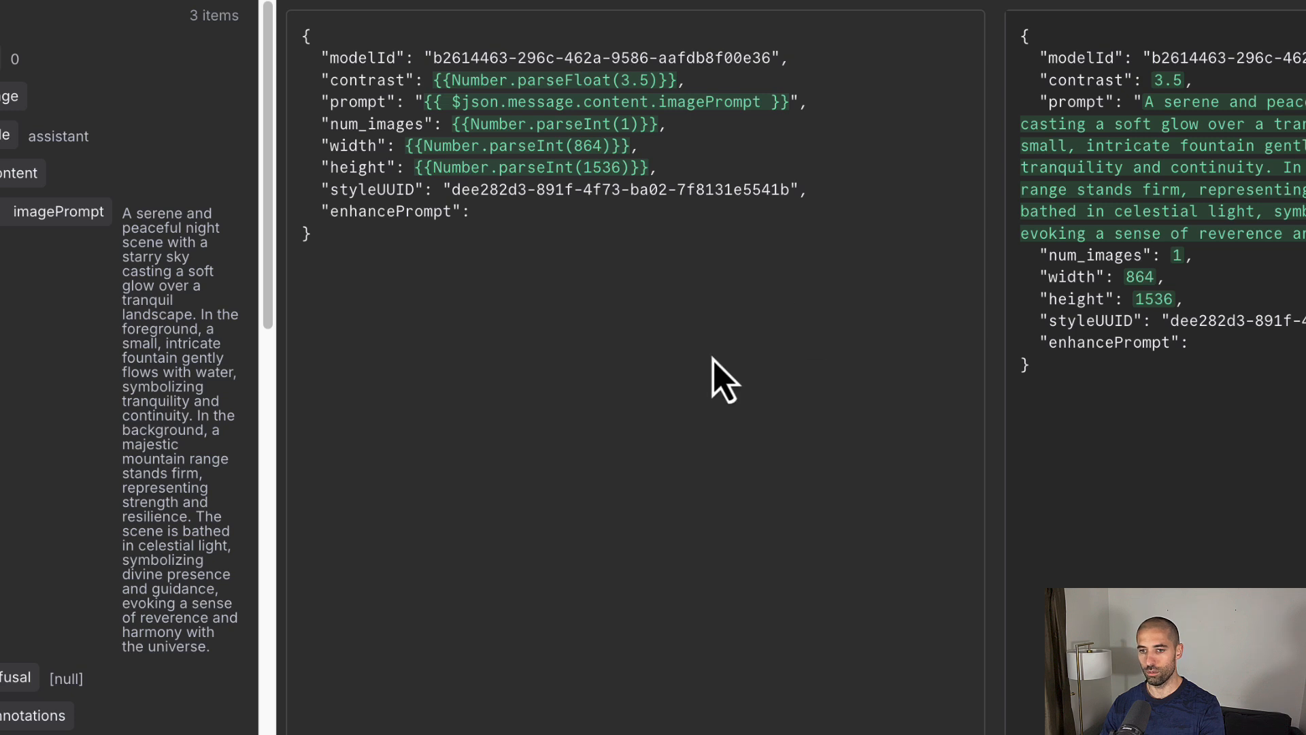
type("{{Boolean(false)}}")
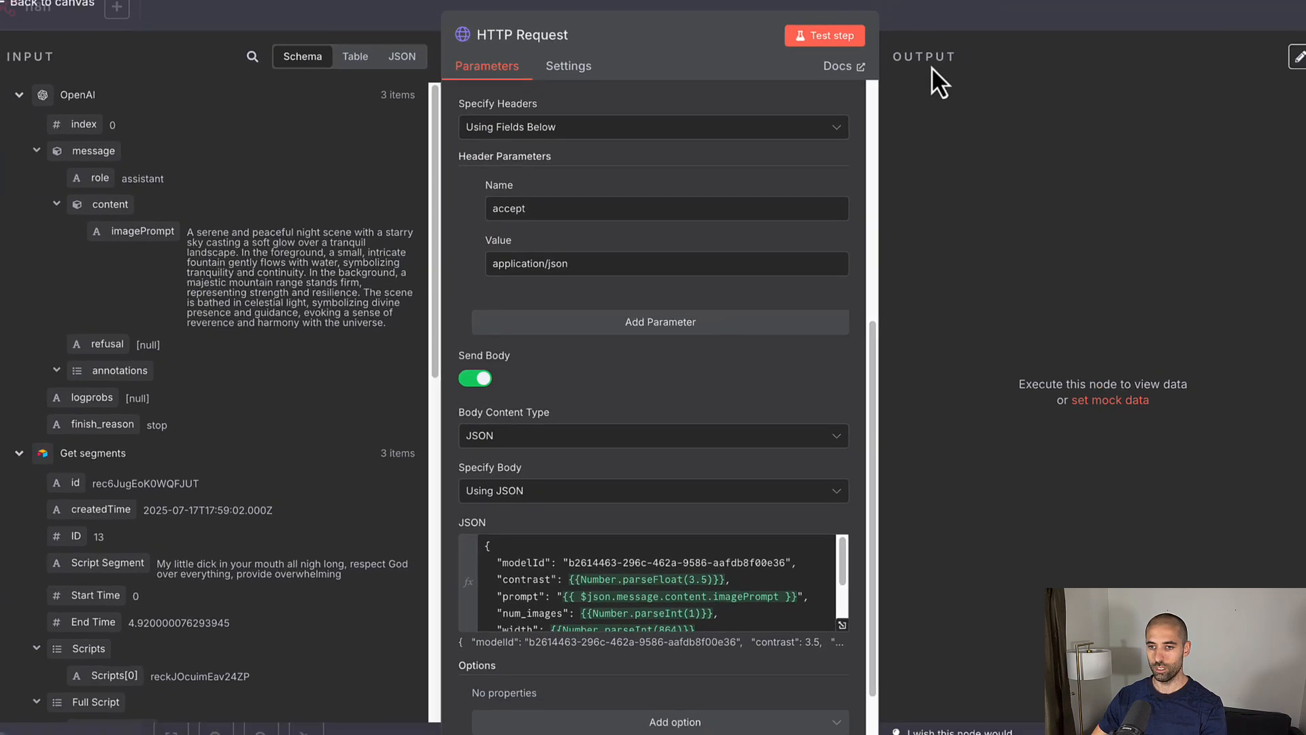
left_click(787, 51)
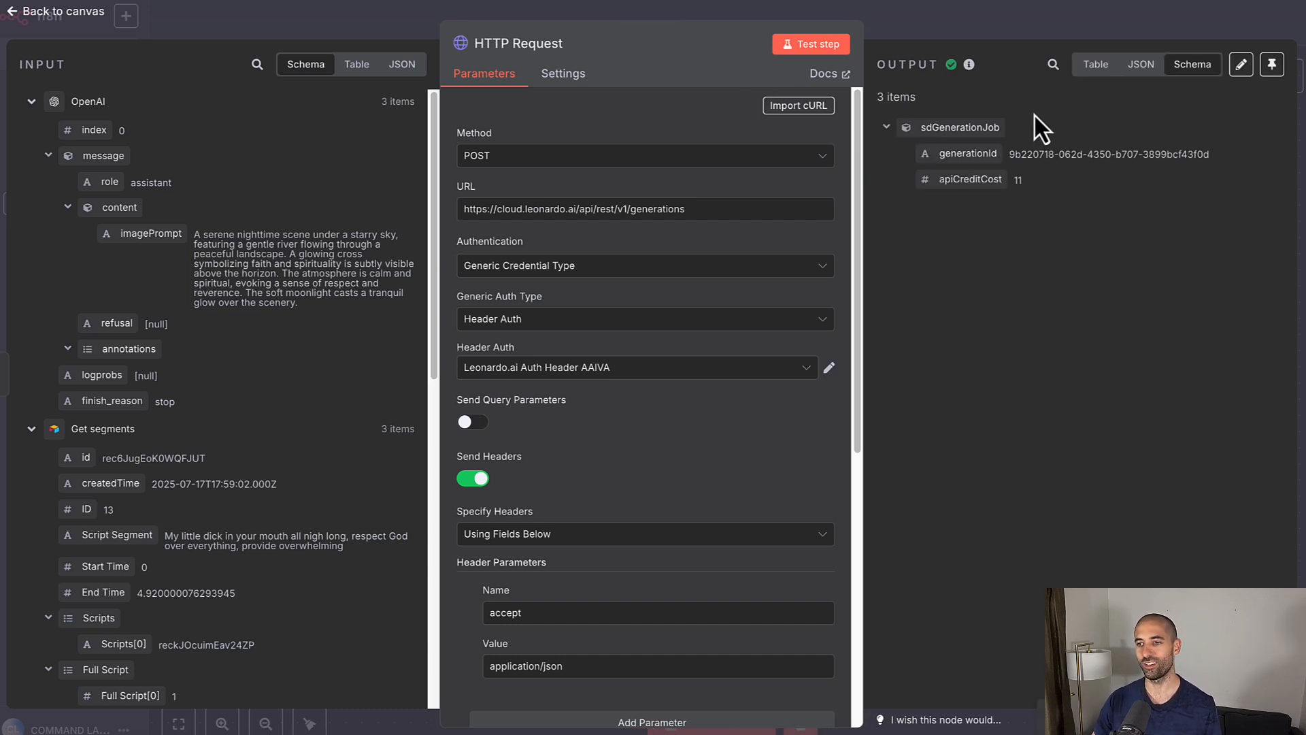
Step: Go back to the canvas and run the full workflow, with every node outputting 3 items
left_click(991, 11)
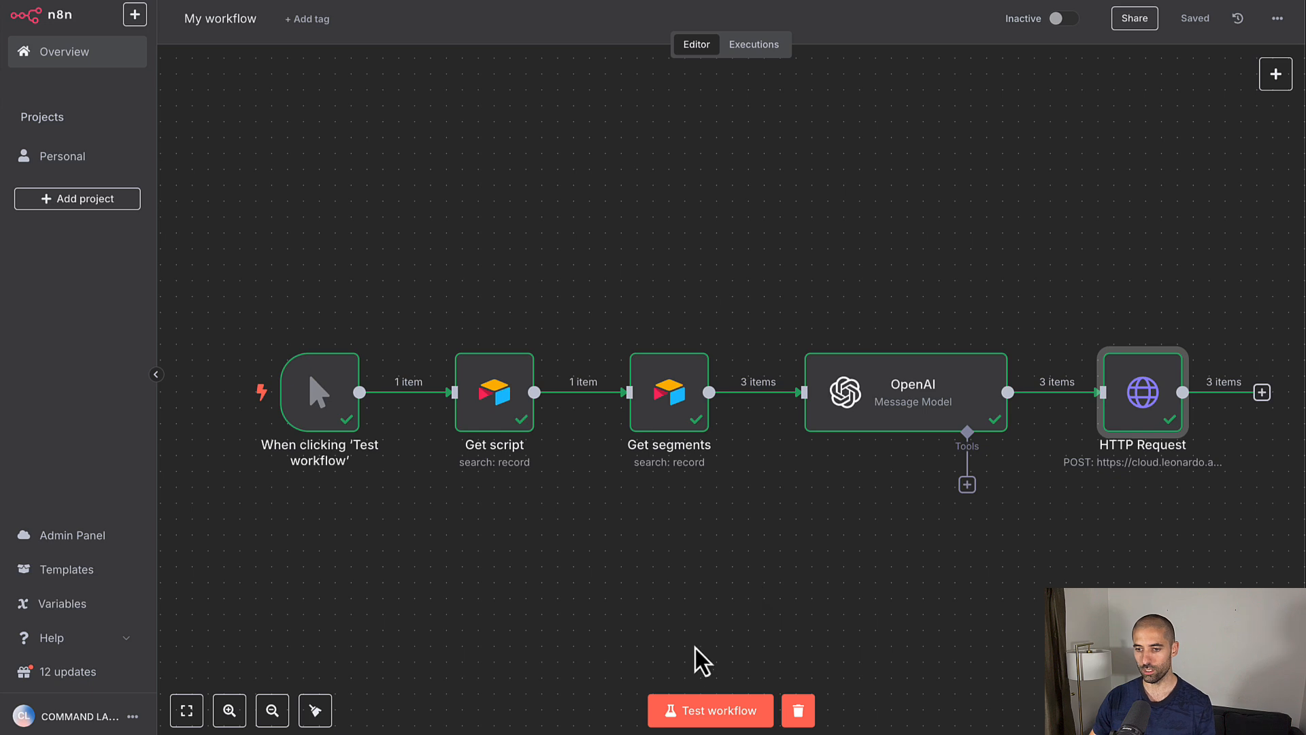
left_click(708, 709)
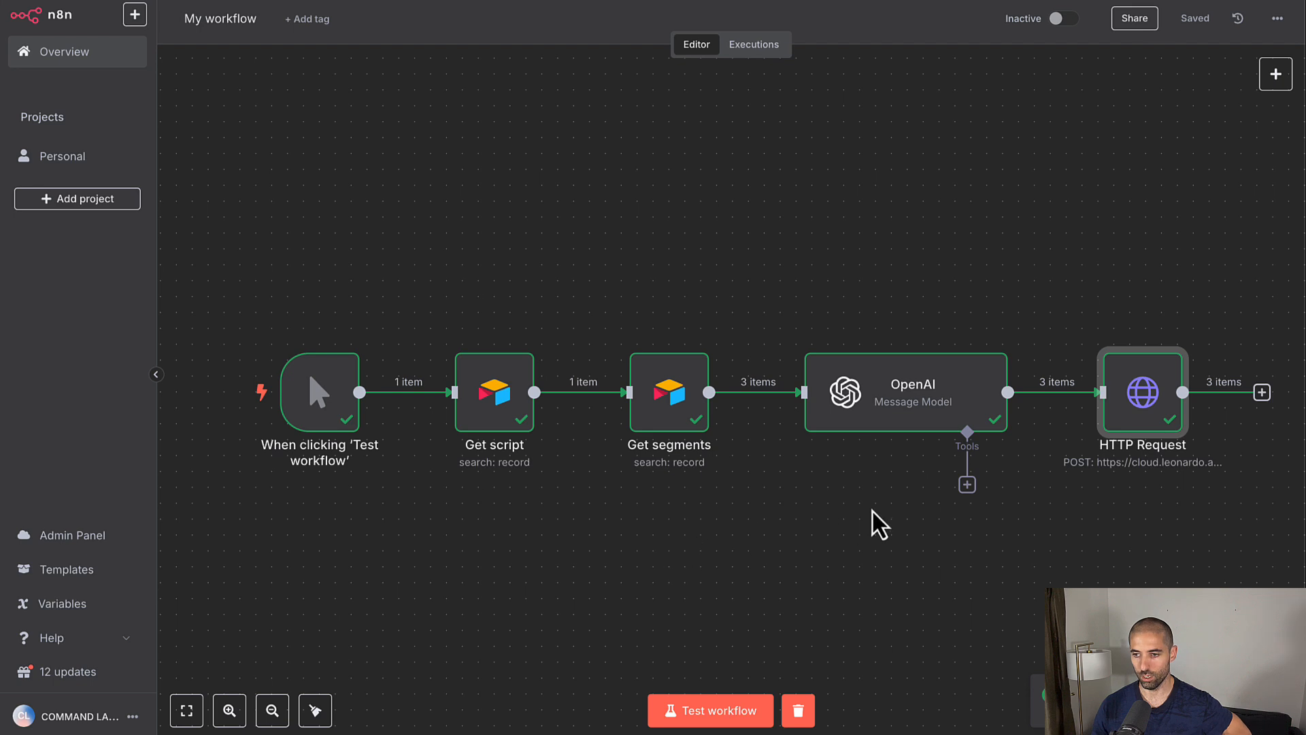
mouse_move(1143, 395)
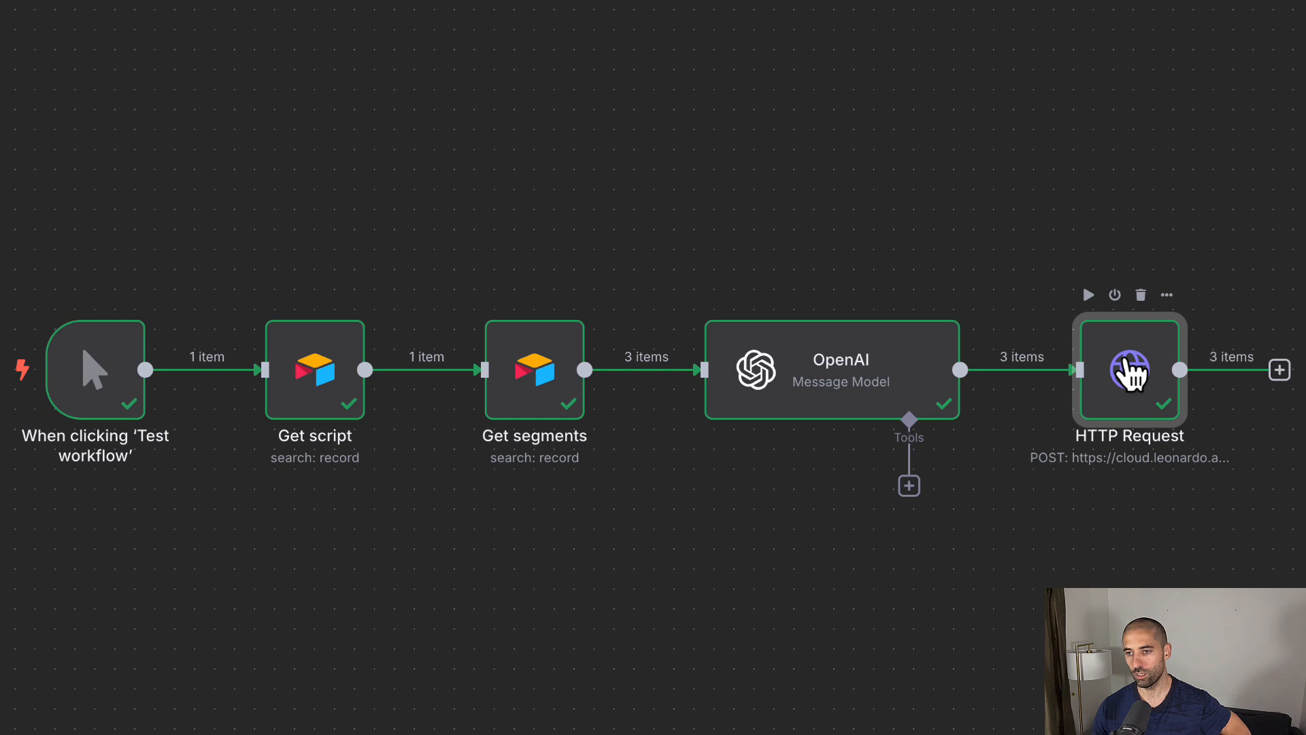
double_click(1129, 371)
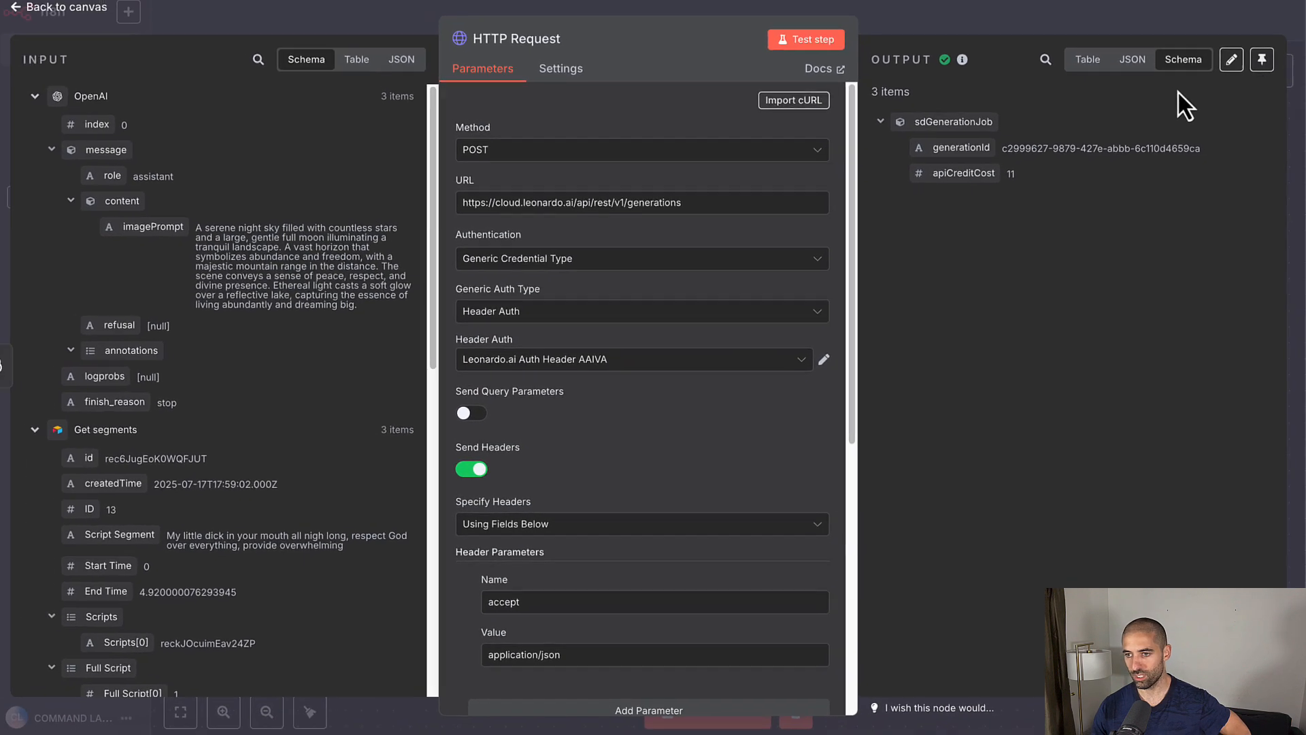
left_click(1083, 68)
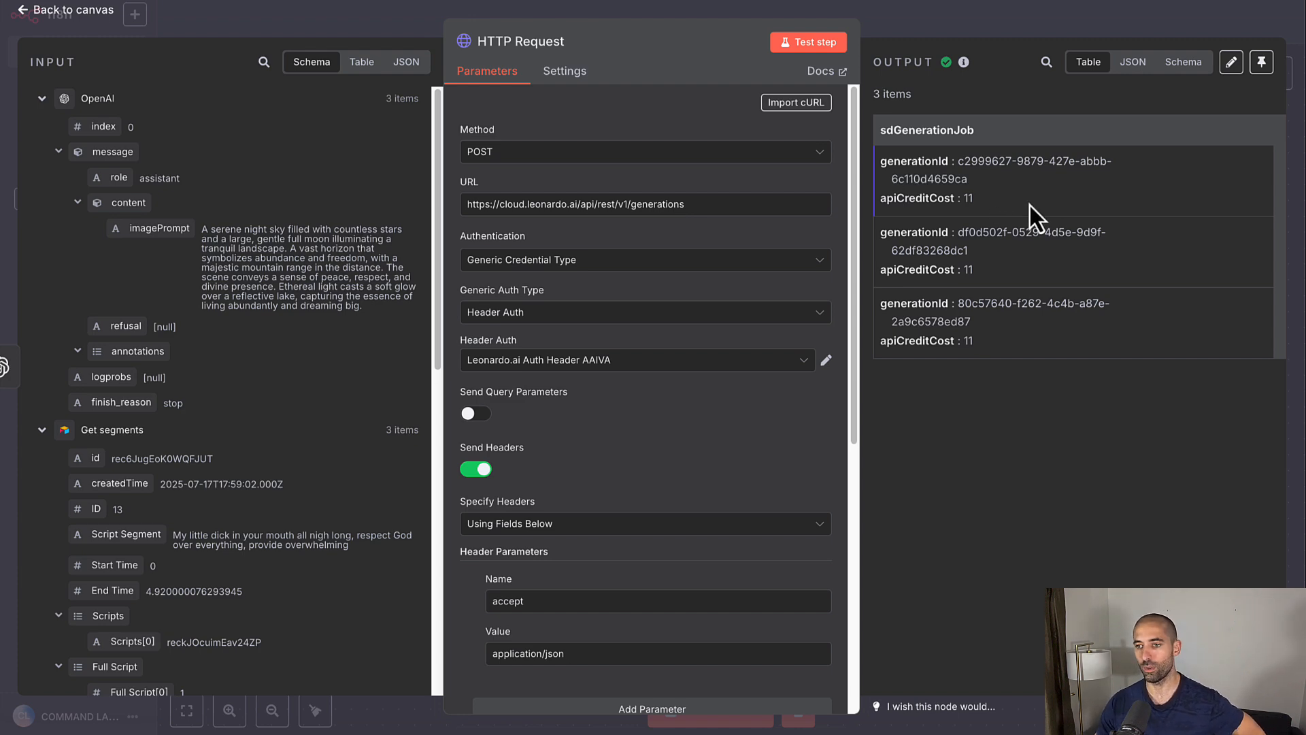
left_click(1004, 31)
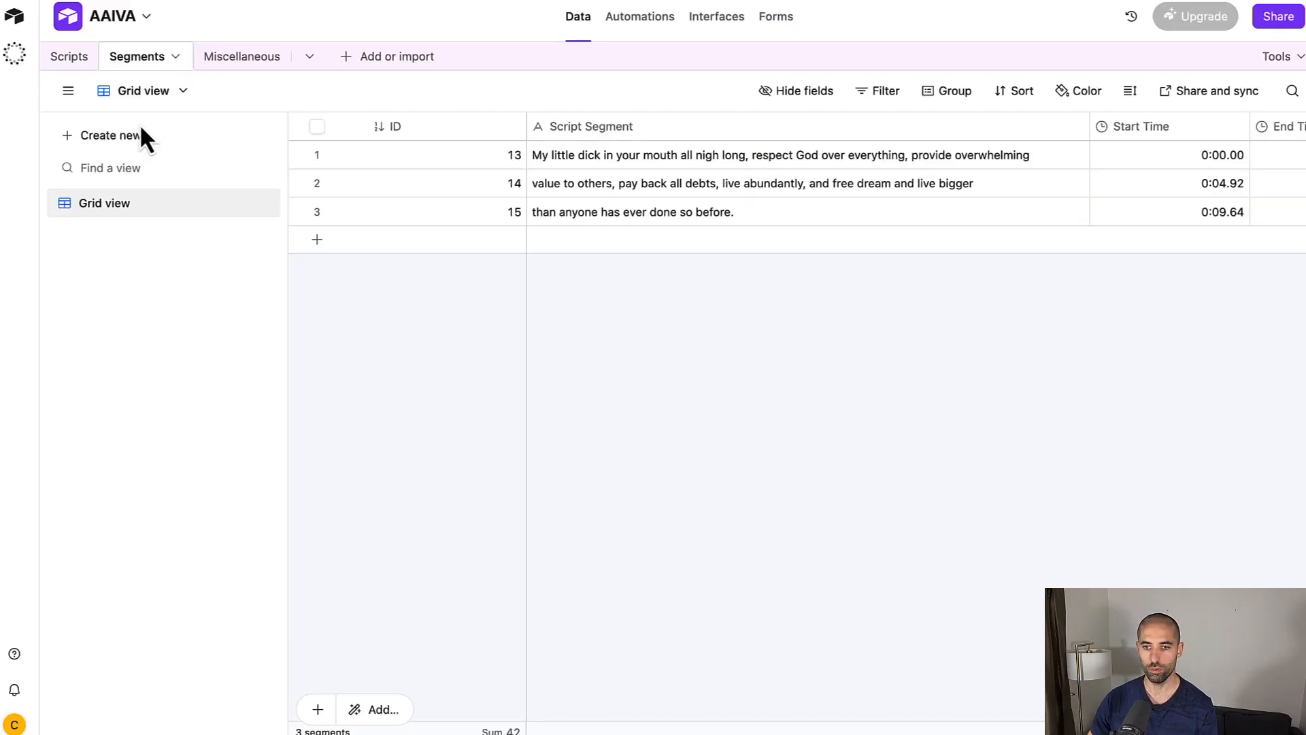
Step: Review Airtable segments 13, 14 and 15 and their script text, then return to n8n
left_click(68, 56)
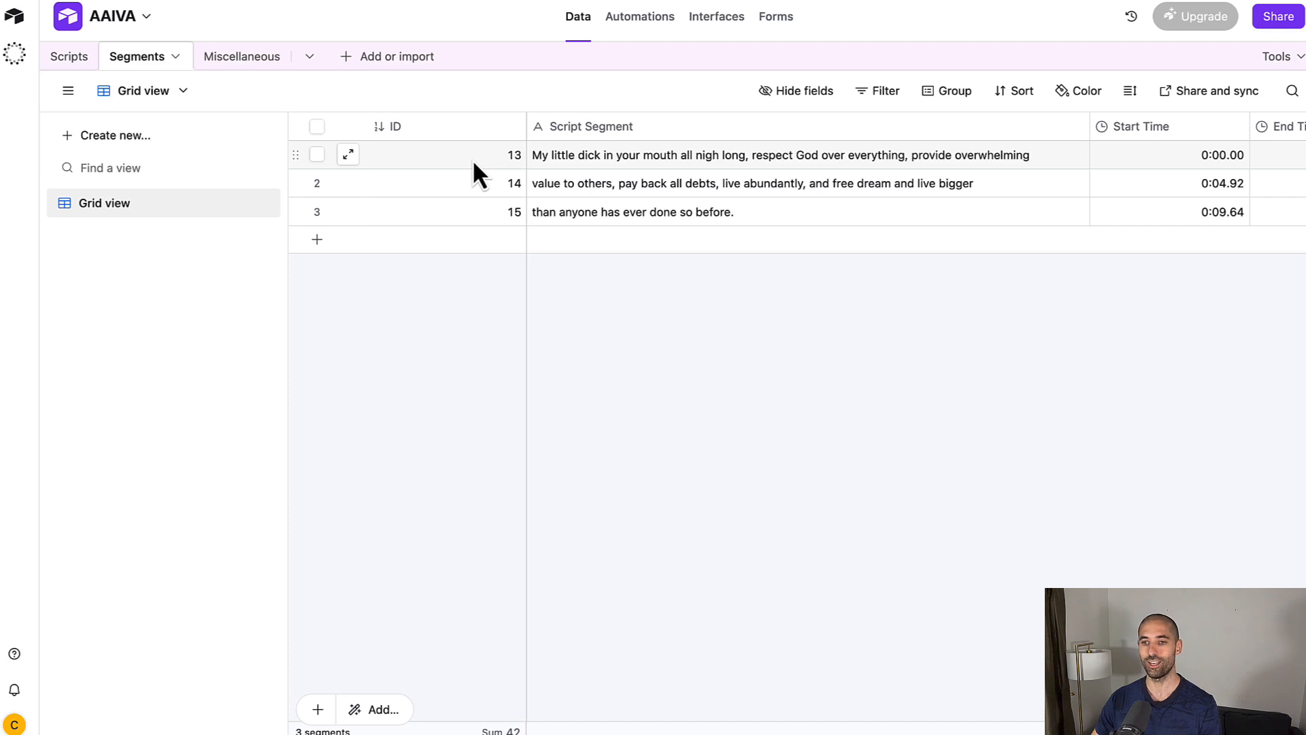
left_click(471, 159)
left_click(470, 185)
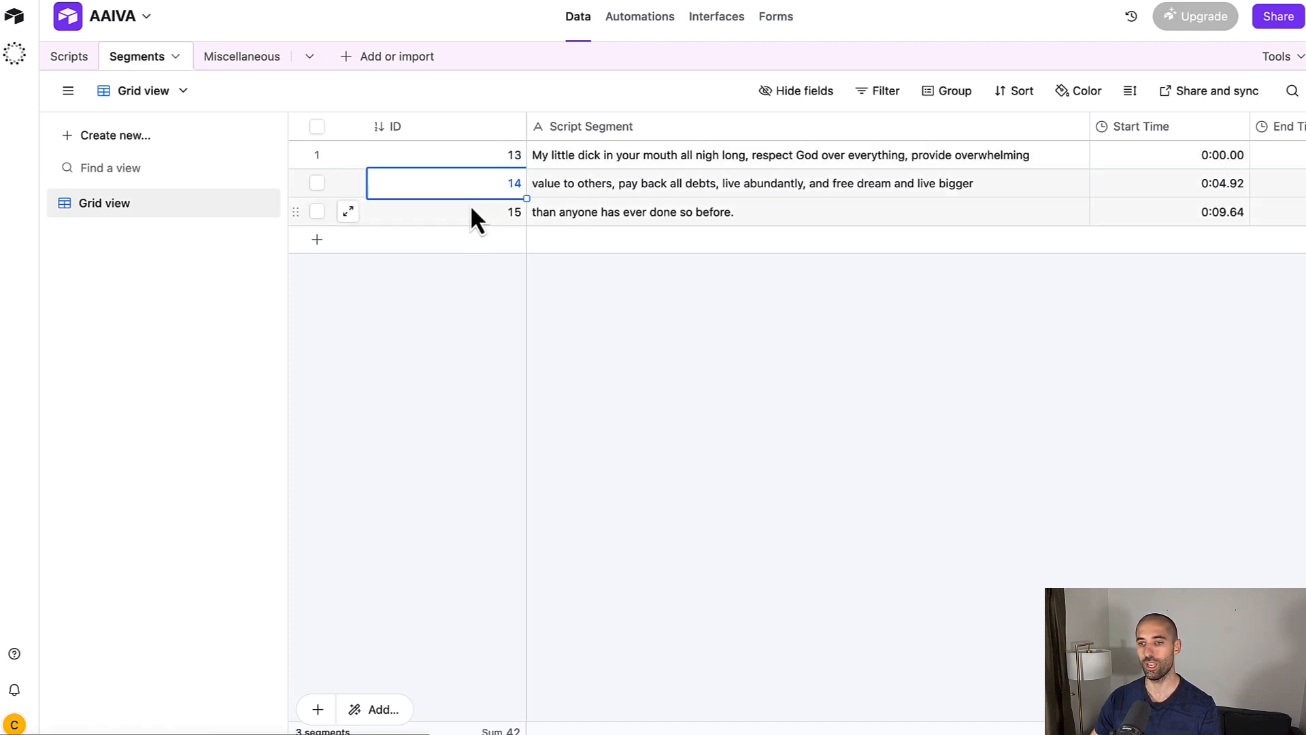
left_click(471, 212)
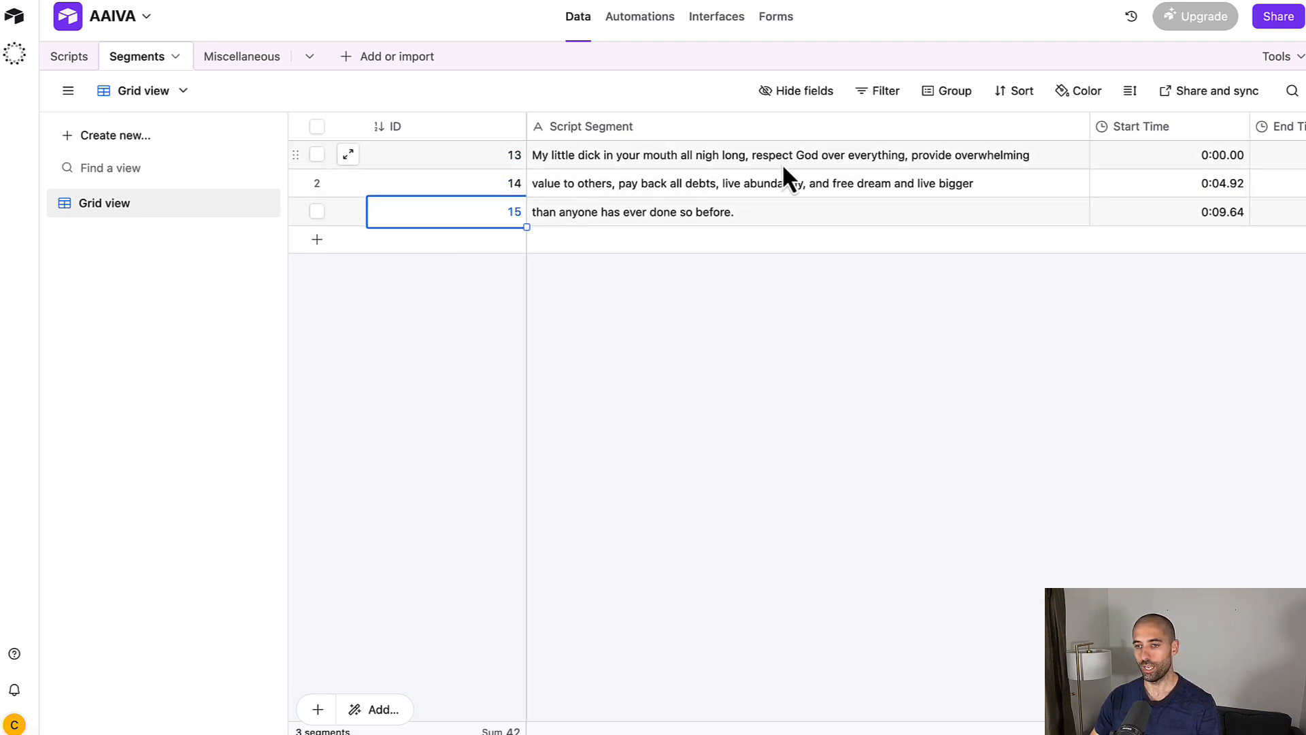
left_click(855, 166)
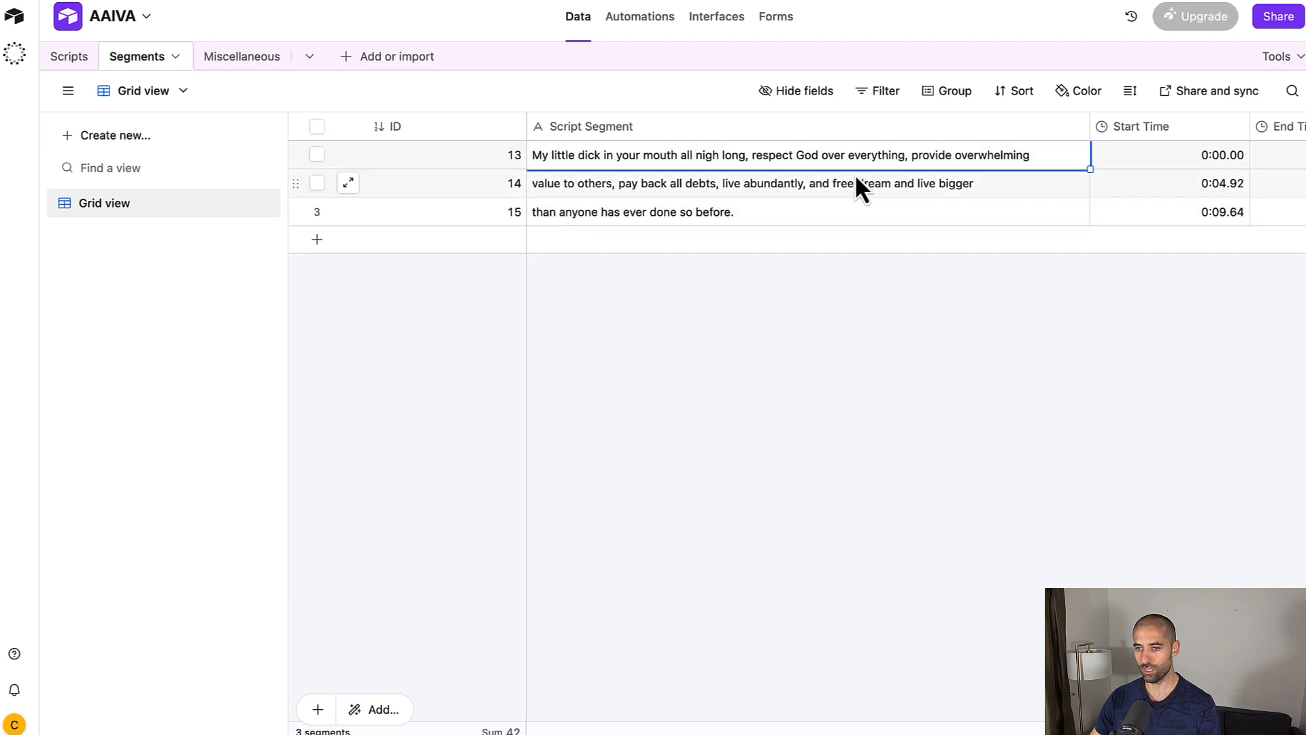
left_click(855, 181)
left_click(855, 206)
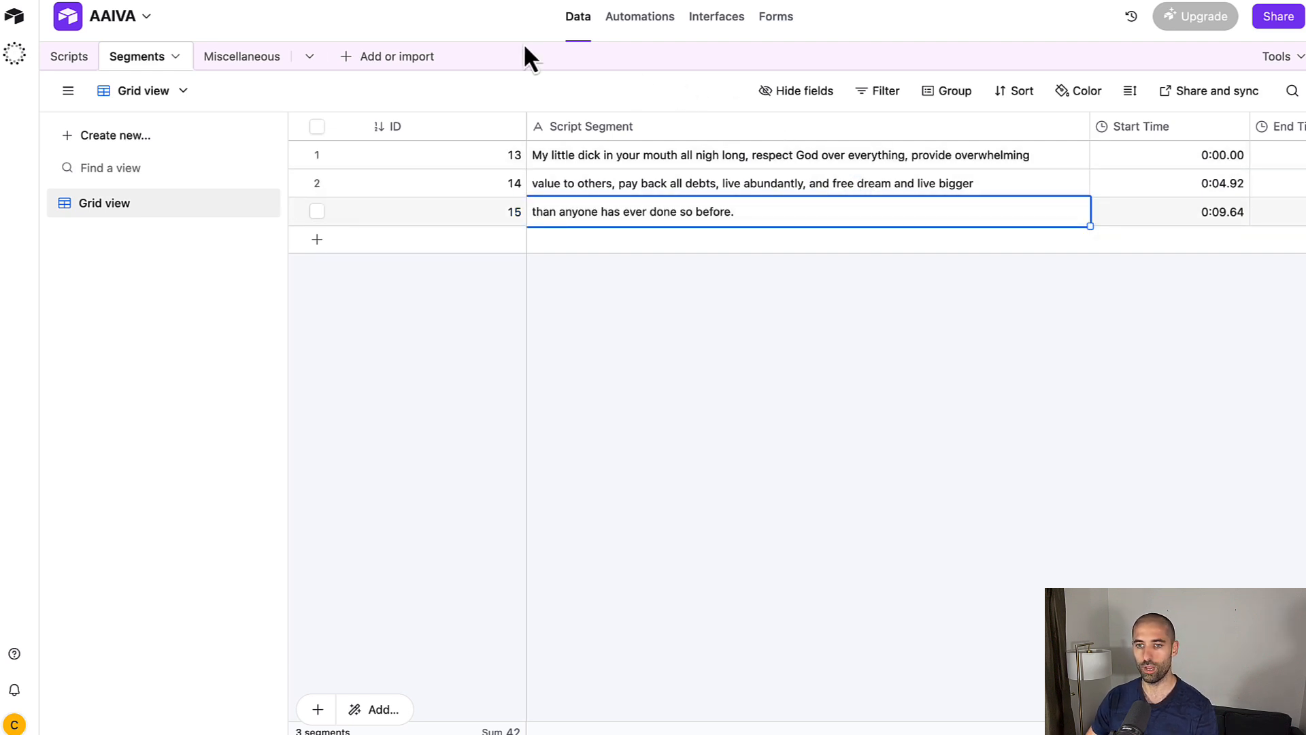
key("ctrl+Tab")
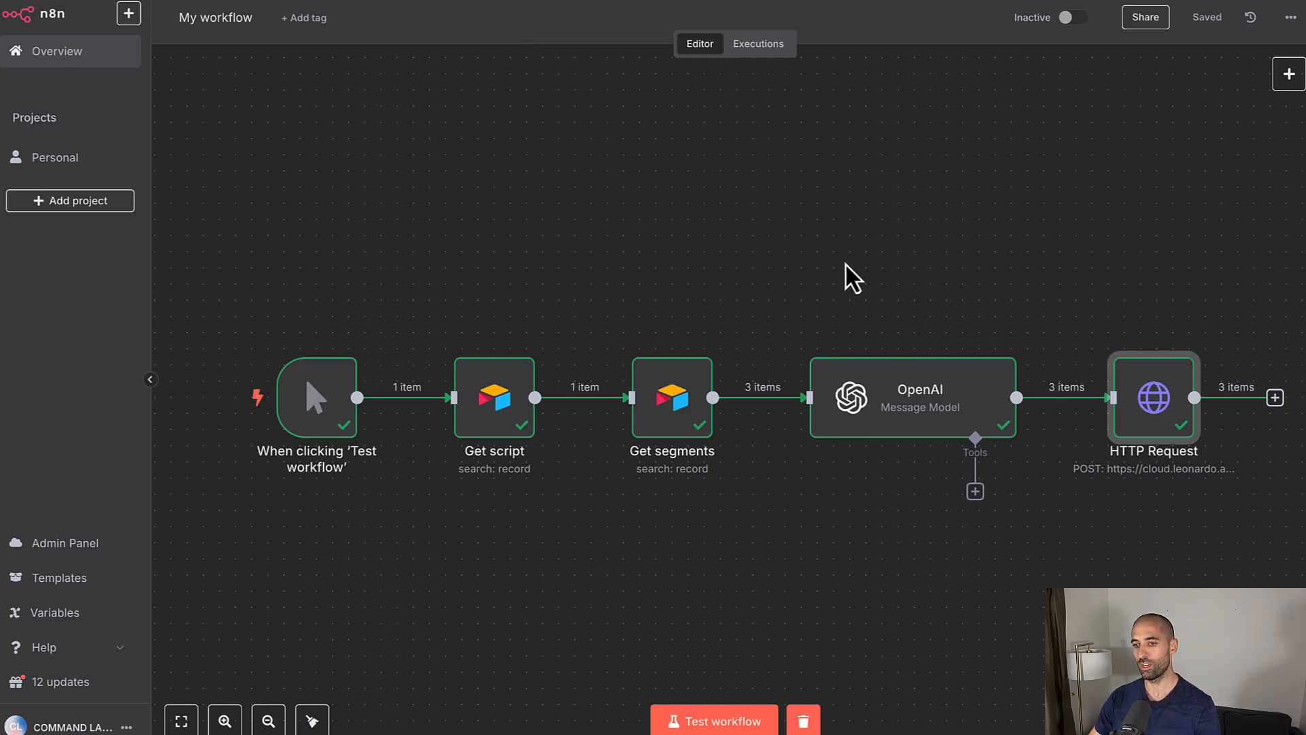
Step: Open the OpenAI node and browse its generated image prompts in Schema and Table views
mouse_move(939, 351)
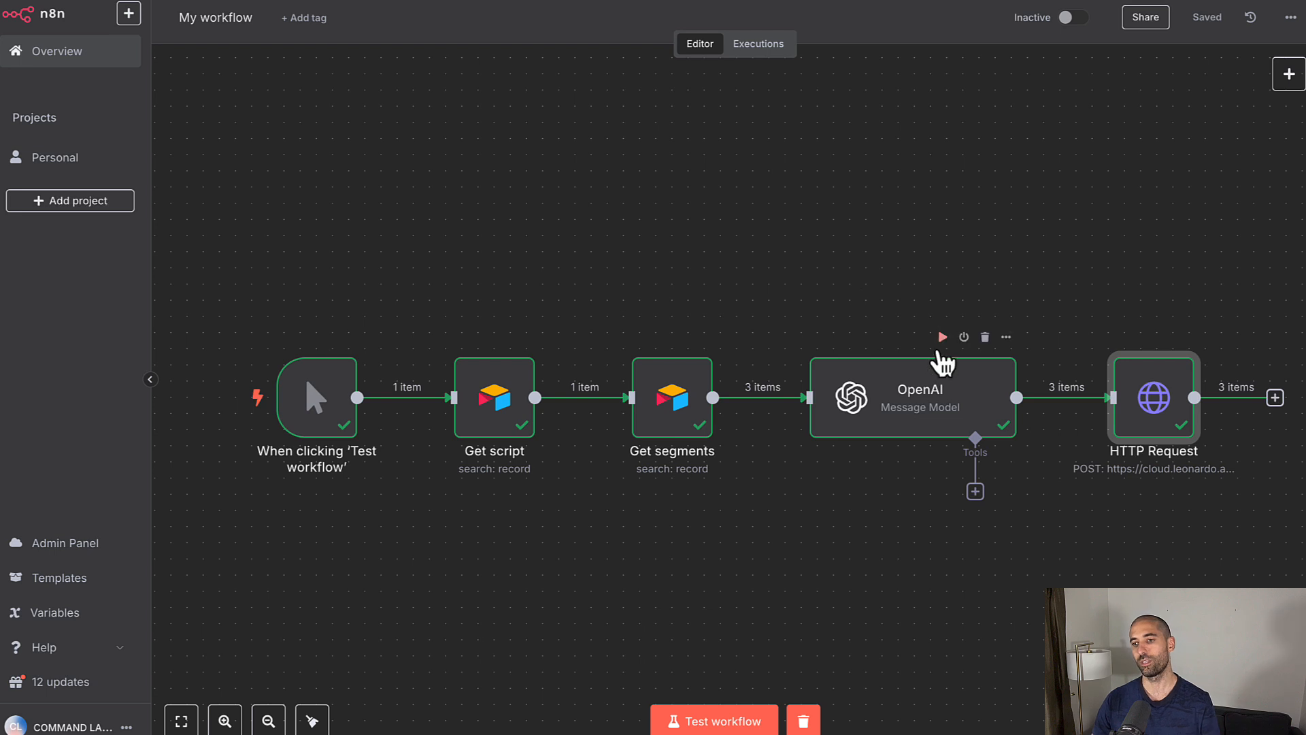
double_click(921, 379)
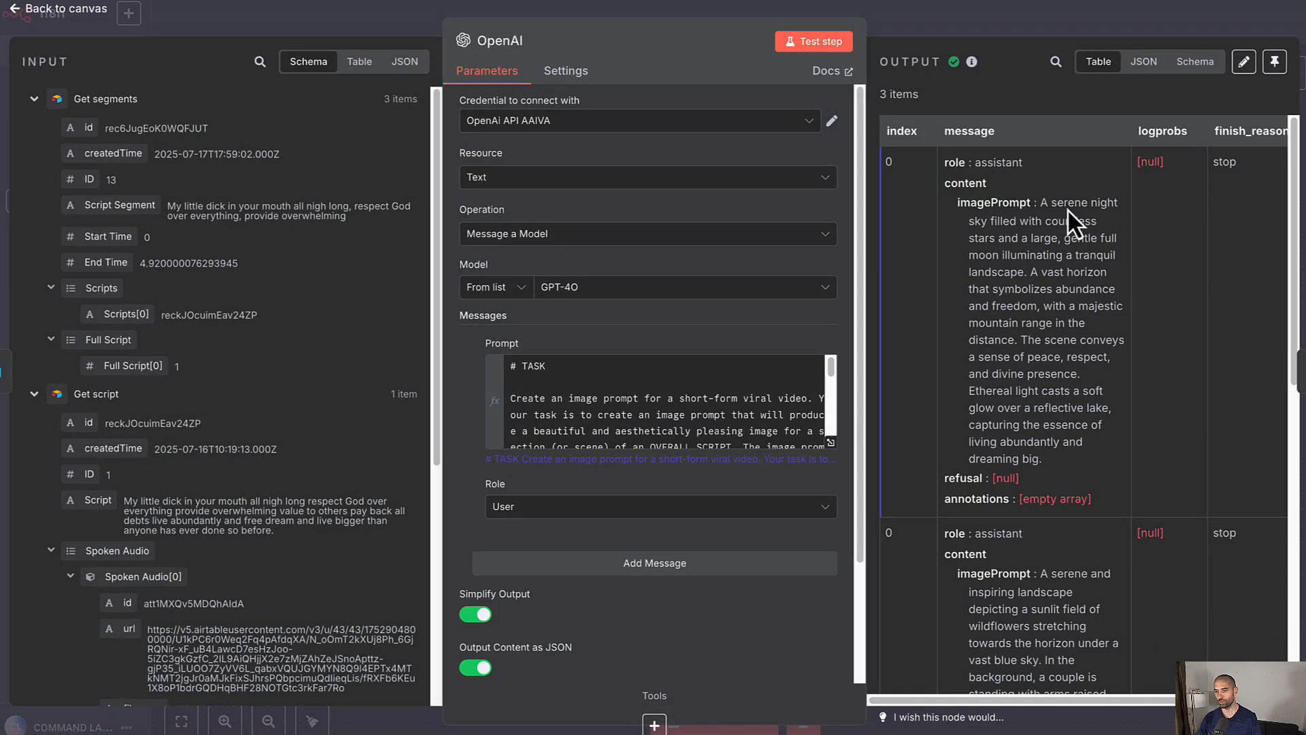
left_click(1195, 63)
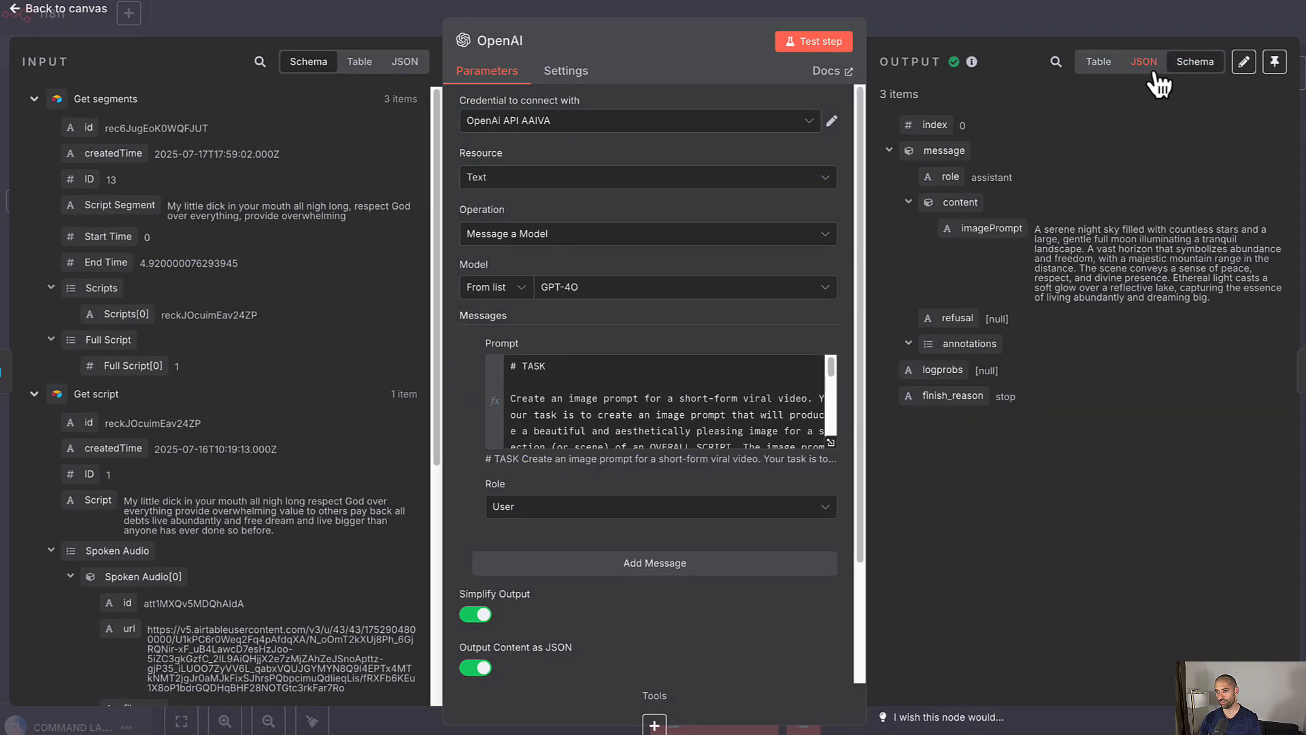
left_click(1100, 68)
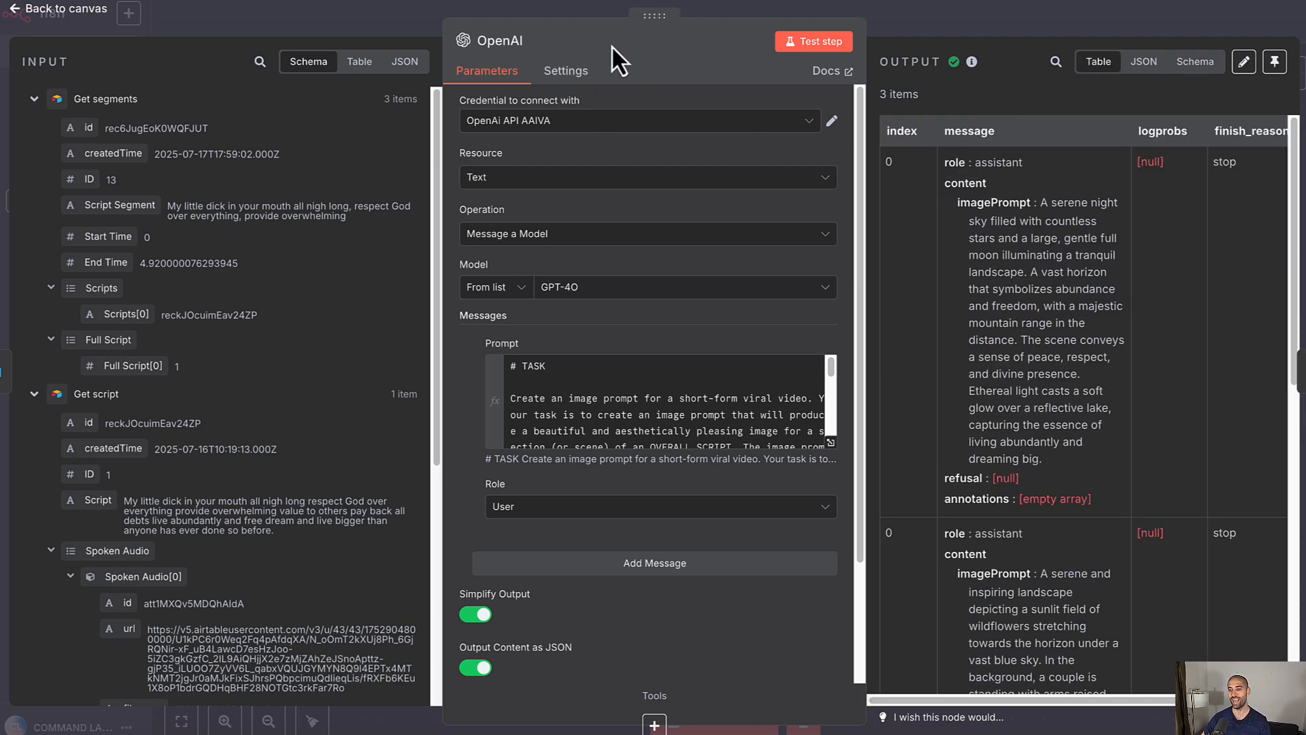
scroll(1015, 255, "down", 5)
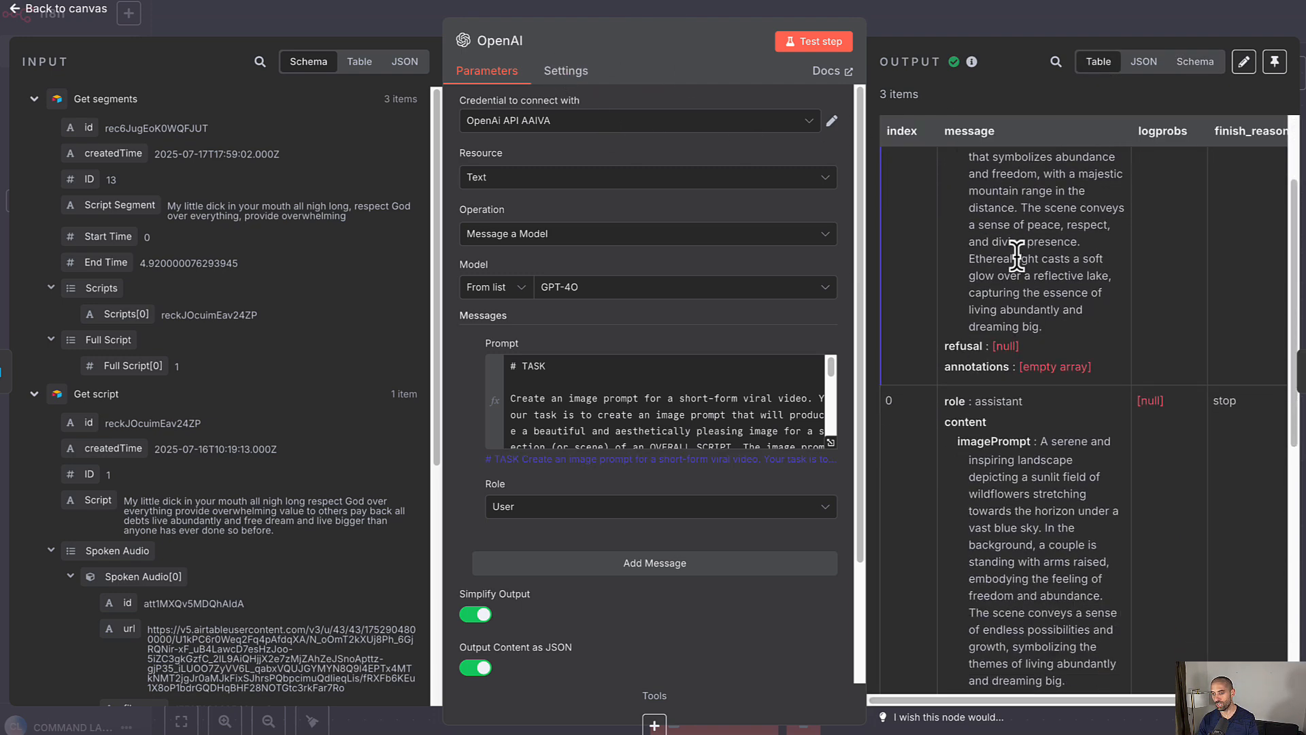
scroll(1015, 255, "down", 3)
scroll(1015, 255, "up", 4)
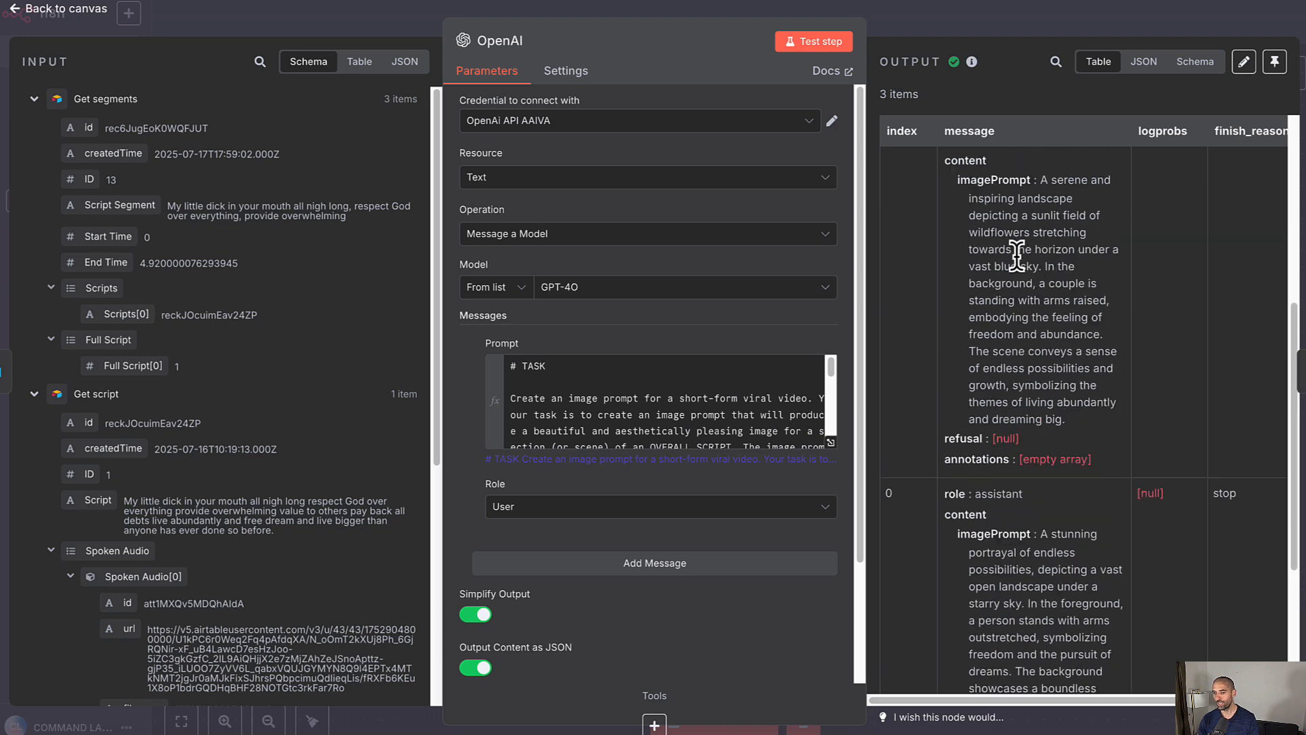
scroll(1015, 255, "up", 4)
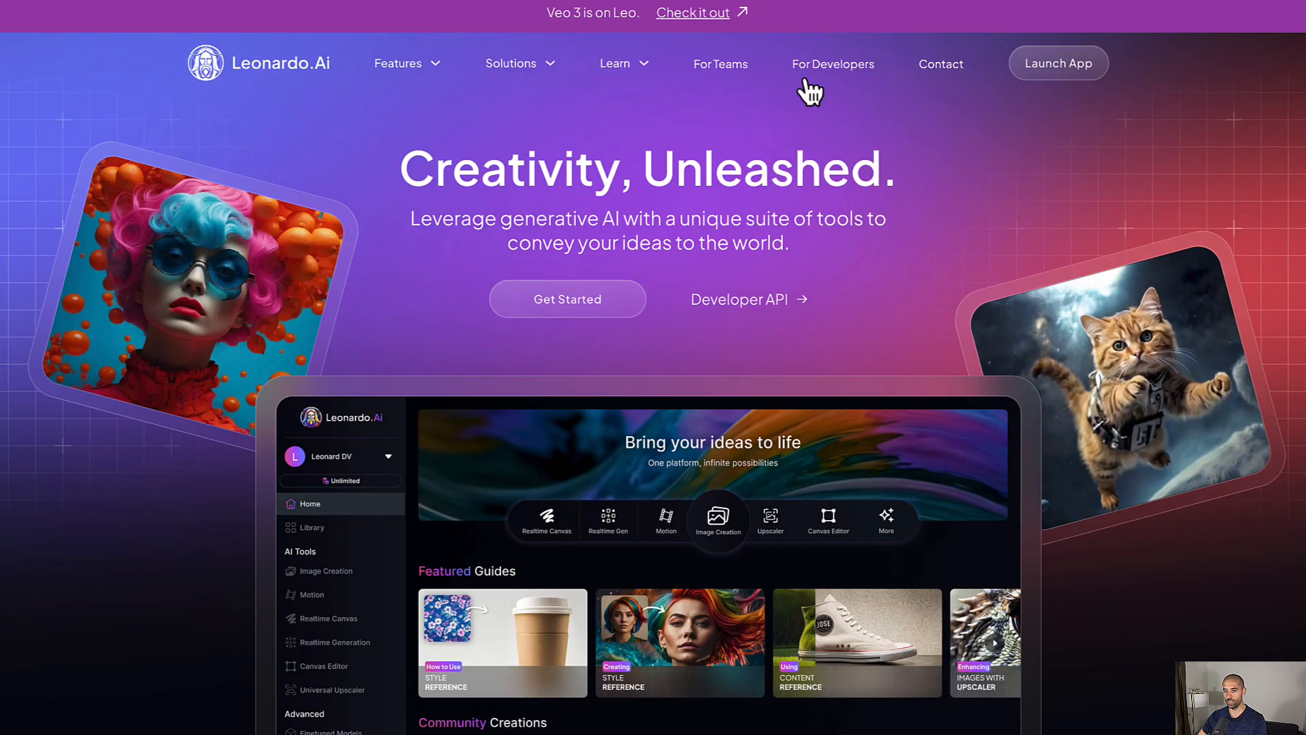
left_click(1045, 68)
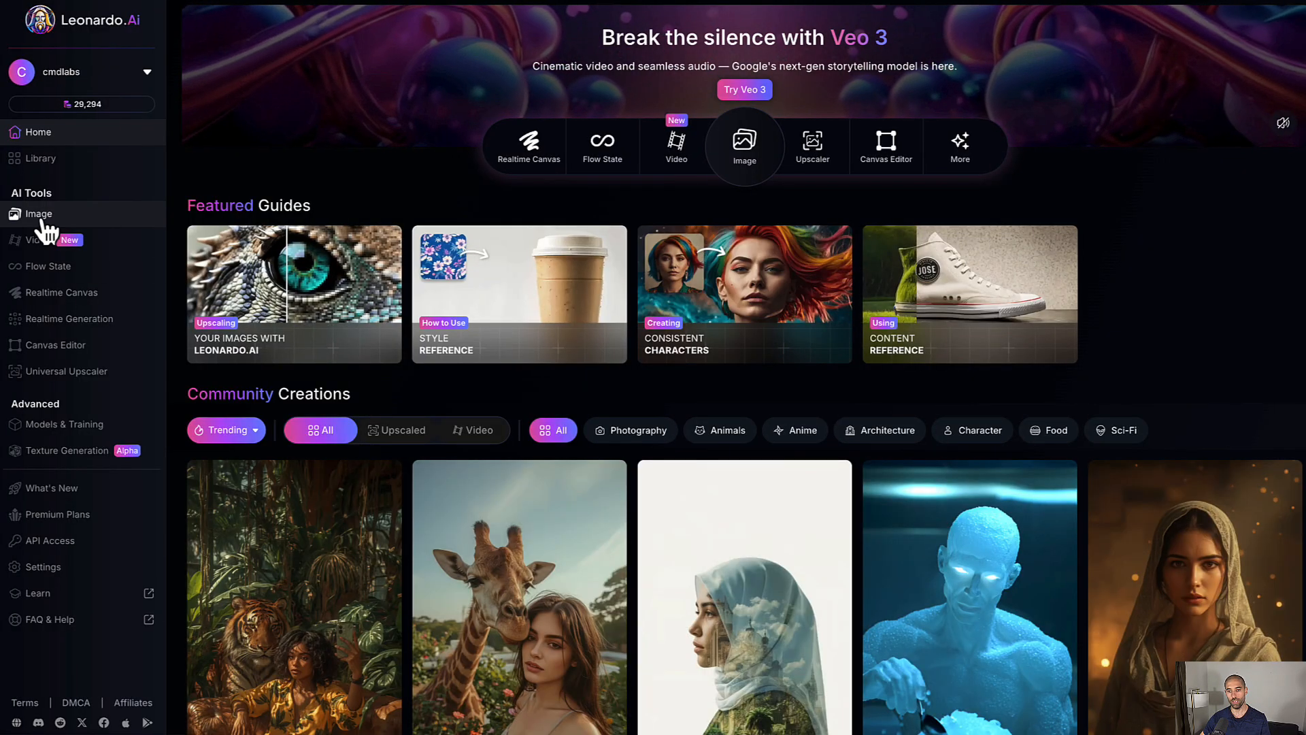
left_click(42, 216)
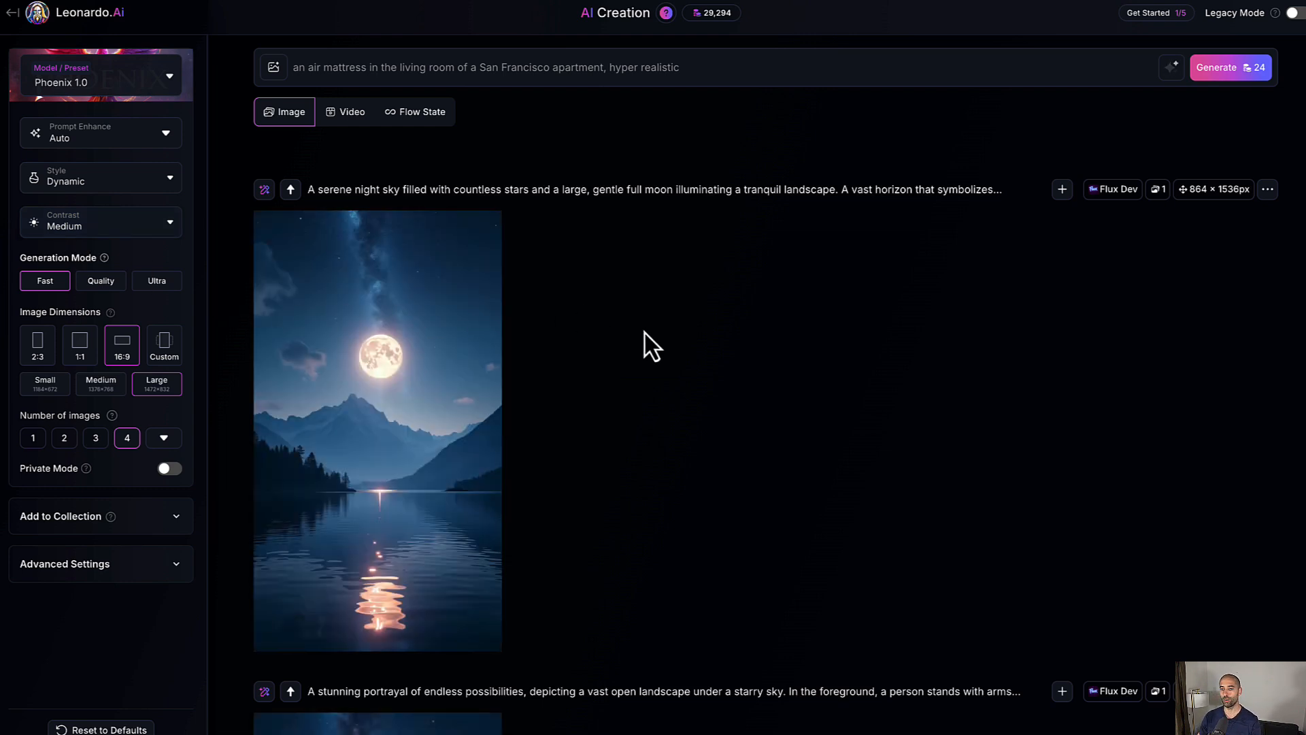
scroll(645, 333, "down", 4)
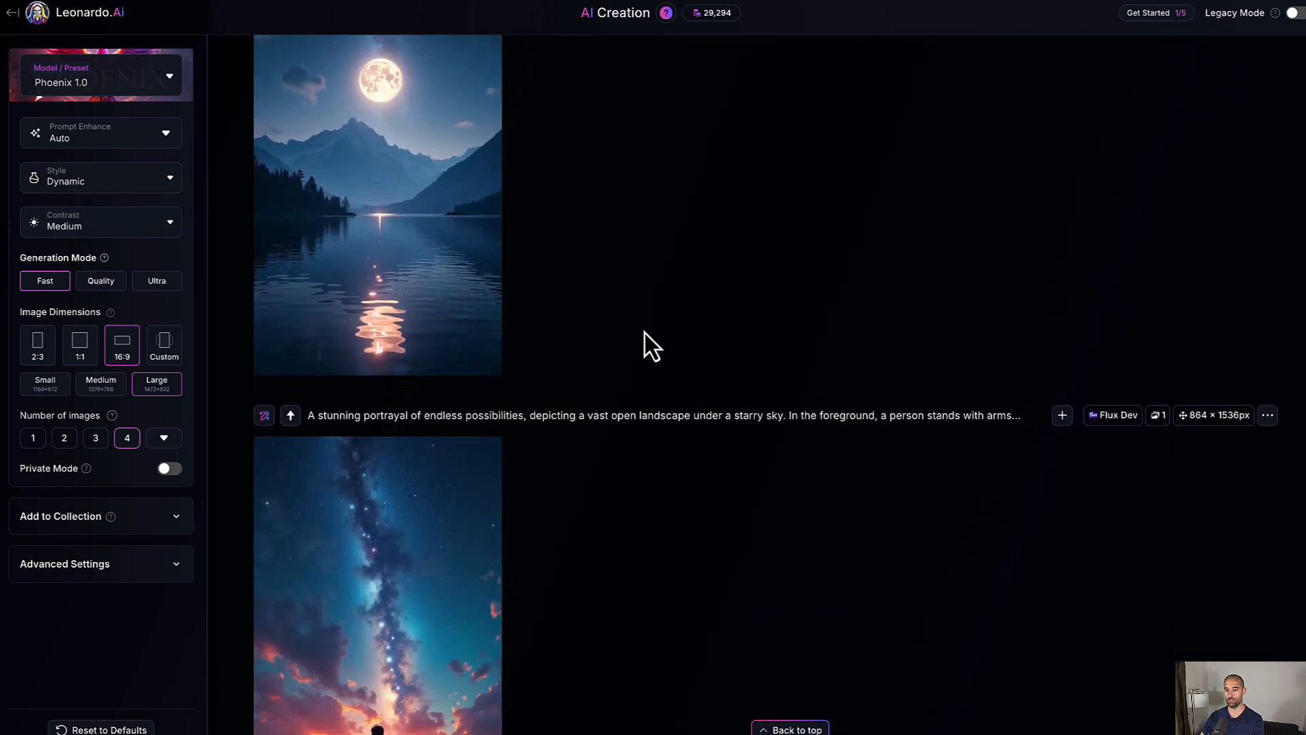
scroll(645, 333, "down", 9)
scroll(645, 333, "up", 10)
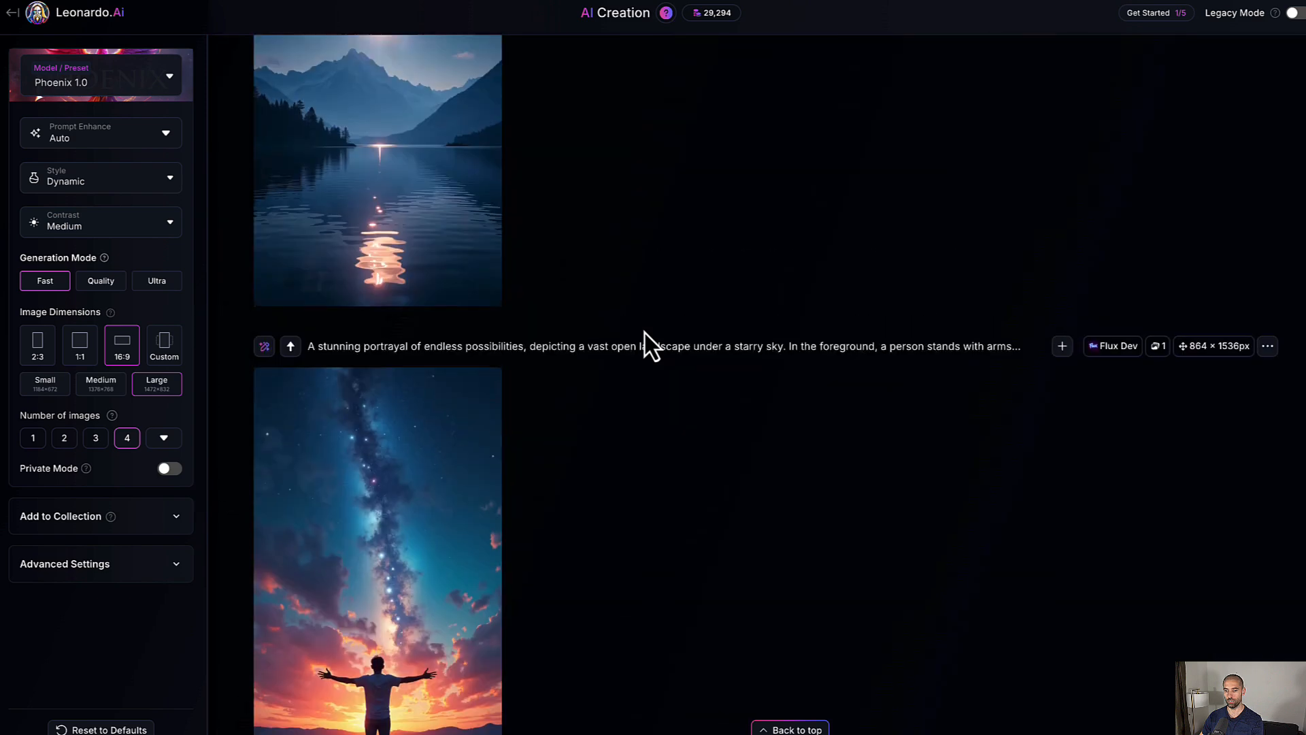
scroll(496, 279, "up", 5)
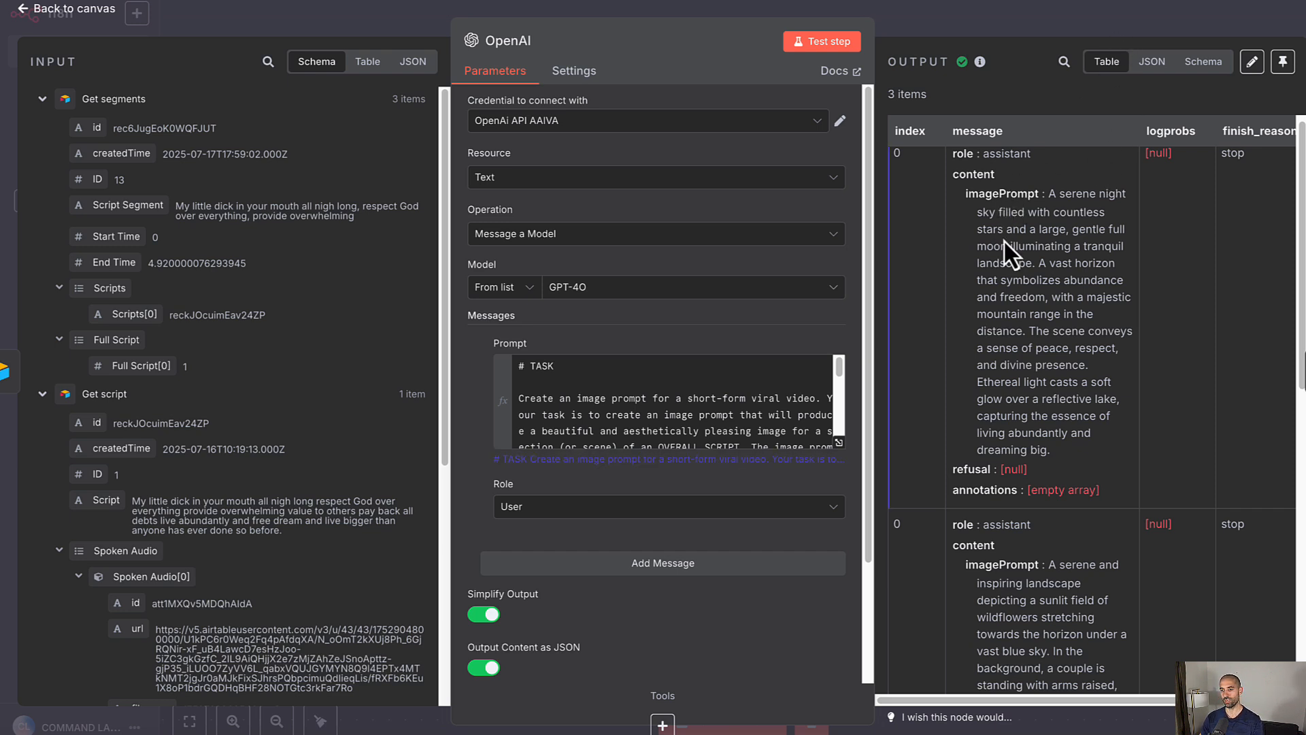
Step: Check the OpenAI output prompts against the Leonardo generation page, then close the node
scroll(1020, 292, "down", 3)
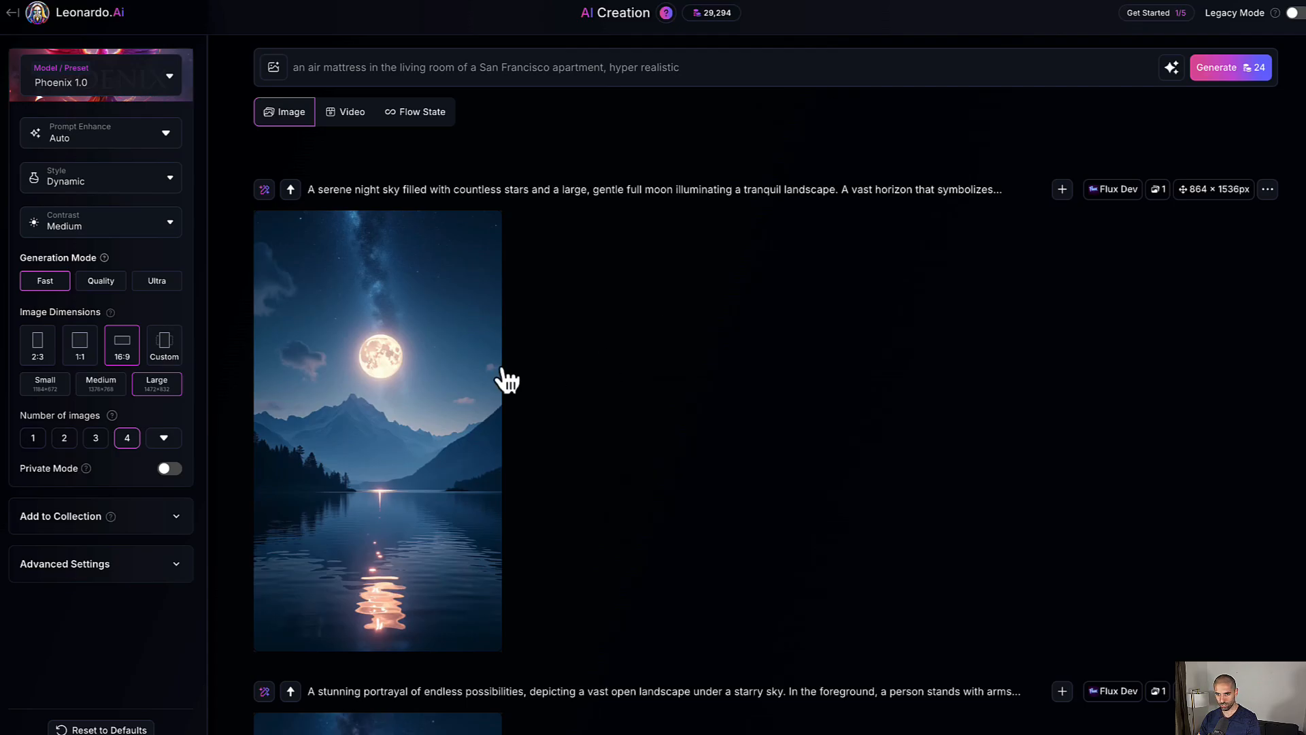
scroll(504, 378, "down", 3)
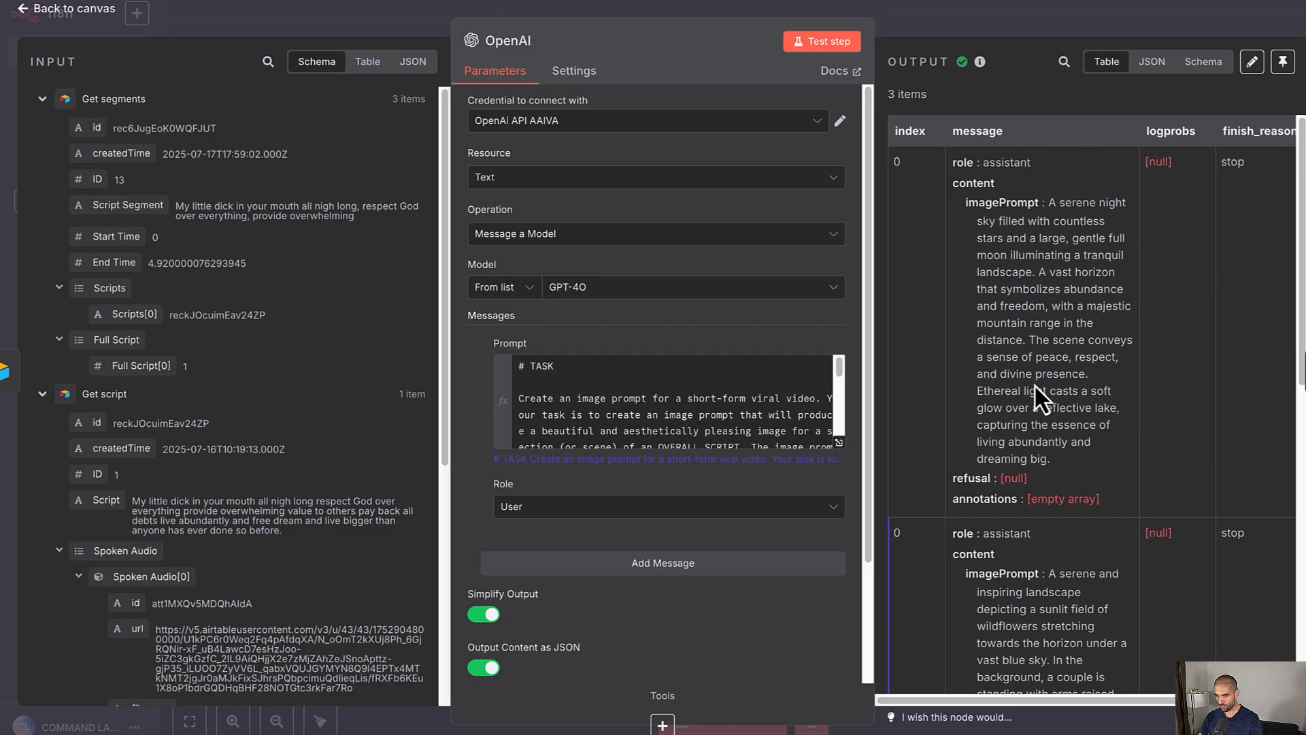
scroll(1034, 384, "down", 10)
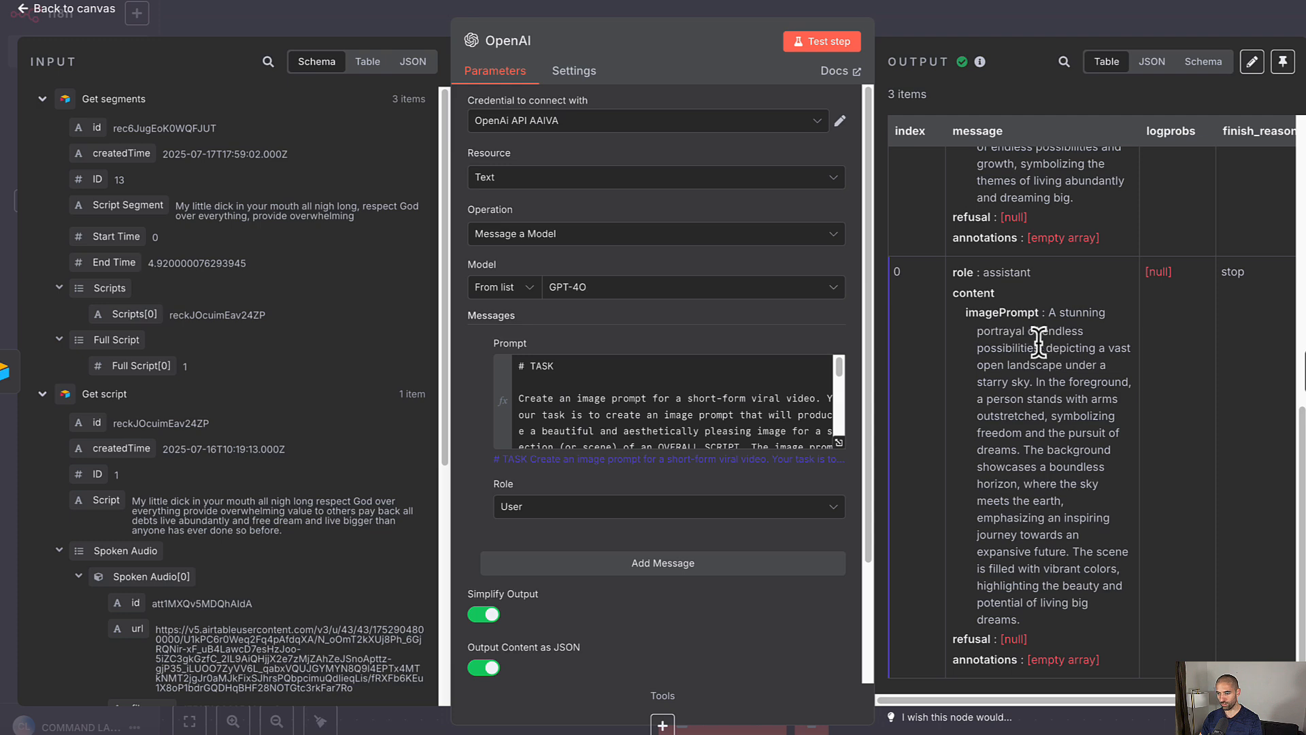
scroll(1023, 349, "up", 10)
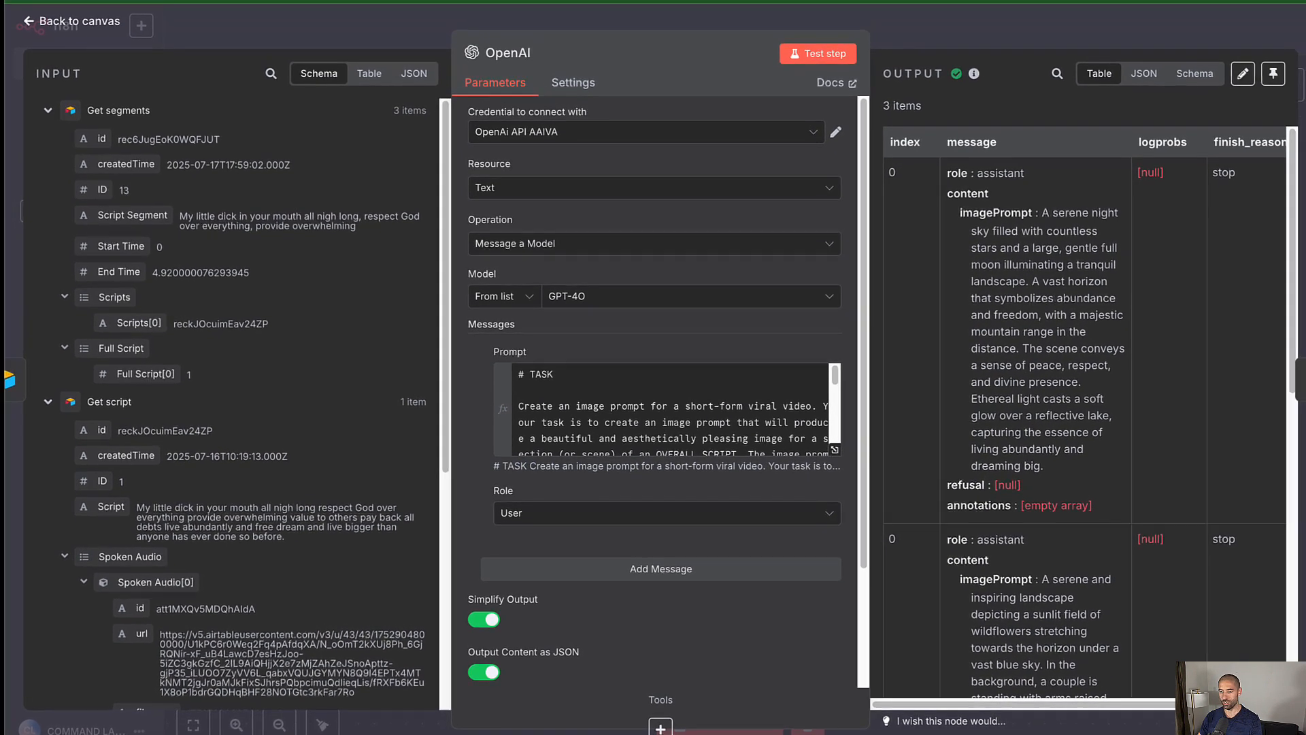
left_click(850, 1)
scroll(772, 280, "down", 7)
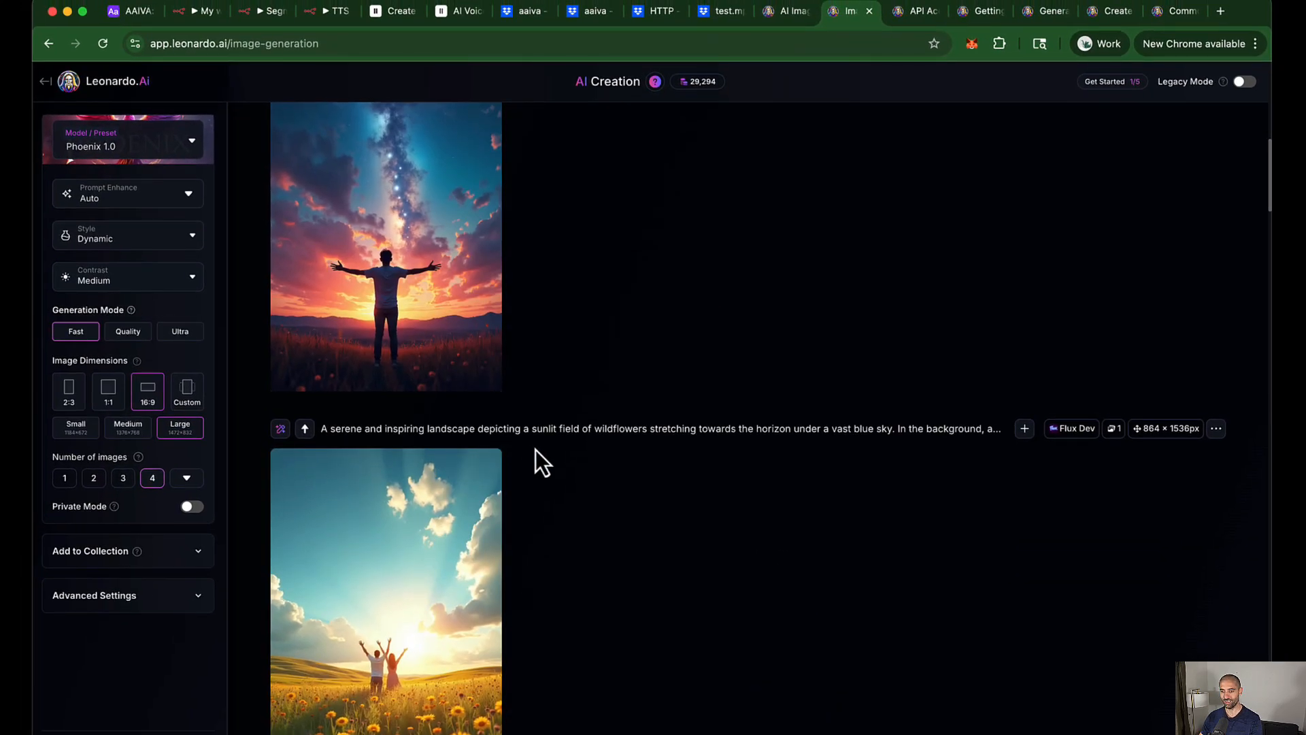
left_click(181, 10)
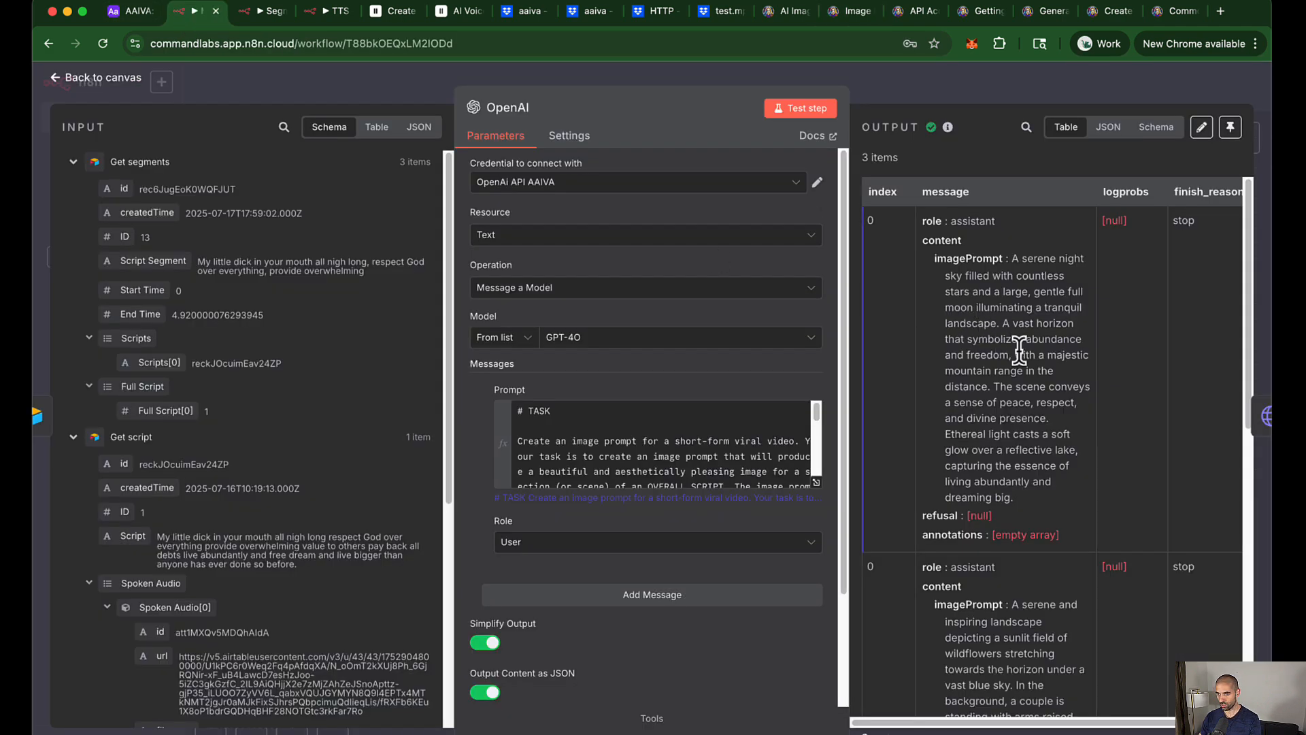
scroll(1018, 350, "down", 5)
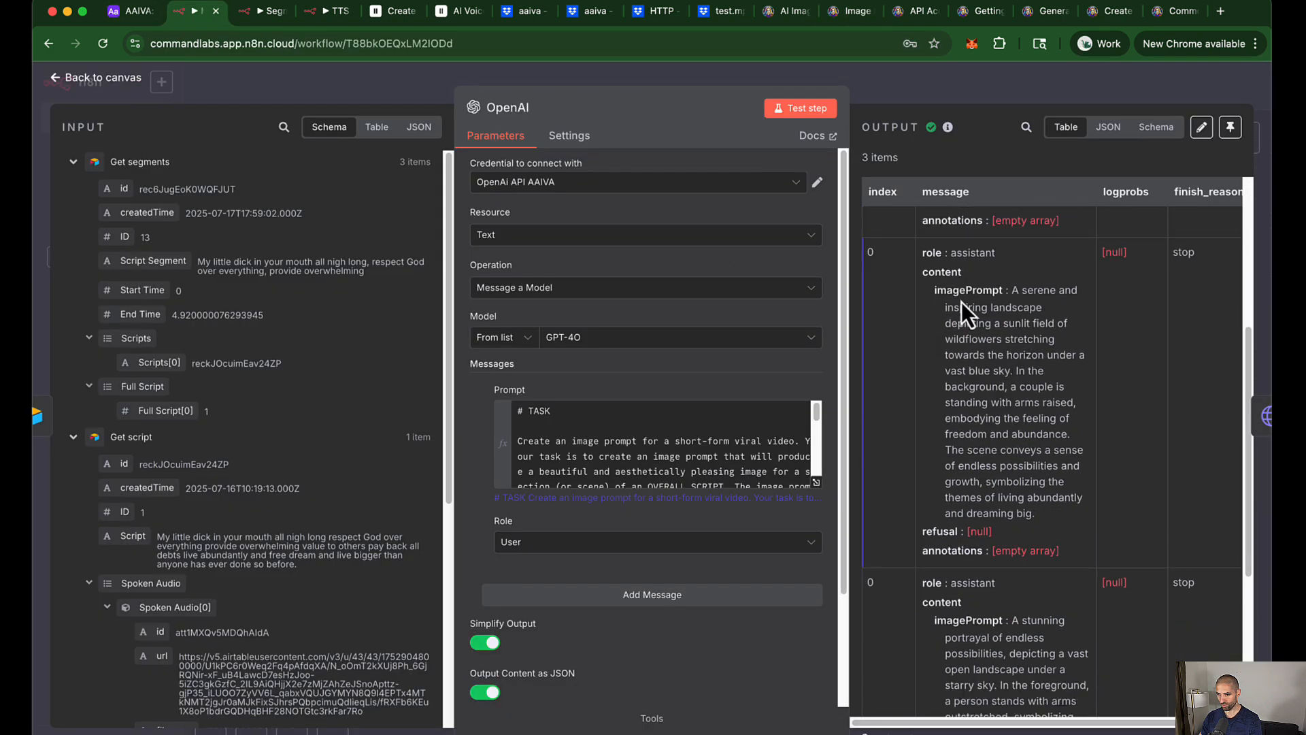
left_click(969, 85)
left_click(1078, 286)
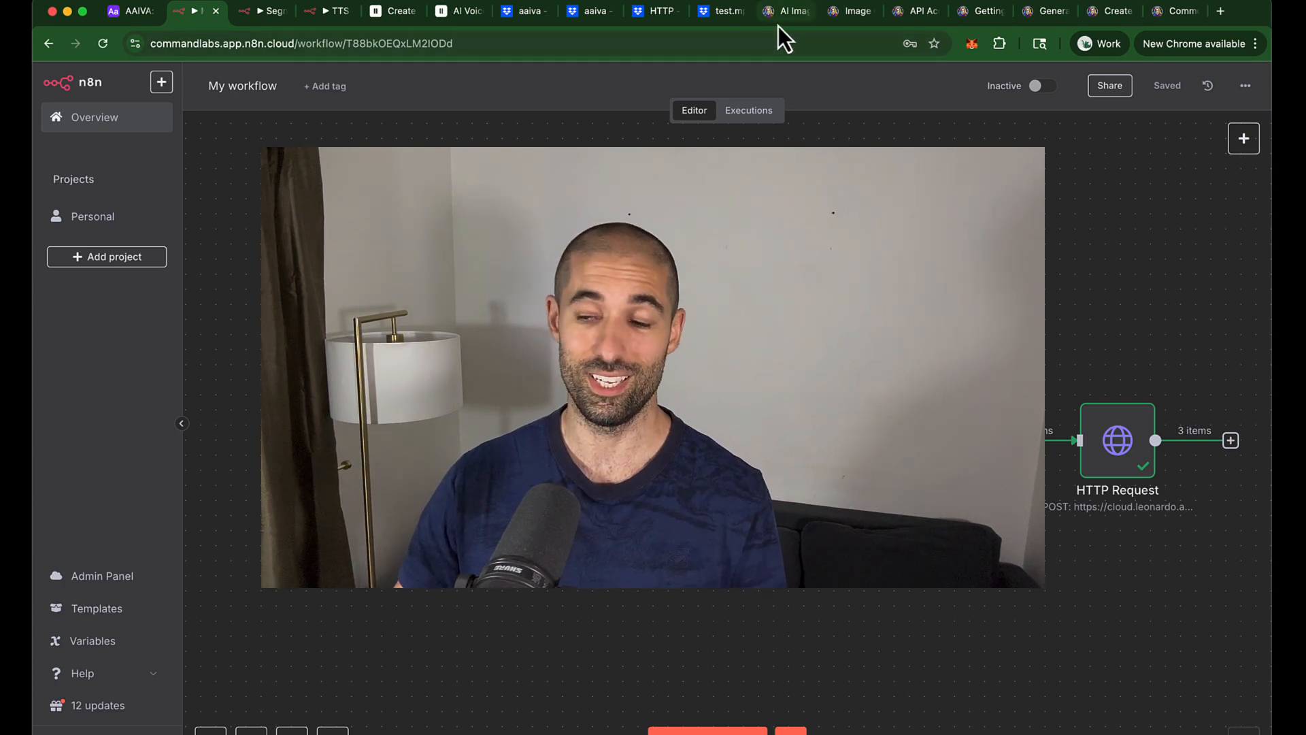
Step: Switch to the Leonardo tab and go back to the Home dashboard with Featured Guides
left_click(845, 15)
scroll(652, 262, "up", 8)
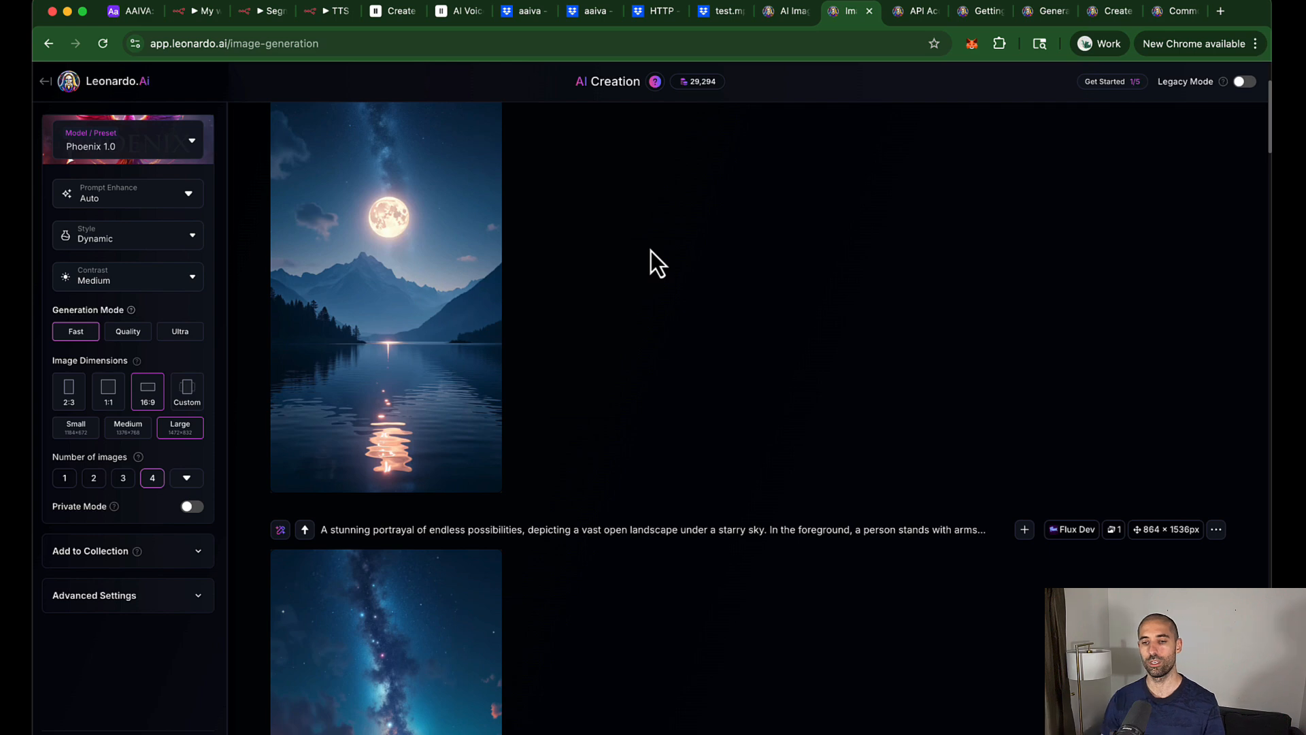
scroll(653, 232, "up", 3)
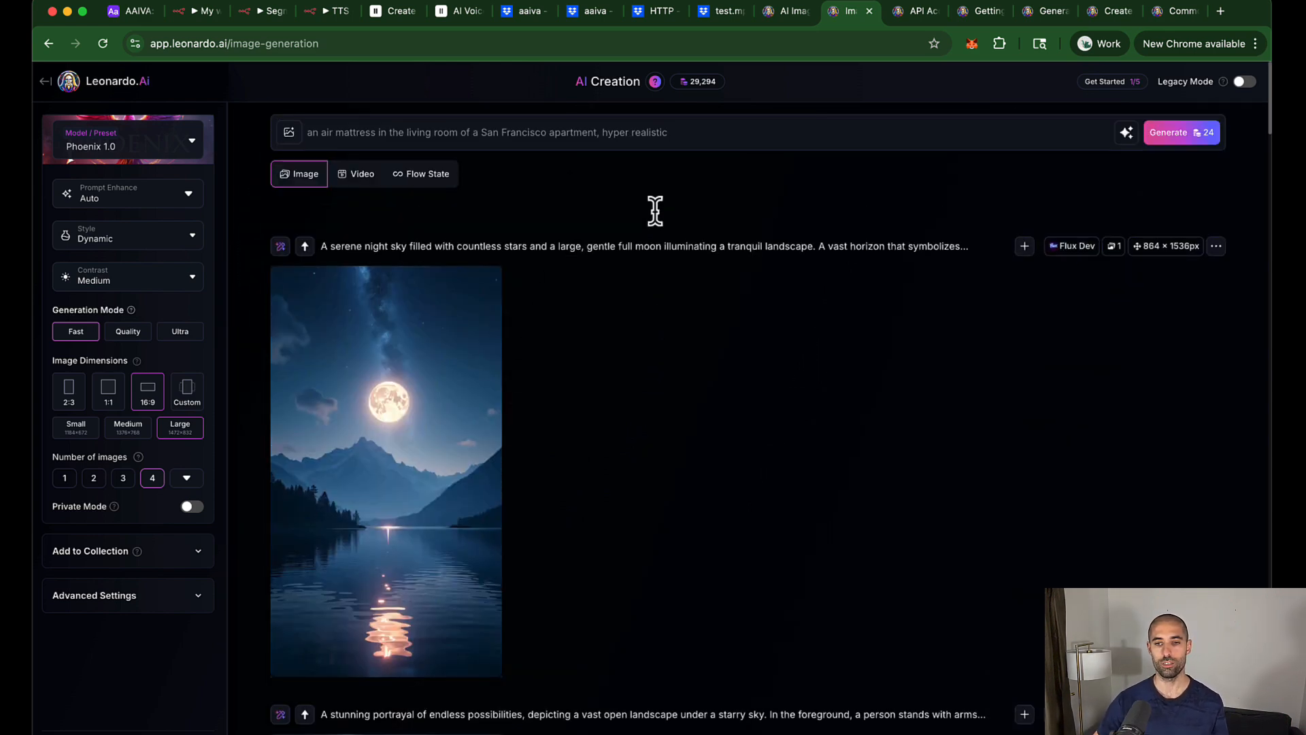
left_click(45, 82)
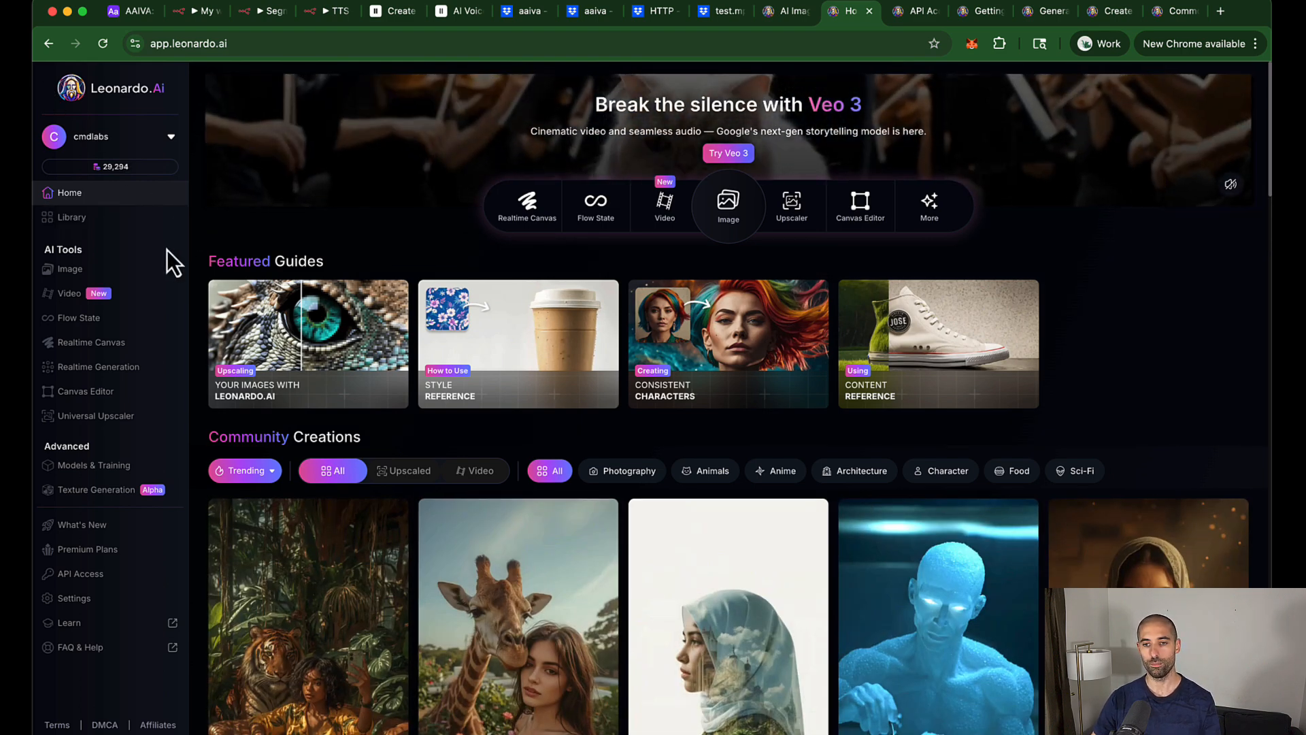
scroll(165, 258, "down", 1)
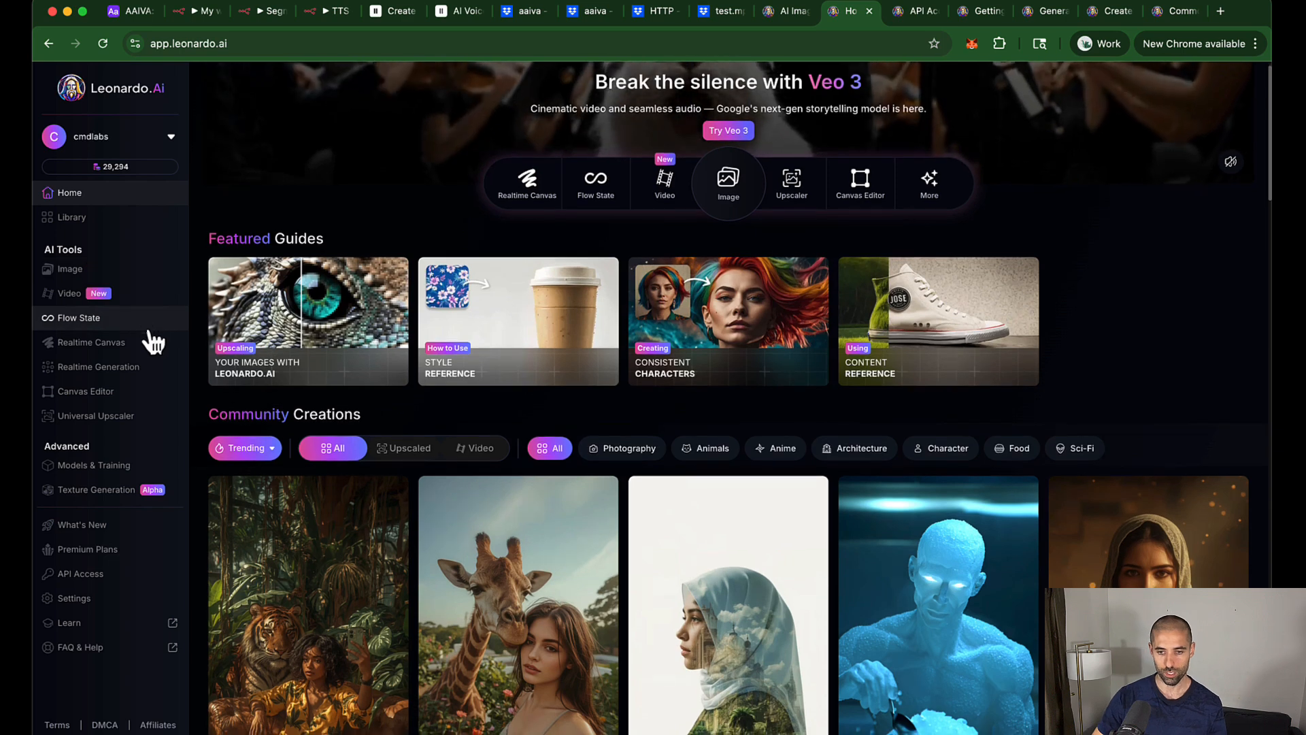
Step: Review the platform models on Leonardo.Ai's Models & Training page, then return to the n8n workflow
left_click(86, 465)
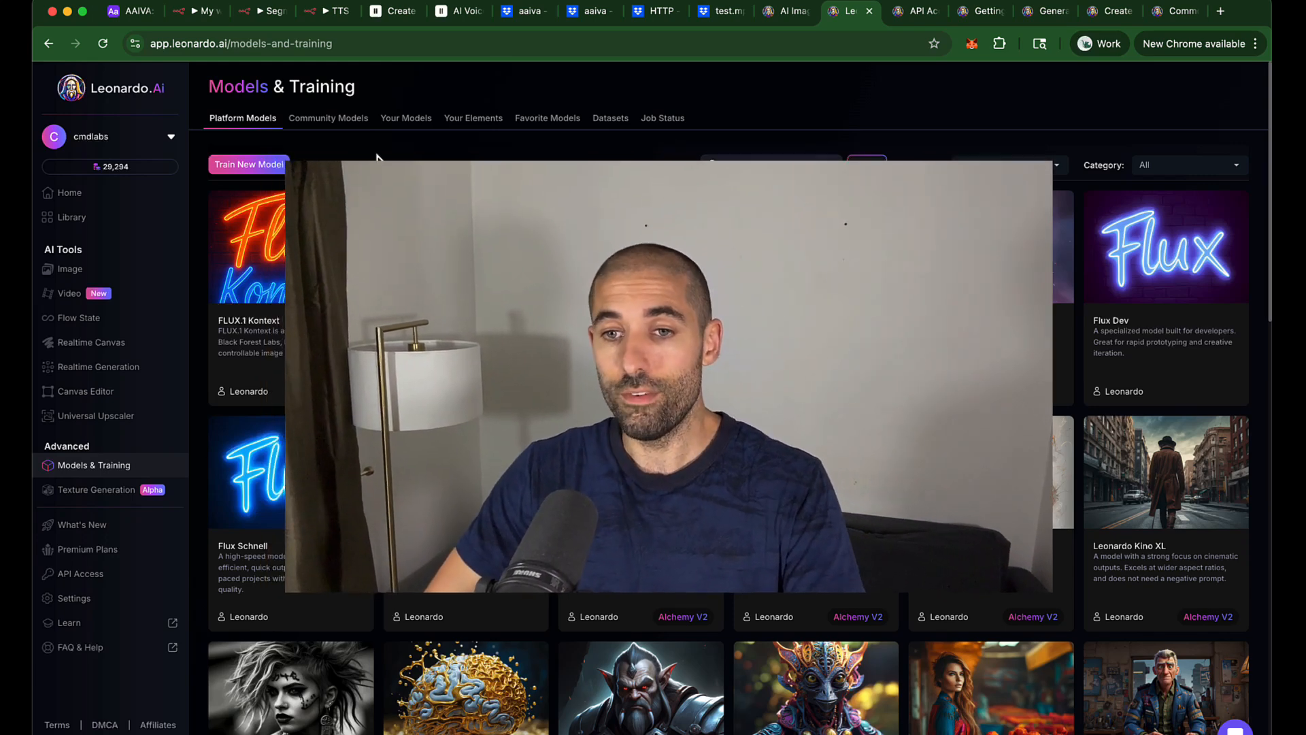
left_click(197, 21)
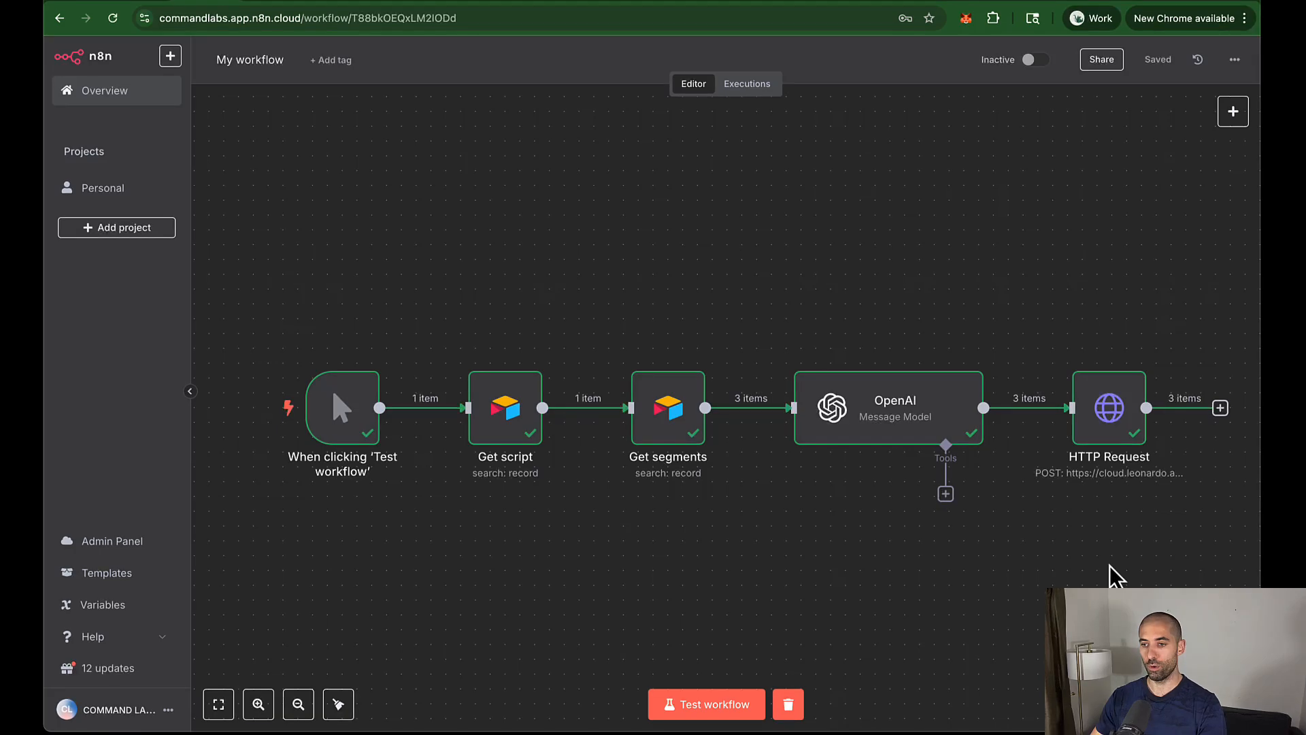
Step: Rename the HTTP Request node to 'Gen image with Leonardo.ai' and save the workflow
right_click(1109, 414)
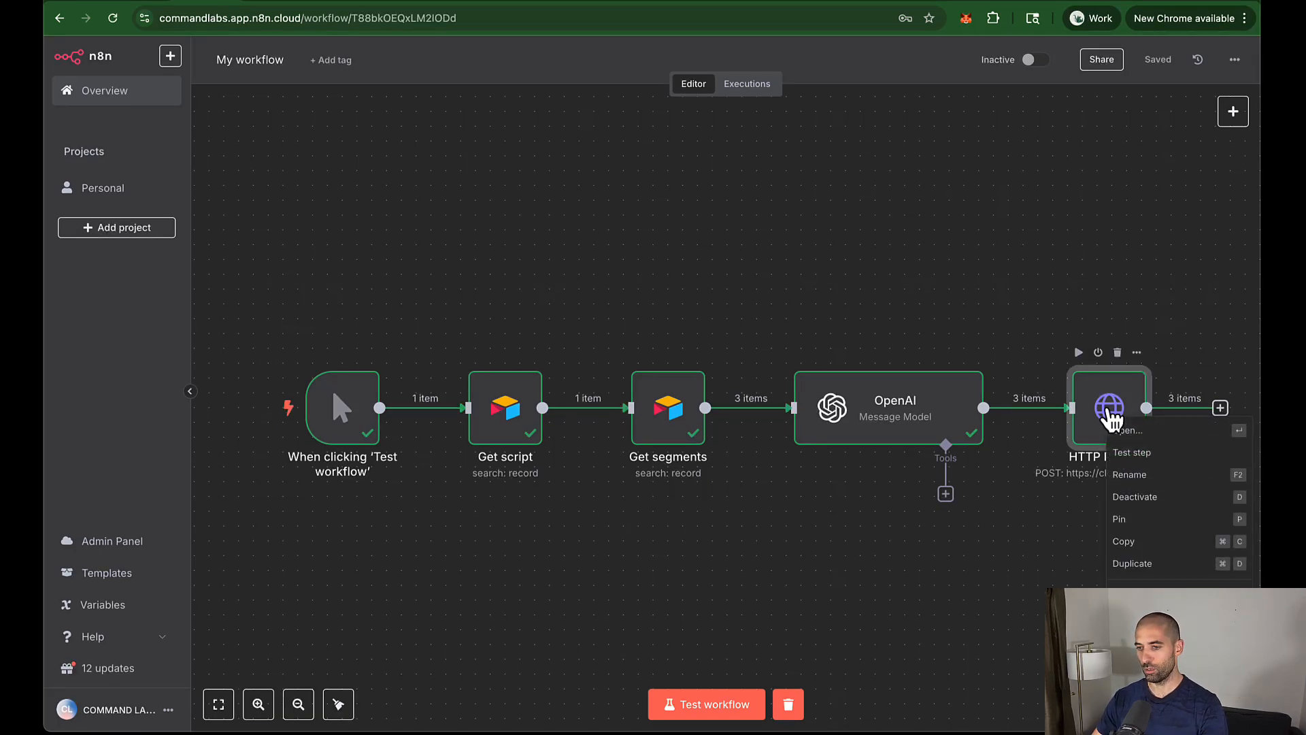
left_click(1126, 476)
type("Gen image with Leonardo.ai")
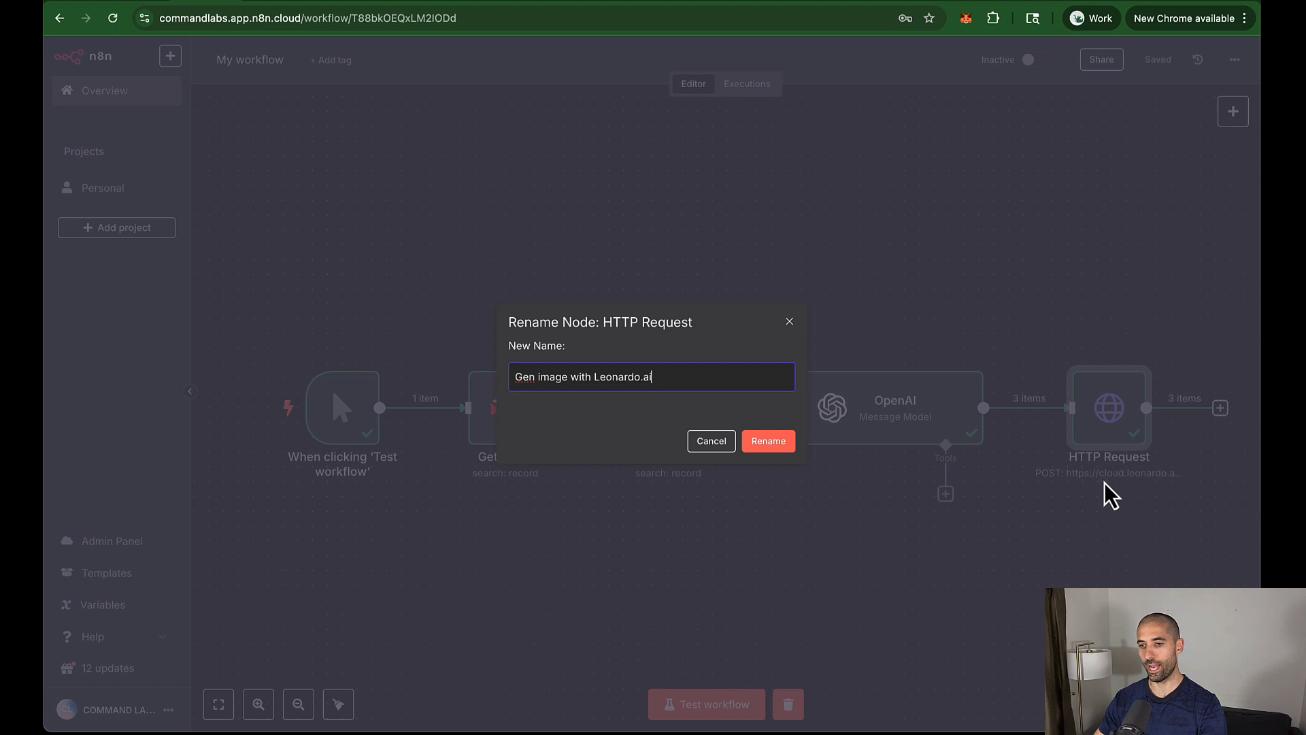
left_click(768, 442)
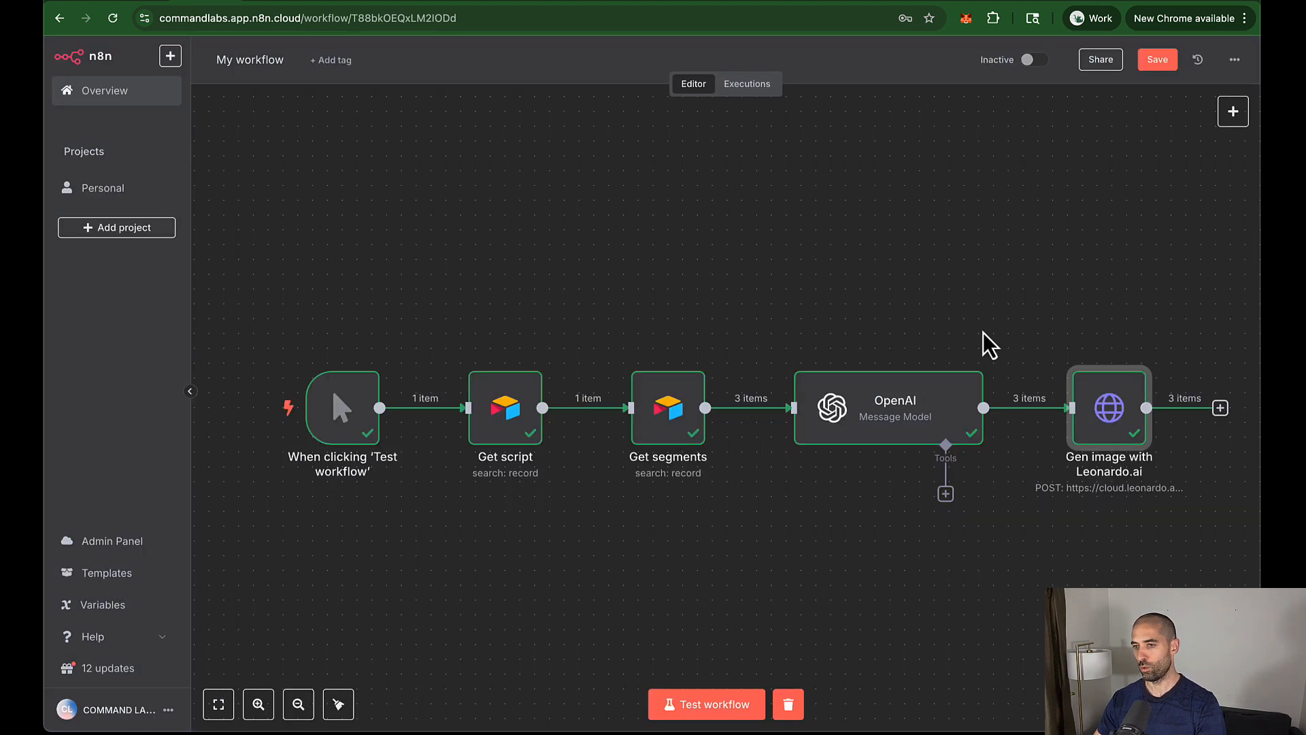
left_click(1155, 61)
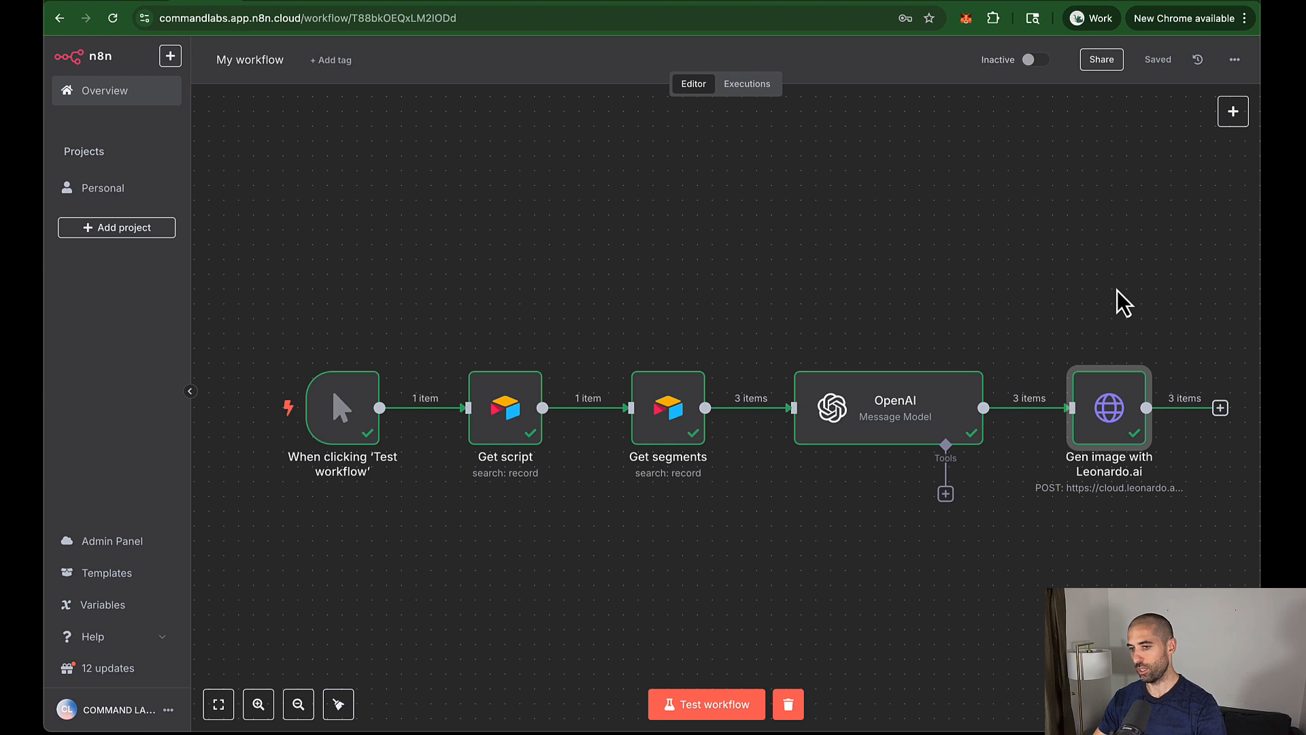
Step: Start adding a node after Gen image with Leonardo.ai, searching for 'htt'
scroll(1116, 300, "right", 5)
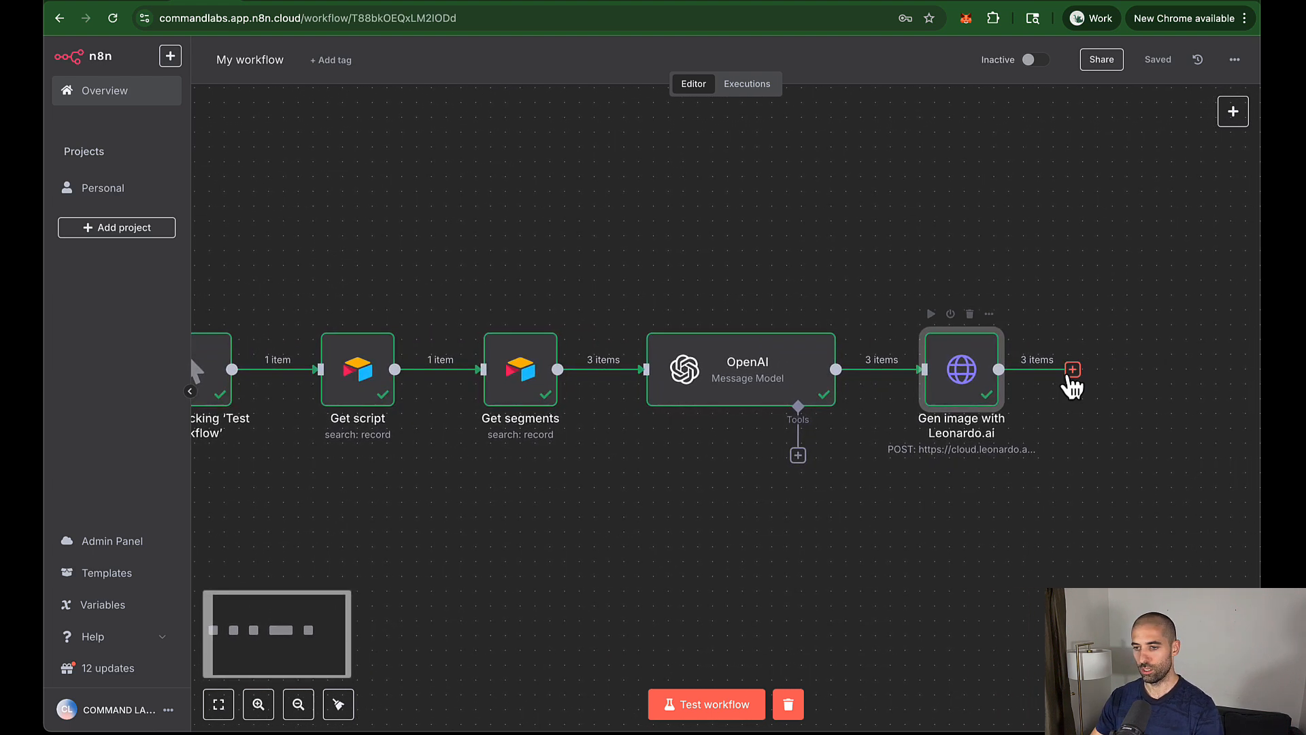
left_click(1073, 371)
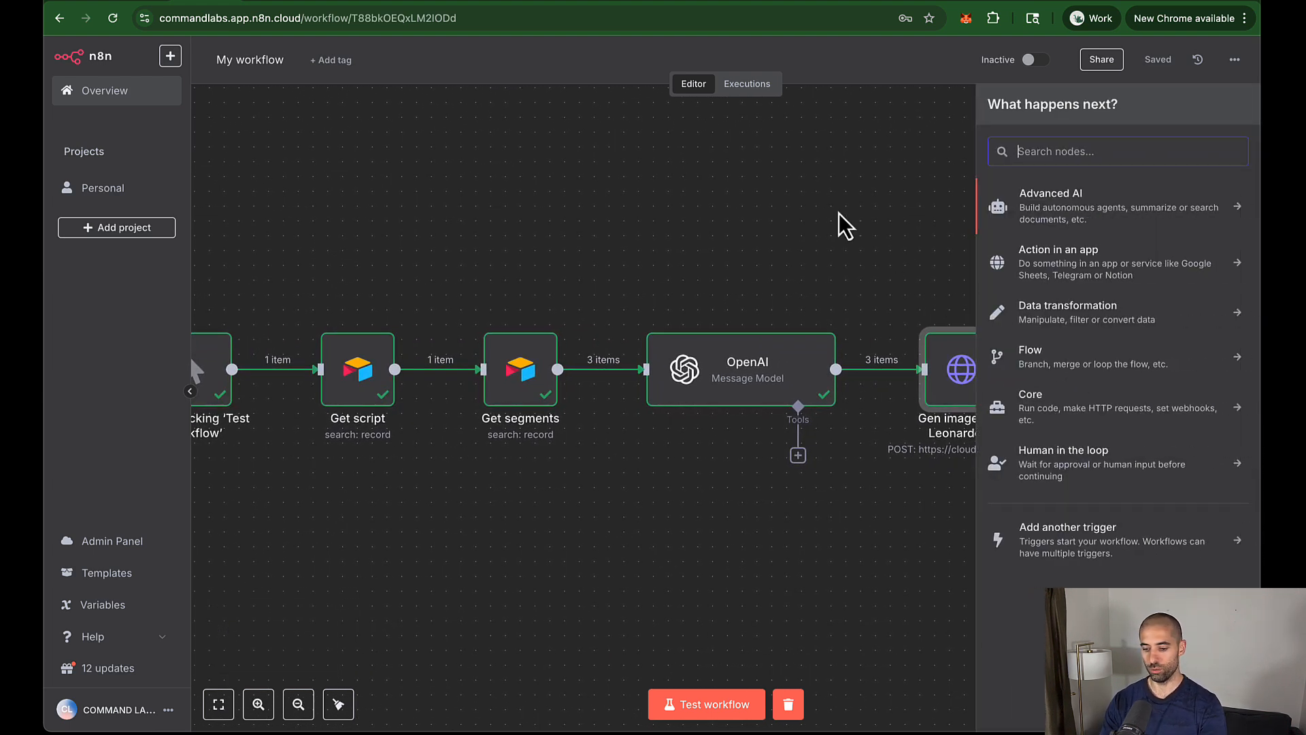
type("htt")
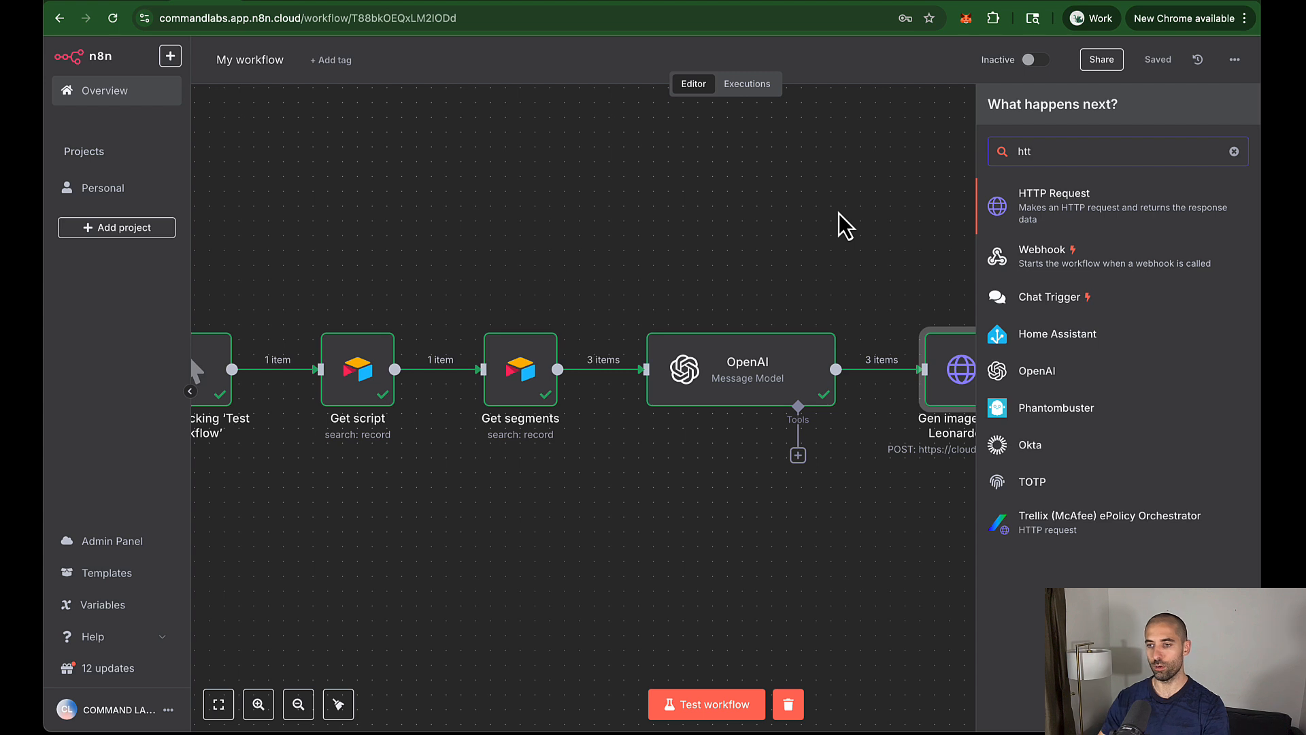
Step: Add an HTTP Request node whose URL expression is Leonardo's generations endpoint plus the previous node's generationId
left_click(1039, 204)
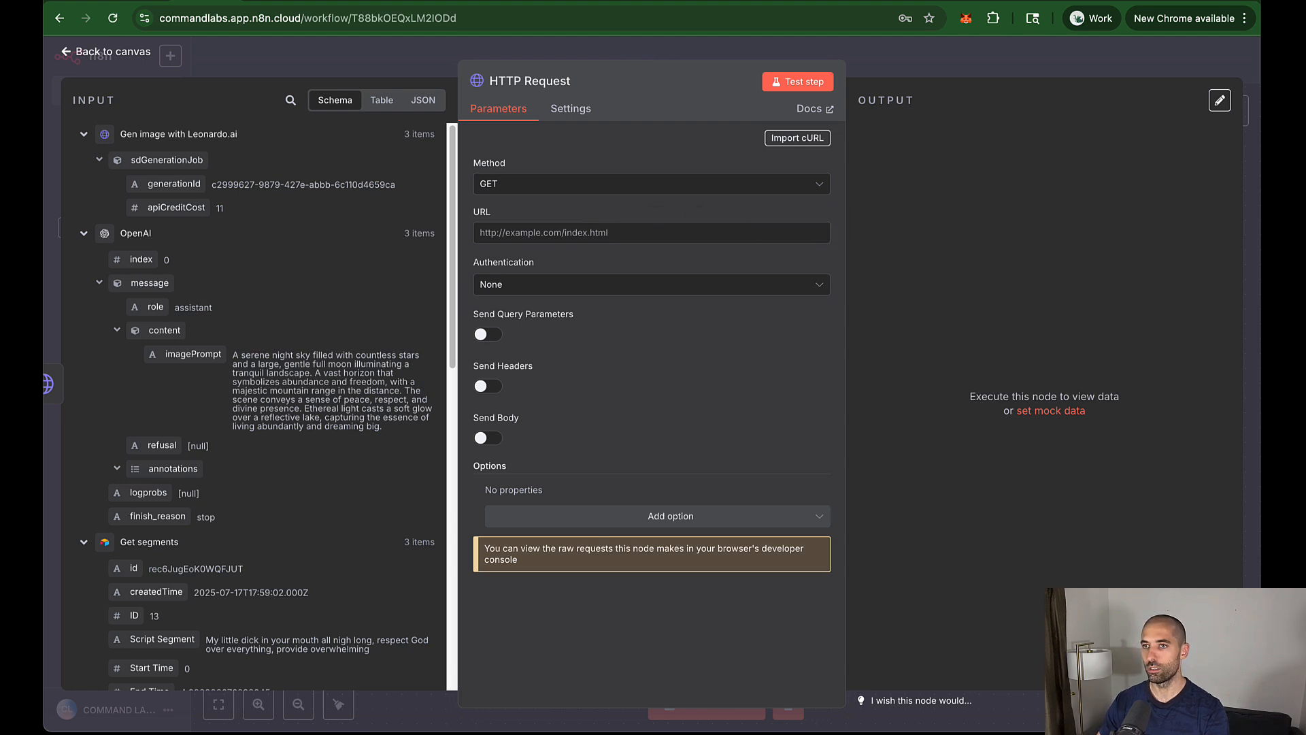
key("super+Tab")
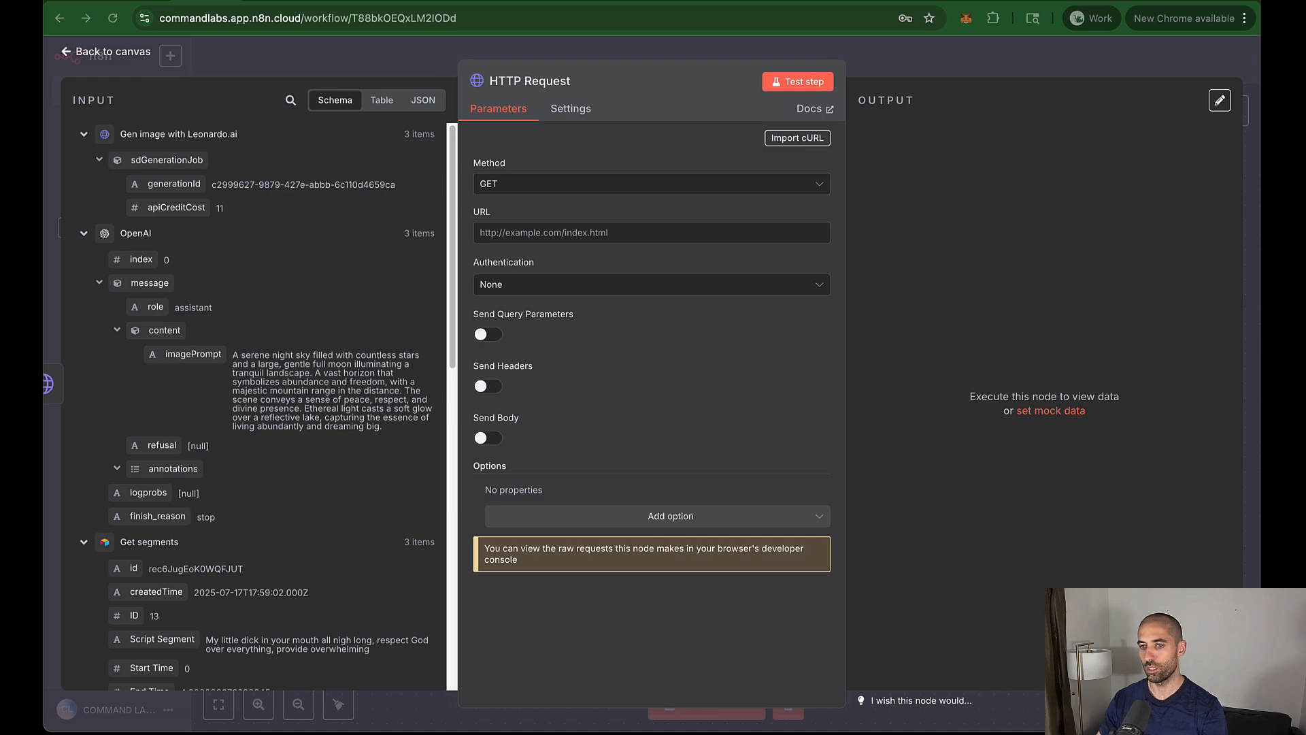
left_click(650, 228)
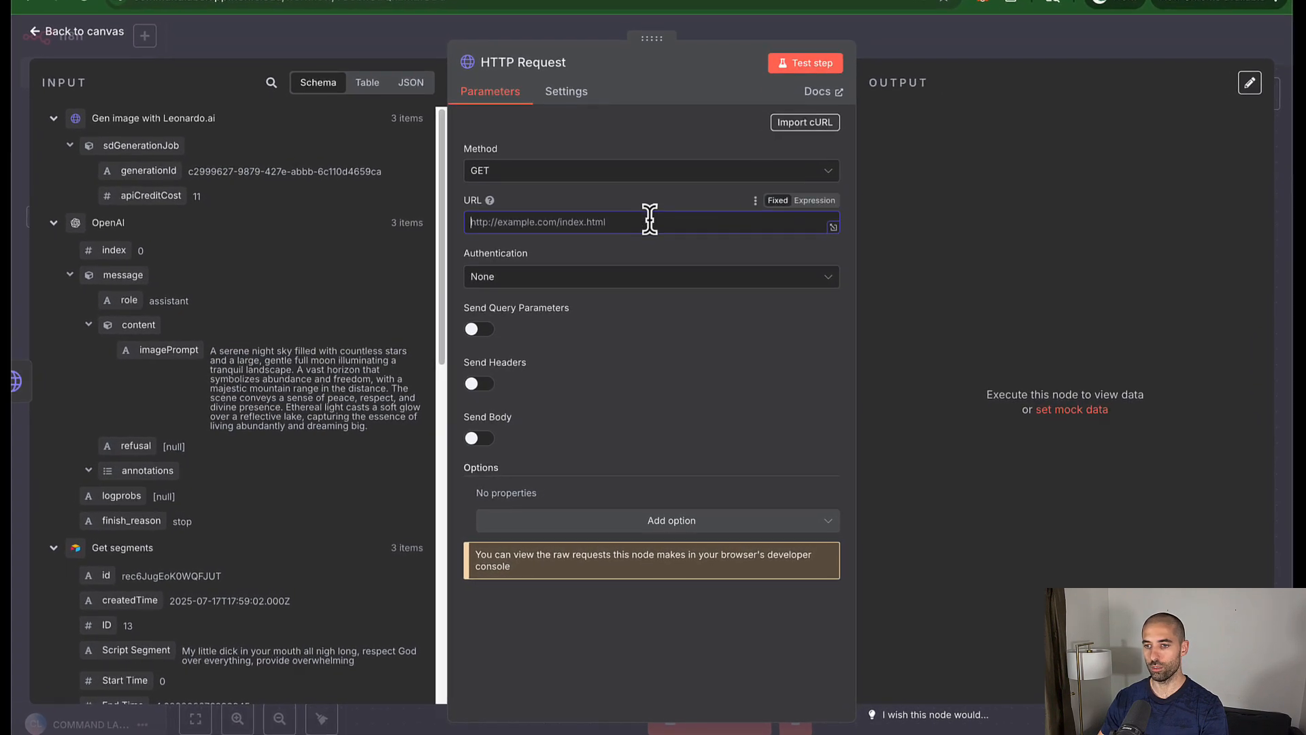
left_click(814, 200)
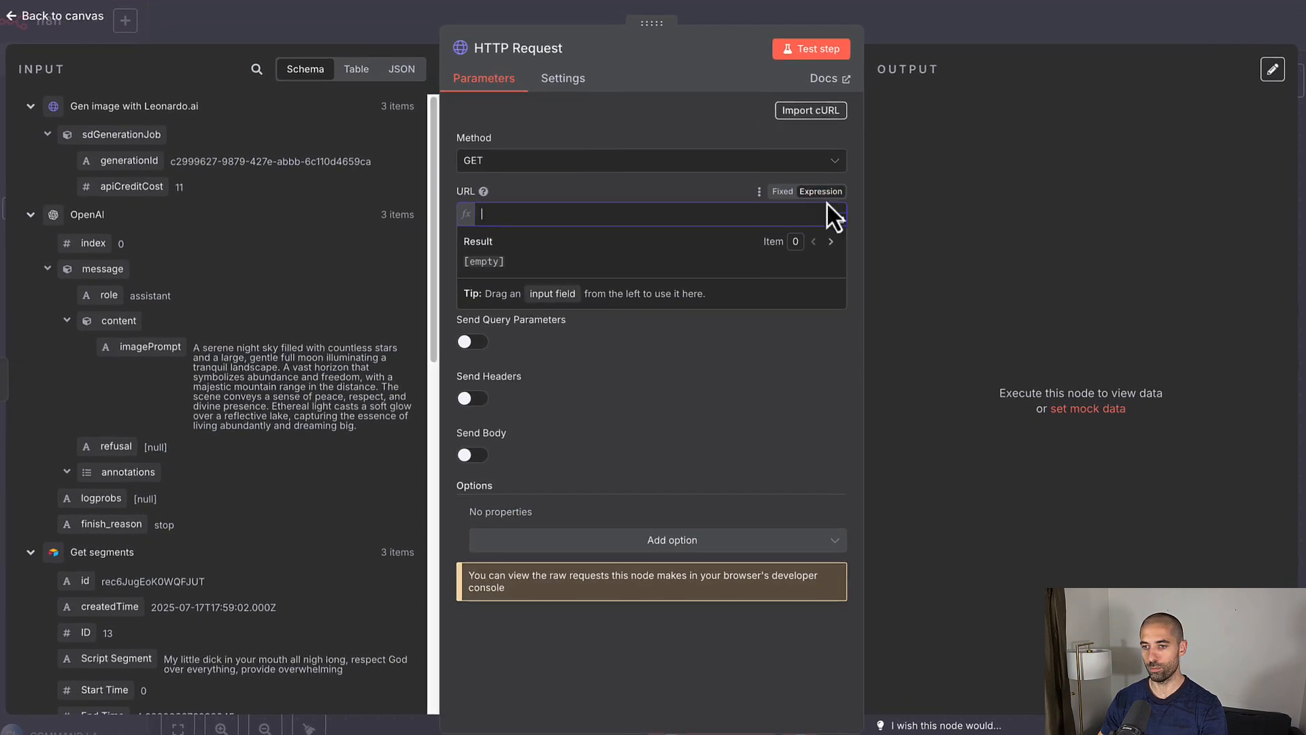
left_click(843, 216)
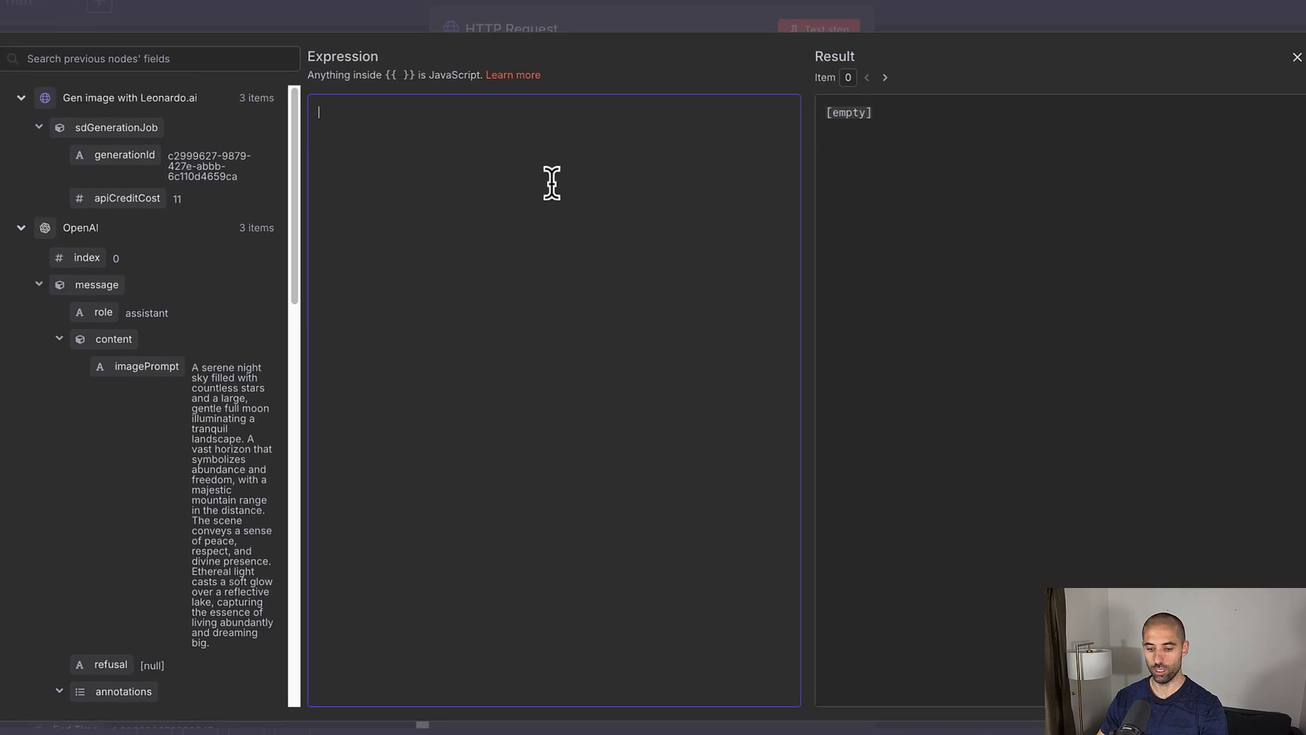
type("https://cloud.leonardo.ai/api/rest/v1/generations/{{ $(\"Gen image with Leonardo.ai\").item.json.sdGenerationJob.generationId }}")
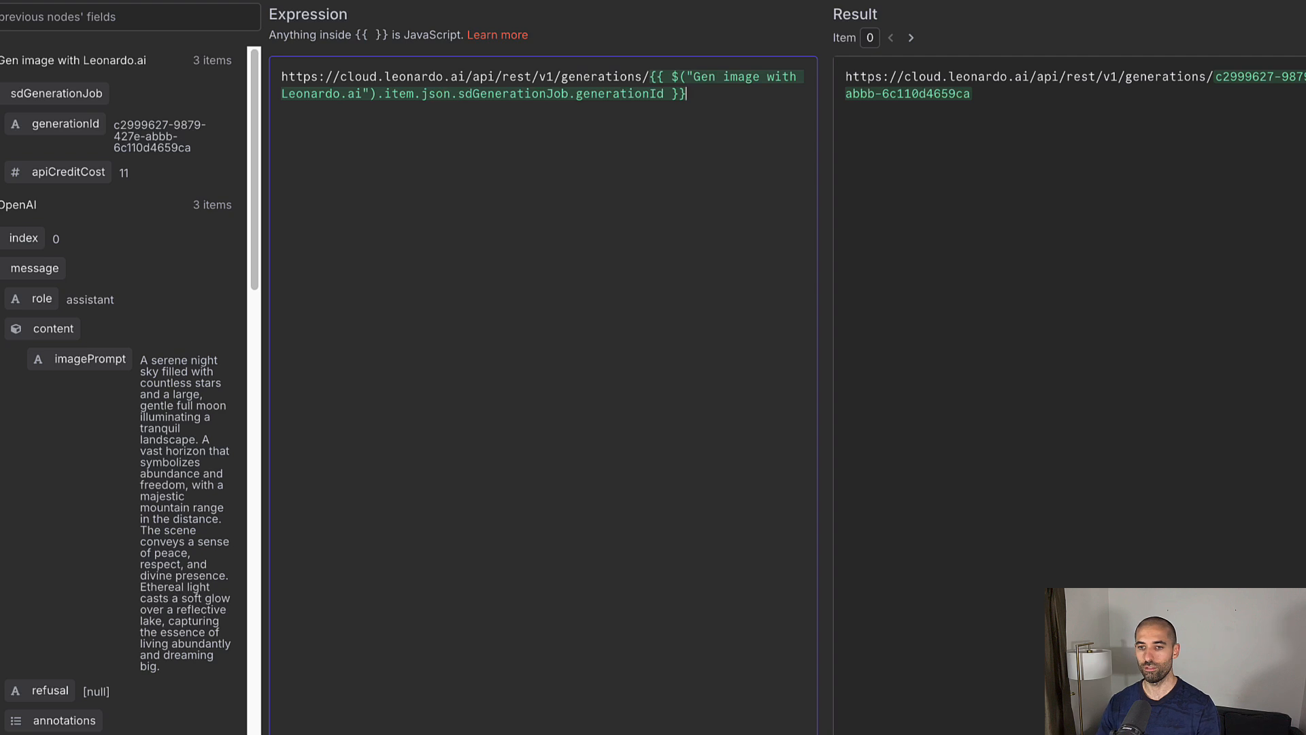
key("Escape")
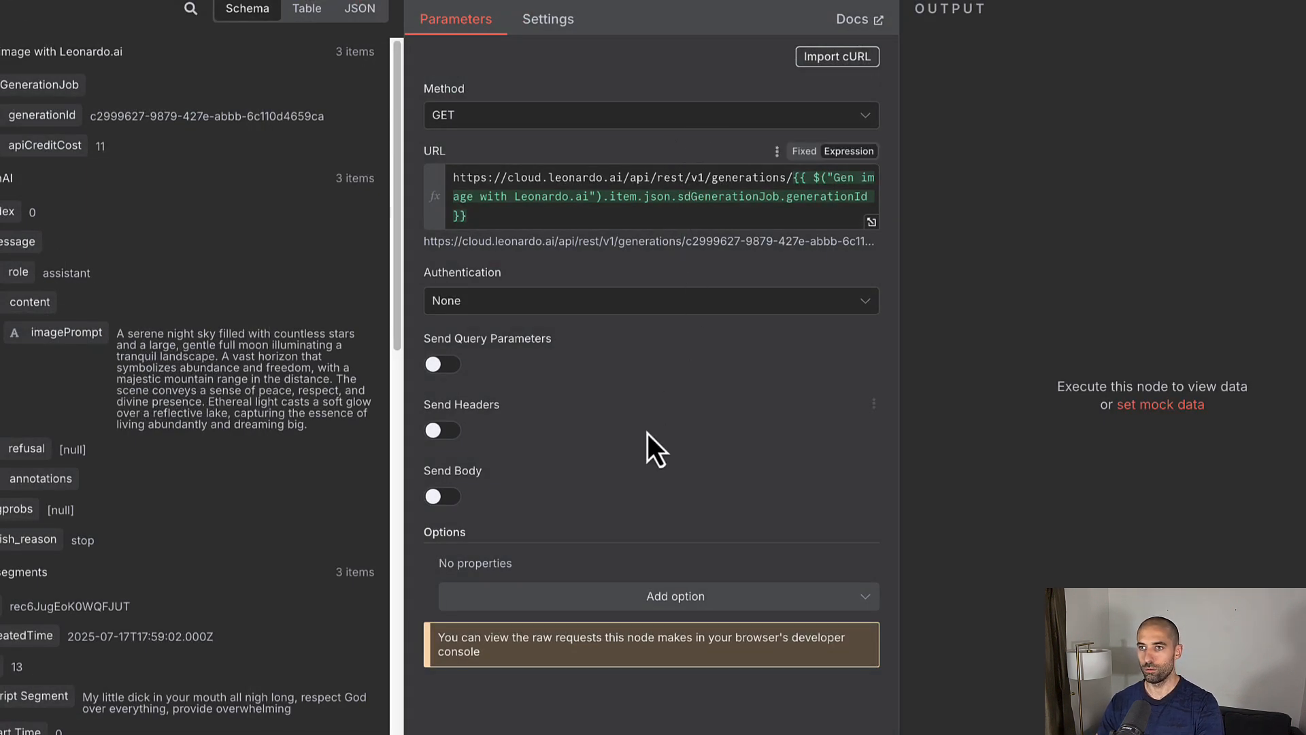
Step: Set the request's authentication to Generic Header Auth using the 'Leonardo.ai Auth Header AAIVA' credential
left_click(658, 314)
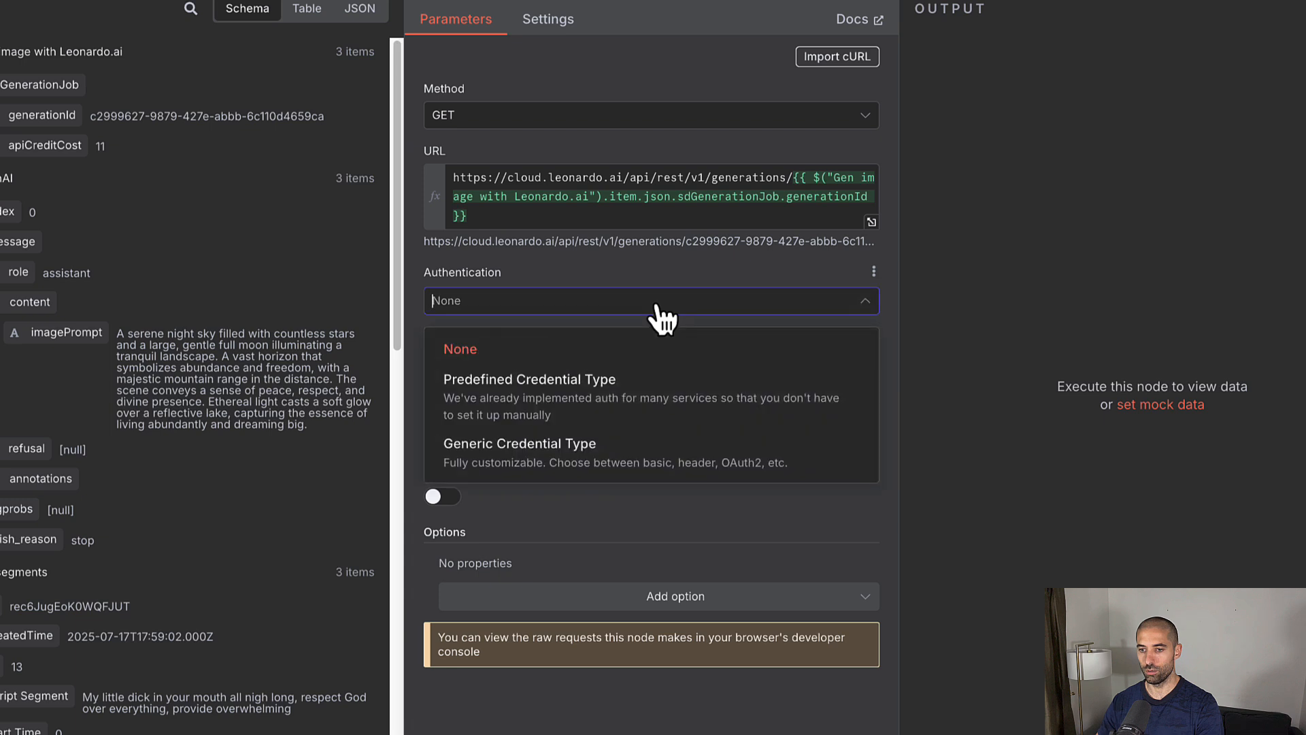
left_click(610, 459)
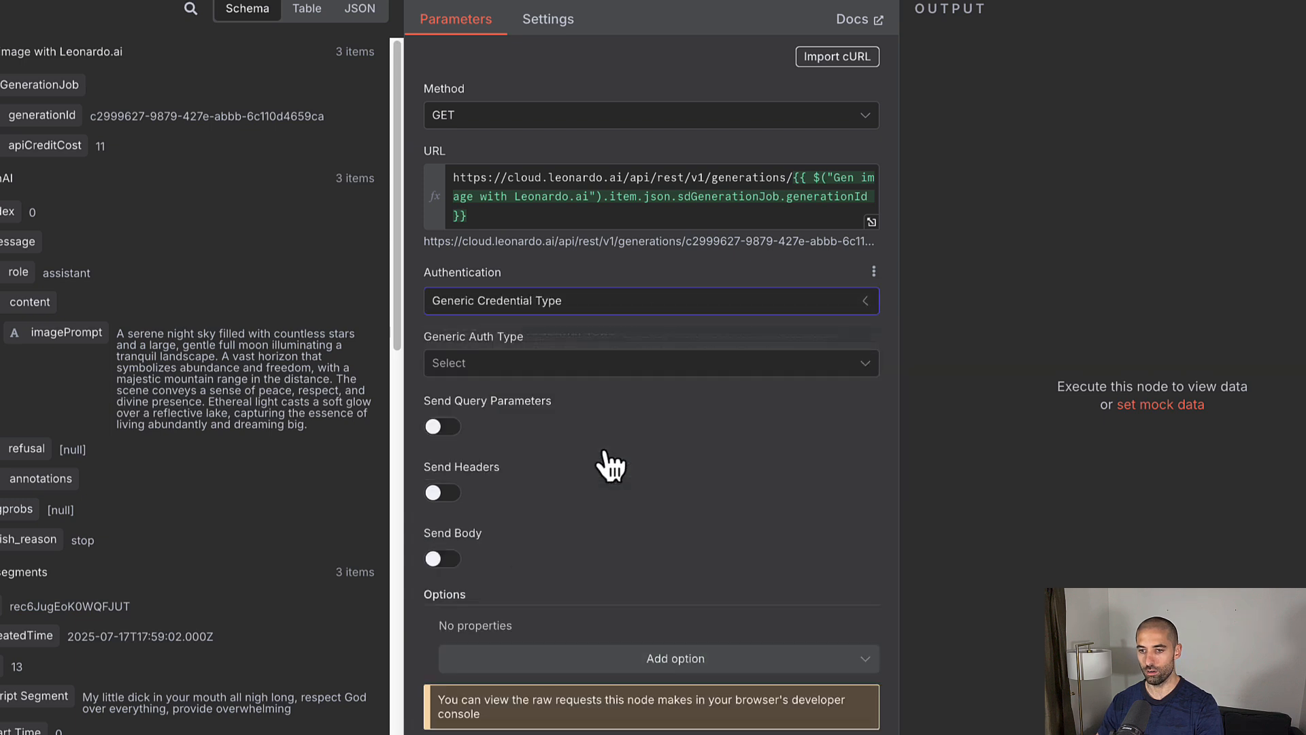
left_click(612, 368)
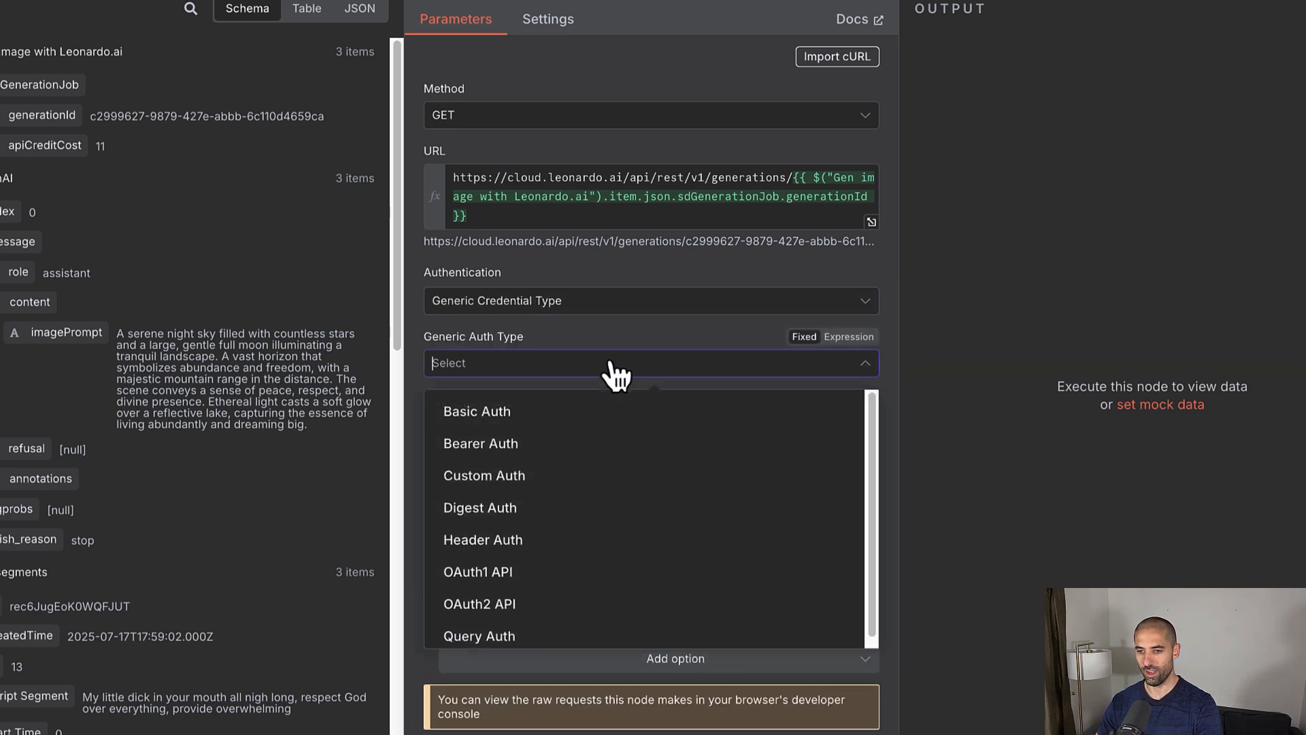
left_click(553, 541)
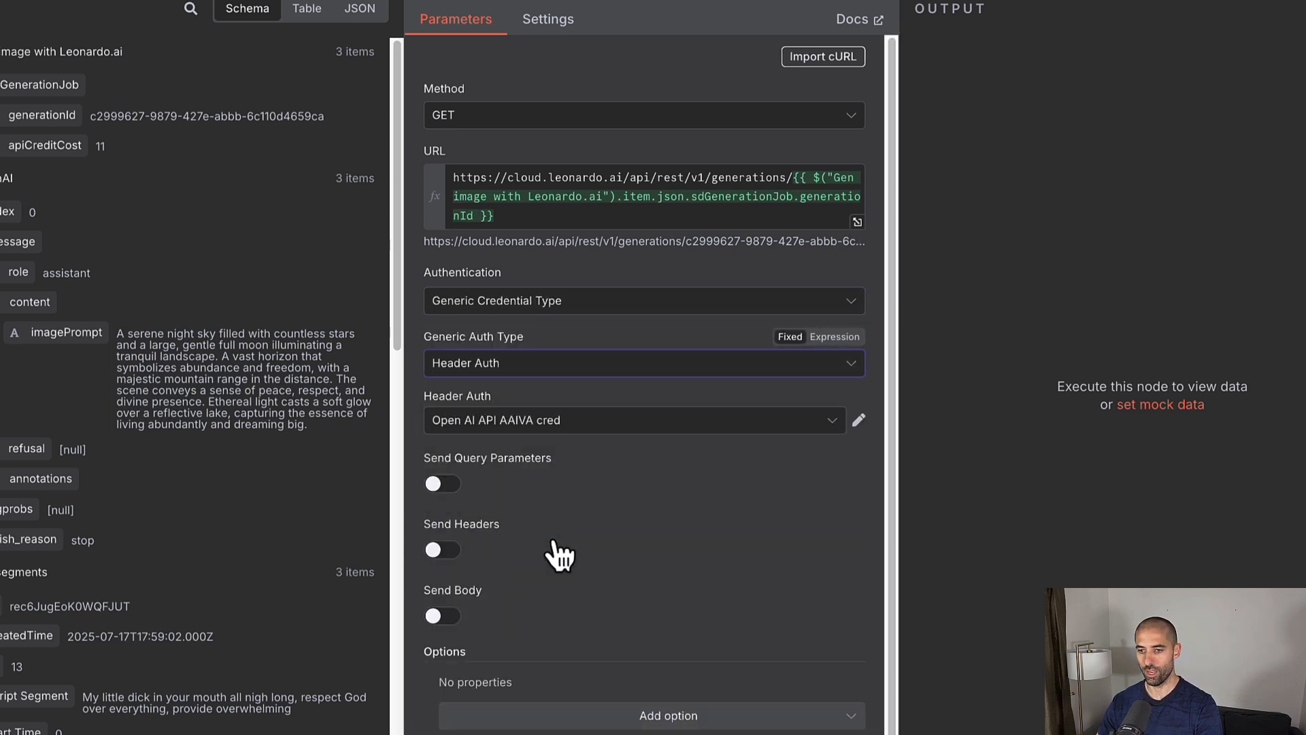
left_click(575, 427)
left_click(568, 525)
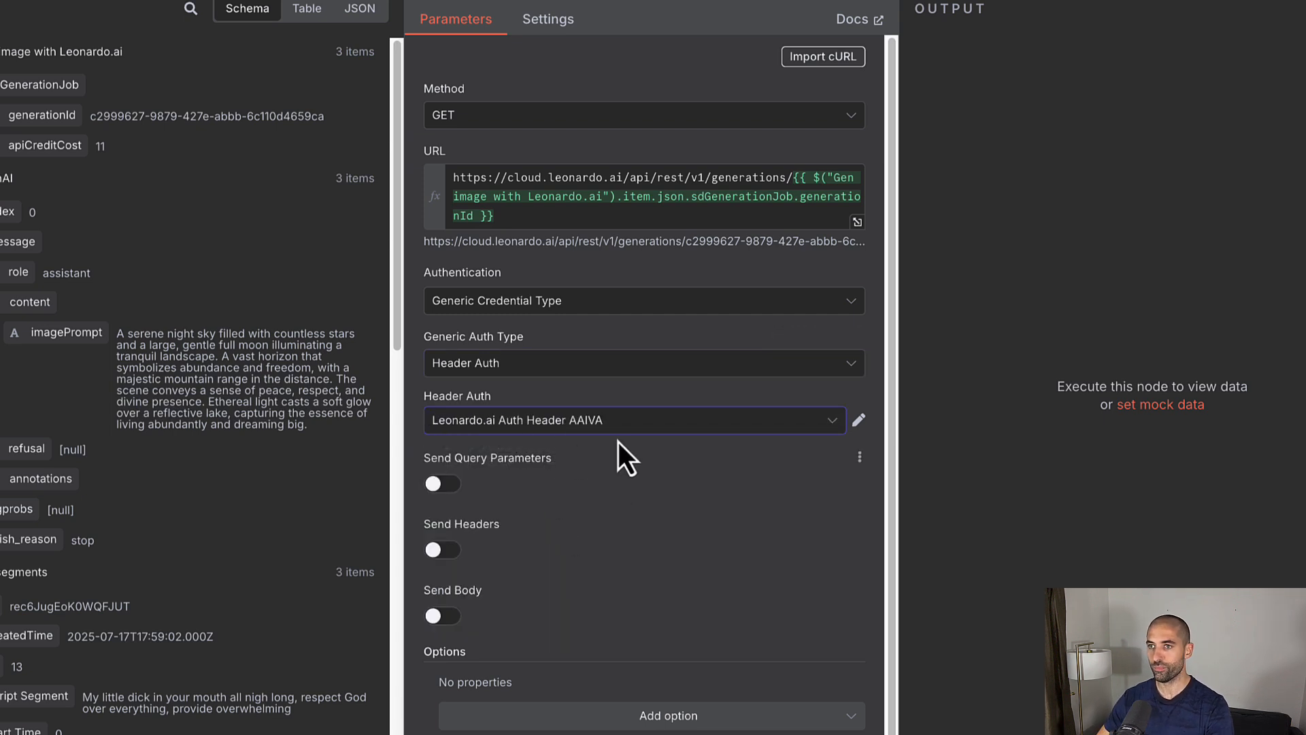
Step: Send an 'accept: application/json' header and test the request, returning 3 items with image URLs
left_click(442, 552)
scroll(606, 538, "down", 3)
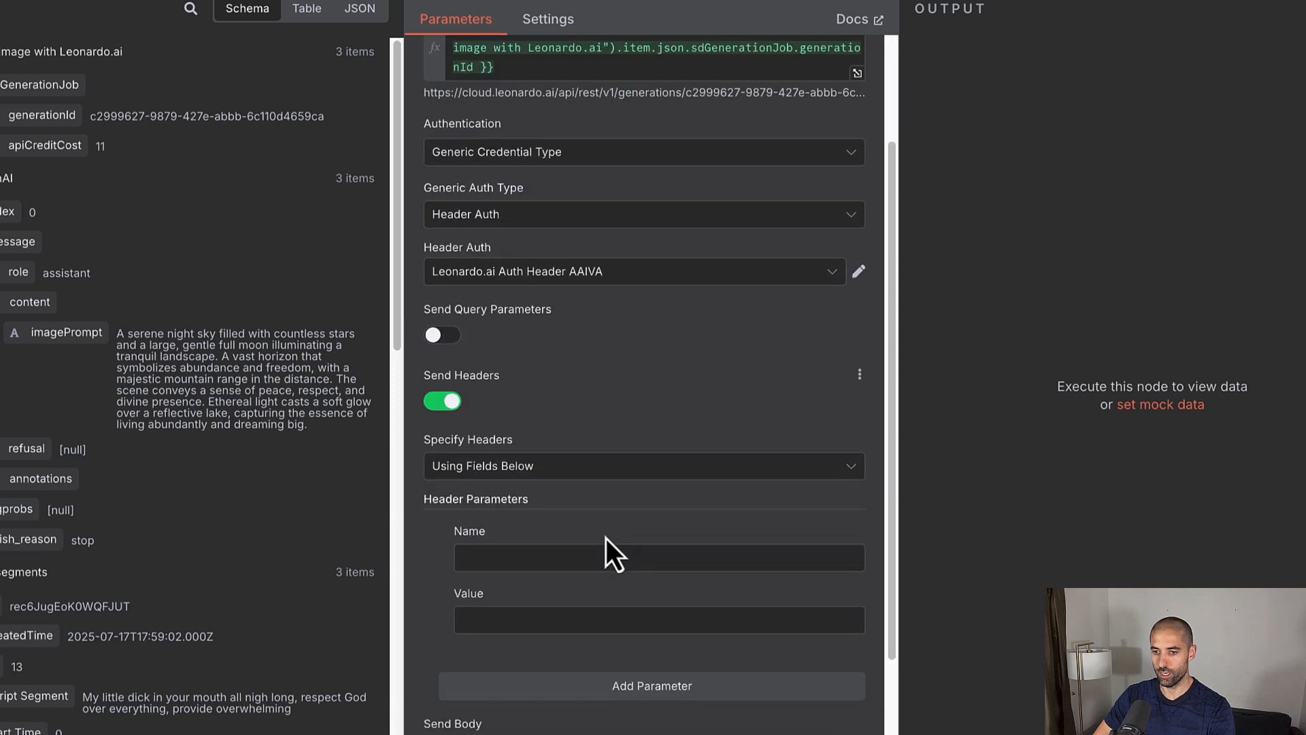
left_click(477, 483)
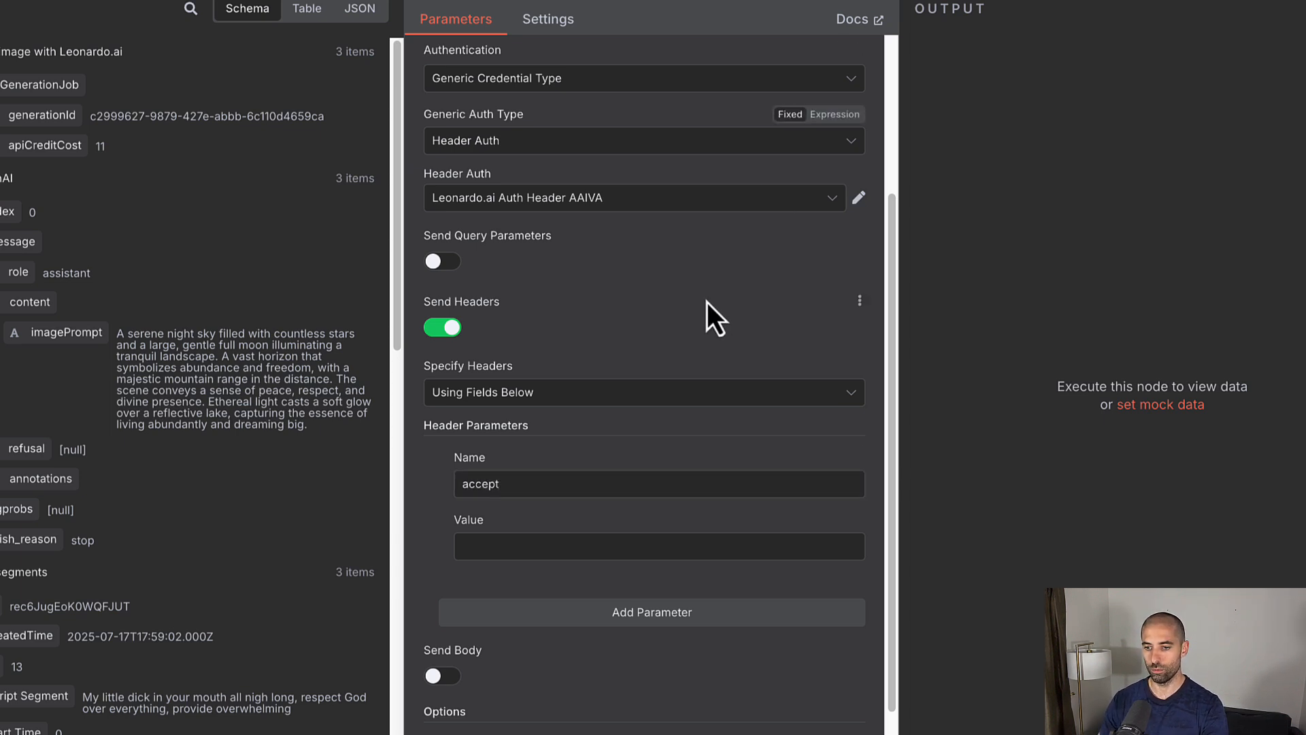
left_click(554, 538)
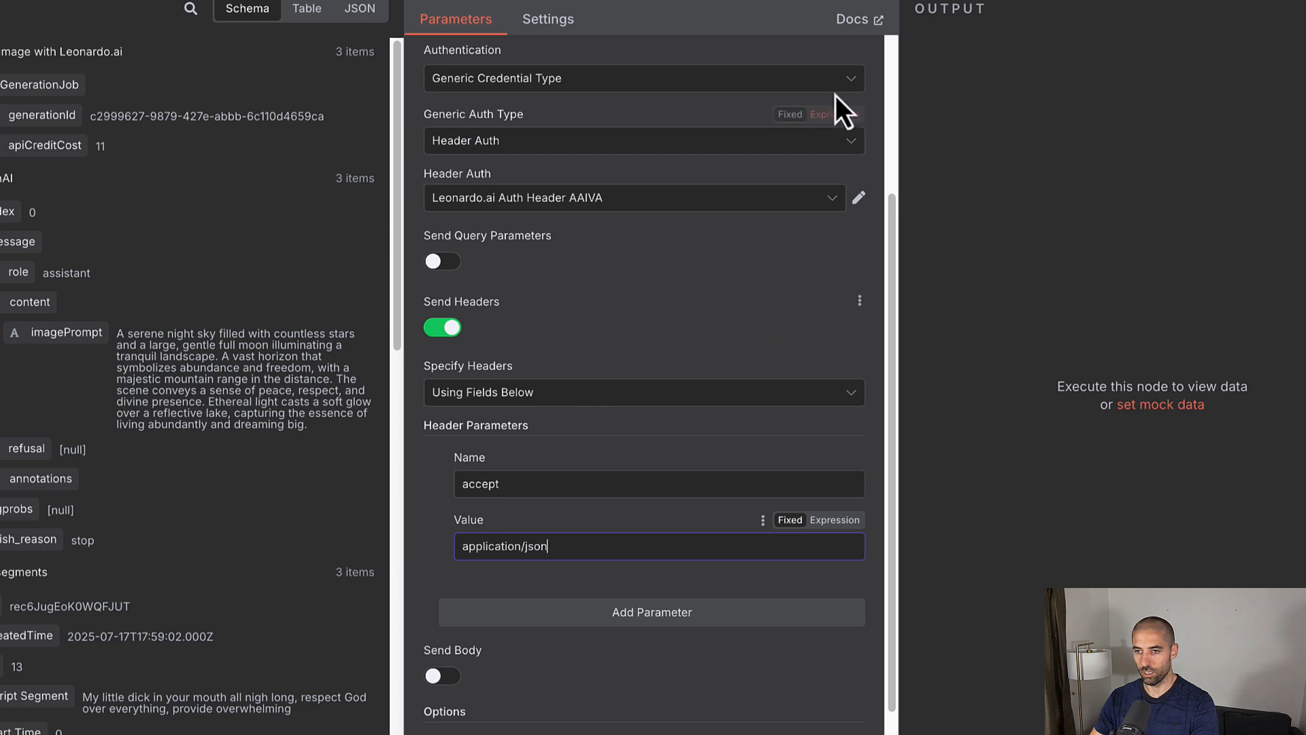
left_click(832, 7)
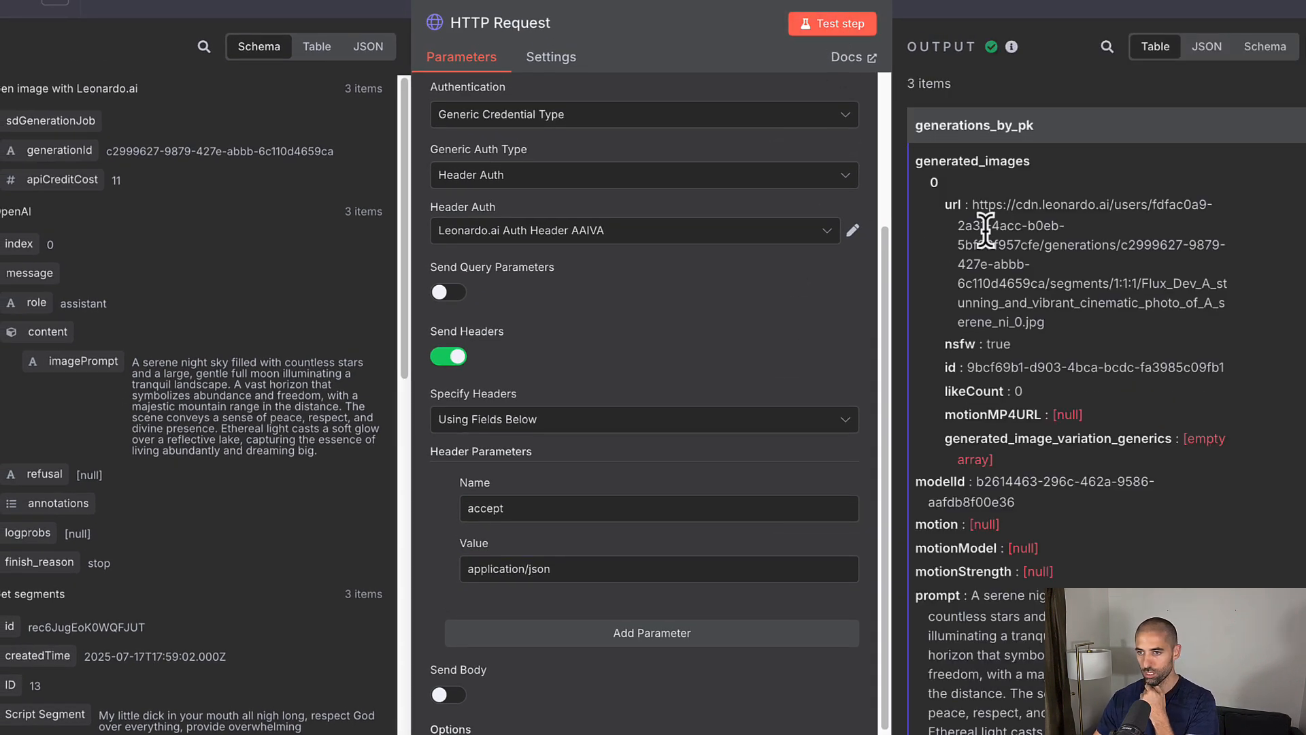
Step: Inspect the output schema, collapsing generated_images[0], down to the COMPLETE status, then return to the canvas
left_click(1264, 49)
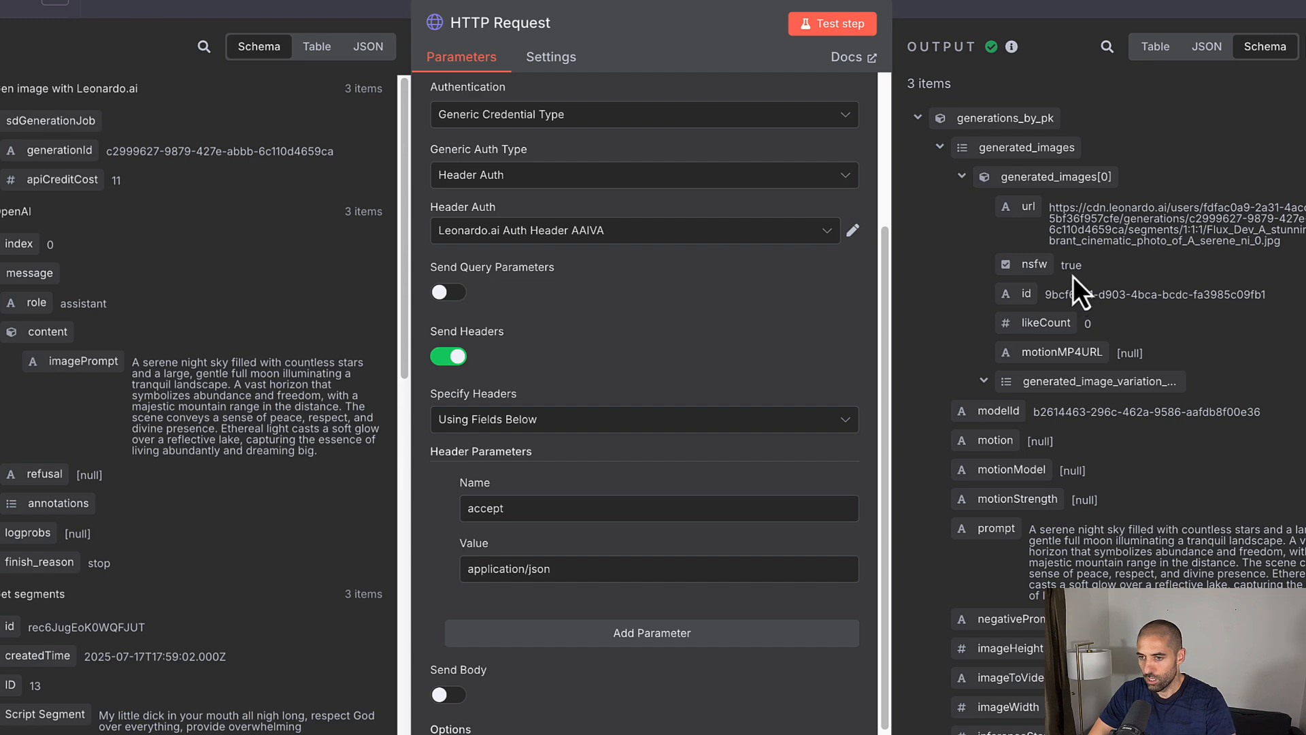
left_click(961, 177)
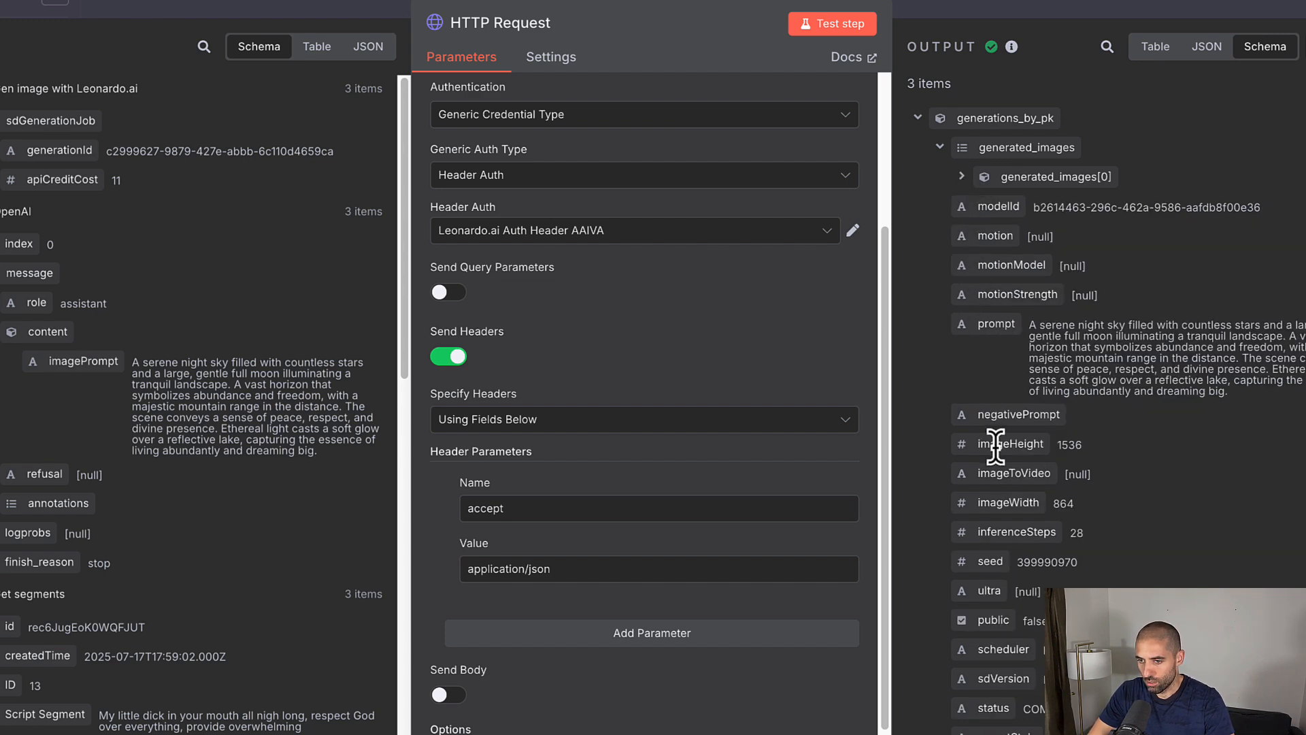
scroll(986, 367, "down", 7)
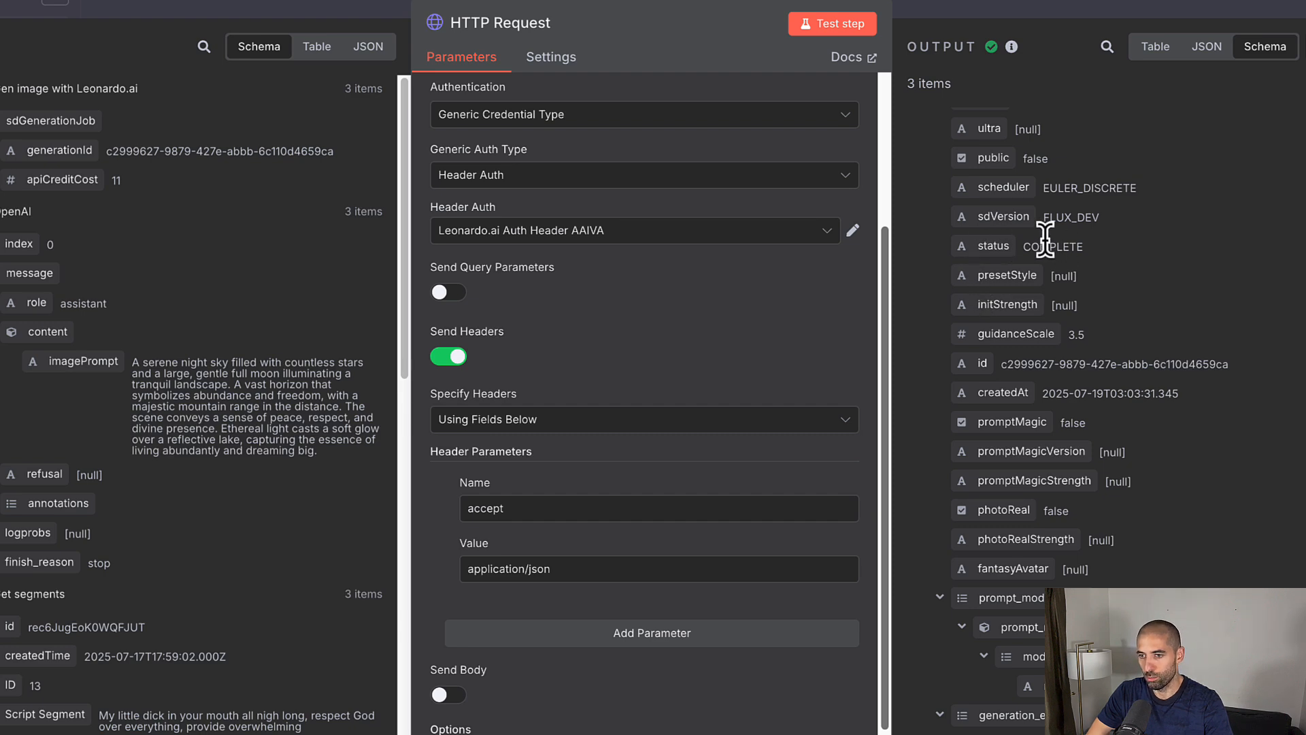
left_click(984, 11)
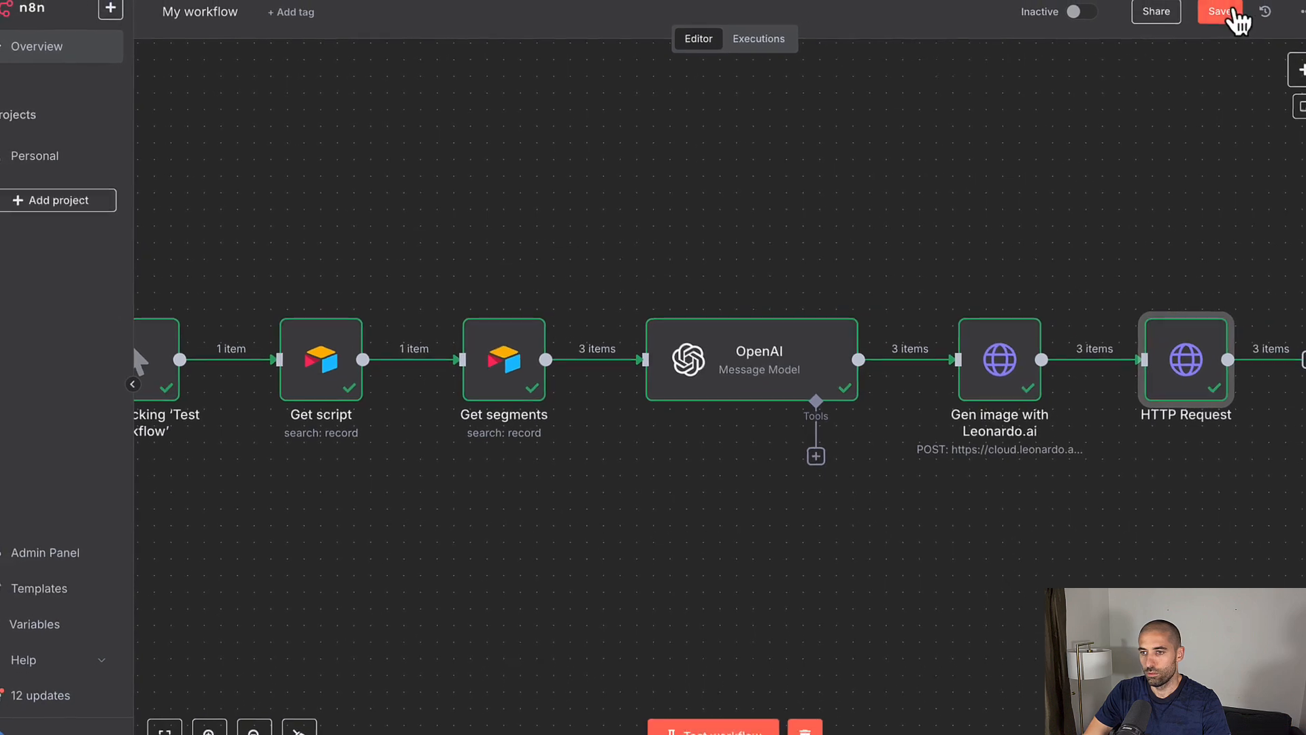
Step: Save the workflow and test-run it end to end, every node succeeding with 3 items
left_click(1224, 12)
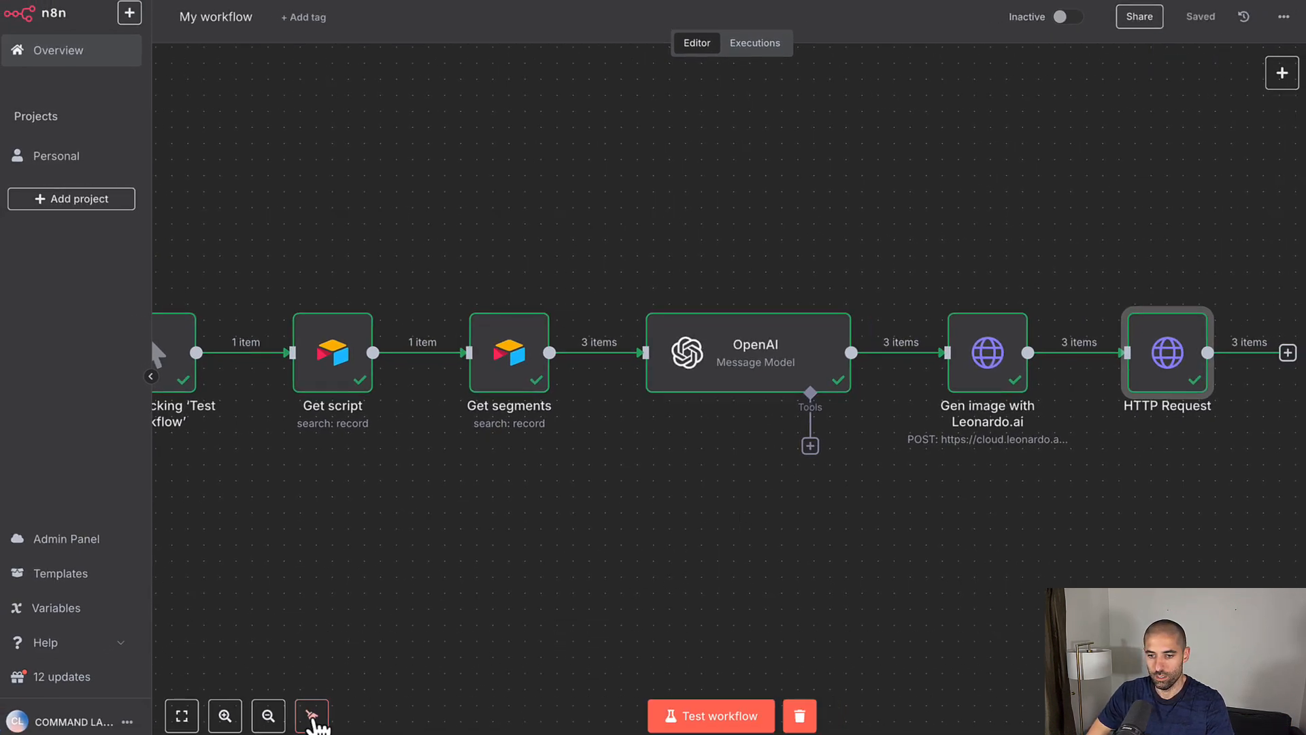
left_click(704, 716)
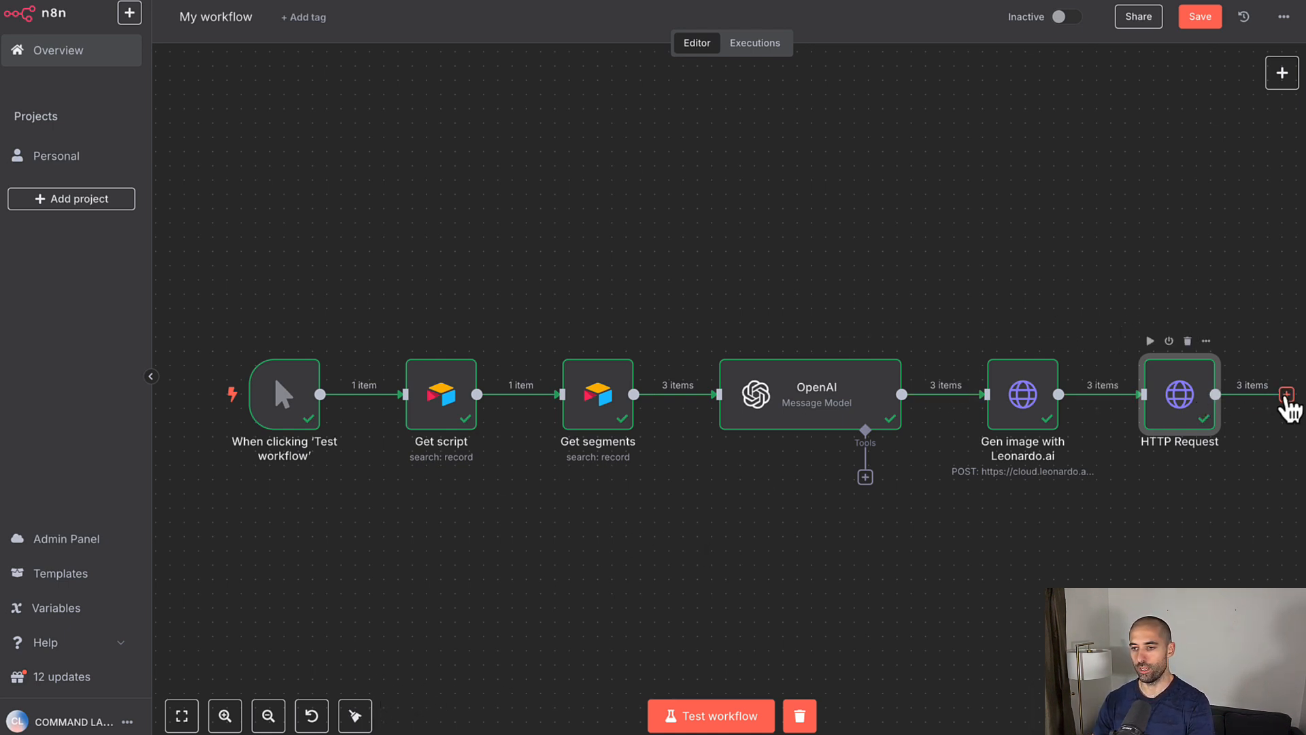
Step: Add an If node testing whether generations_by_pk.status equals COMPLETE
left_click(1285, 395)
type("if")
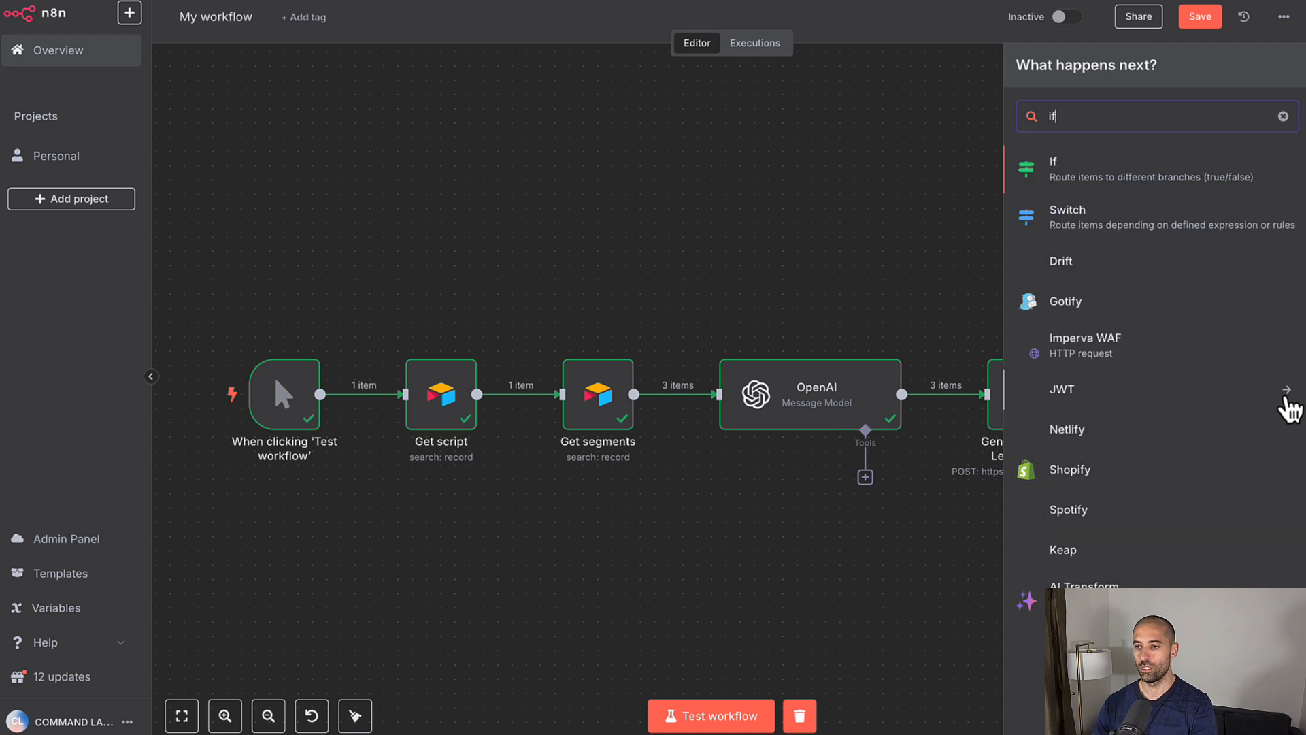
left_click(1118, 174)
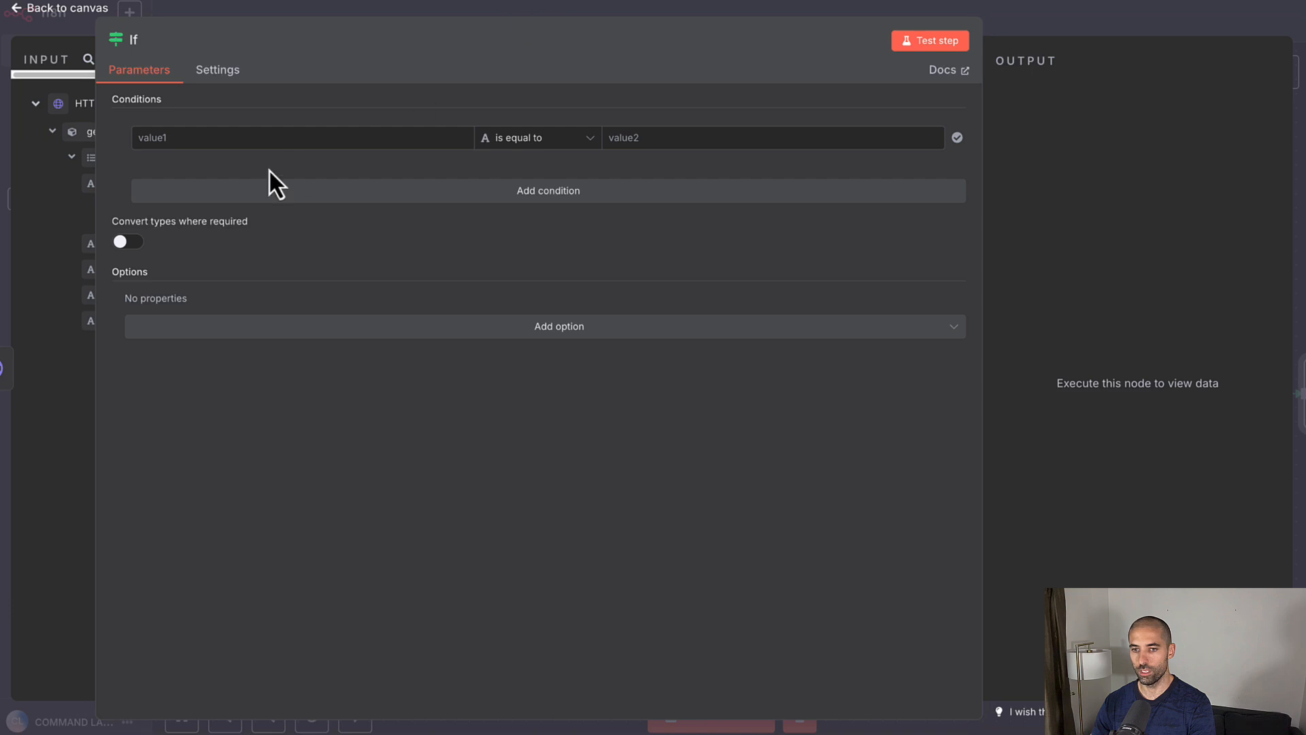
left_click(639, 139)
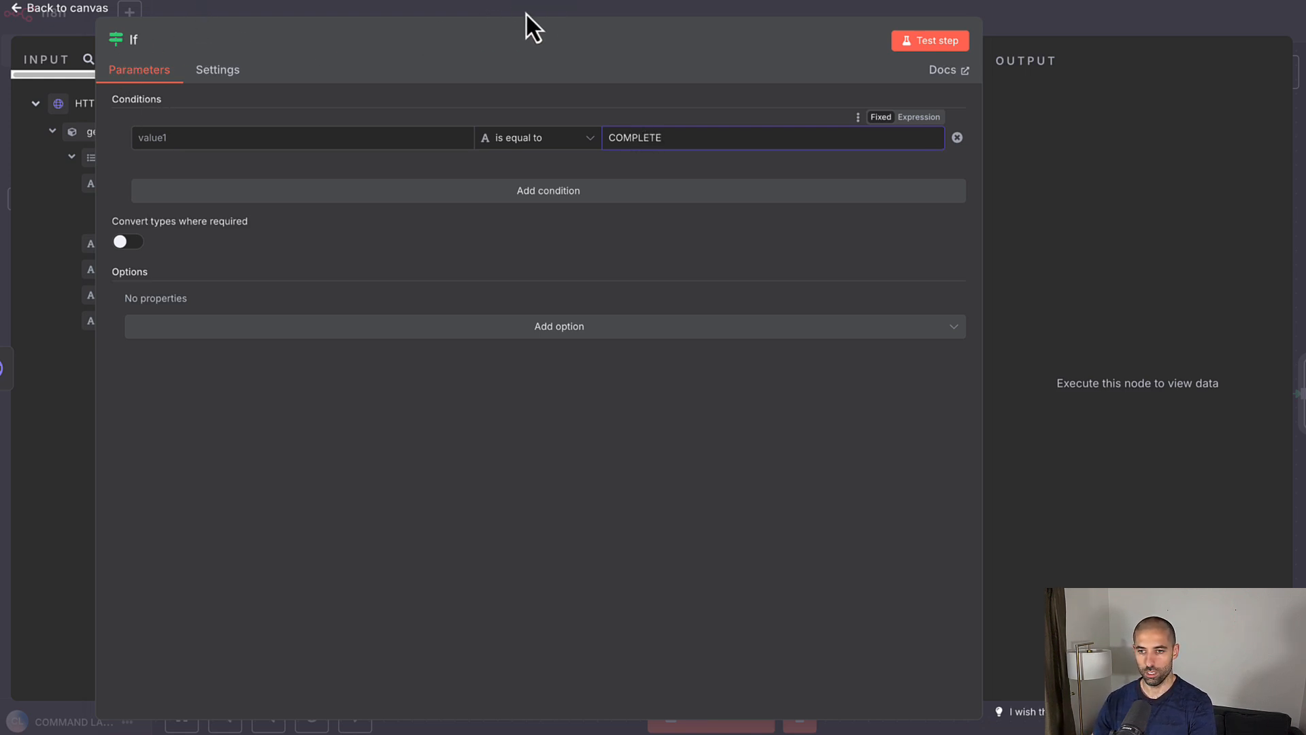
left_click_drag(552, 24, 951, 37)
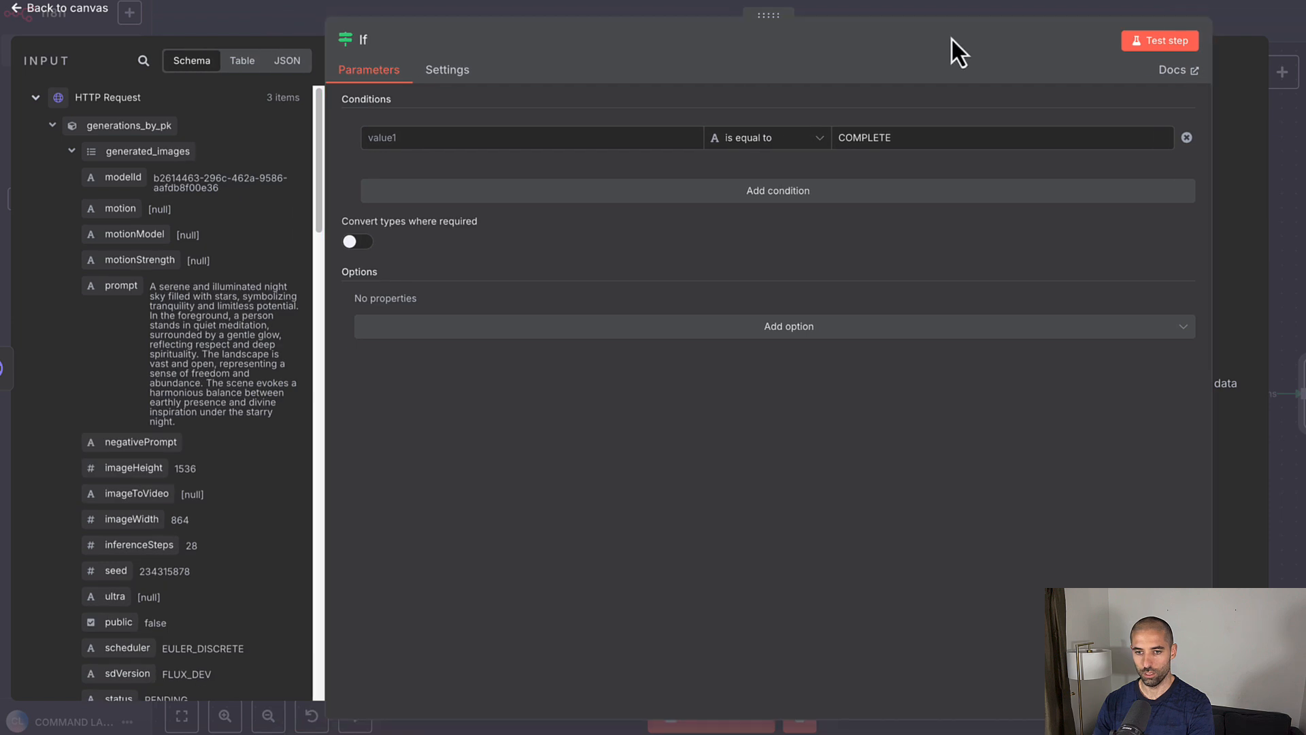
scroll(101, 299, "down", 6)
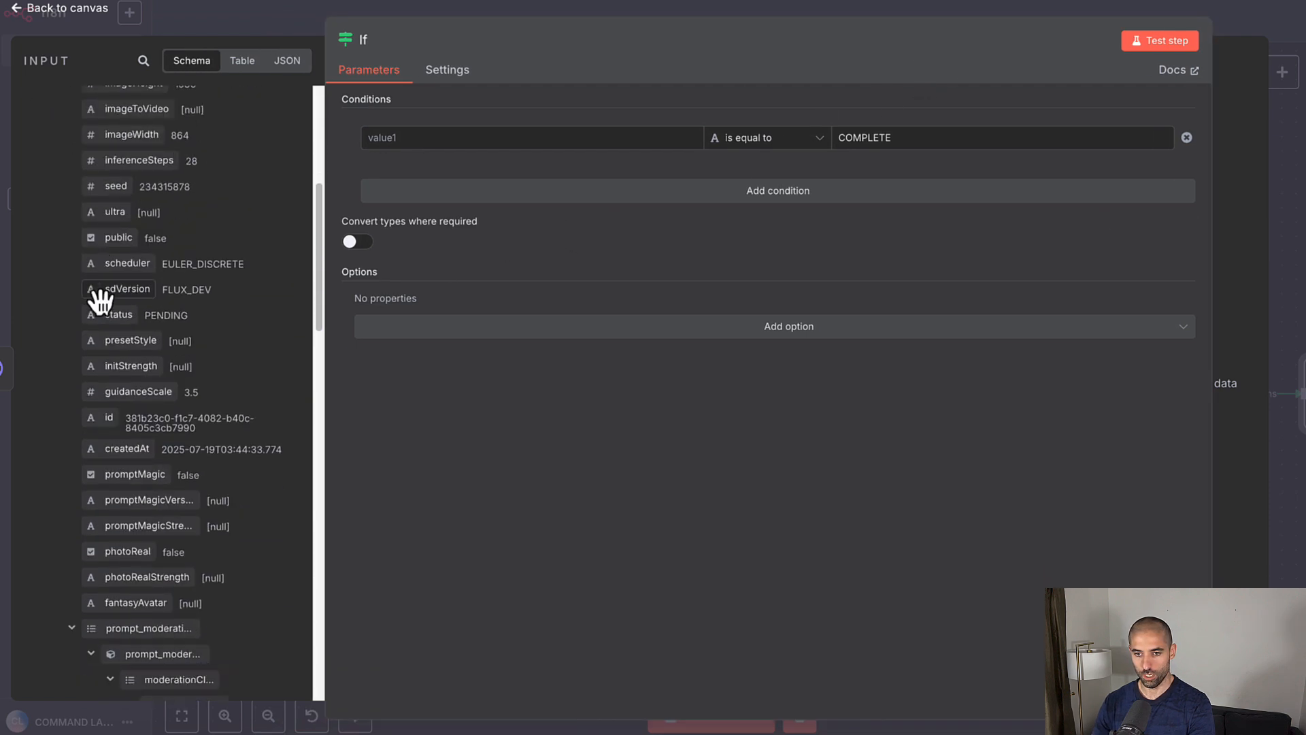
left_click_drag(118, 303, 417, 140)
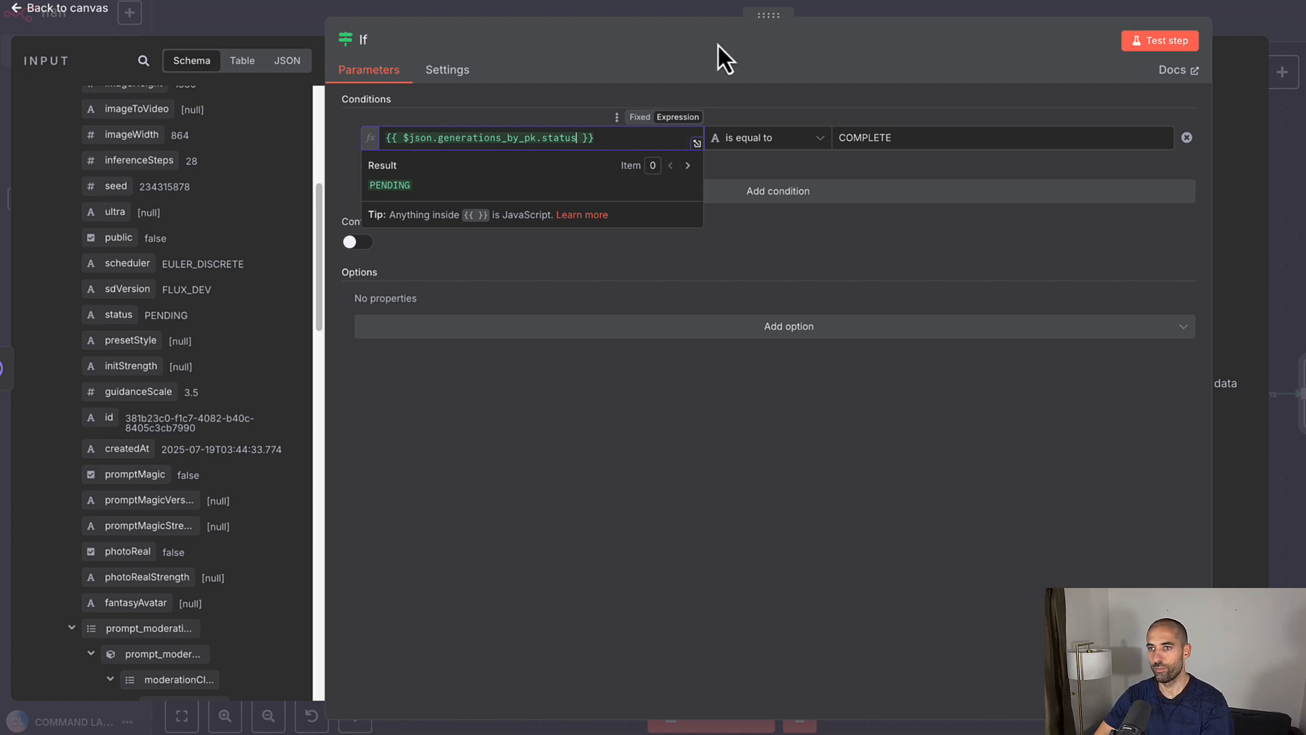
left_click(669, 5)
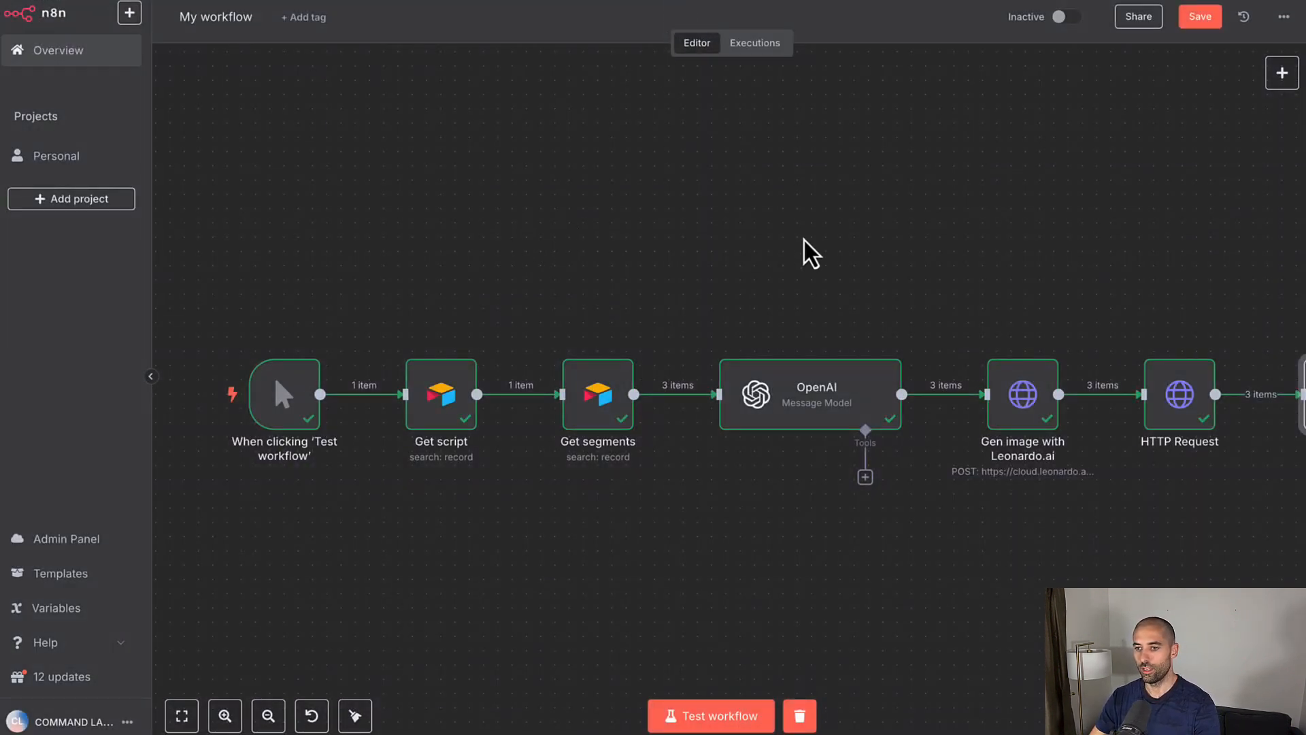
Step: Attach a Wait node to the If node's false branch, setting its wait amount in seconds
key("1")
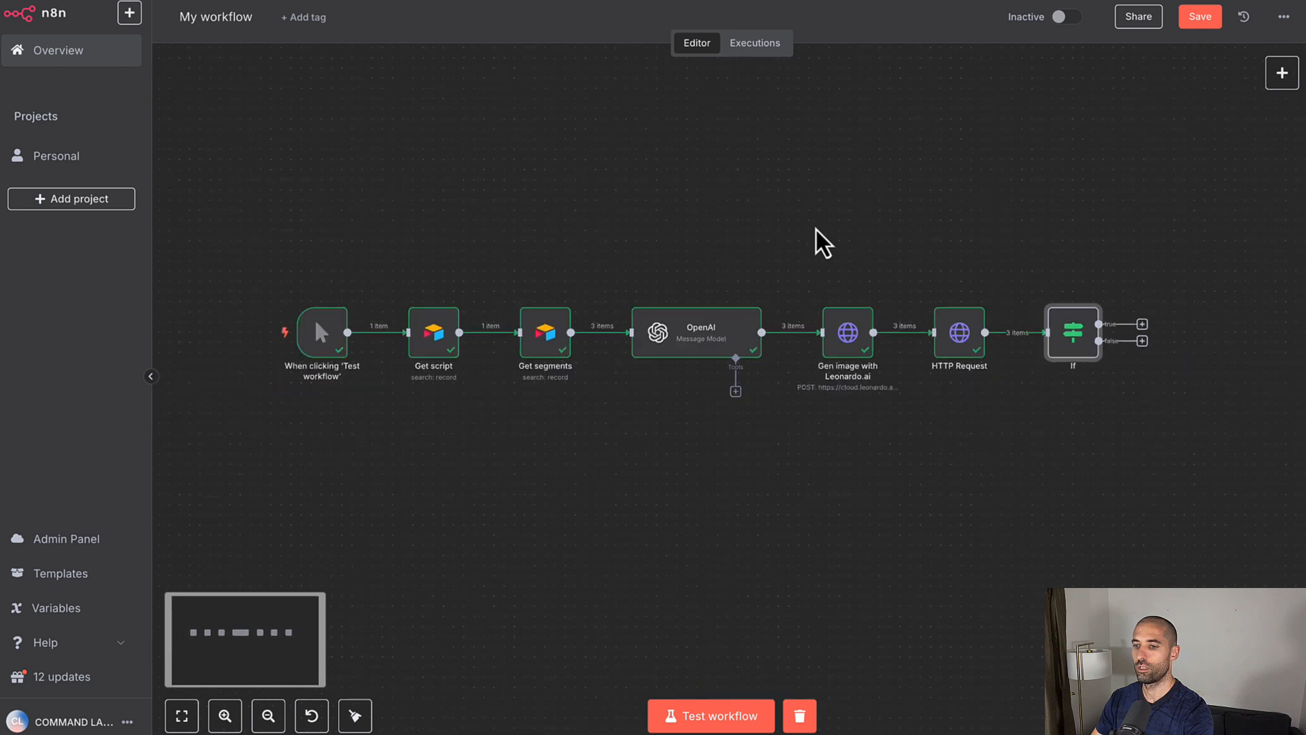
scroll(816, 230, "up", 5)
scroll(820, 233, "right", 4)
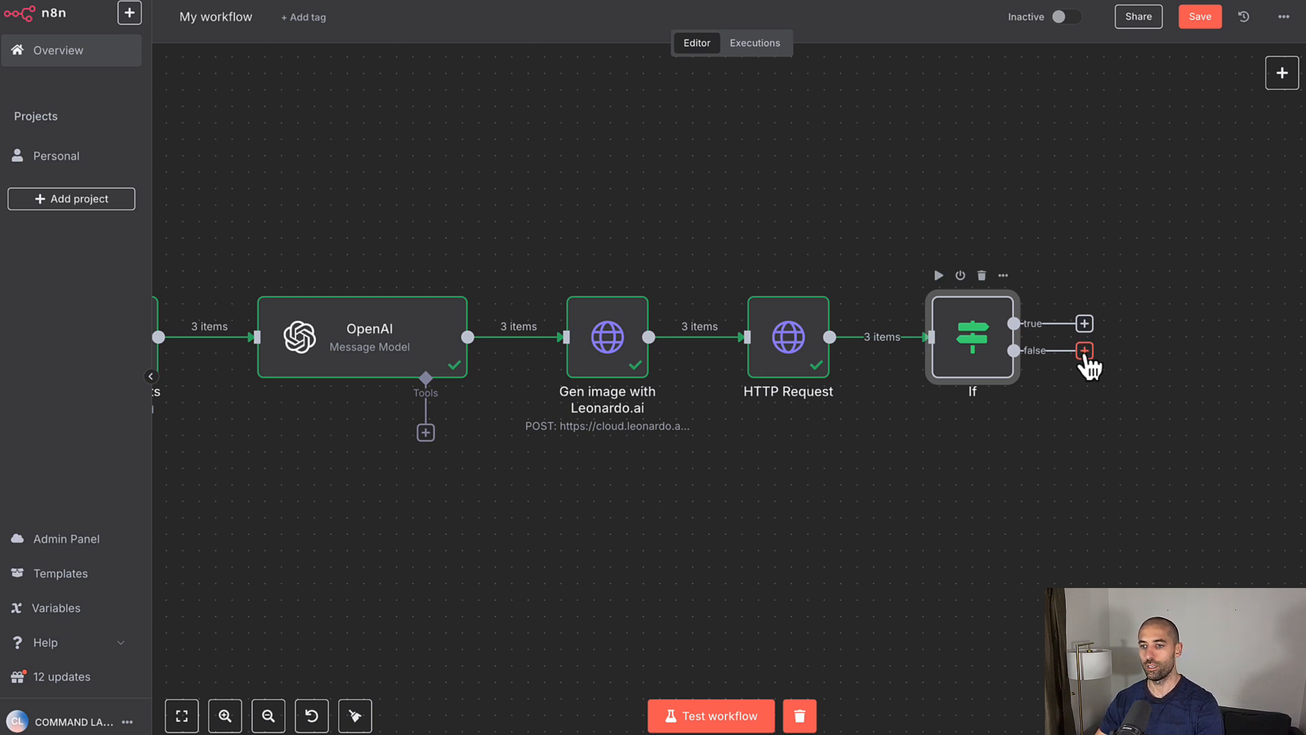
left_click(1084, 351)
type("wai")
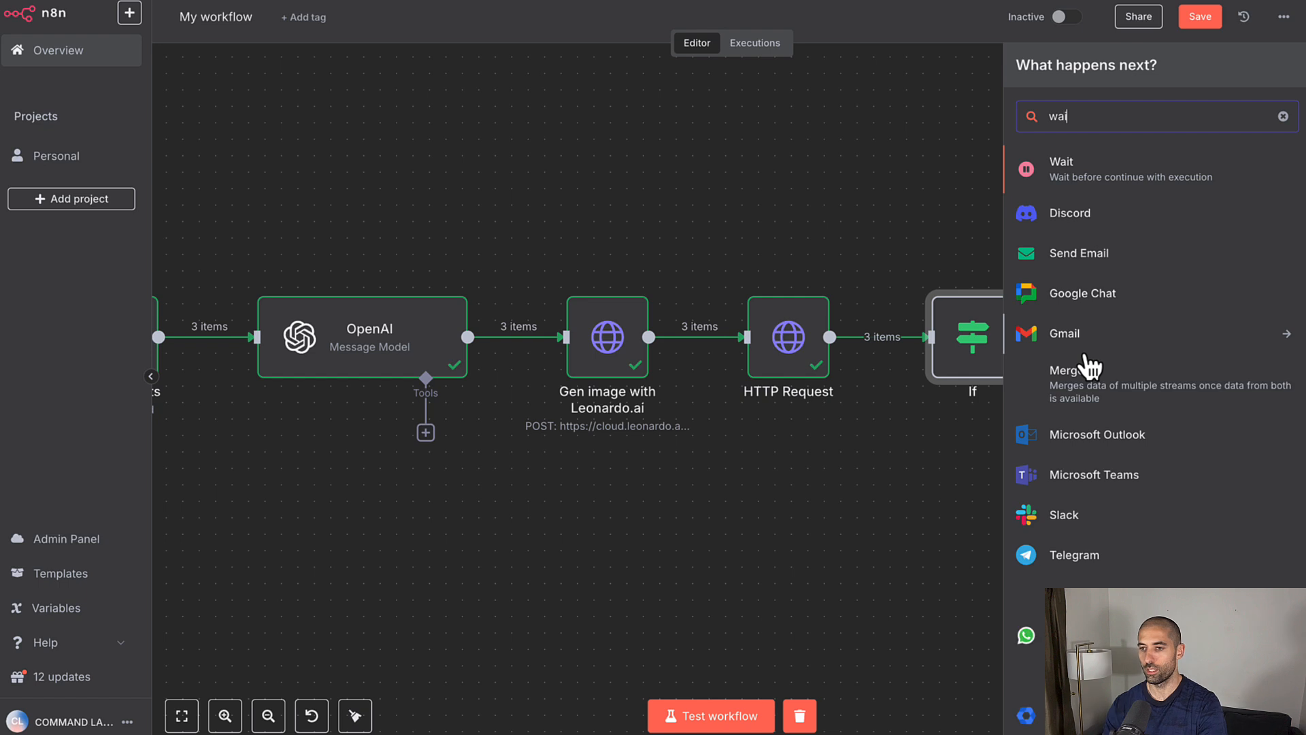
left_click(1061, 170)
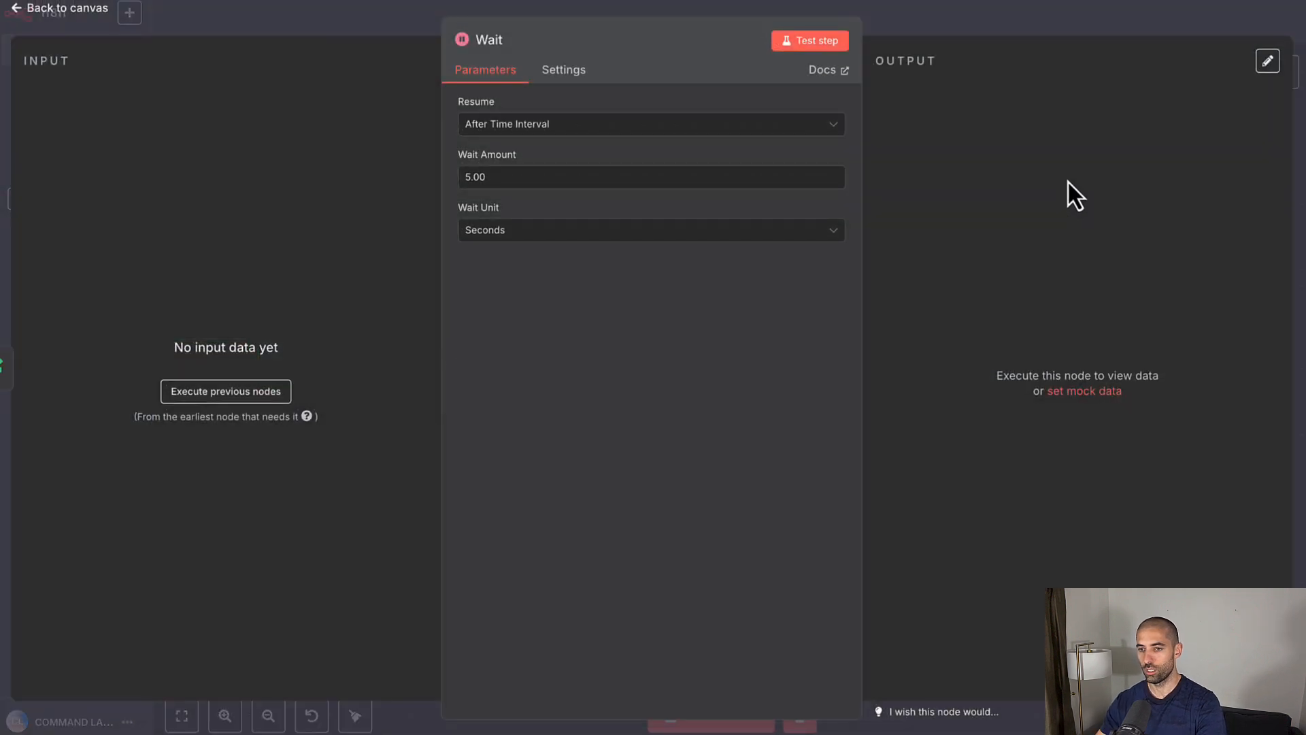
left_click(553, 177)
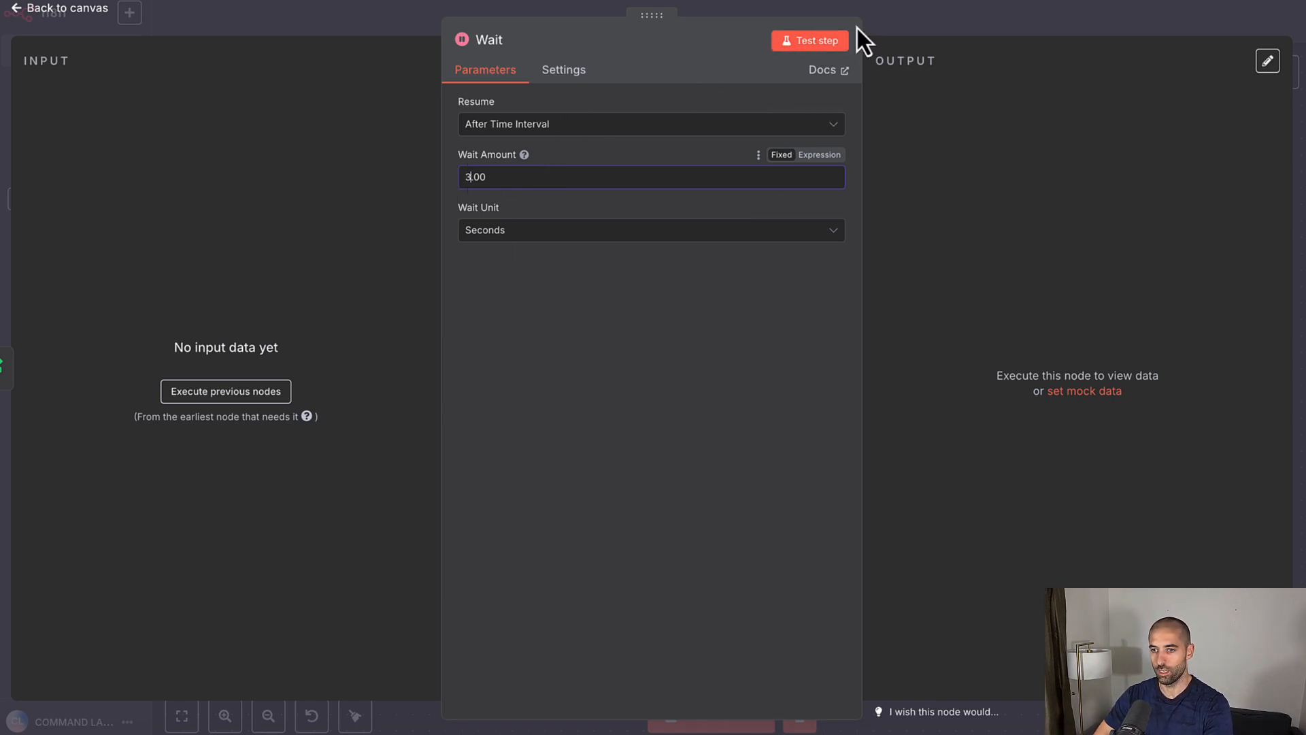
left_click(880, 24)
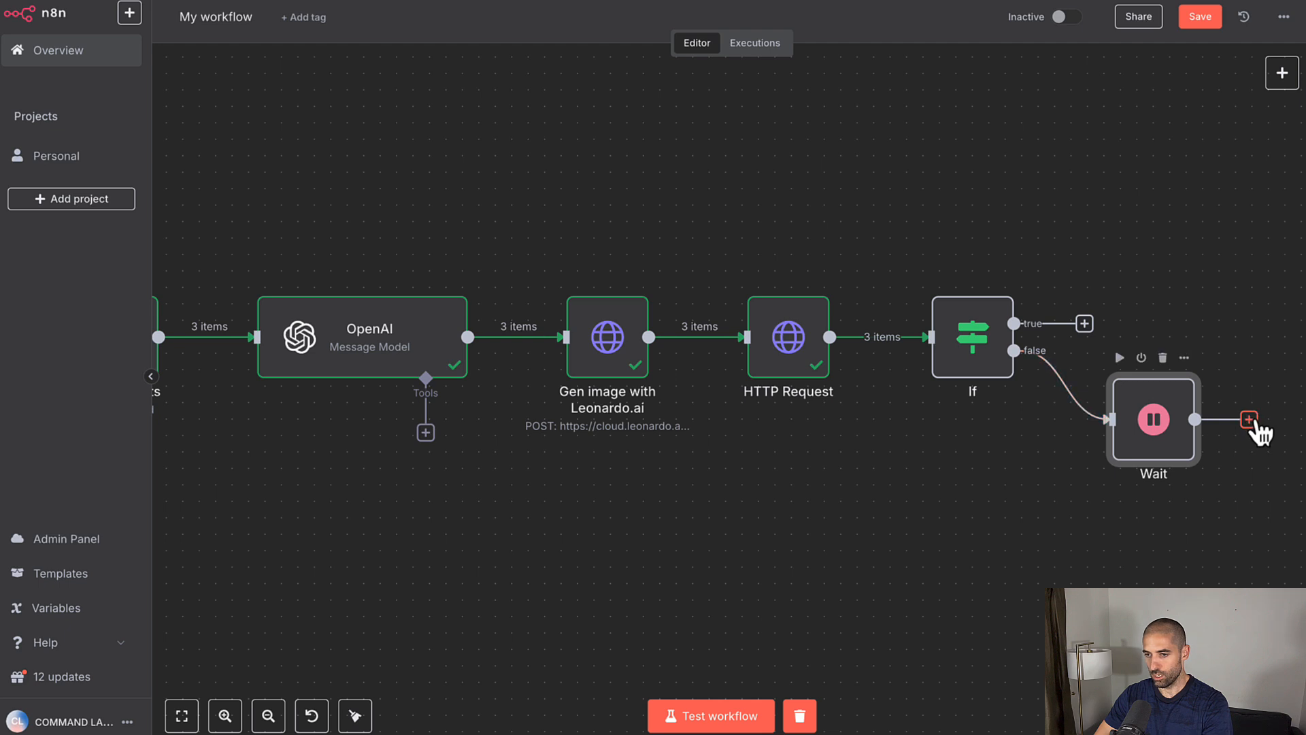
Step: Connect the Wait node's output back into the HTTP Request, save, and start a test run
left_click_drag(1253, 423, 769, 370)
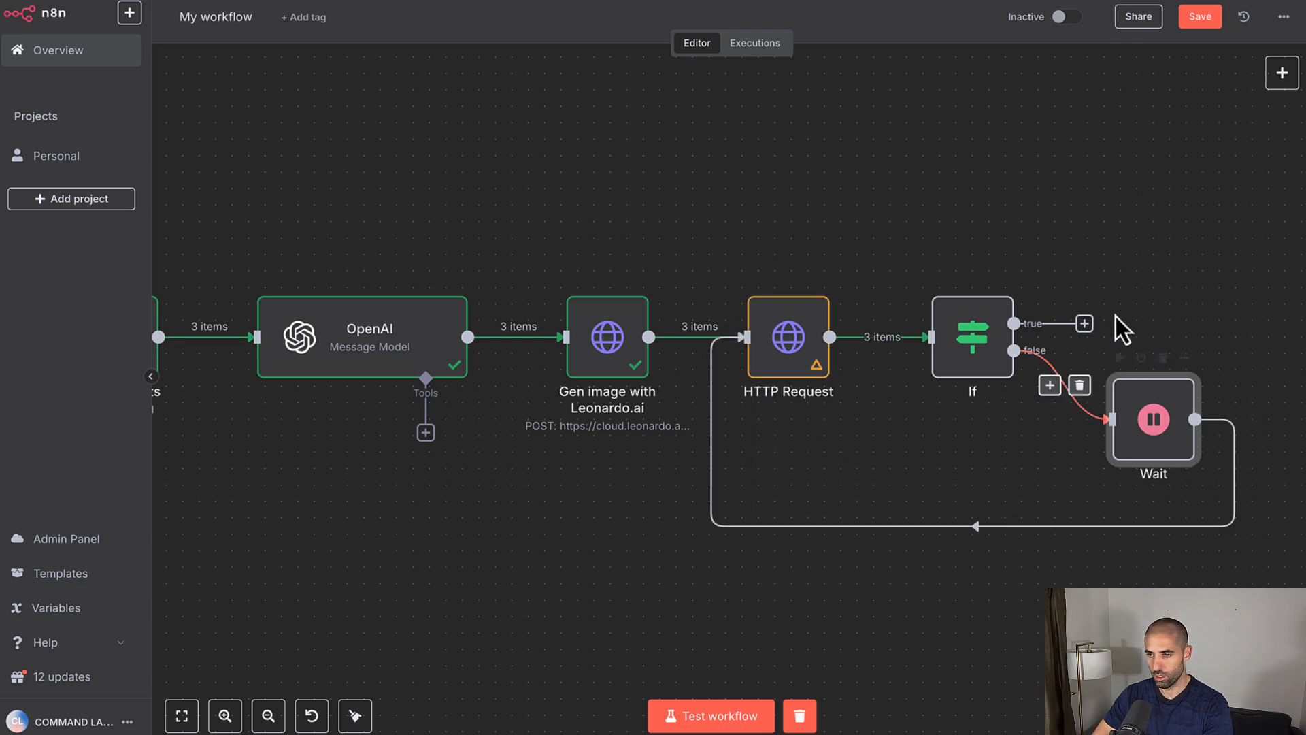
left_click(1198, 21)
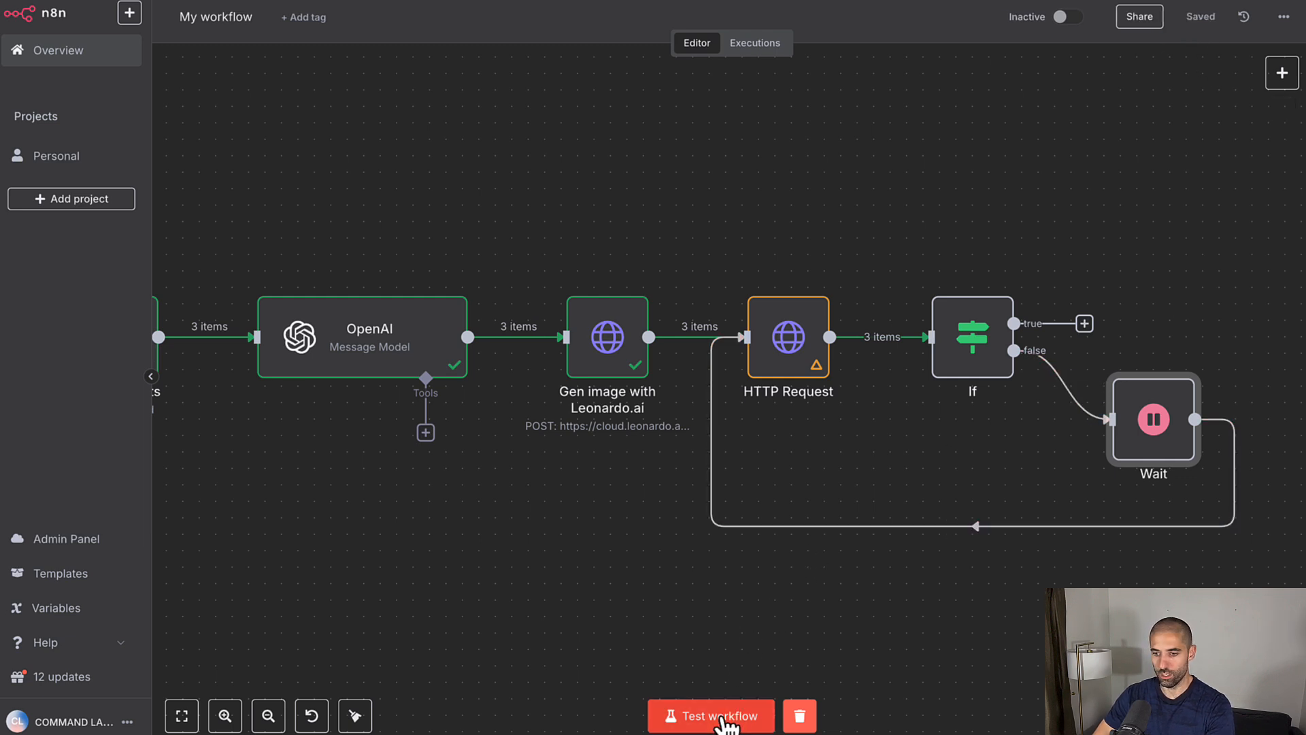
left_click(722, 717)
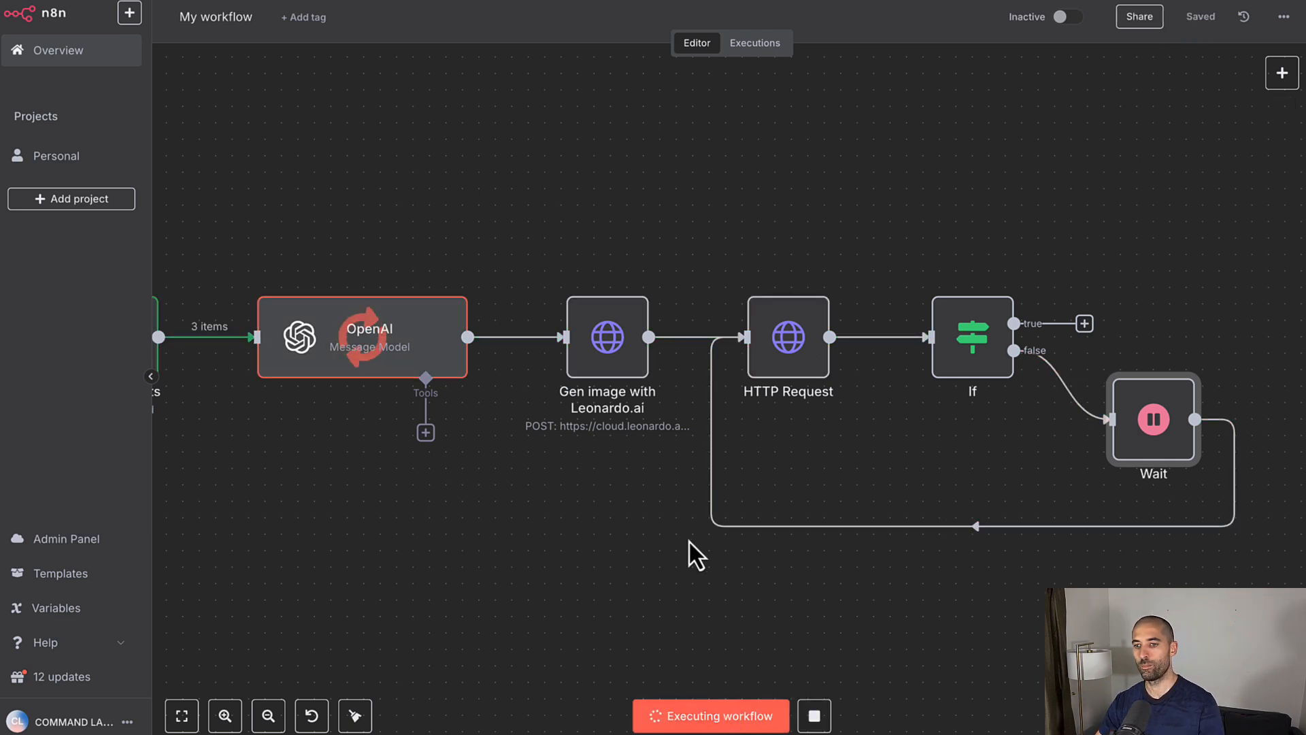
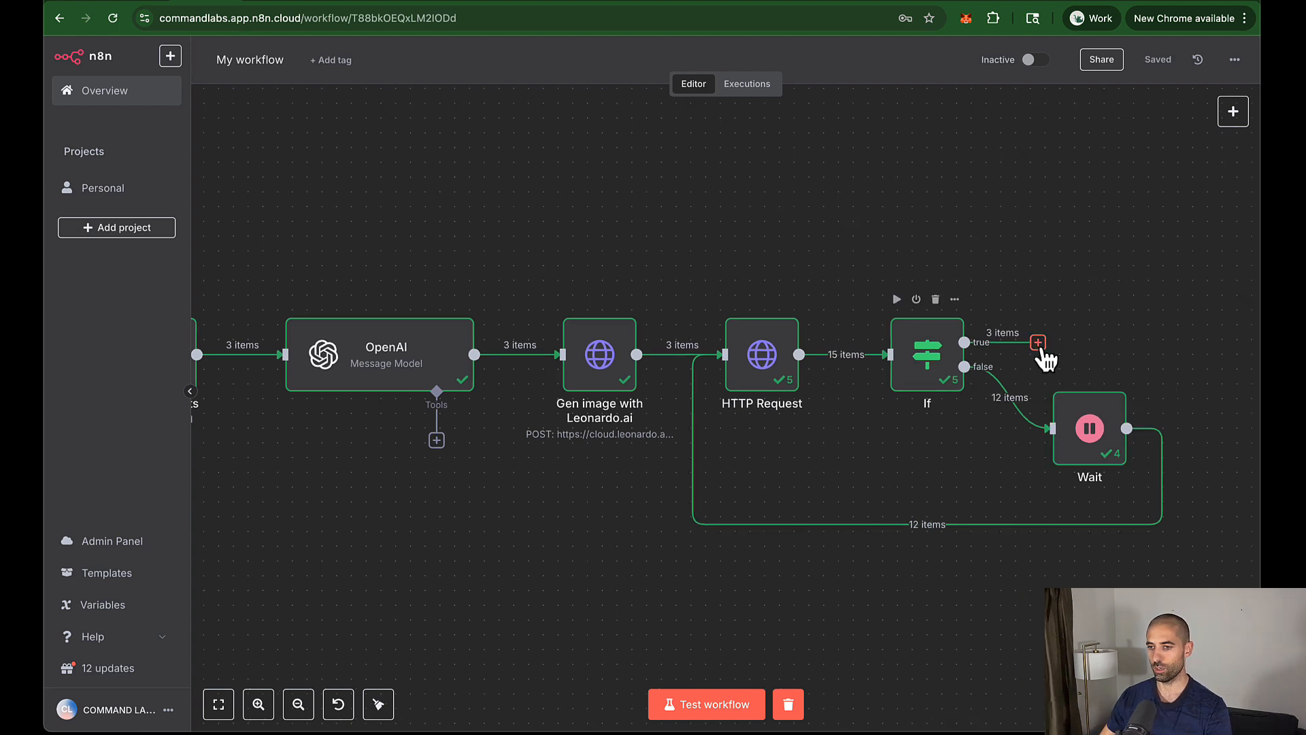
Step: Add an HTTP Request node on the If true branch that GETs the first generated image's URL, then save
left_click(1037, 342)
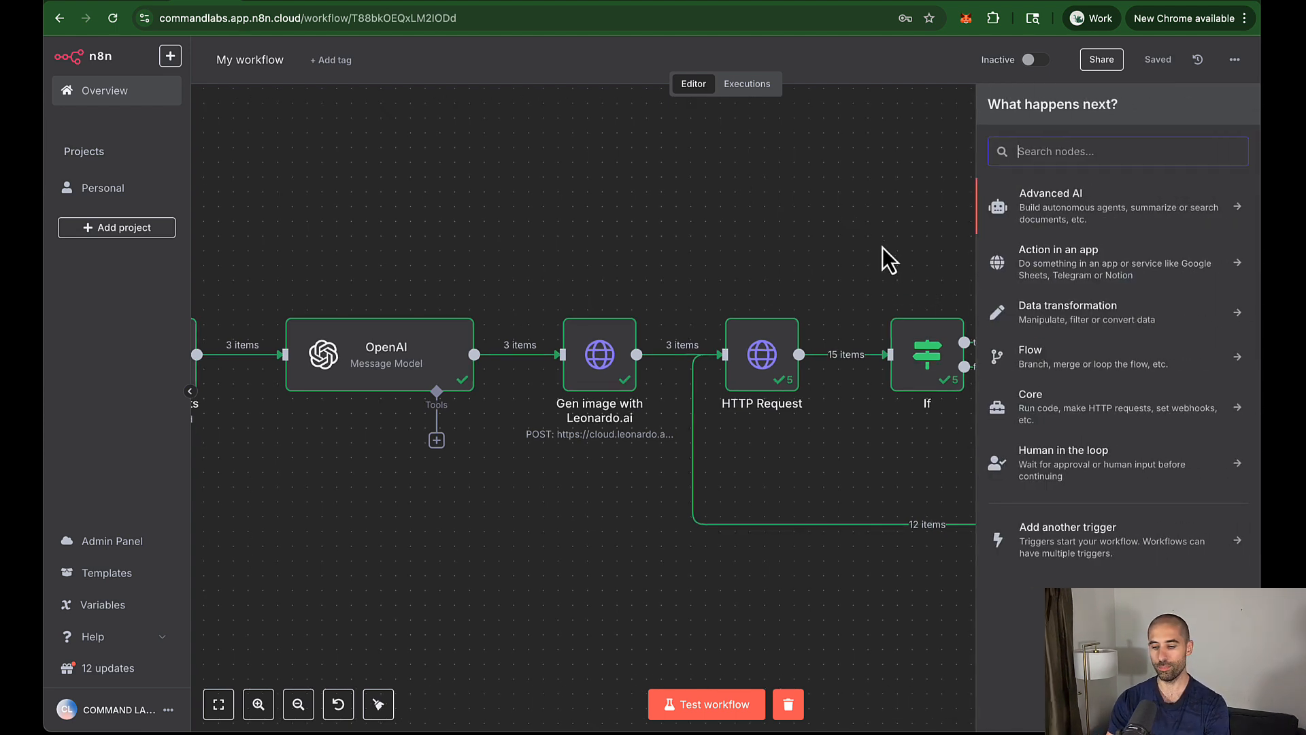
type("htt")
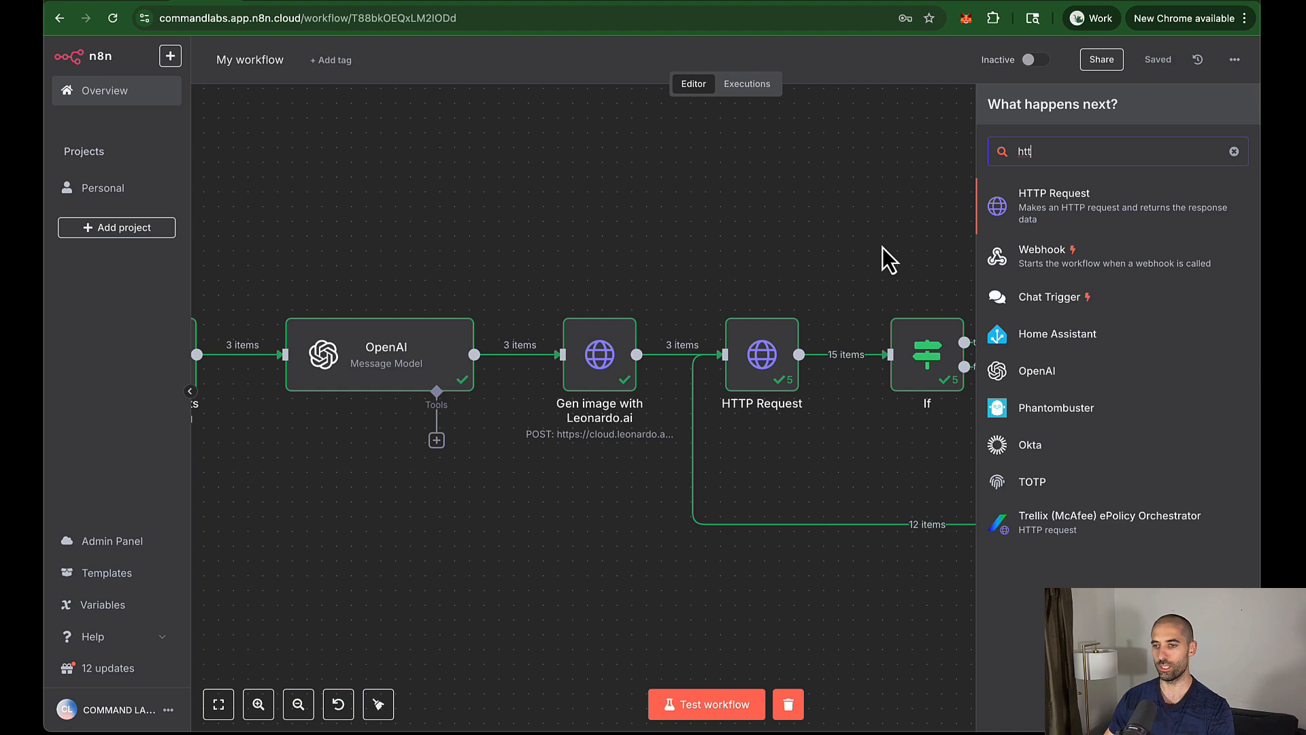
left_click(1024, 218)
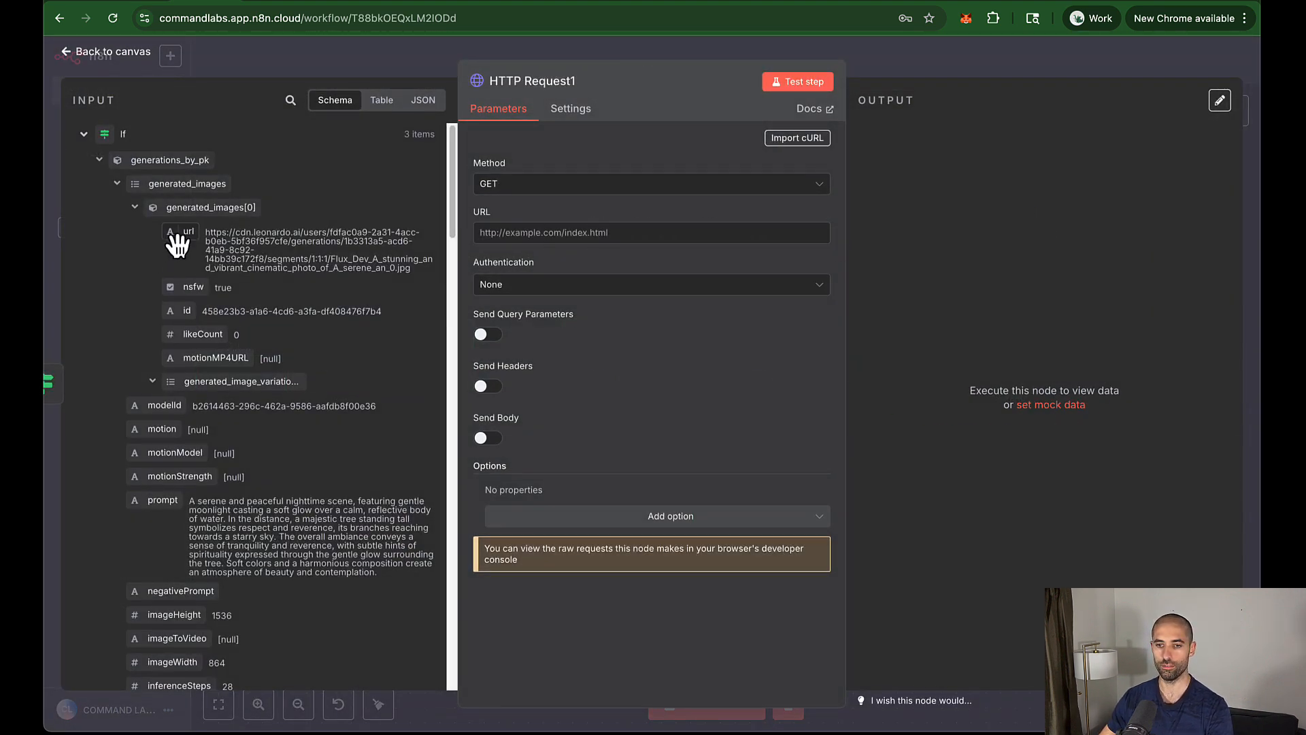
left_click_drag(178, 244, 530, 238)
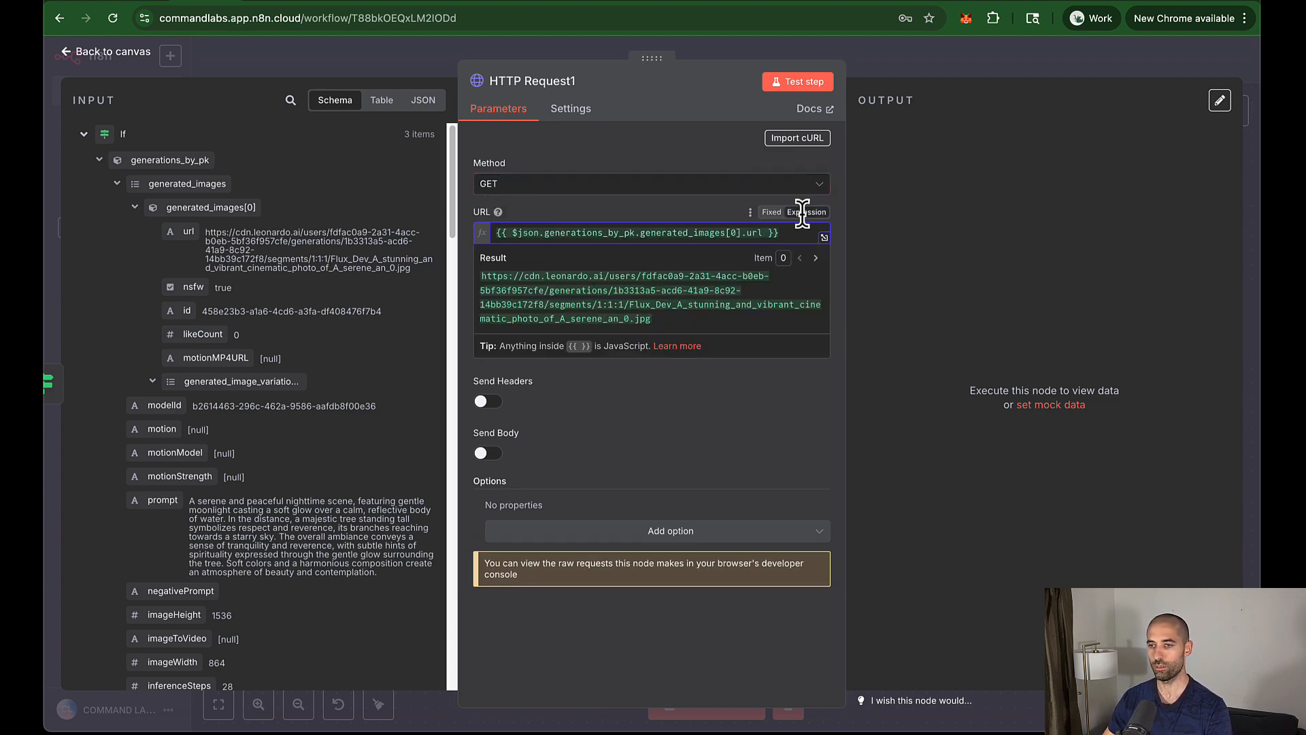
left_click(933, 60)
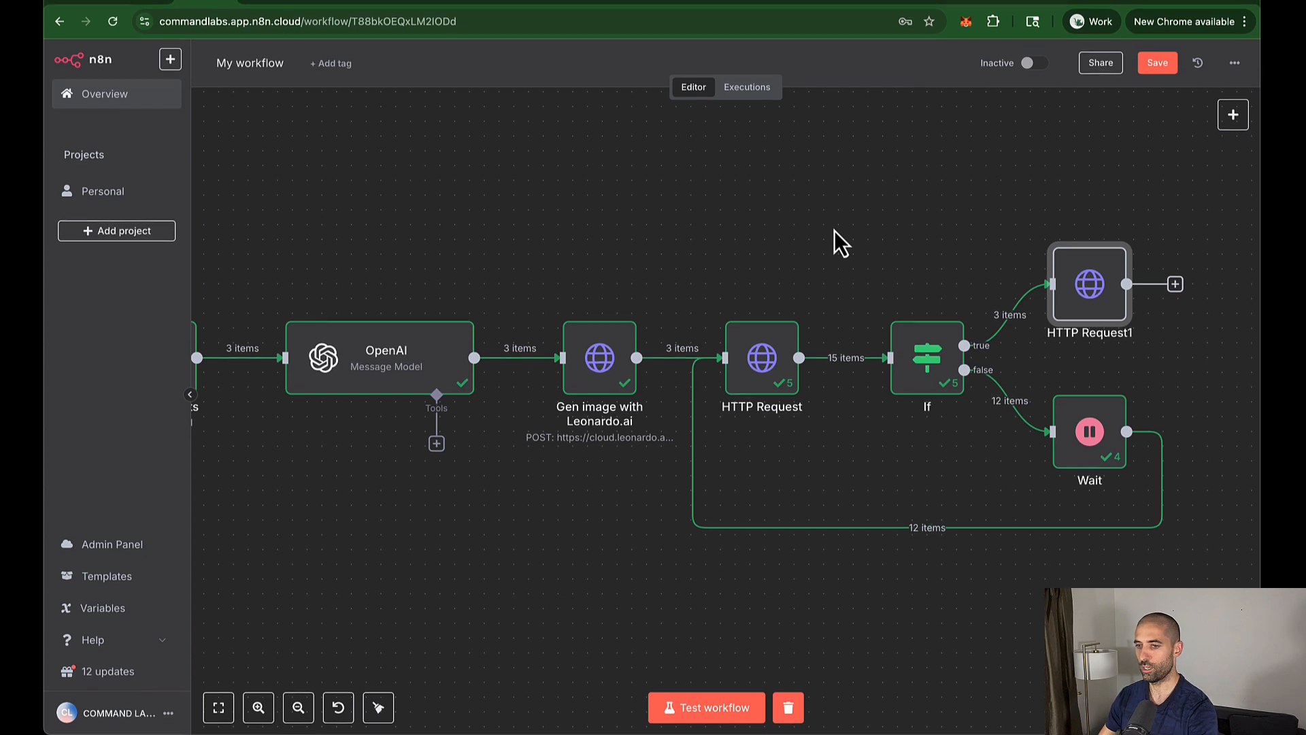
scroll(835, 235, "right", 4)
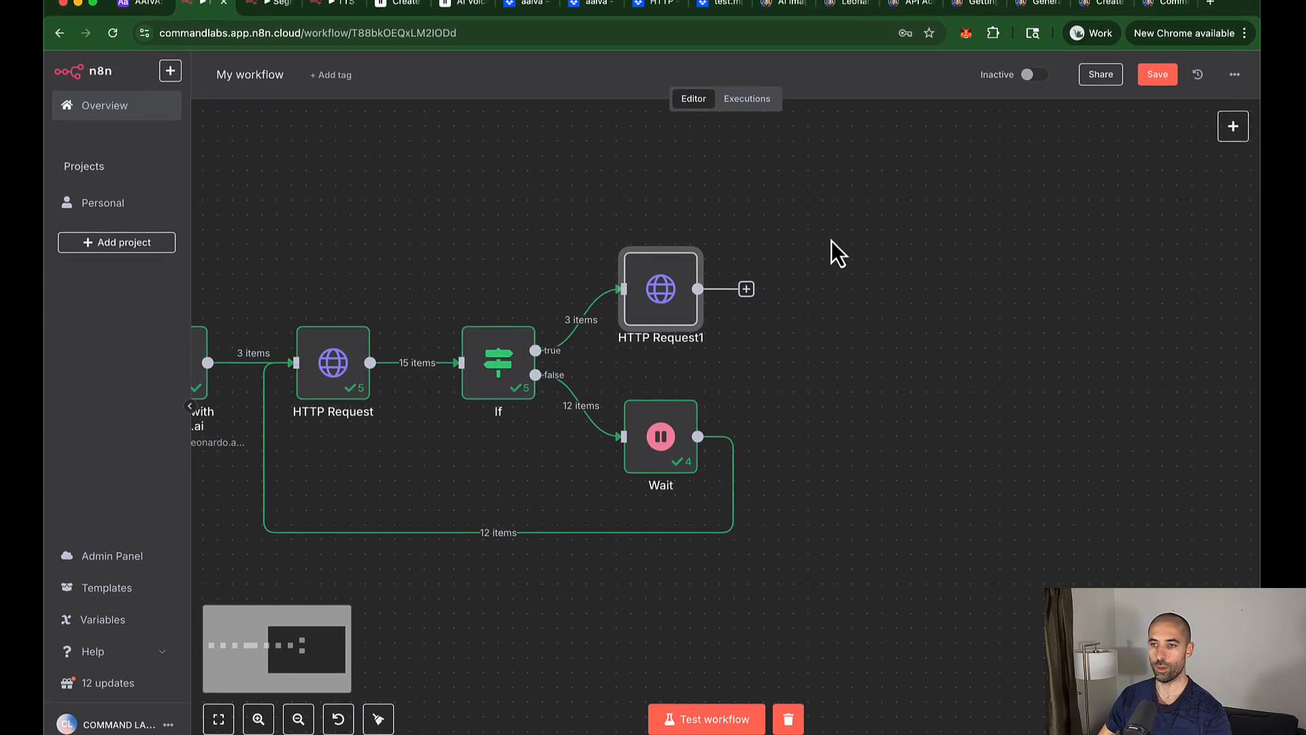
key("super+s")
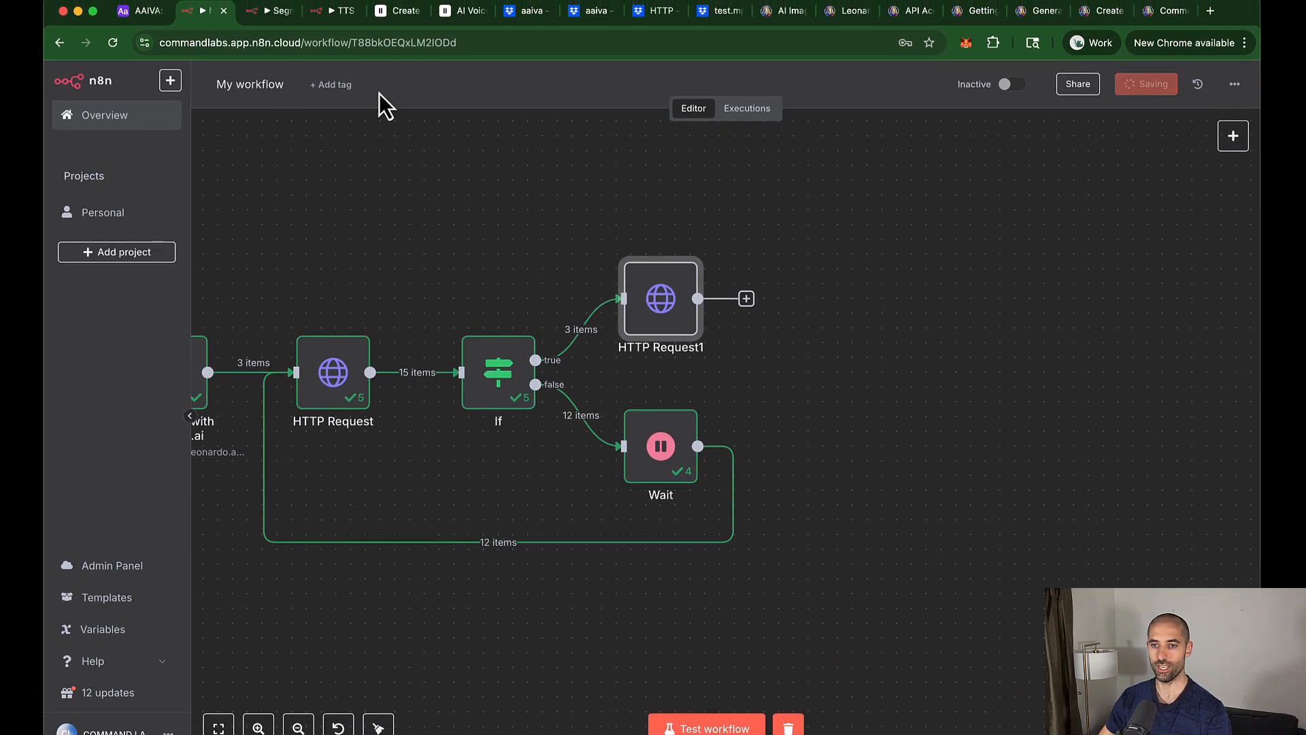
Step: Copy the Dropbox, Get link to file in Dropbox and Edit Fields nodes from the TTS workflow into My workflow
left_click(320, 17)
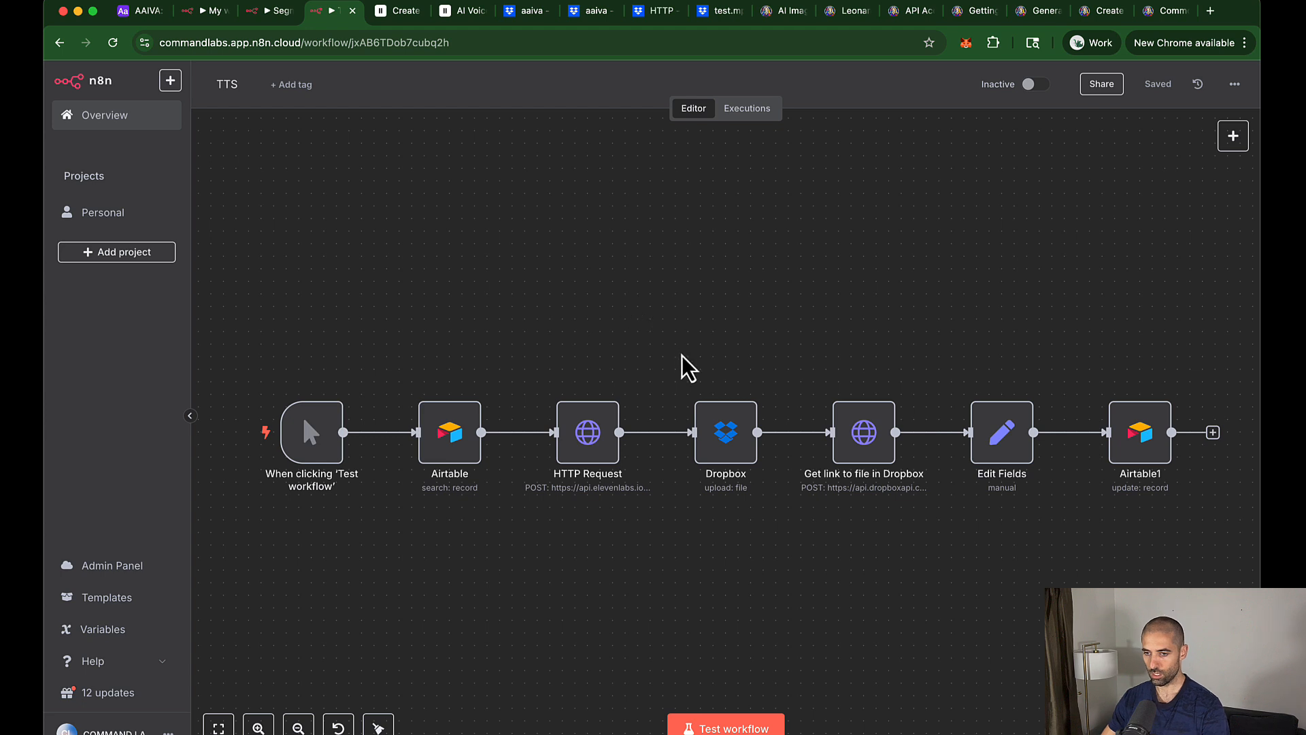
left_click_drag(663, 336, 1055, 543)
key("super+c")
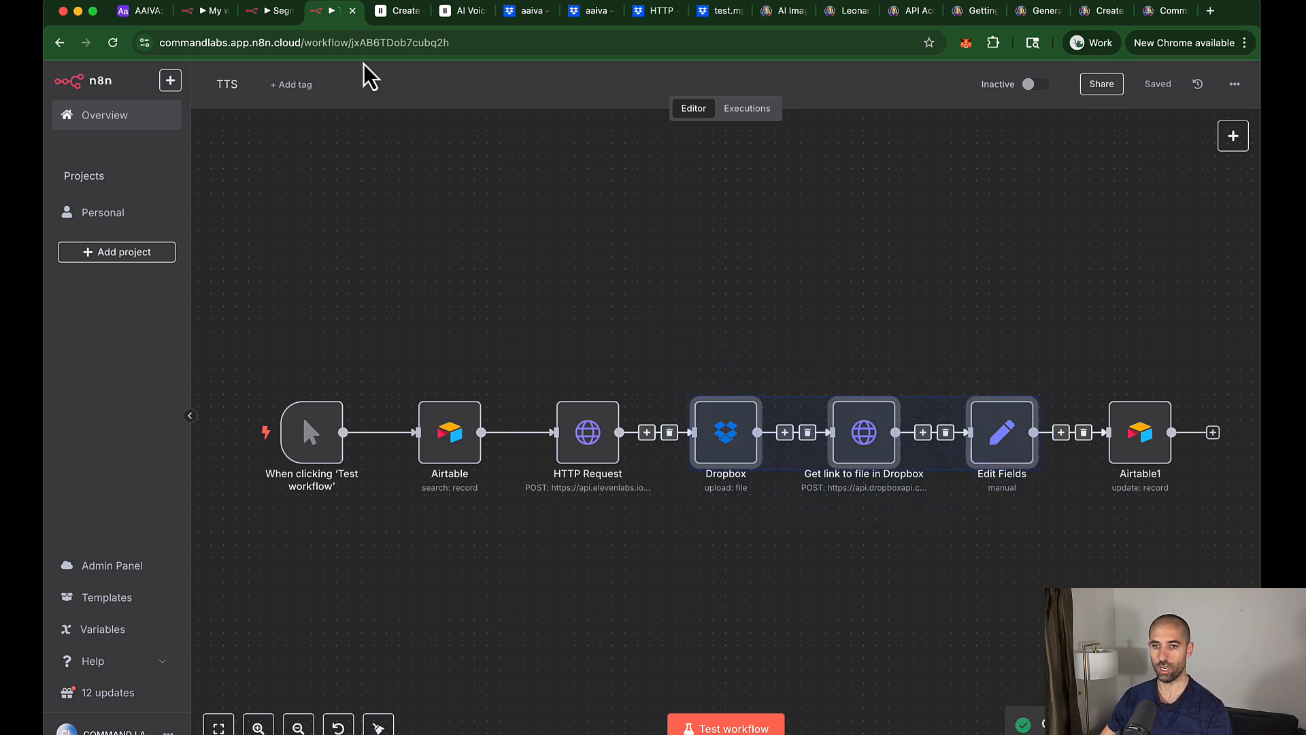
left_click(197, 12)
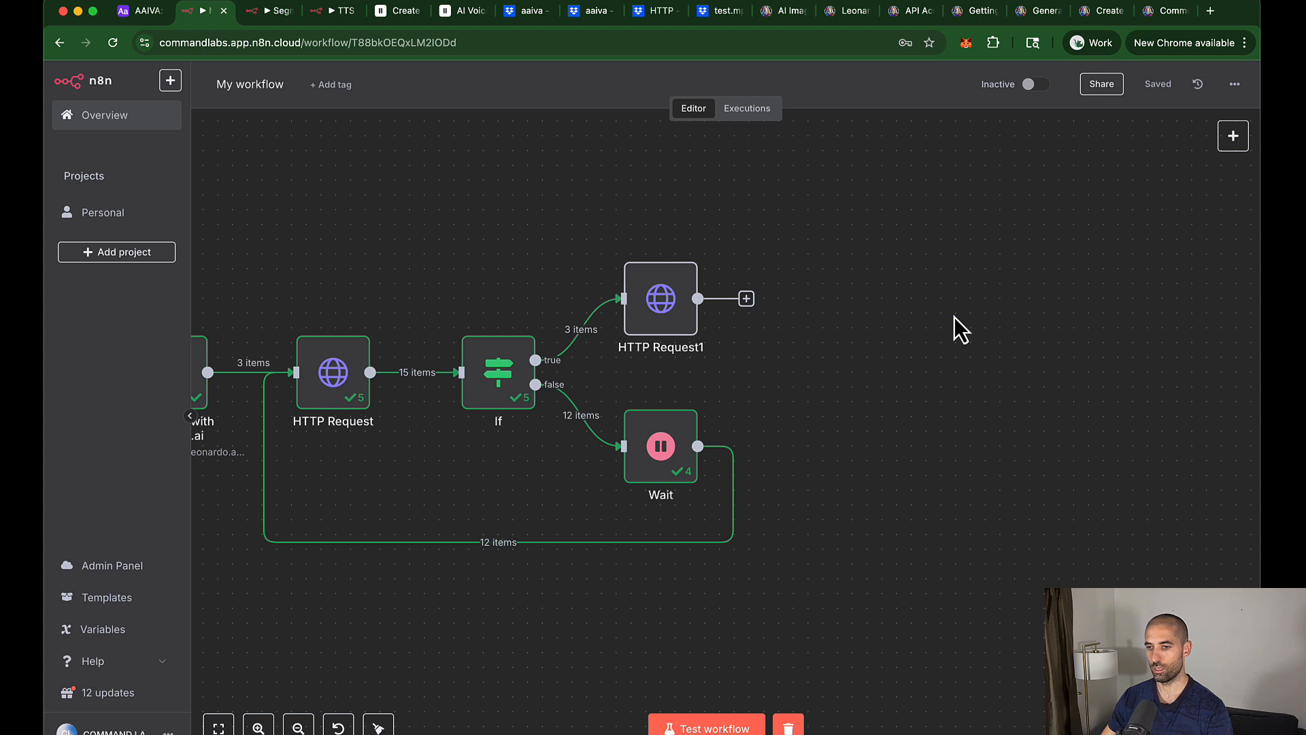
key("super+v")
Step: Connect HTTP Request1 to the pasted Dropbox node, save, and tidy up the layout
left_click_drag(362, 317, 838, 305)
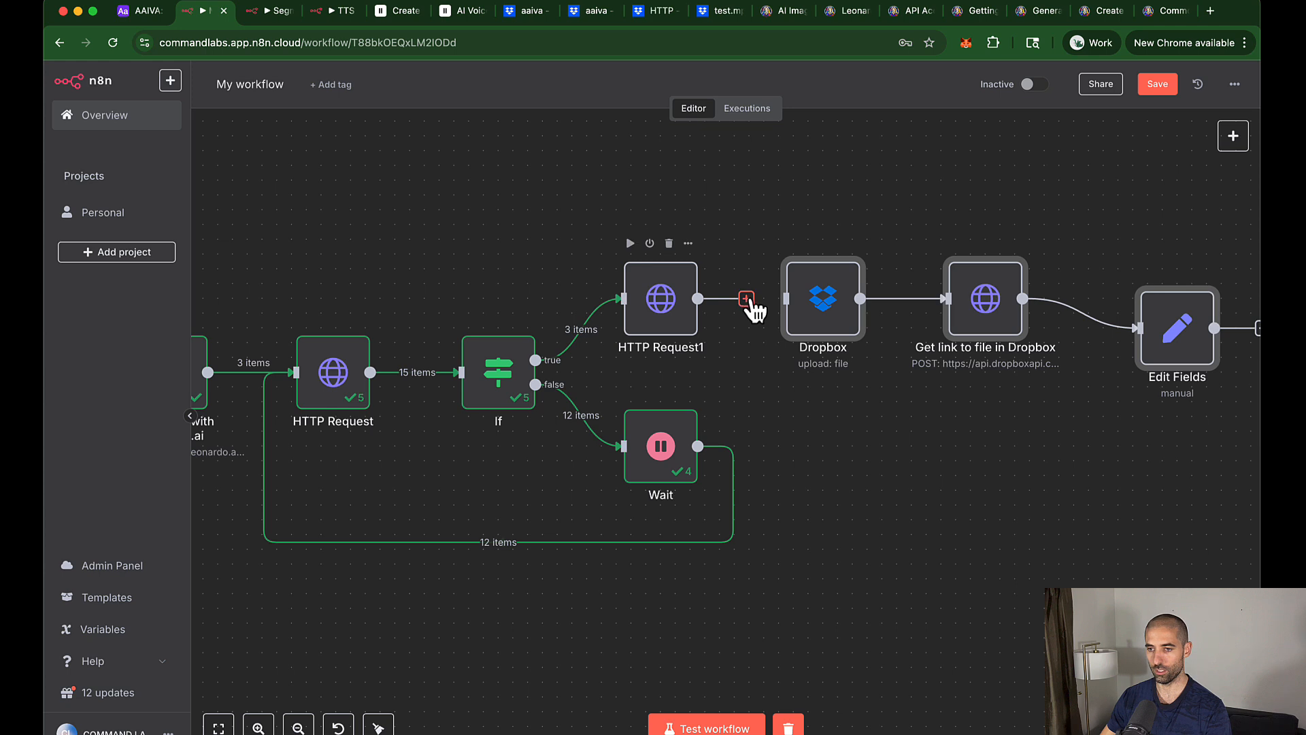
left_click_drag(755, 310, 787, 300)
left_click(1156, 84)
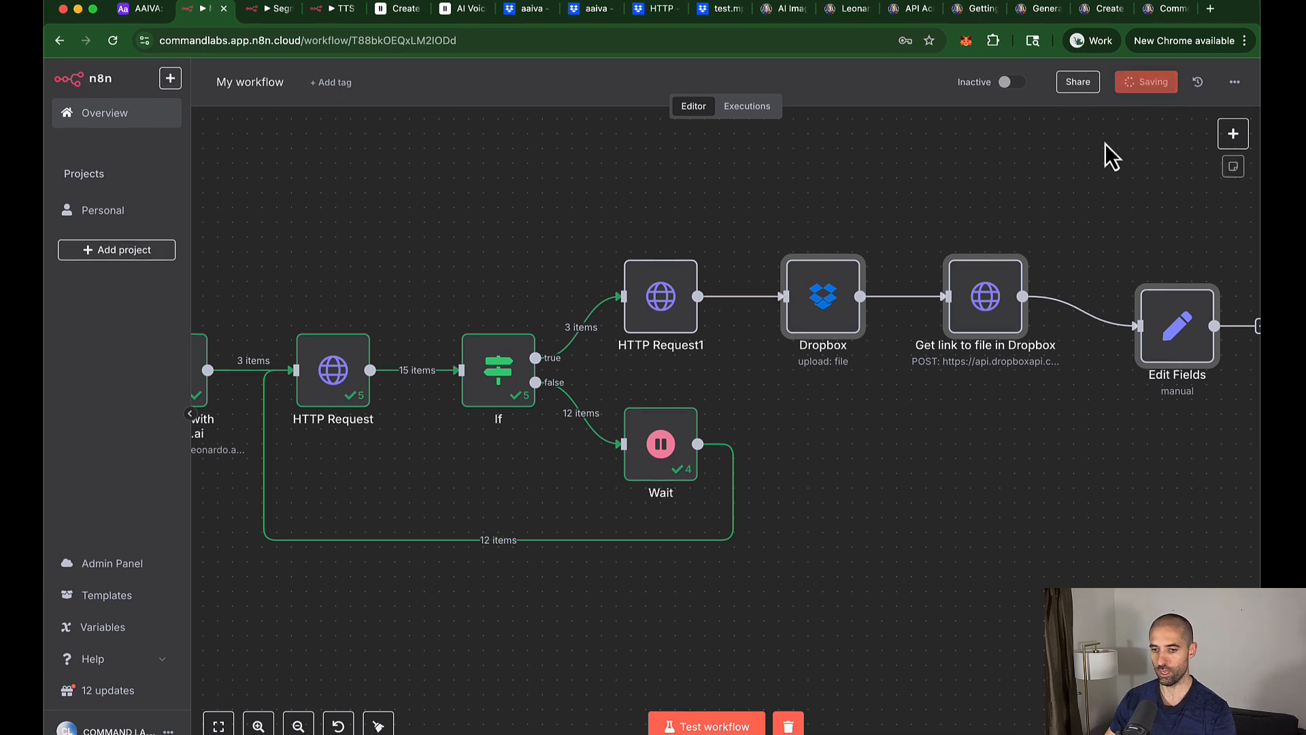
left_click(378, 726)
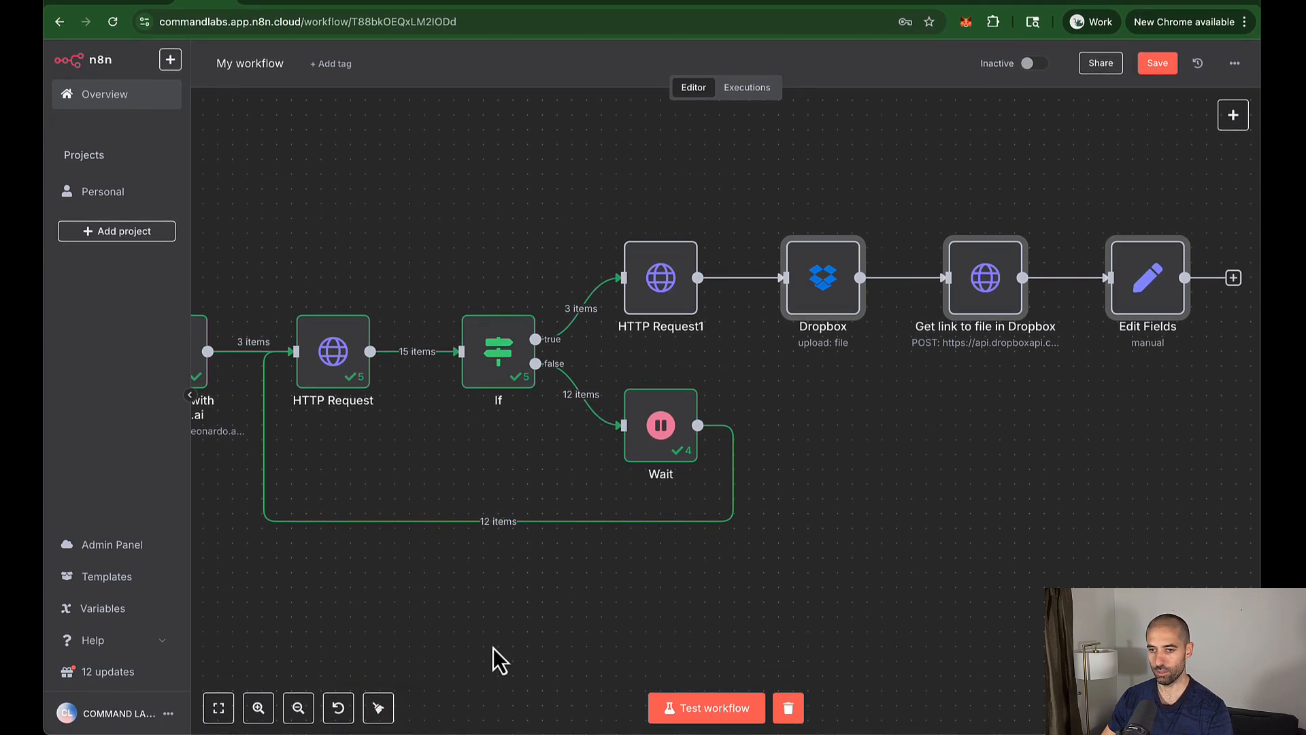
Step: Run the whole workflow as a test and fit it in view
left_click(716, 713)
key("1")
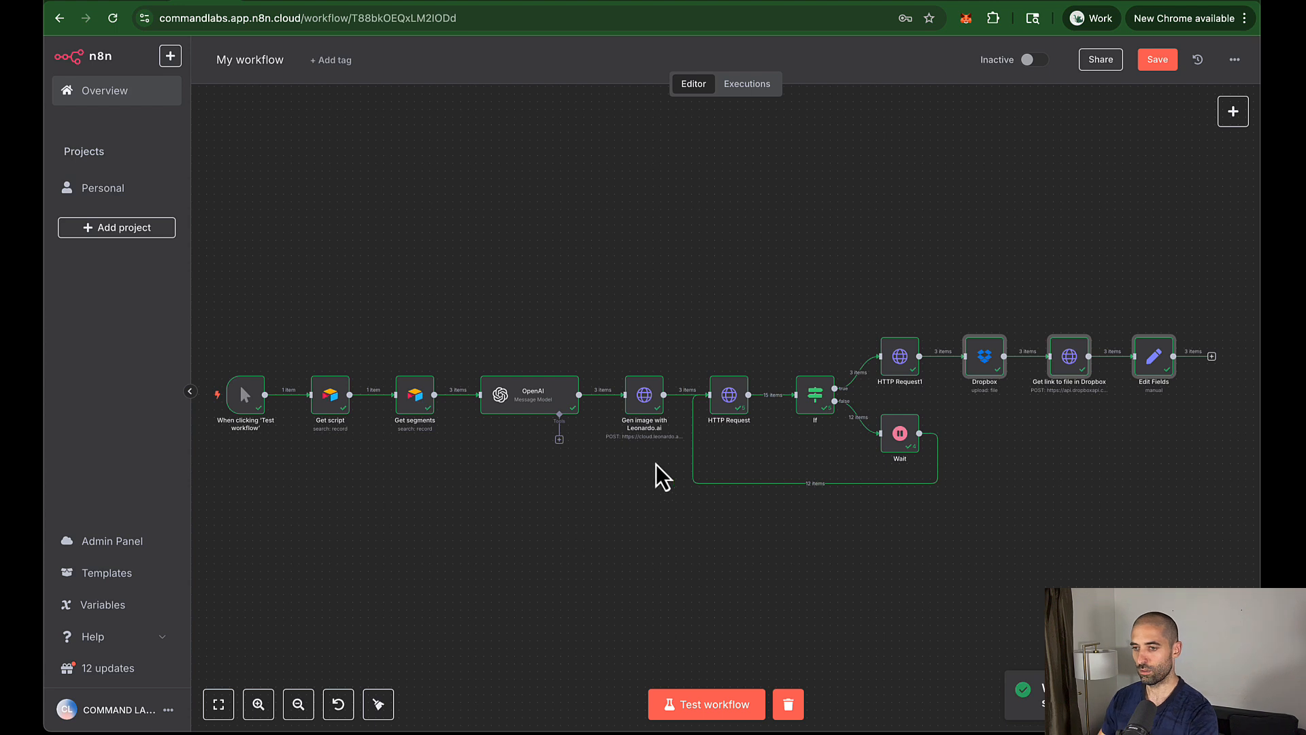
scroll(1017, 367, "right", 3)
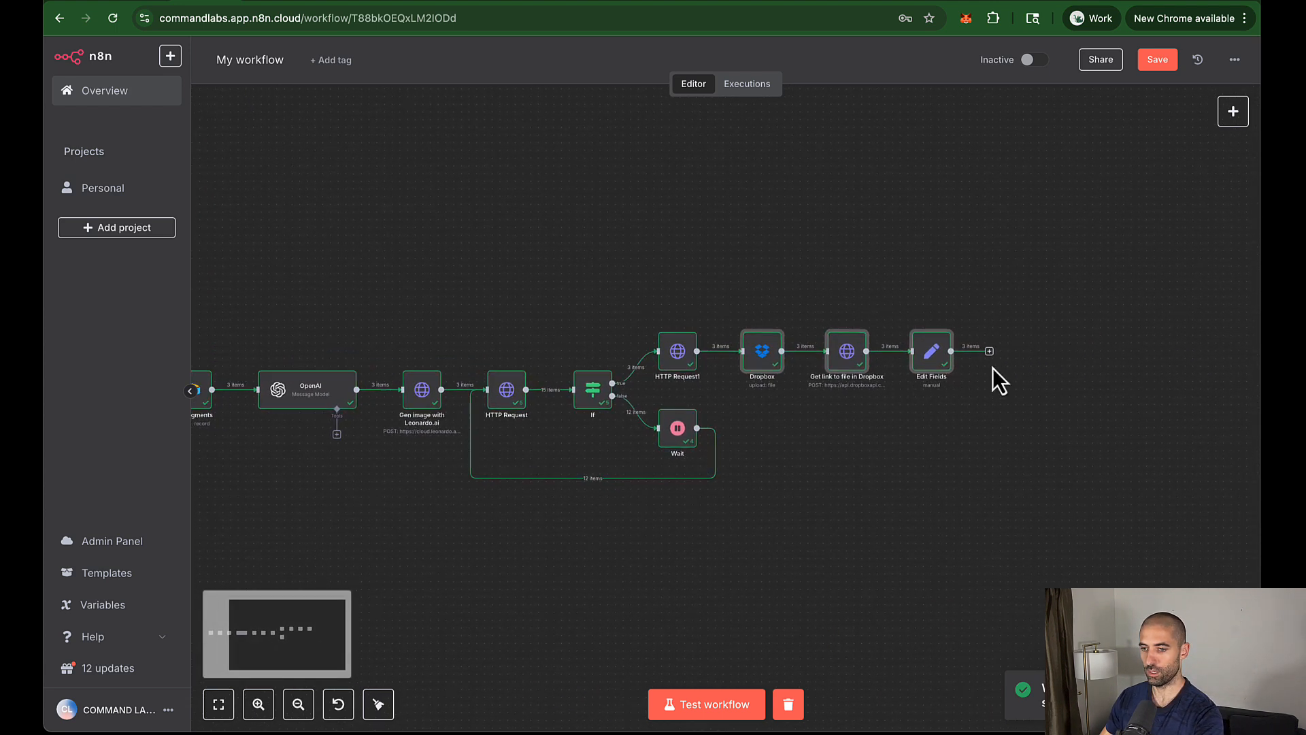
scroll(993, 368, "up", 4)
scroll(993, 369, "up", 2)
scroll(993, 373, "left", 4)
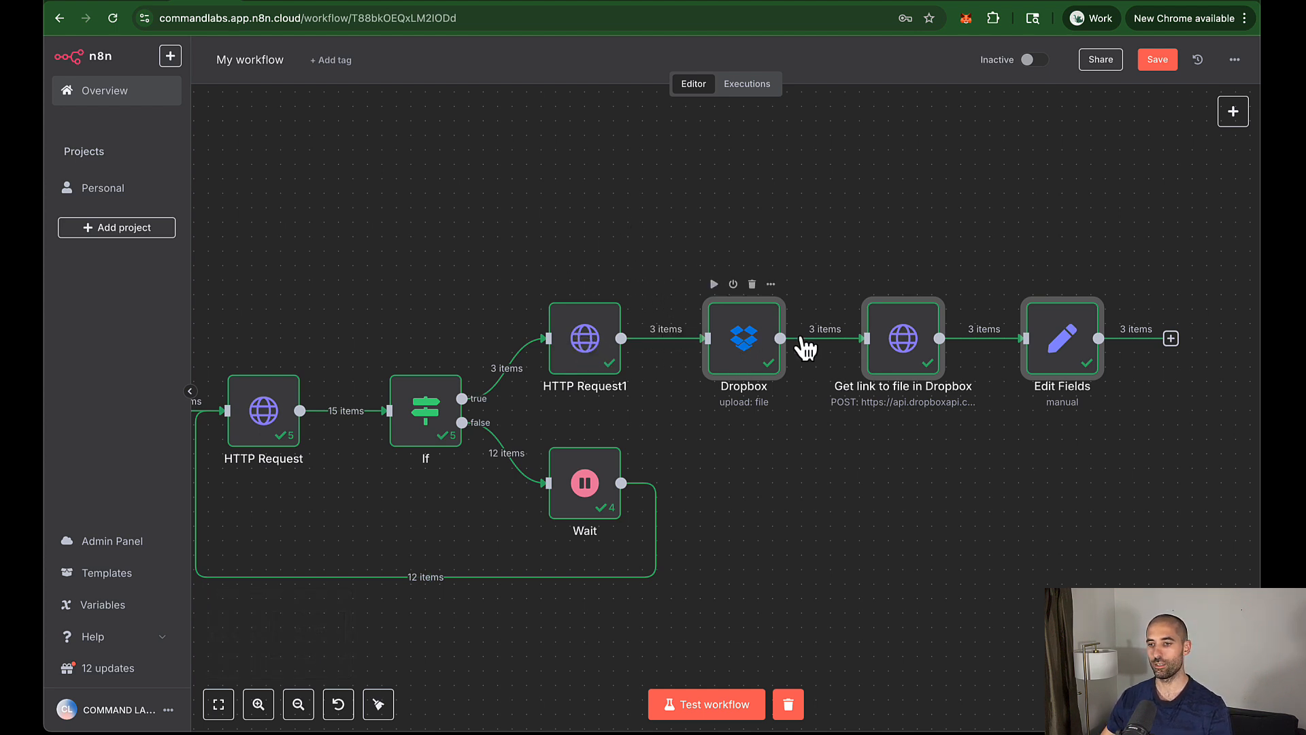
Step: Inspect the Edit Fields output as a table, showing three direct_dropbox_url links
double_click(1058, 328)
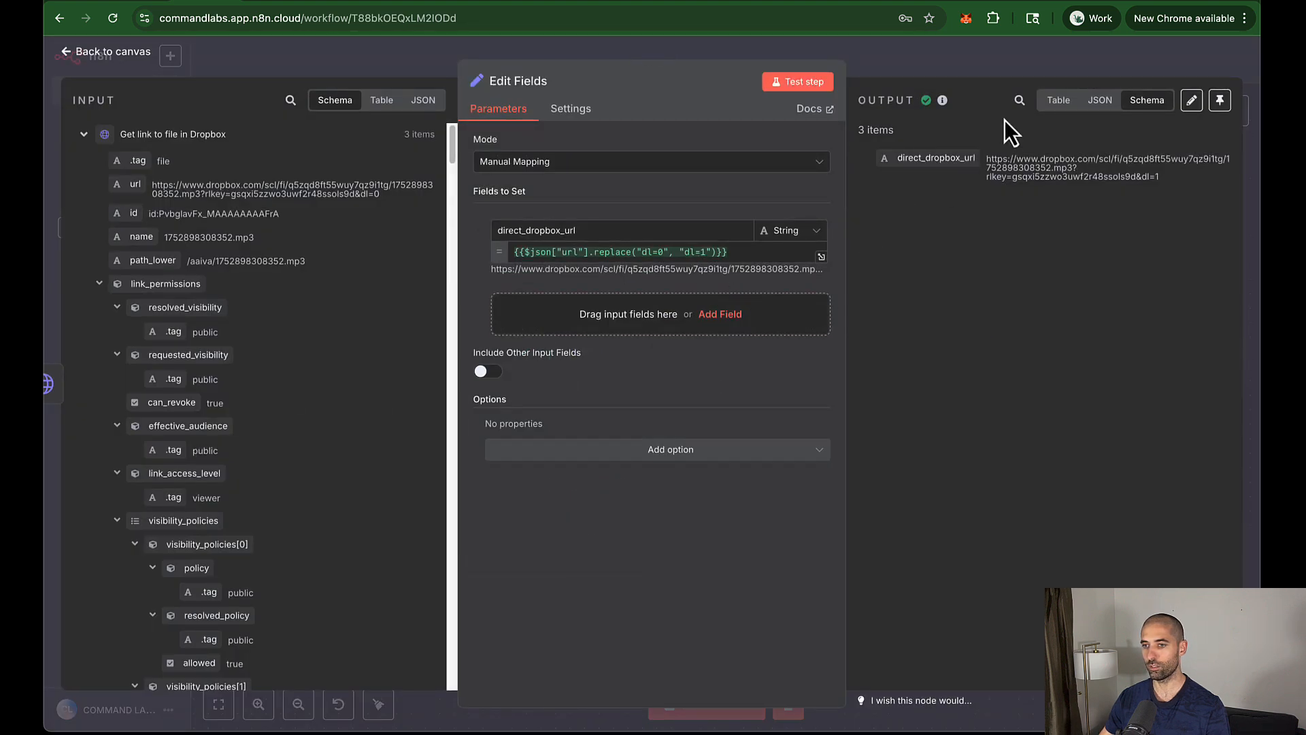
left_click(1058, 99)
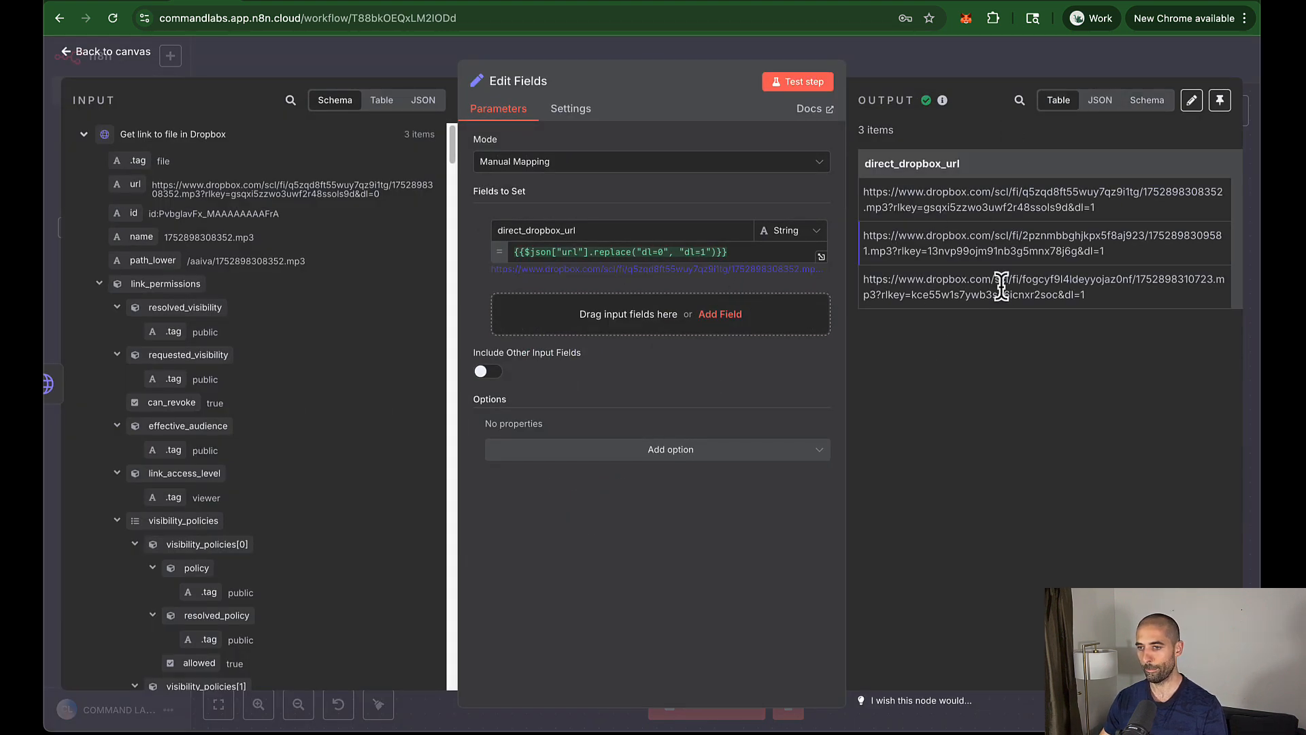
left_click(935, 68)
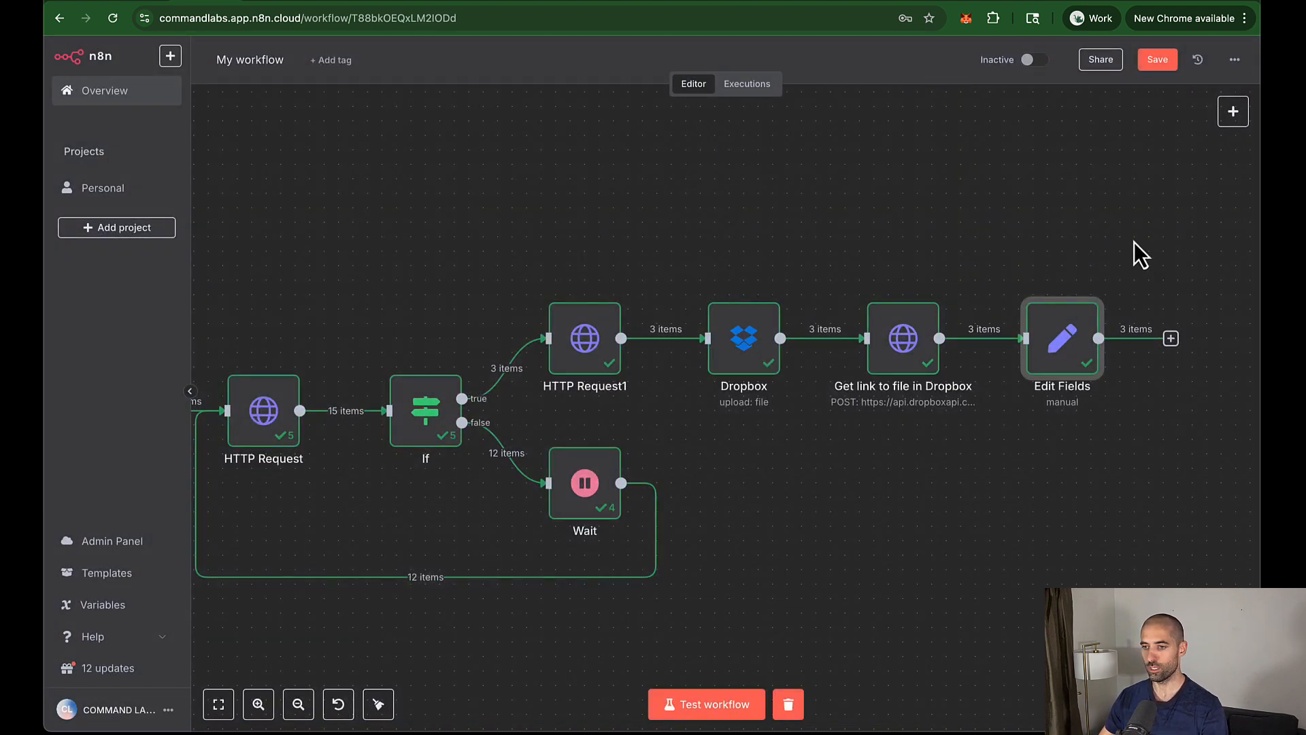
double_click(1063, 334)
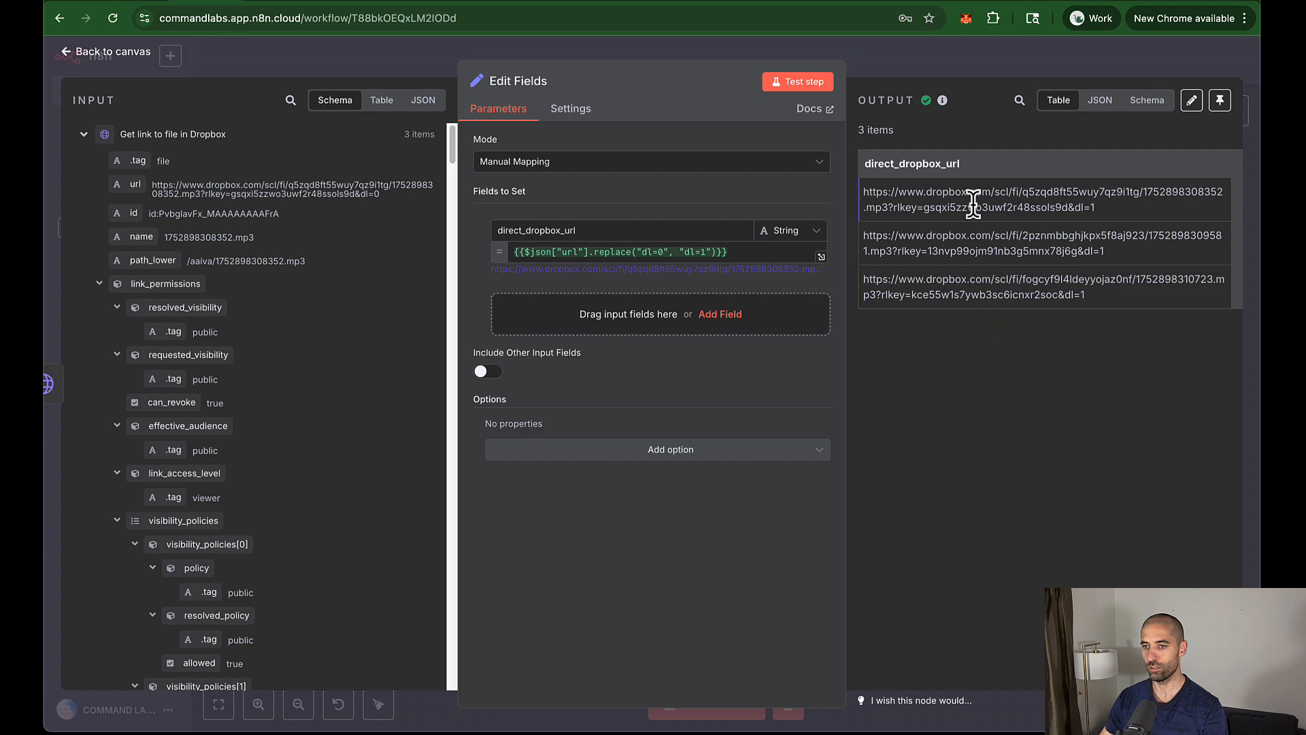
left_click(892, 67)
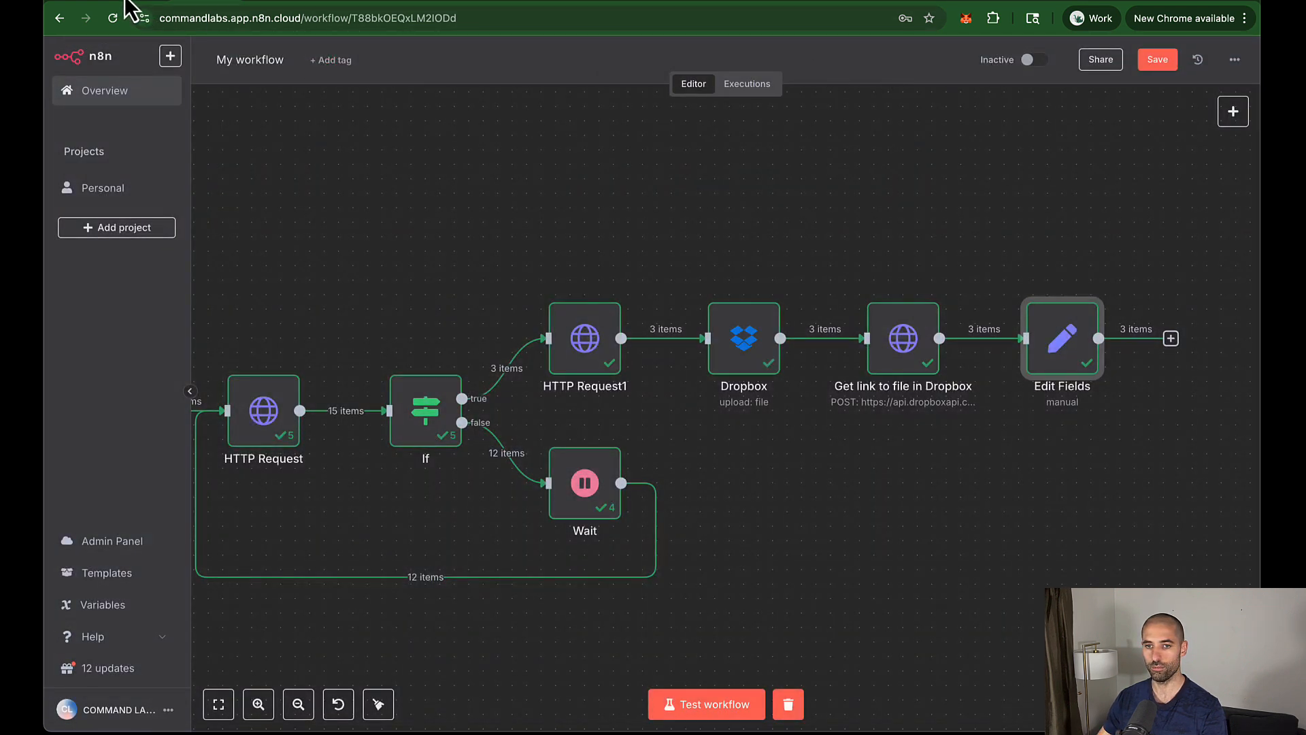
Step: Check the Image URL cells in the Airtable Segments table
left_click(136, 2)
scroll(948, 247, "right", 5)
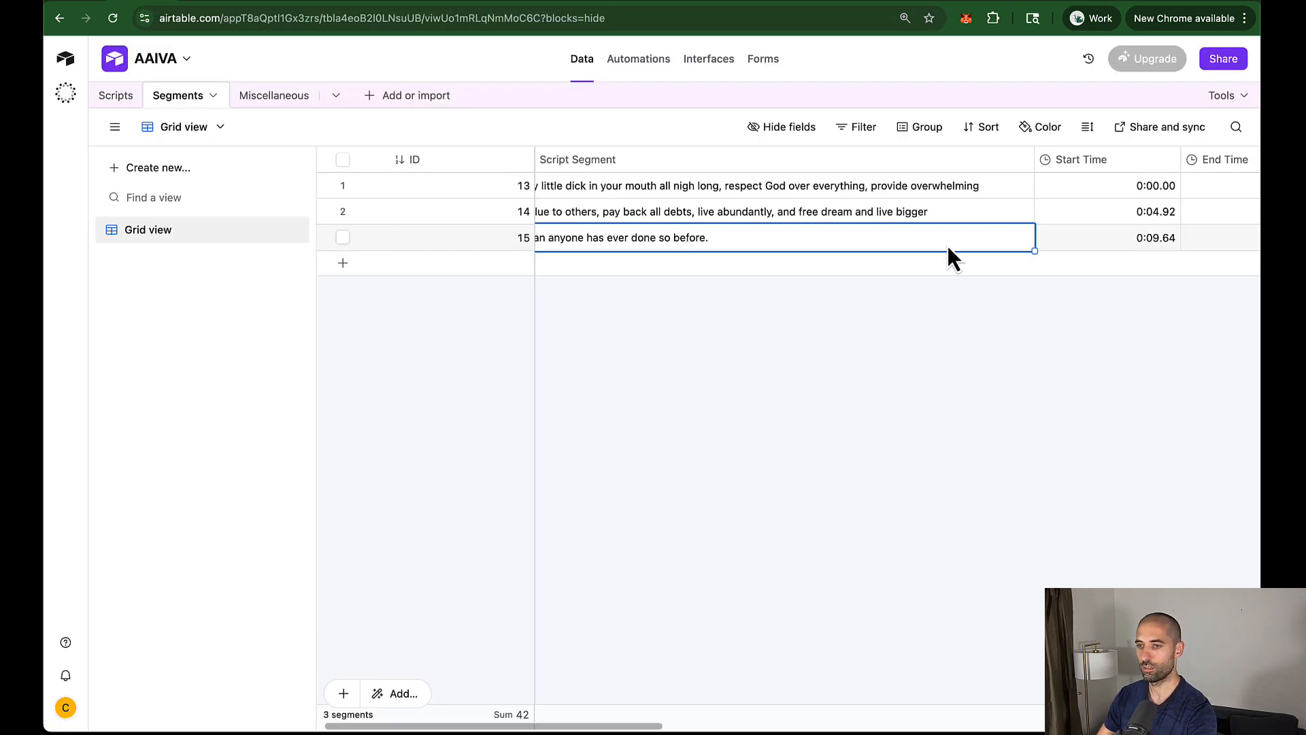
scroll(947, 243, "right", 3)
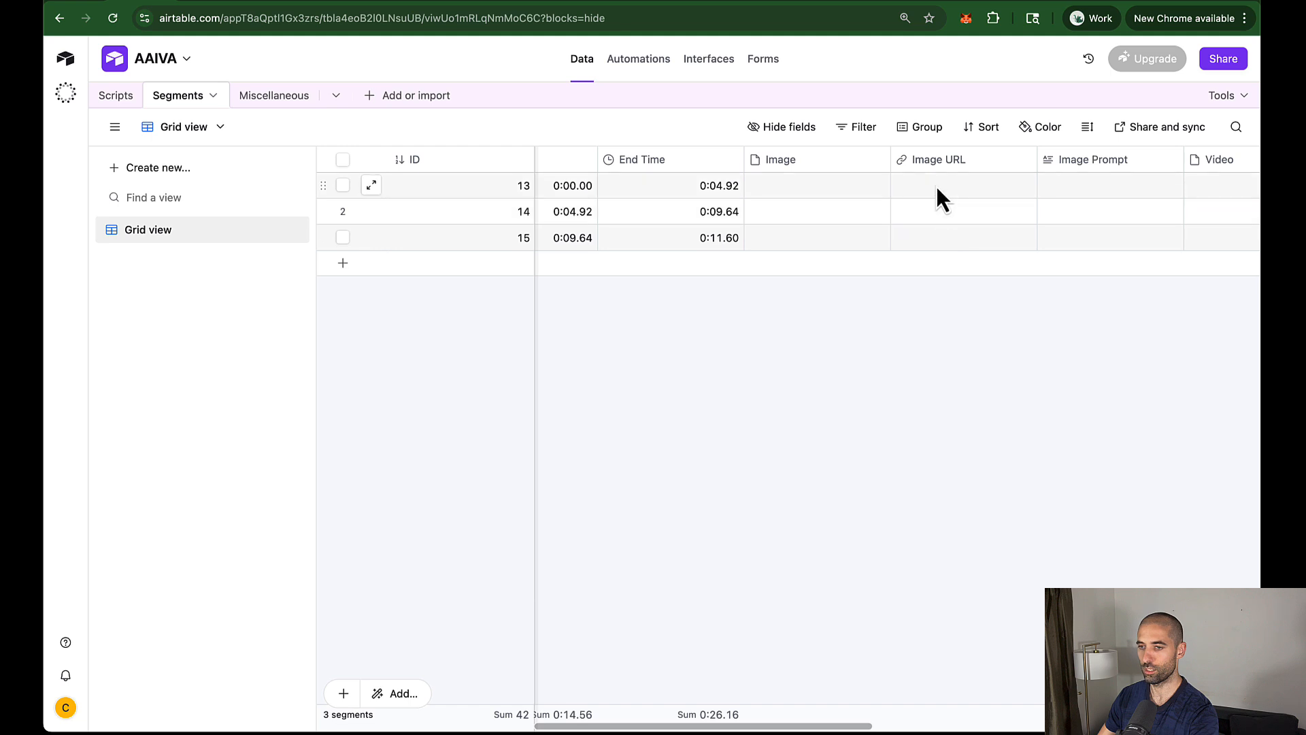
left_click(937, 189)
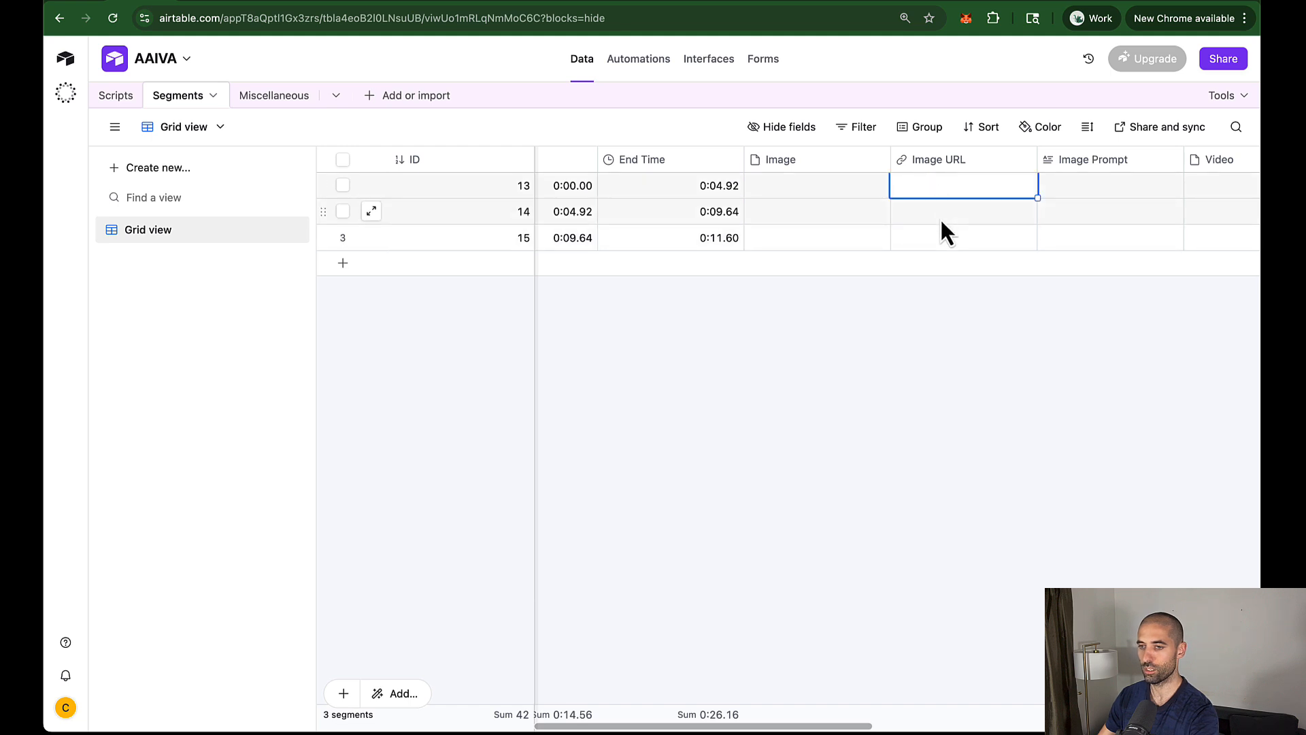
left_click(940, 216)
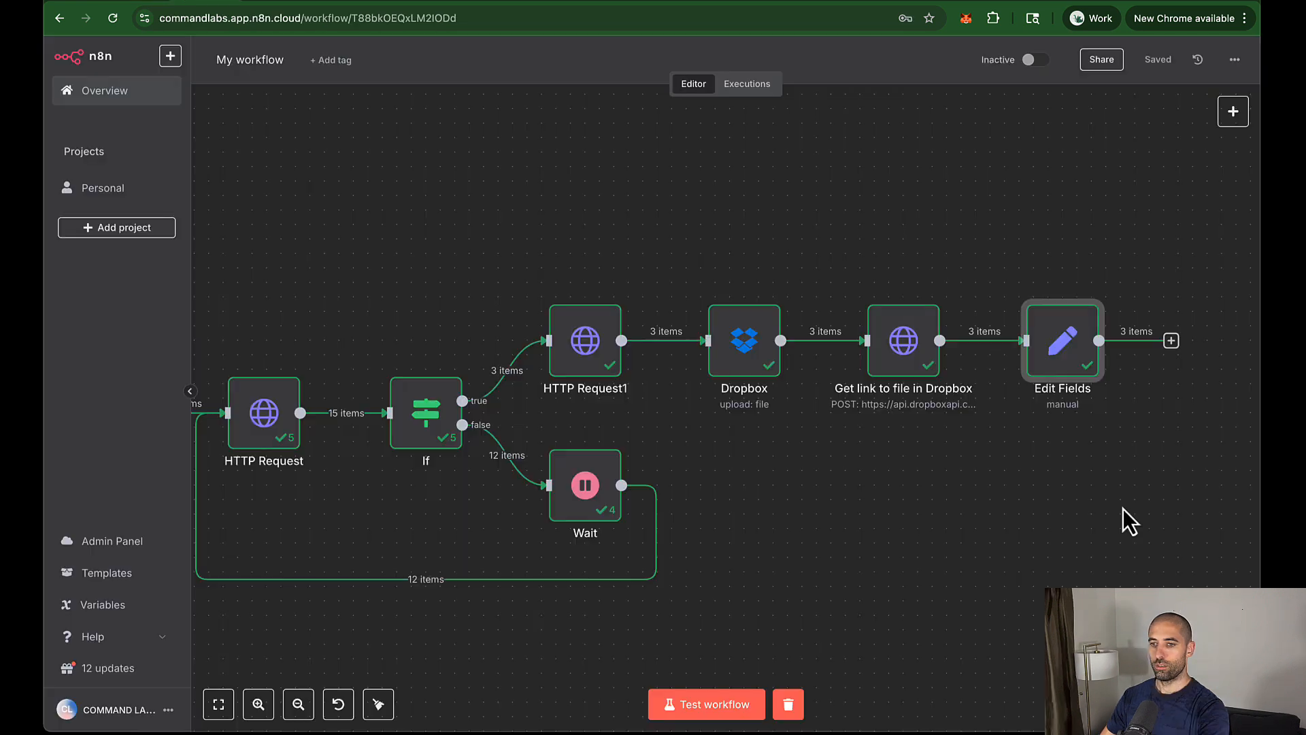
scroll(1124, 520, "right", 10)
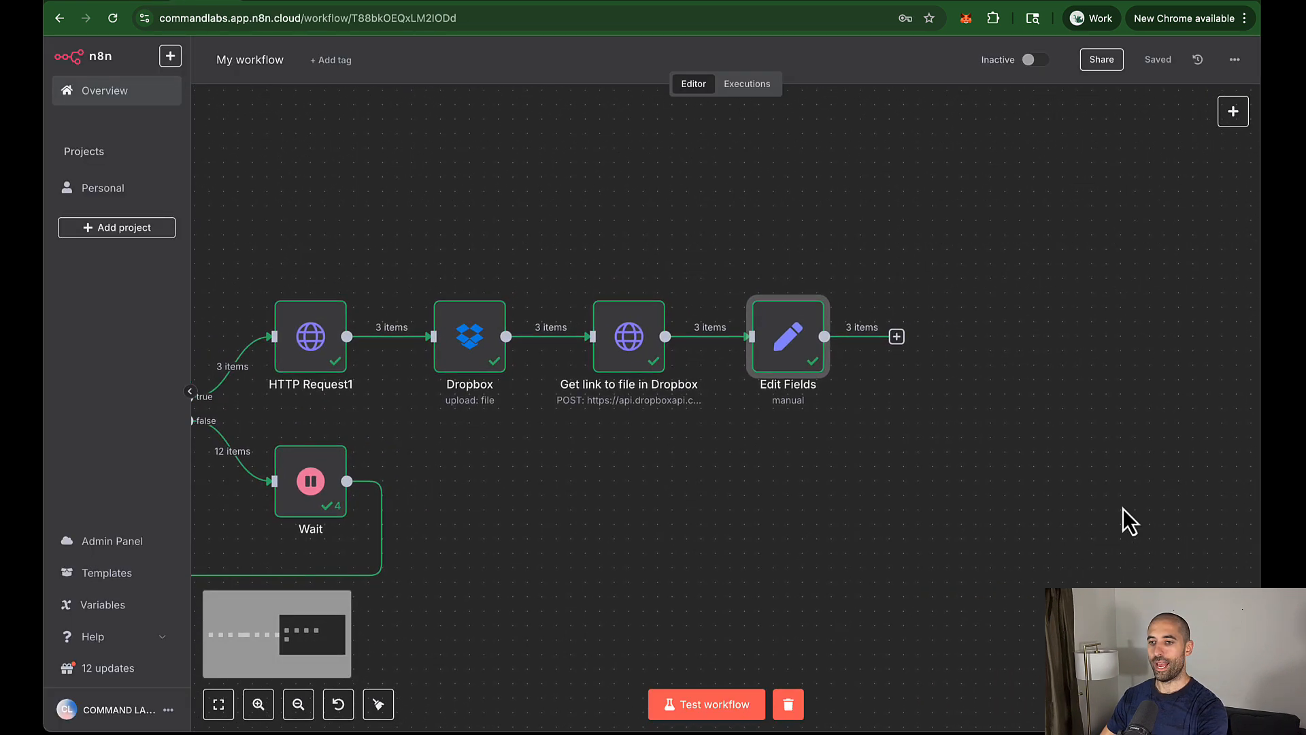
Step: Add an Airtable update record node after Edit Fields
left_click(886, 342)
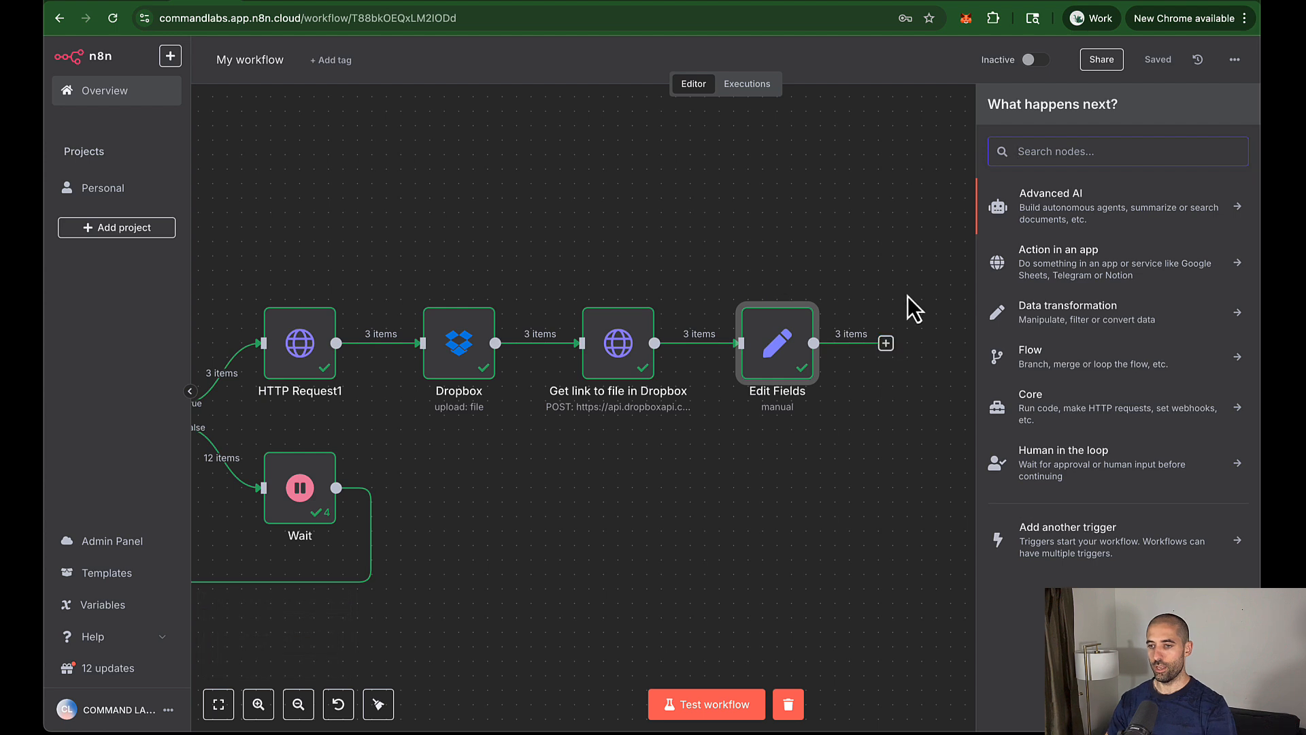
type("air")
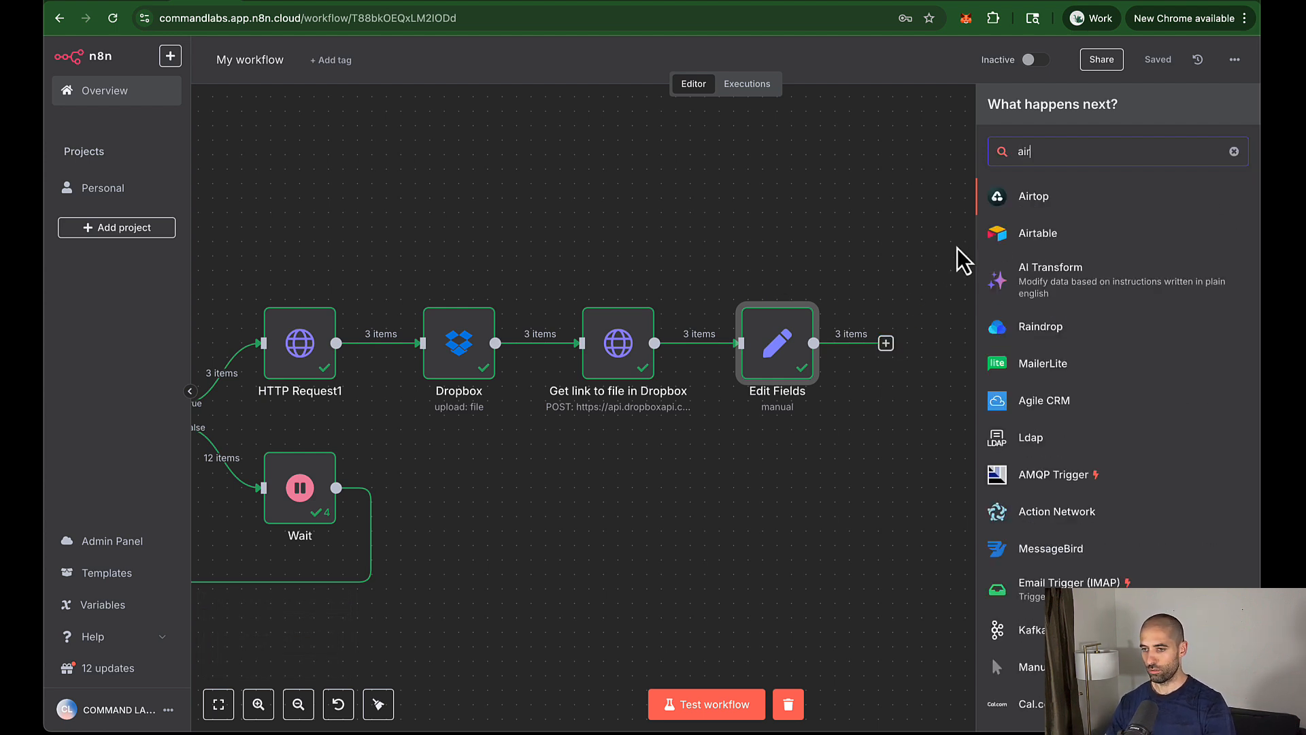
left_click(1035, 235)
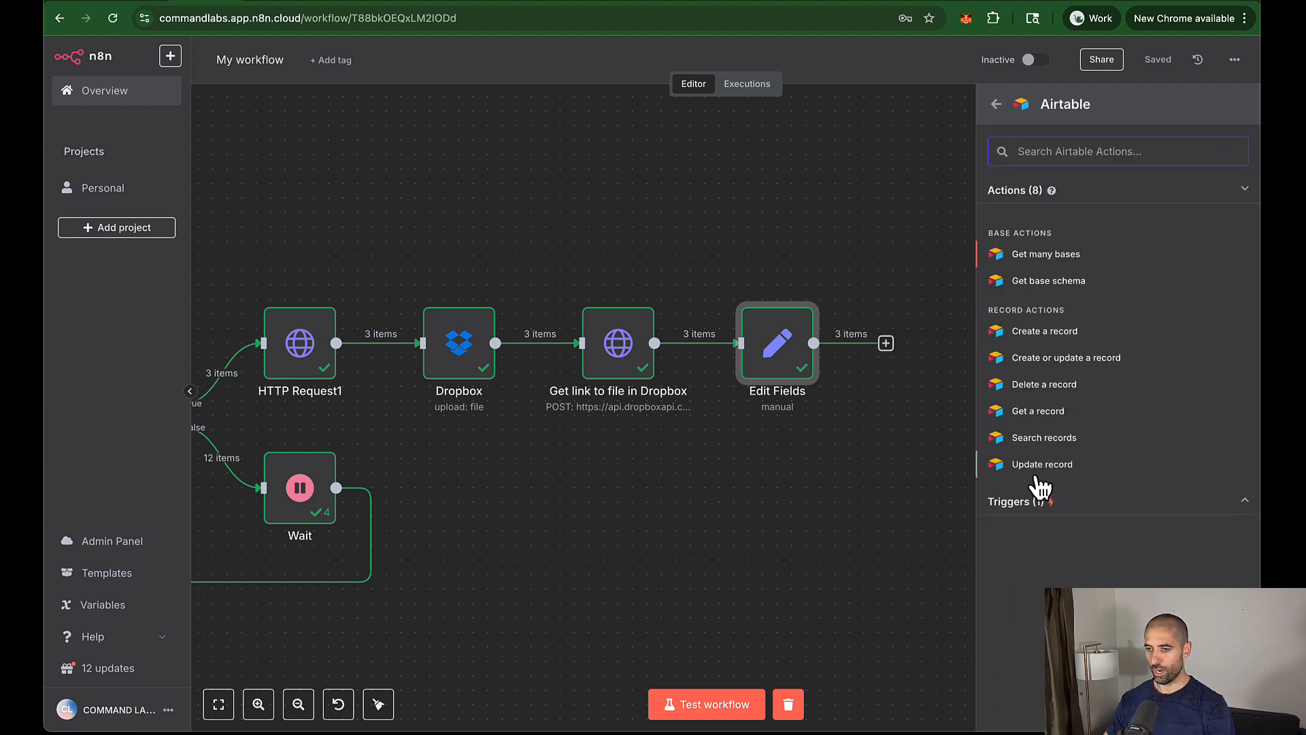
left_click(1034, 468)
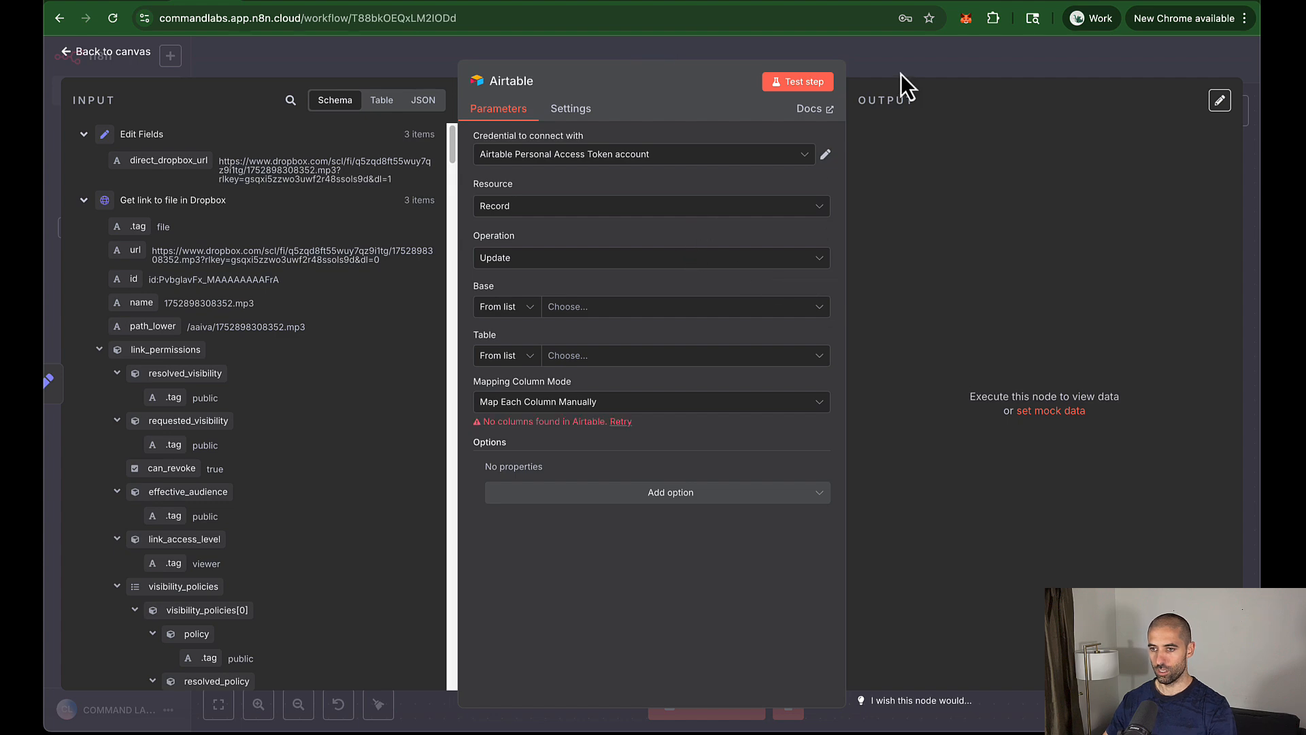
left_click(903, 95)
mouse_move(948, 354)
left_mouse_down()
mouse_move(1017, 355)
mouse_move(967, 356)
left_mouse_up()
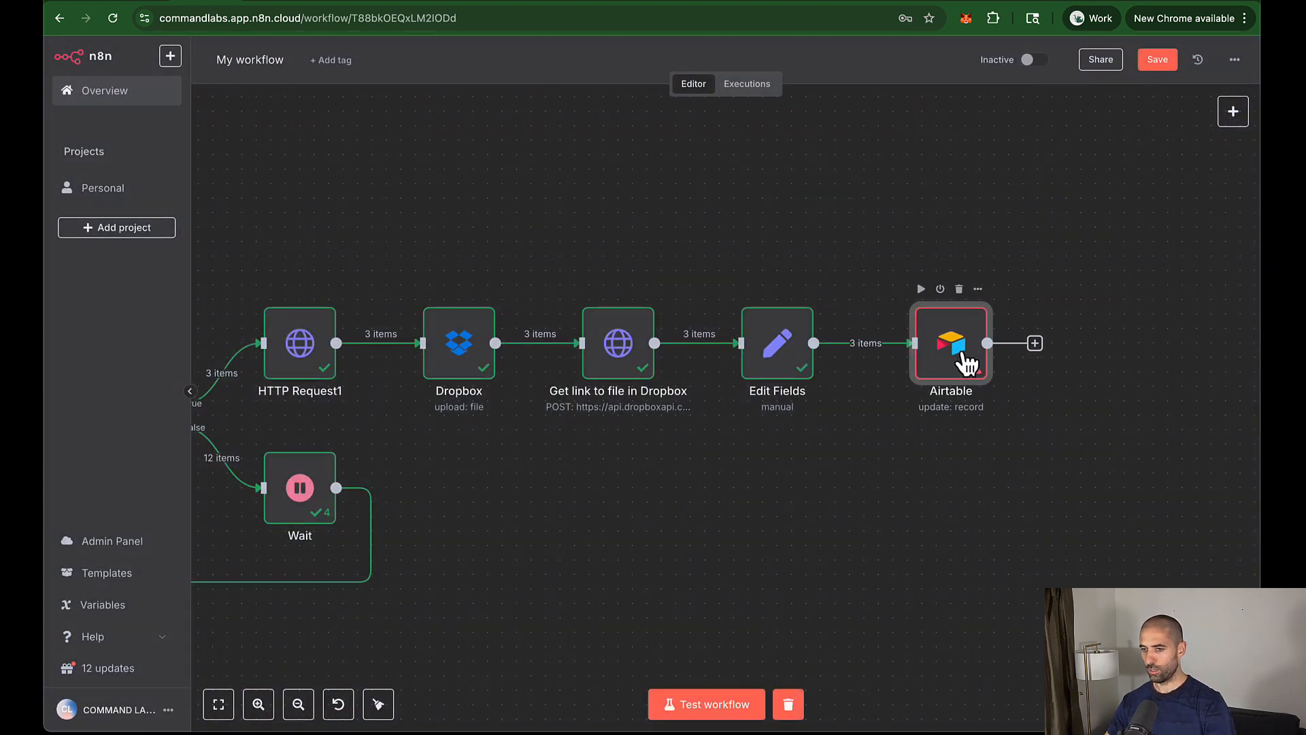
Step: Set the Airtable node to base AAIVA, table Segments, matching records on ID instead of id
double_click(959, 355)
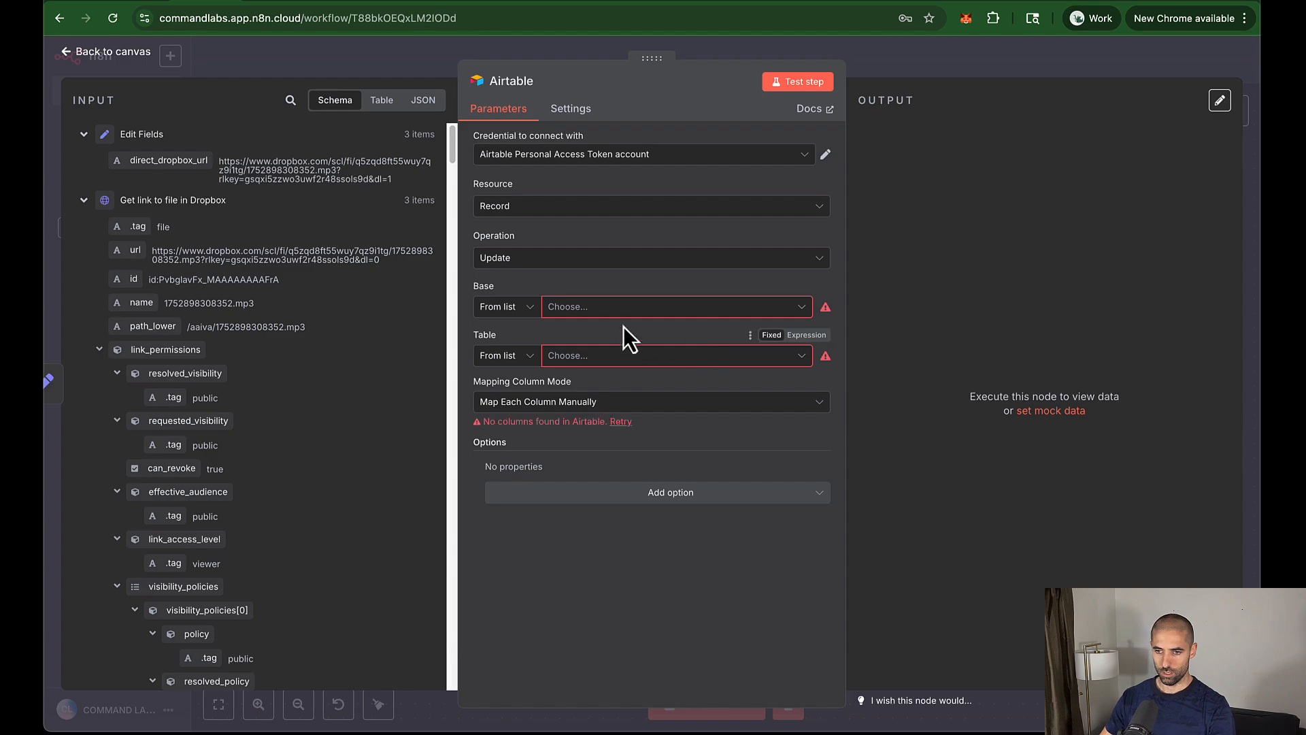
left_click(602, 310)
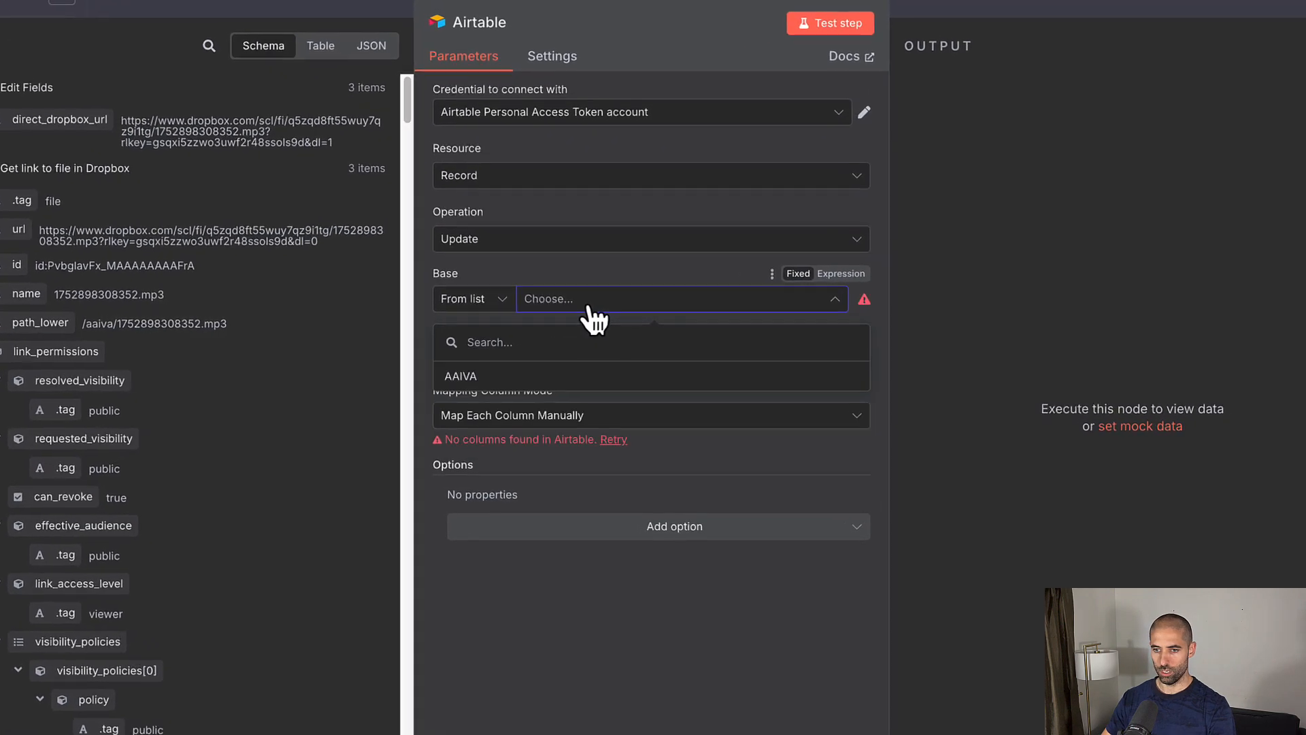
left_click(503, 379)
left_click(617, 365)
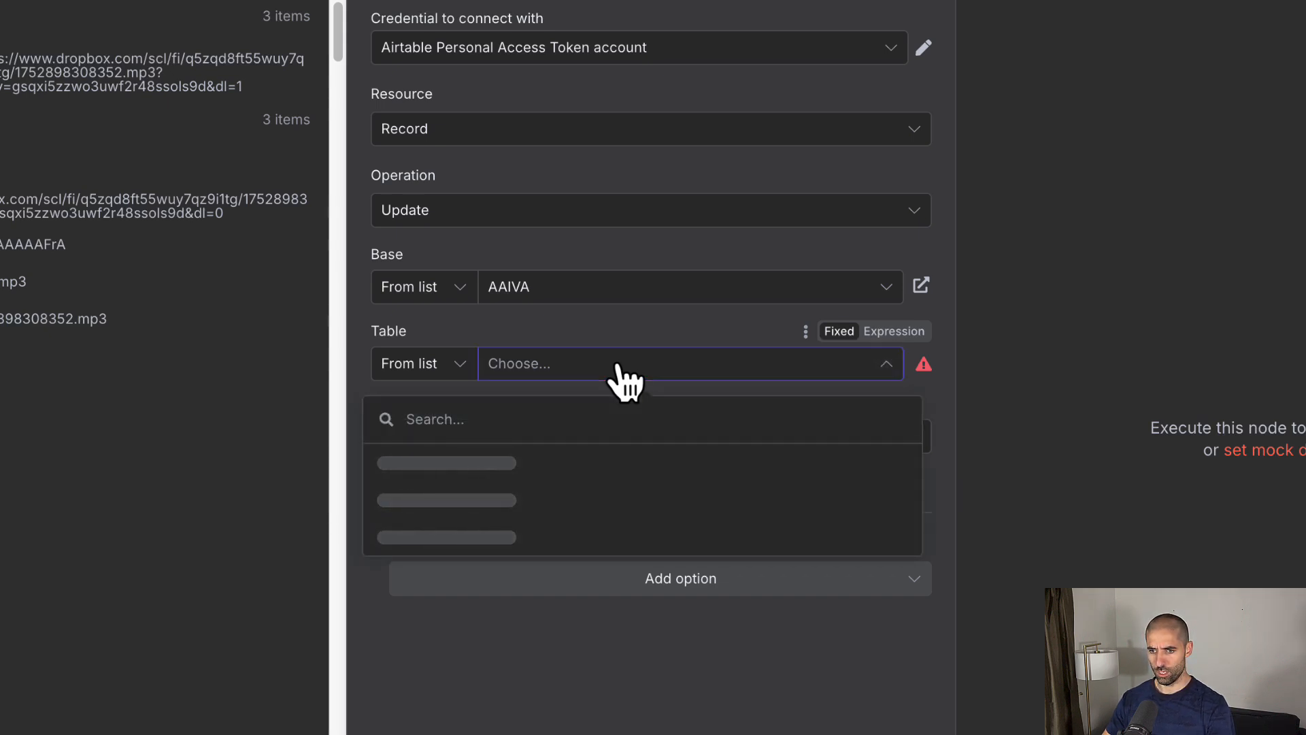
left_click(546, 508)
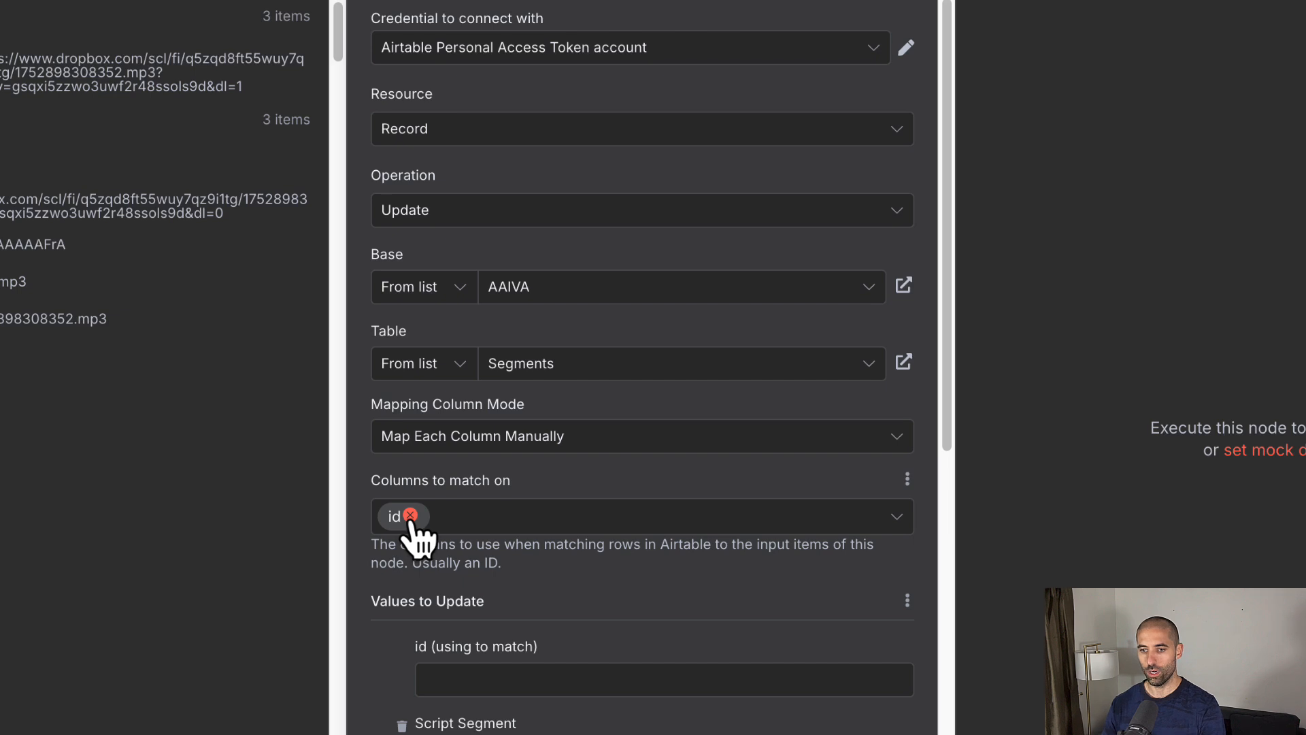
left_click(410, 516)
left_click(450, 517)
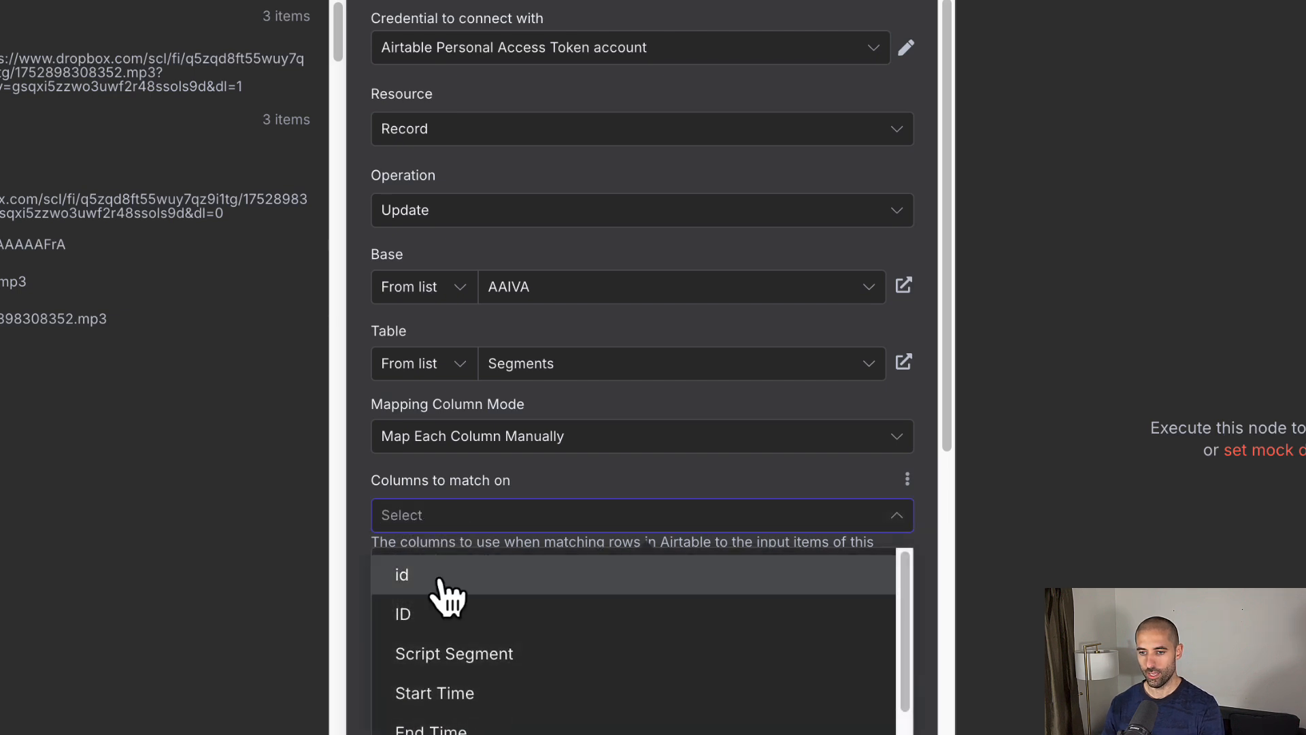
left_click(452, 617)
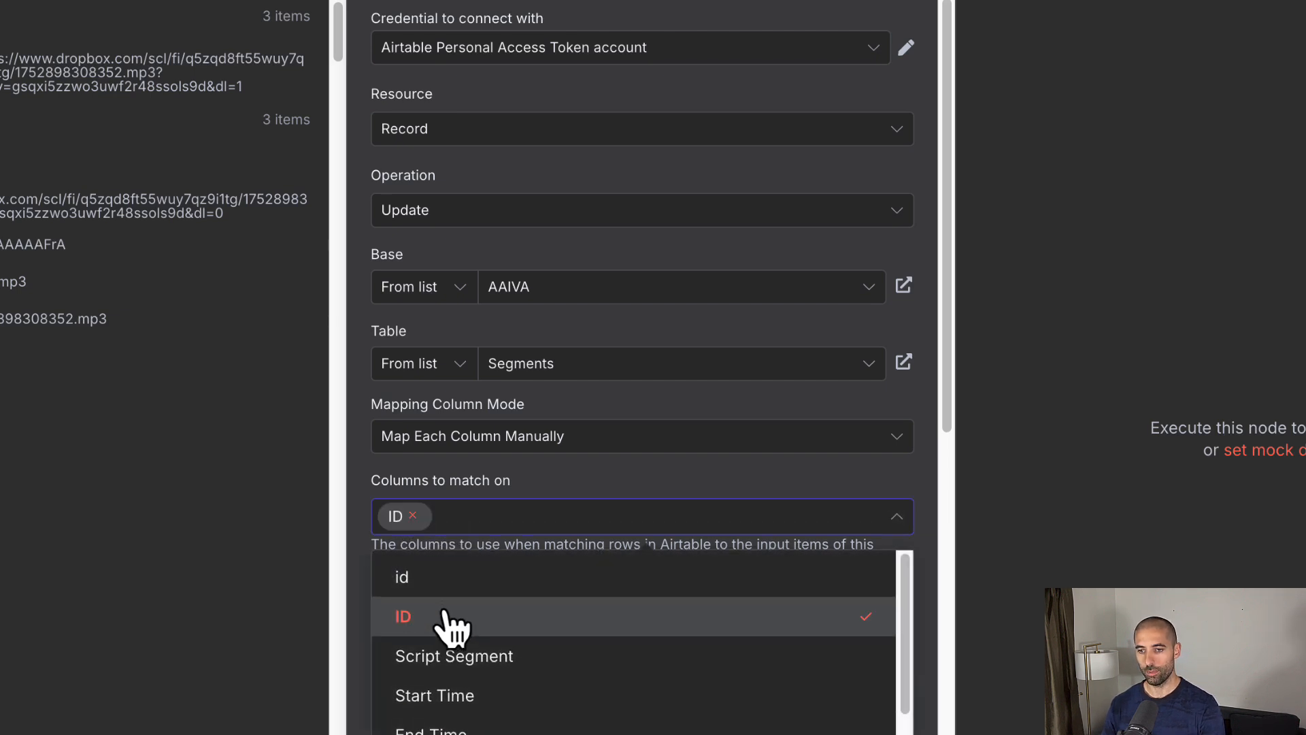
left_click(359, 516)
scroll(490, 510, "down", 6)
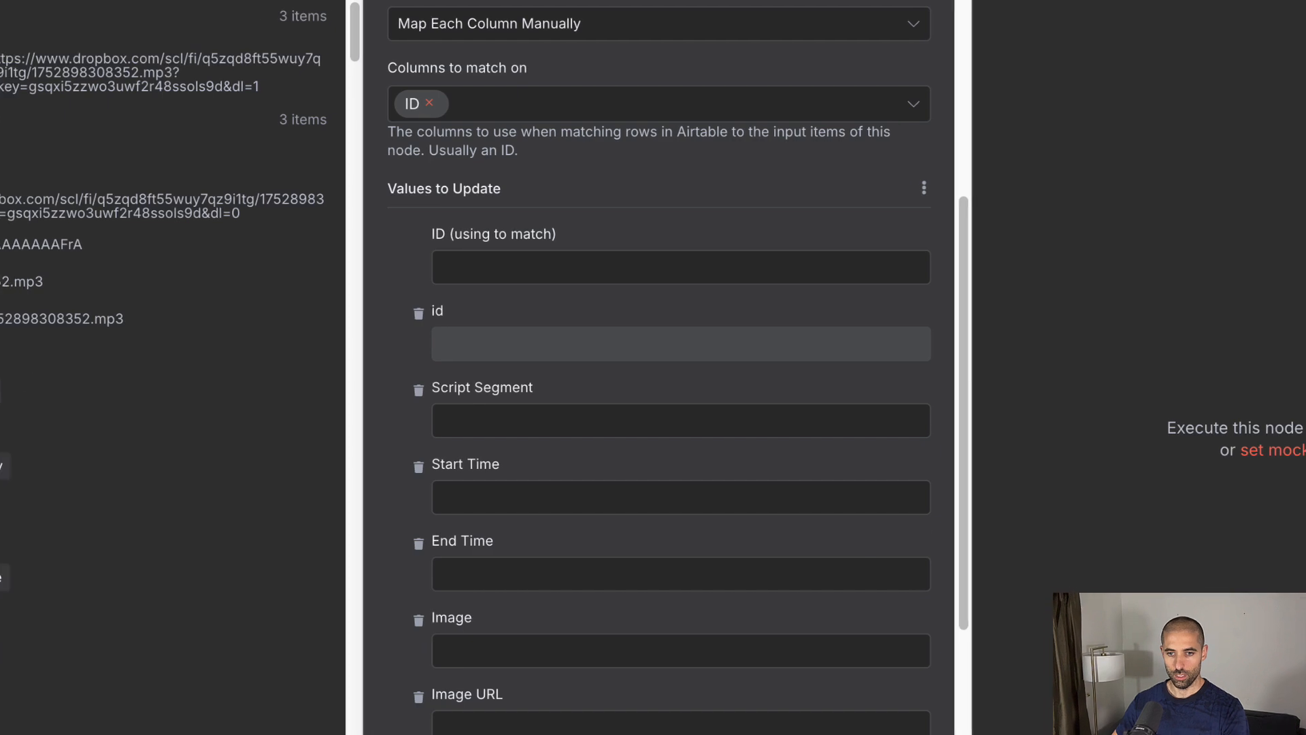
Step: Collapse all upstream nodes' data in the Airtable node's input panel
left_click(22, 16)
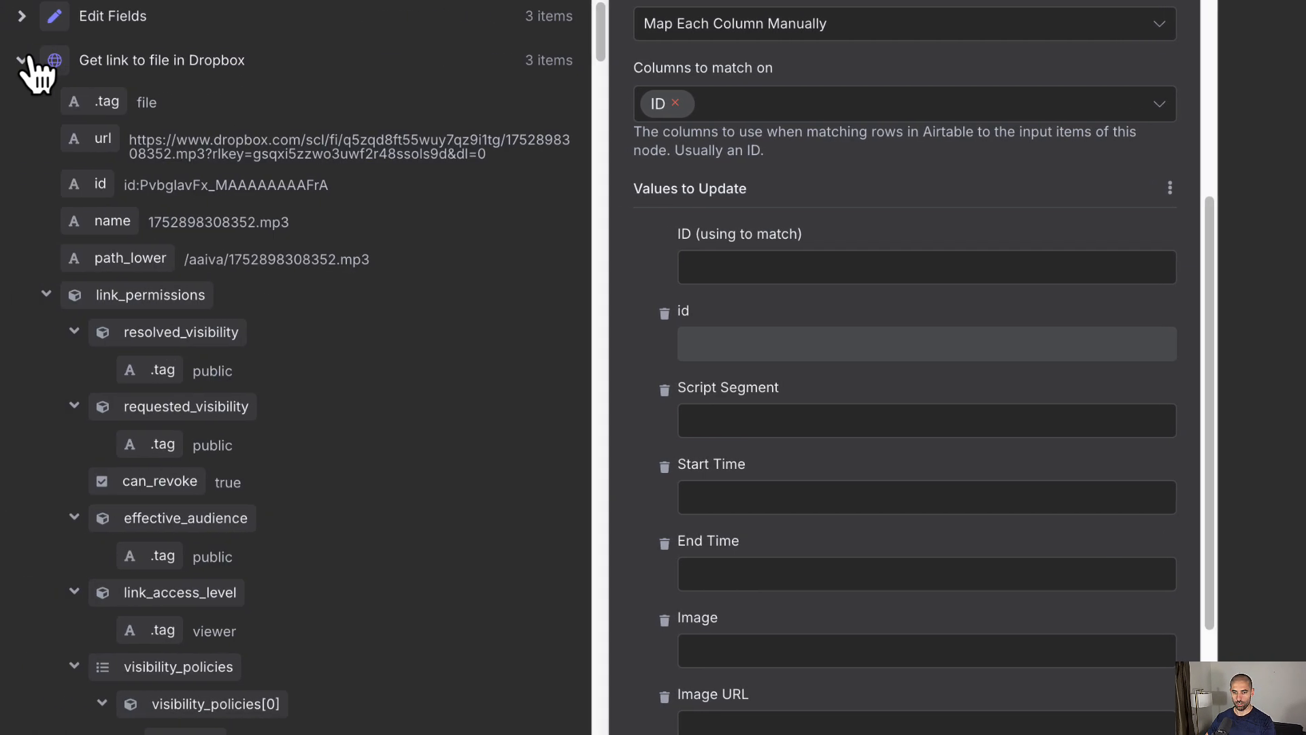
left_click(22, 61)
left_click(22, 104)
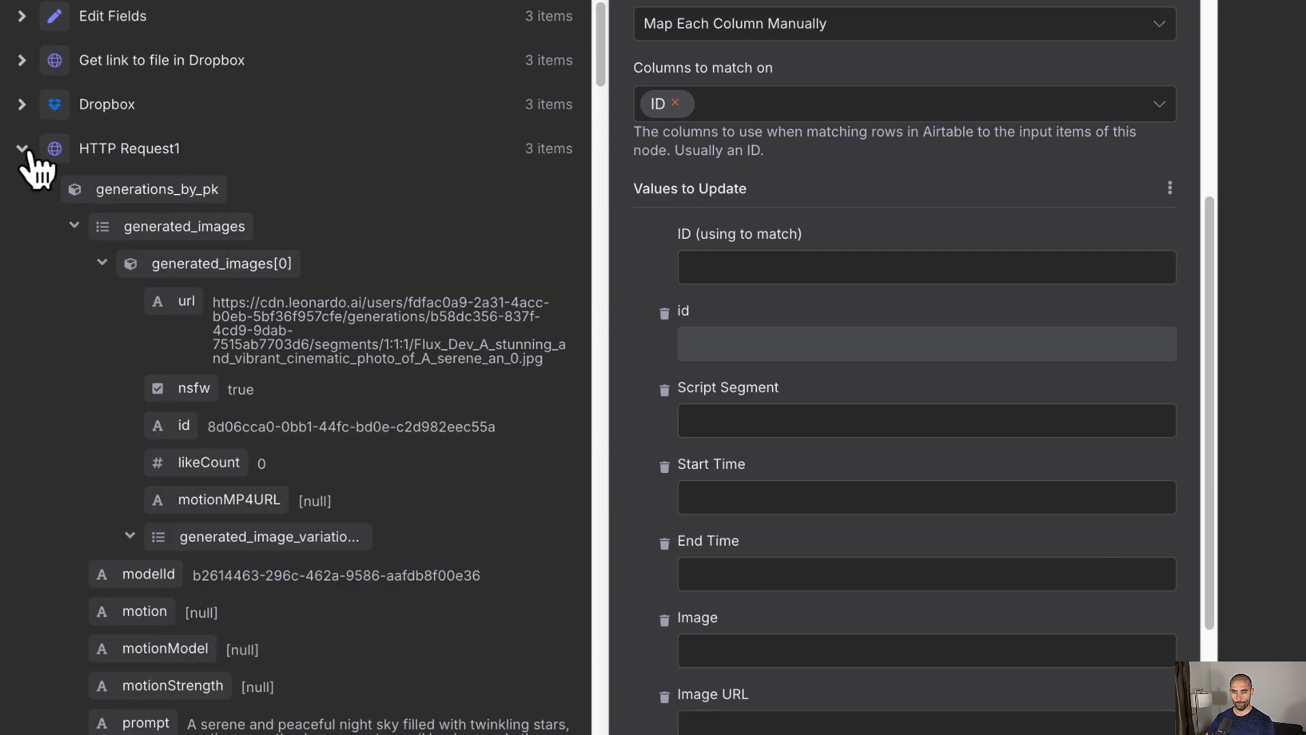
left_click(22, 148)
left_click(22, 193)
left_click(22, 237)
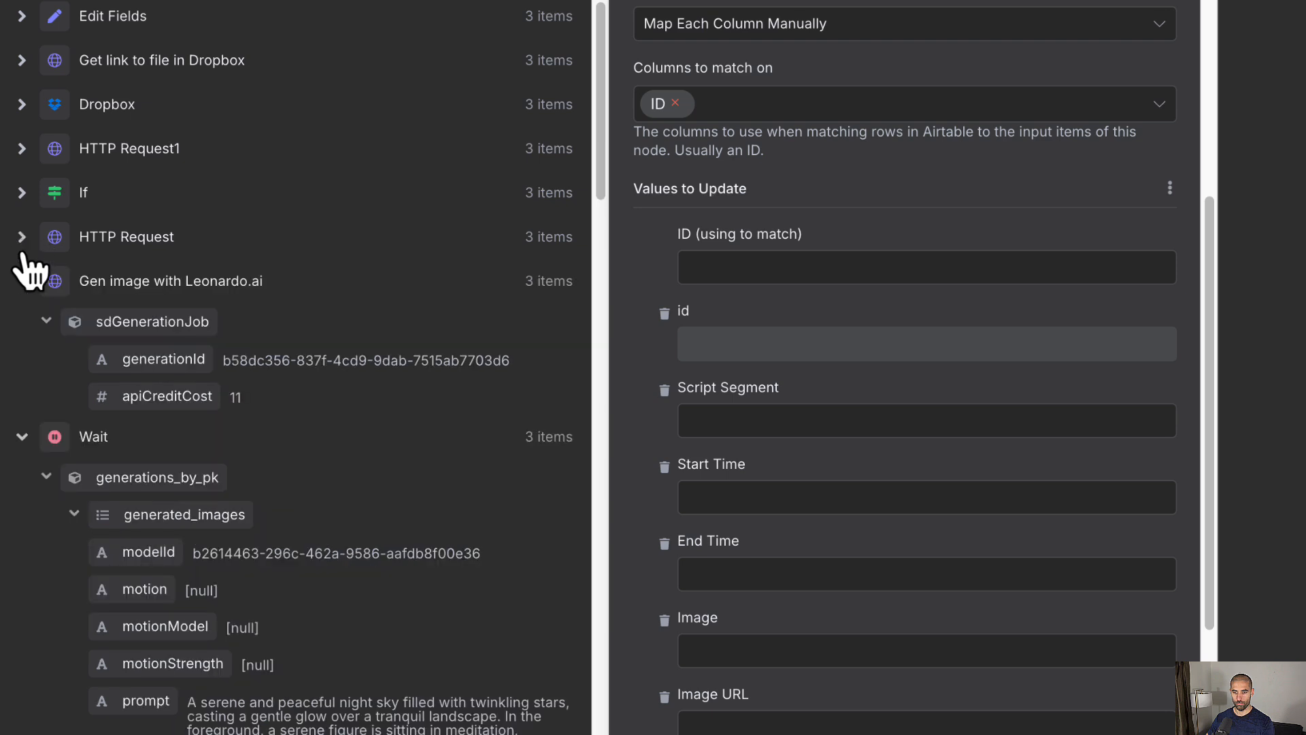
left_click(22, 281)
left_click(22, 325)
left_click(21, 369)
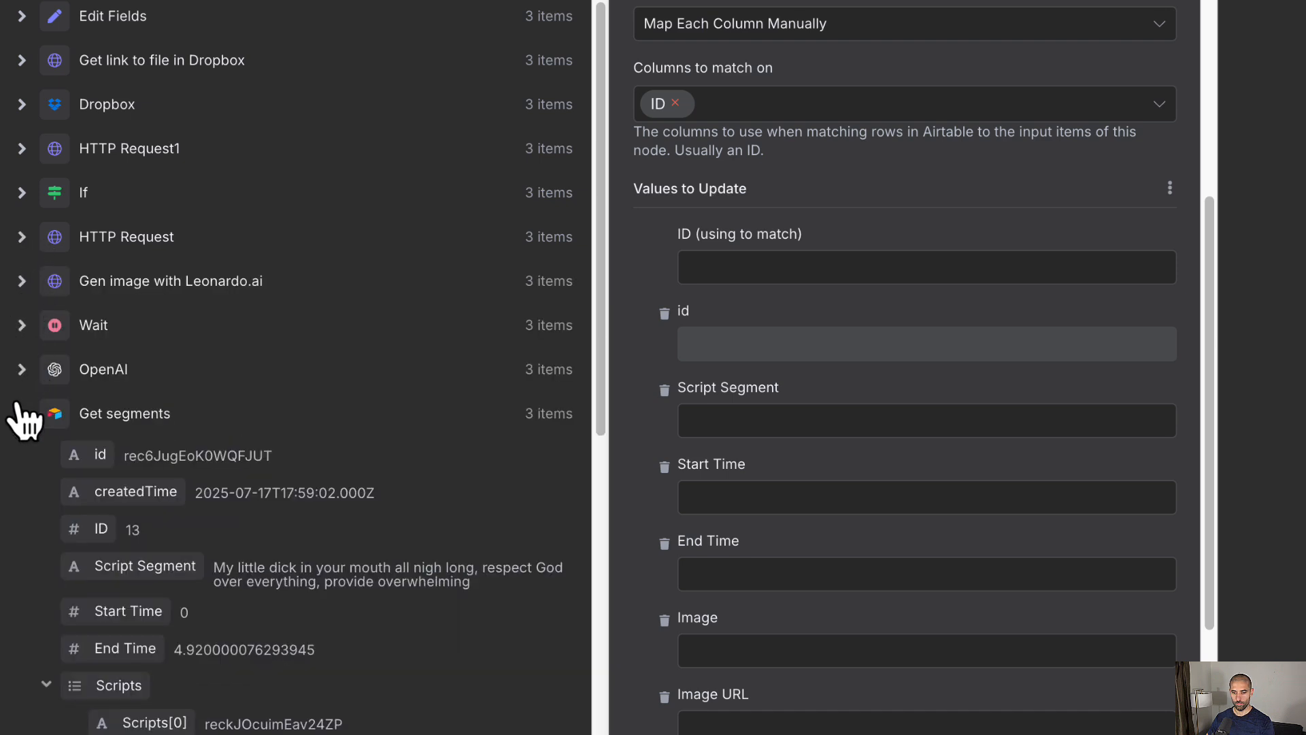
left_click(22, 414)
left_click(22, 457)
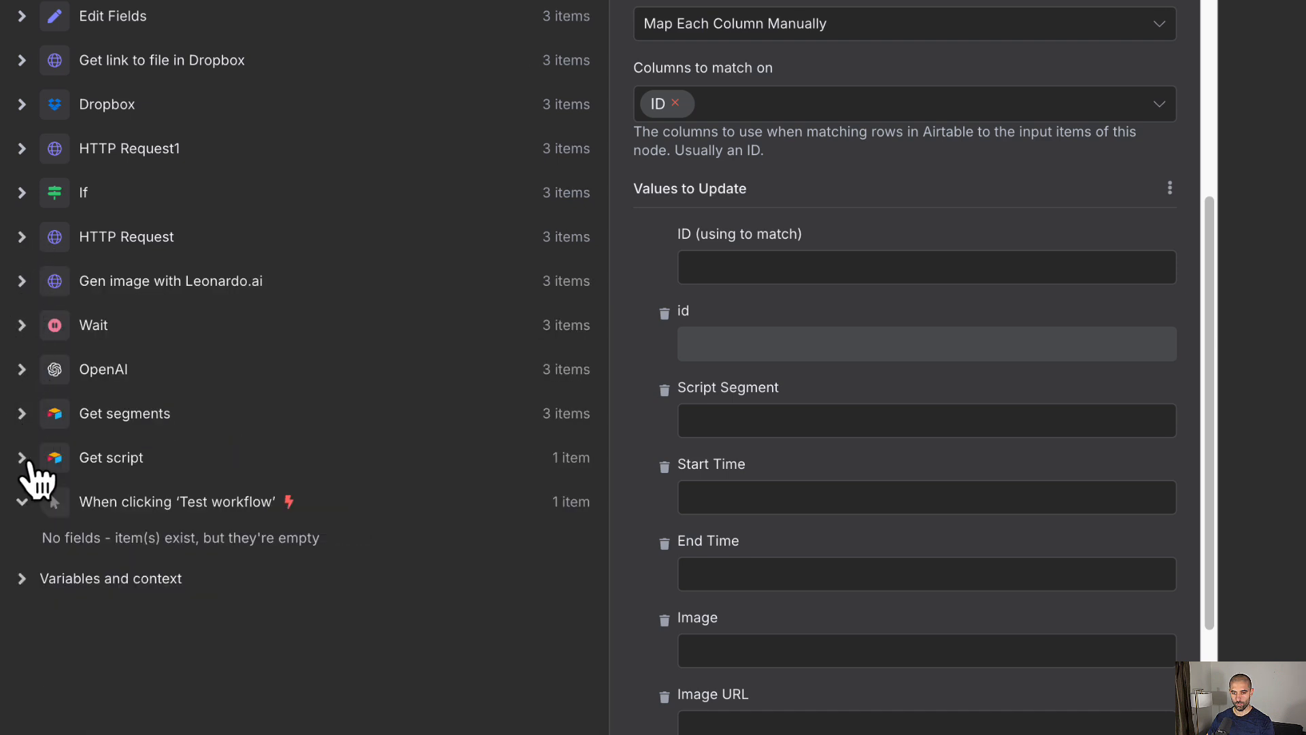
Step: Map Get segments' ID into the match value and direct_dropbox_url into Image URL
left_click(24, 413)
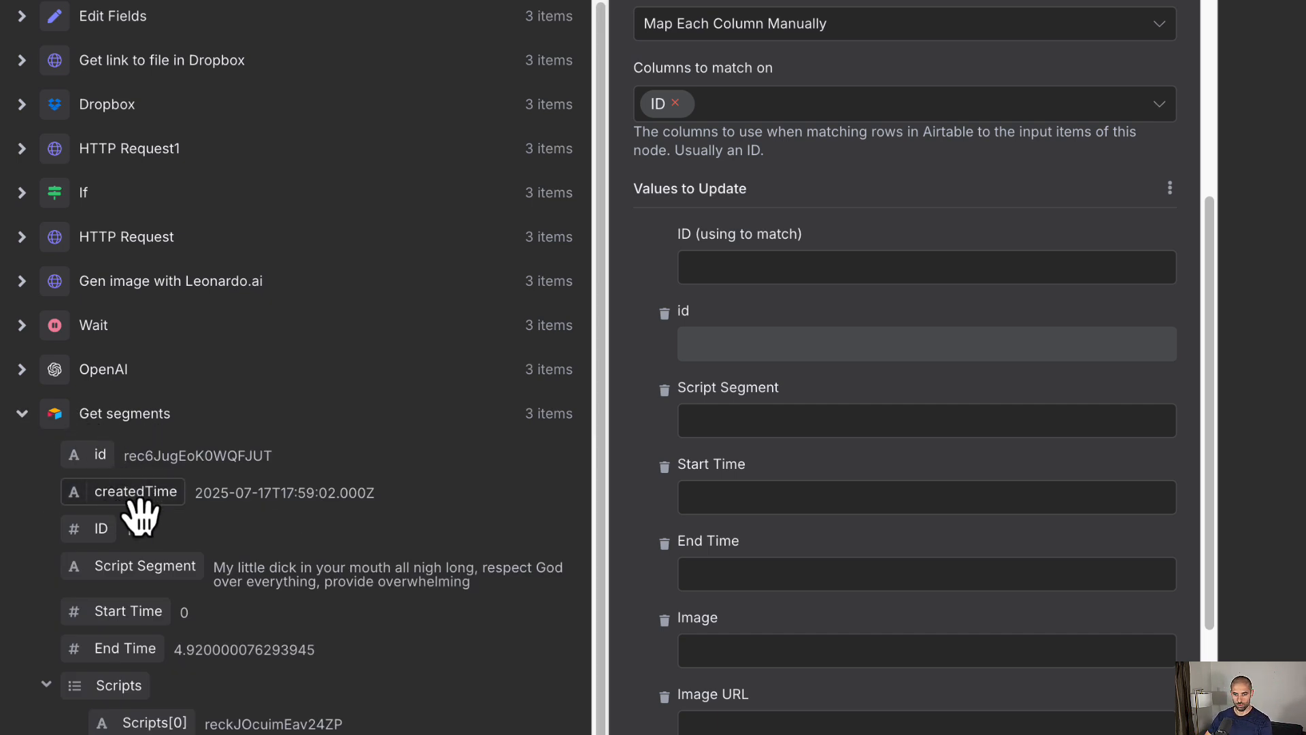
left_click_drag(116, 540, 738, 279)
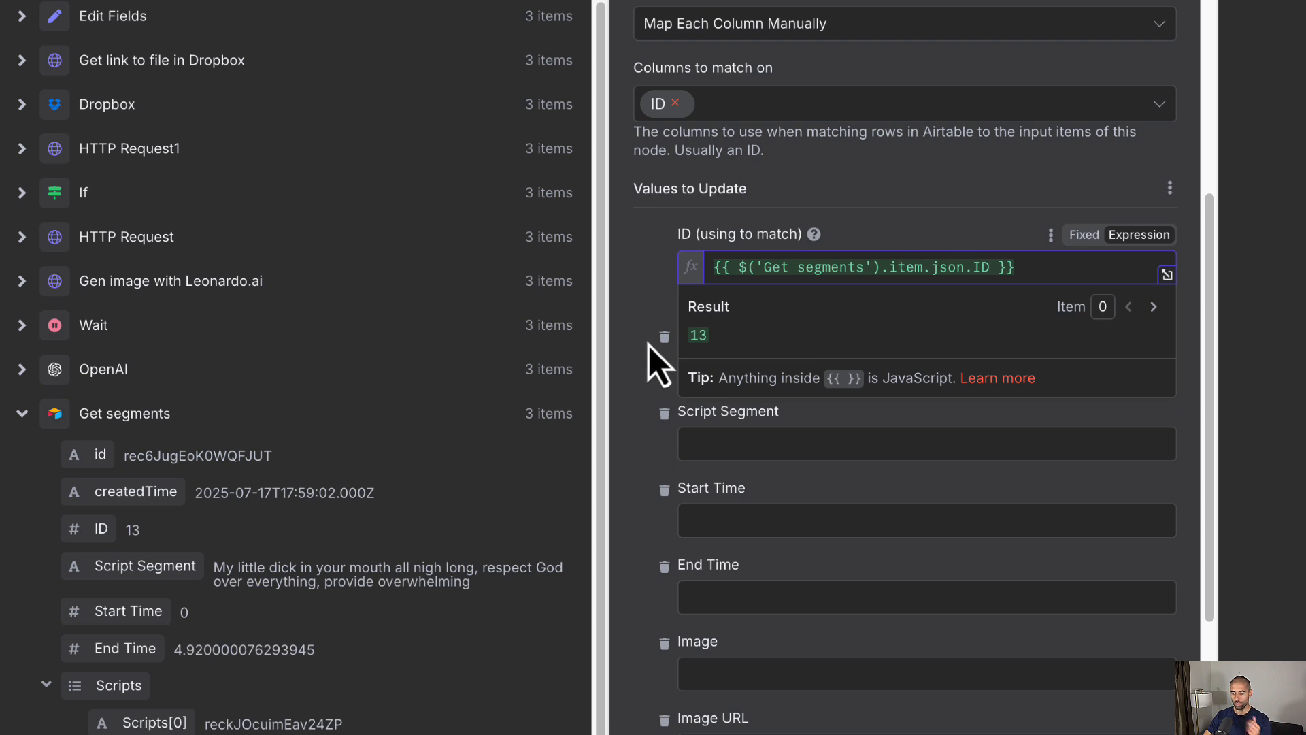
scroll(753, 399, "down", 3)
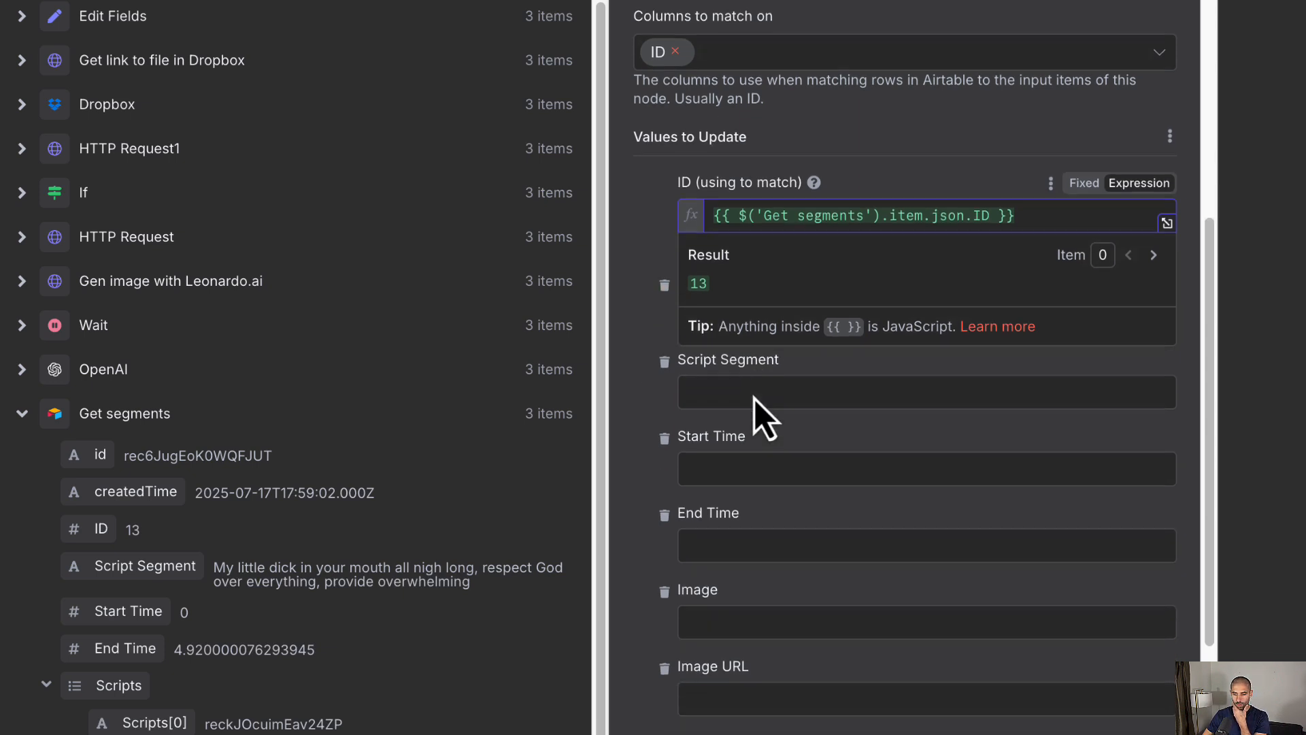
scroll(753, 398, "down", 2)
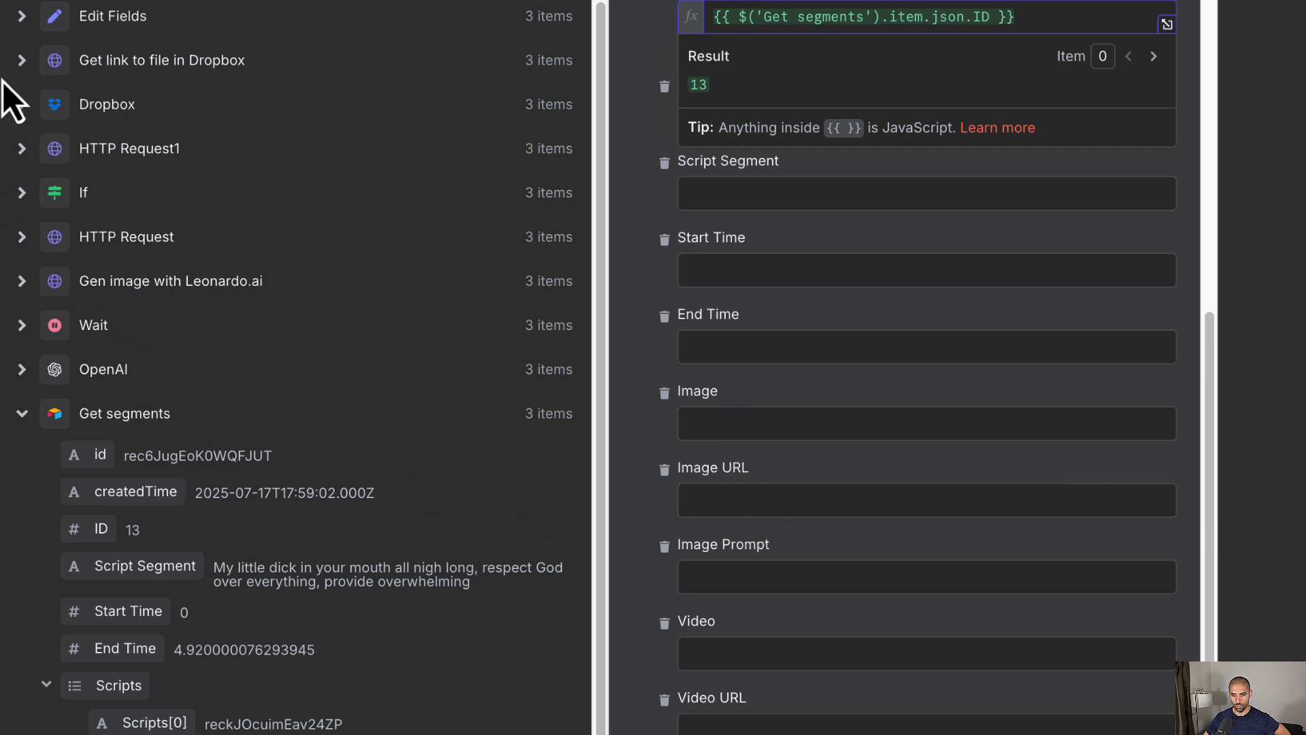
left_click(24, 17)
left_click_drag(68, 64, 744, 491)
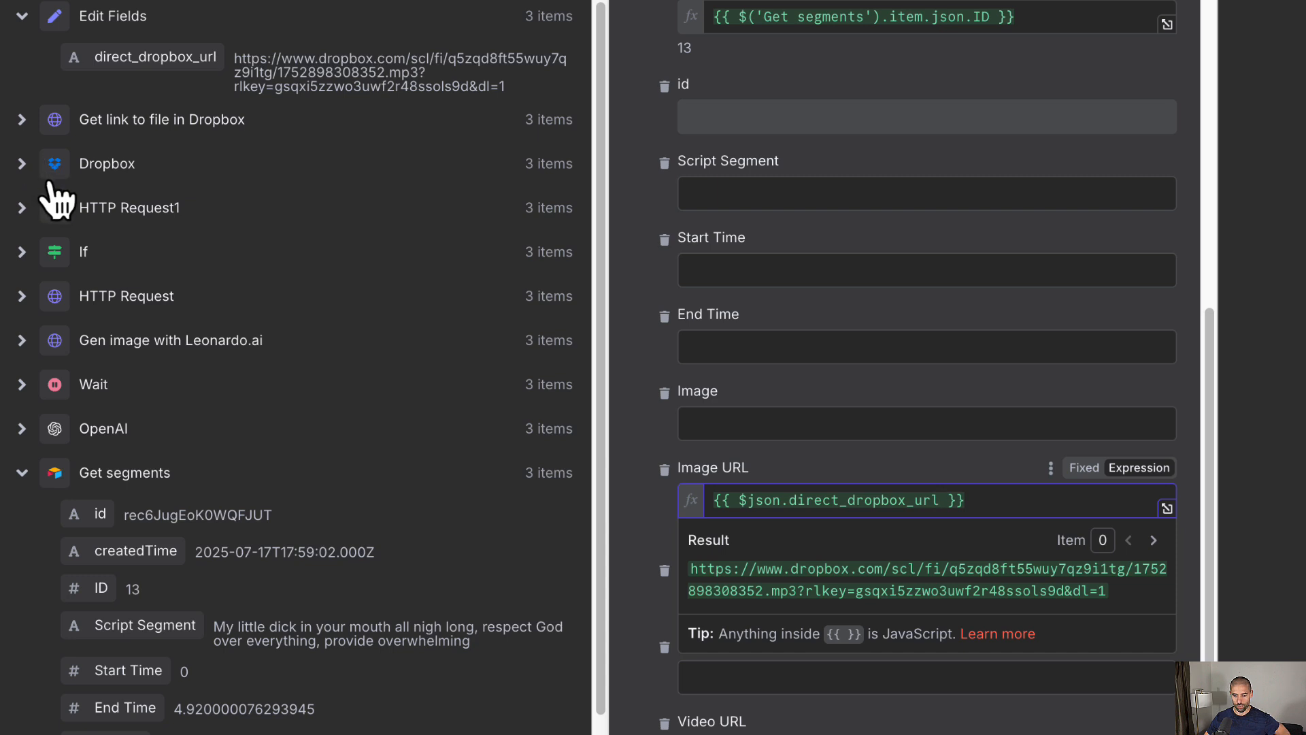
scroll(14, 379, "down", 1)
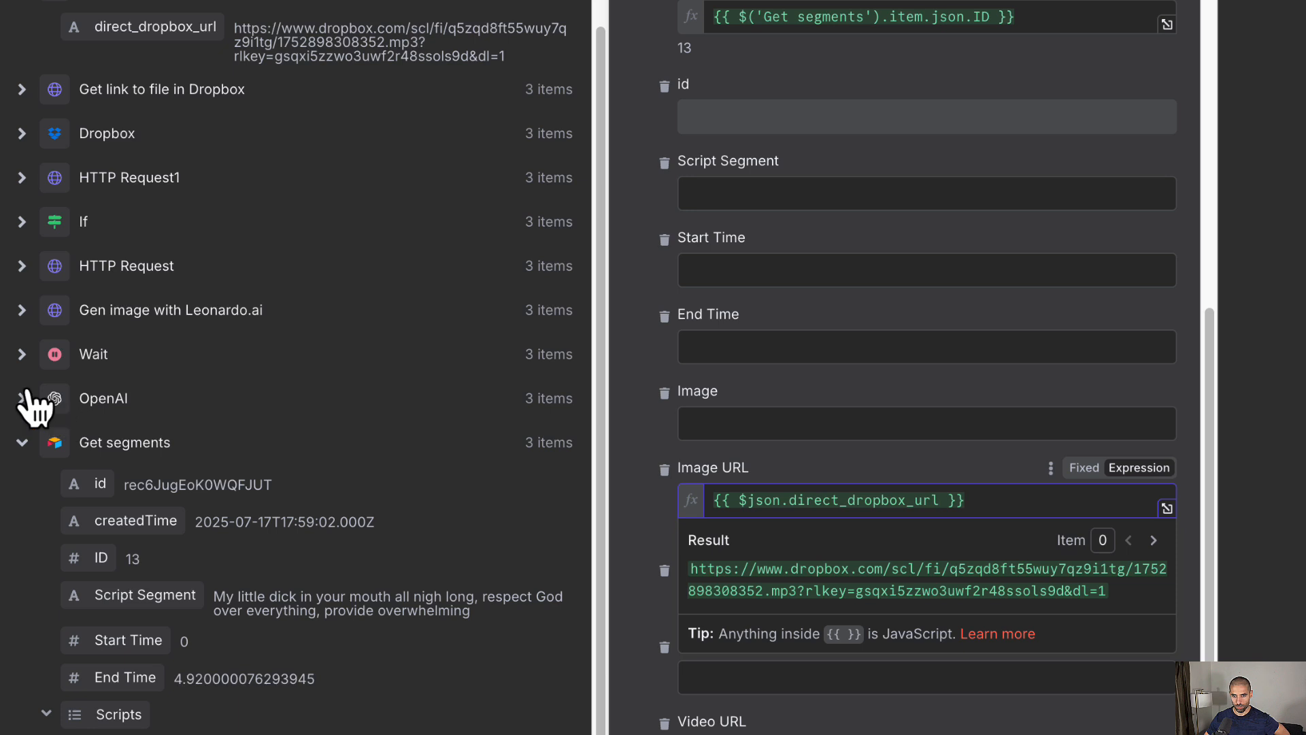
Step: Map OpenAI's imagePrompt into the Image Prompt value
left_click(22, 399)
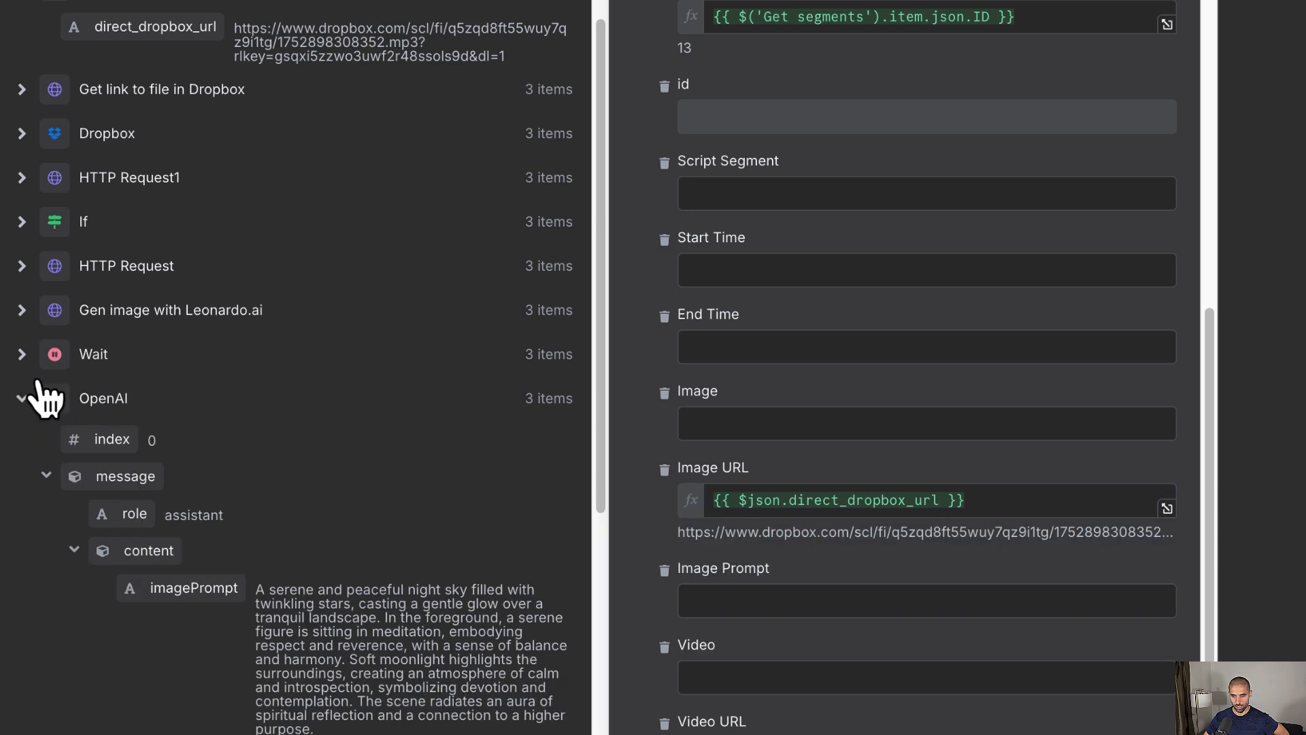
left_click_drag(198, 598, 733, 599)
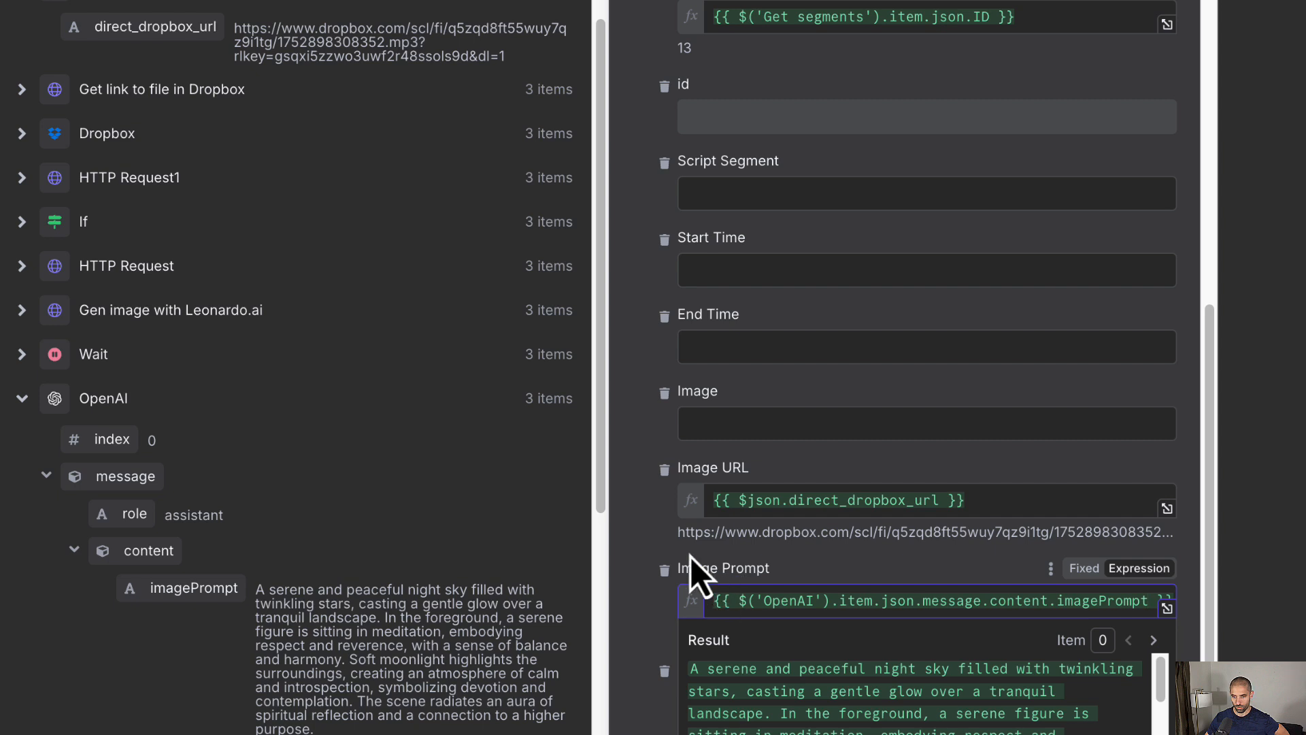
left_click(638, 525)
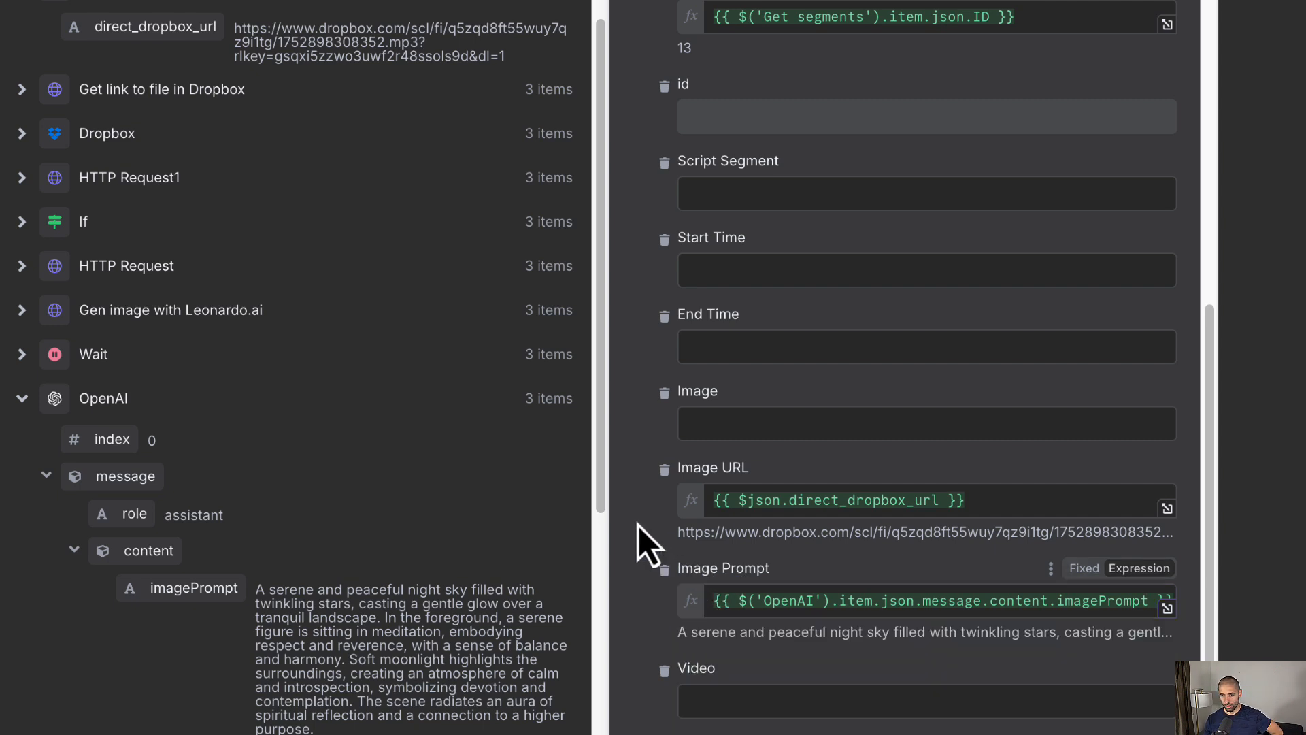
left_click(717, 419)
scroll(533, 166, "up", 1)
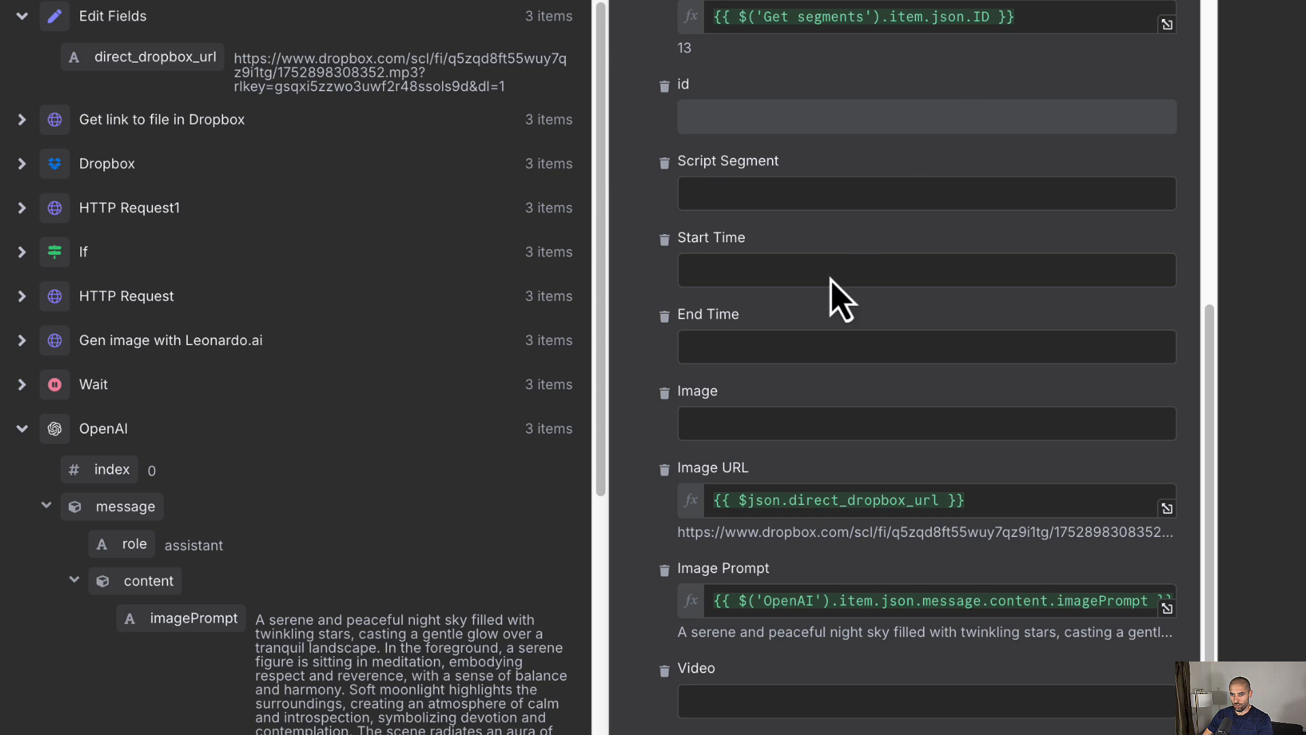
Step: Set the Image field to an expression array: url from direct_dropbox_url, filename from the Dropbox link's name
left_click(739, 421)
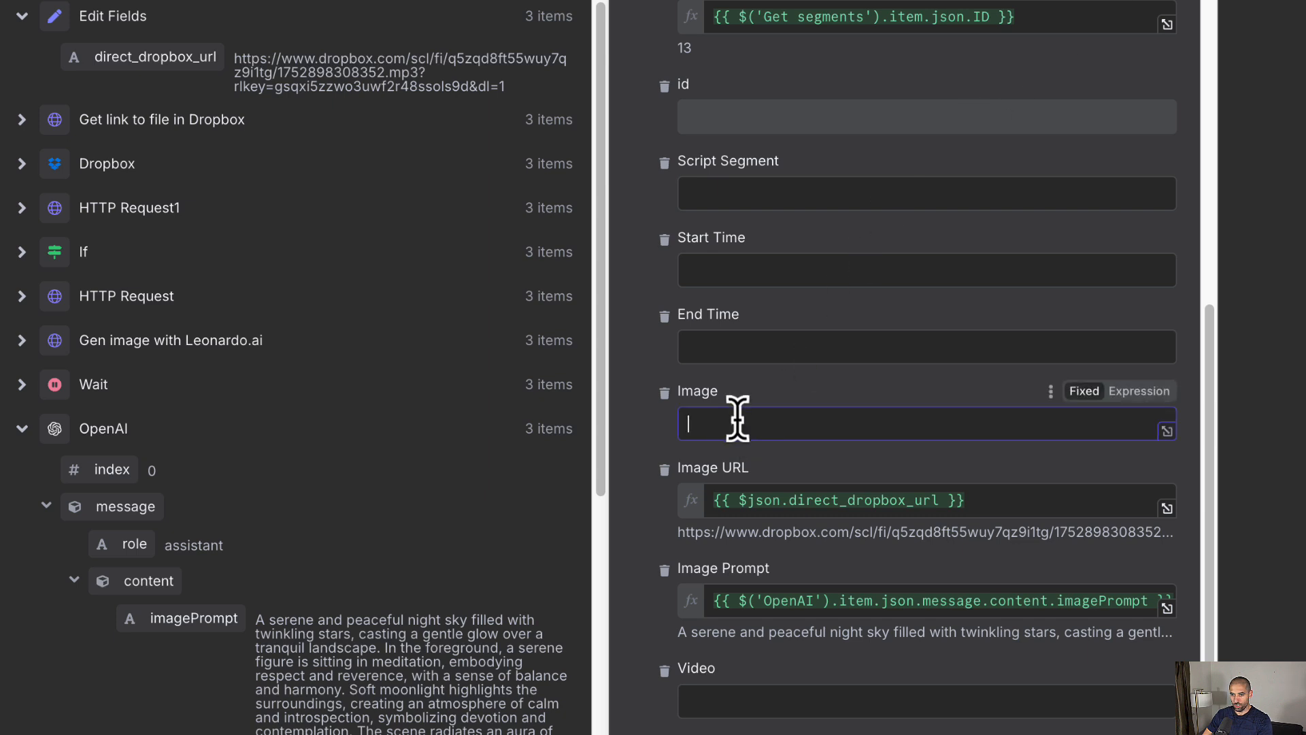
left_click(1140, 391)
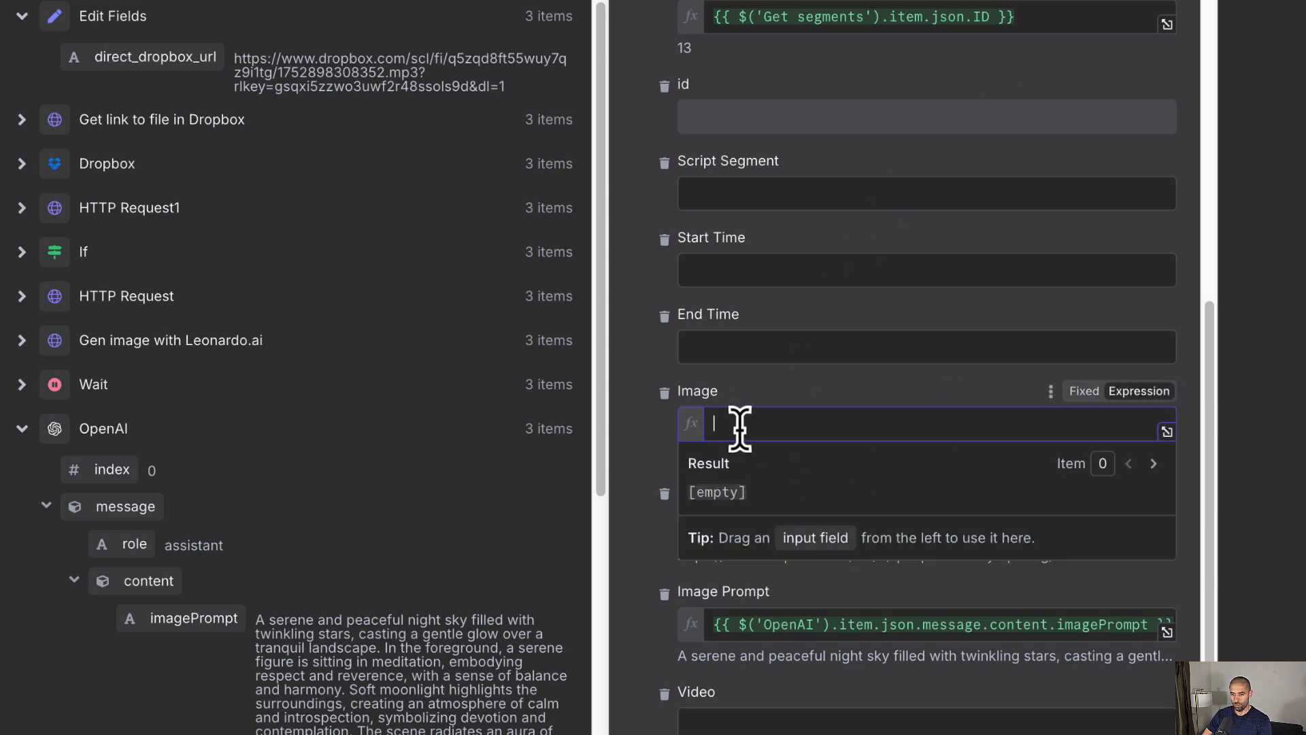
type("[   {     \"url\": \"{{ $json.direct_dropbox_url }}\",     \"filename\": \"{{ $('Get link to file in Dropbox').item.json.name }}\"   } ]")
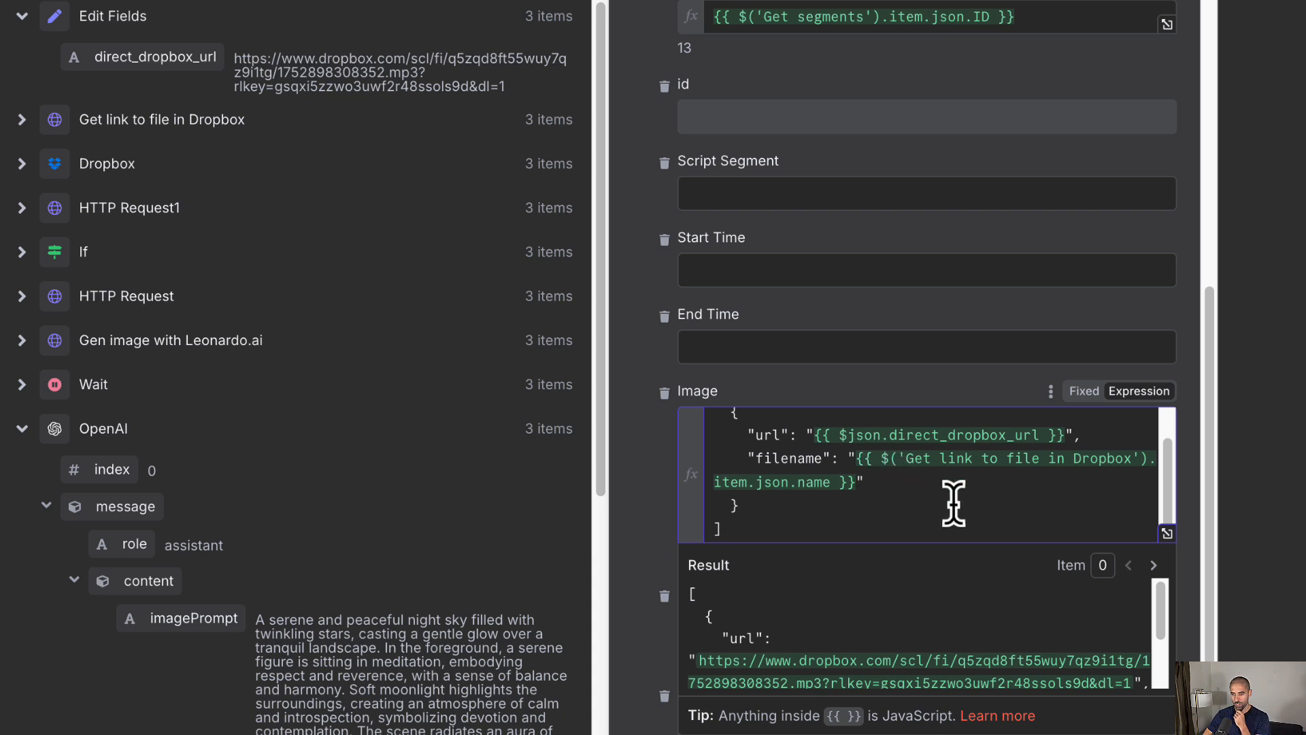
scroll(965, 537, "down", 2)
scroll(969, 559, "down", 8)
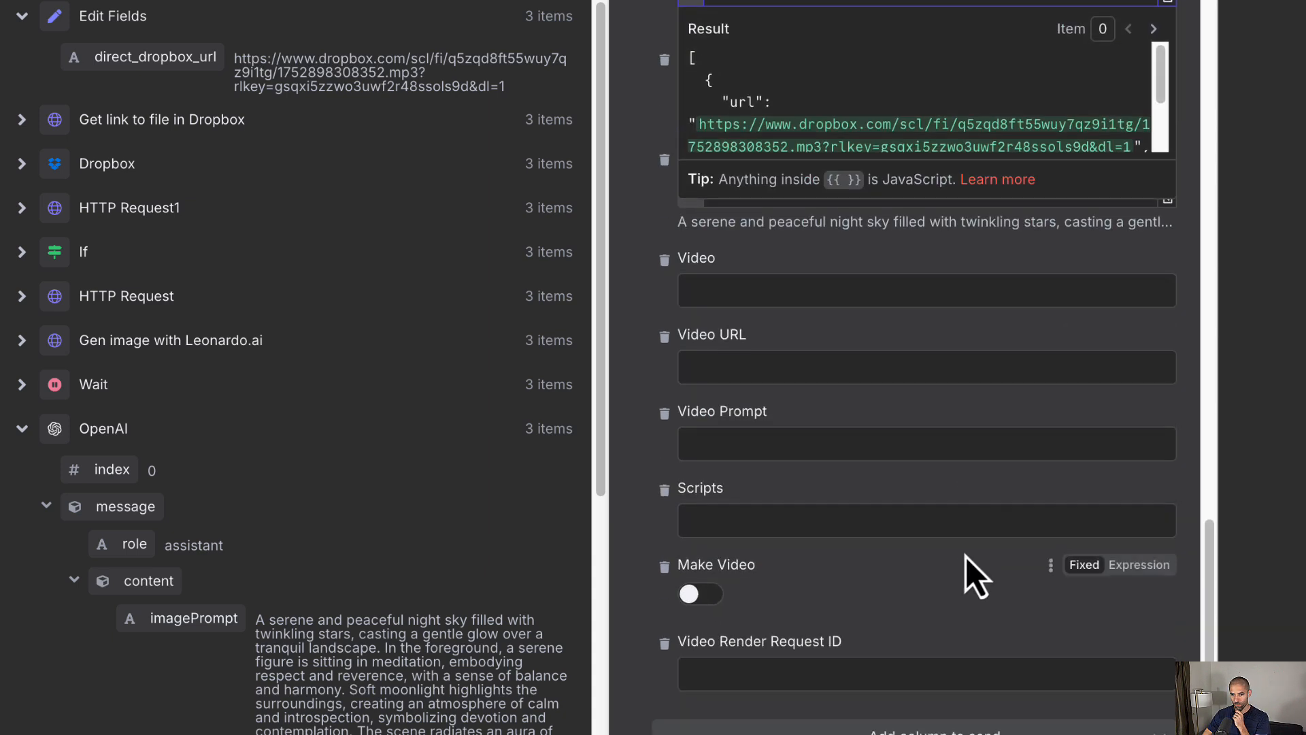
scroll(956, 548, "up", 18)
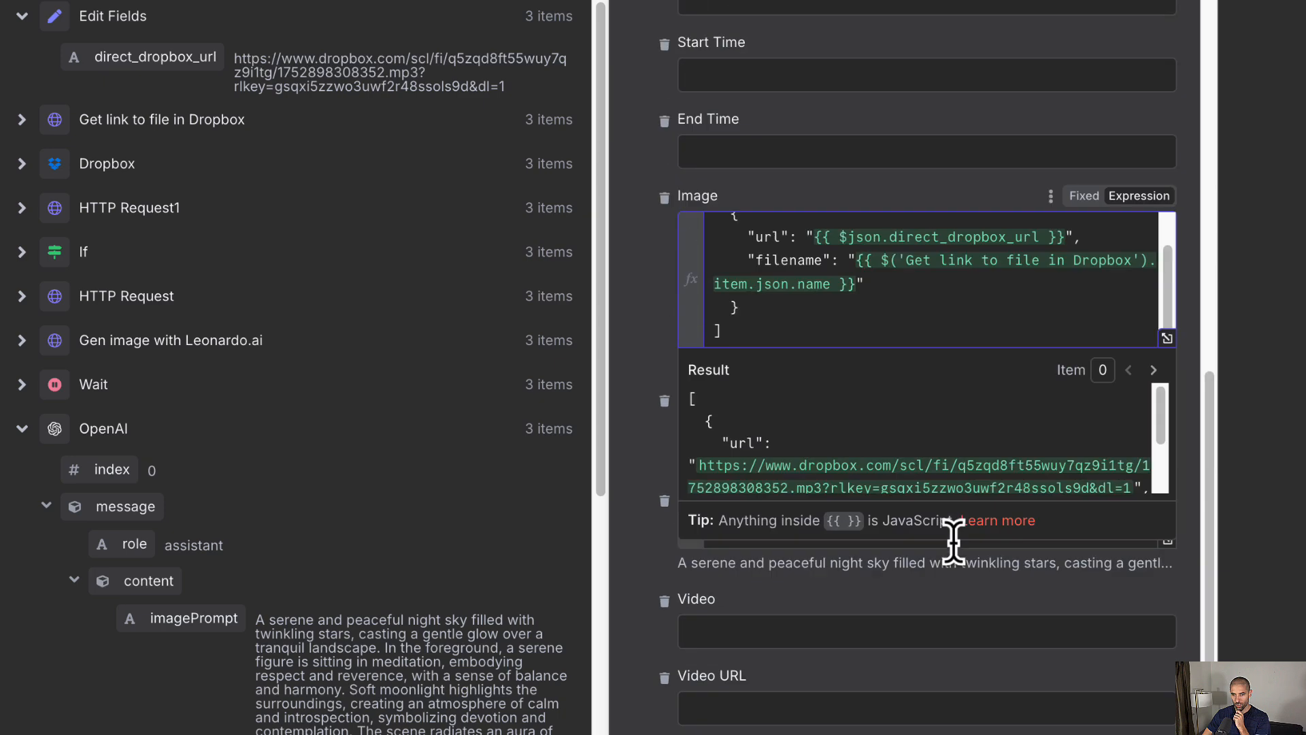
scroll(954, 545, "down", 6)
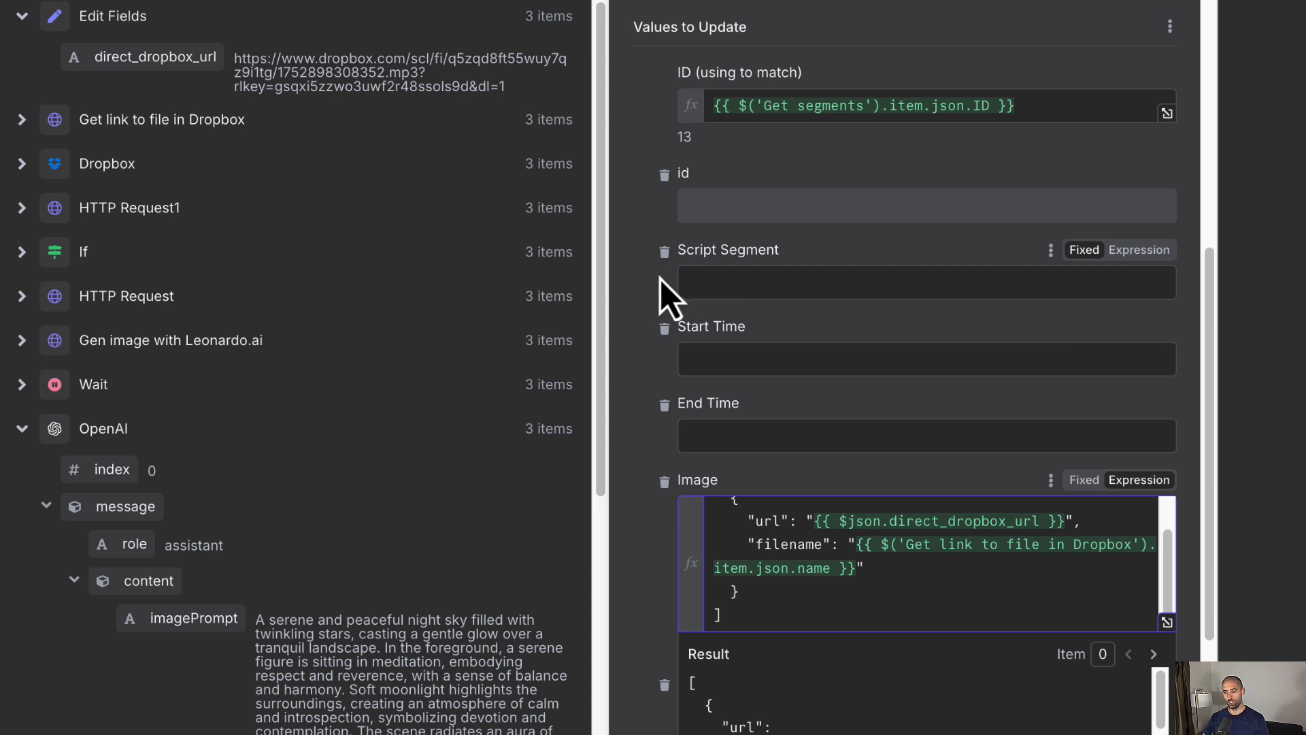
scroll(624, 257, "up", 3)
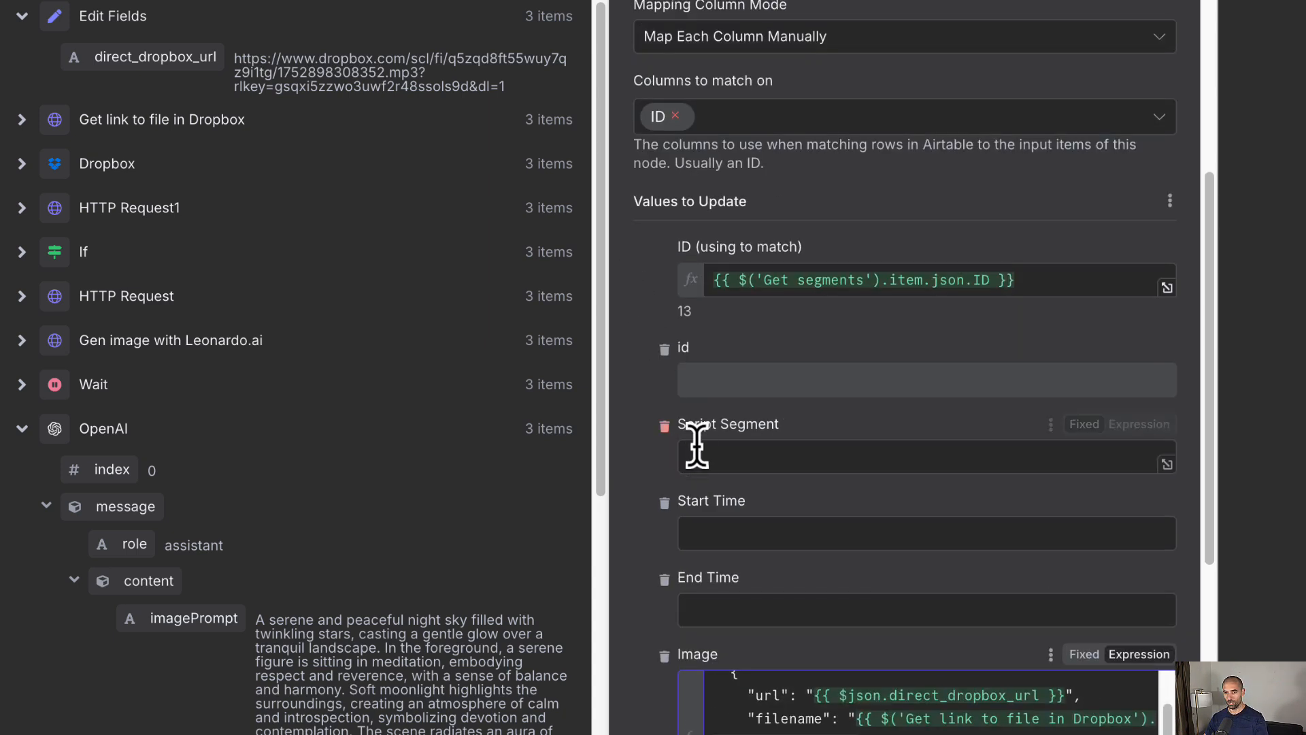
scroll(972, 377, "up", 3)
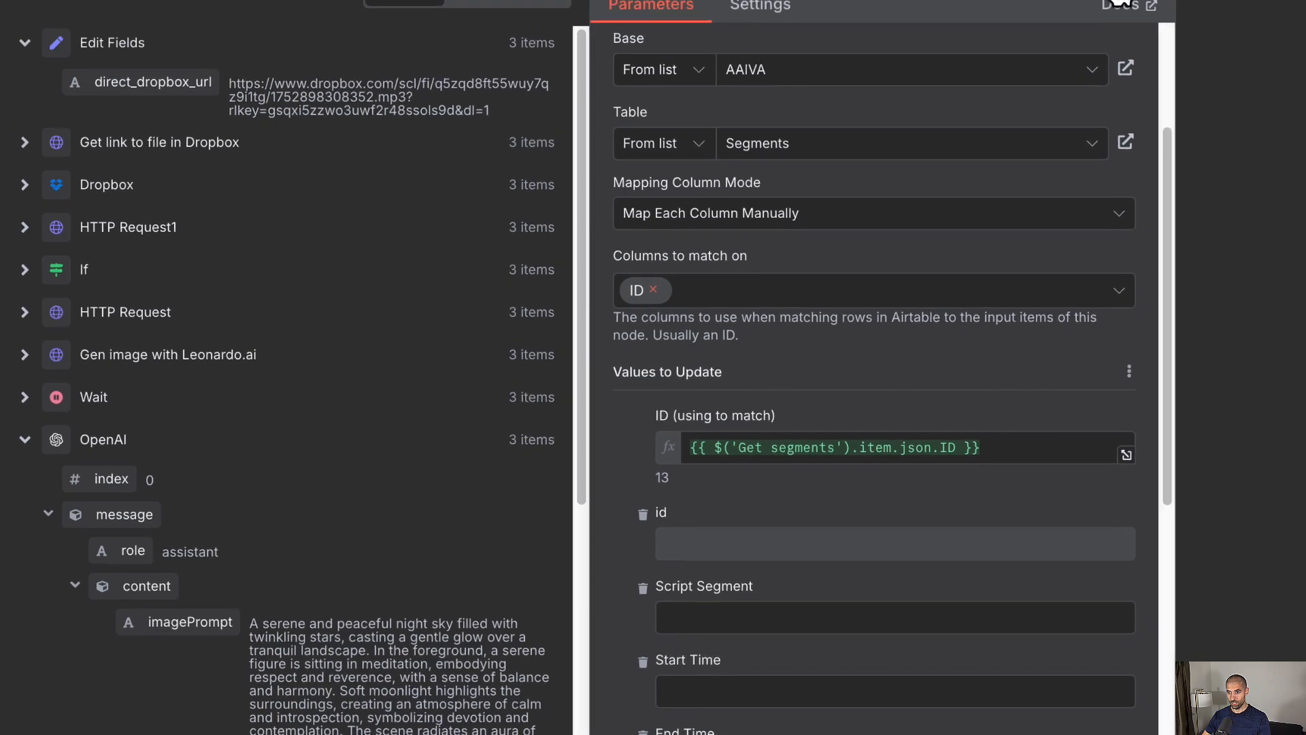
Step: Test the Airtable update step and compare its 3 returned records with the Segments table
left_click(1065, 2)
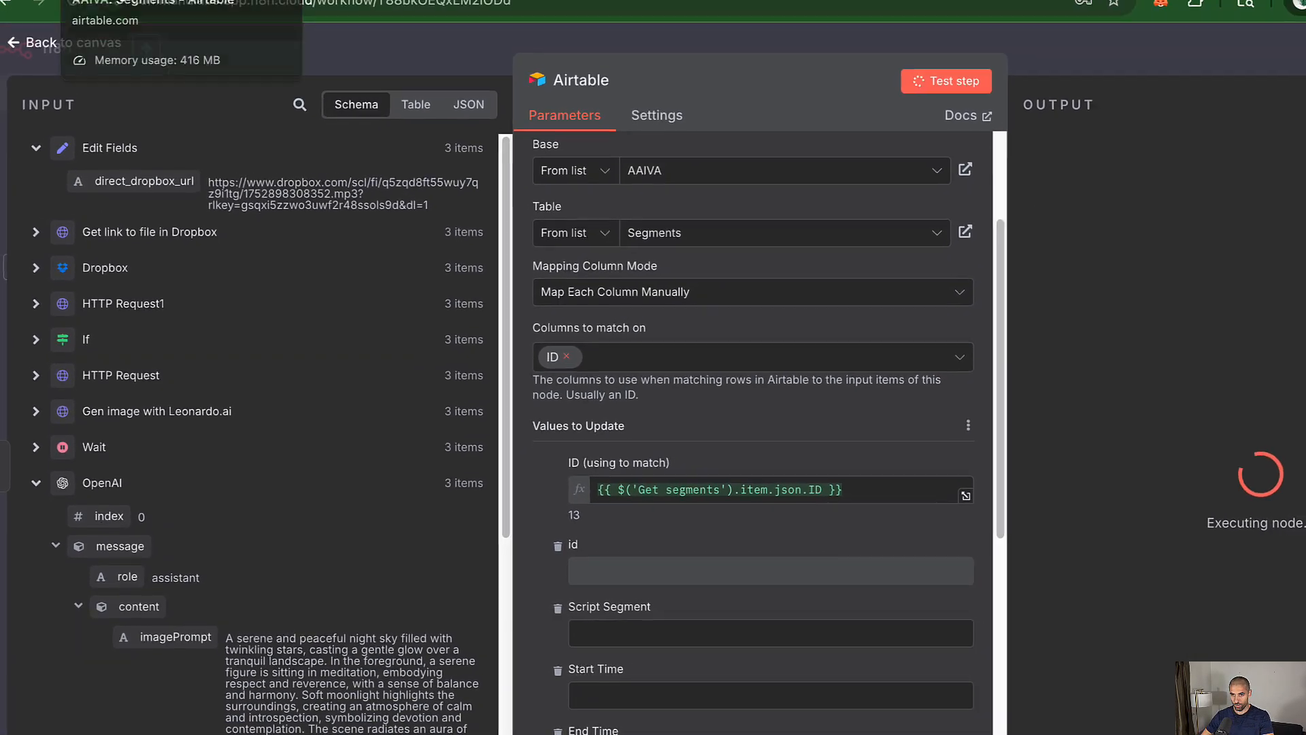
left_click(109, 12)
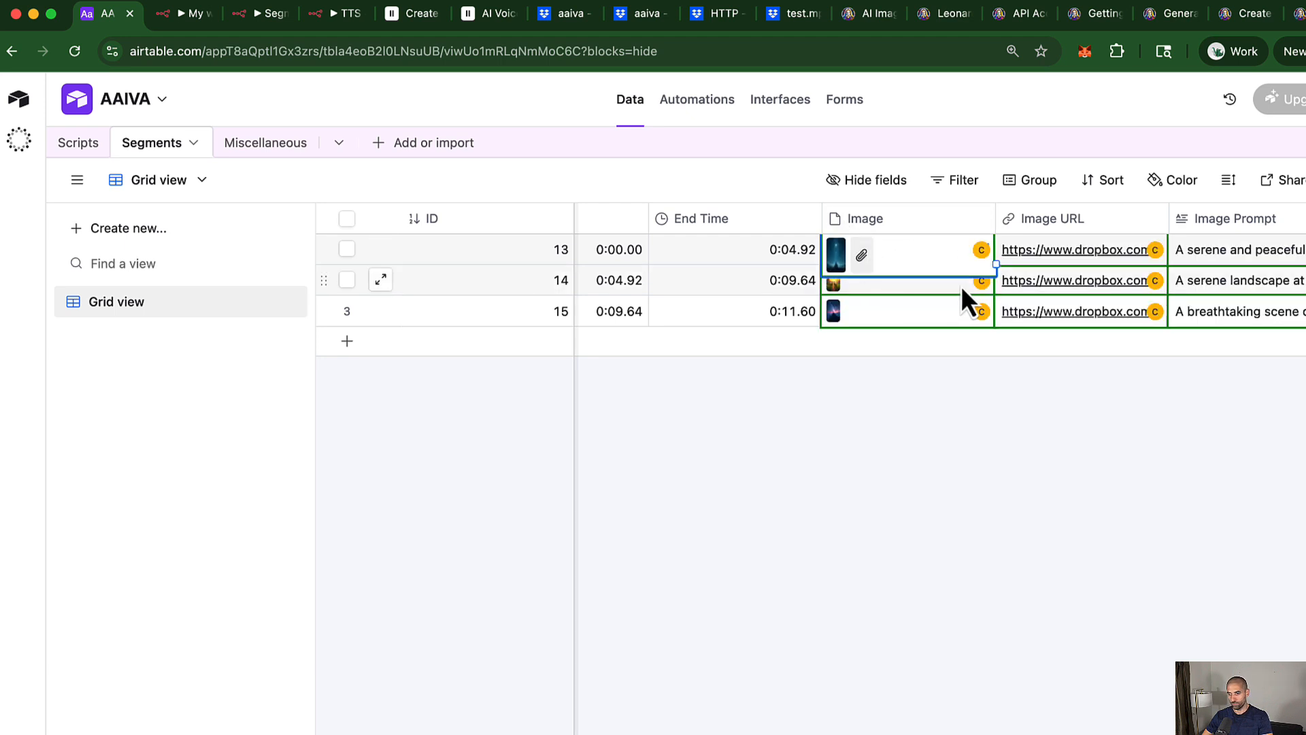
scroll(828, 283, "right", 3)
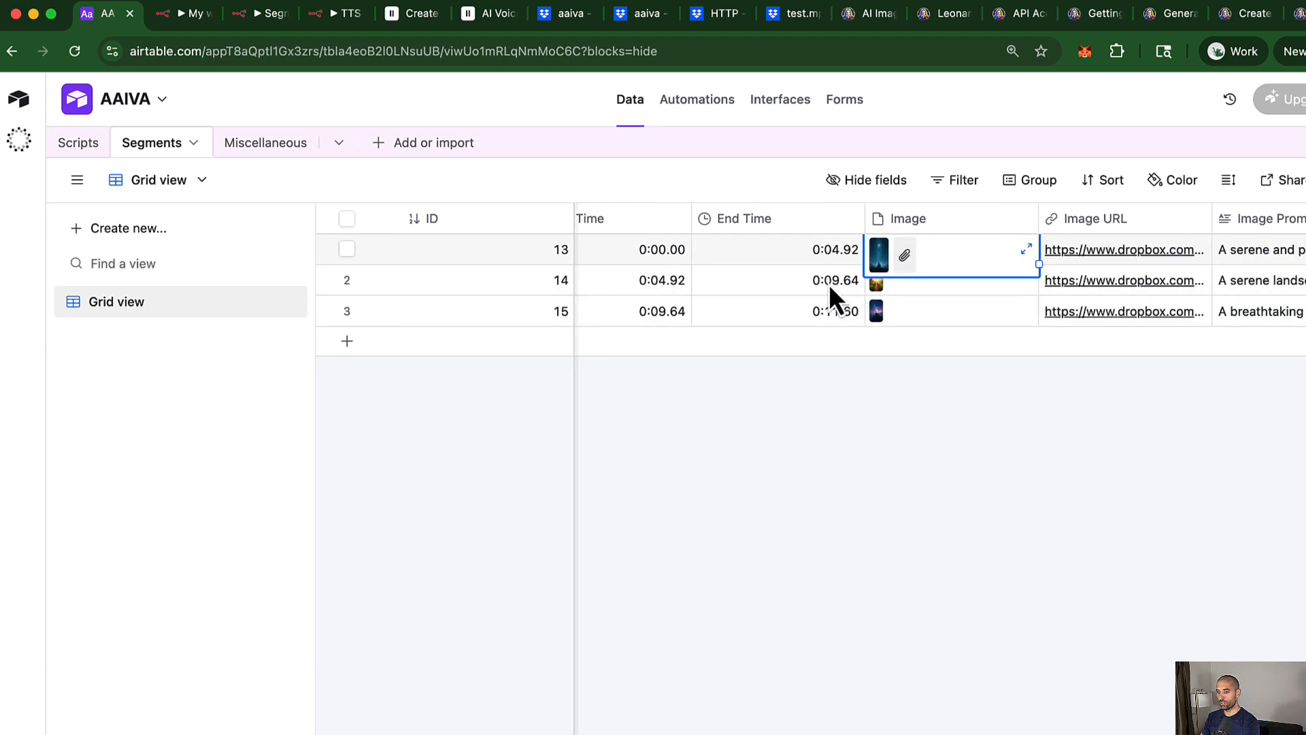
scroll(935, 302, "left", 3)
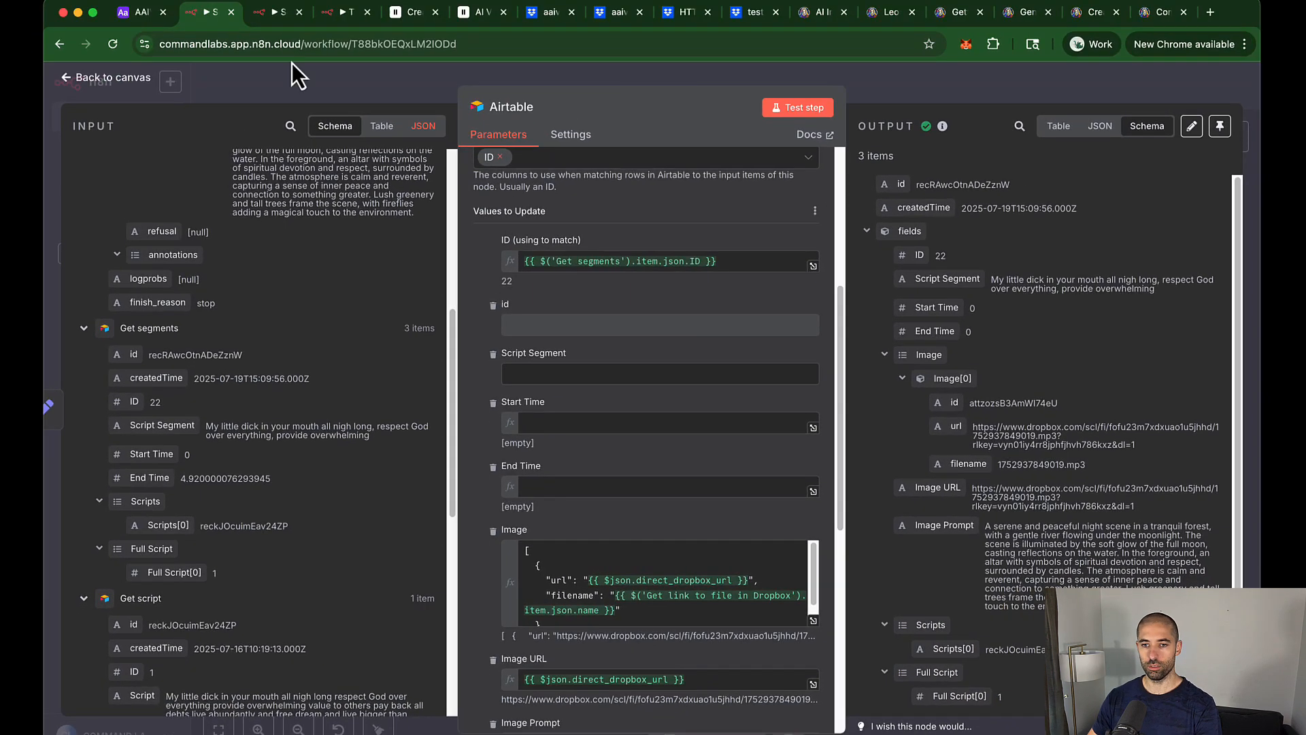
Step: Rerun the Segment Spoken Audio workflow to rebuild the Segments rows
left_click(131, 16)
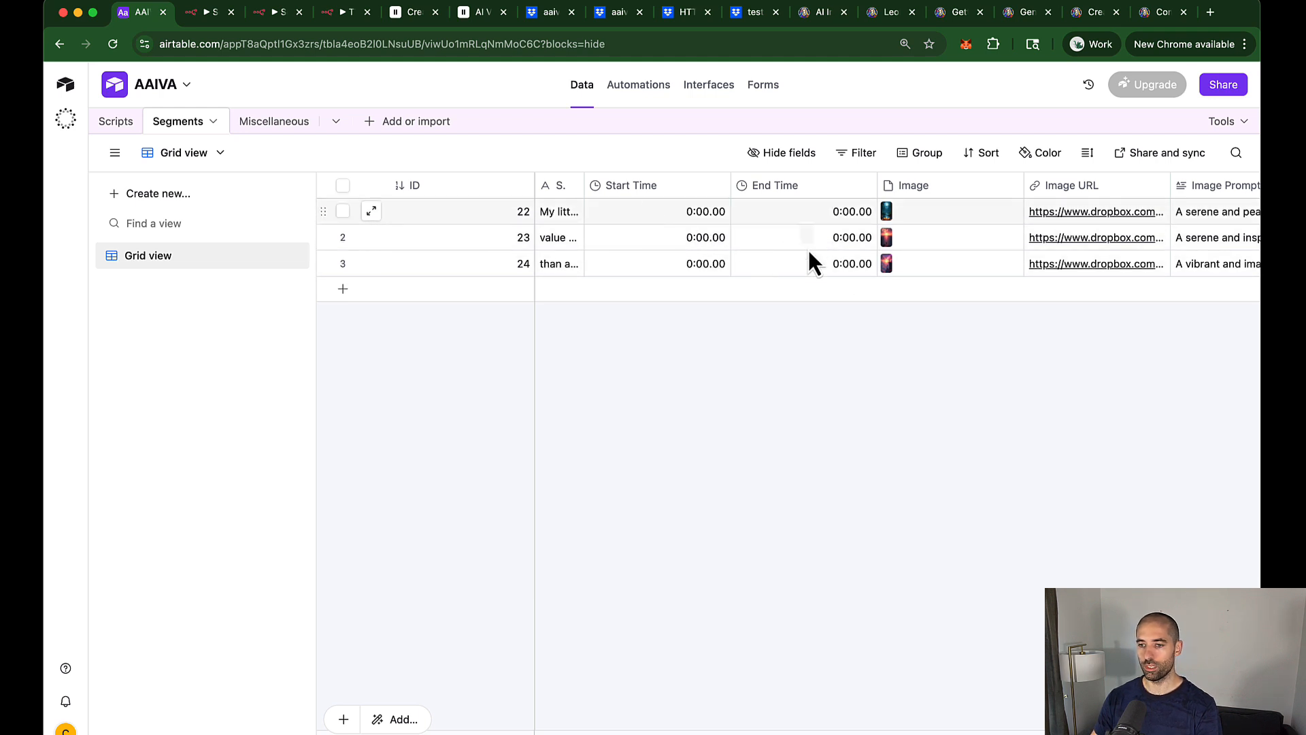
key("ctrl+Tab")
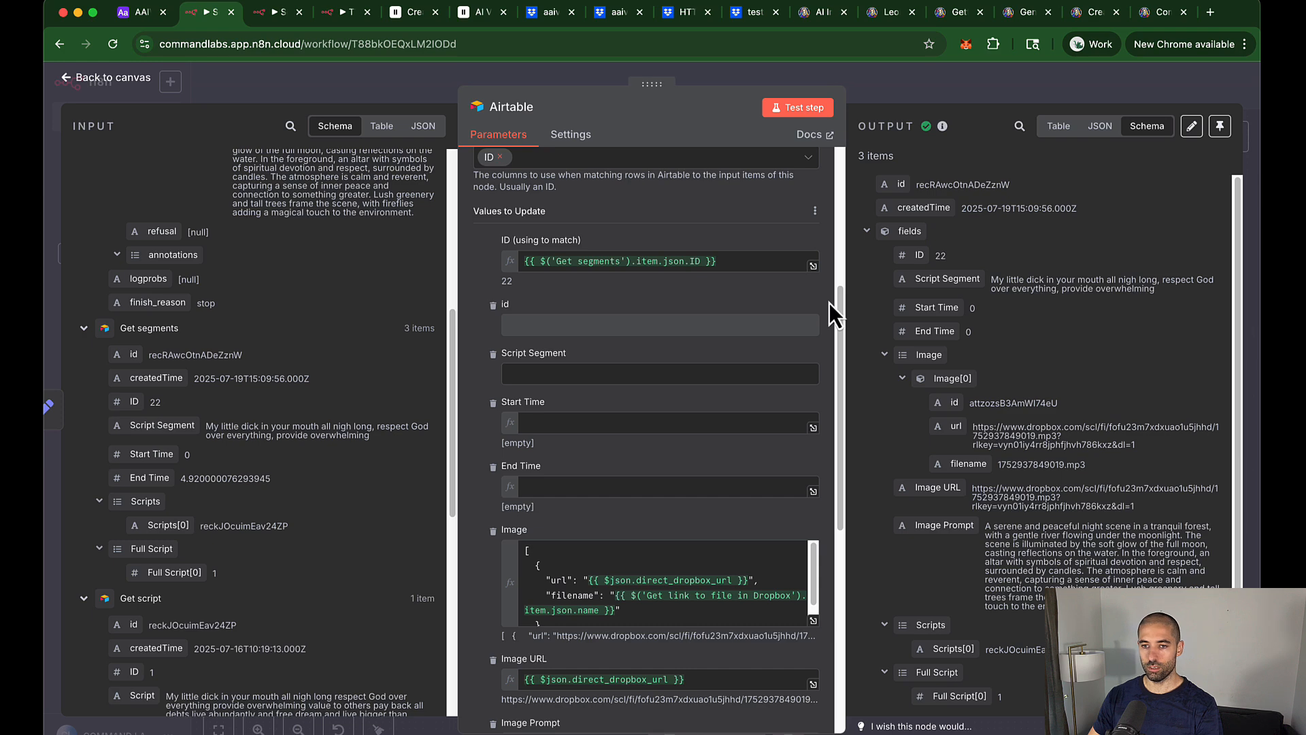
key("ctrl+Tab")
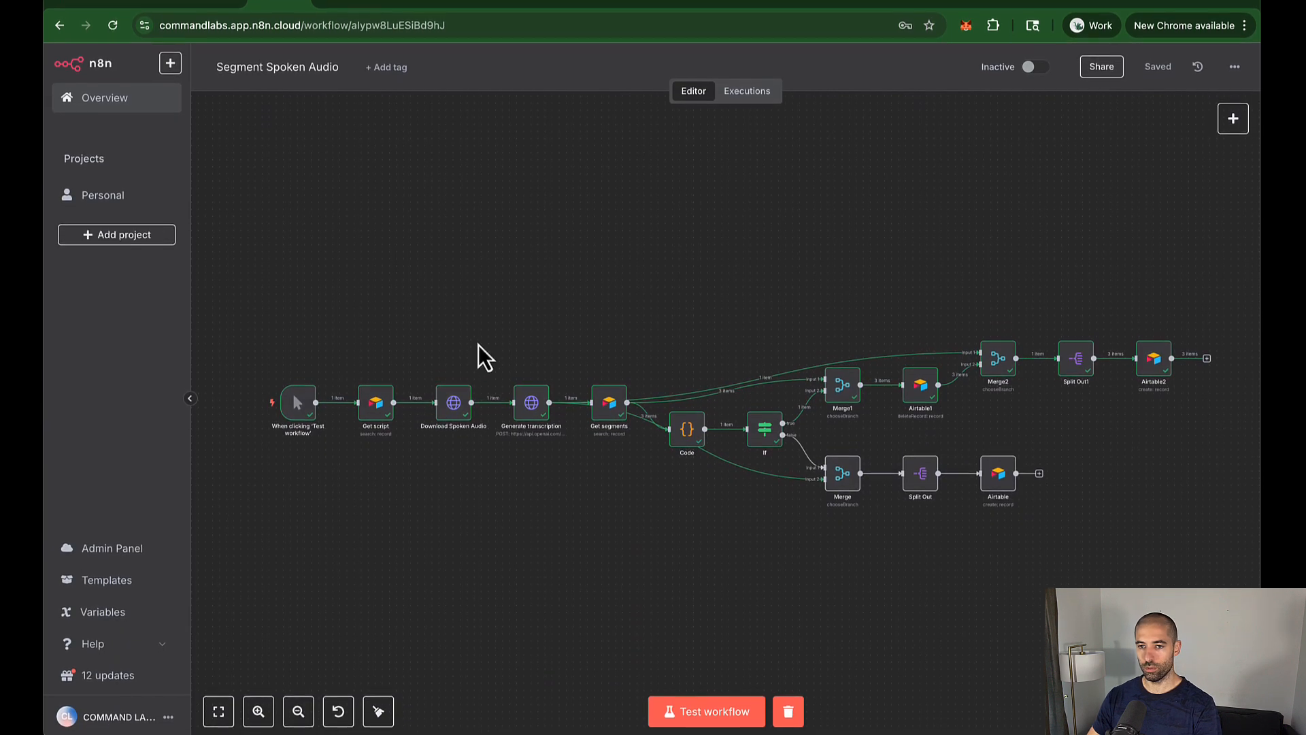
left_click(693, 708)
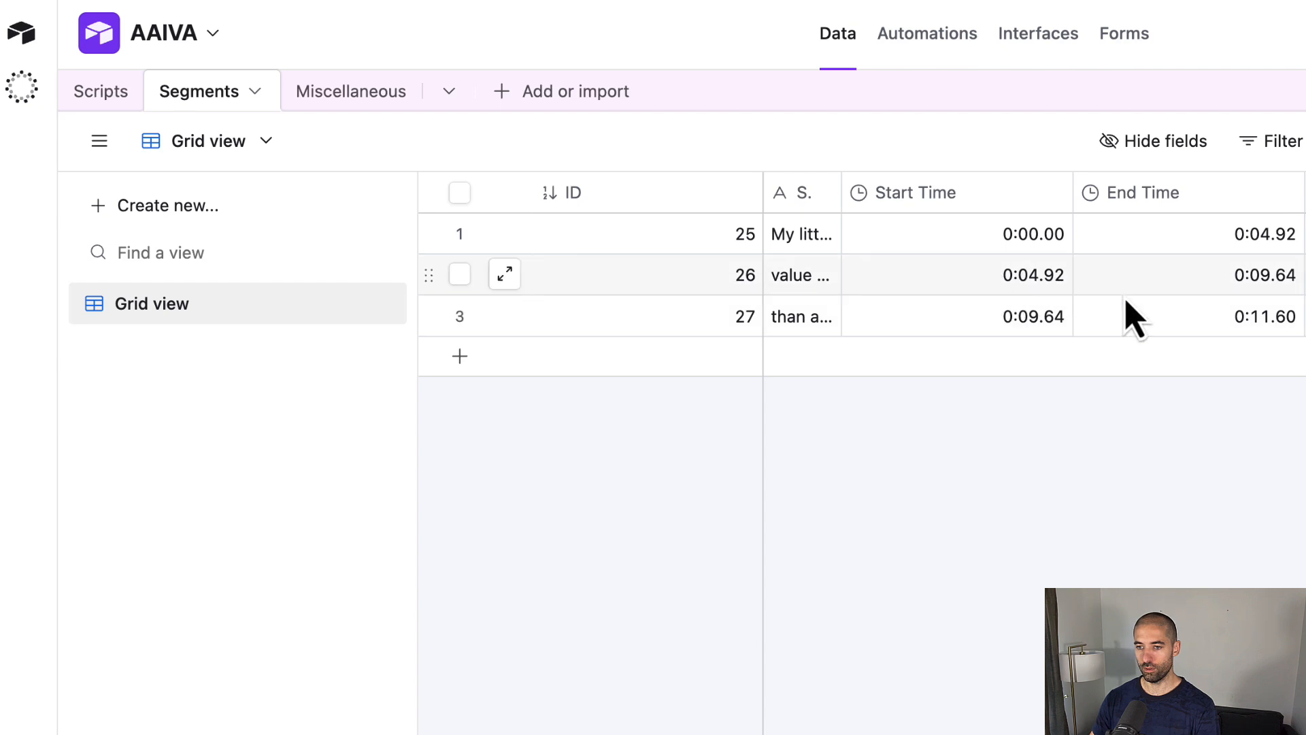
Step: Verify rows 25–27's start and end times run from 0:00.00 to 0:11.60
left_click(1243, 242)
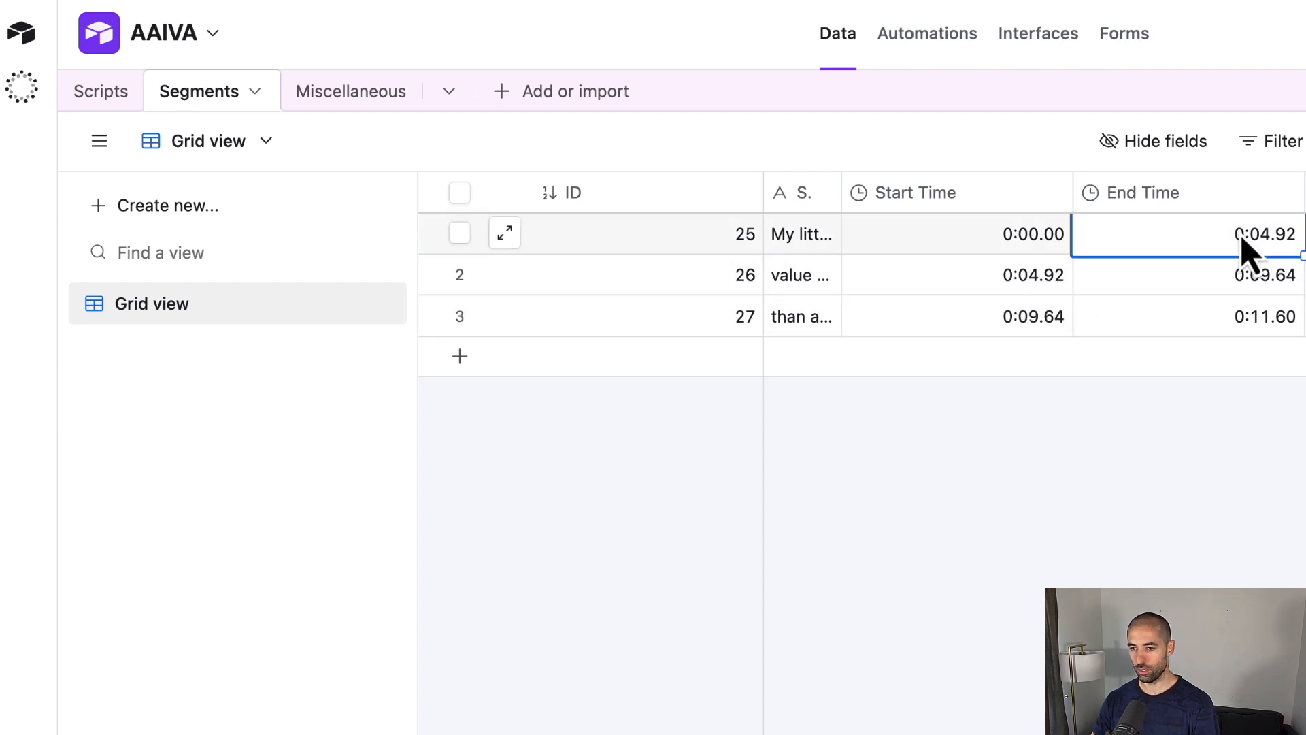
left_click(1017, 289)
left_click(1167, 281)
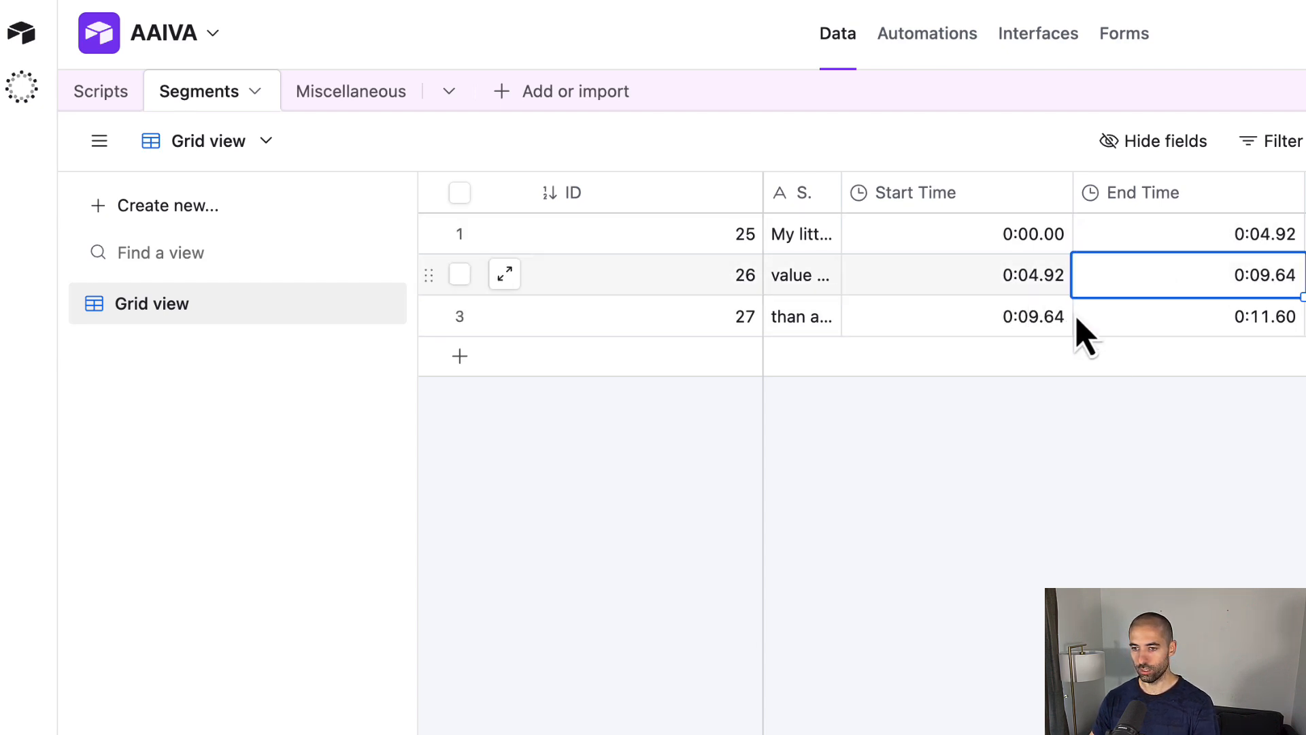
left_click(1018, 321)
left_click(1171, 321)
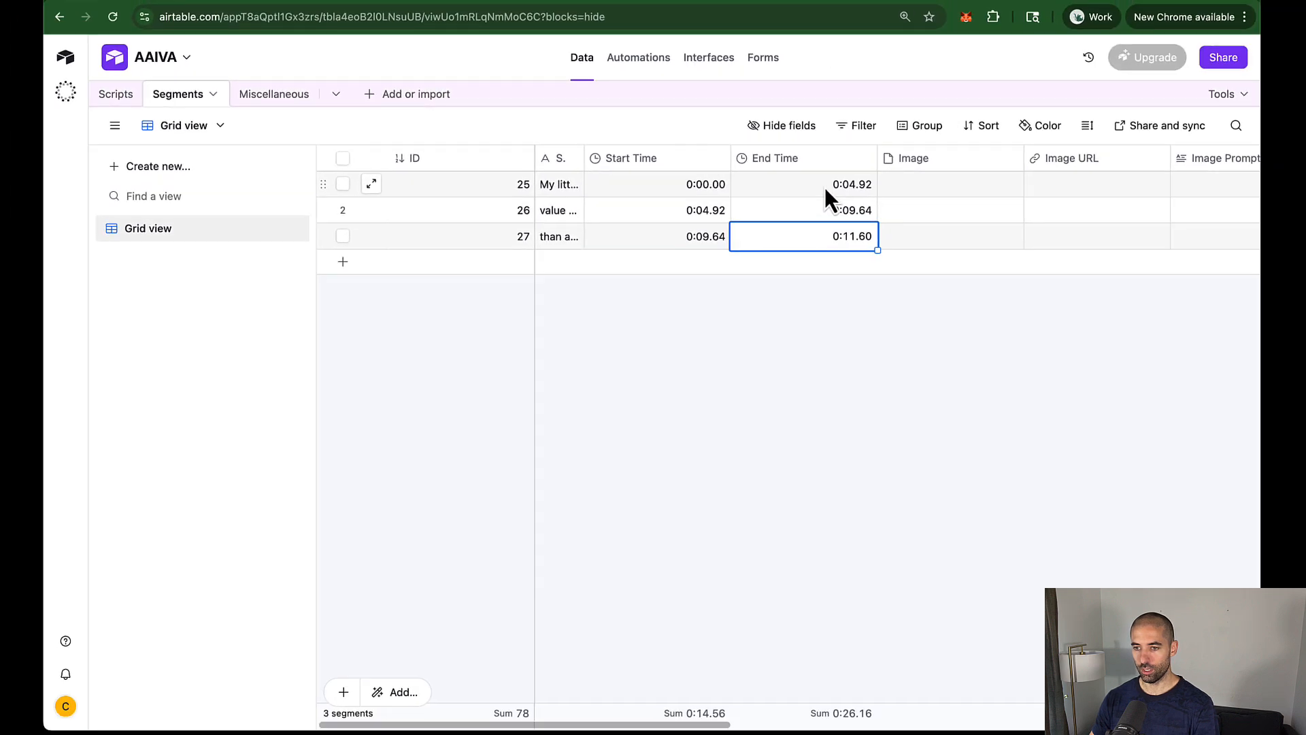
left_click(824, 186)
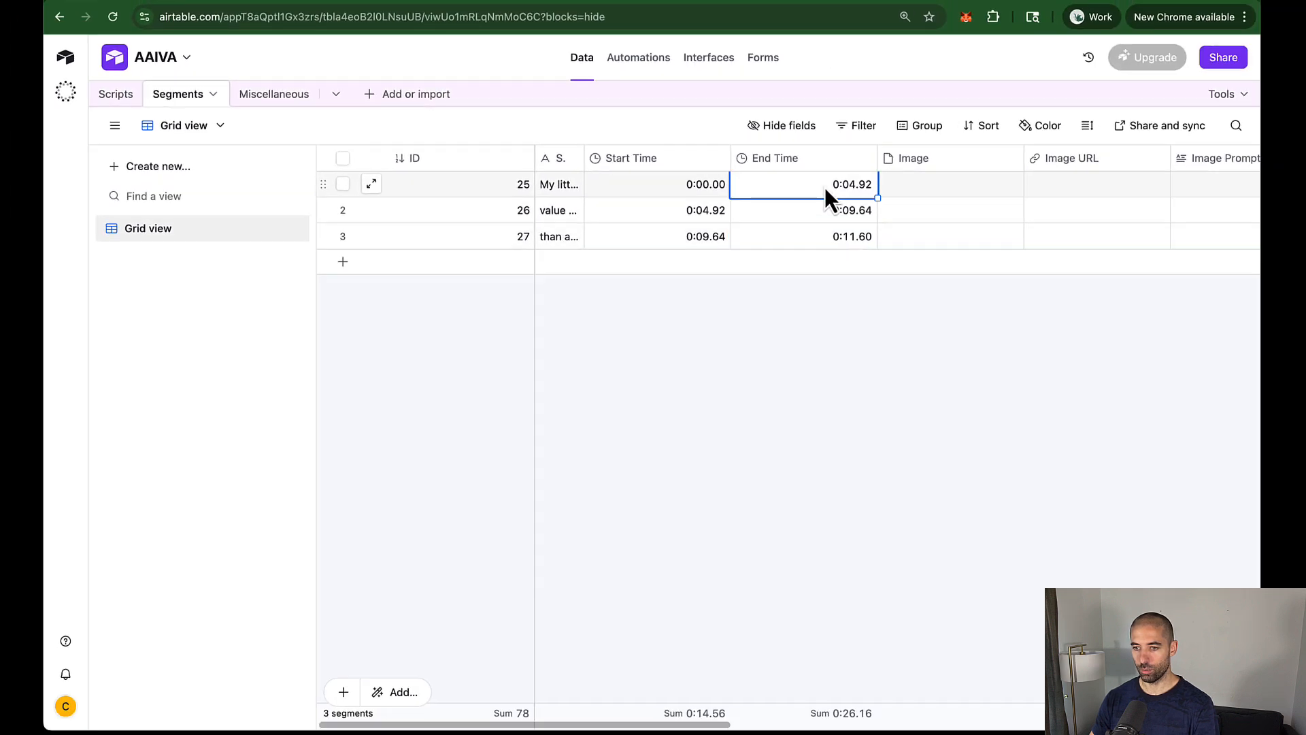
left_click(654, 213)
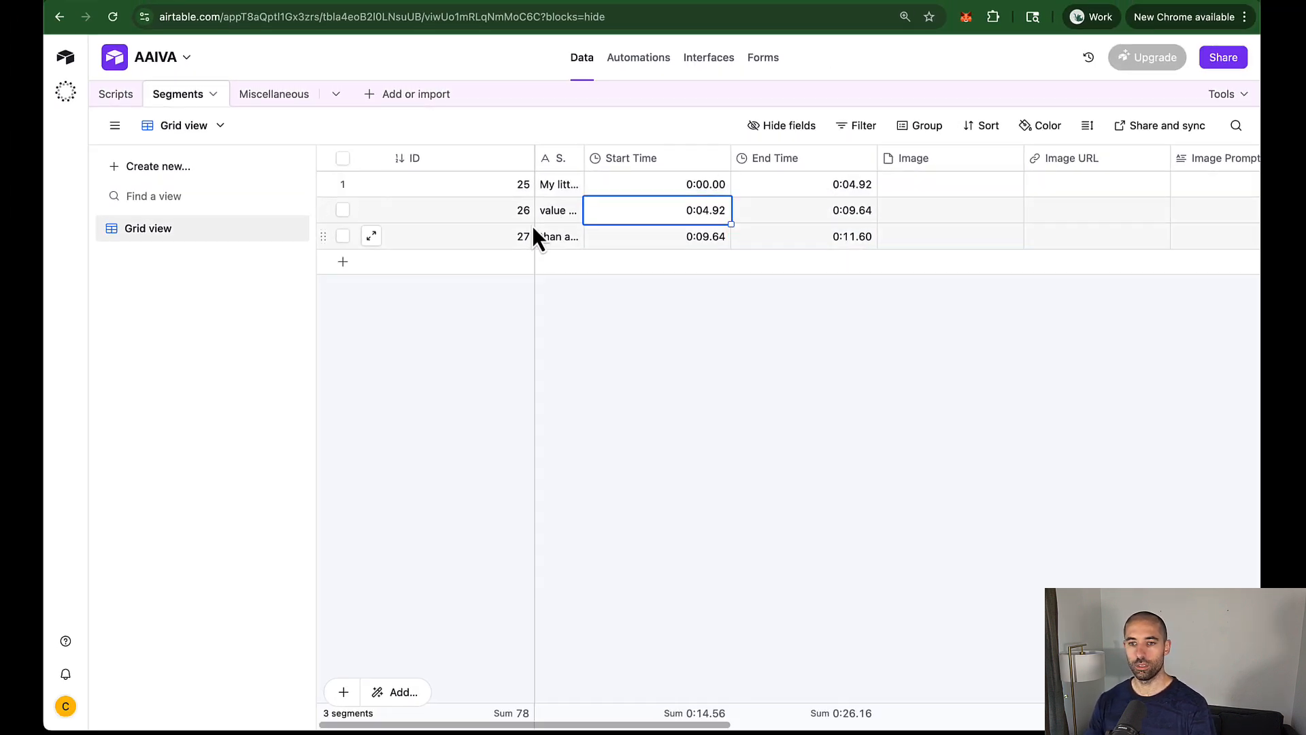
key("ctrl+Tab")
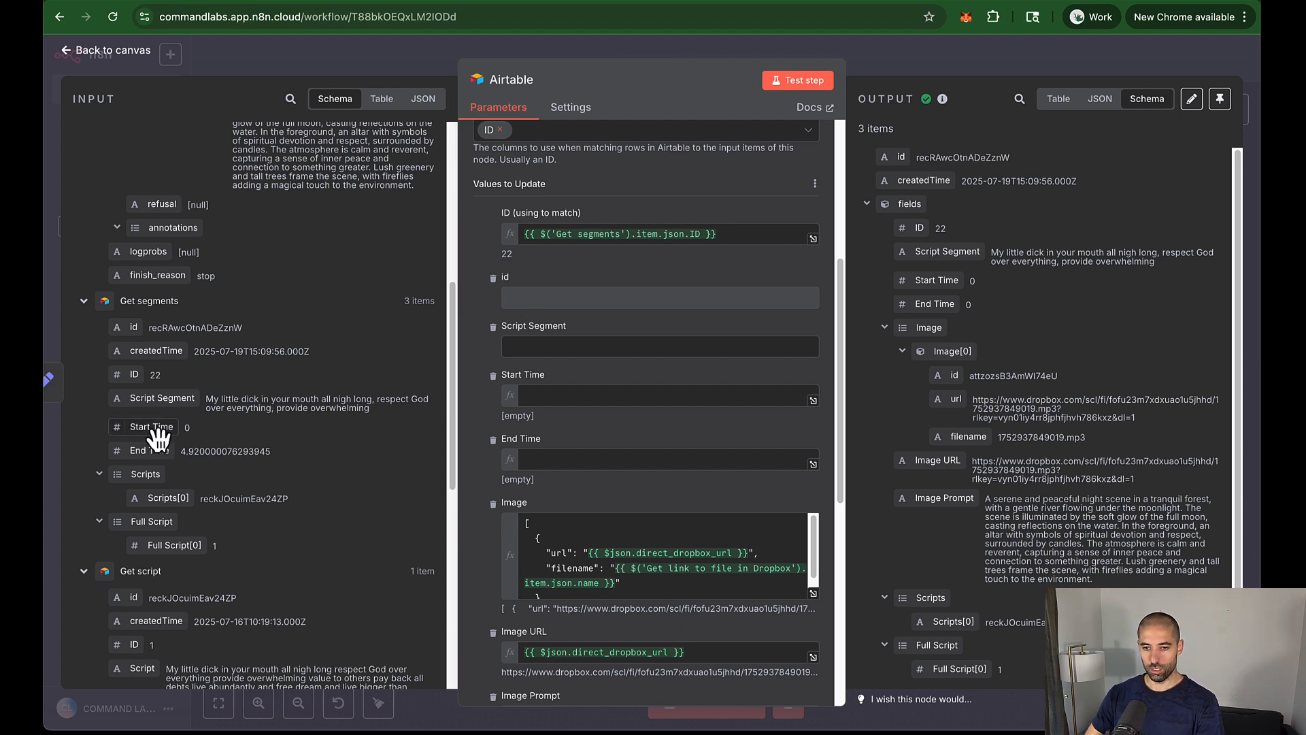
Step: Map Get segments' Start Time and End Time into the Airtable update, then close the node
left_click_drag(158, 439, 547, 401)
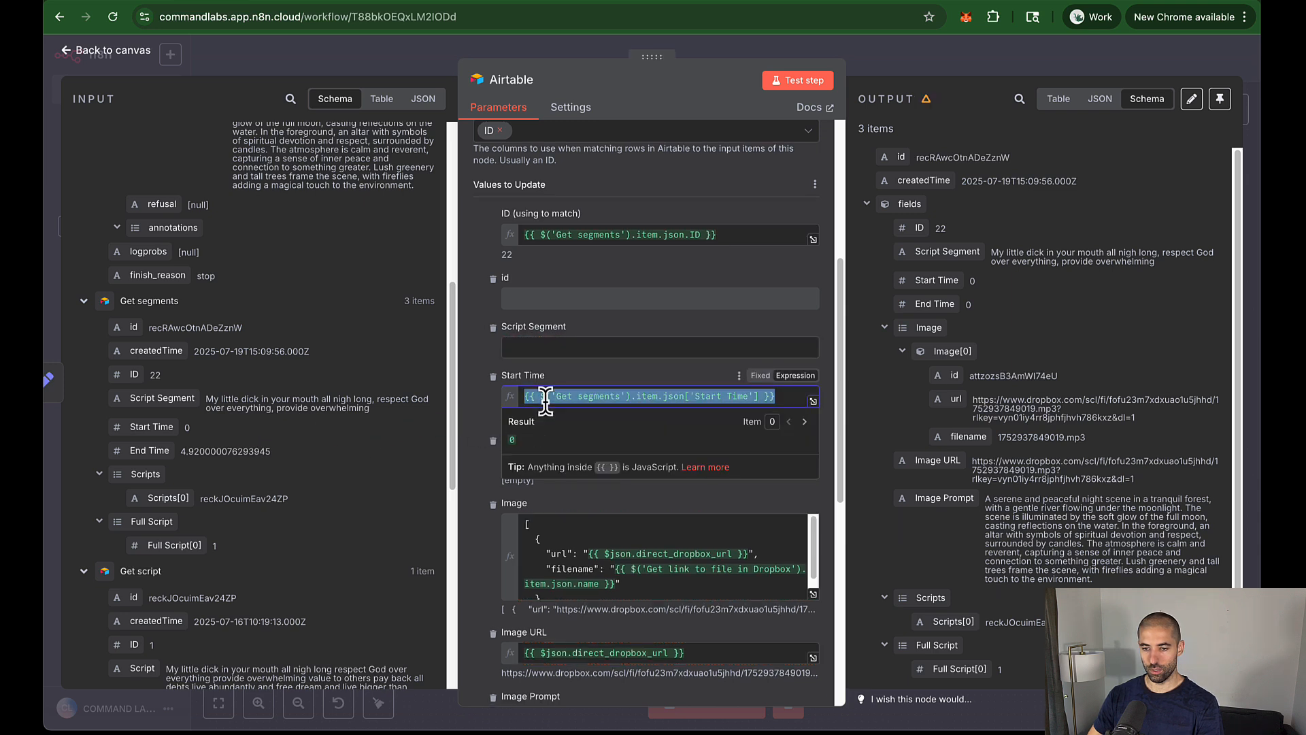
left_click_drag(163, 466, 546, 463)
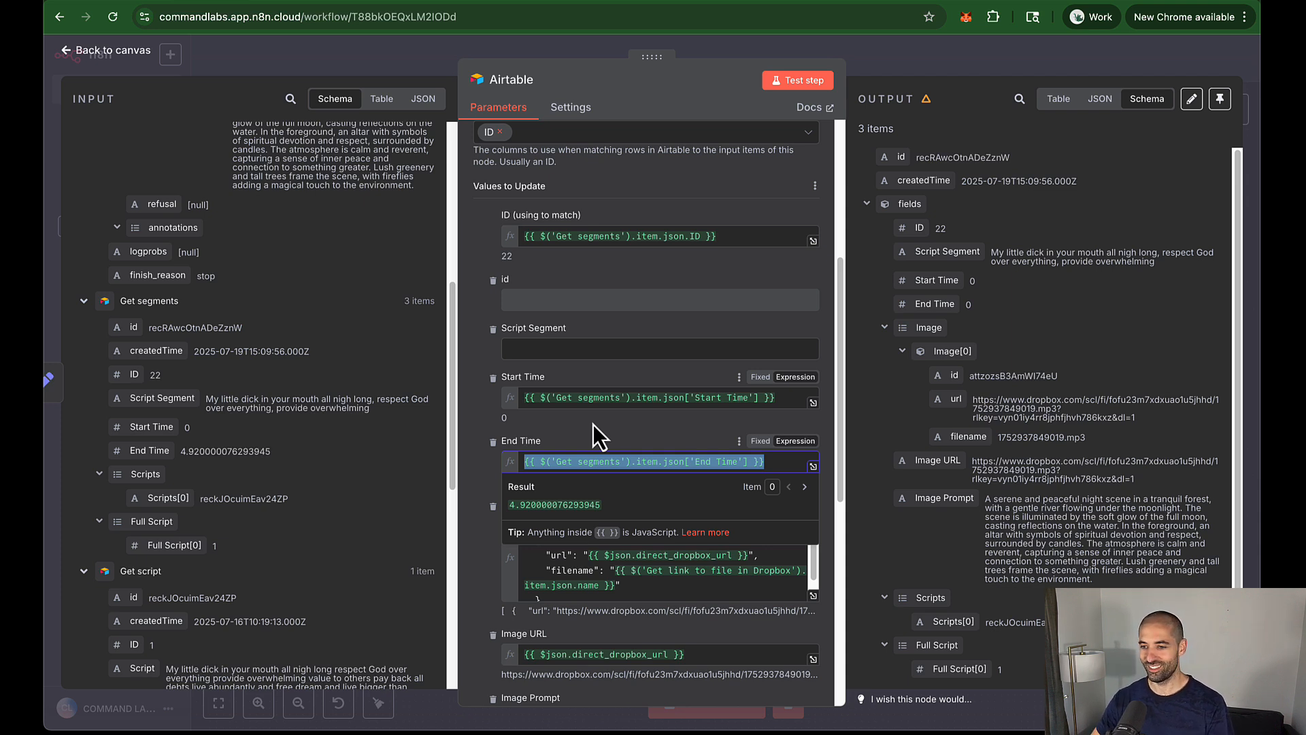
left_click(891, 69)
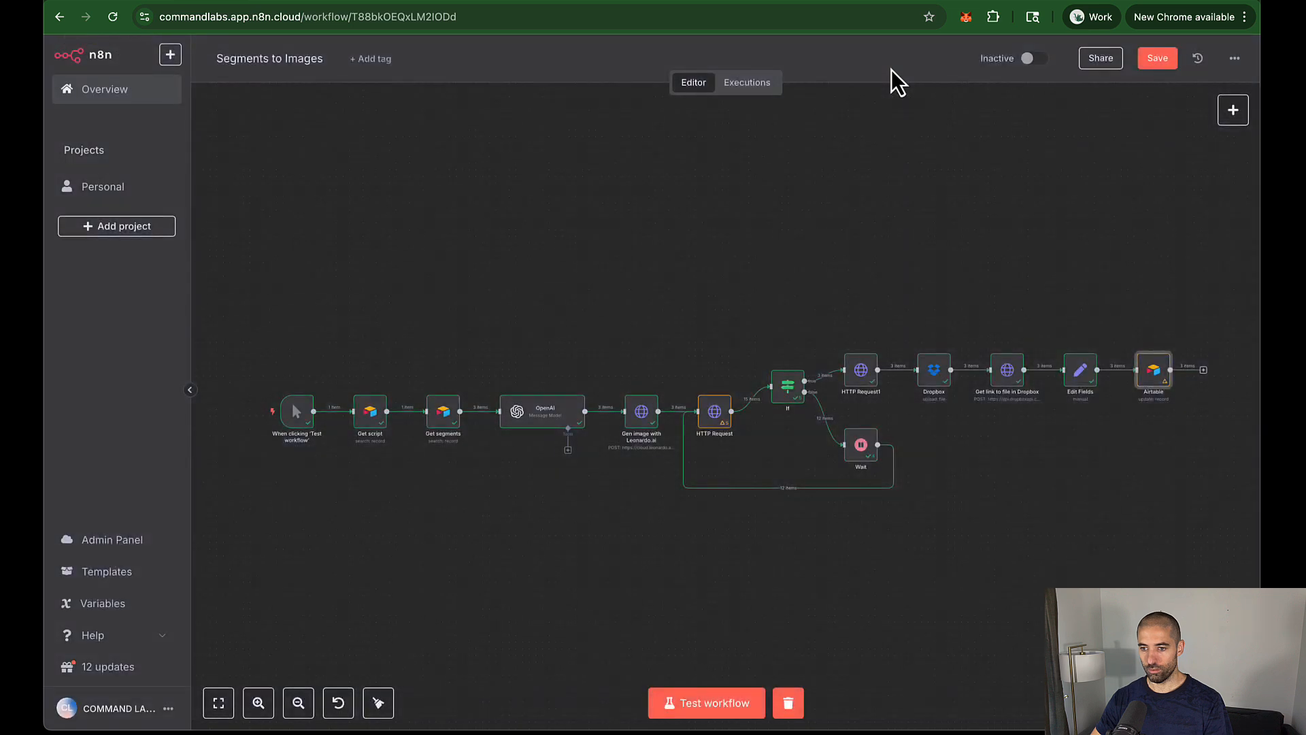
Step: Save and rerun the workflow, confirming rows 25–27 now have images and Dropbox Image URLs
left_click(1156, 58)
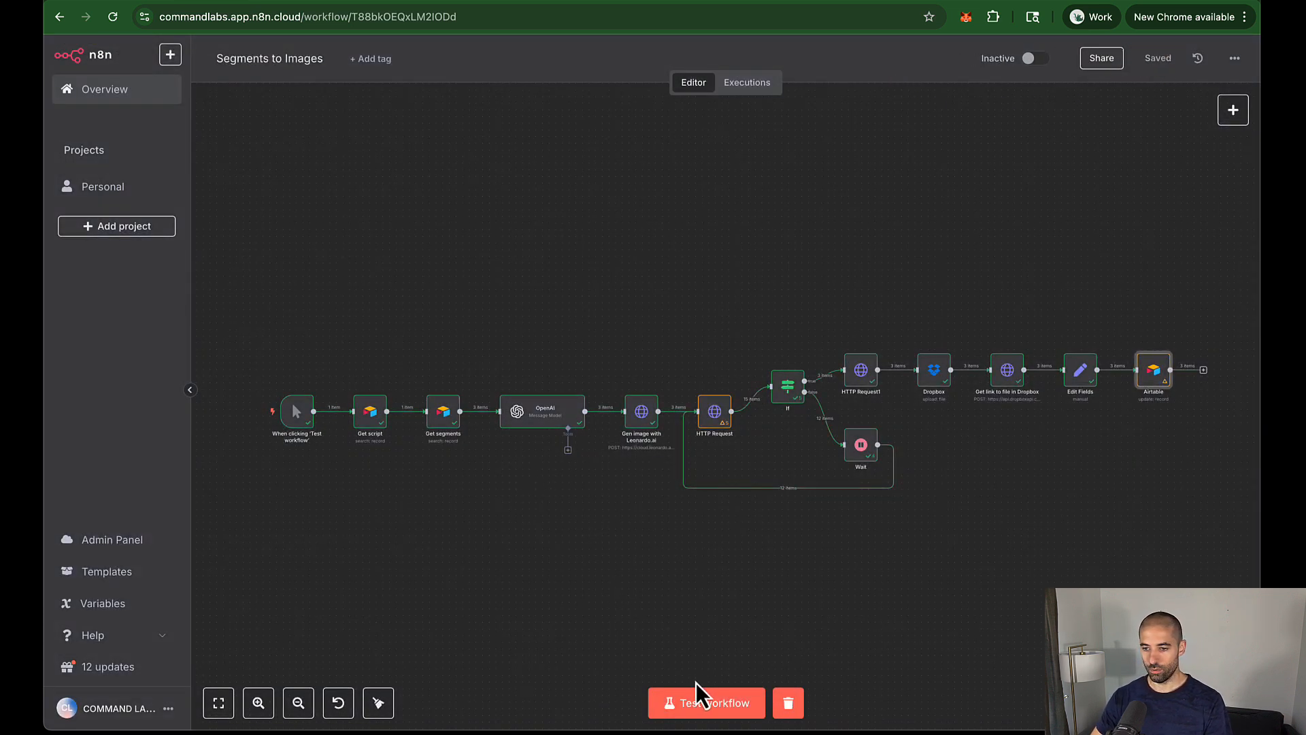
left_click(702, 714)
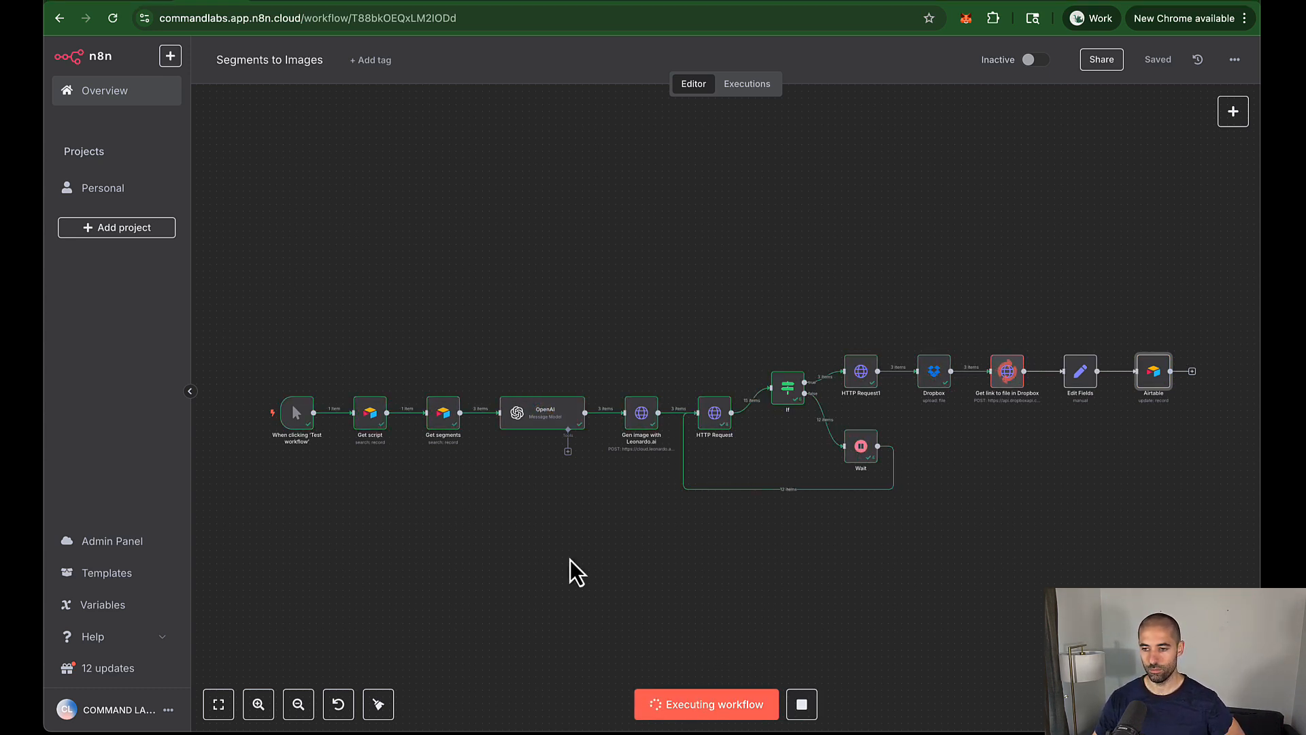
left_click(145, 4)
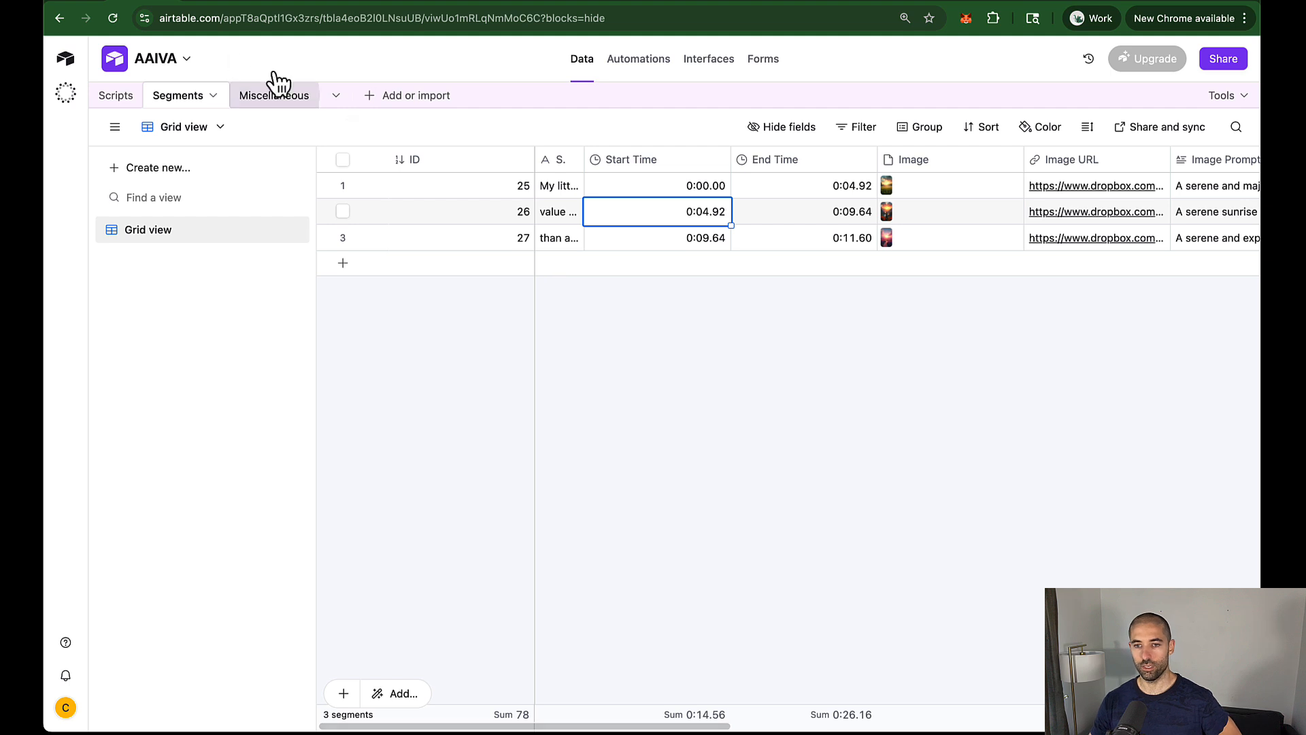
left_click(198, 2)
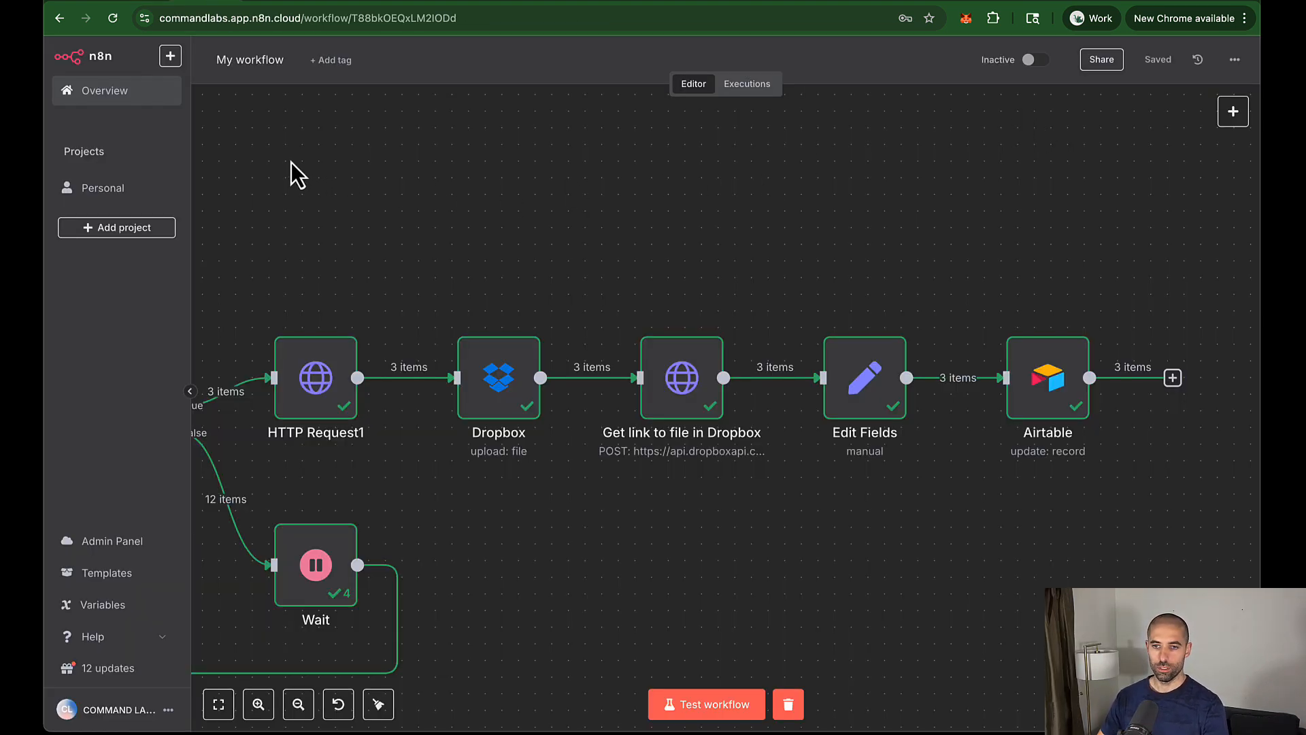
Step: Rename the workflow to 'Segments to Images' and return to the project's workflow list
double_click(246, 59)
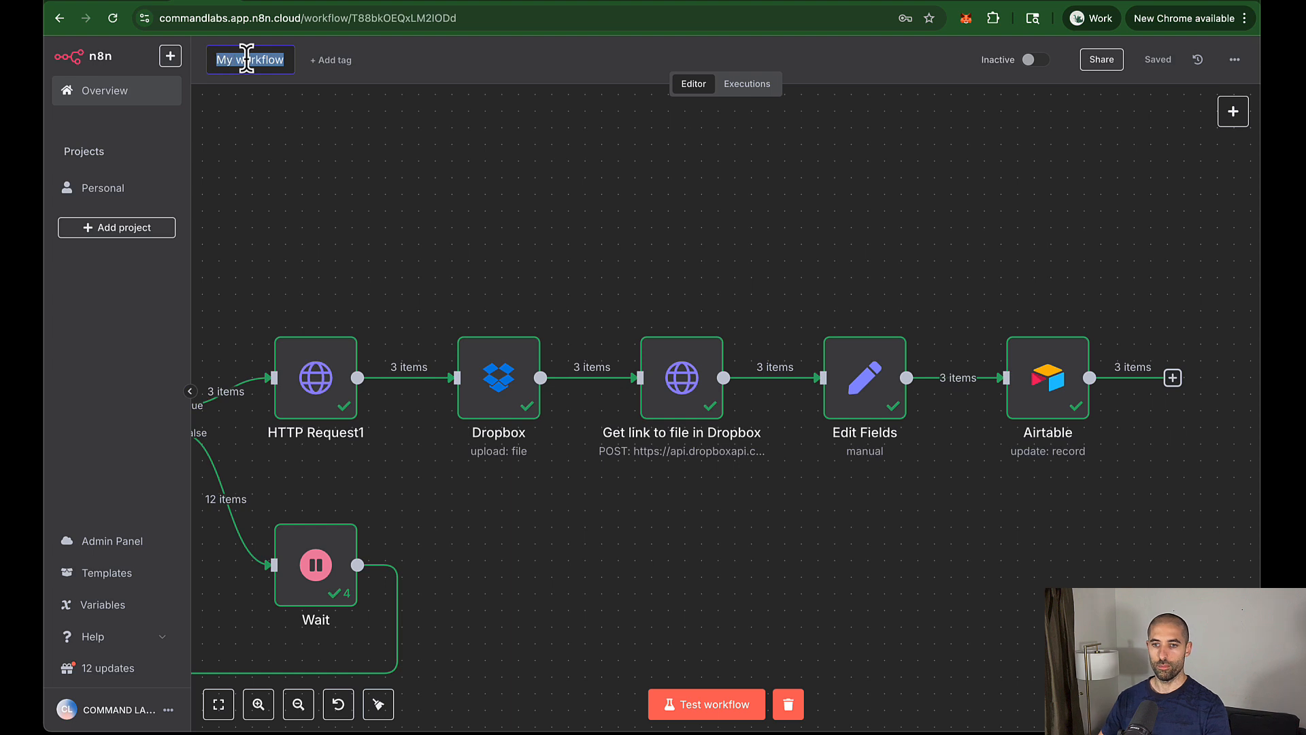
type("Segments to Images")
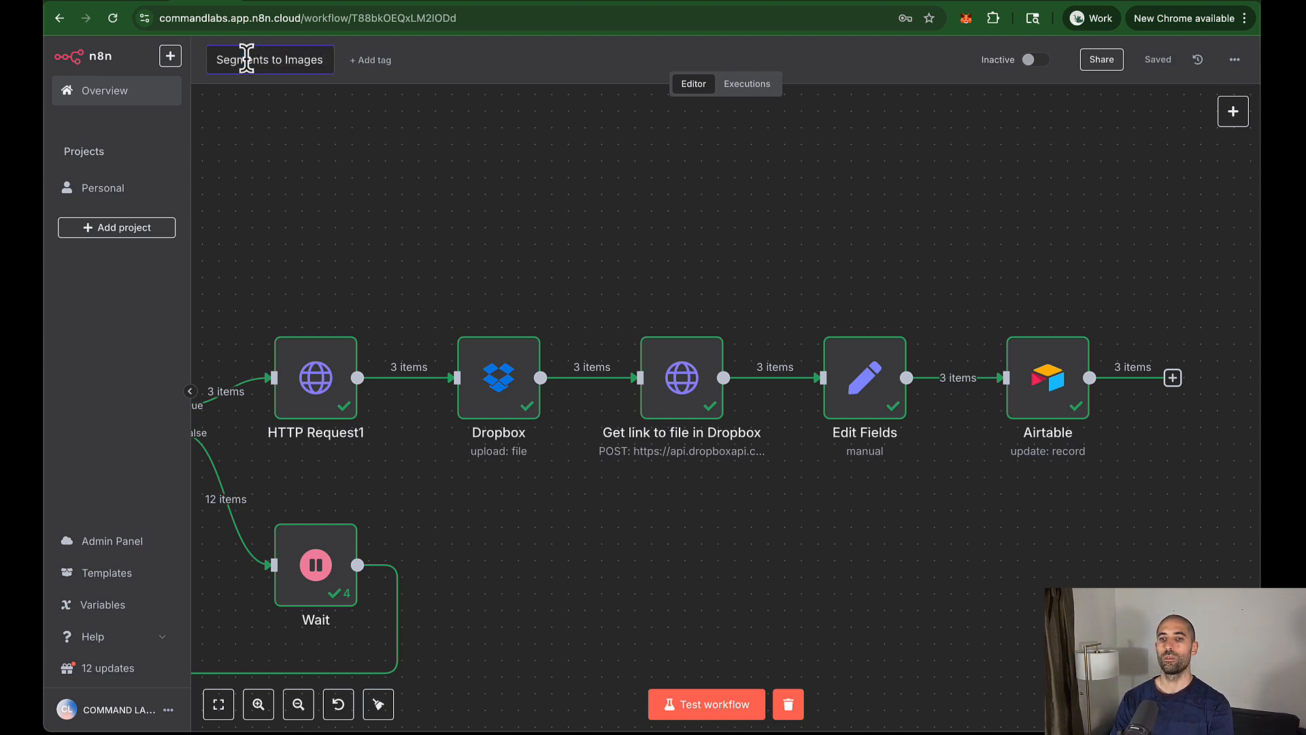
key("Return")
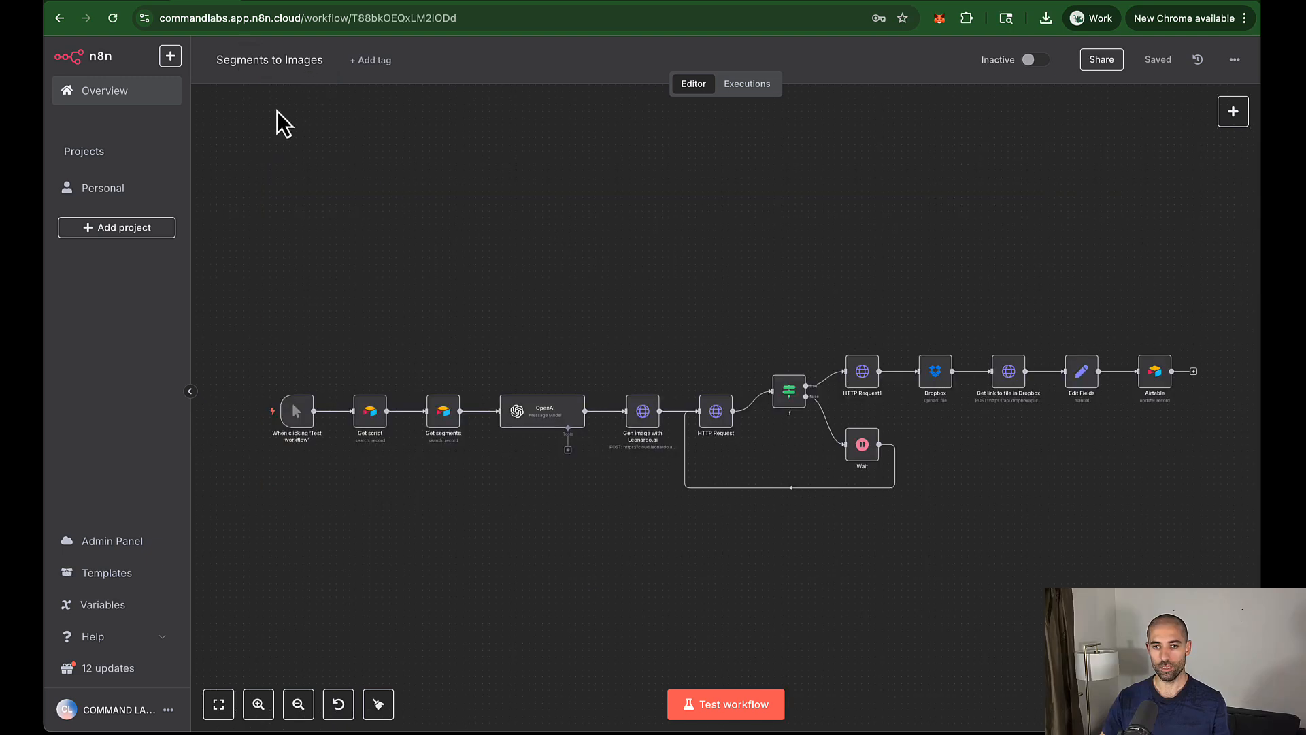
left_click(57, 20)
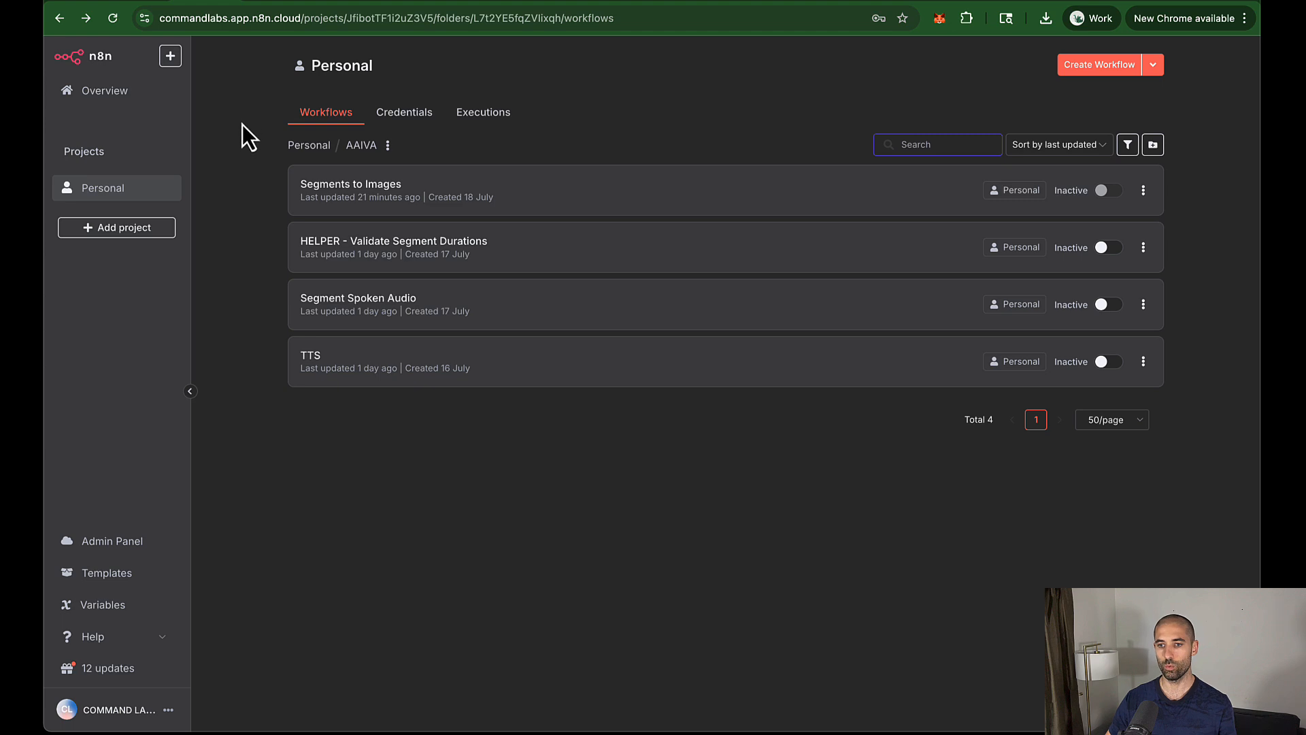
Step: Create a new workflow whose first step is an Airtable get-record node
left_click(1099, 65)
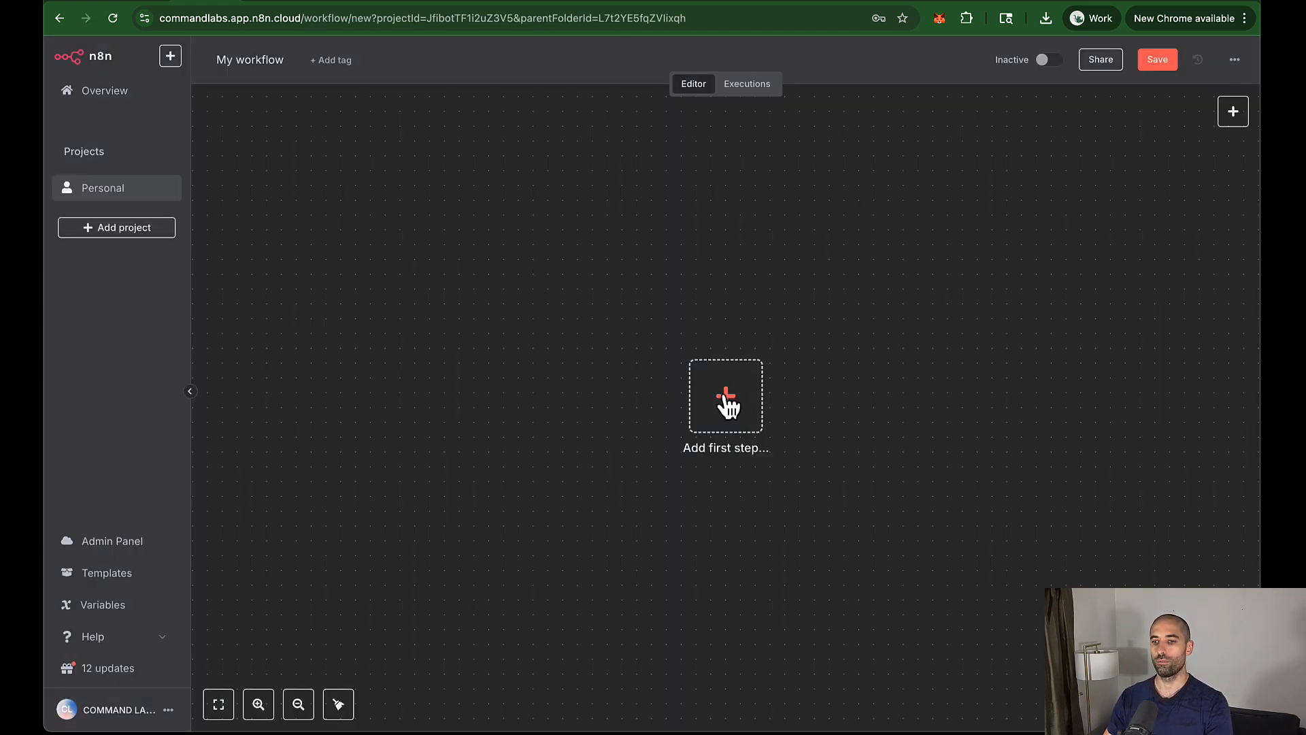
left_click_drag(726, 401, 540, 384)
left_click(537, 385)
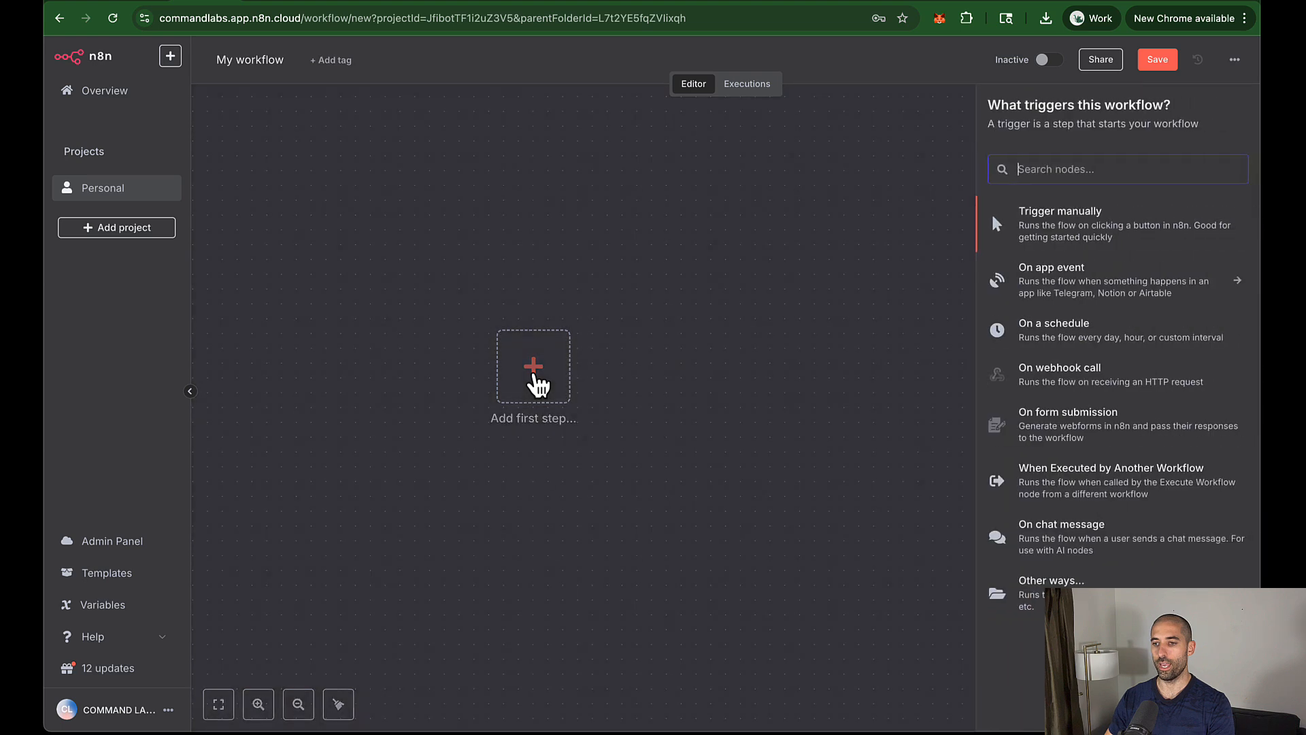
type("air")
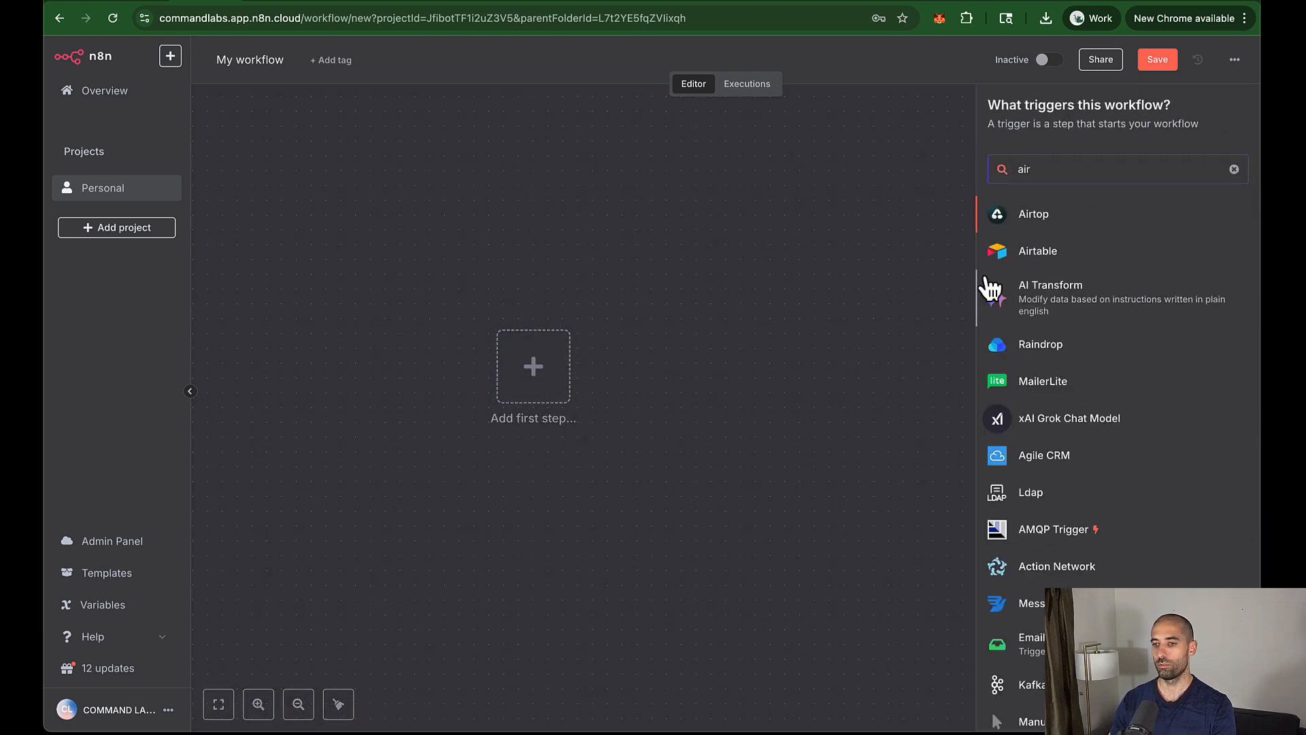
left_click(1009, 251)
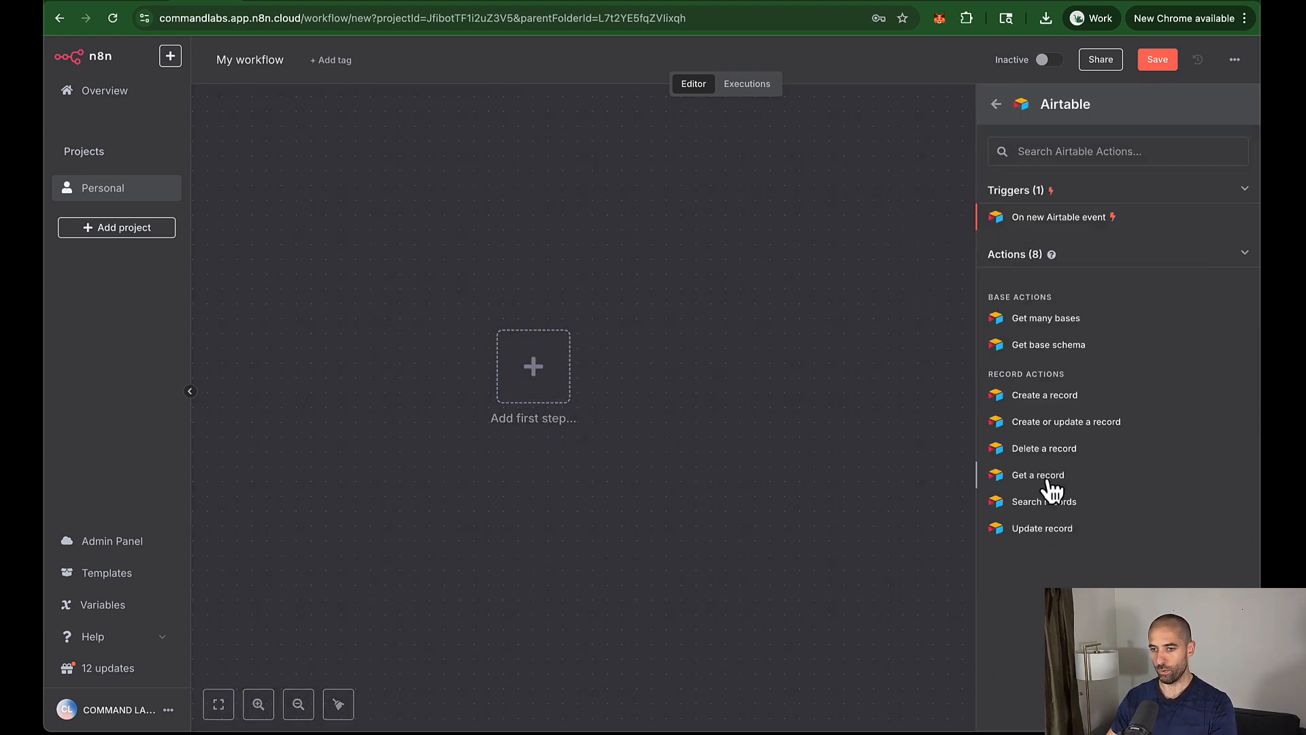
left_click(1048, 480)
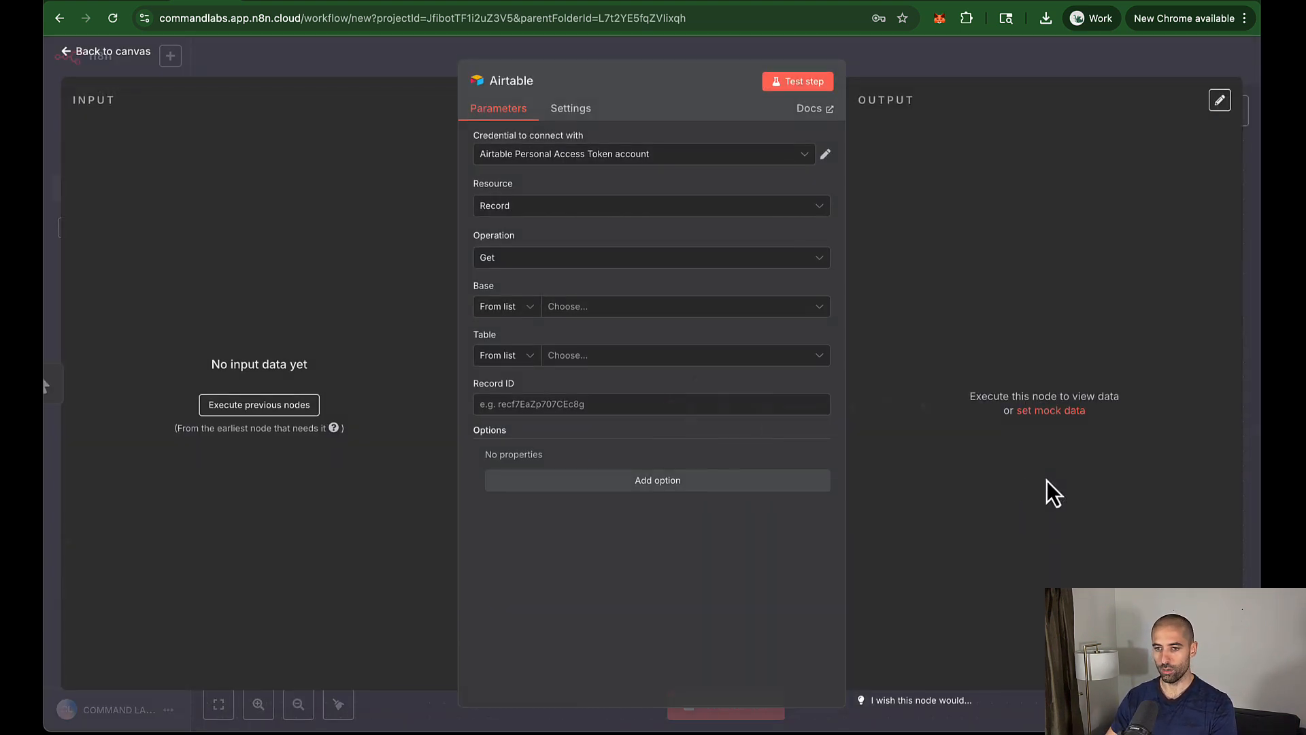
Step: Set the Airtable node's base to AAIVA and table to Miscellaneous, then return to the canvas
left_click(624, 308)
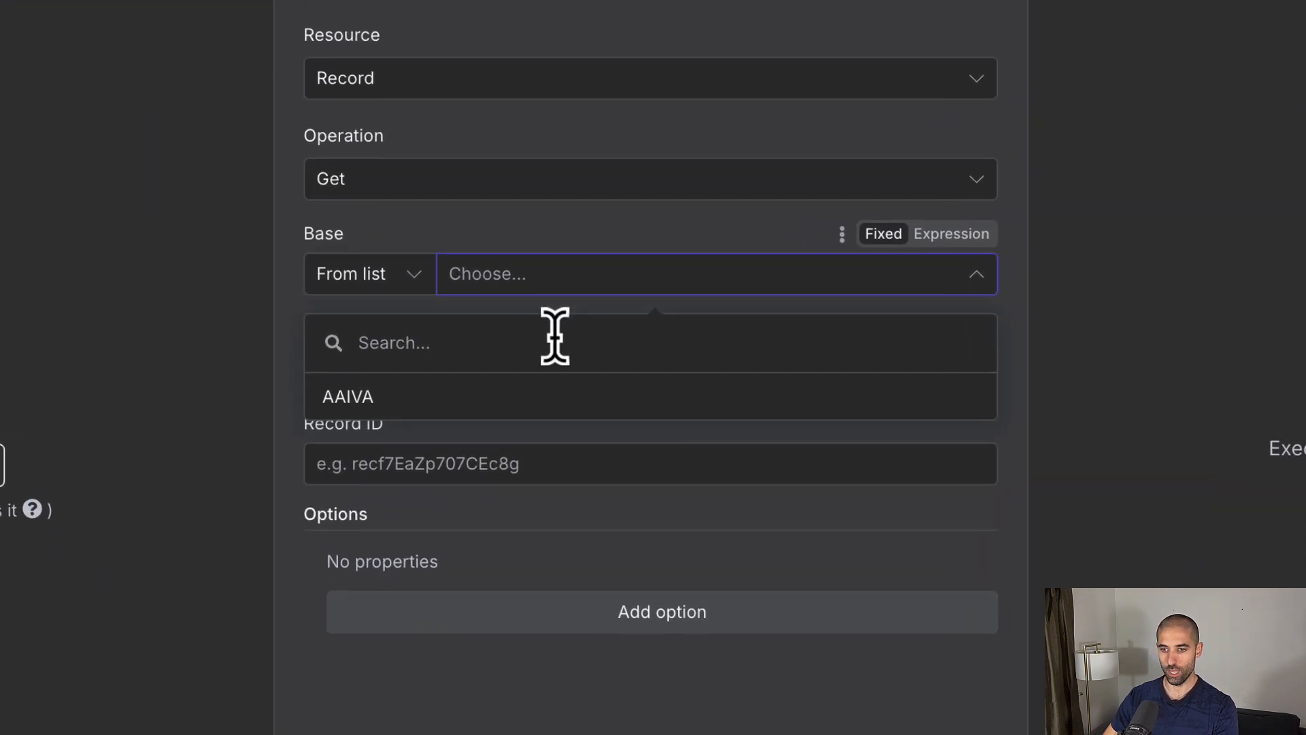
left_click(567, 395)
left_click(585, 374)
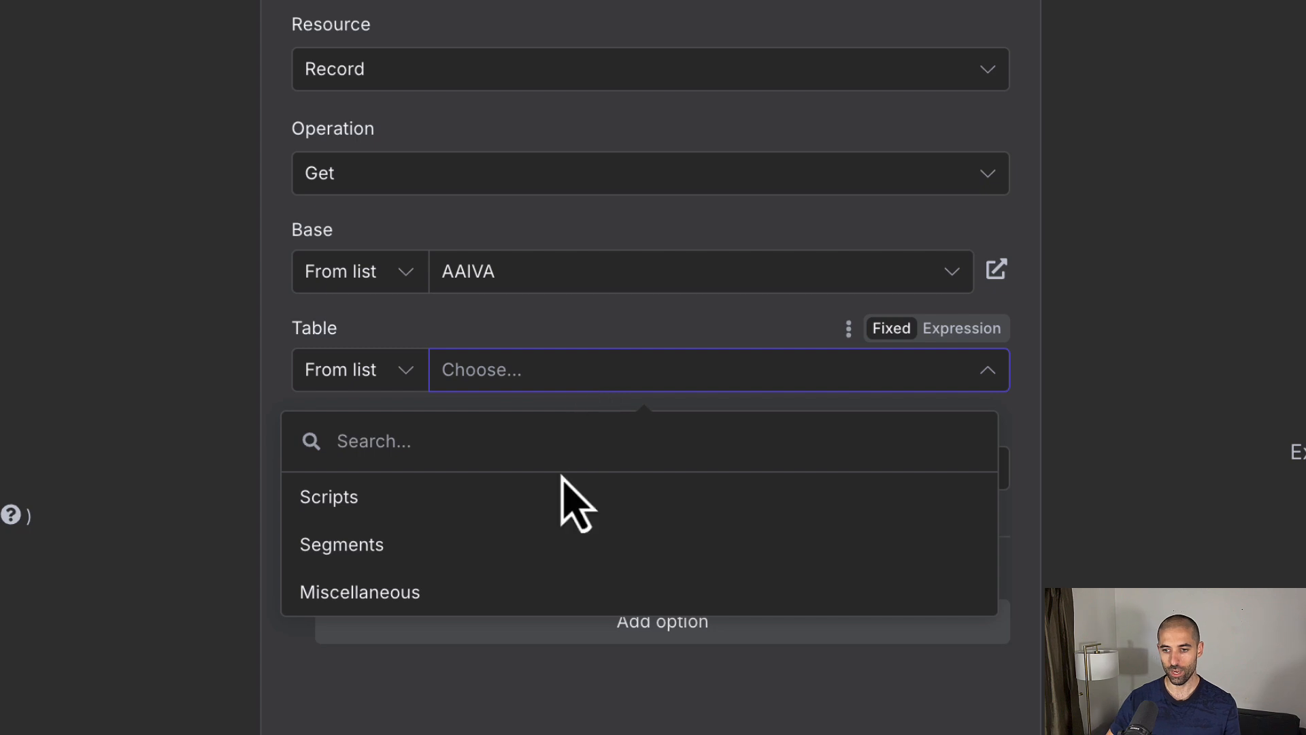
left_click(561, 590)
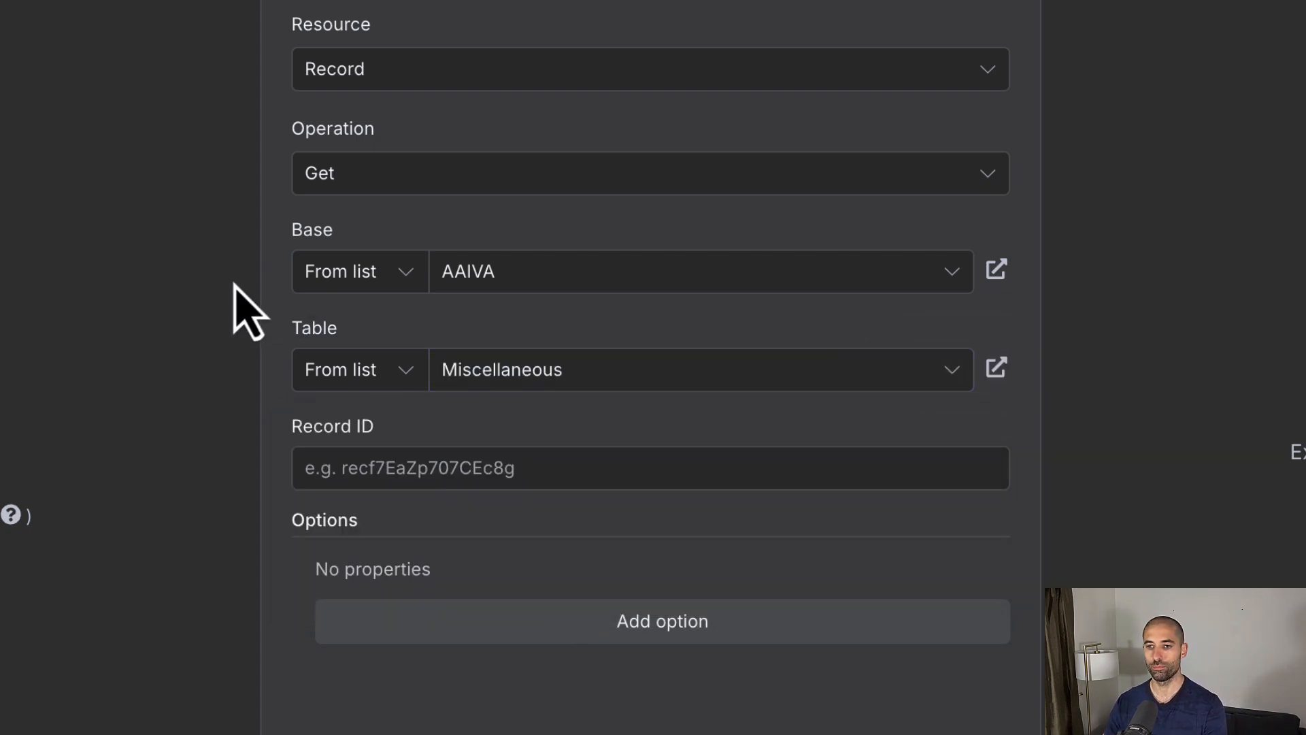
left_click(102, 56)
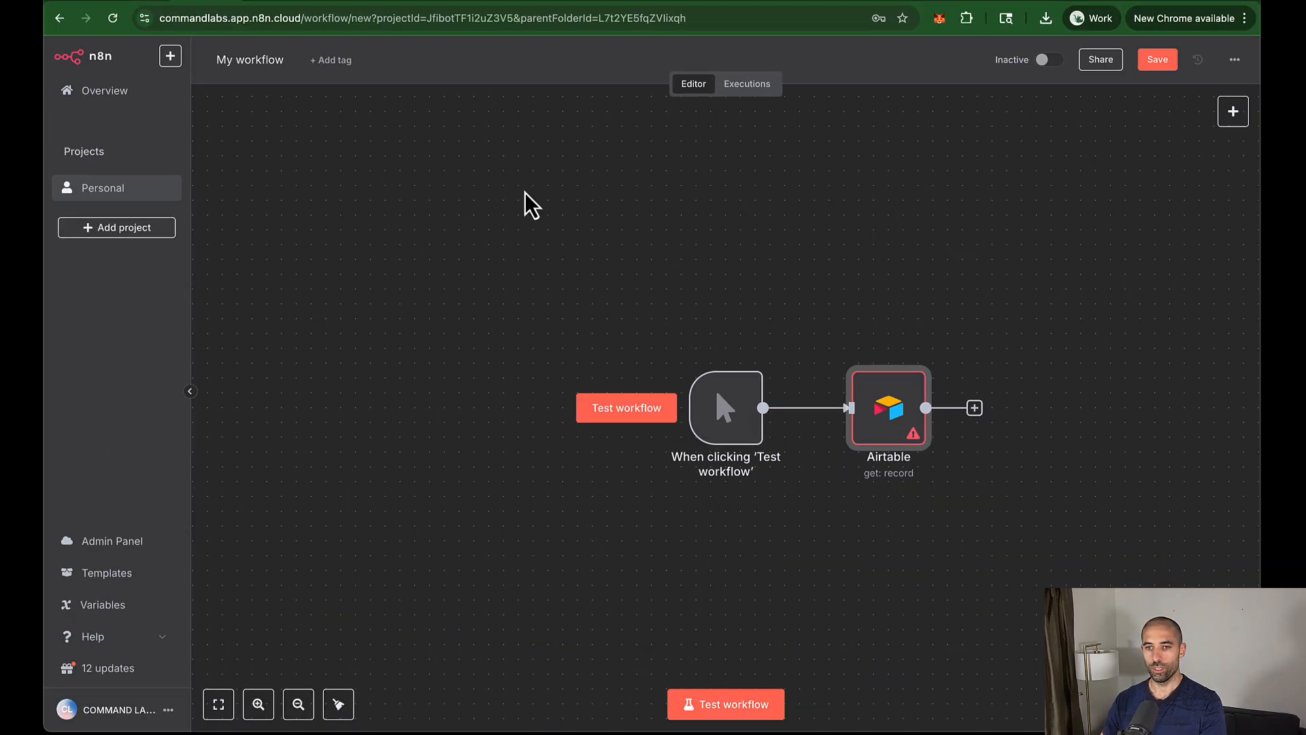
Step: Switch to Airtable and open the AAIVA base's Miscellaneous table
left_click(134, 1)
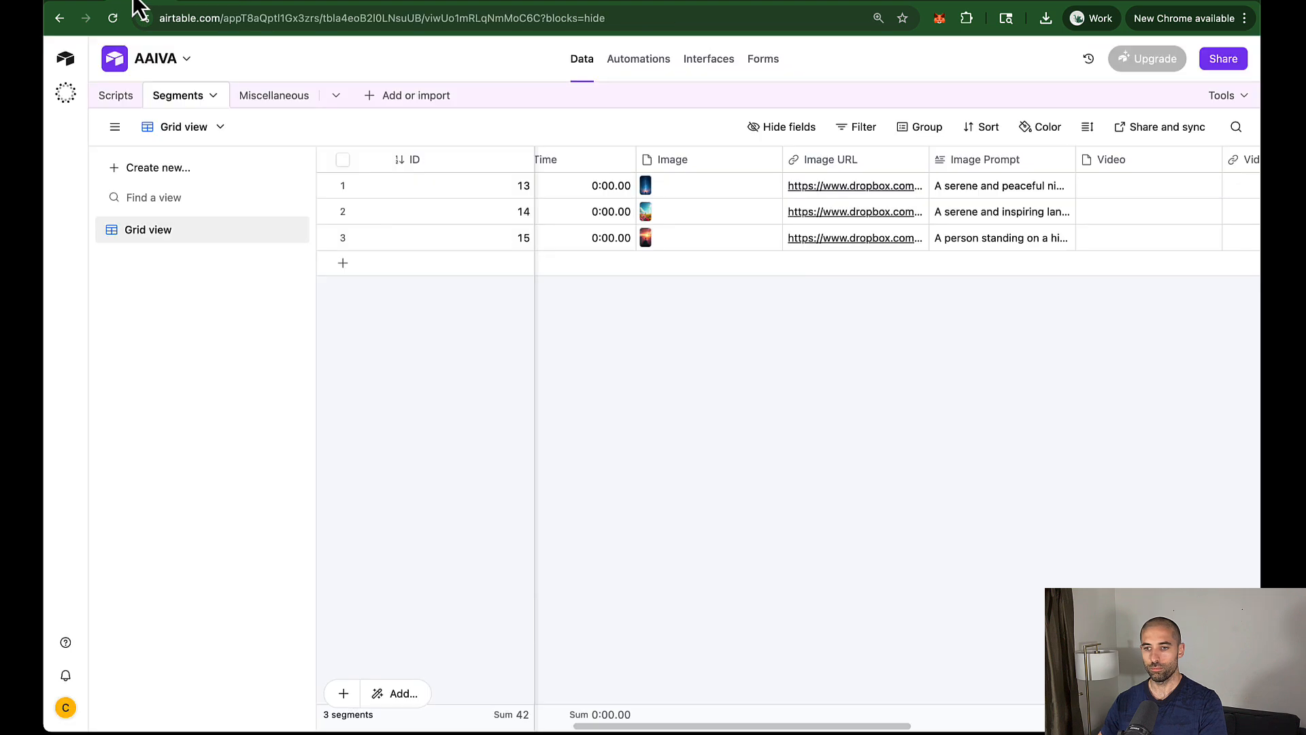
left_click(271, 102)
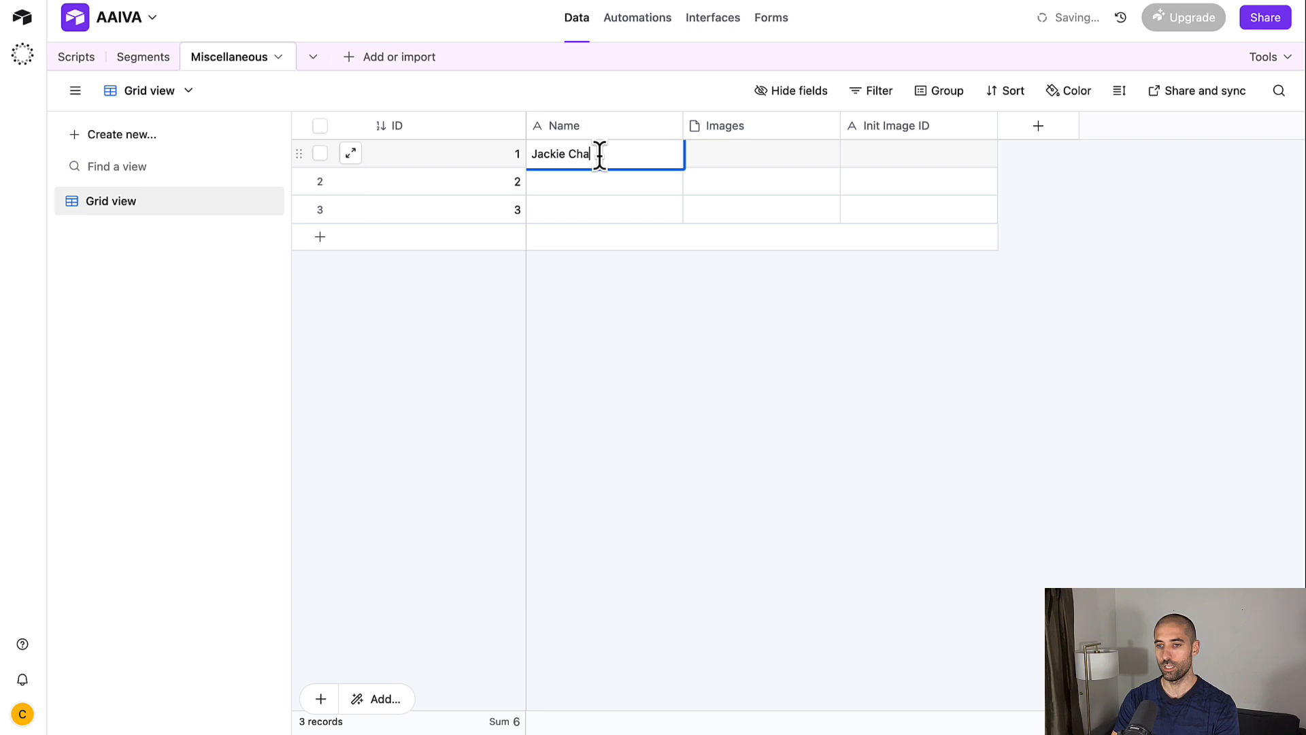
Step: Attach a portrait photo from the file manager to record 1's Images cell and check it
left_click(798, 159)
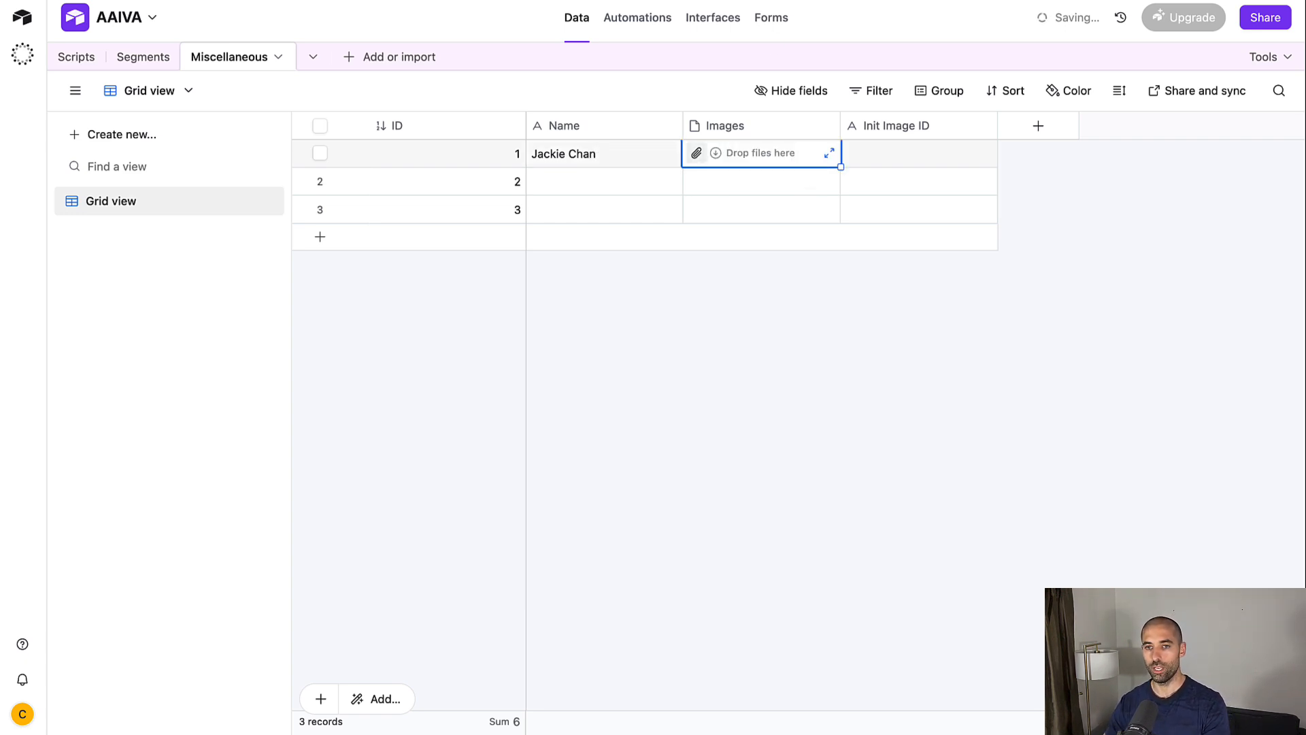
key("super+Tab")
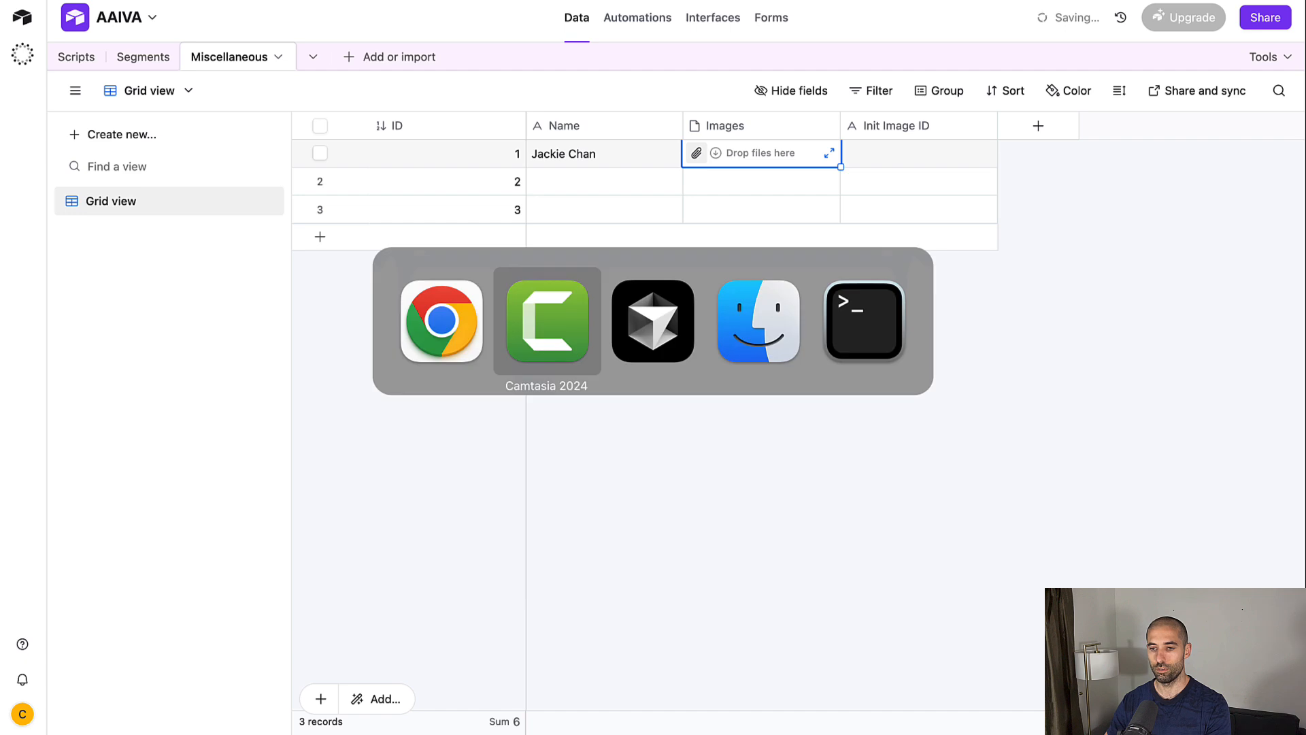
key("super+Tab")
key("super+Tab")
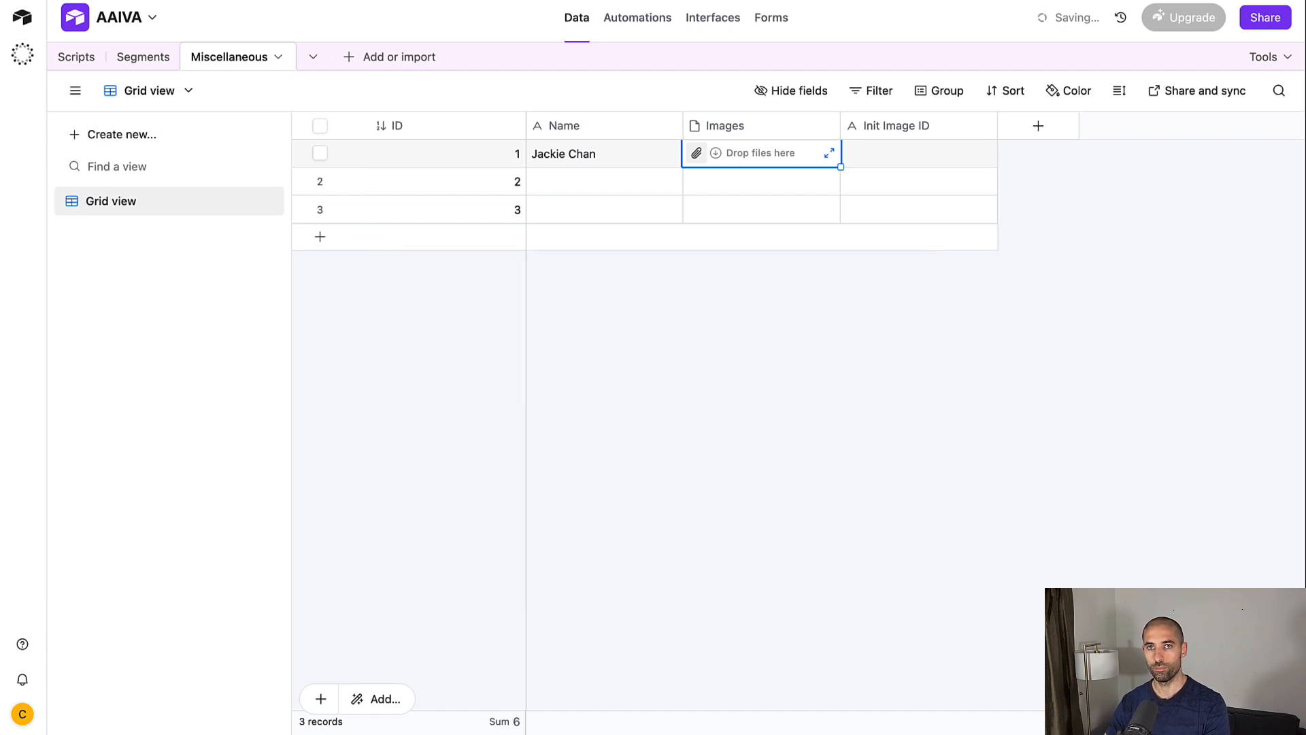
left_click_drag(755, 731, 705, 178)
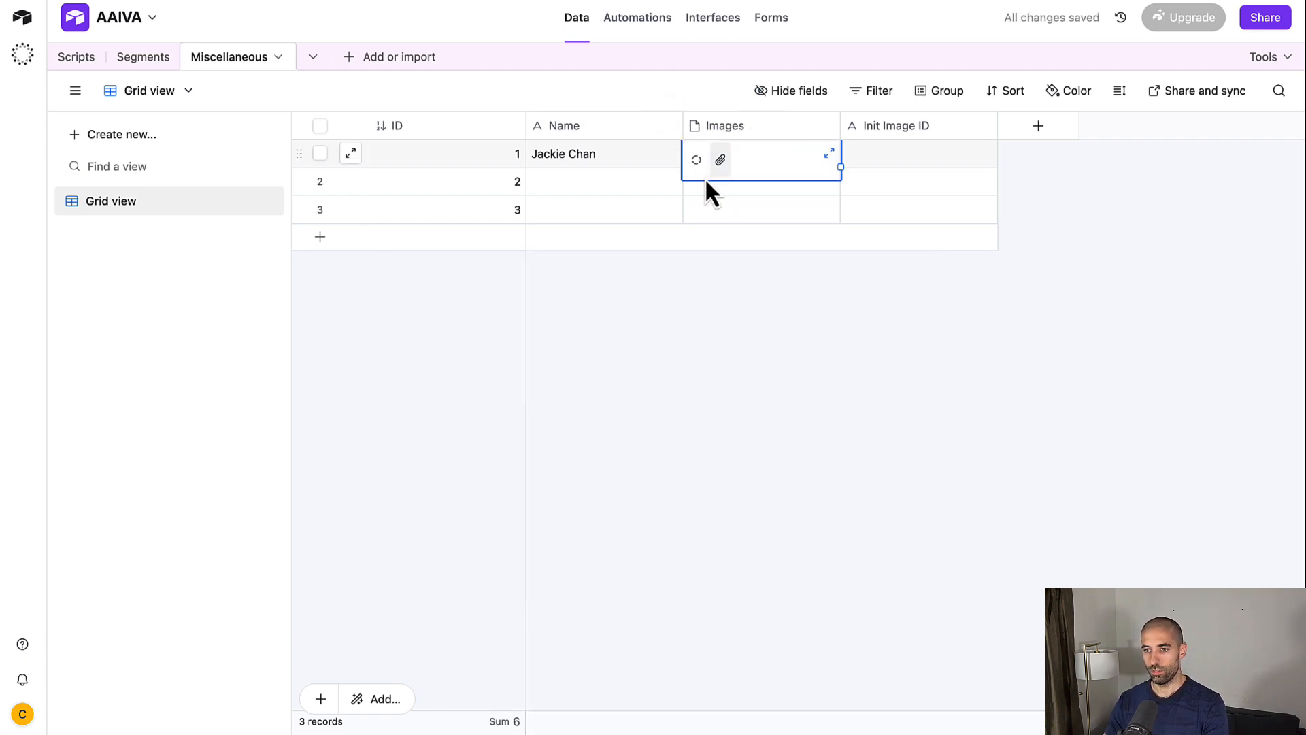
left_click(829, 153)
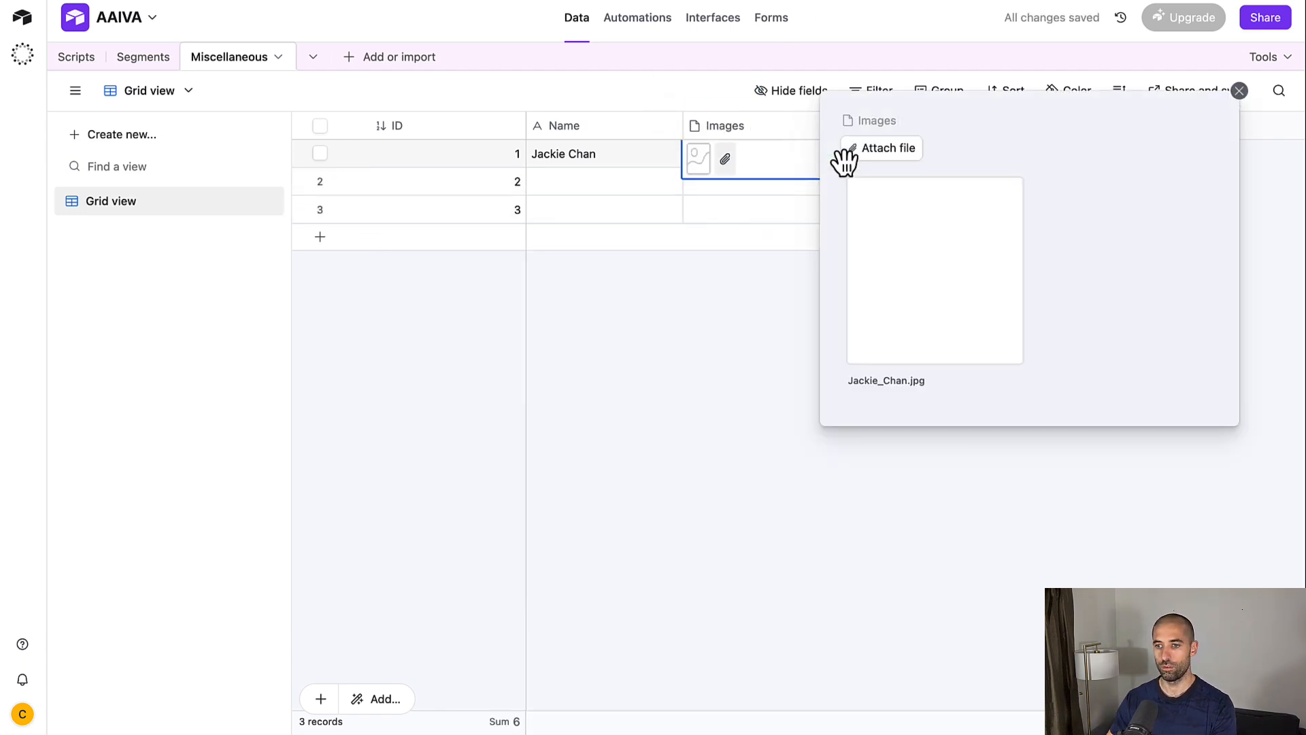
left_click(689, 325)
Step: Enter a person's name in record 2's Name cell and attach a portrait photo to its Images
left_click(604, 182)
left_click(603, 181)
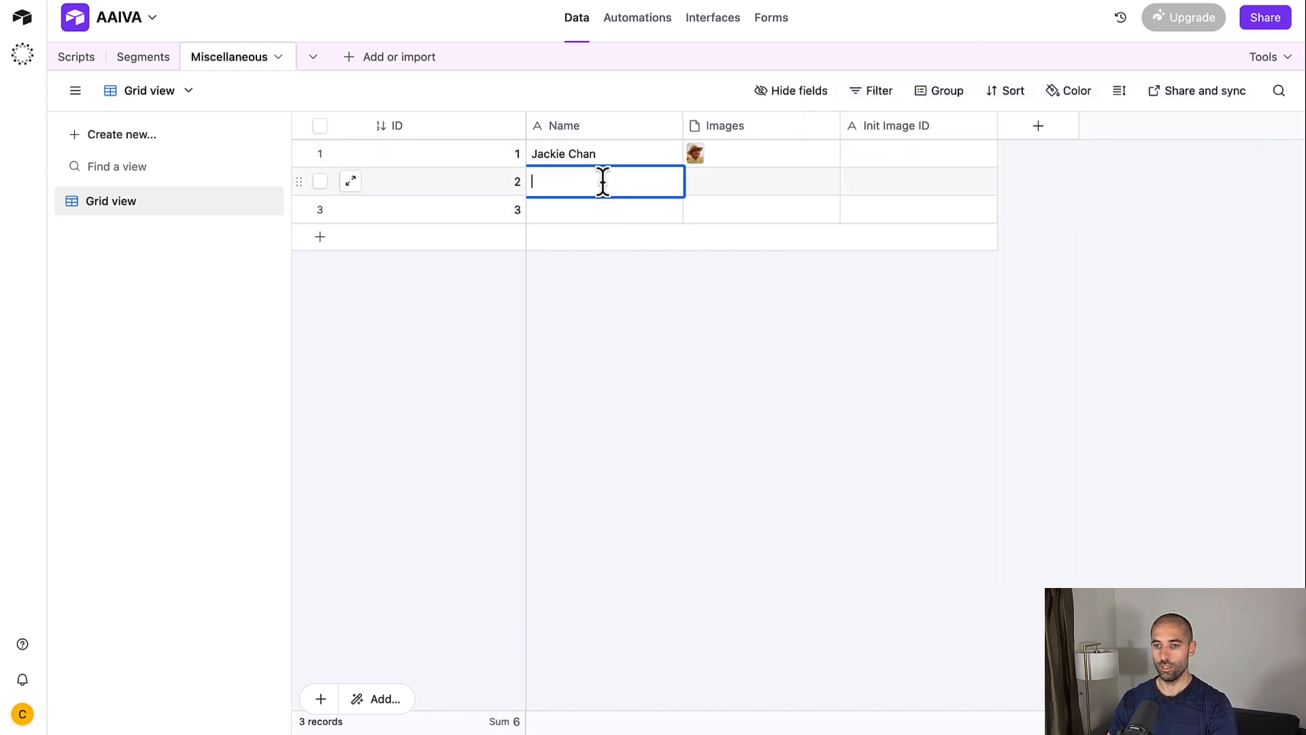
type("De")
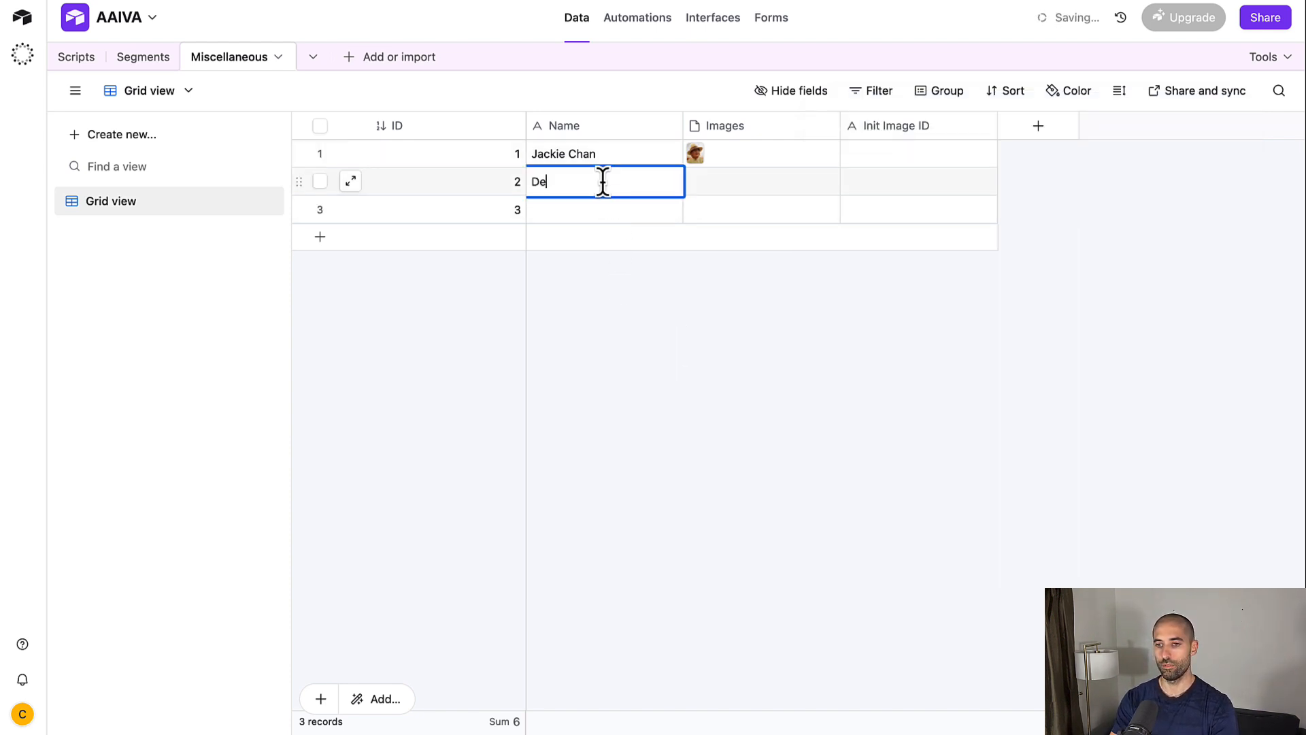
type("nzel Washington")
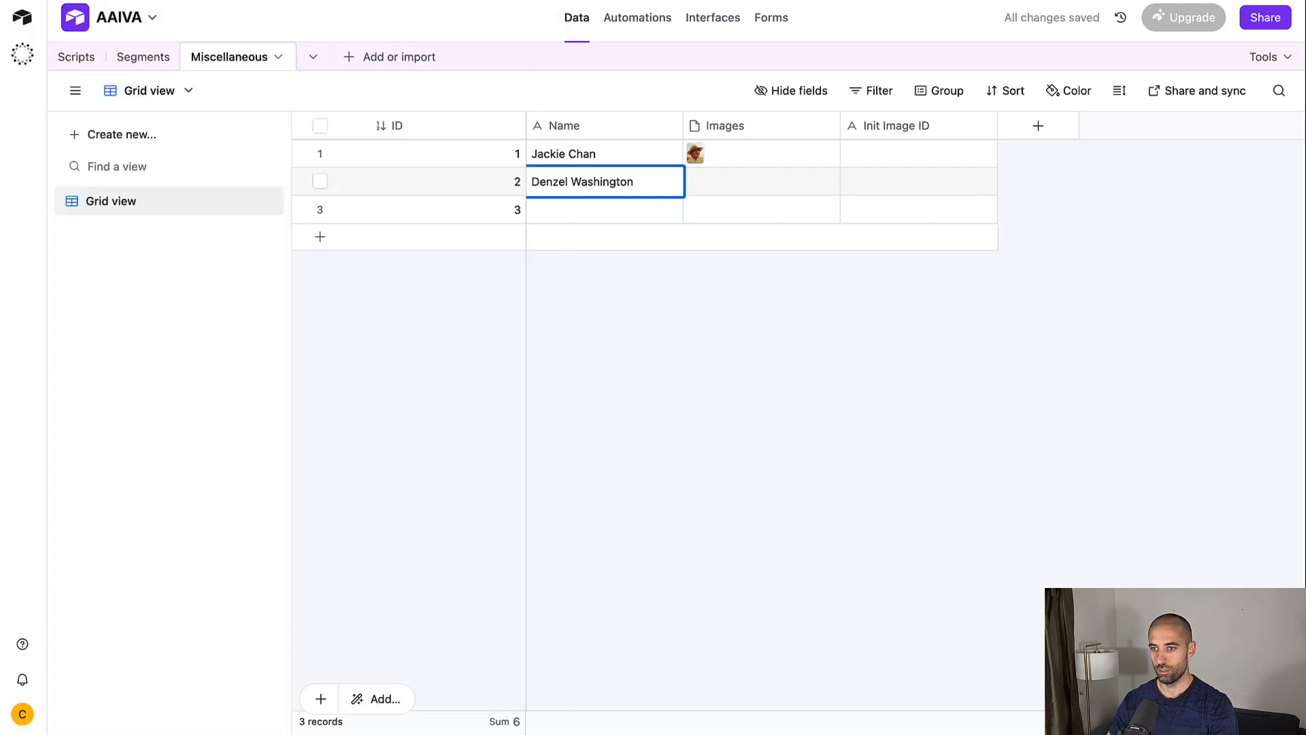
left_click_drag(782, 155, 761, 178)
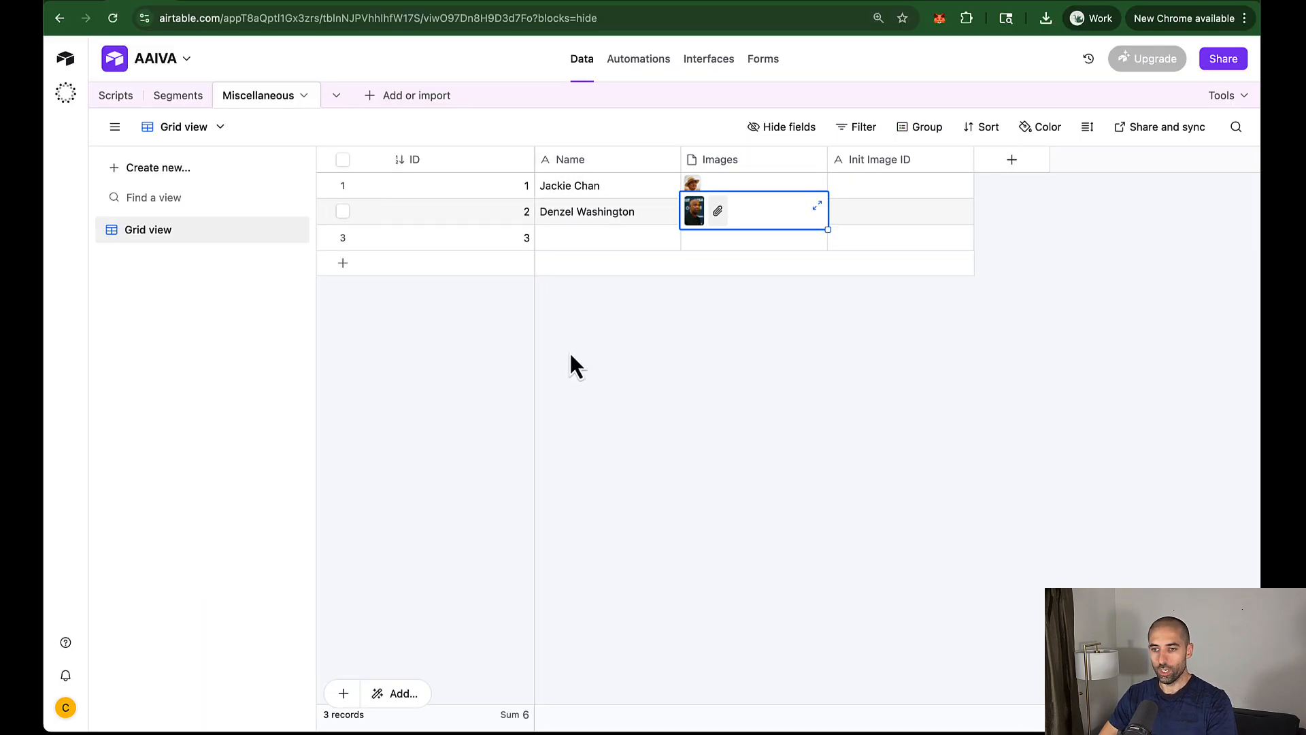
left_click(569, 351)
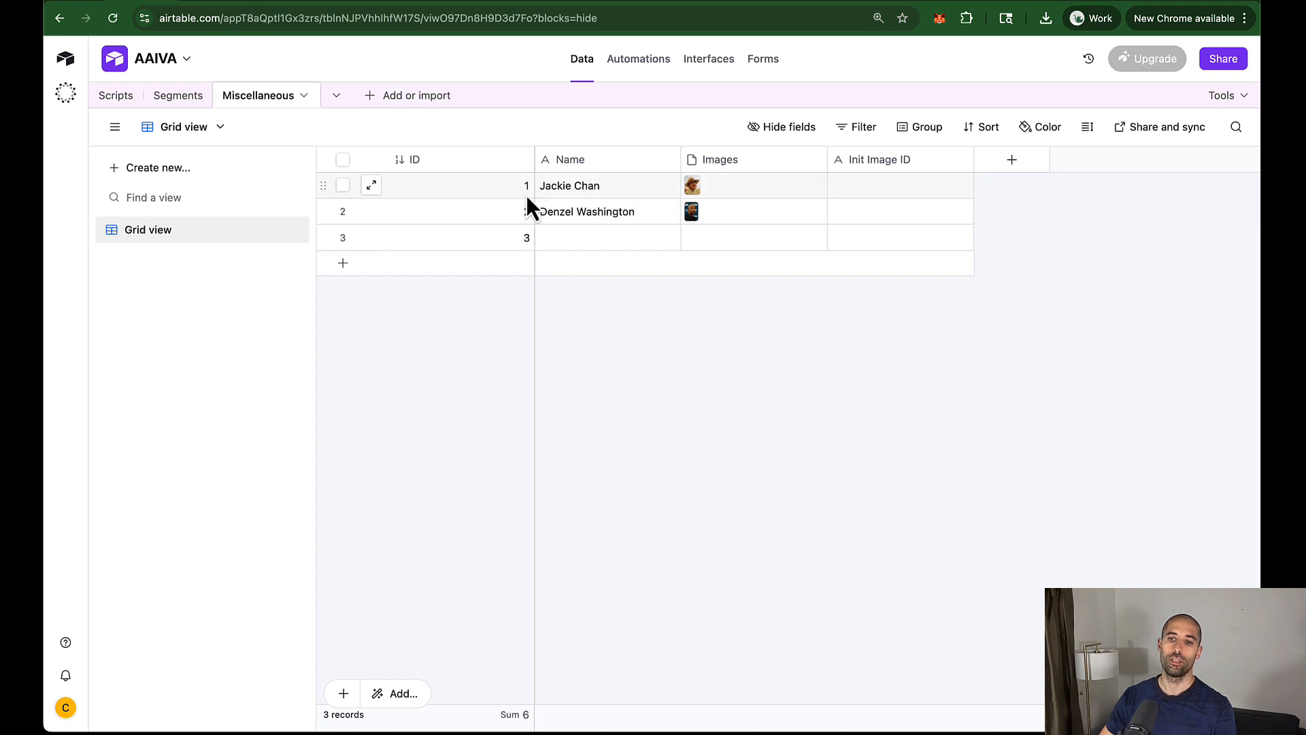
Step: Check the n8n Airtable node's empty Record ID field, then return to the Airtable table
key("ctrl+Tab")
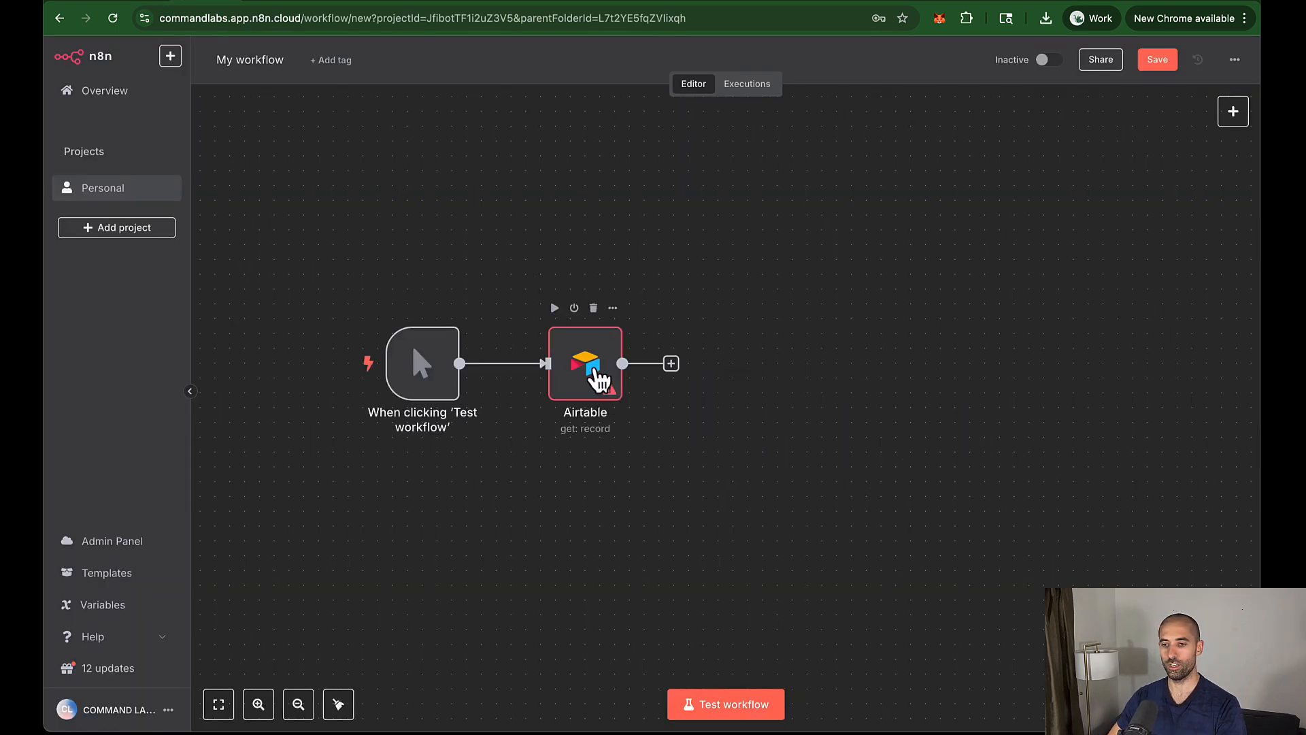
left_click(593, 371)
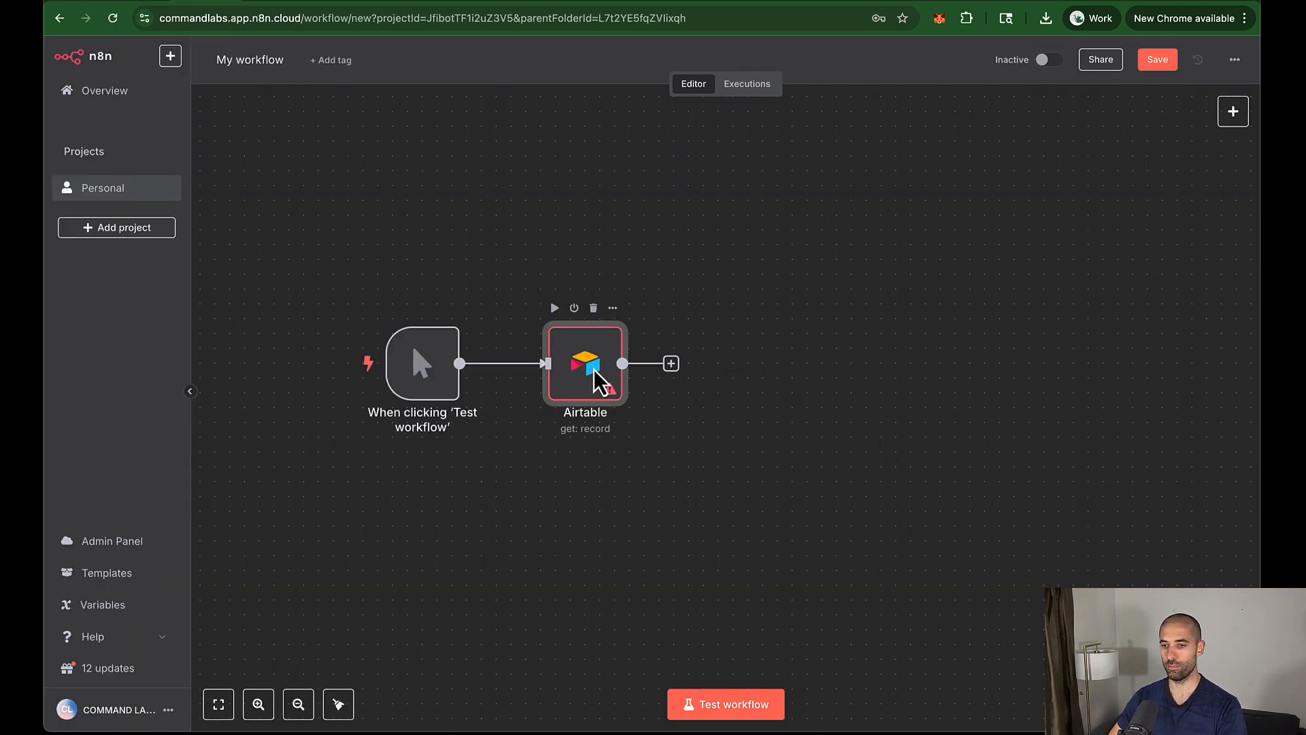
double_click(595, 373)
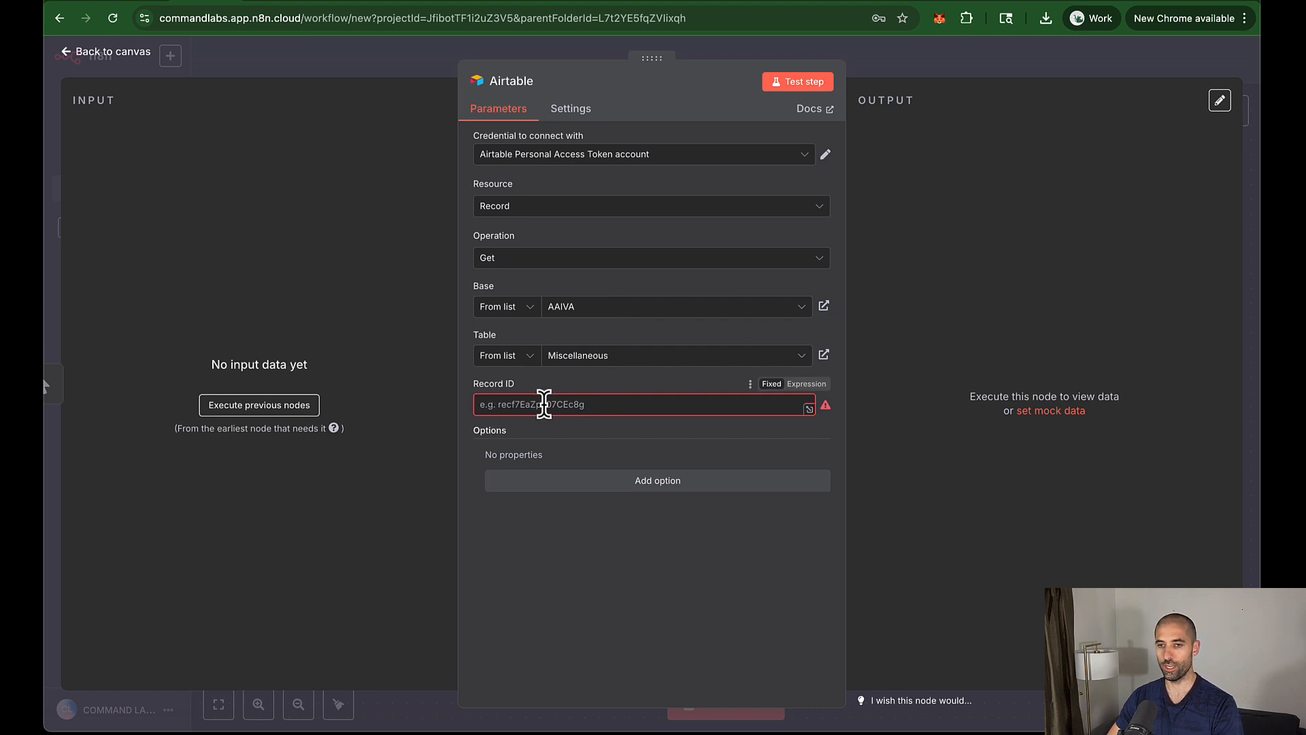
left_click(139, 6)
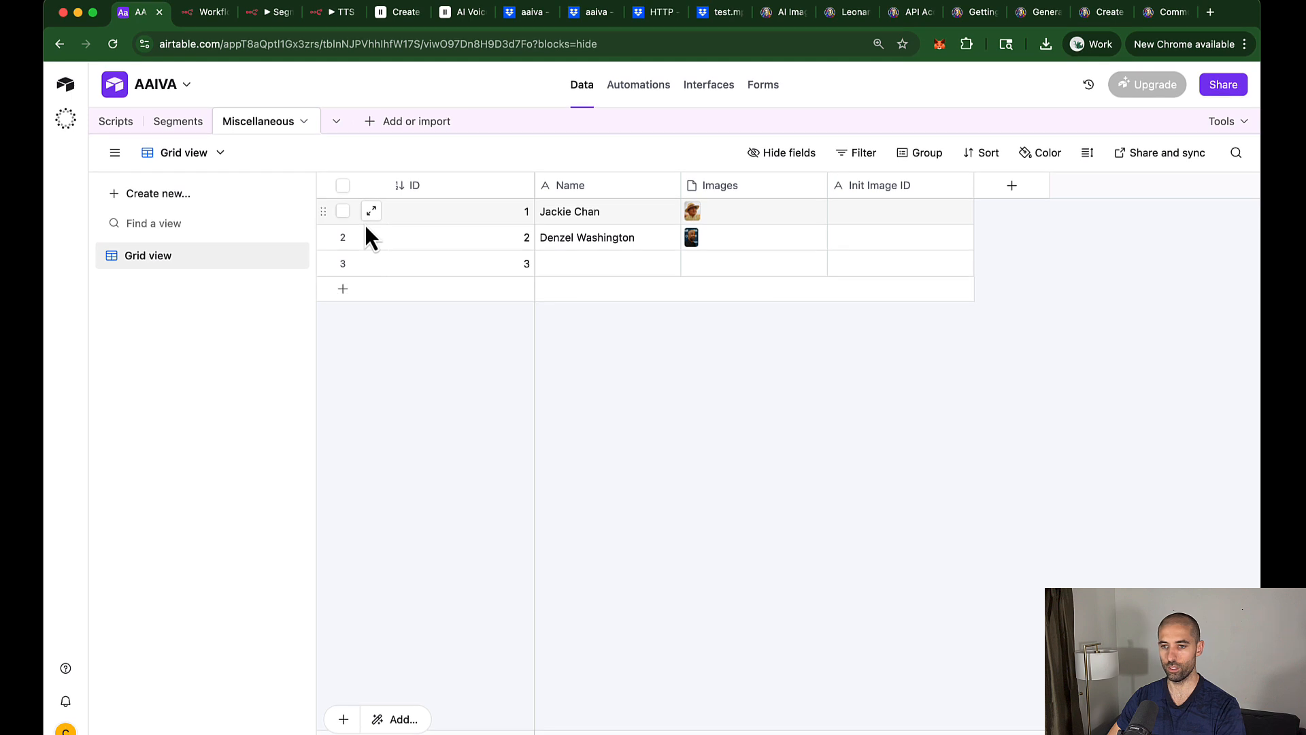
Step: Copy record 1's URL and extract its rec… record ID in a scratch browser tab
right_click(330, 216)
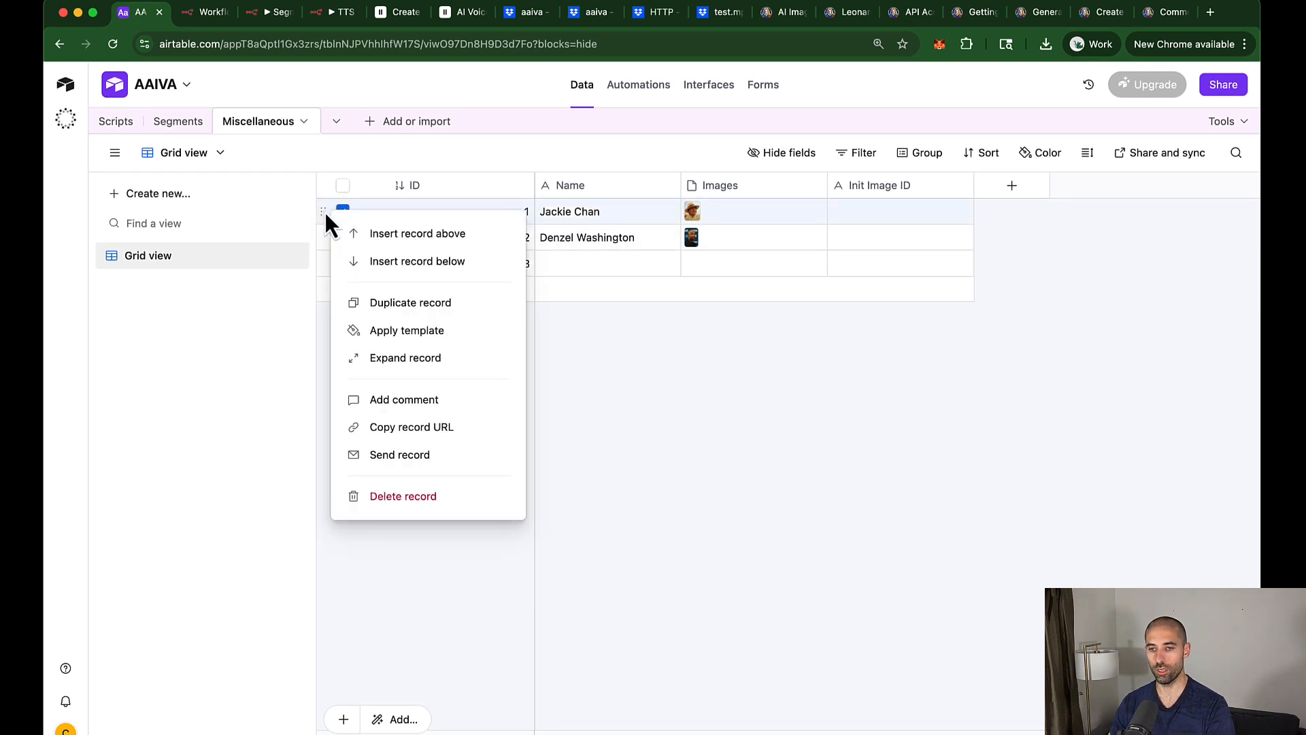
left_click(478, 428)
key("super+t")
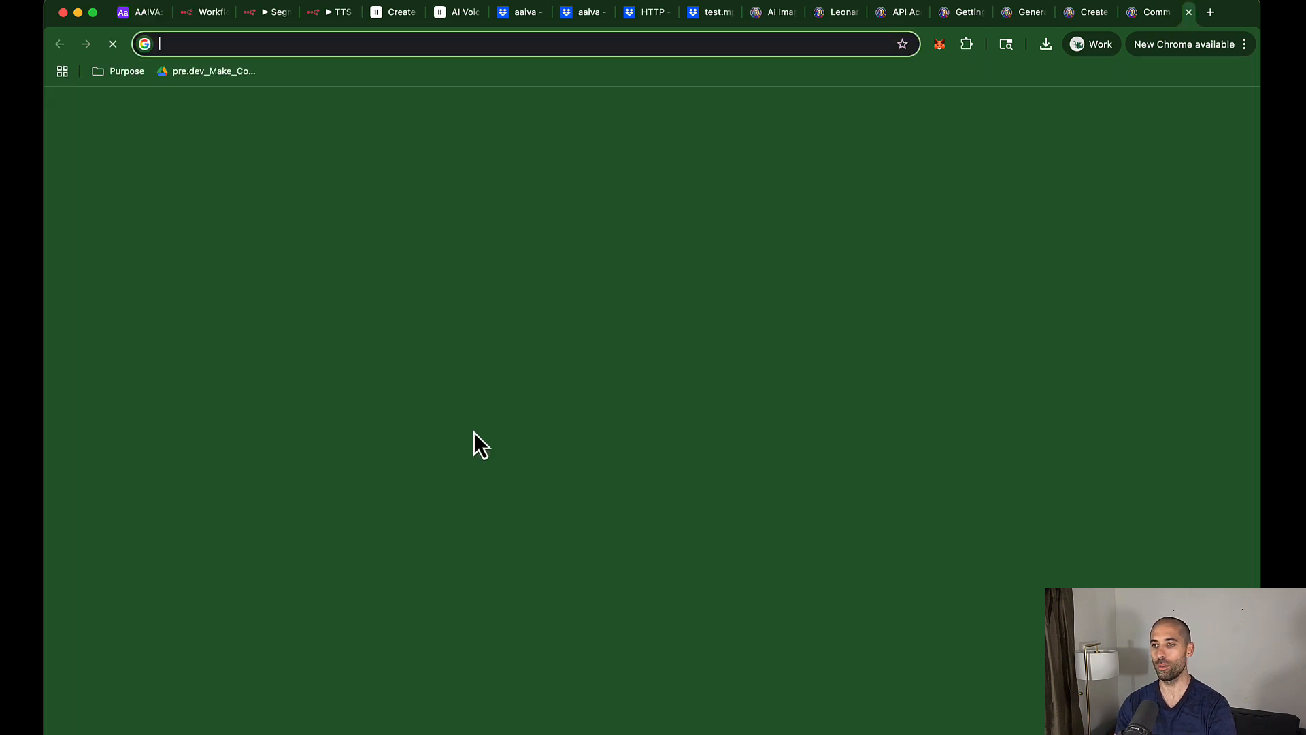
key("super+v")
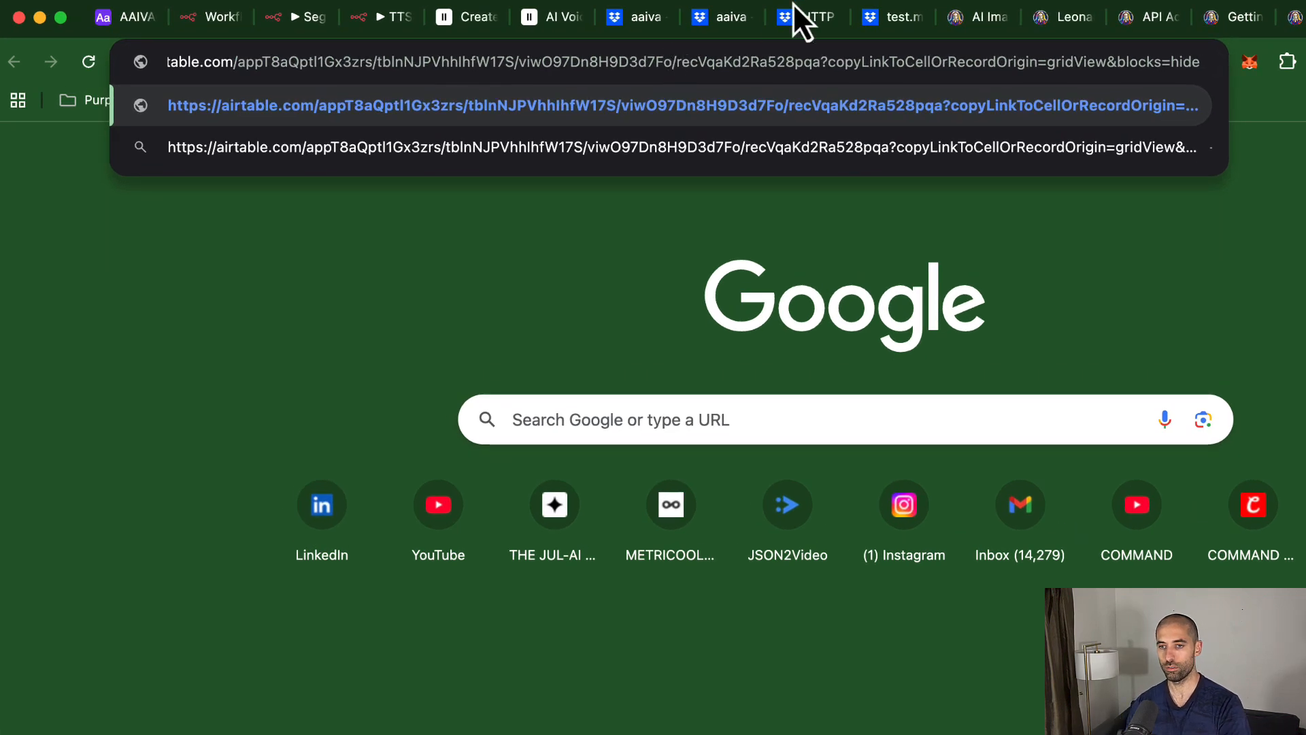
key("alt+shift+Right")
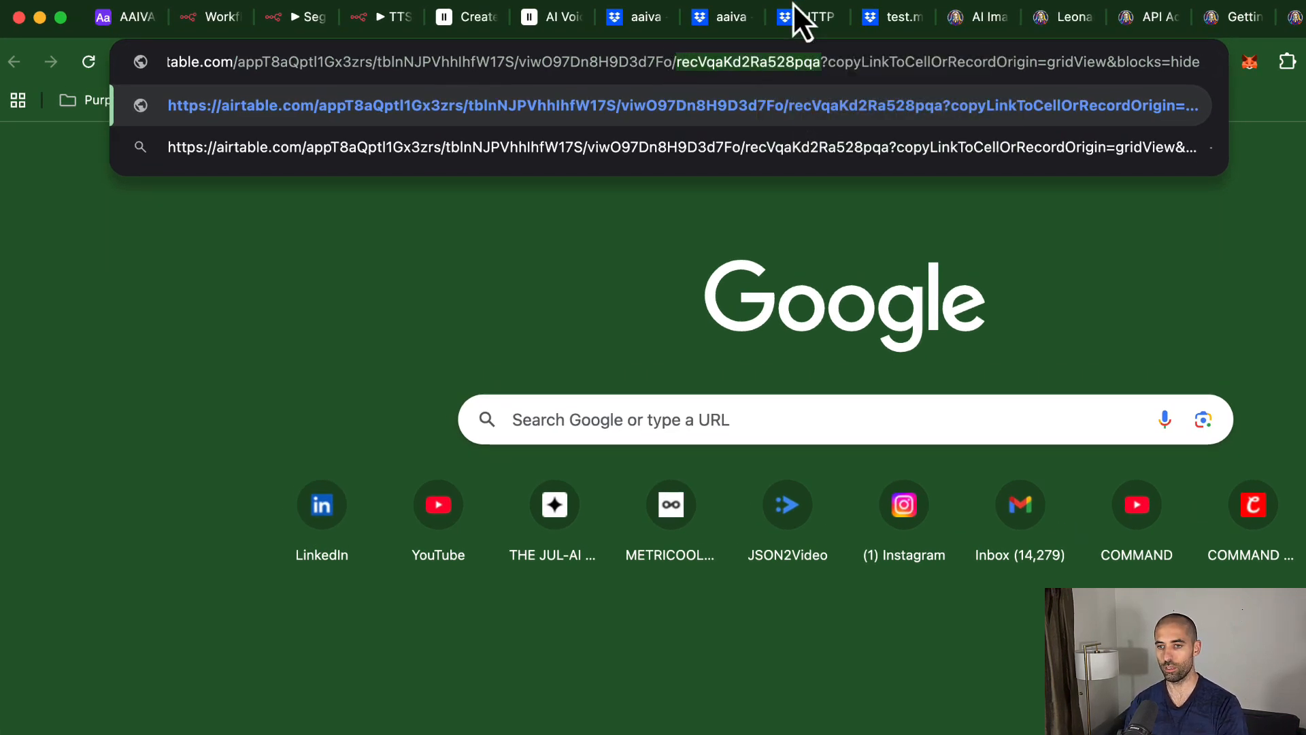
key("super+w")
Step: Paste record 1's ID into Record ID, test the node, and view the output as Schema
left_click(227, 22)
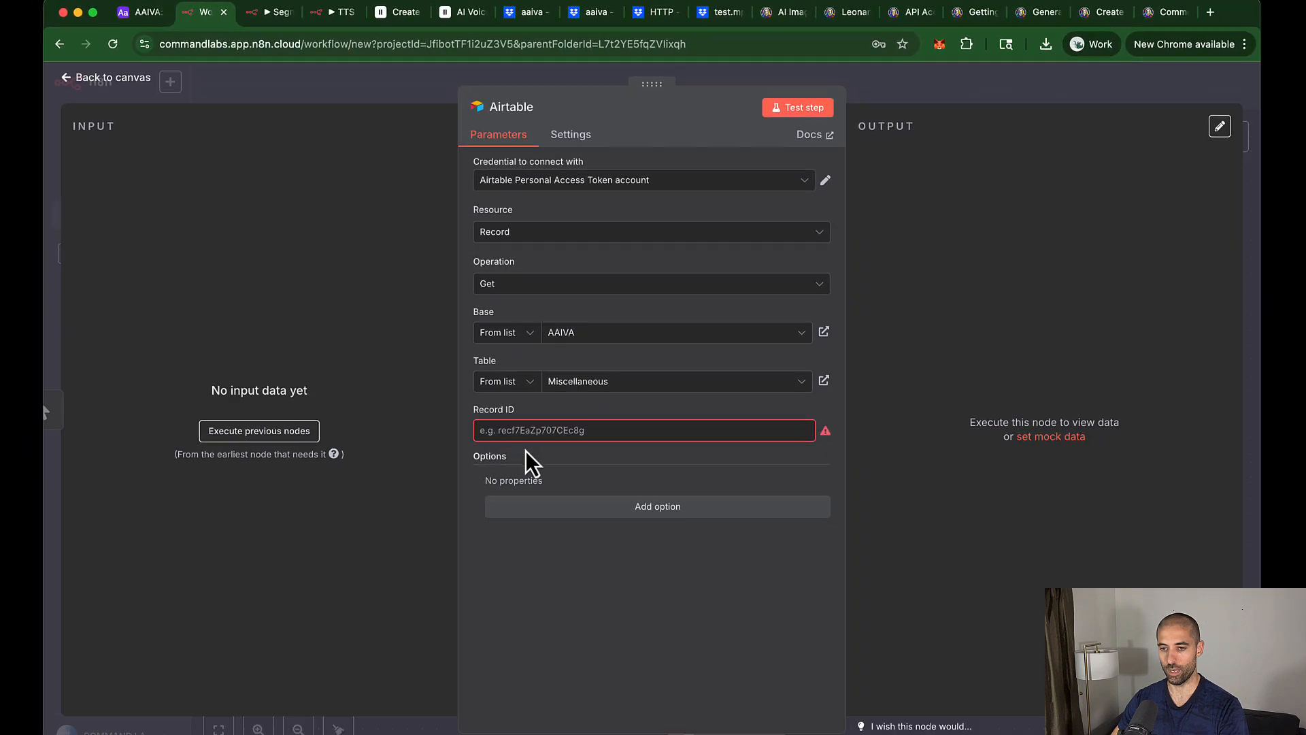
left_click(525, 430)
key("super+v")
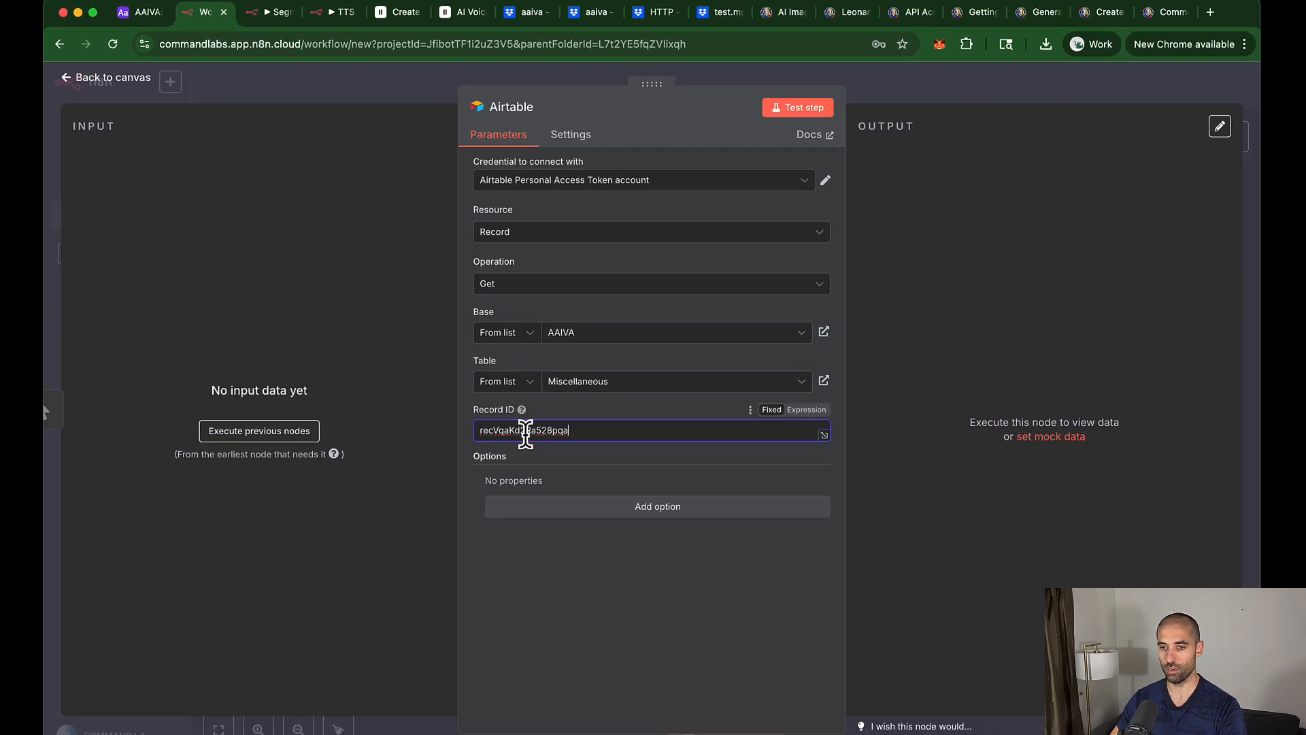
left_click(807, 111)
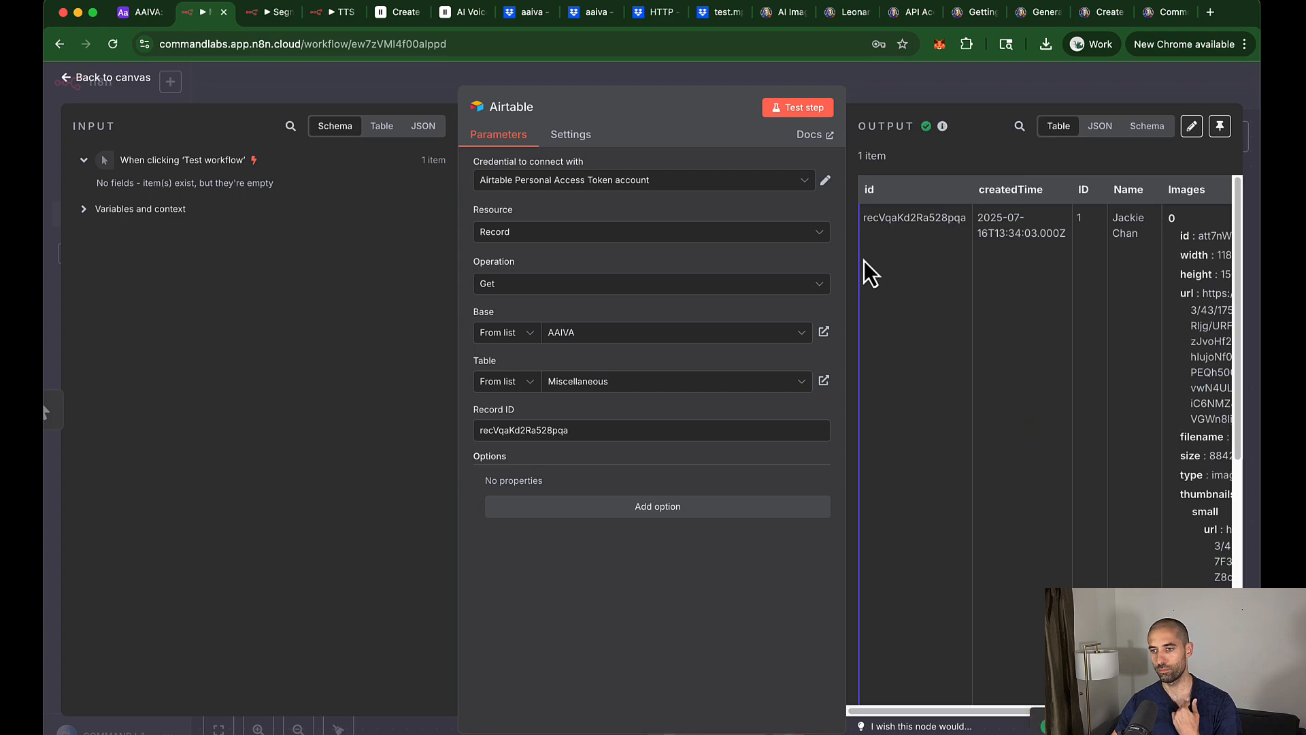
left_click(1147, 125)
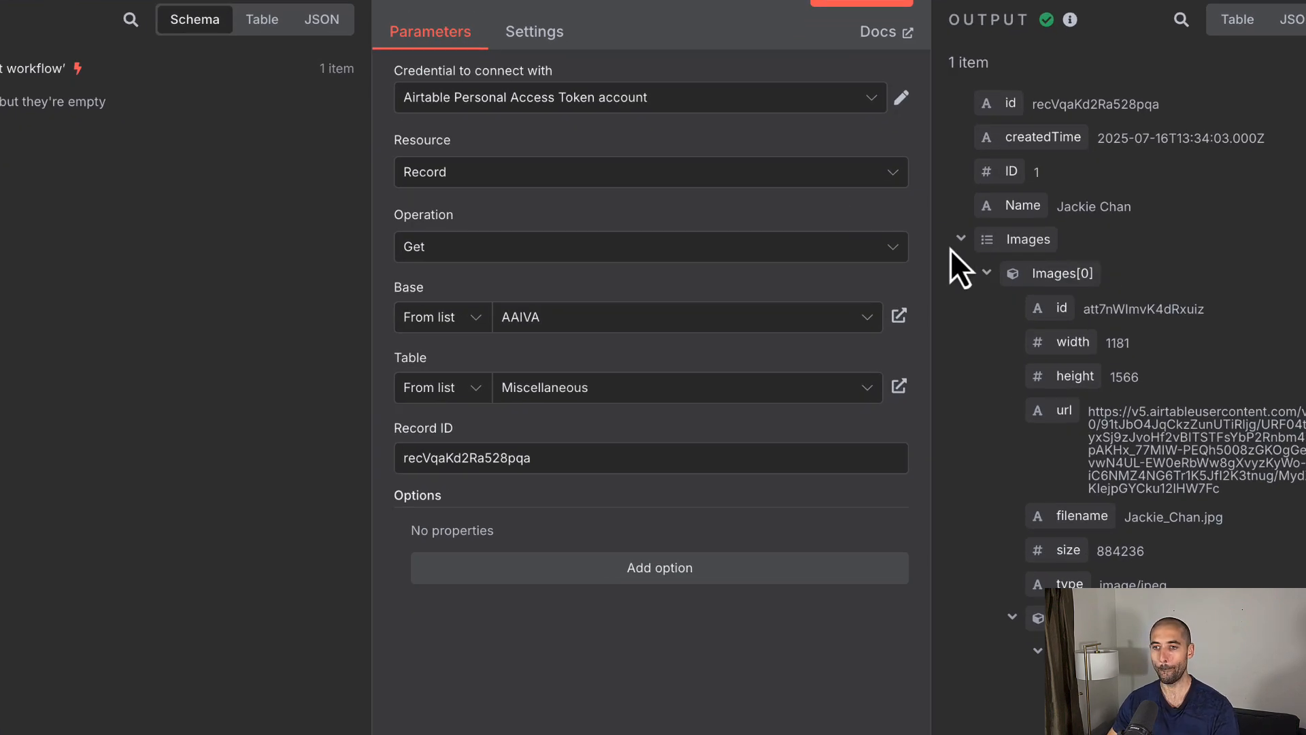
key("Escape")
Step: Add an HTTP Request node after Airtable that POSTs to Leonardo's init-image endpoint URL
left_click(707, 385)
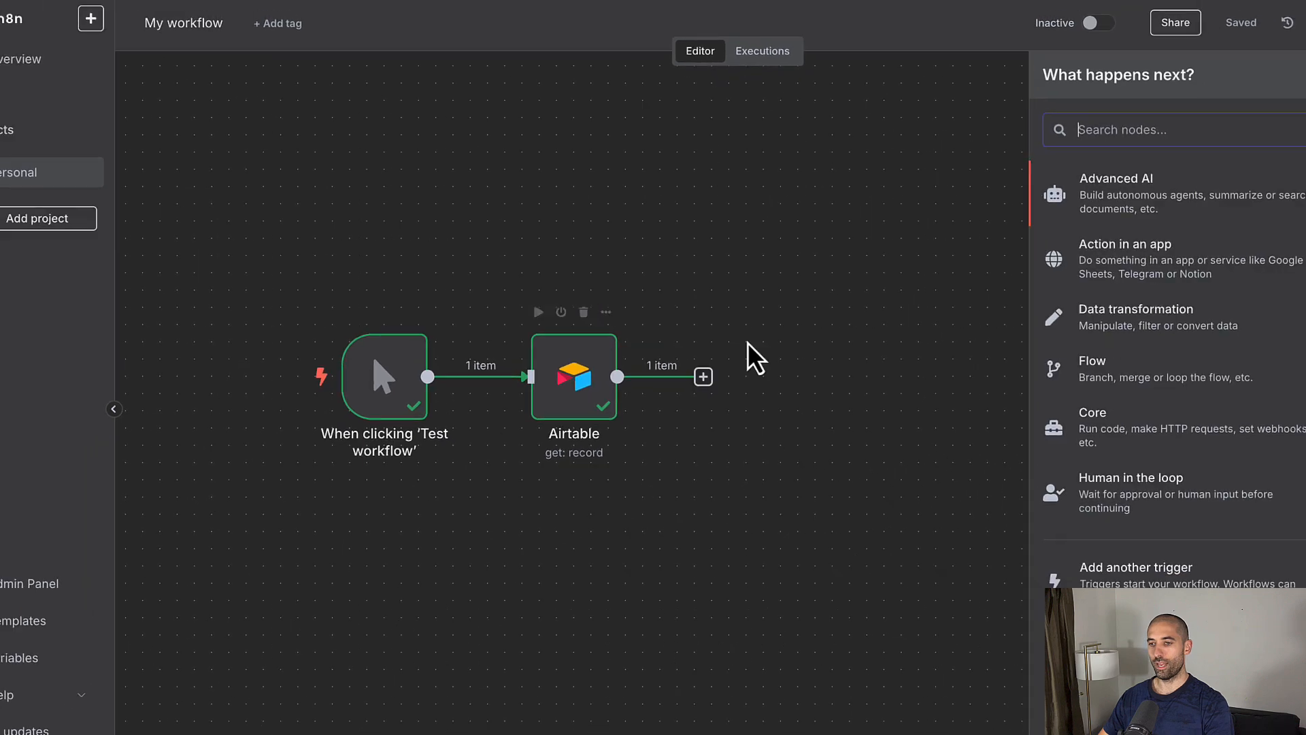
type("htt")
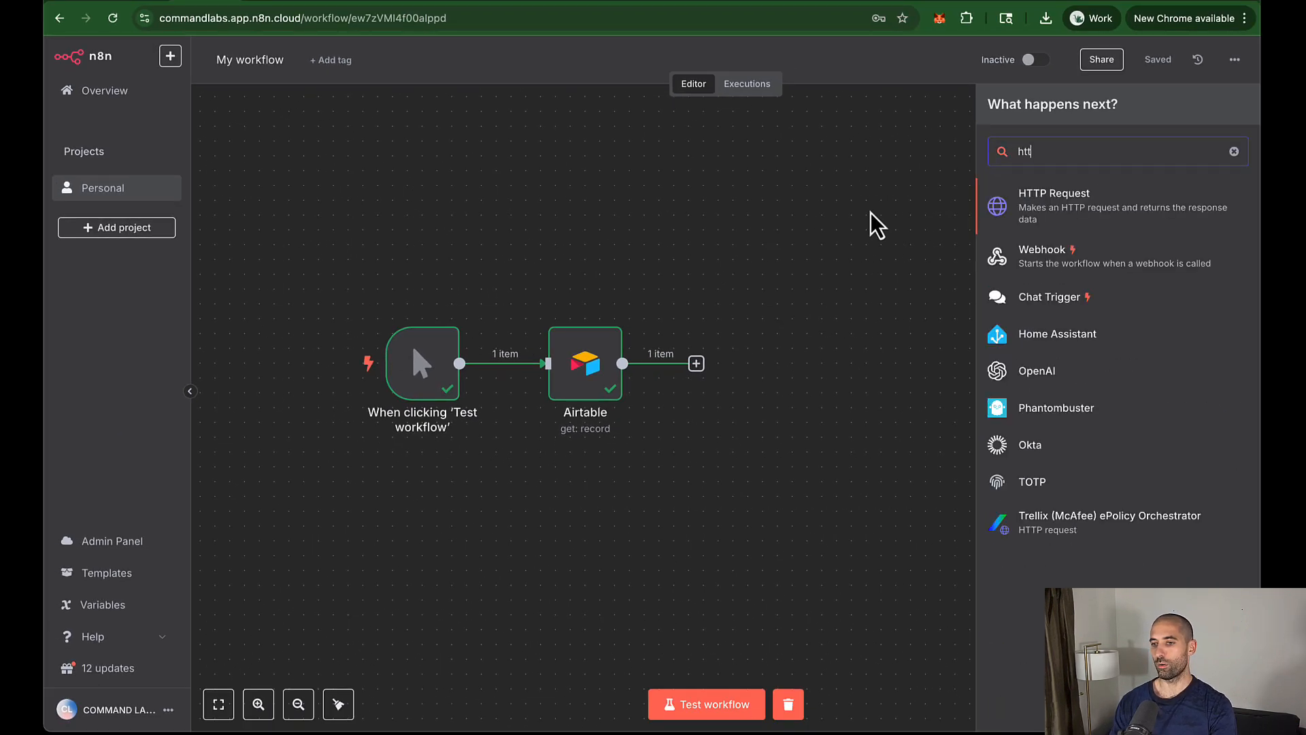
left_click(1031, 210)
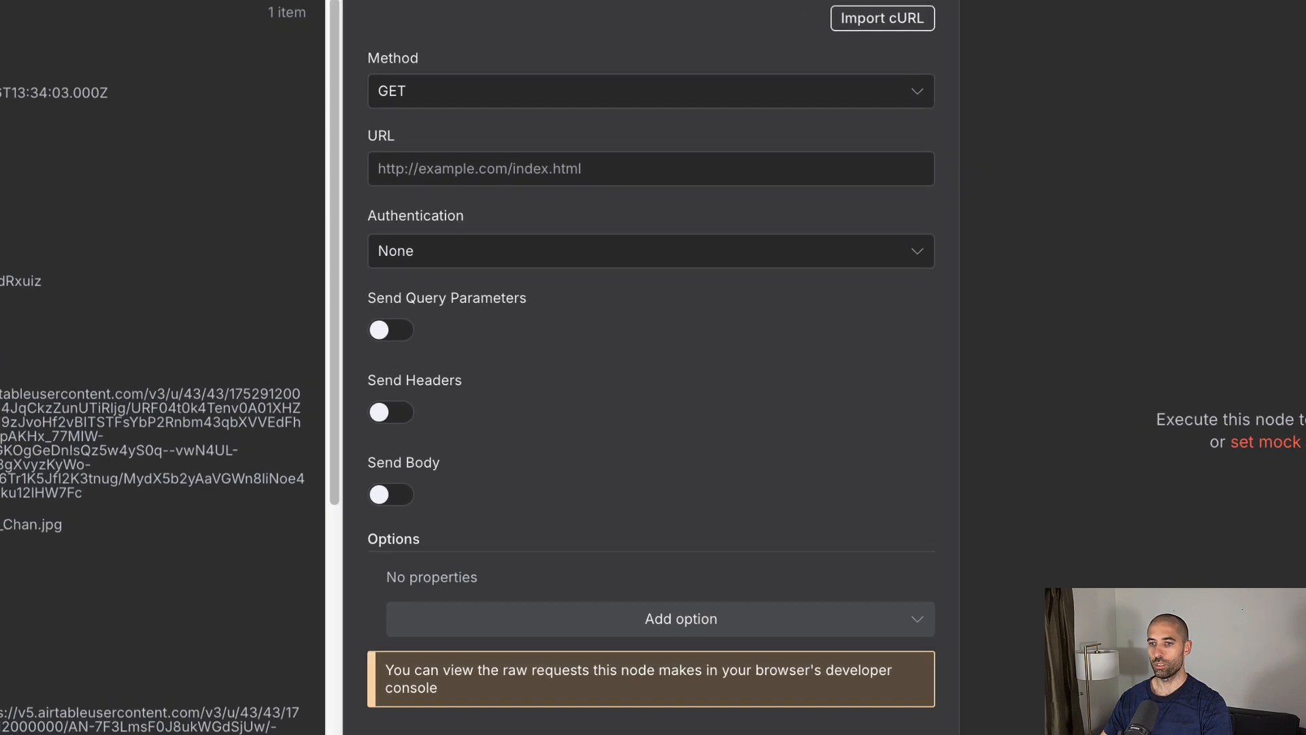
left_click(520, 93)
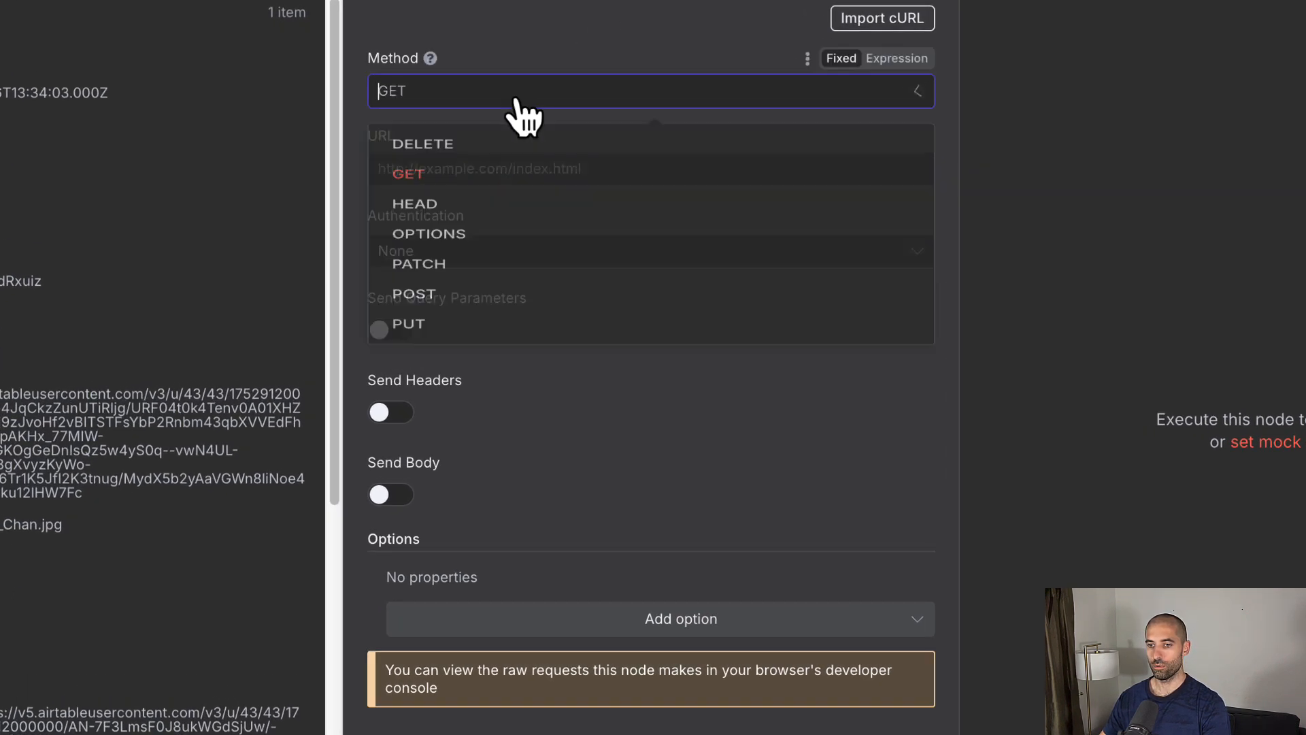
left_click(449, 350)
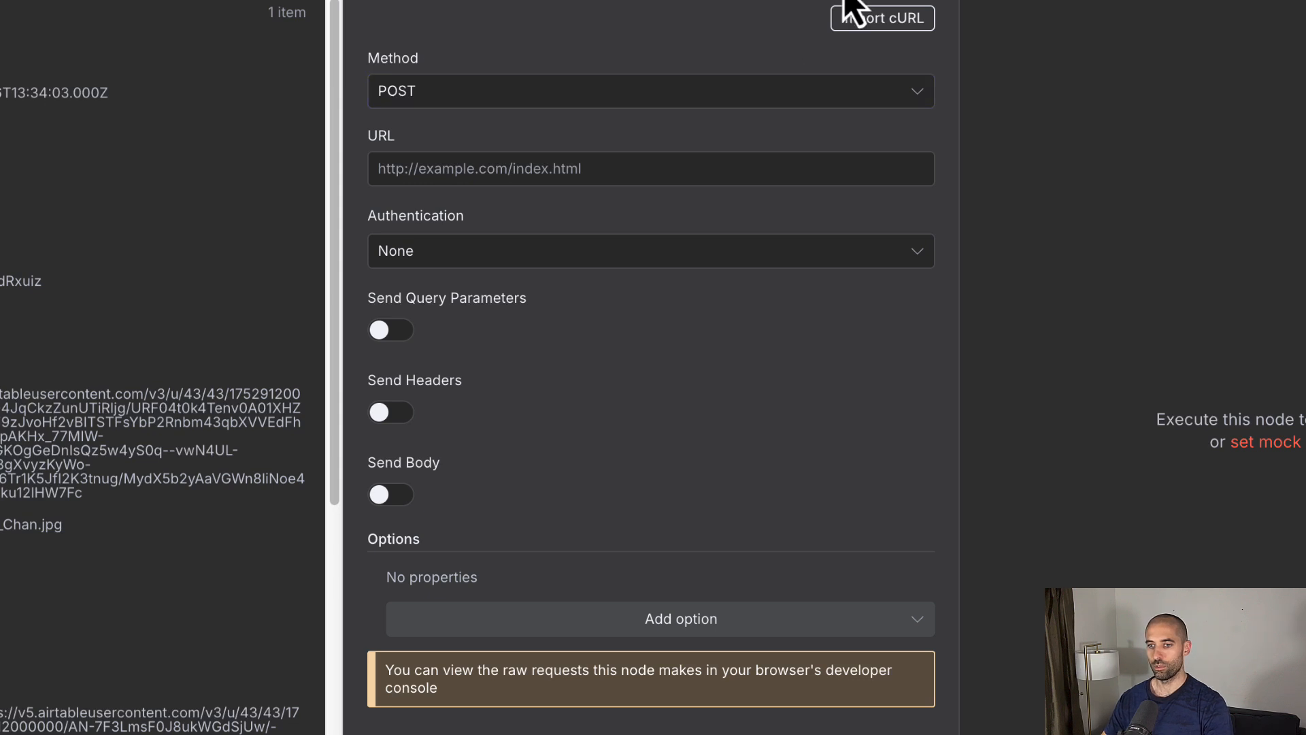
left_click(457, 164)
key("ctrl+v")
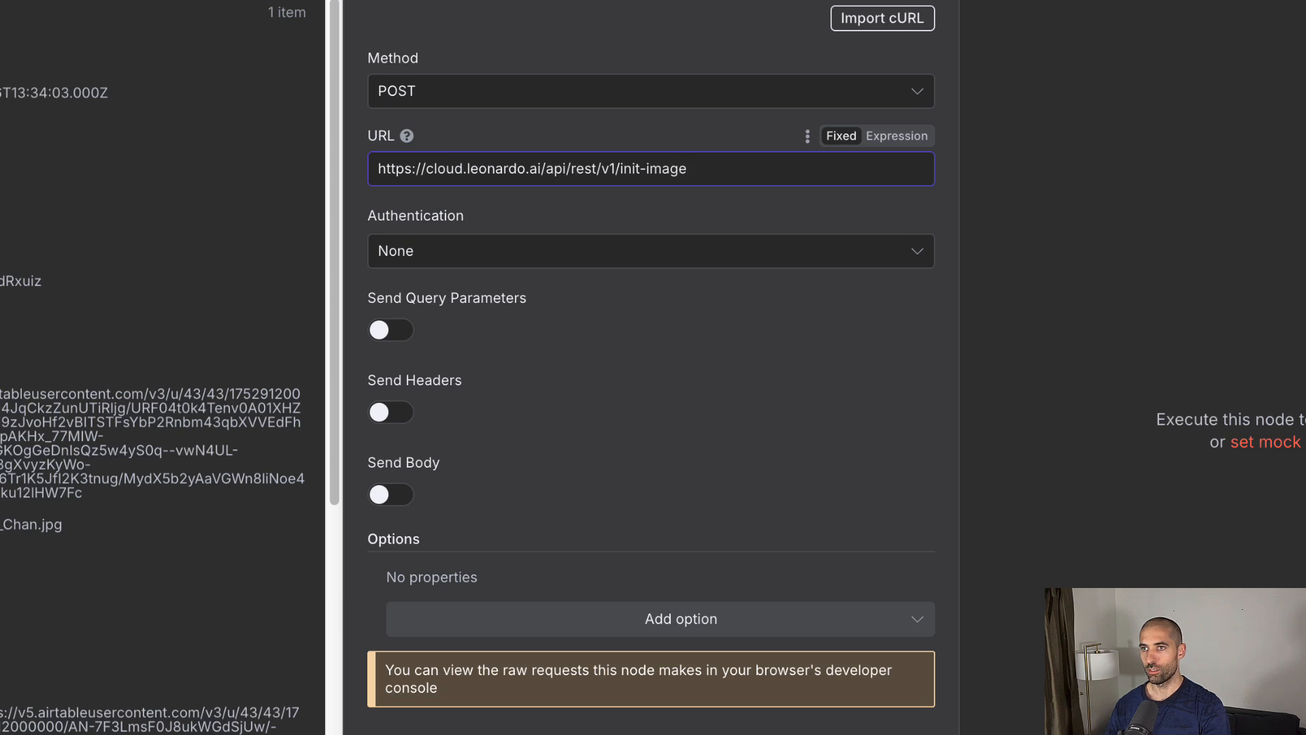
Step: Authenticate the request with a Generic Credential Type, Header Auth, using the Leonardo.ai credential
left_click(582, 260)
left_click(500, 446)
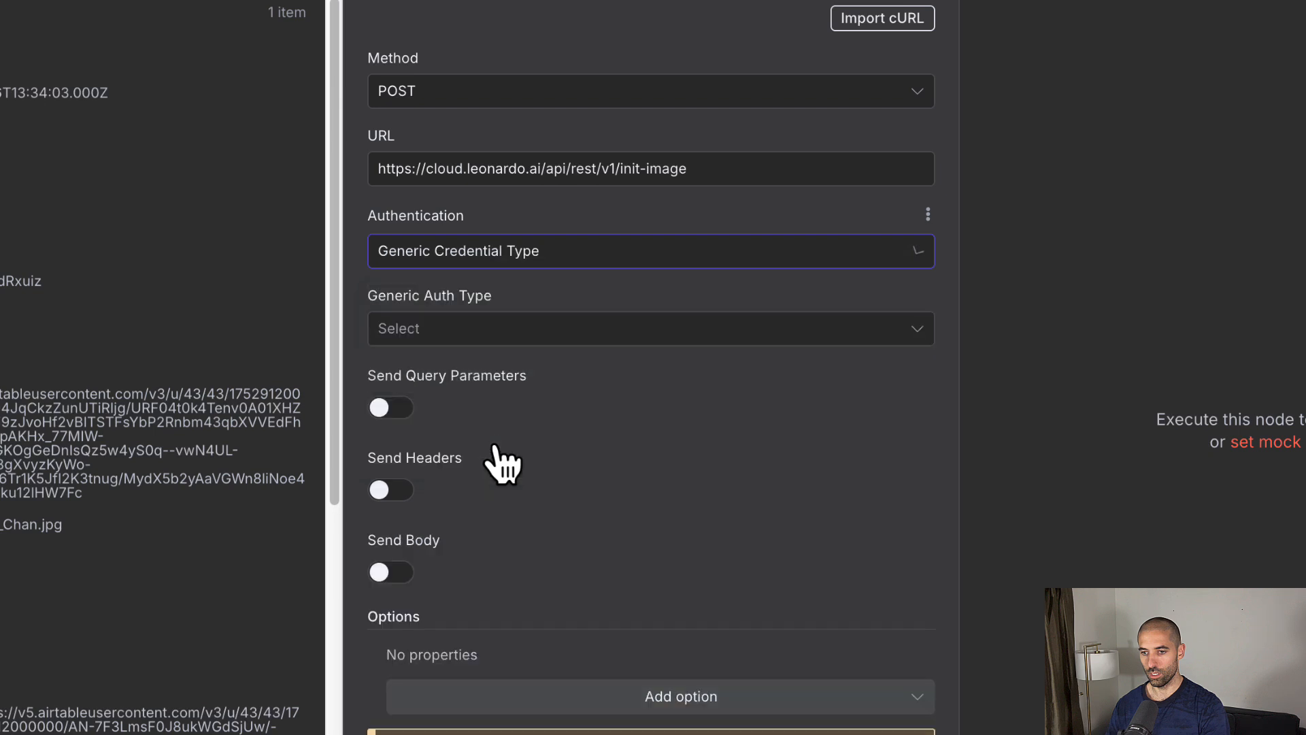
left_click(519, 340)
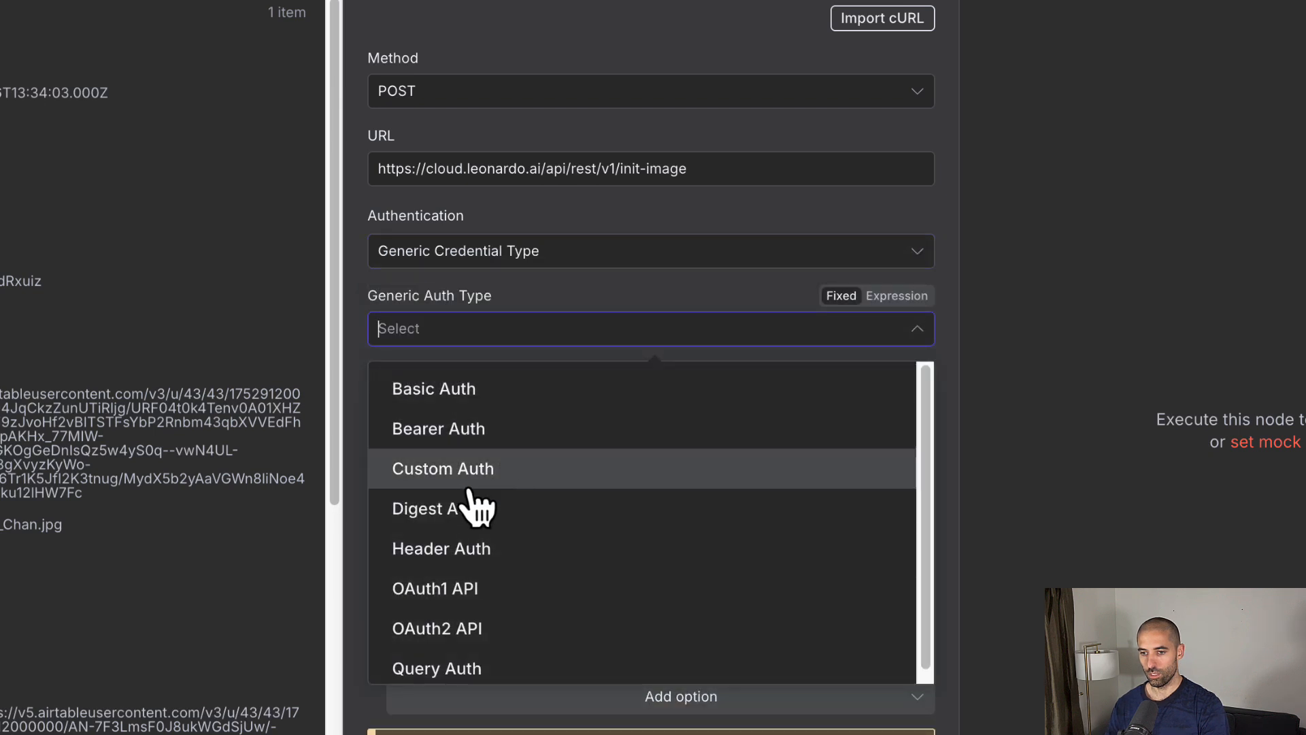
left_click(464, 550)
left_click(517, 407)
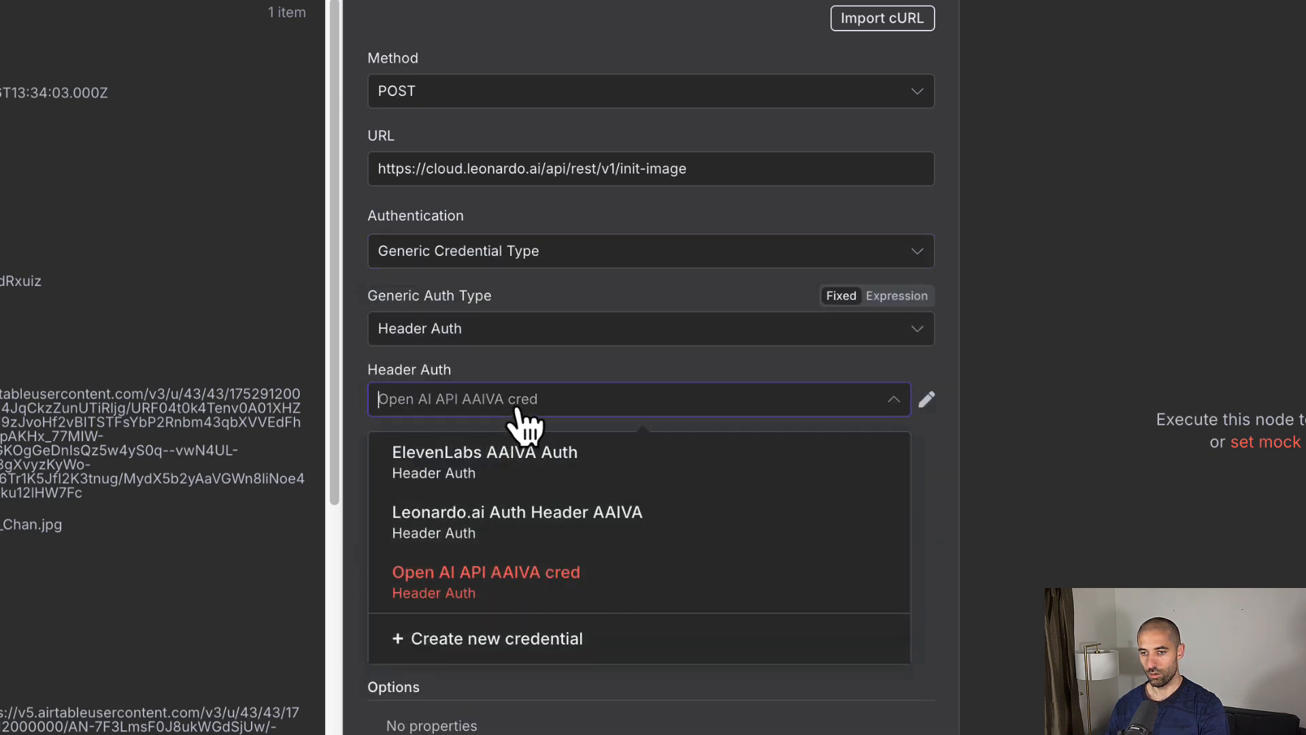
left_click(507, 524)
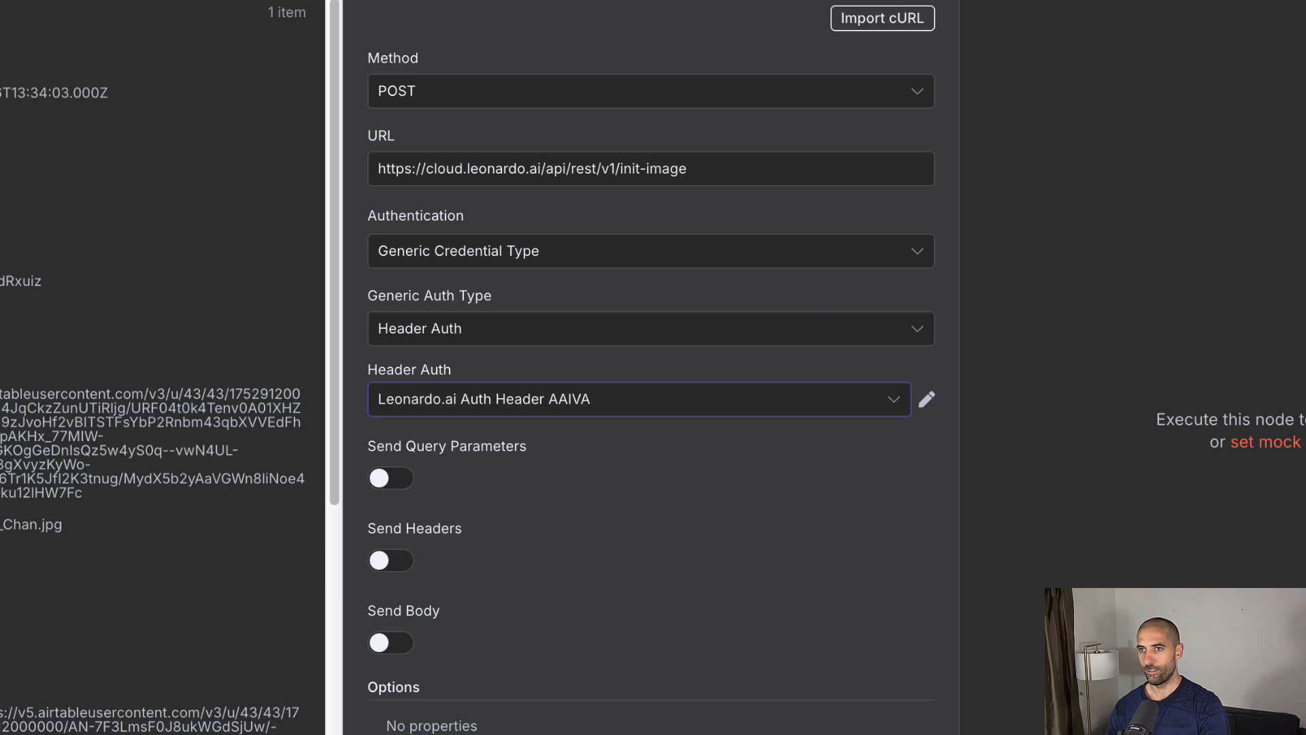
Step: Enable Send Headers and add an accept header with value application/json
left_click(397, 563)
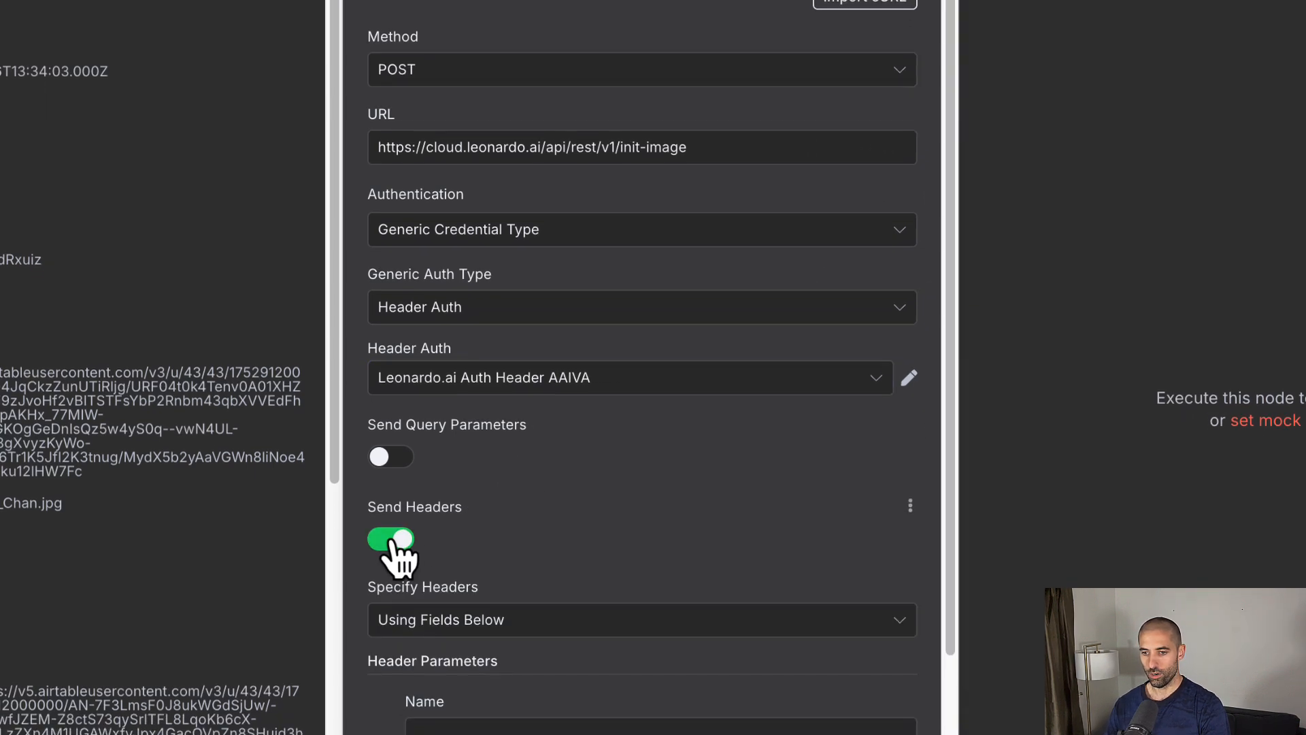
left_click(497, 722)
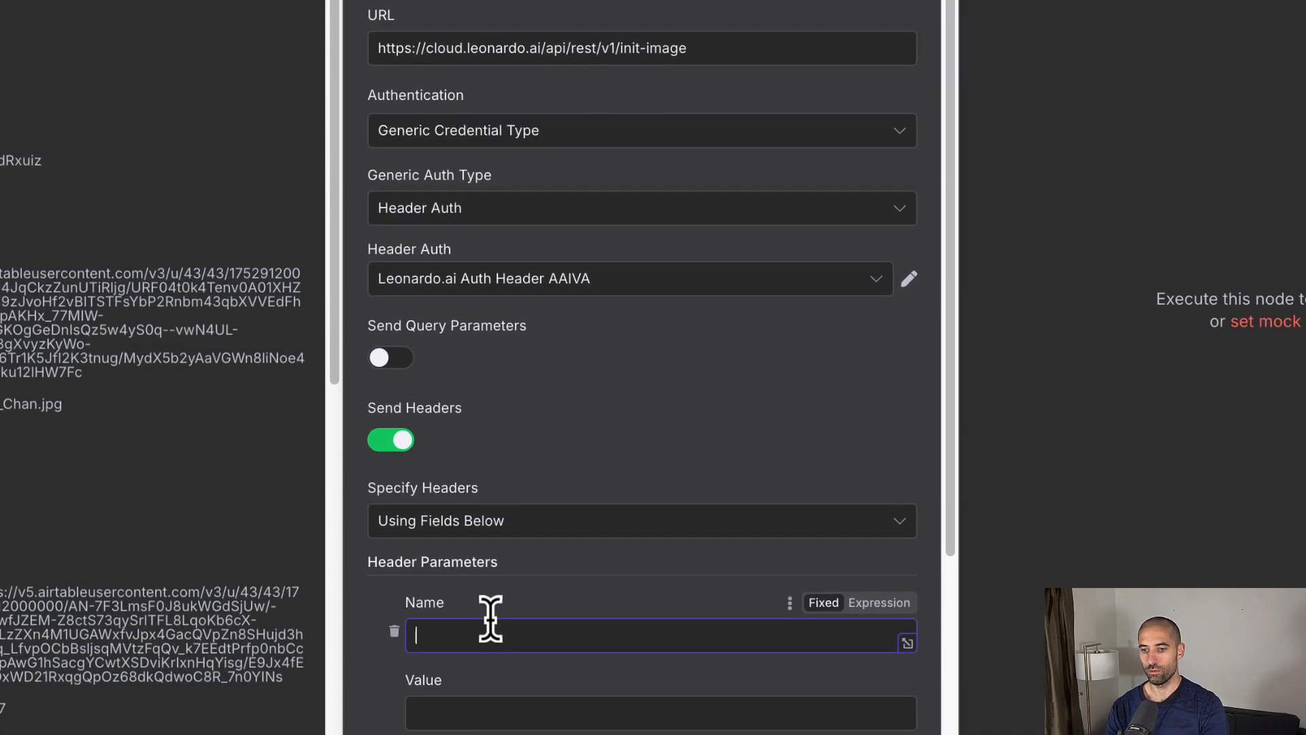
type("accept")
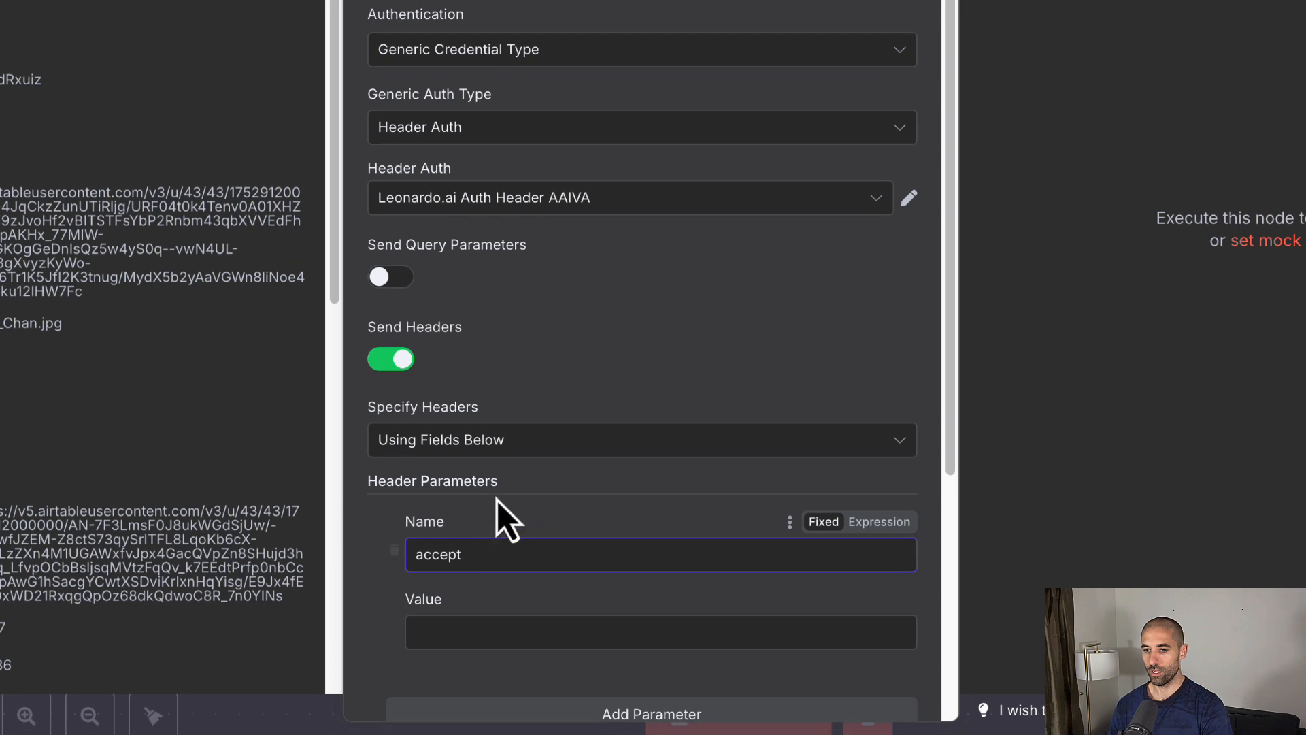
left_click(452, 622)
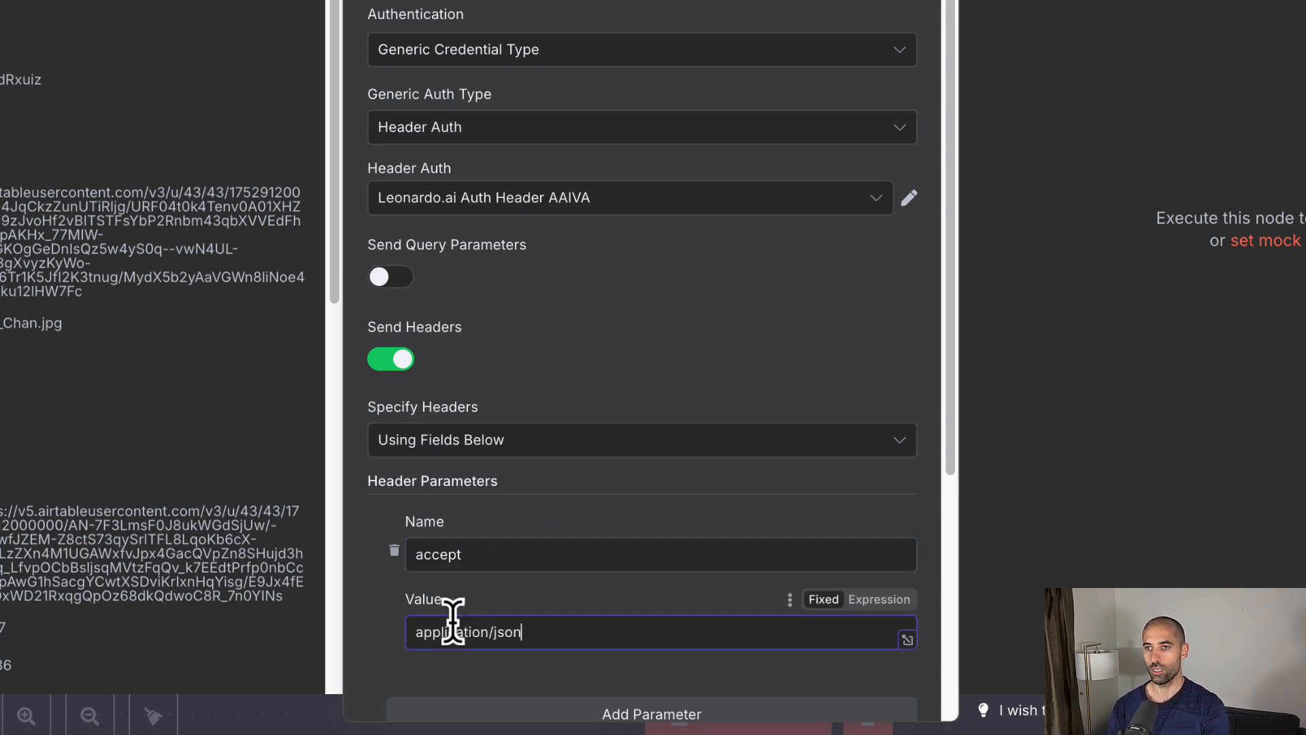
Step: Enable Send Body with a JSON parameter extension set to jpg
scroll(503, 449, "down", 5)
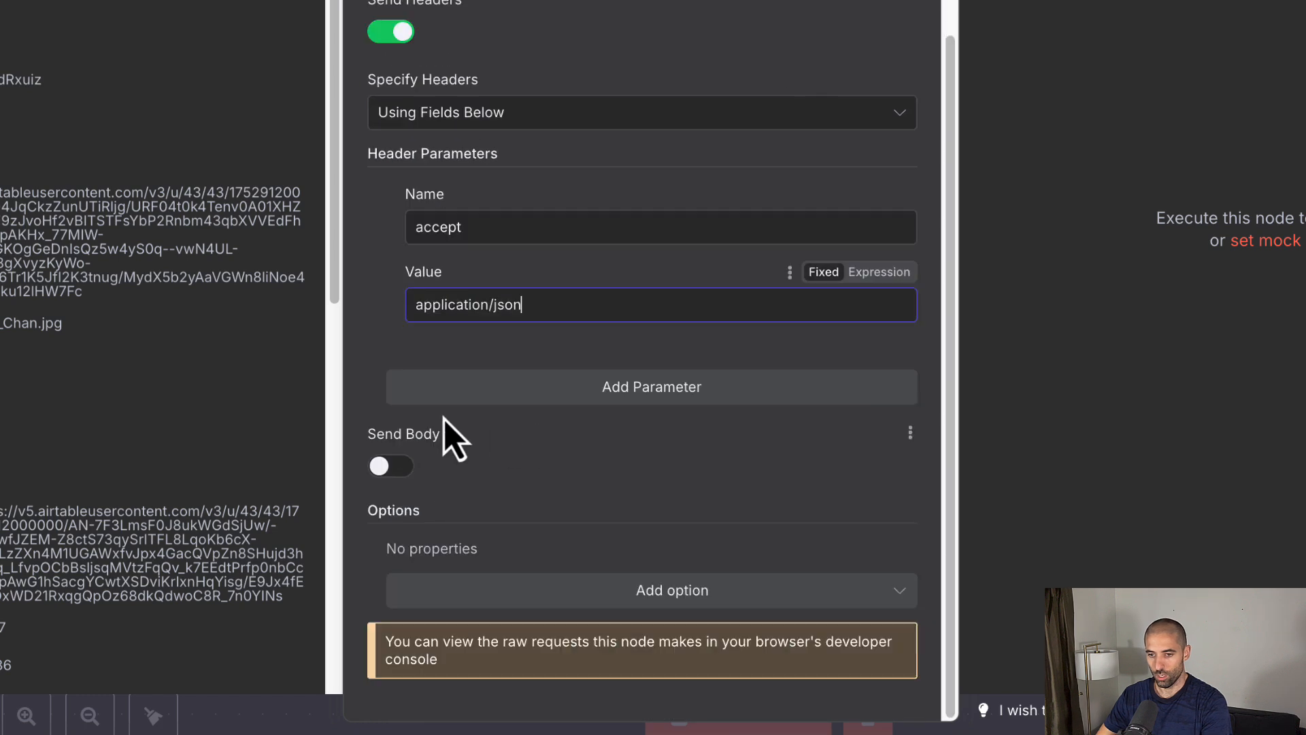
left_click(385, 465)
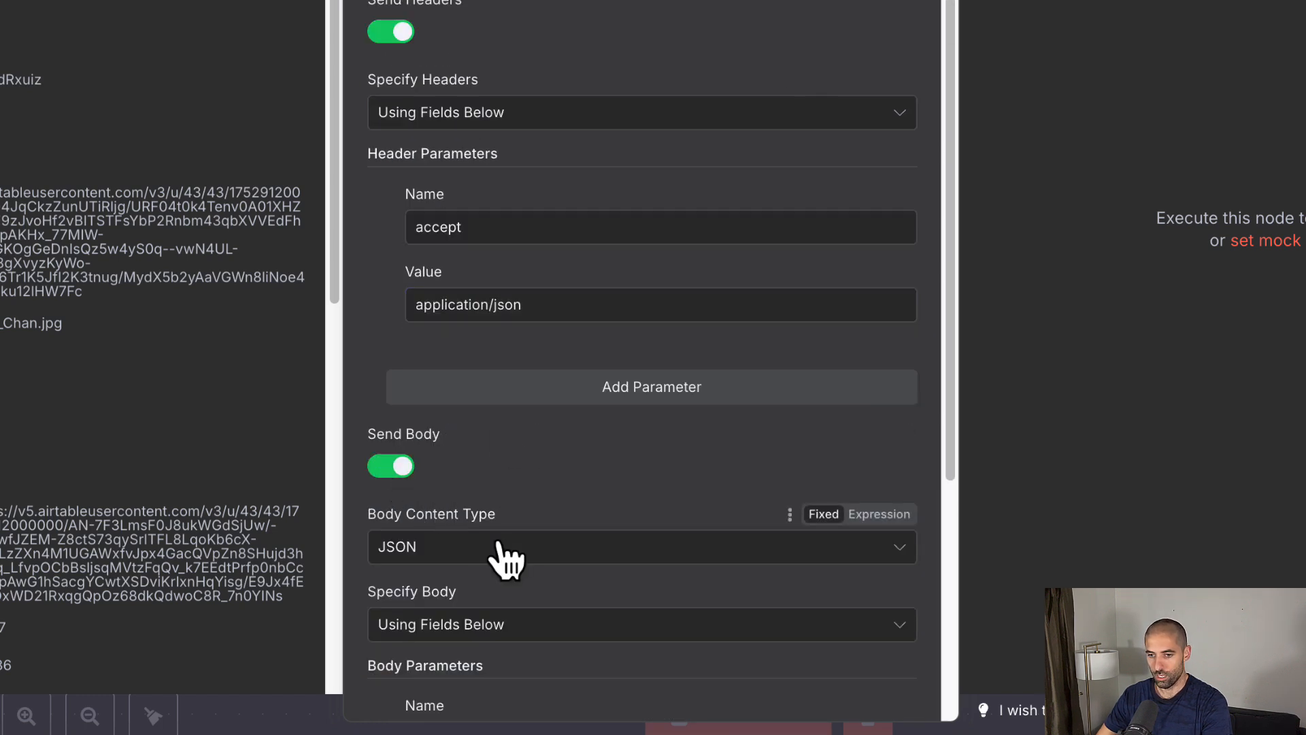
scroll(495, 553, "down", 5)
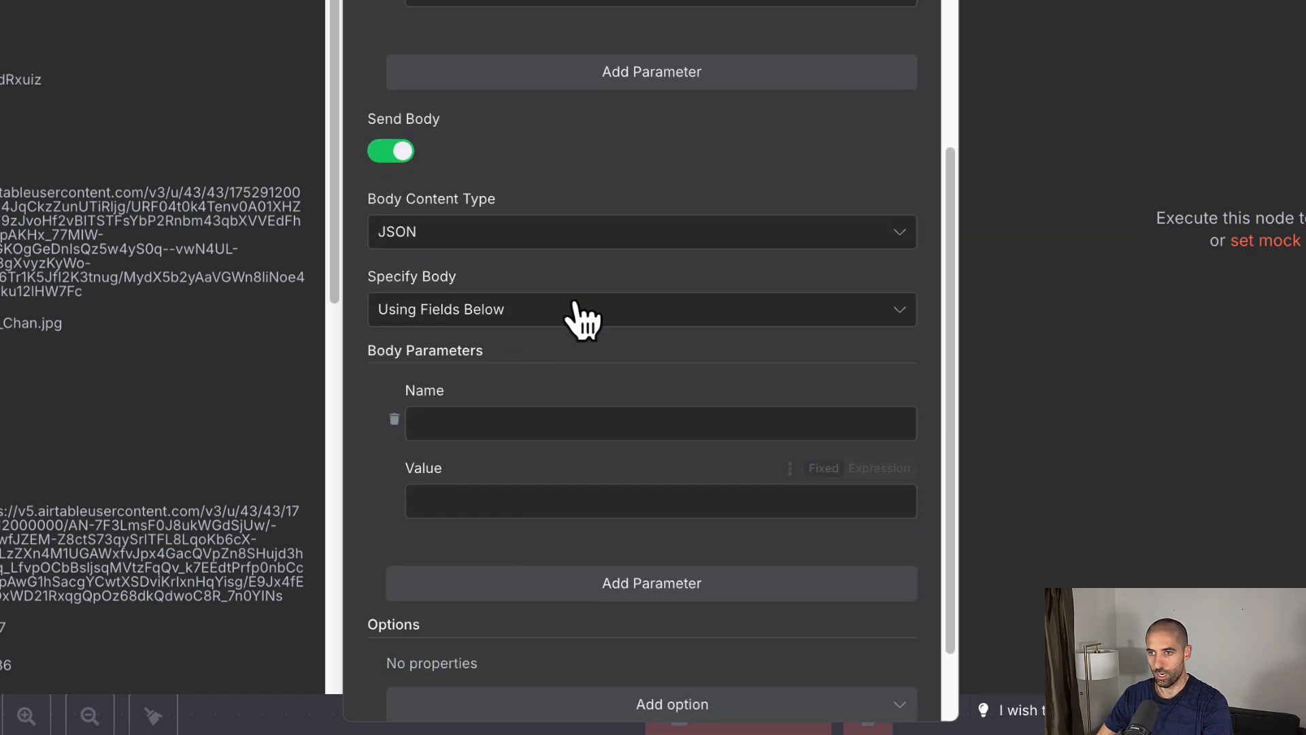
scroll(575, 313, "down", 1)
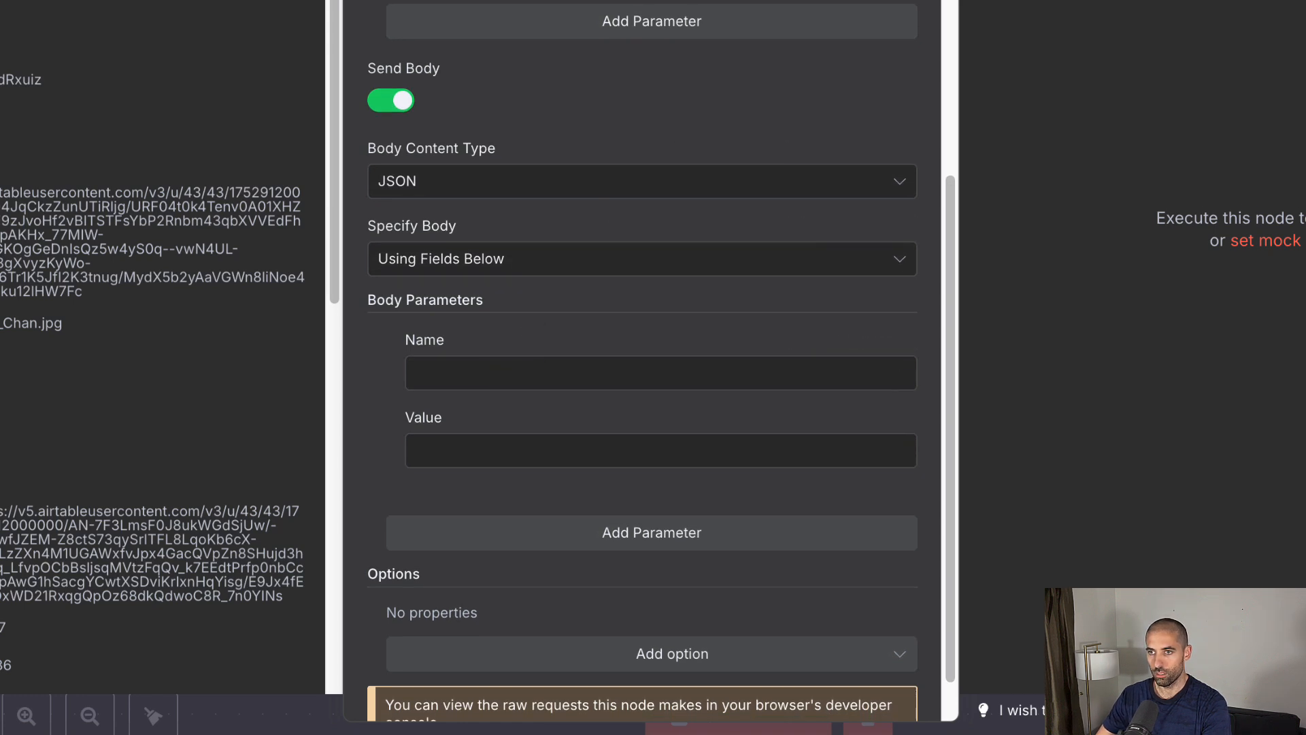
left_click(449, 373)
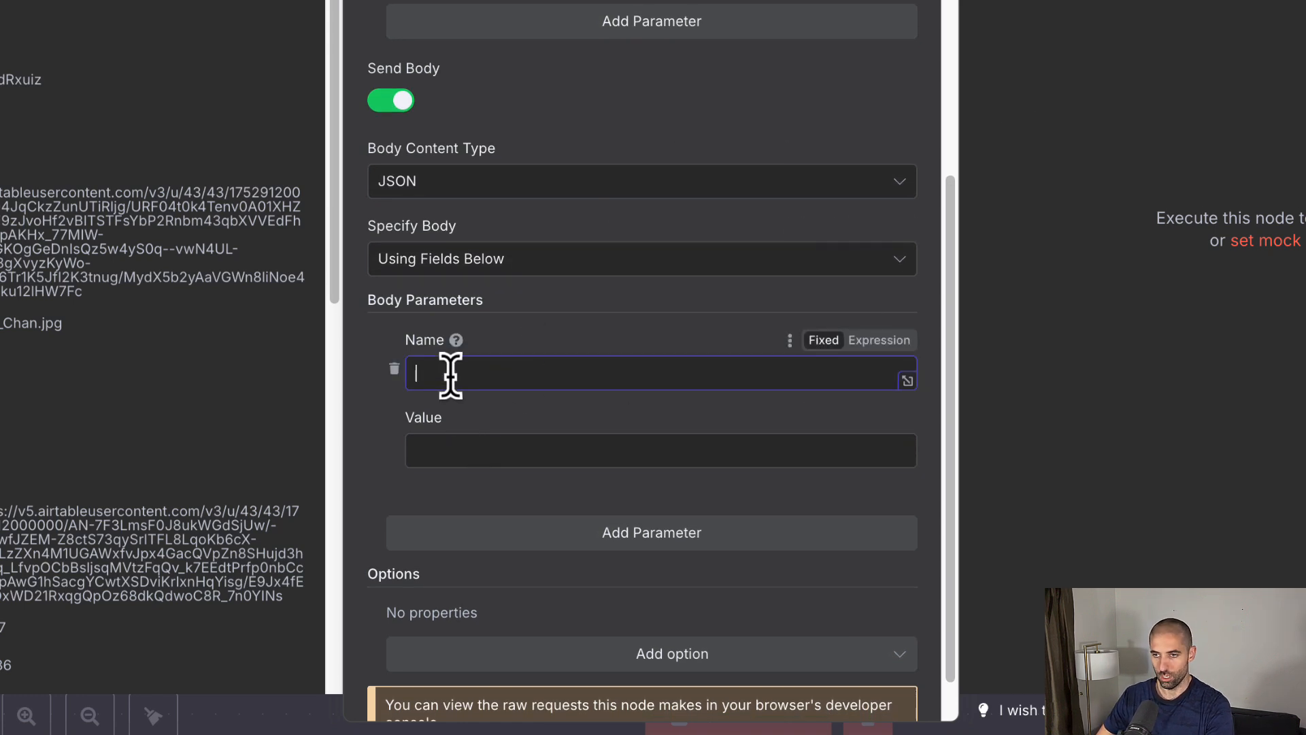
type("extension")
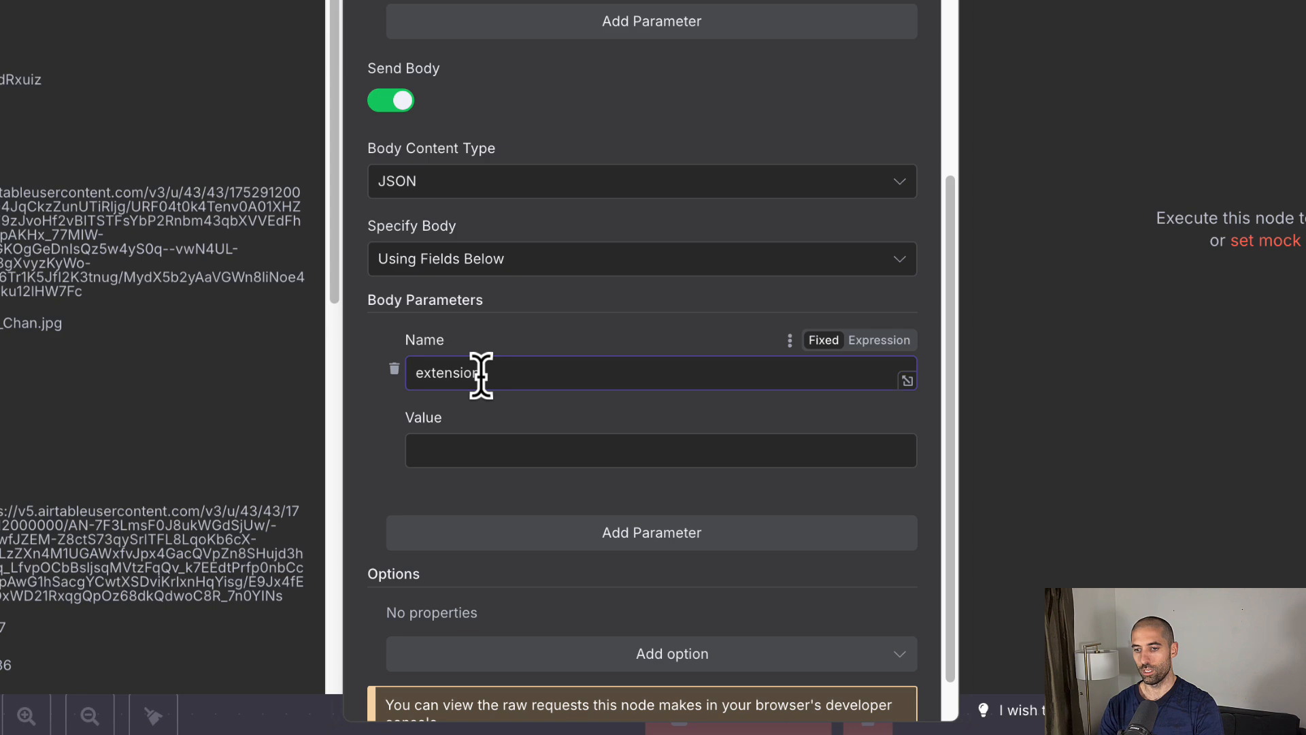
key("Tab")
type("jpg")
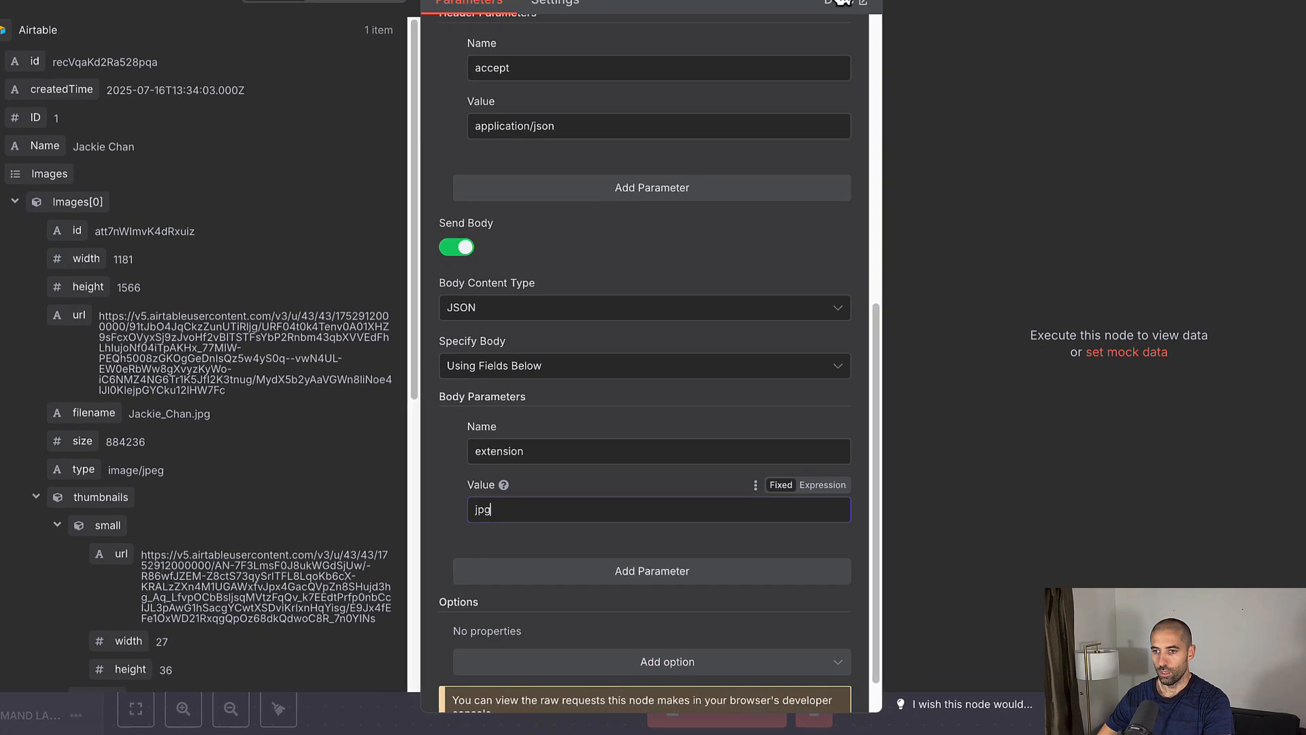
Step: Test the Leonardo request to receive the S3 upload URL, then begin renaming the HTTP Request node
left_click(819, 43)
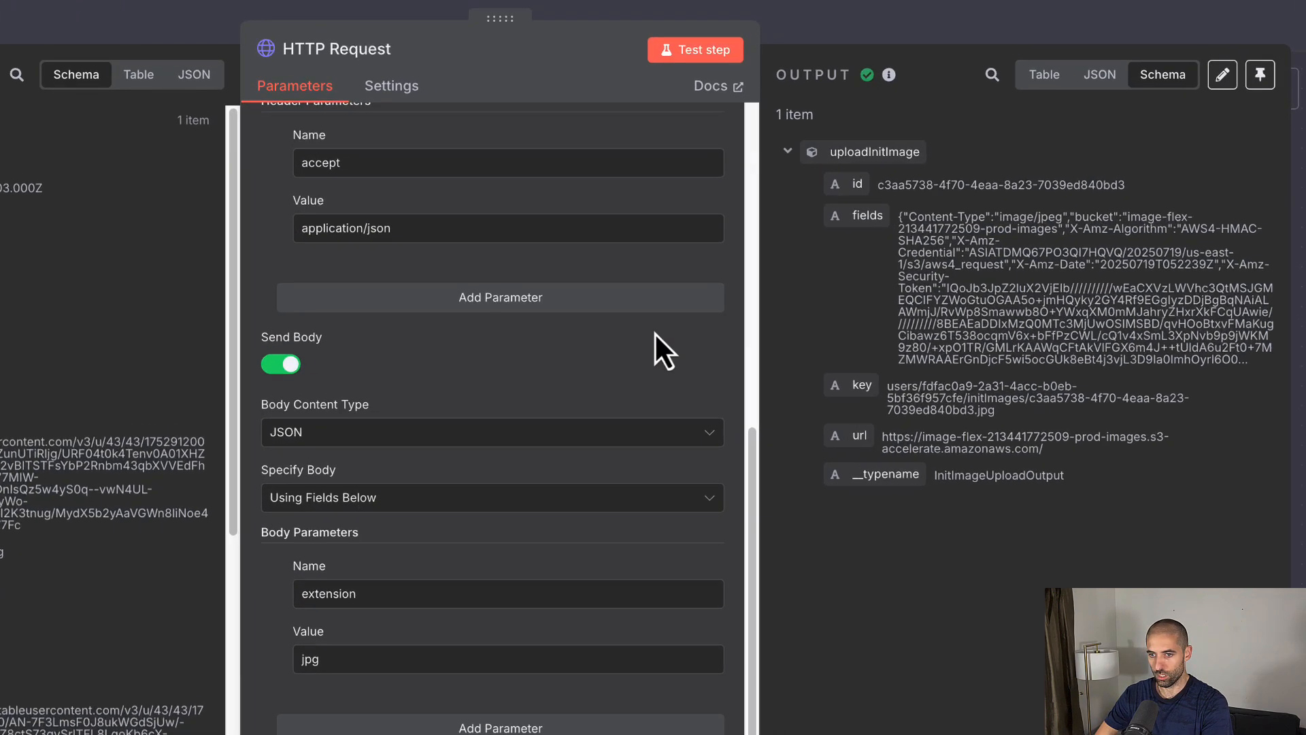
scroll(598, 381, "up", 10)
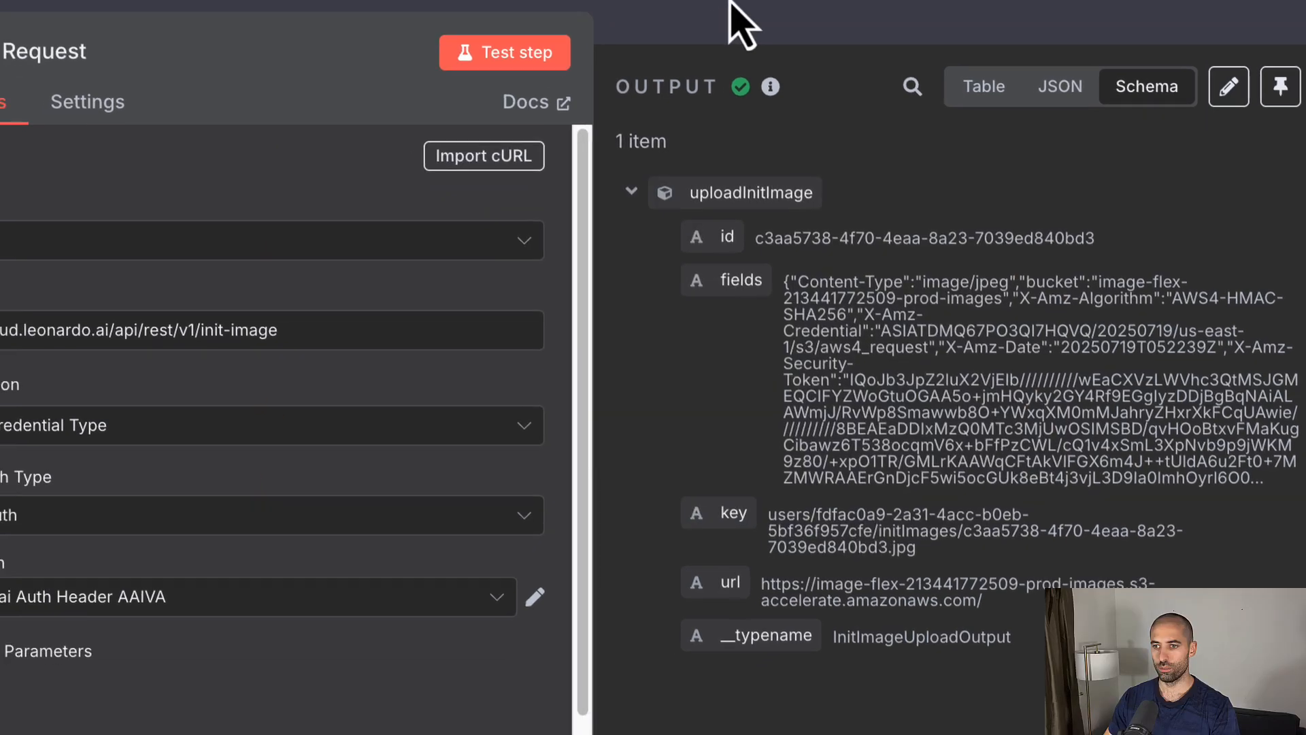
left_click(731, 10)
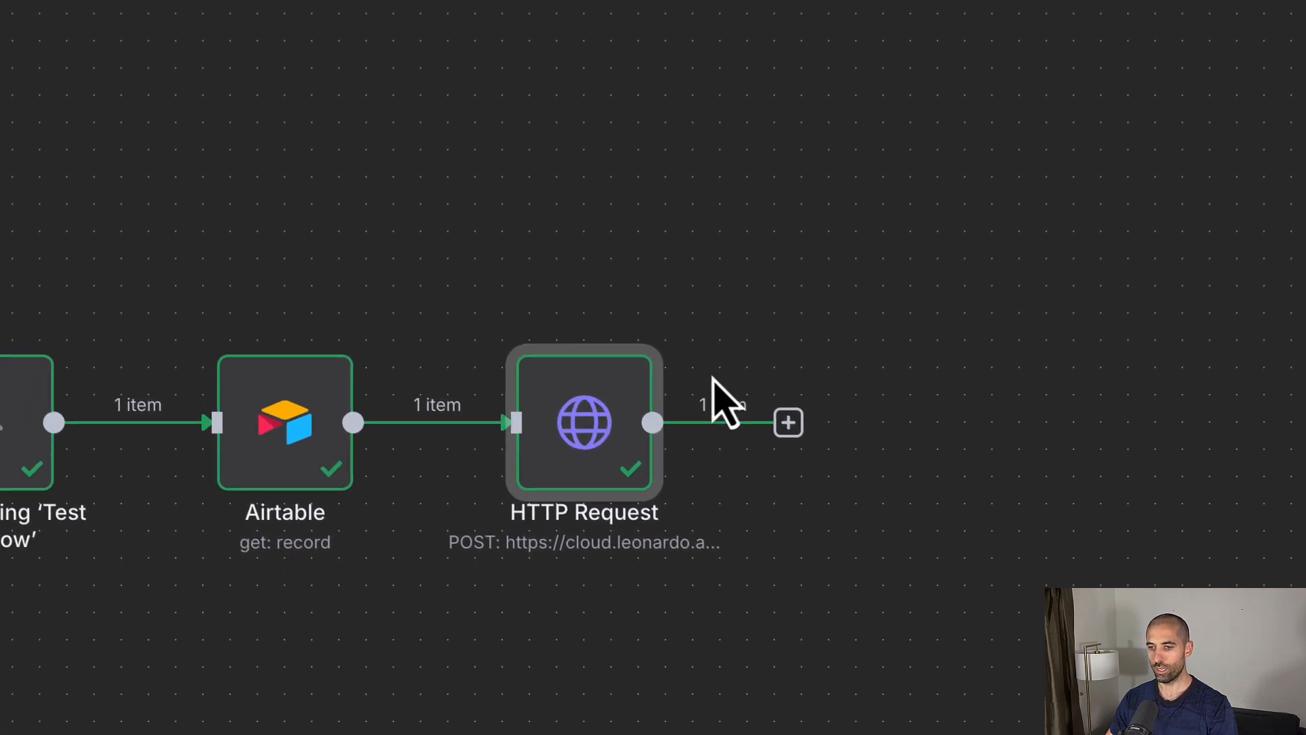
right_click(571, 428)
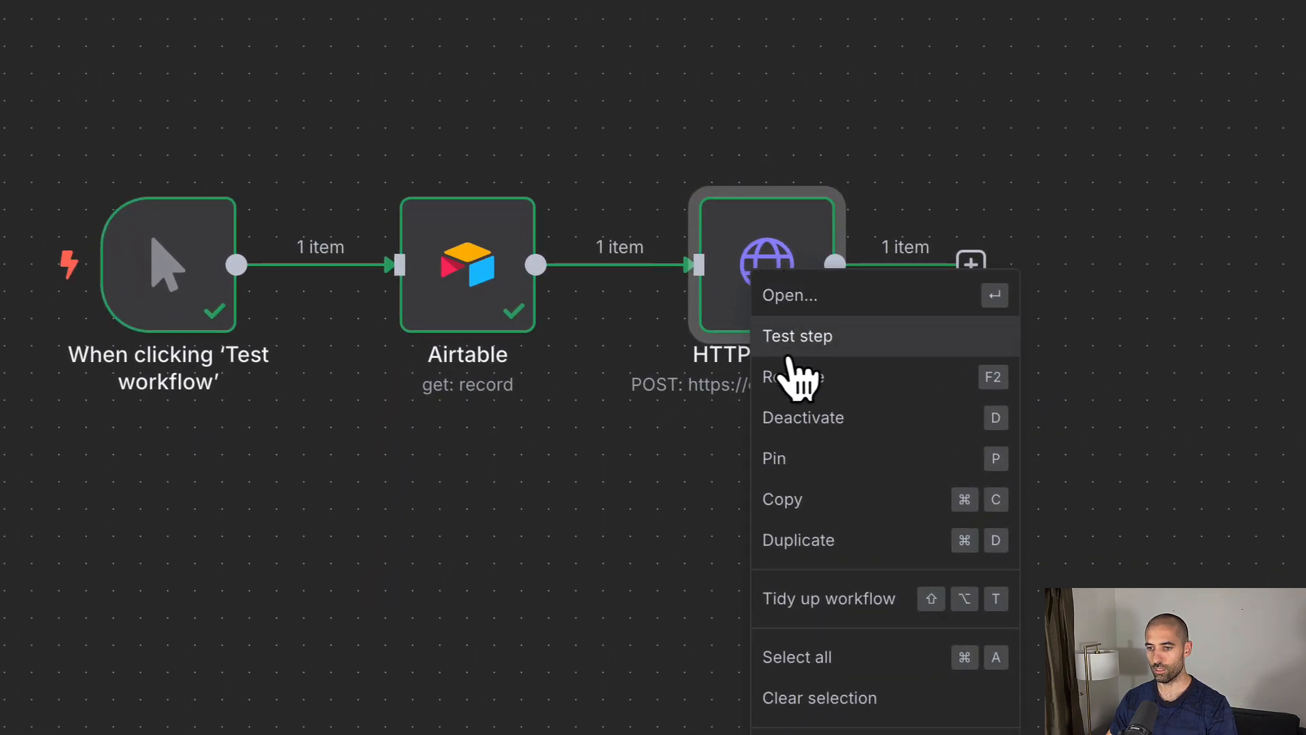
left_click(793, 378)
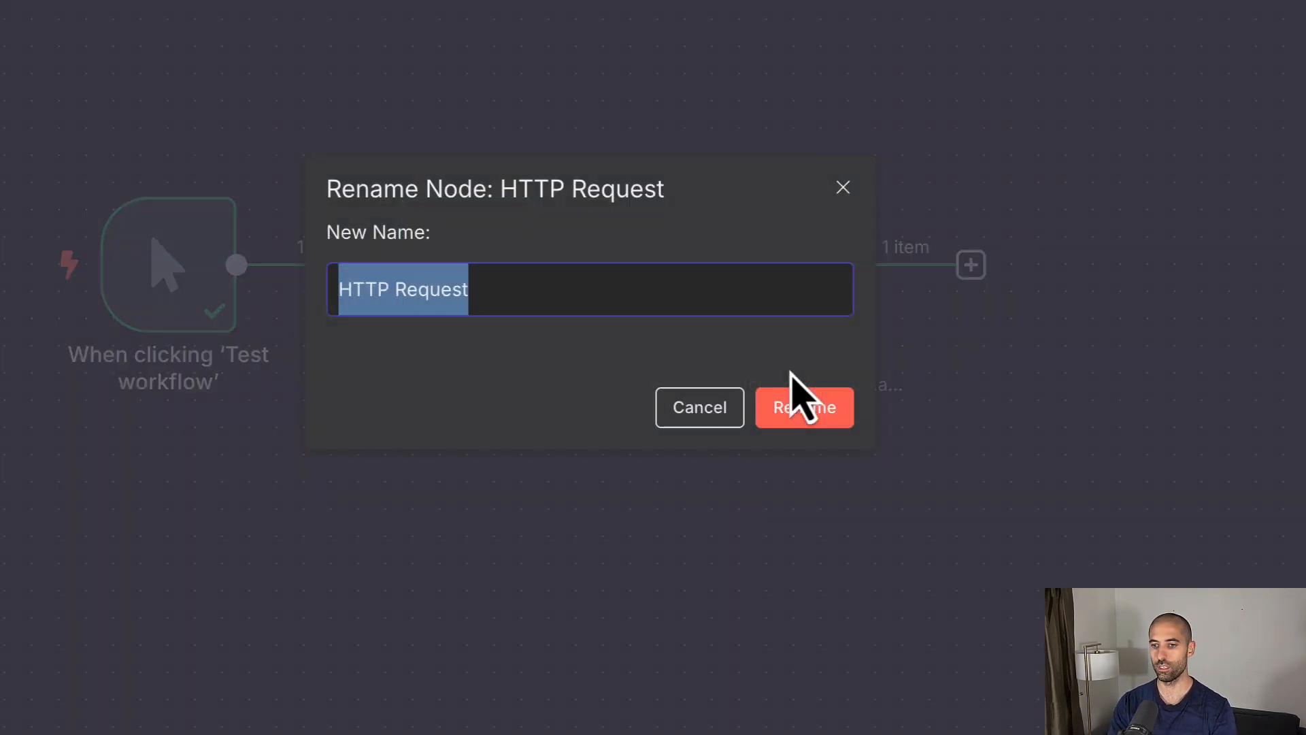
Step: Rename the previous node to 'Get presigned URL' and add an HTTP Request node after it
type("Get presig")
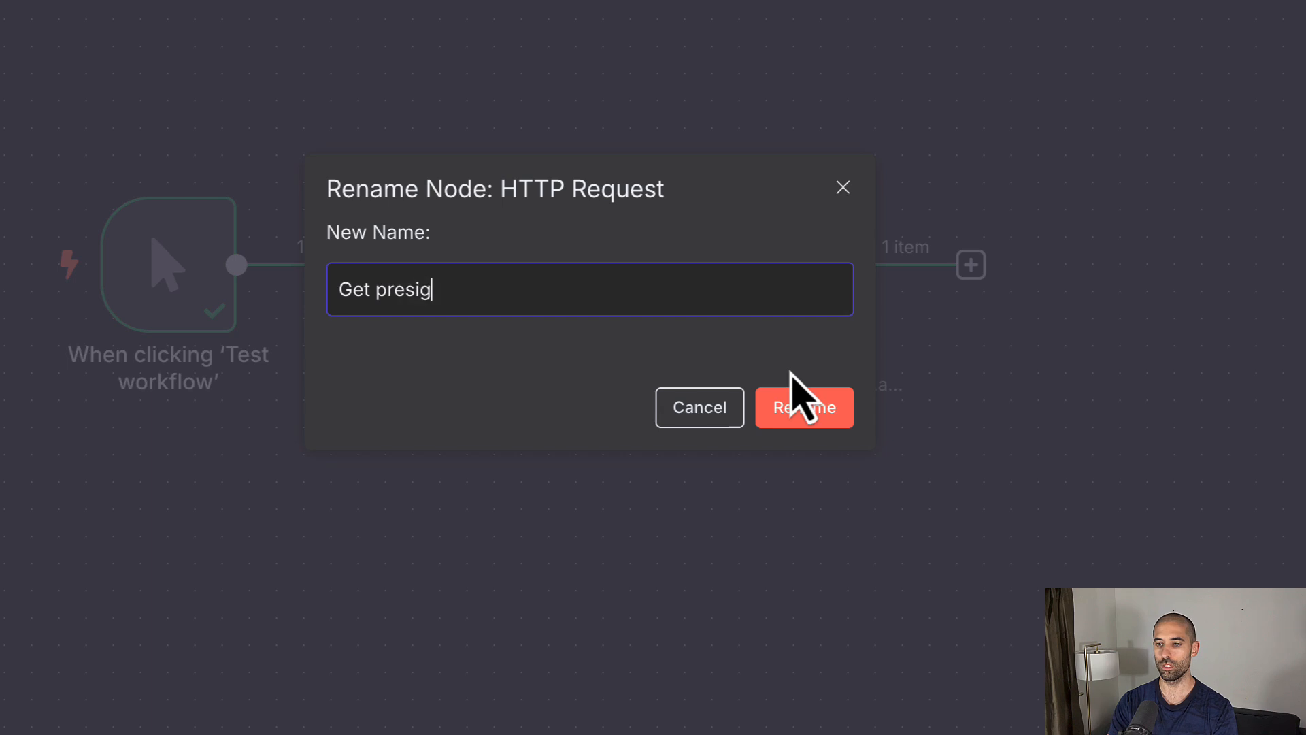
type("ned URL")
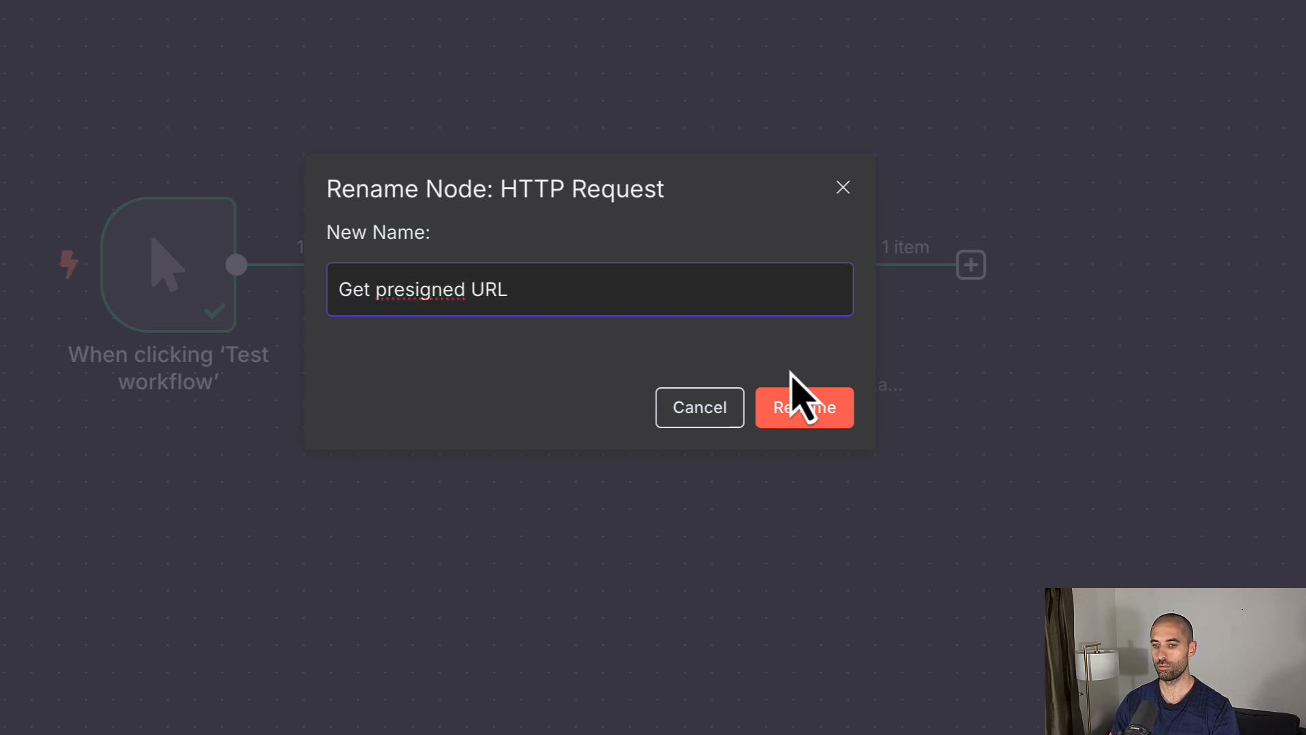
left_click(821, 411)
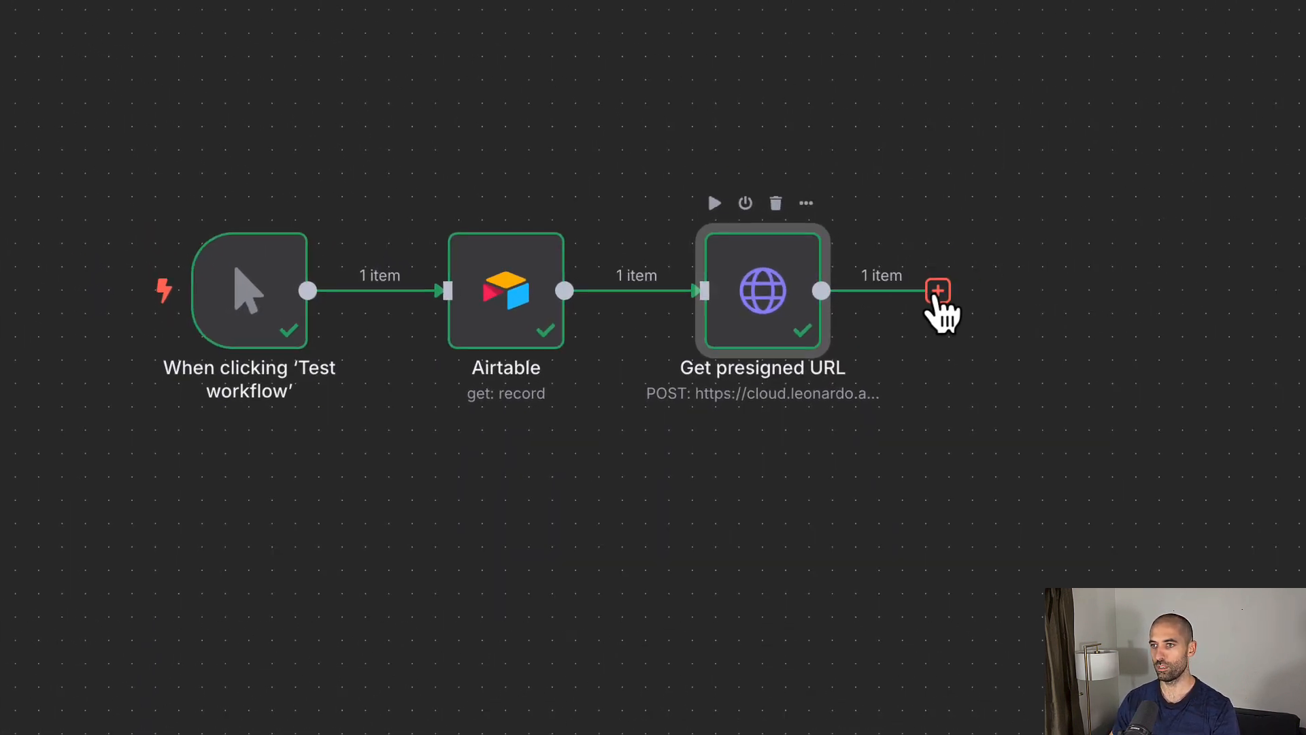
left_click(937, 291)
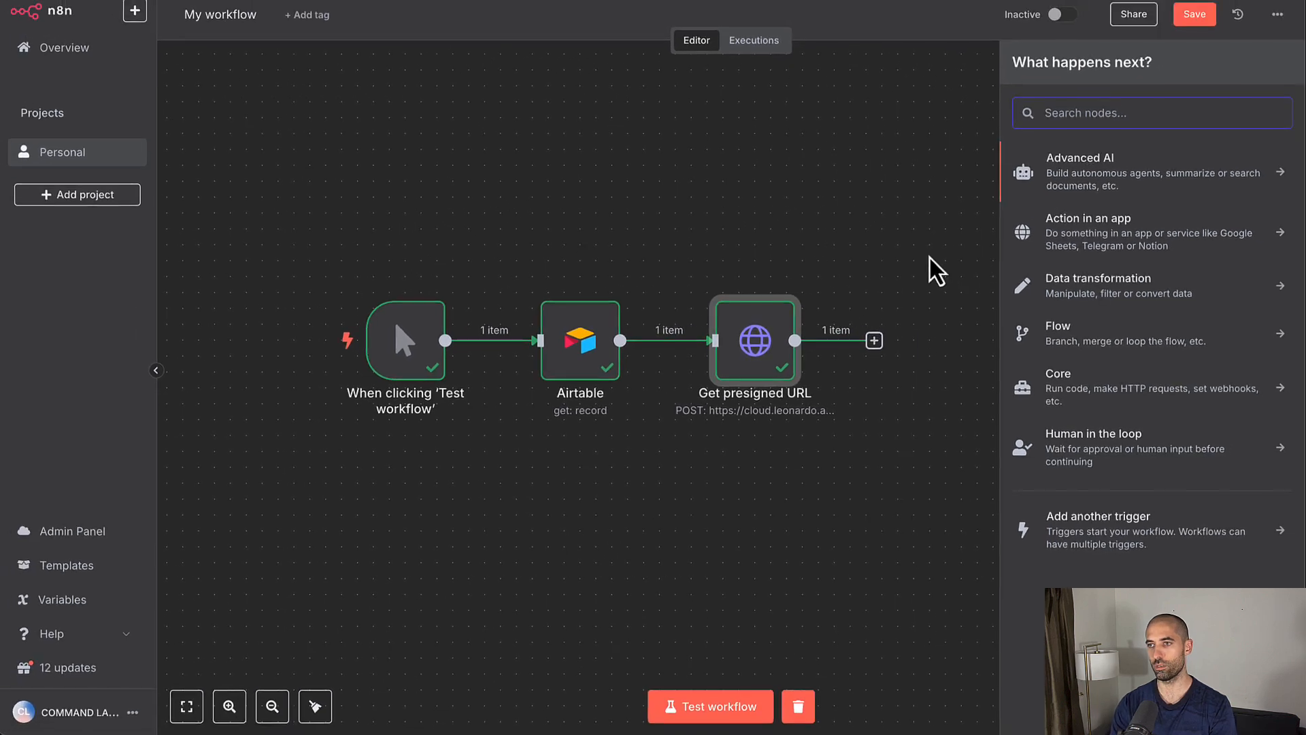
type("htt")
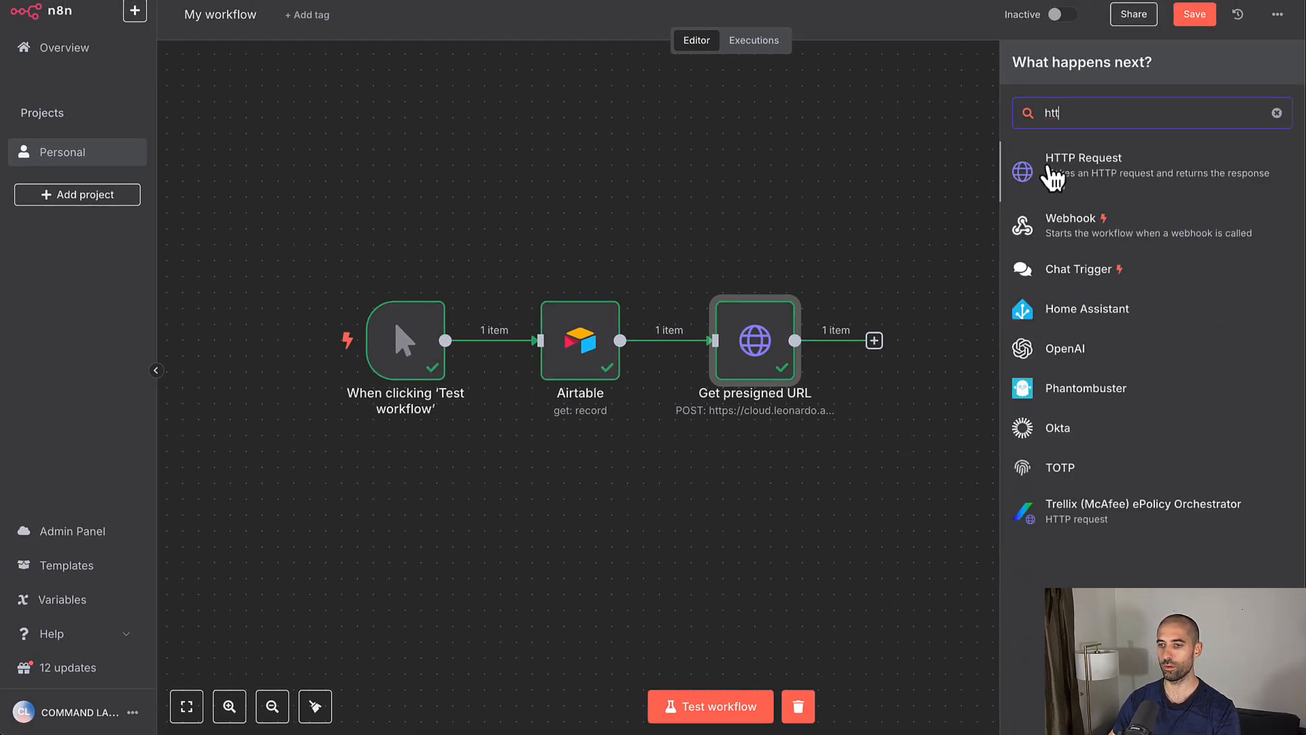
left_click(1052, 178)
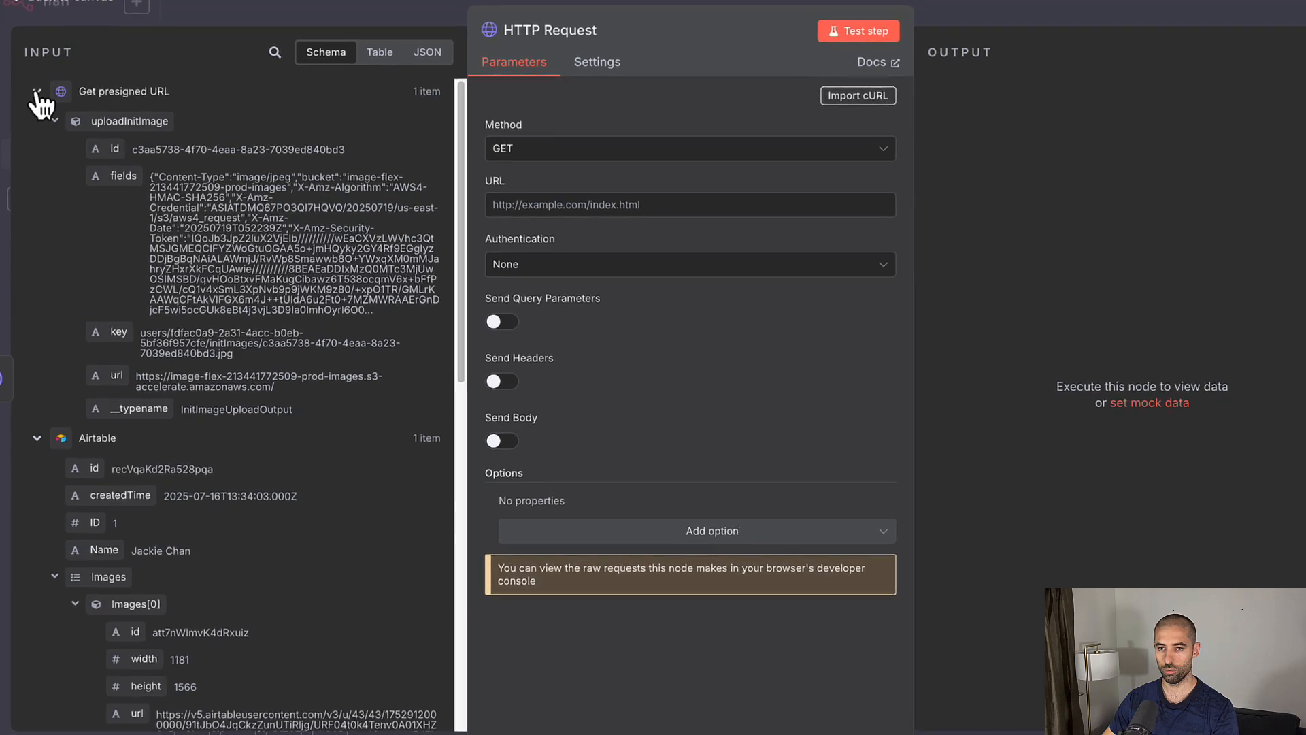
Step: Set the request URL to the Airtable record's Images[0].url and test it, getting an 884 kB jpg
left_click(37, 91)
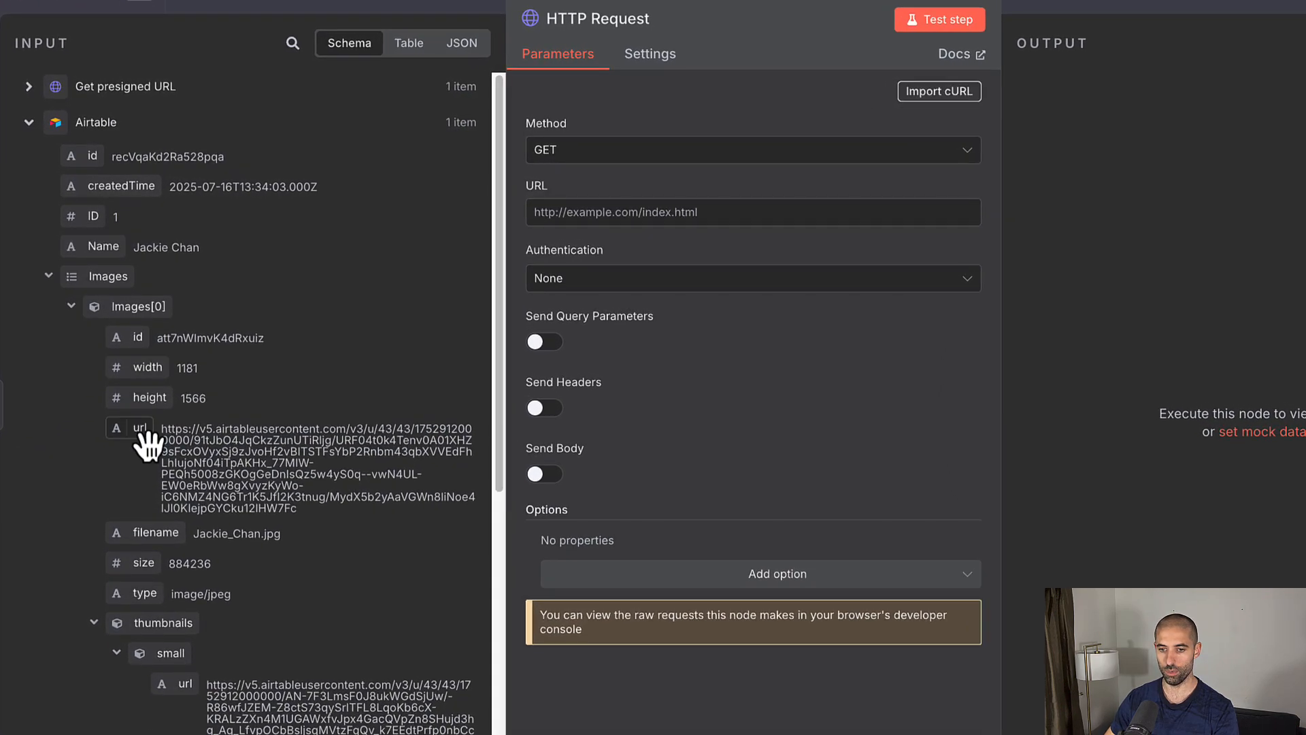
left_click_drag(146, 442, 548, 212)
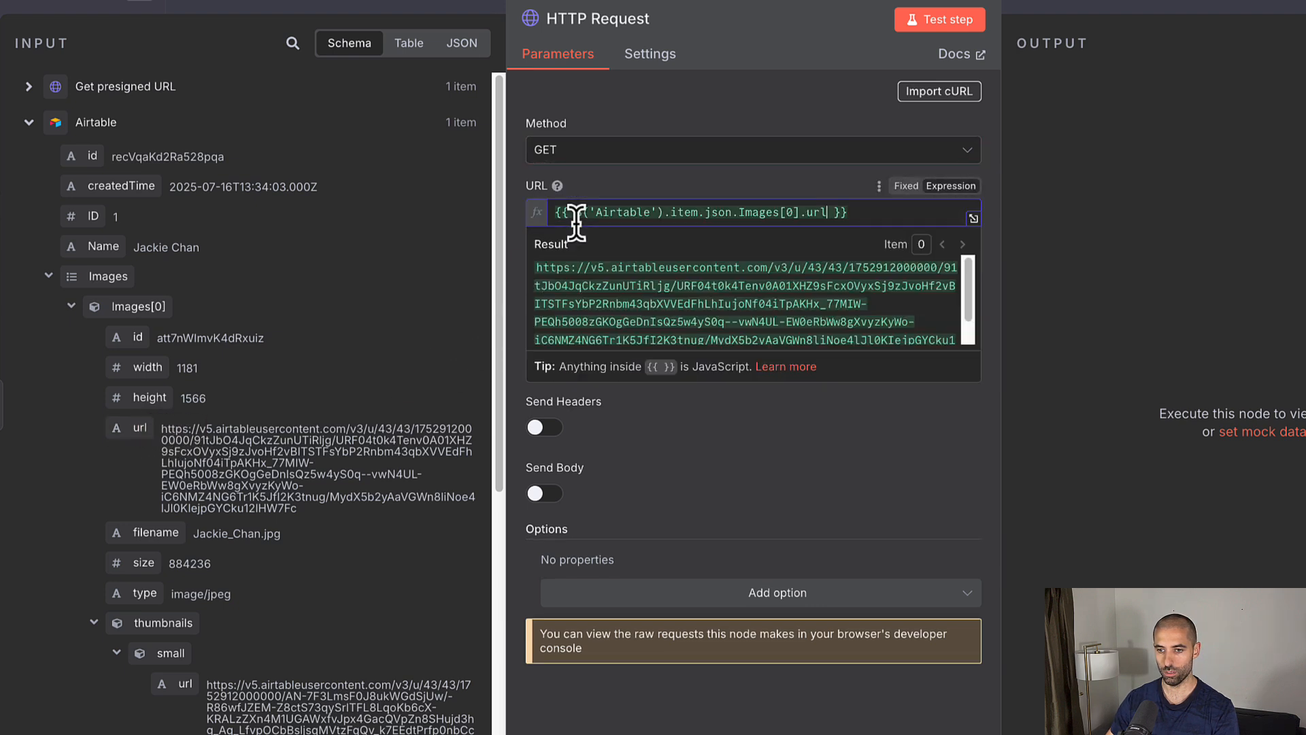
left_click(937, 24)
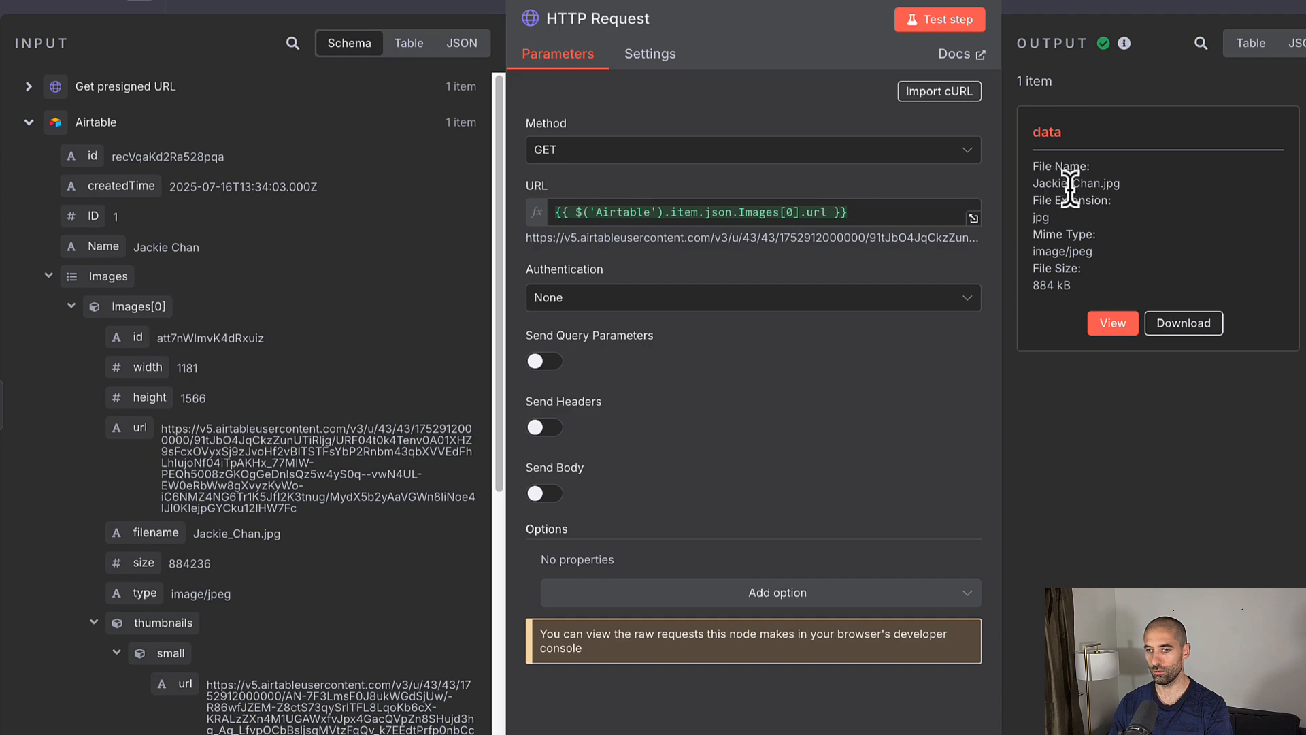
left_click(1071, 15)
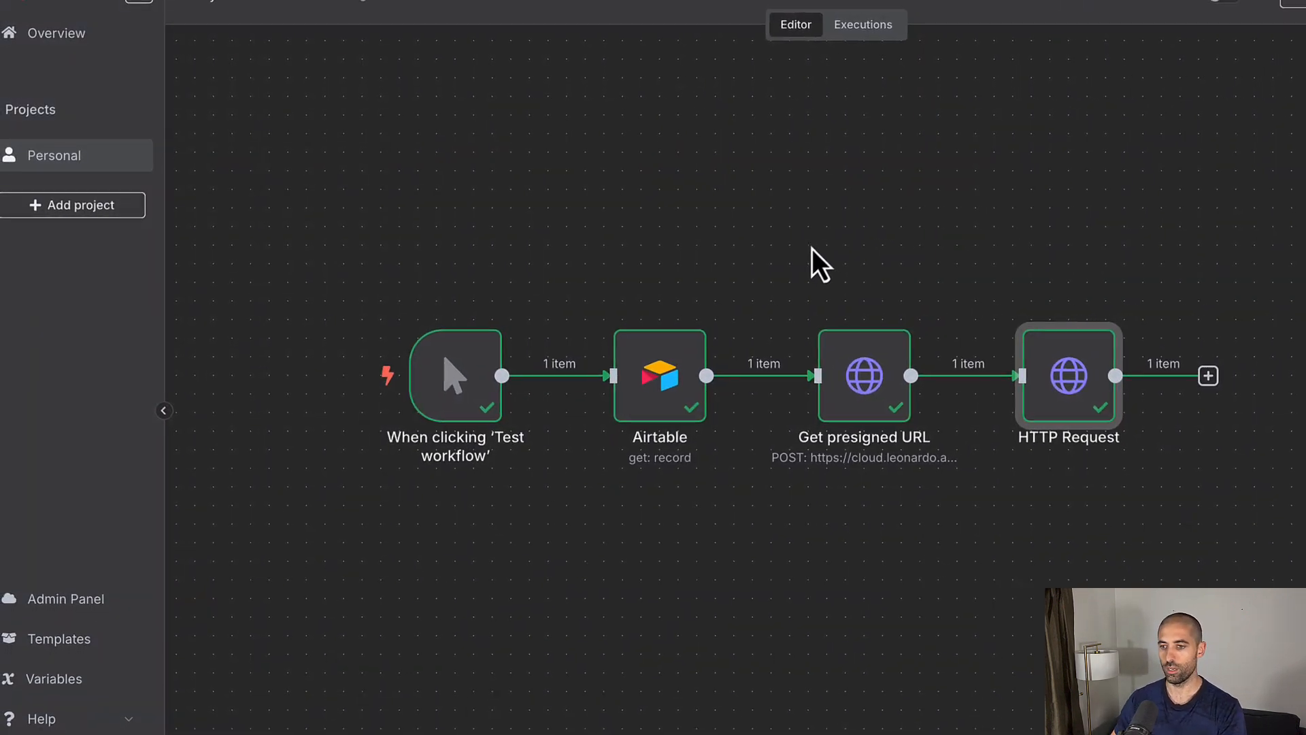
Step: Open the next-node chooser after the image-download HTTP Request step
left_click(1171, 369)
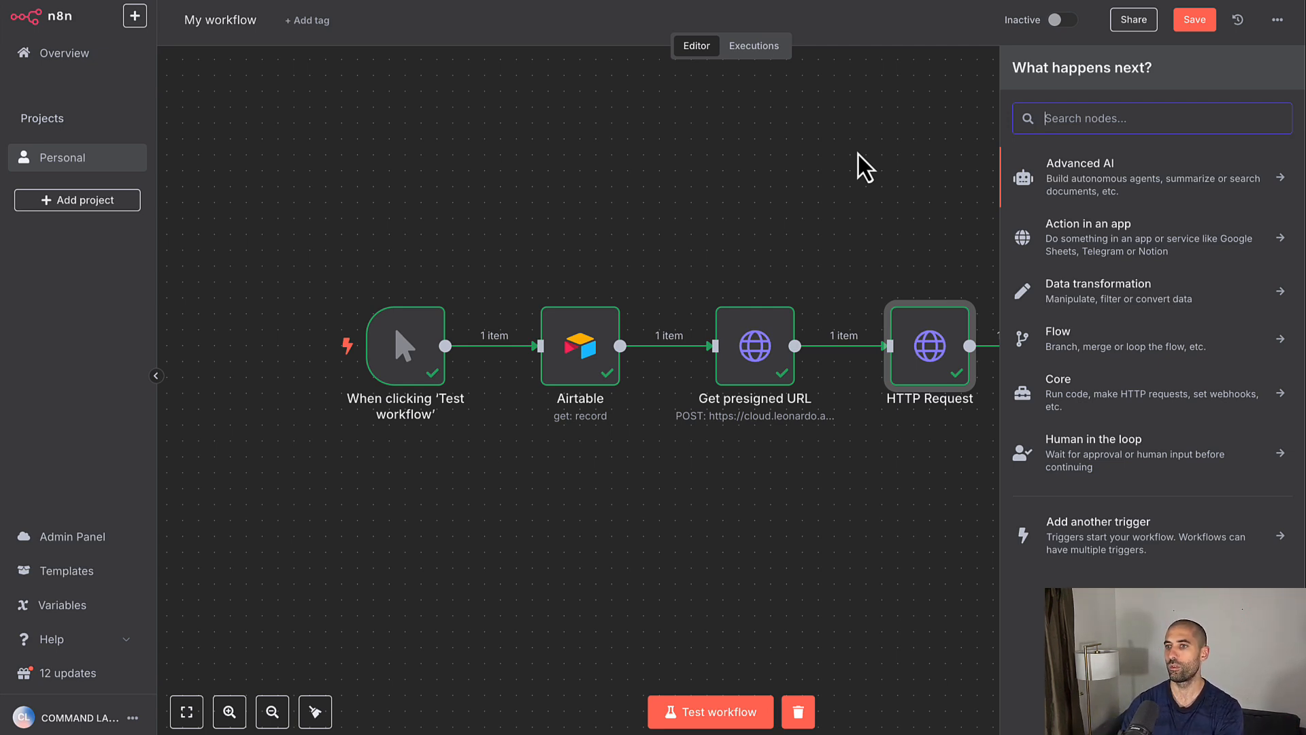
Step: Add another HTTP Request node and set its method to POST
type("http")
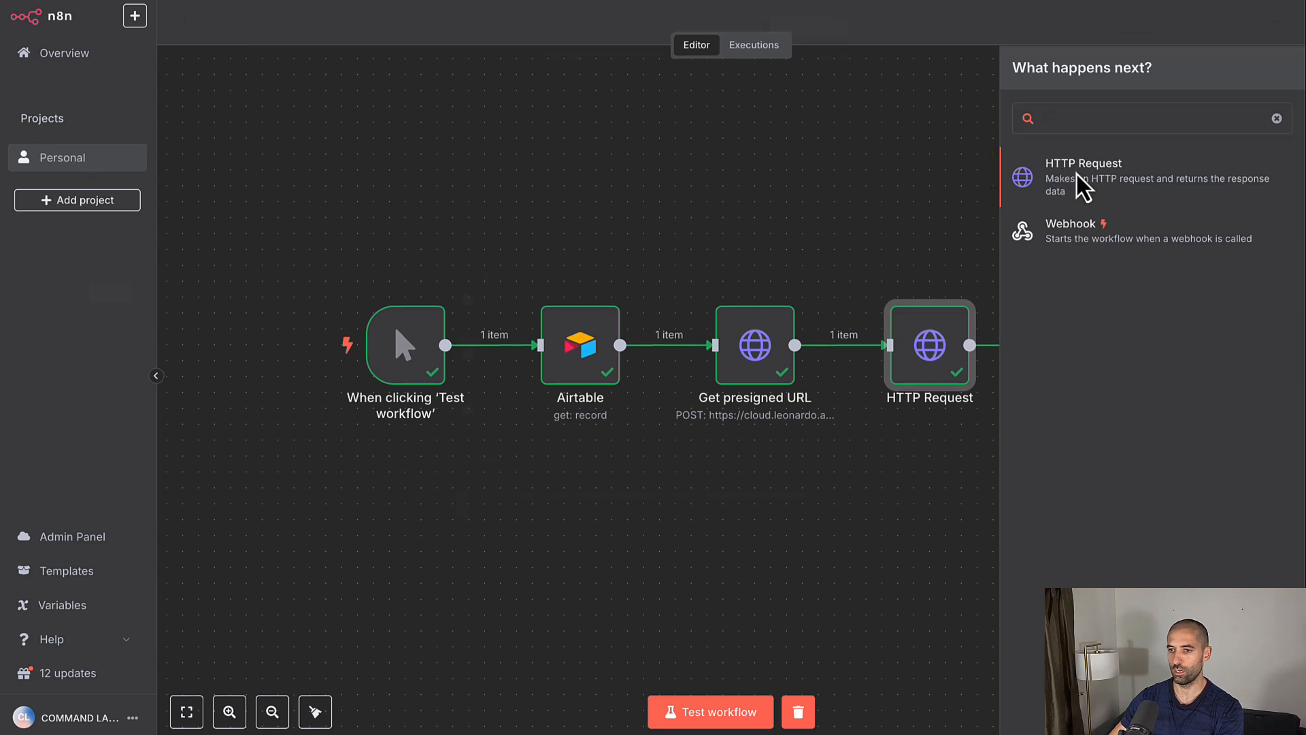
left_click(1077, 174)
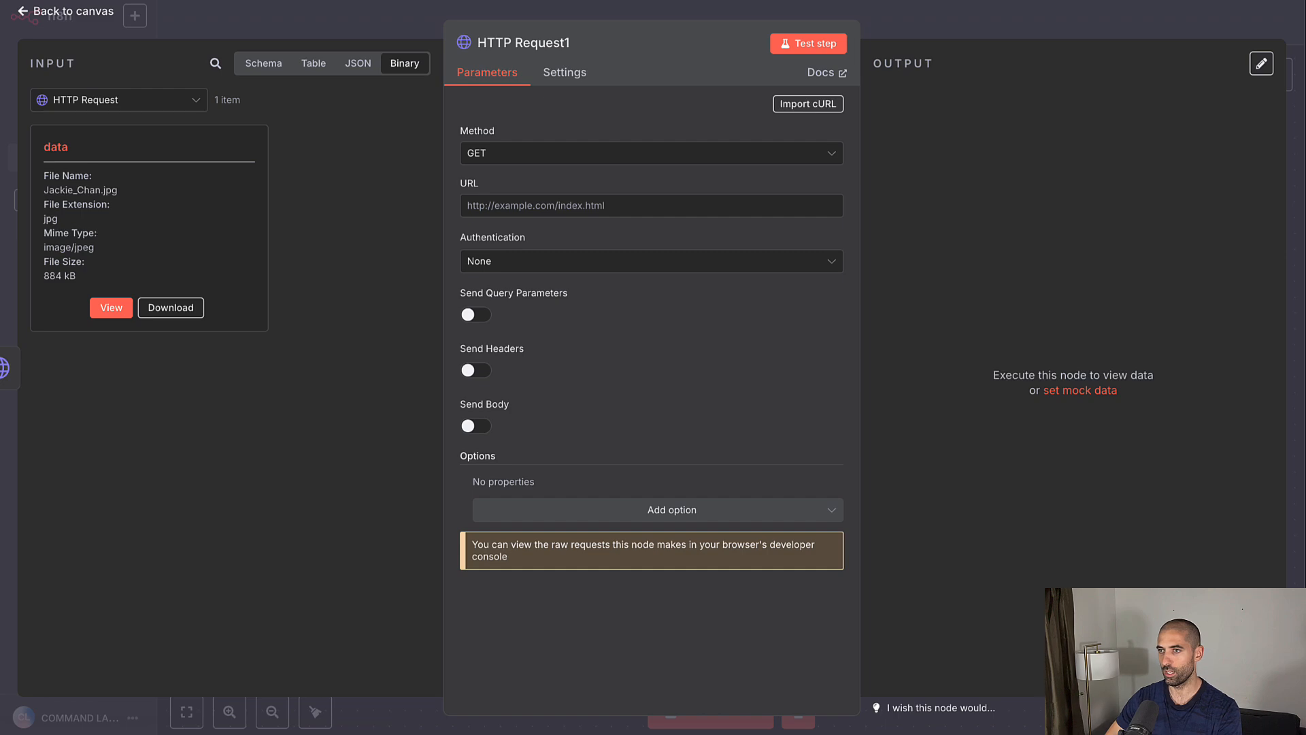
left_click(263, 63)
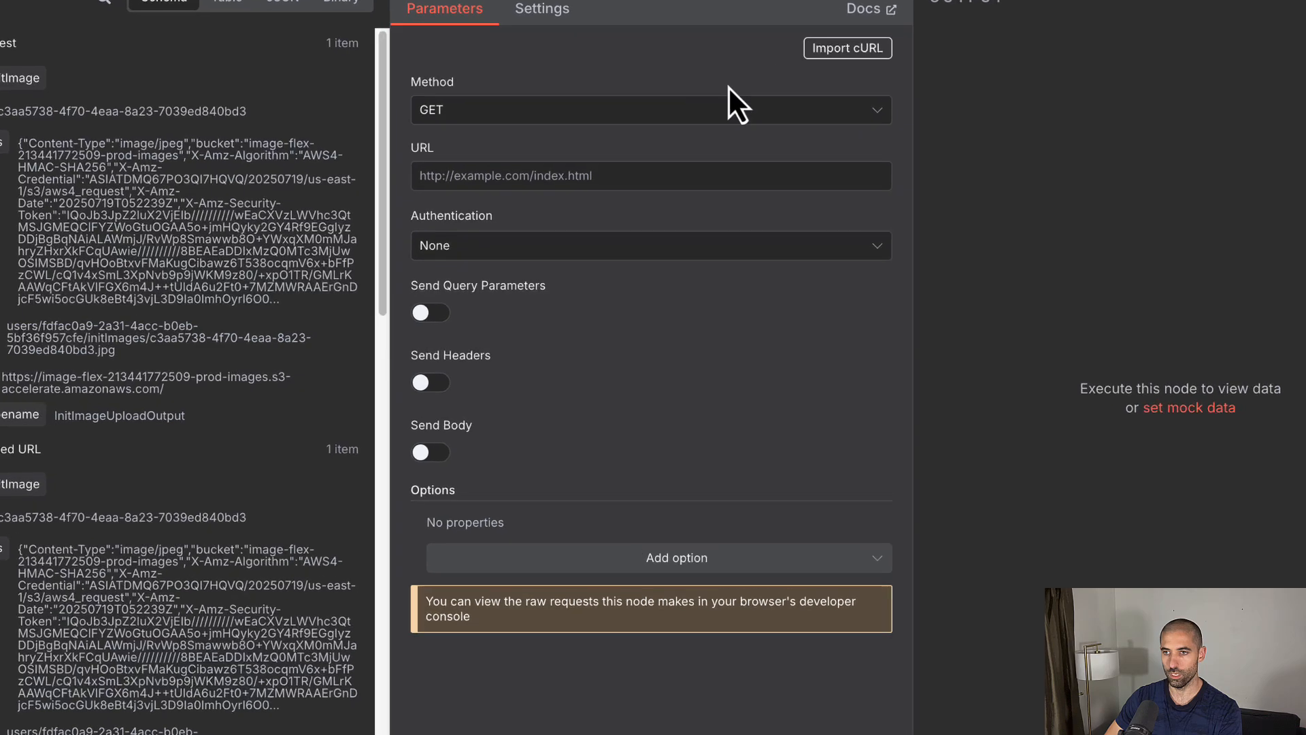
left_click(717, 111)
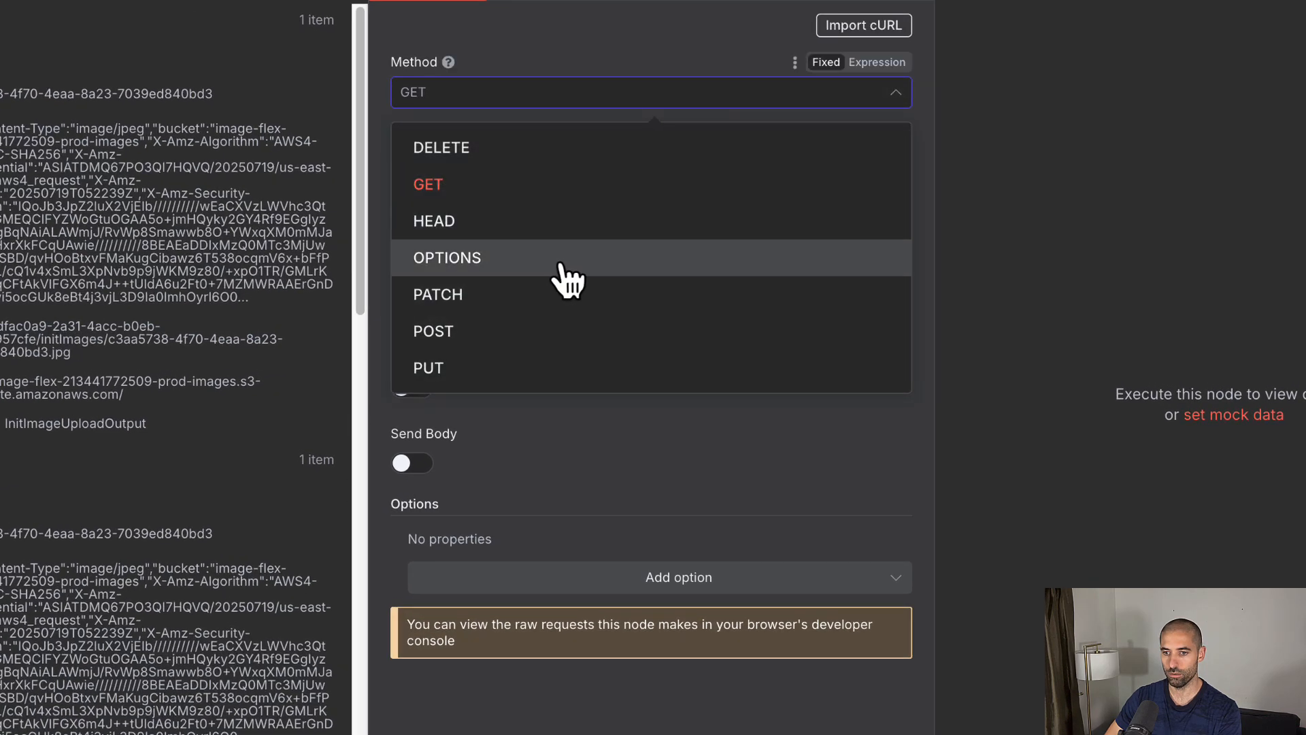
left_click(531, 333)
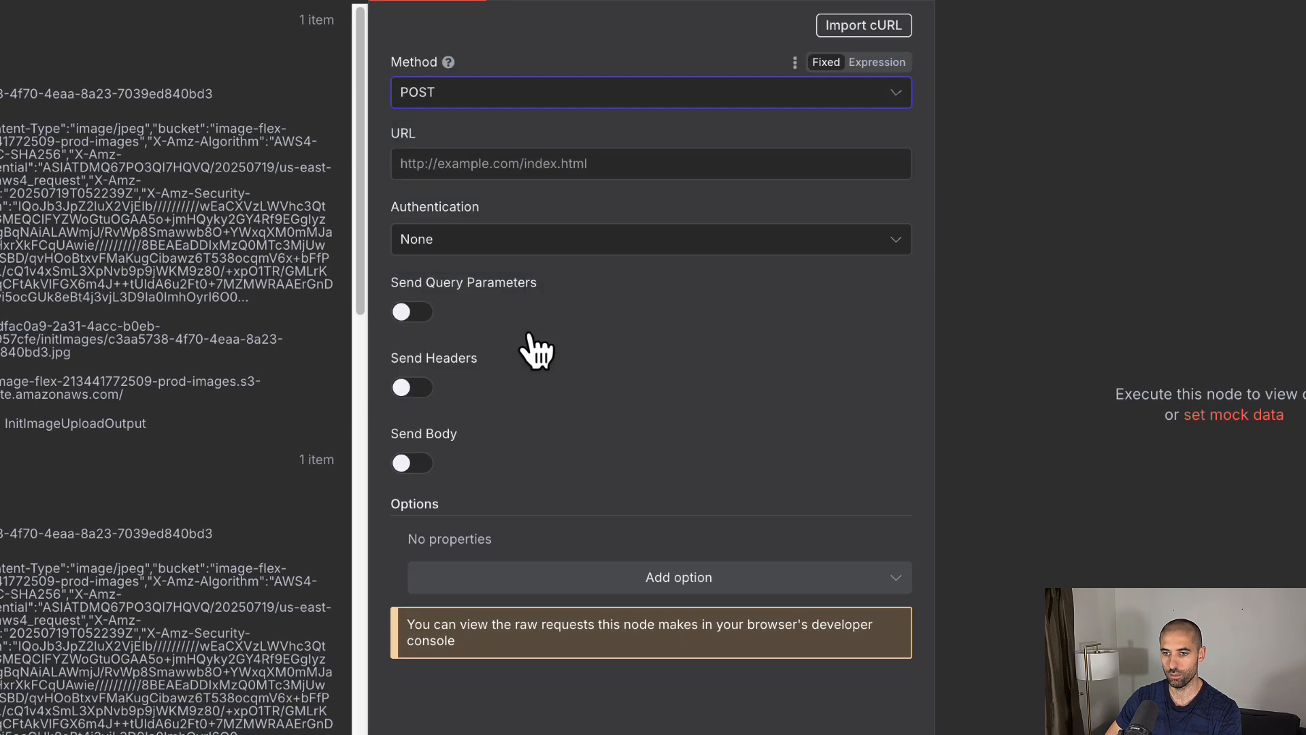
Step: Set the URL to uploadInitImage.url and turn on Send Body
left_click(487, 170)
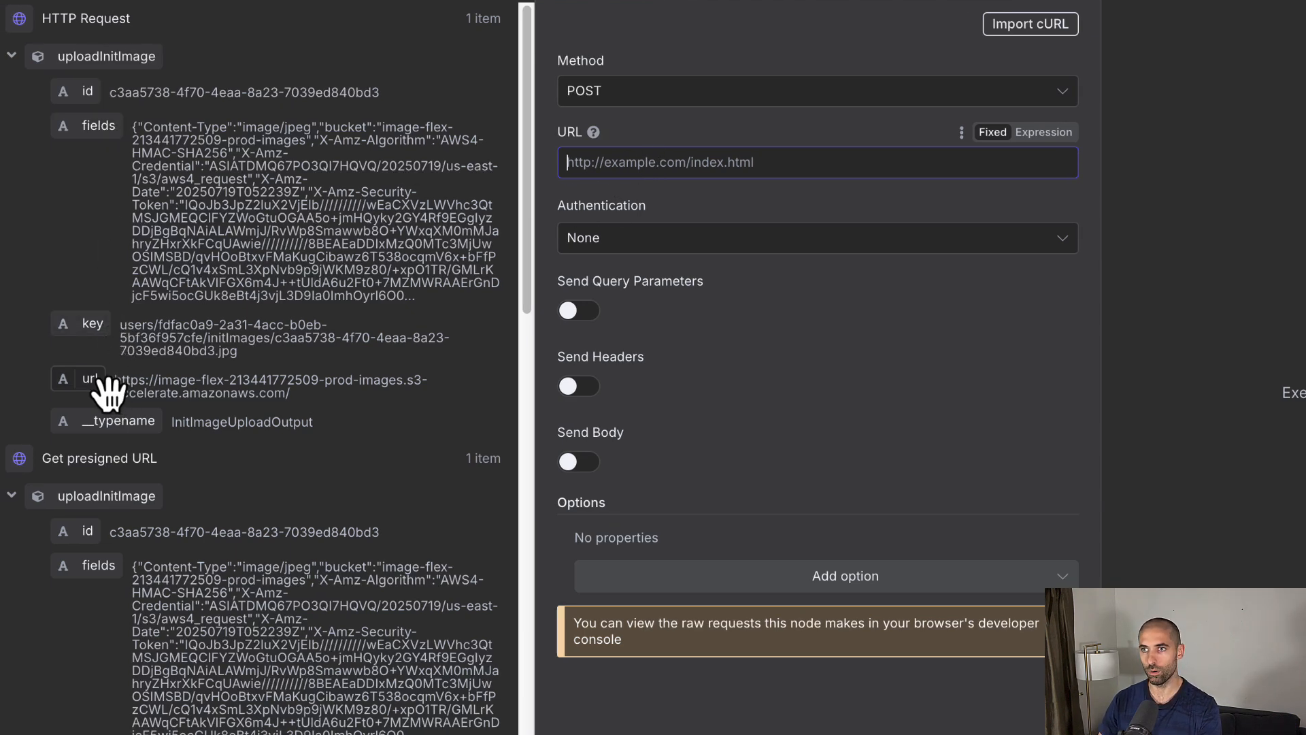
left_click_drag(104, 393, 596, 170)
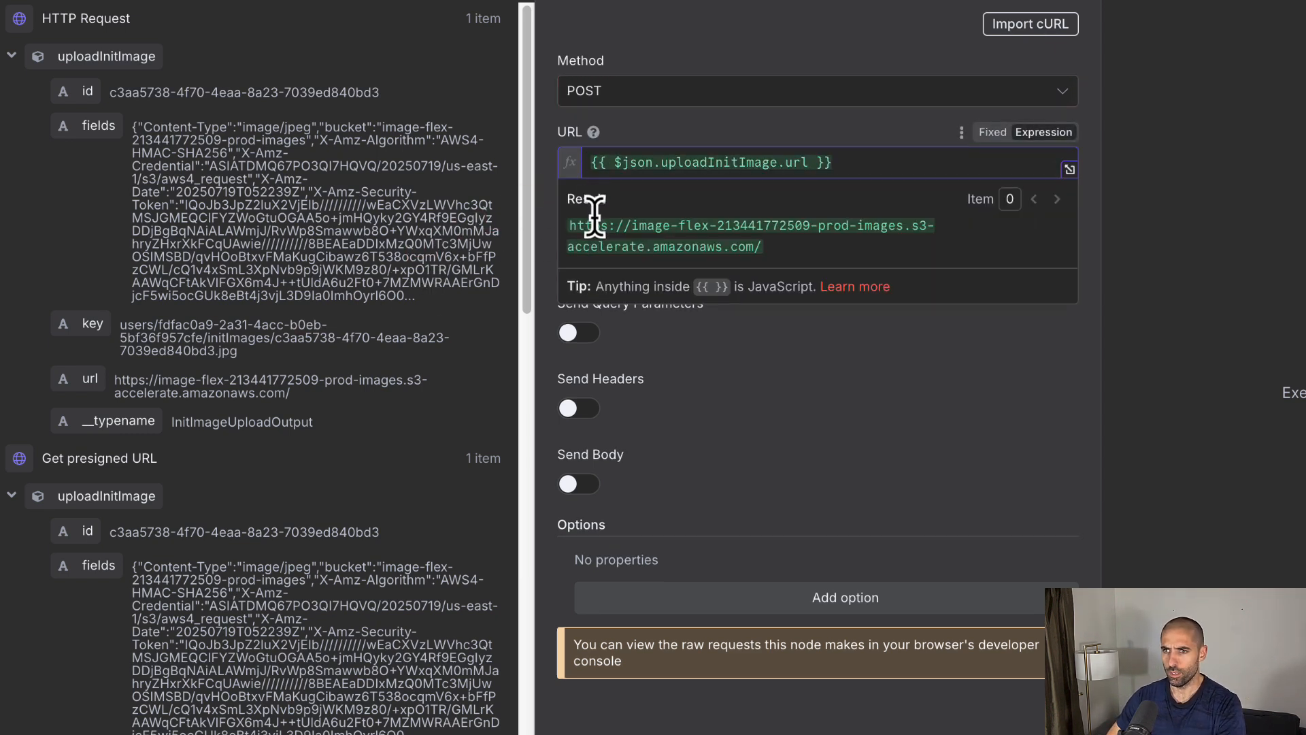
left_click(722, 393)
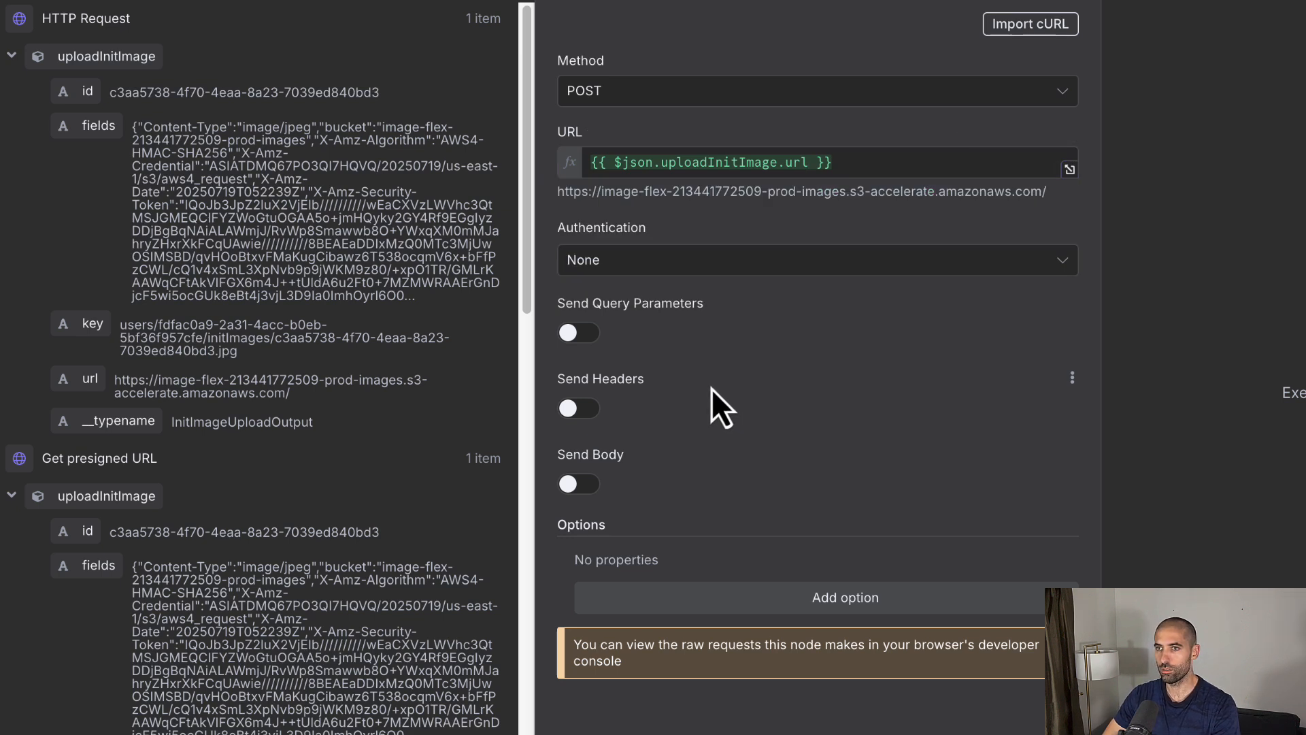
left_click(575, 484)
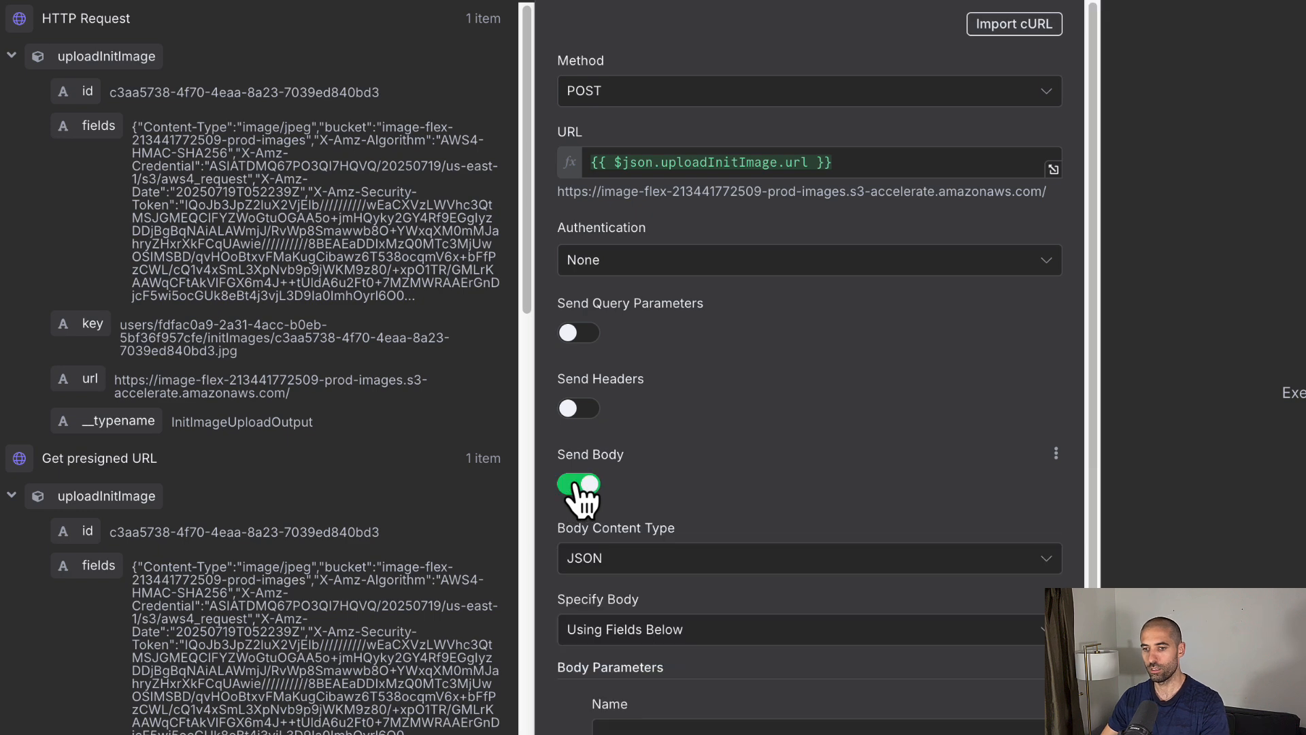
scroll(765, 415, "down", 4)
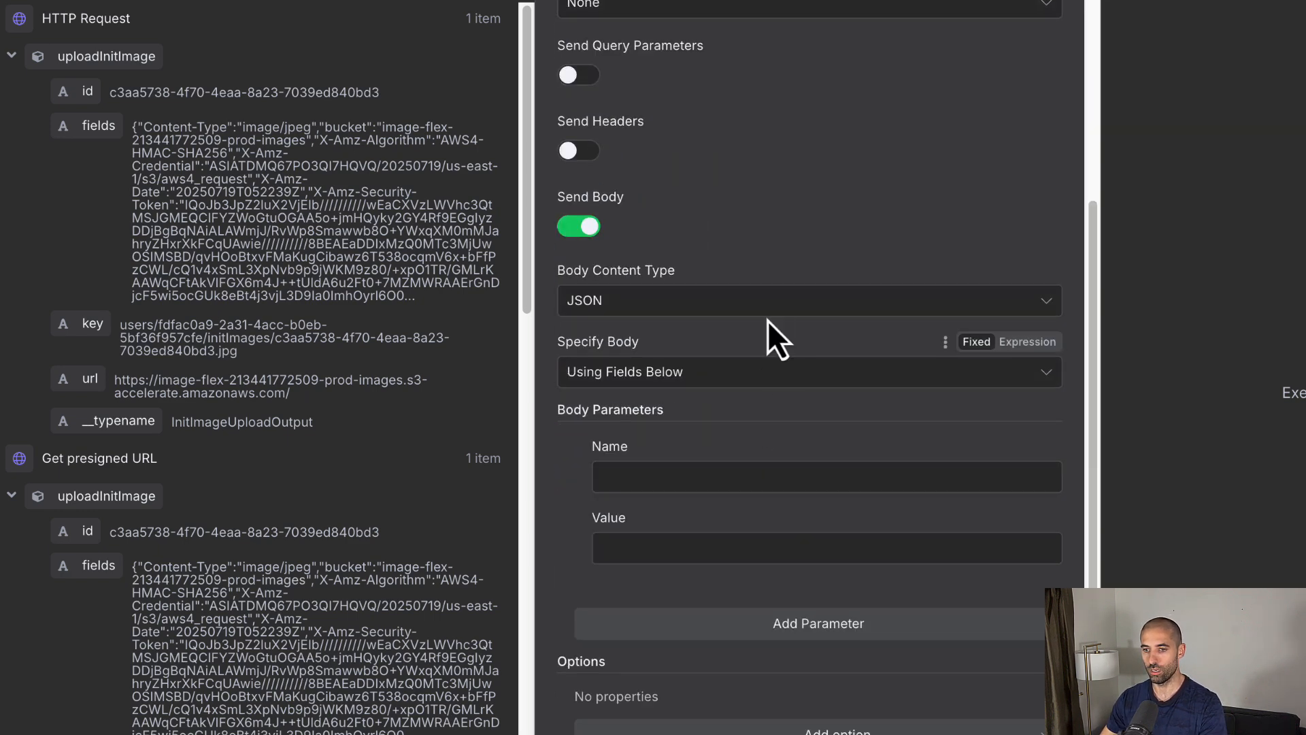
Step: Send the body as Form-Data with a Content-Type parameter of image/jpeg
left_click(767, 307)
left_click(747, 414)
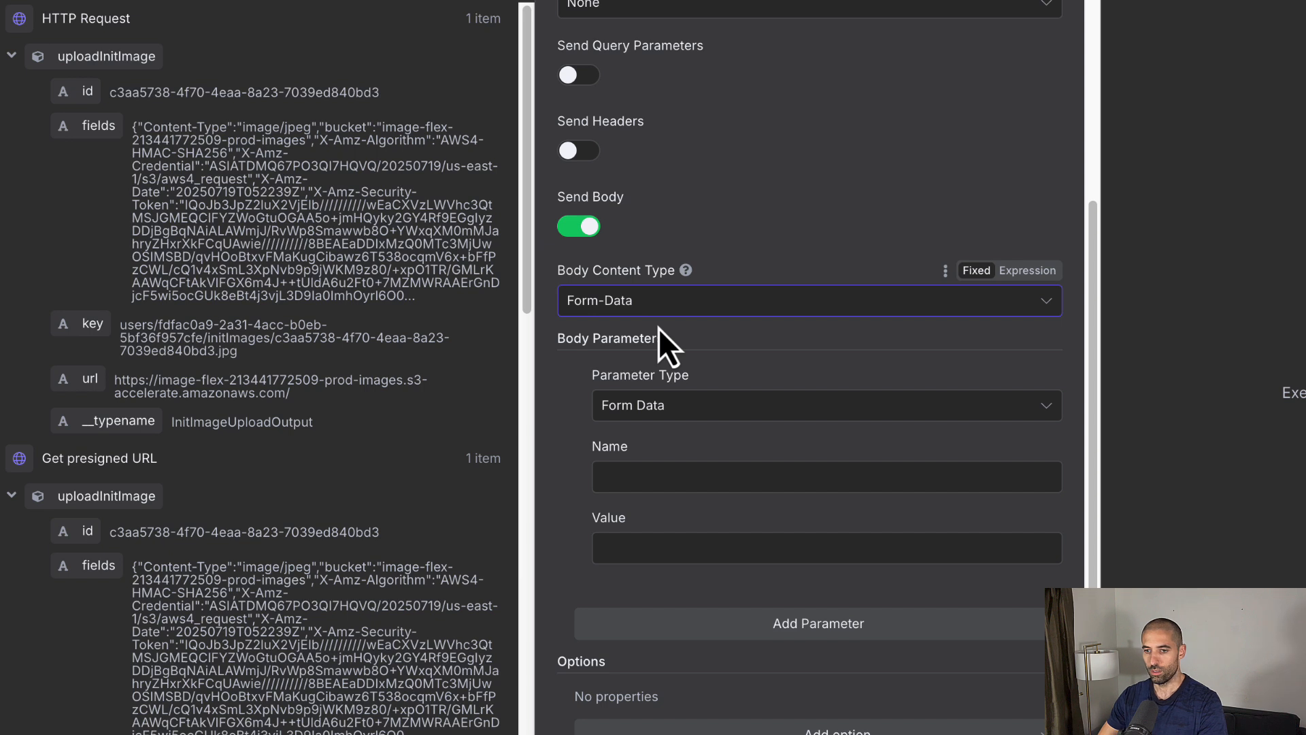
left_click(634, 482)
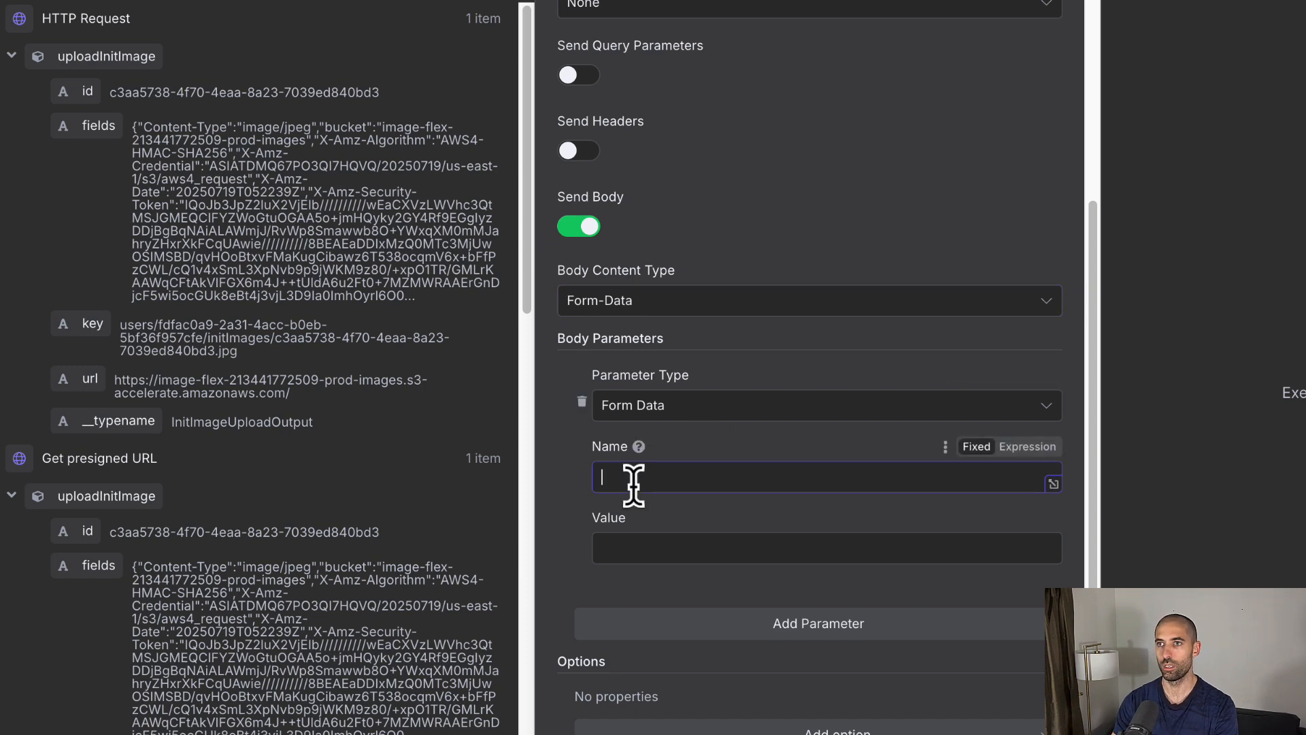
type("Content-Type")
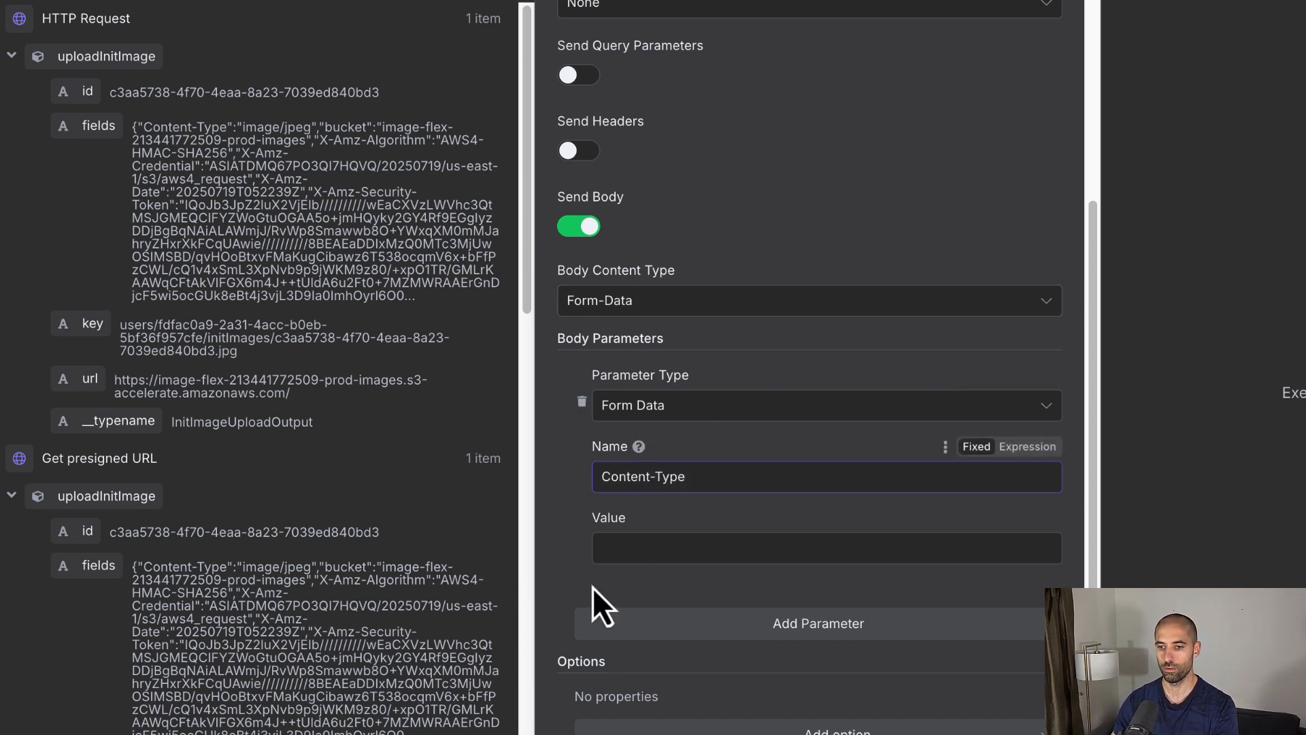
left_click(611, 548)
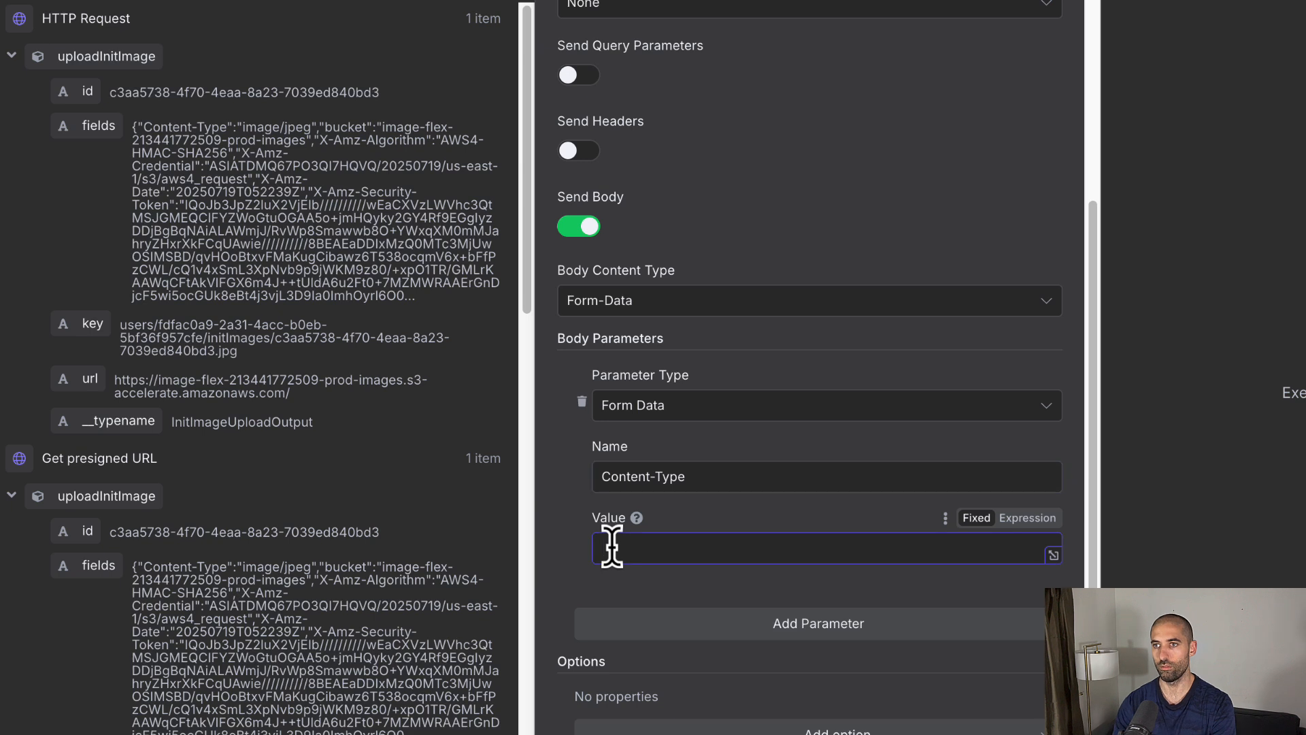
type("image/jpe")
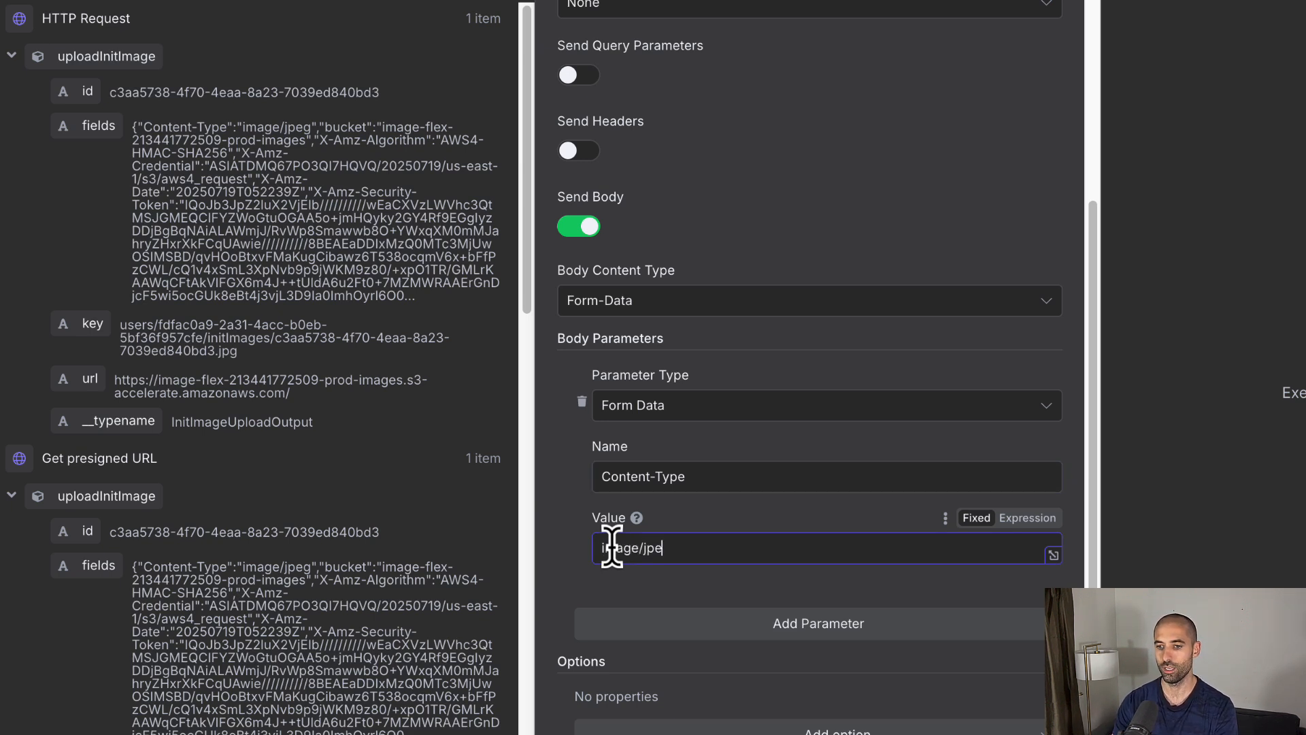
type("g")
Step: Add a bucket parameter valued fields.parseJson()['bucket'], plus a blank third parameter
left_click(818, 623)
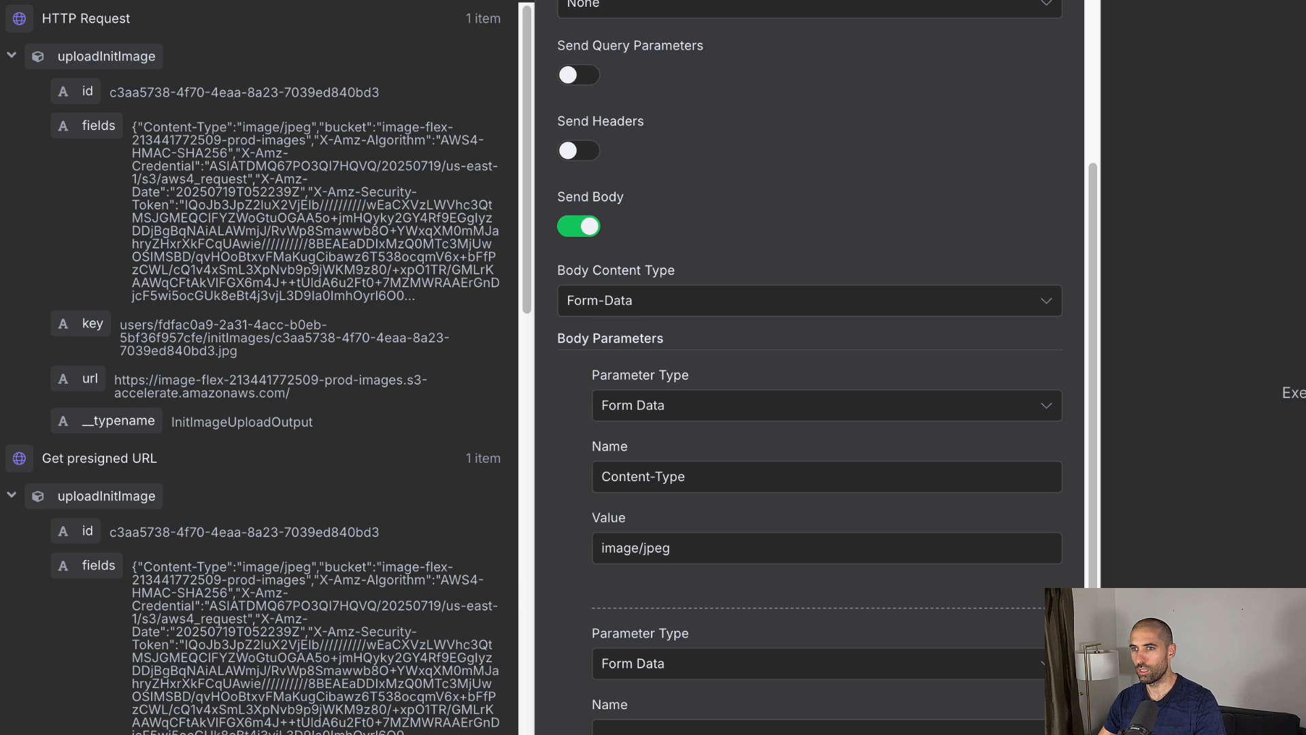
scroll(697, 551, "down", 4)
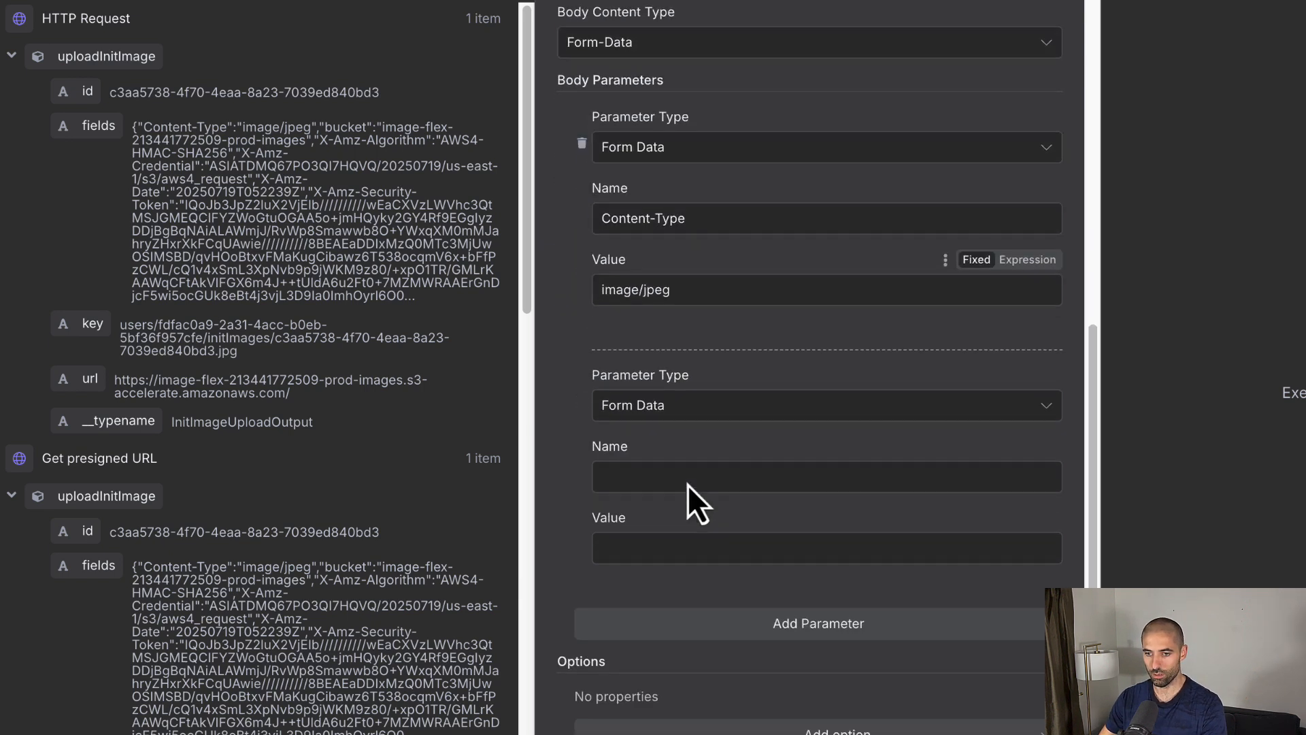
left_click(680, 476)
type("bucket")
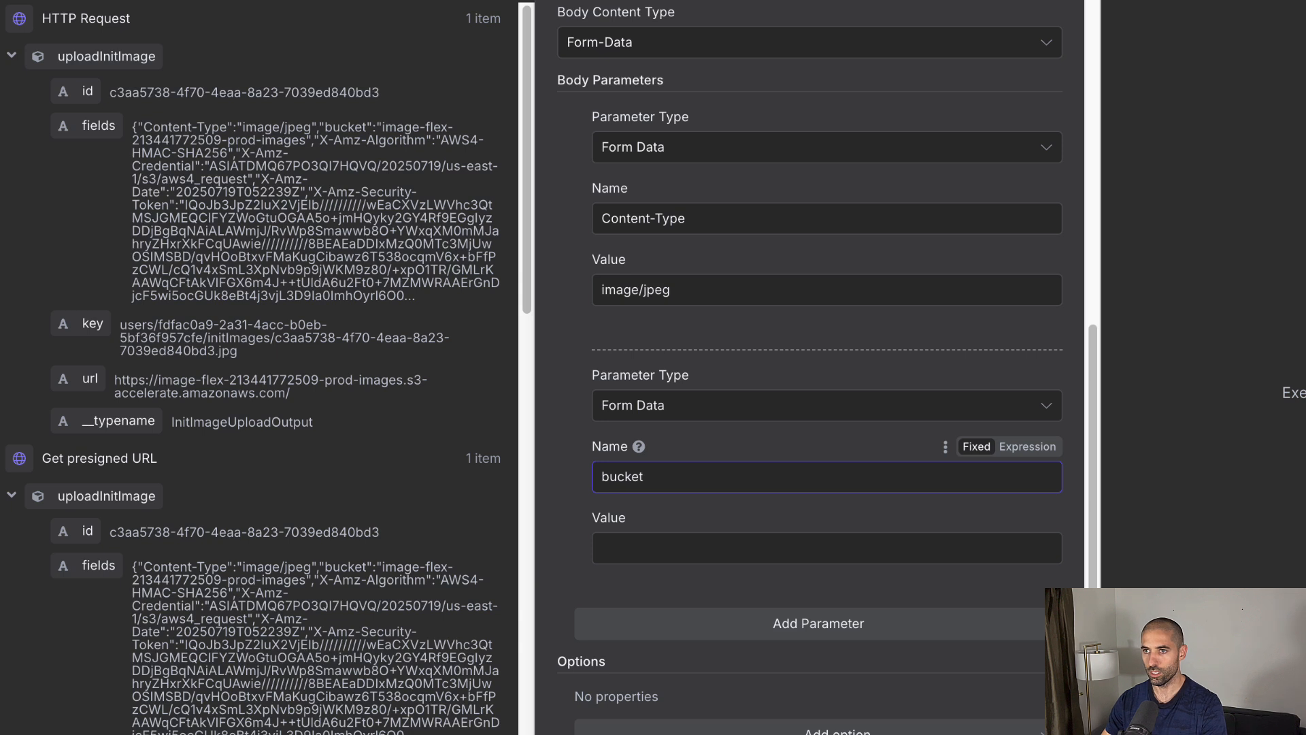
key("Tab")
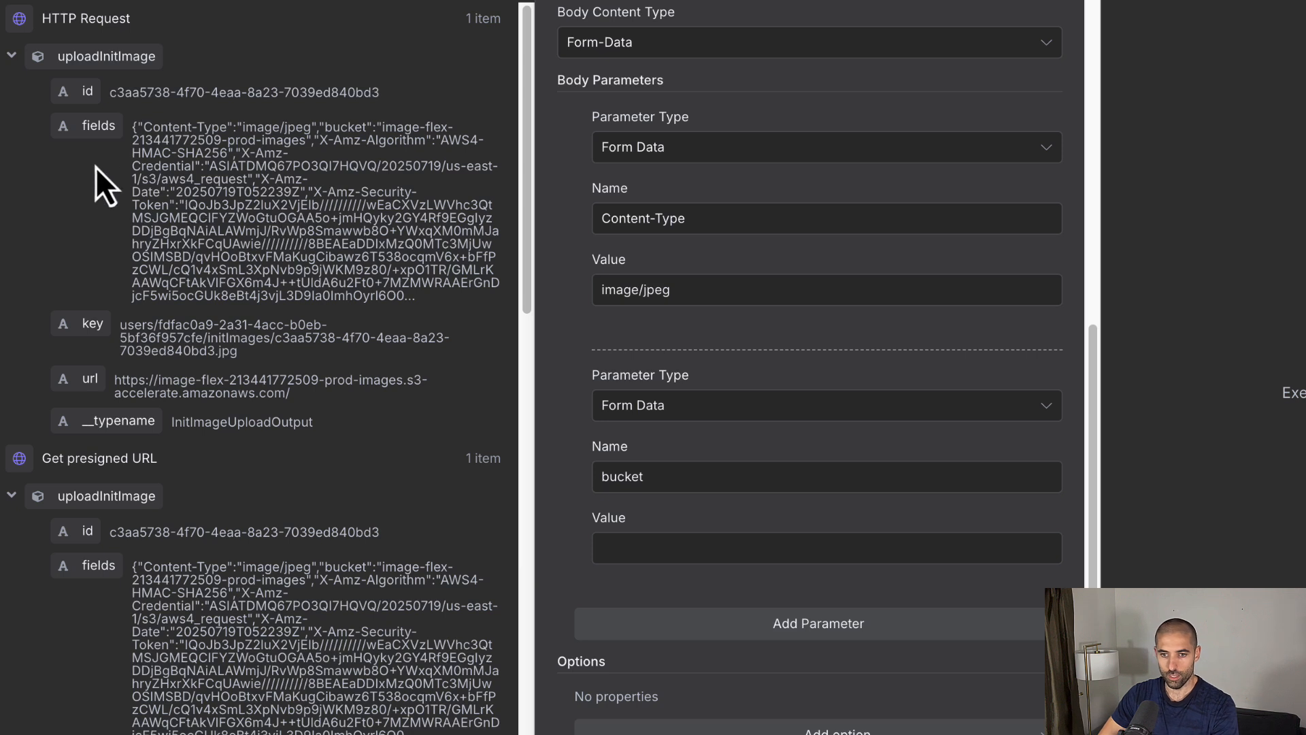
left_click(100, 134)
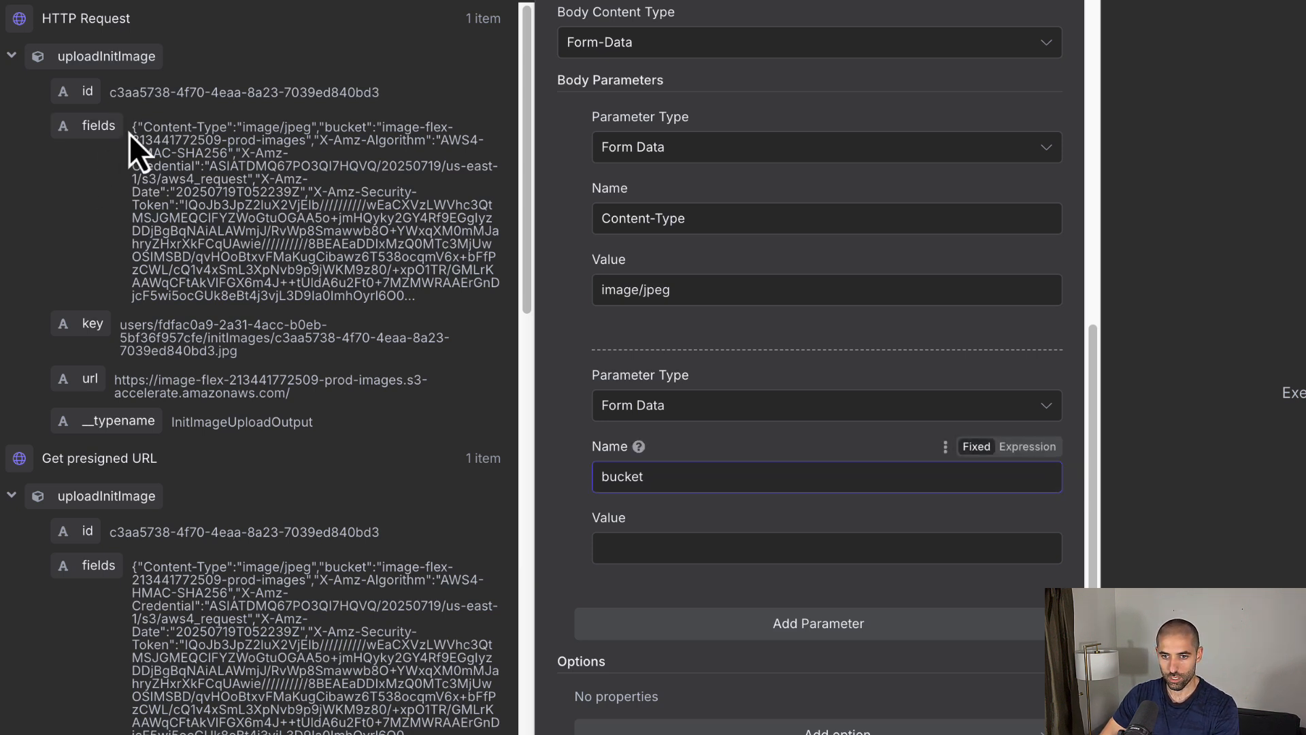
left_click_drag(132, 129, 399, 289)
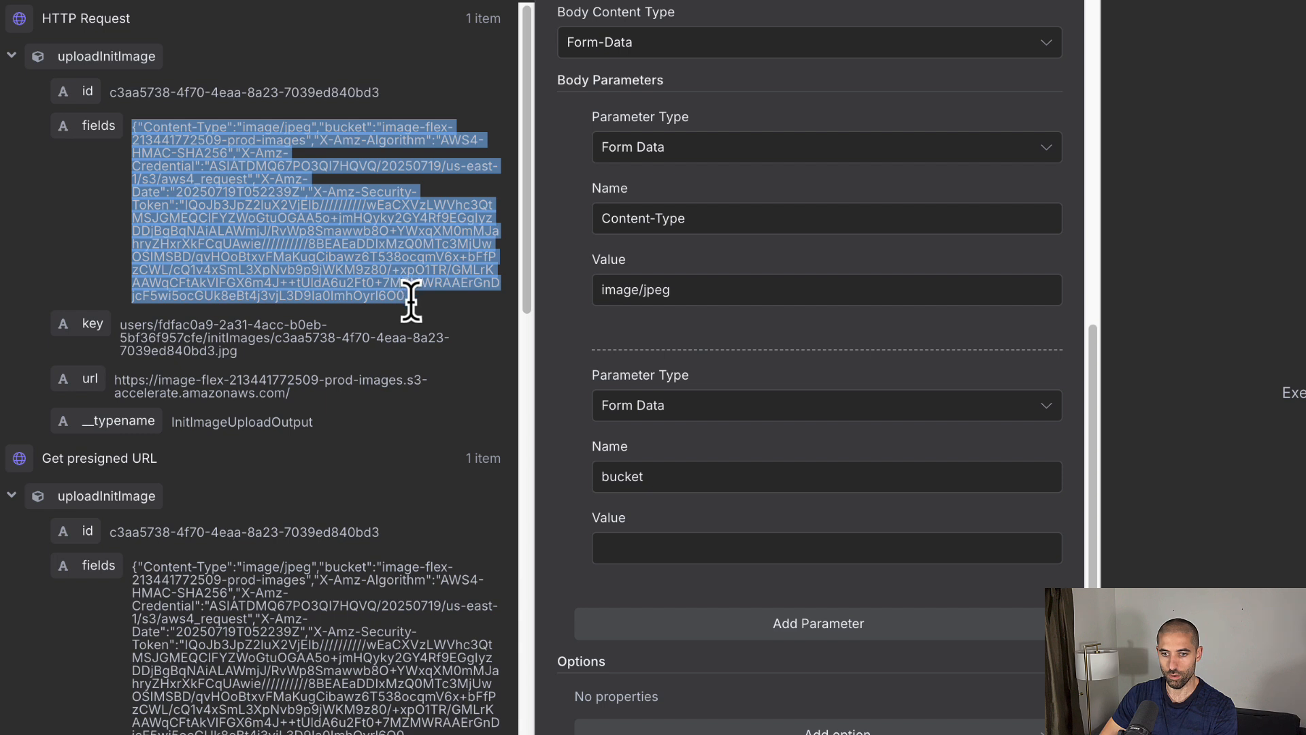
left_click(637, 546)
type("{{$json.uploadInitImage.fields.parseJson()['bucket']}}")
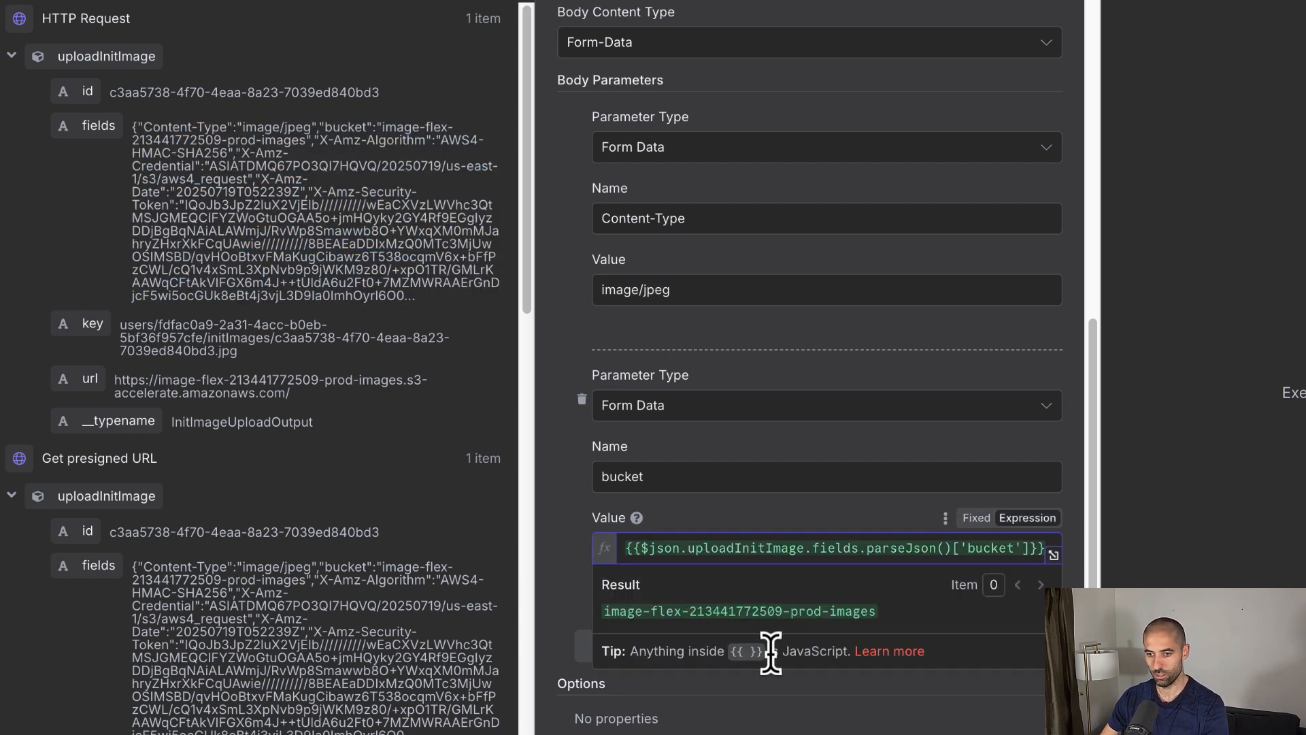
left_click(559, 466)
scroll(707, 613, "down", 1)
left_click(713, 634)
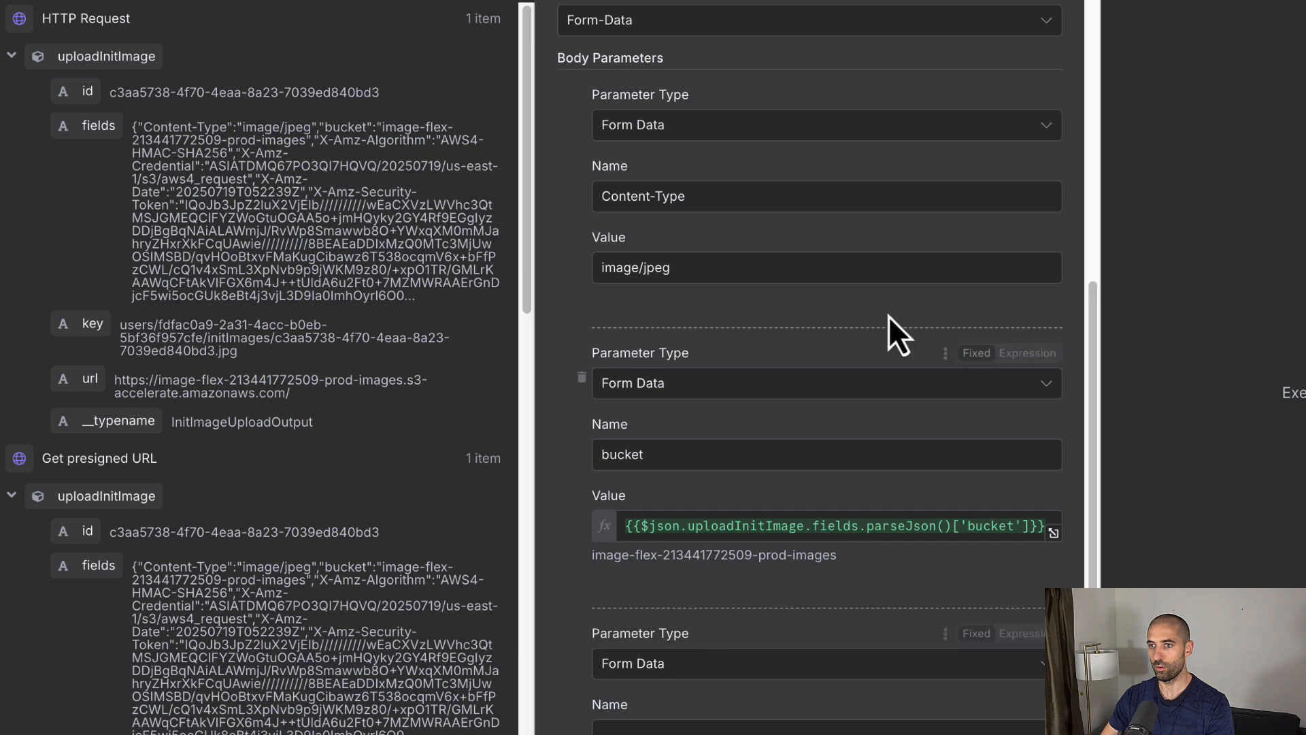
scroll(658, 482, "down", 4)
Step: Add form fields X-Amz-Algorithm and X-Amz-Credential, each valued from uploadInitImage.fields.parseJson()['<name>']
left_click(656, 476)
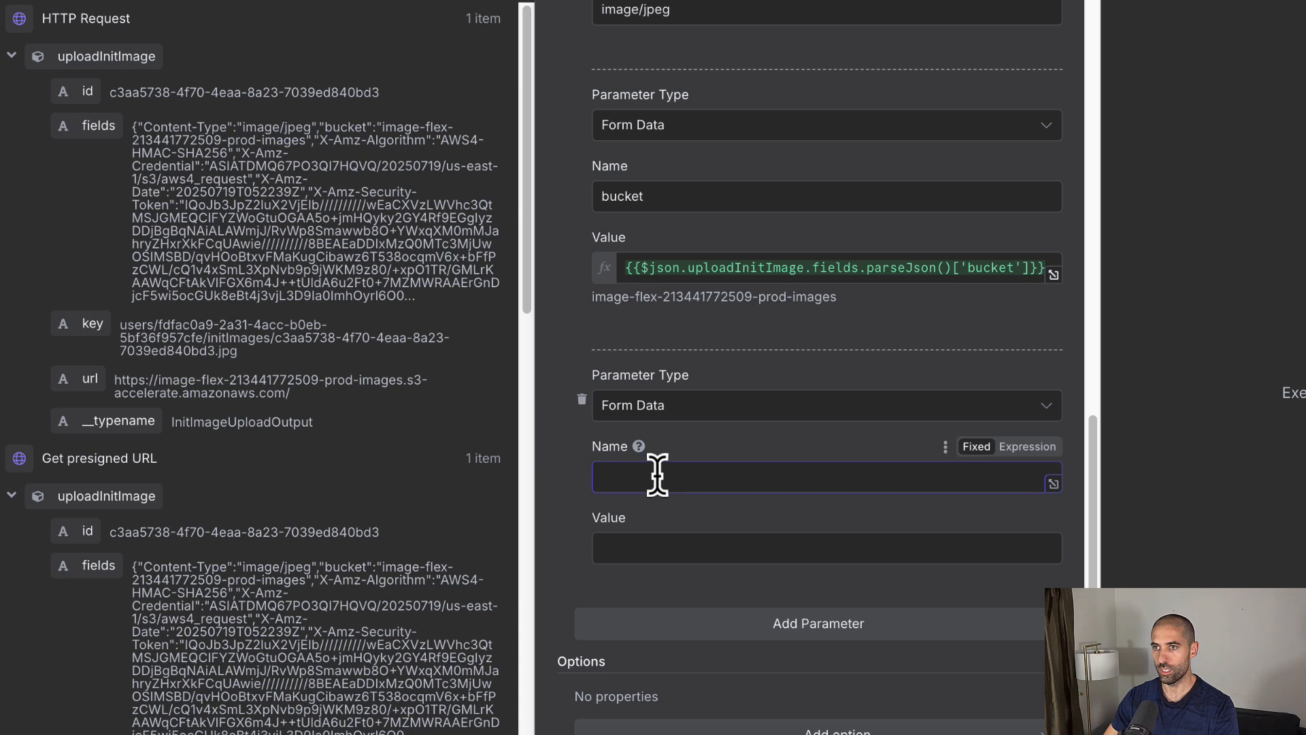
type("X-Amz-Algorithm")
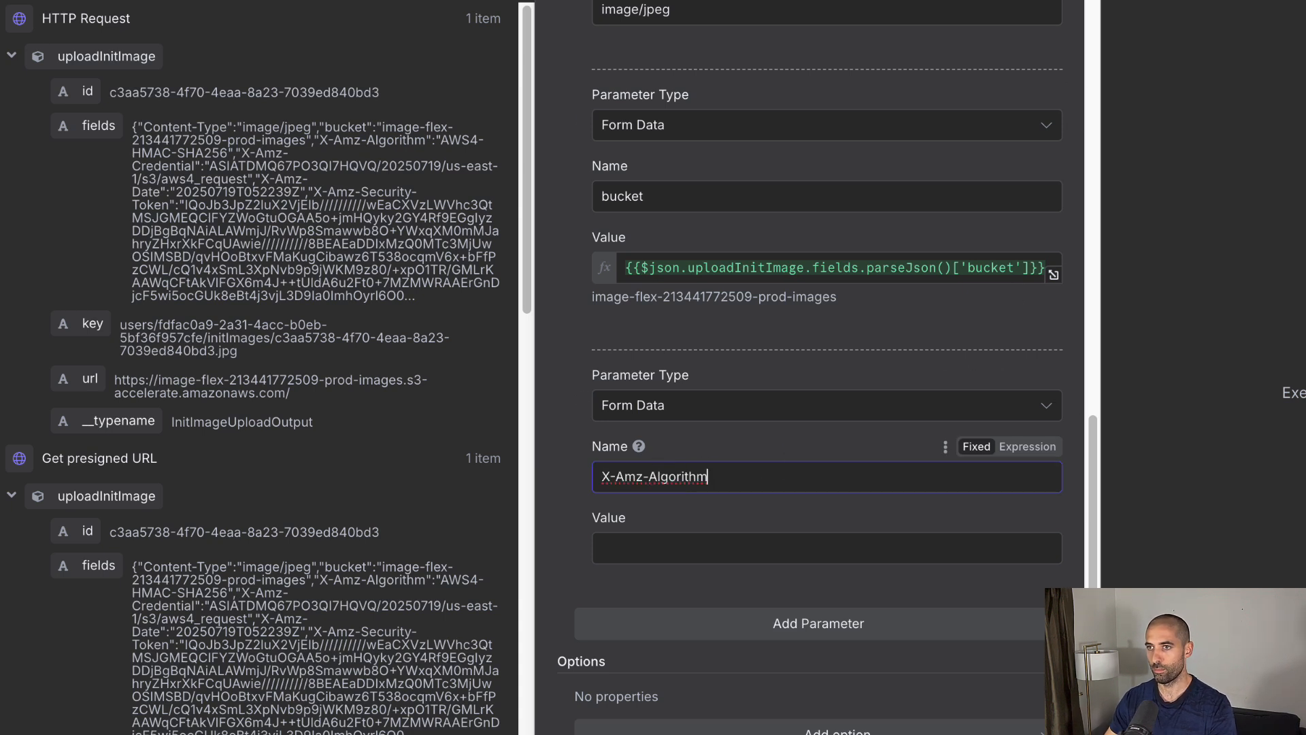
key("super+Tab")
left_click(741, 552)
type("{{$json.uploadInitImage.fields.parseJson()['X-Amz-Algorithm']}}")
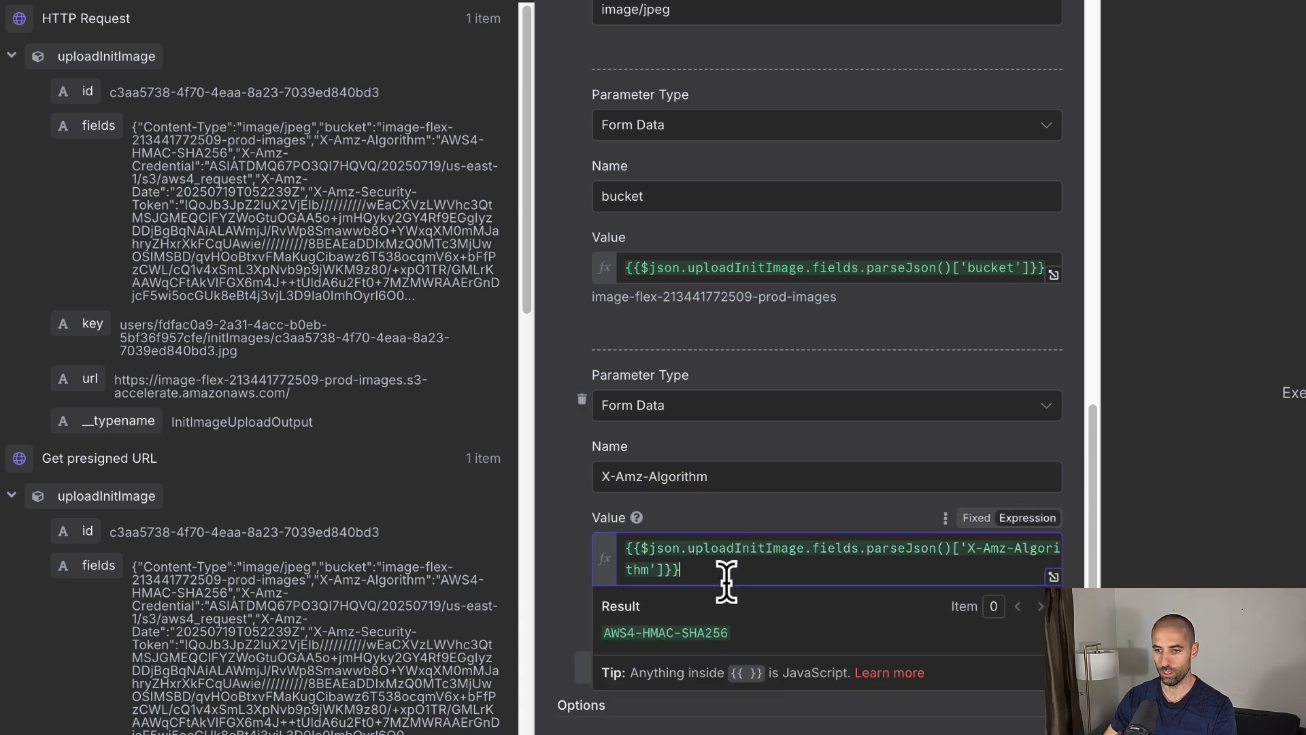
left_click(557, 559)
left_click(664, 716)
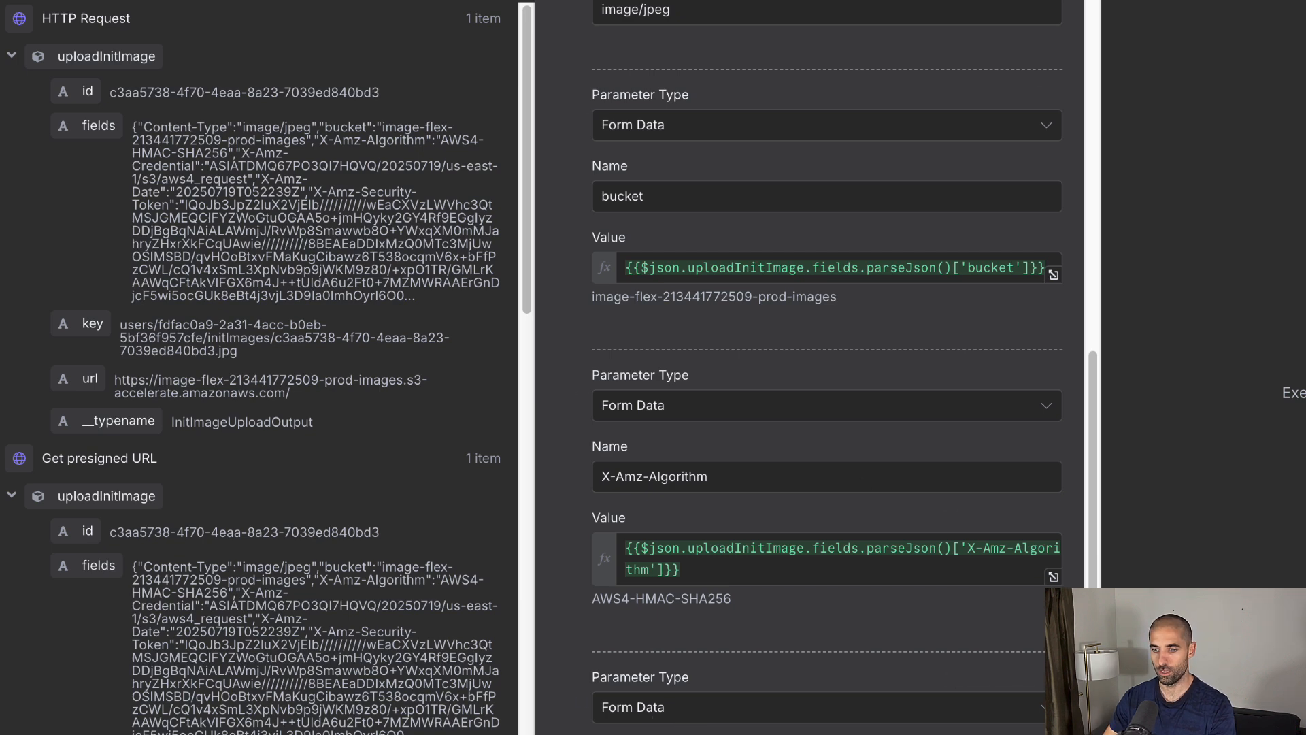
scroll(697, 549, "down", 5)
left_click(665, 477)
key("ctrl+v")
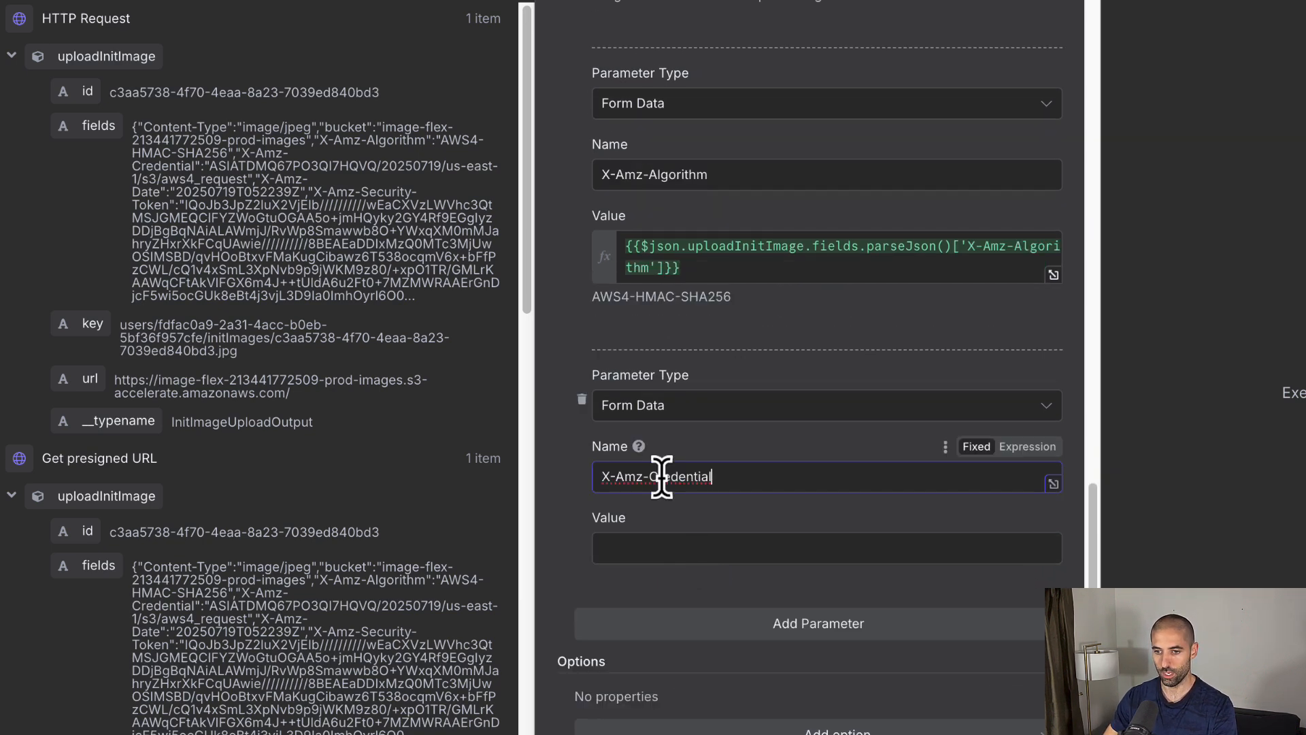
left_click(709, 552)
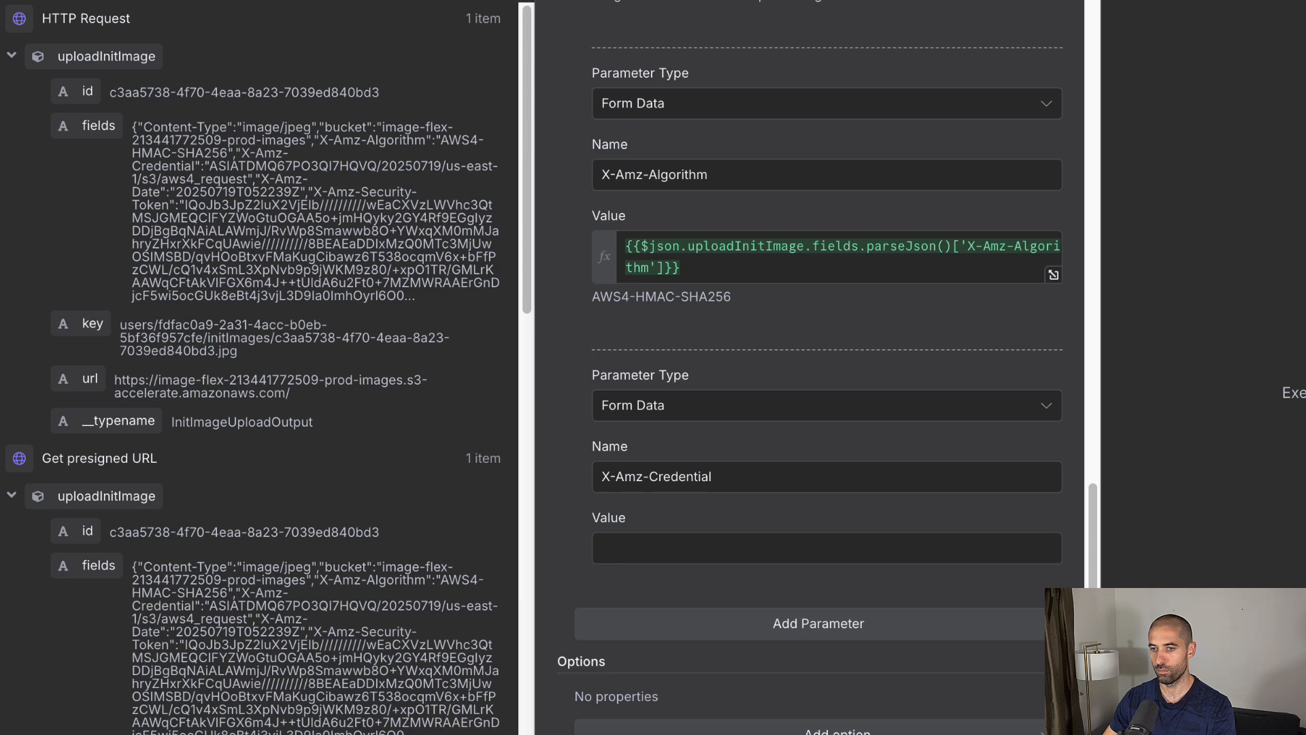
key("ctrl+v")
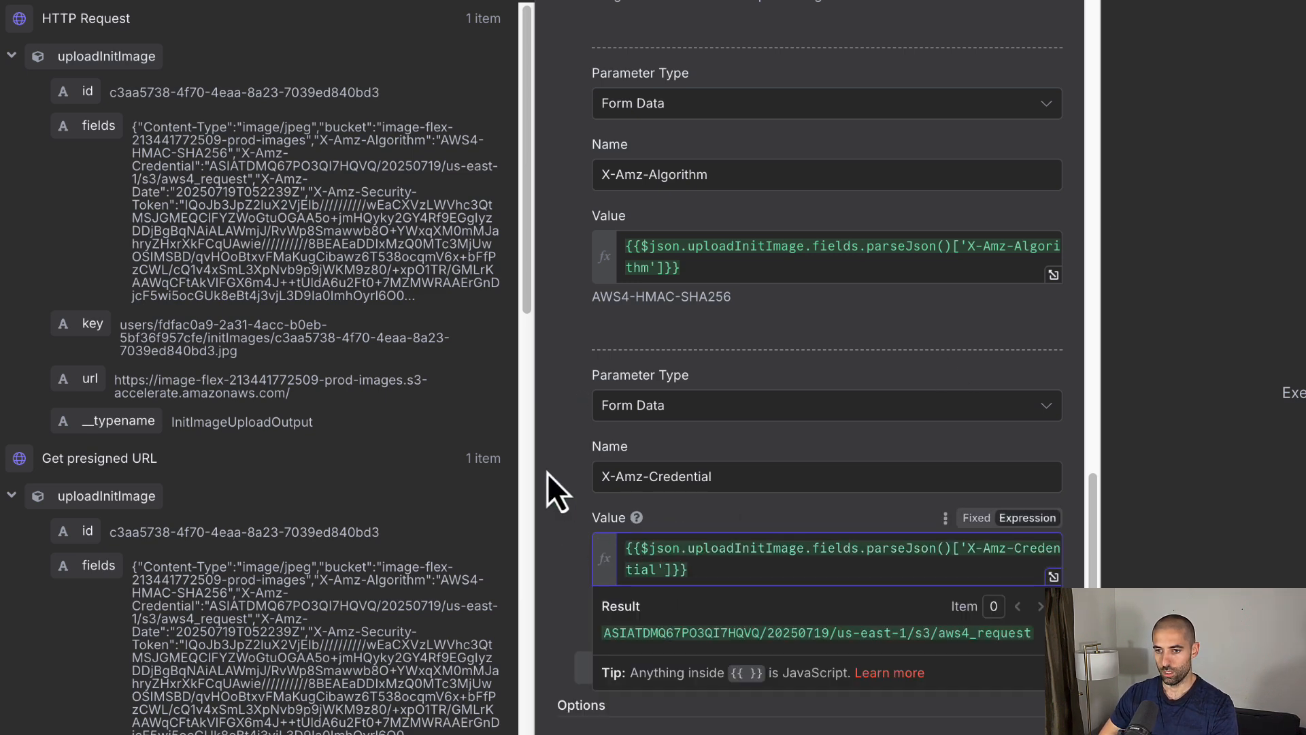
left_click(566, 463)
Step: Add form fields X-Amz-Date and X-Amz-Security-Token with their parsed presigned field values
scroll(616, 520, "up", 9)
scroll(616, 520, "up", 8)
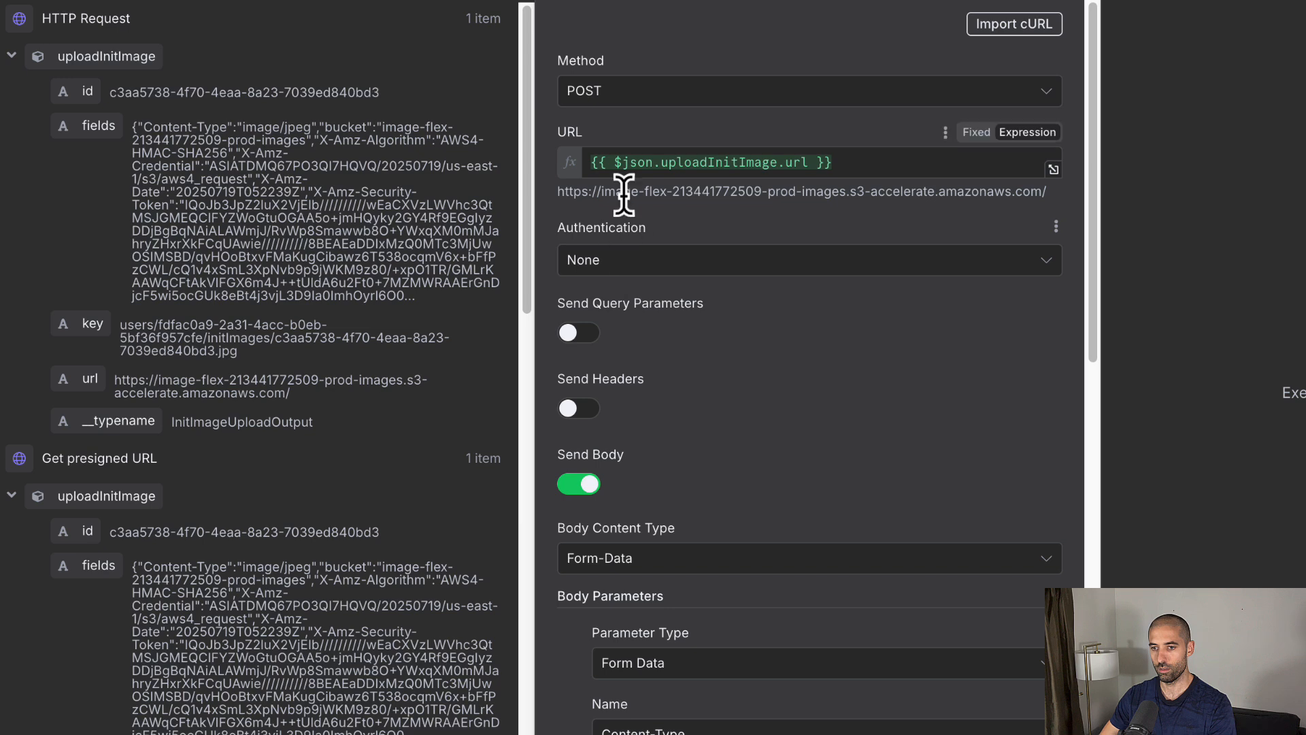
scroll(676, 348, "down", 10)
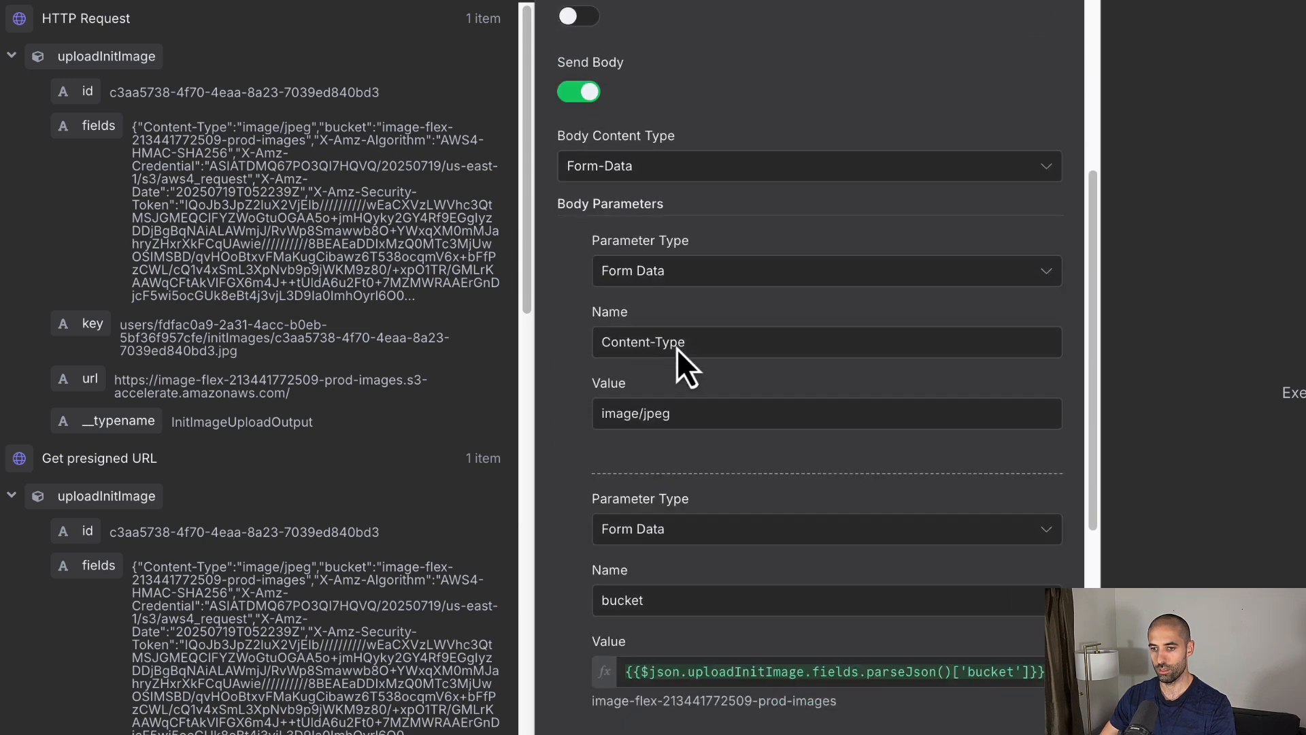
scroll(674, 353, "down", 2)
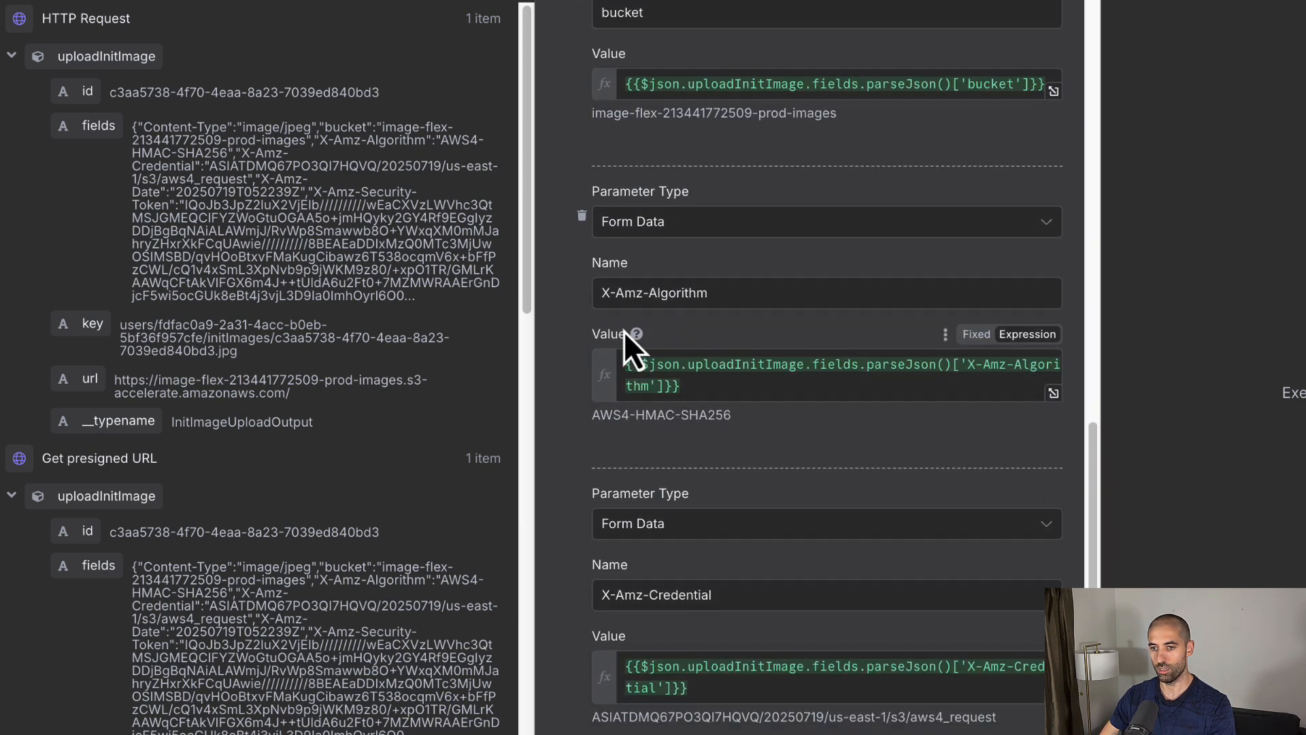
scroll(627, 394, "down", 2)
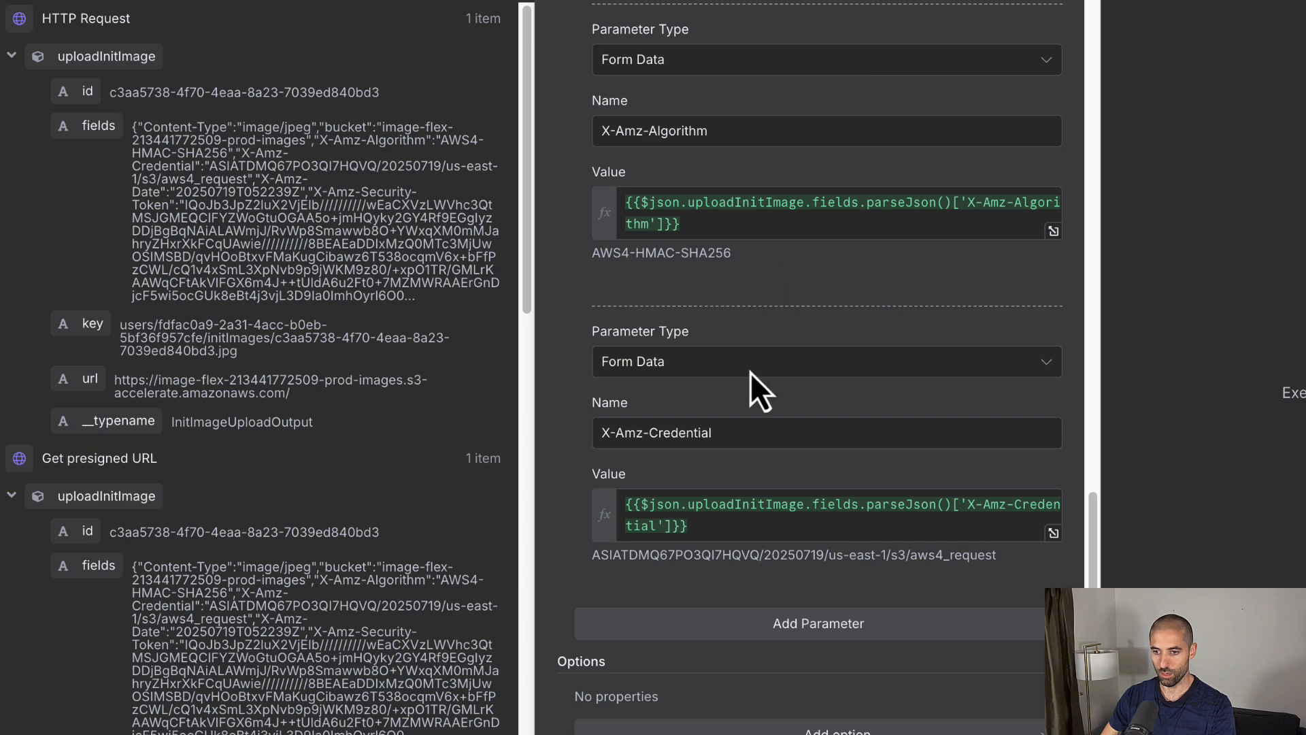
left_click(735, 625)
scroll(690, 619, "down", 2)
scroll(686, 610, "down", 2)
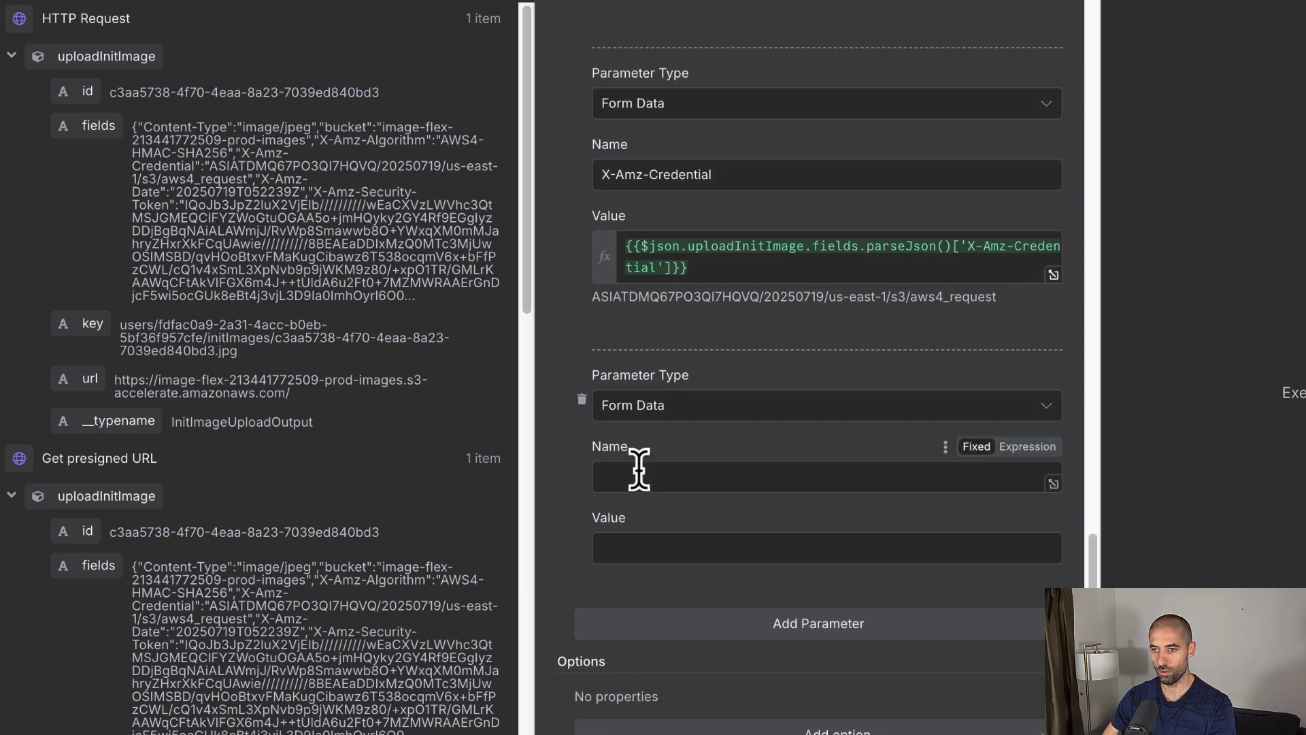
type("X-Amz-Date")
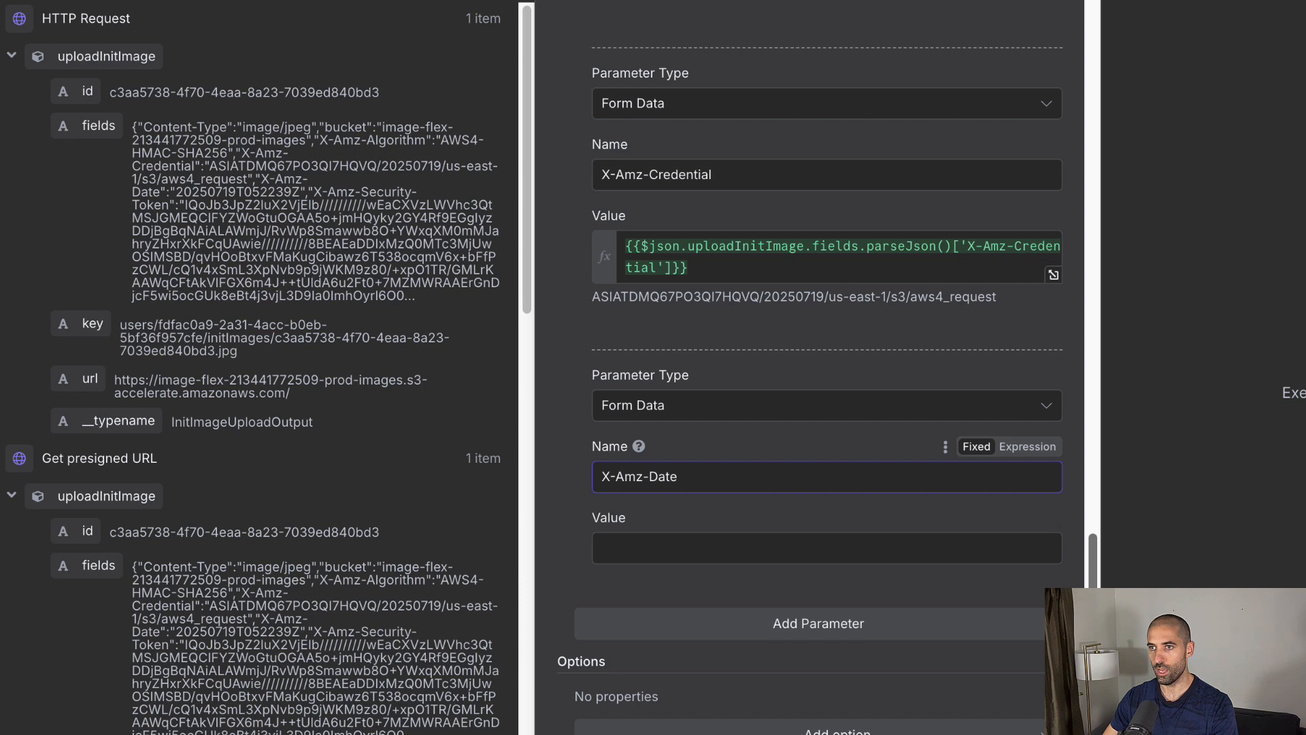
left_click(653, 544)
type("{{$json.uploadInitImage.fields.parseJson()['X-Amz-Date']}}")
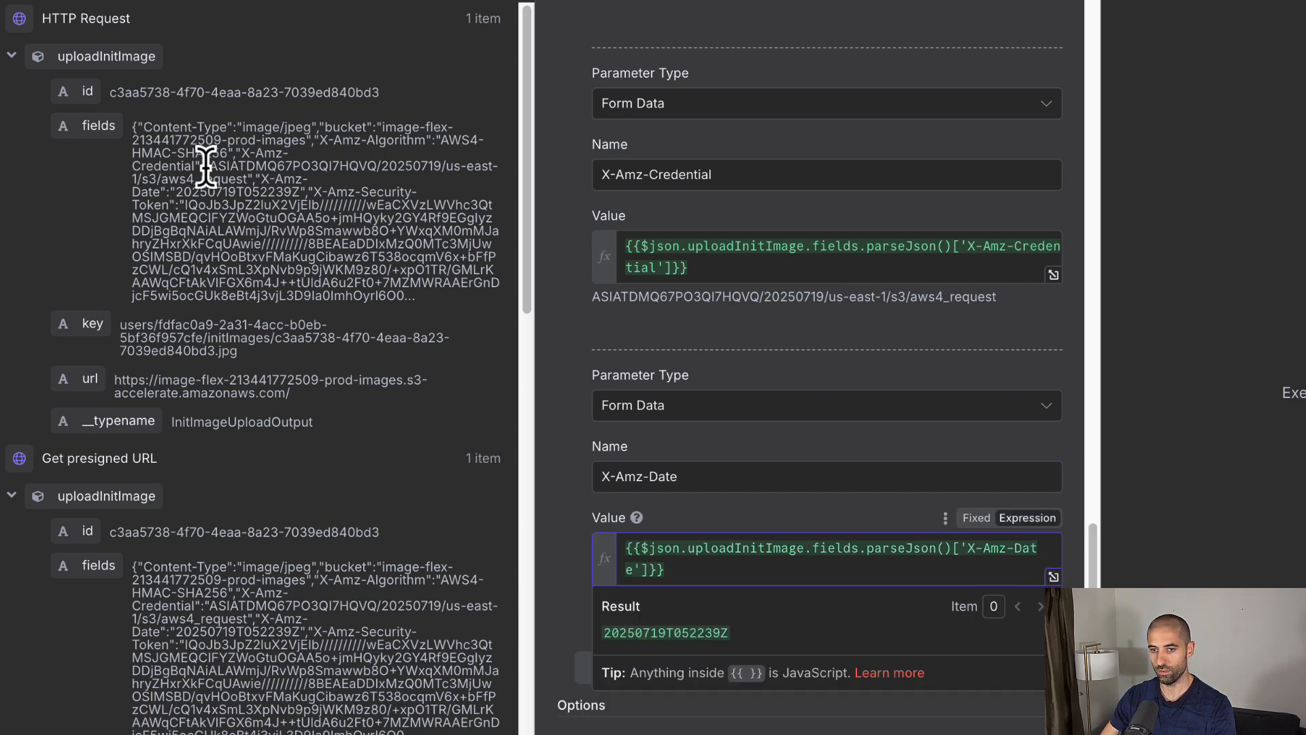
left_click(629, 525)
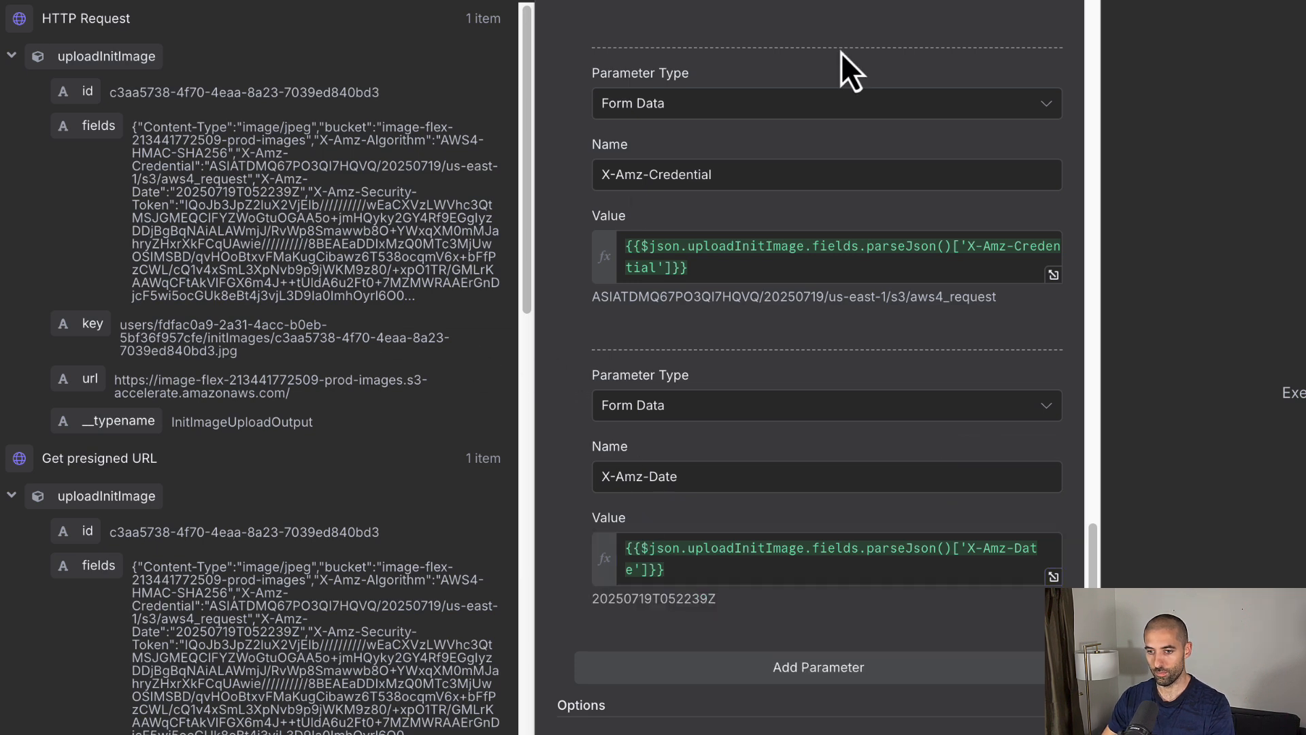
left_click(639, 668)
left_click(640, 568)
key("ctrl+v")
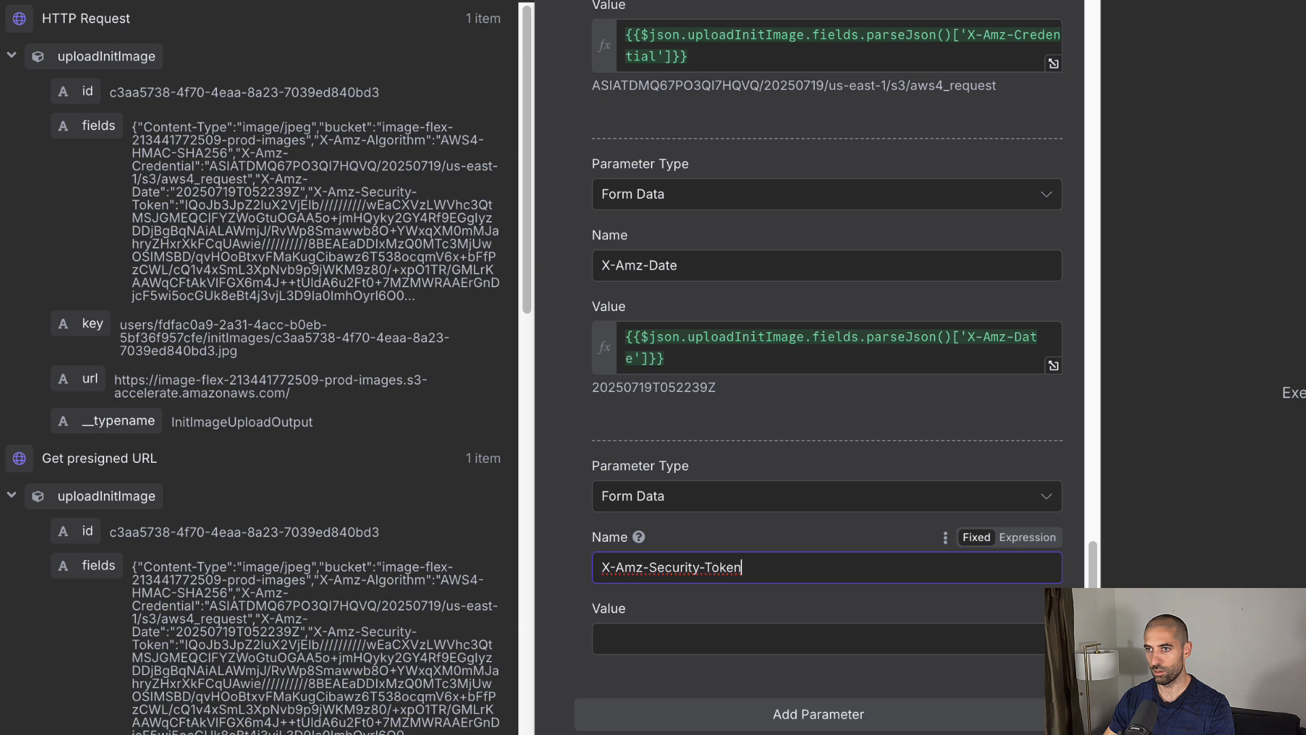
left_click(684, 629)
key("ctrl+v")
left_click(560, 618)
Step: Add form fields key and Policy with their parsed presigned field values
scroll(629, 625, "down", 2)
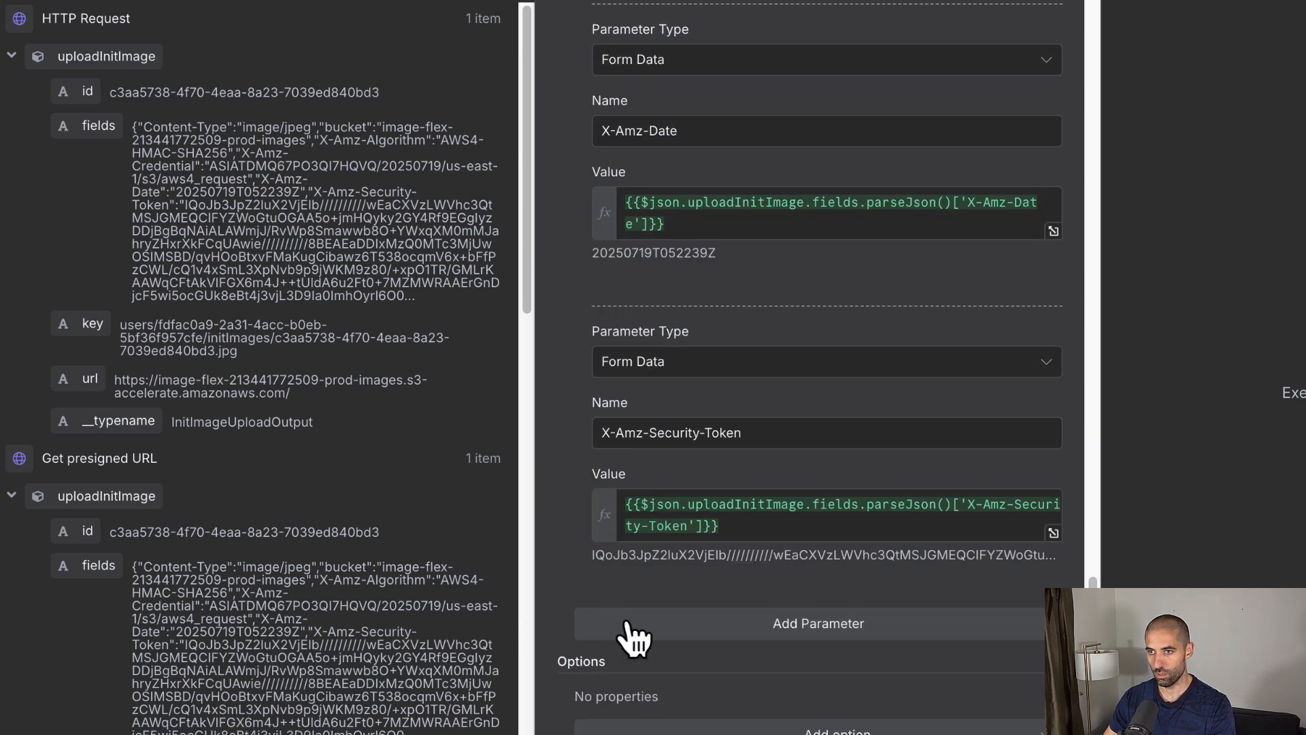
left_click(627, 623)
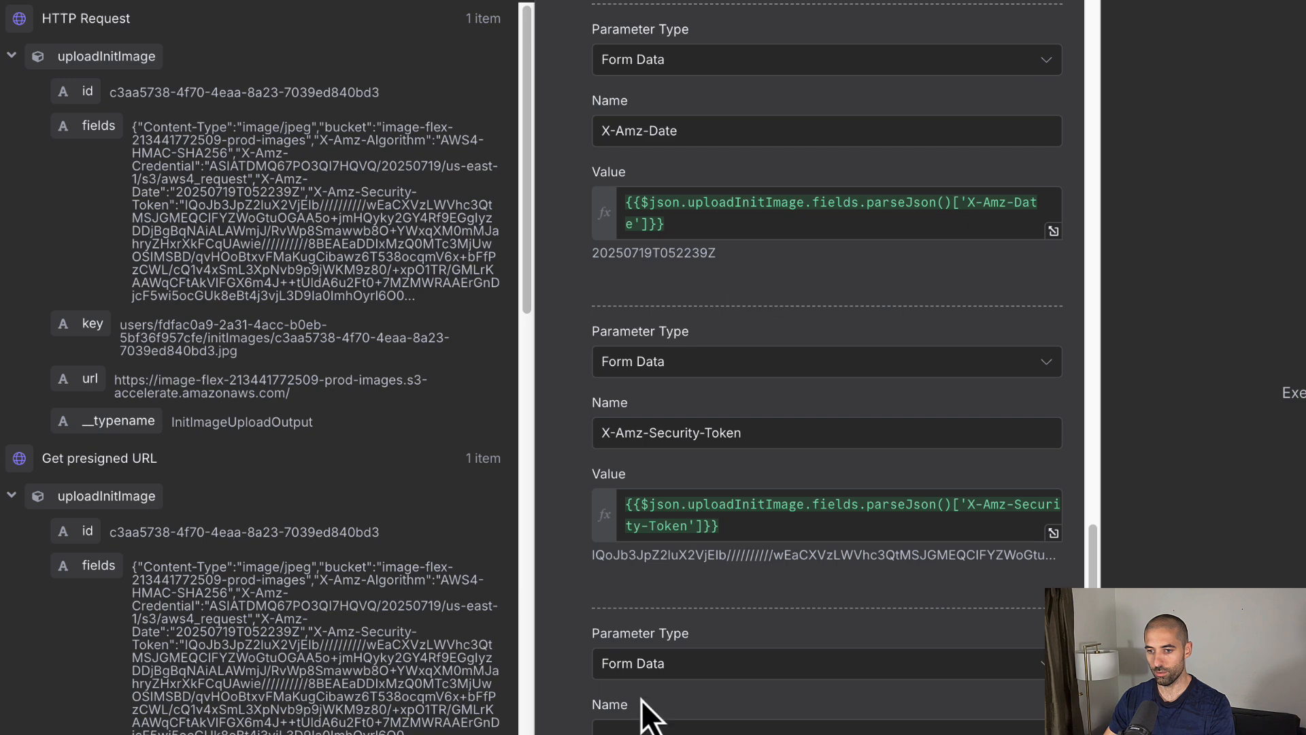
scroll(632, 646, "down", 2)
left_click(647, 579)
type("key")
left_click(733, 436)
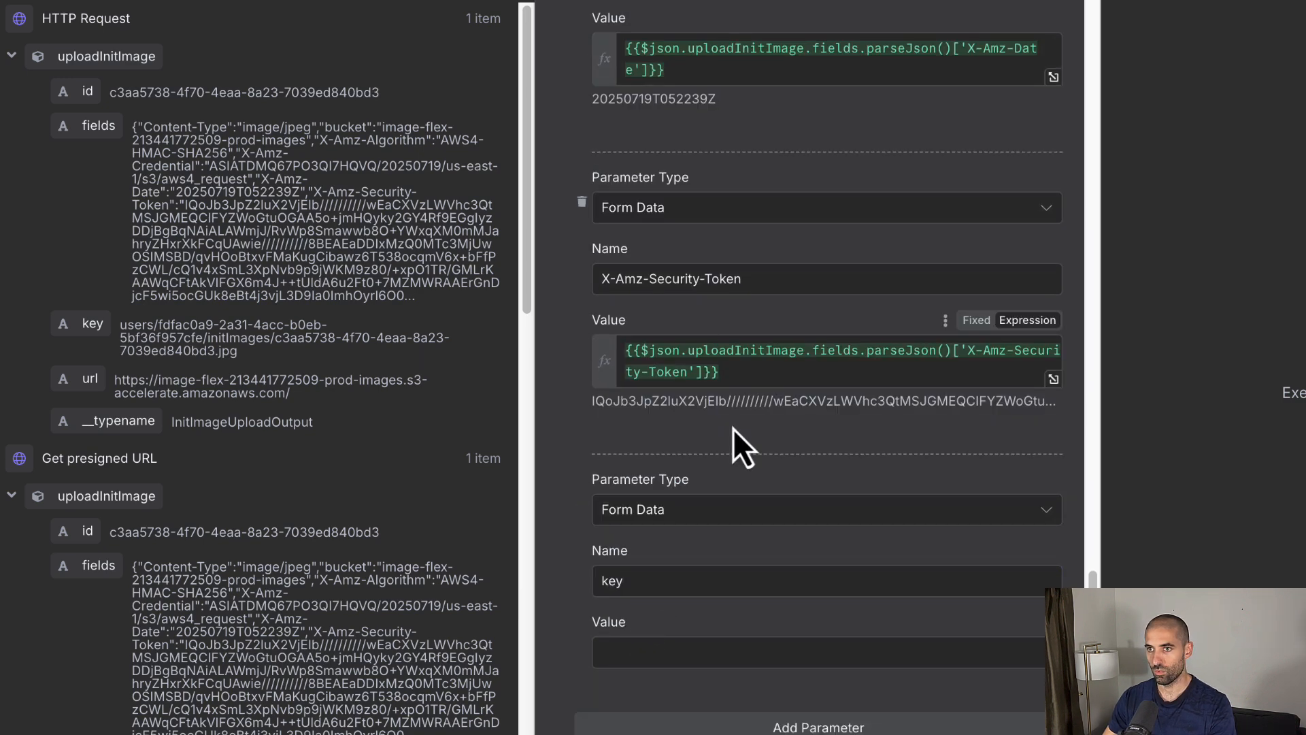
left_click(614, 655)
type("{{$json.uploadInitImage.fields.parseJson()['key']}}")
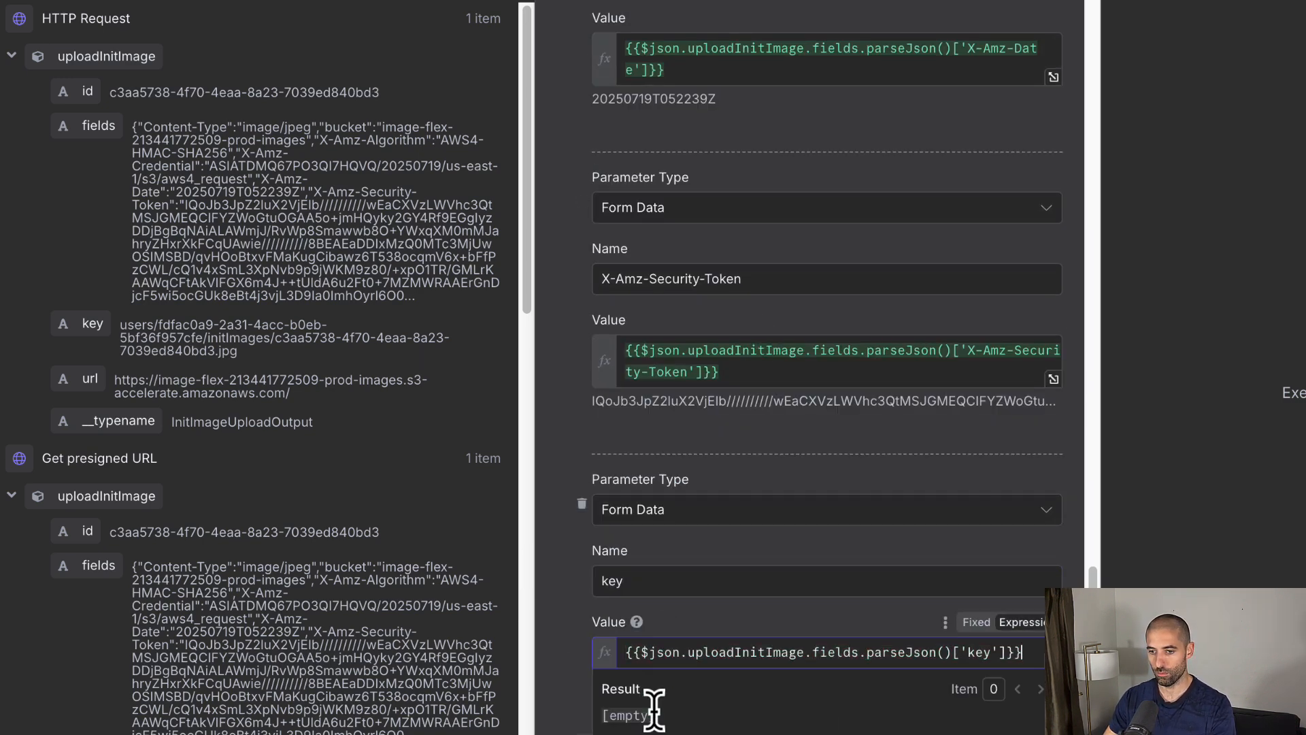
left_click(569, 723)
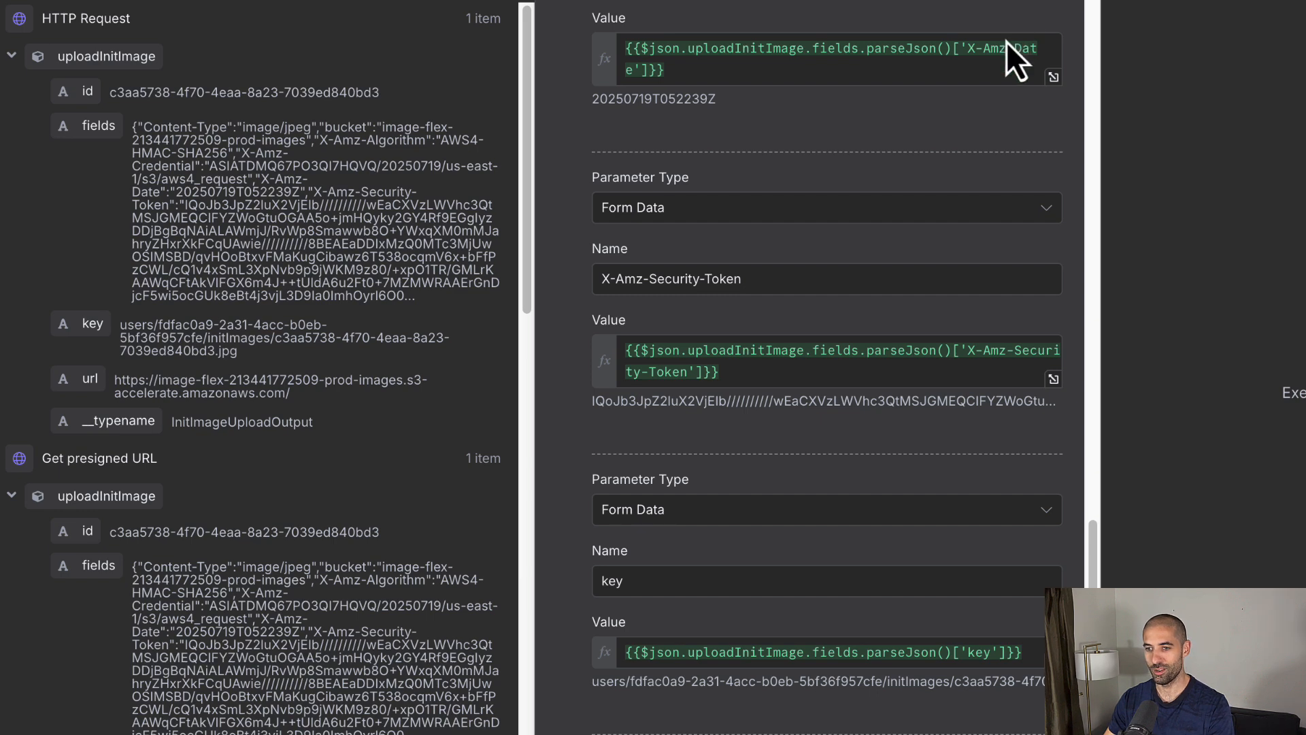
scroll(662, 601, "down", 5)
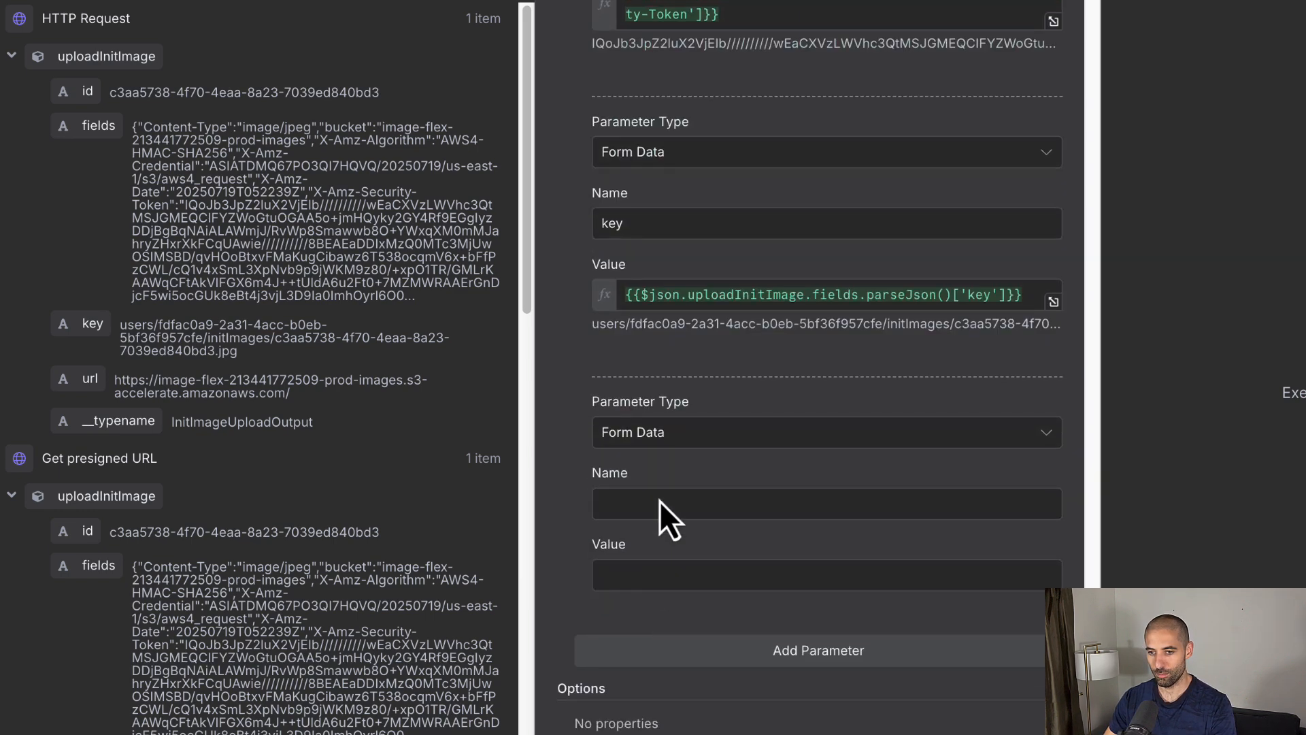
left_click(659, 501)
type("Policy")
left_click(666, 576)
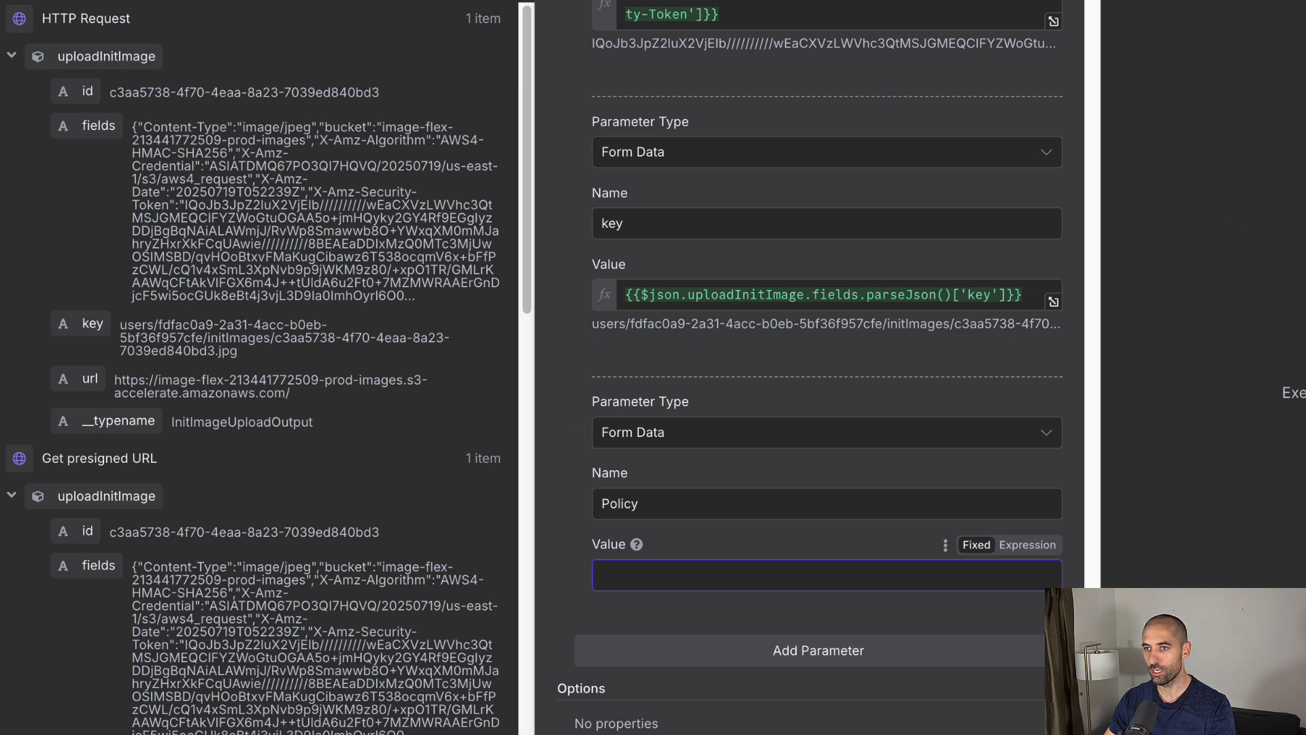
key("super+Tab")
left_click(694, 576)
key("super+v")
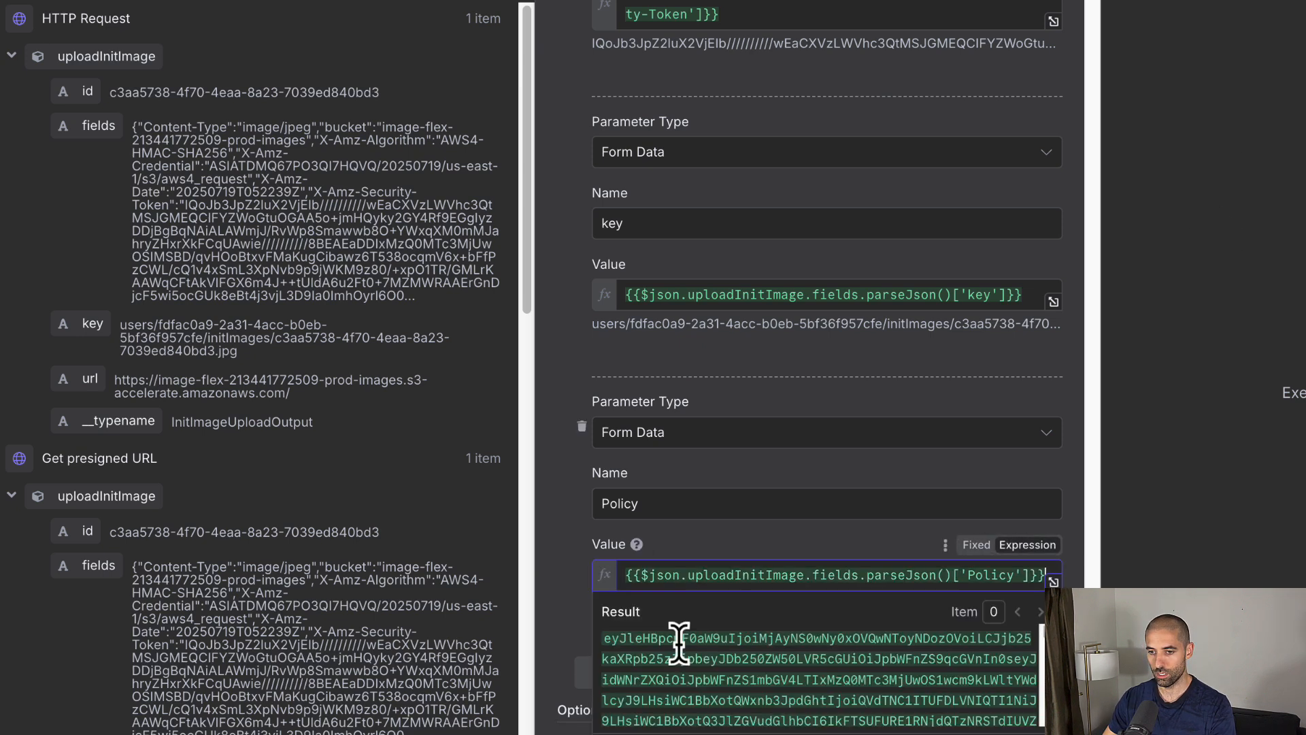
left_click(600, 651)
Step: Add the X-Amz-Signature form field with its parsed value, plus a parameter for the image file
left_click(620, 674)
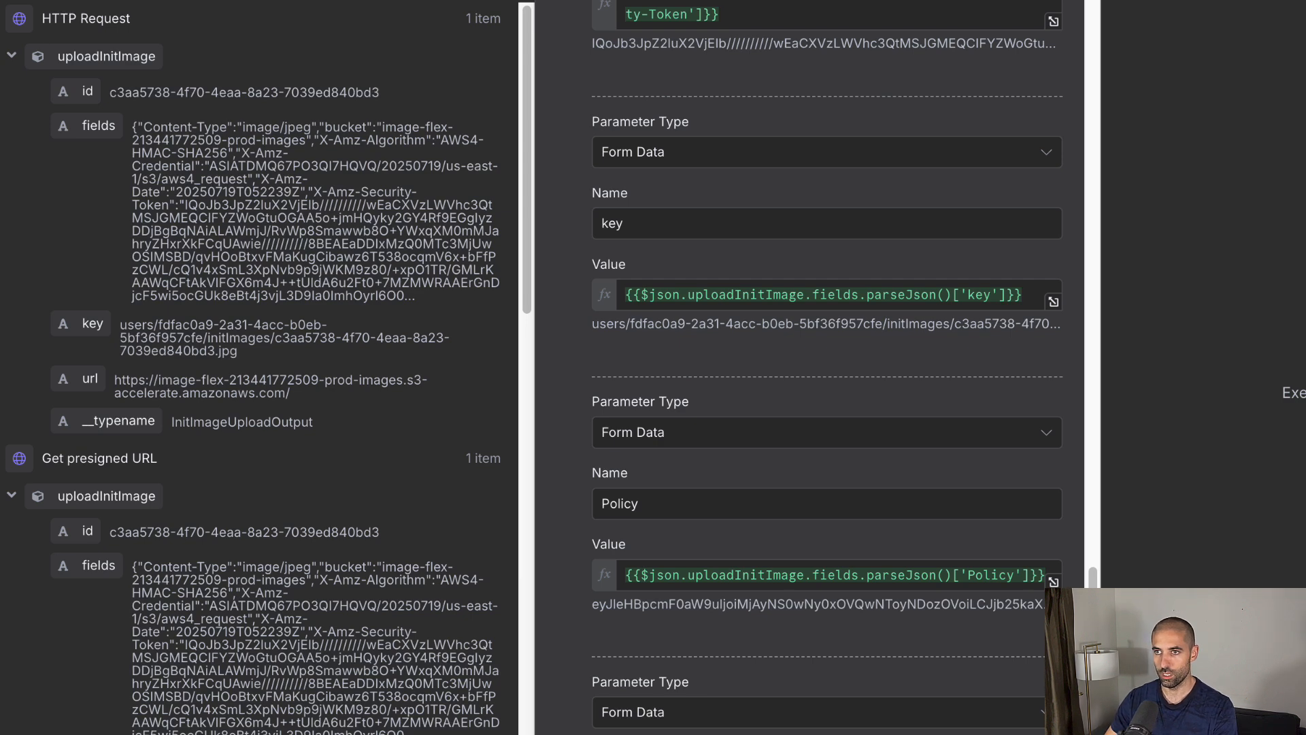
scroll(713, 431, "down", 3)
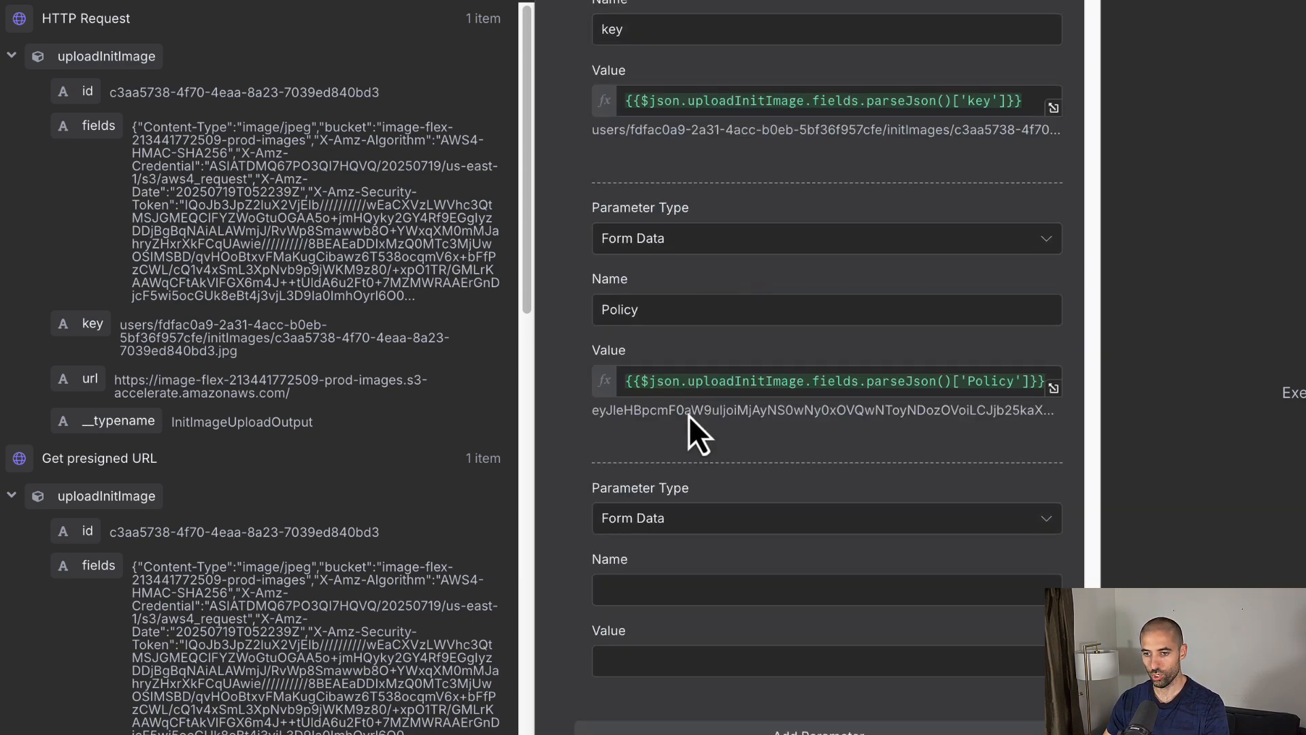
left_click(659, 589)
type("X-Amz-Signature")
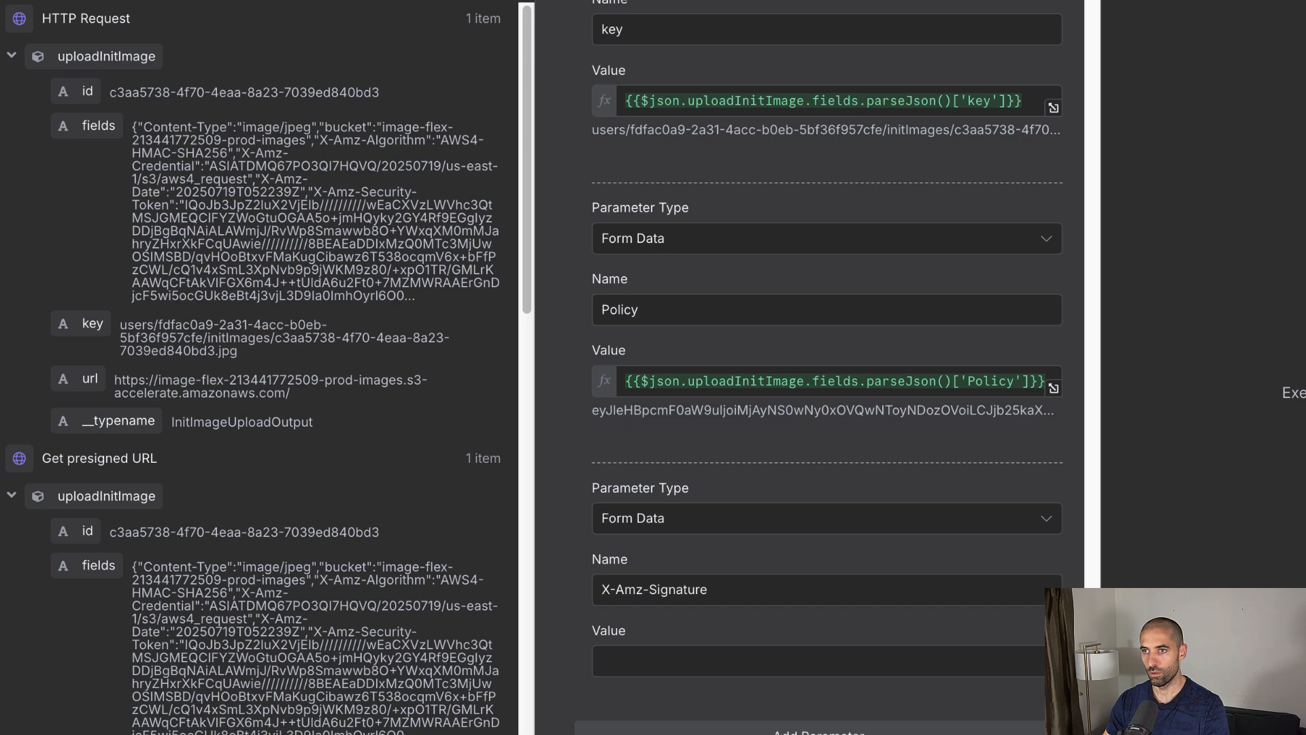
left_click(663, 659)
type("{{$json.uploadInitImage.fields.parseJson()['X-Amz-Signature']}}")
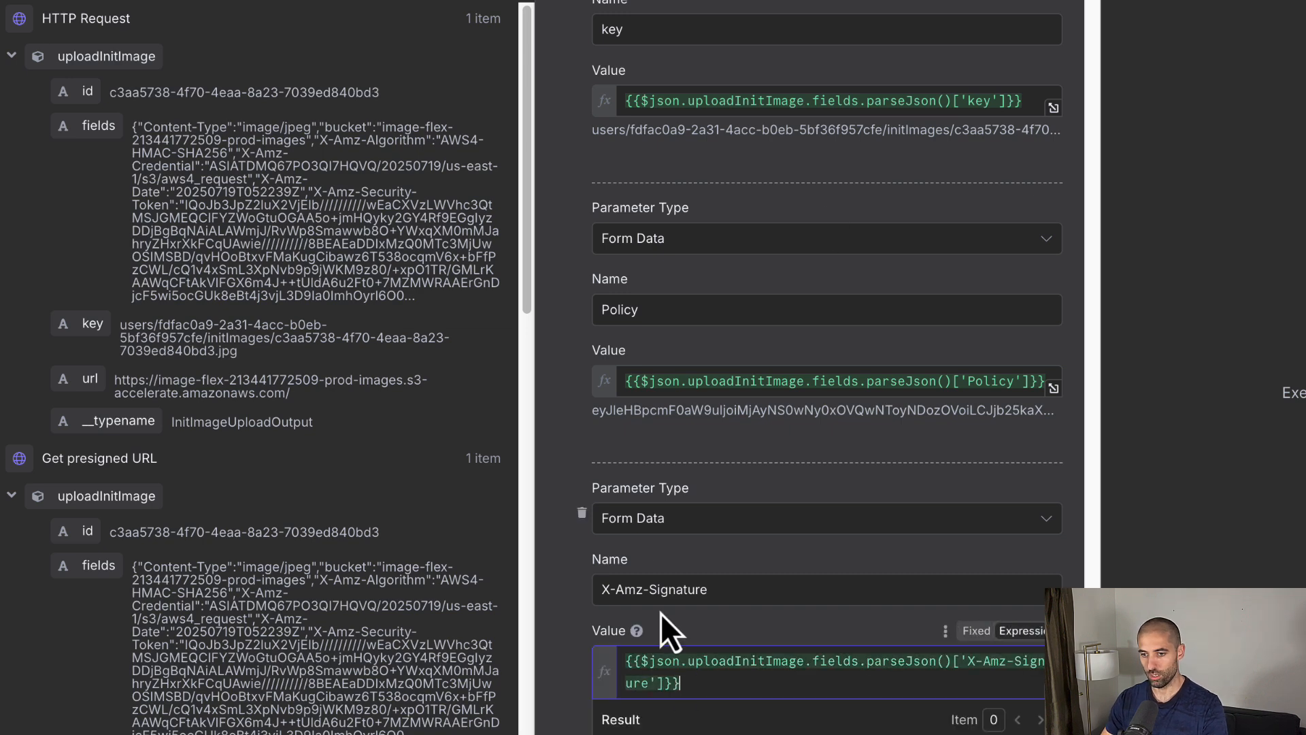
left_click(570, 508)
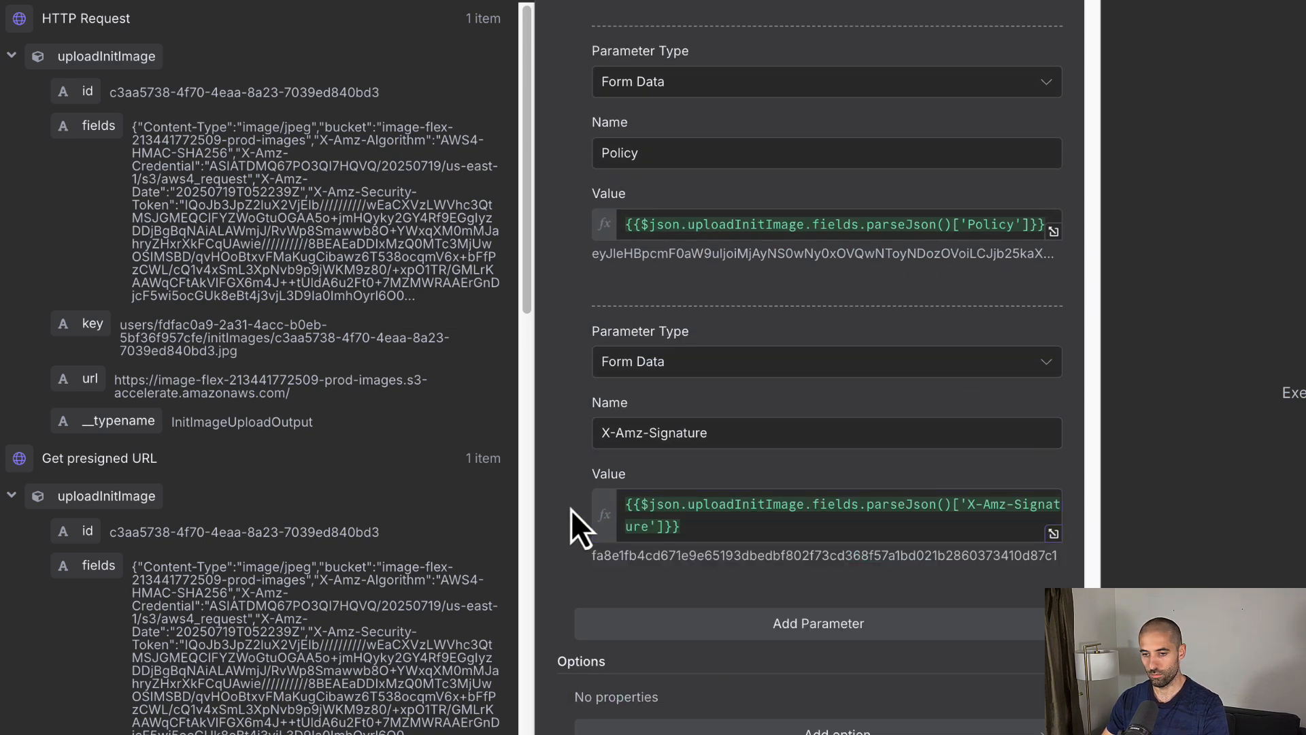
left_click(695, 643)
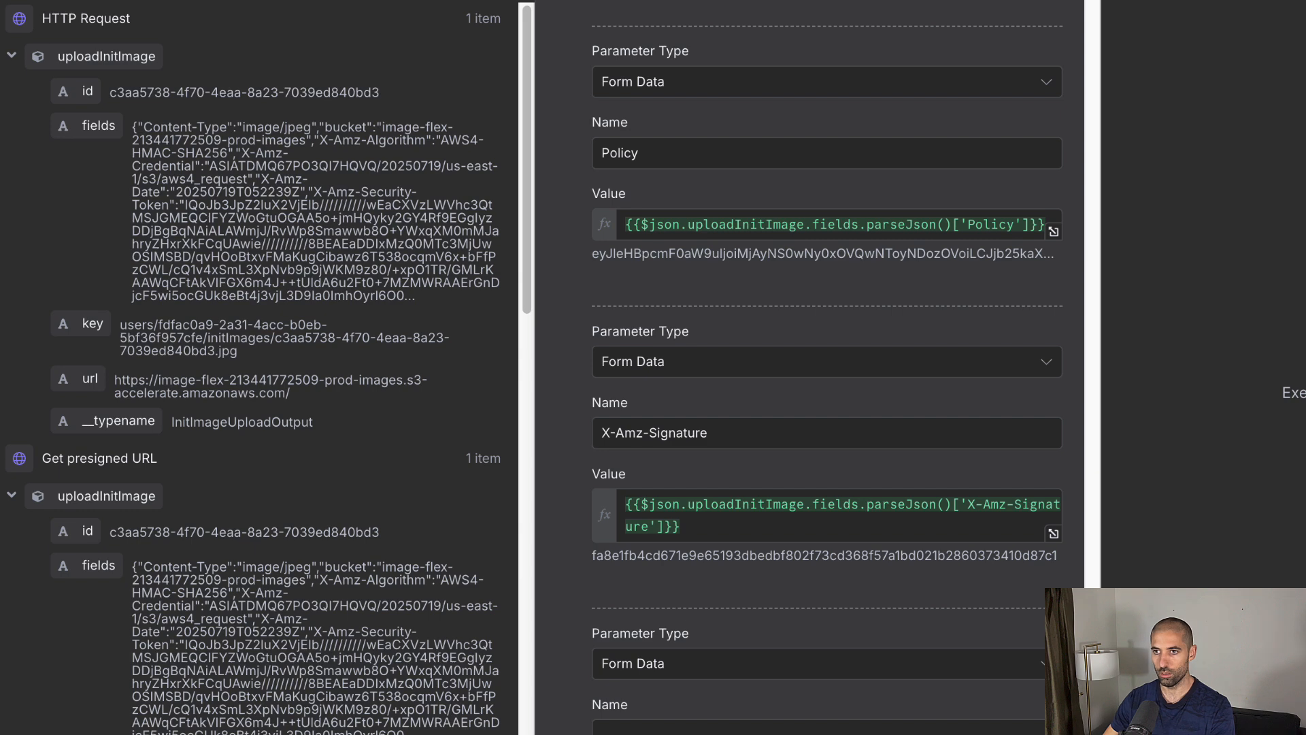
scroll(757, 497, "down", 4)
Step: Make the last parameter an n8n Binary File named 'file' from input field 'data', then test; AccessDenied returned
left_click(729, 402)
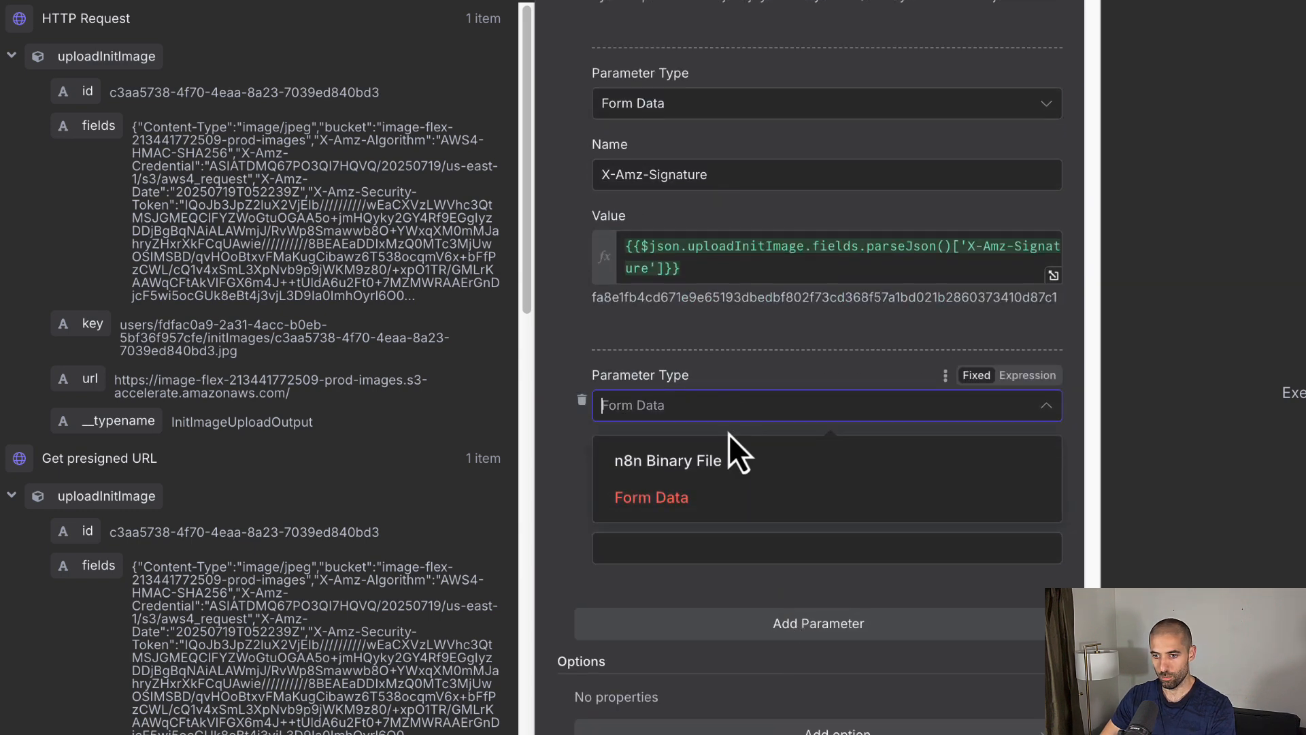
left_click(806, 454)
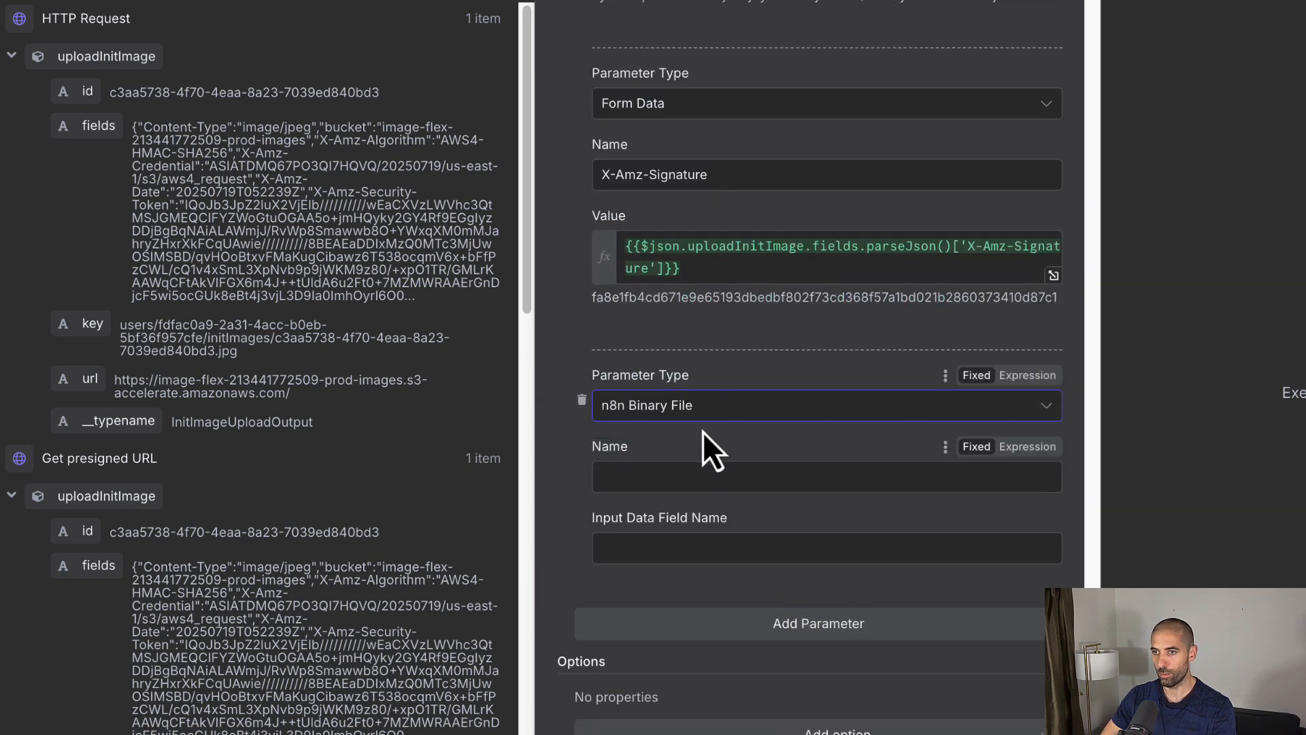
left_click(629, 470)
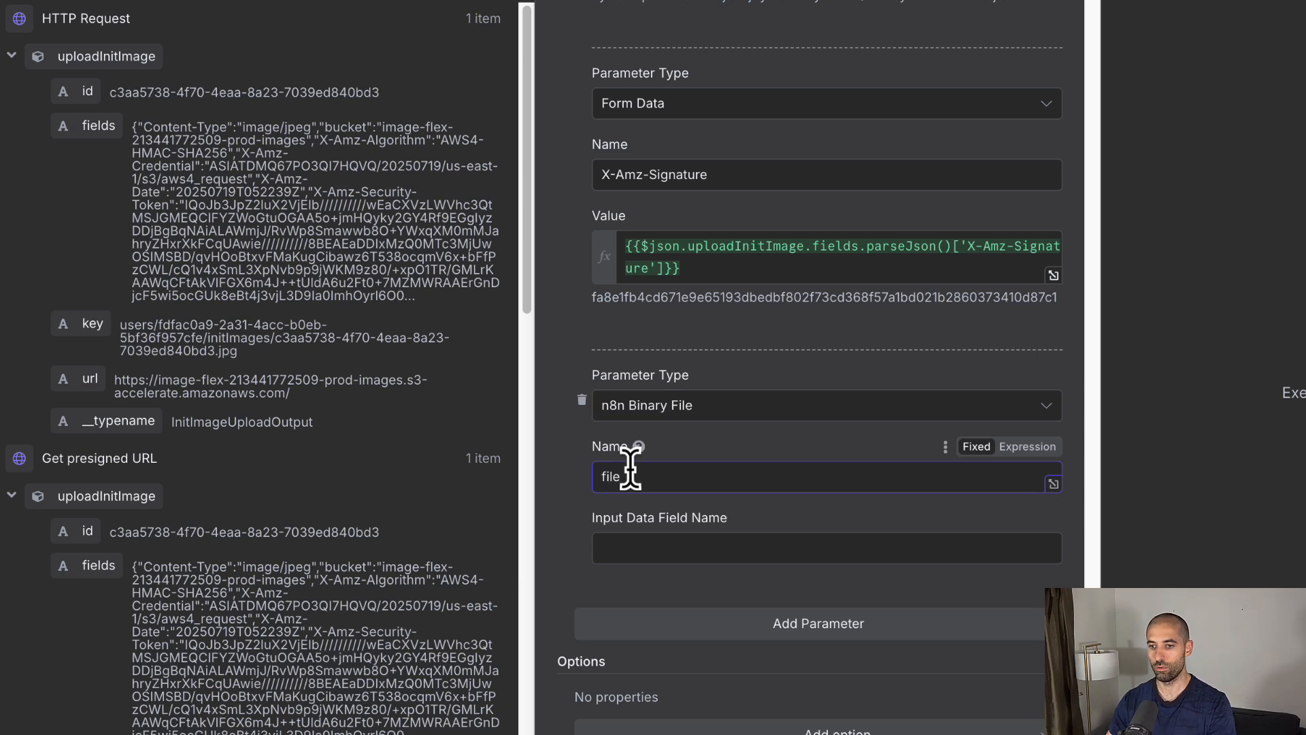
type("file")
left_click(635, 544)
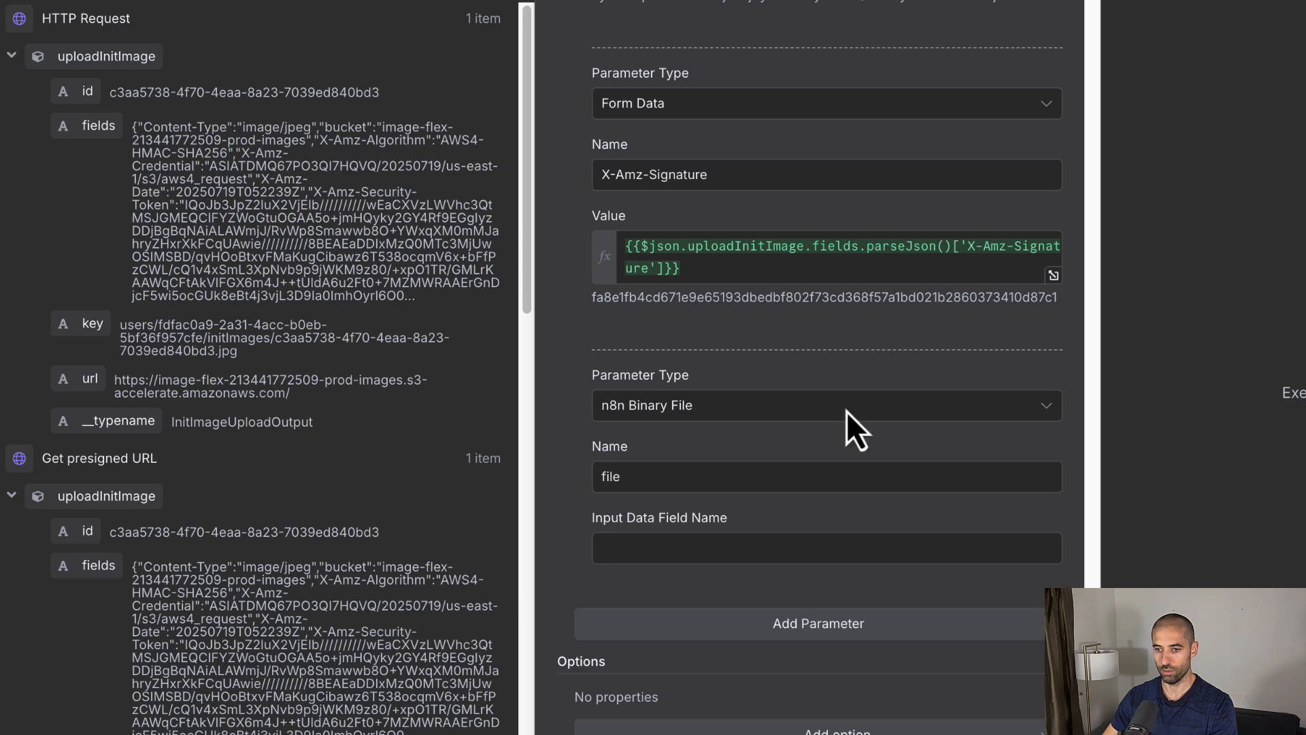
left_click(645, 553)
type("data")
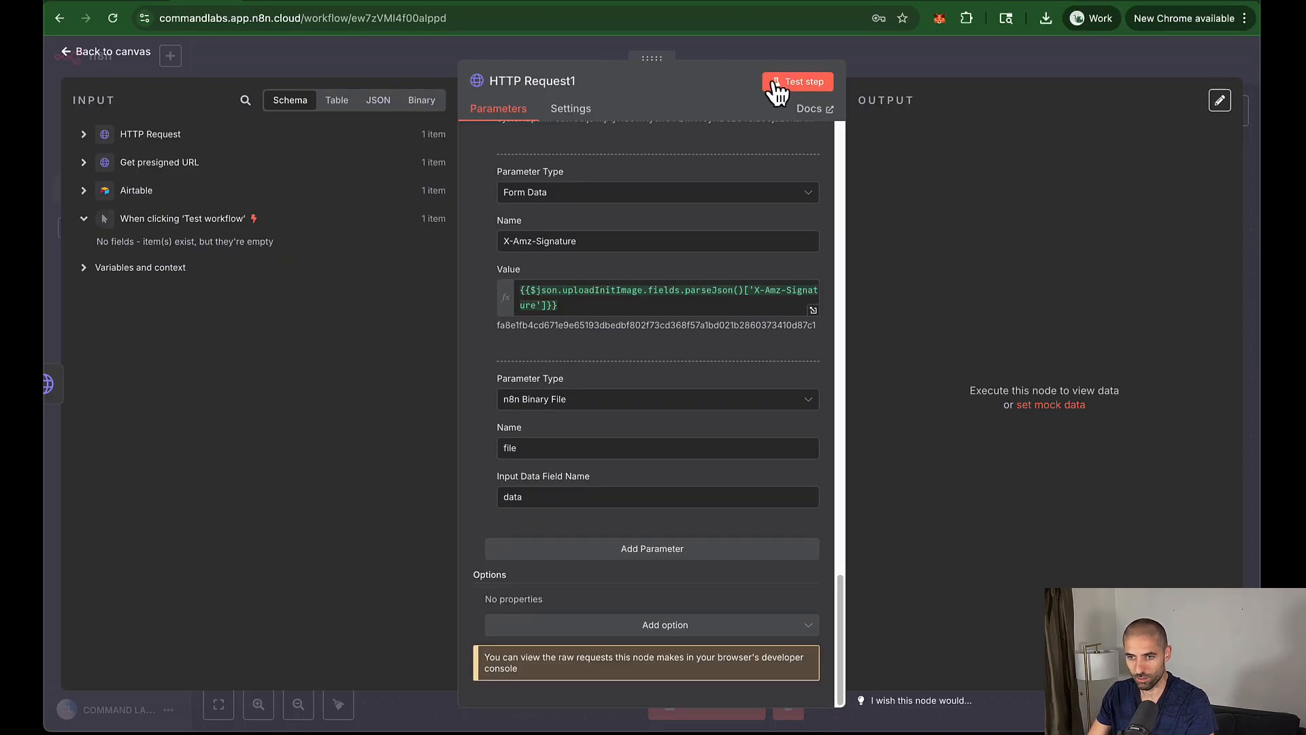
left_click(797, 83)
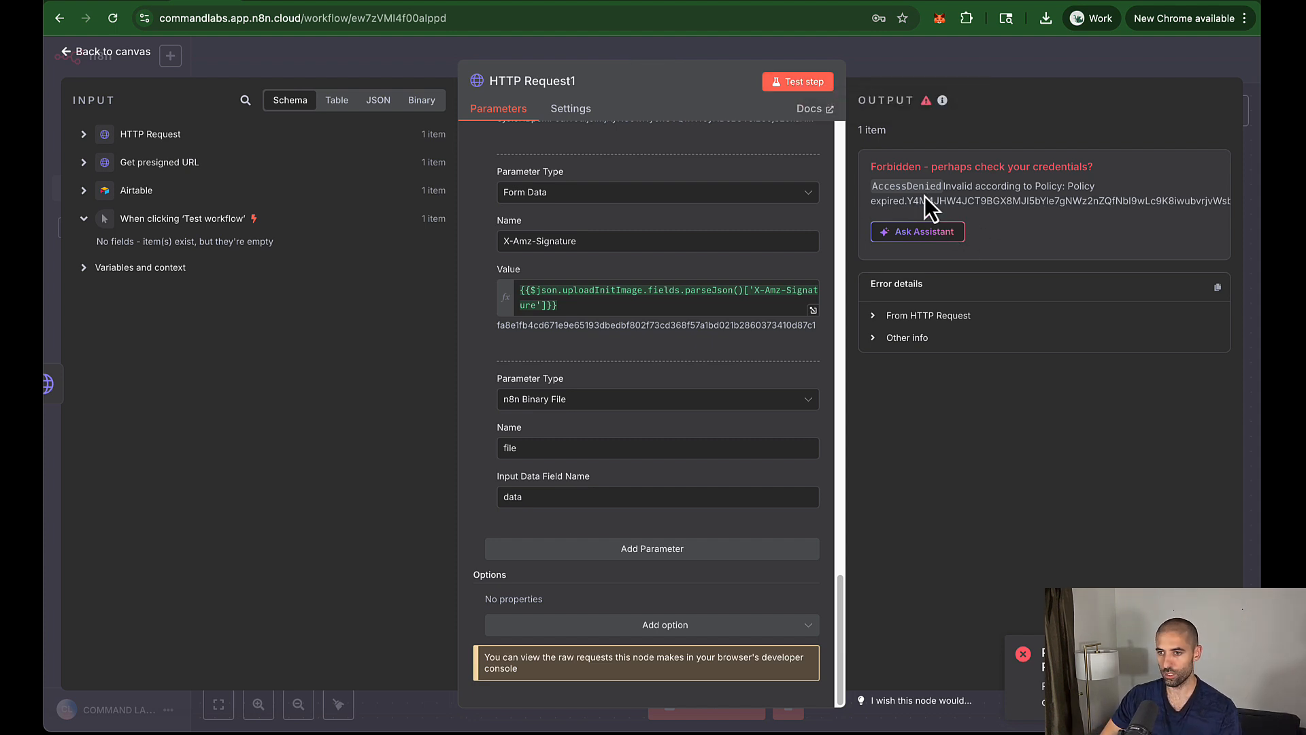
Step: Rerun the full workflow, verify HTTP Request1 succeeds with one empty item, and open a chooser after it
left_click(350, 63)
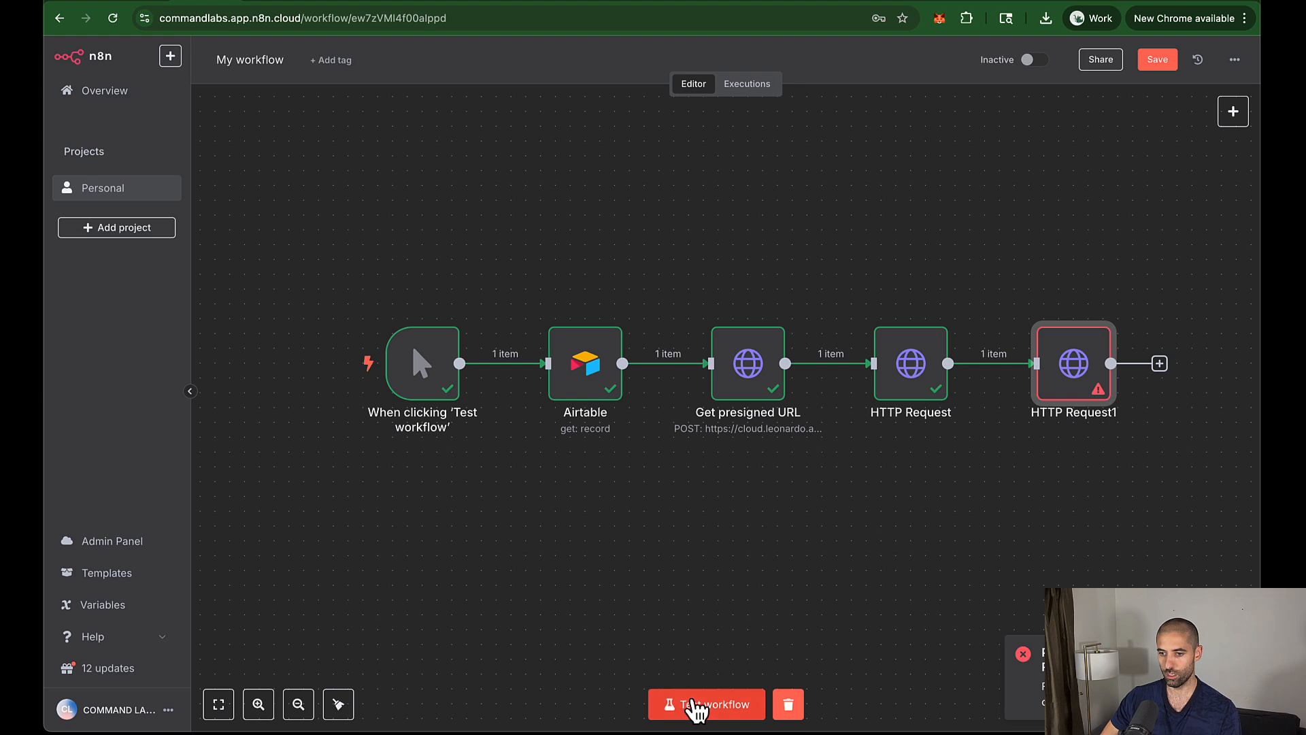
left_click(694, 708)
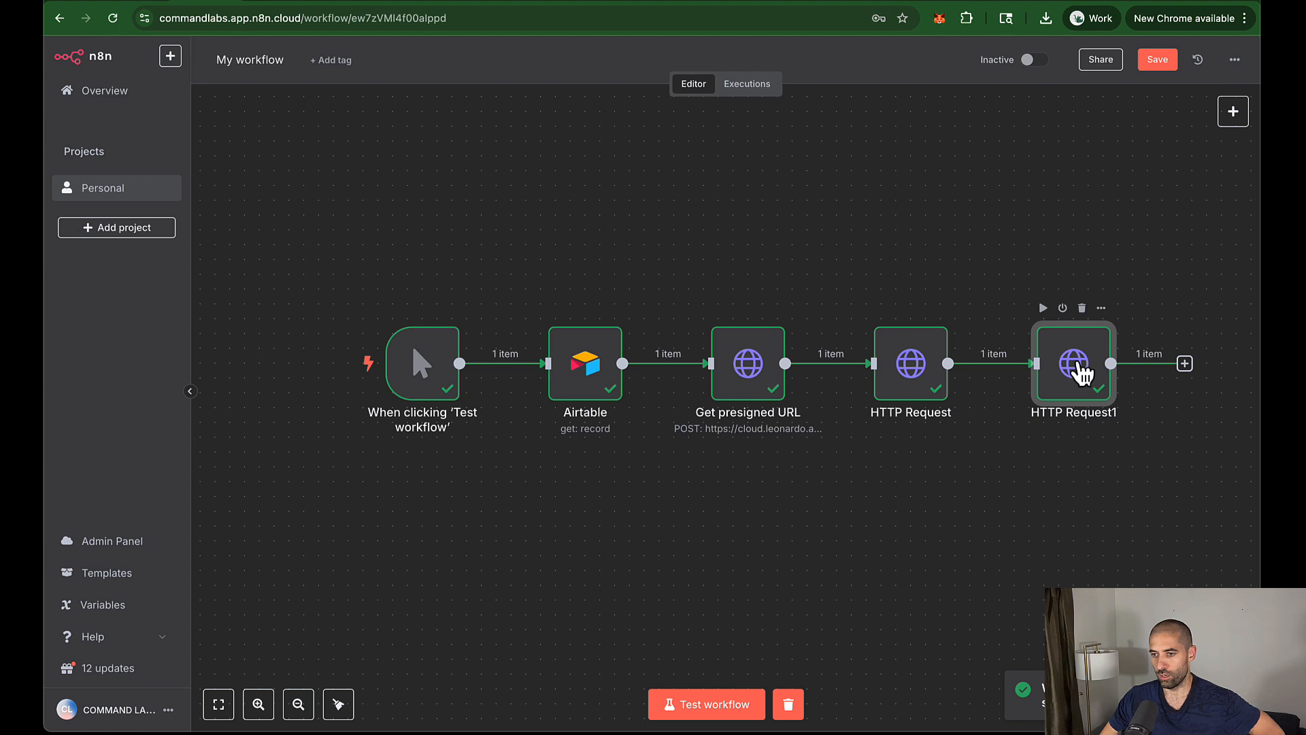
double_click(1080, 368)
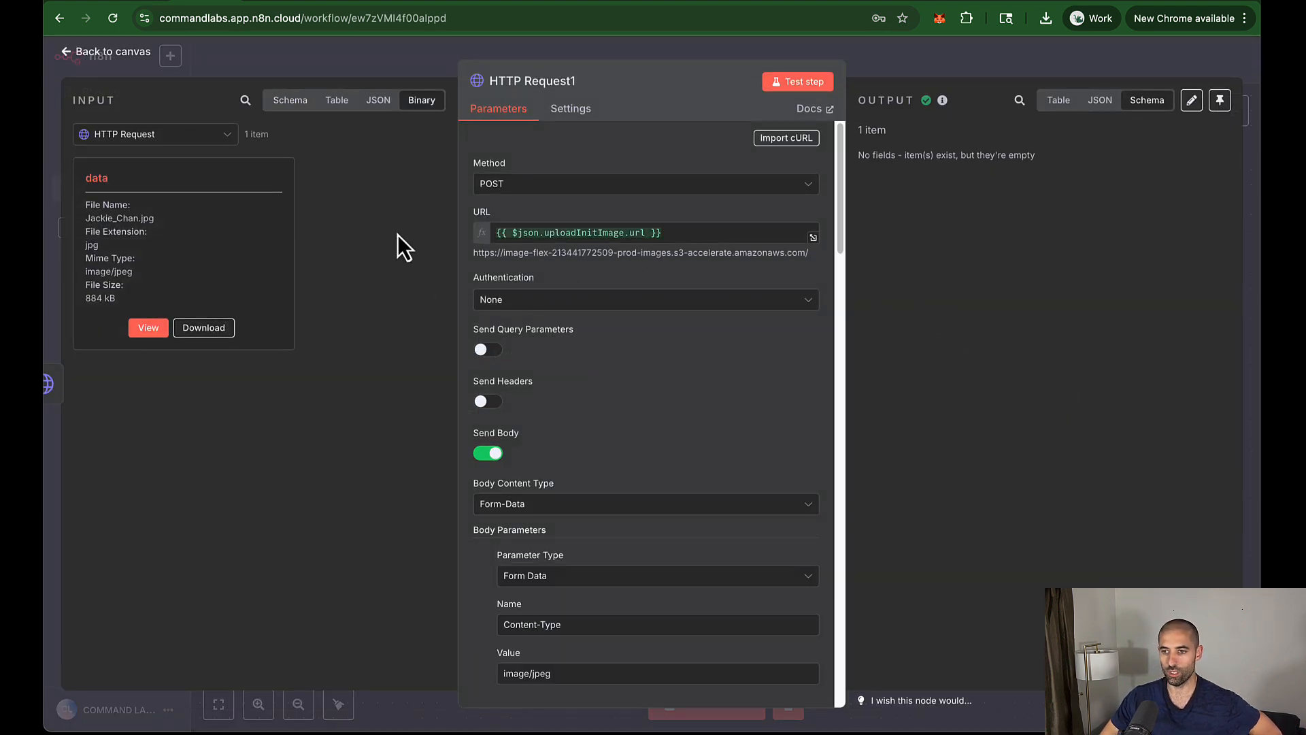
key("Escape")
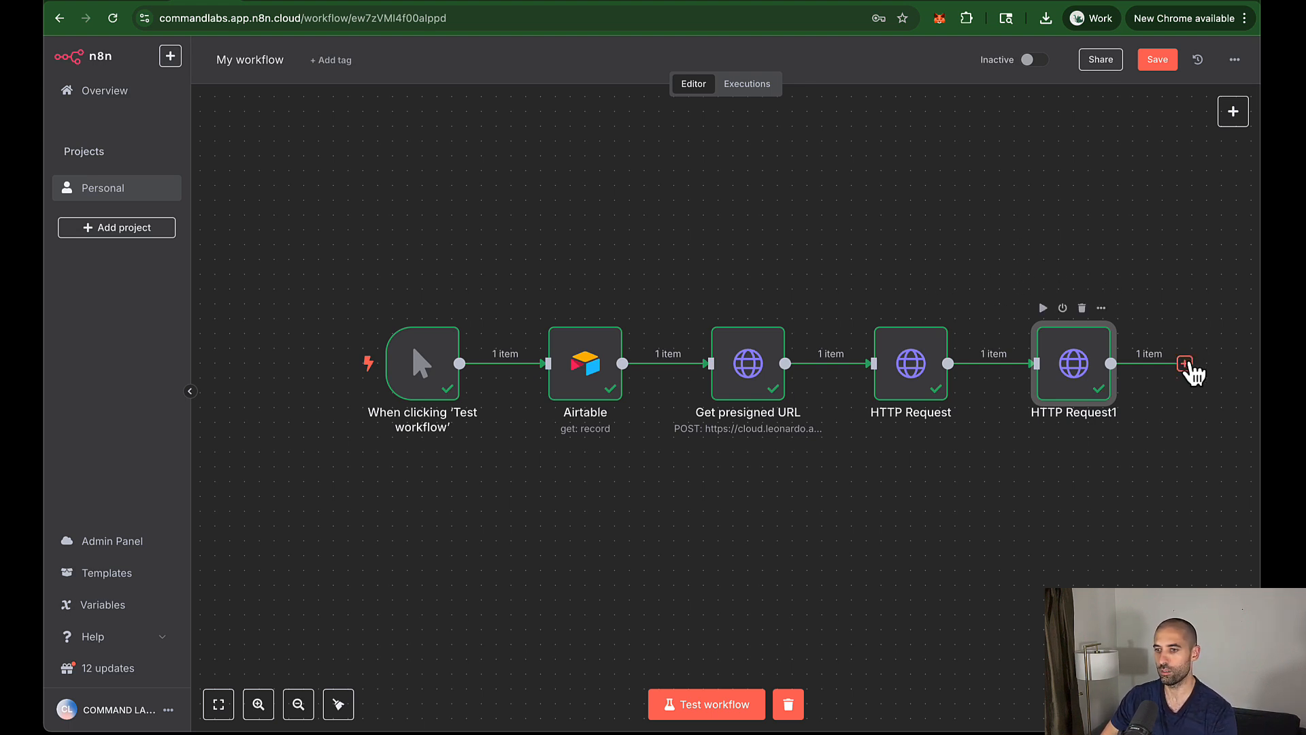
left_click(1186, 365)
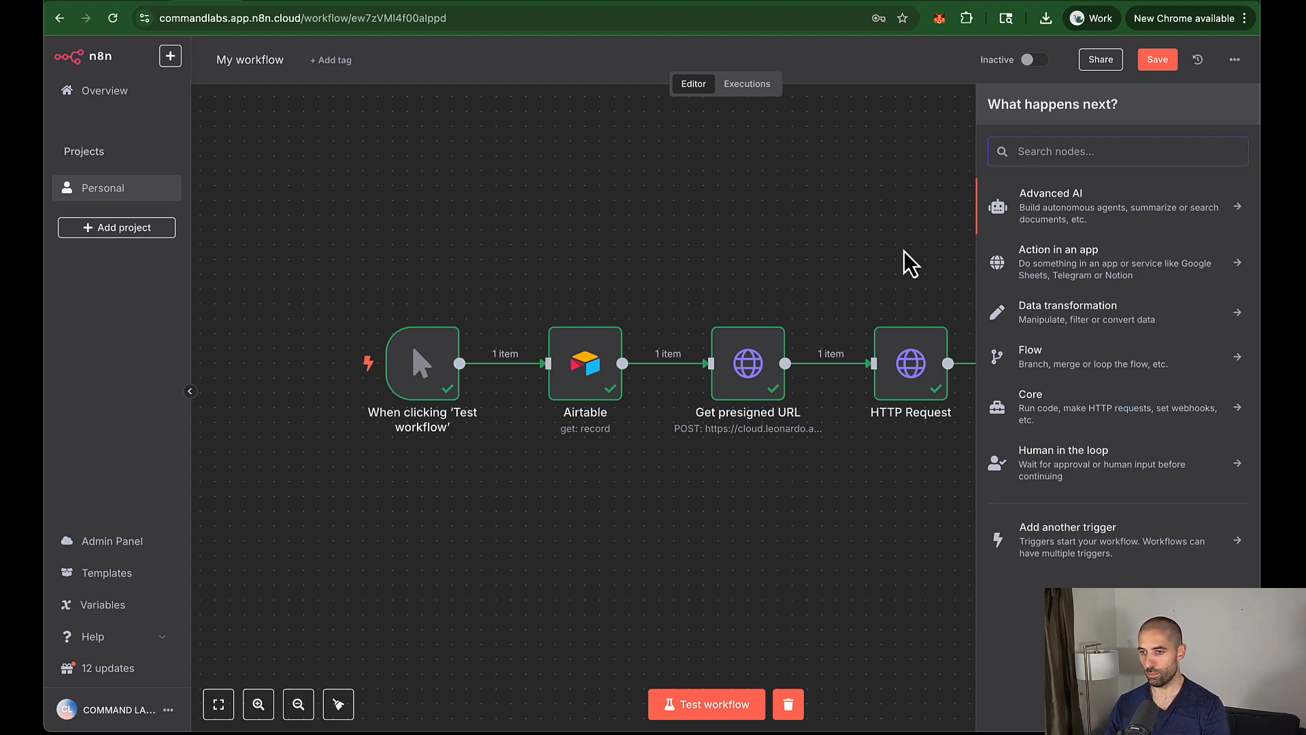
Step: Add an Airtable Update record step on base AAIVA, table Miscellaneous
type("air")
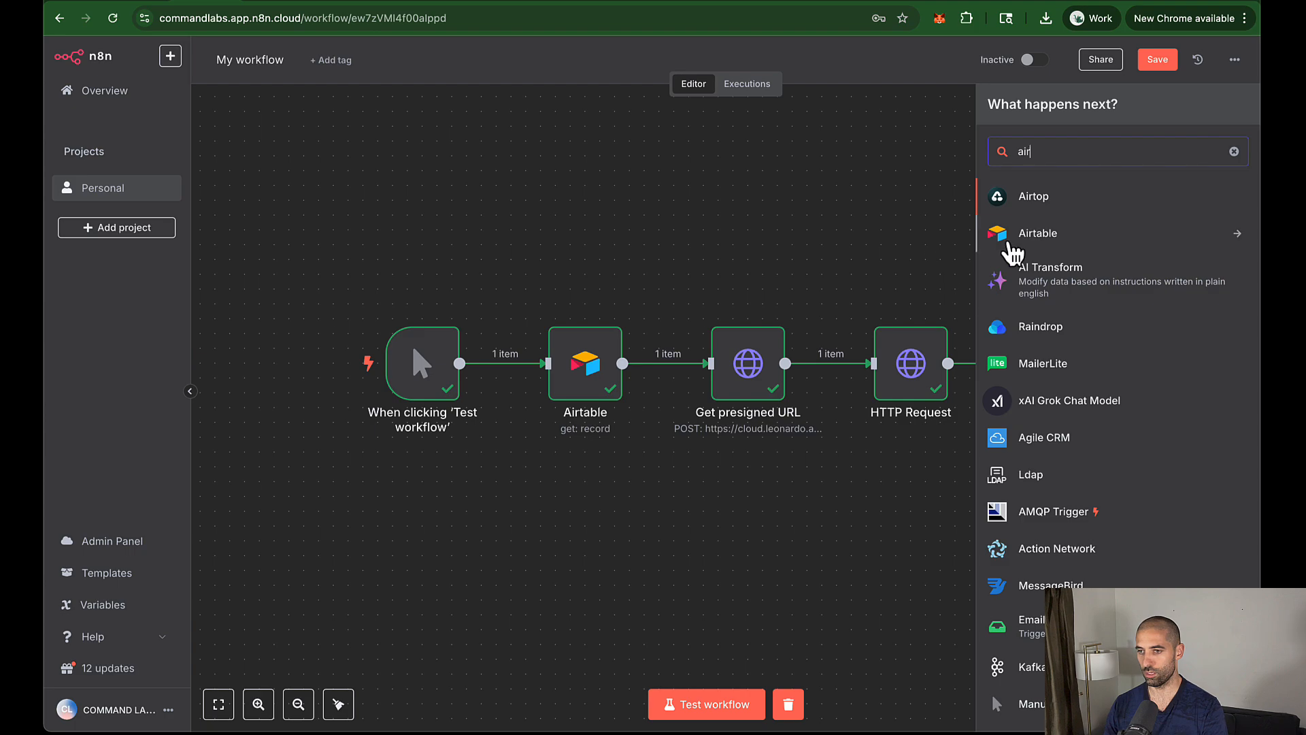
left_click(1012, 251)
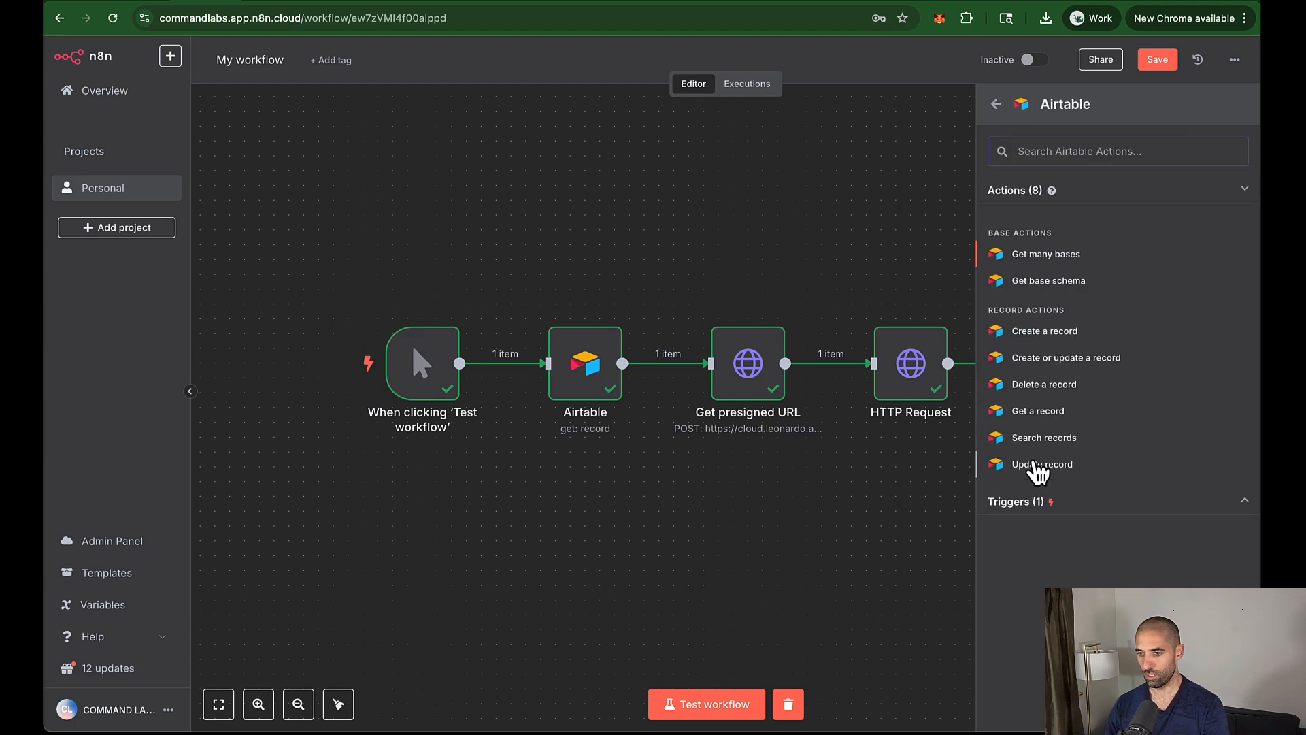
left_click(1040, 469)
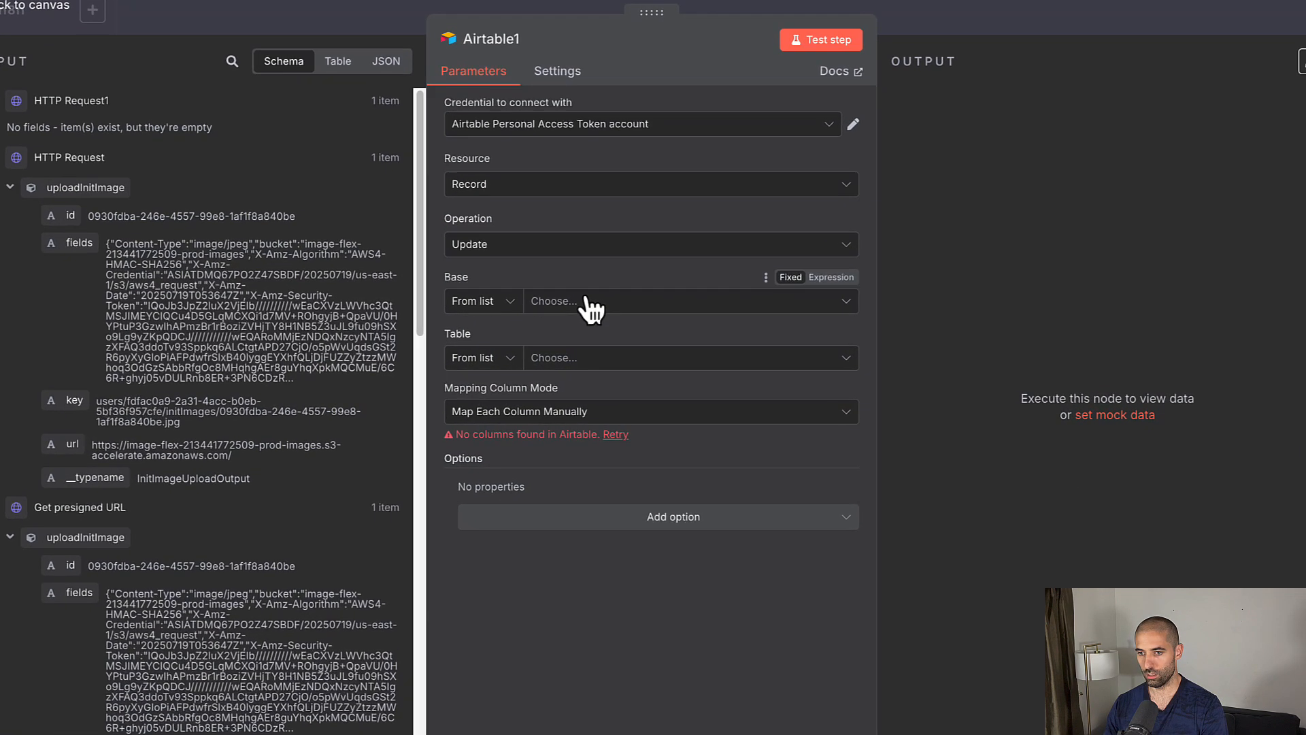
left_click(589, 303)
left_click(541, 378)
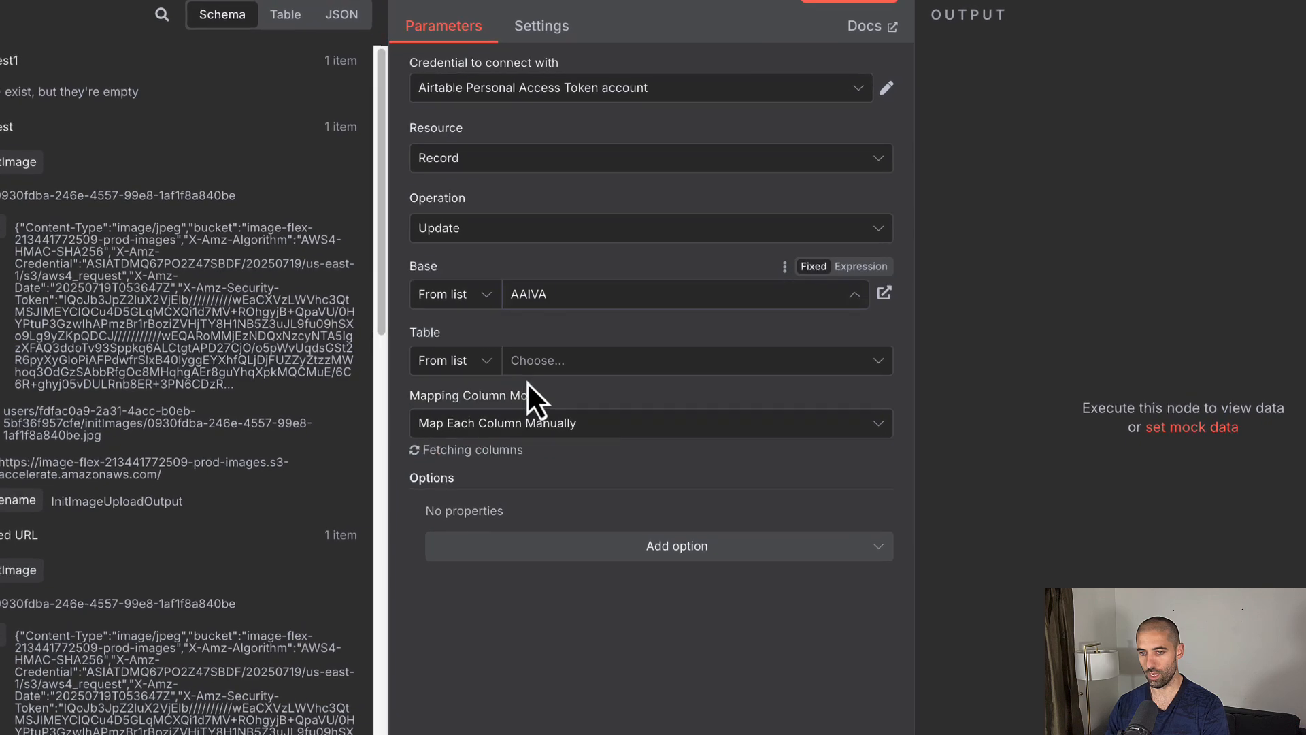
left_click(541, 367)
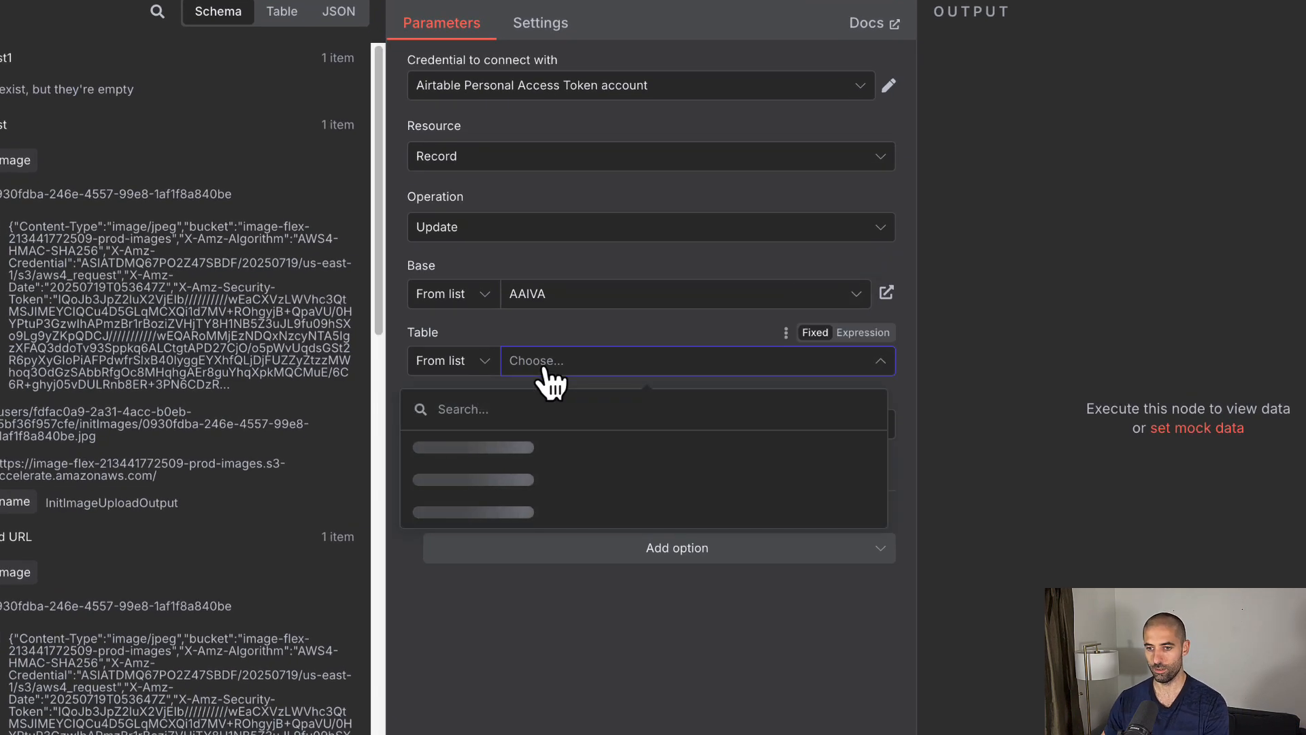
left_click(474, 511)
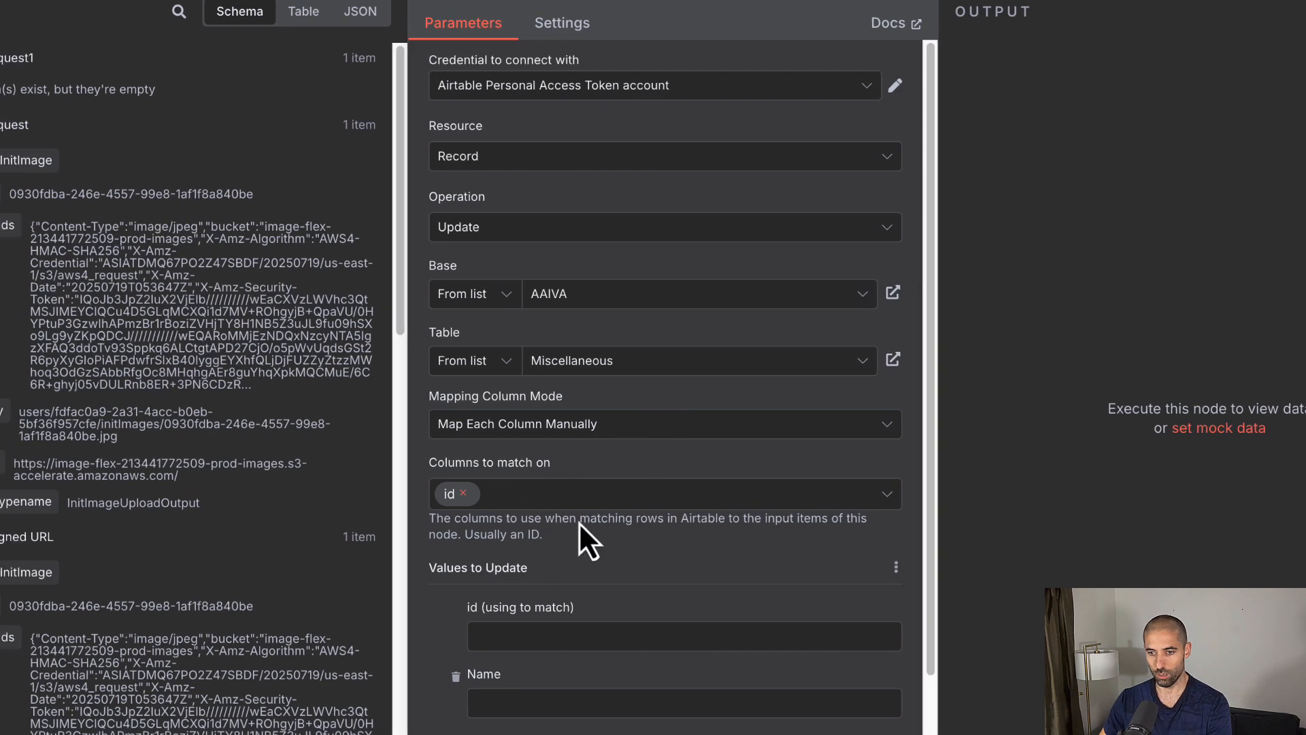
Step: Map the record id into id and uploadInitImage's id into Init Image ID, then test for 1 item
left_click(493, 640)
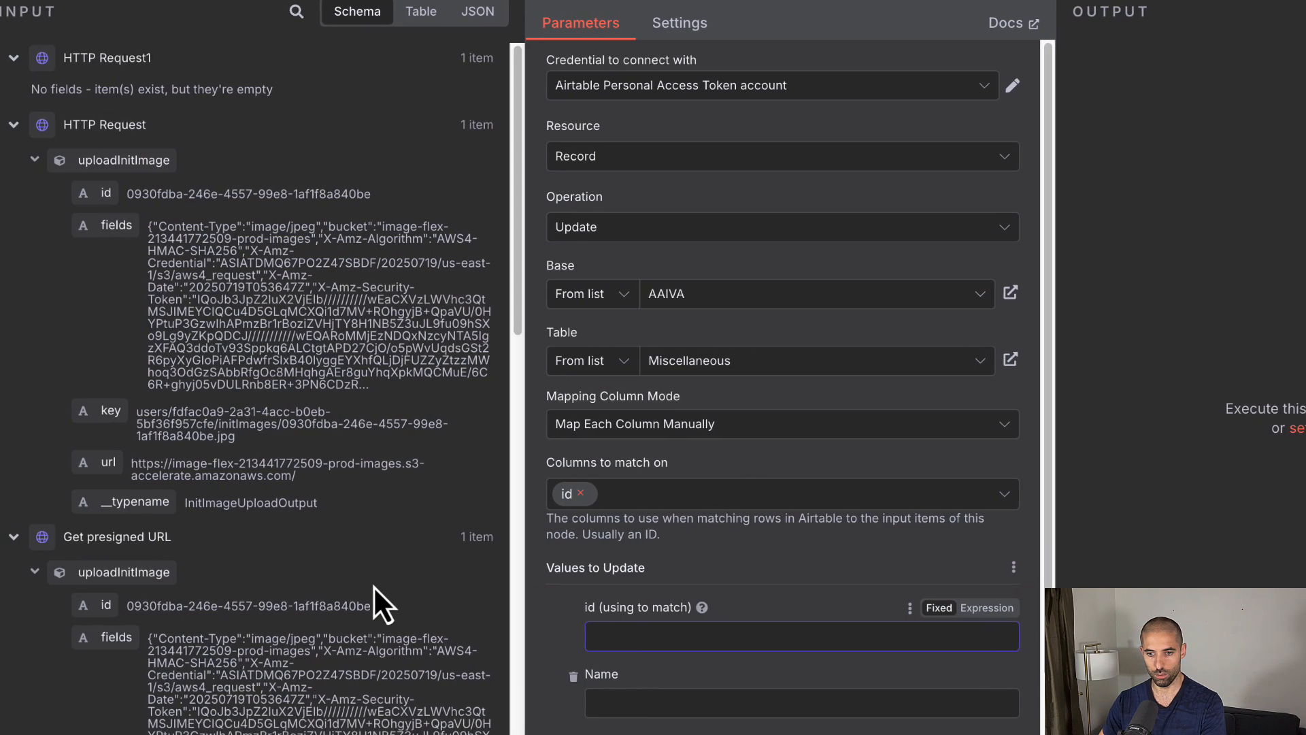
left_click(21, 57)
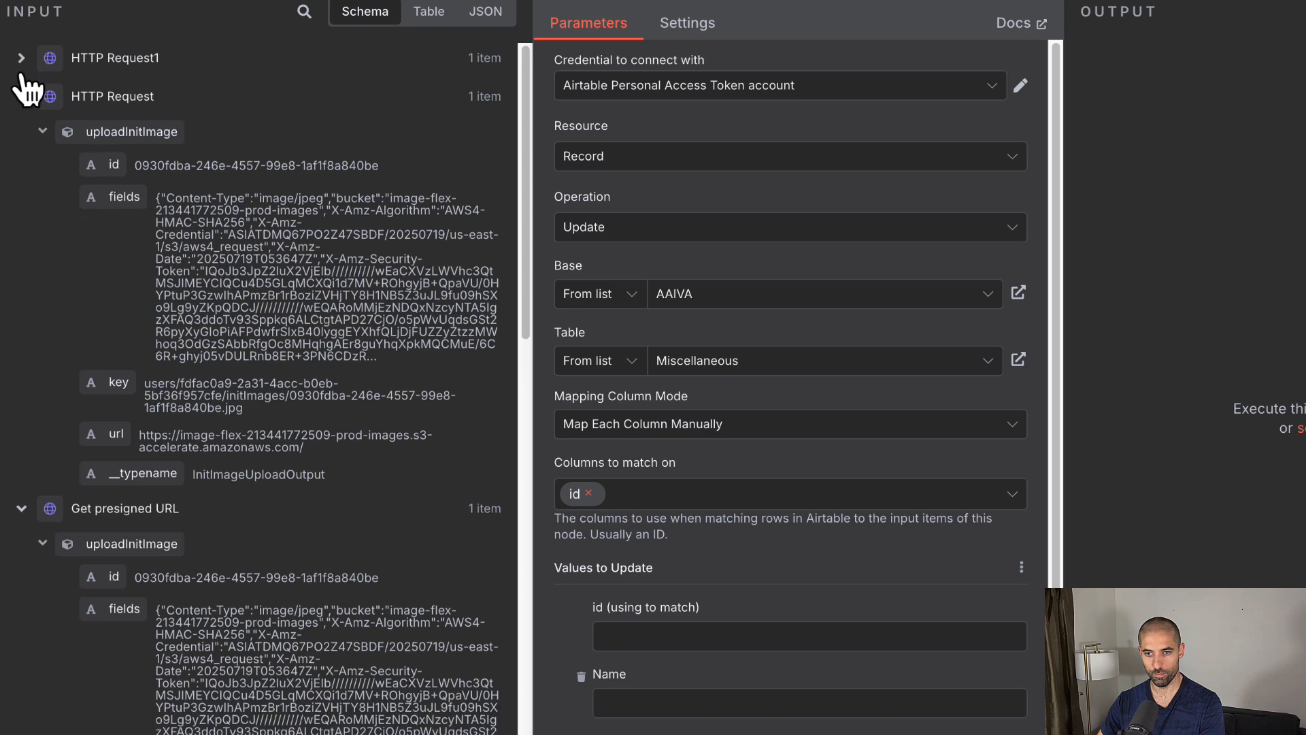
left_click(21, 96)
left_click(21, 135)
left_click_drag(95, 224, 663, 634)
scroll(639, 632, "down", 3)
left_click(633, 634)
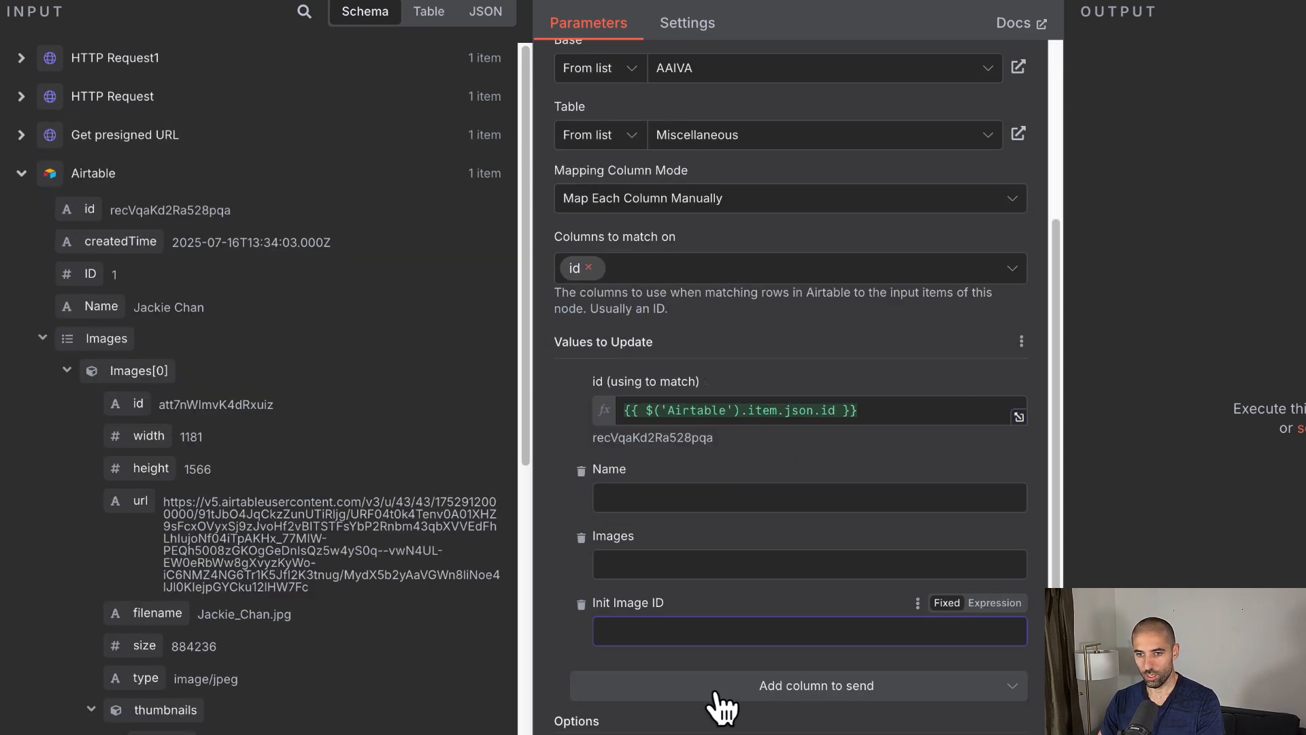
left_click(22, 58)
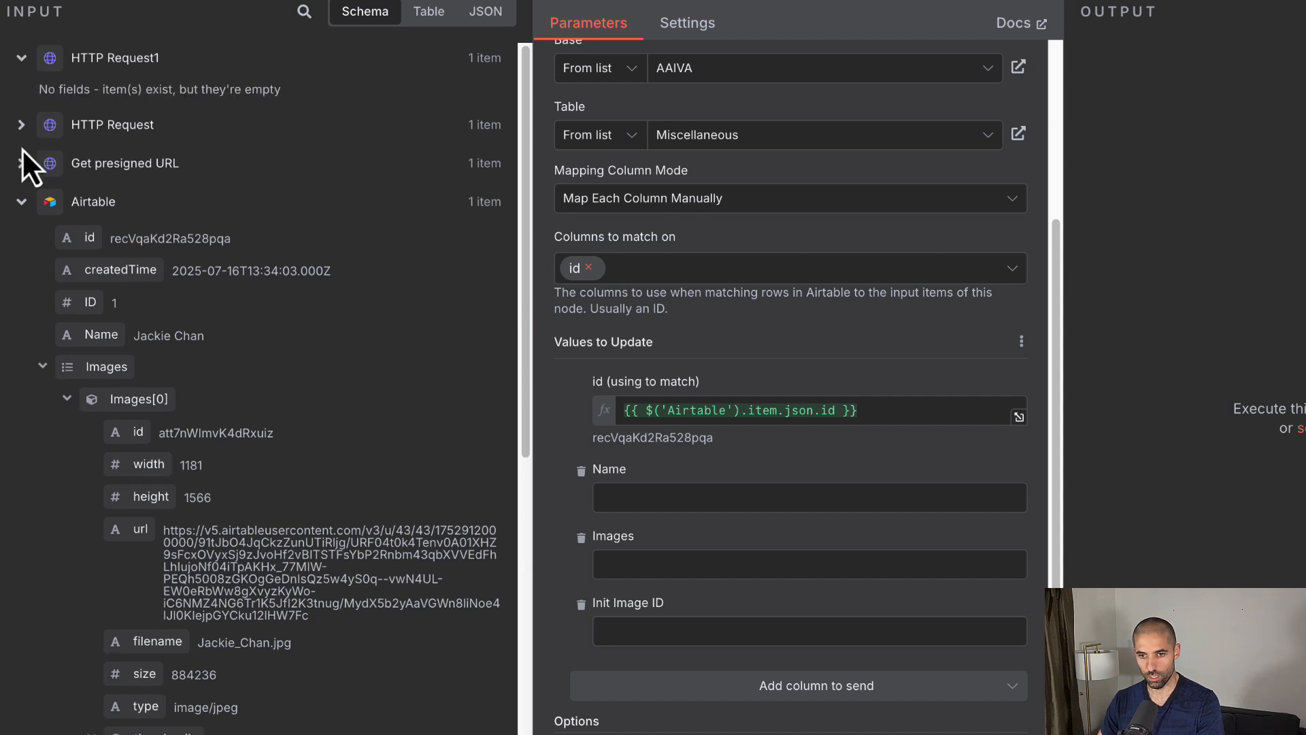
left_click(21, 124)
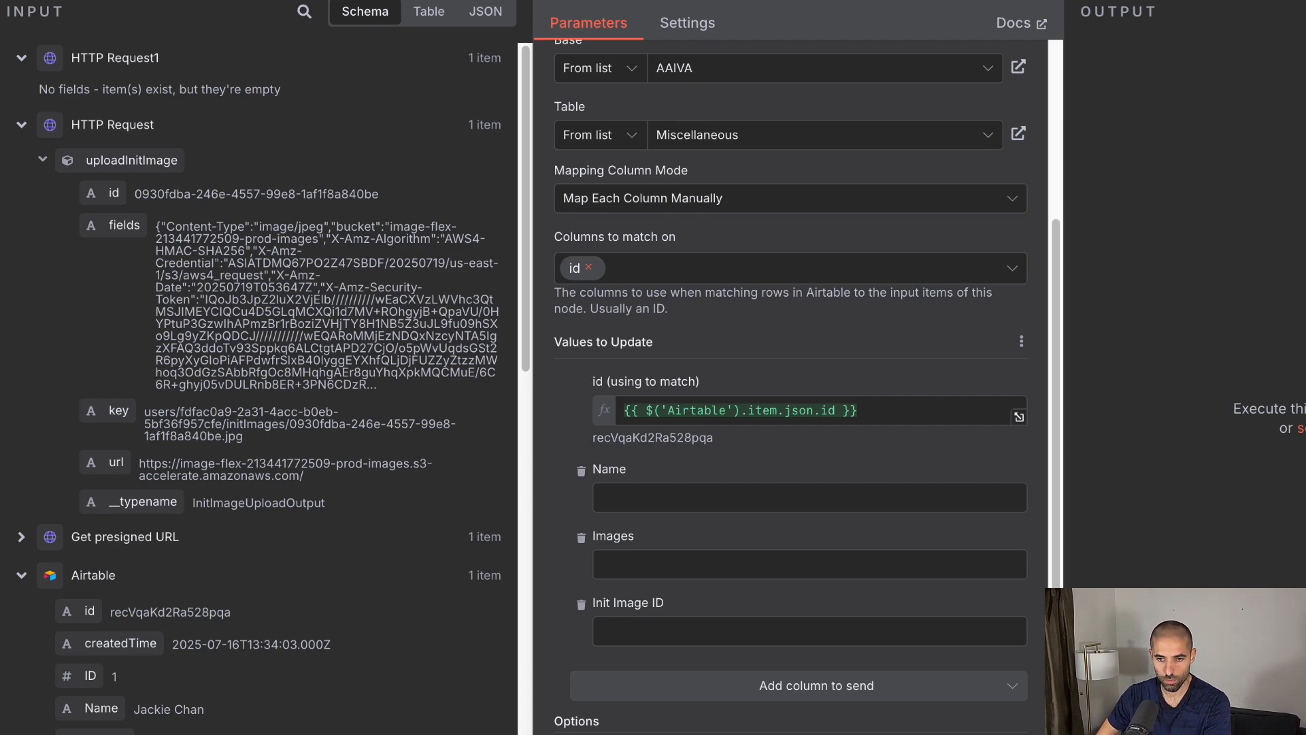
left_click(21, 536)
scroll(198, 553, "down", 3)
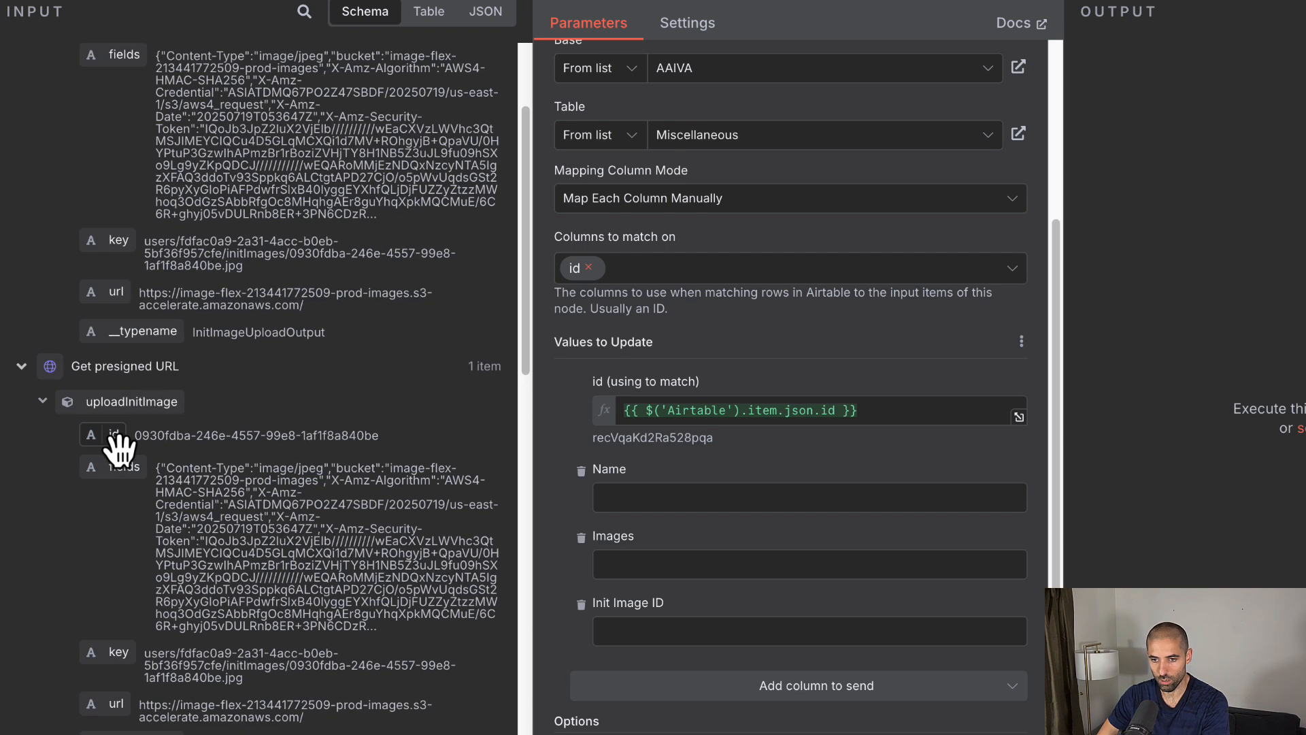
left_click_drag(116, 445, 680, 636)
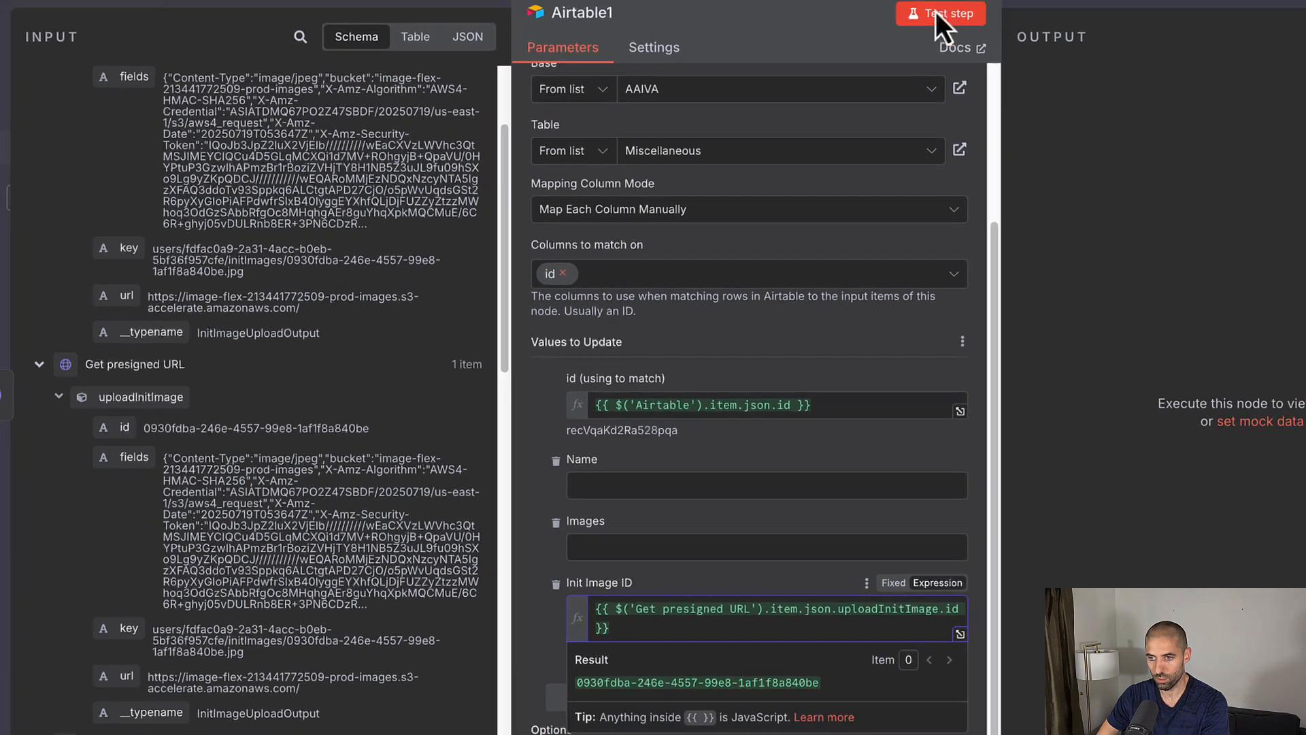
left_click(937, 13)
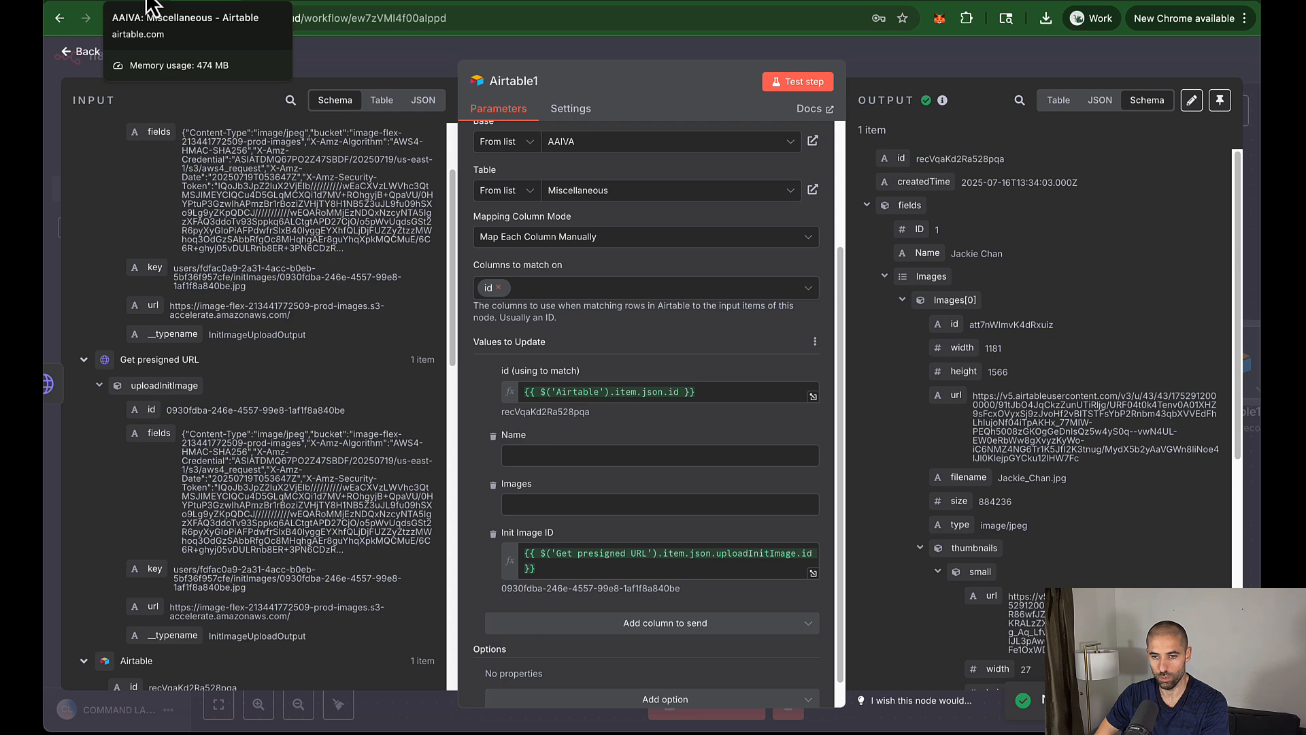
Step: Check that record 1's Init Image ID in the Miscellaneous table shows 0930fdba-…840be
left_click(151, 7)
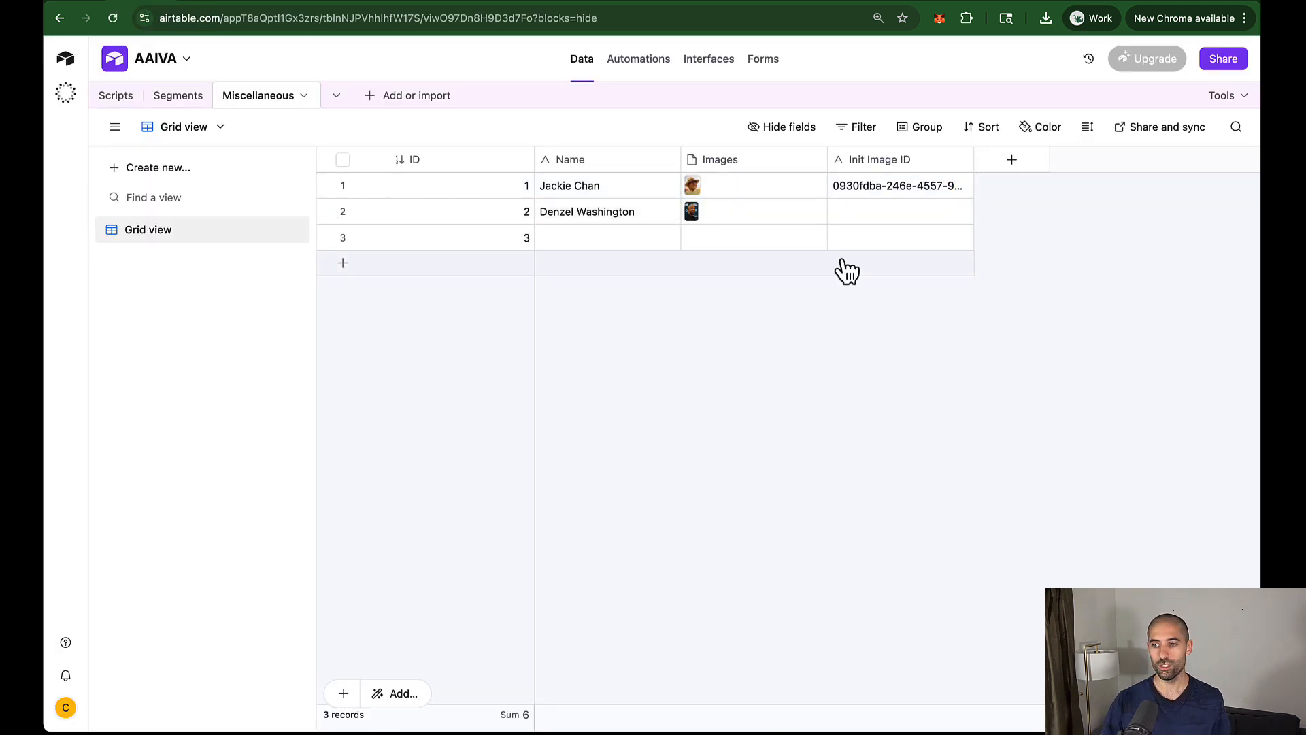
left_click(853, 189)
double_click(853, 189)
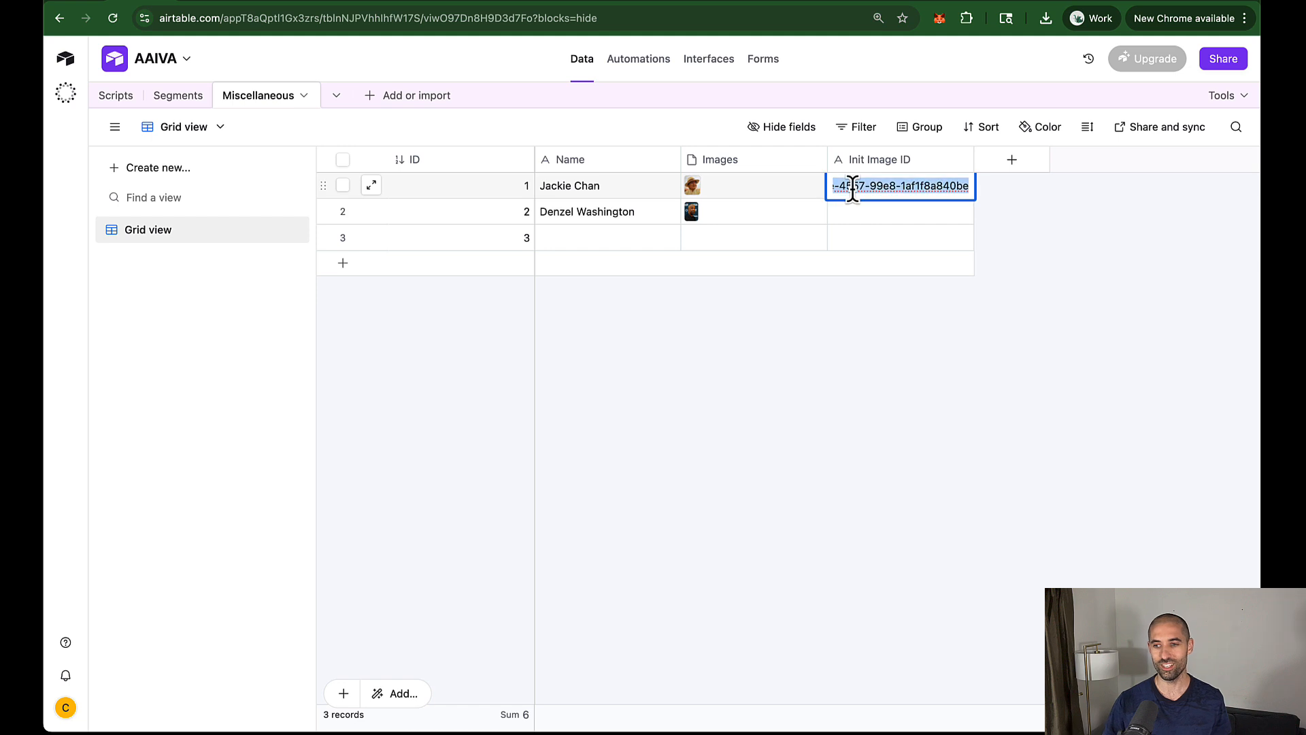
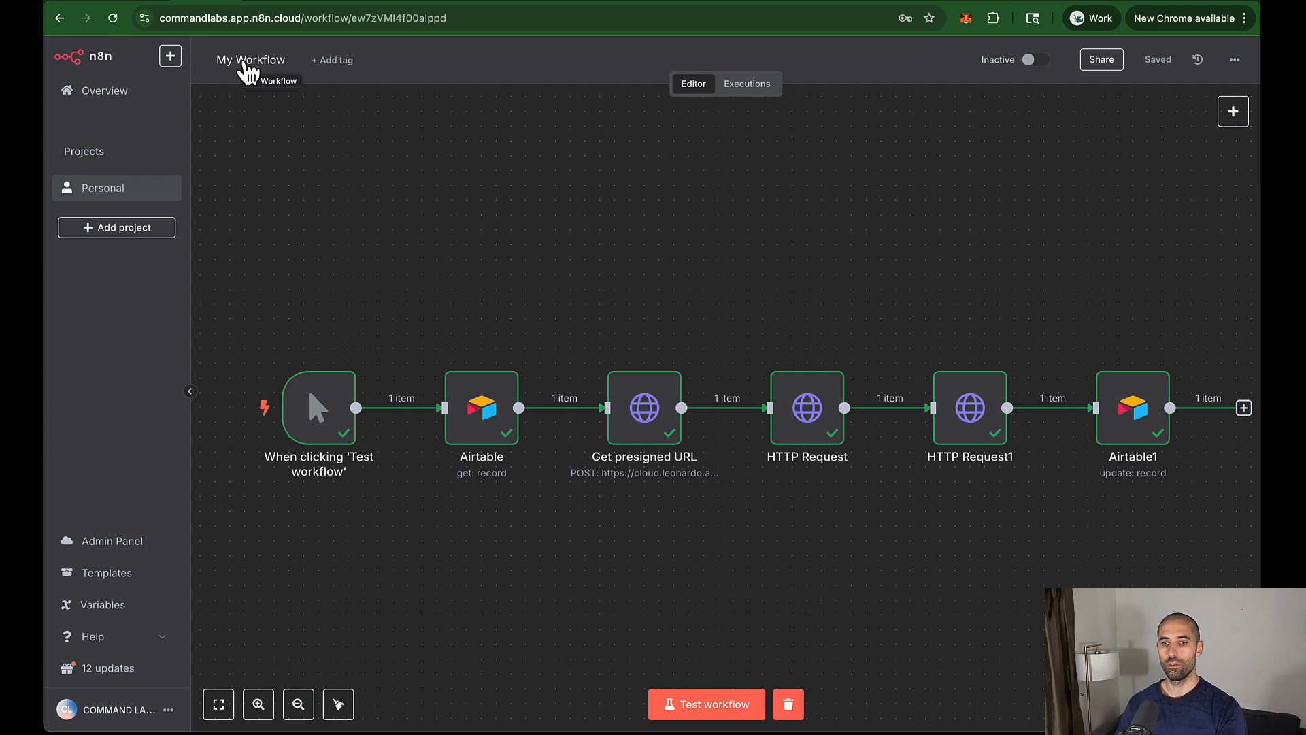
Step: Title the upload helper workflow 'HELPER - Upload Init Image'
left_click(244, 61)
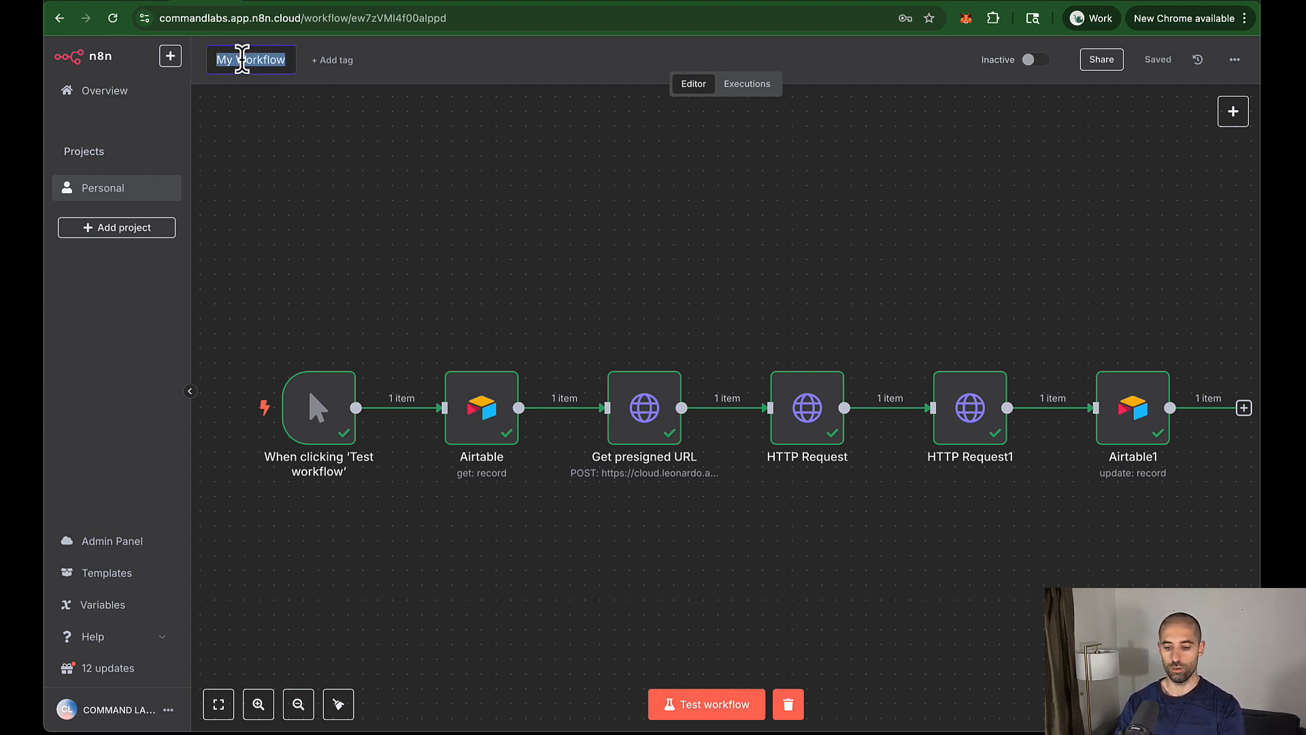
type("HELPER")
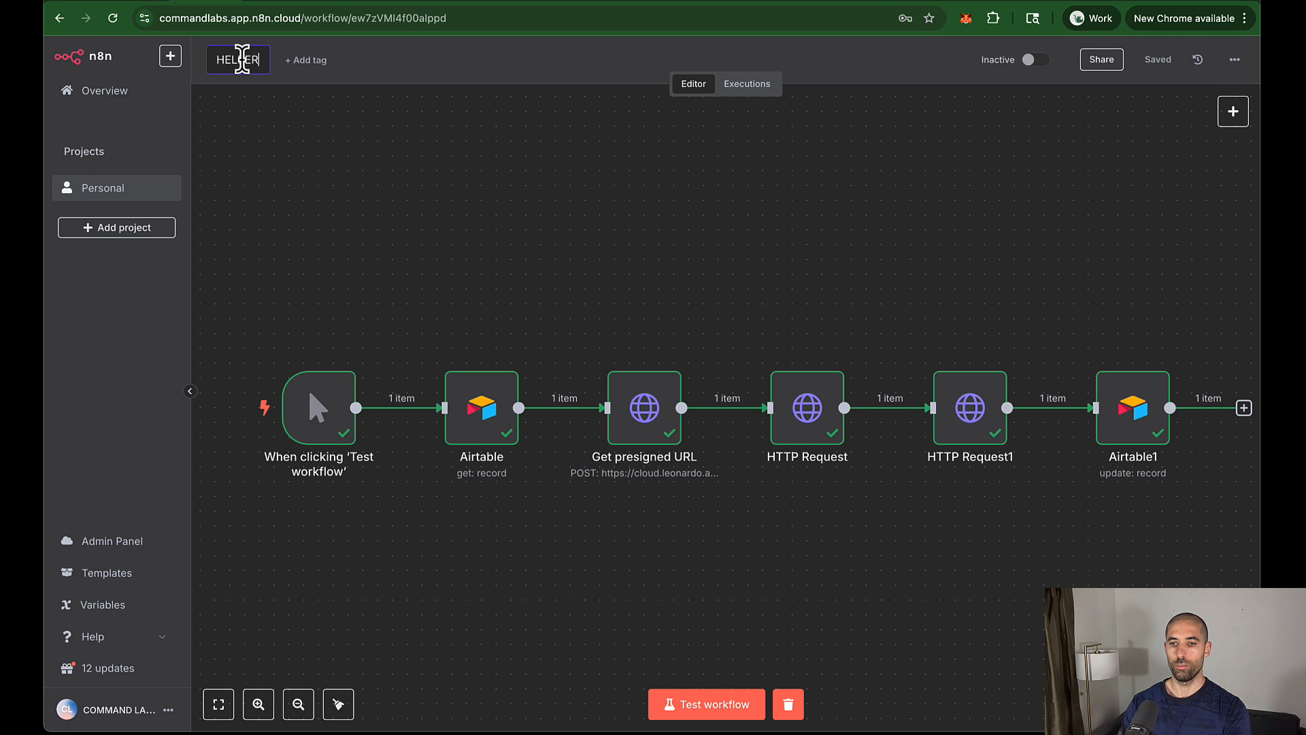
type(" - Upl")
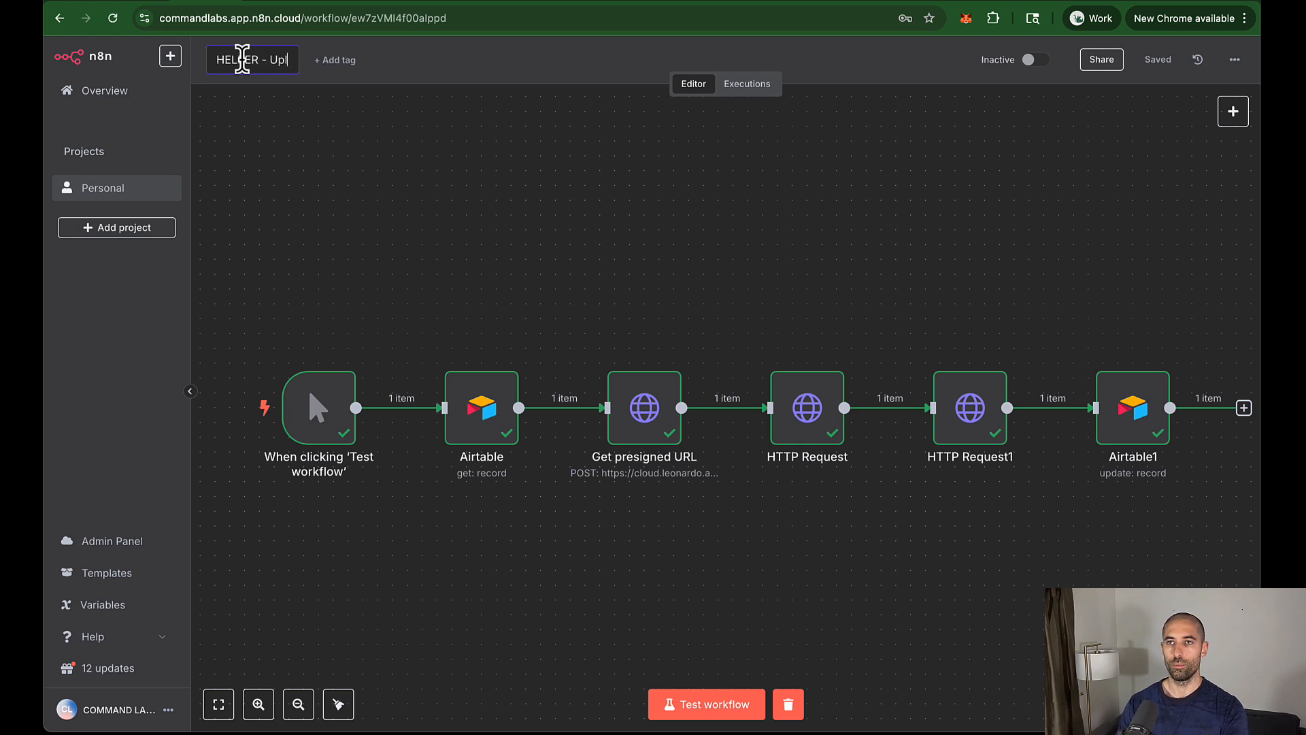
type("oad In")
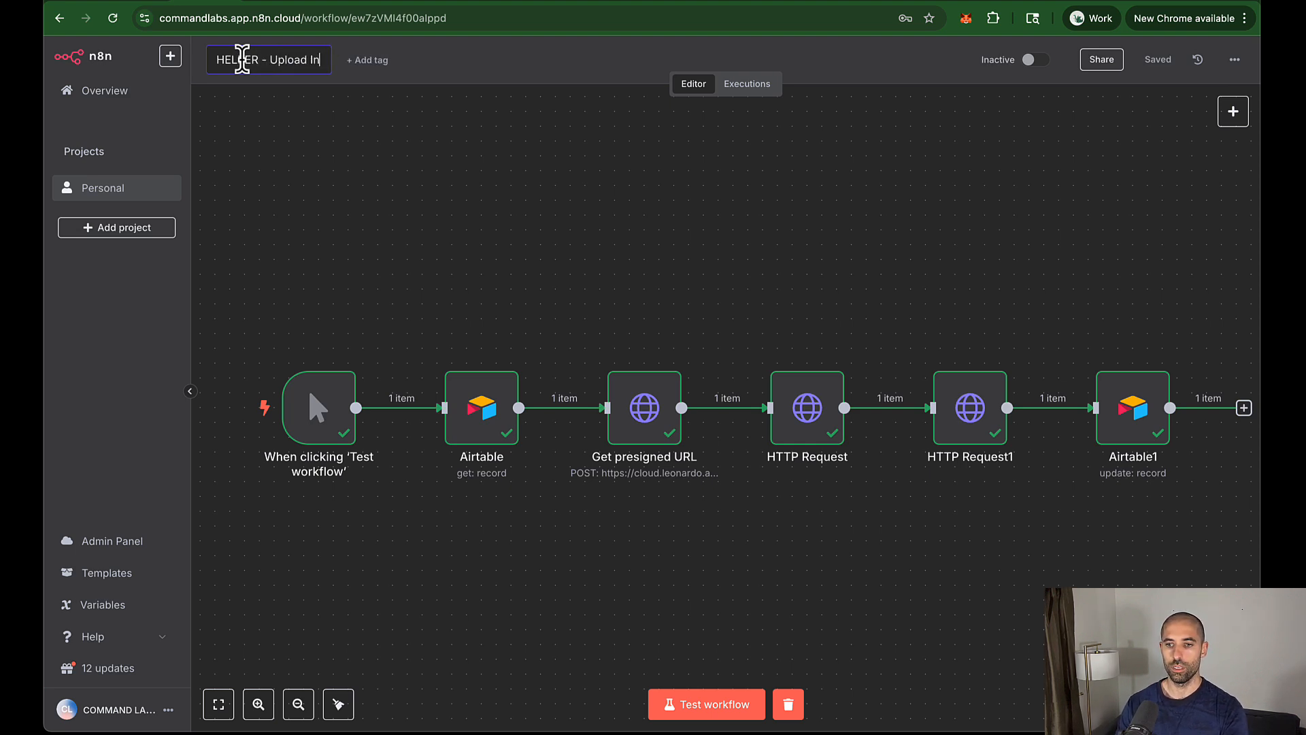
type("it Image")
key("Escape")
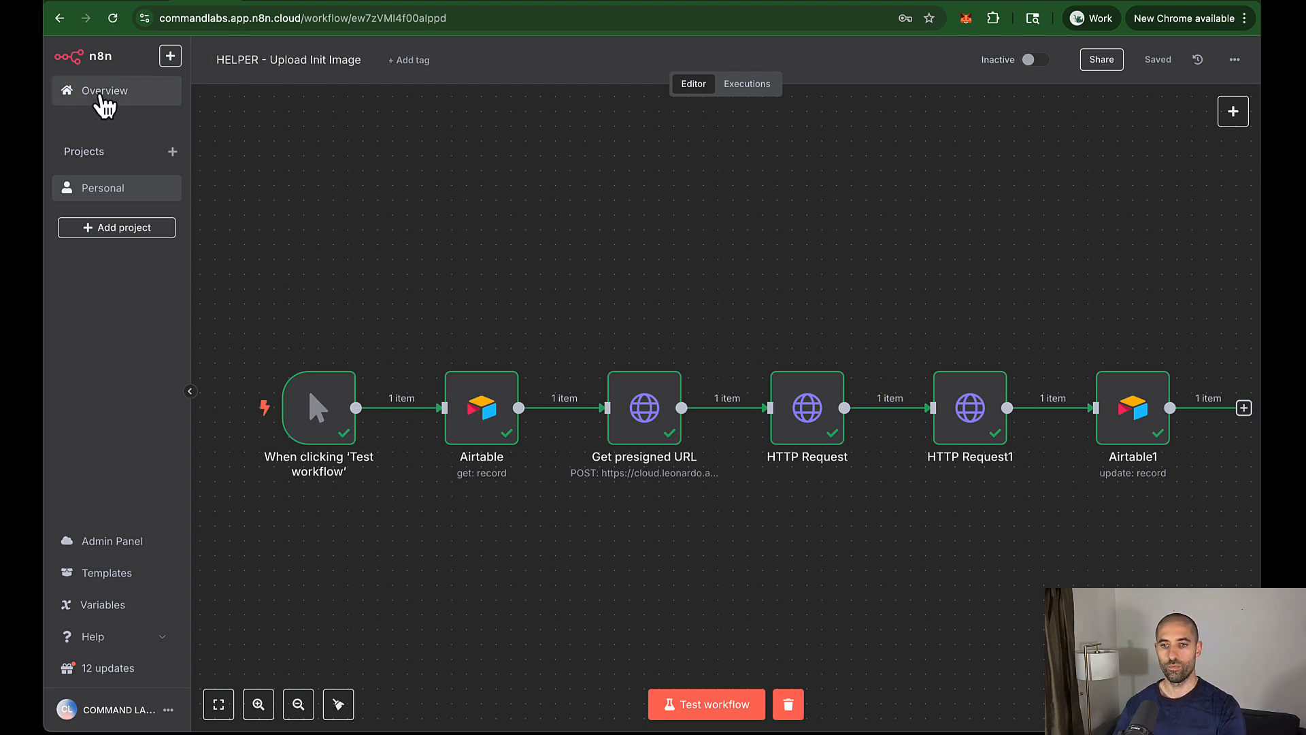
Step: Create a new blank workflow in the Personal project
left_click(60, 17)
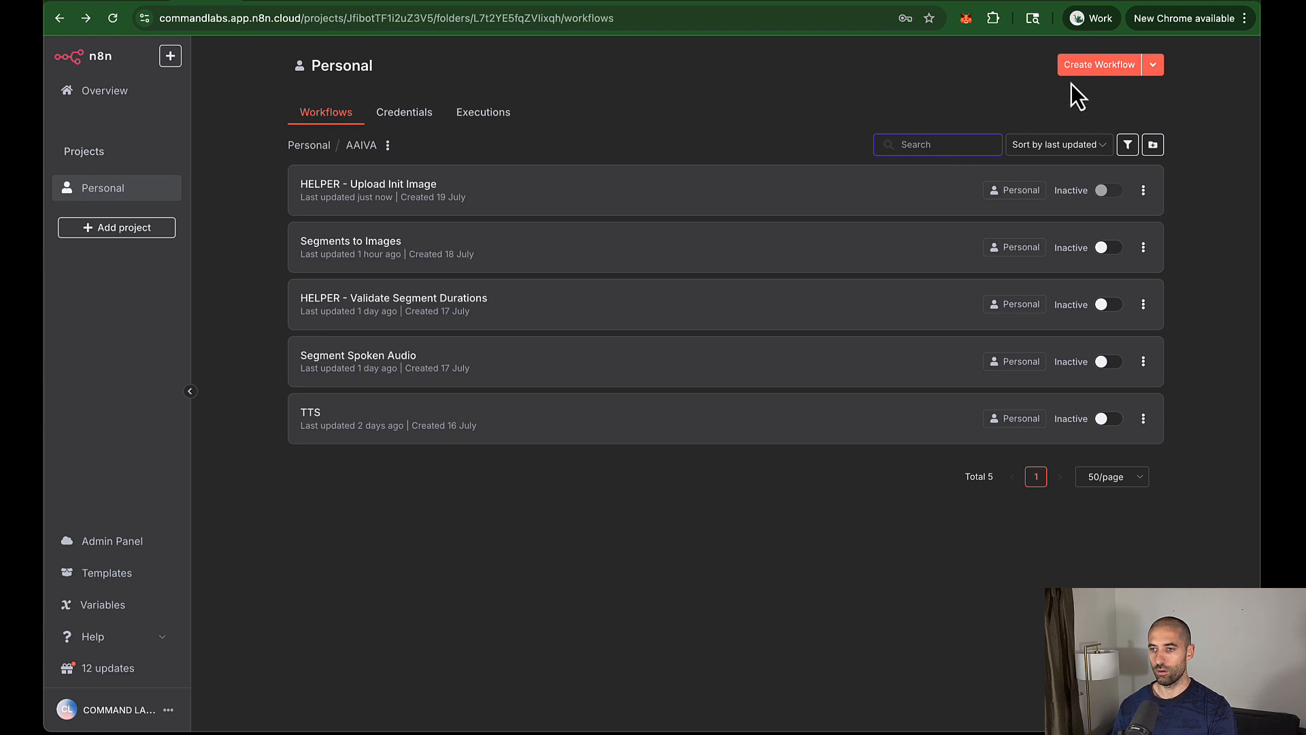
left_click(1085, 65)
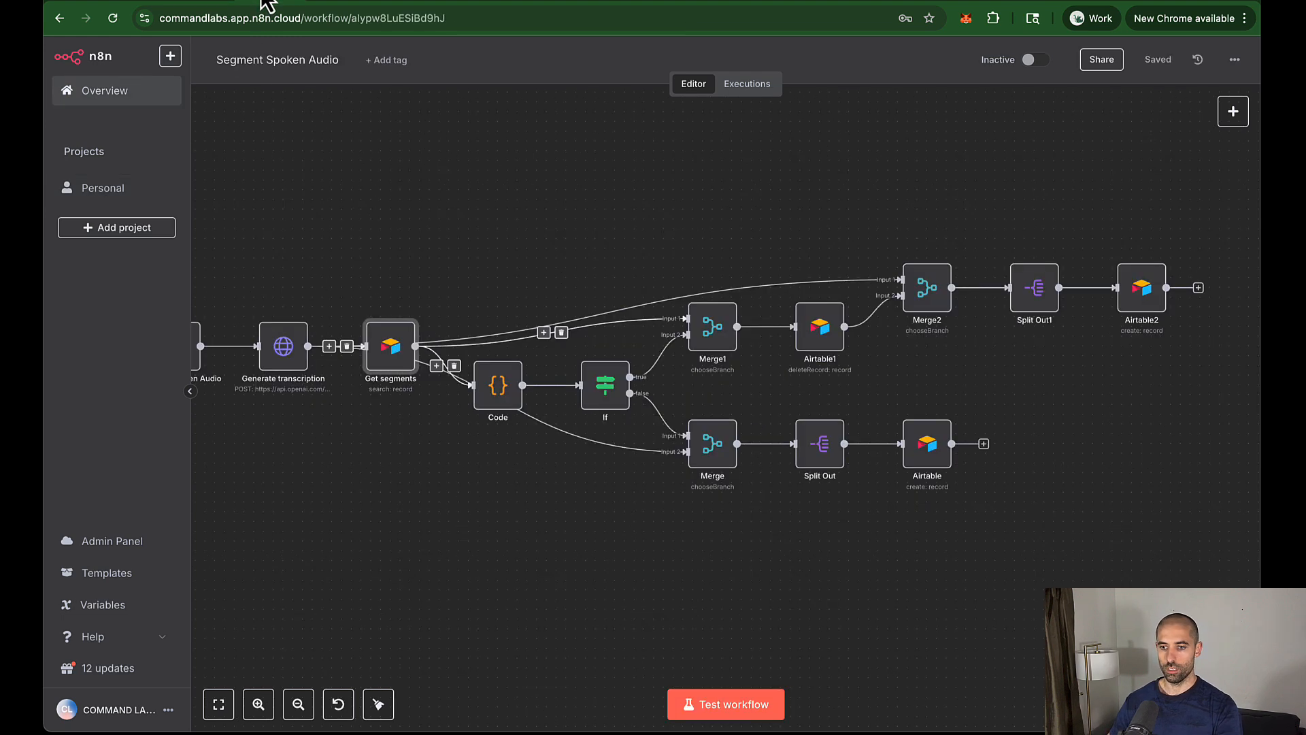
left_click(59, 19)
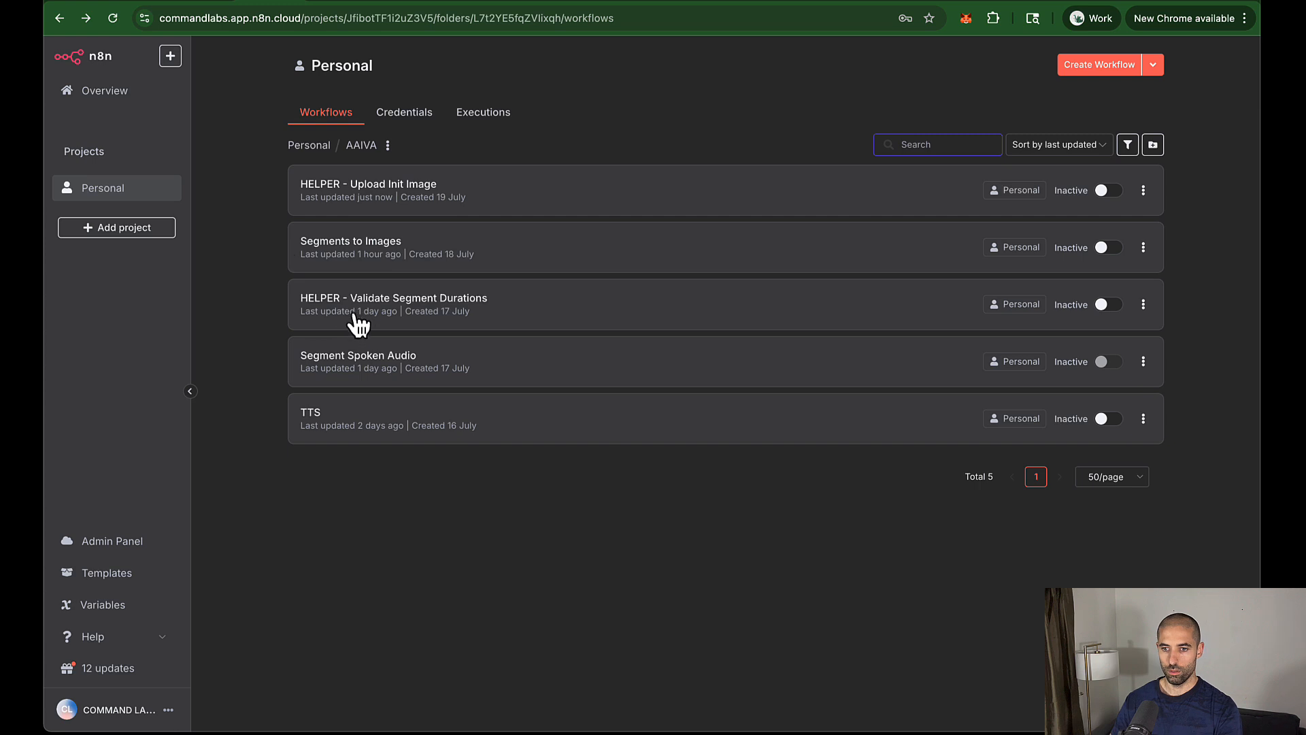
Step: Copy the Gen image, HTTP Request, If and Wait nodes from the Segments to Images workflow
left_click(342, 249)
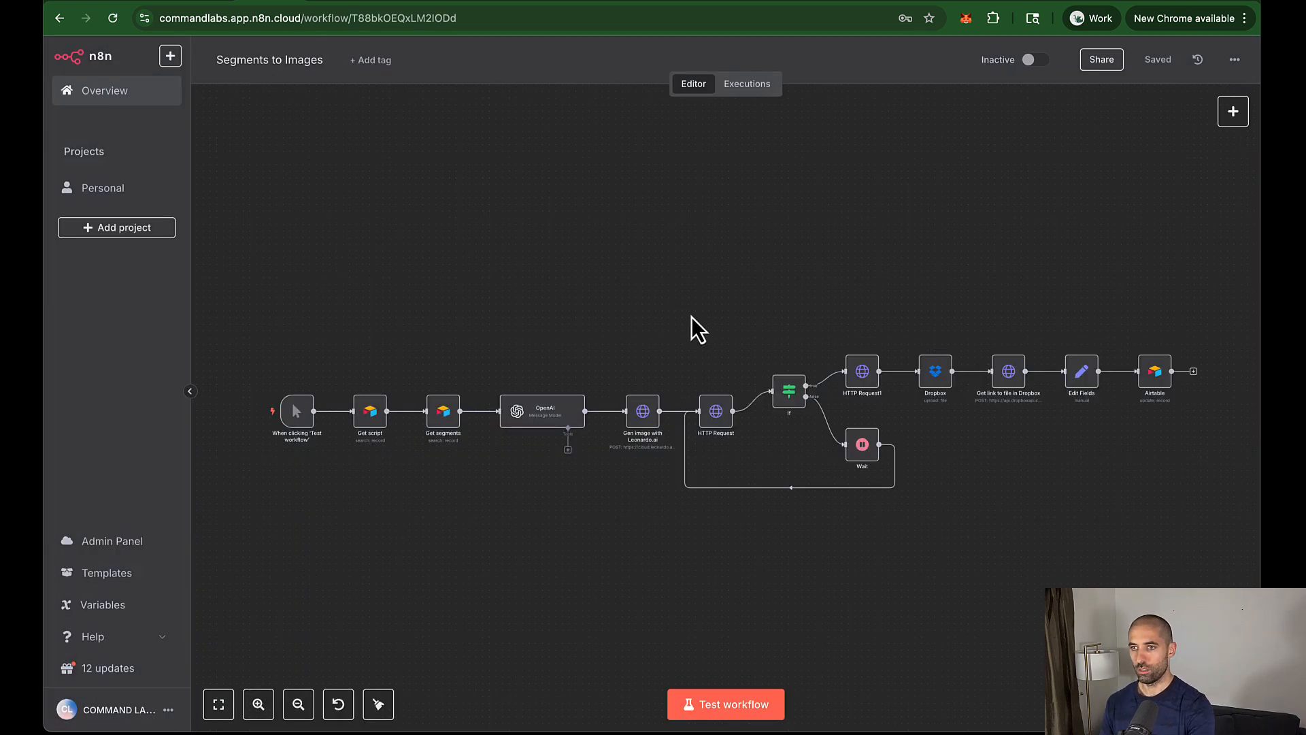
scroll(692, 317, "up", 2)
scroll(693, 318, "down", 3)
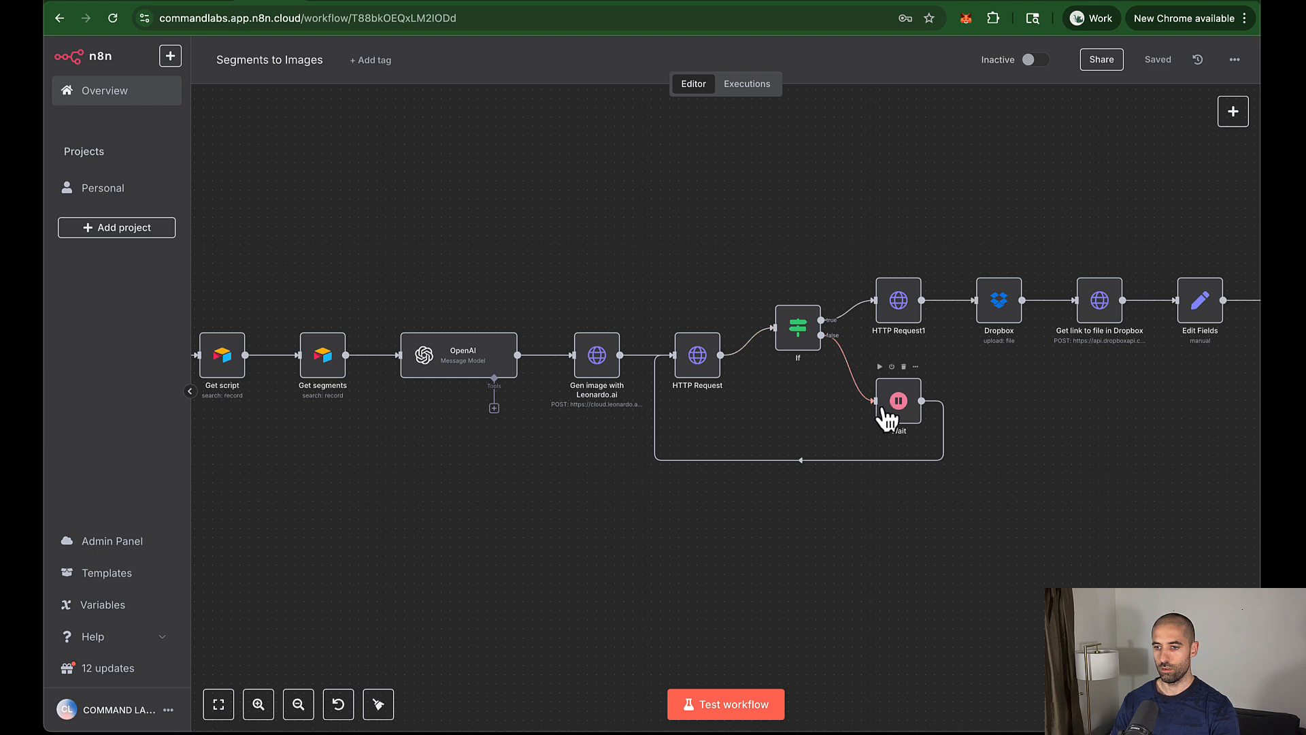
left_click_drag(900, 419, 803, 421)
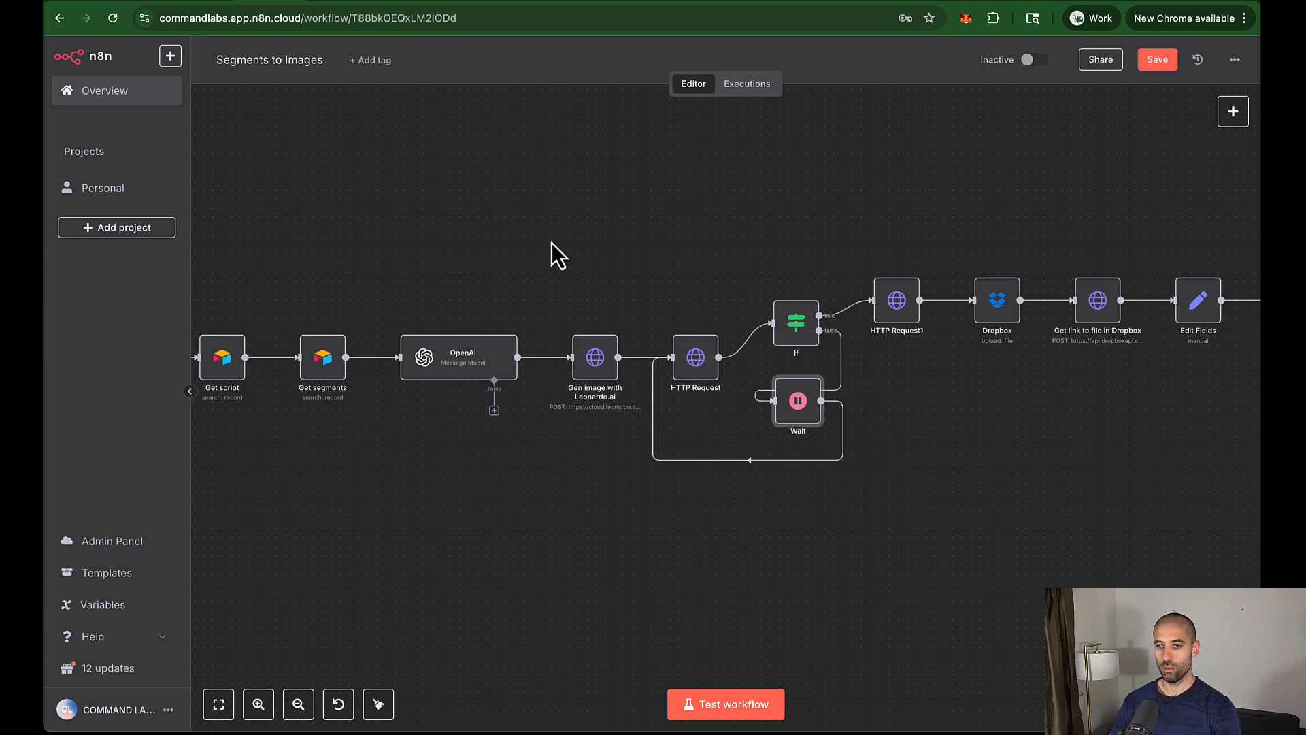
left_click_drag(552, 242, 826, 487)
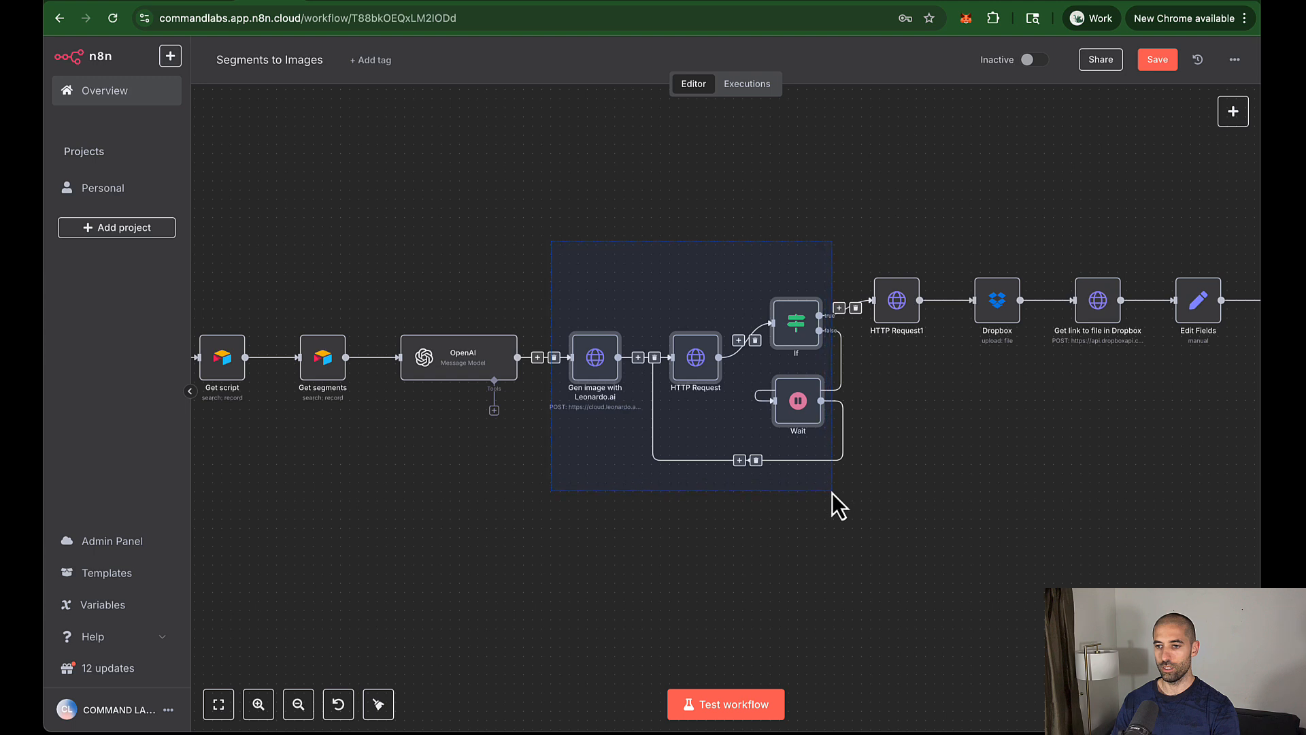
key("super+c")
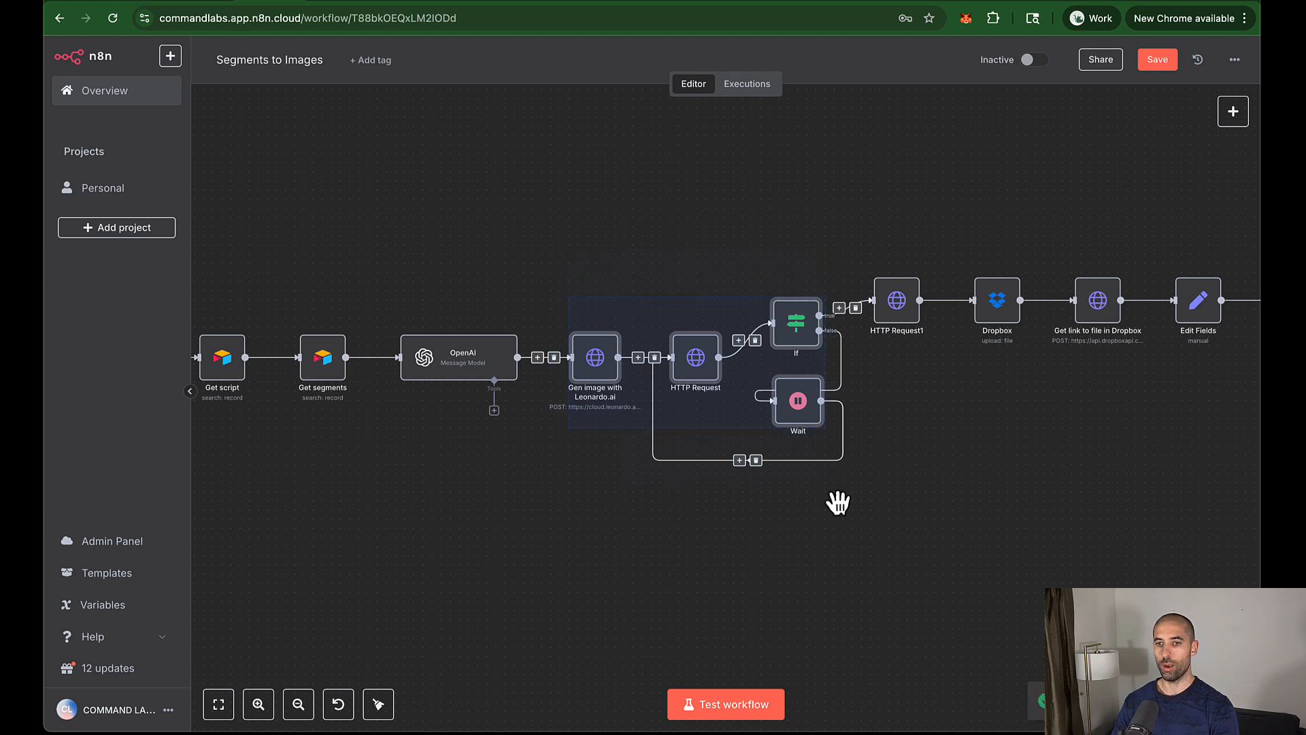
key("ctrl+shift+Tab")
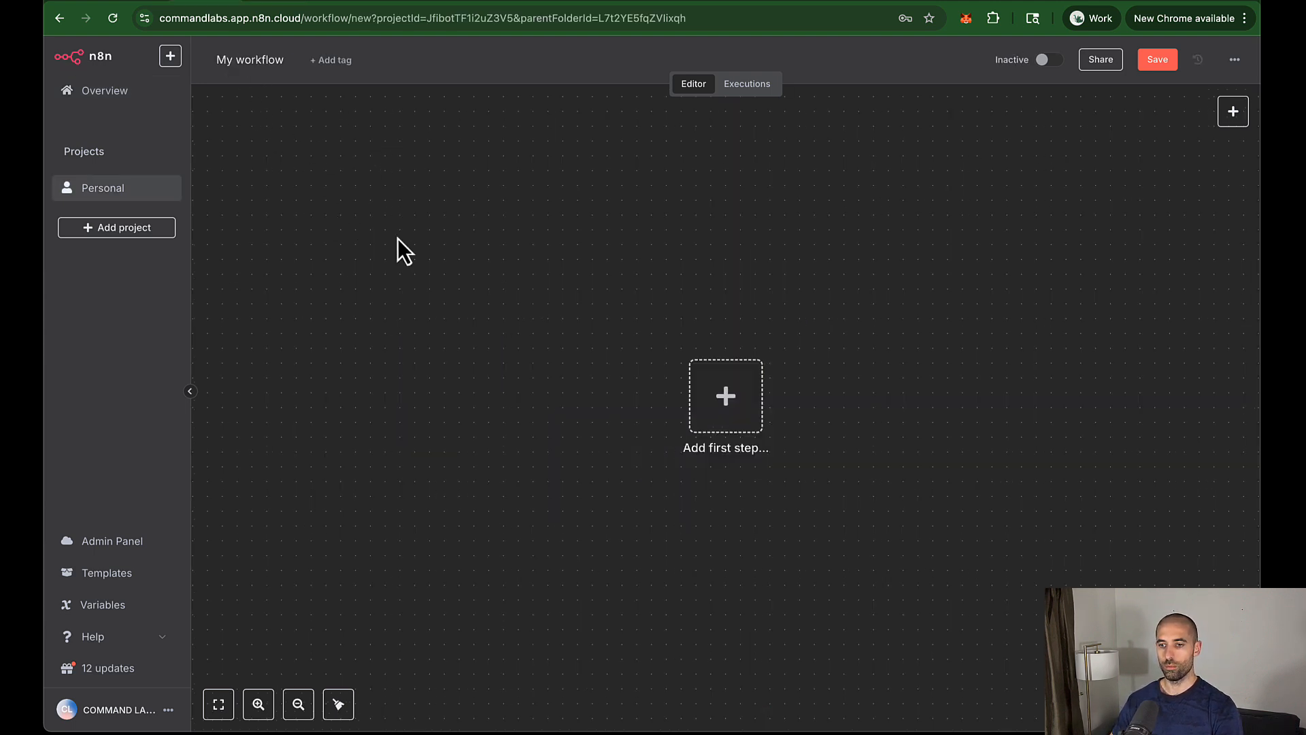
Step: Paste the copied Leonardo loop nodes onto the new workflow's canvas
left_click_drag(707, 393, 620, 393)
scroll(571, 381, "right", 5)
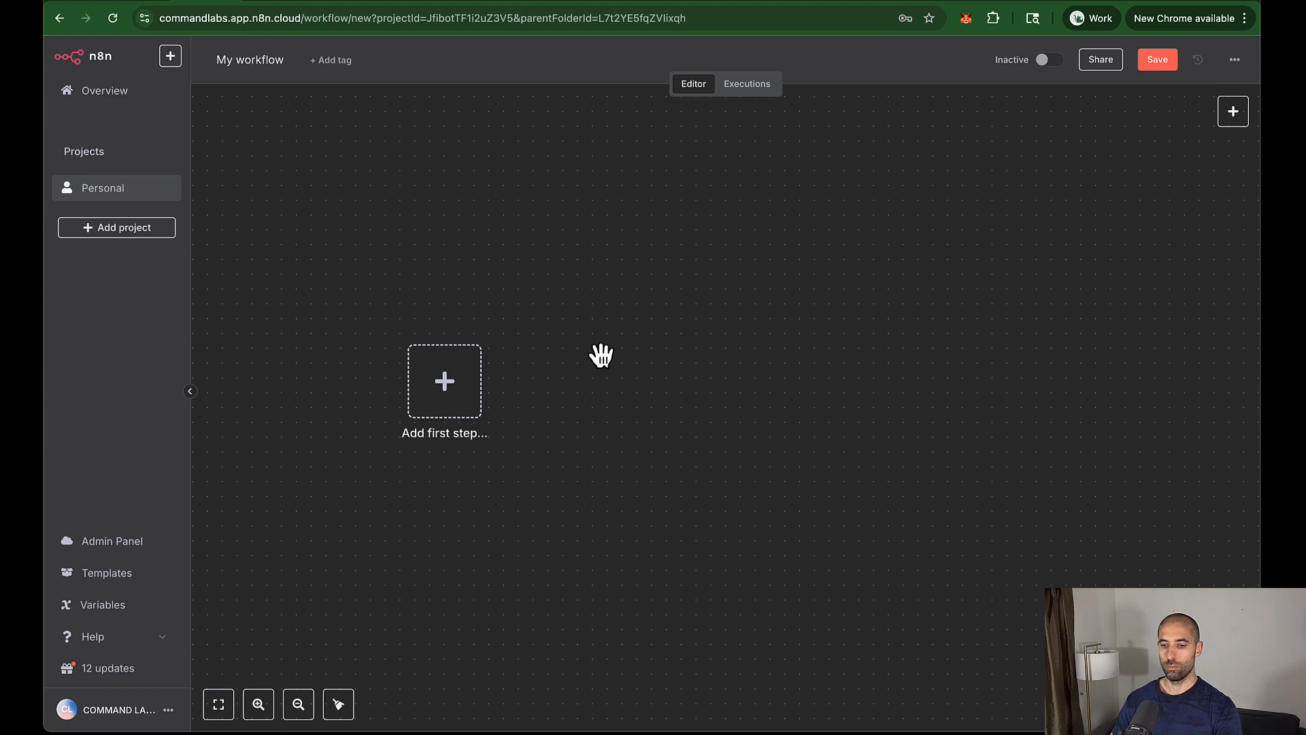
key("super+v")
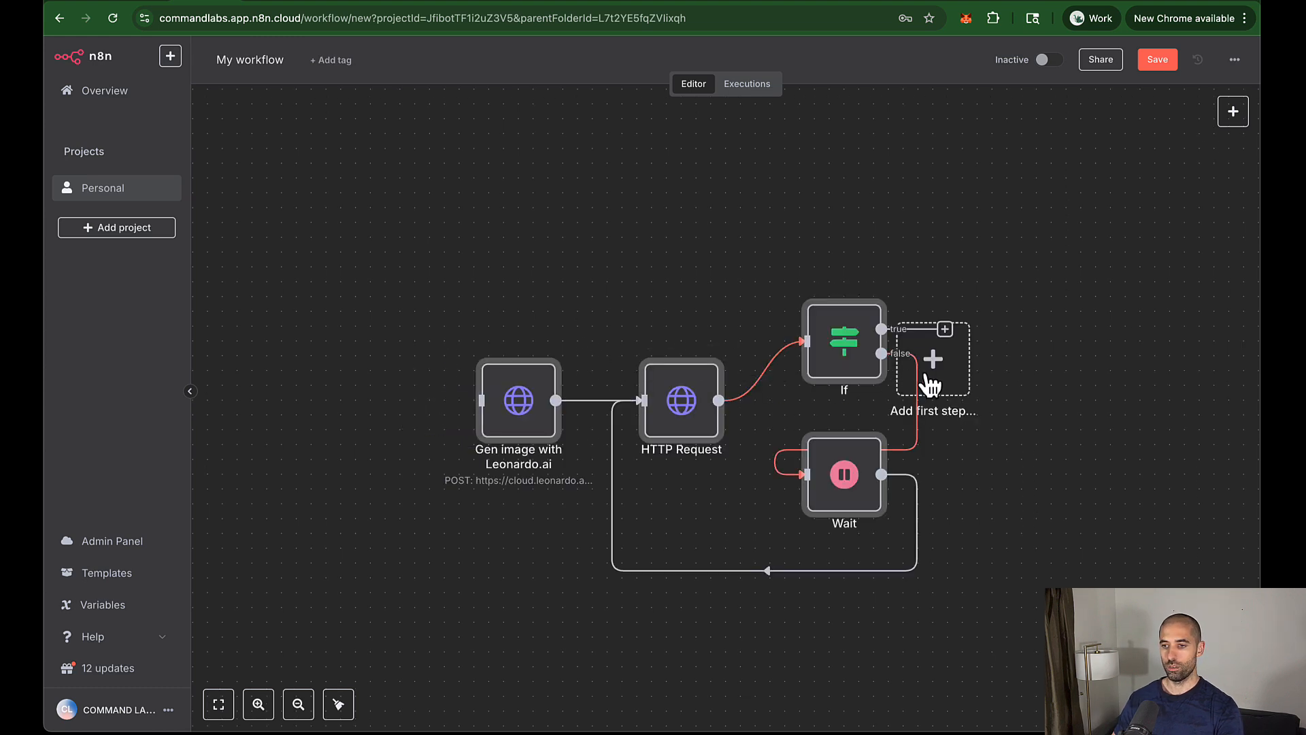
Step: Add a manual trigger and connect it to the Gen image with Leonardo.ai node
left_click_drag(990, 372, 338, 408)
left_click(330, 408)
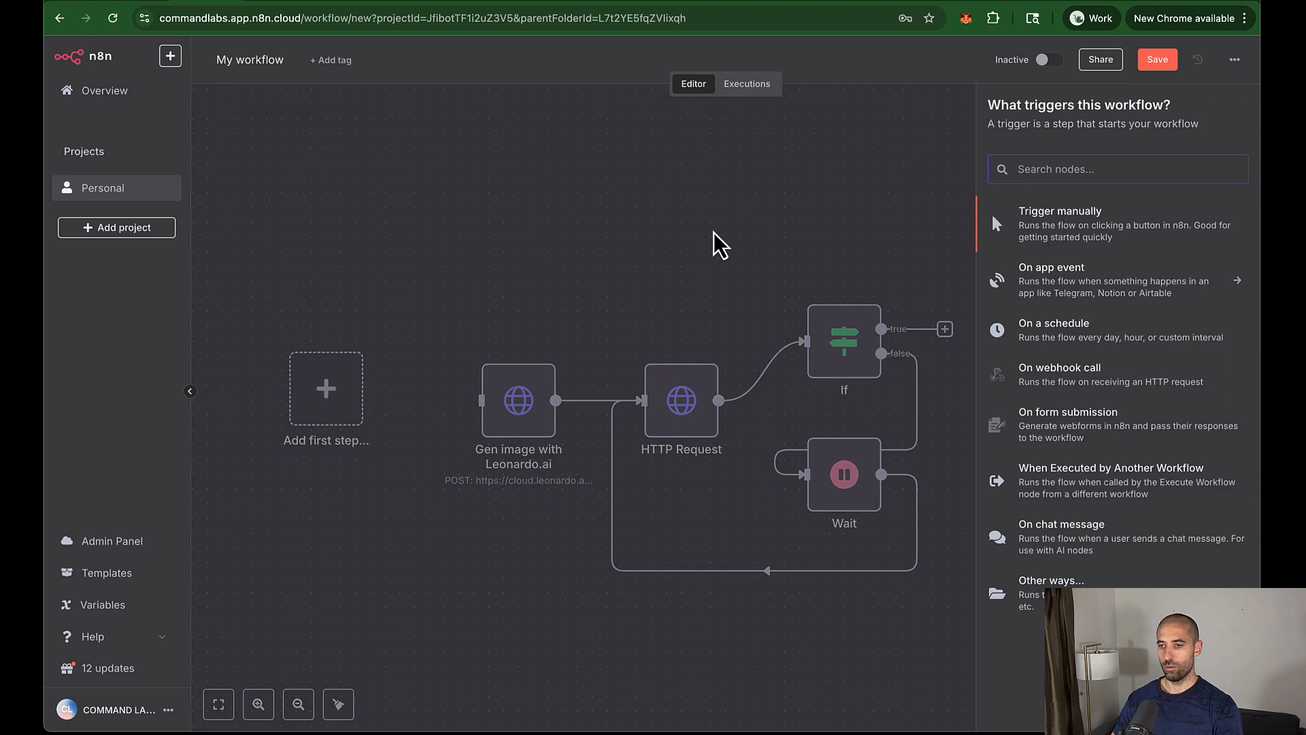
left_click(1015, 231)
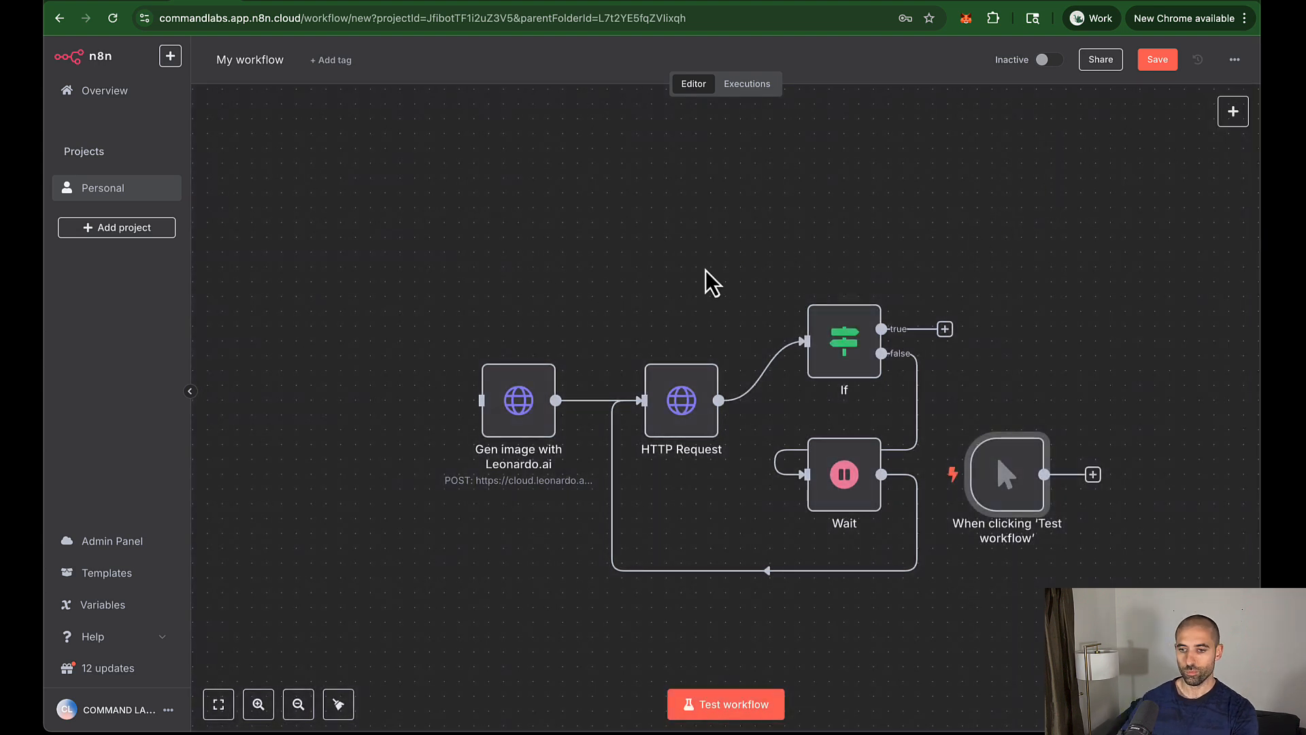
scroll(626, 326, "down", 4)
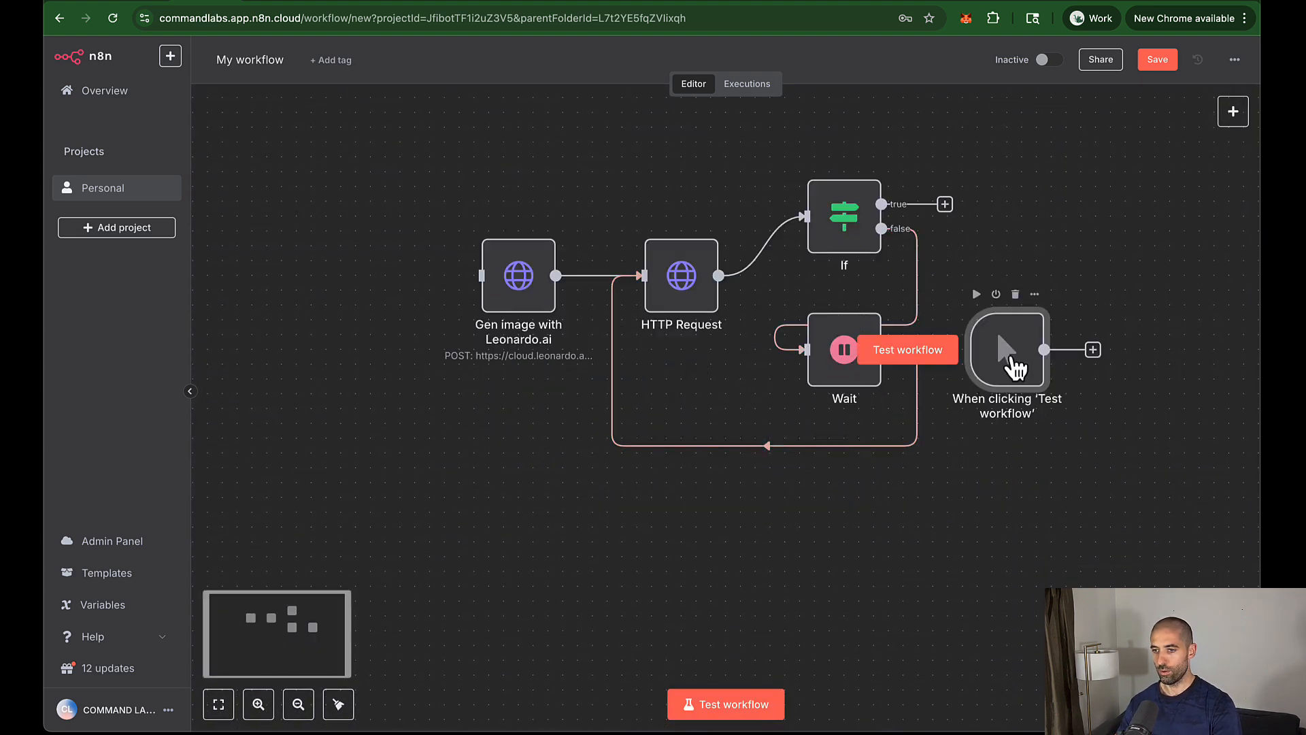
left_click_drag(1014, 360, 366, 287)
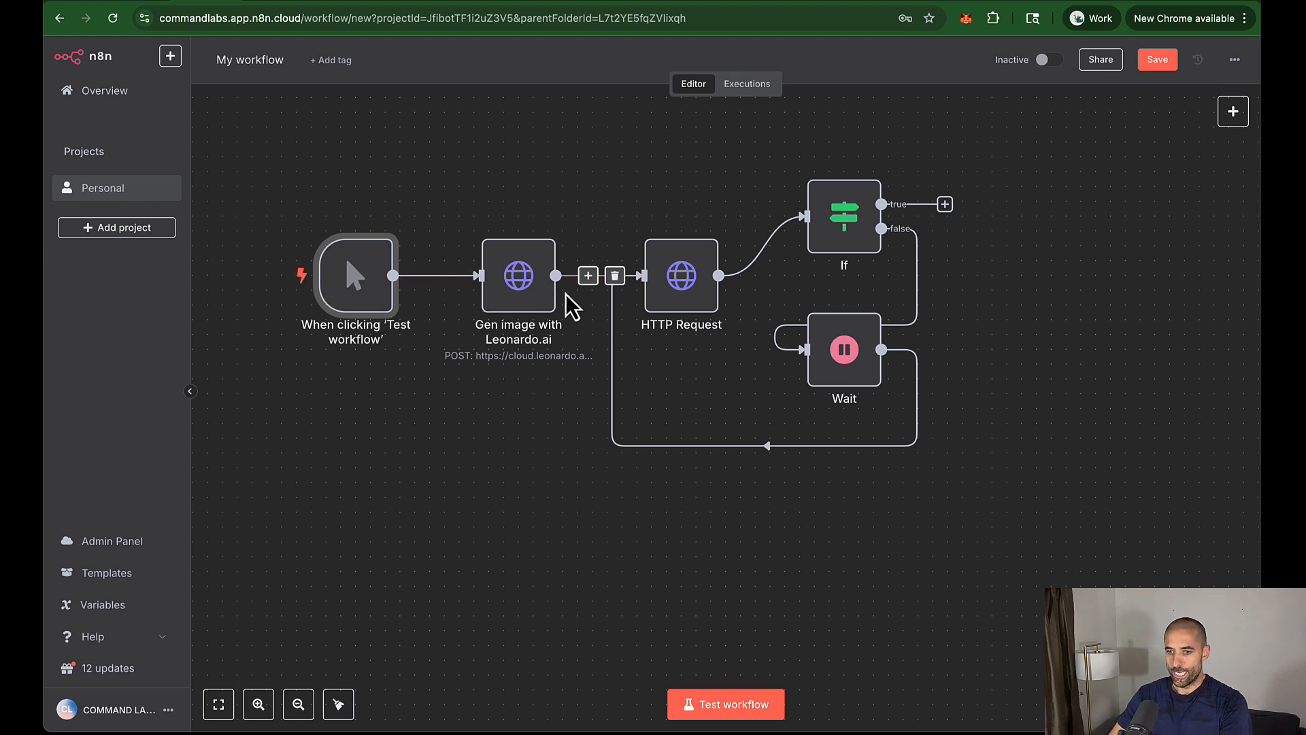
double_click(525, 281)
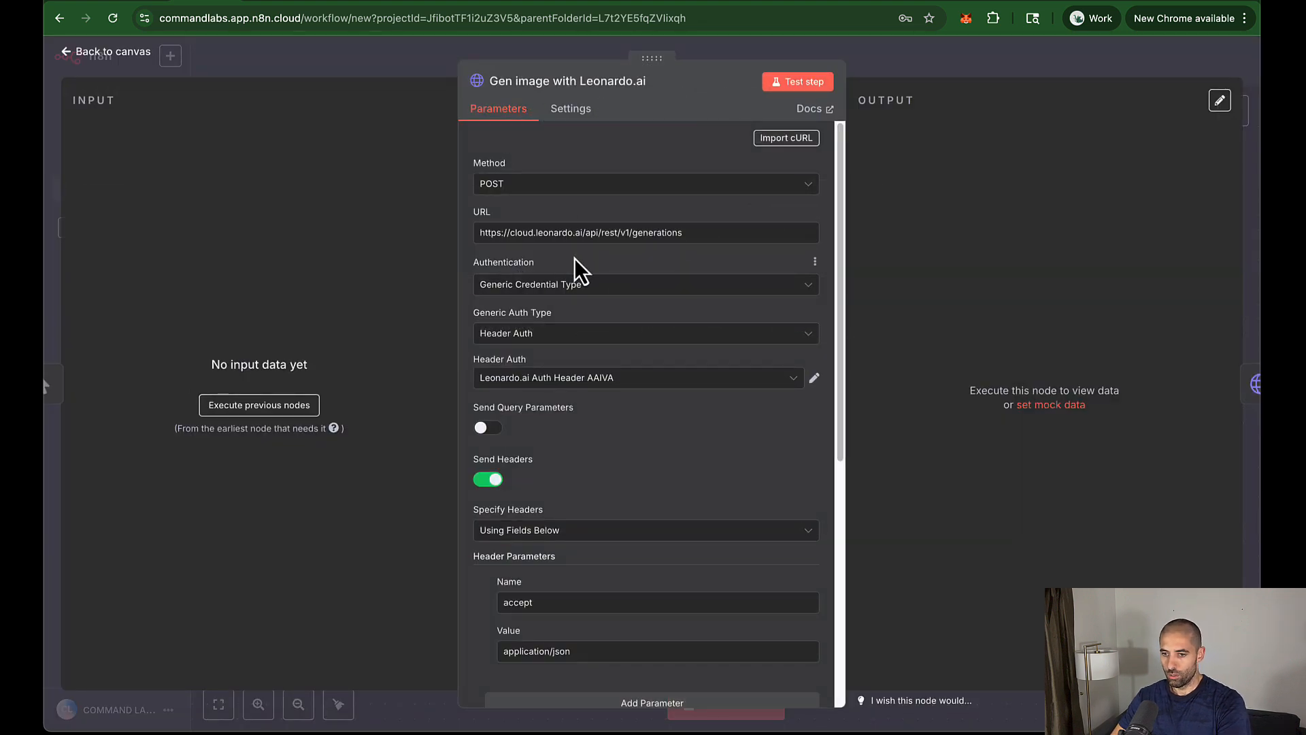
Step: Replace the Gen image JSON body prompt with 'A man smiling' and return to the canvas
scroll(574, 258, "down", 6)
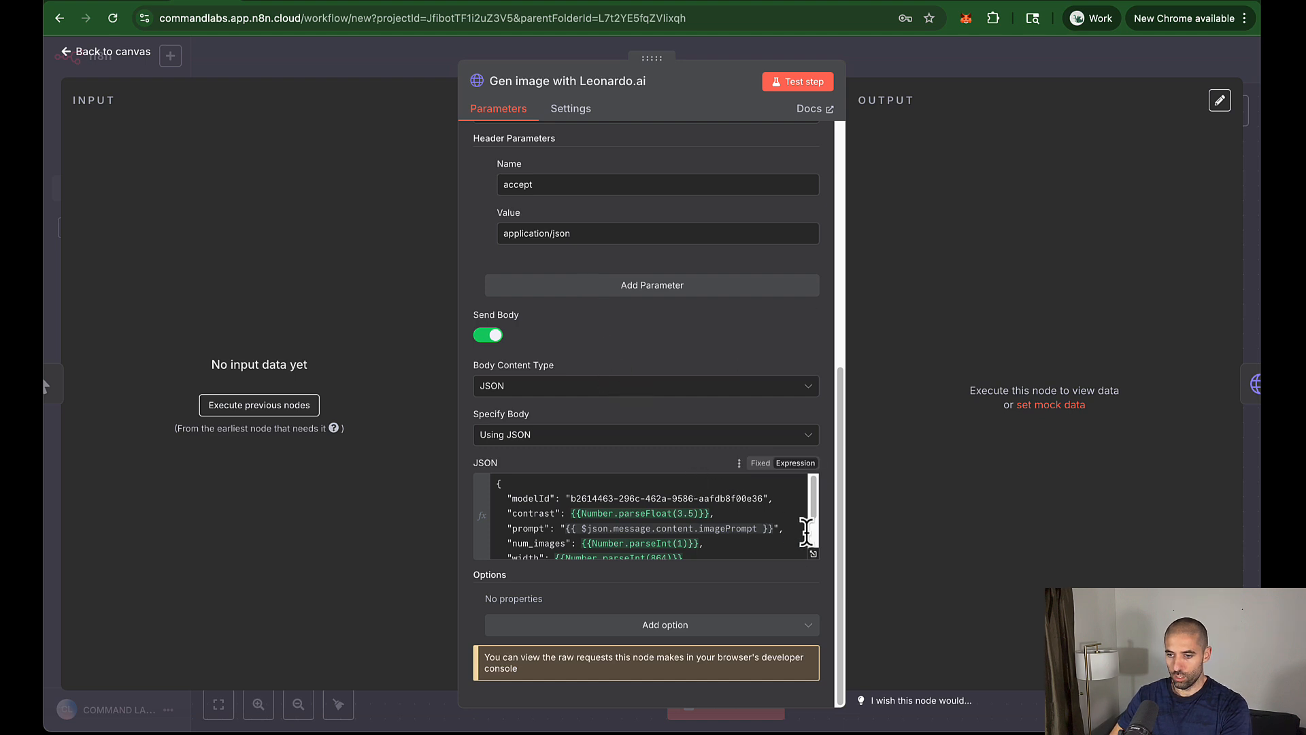
left_click(815, 555)
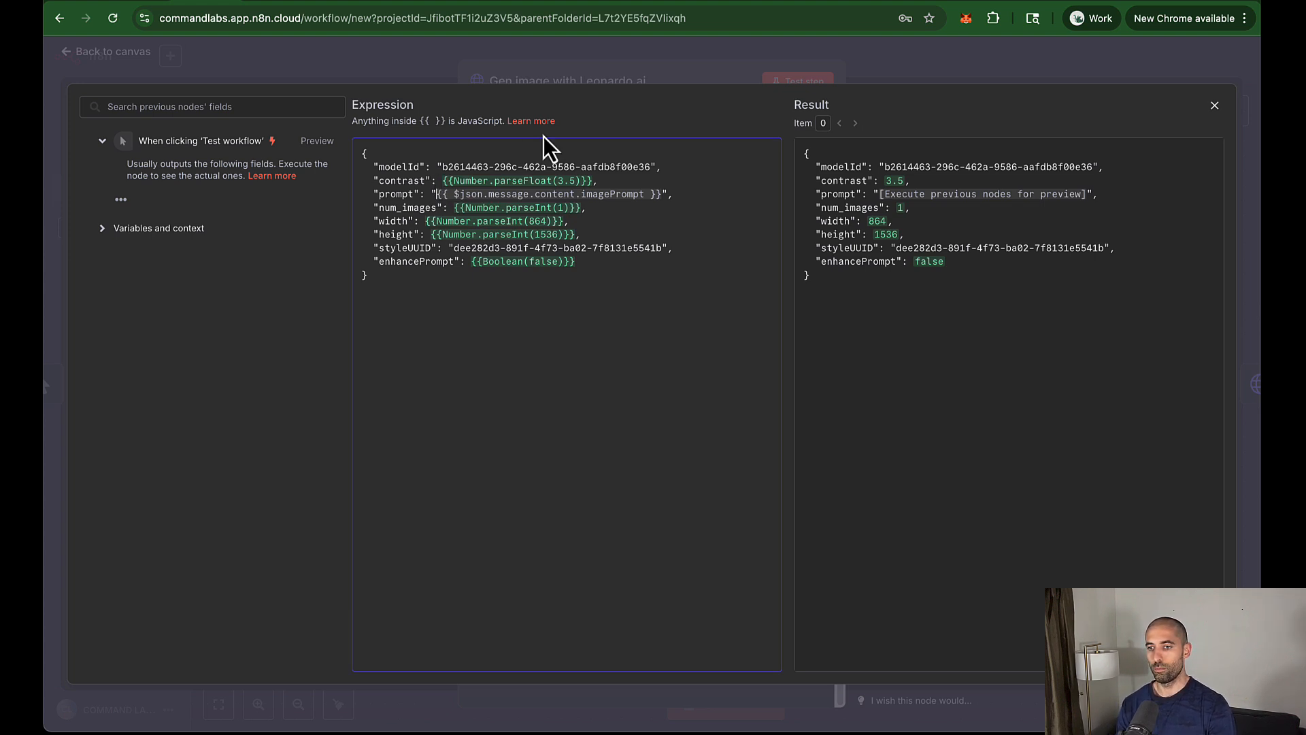
key("shift+End")
key("shift+Left")
key("shift+Left")
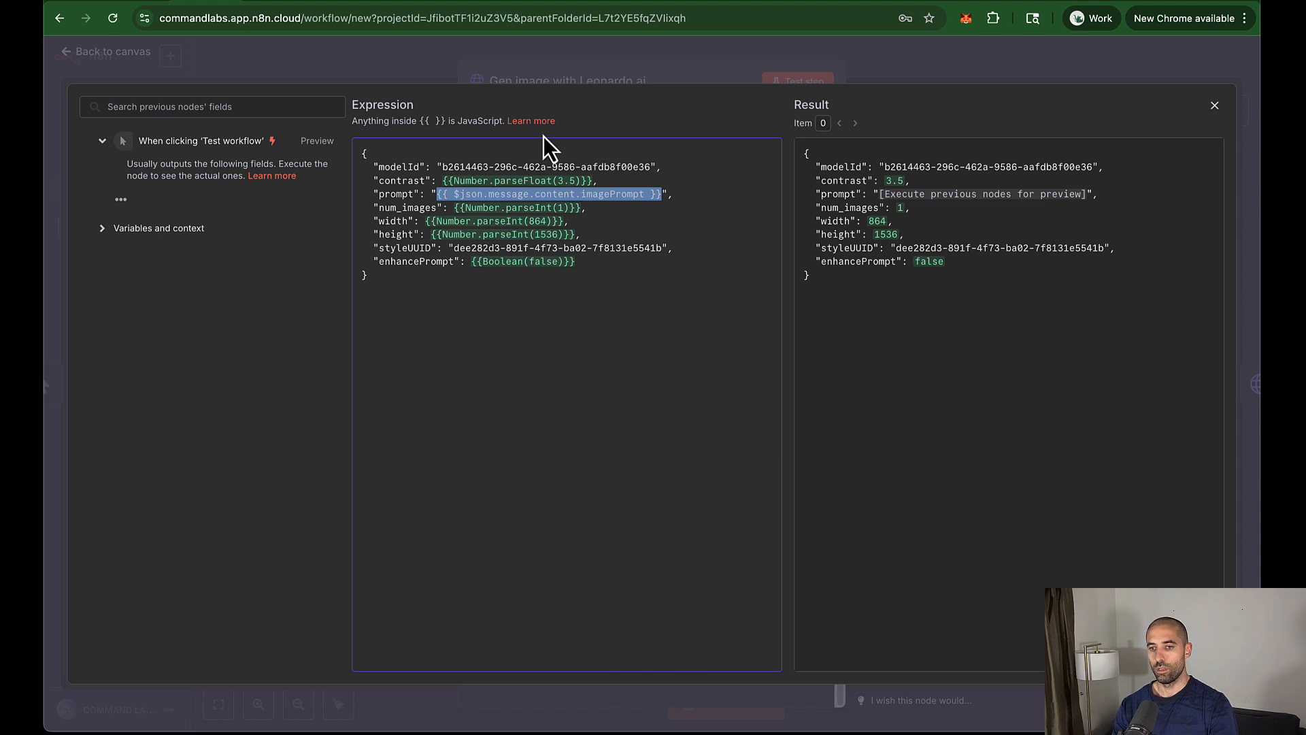
key("BackSpace")
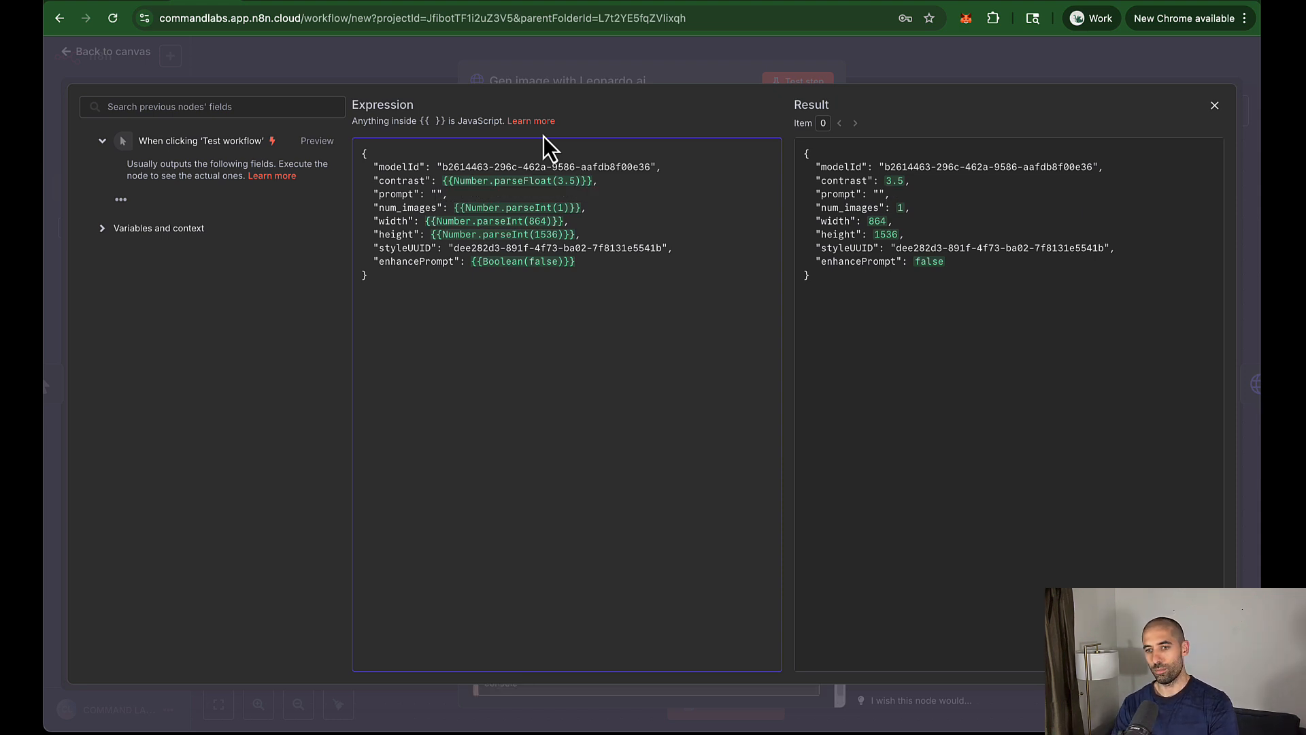
type("A man smil")
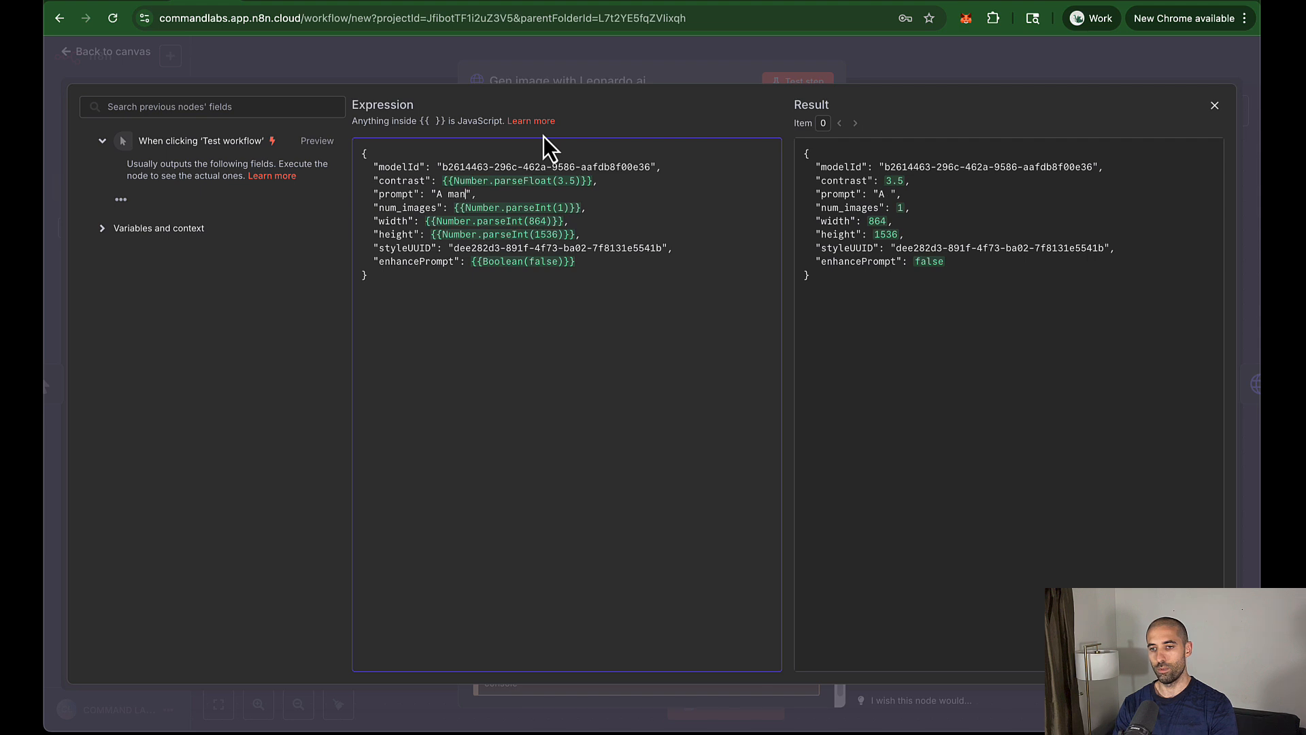
type("ing")
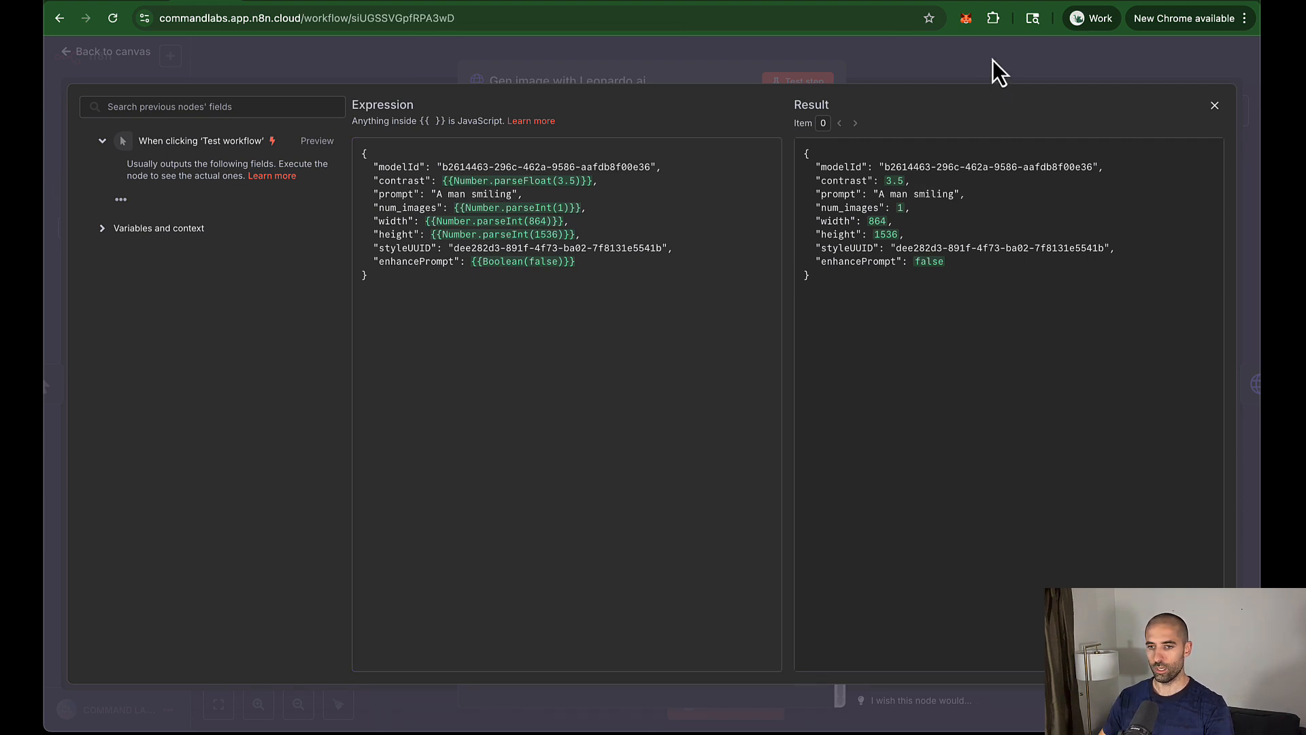
left_click(995, 71)
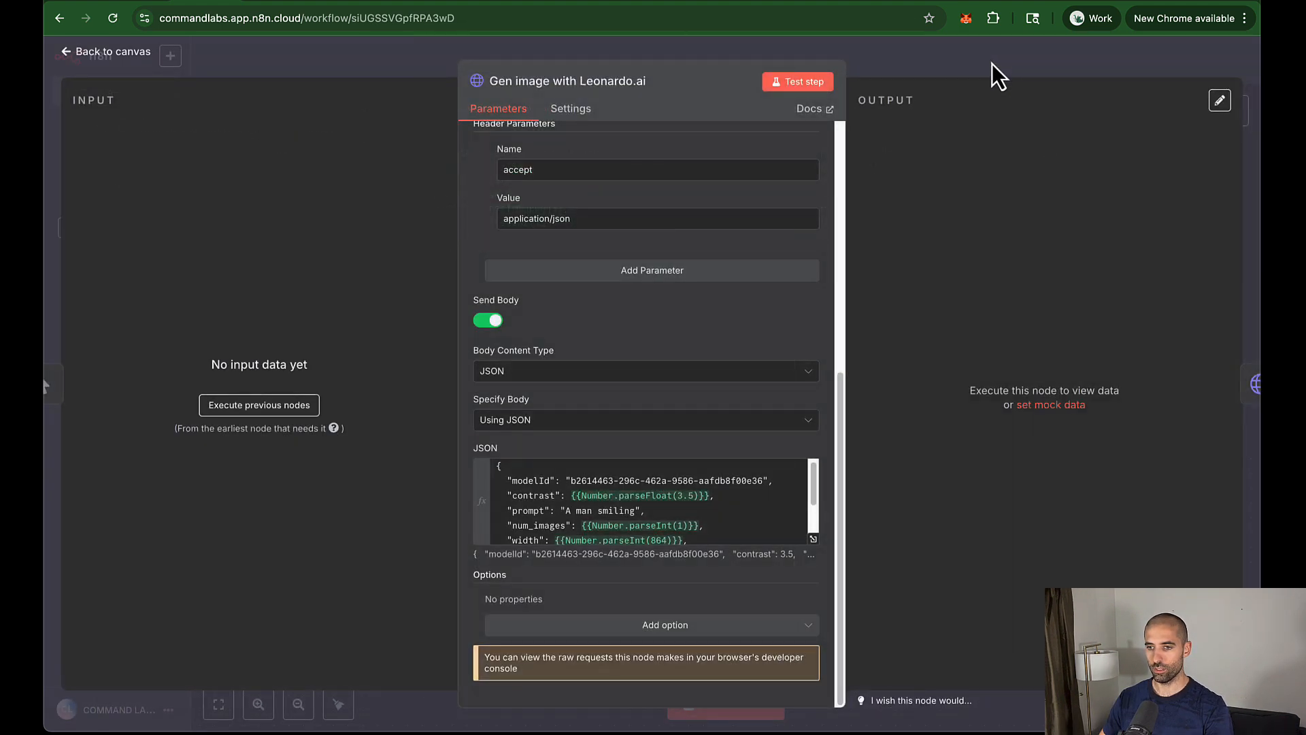
left_click(992, 67)
Step: Test-run the workflow, move Wait right of If, tidy the nodes into a row, and save
left_click(704, 707)
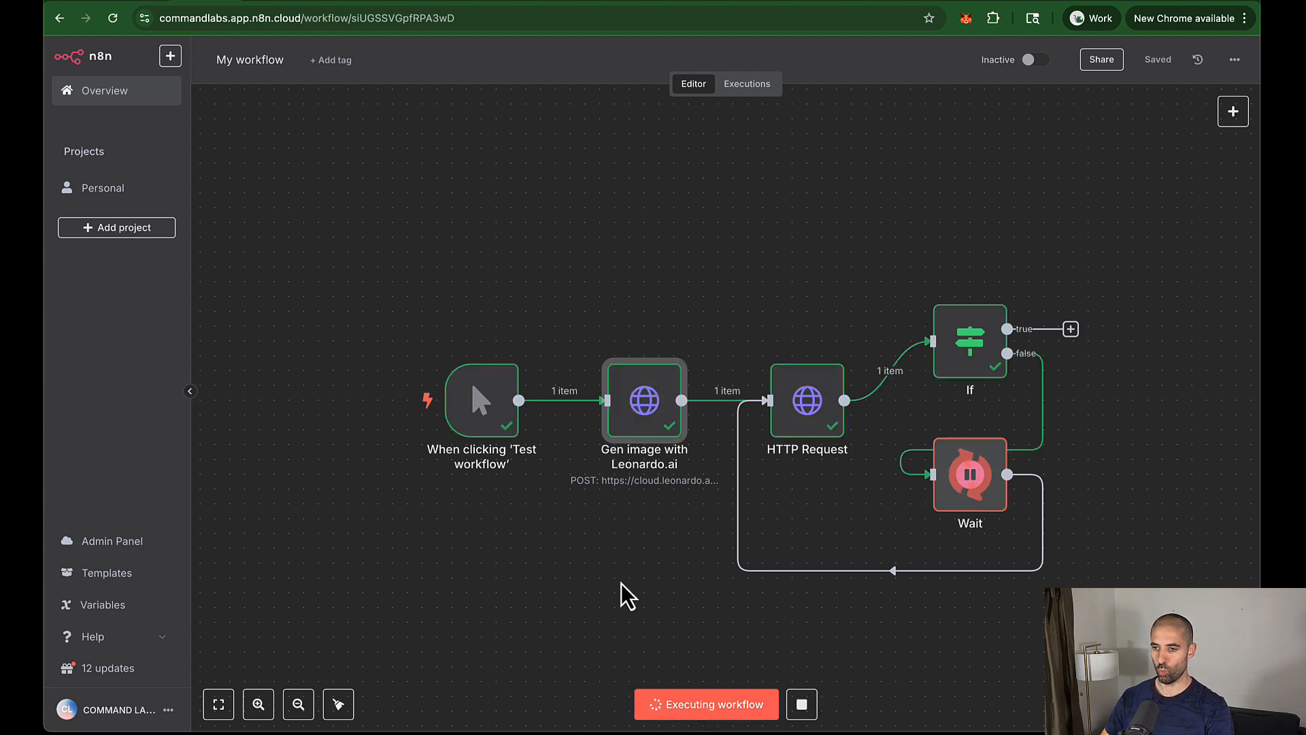
left_click_drag(972, 484, 1118, 454)
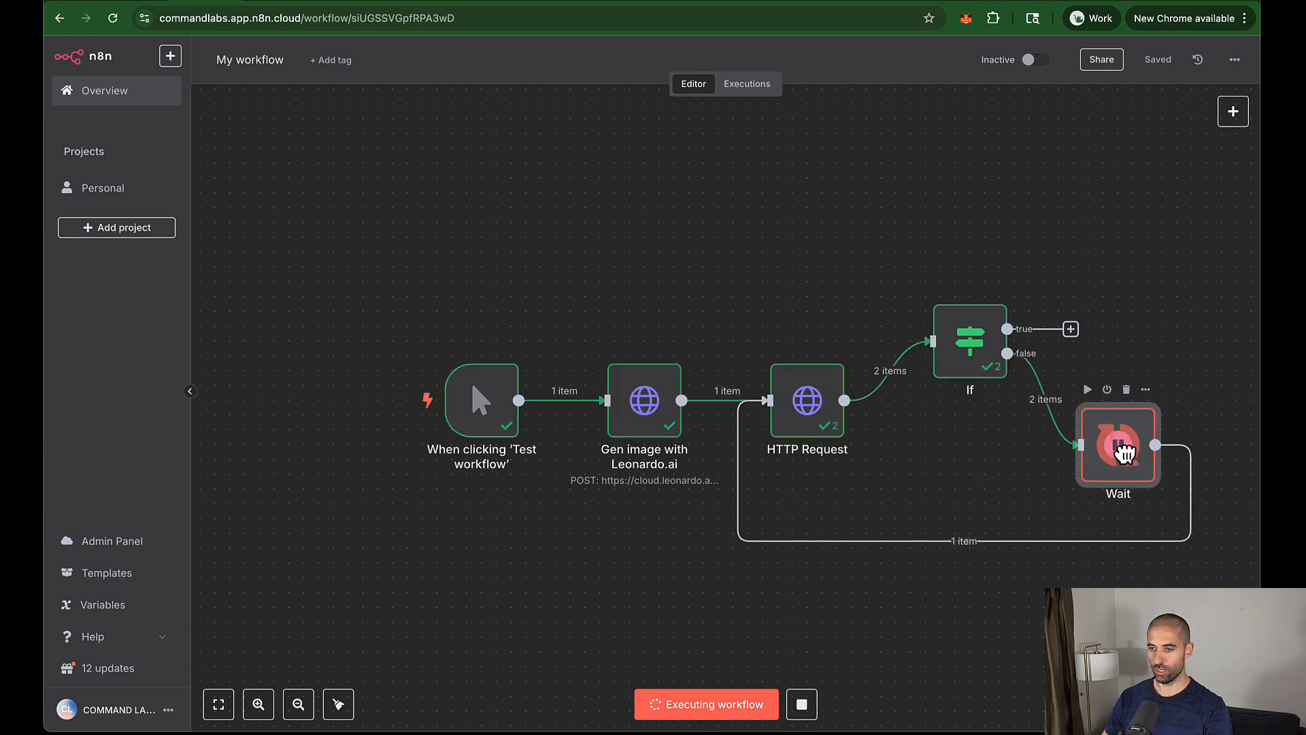
left_click(338, 705)
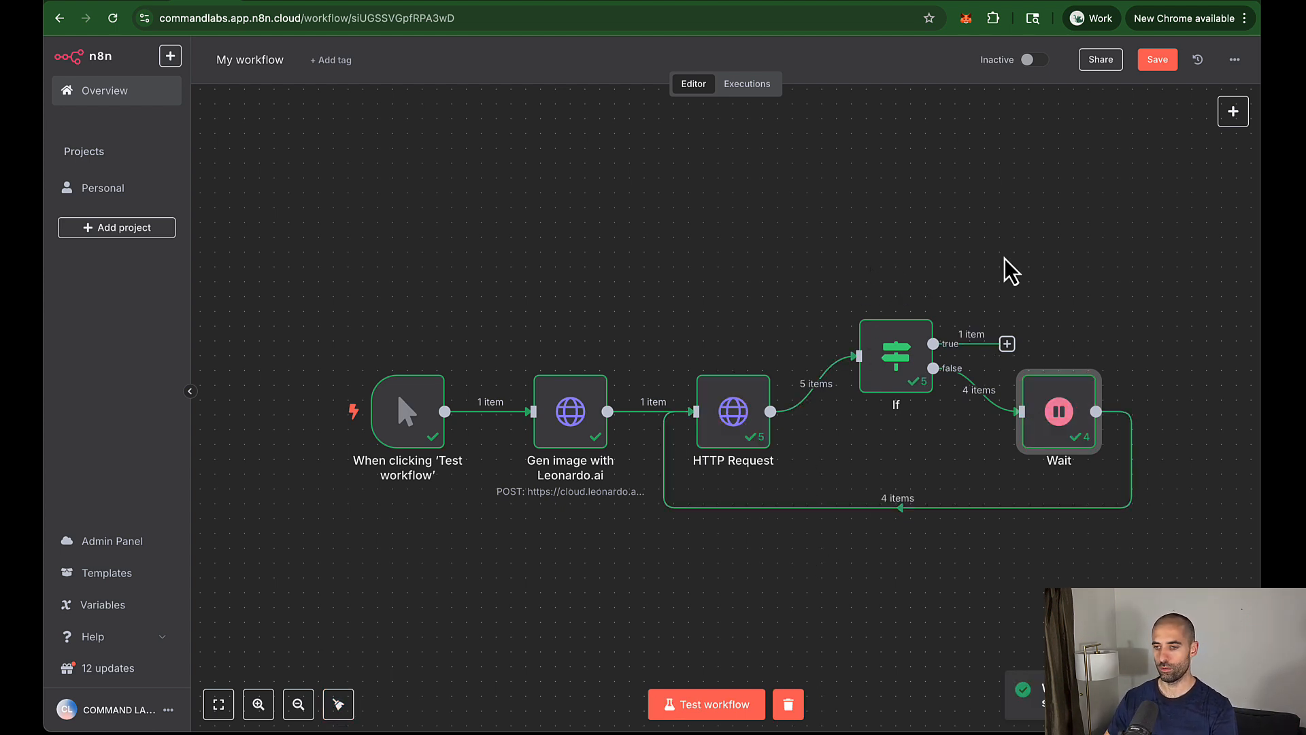
key("ctrl+s")
Step: Copy the generated image url from the If node's output and view it in a new browser tab
double_click(899, 357)
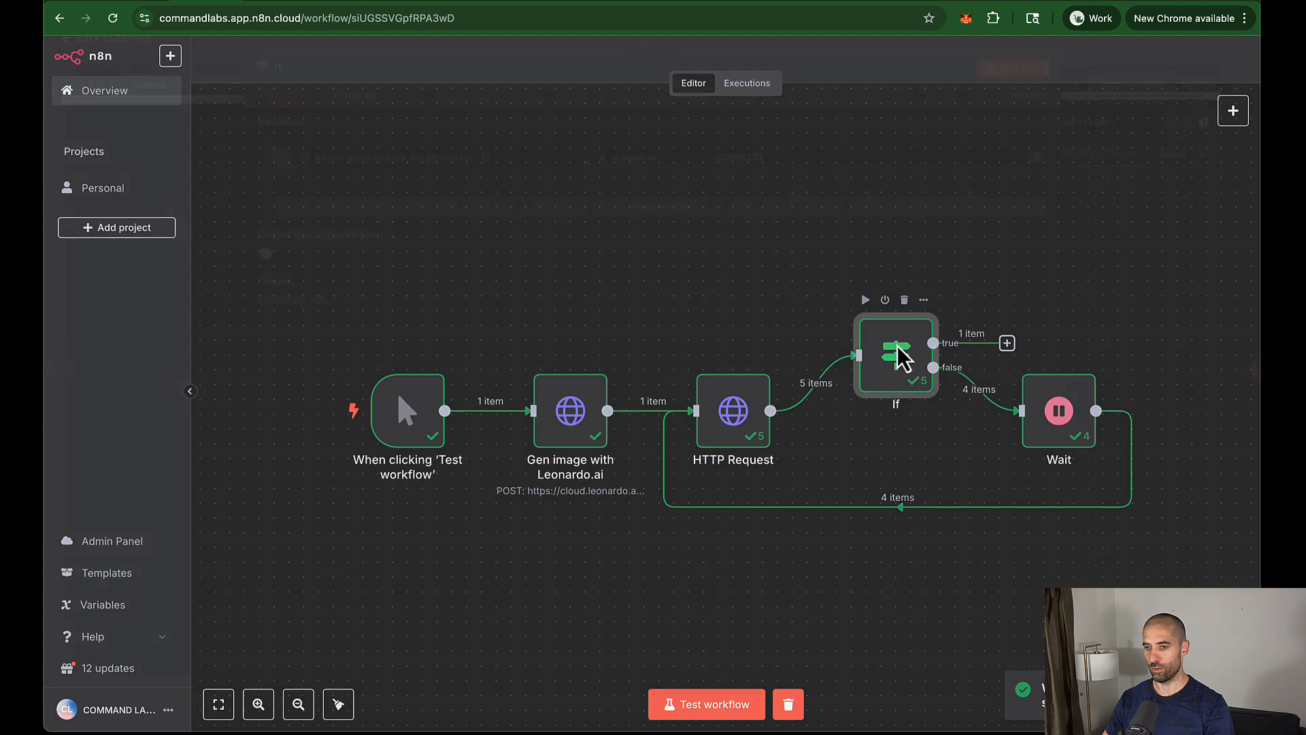
left_click_drag(649, 60, 437, 88)
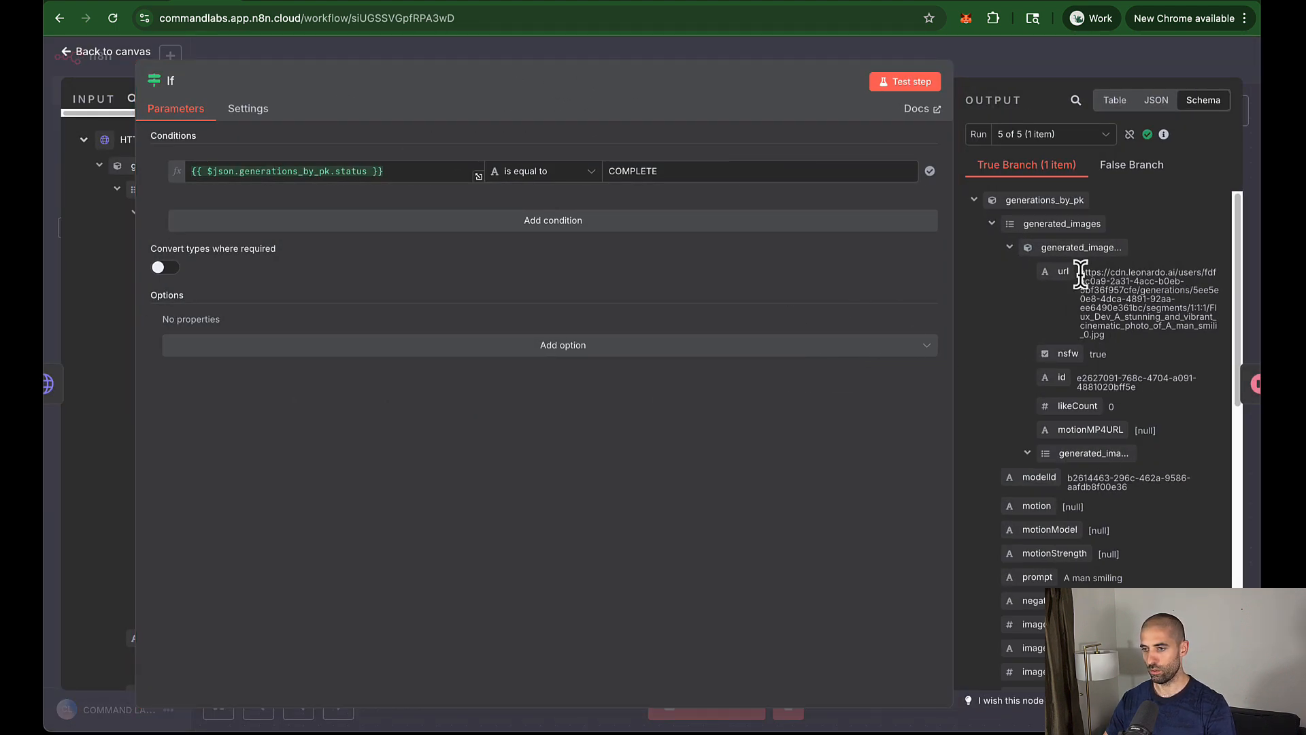
left_click_drag(1081, 272, 1107, 335)
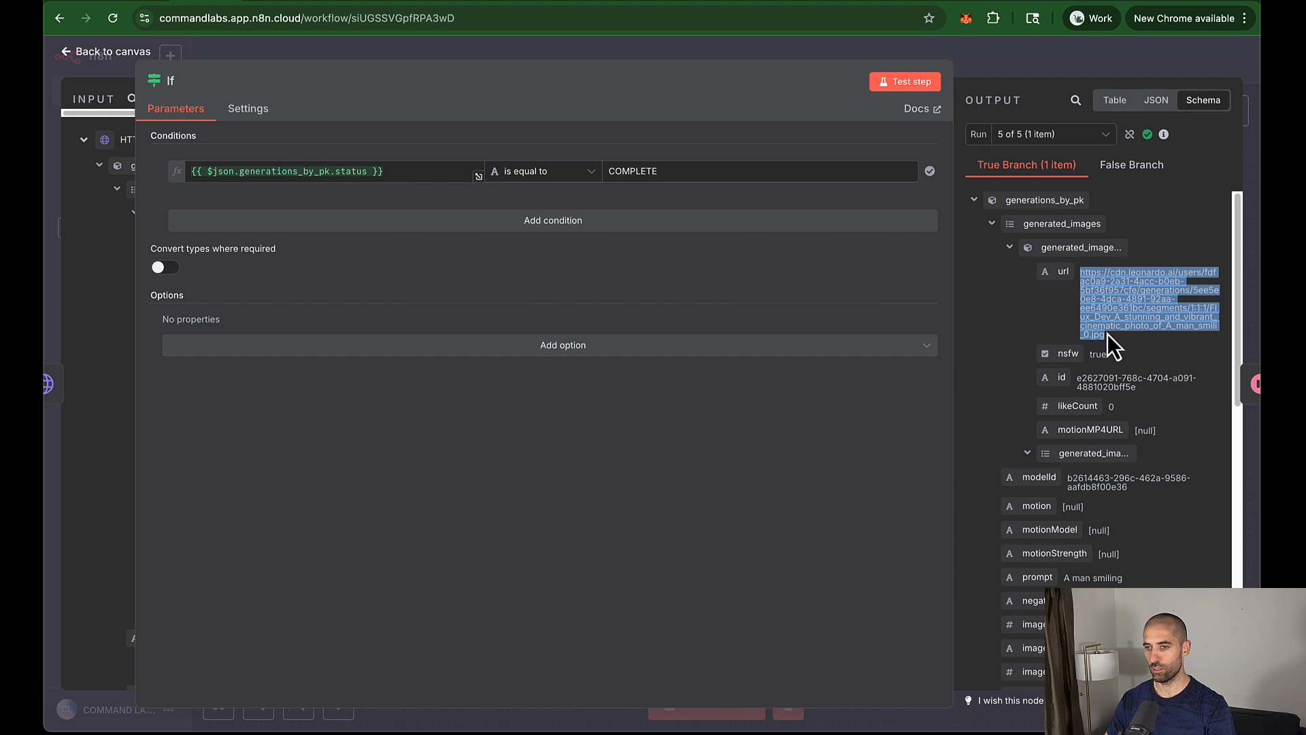
key("ctrl+c")
key("ctrl+t")
key("ctrl+v")
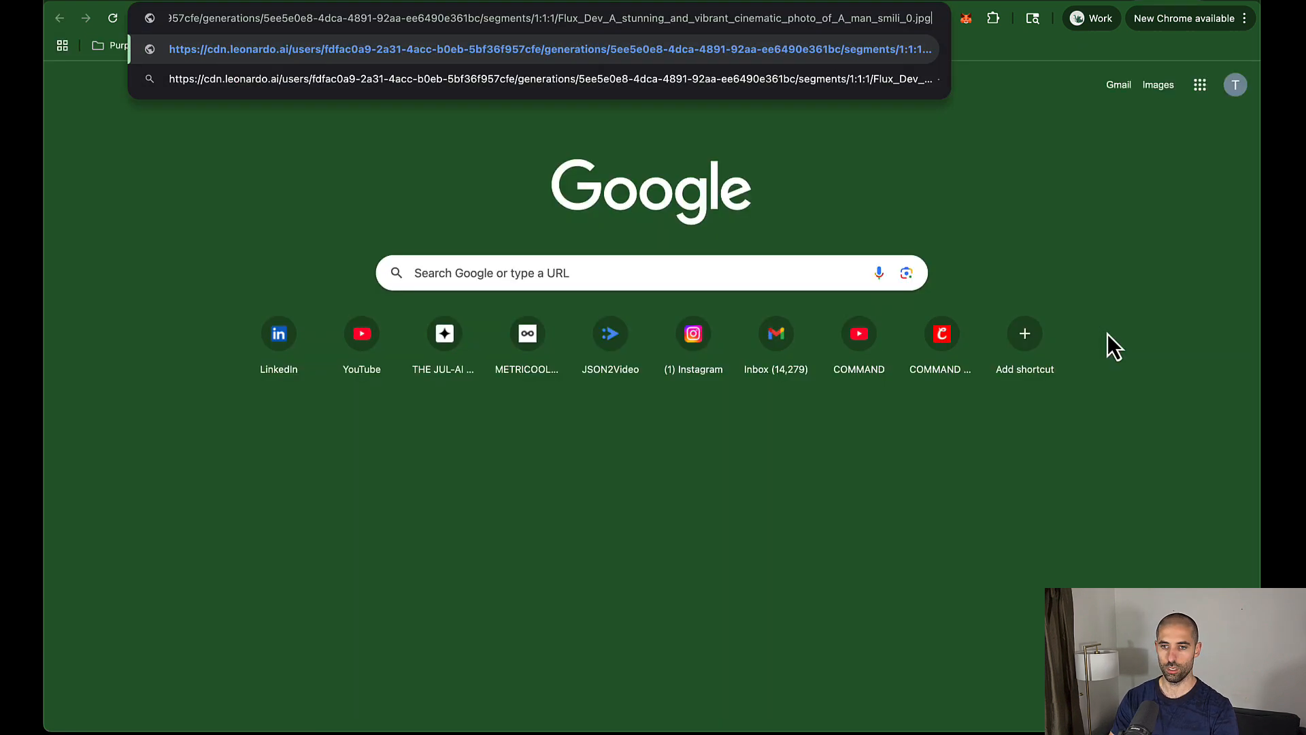
key("Return")
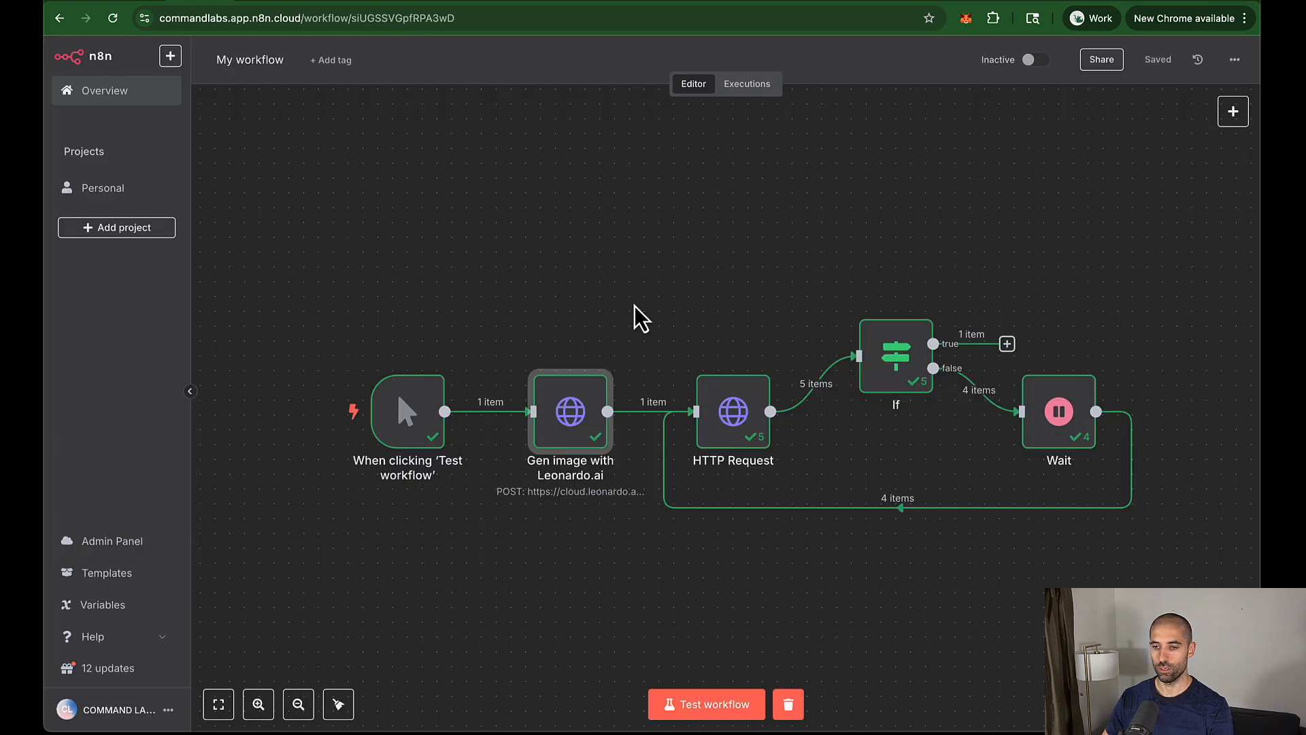
Step: Expand the Gen image with Leonardo.ai node's JSON body into the full expression editor
double_click(581, 406)
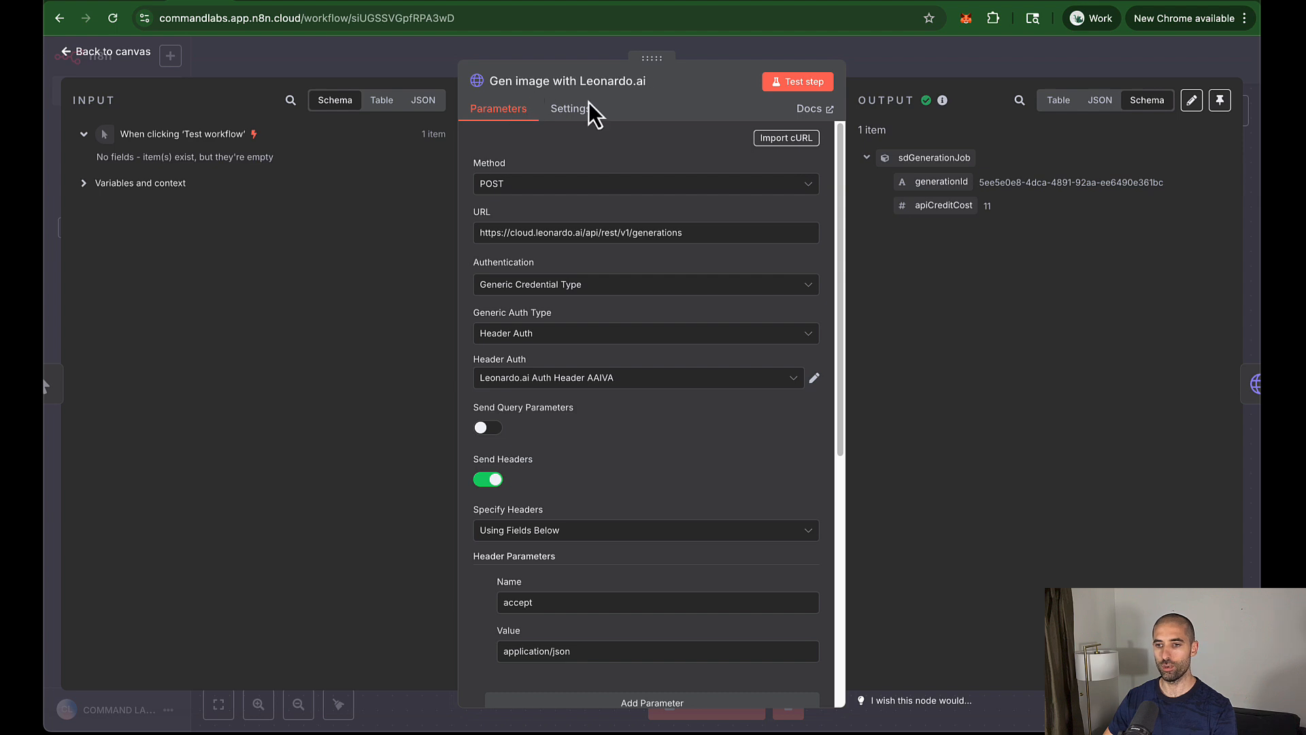
scroll(606, 306, "down", 5)
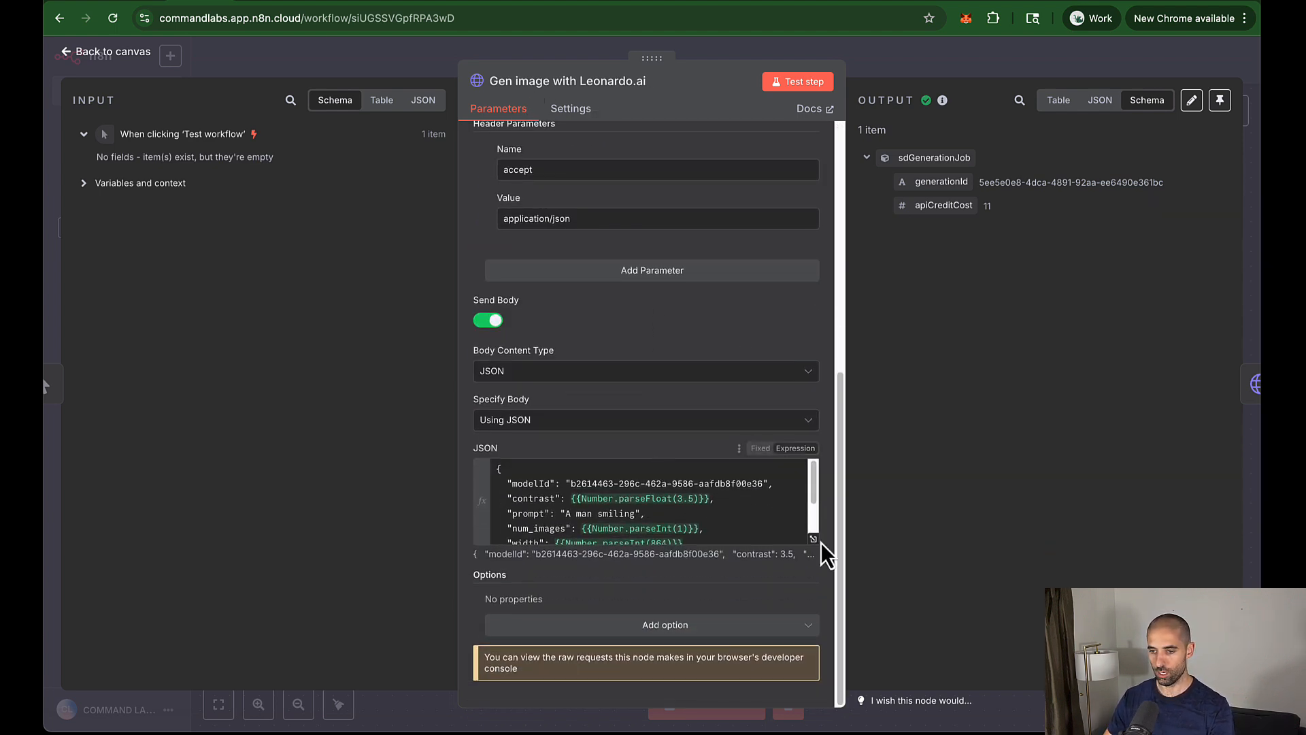
left_click(815, 544)
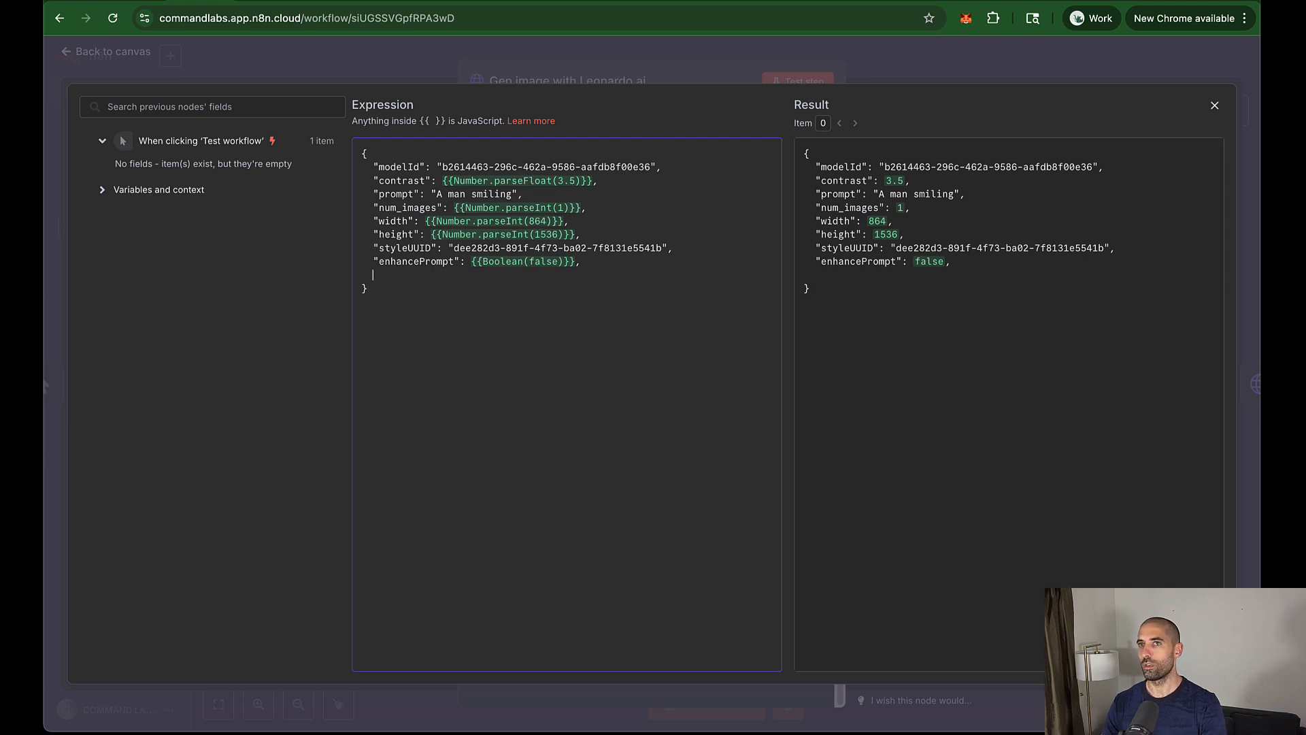
key("super+Tab")
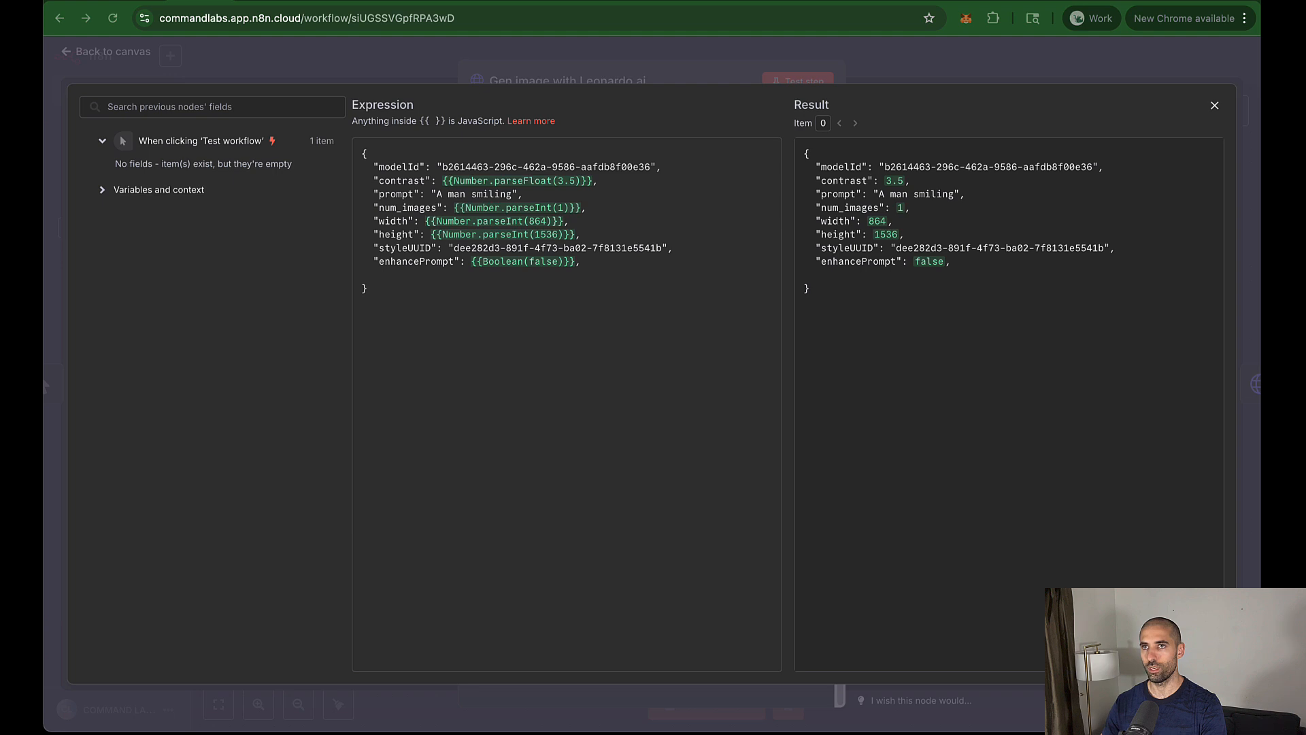
left_click(1213, 1)
Step: Load Leonardo's Upload init image docs and select the modelId in the image-to-image guidance recipe
key("super+v")
key("Return")
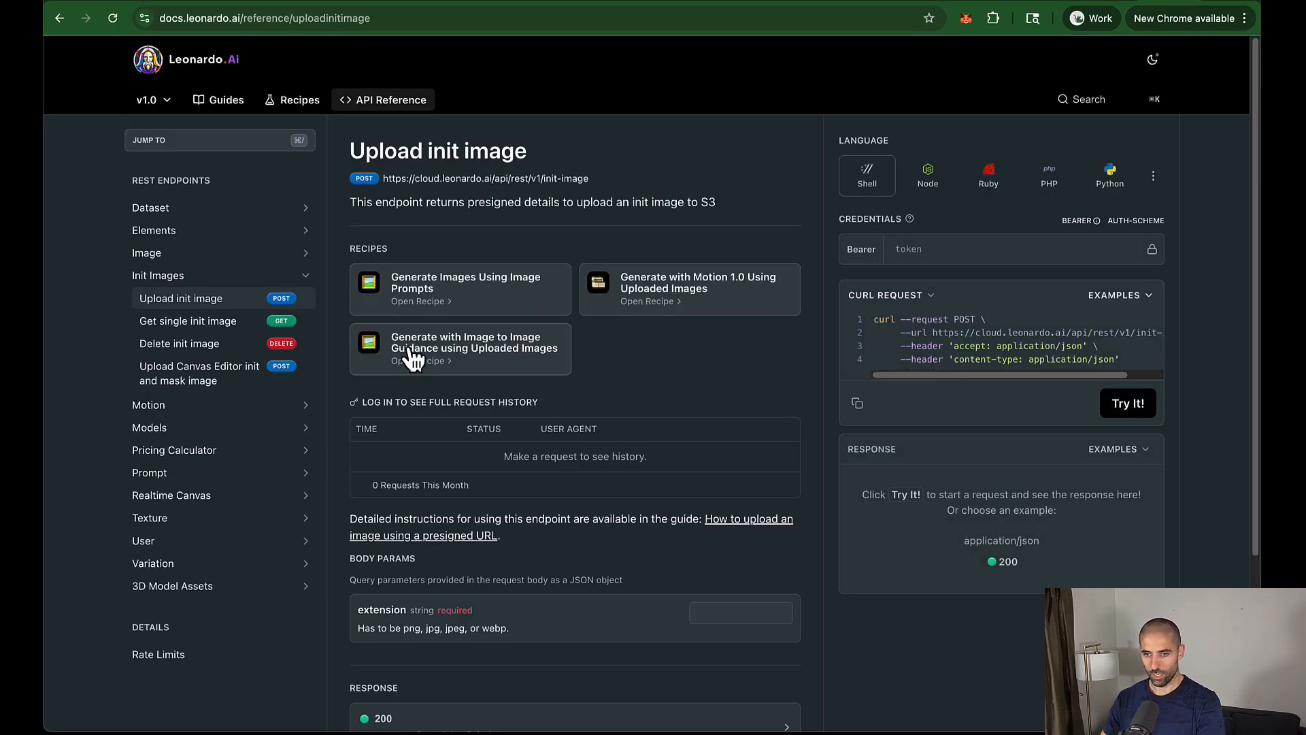
left_click(411, 350)
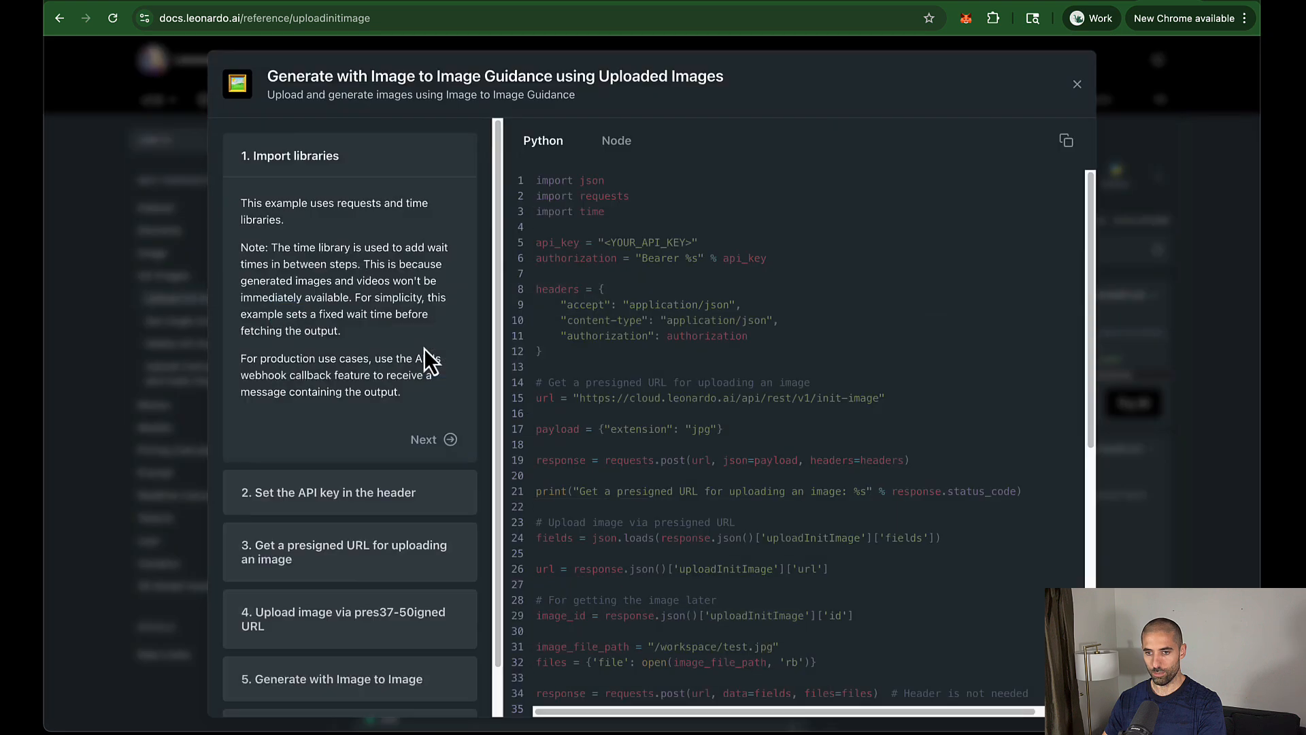
scroll(724, 379, "down", 7)
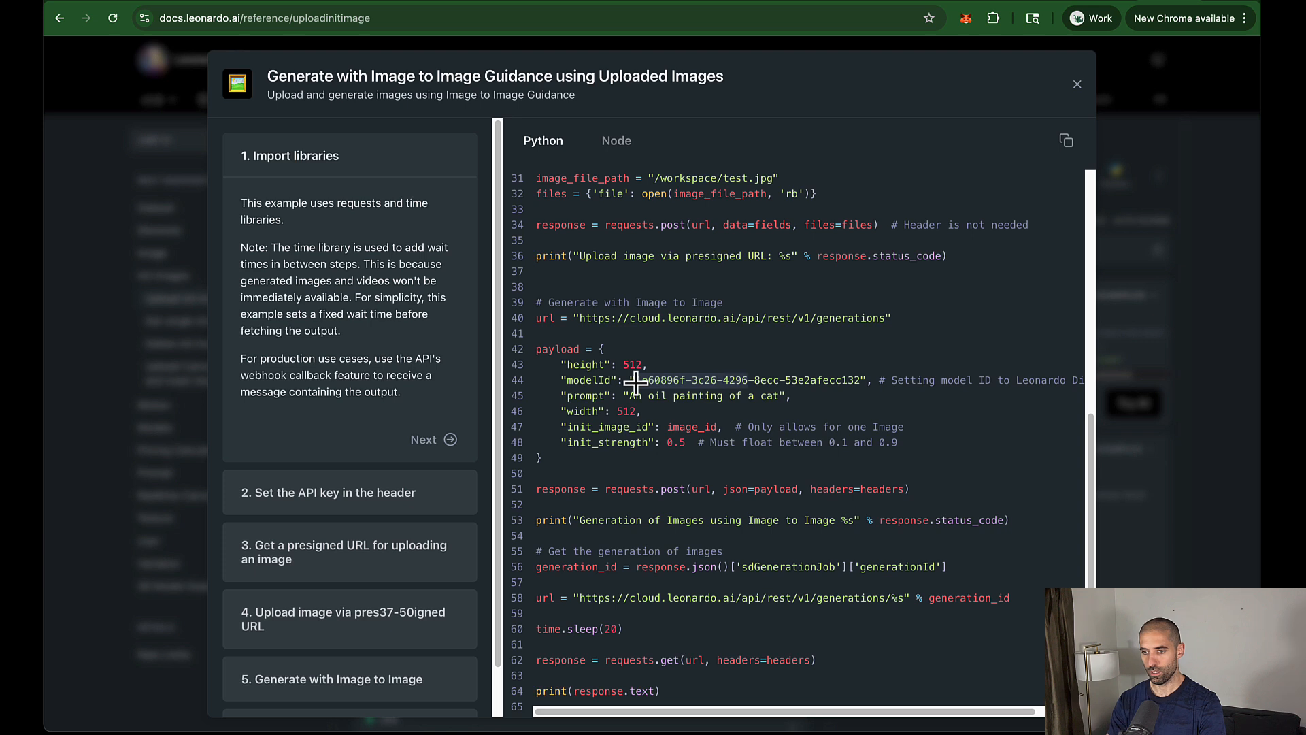
key("alt+shift+Right")
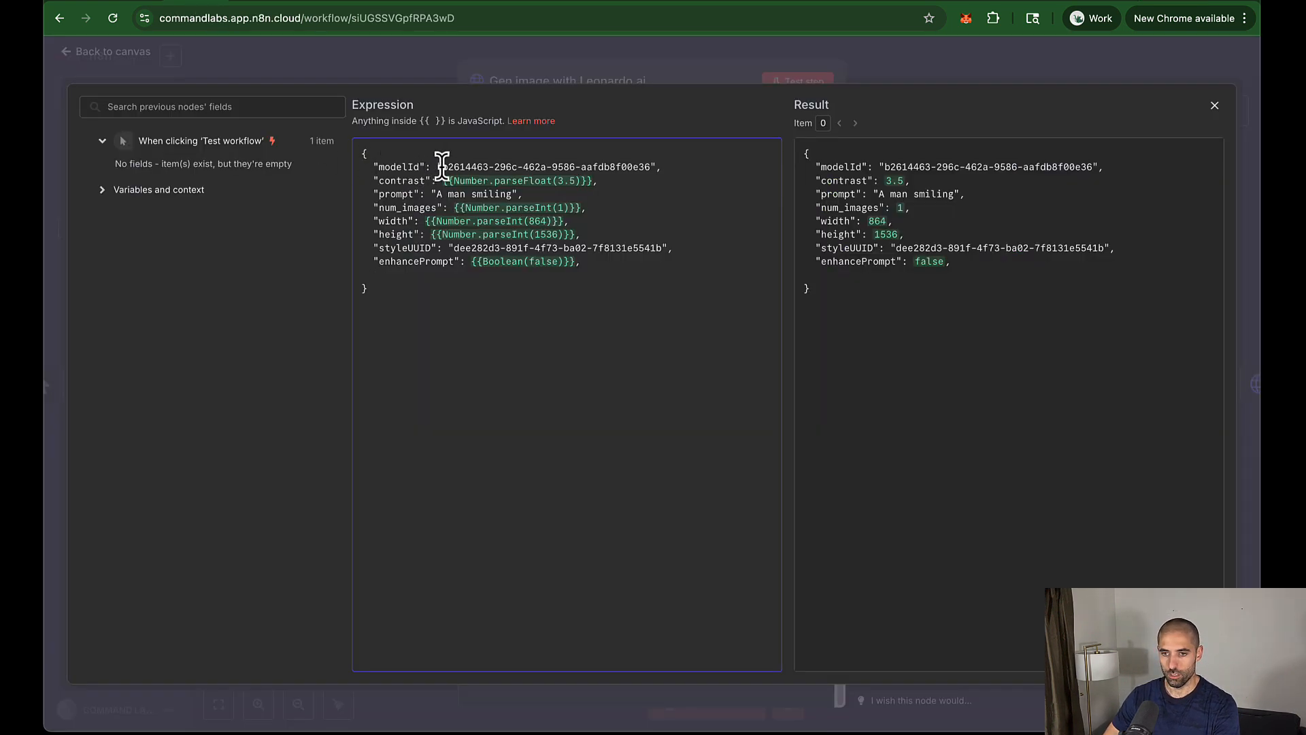
Step: Replace the request body's modelId with the copied recipe model ID
key("alt+shift+Right")
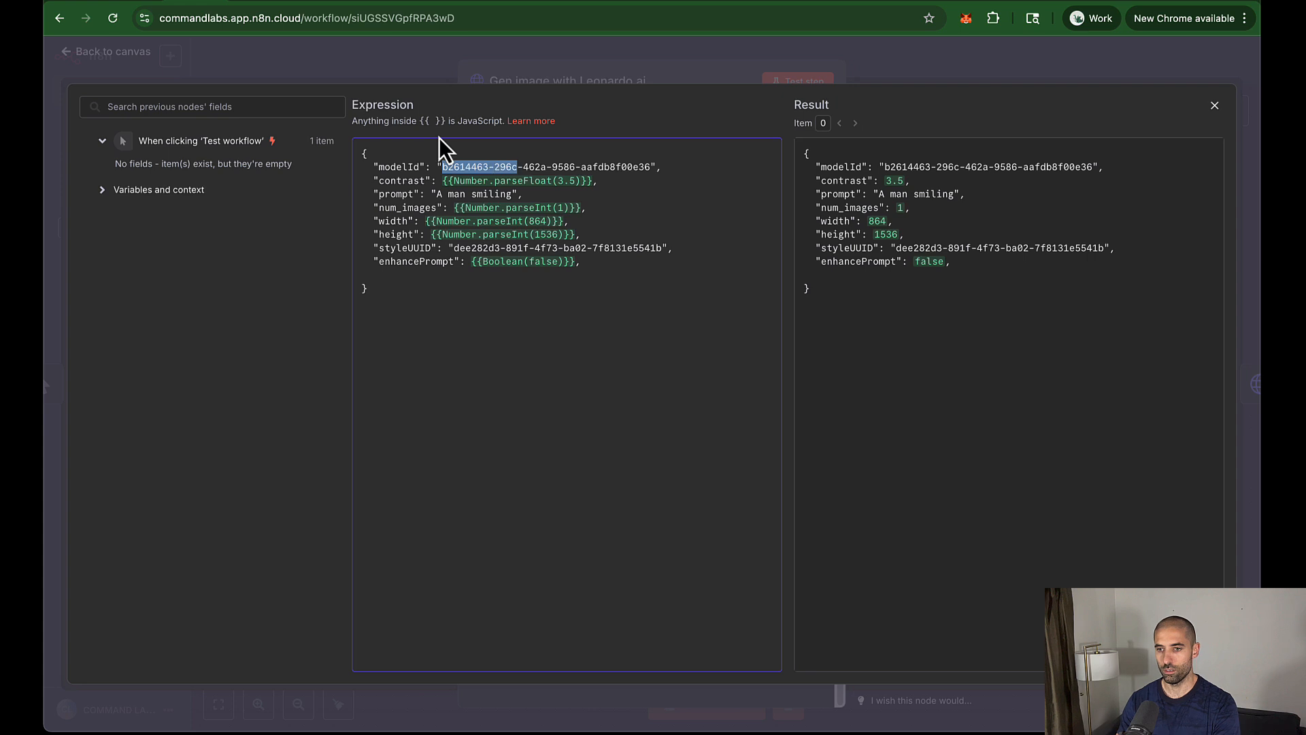
key("alt+shift+Right")
key("shift+Right")
key("alt+shift+Right")
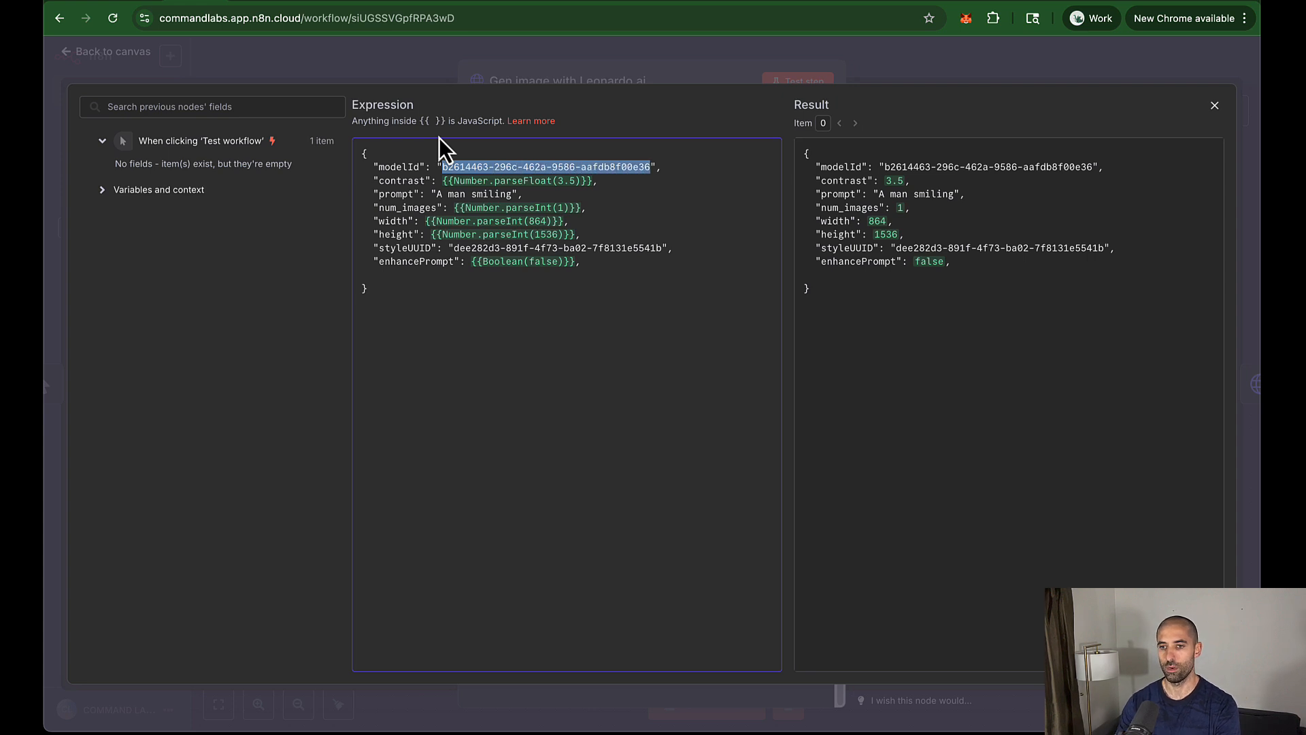
key("super+v")
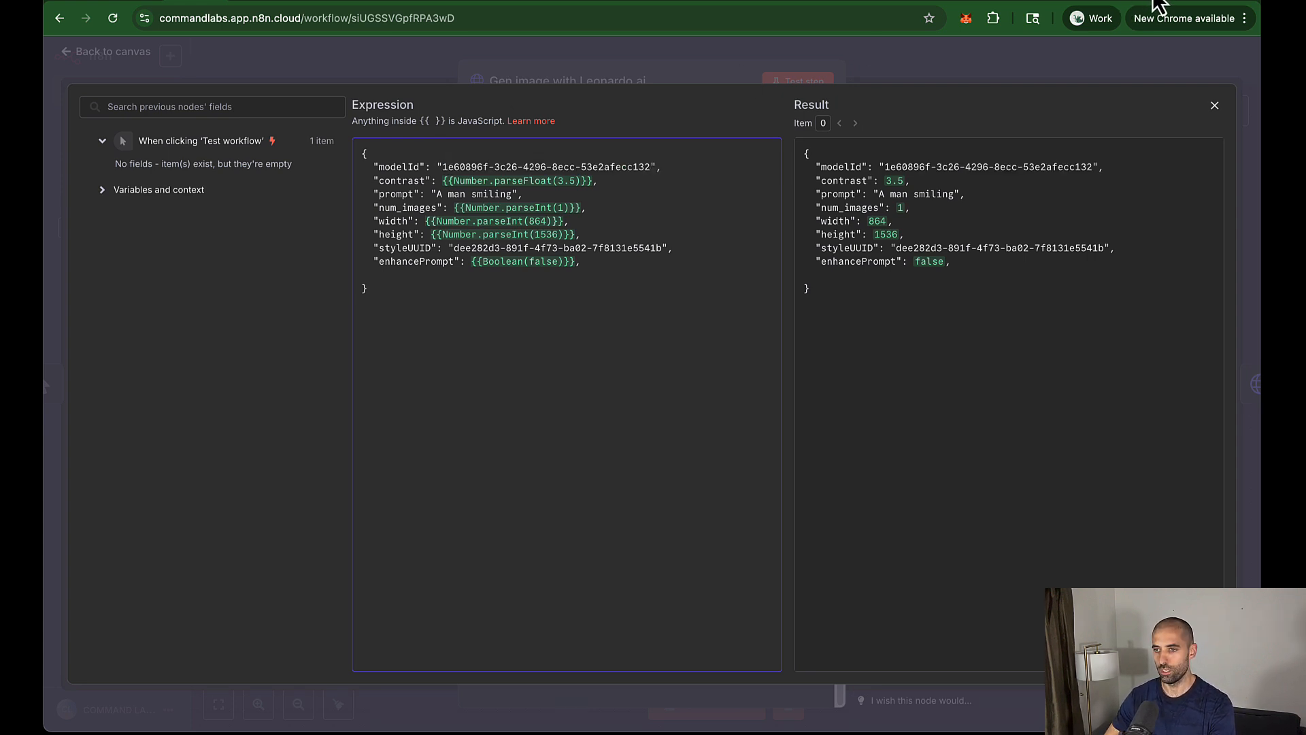
Step: Add an init_image_id field after enhancePrompt, filled with the Airtable Init Image ID
left_click(1154, 2)
scroll(934, 362, "right", 1)
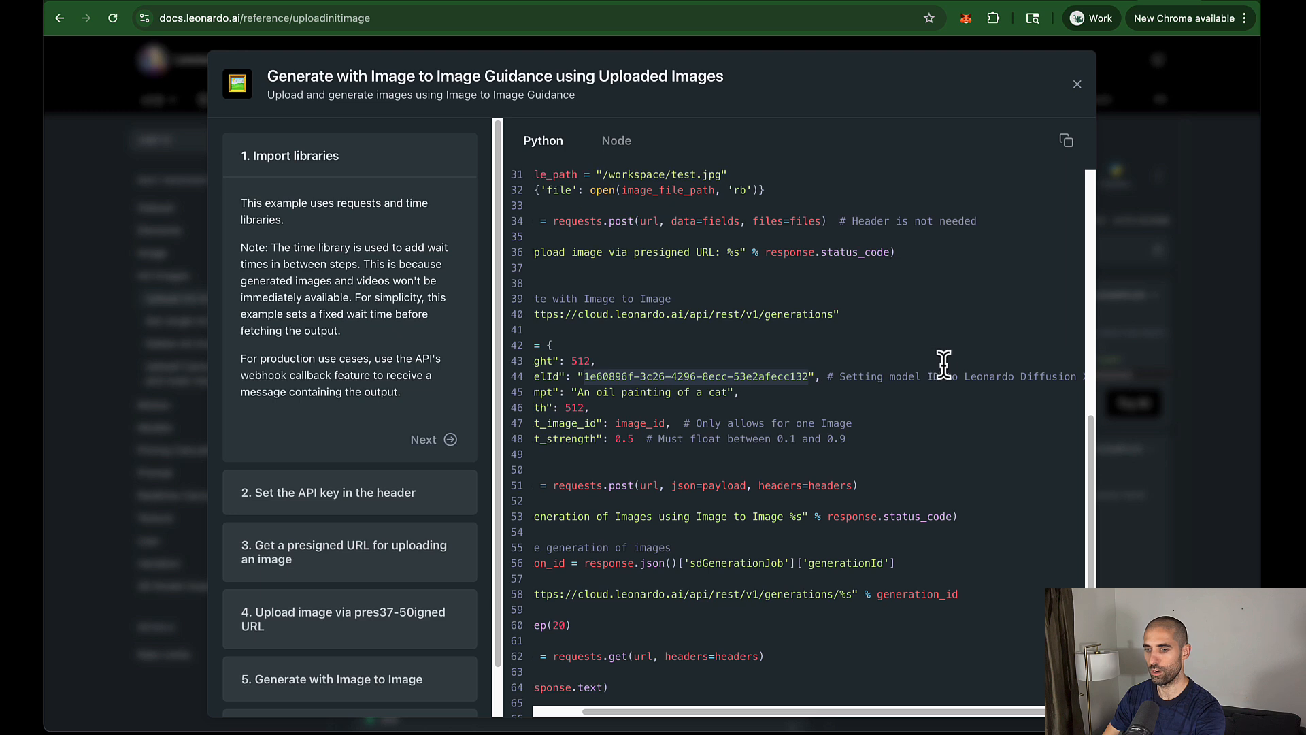
scroll(978, 369, "left", 2)
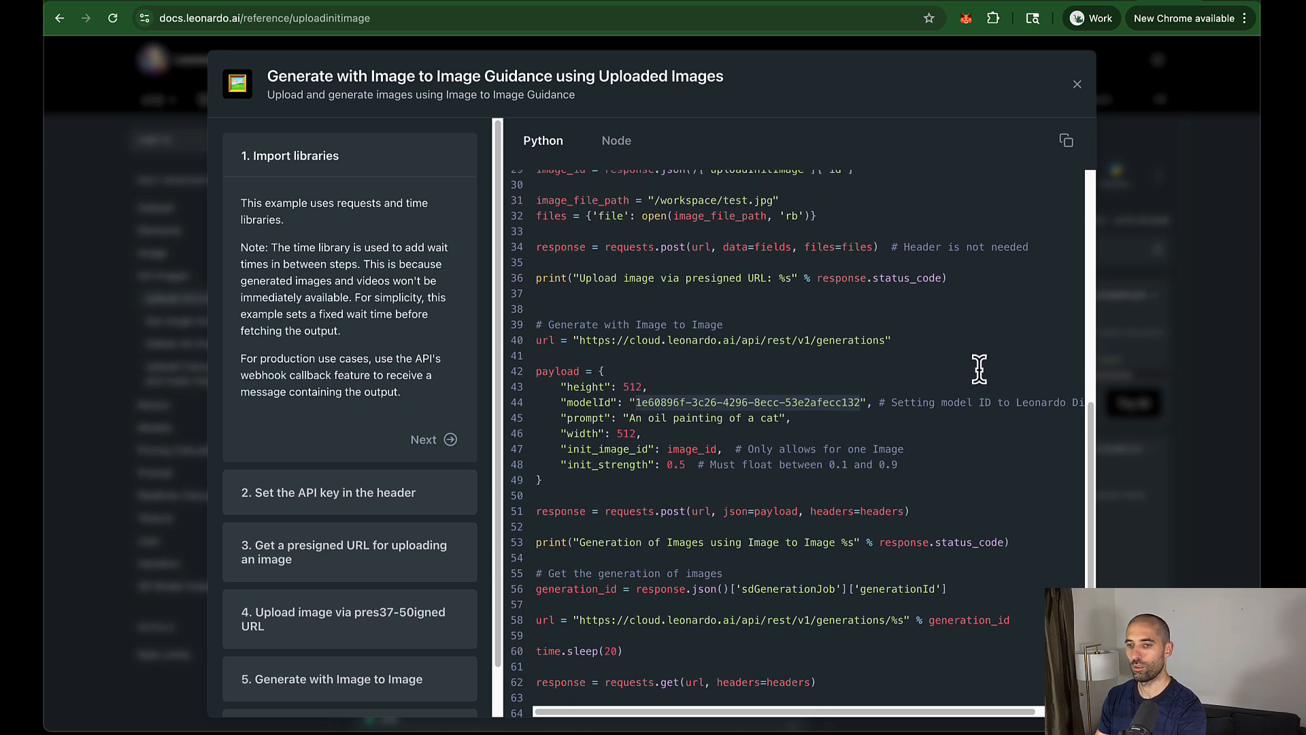
scroll(979, 369, "down", 1)
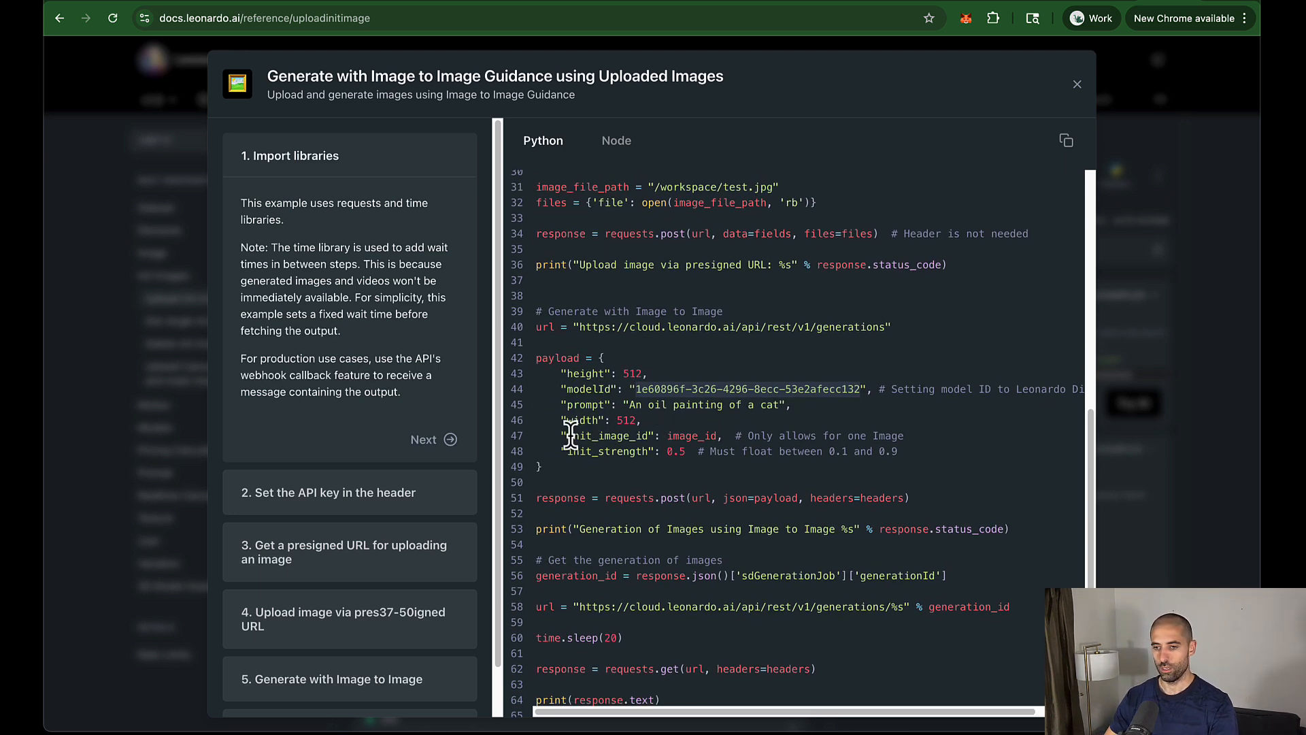
left_click_drag(566, 438, 644, 435)
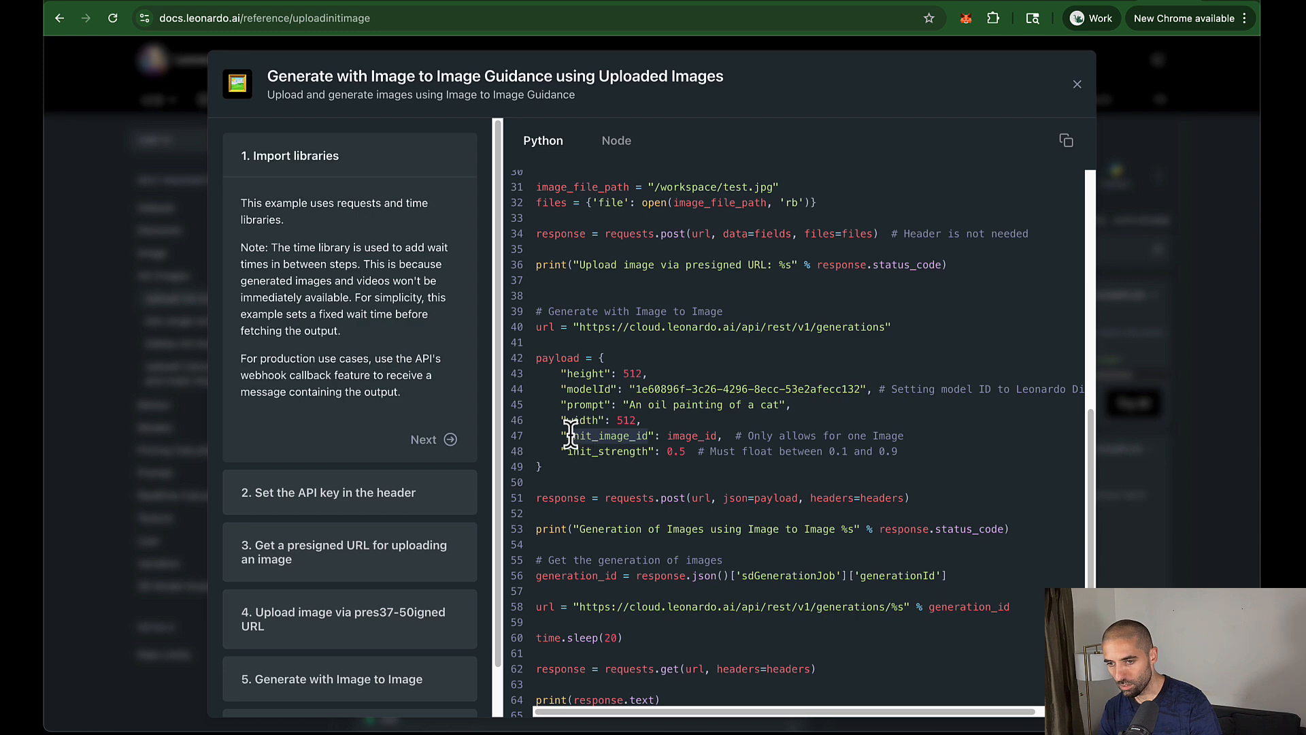
left_click(208, 2)
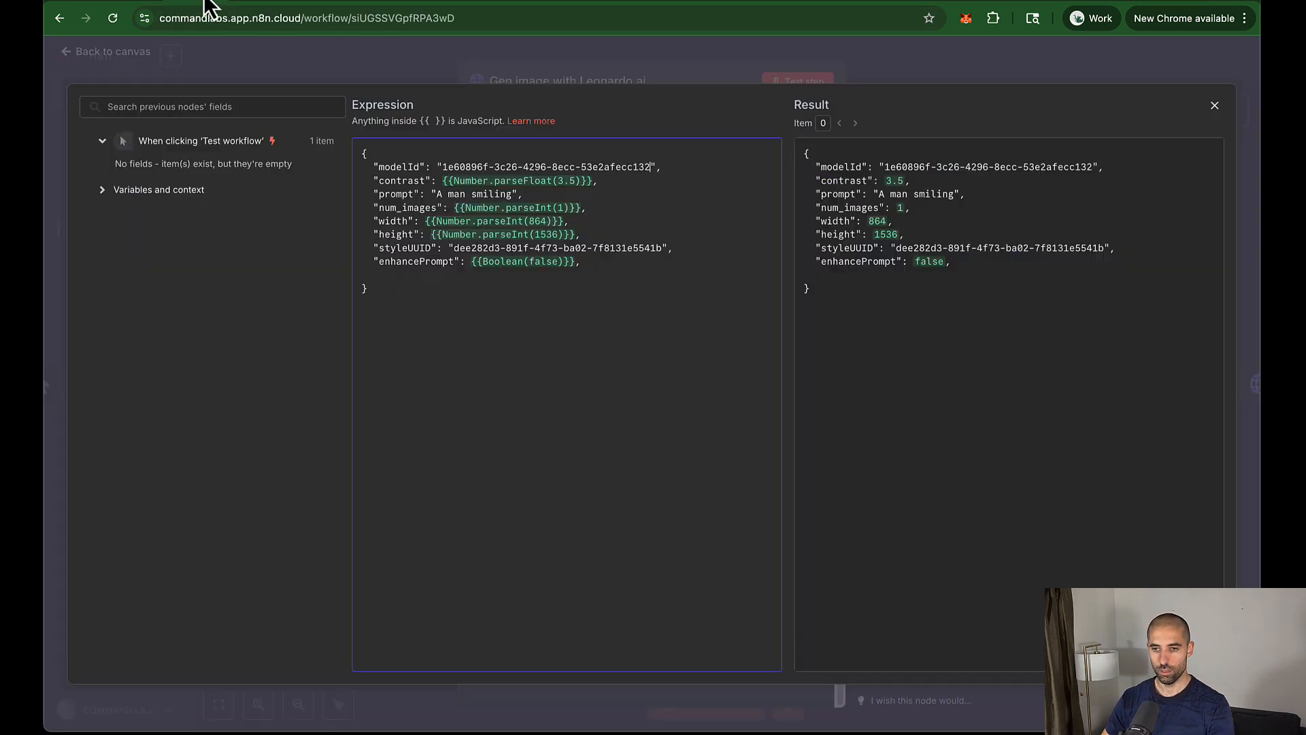
left_click(618, 265)
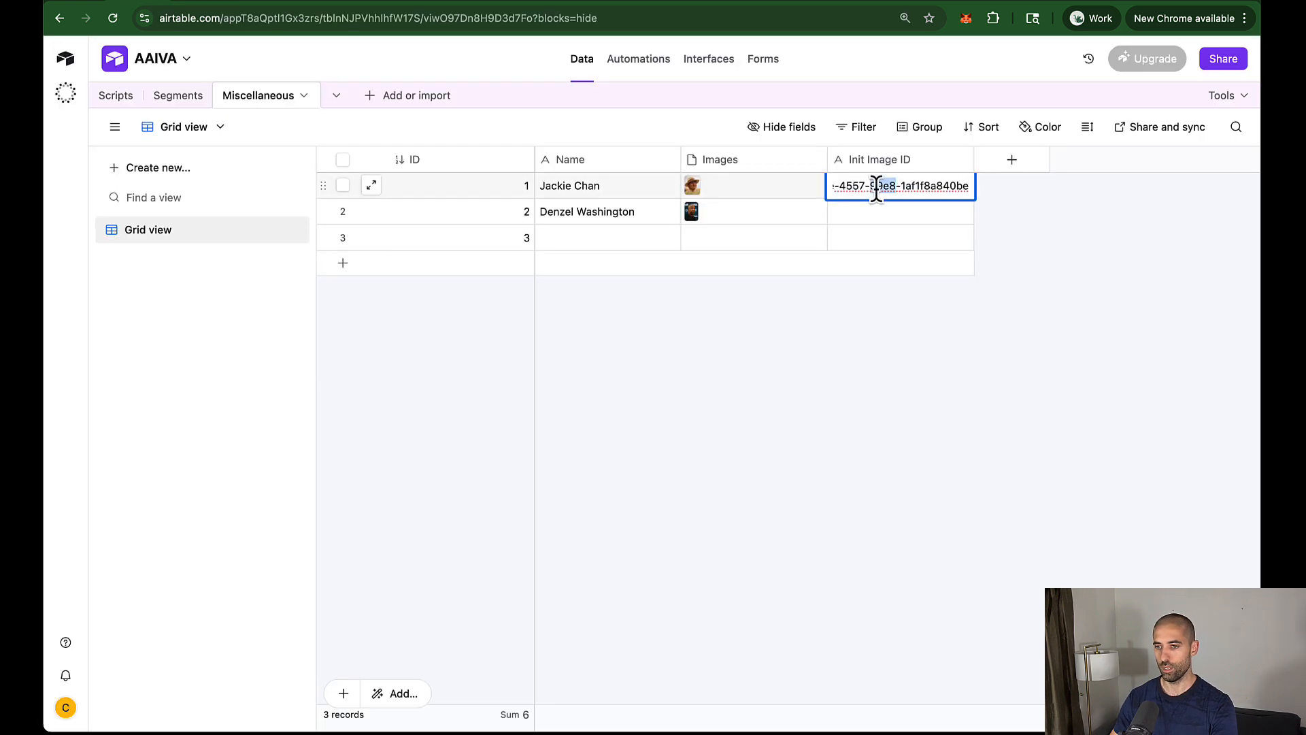
triple_click(874, 185)
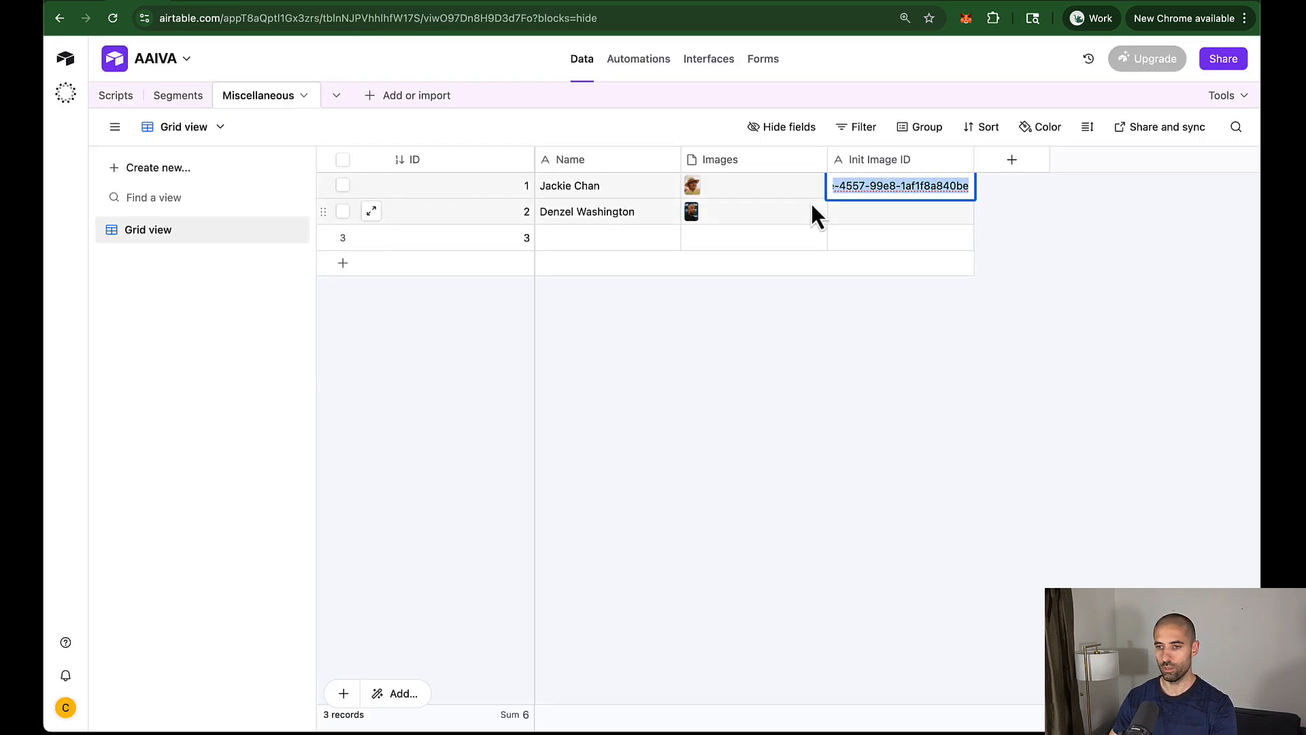
left_click(186, 3)
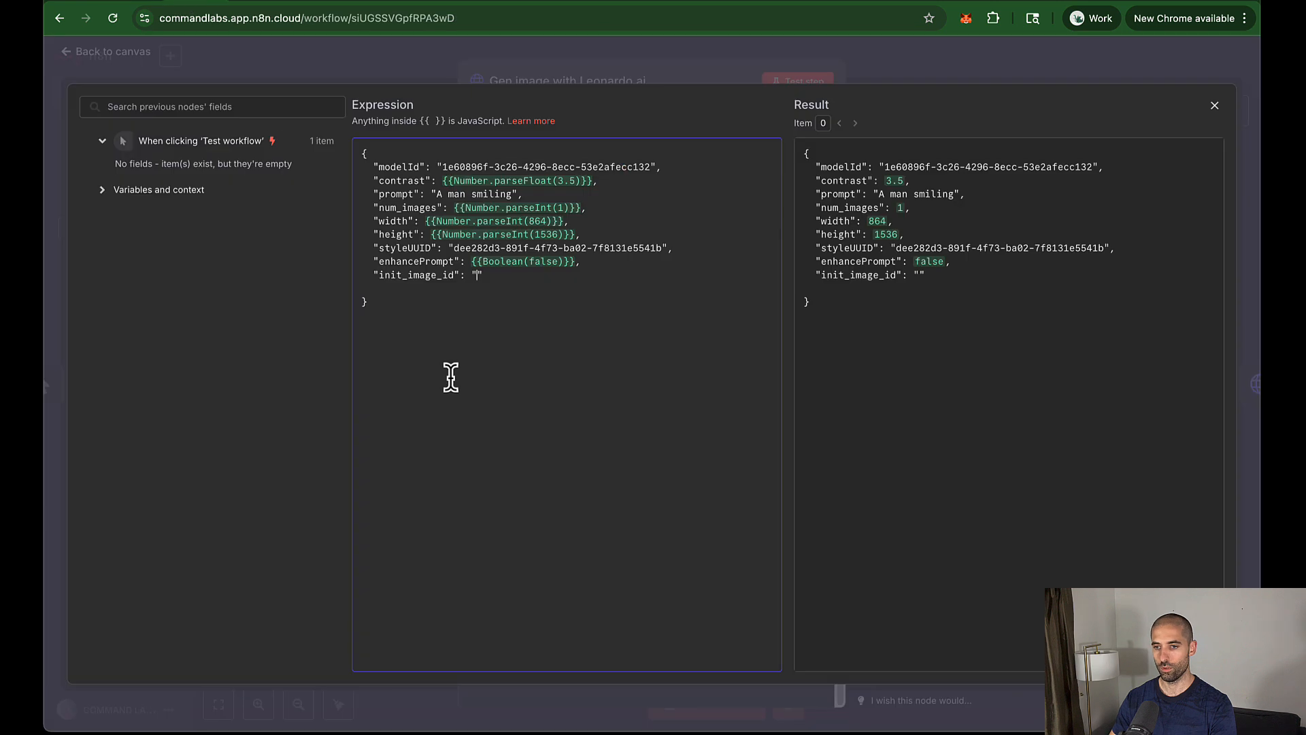
type("0930fdba-246e-4557-99e8-1af1f8a840be")
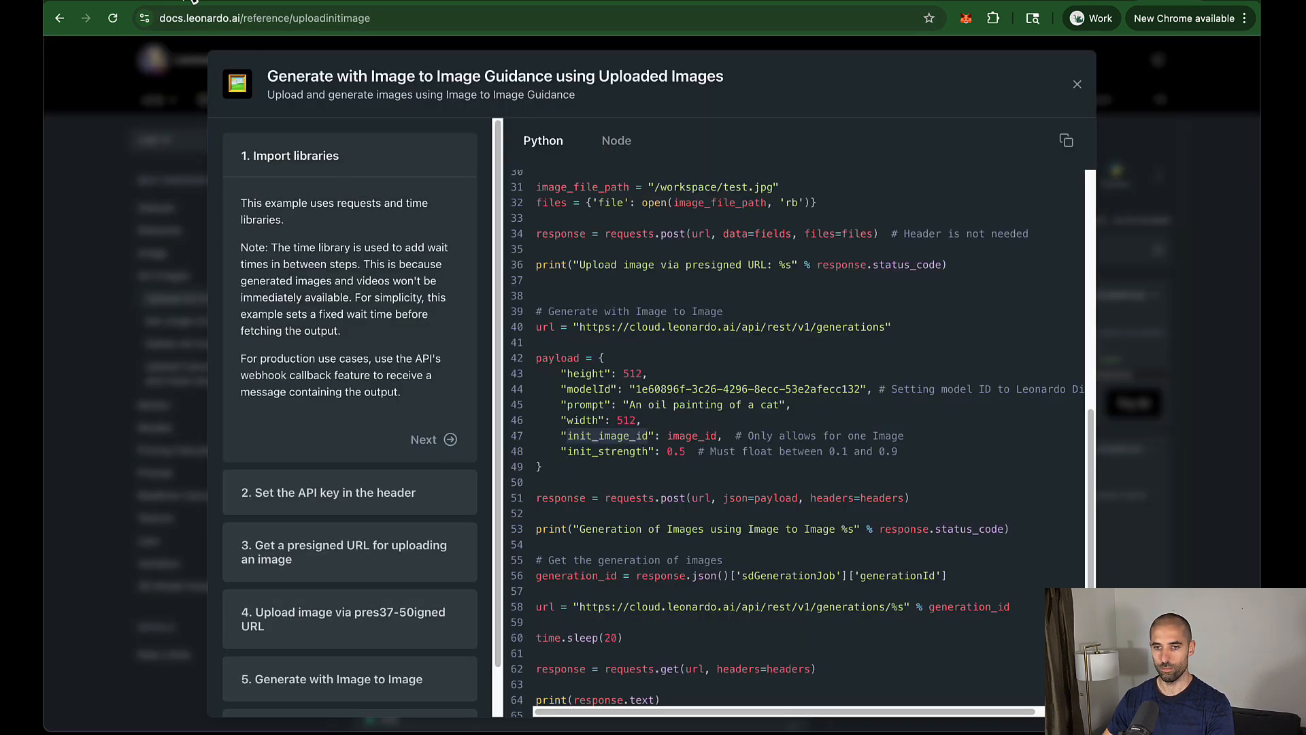
Step: Set init_strength to {{Number(0.4)}} and return to the workflow canvas
left_click(194, 1)
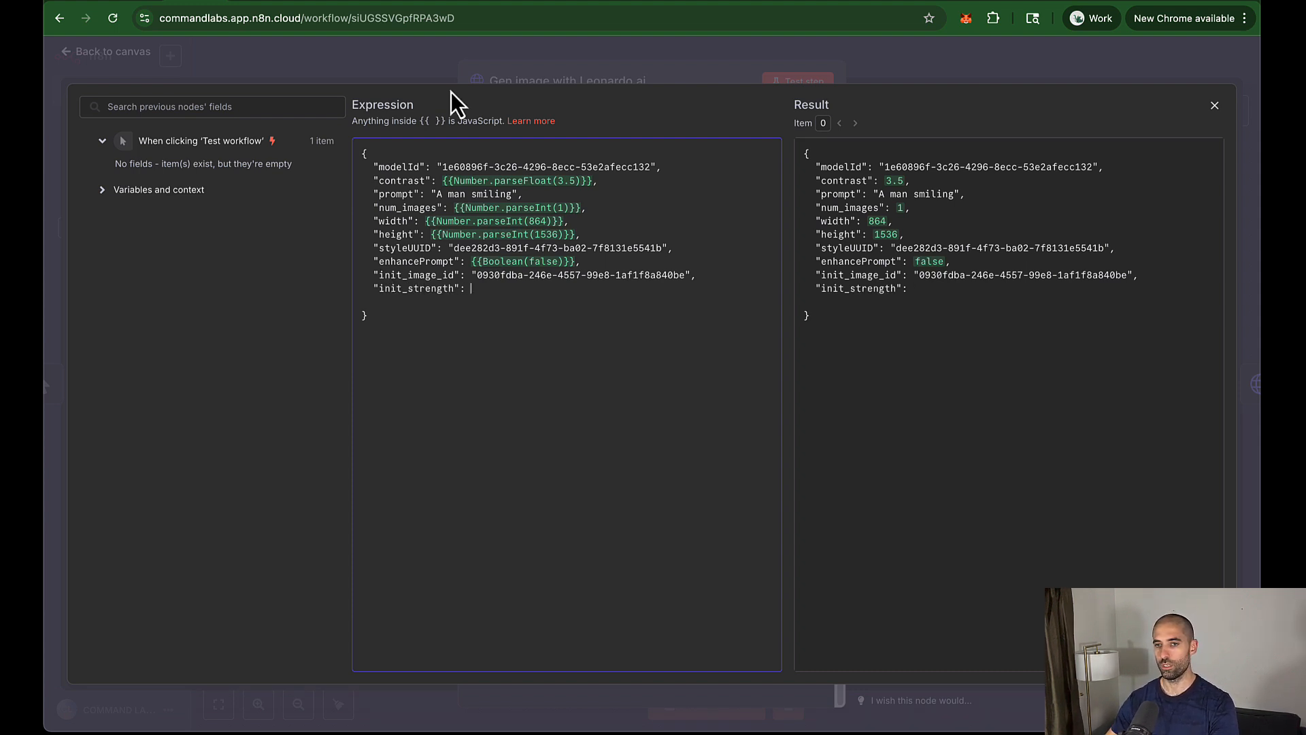
left_click(1142, 2)
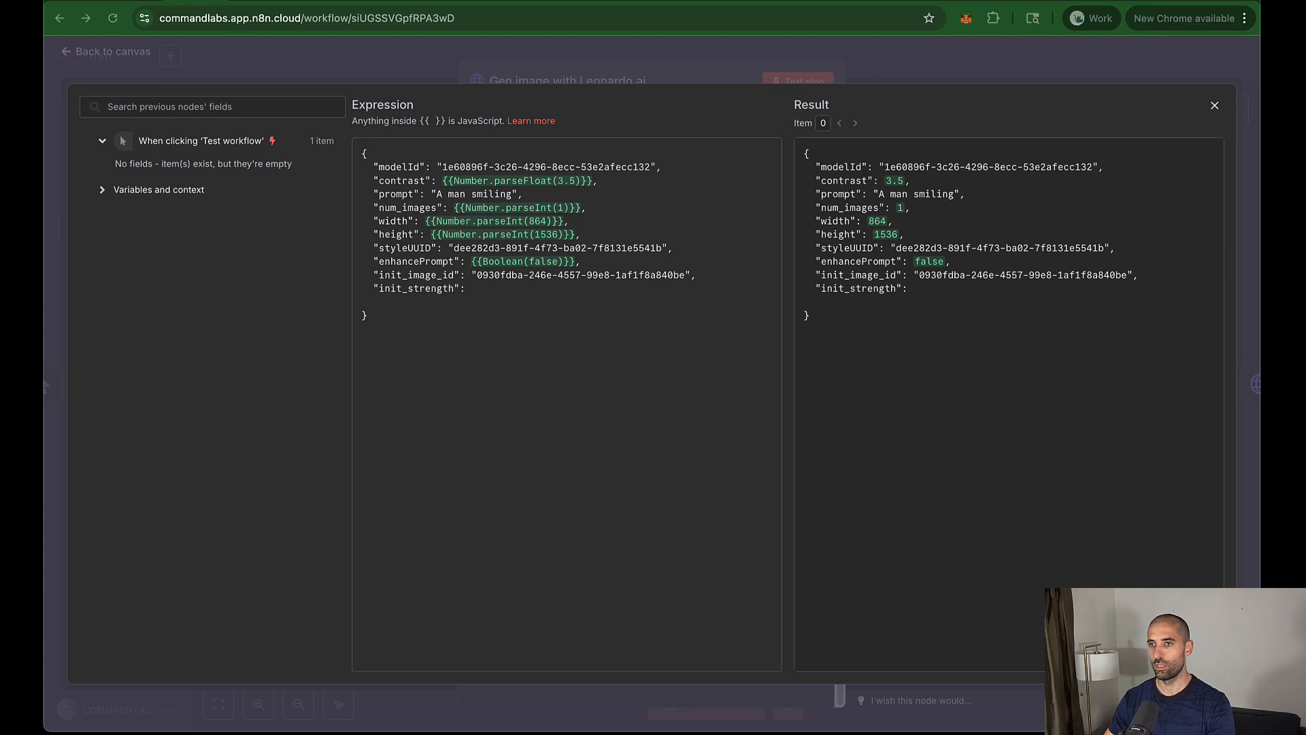
left_click(537, 295)
type("{{Number(0.4)}}")
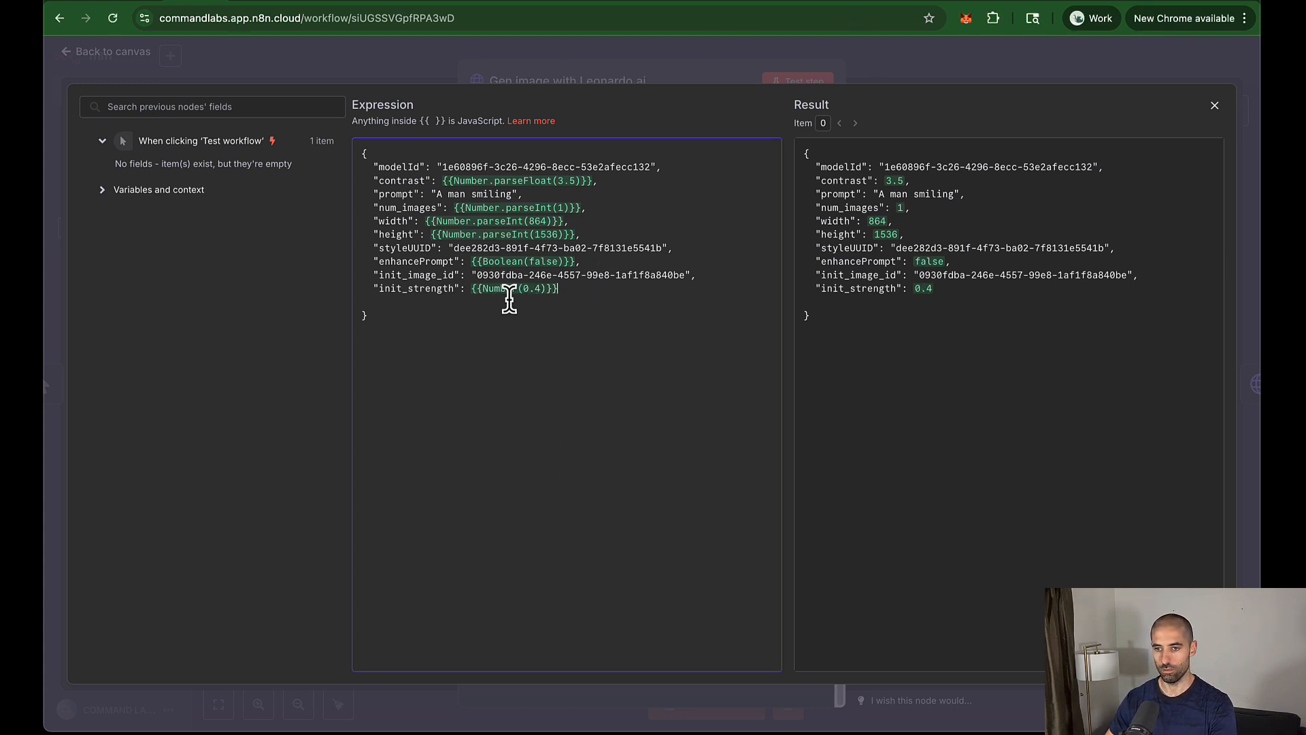
left_click(905, 55)
left_click(905, 55)
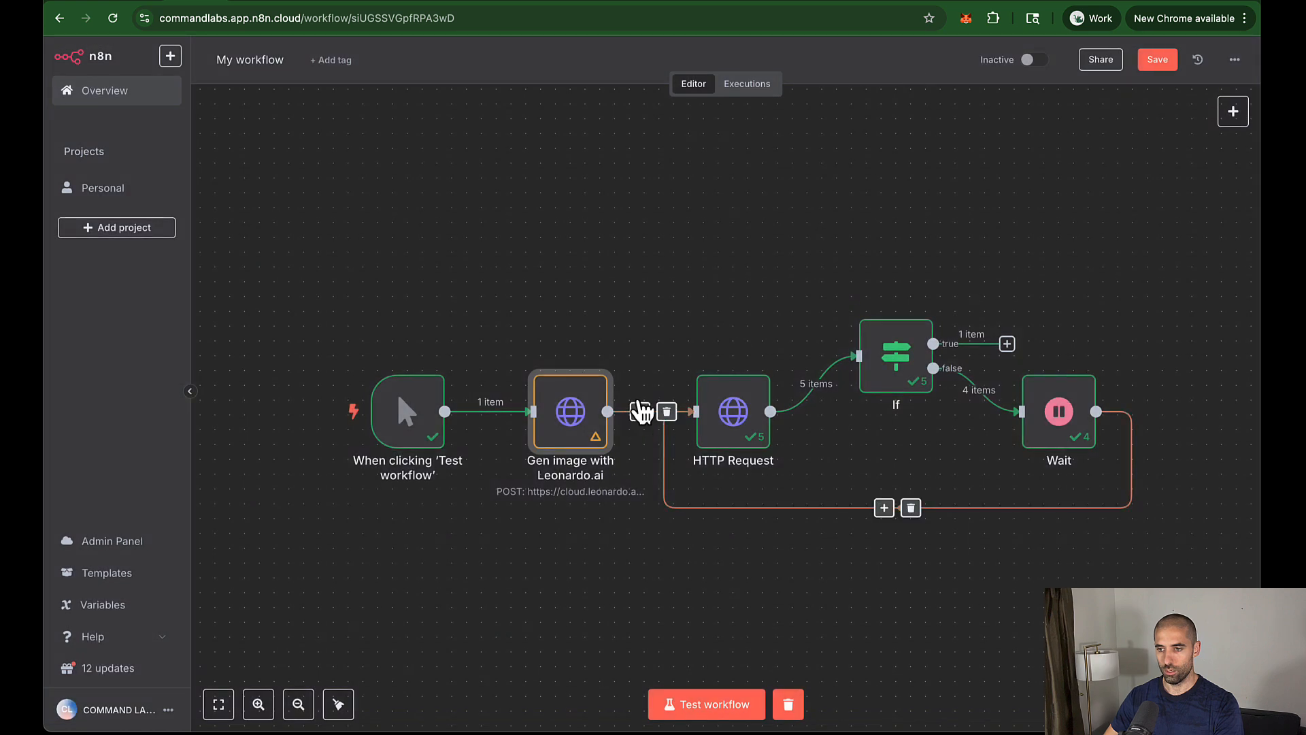
Step: Save and test-run the workflow, then select the generated image url in the If node's output
left_click(1156, 62)
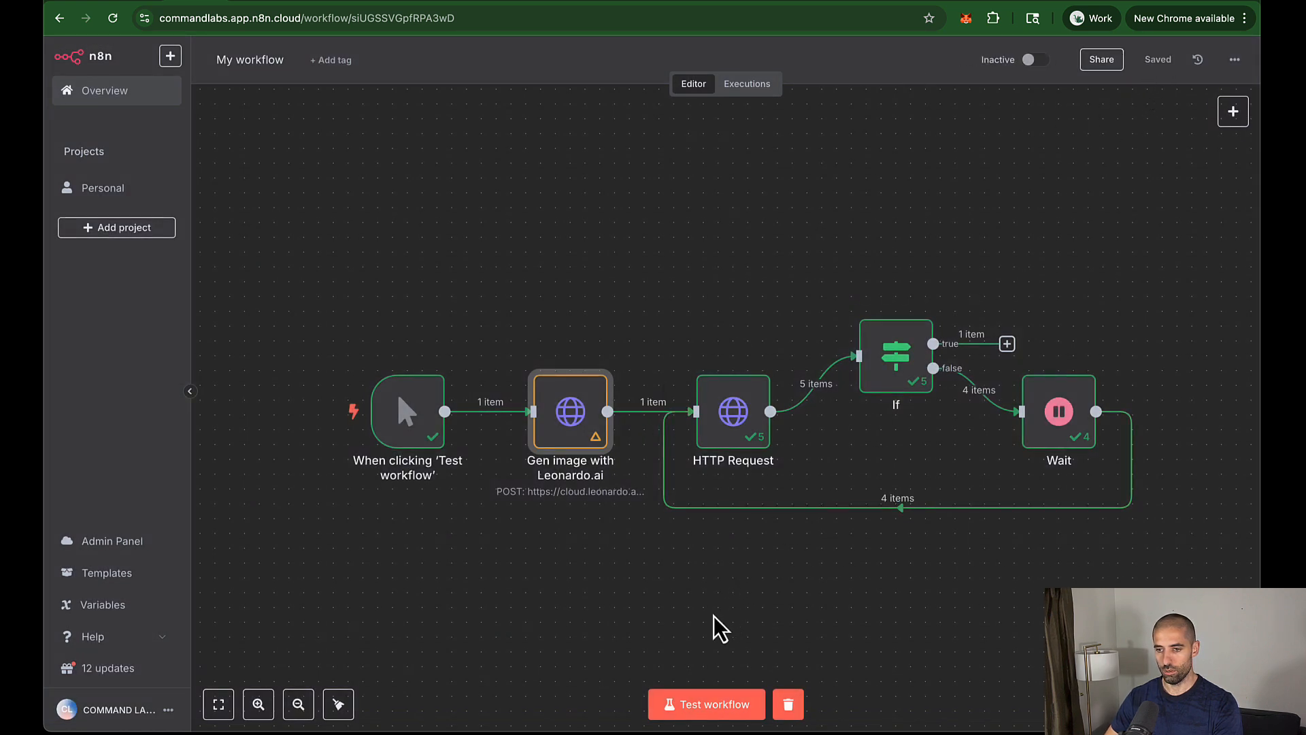
left_click(706, 707)
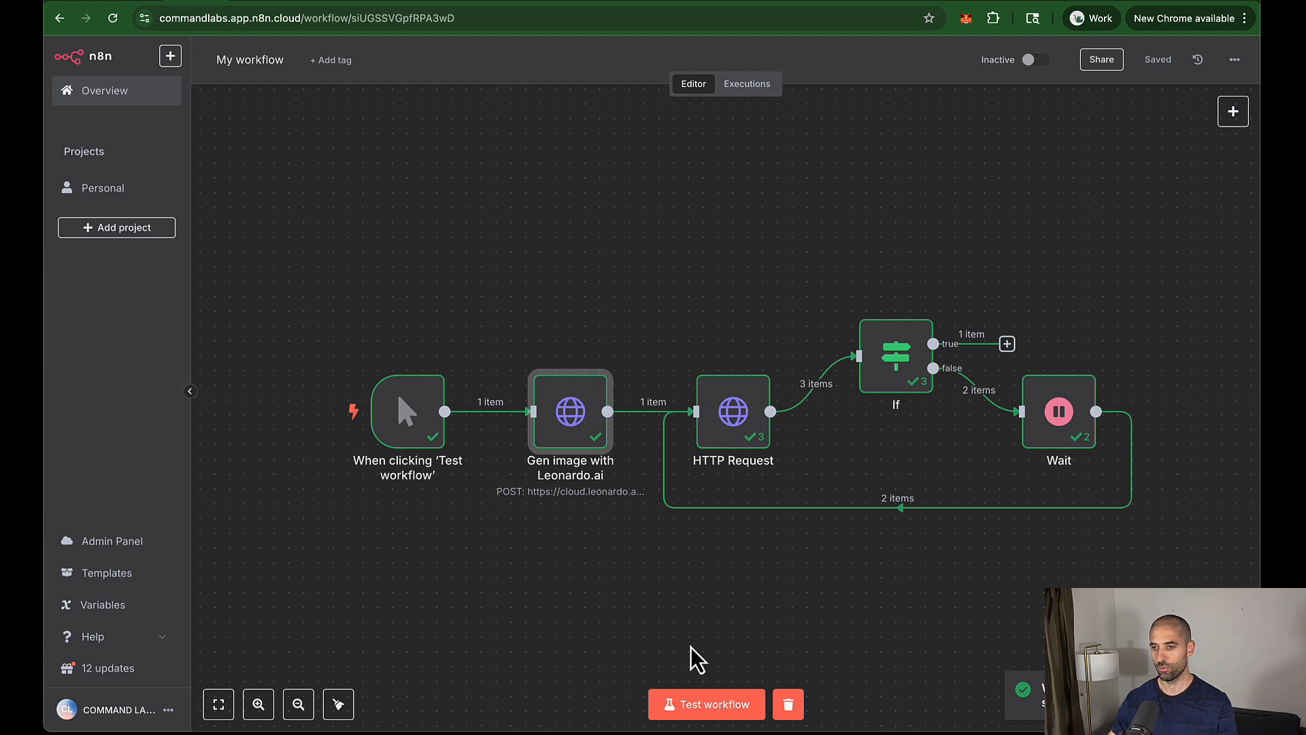
scroll(744, 488, "down", 1)
double_click(876, 341)
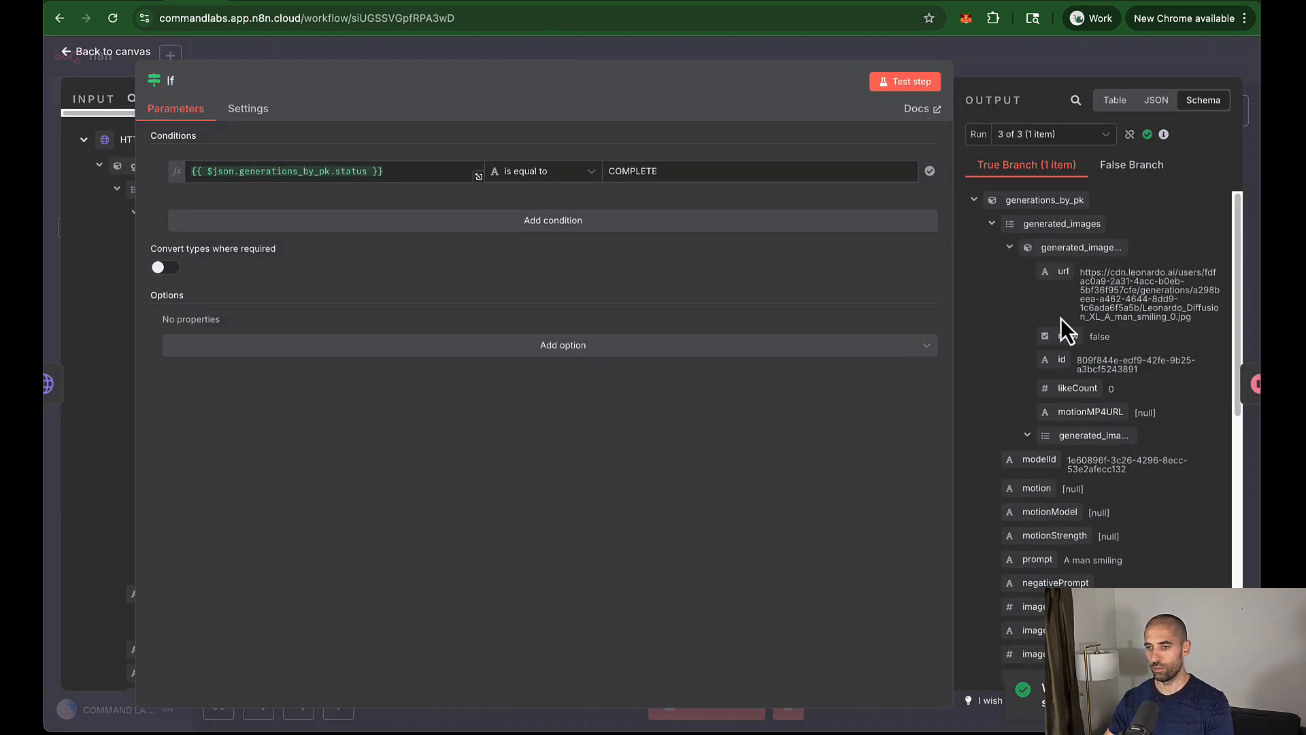
left_click_drag(1082, 272, 1182, 318)
key("ctrl+c")
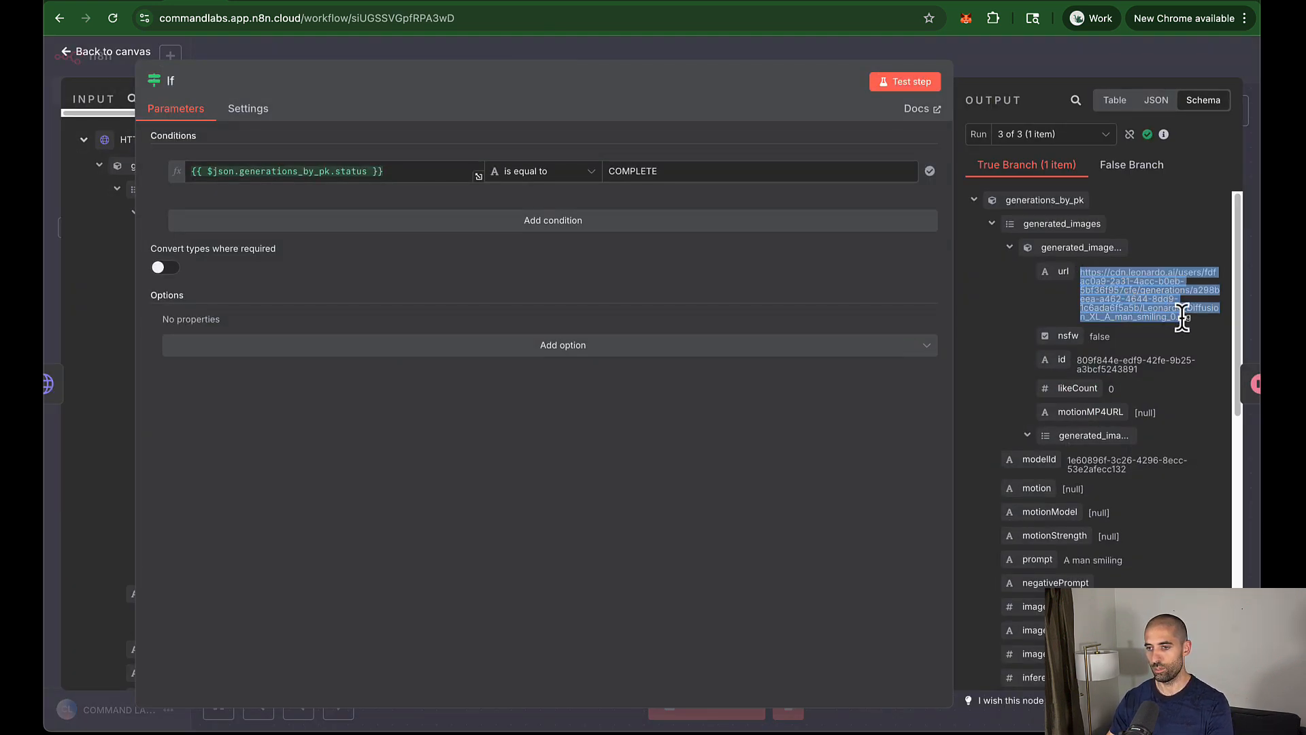
Step: Open the generated image url in a new Chrome tab
key("ctrl+t")
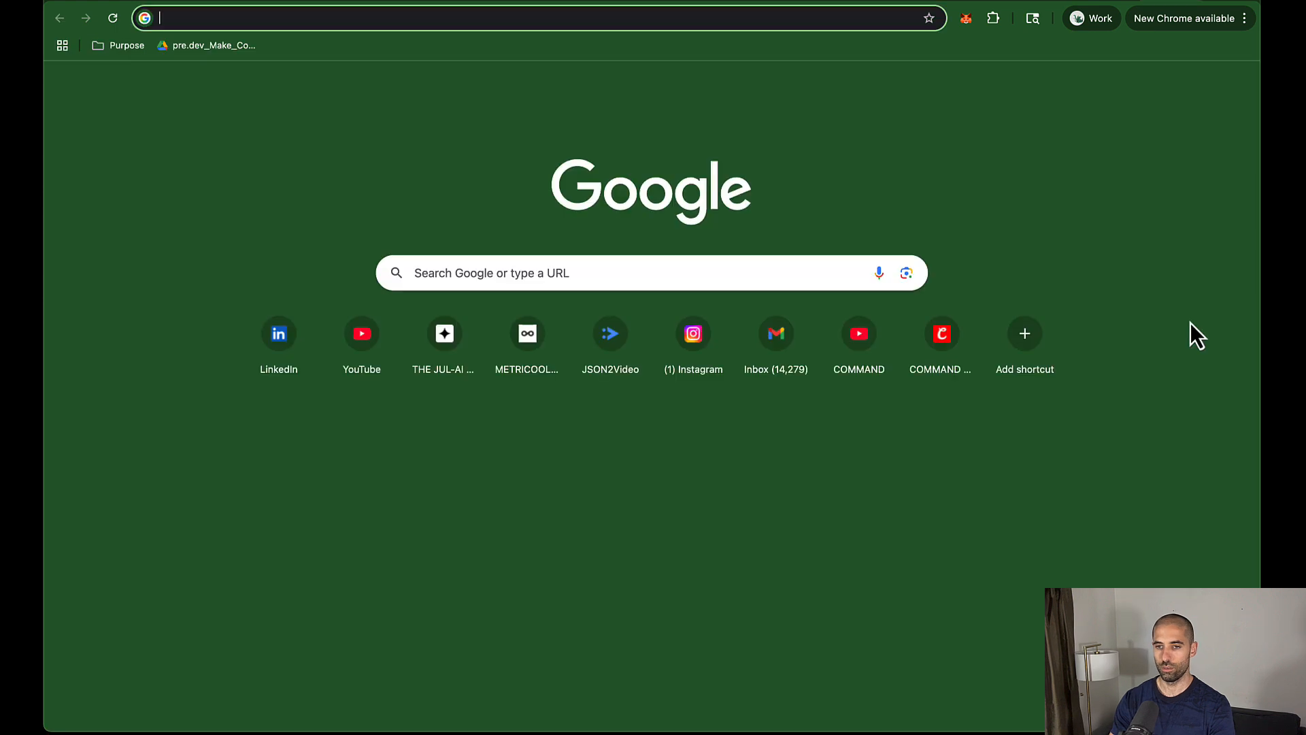
key("ctrl+v")
key("Return")
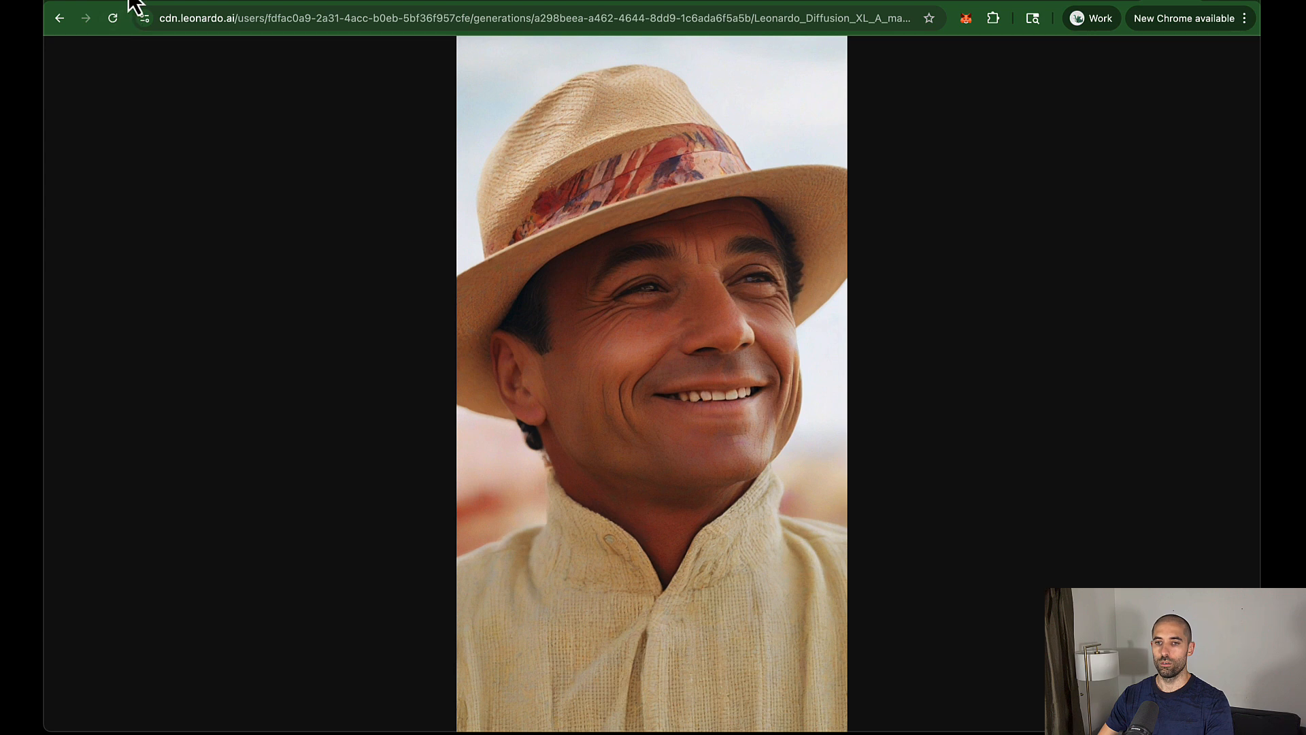
Step: Compare it with record 1's reference photo in the Airtable Images field, then return to n8n
key("ctrl+w")
left_click(751, 187)
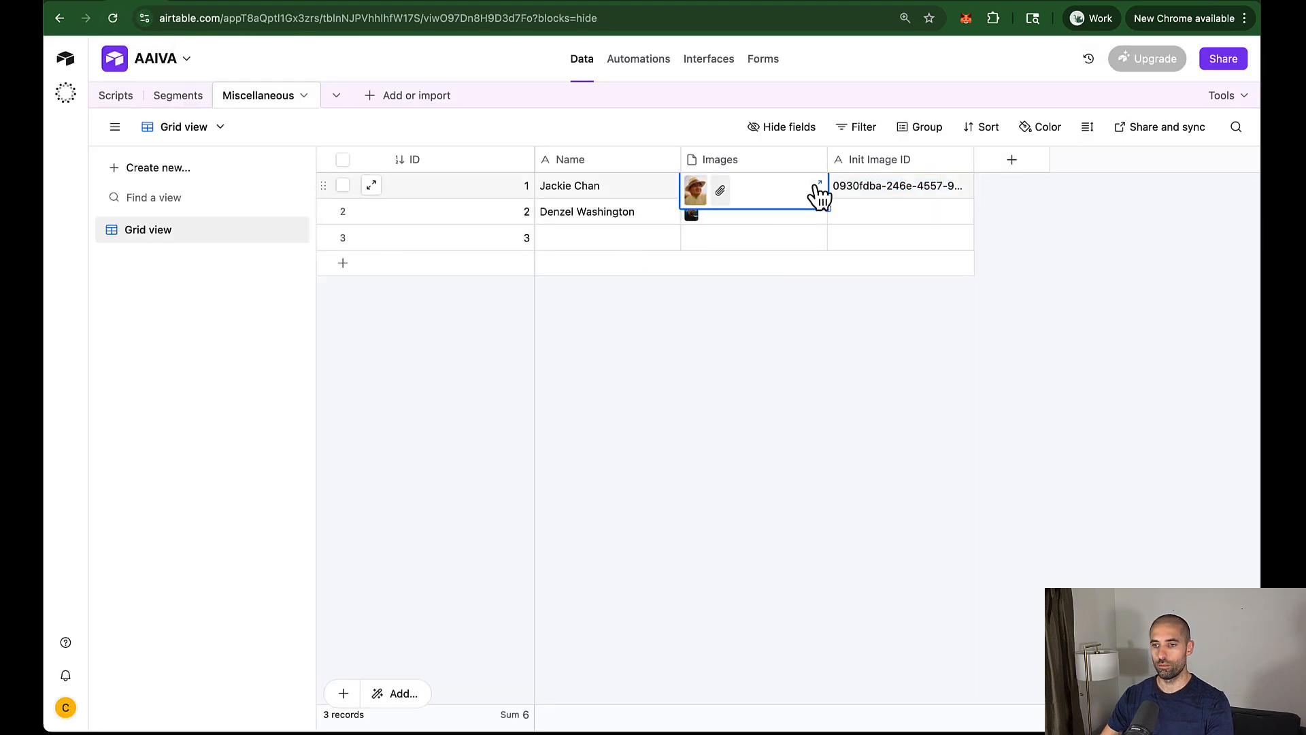
left_click(817, 186)
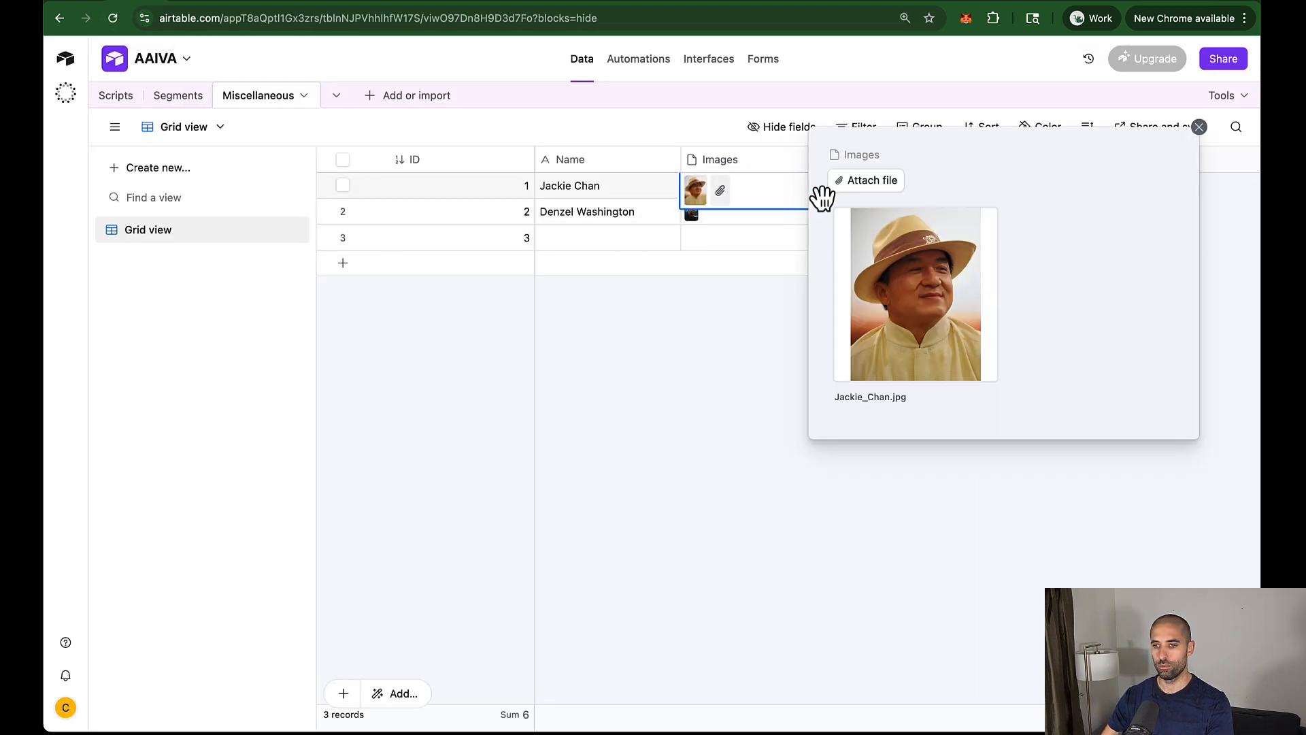
left_click(810, 342)
left_click(1162, 1)
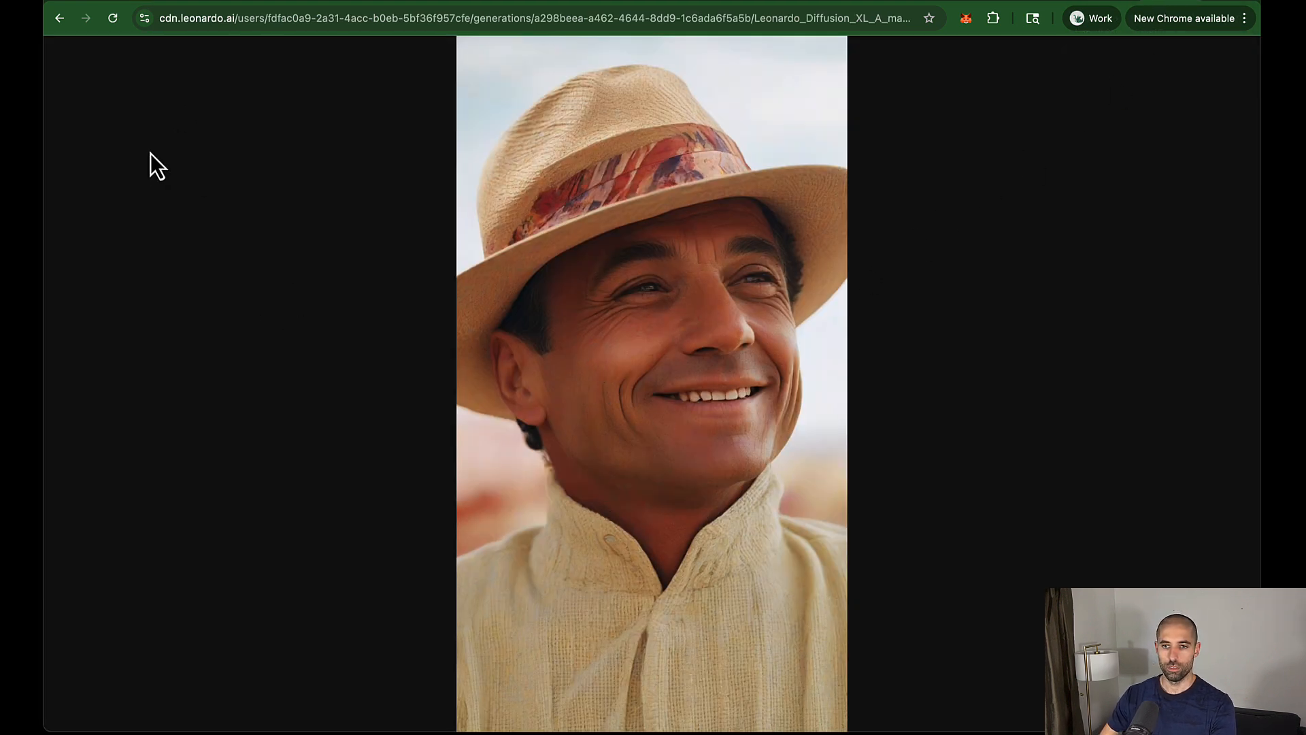
left_click(190, 2)
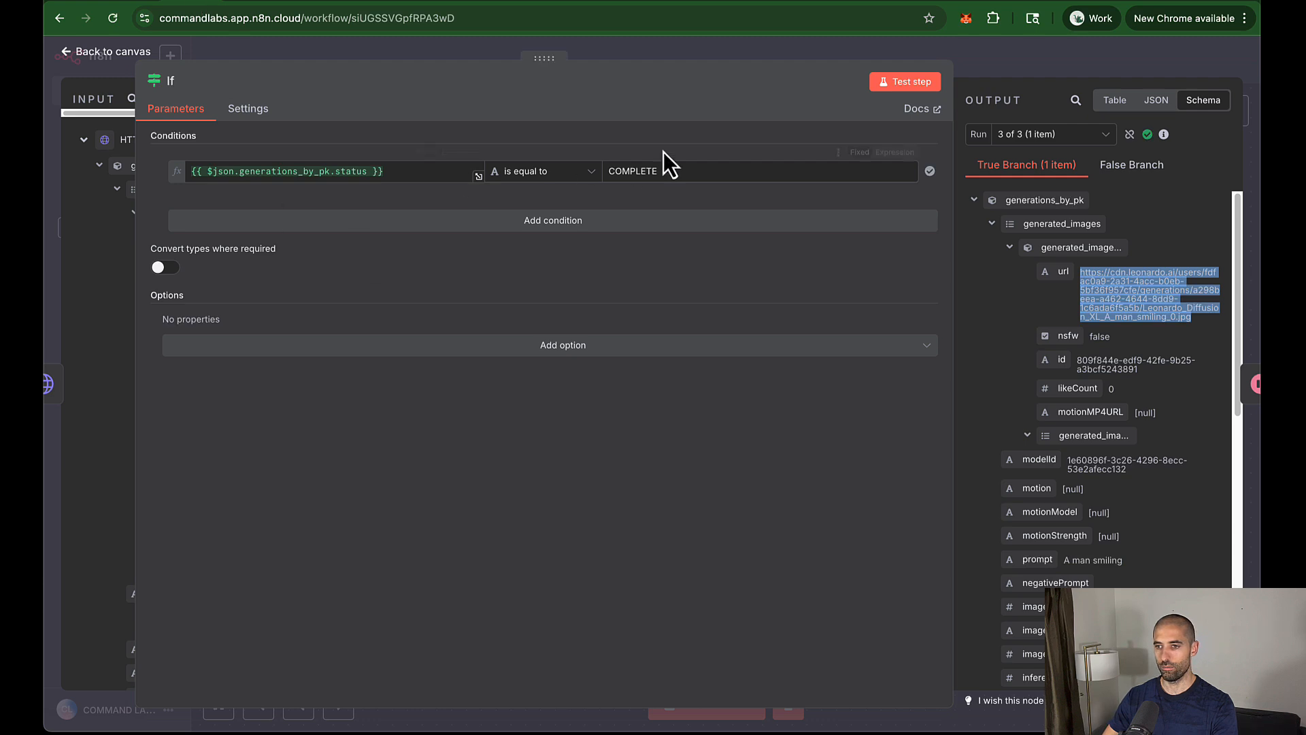
Step: Rename My workflow to 'HELPER - Image to Image Gen'
left_click(996, 68)
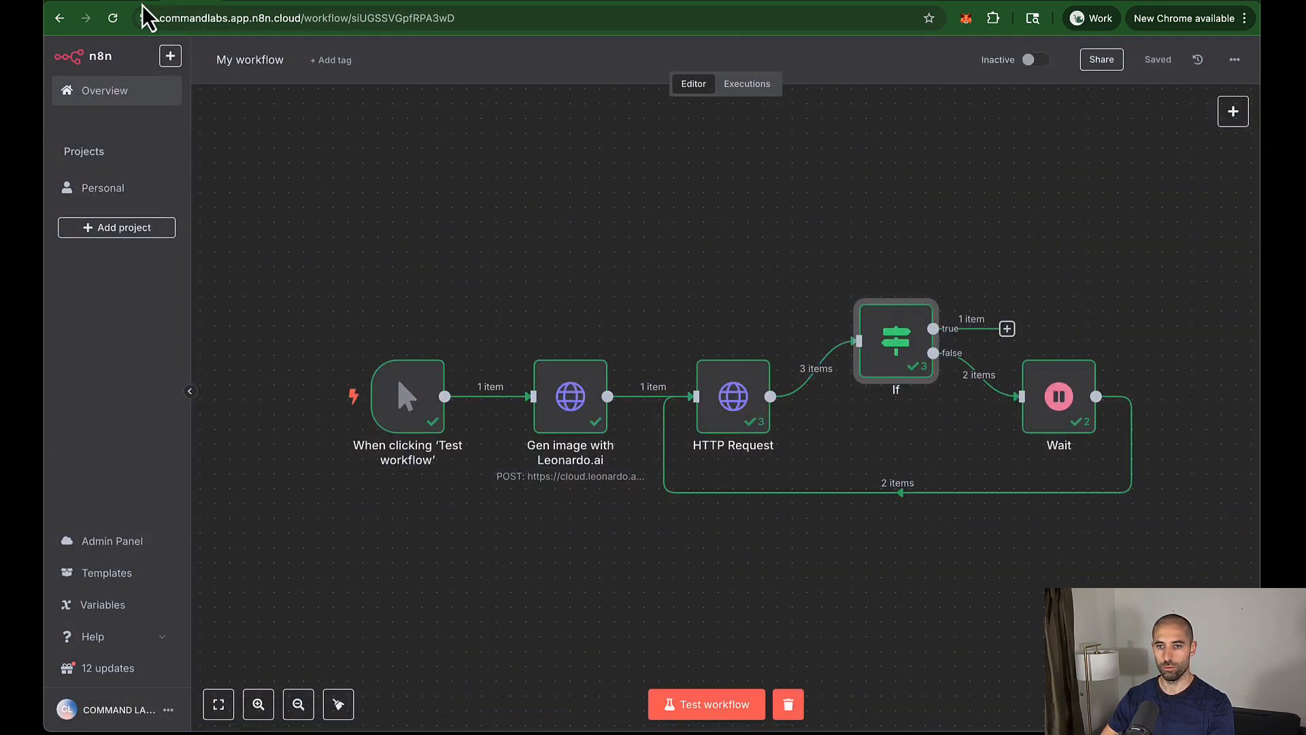
left_click(60, 18)
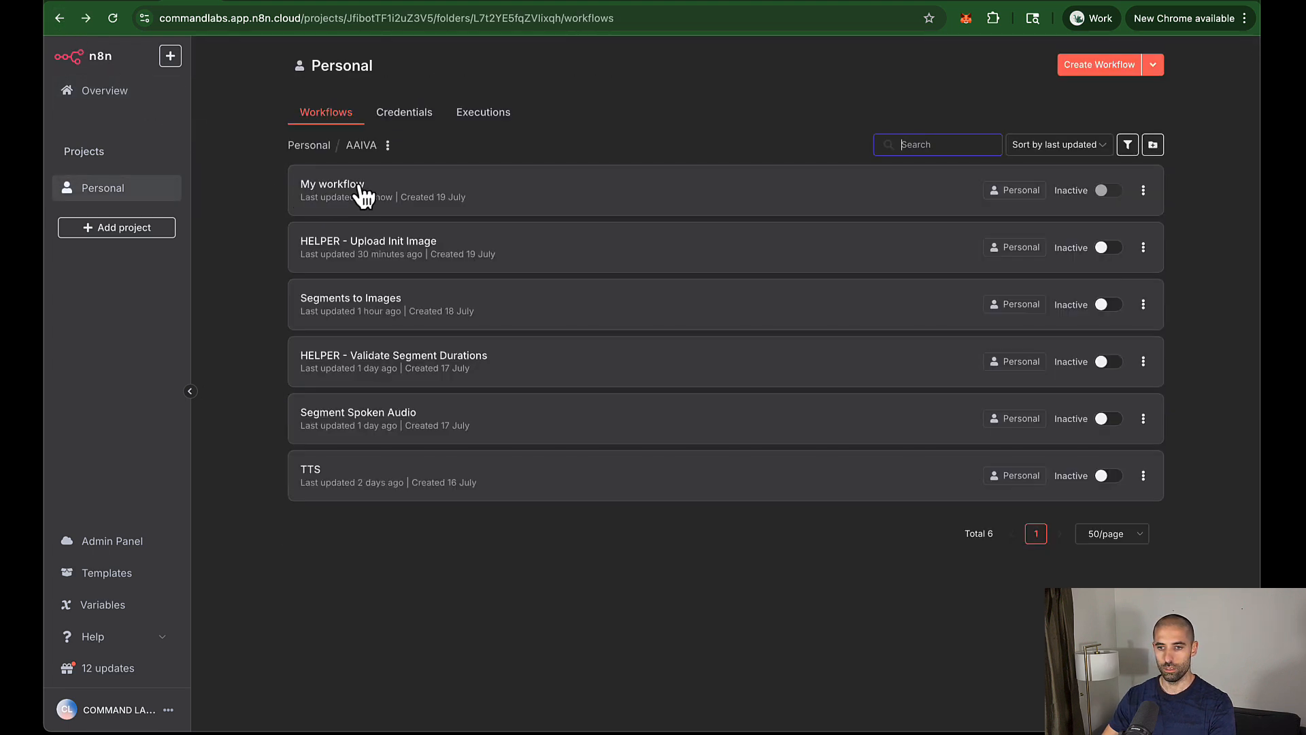
left_click(363, 196)
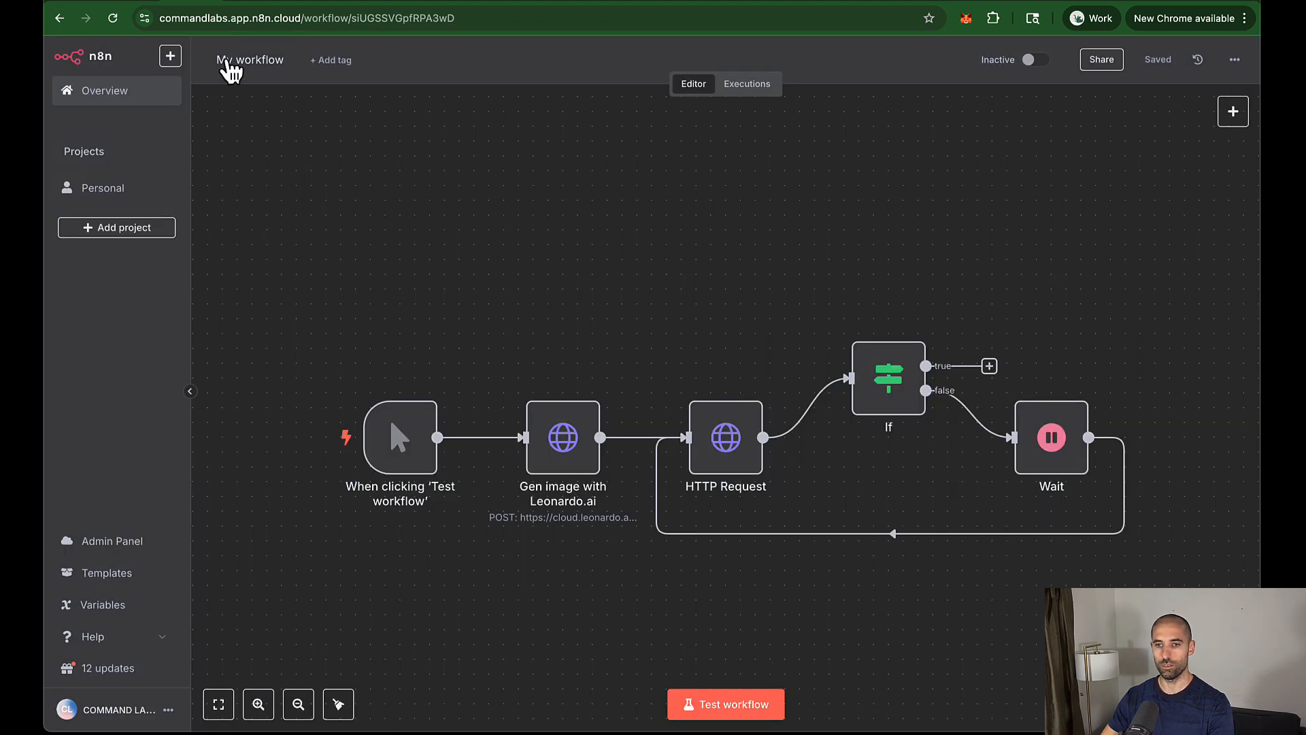
left_click(225, 60)
type("HELPER")
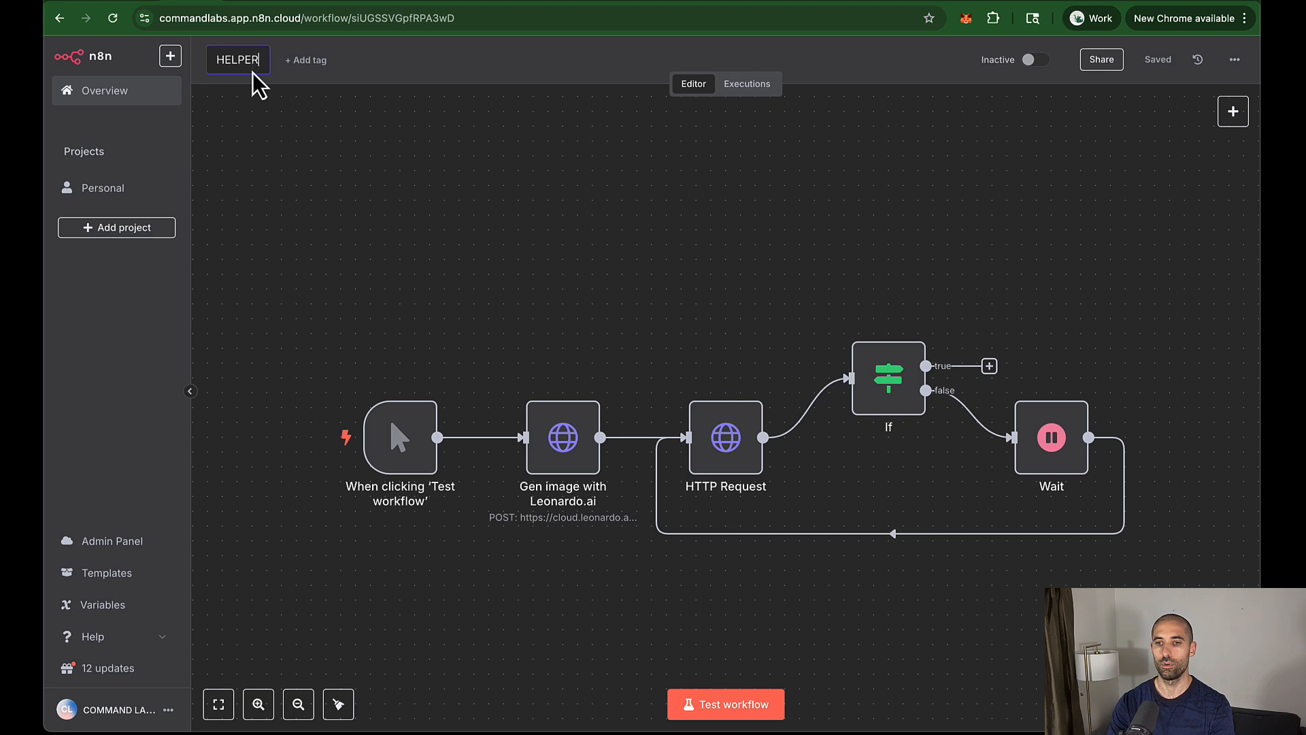
type(" - Image to I")
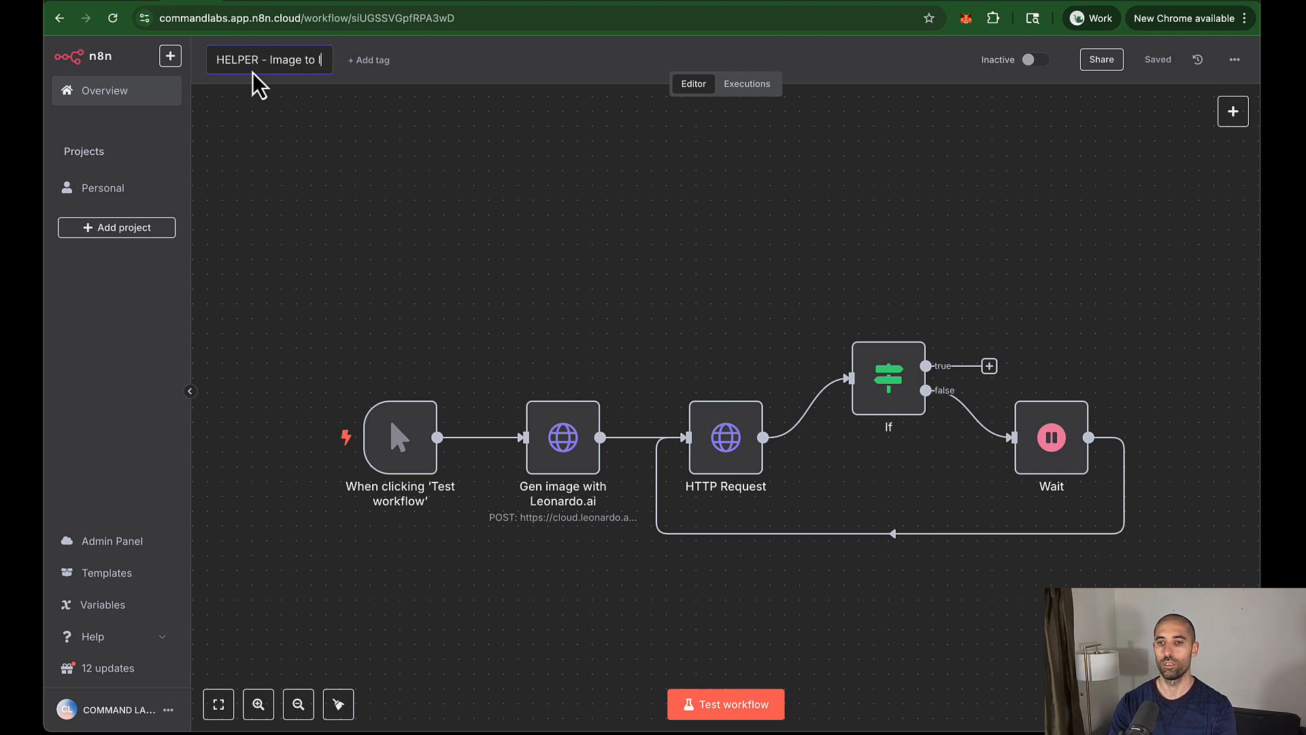
type("mage Gen")
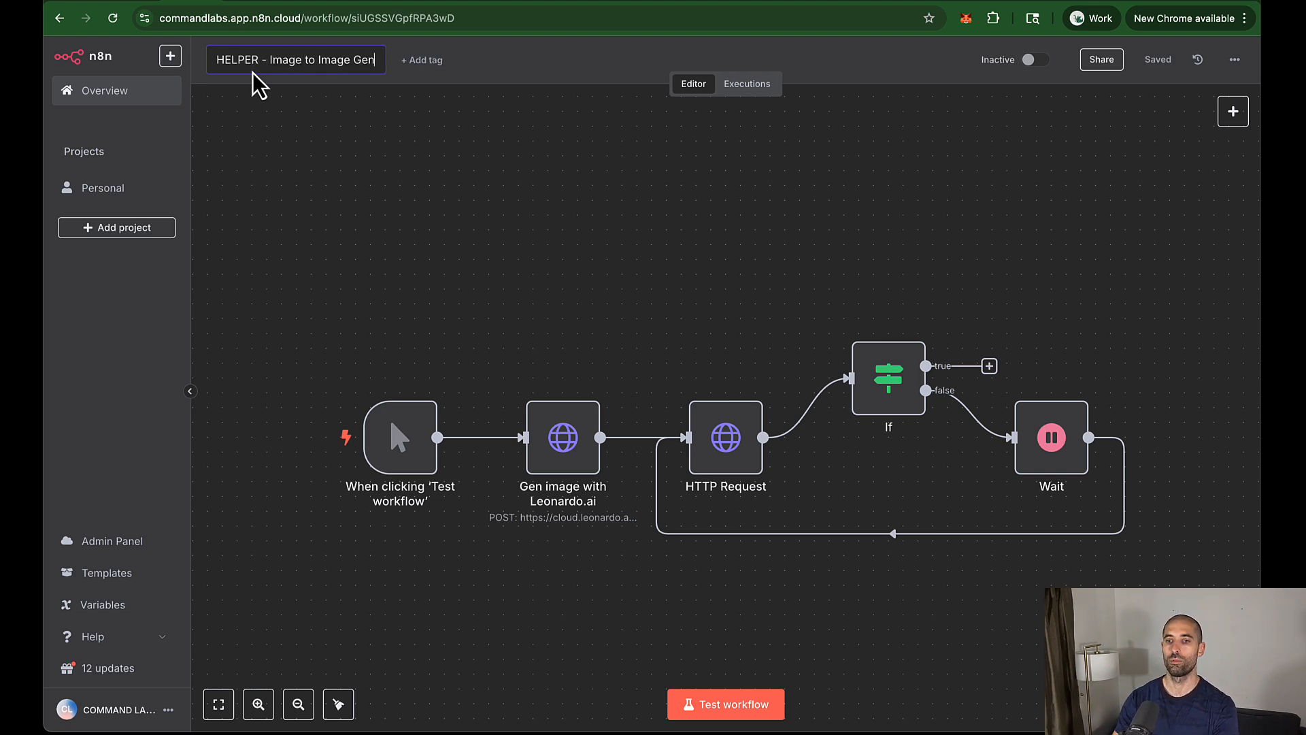
key("Return")
Step: Open the Airtable node of HELPER - Upload Init Image and copy record 2's link from Airtable
left_click(58, 19)
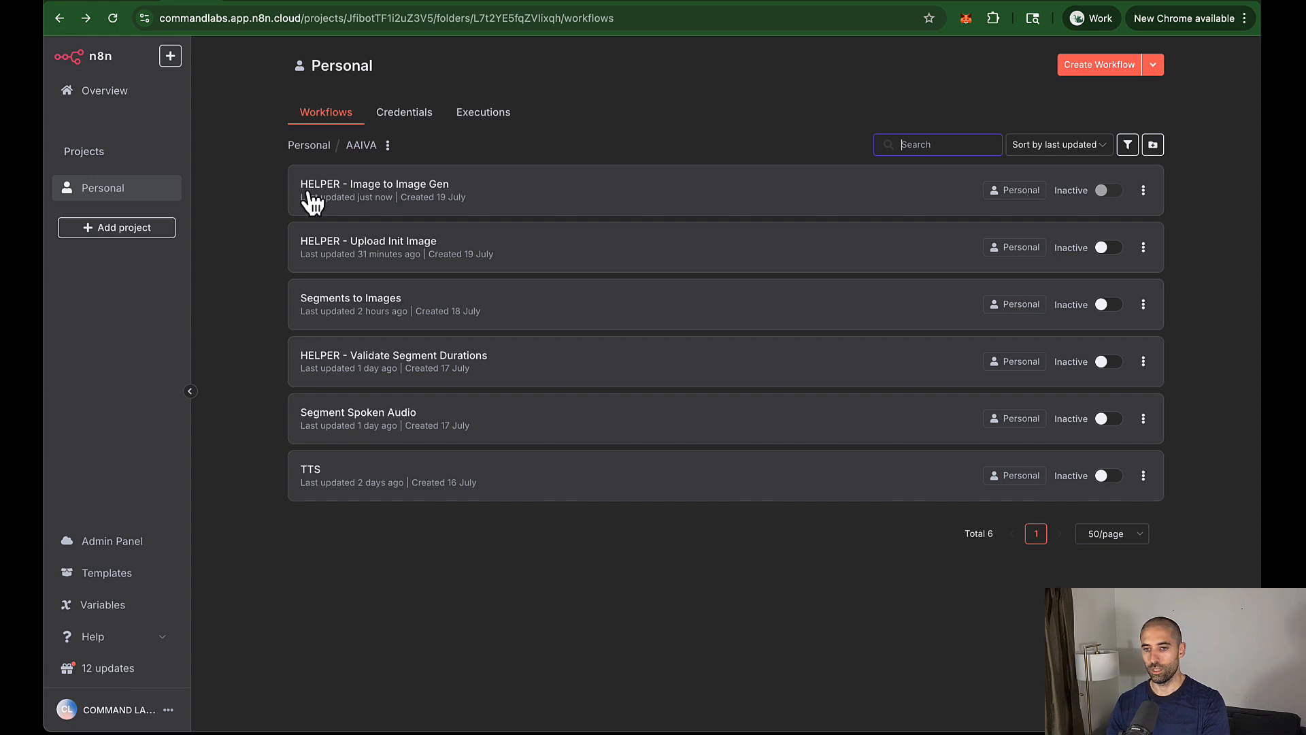
left_click(405, 257)
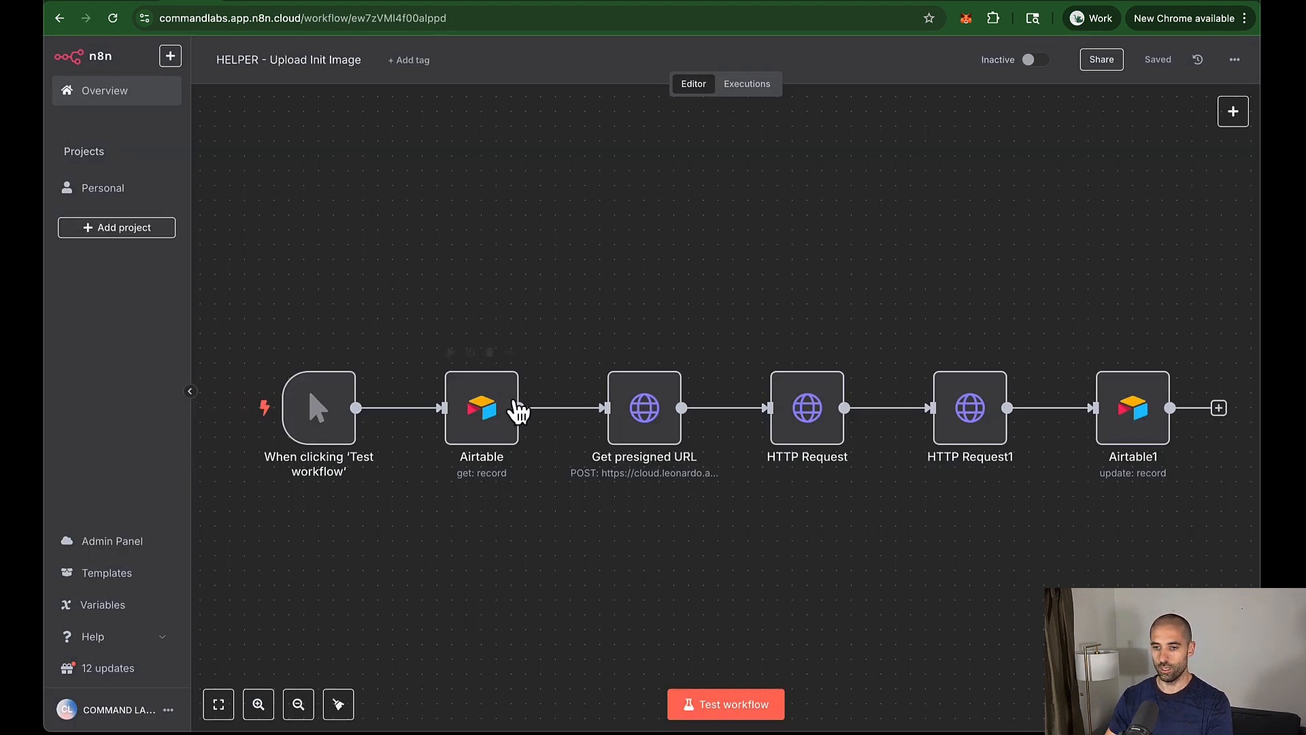
double_click(495, 411)
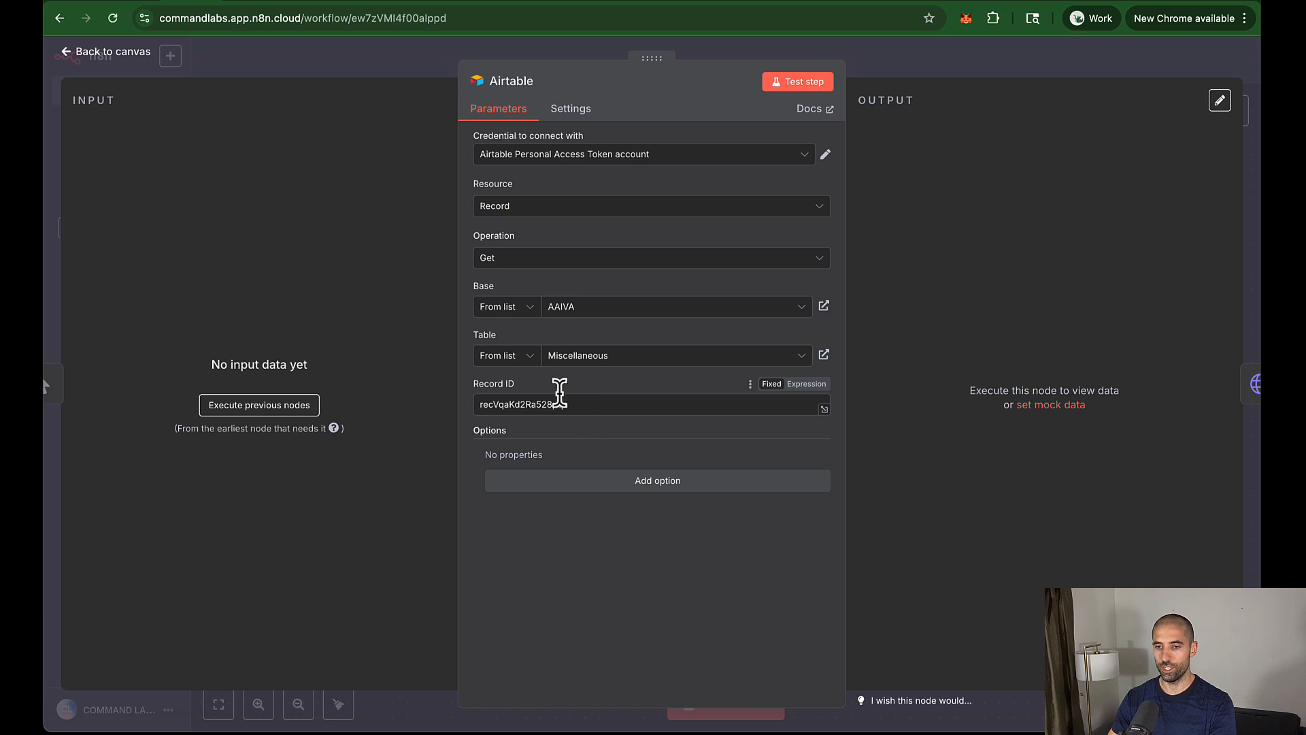
left_click(144, 8)
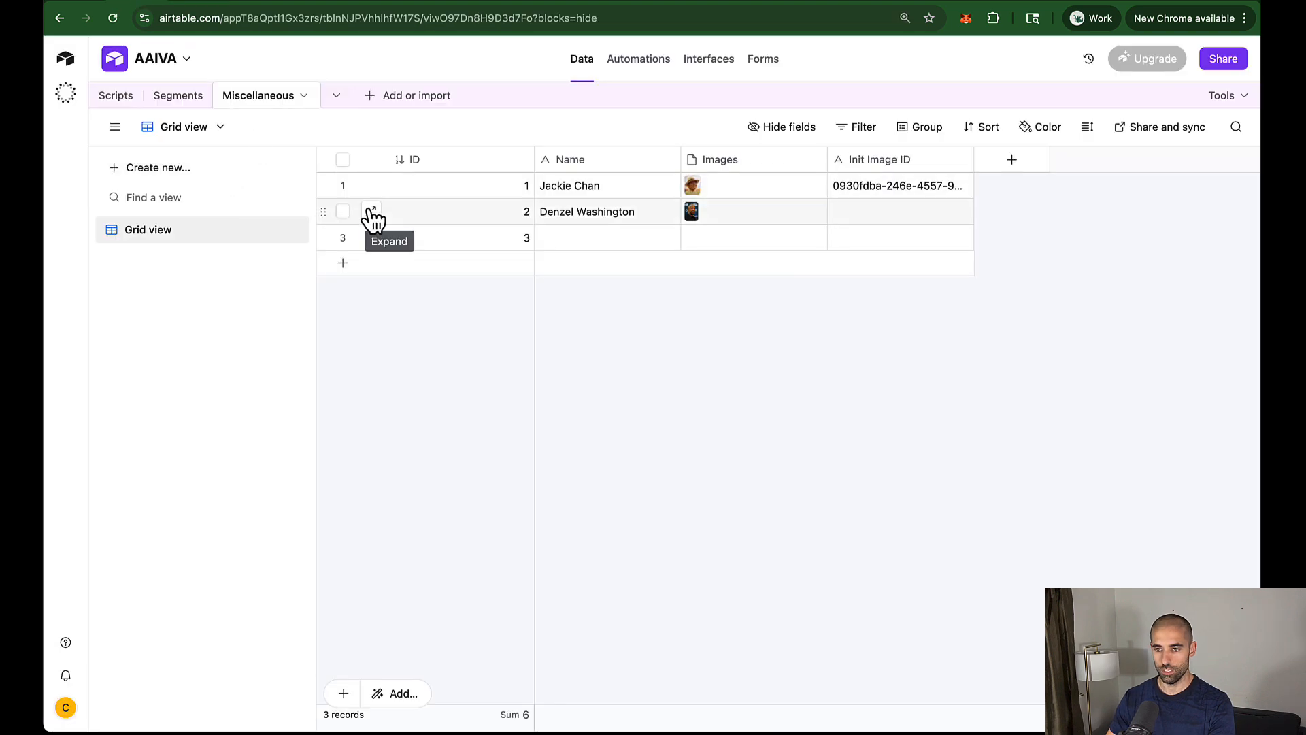
right_click(327, 213)
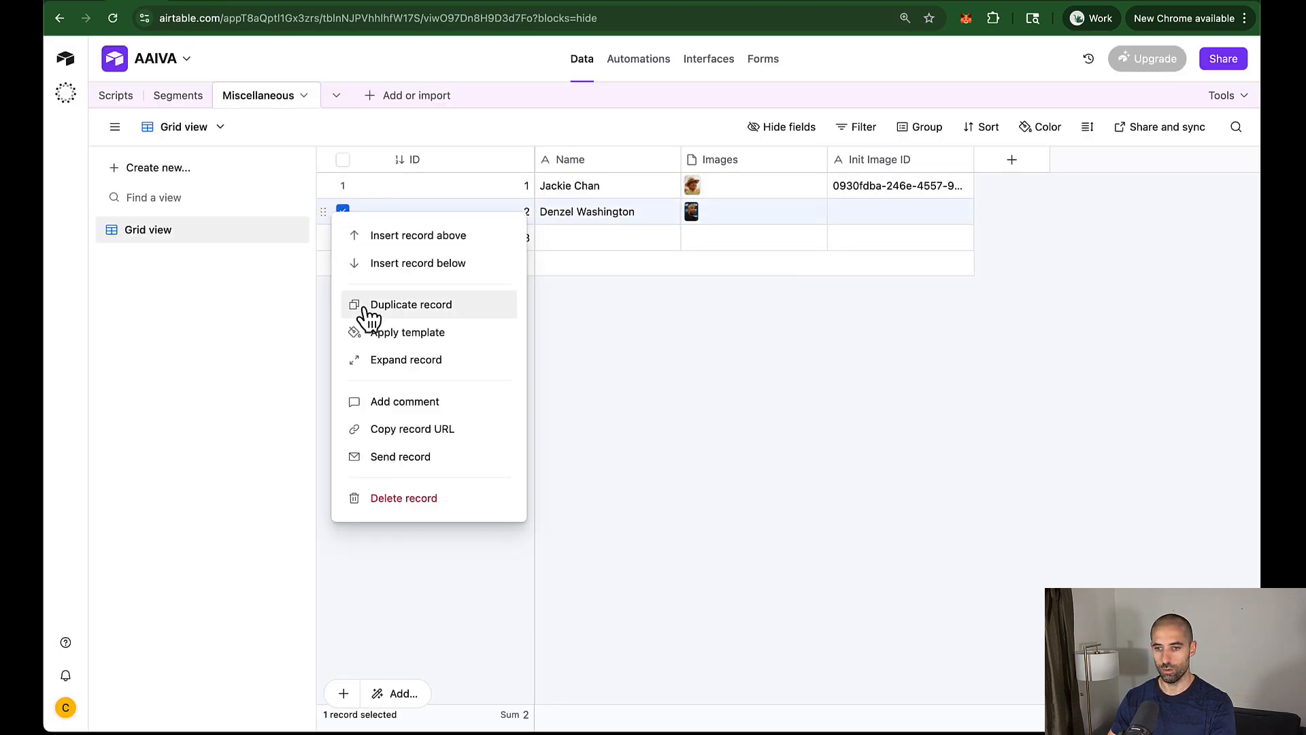
left_click(394, 430)
key("ctrl+t")
Step: Paste record 2's link in a new tab and cut the record ID out of the address
key("ctrl+v")
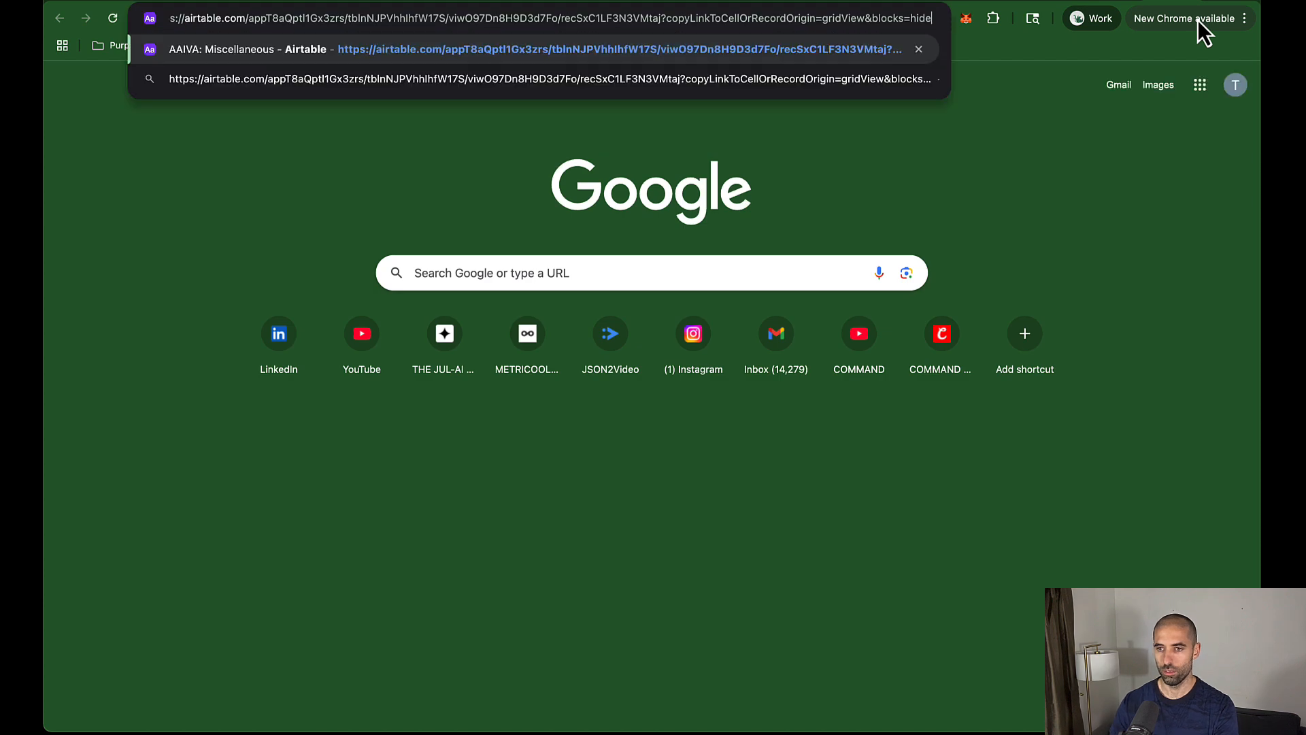
left_click(562, 19)
key("alt+shift+Right")
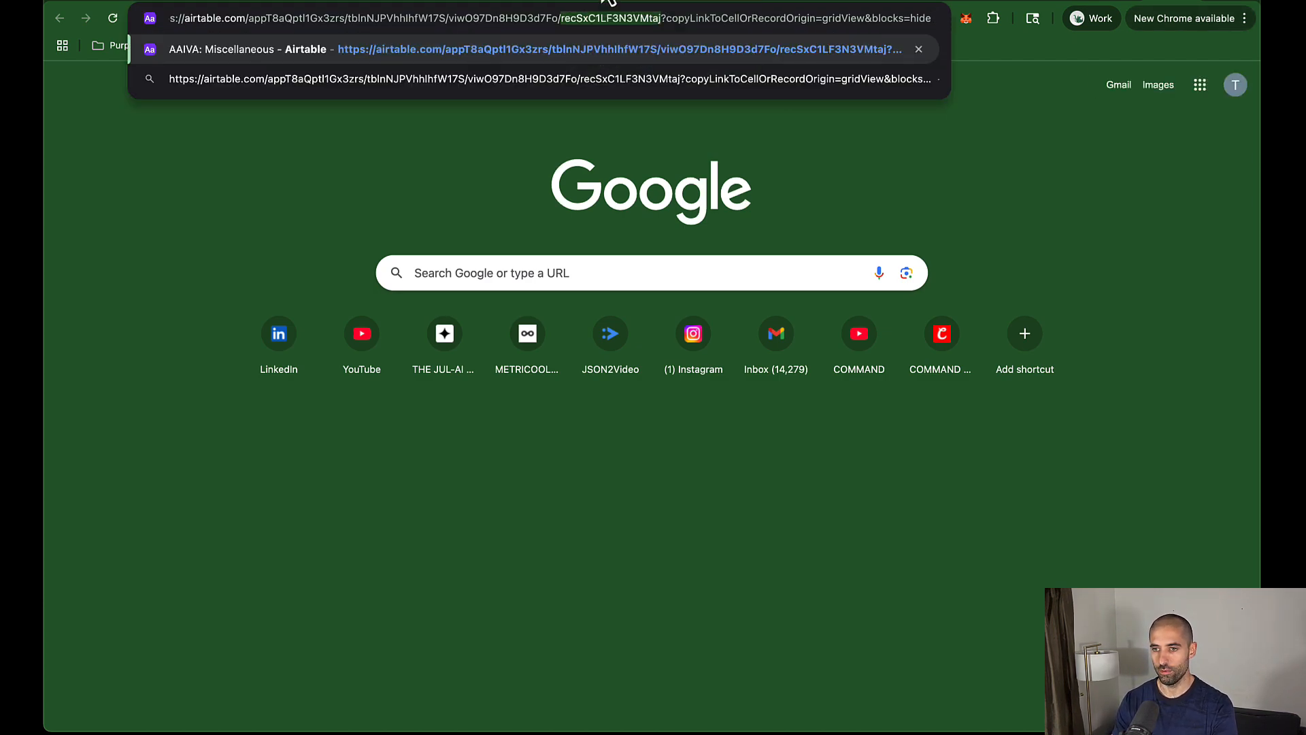
key("BackSpace")
key("Return")
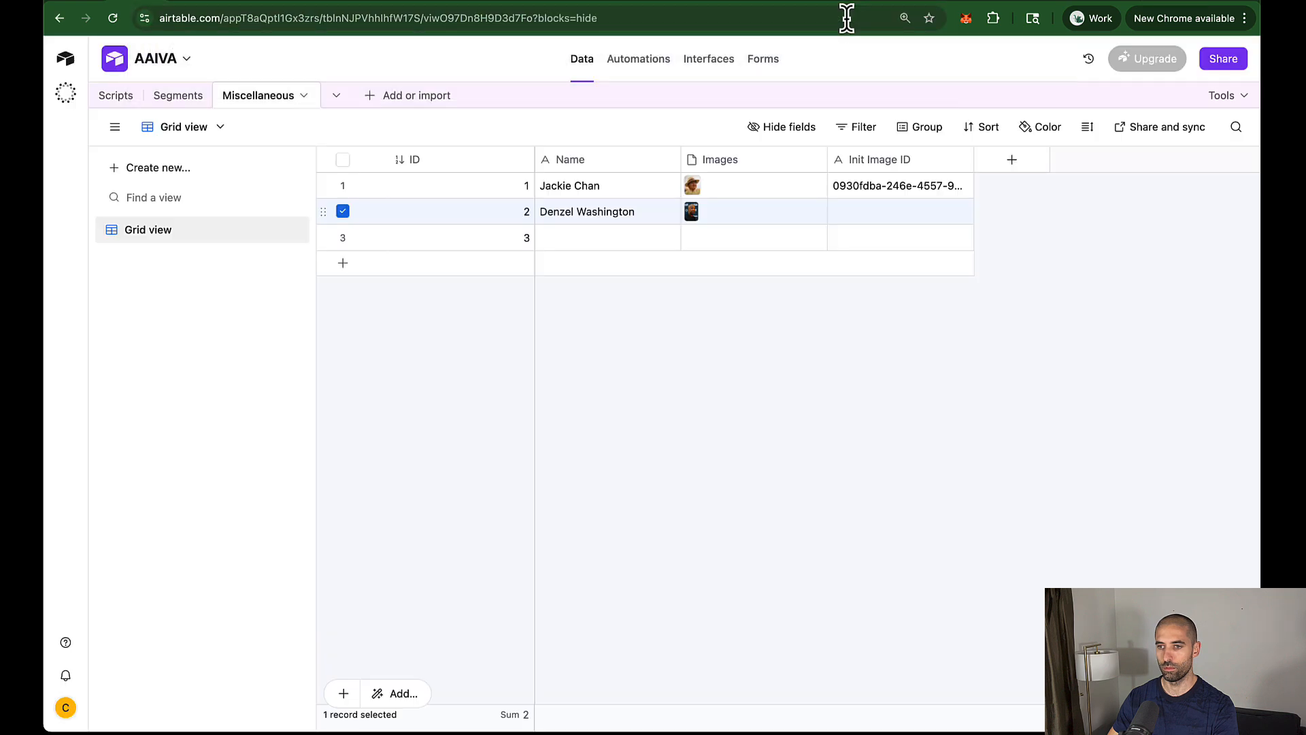
Step: Put record 2's ID in the Airtable node's Record ID and run the upload workflow
left_click(180, 0)
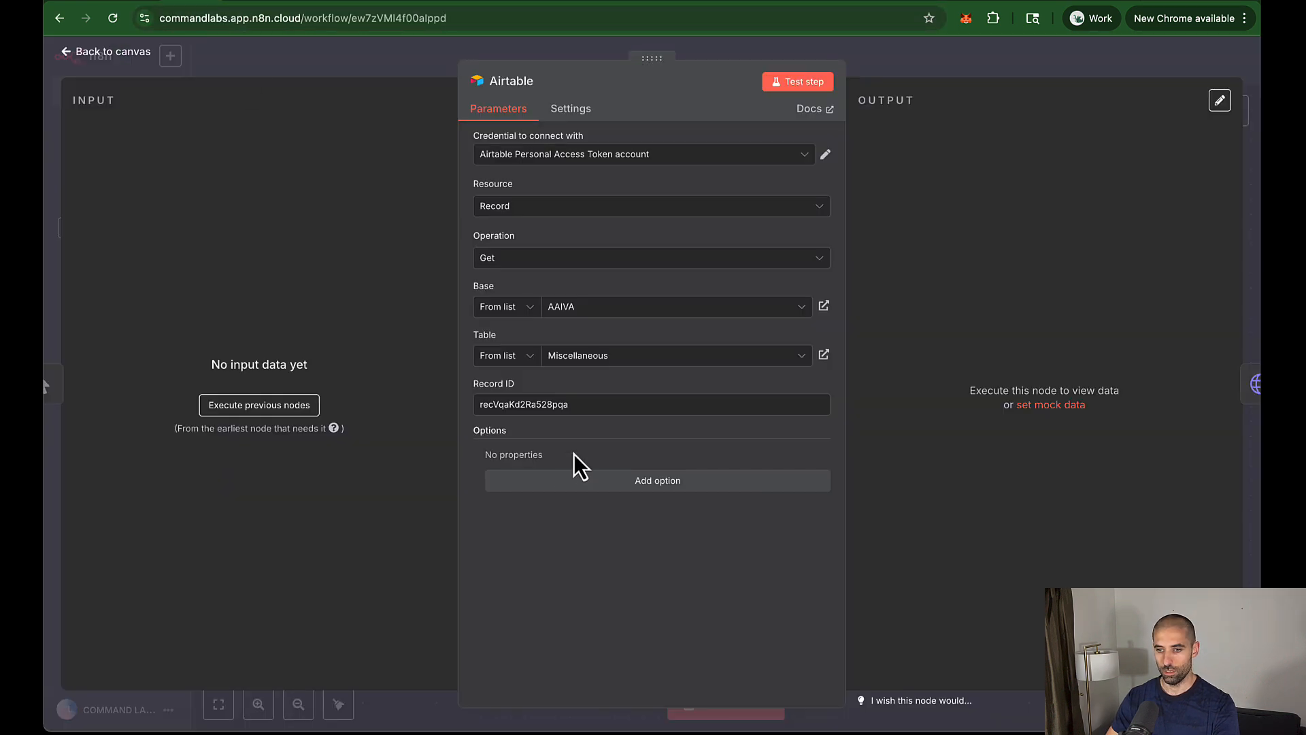
double_click(574, 405)
key("super+v")
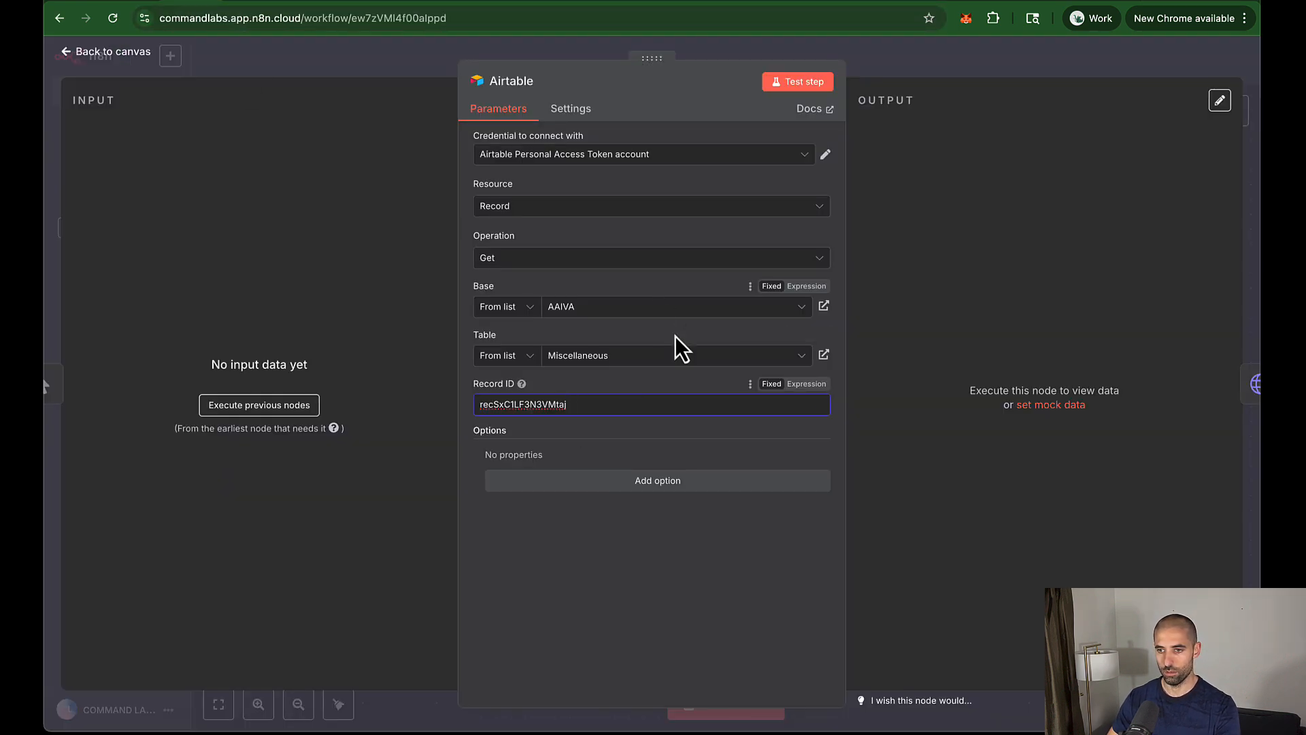
key("Escape")
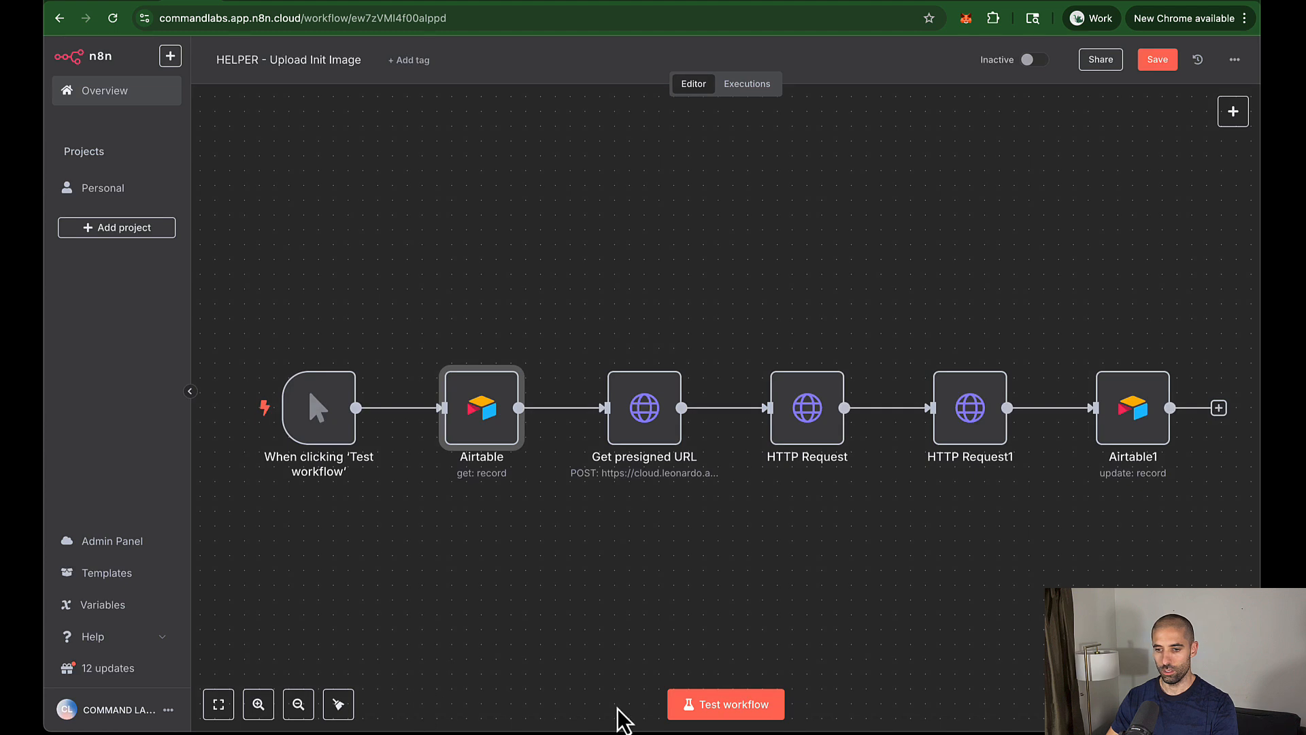
left_click(728, 711)
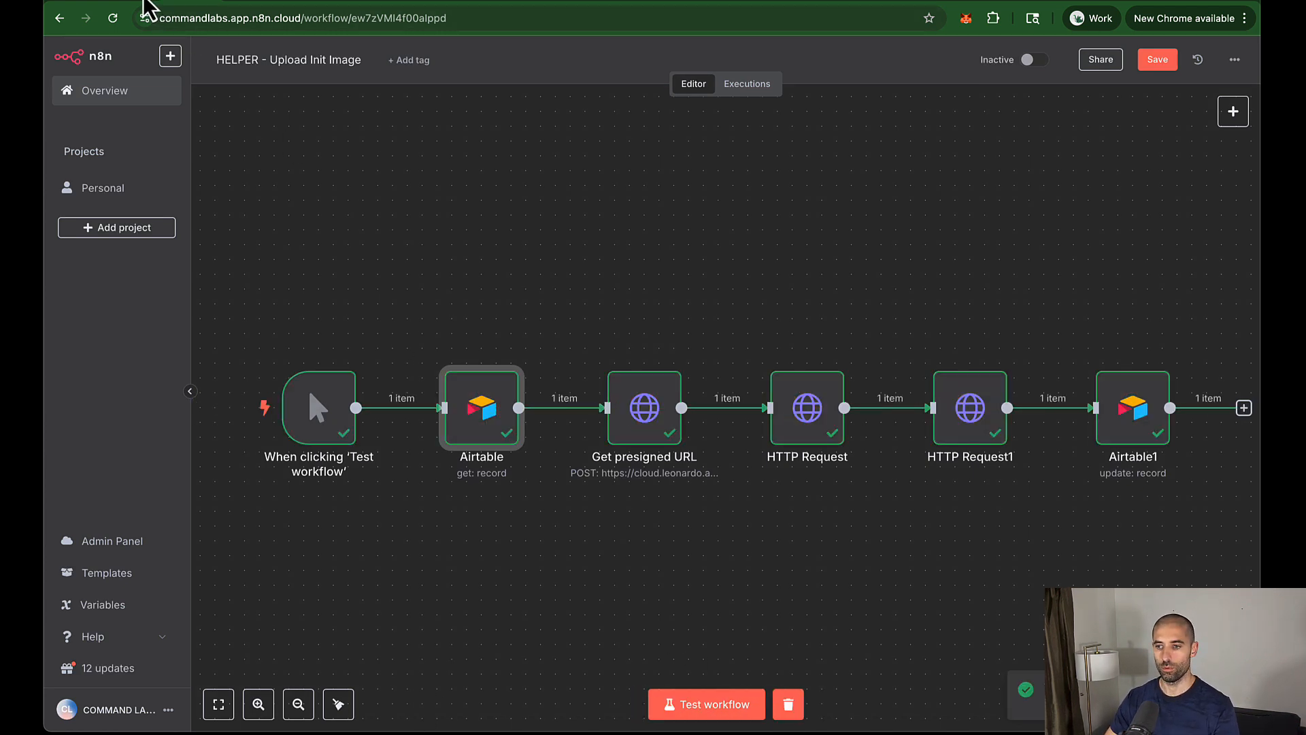
left_click(144, 2)
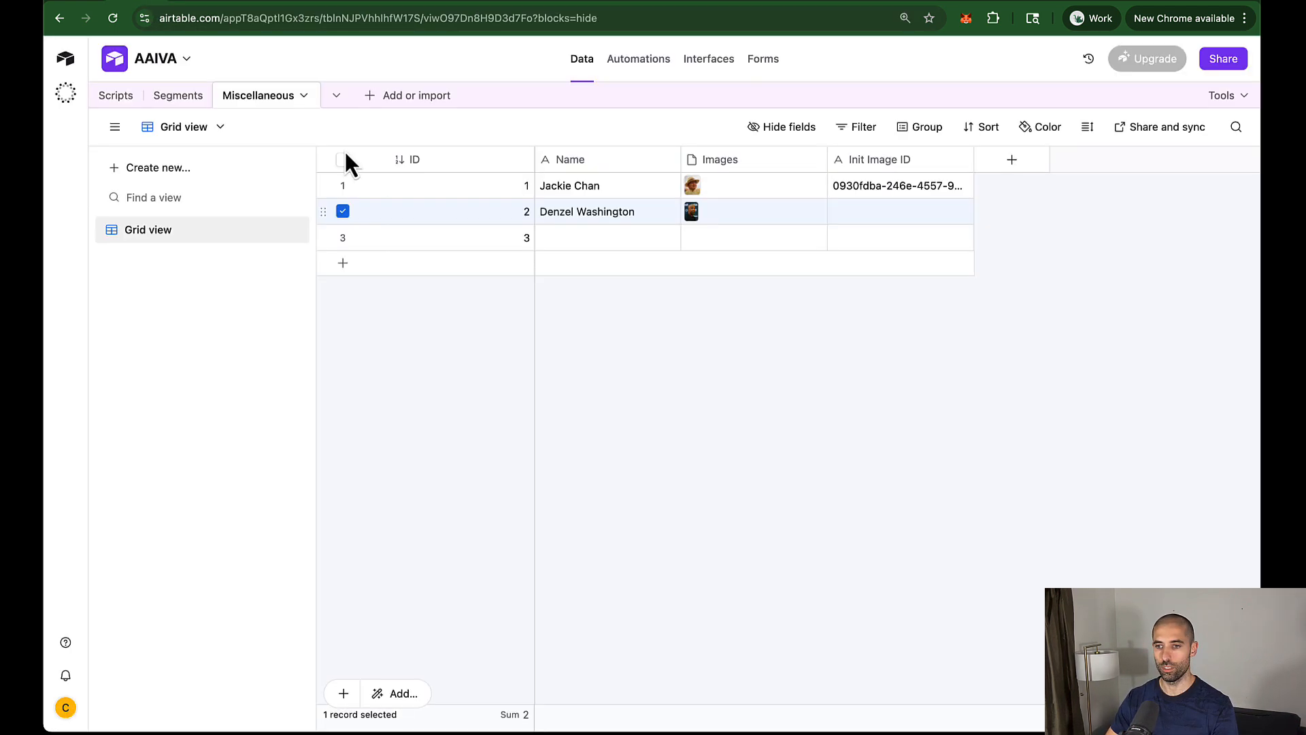
Step: Copy row 2's Init Image ID, save the upload workflow, and open HELPER - Image to Image Gen
double_click(876, 211)
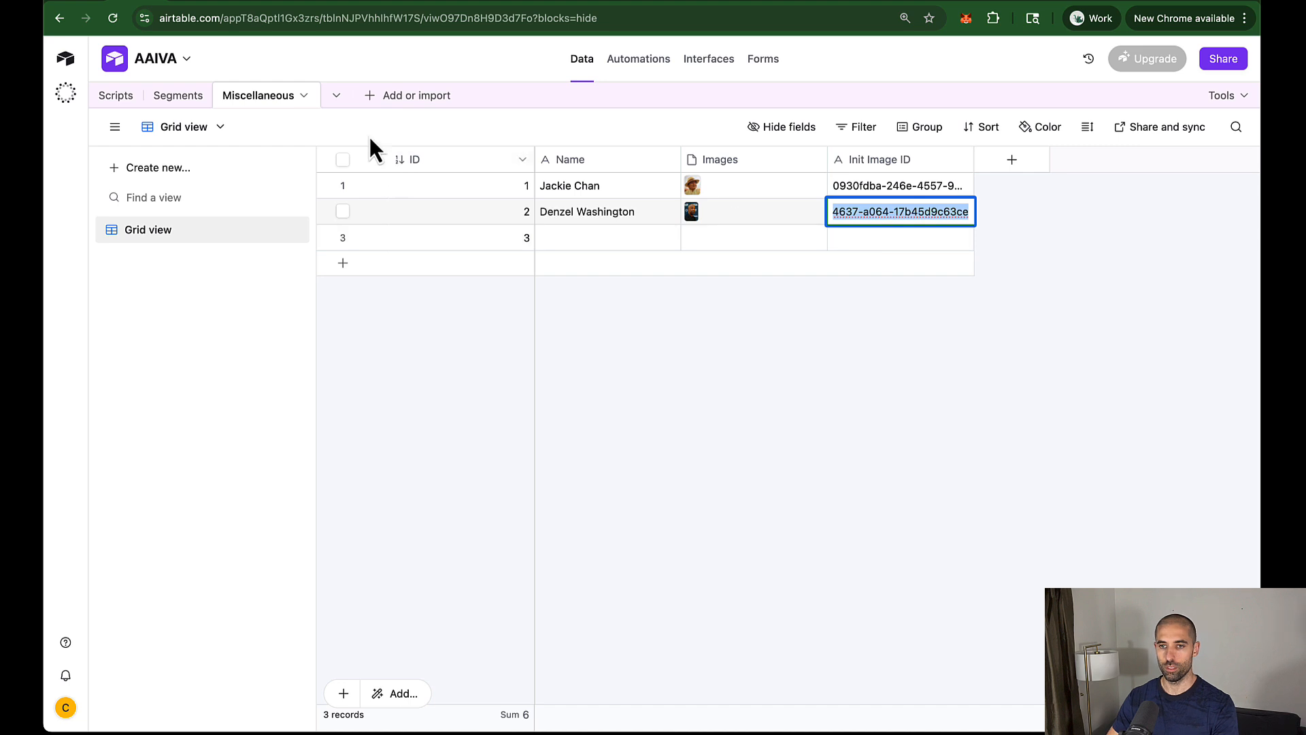
left_click(190, 2)
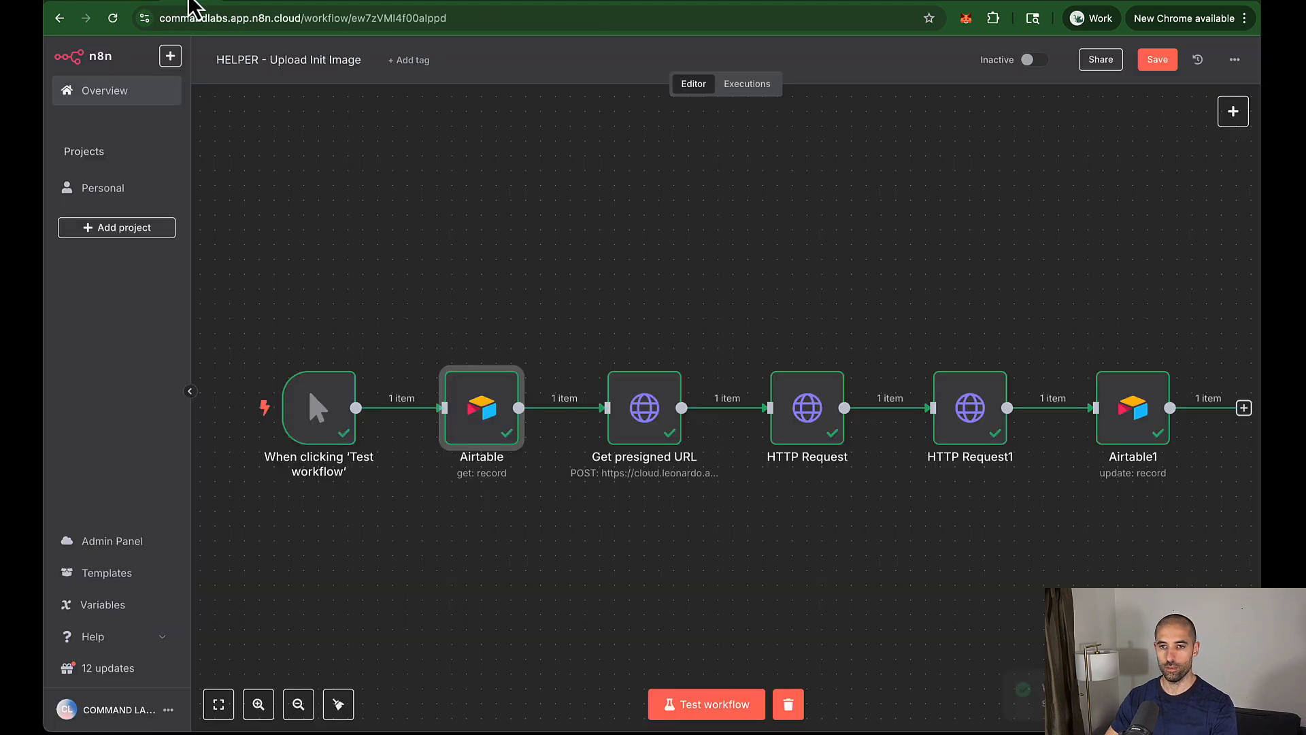
left_click(59, 18)
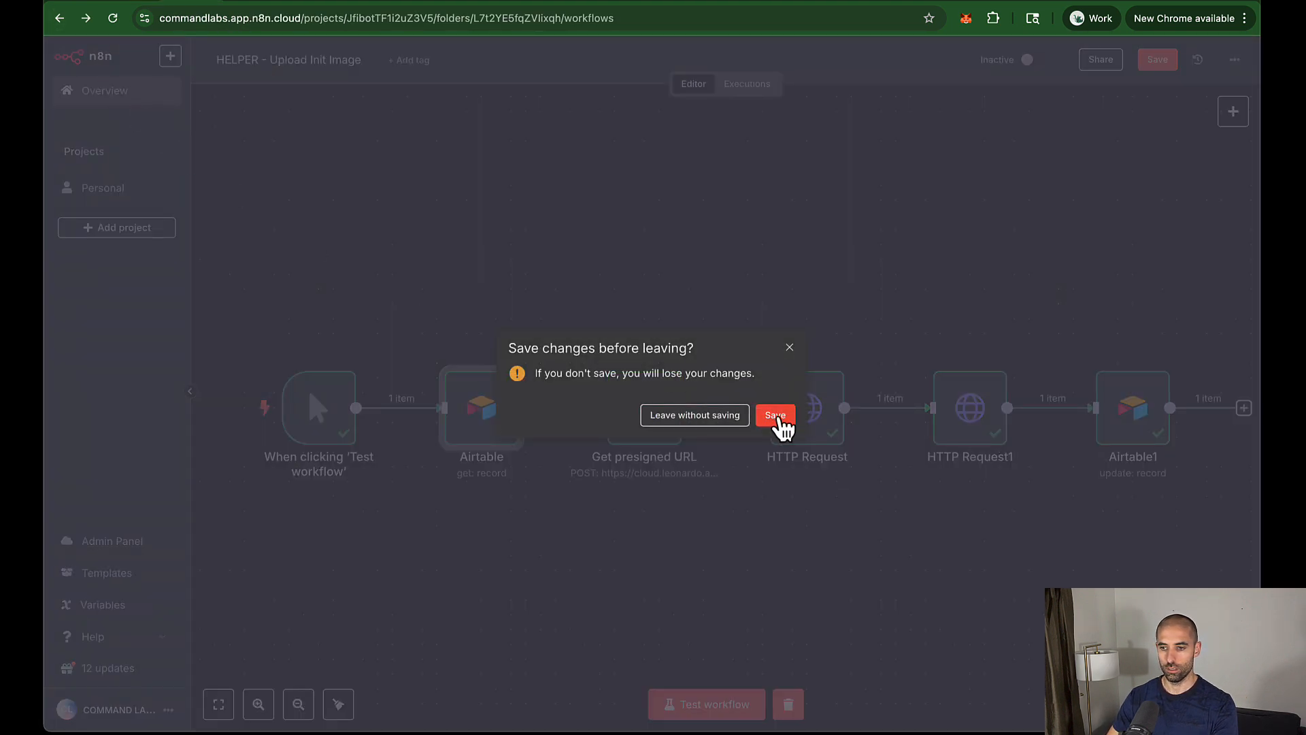
left_click(775, 416)
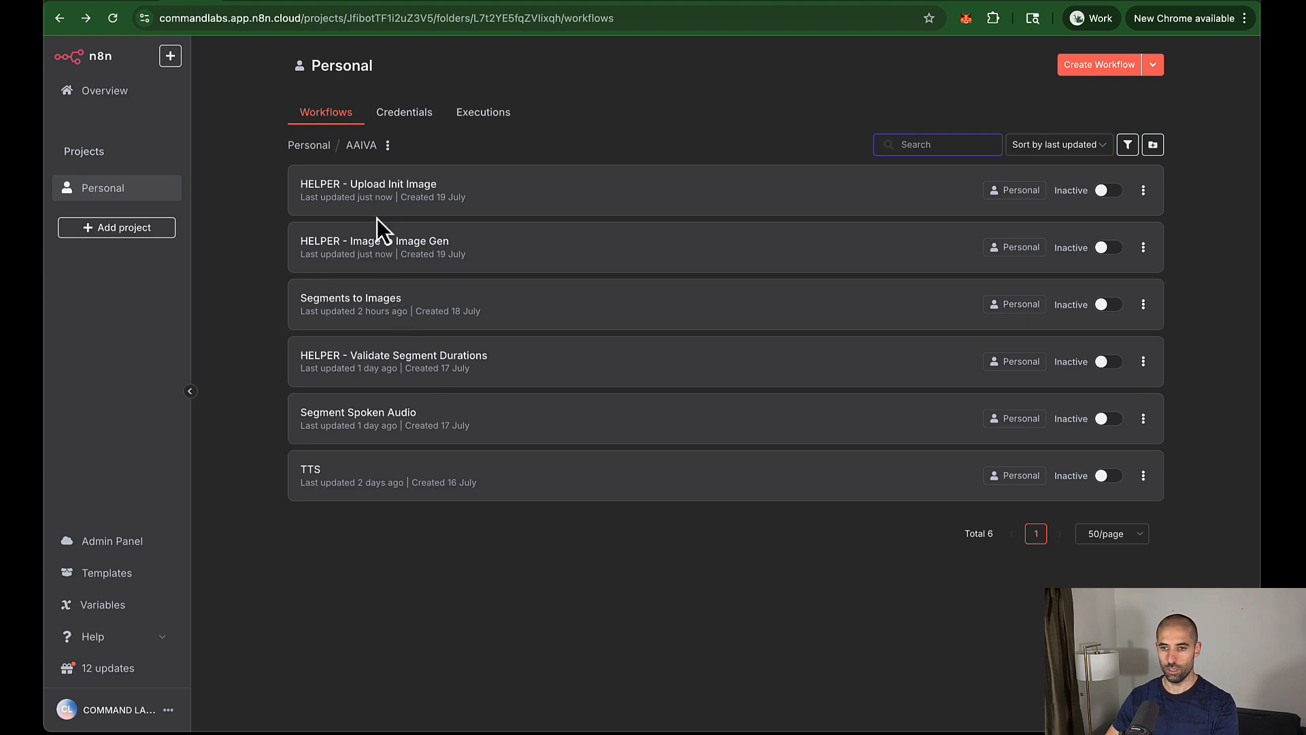
left_click(393, 253)
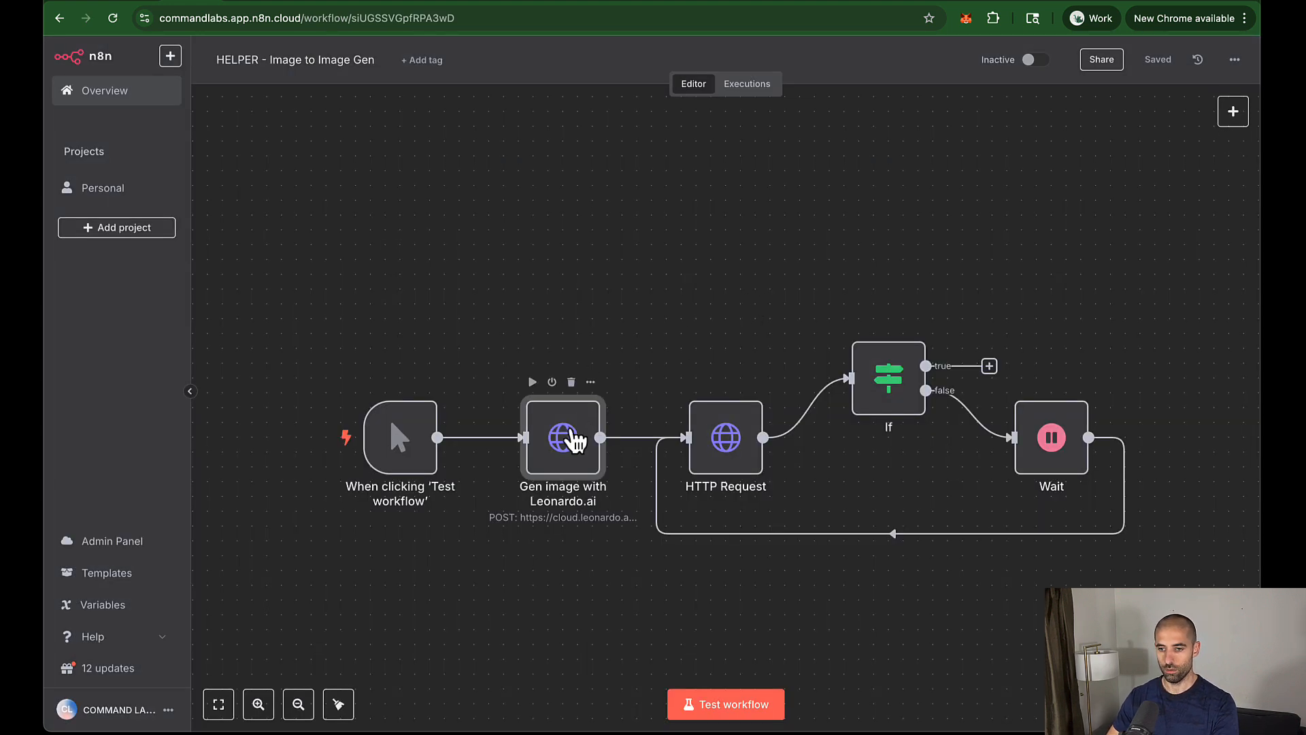
Step: Replace init_image_id in the Gen image with Leonardo.ai JSON body with the copied ID and save
double_click(575, 436)
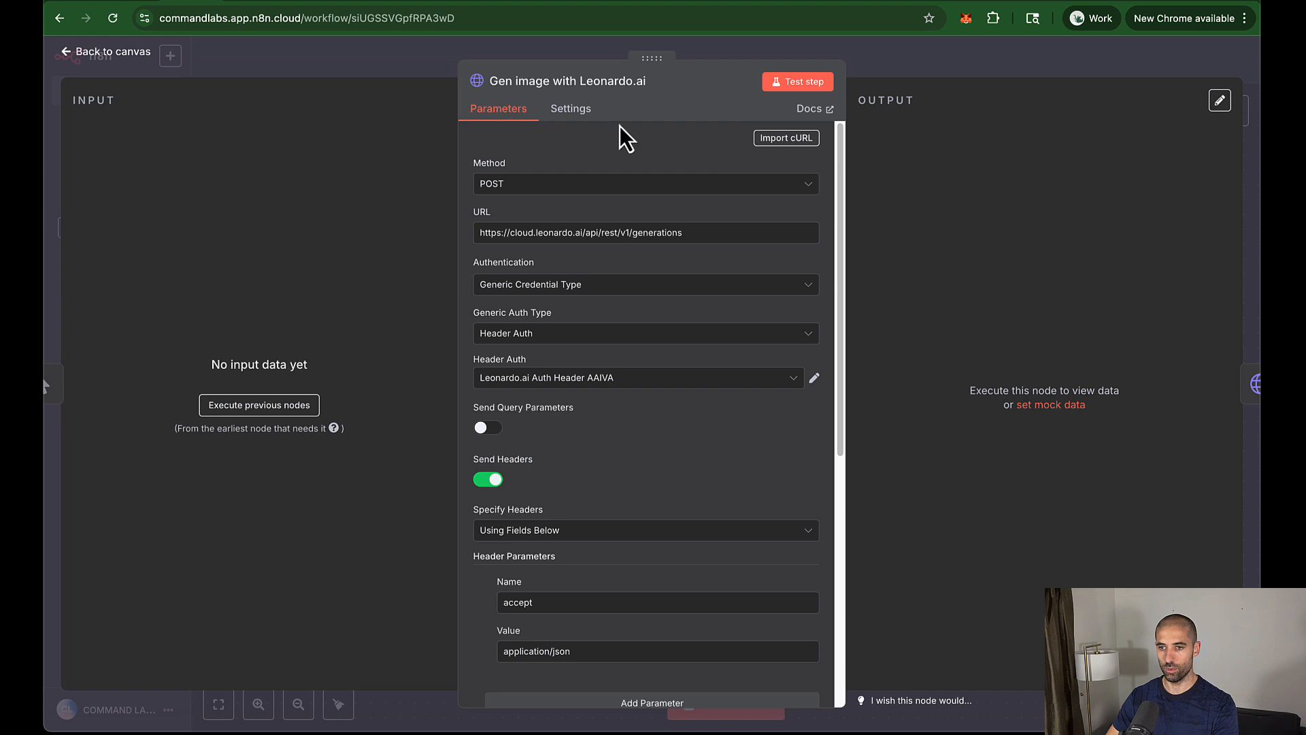
scroll(653, 385, "down", 6)
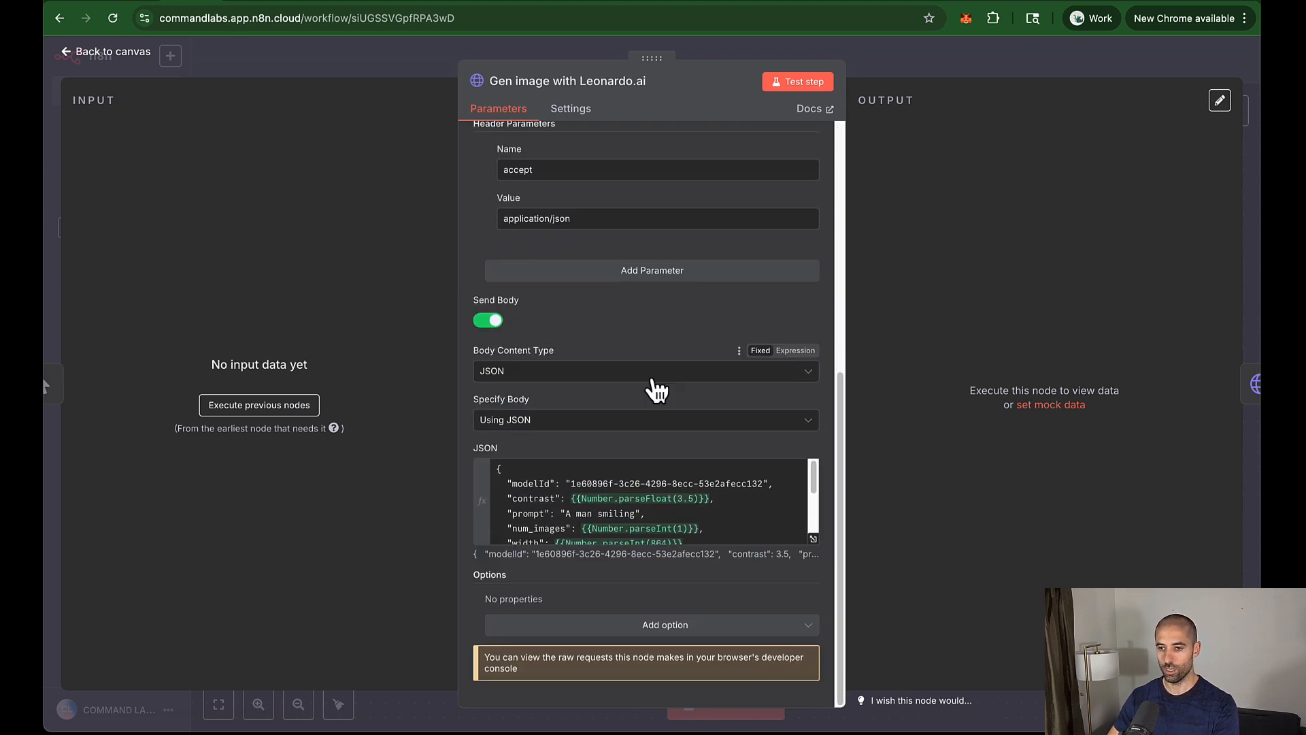
left_click(812, 539)
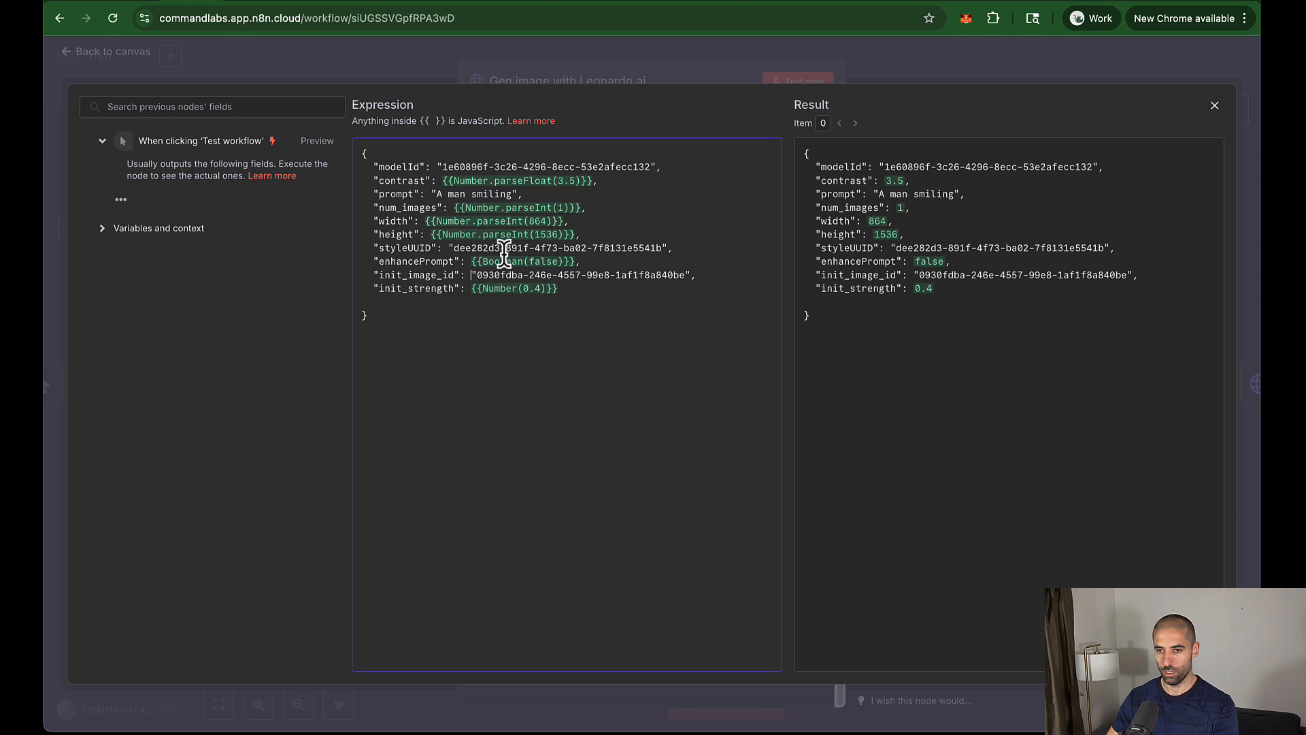
left_click(516, 224)
key("shift+End")
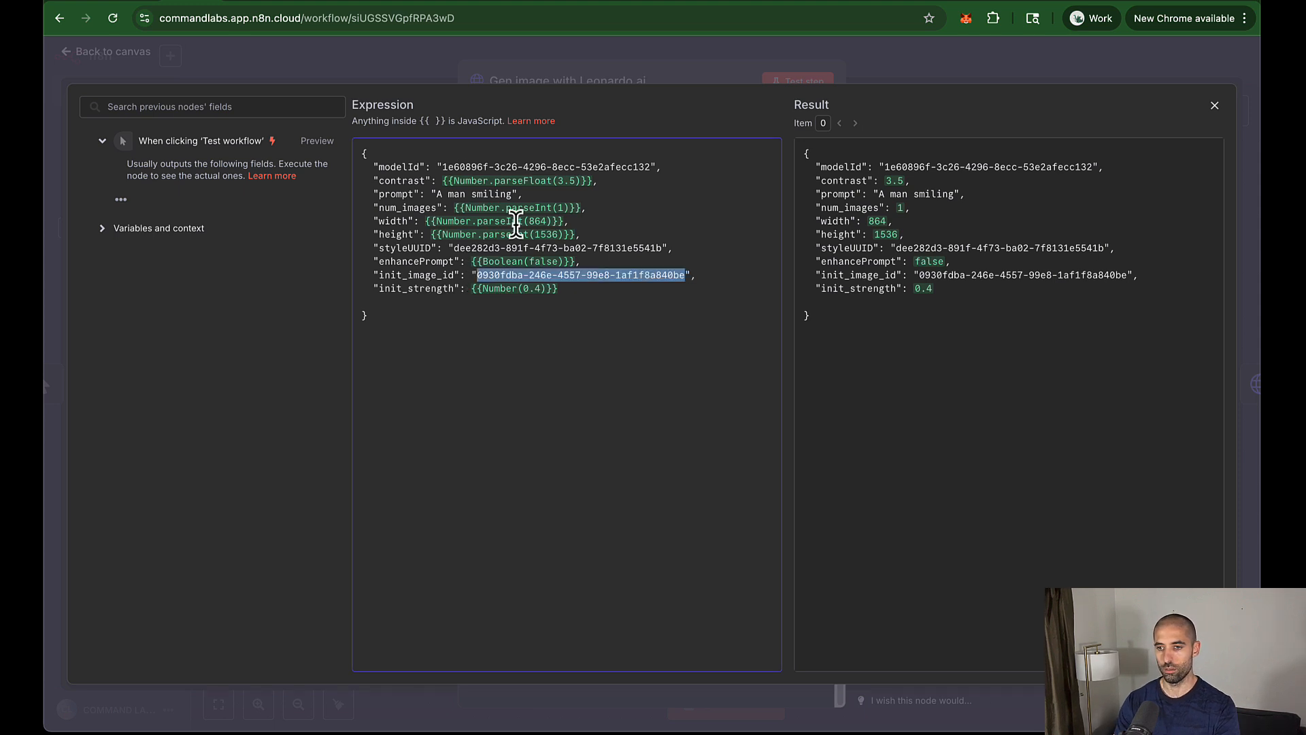
key("super+v")
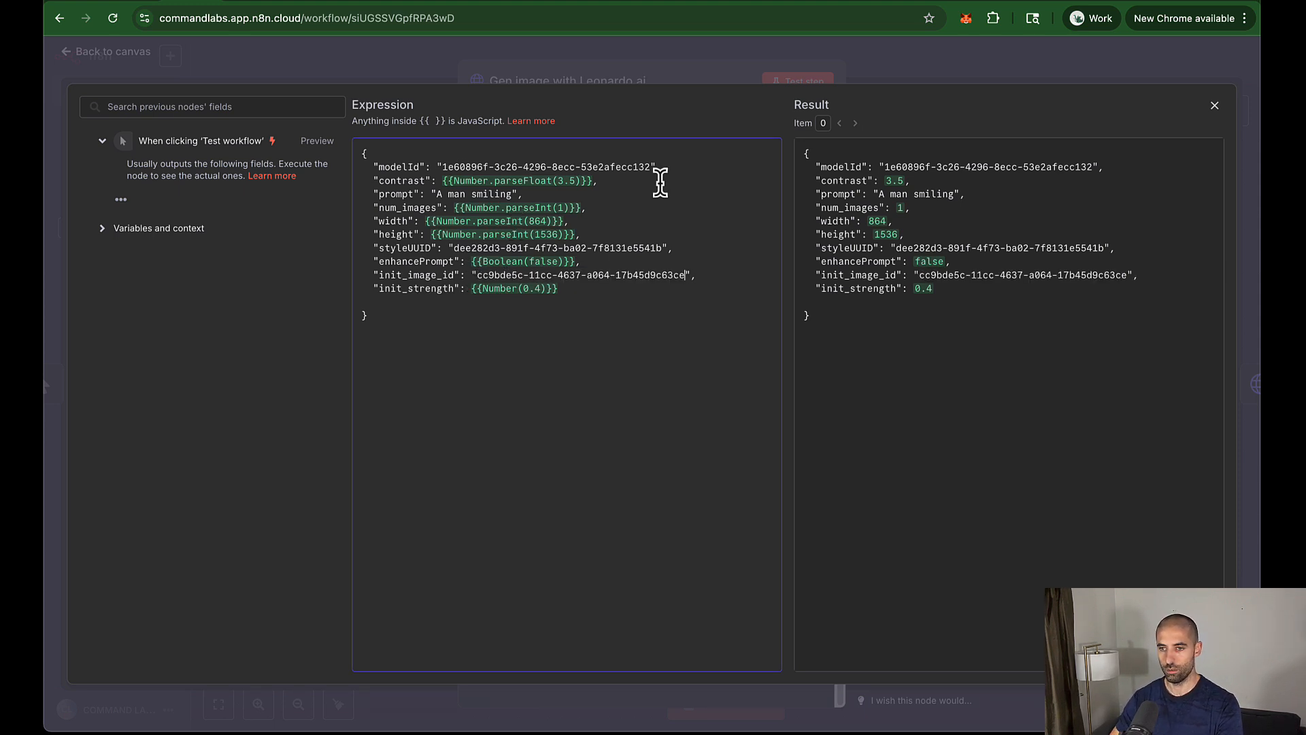
left_click(679, 60)
key("Escape")
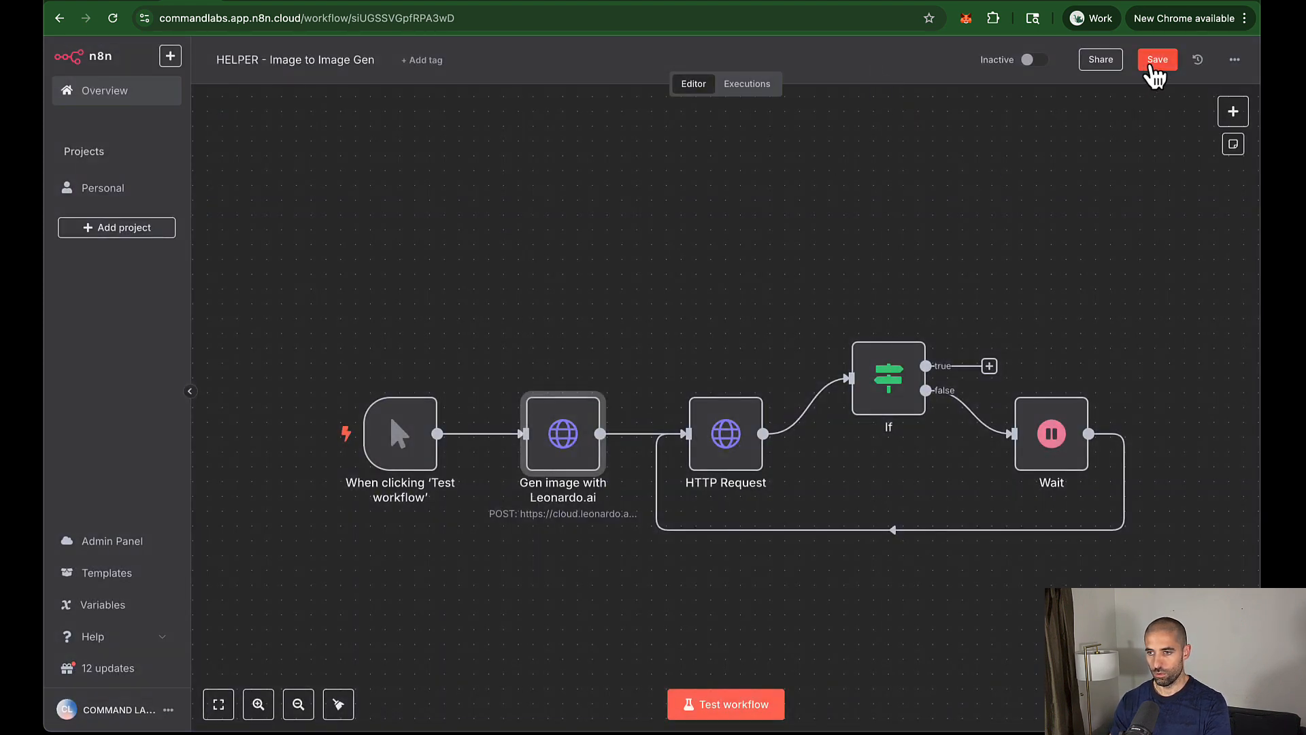
left_click(1154, 60)
Step: Run Image to Image Gen and select the generated image url in the If node's output
left_click(725, 702)
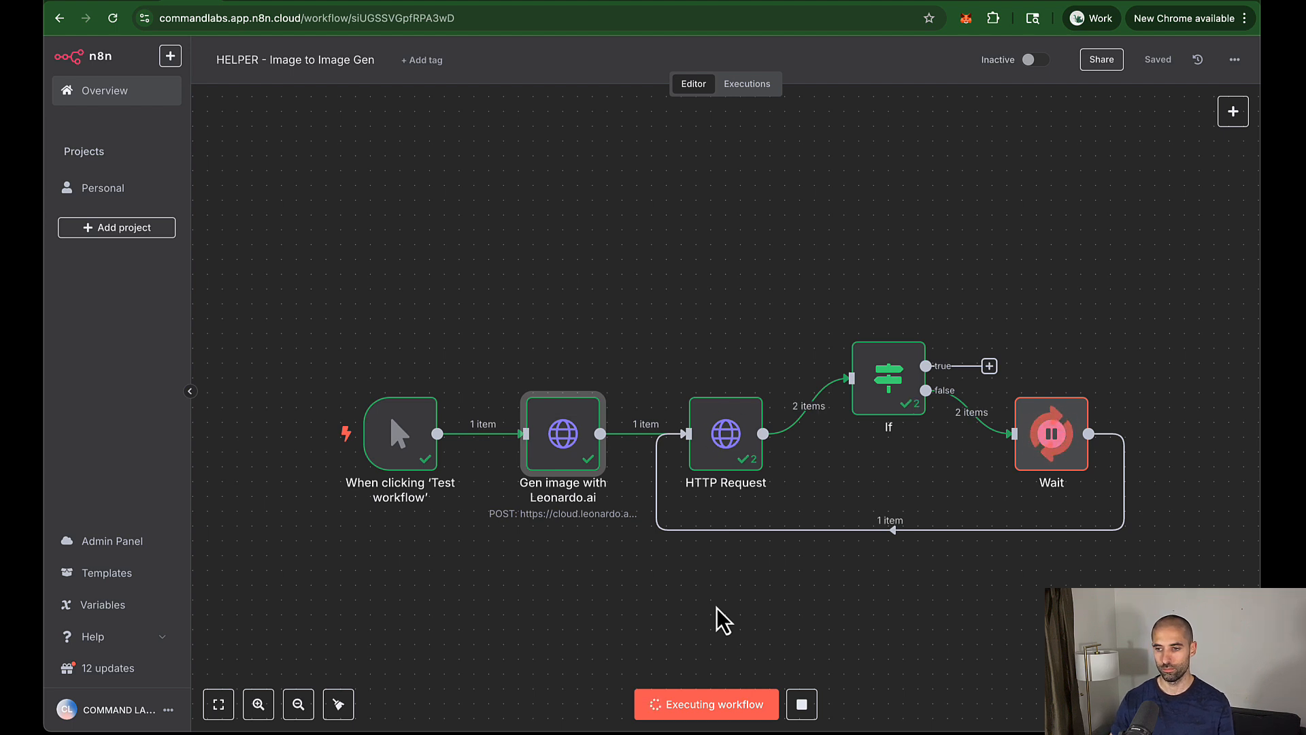
double_click(896, 379)
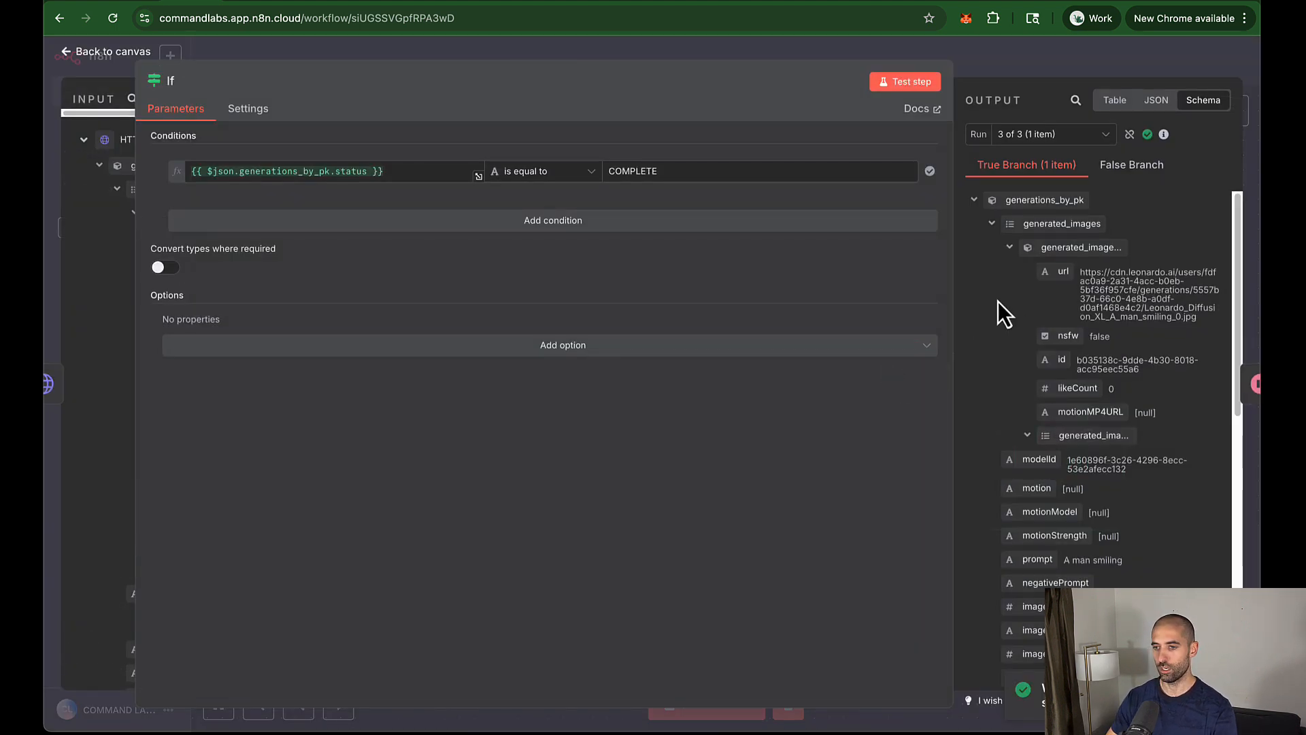
left_click_drag(1080, 273, 1200, 316)
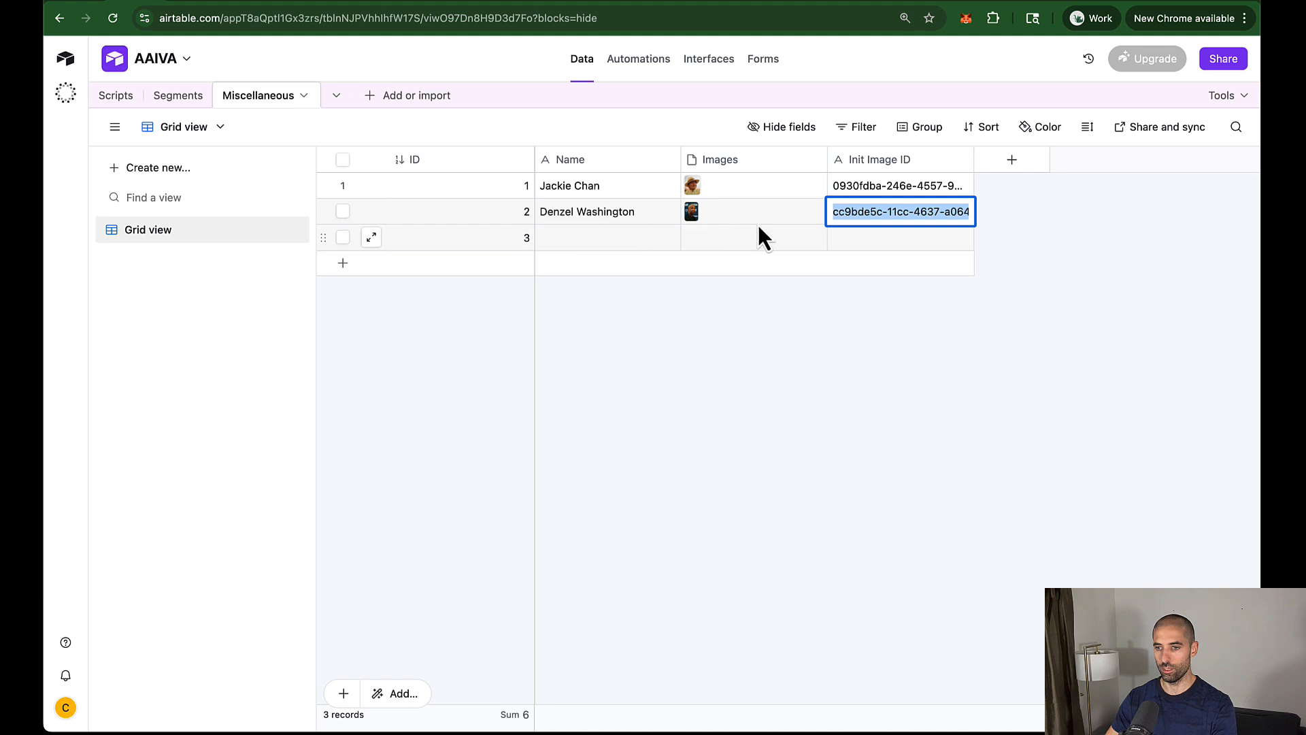
Step: View row 2's source photo enlarged from its Images cell in Airtable
left_click(820, 221)
left_click(818, 206)
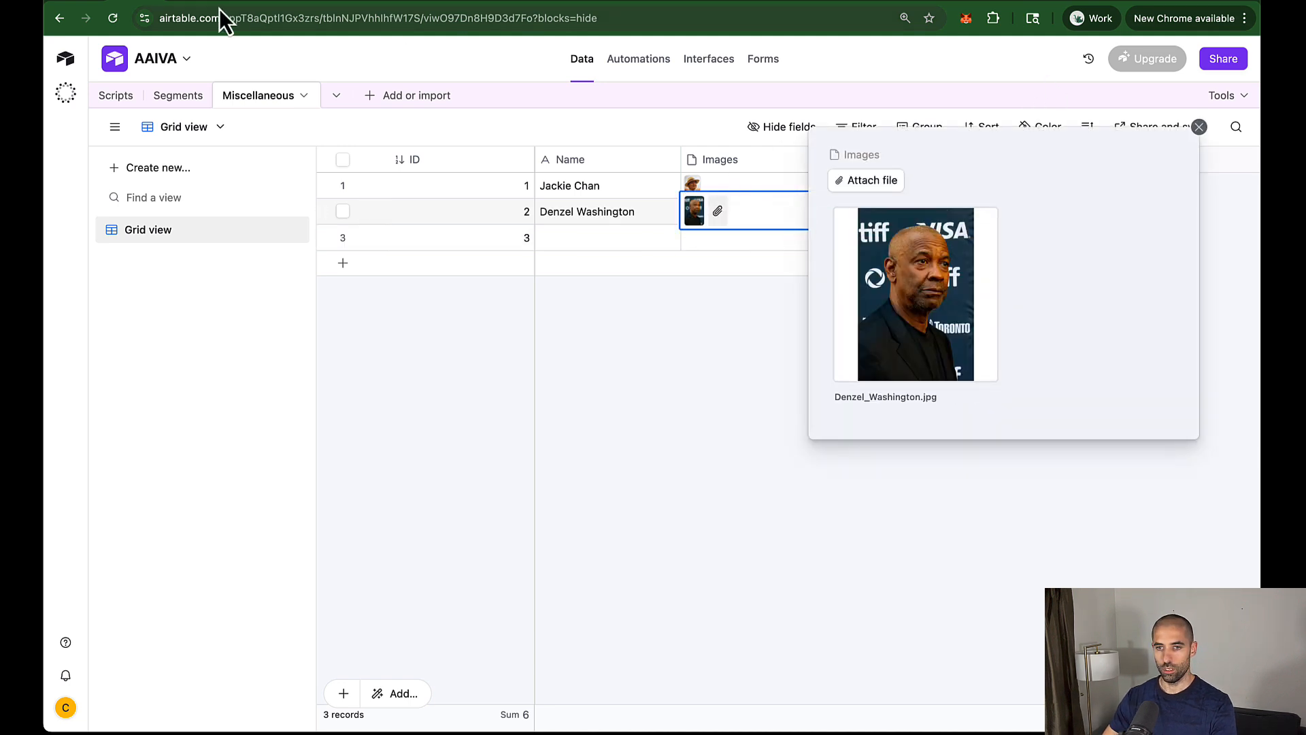
left_click(181, 1)
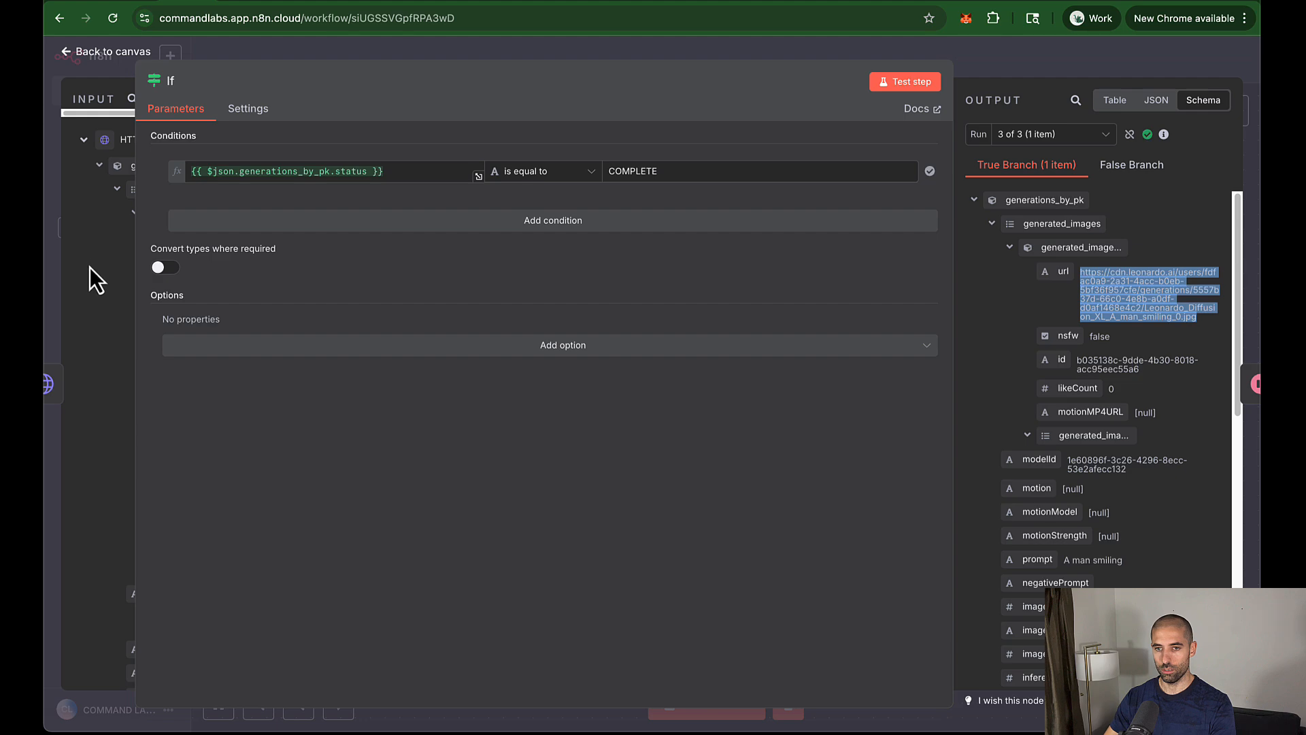
Step: Edit the init_strength value in the Gen image with Leonardo.ai request body
left_click(83, 296)
left_click(883, 56)
double_click(549, 439)
scroll(572, 466, "down", 1)
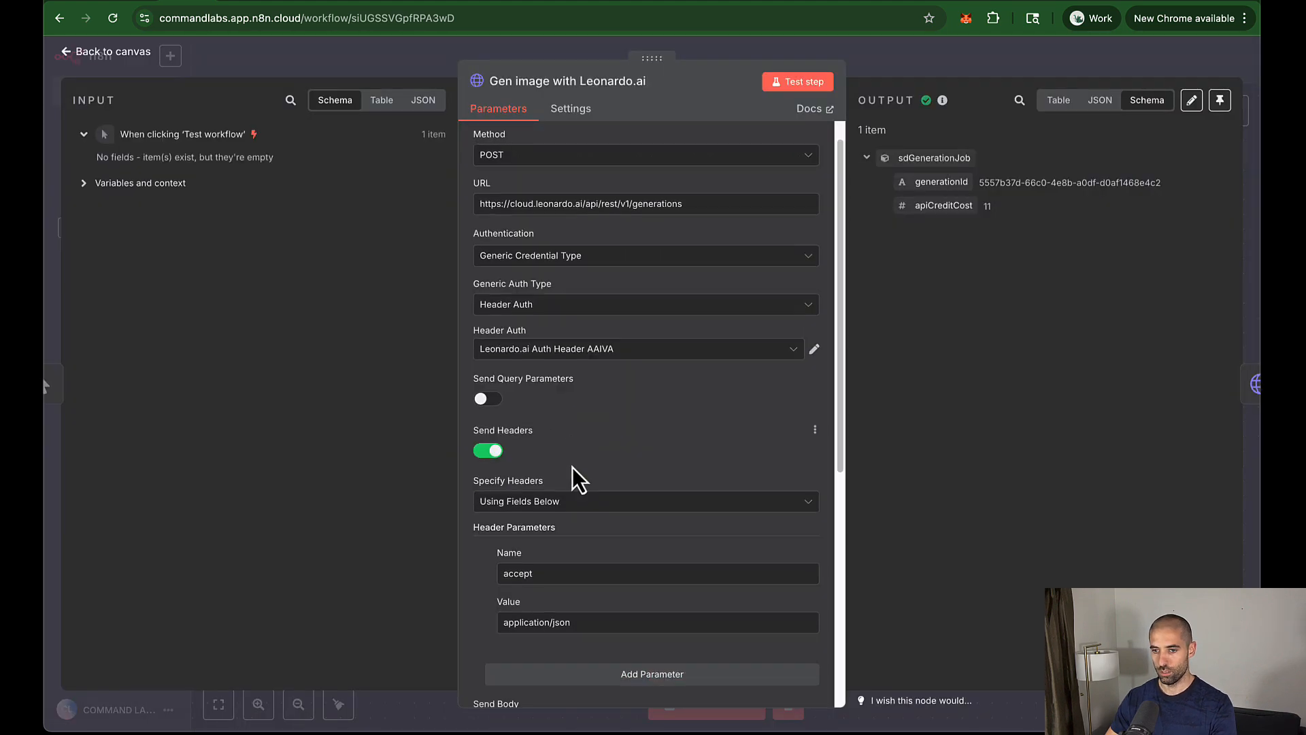
scroll(573, 466, "down", 6)
left_click(819, 548)
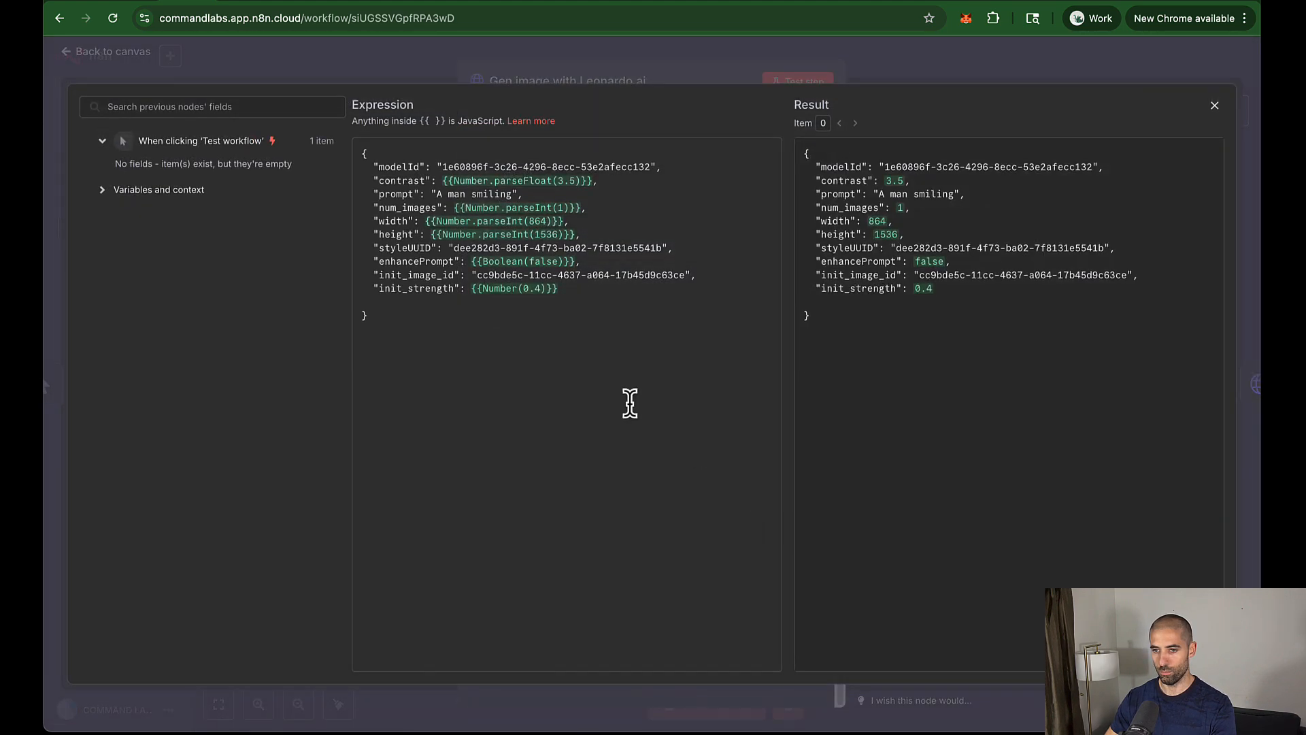
left_click(539, 289)
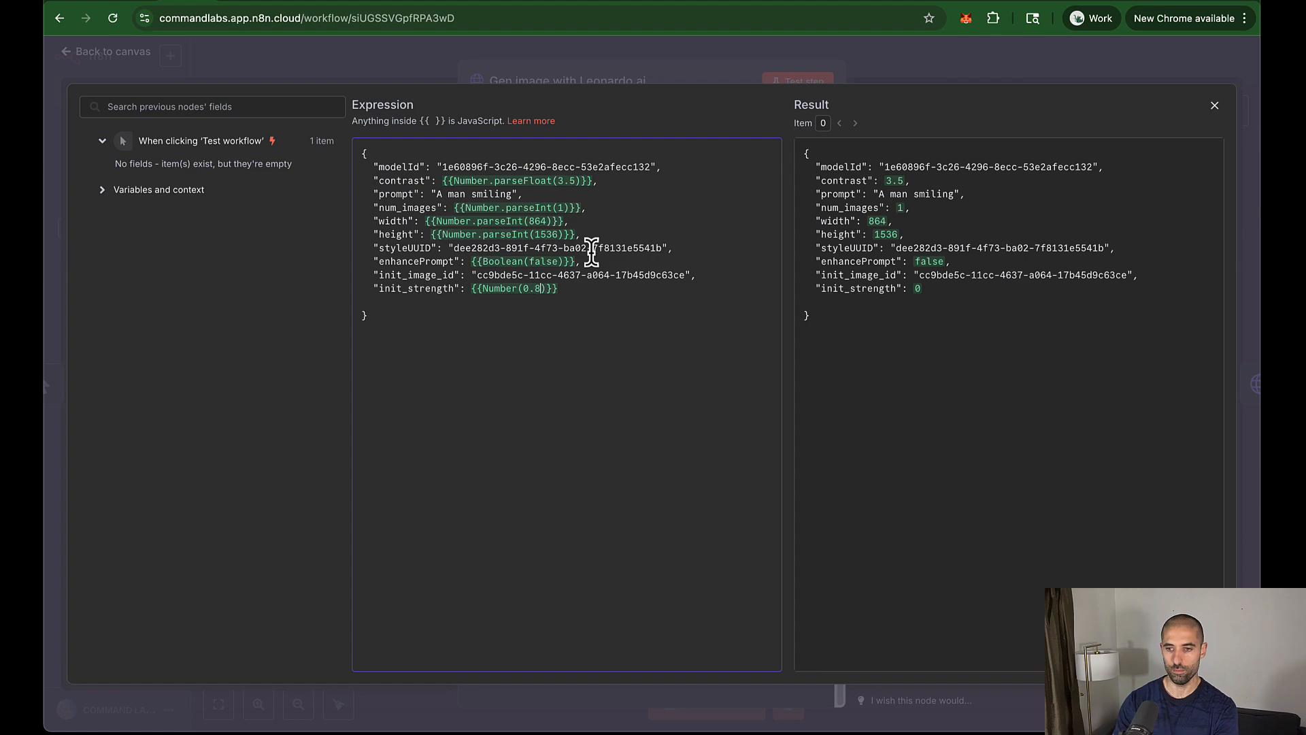
left_click(916, 50)
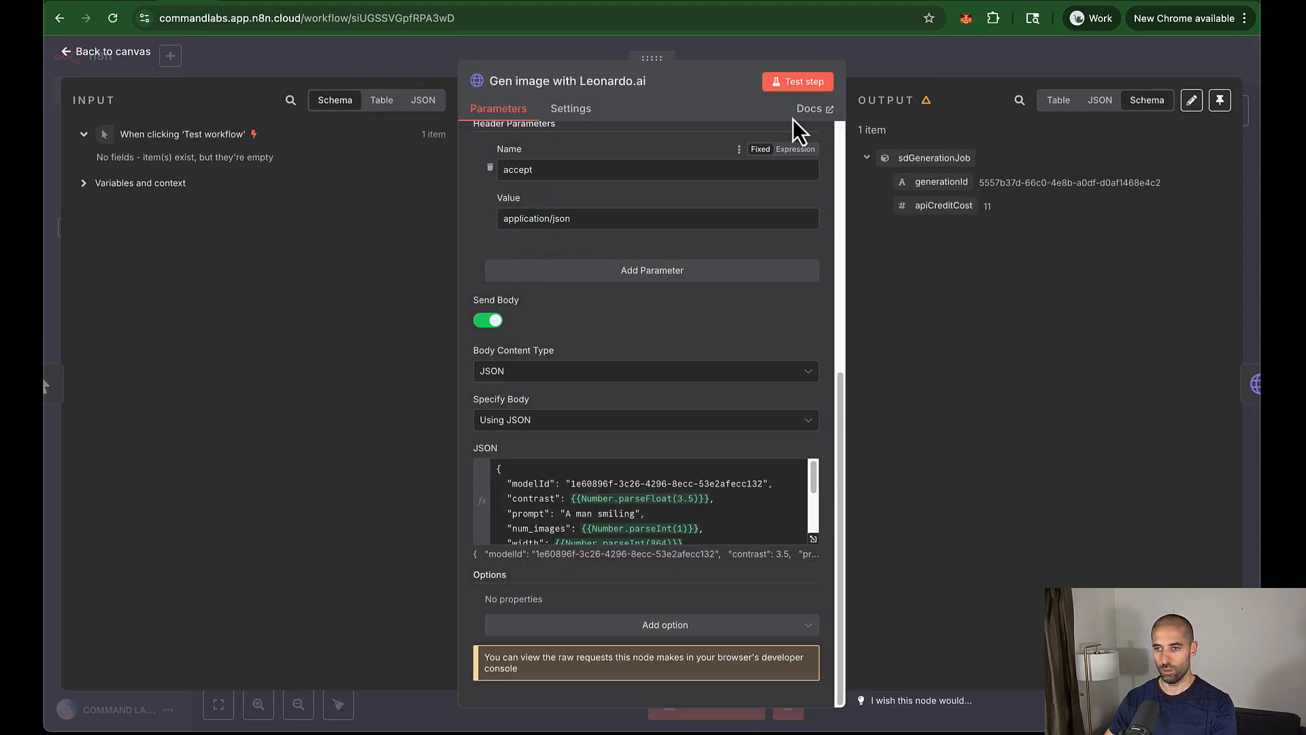
Step: Rerun the workflow and copy the new image url from the If node's output
left_click(876, 67)
left_click(665, 700)
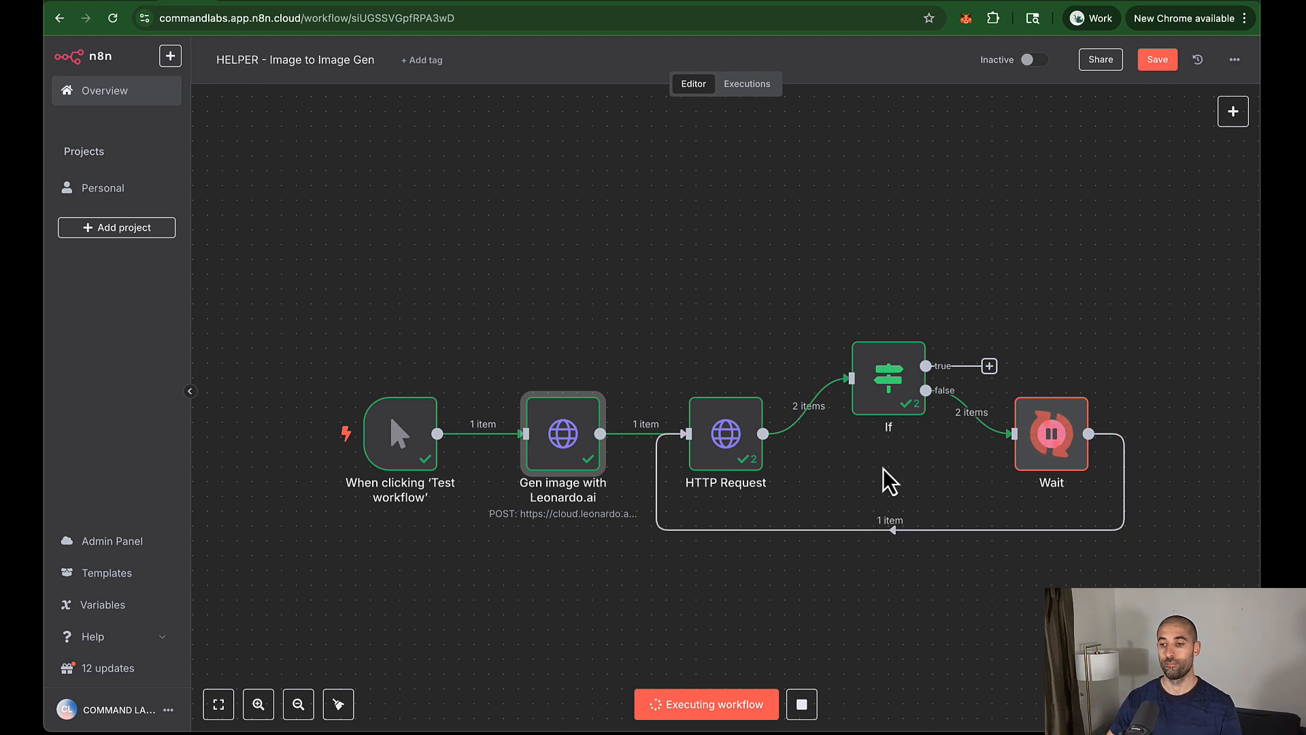
double_click(897, 375)
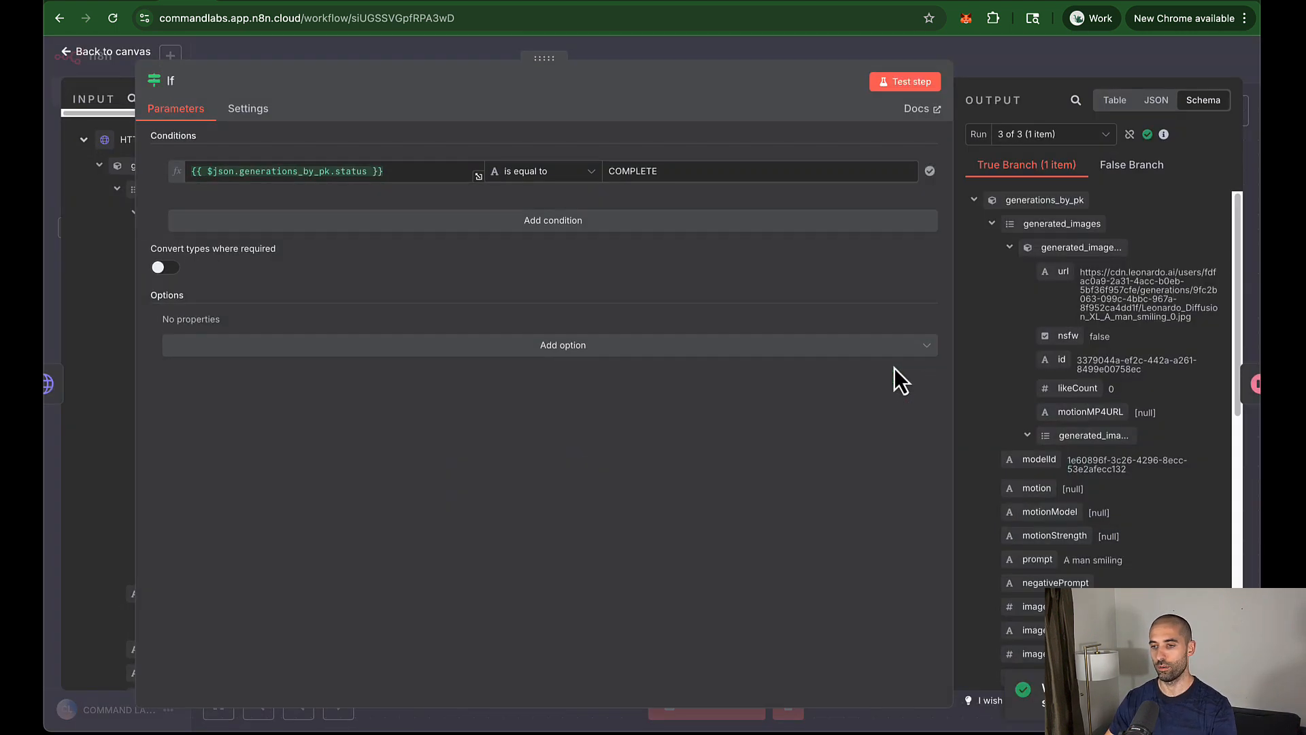
left_click_drag(1078, 275, 1191, 320)
key("ctrl+c")
key("ctrl+t")
Step: Load the copied Leonardo image URL in a new tab, then begin and cancel saving it
key("ctrl+v")
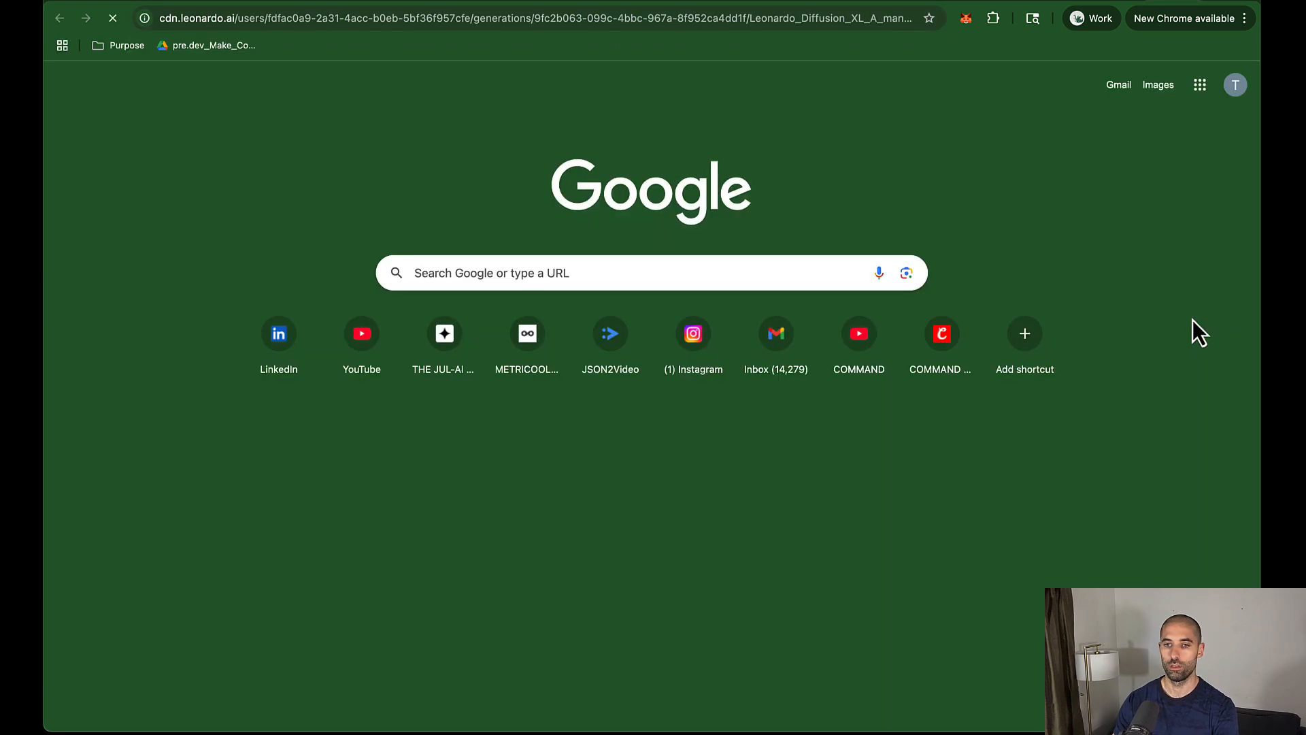
key("Return")
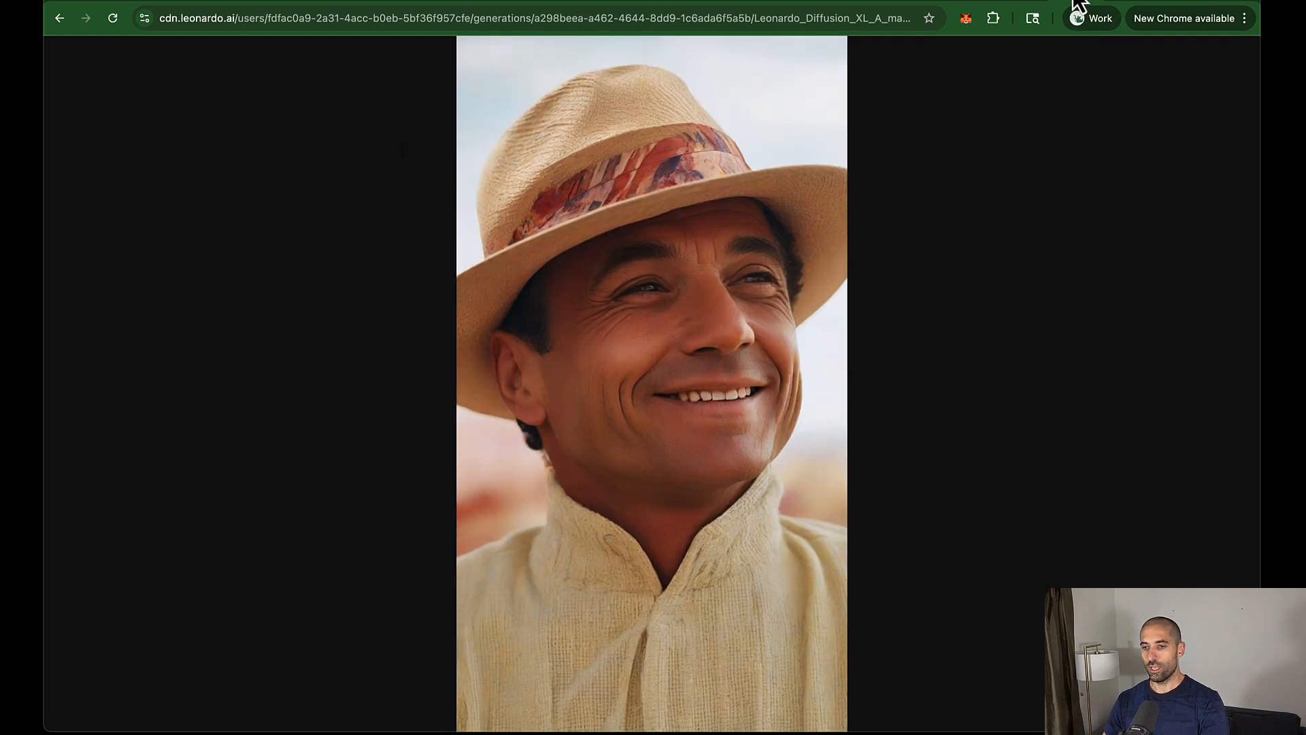
right_click(663, 128)
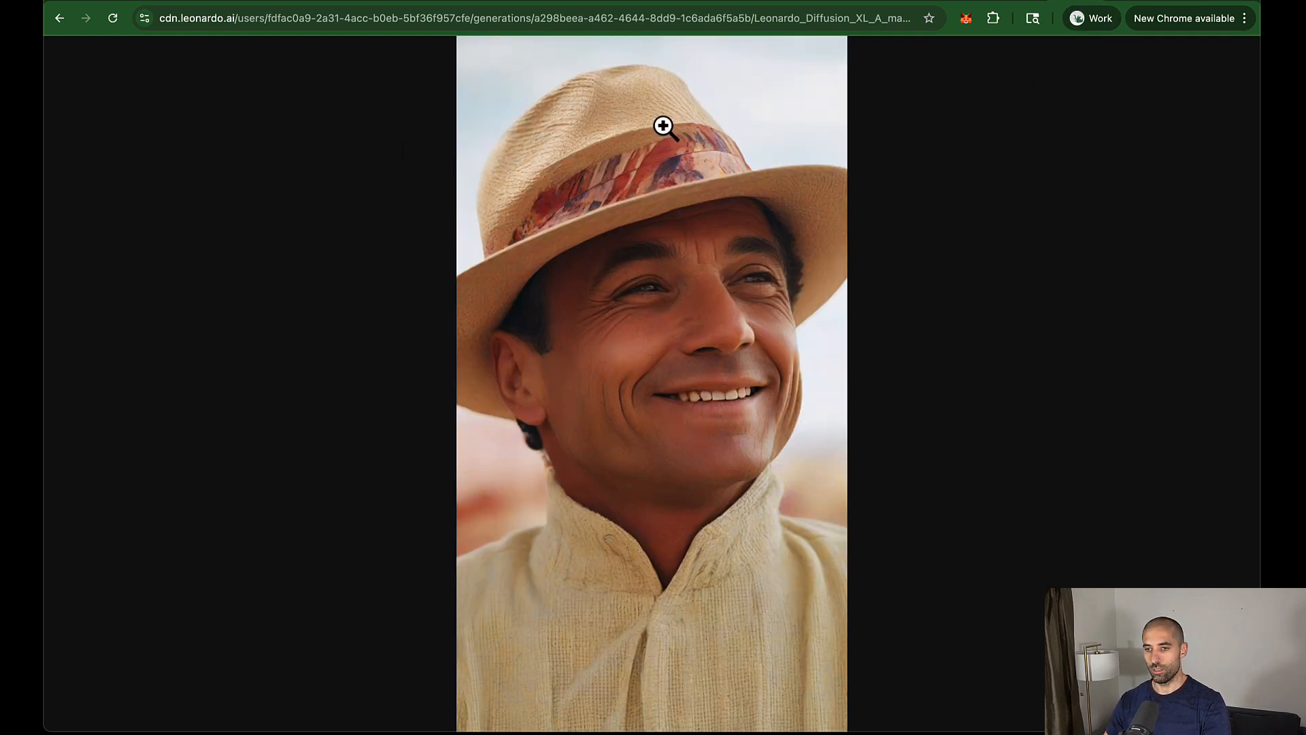
right_click(664, 128)
left_click(678, 155)
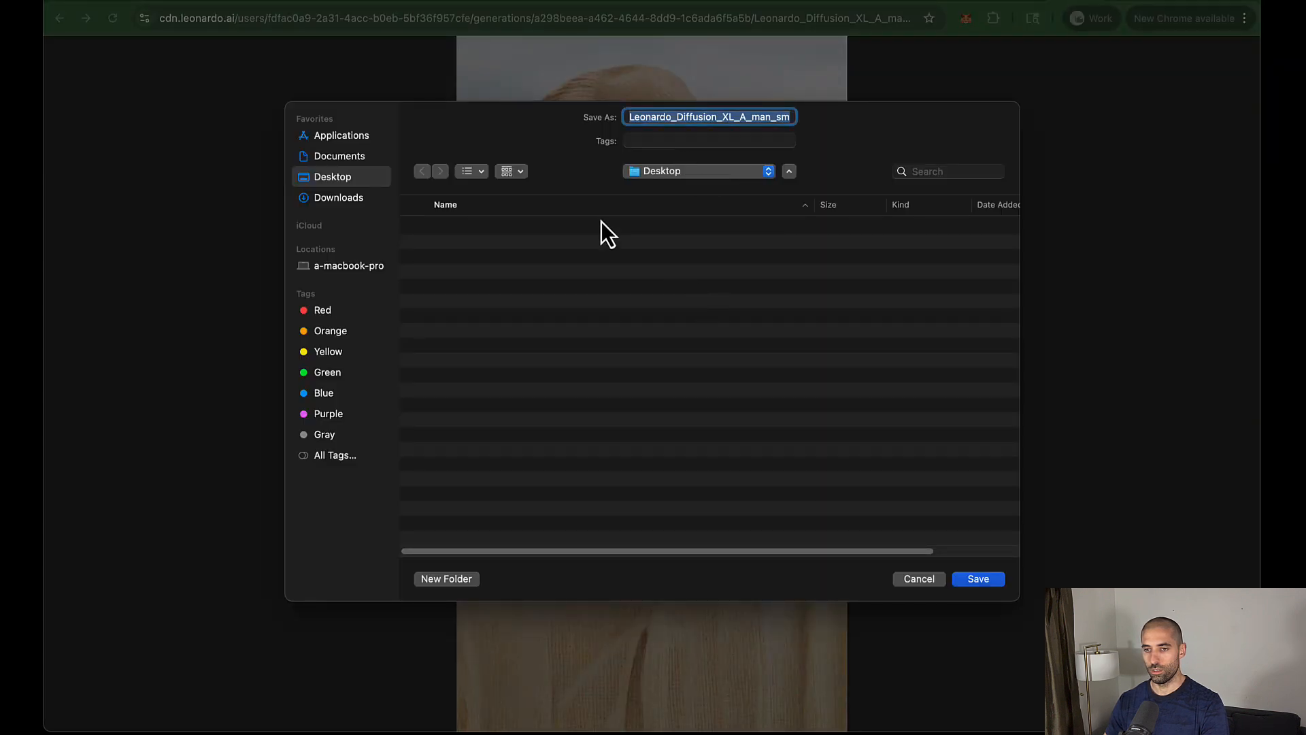
key("Escape")
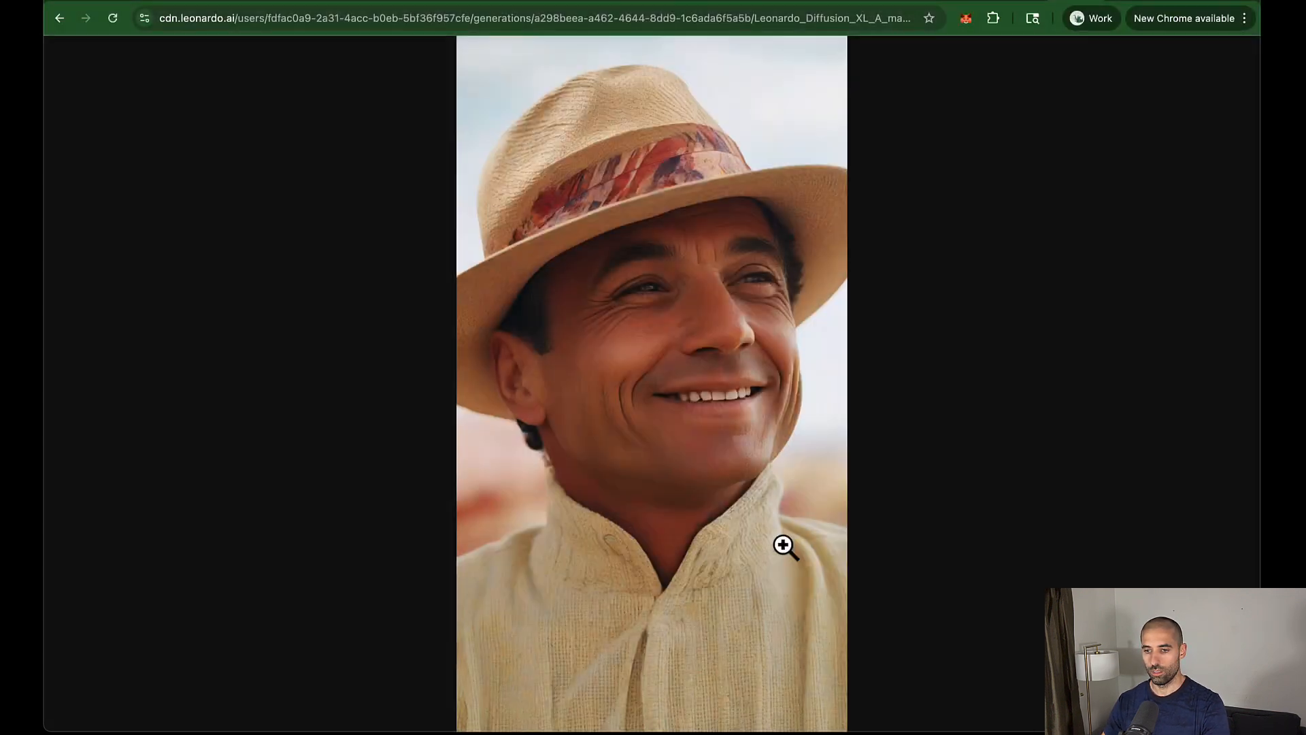
Step: Close Airtable's attachment preview and view the first record's image in the Segments table
left_click(132, 1)
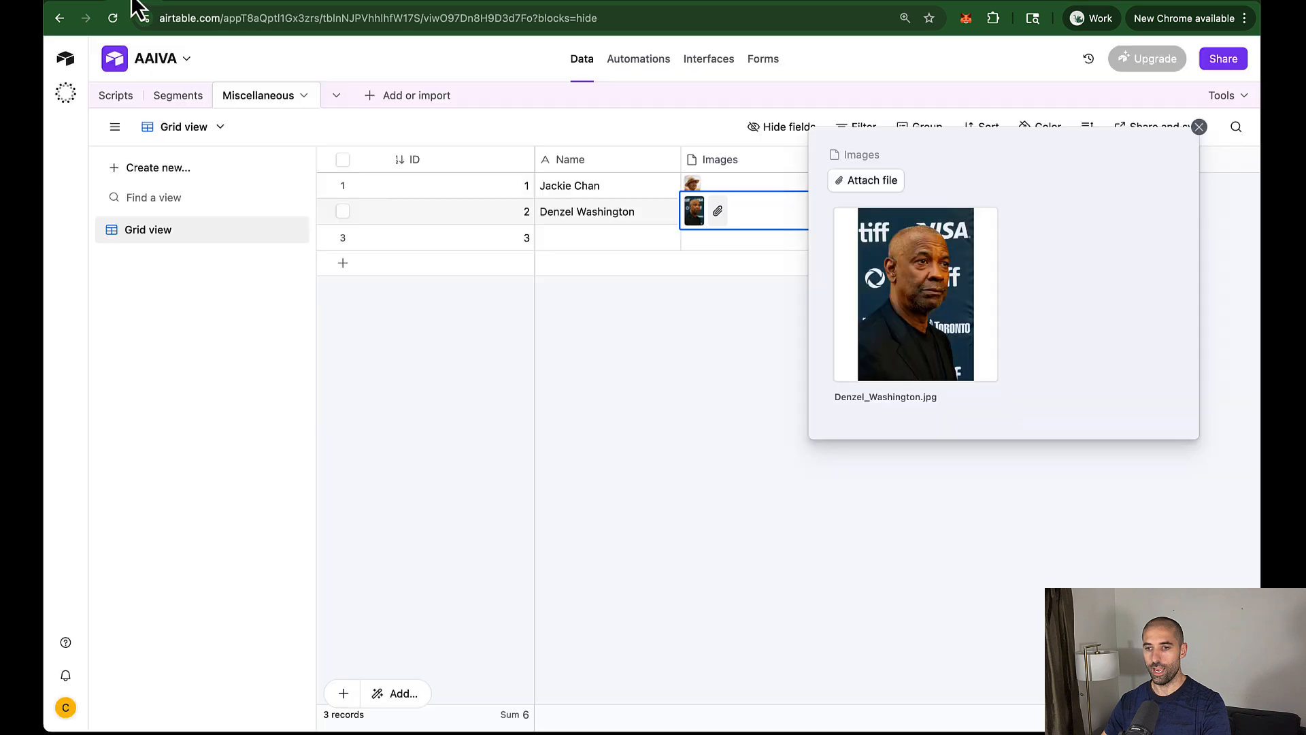
left_click(650, 440)
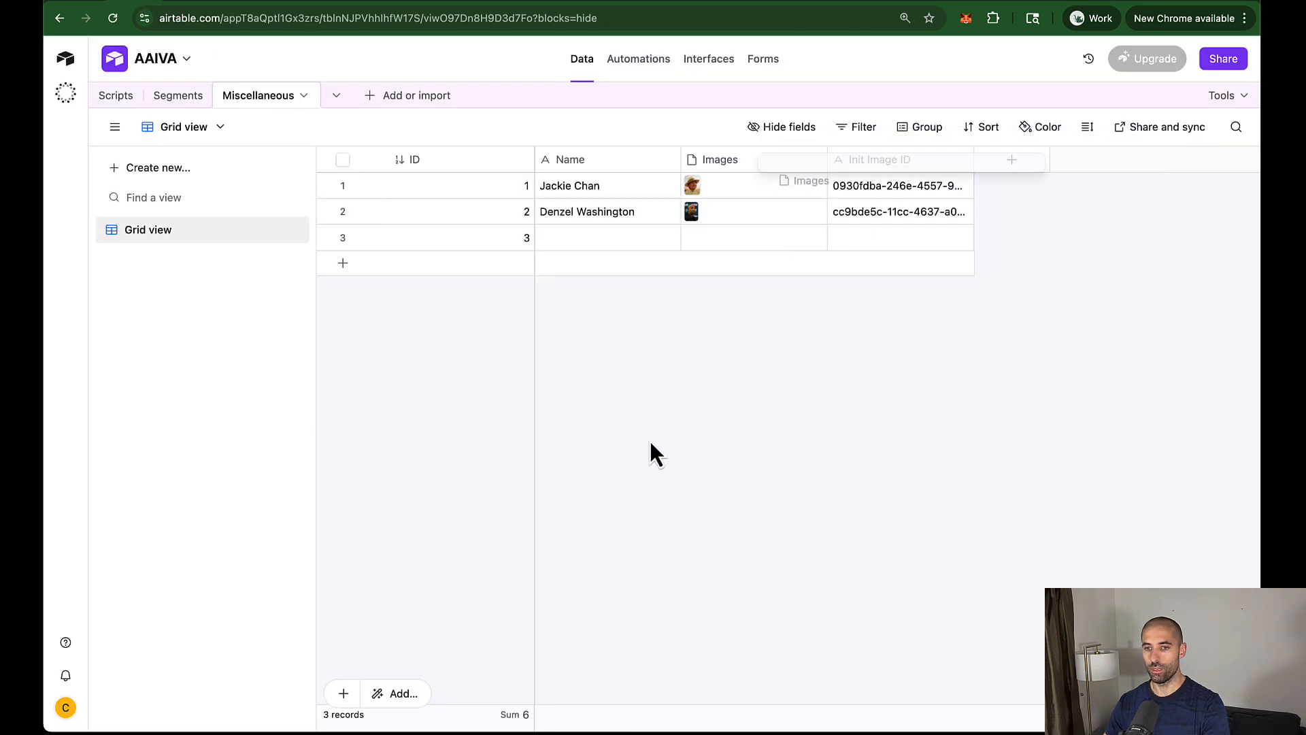
left_click(177, 95)
left_click(648, 190)
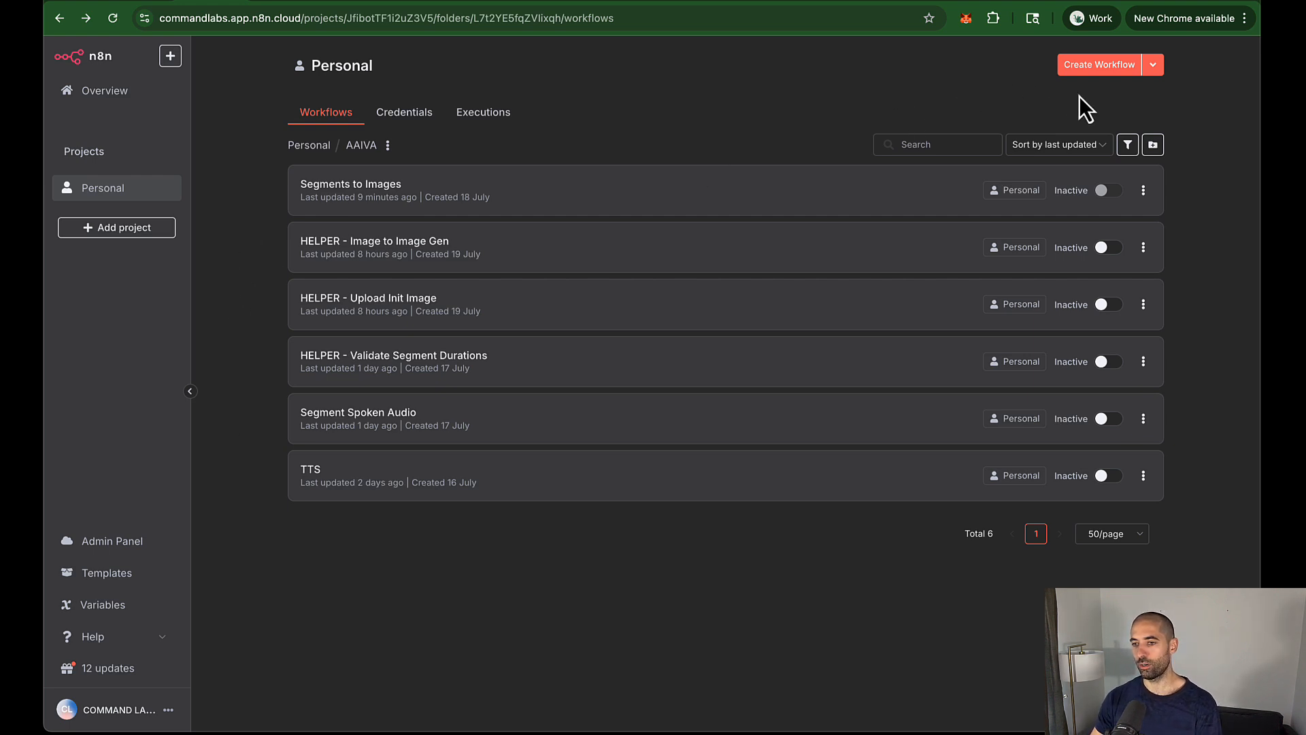
Step: Create a new blank workflow, then open the Segments to Images workflow
left_click(1088, 70)
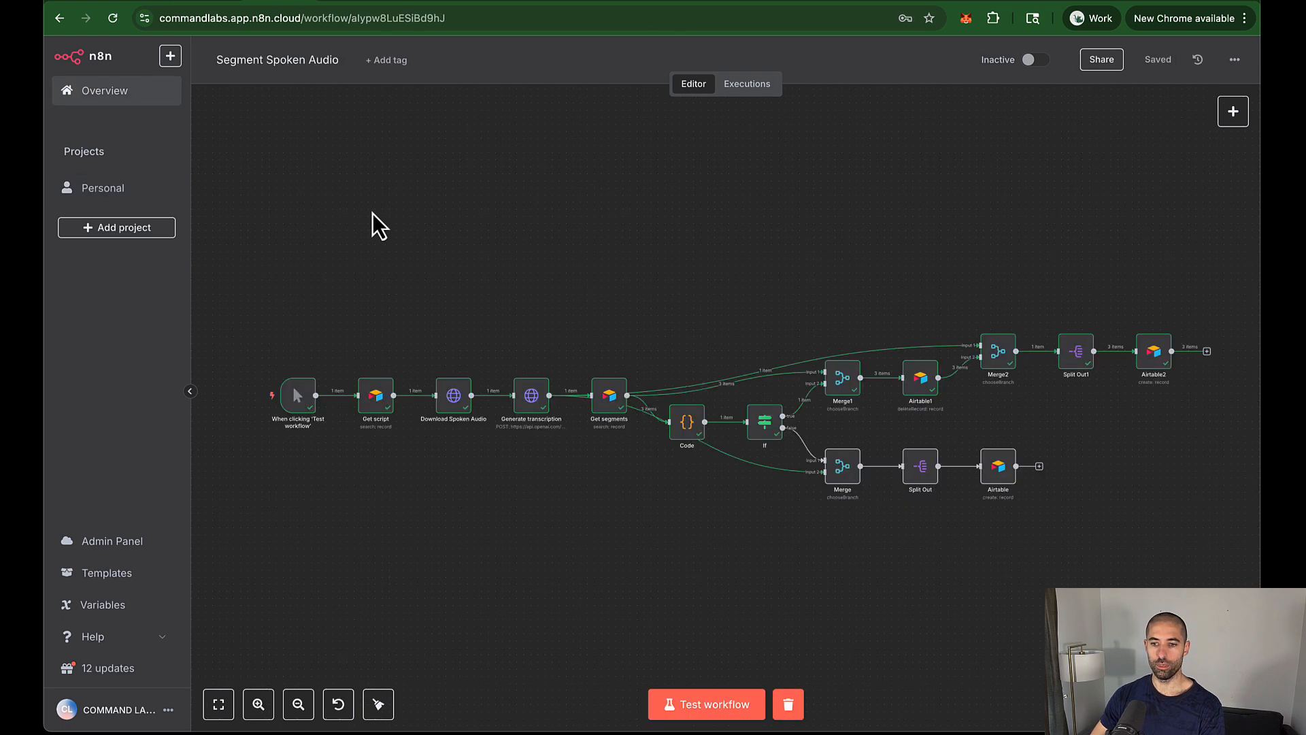
left_click(59, 19)
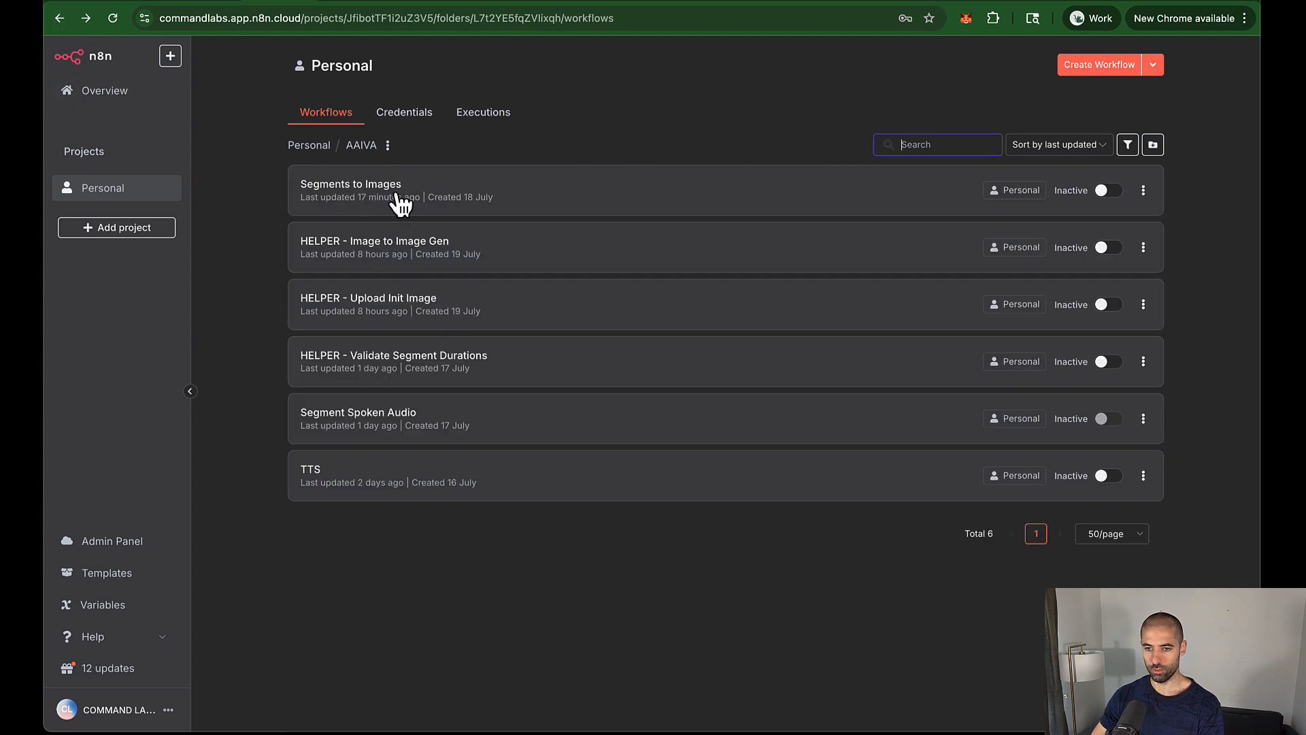
left_click(468, 188)
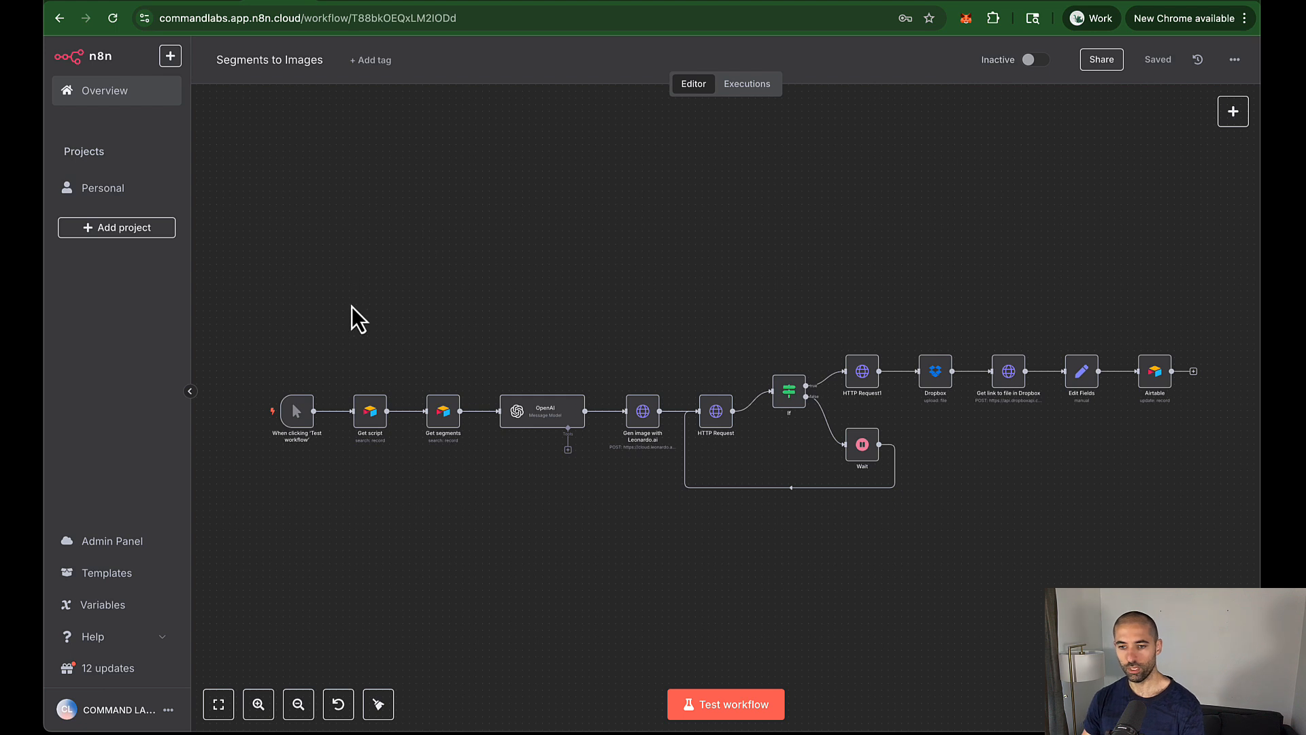
Step: Copy the Get script and Get segments nodes and return to the new workflow's tab
scroll(364, 439, "up", 3)
scroll(373, 427, "down", 5)
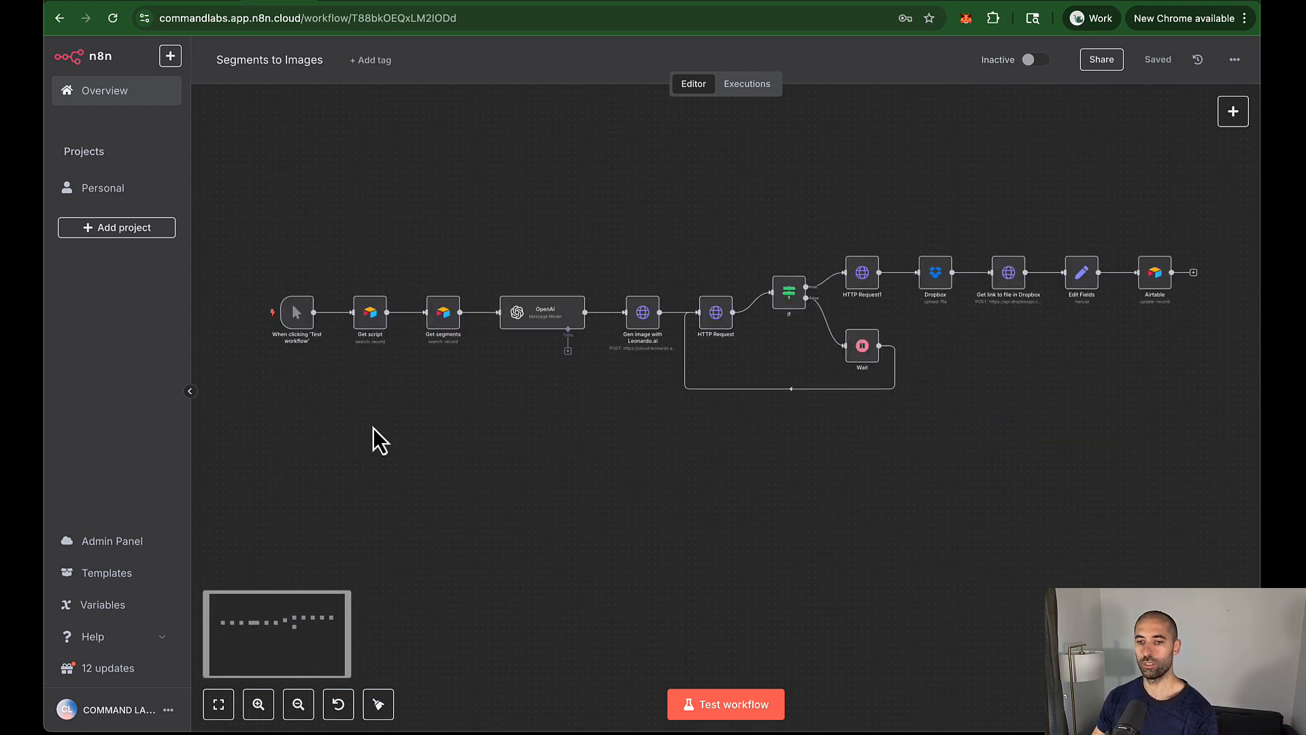
scroll(373, 427, "up", 2)
scroll(373, 427, "up", 4)
scroll(372, 427, "up", 3)
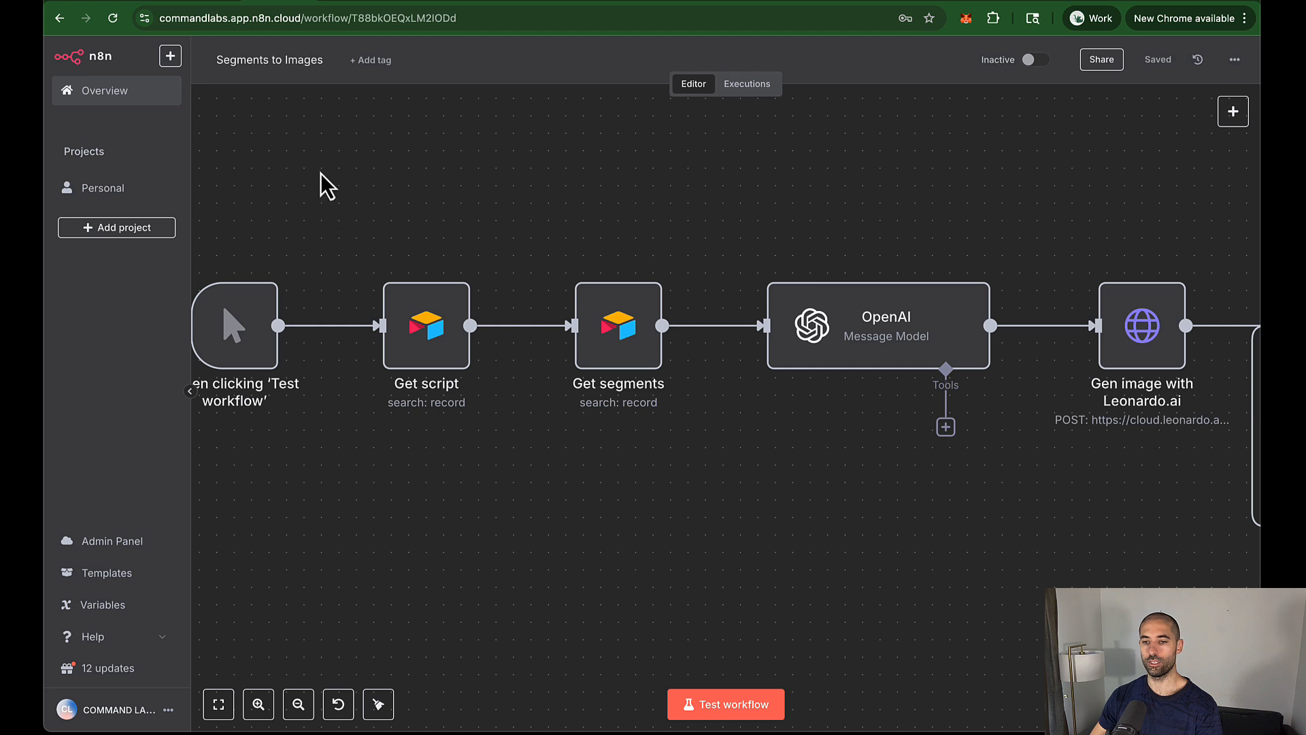
left_click_drag(324, 173, 715, 484)
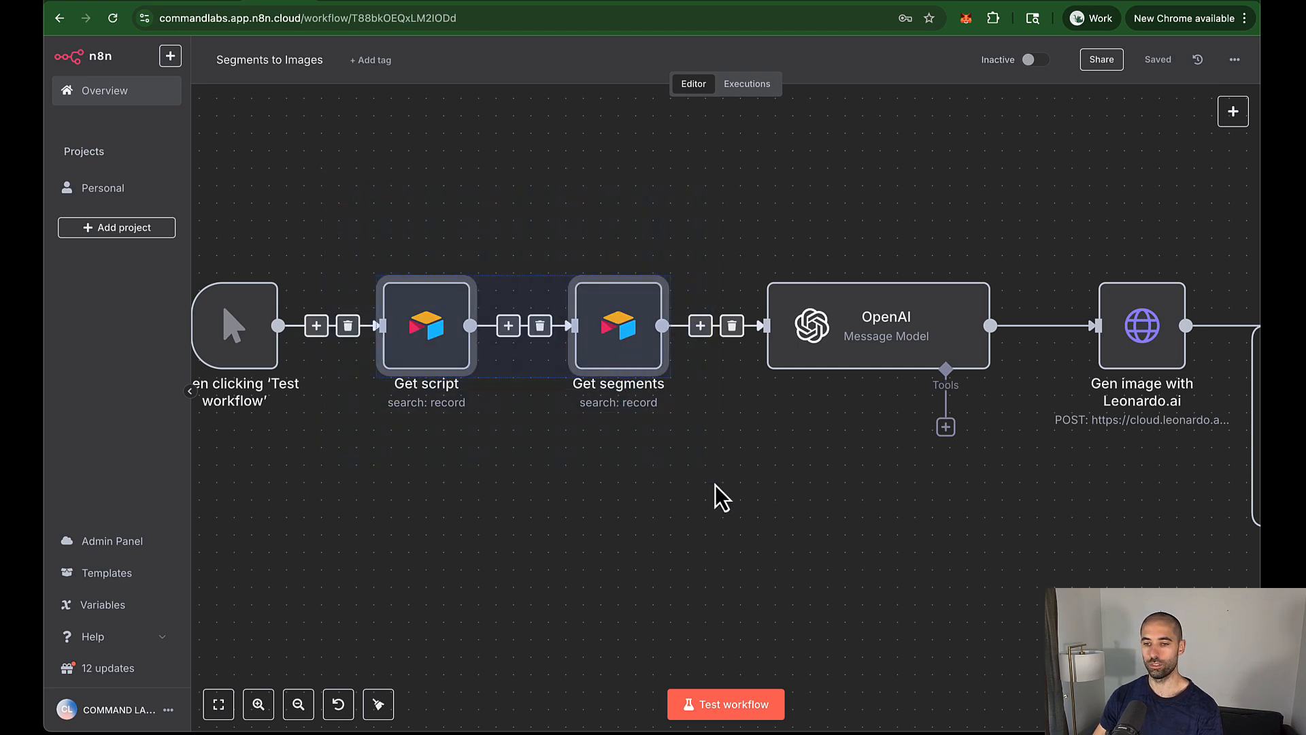
key("super+c")
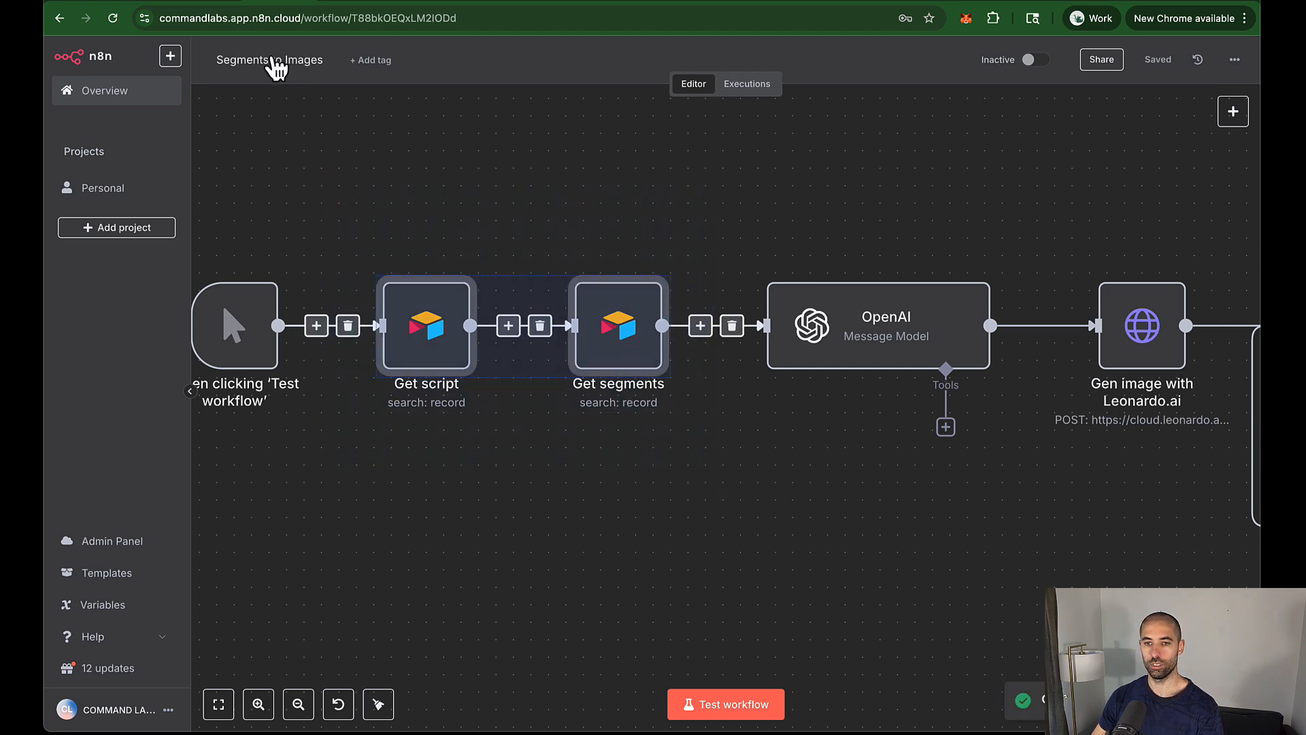
left_click(199, 0)
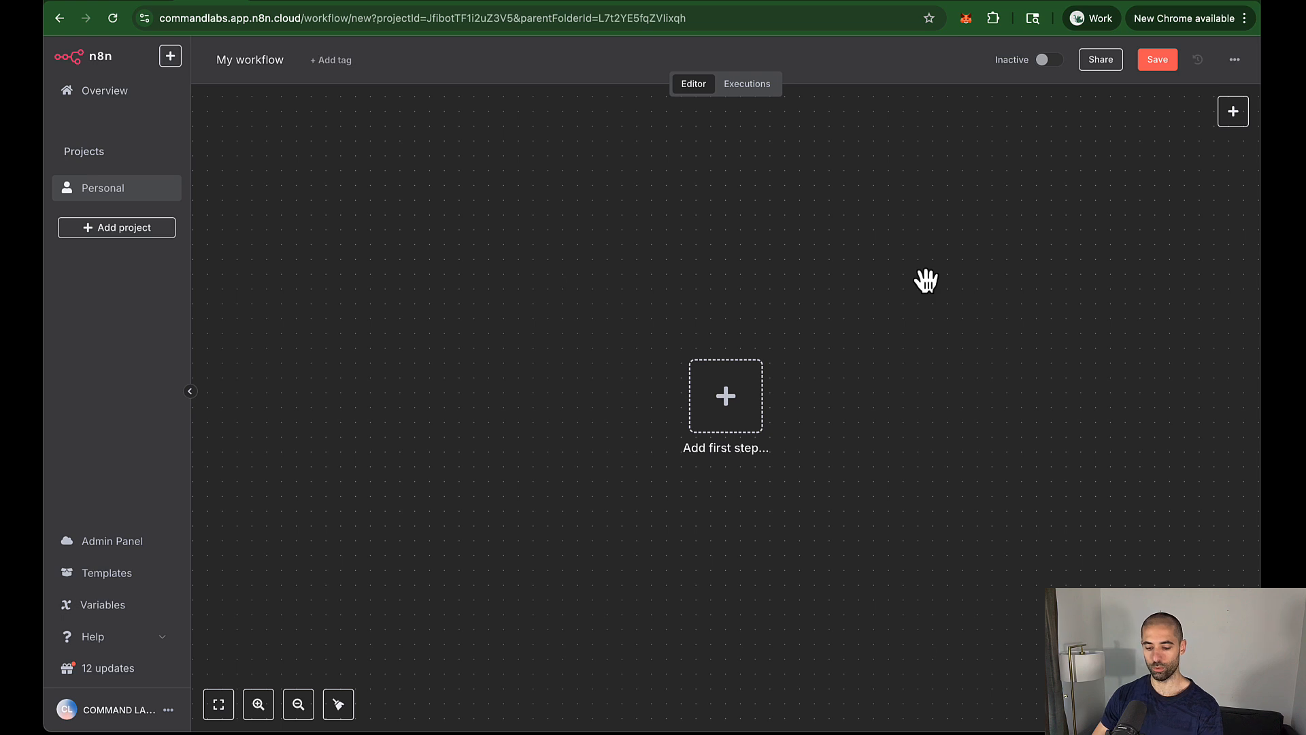
Step: Paste the Airtable nodes and connect a manual trigger in front of Get script
key("super+v")
left_click(537, 446)
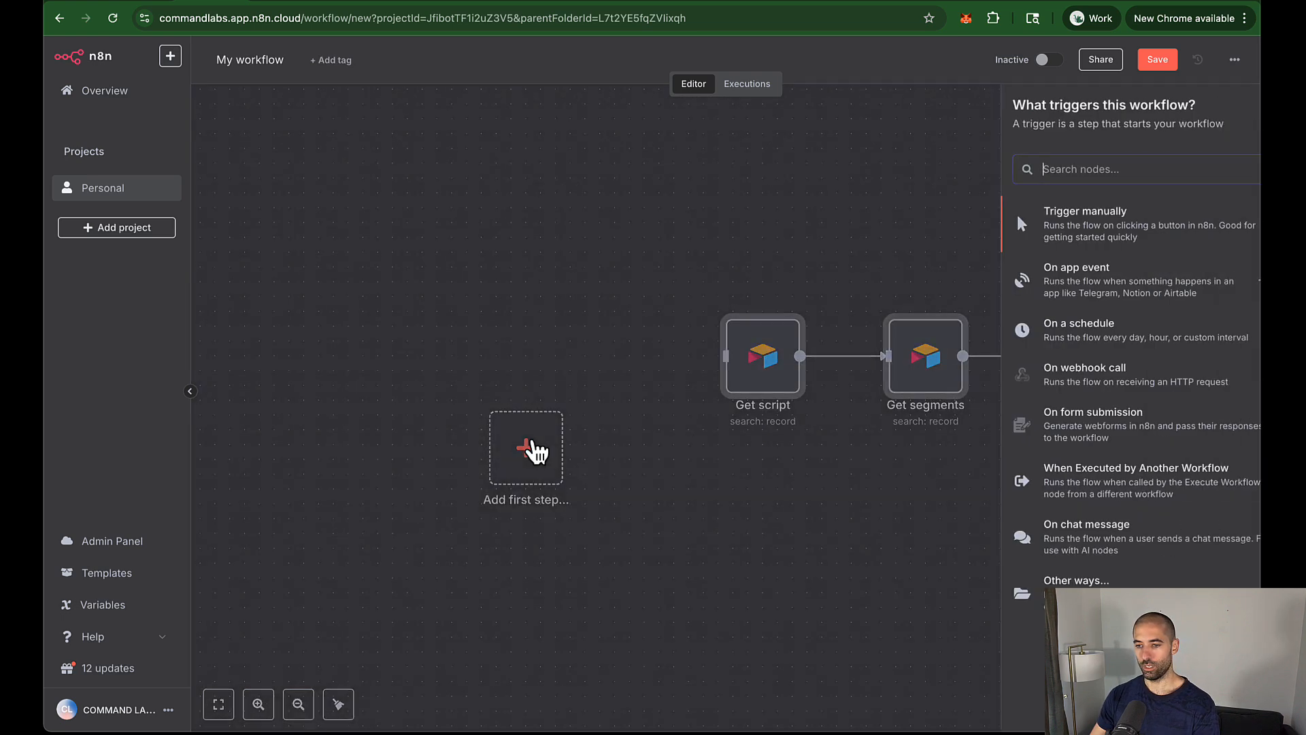
left_click(1011, 230)
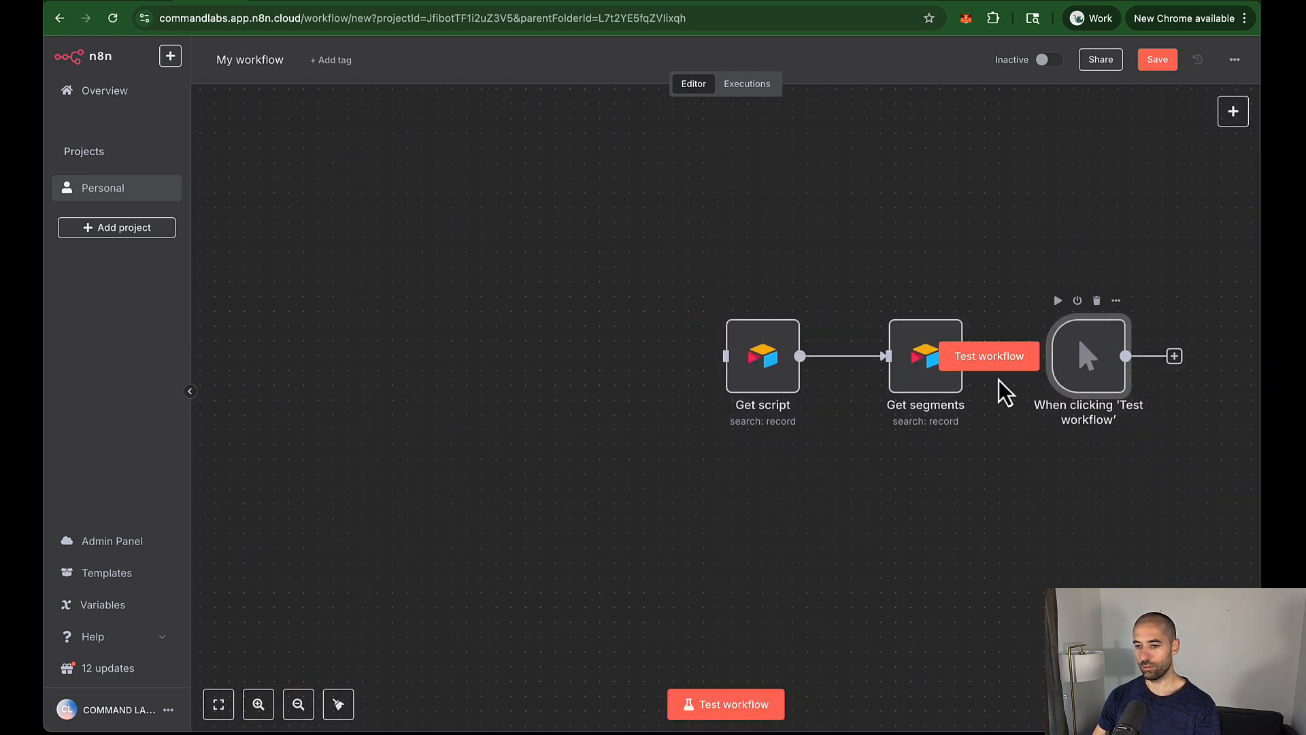
left_click_drag(1080, 365, 548, 378)
left_click_drag(642, 372, 737, 369)
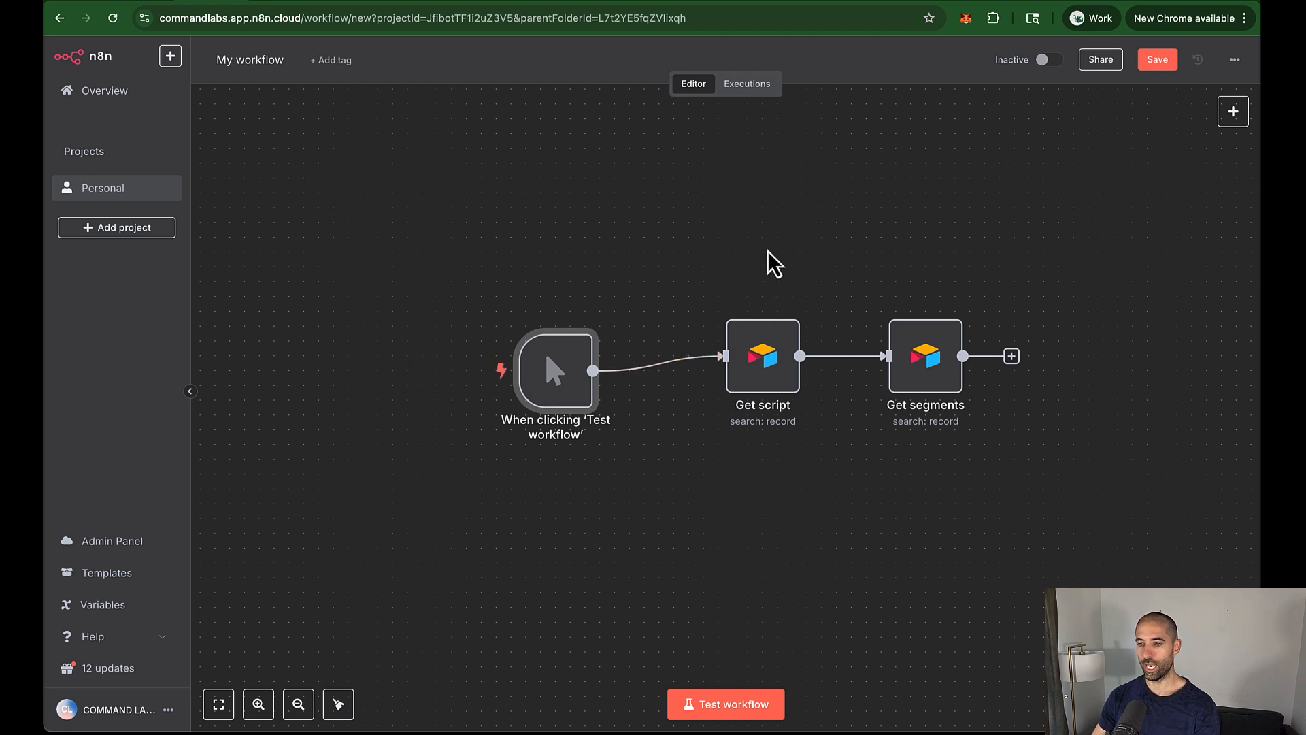
Step: Save, tidy up and test-run the workflow, which returns 3 segments
left_click(1157, 59)
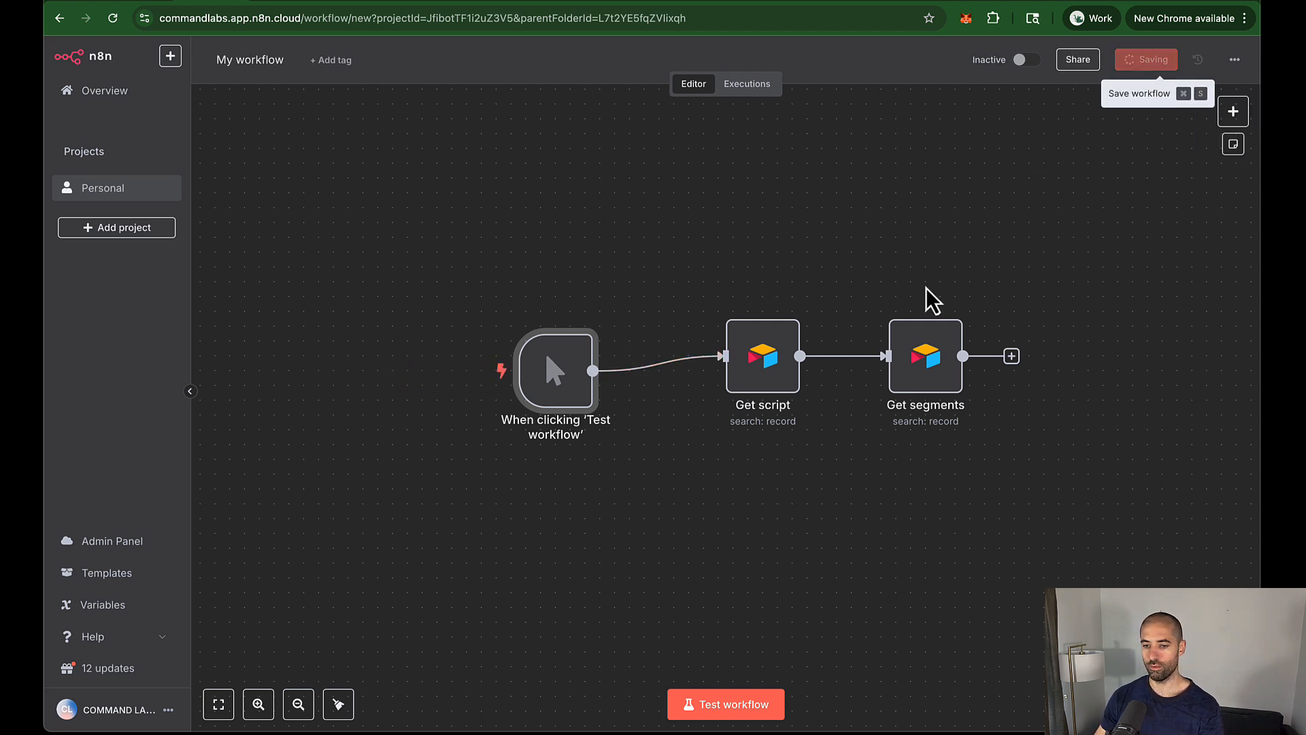
left_click(338, 704)
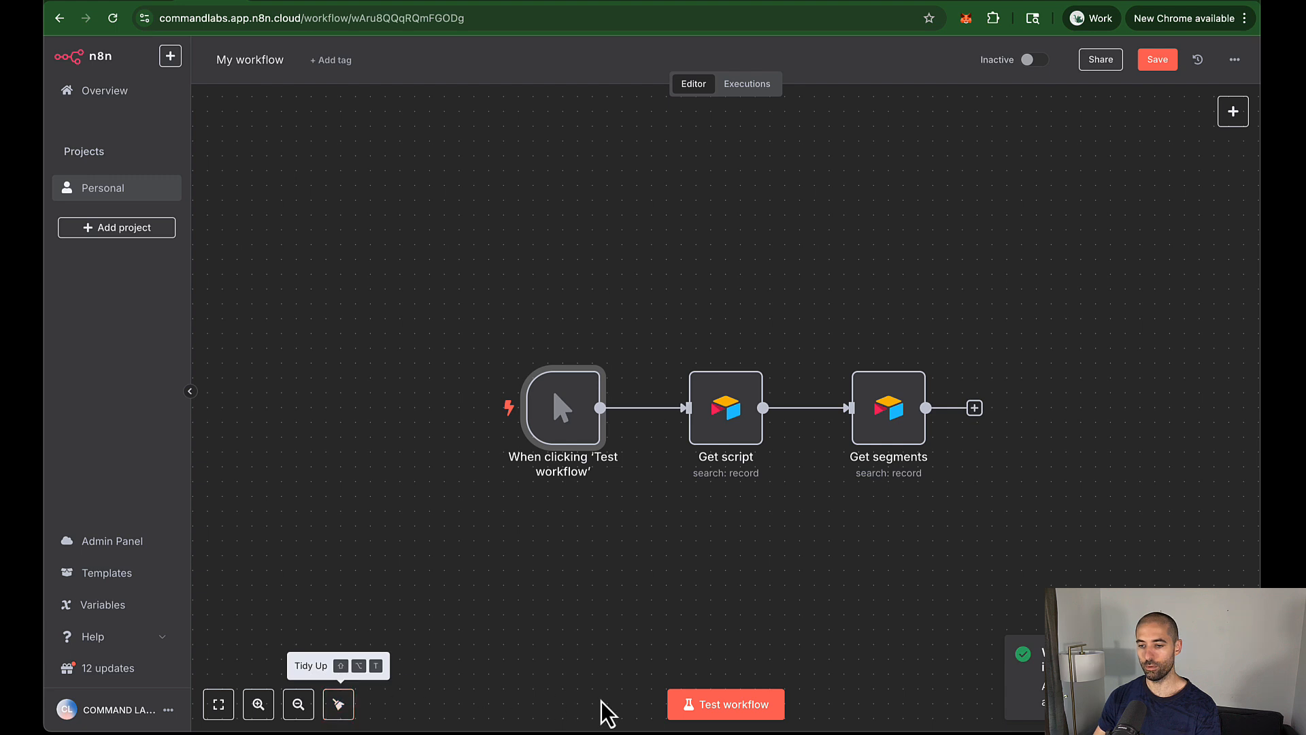
left_click(750, 707)
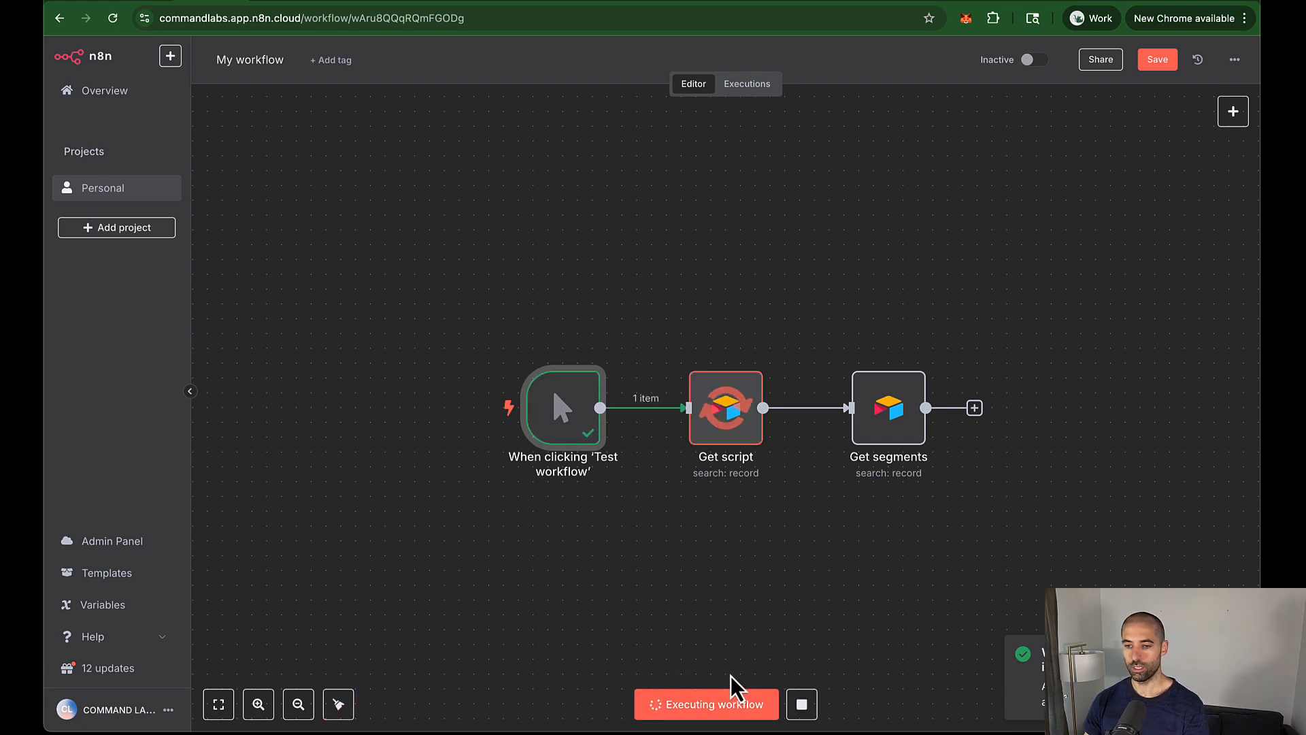
left_click_drag(427, 278, 702, 422)
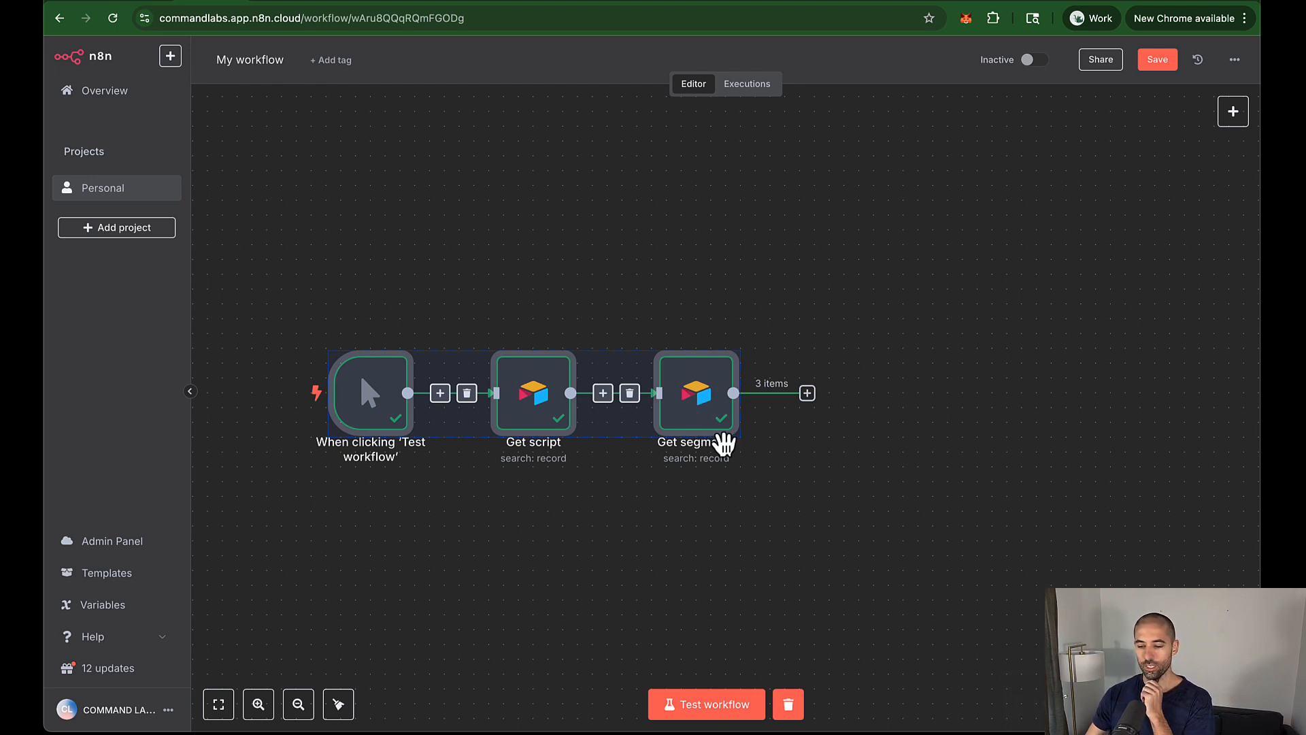
left_click(720, 297)
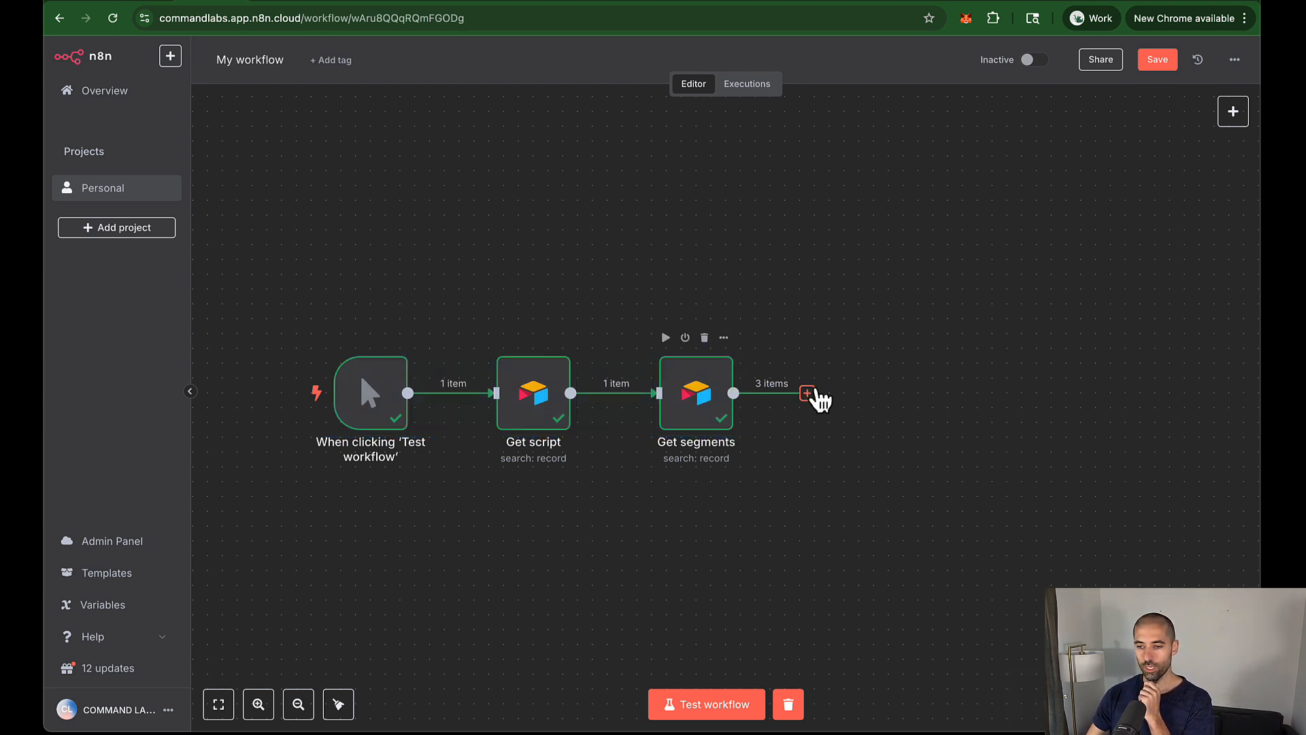
Step: Add an If node after Get segments
left_click(808, 394)
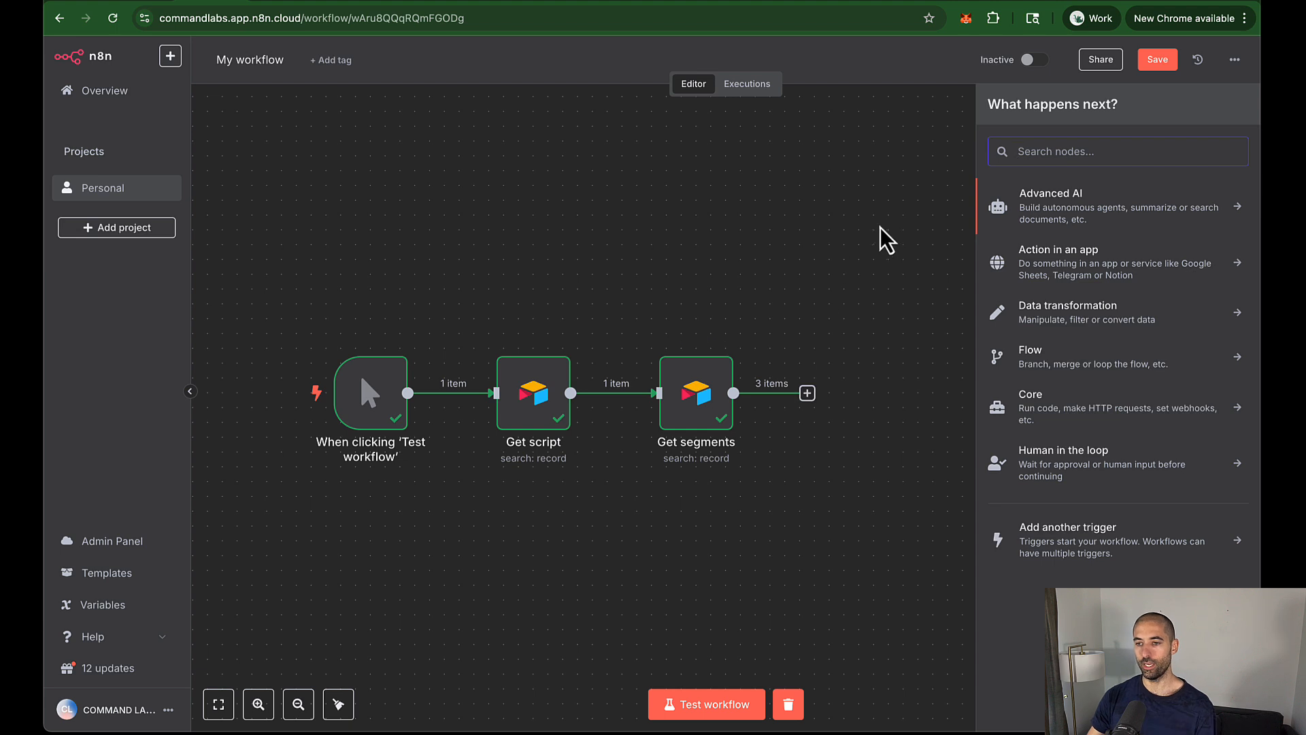
type("if")
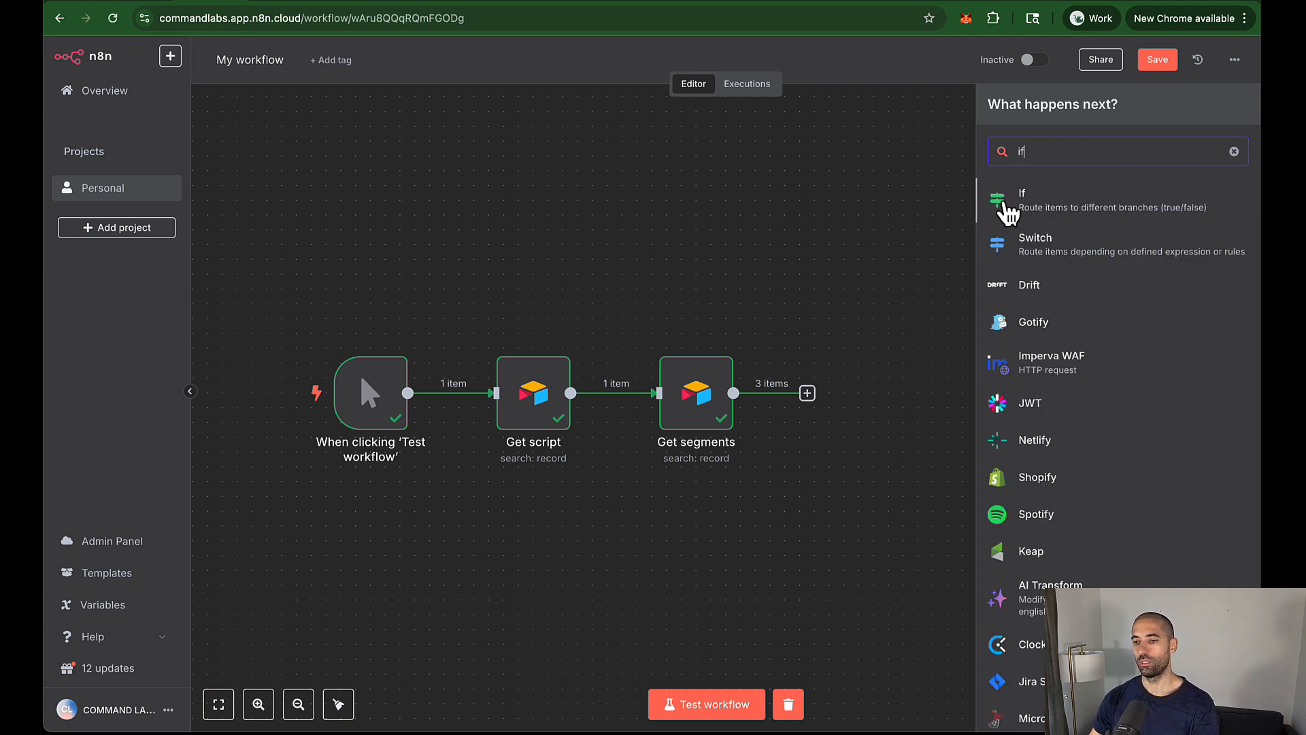
left_click(1009, 202)
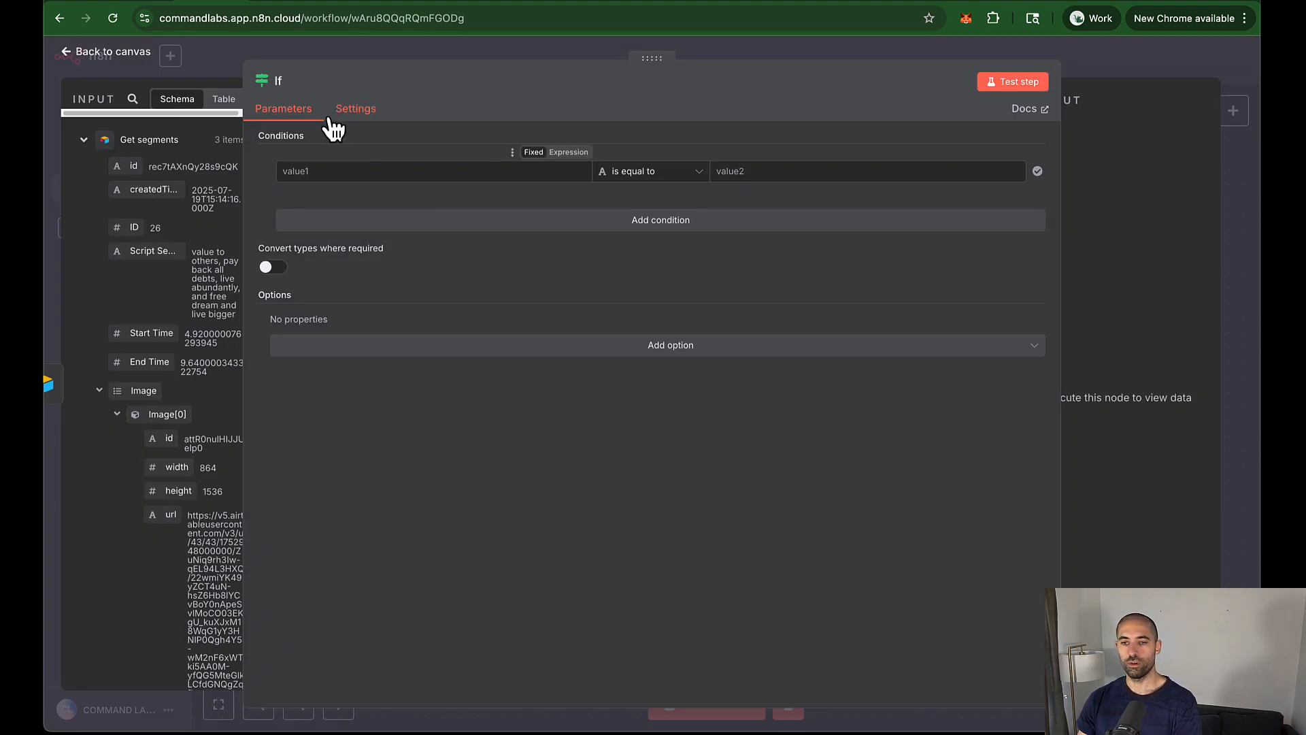
Step: In the Airtable Segments grid, tick Make Video for segment 25 only, leaving 26 and 27 unticked
left_click(142, 1)
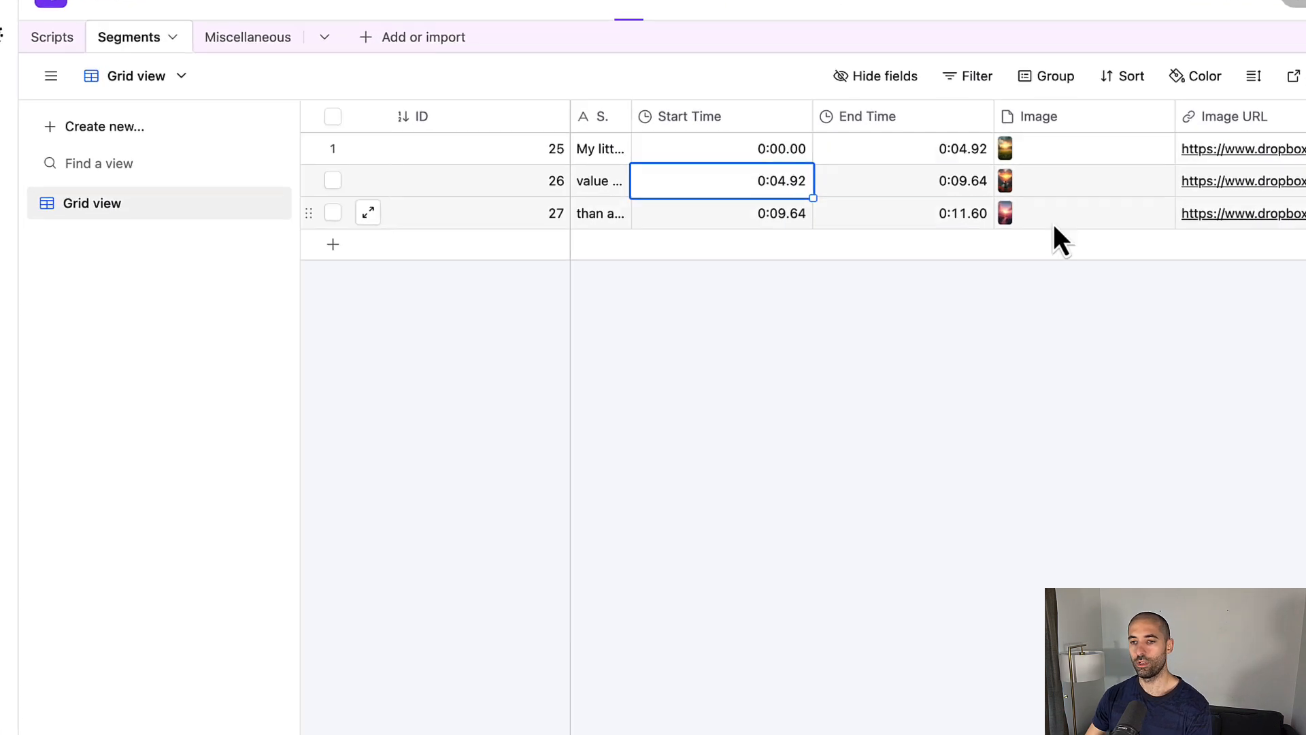
scroll(1047, 216, "right", 8)
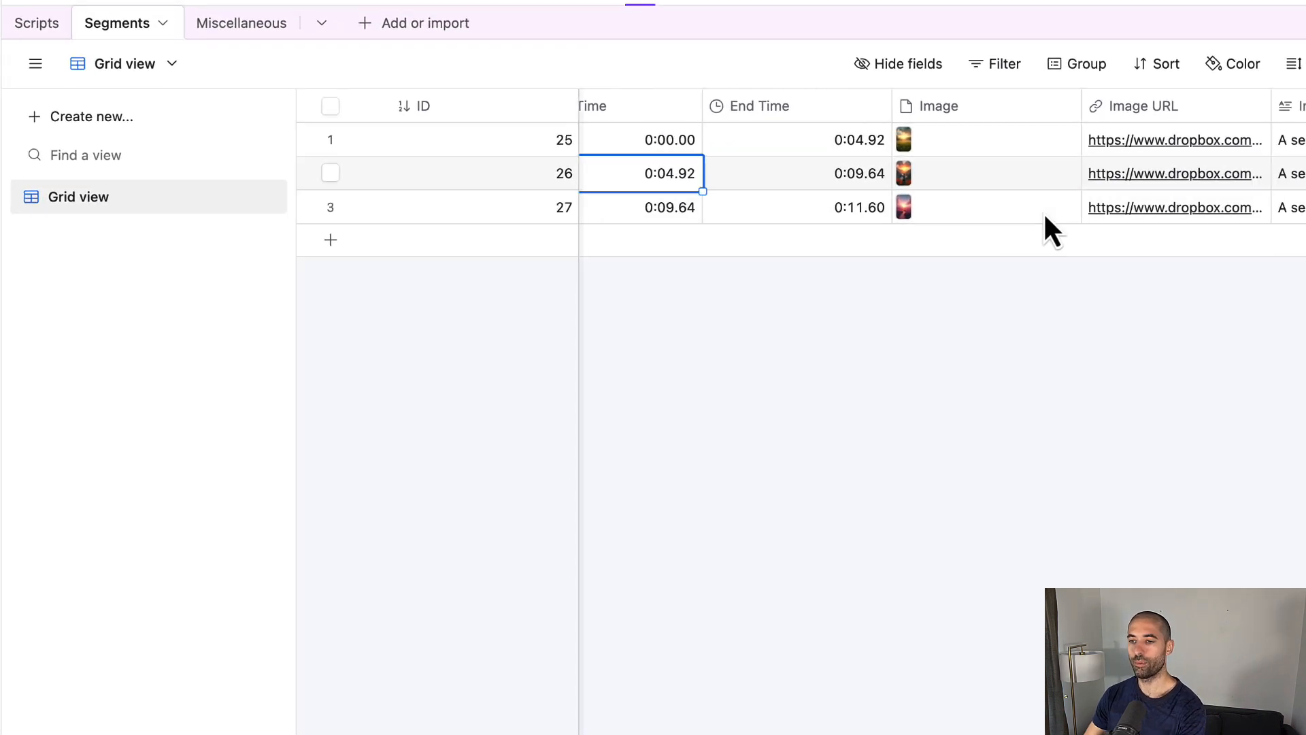
scroll(1047, 216, "right", 10)
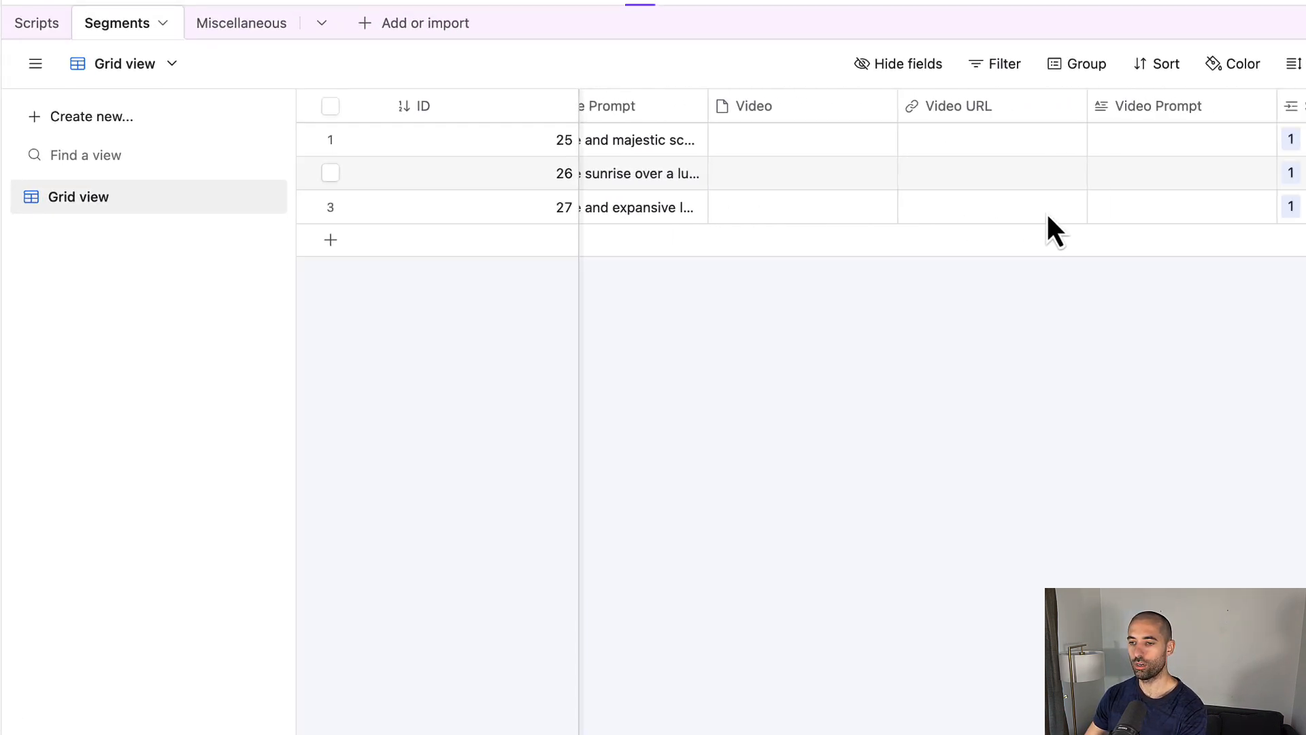
scroll(1048, 216, "right", 3)
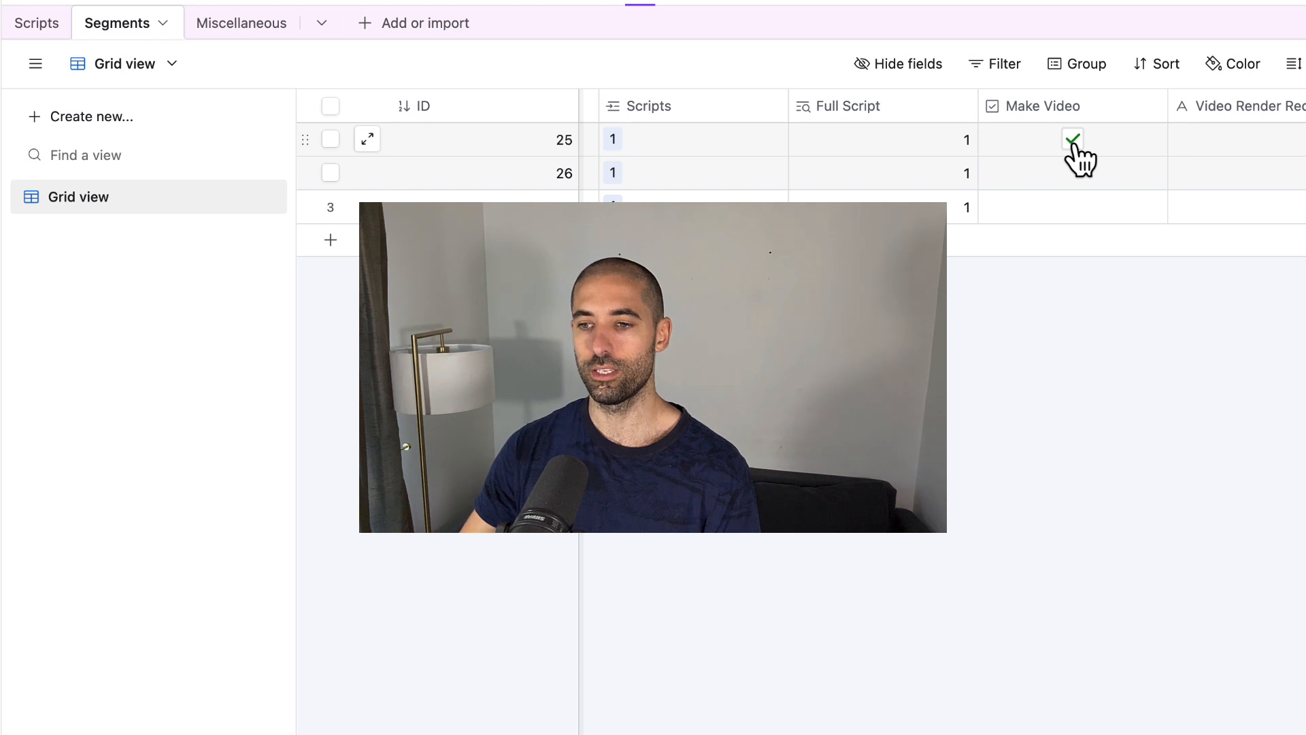
left_click(1072, 140)
left_click(1073, 173)
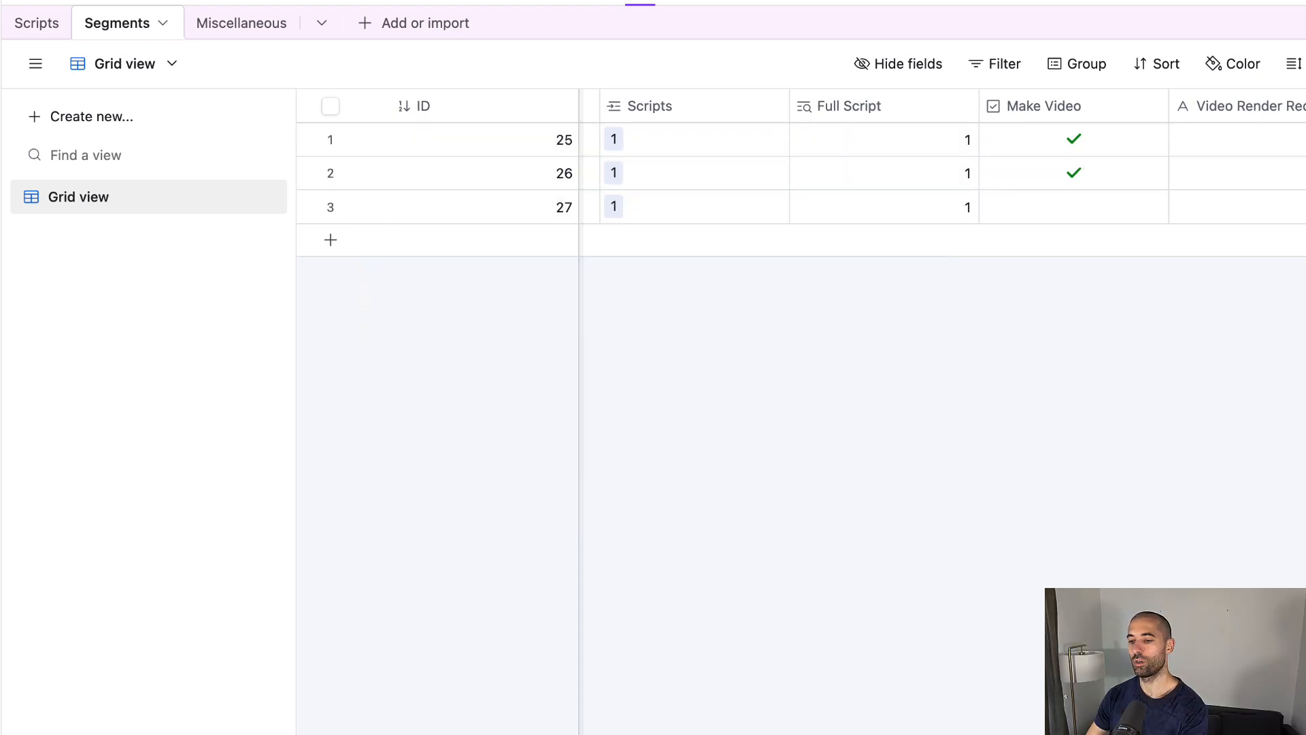
scroll(942, 170, "right", 10)
scroll(942, 170, "left", 5)
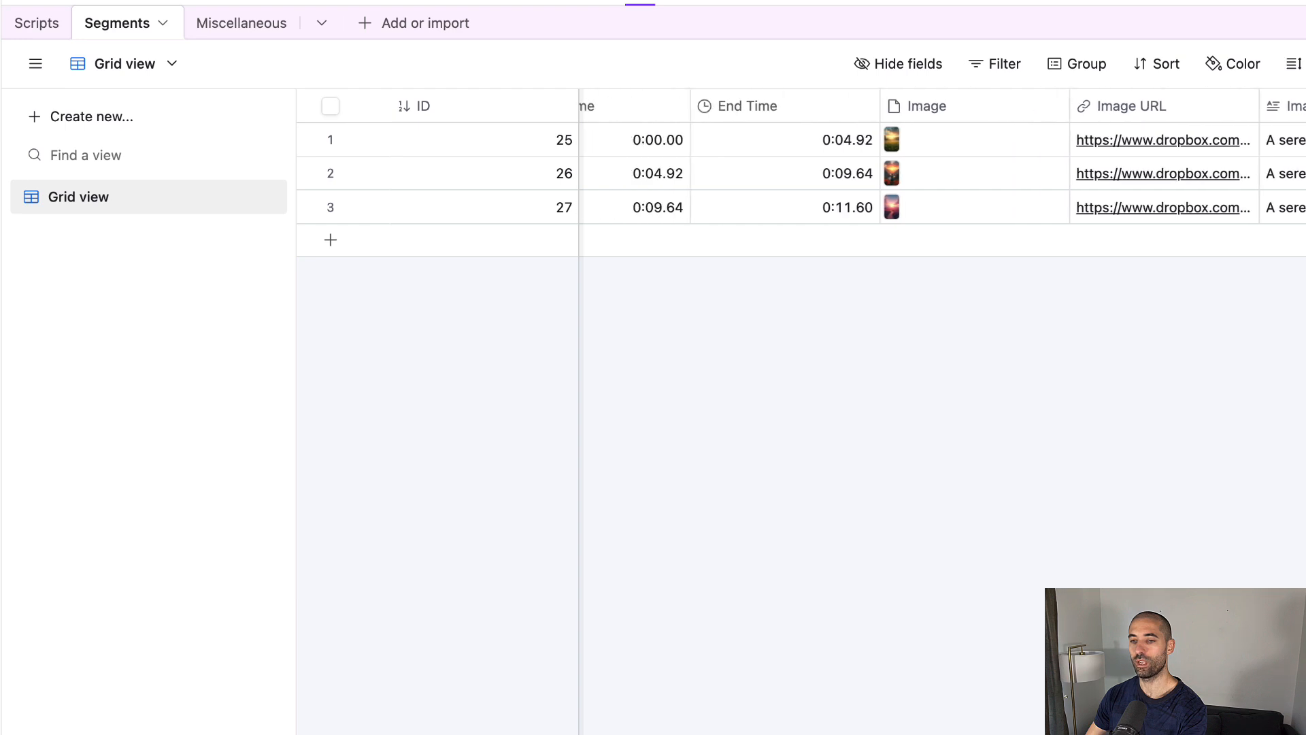
scroll(942, 170, "left", 2)
scroll(942, 170, "right", 10)
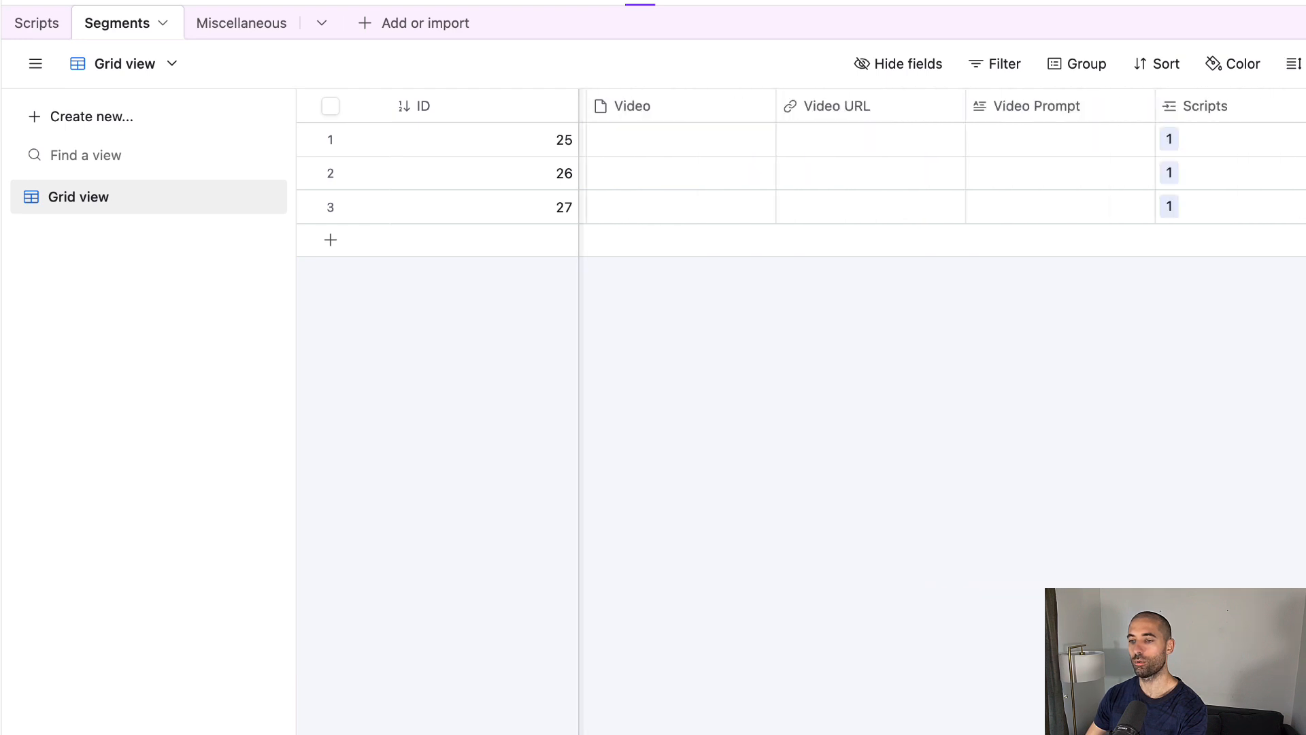
scroll(942, 170, "right", 8)
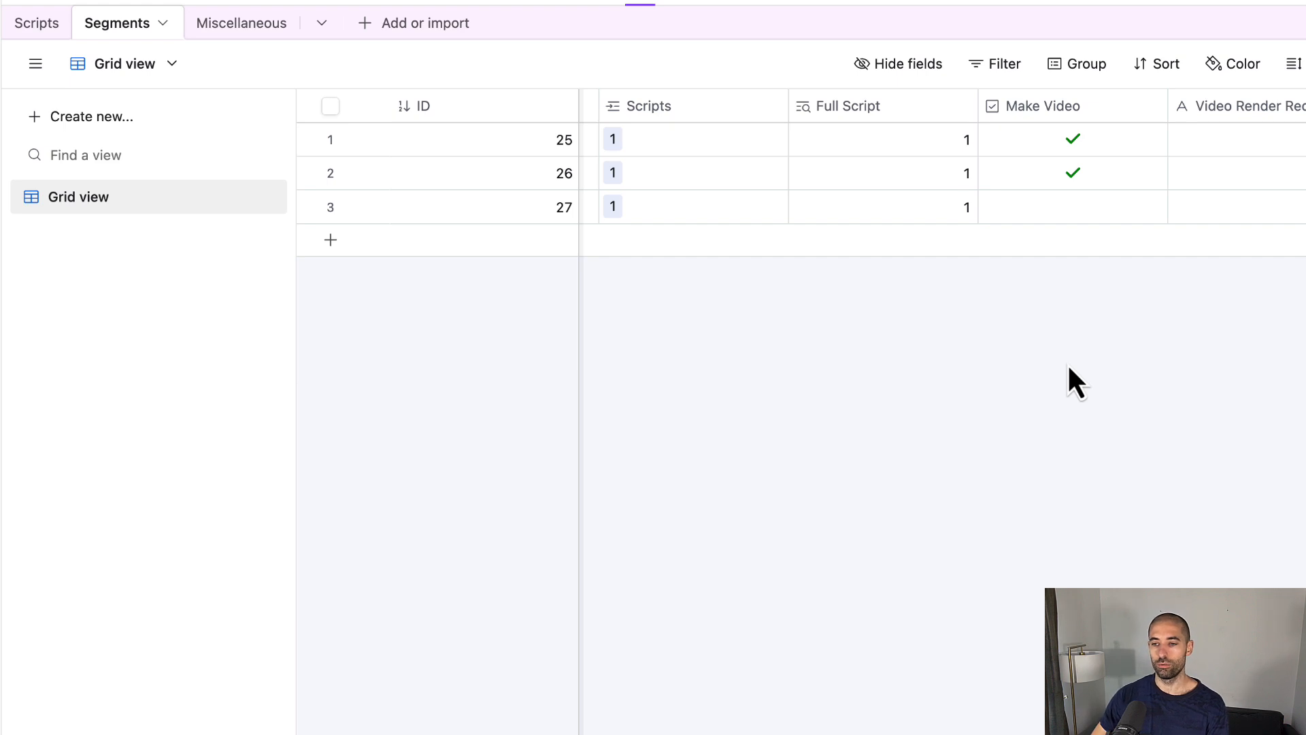
left_click(1068, 173)
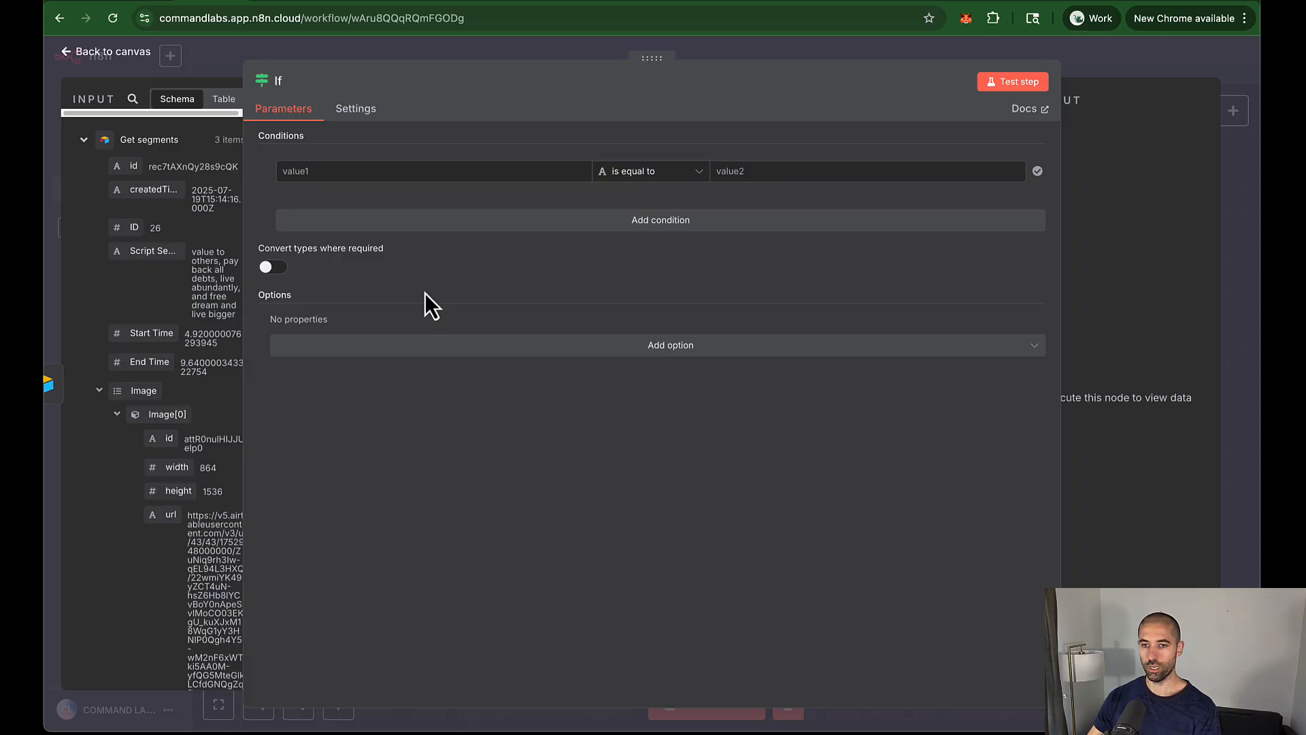
Step: Set the If node's first condition value to {{ $json['Make Video'] }}
left_click_drag(655, 66, 776, 87)
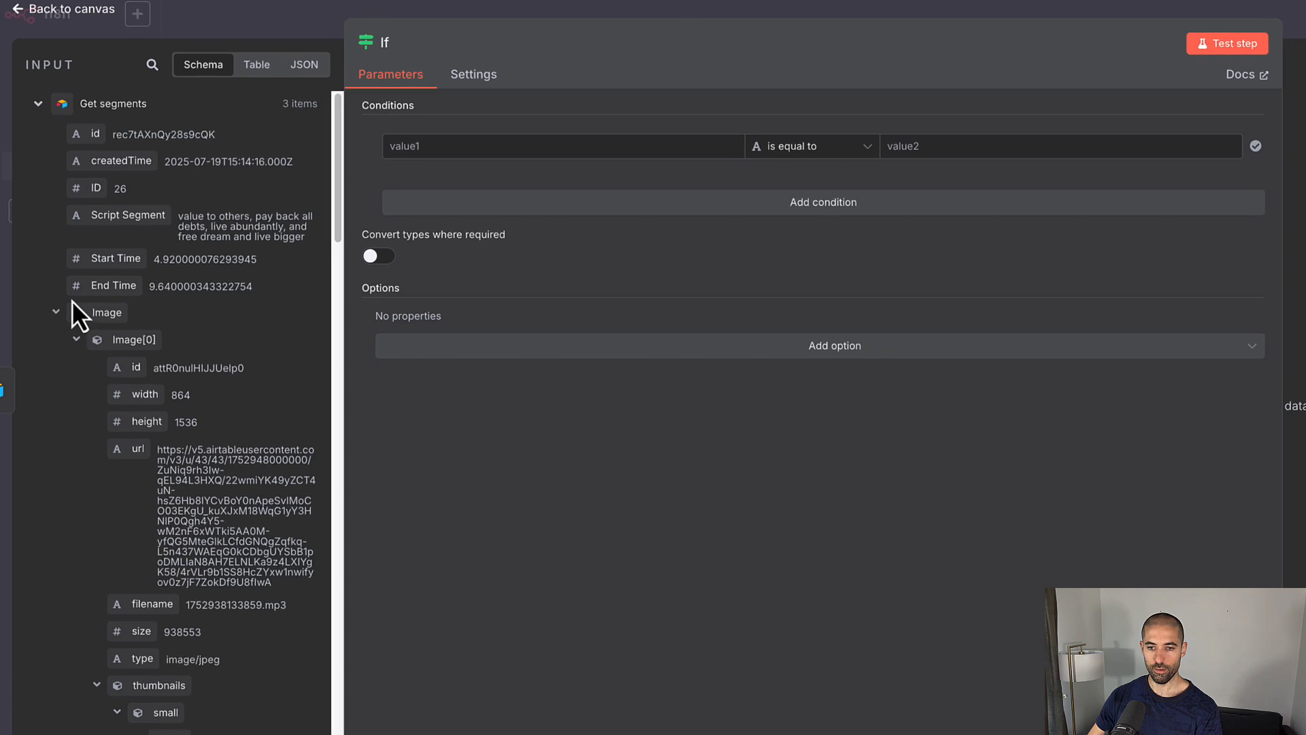
left_click(58, 312)
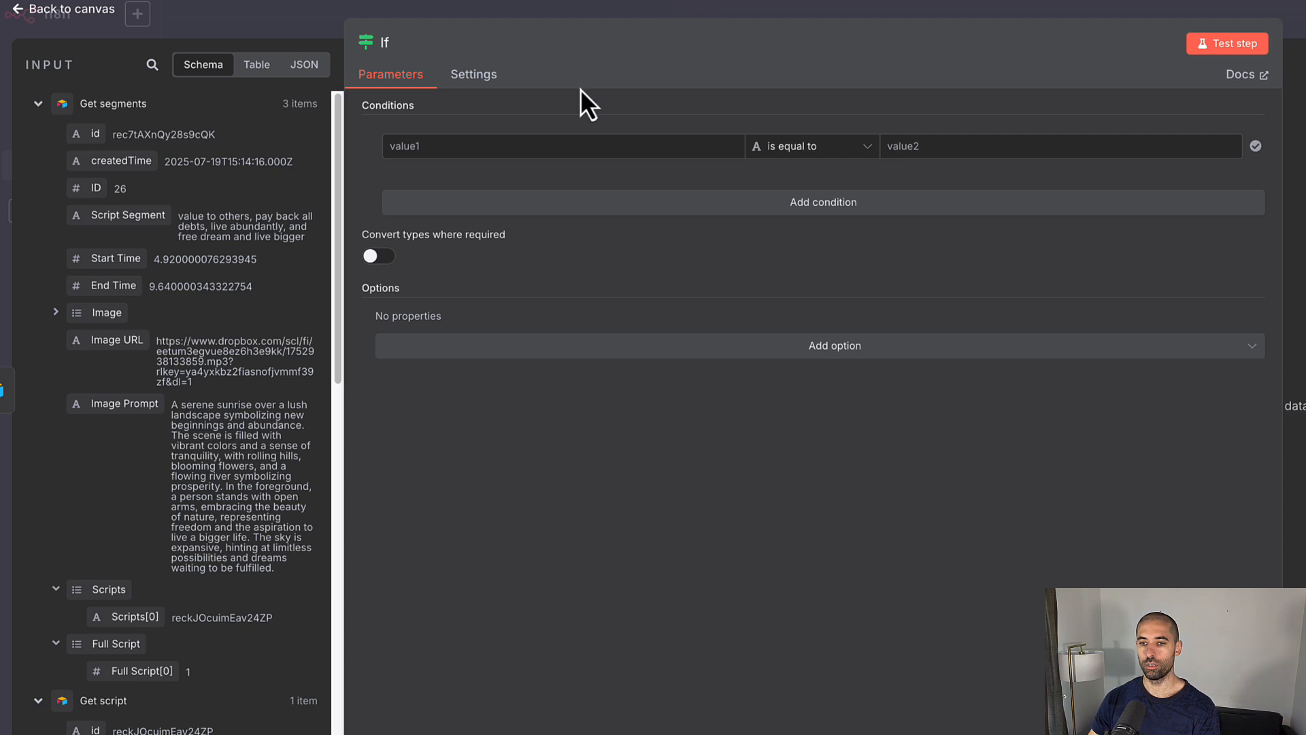
left_click(467, 145)
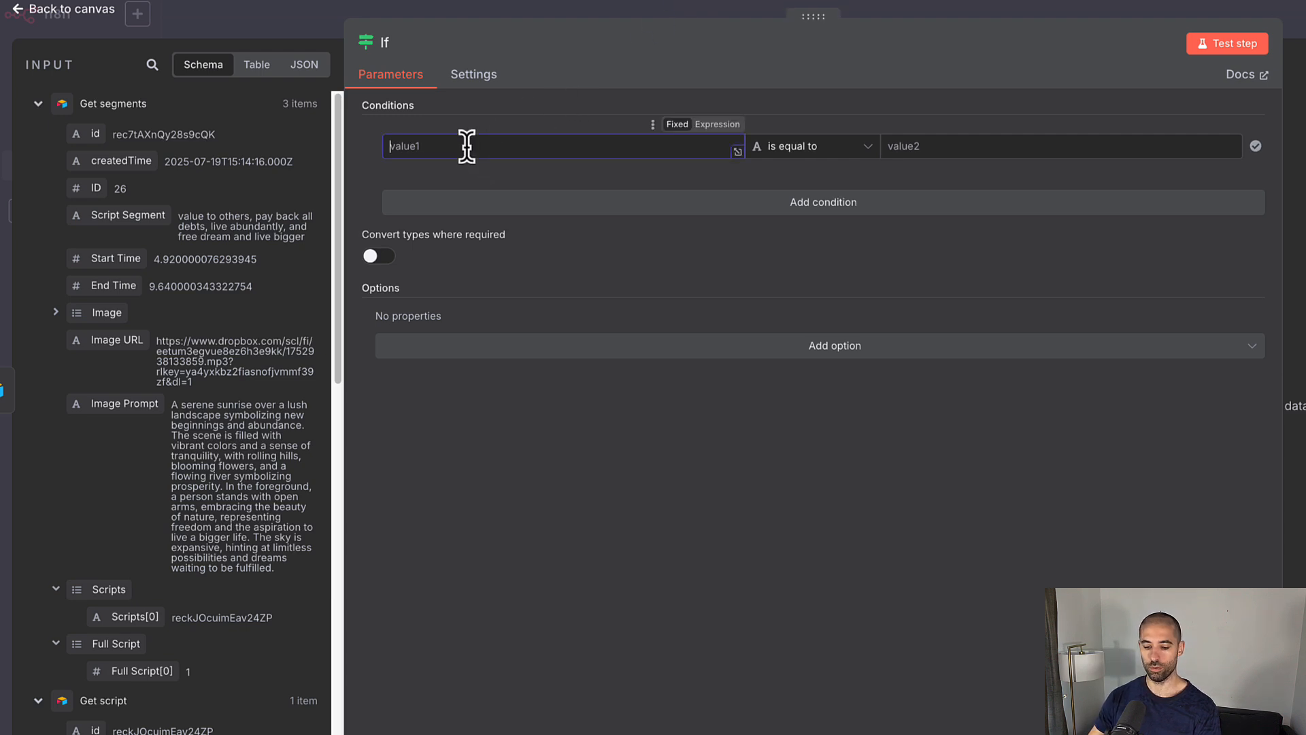
type("{{ $json['Make Video'] }}")
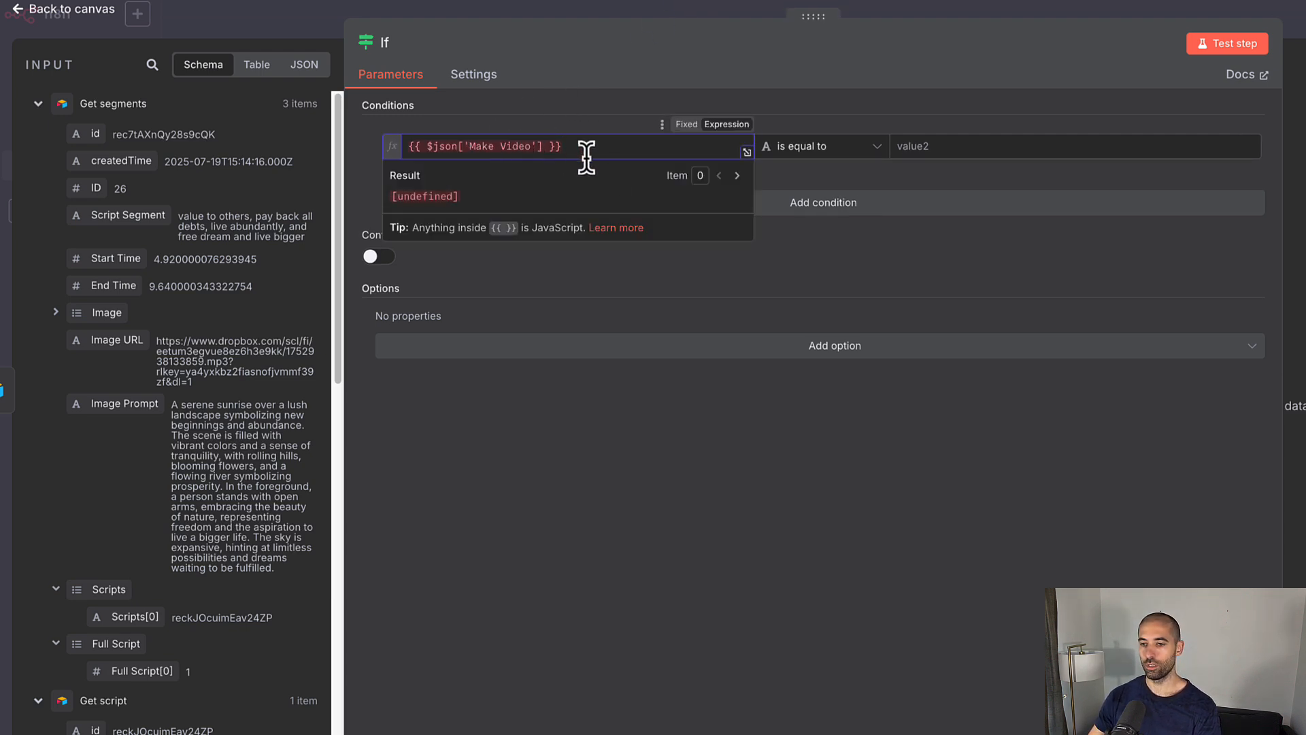
left_click(850, 150)
mouse_move(830, 280)
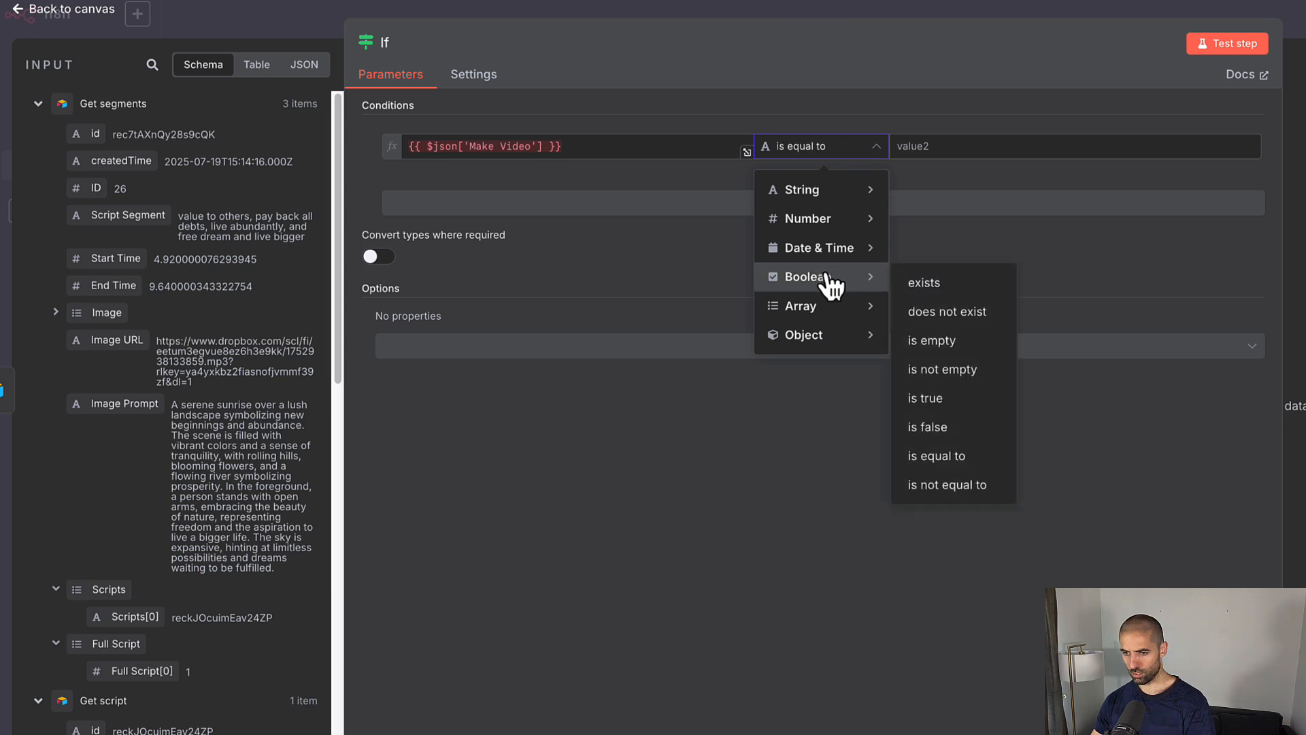
left_click(924, 284)
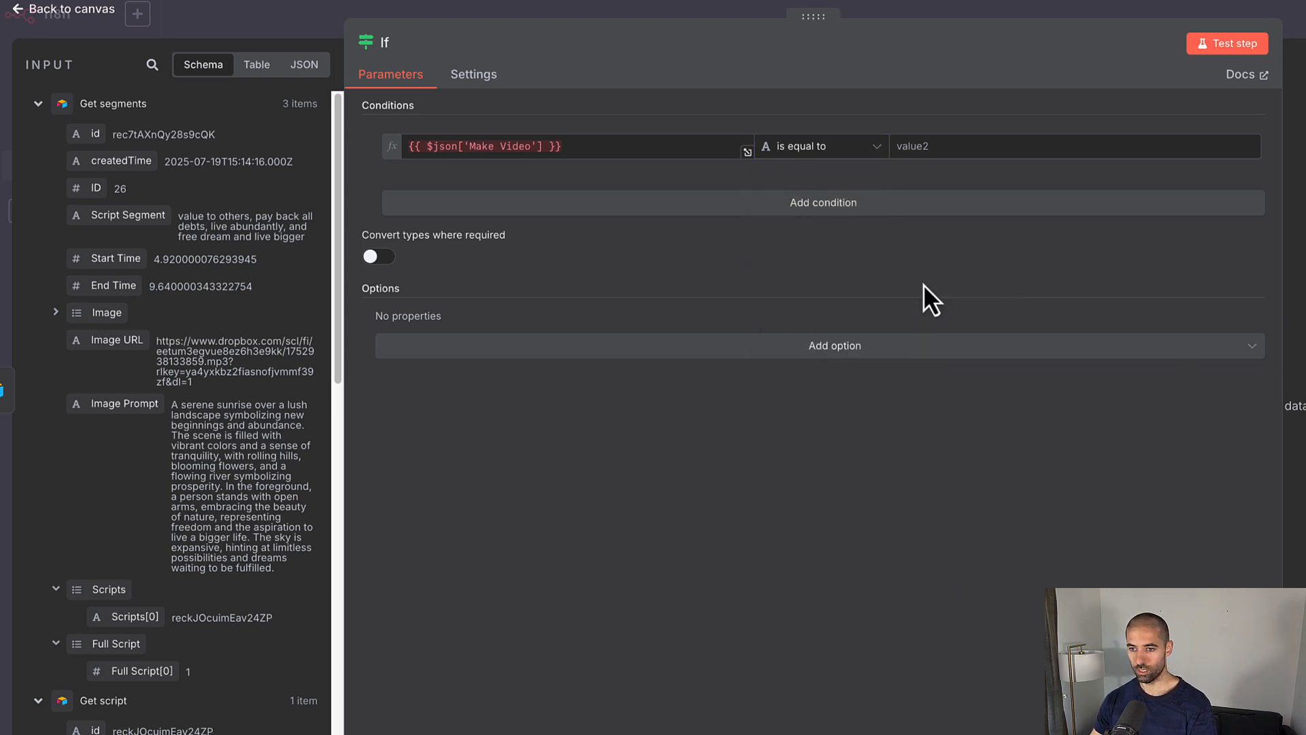
Step: Add a second AND condition checking that {{ $json['Make Video'] }} is true (Boolean)
left_click(780, 206)
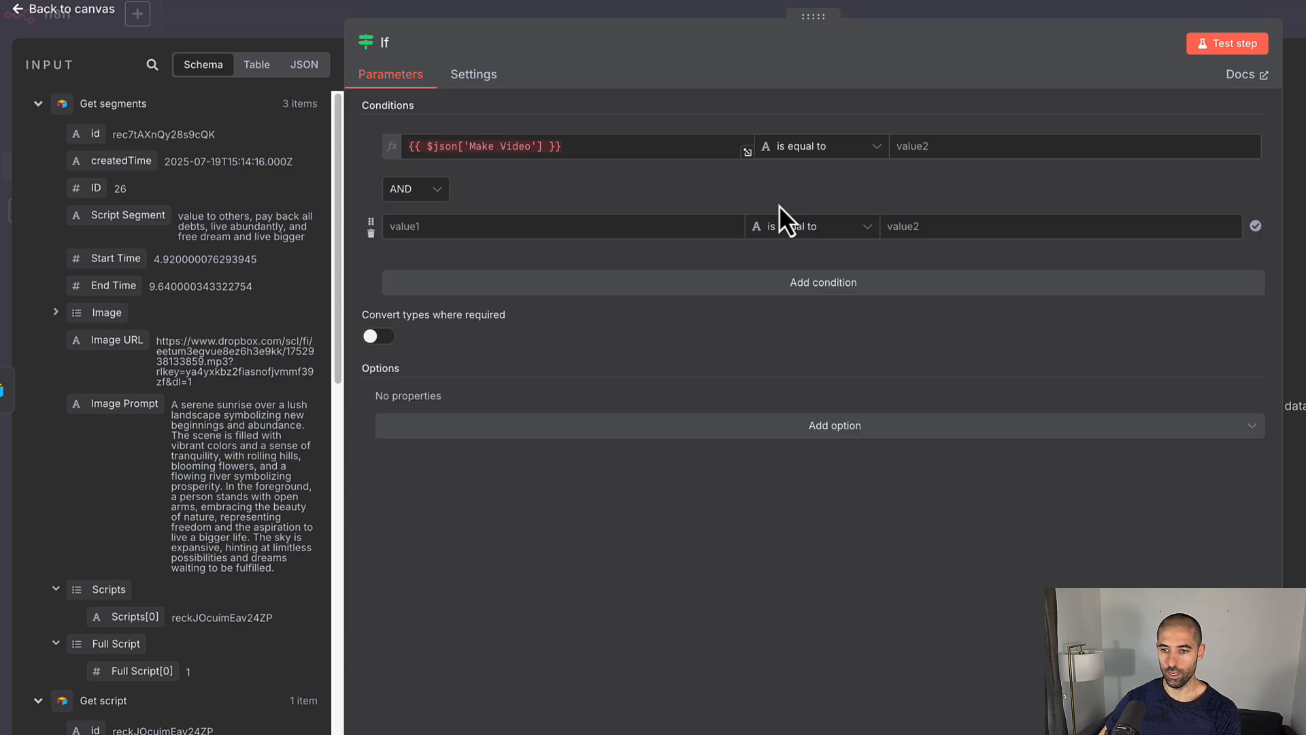
left_click(406, 197)
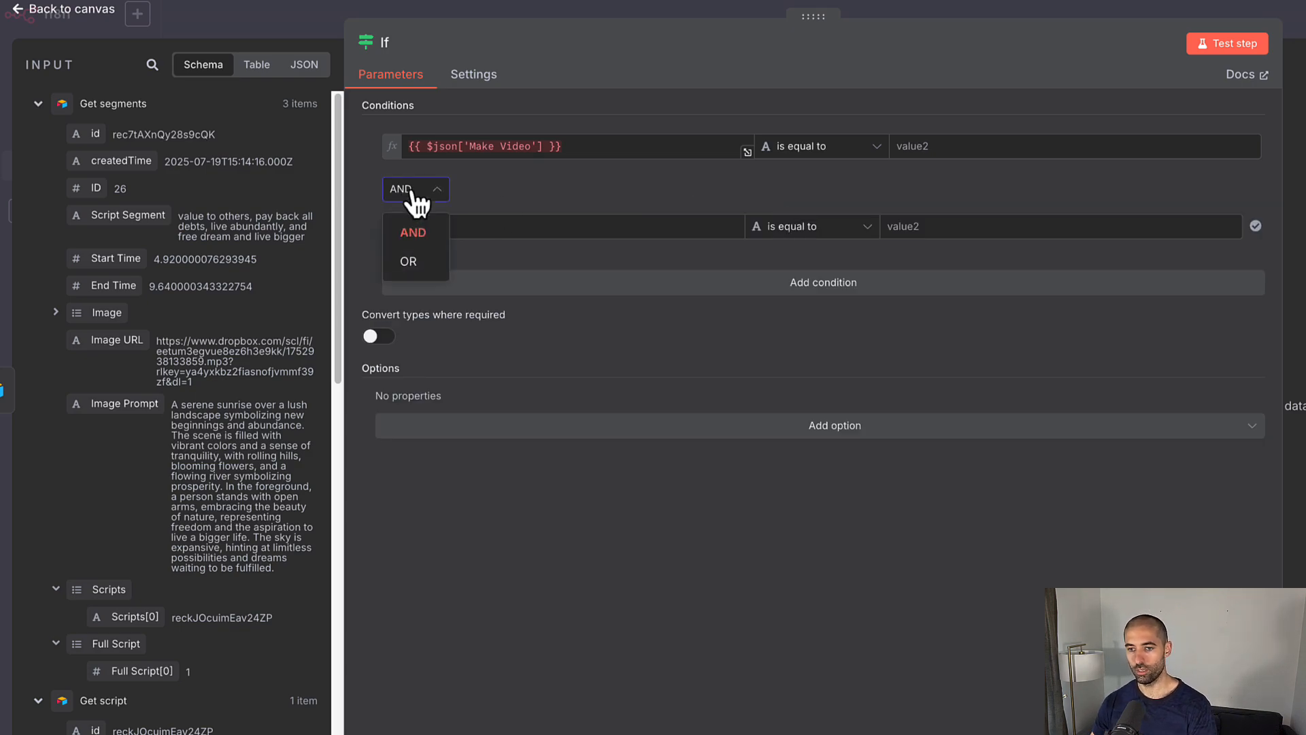
left_click(408, 199)
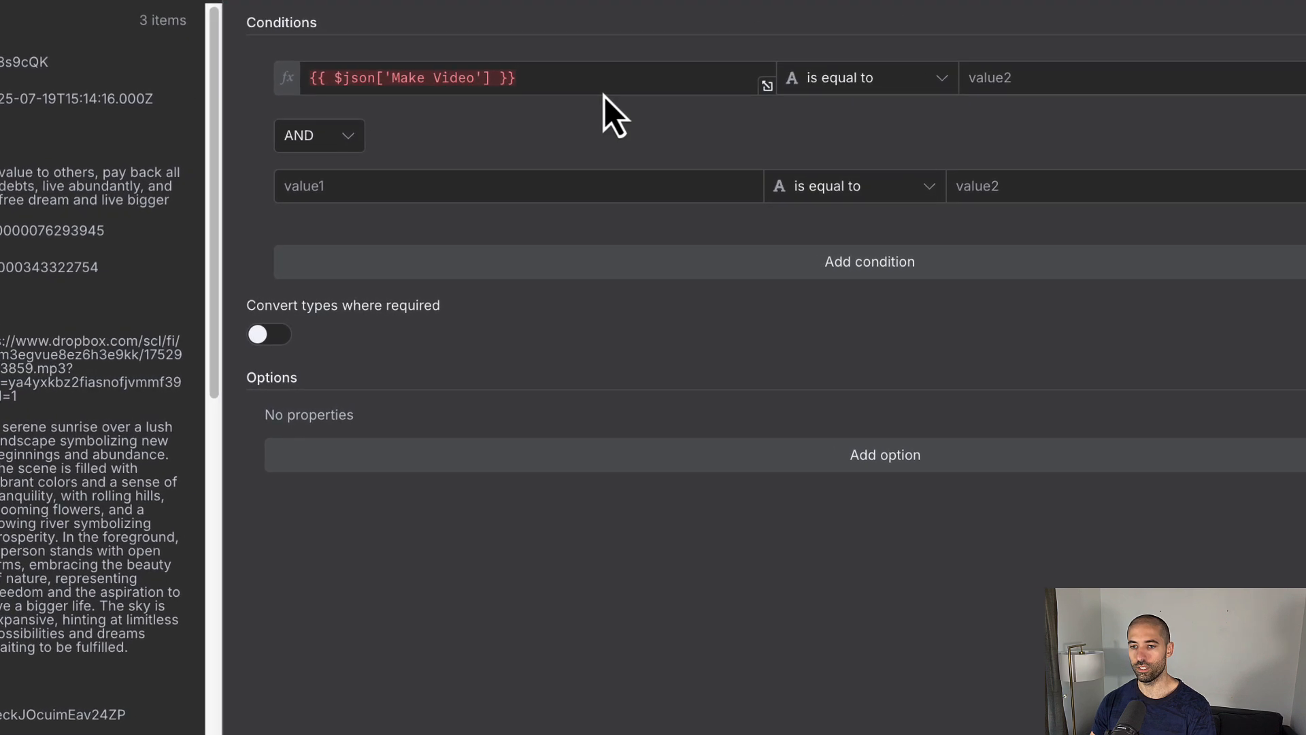
left_click(438, 191)
type("{{ $json['Make Video'] }}")
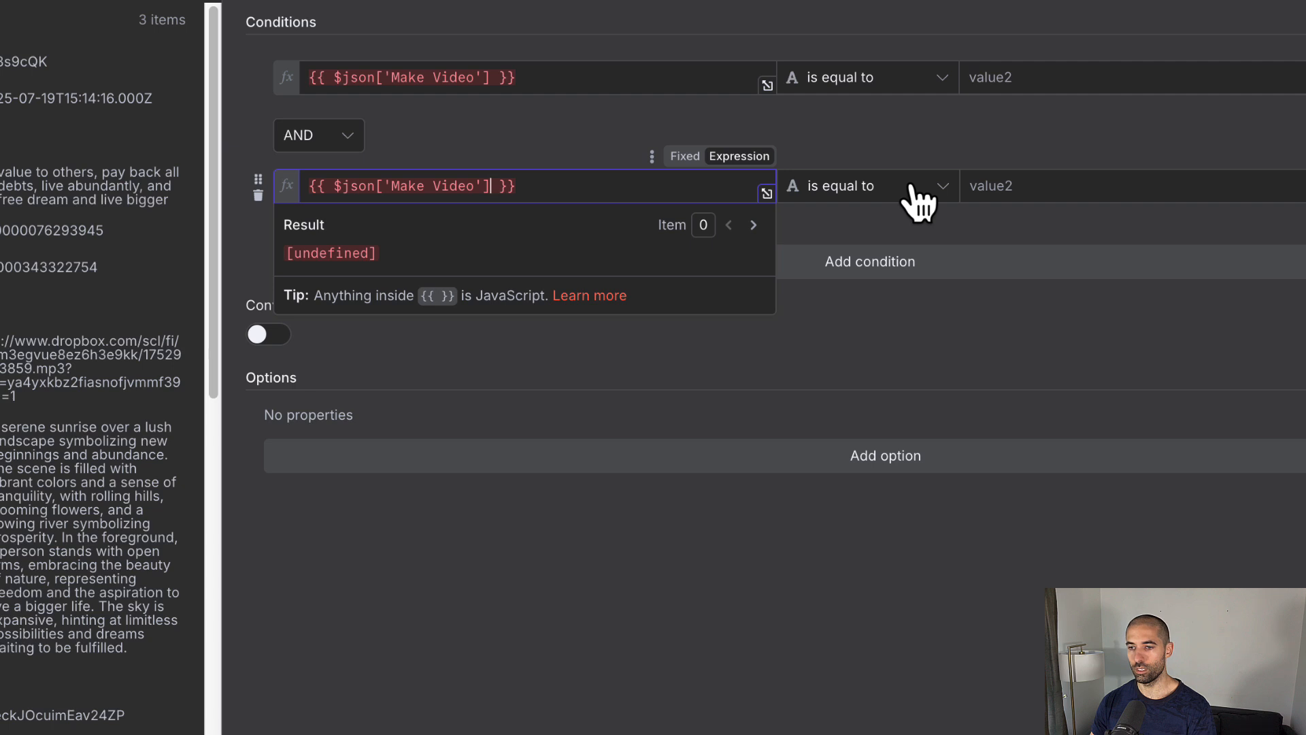
left_click(942, 192)
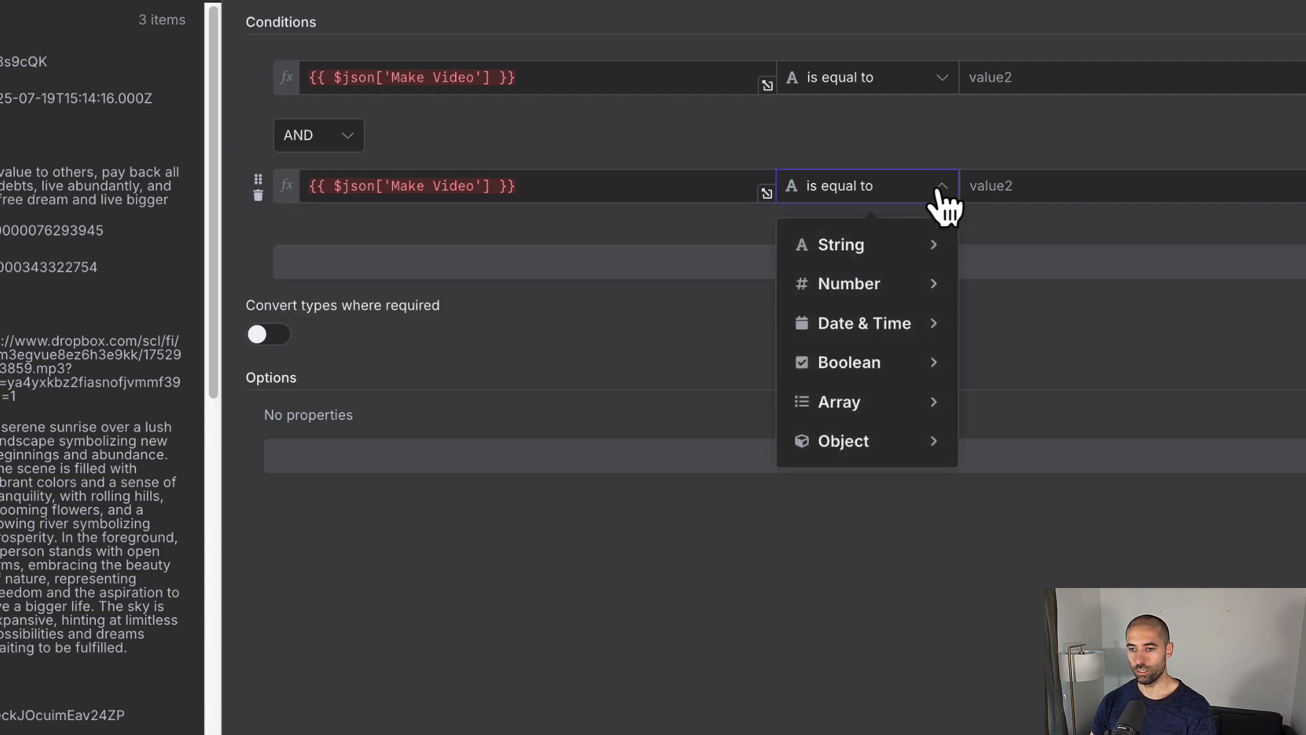
mouse_move(919, 365)
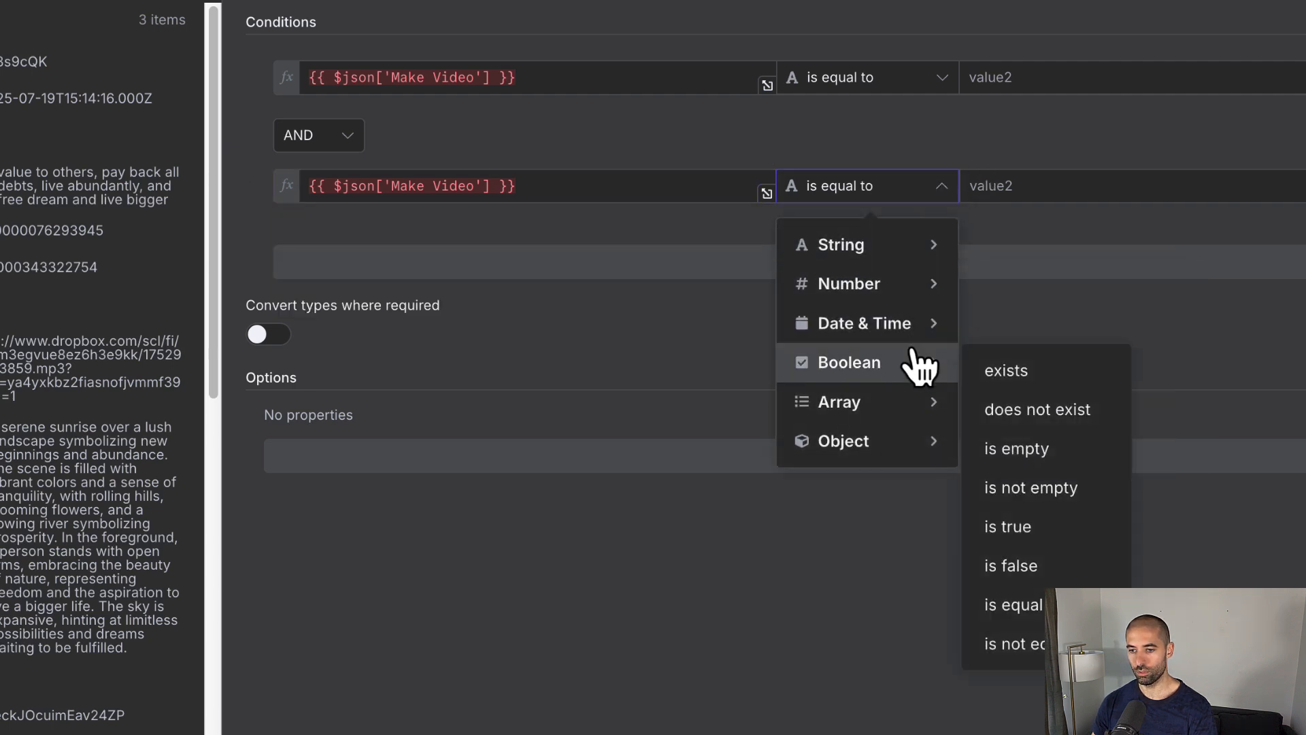
left_click(1000, 528)
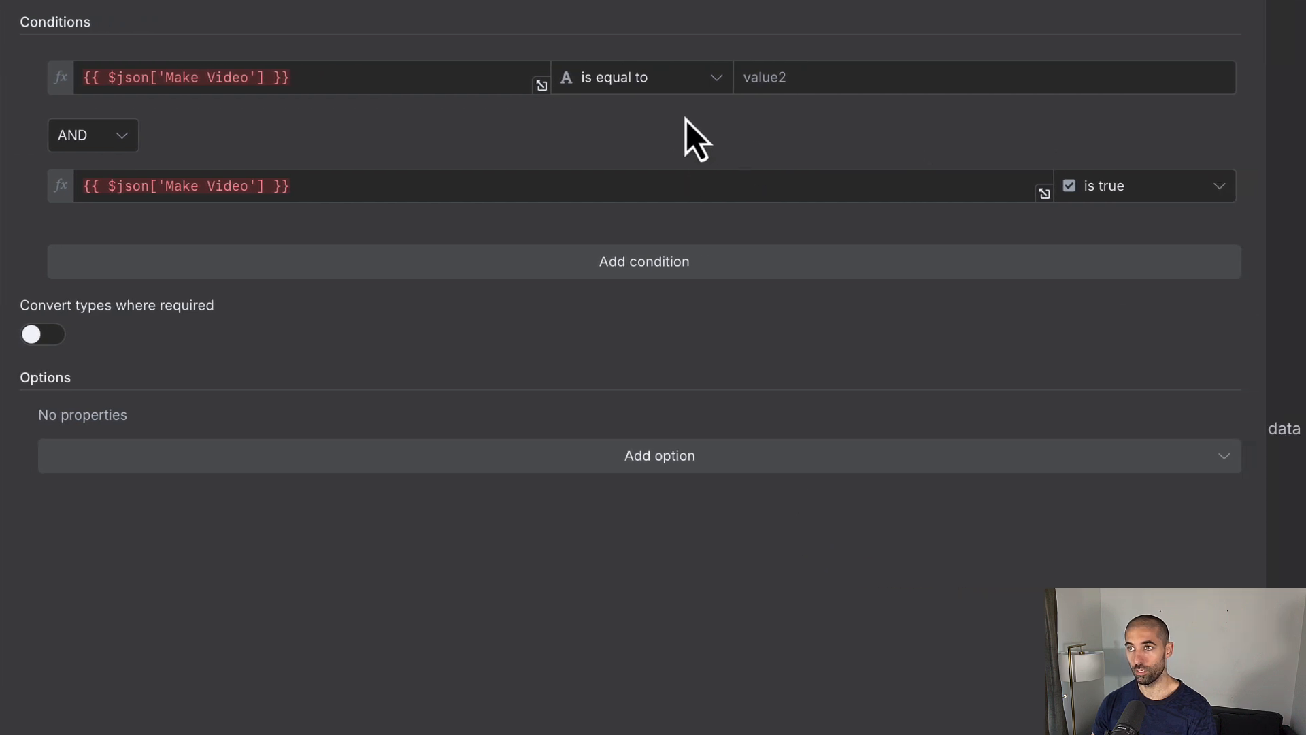
Step: Make the first condition use Boolean 'exists' and return to the canvas
left_click(635, 77)
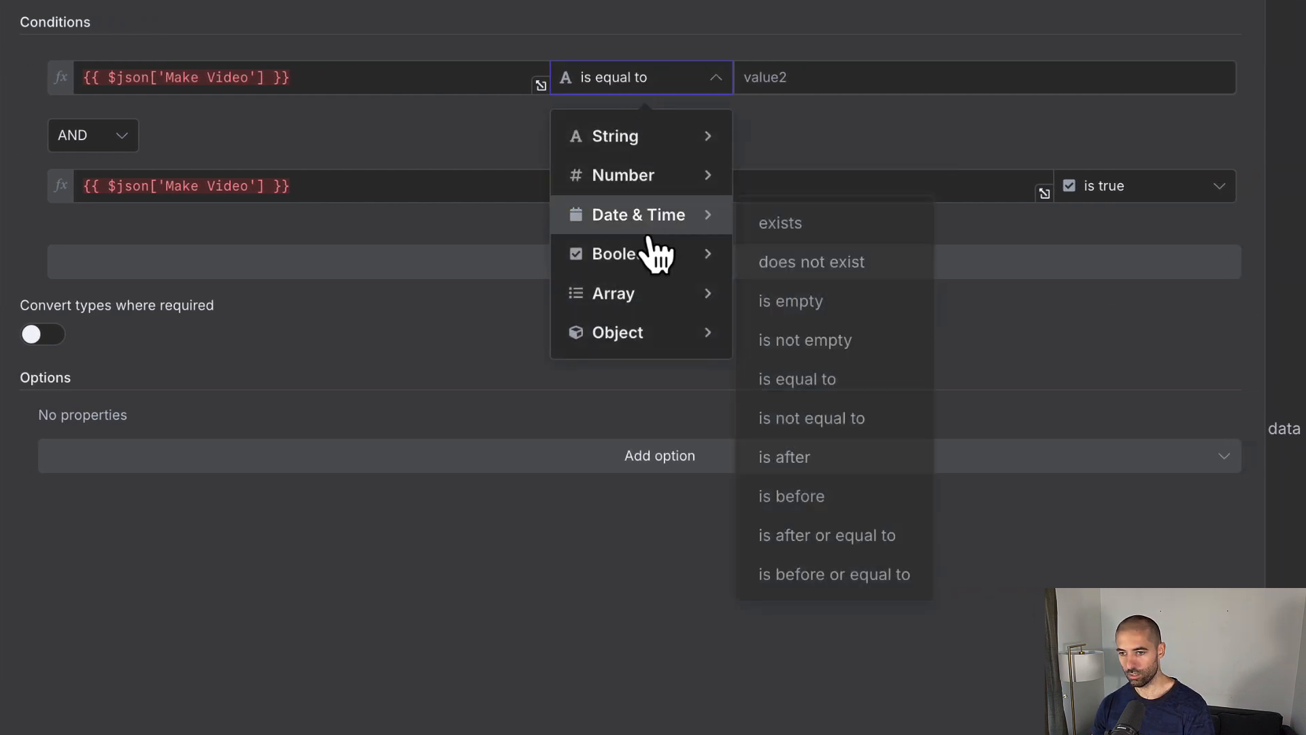
mouse_move(639, 265)
left_click(800, 263)
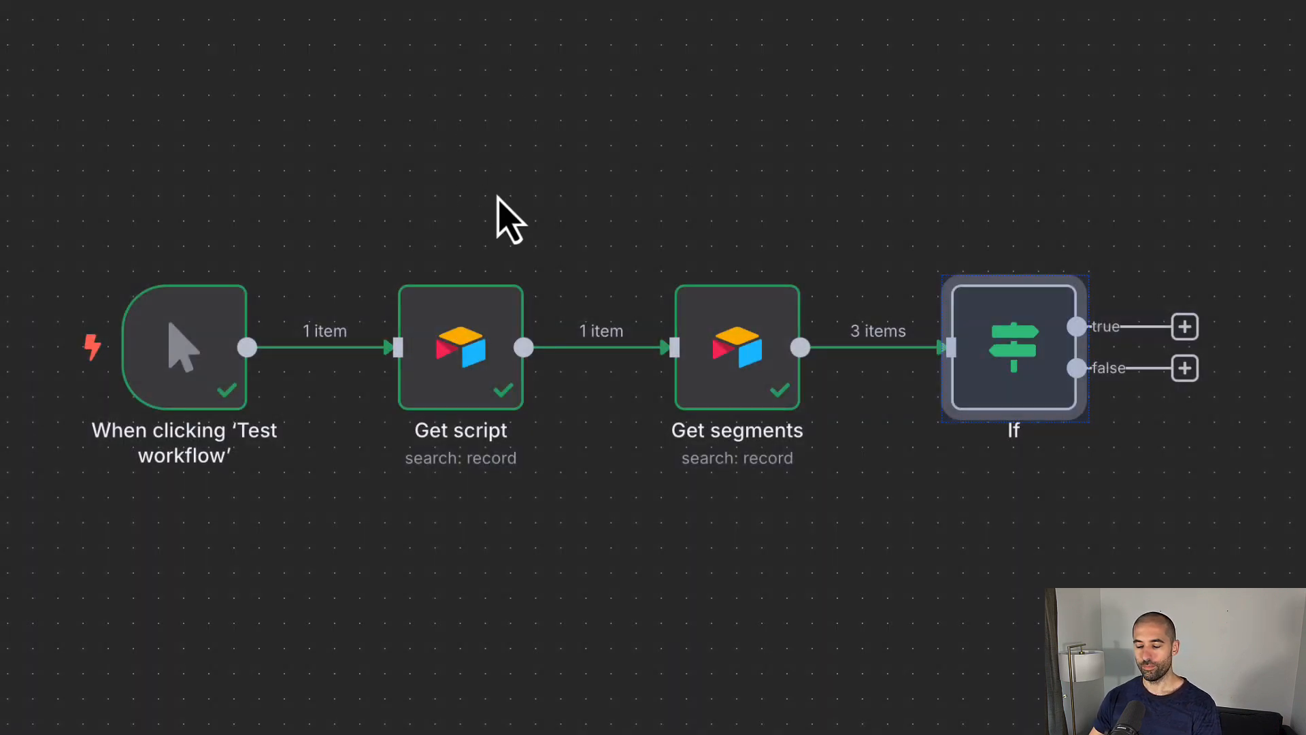
left_click(853, 220)
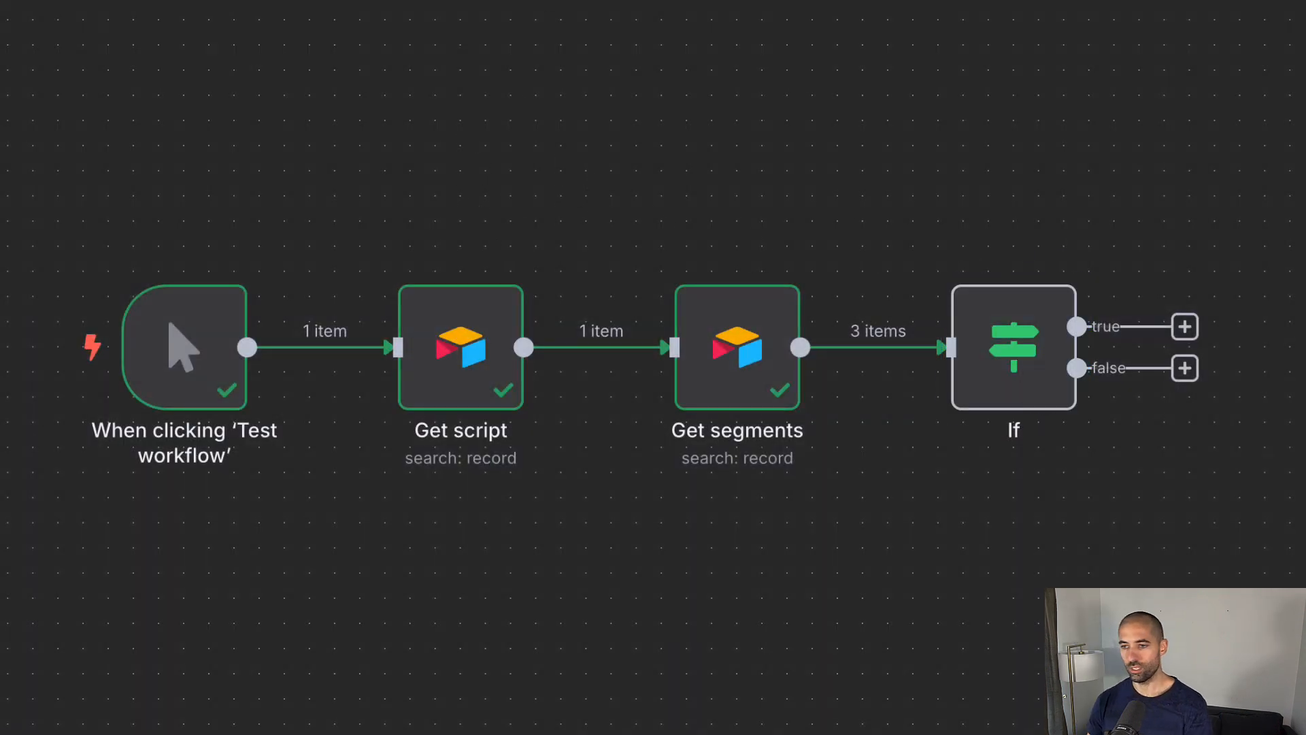
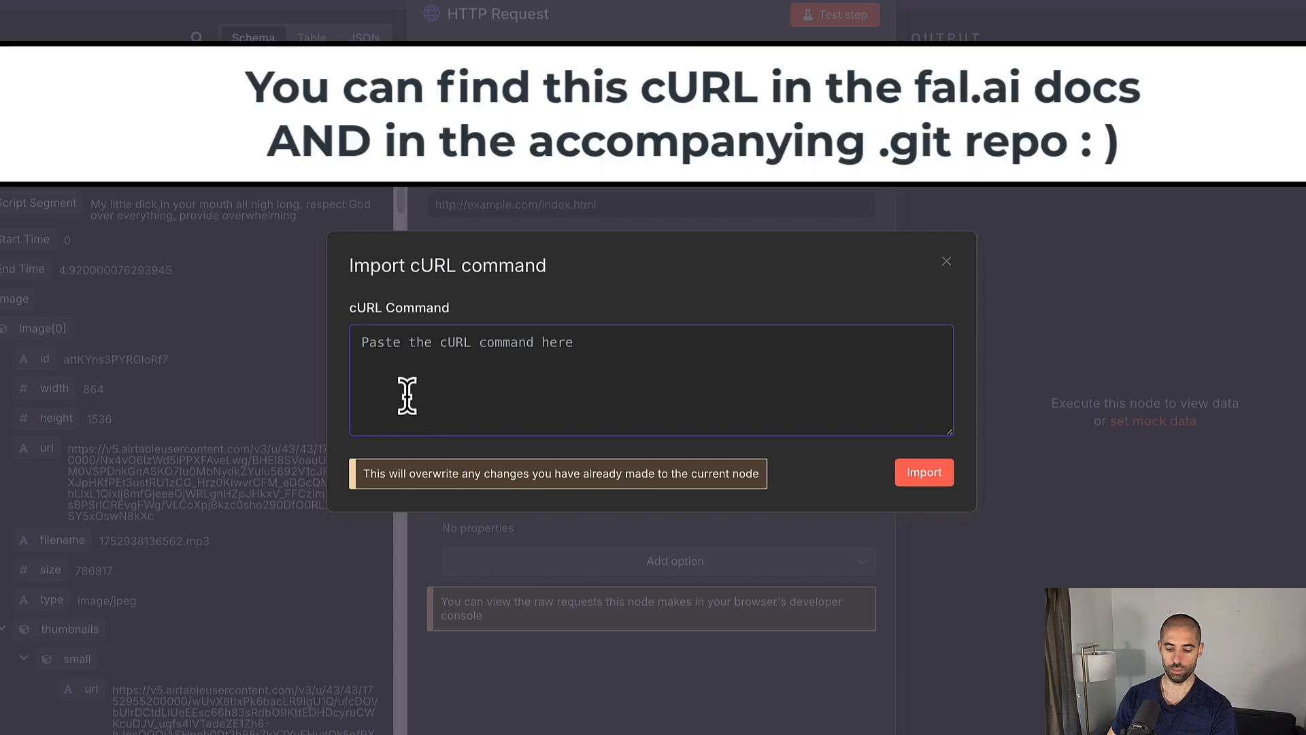
Step: Import the fal.ai Kling image-to-video cURL into the HTTP Request node and review the filled POST URL, header and body
type("curl -X POST \"https://queue.fal.run/fal-ai/kling-video/v2.1/master/image-to-video\" \\   --header \"Content-Type: application/json\" \\   --header \"Authorization: Key <get access token>\" \\   --data \"{\\\"prompt\\\": \\\"prompt\\\",\\\"image_url\\\": \\\"your_image_url_here\\\",\\\"duration\\\": \\\"5 or 10\\\"}\"")
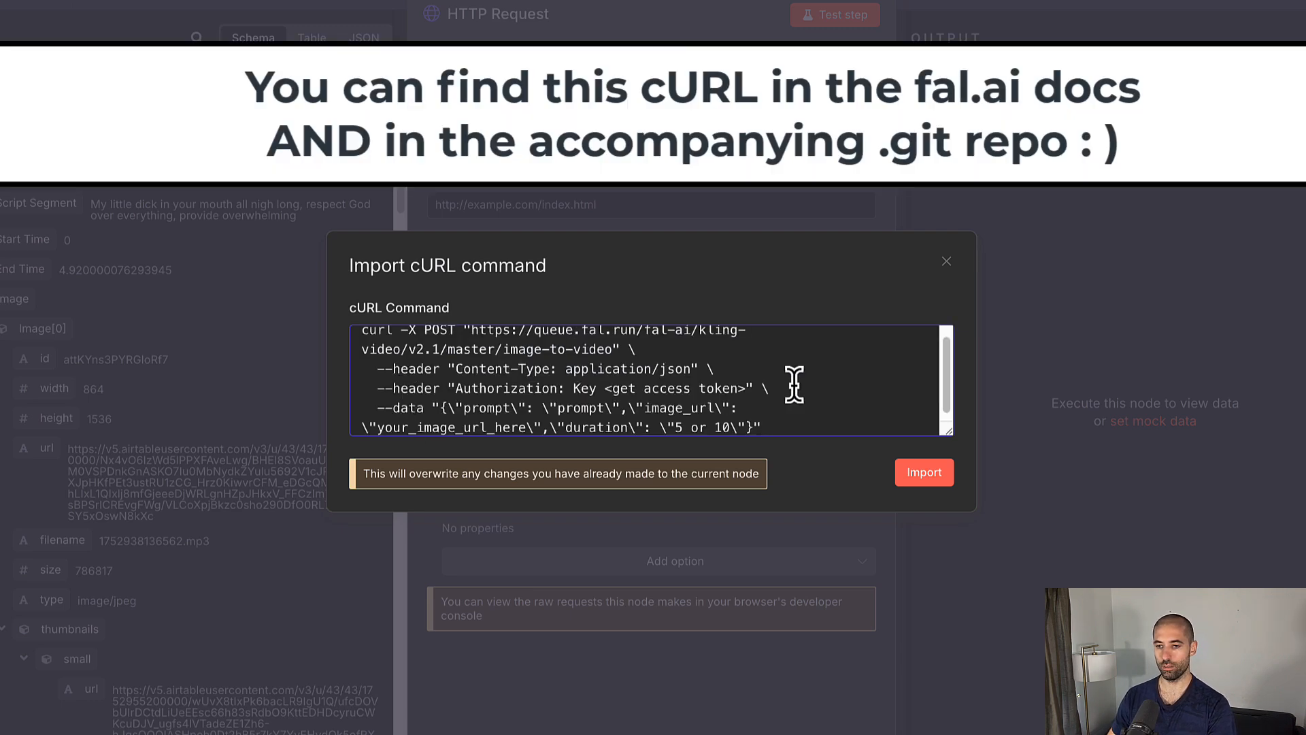
left_click(925, 476)
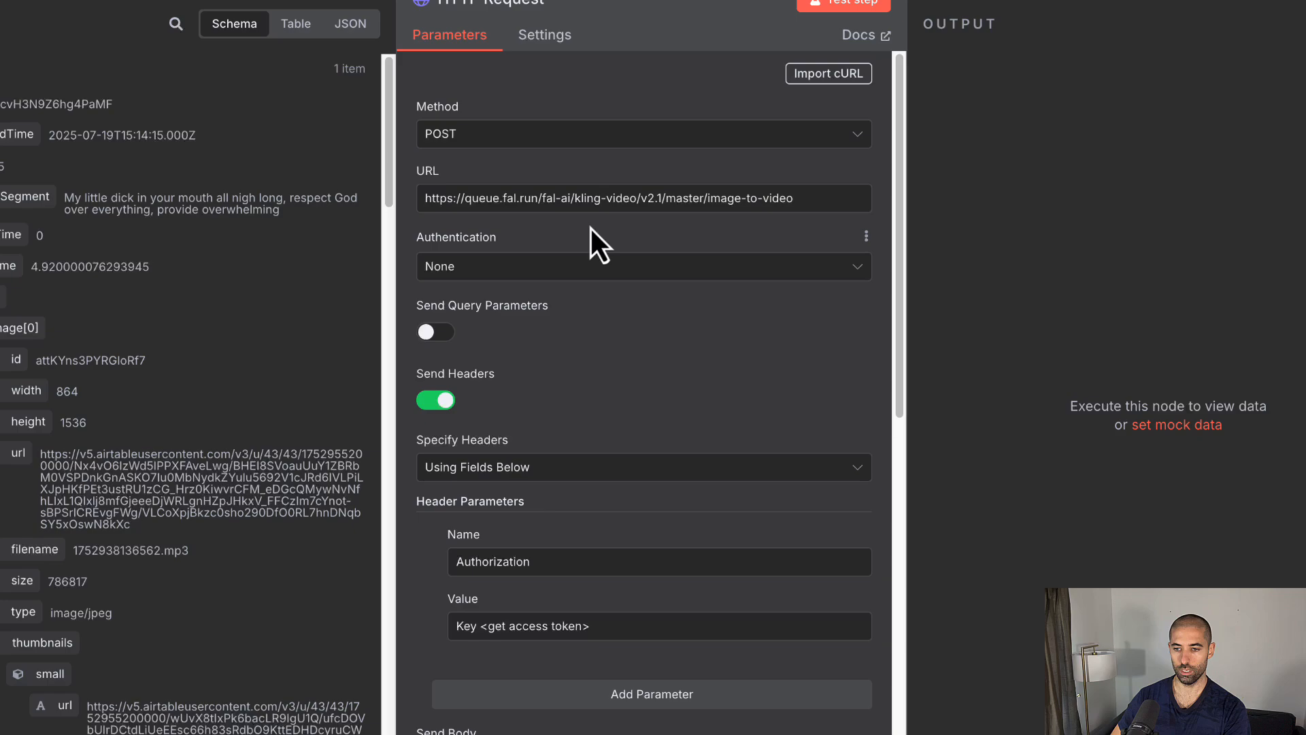
scroll(592, 238, "down", 2)
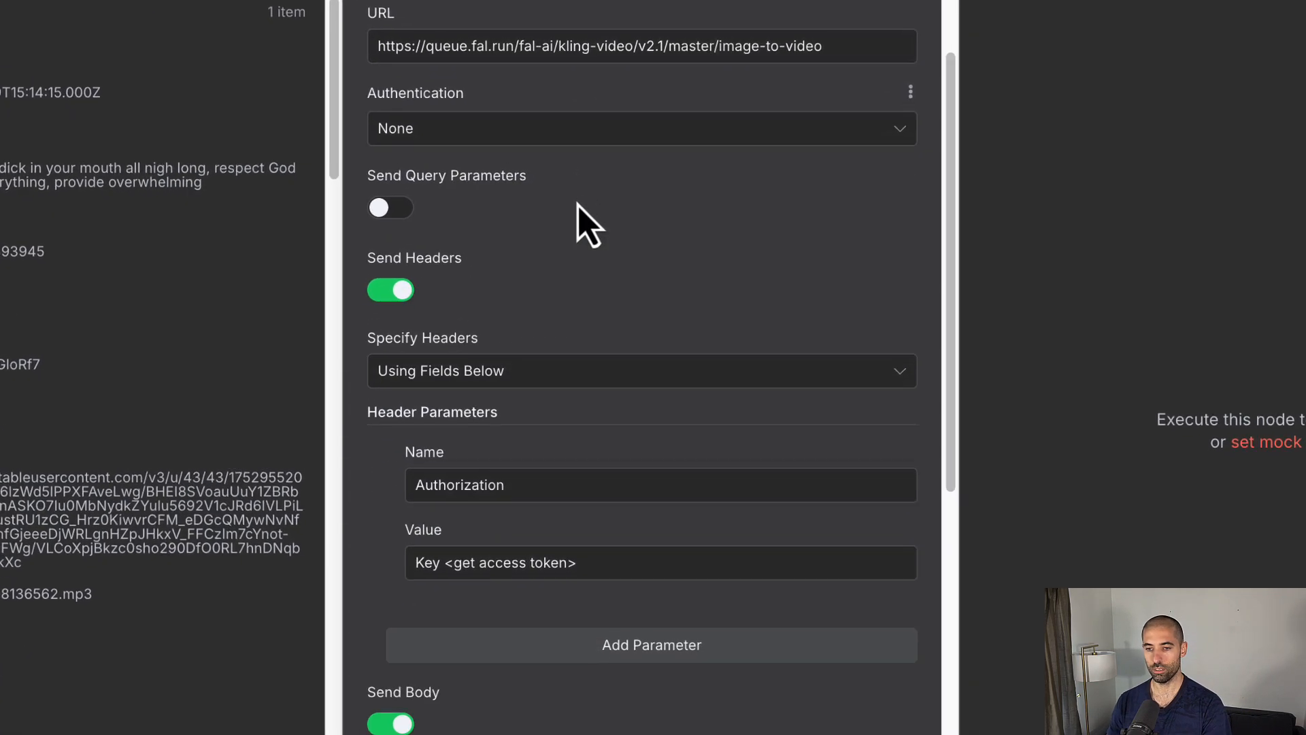
scroll(579, 208, "down", 5)
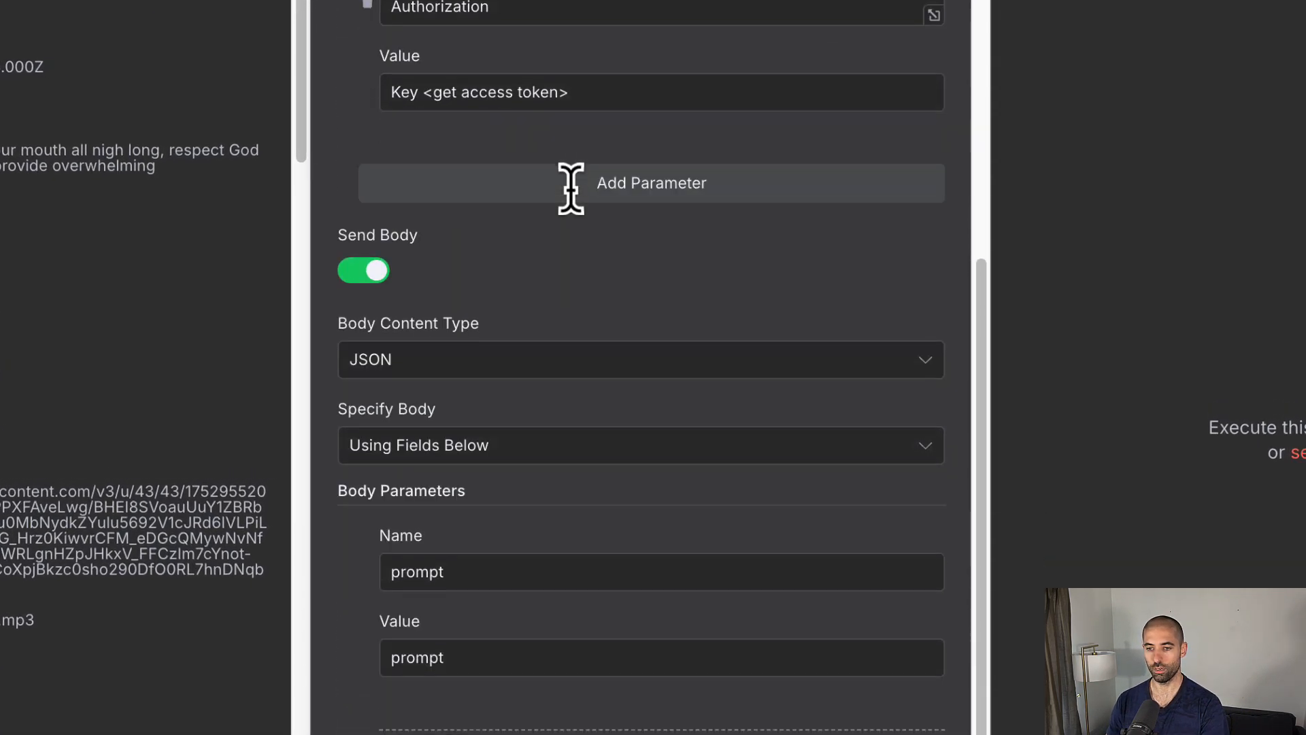
scroll(574, 194, "down", 7)
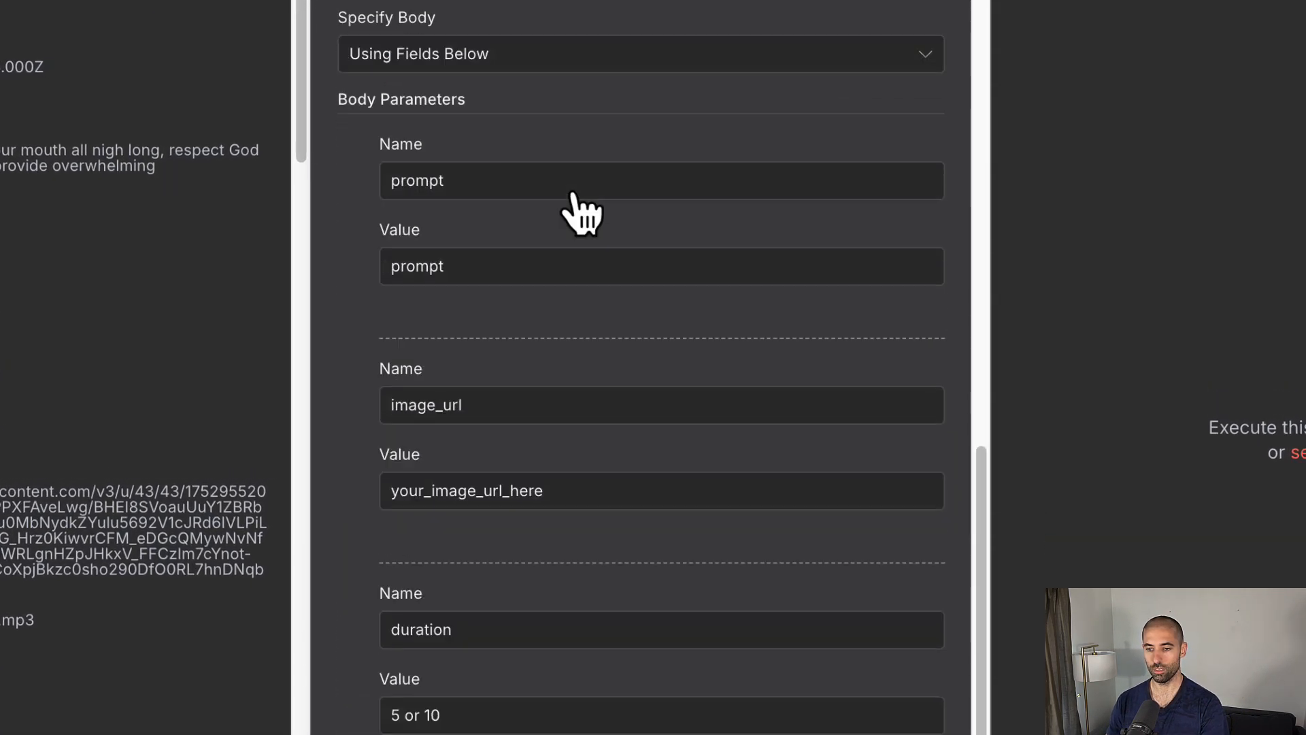
scroll(579, 217, "up", 10)
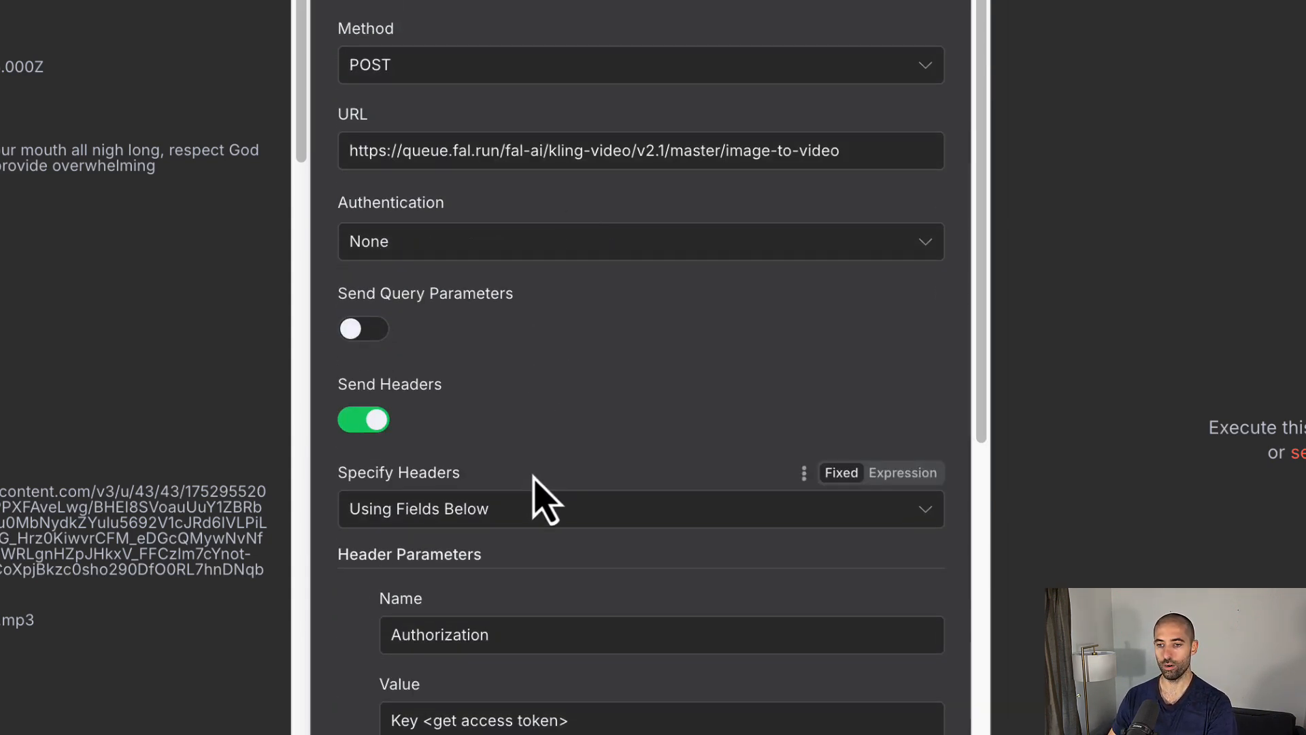
scroll(545, 500, "down", 10)
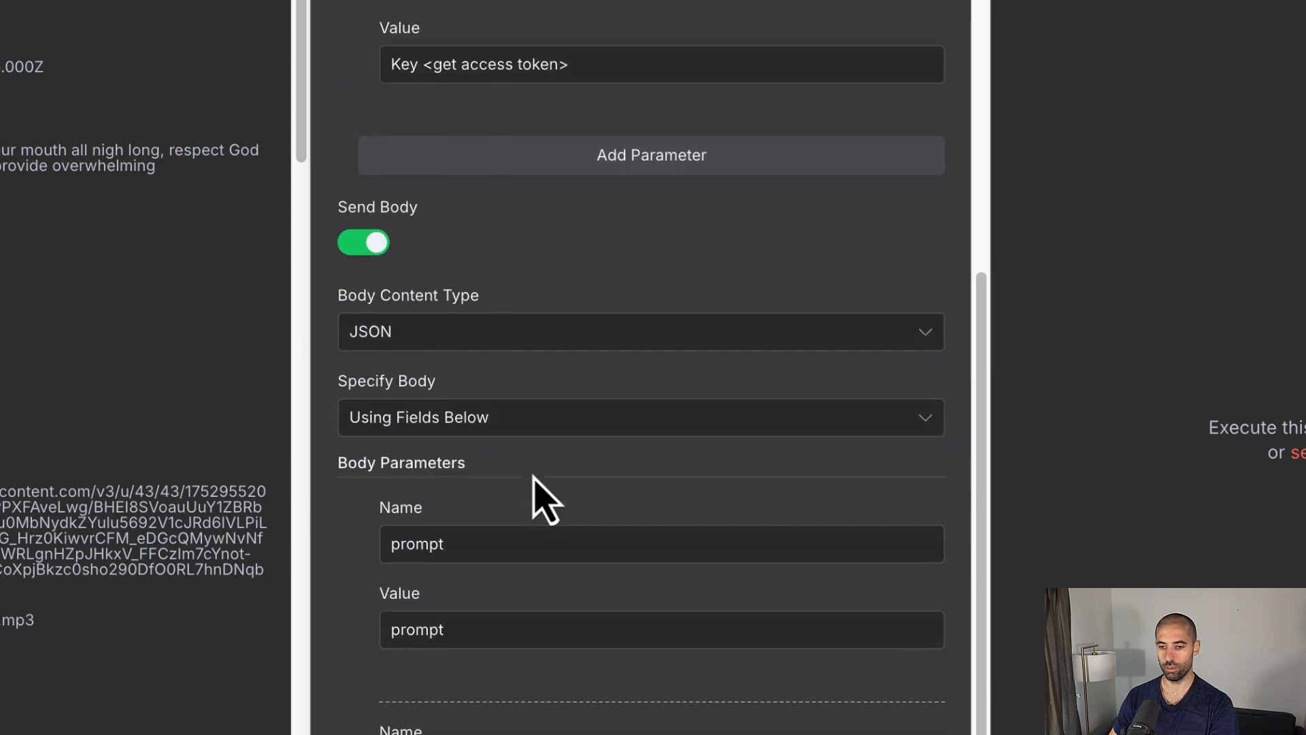
scroll(544, 500, "down", 5)
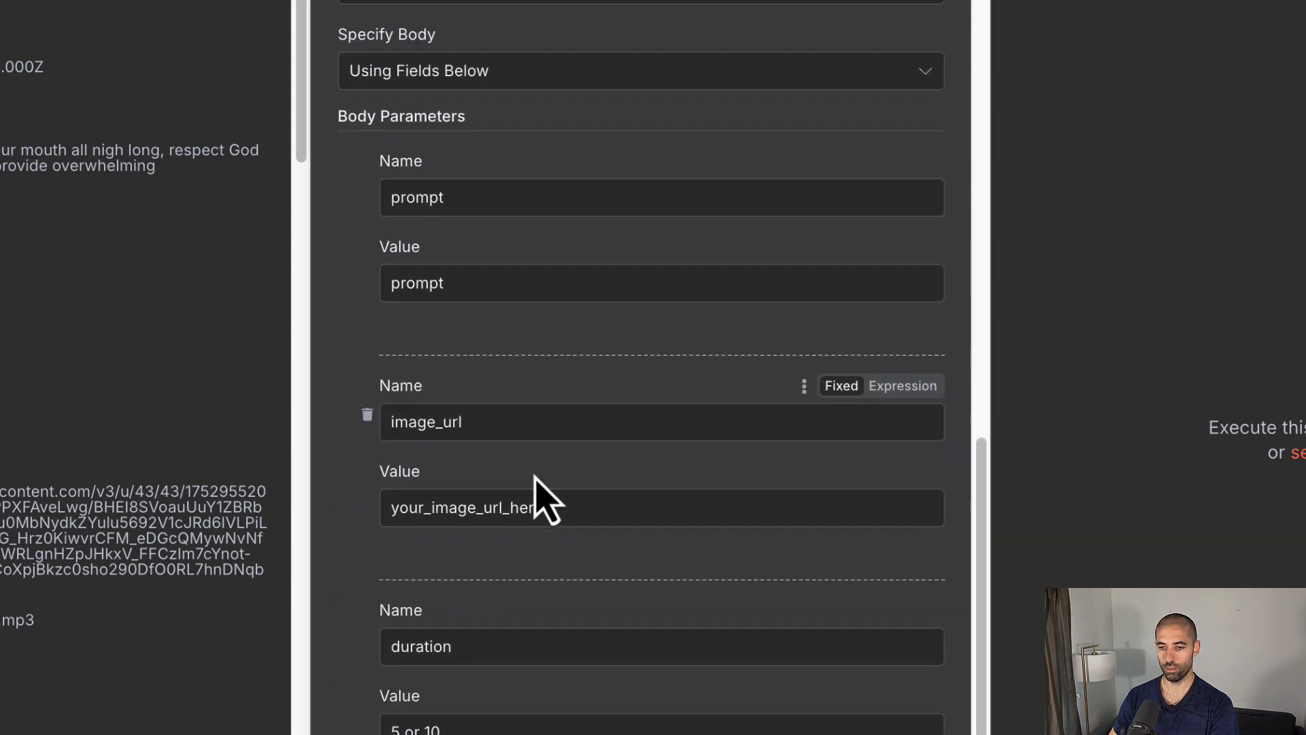
scroll(535, 500, "up", 10)
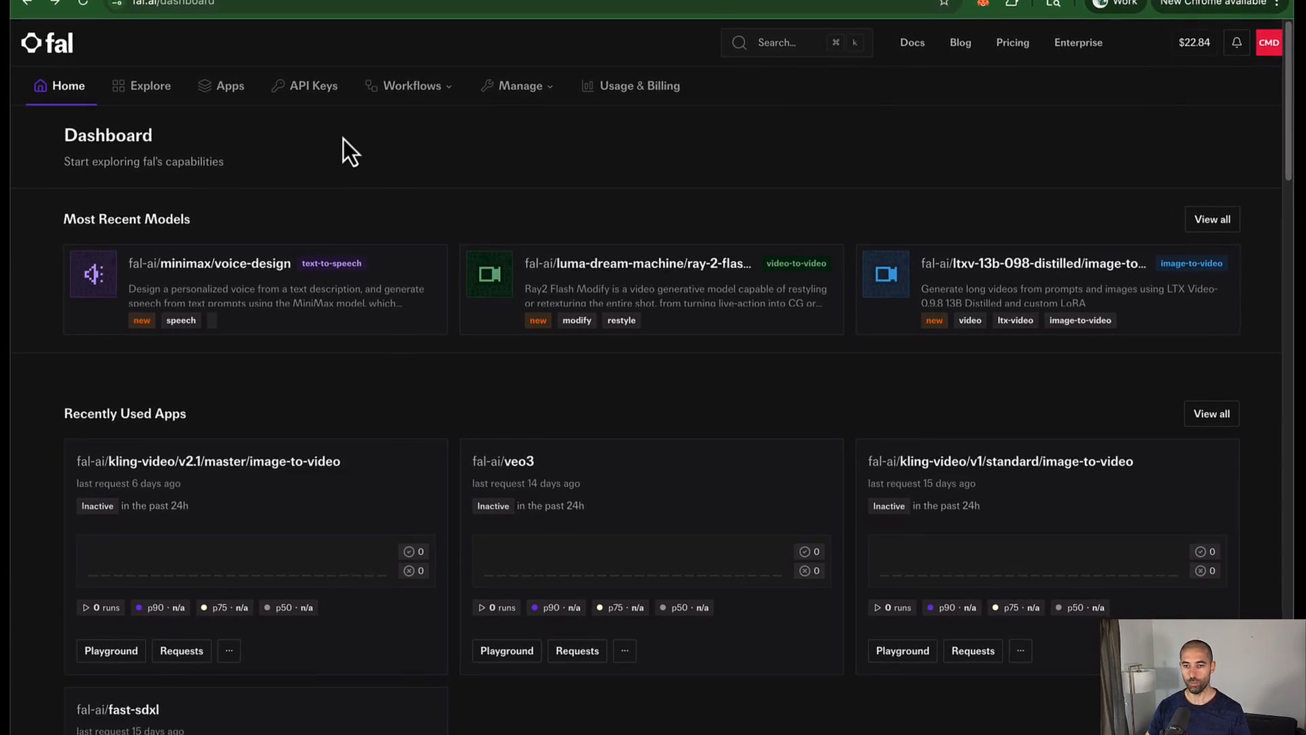
Step: Browse the fal.ai Explore gallery of available models
left_click(135, 85)
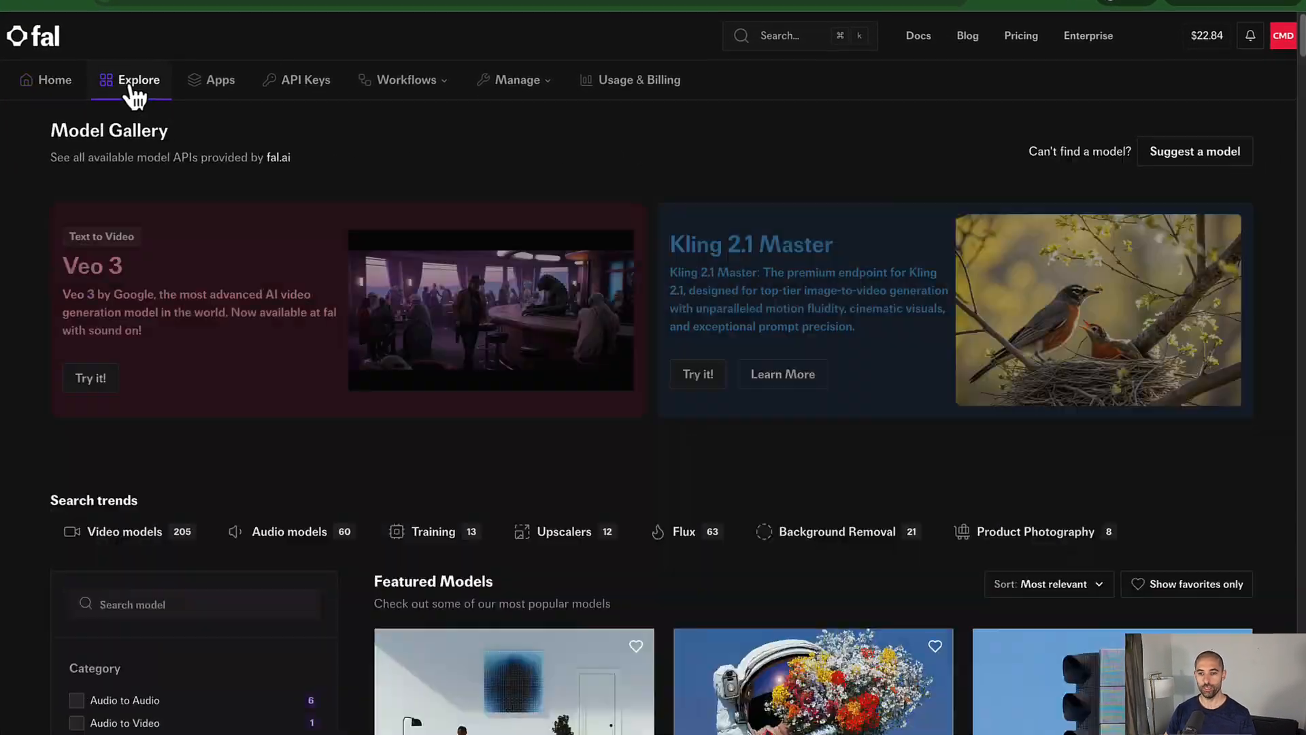
scroll(729, 172, "down", 5)
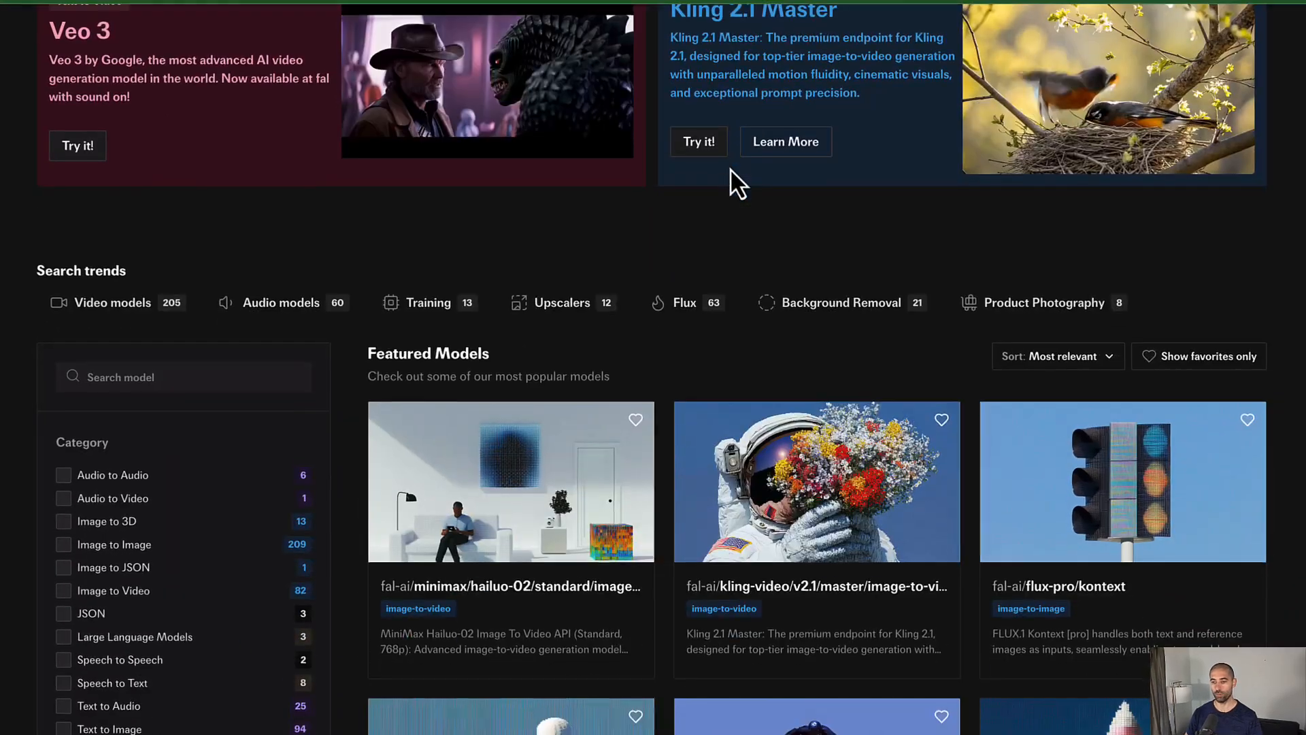
scroll(730, 168, "down", 9)
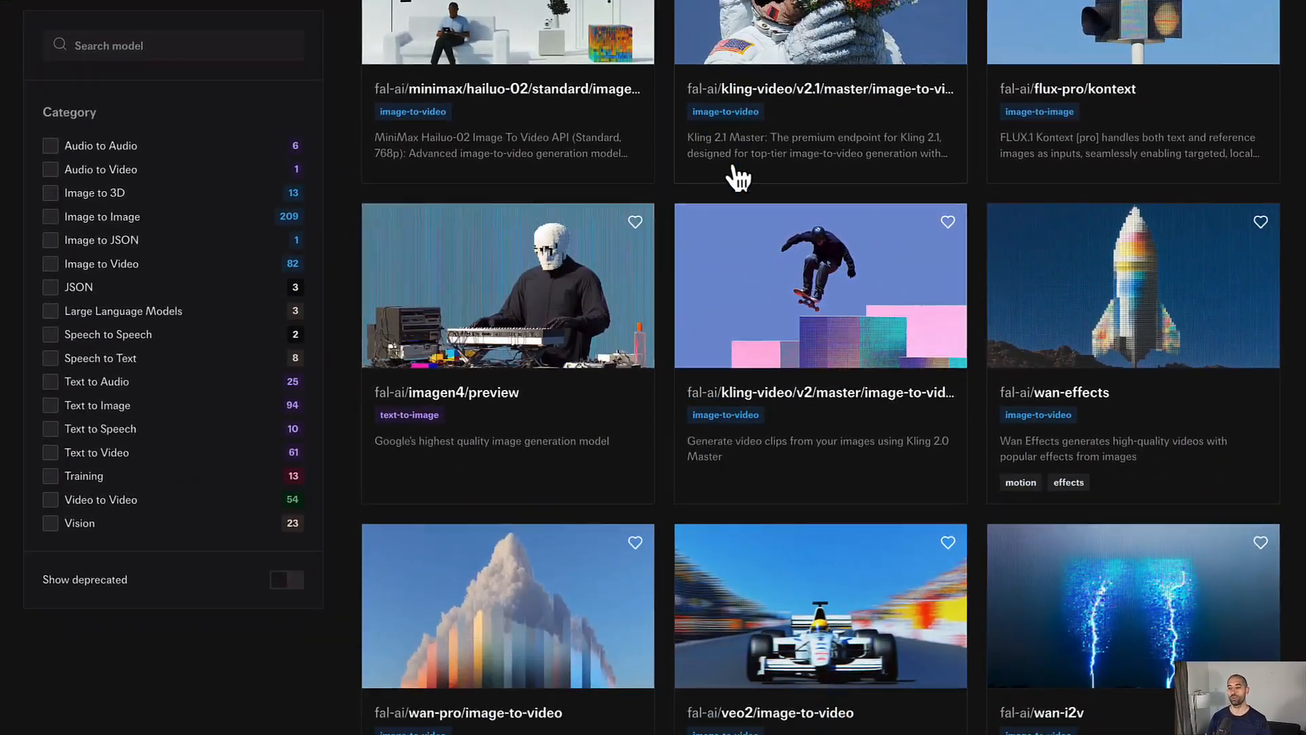
scroll(738, 179, "down", 12)
scroll(738, 179, "up", 16)
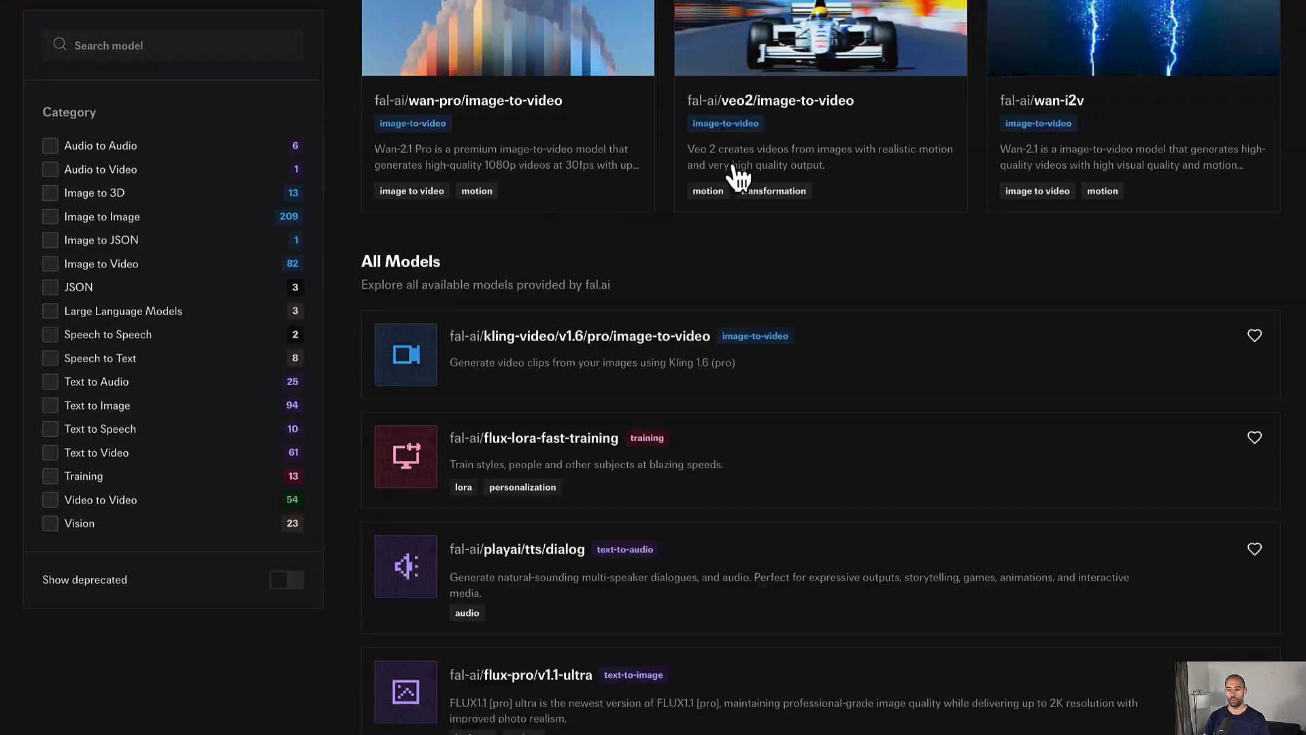
scroll(738, 179, "up", 9)
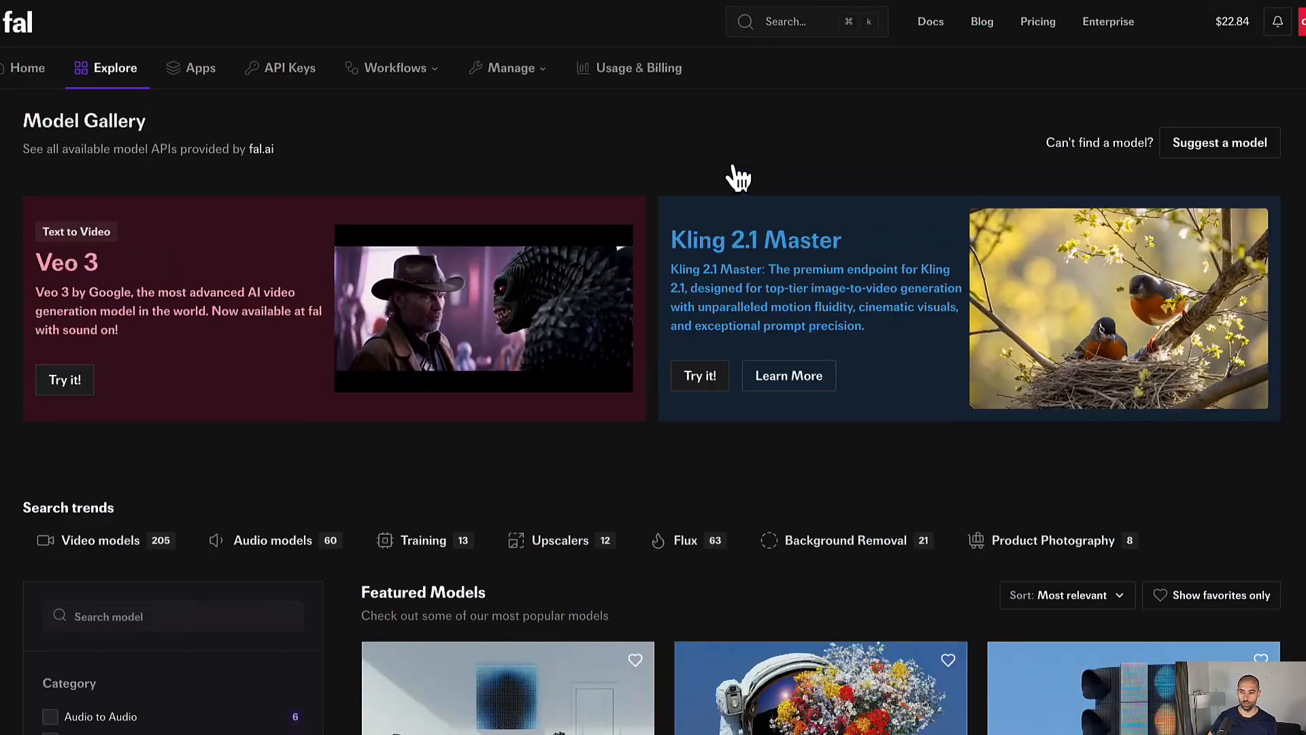
Step: Search for kling and read the Kling 2.1 Master image-to-video API documentation
left_click(785, 27)
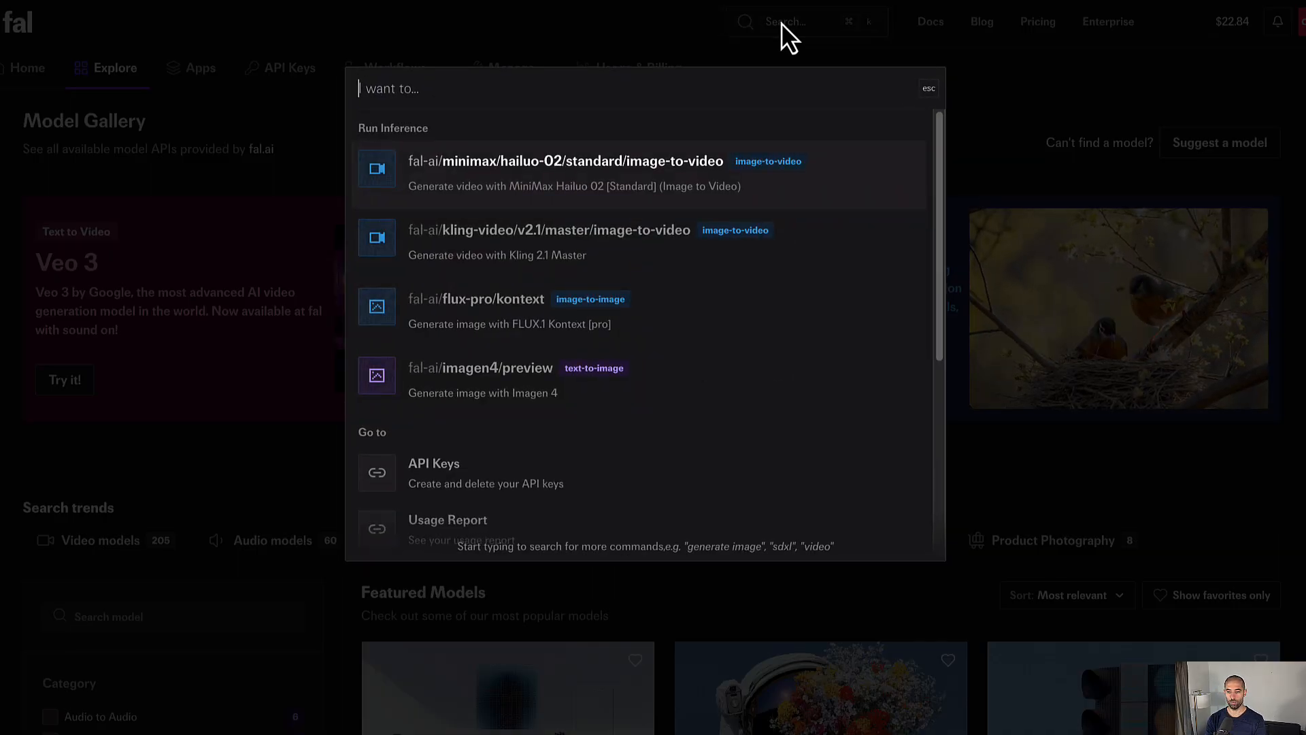
type("kling")
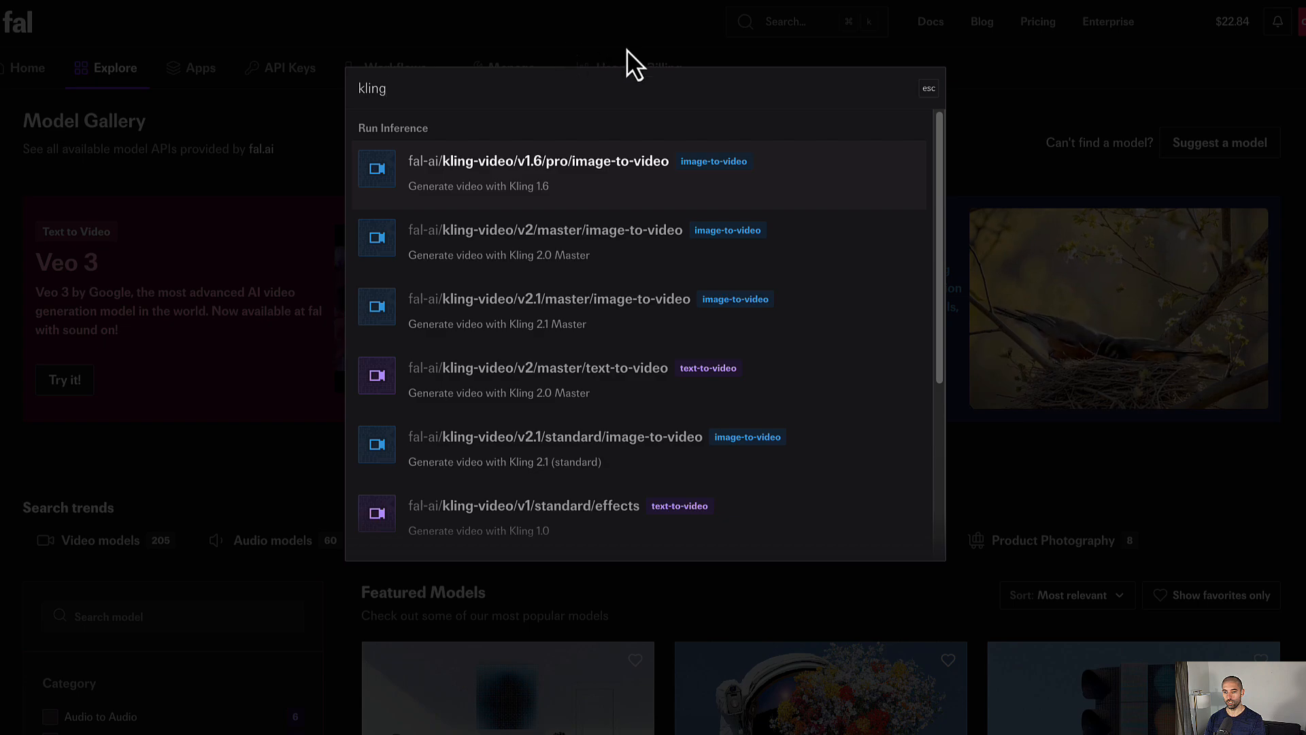
left_click(1027, 64)
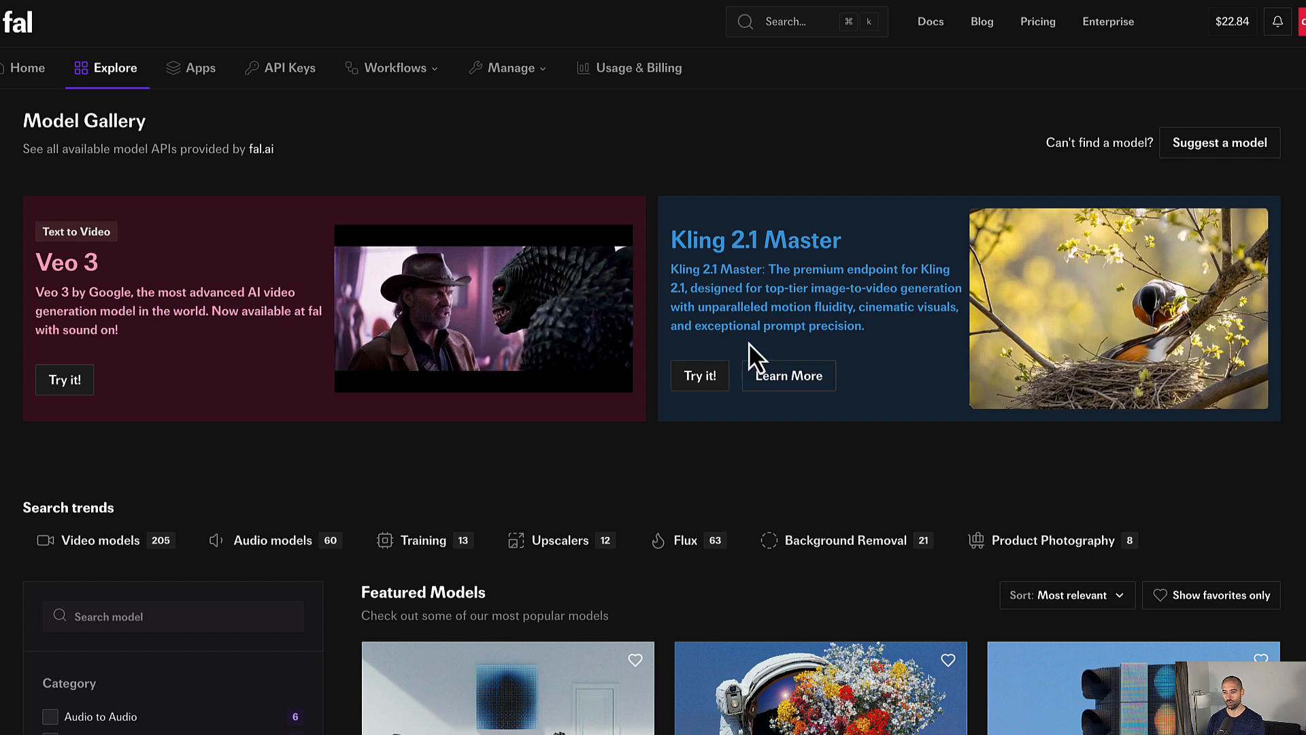
left_click(701, 382)
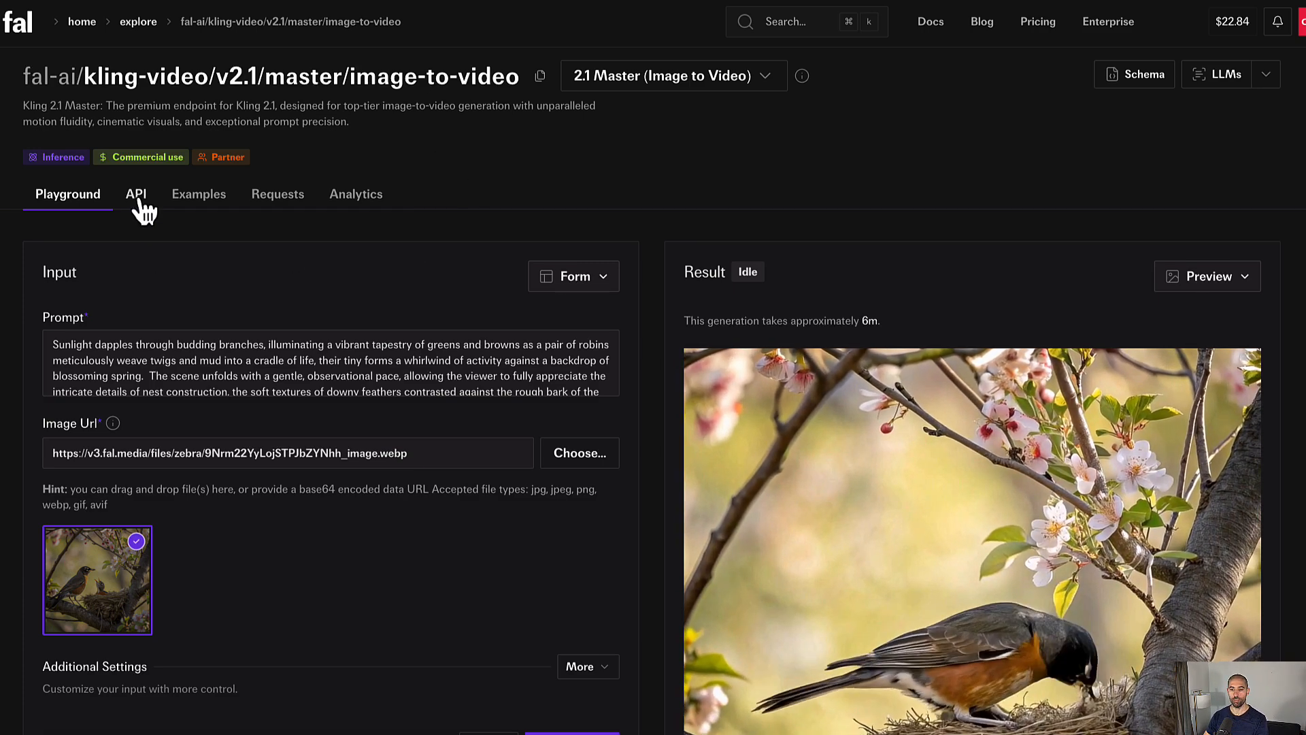
left_click(137, 195)
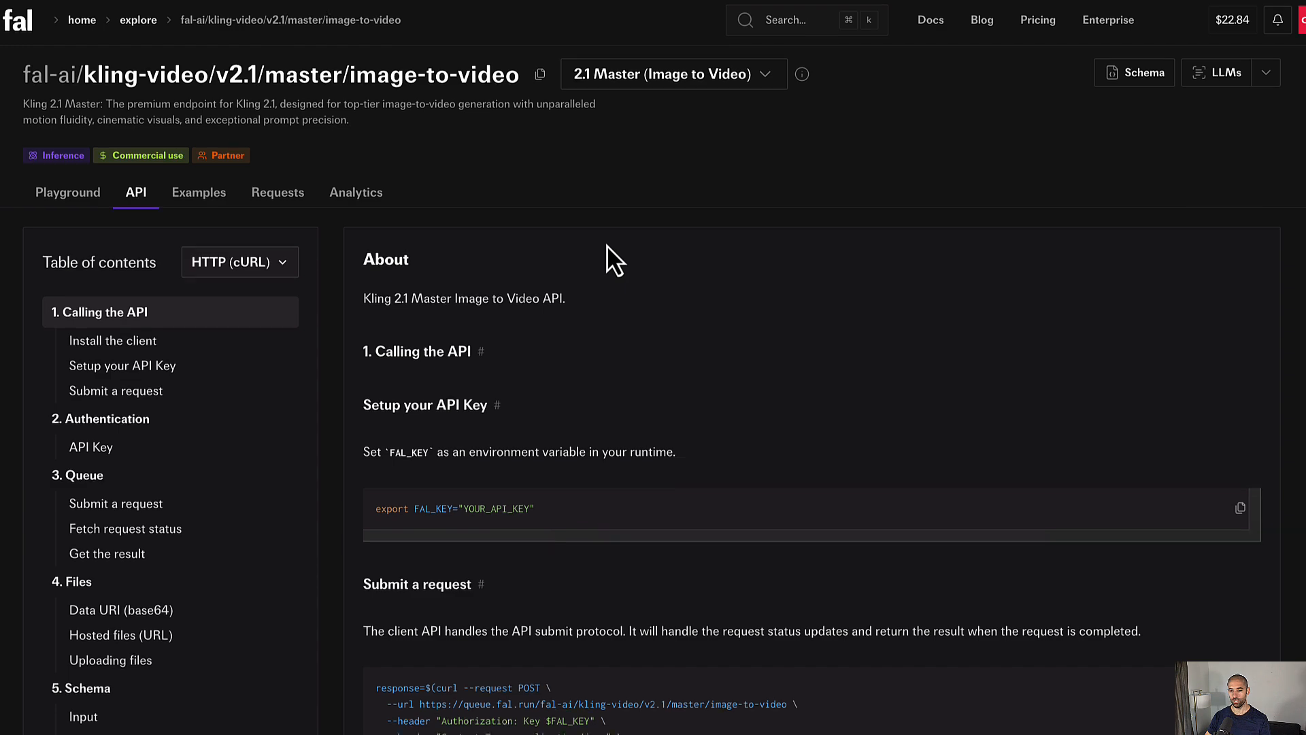
scroll(606, 244, "down", 2)
scroll(607, 246, "down", 3)
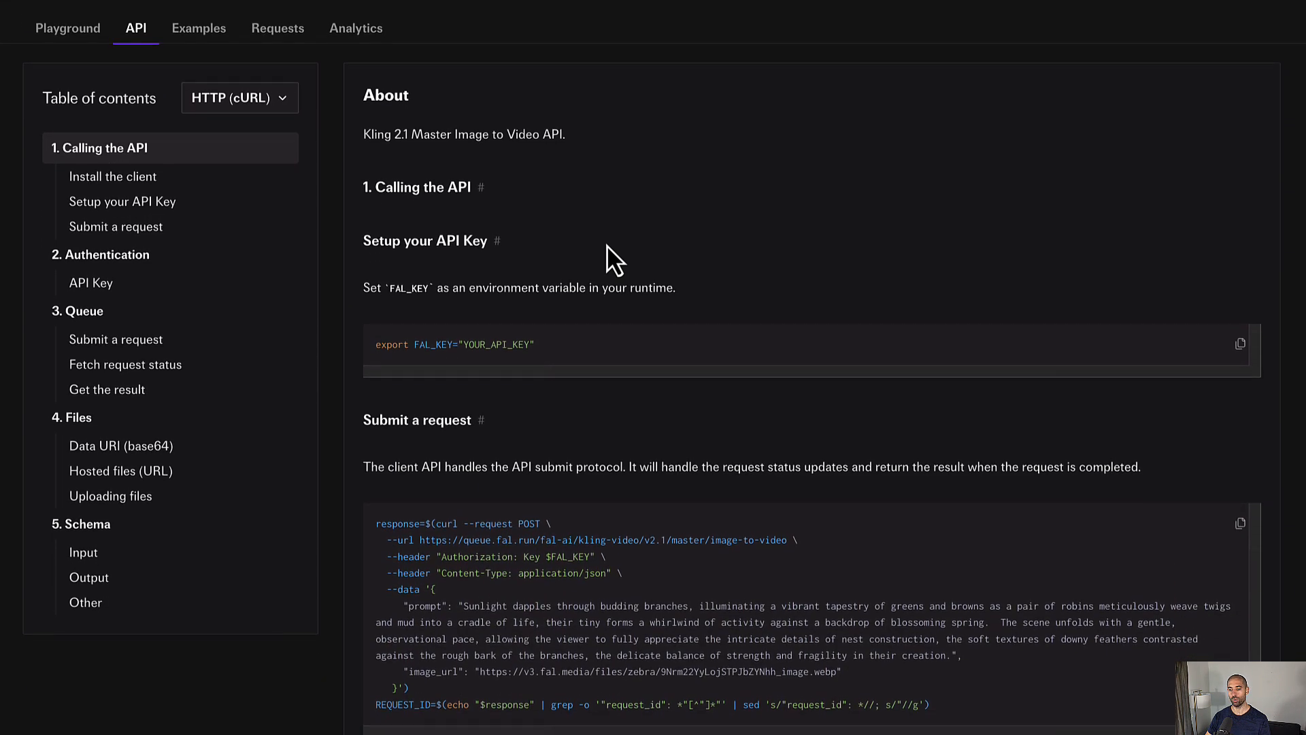
scroll(607, 246, "down", 1)
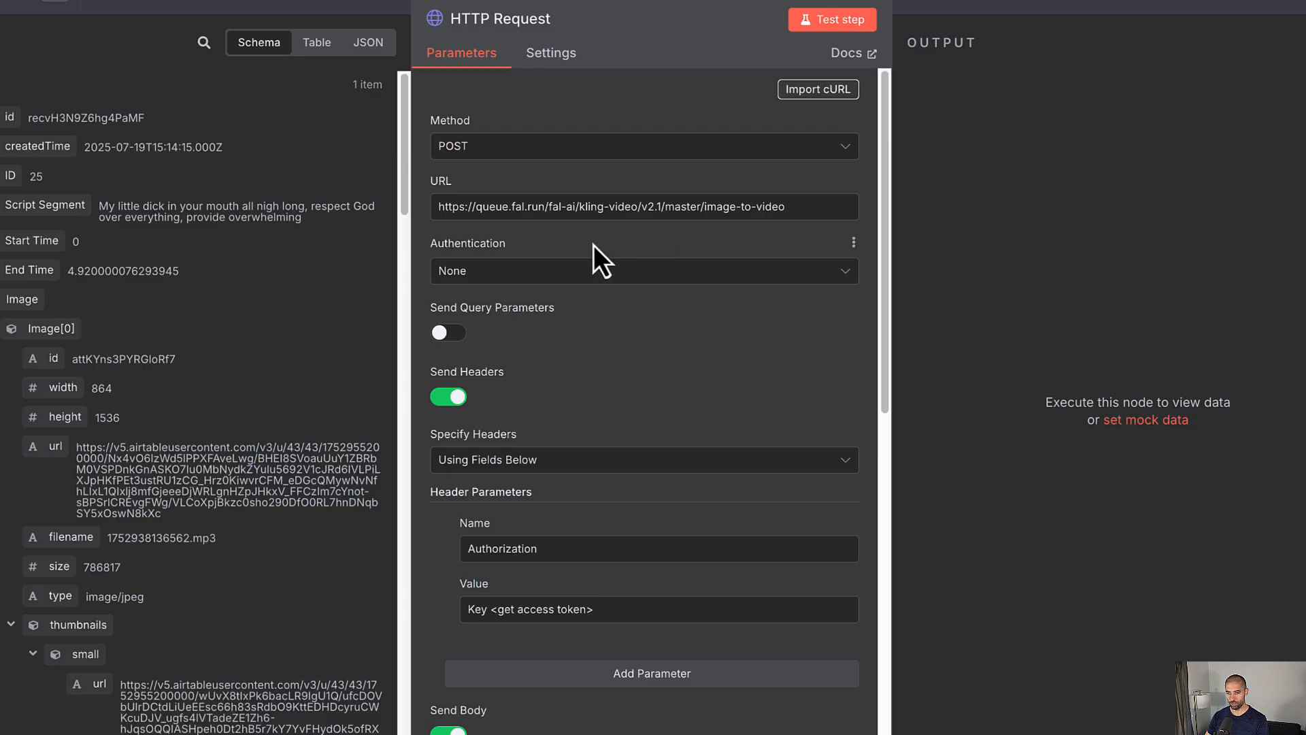
Step: Set Authentication to Generic Credential Type with Header Auth and start a new credential
left_click(583, 289)
left_click(551, 433)
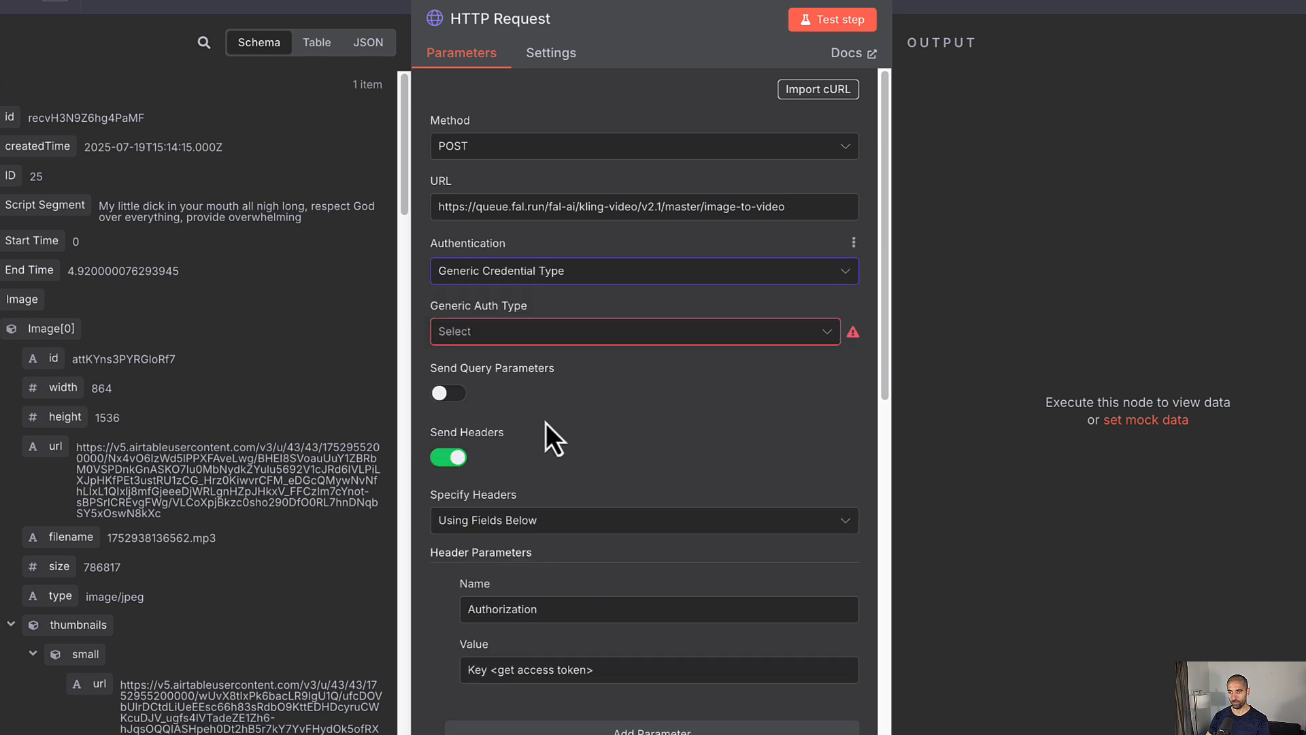
left_click(542, 340)
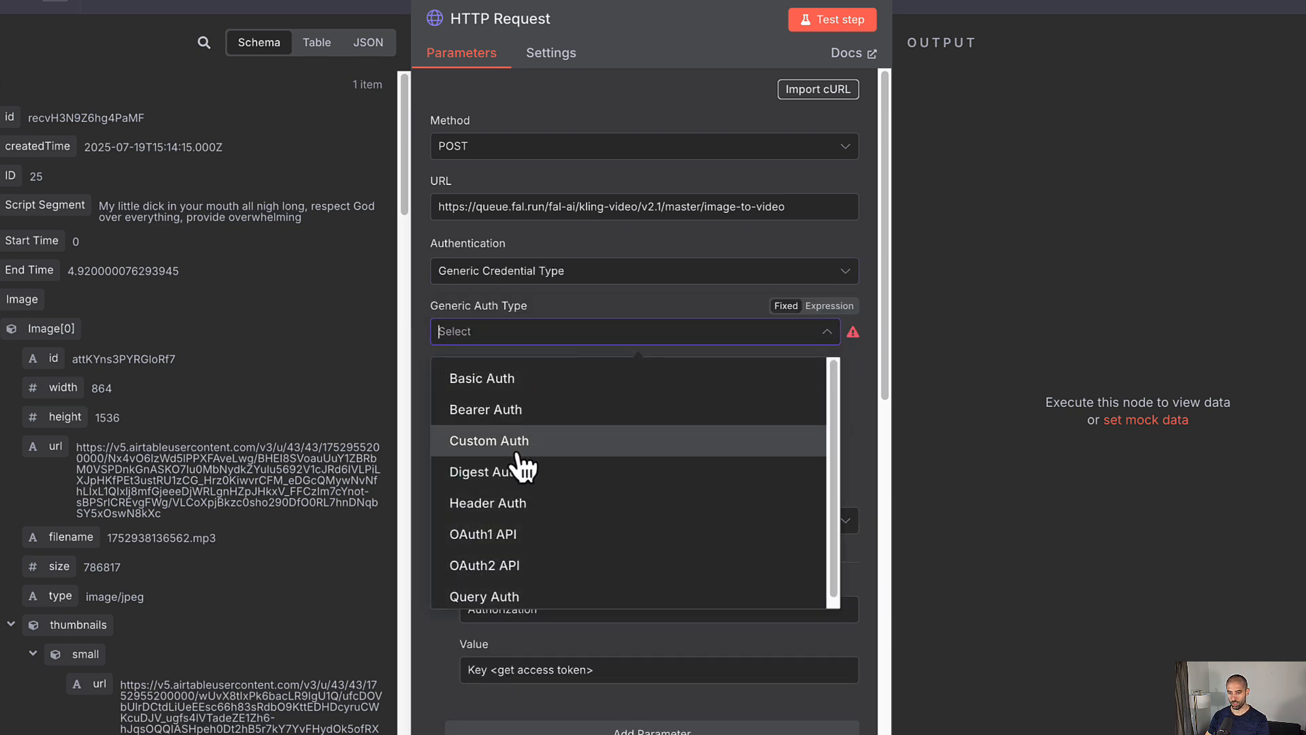
left_click(542, 507)
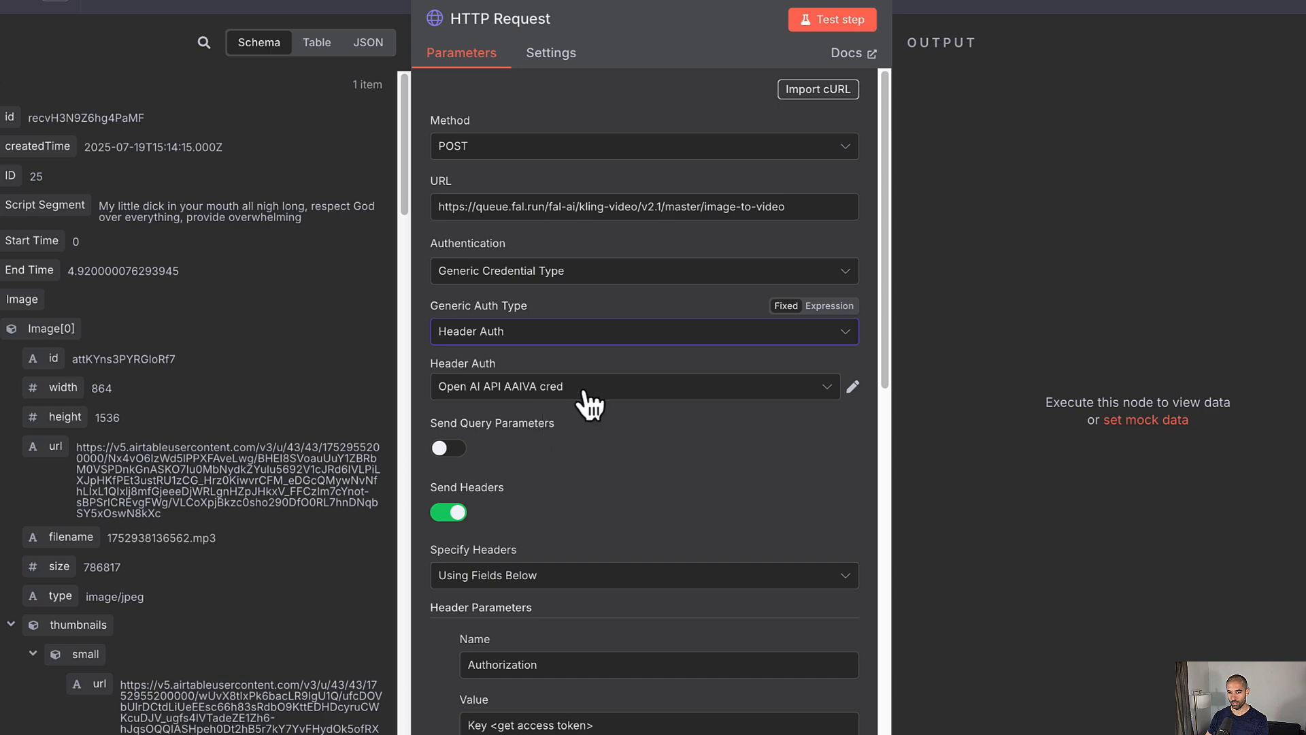
left_click(585, 395)
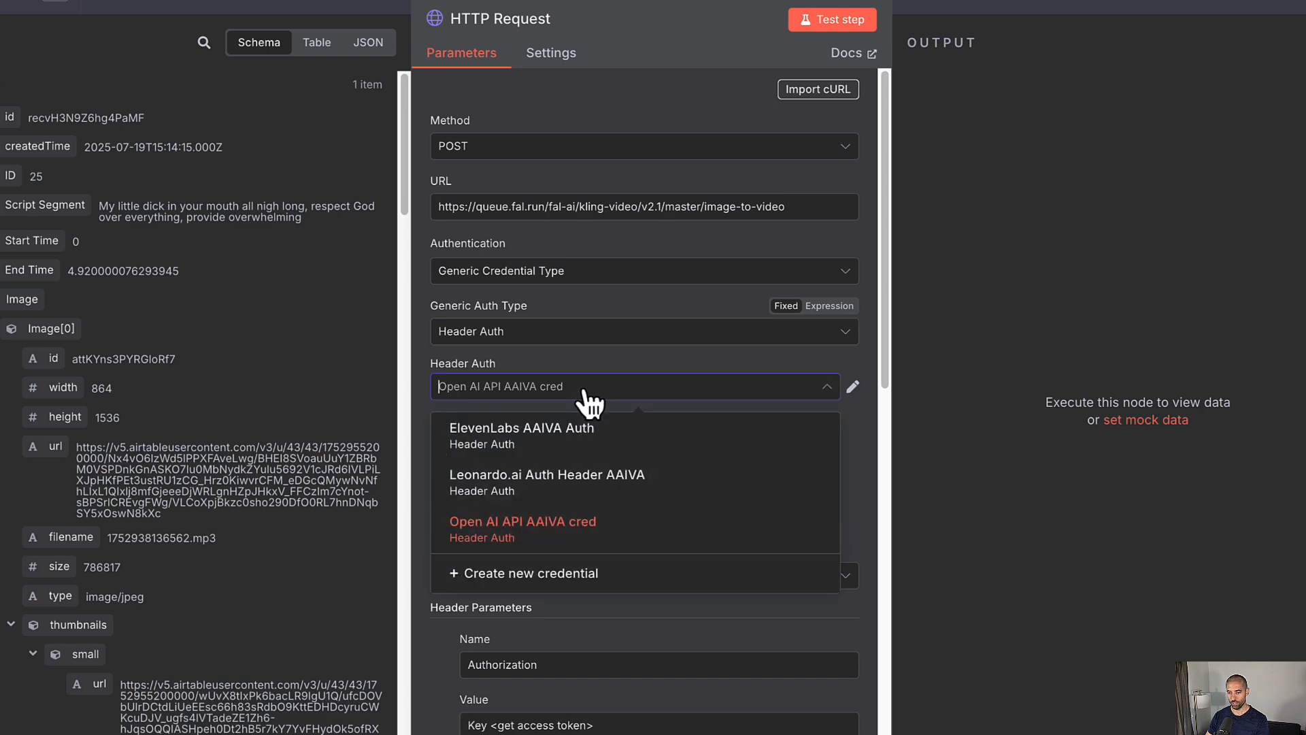
left_click(583, 577)
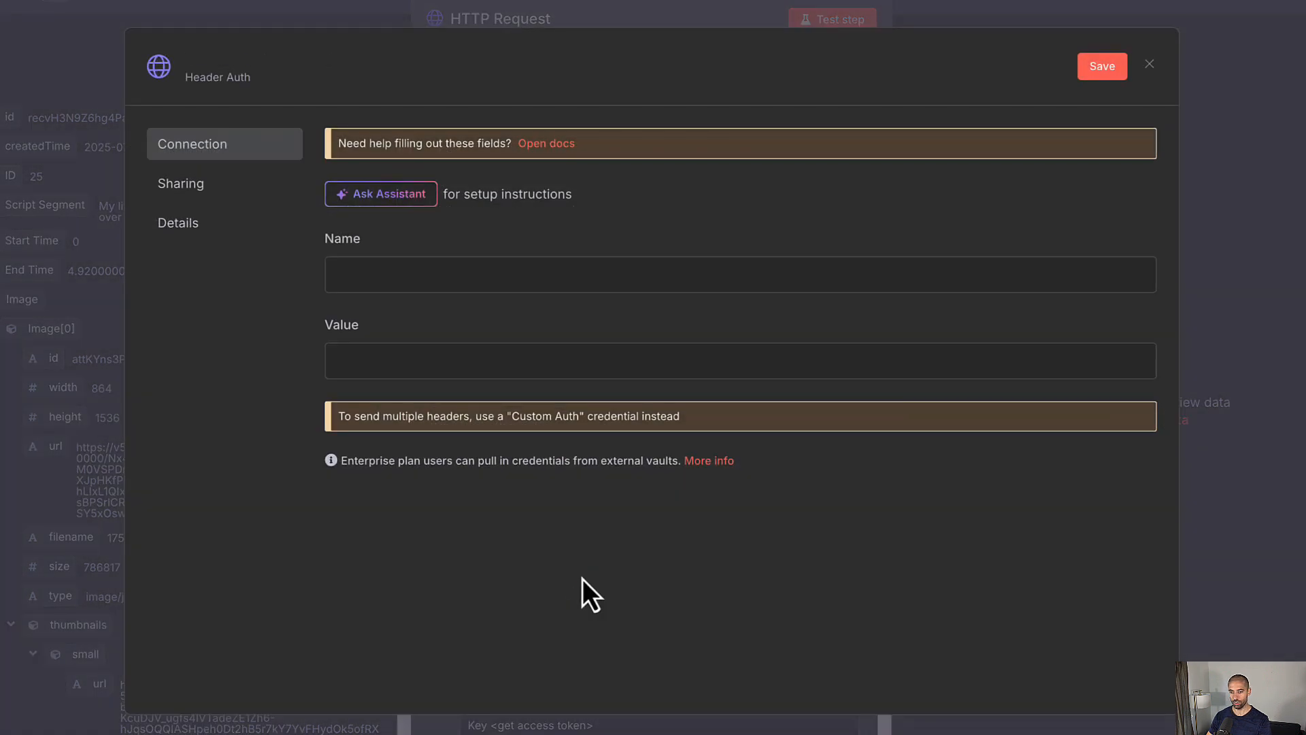
Step: Name the credential's header Authorization and enter Key as its value
left_click(350, 263)
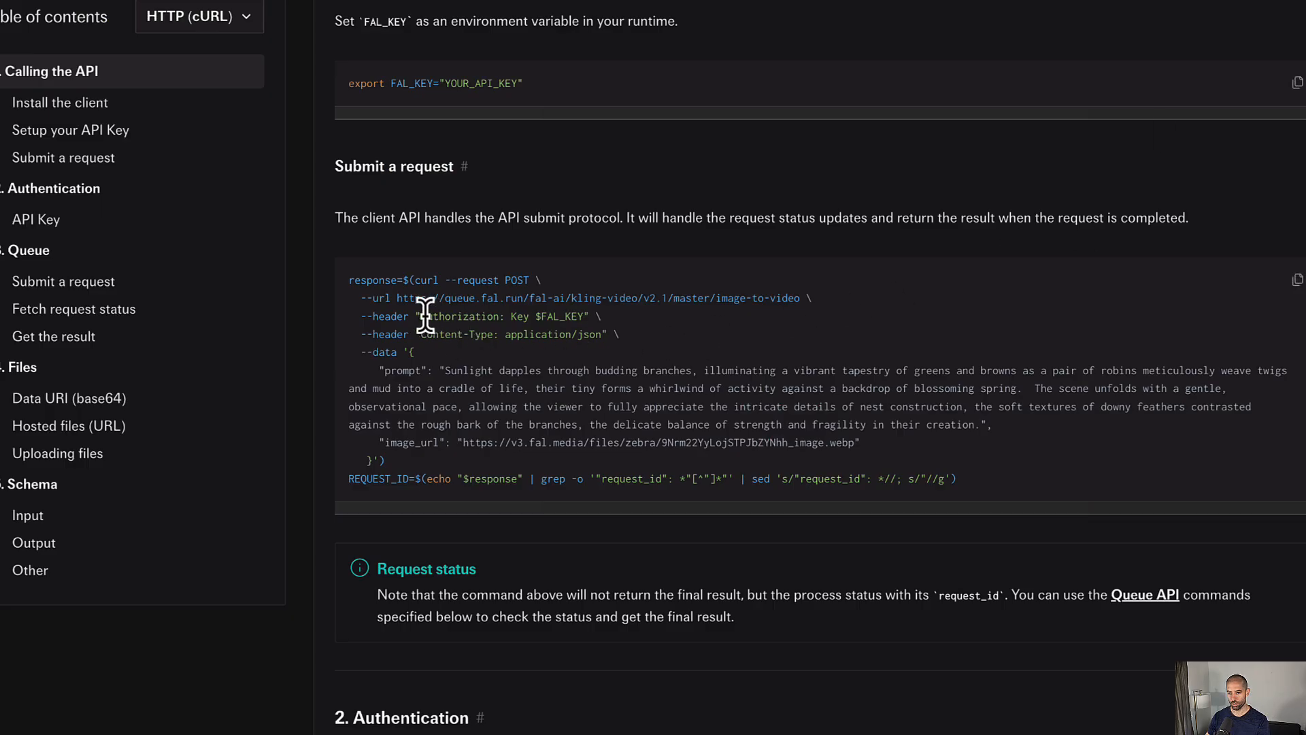
left_click_drag(422, 315, 500, 319)
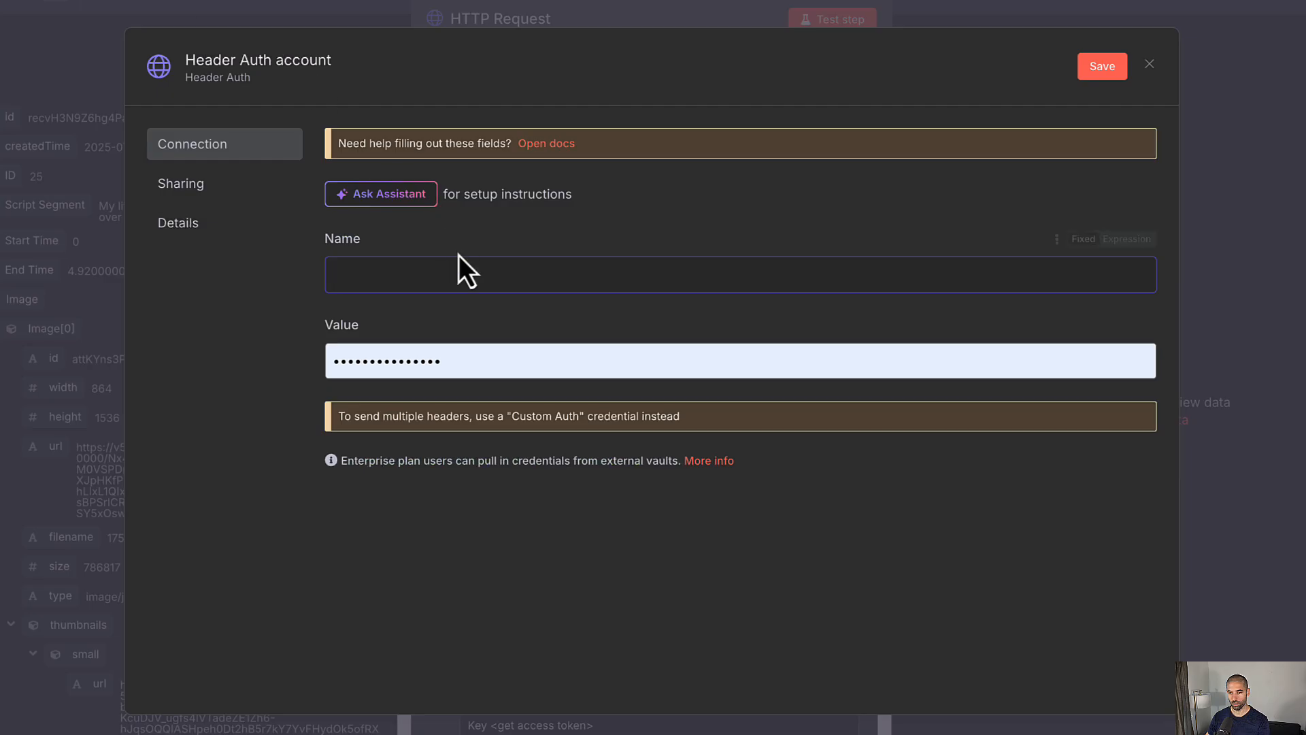
type("Authorization")
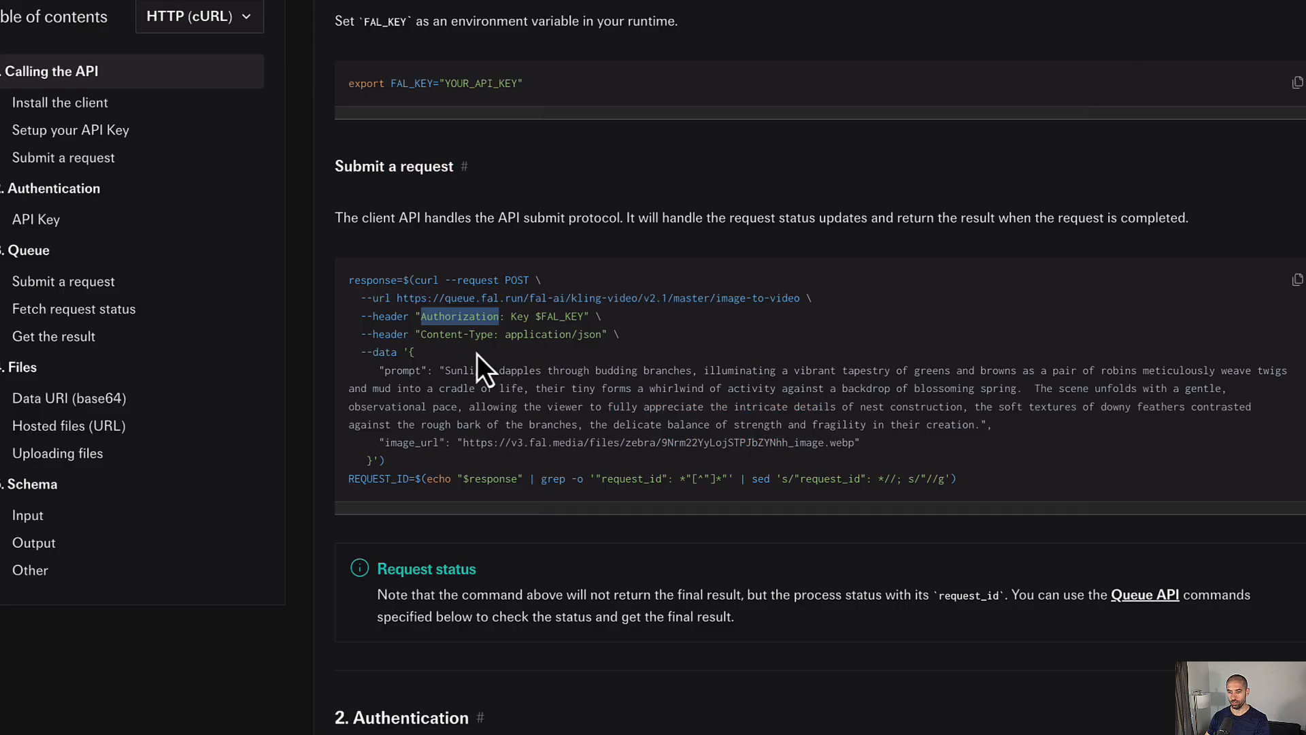
left_click(512, 316)
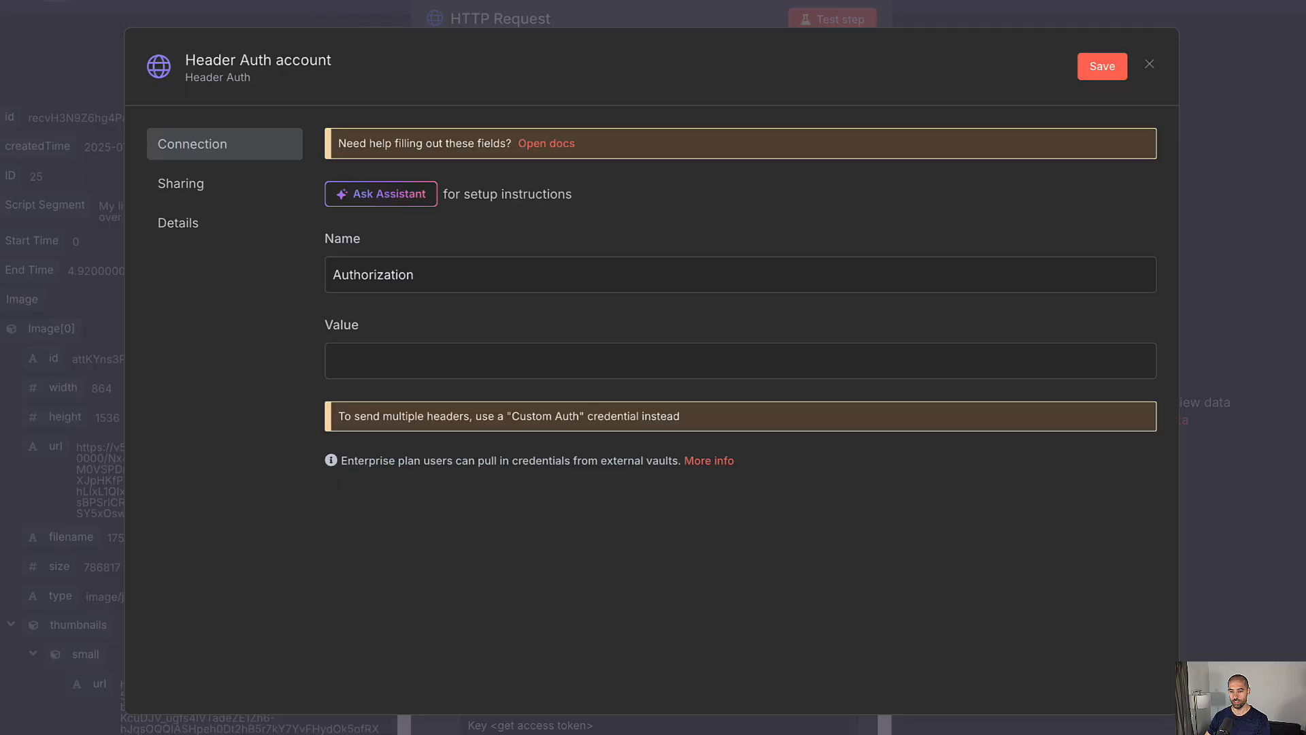
type("Key")
left_click(1127, 325)
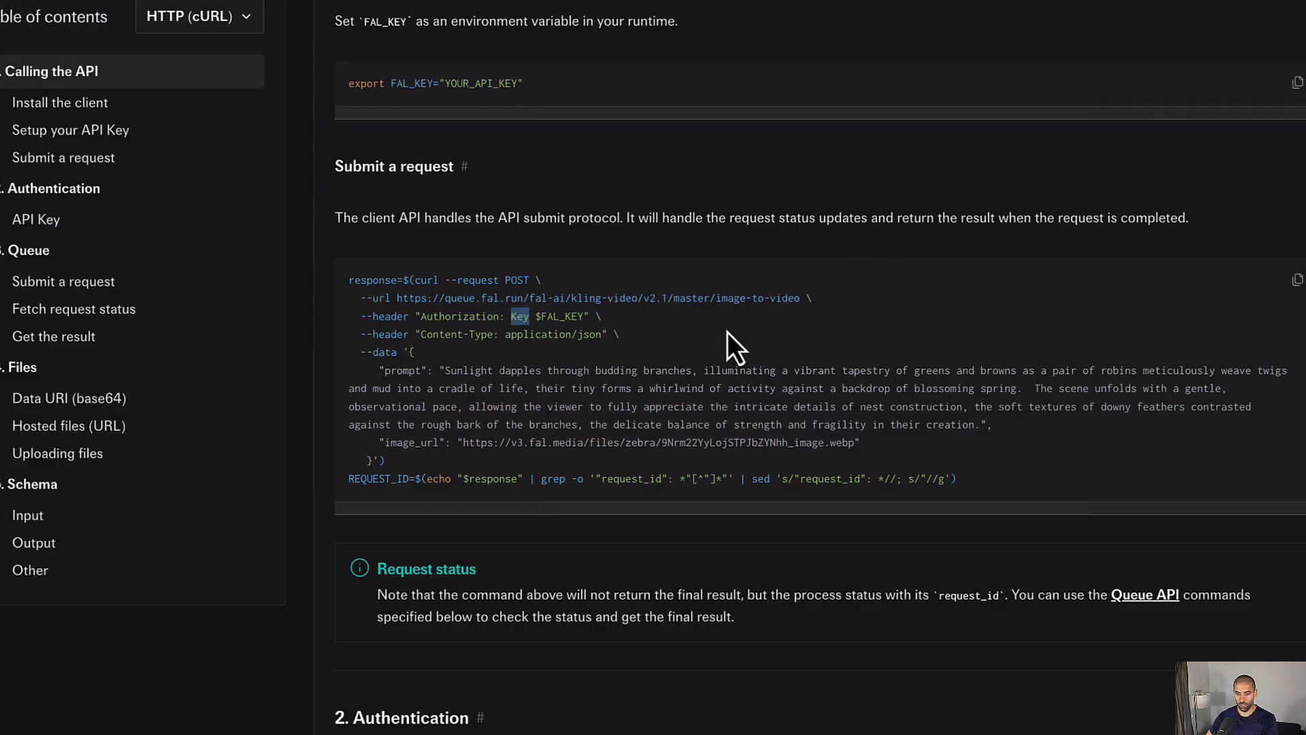
scroll(680, 347, "up", 6)
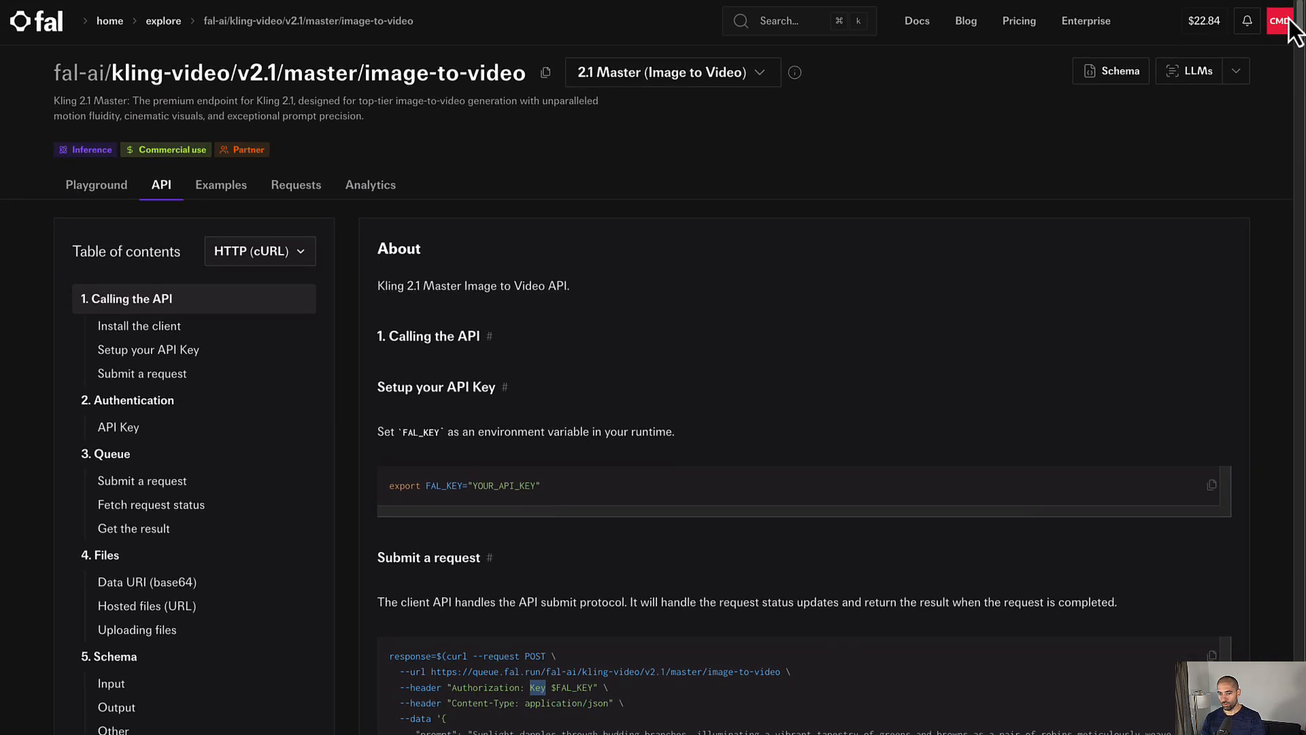
Step: Add a fal.ai API key named aaiva in account settings and copy its secret
left_click(1280, 22)
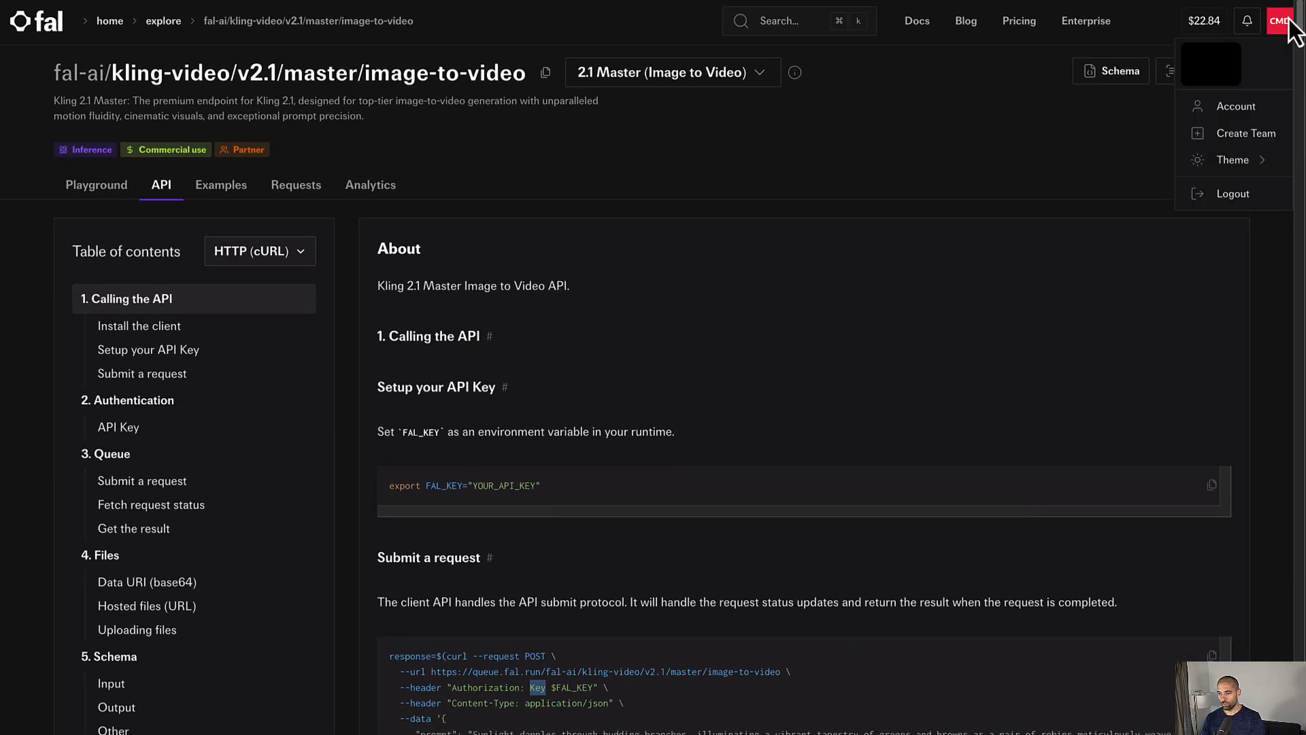
left_click(1231, 111)
left_click(309, 68)
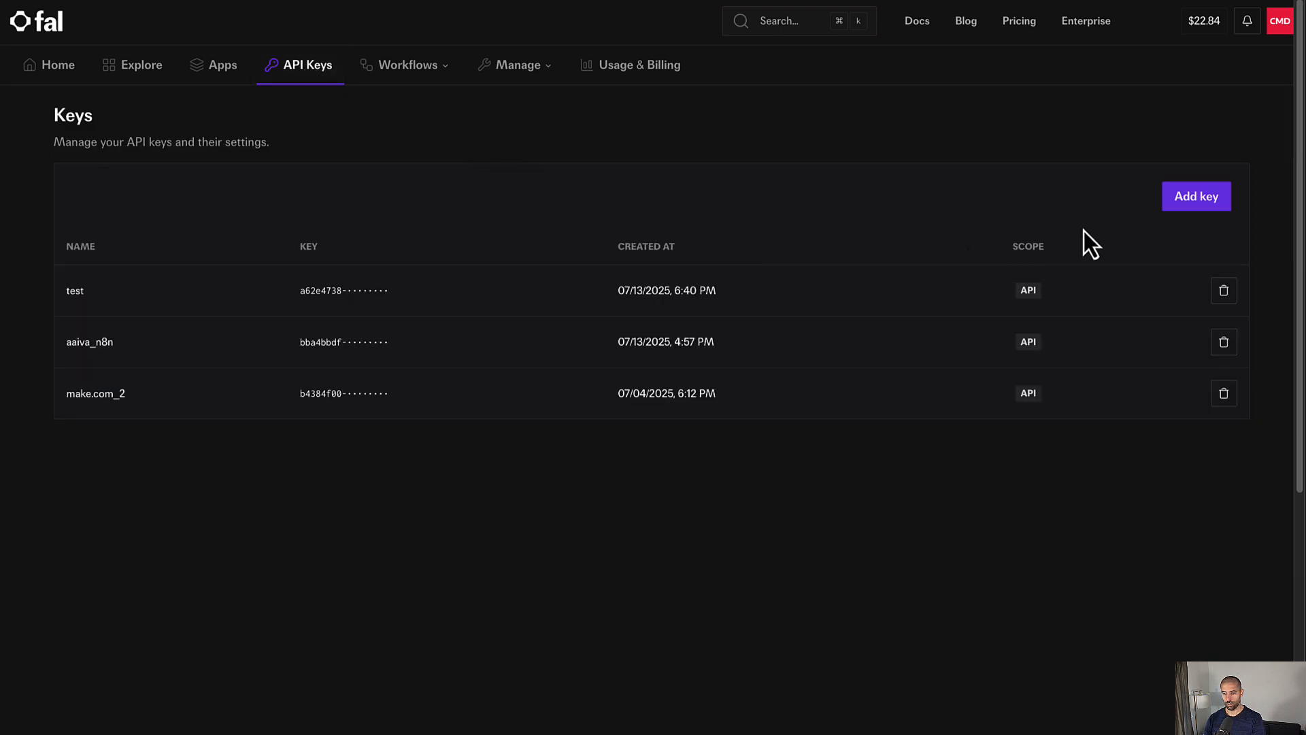
left_click(1194, 204)
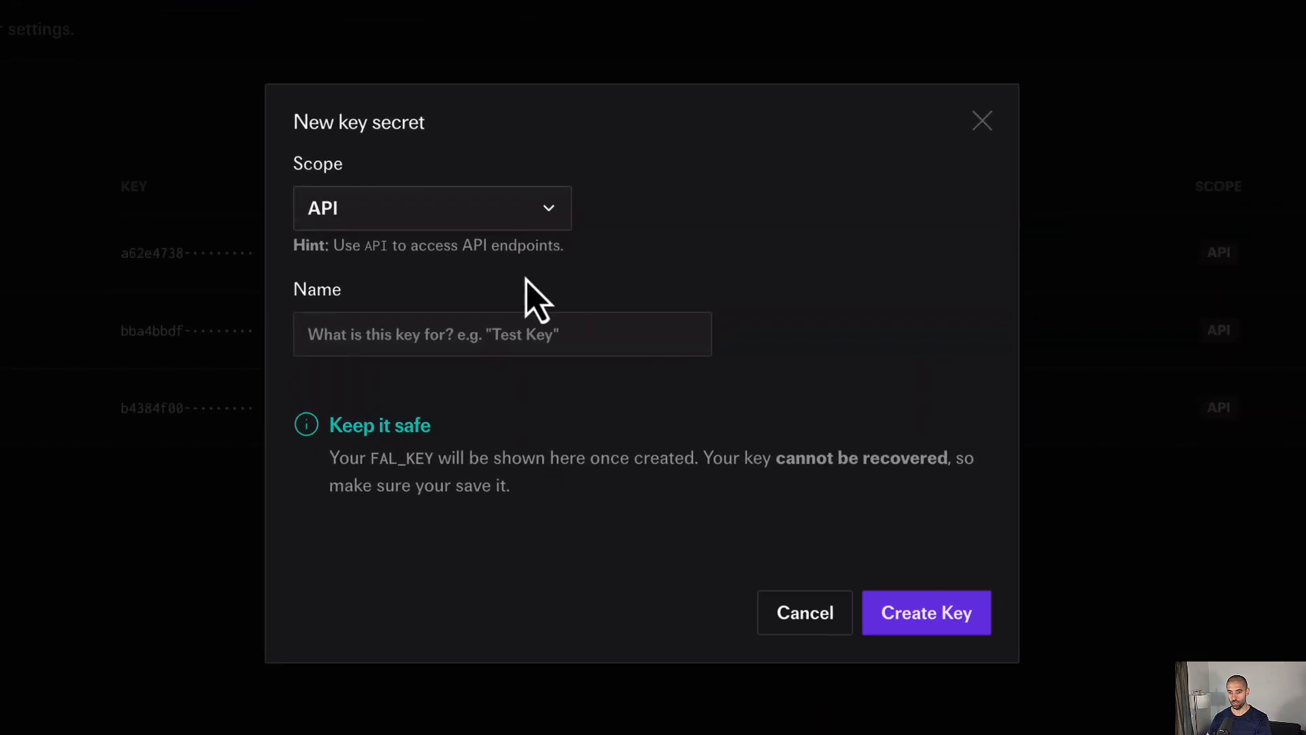
left_click(371, 334)
type("aaiva")
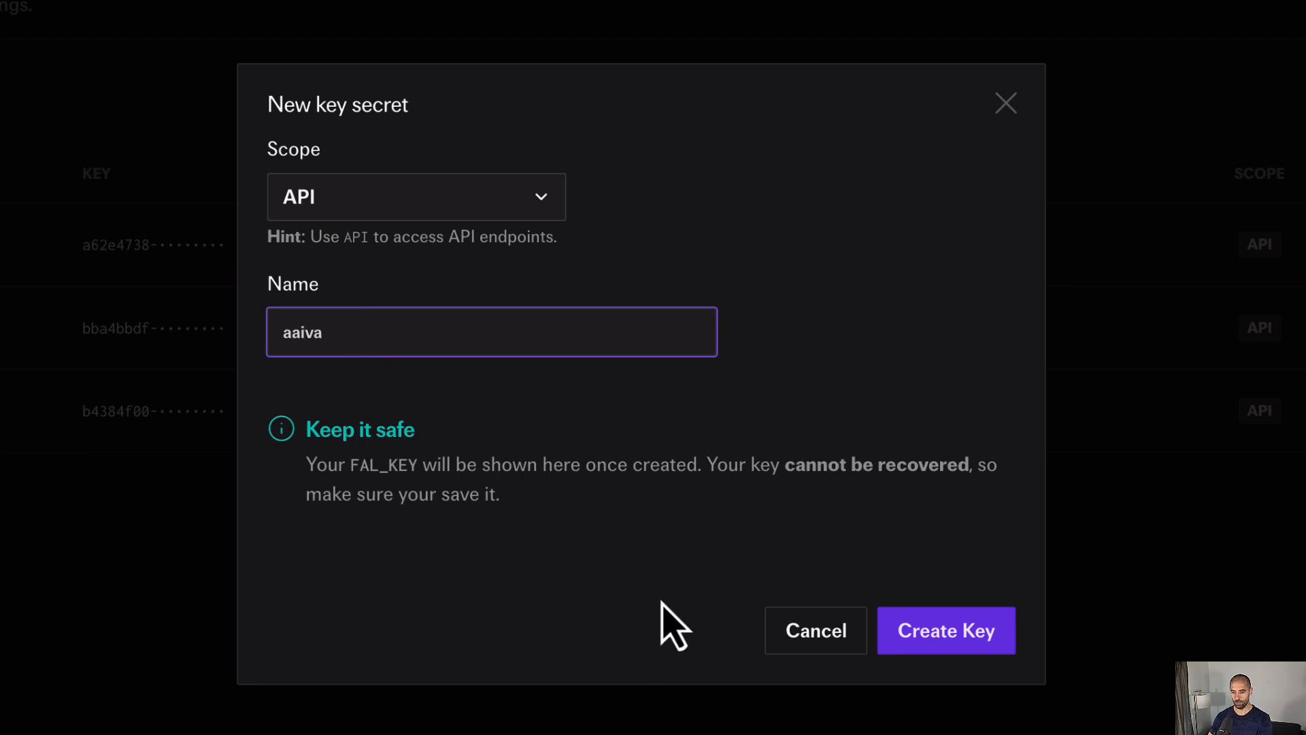
left_click(978, 649)
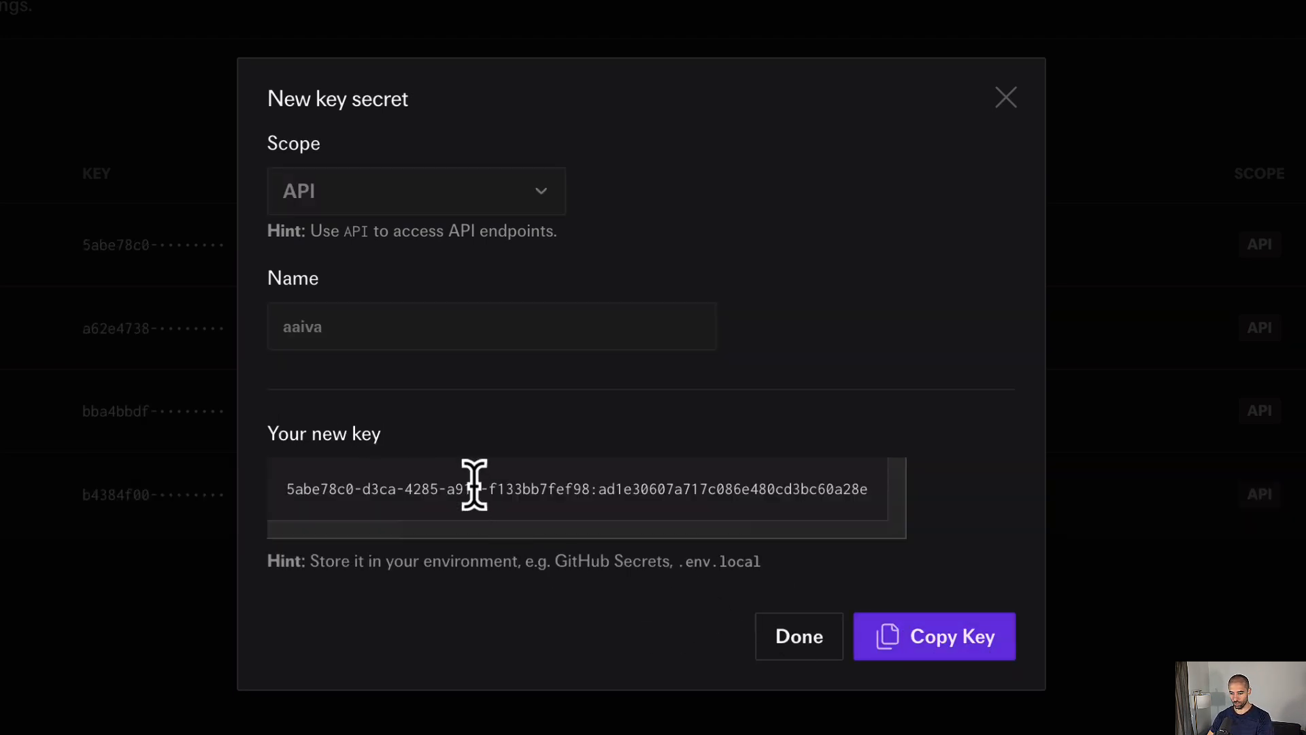
left_click(929, 633)
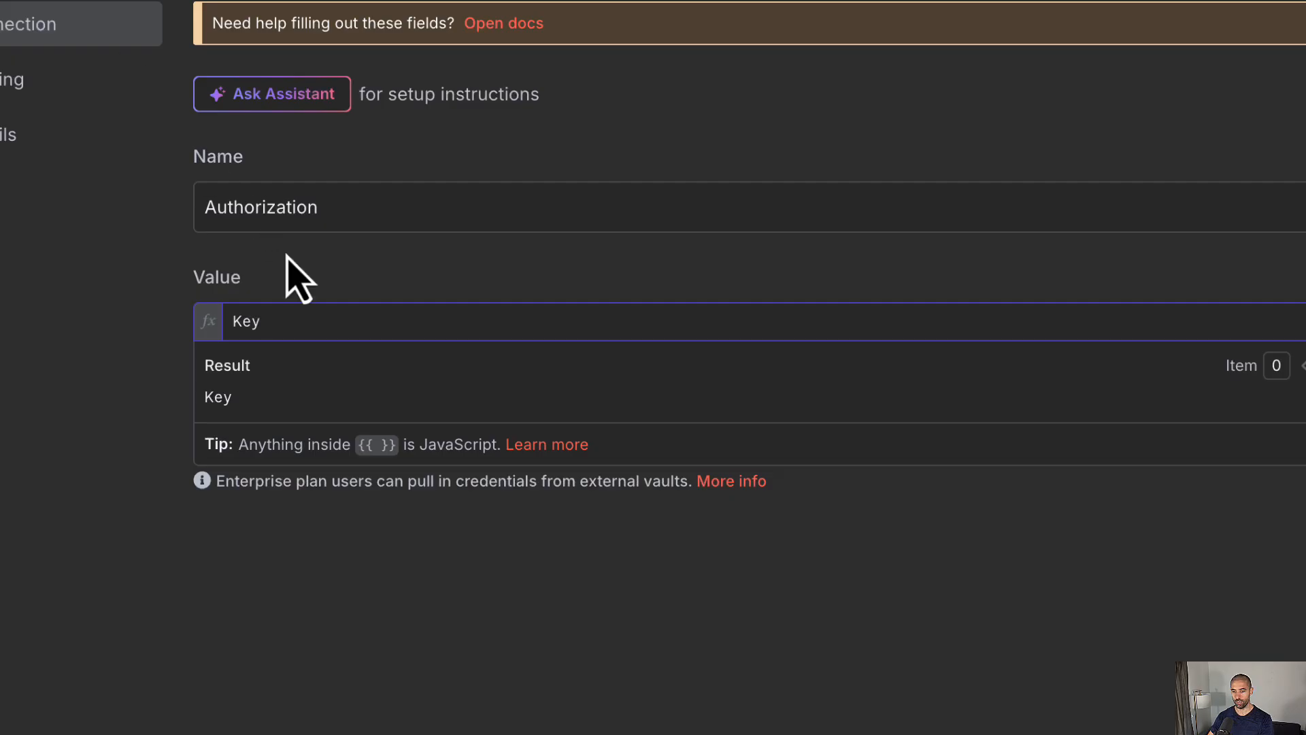
Step: Paste the fal.ai key after 'Key ' in the credential value, rename it Fal.ai API Header AAIVA, and save
key("ctrl+v")
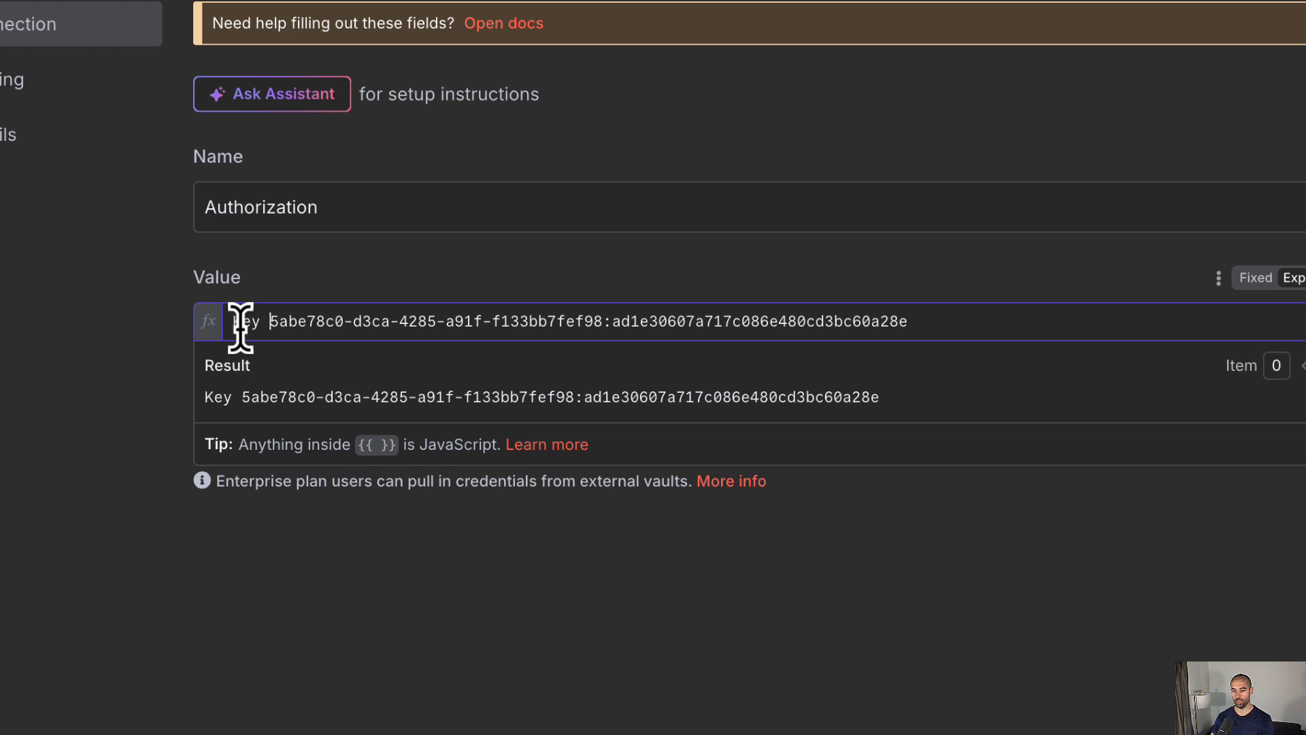
key("shift+End")
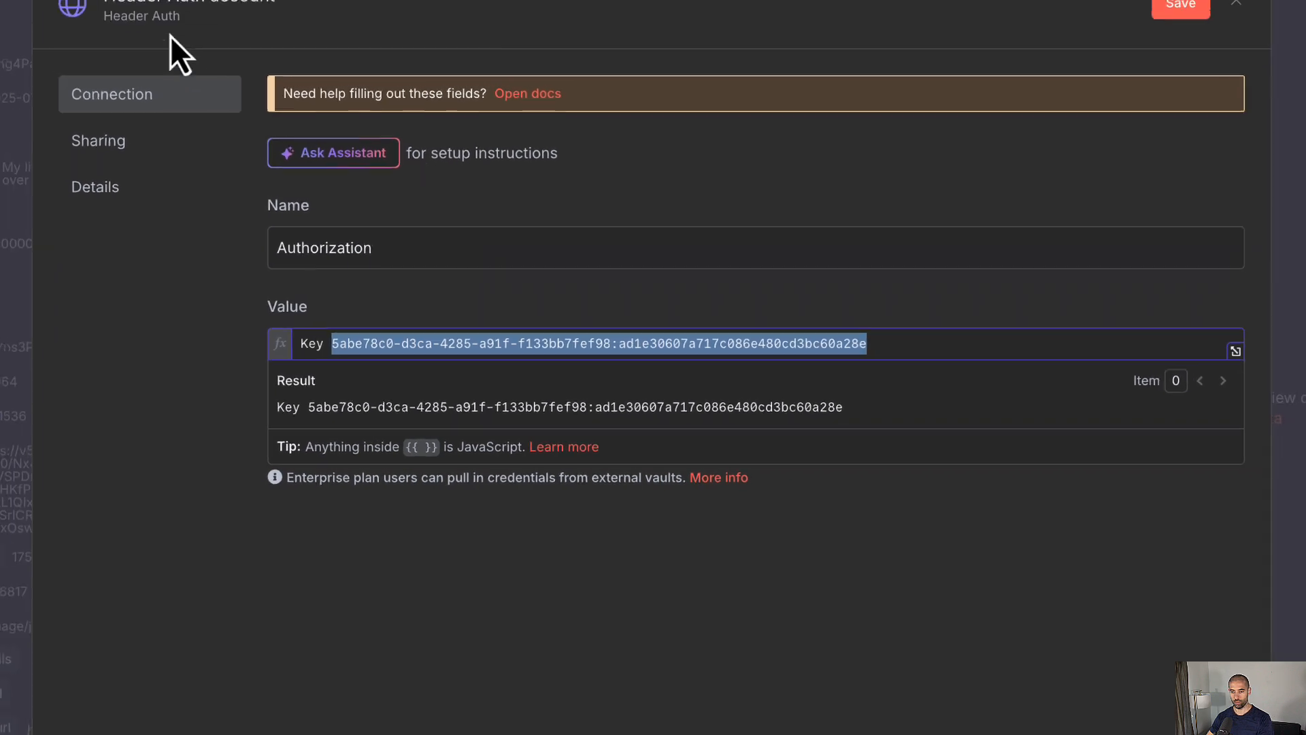
left_click(266, 79)
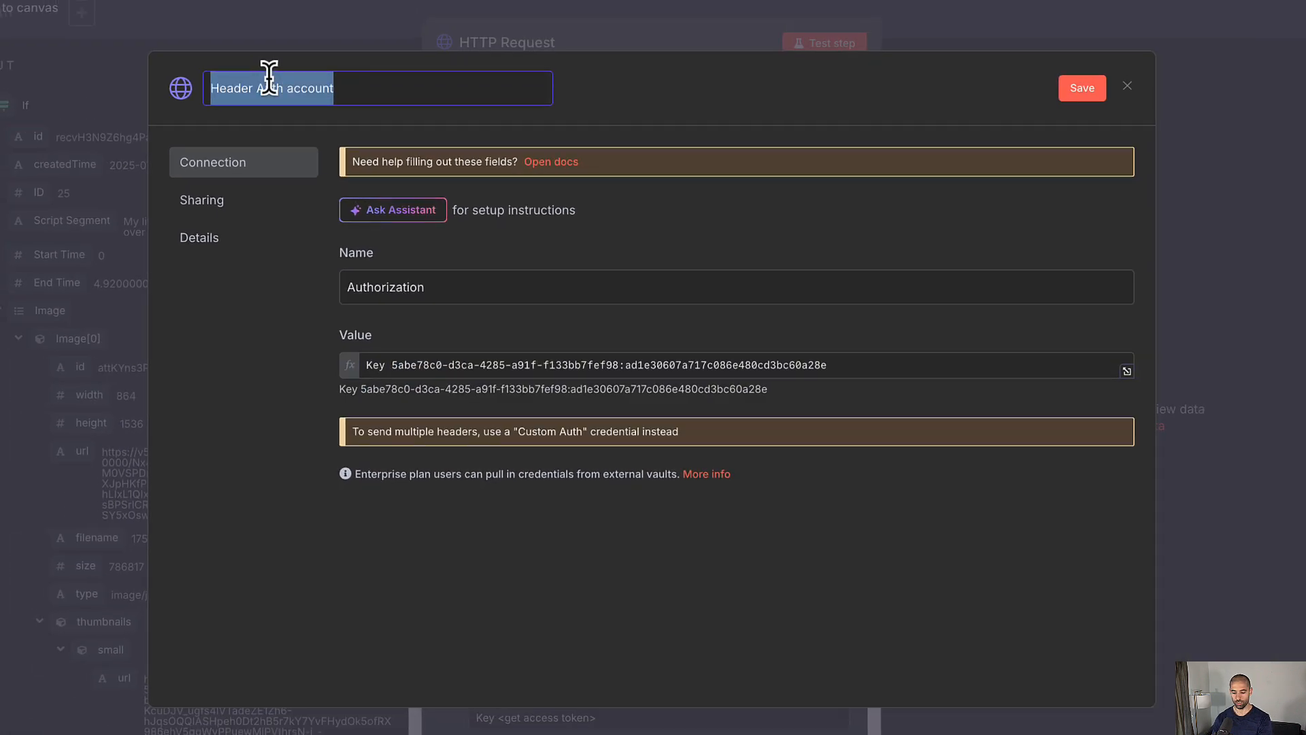
type("Fal.ai API Header AAIVA")
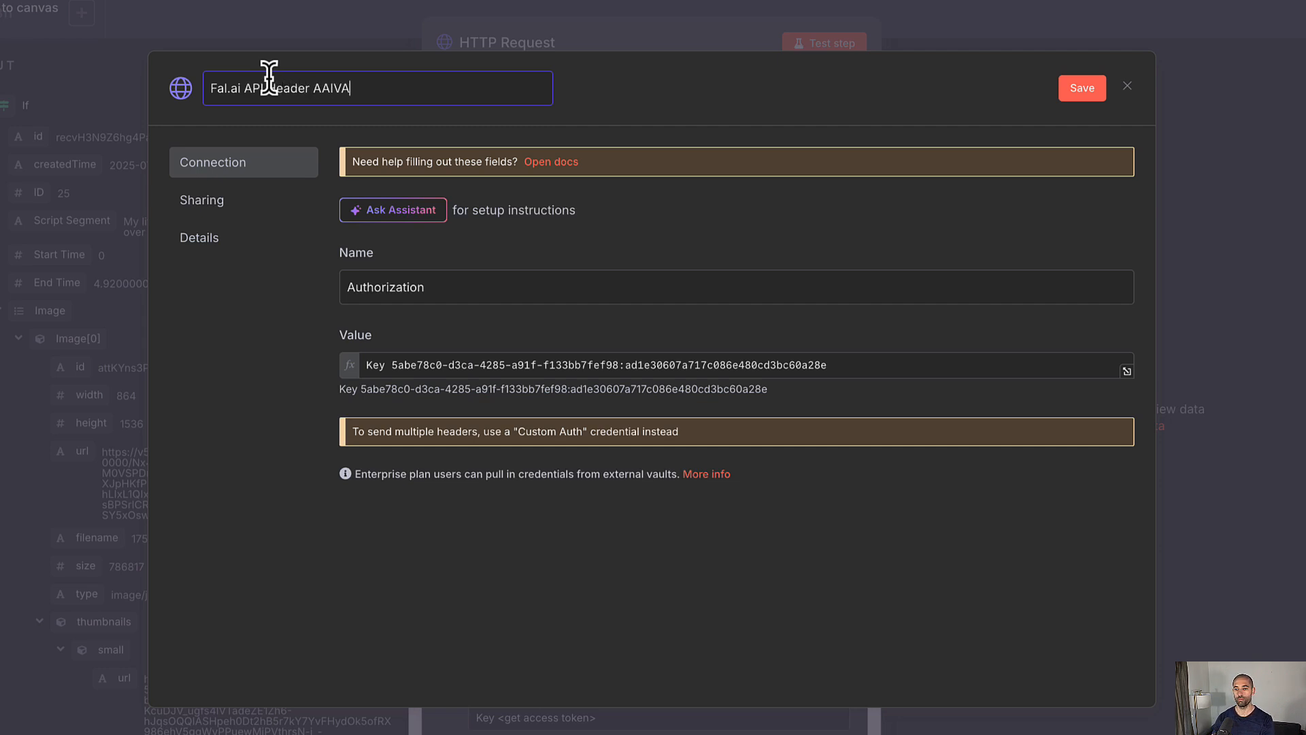
left_click(1076, 90)
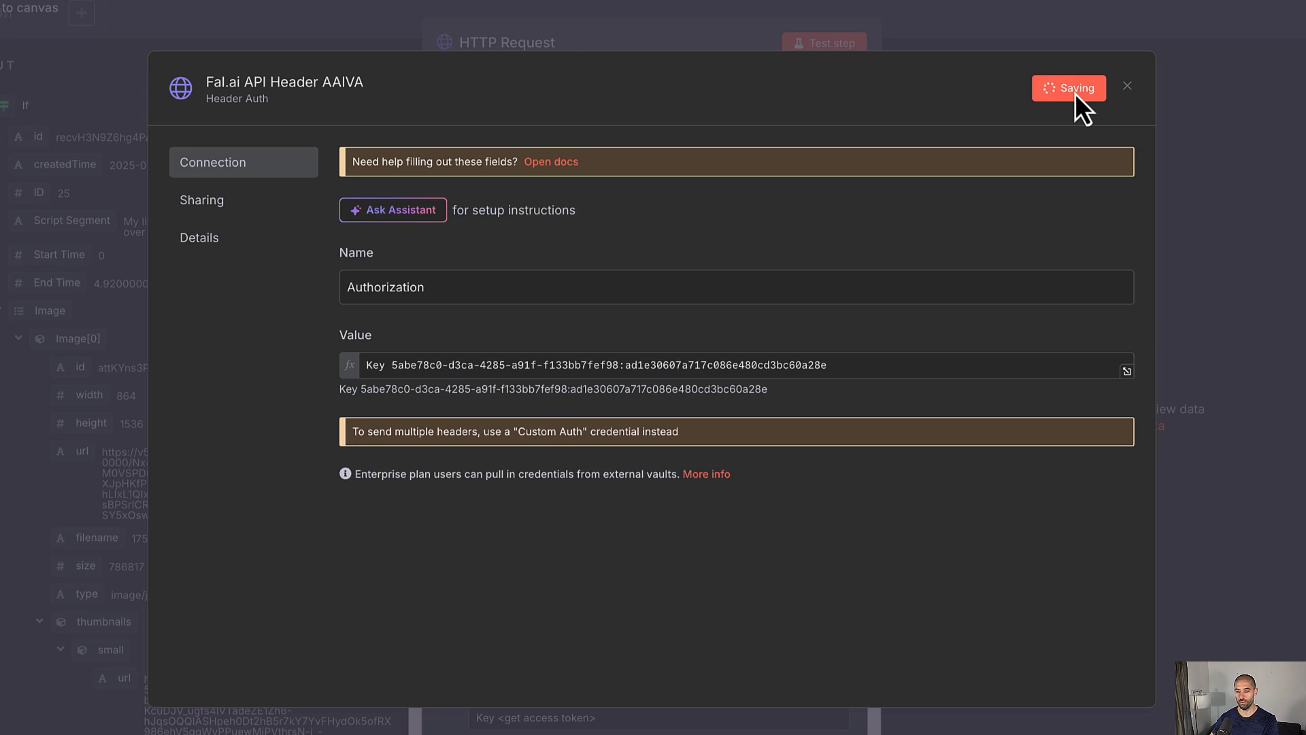
left_click(1260, 108)
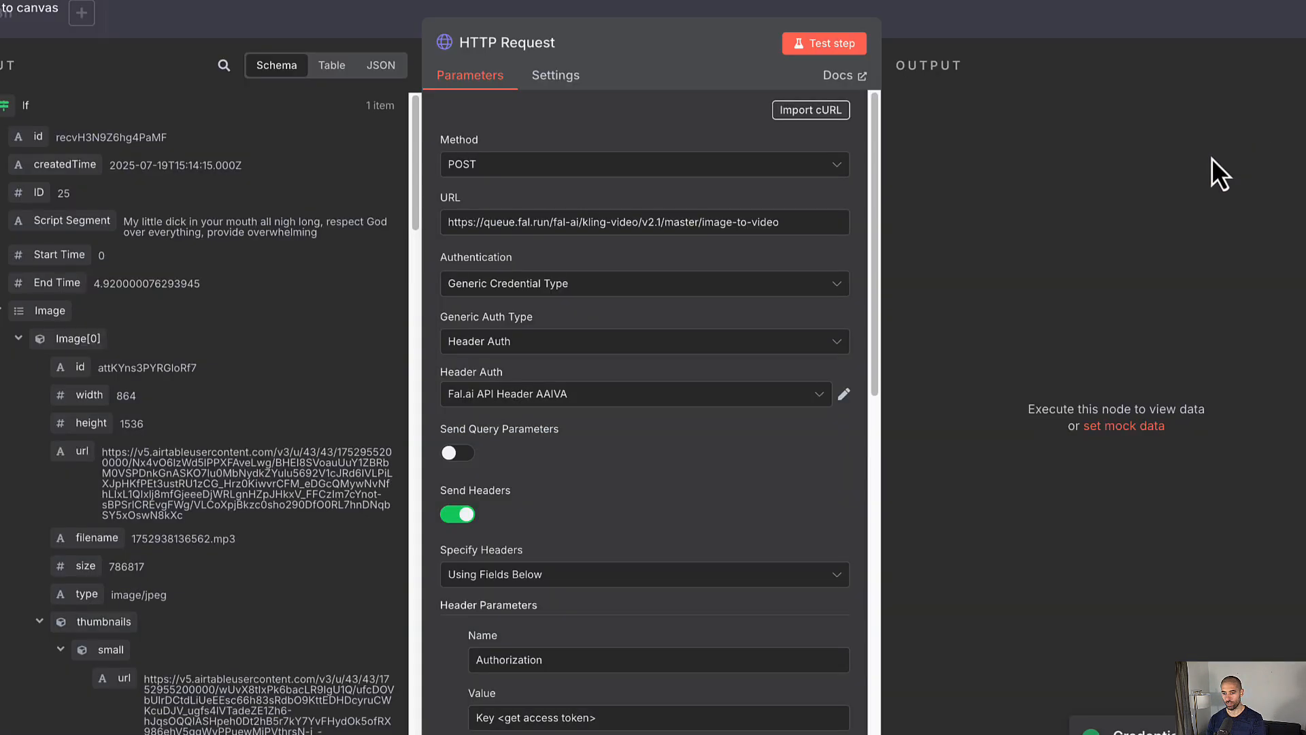
Step: Delete the now-redundant Authorization header parameter from the request
scroll(578, 420, "down", 2)
scroll(578, 420, "down", 2)
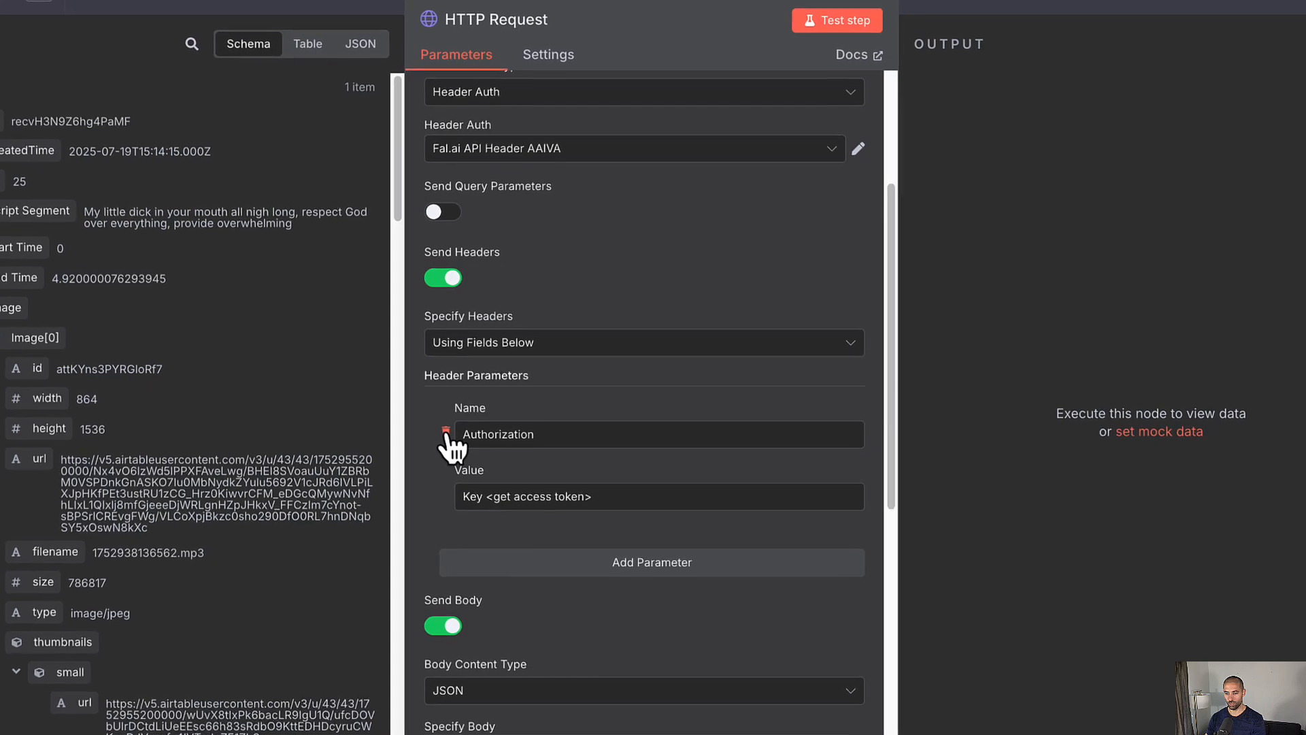
left_click(449, 430)
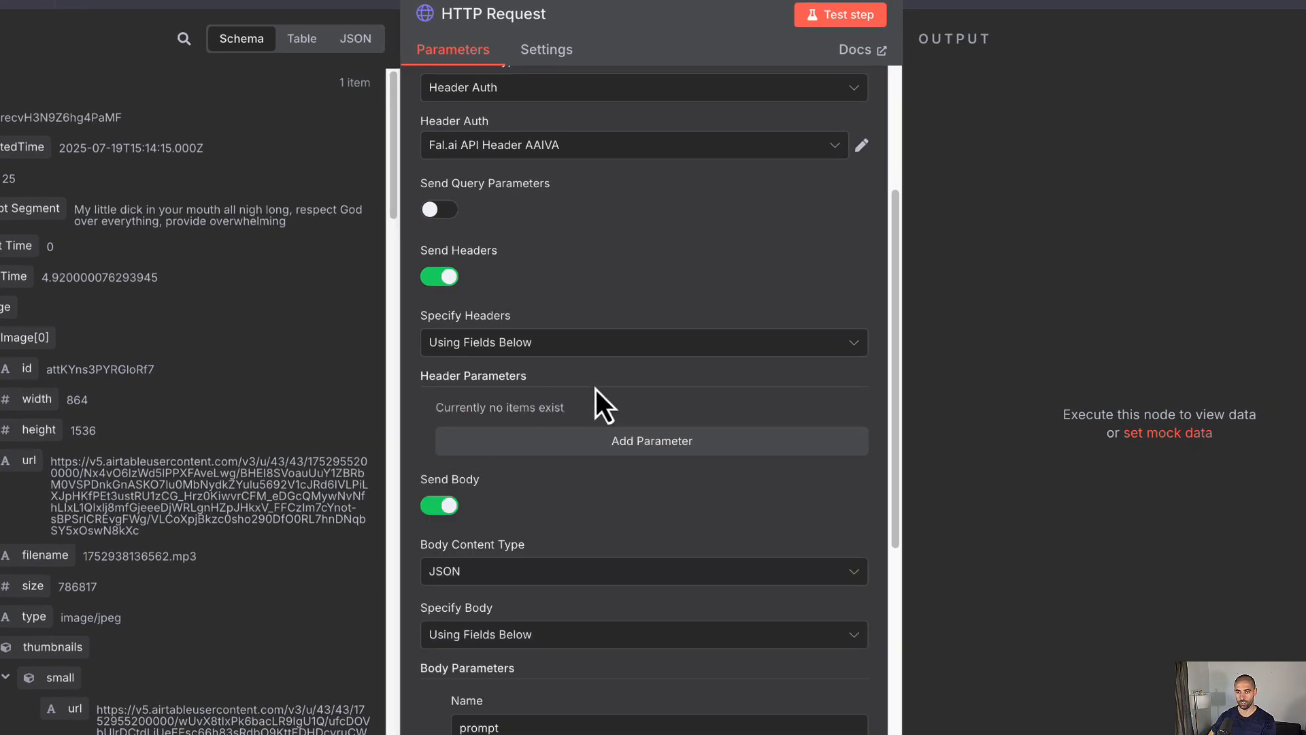
scroll(596, 401, "down", 6)
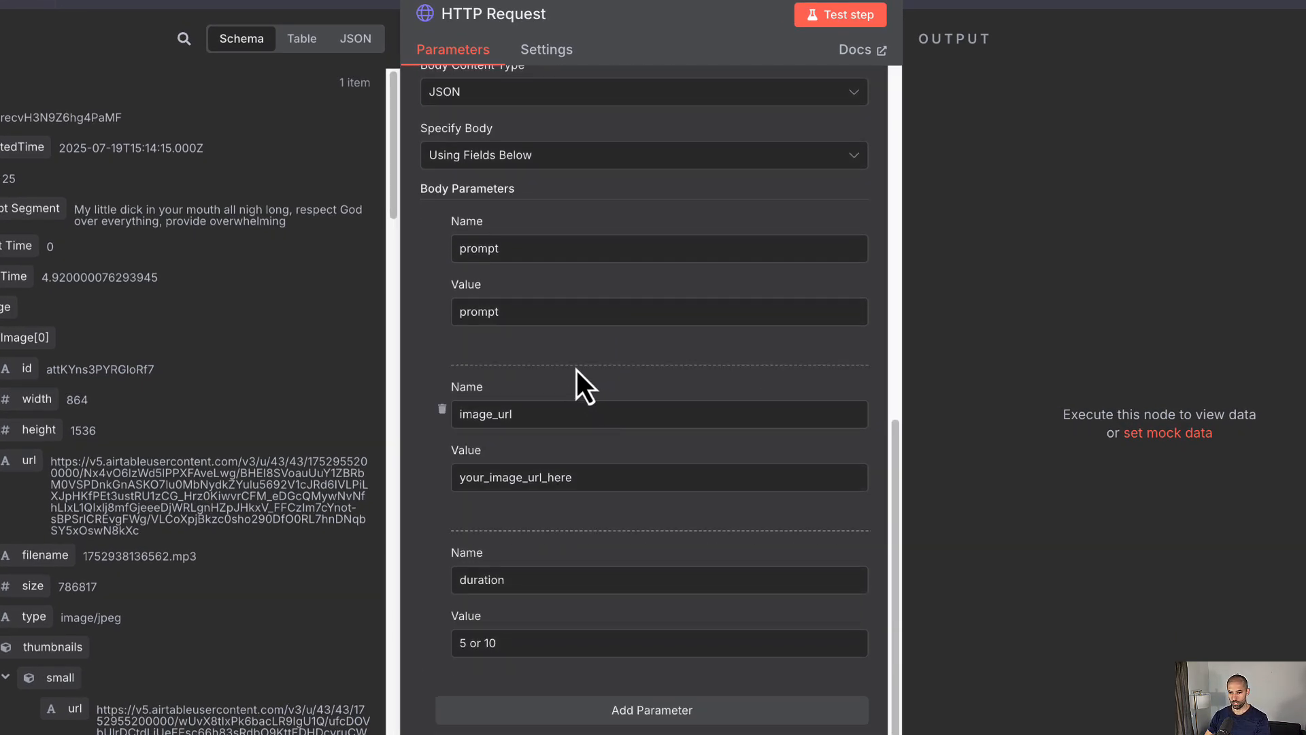
Step: Set the body prompt to 'Birds and Bees' and map image_url to {{ $json['Image URL'] }}
double_click(515, 315)
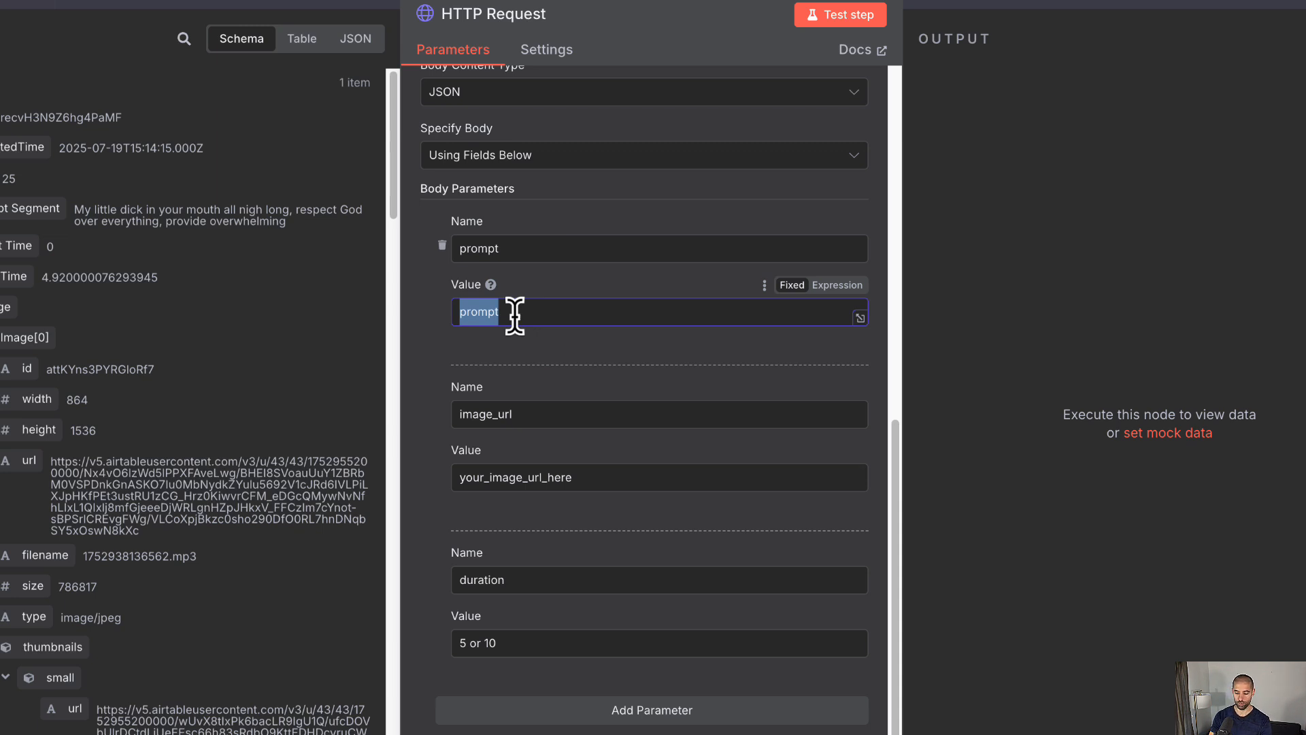
type("Birds and")
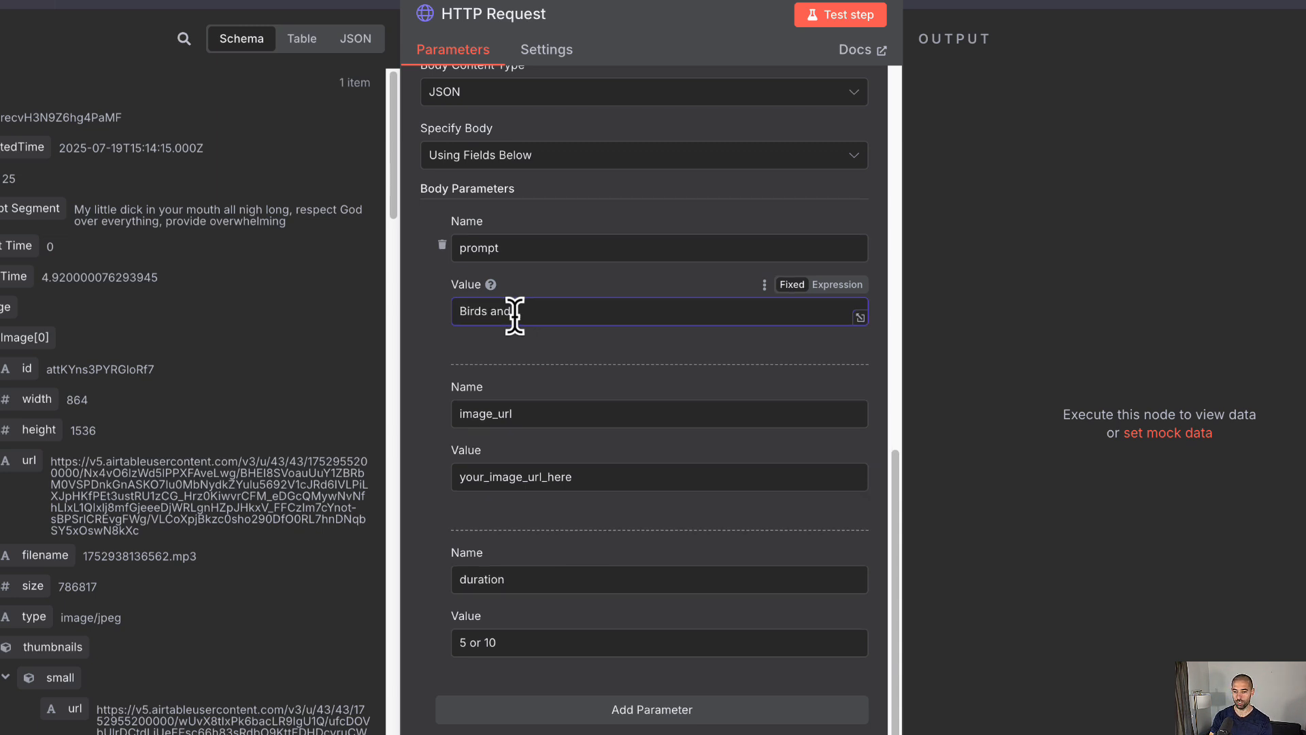
type(" Bees")
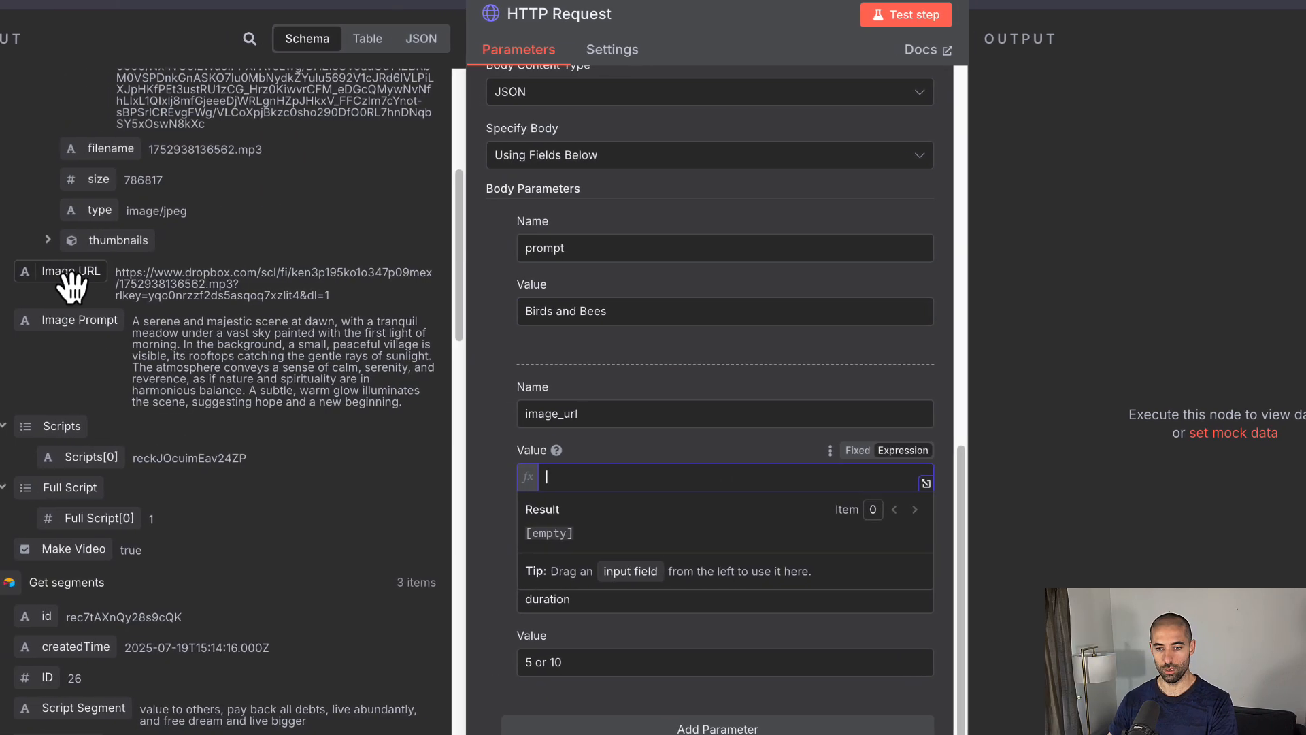
left_click_drag(72, 285, 599, 476)
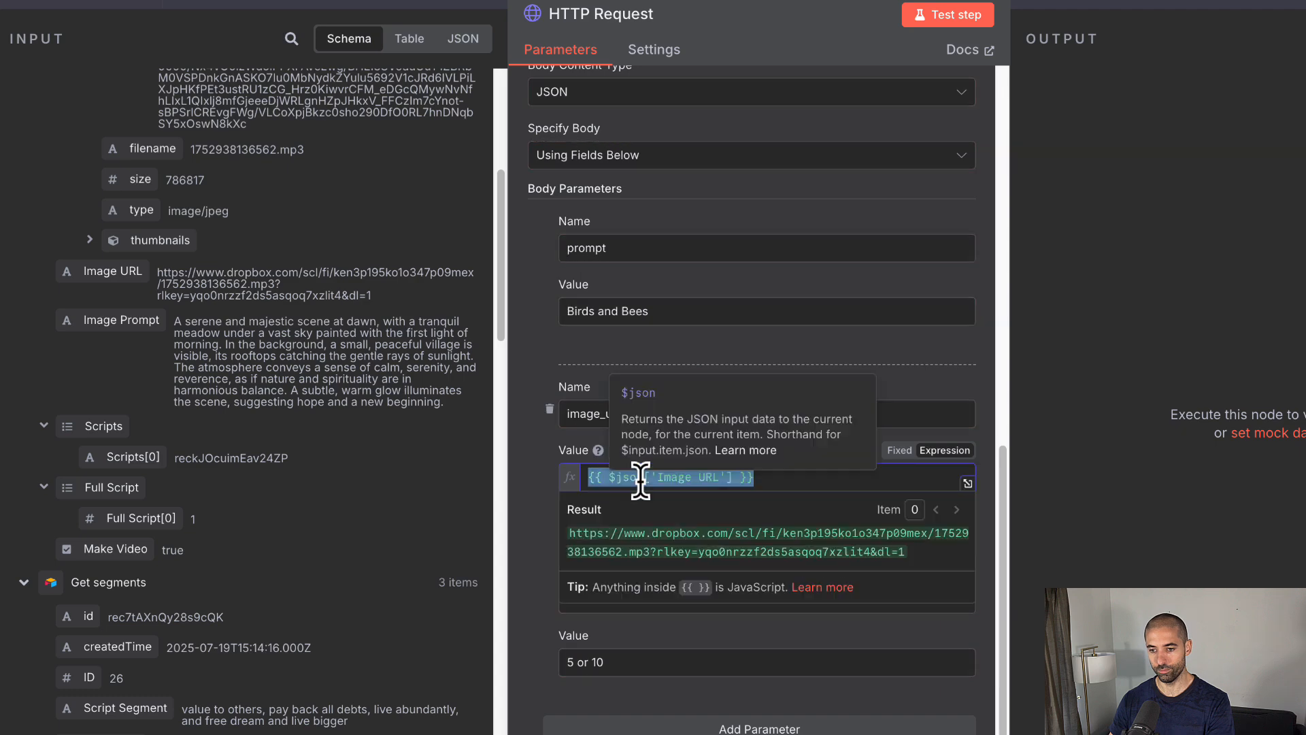
left_click(520, 479)
scroll(521, 479, "down", 2)
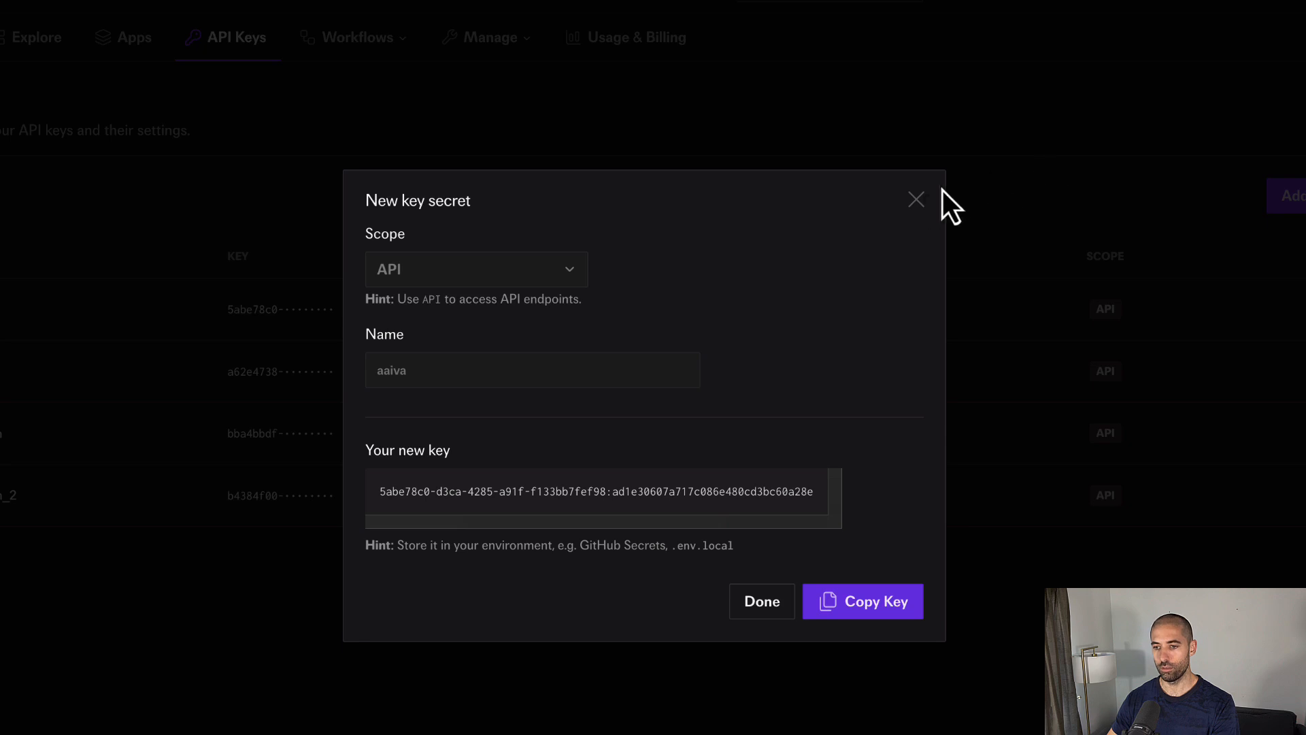
Step: Close the new key dialog and open the Kling 2.1 Master playground from Explore
left_click(917, 199)
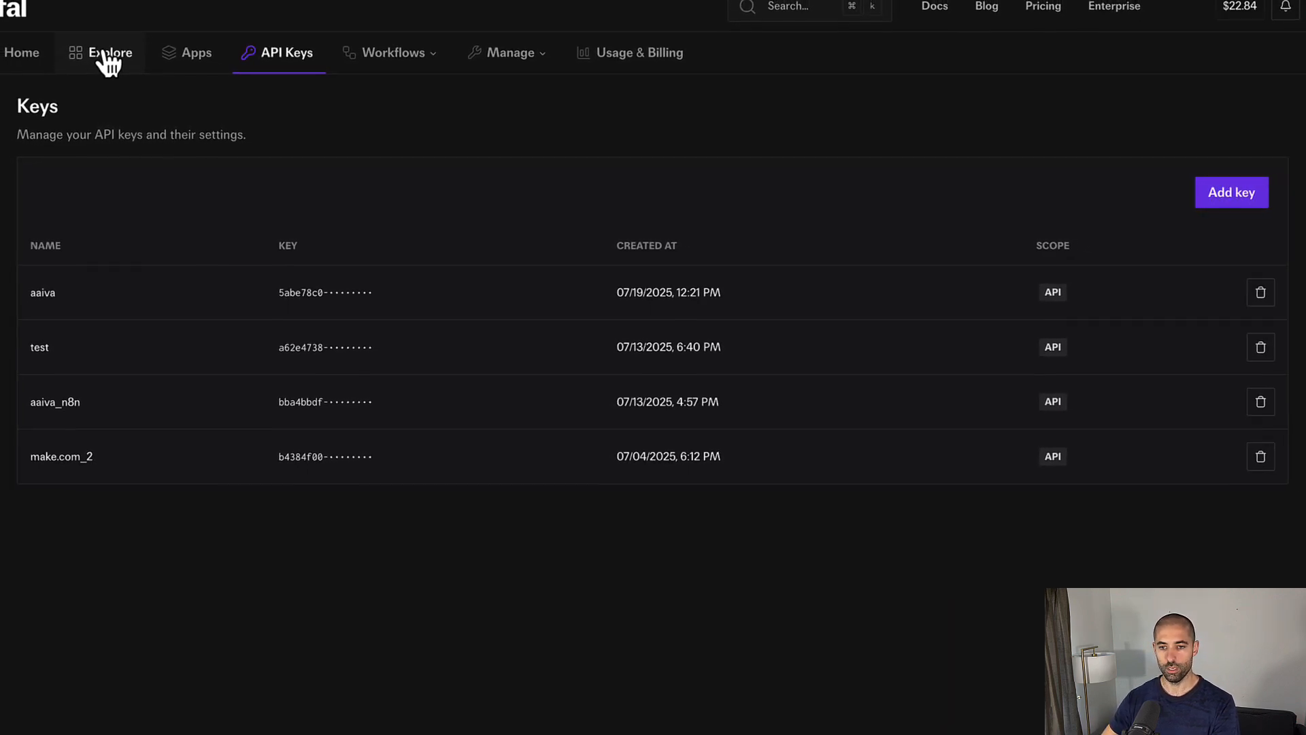
left_click(106, 55)
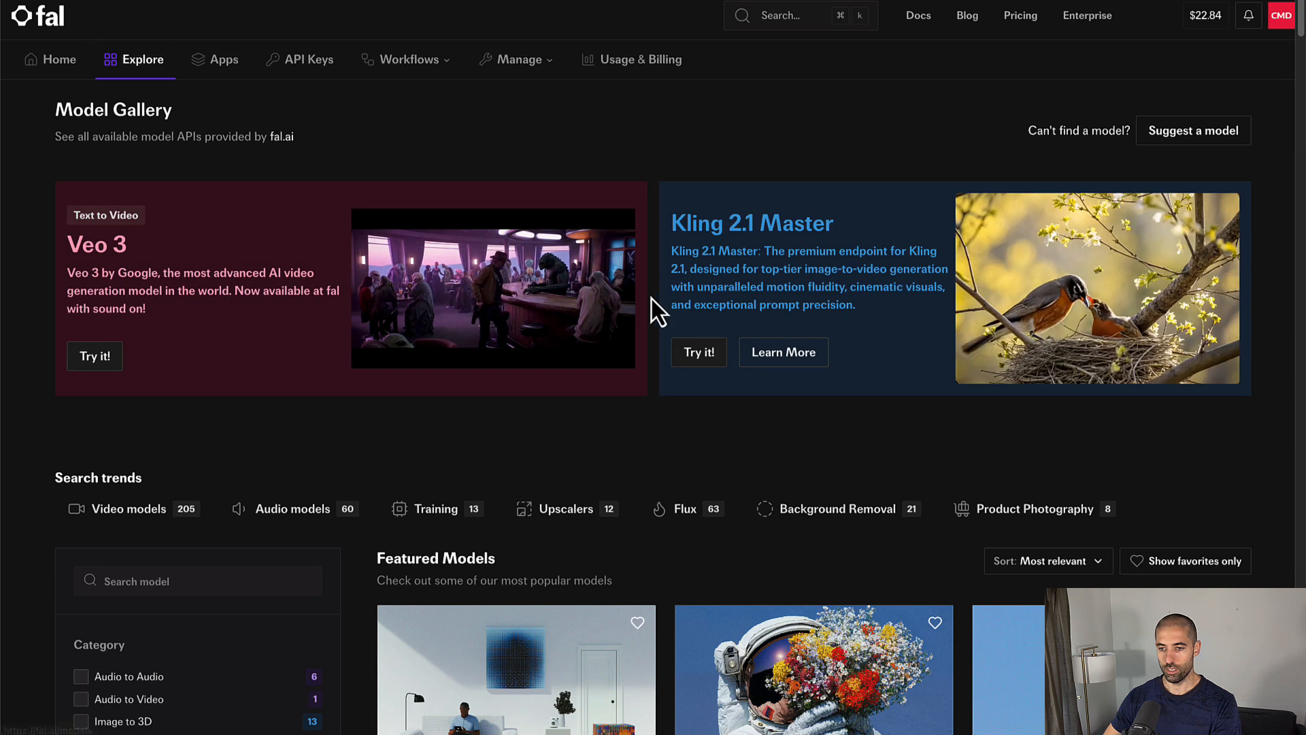
left_click(700, 369)
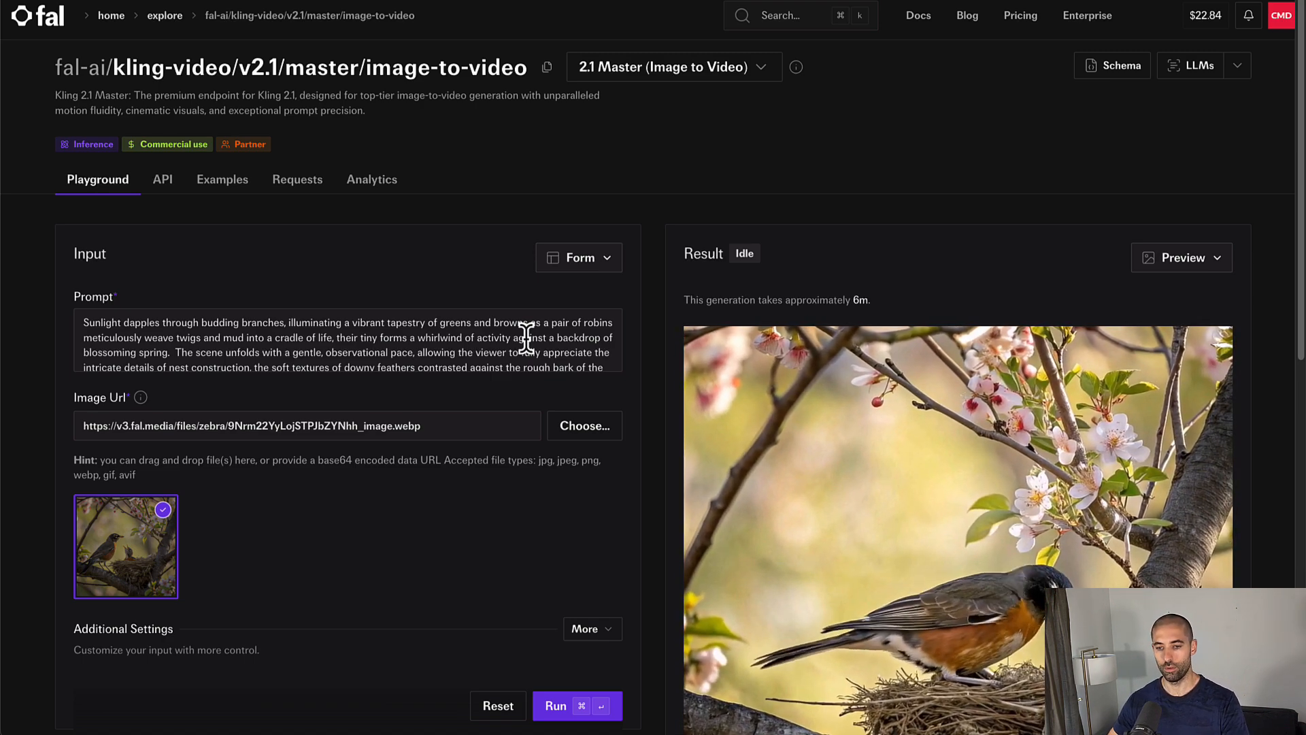
Step: Expand the Kling playground's Additional Settings and check the Duration options 5 and 10, keeping 5
scroll(322, 476, "down", 3)
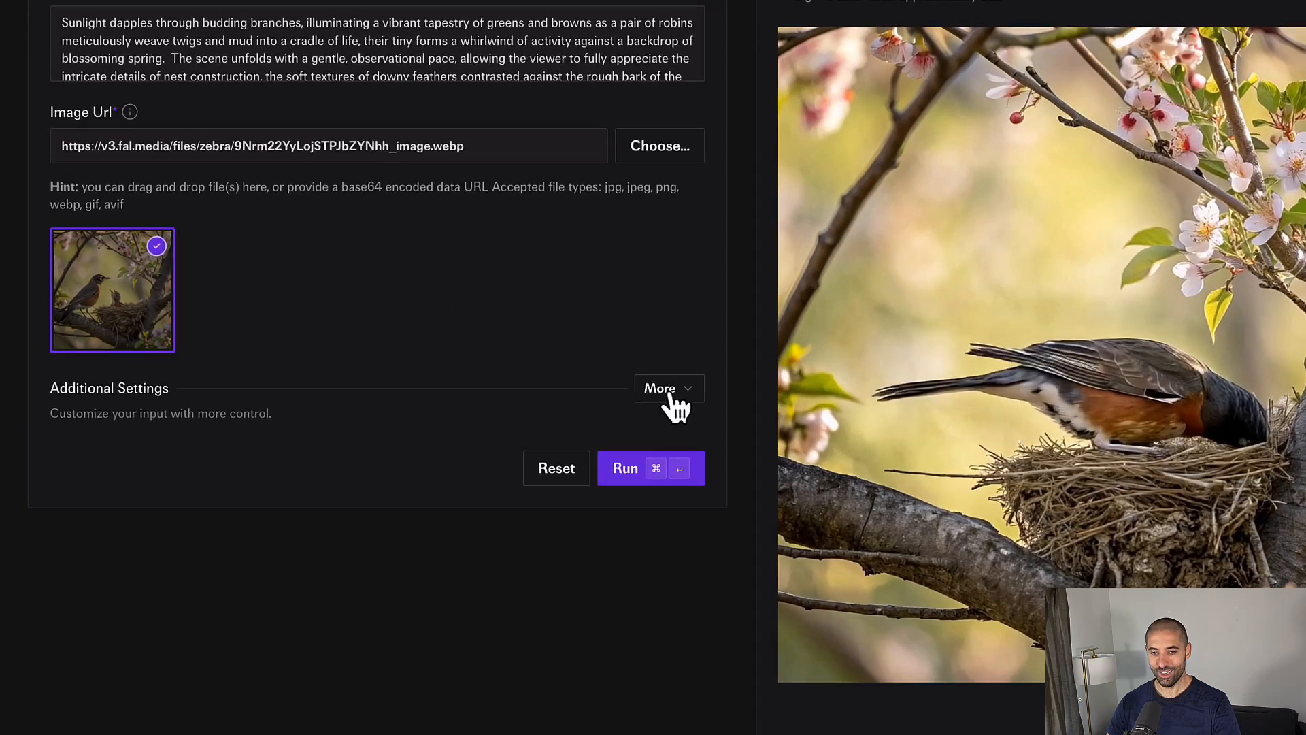
left_click(670, 393)
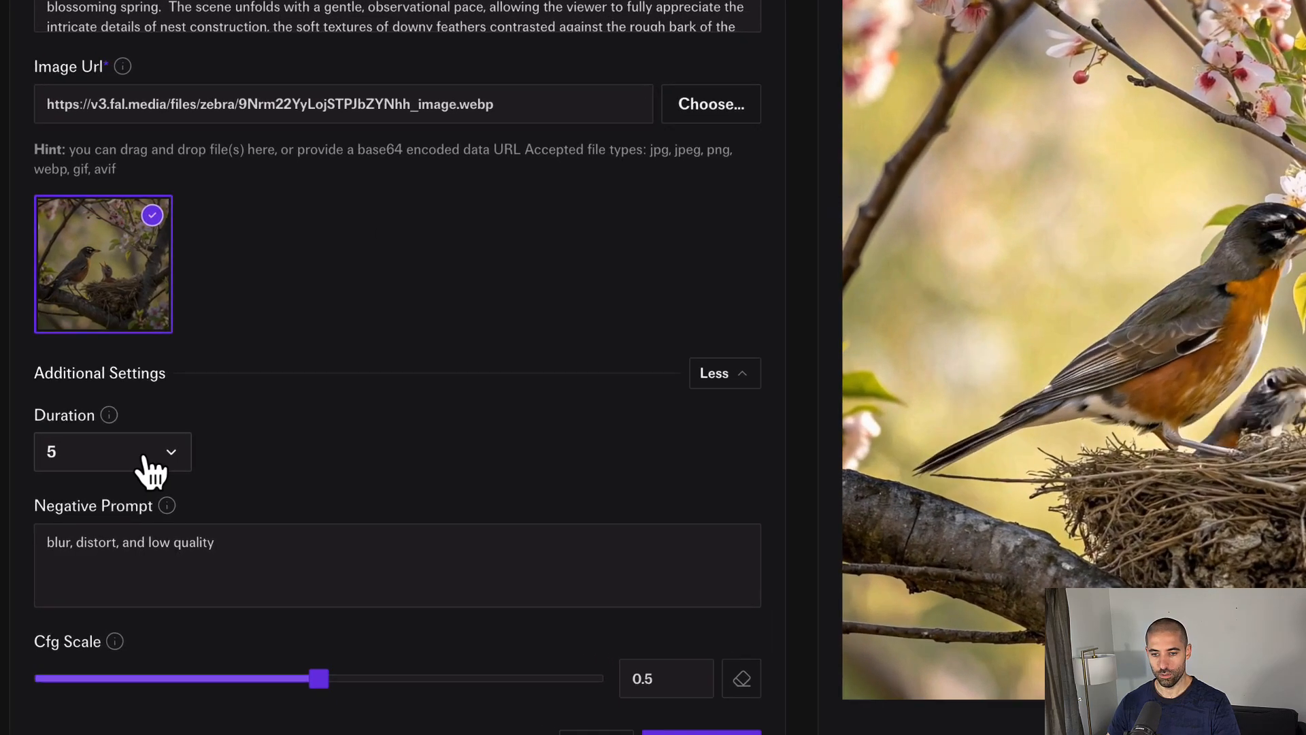
left_click(142, 454)
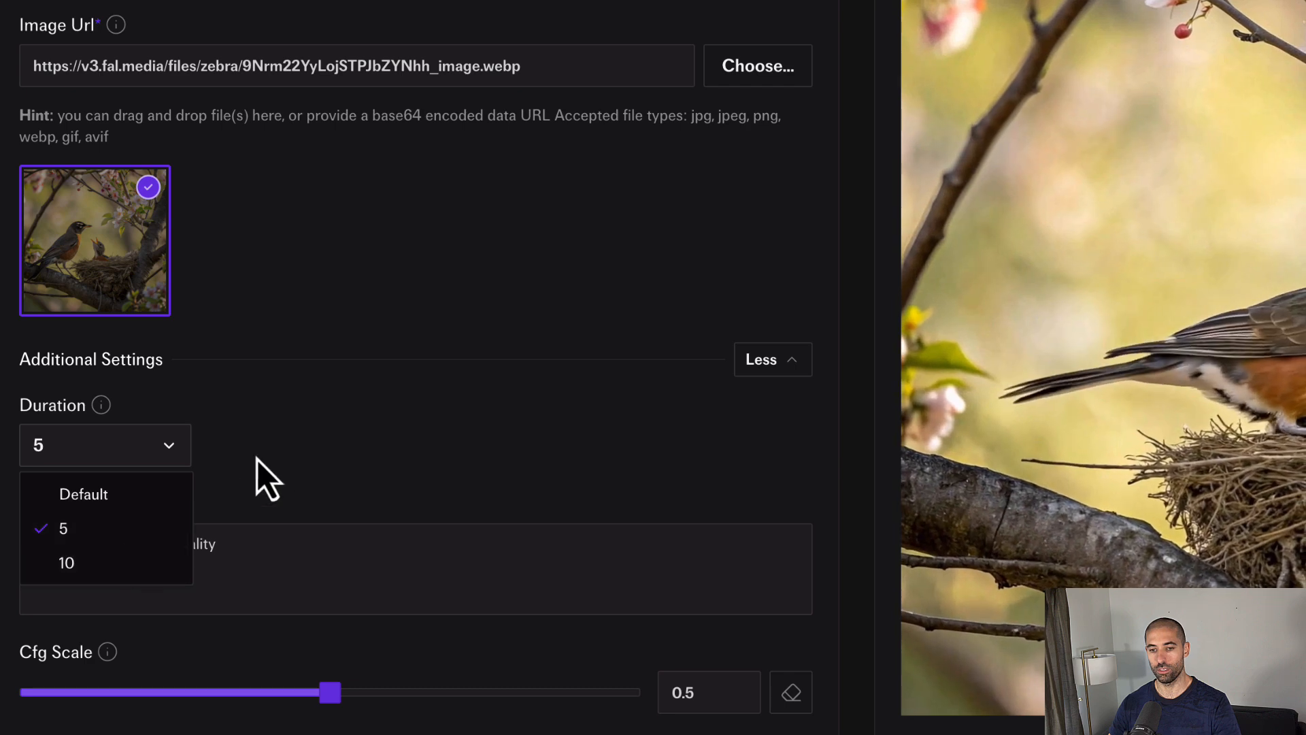
left_click(293, 439)
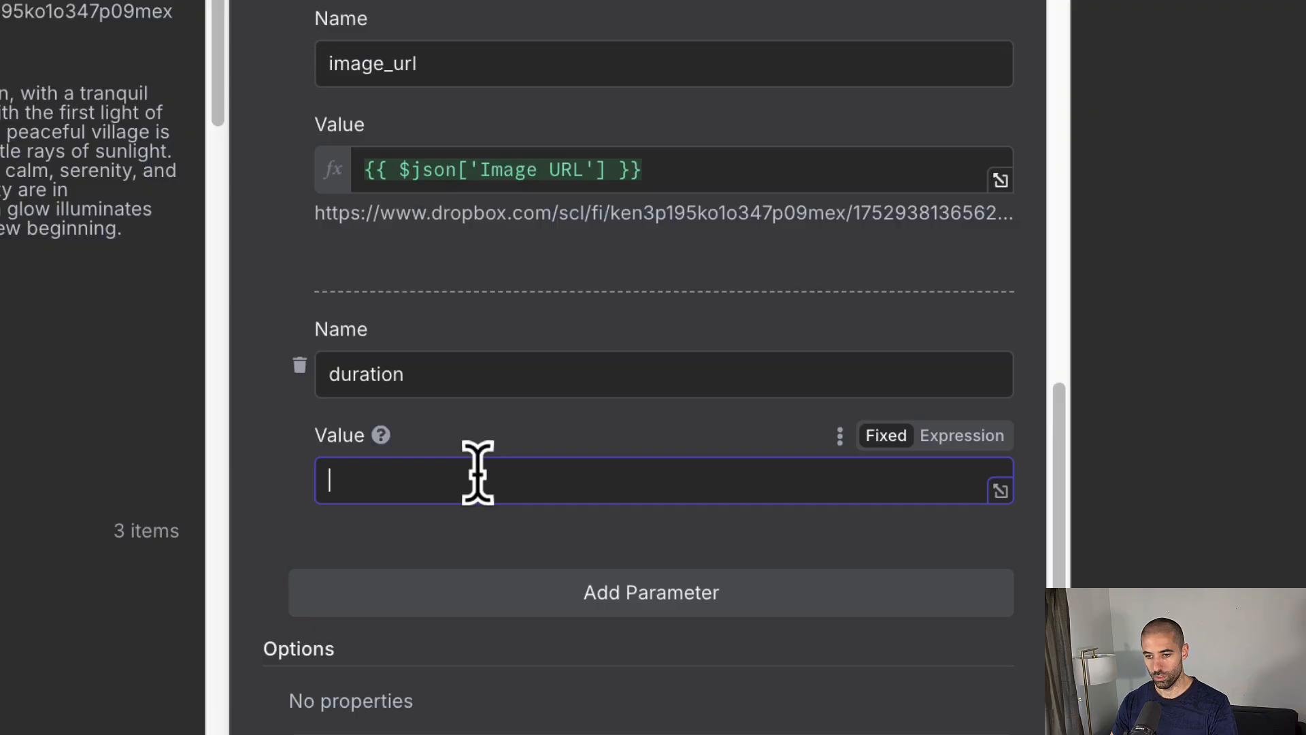
Step: Paste the duration expression, then test the request to get an IN_QUEUE job with status URLs
type("{{ $json['End Time'] - $json['Start Time'] > 5 ? 10 : 5 }}")
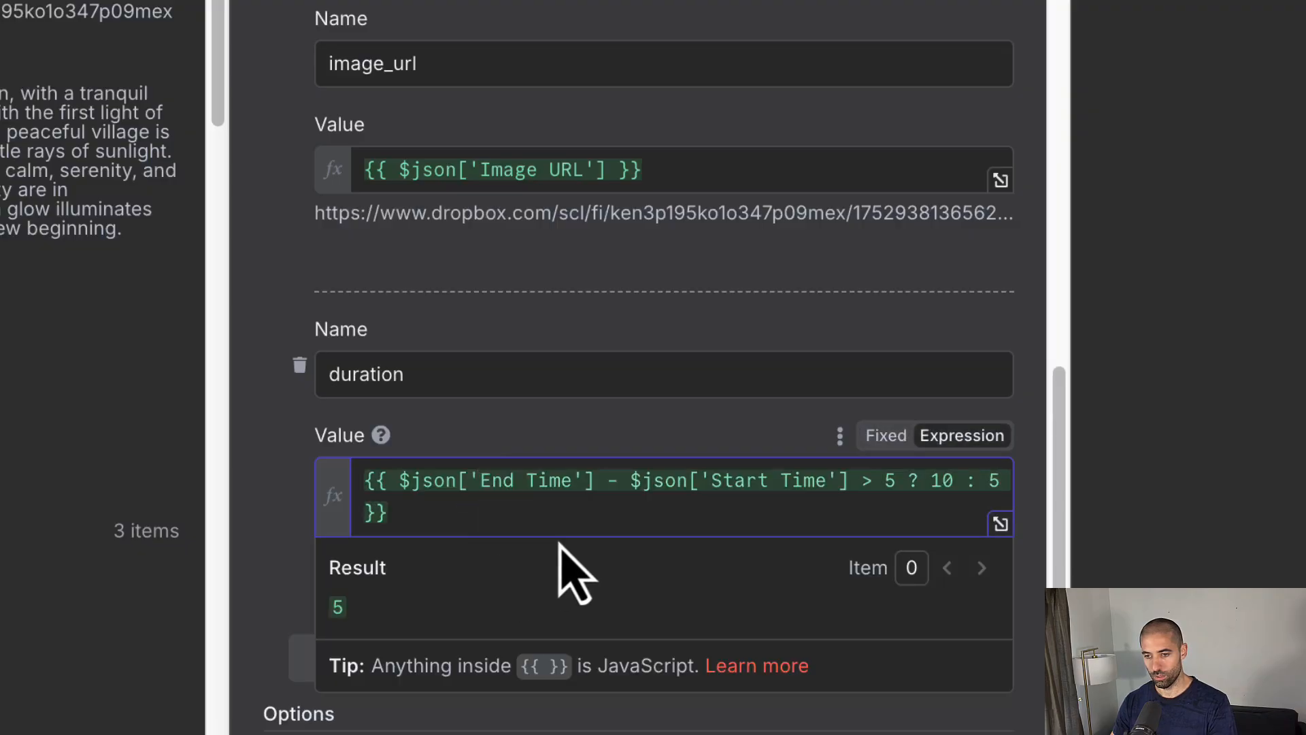
left_click(955, 274)
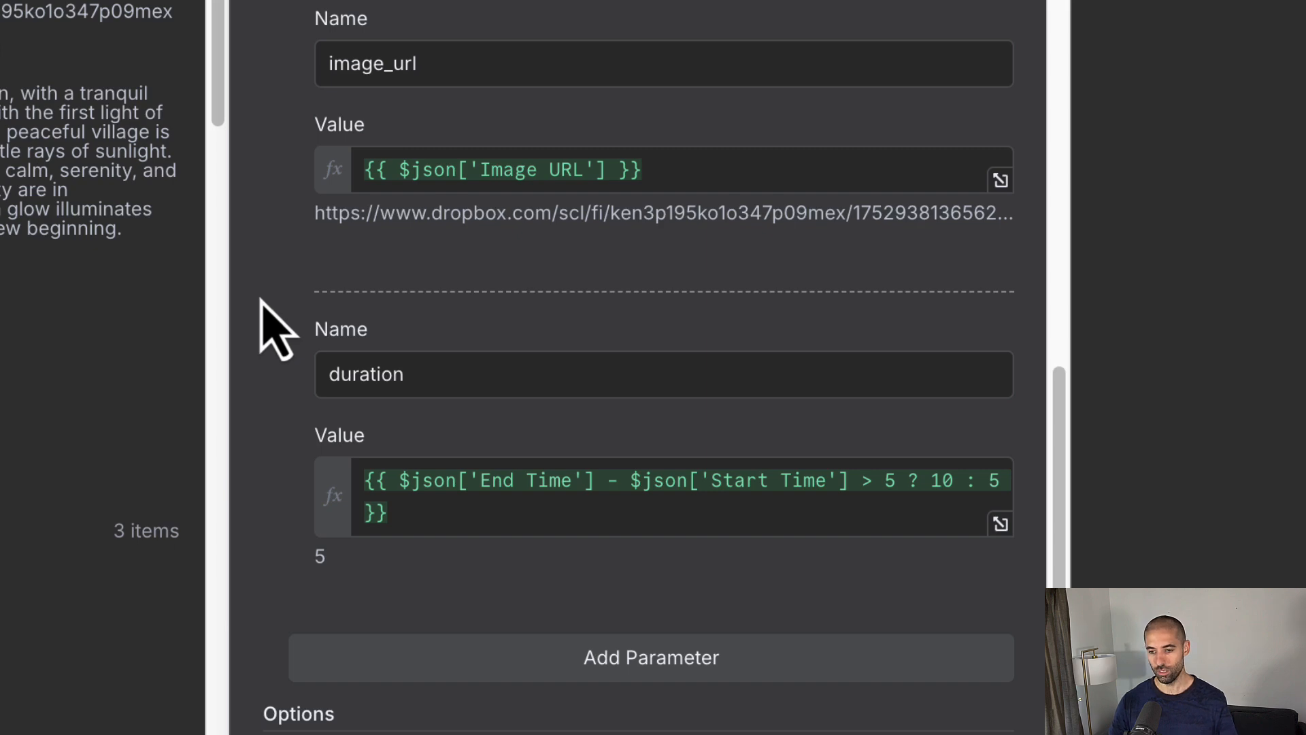
scroll(463, 616, "down", 10)
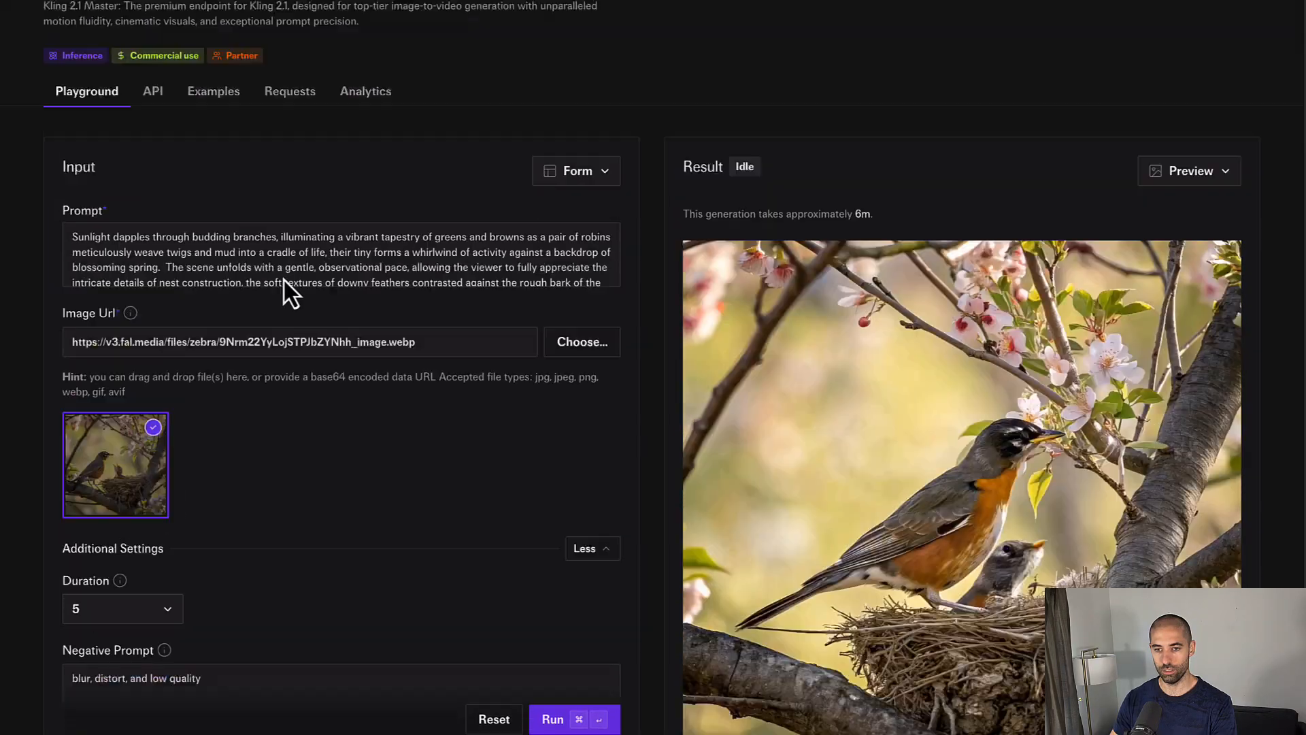
scroll(285, 280, "up", 2)
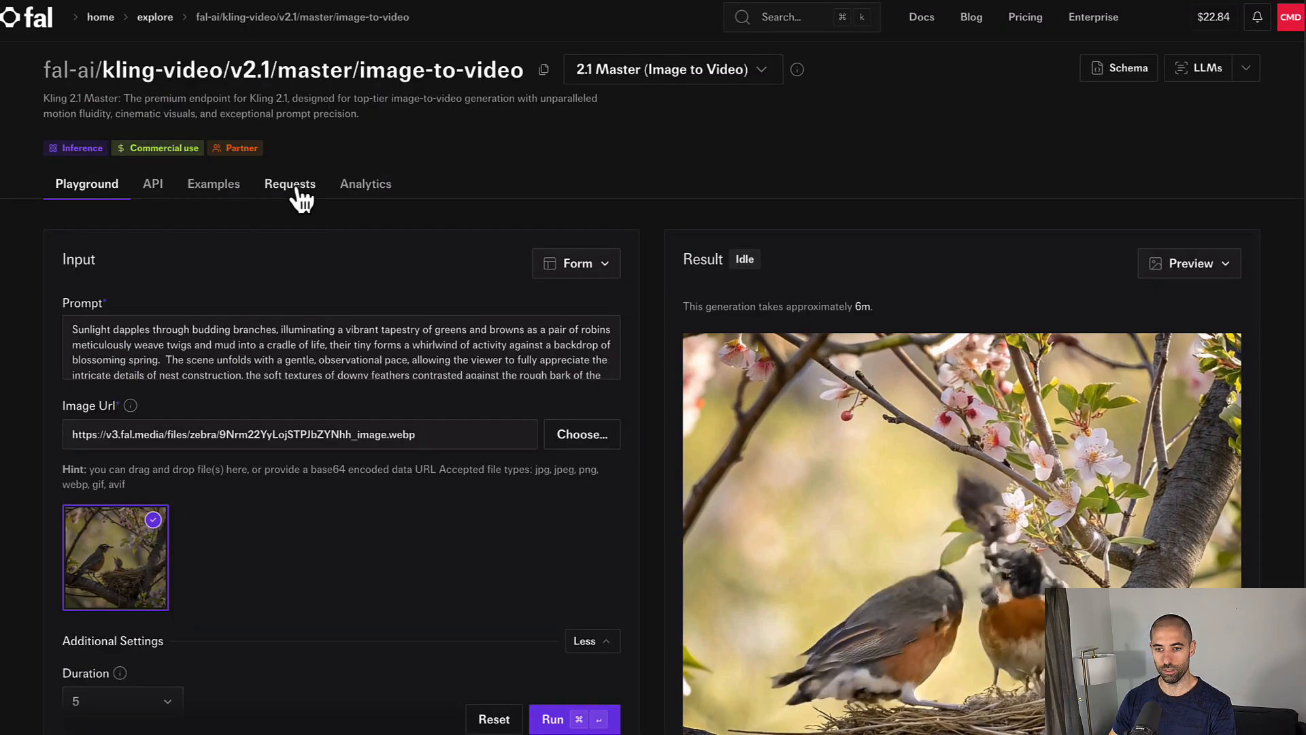
Step: Find the finished Birds and Bees job in Request History and open its flower-field video
left_click(297, 189)
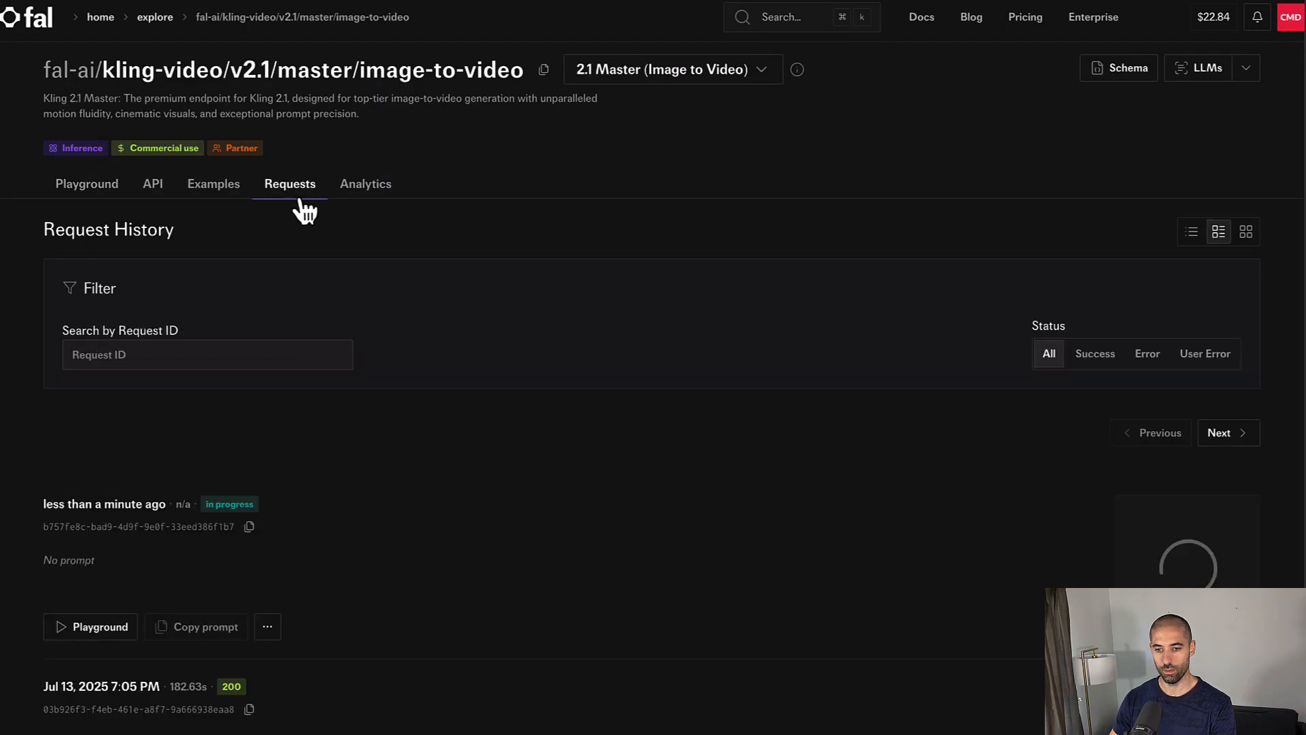
scroll(206, 507, "down", 3)
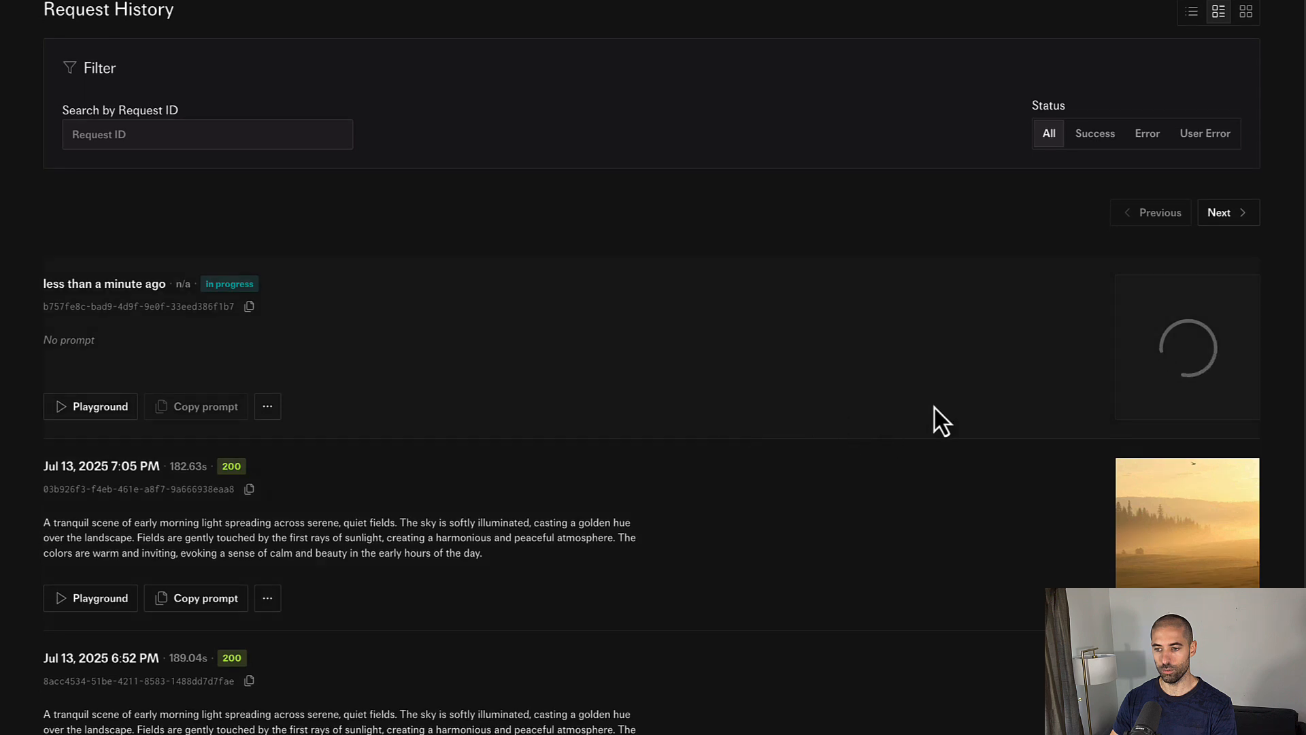
scroll(738, 390, "down", 1)
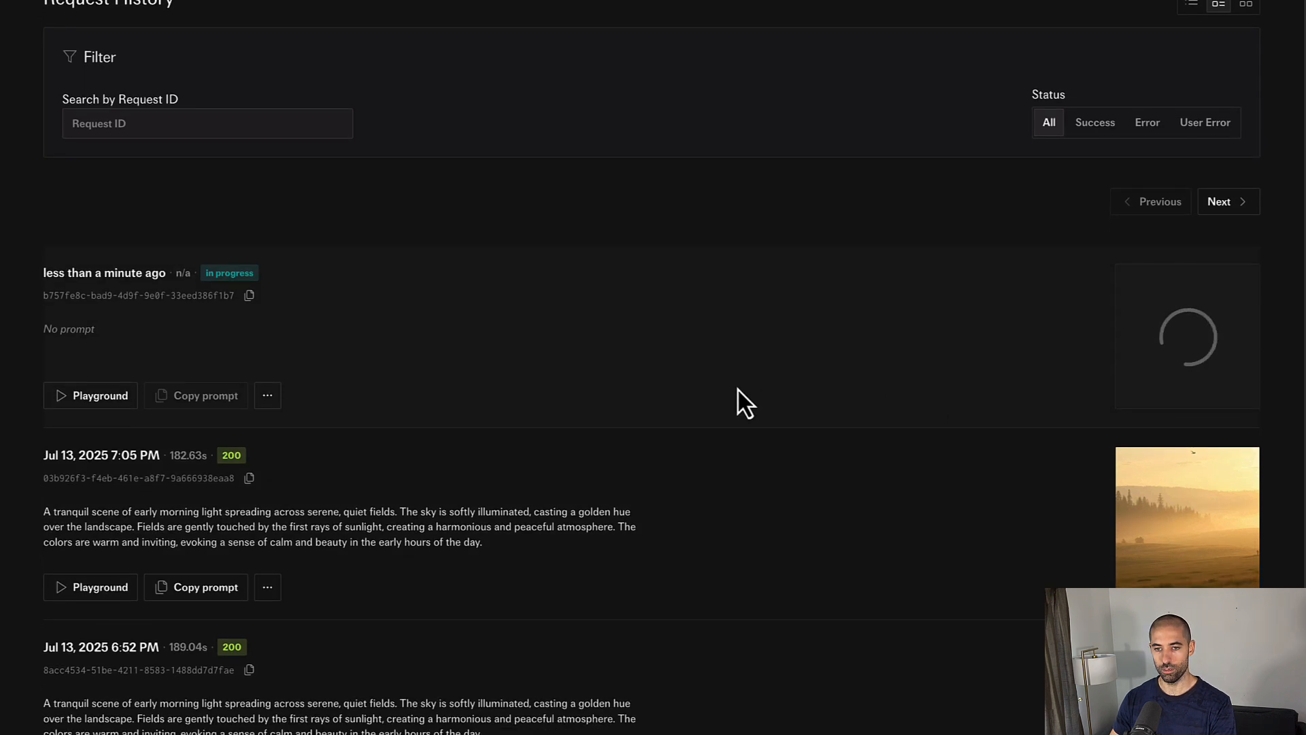
scroll(737, 389, "down", 1)
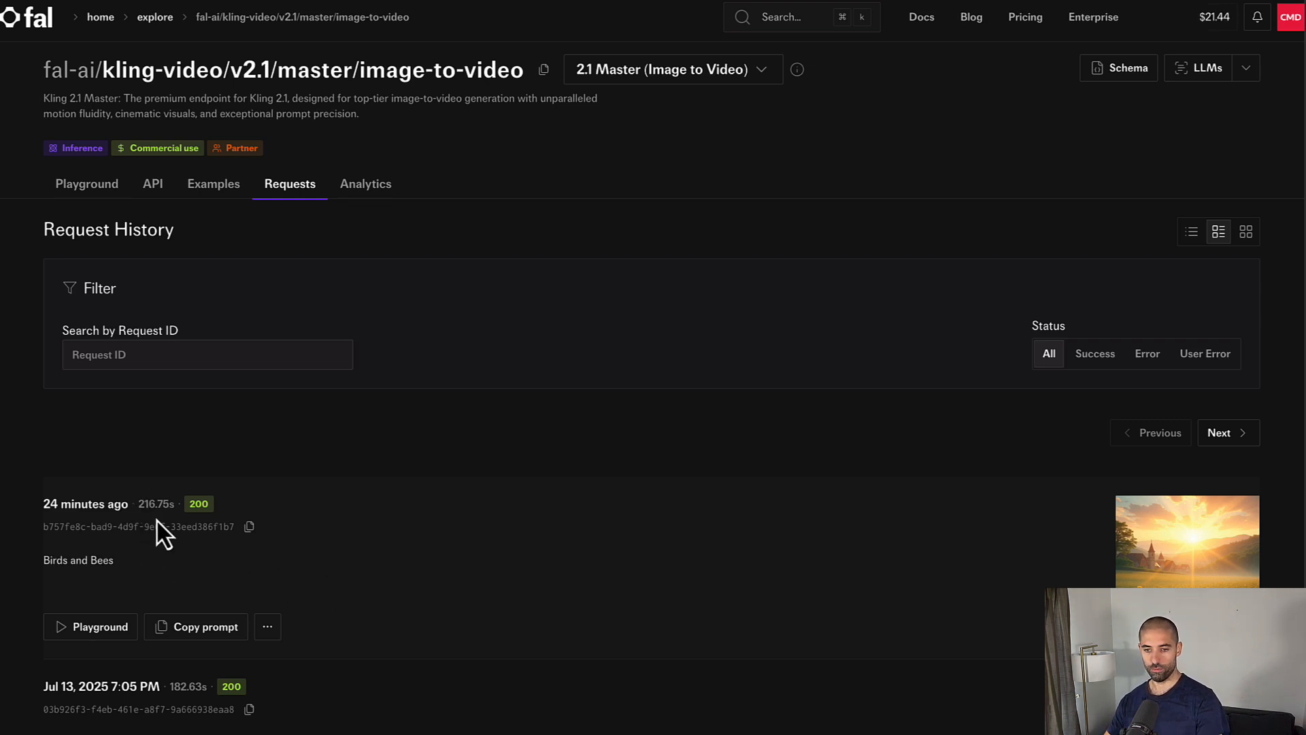
left_click(1195, 573)
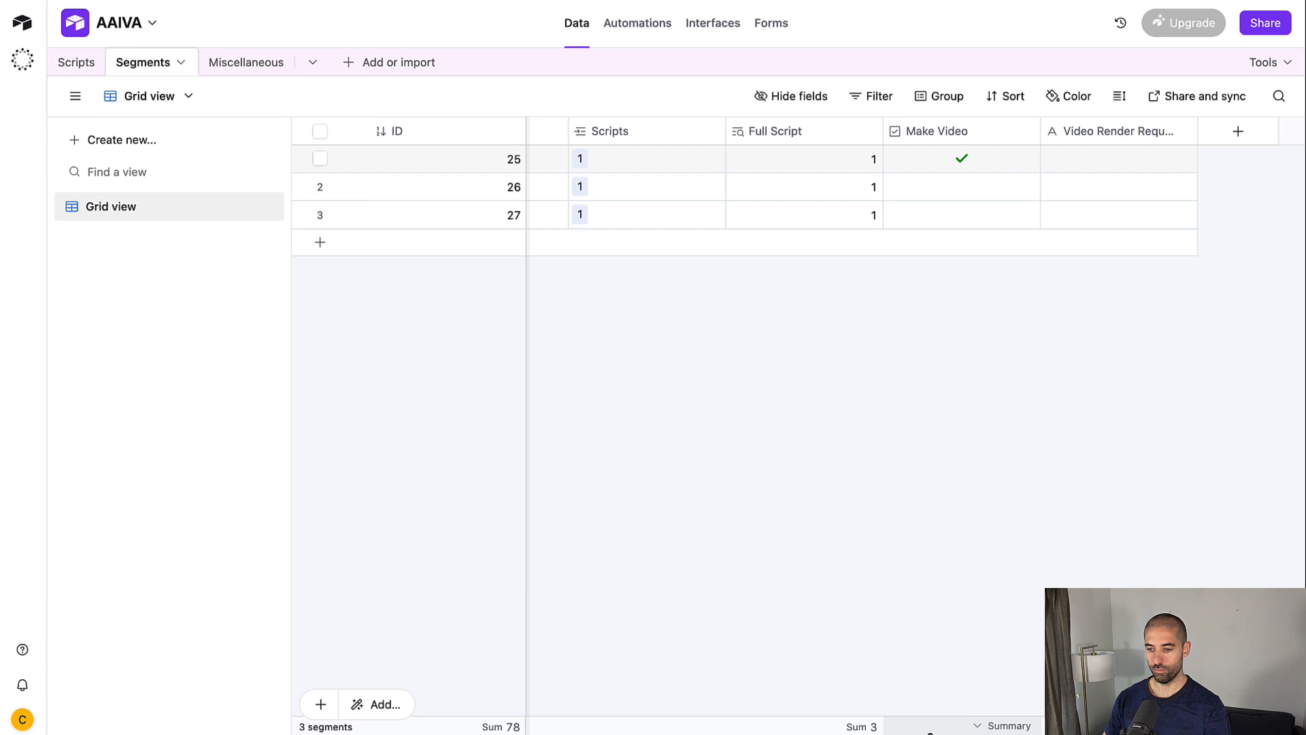
Step: Scroll the Segments grid to the Image column and expand row 1's sunrise image full size
scroll(762, 728, "left", 5)
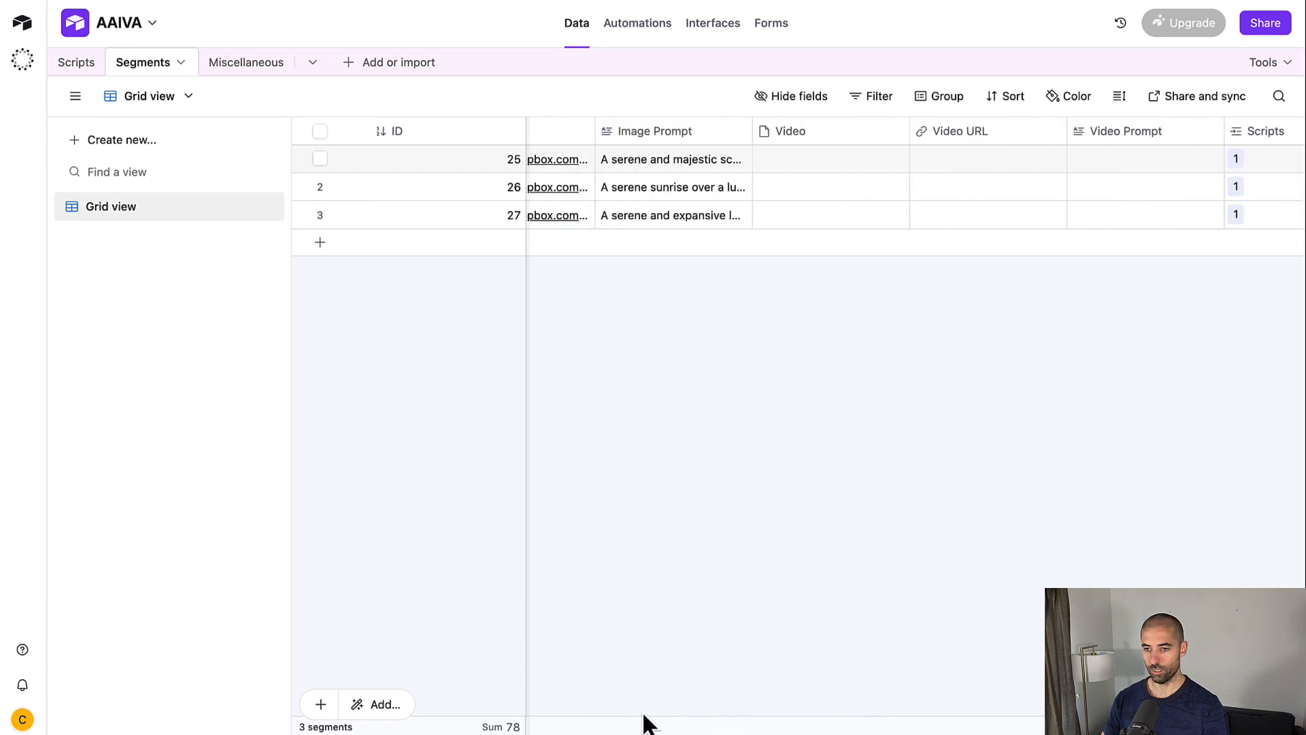
scroll(612, 725, "left", 5)
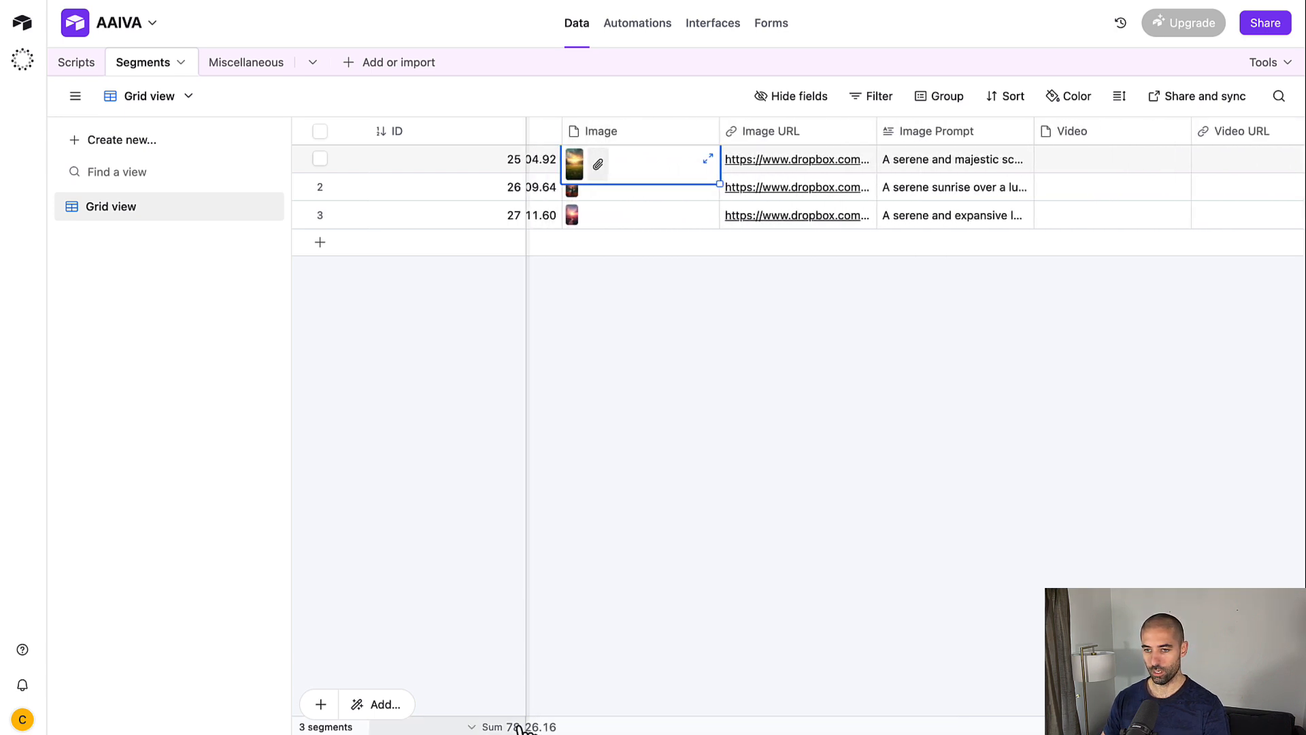
left_click(575, 162)
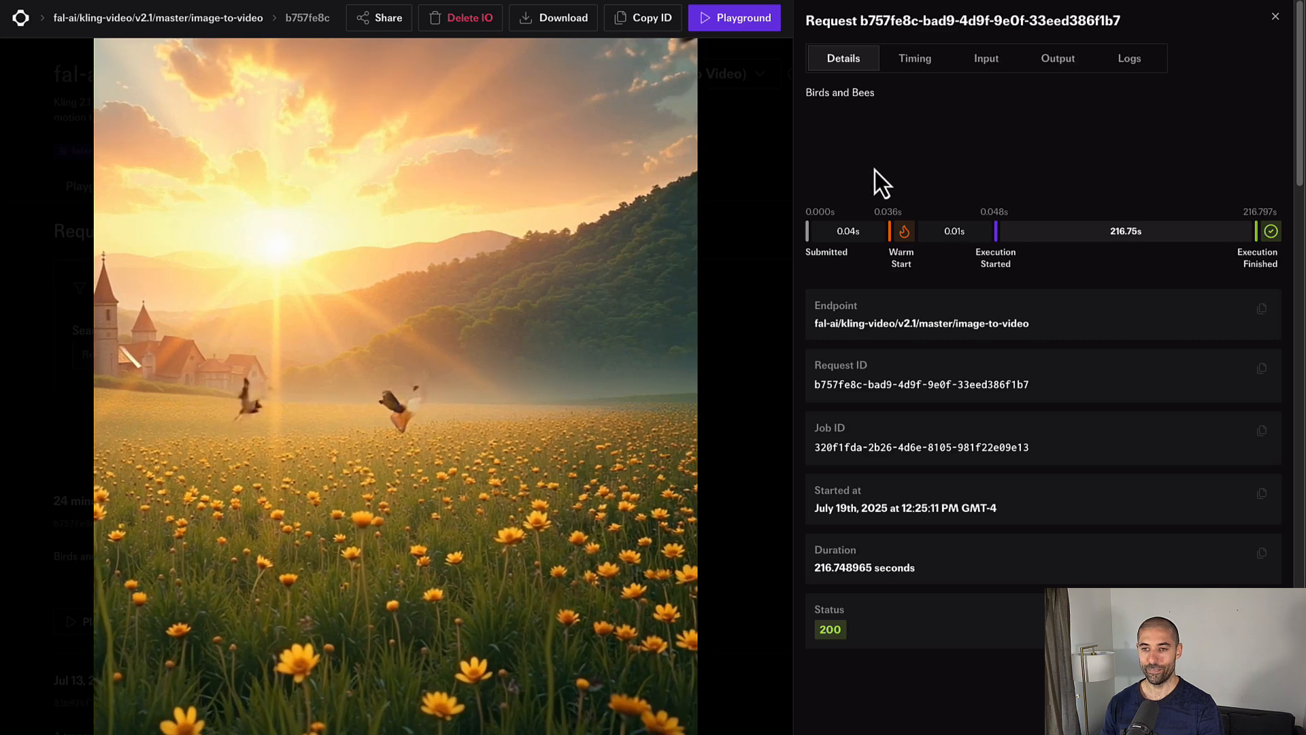
Step: Close the Birds and Bees video details, view the Kling Playground form, then return to Requests history
key("Escape")
scroll(498, 307, "down", 3)
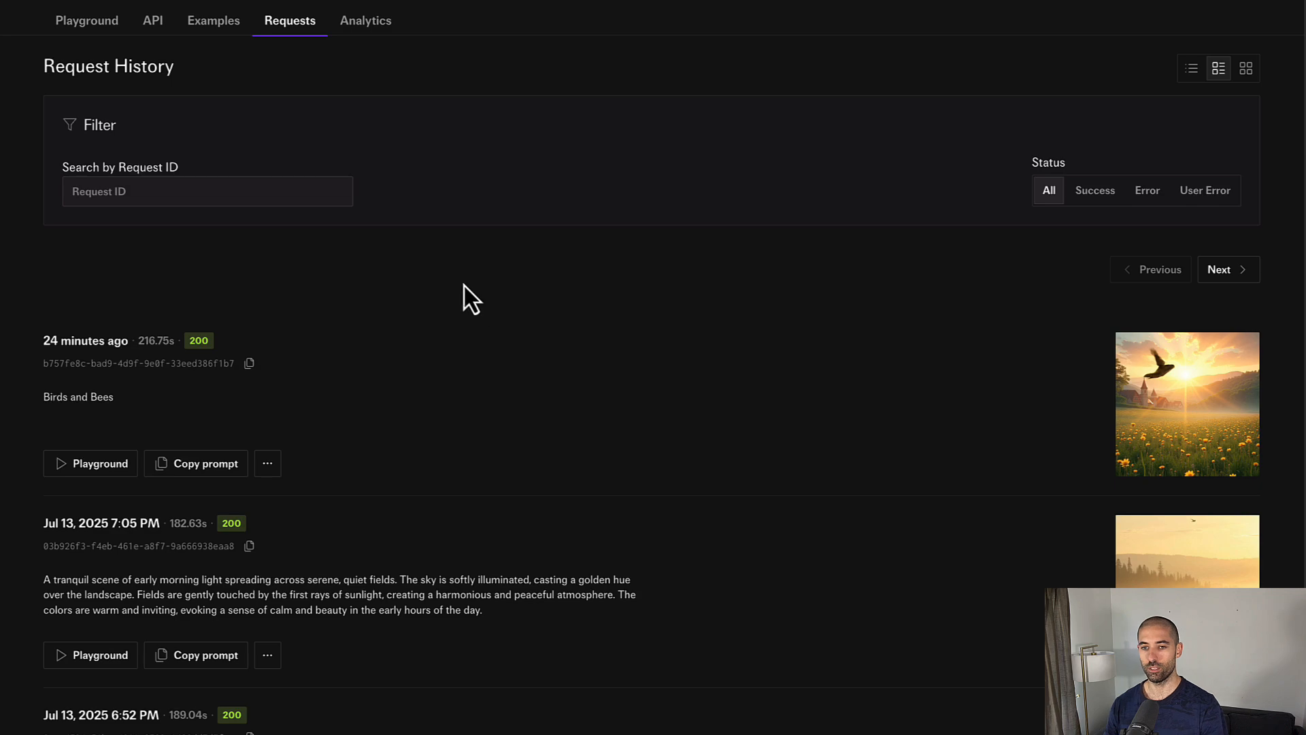
scroll(464, 286, "up", 3)
left_click(86, 191)
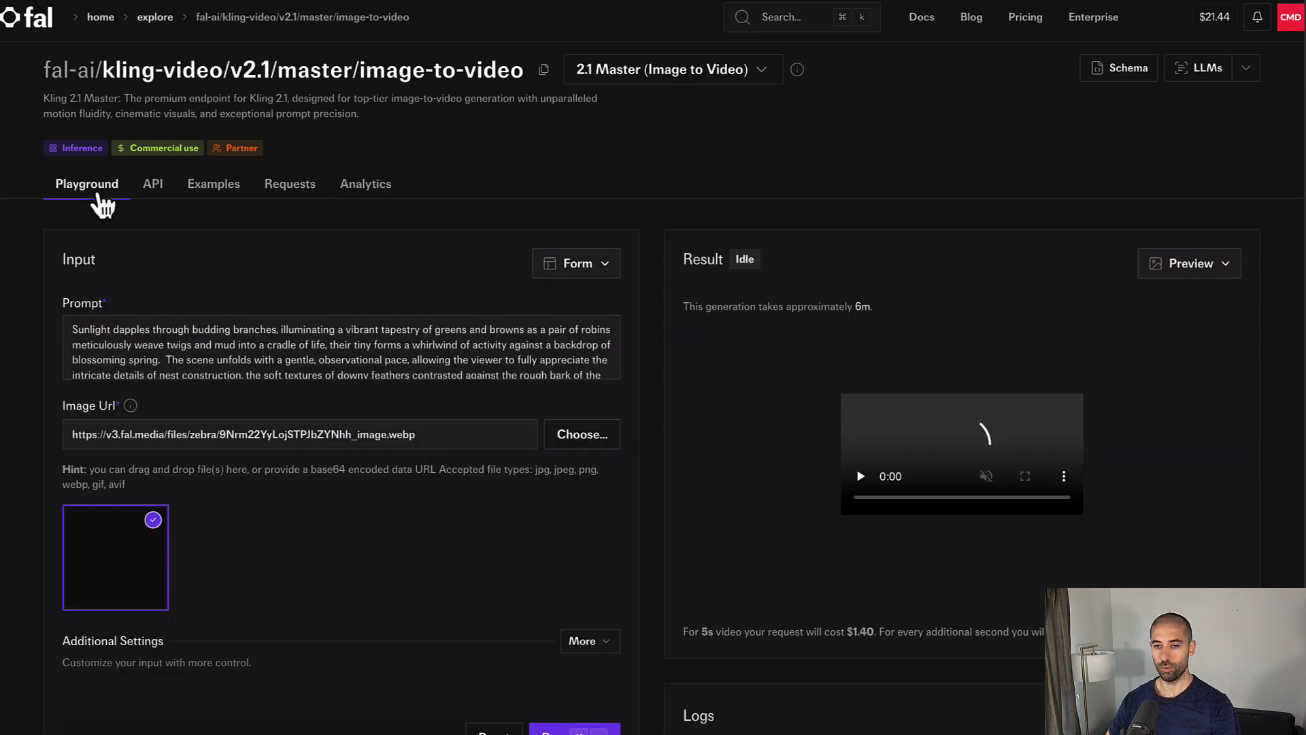
scroll(919, 300, "down", 5)
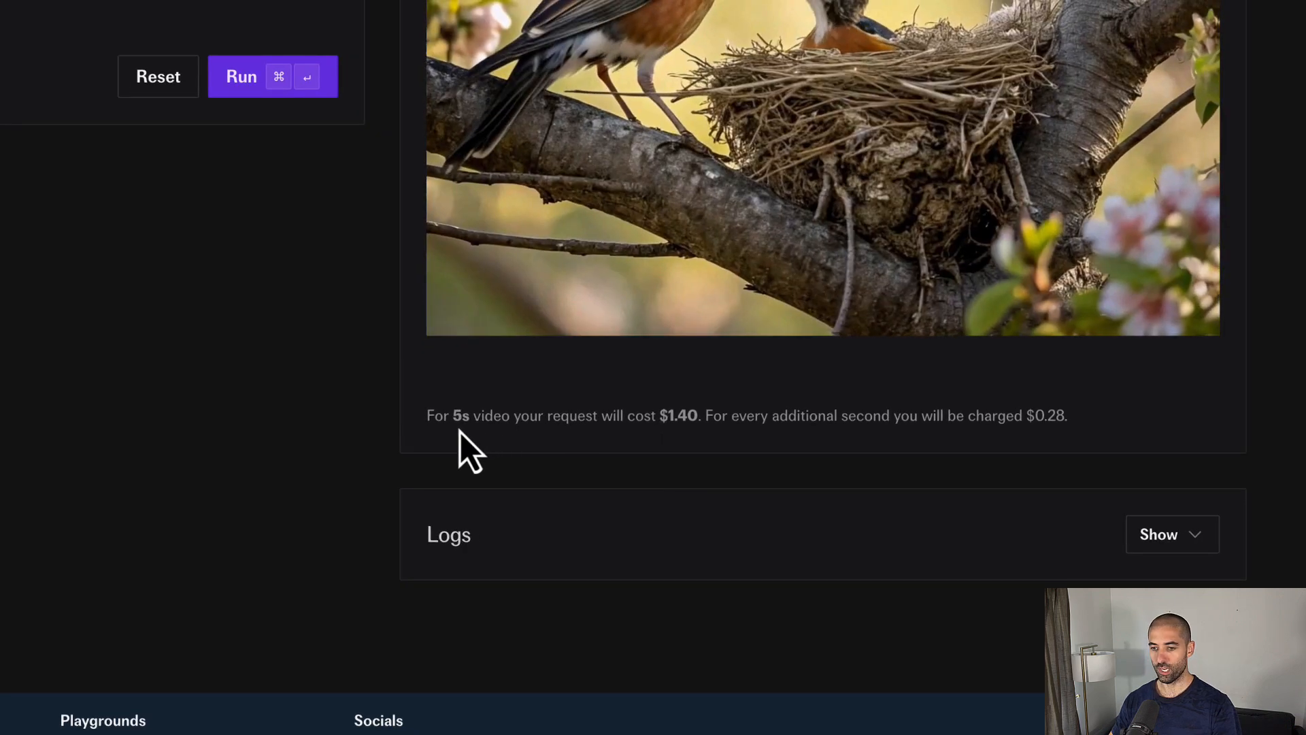
scroll(460, 431, "up", 3)
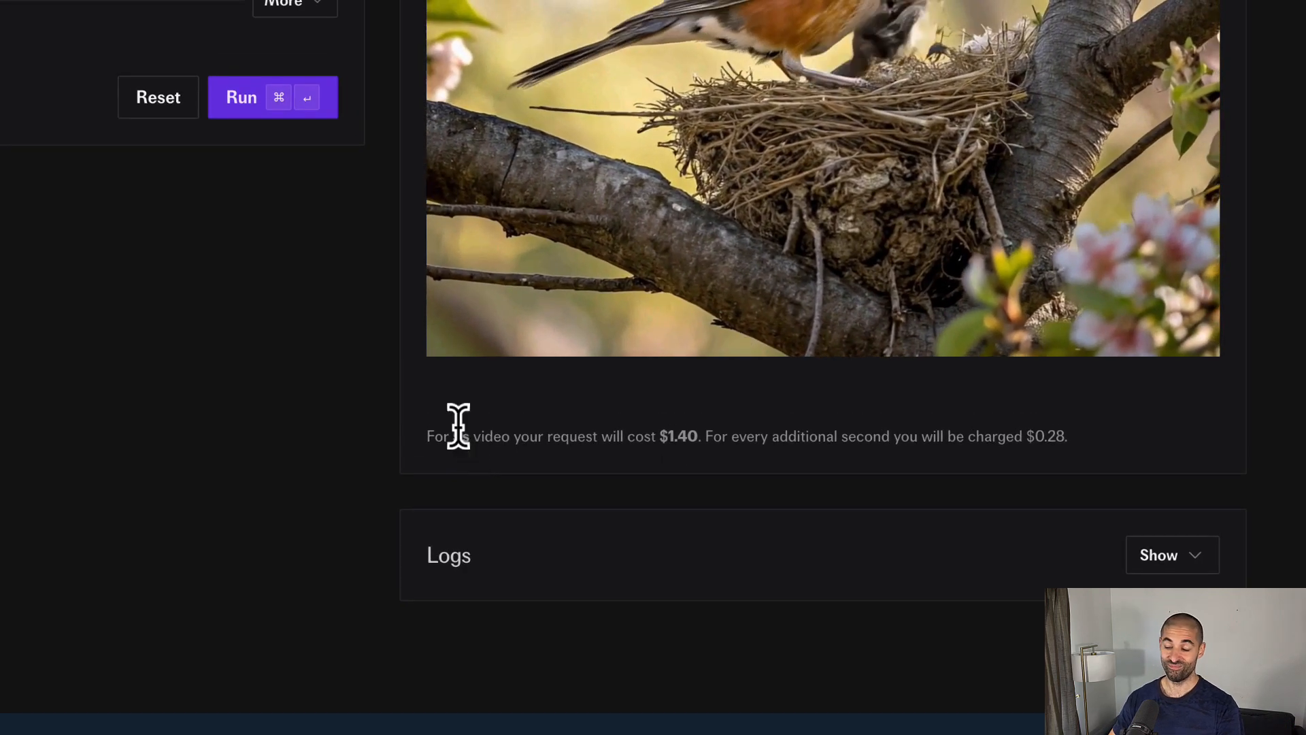
scroll(458, 427, "up", 3)
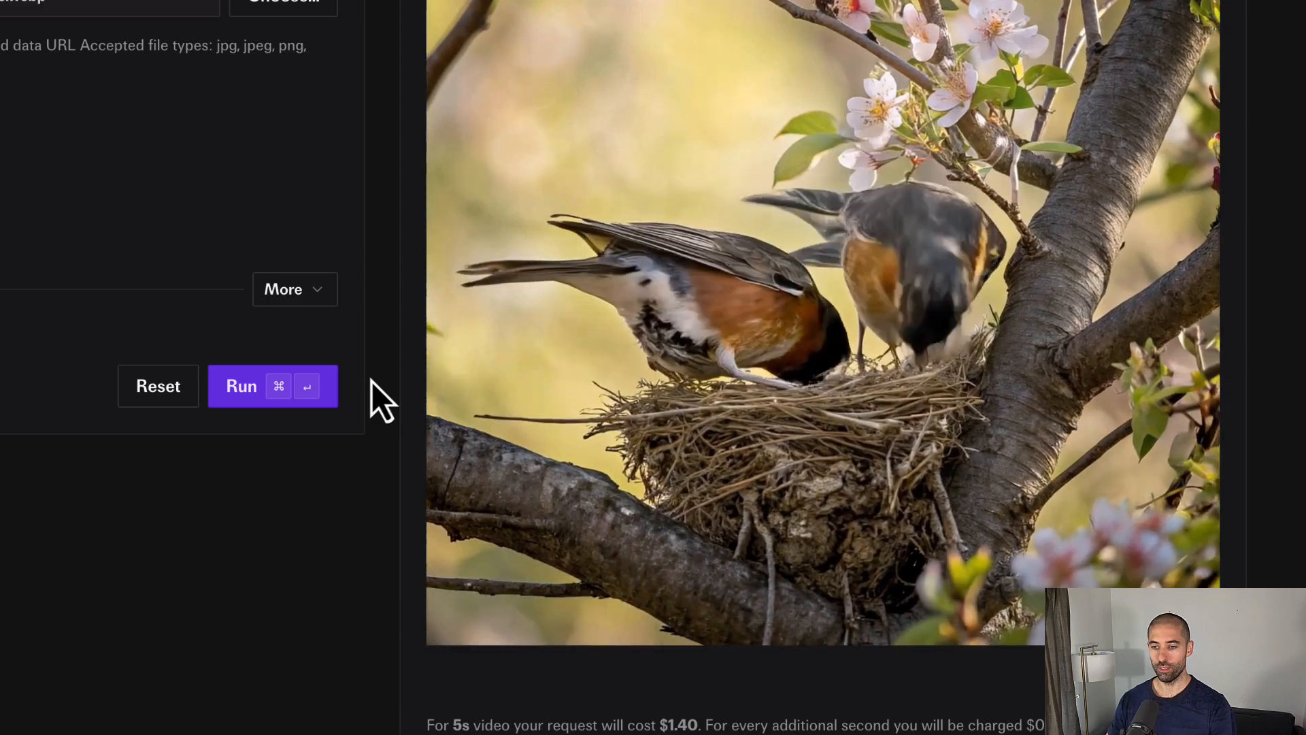
scroll(377, 372, "up", 5)
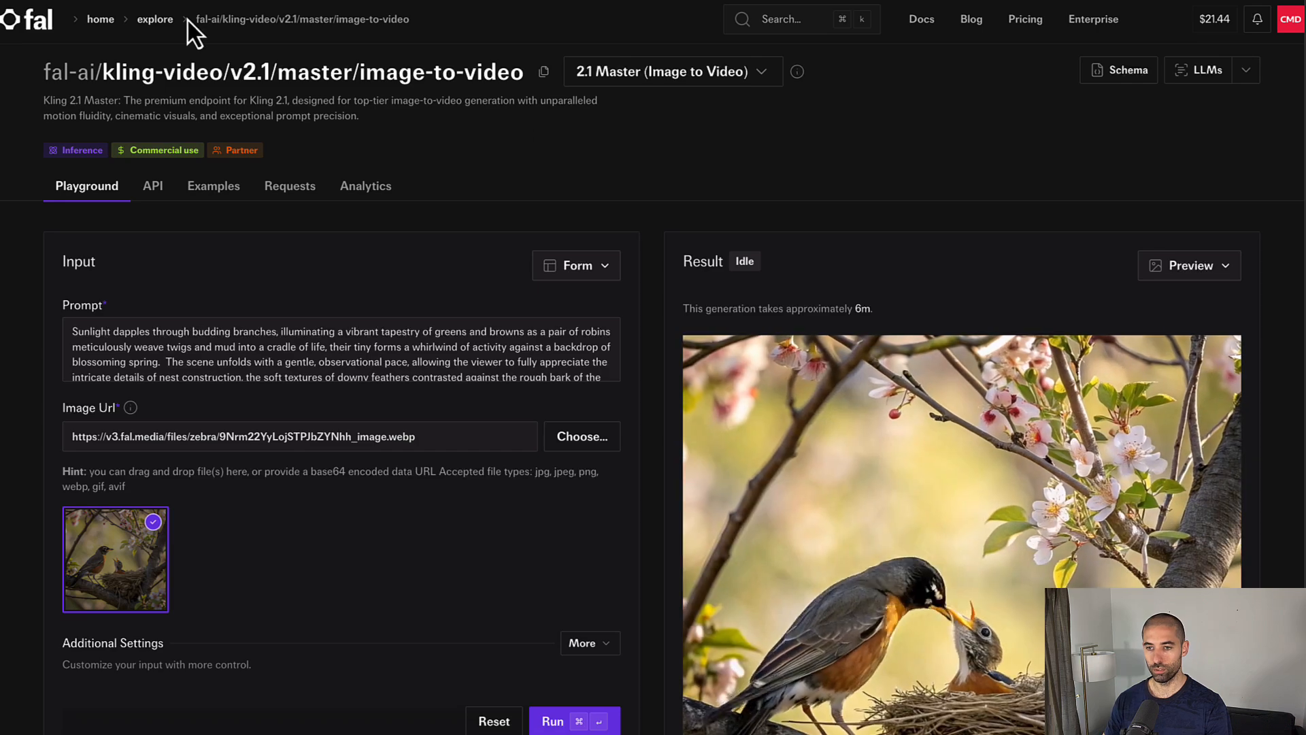
left_click(293, 153)
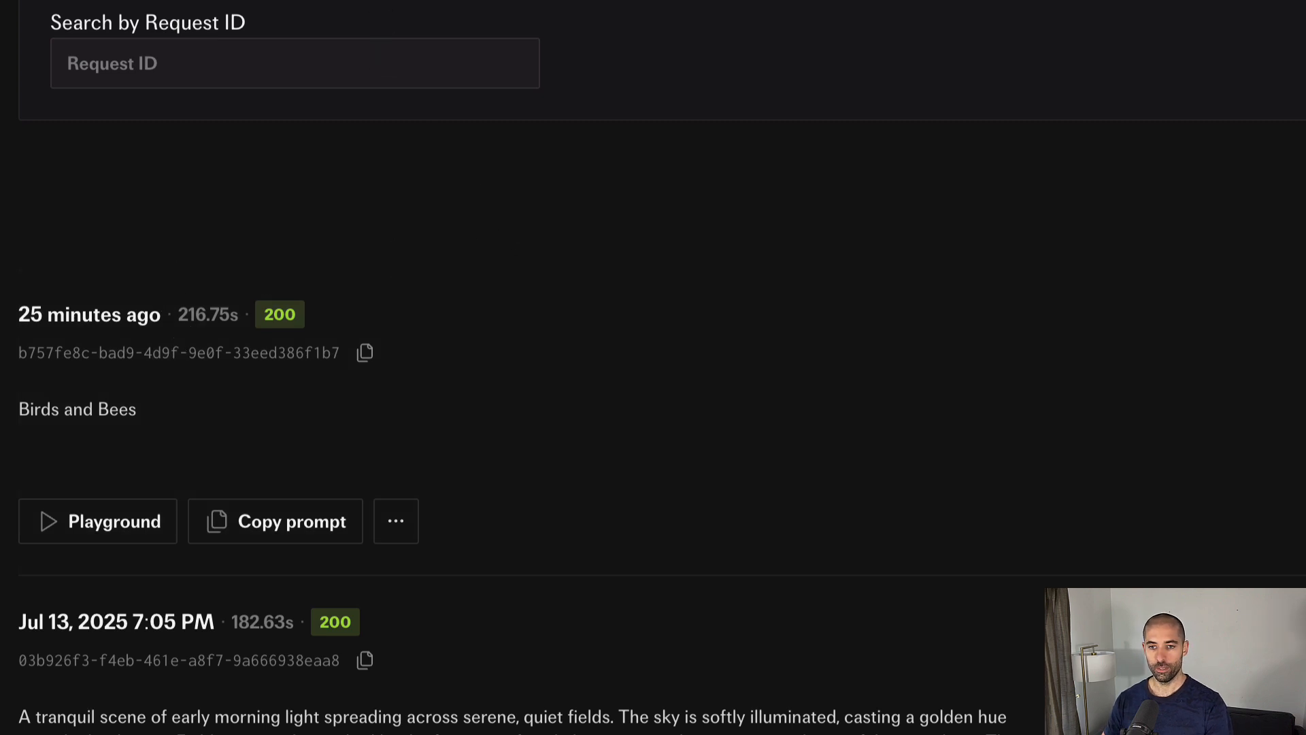
Step: Add an Airtable 'update record' node after the HTTP Request node
left_click(169, 15)
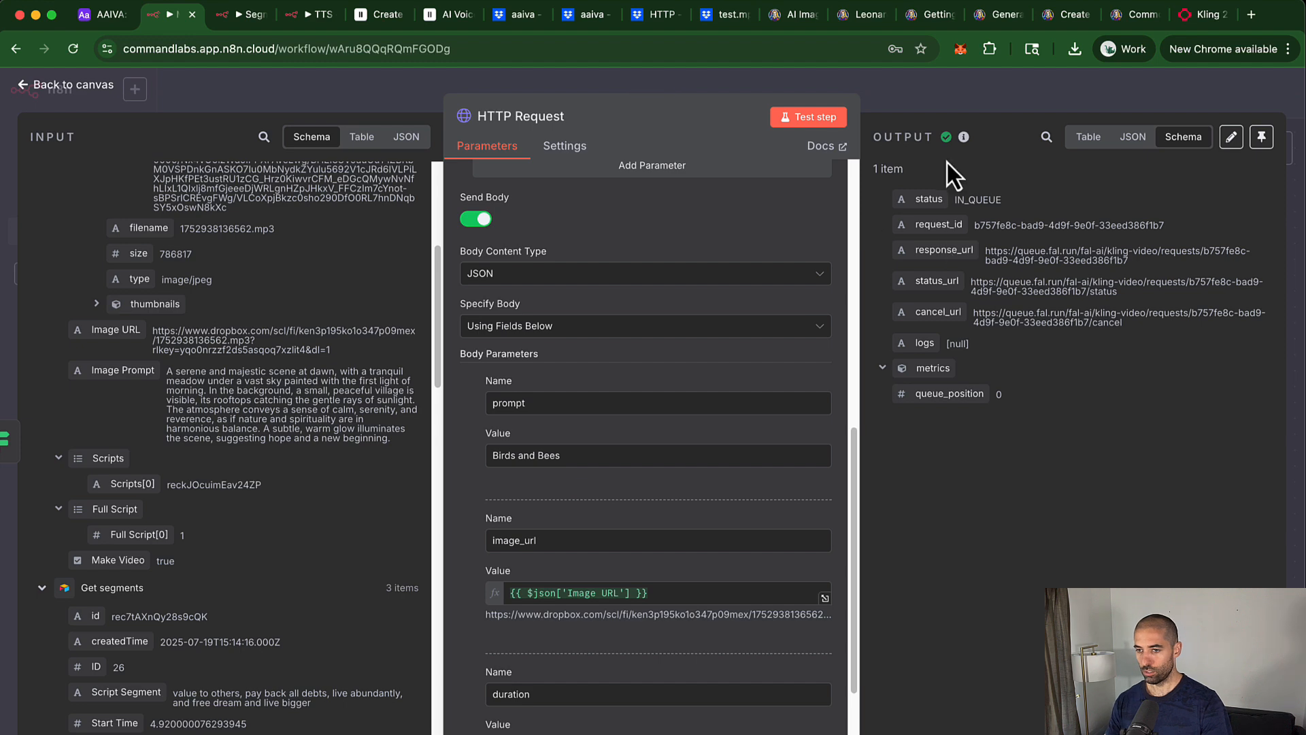
left_click(932, 100)
left_click(1191, 388)
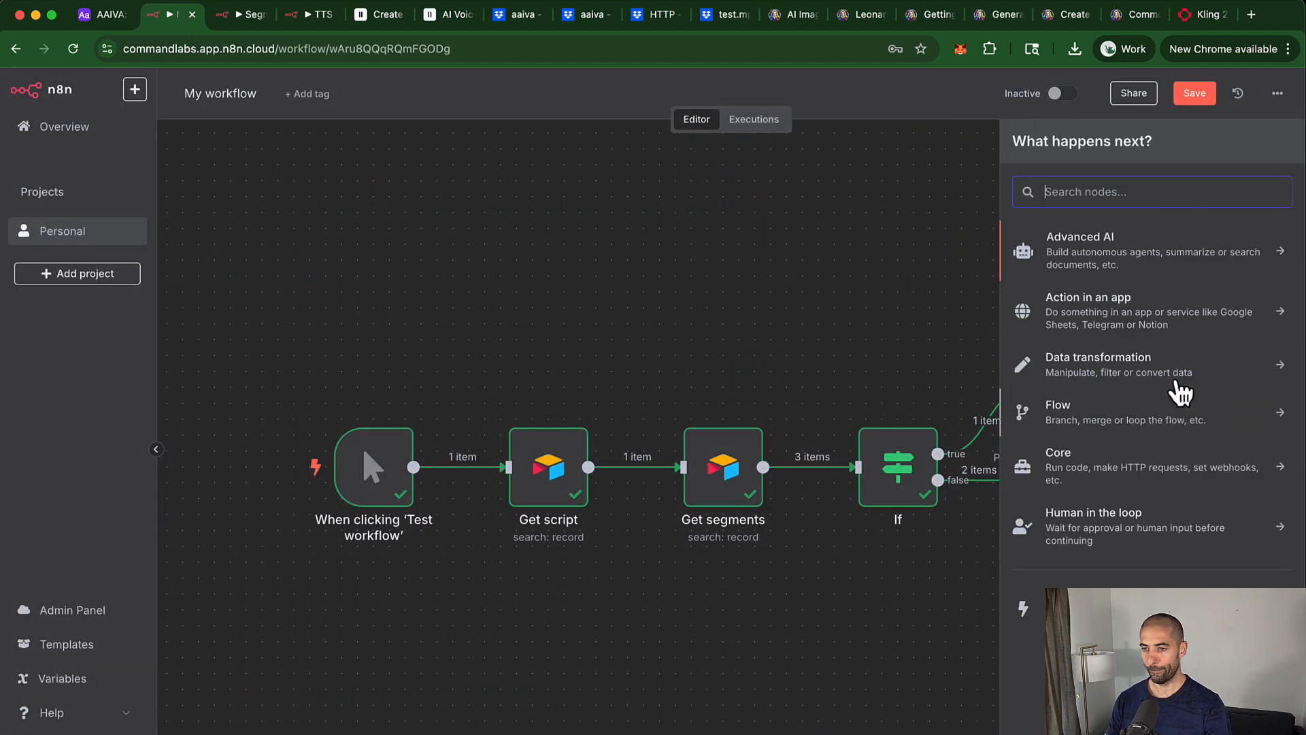
type("airta")
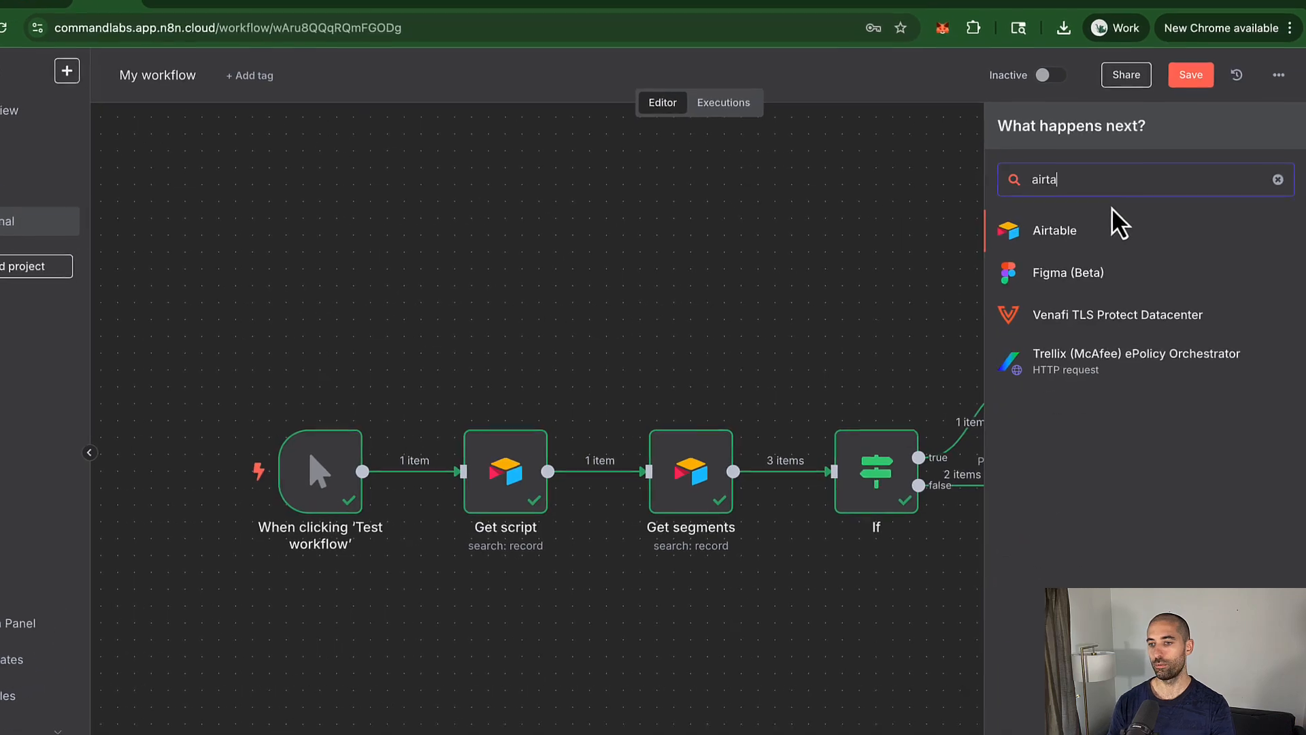
left_click(1112, 225)
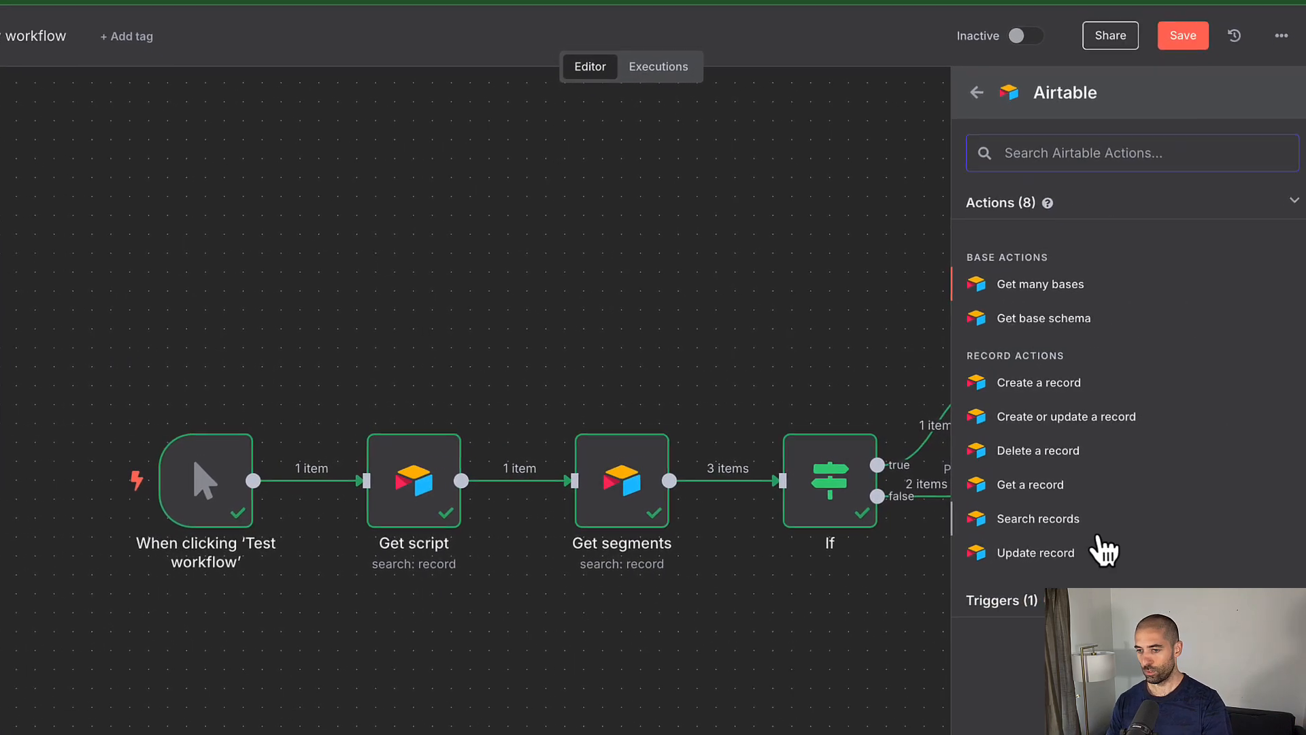
left_click(1046, 555)
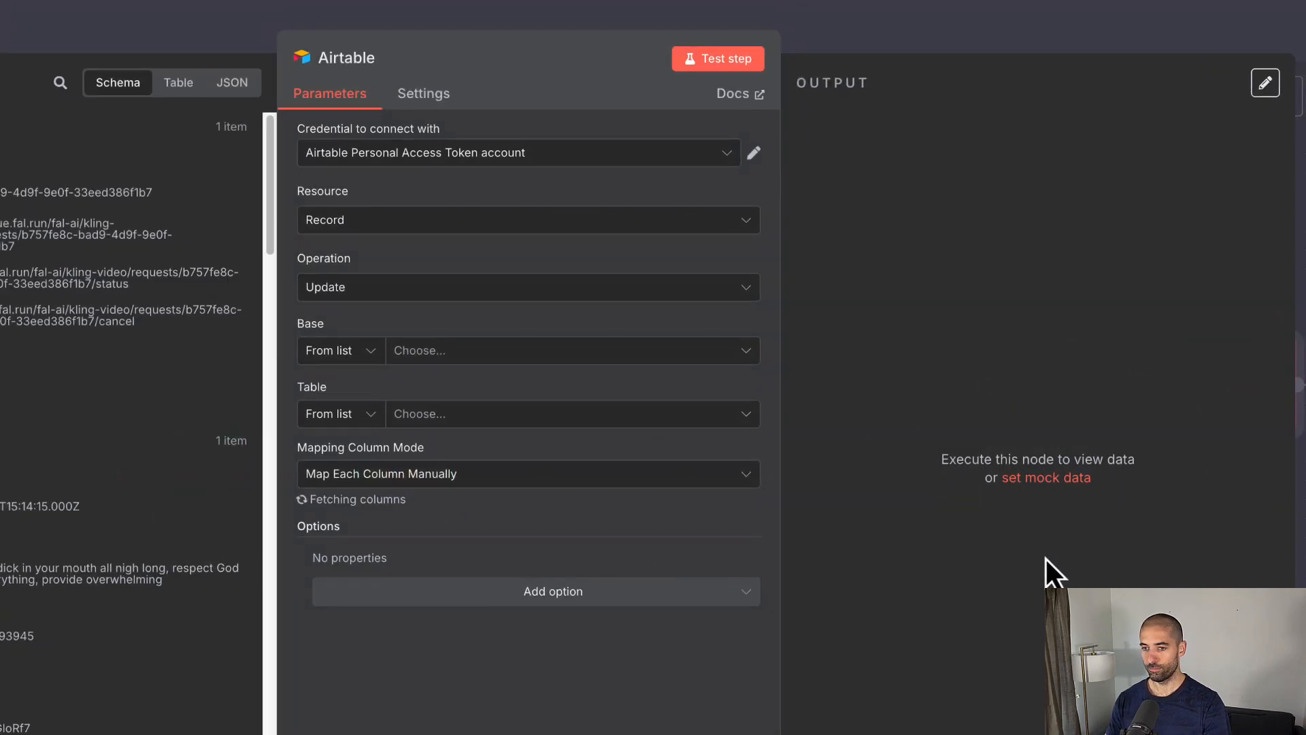
Step: Target the AAIVA base's Segments table and match records on the ID column
left_click(486, 339)
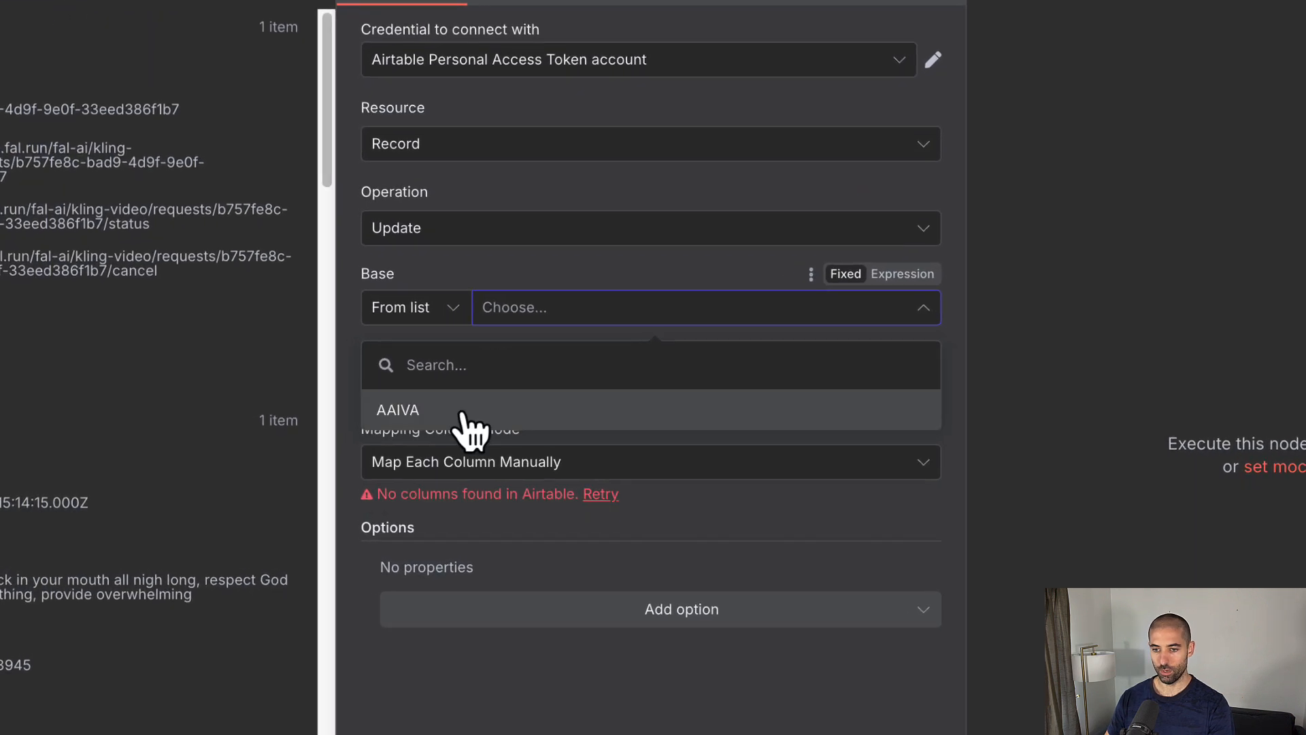
left_click(484, 415)
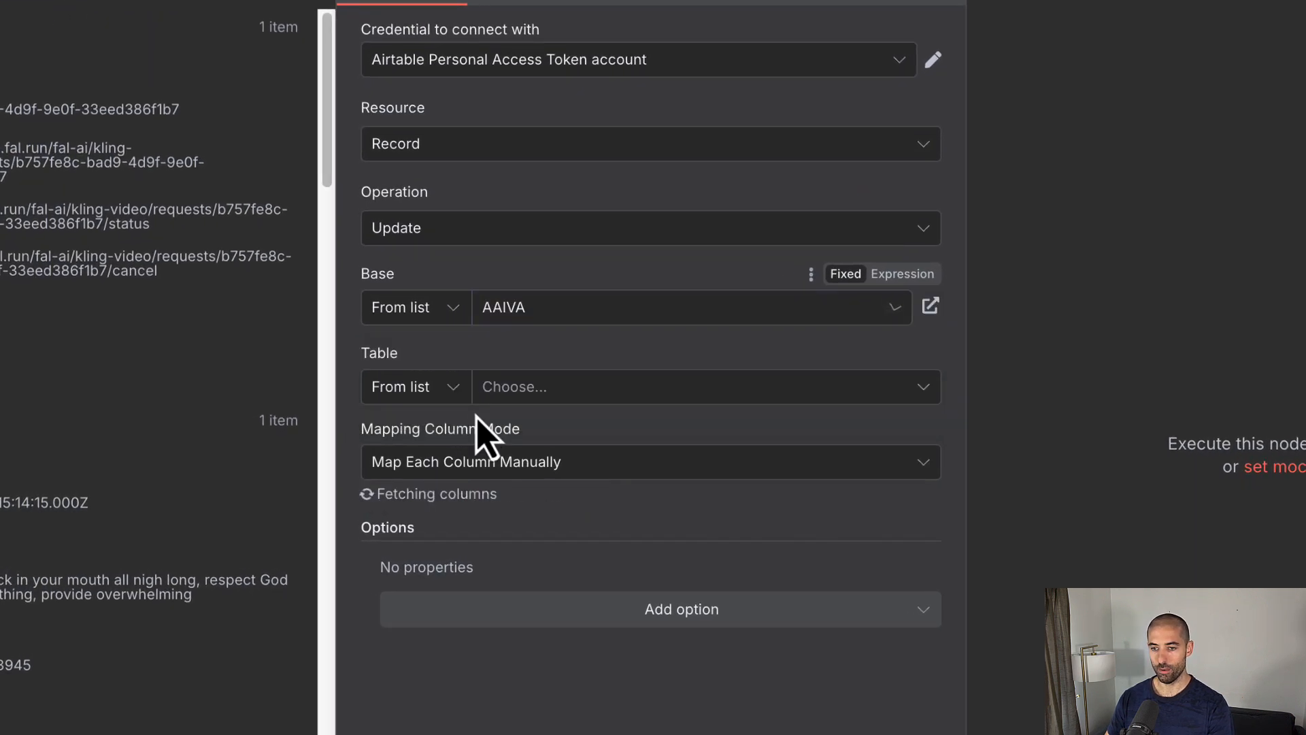
left_click(586, 394)
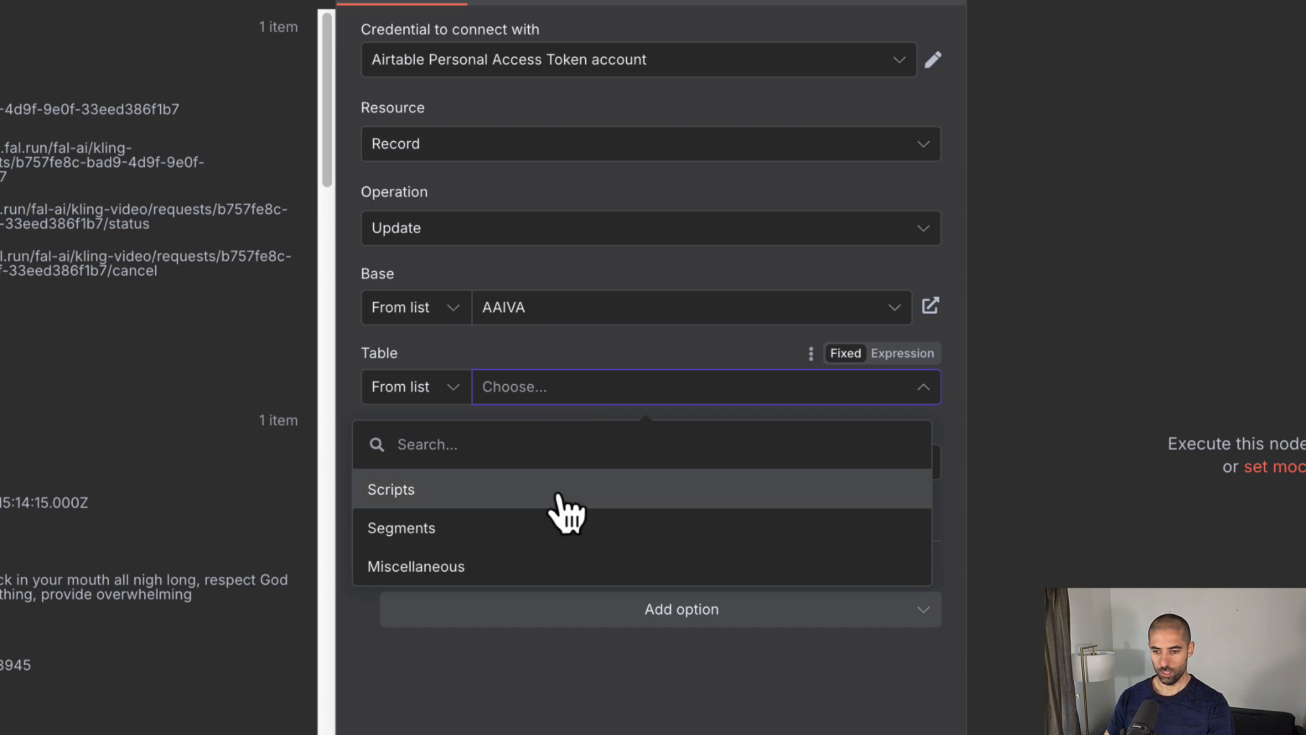
left_click(548, 529)
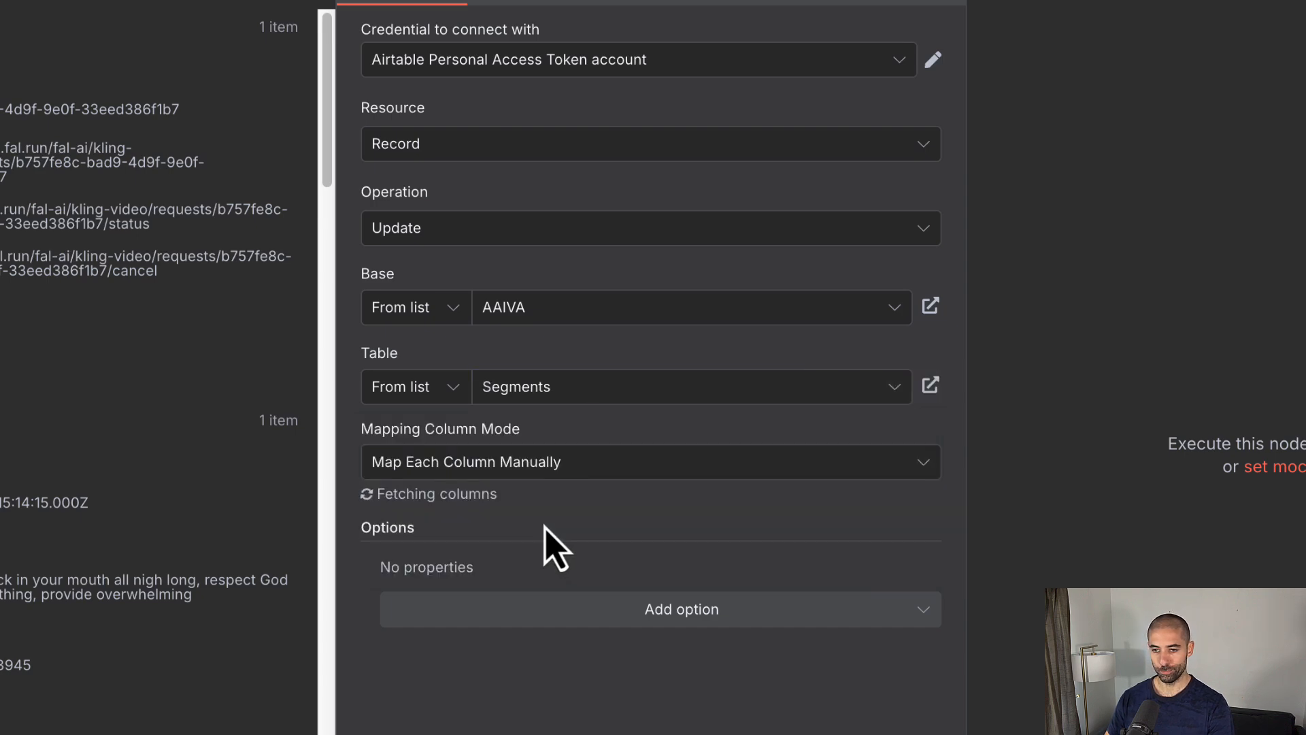
left_click(427, 549)
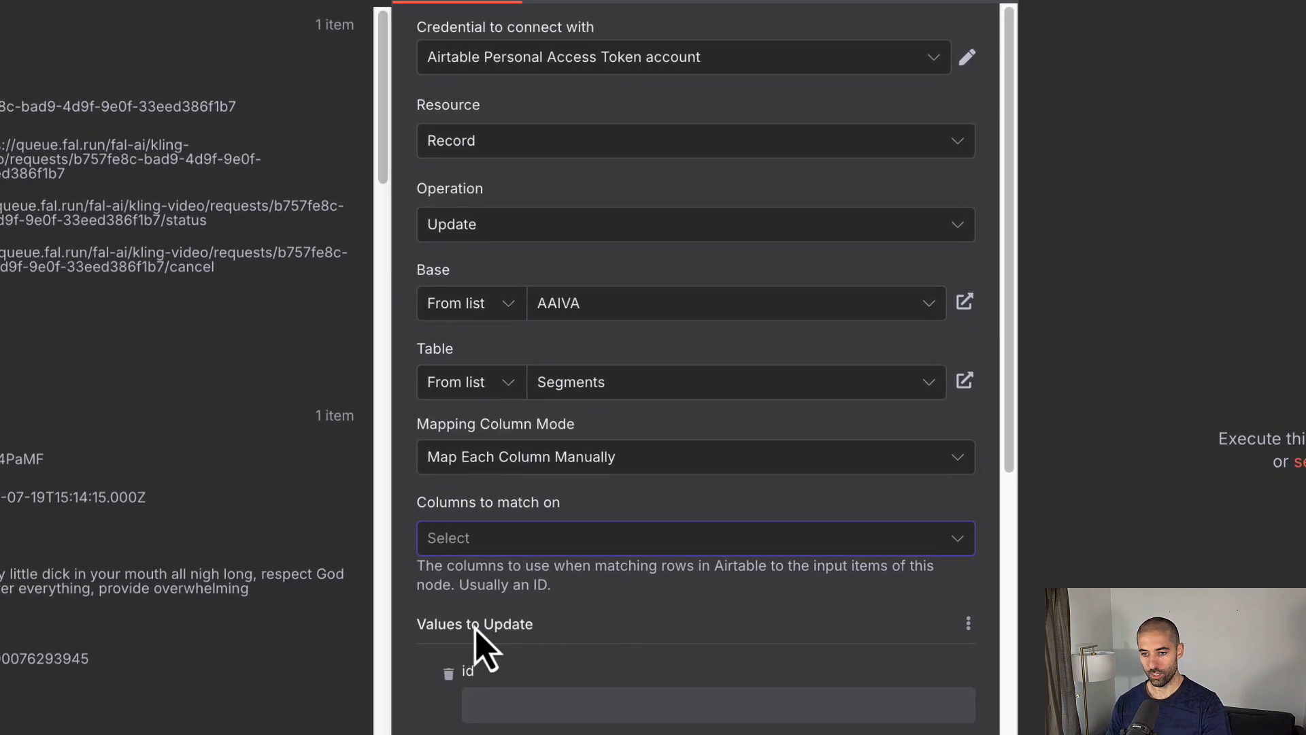
left_click(464, 542)
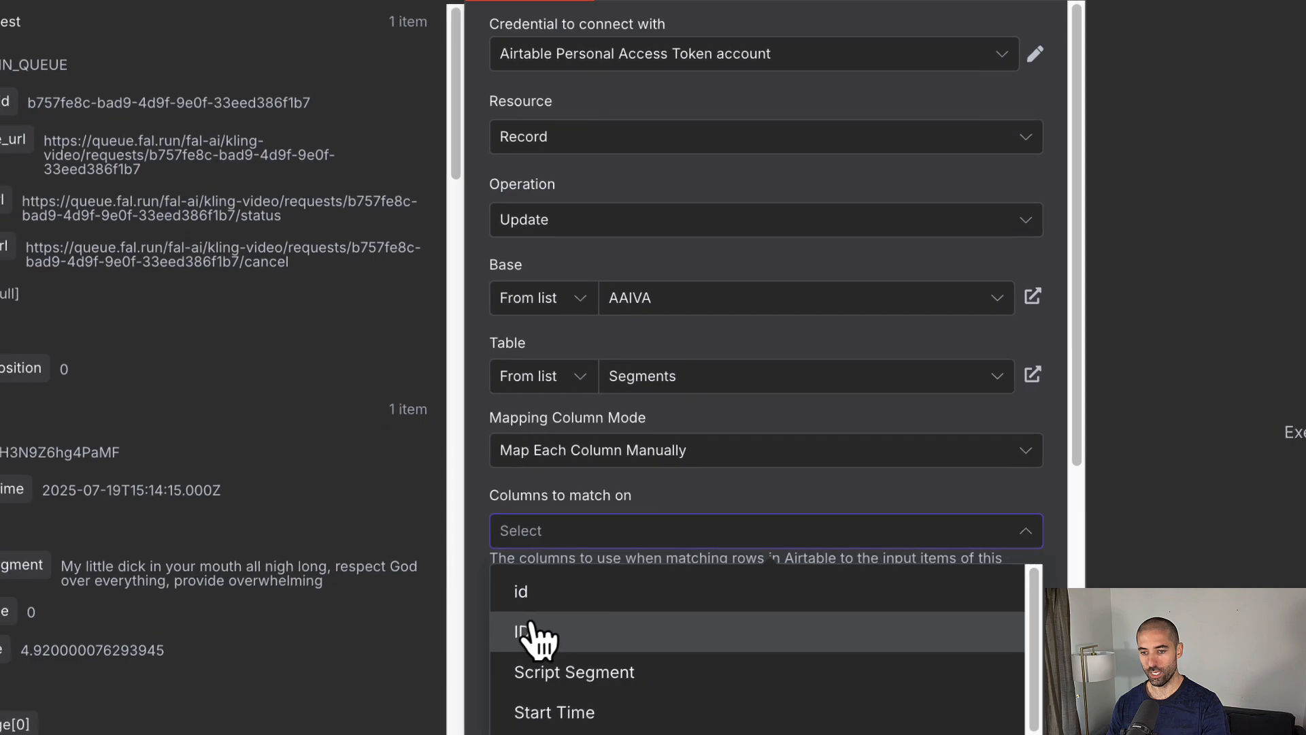
left_click(534, 632)
left_click(481, 597)
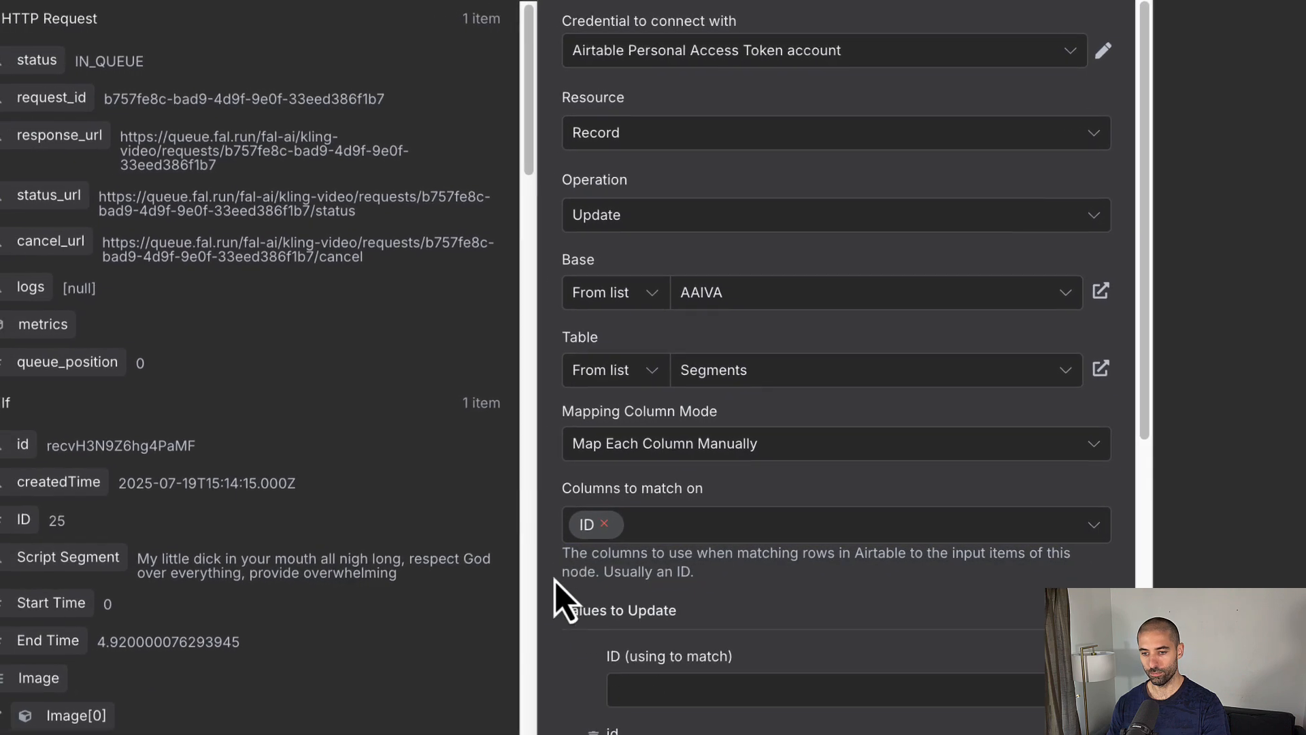
left_click(647, 689)
Step: Collapse the Get script, If and HTTP Request input data and expand Get segments' fields
scroll(172, 548, "down", 10)
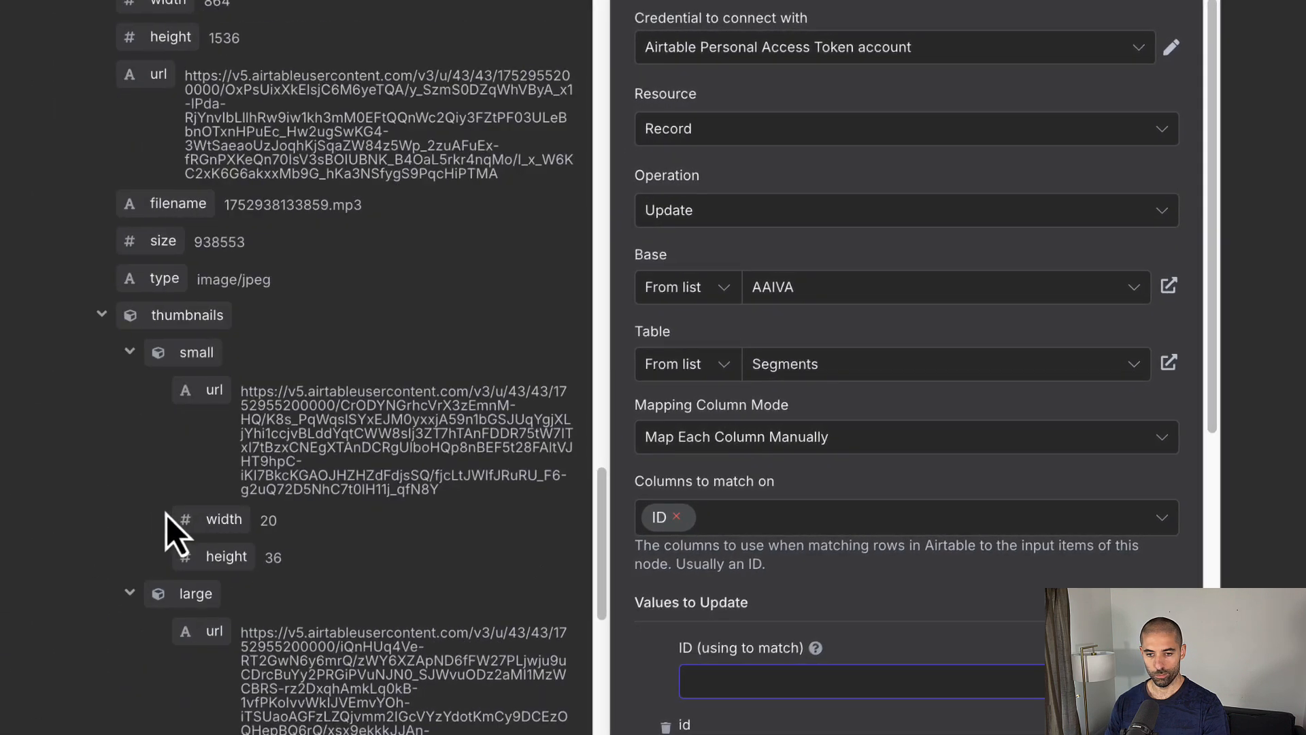
scroll(166, 516, "down", 15)
scroll(111, 494, "up", 2)
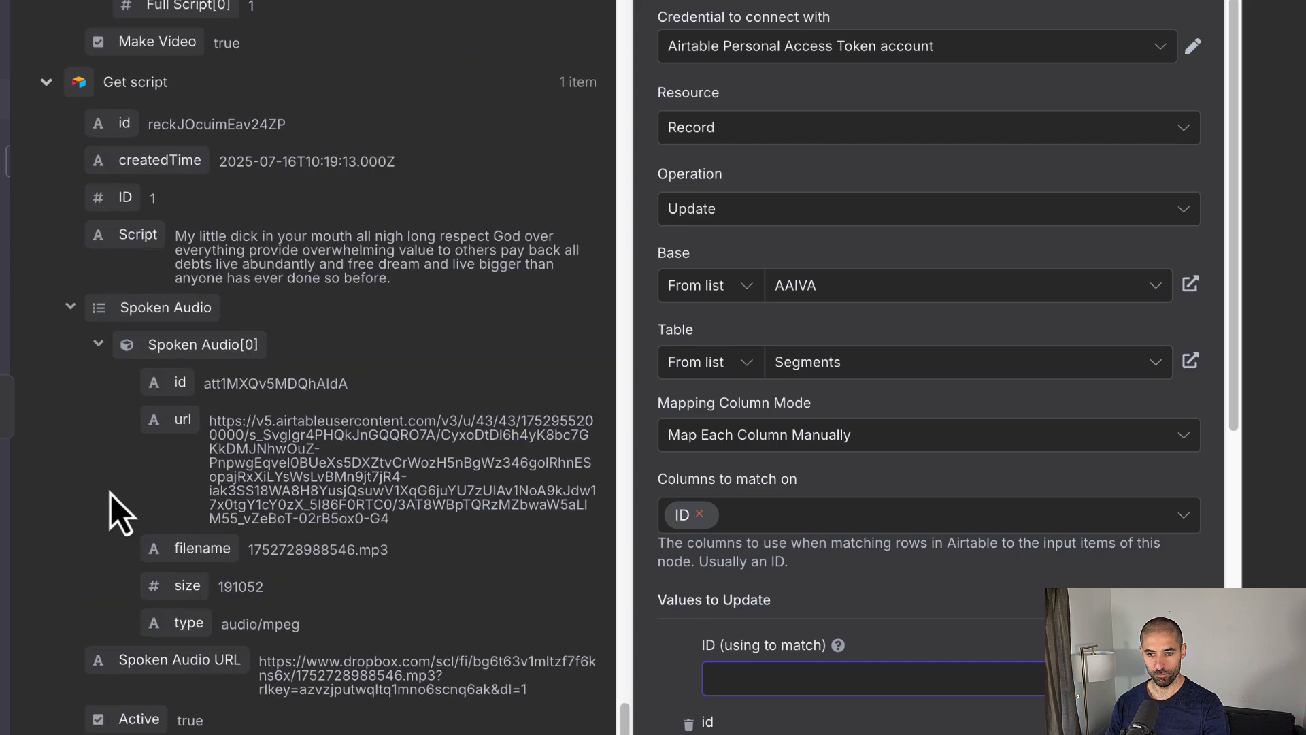
scroll(112, 494, "up", 6)
left_click(45, 485)
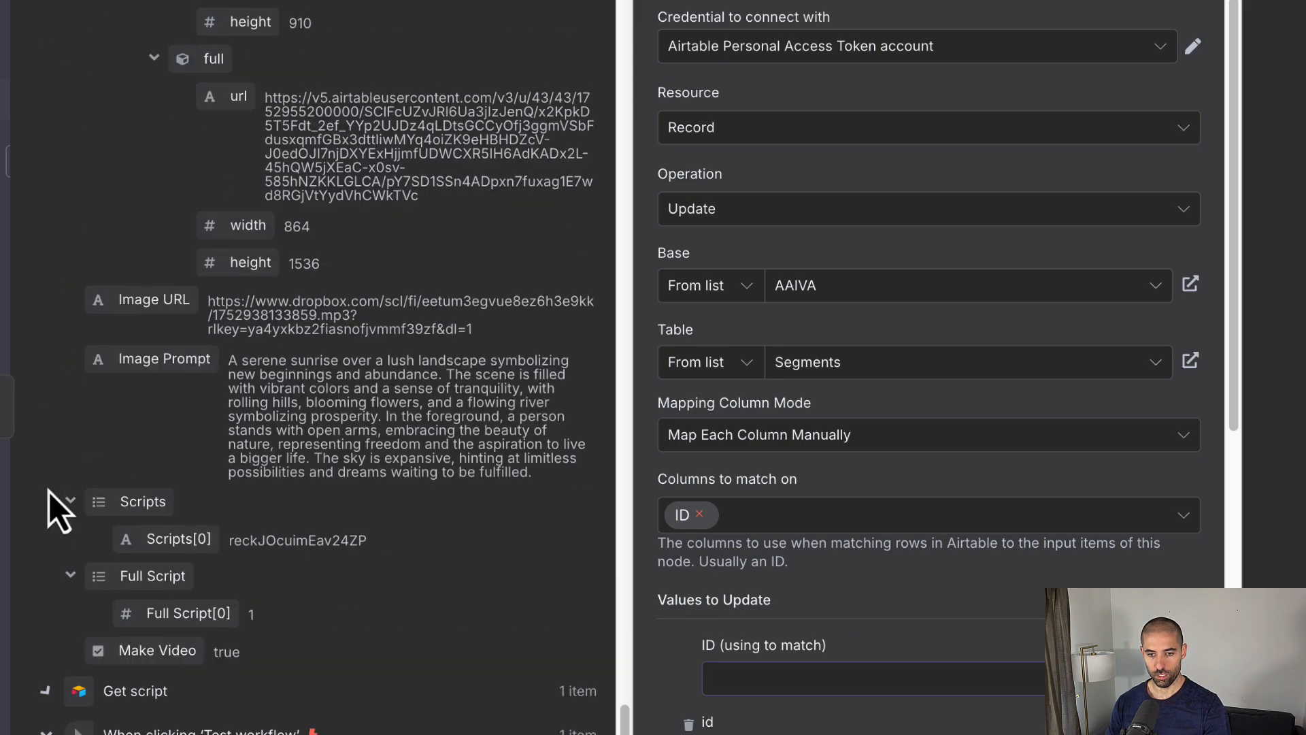
scroll(49, 492, "up", 20)
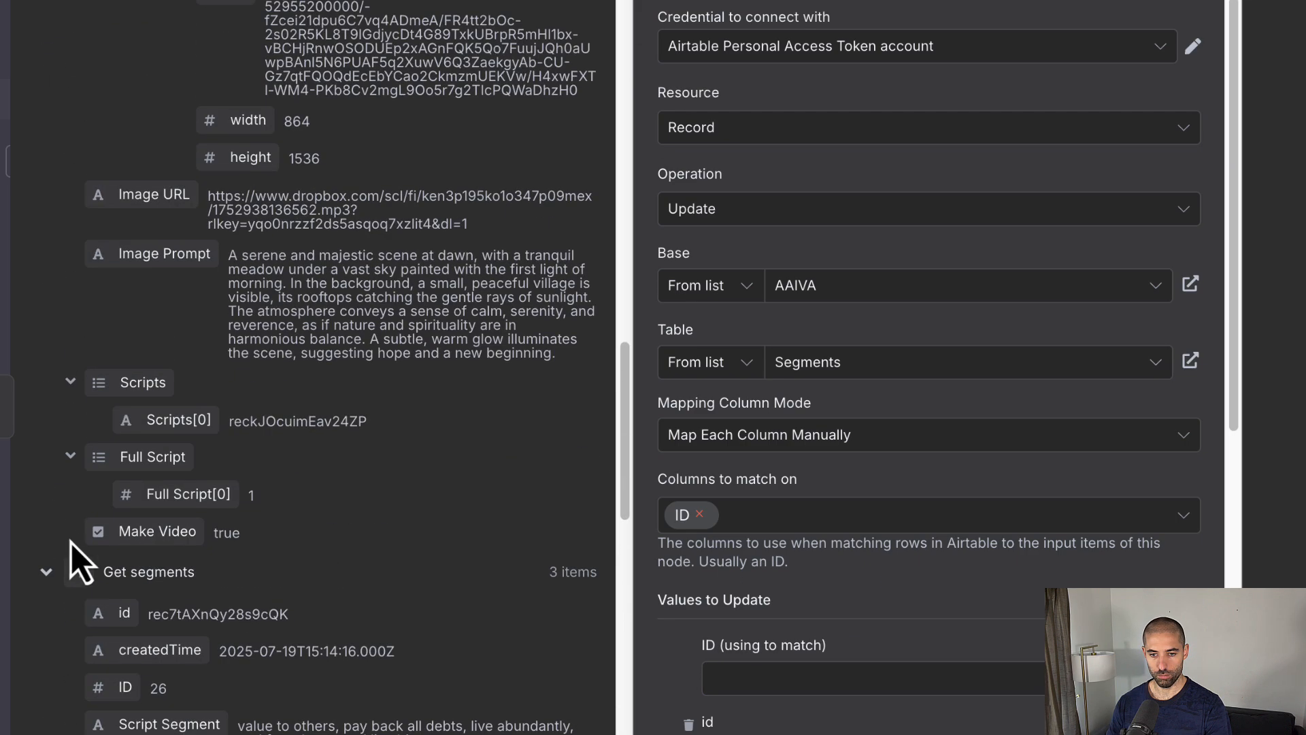
left_click(48, 572)
scroll(54, 570, "up", 8)
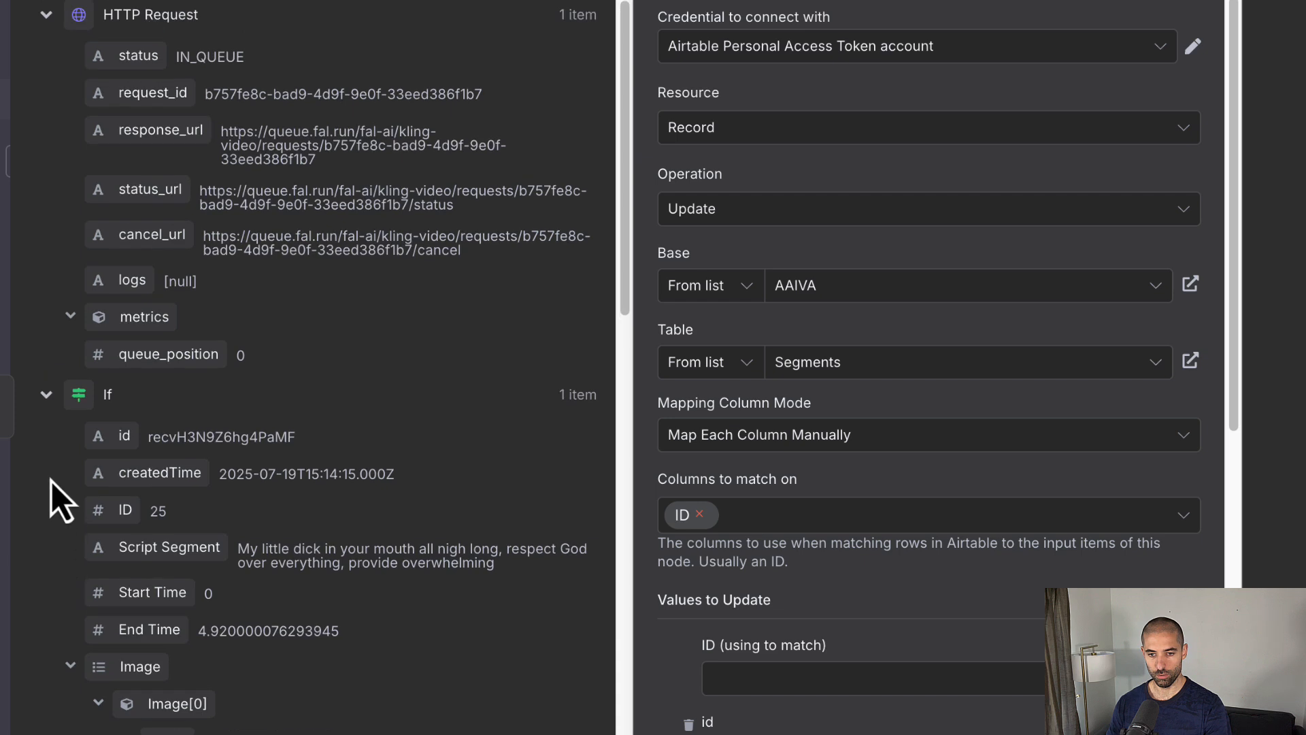
left_click(45, 396)
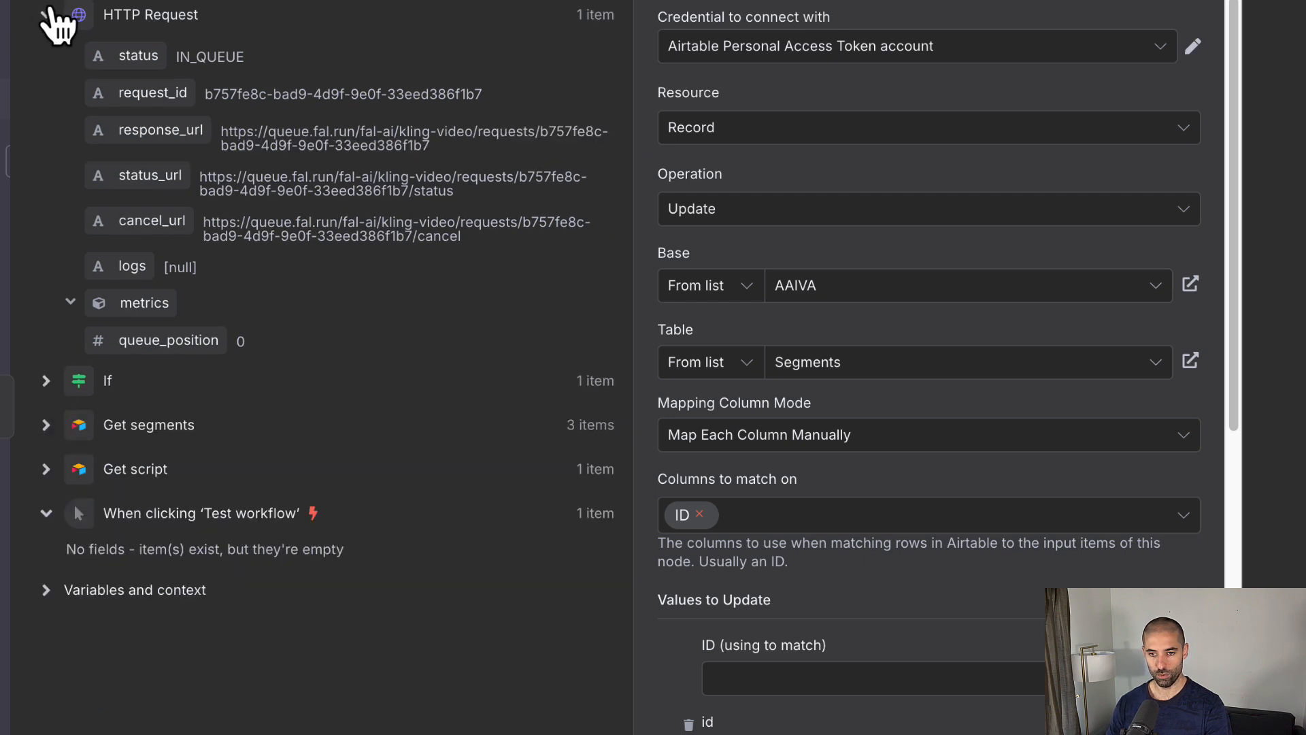
left_click(46, 12)
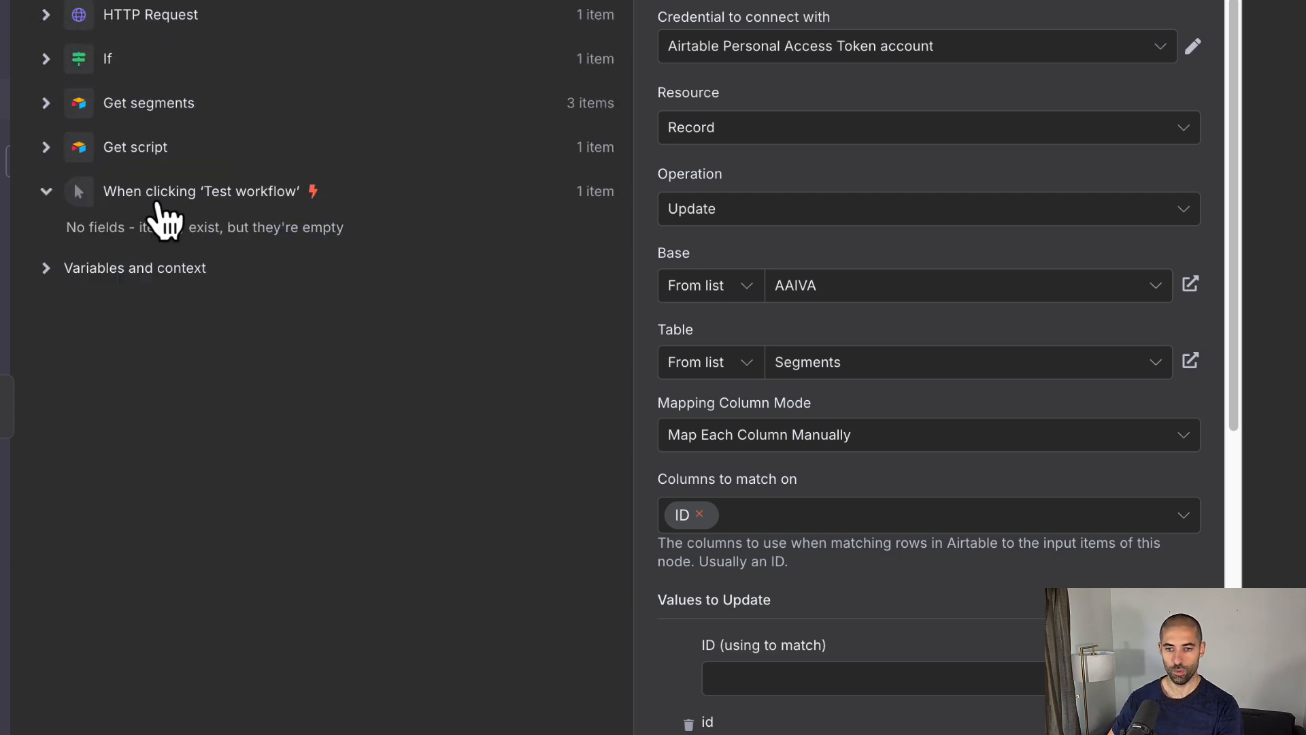
left_click(45, 103)
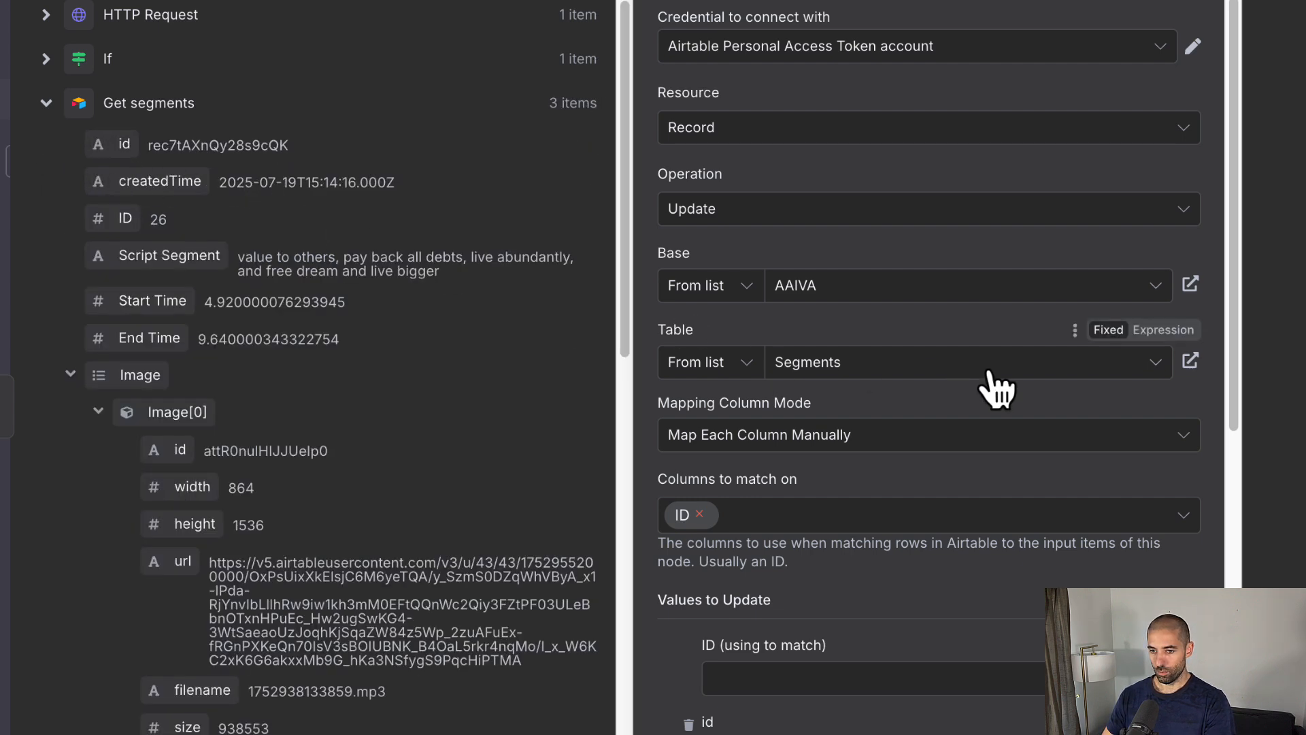
scroll(421, 389, "down", 1)
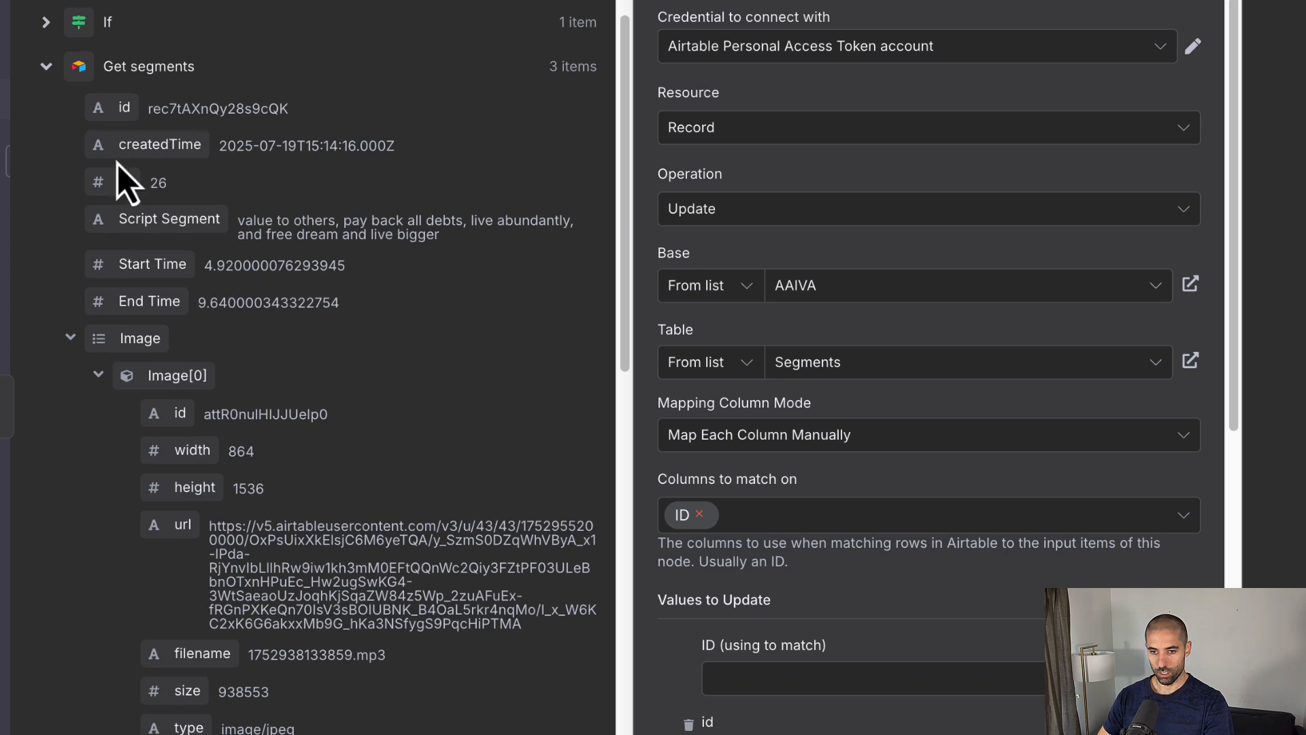
Step: Map ID, Start Time, End Time and Script Segment from Get segments into the Airtable fields
left_click_drag(134, 198, 764, 667)
scroll(764, 670, "down", 5)
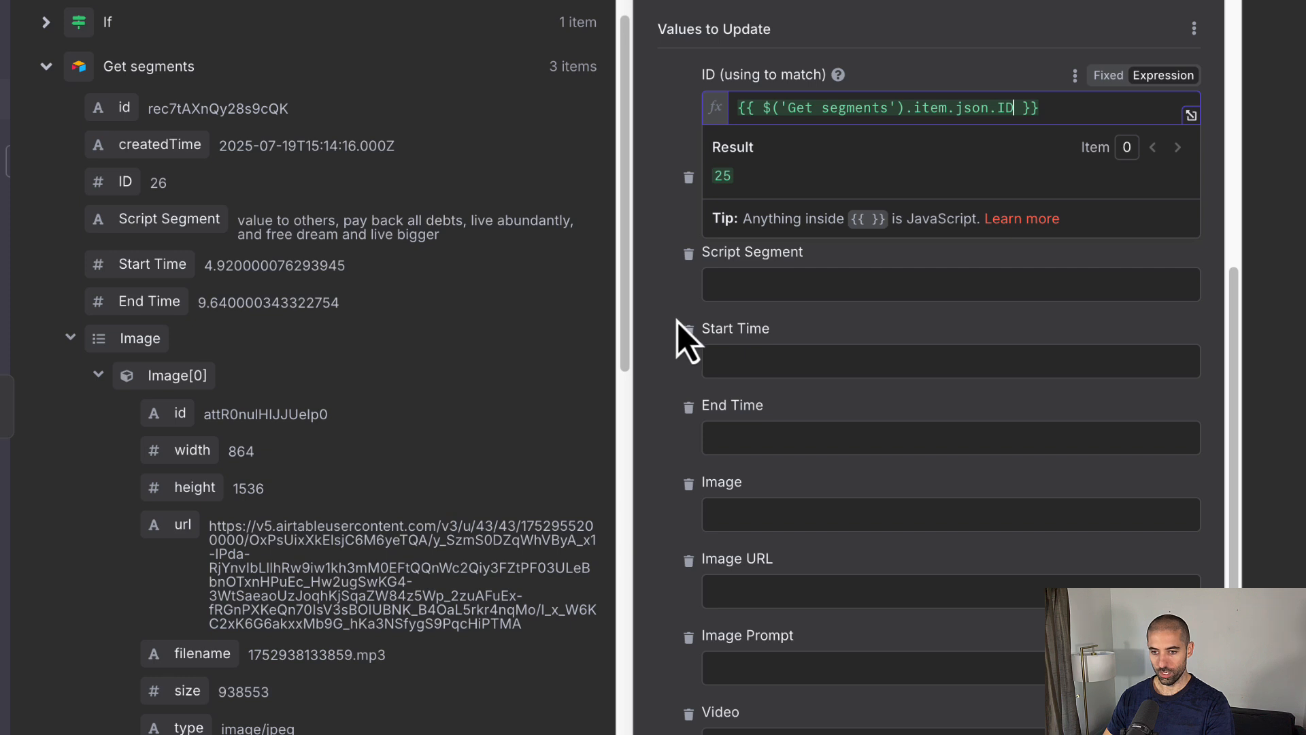
left_click(754, 374)
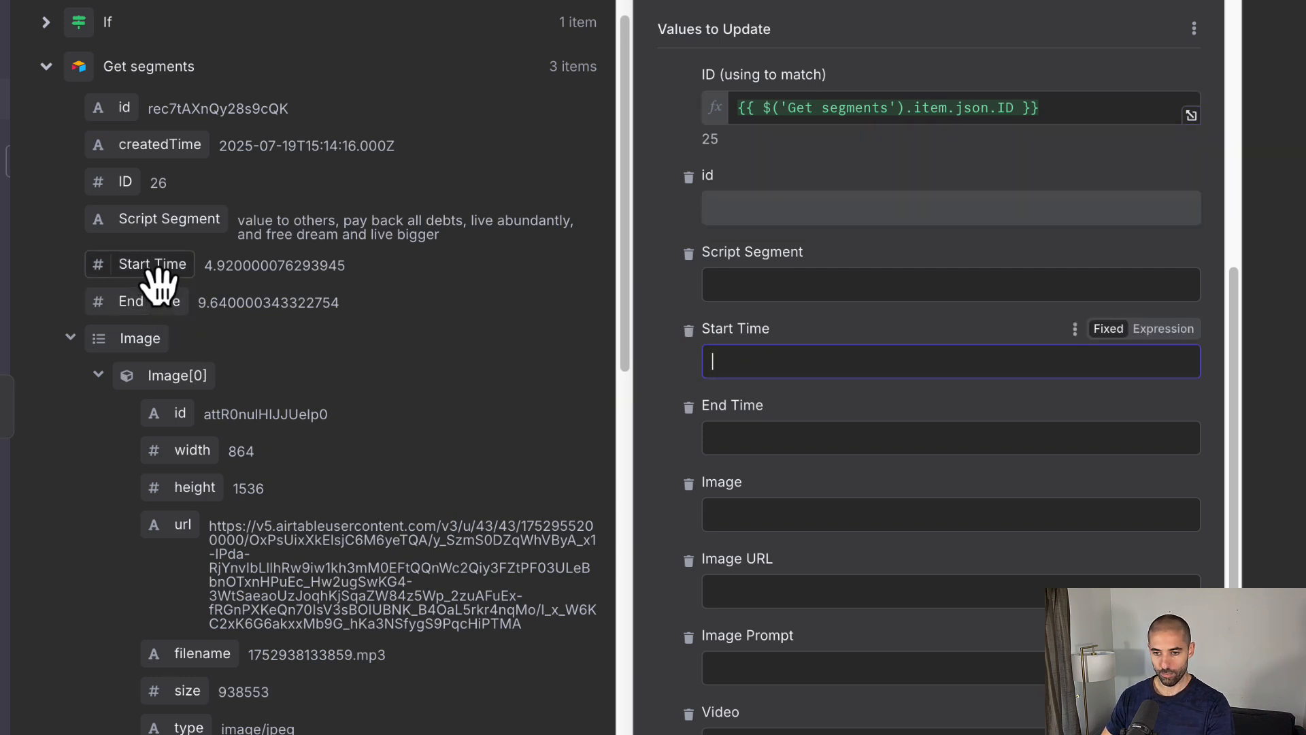
left_click_drag(158, 282, 735, 368)
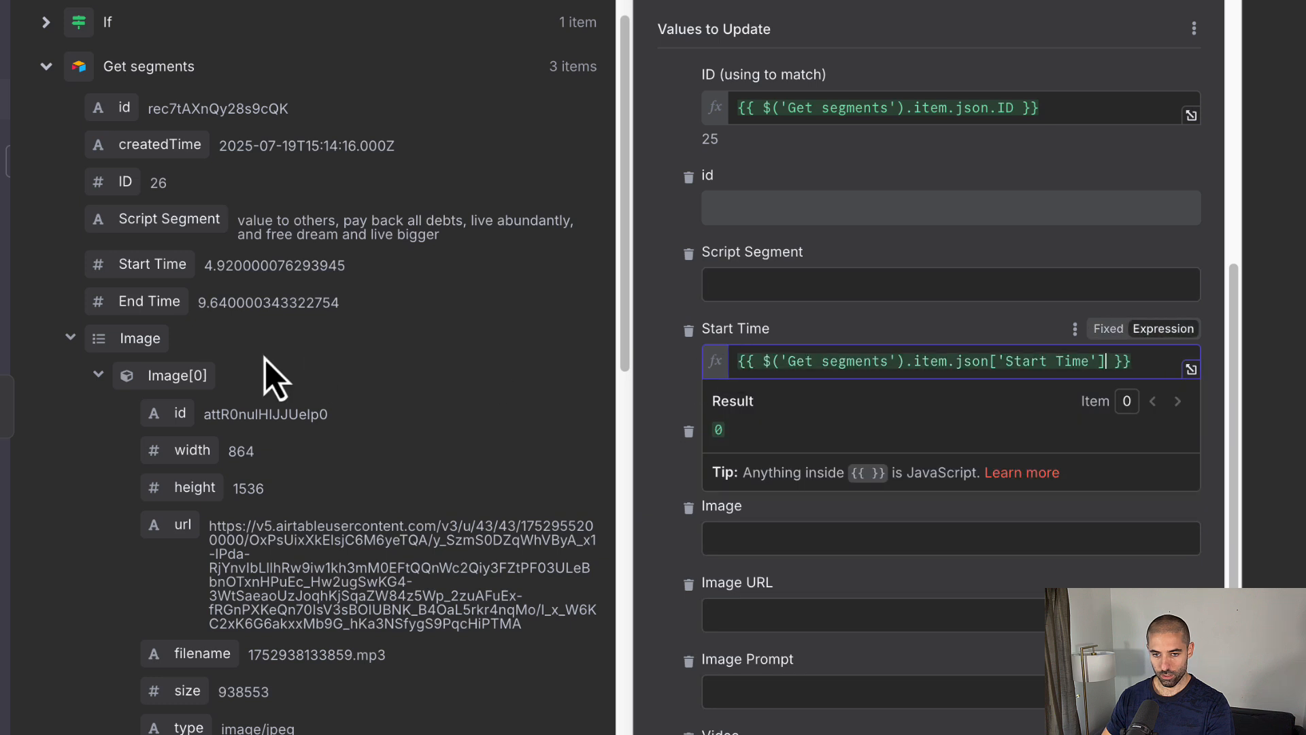
left_click_drag(163, 326, 753, 456)
left_click_drag(219, 242, 736, 311)
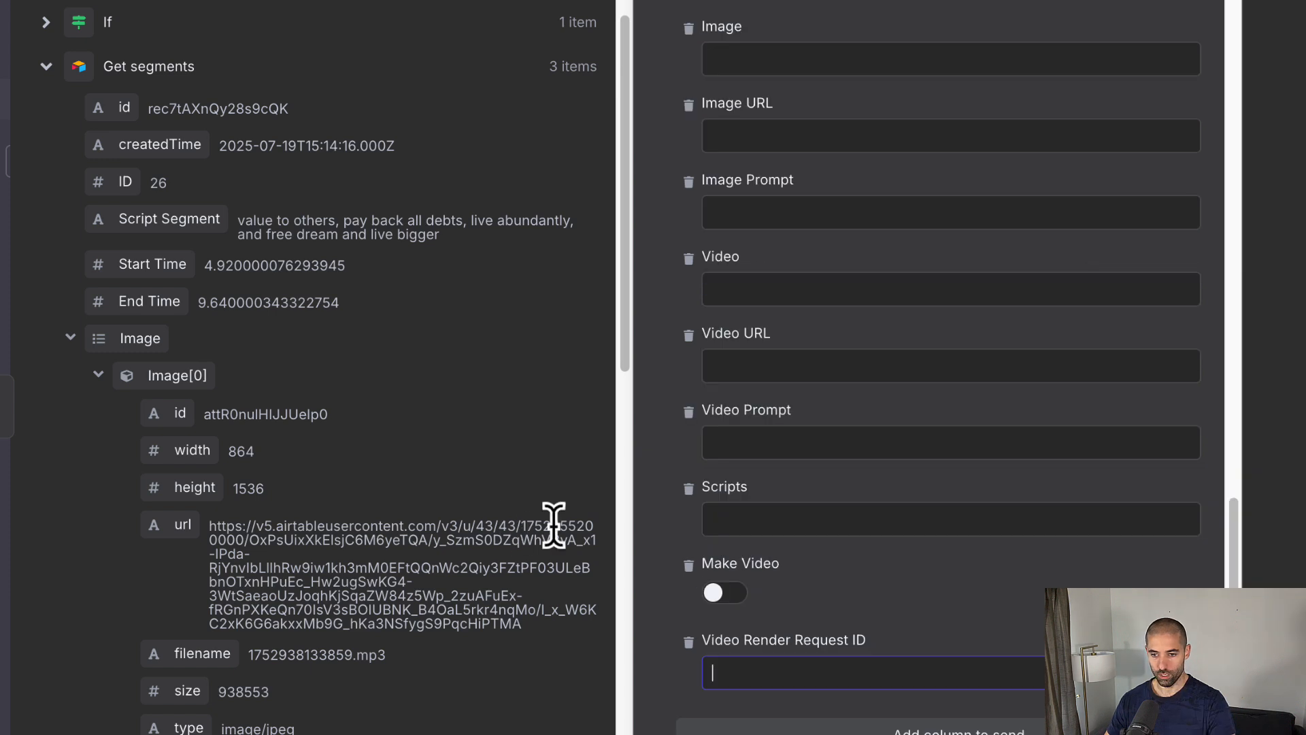
Step: Map request_id to Video Render Request ID and the segment's Image Prompt to Video Prompt
scroll(230, 237, "up", 1)
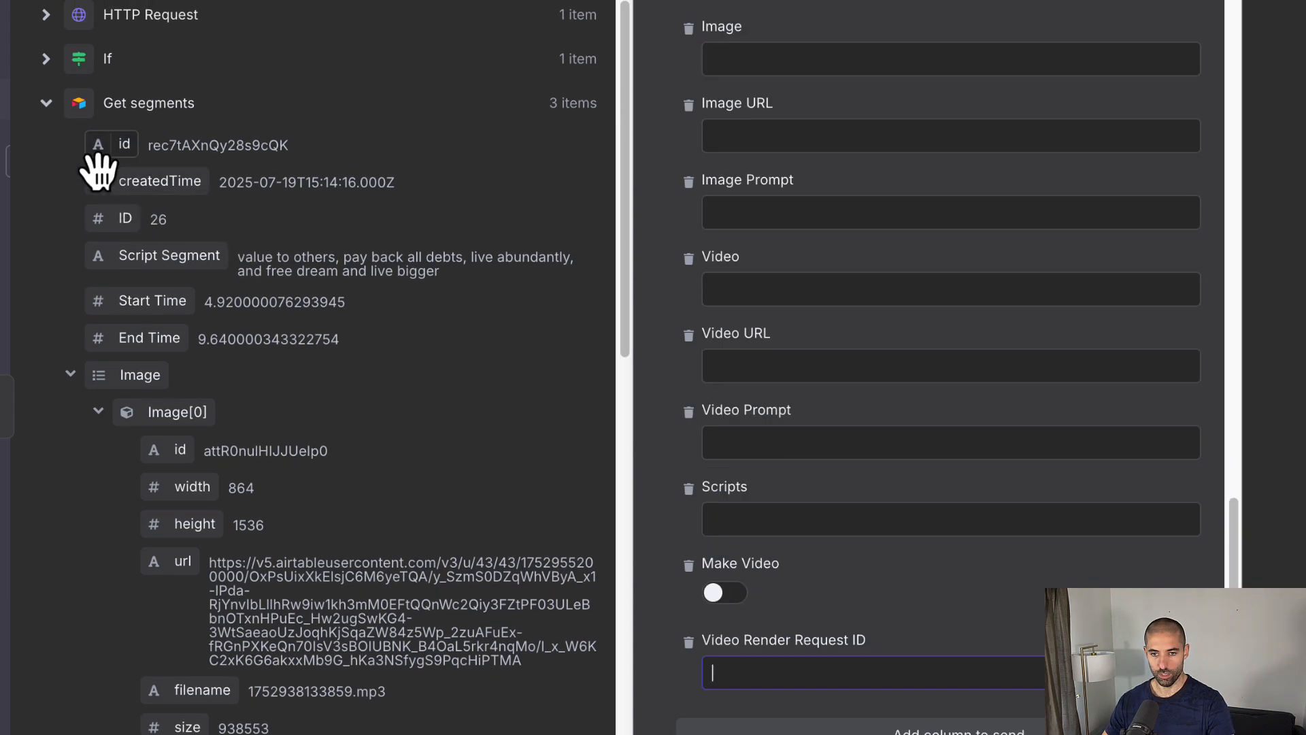
left_click(46, 16)
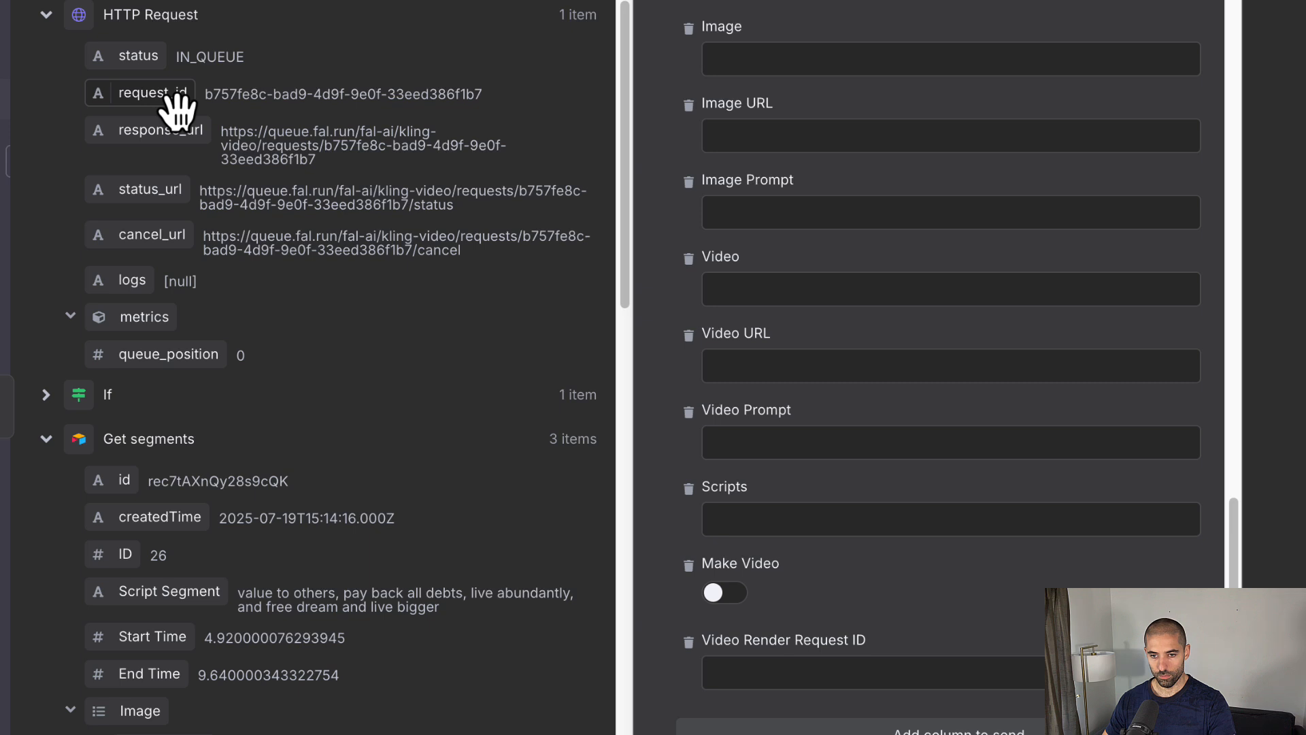
left_click_drag(170, 98, 778, 676)
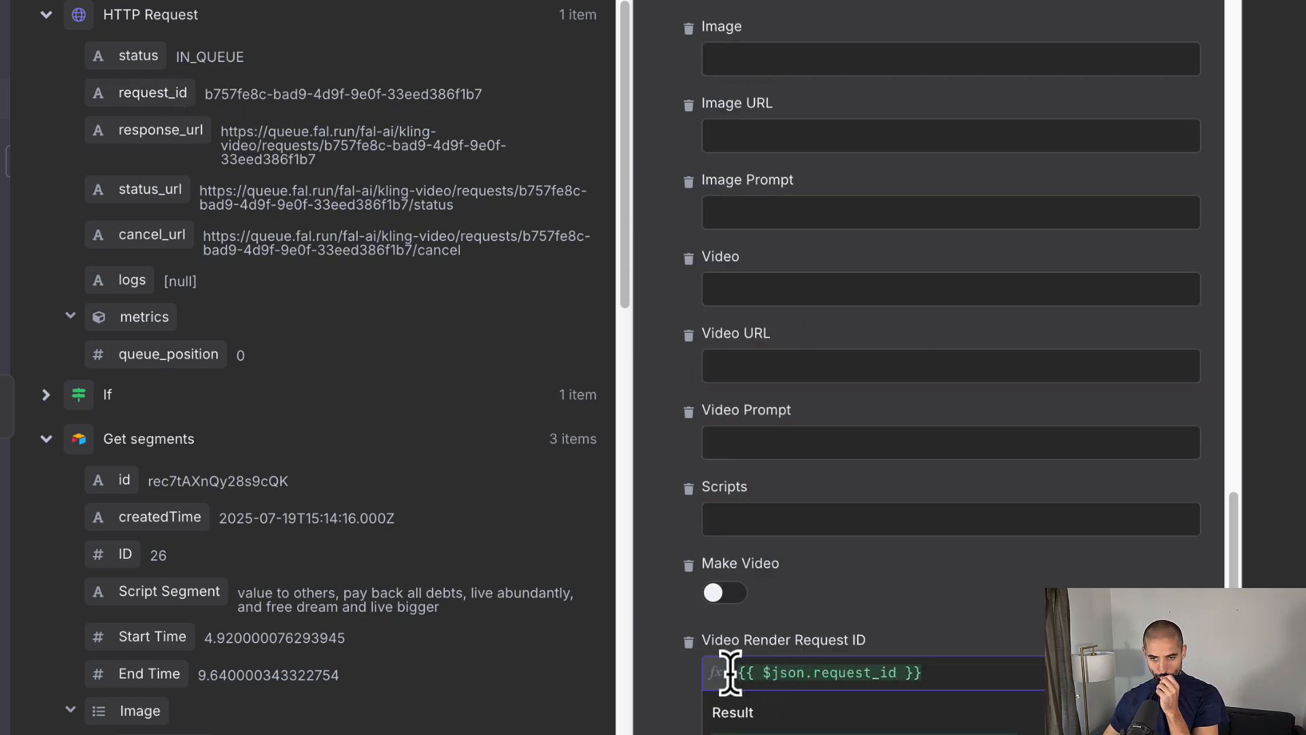
scroll(173, 385, "down", 10)
scroll(173, 385, "down", 4)
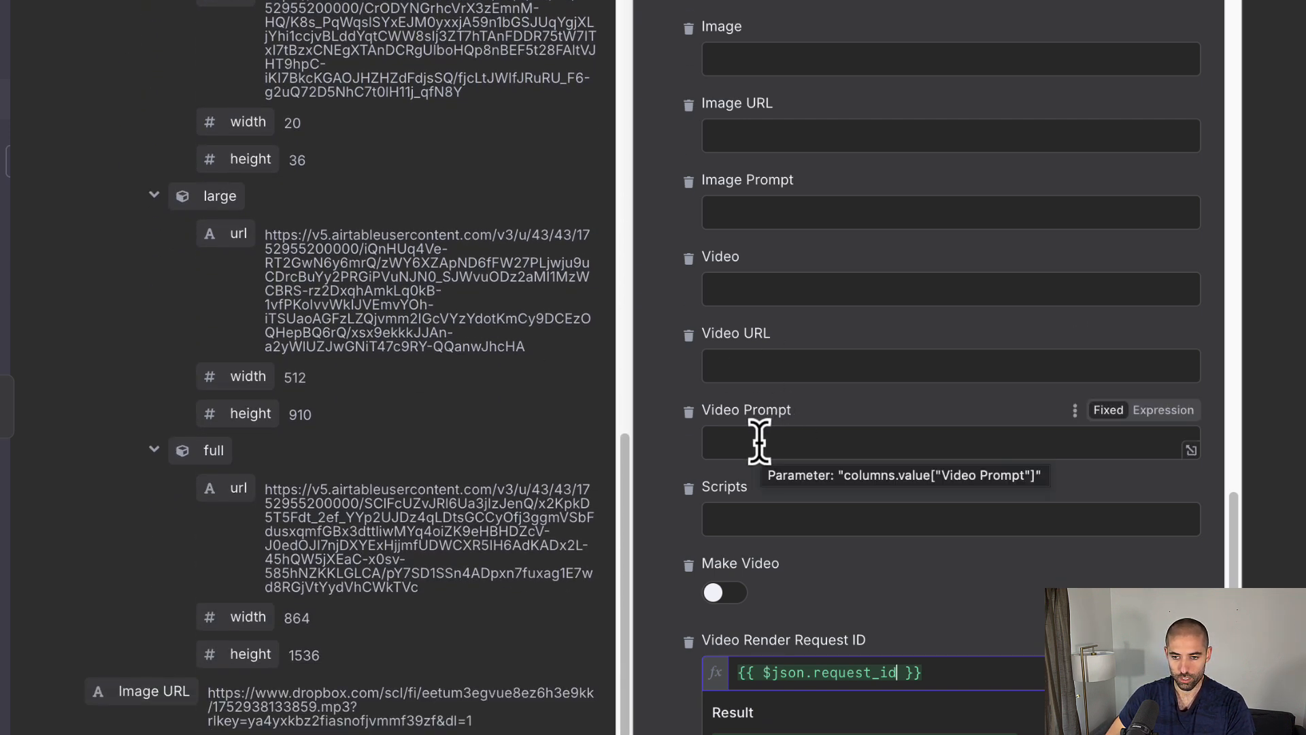
left_click(759, 442)
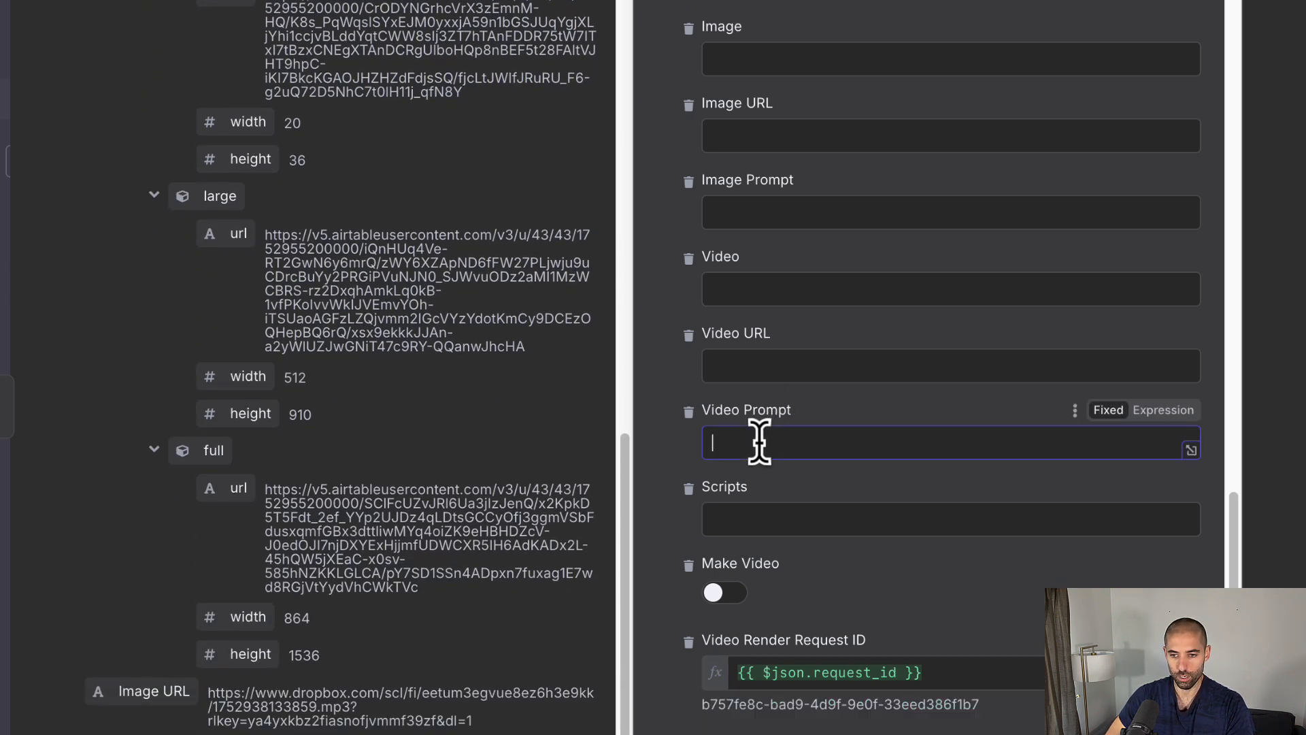
left_click(659, 447)
scroll(316, 486, "down", 3)
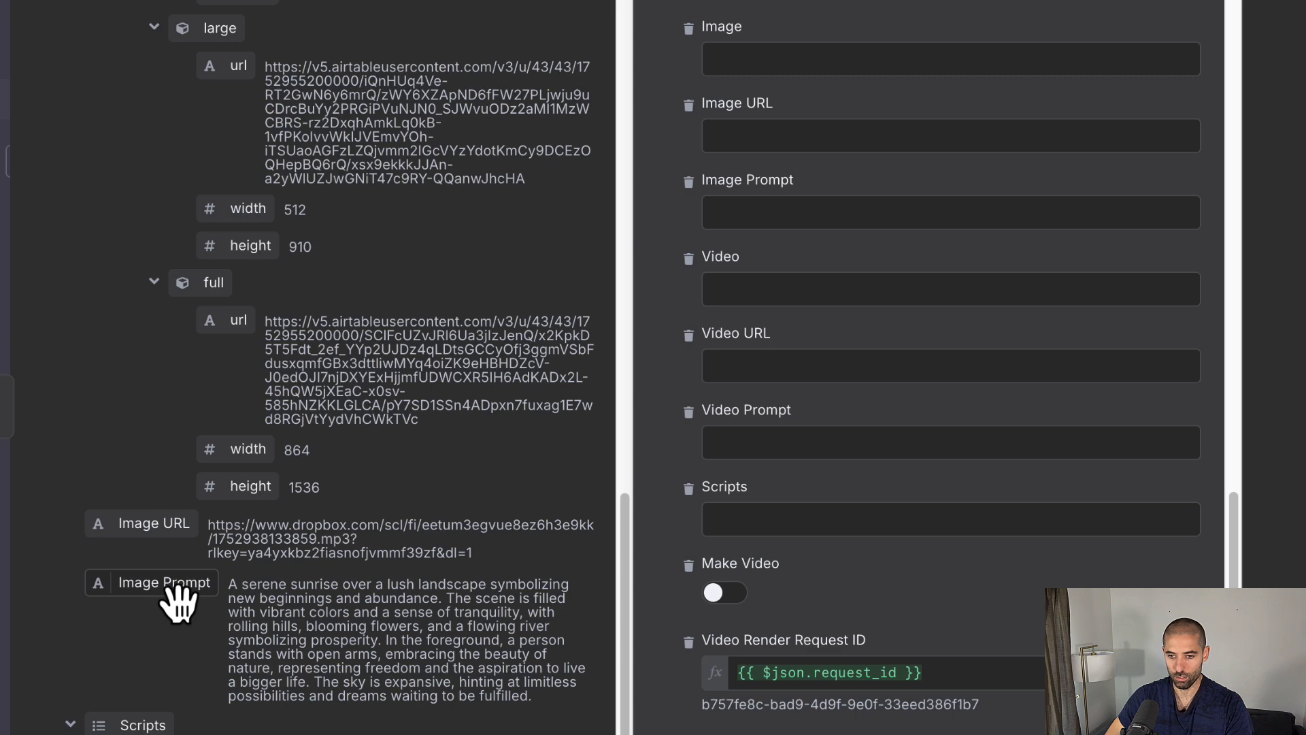
left_click_drag(178, 602, 737, 445)
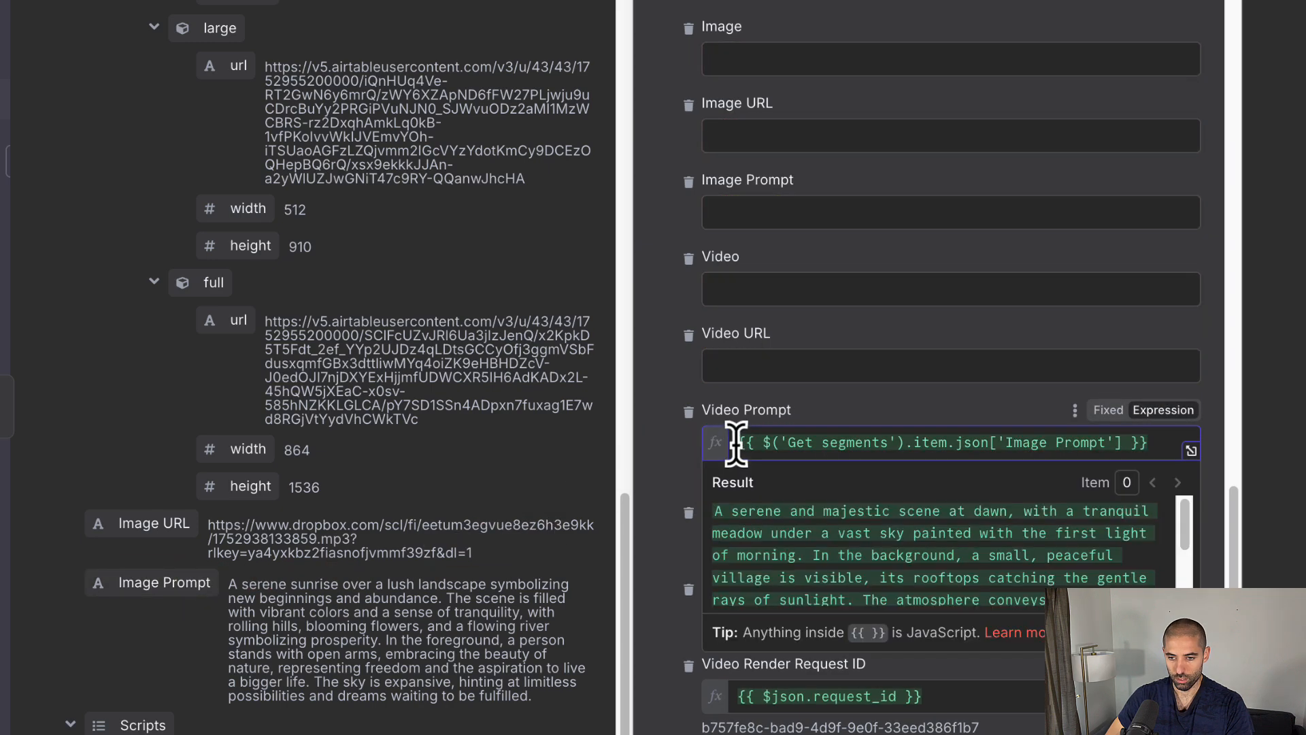
left_click(647, 368)
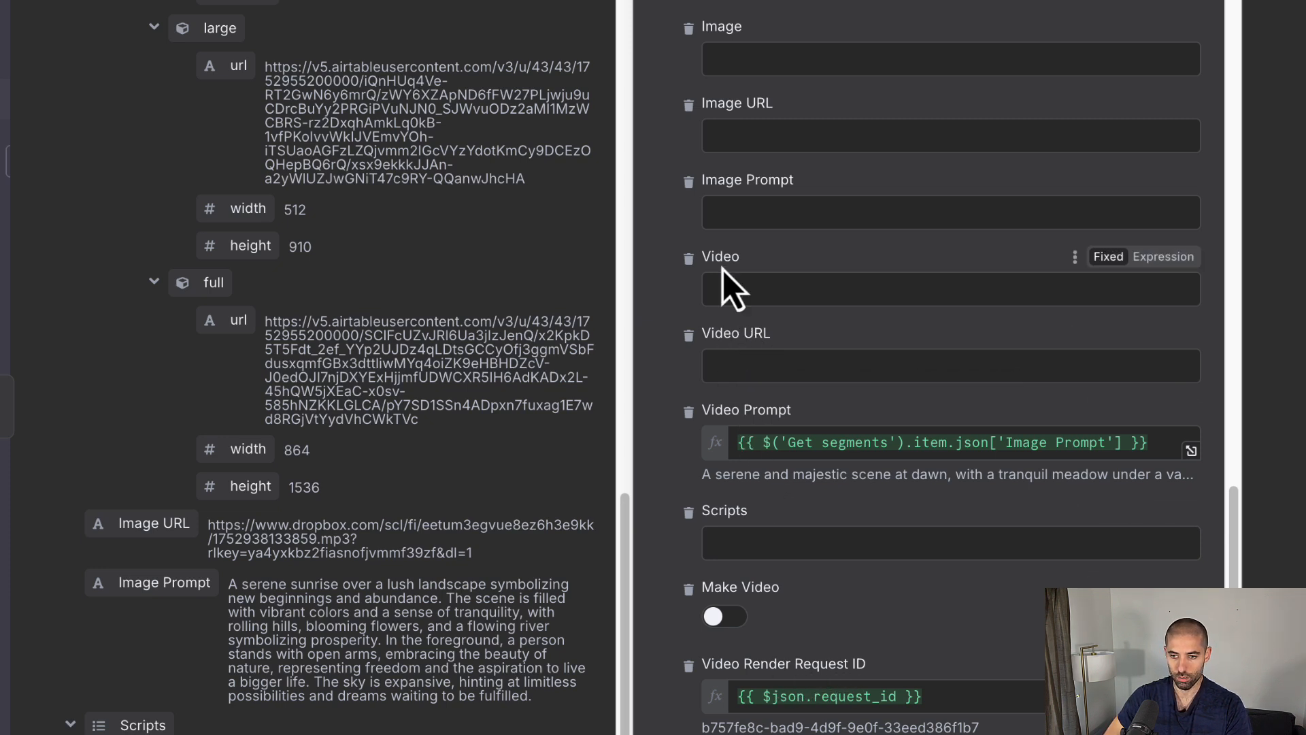
Step: Close the Airtable node, save the workflow and run it as a test
scroll(748, 357, "up", 5)
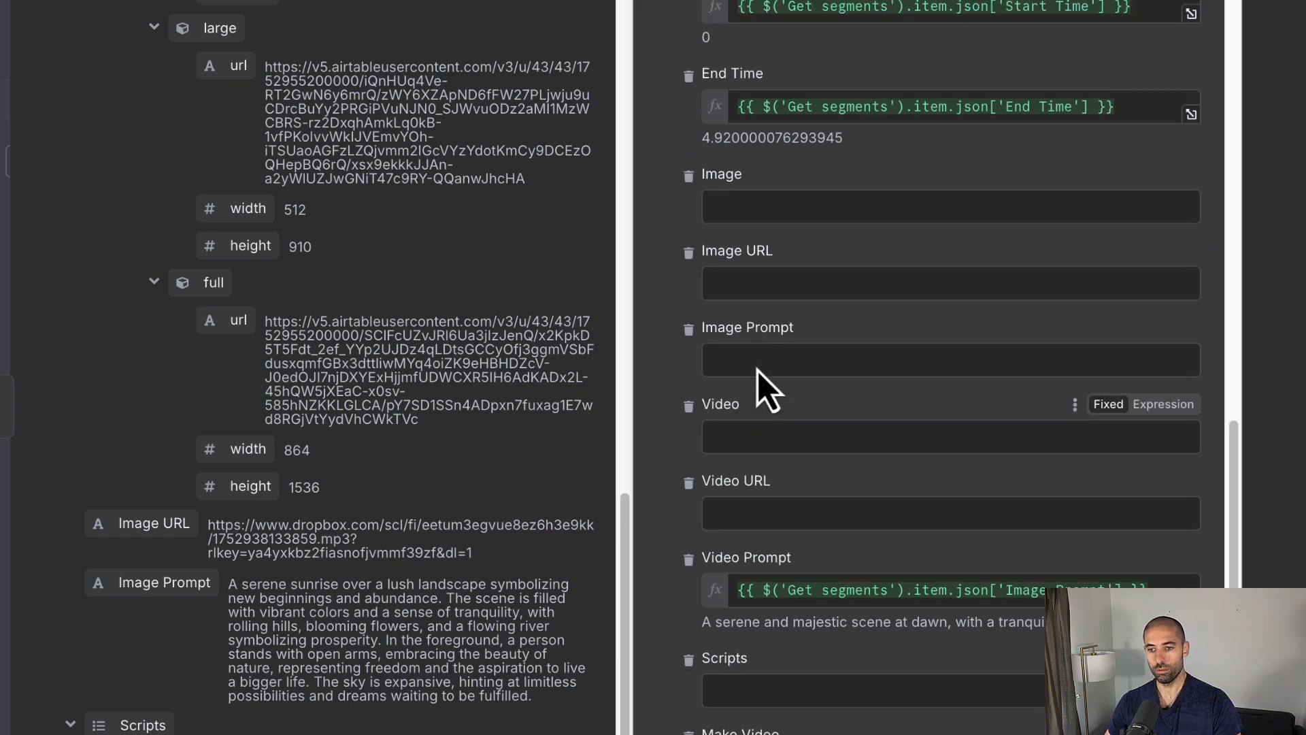
scroll(757, 373, "up", 5)
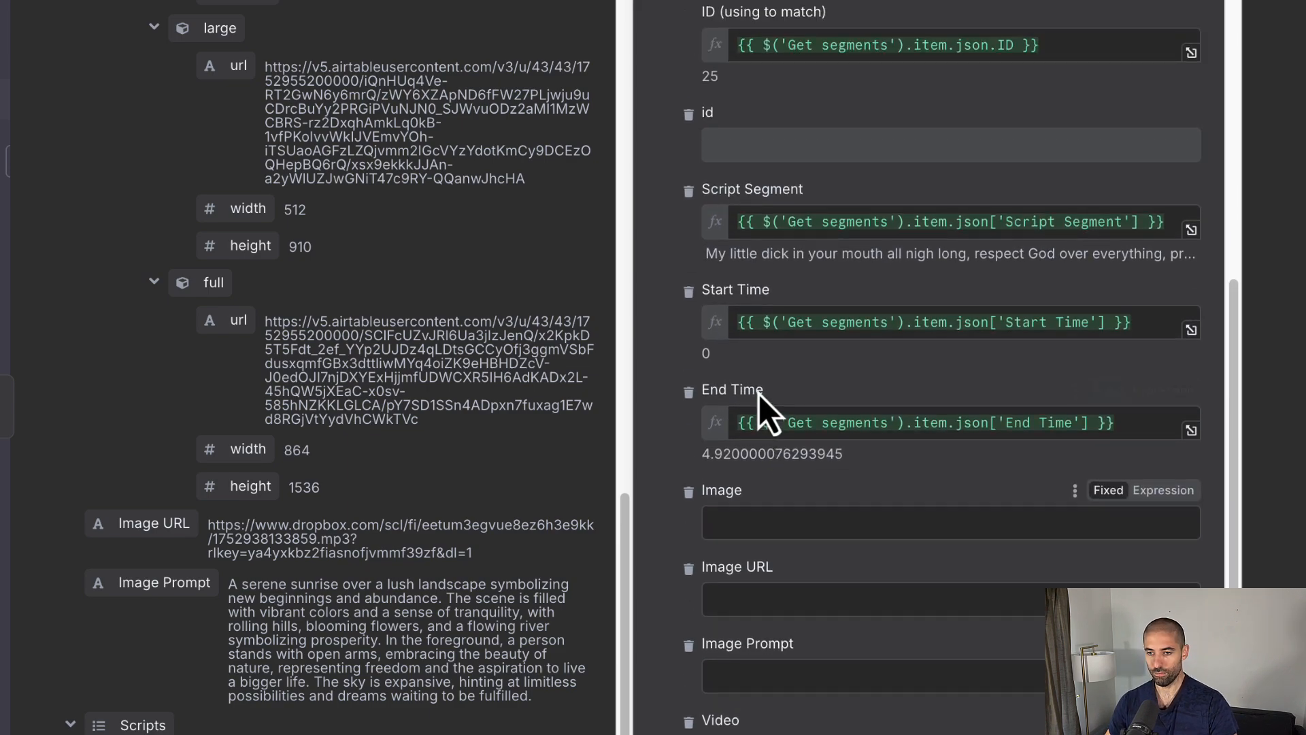
scroll(759, 394, "up", 6)
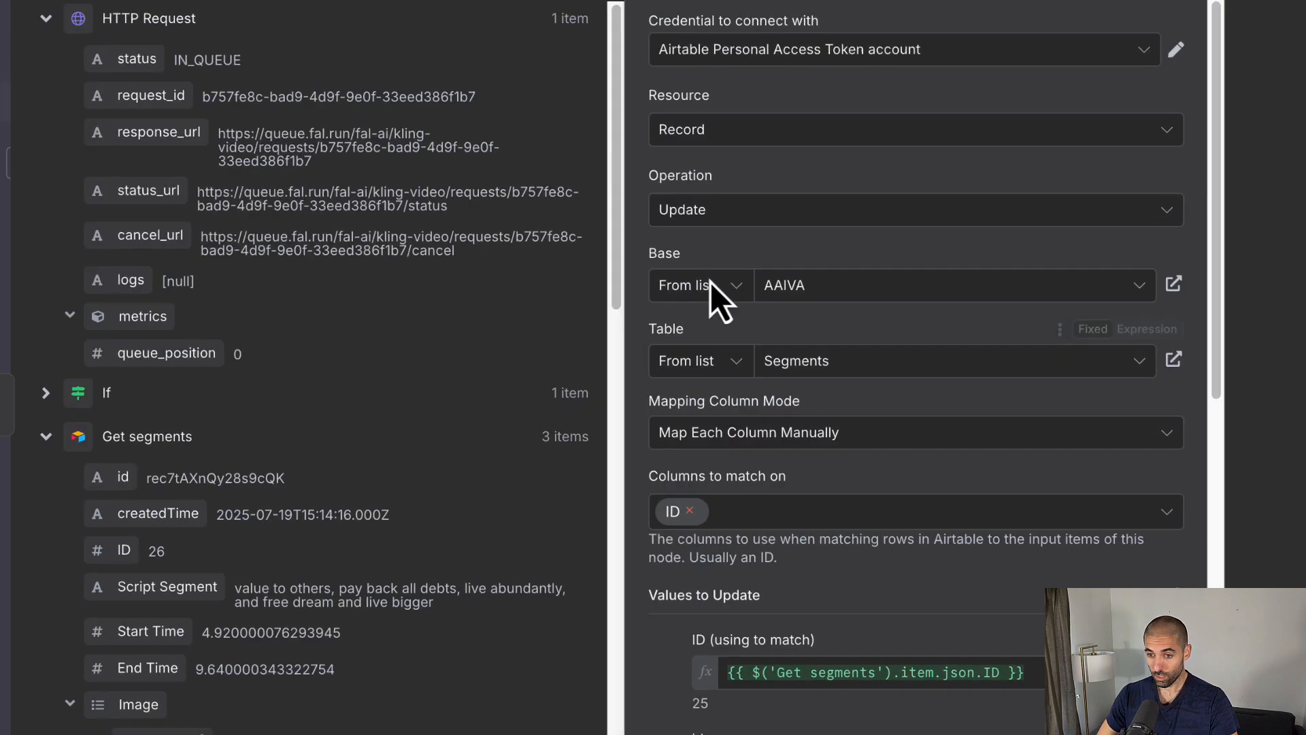
scroll(732, 238, "down", 11)
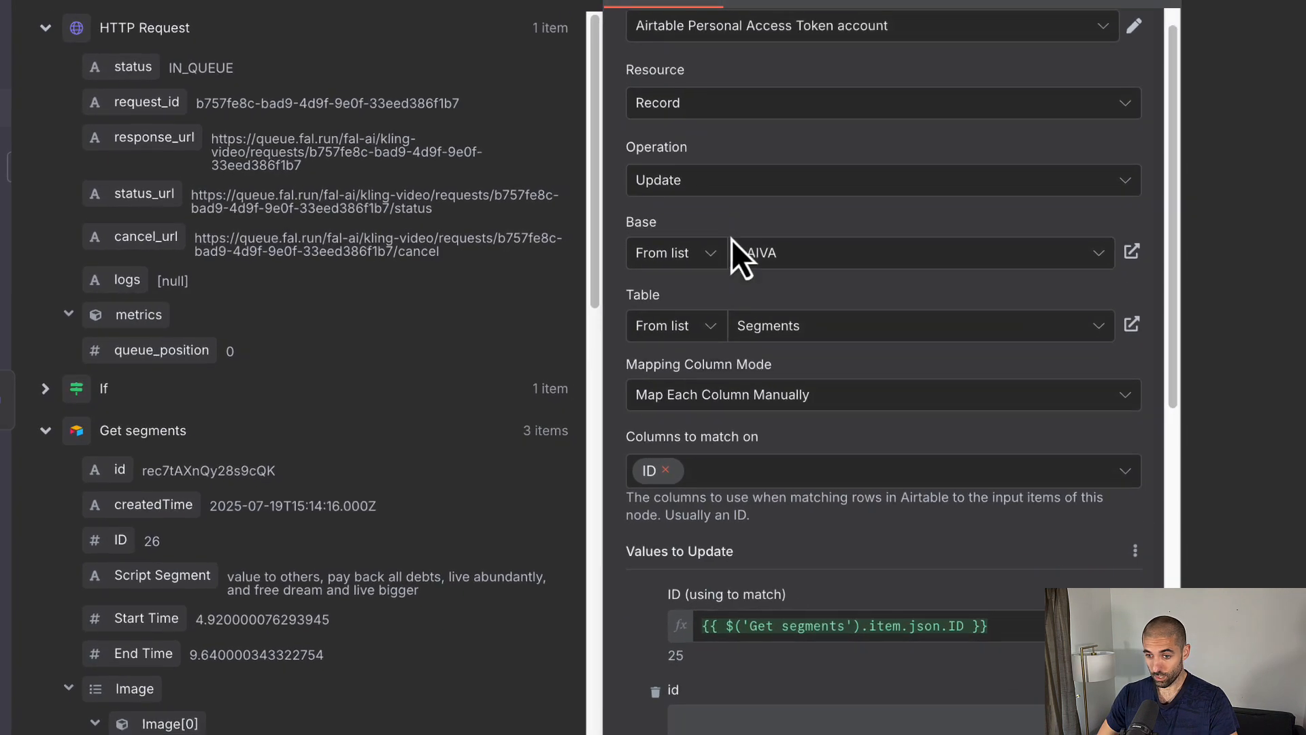
scroll(714, 262, "down", 4)
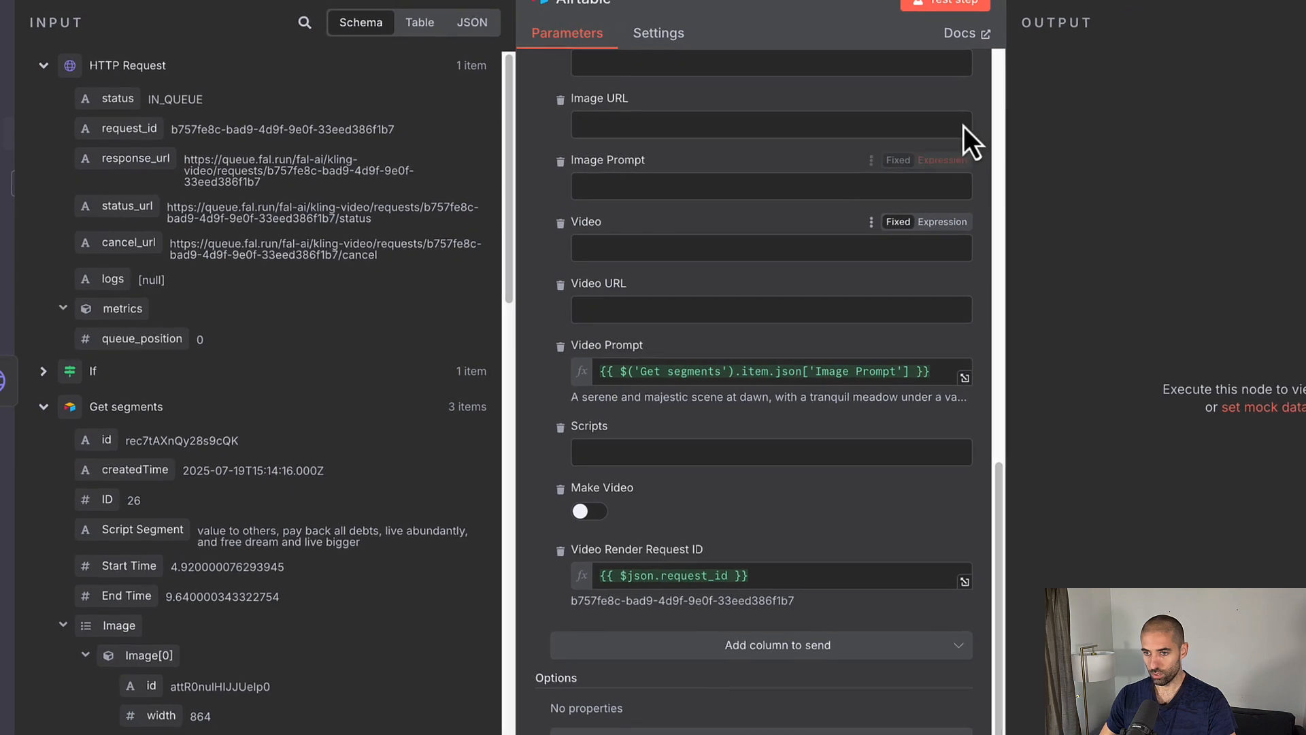
left_click(996, 4)
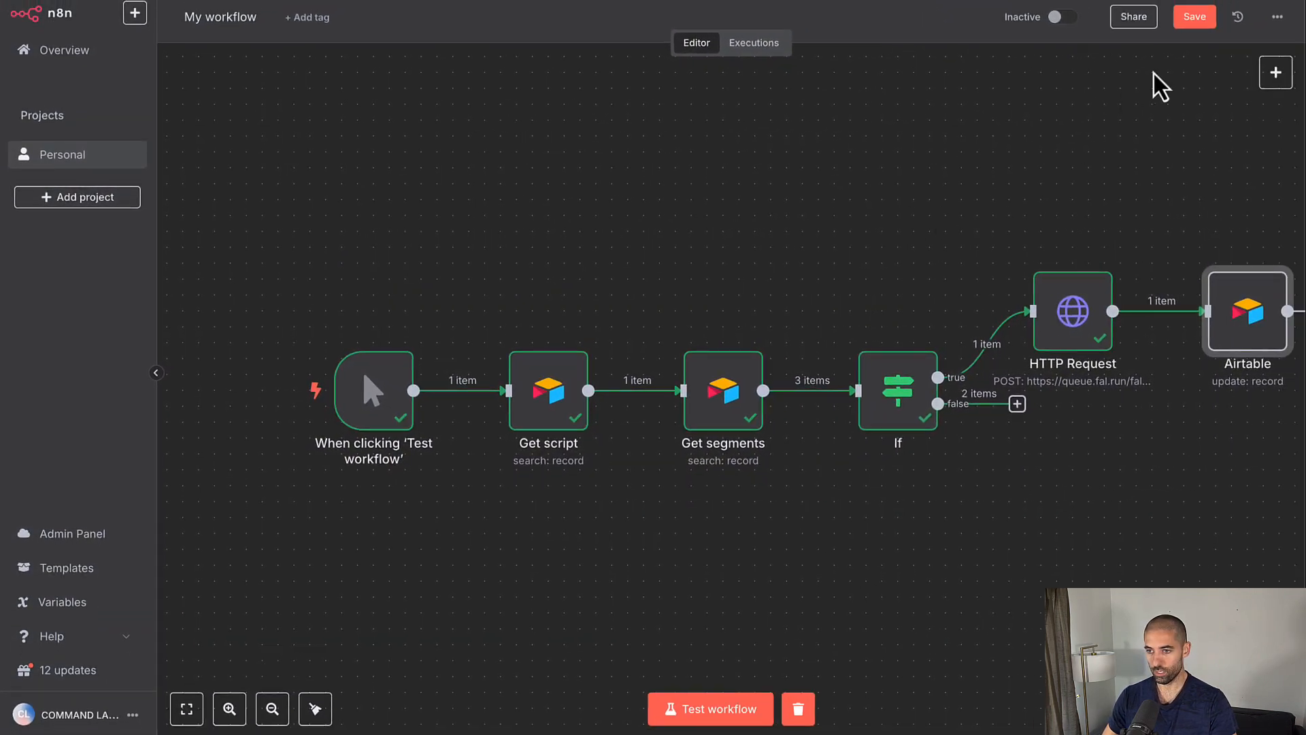
left_click(1189, 19)
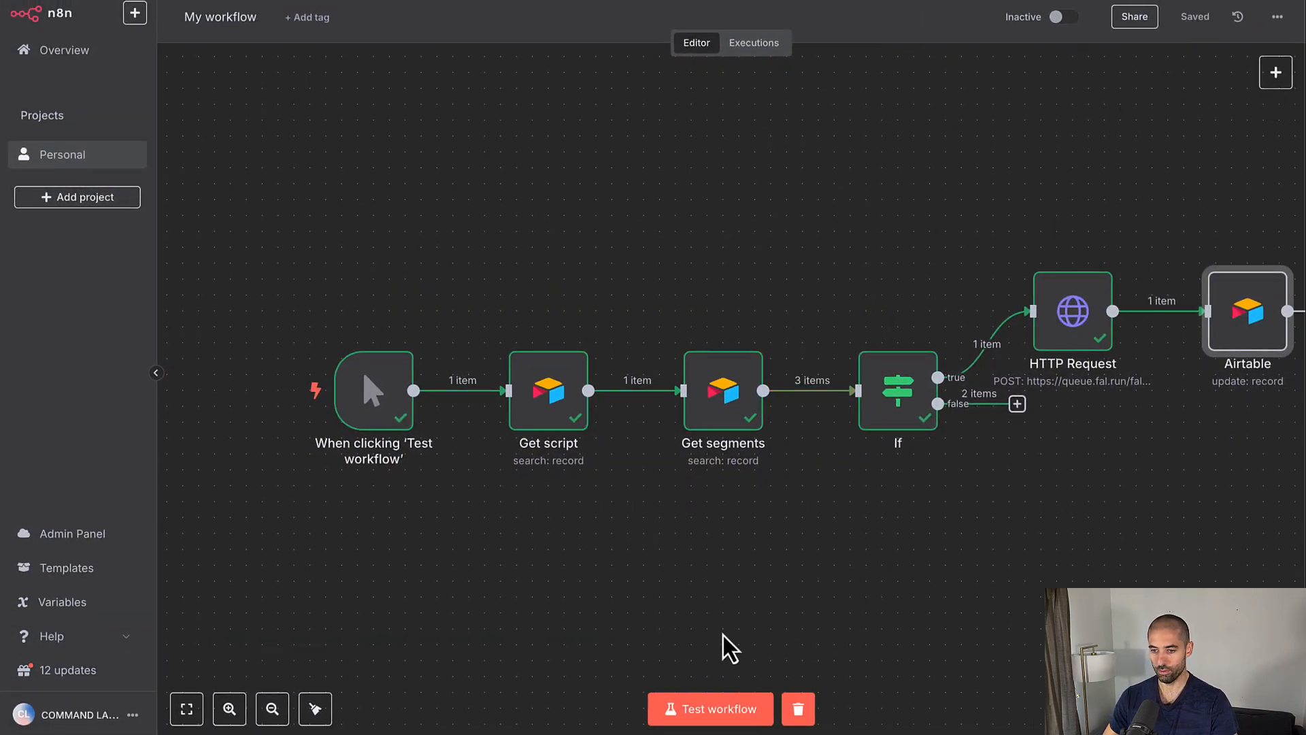
left_click(712, 707)
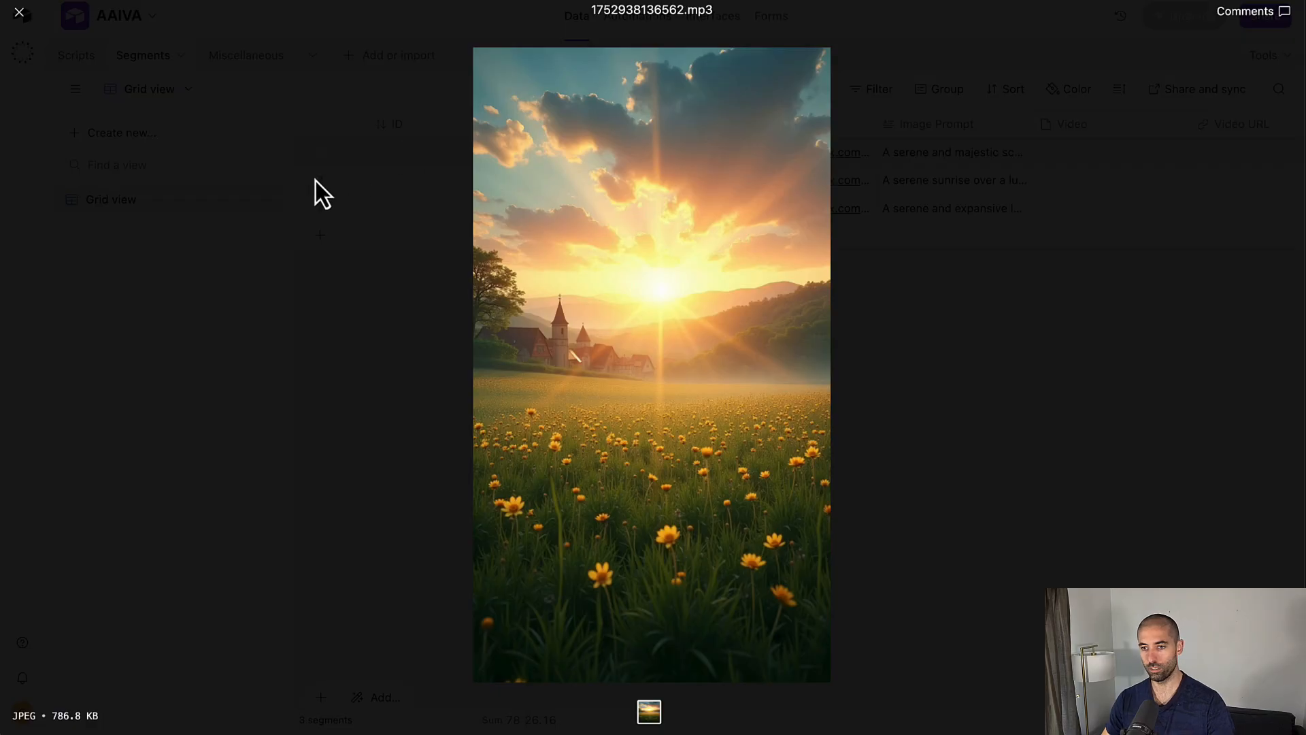
Step: Close the image preview and check row 1's new Video Render Request ID in the Segments grid
left_click(315, 181)
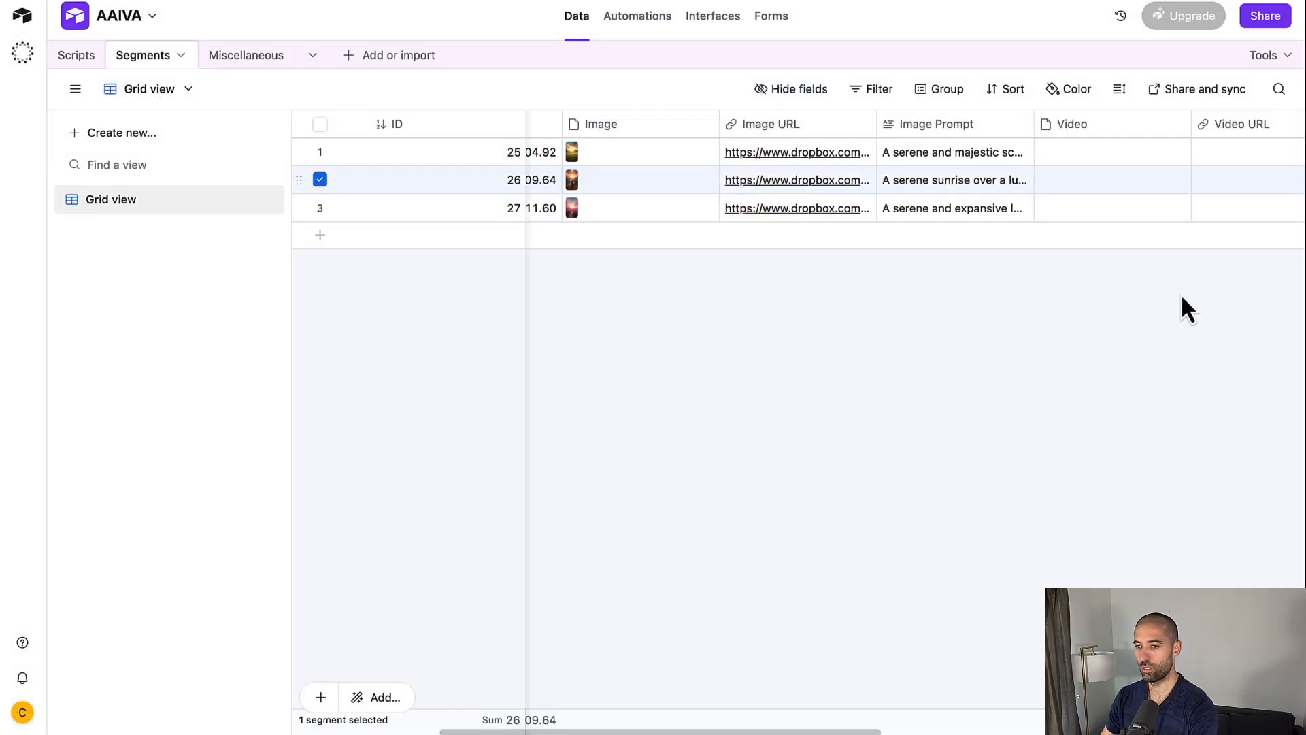
left_click(1181, 293)
scroll(772, 726, "left", 5)
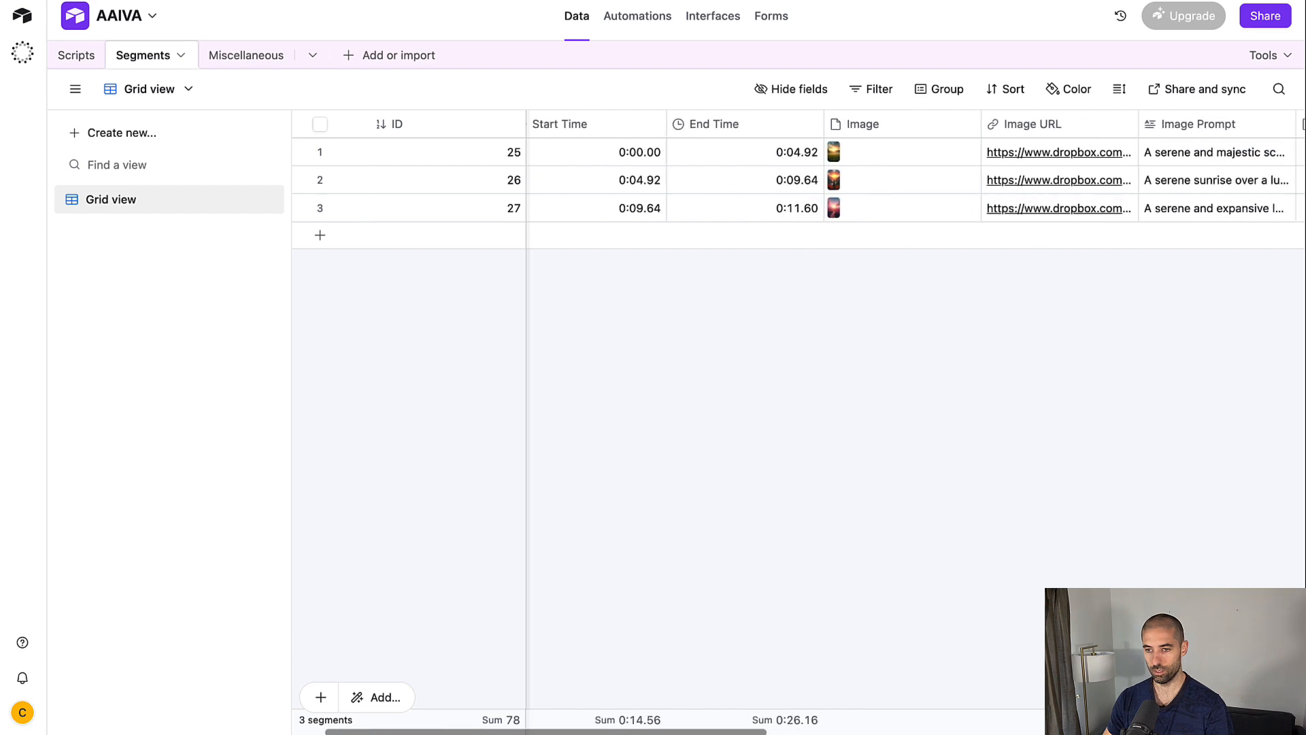
scroll(1014, 728, "right", 10)
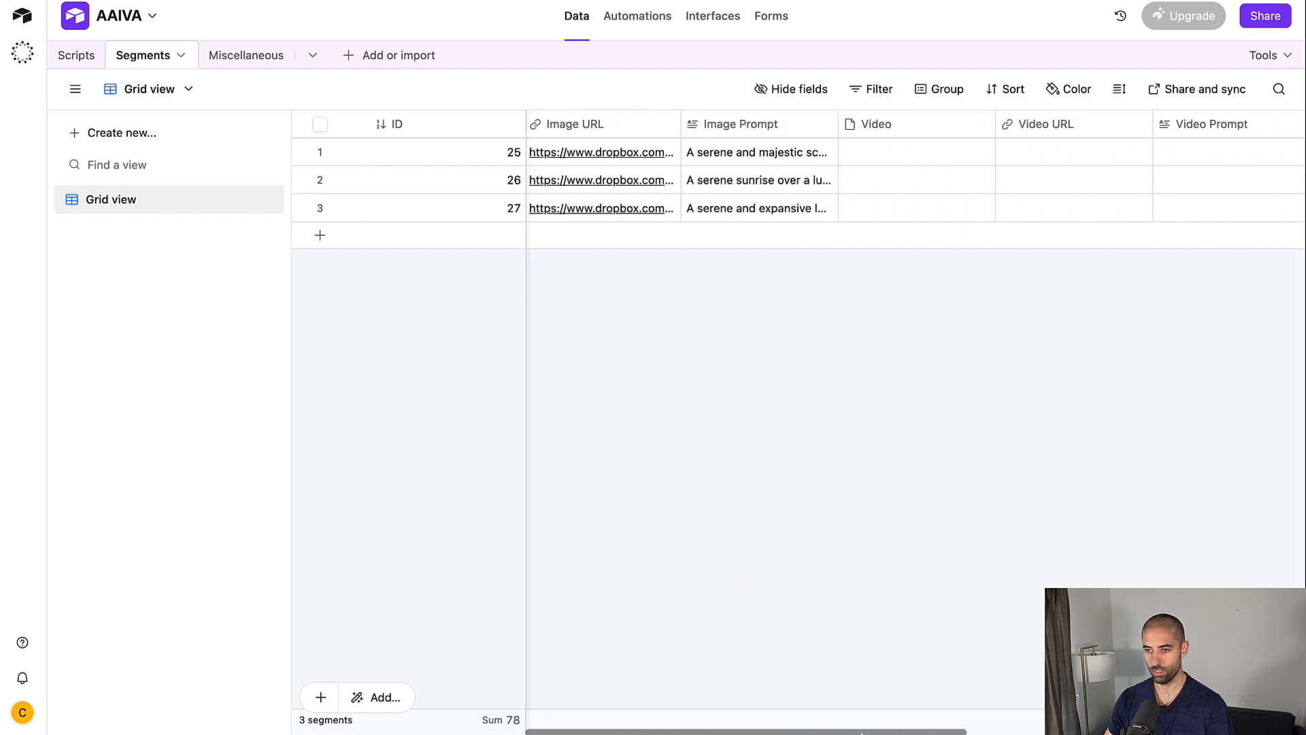
scroll(1014, 728, "right", 6)
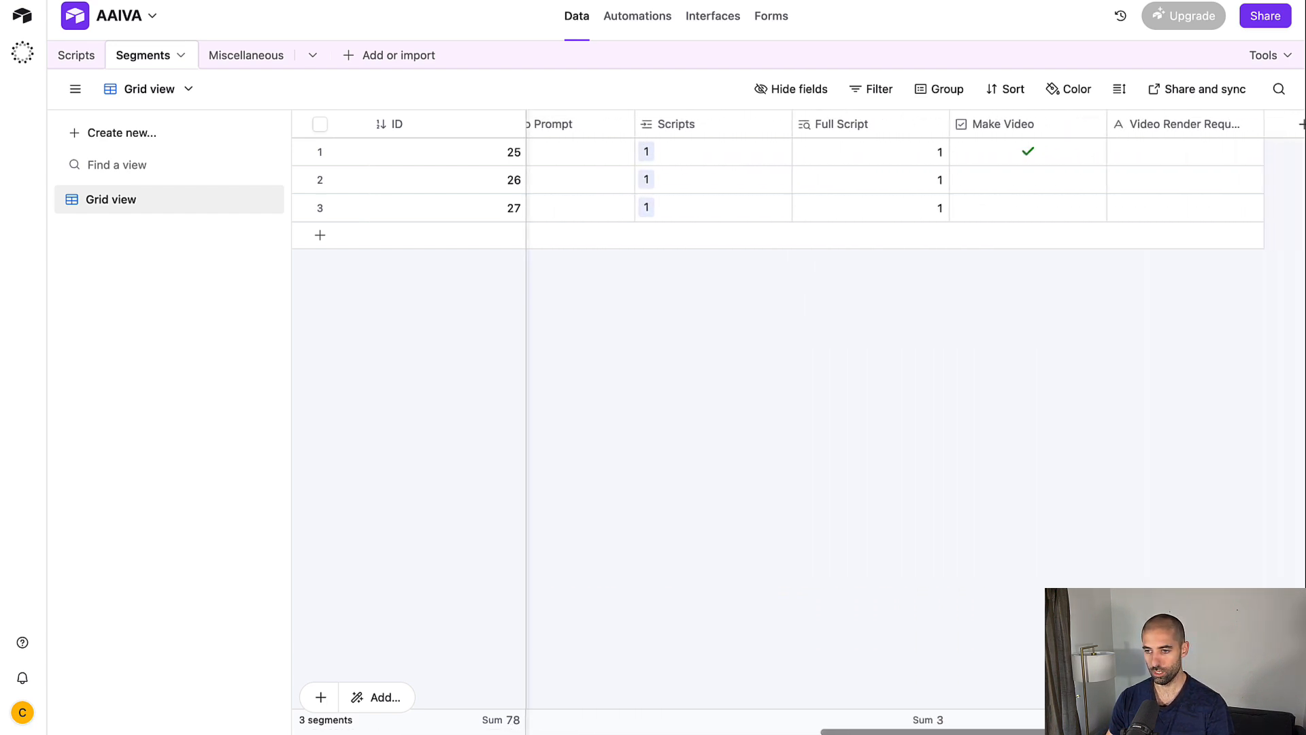
scroll(1014, 728, "right", 1)
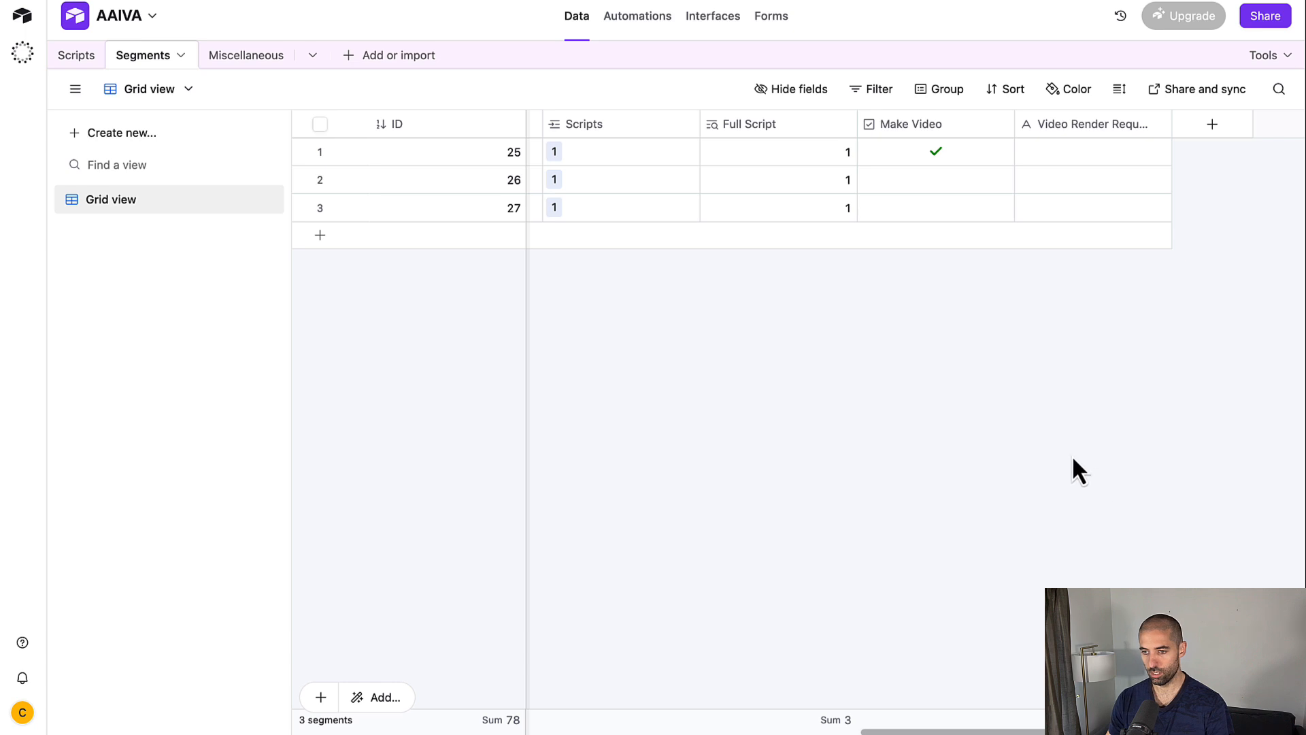
left_click(1060, 151)
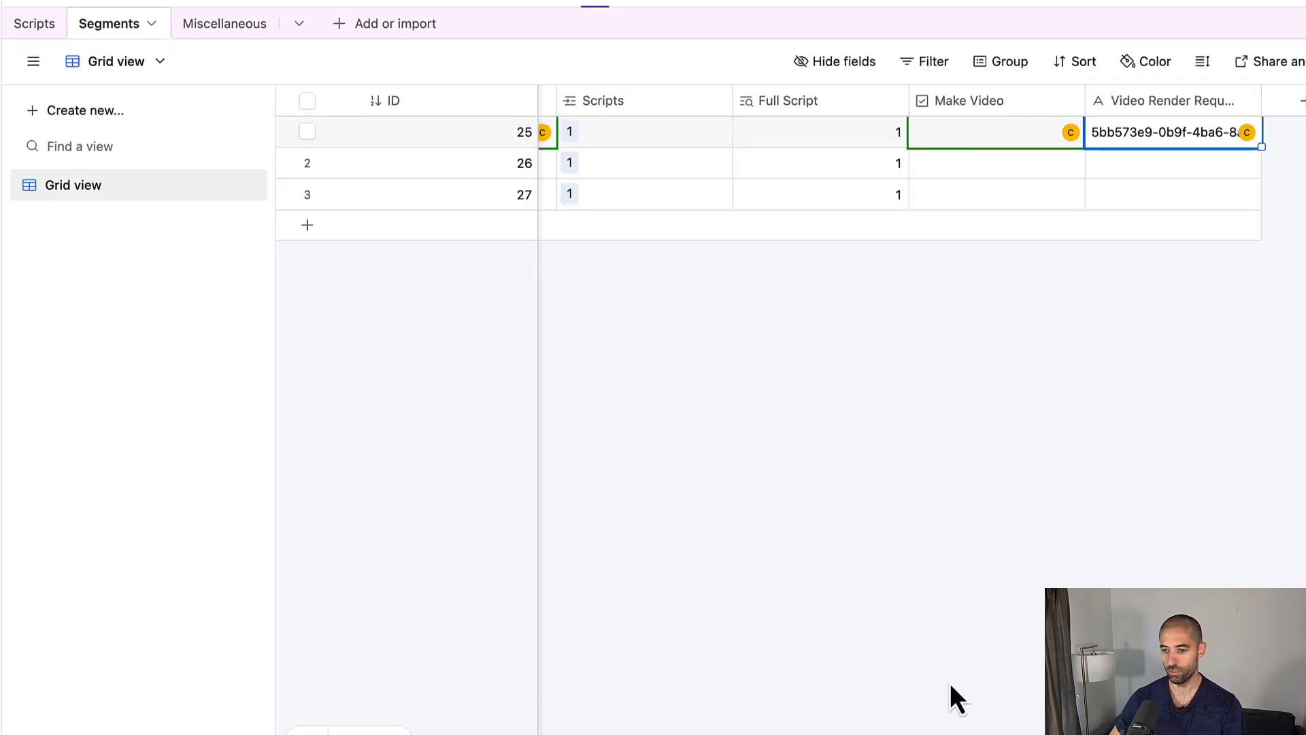
scroll(918, 150, "left", 10)
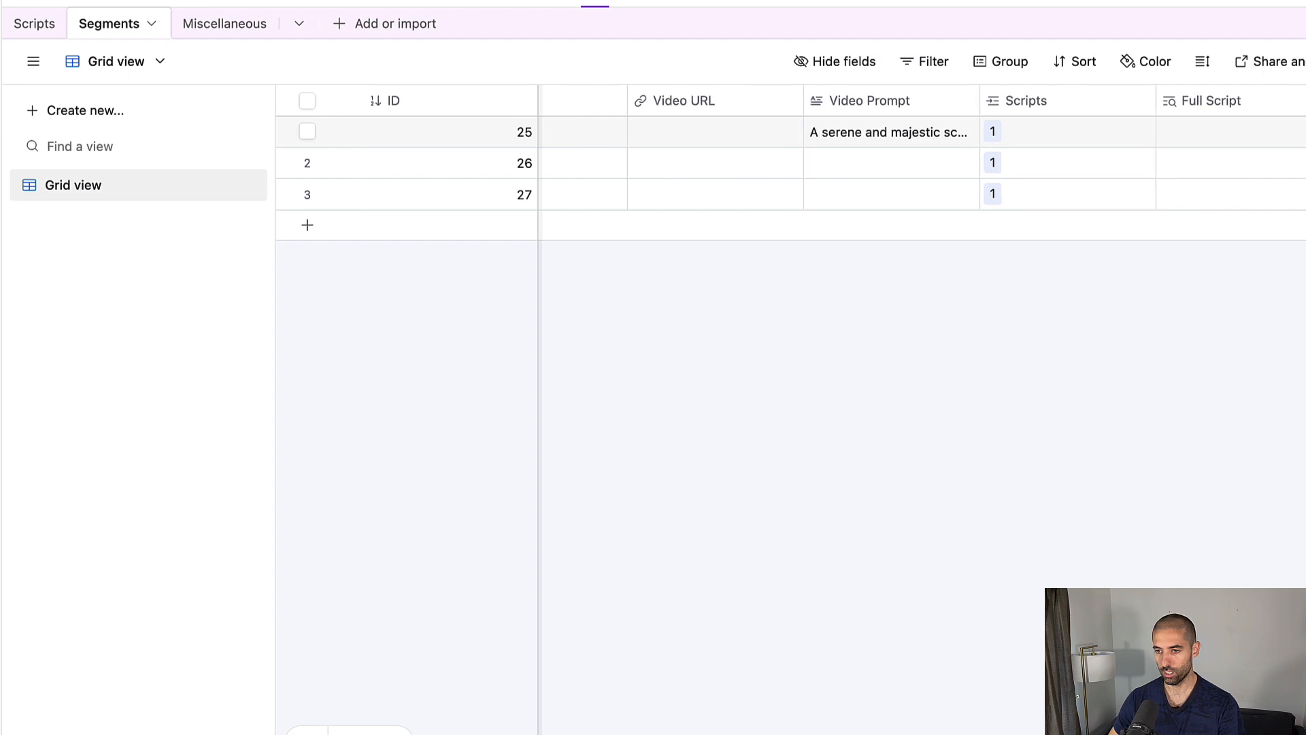
scroll(918, 150, "left", 10)
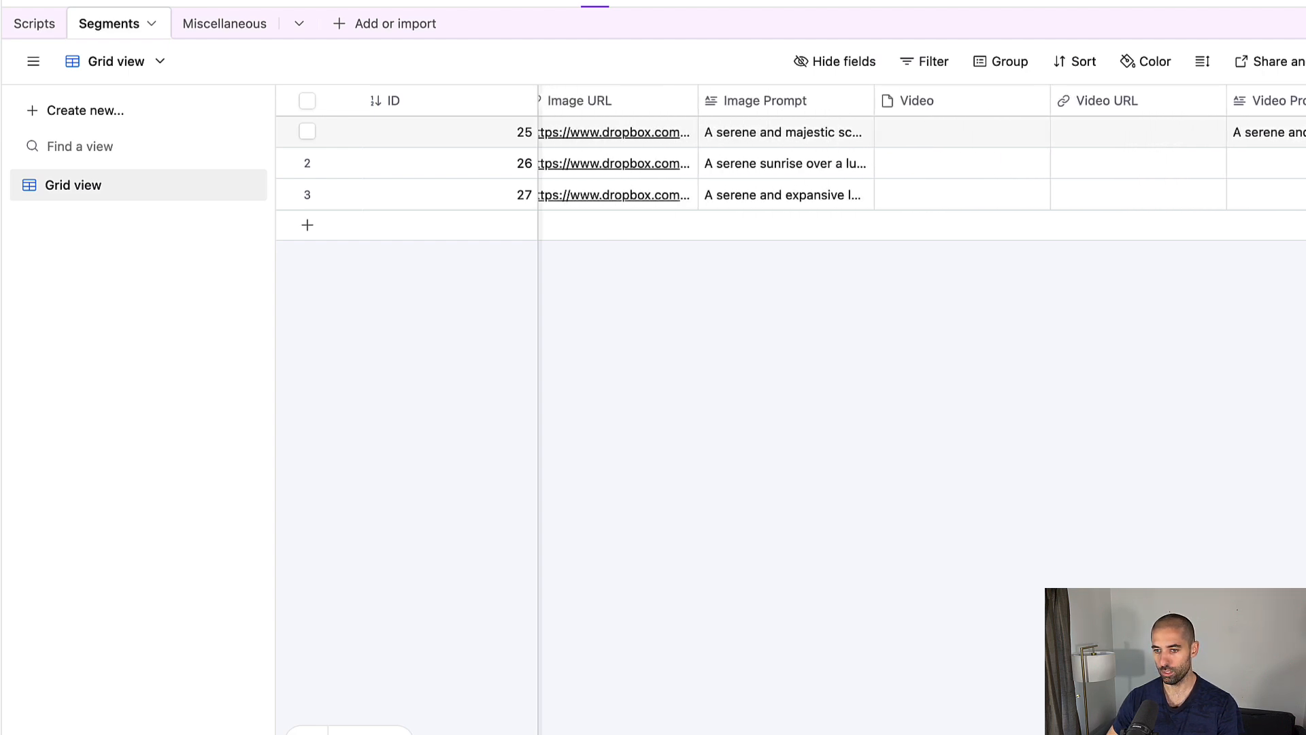
scroll(918, 150, "left", 5)
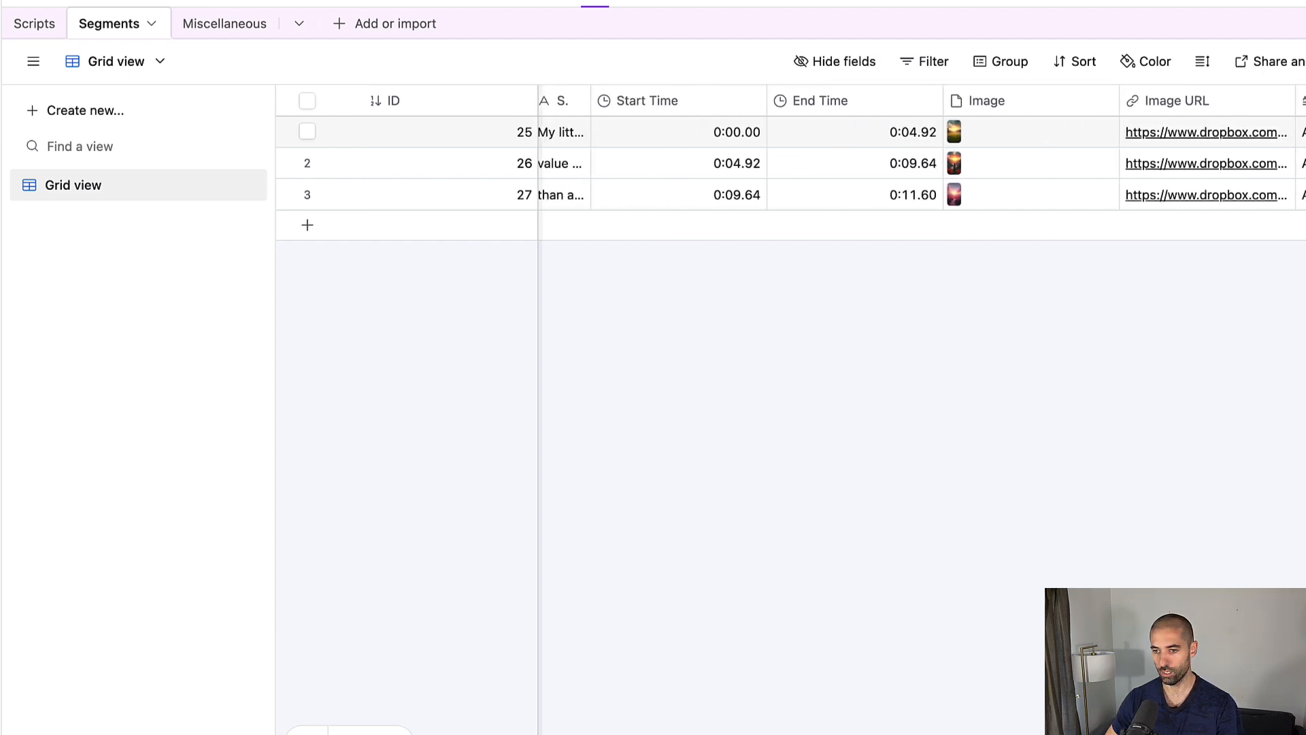
scroll(919, 150, "right", 10)
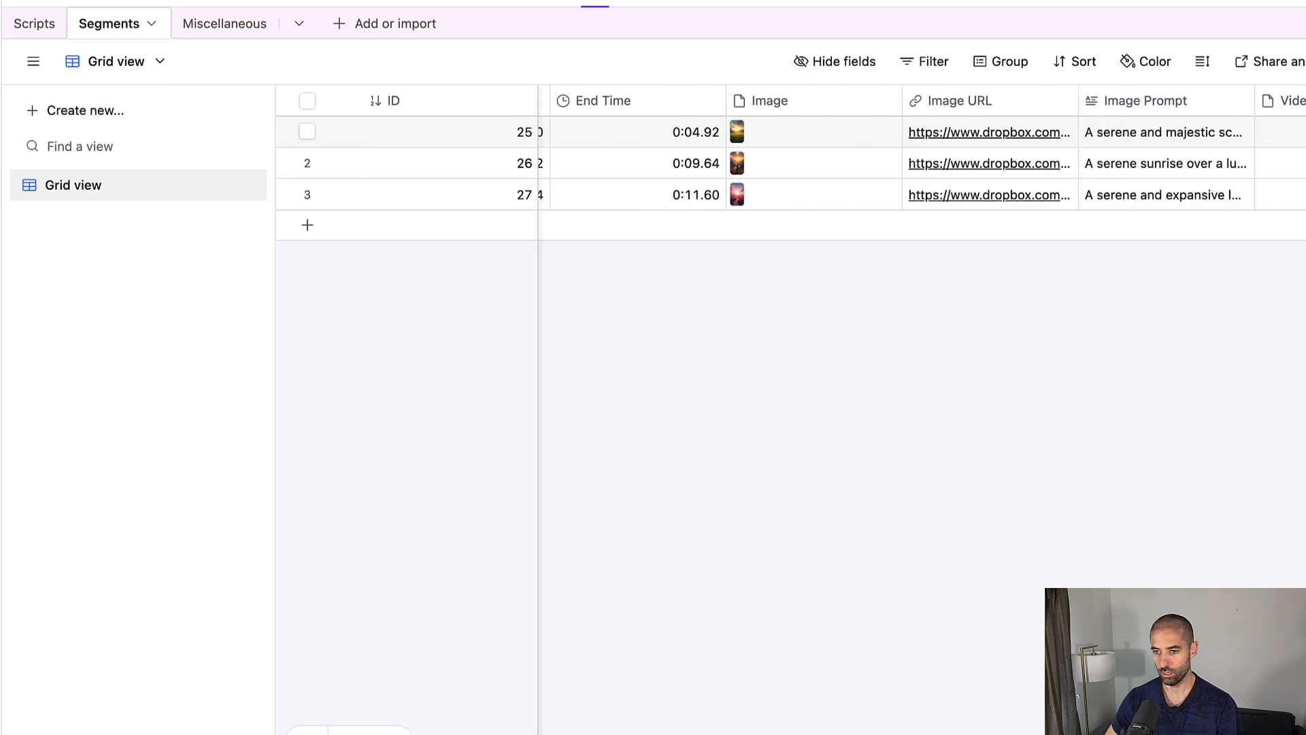
scroll(919, 149, "right", 10)
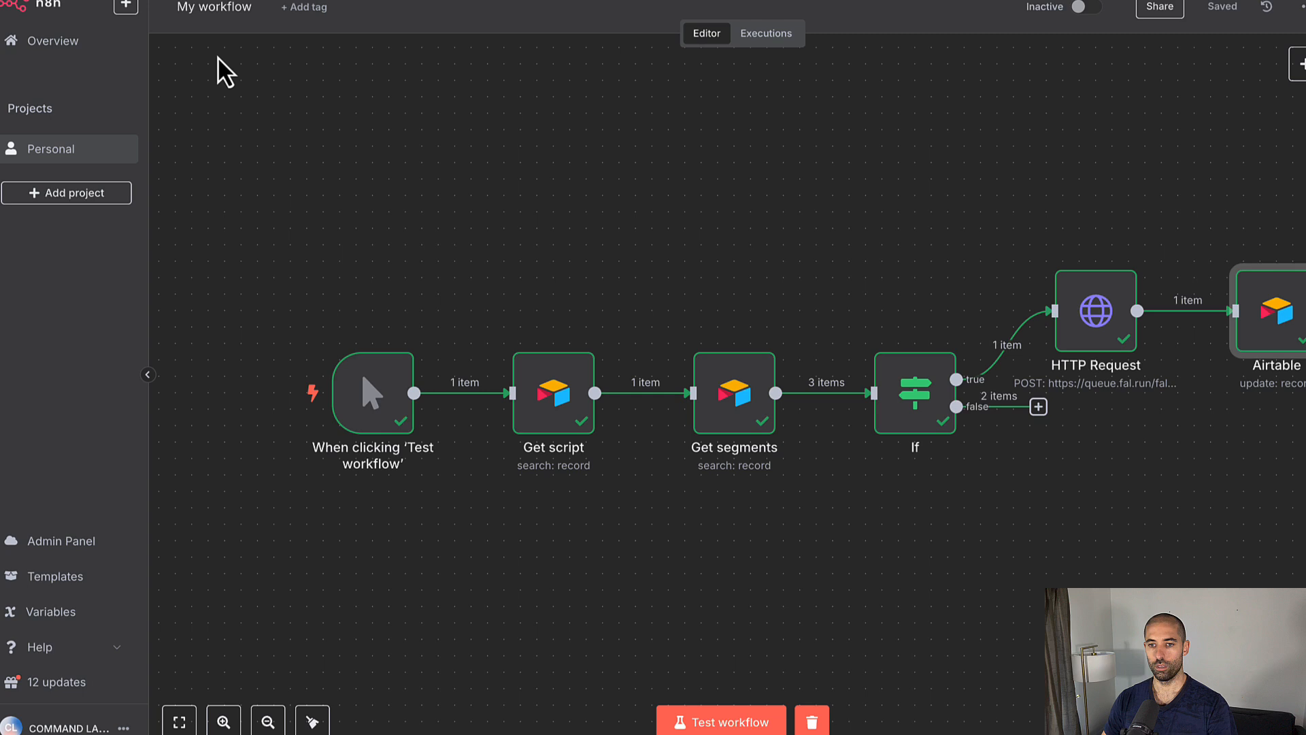
Step: Name the workflow 'Image to Video', rename the HTTP Request node 'Gen Video', and save
double_click(208, 6)
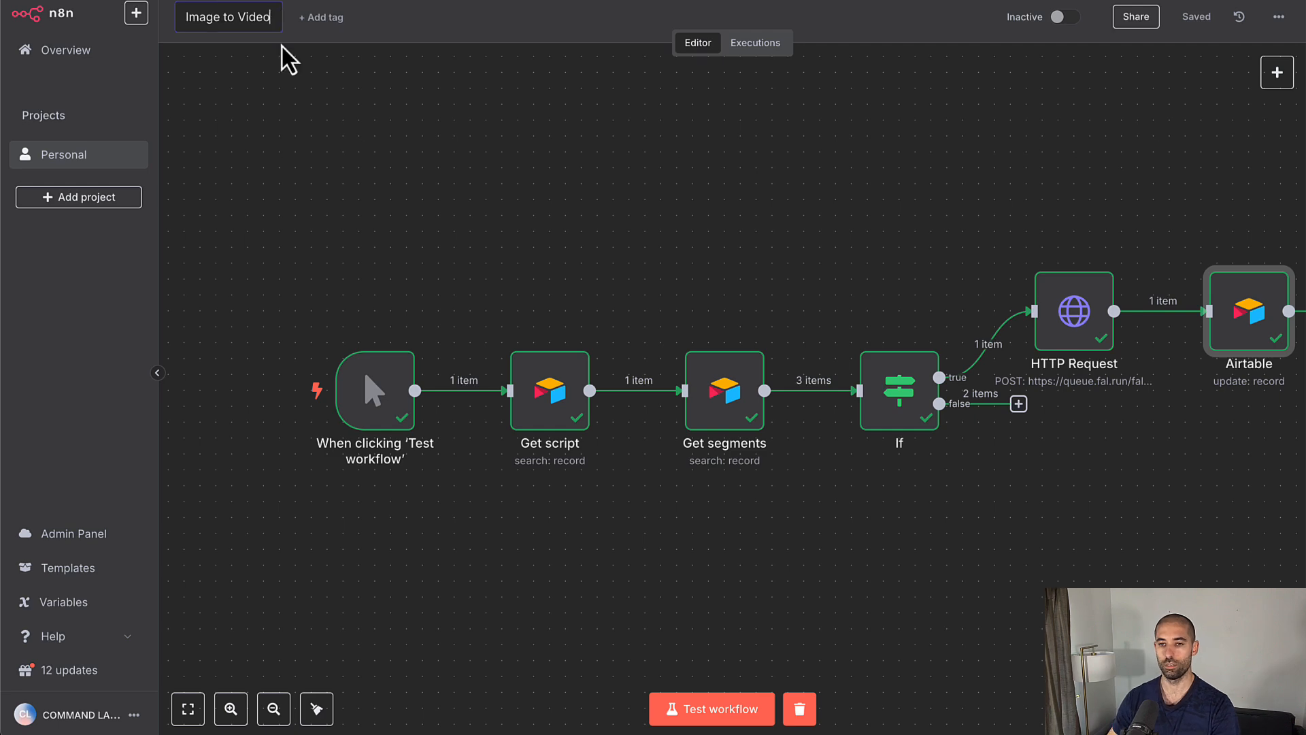
right_click(1071, 325)
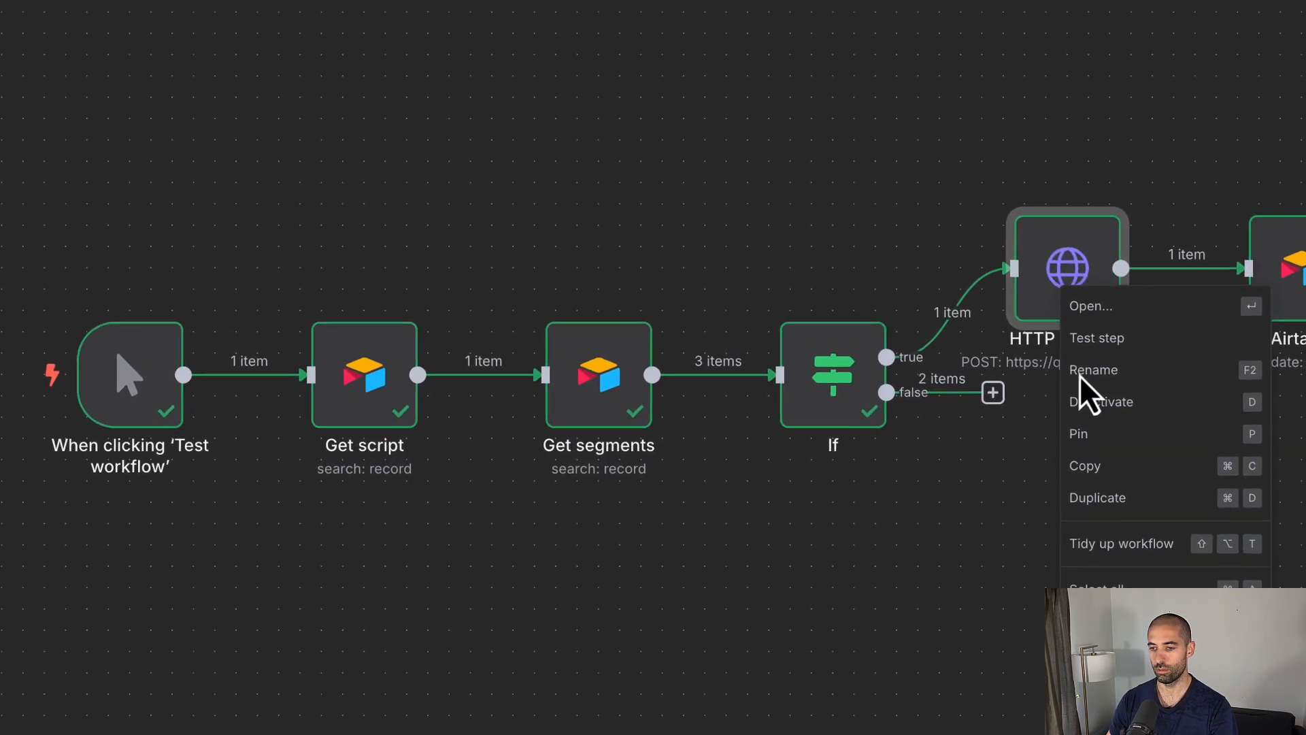
left_click(1083, 378)
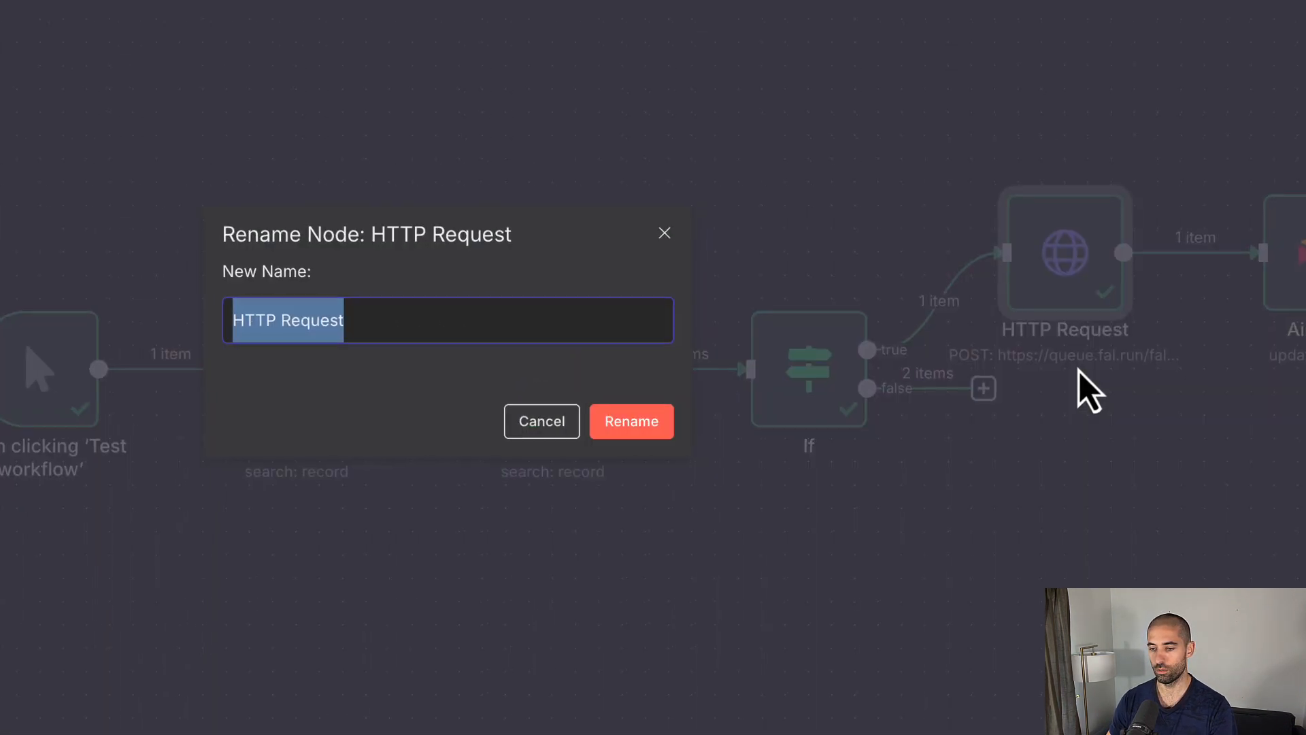
type("Gen Video")
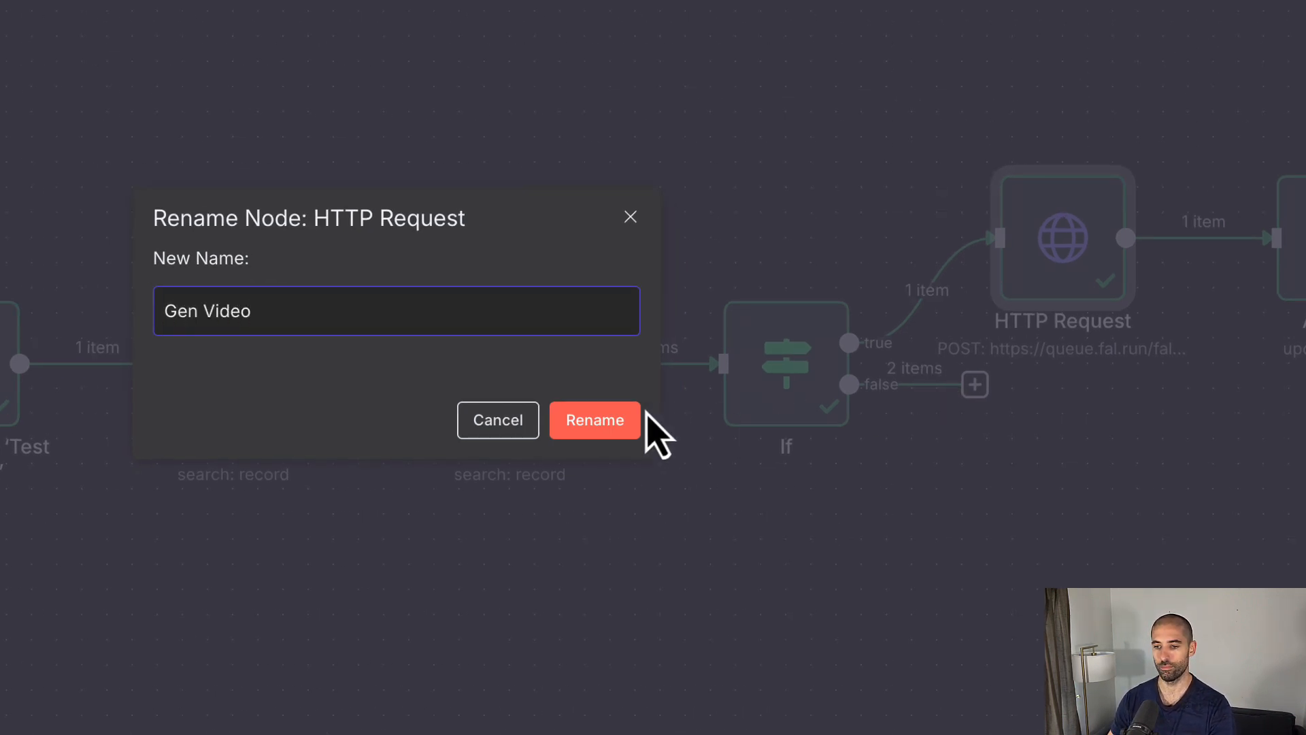
left_click(601, 421)
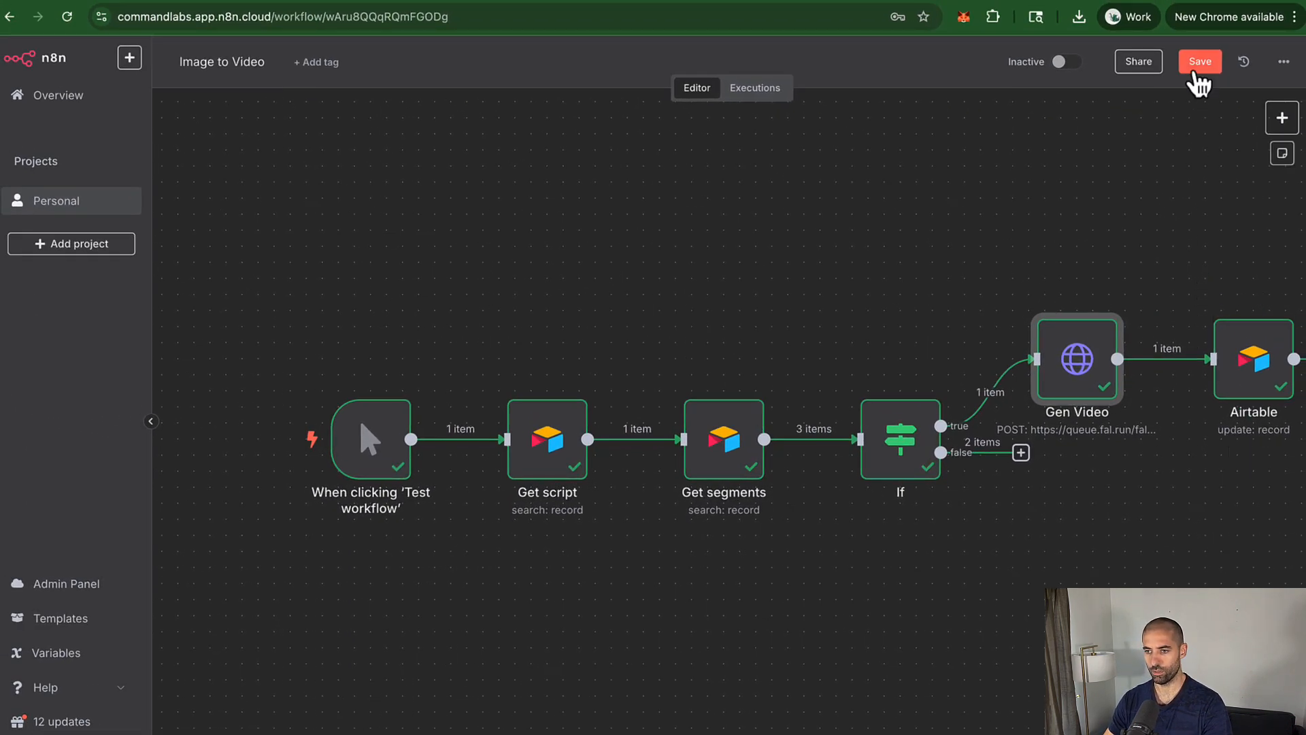
left_click(1199, 62)
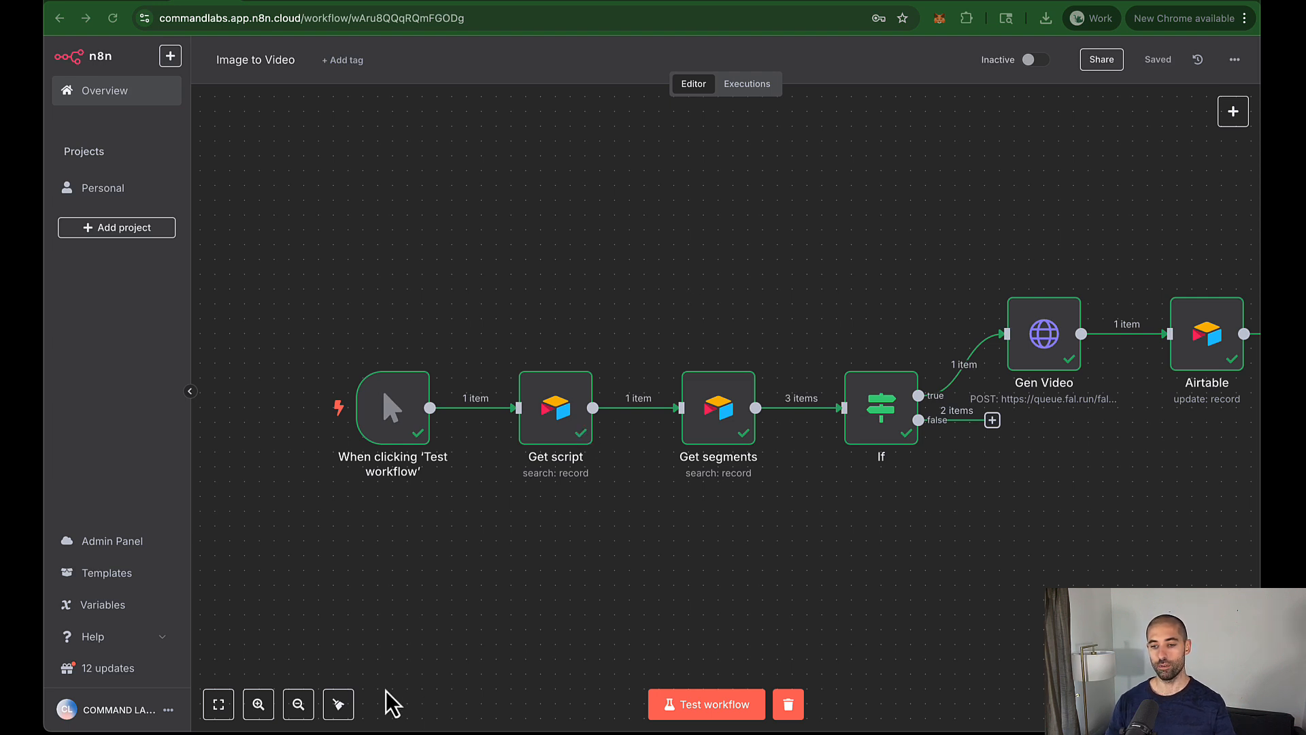
Step: Tidy the Image to Video nodes into one row and inspect row 1's full render request ID in Airtable
left_click(338, 704)
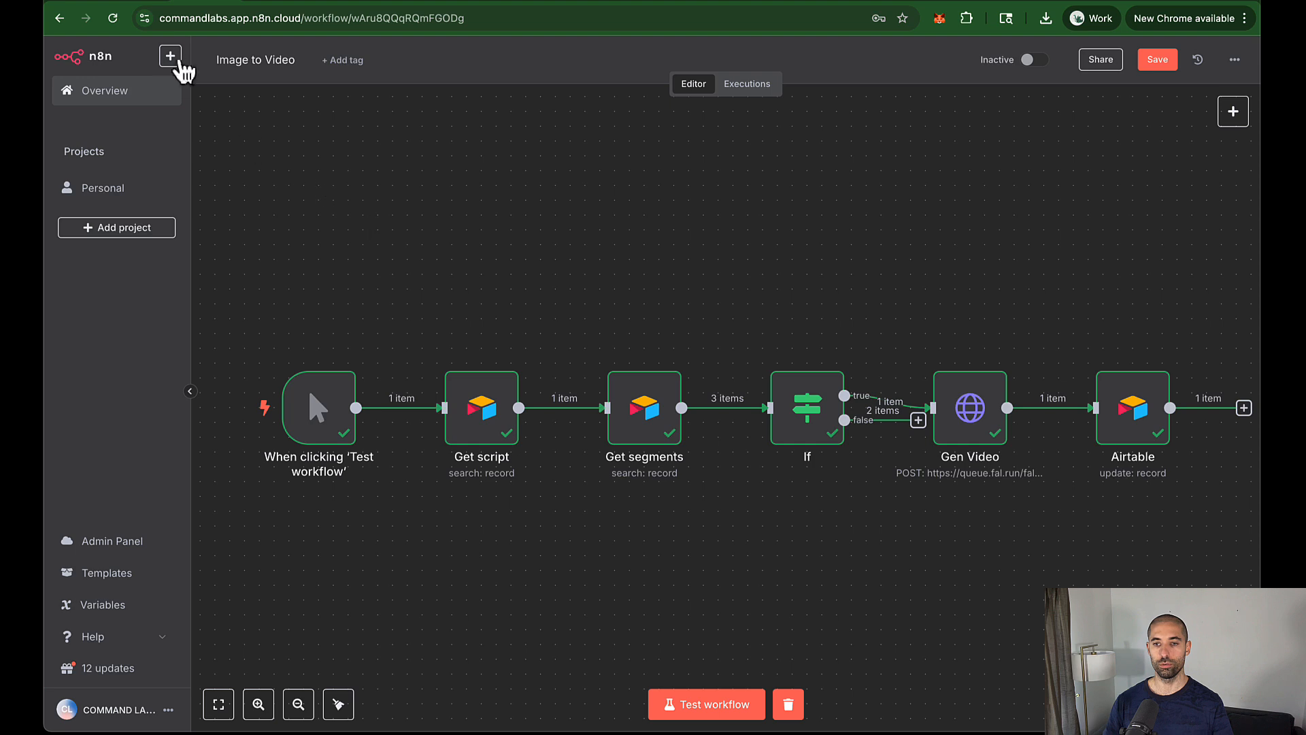
left_click(144, 1)
double_click(1042, 185)
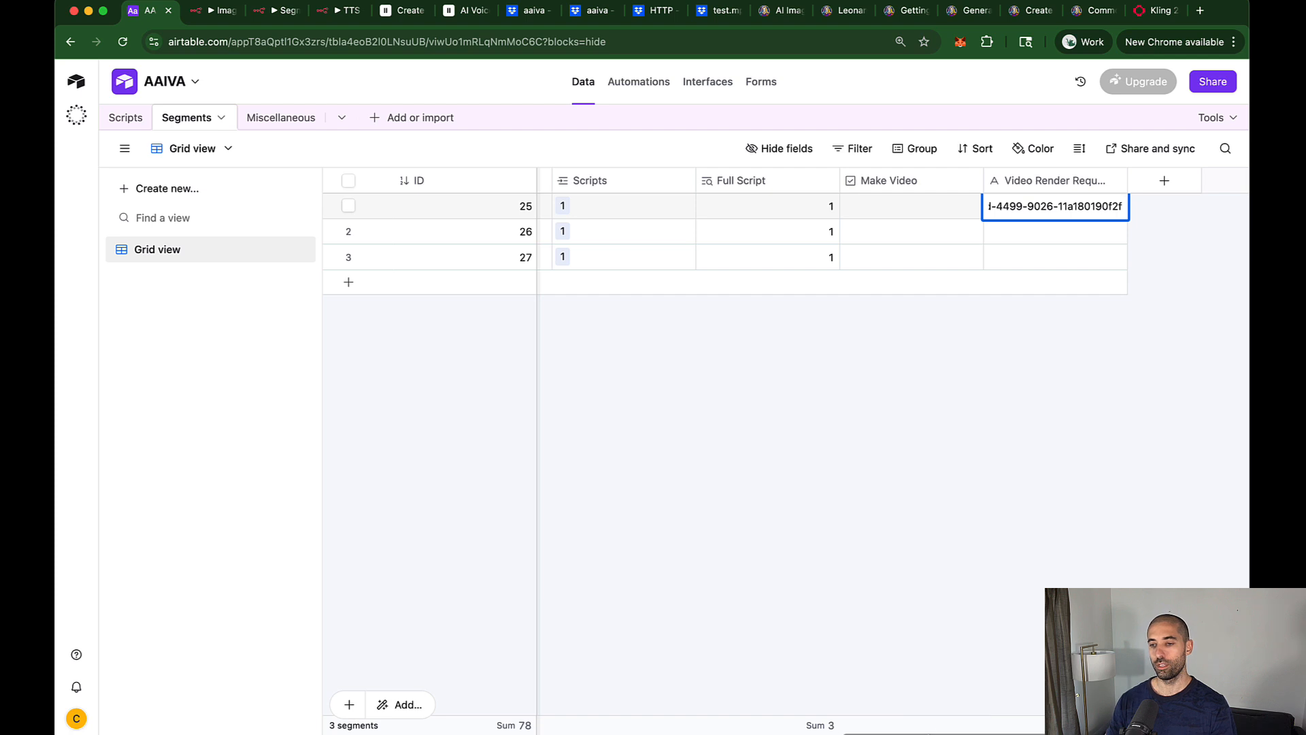
scroll(929, 731, "left", 10)
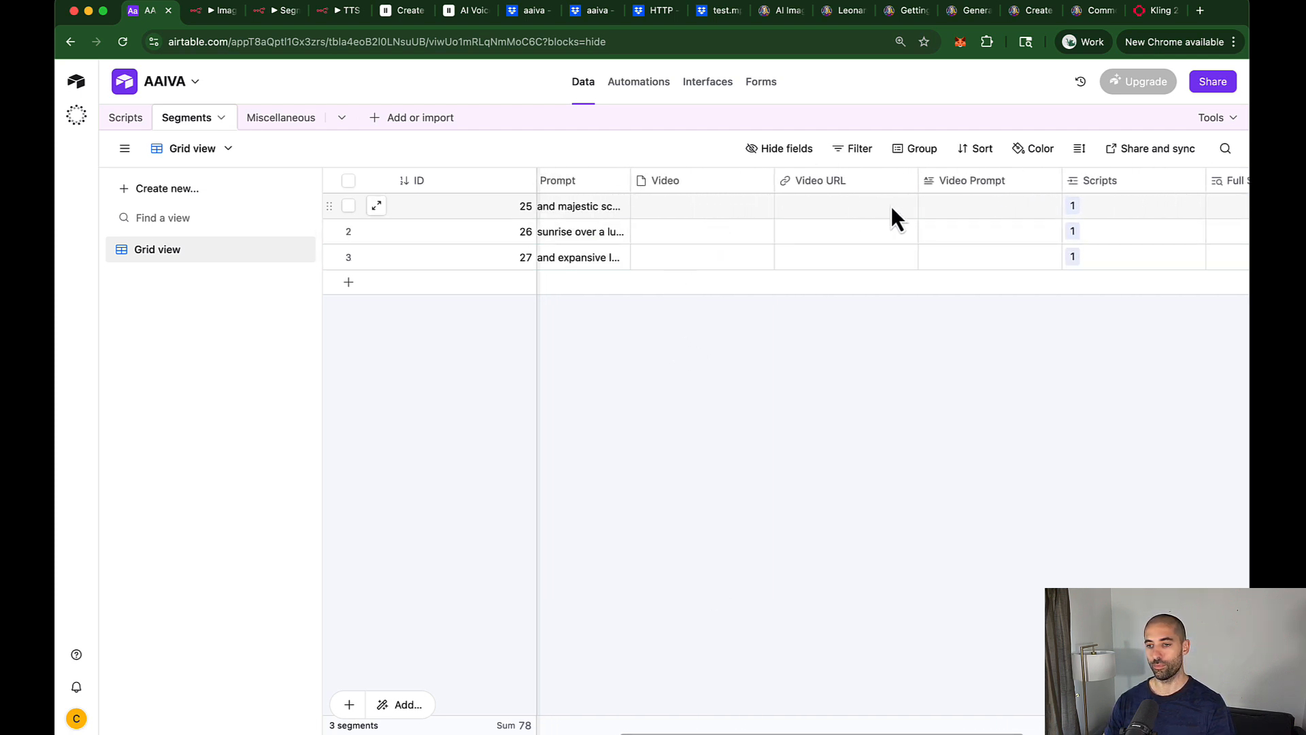
Step: Save the Image to Video workflow and go back to the workflow list
left_click(195, 18)
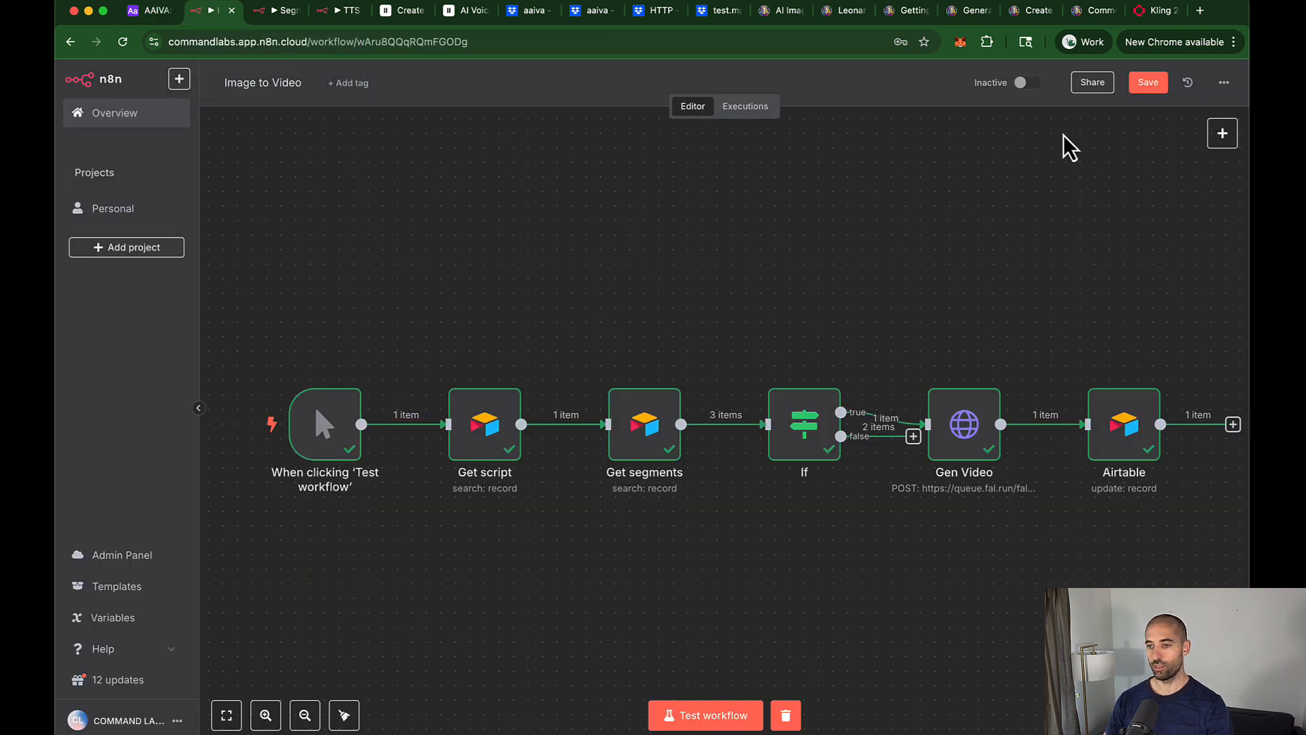
left_click(1146, 84)
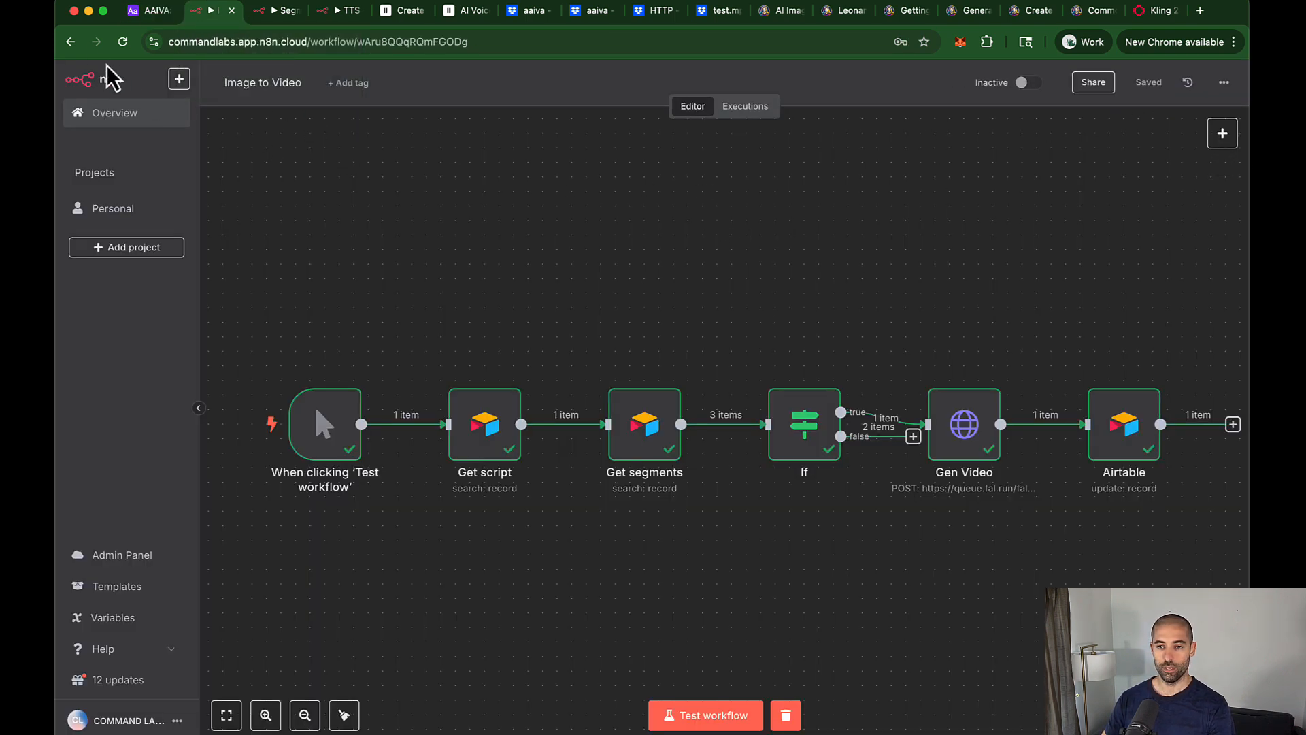
left_click(70, 41)
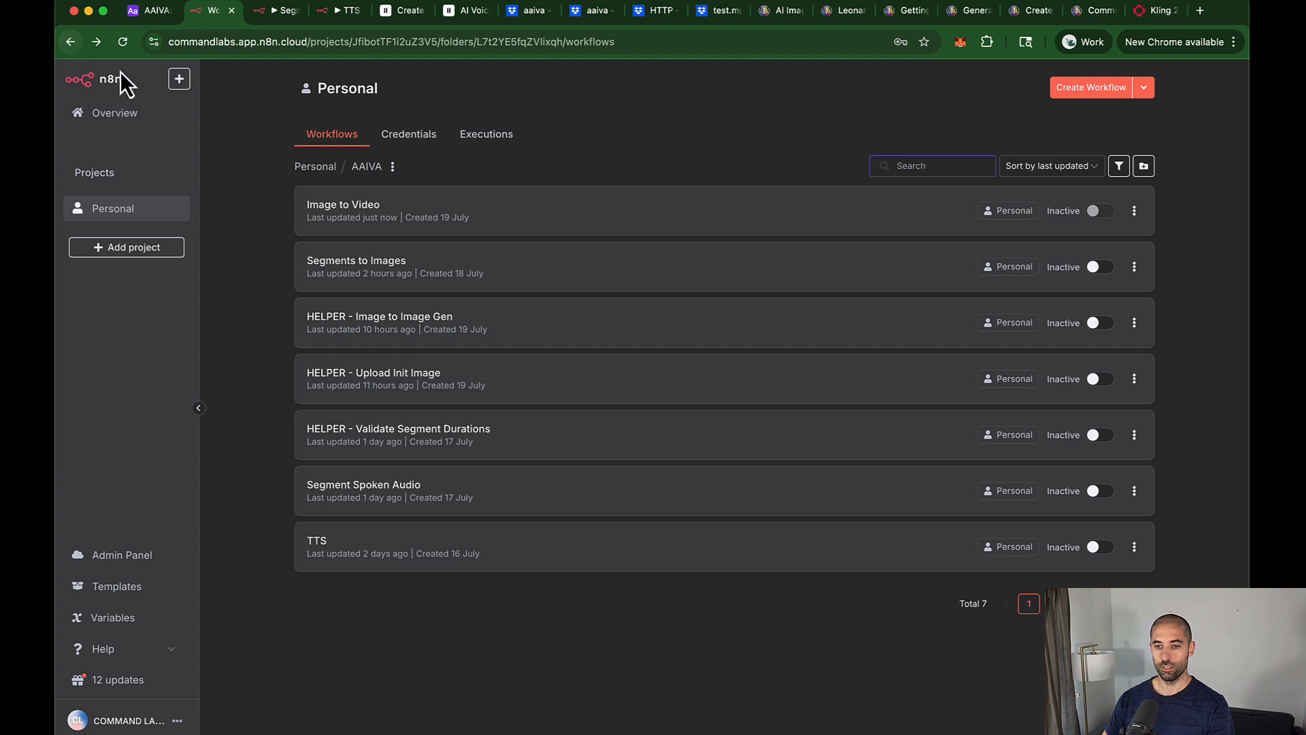
Step: Create a new workflow and paste in copies of Get script and Get segments from Segments to Images
left_click(1086, 89)
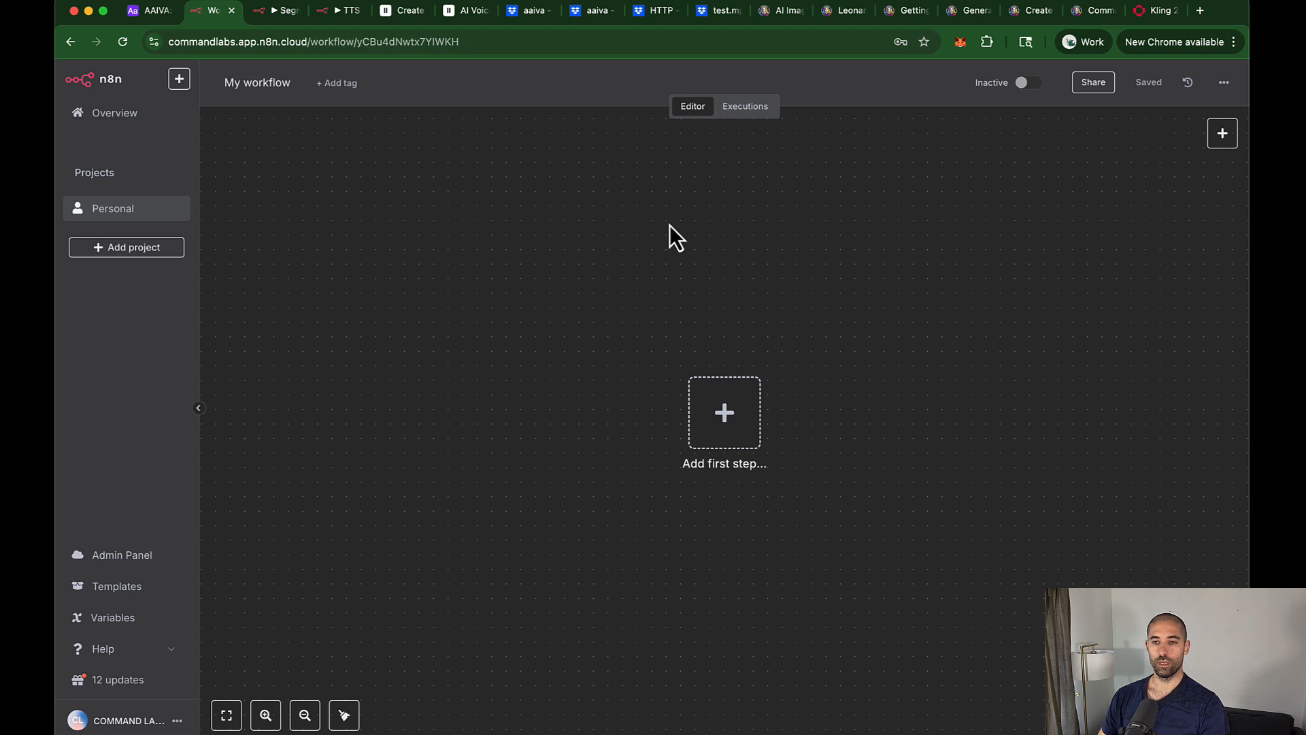
key("ctrl+Tab")
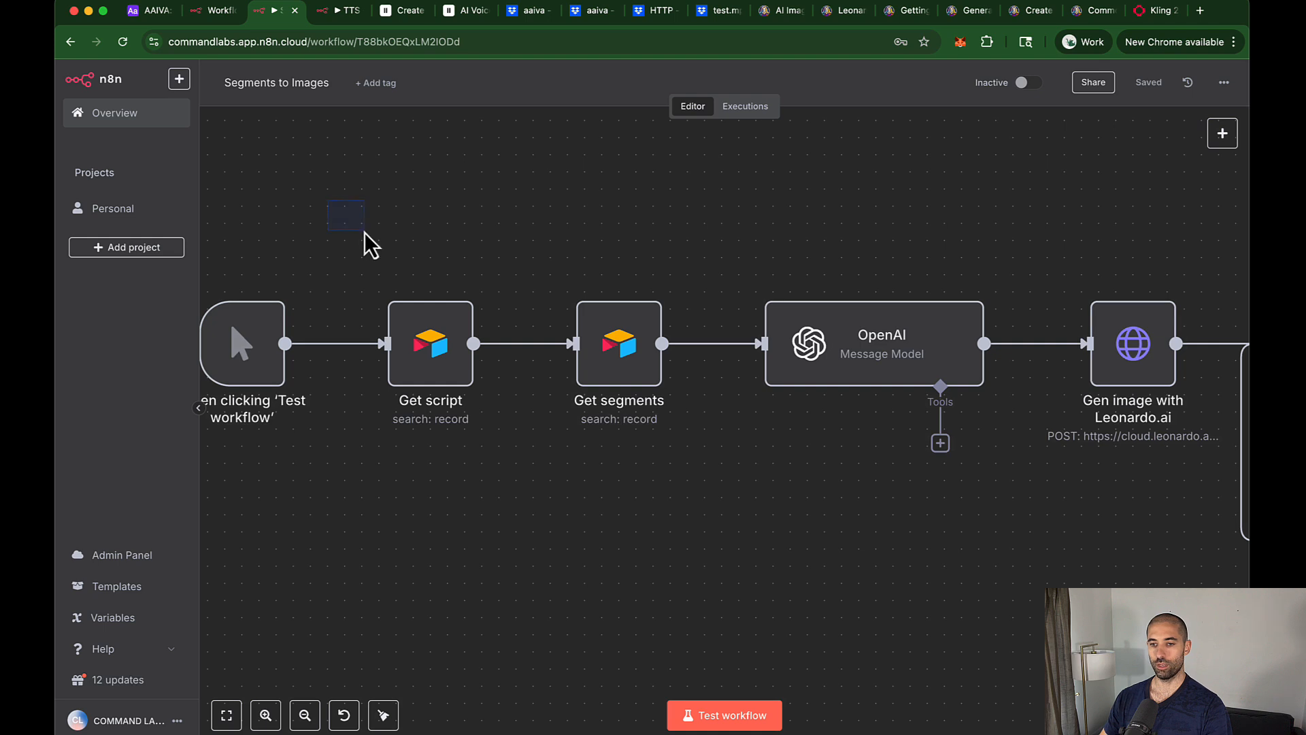
left_click_drag(364, 231, 704, 498)
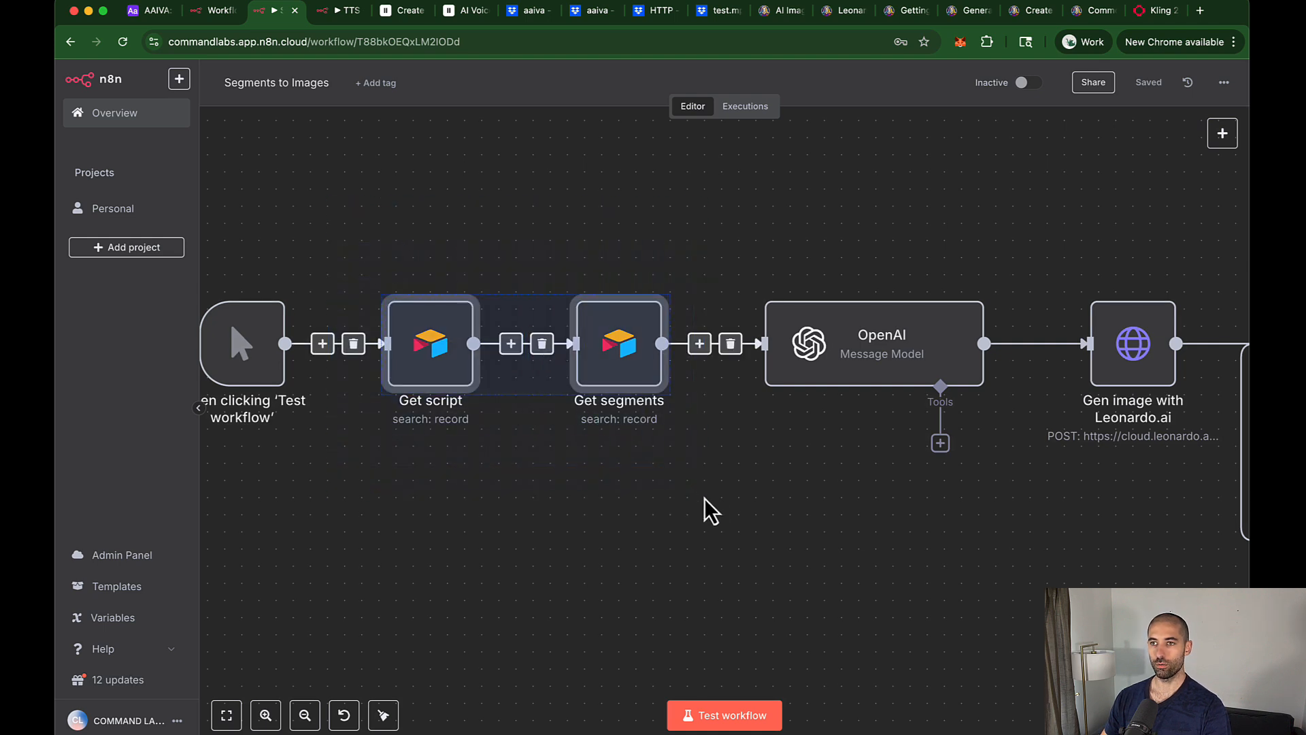
key("ctrl+c")
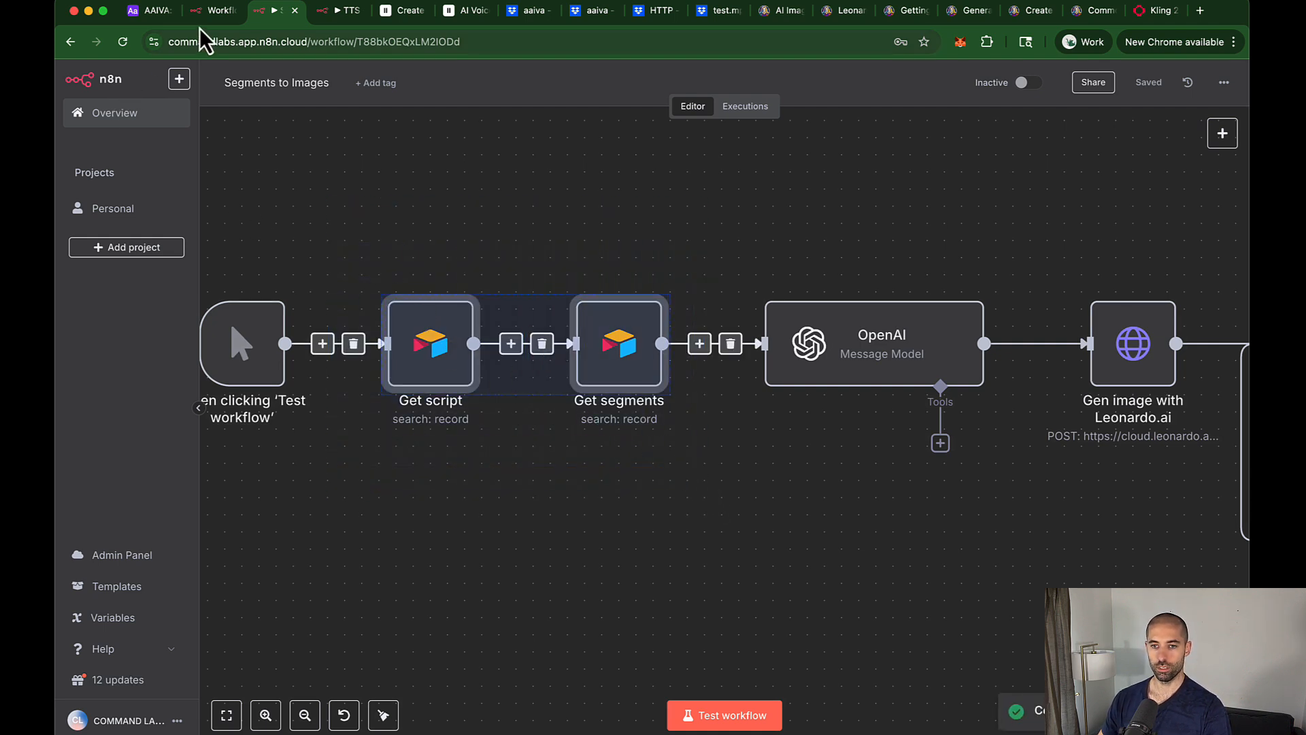
left_click(216, 10)
key("ctrl+v")
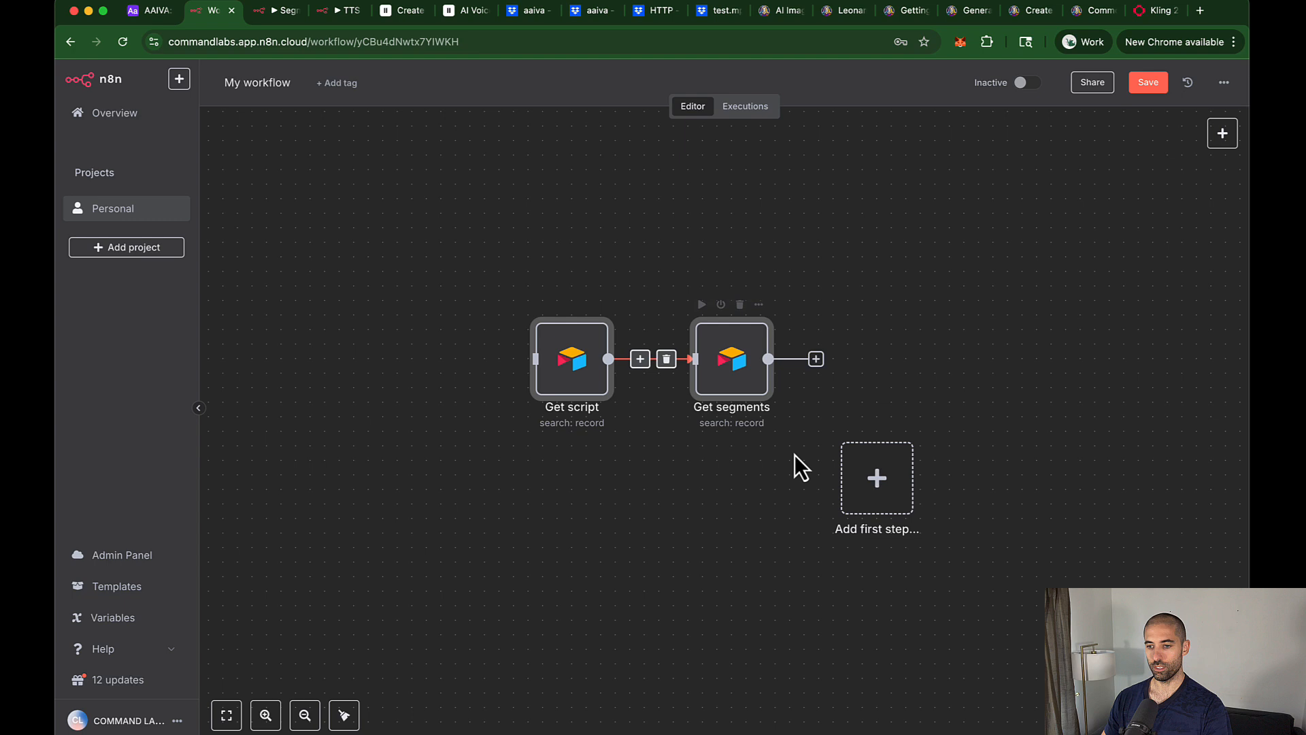
Step: Connect a manual test trigger ahead of Get script, tidy the nodes and run the workflow
left_click(887, 504)
left_click(1047, 253)
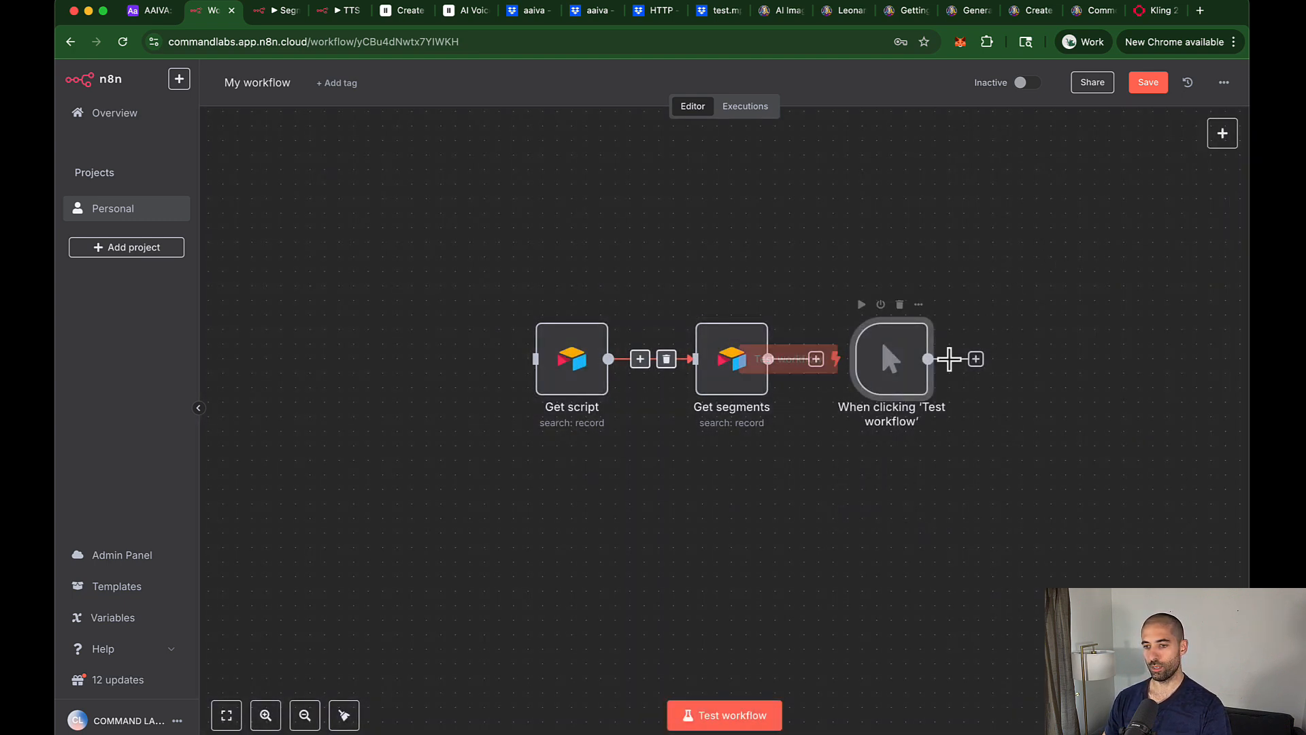
left_click_drag(915, 372, 535, 359)
left_click(342, 714)
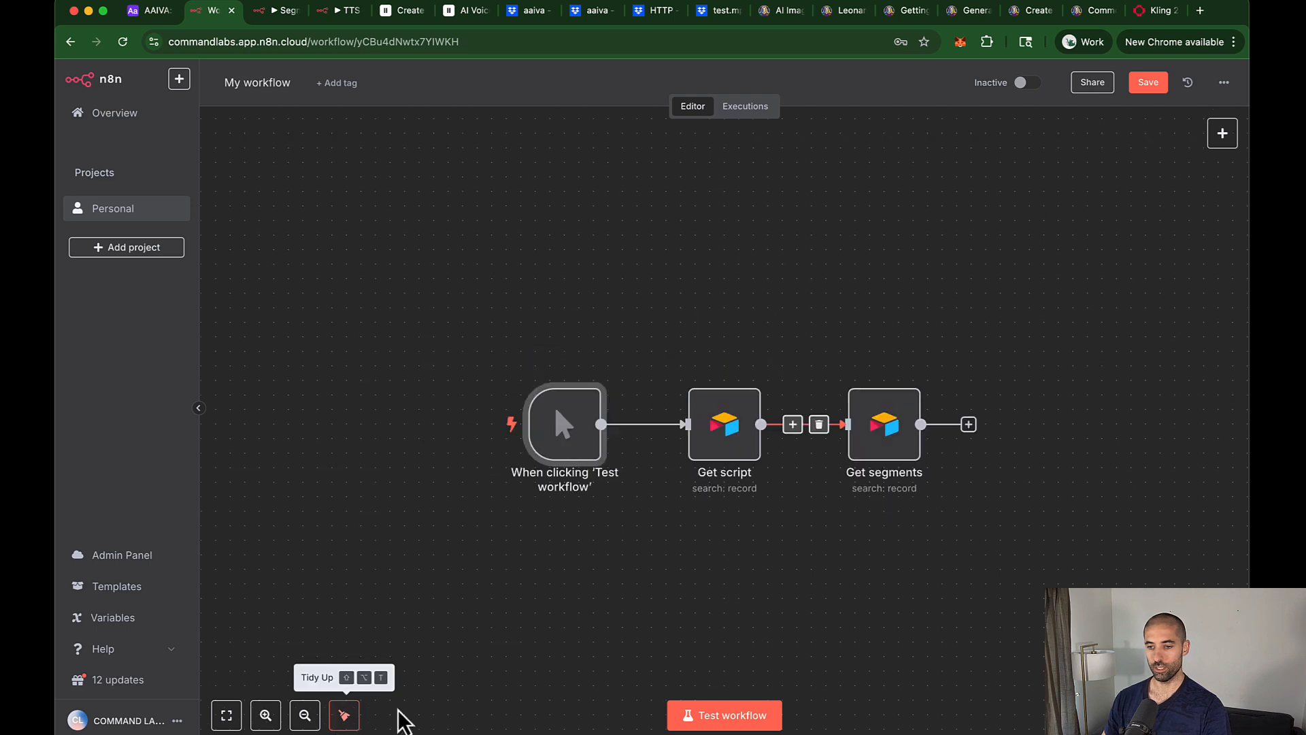
left_click(707, 723)
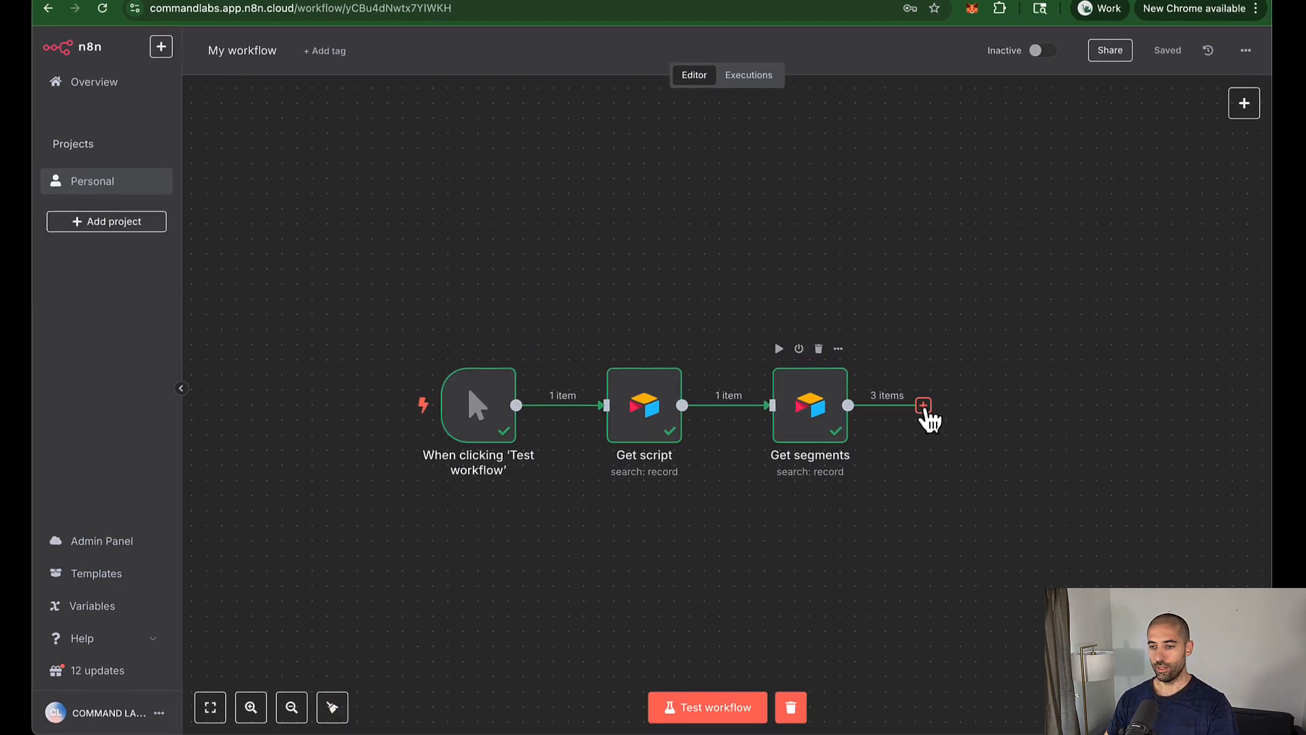
Step: Add an If node after Get segments checking that Video Render Request ID exists (String > exists)
left_click(924, 406)
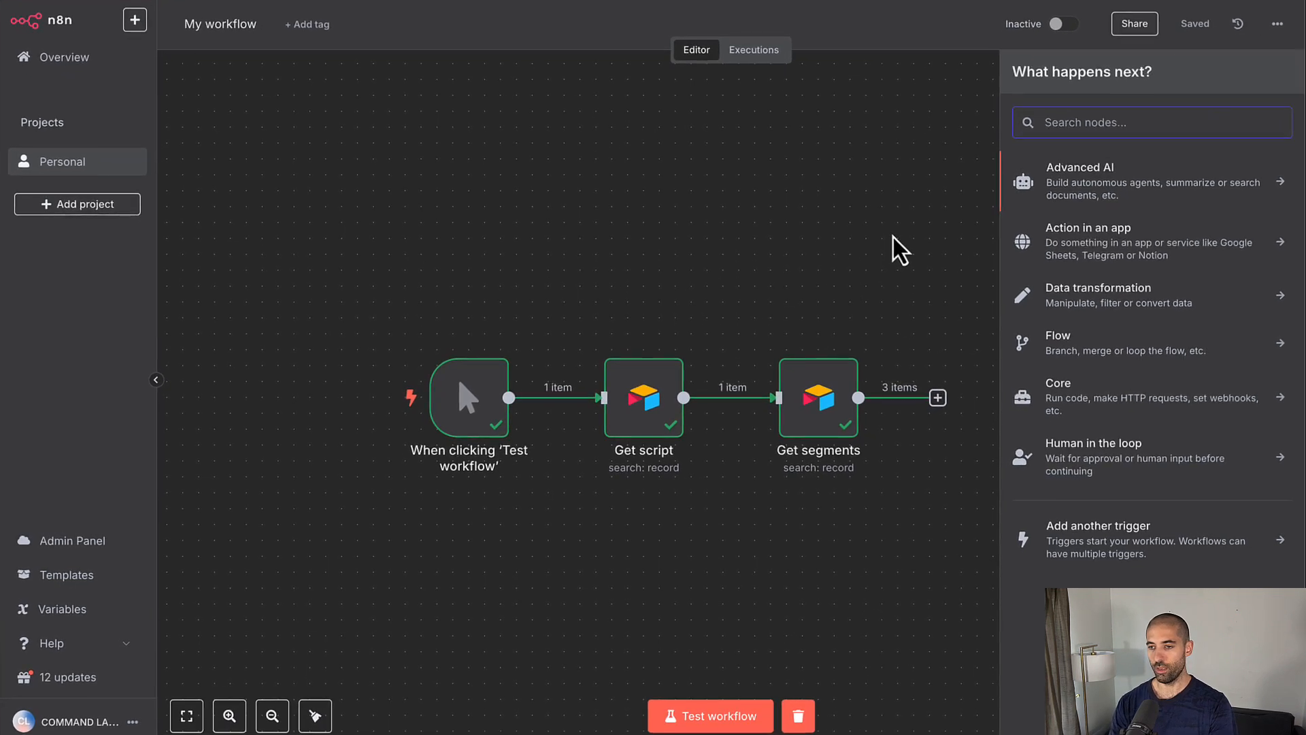
type("if")
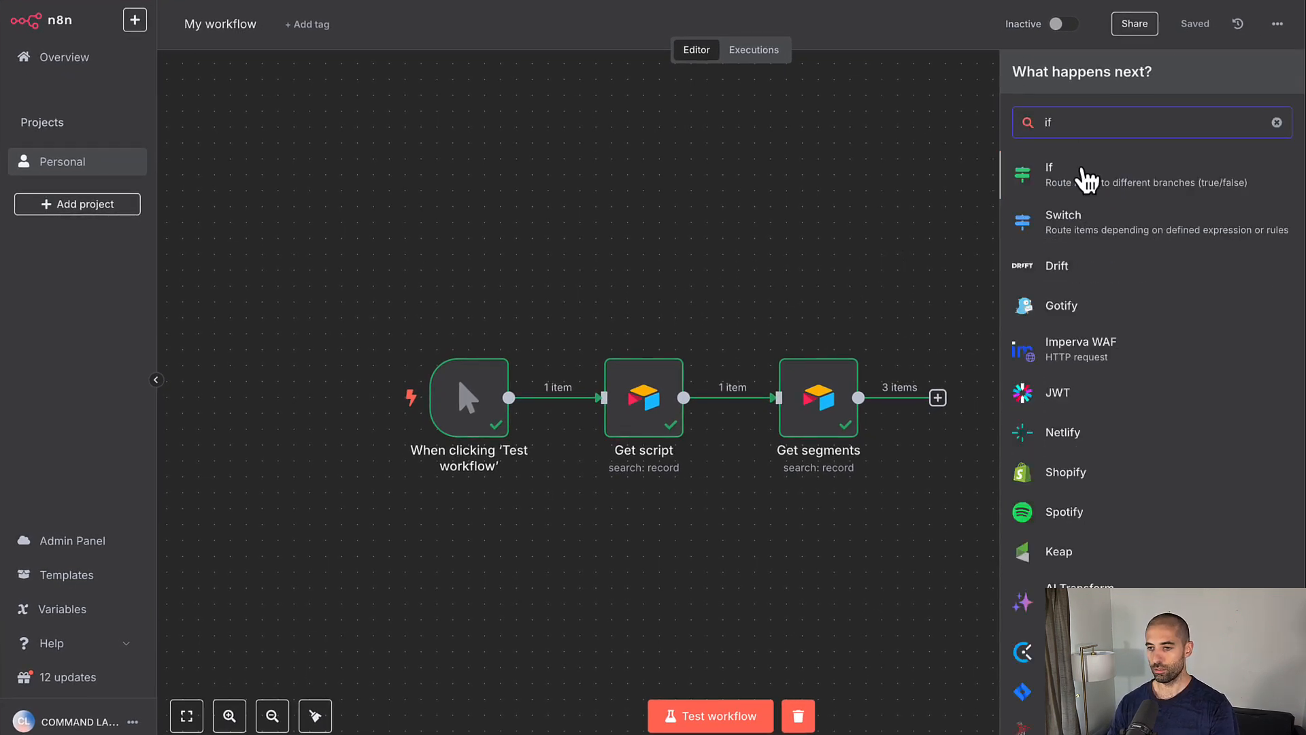
left_click(1083, 172)
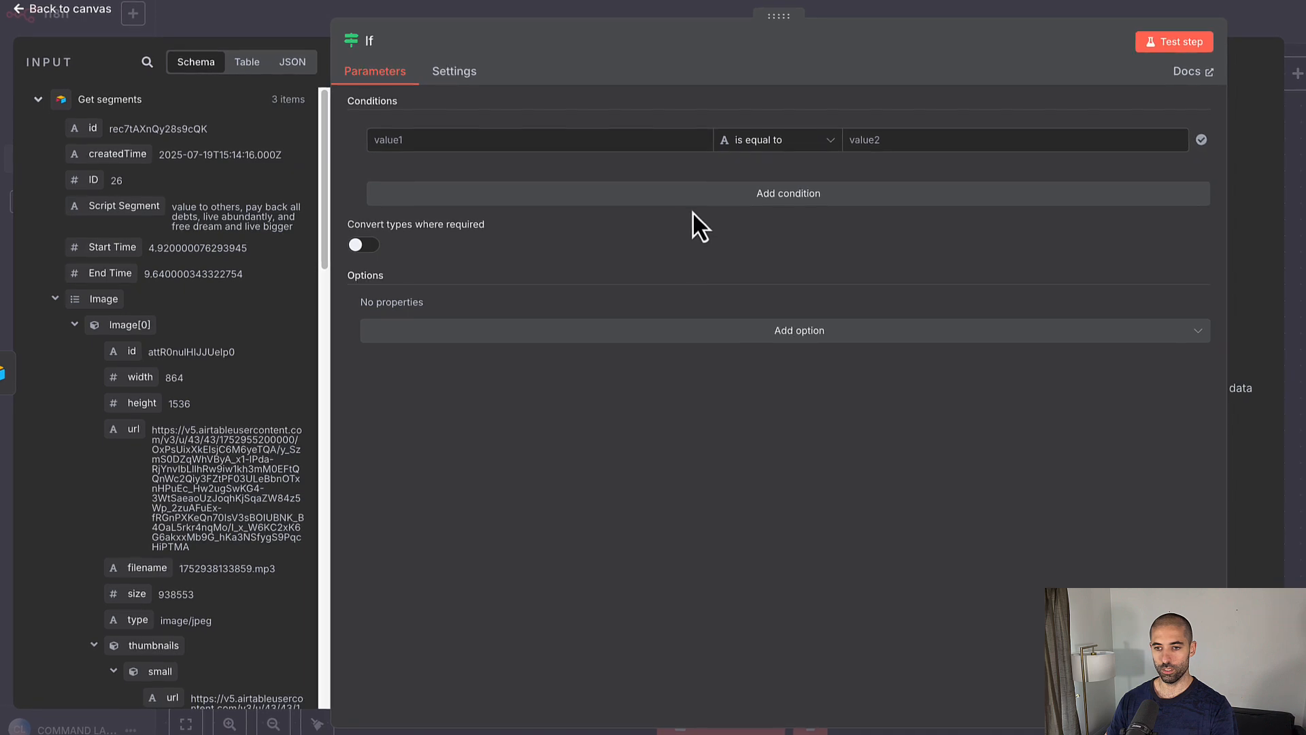
left_click(796, 141)
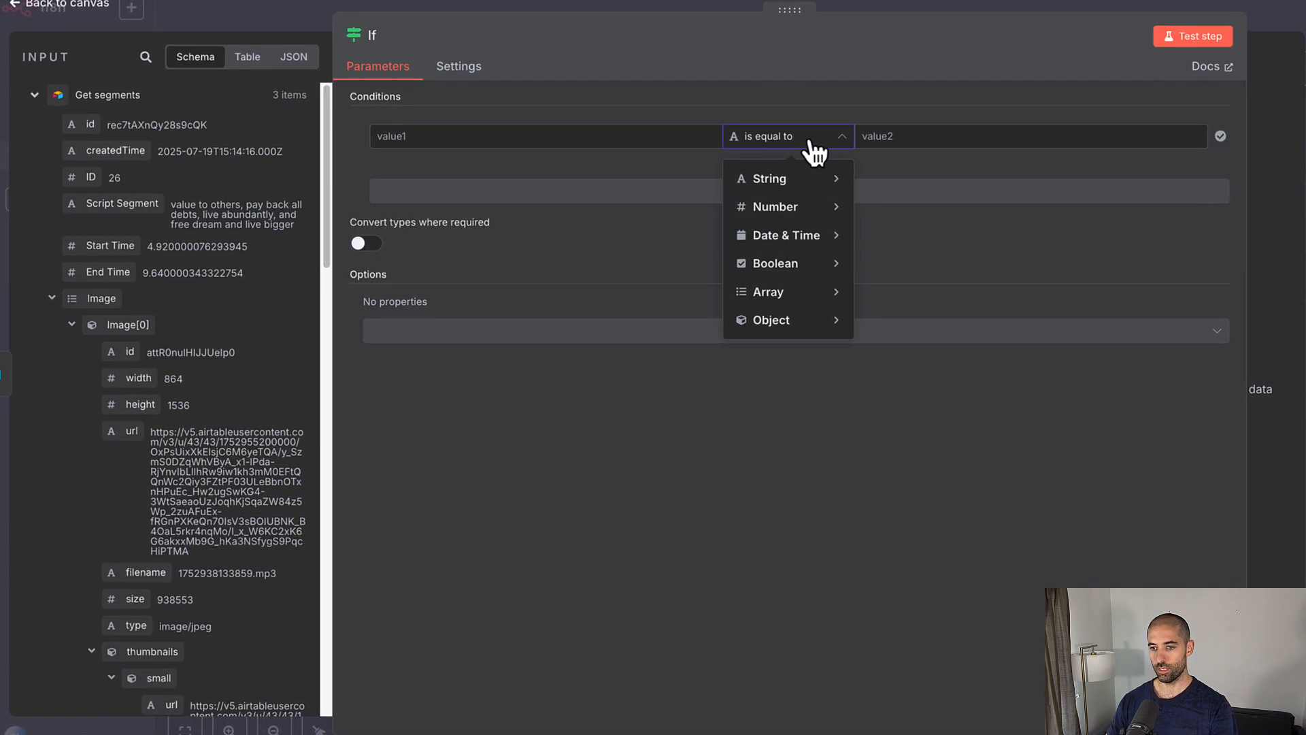
mouse_move(809, 175)
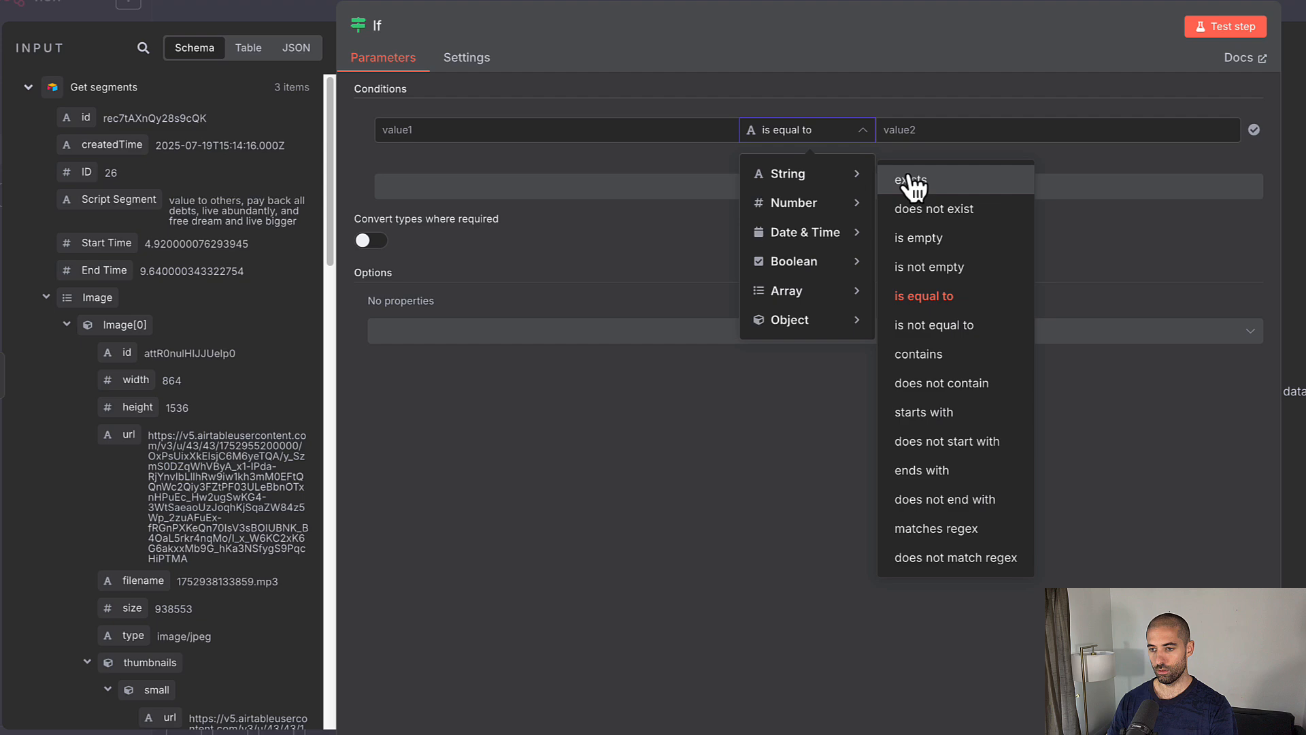
left_click(910, 180)
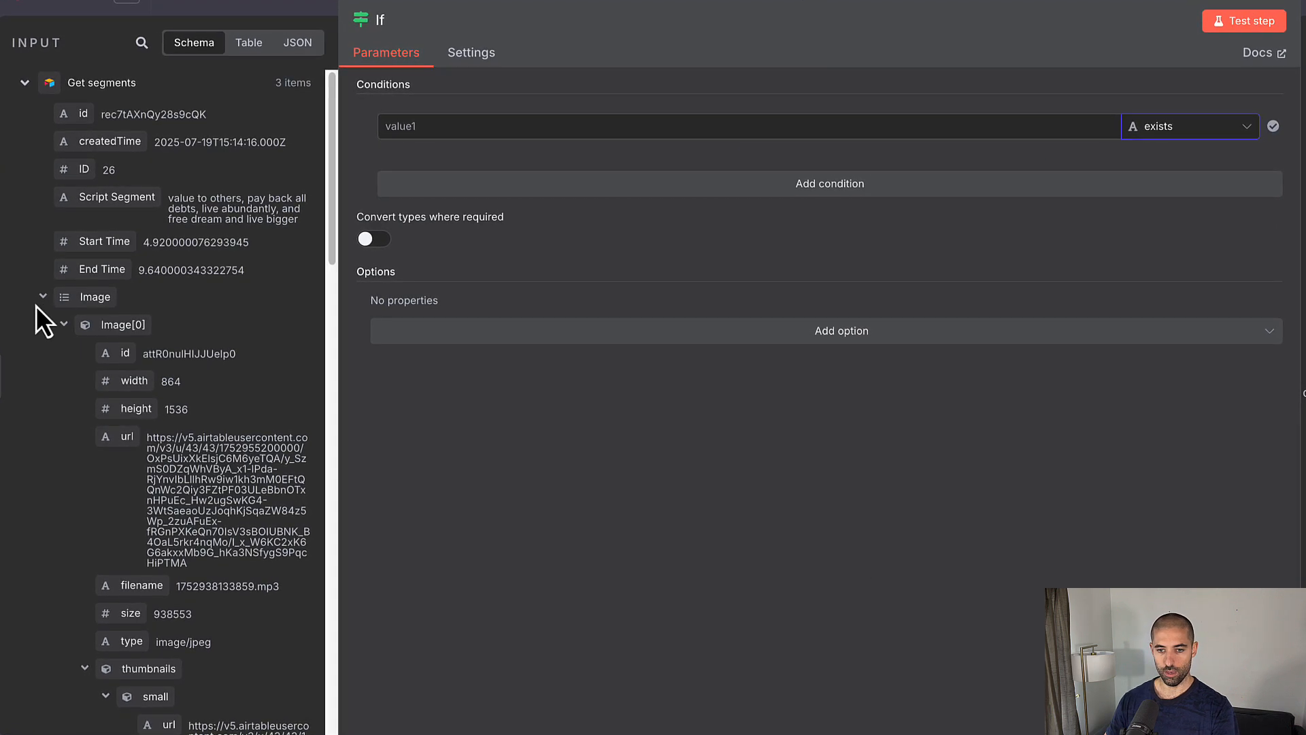
left_click(43, 297)
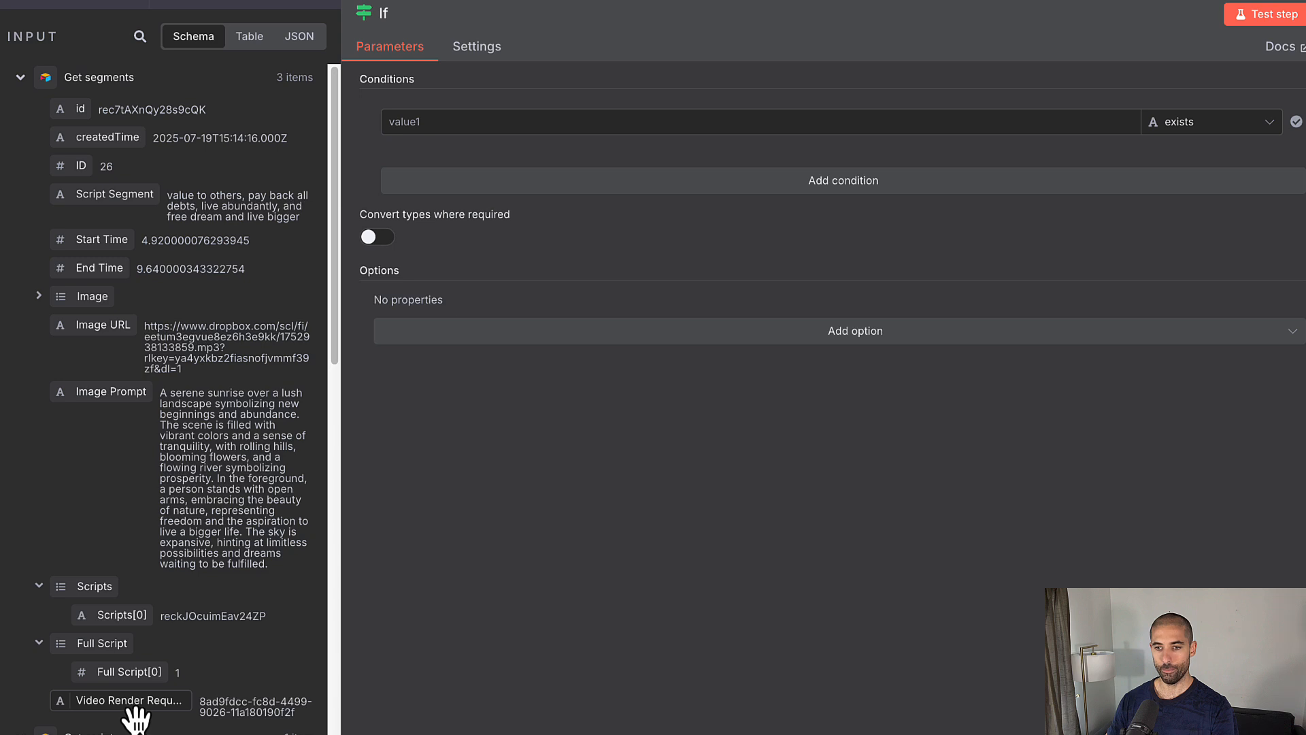
left_click_drag(136, 718, 470, 128)
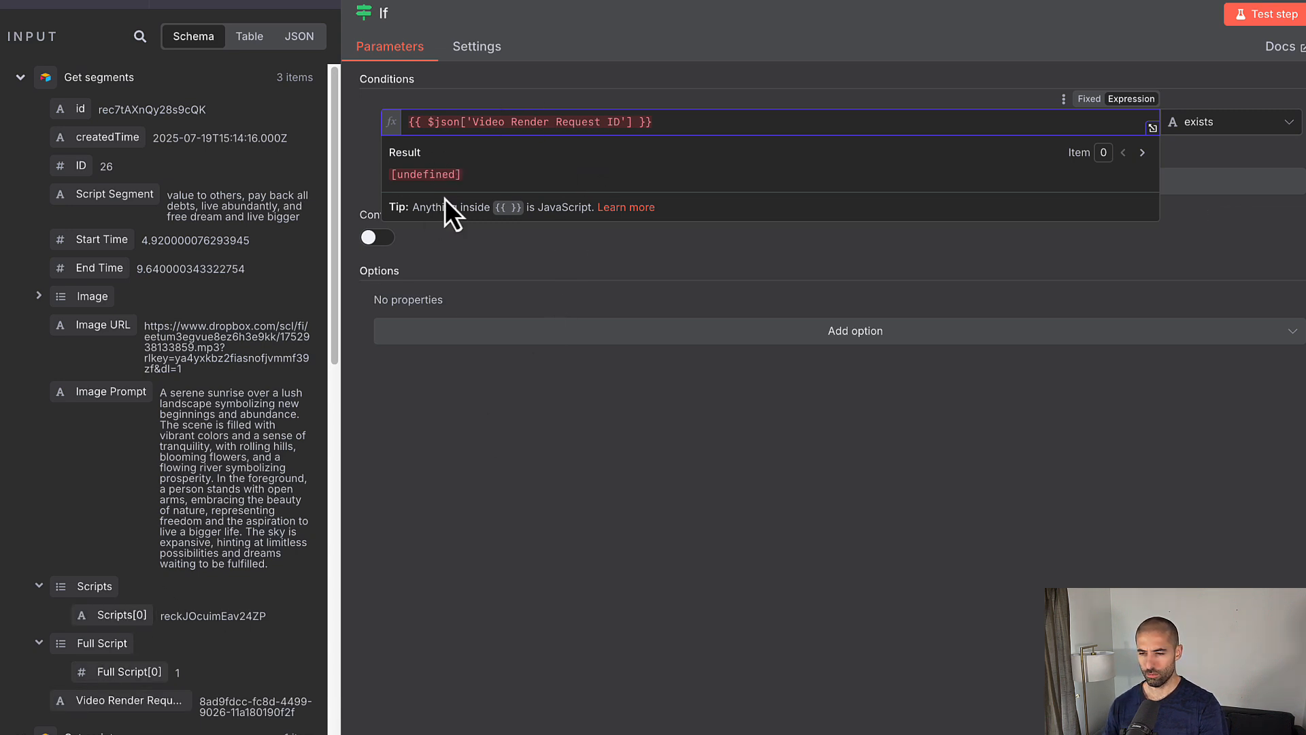
left_click(854, 94)
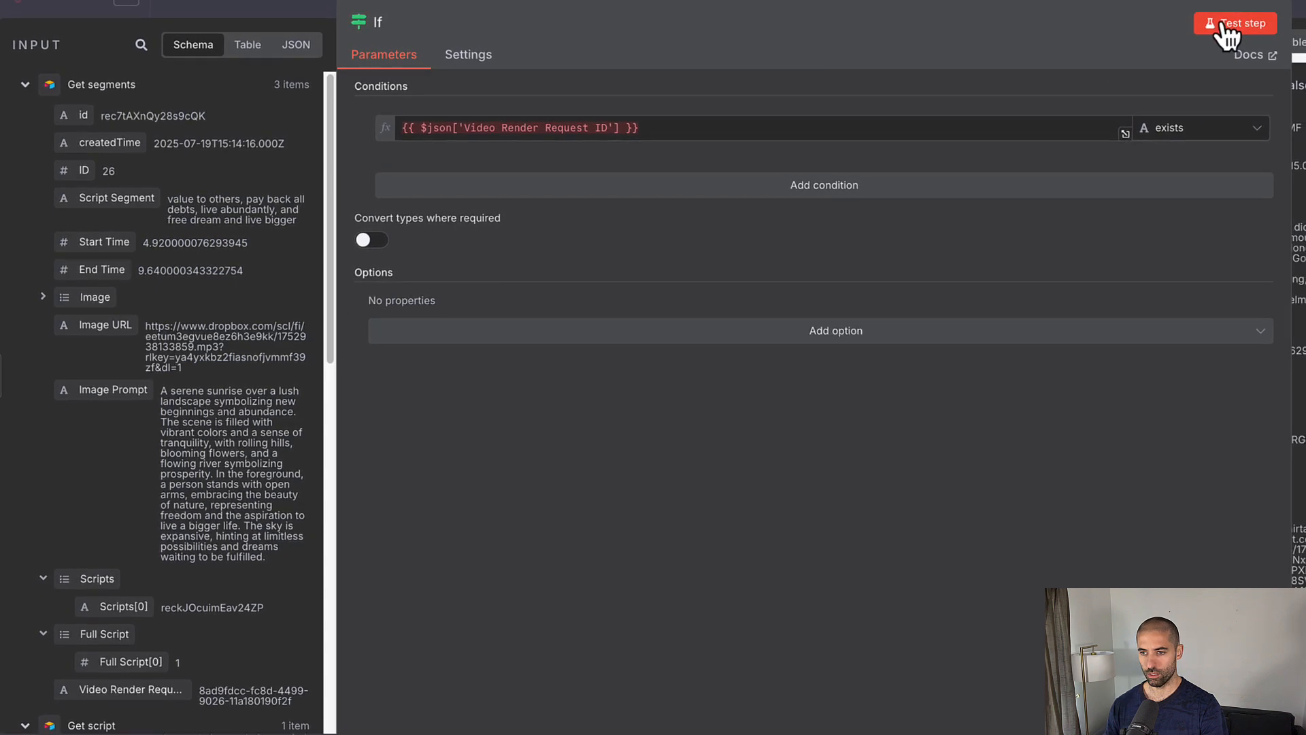
left_click_drag(801, 15, 469, 68)
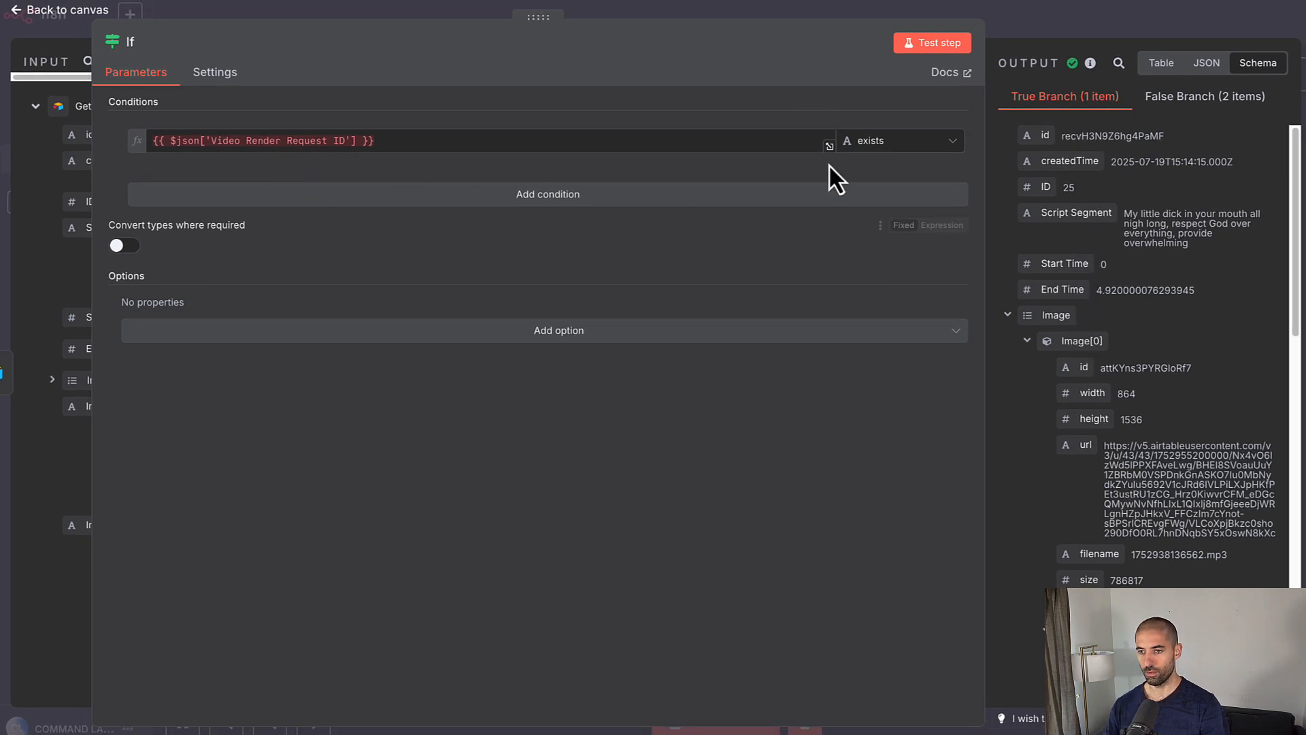
Step: Return to the canvas and shift all four nodes left
left_click(1039, 15)
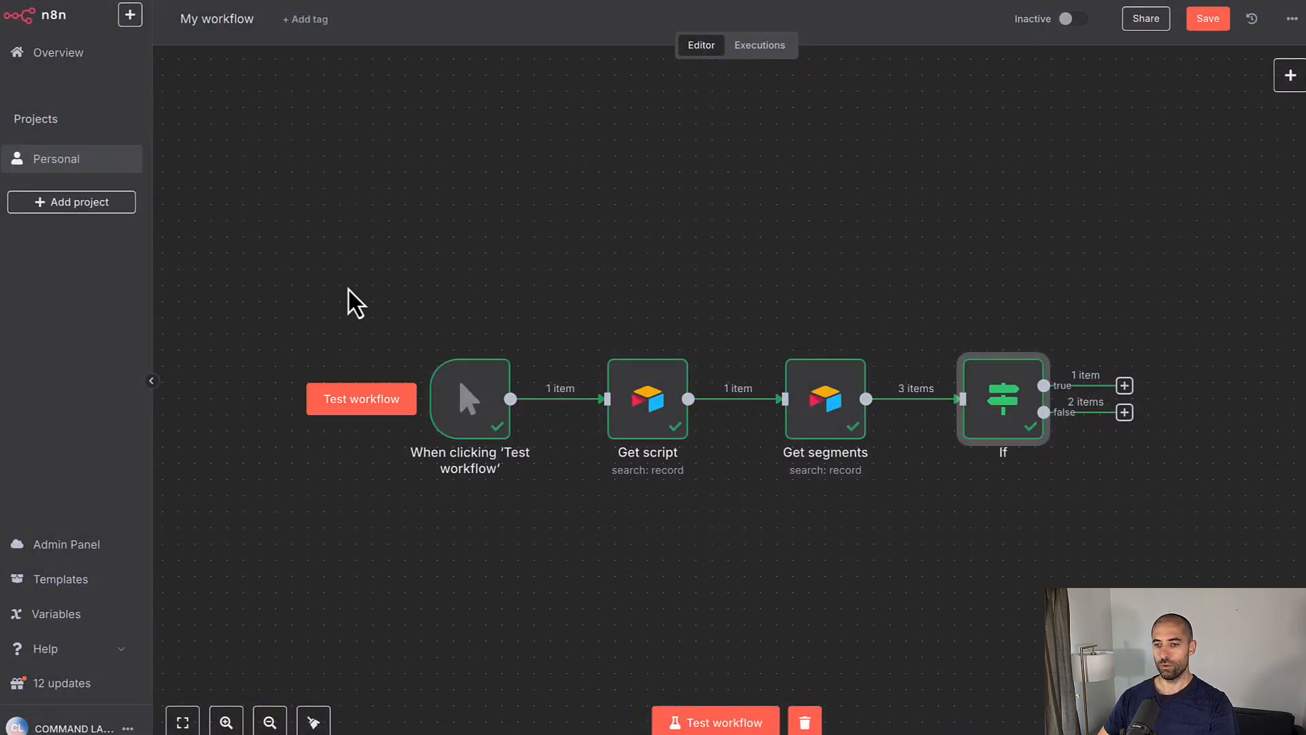
left_click_drag(256, 271, 1162, 531)
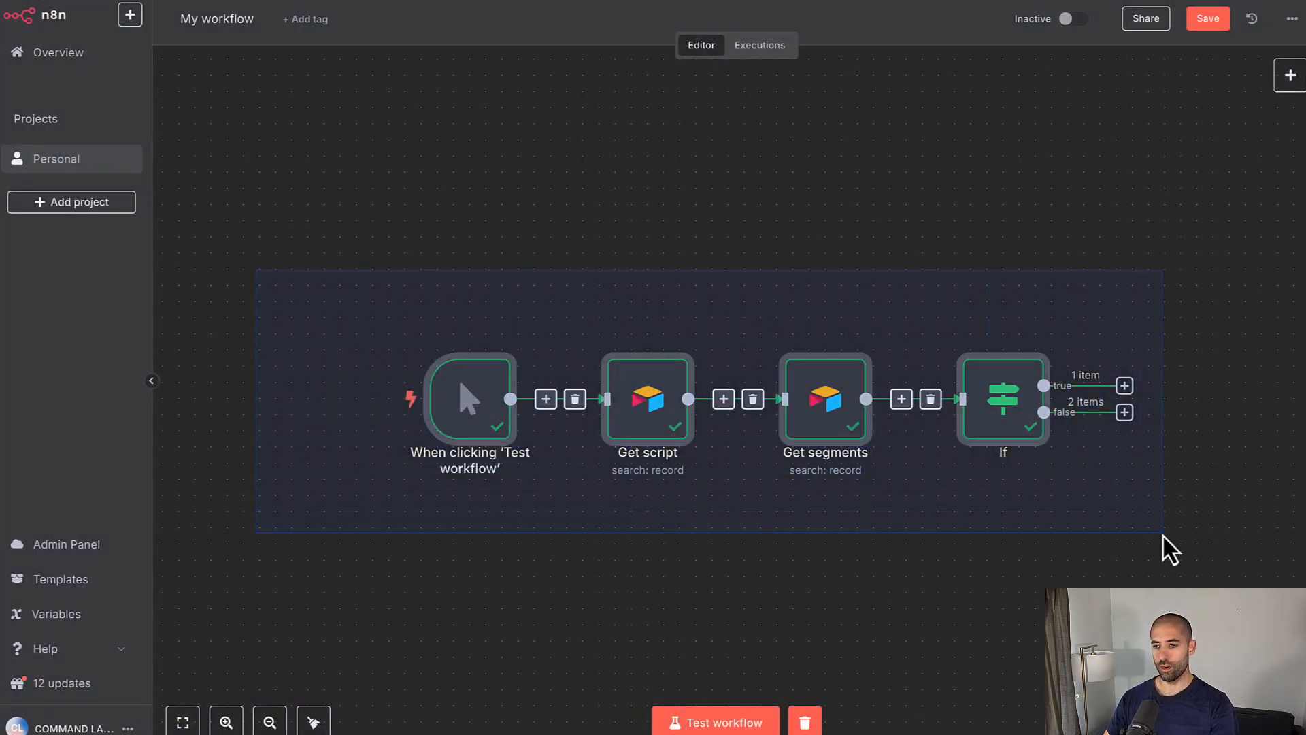
left_click_drag(1006, 431, 911, 428)
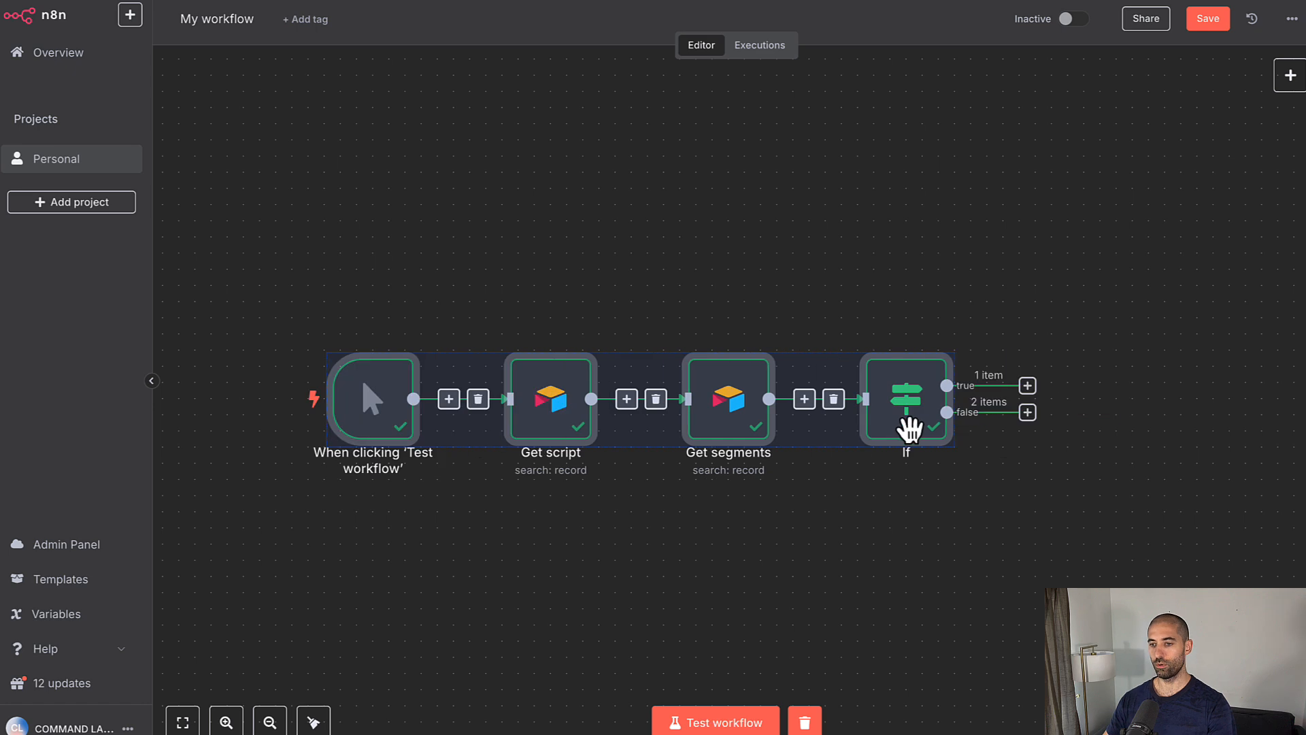
left_click(925, 301)
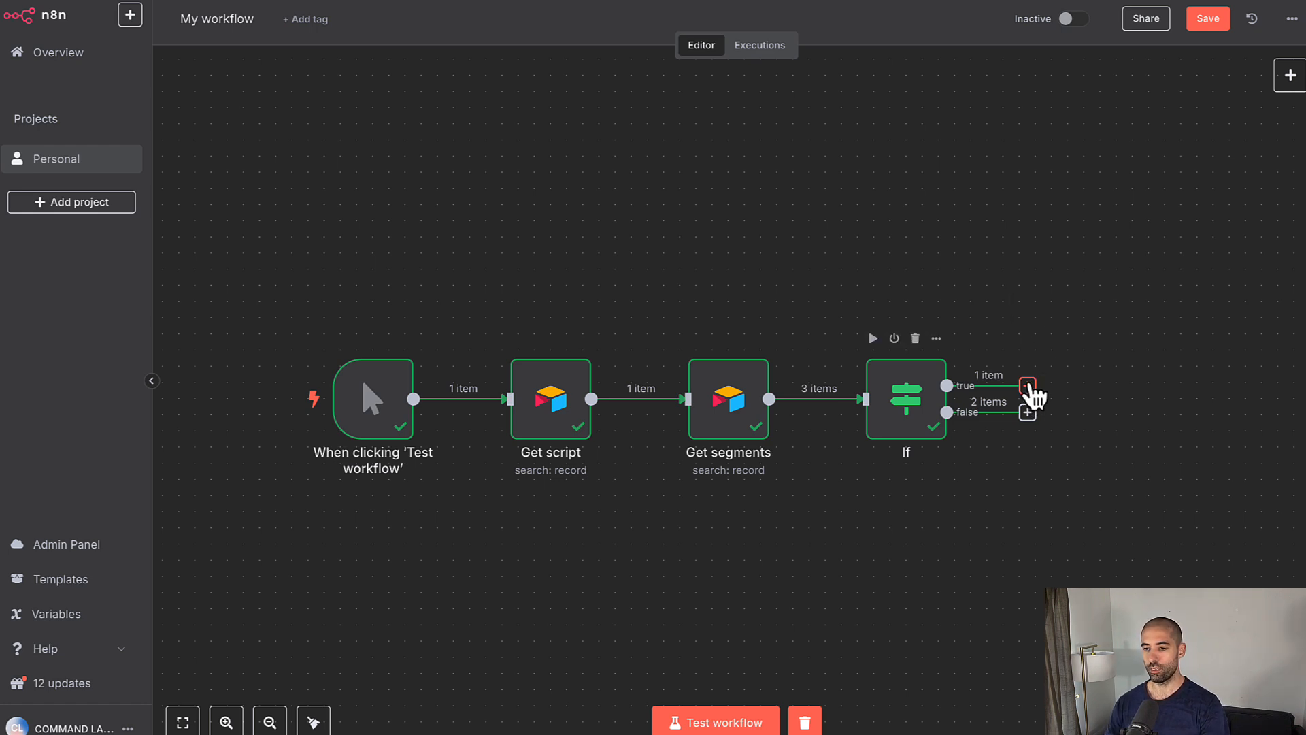
Step: Add an HTTP Request node on the If node's true branch
left_click(1027, 386)
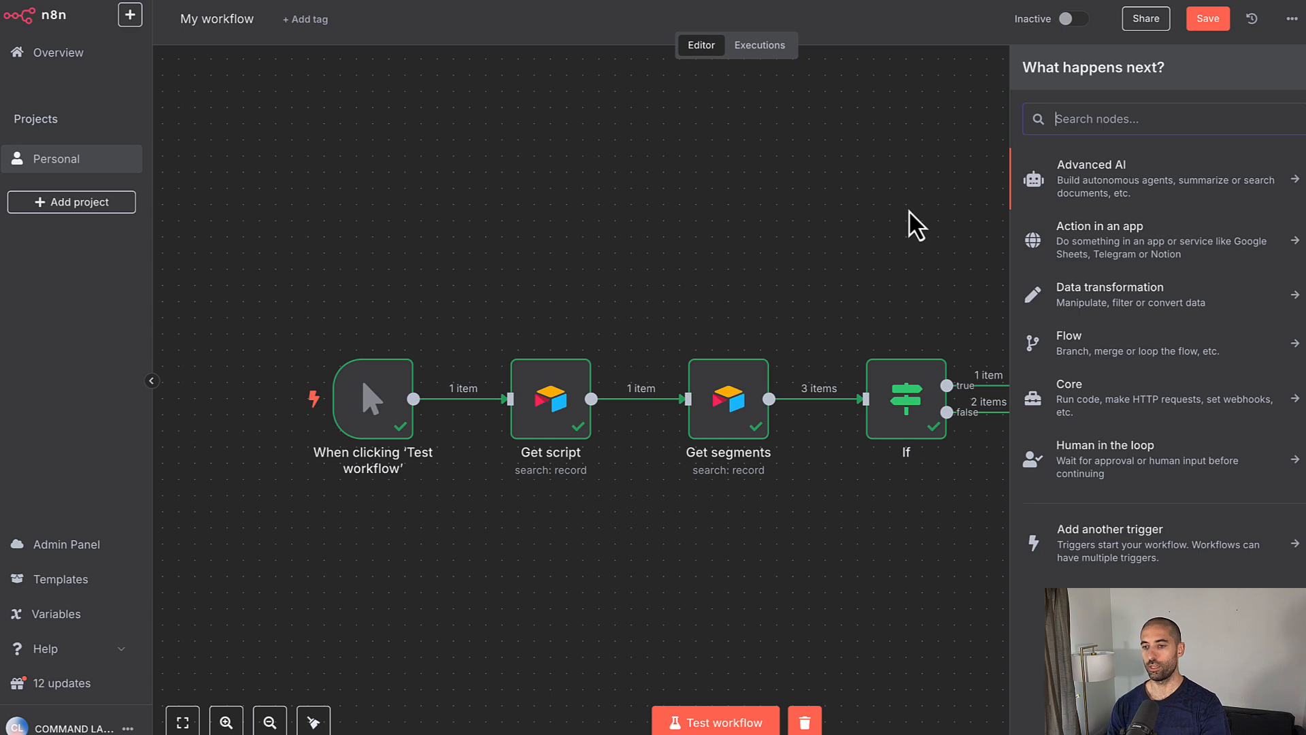
type("htt")
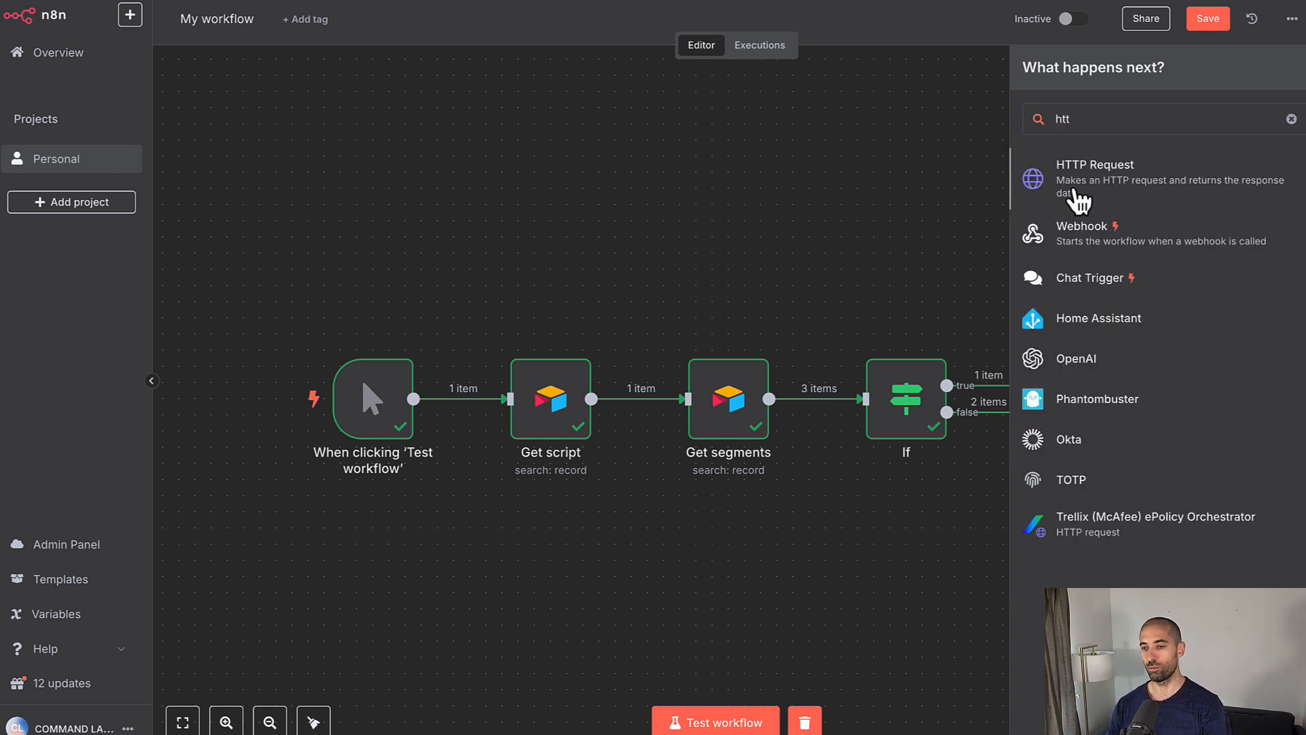
left_click(1047, 194)
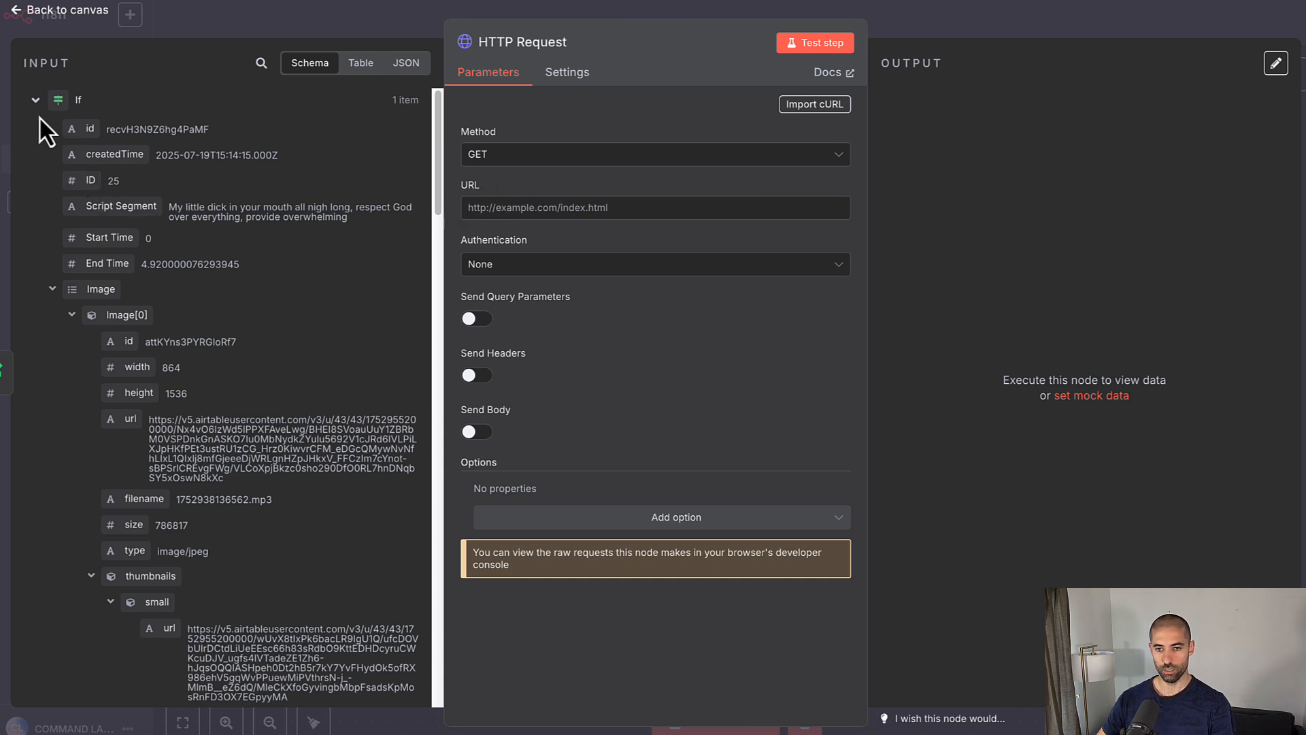
left_click(53, 288)
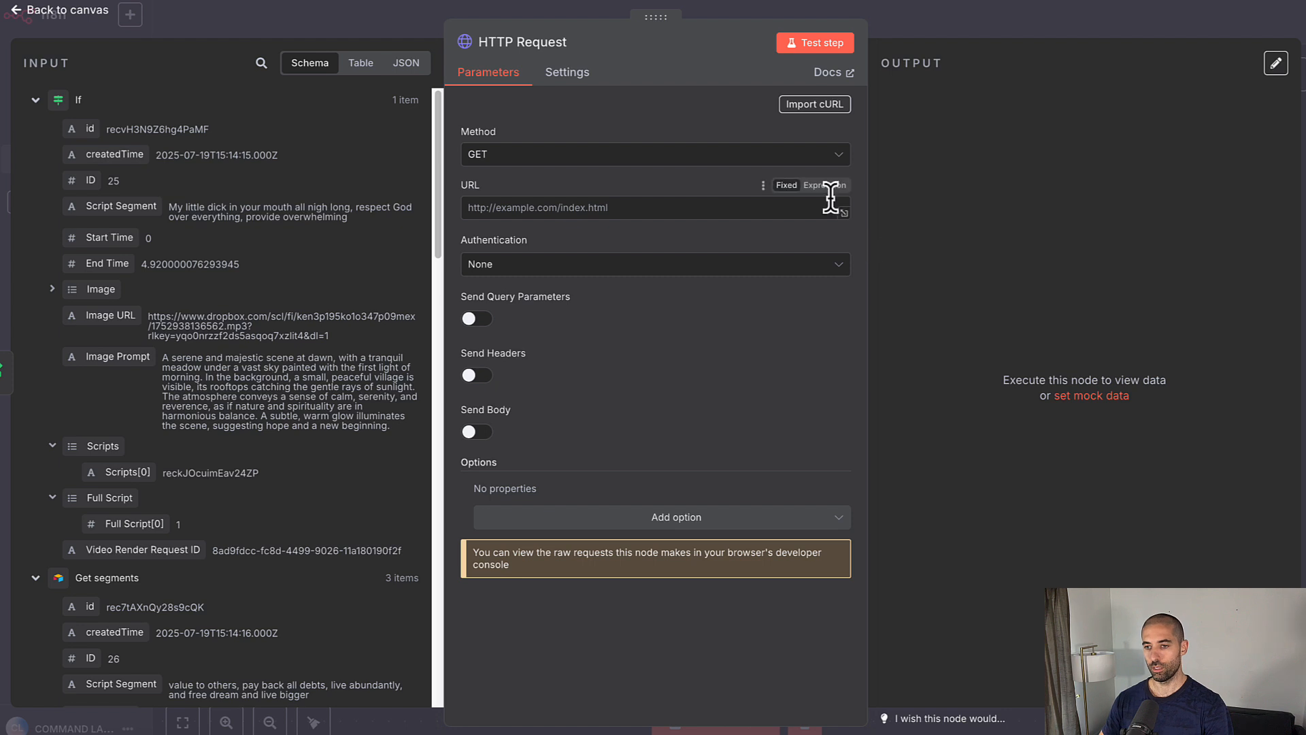
Step: Set its URL expression to the fal.ai kling-video requests URL plus Video Render Request ID, and test
left_click(825, 185)
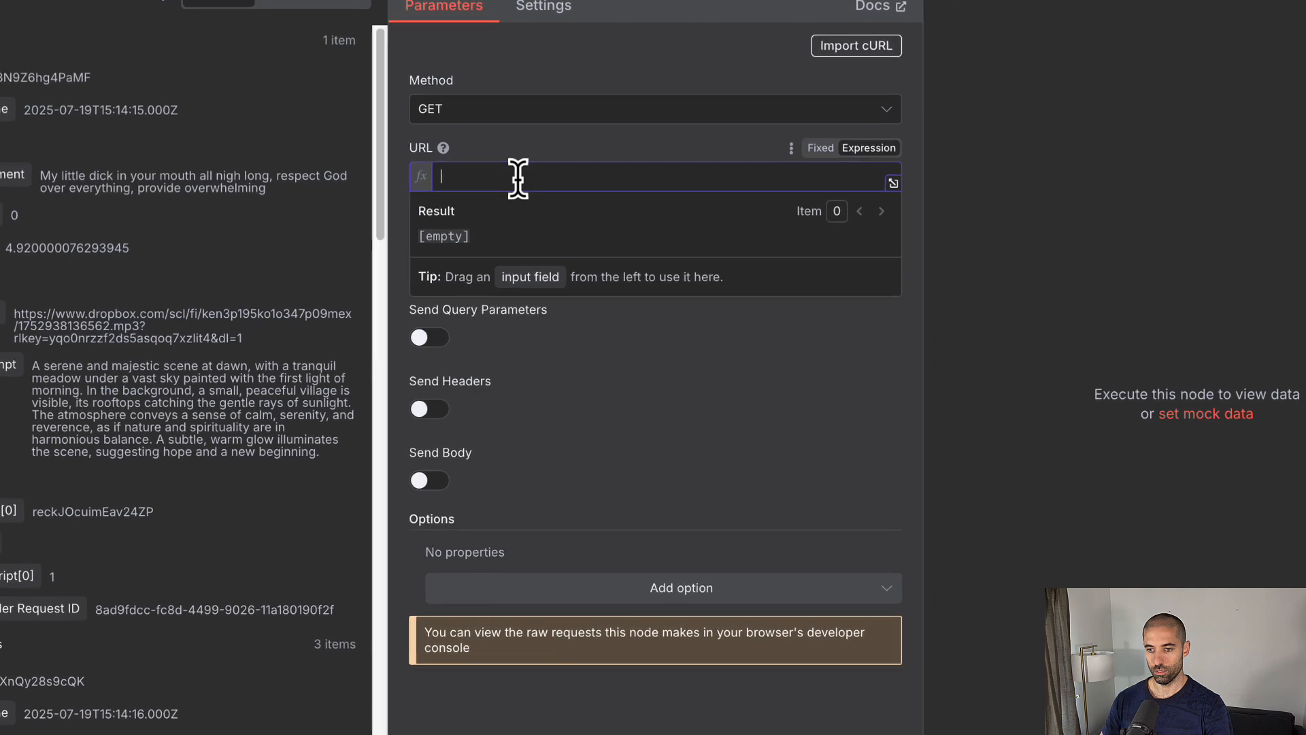
type("https://queue.fal.run/fal-ai/kling-video/requests/")
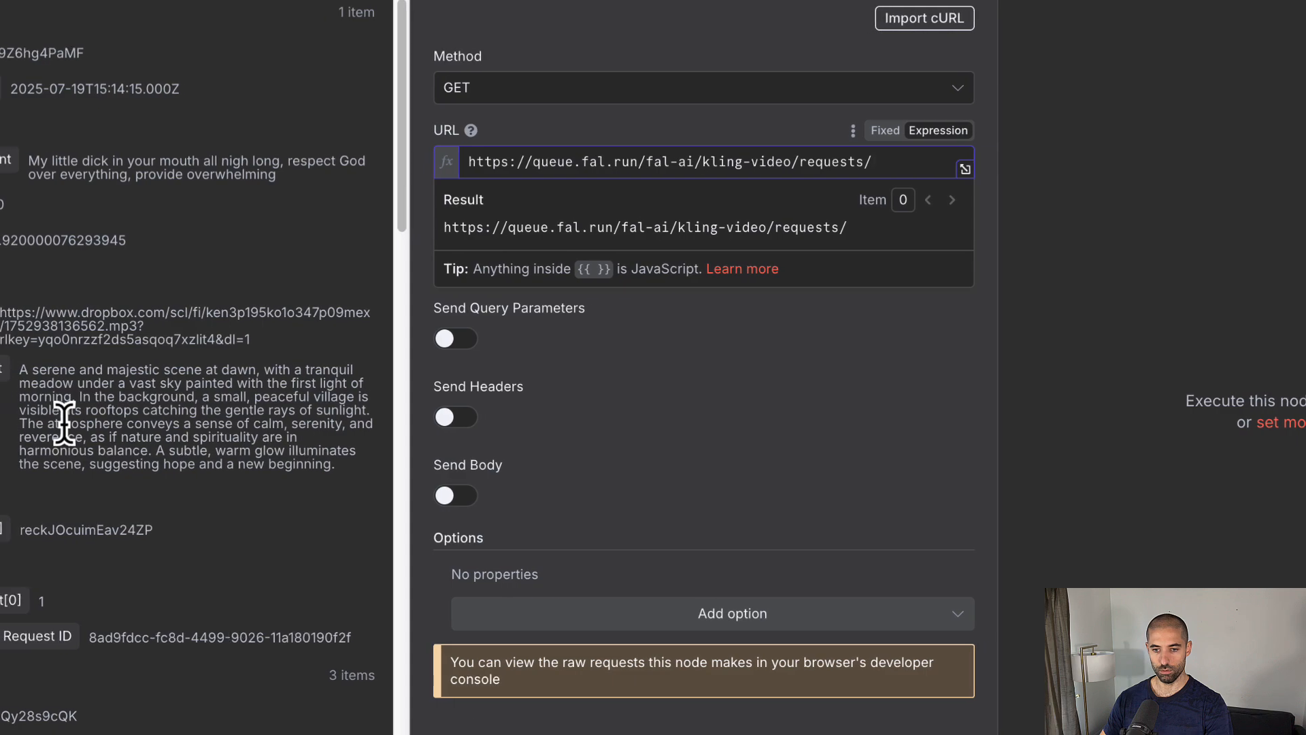
left_click_drag(21, 646, 1051, 164)
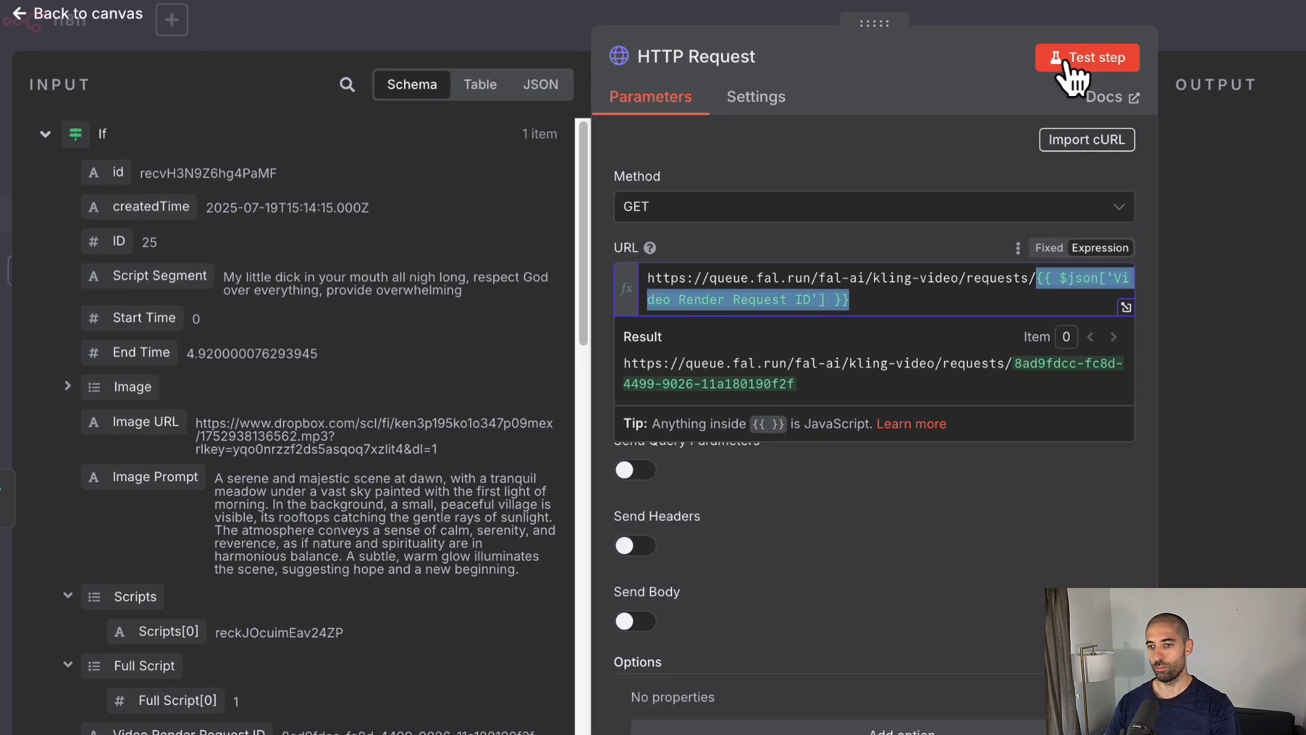
left_click(1075, 58)
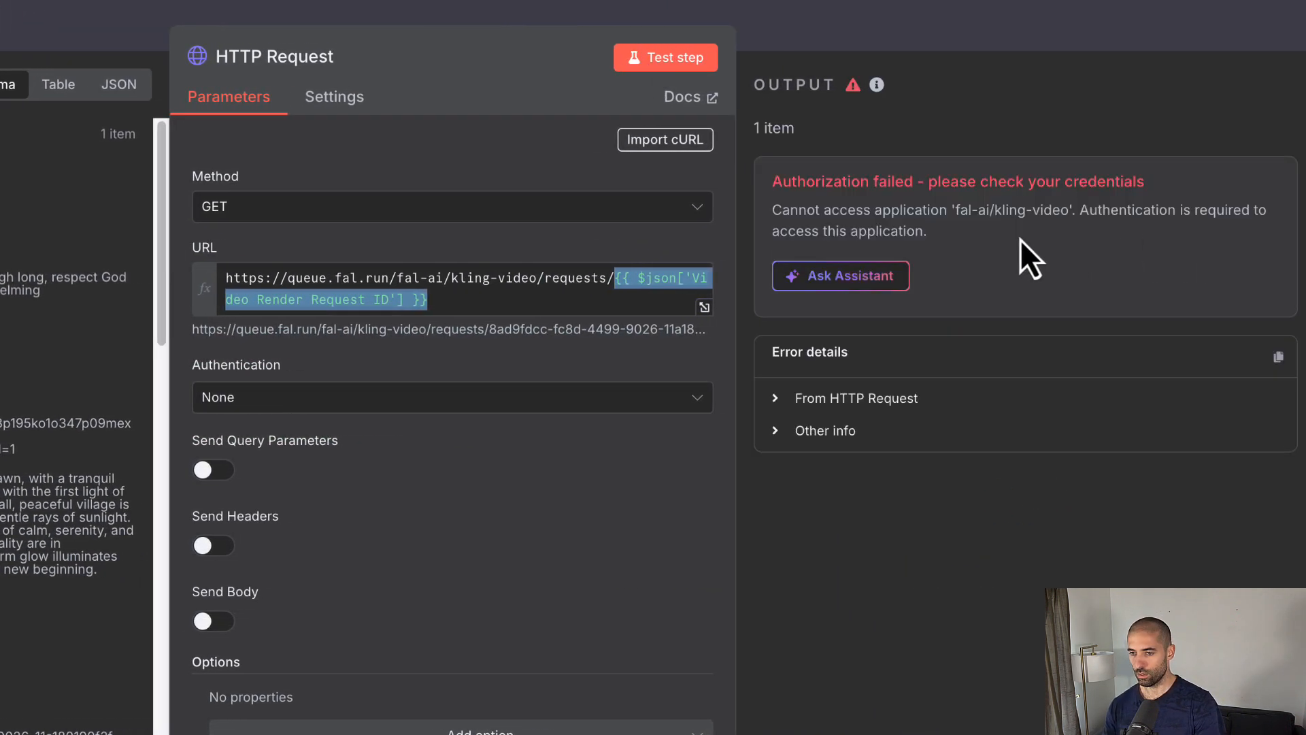
Step: Authenticate the HTTP Request via Header Auth with the Fal.ai credential, rerun it, and select the video url
left_click(419, 404)
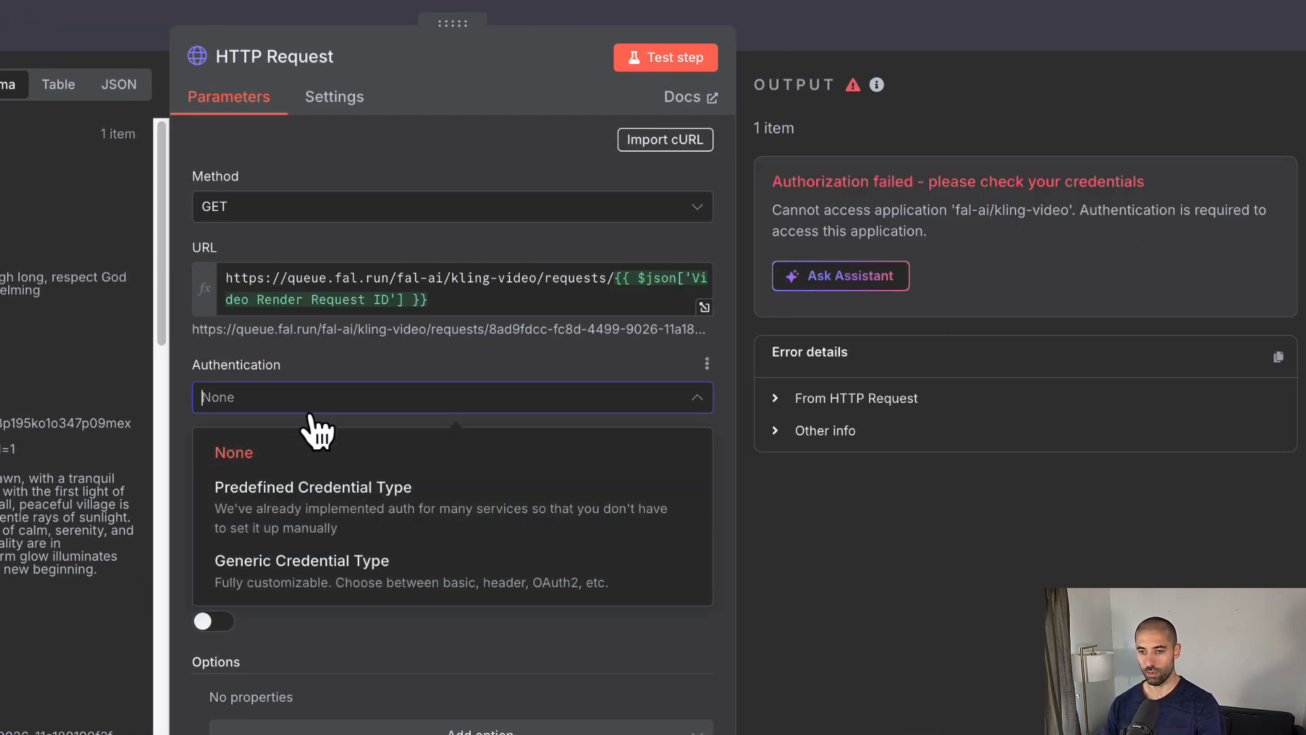
left_click(302, 570)
left_click(318, 476)
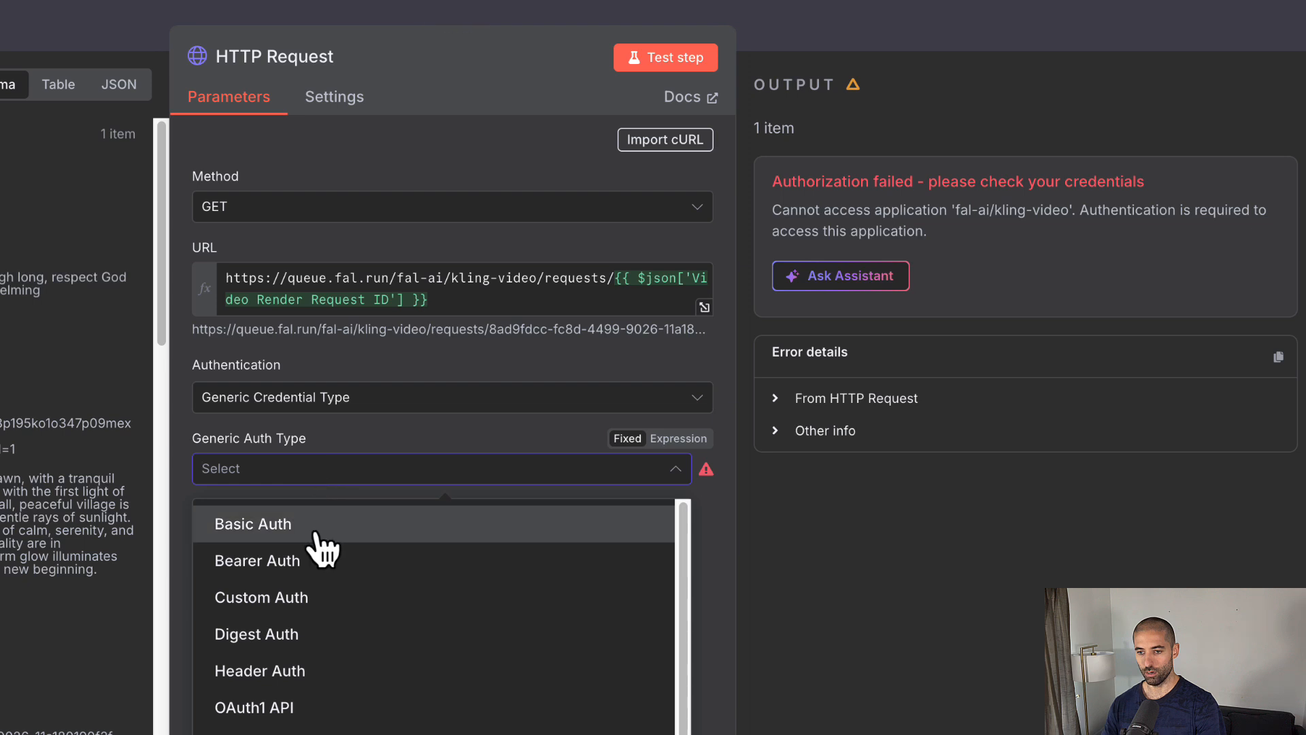
left_click(314, 677)
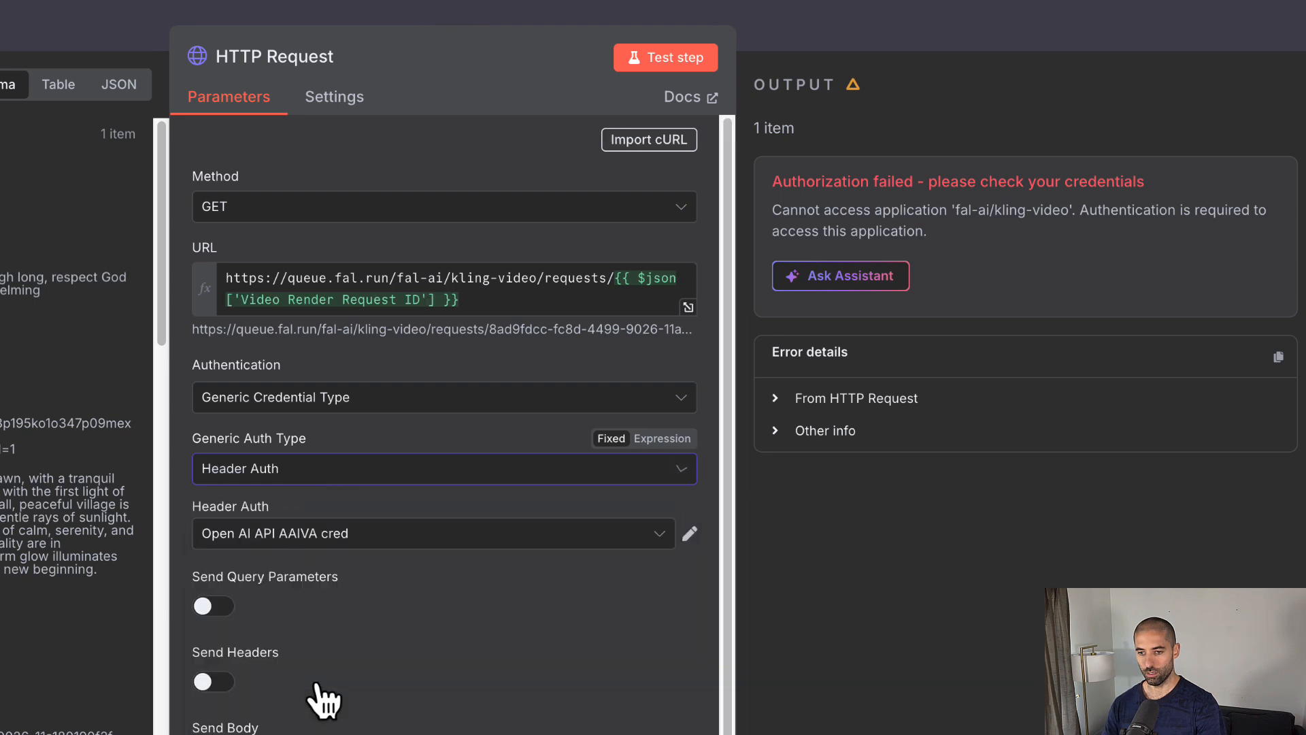
left_click(408, 543)
left_click(353, 641)
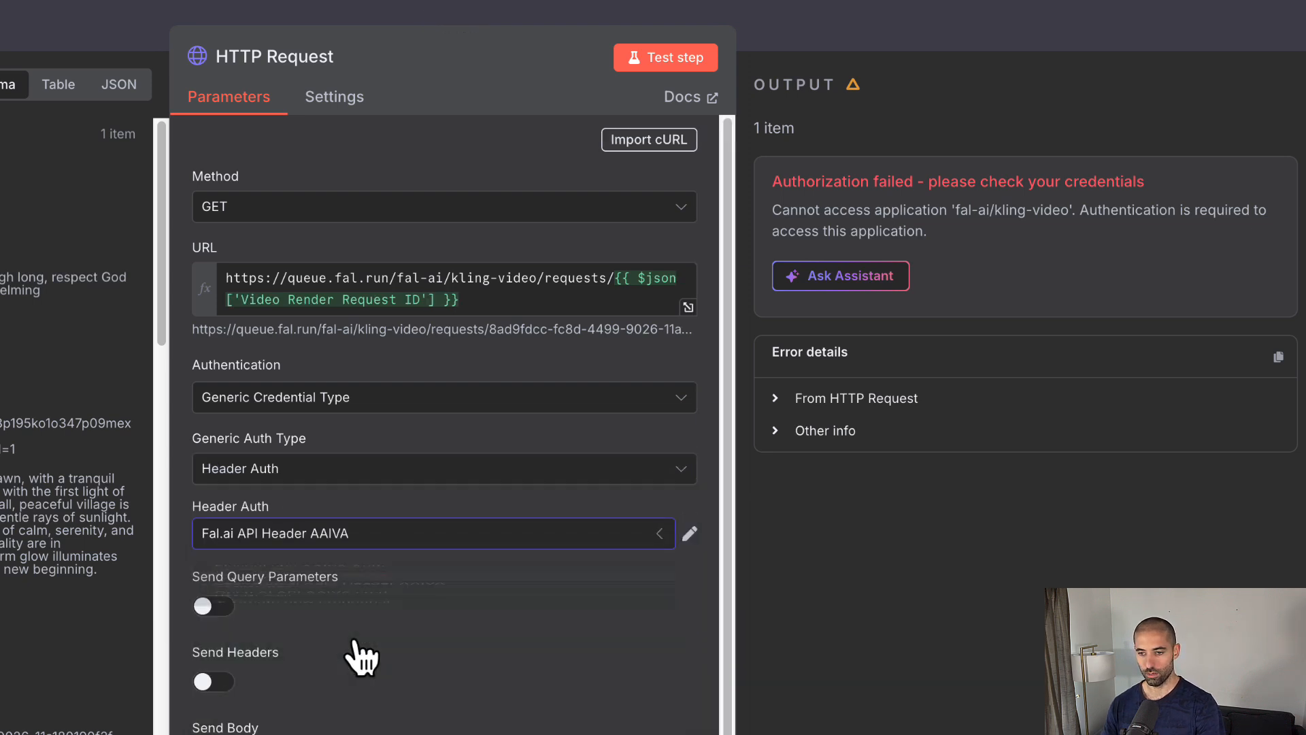
left_click(653, 59)
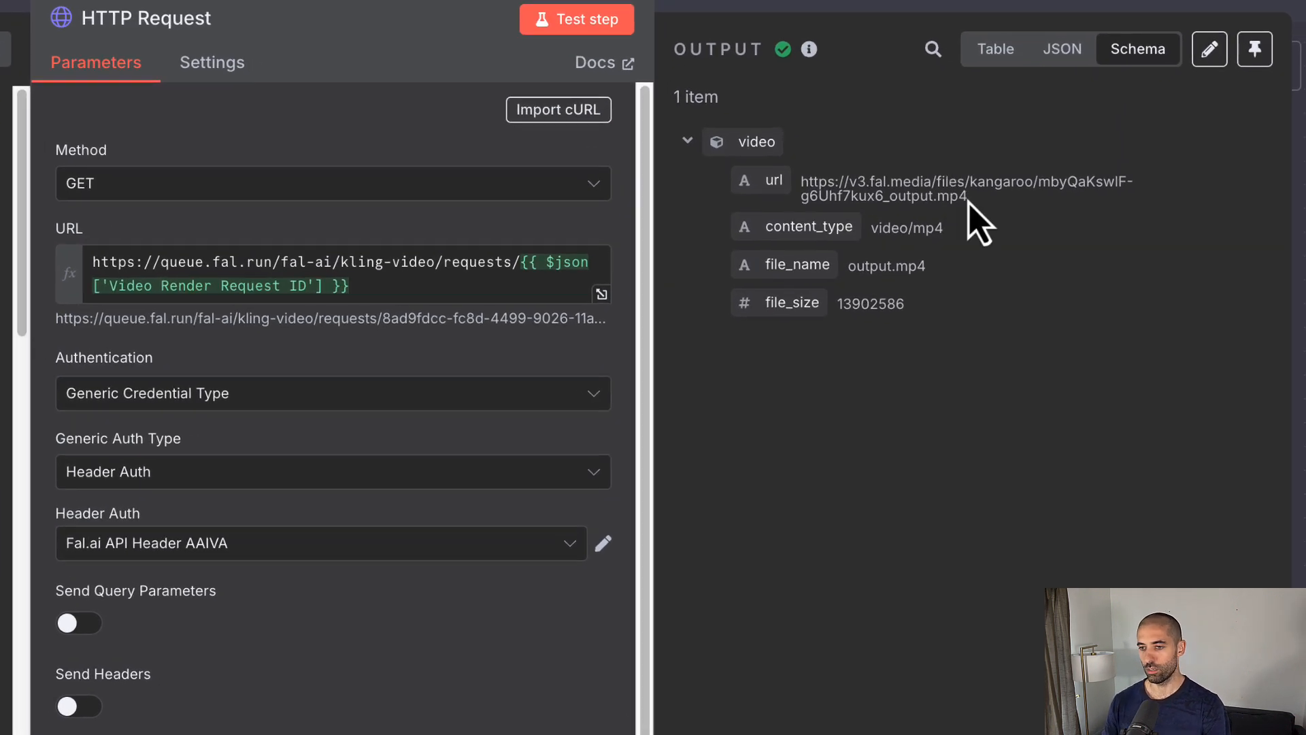
left_click_drag(966, 195, 801, 181)
key("super+c")
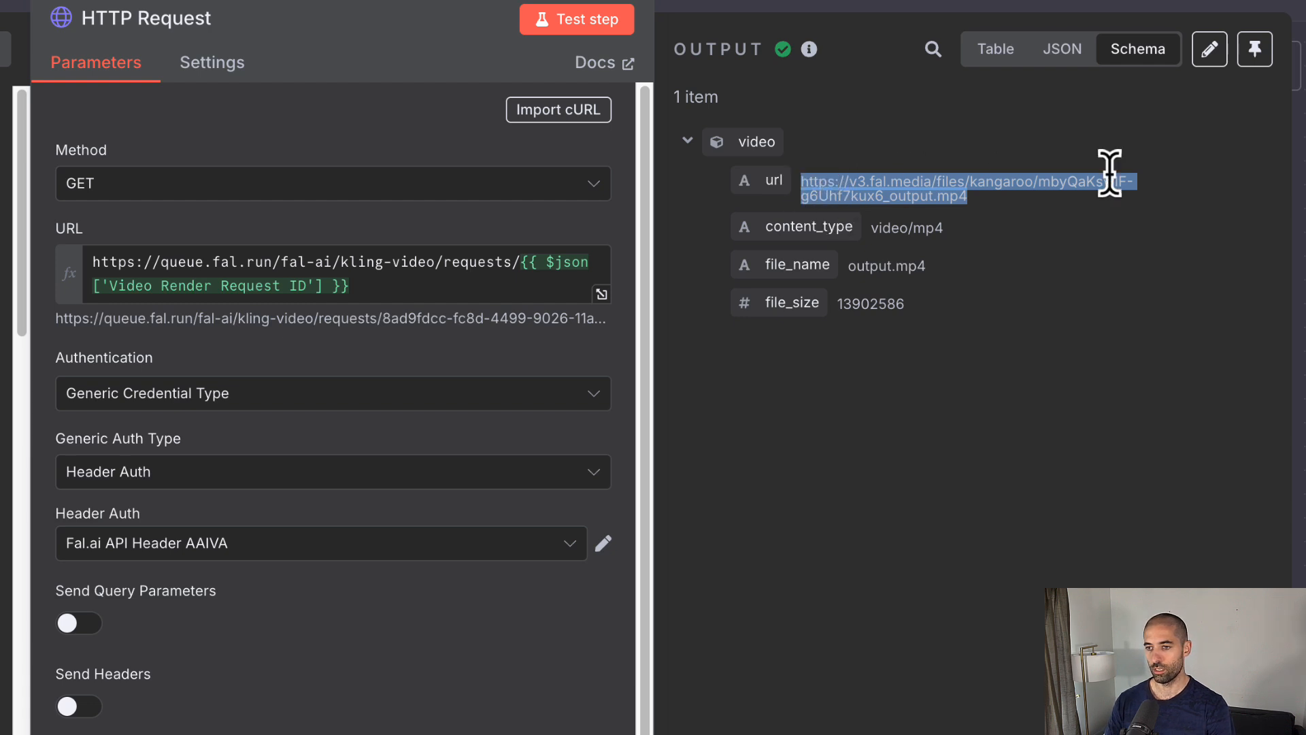
Step: Load the generated fal.ai mp4 URL in a new Chrome tab, watch the clip, then return to n8n
key("super+t")
key("super+v")
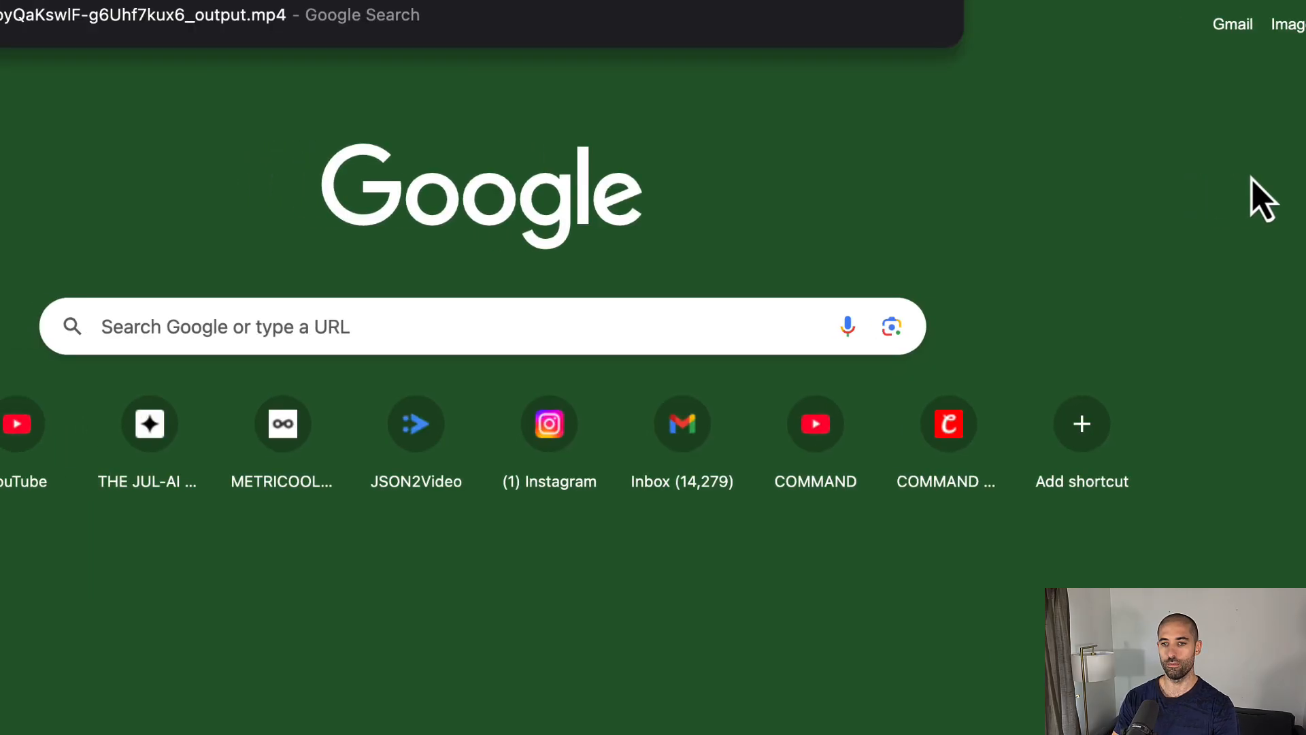
key("Return")
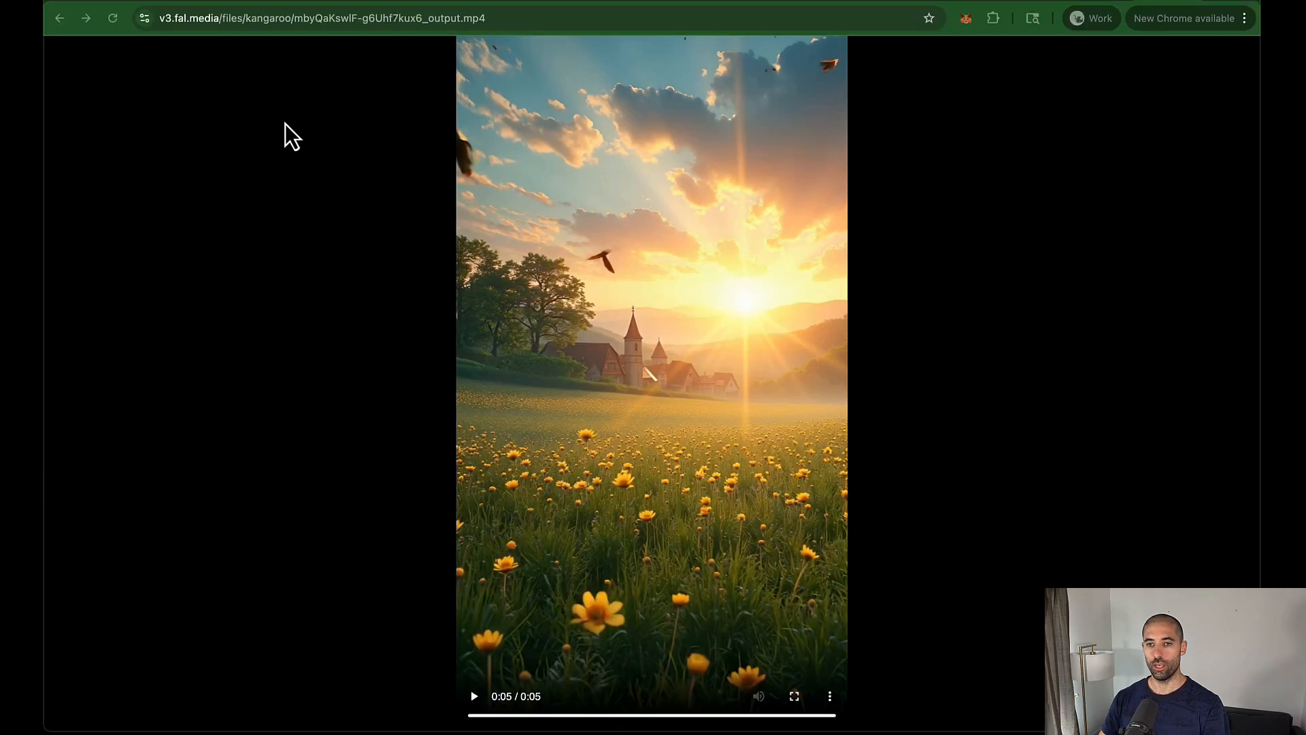
left_click(204, 5)
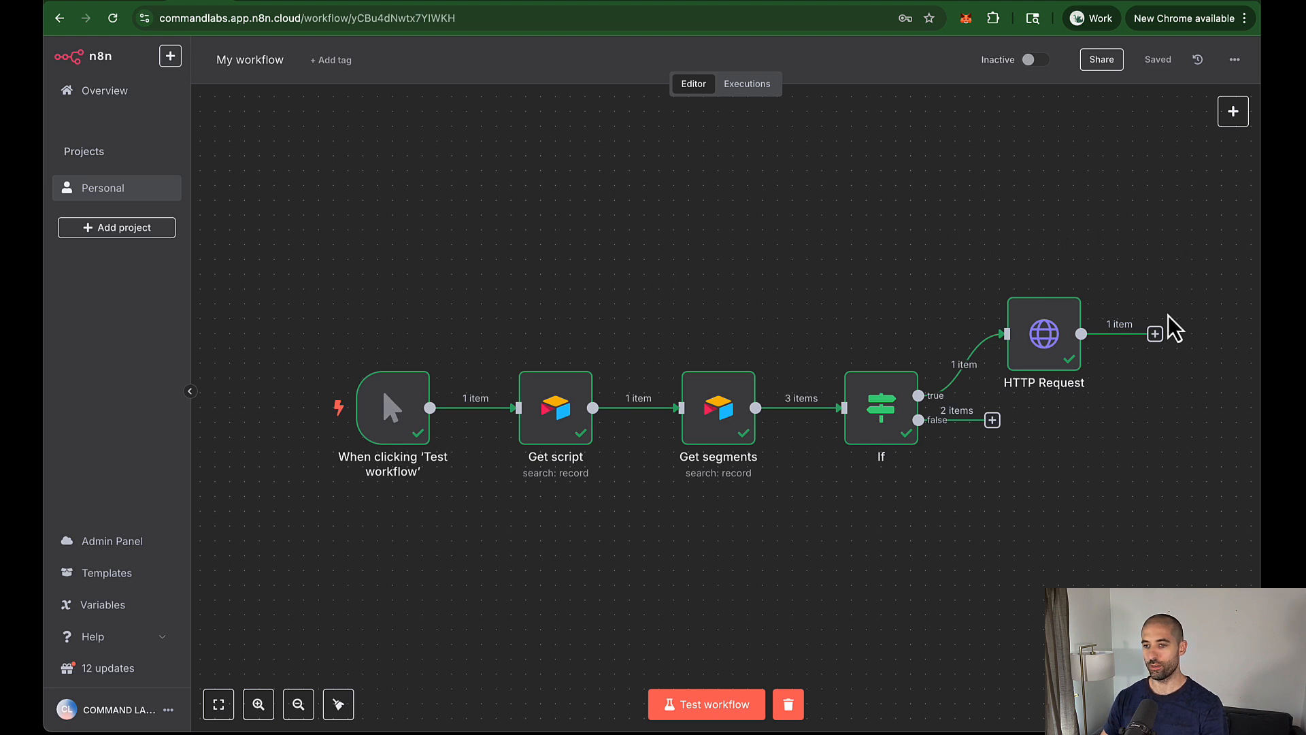
Step: Add an Airtable 'Update record' node after the HTTP Request
left_click(1160, 334)
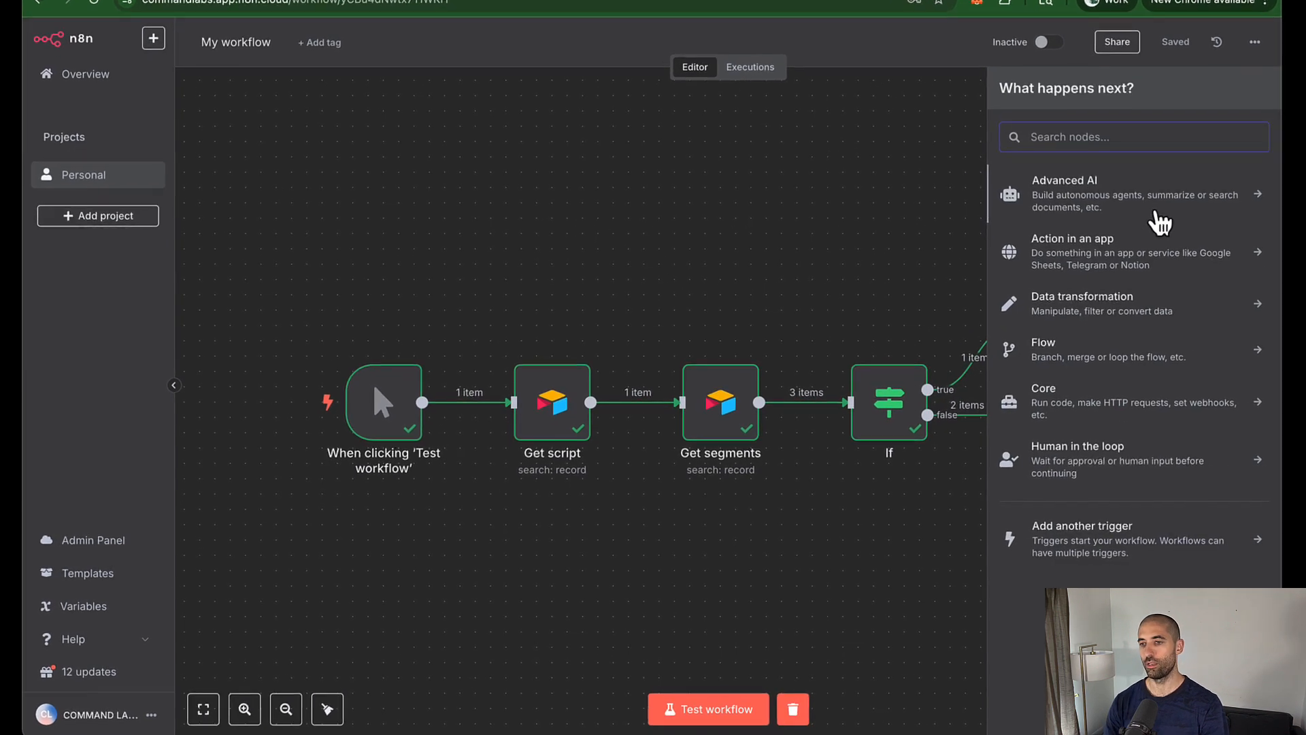
type("airt")
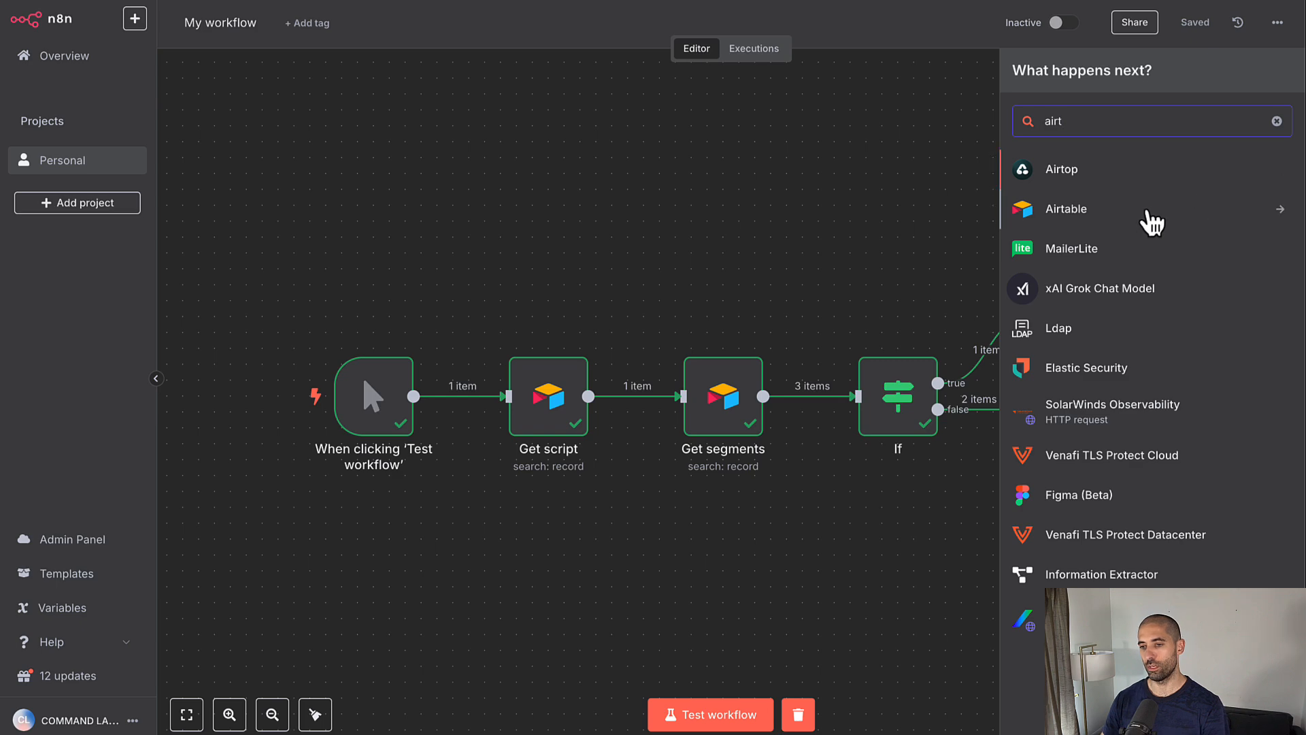
left_click(1139, 227)
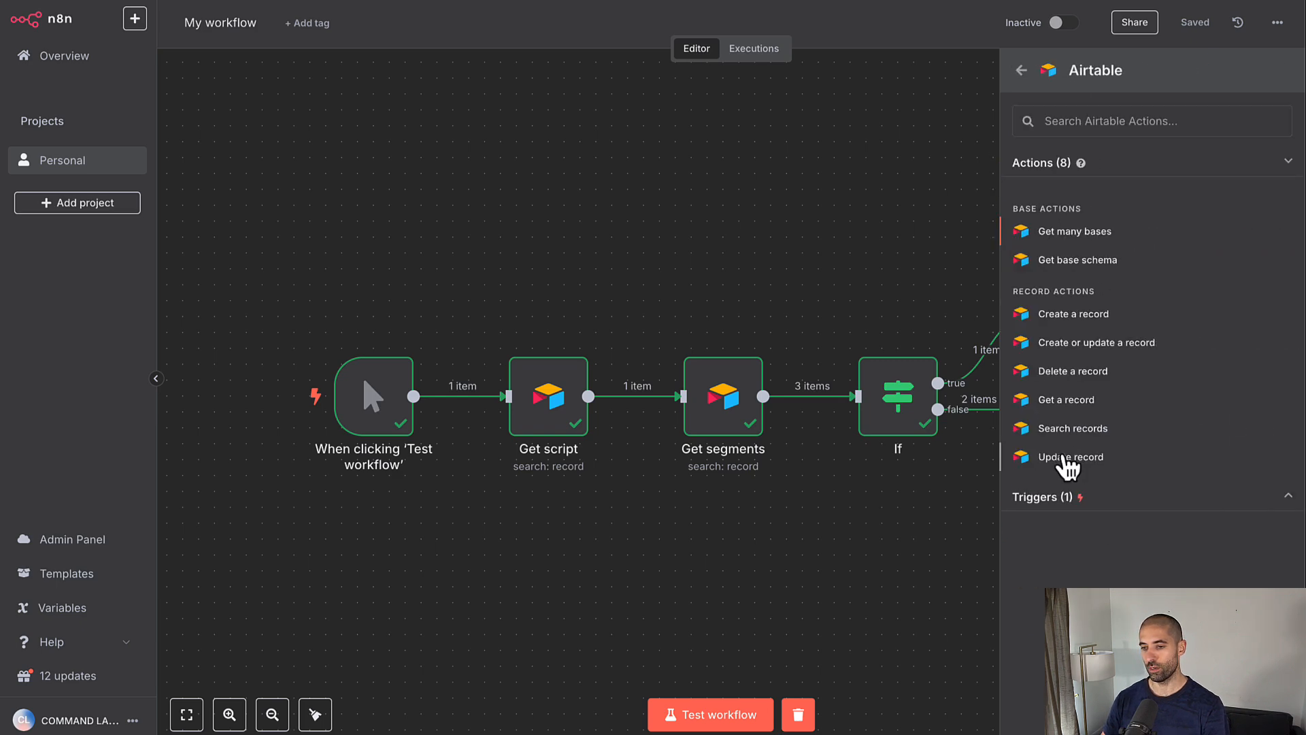
left_click(1062, 454)
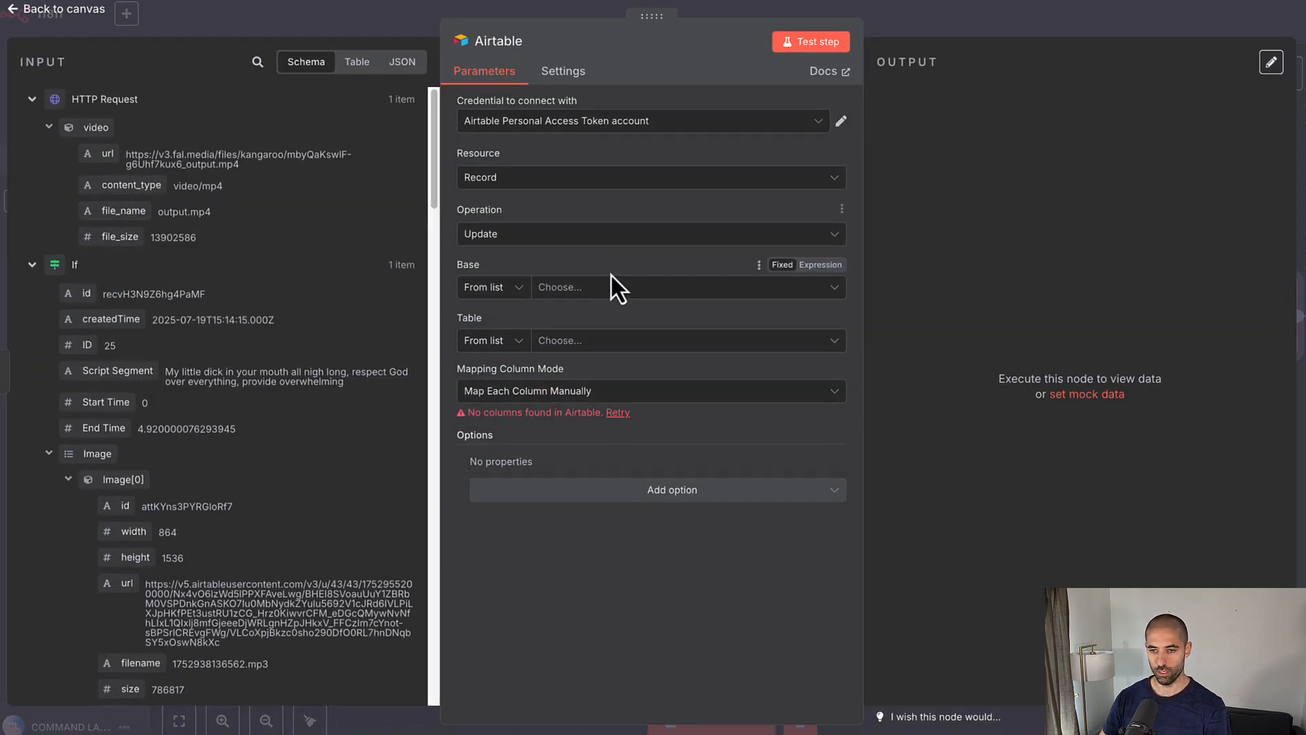
Step: Point the update at the AAIVA base's Segments table, matching on ID instead of id
left_click(612, 286)
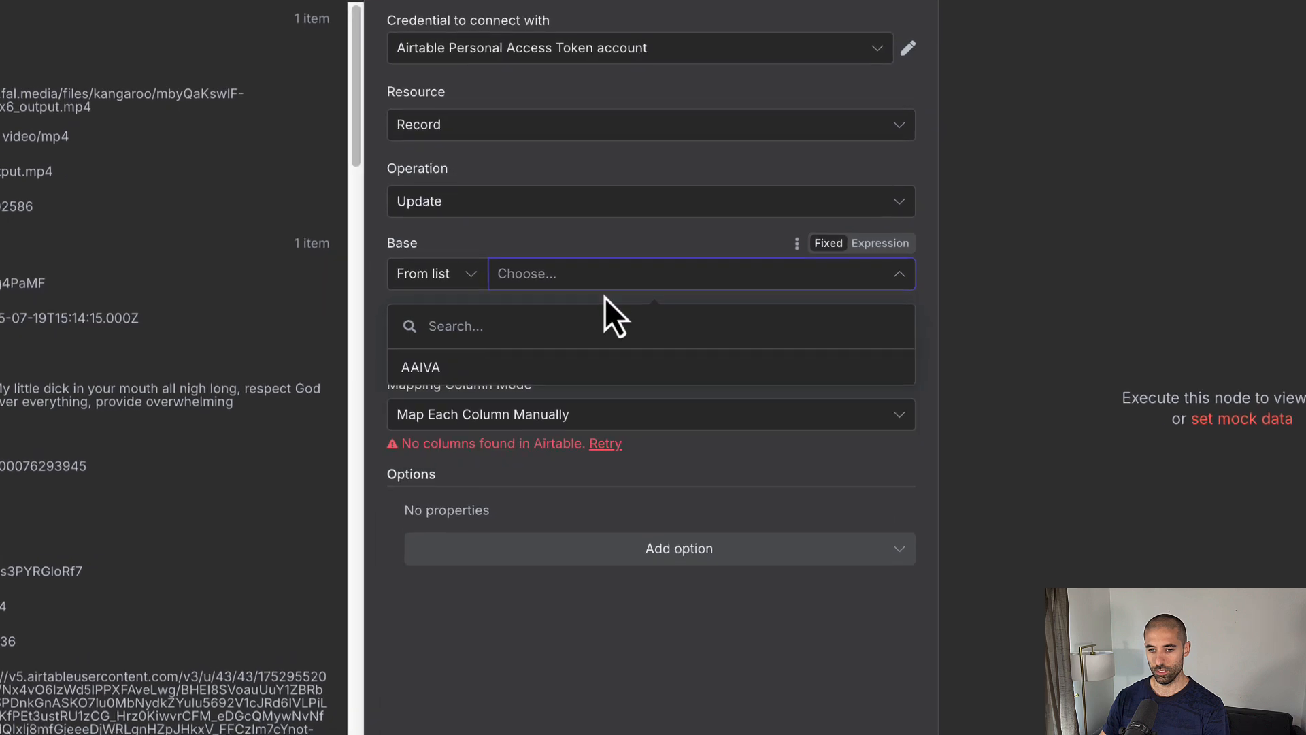
left_click(600, 370)
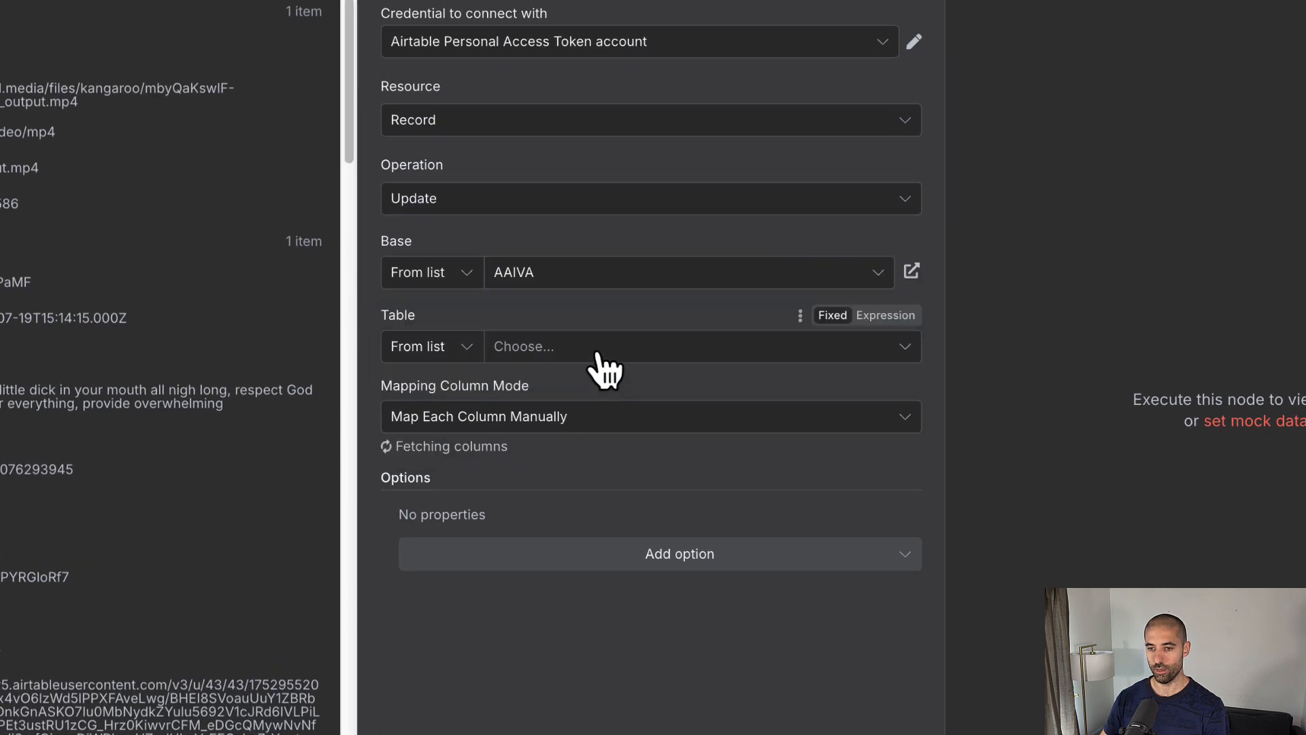
left_click(597, 350)
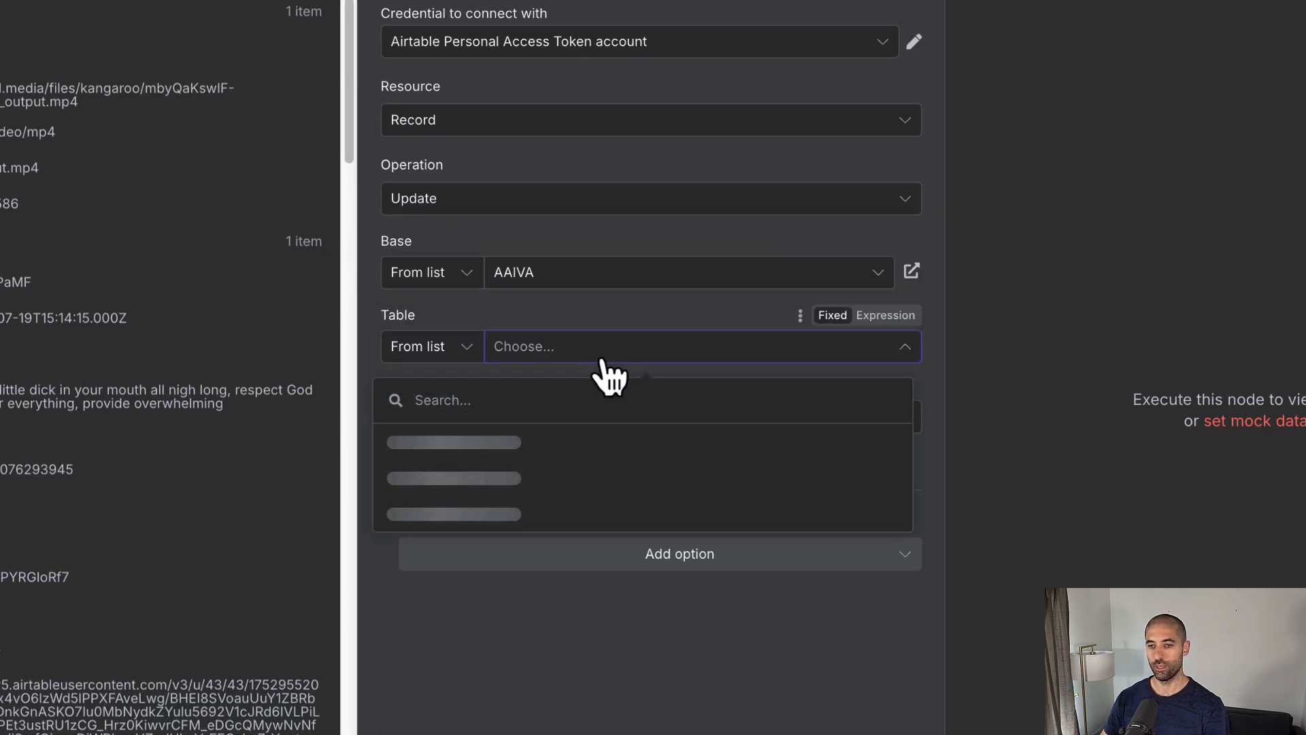
left_click(548, 491)
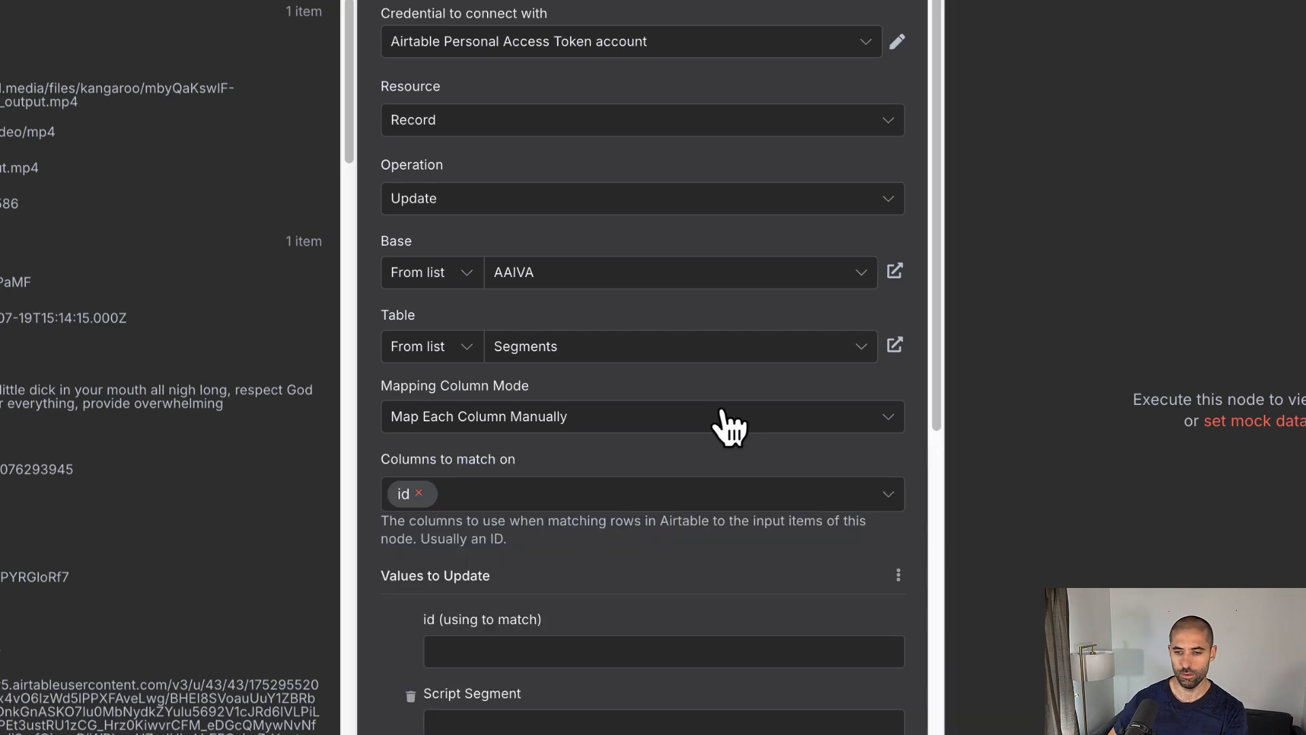
scroll(573, 494, "down", 6)
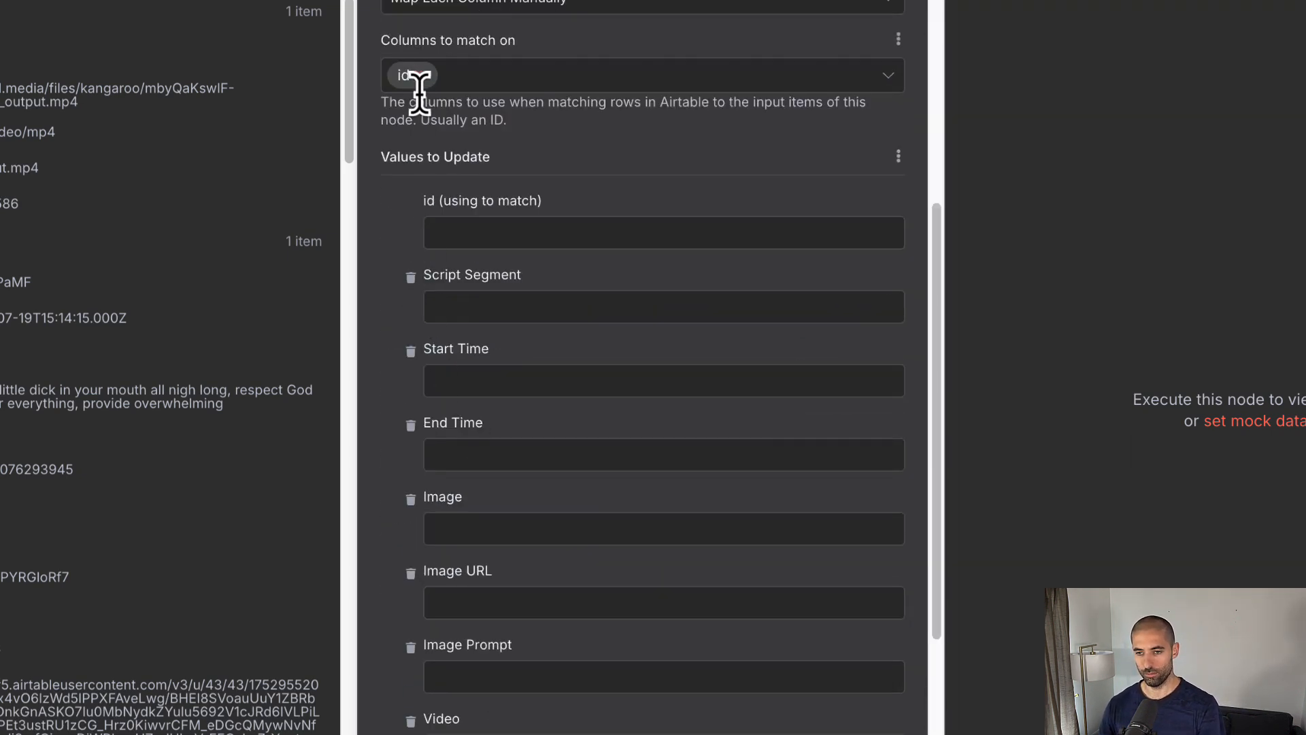
left_click(418, 74)
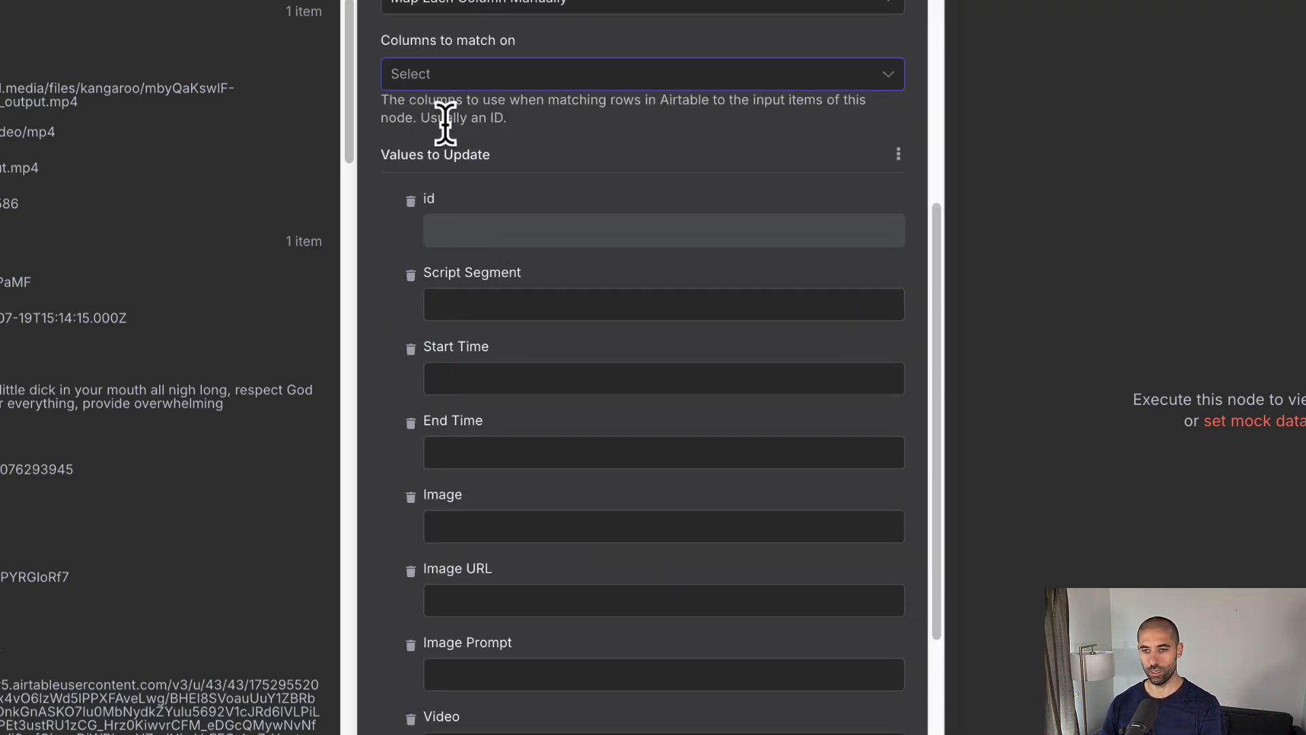
left_click(447, 80)
left_click(455, 170)
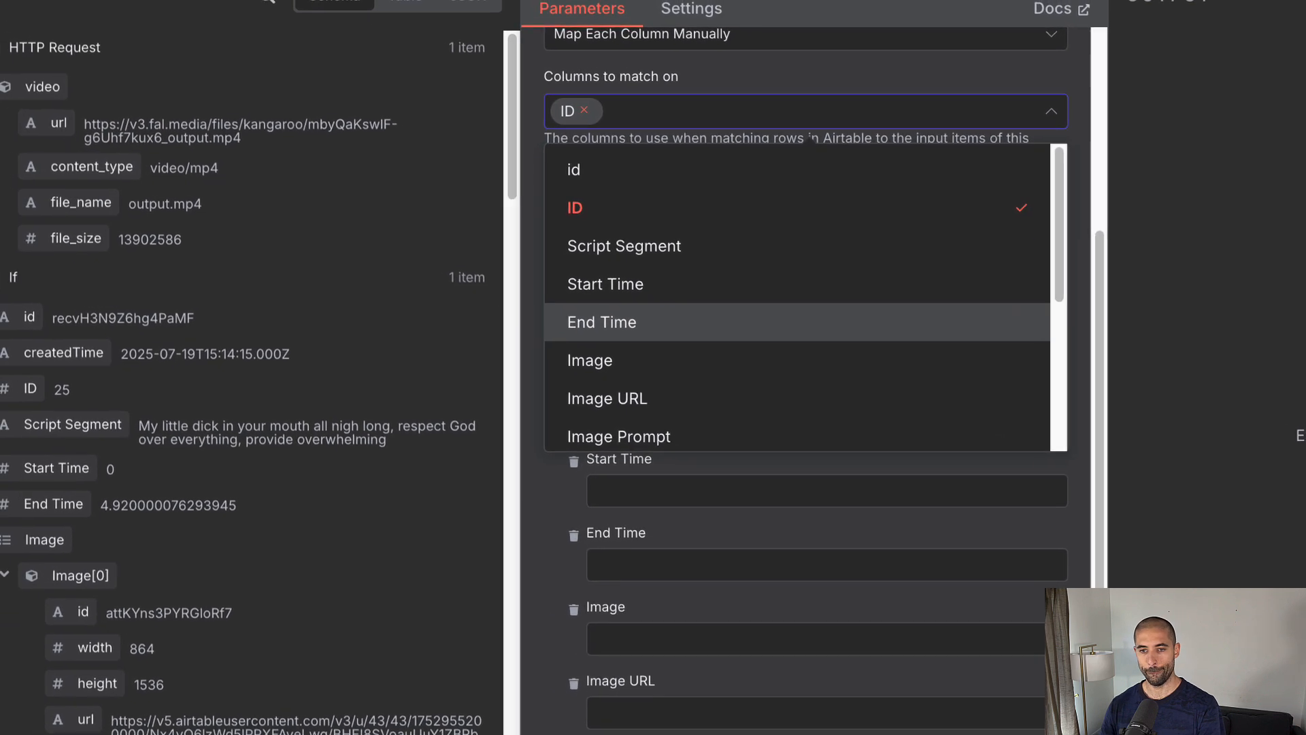
Step: Collapse the other input panels and expand the If node's fields to browse its data
left_click(0, 60)
left_click(1, 96)
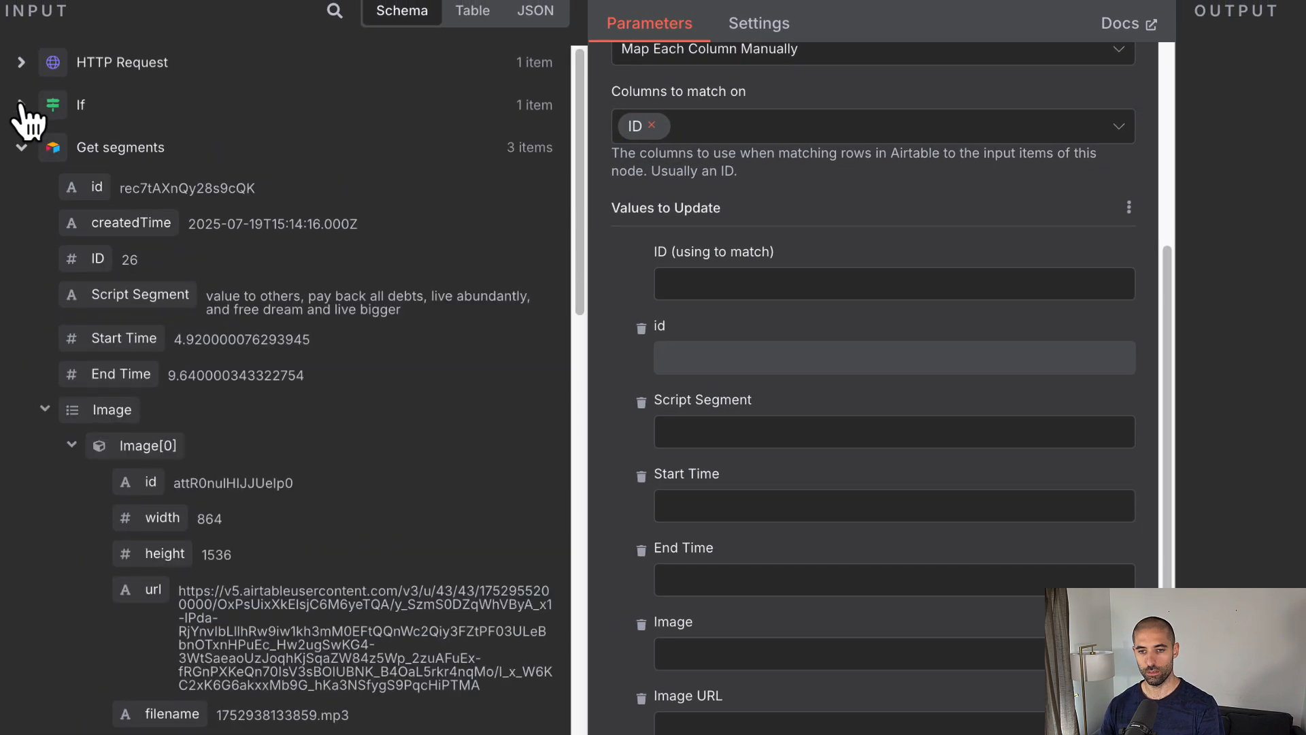
left_click(21, 147)
left_click(21, 190)
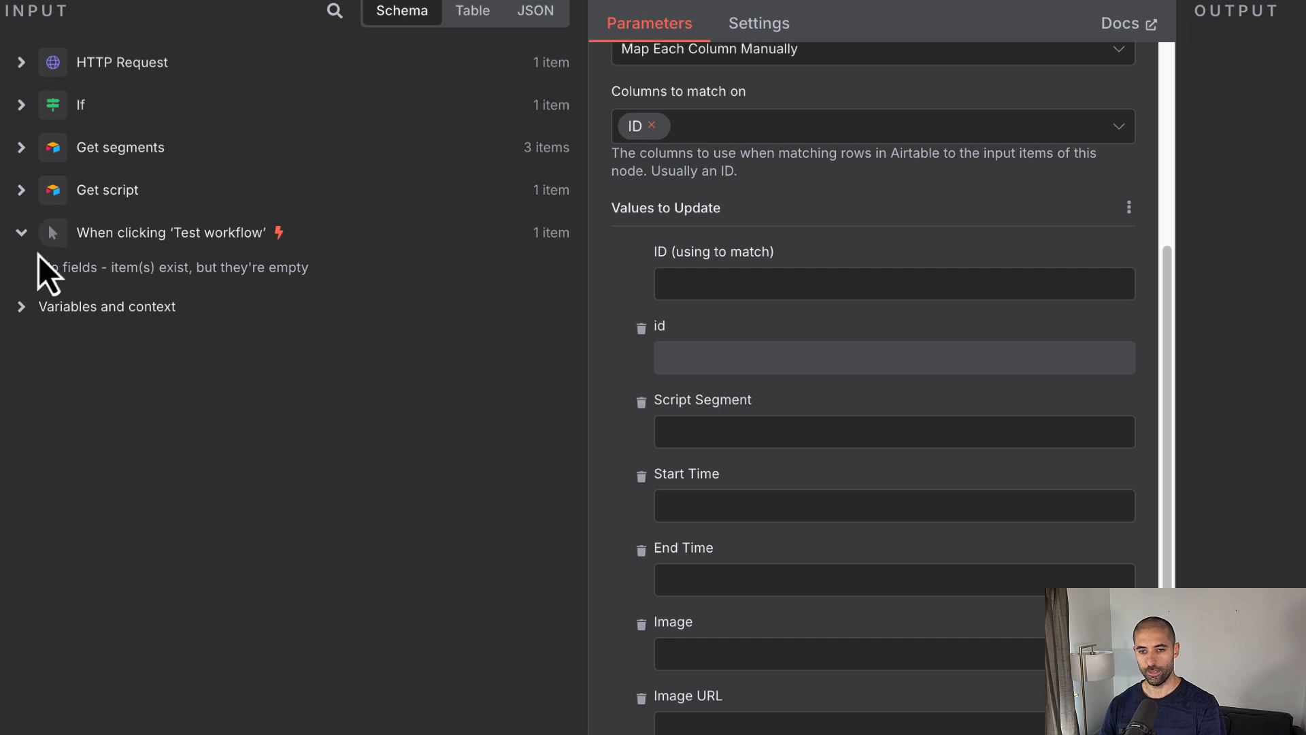
left_click(21, 105)
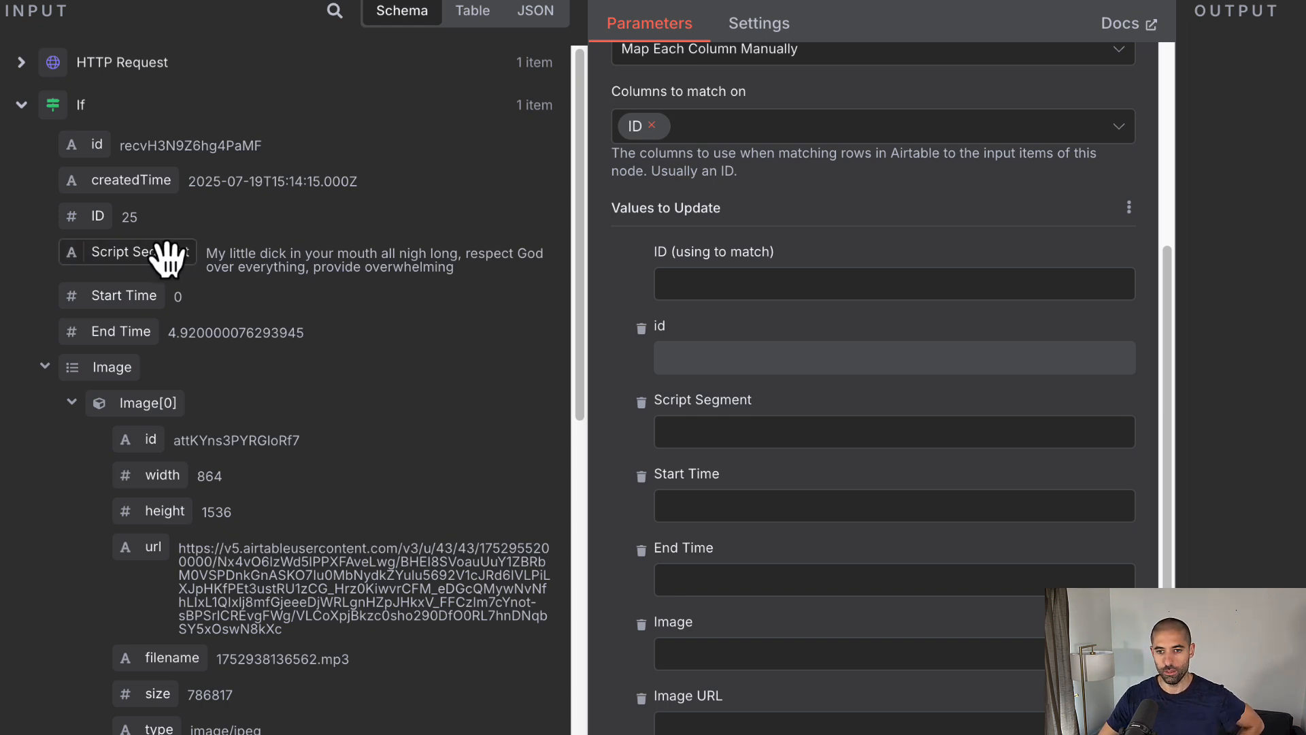
scroll(167, 261, "down", 1)
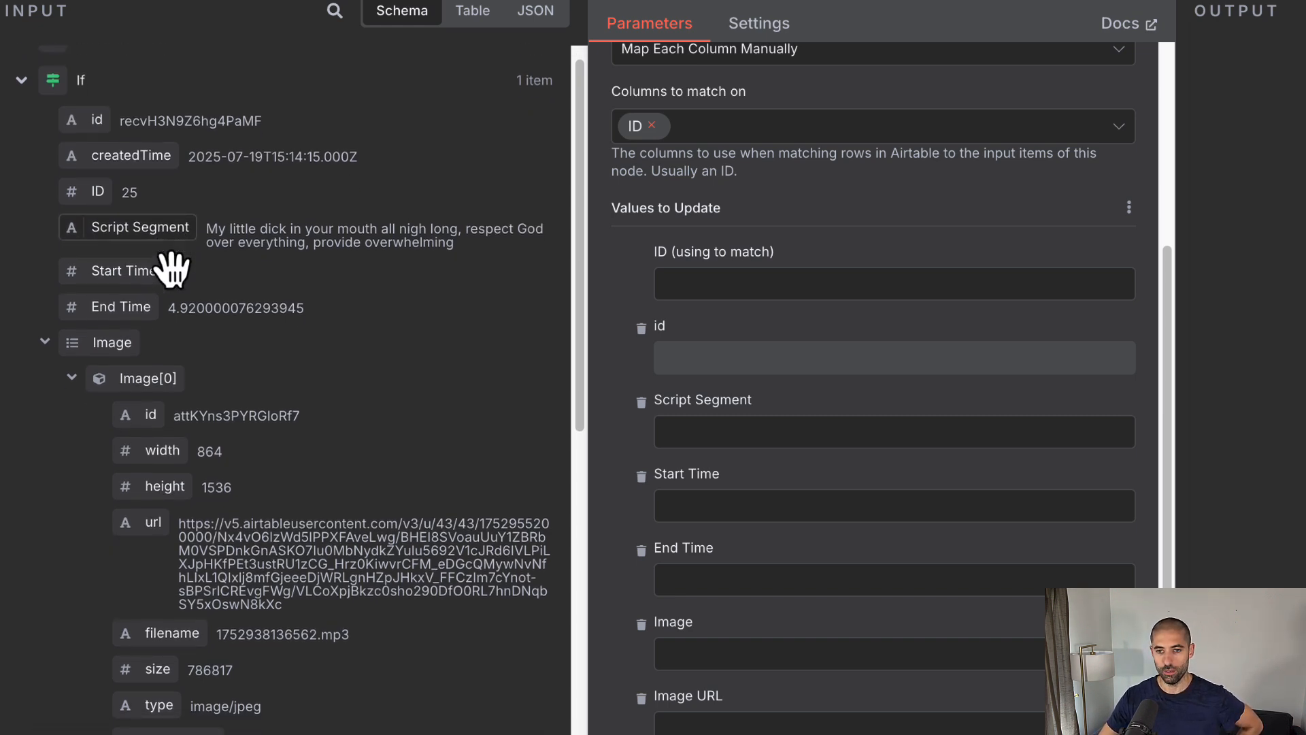
scroll(161, 256, "down", 10)
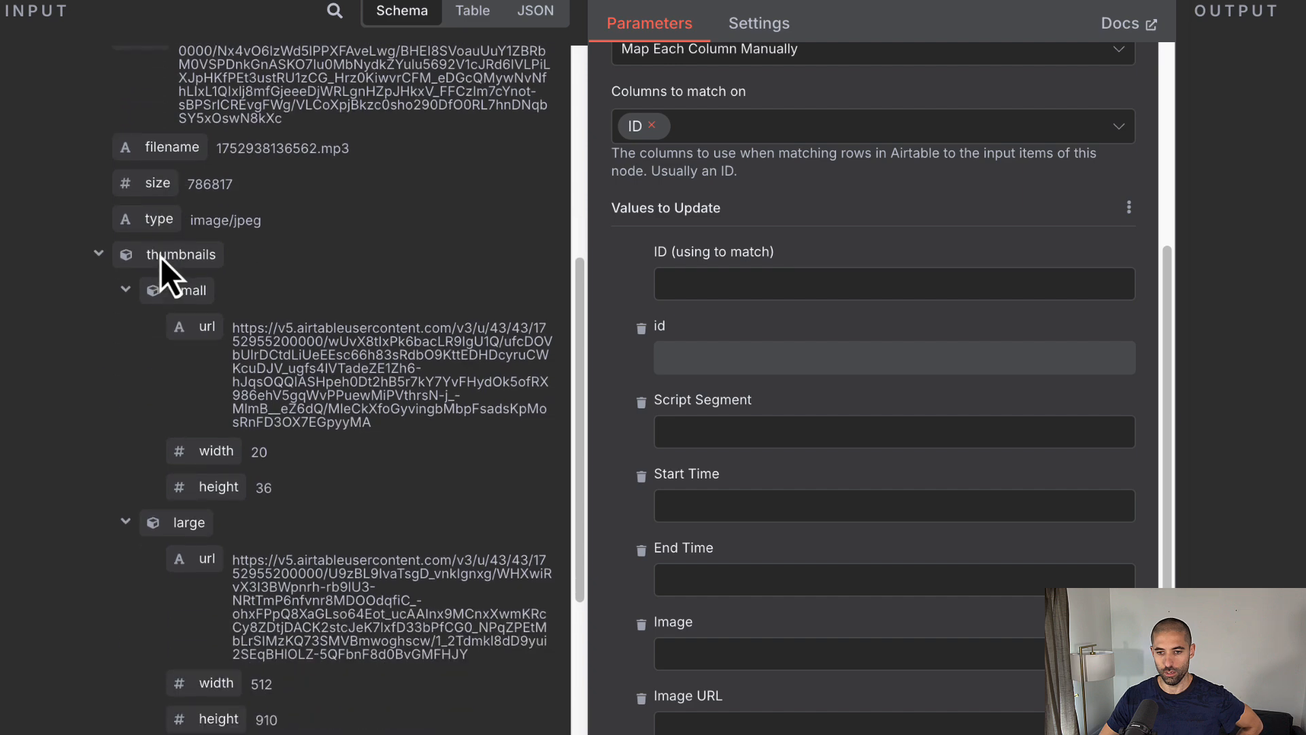
scroll(161, 260, "down", 7)
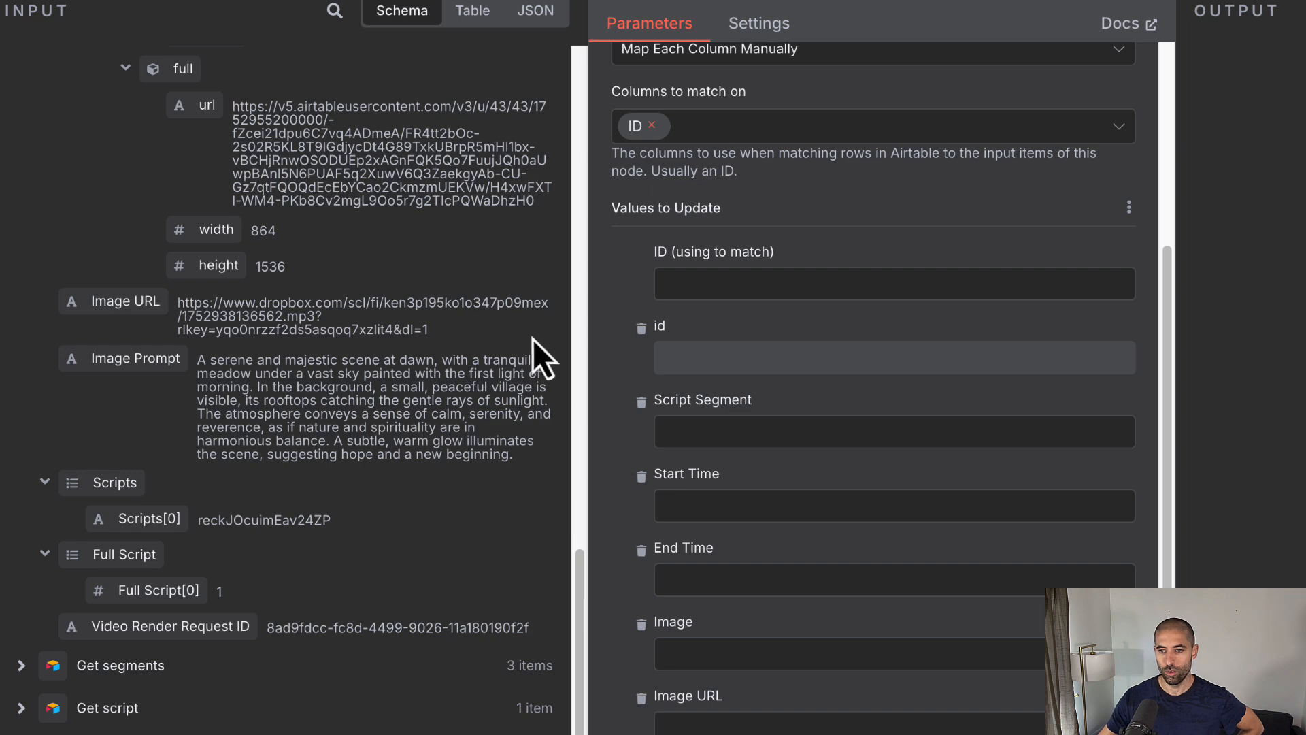
scroll(805, 226, "up", 4)
scroll(806, 229, "down", 3)
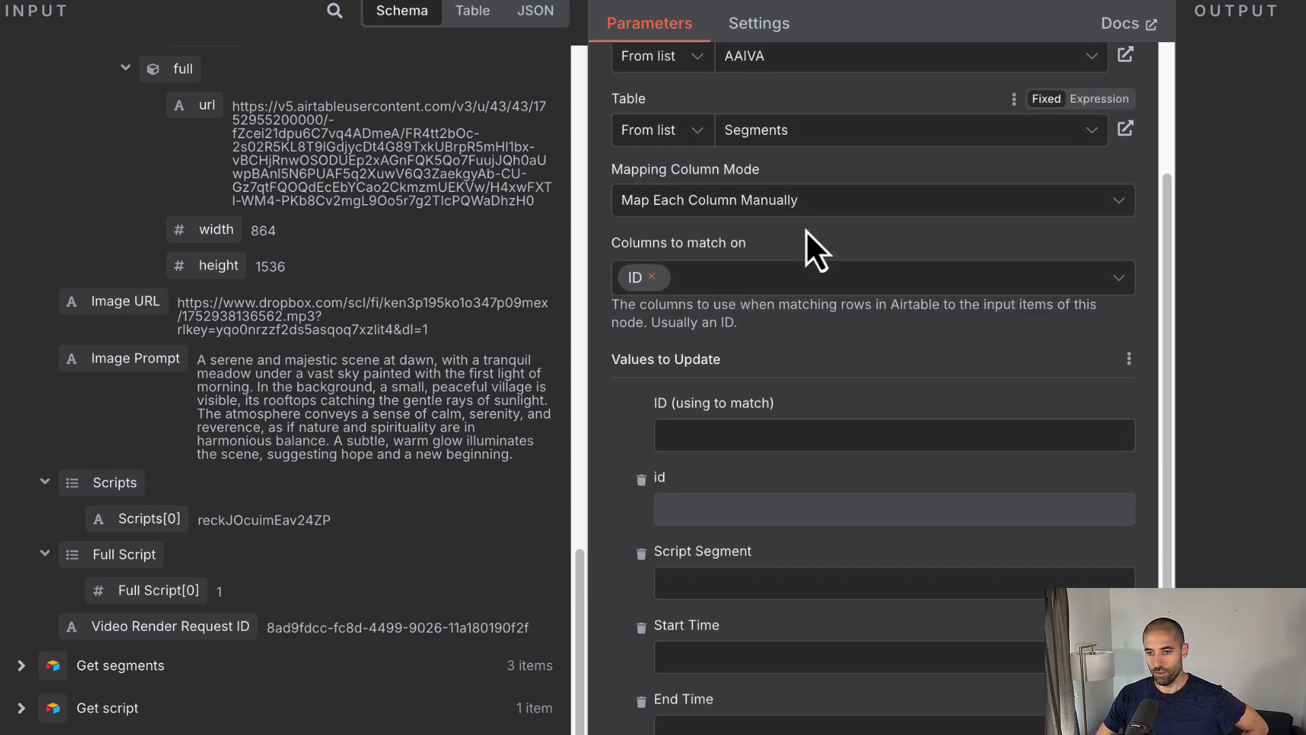
scroll(211, 380, "up", 10)
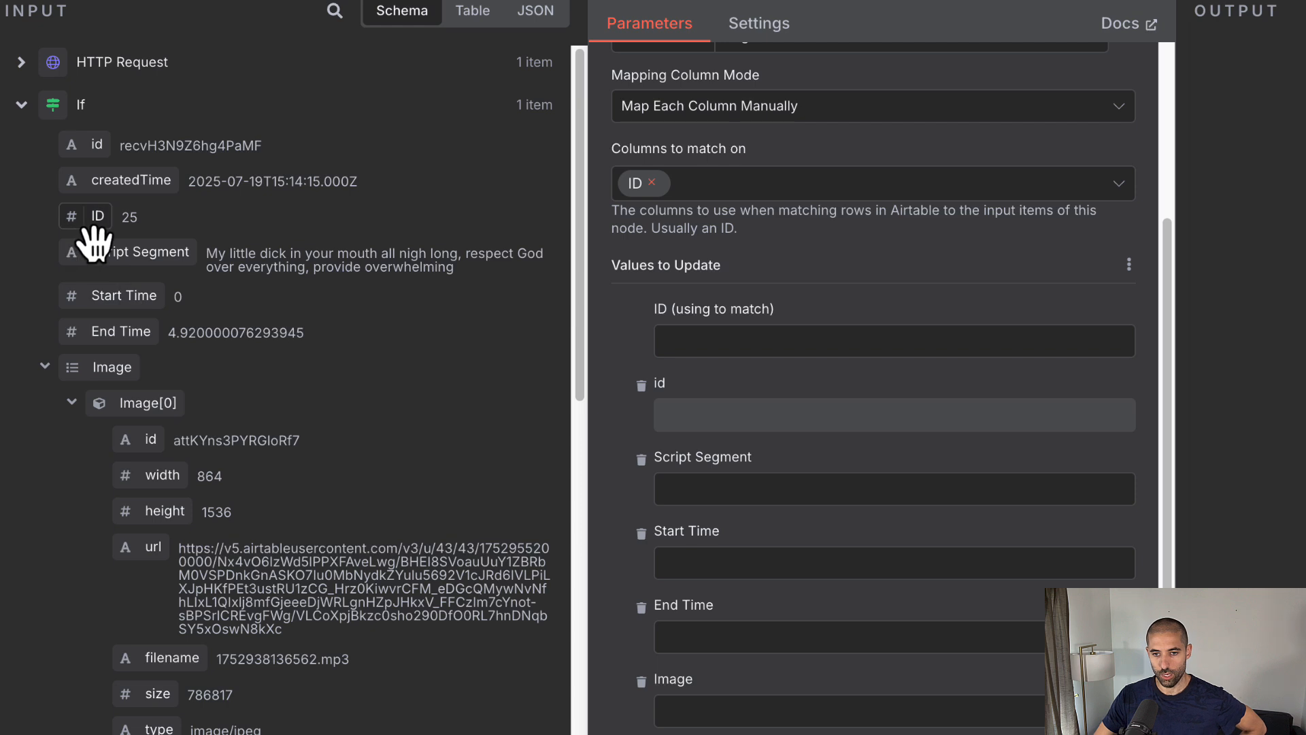
Step: Map ID, Start Time and End Time from the If item into the update fields
left_click_drag(96, 217, 670, 343)
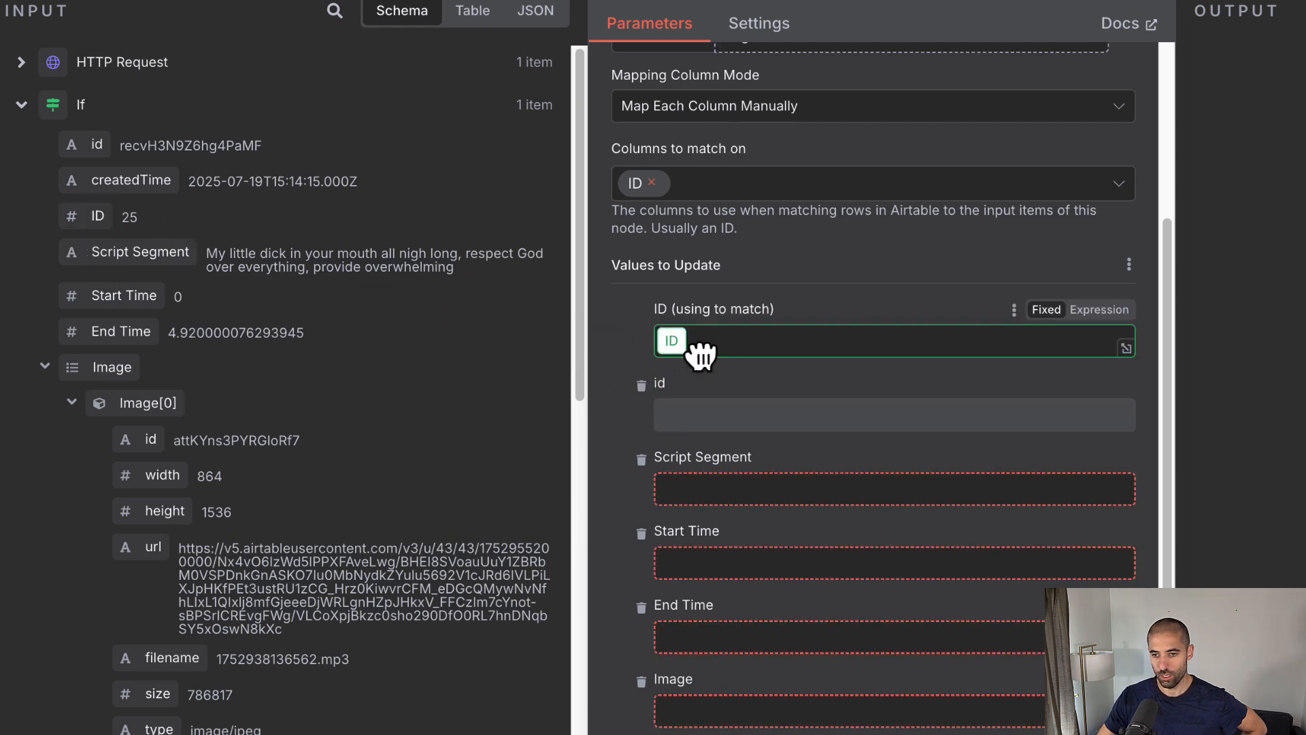
scroll(666, 345, "down", 2)
scroll(666, 348, "down", 6)
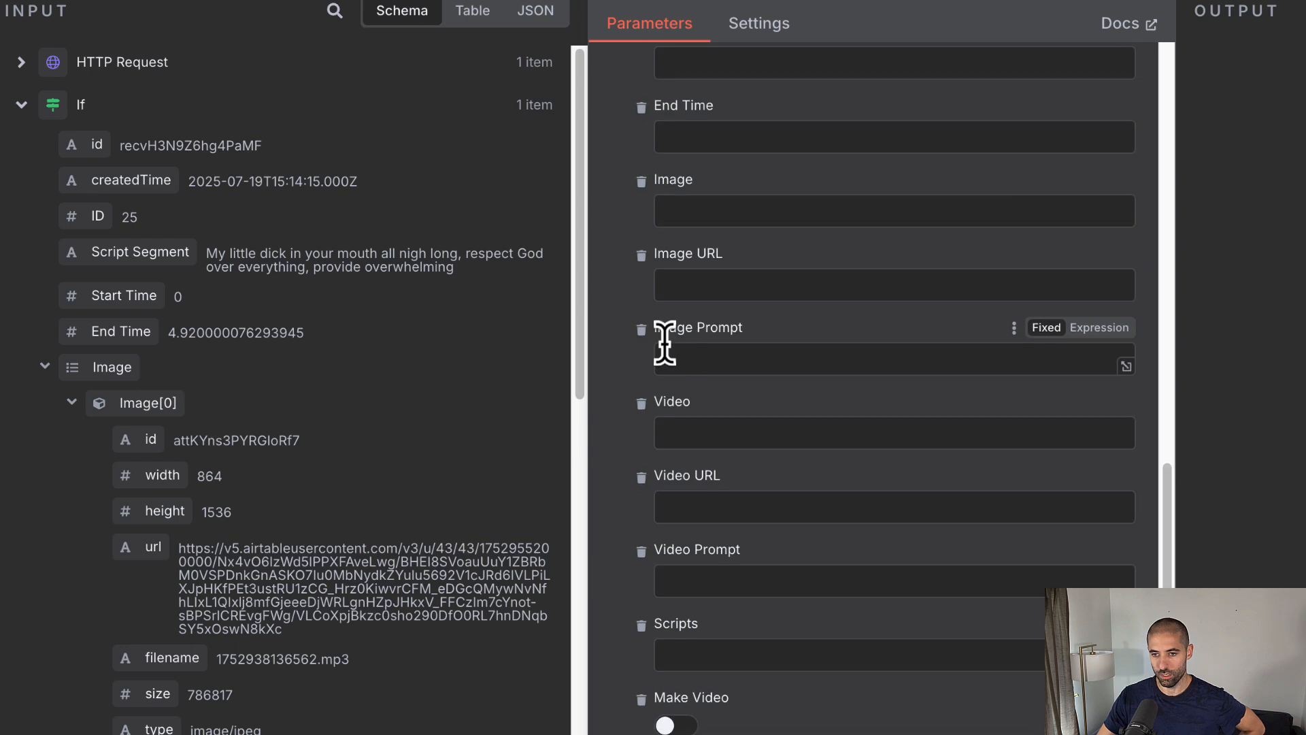
scroll(667, 348, "up", 3)
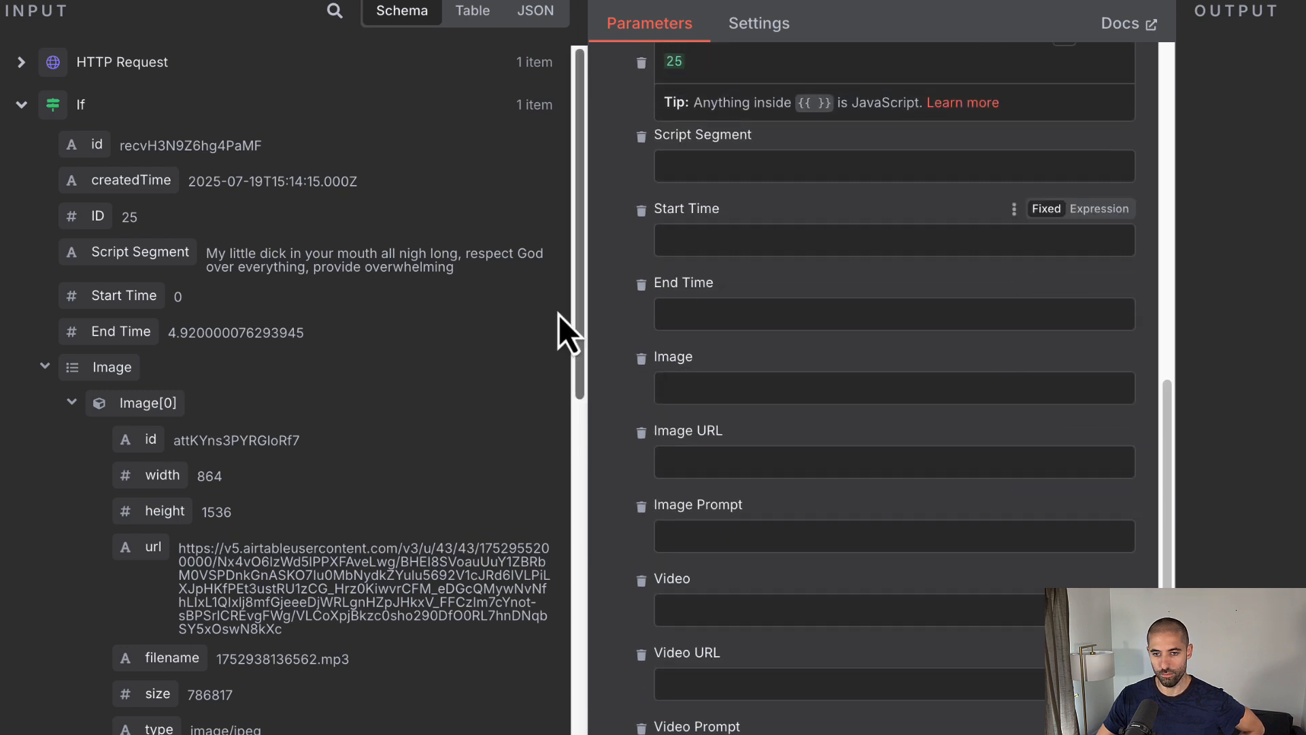
left_click_drag(126, 310, 704, 252)
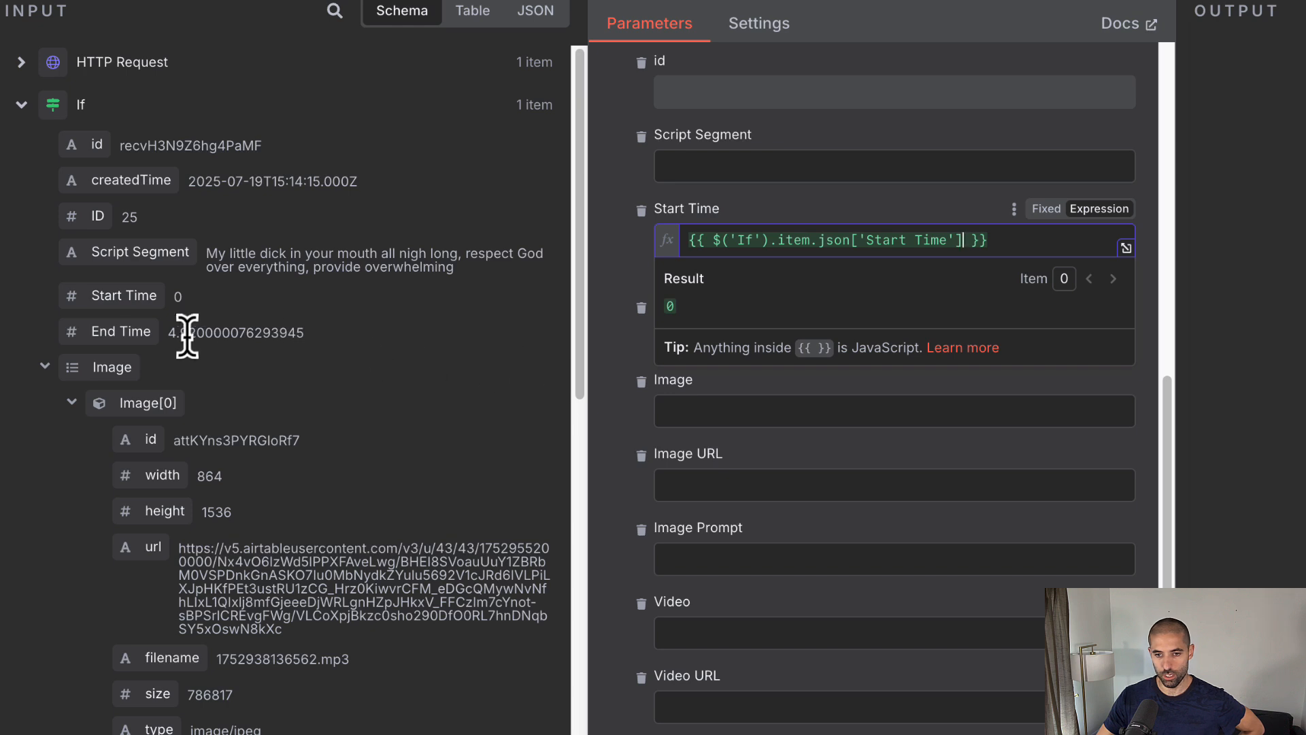
left_click_drag(111, 339, 700, 337)
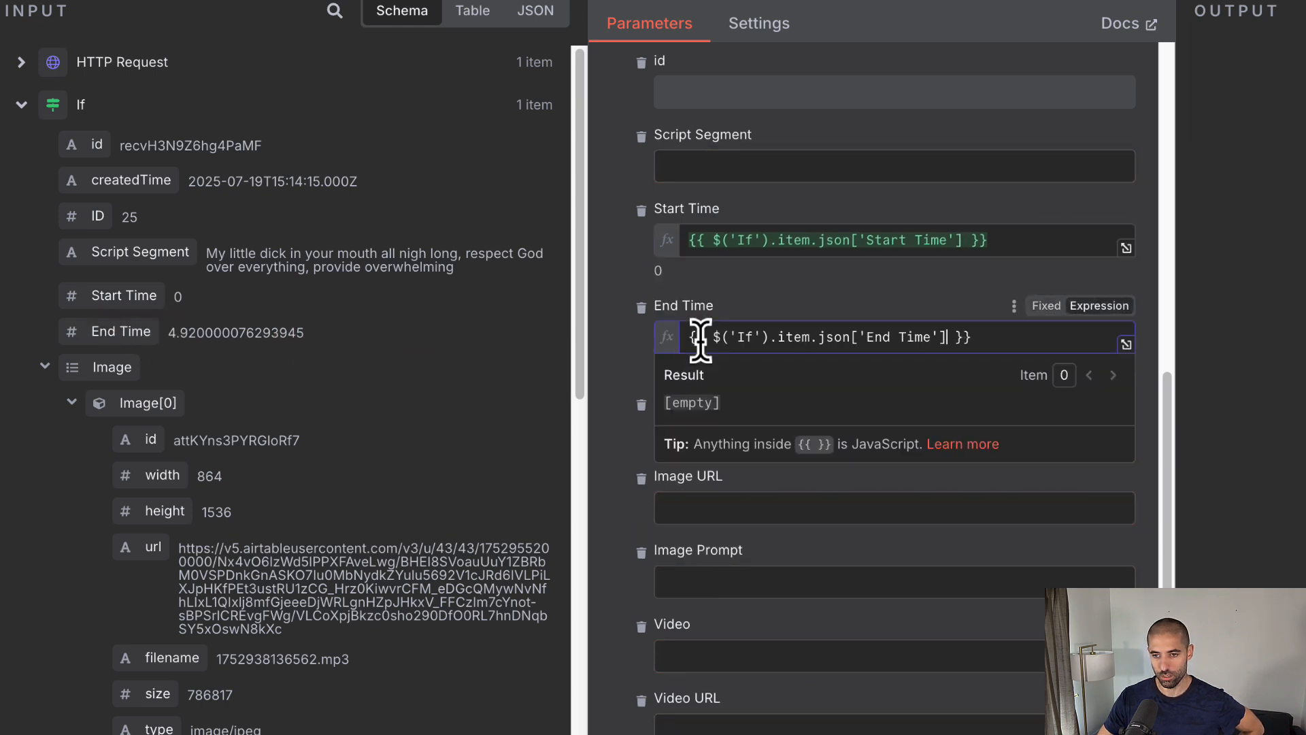
Step: Set Video to an expression holding the pasted url and file_name array
left_click(606, 389)
scroll(607, 389, "down", 4)
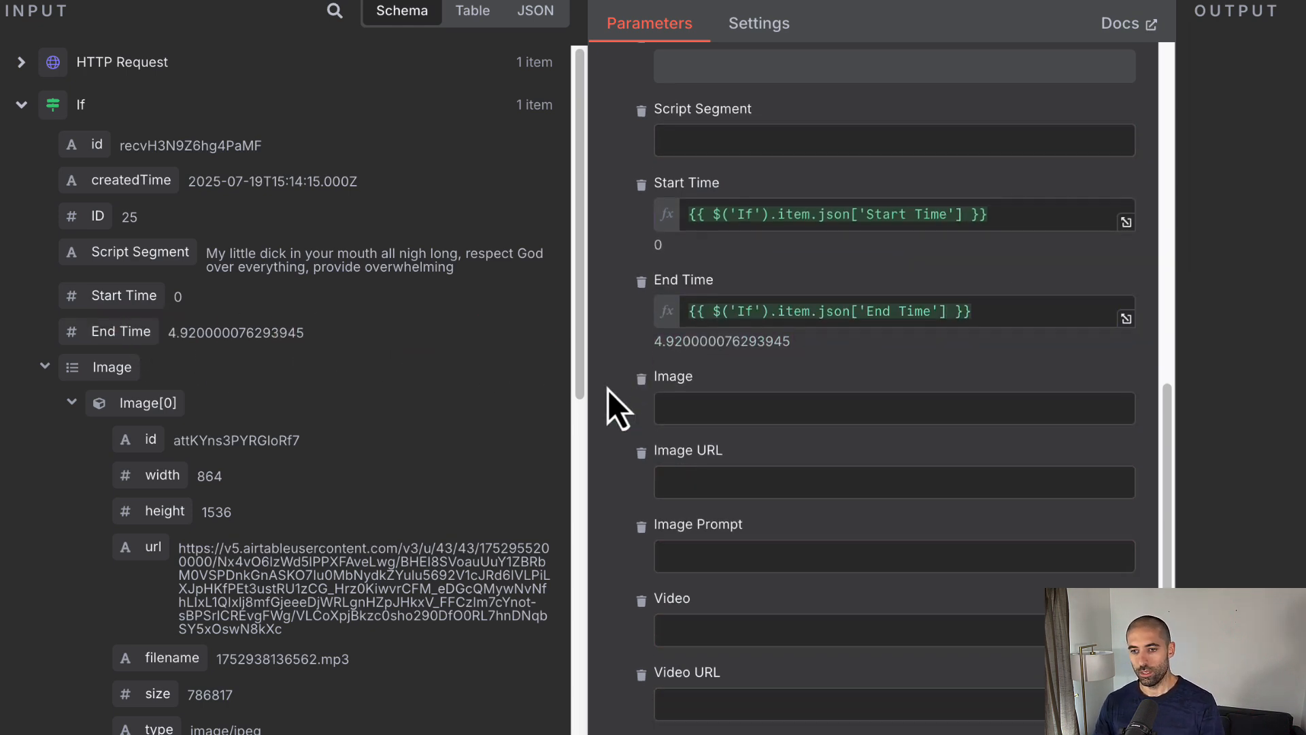
scroll(606, 389, "down", 1)
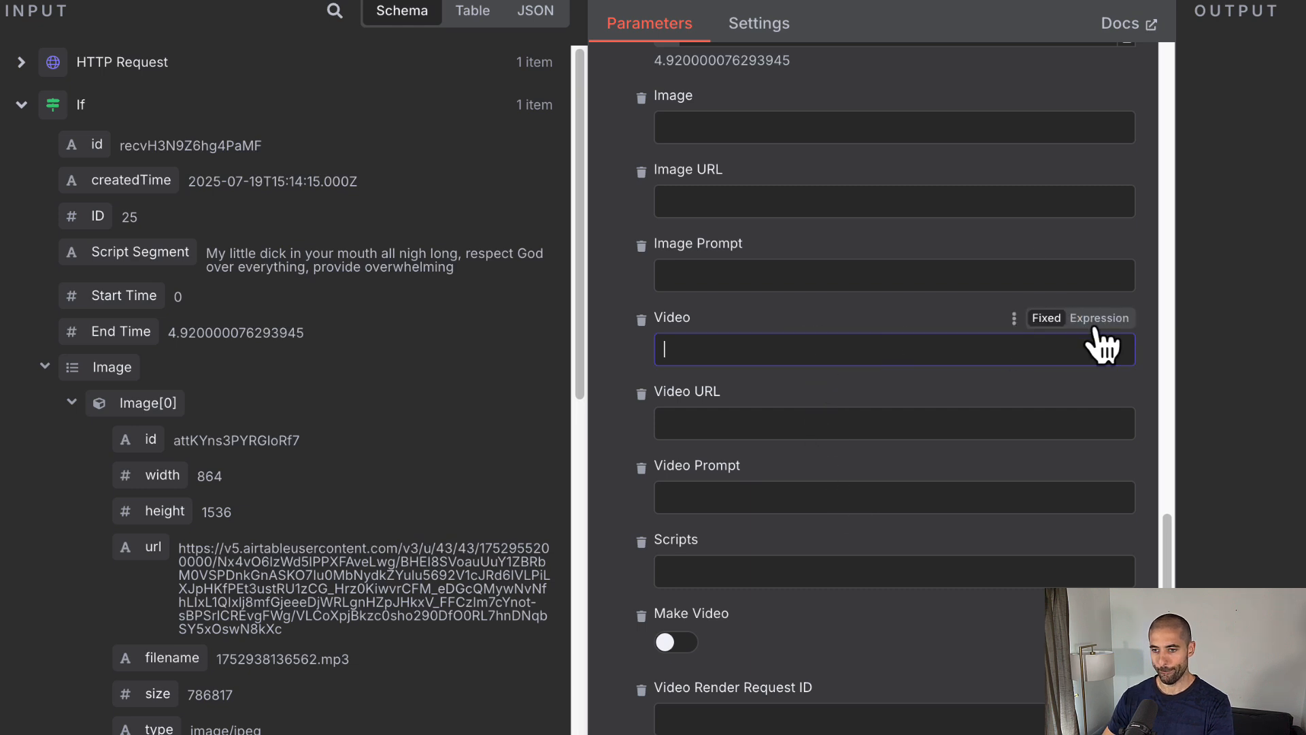
left_click(1098, 318)
type("[   {     \"url\": \"{{ $json.video.url }}\",     \"filename\": \"{{ $json.video.file_name }}\"   } ]")
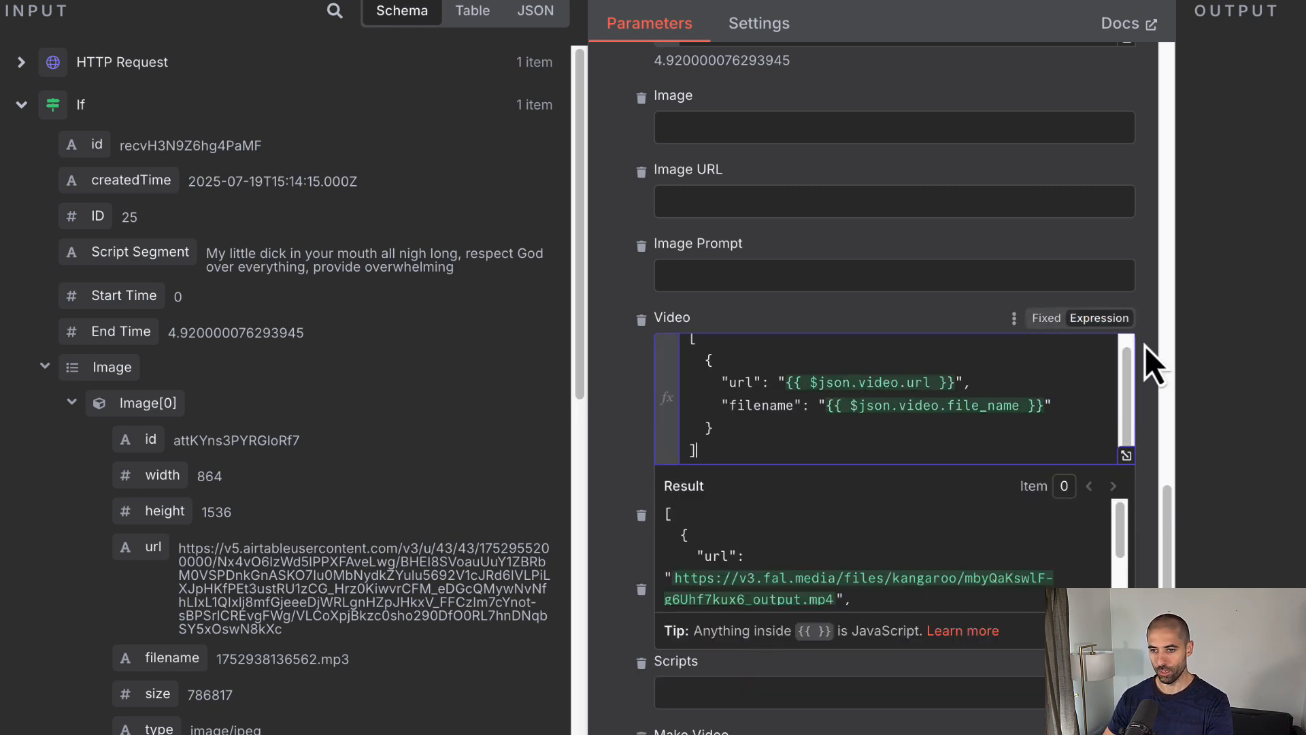
left_click(1150, 293)
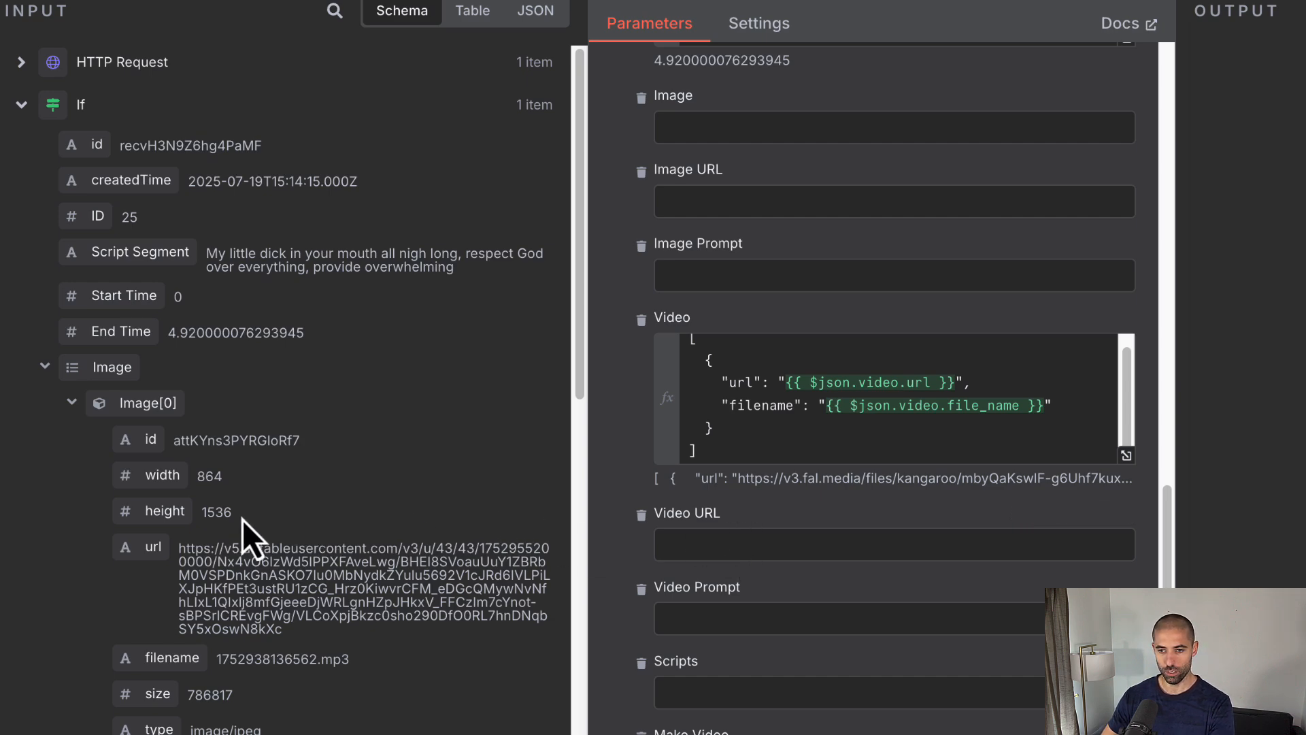
Step: Map the HTTP Request's video url into Video URL as {{ $json.video.url }}
scroll(251, 537, "down", 10)
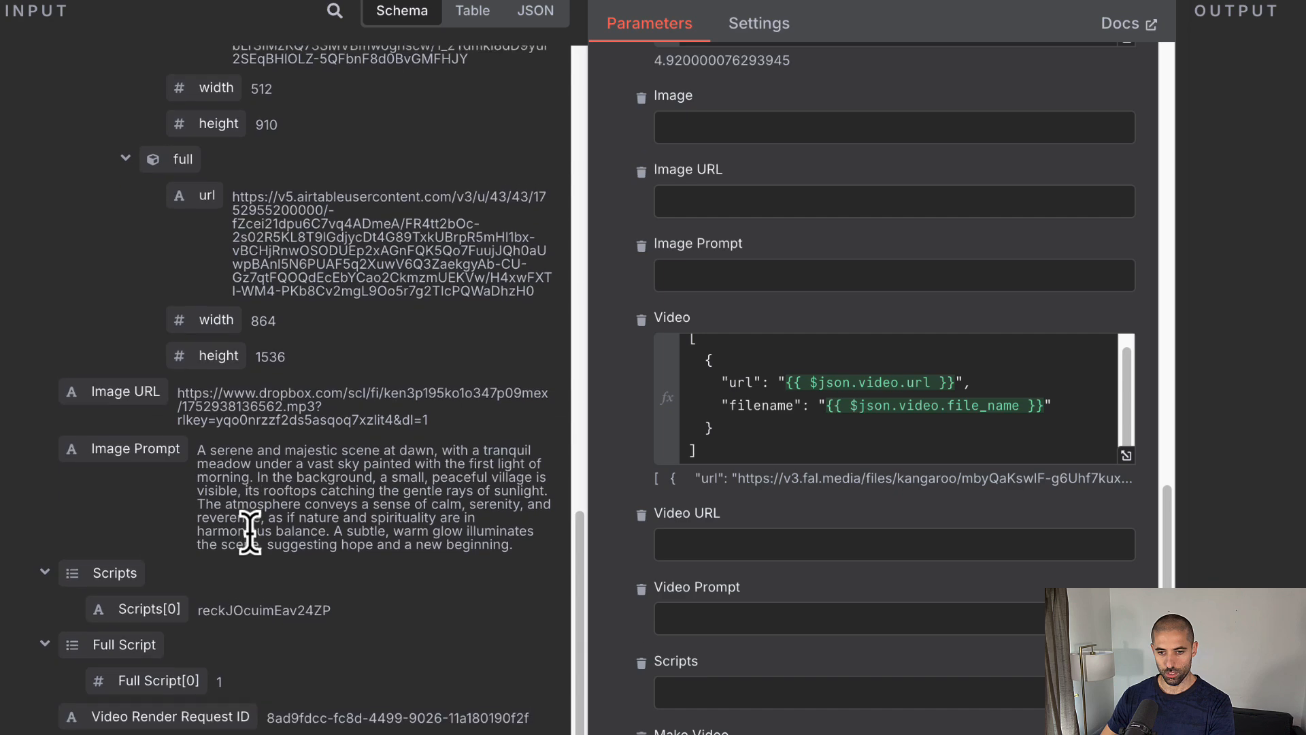
scroll(251, 537, "up", 10)
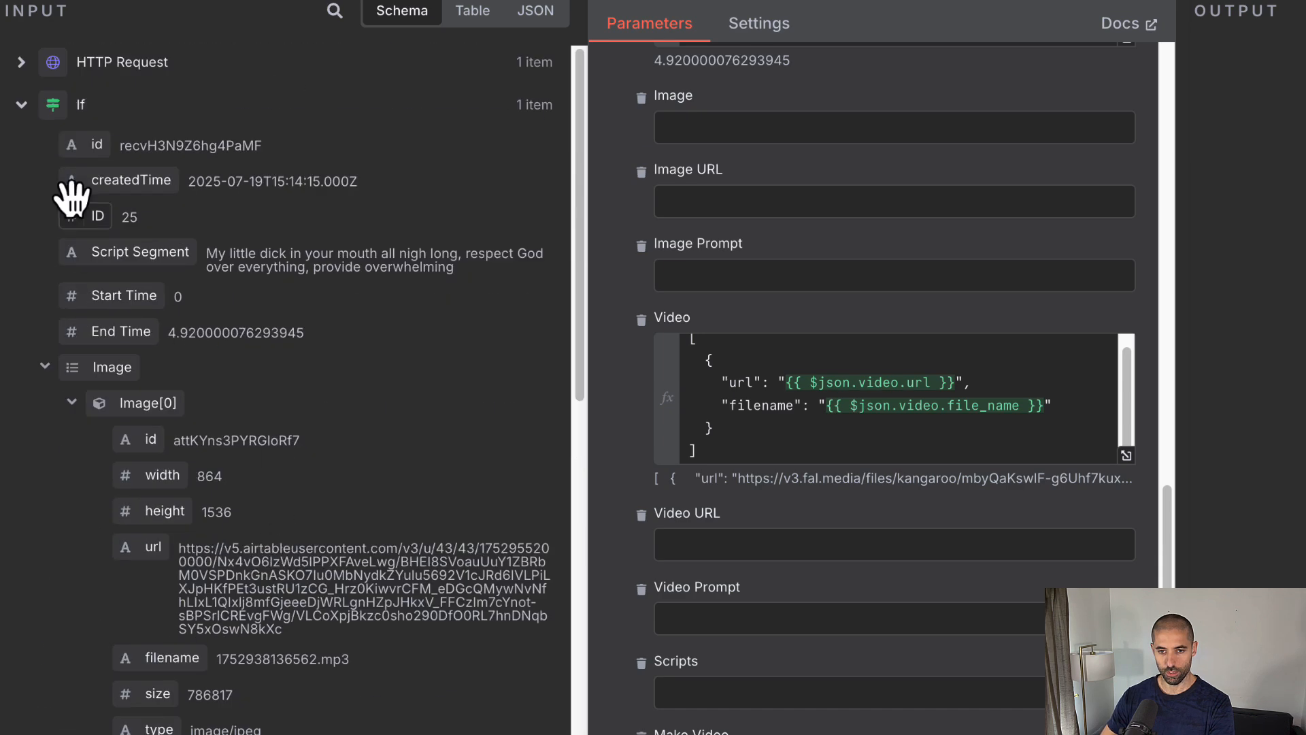
left_click(21, 104)
left_click(21, 62)
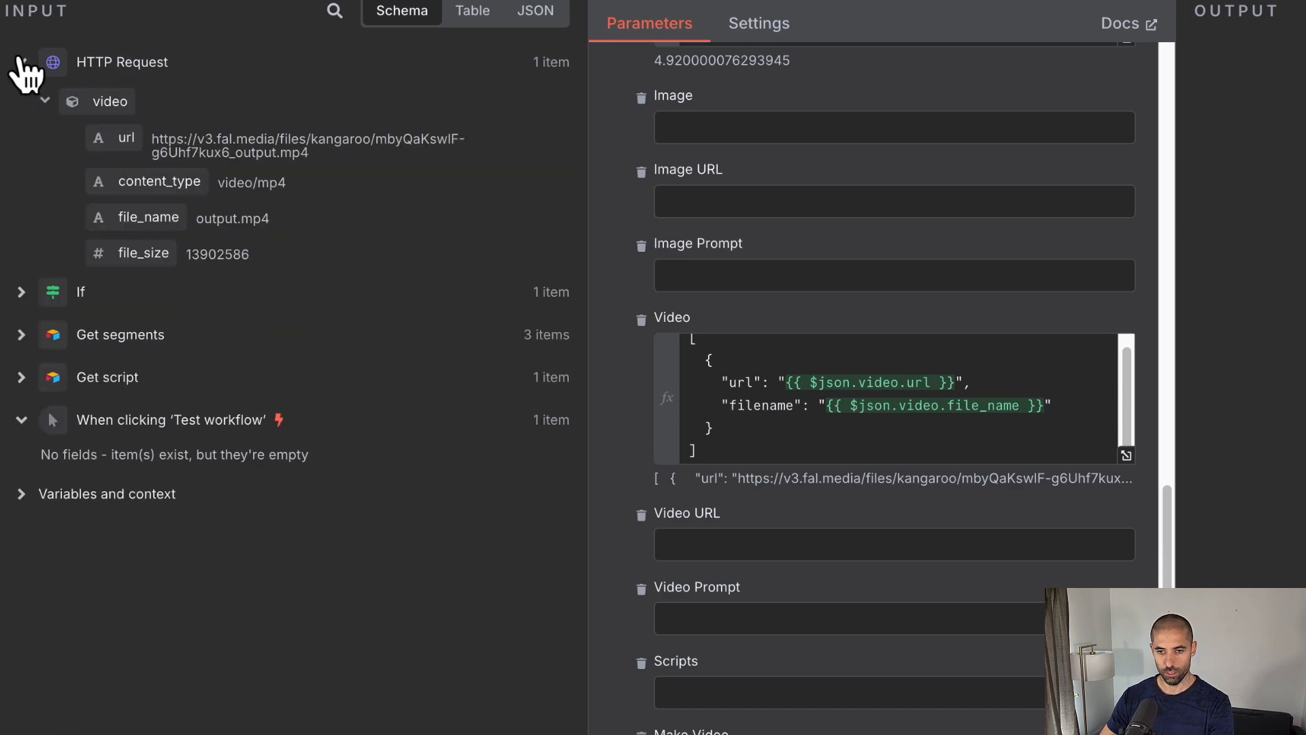
left_click_drag(147, 150, 692, 544)
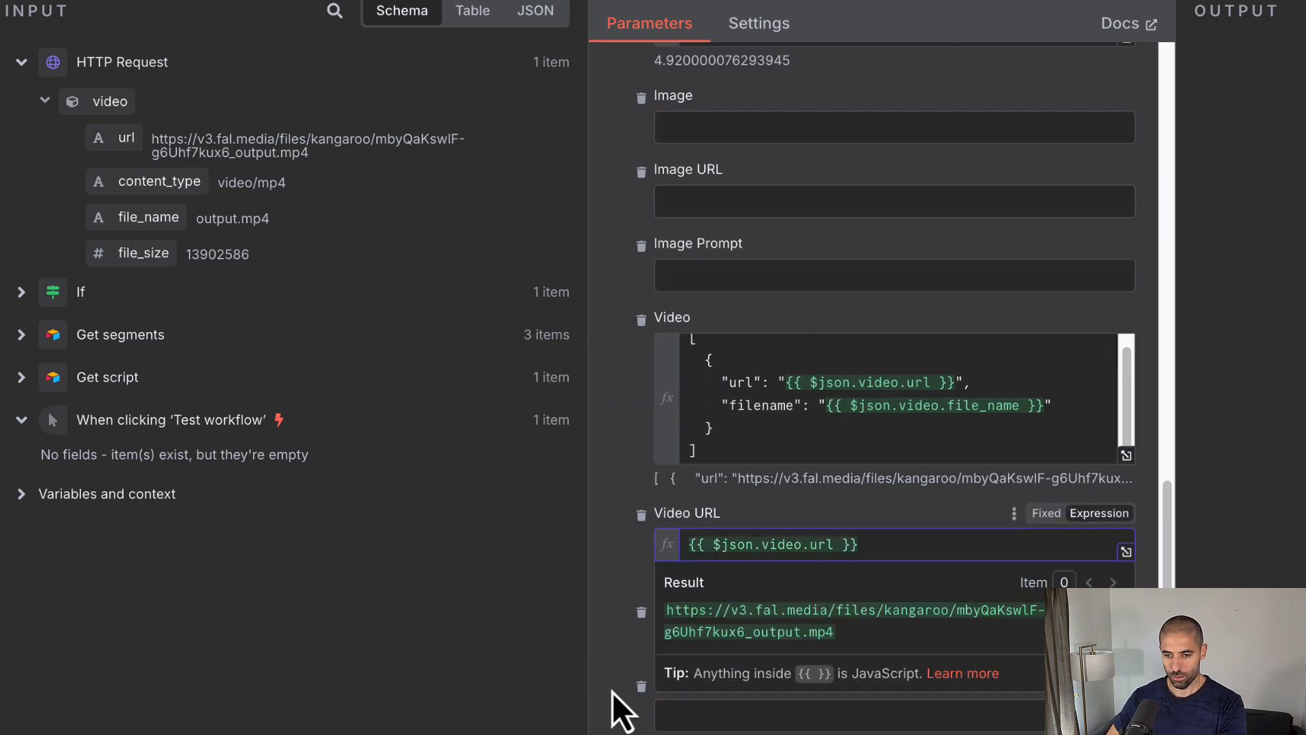
Step: Set Make Video to the expression {{ $('If').item.json['Make Video'] }}
left_click(607, 647)
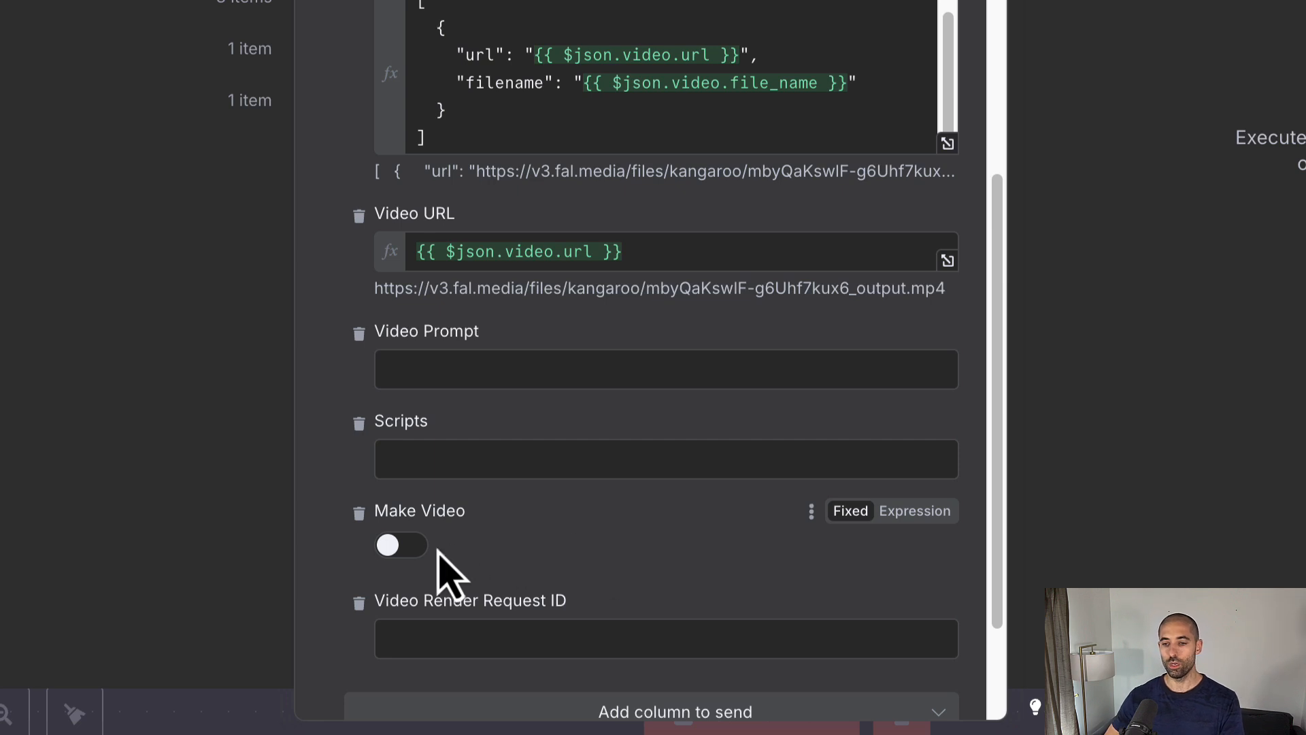
left_click(925, 517)
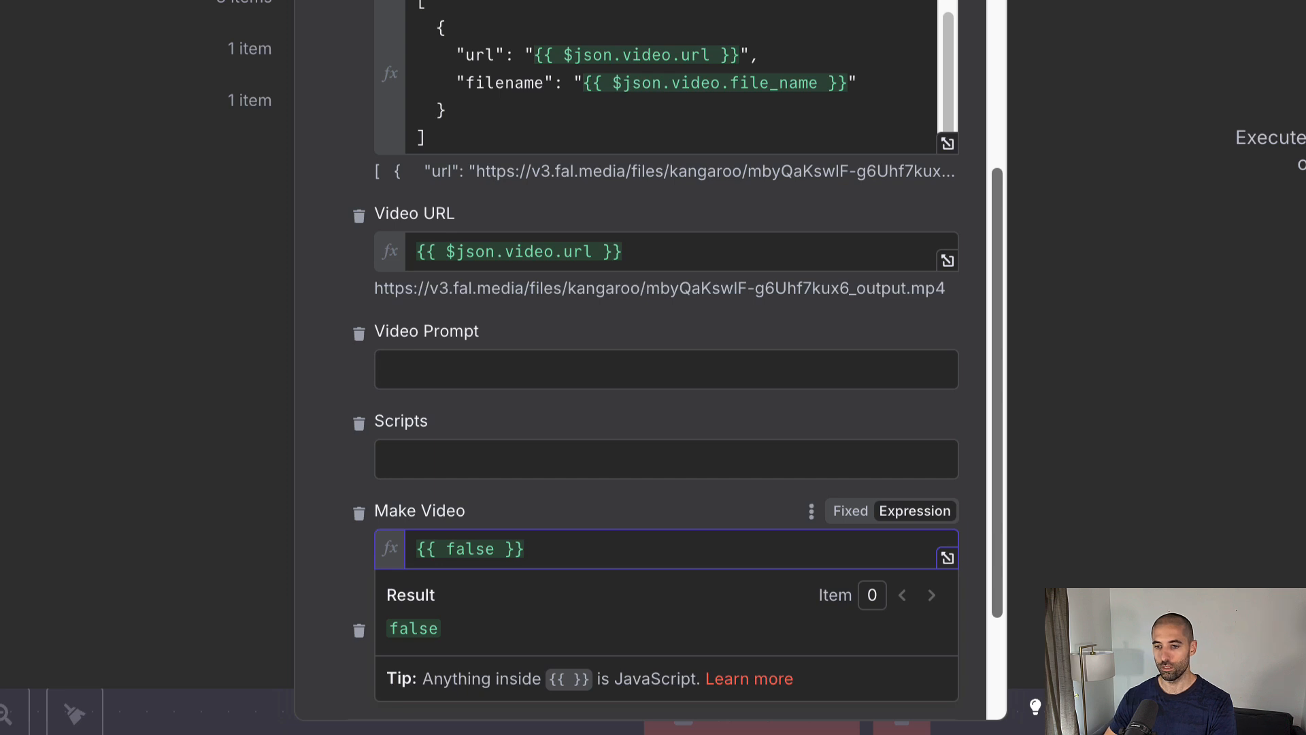
left_click(557, 548)
key("ctrl+a")
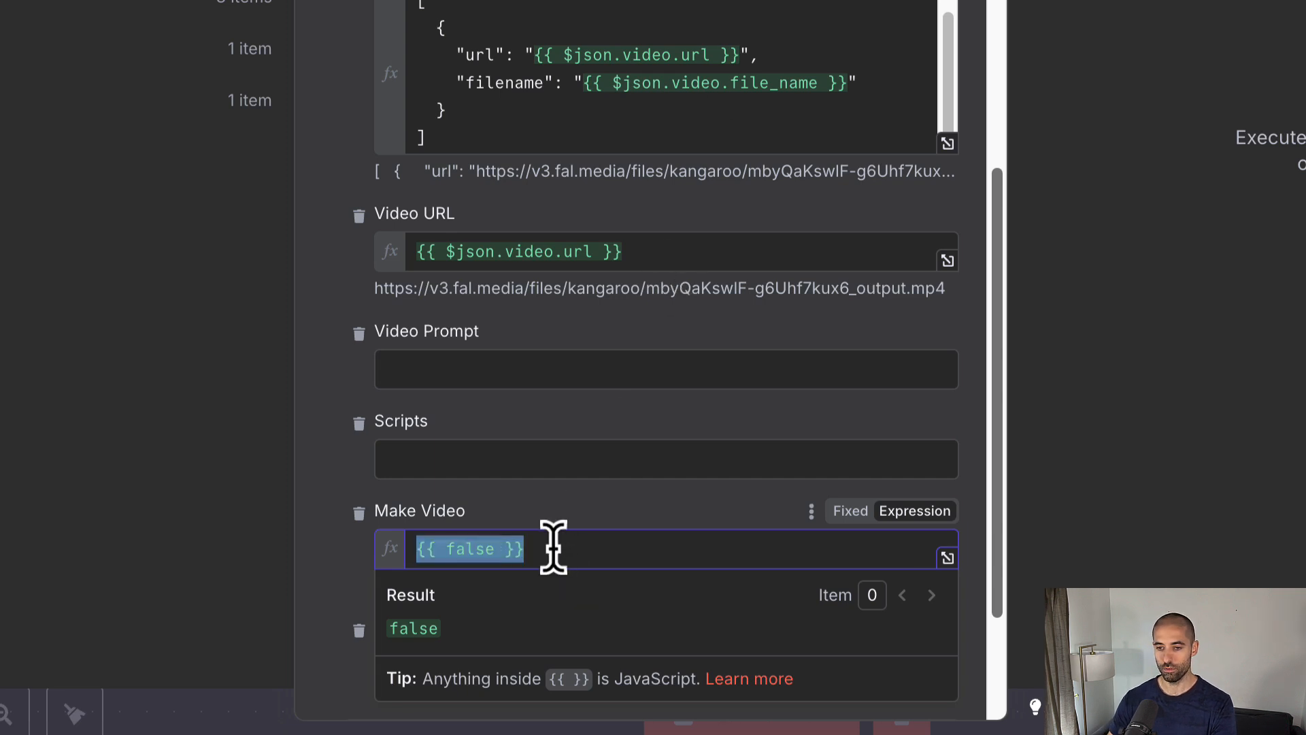
type("{{ $('If').item.json['Make Video'] }}")
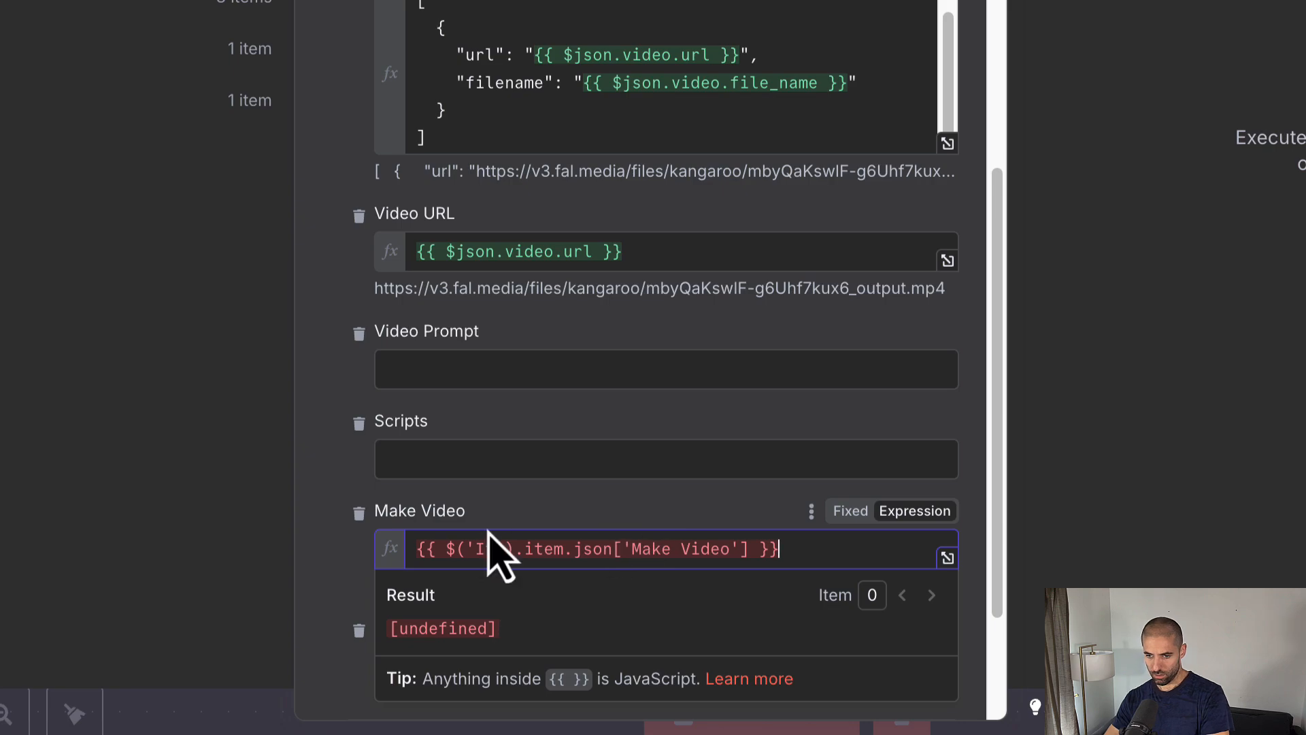
left_click(525, 505)
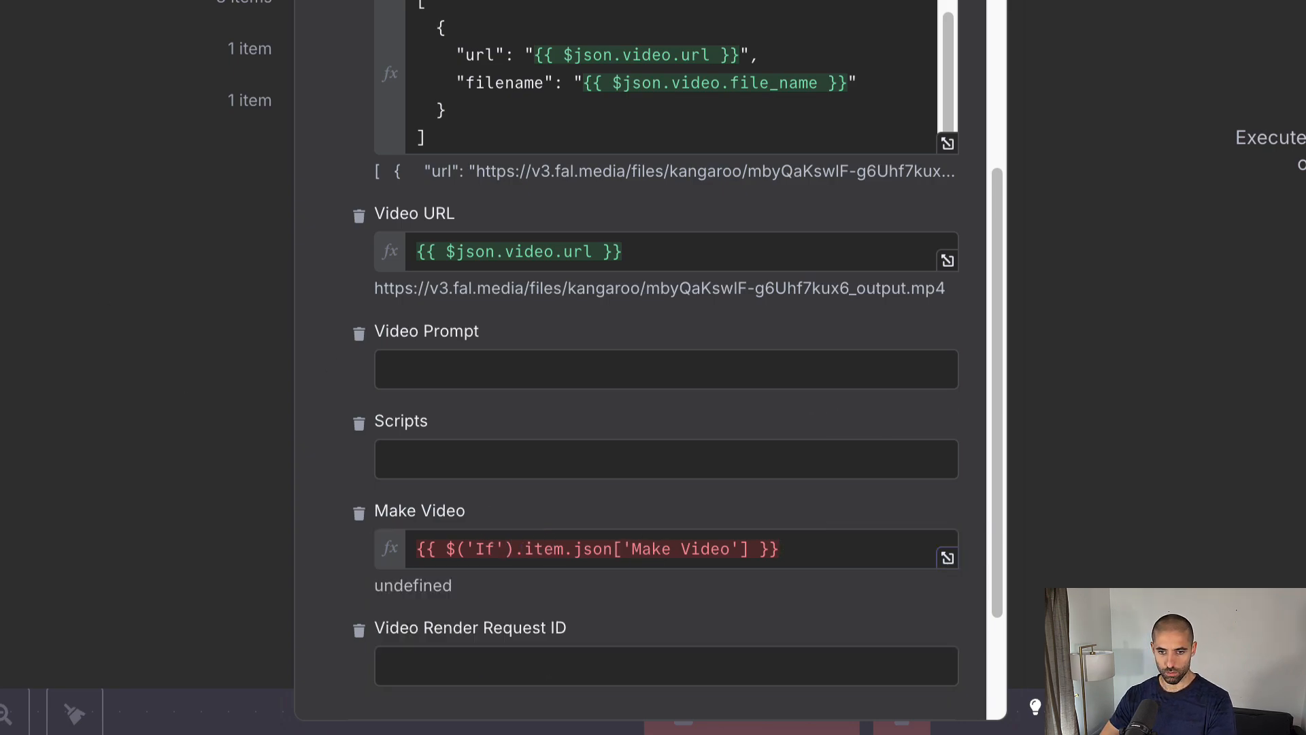
scroll(136, 340, "down", 10)
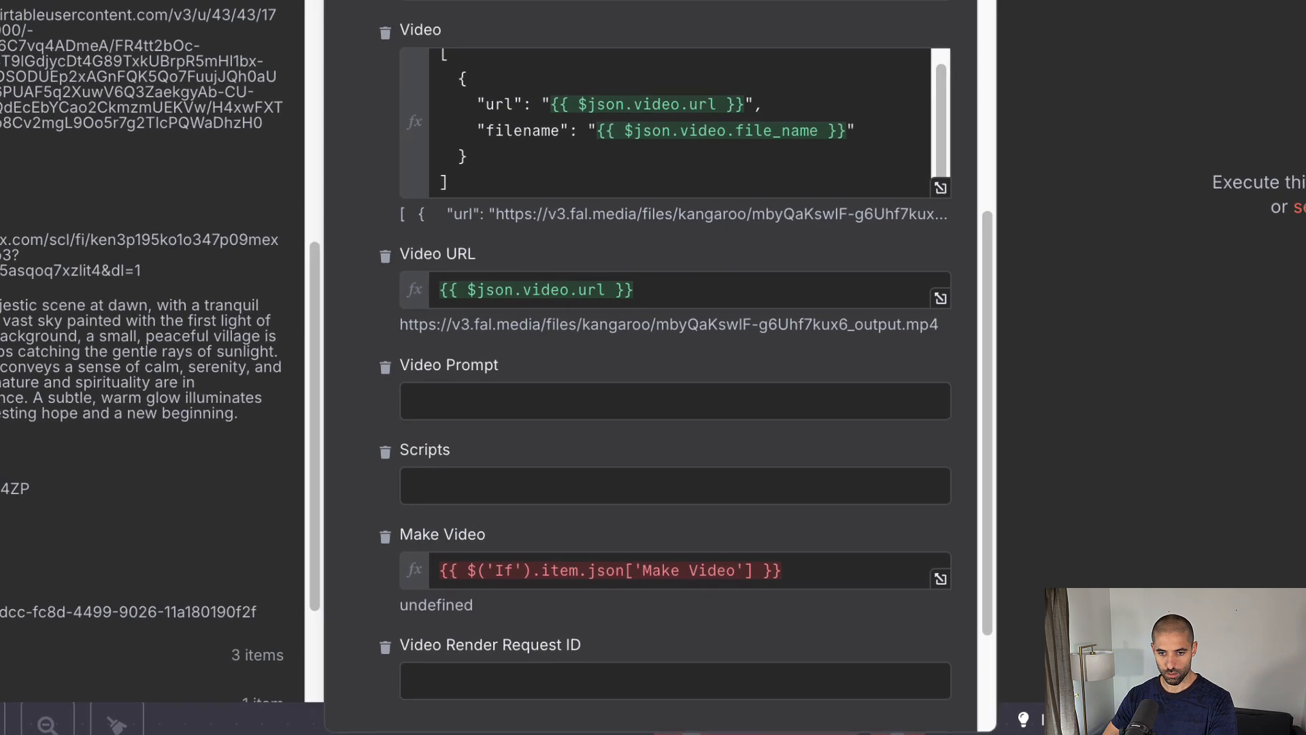
scroll(149, 350, "down", 3)
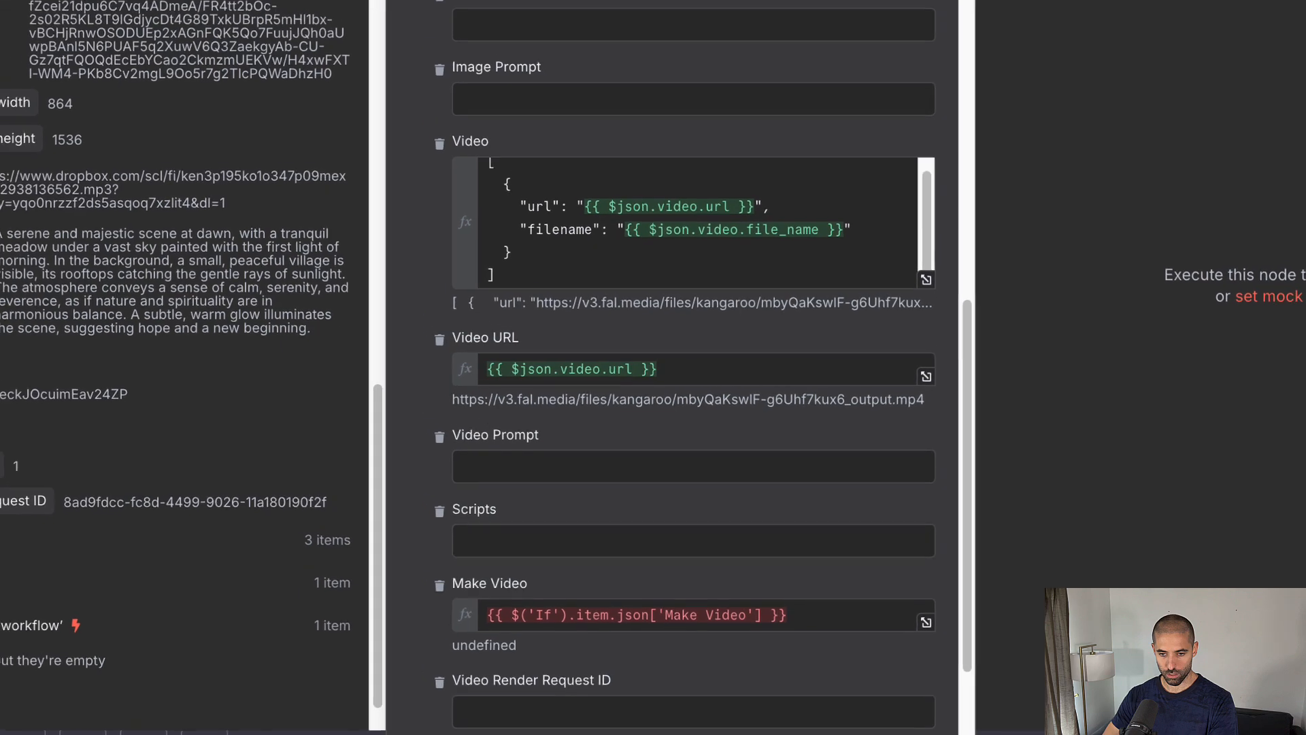
scroll(68, 272, "up", 5)
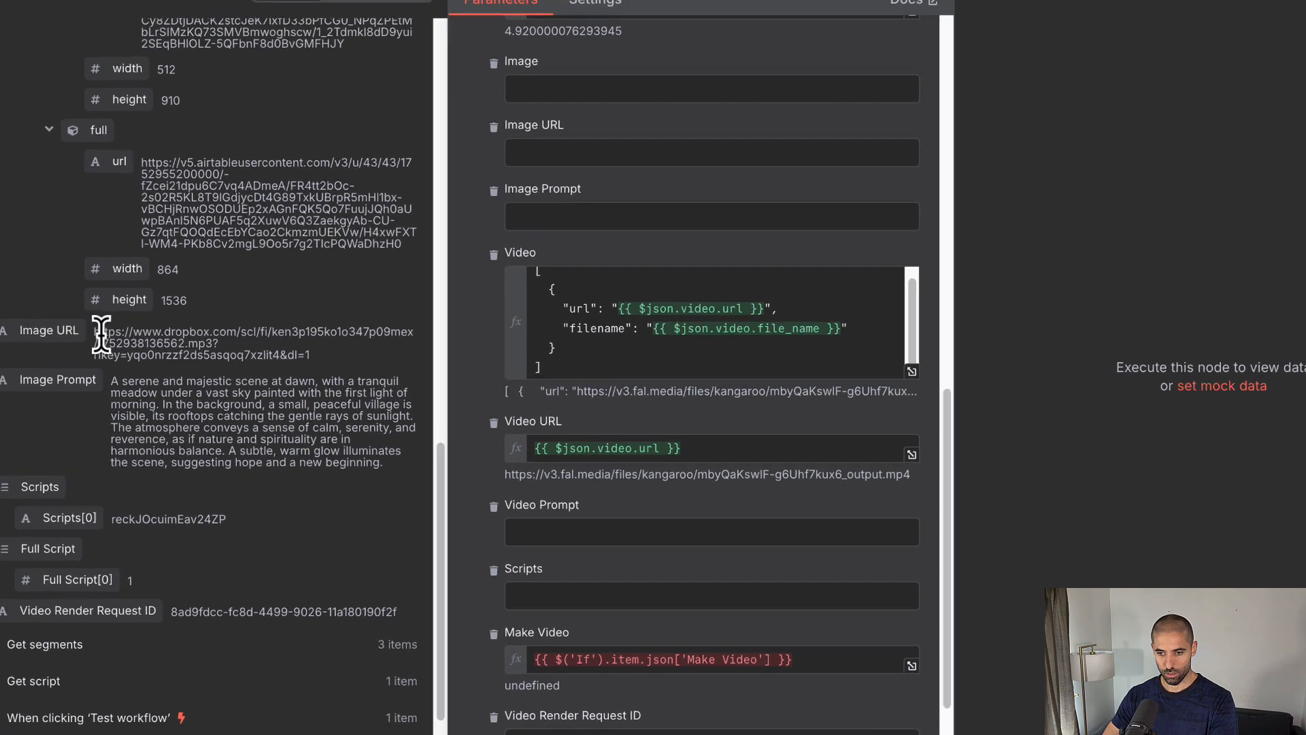
scroll(167, 327, "up", 2)
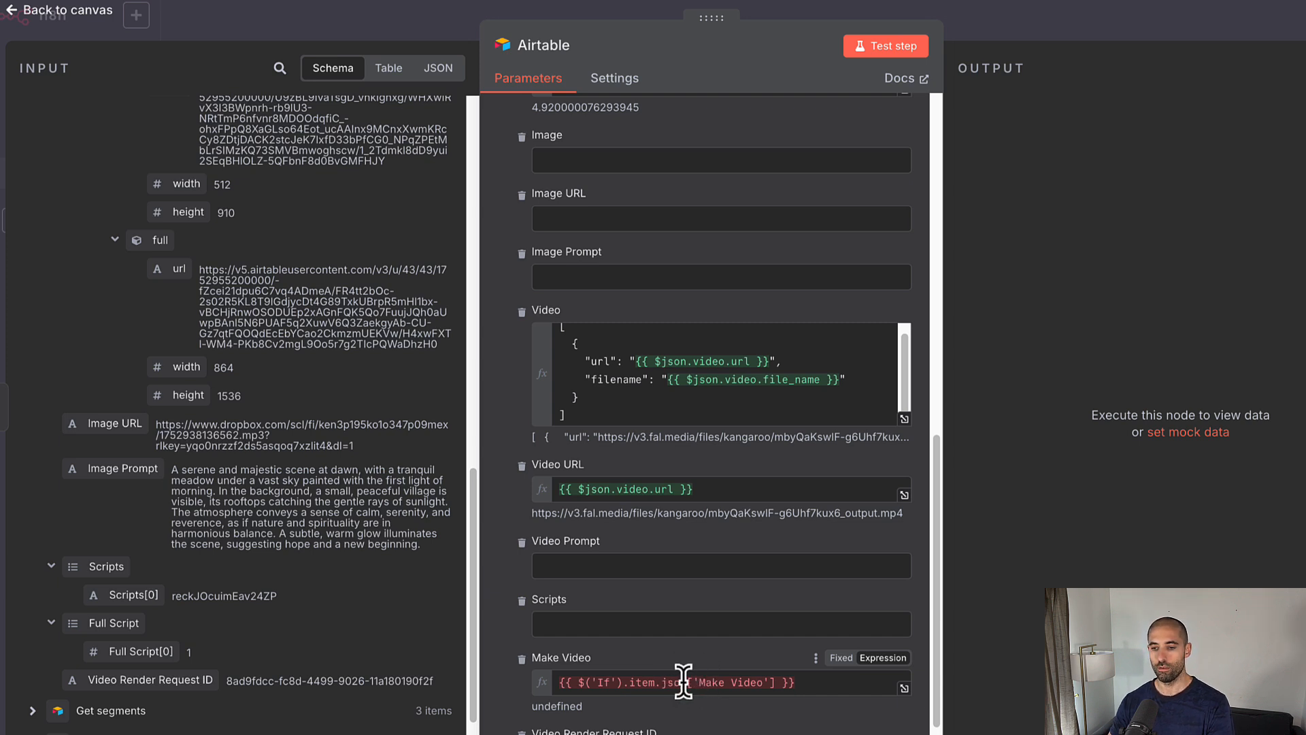
Step: Run the Airtable update step and switch to the Airtable tab
left_click(889, 46)
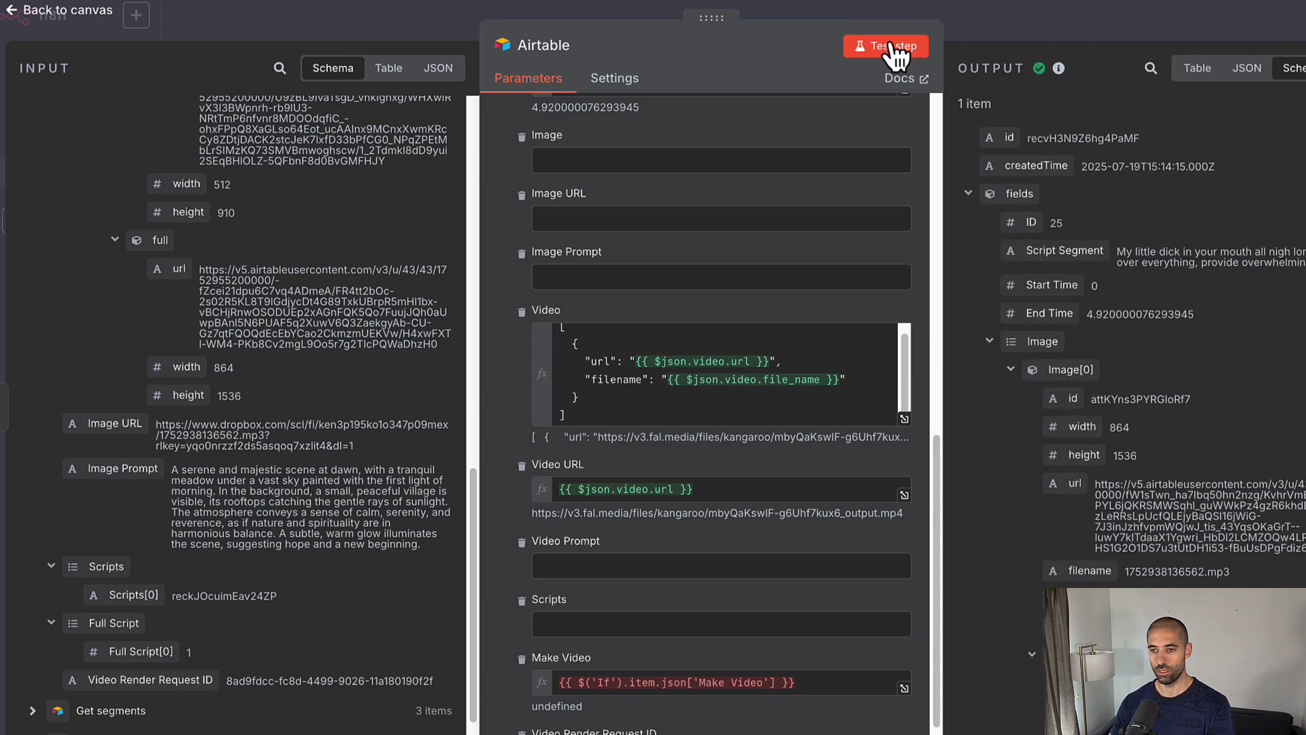
scroll(1072, 373, "down", 5)
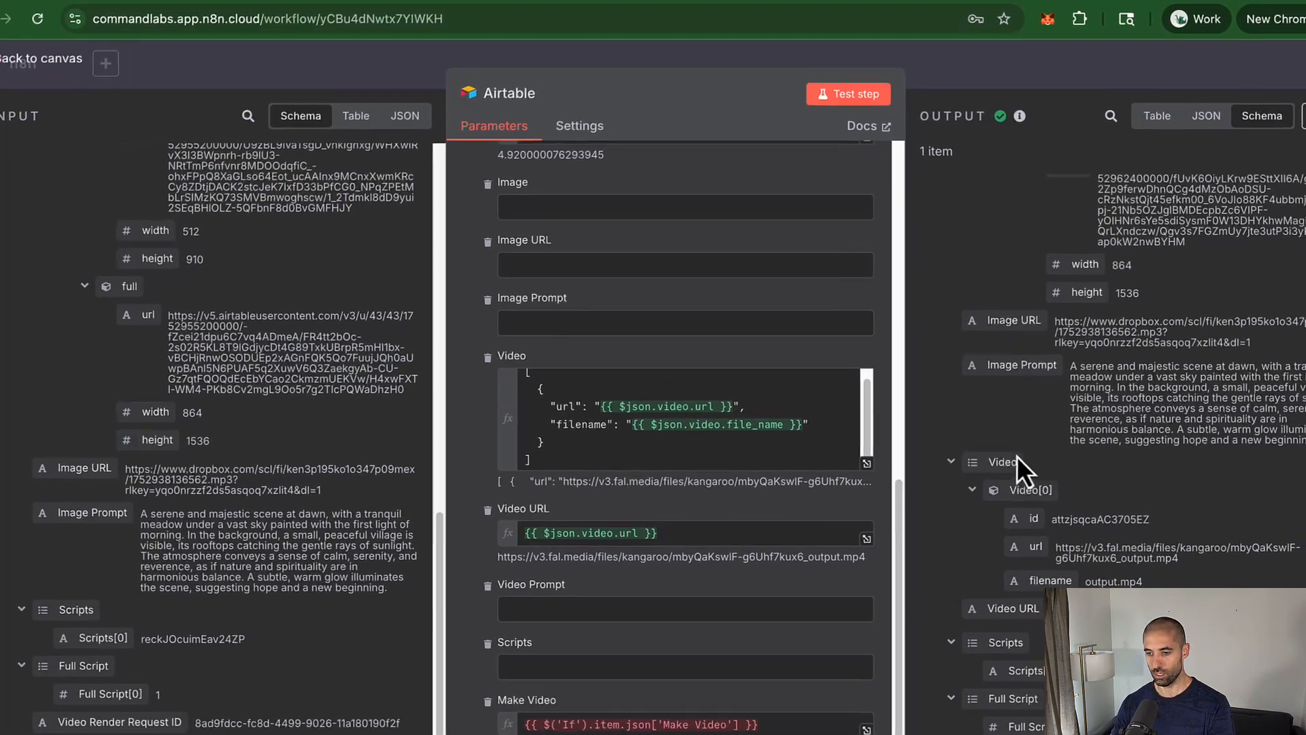
left_click(46, 15)
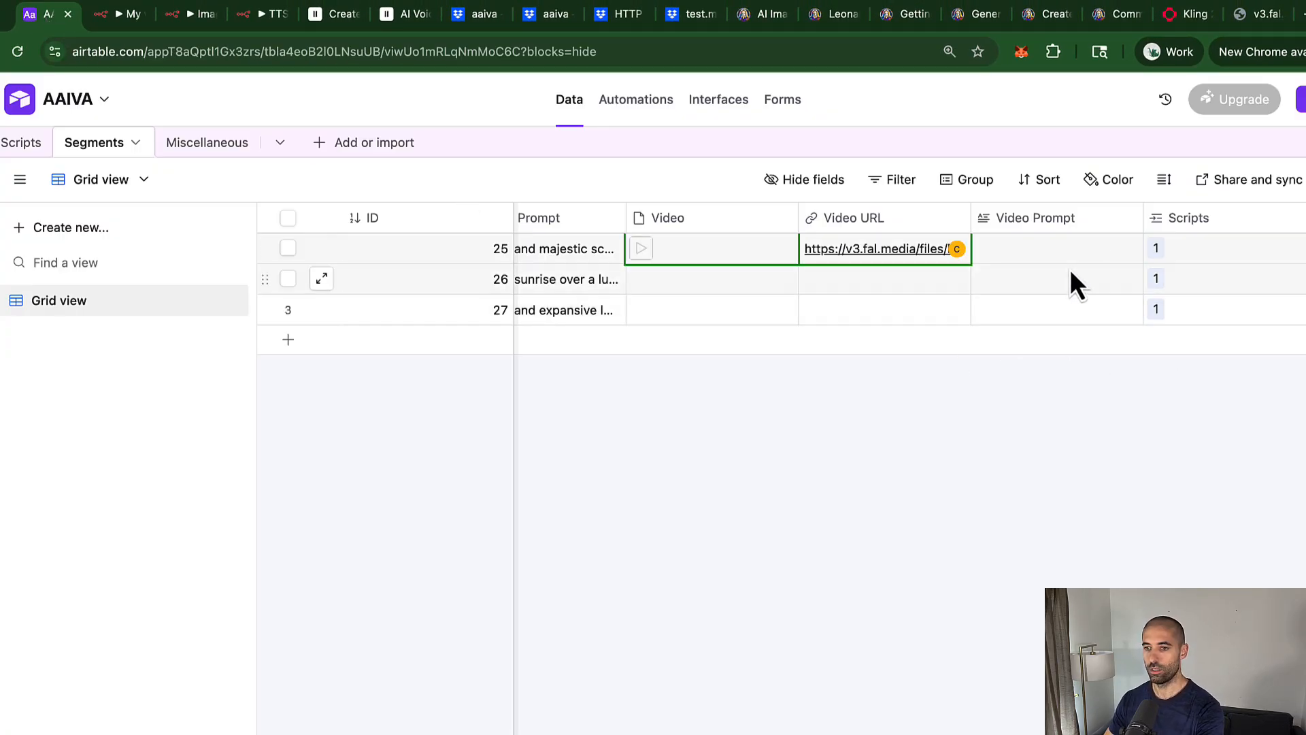
Step: Scroll the Segments grid, preview record 25's output.mp4 attachment, then return to n8n
scroll(932, 258, "right", 2)
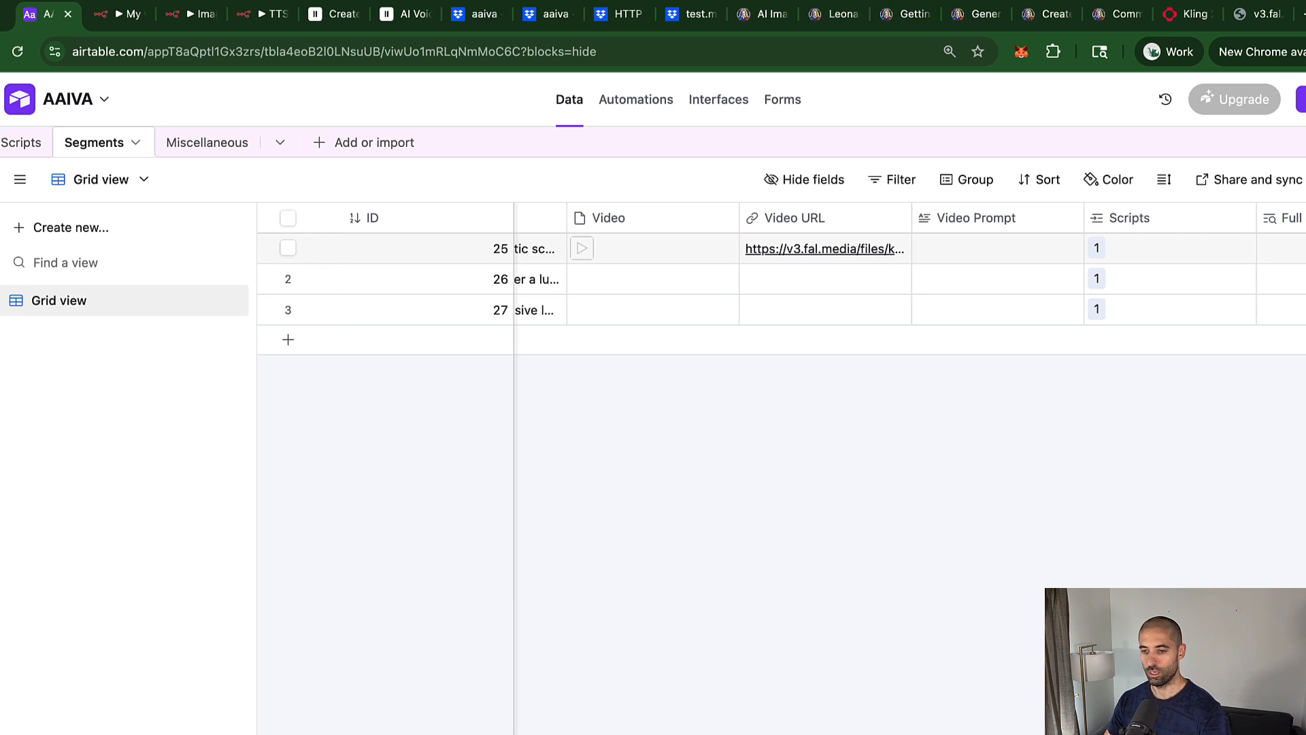
scroll(911, 249, "right", 8)
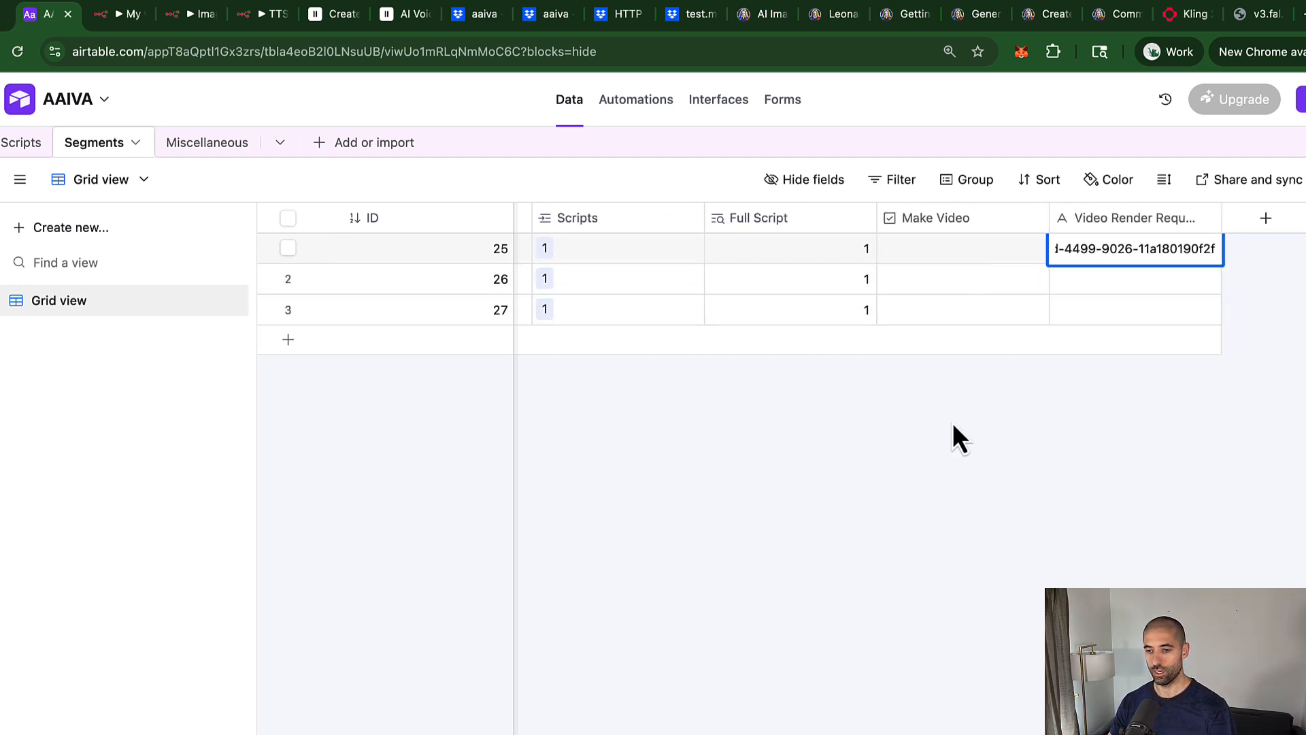
scroll(912, 279, "left", 9)
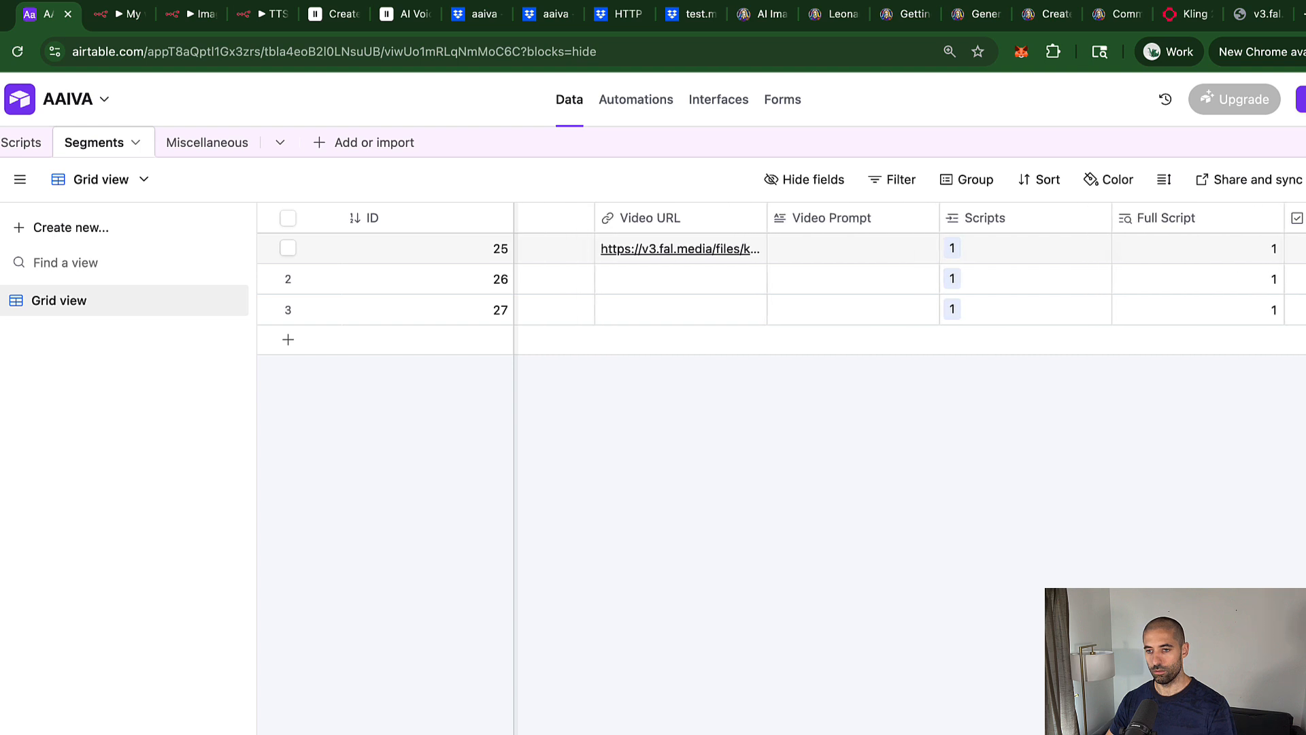
scroll(912, 279, "left", 1)
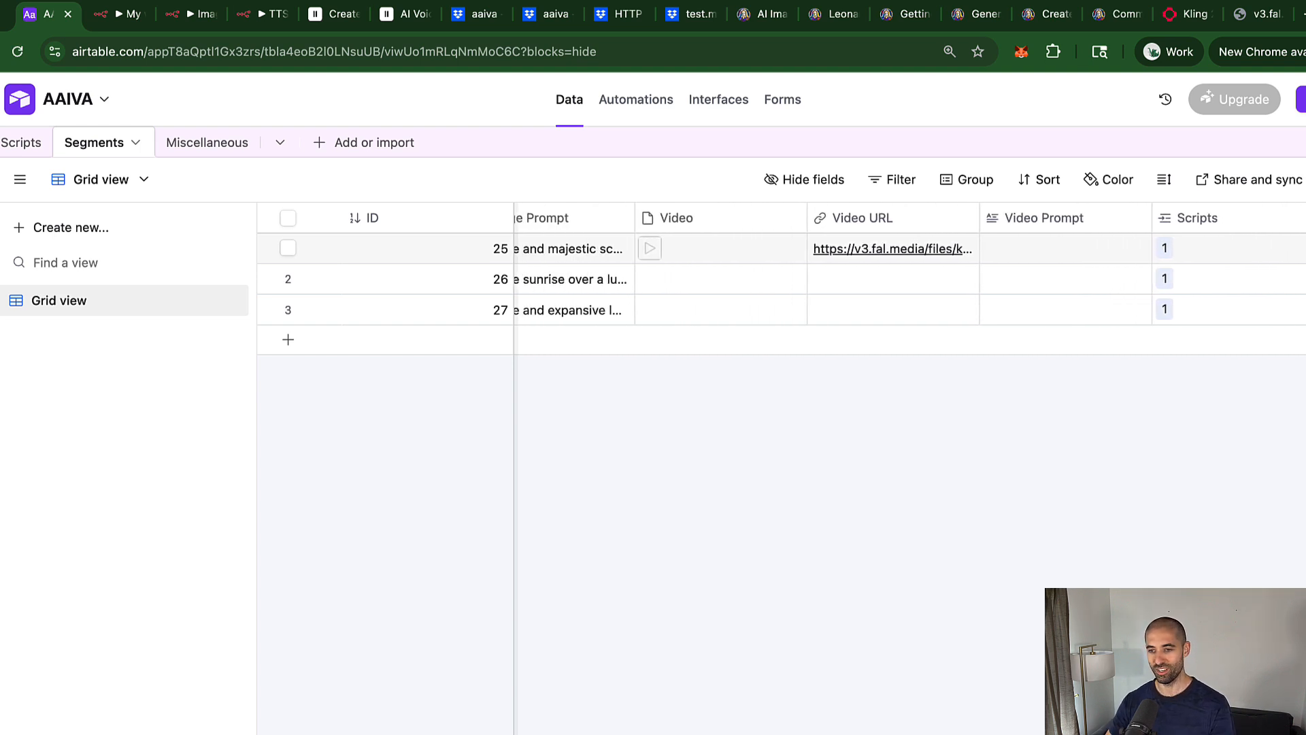
scroll(782, 286, "left", 2)
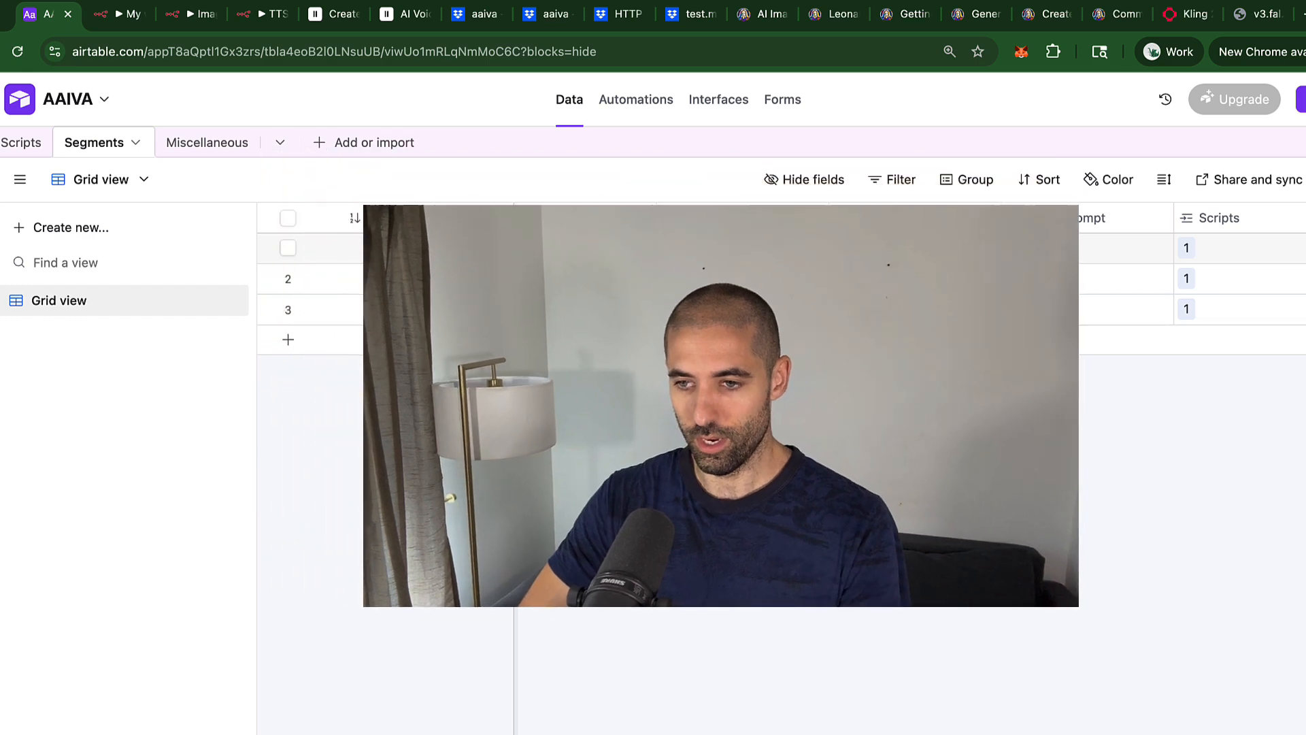
left_click(677, 252)
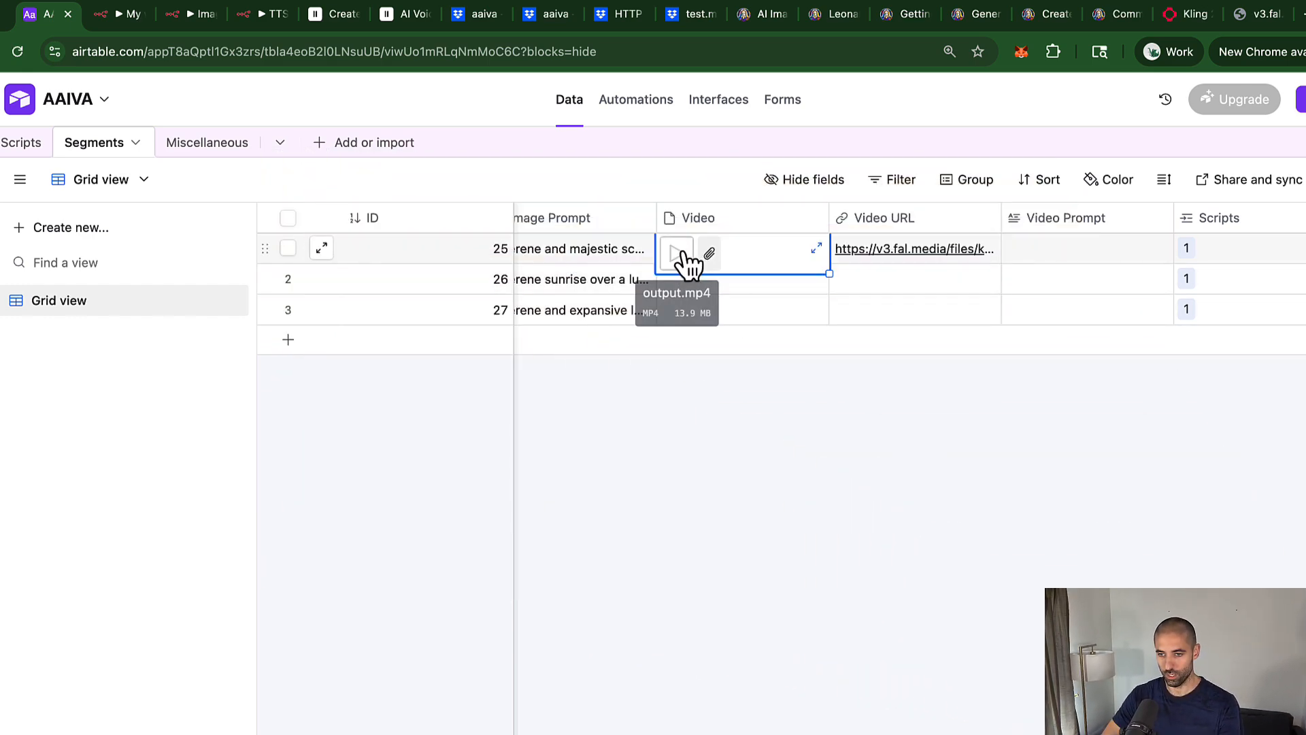
left_click(677, 255)
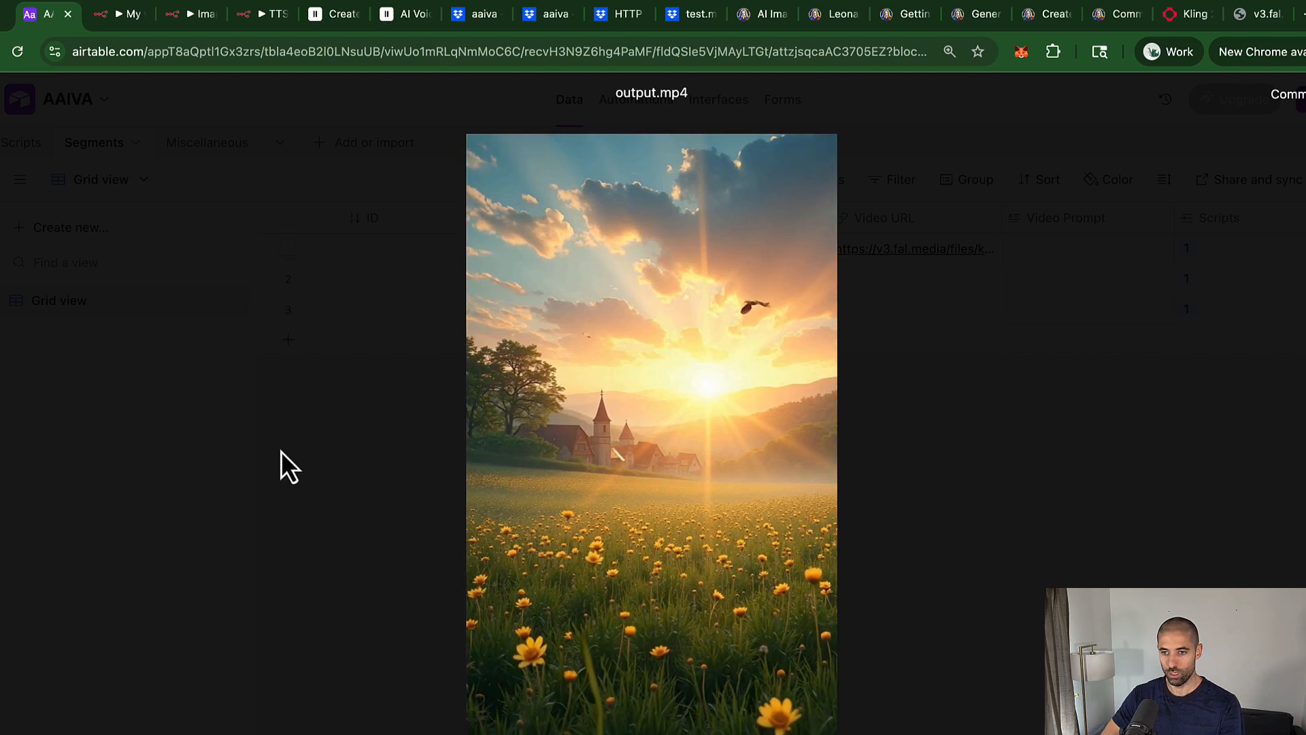
left_click(272, 436)
left_click(117, 15)
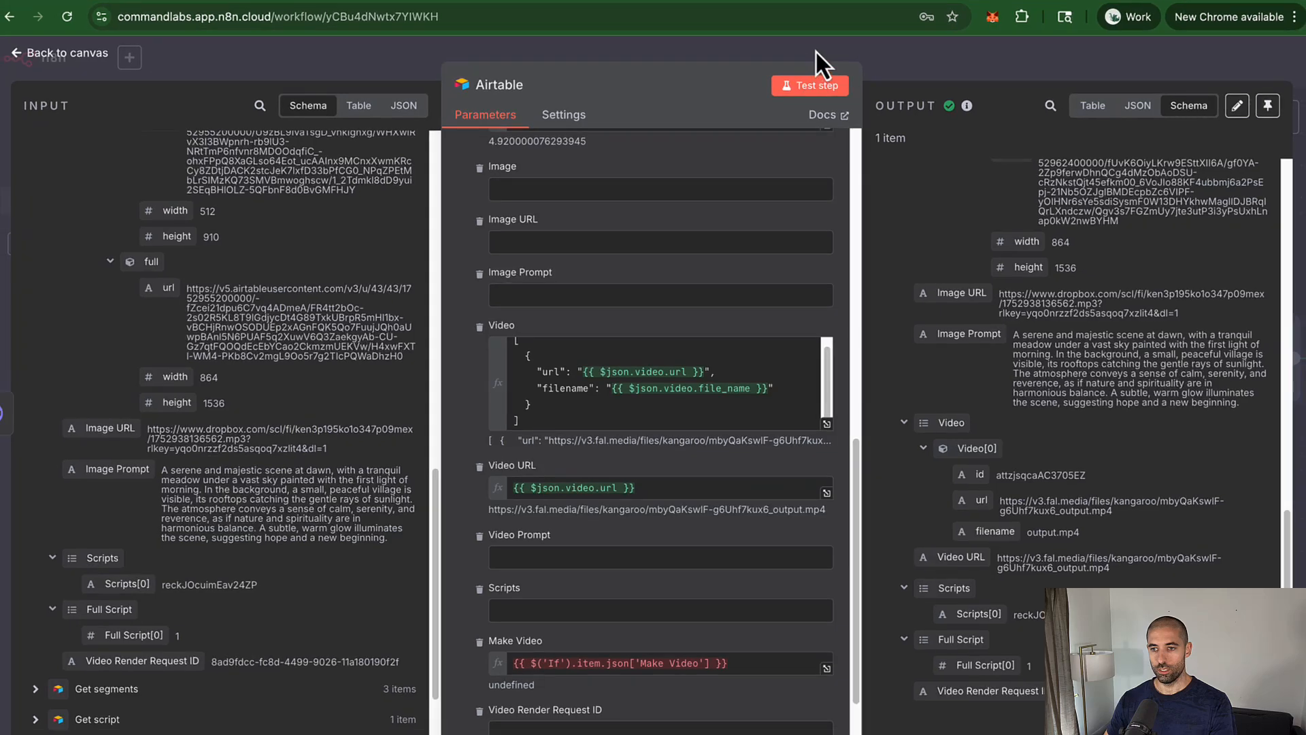
Step: Tidy up and save the workflow, renaming it 'Store Video in Airtable'
left_click(820, 61)
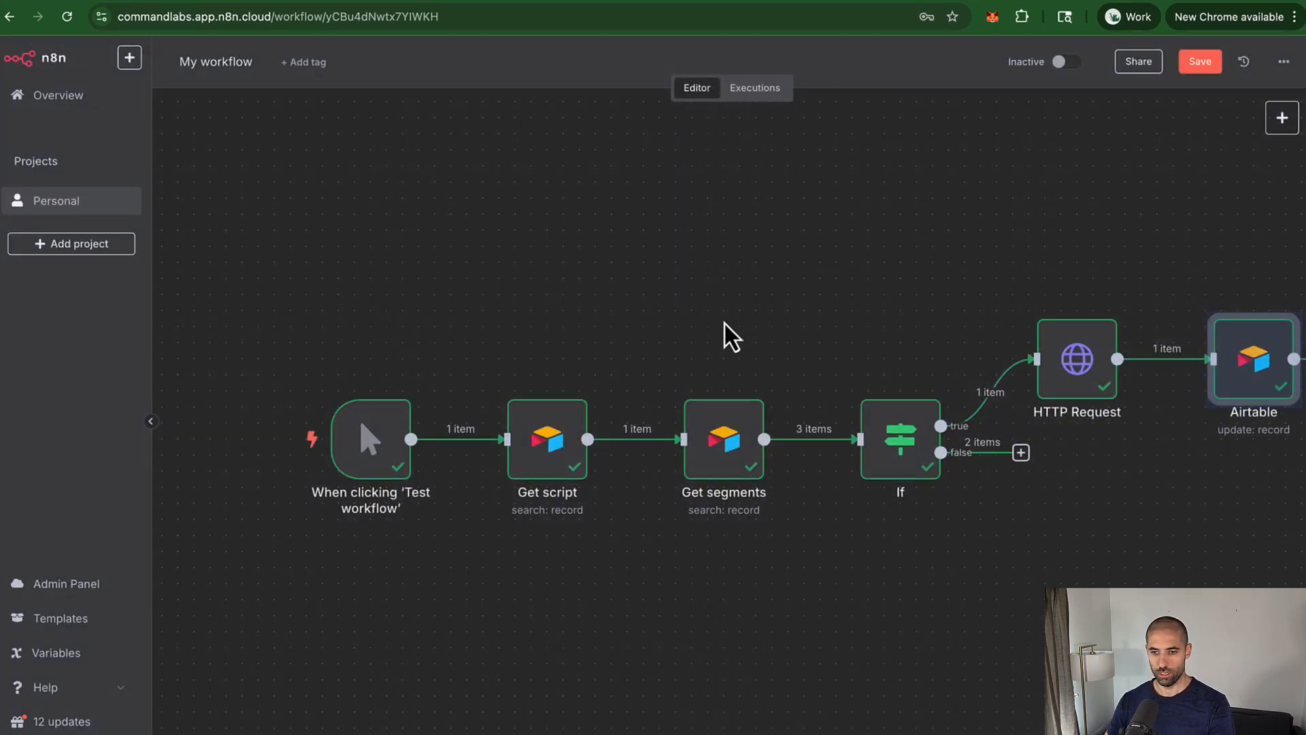
key("shift+alt+t")
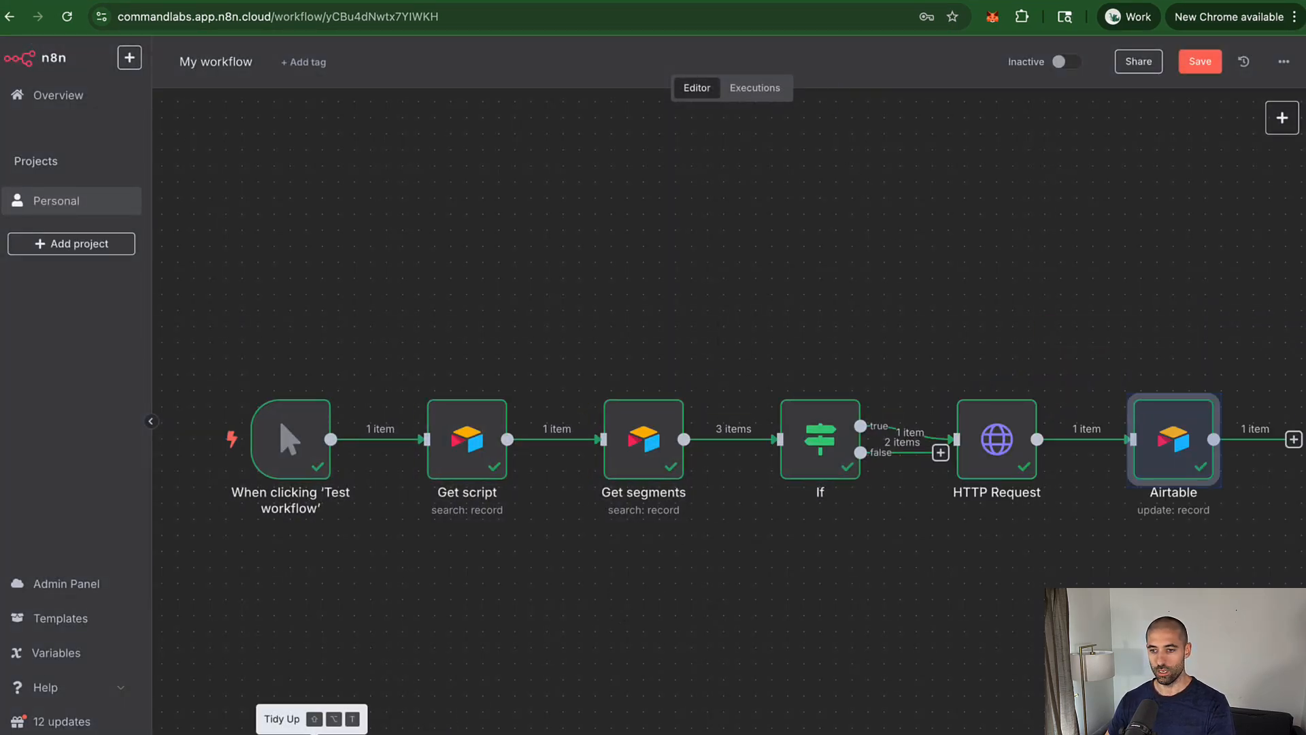
key("ctrl+s")
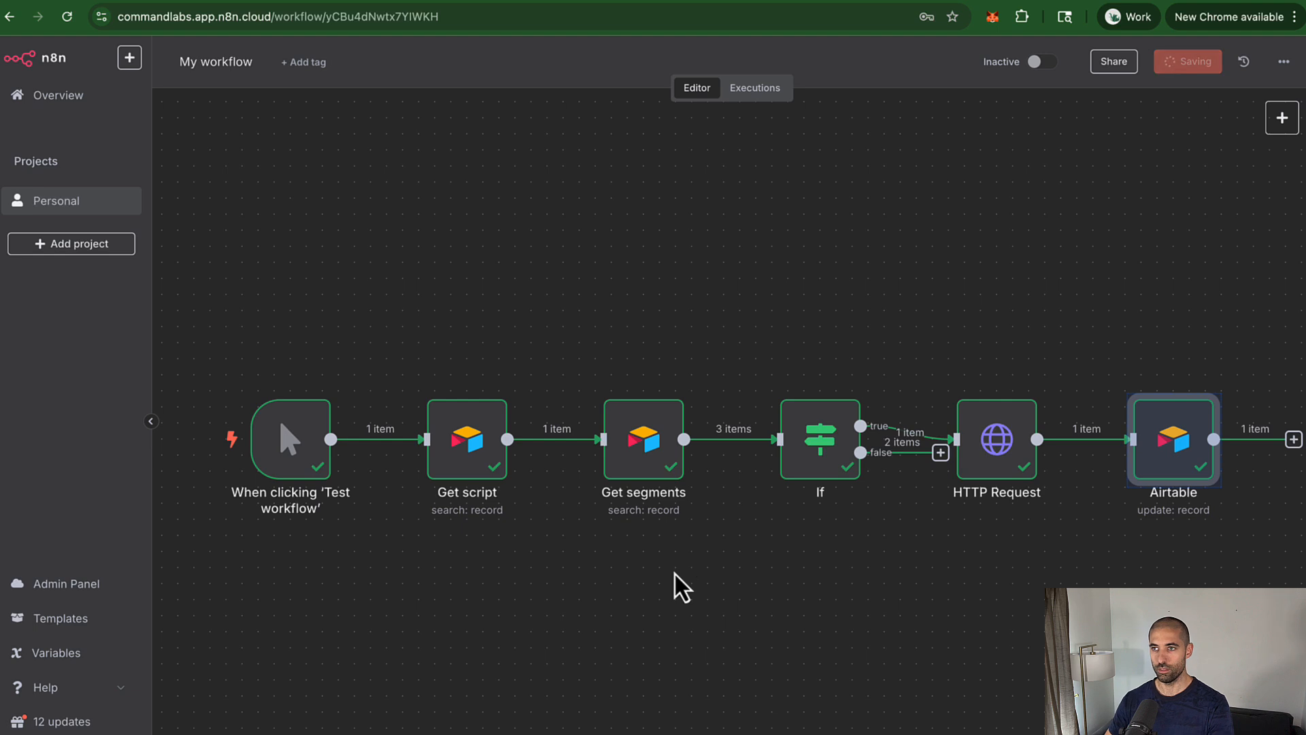
double_click(222, 68)
type("Store Video in Airtable")
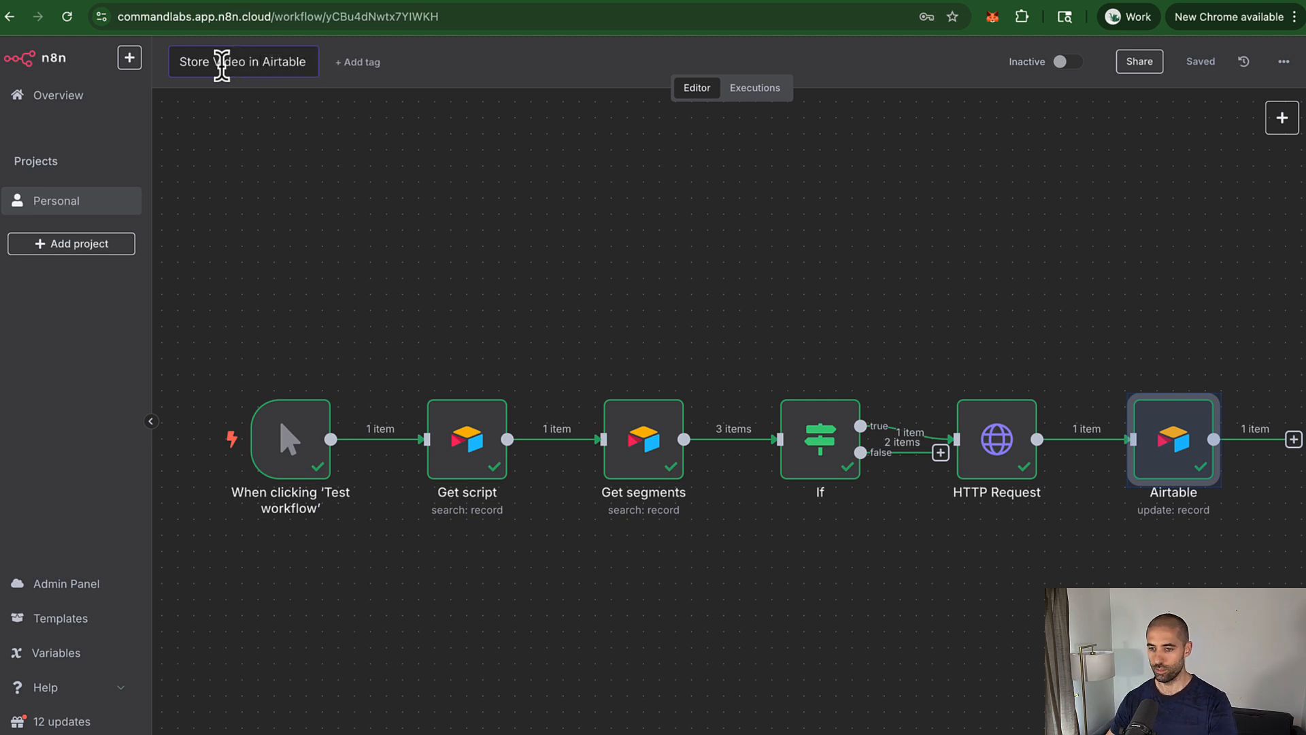
left_click(993, 344)
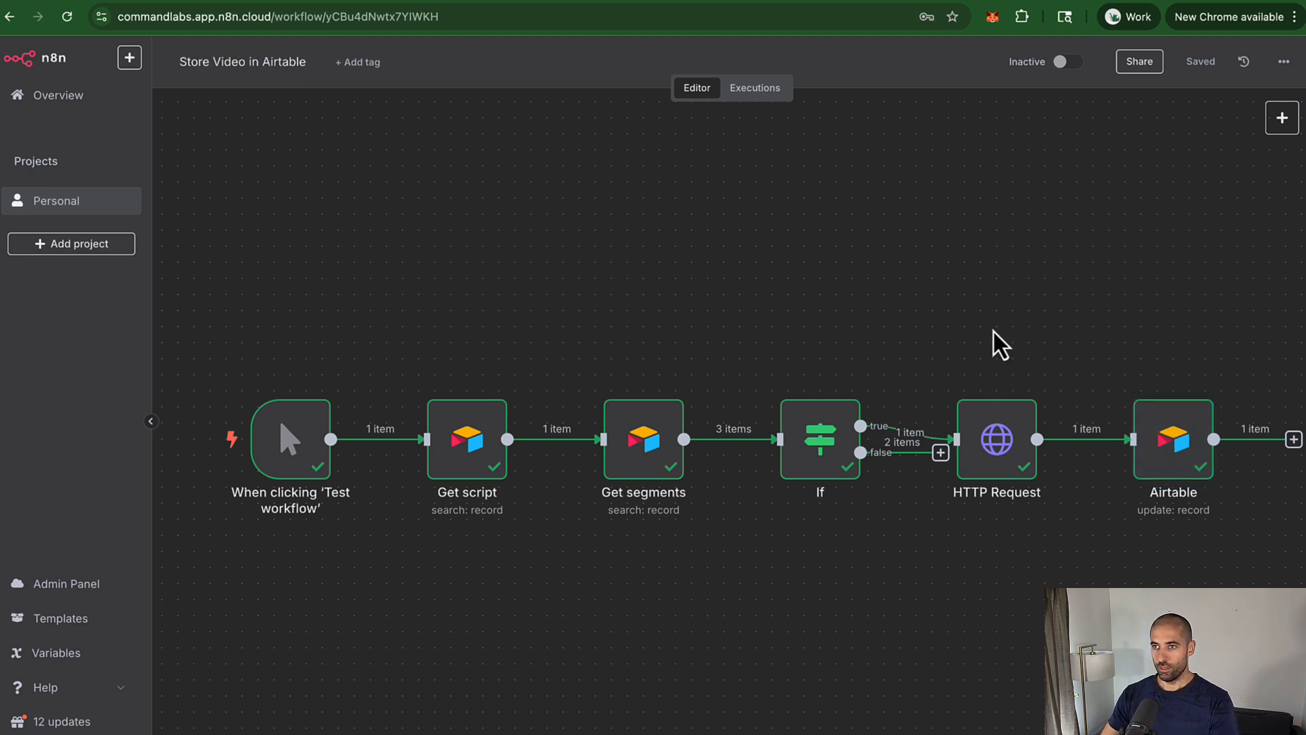
Step: Rename the HTTP Request node to 'Download gen'd video metadata' and return to the workflows list
mouse_move(1003, 440)
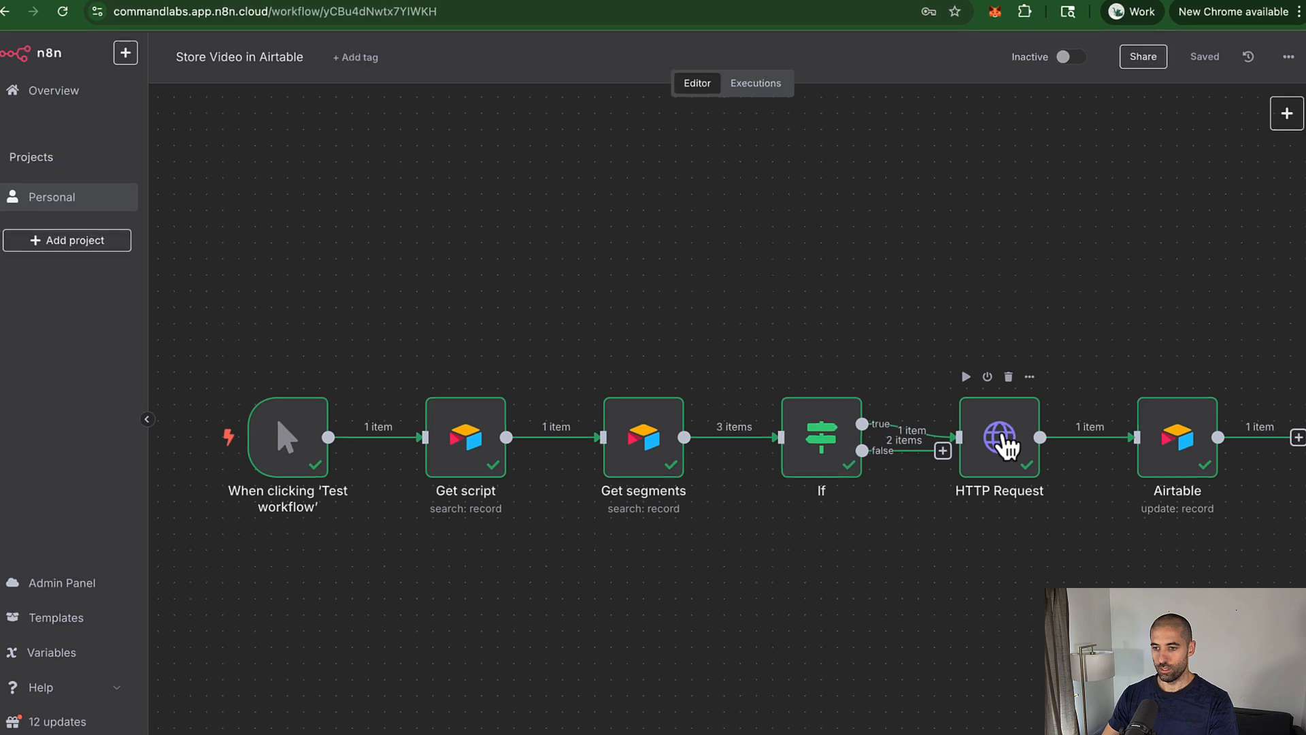
right_click(1005, 442)
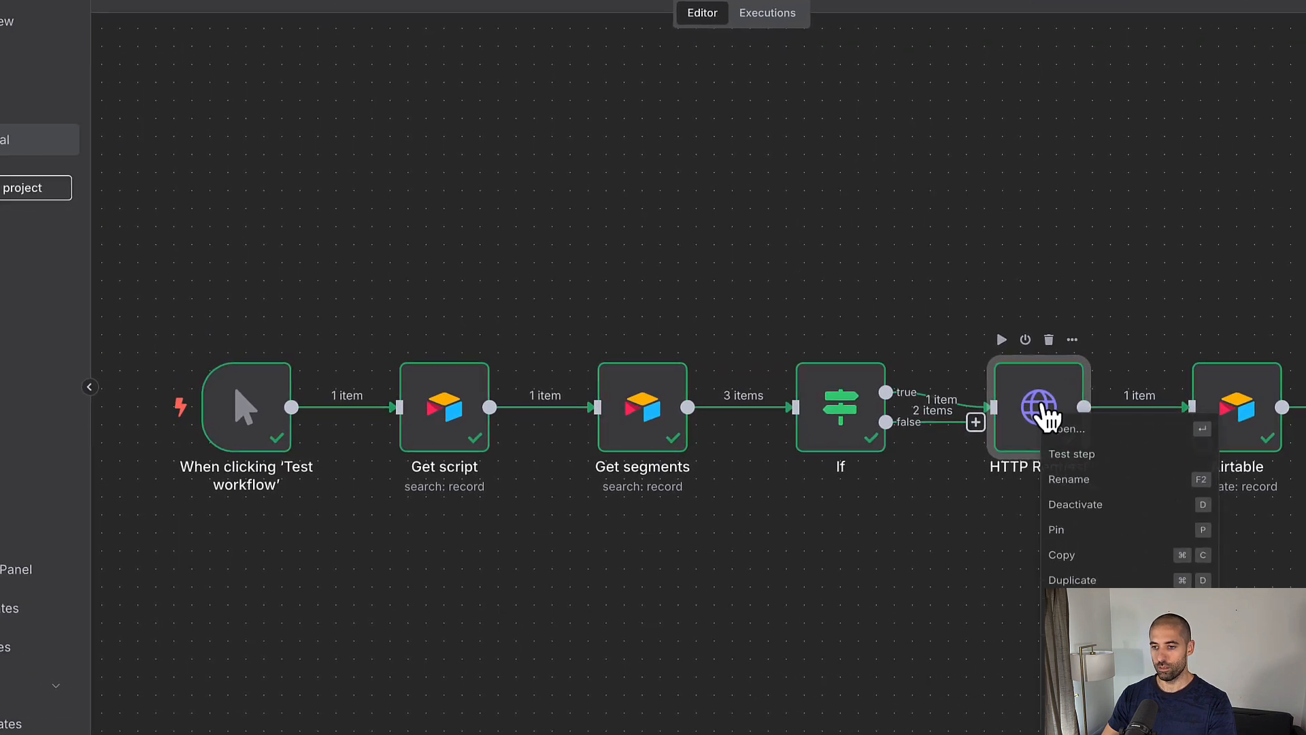
left_click(1070, 479)
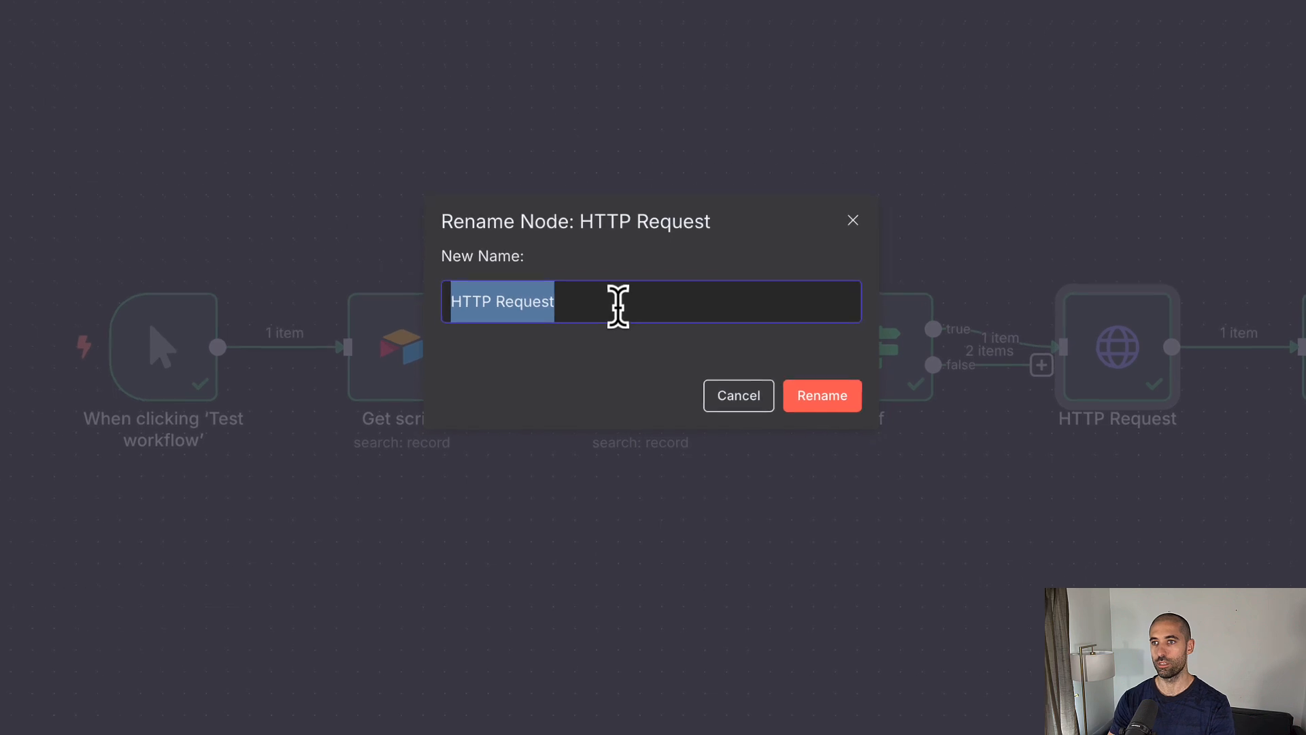
type("Download gen'd video metadata")
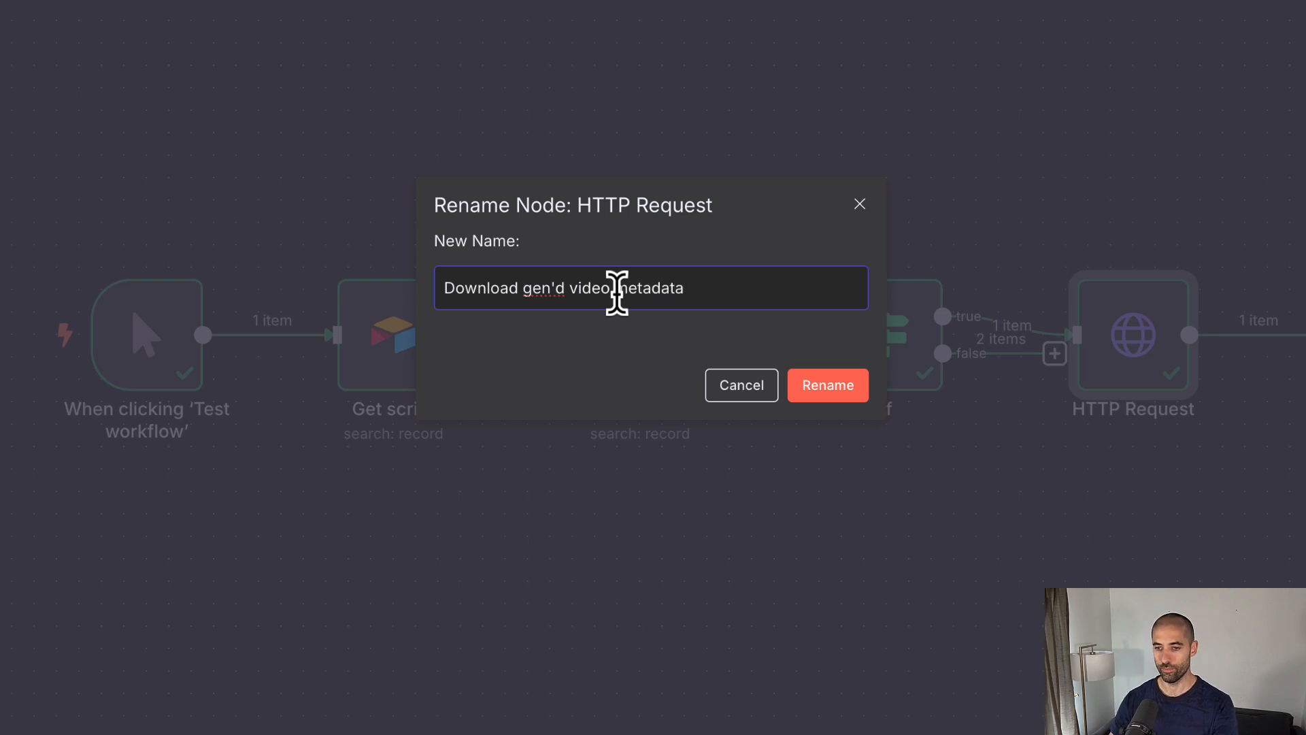
left_click(816, 385)
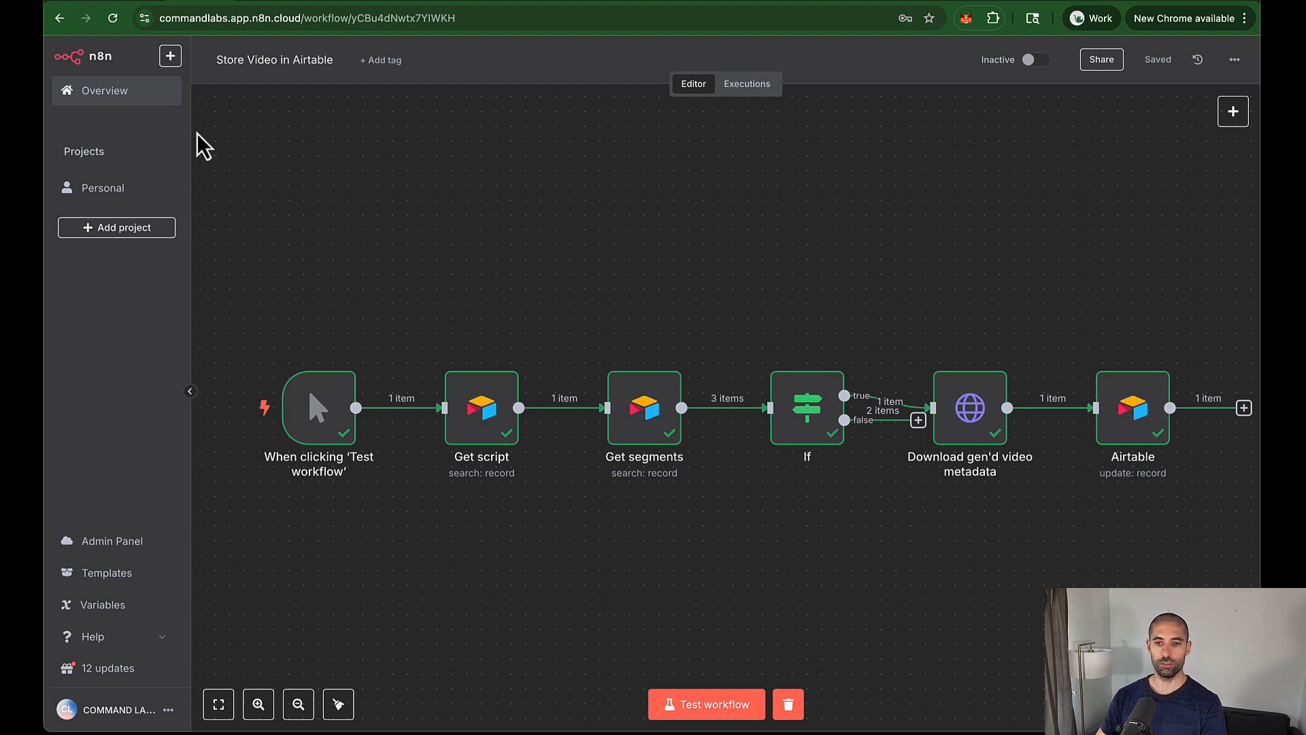
left_click(57, 20)
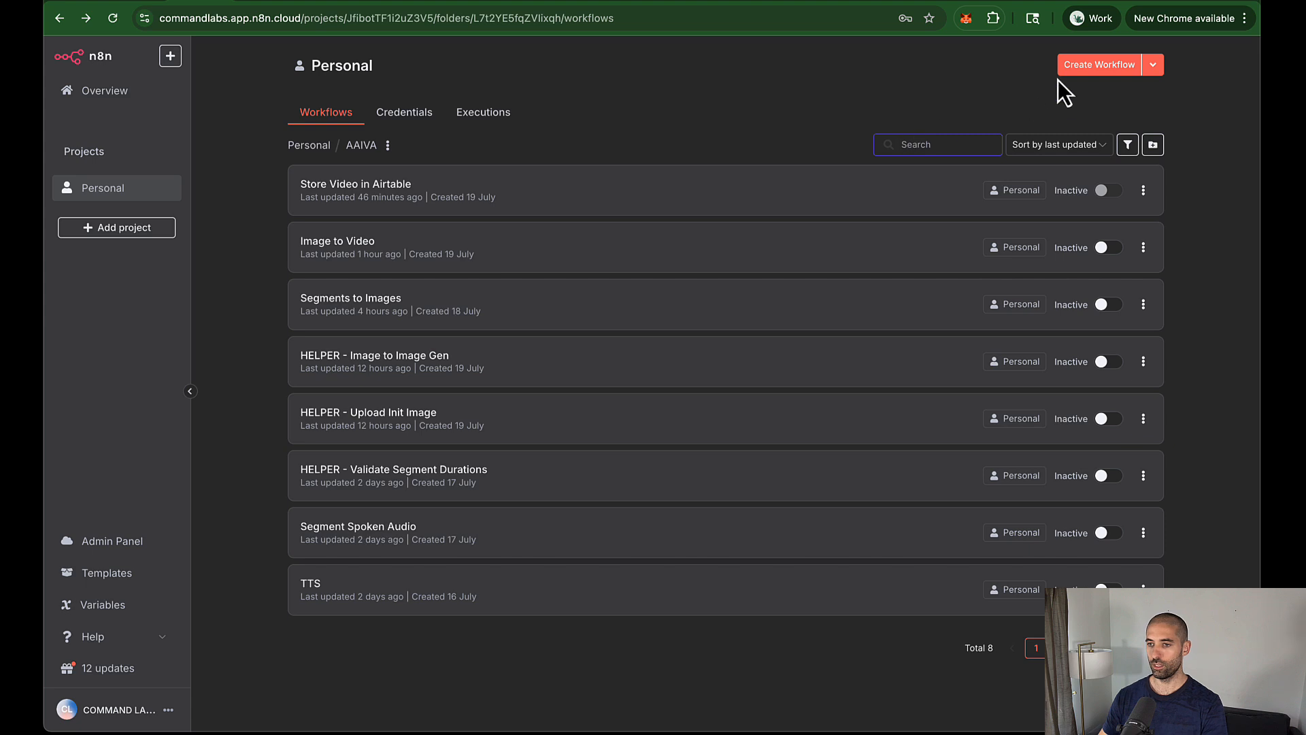
Step: Create a new blank workflow from the AAIVA folder's workflow list
left_click(1098, 69)
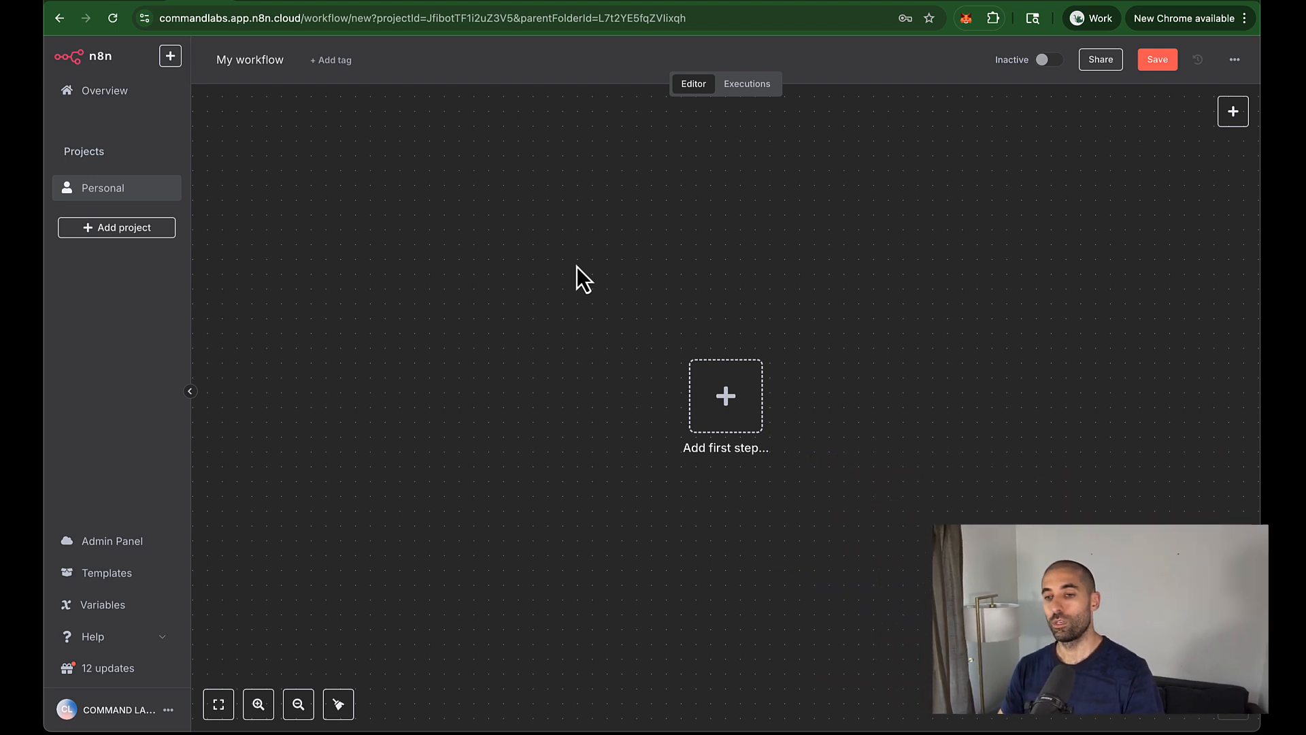
Step: Copy the Get script and Get segments nodes and paste them into the new workflow
left_click_drag(728, 427, 595, 368)
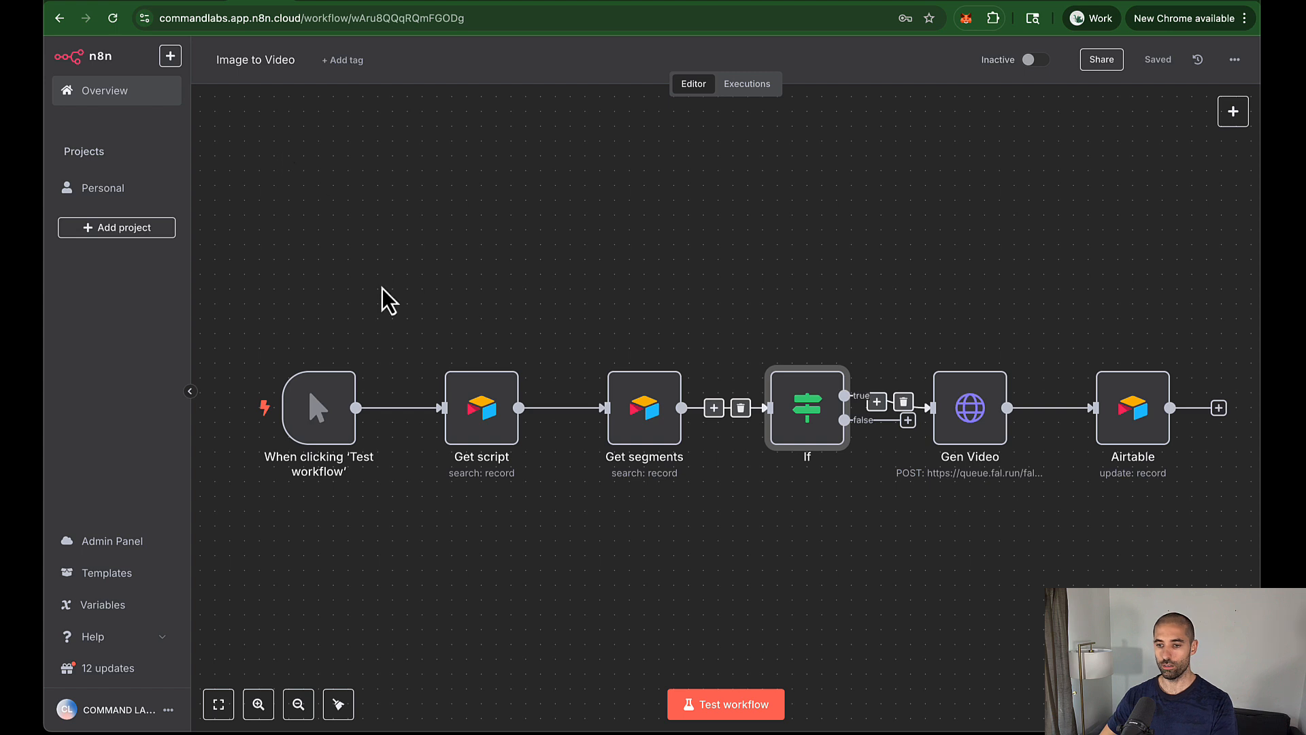
left_click_drag(424, 243, 705, 540)
key("ctrl+c")
key("ctrl+c")
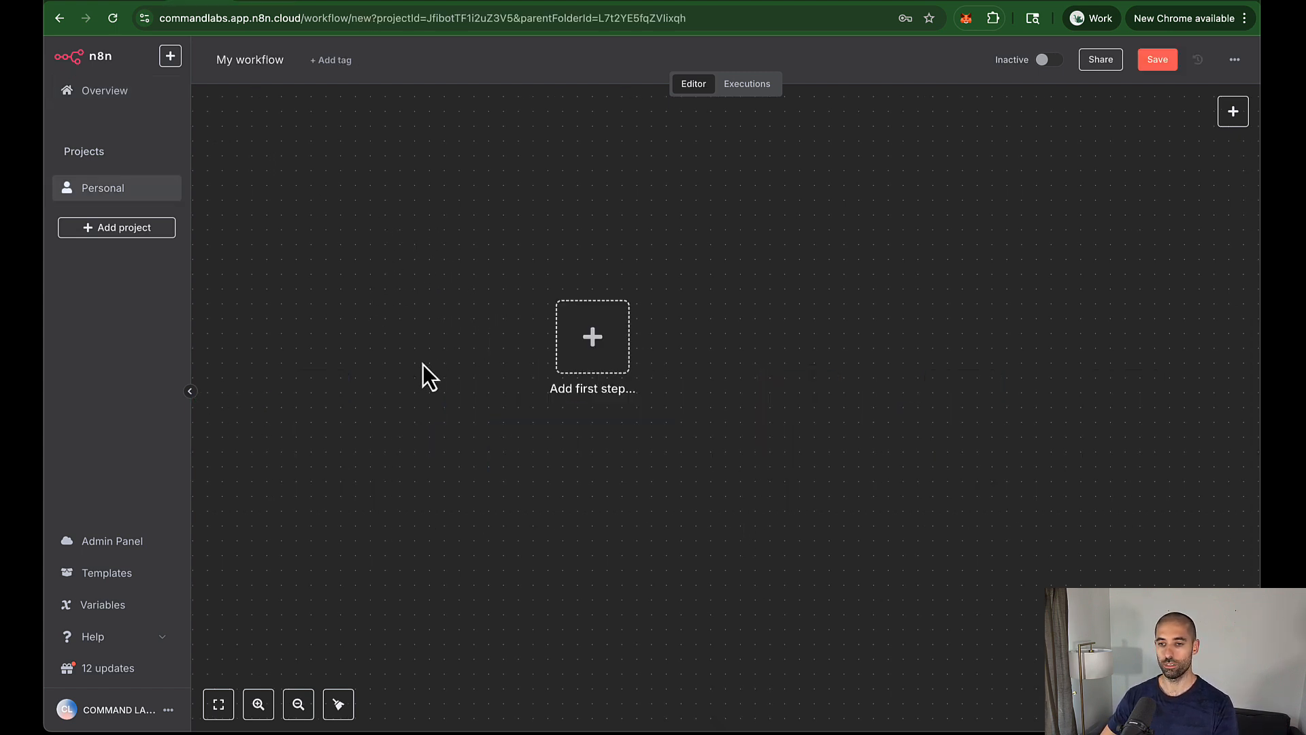
key("ctrl+v")
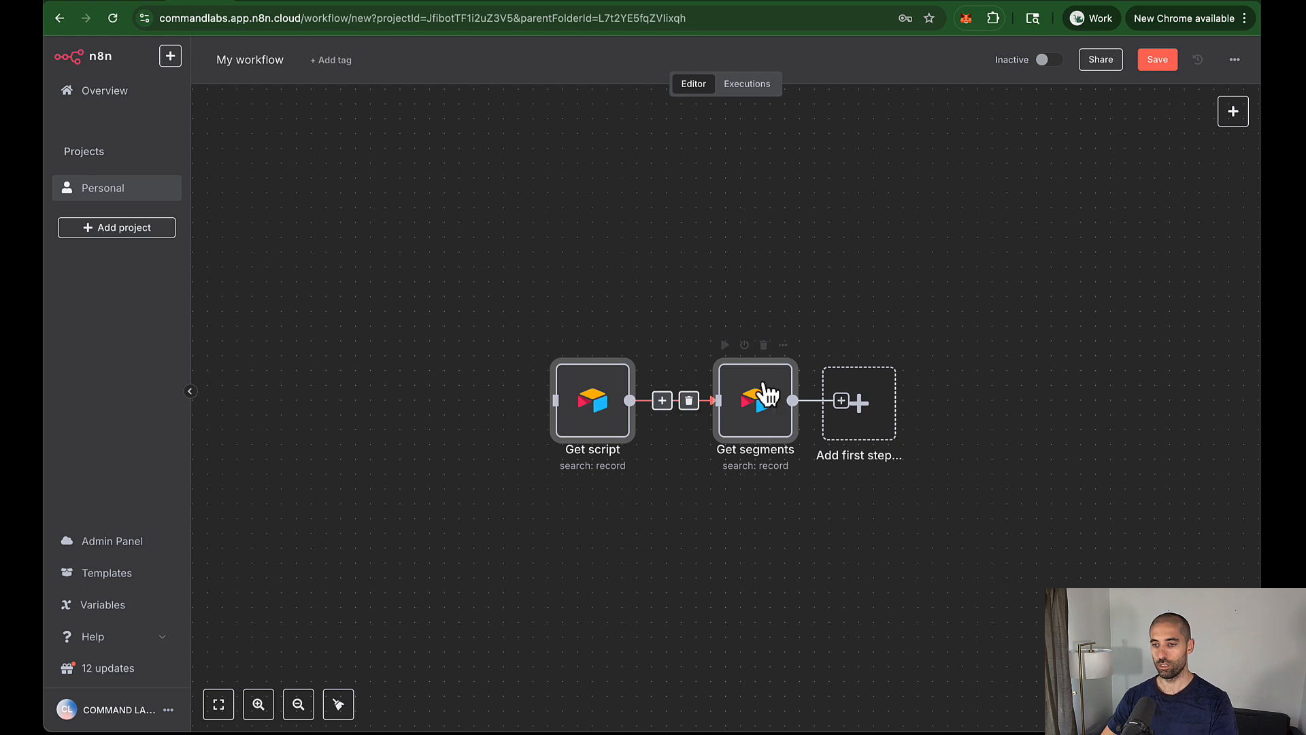
Step: Add a manual trigger before Get script, tidy the nodes, and test-run the workflow for 3 items
left_click_drag(875, 417, 855, 242)
left_click(855, 243)
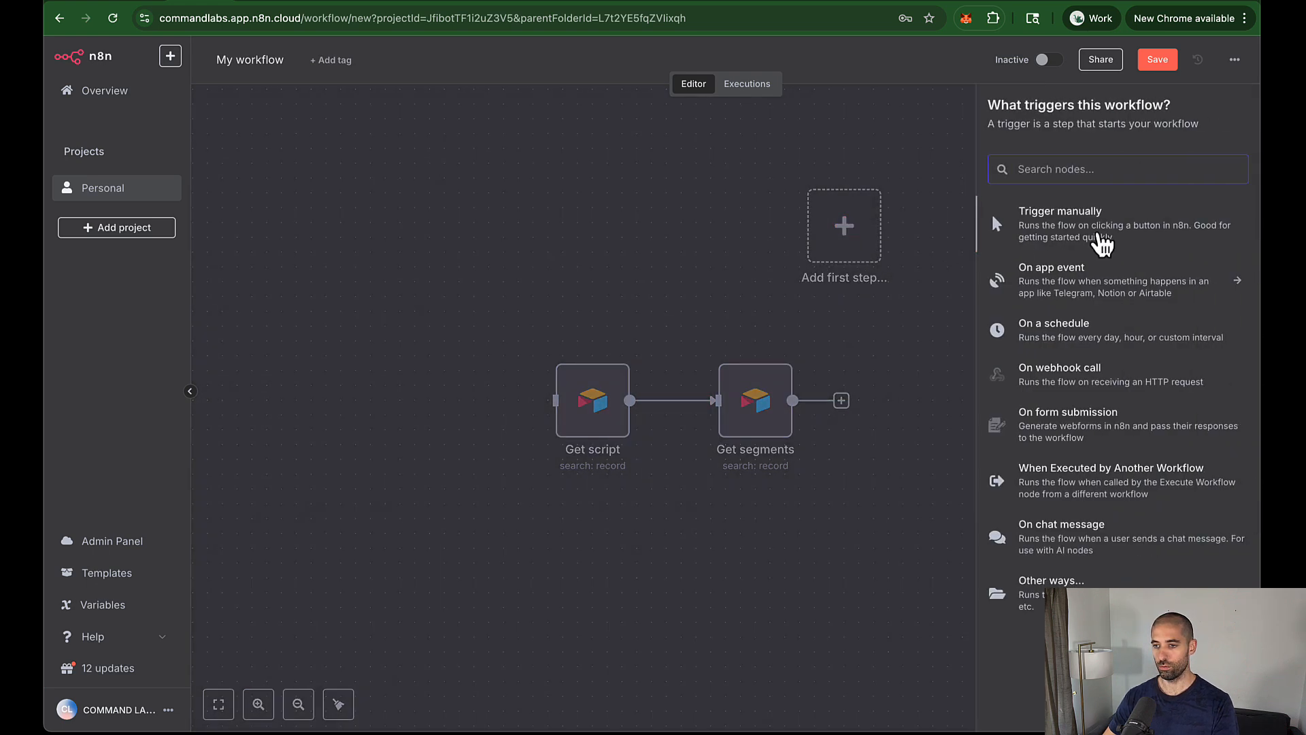
left_click(1092, 235)
left_click_drag(944, 402, 565, 417)
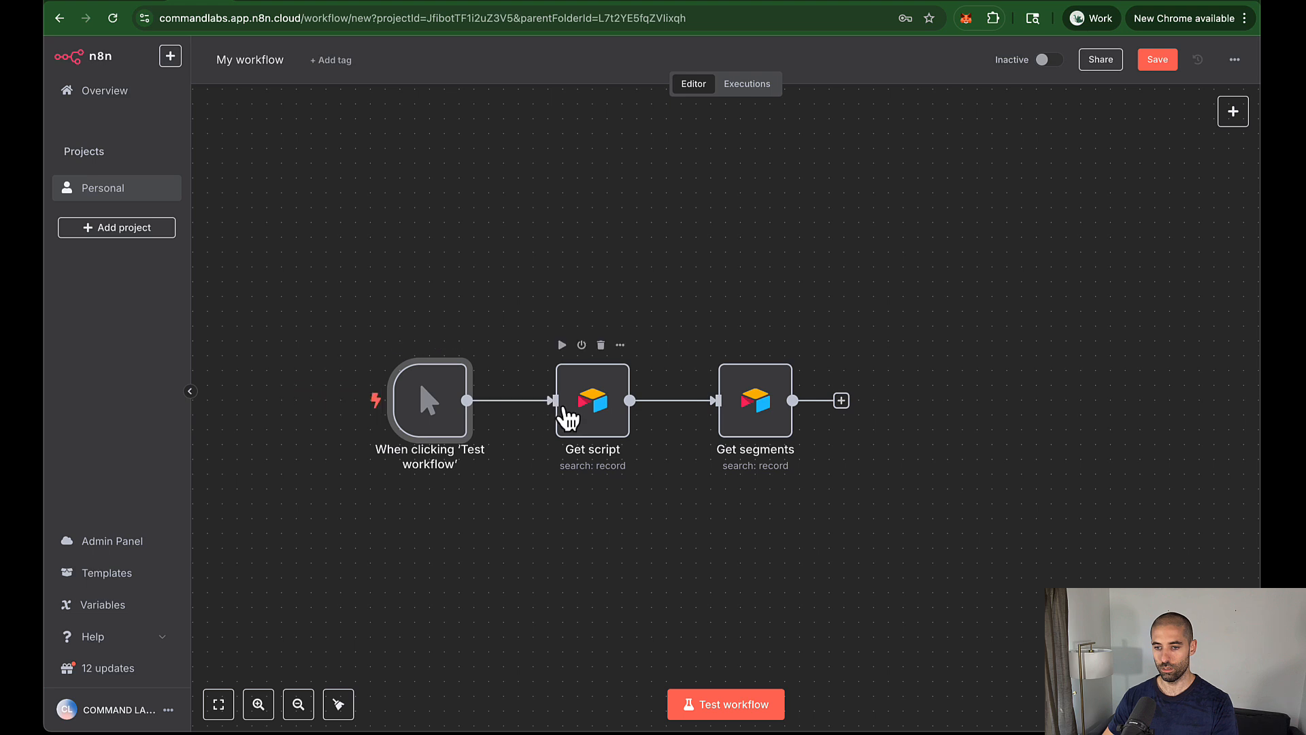
left_click(343, 705)
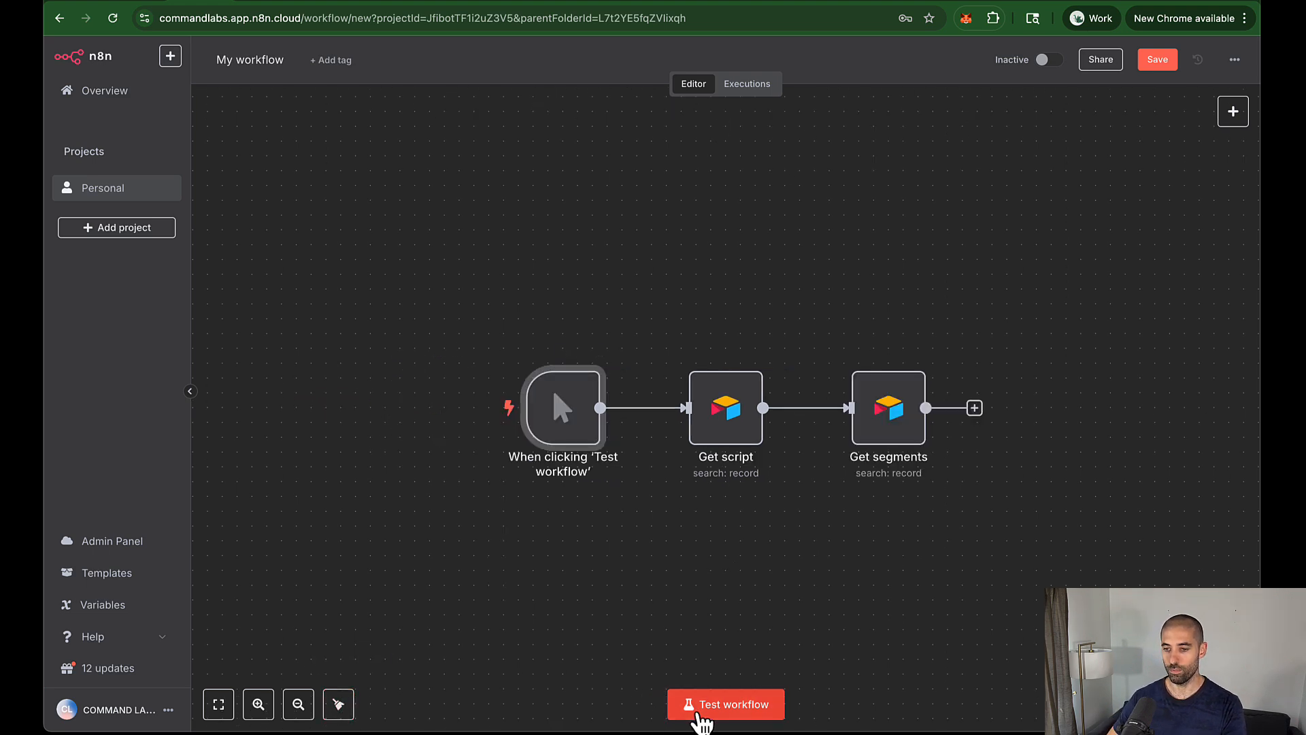
left_click(701, 708)
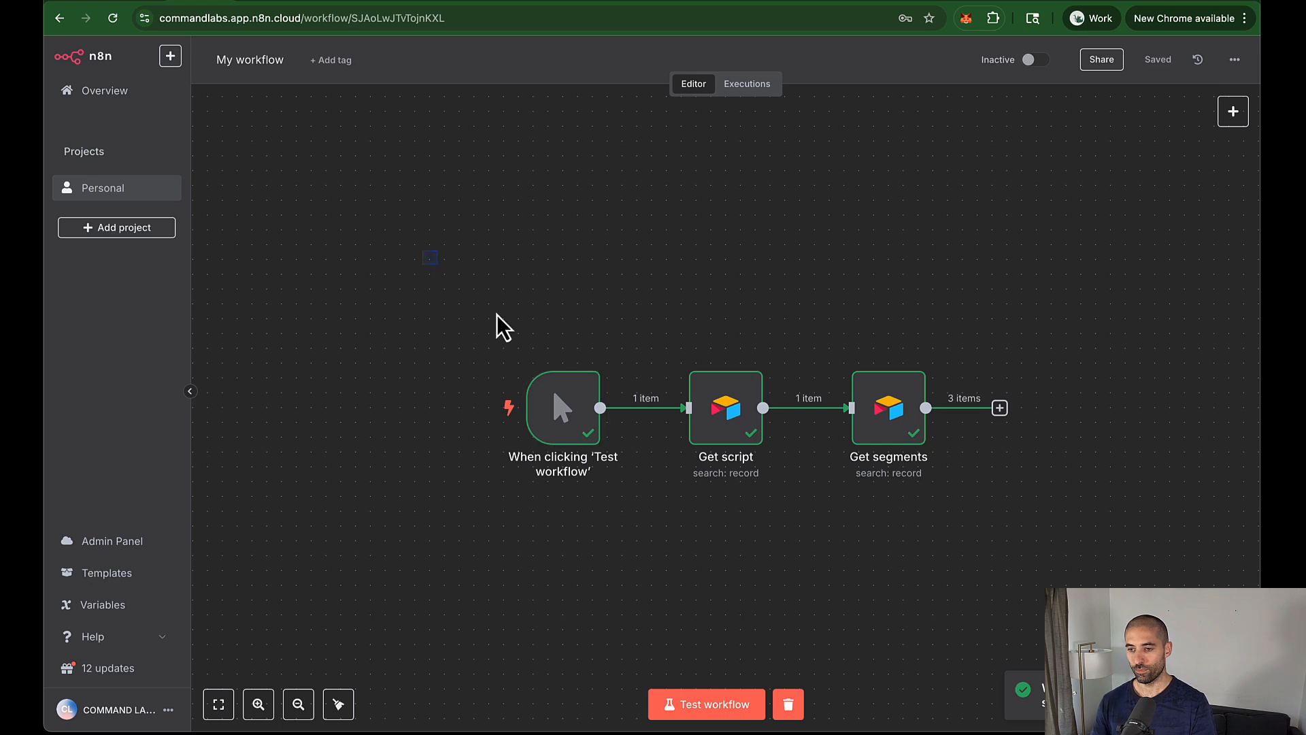
left_click_drag(499, 326, 927, 496)
left_click_drag(888, 458, 770, 457)
left_click(1059, 272)
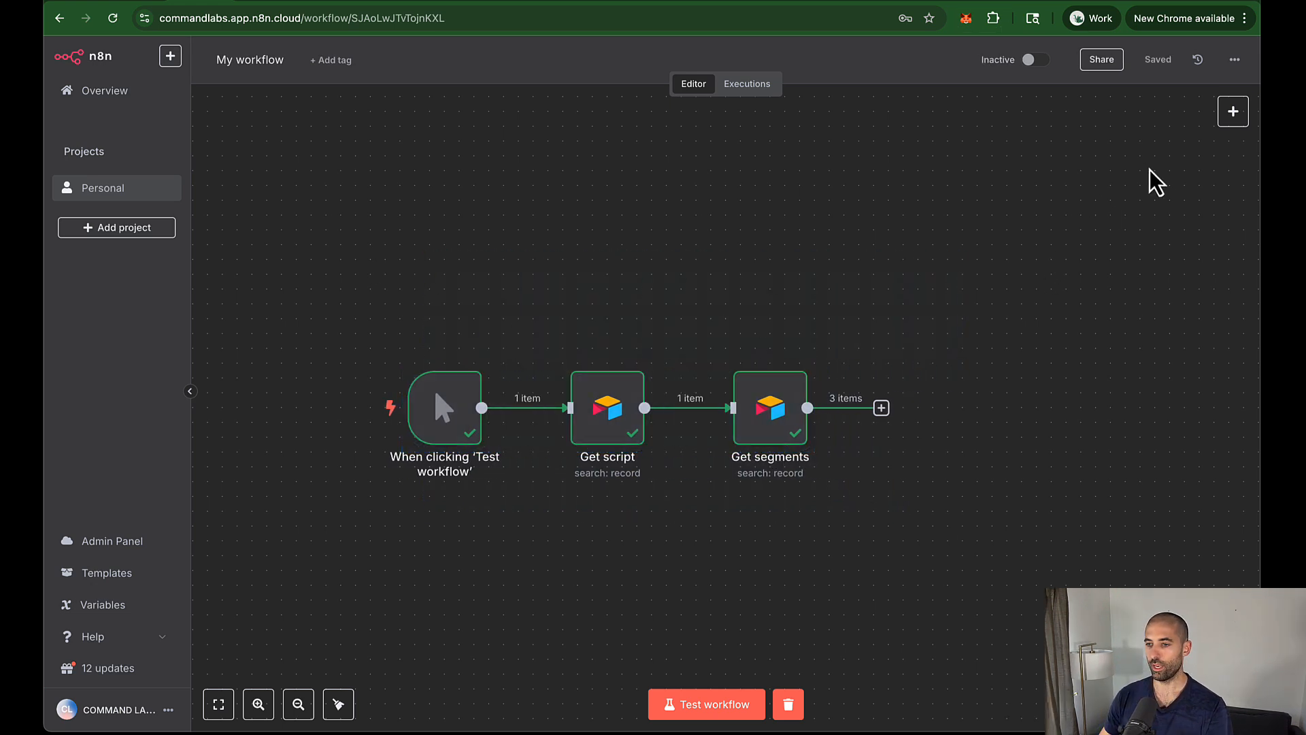
left_click(1232, 121)
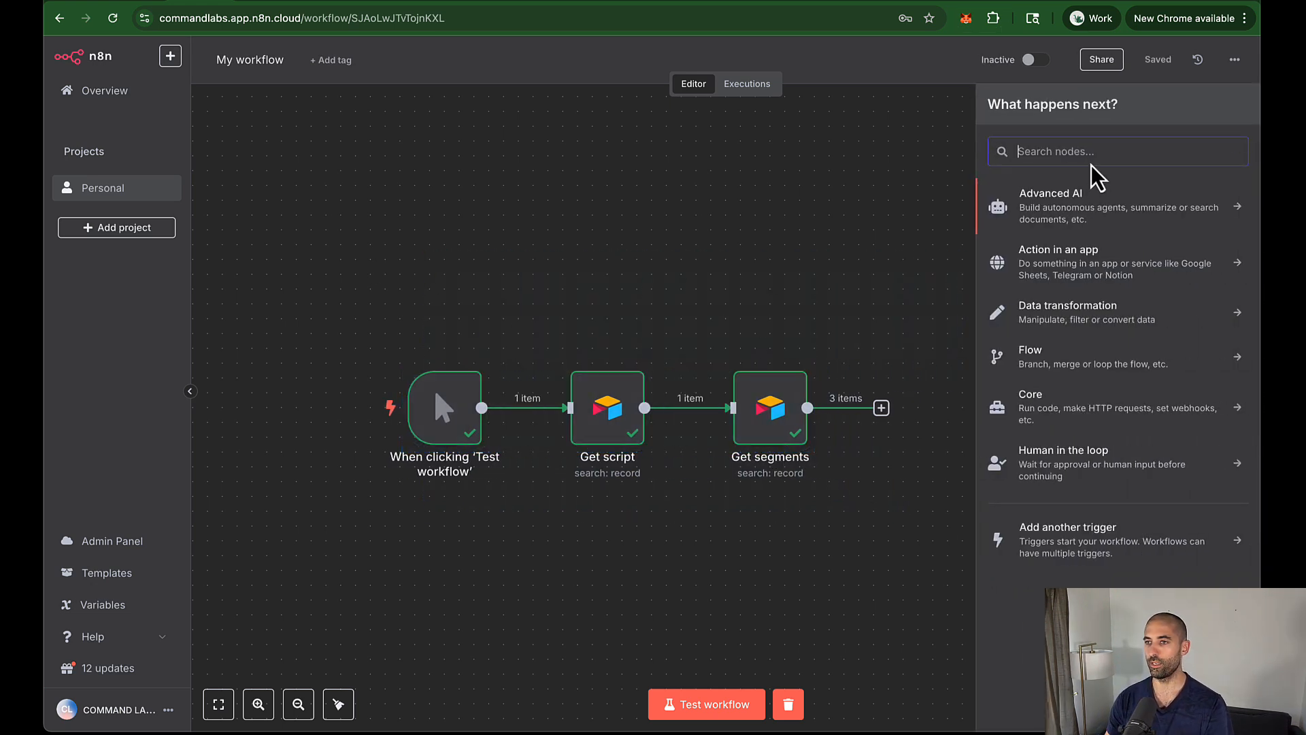
Step: Add an Edit Fields node and place it after Get segments in the chain
type("edit")
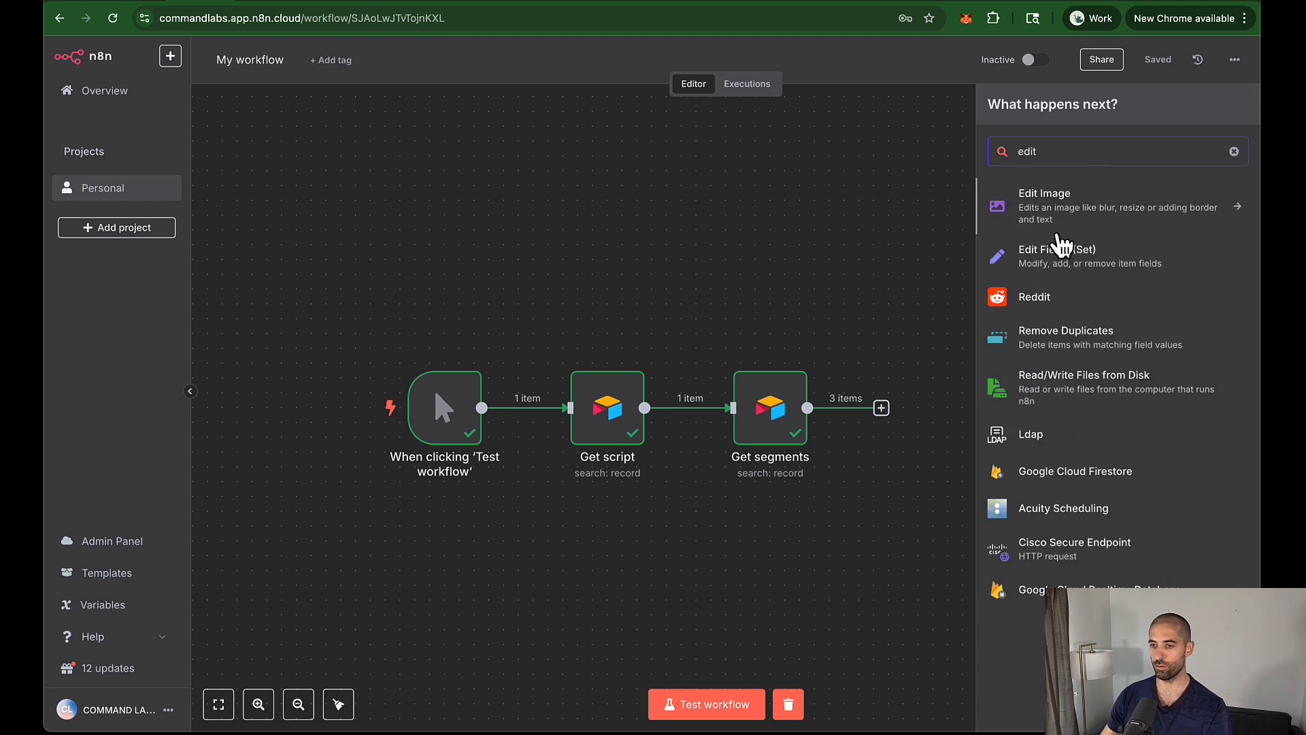
left_click(1057, 261)
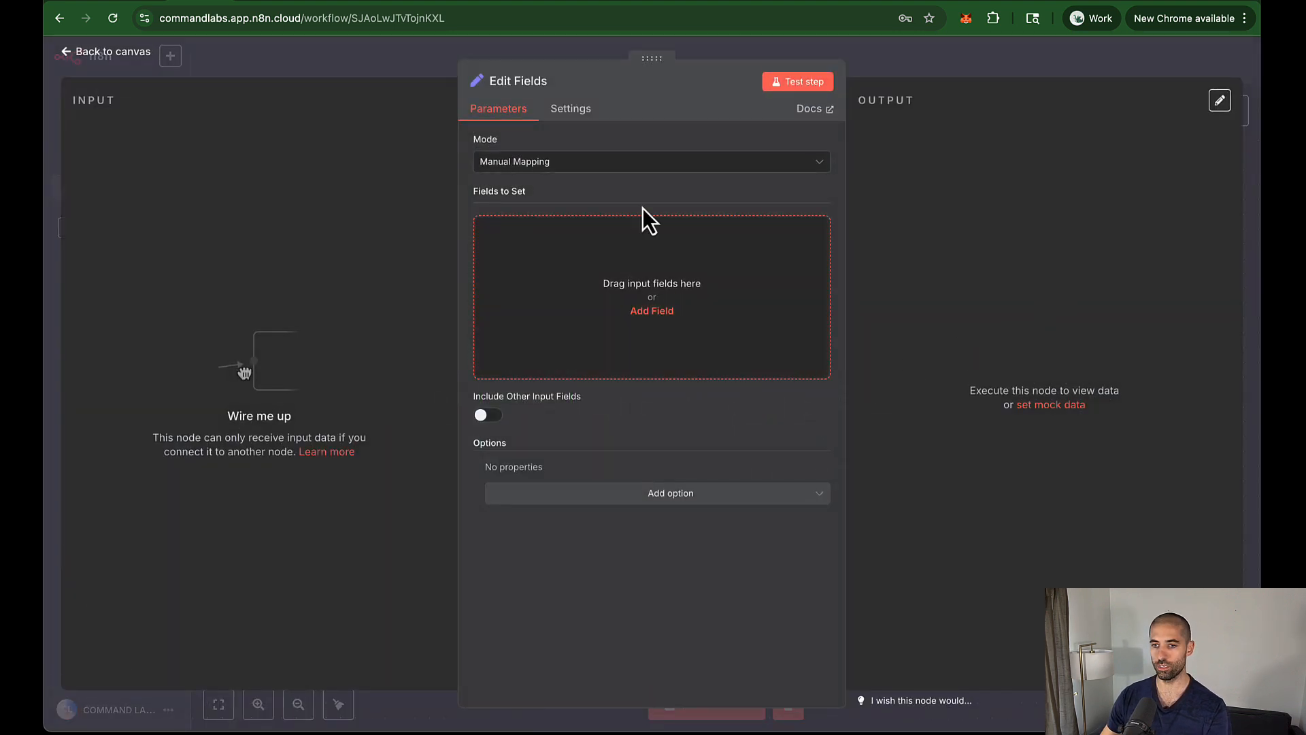
key("Escape")
left_click_drag(803, 468, 937, 425)
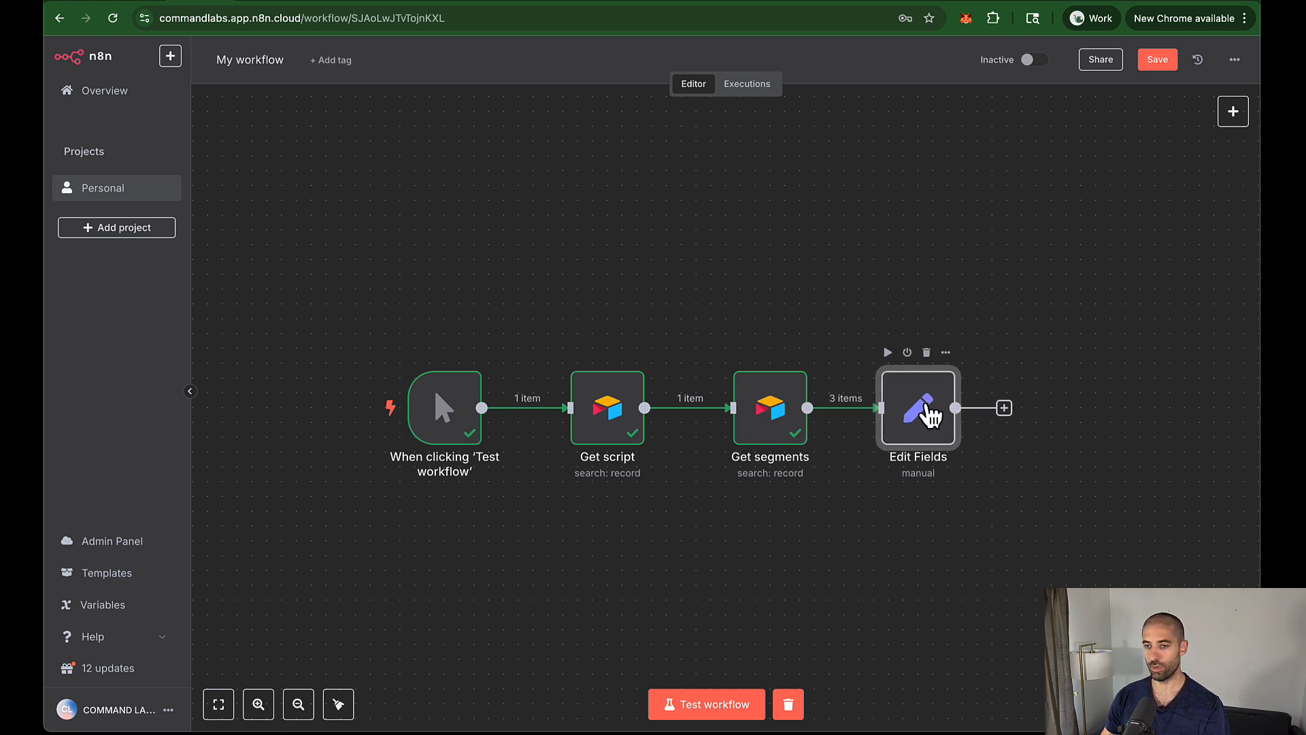
Step: Set the Edit Fields node to JSON mode with the JSON field as an expression
double_click(929, 413)
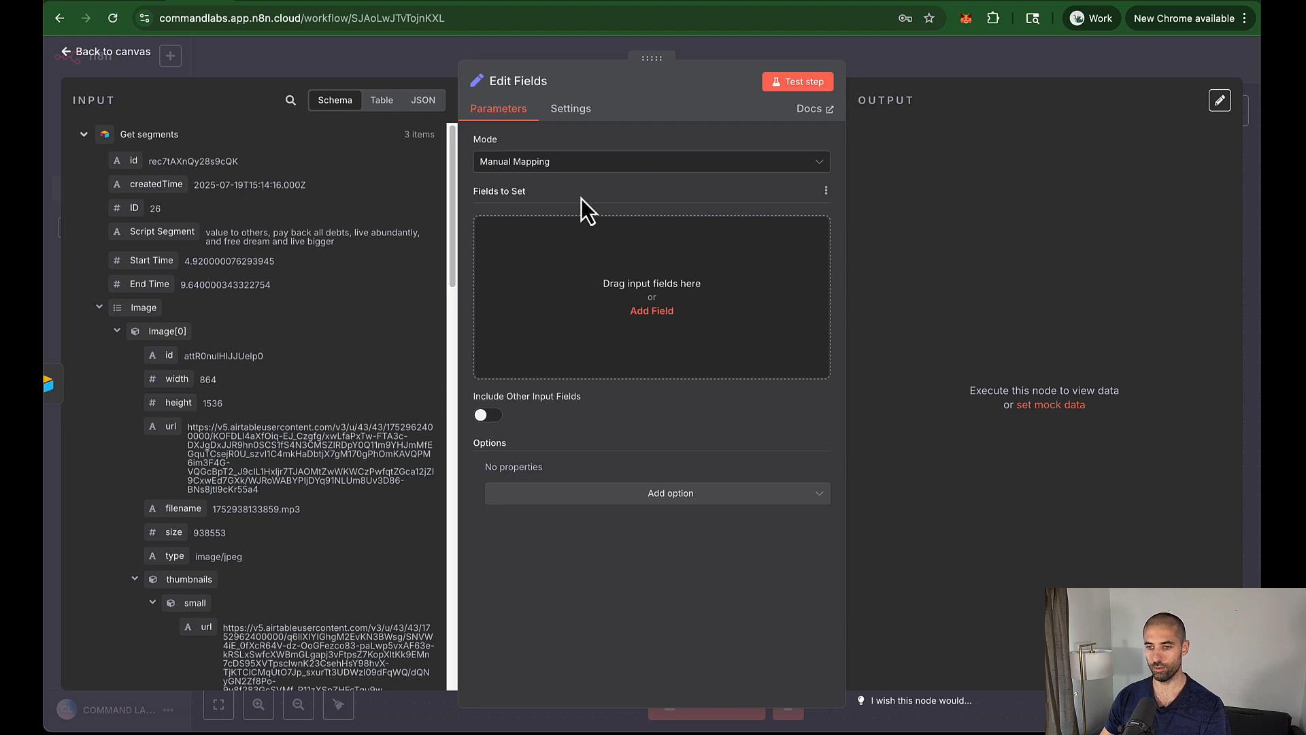
left_click(580, 167)
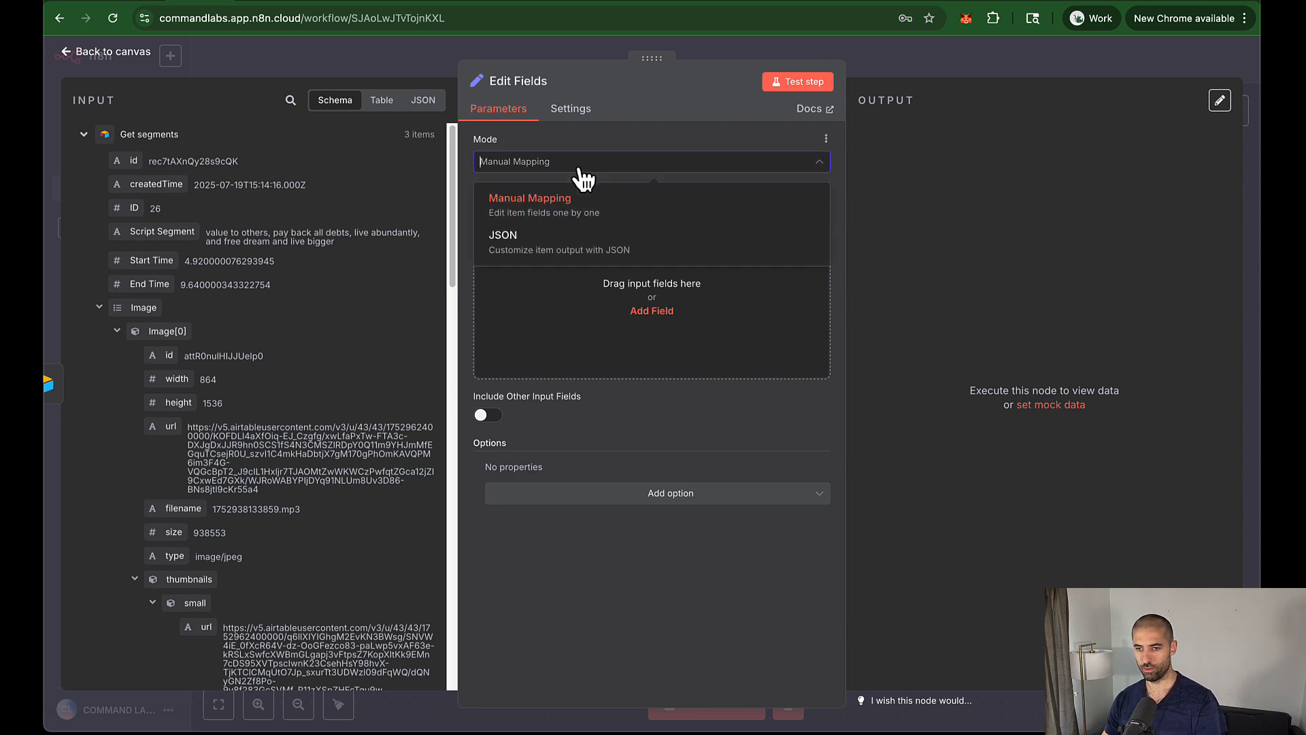
left_click(563, 246)
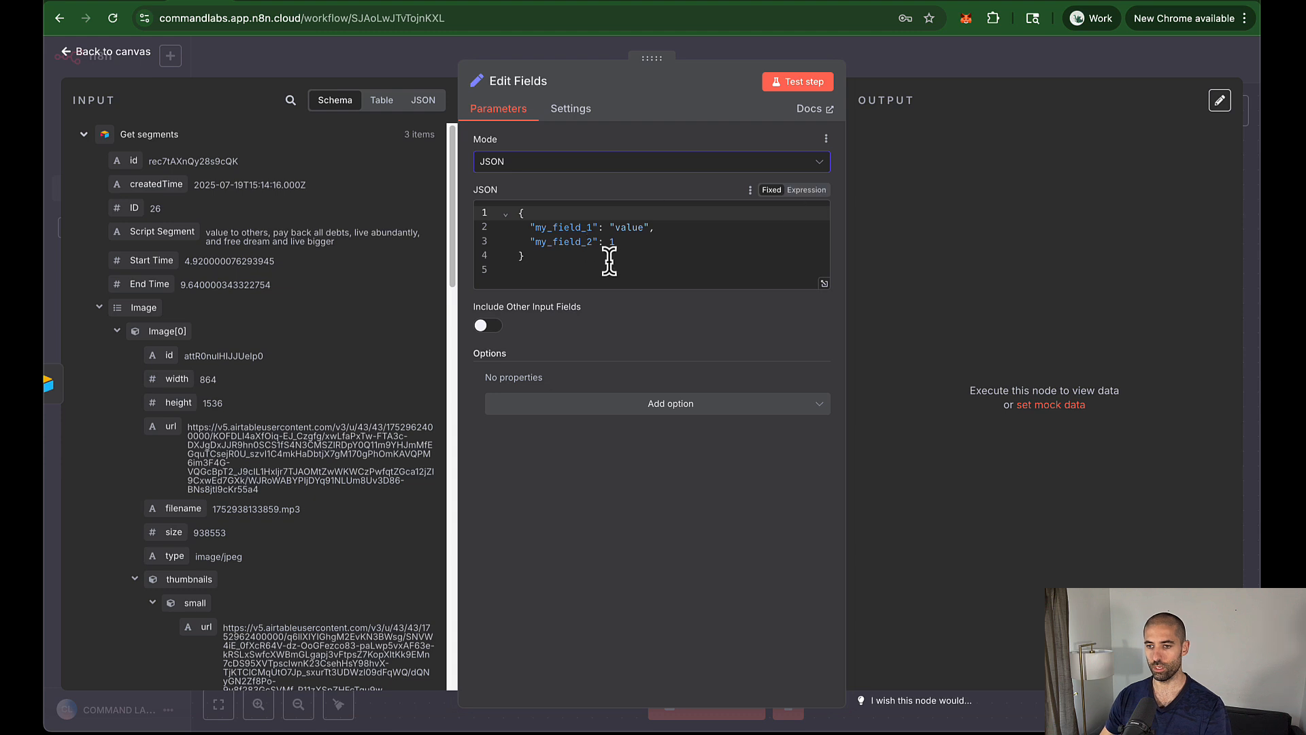
left_click(807, 191)
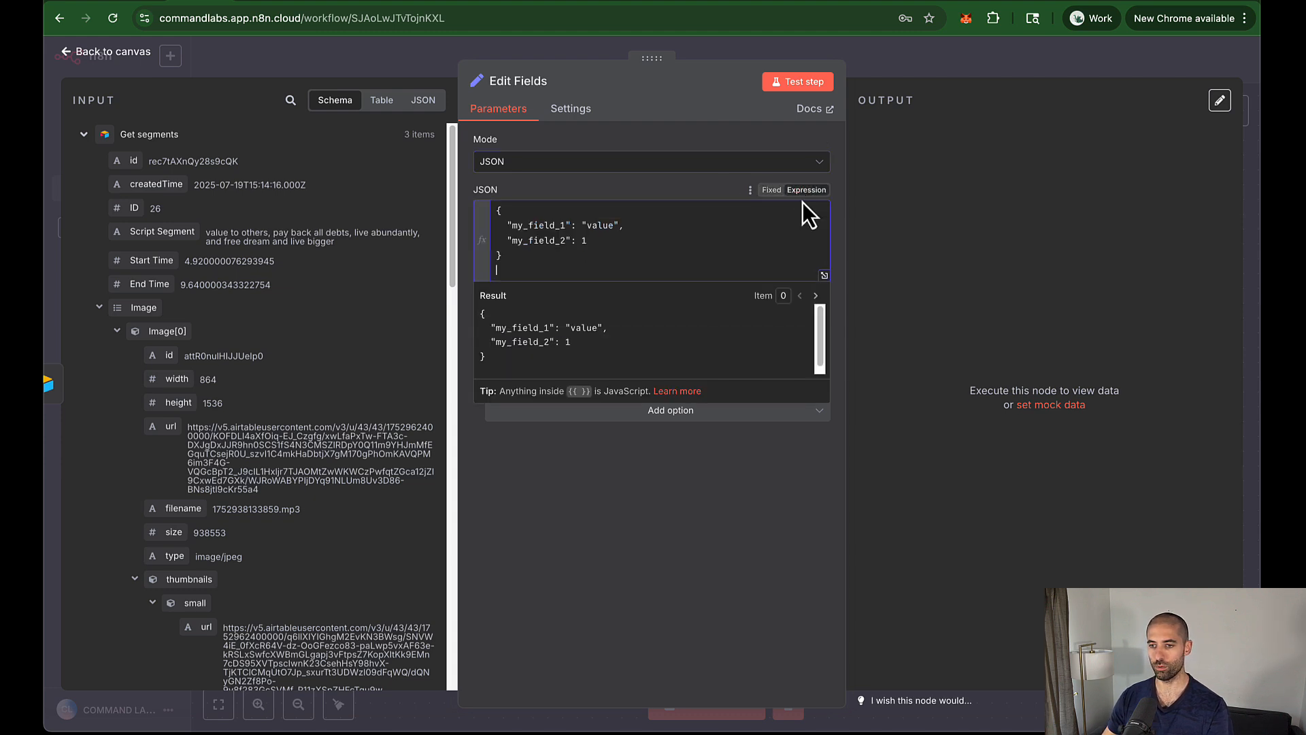
Step: Clear the template JSON in the full-size editor and paste in "comment": "Scene"
left_click(825, 275)
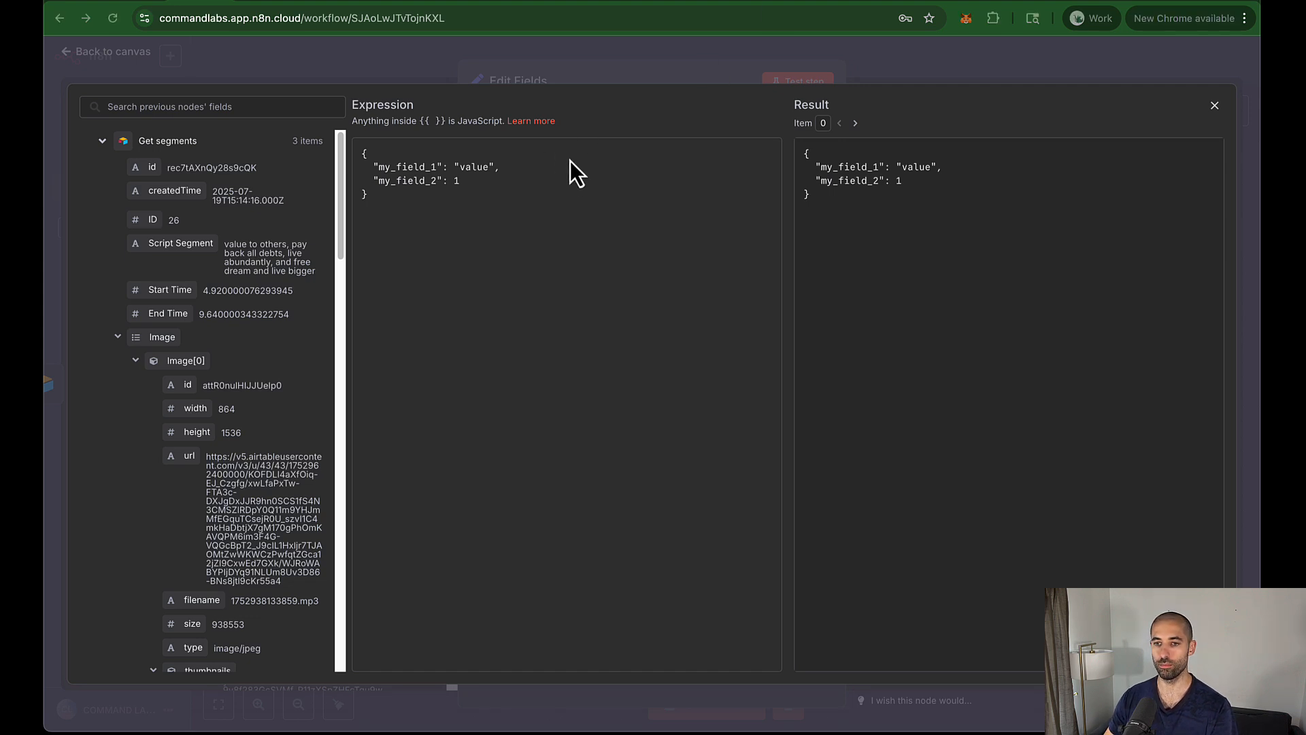
key("super+a")
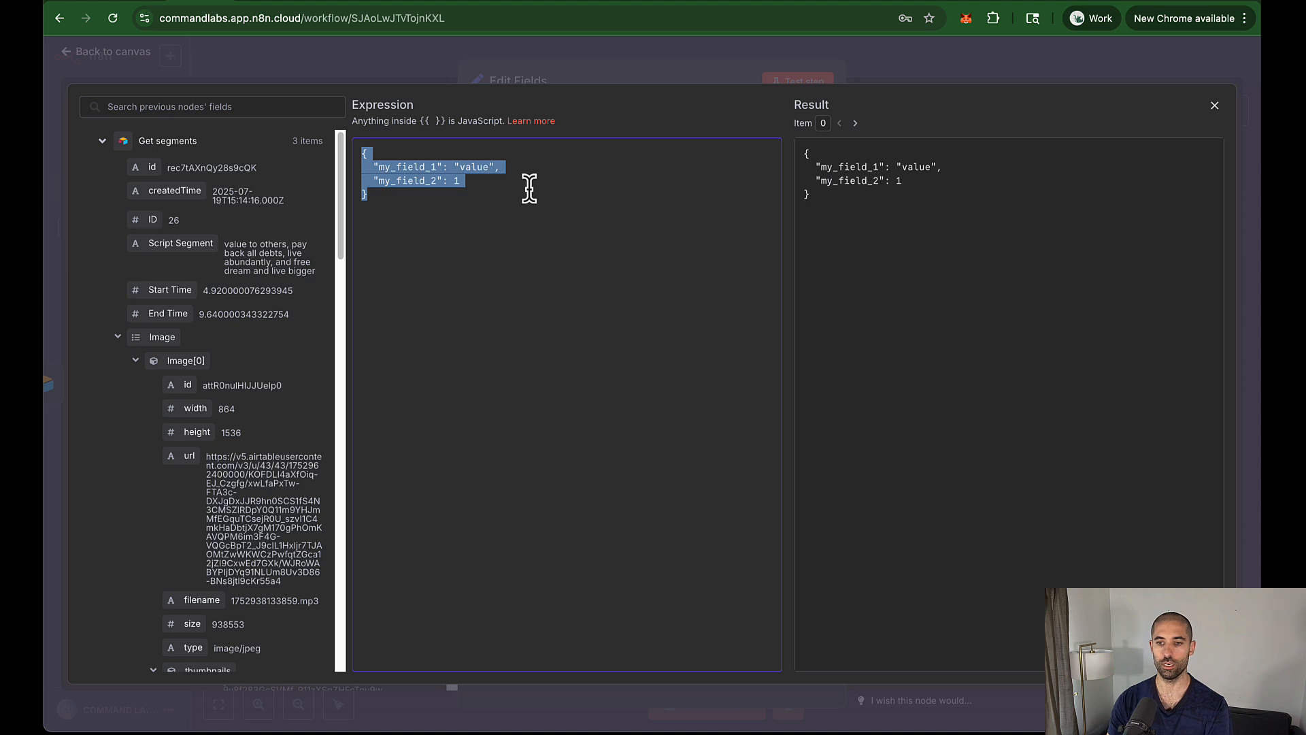
key("BackSpace")
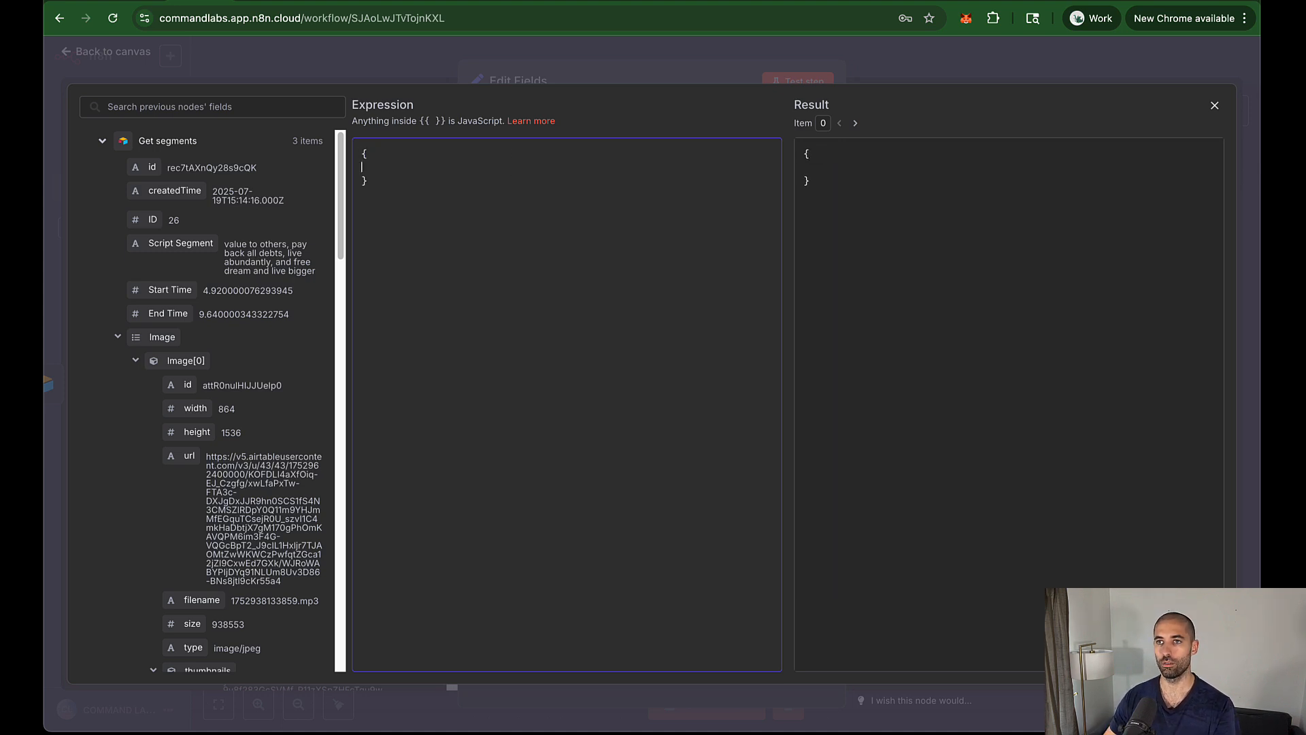
key("super+Tab")
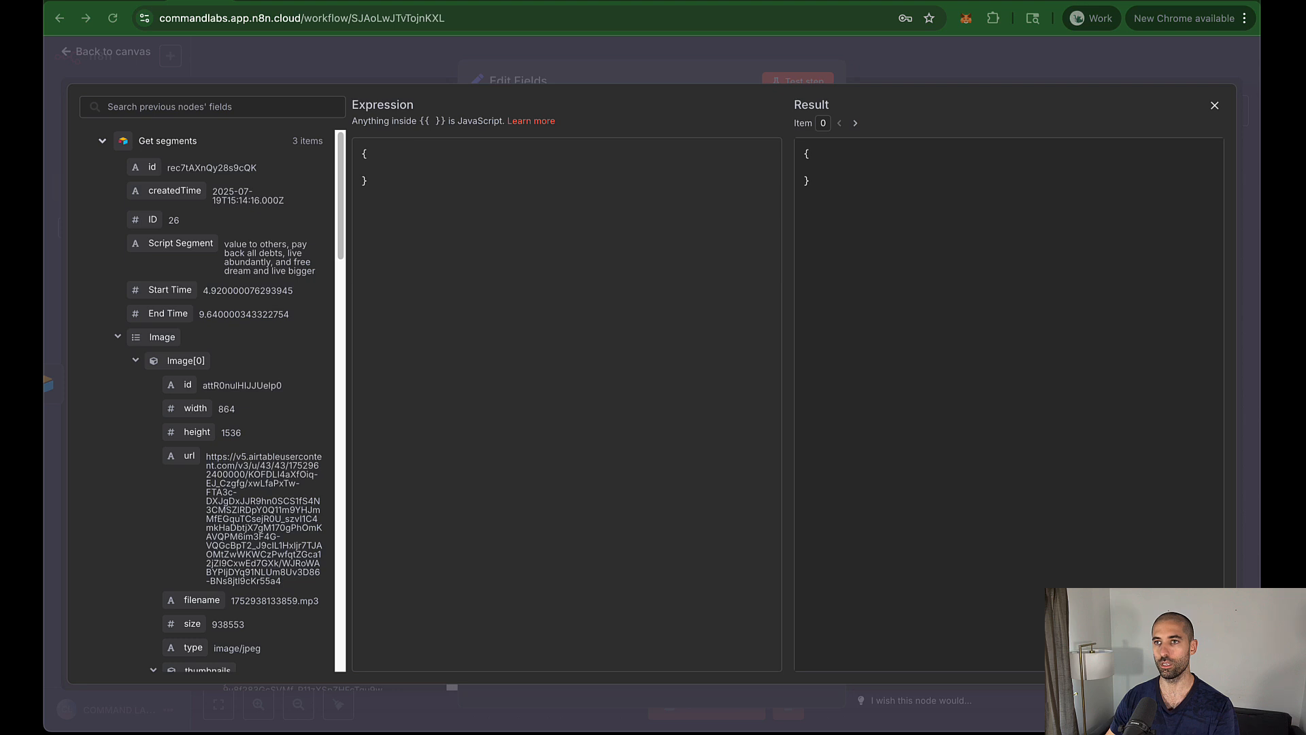
left_click(454, 161)
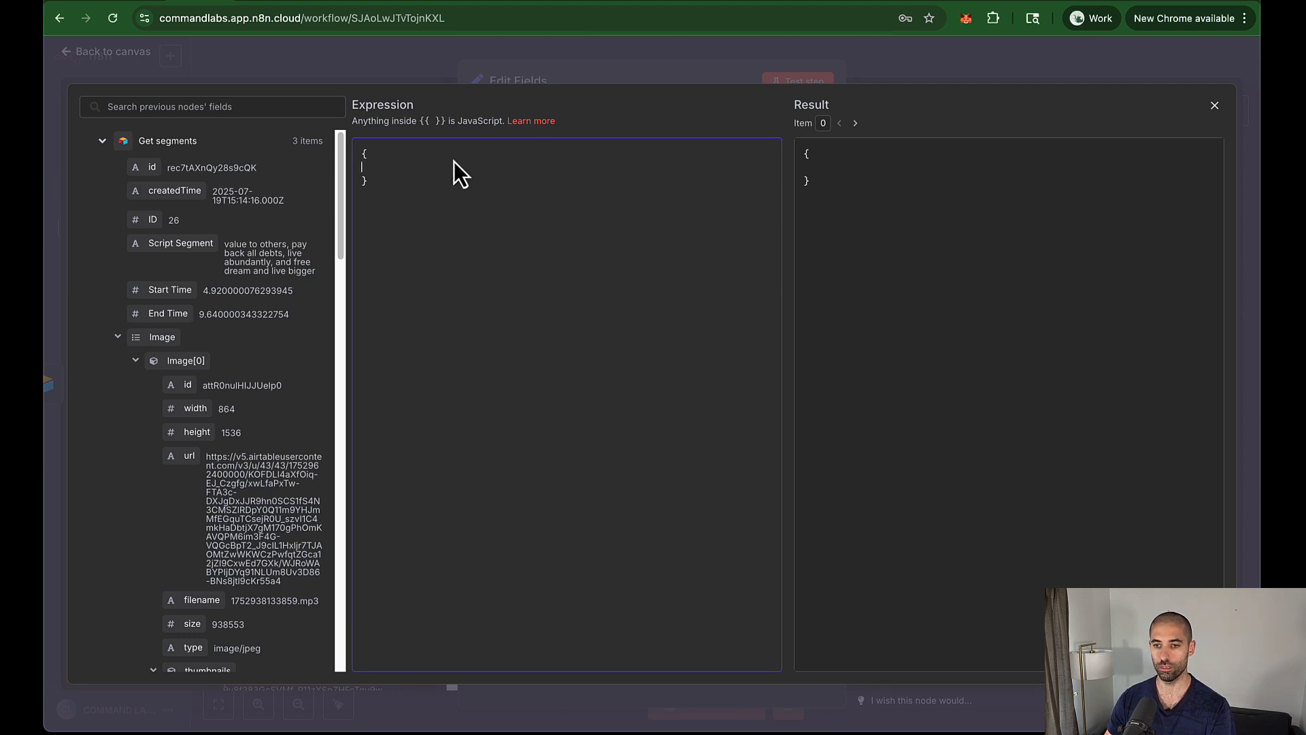
type("\"comment\": \"Scene\",")
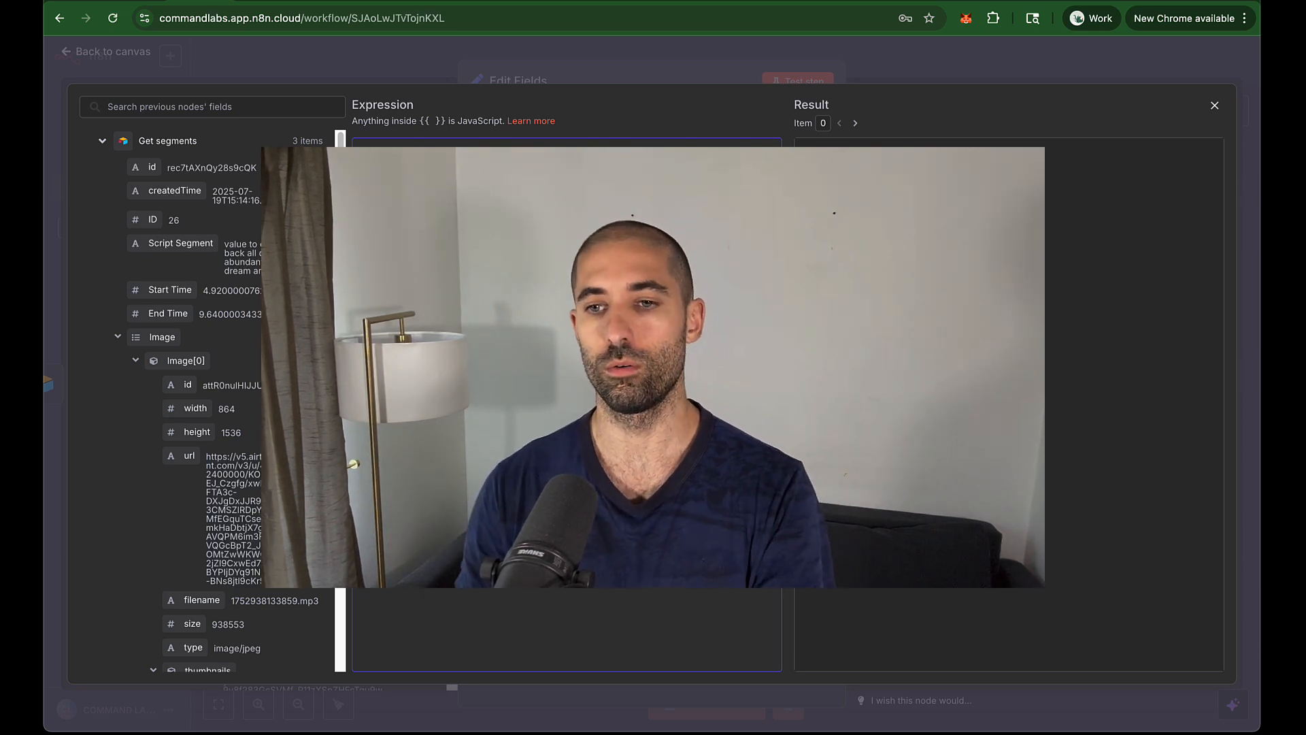
Step: Add "elements": [] on the line after the comment field
key("super+Tab")
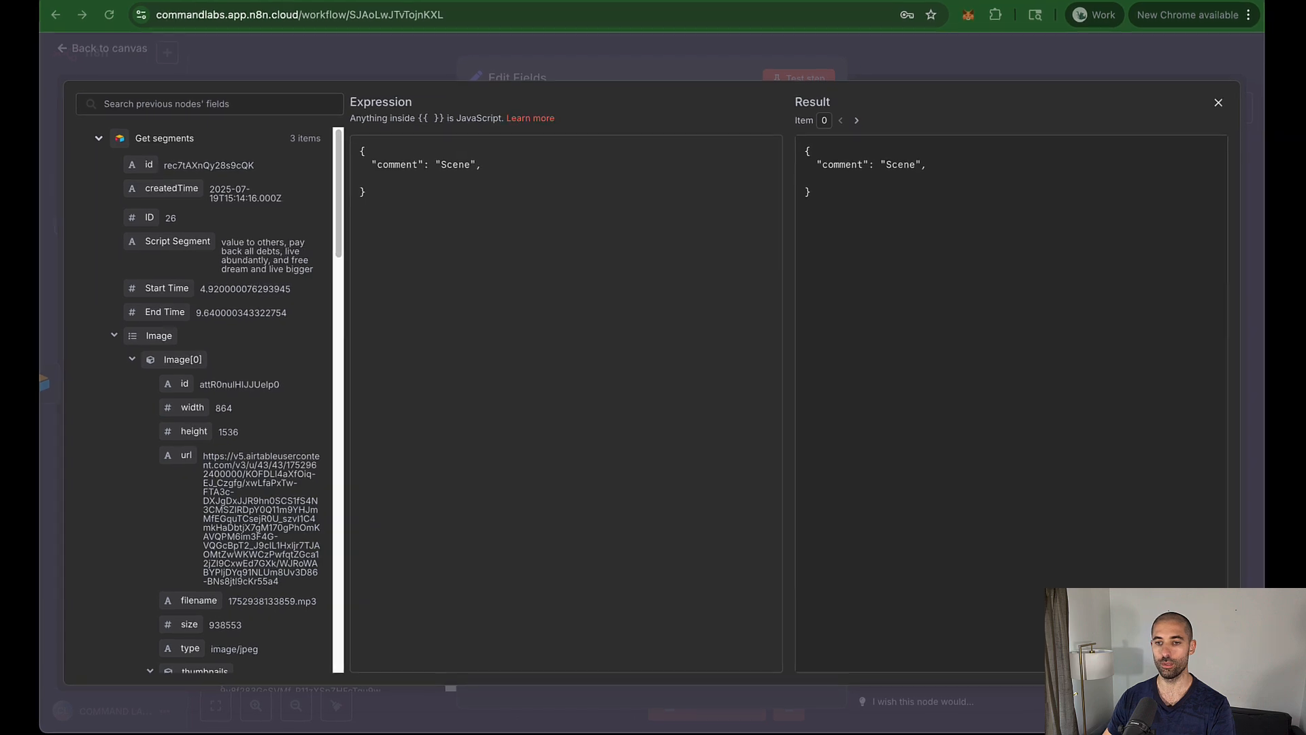
left_click(401, 178)
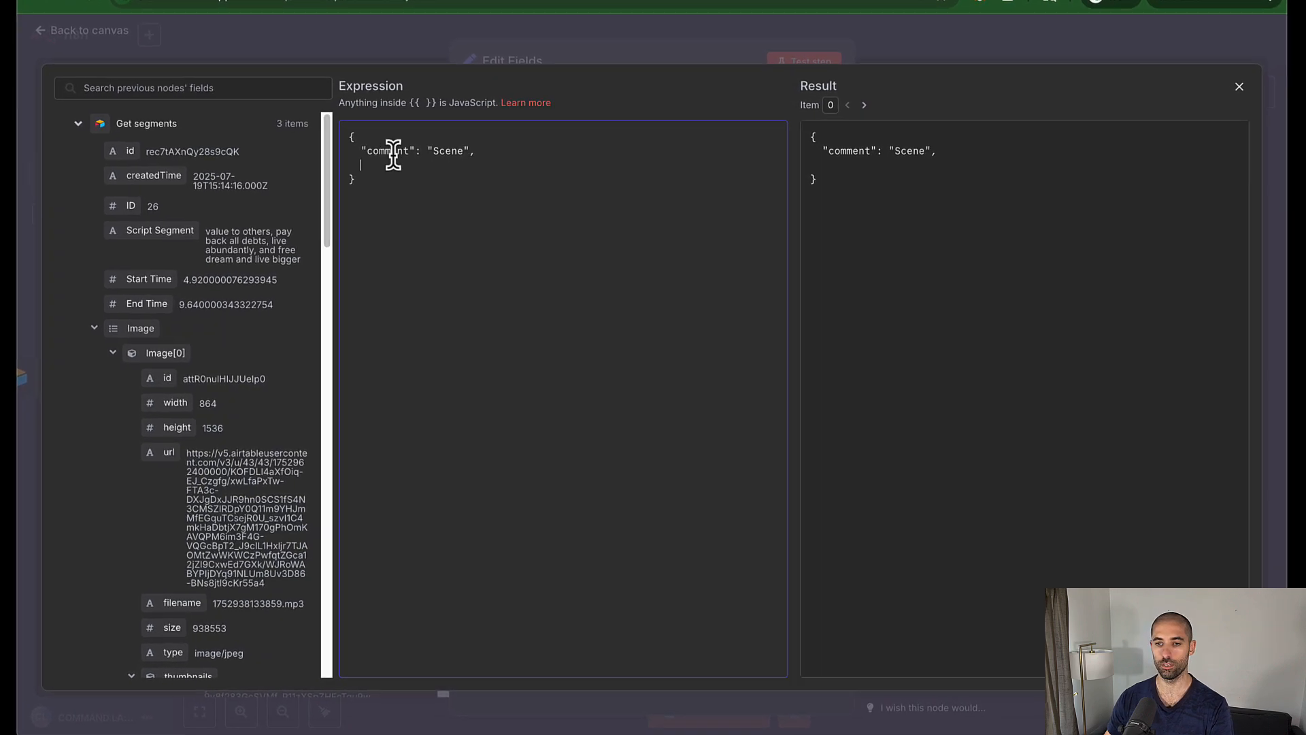
type("\"elements\": []")
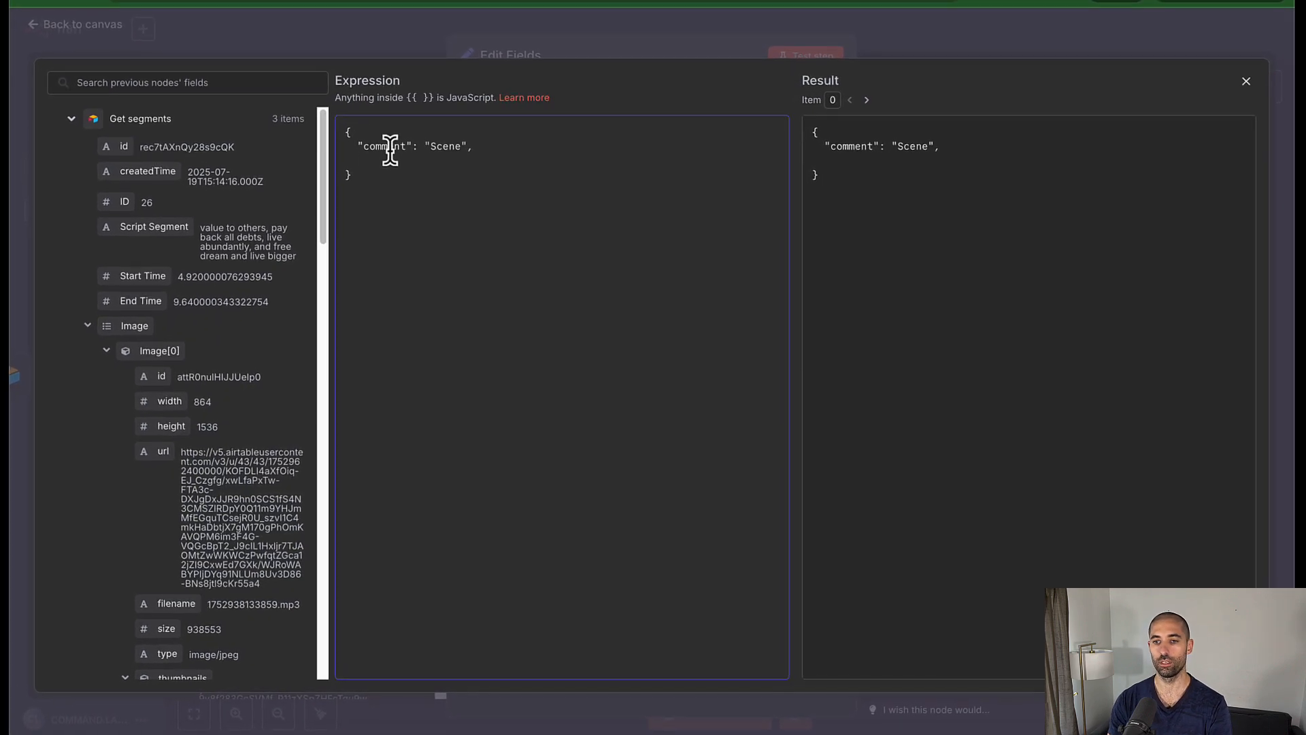
key("Left")
key("Left")
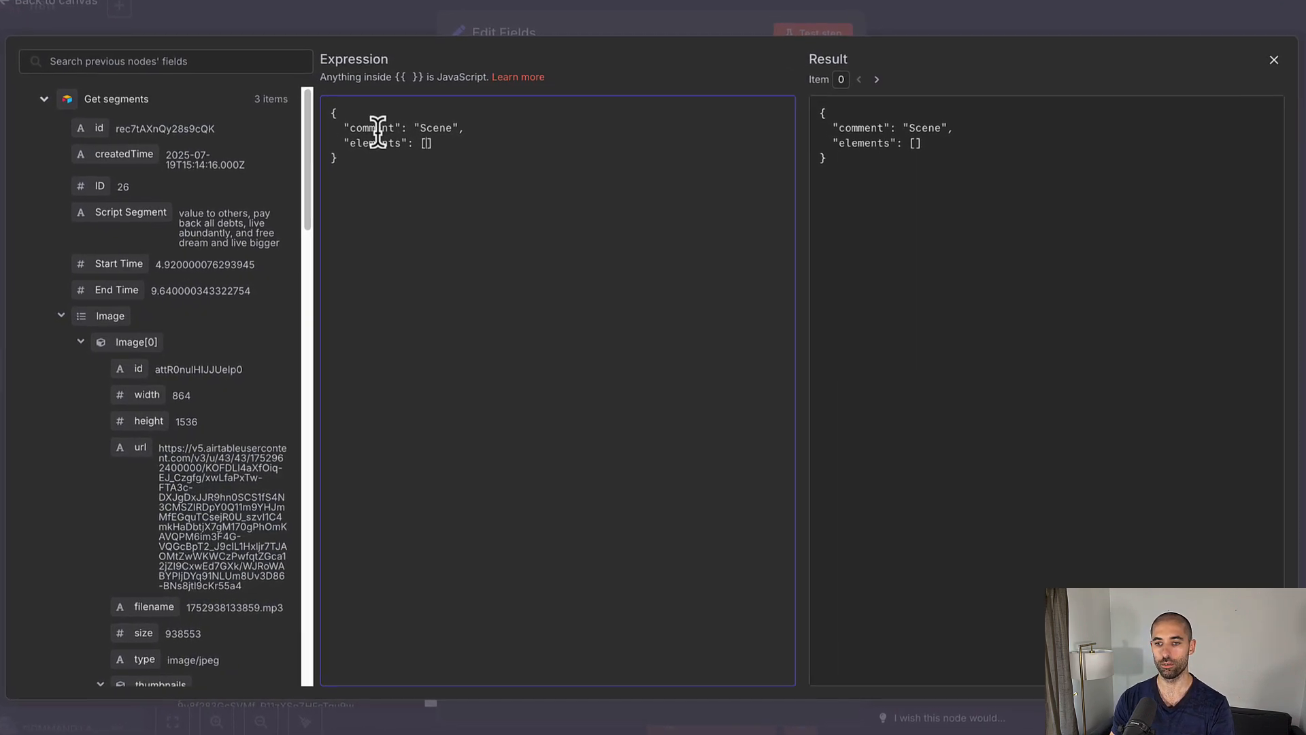
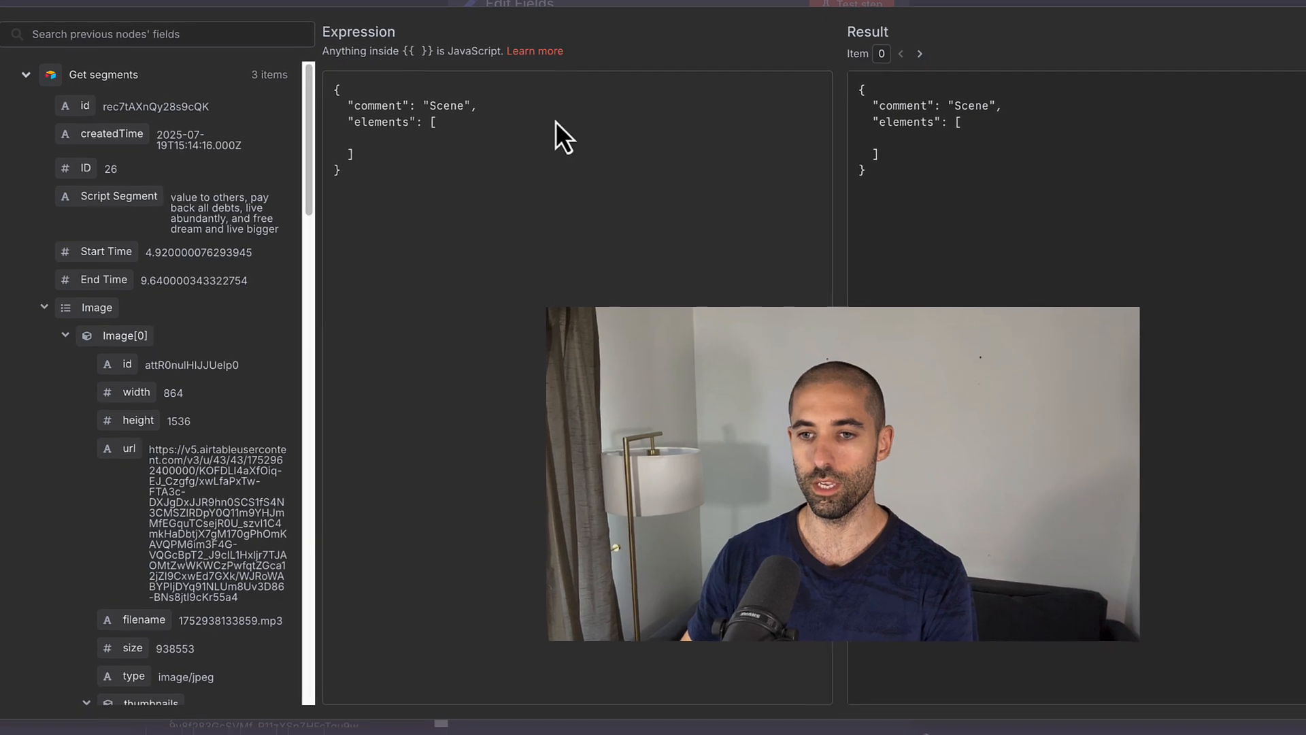
Step: Insert a {{ $json }} expression inside the empty elements array
left_click(548, 134)
type("{{ $")
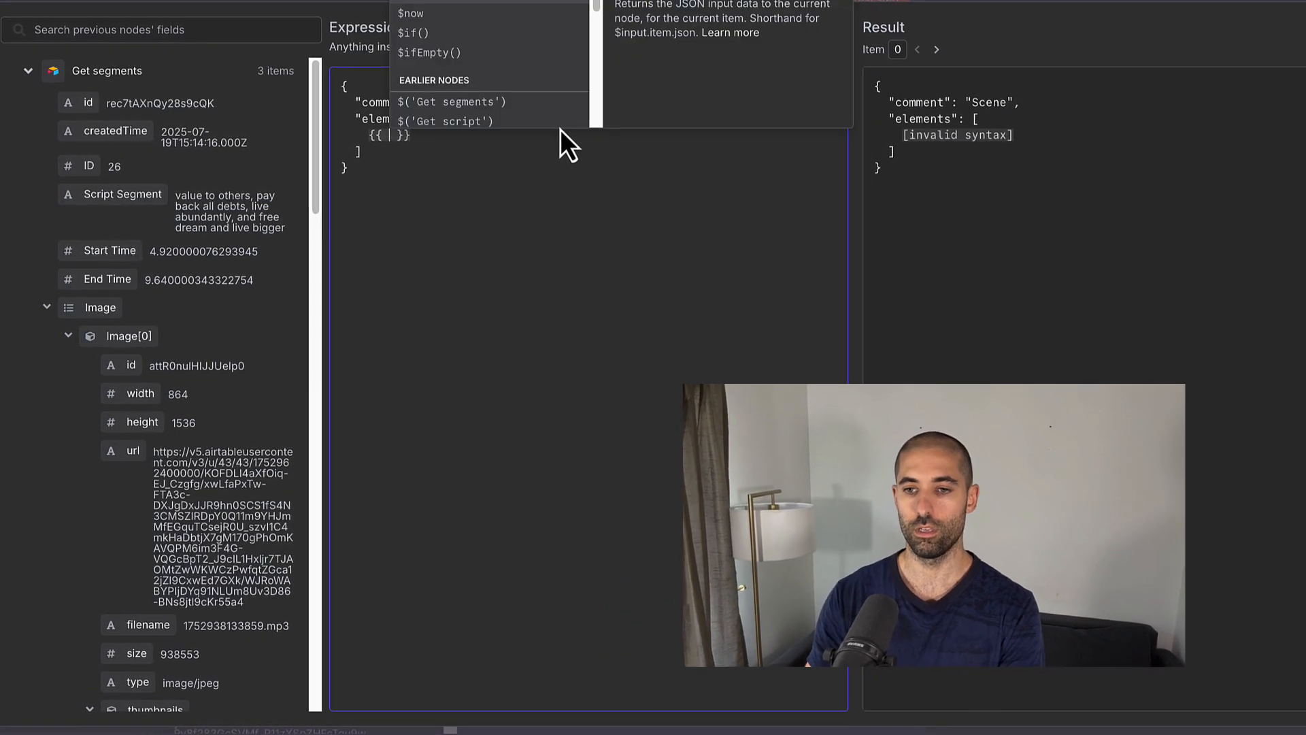
key("Return")
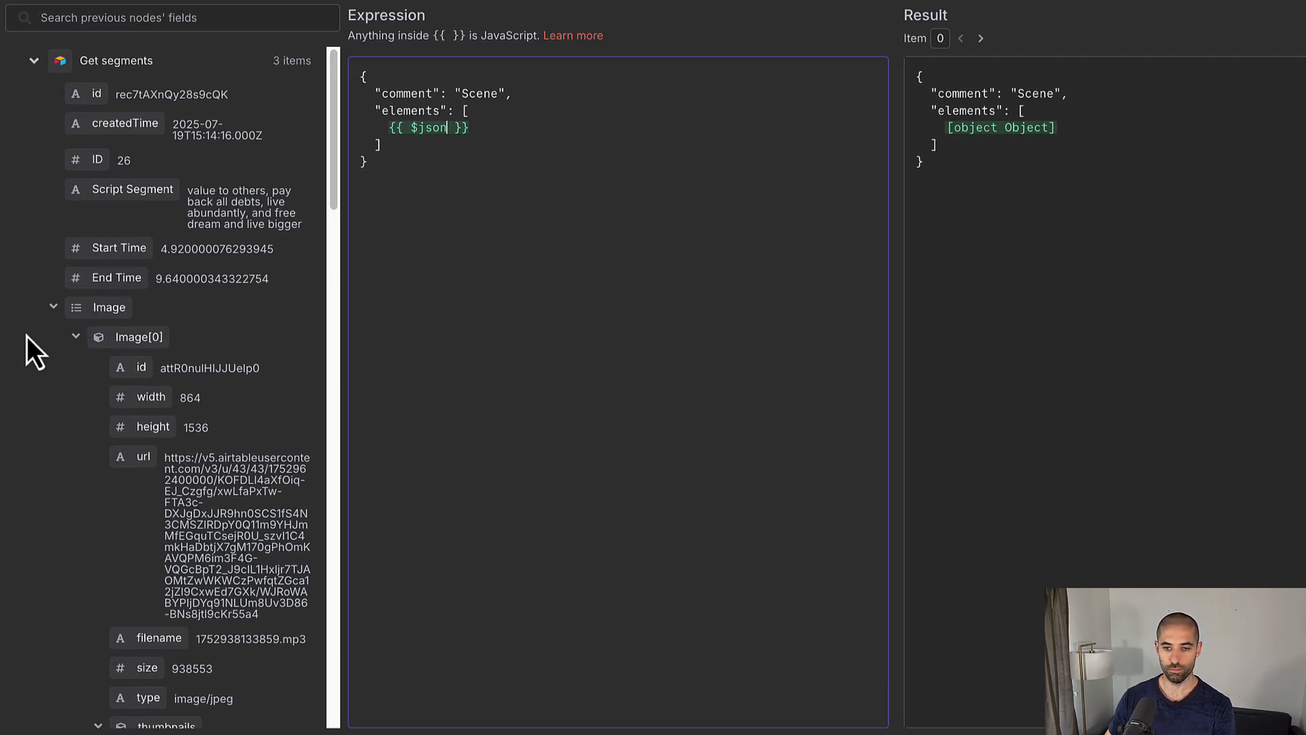
Step: Collapse the Image, Scripts, Full Script and Video input fields and place the caret after $json
left_click(54, 310)
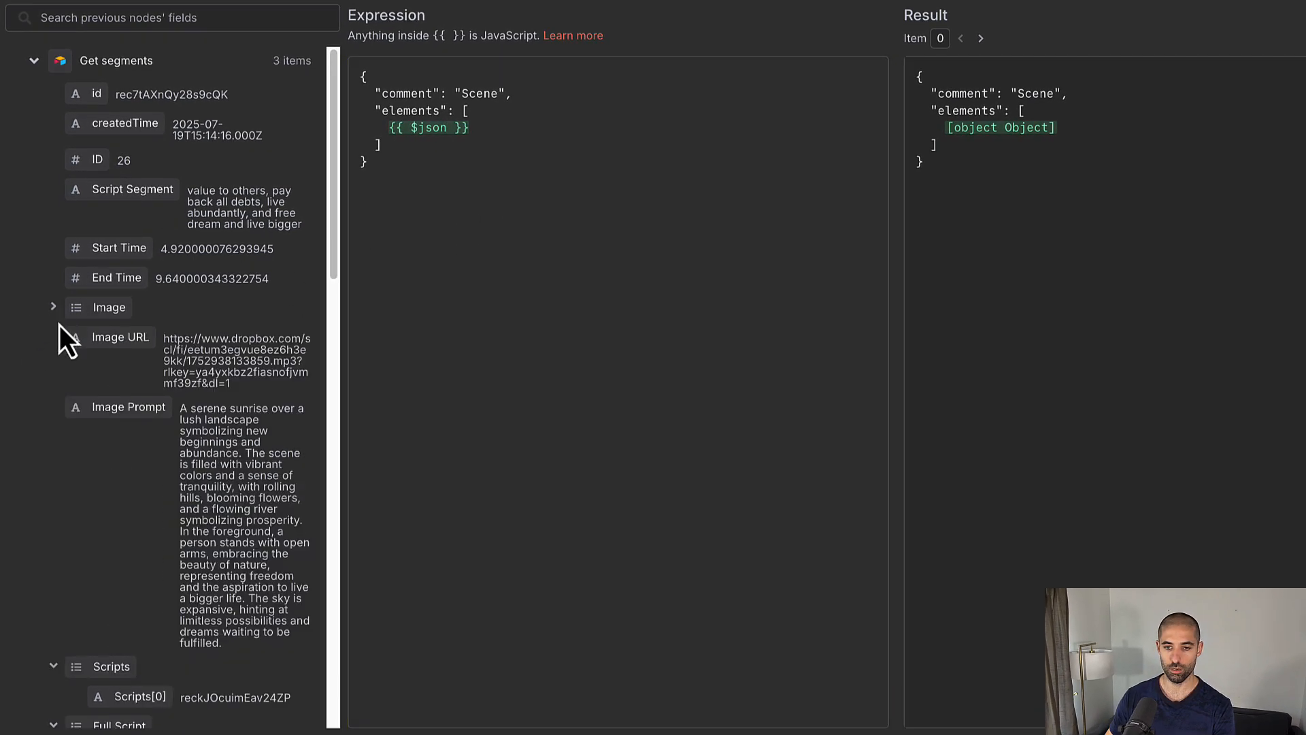
scroll(71, 357, "down", 3)
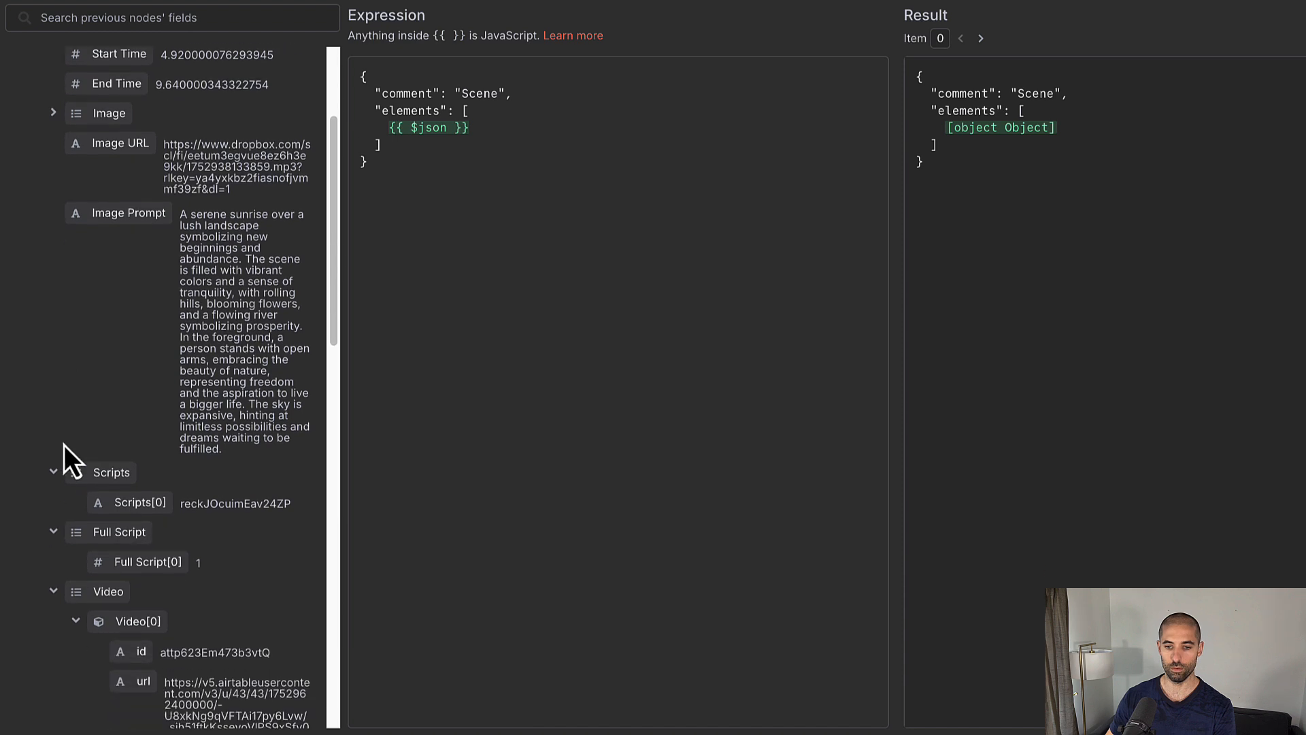
left_click(53, 473)
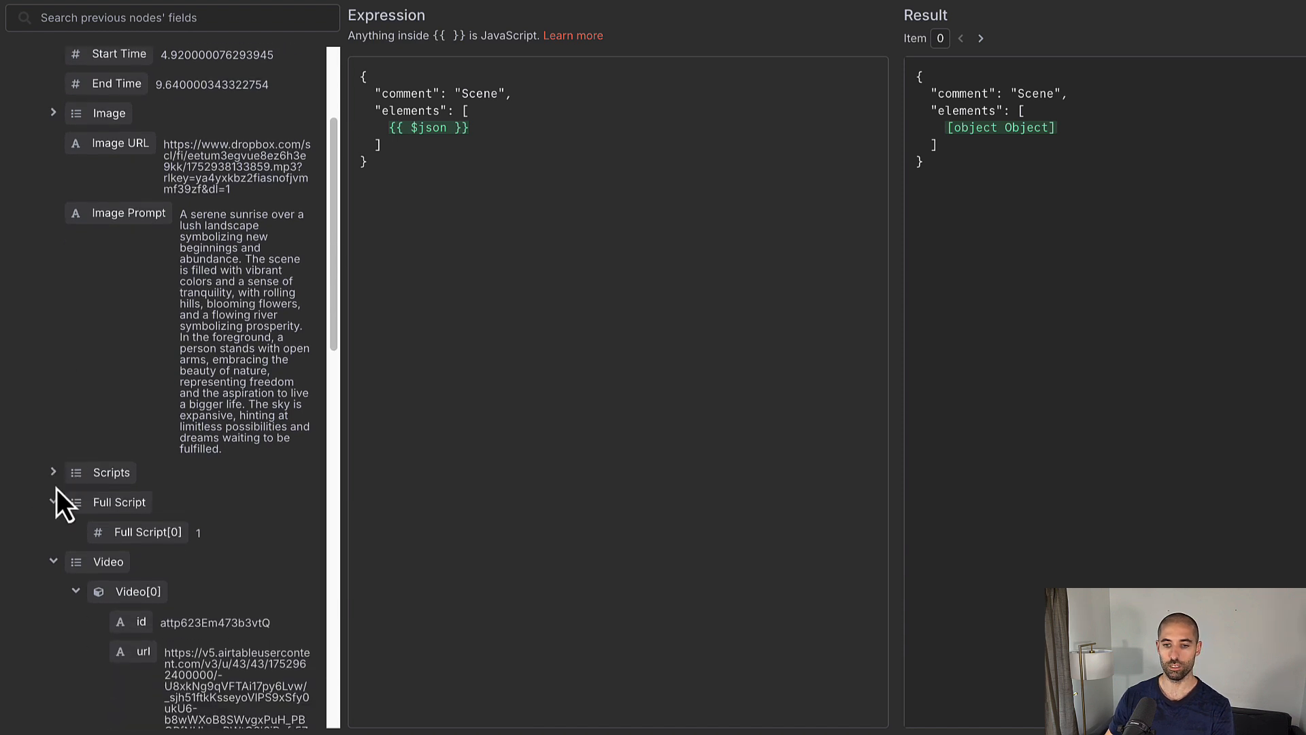
left_click(53, 502)
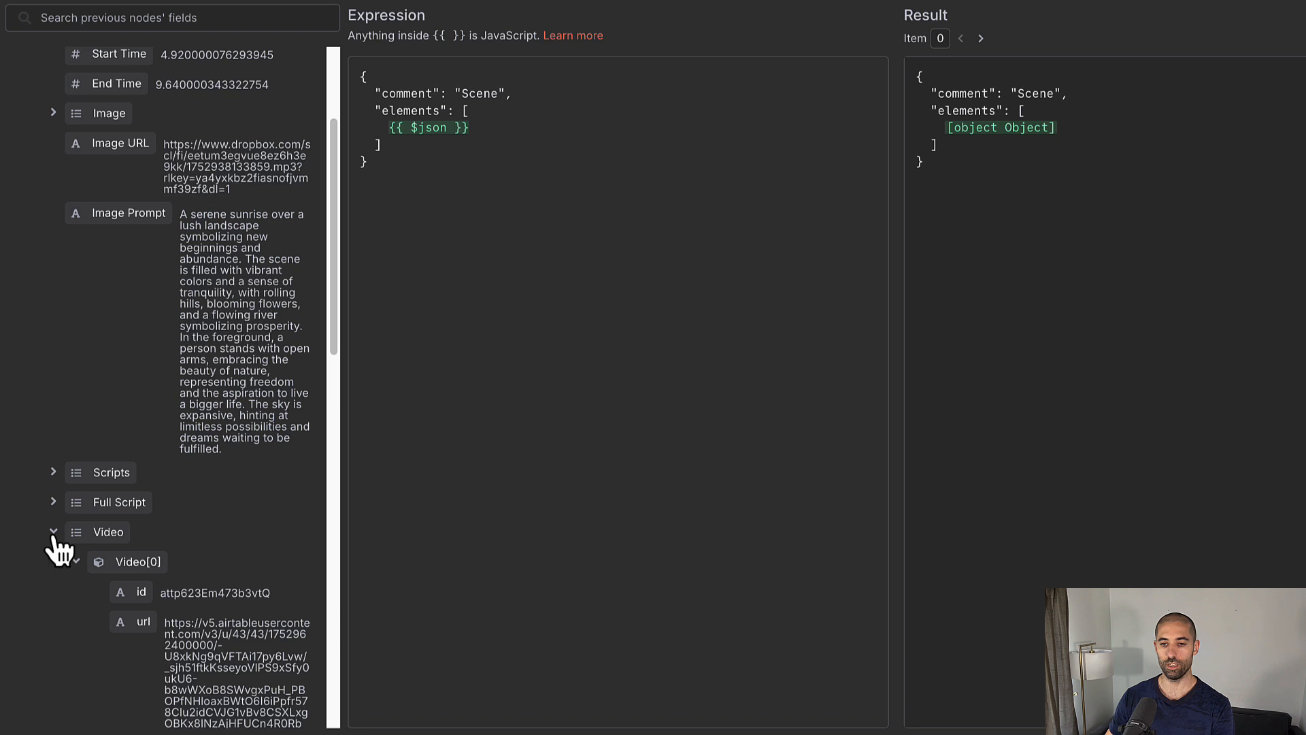
left_click(53, 533)
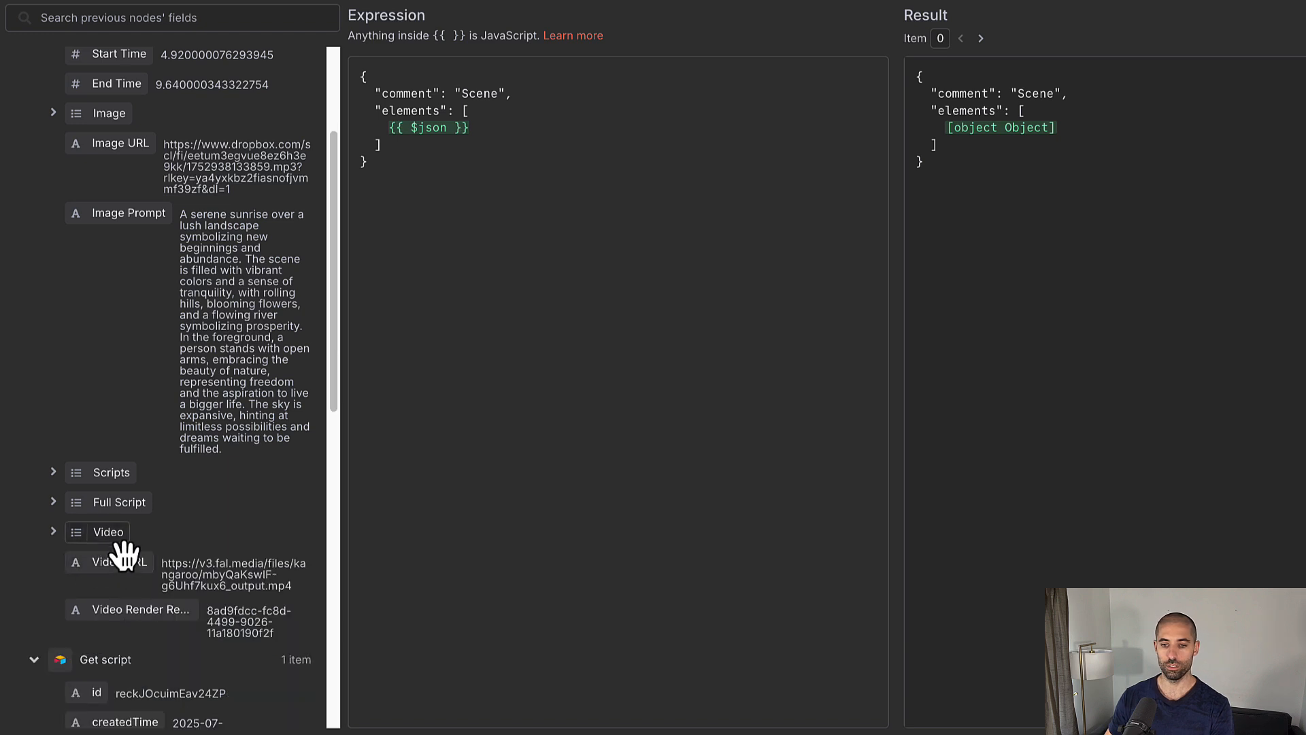
scroll(153, 377, "up", 3)
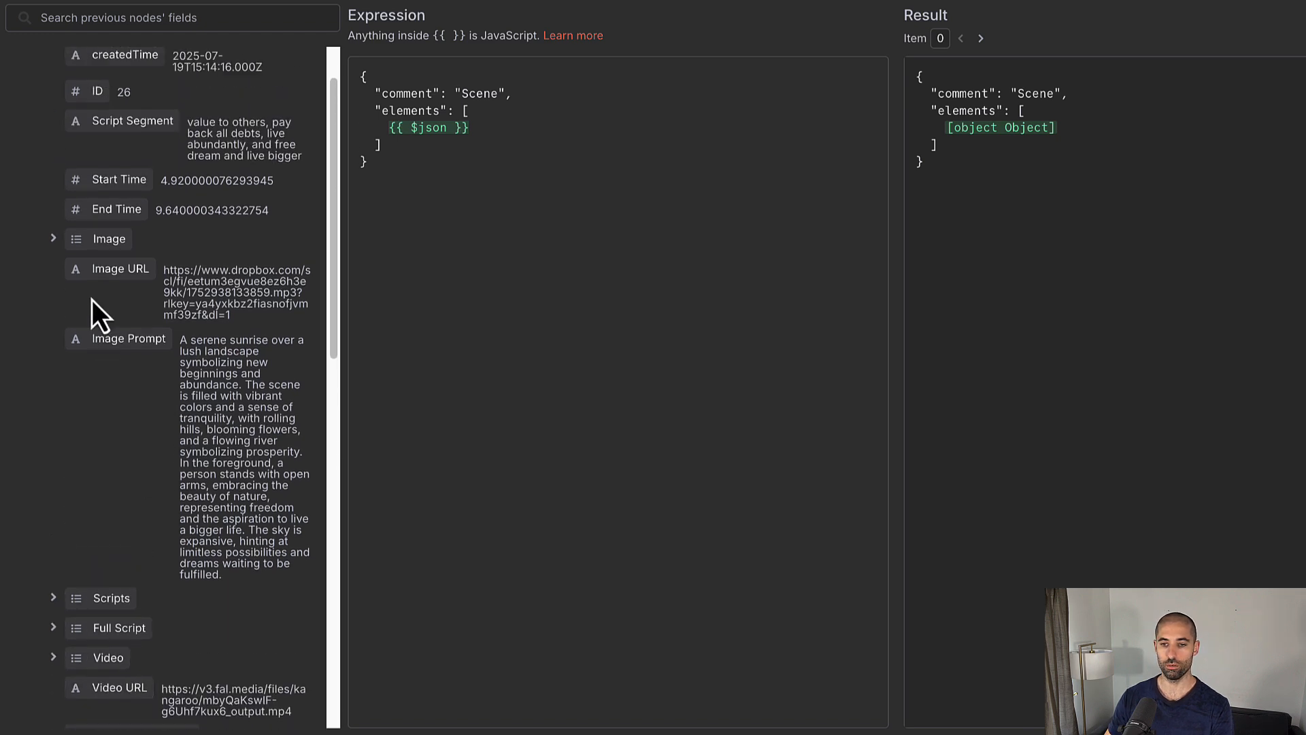
scroll(132, 299, "down", 1)
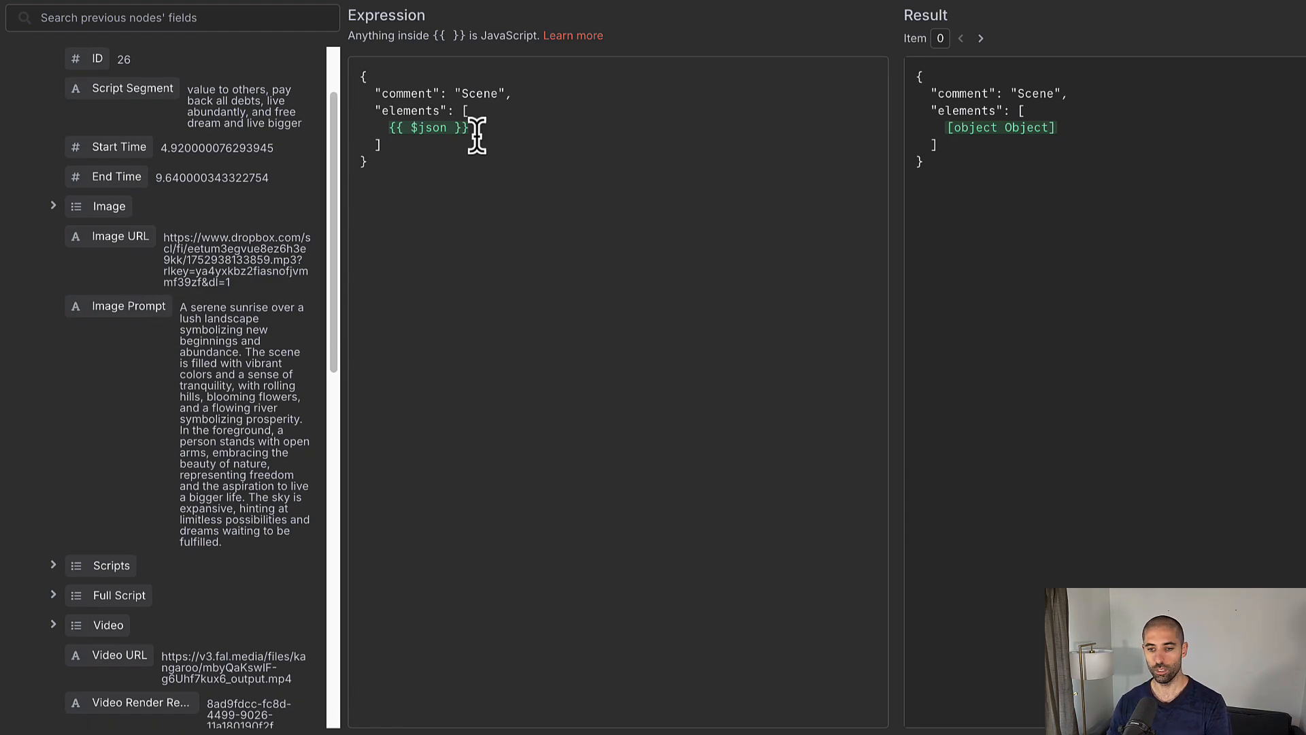
left_click(431, 130)
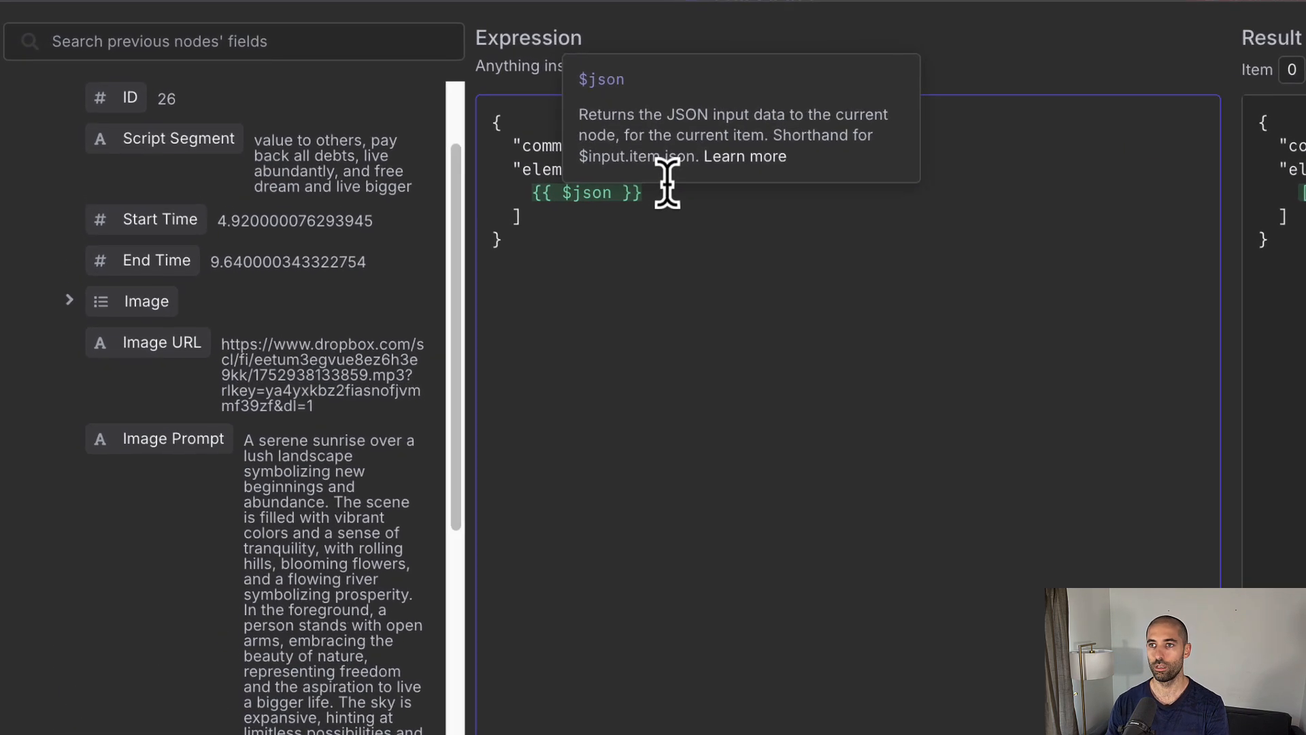
key("Left")
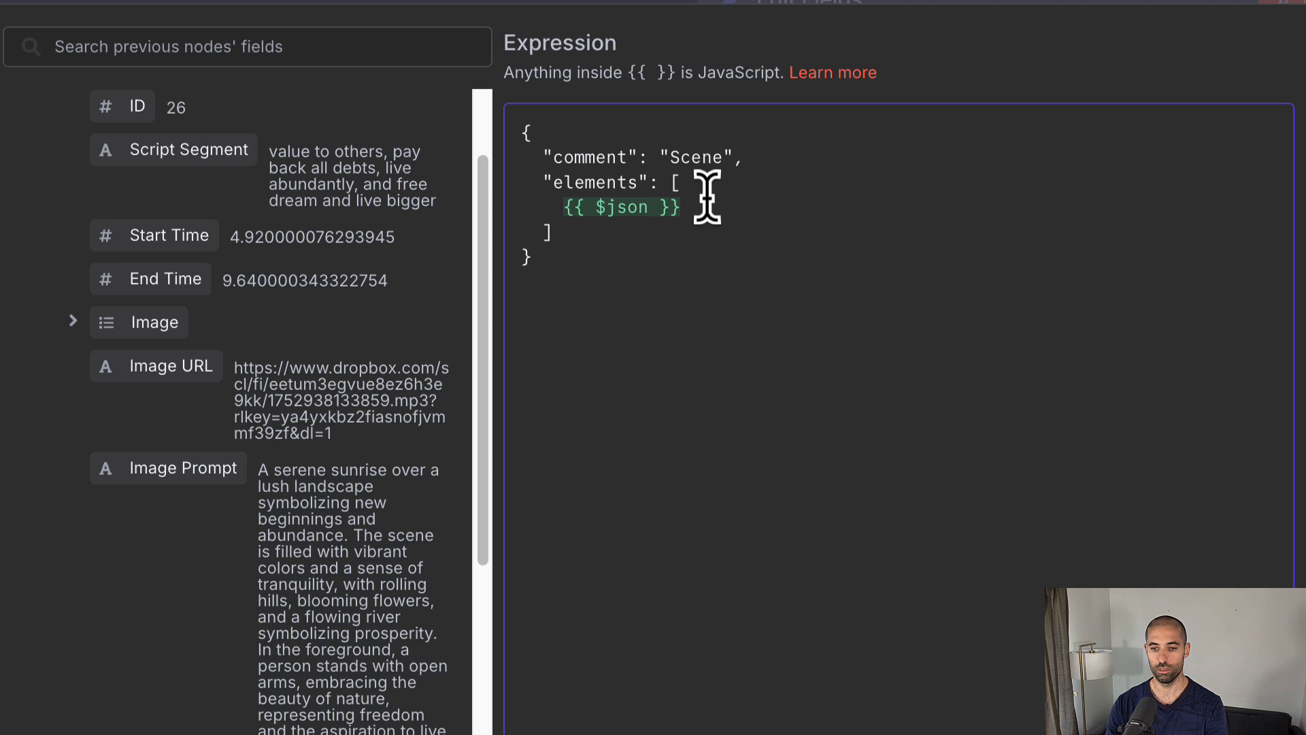
Step: Write a ternary on $json["Video URL"] yielding a video element, otherwise an image element with zoom -1
type("[\"")
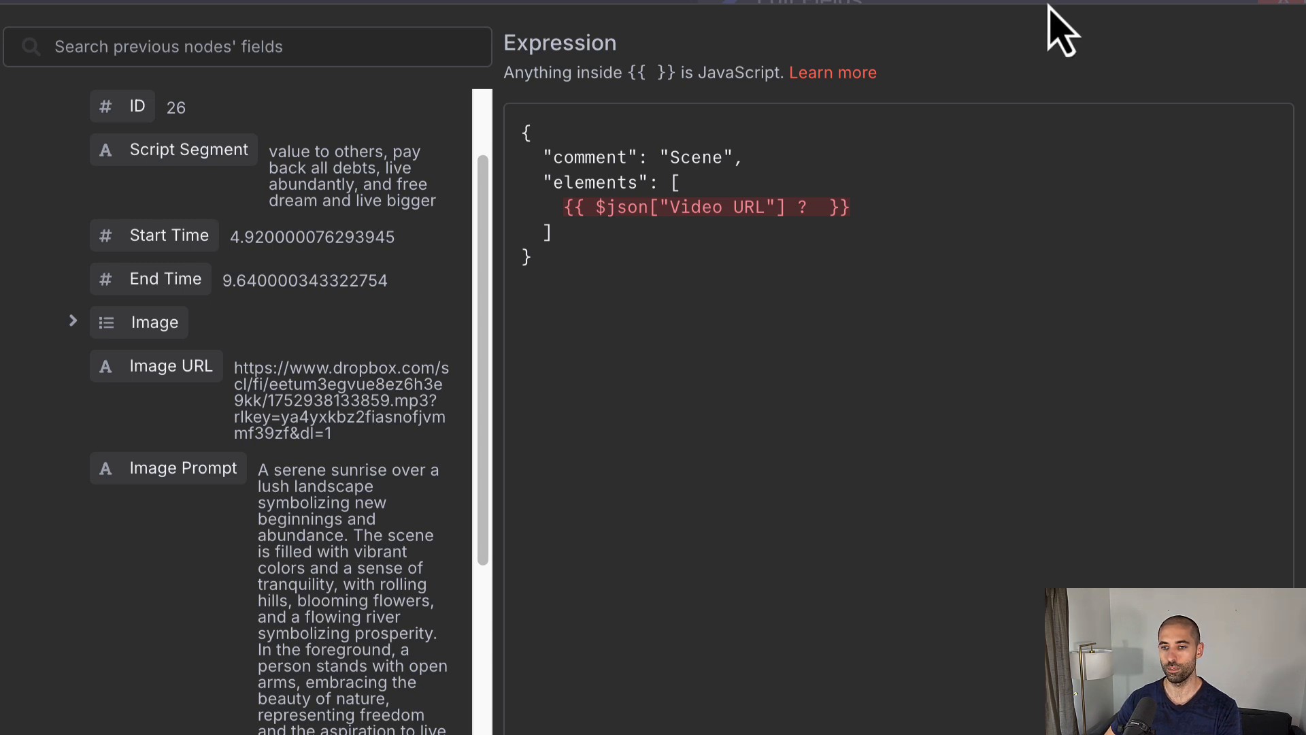
left_click(820, 207)
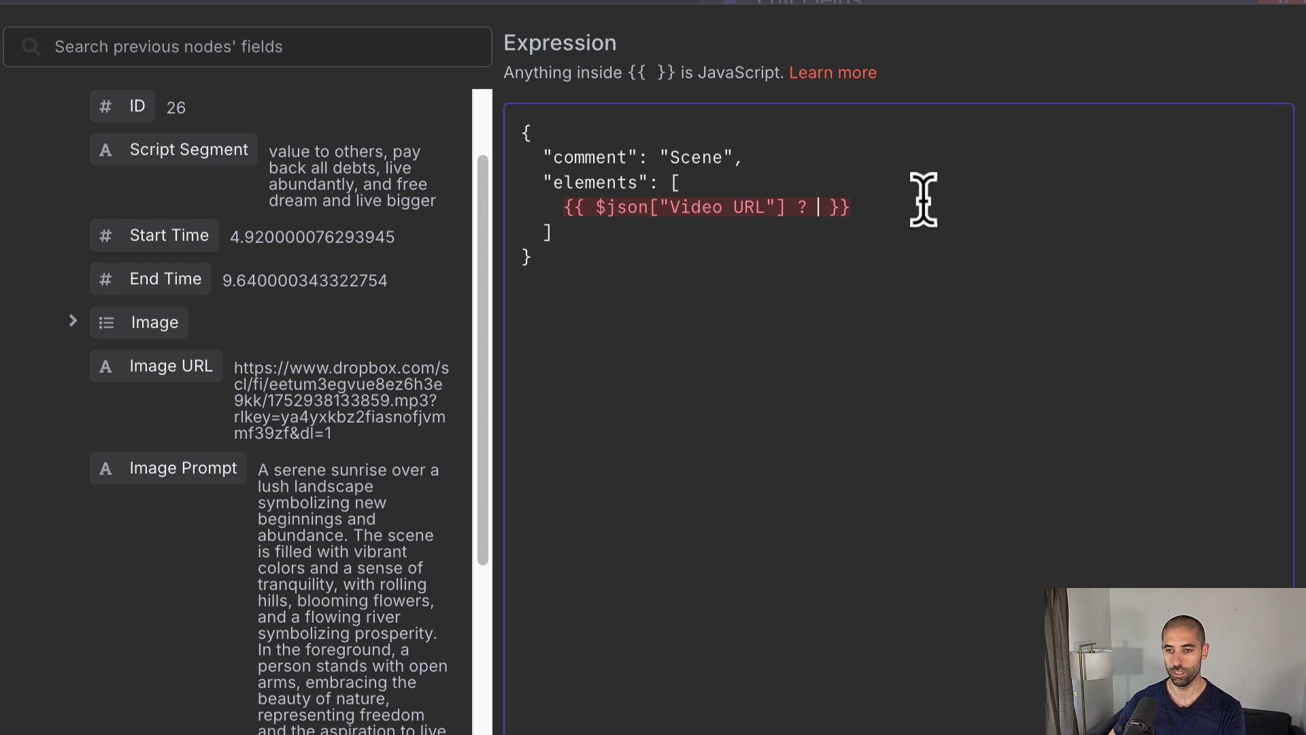
type("{       \"type\": \"video\",       \"src\": $json.Video[0].url,       \"position\": \"center-center\",       \"duration\": $json['End Time'] - $json['Start Time']     }")
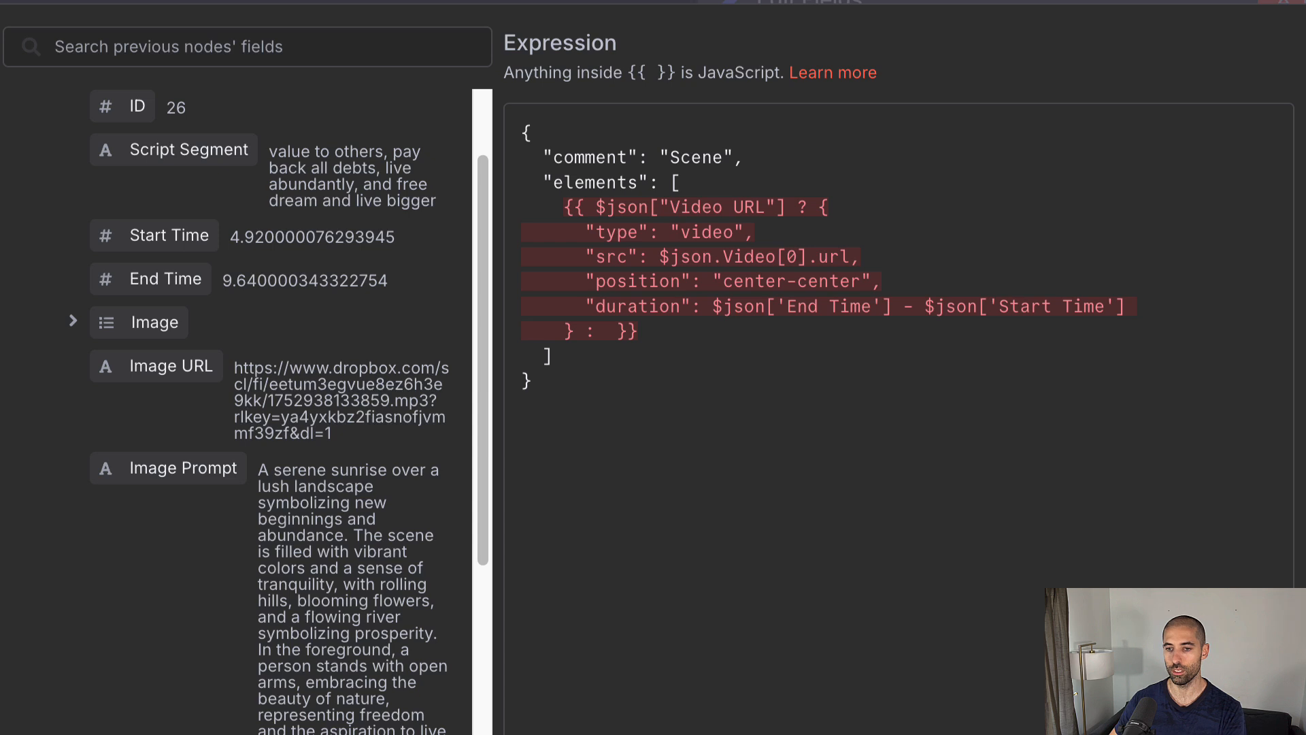
left_click(607, 331)
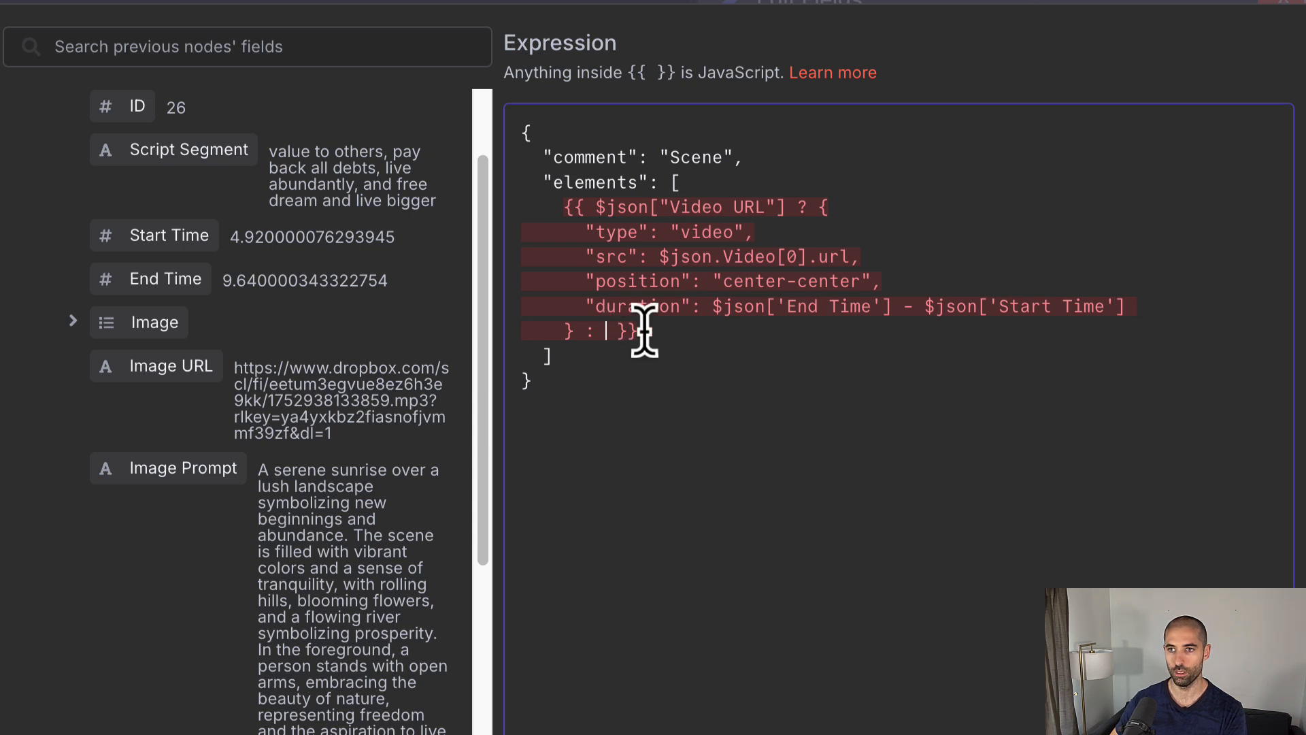
type("{       \"type\": \"image\",       \"src\": $json.Image[0].url,       \"zoom\": -1,       \"position\": \"center-center\",       \"duration\": $json['End Time'] - $json['Start Time']     }")
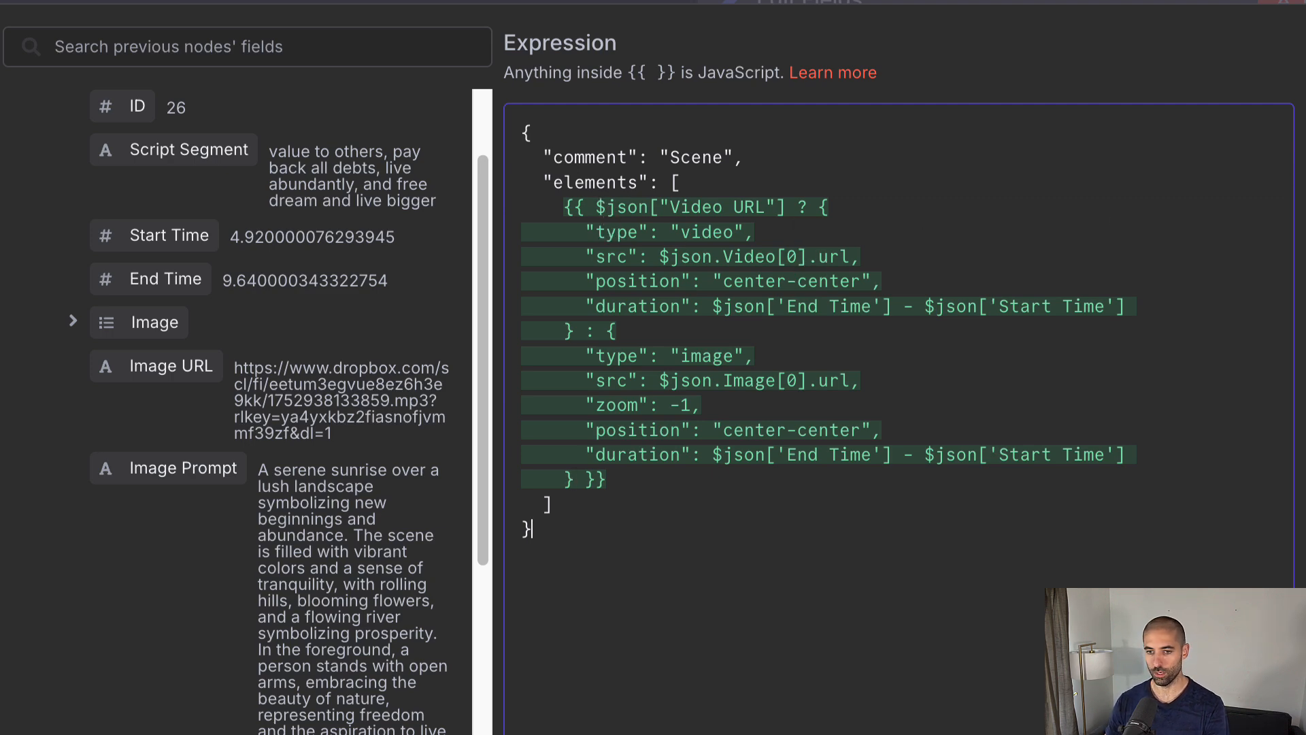
key("Escape")
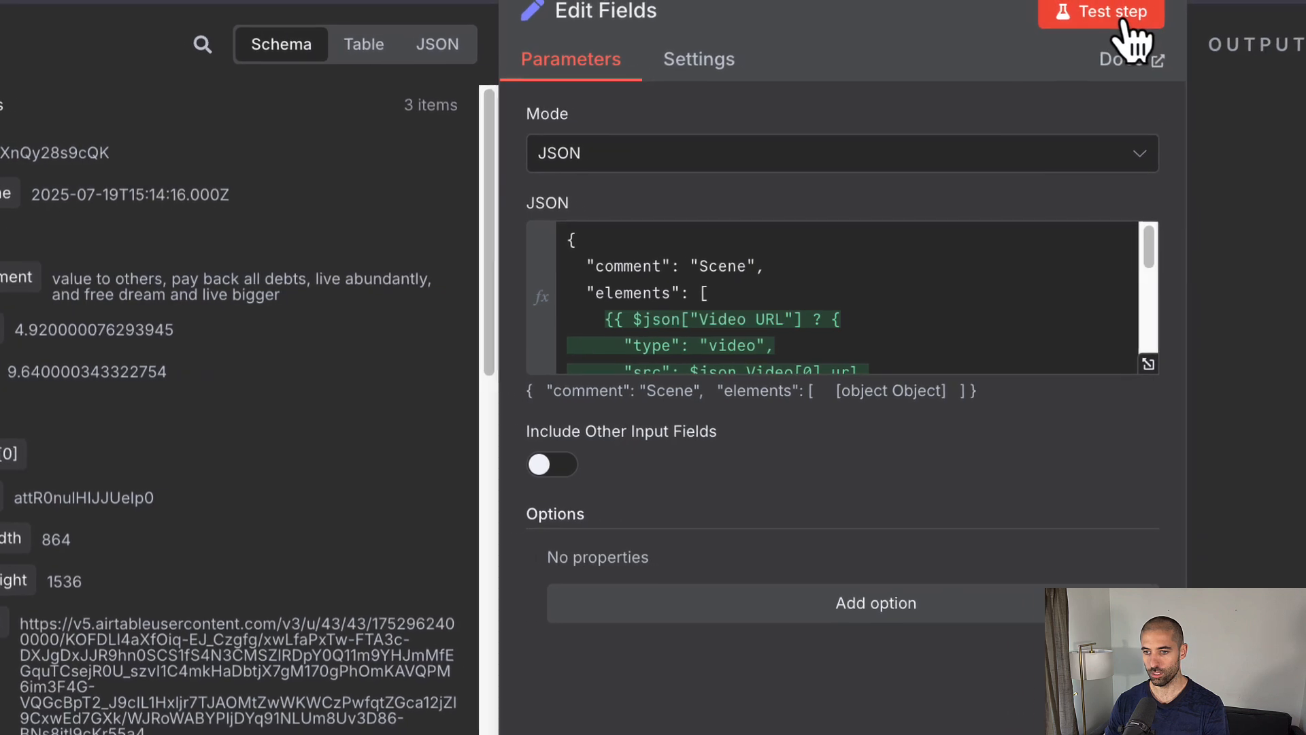
Step: Test-run the Edit Fields node and recheck its JSON expression
left_click(1279, 3)
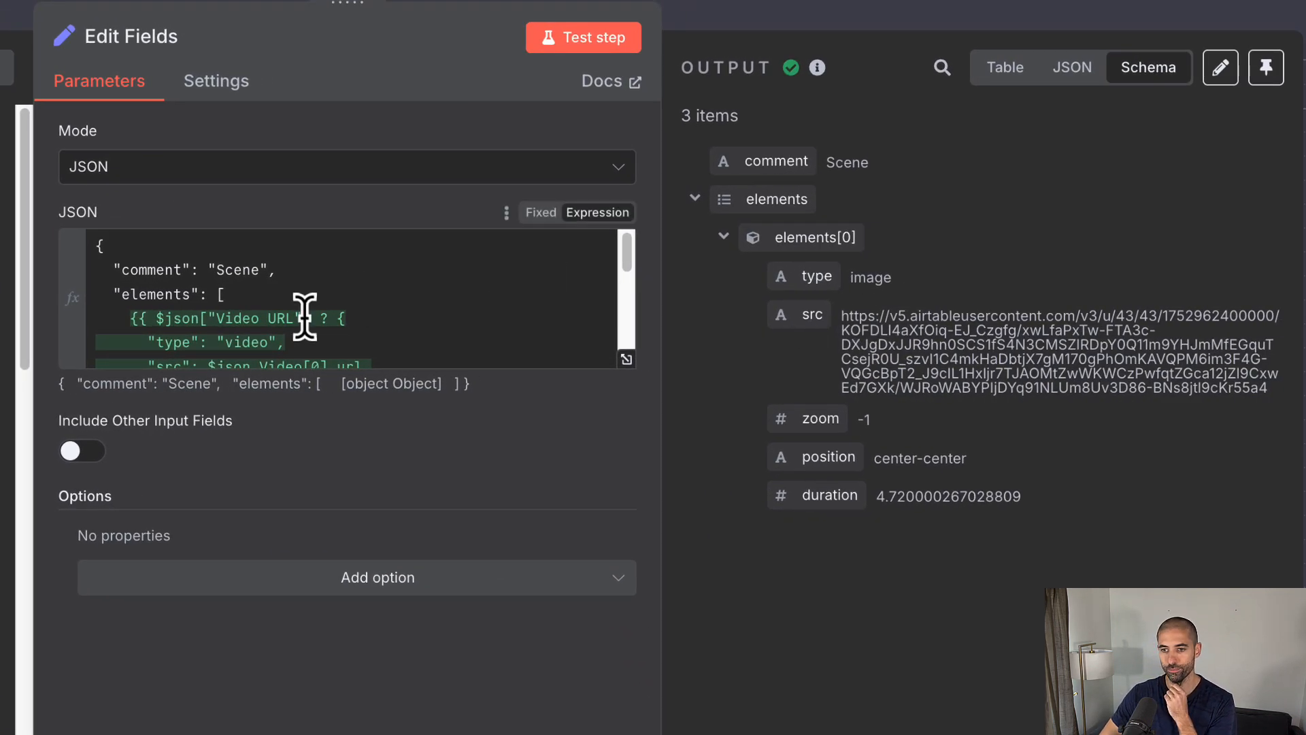
left_click(627, 359)
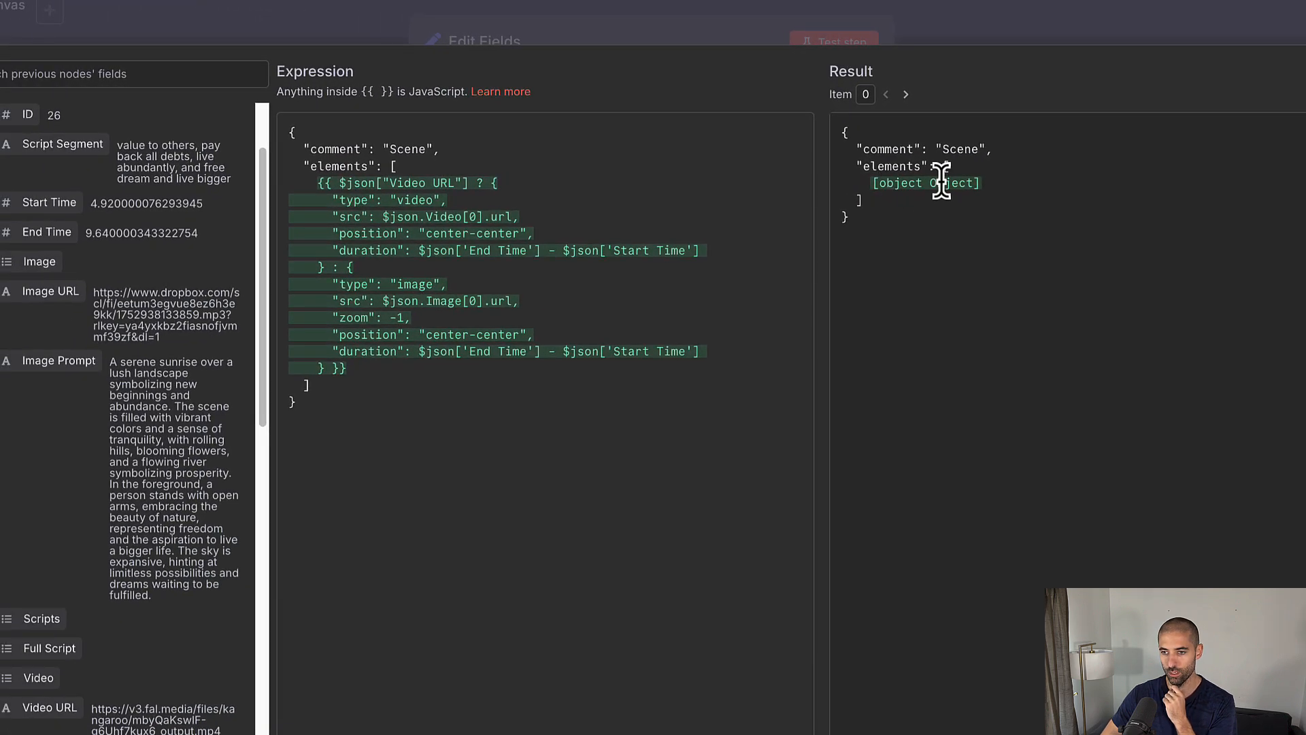
left_click(938, 24)
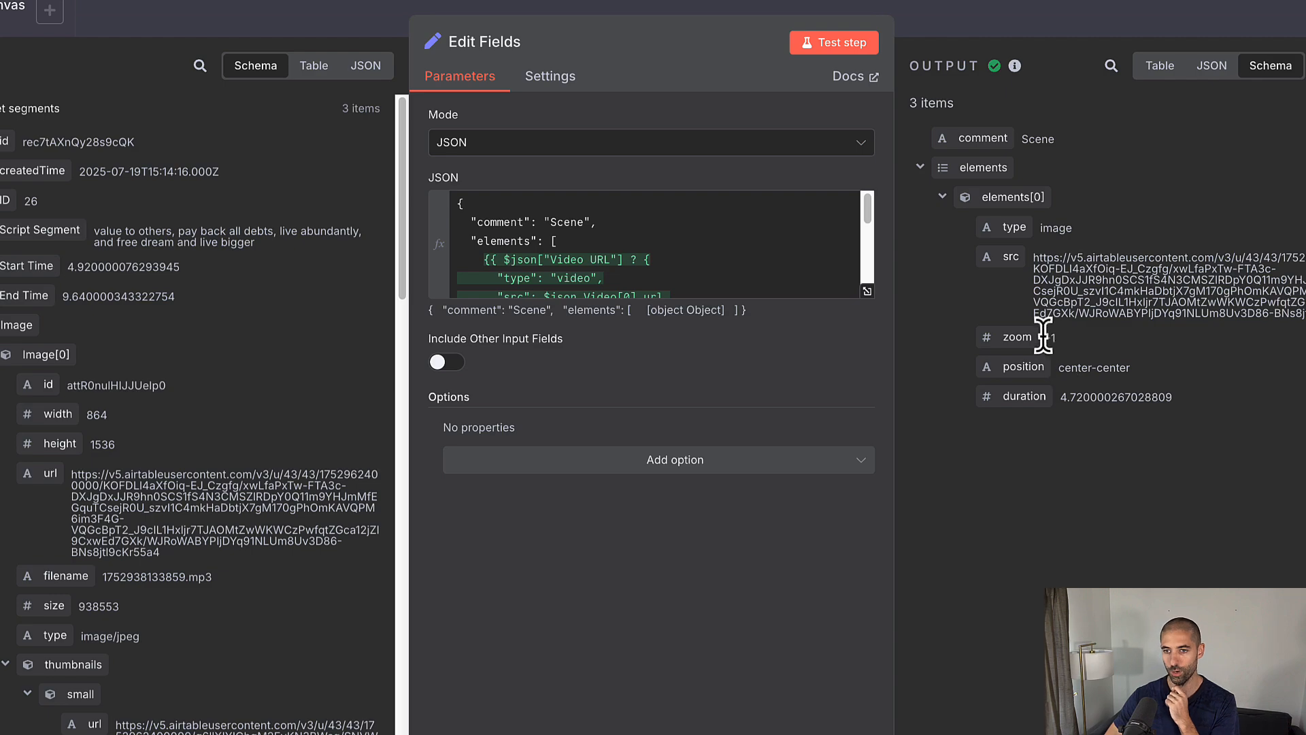
Step: Run the whole workflow and view Edit Fields' three scene items as a table
left_click(969, 10)
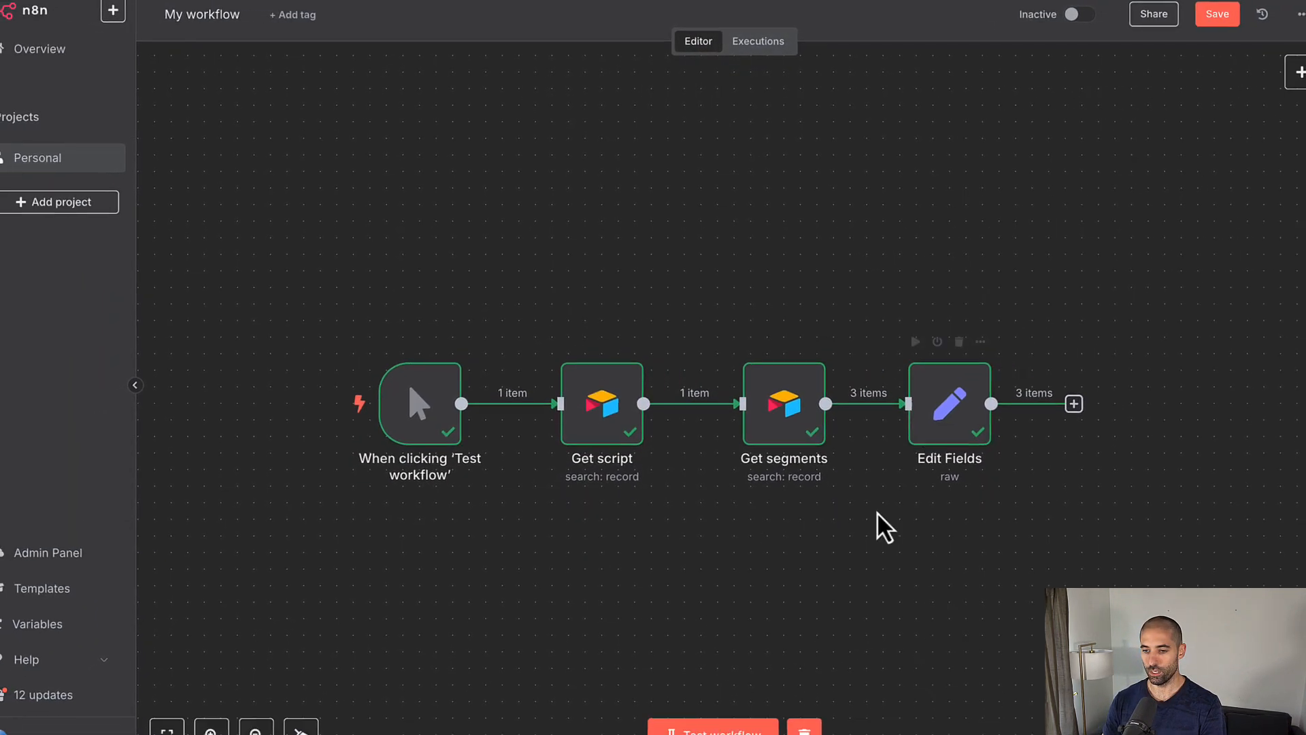
left_click(698, 713)
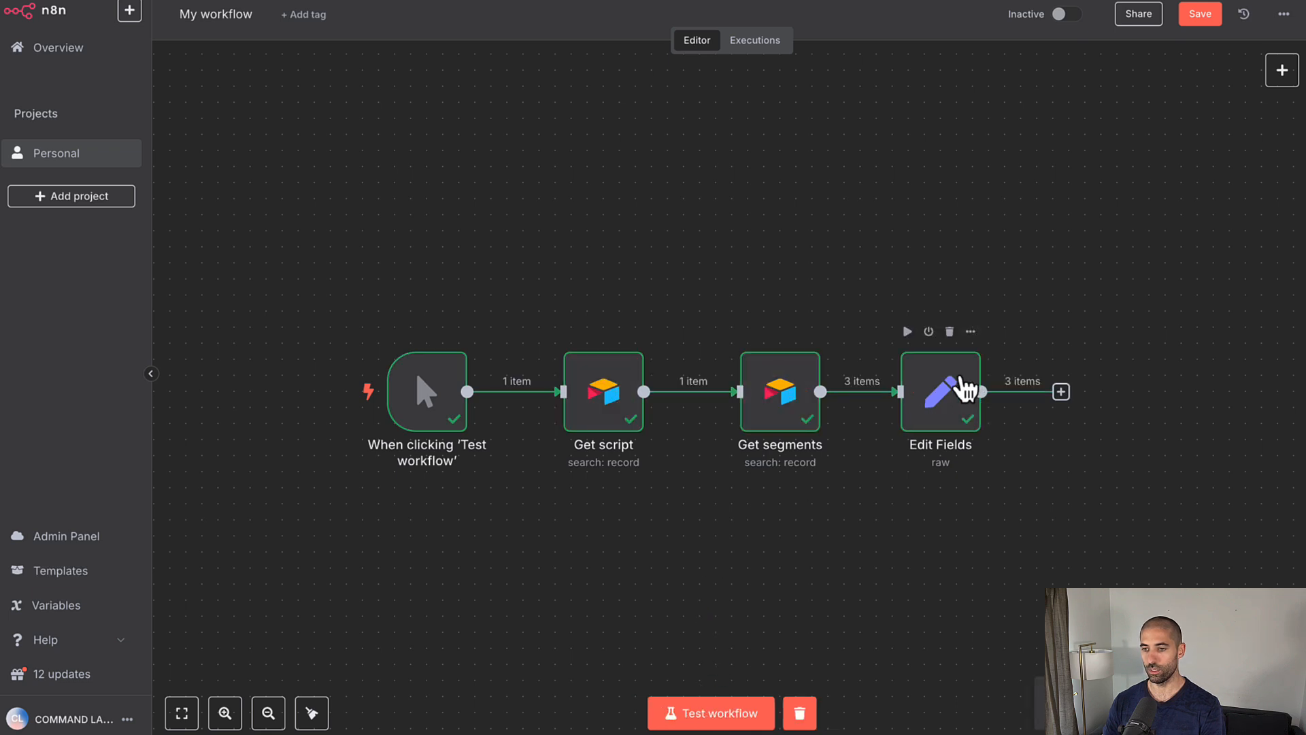
double_click(964, 389)
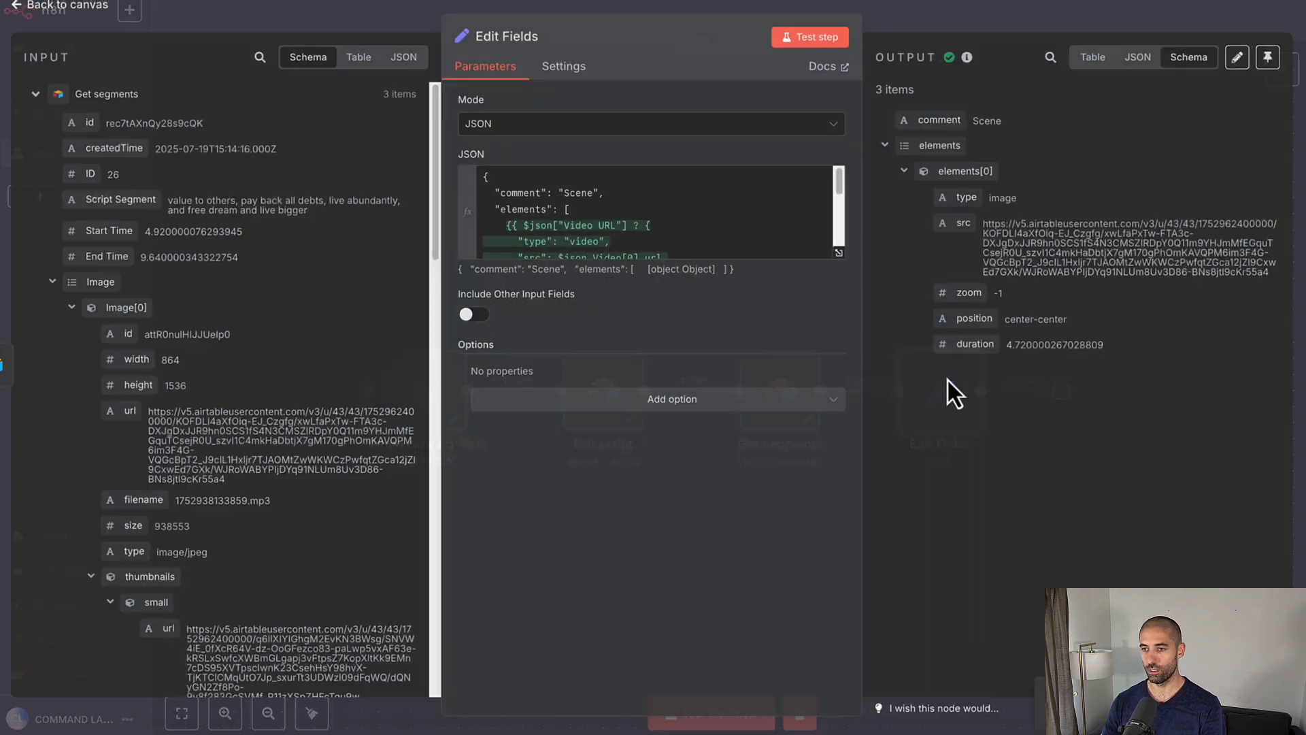
left_click(1091, 59)
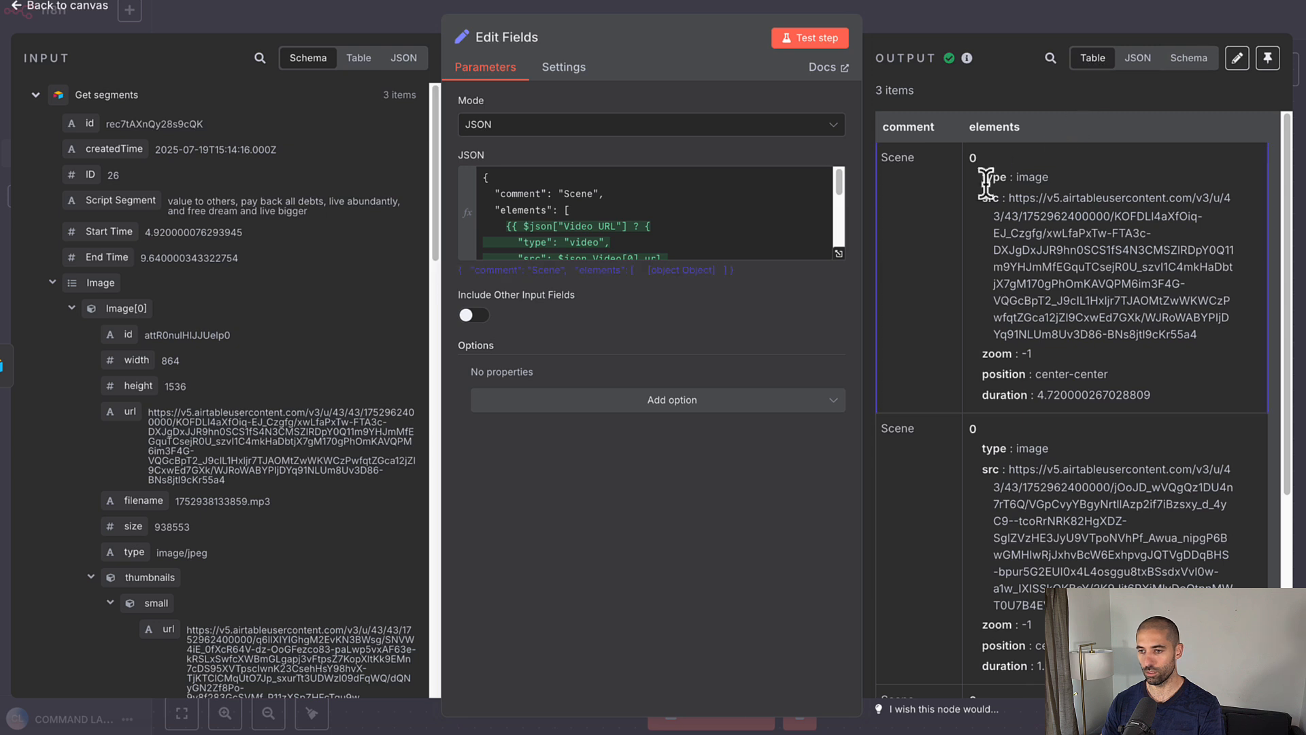
scroll(999, 245, "down", 2)
scroll(999, 245, "down", 3)
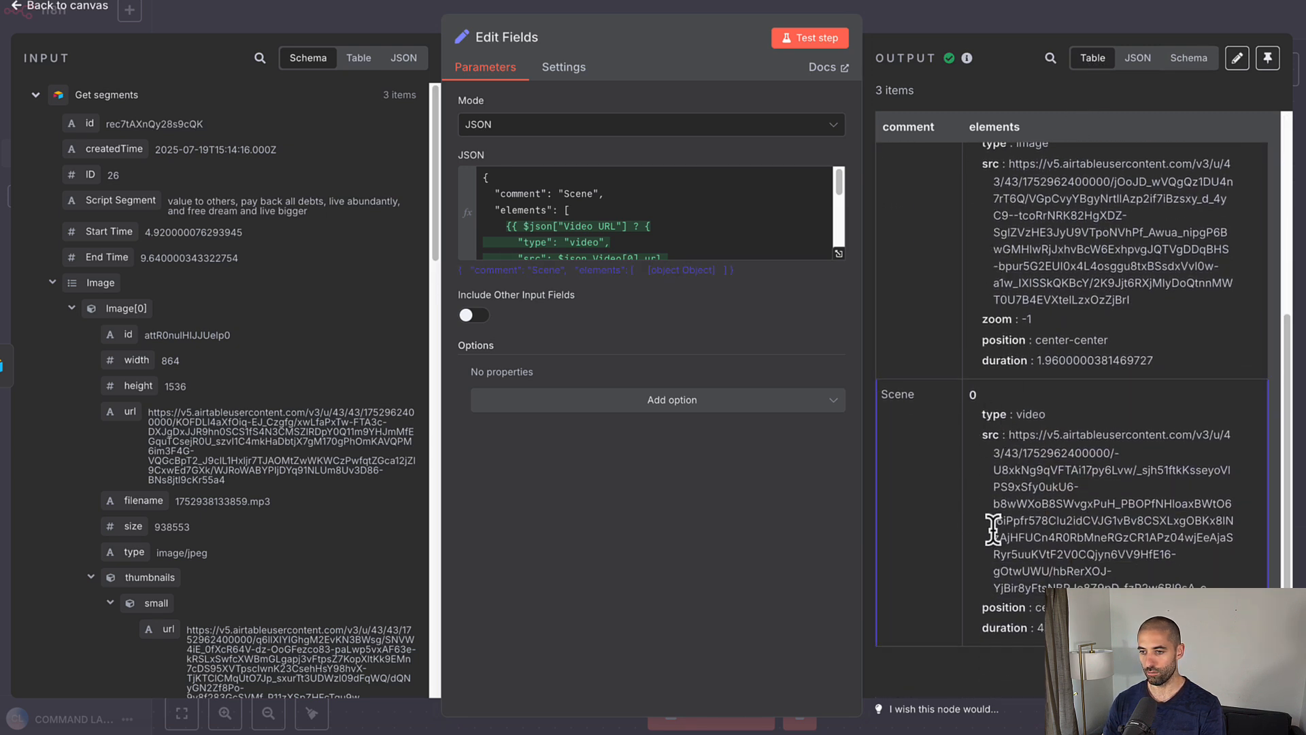
scroll(1001, 545, "up", 6)
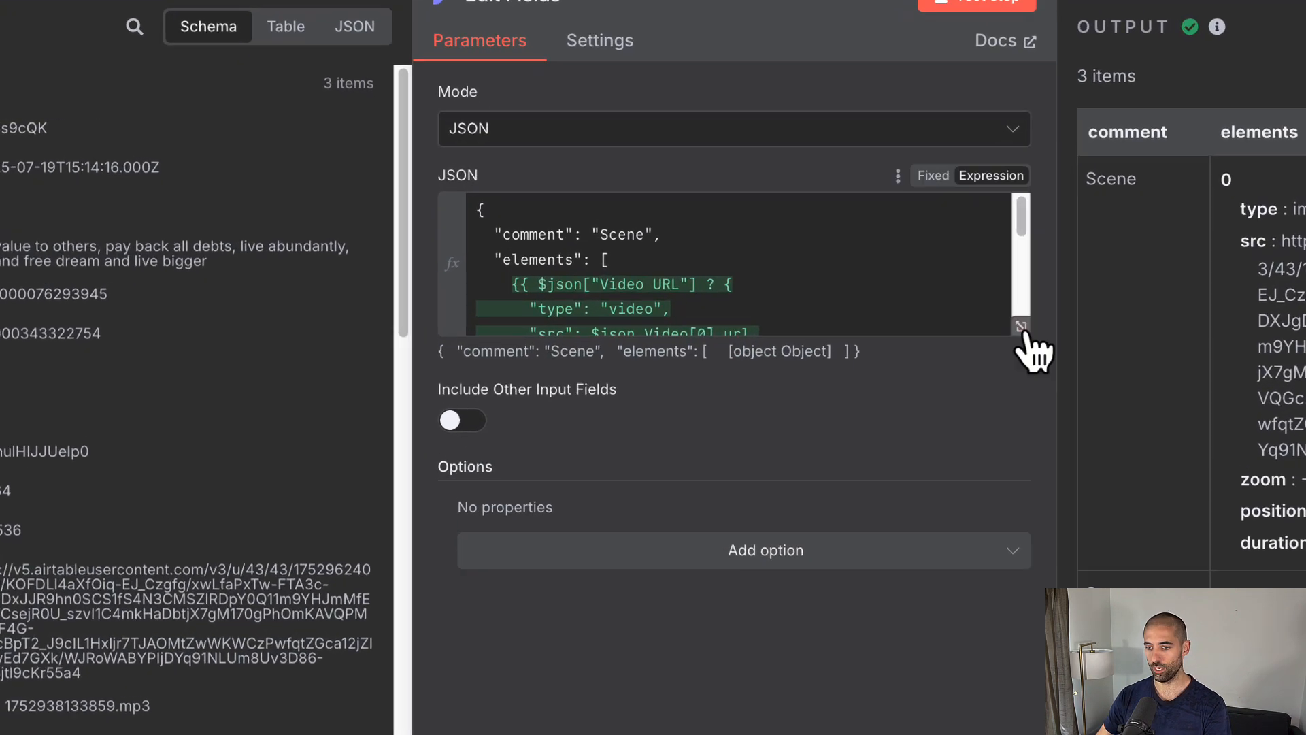
Step: Replace the video and image sources with $json["Video URL"] and $json["Image URL"]
left_click(1064, 343)
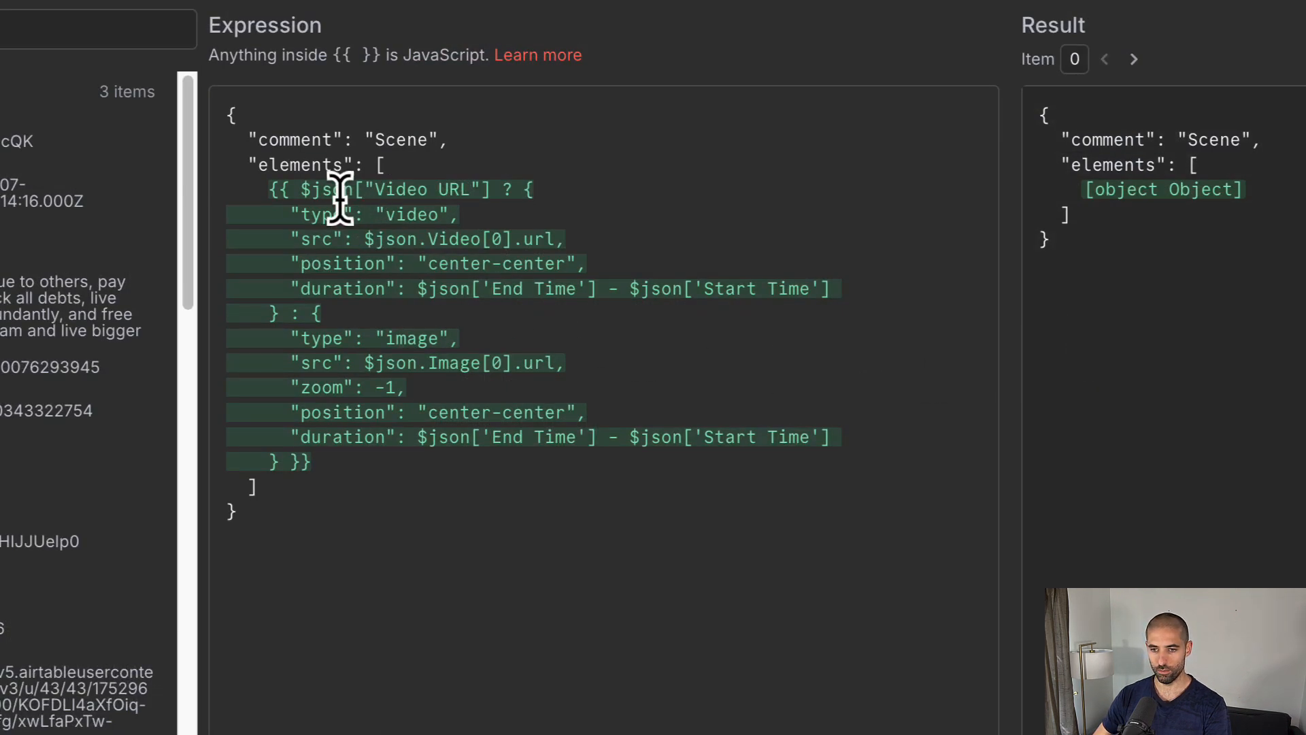
left_click(307, 189)
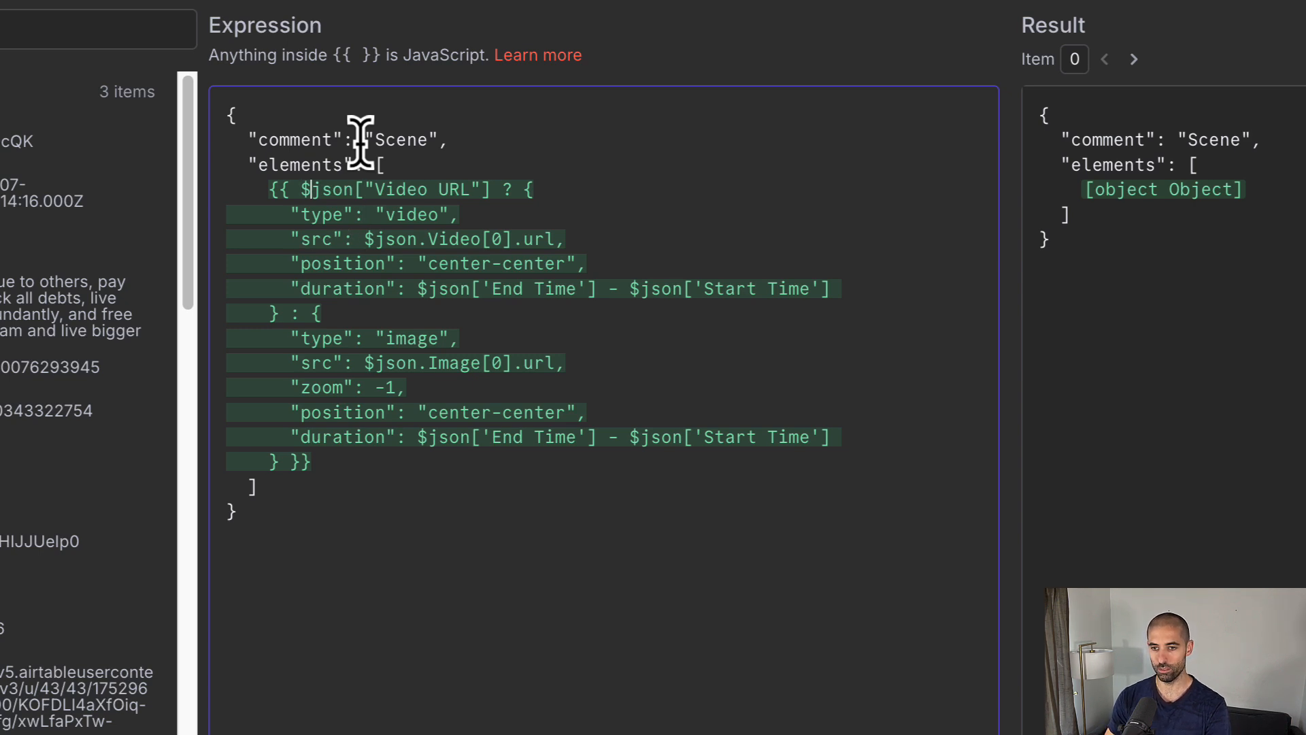
key("ctrl+shift+Right")
key("ctrl+shift+Right")
key("ctrl+shift+Right")
key("ctrl+shift+Right")
key("ctrl+shift+Right")
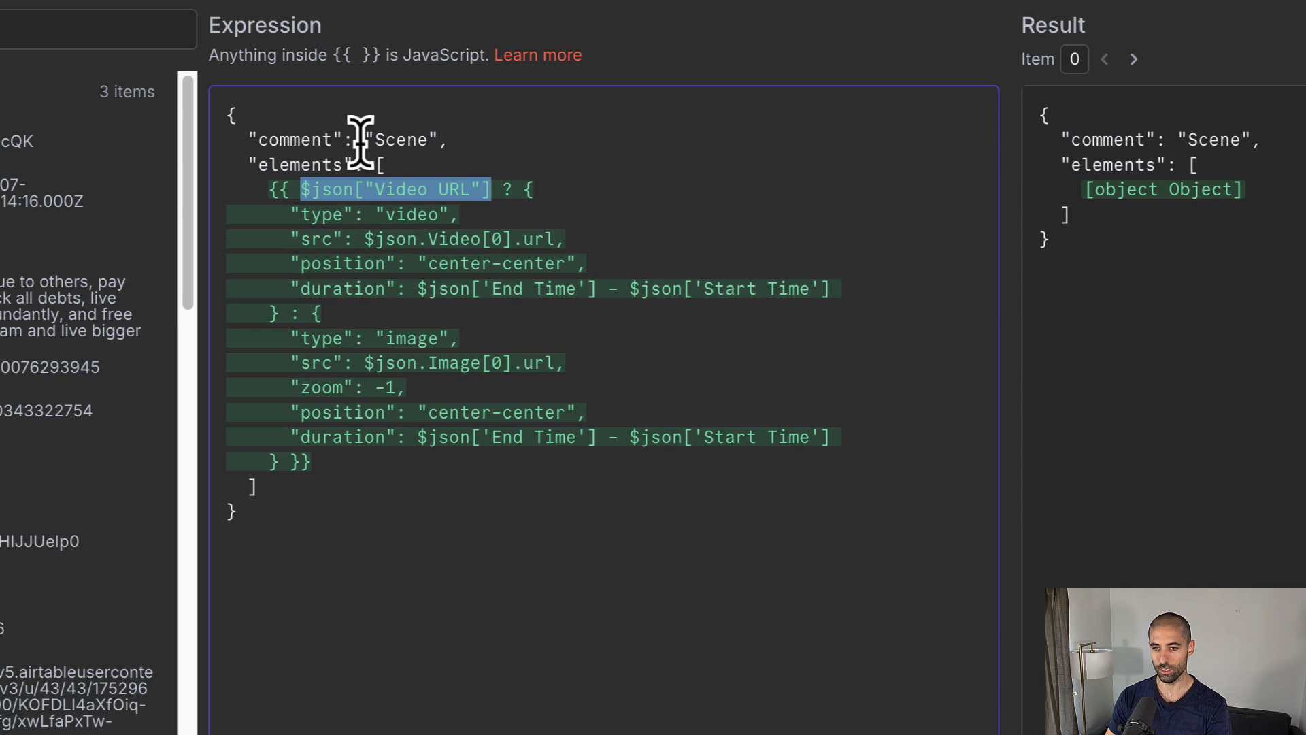
key("Right")
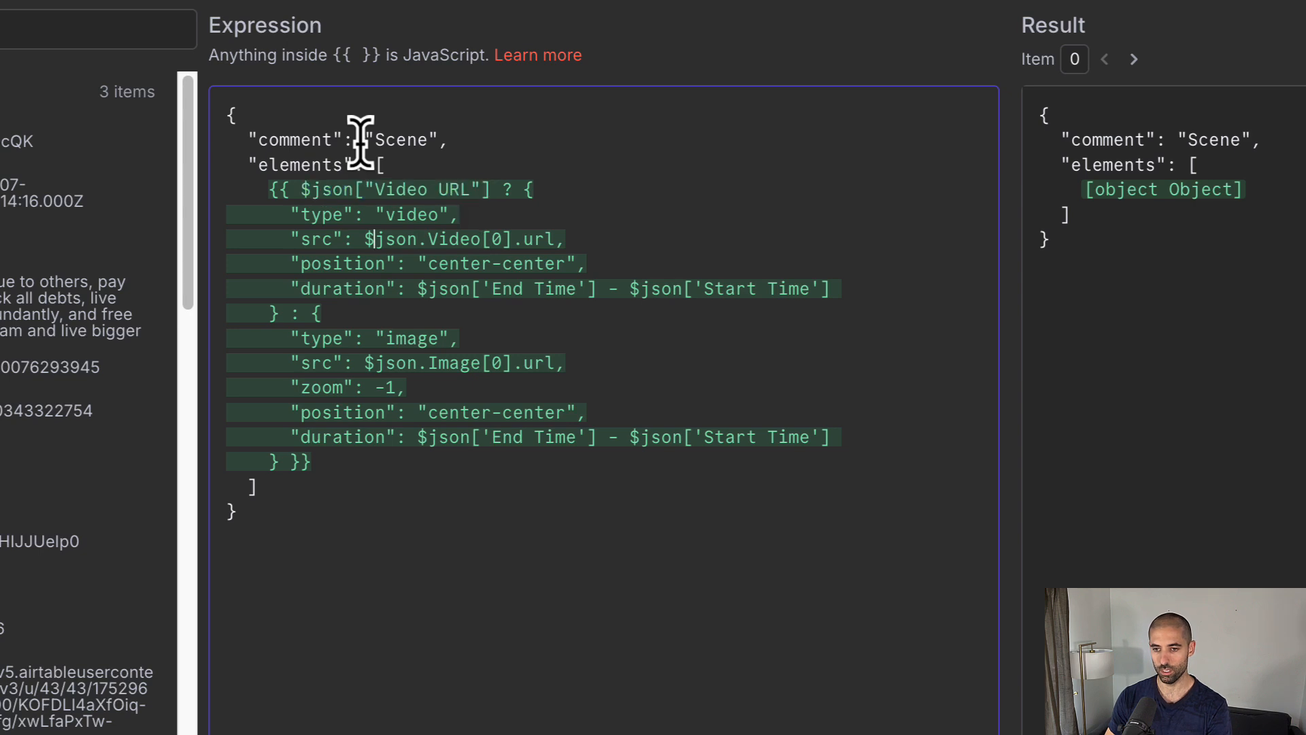
key("ctrl+shift+Right")
key("ctrl+shift+Right")
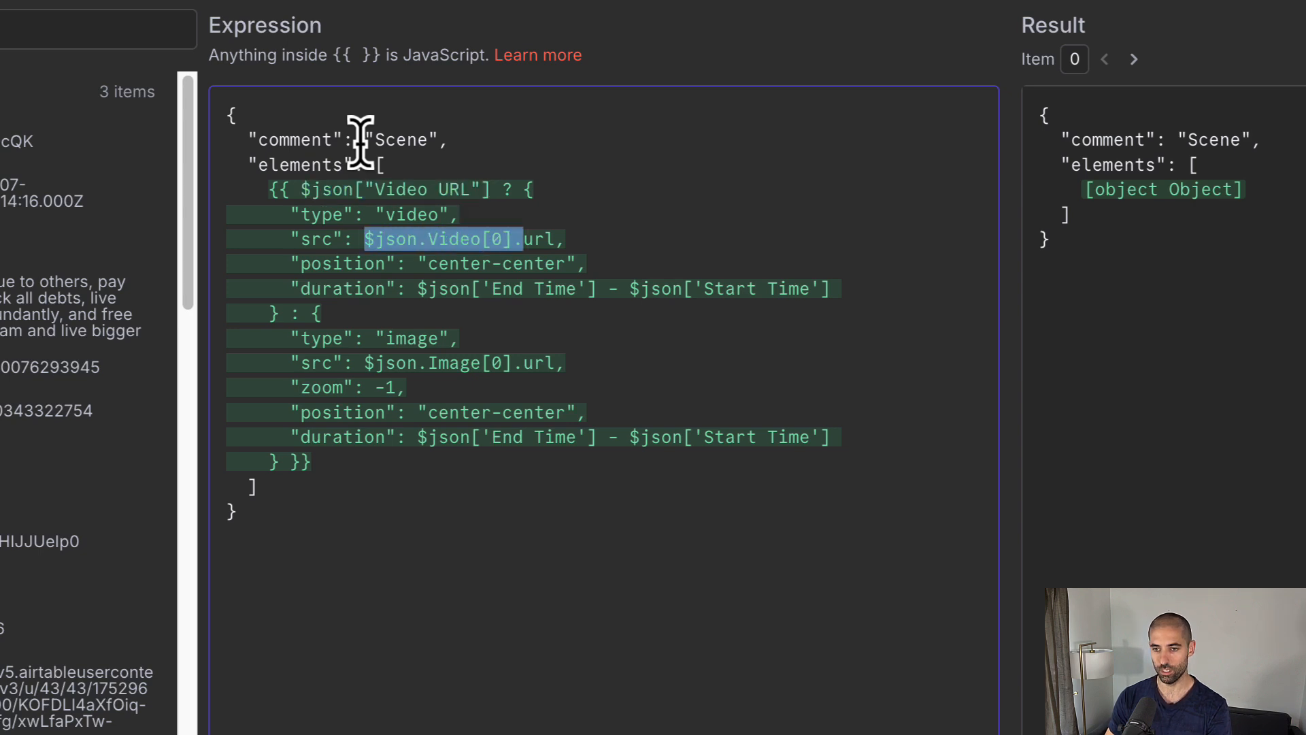
type("$json[\"Video URL\"]")
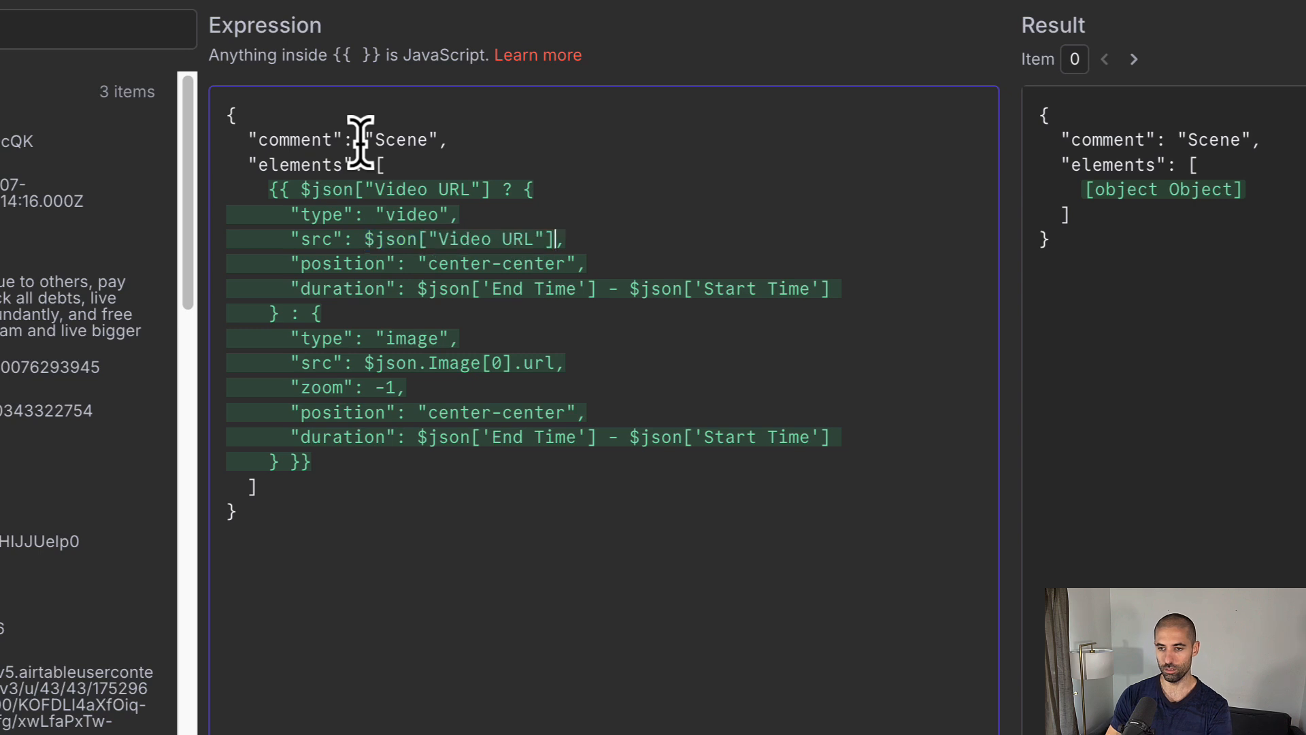
left_click(361, 362)
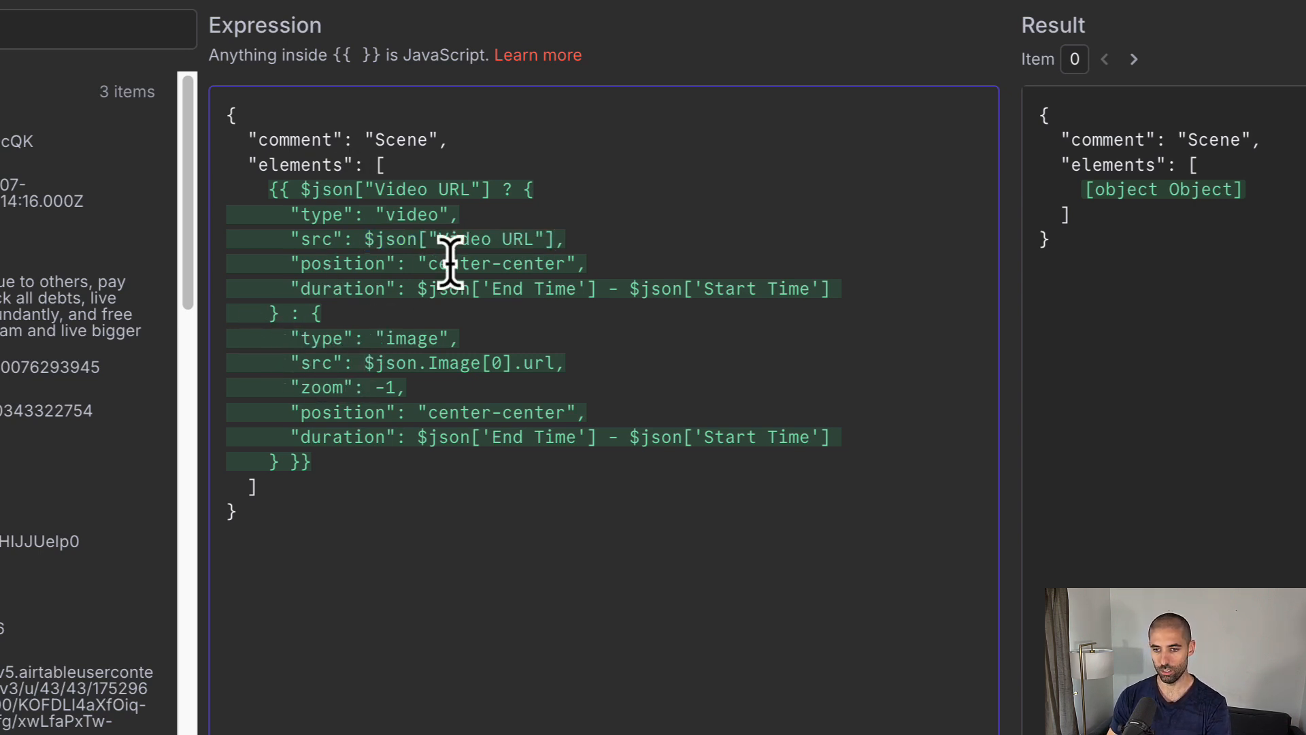
key("shift+End")
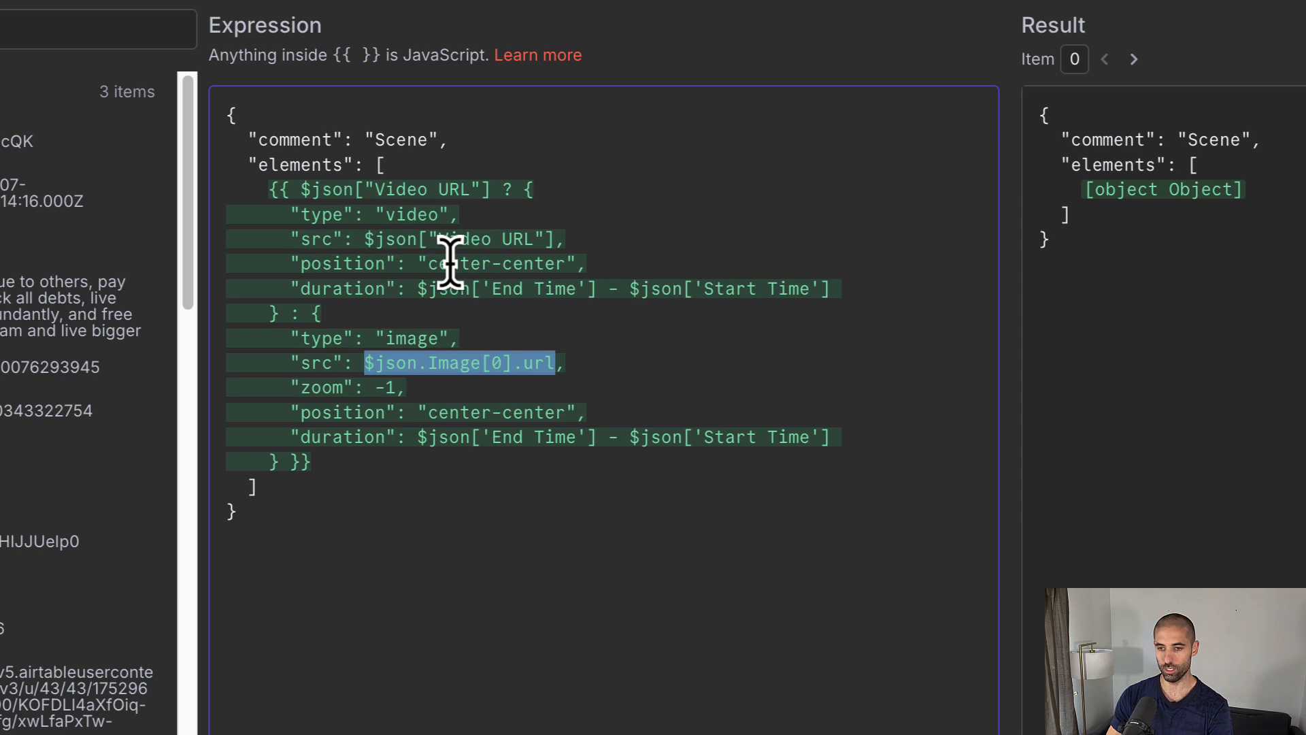
type("Imag")
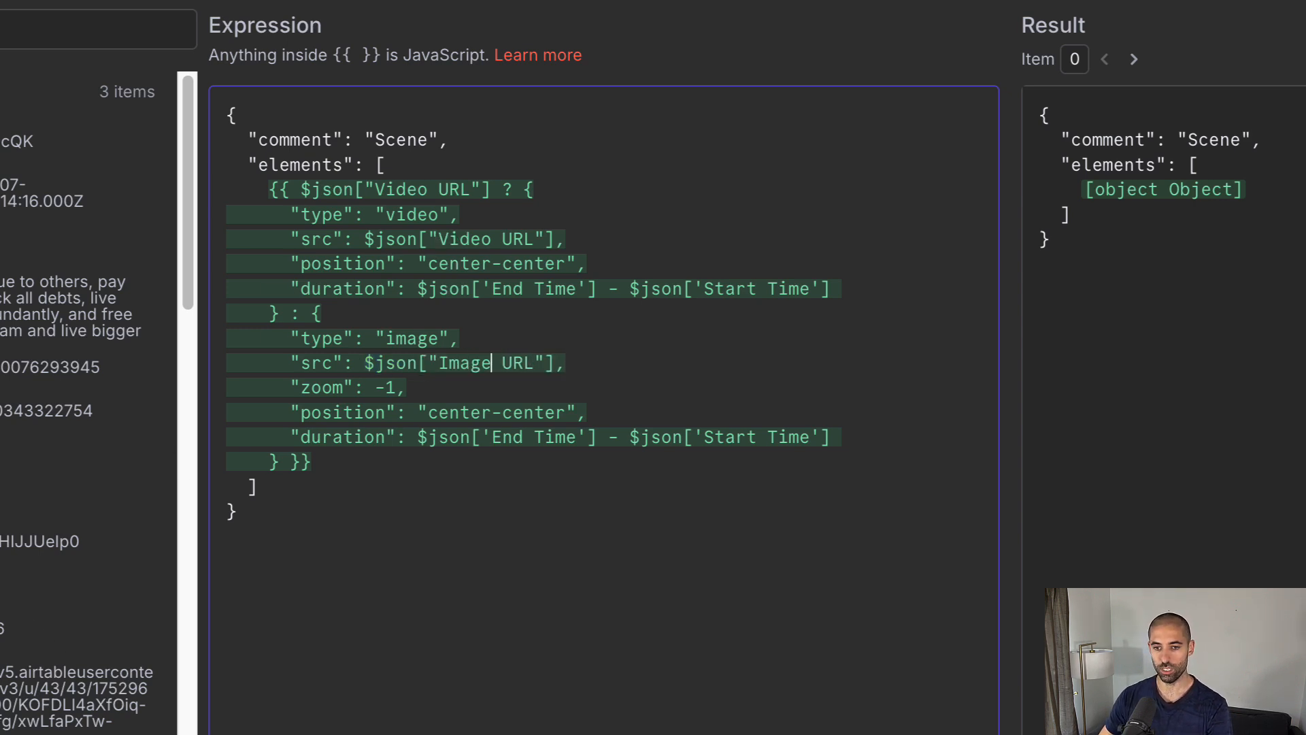
left_click(1, 455)
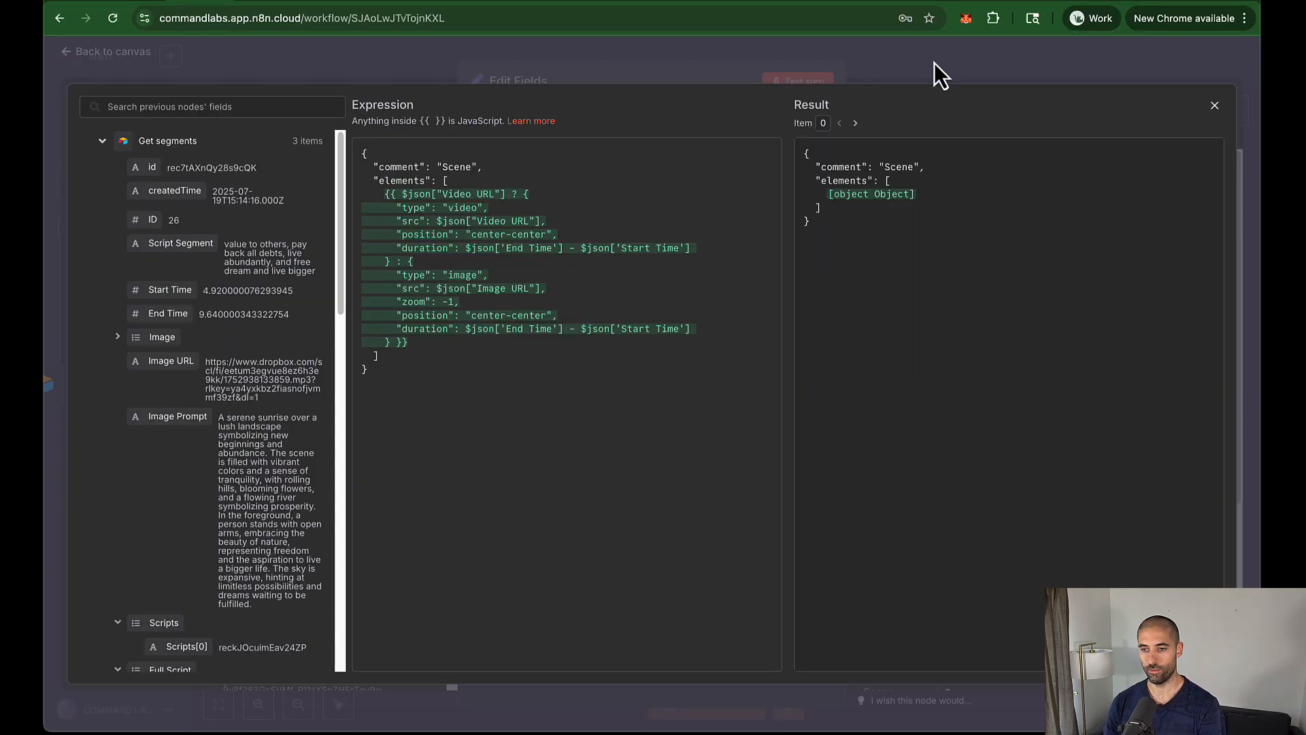
left_click(933, 62)
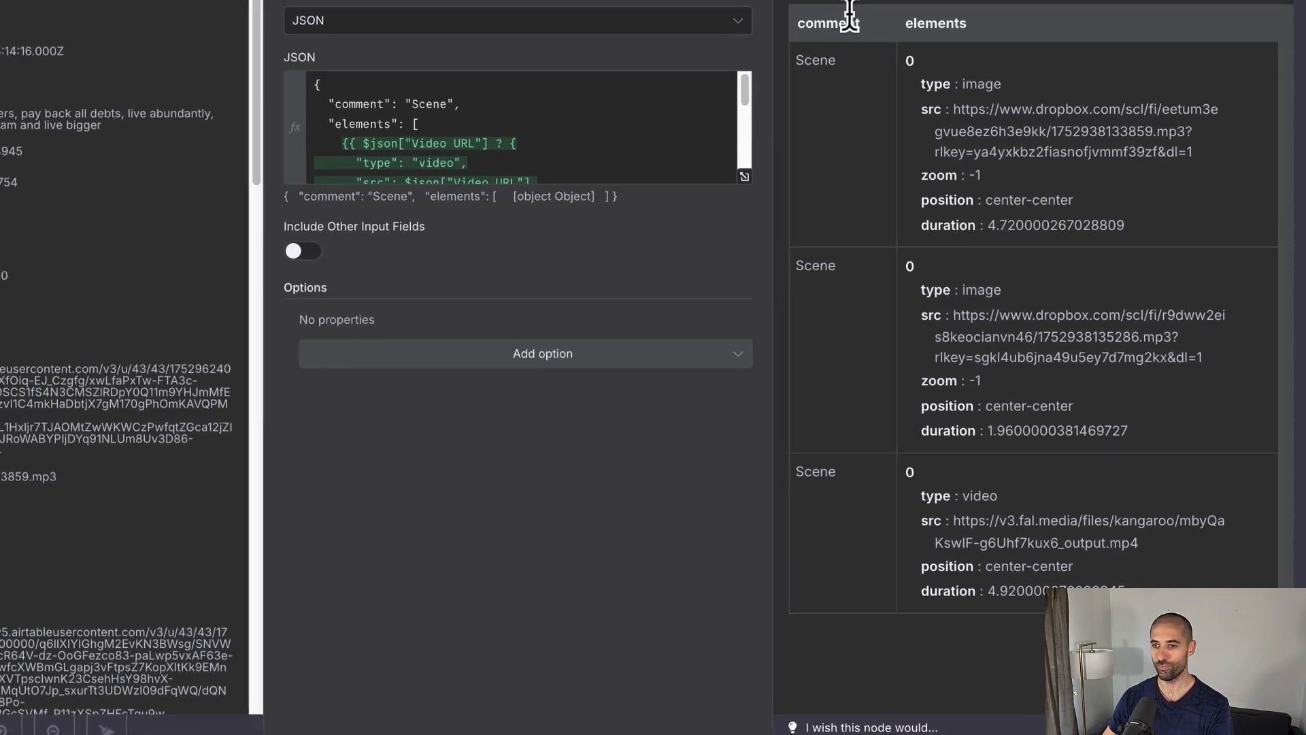
Step: Add an HTTP Request node after Edit Fields via the node search
key("Escape")
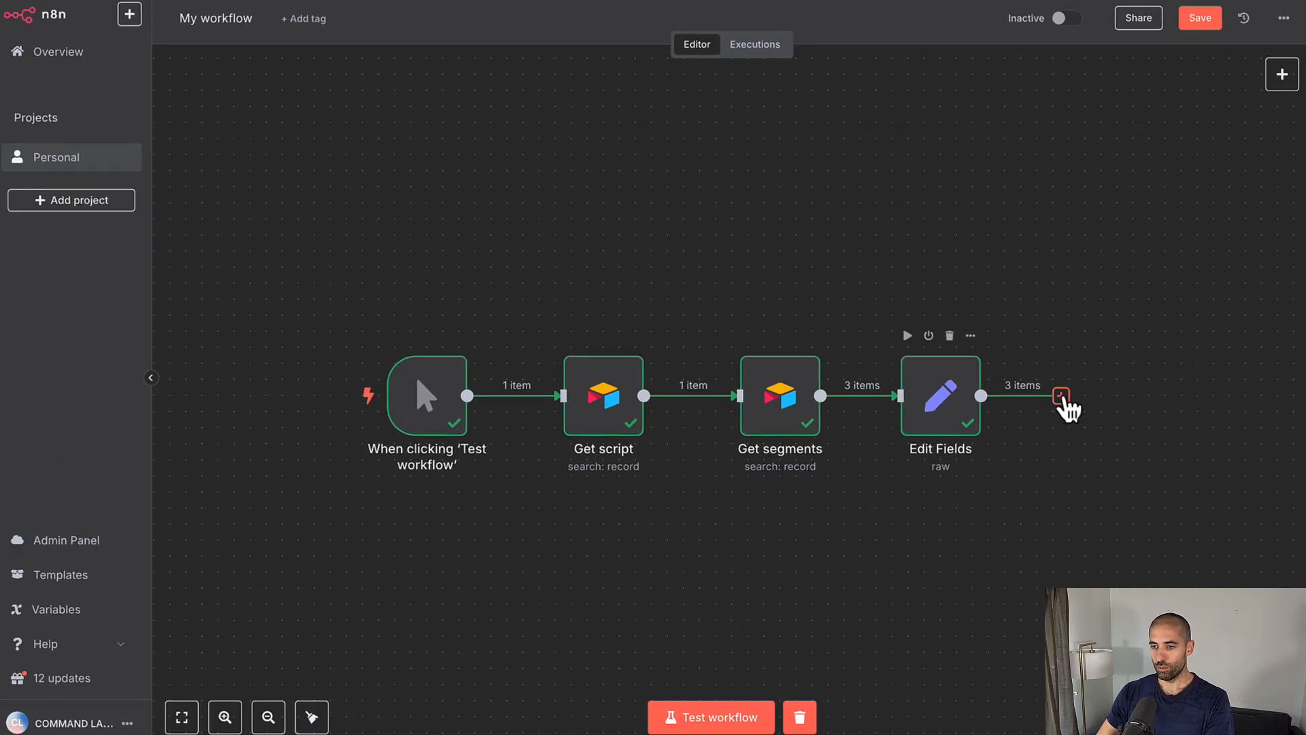
left_click(1061, 396)
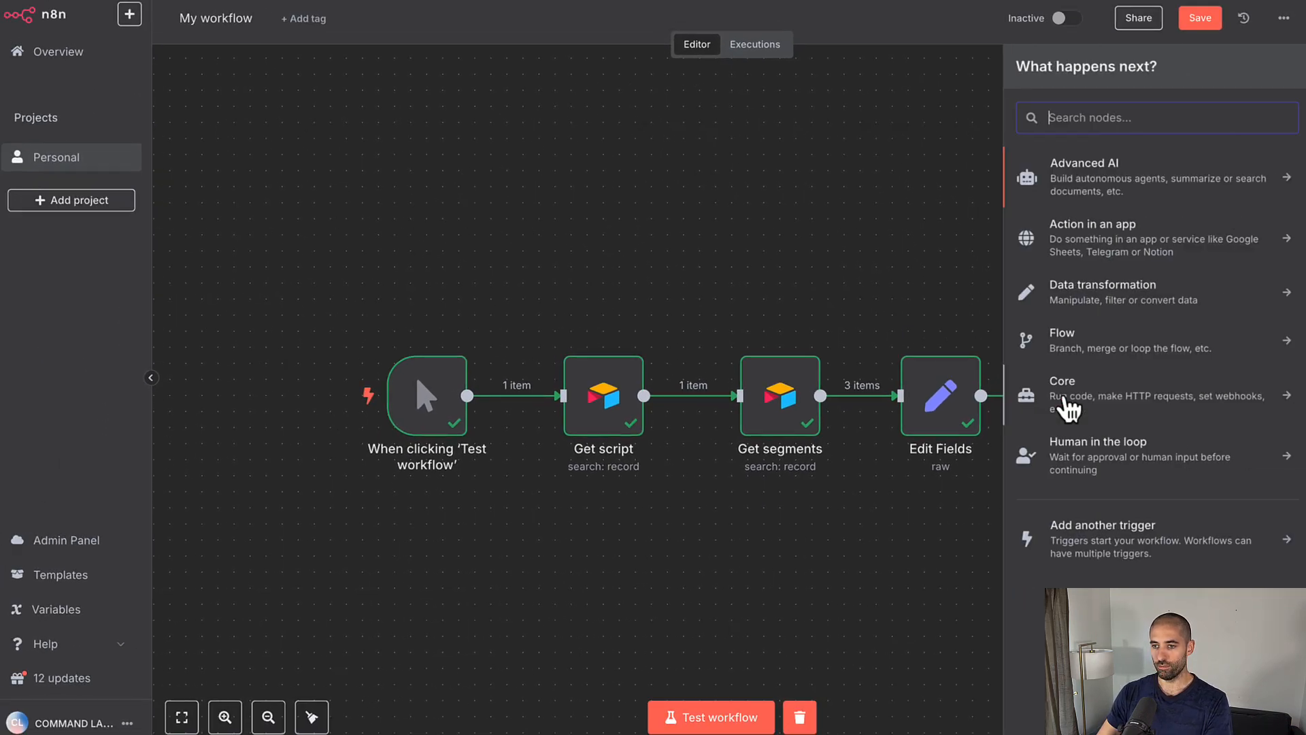
type("JSON")
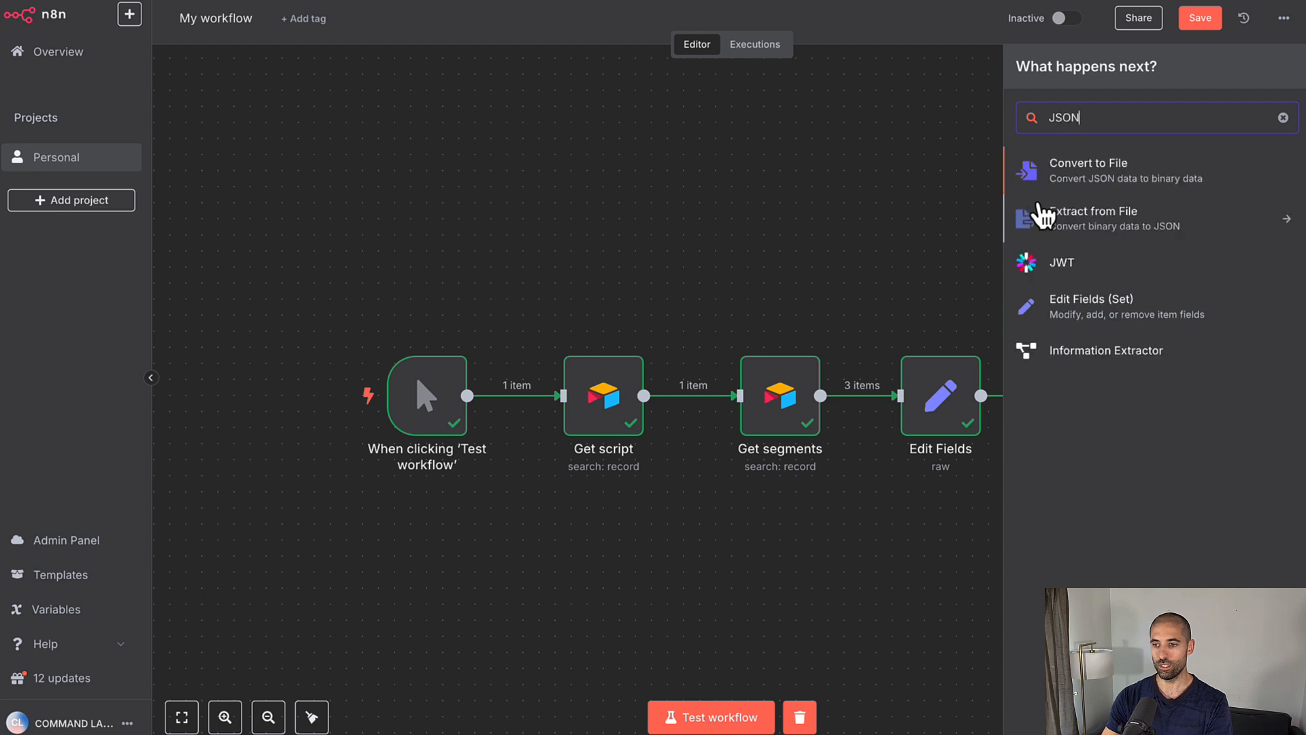
type("2")
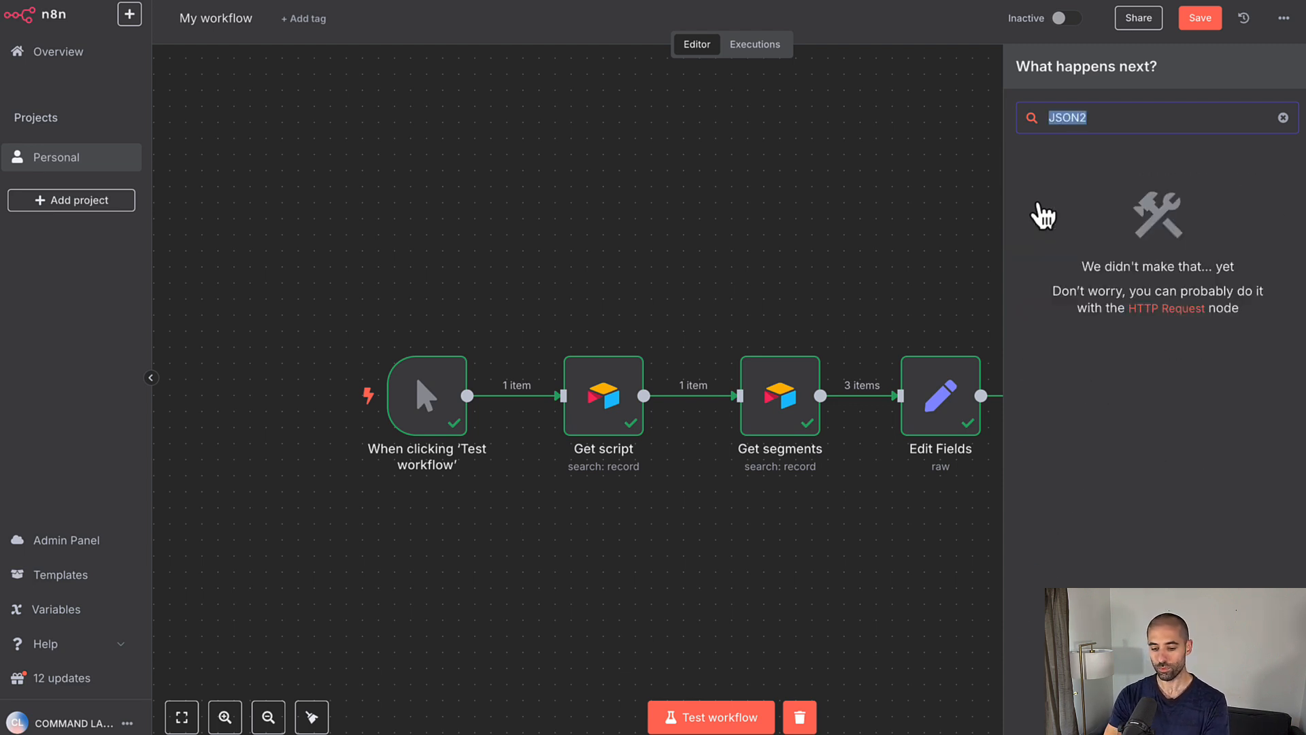
type("Htt")
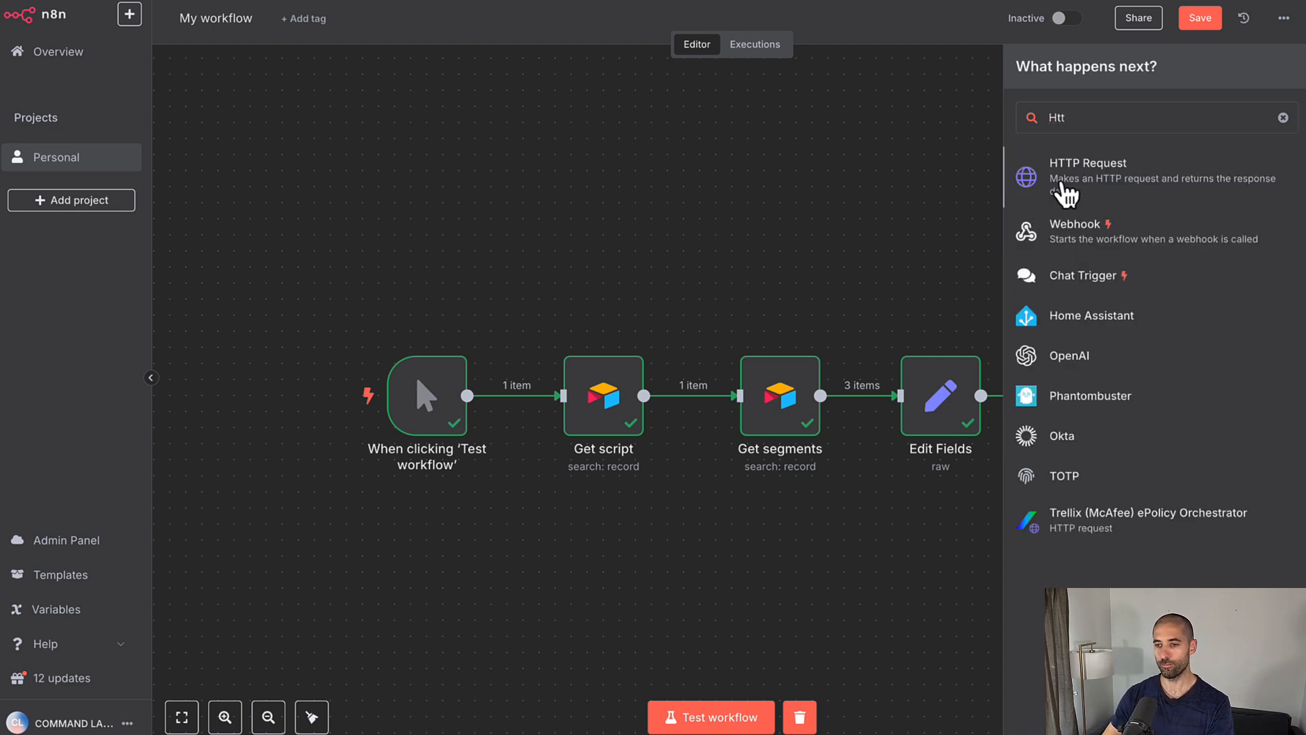
left_click(1062, 184)
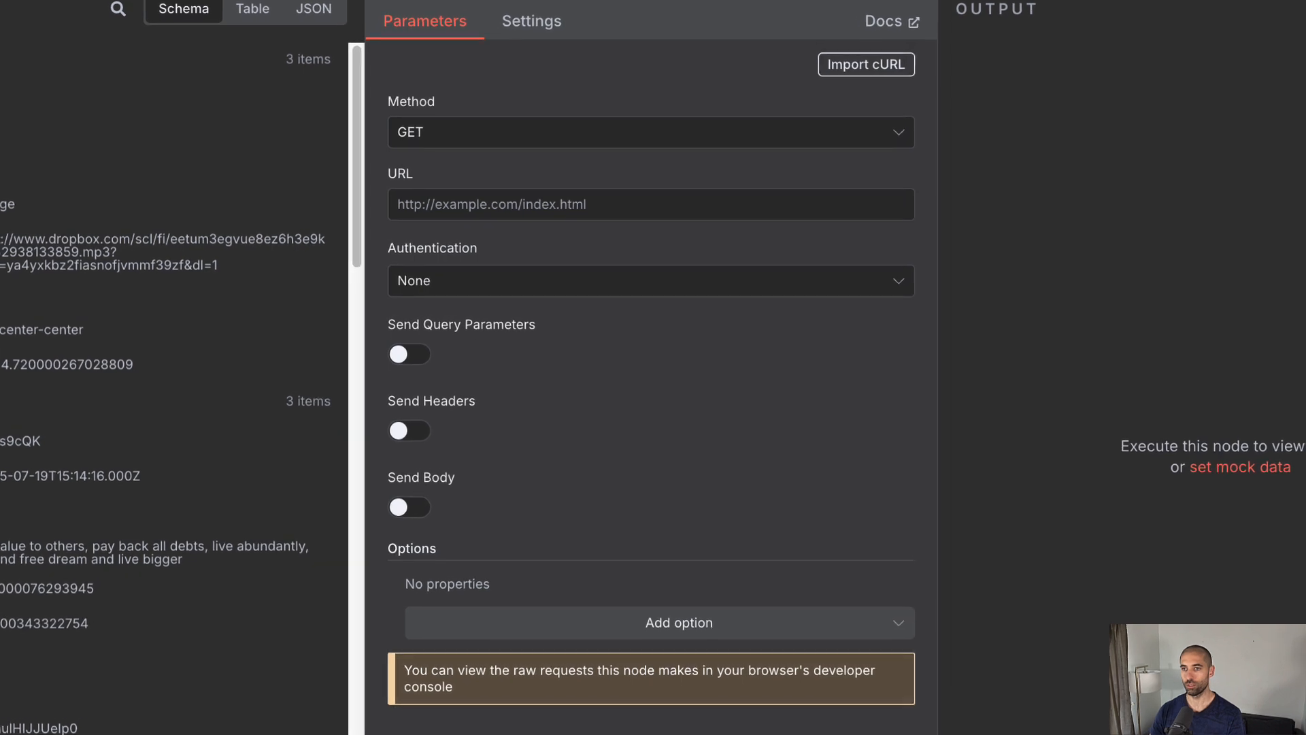
Step: Import the JSON2Video cURL command and delete its x-api-key header row
left_click(891, 49)
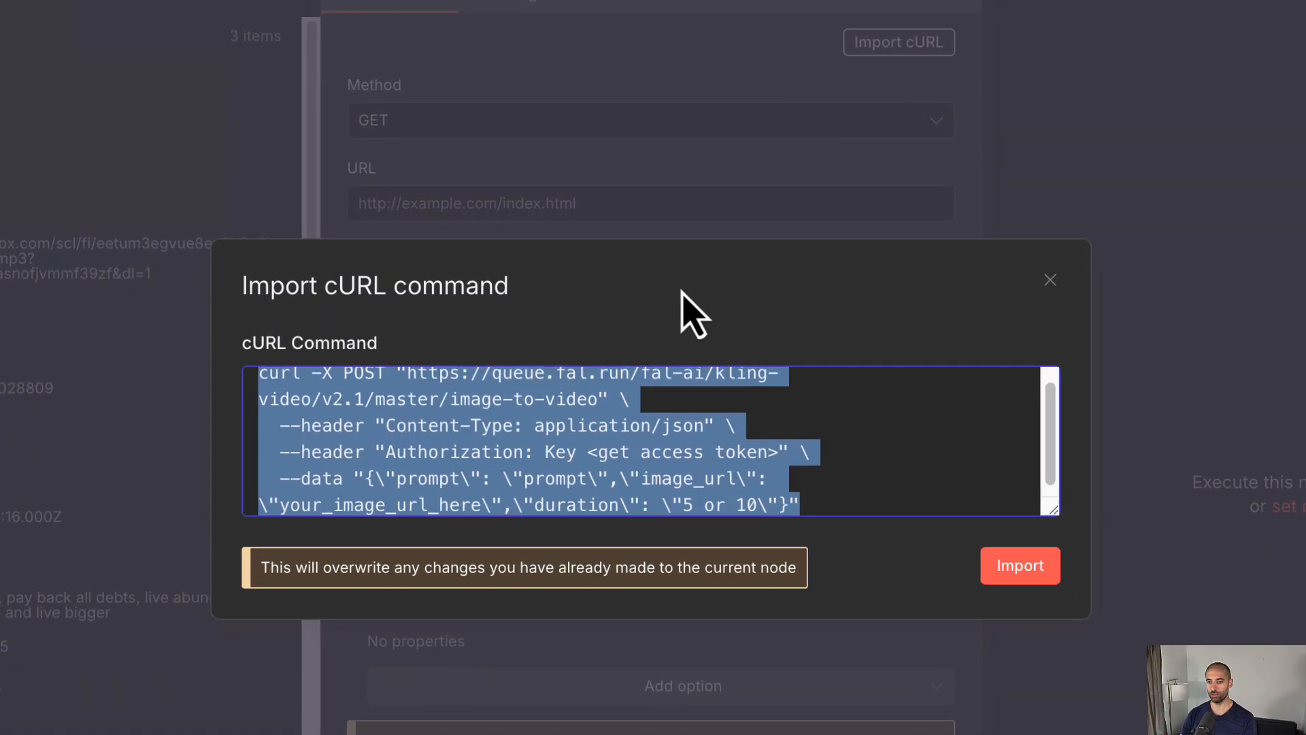
key("ctrl+v")
left_click(1035, 584)
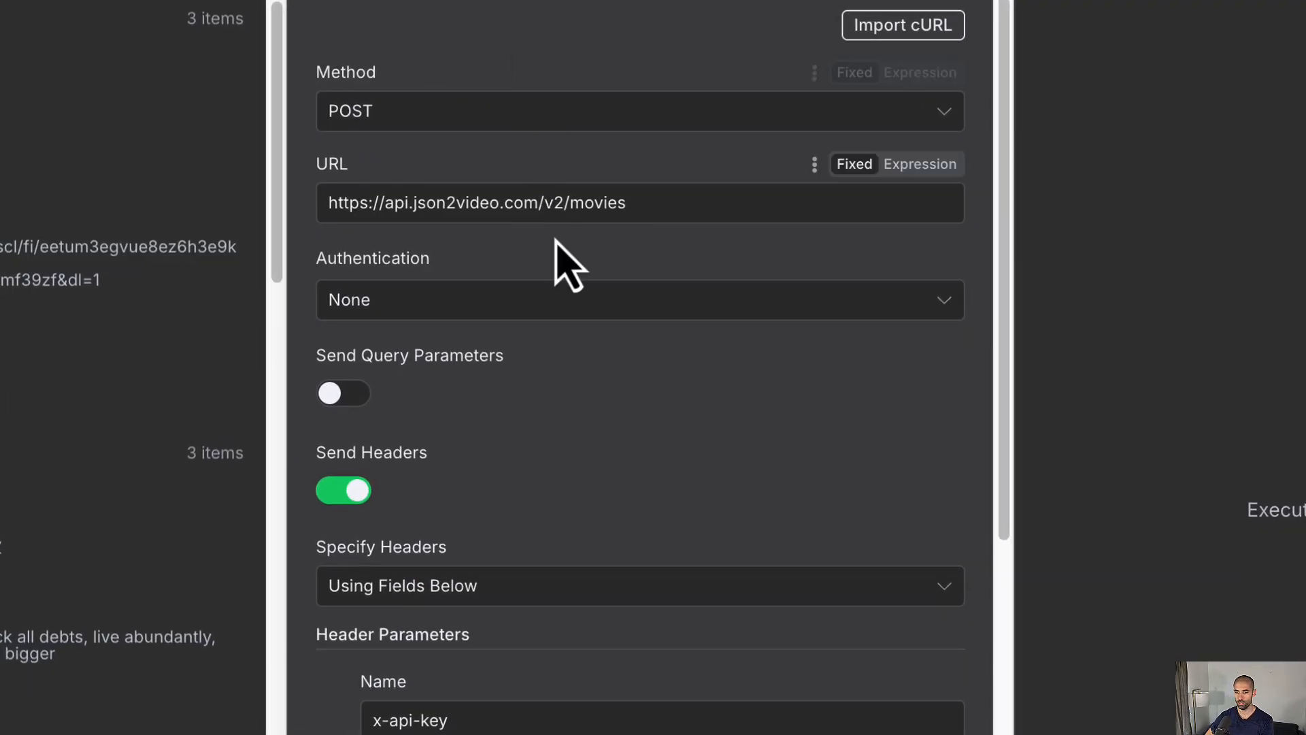
scroll(554, 277, "down", 3)
scroll(538, 252, "down", 2)
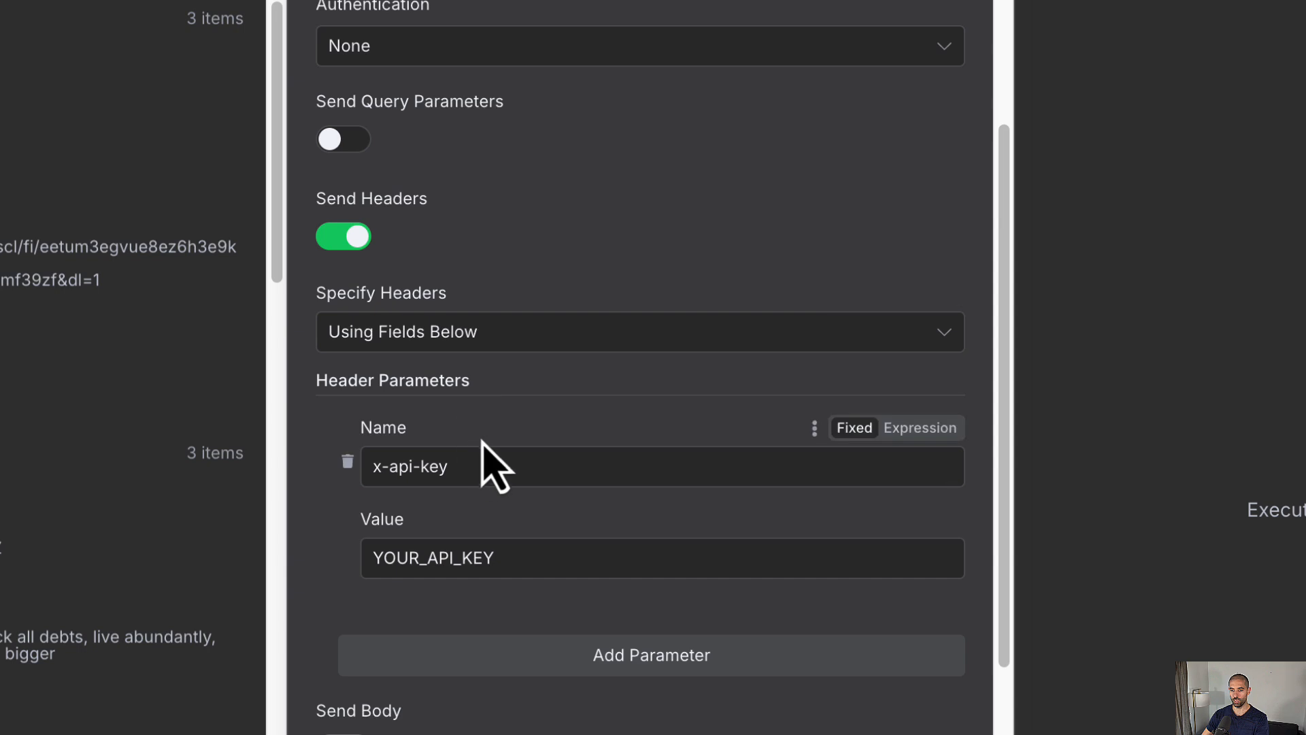
scroll(479, 466, "up", 1)
scroll(537, 384, "up", 3)
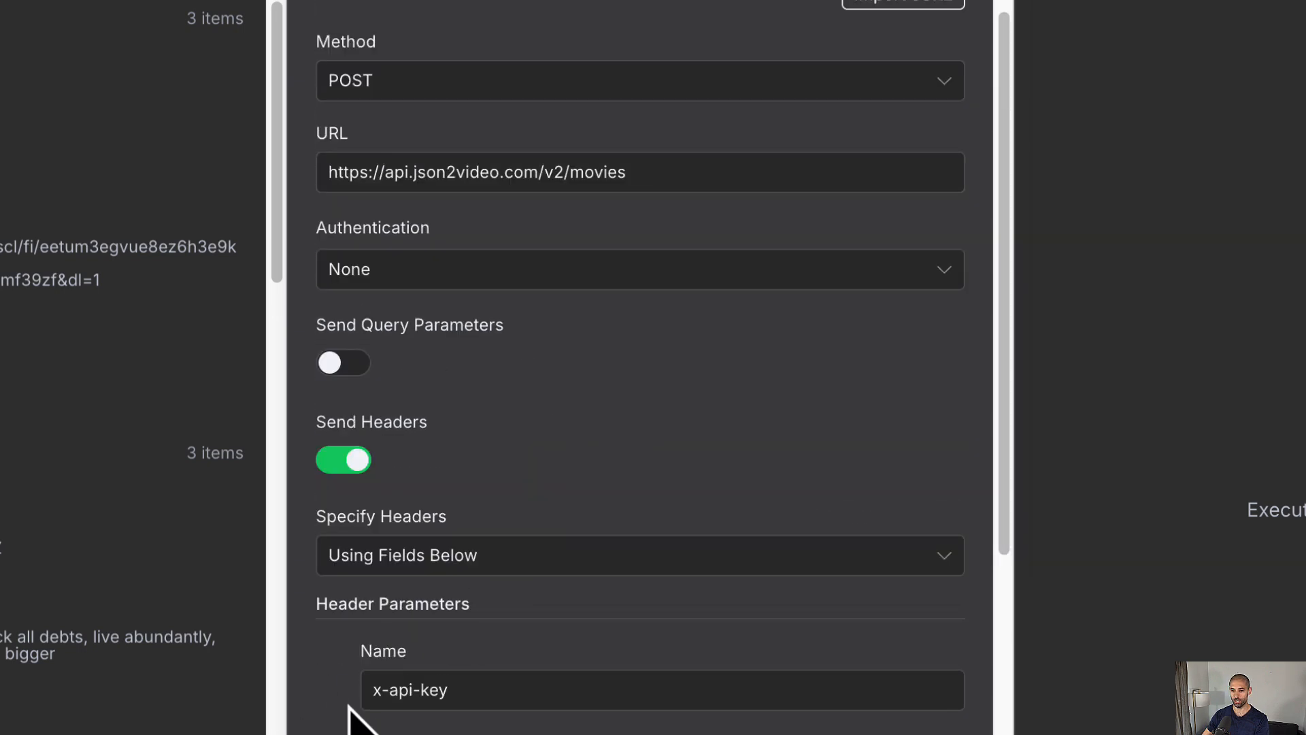
left_click(348, 685)
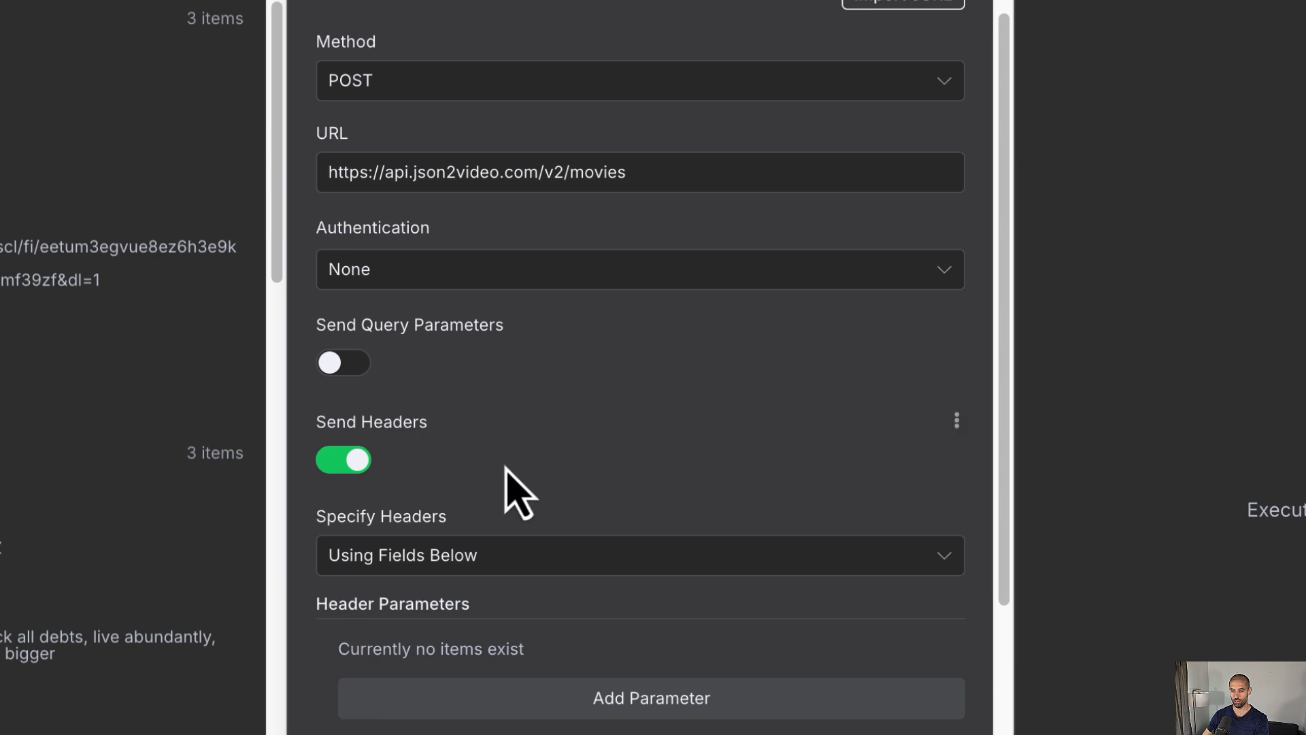
Step: Set authentication to Generic Credential Type > Header Auth and start a new credential
scroll(506, 469, "up", 1)
left_click(575, 309)
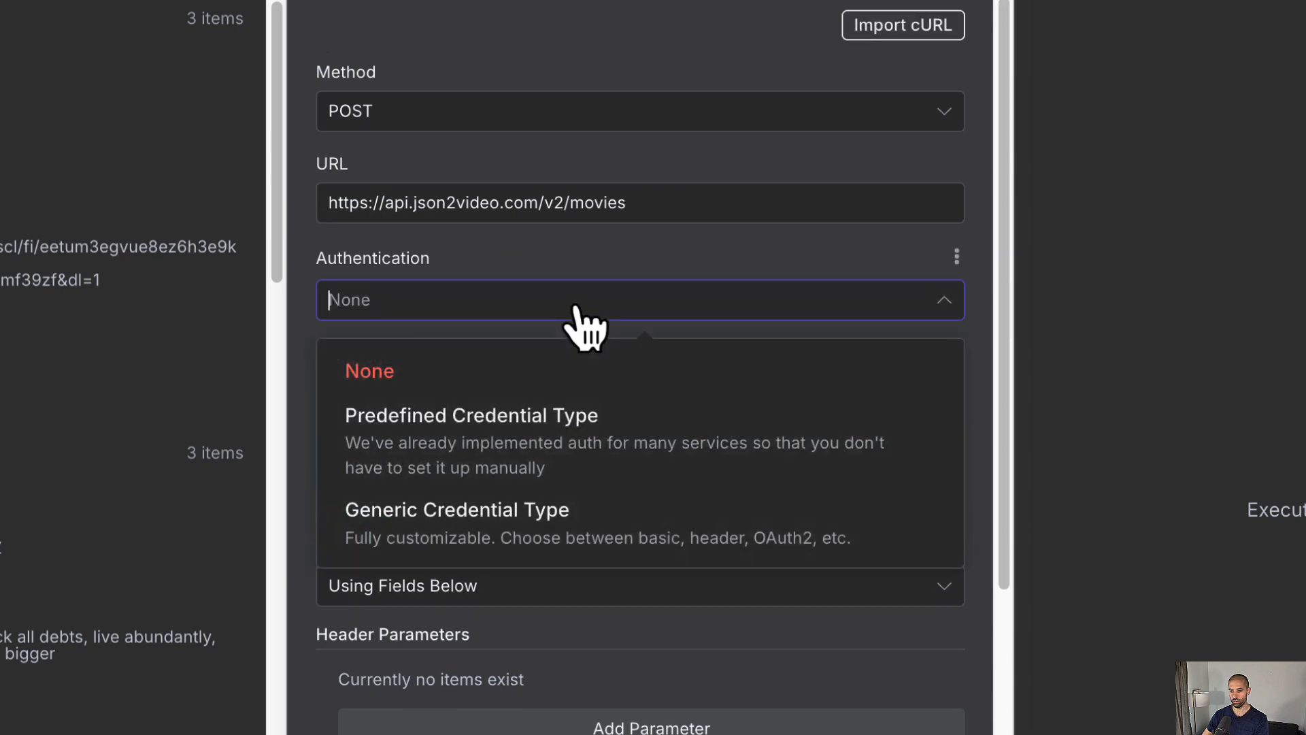
left_click(520, 524)
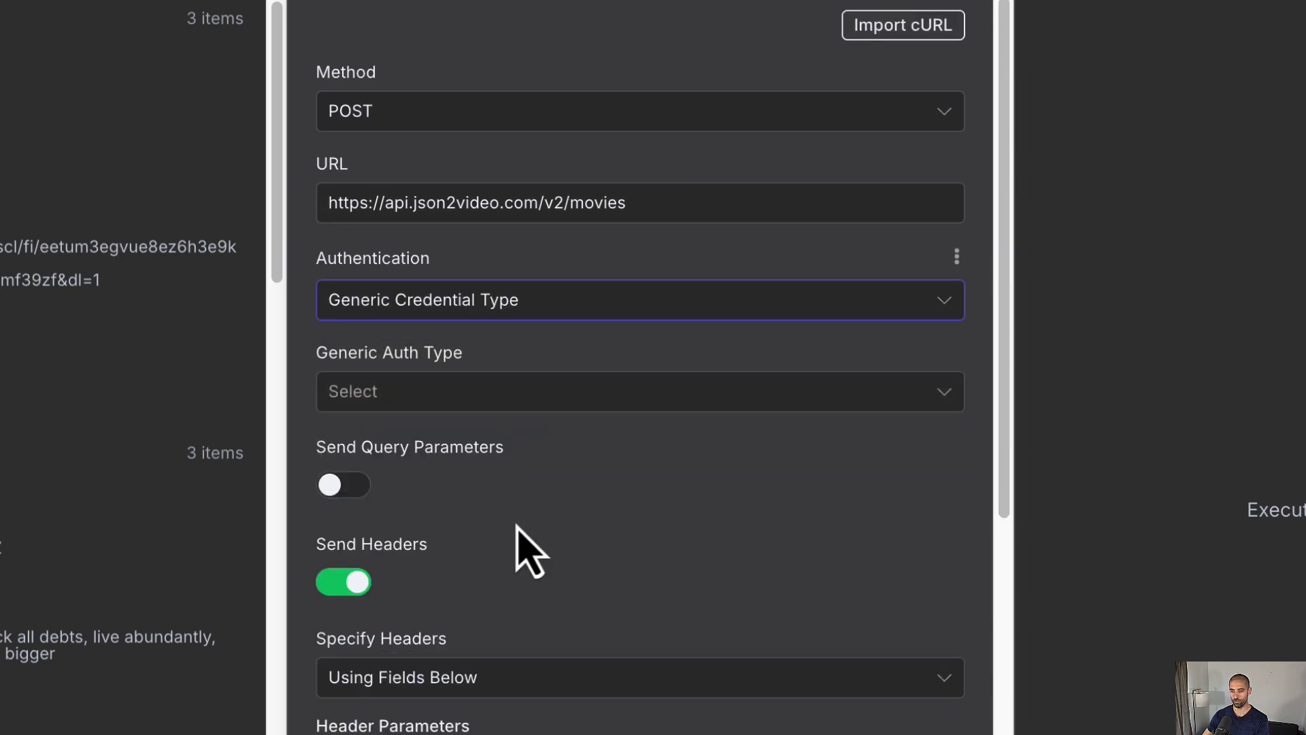
left_click(504, 408)
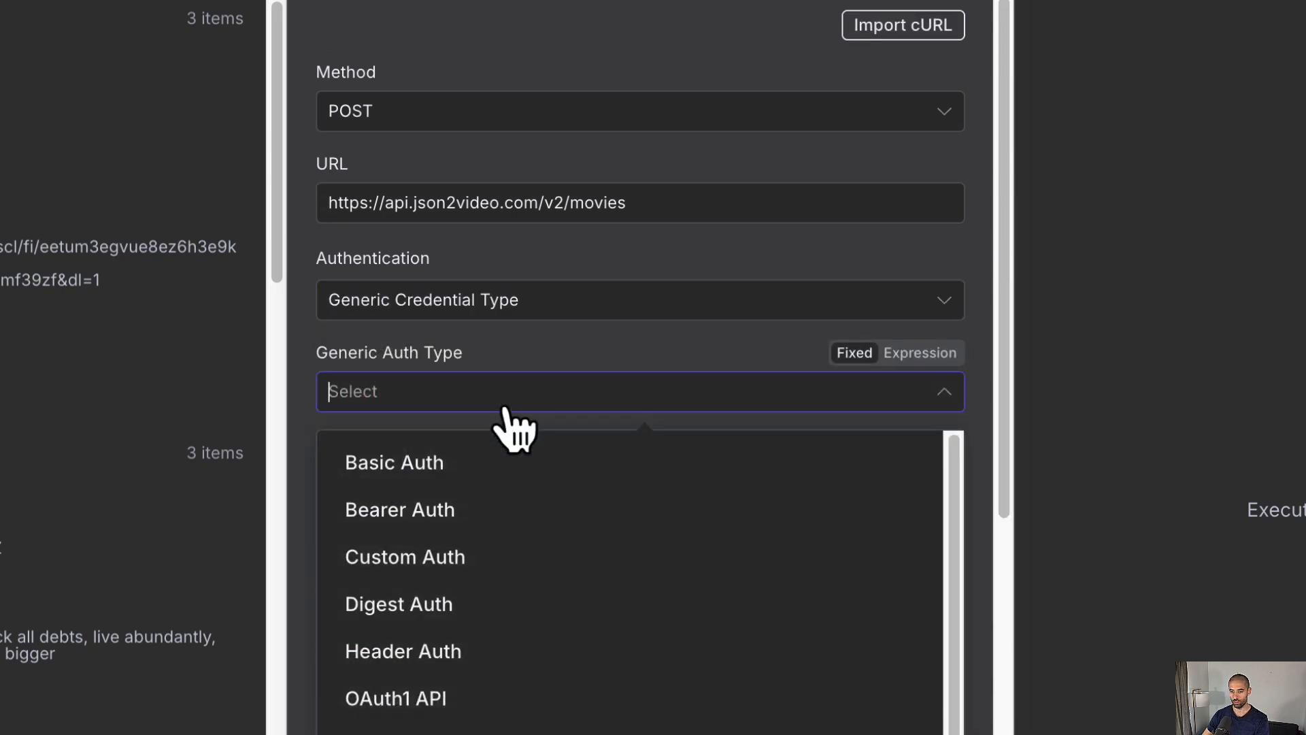
left_click(505, 653)
left_click(600, 476)
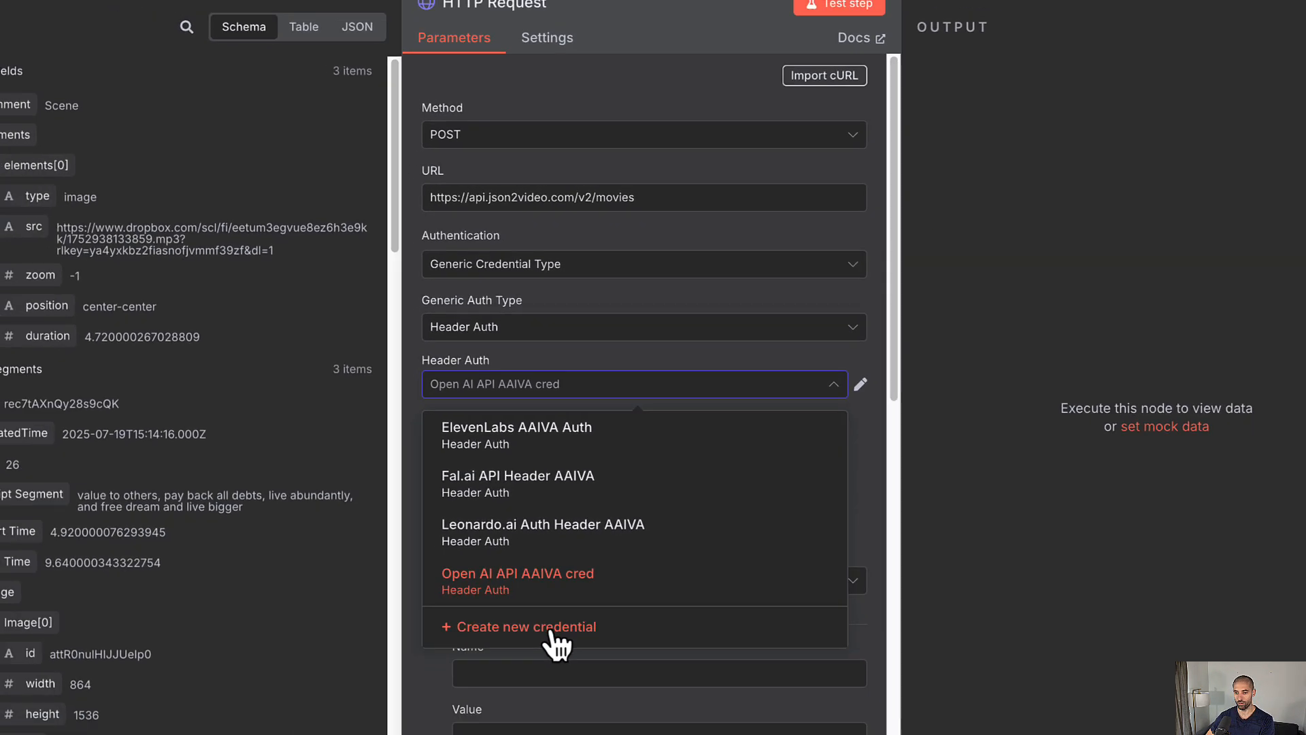
left_click(526, 626)
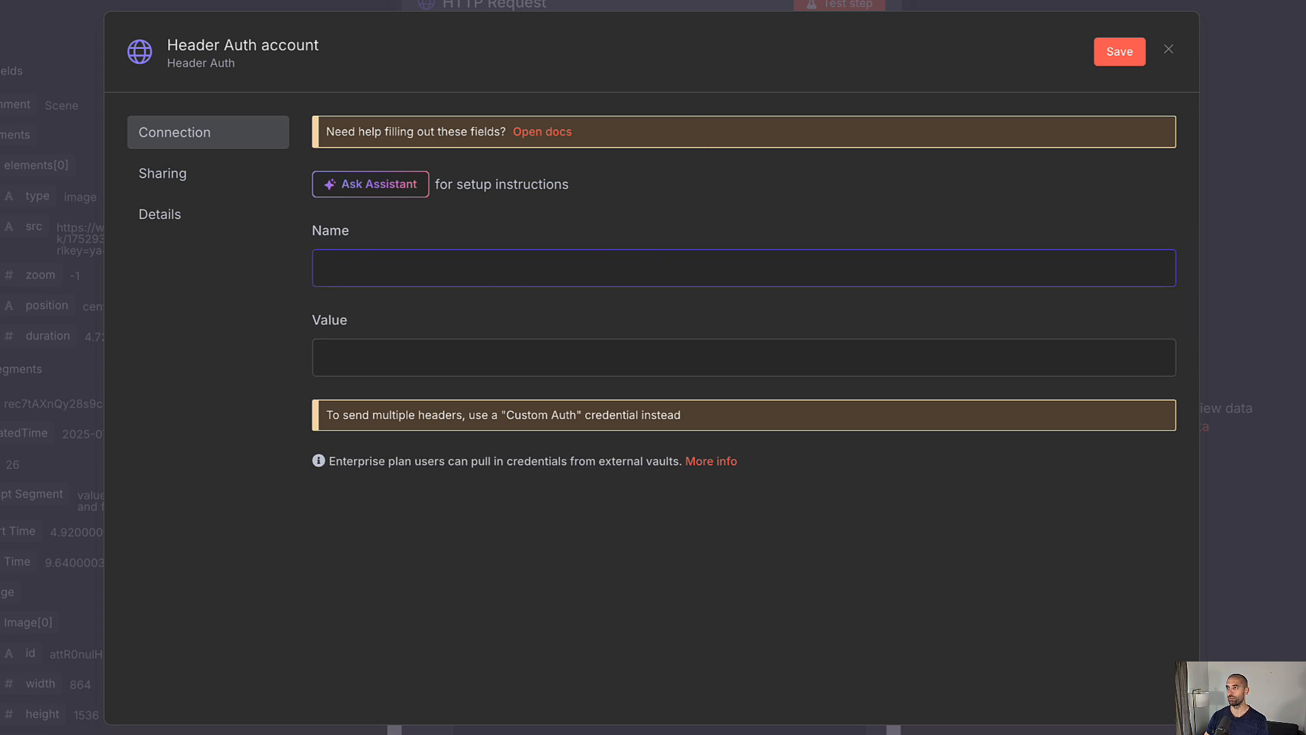
Step: Fill in x-api-key with the JSON2Video API key, name it 'JSON2Video API Header AAIVA', and save
key("super+t")
type("https://json2video.com/")
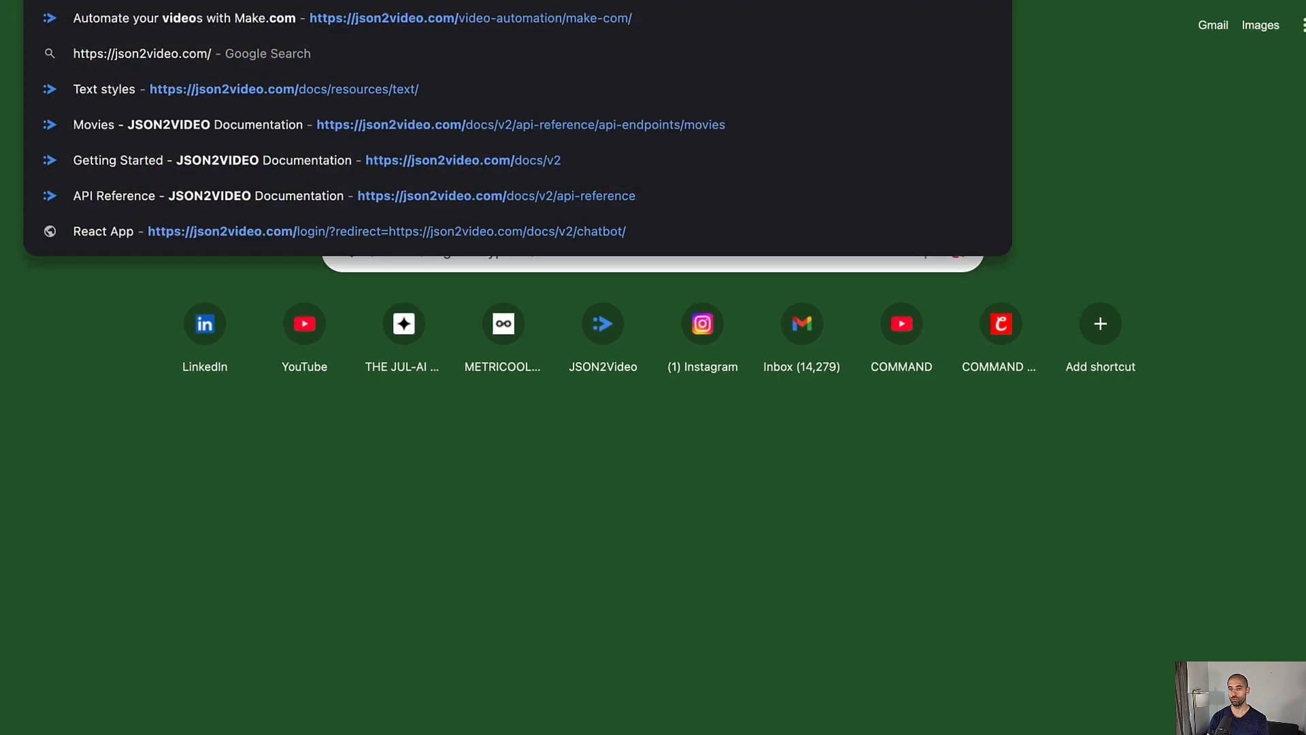
key("Return")
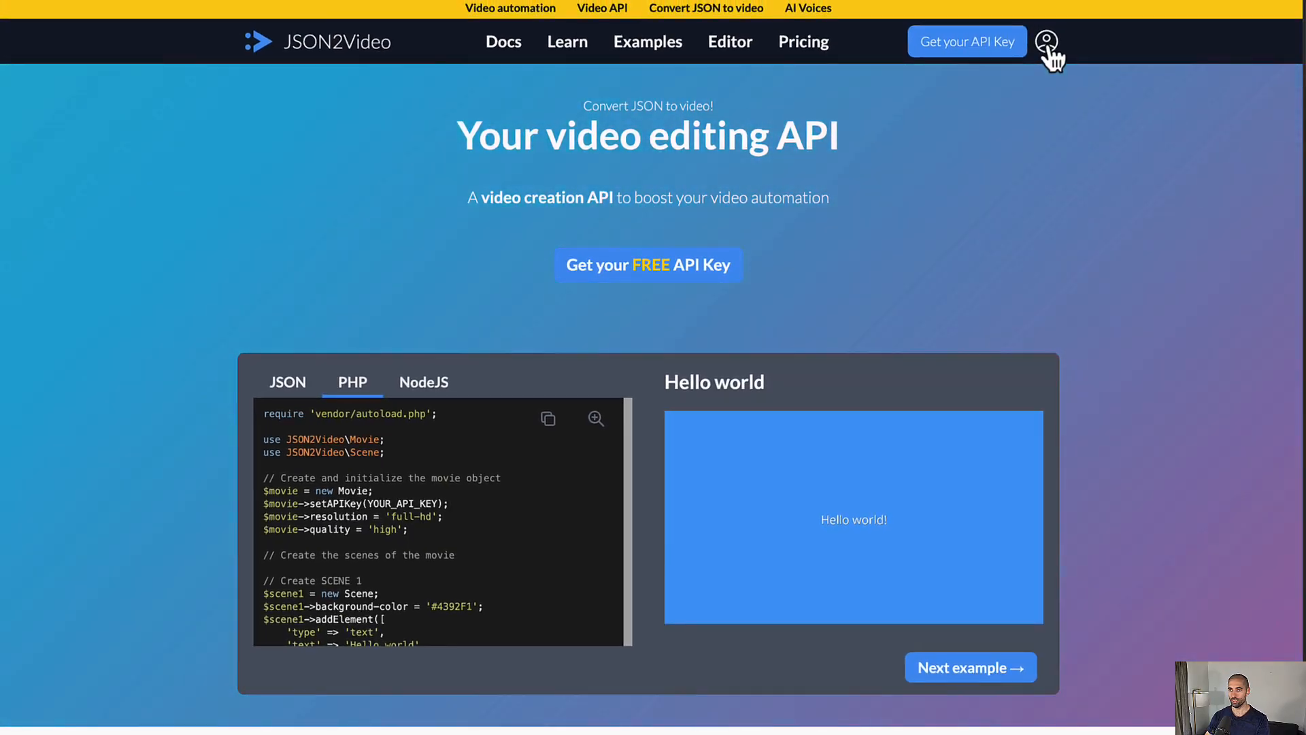
left_click(1048, 45)
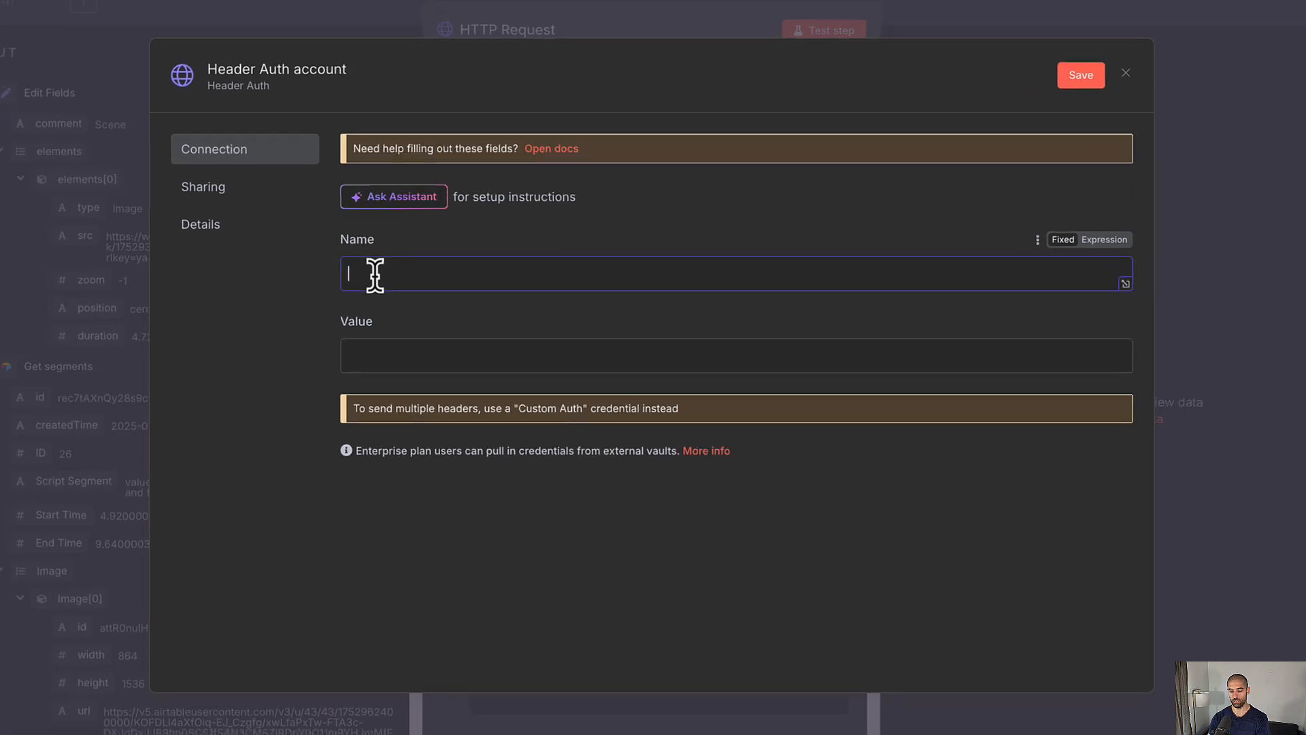
type("x-api-key")
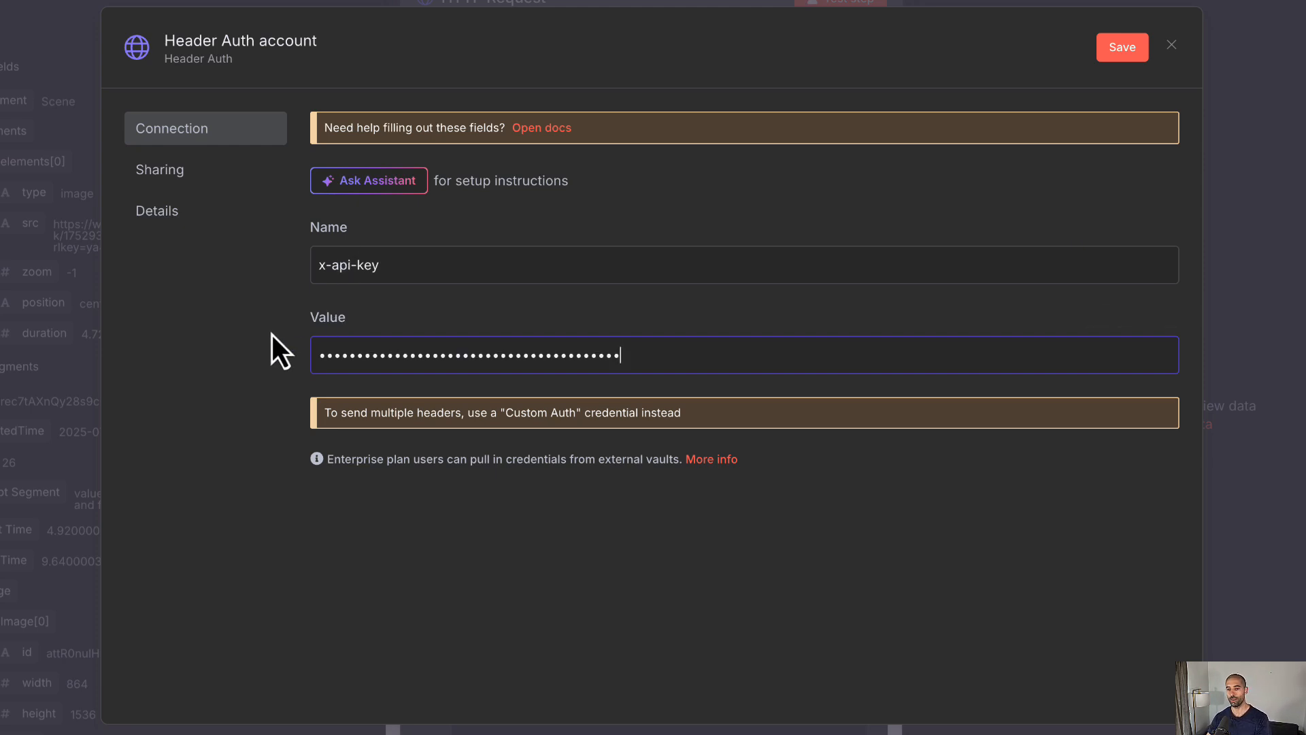
left_click(243, 41)
type("JSON2Video API Header AAIVA")
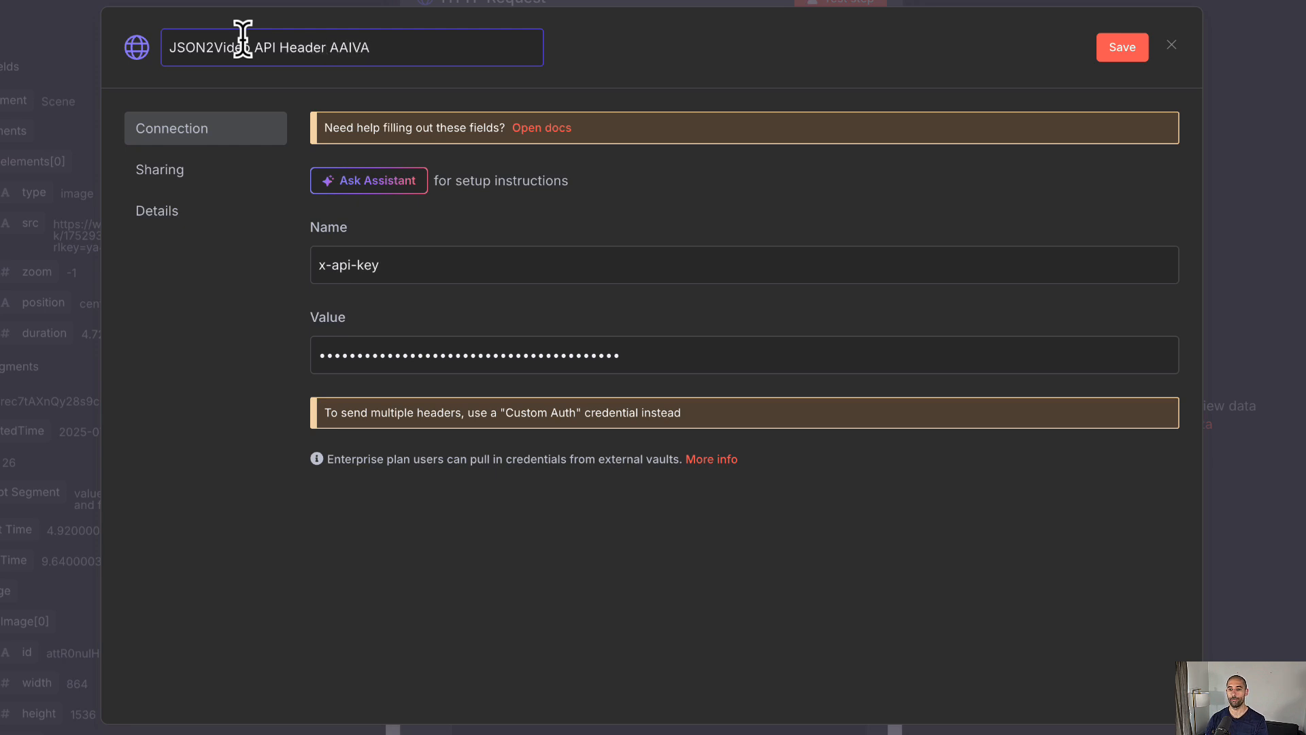
left_click(1110, 54)
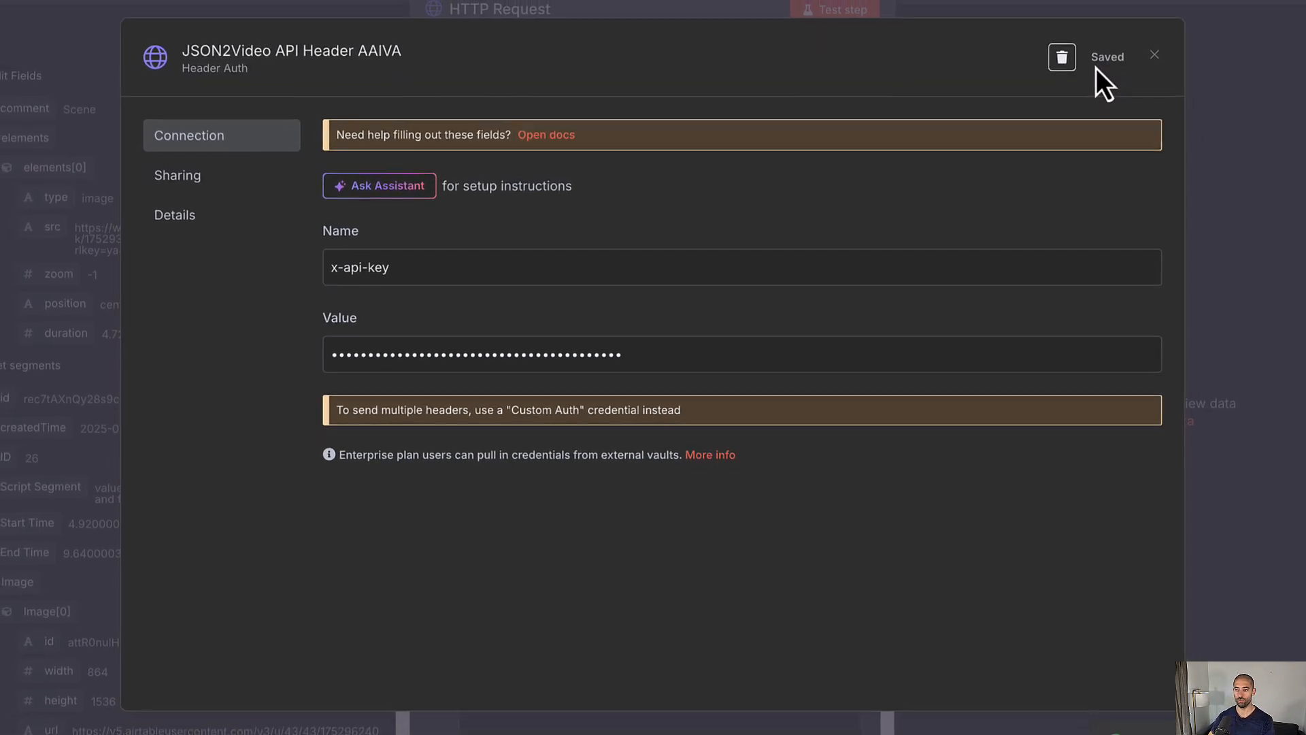
left_click(1251, 125)
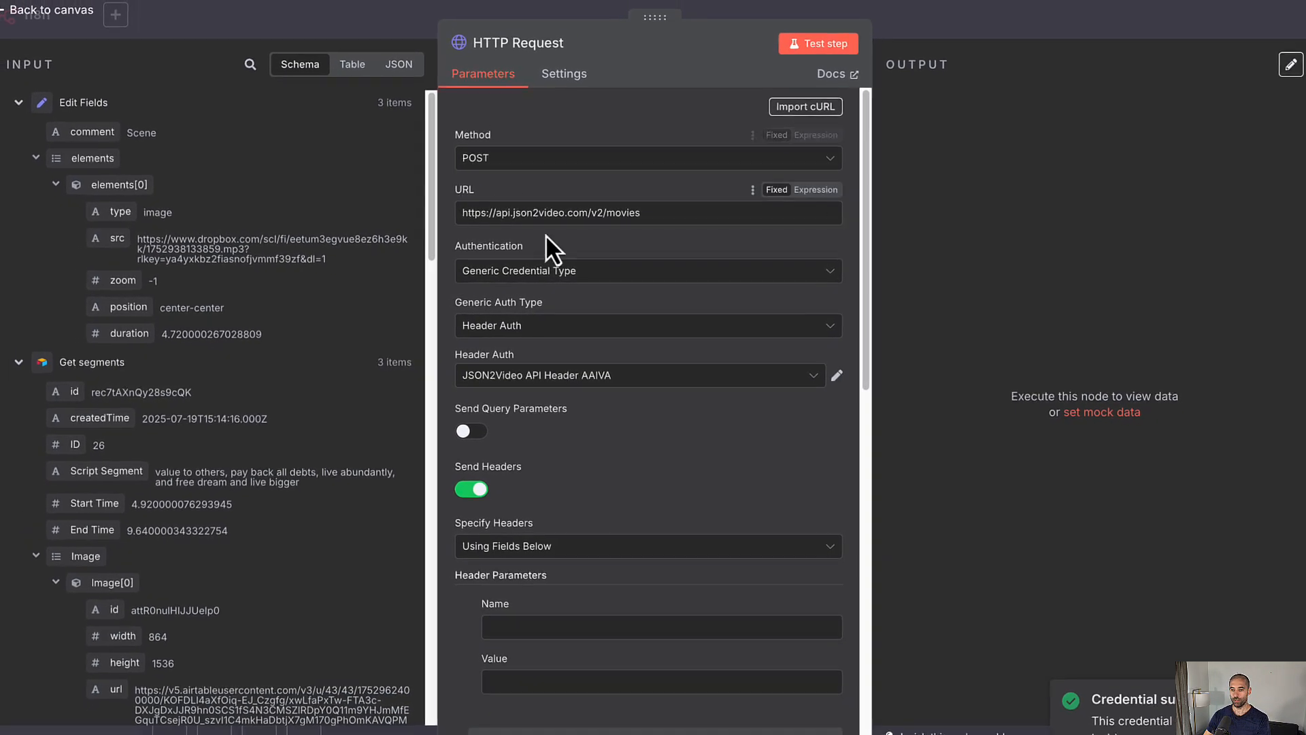
Step: Add a Content-Type: application/json header and test-run the request
scroll(570, 252, "down", 5)
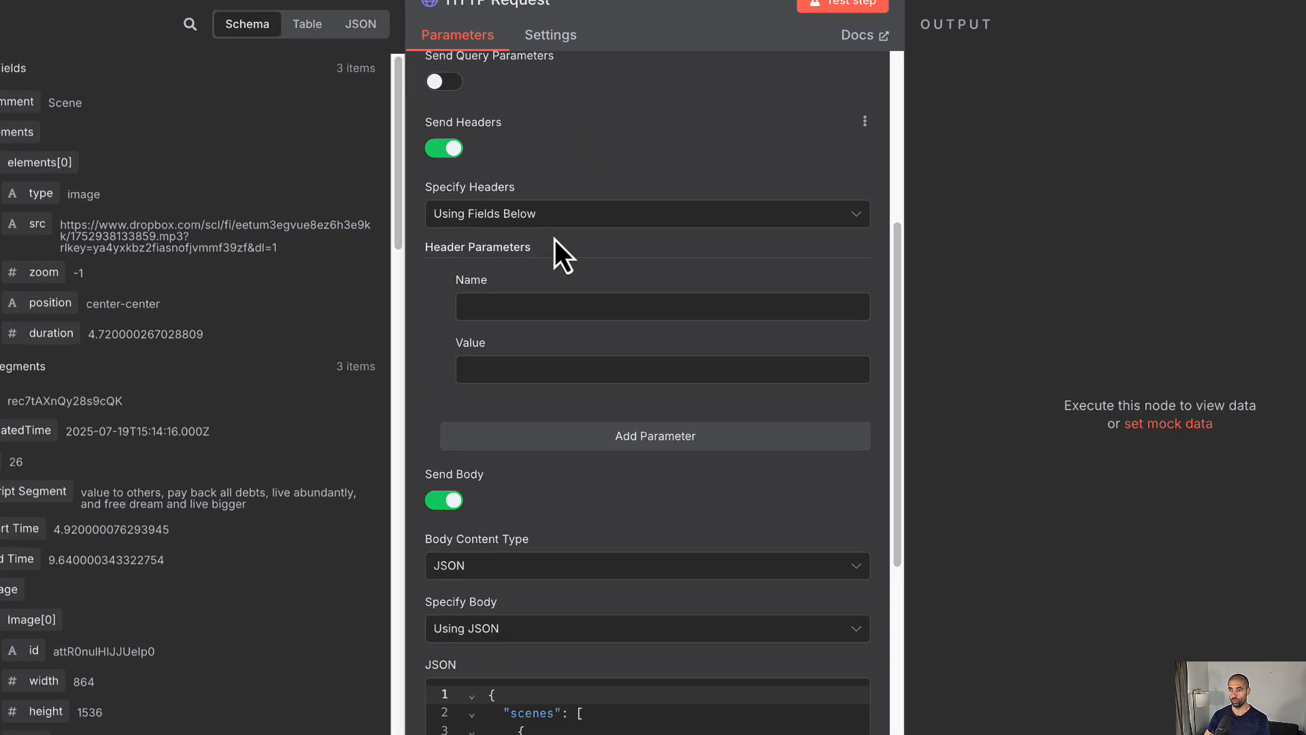
left_click(528, 295)
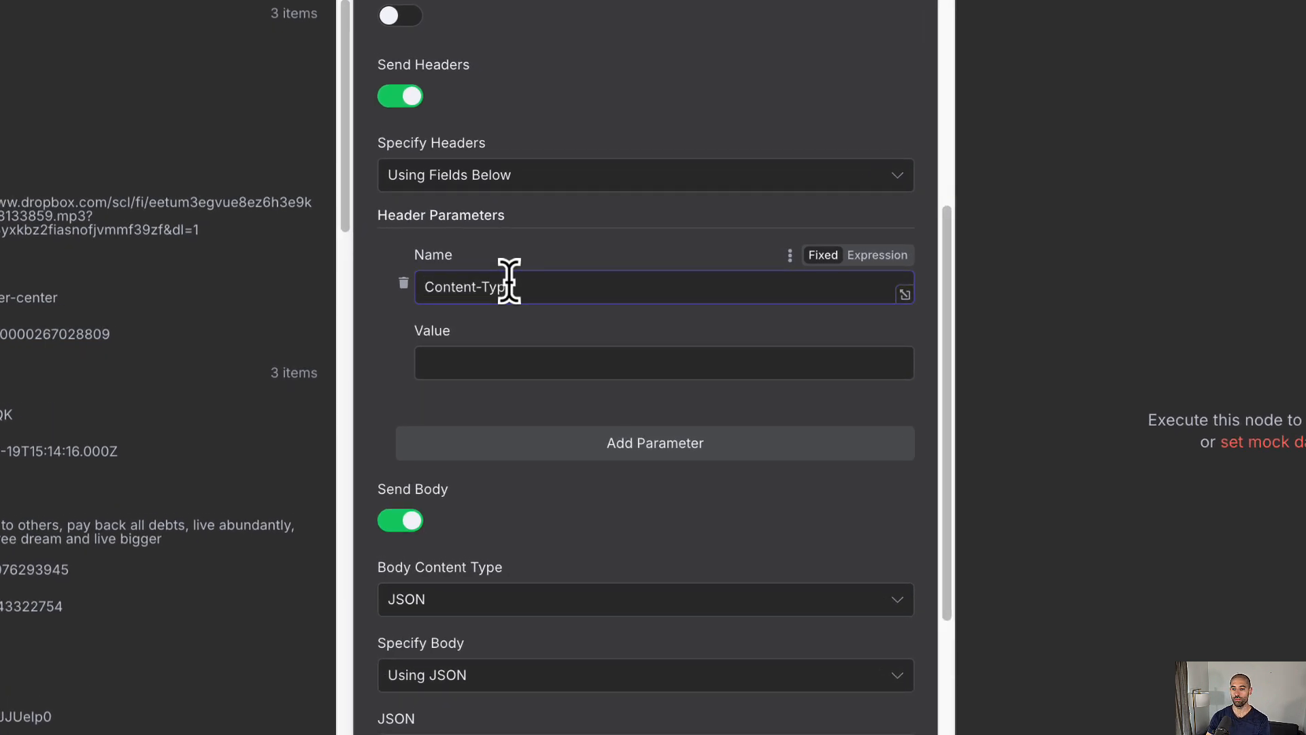
key("Tab")
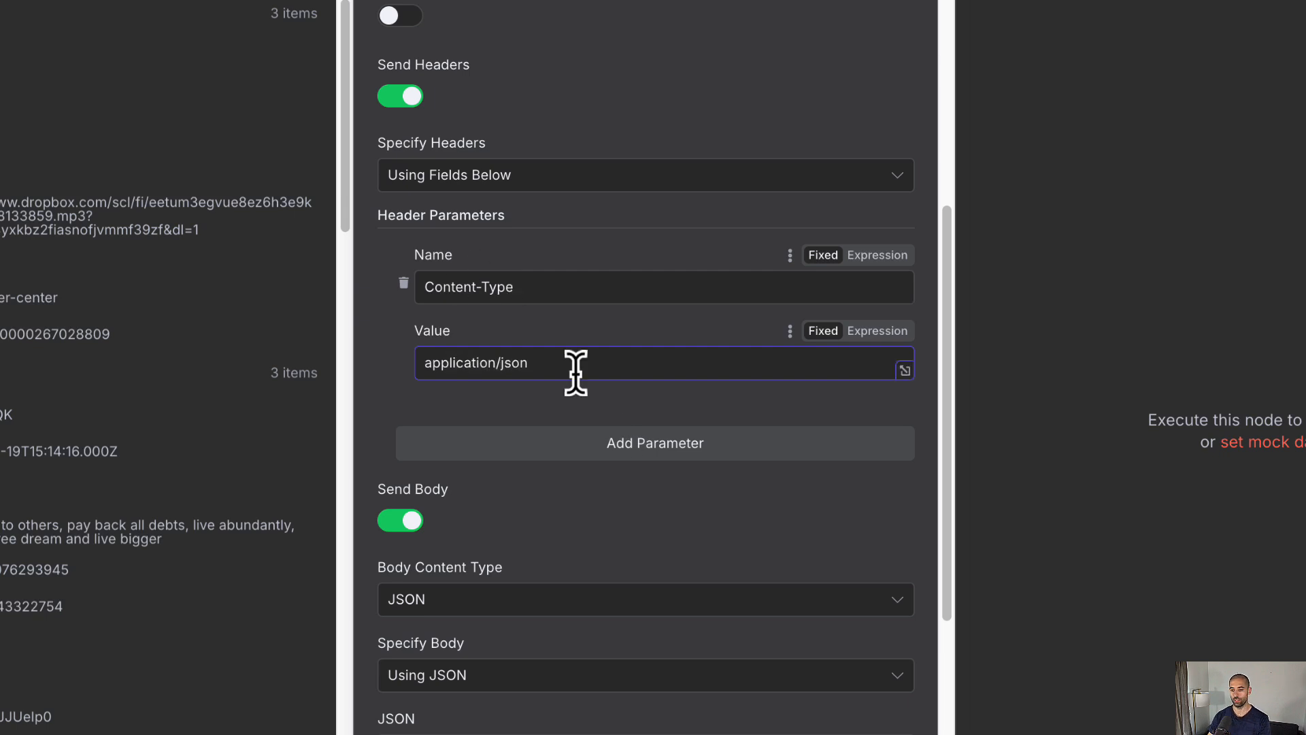
scroll(591, 408, "down", 6)
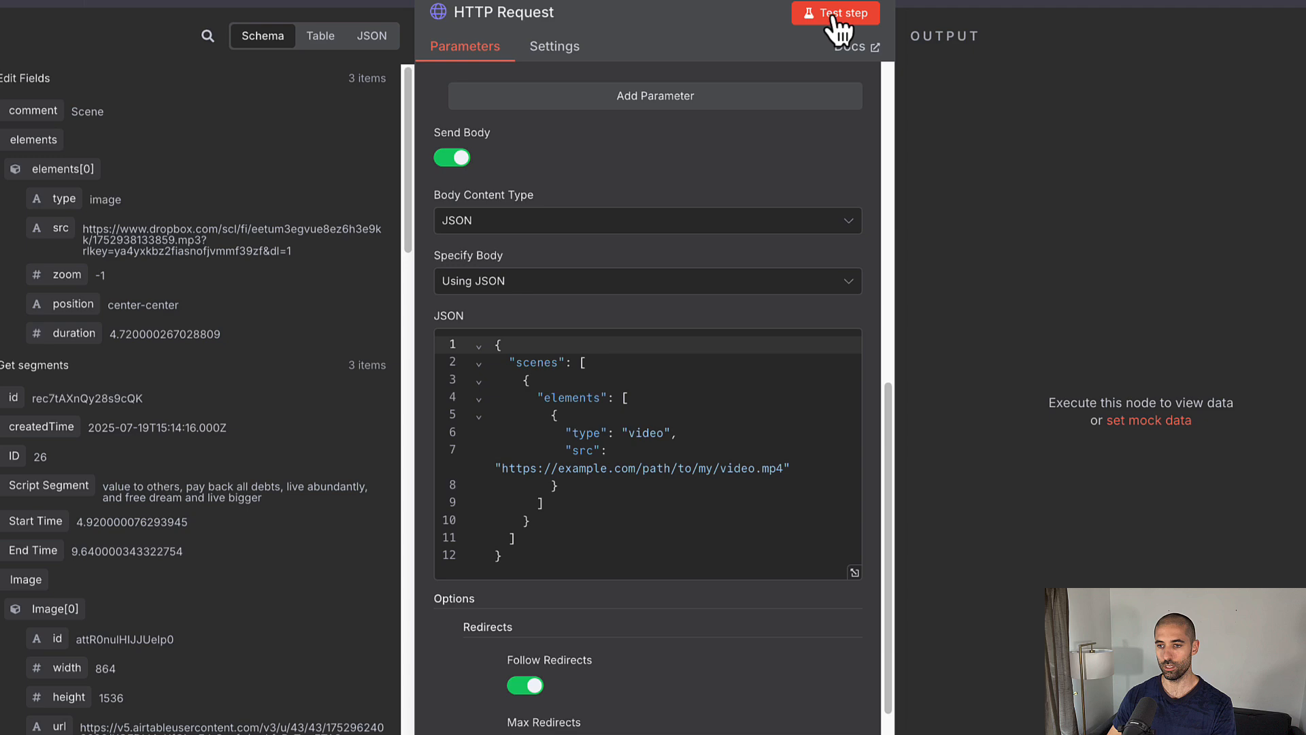
left_click(835, 16)
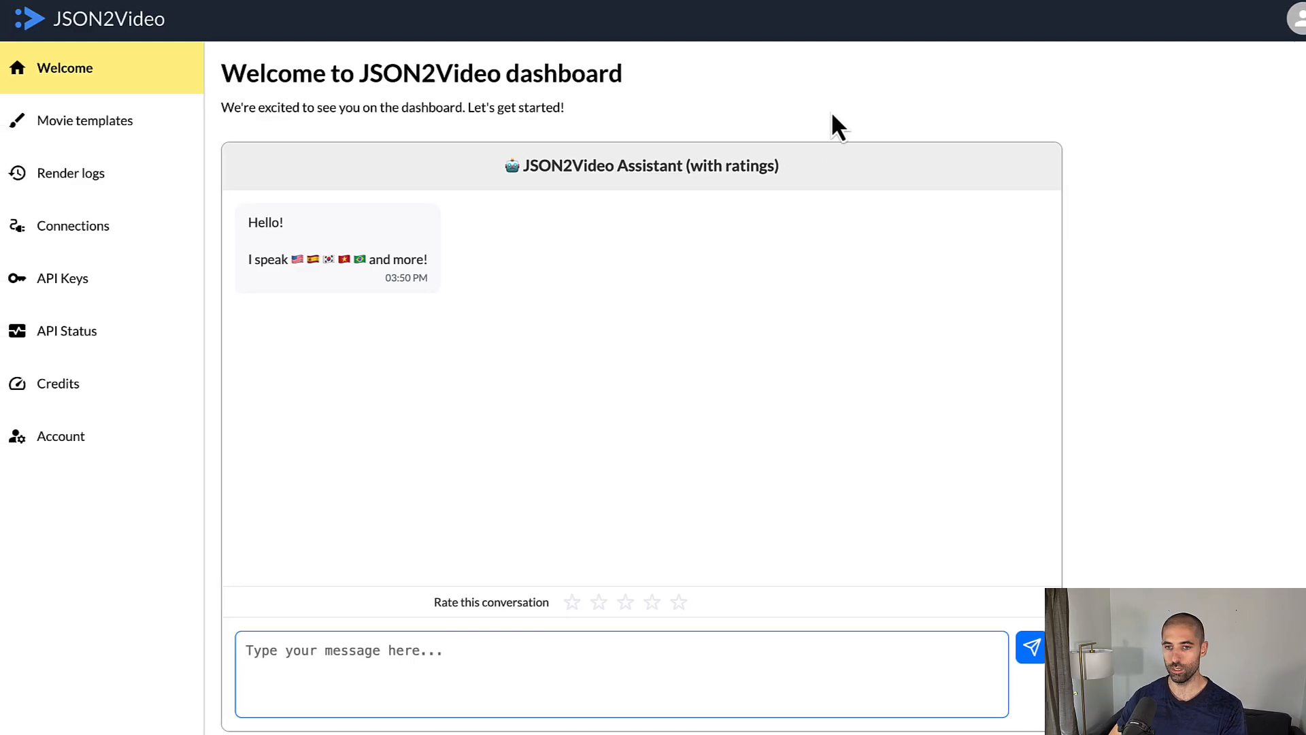
Step: Check the newest render's error and load its example.com video URL, confirming a 404
left_click(134, 188)
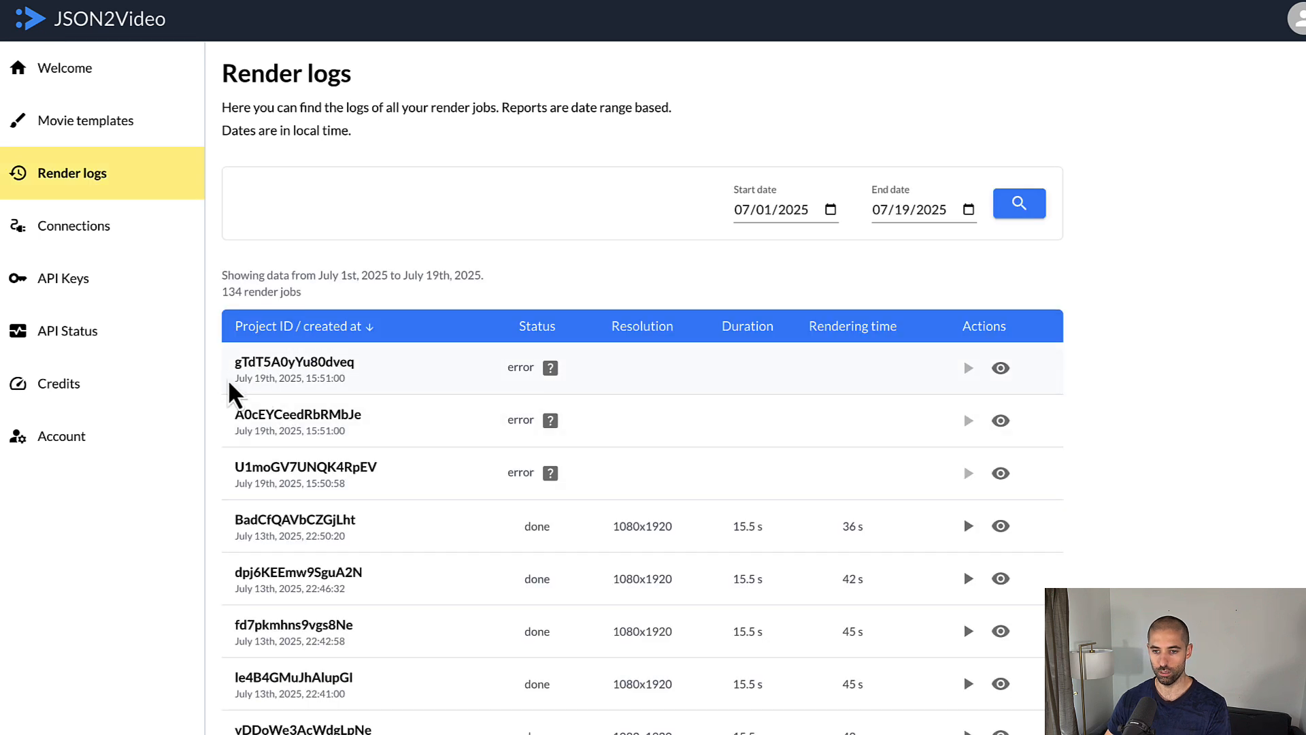
left_click_drag(231, 382, 260, 389)
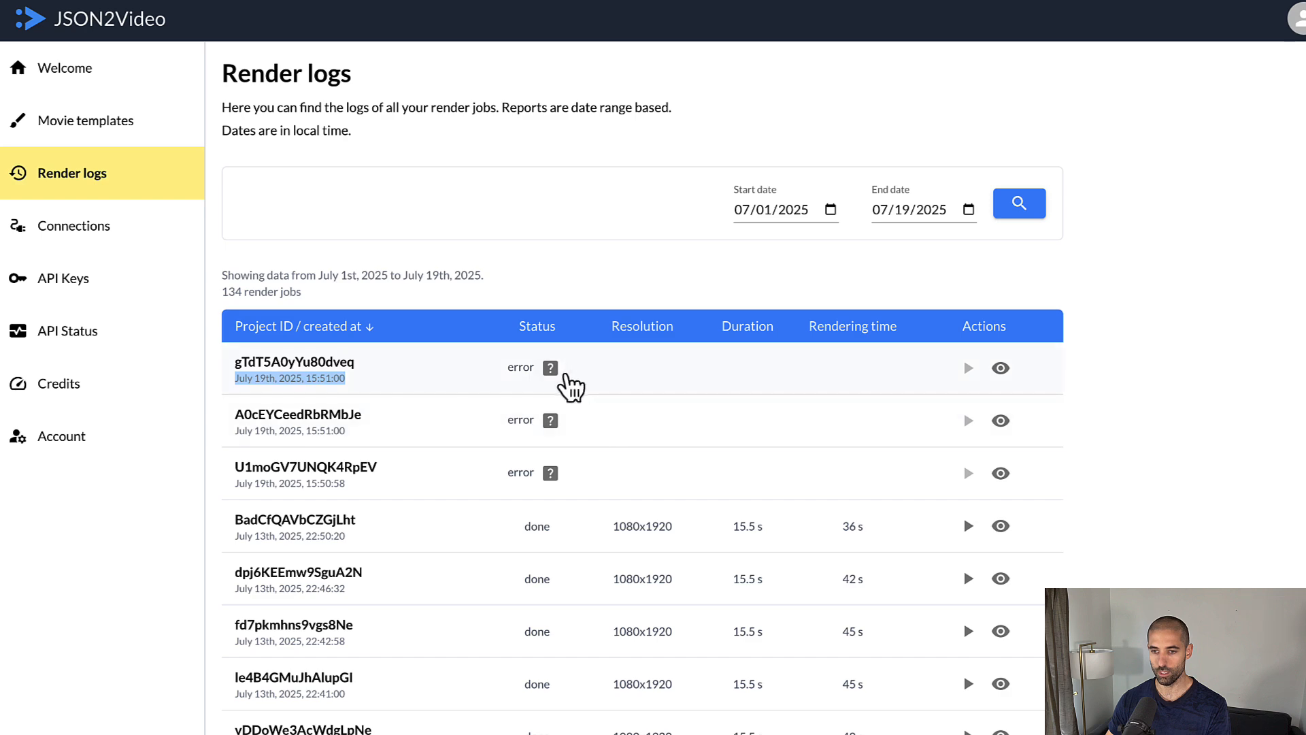
left_click(551, 368)
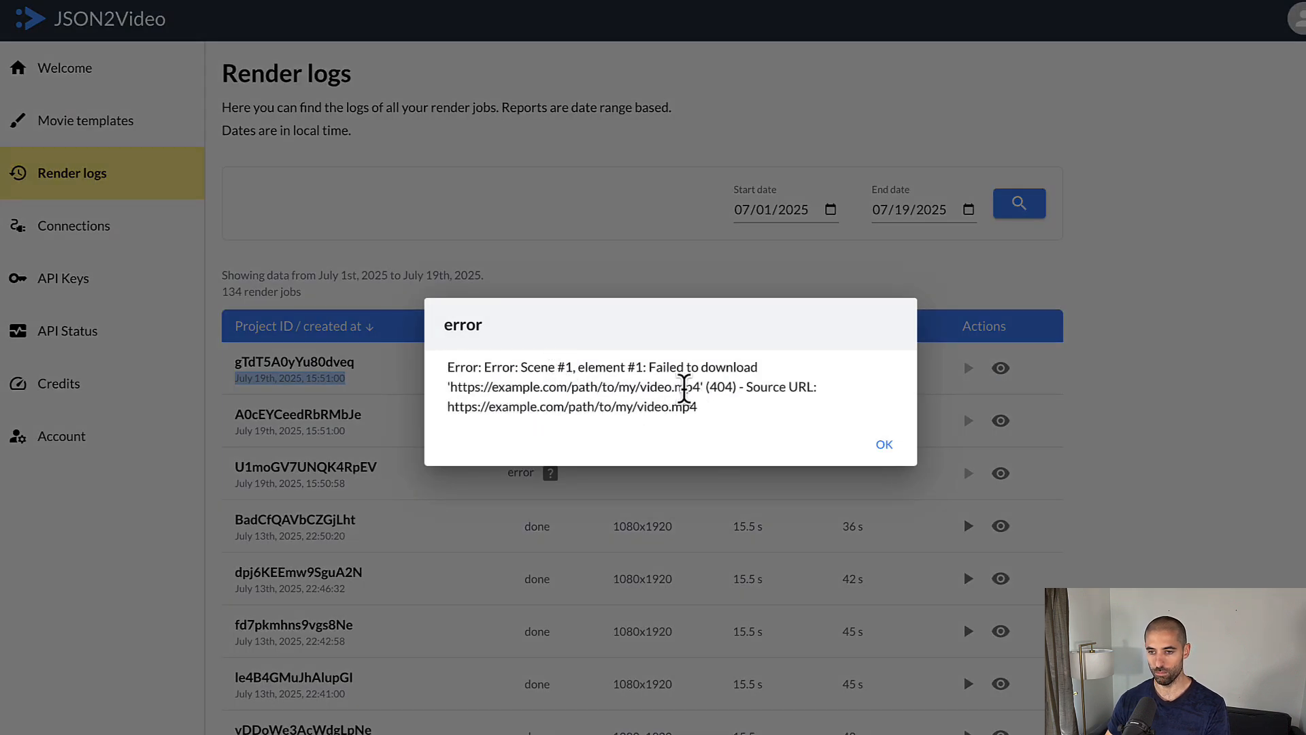
left_click_drag(701, 387, 457, 387)
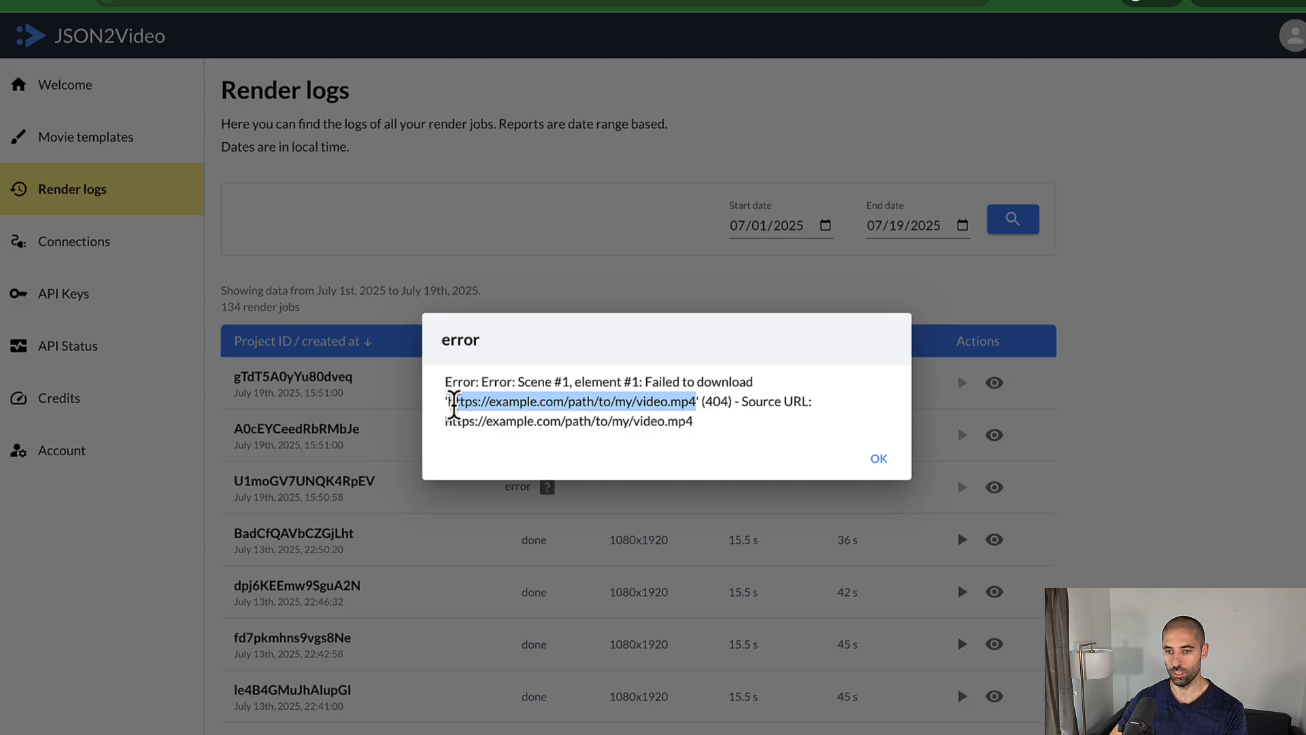
key("super+c")
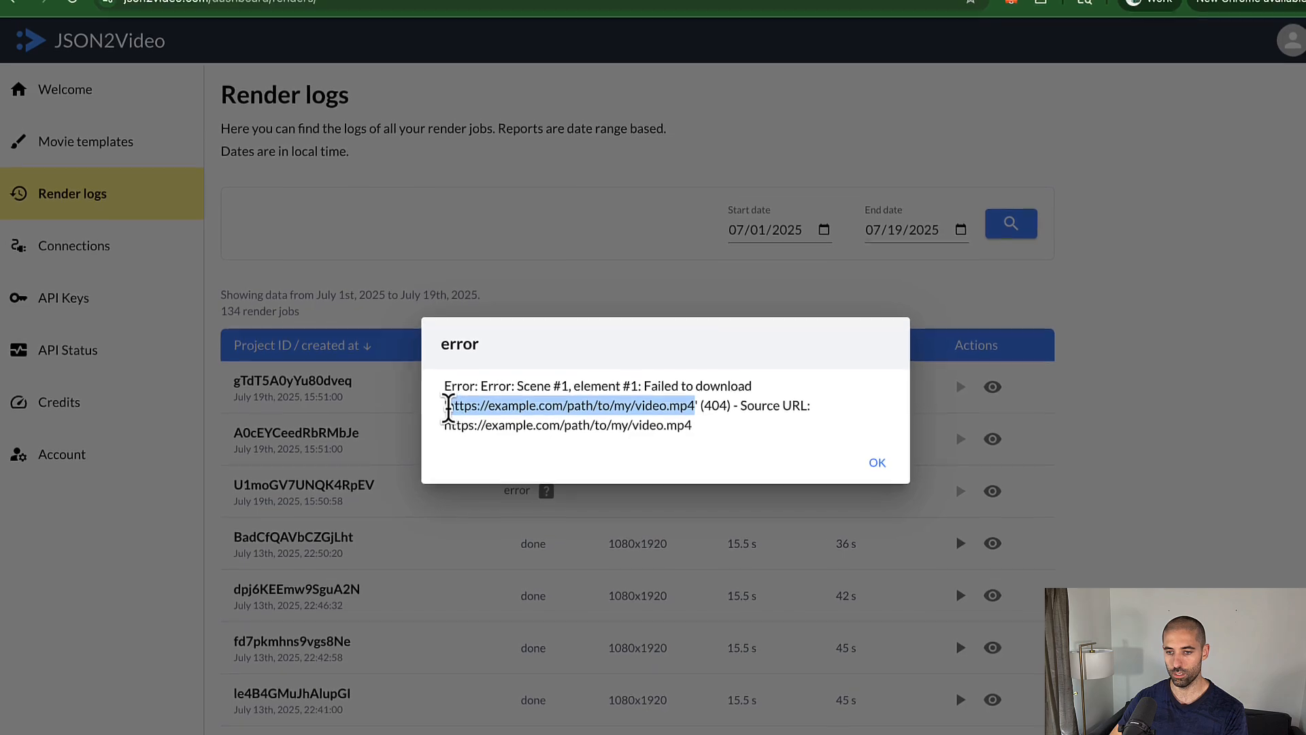
key("super+t")
key("super+v")
key("Return")
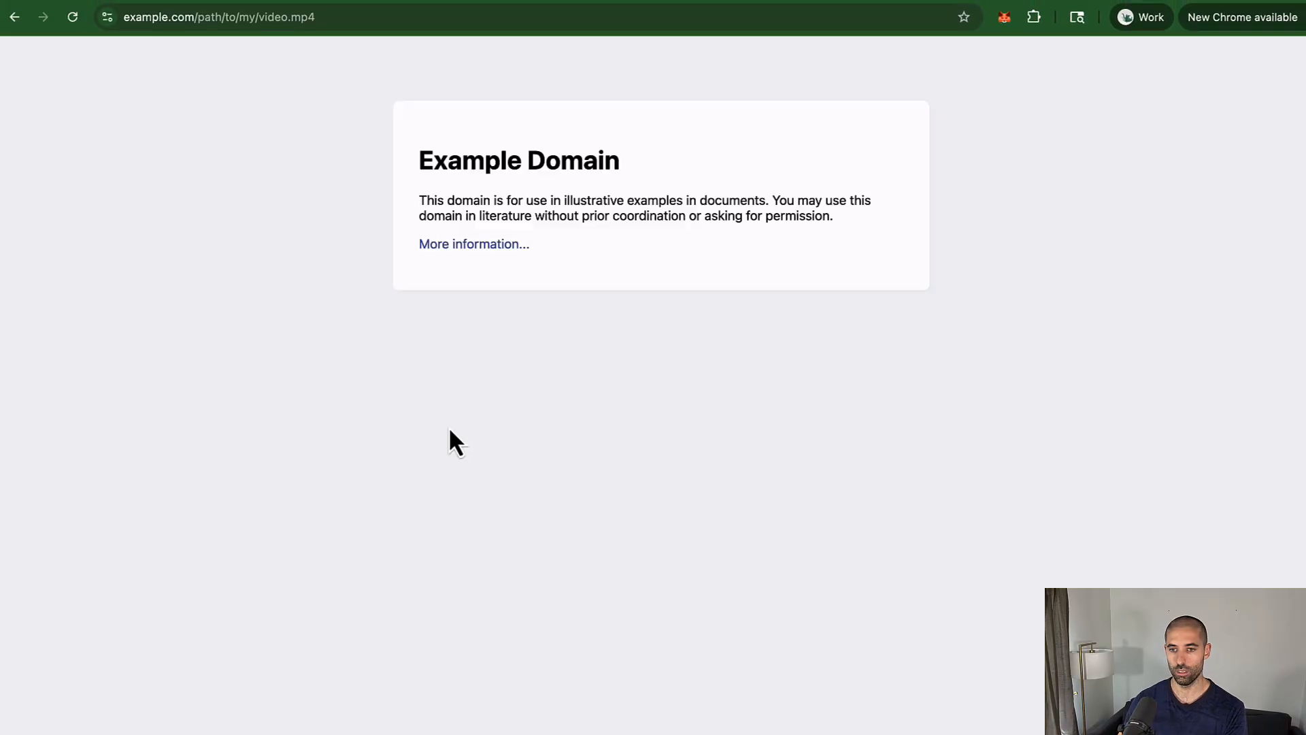
key("super+w")
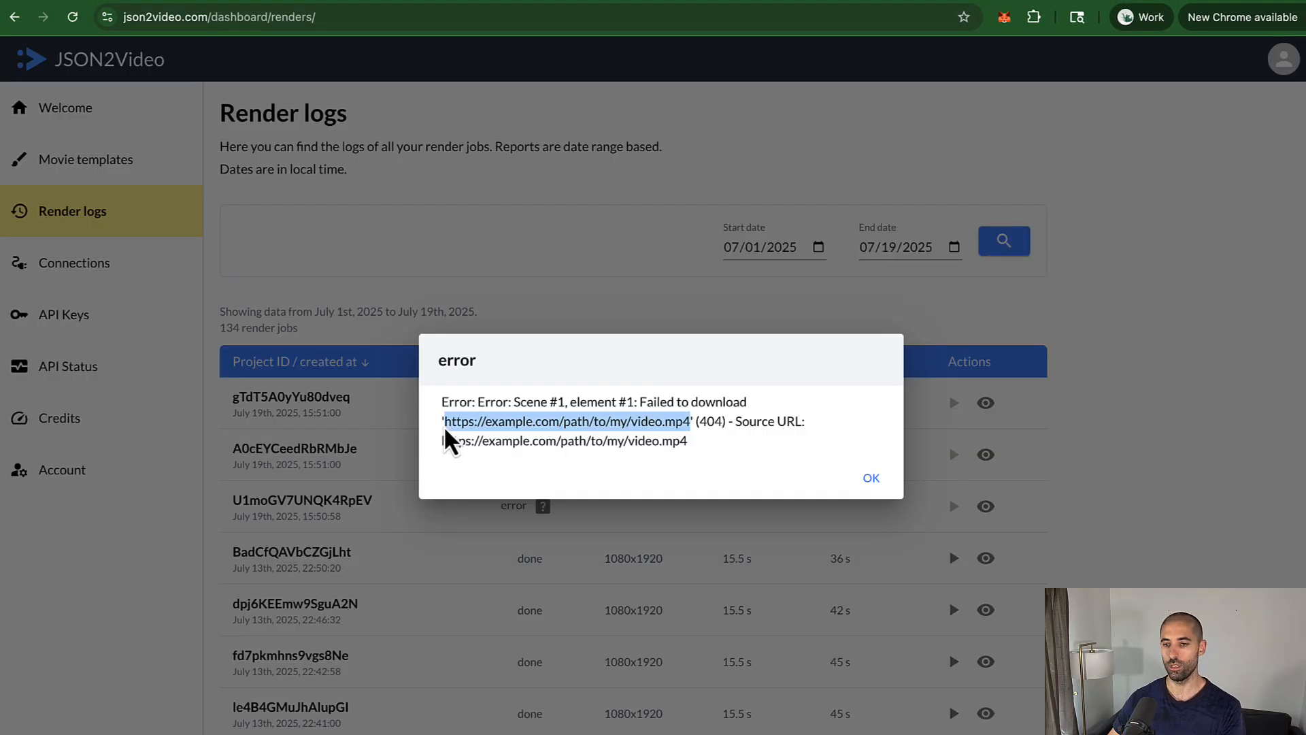
Step: Dismiss the error and select the fal.media clip's address
left_click(545, 220)
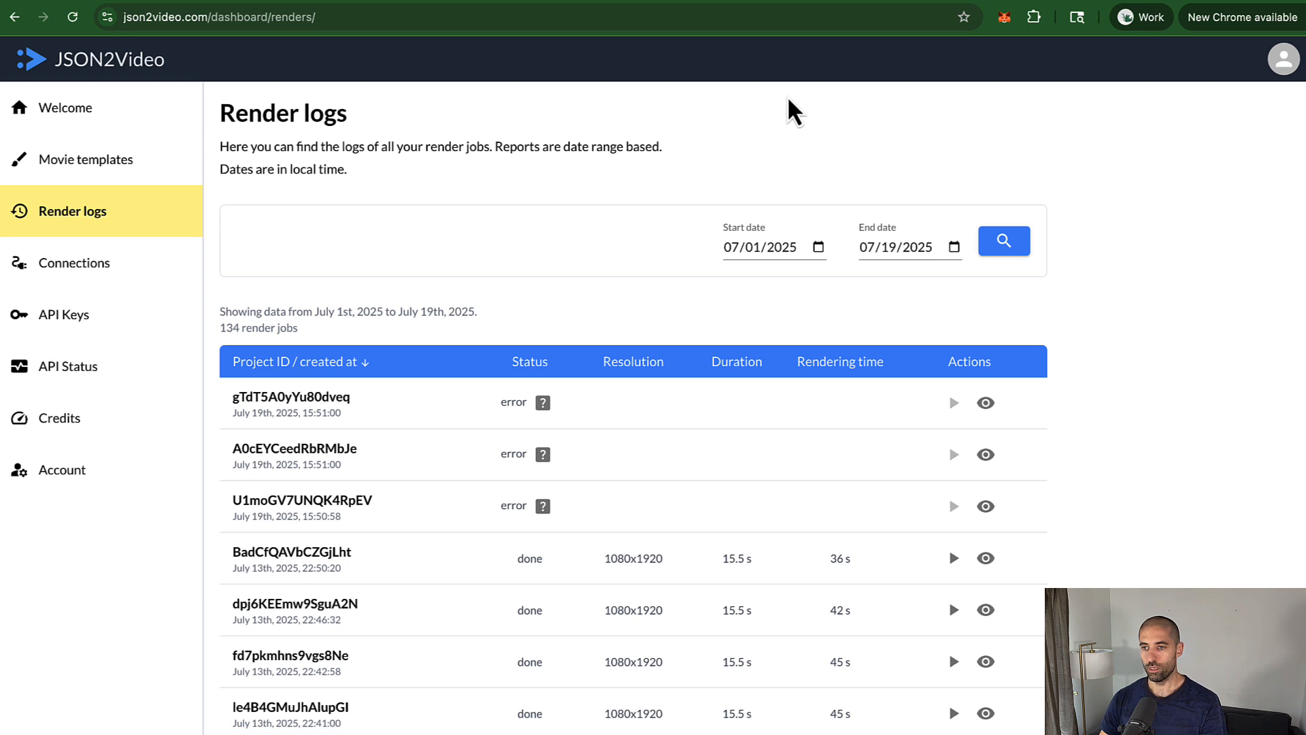
left_click(1169, 0)
left_click(481, 27)
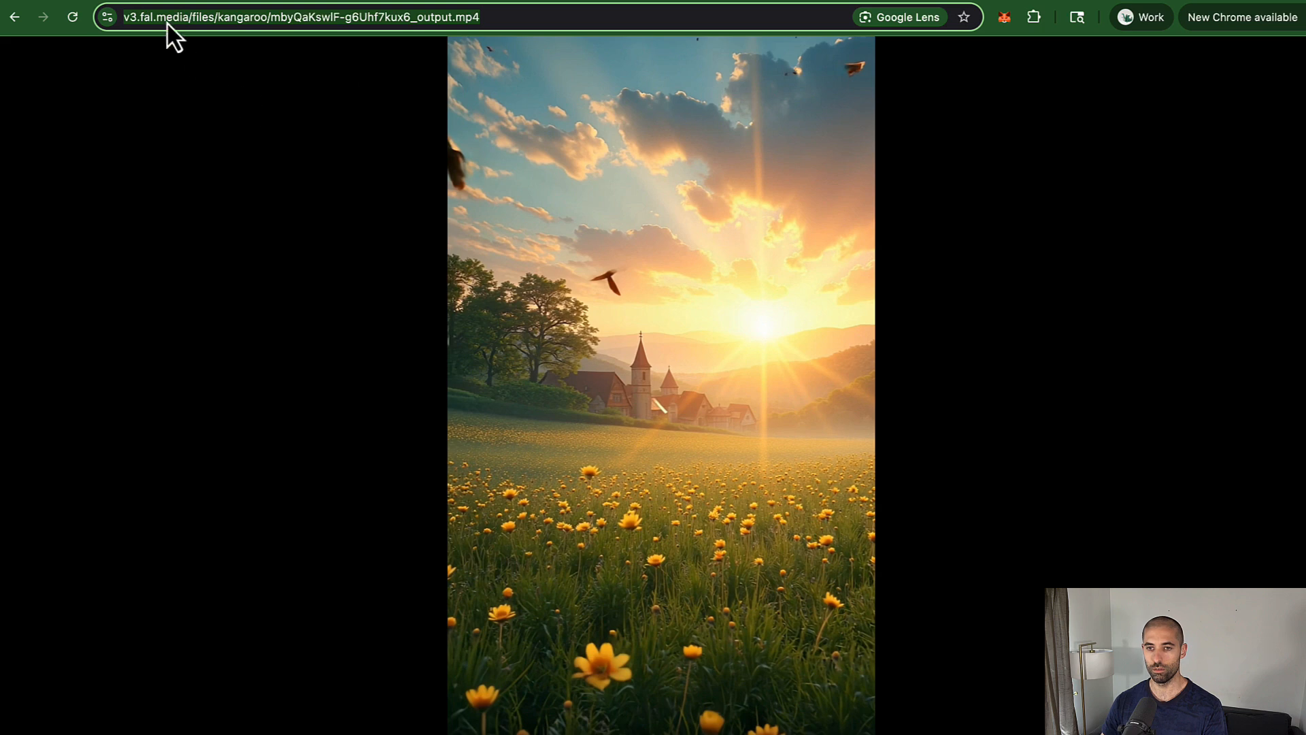
Step: Replace the JSON body's example video src with the fal.media mp4 URL and rerun the request
left_click(156, 3)
left_click(579, 488)
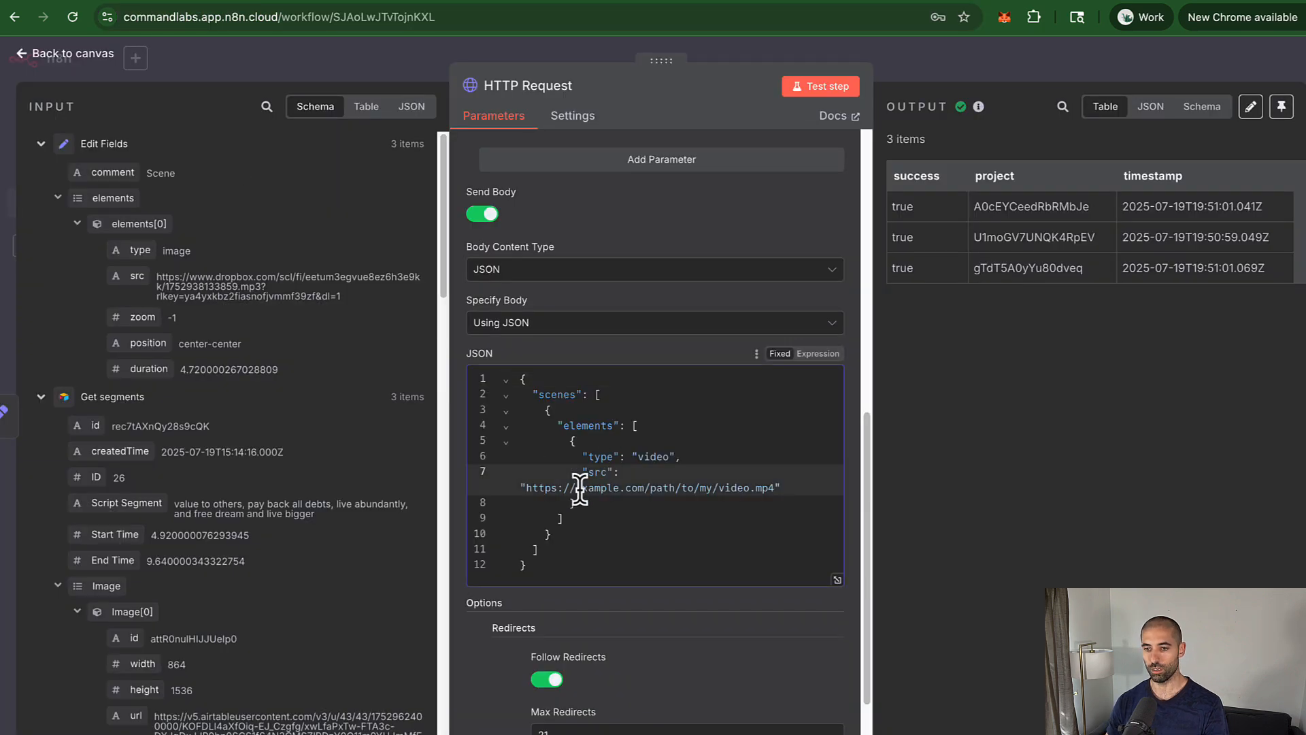
key("shift+End")
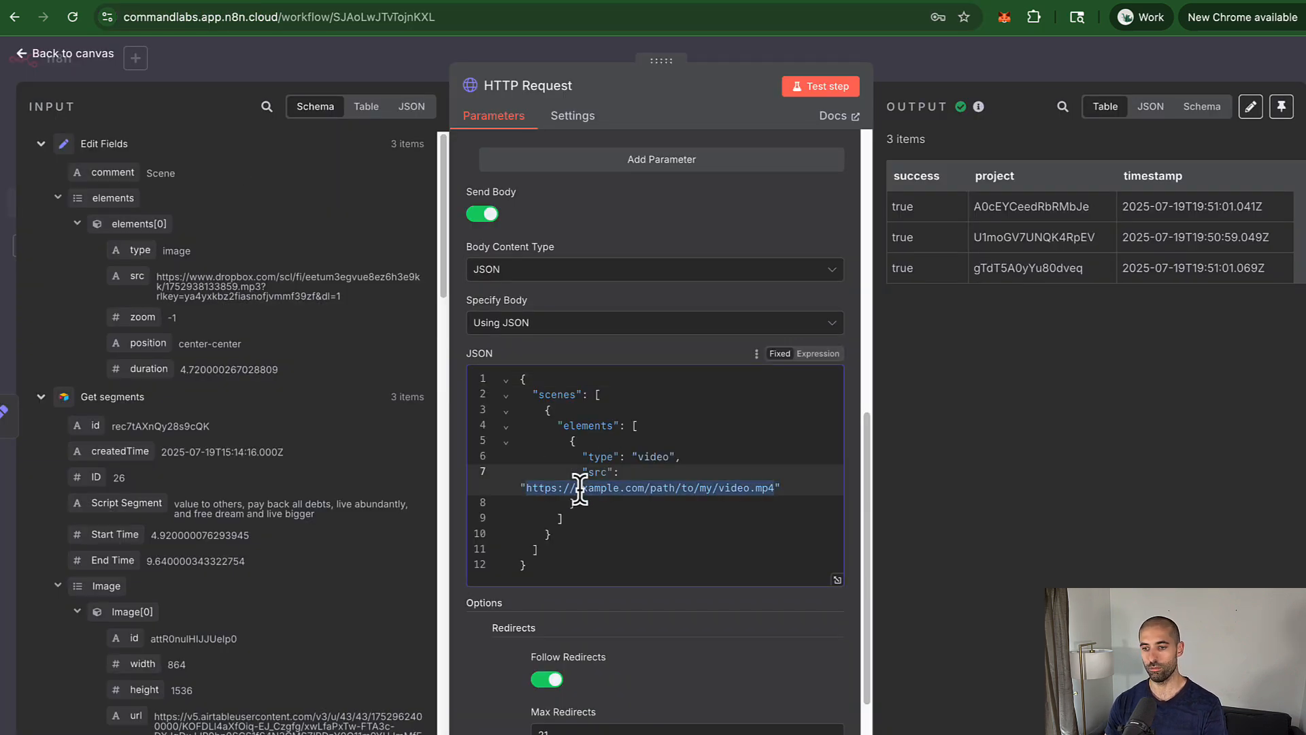
key("ctrl+v")
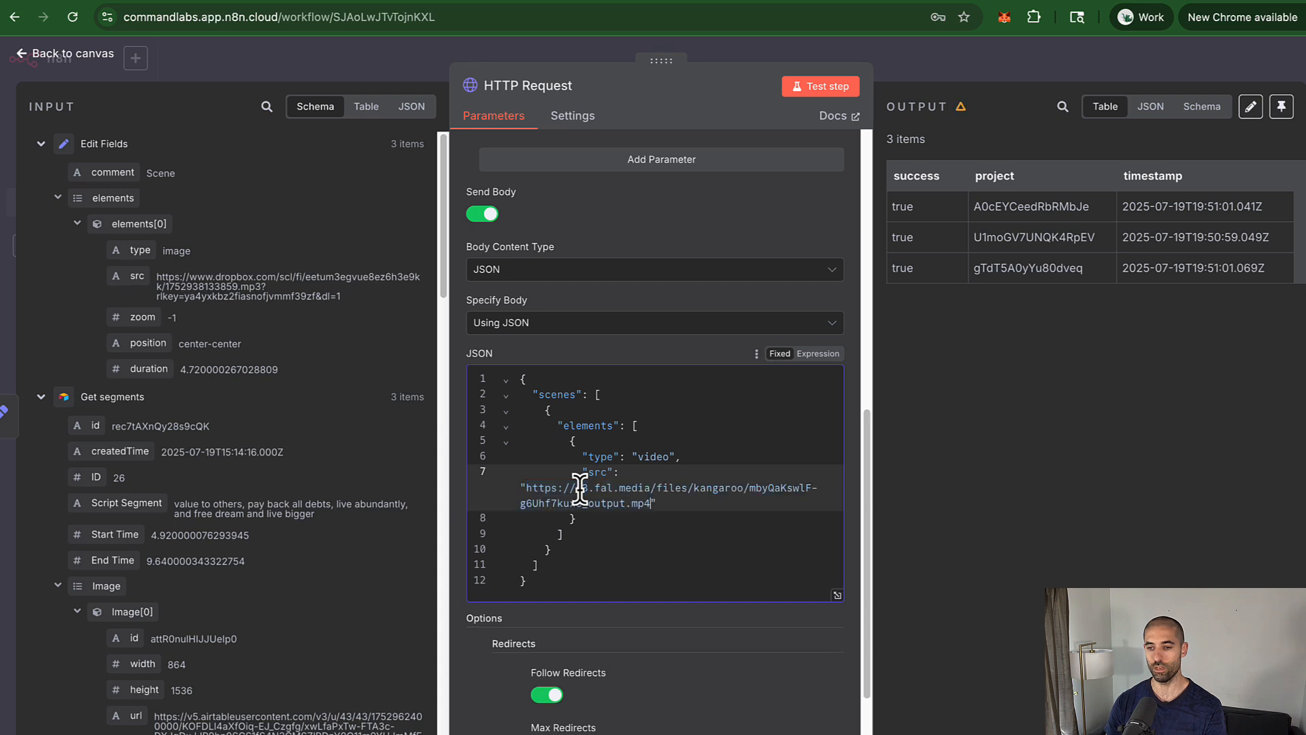
left_click(837, 86)
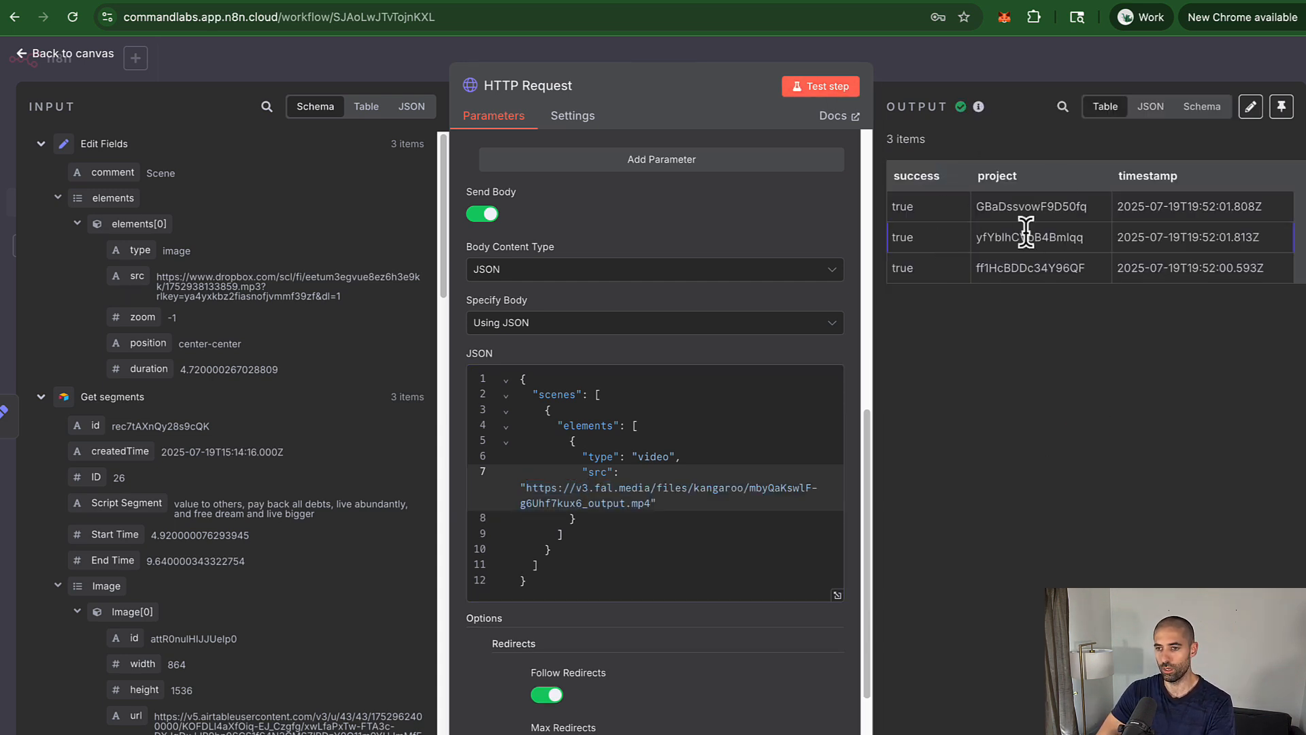
left_click(1221, 2)
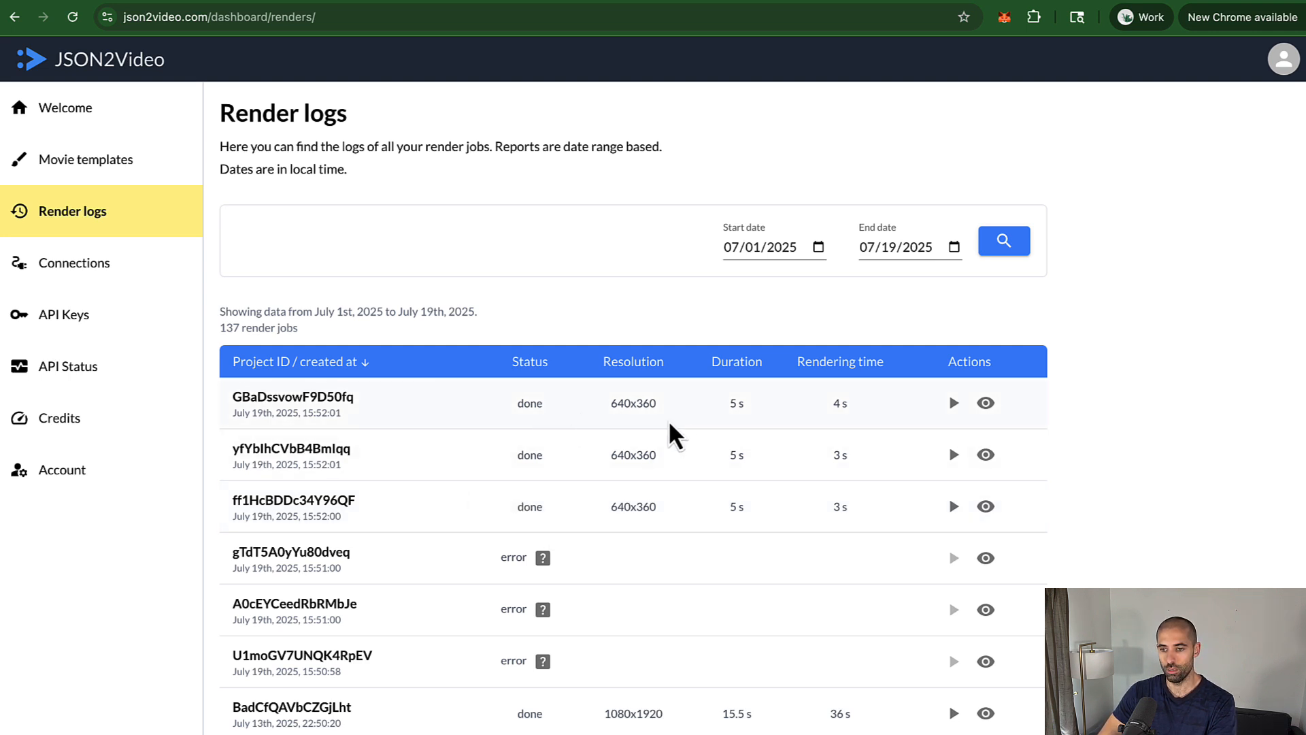
Step: Play back each of the three new 5-second bird-flight renders in JSON2Video, then go back to n8n
left_click(952, 507)
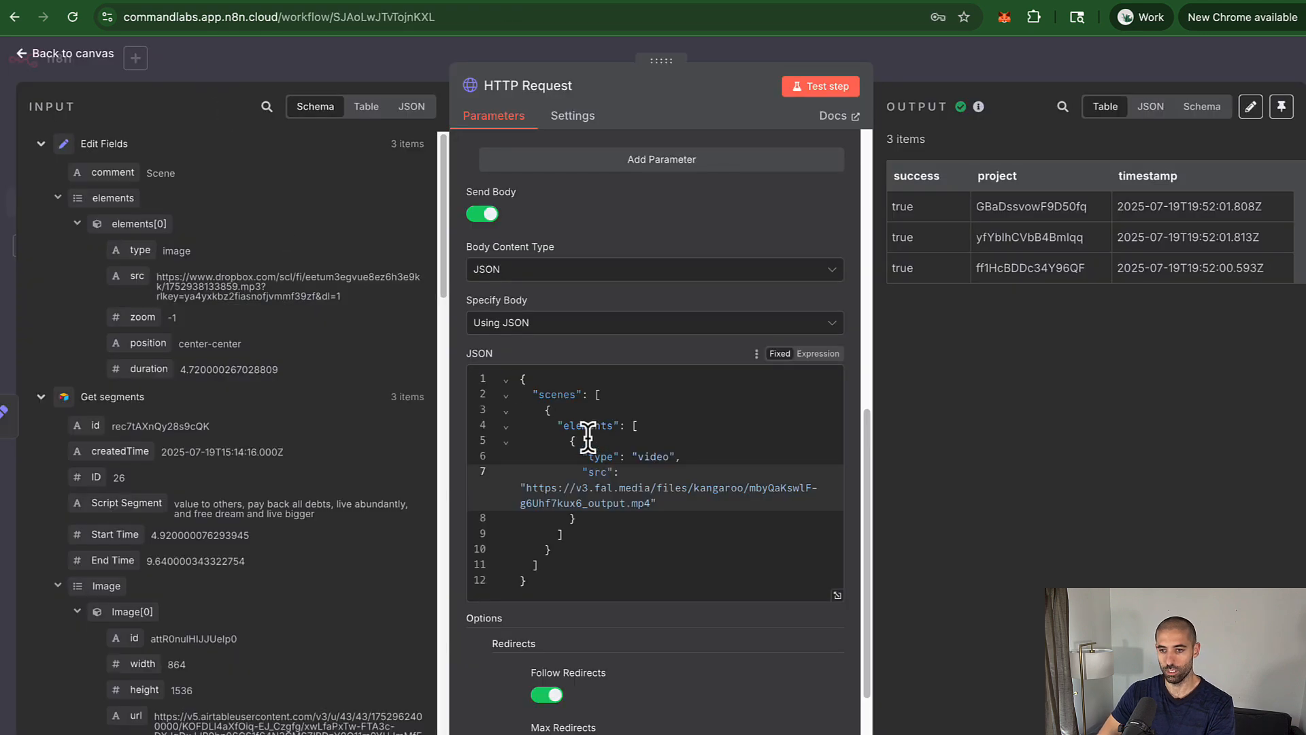
scroll(587, 435, "up", 2)
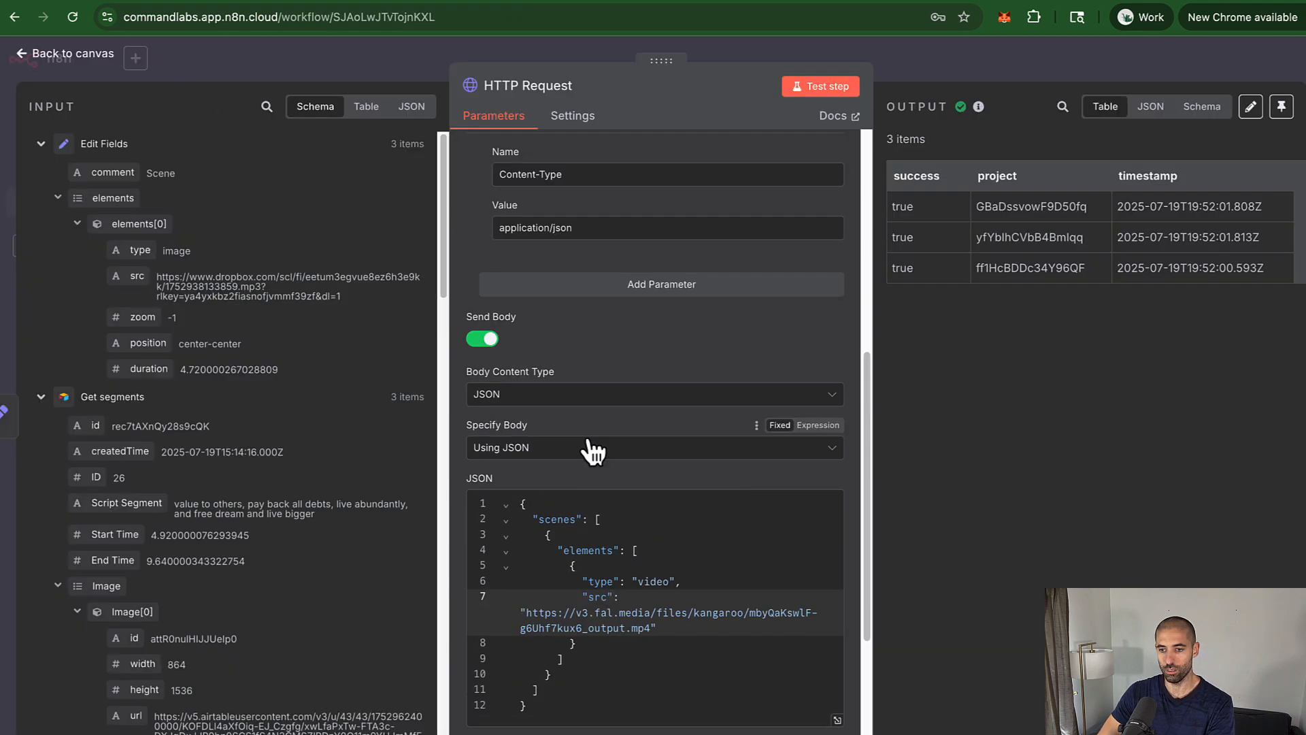
scroll(592, 448, "down", 3)
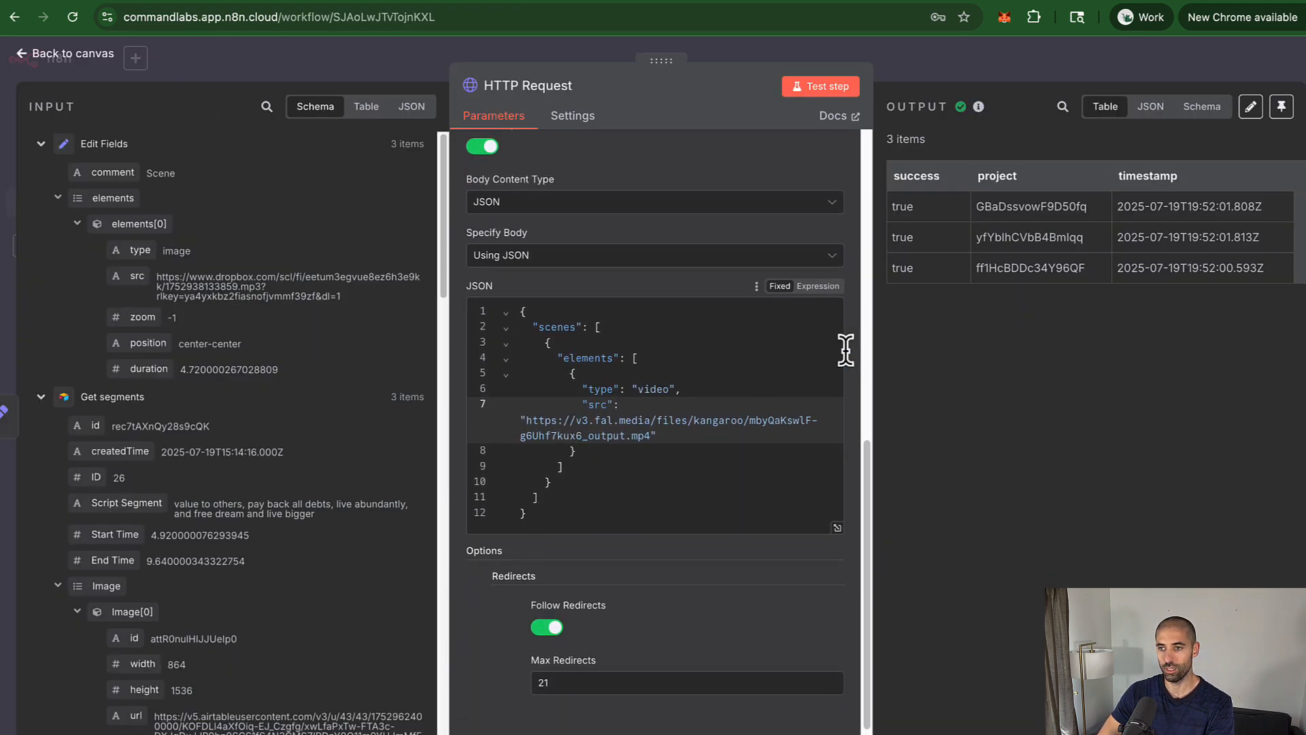
left_click(1168, 1)
left_click(953, 456)
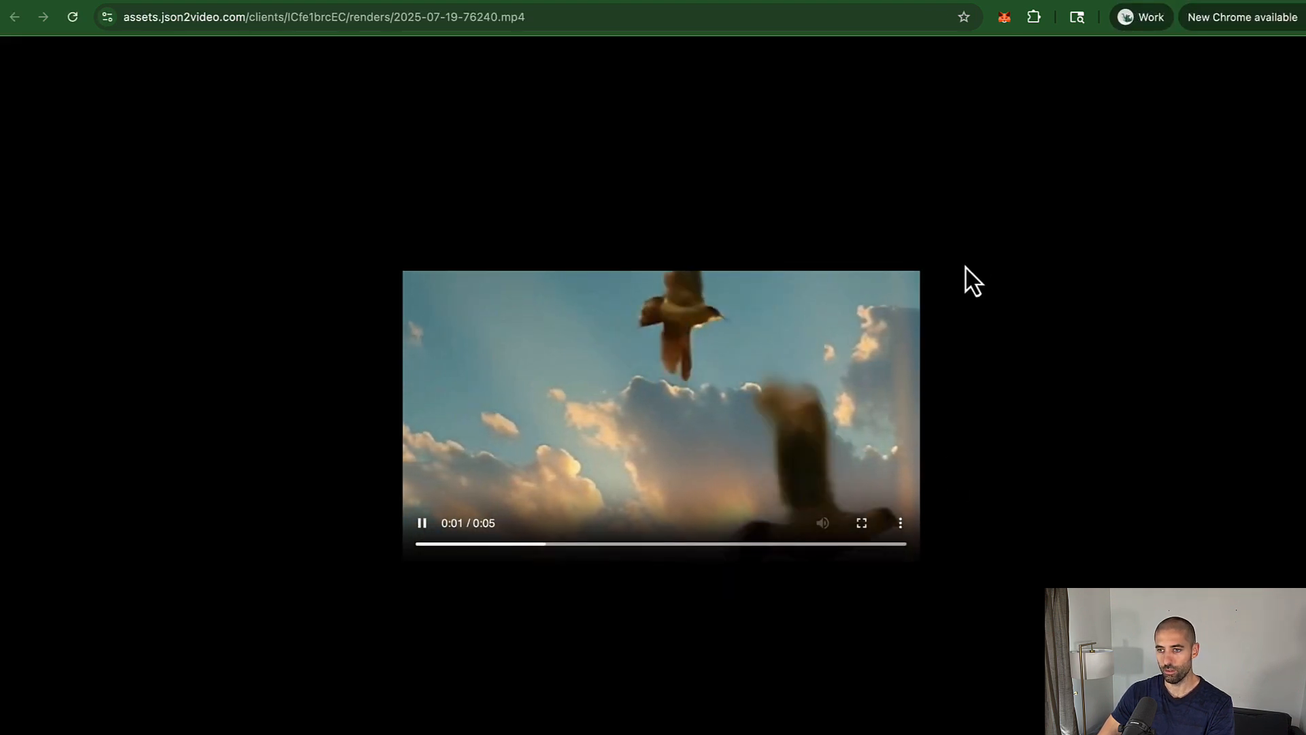
scroll(1014, 218, "left", 5)
left_click(954, 403)
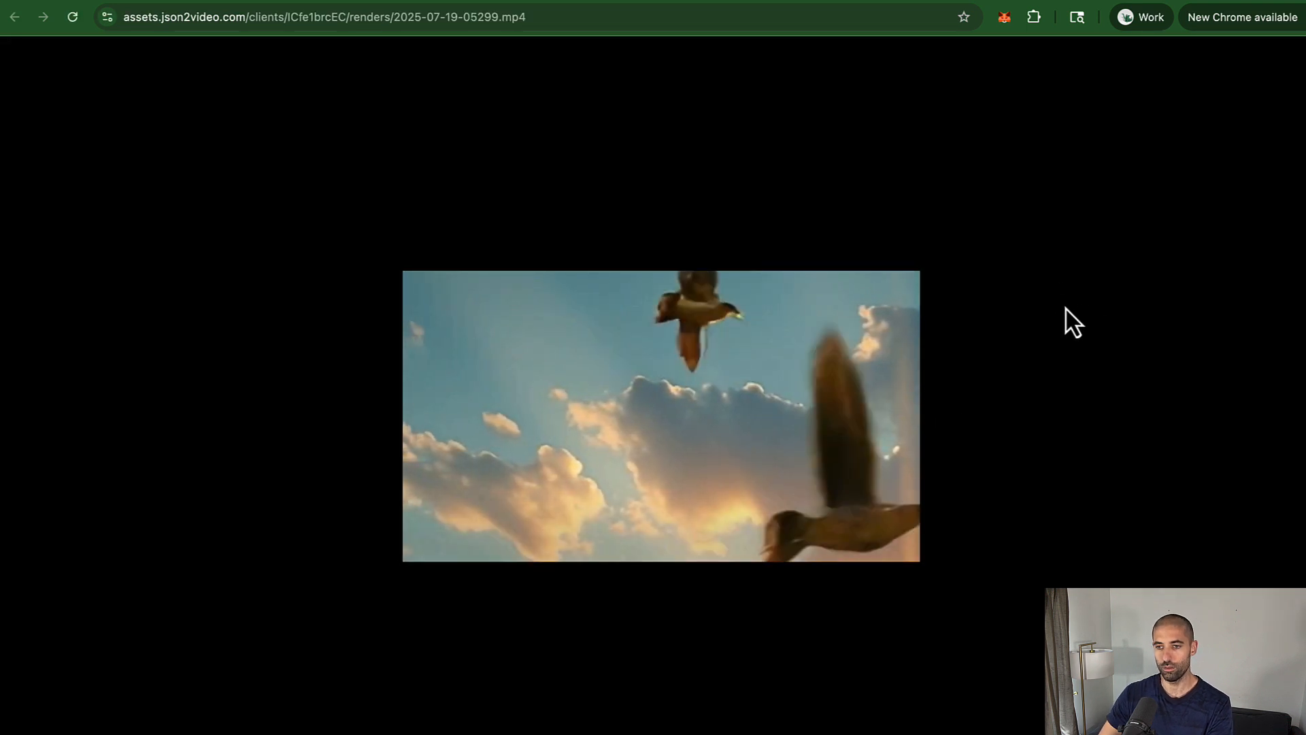
left_click(145, 0)
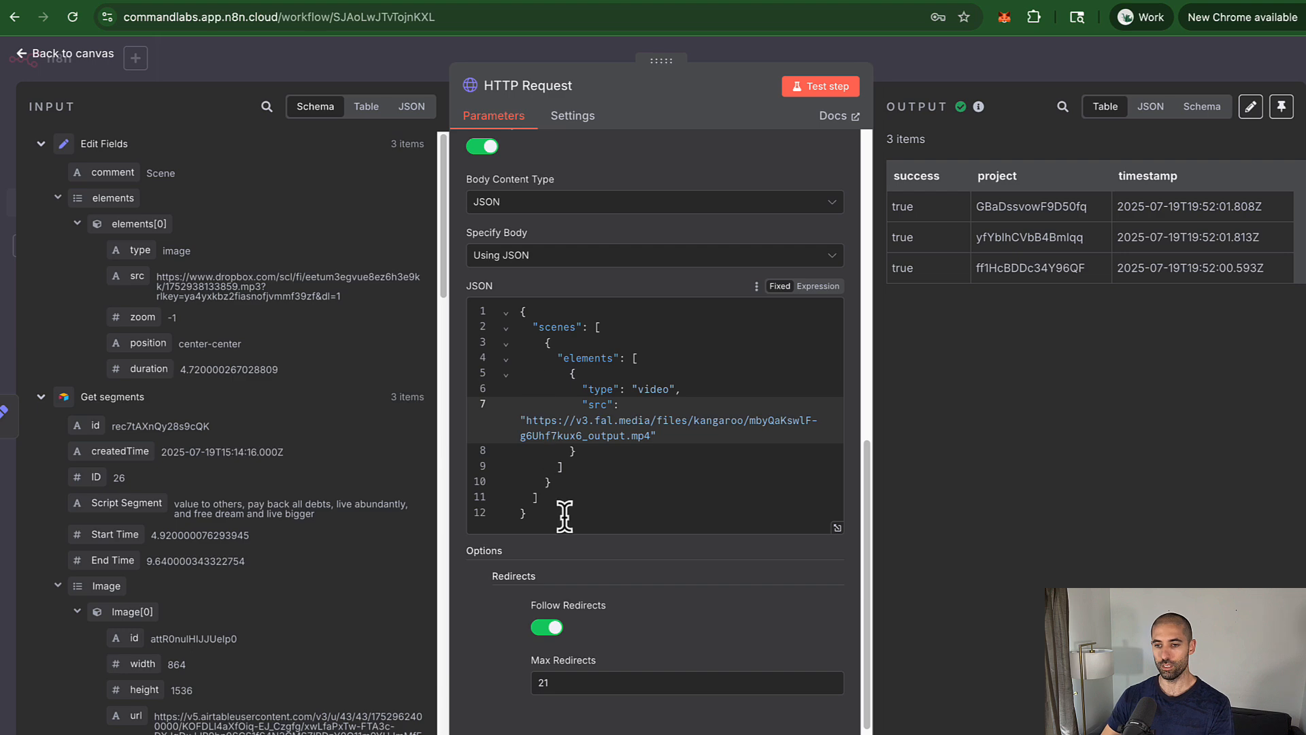
Step: Disconnect the HTTP Request node from Edit Fields and move it aside on the canvas
left_click(920, 56)
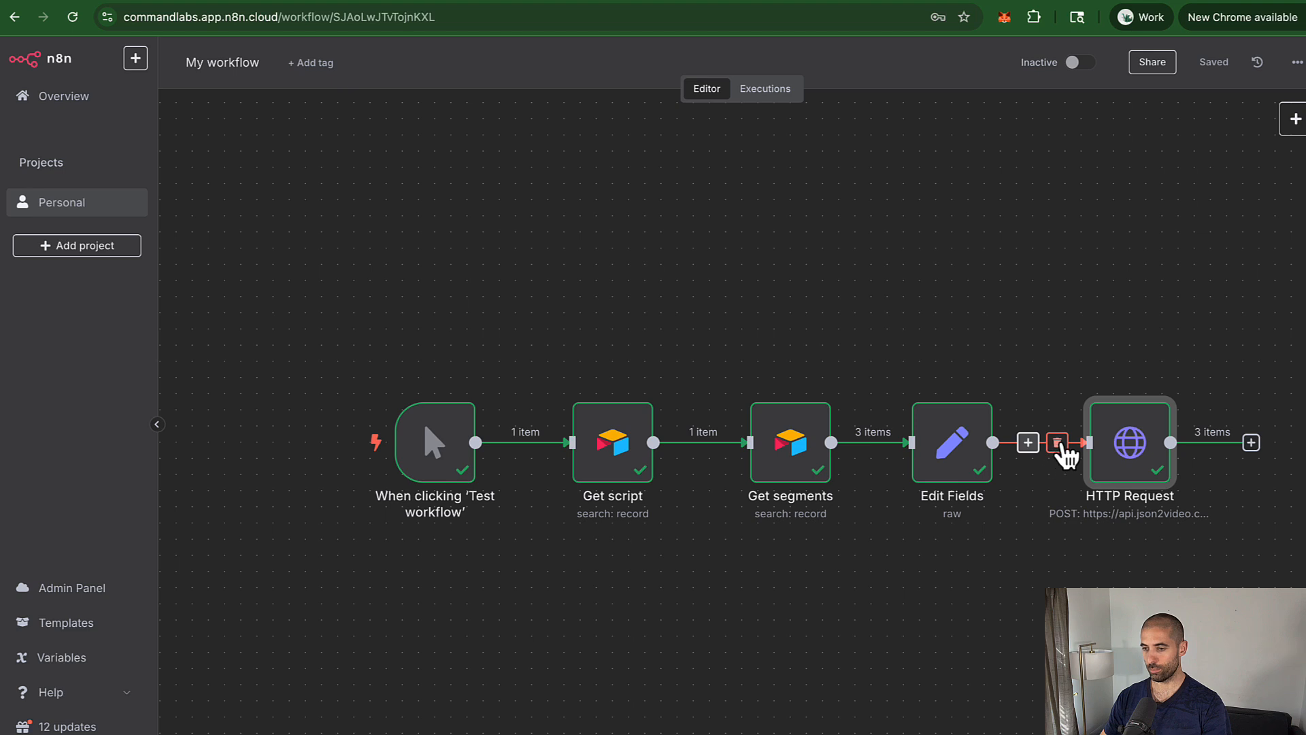
left_click(1059, 446)
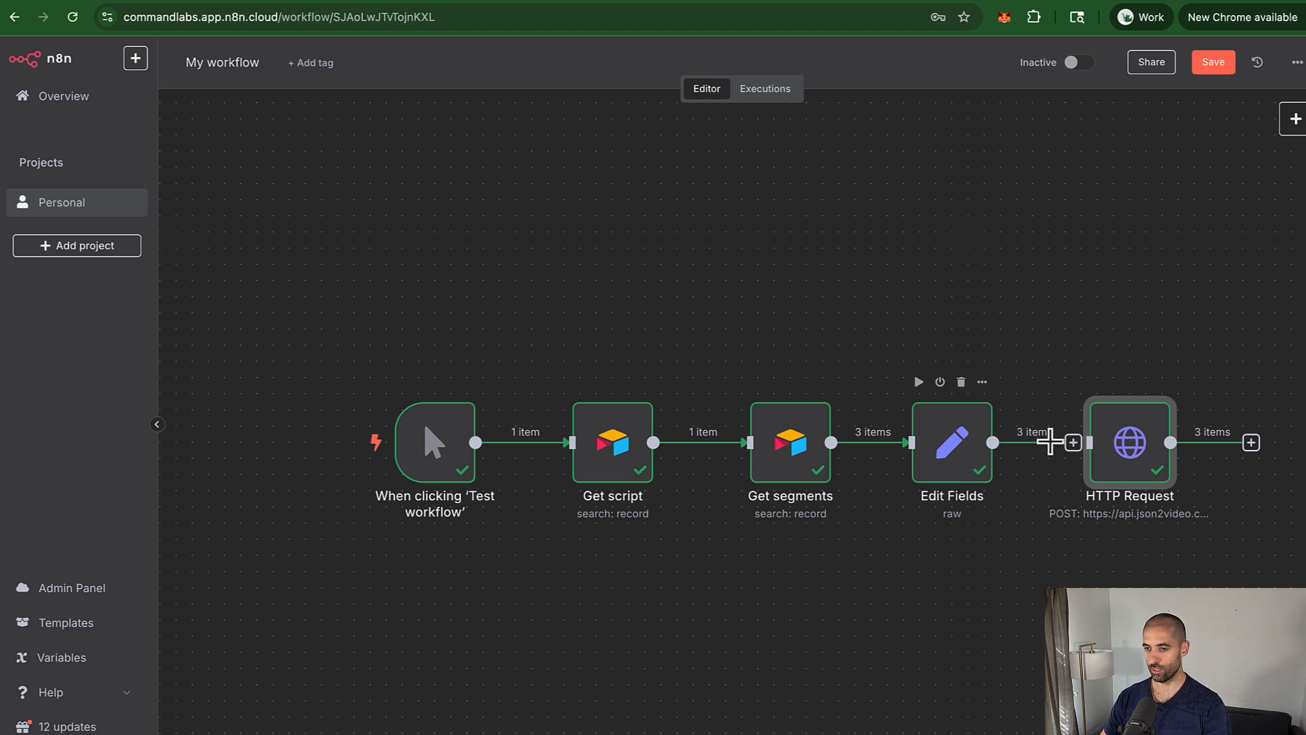
left_click_drag(1131, 441, 1153, 279)
Step: Rename the HTTP Request node to 'Stitch Video Together' and open the node picker after Edit Fields
right_click(1149, 286)
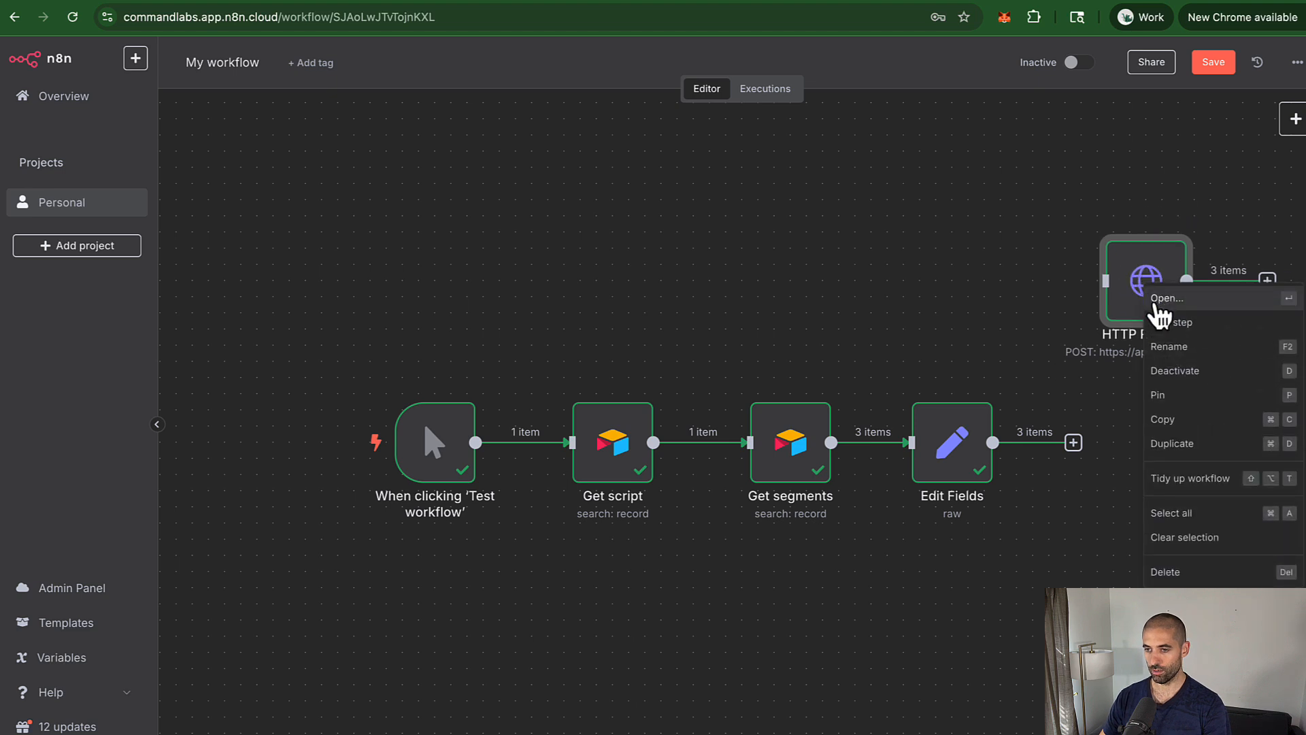
left_click(1164, 344)
type("Stitch Video Together")
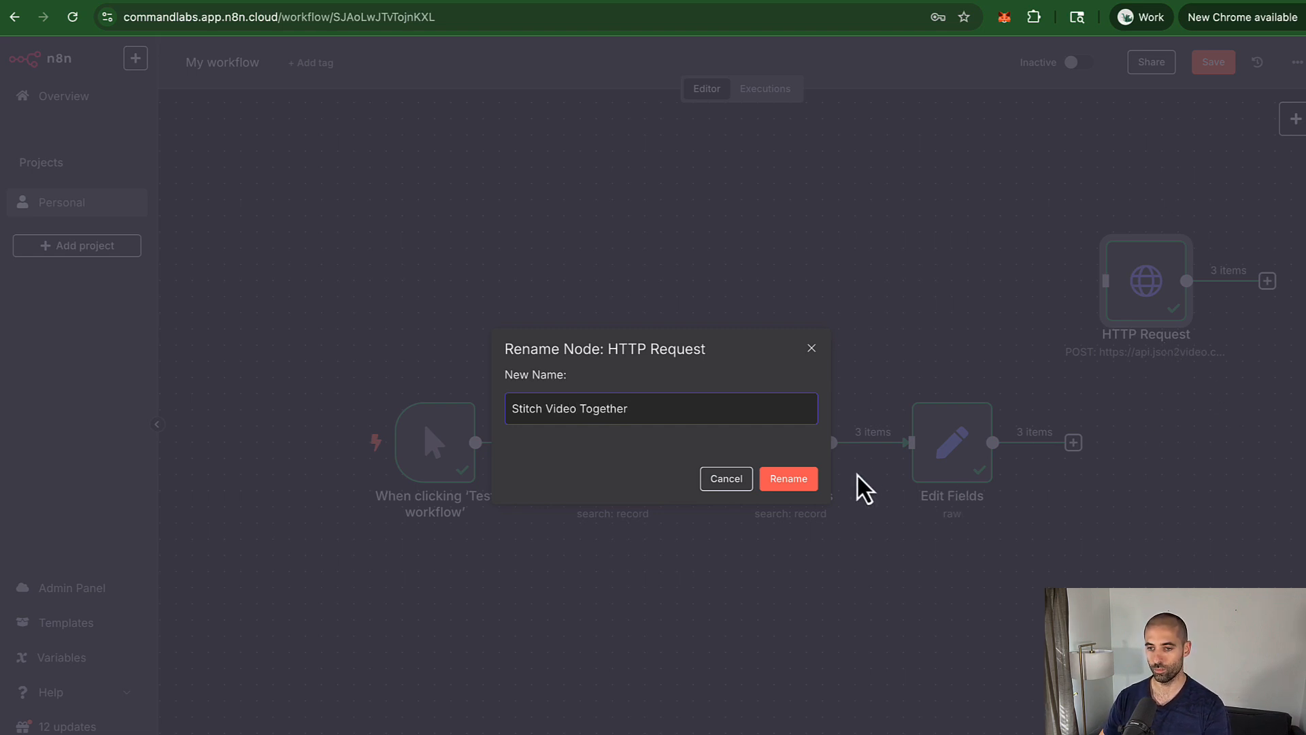
left_click(806, 483)
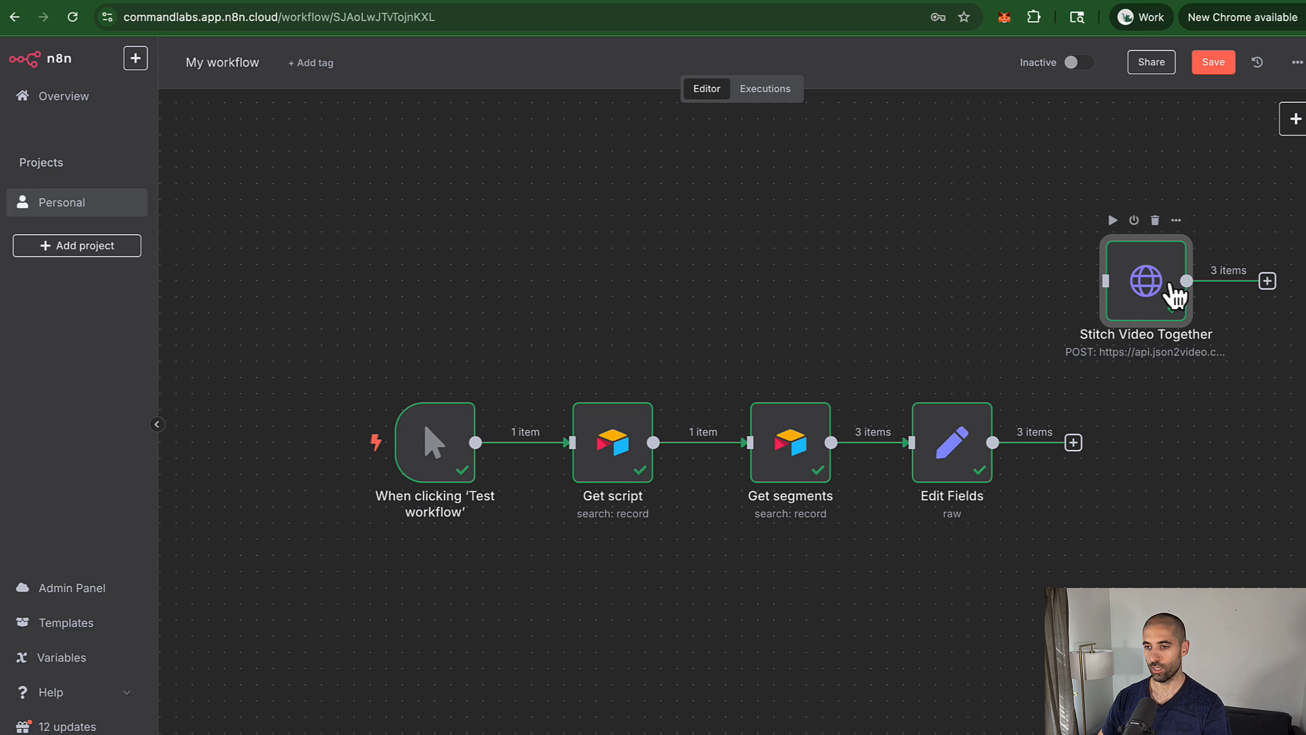
left_click_drag(1157, 283, 1199, 248)
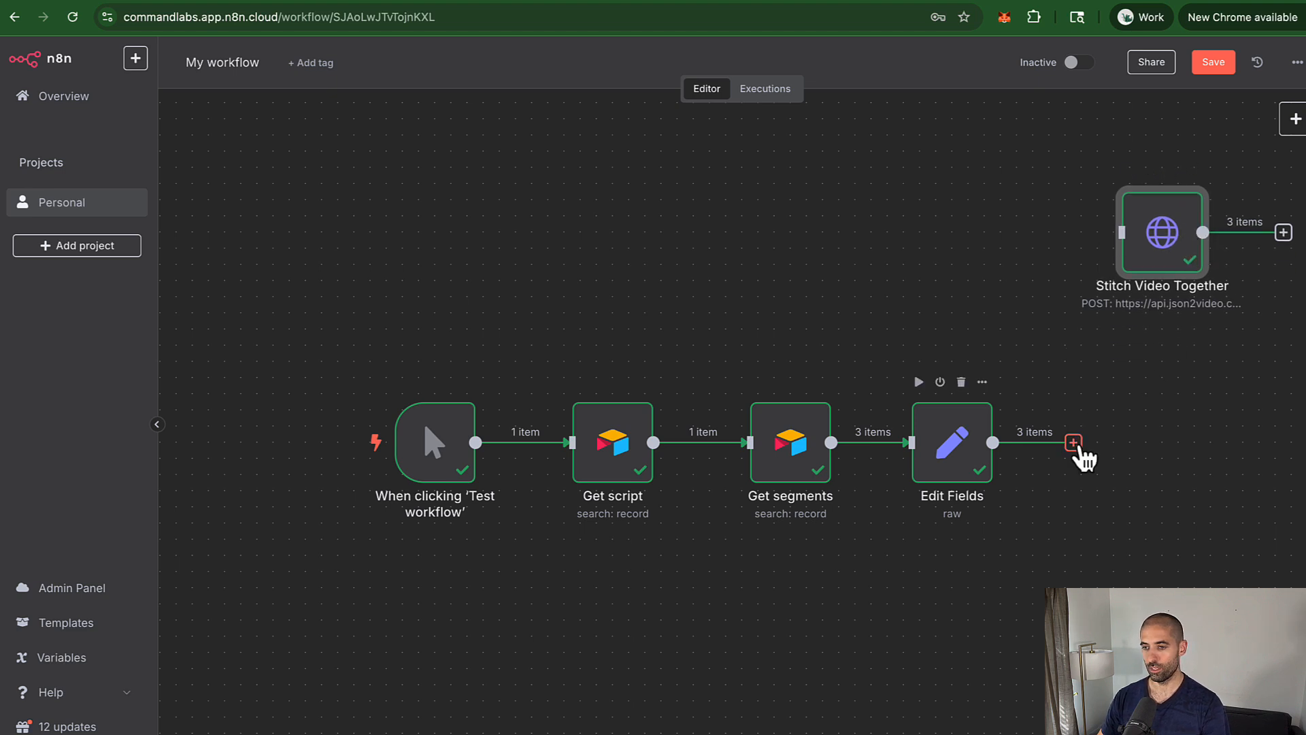
left_click(1075, 444)
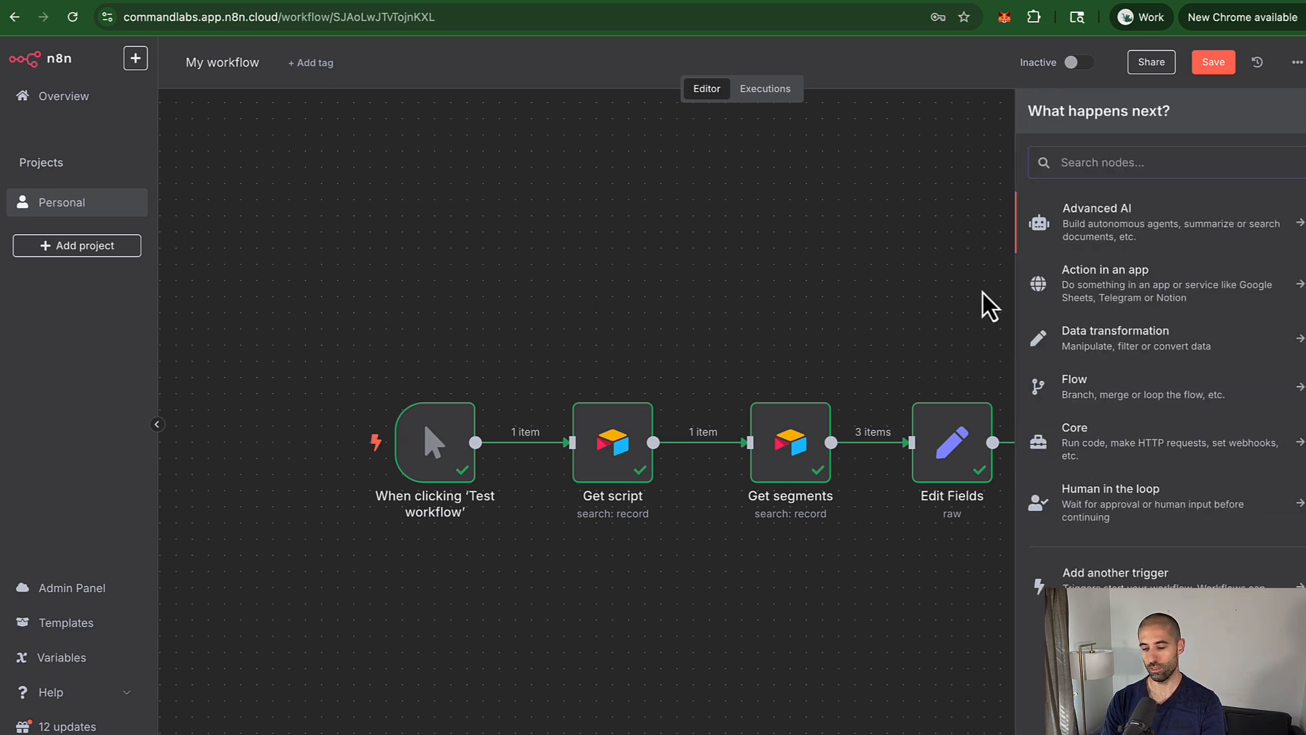
Step: Add an Aggregate node set to All Item Data (Into a Single List) with output field 'scenes'
type("agg")
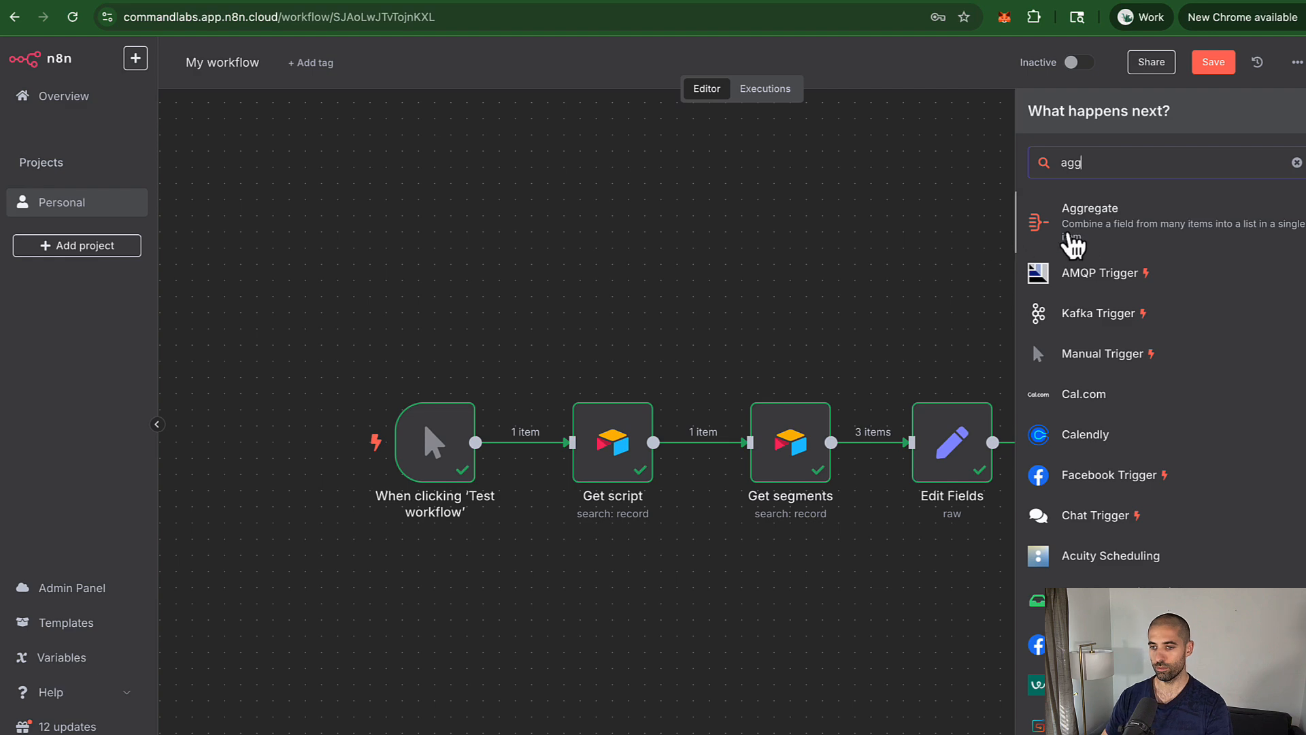
left_click(1074, 245)
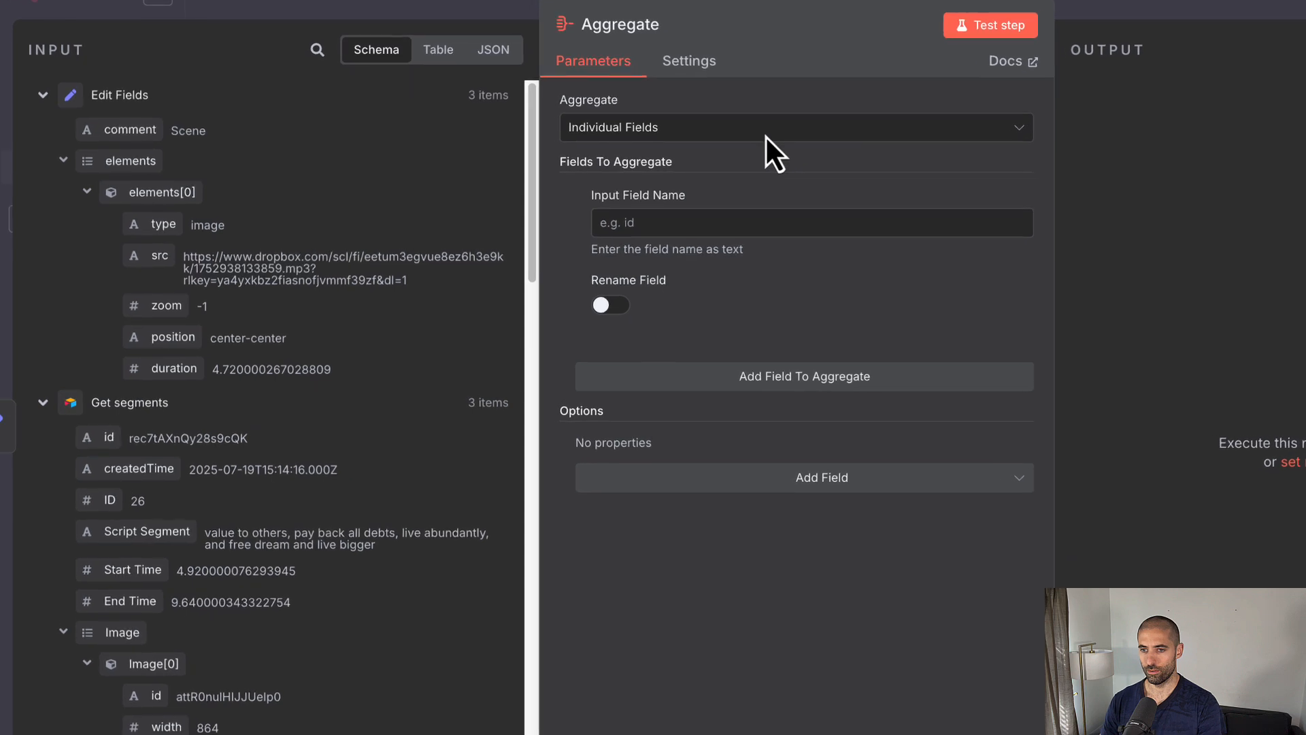
left_click(772, 132)
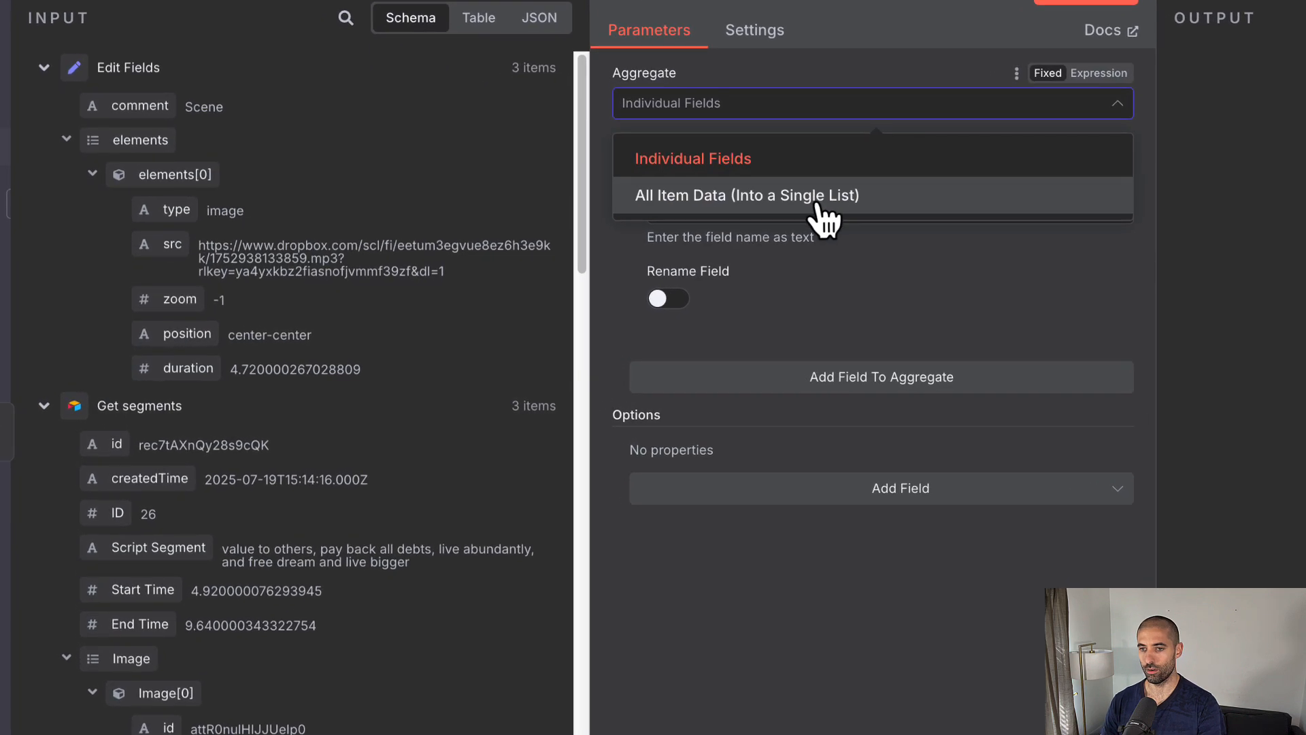
left_click(820, 208)
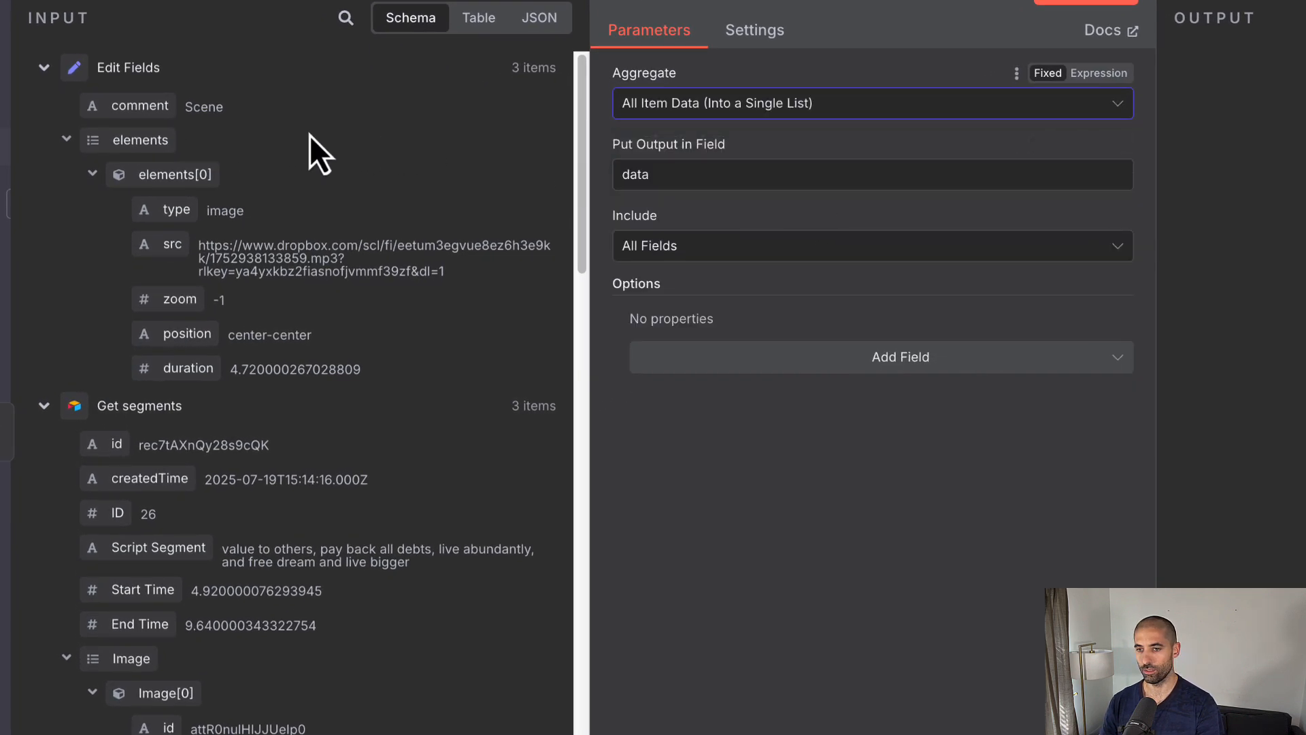
double_click(702, 172)
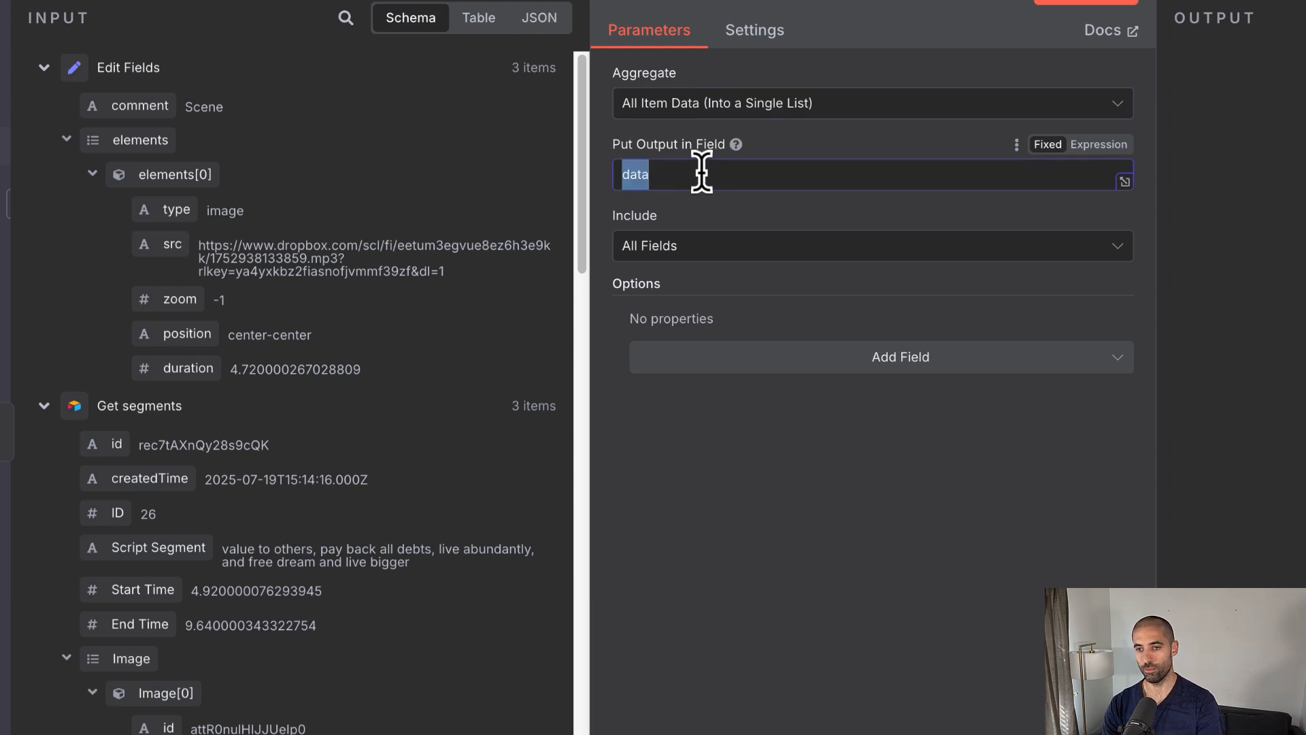
type("s")
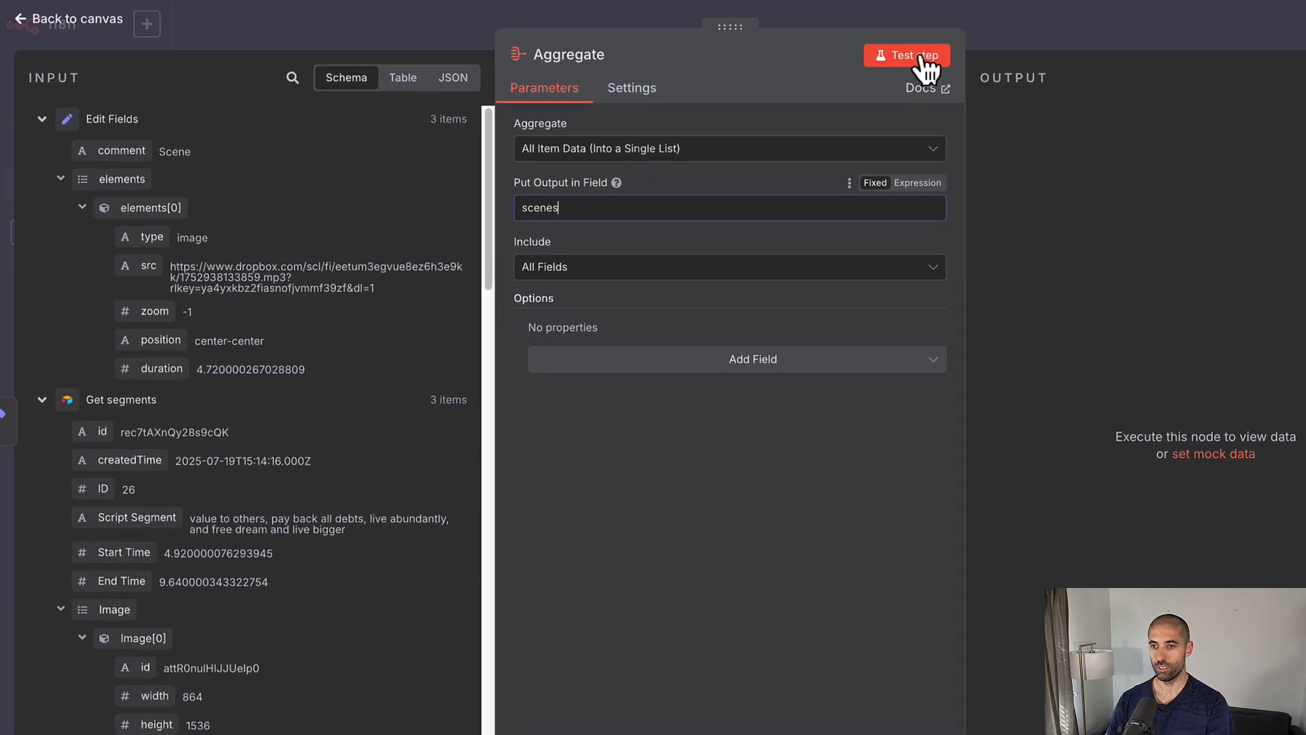
type("cenes")
Step: Test the Aggregate step and check its schema output of scenes[0] through scenes[2]
left_click(926, 68)
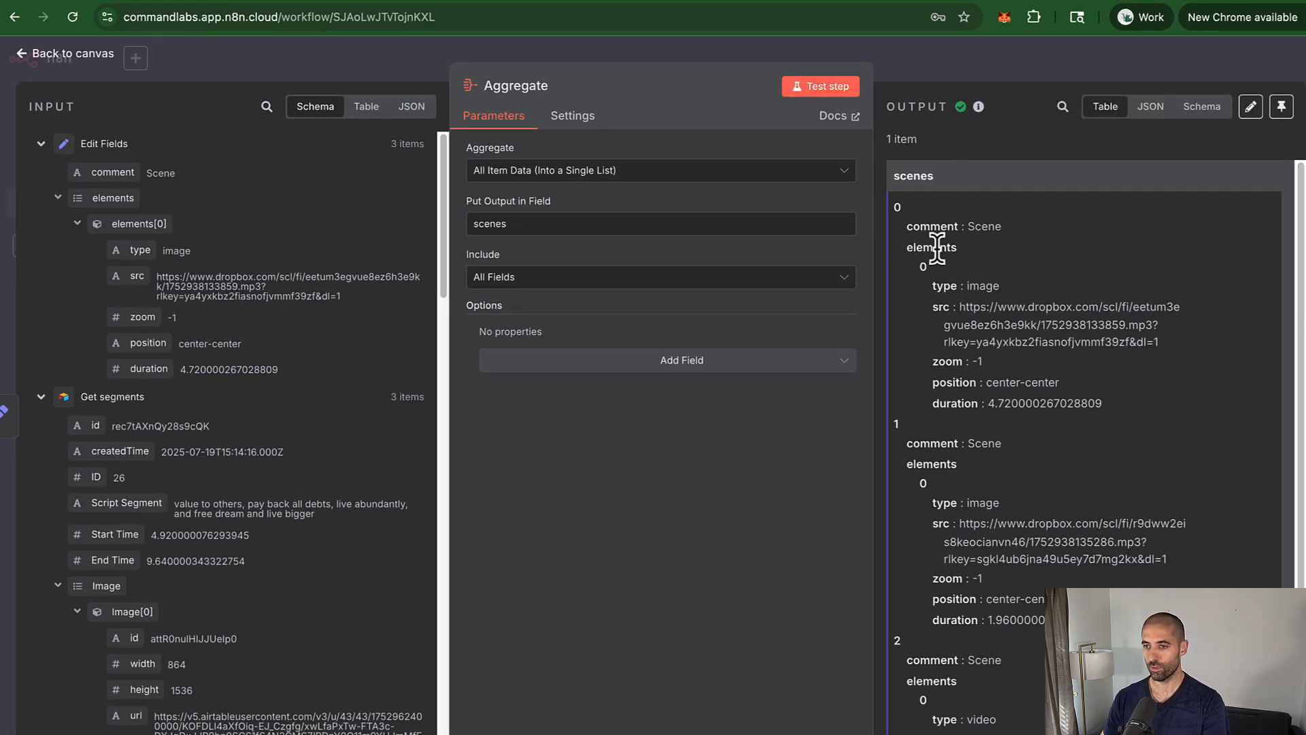
left_click(1197, 109)
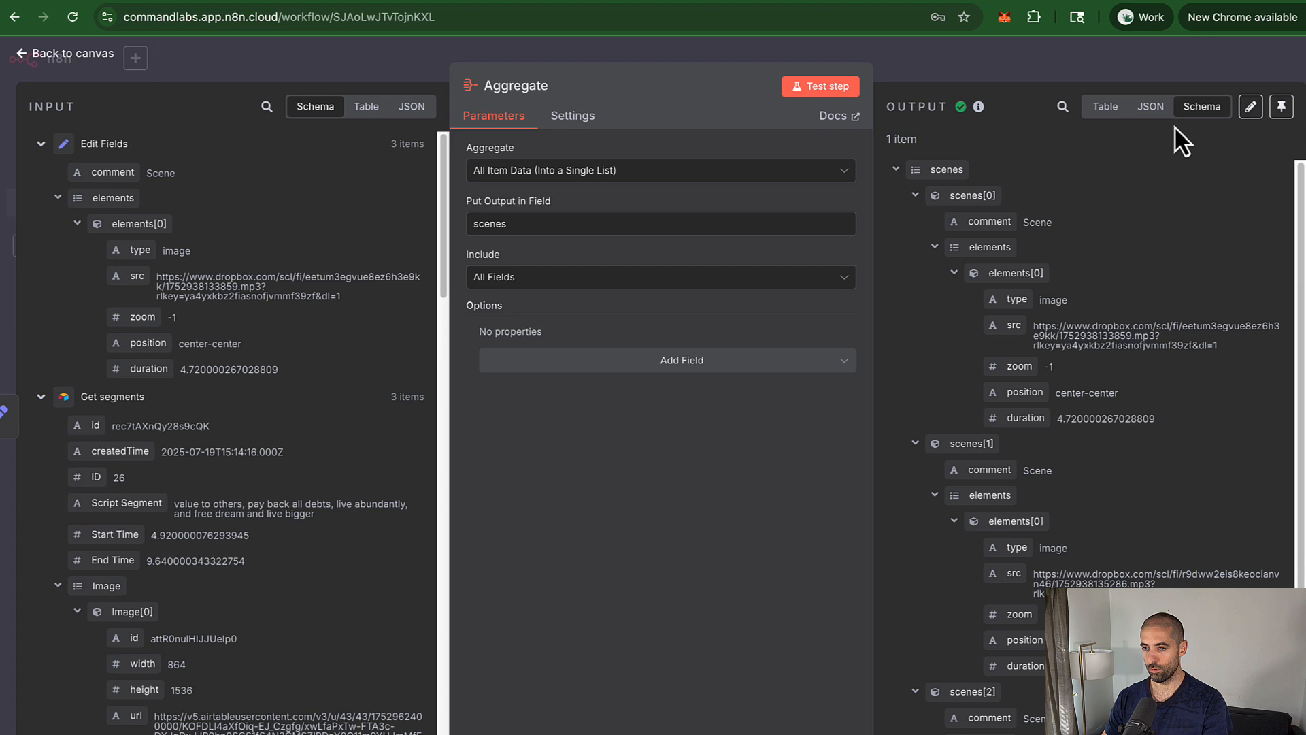
left_click(916, 195)
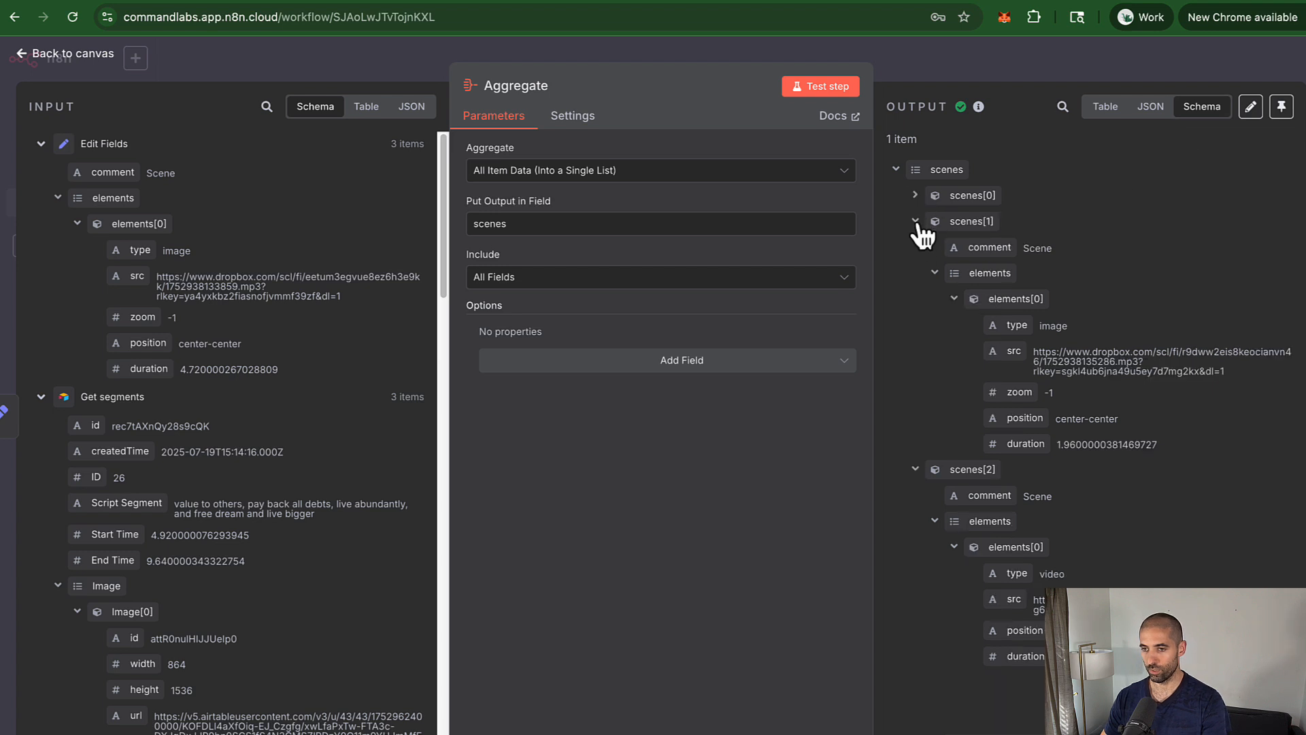
left_click(915, 222)
left_click(916, 247)
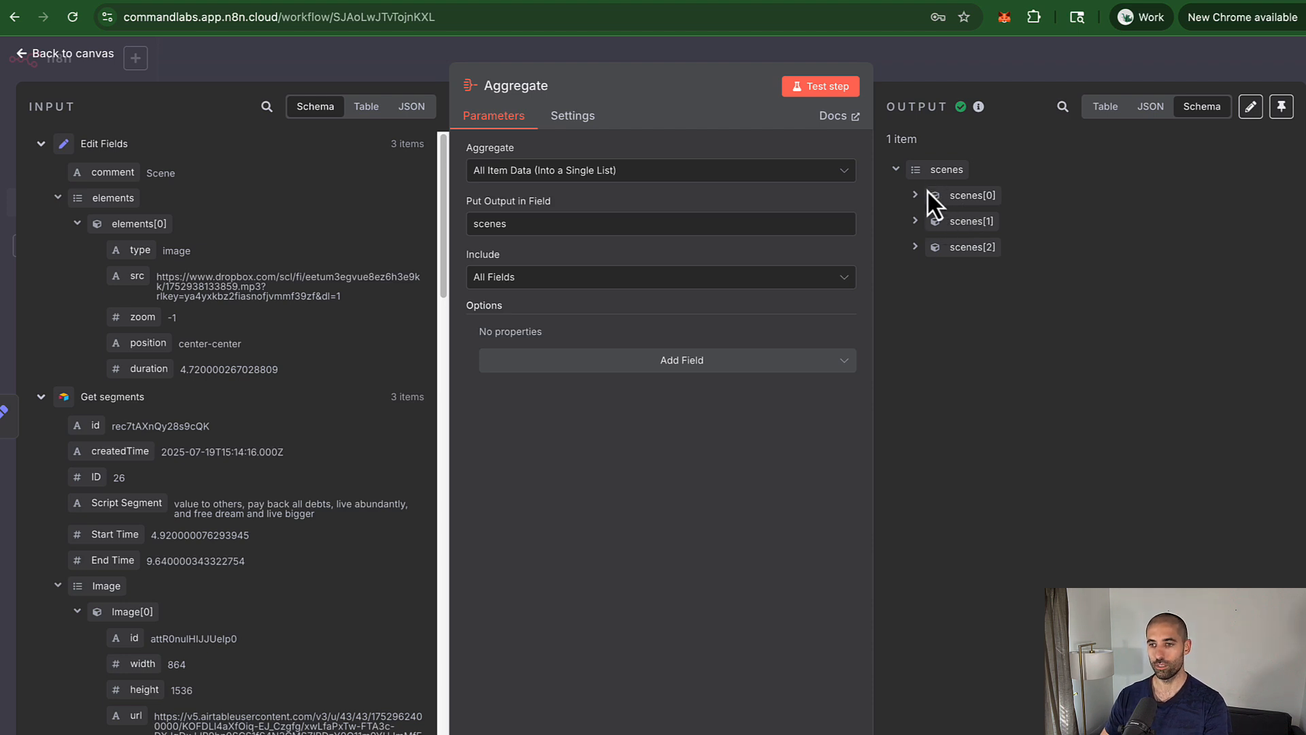
Step: Shift the five-node chain left, wire Stitch Video Together after Aggregate, tidy up, and save
key("Escape")
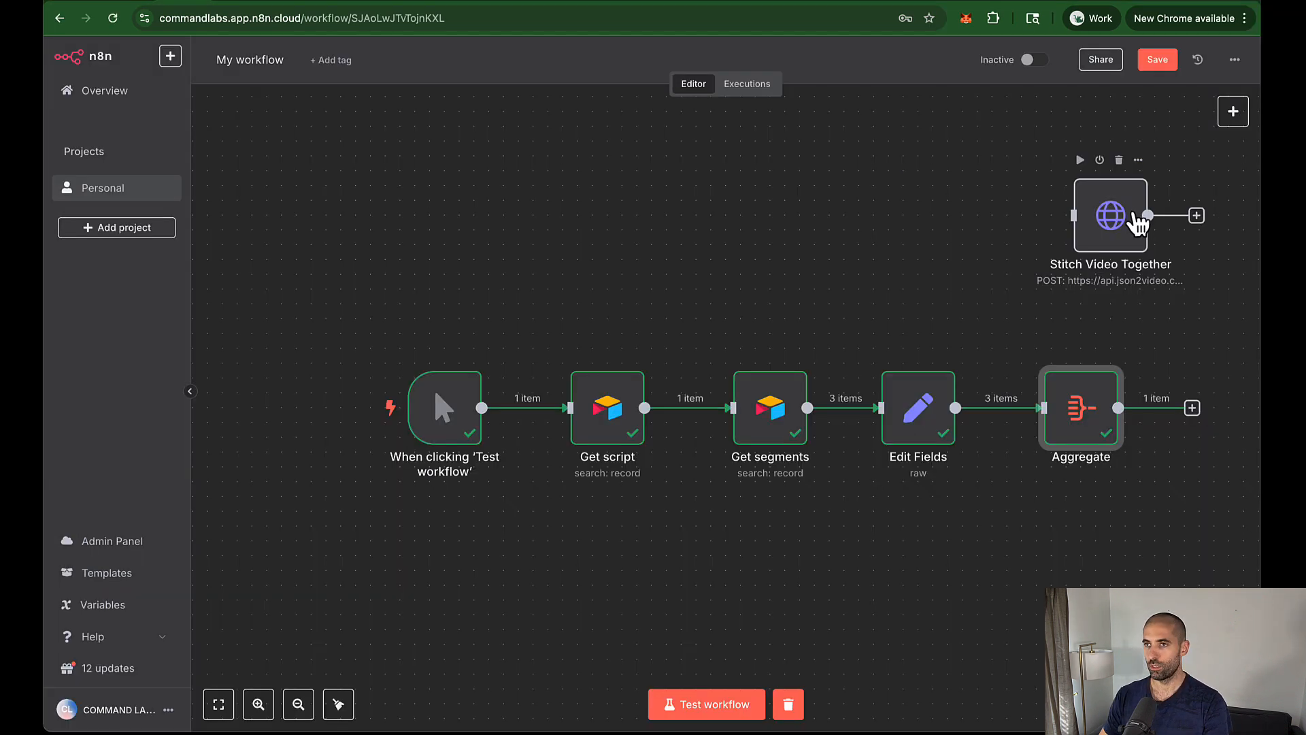
key("super+Tab")
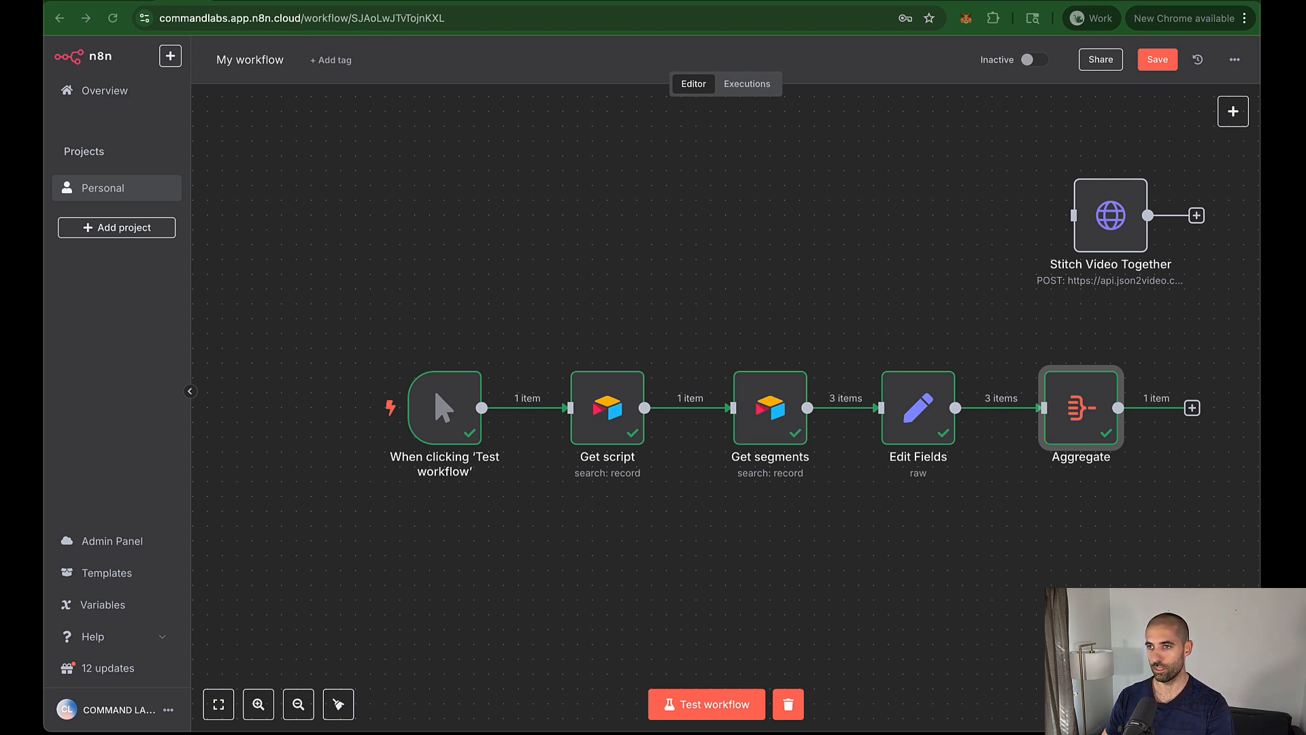
left_click_drag(1175, 332, 324, 505)
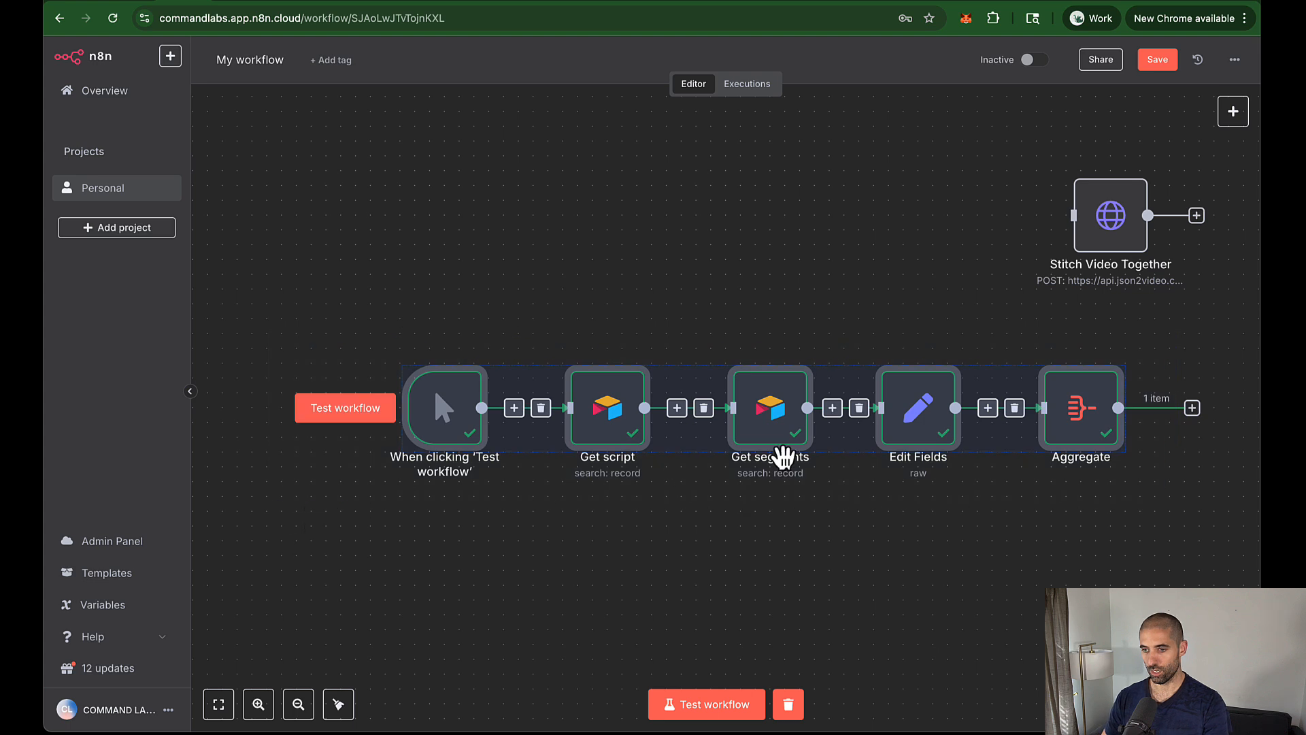
left_click_drag(1088, 411, 969, 417)
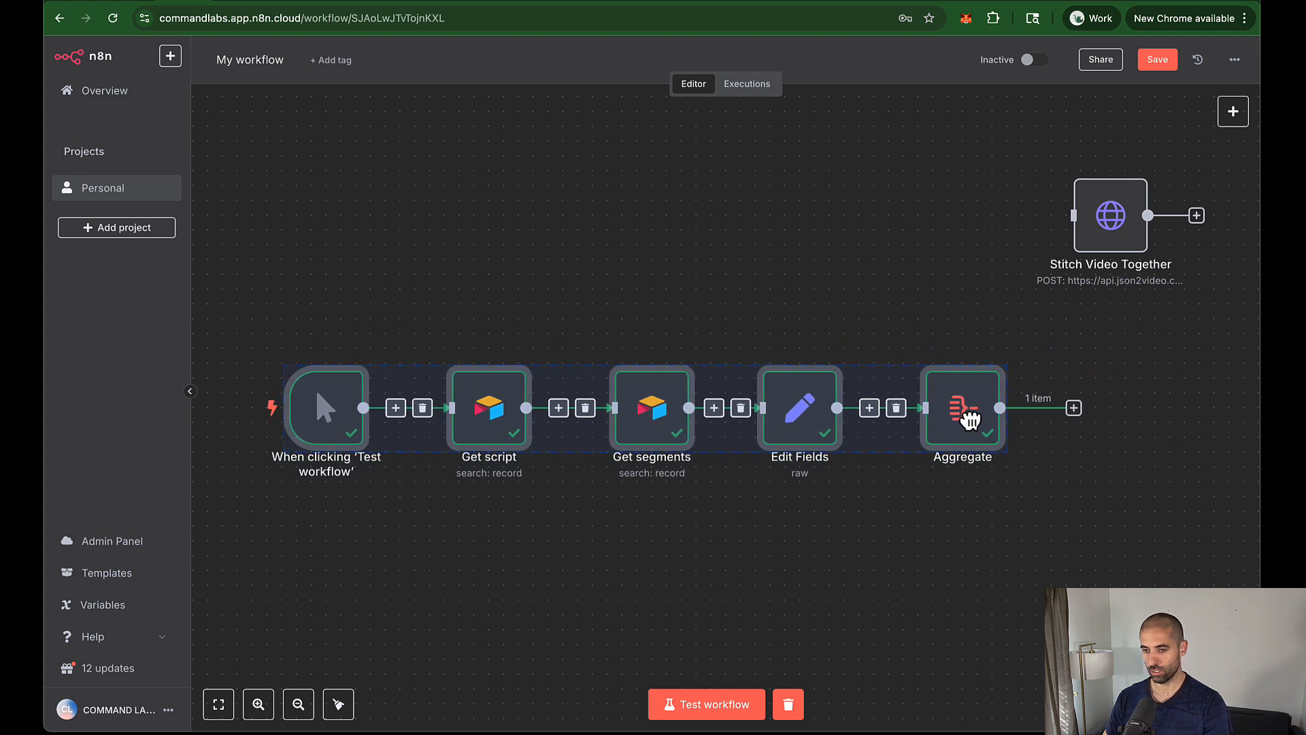
left_click_drag(1080, 233, 1108, 413)
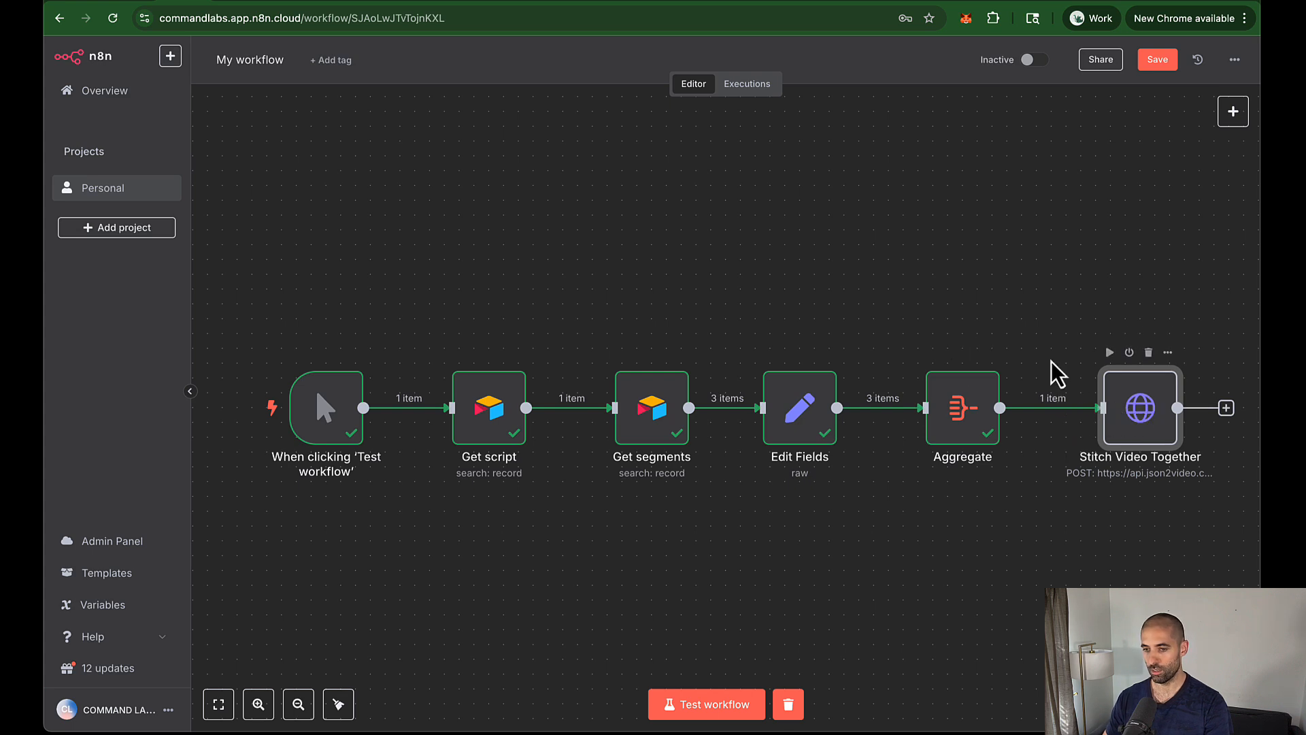
left_click(339, 704)
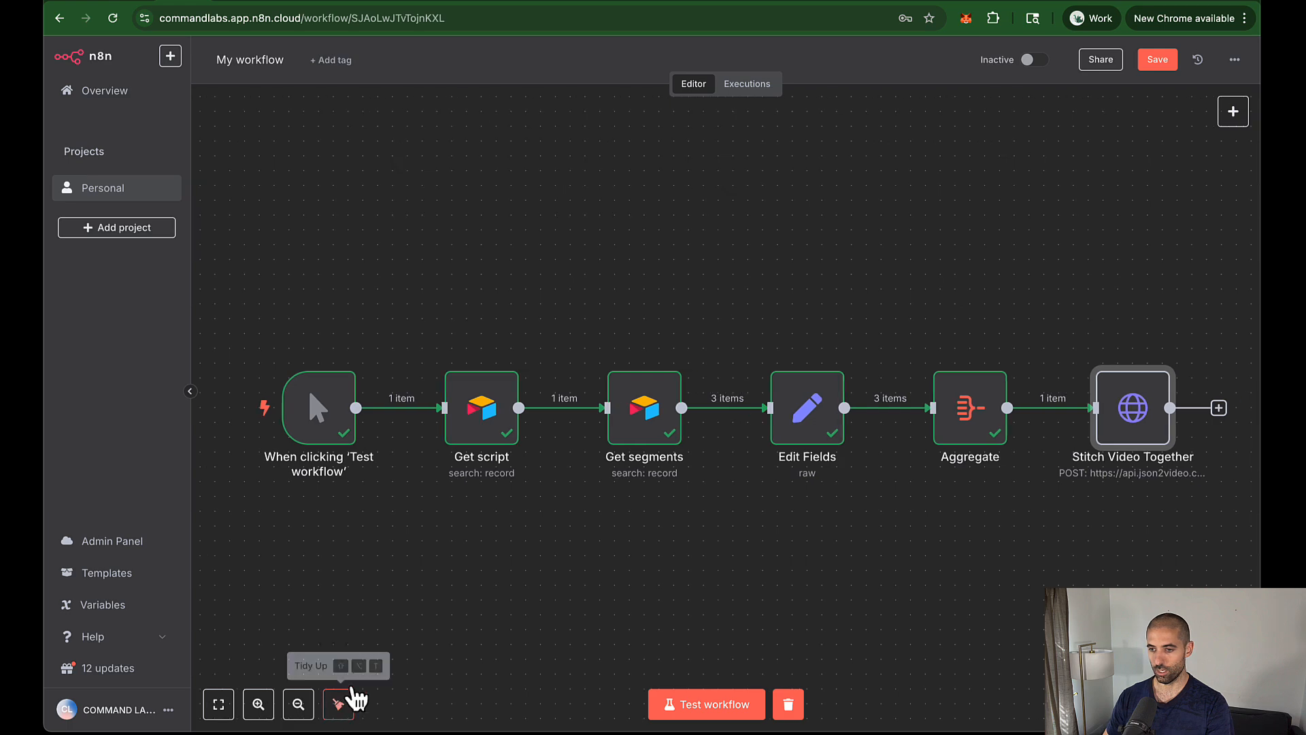
key("ctrl+s")
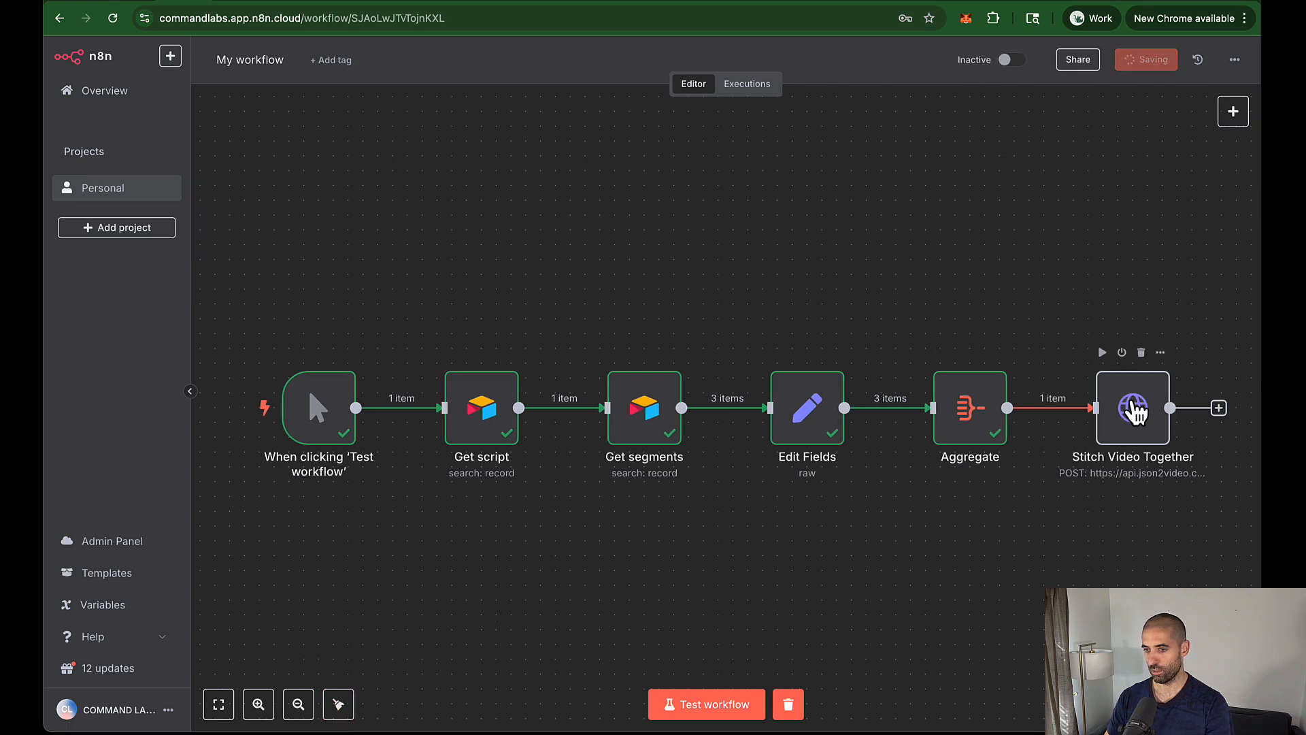
Step: Replace the Stitch Video Together JSON body with the pasted instagram-story template using scenes and Spoken Audio URL
double_click(1133, 410)
scroll(545, 258, "down", 10)
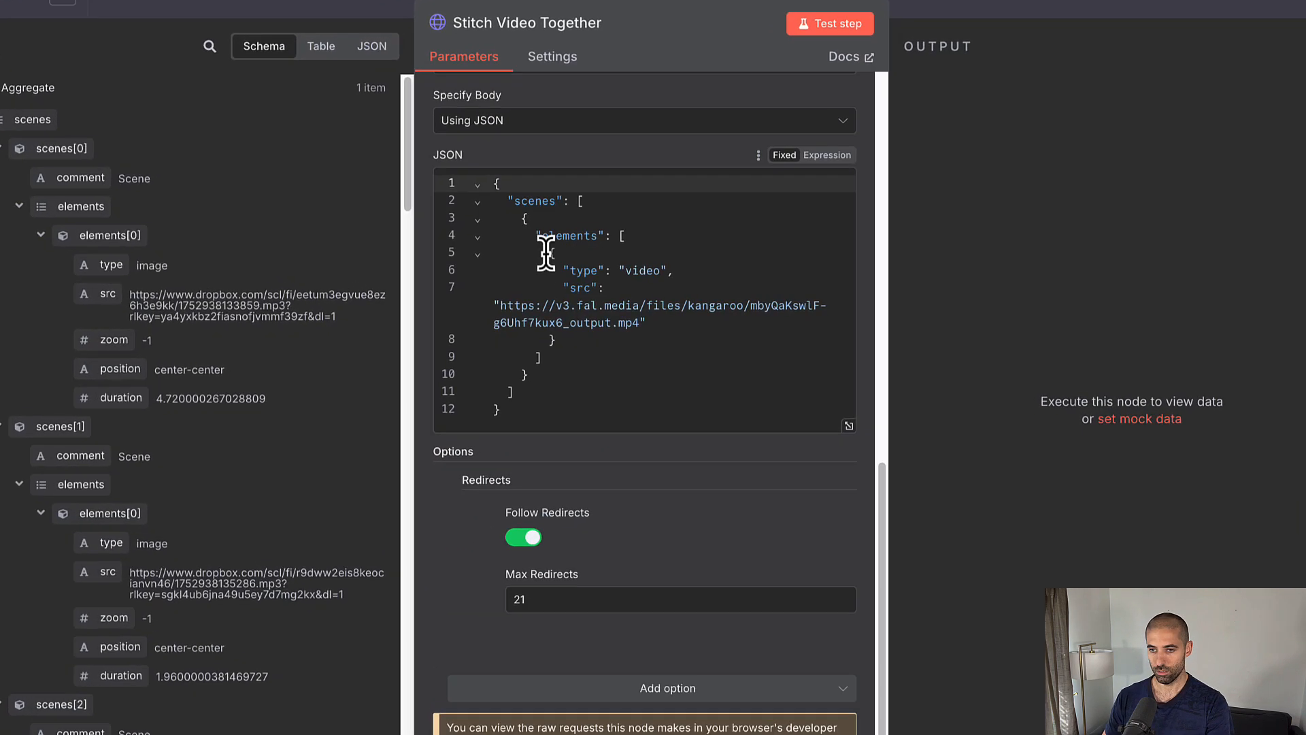
left_click(578, 305)
key("ctrl+a")
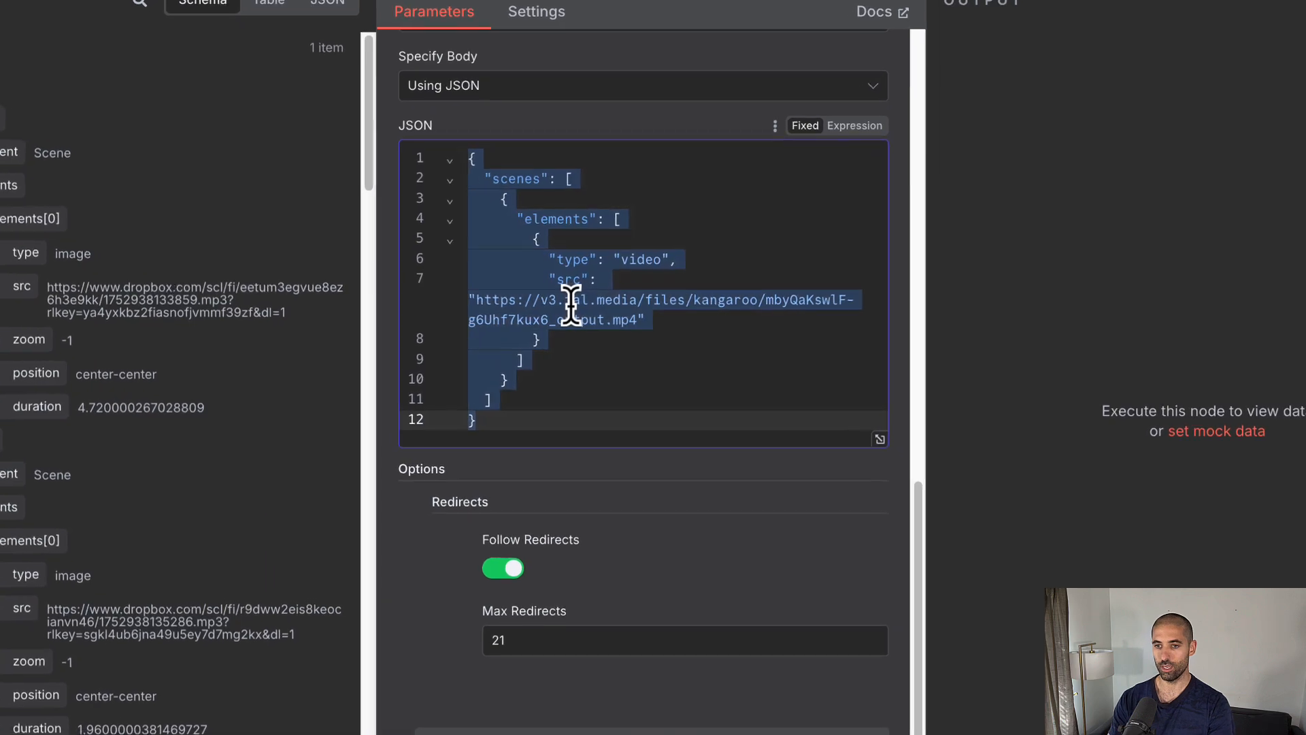
key("BackSpace")
type("{   \"comment\": \"Video\",   \"resolution\": \"instagram-story\",   \"quality\": \"high\",   \"scenes\": {{ JSON.stringify($json.scenes) }},   \"elements\": [     {       \"type\": \"audio\",       \"src\": \"{{ $('Get script').item.json['Spoken Audio URL'] }}\"     }   ] }")
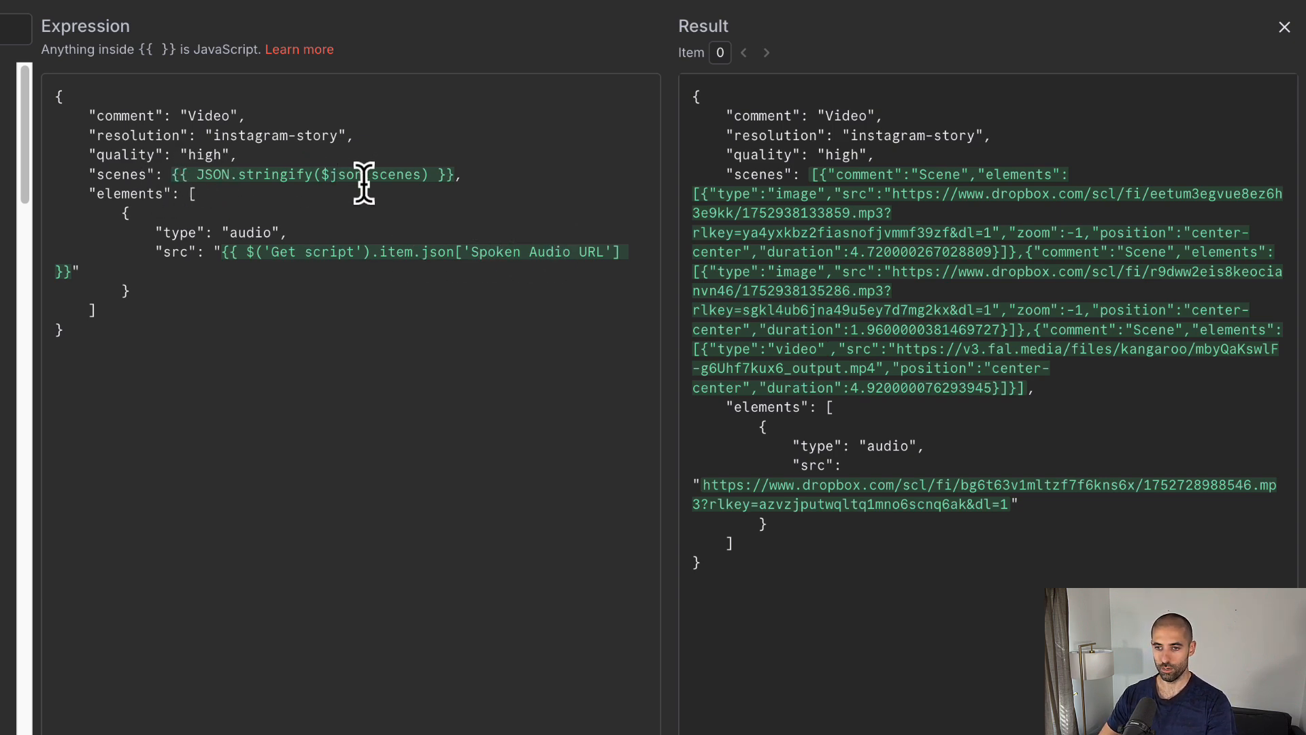
left_click(867, 2)
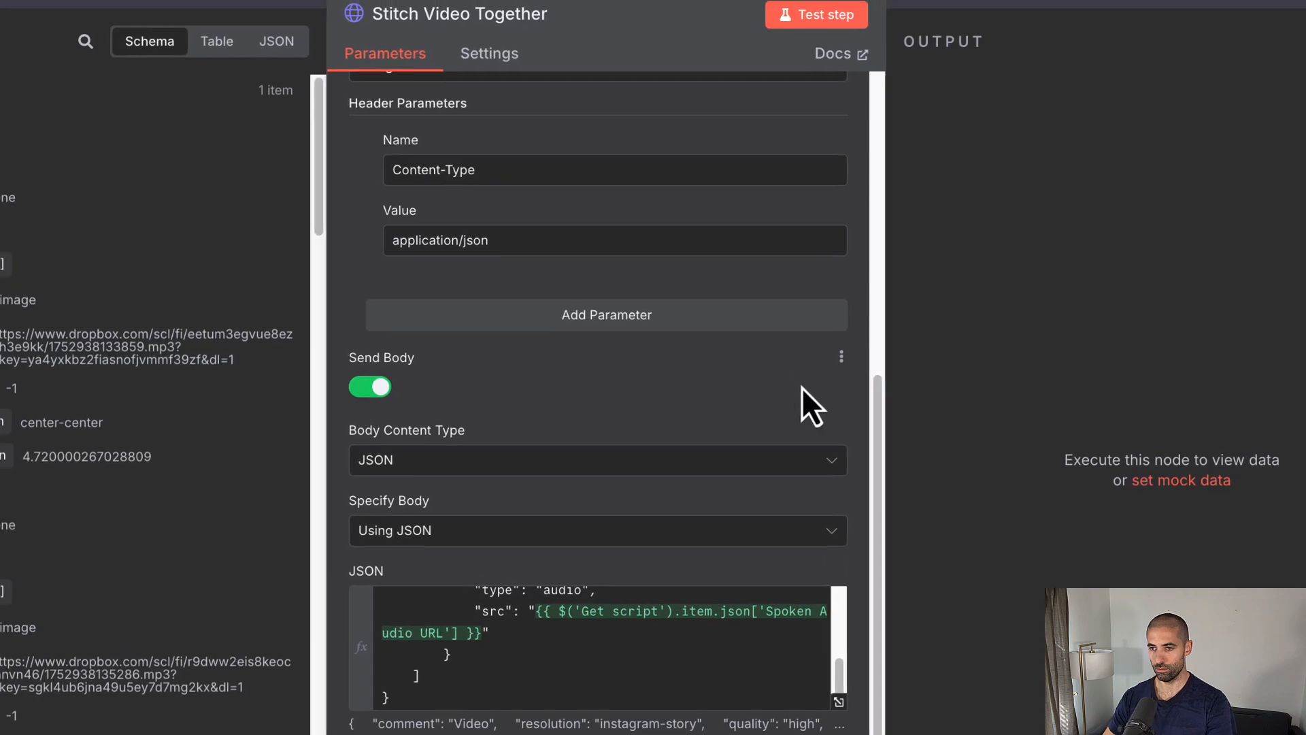
Step: Test Stitch Video Together and check the new running job in JSON2Video render logs
left_click(871, 31)
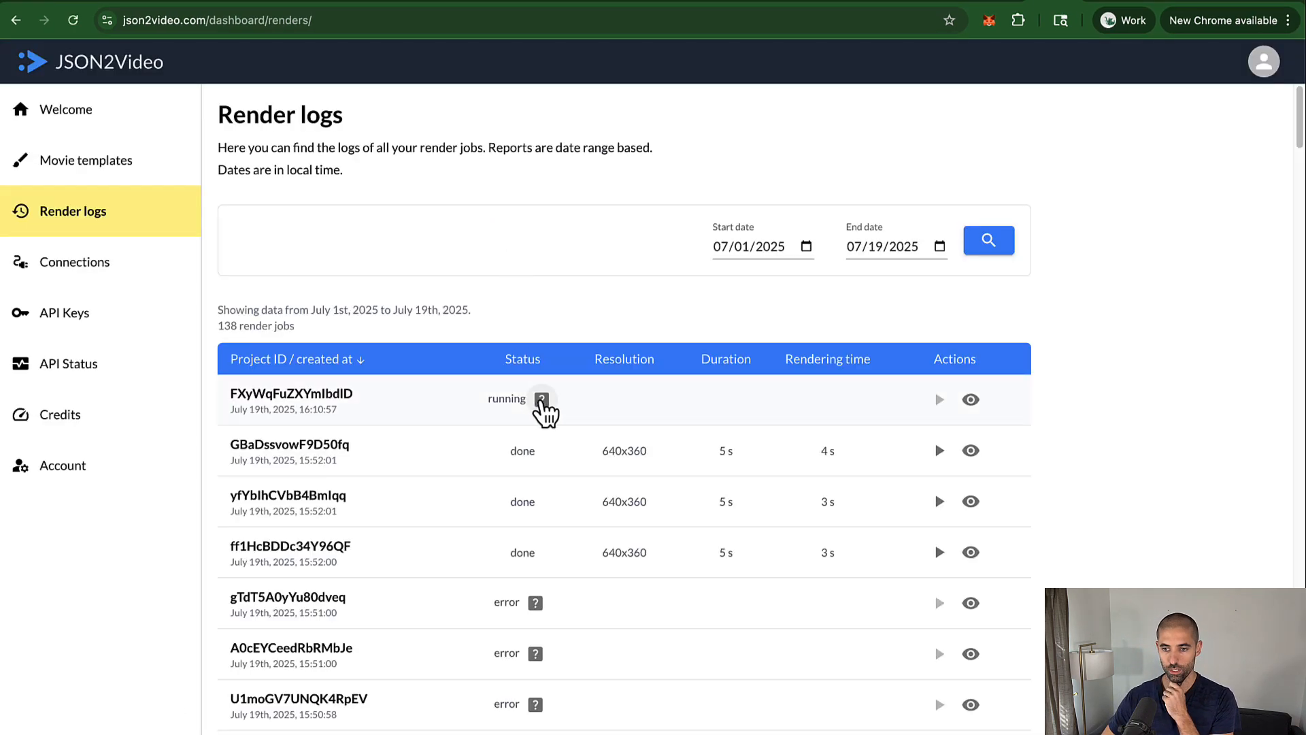
left_click(541, 403)
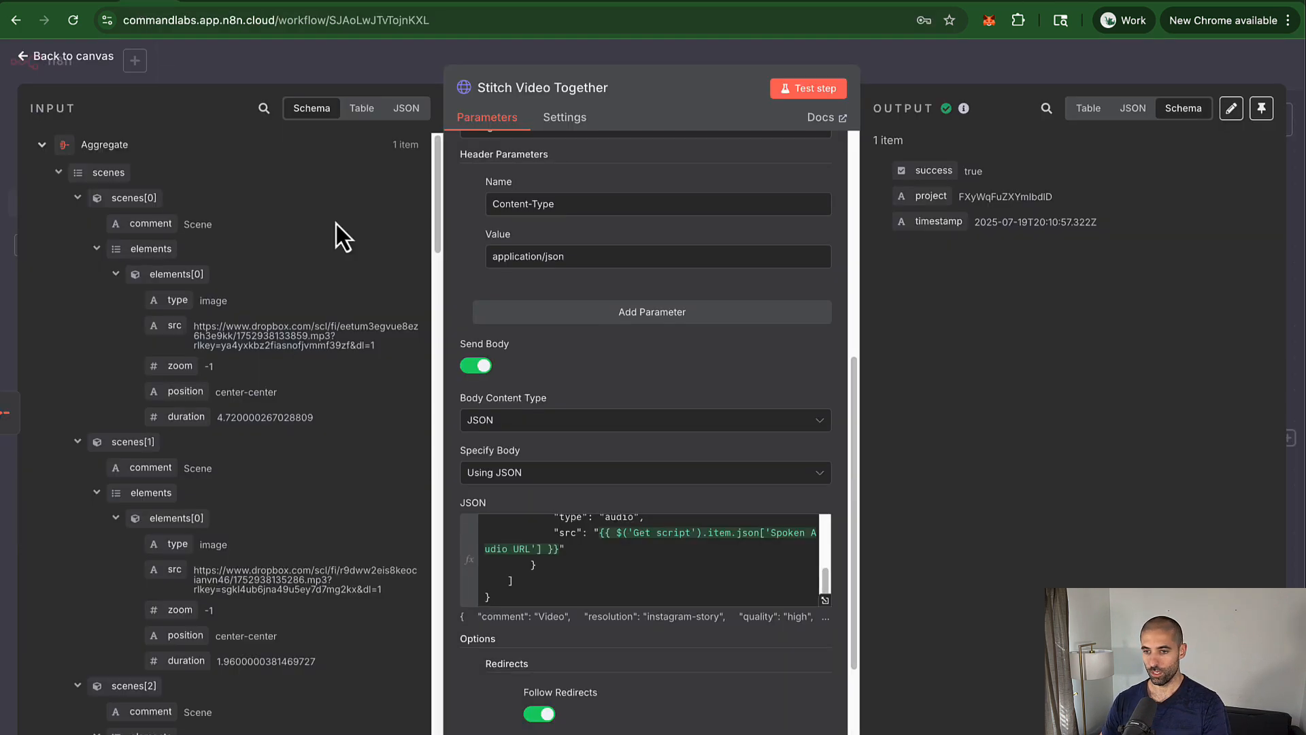
Step: Open the JSON body in the full expression editor and change the quality value to 'low'
left_click(861, 652)
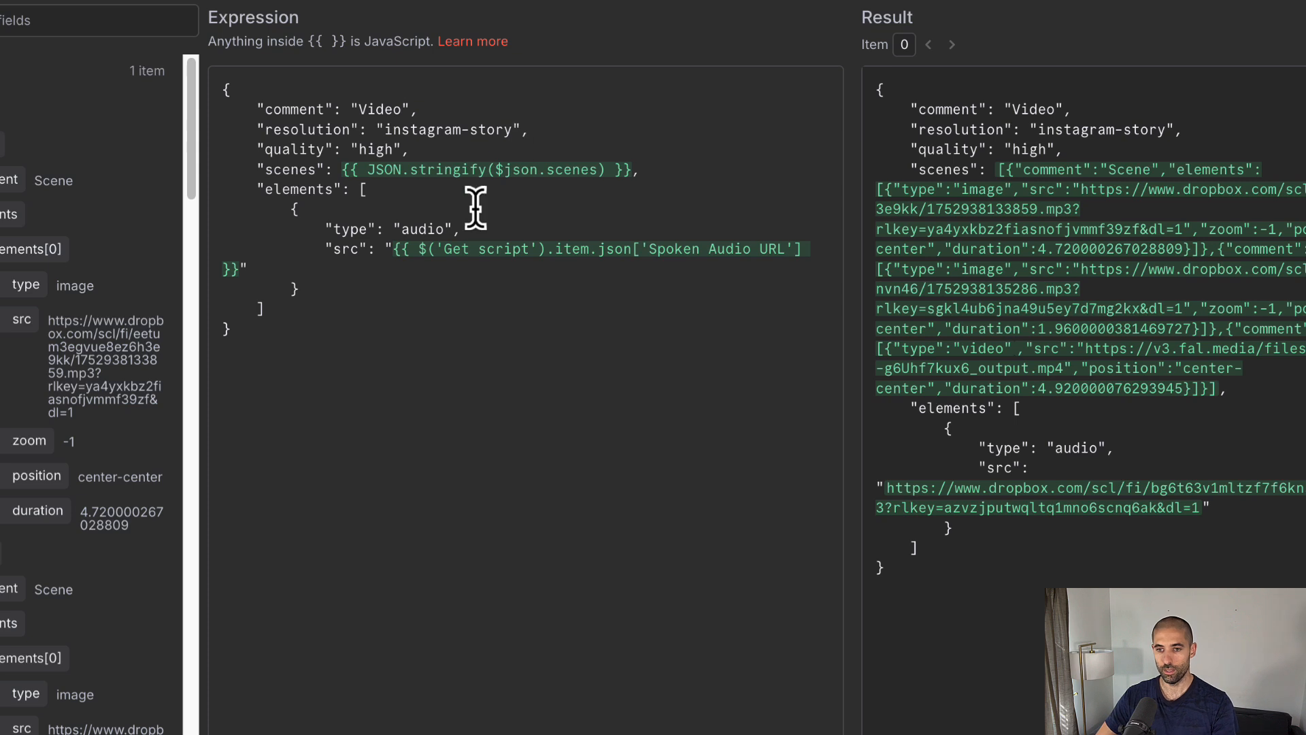
left_click(260, 149)
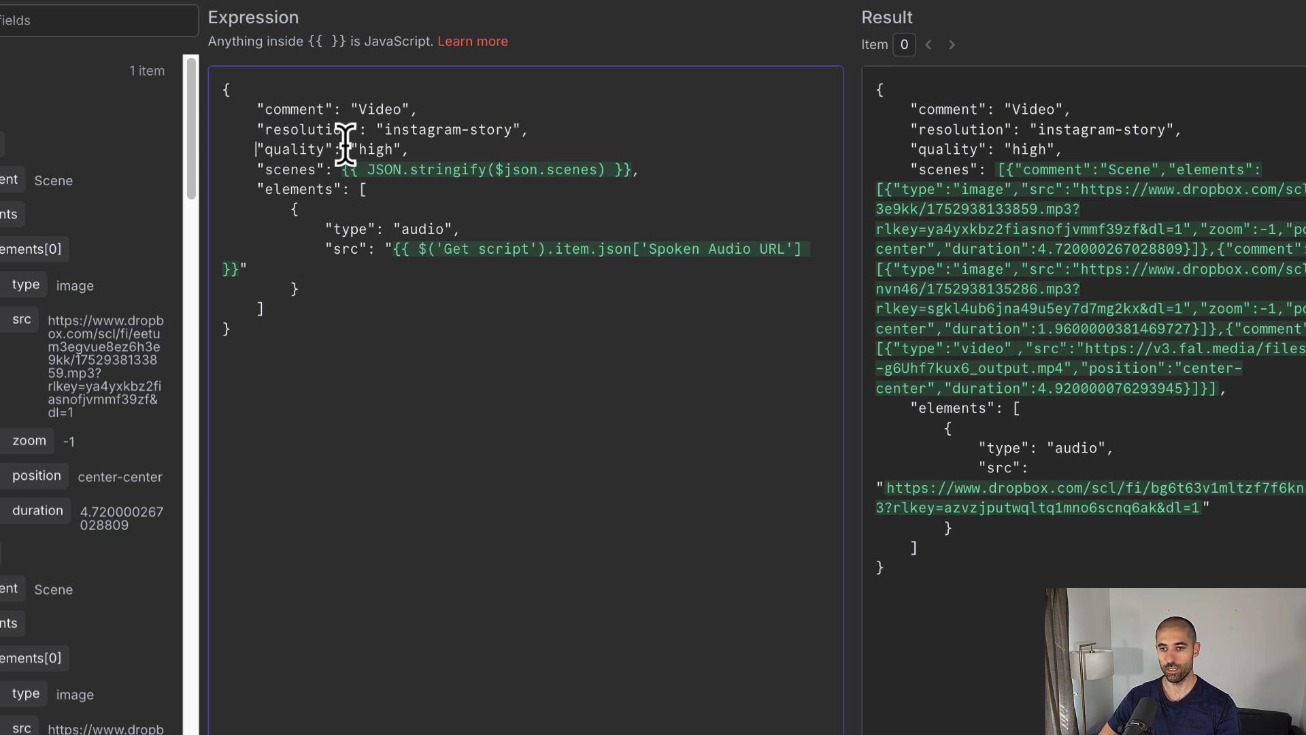
key("shift+End")
left_click(399, 143)
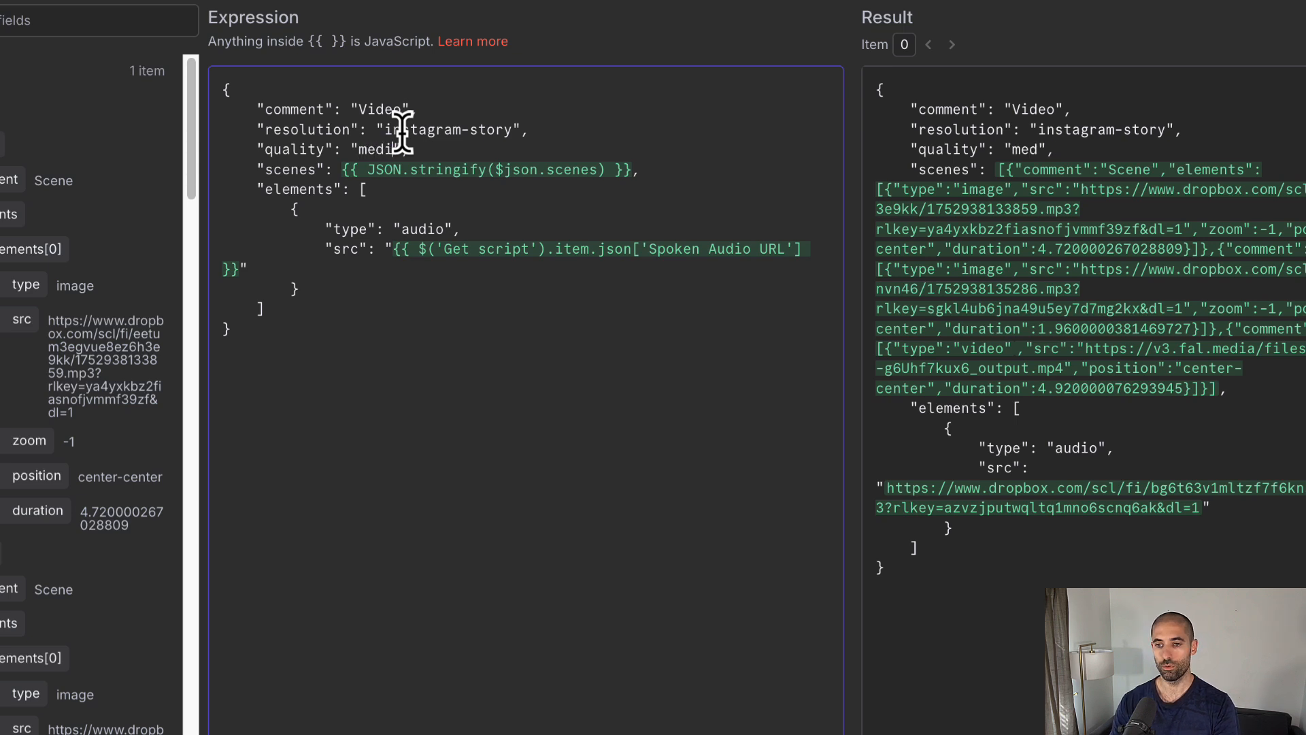
double_click(401, 144)
type("low")
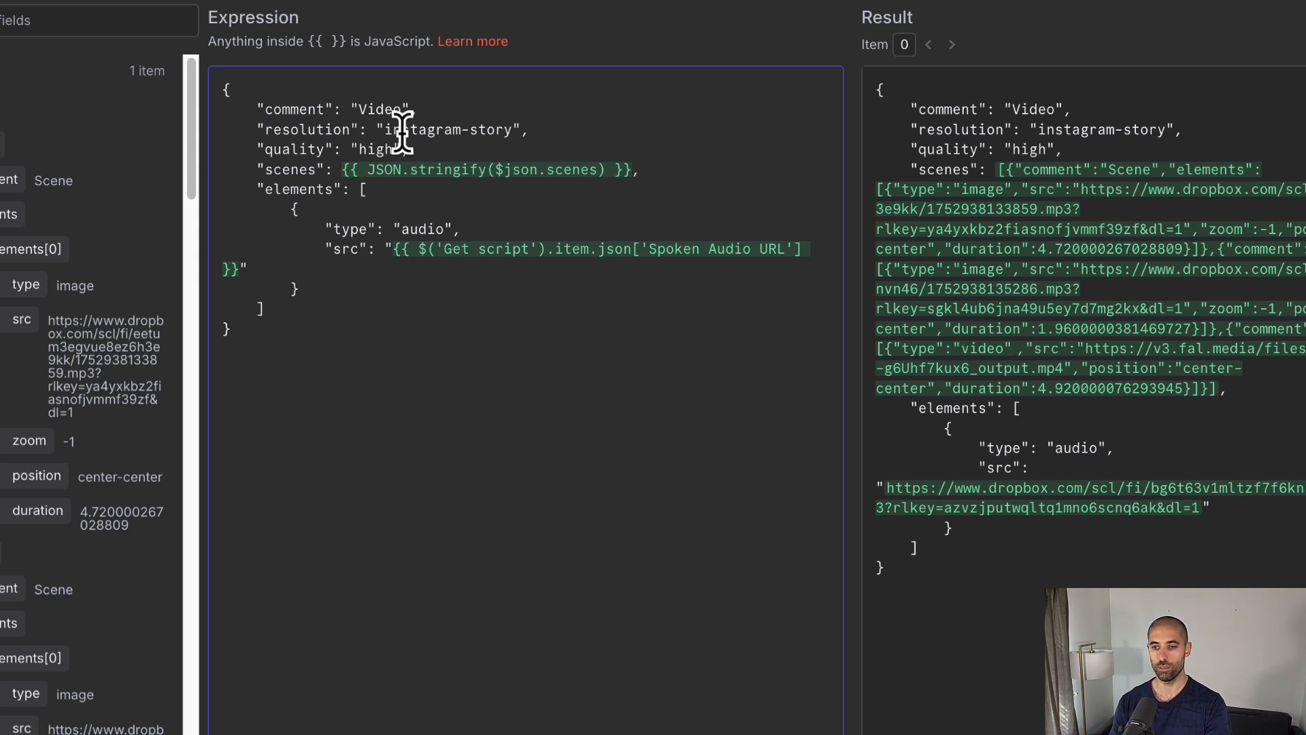
Step: Select the scenes line and the elements block in the expression
key("shift+super+Left")
key("Down")
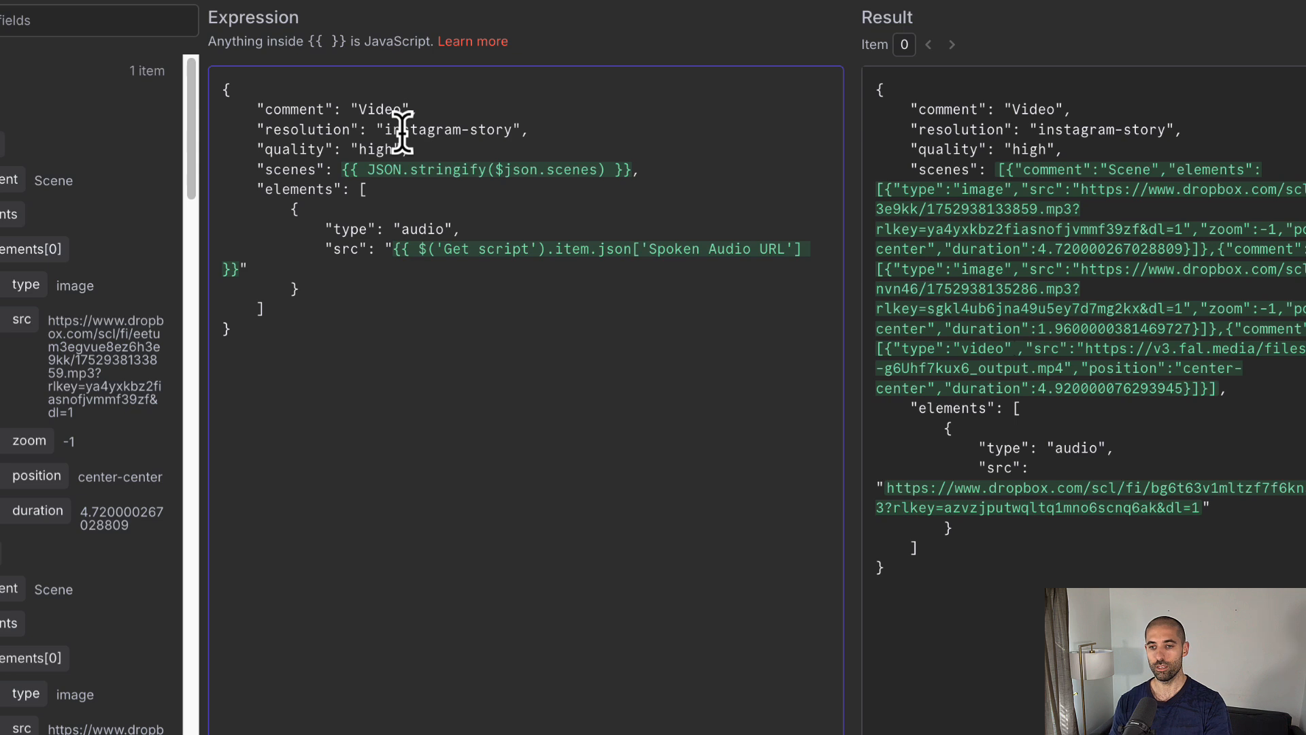
key("shift+Down")
key("shift+Down")
key("shift+Down")
key("shift+Down")
key("shift+Down")
key("shift+Down")
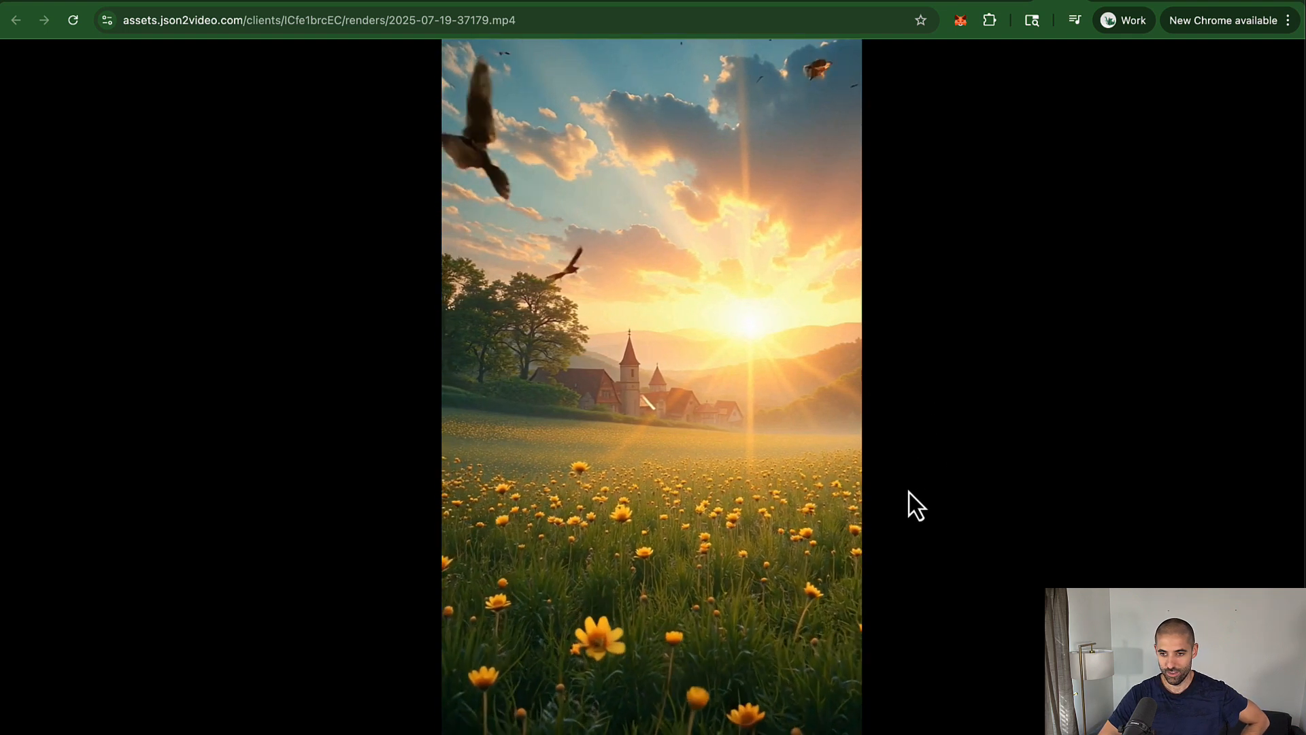
Step: Close the expression editor and the Stitch Video Together settings in n8n
left_click(170, 0)
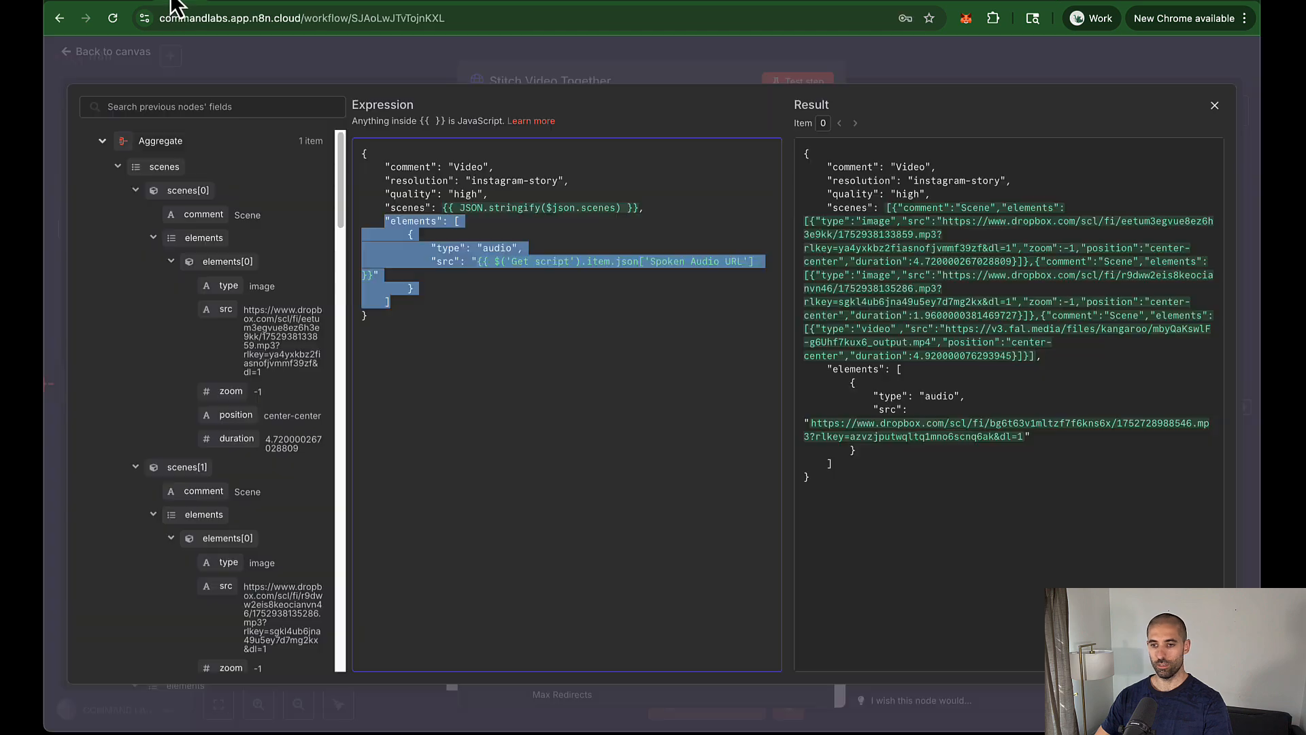
left_click(368, 60)
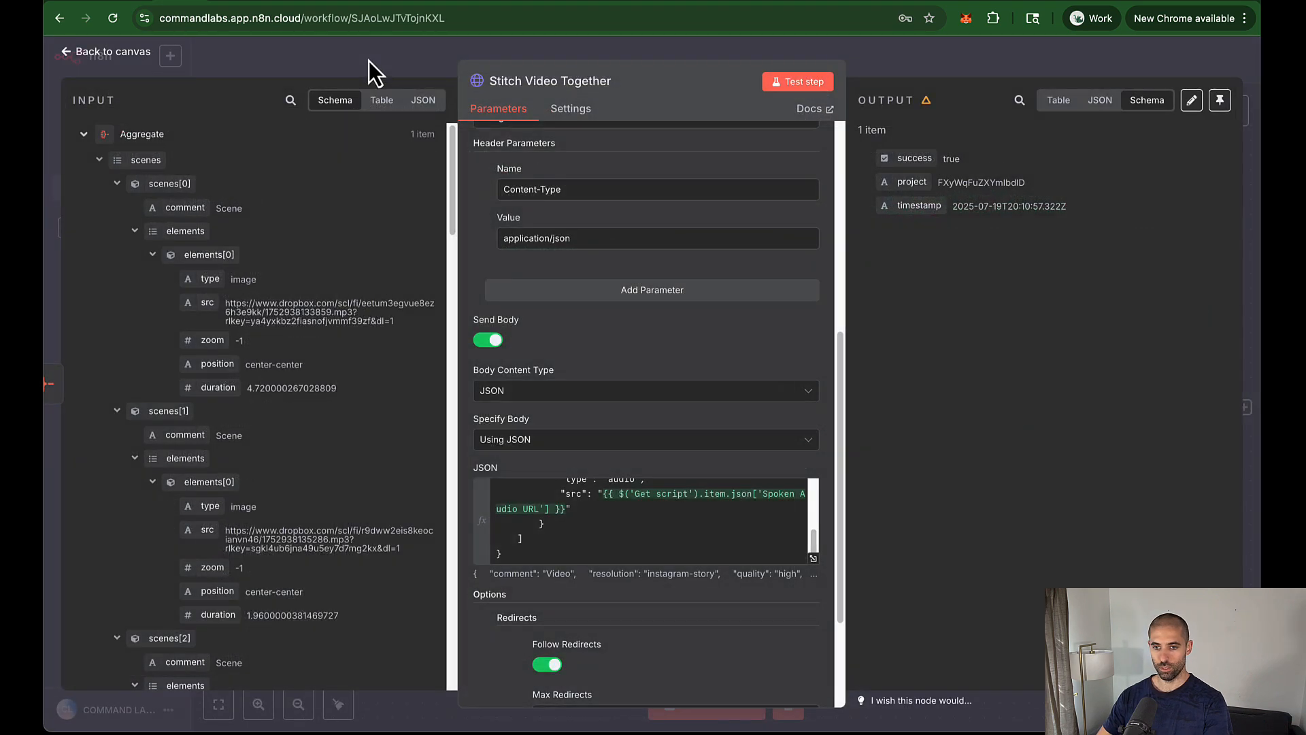
left_click(288, 63)
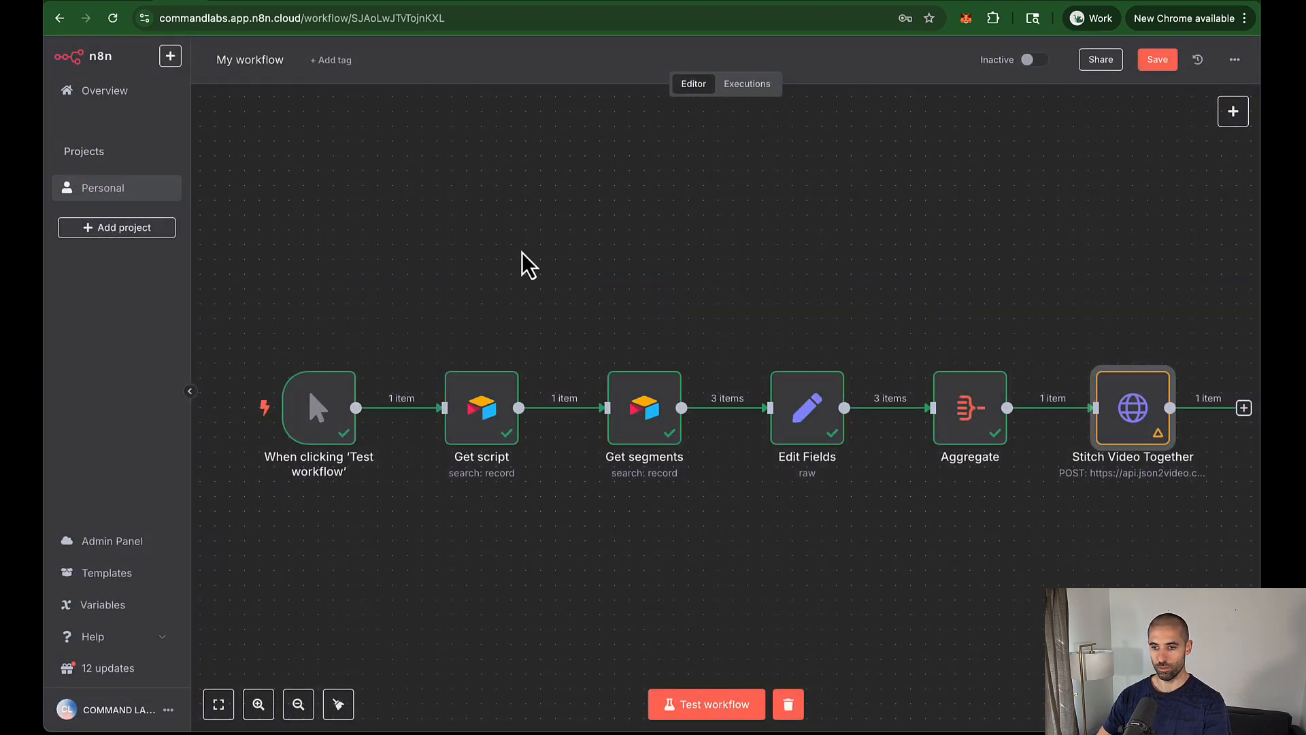
Step: Sort the Get segments results by ID ascending, then run the whole workflow
double_click(643, 414)
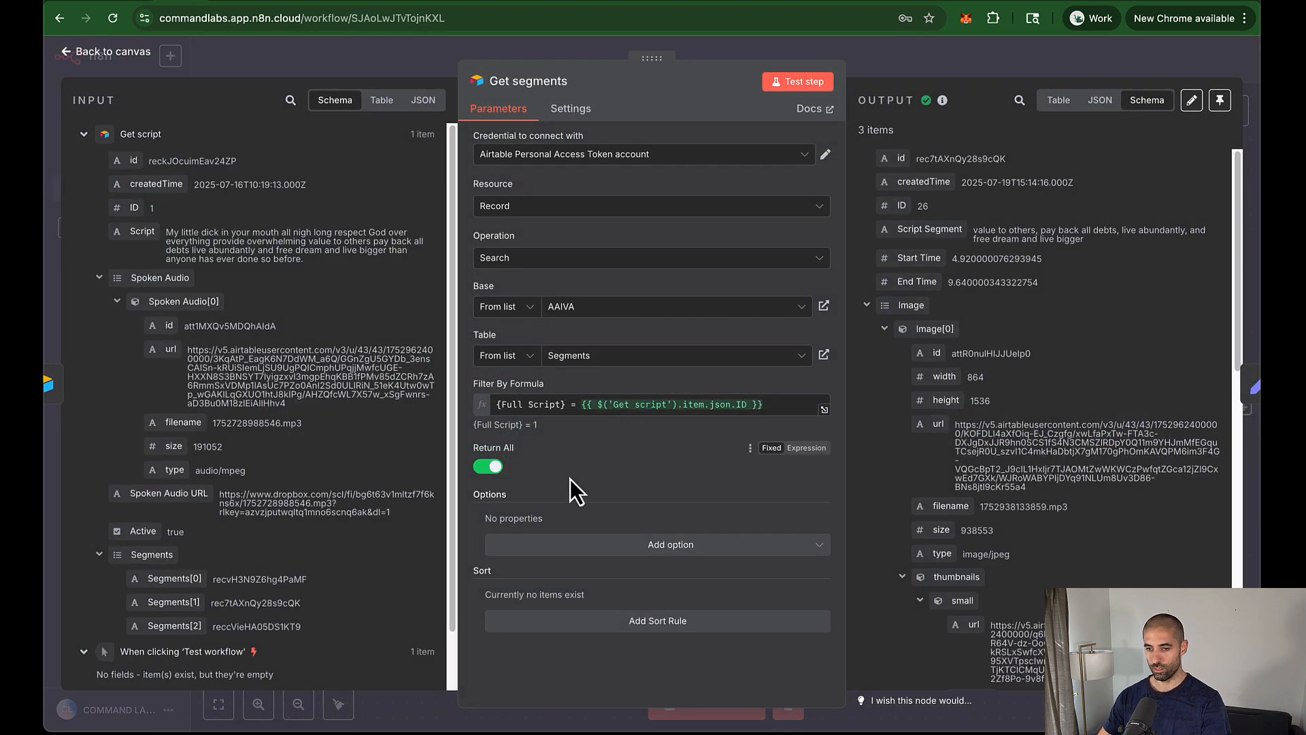
left_click(640, 622)
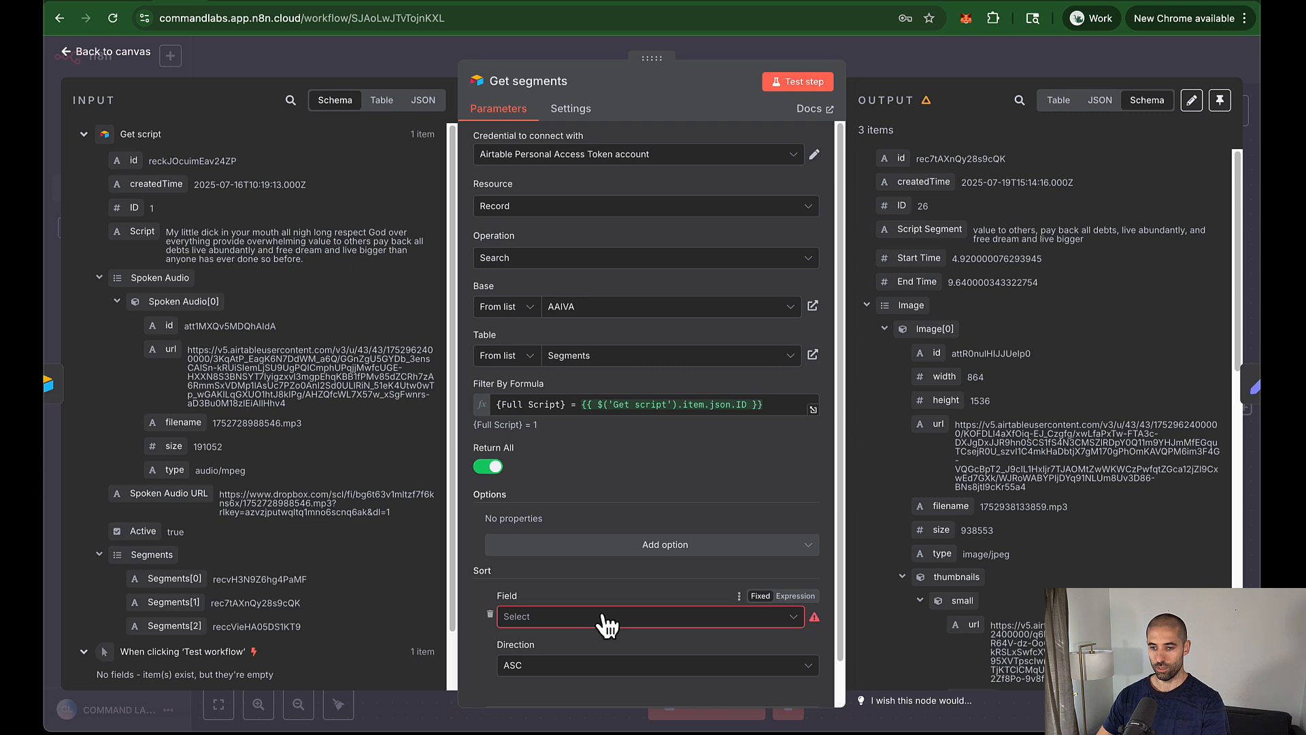
left_click(598, 616)
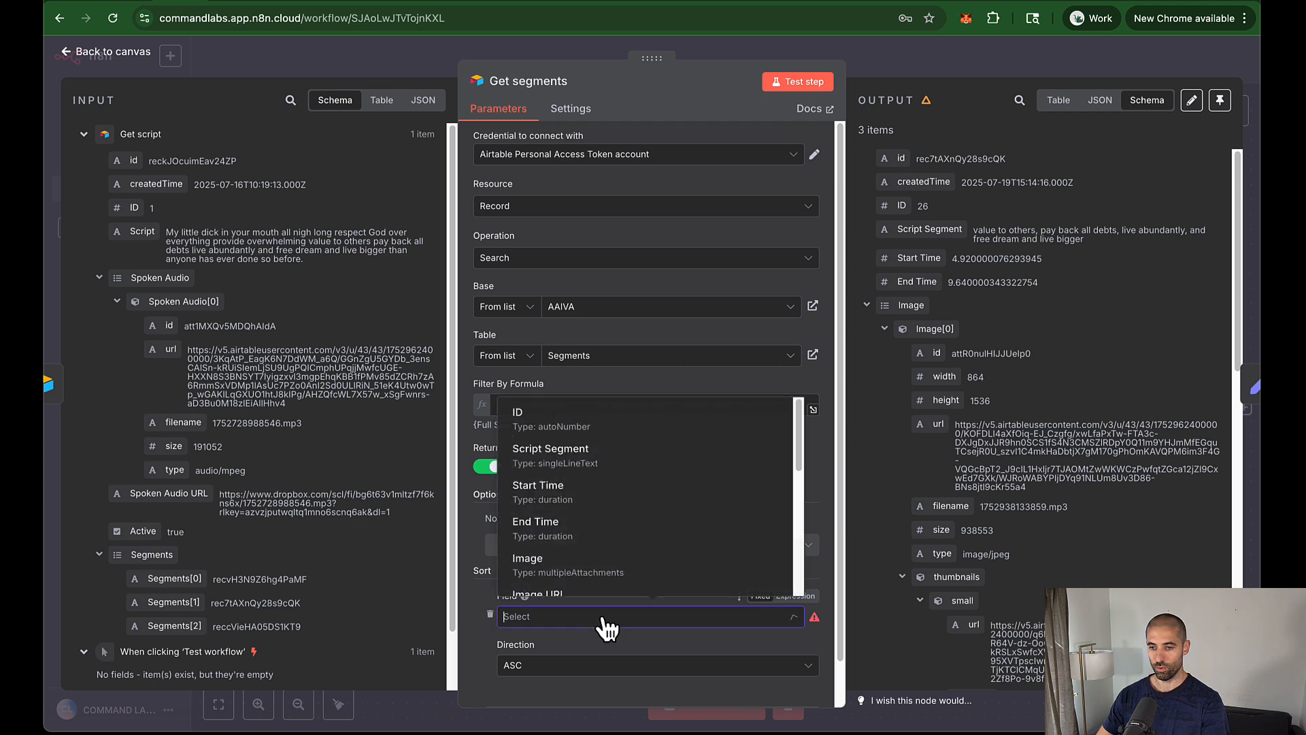
left_click(562, 422)
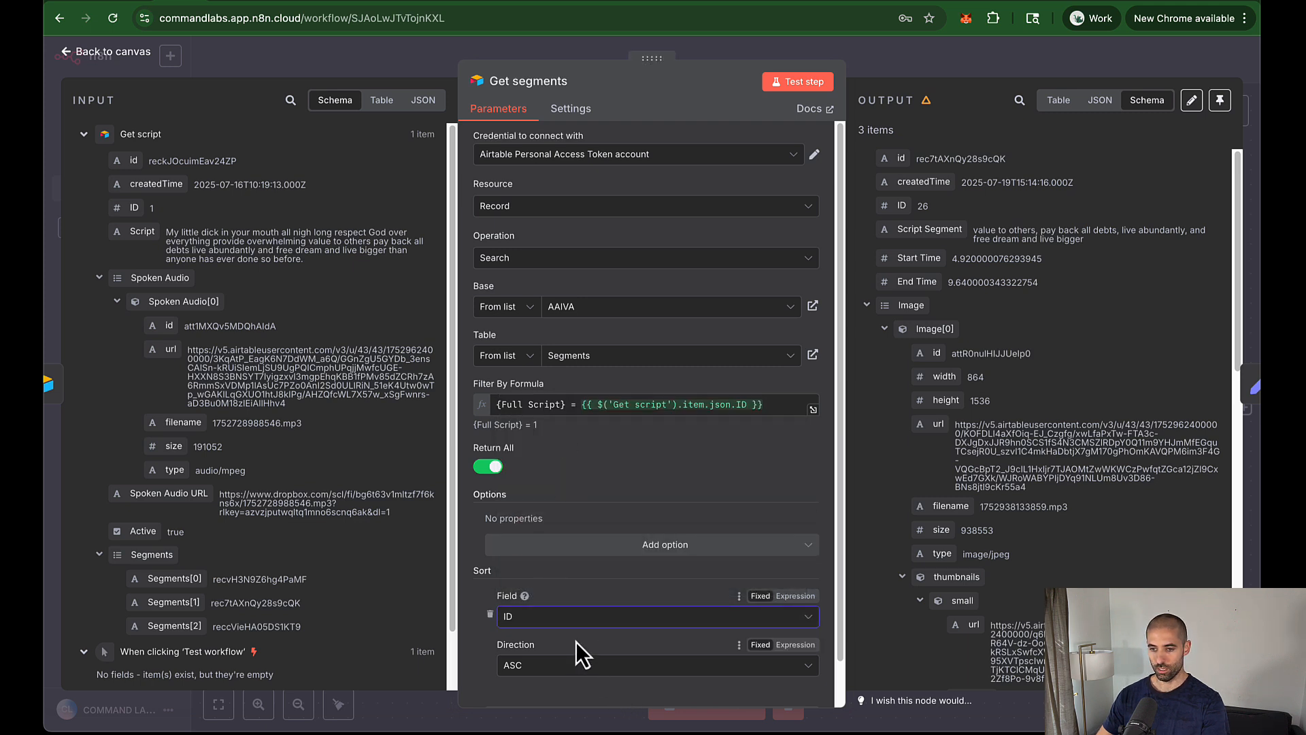
scroll(577, 642, "down", 1)
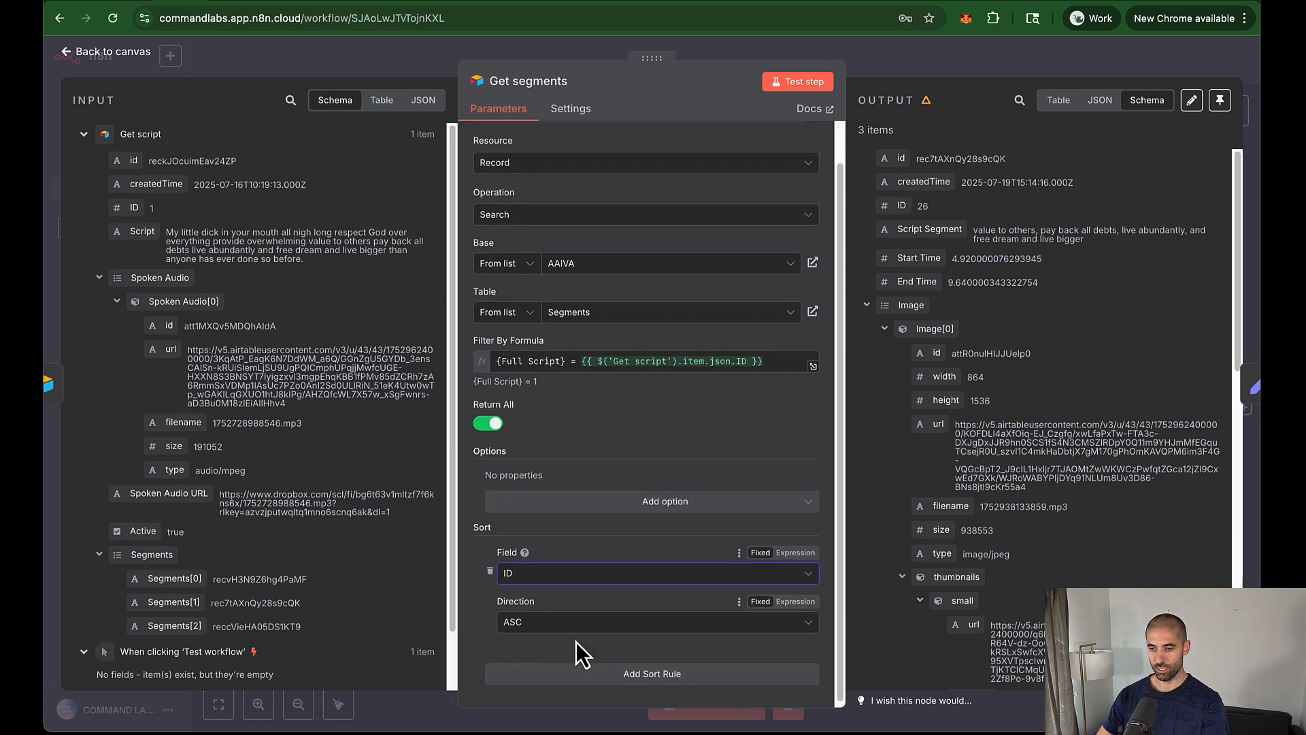
left_click(901, 72)
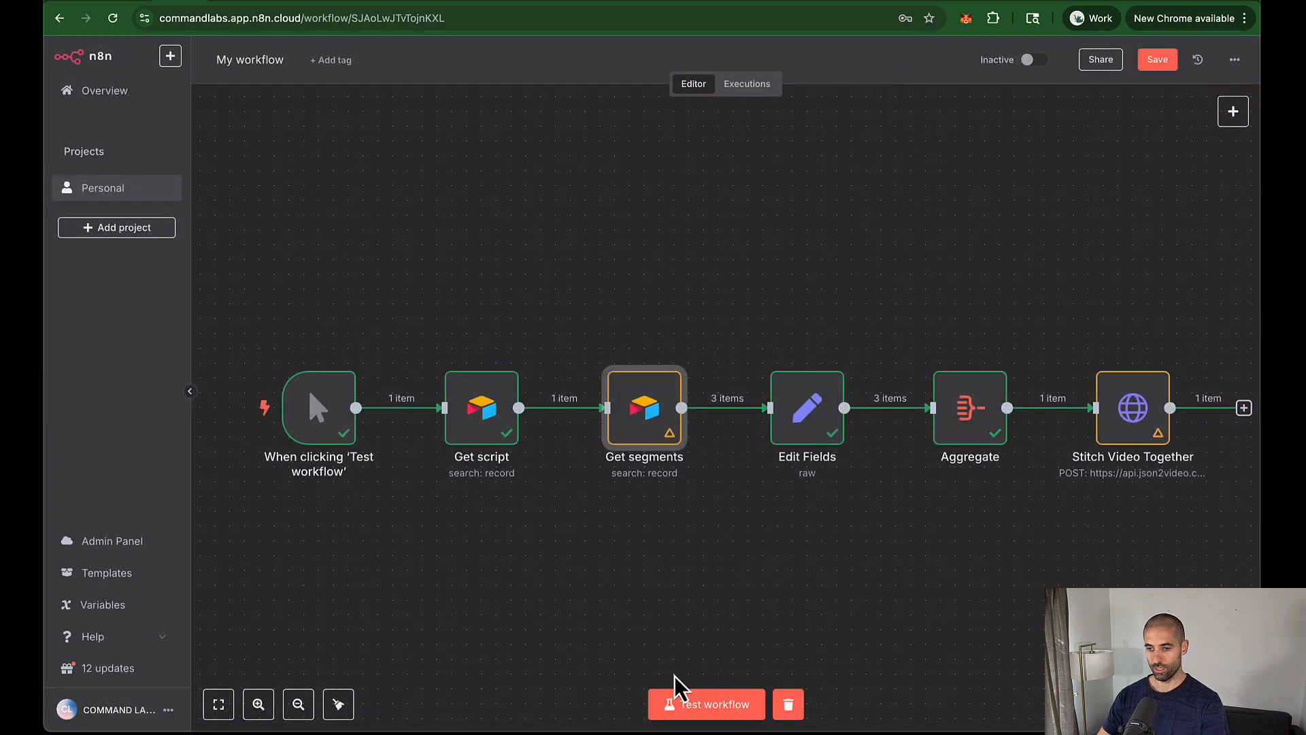
left_click(699, 714)
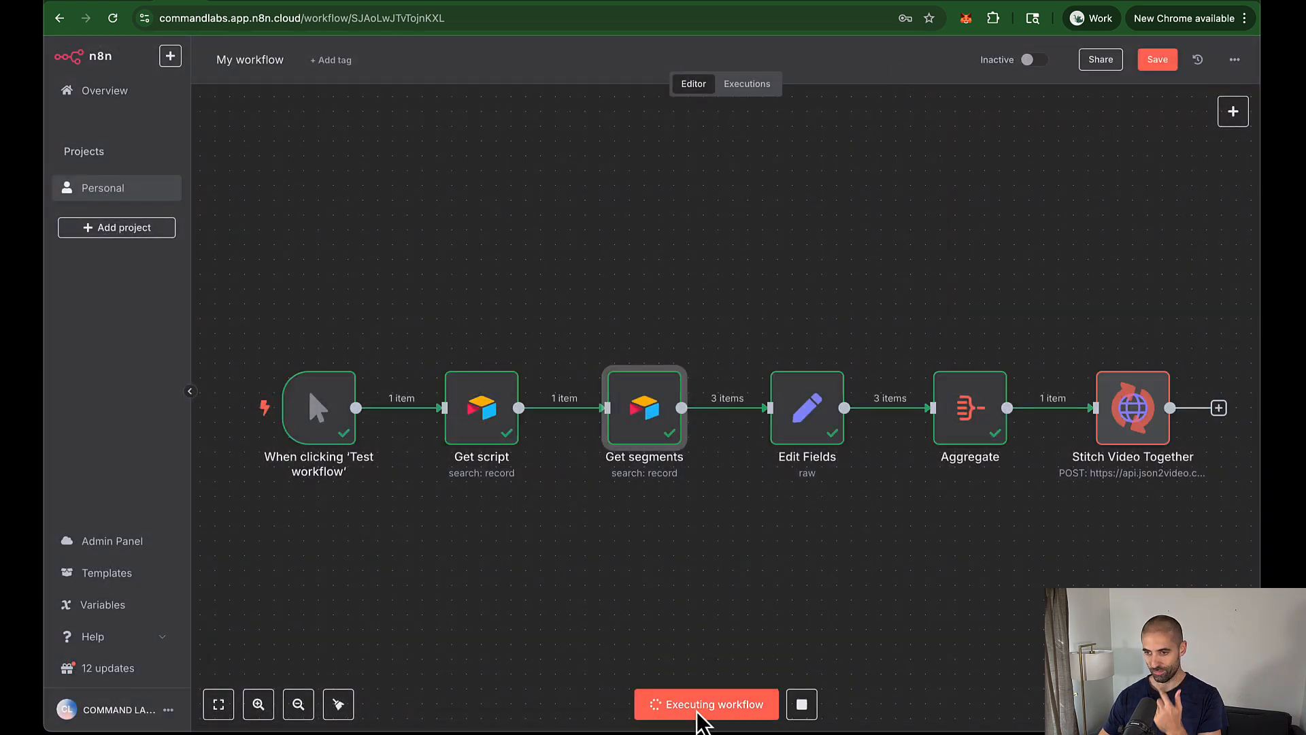
Step: Reload the JSON2Video render logs to see the new running job, then view the Airtable Segments table
left_click(986, 2)
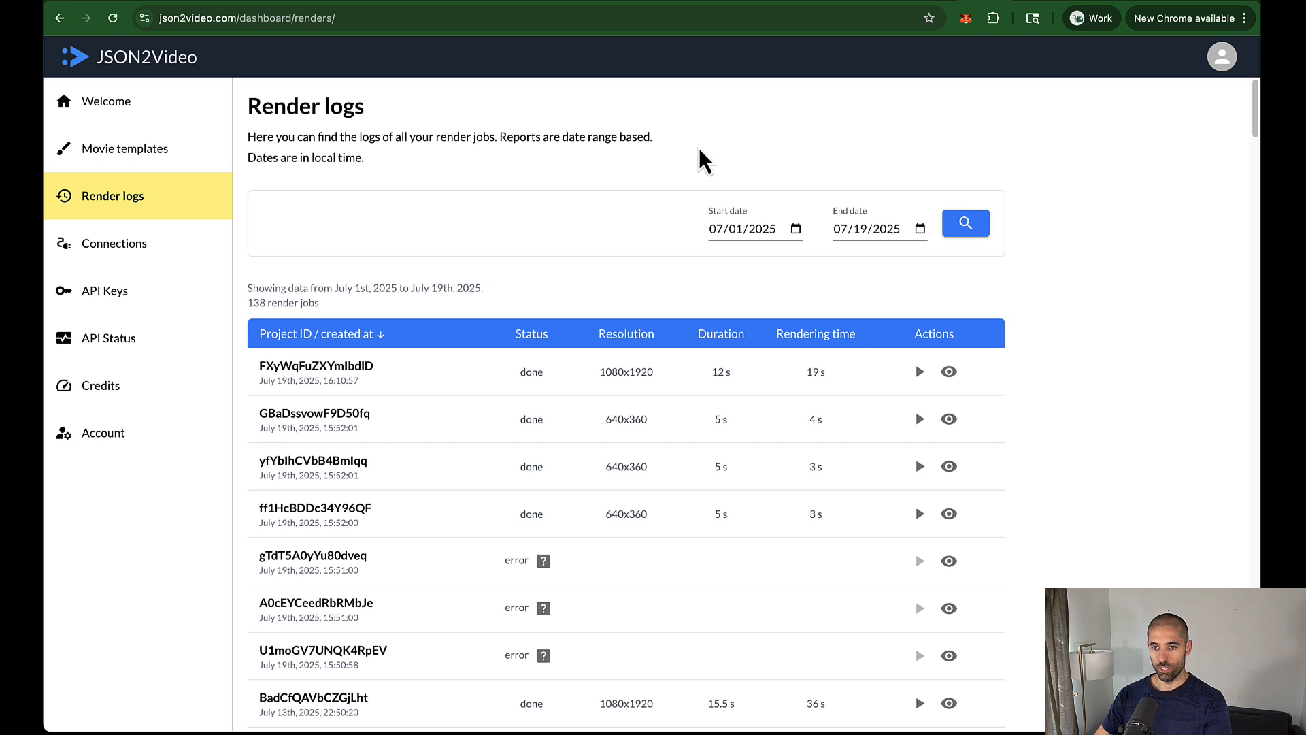
key("super+r")
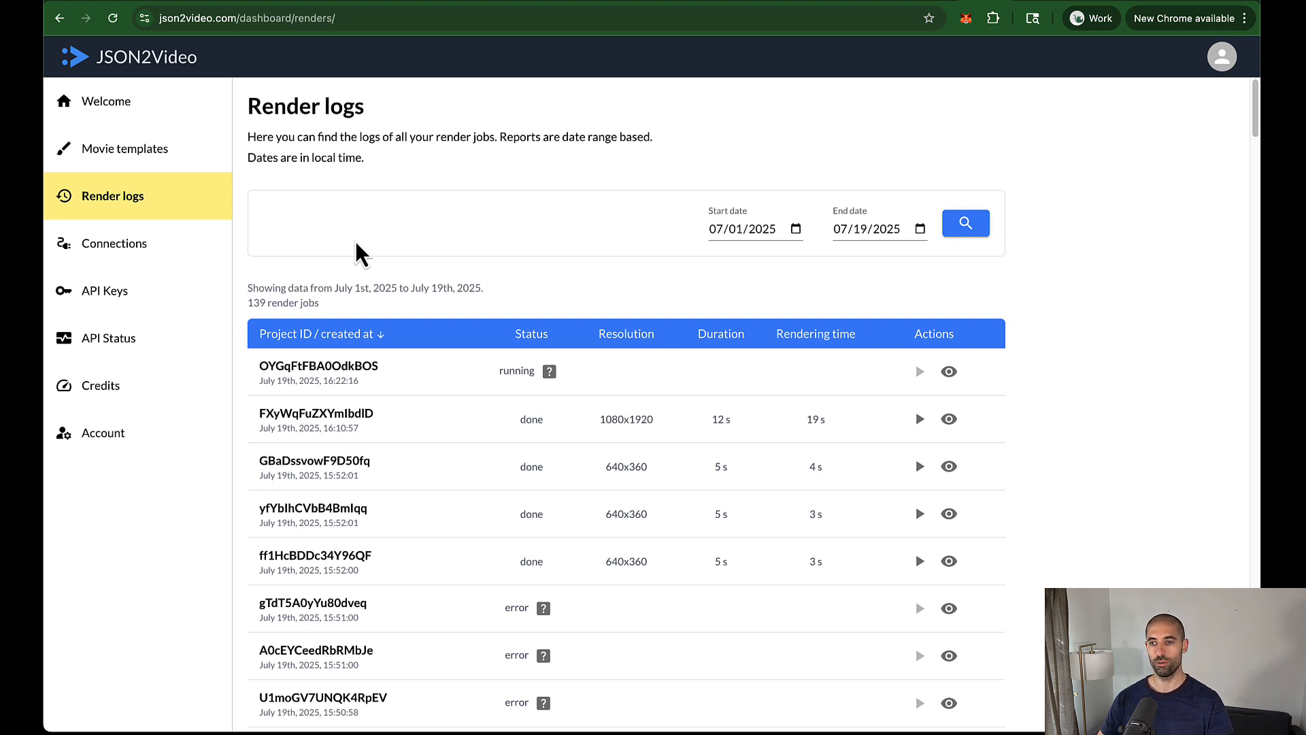
left_click(127, 2)
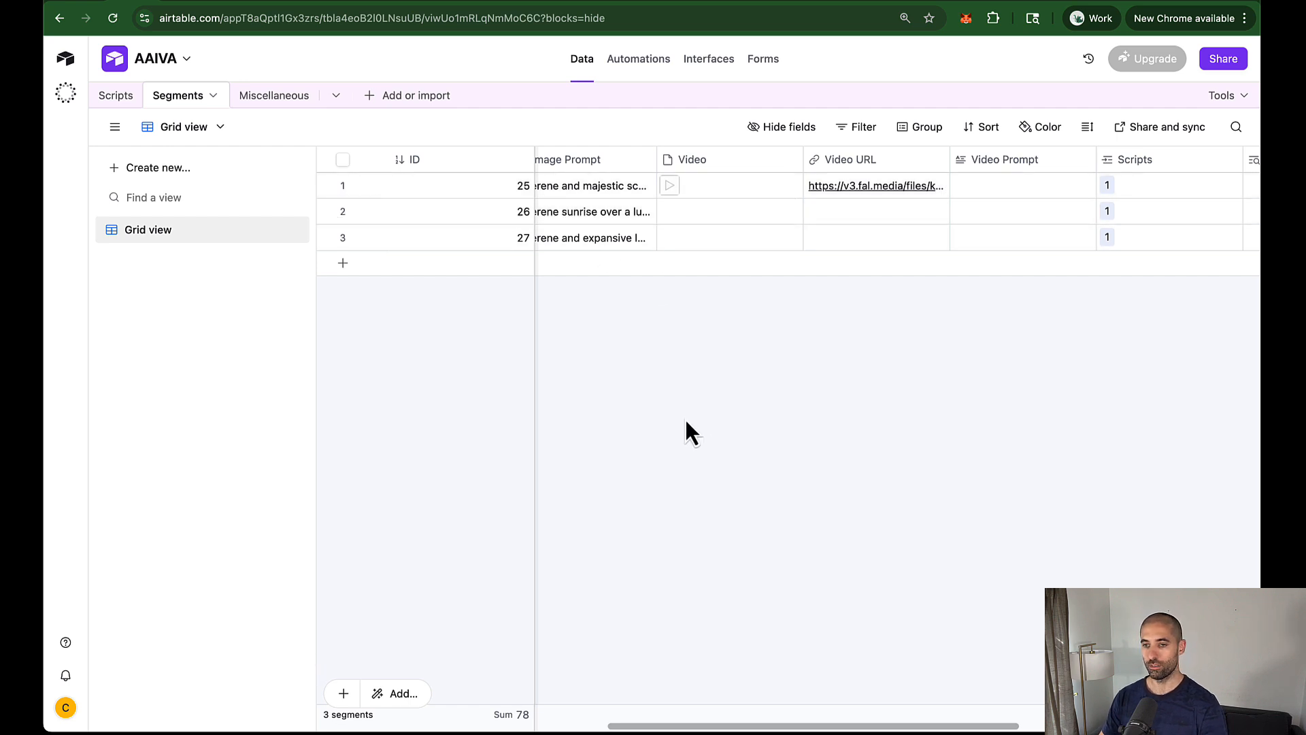
Step: Scroll across the Airtable Segments grid, then reload JSON2Video logs showing the 12 s 1080x1920 render
left_click_drag(830, 721, 1023, 721)
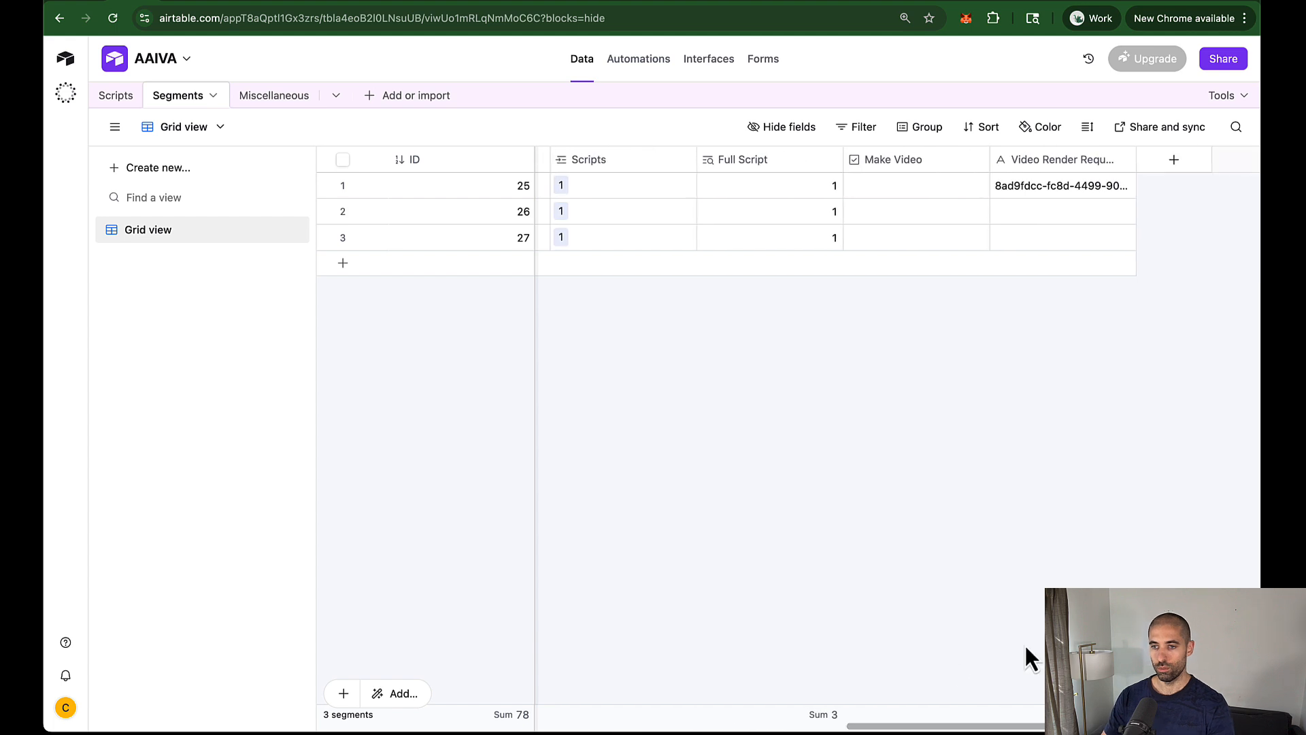
left_click(974, 2)
key("super+r")
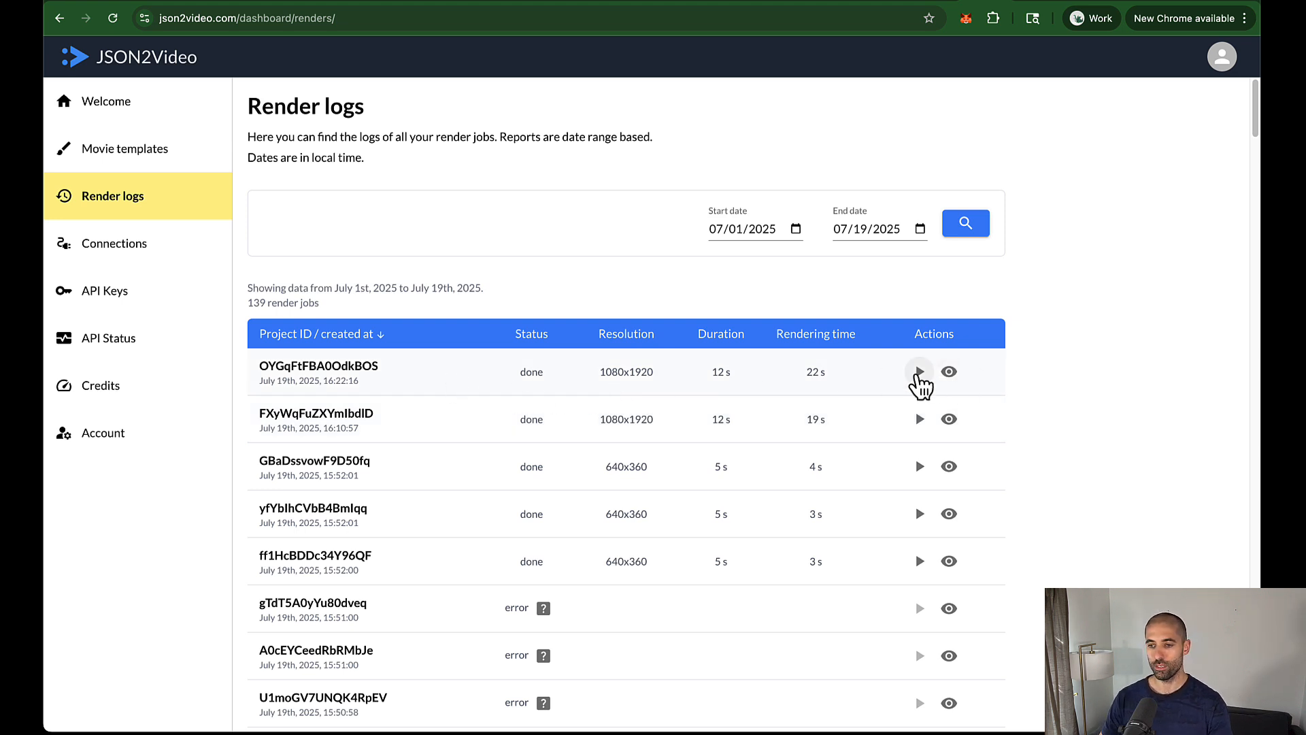
Step: Play the newest finished render from JSON2Video's Render logs
left_click(920, 372)
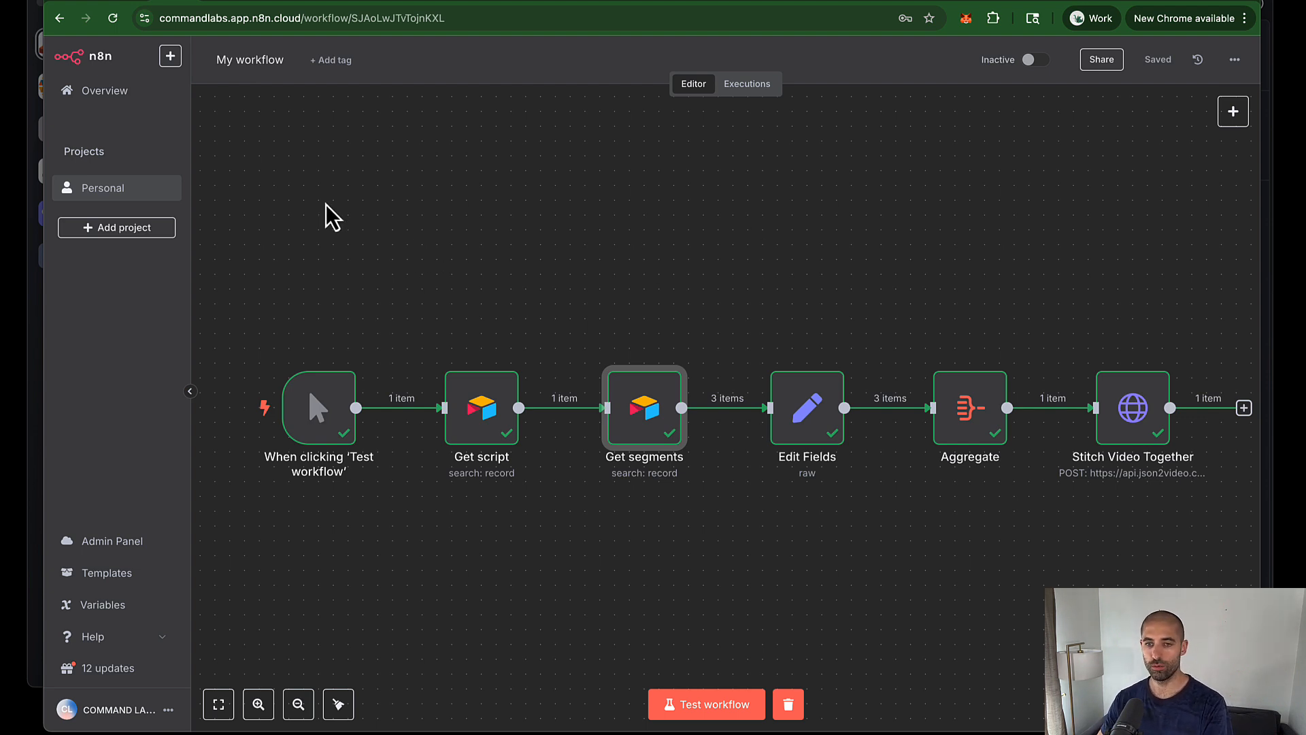
Step: Rename the workflow 'JSON2Video' and go back to the AAIVA folder's nine-workflow list
left_click(245, 61)
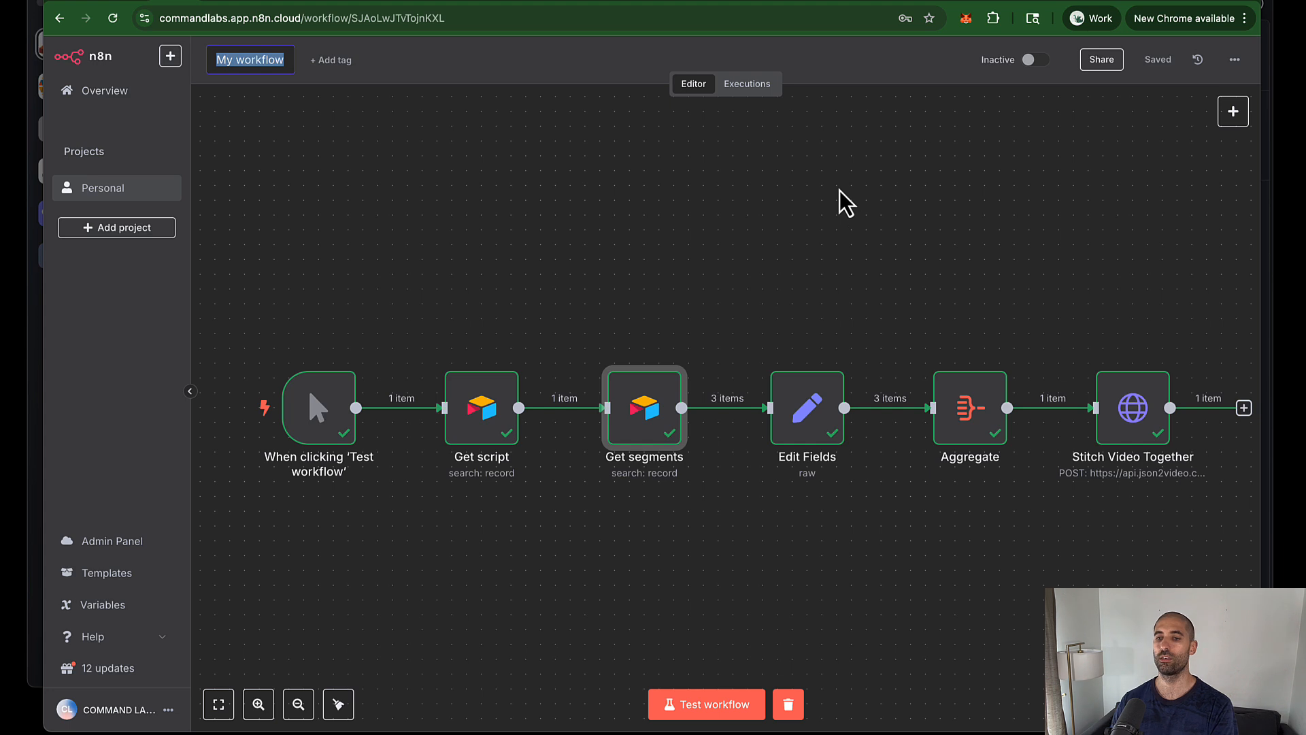
type("JSON2V")
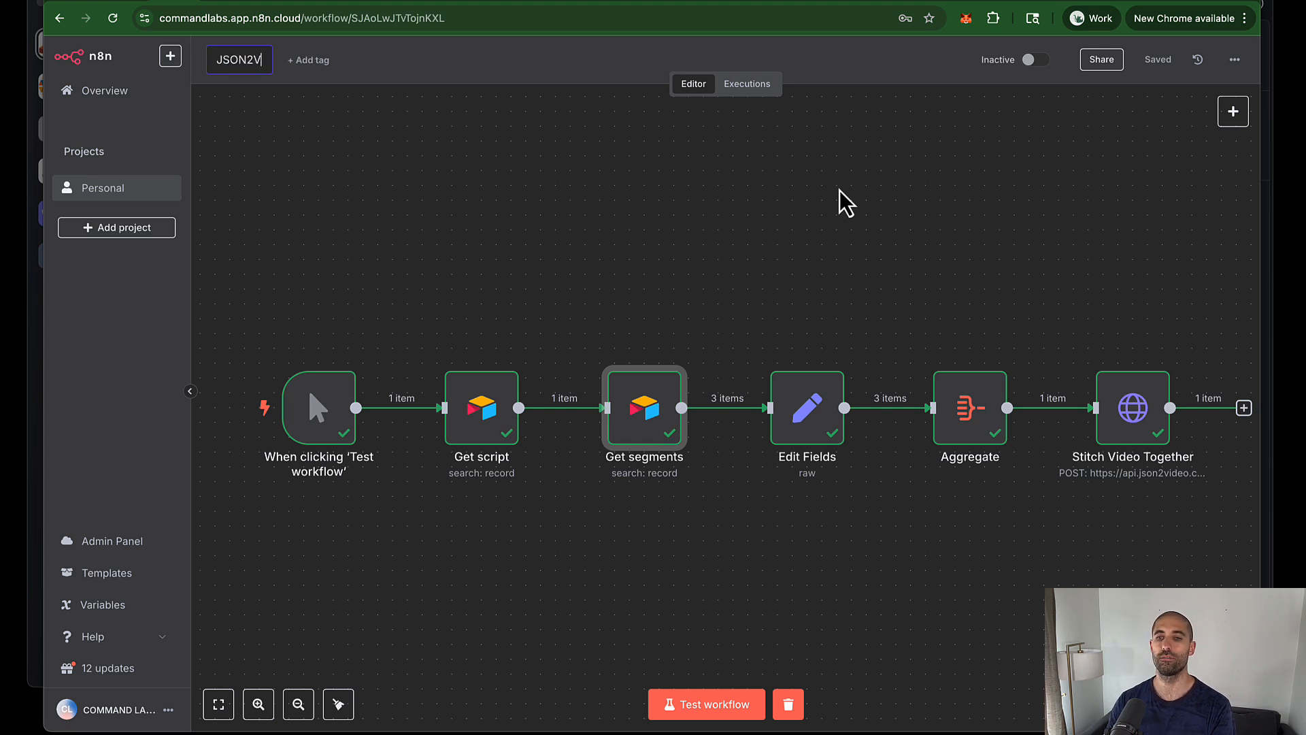
type("ideo")
left_click(524, 218)
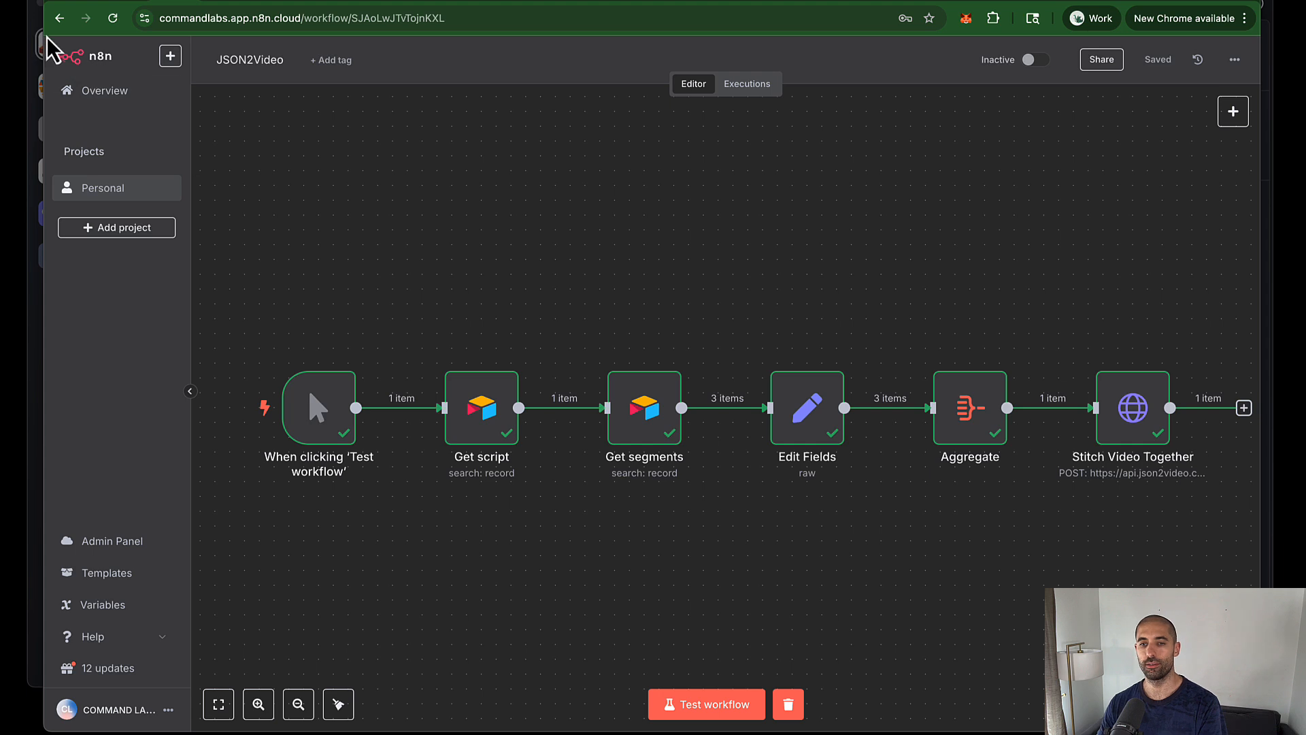
left_click(58, 20)
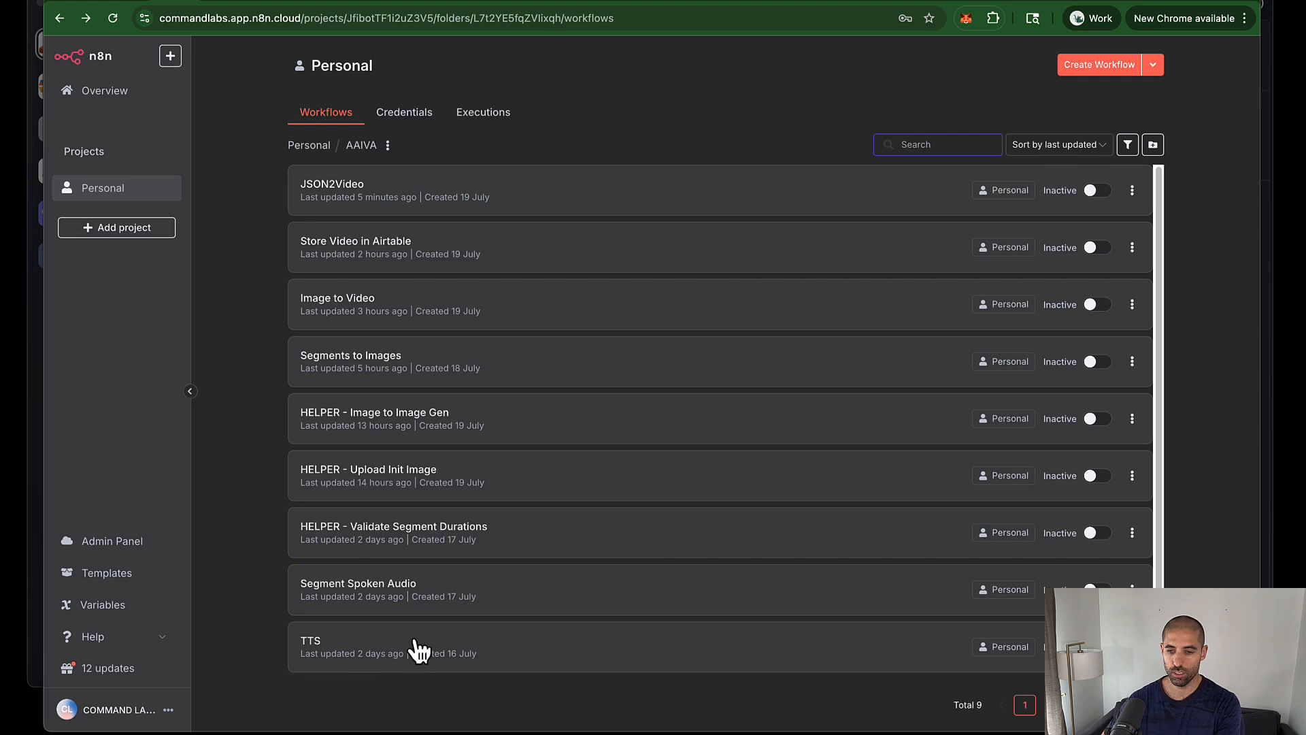
Step: Make Script 2 the Active record in the Scripts table and expand its Script text
left_click(421, 646)
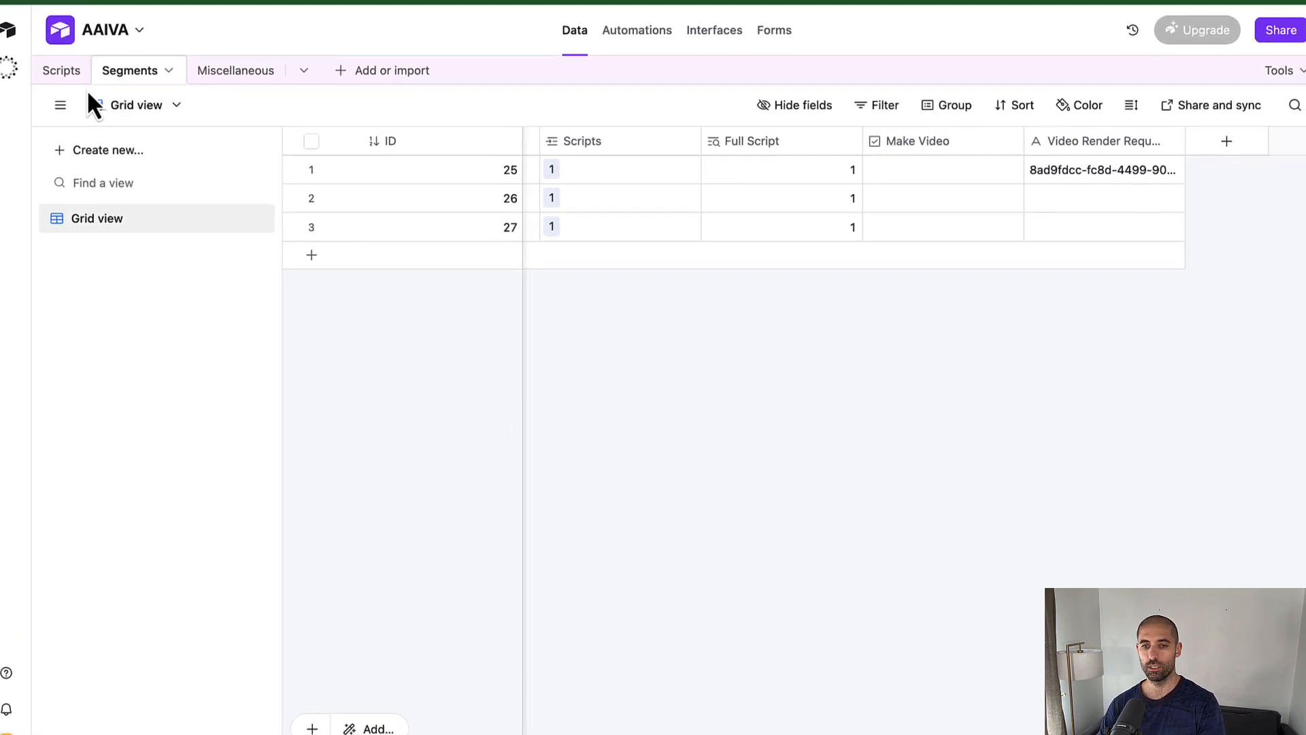
left_click(55, 68)
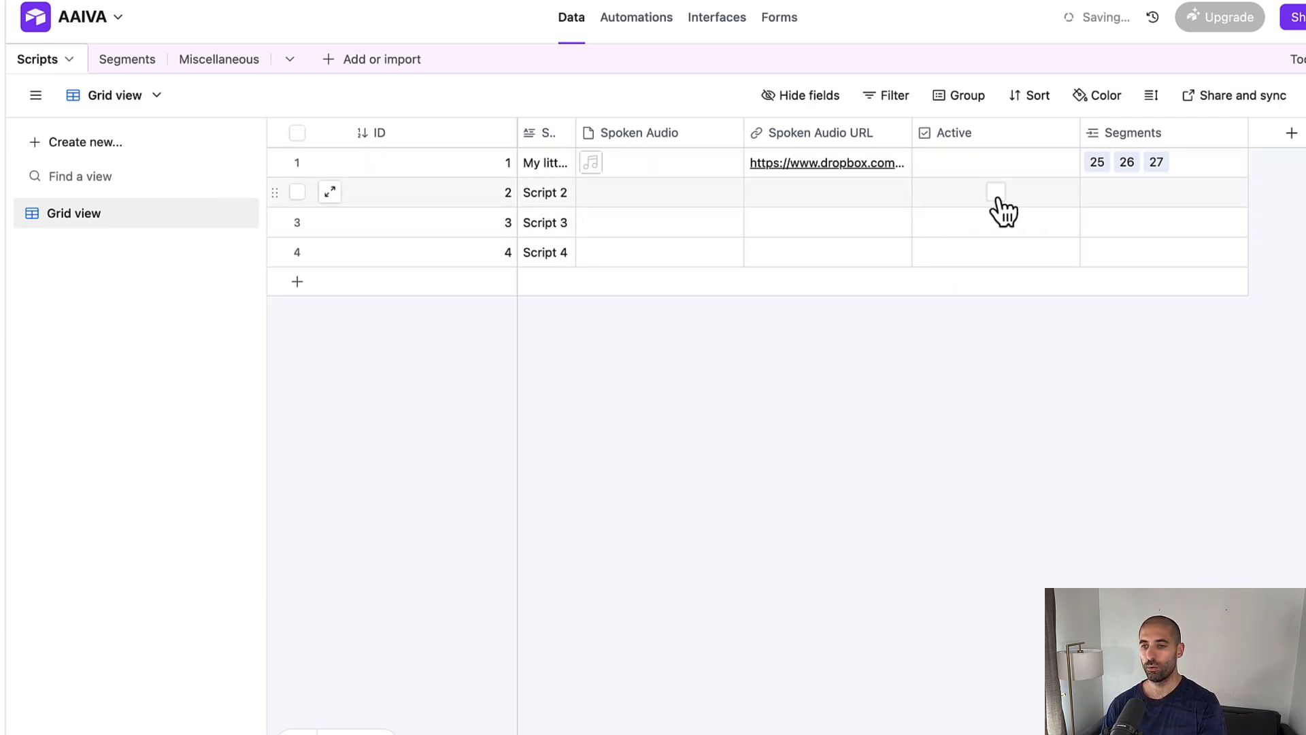
left_click(539, 203)
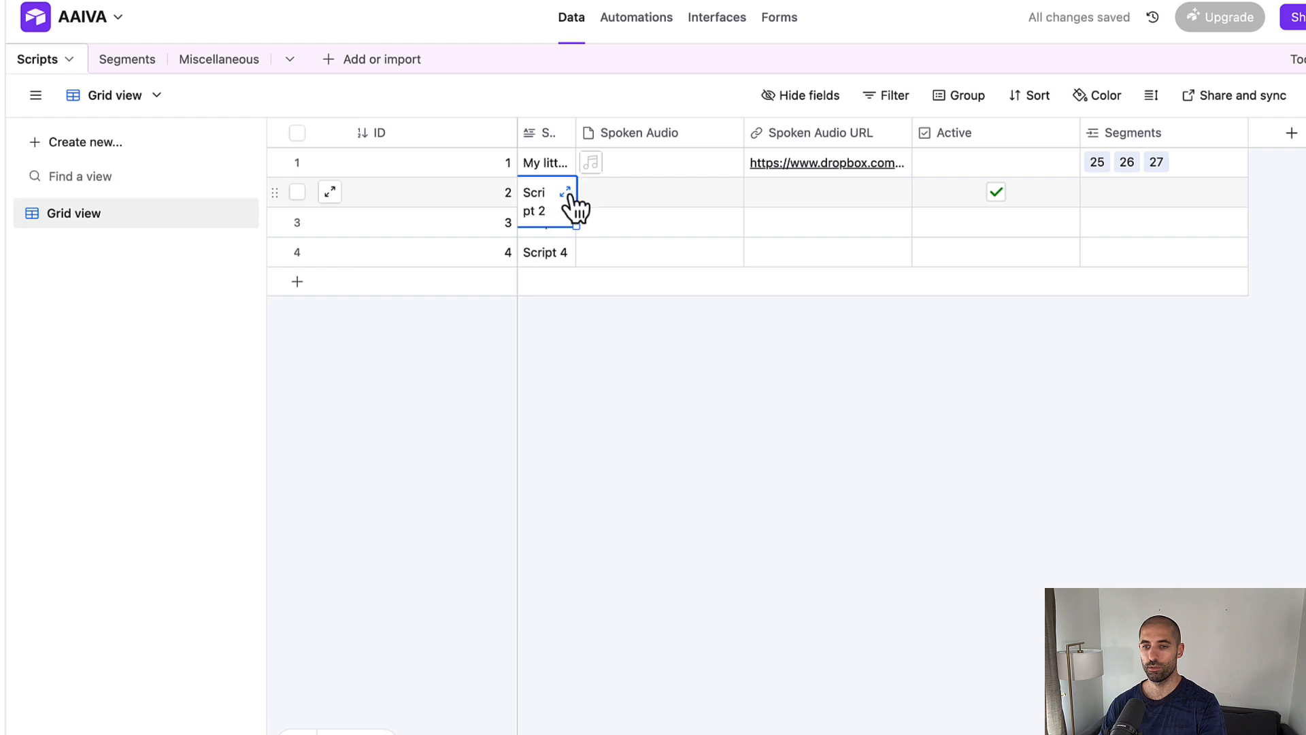
left_click(570, 195)
Step: Overwrite the 'Script 2' placeholder with the two-paragraph 'Insecurity is very relatable' script
left_click(635, 168)
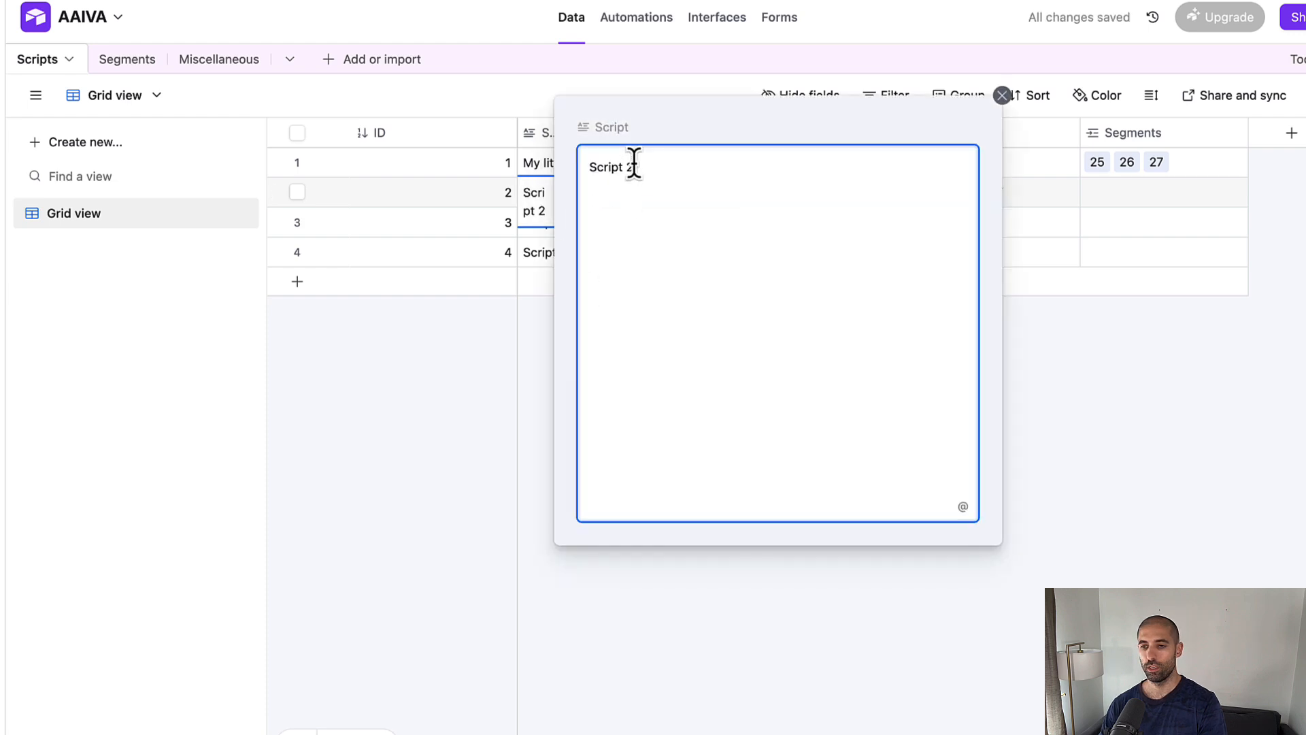
key("super+a")
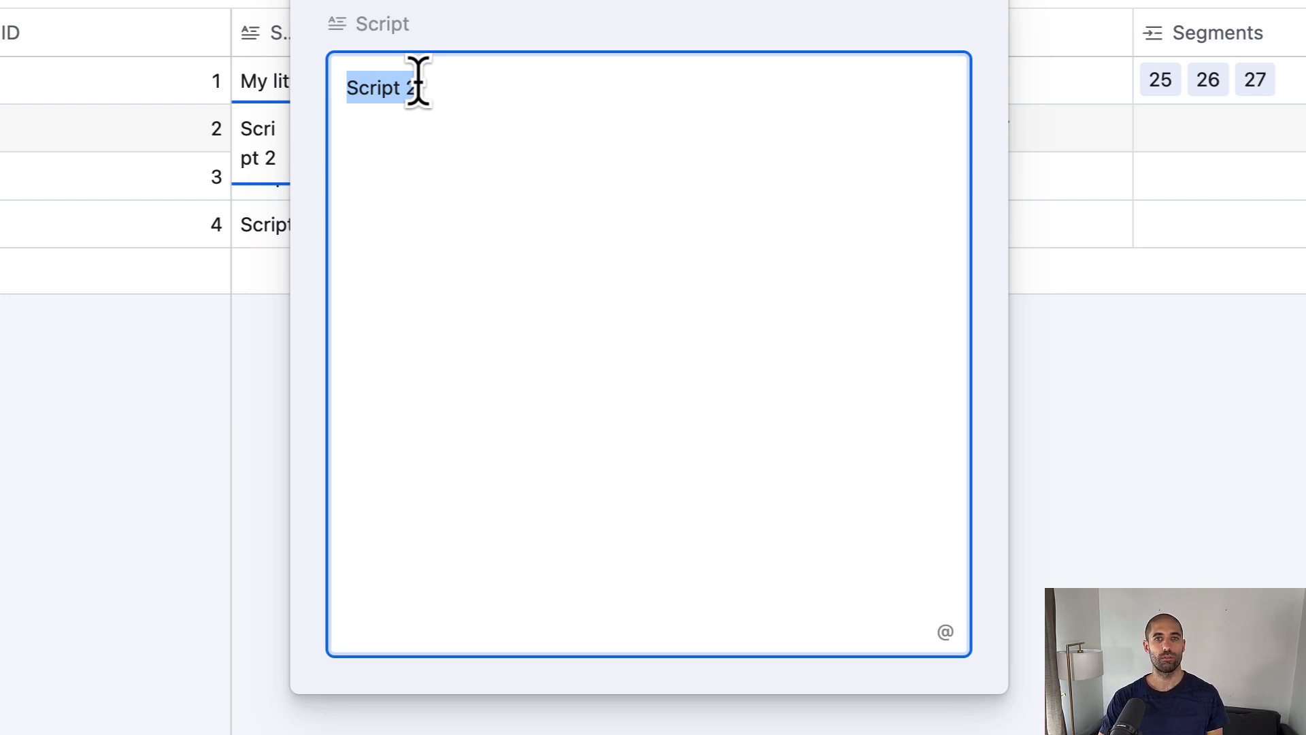
type("Insecurity is very relatable. Most people are insecure about something. Maybe it's the size or shape of a body part. Maybe it's their economic status. Or maybe it's to do with aspect of their life journey.  Remember that God created you in his or her image. There is a reason why you were made the way you are. Embrace it and leverage it. Every weakness can also be a strength. It's all in how you use it. Be blessed.")
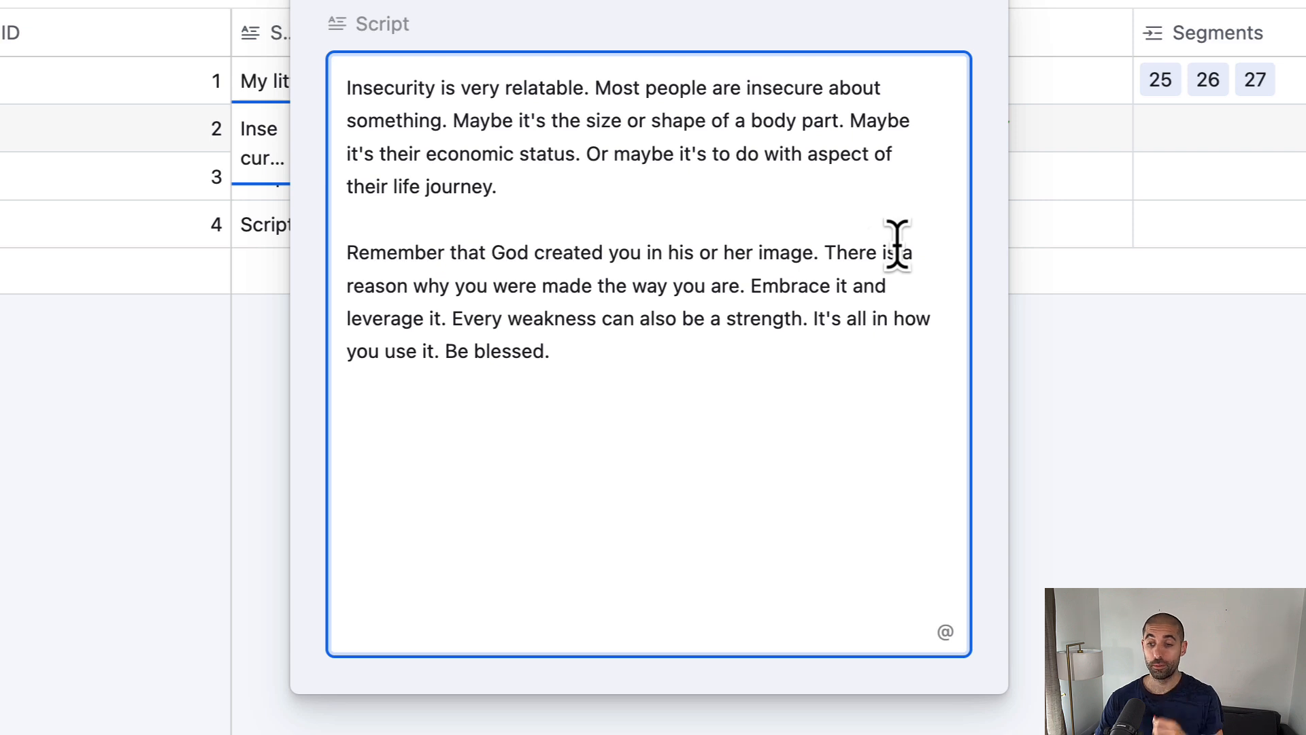
left_click(1091, 403)
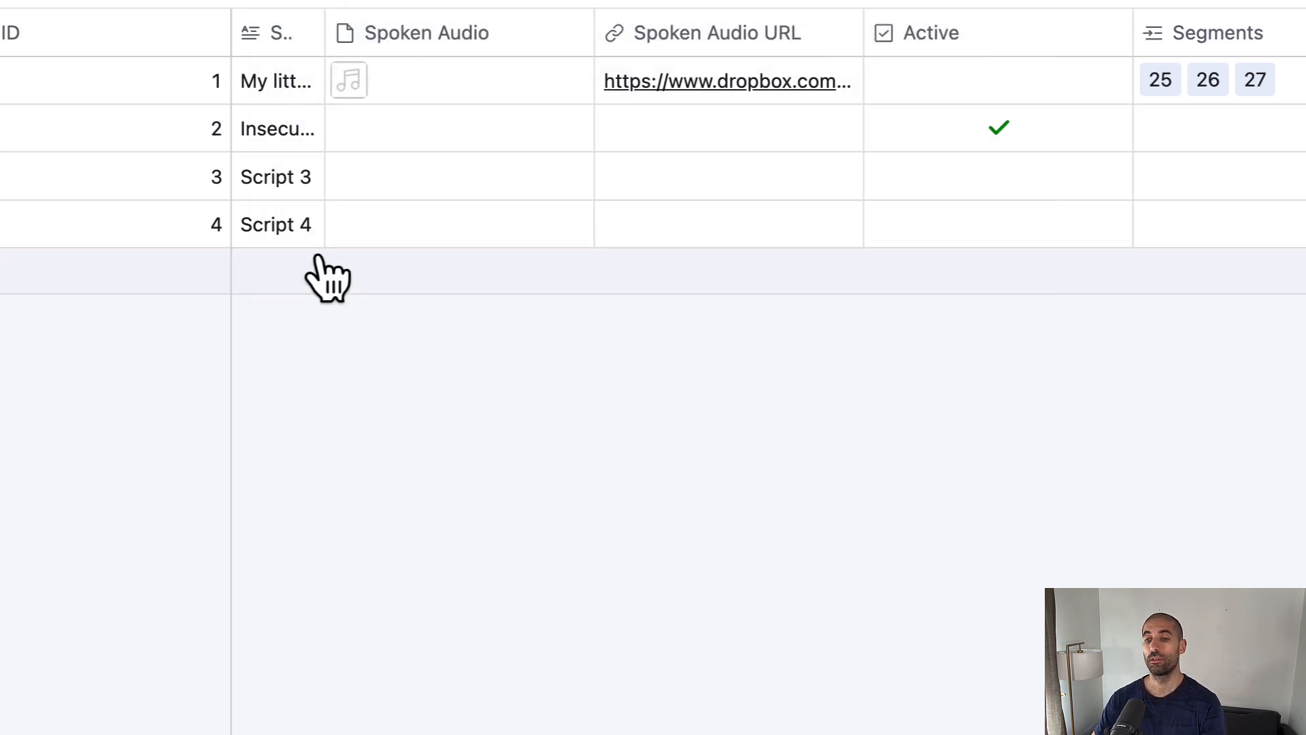
scroll(1224, 163, "left", 4)
scroll(1139, 163, "left", 2)
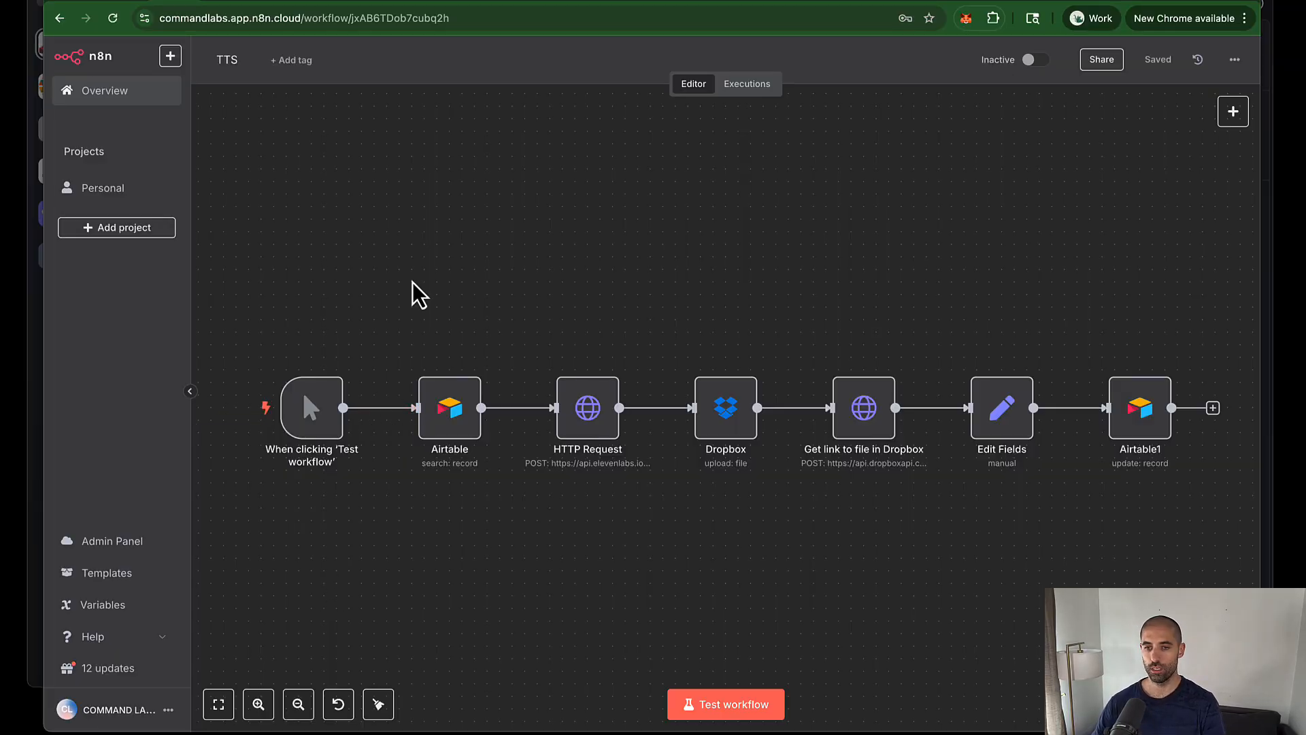
Step: Run the TTS workflow and preview a voice sample on ElevenLabs' text-to-speech page
left_click(729, 707)
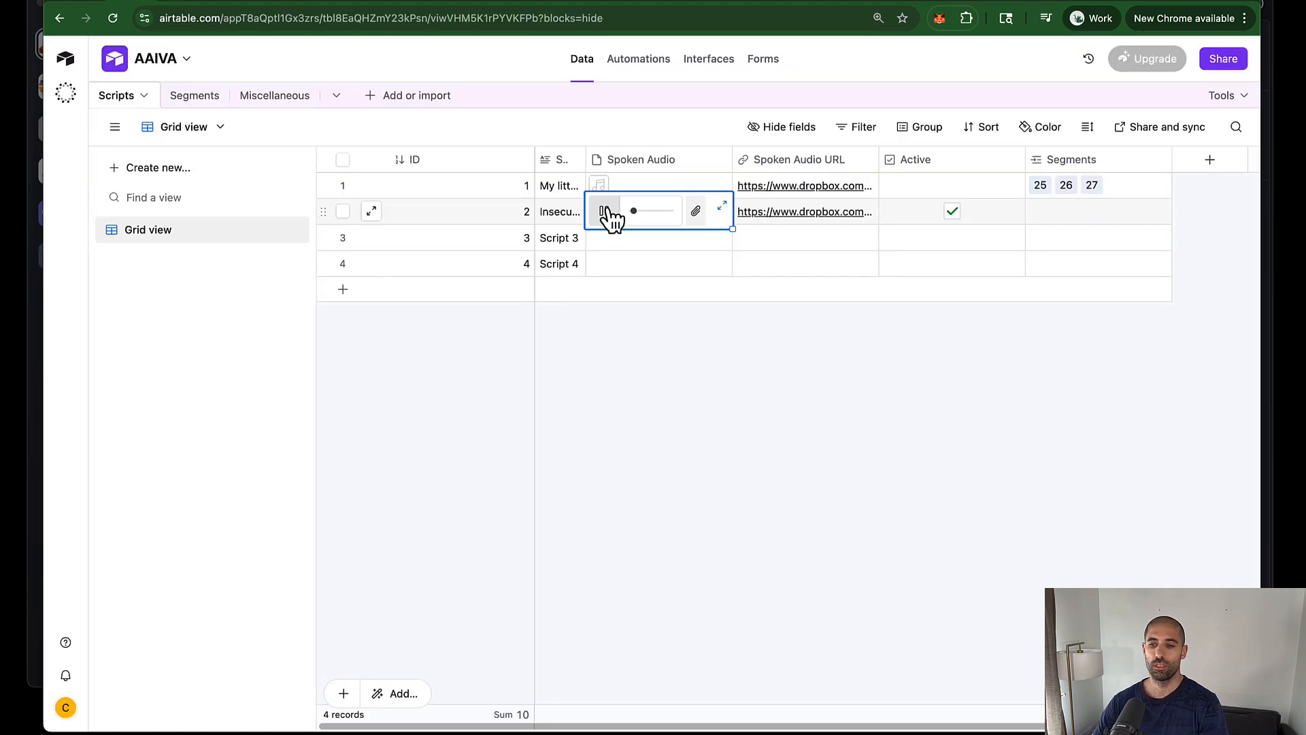
left_click(605, 212)
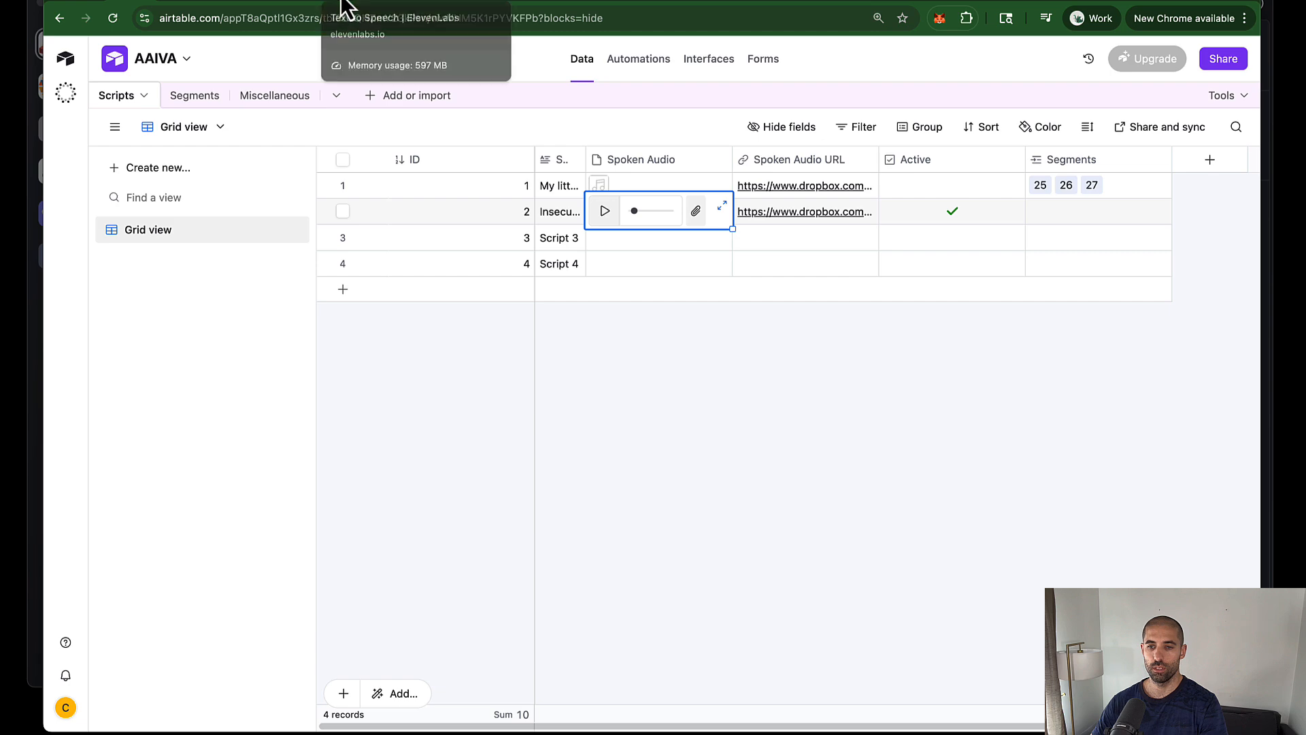
left_click(344, 9)
left_click(1198, 204)
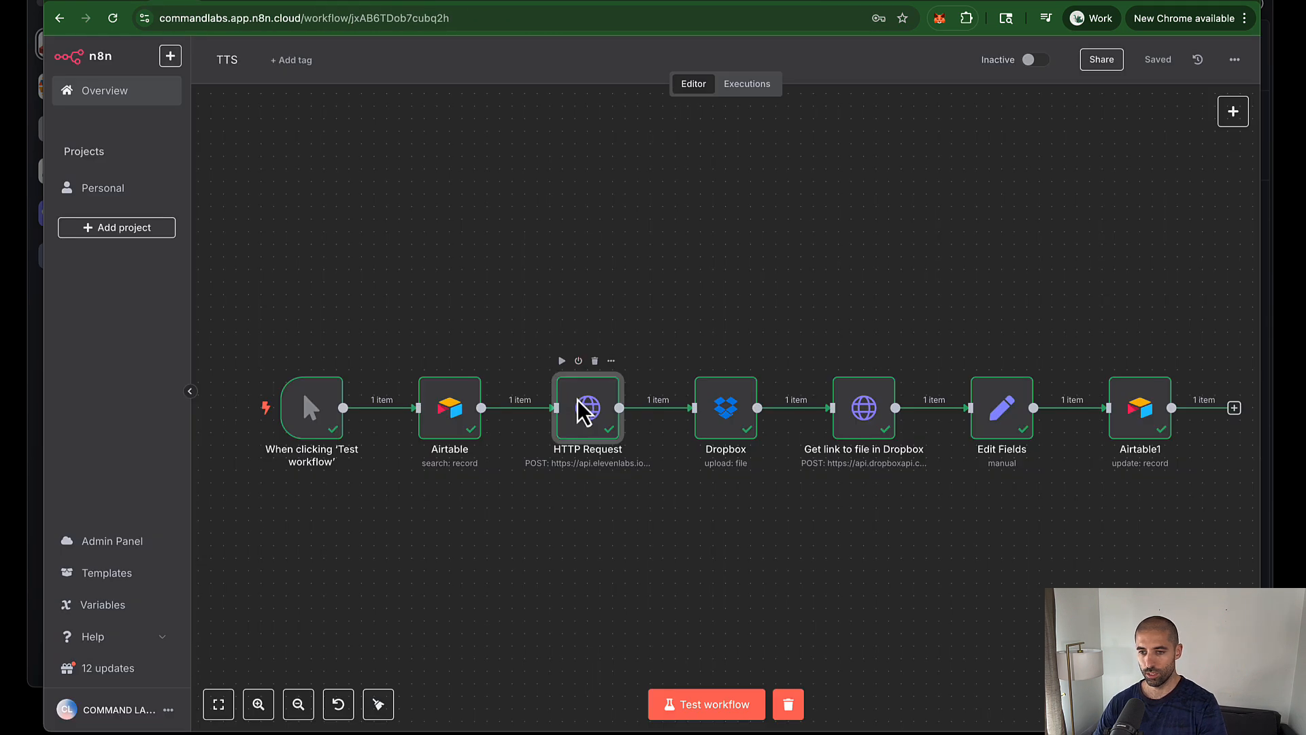
Step: Swap the voice ID in the HTTP Request node's ElevenLabs URL and rerun the TTS workflow
double_click(583, 408)
scroll(583, 409, "down", 8)
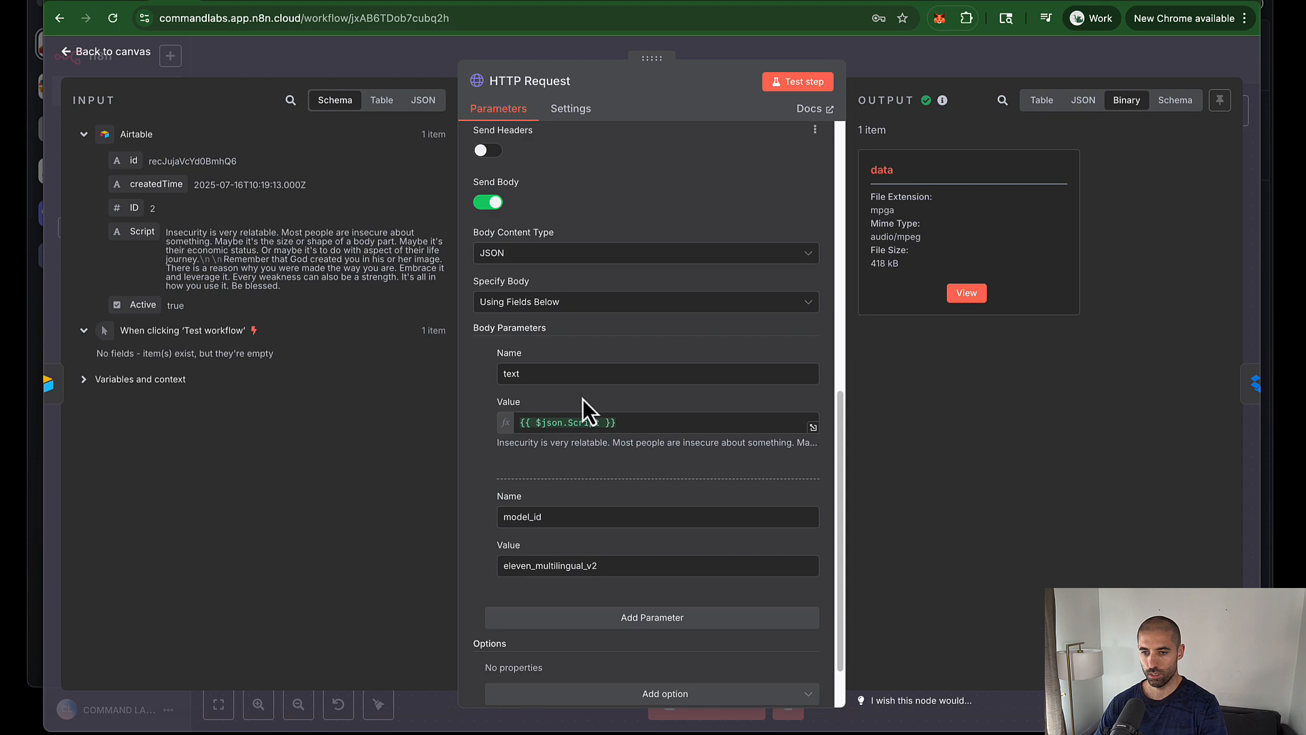
scroll(571, 418, "up", 10)
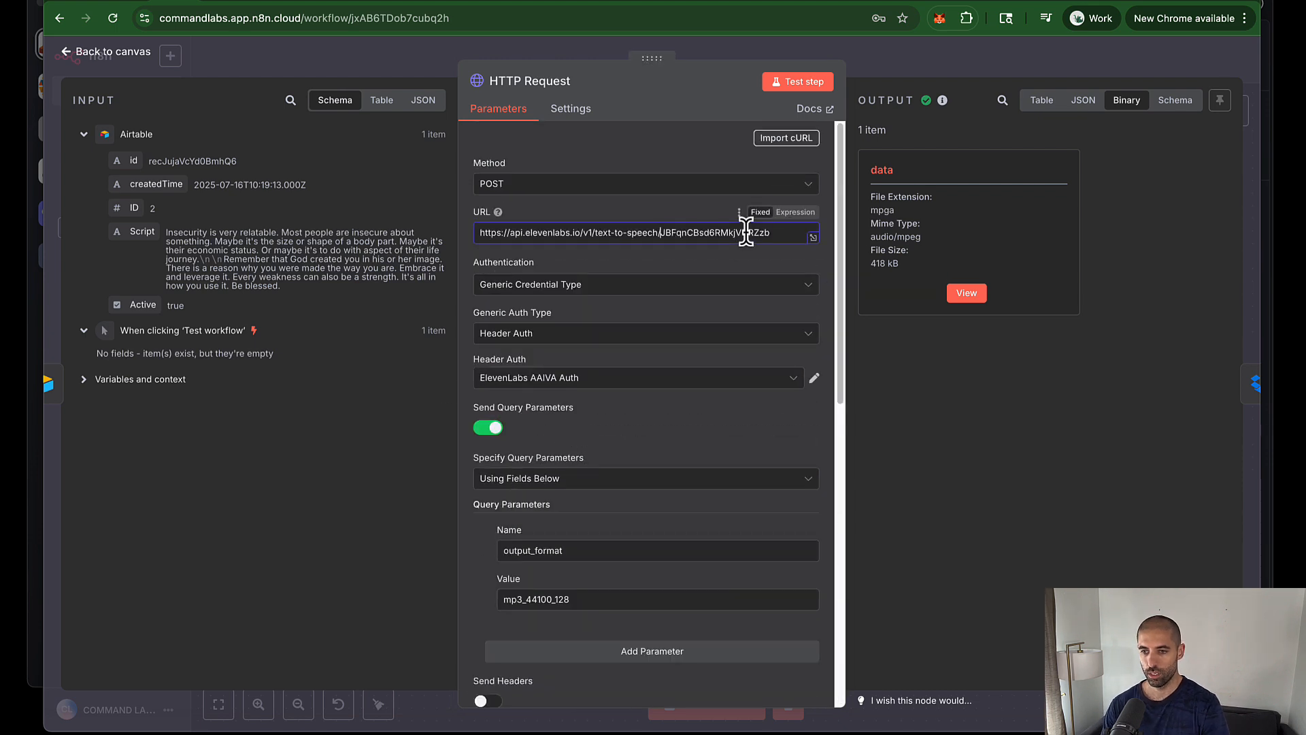
key("shift+End")
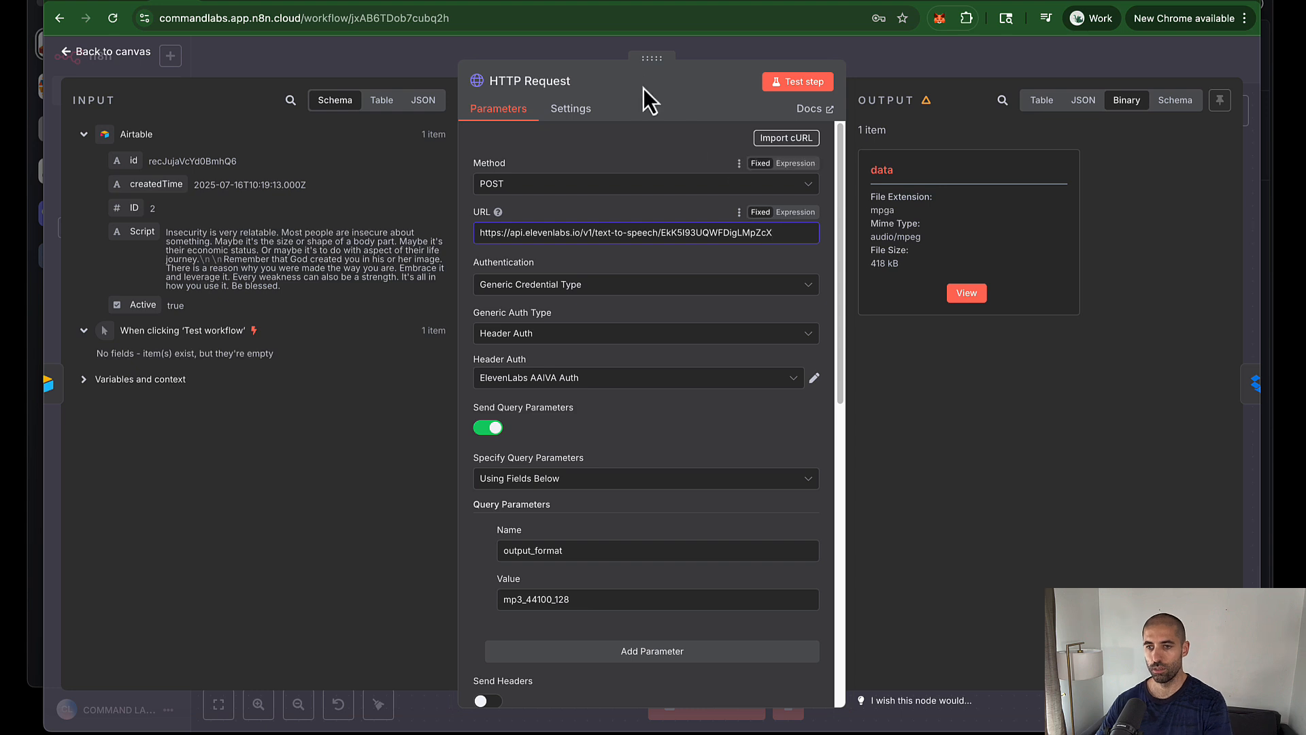
key("Escape")
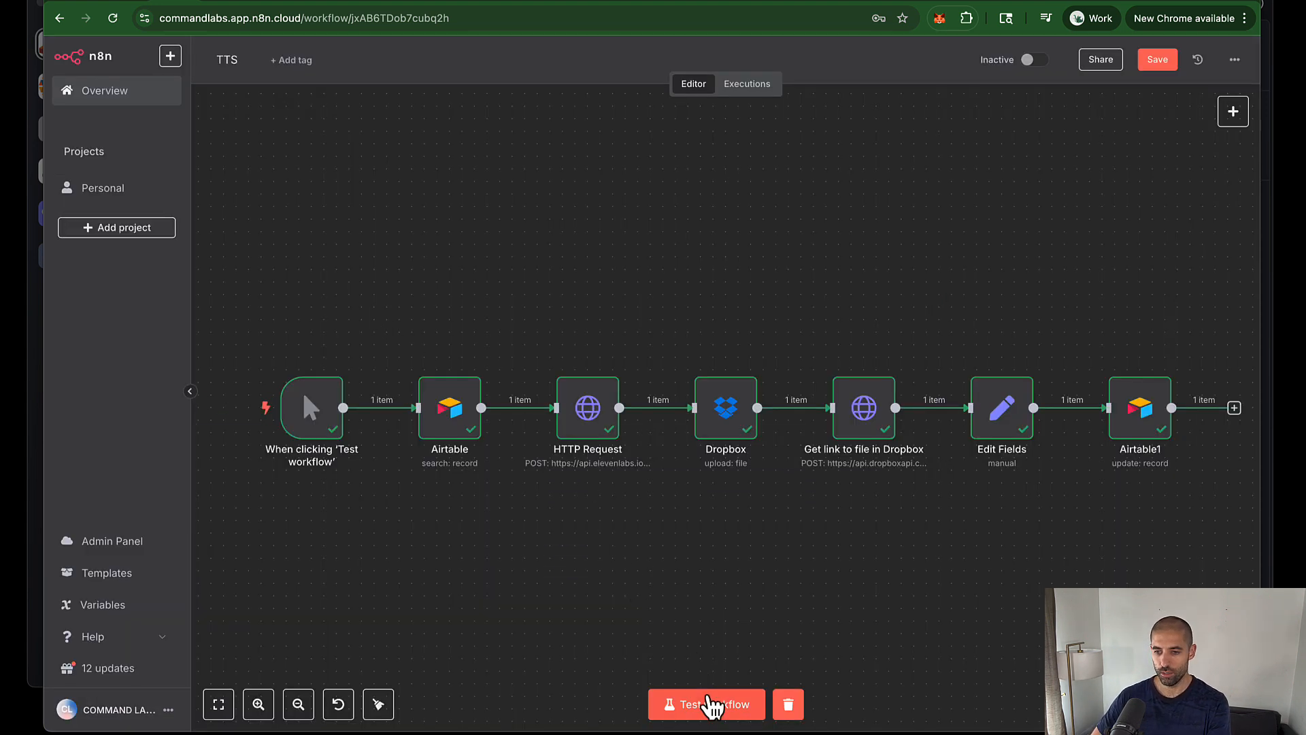
left_click(708, 704)
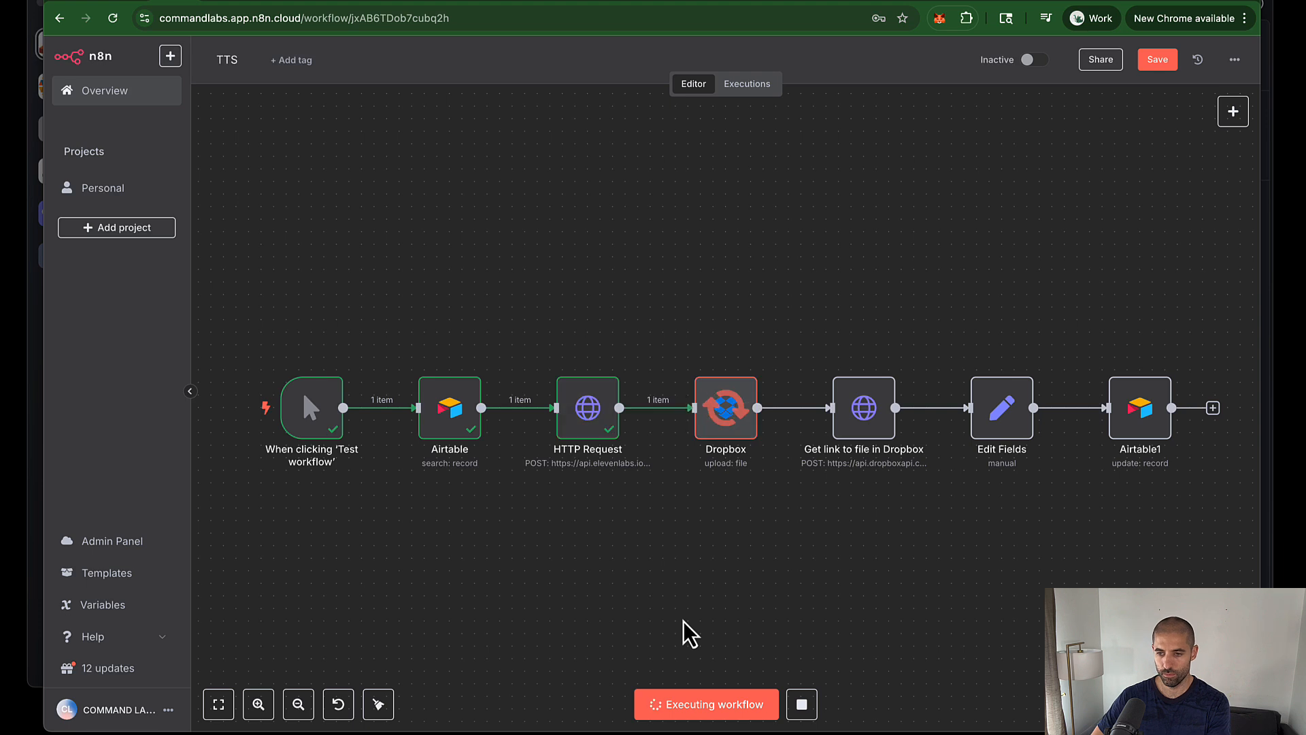
left_click(125, 2)
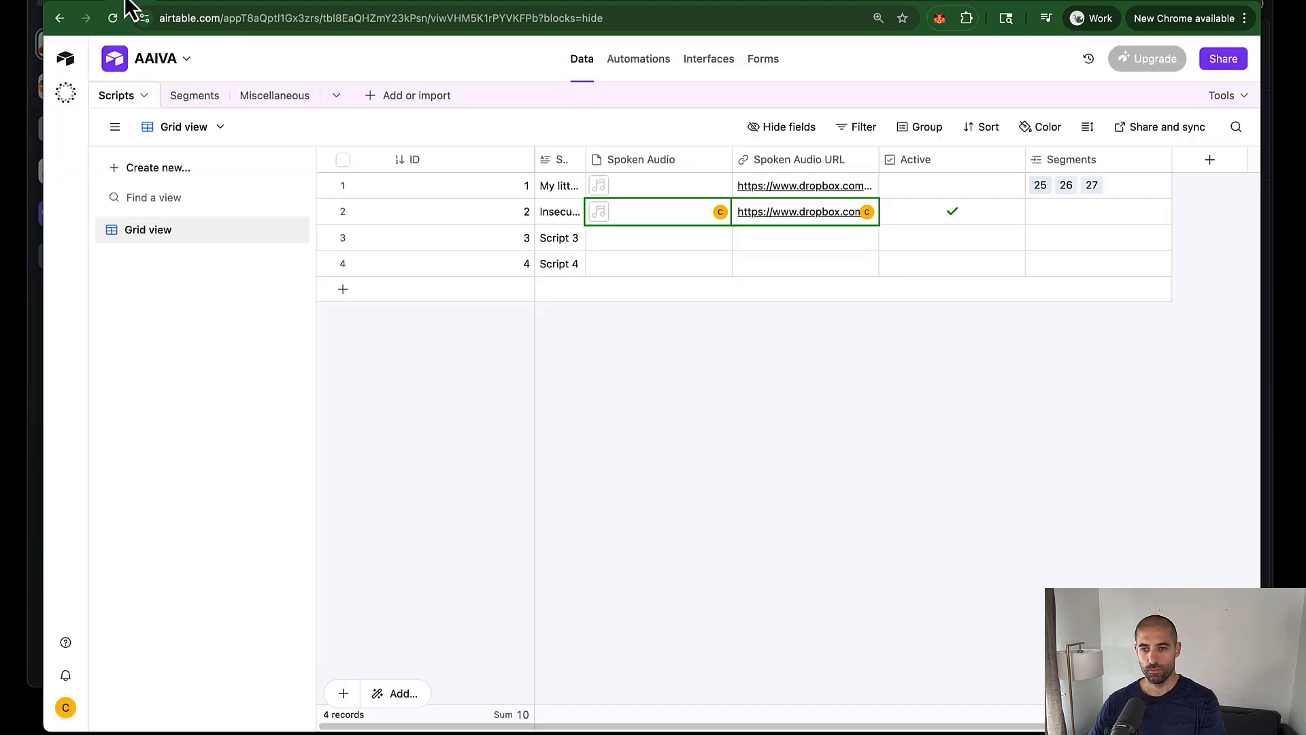
Step: Play Script 2's regenerated 493.2 KB spoken-audio MP3 in the Scripts table
left_click(606, 219)
left_click(606, 216)
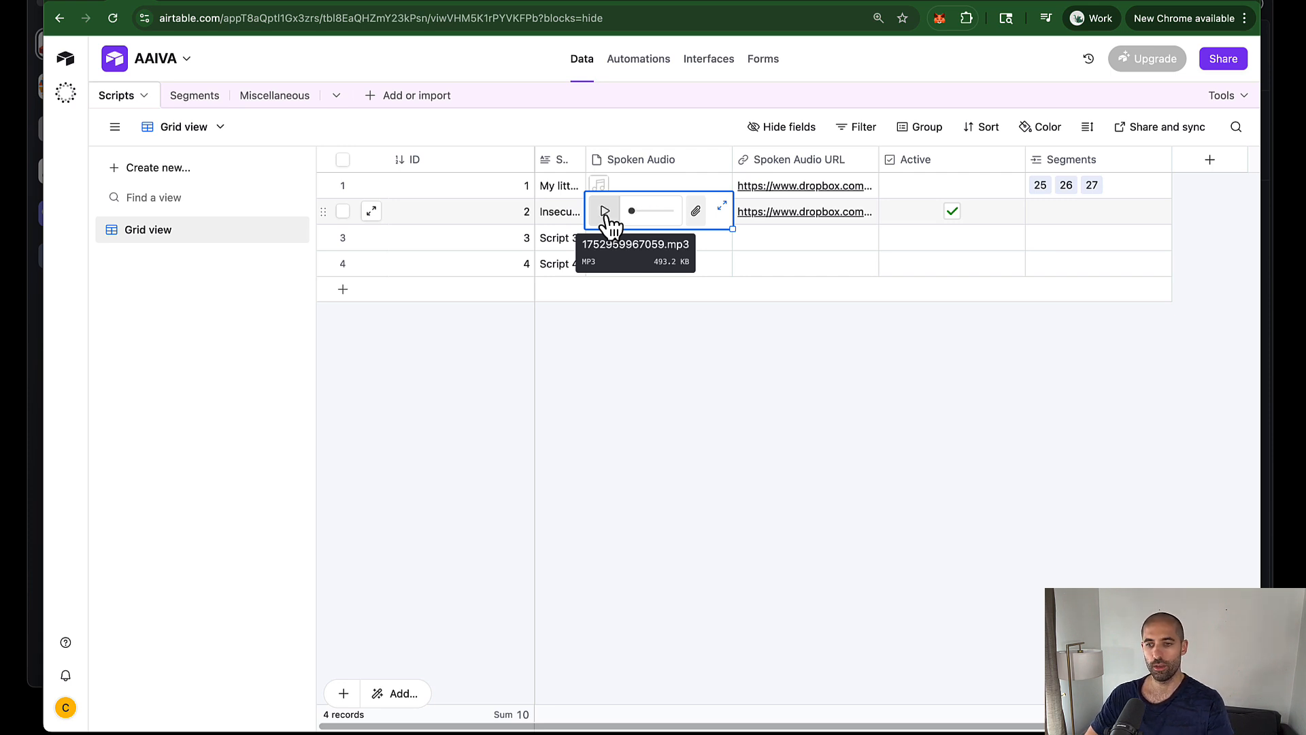
Step: Save the TTS workflow changes while leaving it for the workflow list
left_click(174, 4)
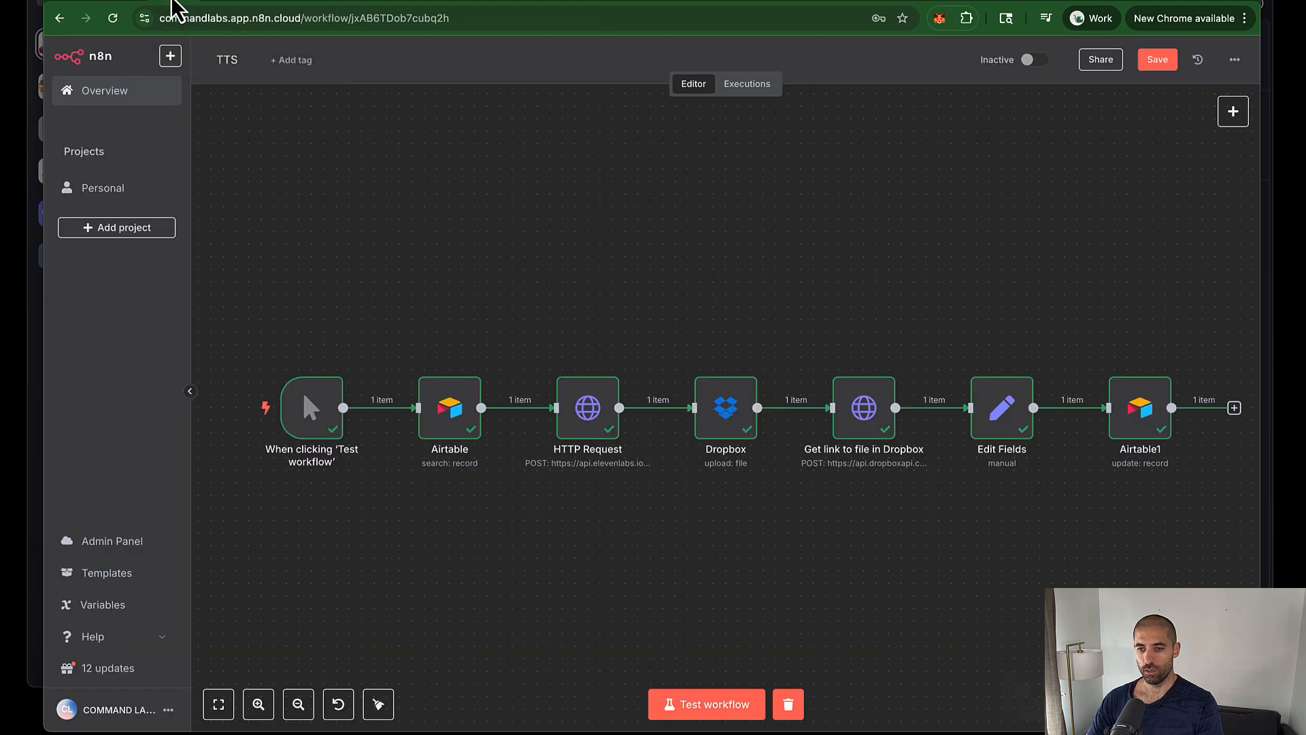
left_click(59, 19)
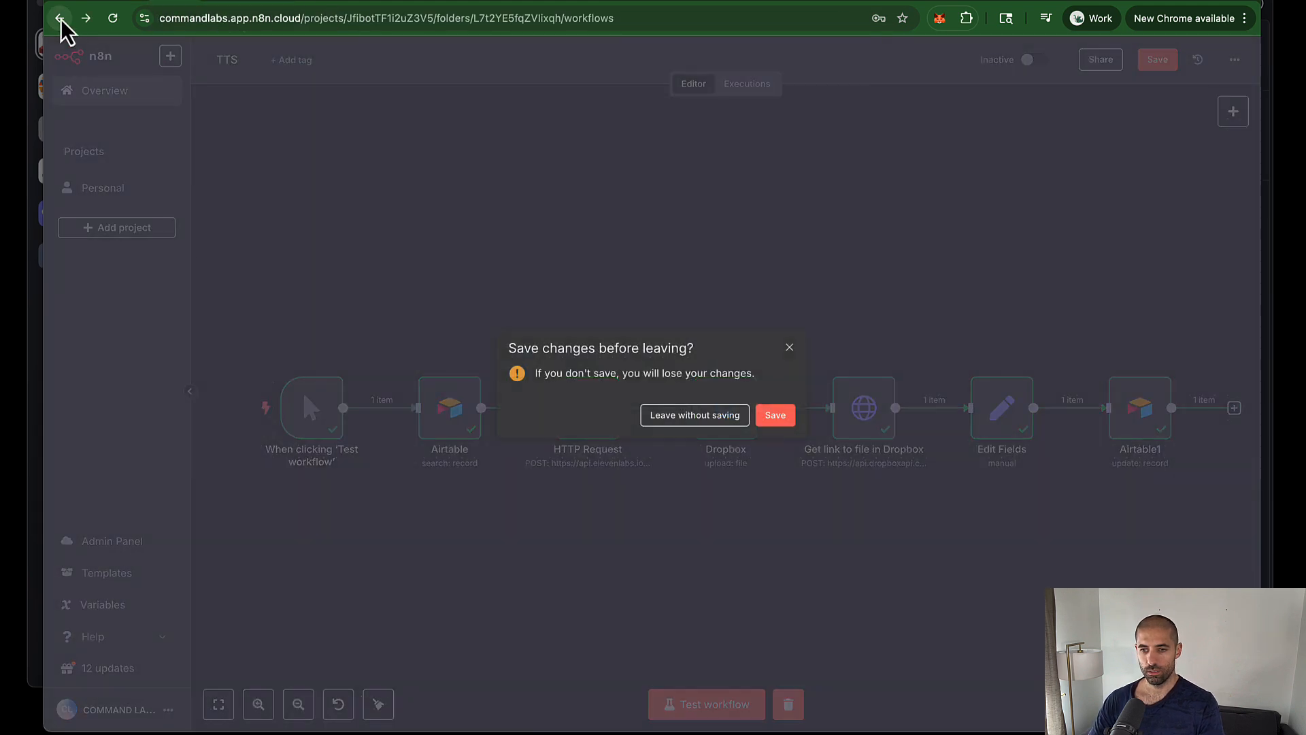
left_click(774, 416)
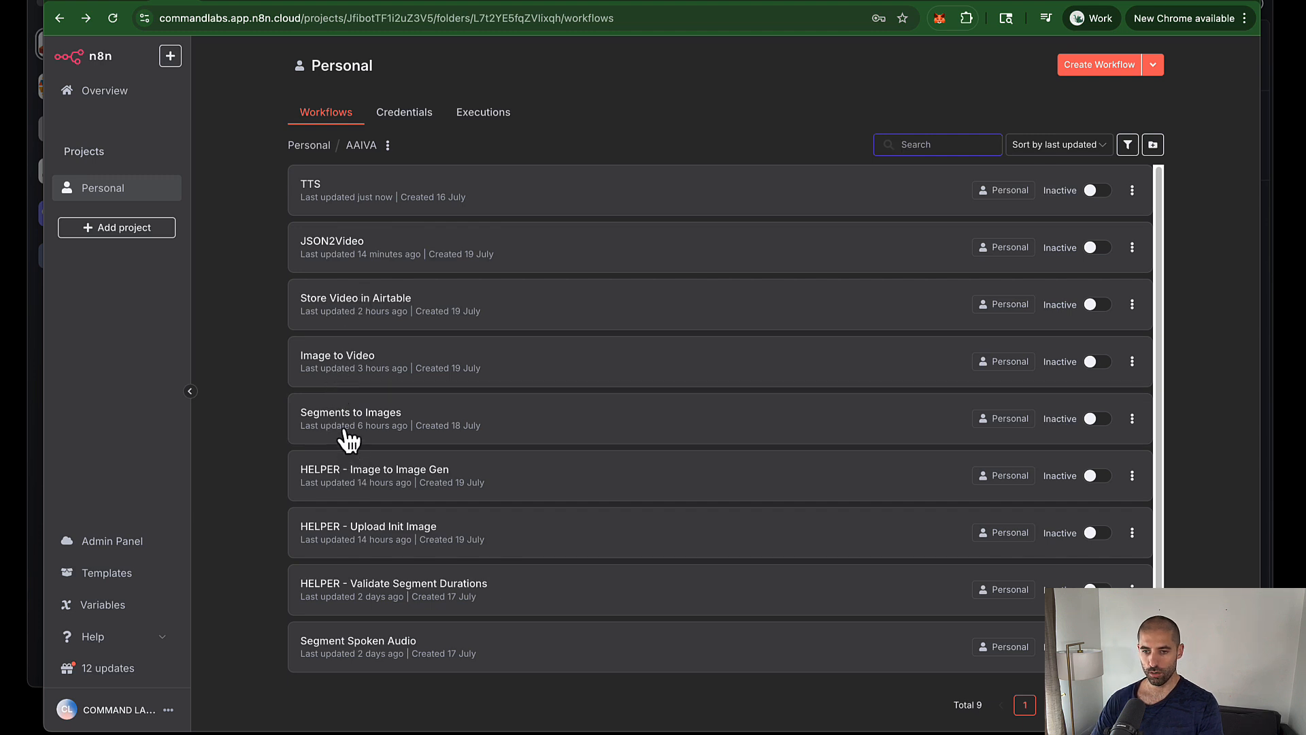
Step: Run the Segment Spoken Audio workflow to create segments 28–32 for Script 2
left_click(336, 512)
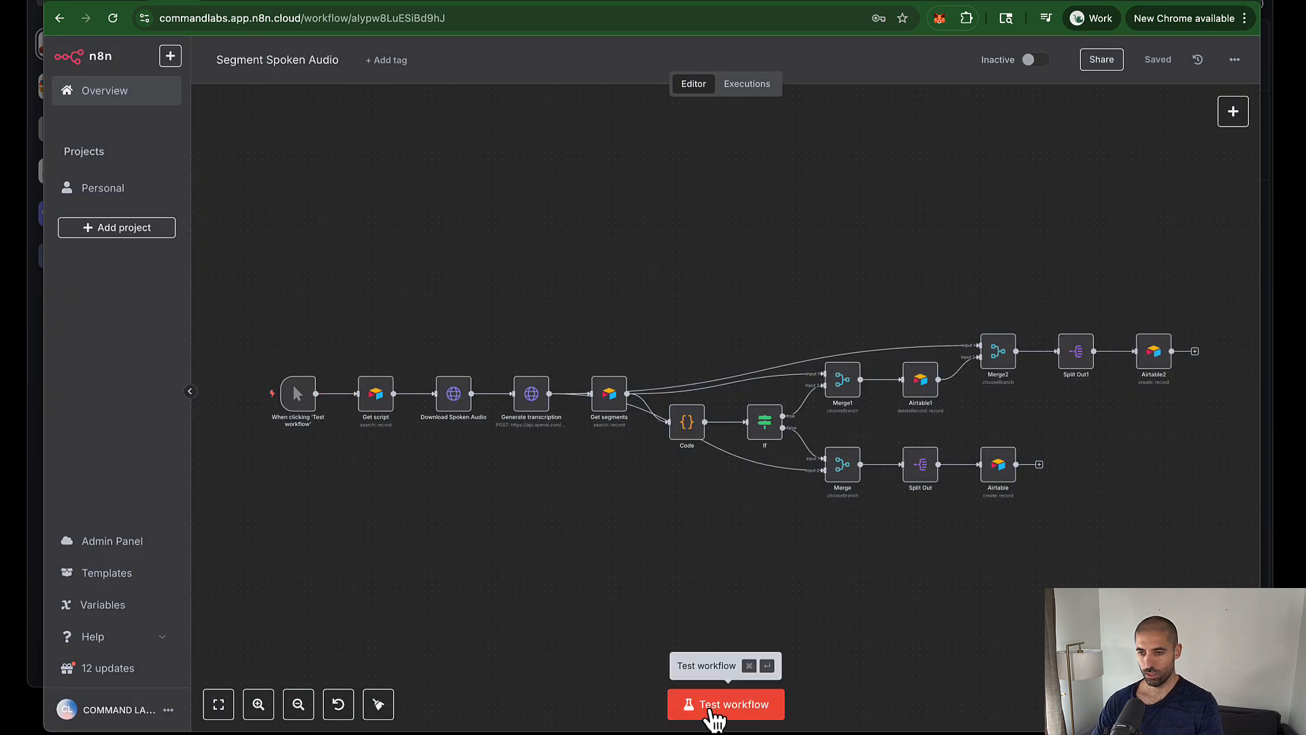
left_click(709, 717)
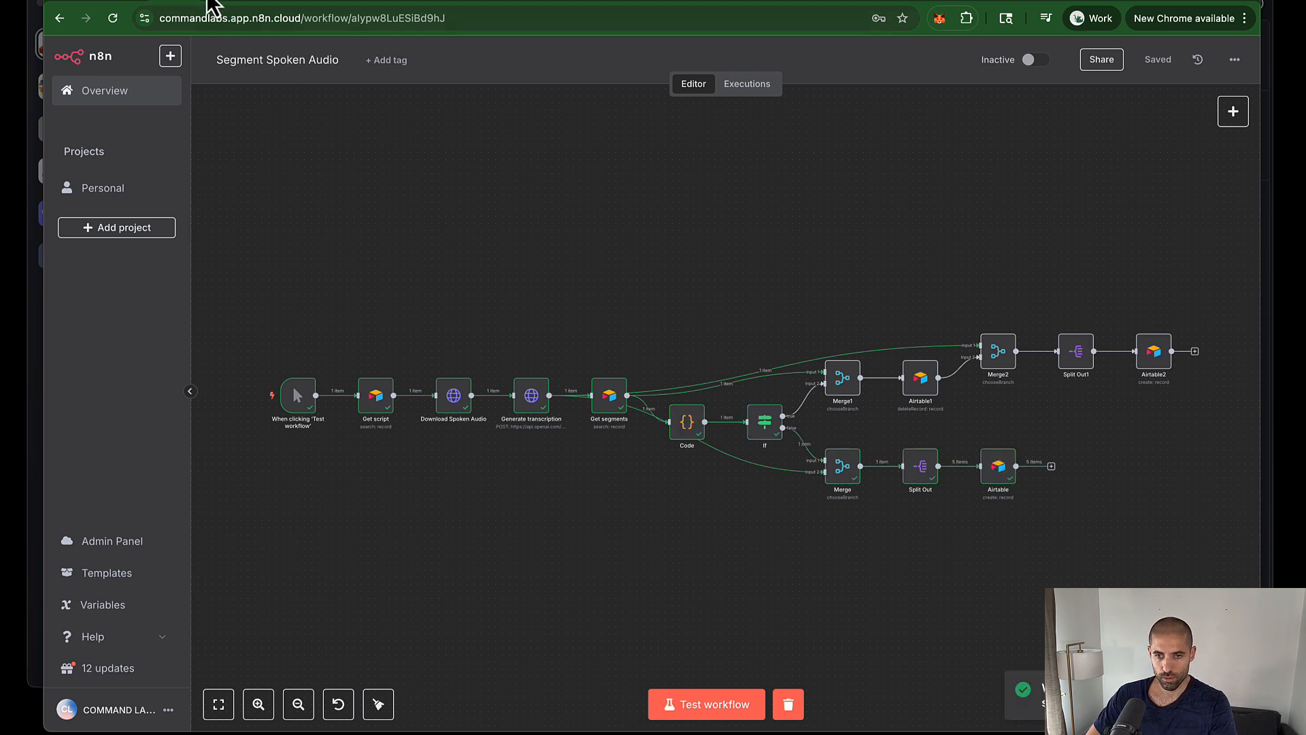
left_click(132, 5)
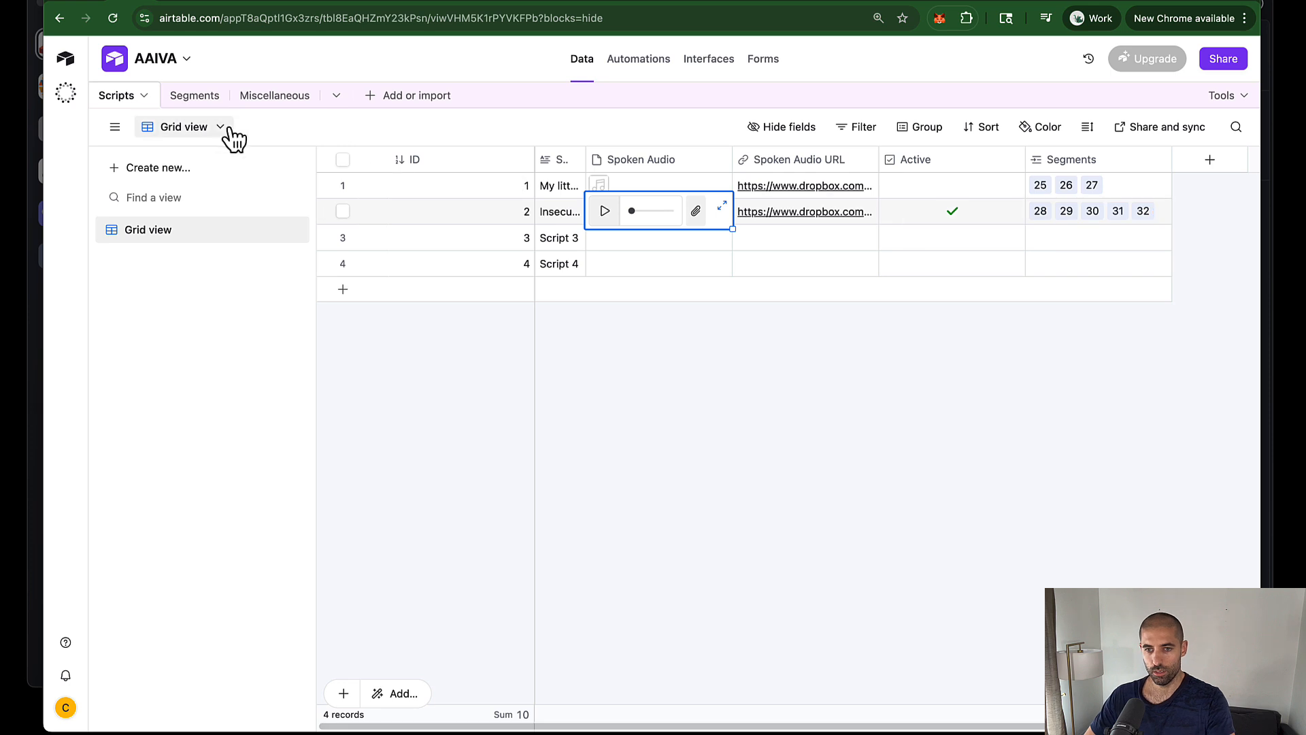
Step: Filter the Segments table to records whose Full Script is 2
left_click(195, 95)
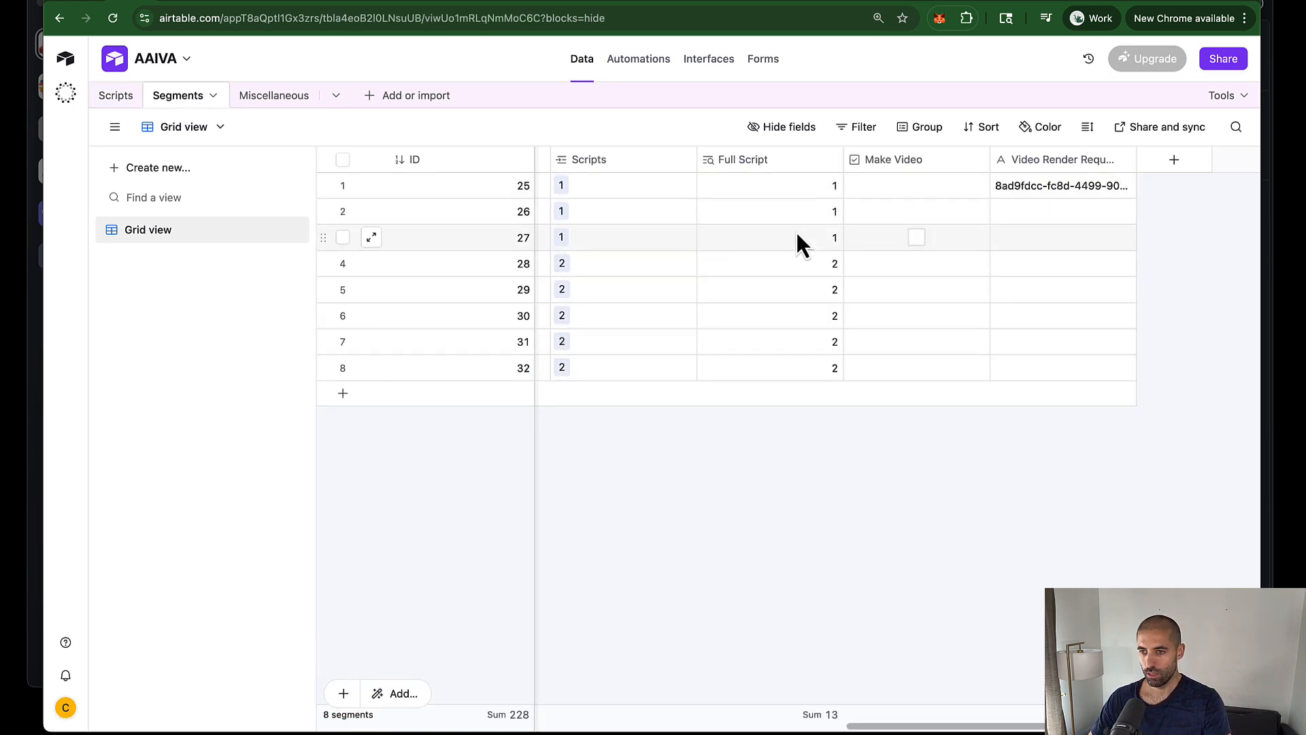
left_click(871, 129)
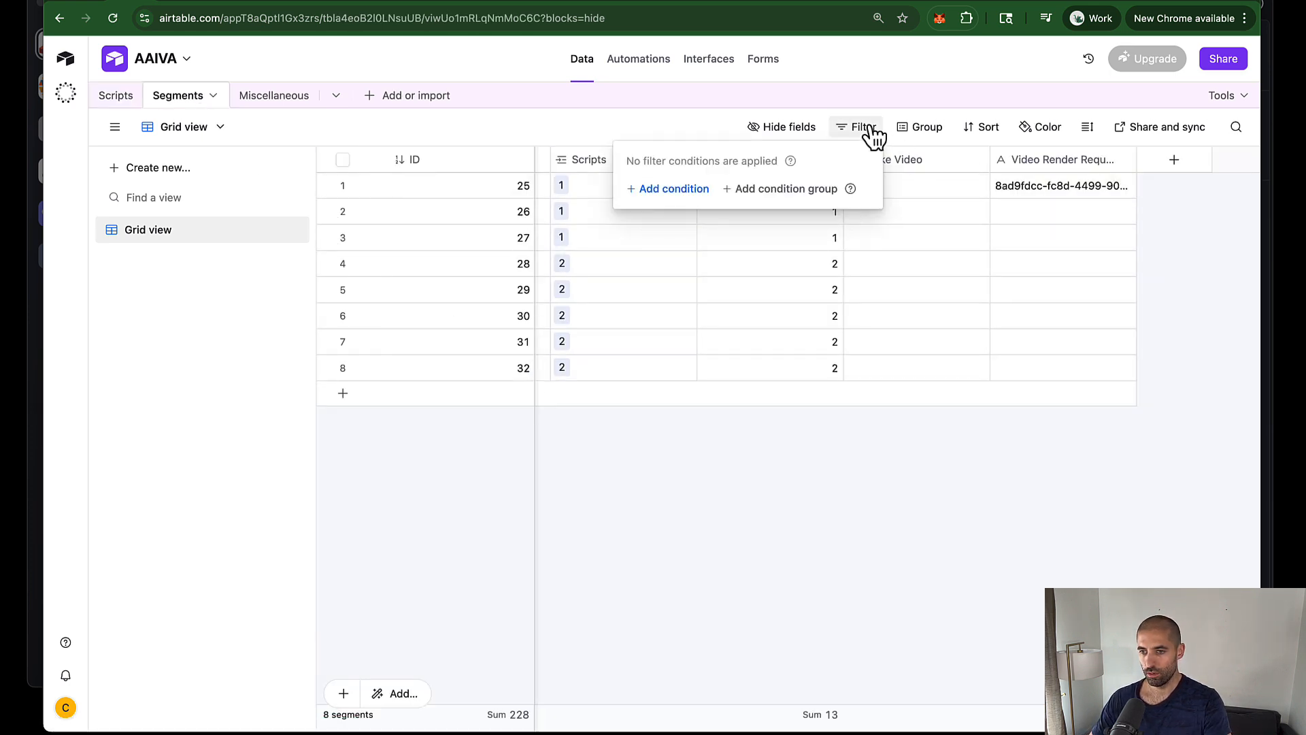
left_click(677, 190)
left_click(544, 194)
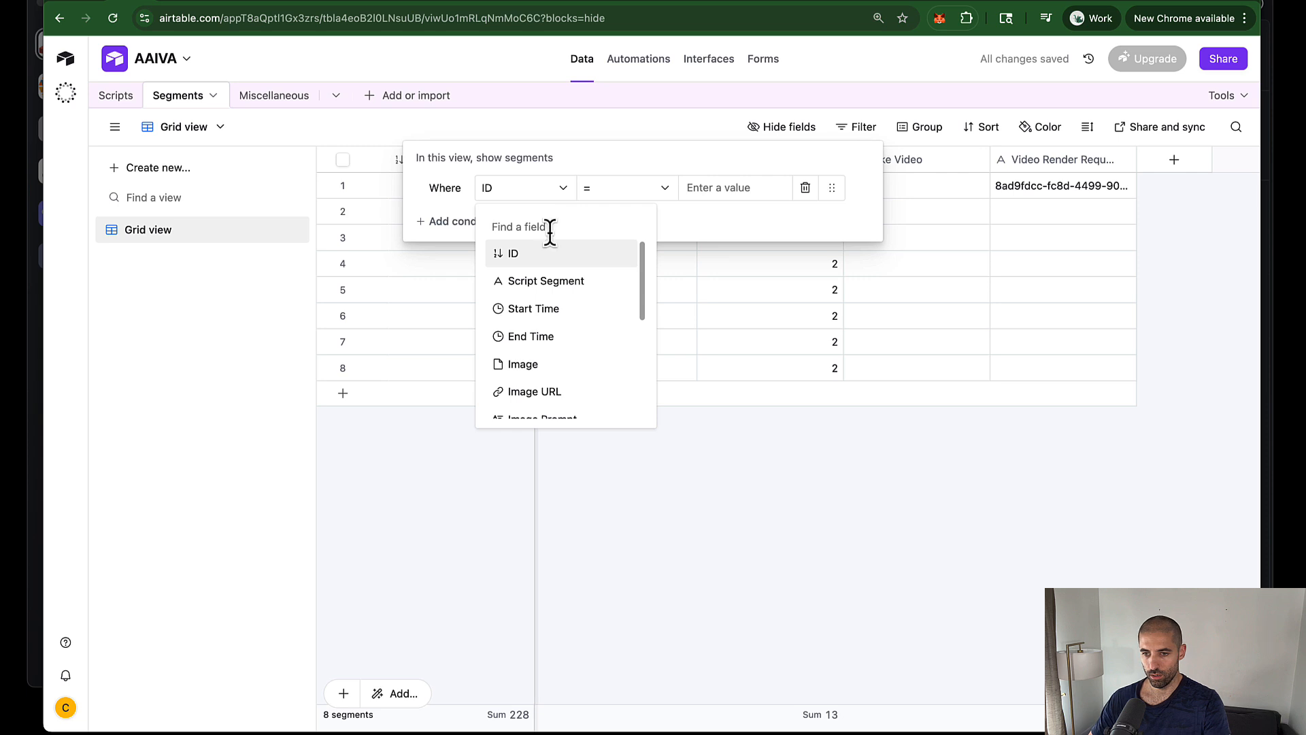
scroll(574, 330, "down", 4)
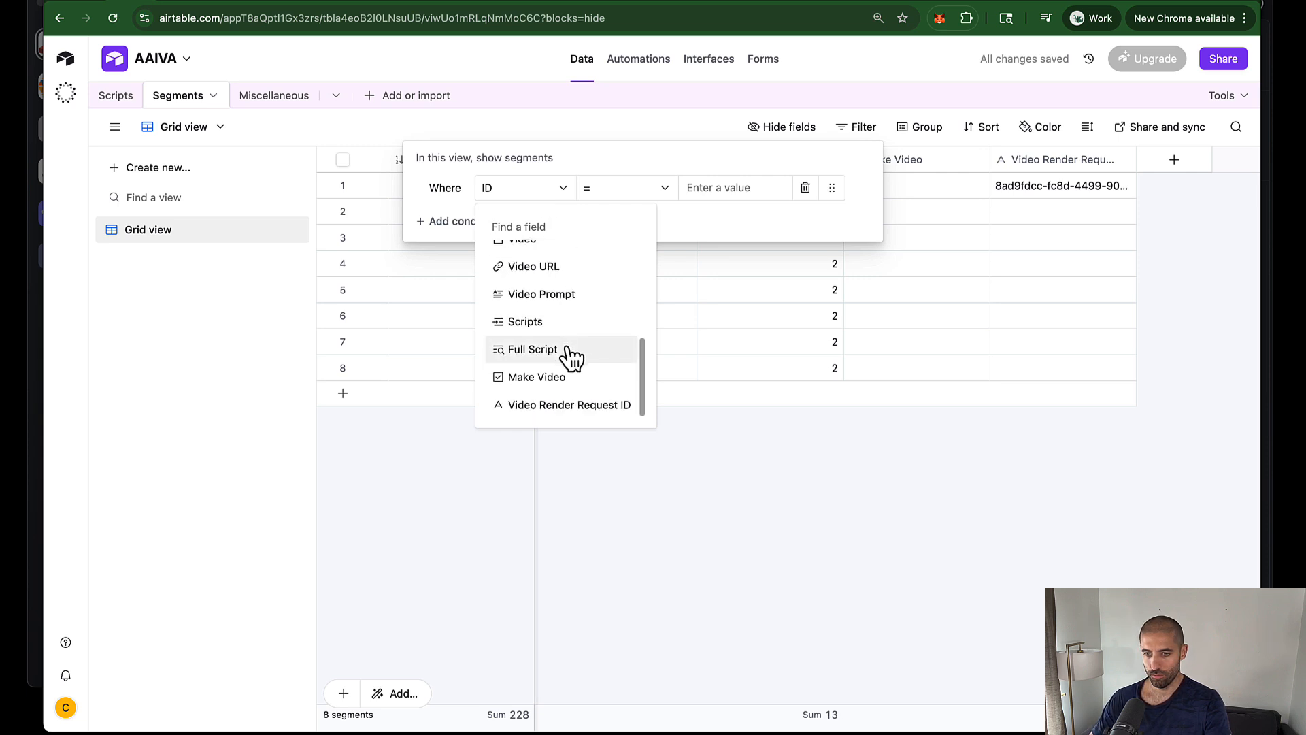
left_click(571, 350)
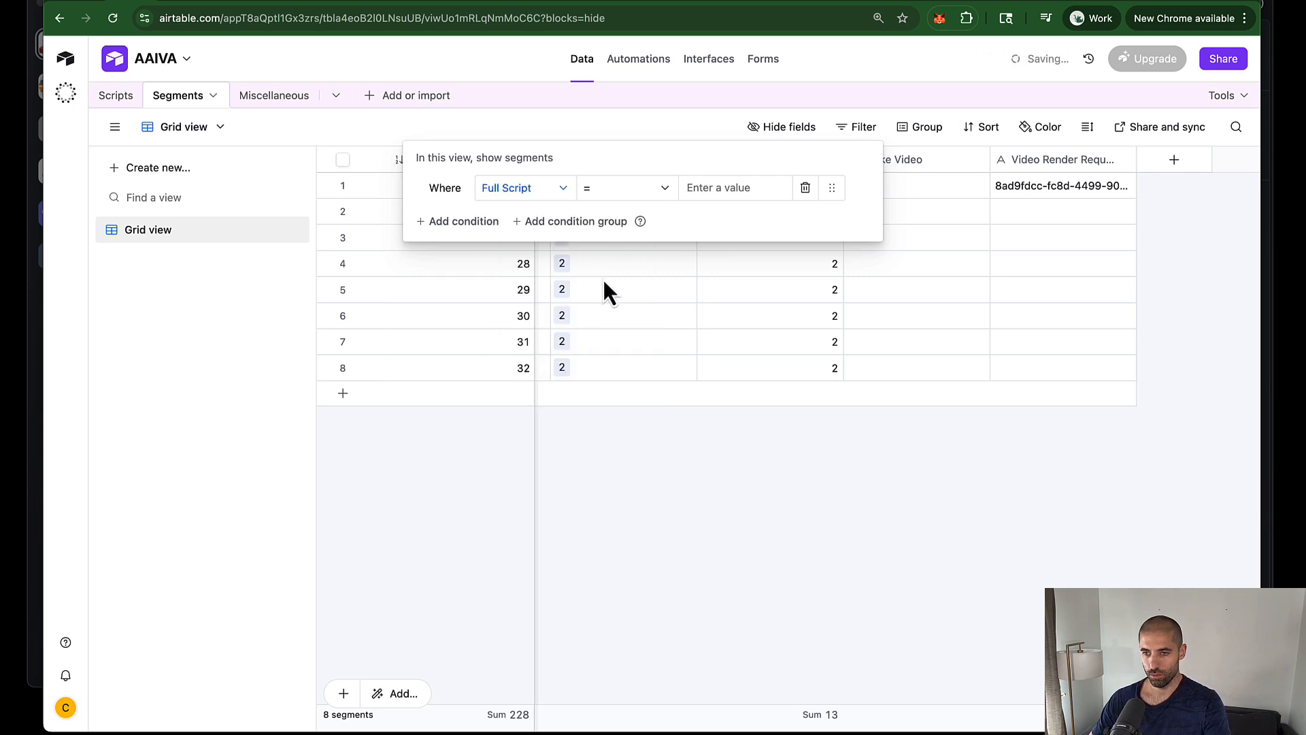
left_click(721, 187)
type("2")
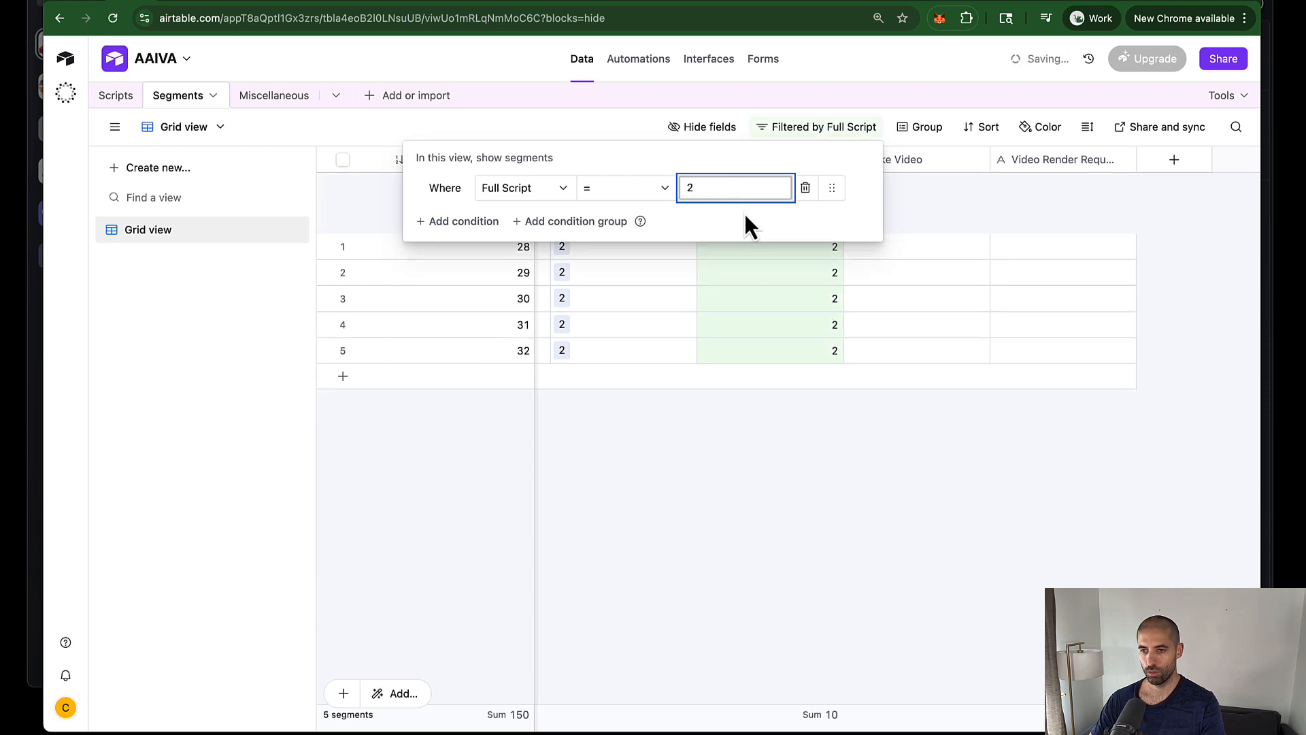
left_click(776, 371)
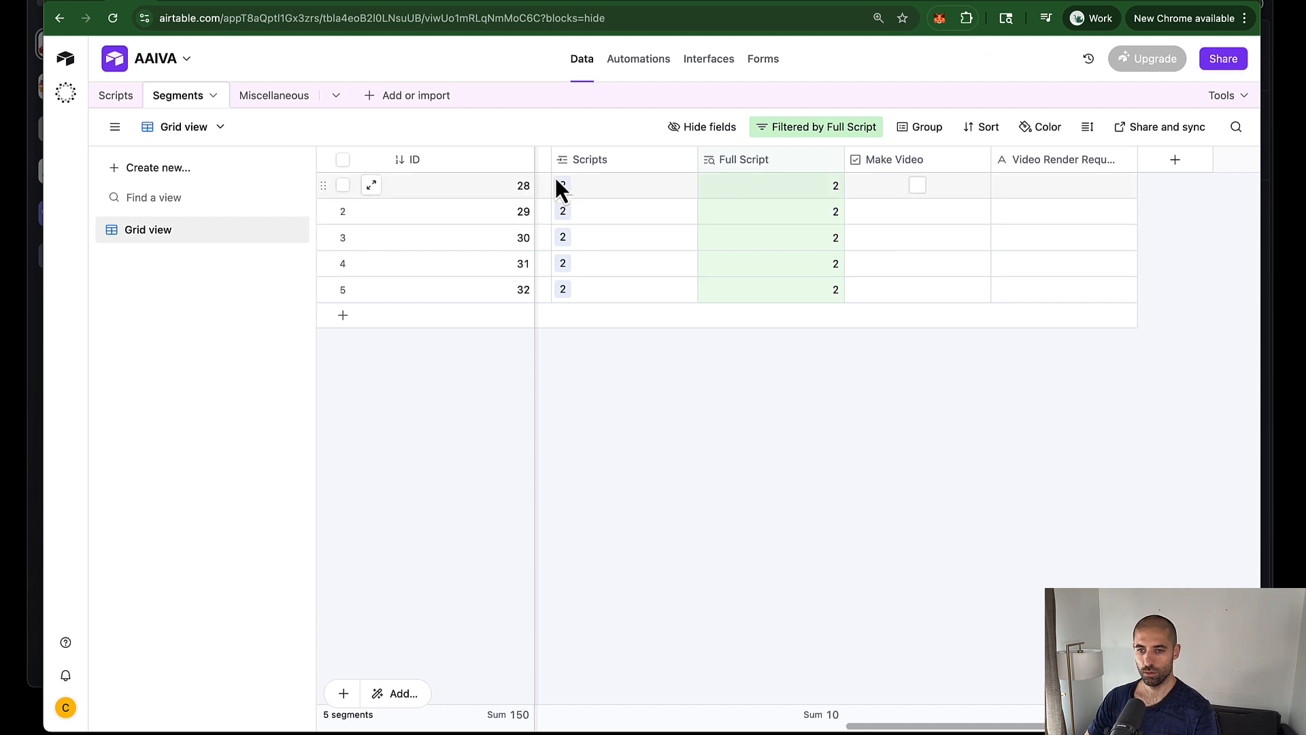
Step: Narrow the ID column and widen Script Segment so every line is readable
left_click_drag(539, 167, 440, 169)
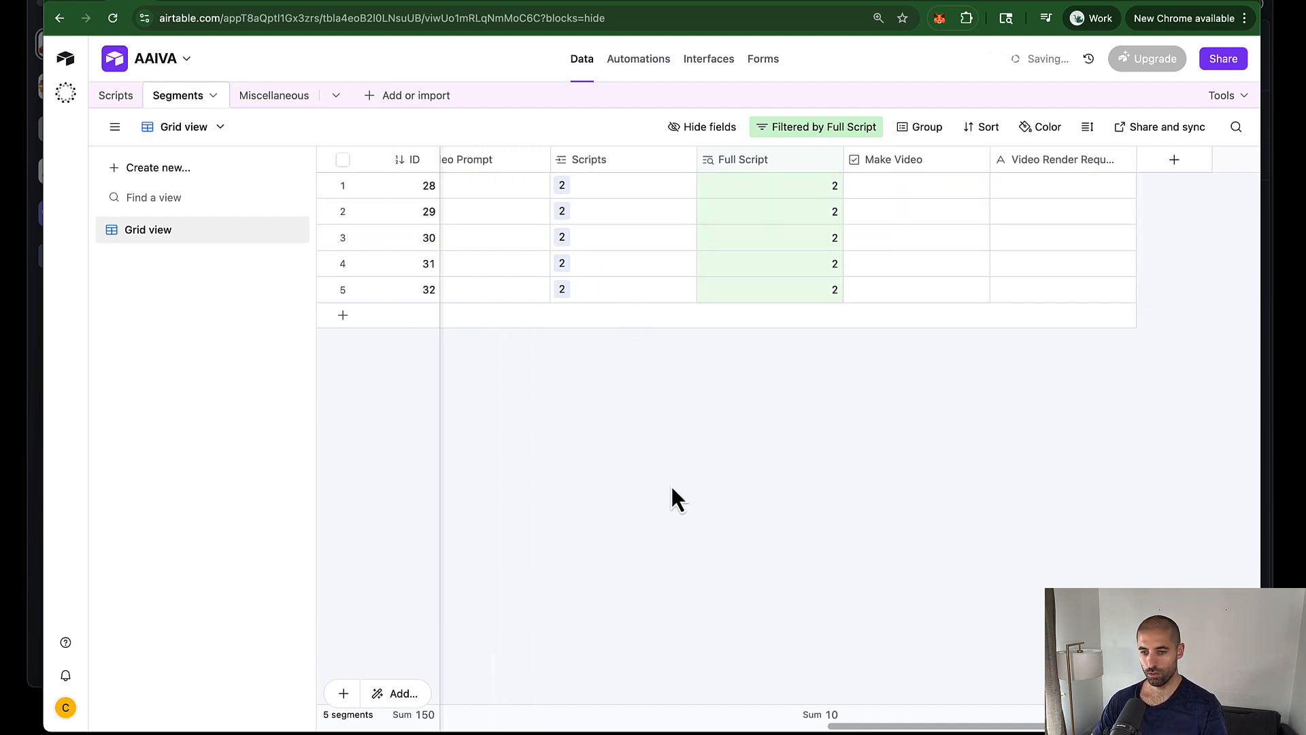
left_click_drag(904, 728, 300, 680)
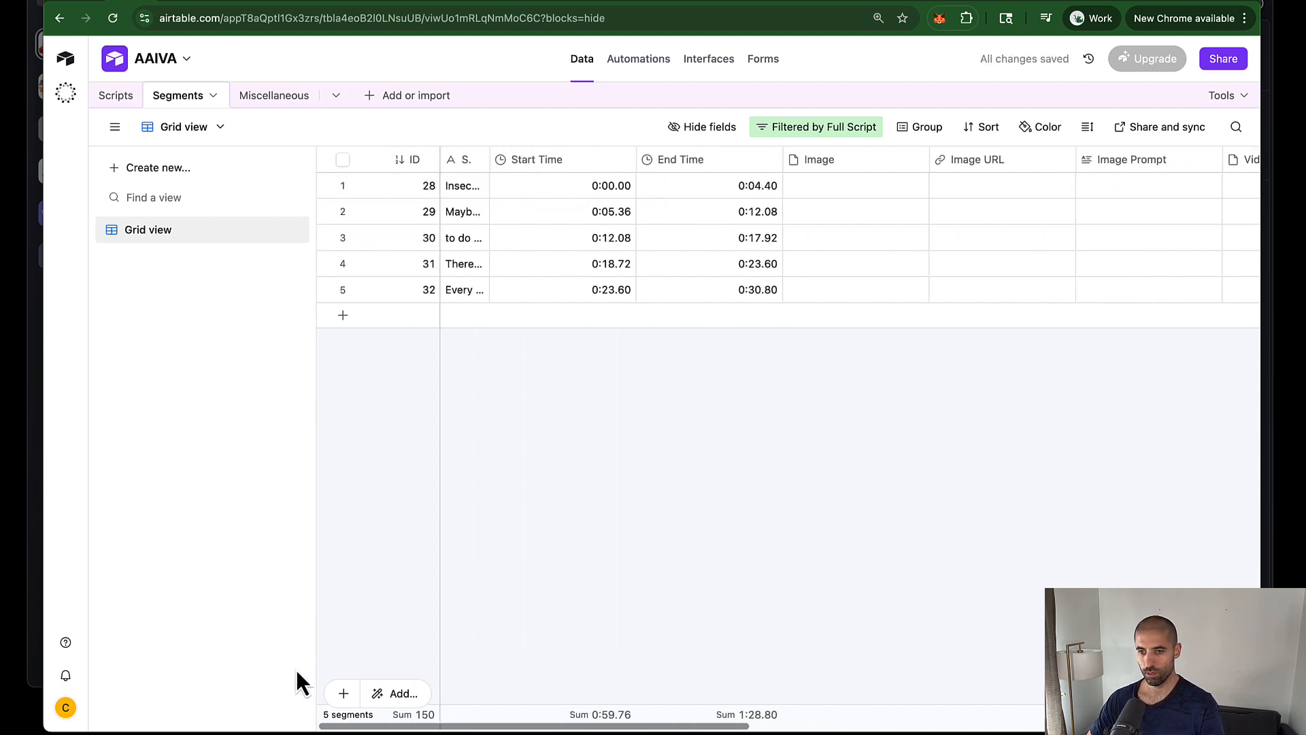
mouse_move(491, 173)
left_mouse_down()
mouse_move(961, 192)
mouse_move(933, 193)
left_mouse_up()
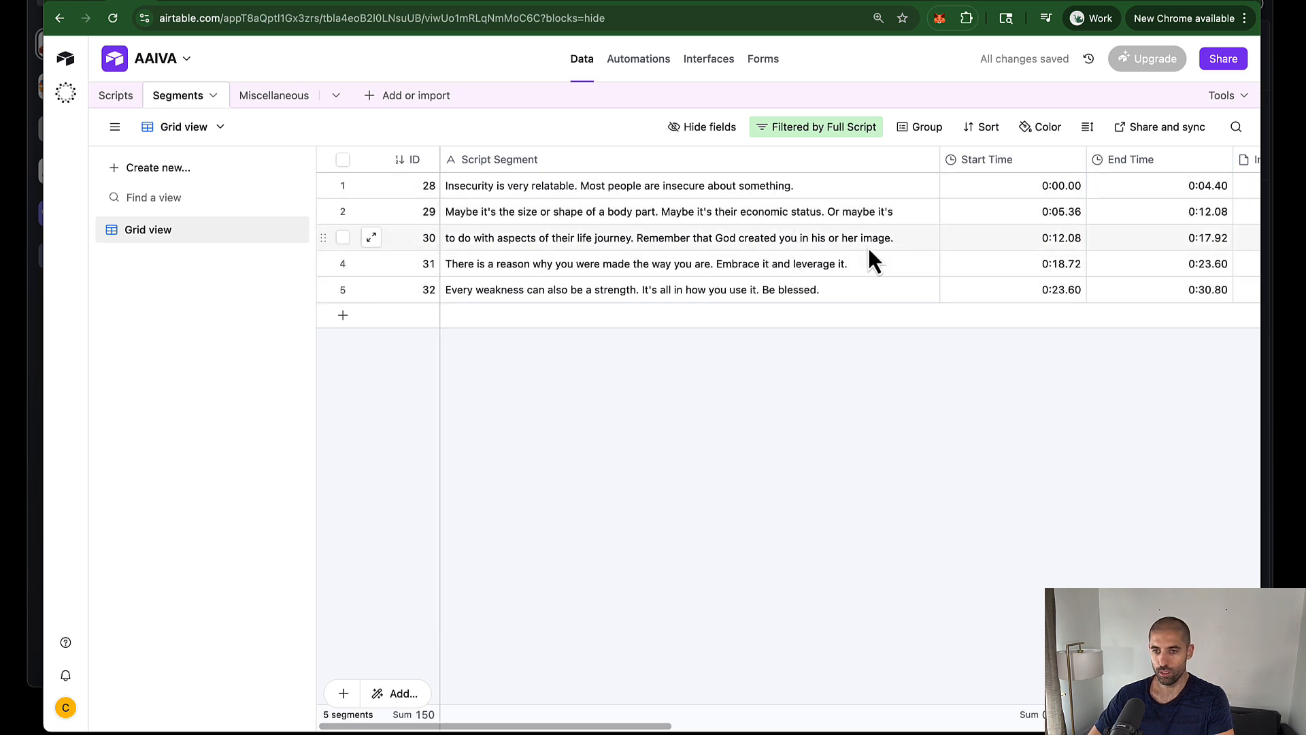
left_click(231, 3)
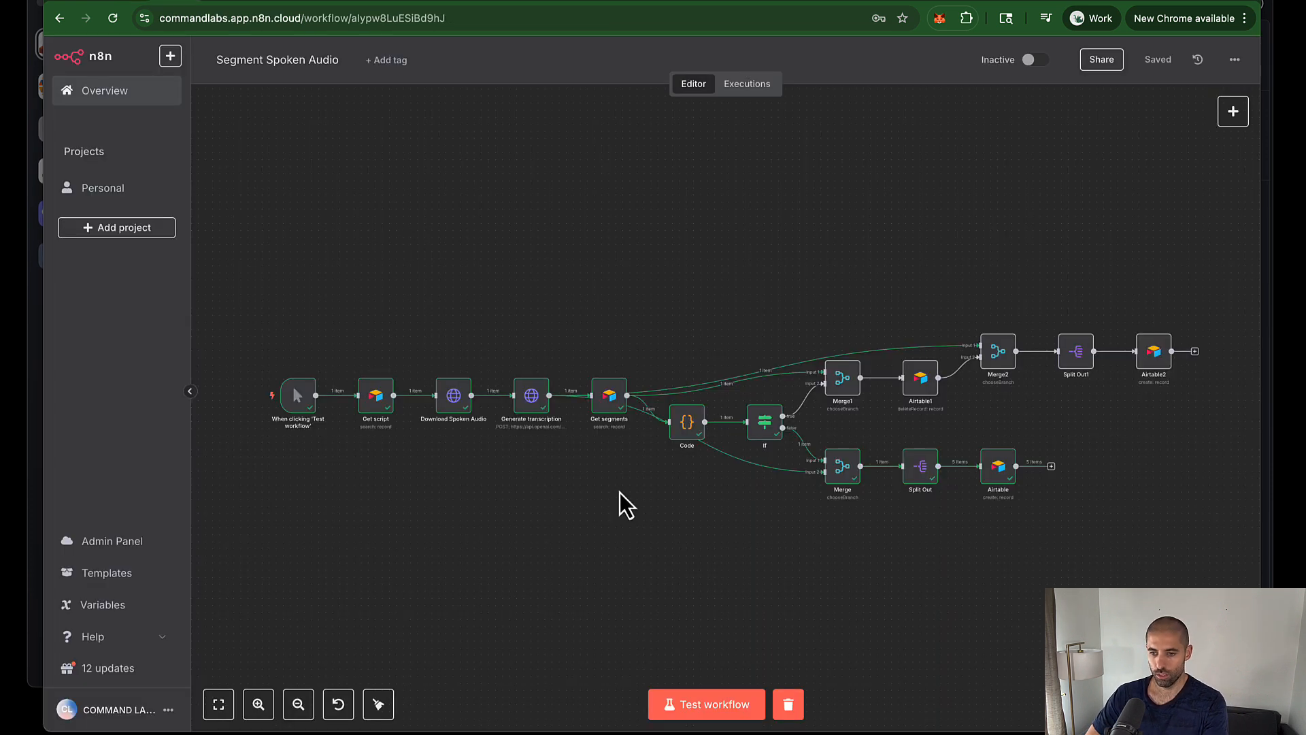
Step: Rerun Segment Spoken Audio, then open and run the Segments to Images workflow
left_click(699, 715)
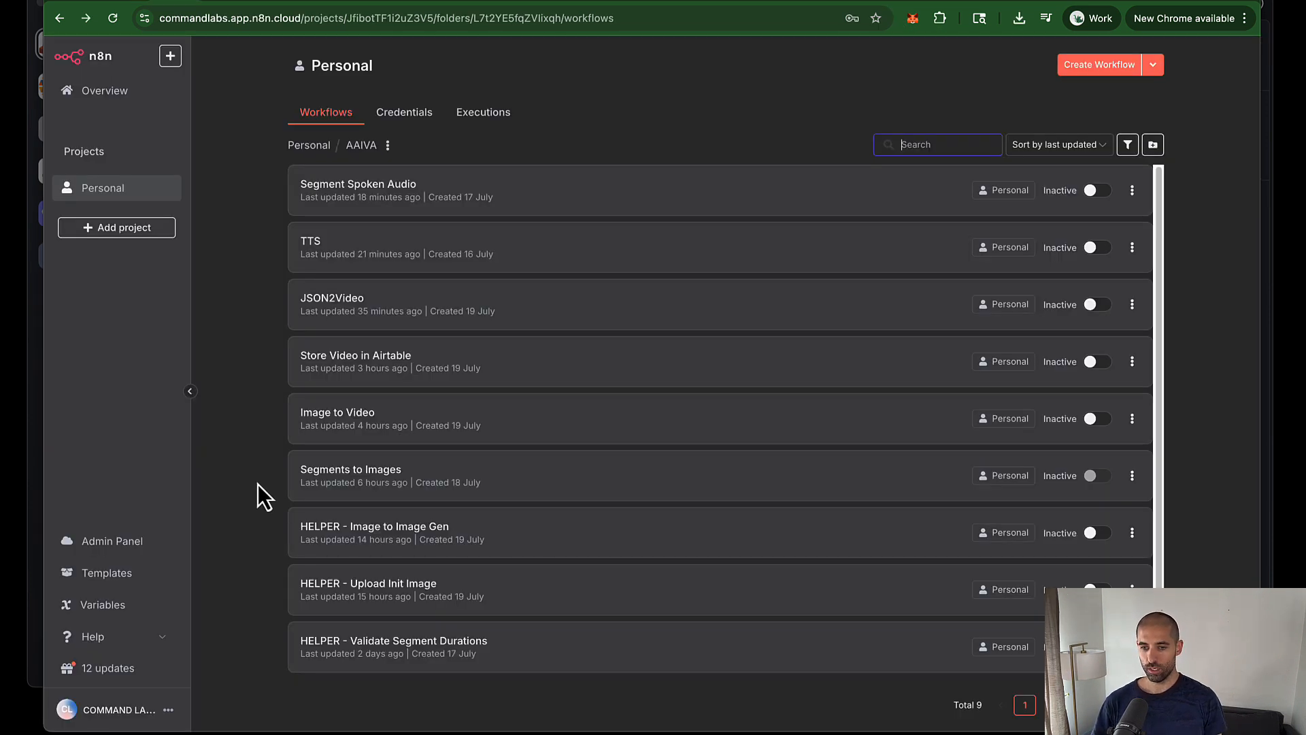
left_click(476, 477)
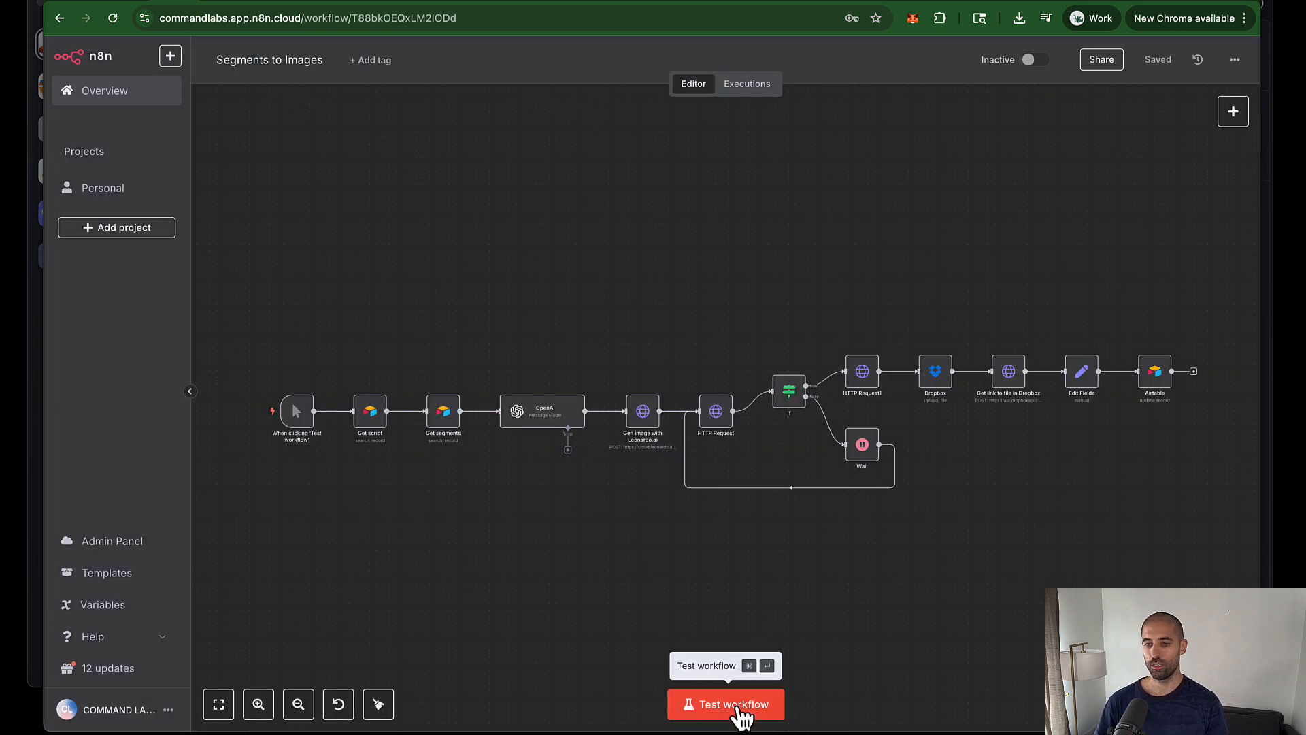
left_click(738, 708)
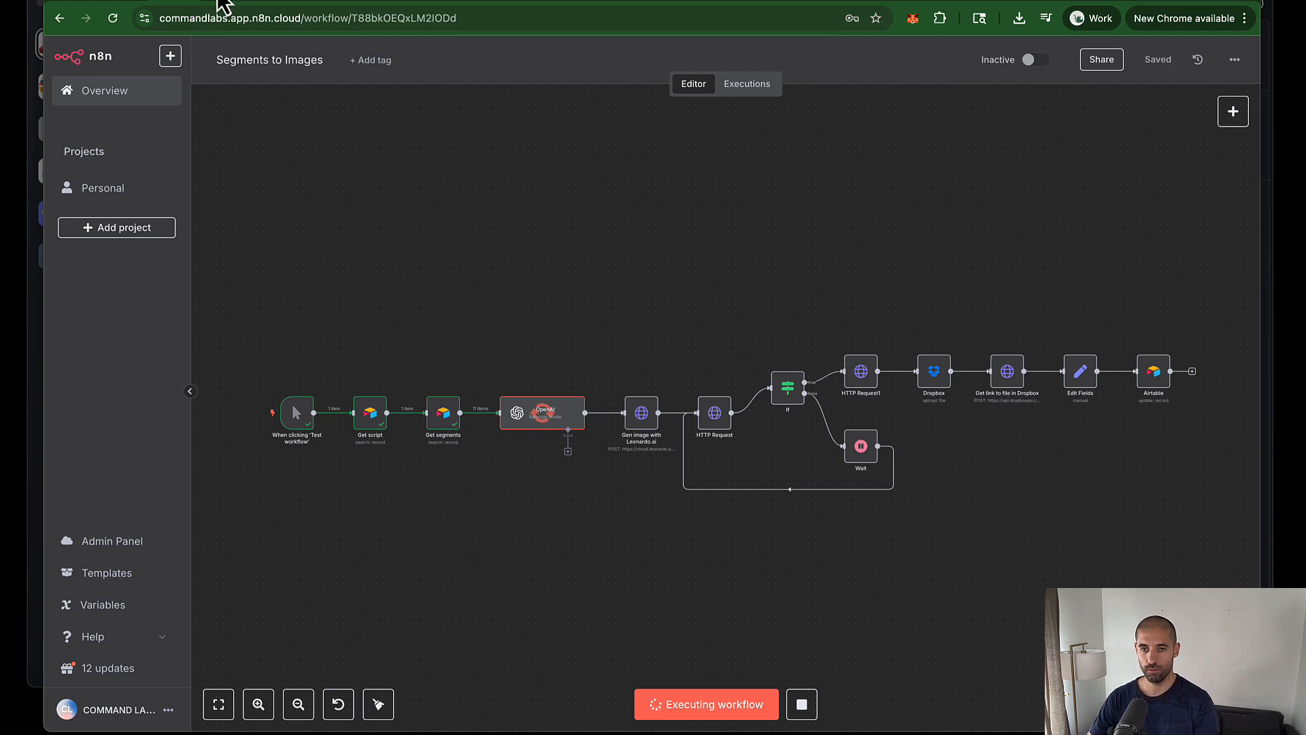
Step: Leave Segments to Images for the workflow list, then bring up Airtable's Scripts table
left_click(216, 4)
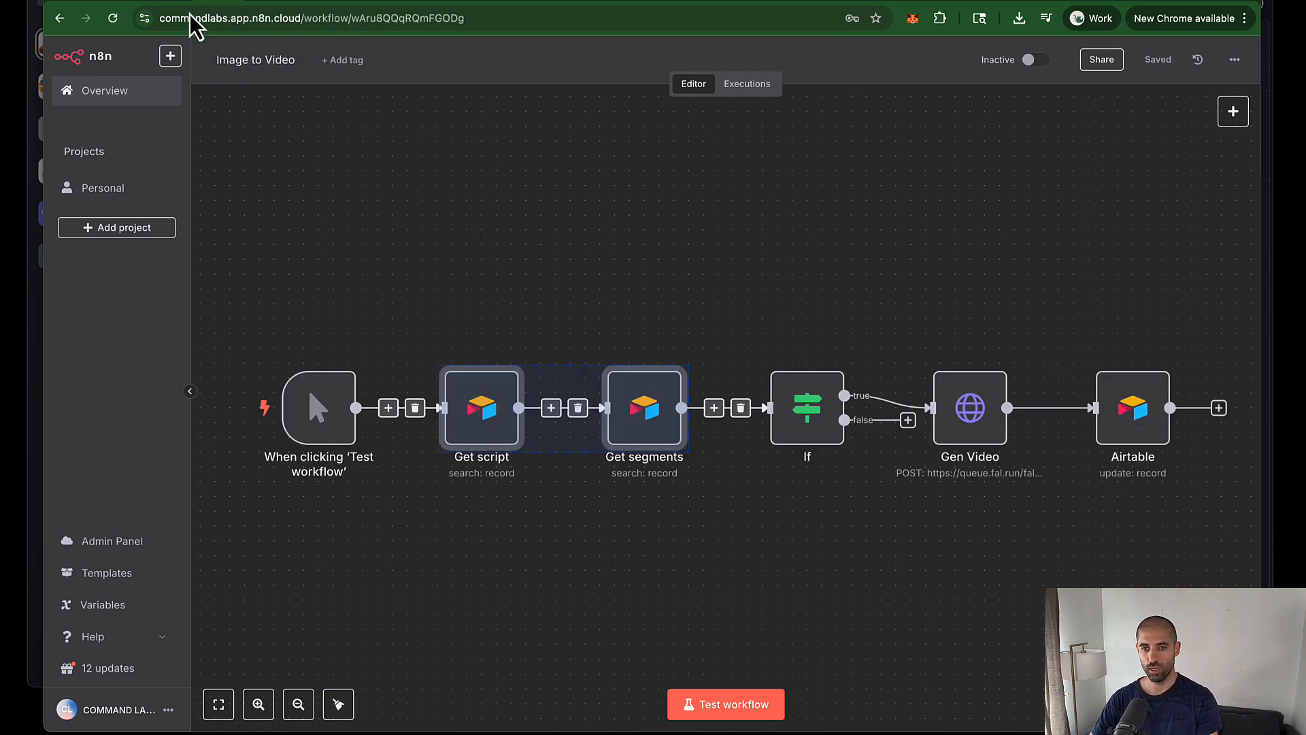
left_click(59, 18)
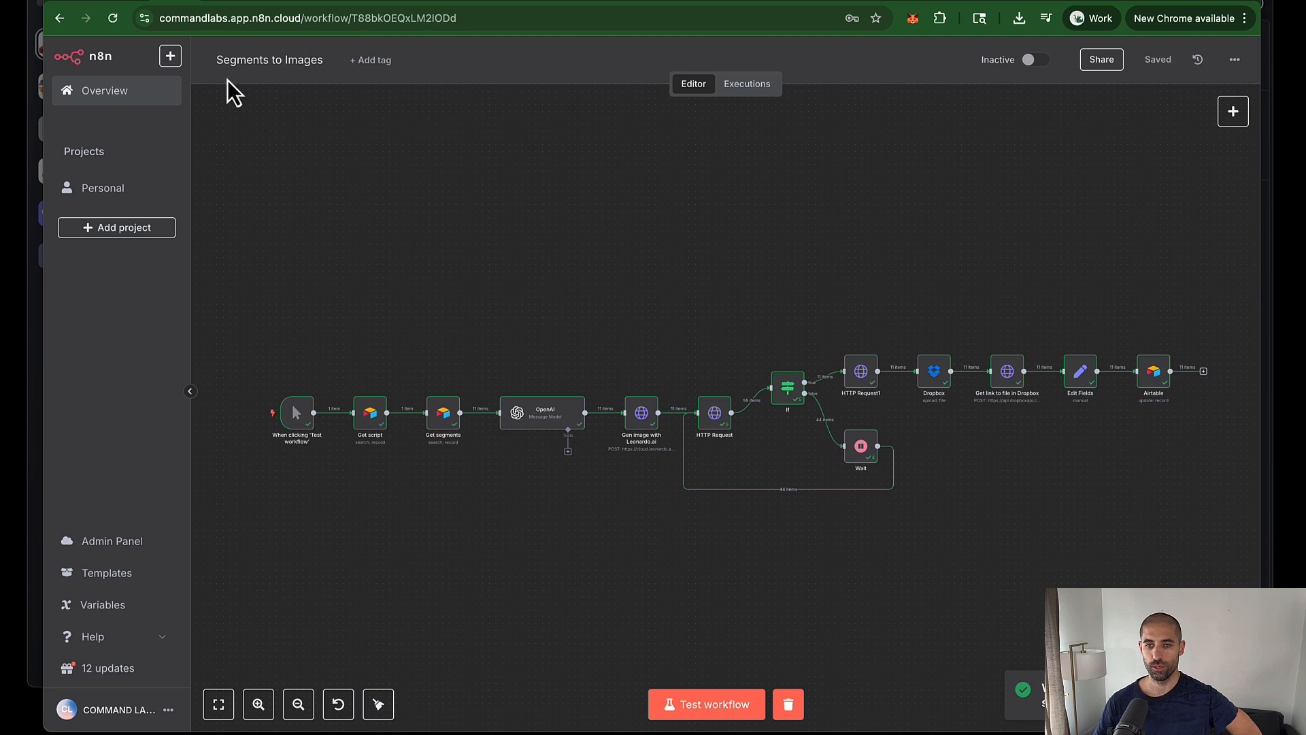
left_click(136, 1)
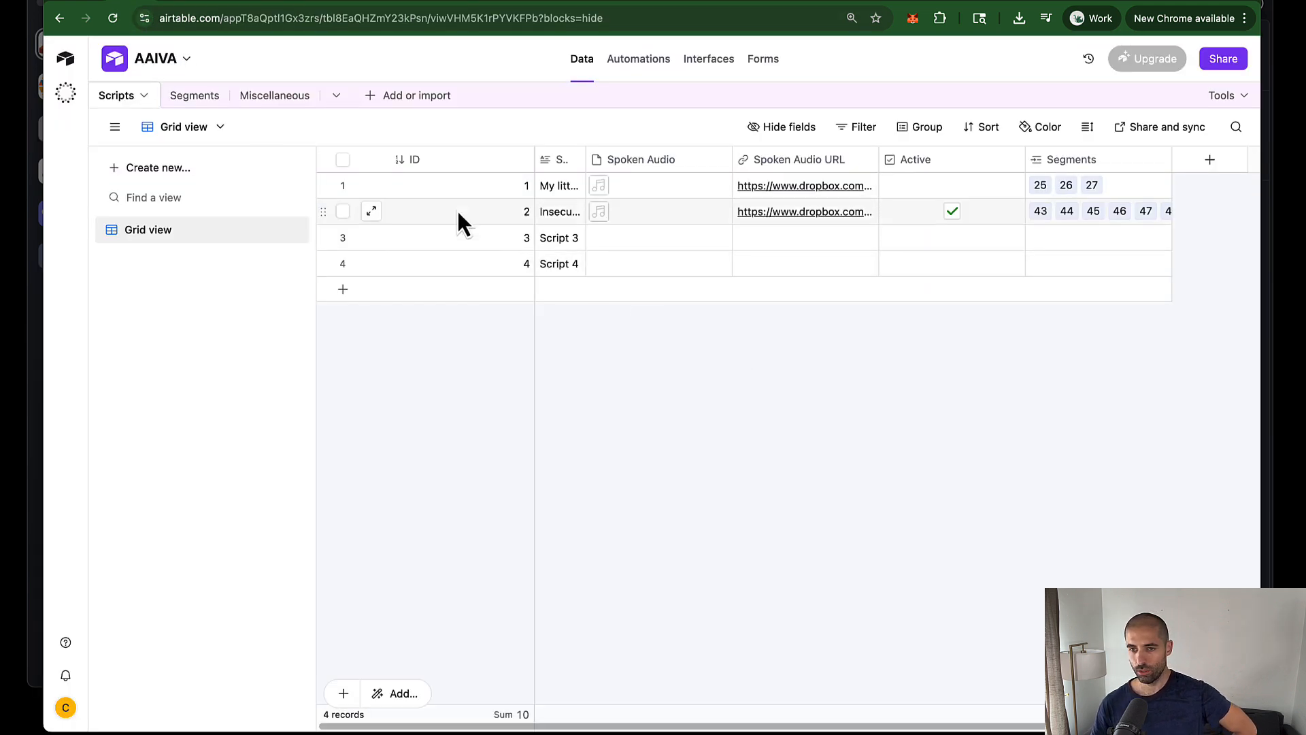
left_click(204, 111)
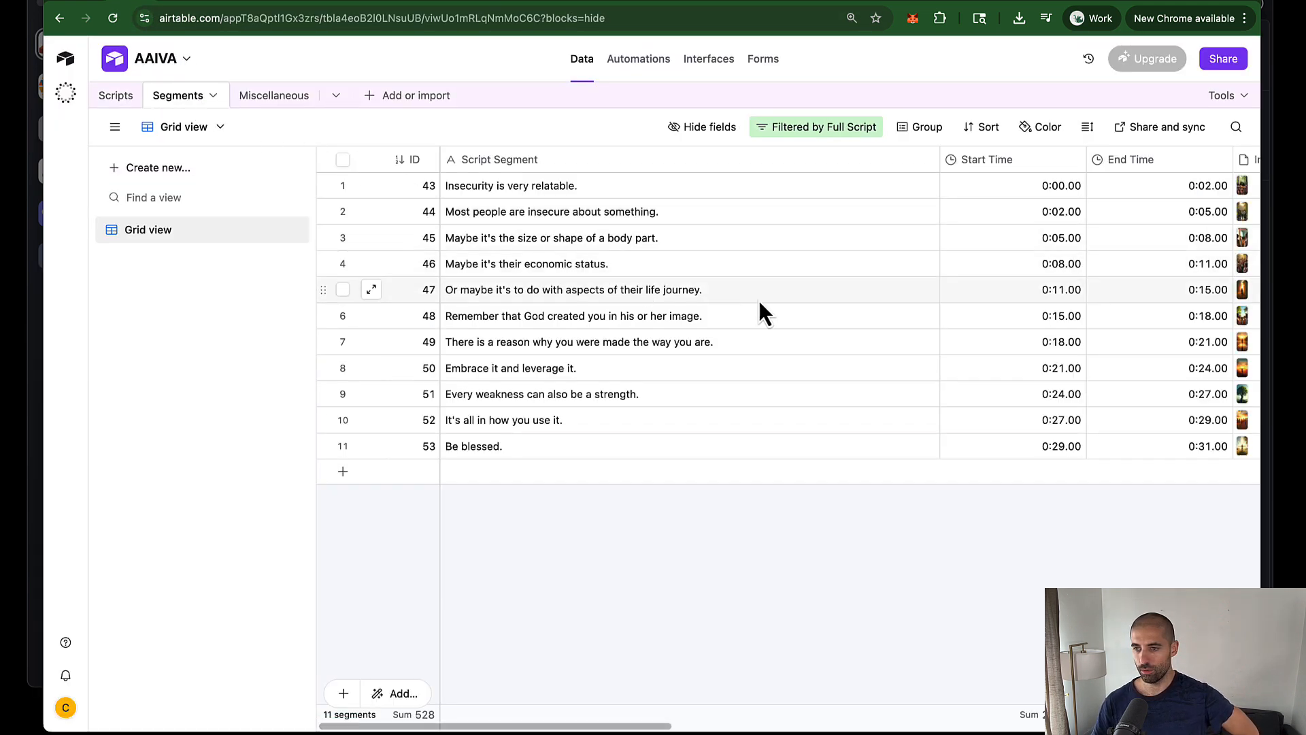
scroll(1018, 296, "right", 5)
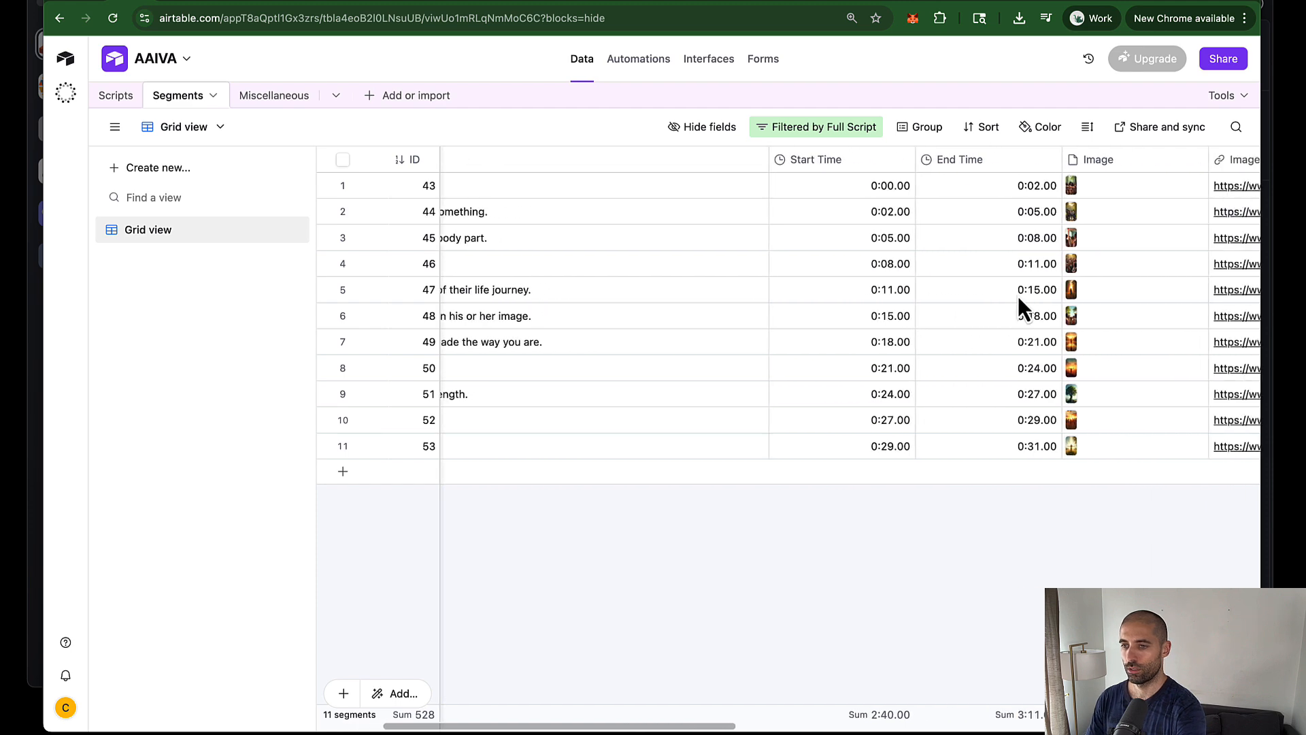
left_click(1017, 190)
left_click(1018, 190)
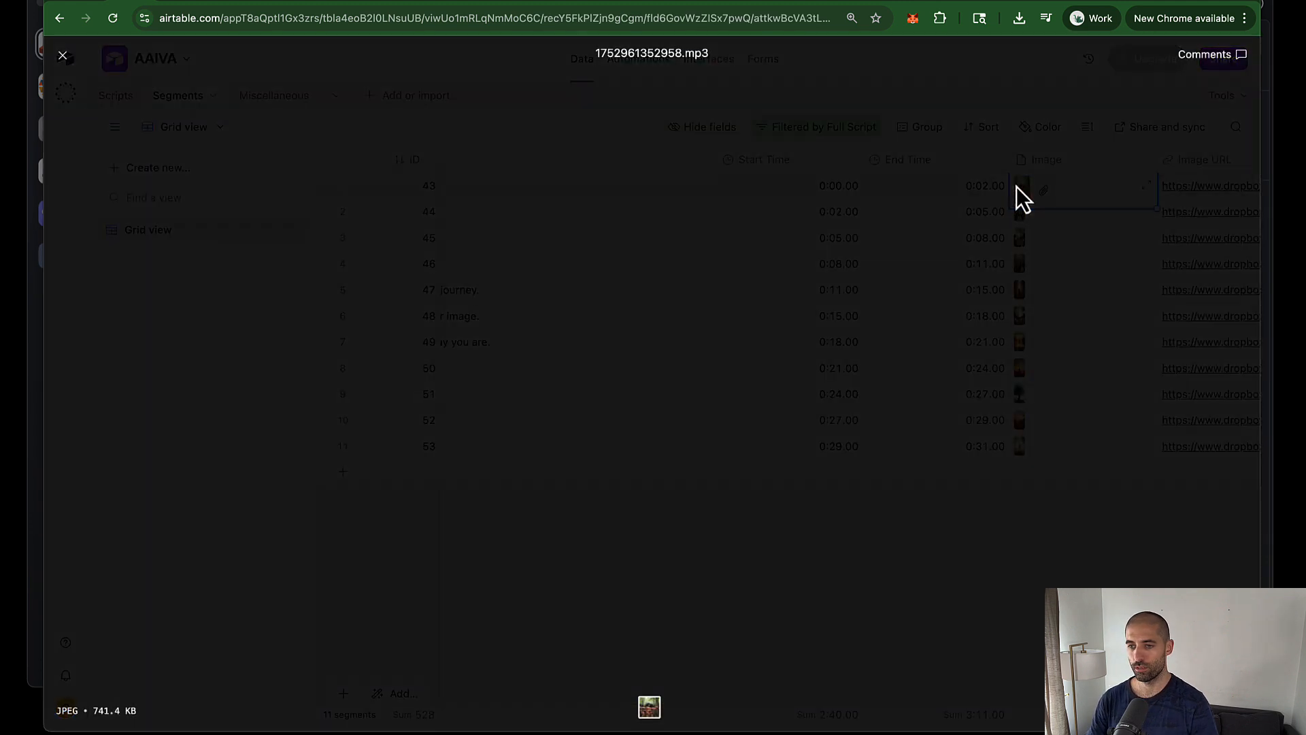
left_click(977, 245)
double_click(1018, 221)
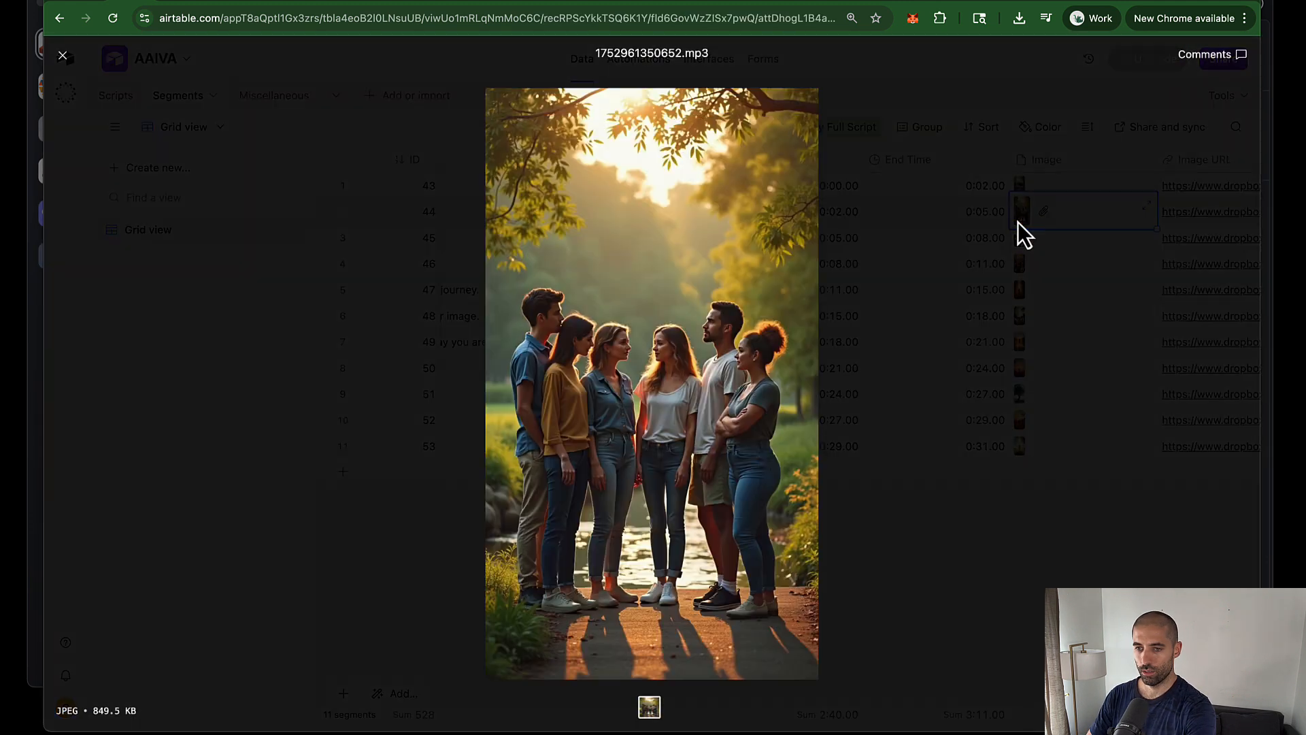
left_click(999, 247)
left_click(1017, 243)
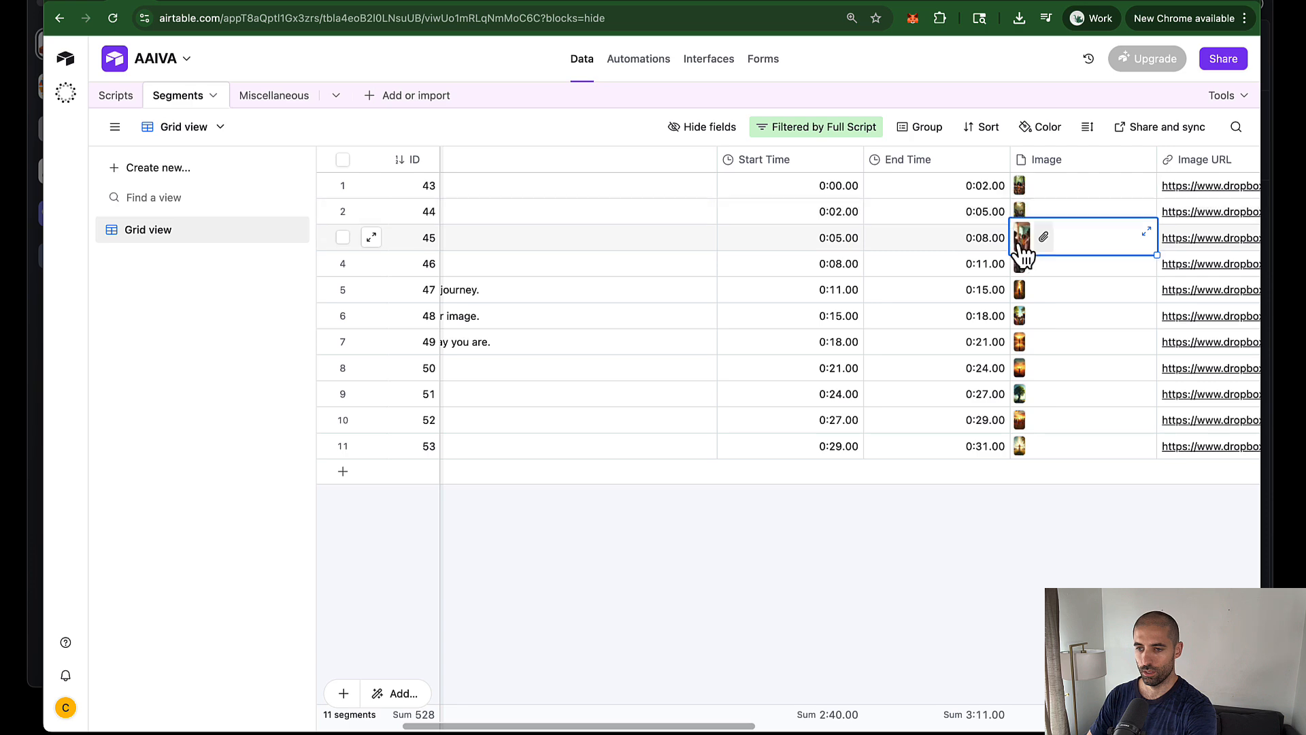
left_click(1017, 245)
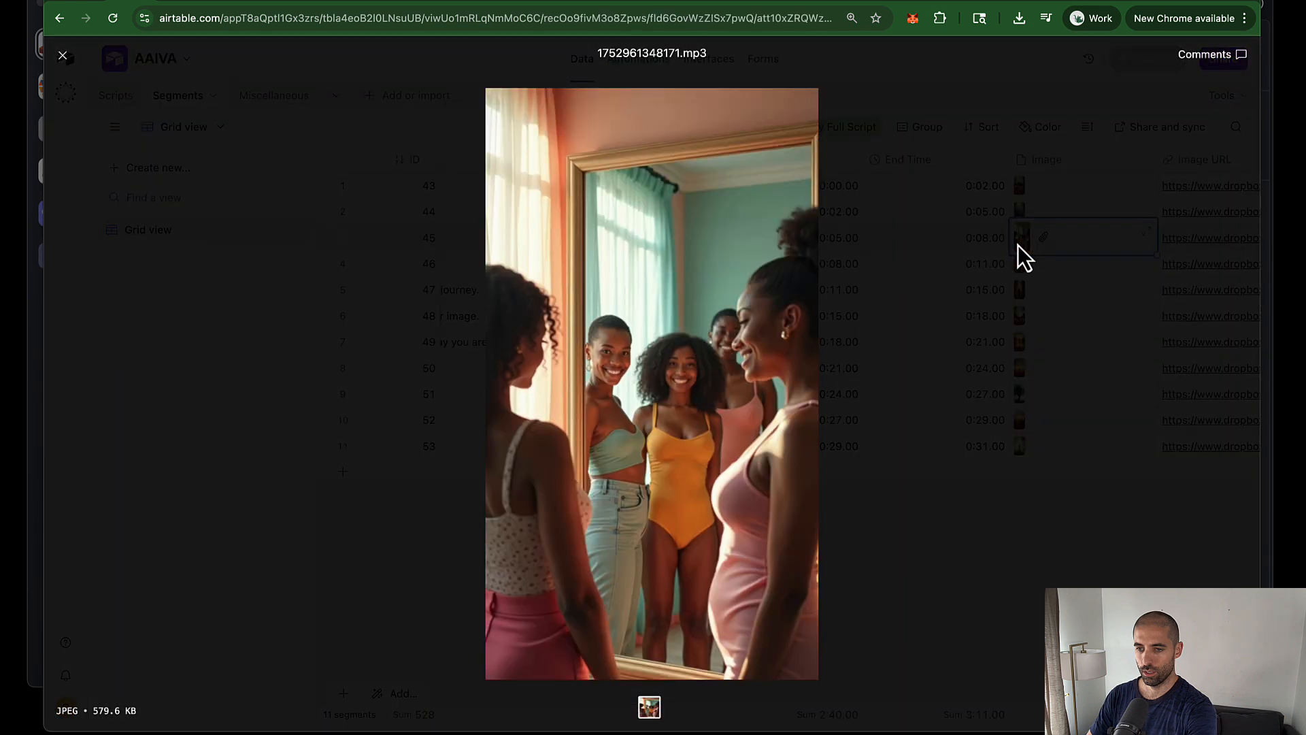
left_click(965, 280)
left_click(1019, 290)
left_click(1018, 291)
left_click(952, 368)
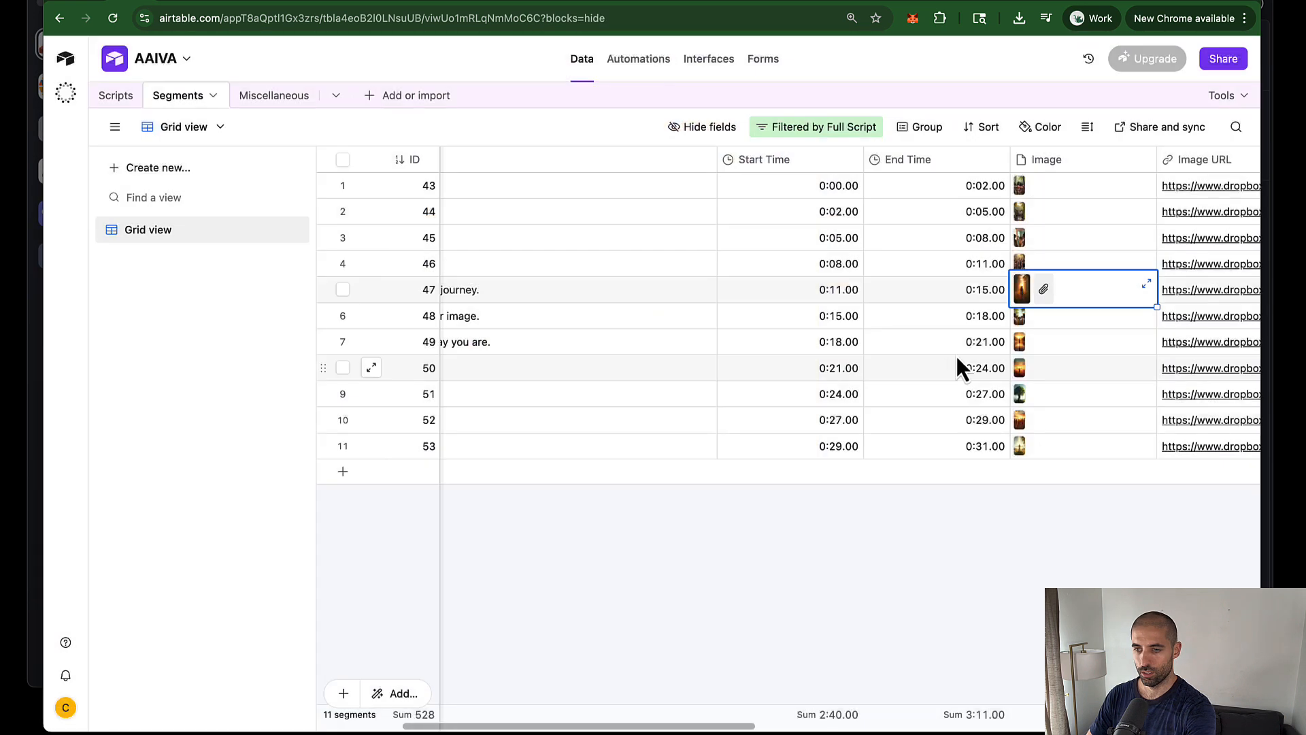
left_click(117, 96)
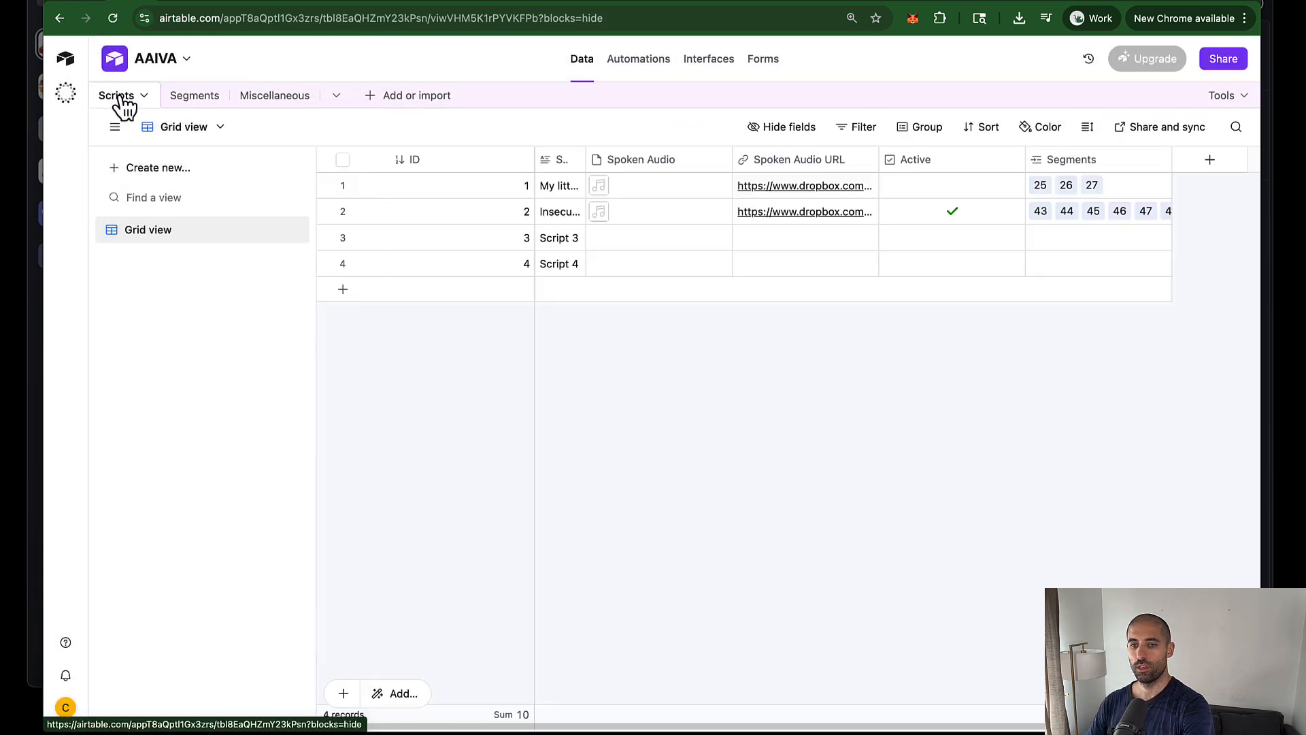
left_click(1038, 214)
left_click(1039, 206)
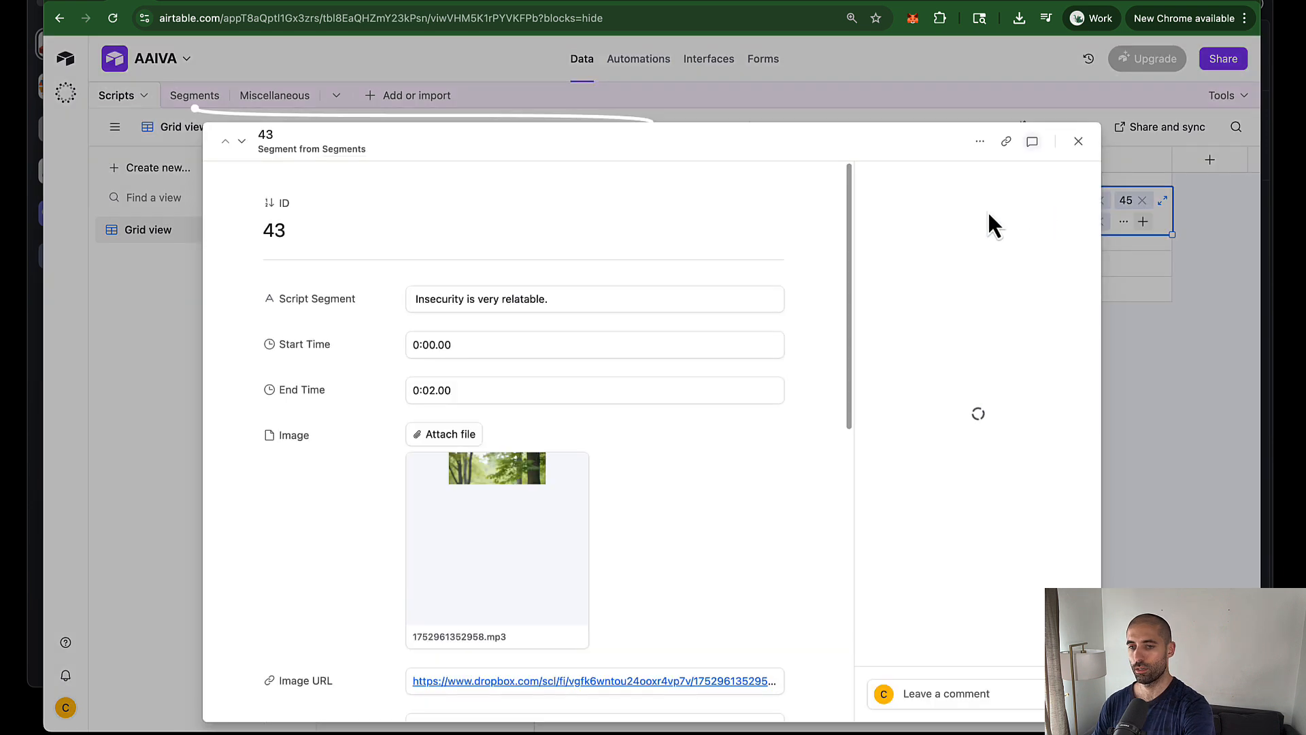
left_click(242, 142)
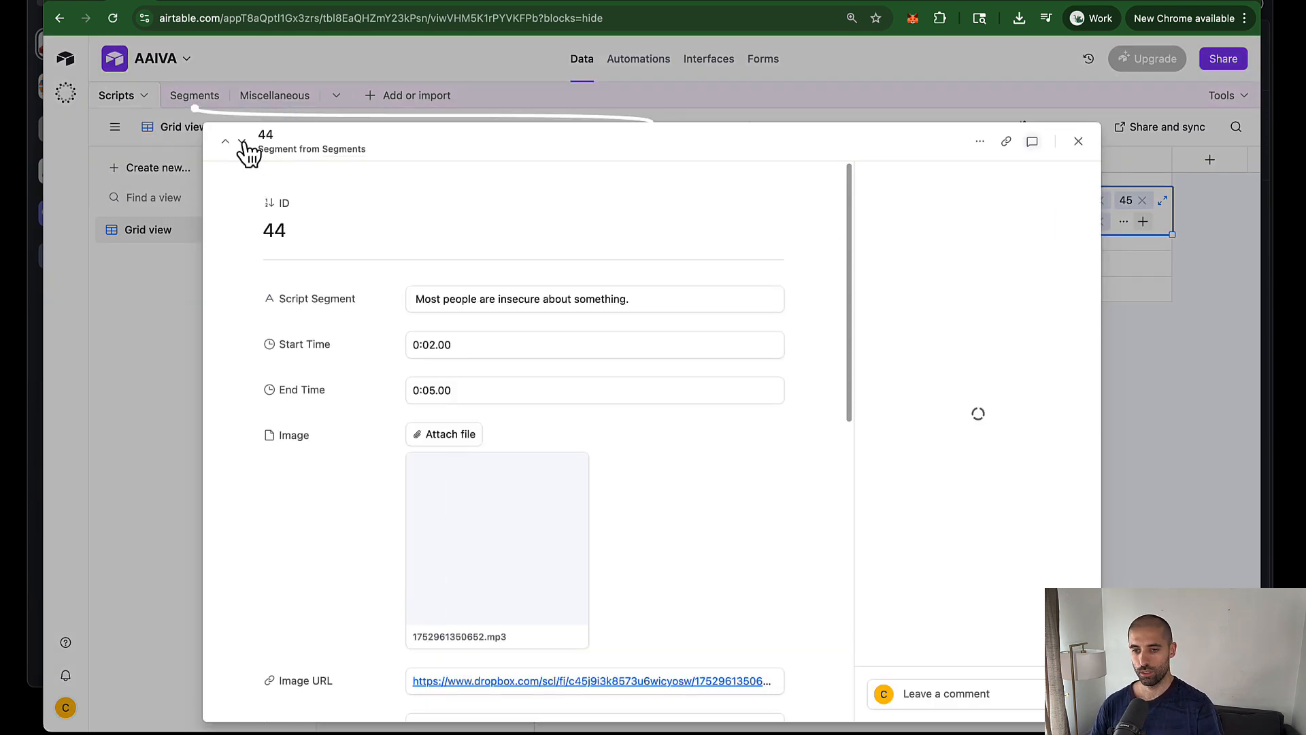
left_click(242, 142)
left_click(243, 142)
left_click(243, 141)
left_click(243, 142)
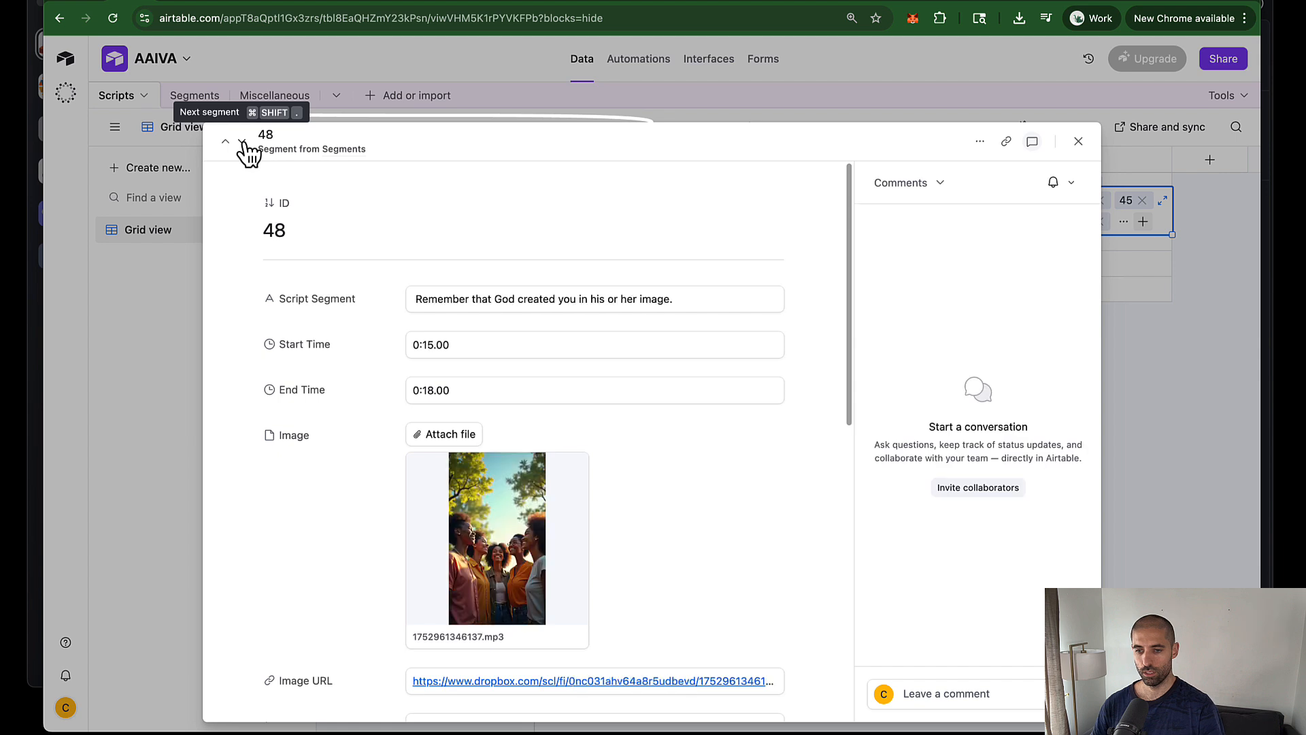
left_click(243, 141)
left_click(243, 142)
left_click(243, 142)
left_click(242, 142)
left_click(243, 141)
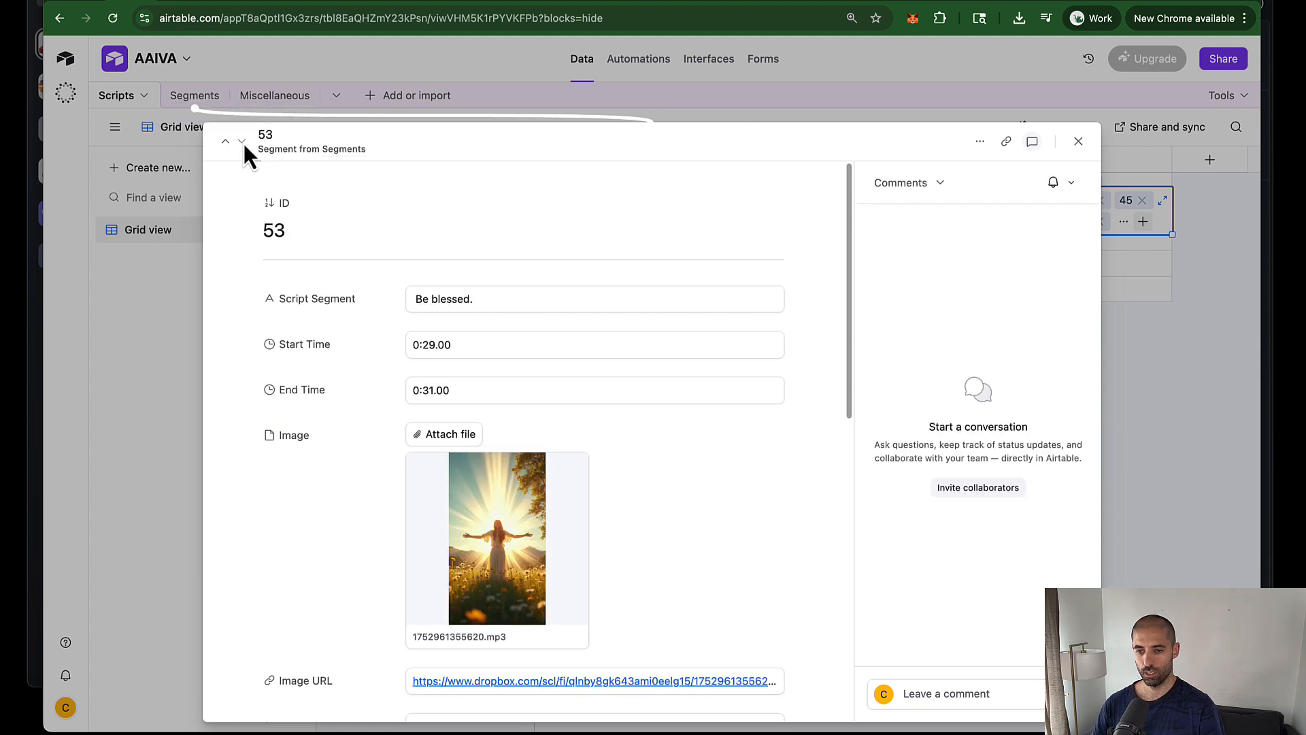
left_click(155, 394)
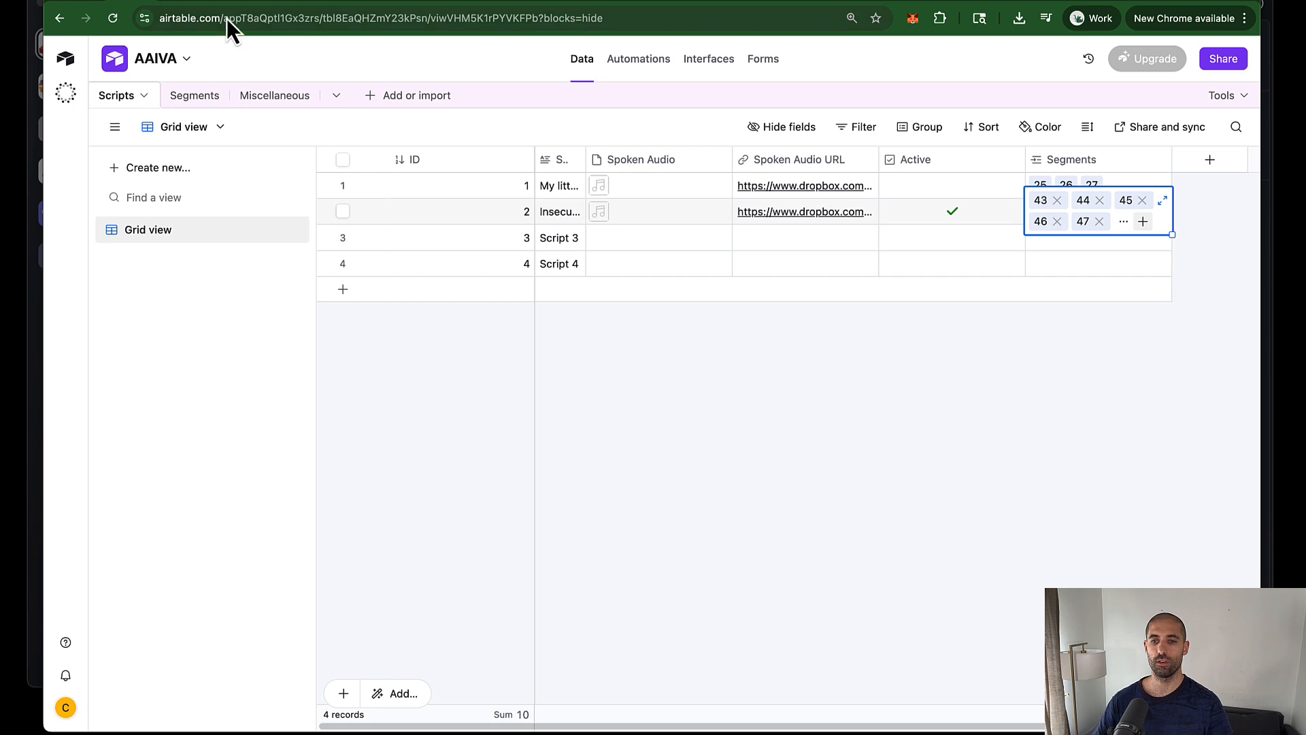
Step: Cycle through the Segments to Images and TTS workflow tabs, ending on the Personal workflows list
left_click(173, 3)
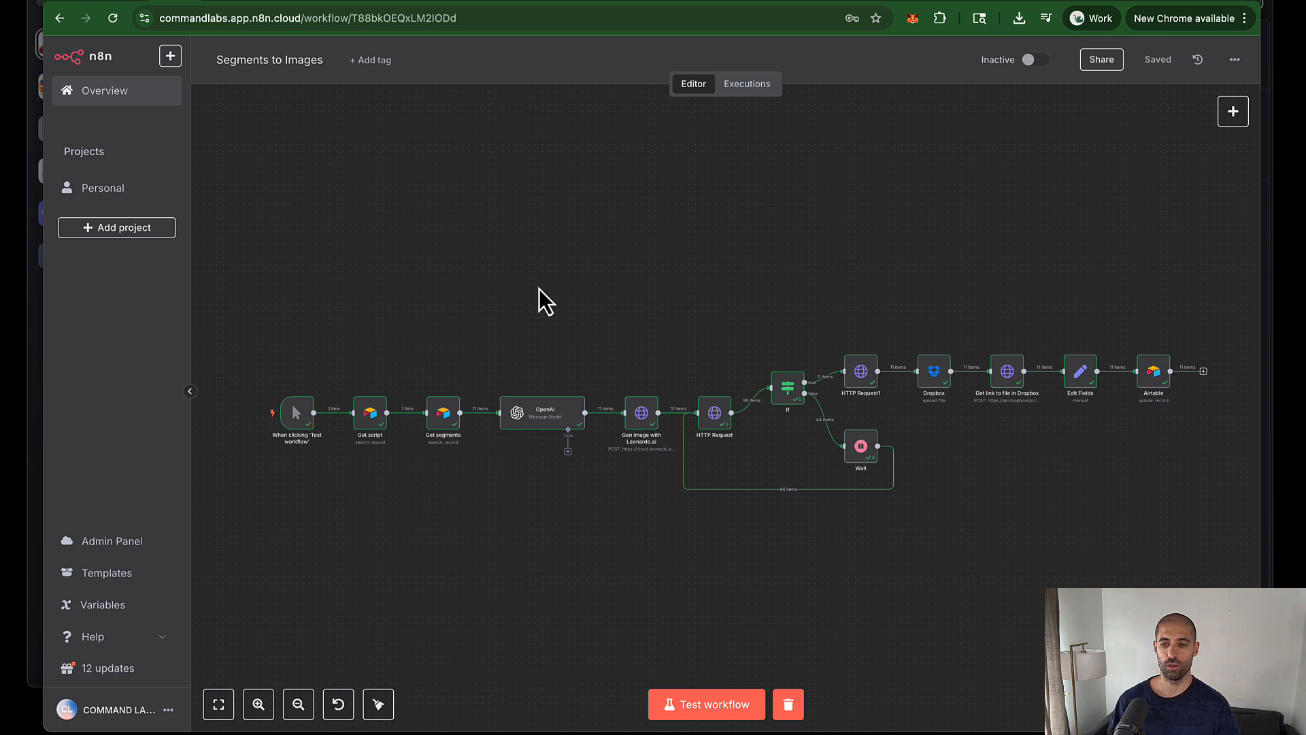
left_click(218, 3)
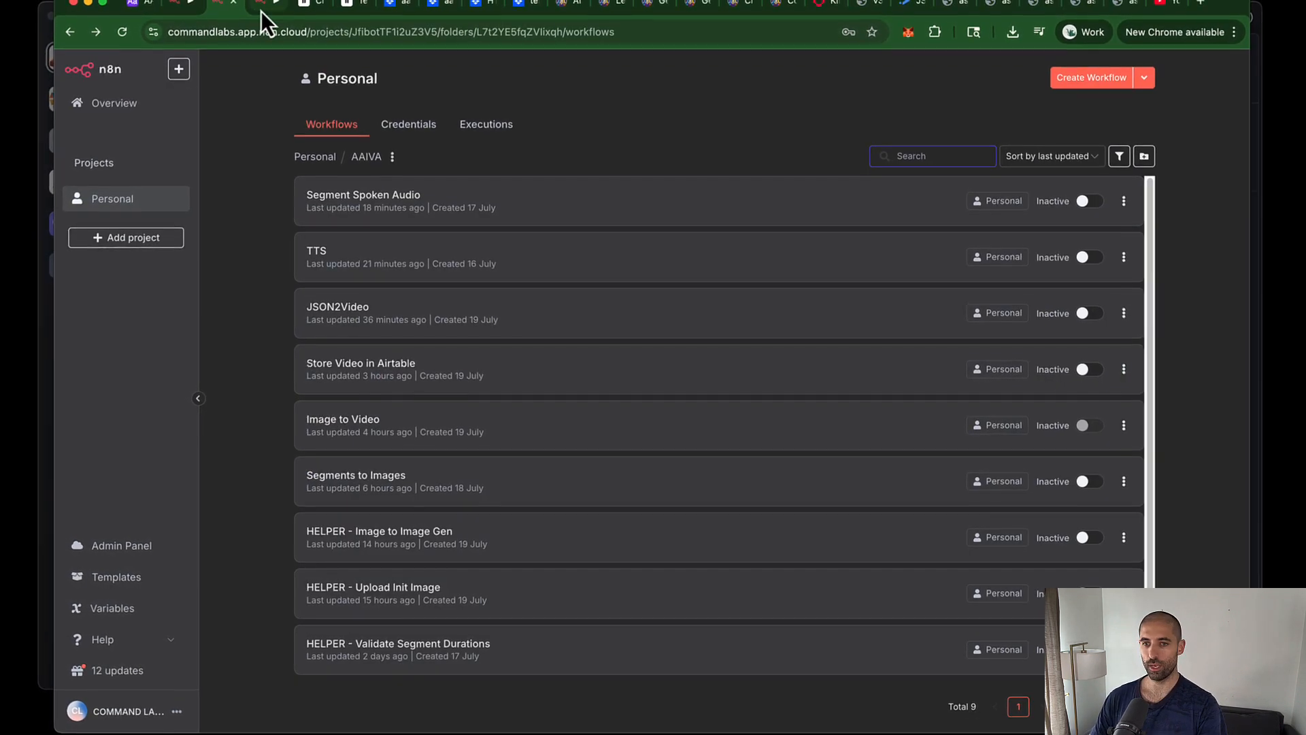
left_click(259, 4)
left_click(227, 8)
left_click(264, 8)
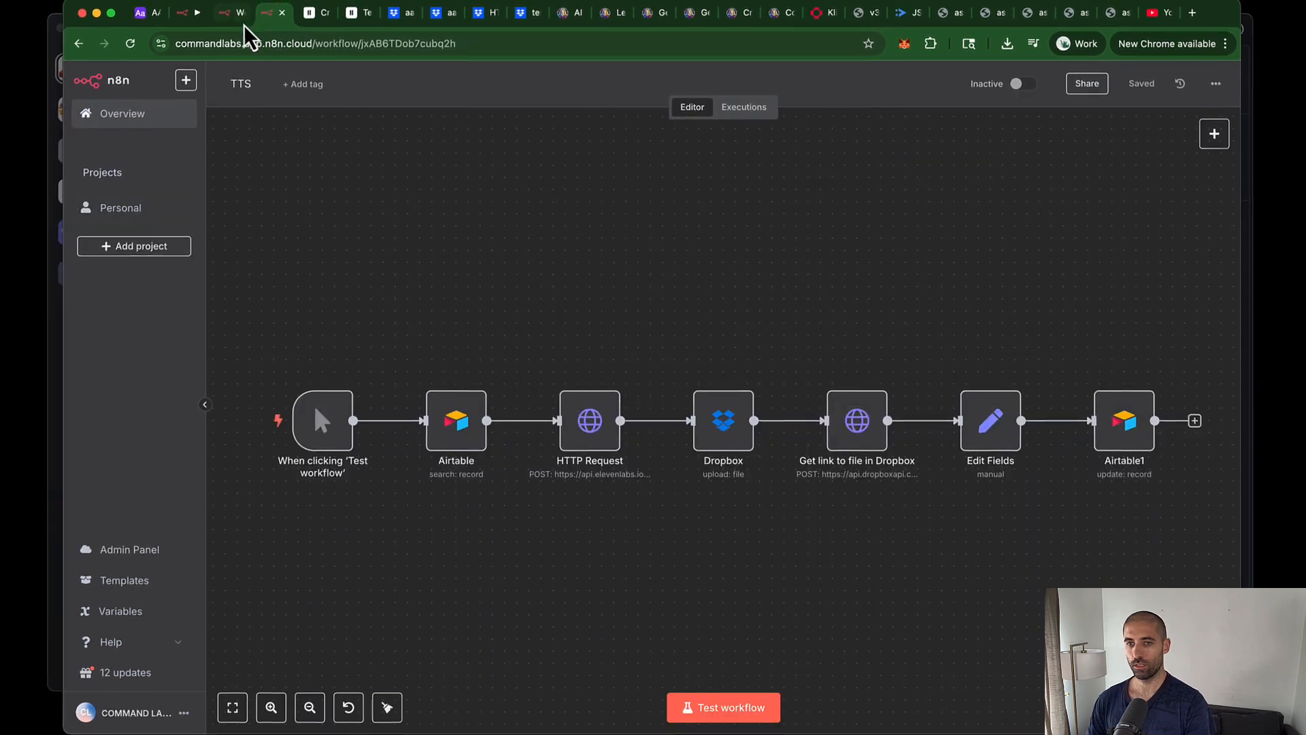
left_click(230, 19)
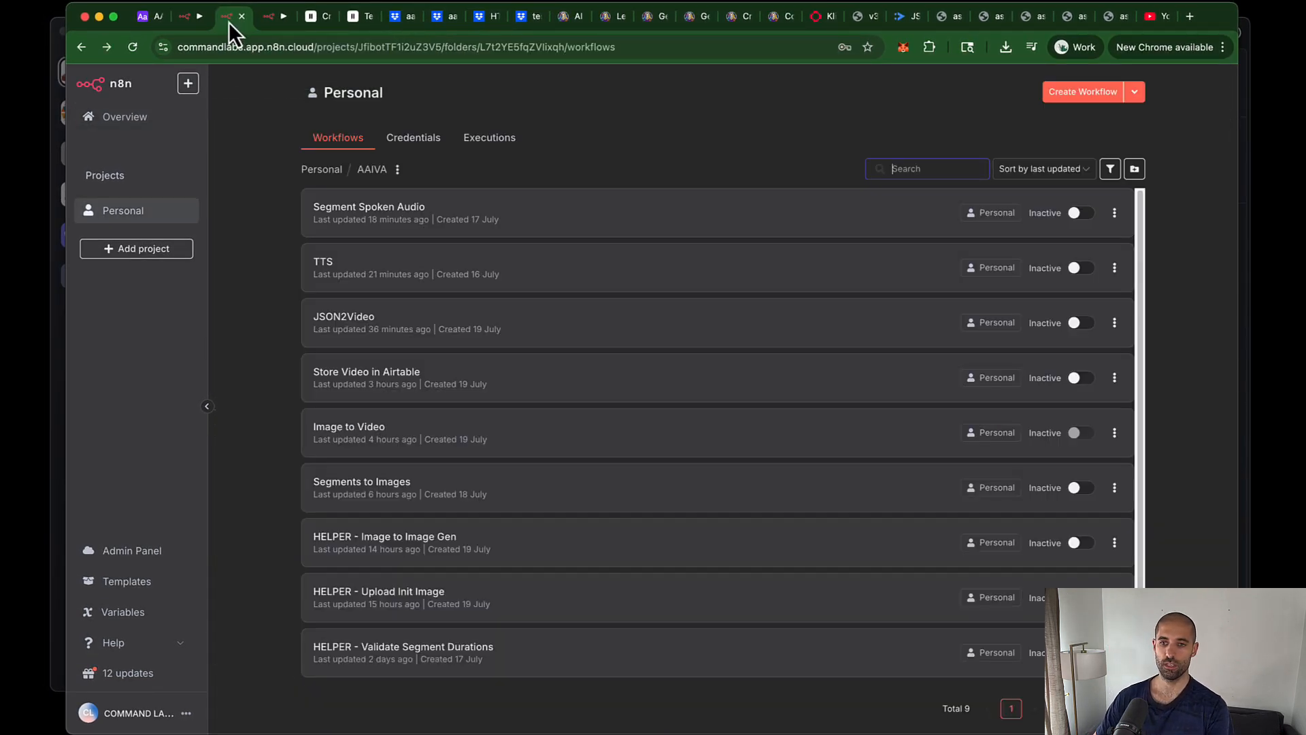
left_click(182, 19)
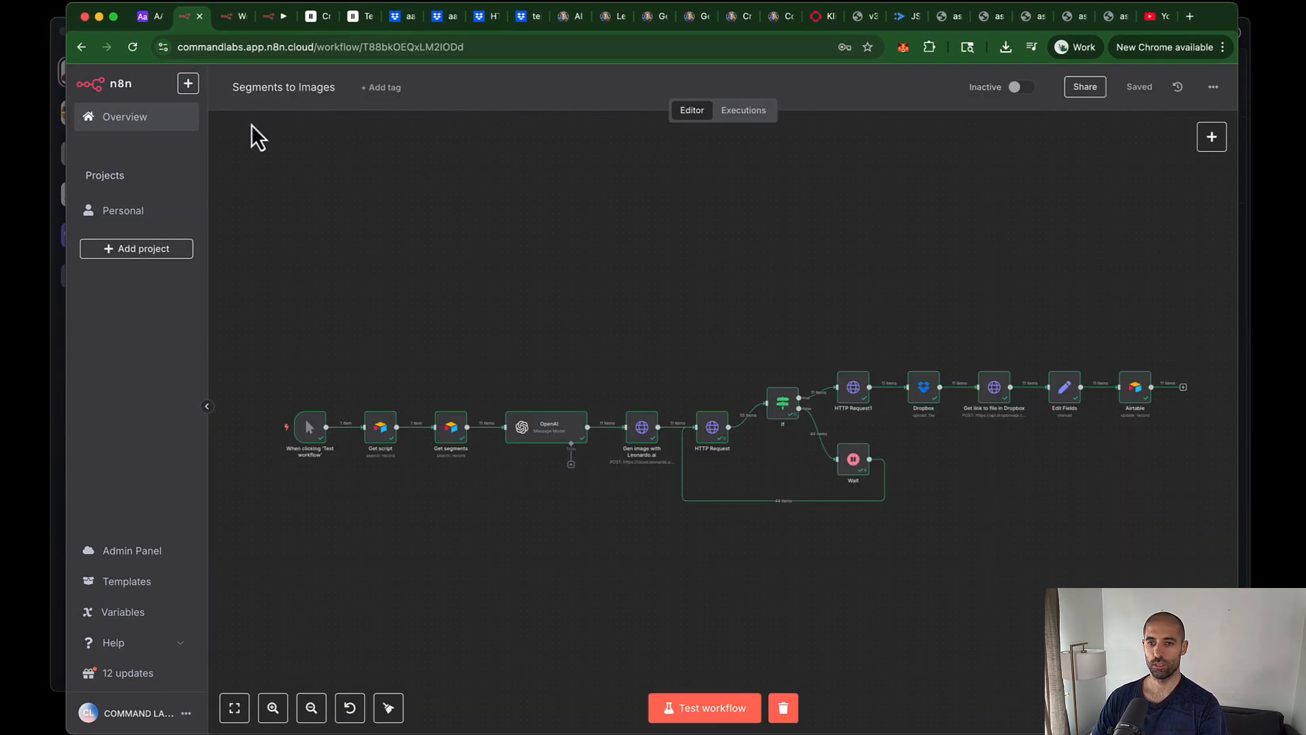
left_click(230, 19)
left_click(275, 19)
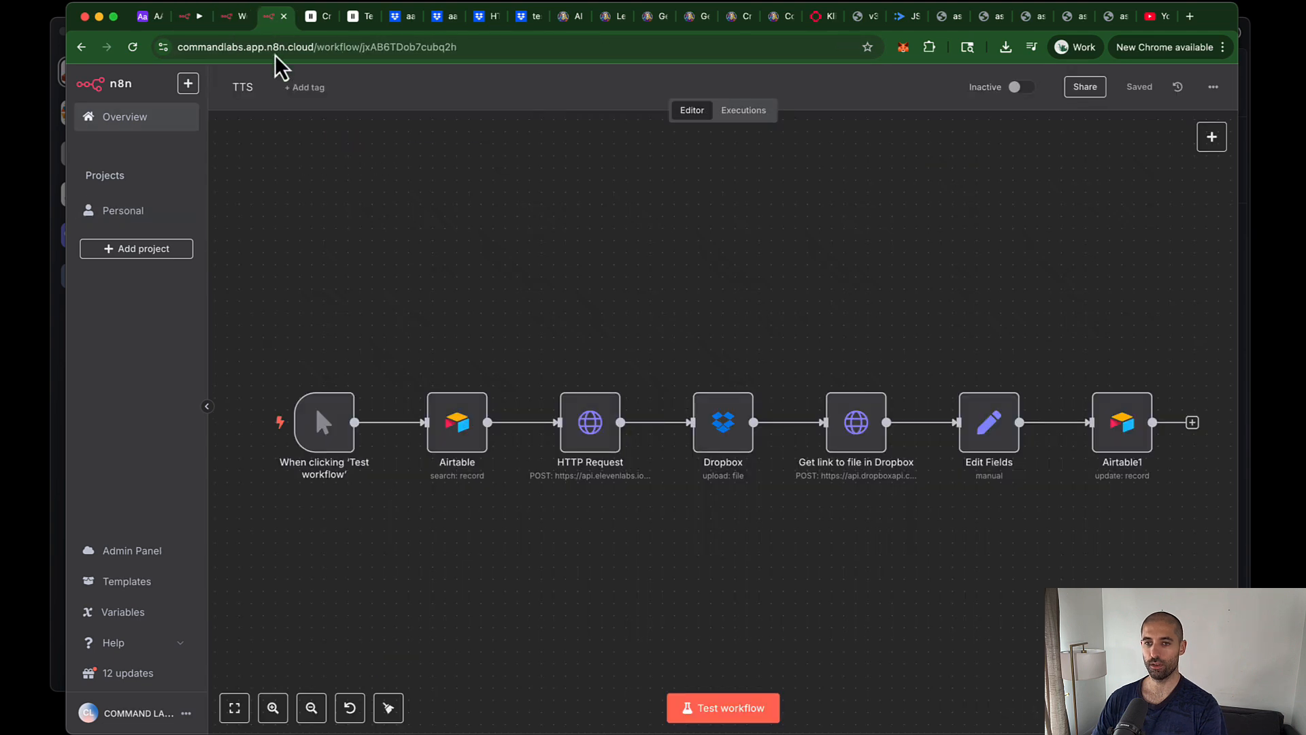
left_click(231, 19)
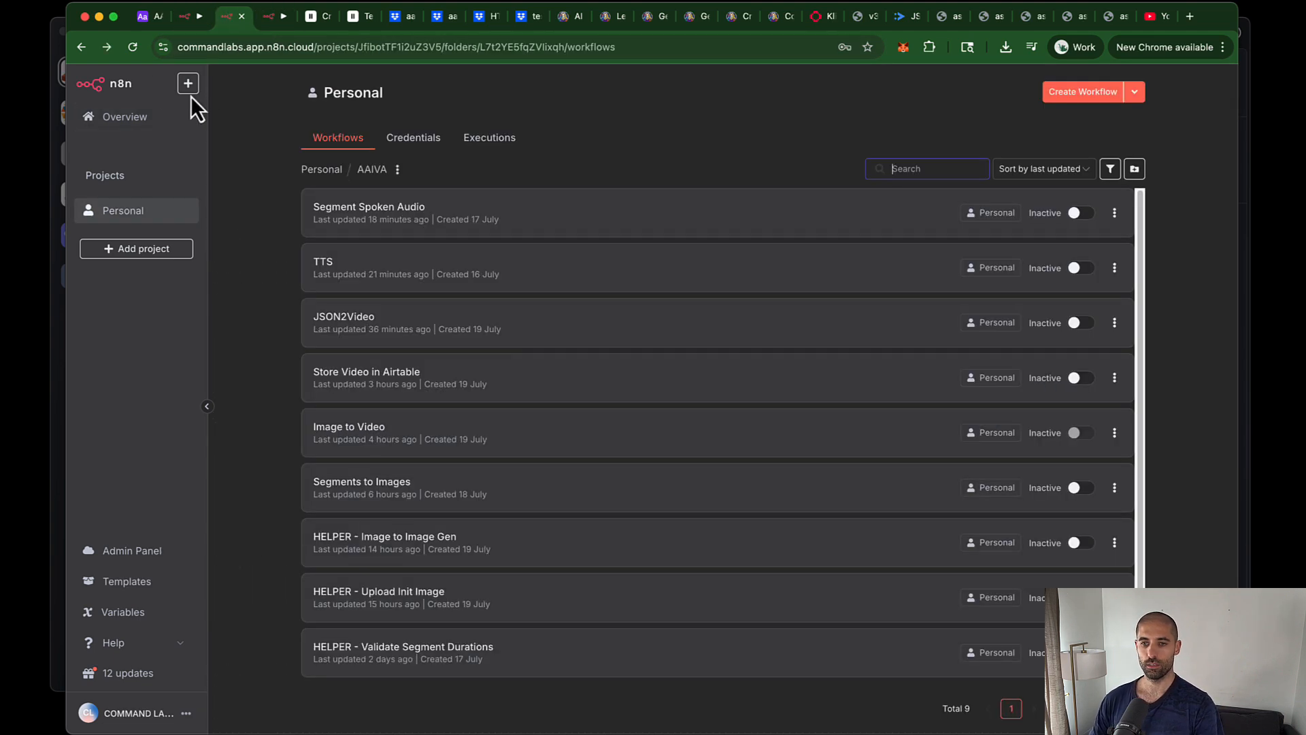
Step: Create a new workflow in the AAIVA folder named 'HELPER - Generate Image Prompts'
left_click(1065, 101)
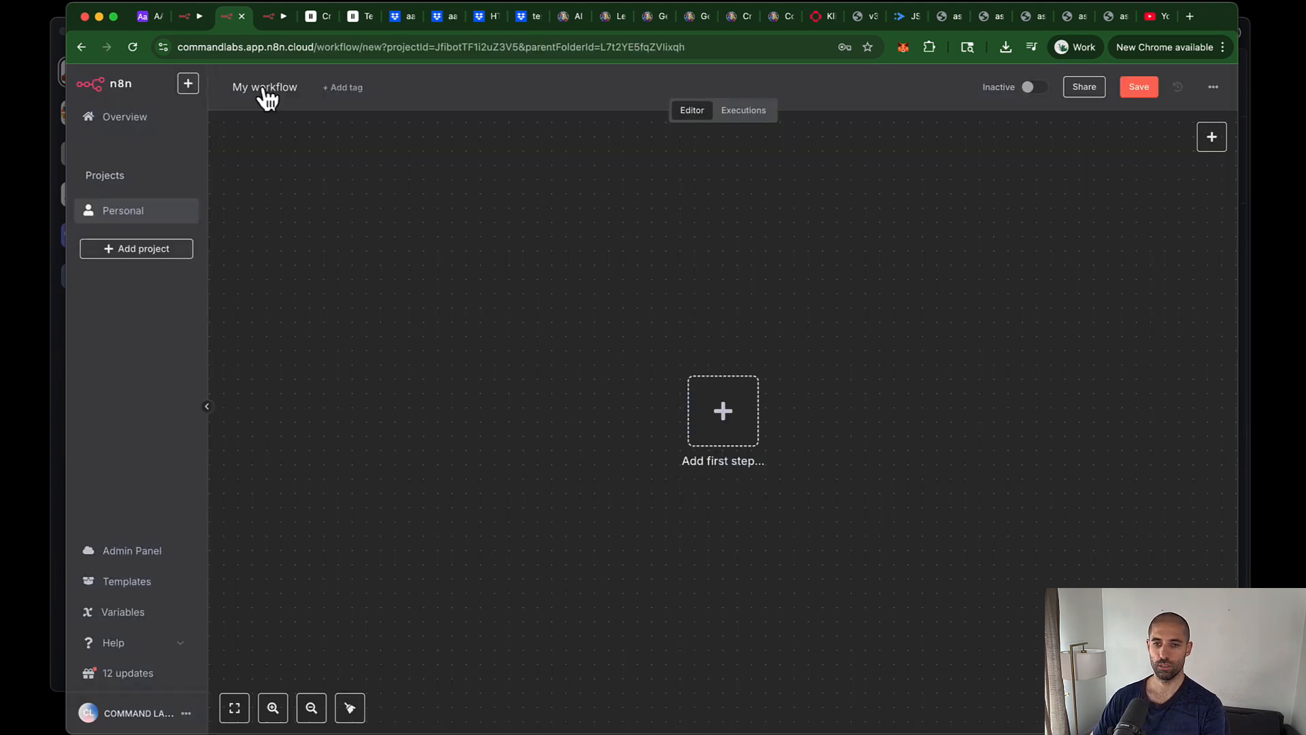
left_click(263, 85)
type("HELPER")
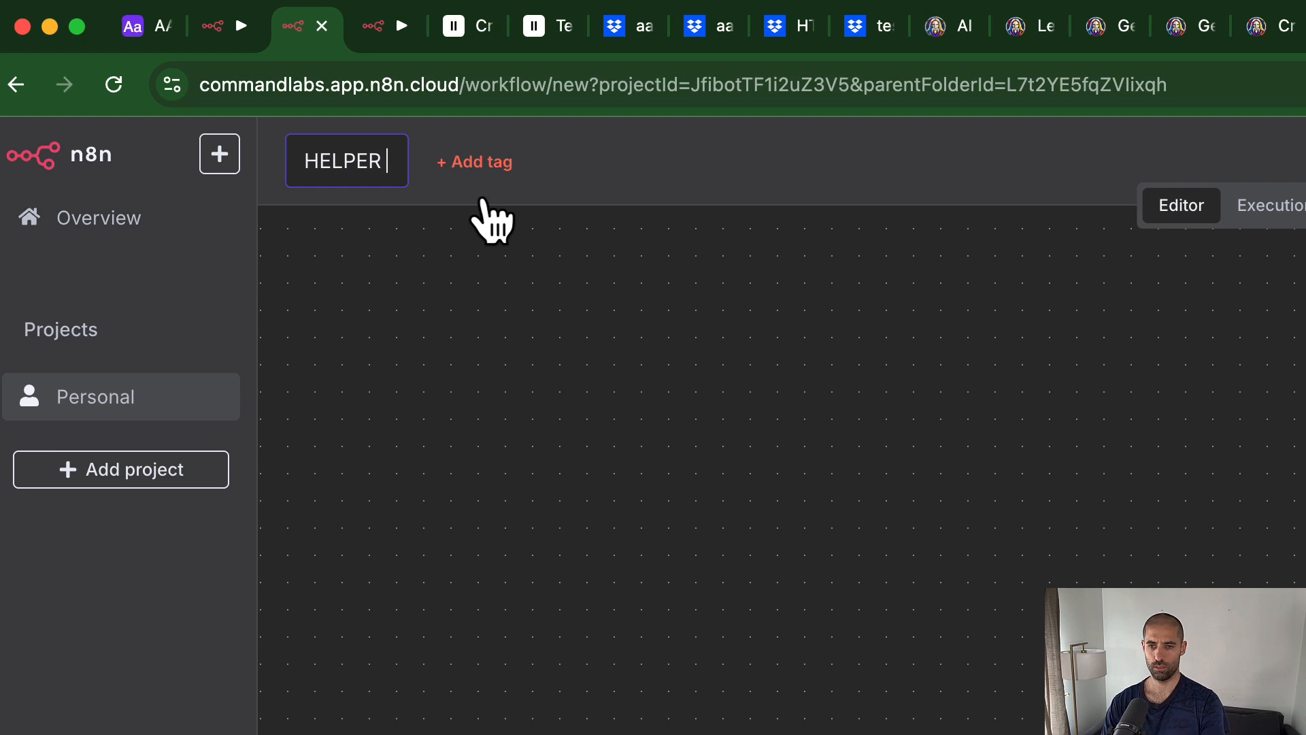
type(" - Gen")
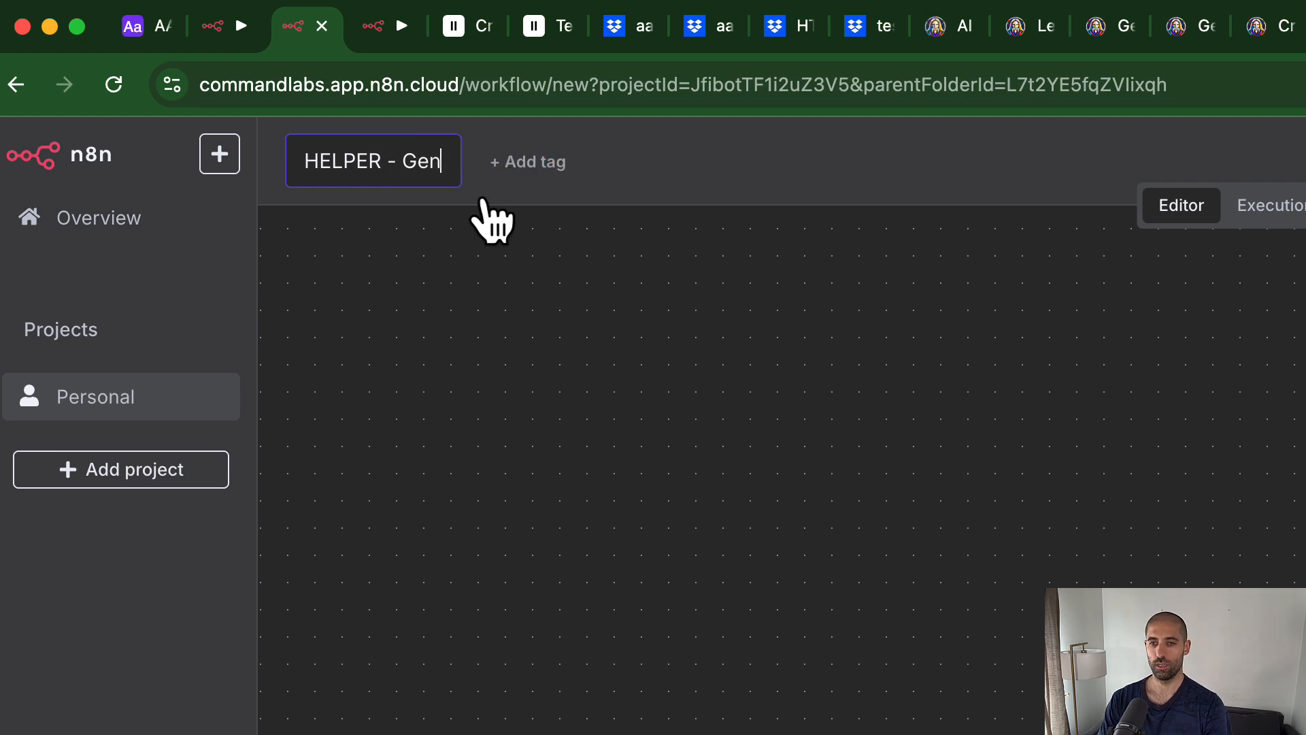
type("erate Image P")
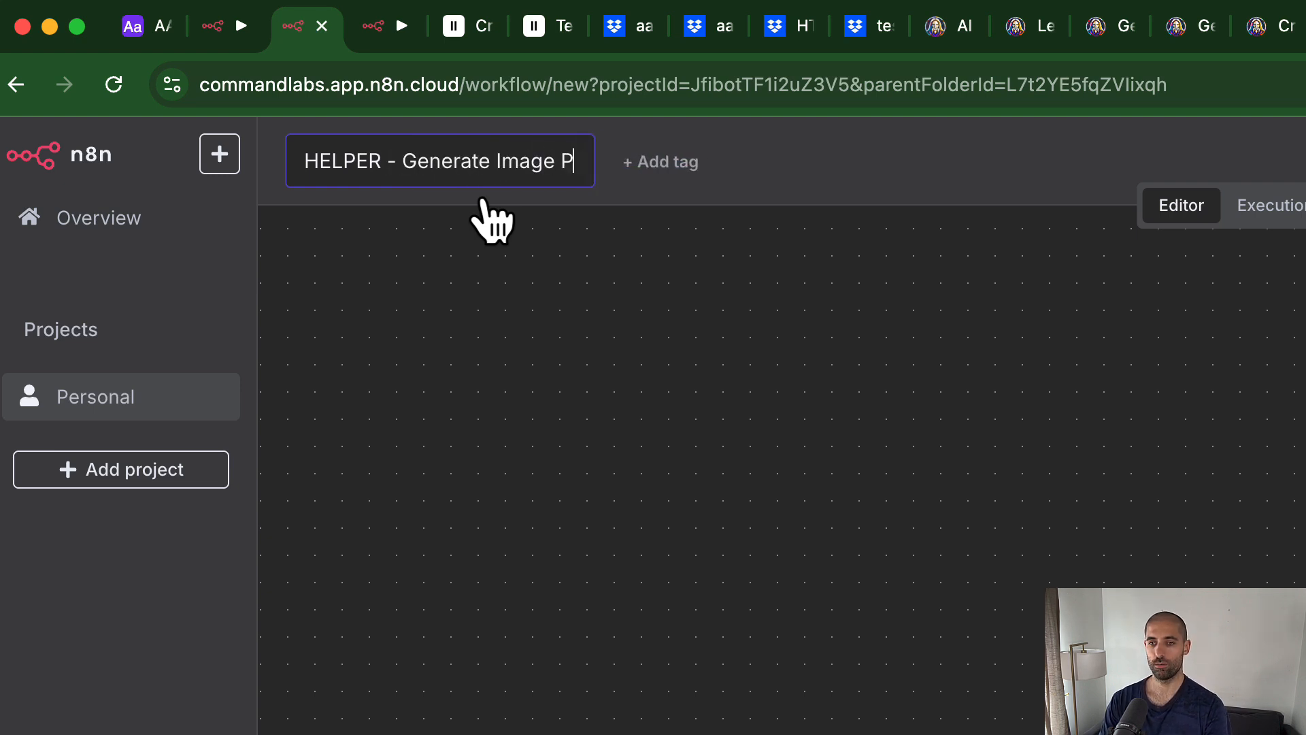
type("rompts")
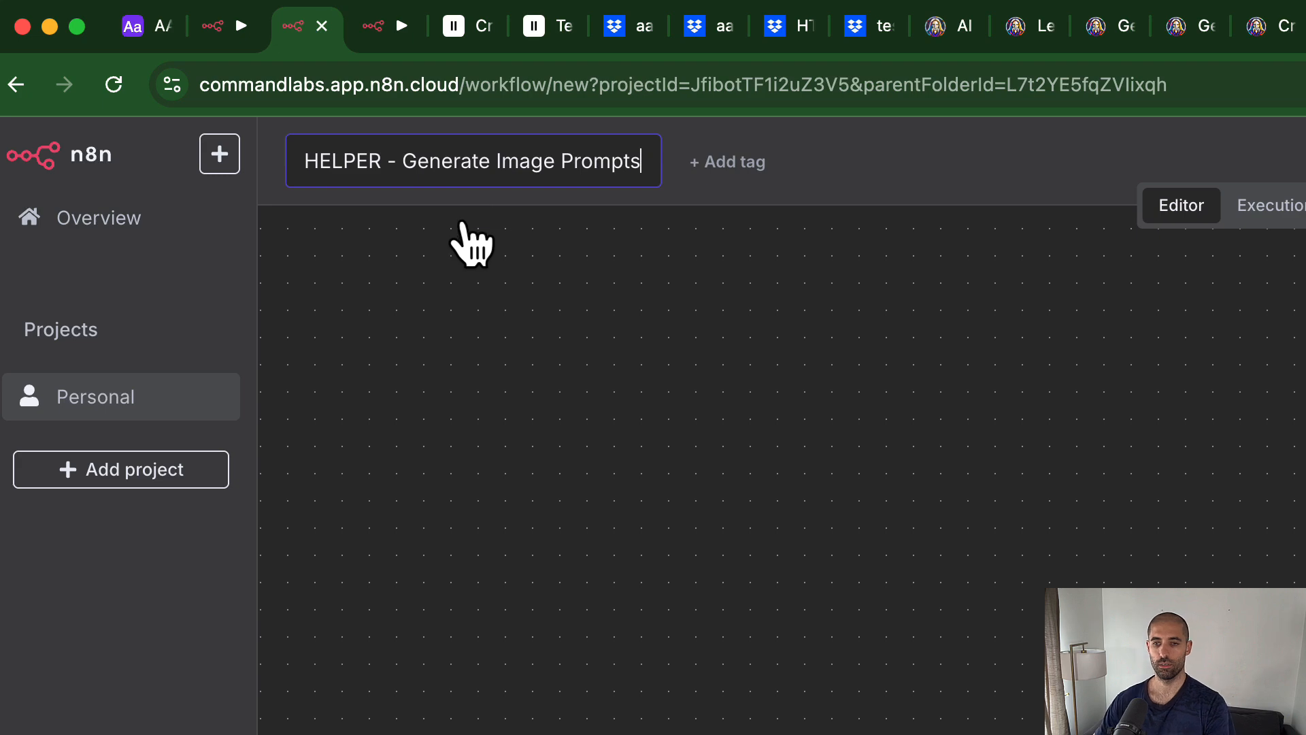
left_click(496, 393)
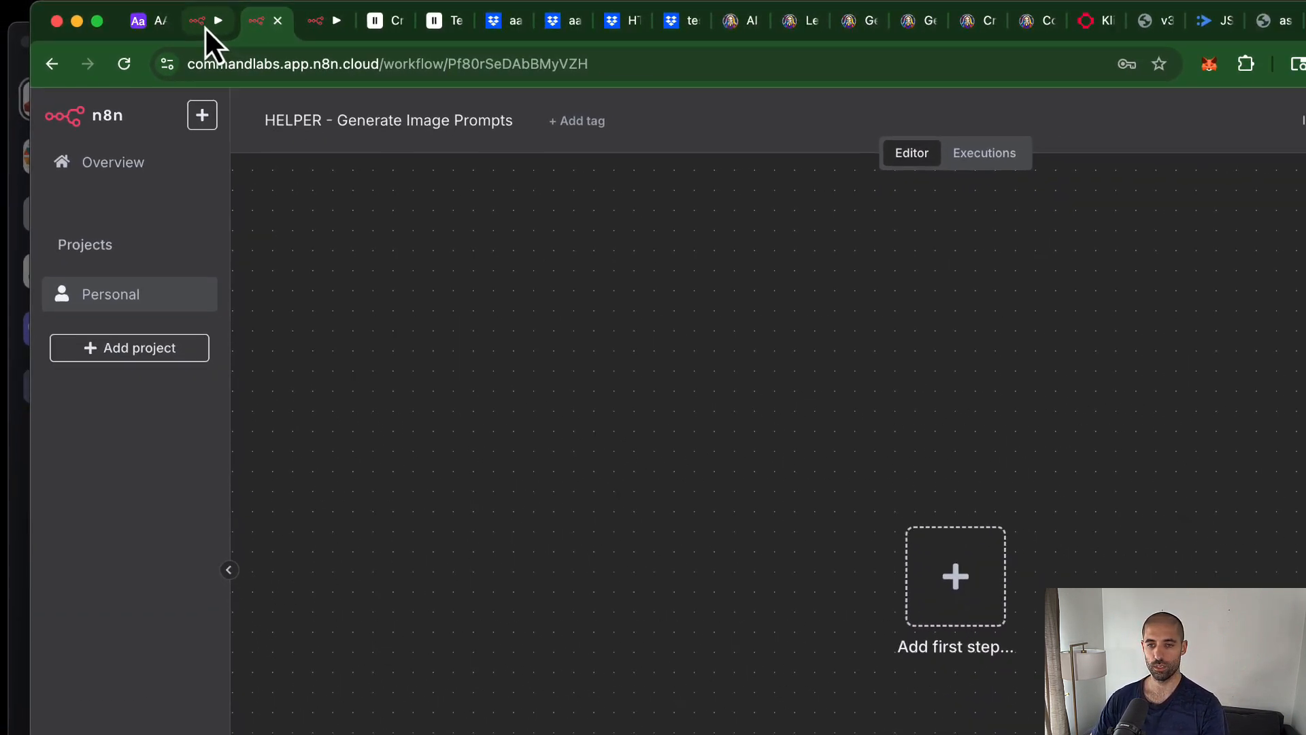
Step: Copy the trigger, Get script, Get segments and OpenAI nodes from Segments to Images into the new workflow
left_click(211, 22)
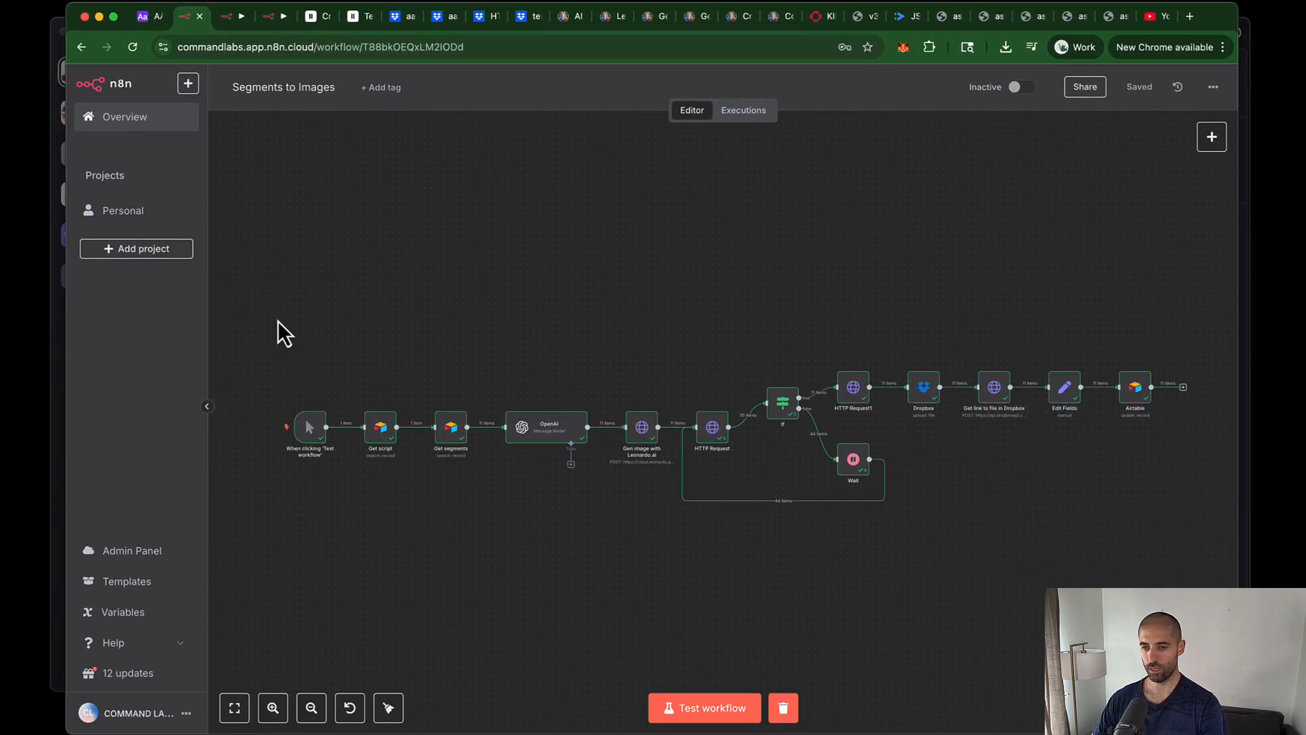
left_click_drag(277, 320, 589, 538)
key("super+c")
left_click(230, 18)
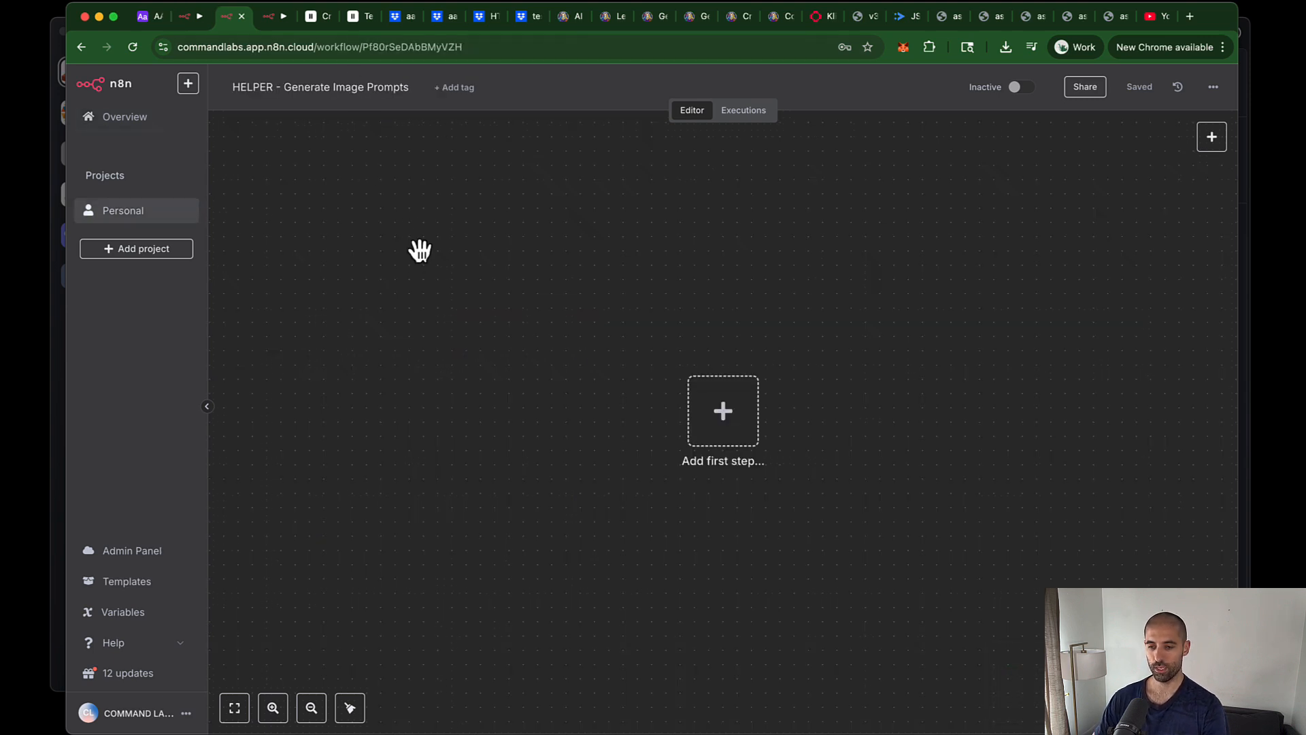
key("super+v")
left_click_drag(399, 163, 1026, 479)
left_click_drag(968, 303, 872, 407)
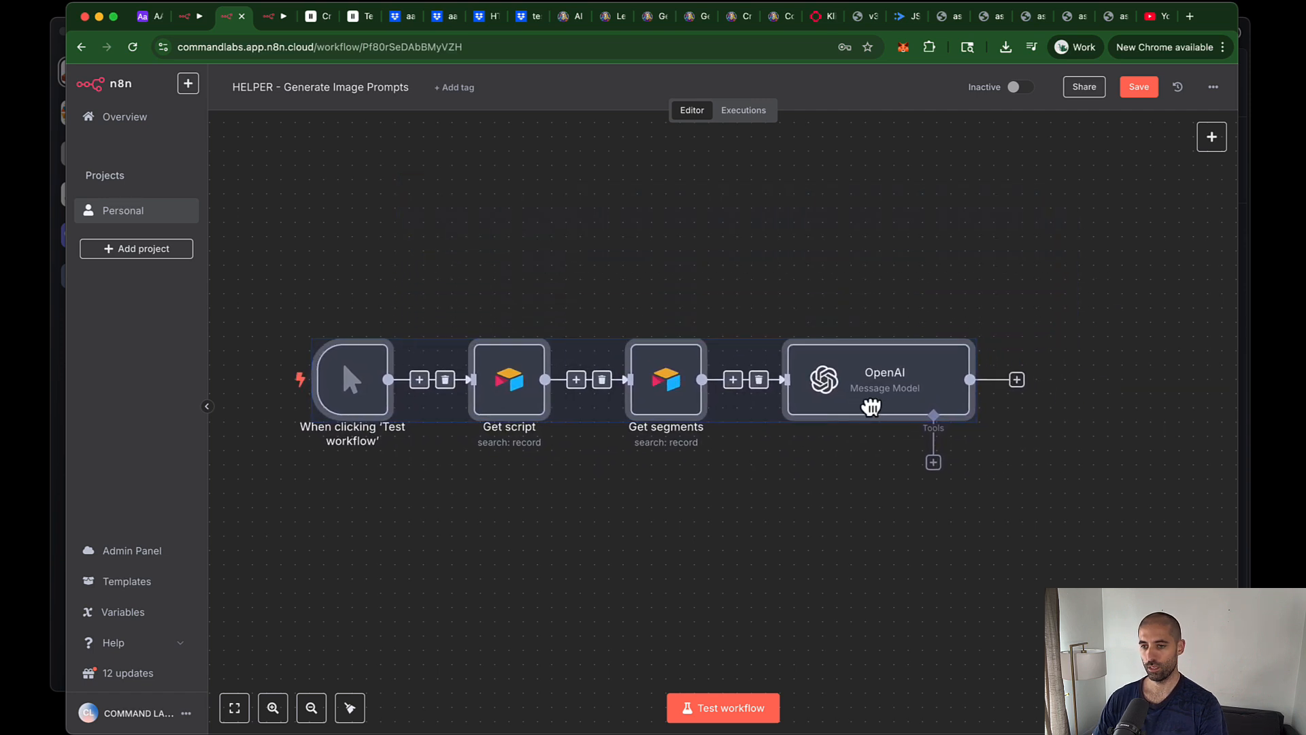
left_click(764, 290)
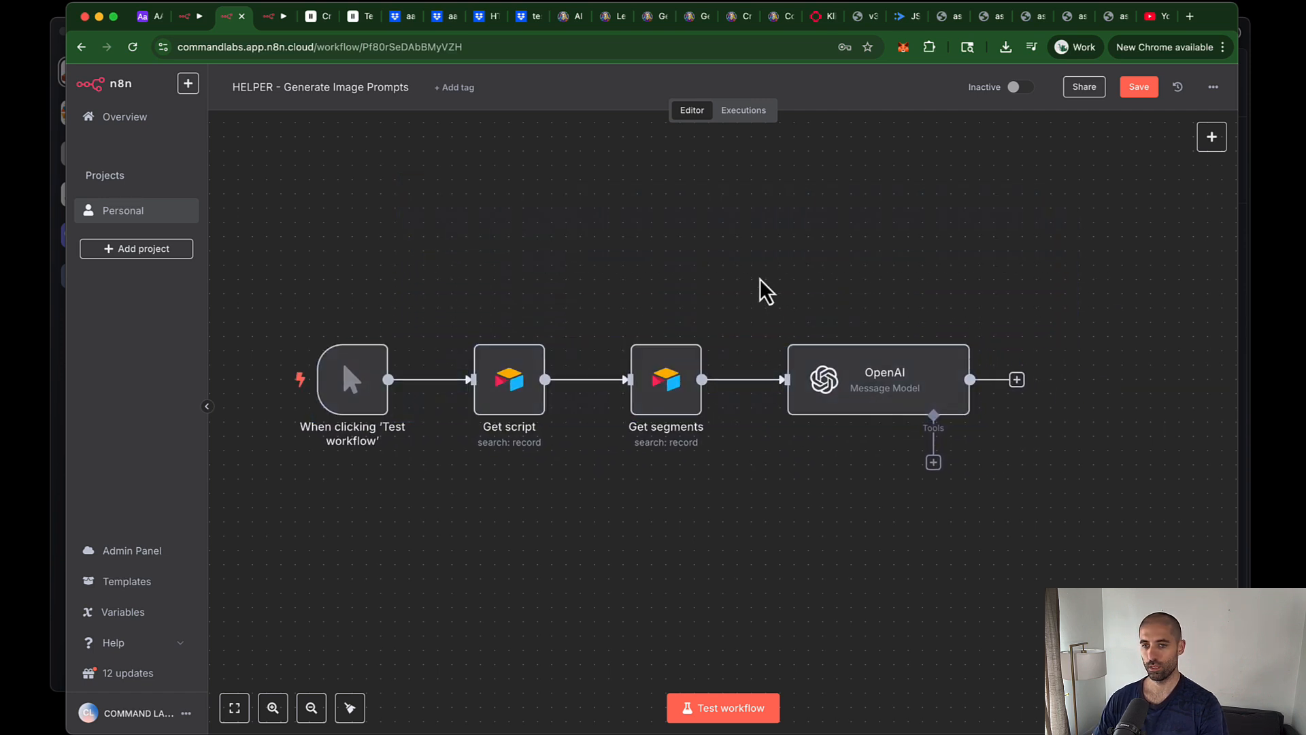
Step: Copy the Airtable update node from Segments to Images and connect it after OpenAI
left_click(188, 21)
left_click(1112, 317)
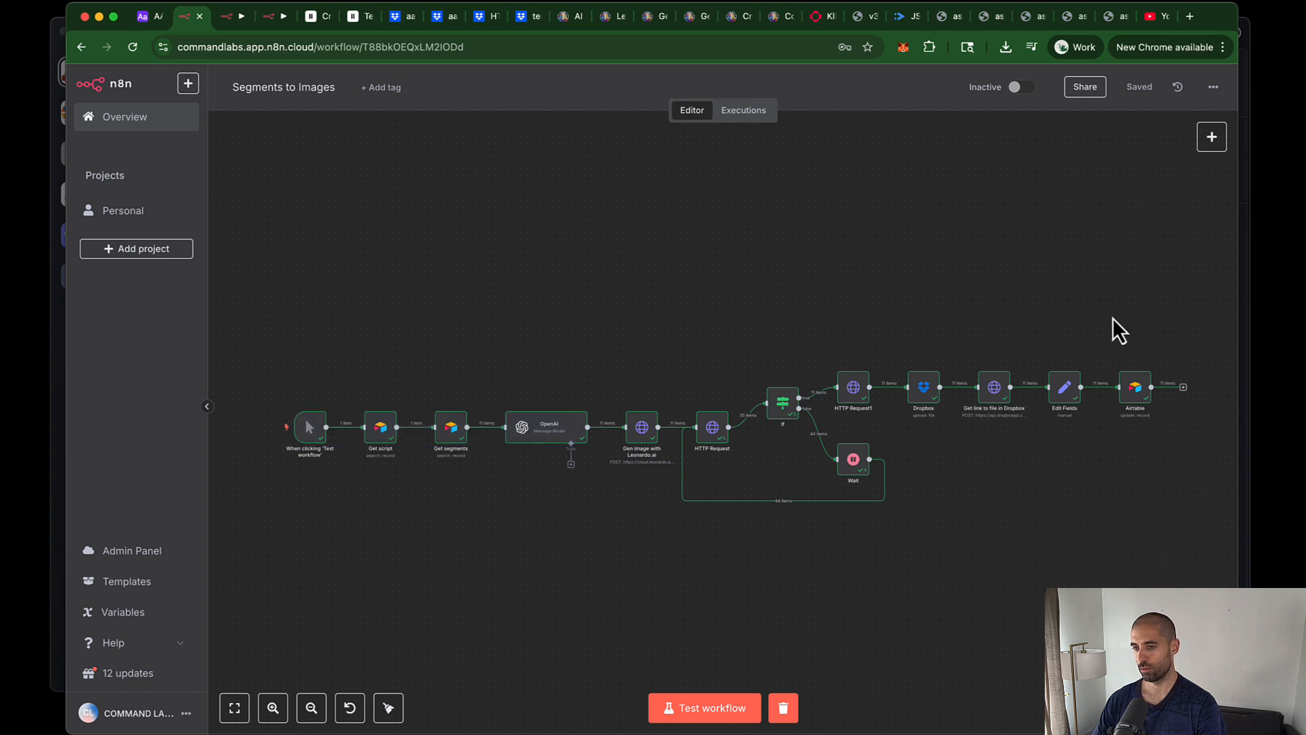
left_click_drag(1112, 316, 1148, 393)
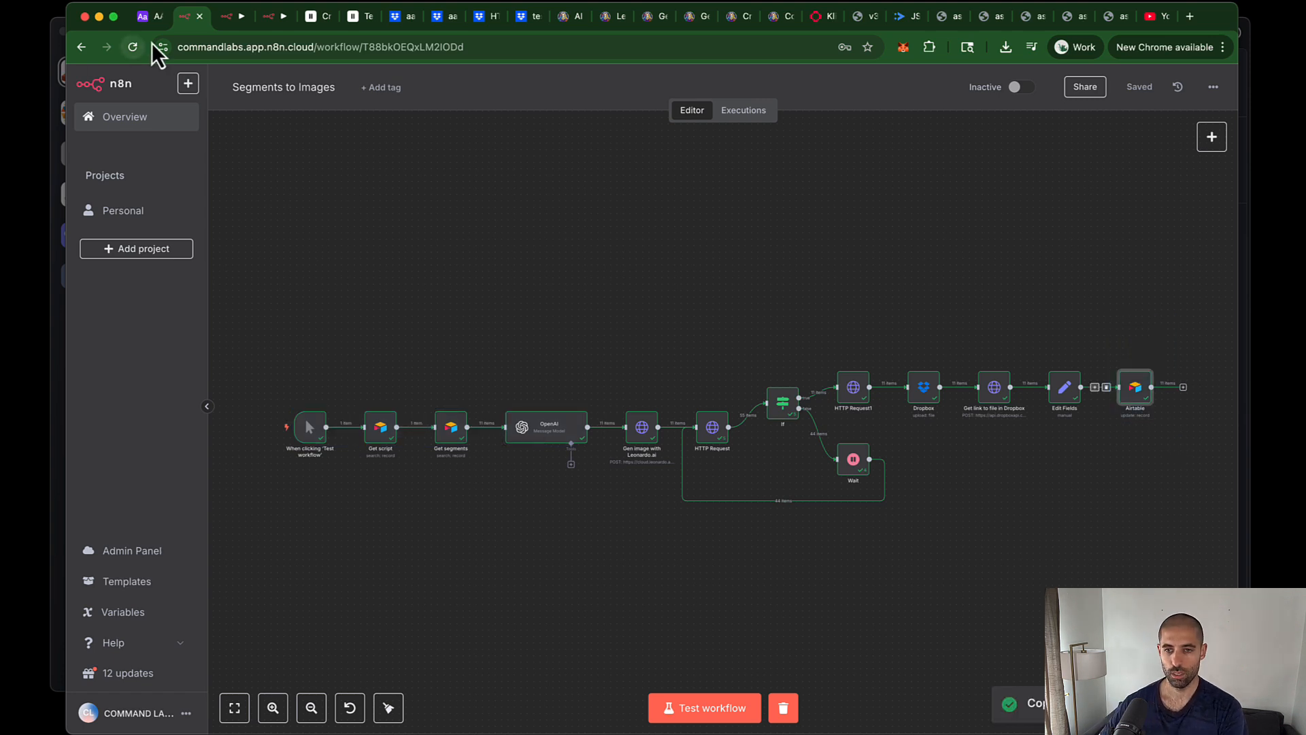
left_click(235, 16)
key("super+v")
left_click_drag(1035, 313, 1067, 402)
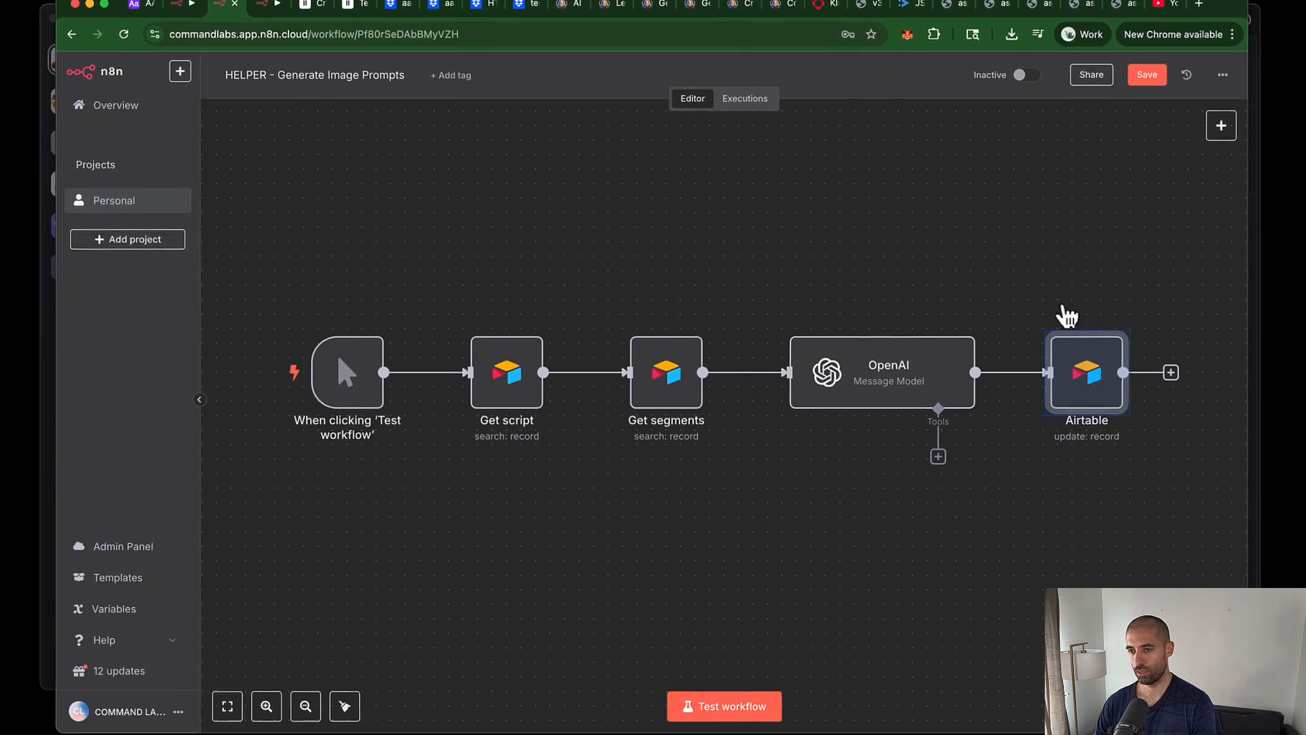
Step: Delete the Image and Image URL expressions in the Airtable update node
left_click(1059, 317)
double_click(1082, 358)
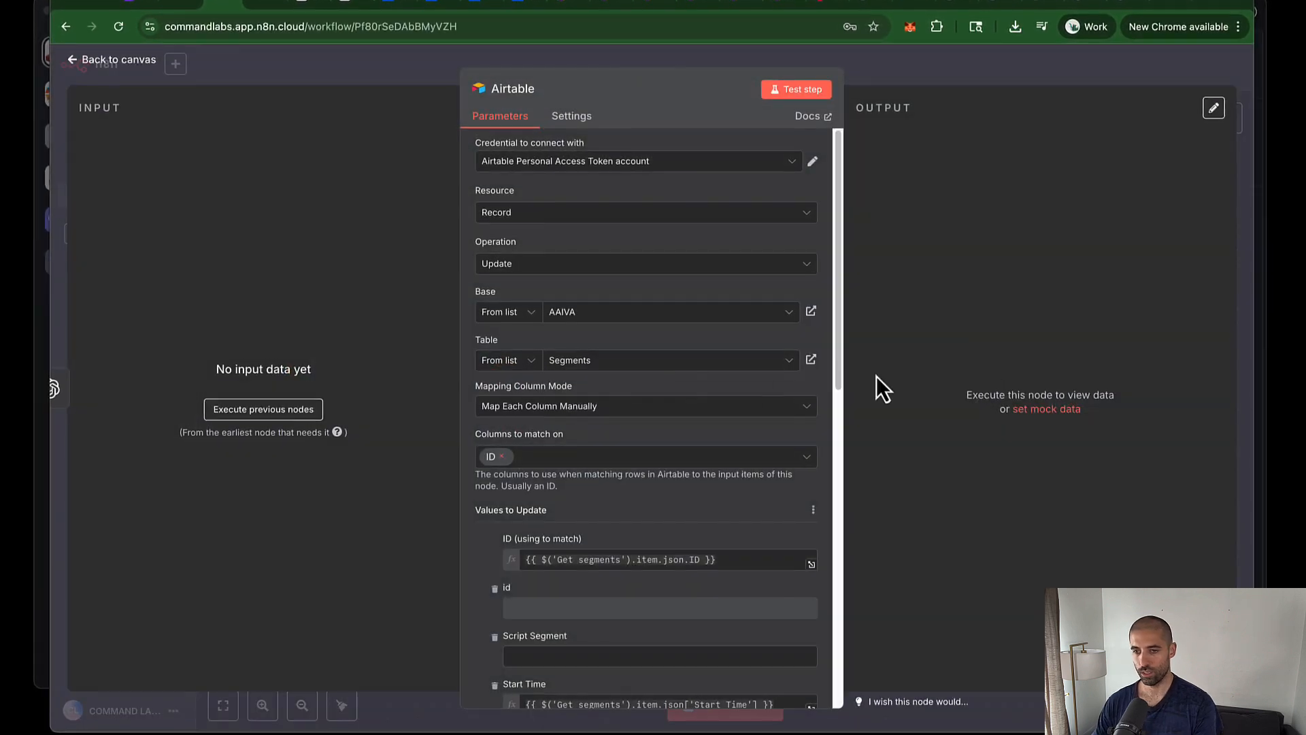
scroll(571, 388, "down", 8)
left_click(571, 379)
key("super+a")
key("BackSpace")
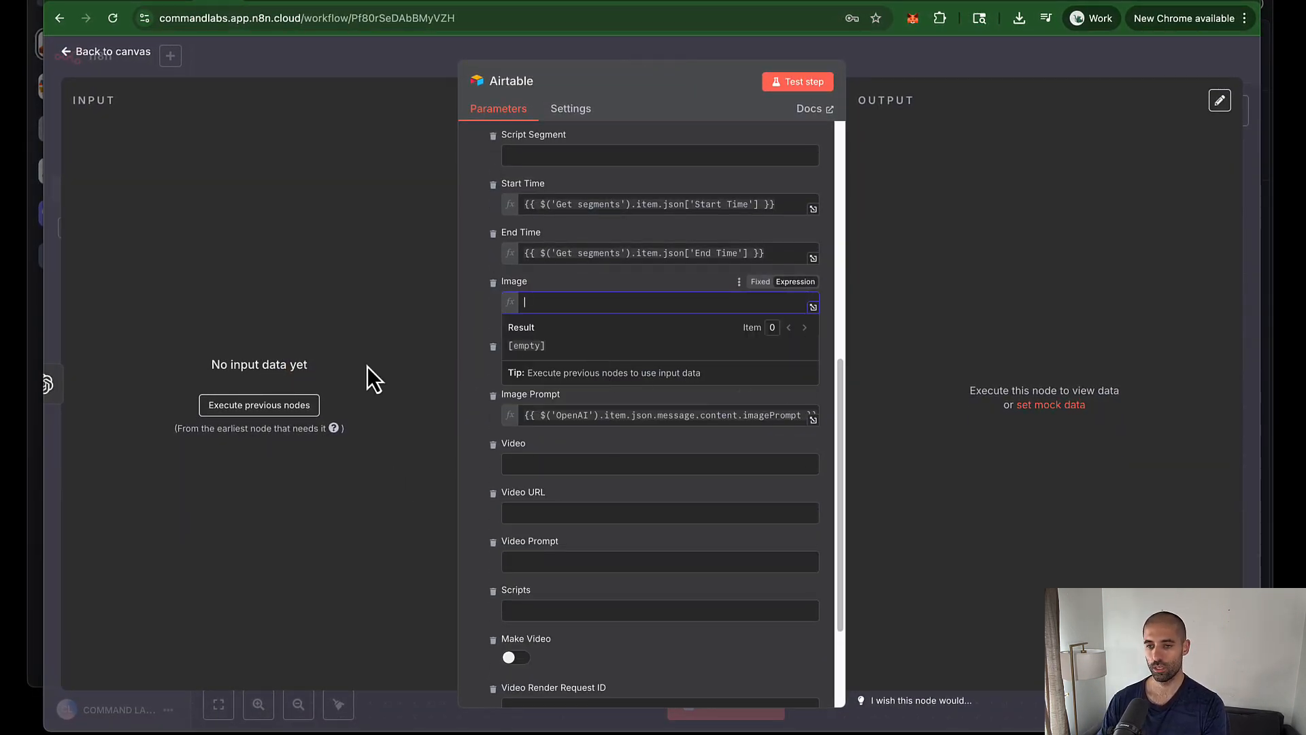
left_click(438, 337)
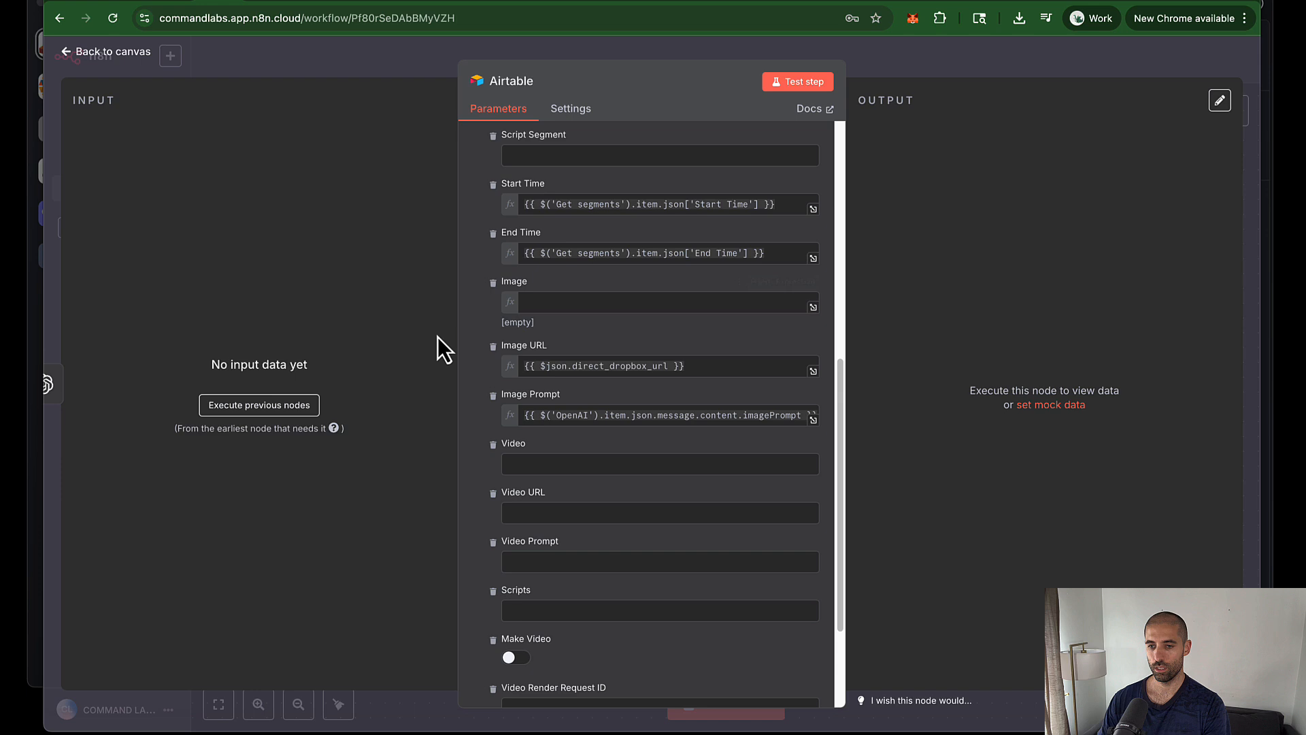
left_click(558, 368)
key("super+a")
key("BackSpace")
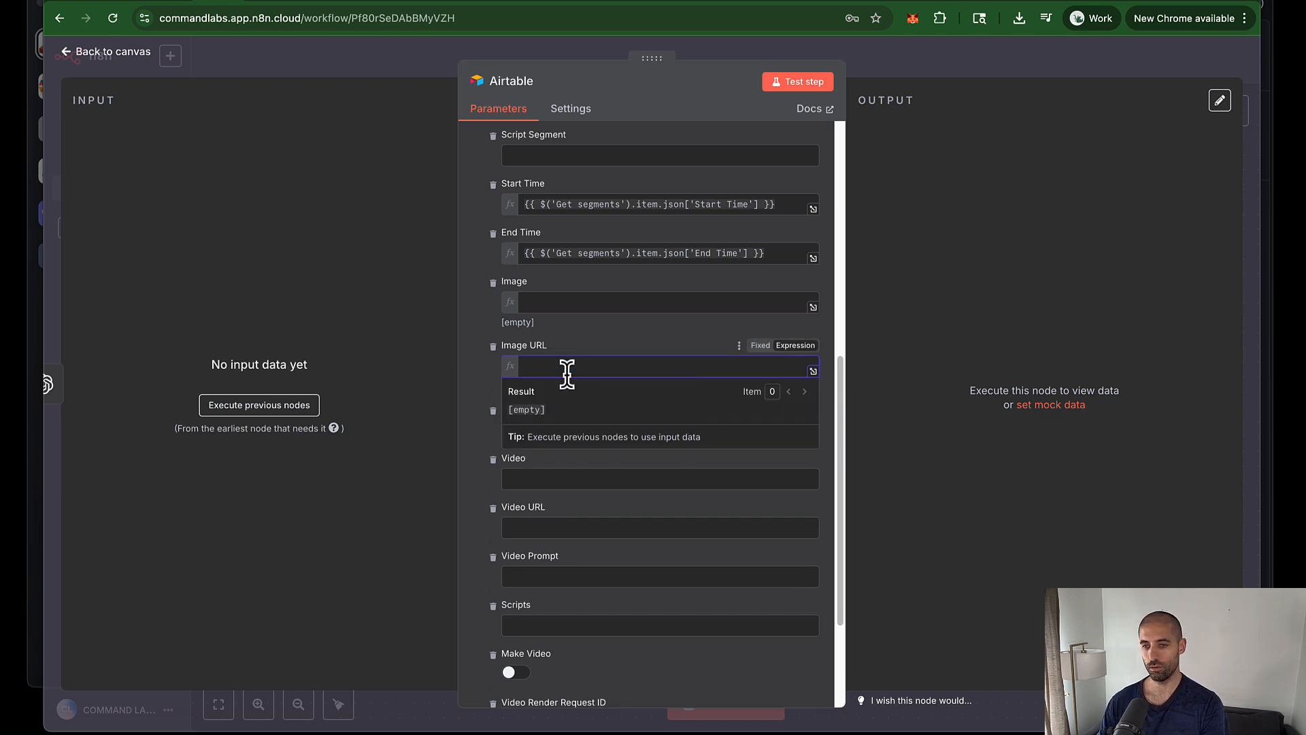
left_click(605, 390)
Step: Check that the Image Prompt field is intact and Image is empty, then save and test-run the workflow
left_click(605, 427)
key("super+a")
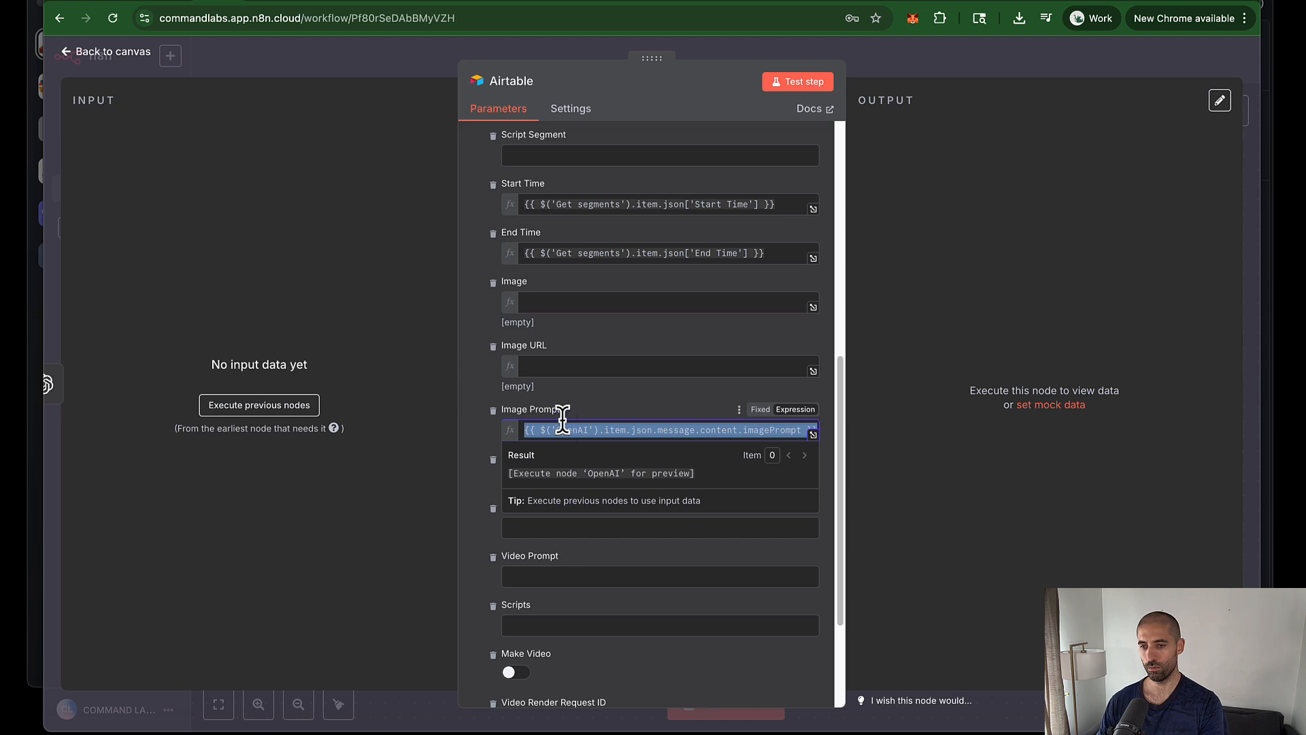
left_click(559, 307)
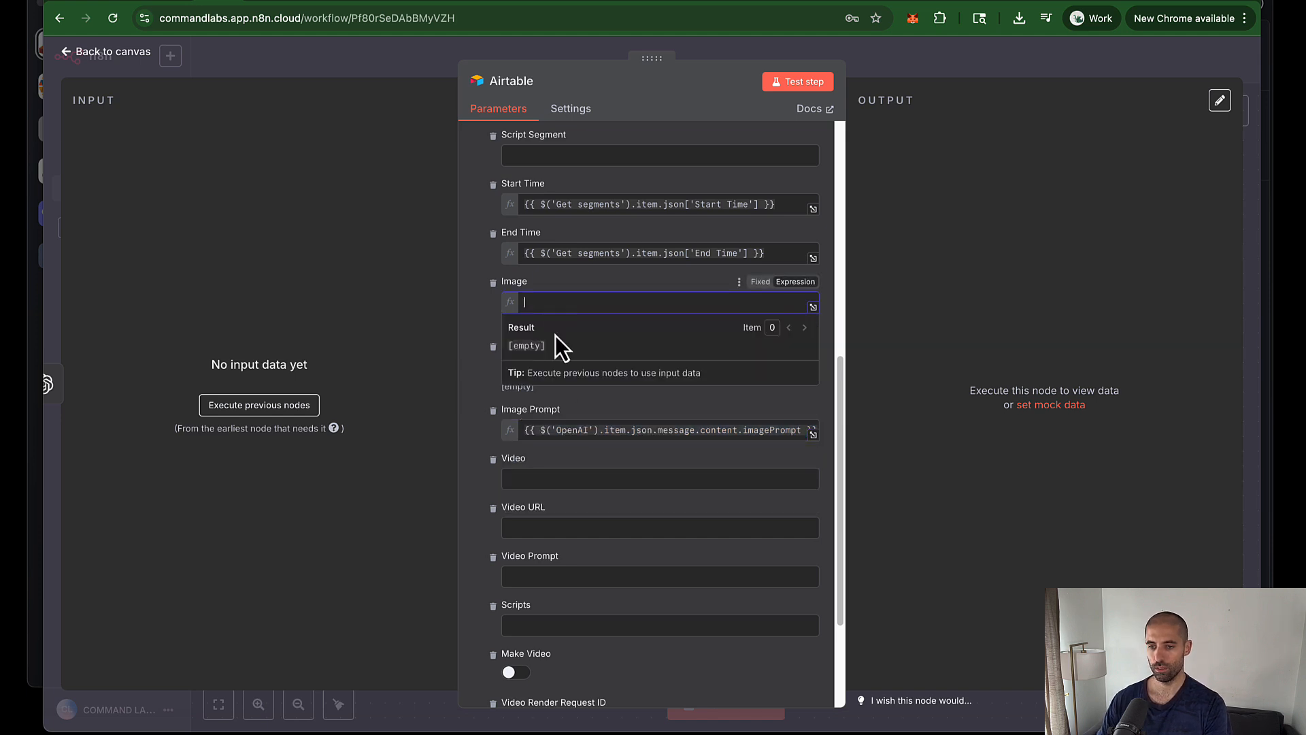
left_click(473, 333)
scroll(539, 391, "down", 3)
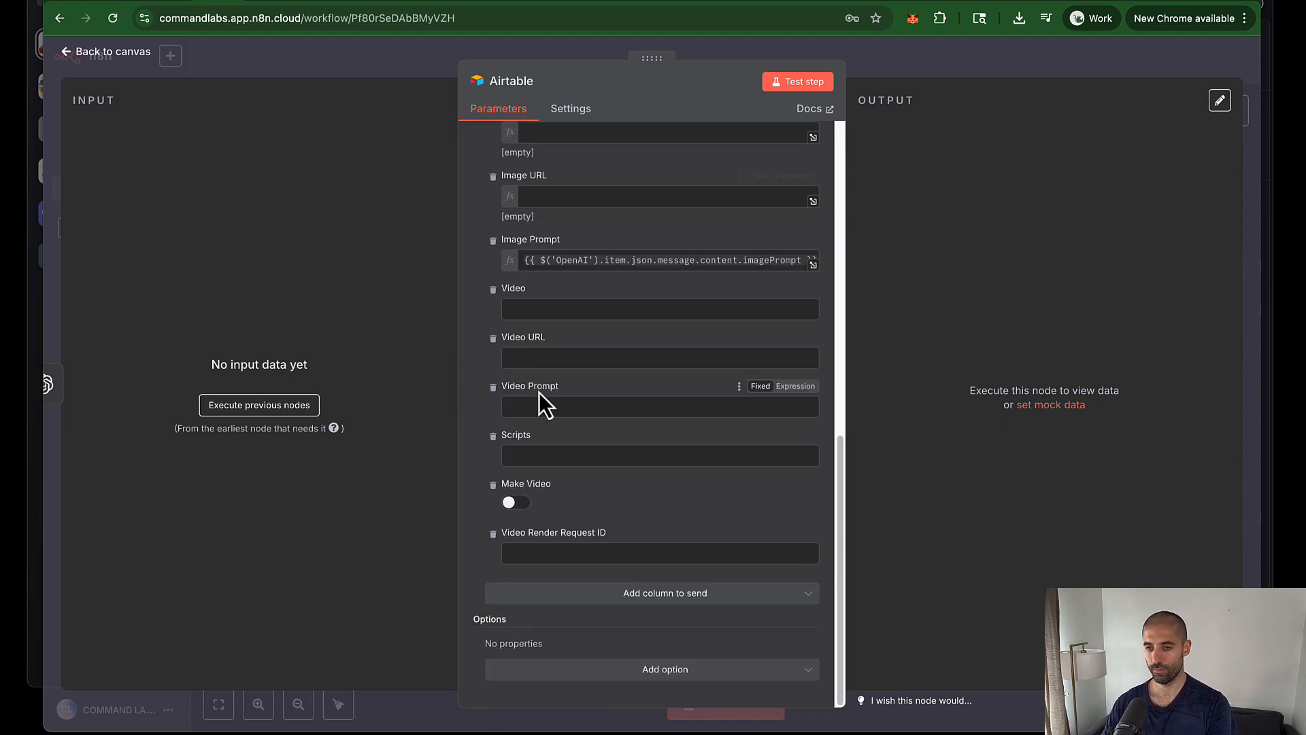
left_click(919, 74)
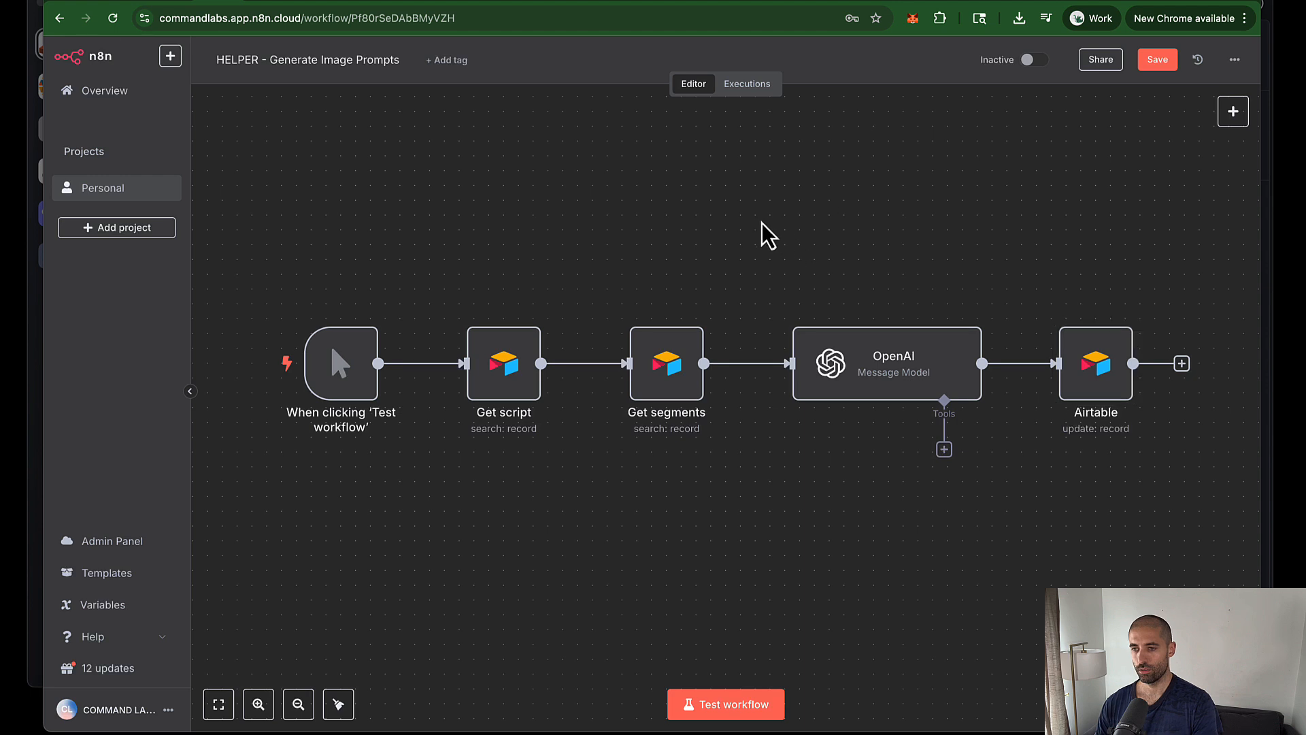
left_click(1154, 61)
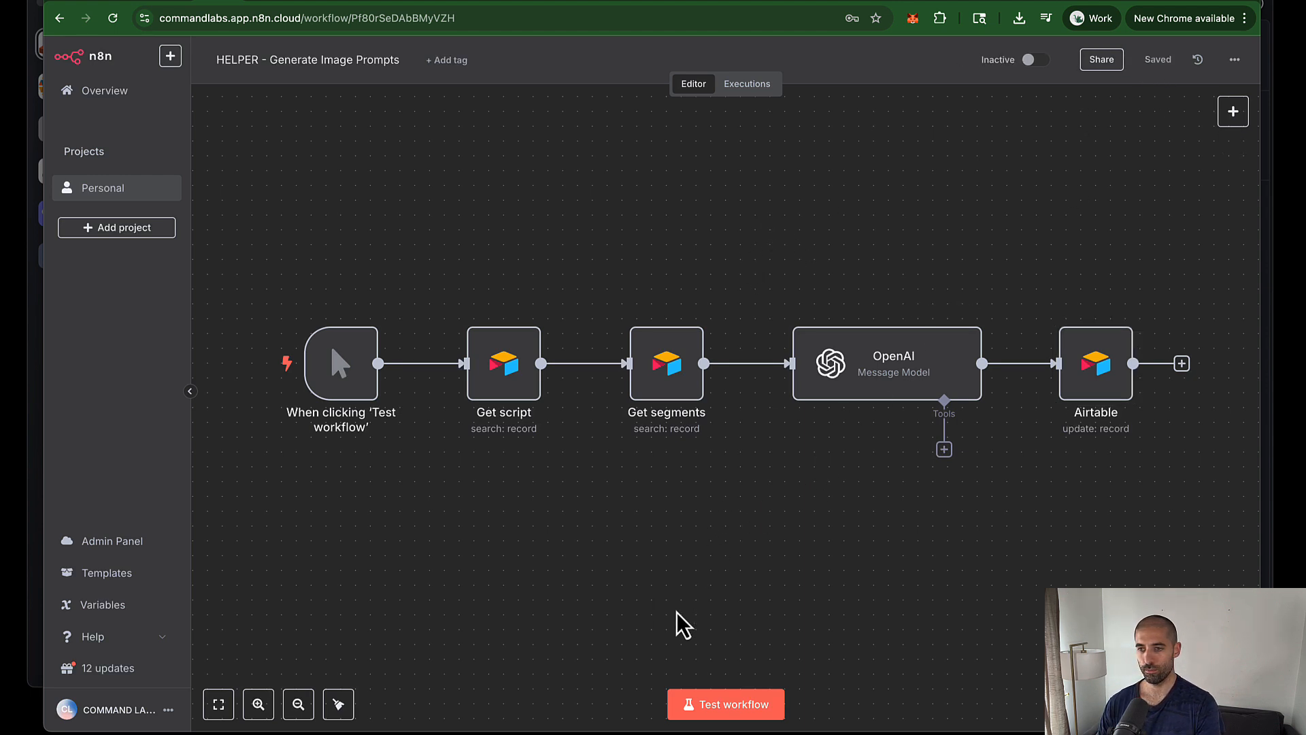
left_click(707, 711)
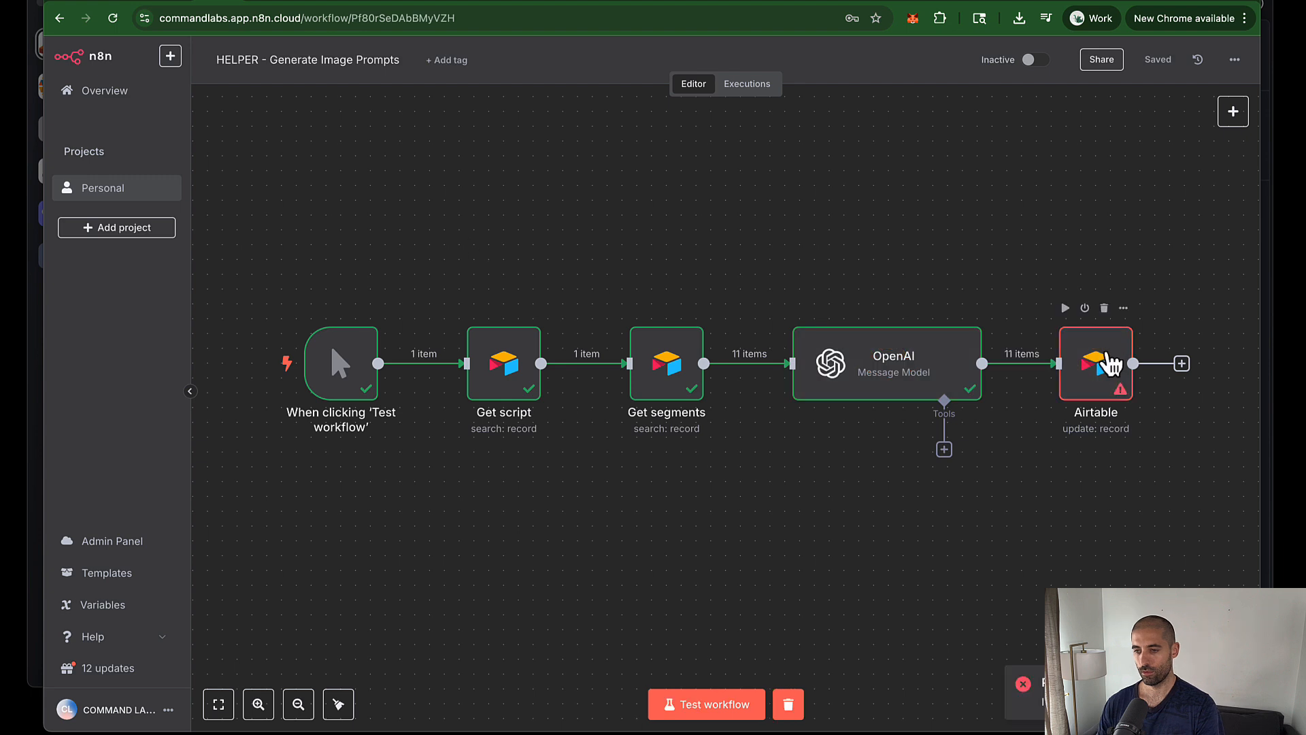
Step: Fix the failing Airtable node by setting Image to Fixed, then rerun the workflow
double_click(1108, 363)
scroll(635, 379, "down", 10)
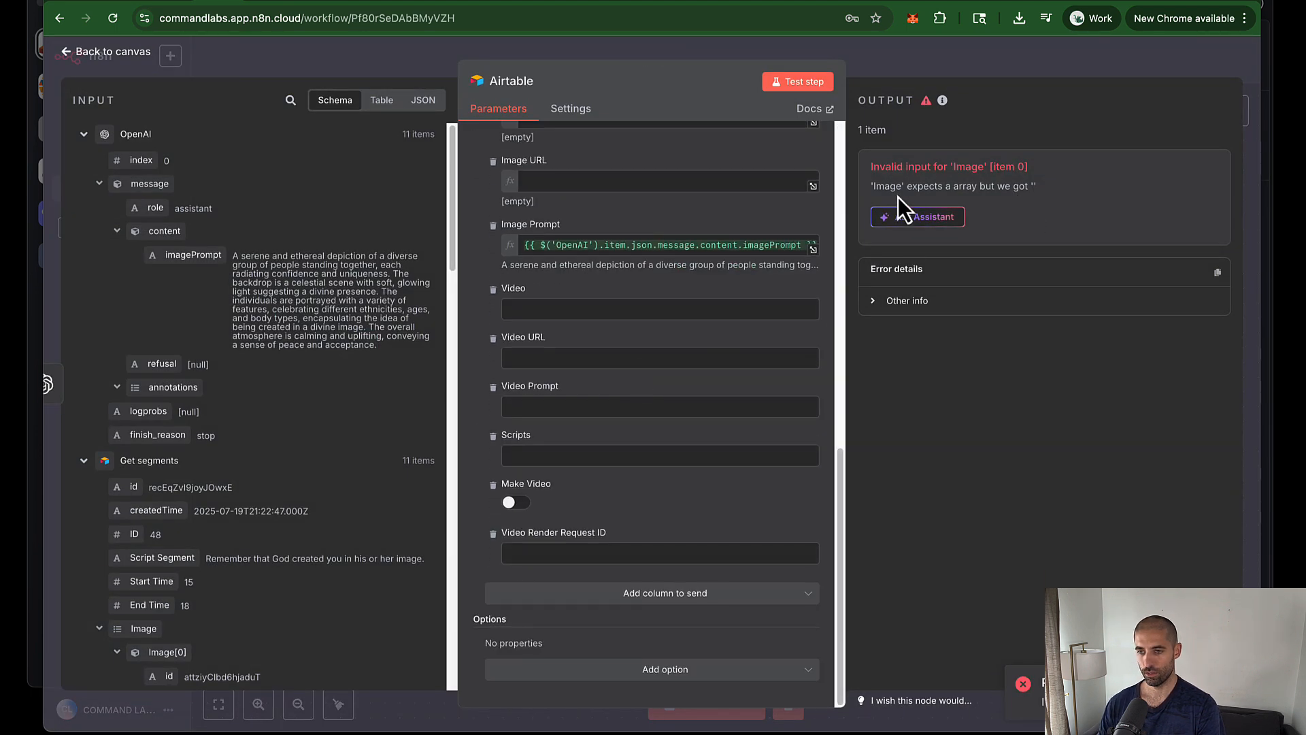
scroll(636, 381, "up", 4)
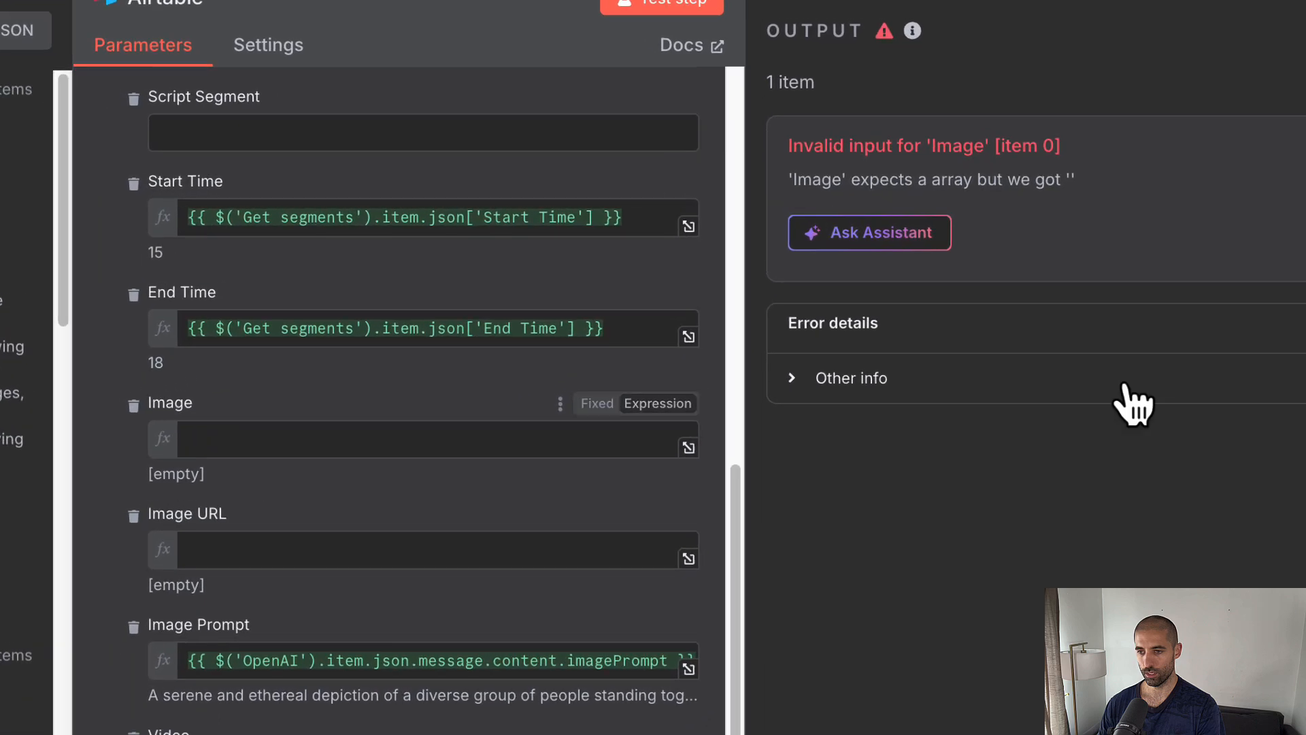
left_click(212, 456)
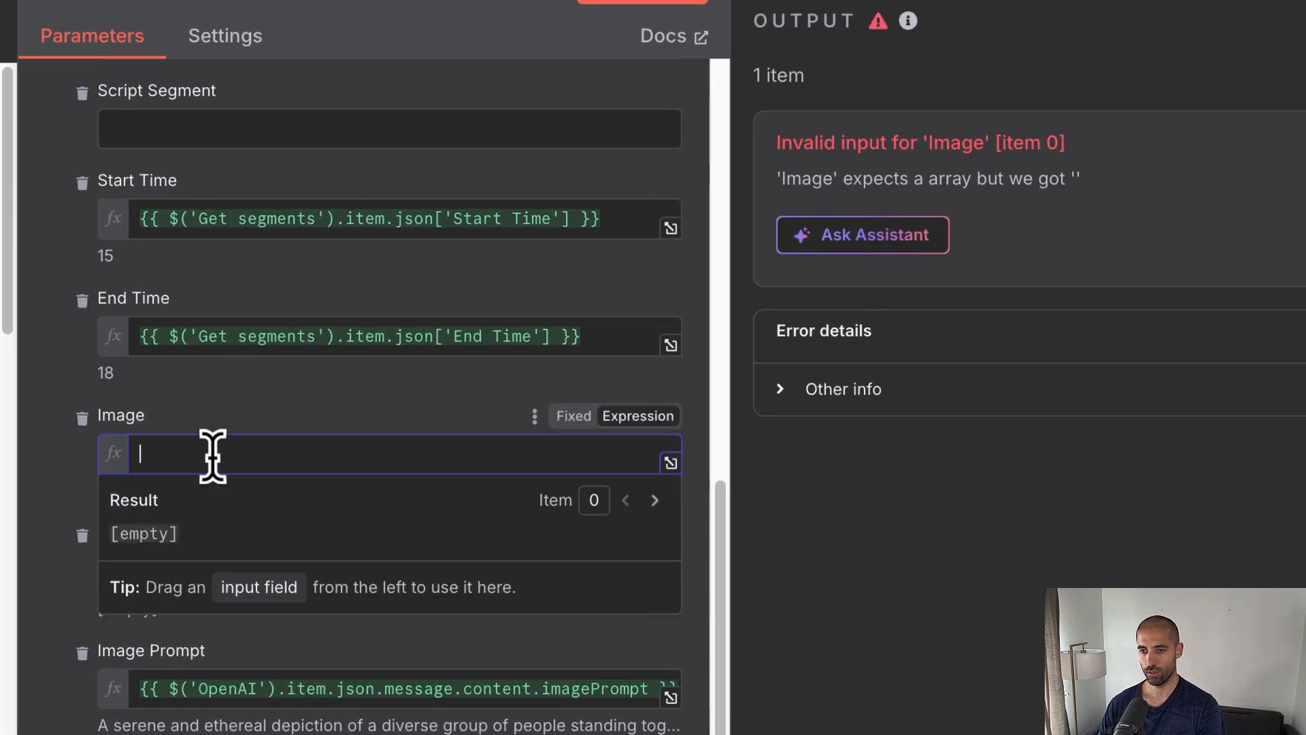
left_click(573, 416)
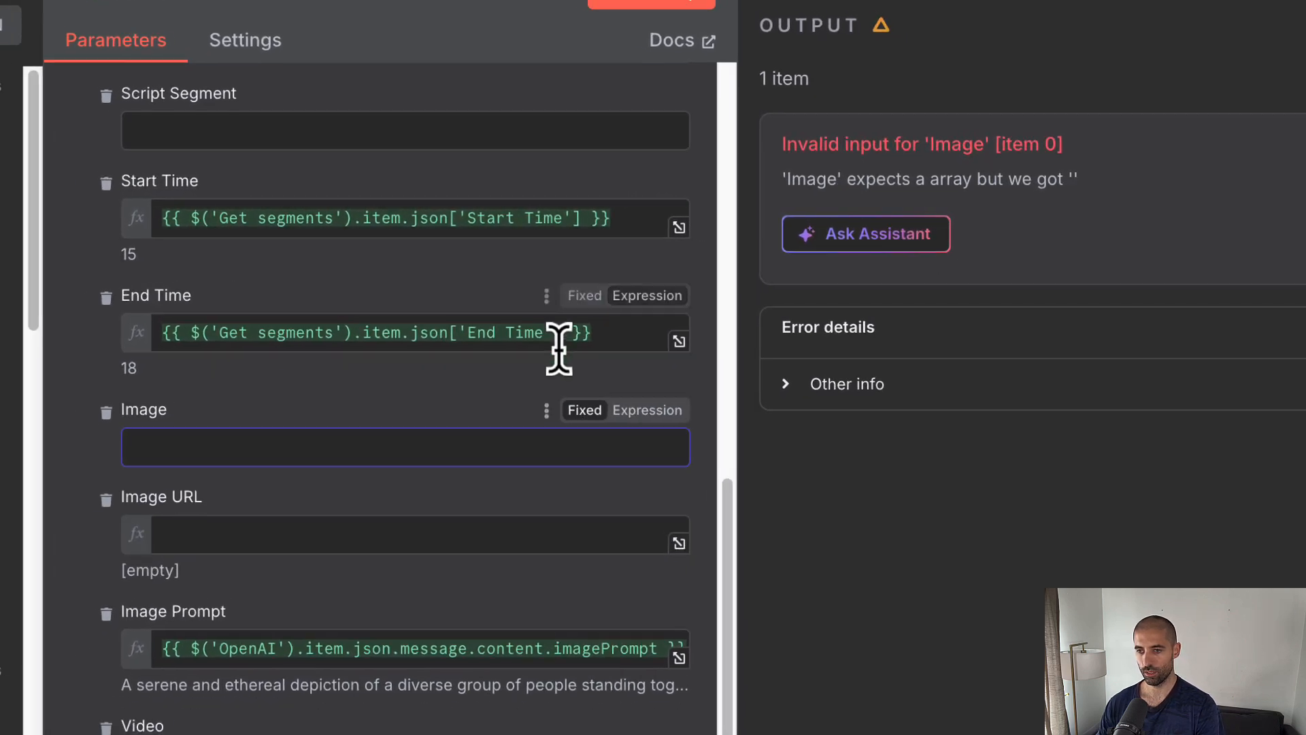
left_click(904, 5)
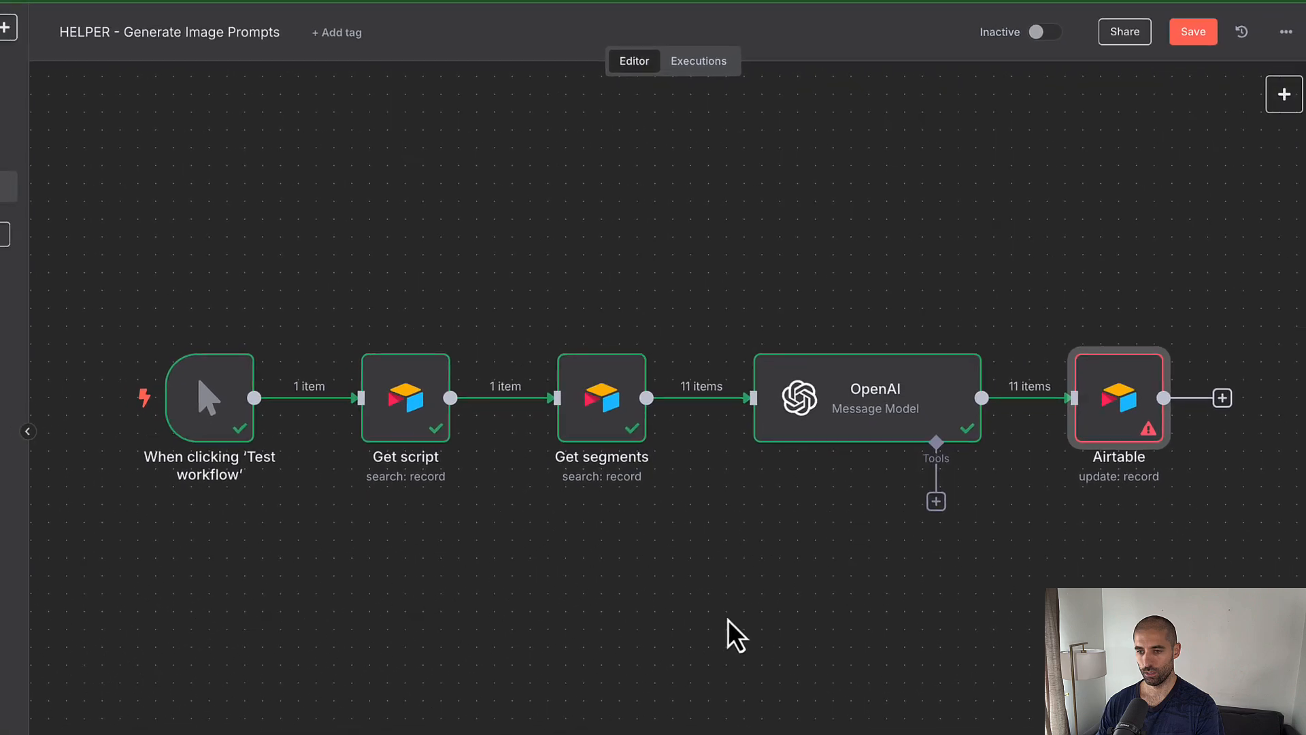
left_click(705, 703)
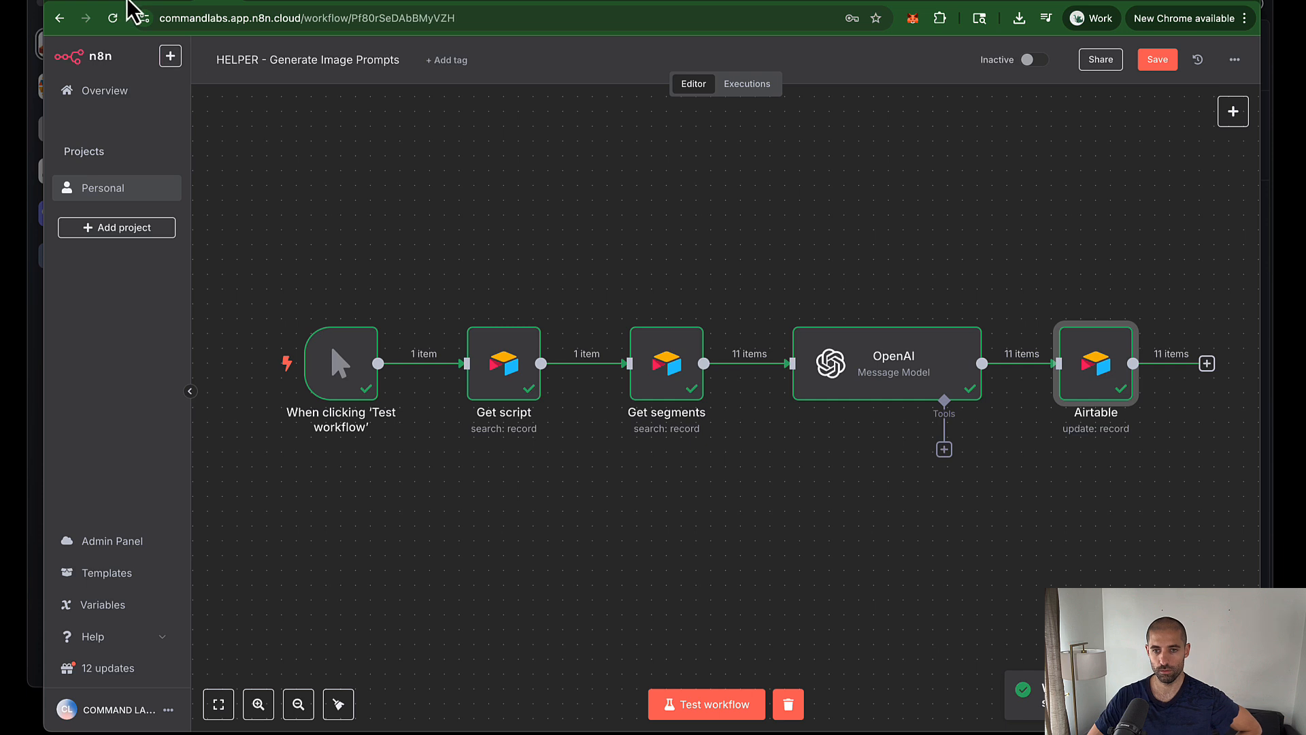
left_click(127, 3)
Step: Rerun the n8n workflow and watch the Airtable Segments table receive new image prompts
left_click(181, 96)
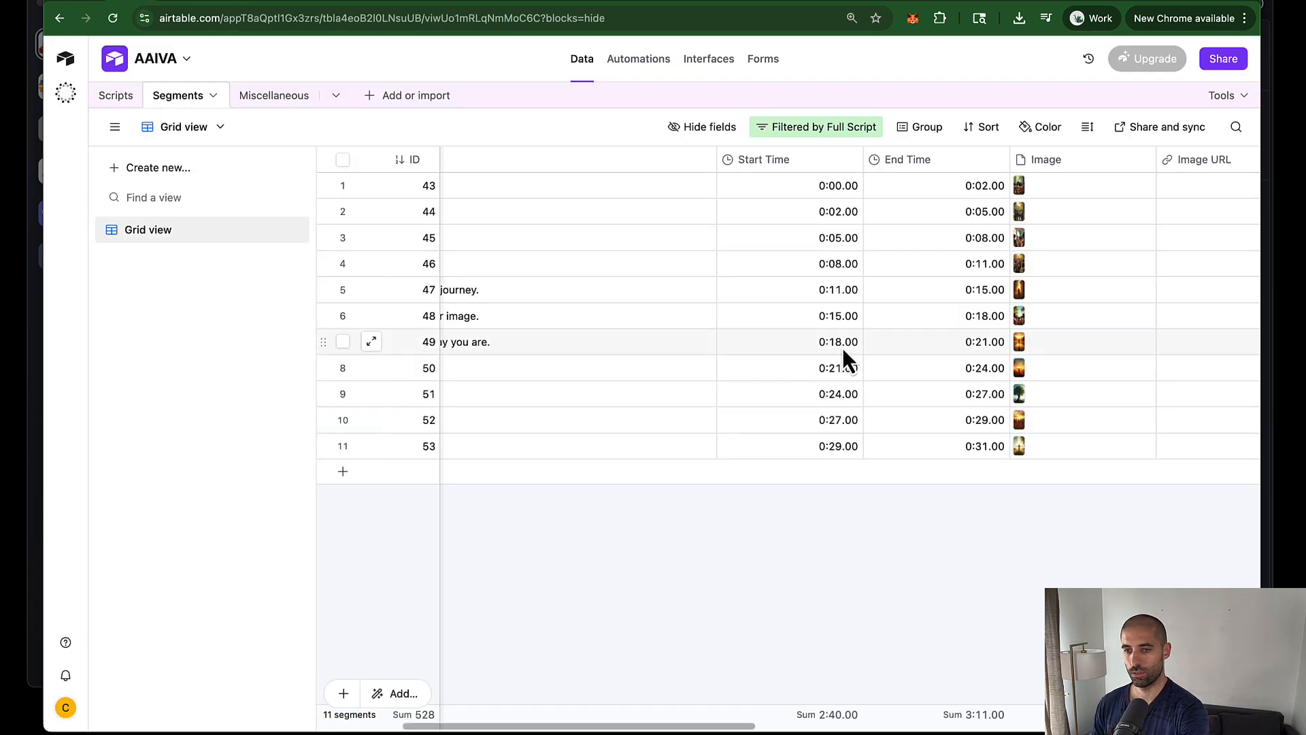
scroll(842, 348, "right", 10)
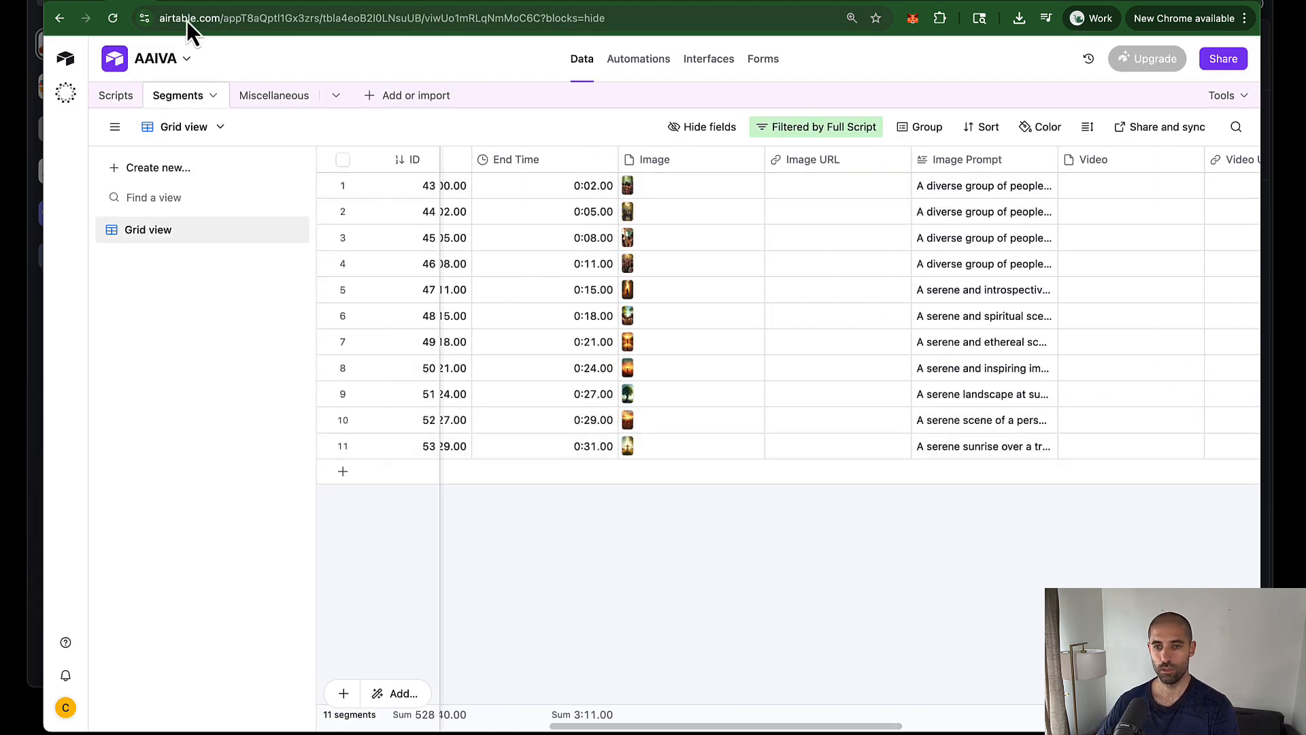
left_click(216, 4)
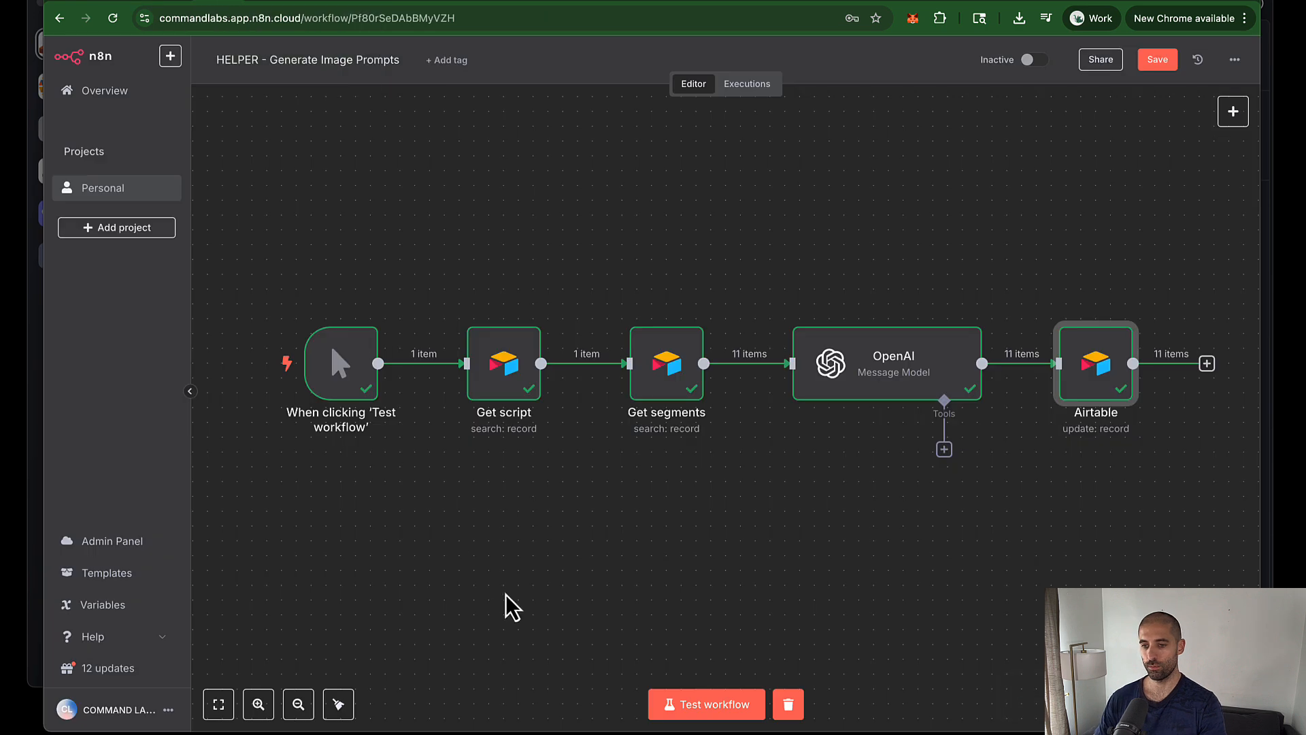
left_click(697, 707)
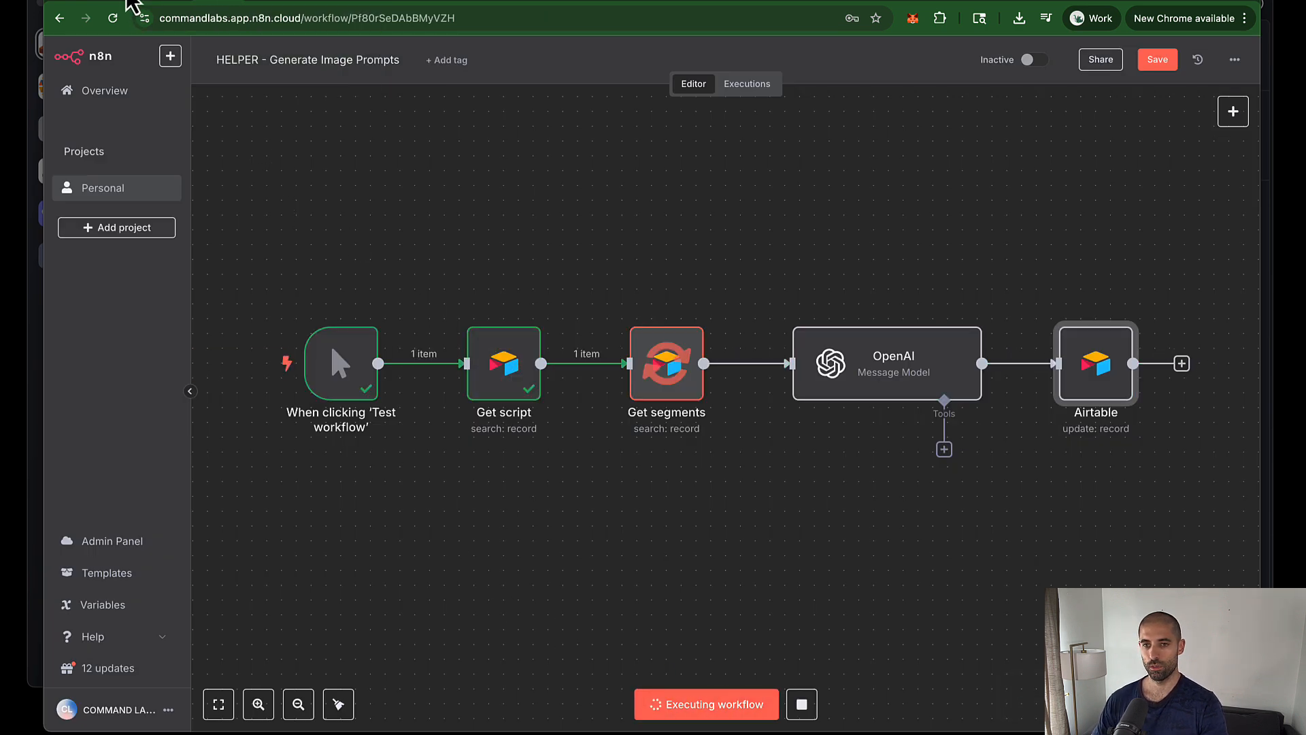
left_click(136, 3)
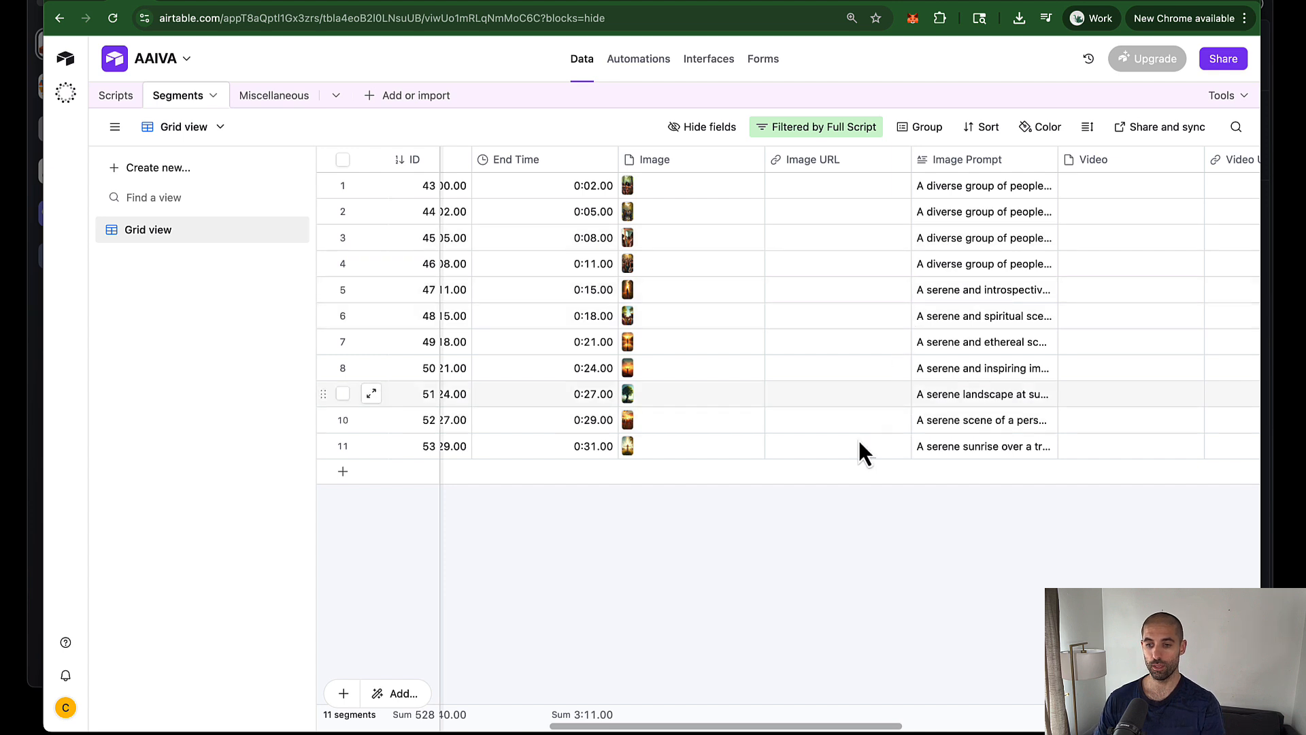
Step: Widen the Image Prompt column so the full prompts are readable
scroll(762, 544, "right", 3)
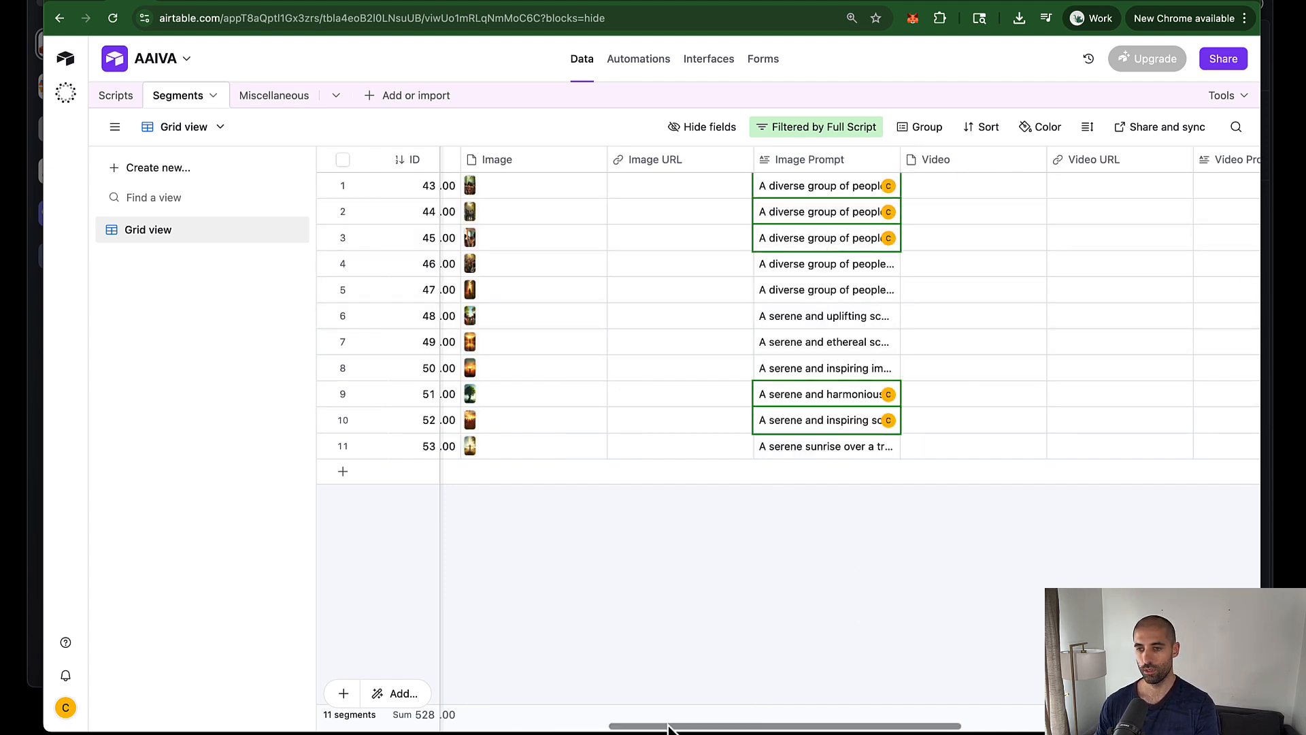
left_click_drag(685, 727, 719, 731)
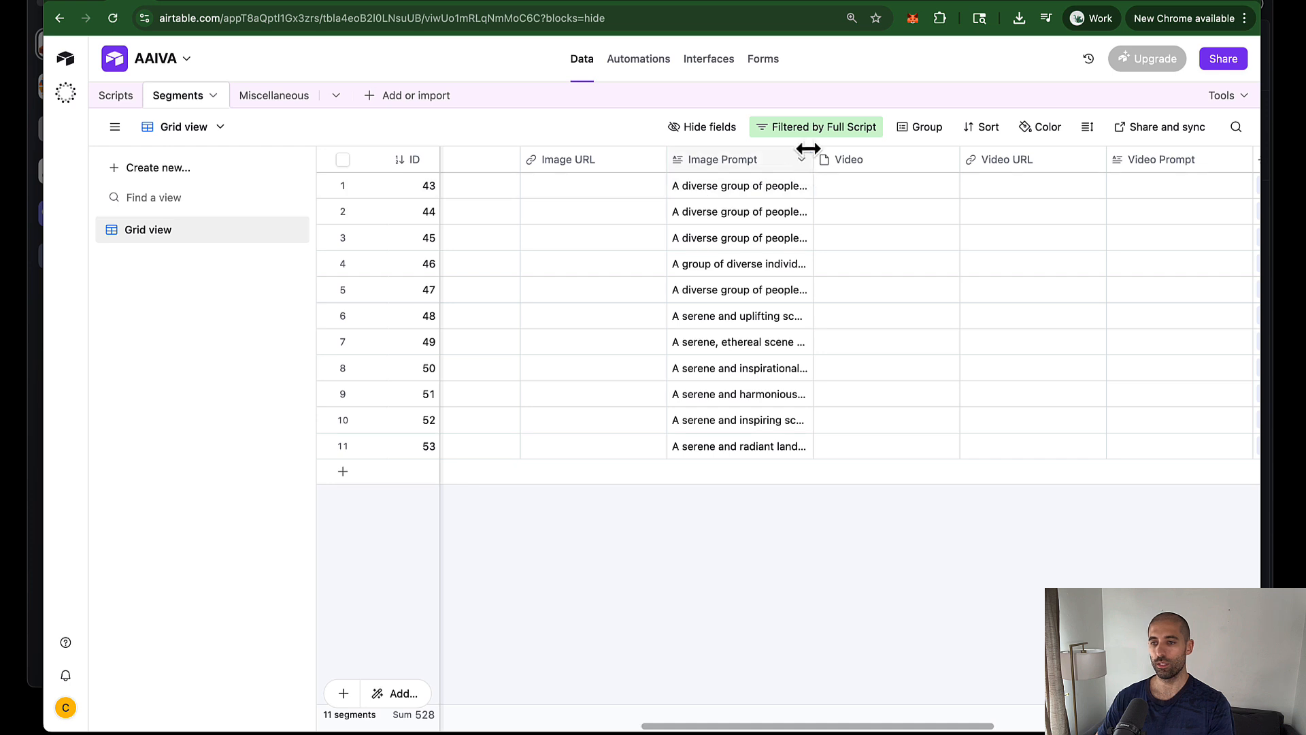
left_click_drag(808, 148, 1180, 149)
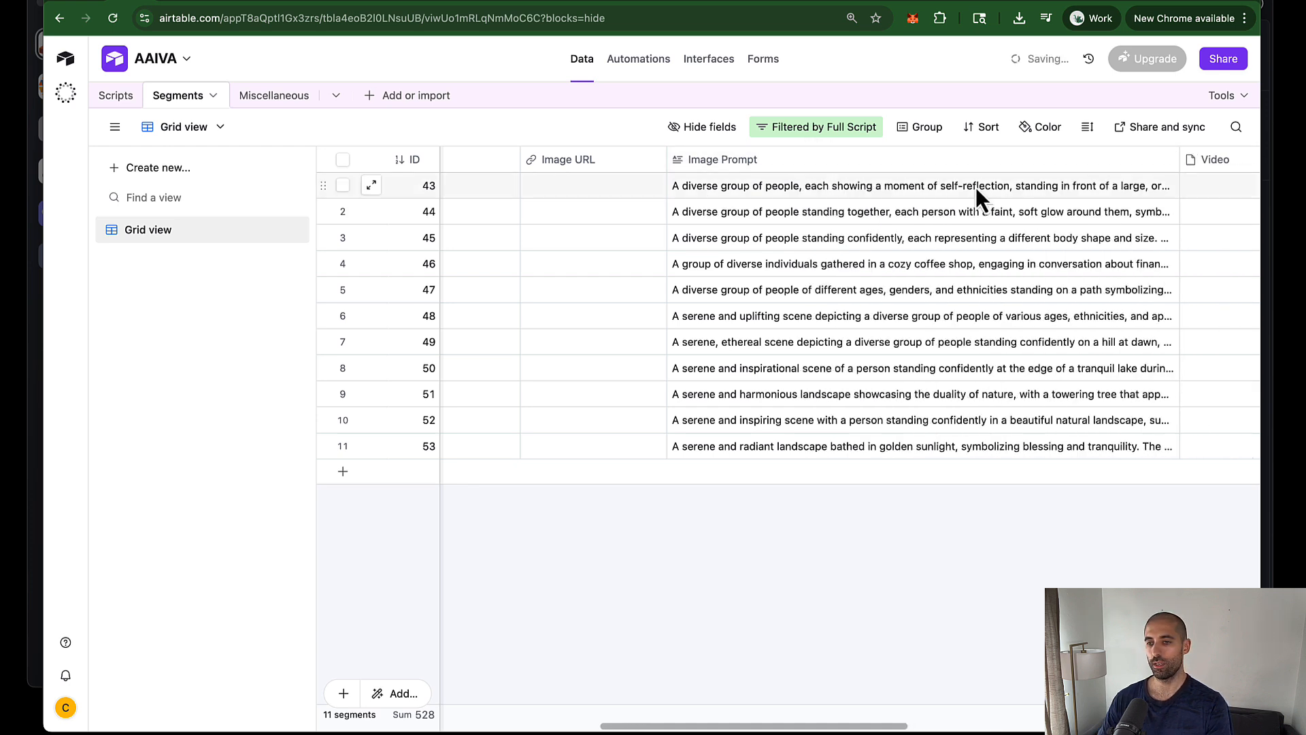
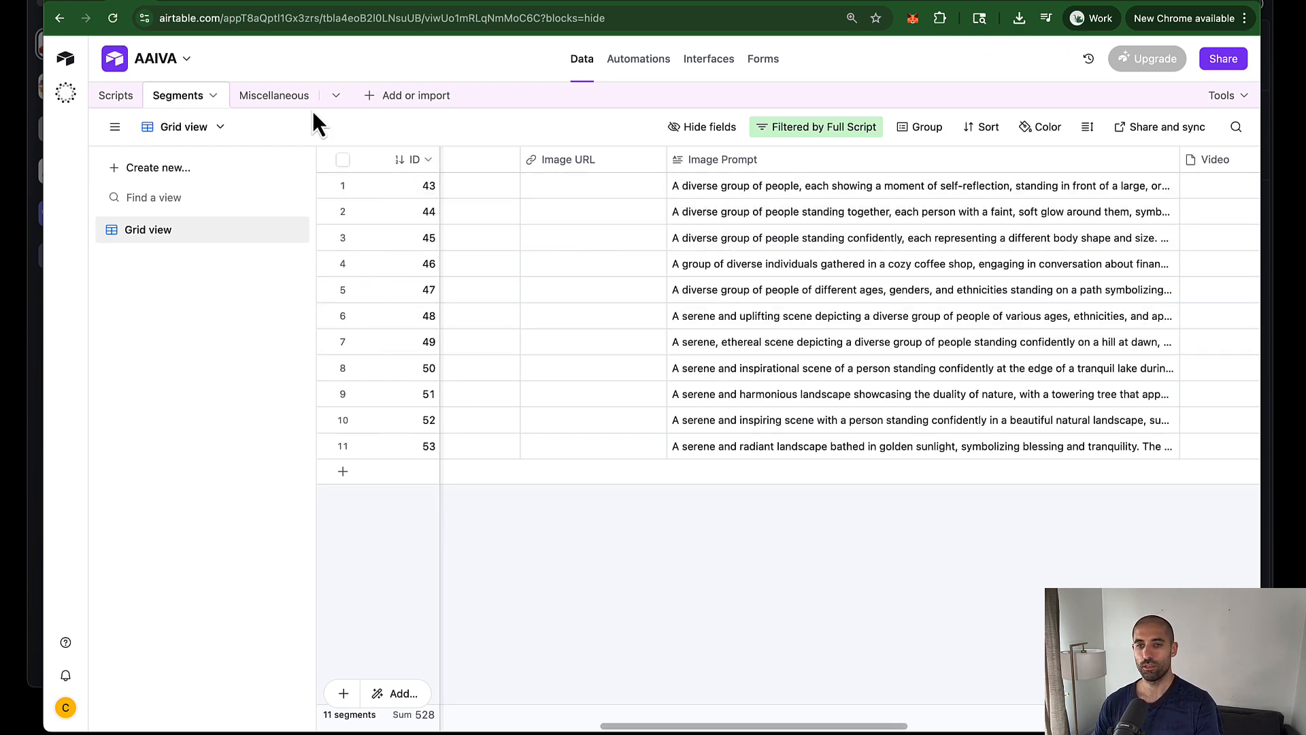
Step: Switch from the Airtable Segments table to the n8n TTS workflow tab
left_click(262, 11)
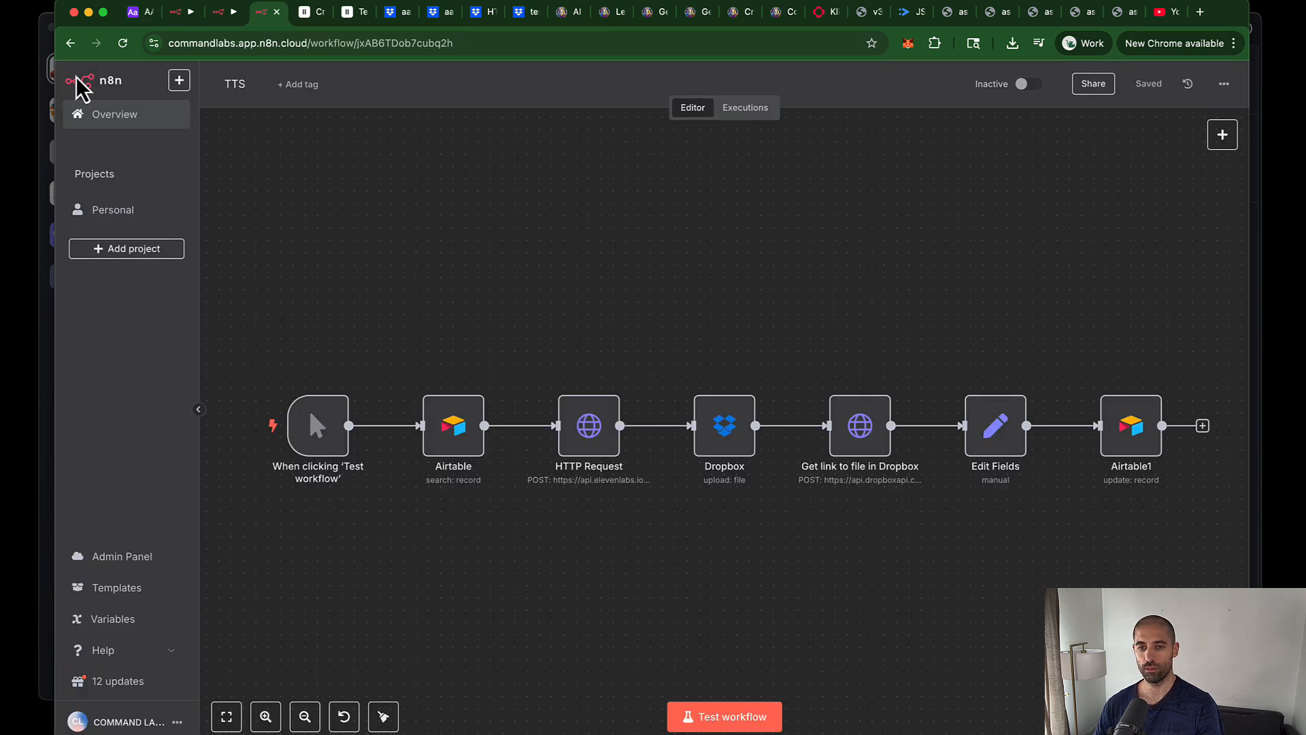
Step: Create a new empty workflow named 'HELPER - Gen Images'
left_click(69, 45)
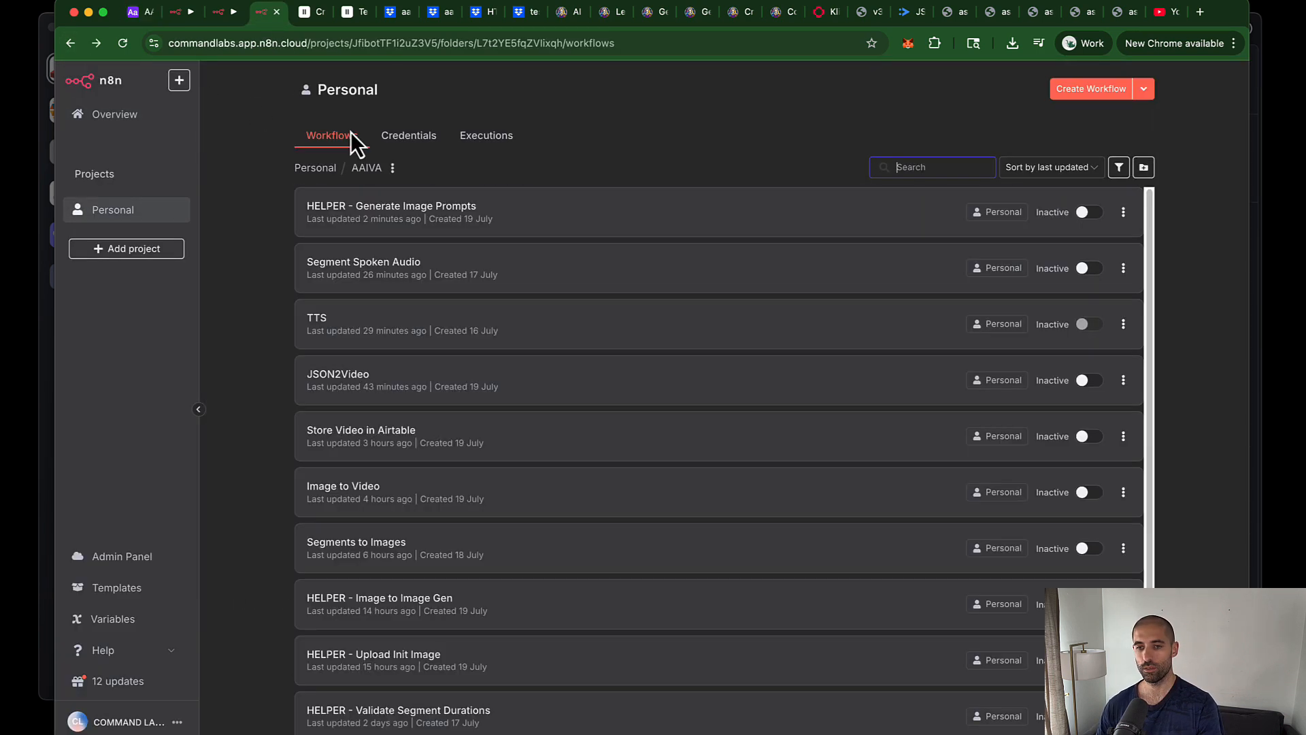
scroll(497, 258, "down", 1)
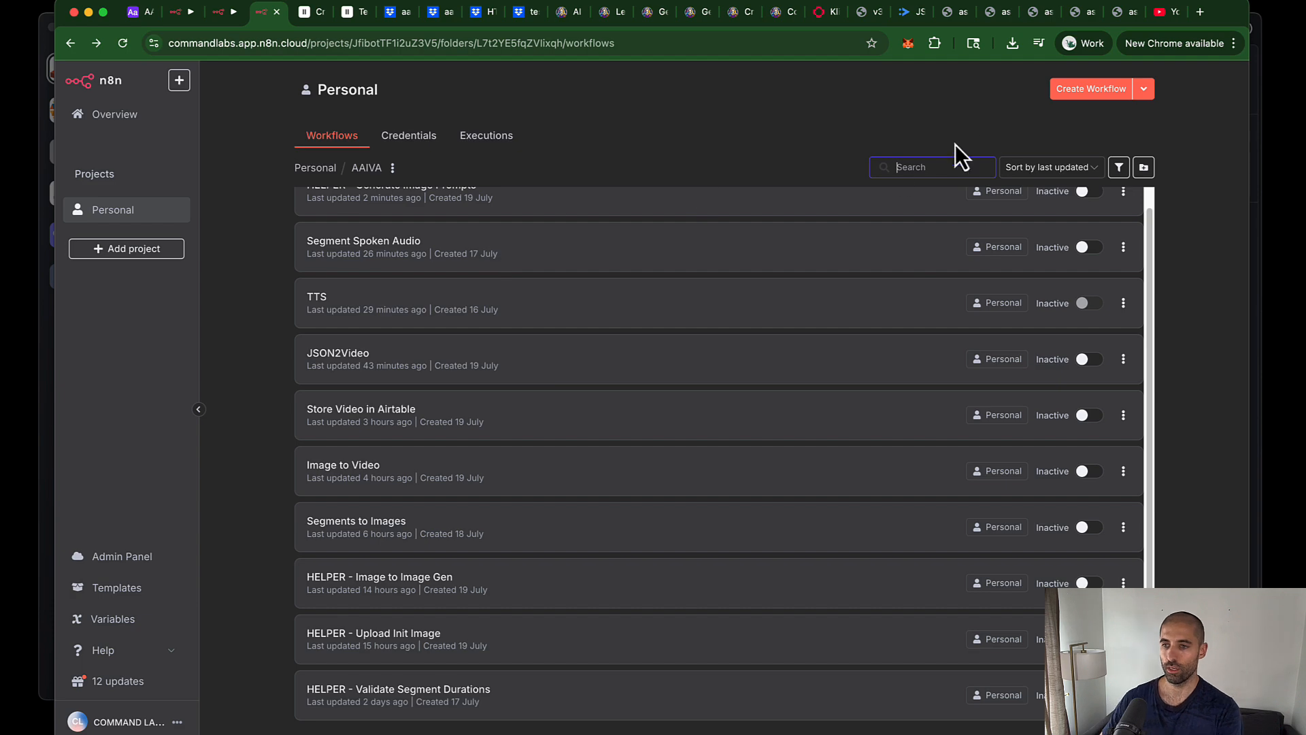
left_click(1078, 95)
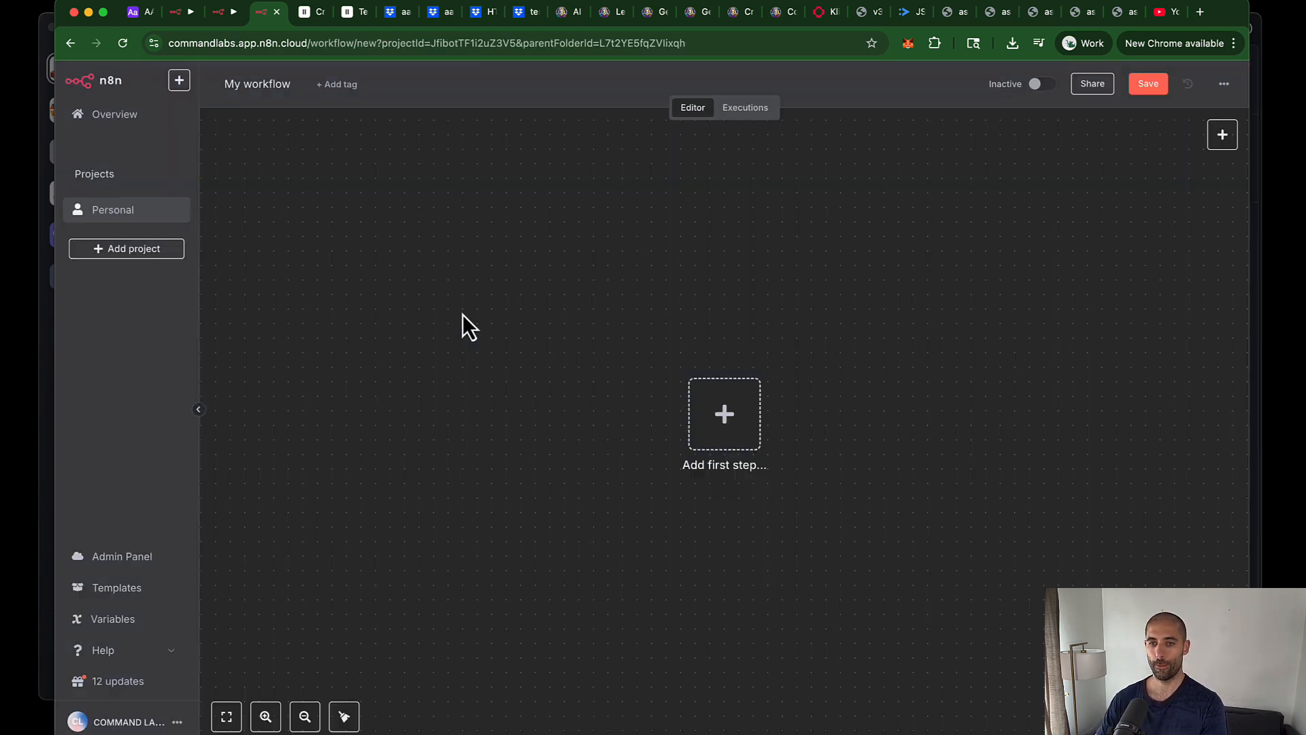
left_click(731, 418)
left_click(742, 257)
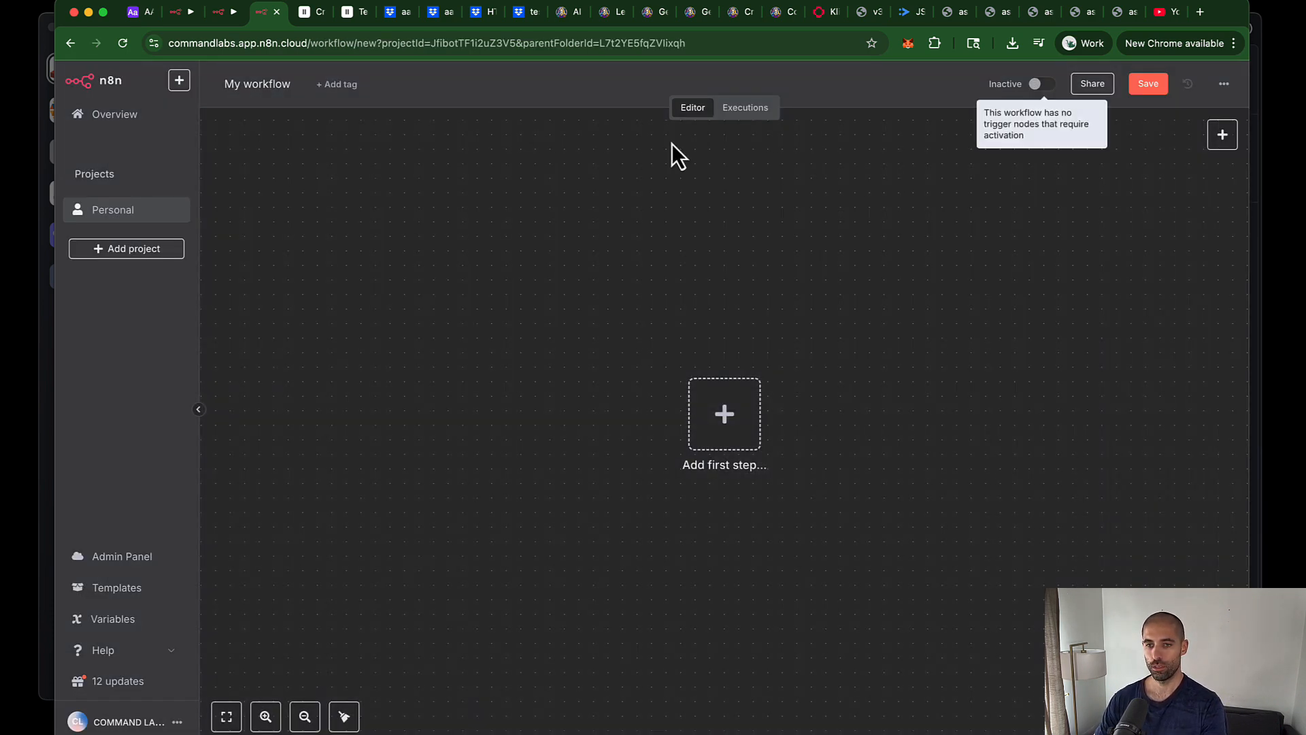
double_click(264, 84)
key("super+a")
type("HELPE")
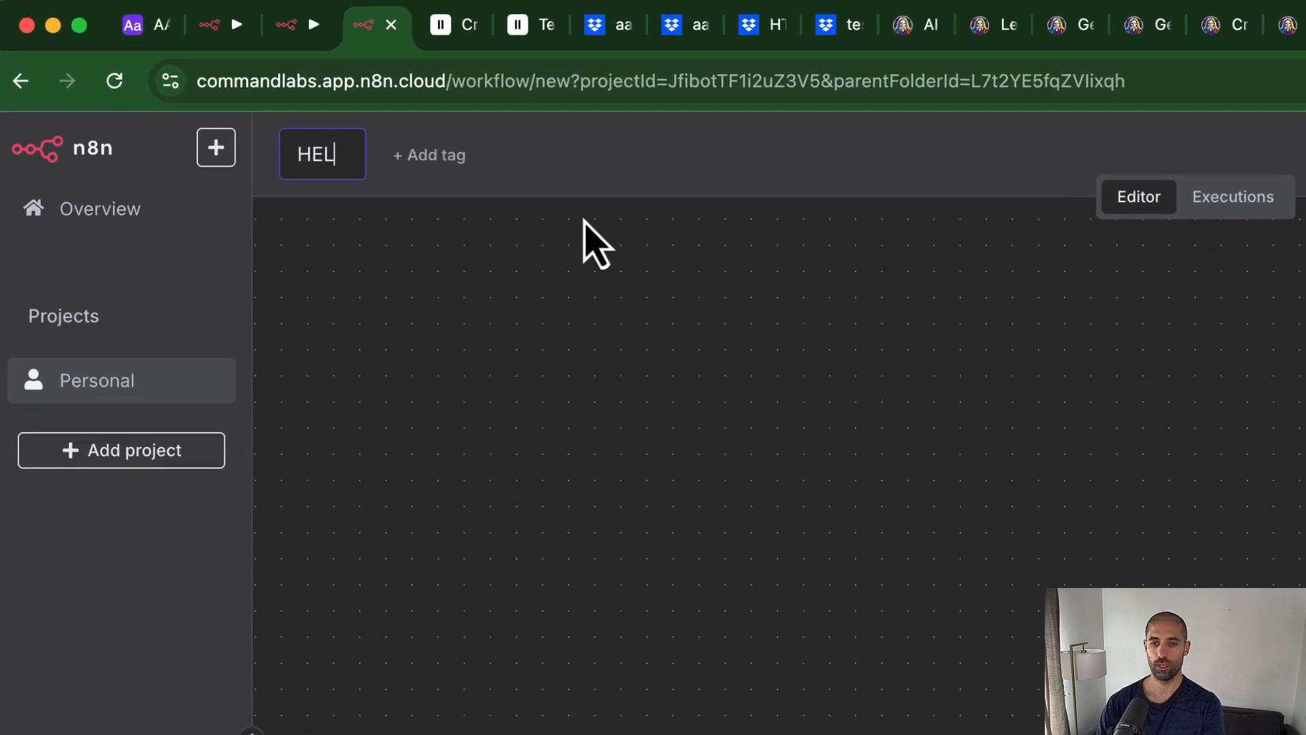
type("R-")
key("BackSpace")
key("BackSpace")
type("- ")
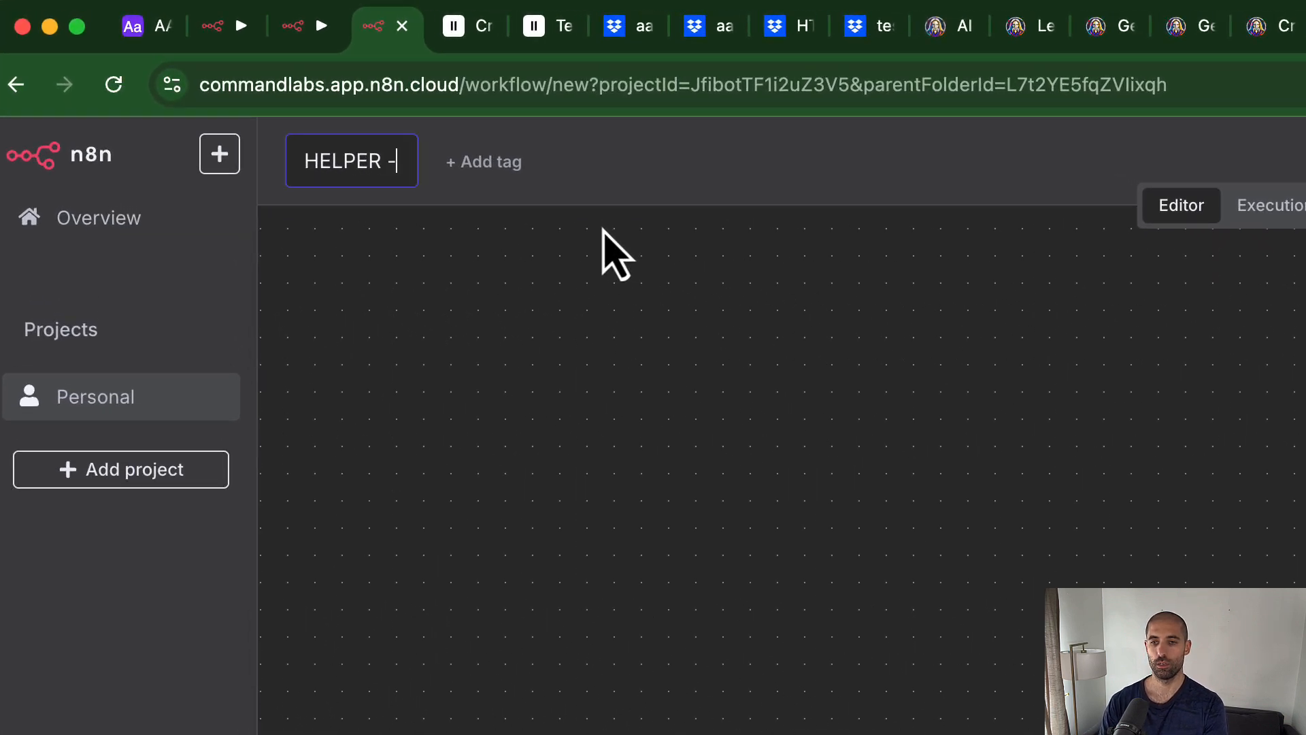
type("Gen")
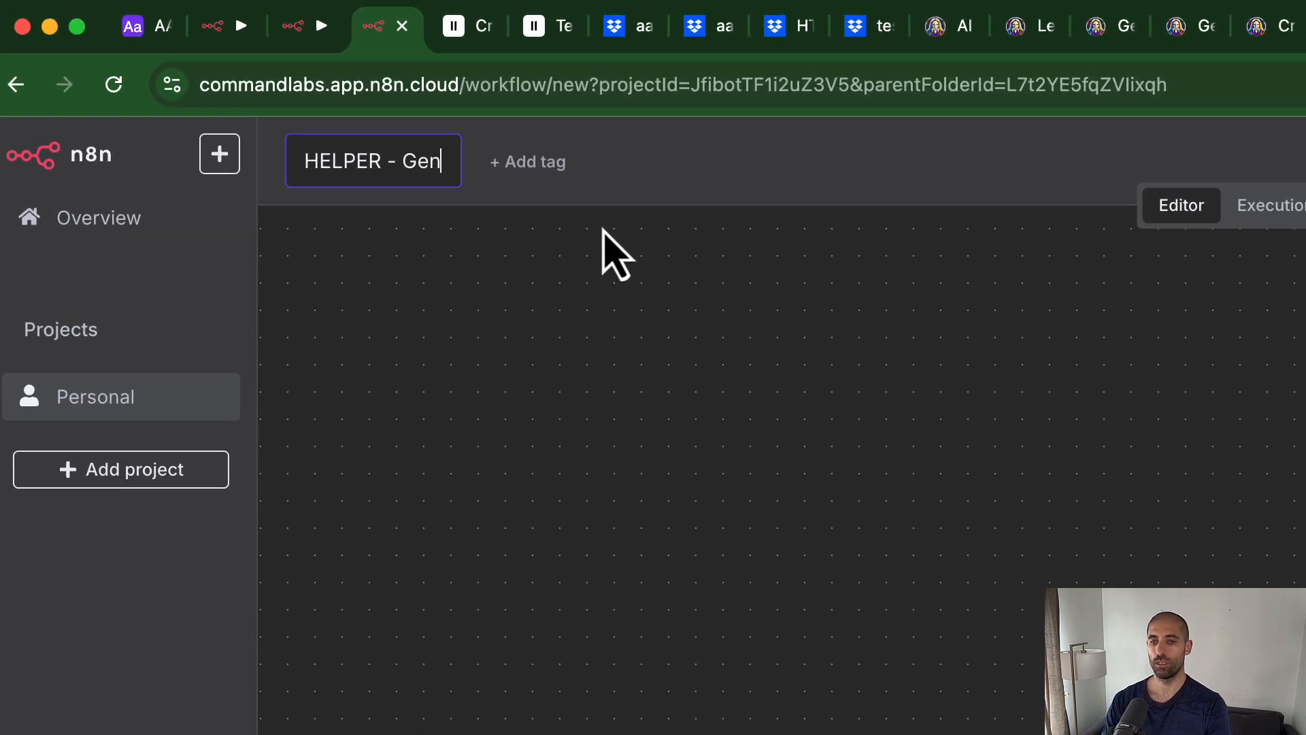
type(" Images")
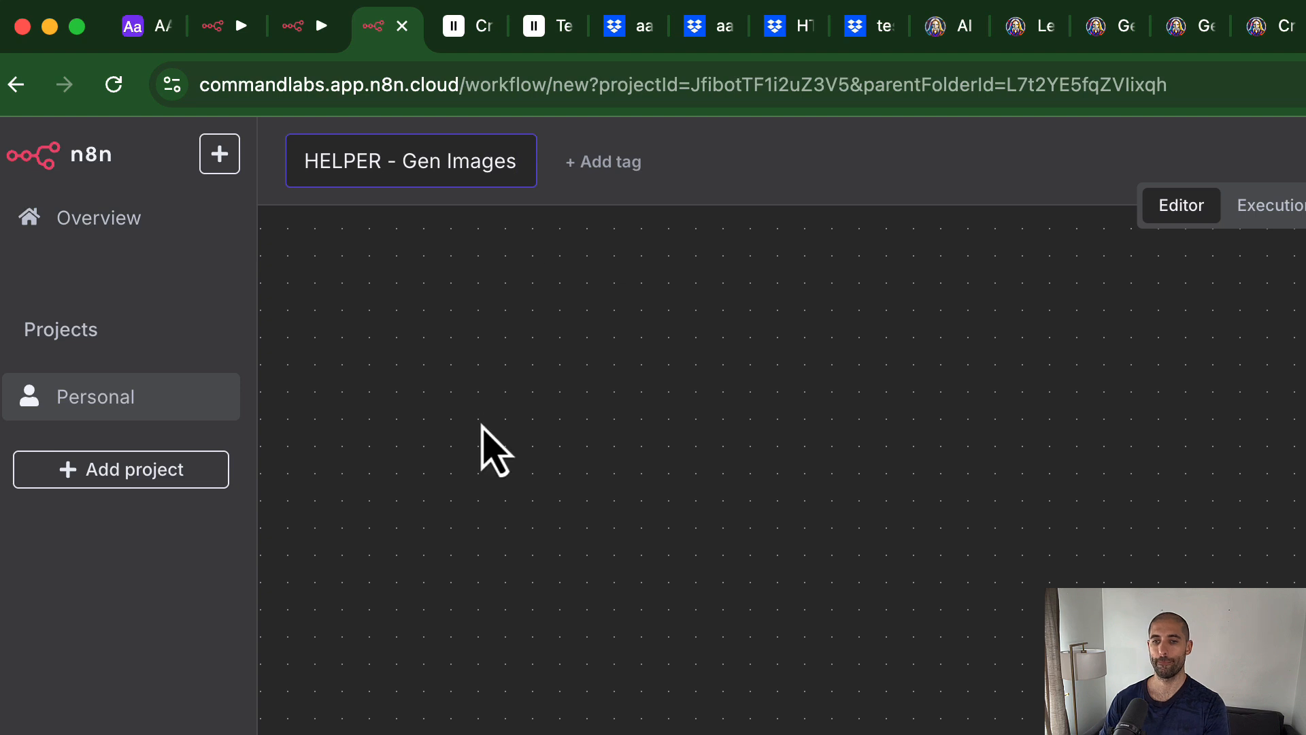
left_click(481, 443)
Step: Copy the trigger, Get script and Get segments nodes from Segments to Images into it
left_click(216, 36)
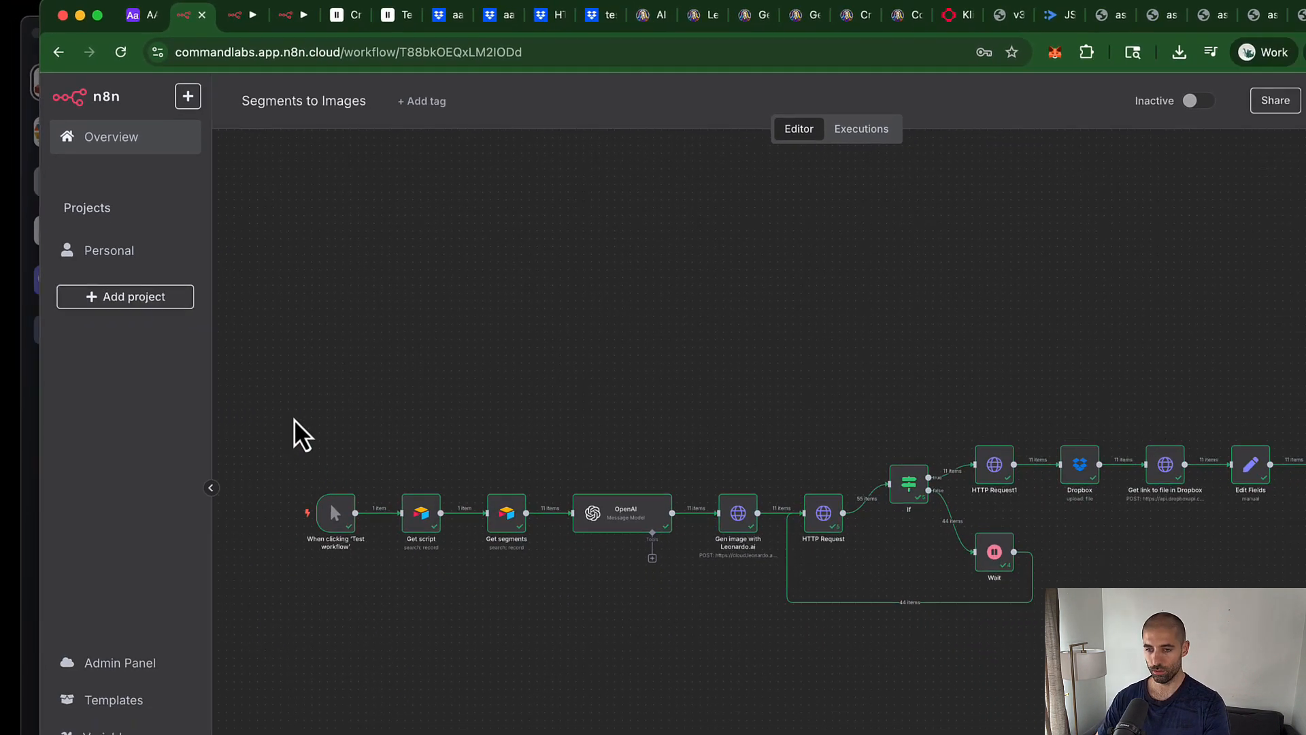
left_click_drag(311, 445, 388, 533)
left_click_drag(325, 397, 488, 507)
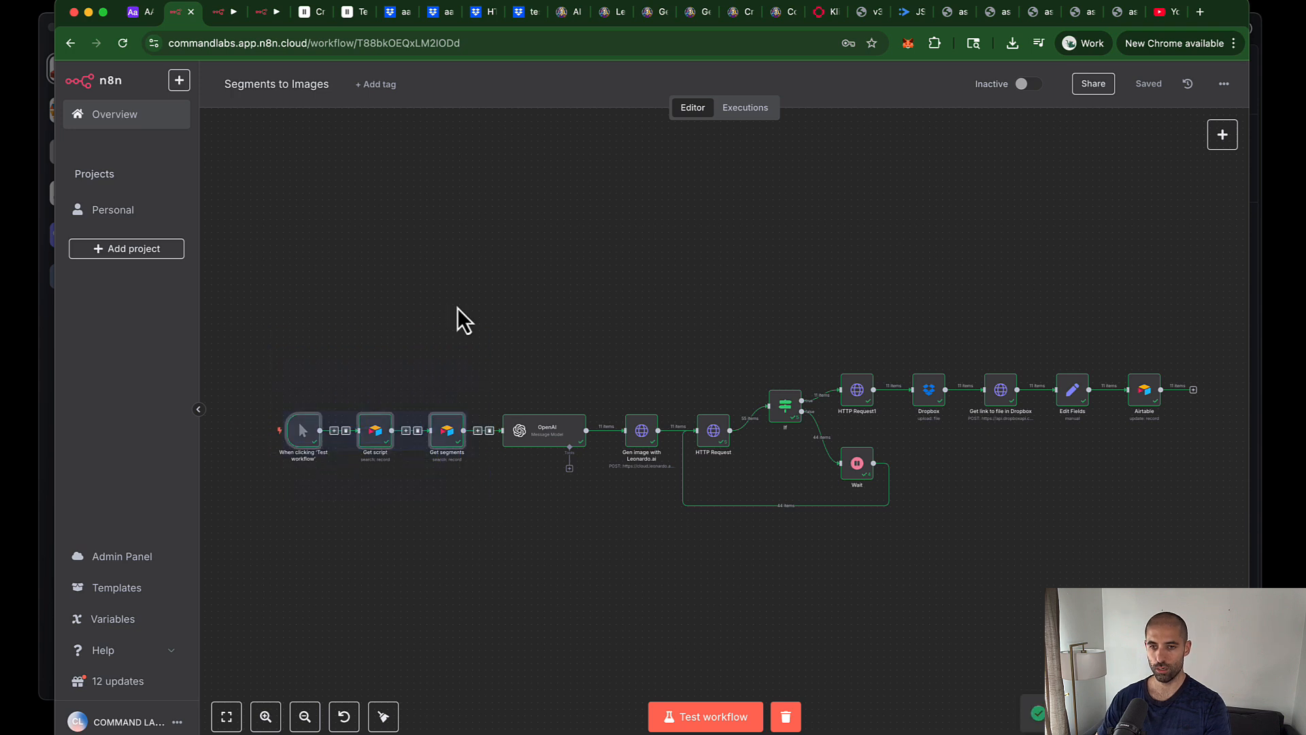
left_click(267, 18)
key("ctrl+v")
Step: Copy the Leonardo.ai-through-Airtable-update nodes in too, then line up and tidy the chain
left_click(174, 20)
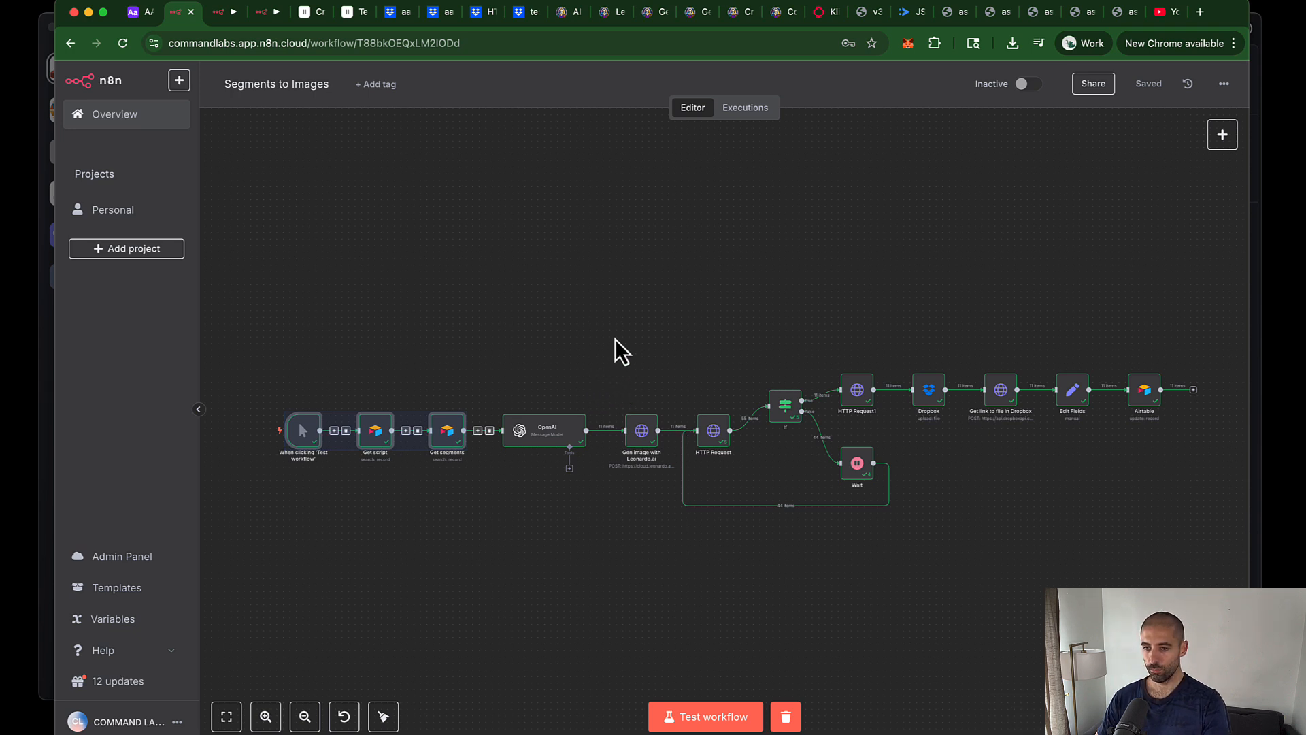
left_click_drag(605, 296, 1070, 532)
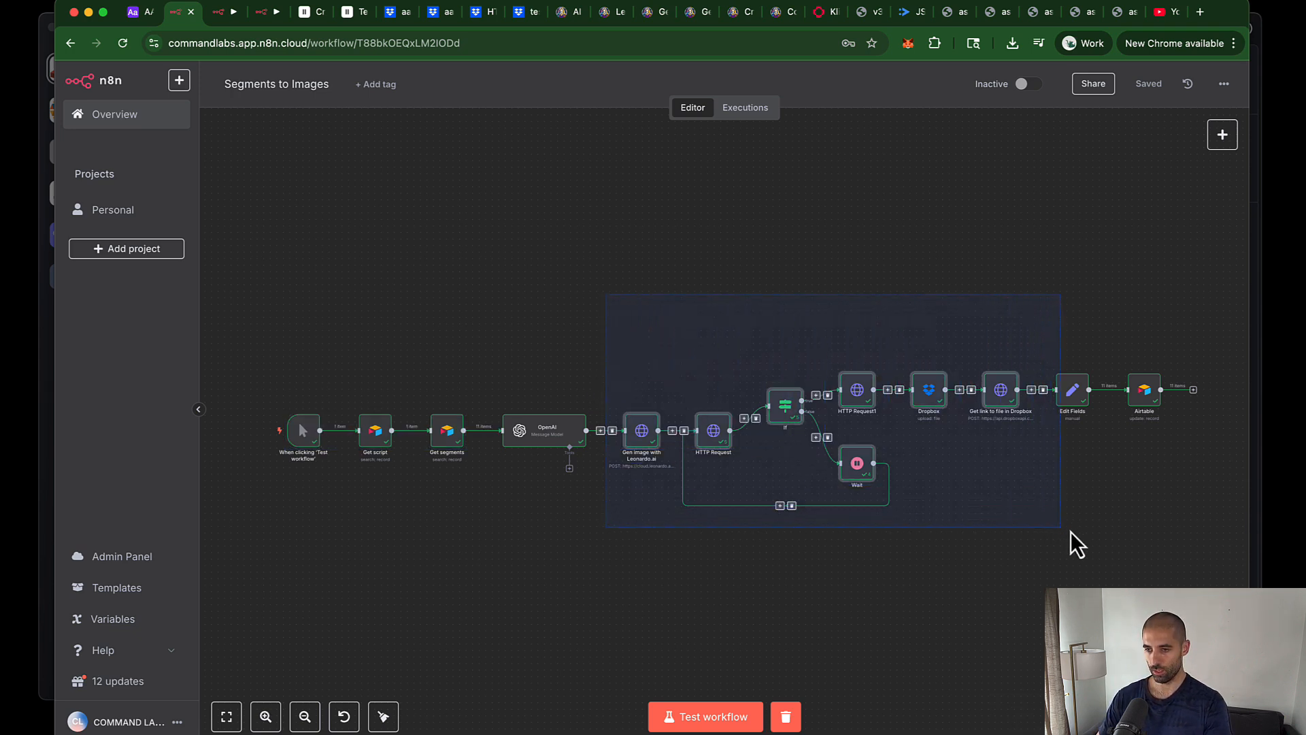
left_click_drag(1213, 559, 1214, 561)
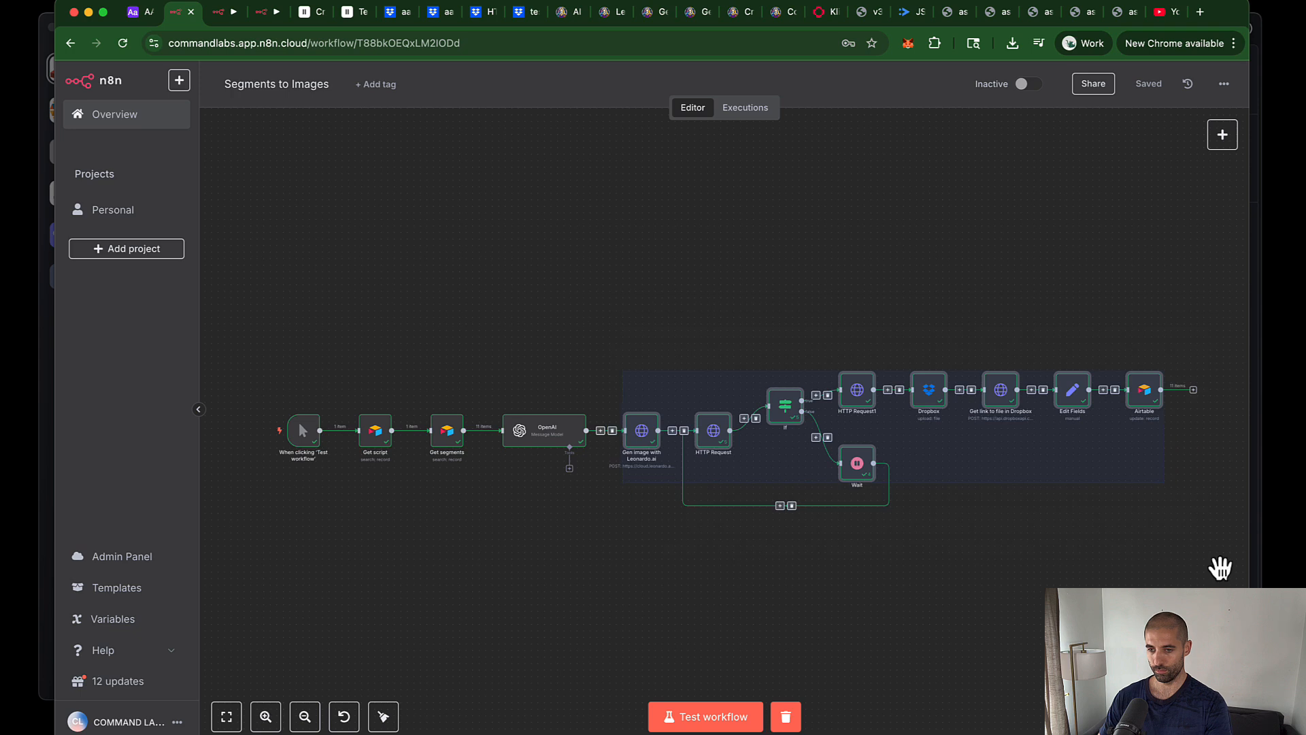
key("super+c")
key("super+c")
key("super+c")
left_click(267, 12)
left_click(833, 362)
key("super+v")
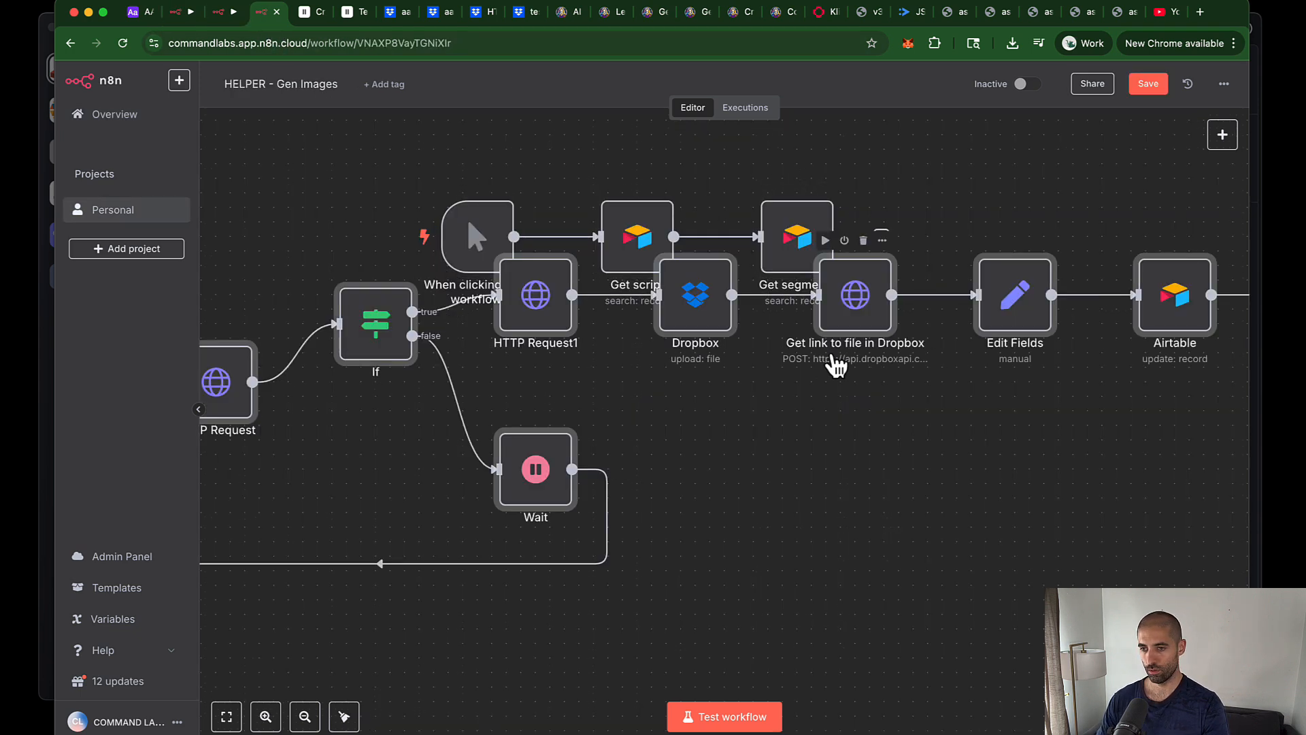
left_click_drag(229, 382, 989, 364)
left_click_drag(435, 182, 670, 393)
left_click(740, 358)
left_click(344, 716)
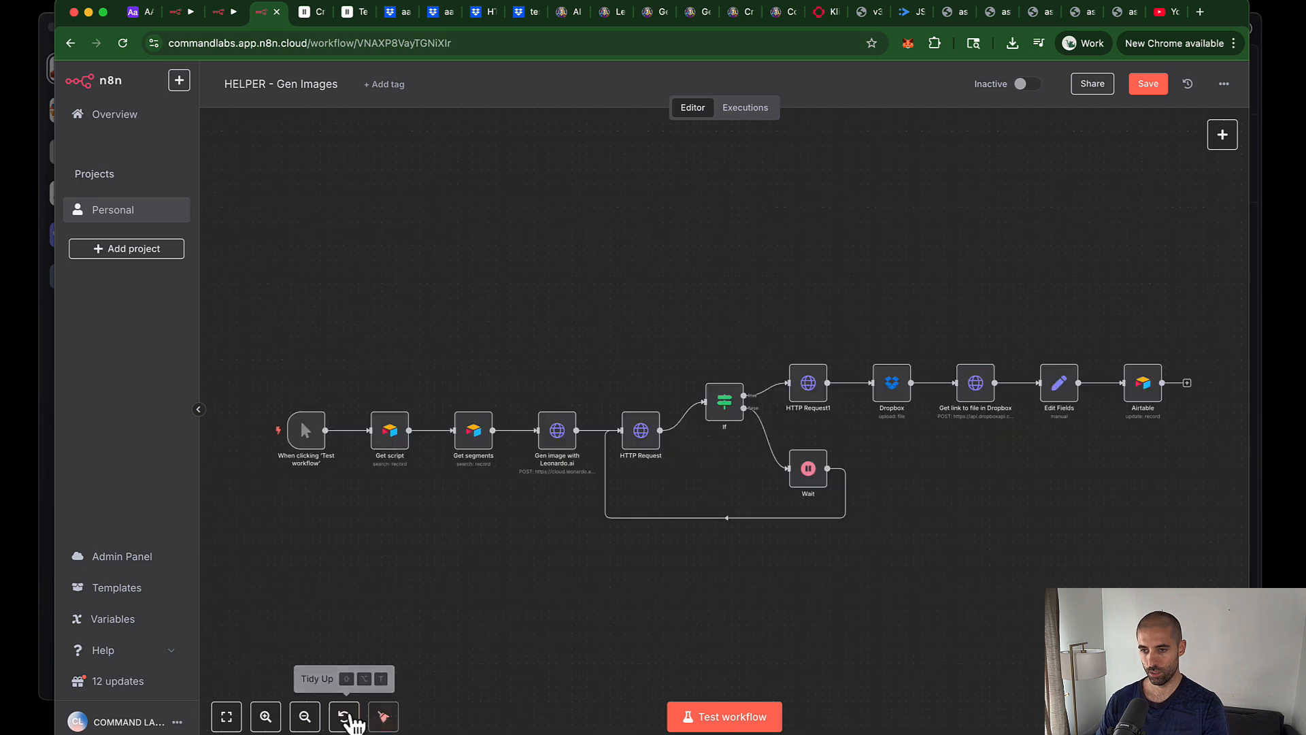
Step: Save the workflow and delete the Airtable update node's broken Image Prompt expression
key("super+s")
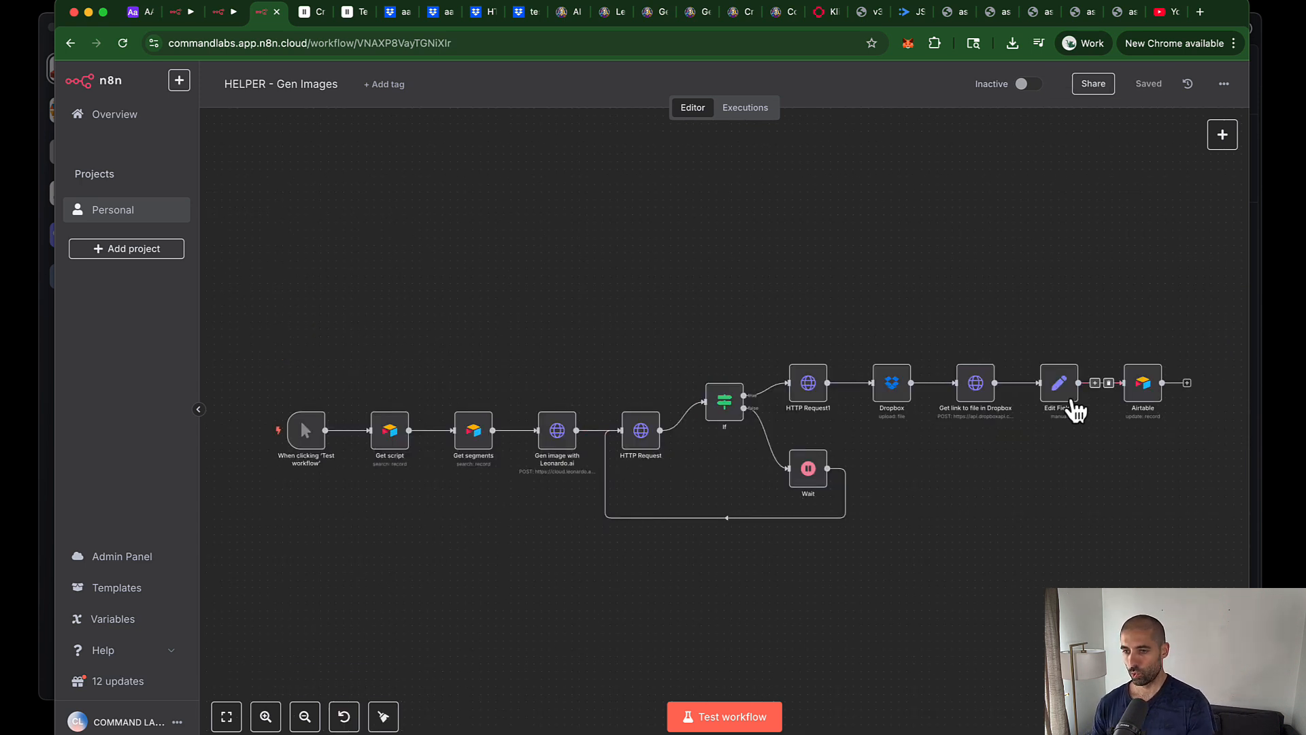
double_click(1144, 387)
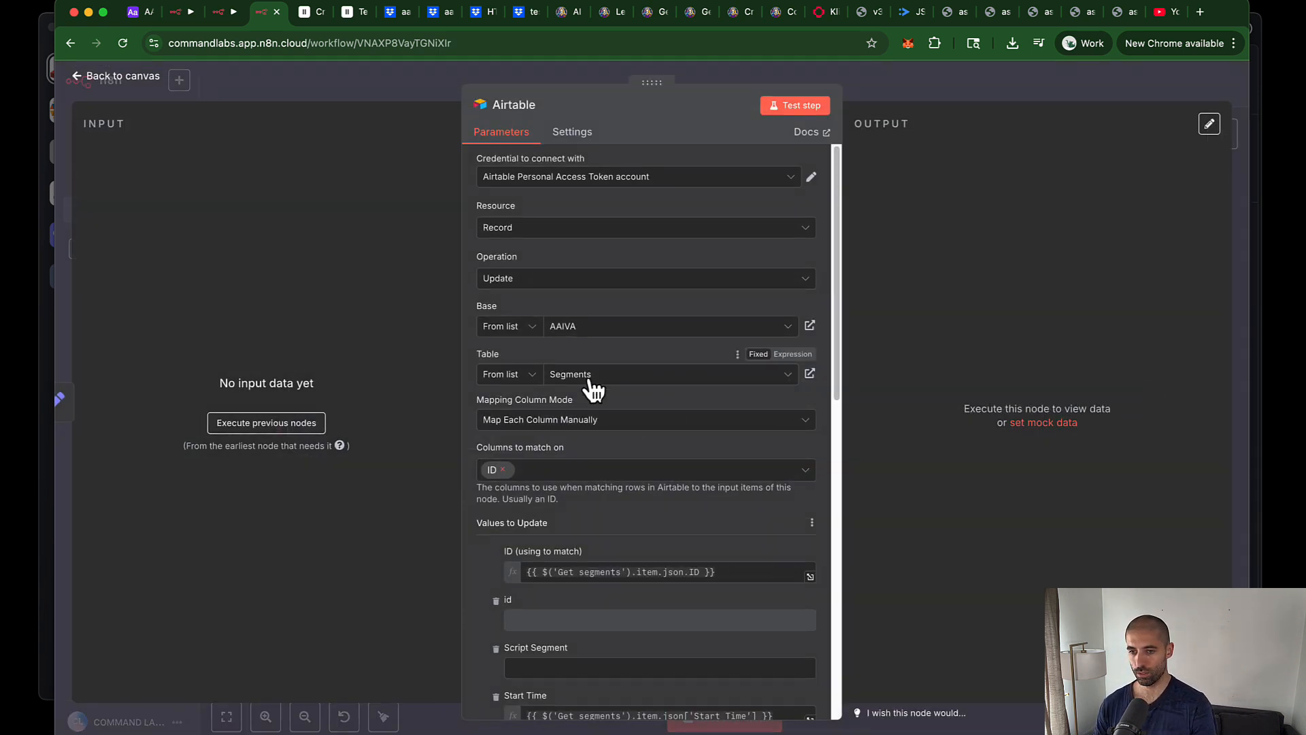
scroll(591, 388, "down", 10)
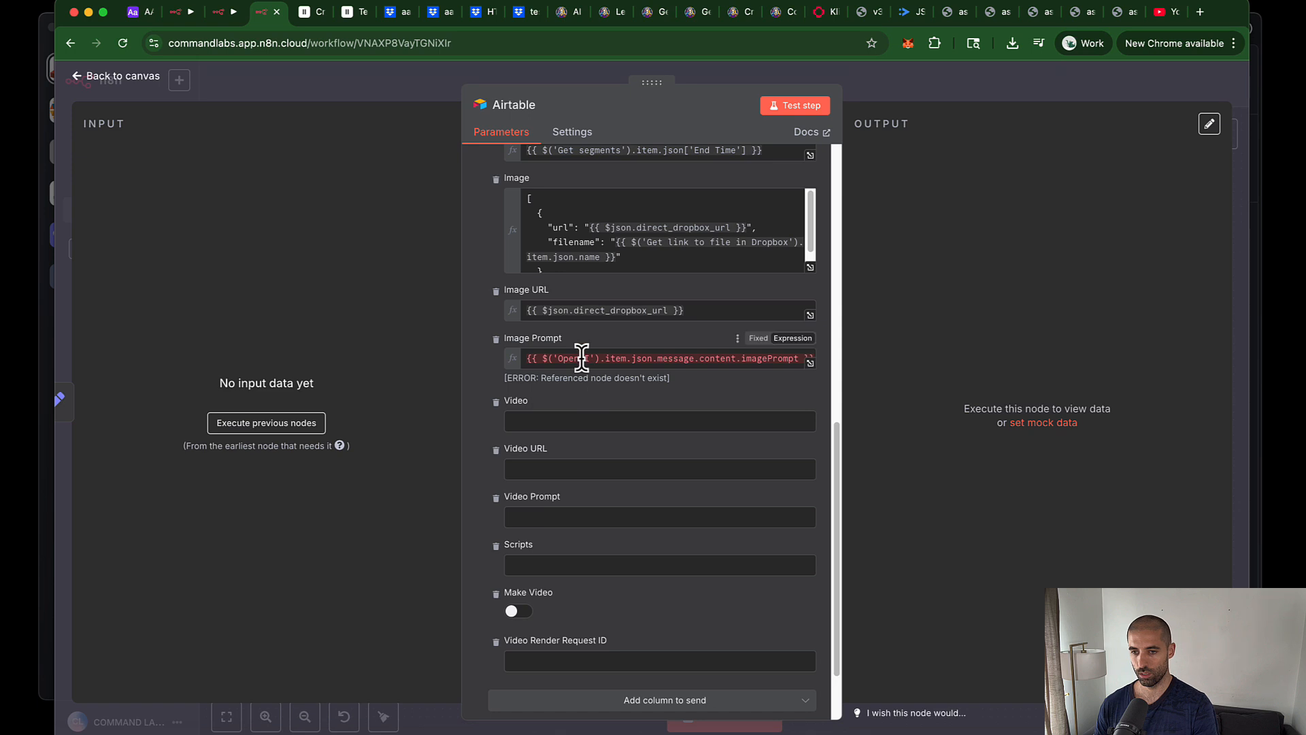
triple_click(581, 358)
key("BackSpace")
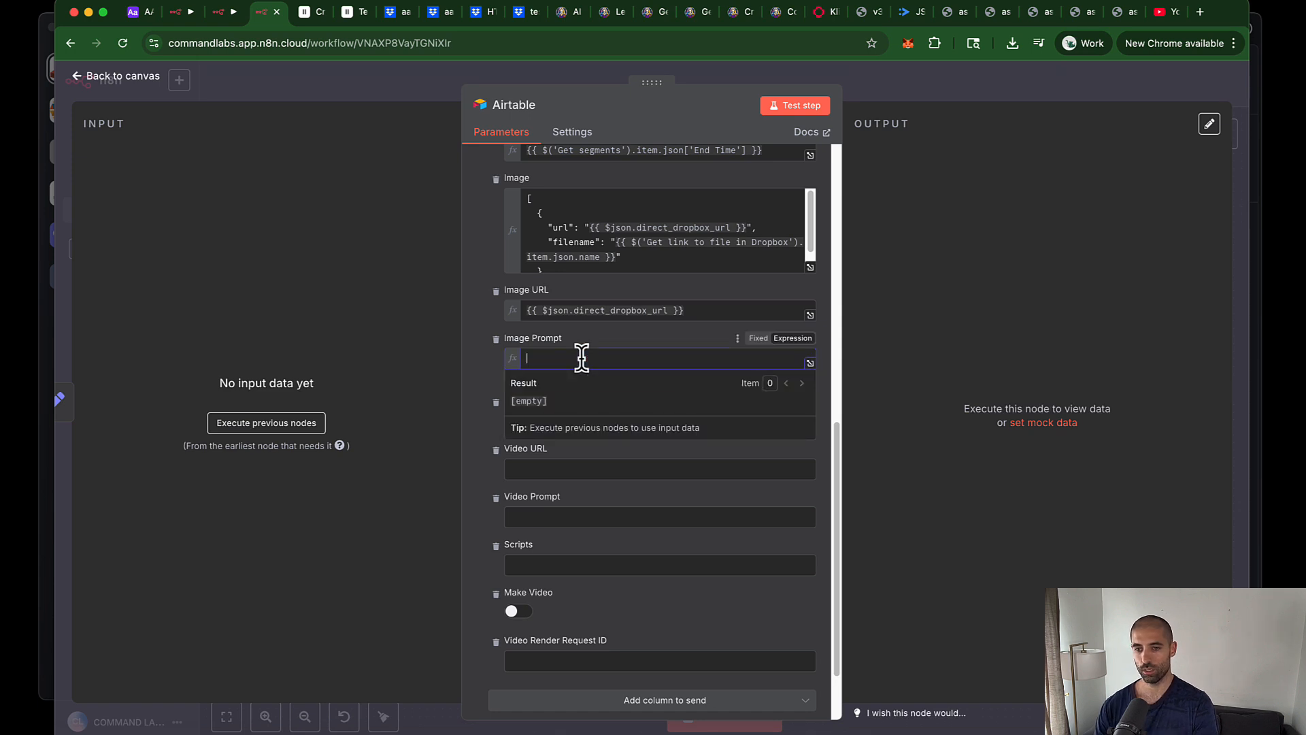
scroll(578, 488, "down", 2)
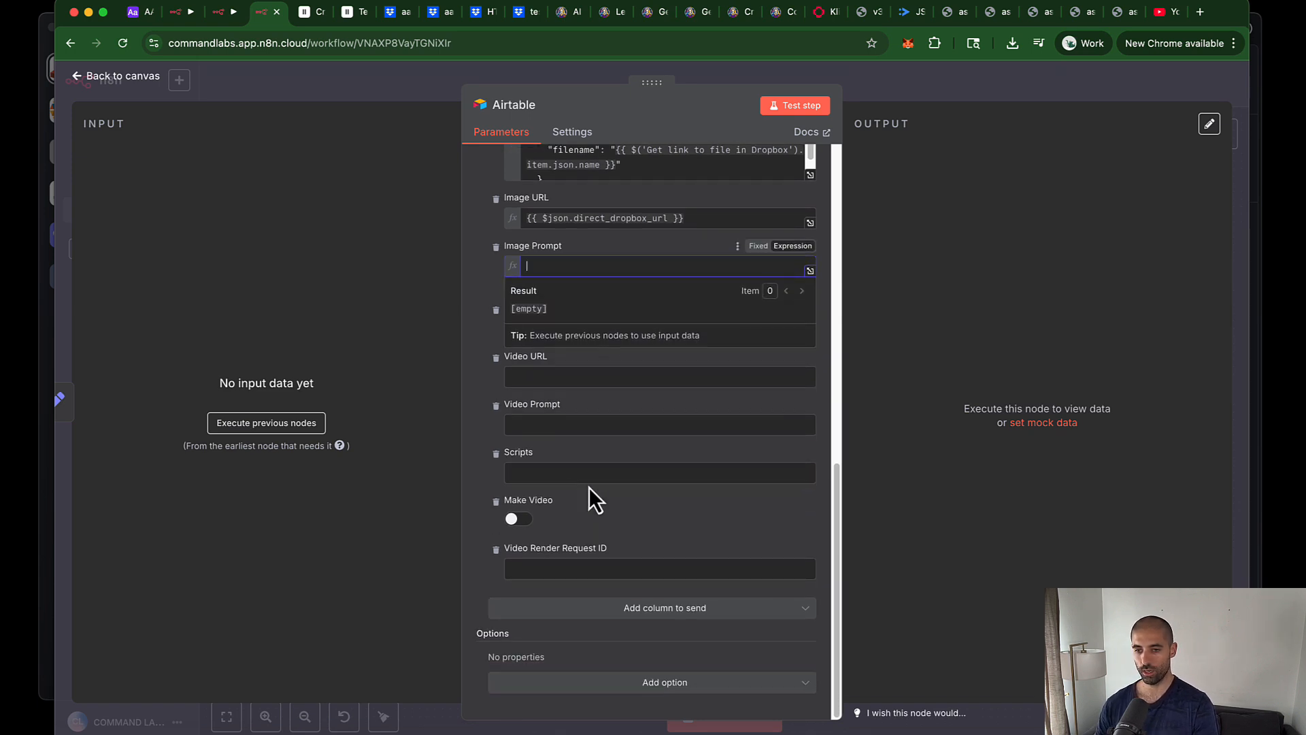
scroll(579, 487, "up", 10)
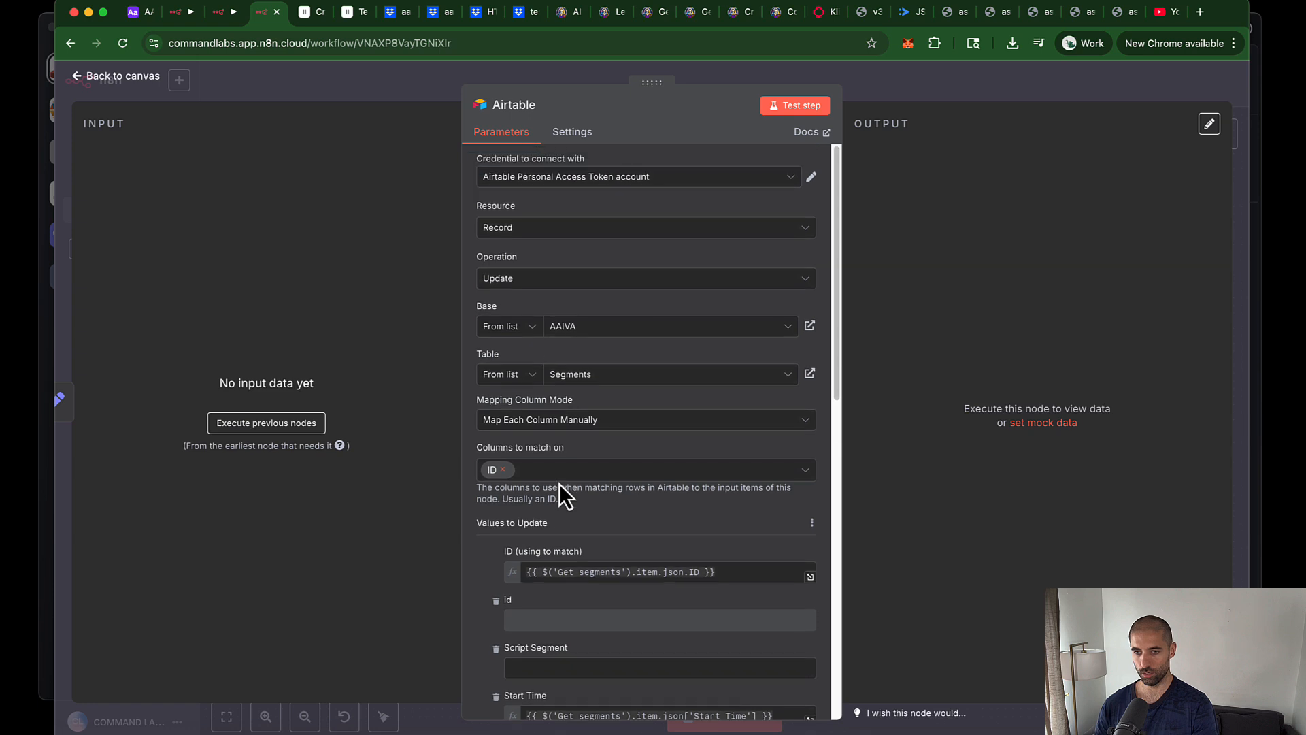
Step: Save and test-run the workflow, which errors at the Leonardo.ai step
left_click(366, 83)
key("super+s")
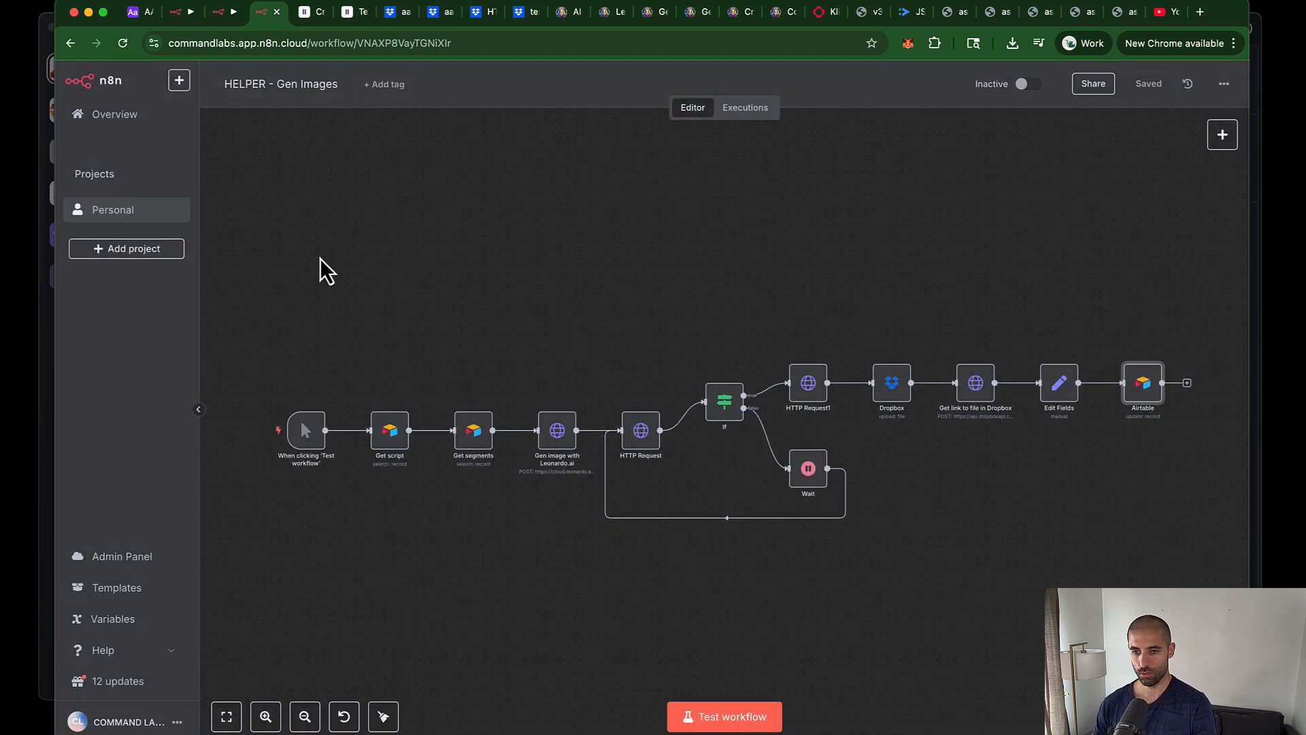
left_click(711, 720)
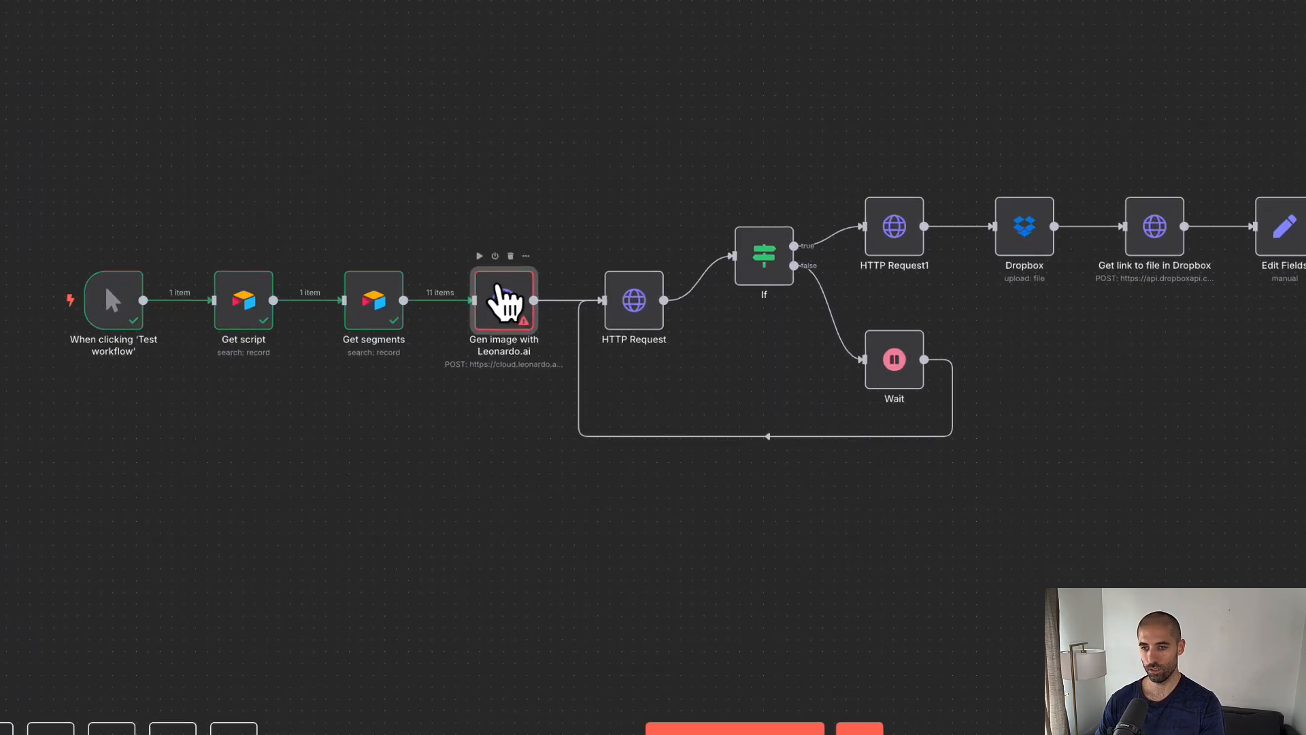
Step: Delete the old prompt expression in the Gen image with Leonardo.ai node
double_click(557, 430)
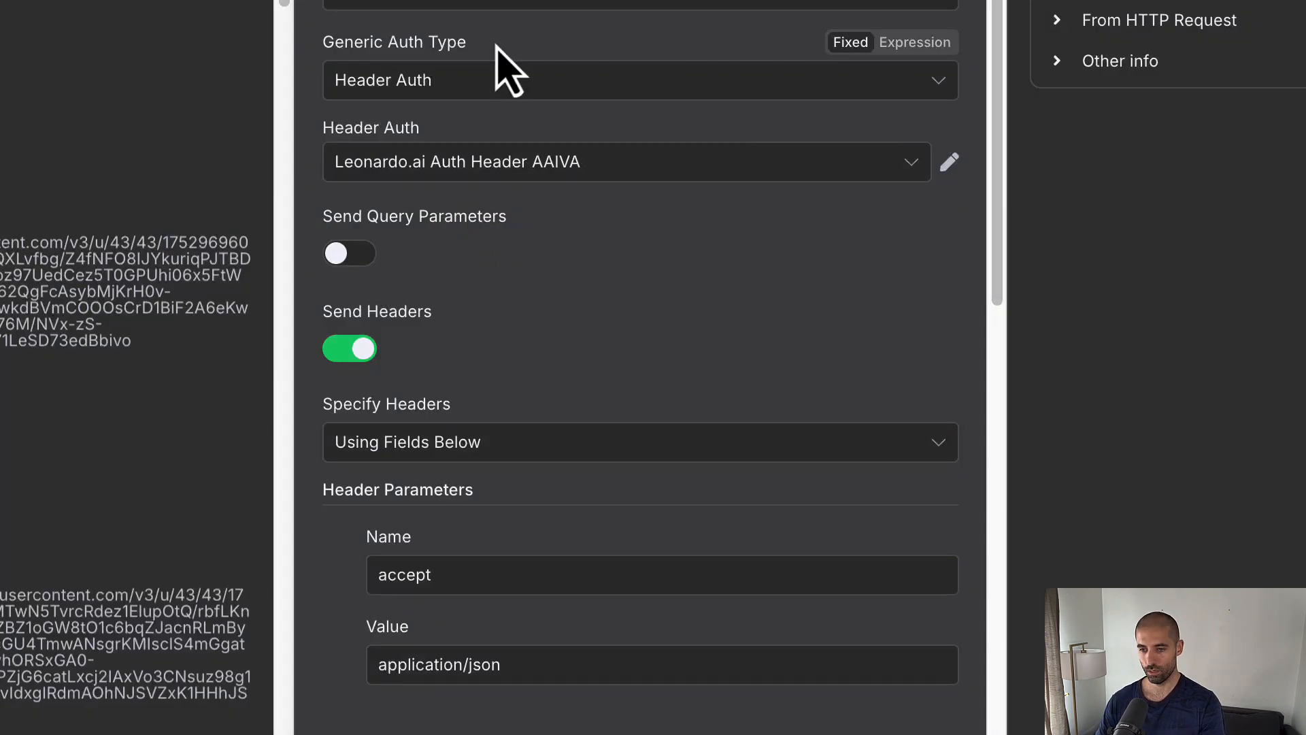
scroll(507, 61, "down", 10)
left_click(866, 410)
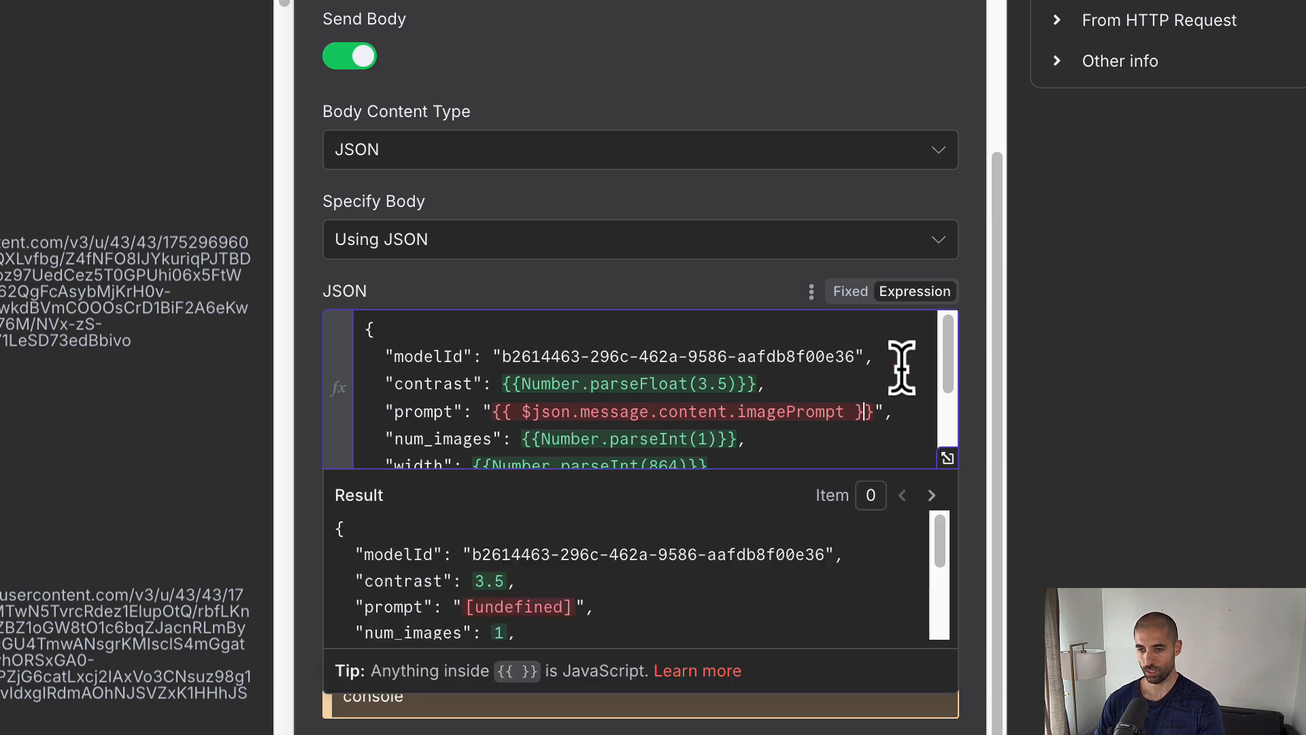
key("ctrl+shift+Left")
key("ctrl+shift+Left")
key("ctrl+shift+Left")
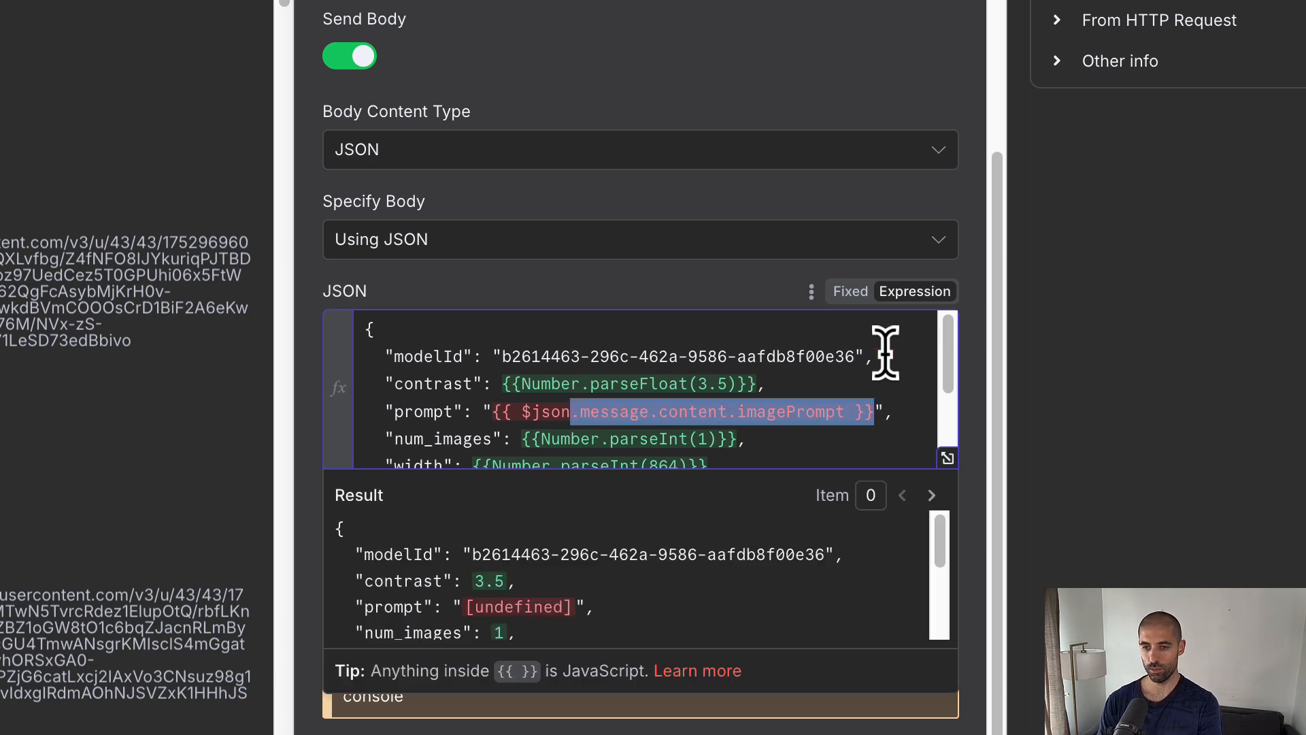
key("BackSpace")
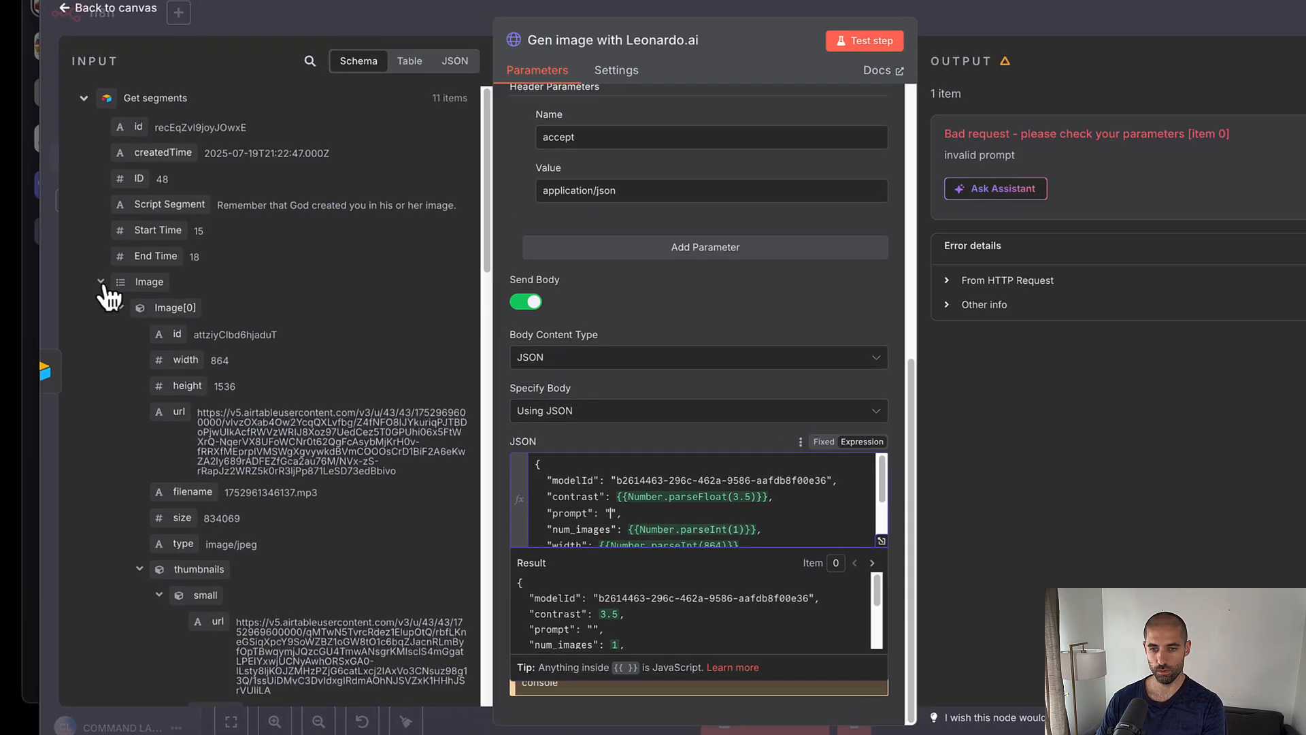
Step: Map the segment's Image Prompt field into the Leonardo prompt, test-run, and view Airtable Segments
left_click(109, 322)
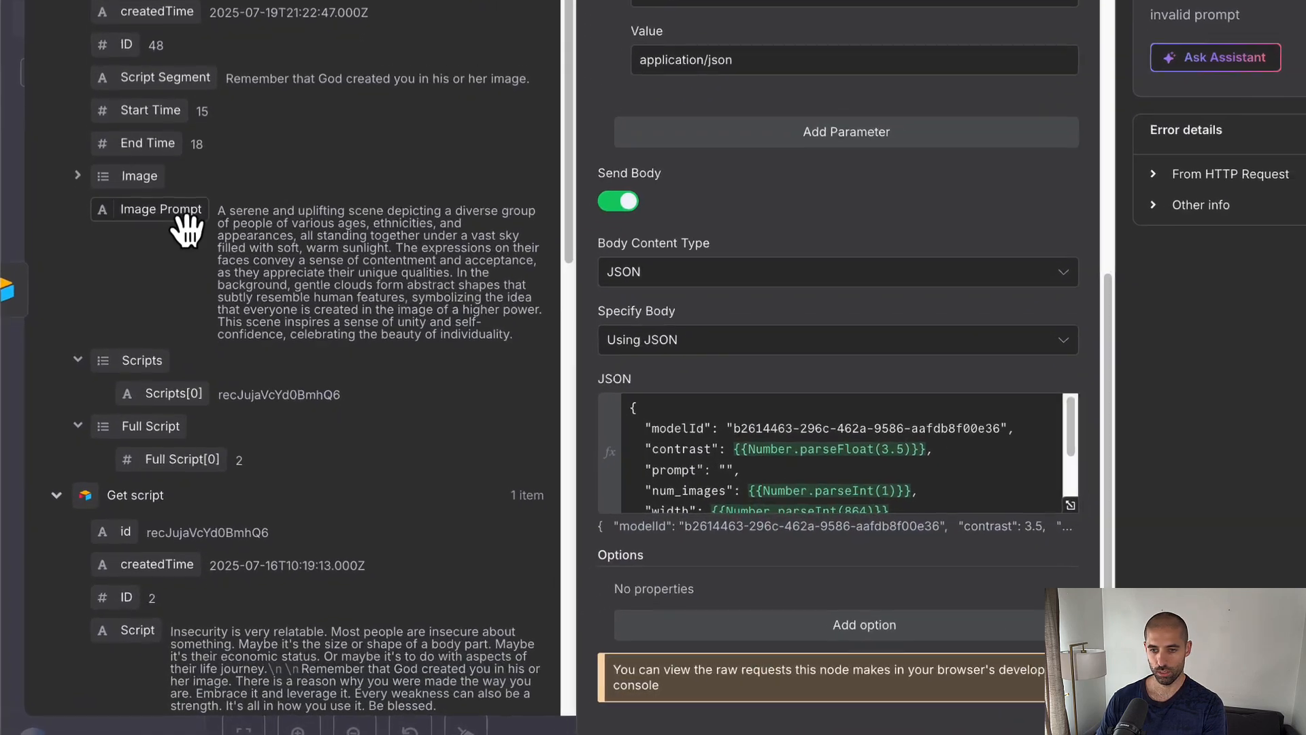
left_click_drag(167, 242, 903, 407)
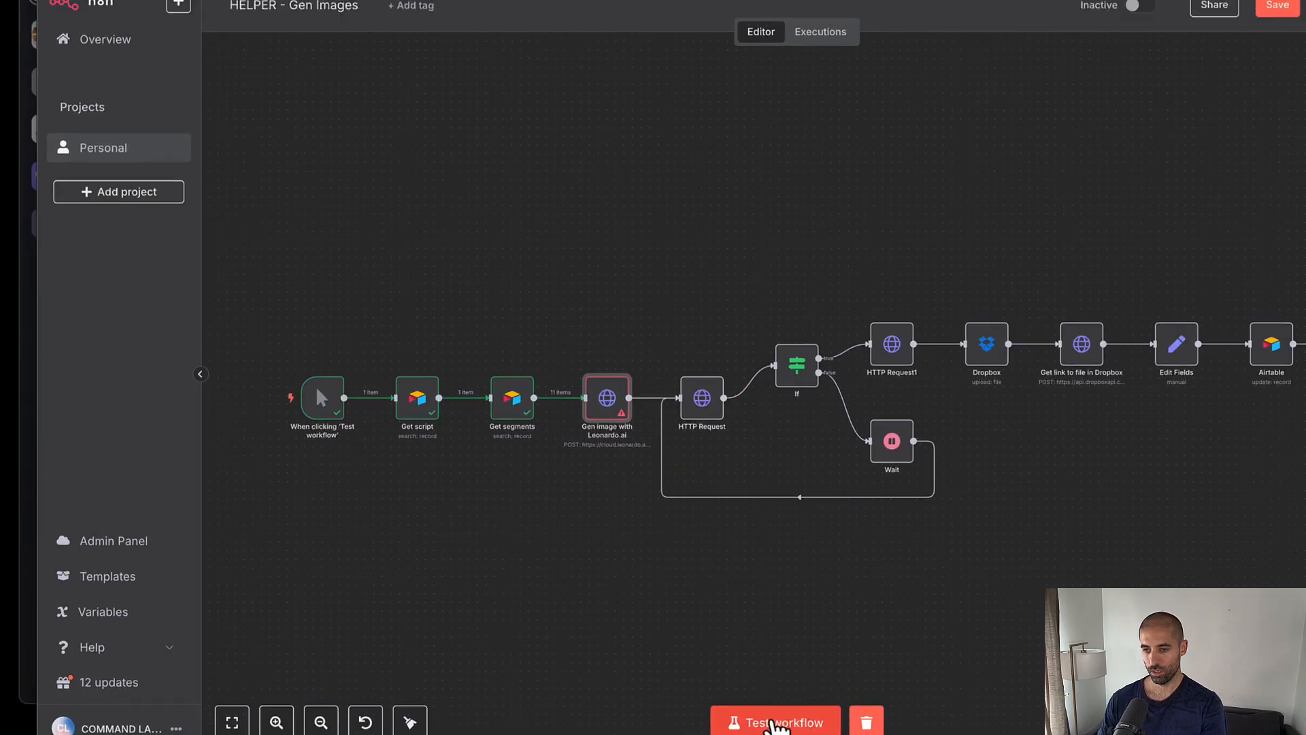
left_click(701, 717)
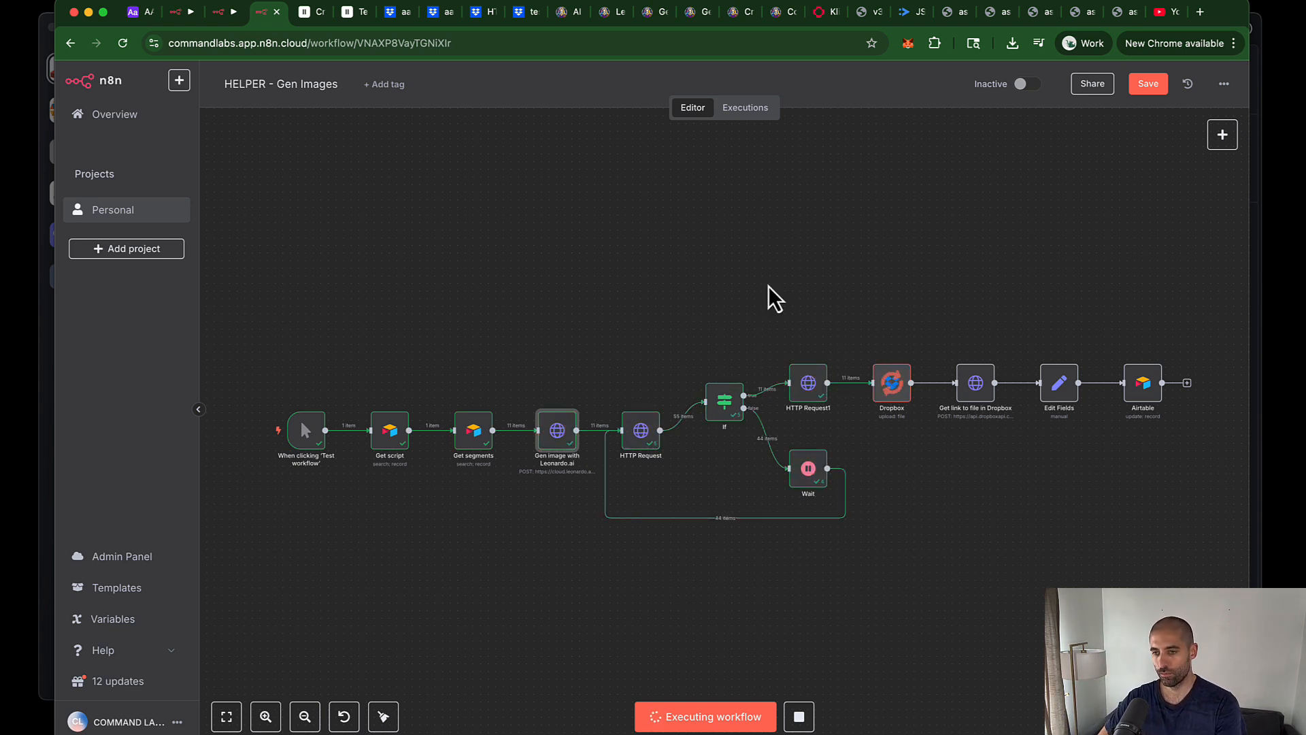
left_click(135, 14)
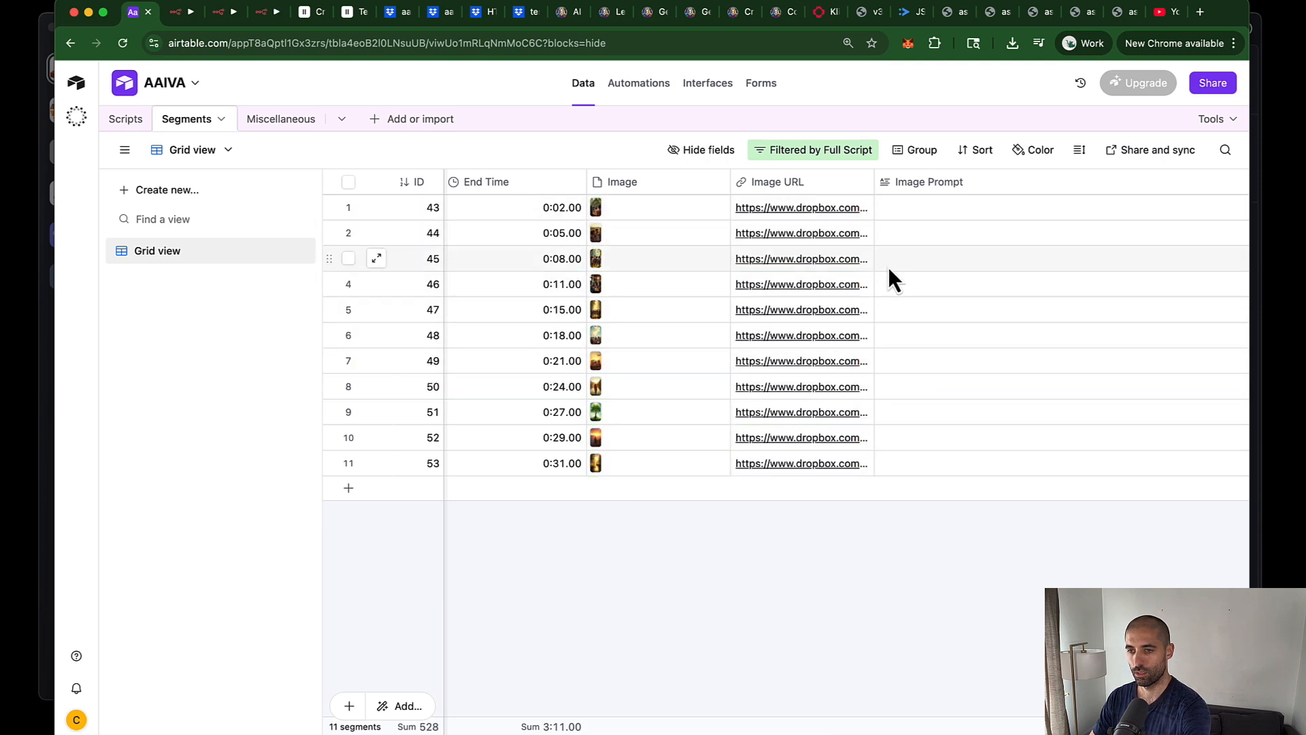
Step: Run the Generate Image Prompts workflow to regenerate prompts for all segments
left_click(219, 12)
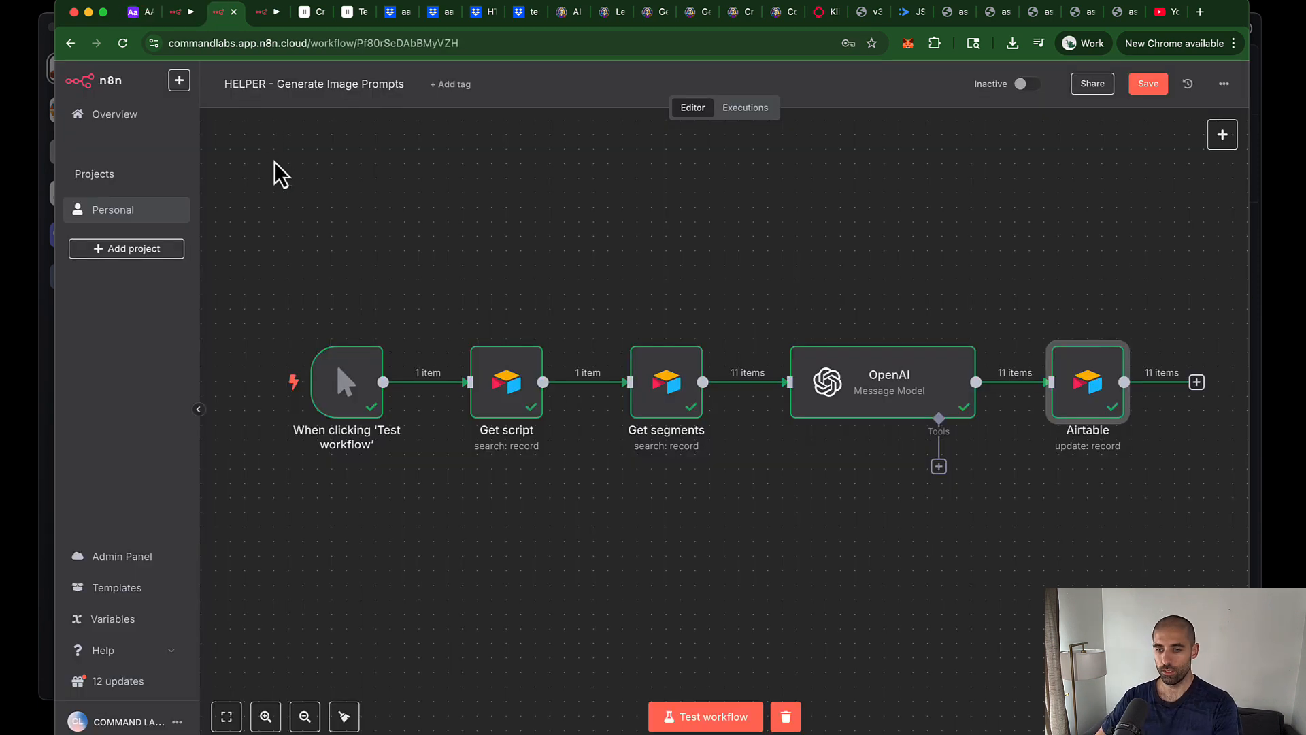
left_click(682, 718)
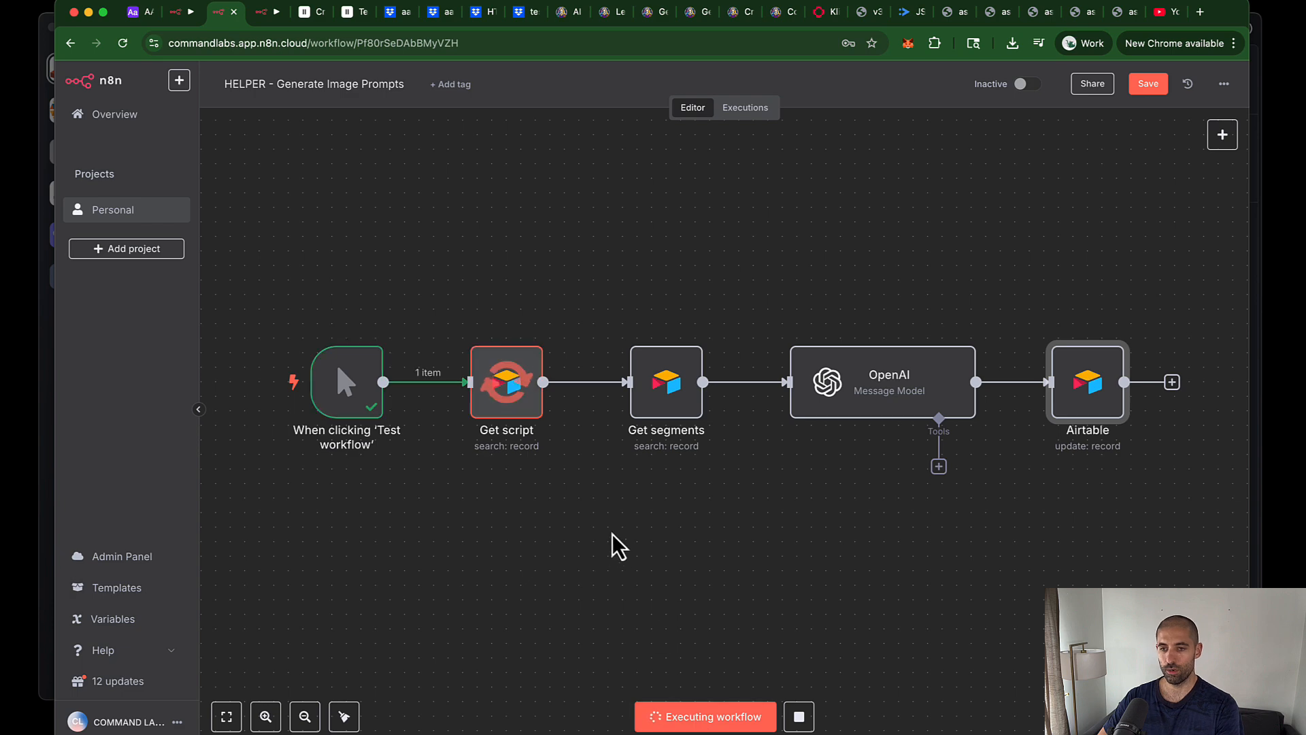
key("ctrl+Tab")
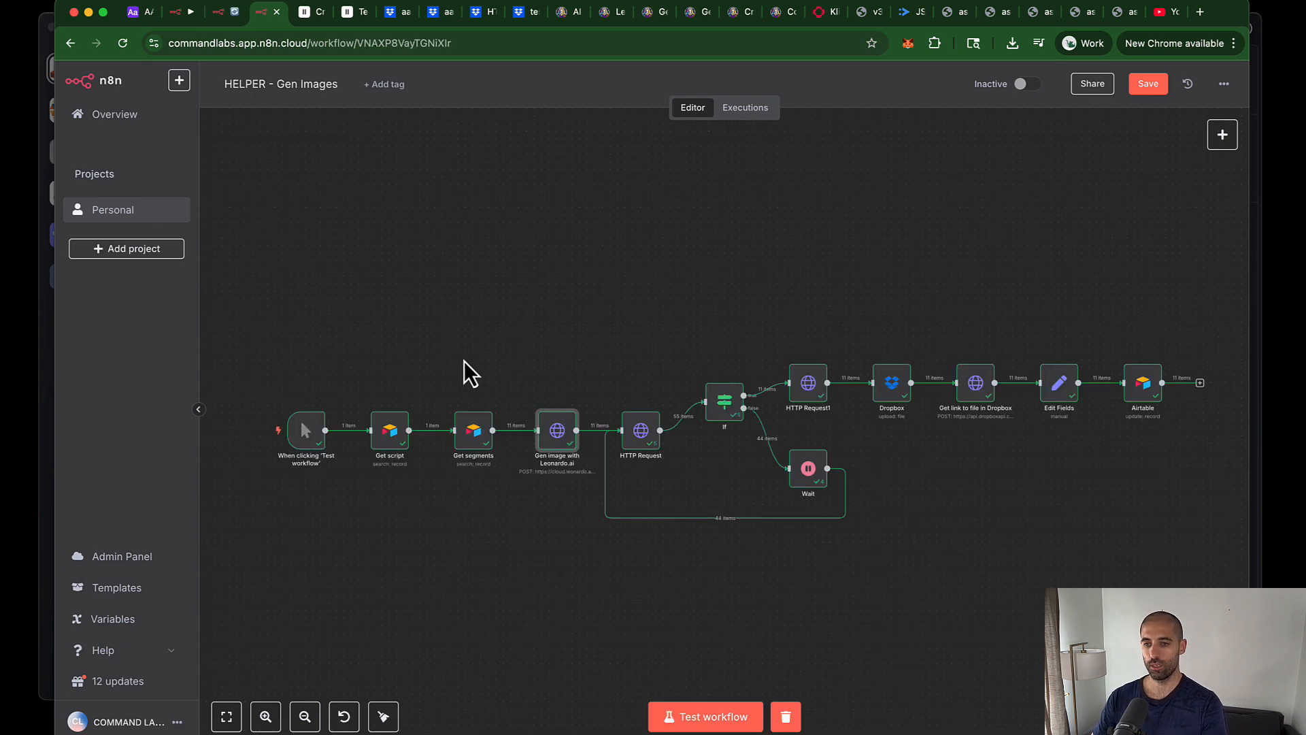
Step: Map Get segments' Image Prompt into the Airtable update node's Image Prompt field
double_click(1154, 391)
scroll(628, 554, "down", 5)
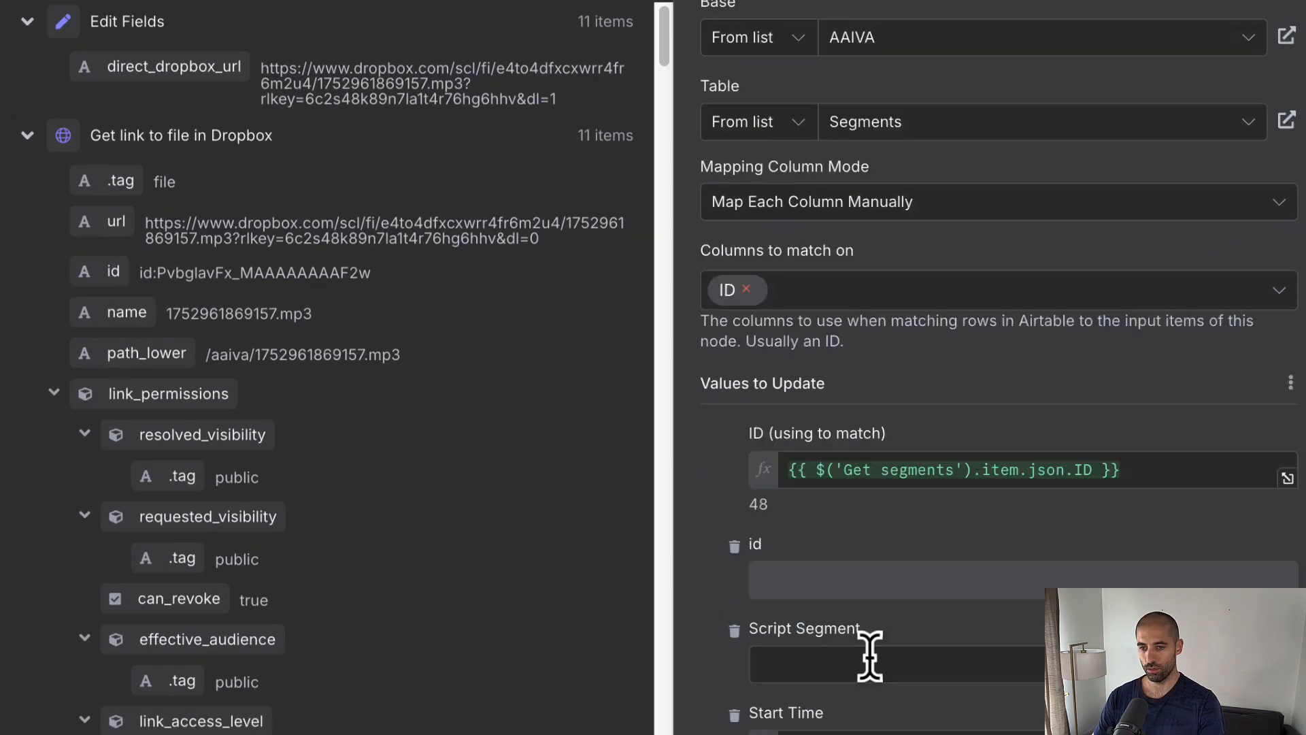
scroll(869, 657, "down", 10)
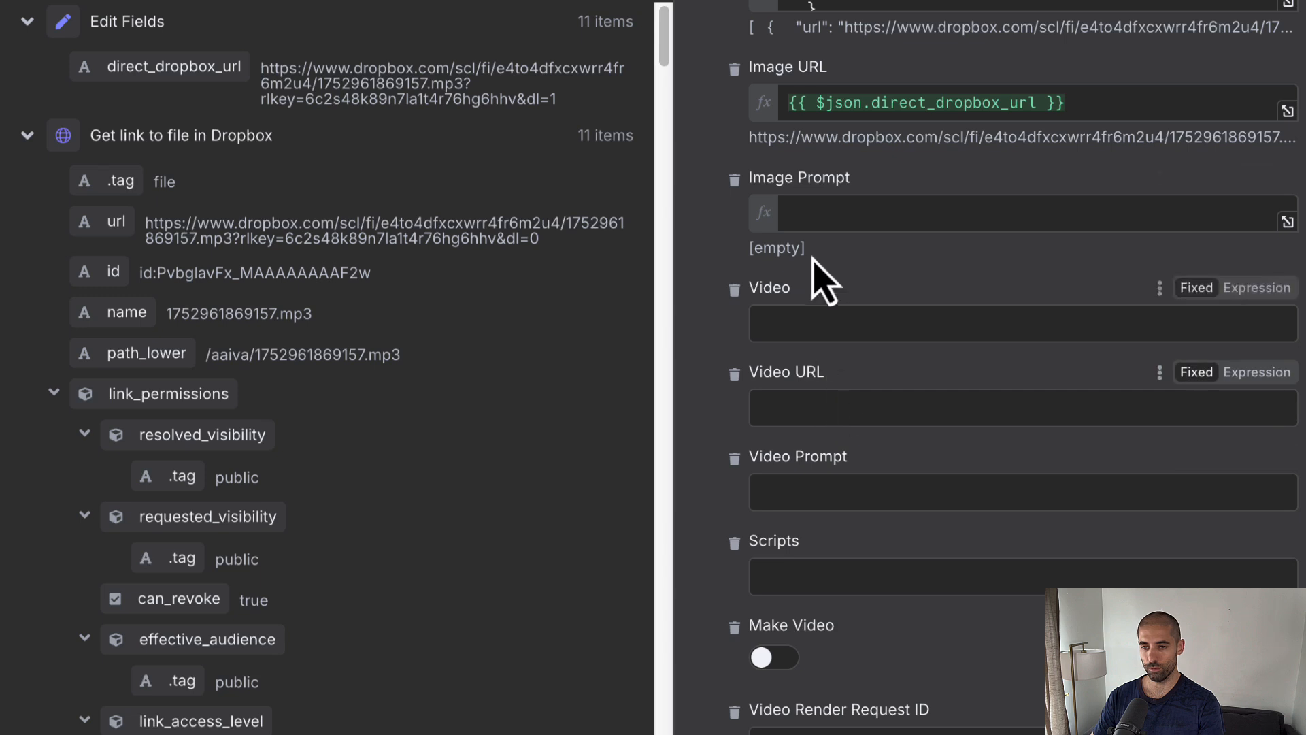
left_click(1196, 177)
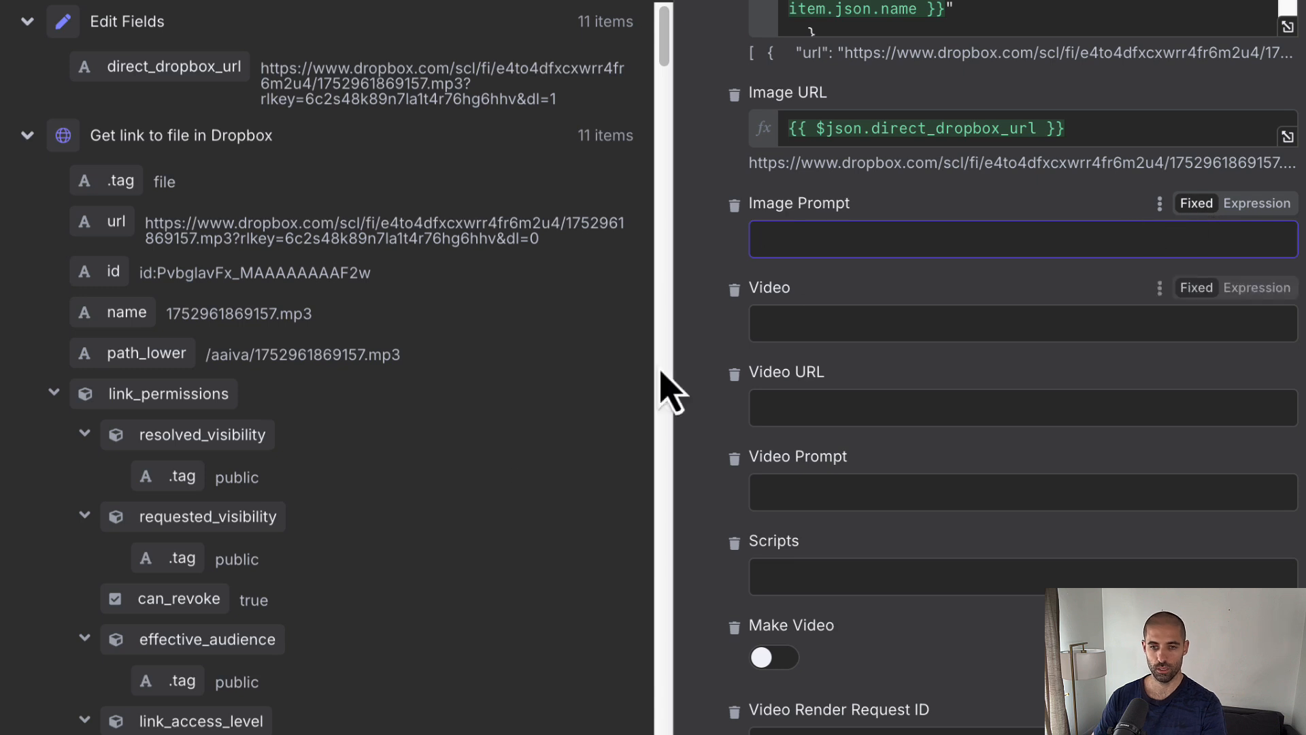
left_click(27, 134)
left_click(27, 21)
left_click(27, 118)
left_click(27, 167)
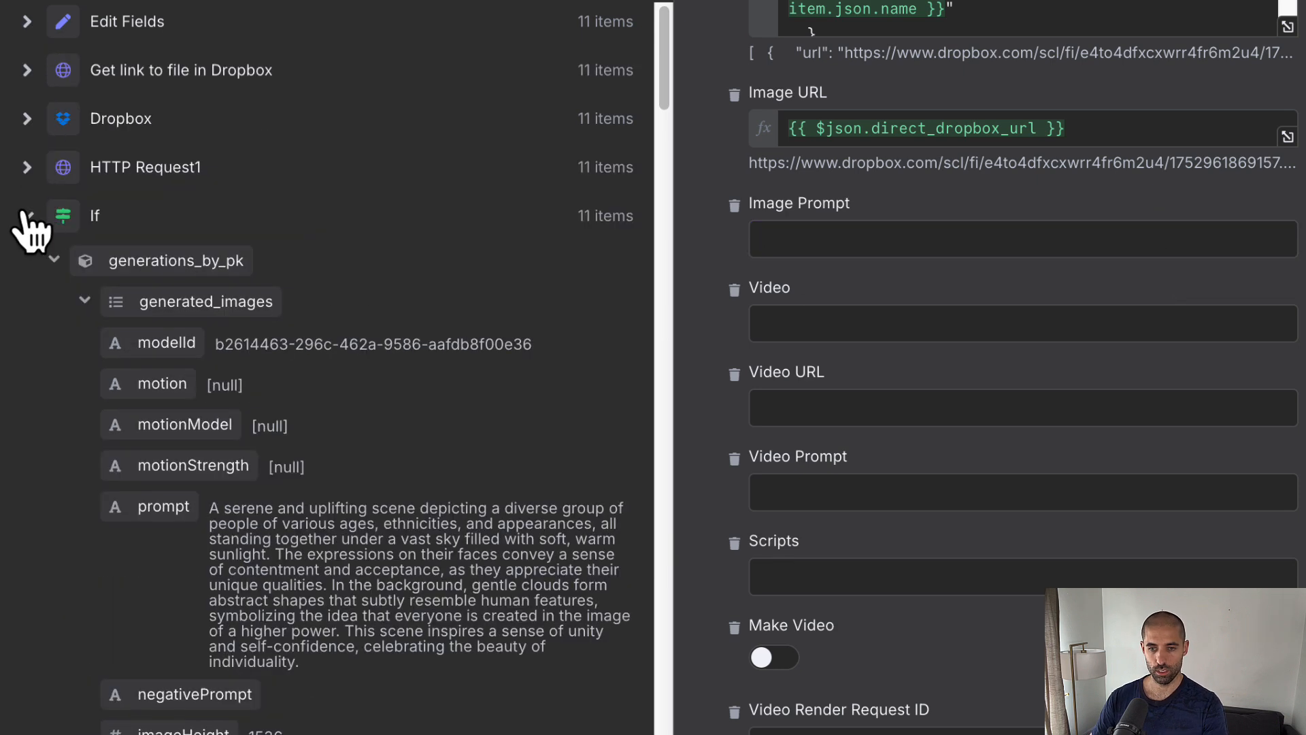
left_click(27, 216)
left_click(27, 264)
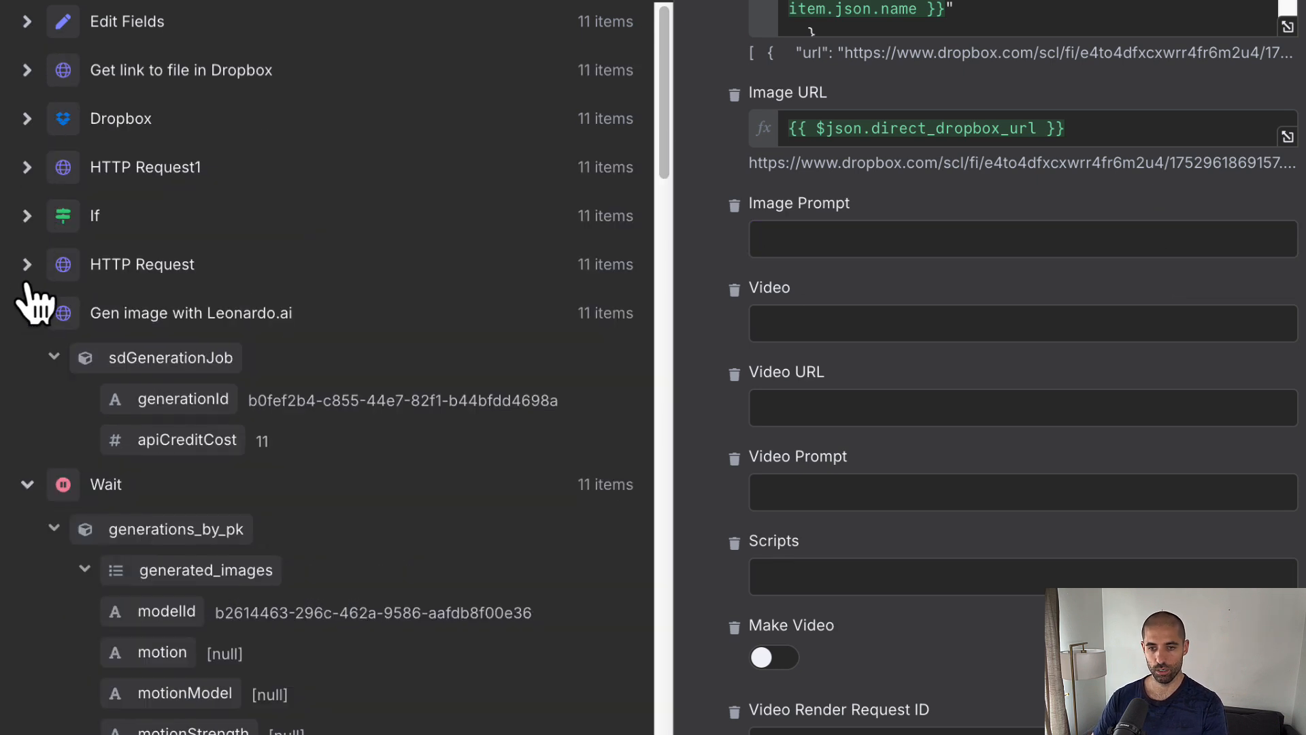
left_click(28, 313)
left_click(27, 361)
left_click(55, 699)
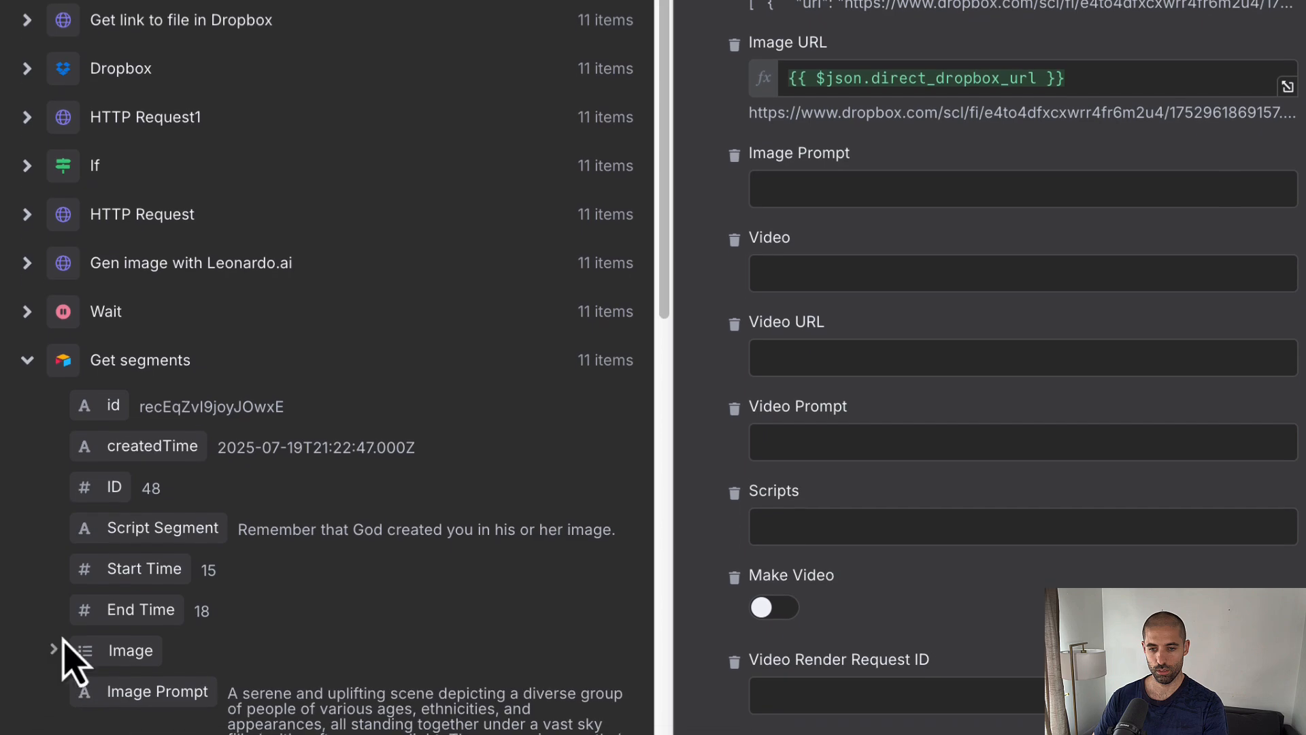
left_click_drag(157, 691, 854, 153)
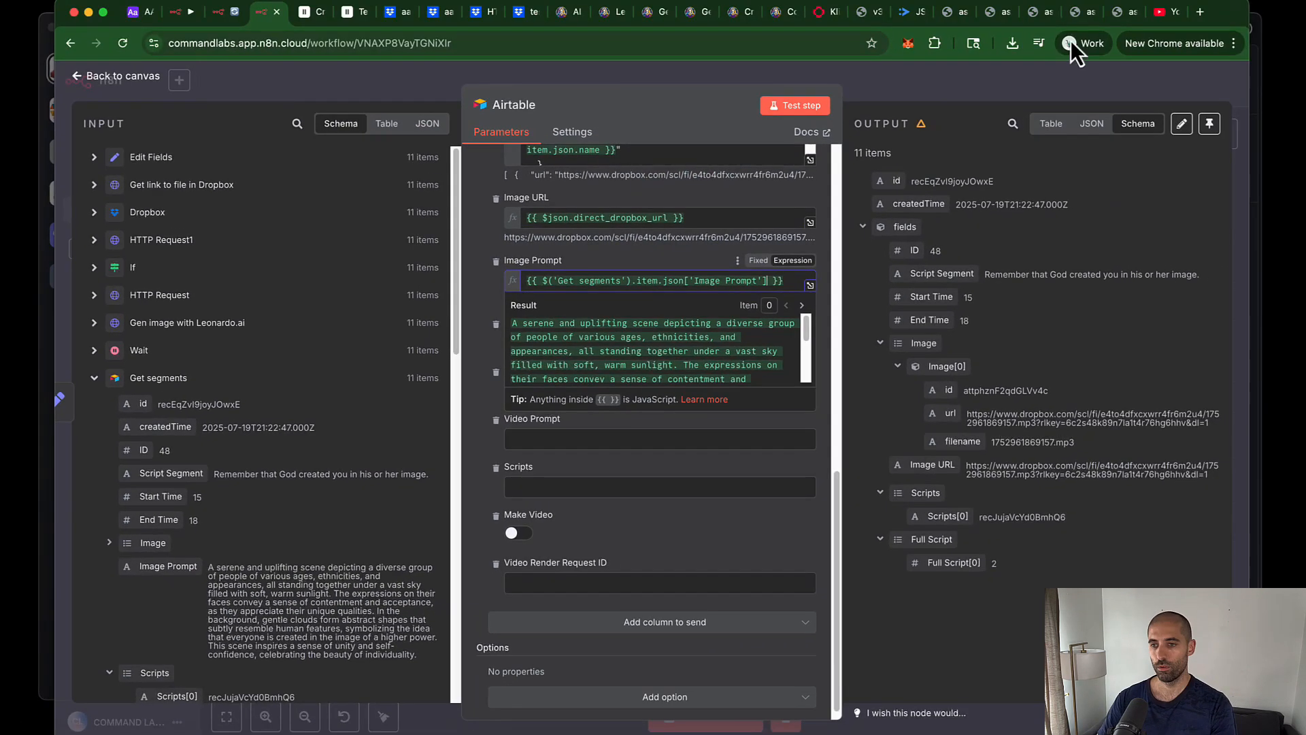
Step: Save the Gen Images workflow and run its test again
left_click(1027, 84)
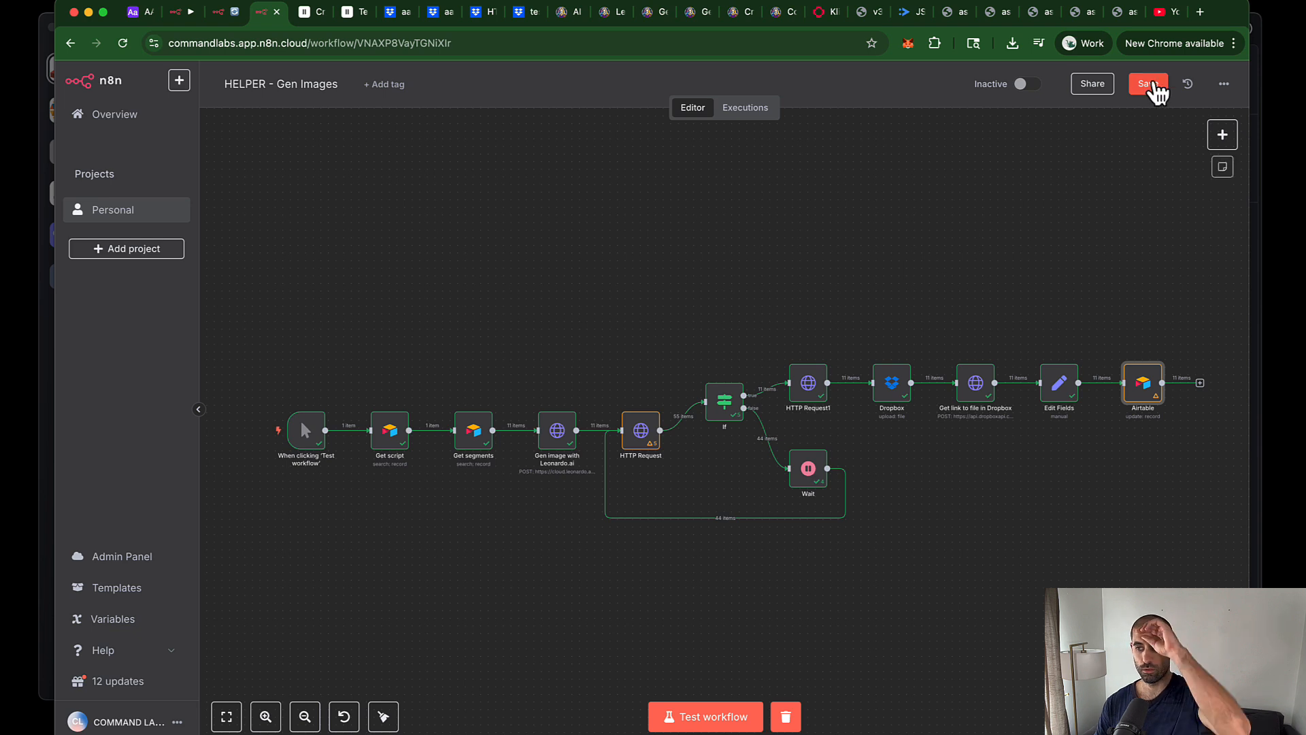
left_click(1151, 83)
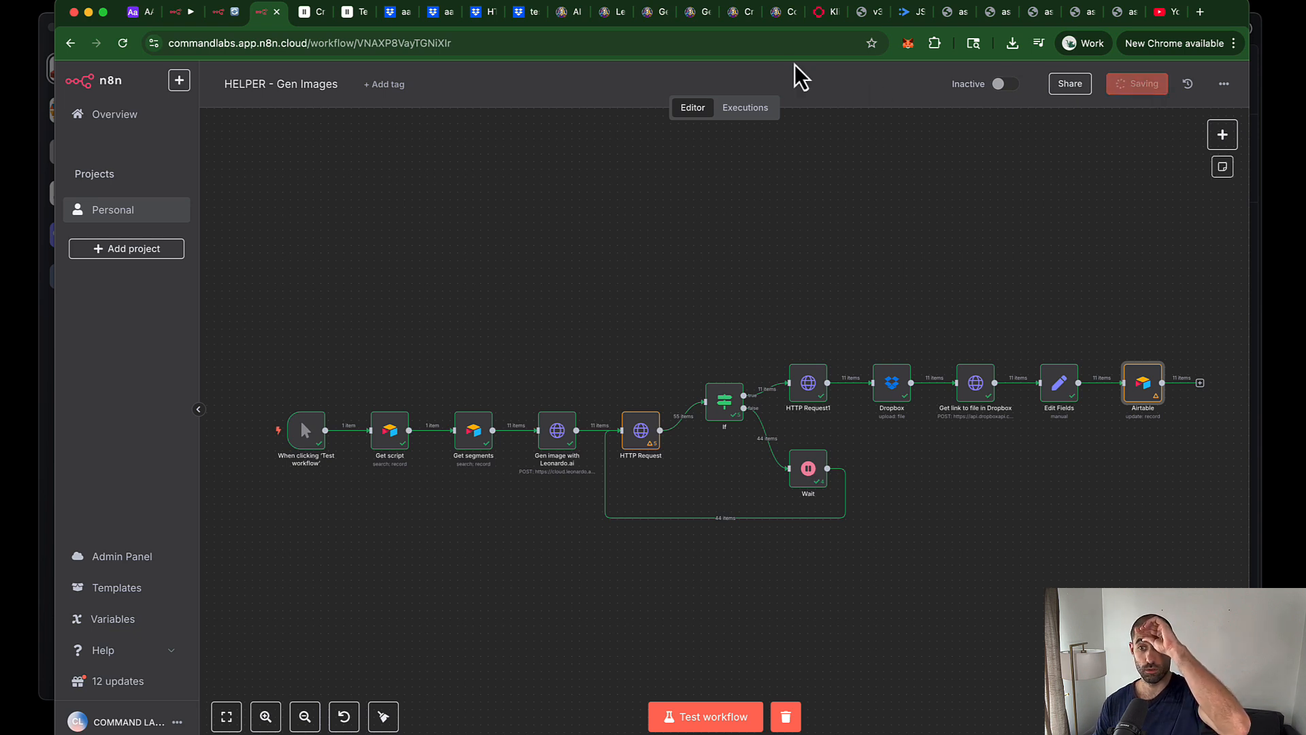
left_click(140, 13)
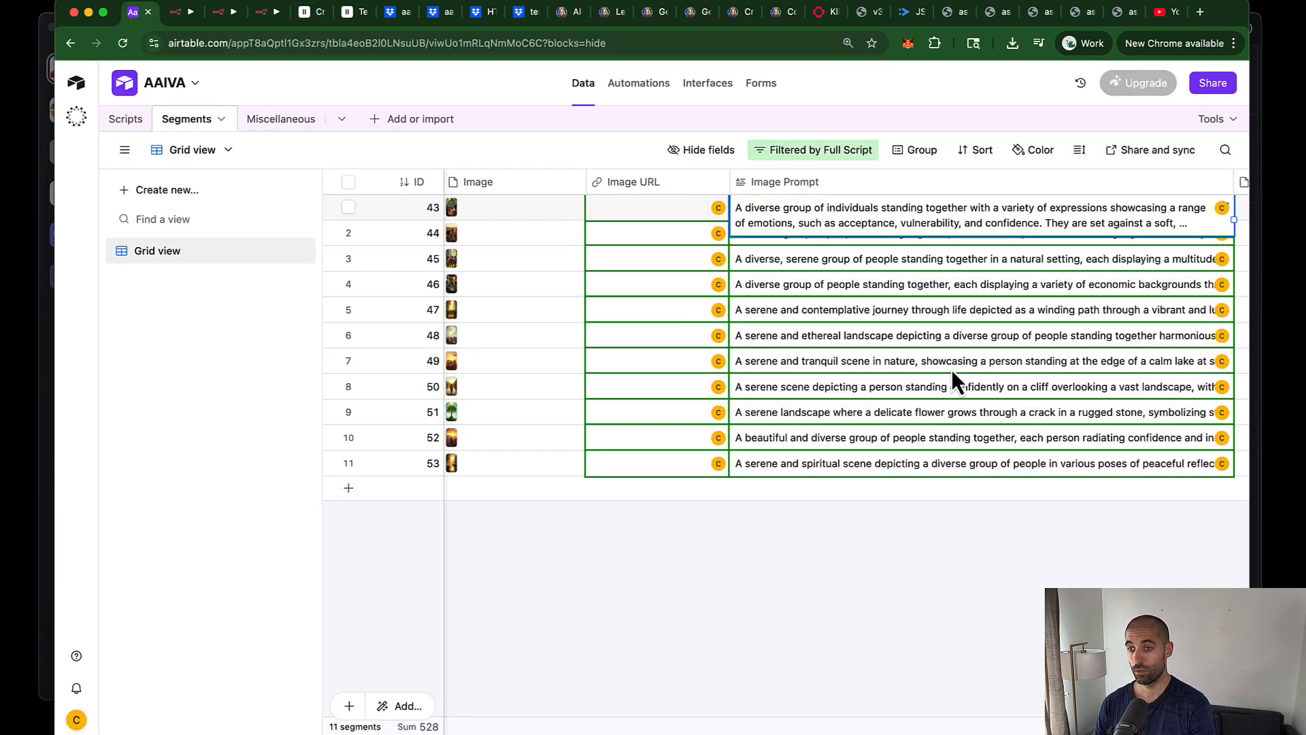
left_click(219, 12)
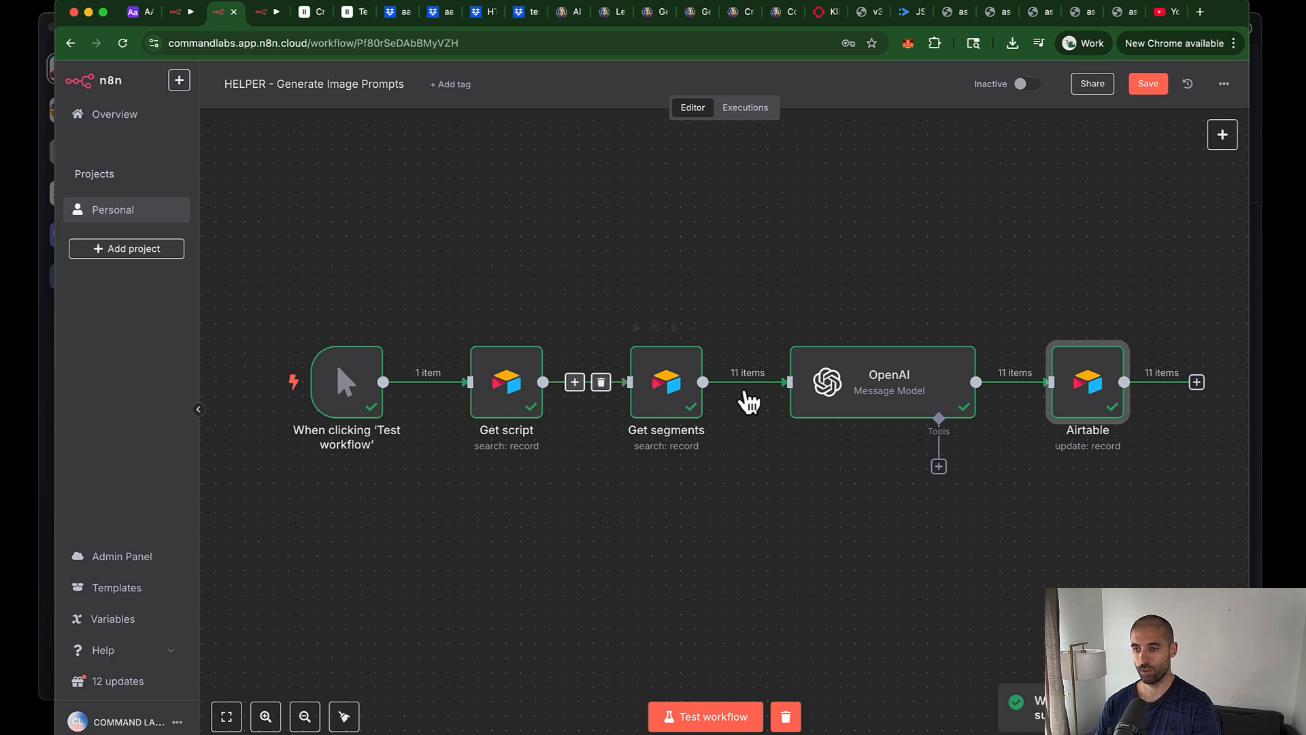
left_click(1143, 92)
key("ctrl+Tab")
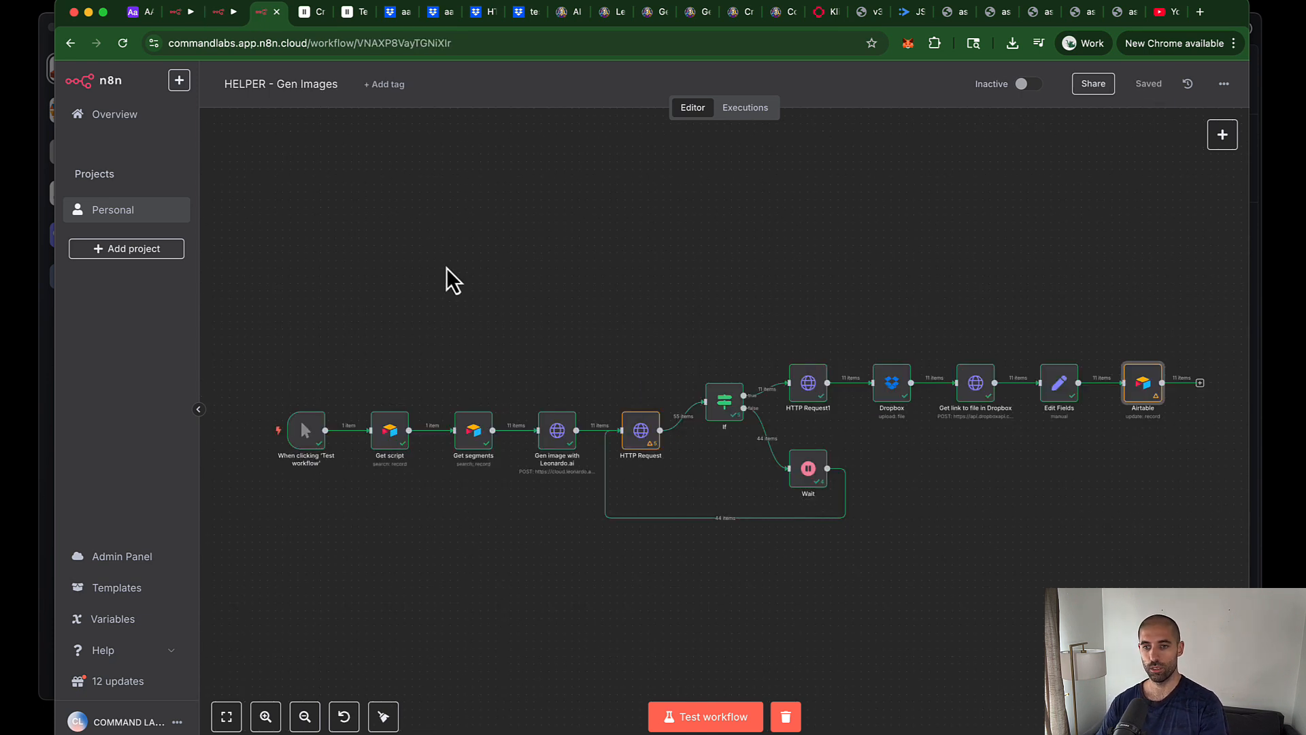
left_click(701, 721)
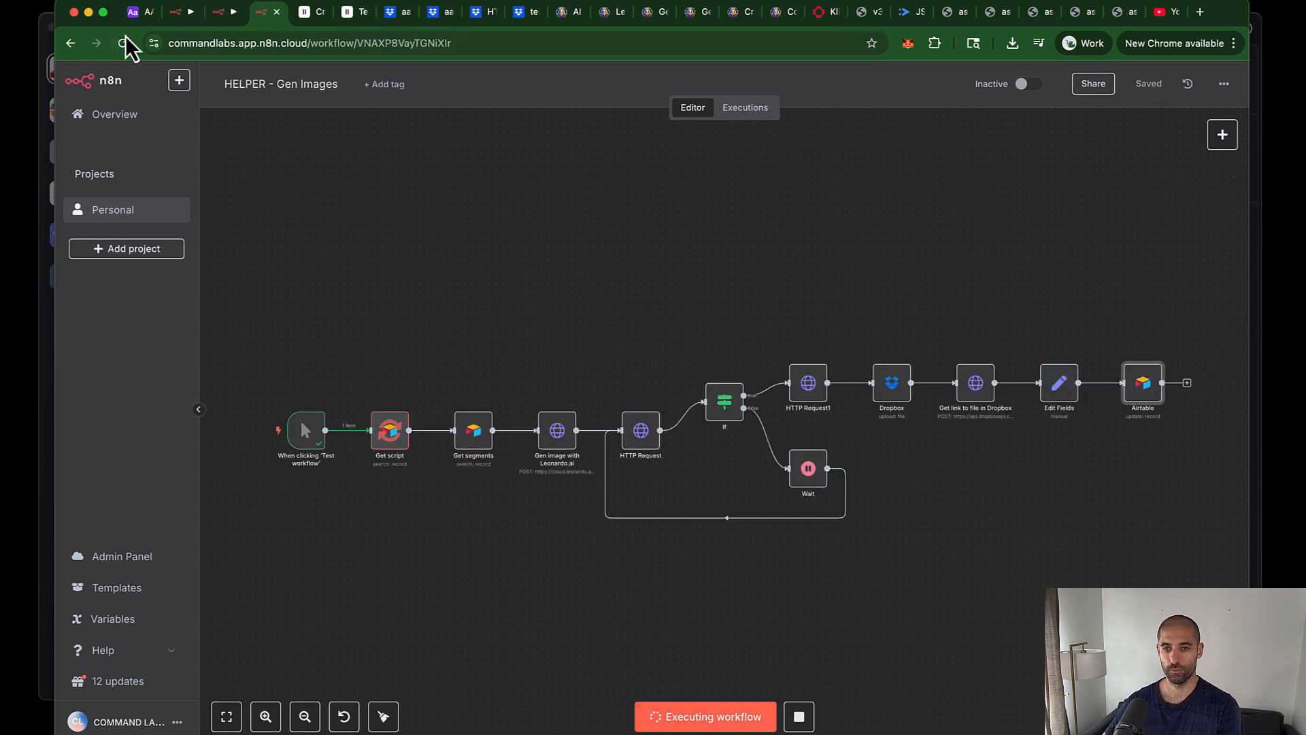
Step: Scroll Airtable to the Image Prompt column and step through the 11 segments' prompts
left_click(133, 16)
scroll(721, 405, "right", 6)
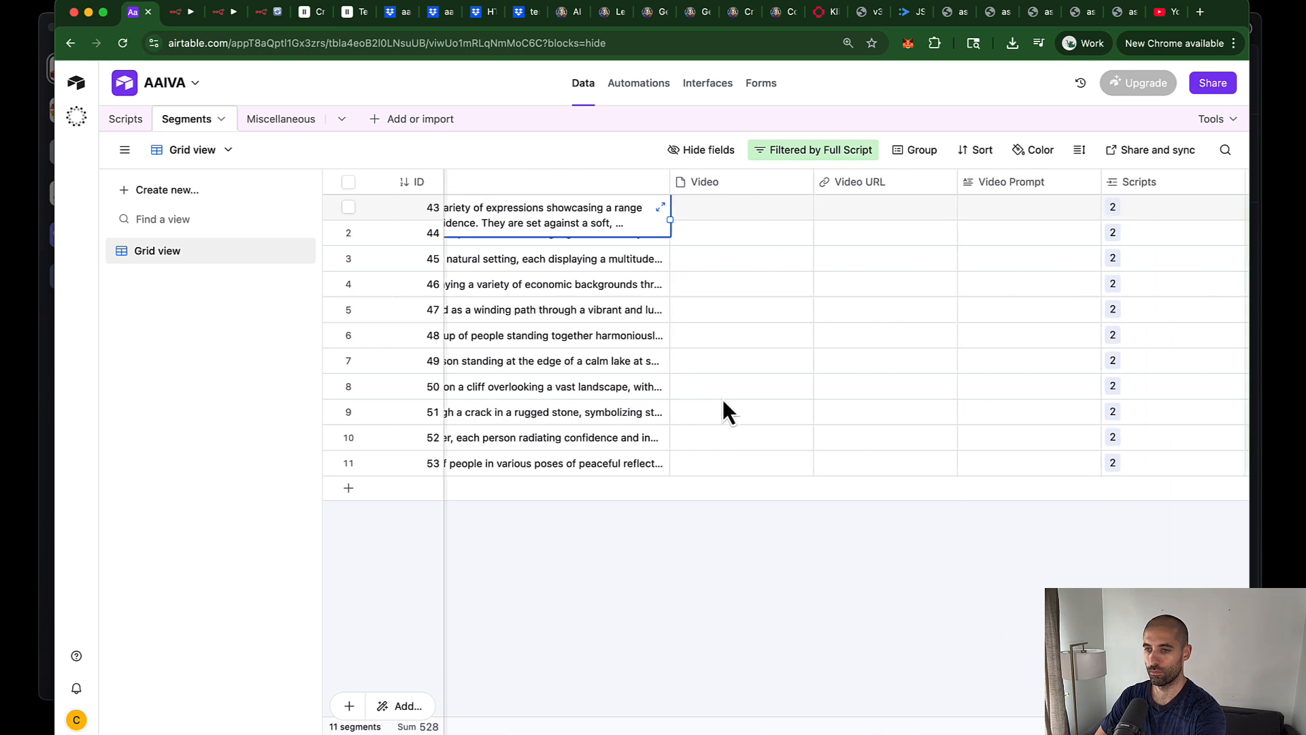
scroll(722, 399, "right", 4)
scroll(724, 398, "left", 10)
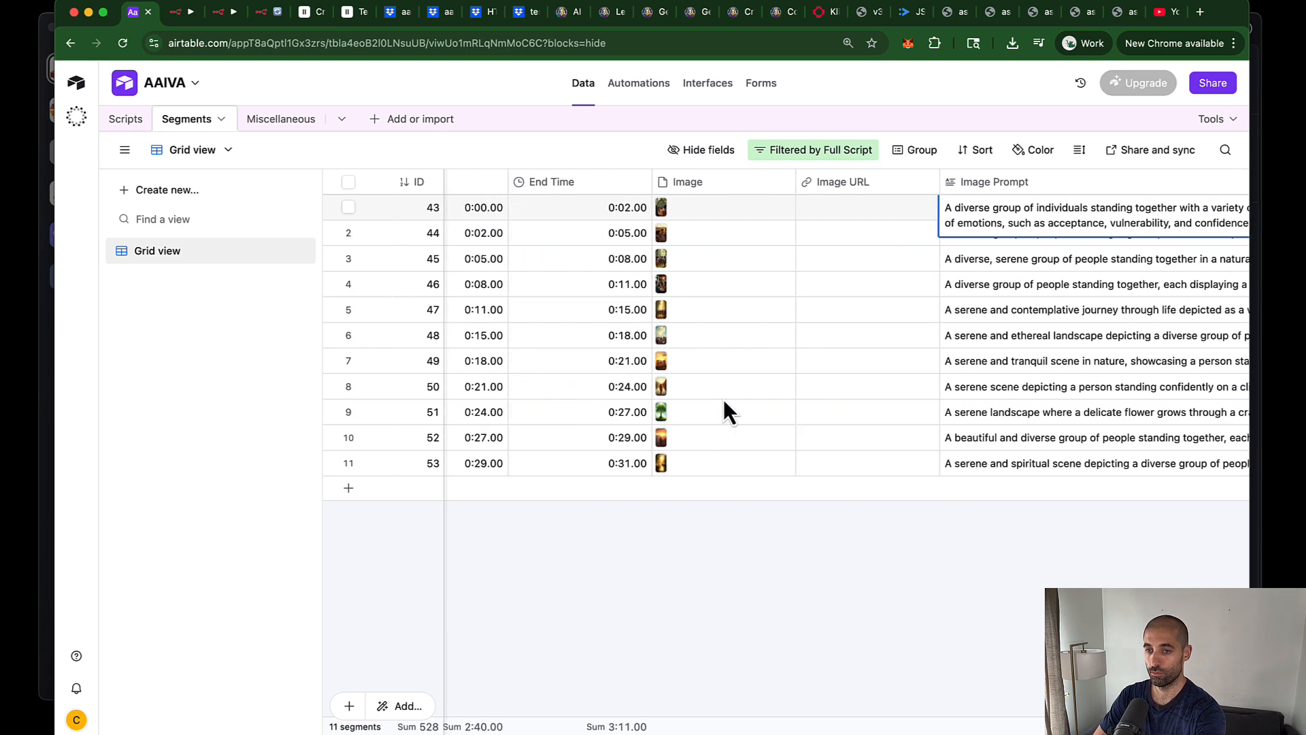
scroll(724, 399, "left", 5)
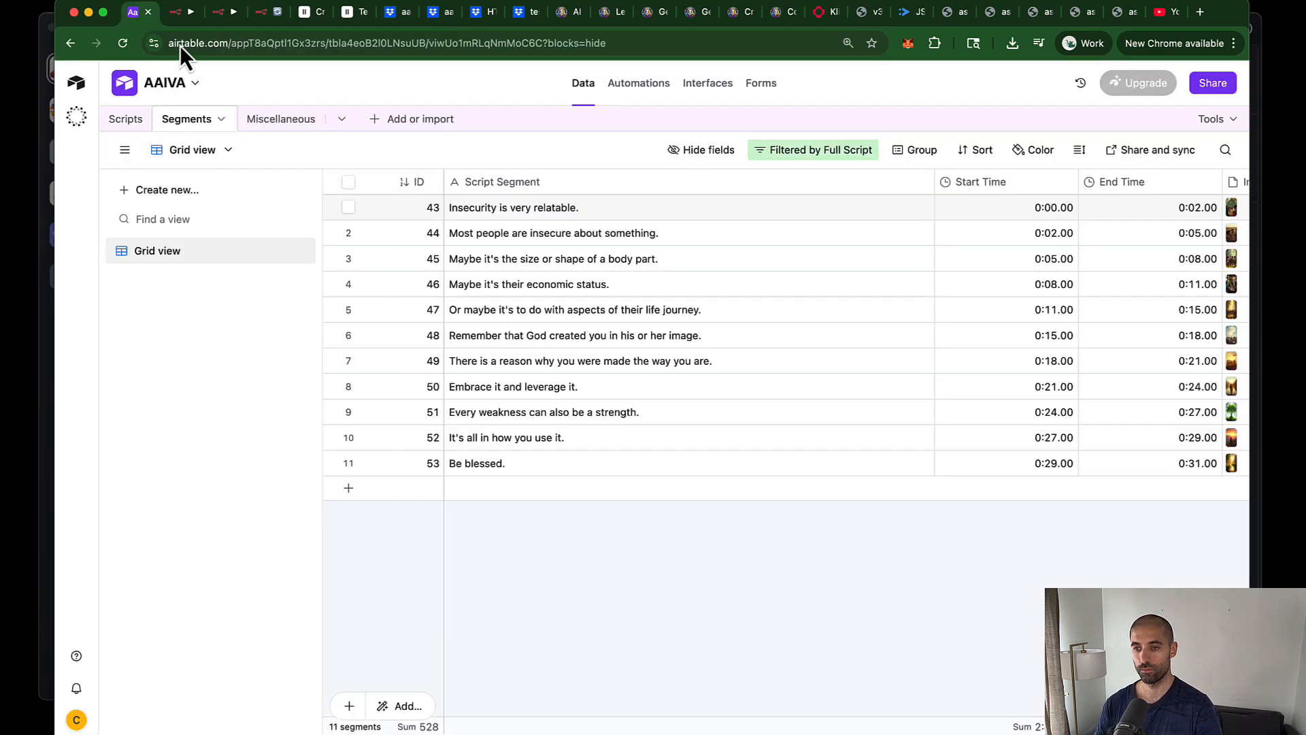
scroll(1038, 267, "right", 8)
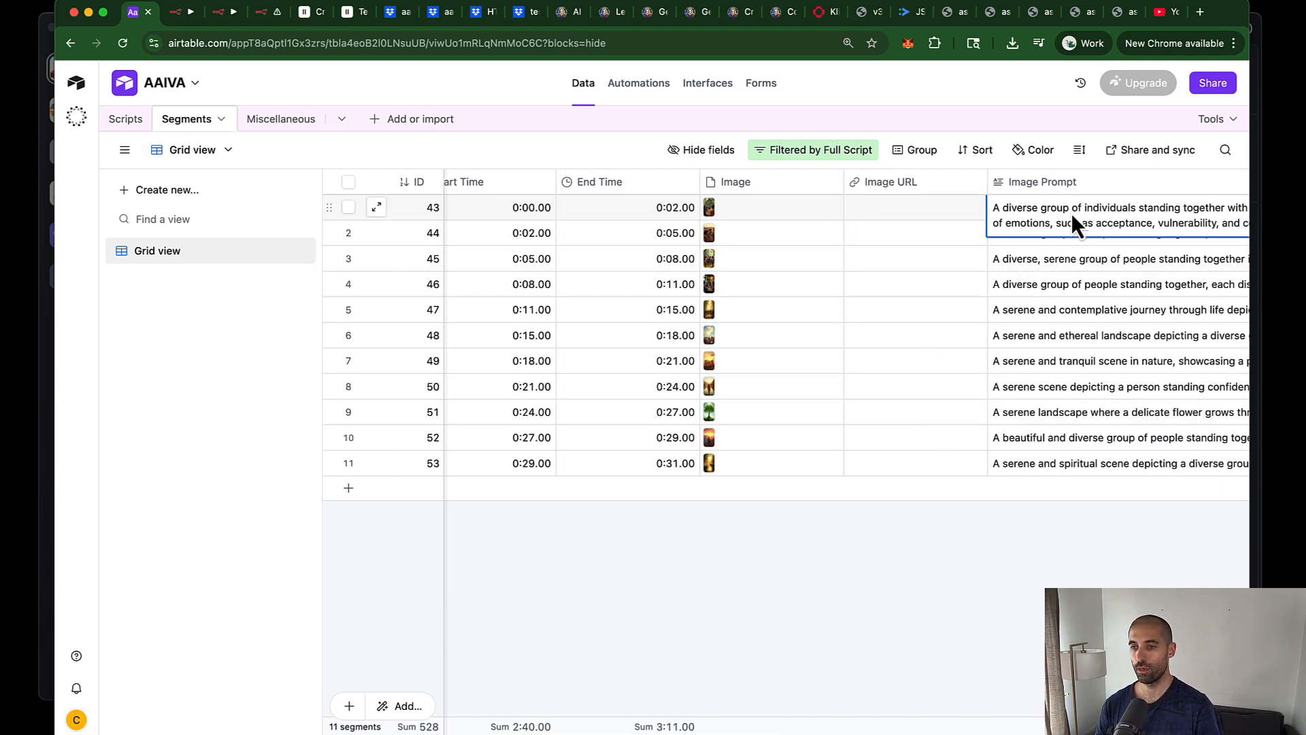
key("Down")
key("Down")
key("Down")
key("Down")
key("Down")
key("Down")
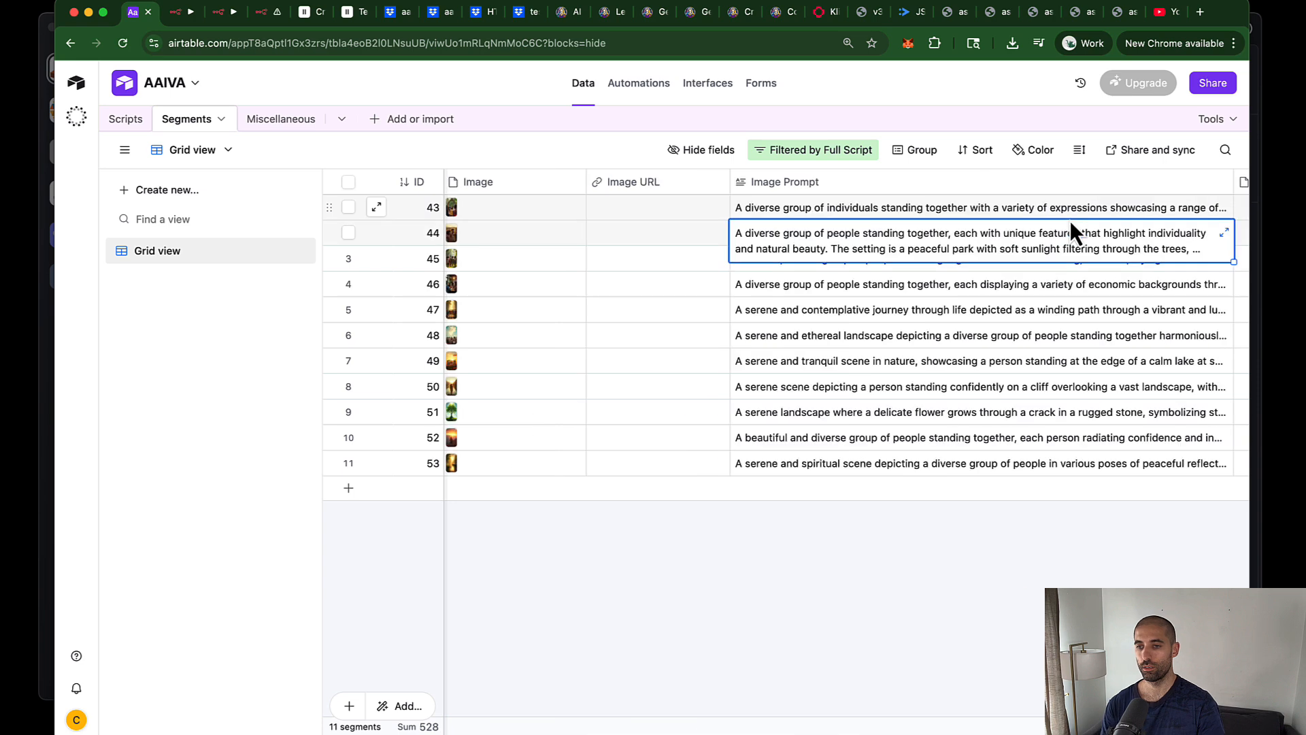
key("Down")
key("Down")
key("Down")
key("Up")
key("Up")
key("Up")
key("Up")
key("Up")
key("Up")
key("Up")
key("Up")
key("Up")
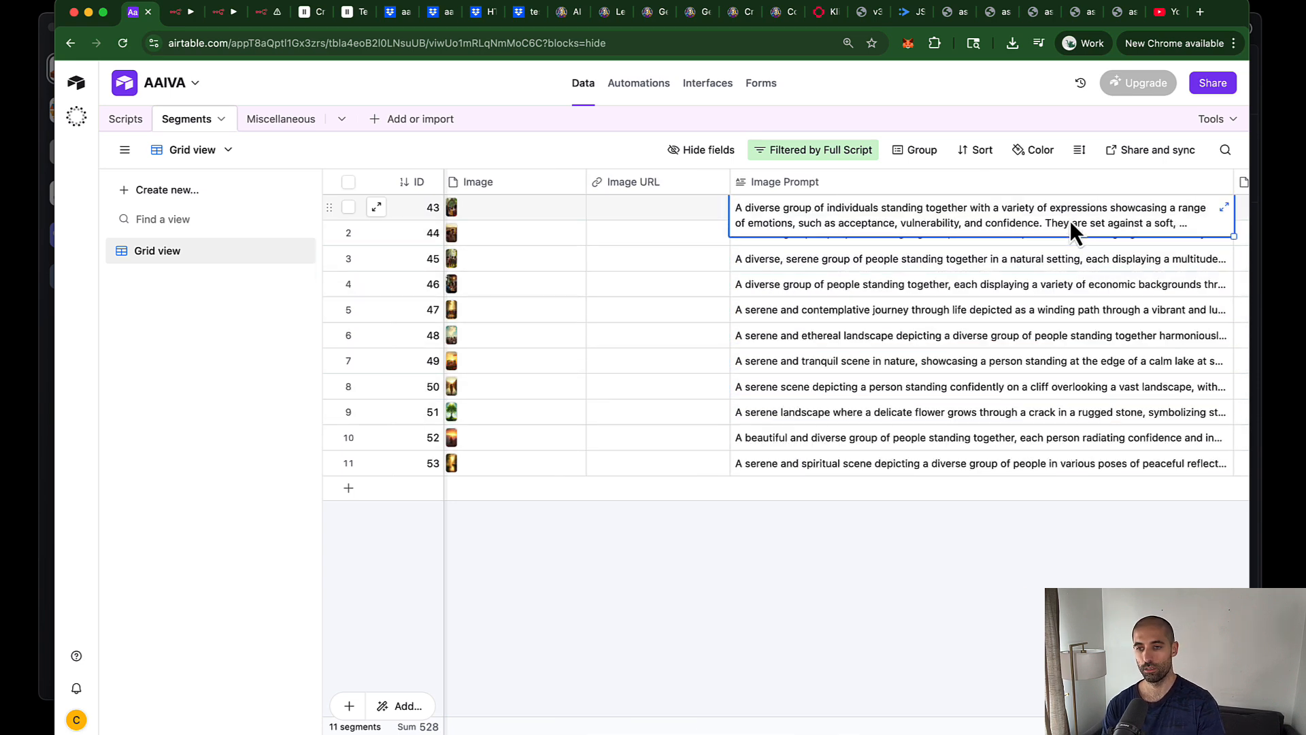
key("super+4")
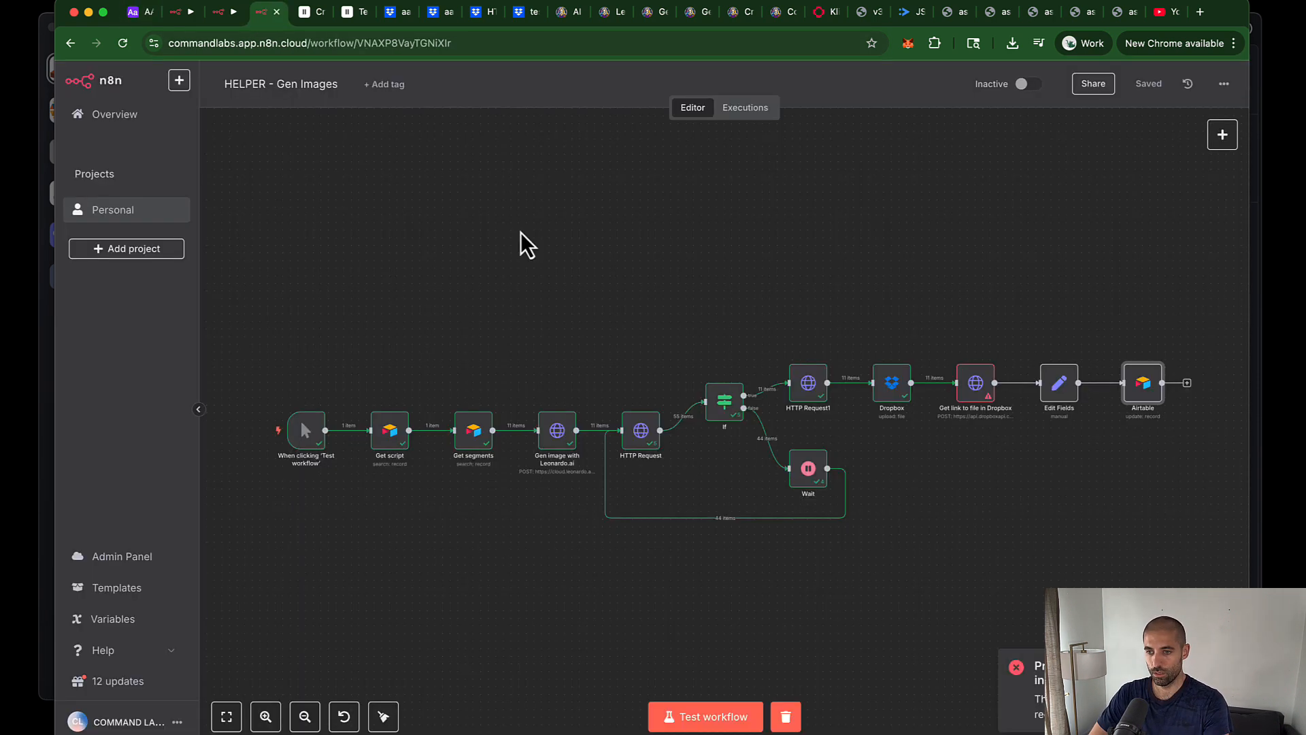
Step: Inspect the failing Get link to file in Dropbox step
left_click(952, 325)
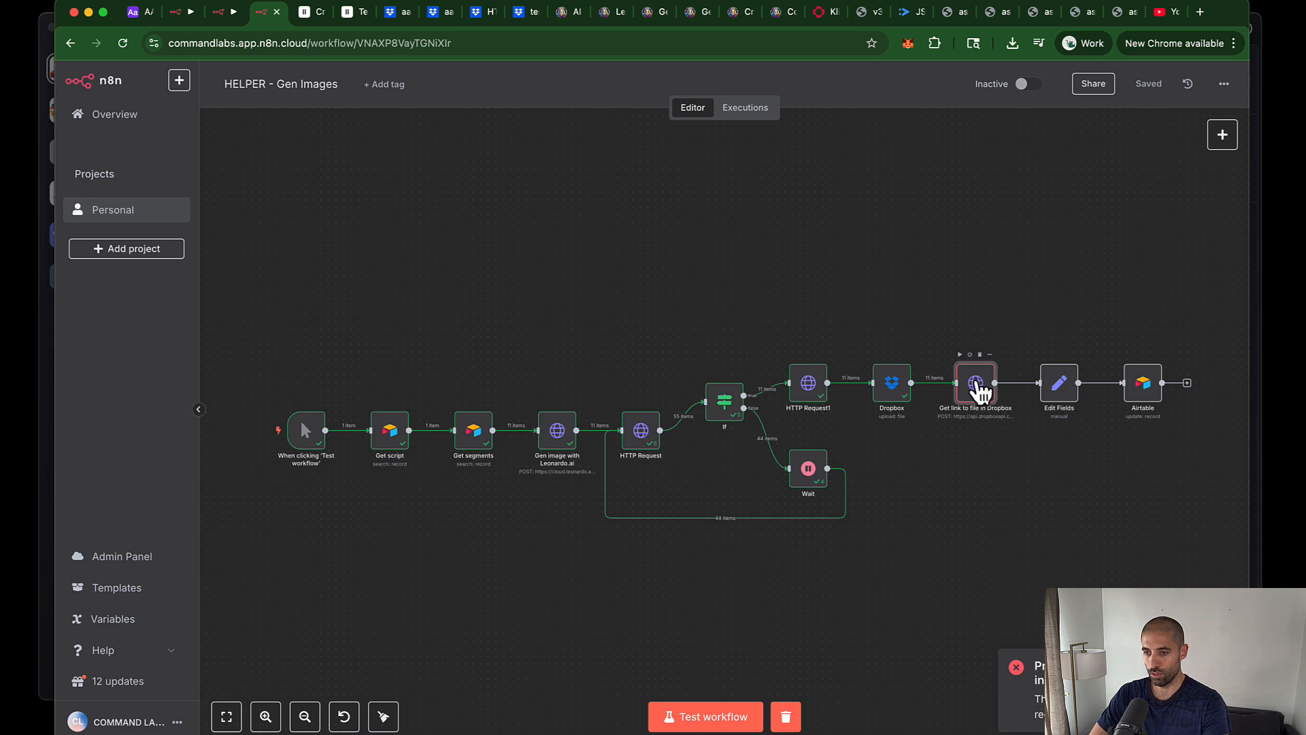
double_click(978, 385)
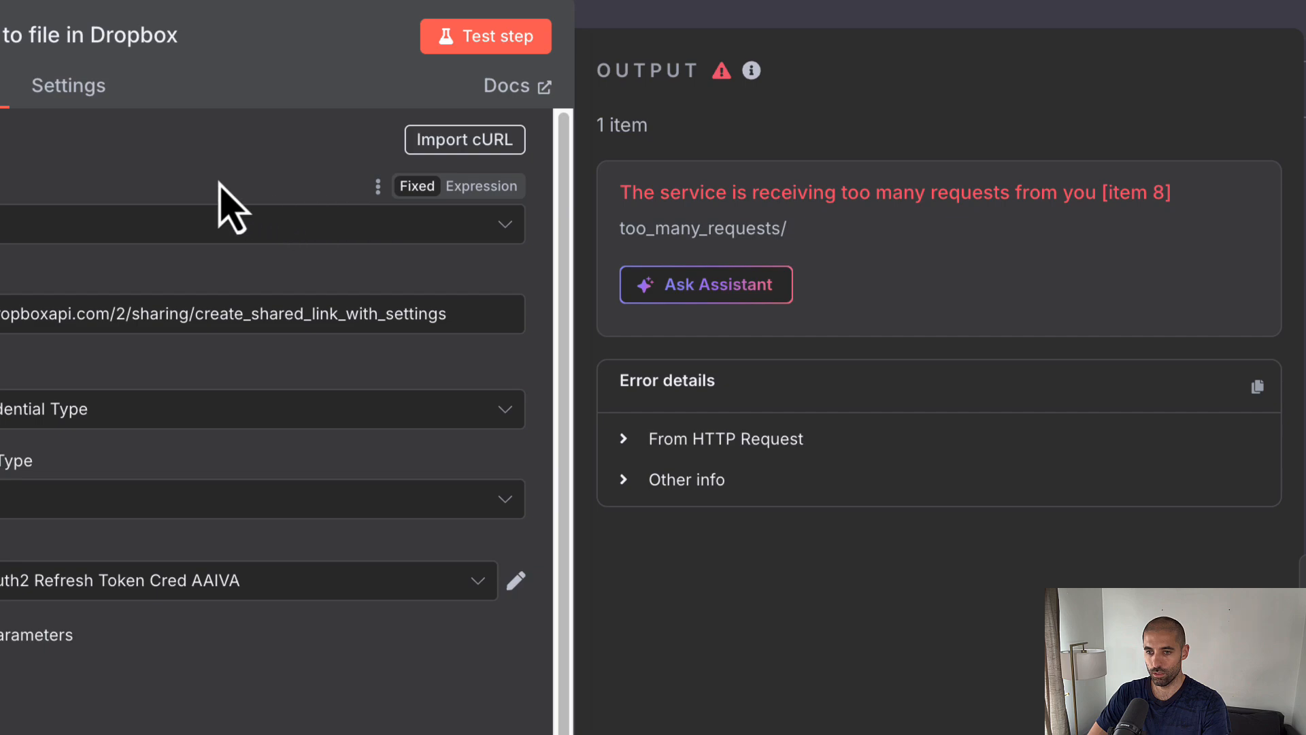
scroll(129, 538, "down", 5)
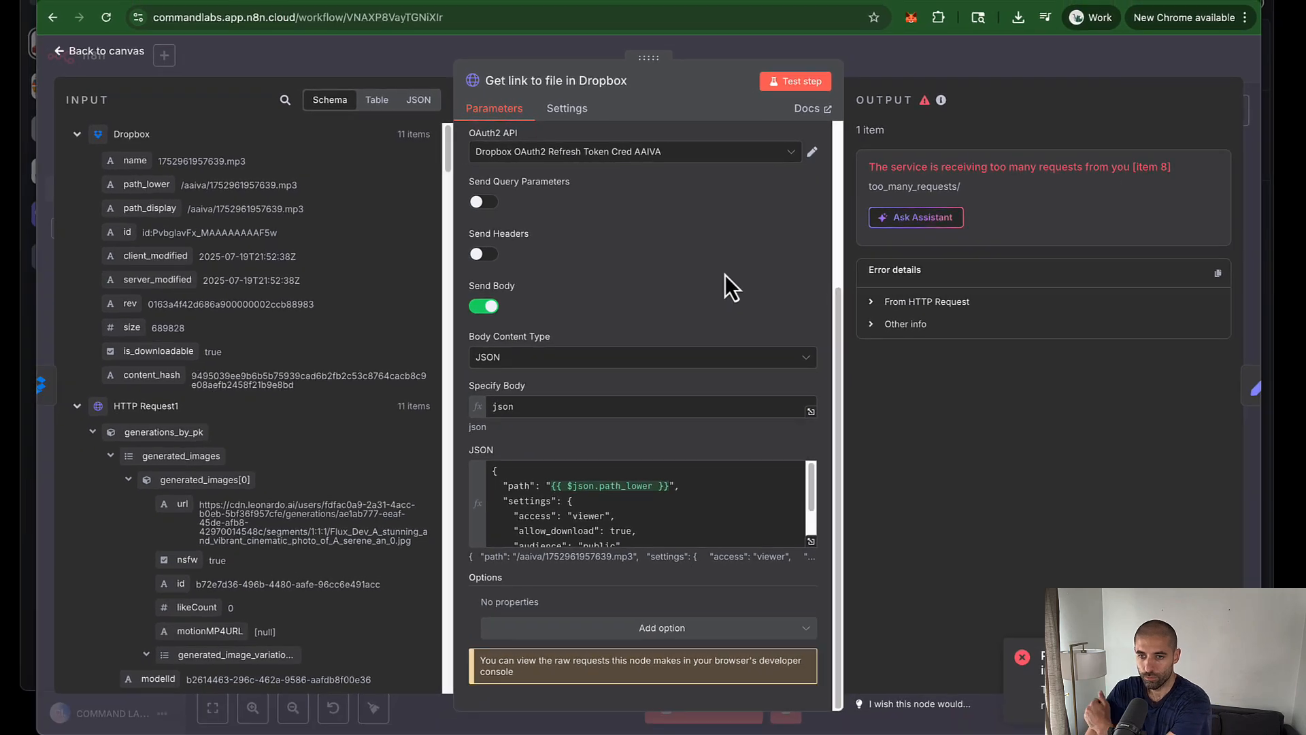
key("Escape")
Step: Insert a Wait node between the Dropbox upload and Get link to file in Dropbox
left_click_drag(967, 328, 1219, 459)
left_click_drag(995, 379, 1102, 342)
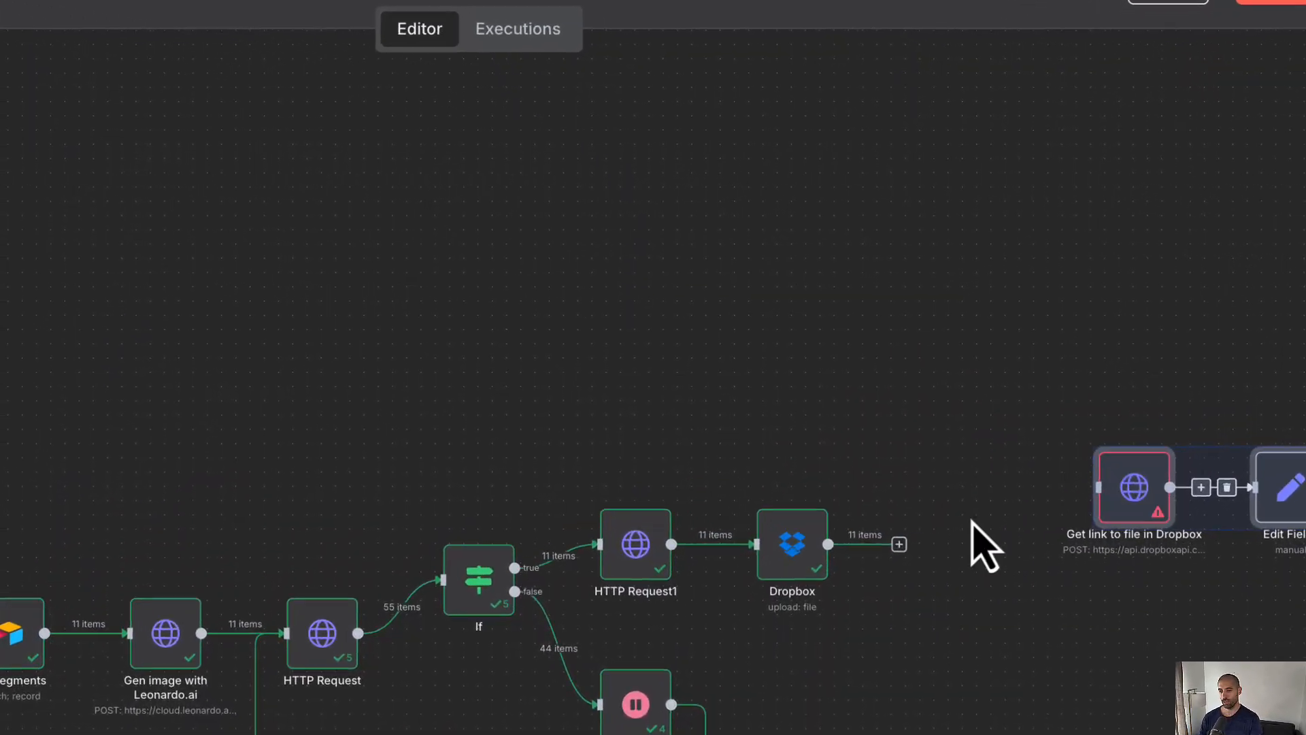
left_click(899, 544)
type("wait")
left_click(1073, 306)
key("Escape")
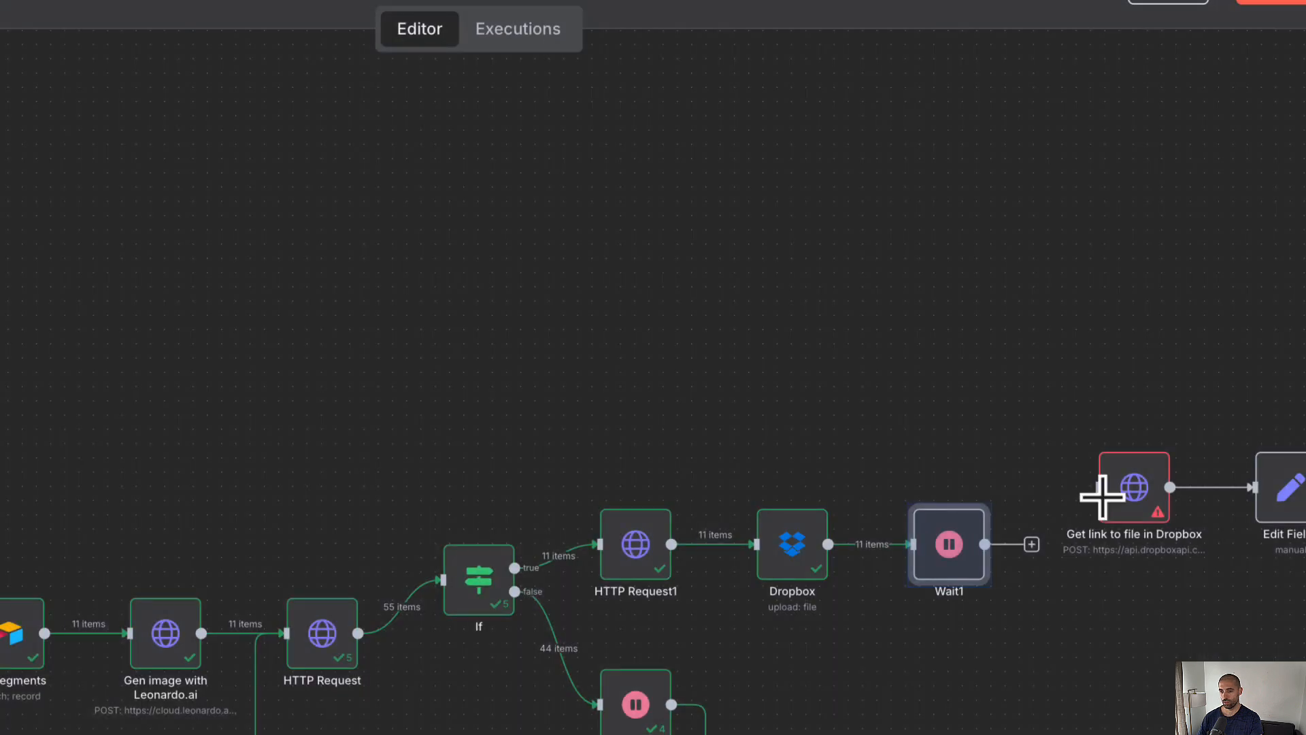
left_click_drag(1031, 546, 1103, 485)
Step: Save the rewired workflow, test-run it end to end, and view Airtable
left_click(1244, 2)
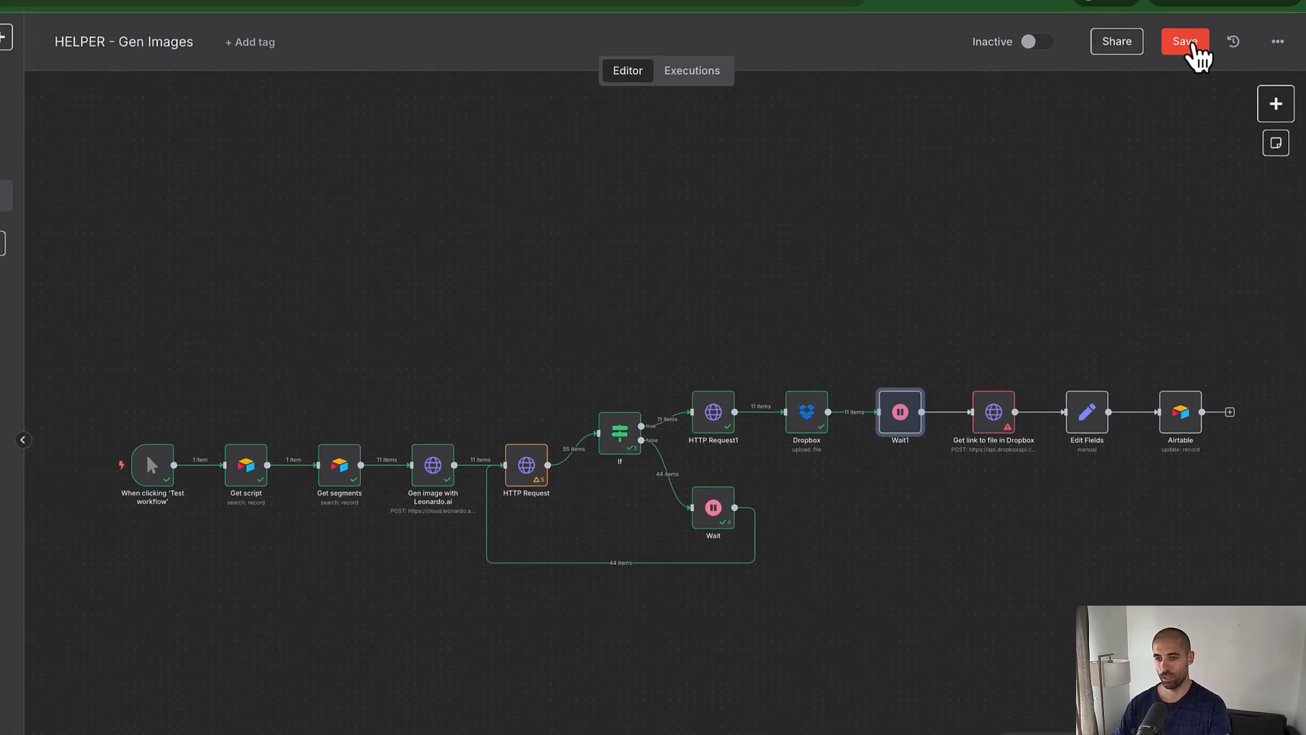
left_click(1192, 46)
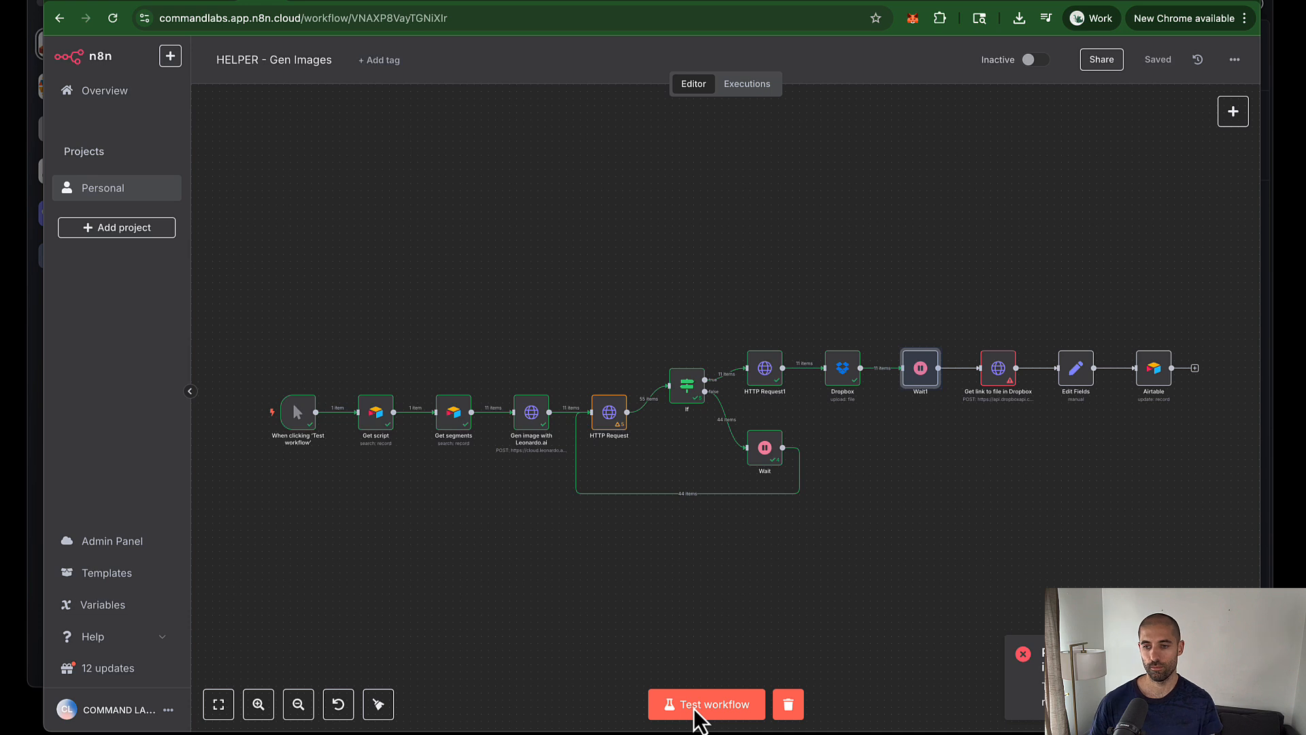
left_click(695, 711)
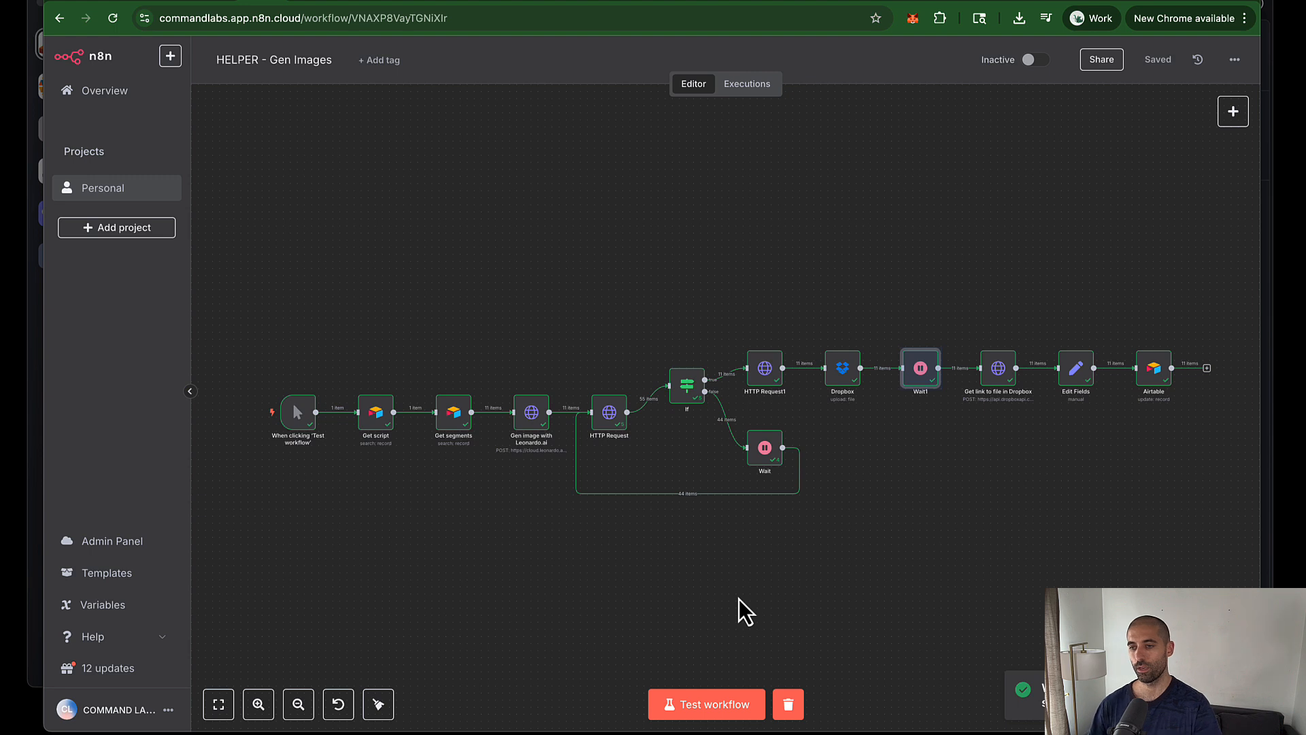
key("ctrl+Tab")
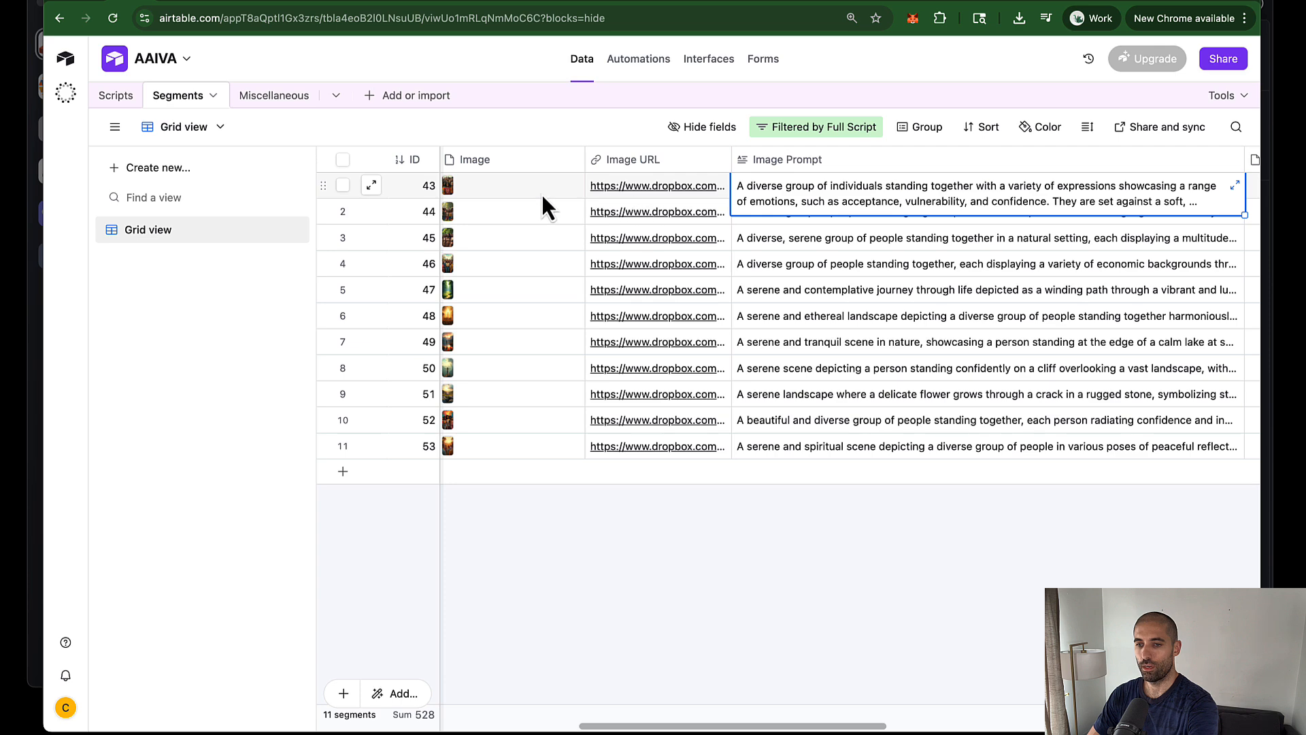
Step: In the Scripts table, expand segment 43 linked to script 2
left_click(513, 124)
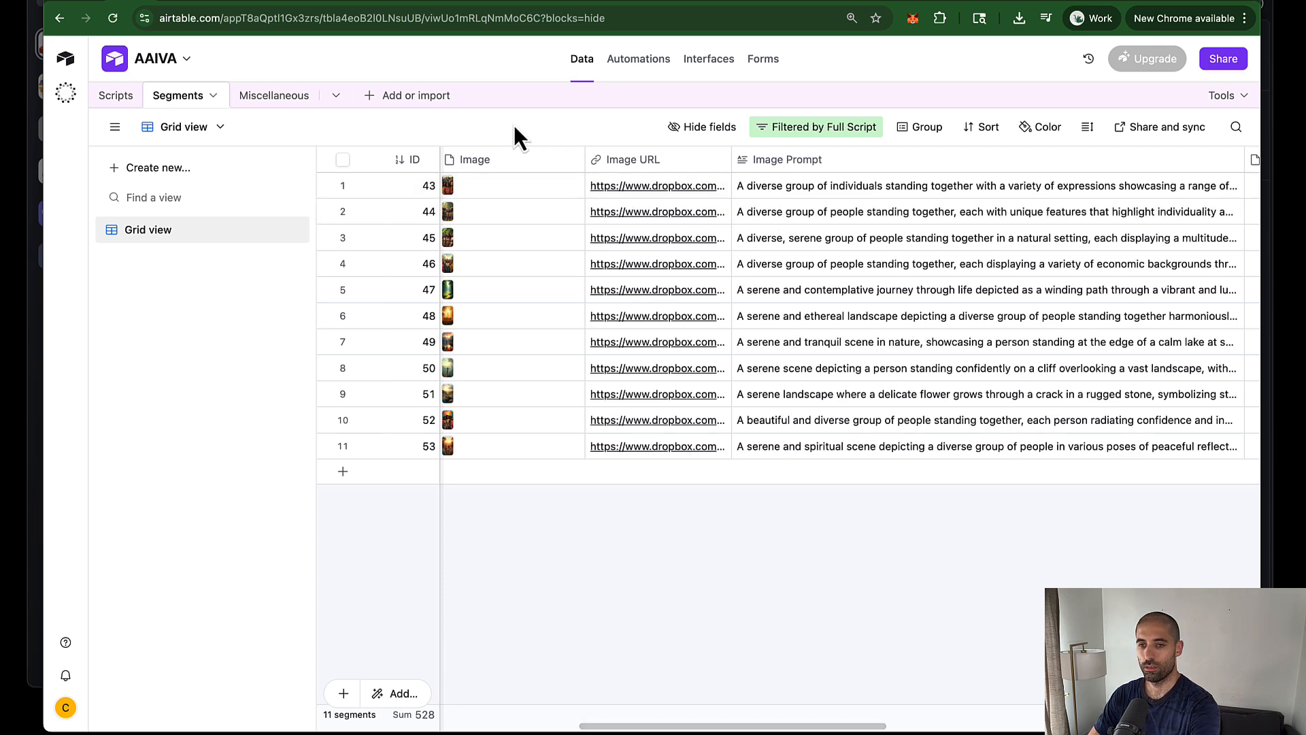
left_click(139, 100)
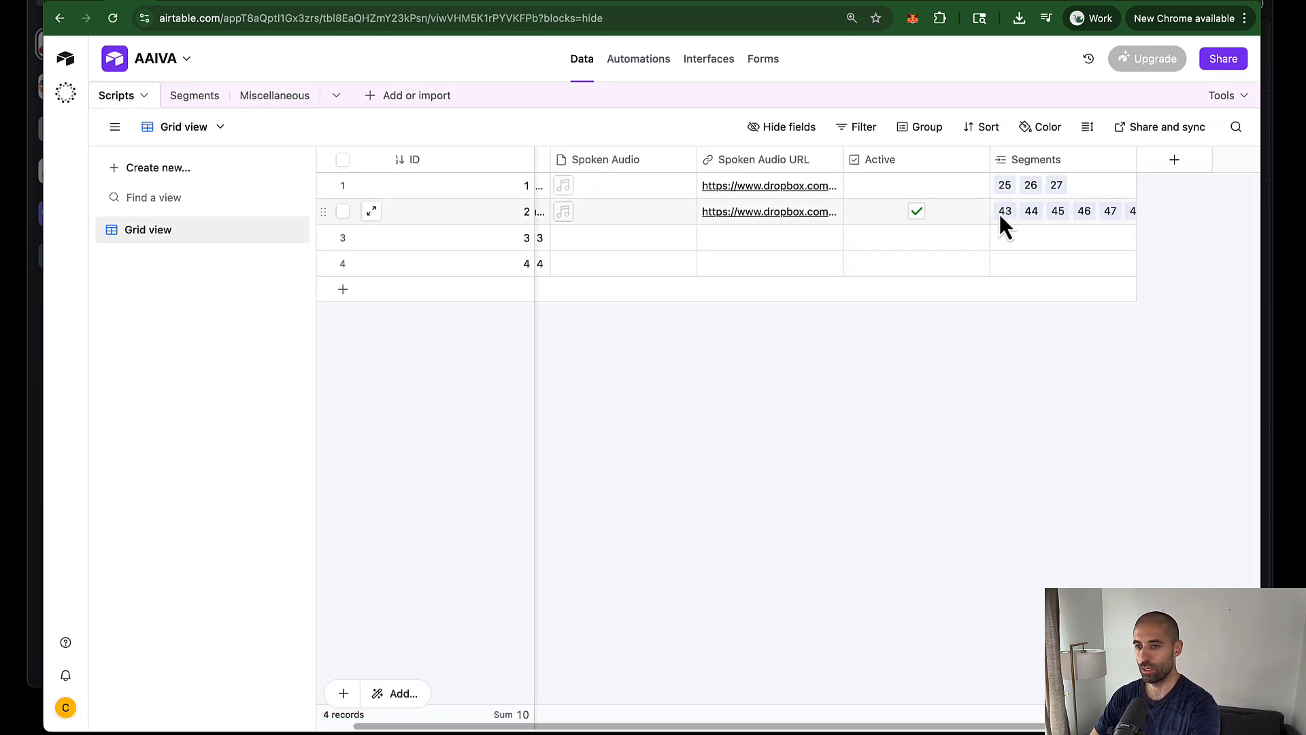
double_click(1004, 211)
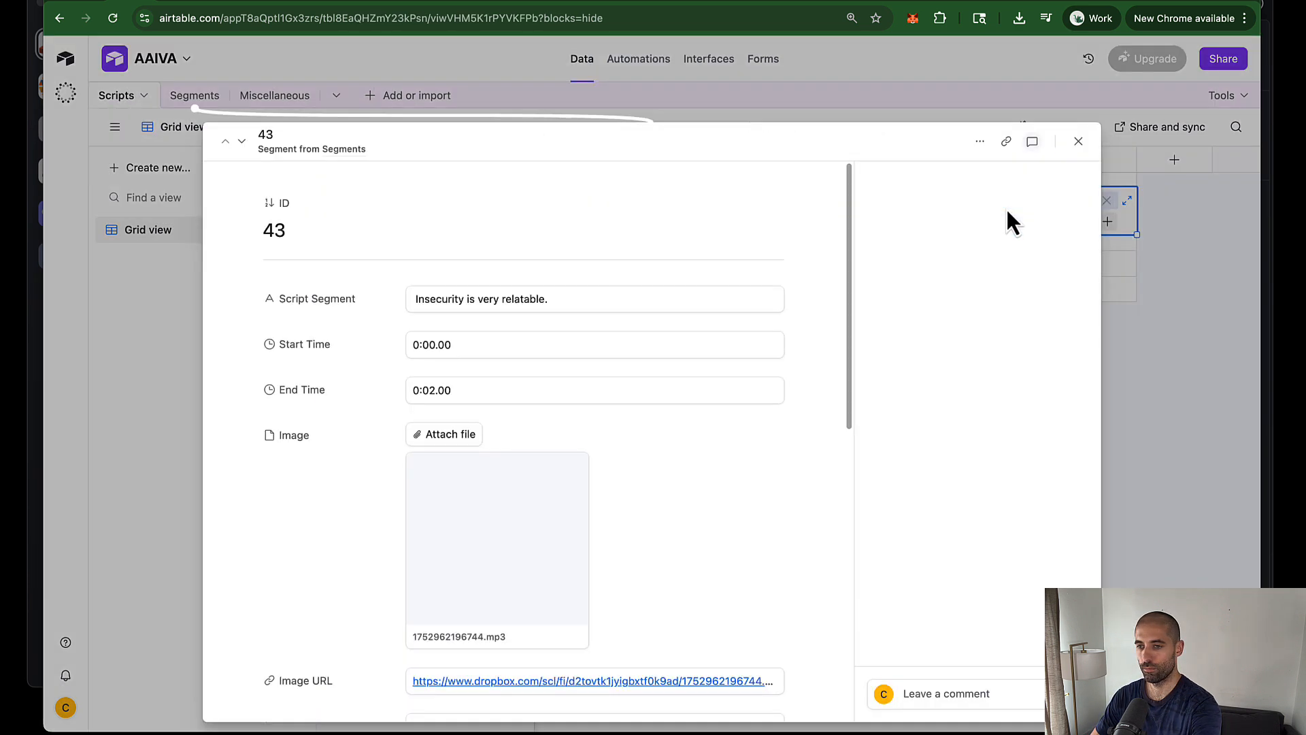
Step: Page through every linked segment back to 43, then return to Generate Image Prompts
left_click(243, 143)
left_click(243, 143)
left_click(243, 143)
left_click(243, 143)
left_click(243, 142)
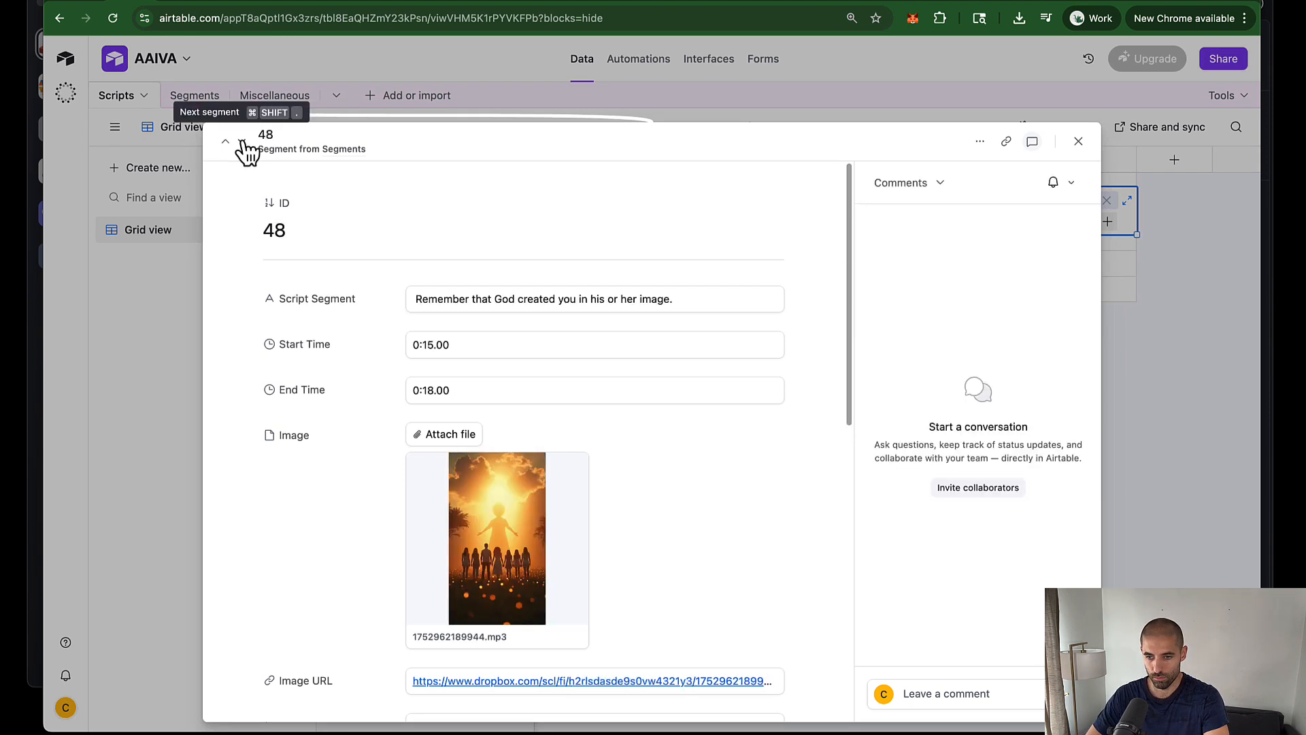
left_click(243, 143)
left_click(243, 143)
left_click(243, 143)
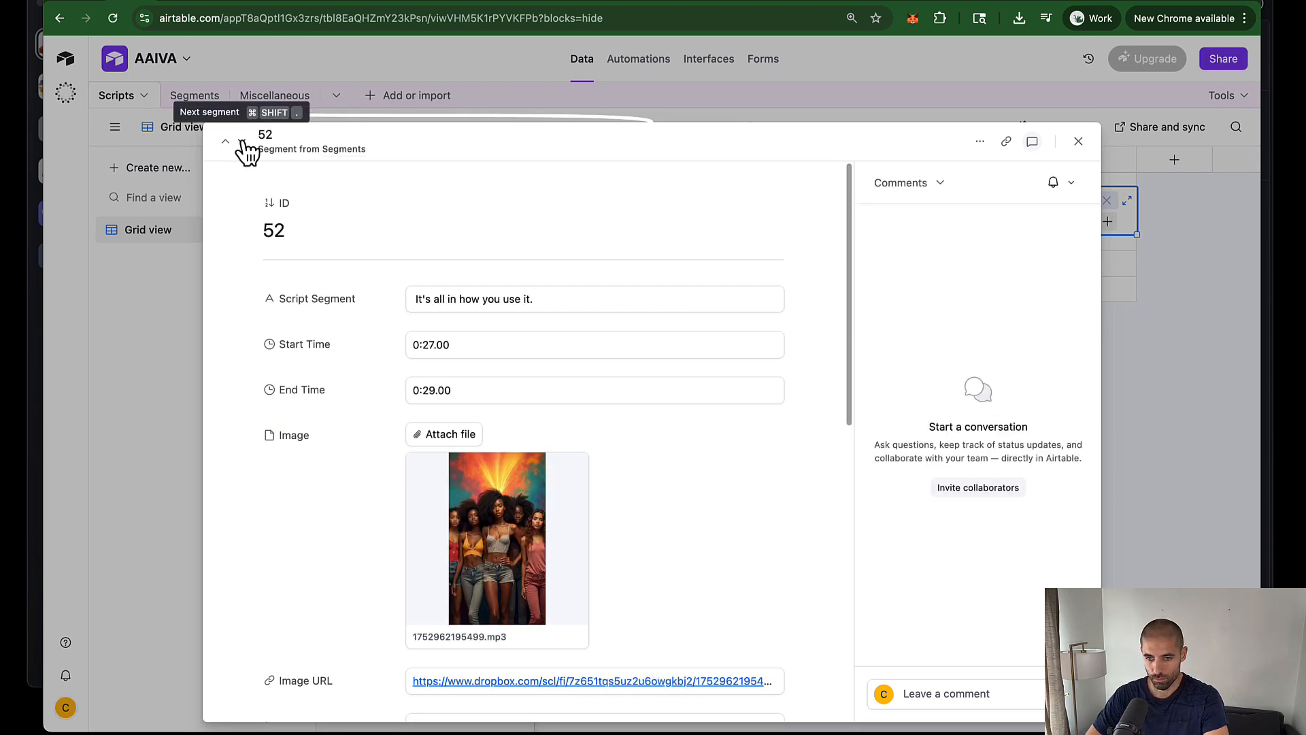
left_click(243, 143)
left_click(242, 143)
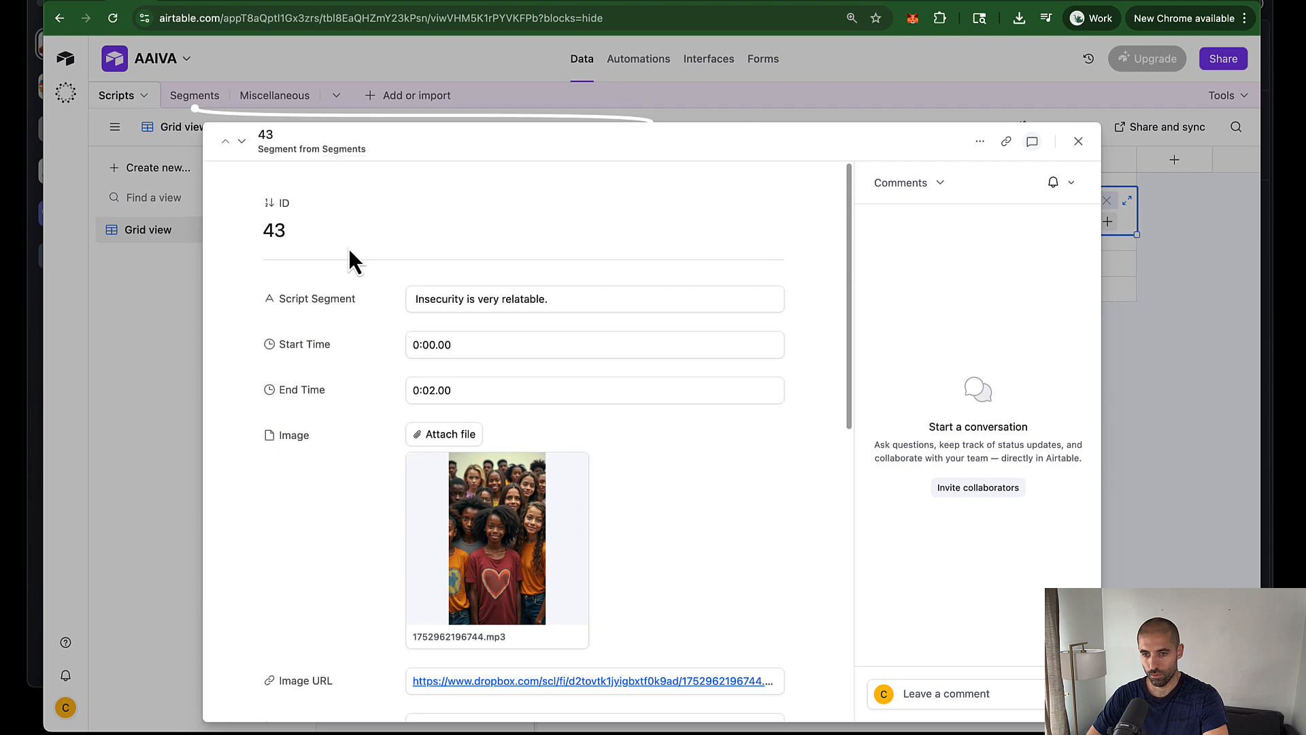
left_click(173, 372)
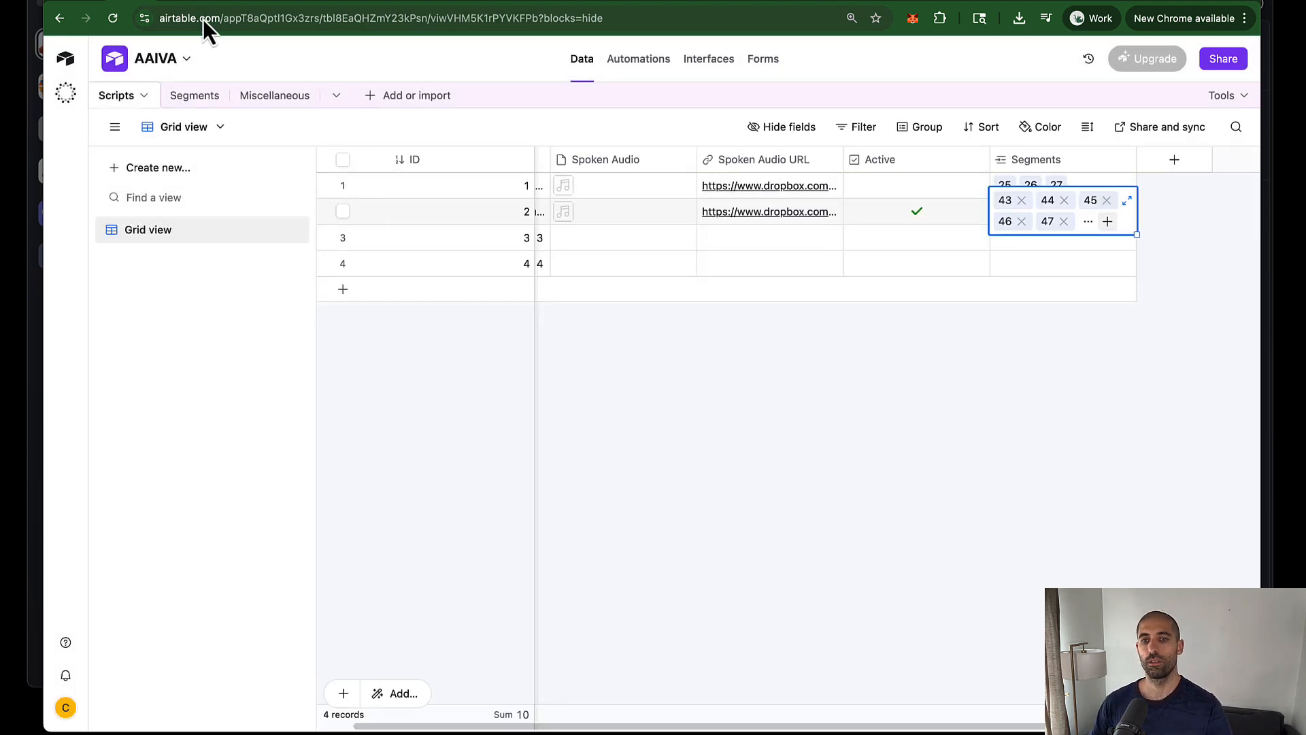
left_click(211, 2)
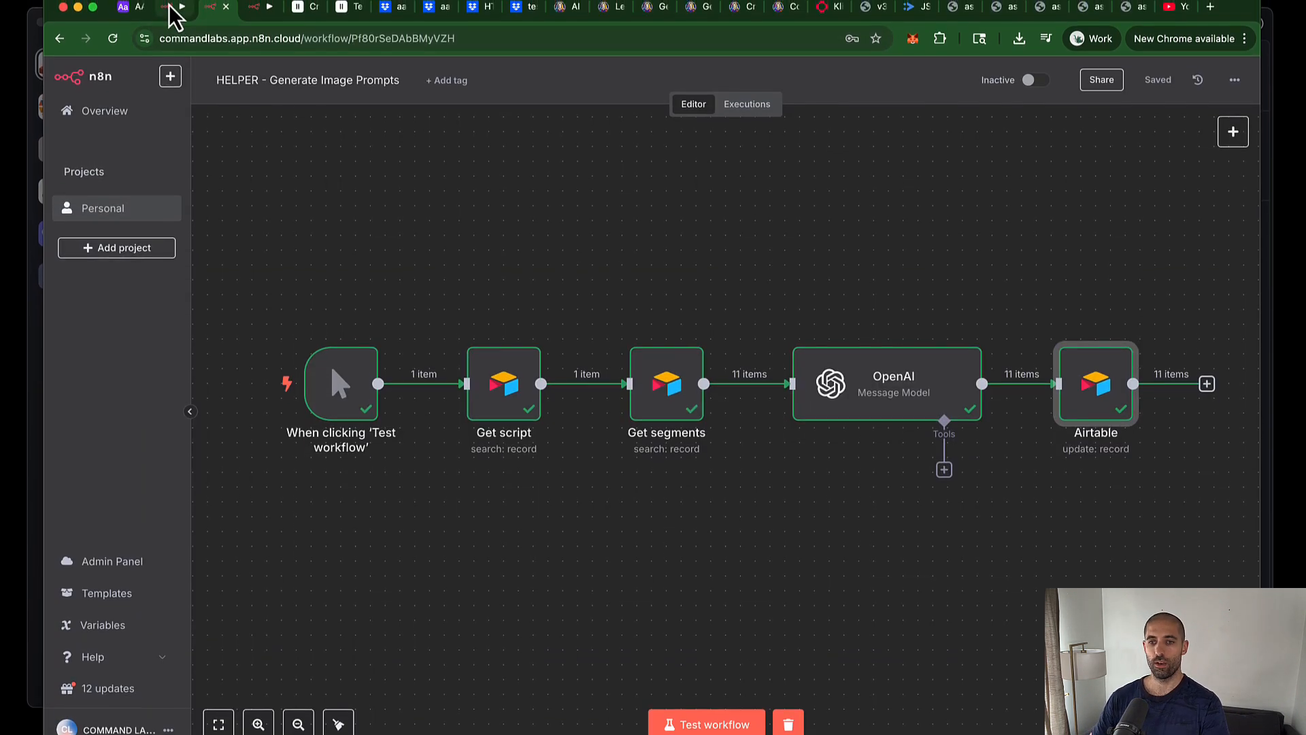
Step: Cycle through the open n8n workflows, then browse the AAIVA folder's 11 workflows
left_click(170, 7)
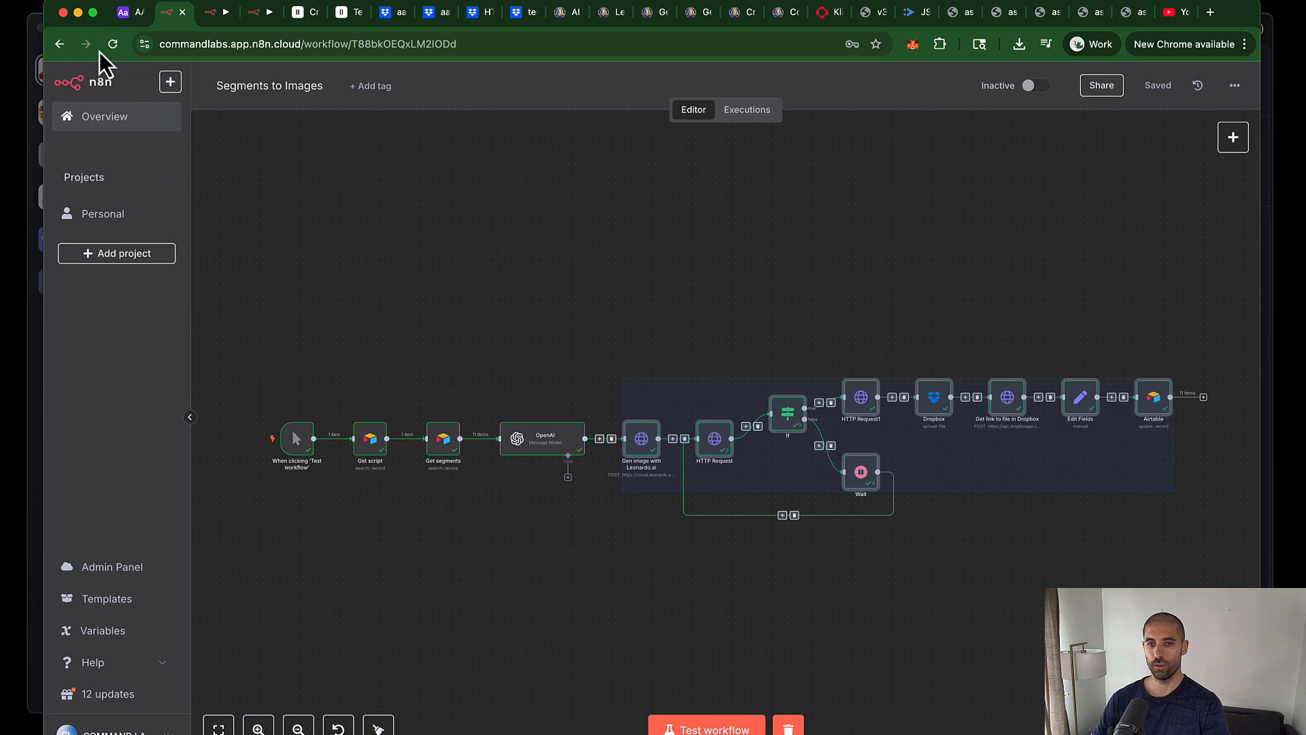
key("ctrl+Tab")
key("ctrl+Tab")
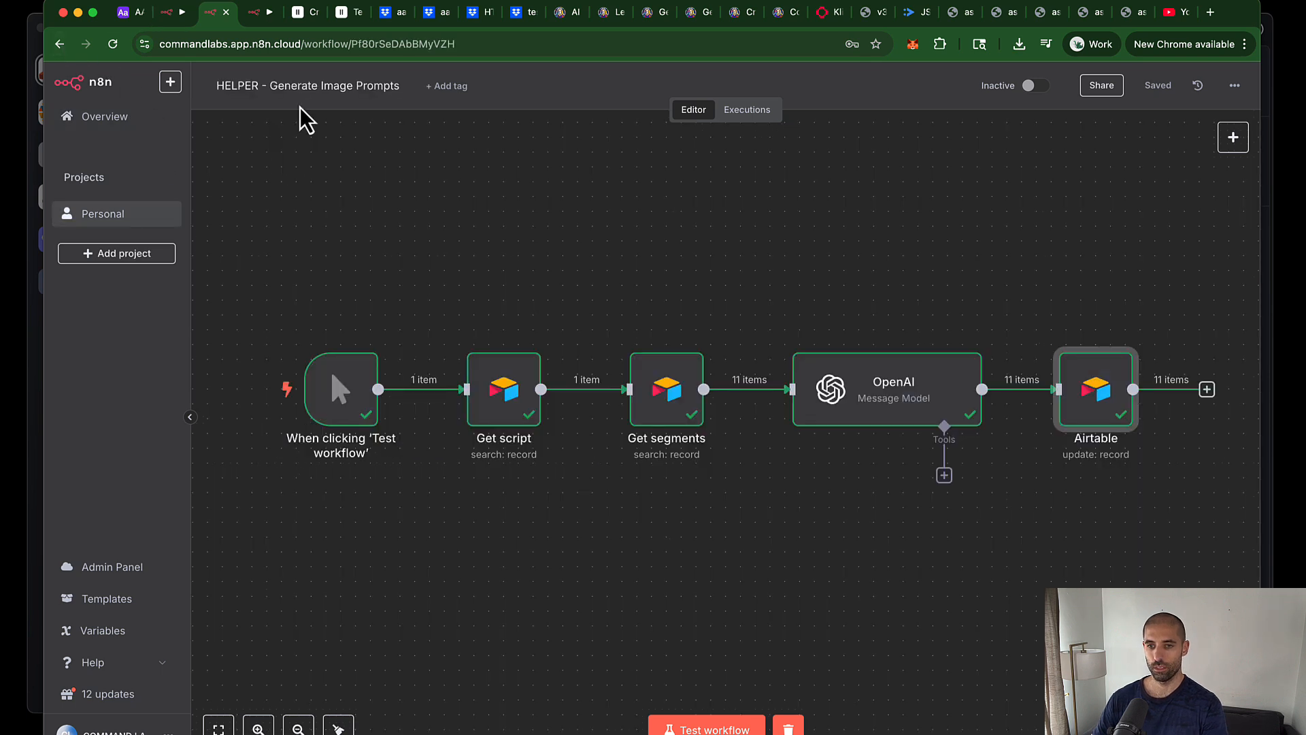
key("ctrl+shift+Tab")
key("ctrl+shift+Tab")
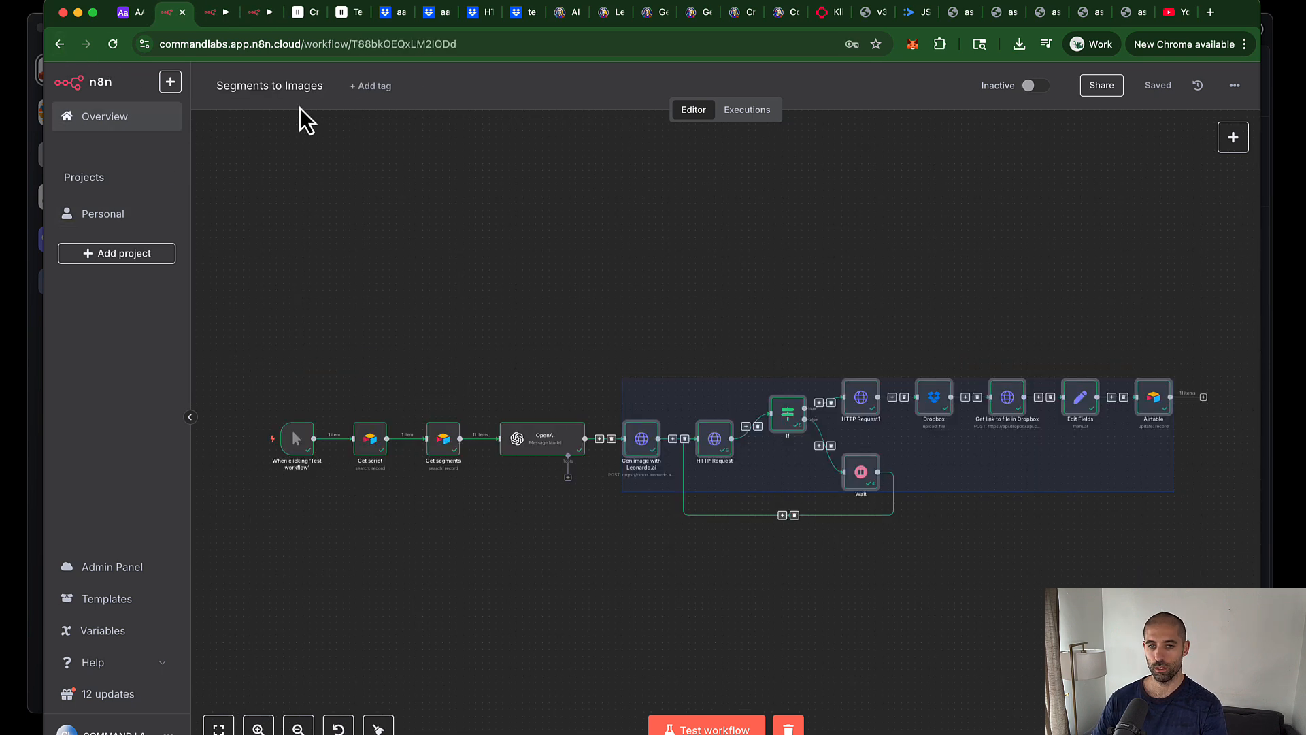
left_click(55, 45)
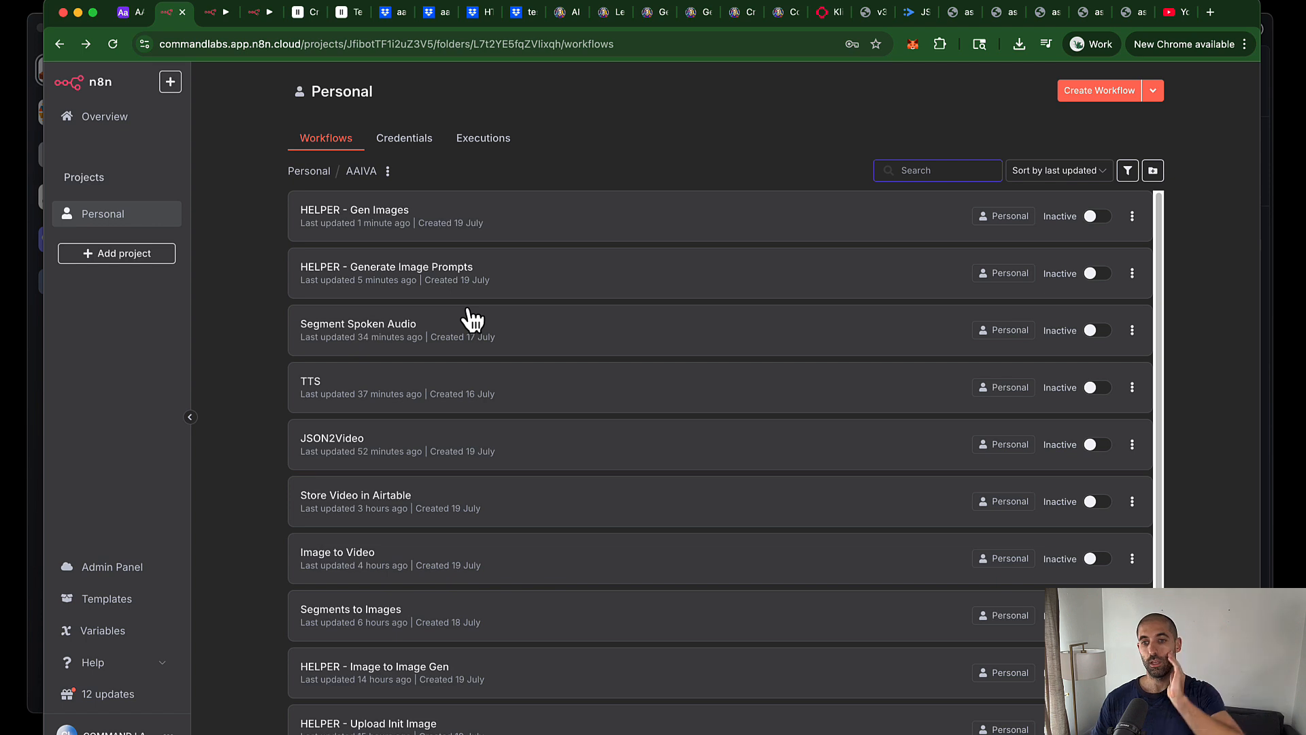
scroll(472, 318, "down", 1)
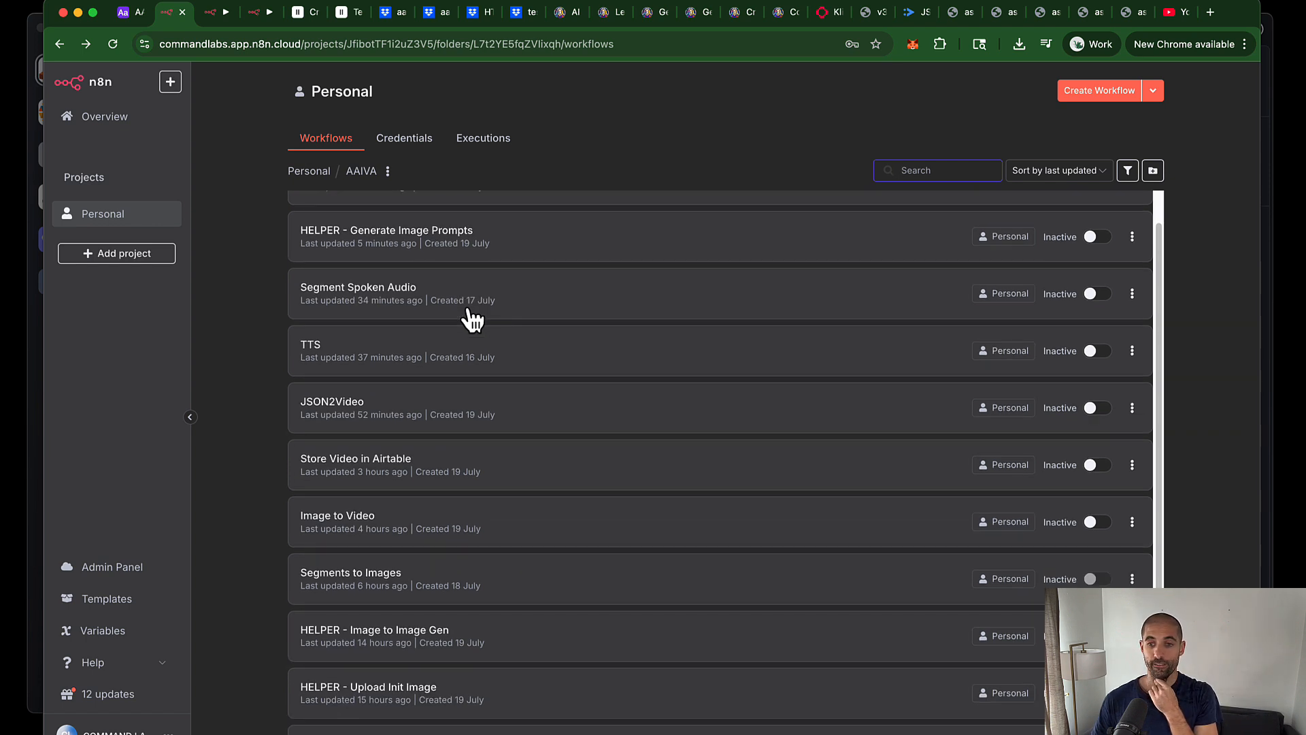
scroll(473, 318, "down", 2)
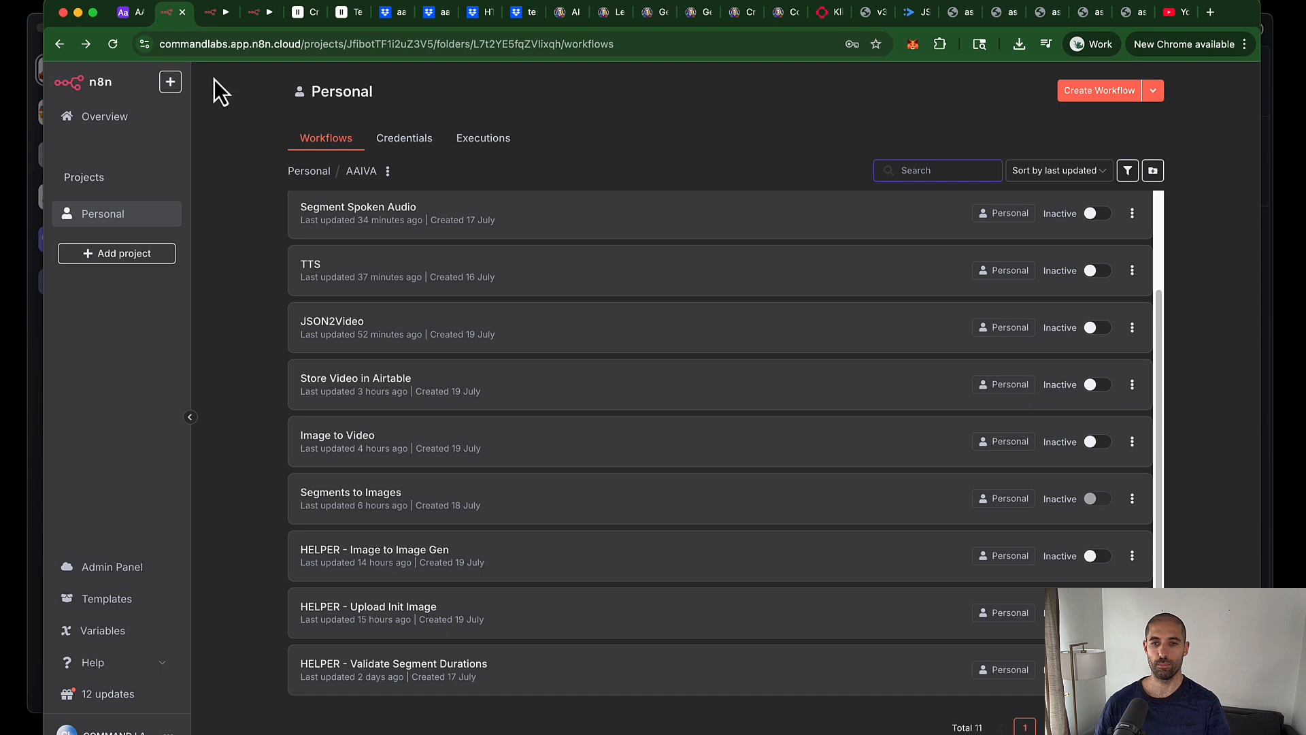
Step: Scan script 2's segment images and empty video columns, then open the JSON2Video workflow
left_click(132, 18)
left_click(822, 422)
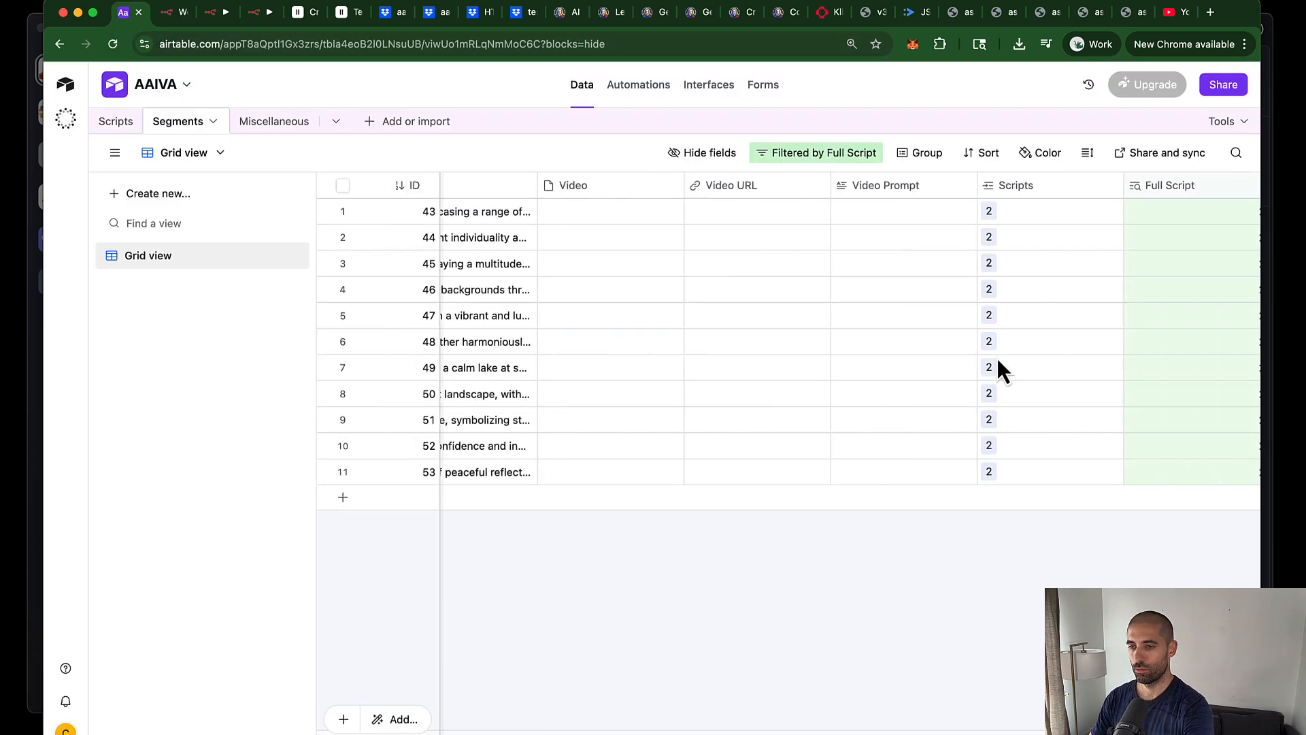
scroll(997, 370, "right", 5)
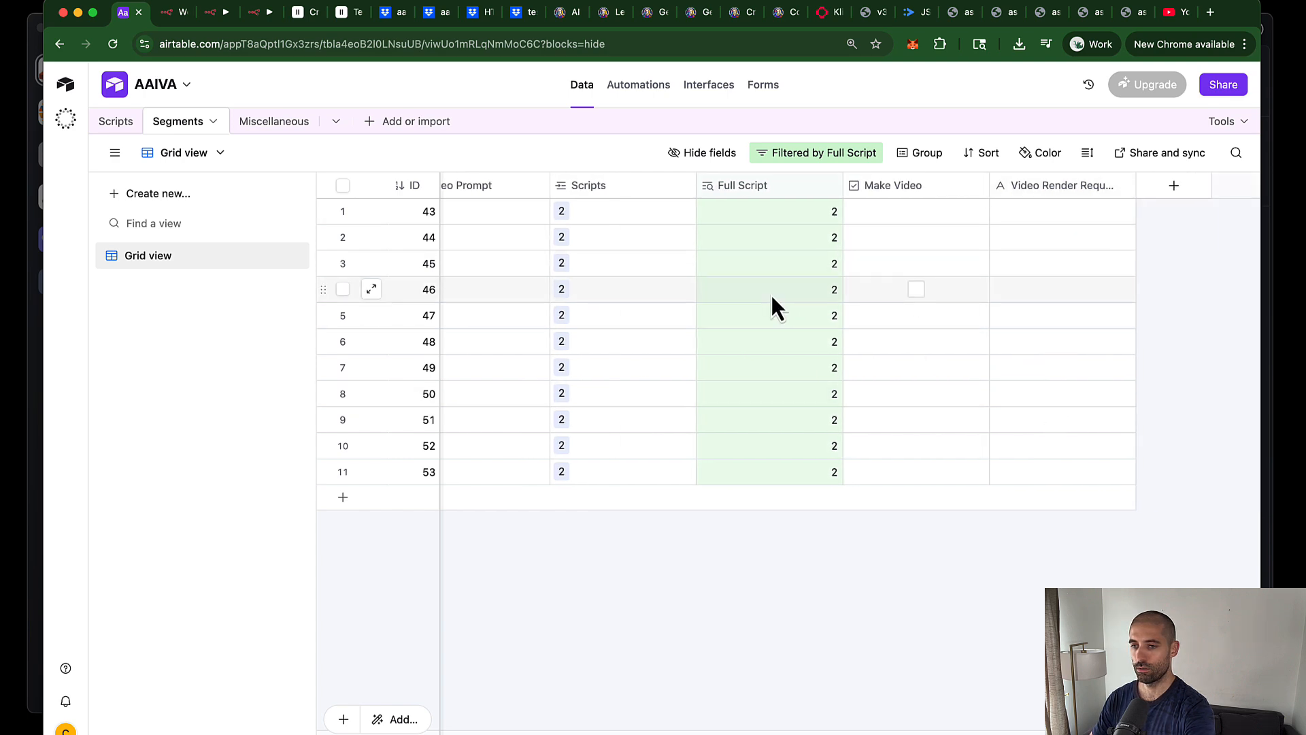
scroll(772, 300, "left", 2)
scroll(772, 306, "left", 10)
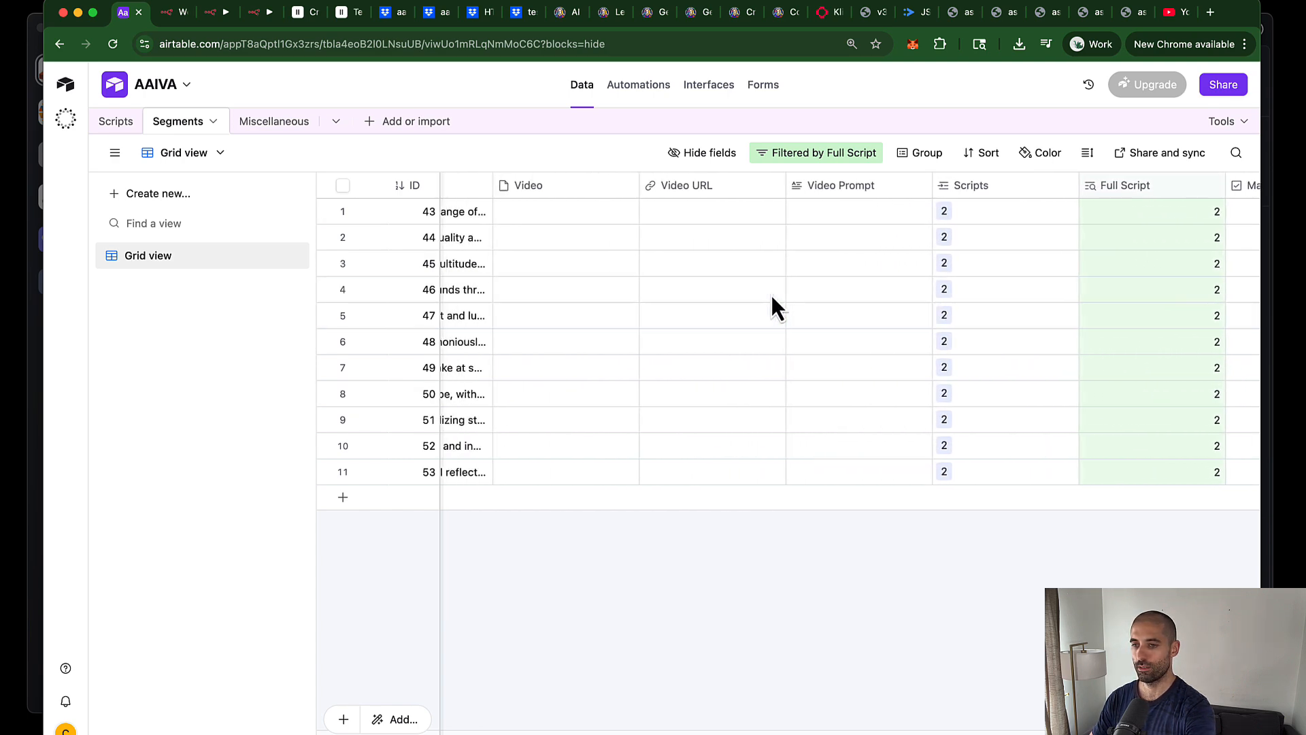
scroll(771, 299, "left", 3)
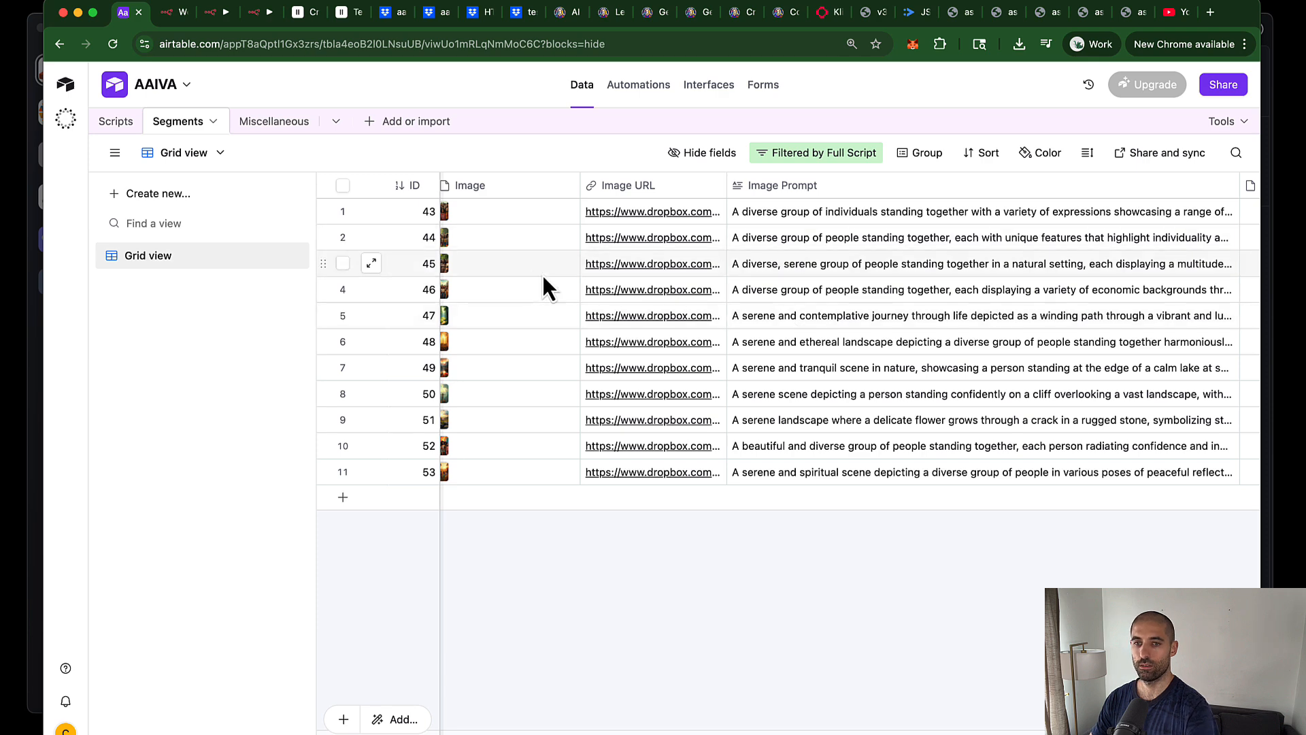
key("ctrl+Tab")
left_click(333, 326)
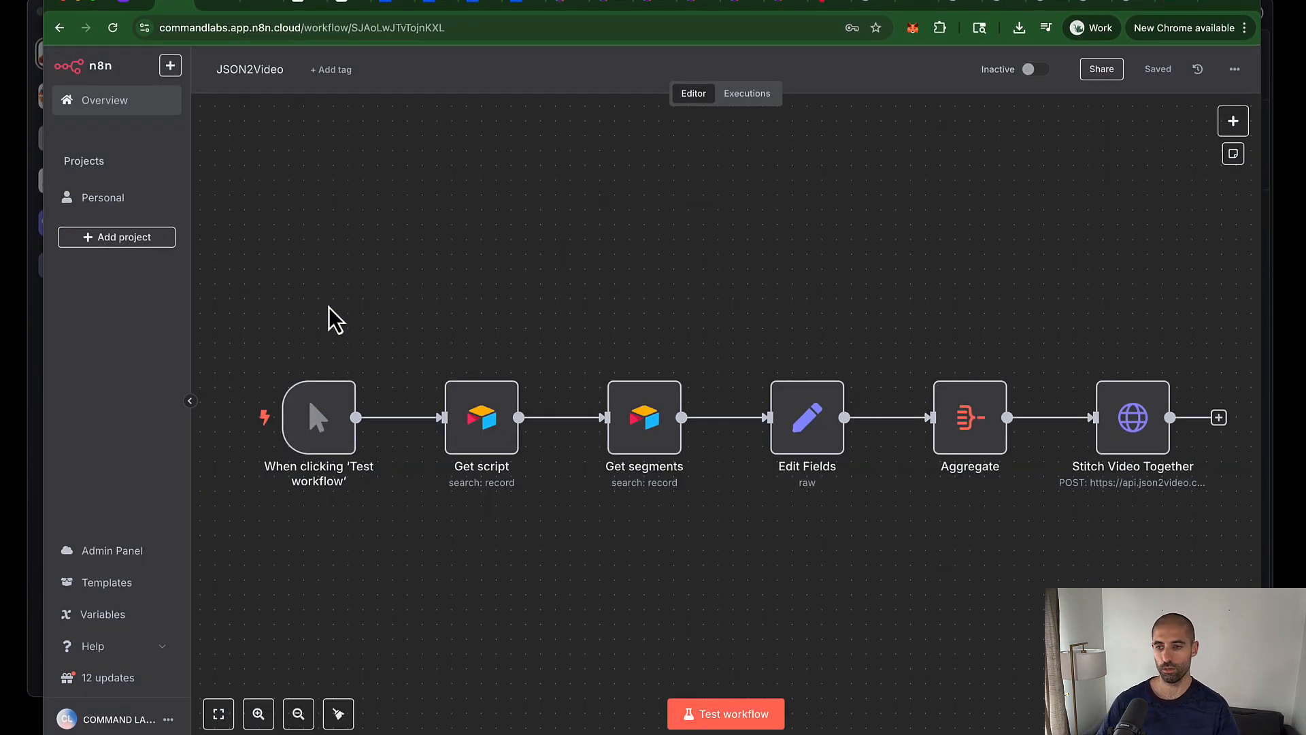
Step: Run the JSON2Video stitching workflow on the 11 segments, then reload JSON2Video's render logs
left_click(710, 714)
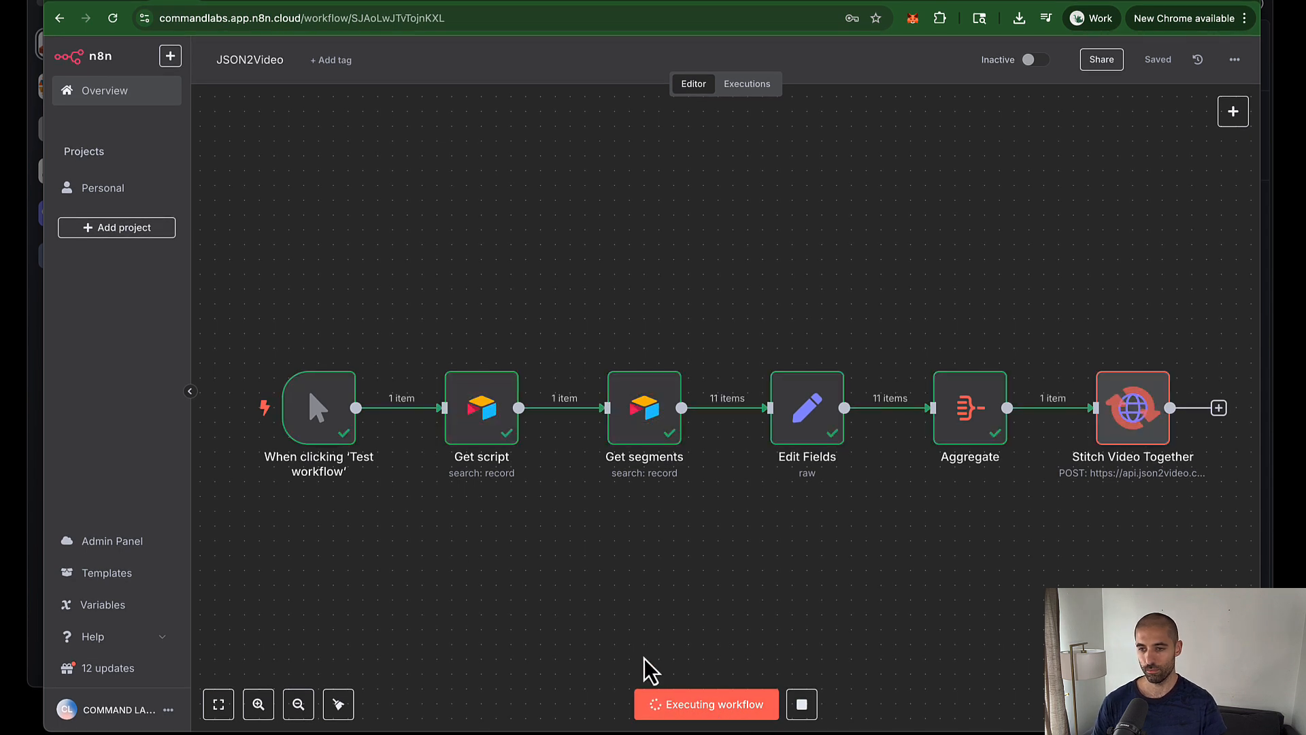
left_click(113, 18)
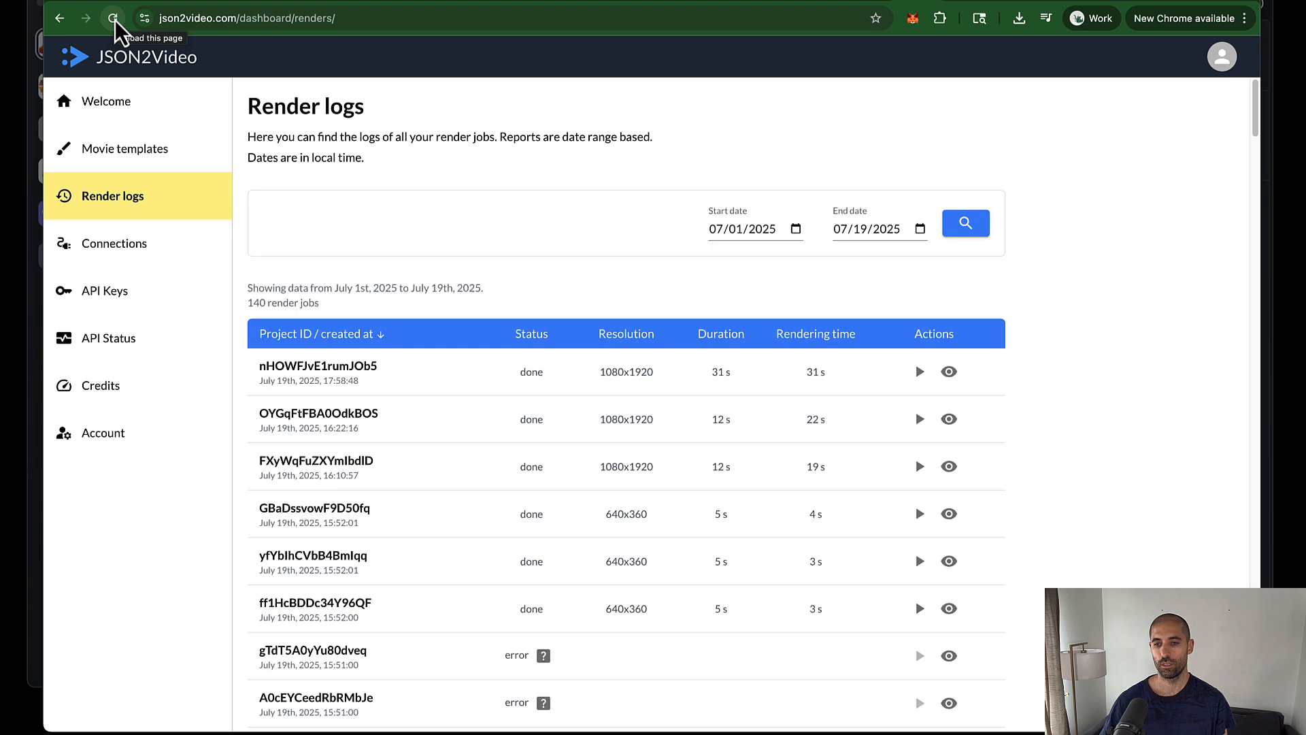
Step: Play the newest 1080x1920, 31-second stitched render from the JSON2Video render logs
left_click(920, 374)
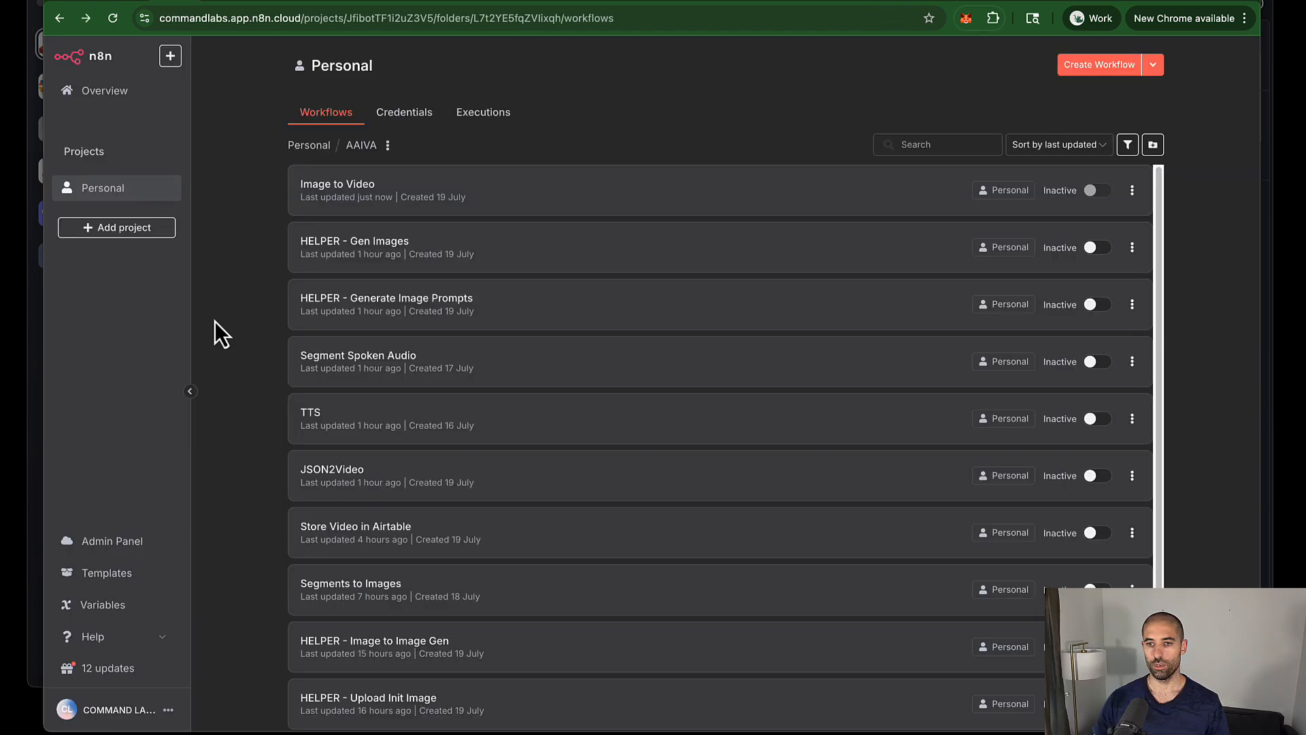
Step: Open the Image to Video workflow, glance at the Airtable segments table, and return to n8n
left_click(541, 200)
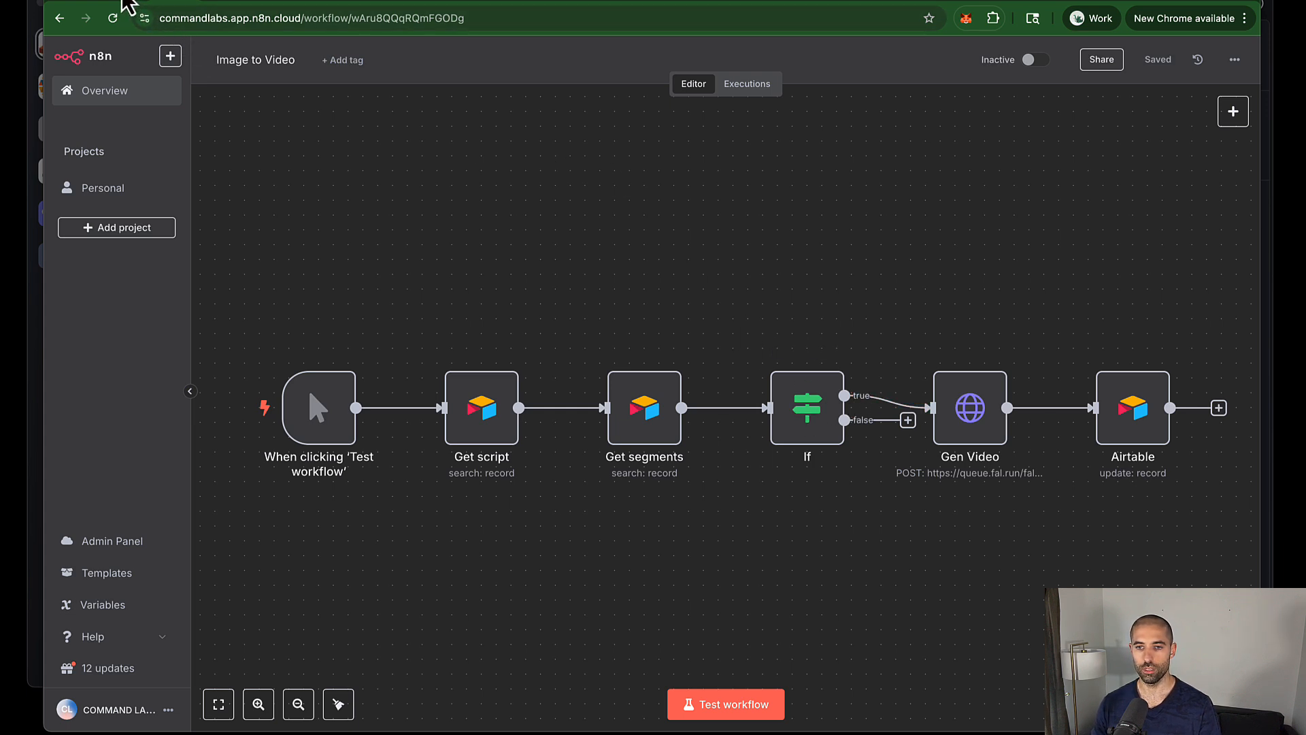
left_click(128, 5)
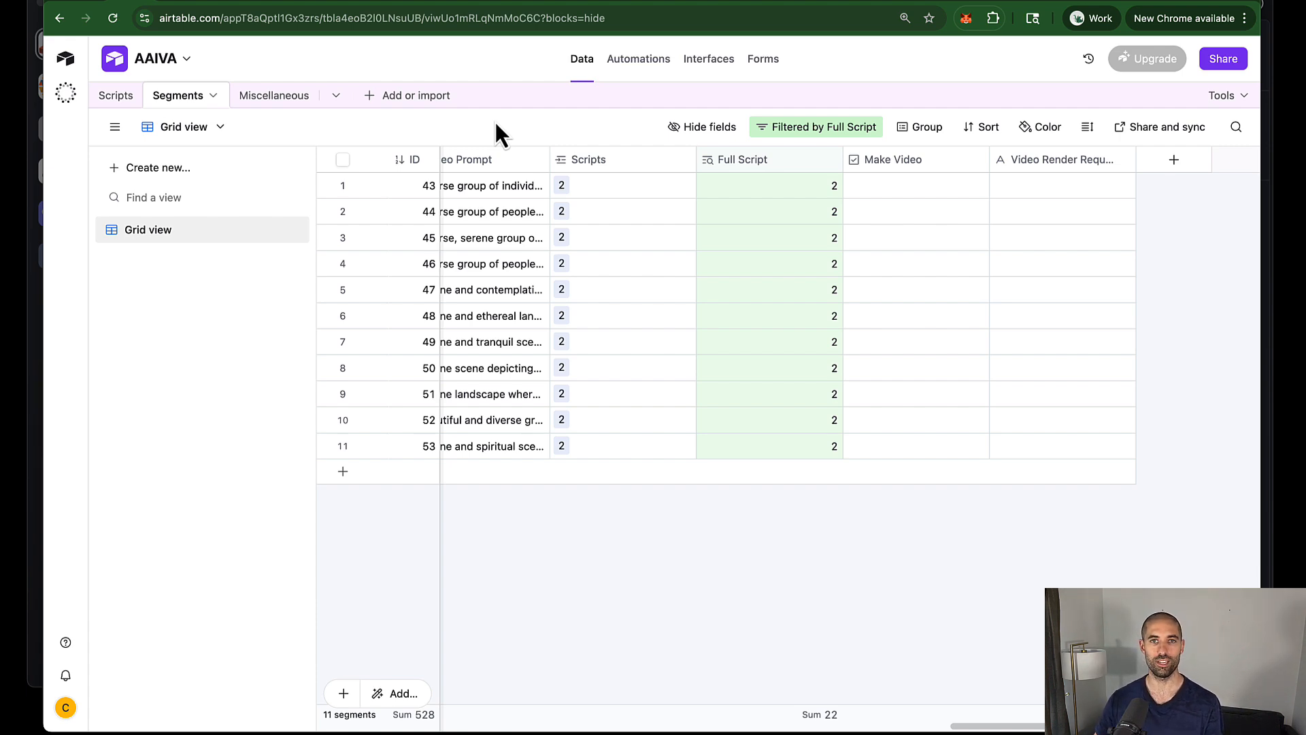
key("ctrl+Tab")
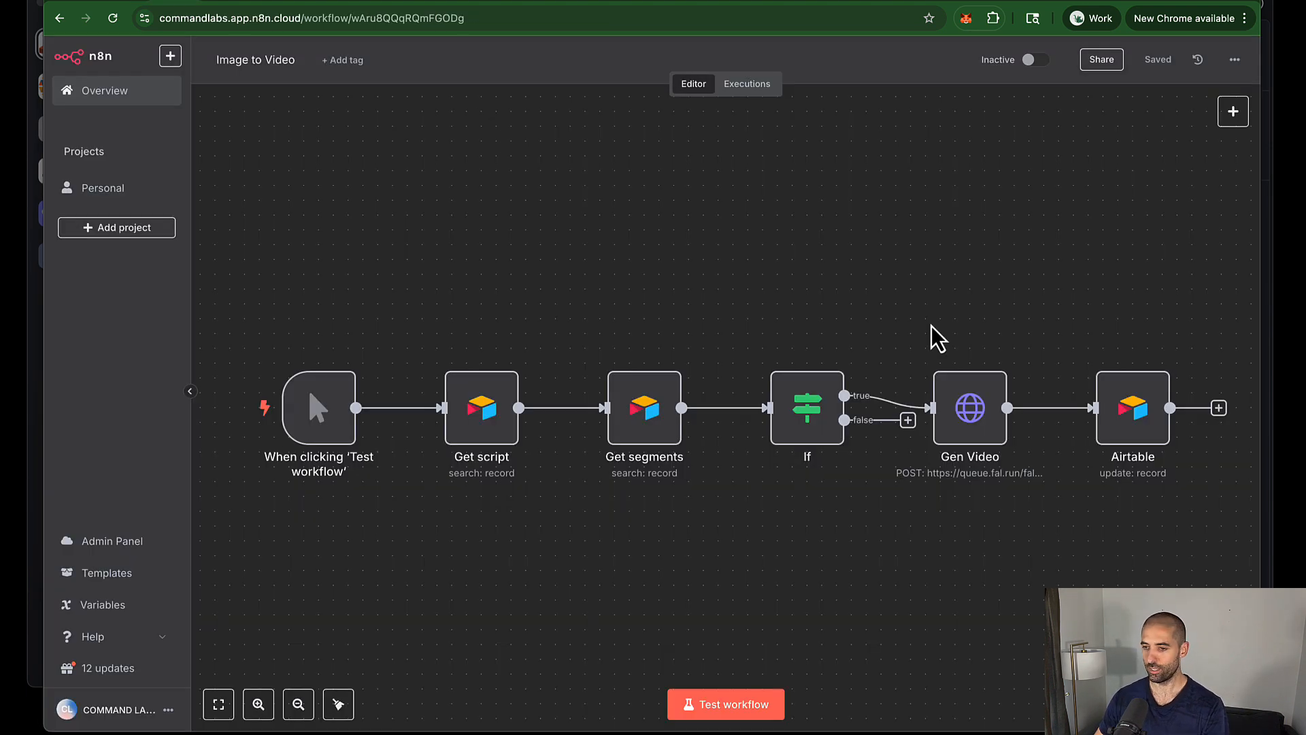
Step: In Gen Video, delete the placeholder prompt 'Birds and Bees'
left_click(976, 404)
double_click(1005, 416)
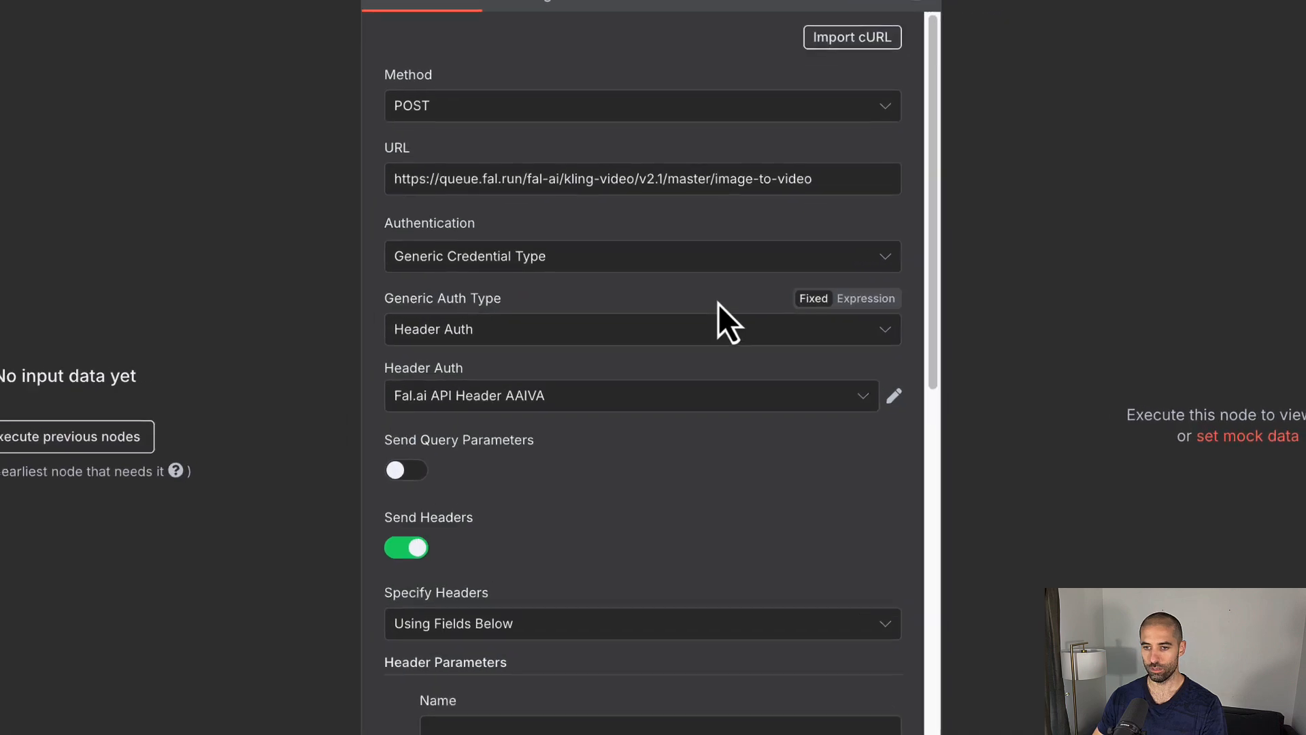
scroll(734, 298, "down", 8)
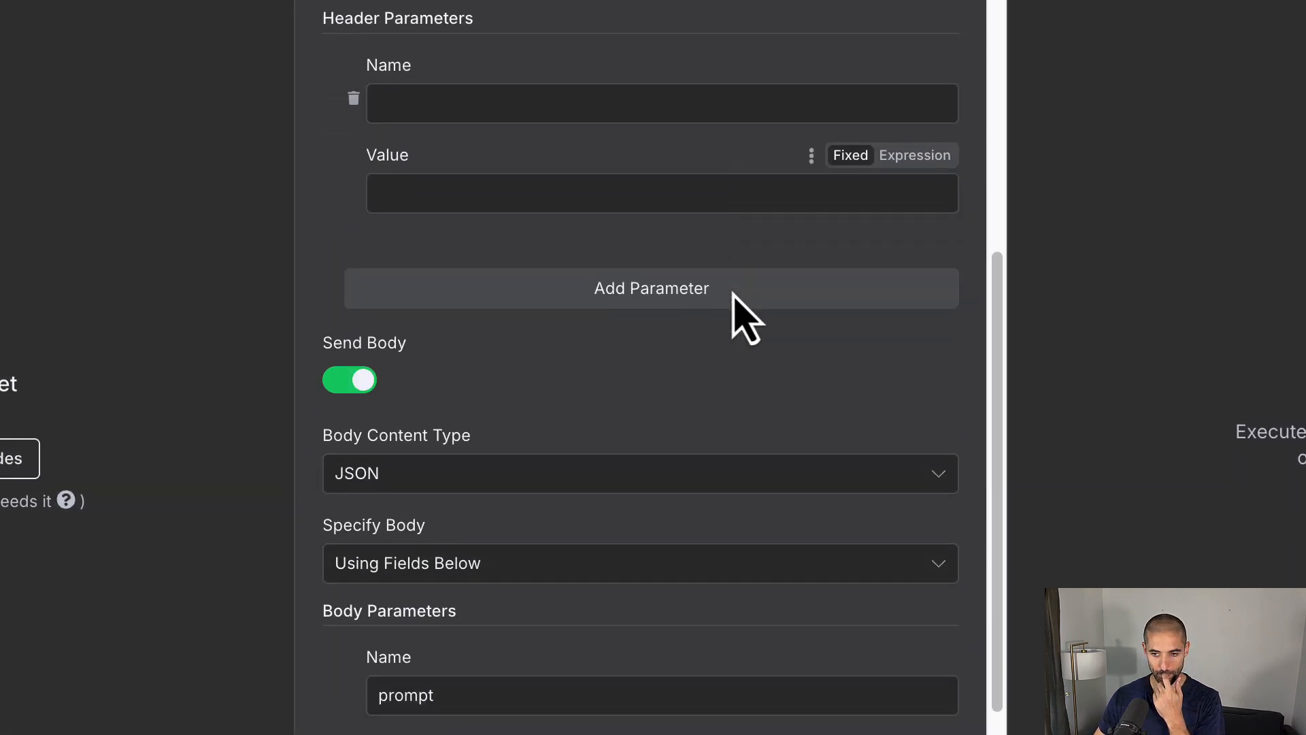
scroll(732, 294, "down", 1)
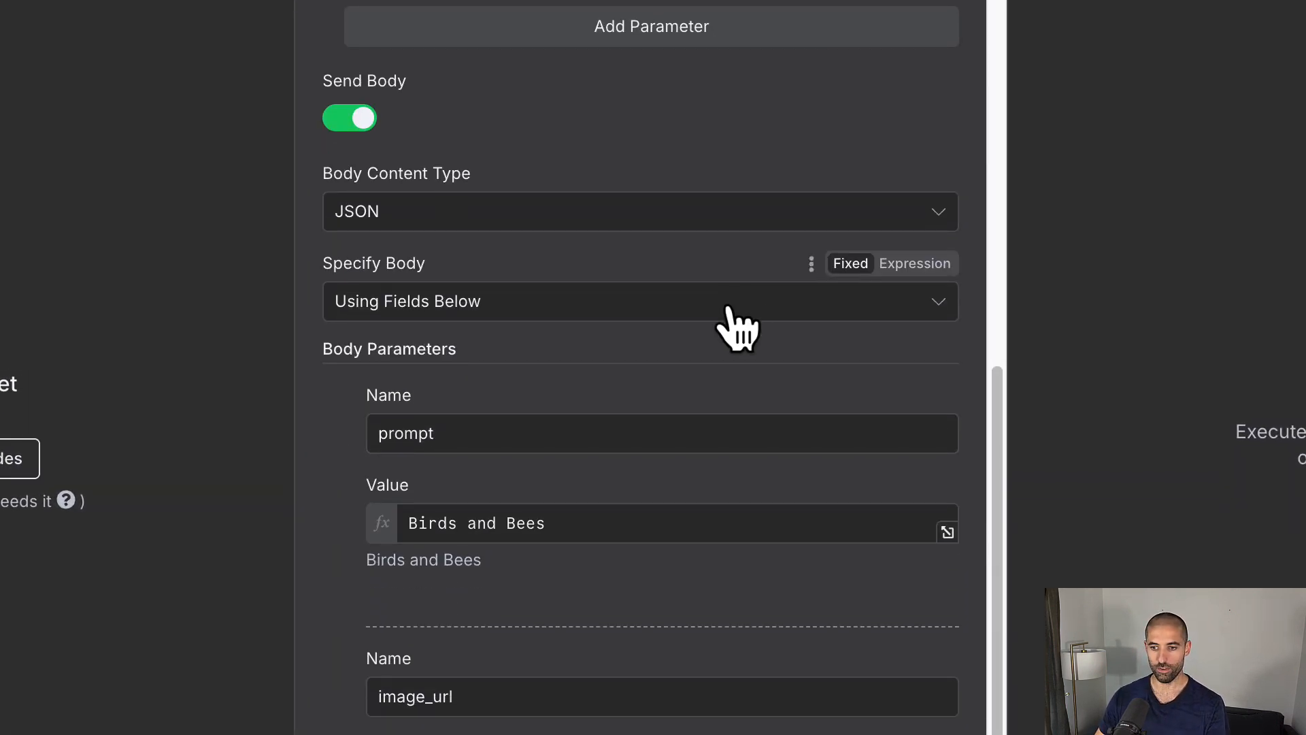
triple_click(592, 527)
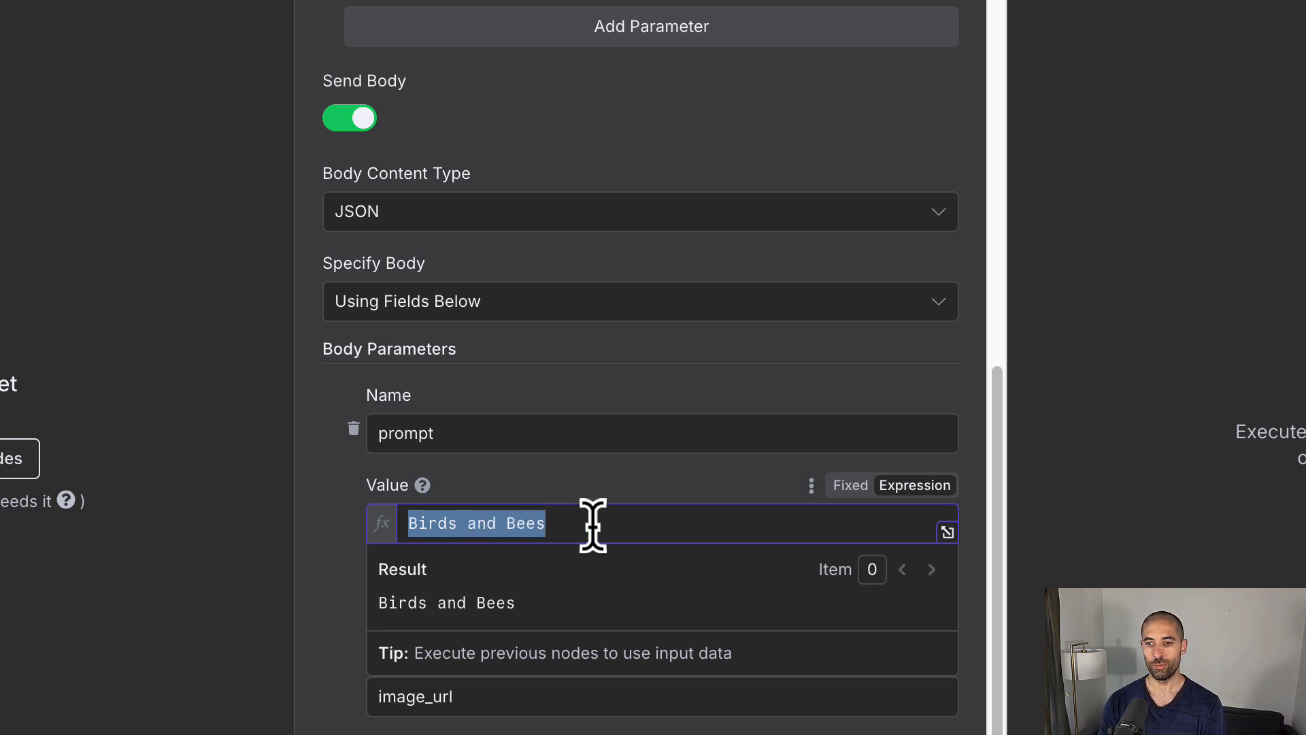
key("BackSpace")
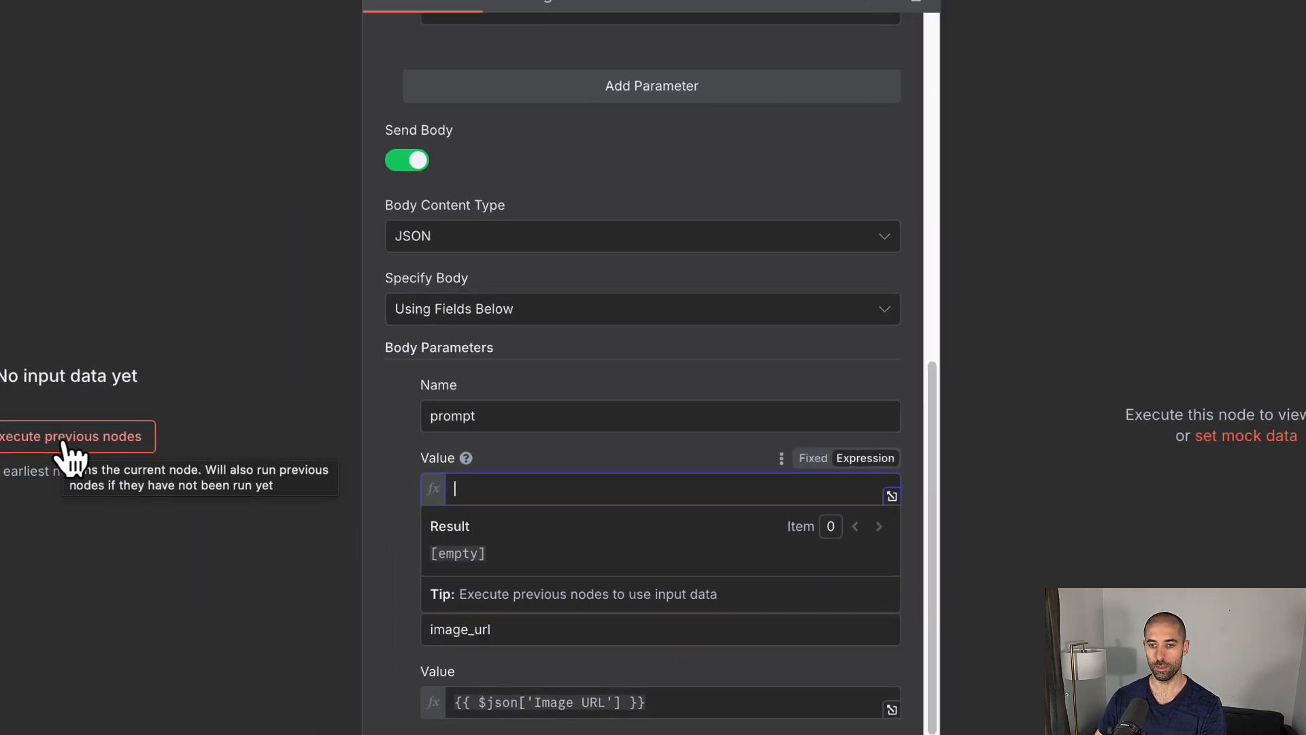
Step: Execute the previous nodes for input data, then move Gen Video above the chain
left_click(17, 452)
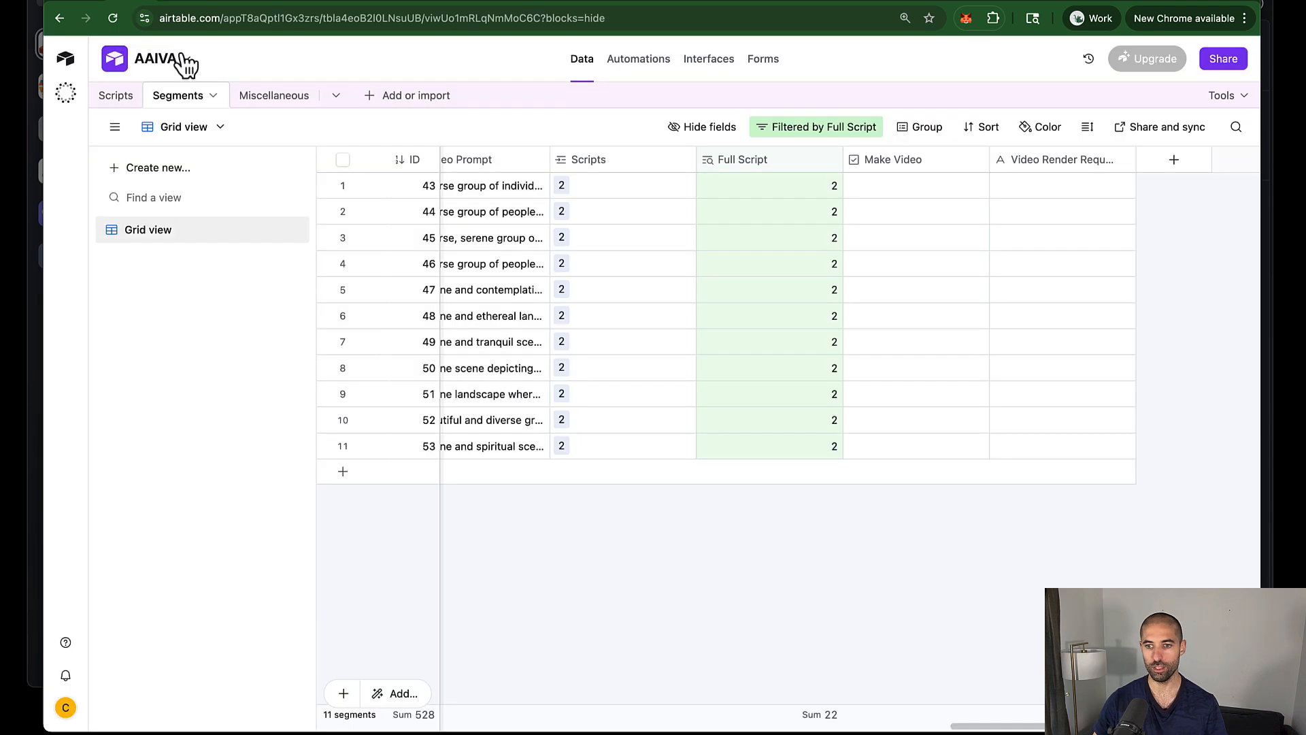
scroll(548, 259, "left", 2)
scroll(549, 257, "left", 3)
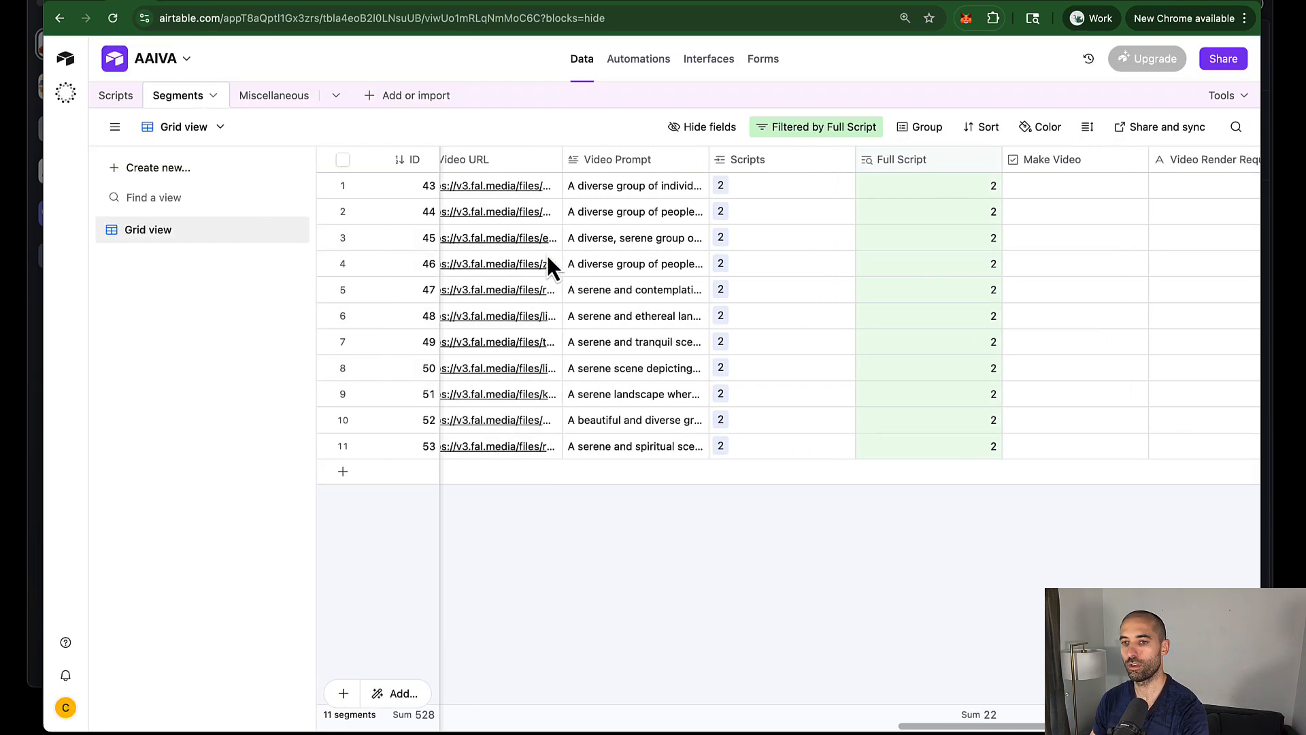
scroll(738, 204, "right", 3)
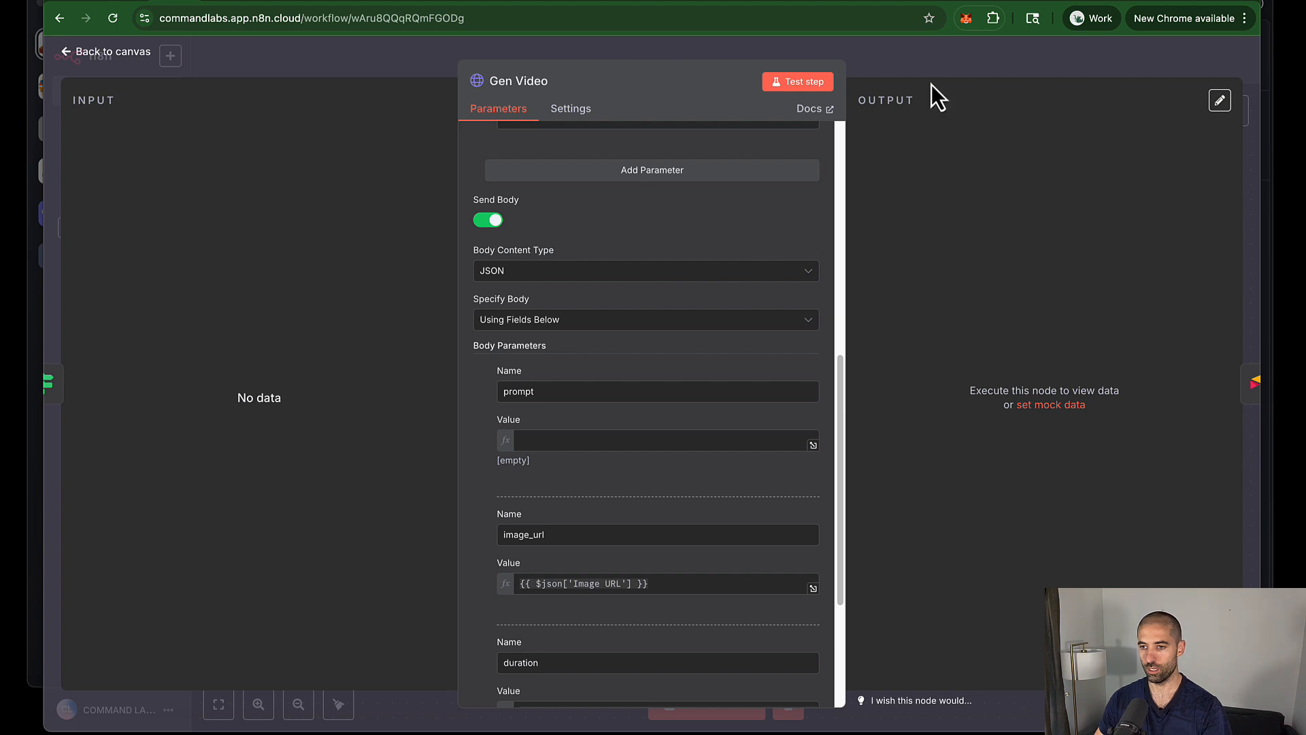
left_click(898, 79)
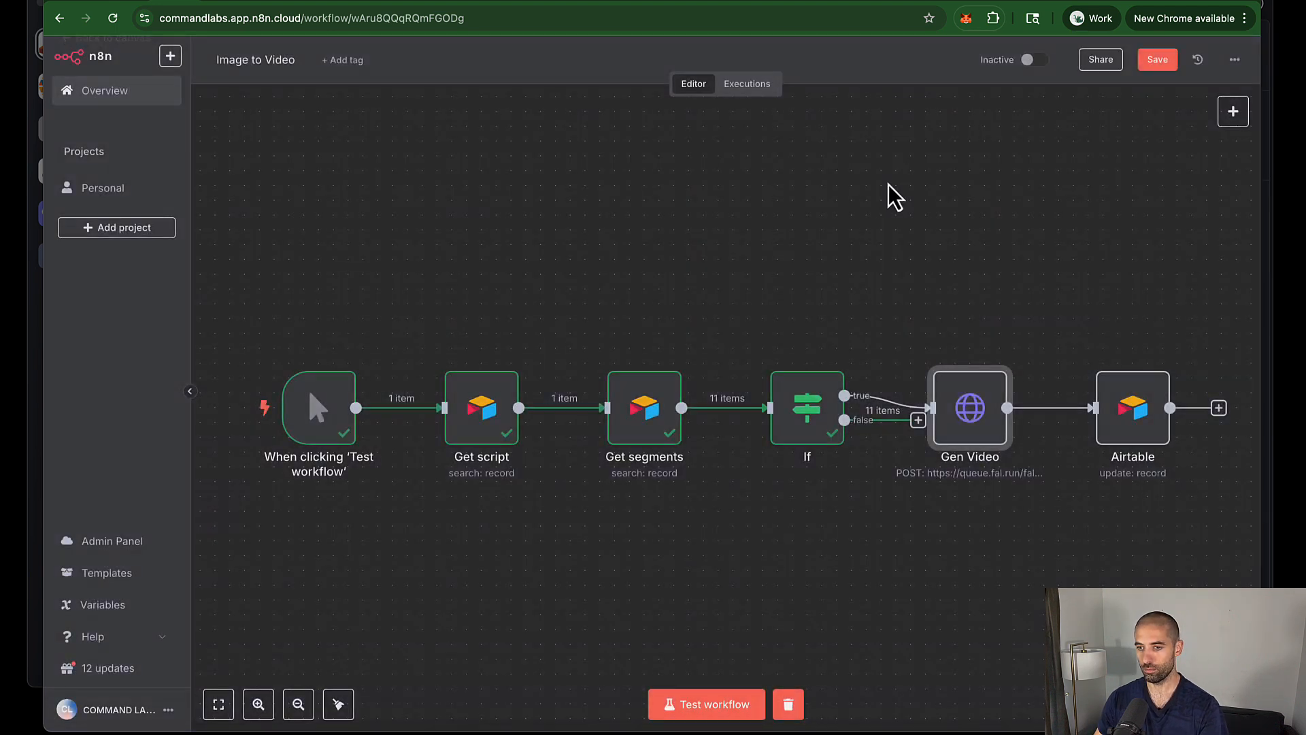
left_click_drag(981, 411, 987, 270)
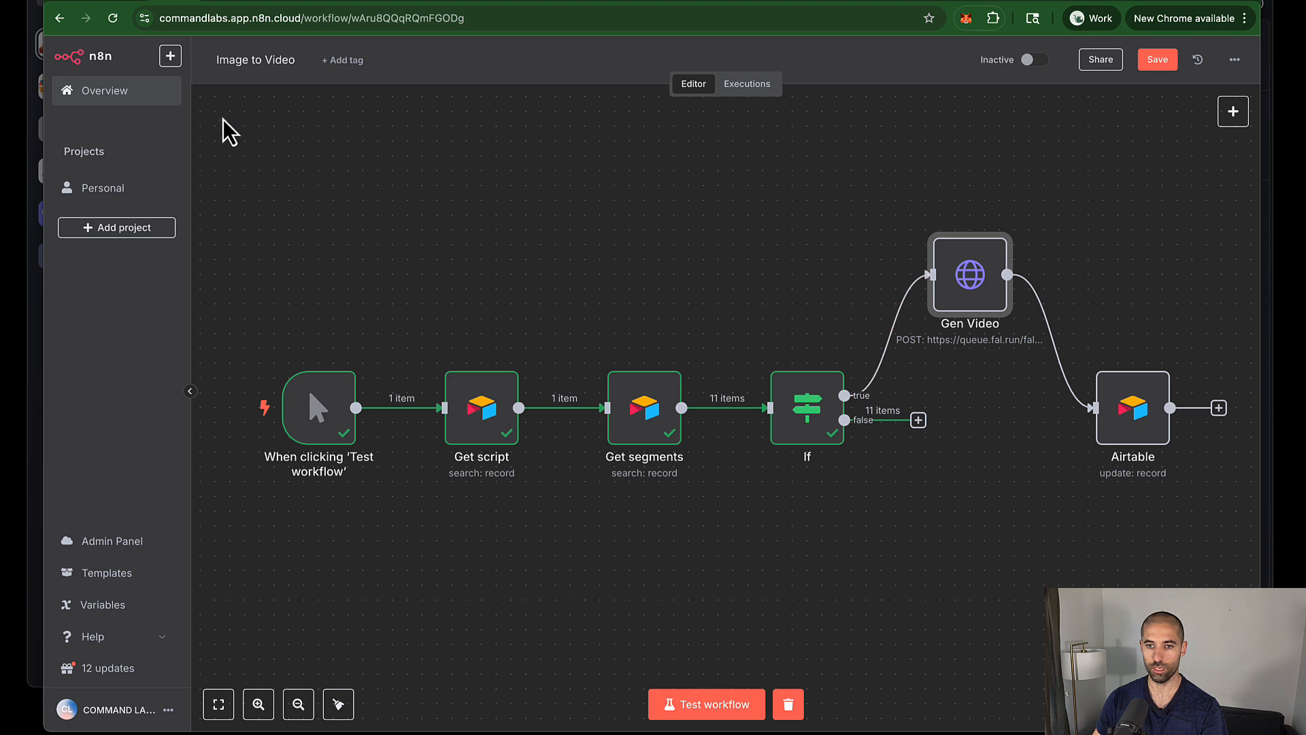
Step: Tick Make Video for segments 43 through 53 in the Airtable Segments grid
left_click(139, 7)
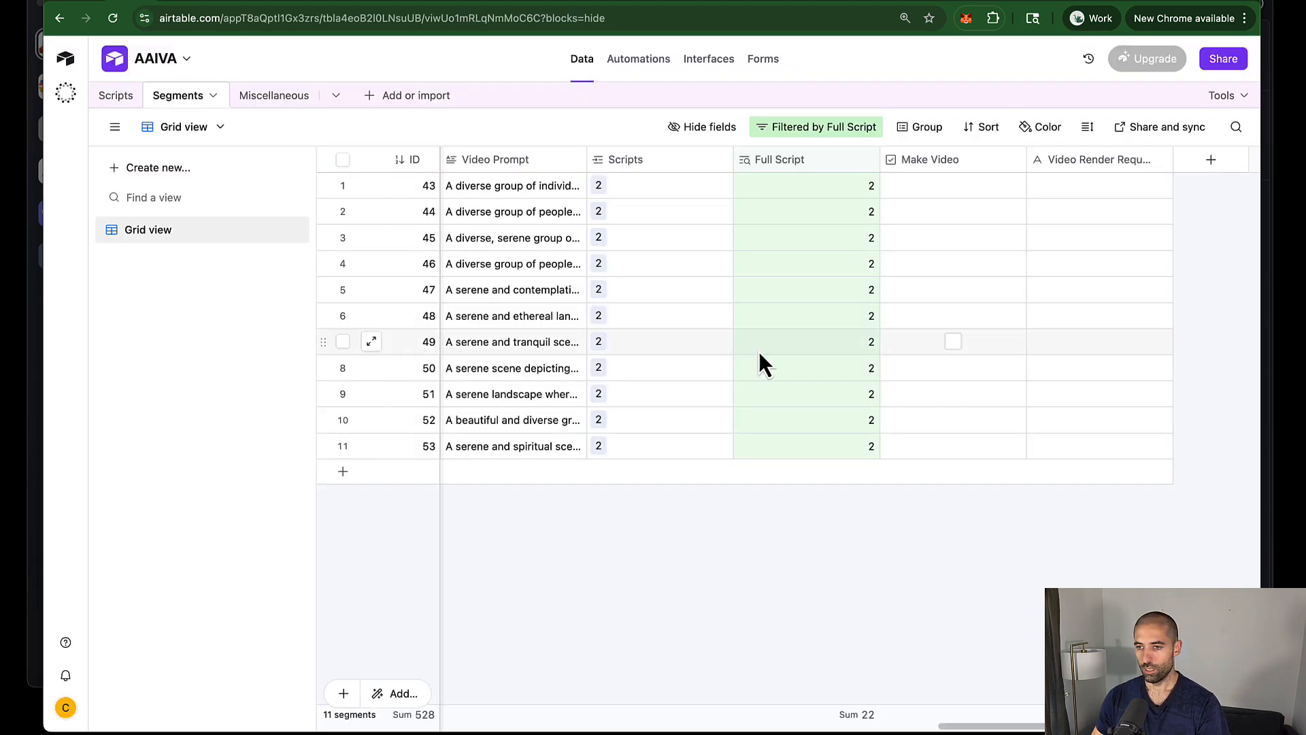
left_click(954, 190)
left_click(954, 212)
left_click(953, 238)
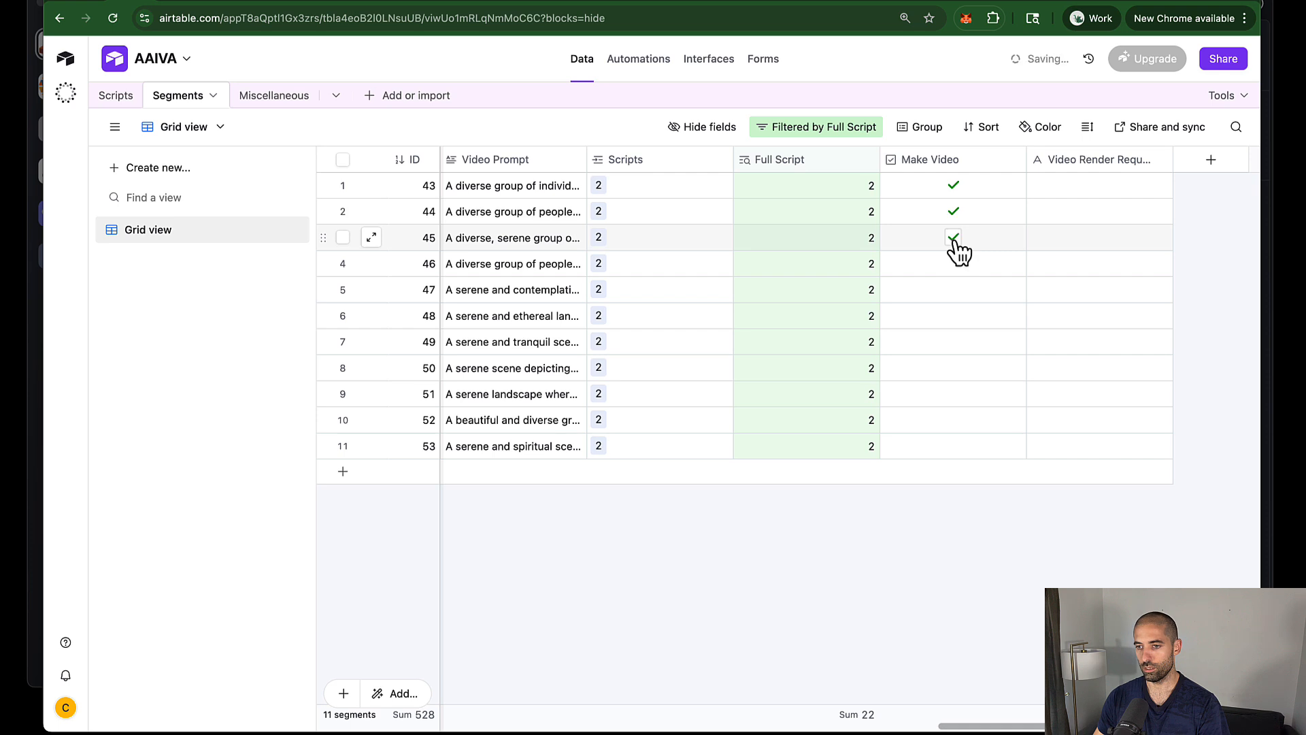
left_click(954, 264)
left_click(953, 290)
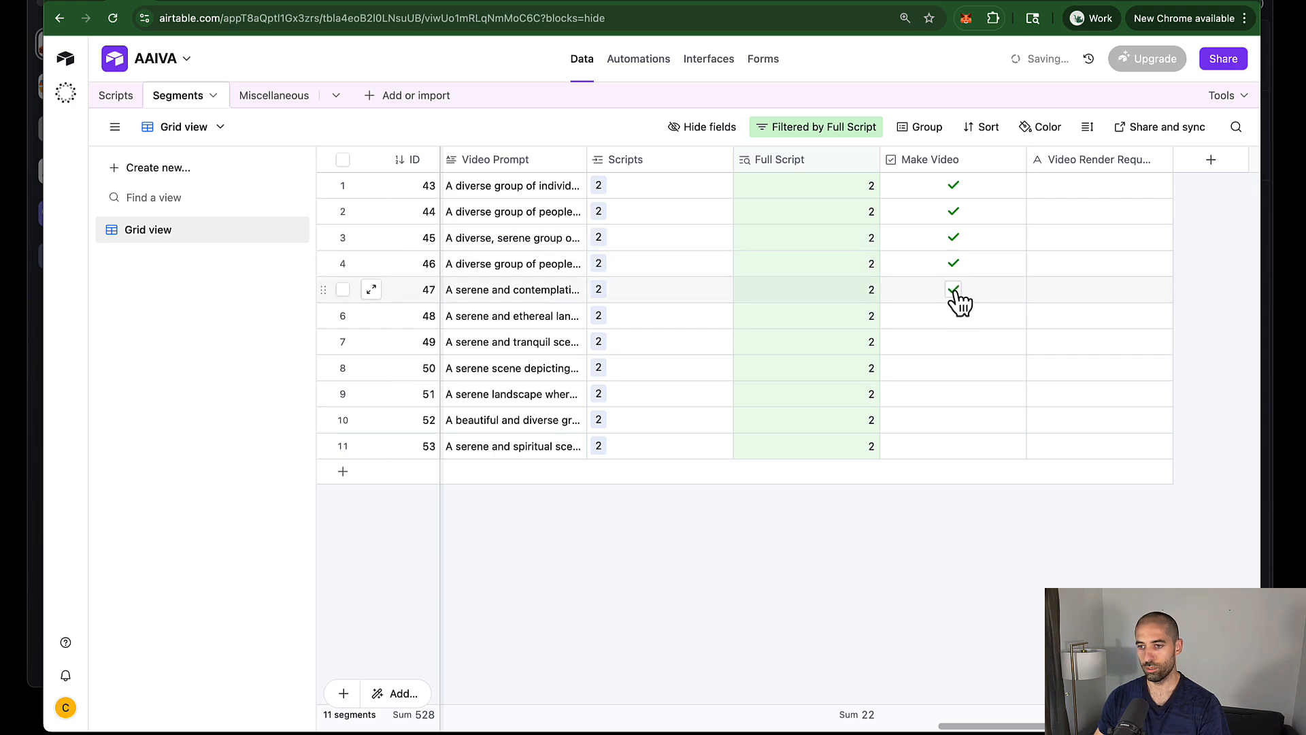
left_click(953, 316)
left_click(954, 342)
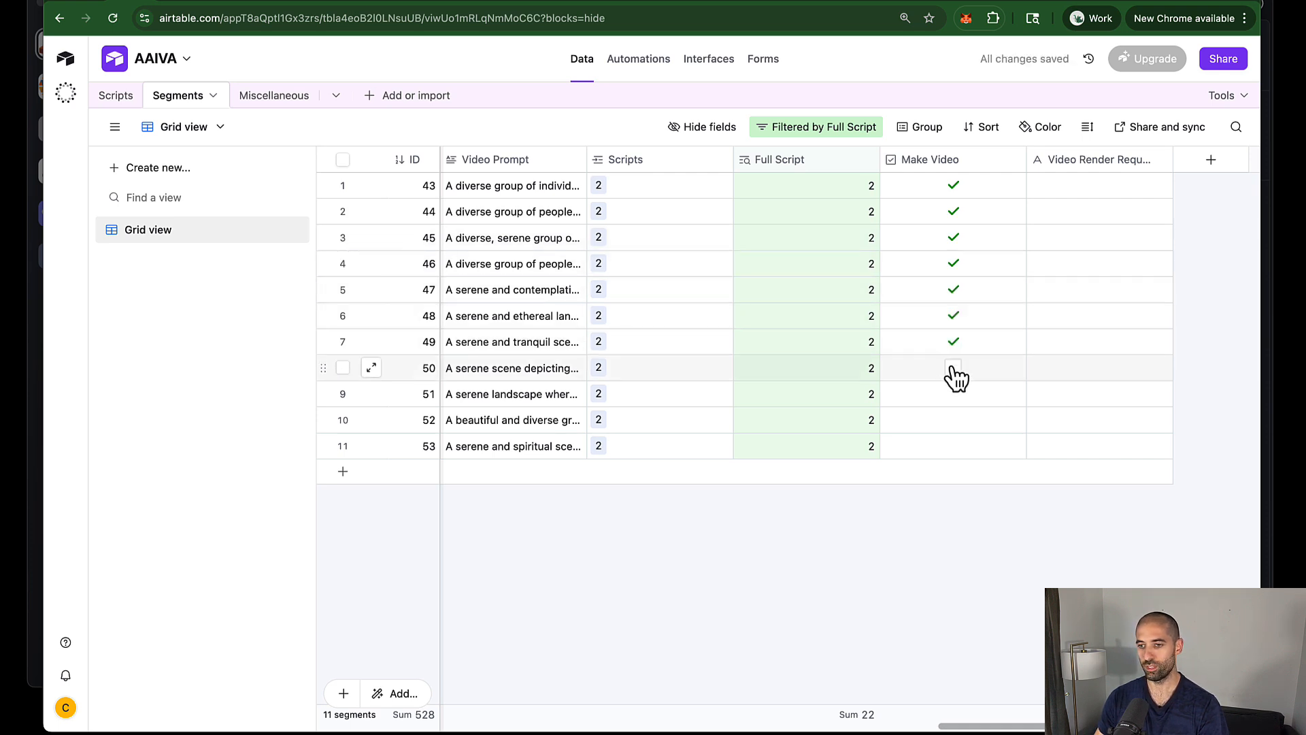
left_click(954, 368)
left_click(954, 395)
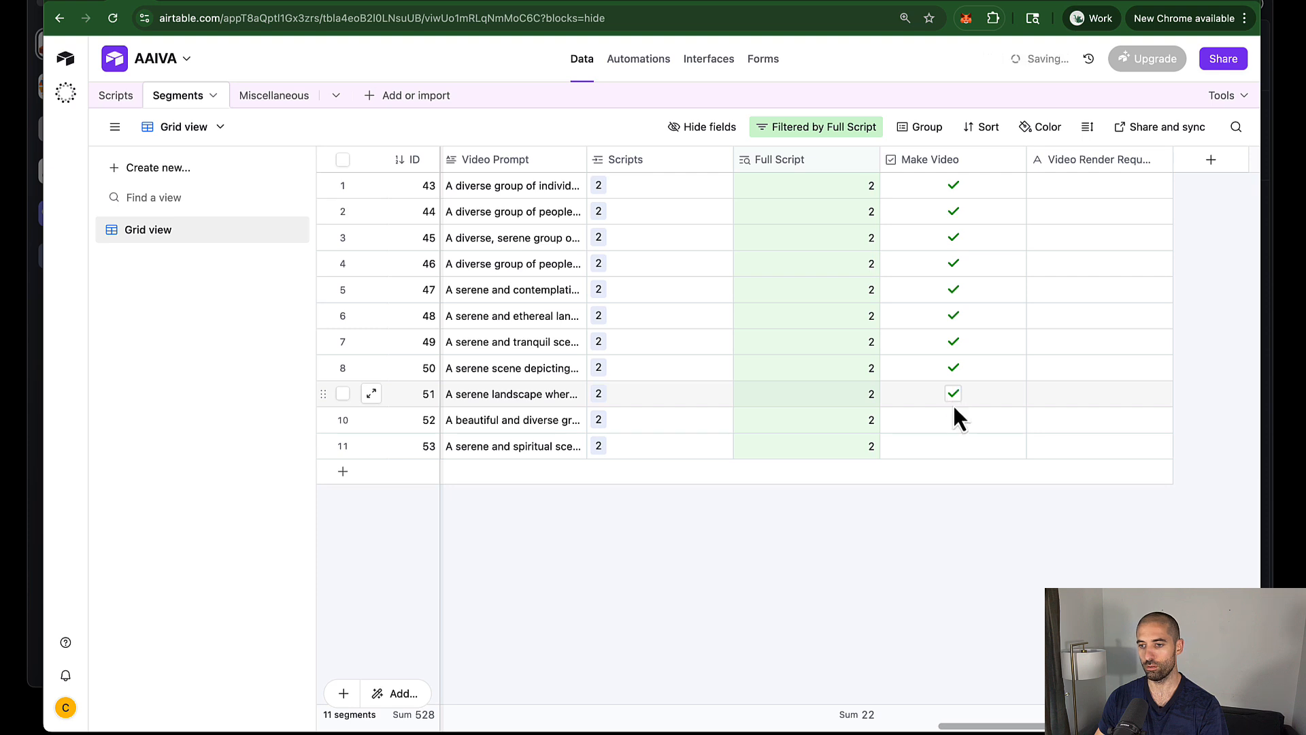
left_click(953, 420)
left_click(954, 447)
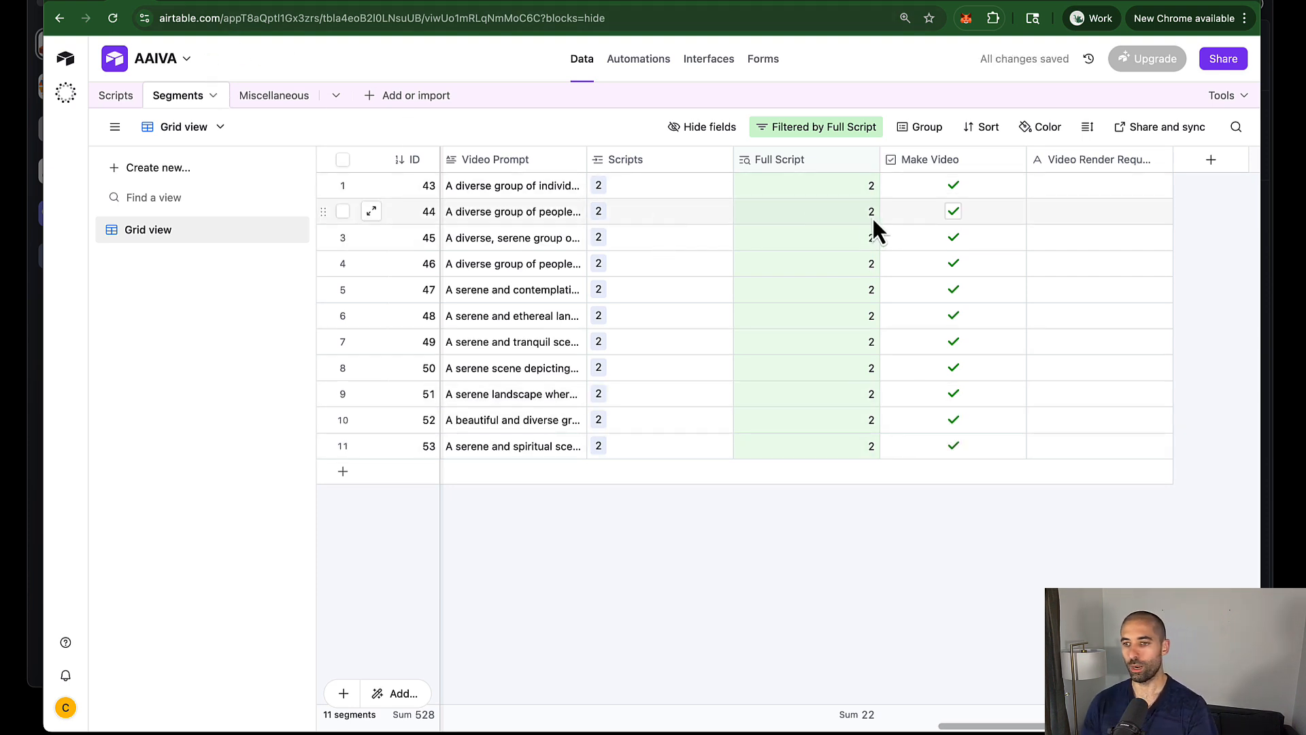
Step: Untick Make Video again on segments 44 onward
left_click(953, 211)
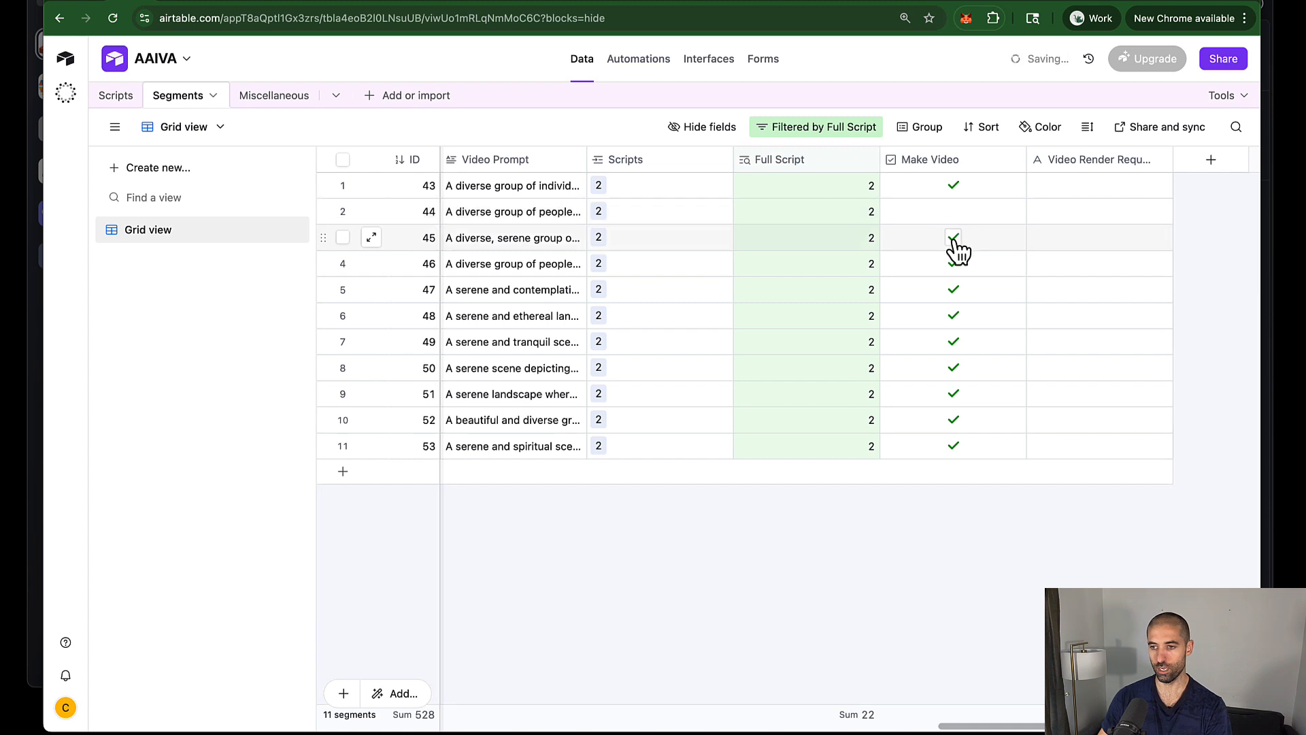
left_click(953, 237)
left_click(952, 264)
left_click(953, 315)
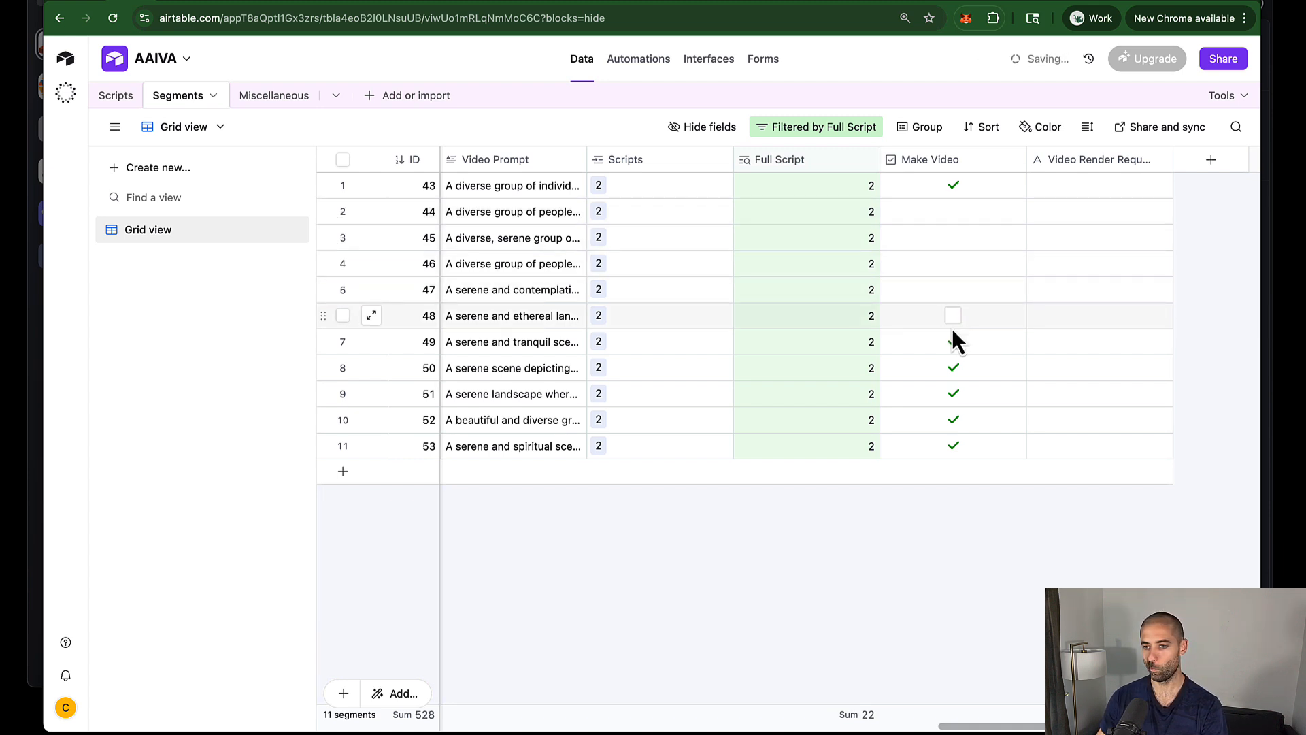
left_click(953, 341)
left_click(953, 368)
left_click(953, 394)
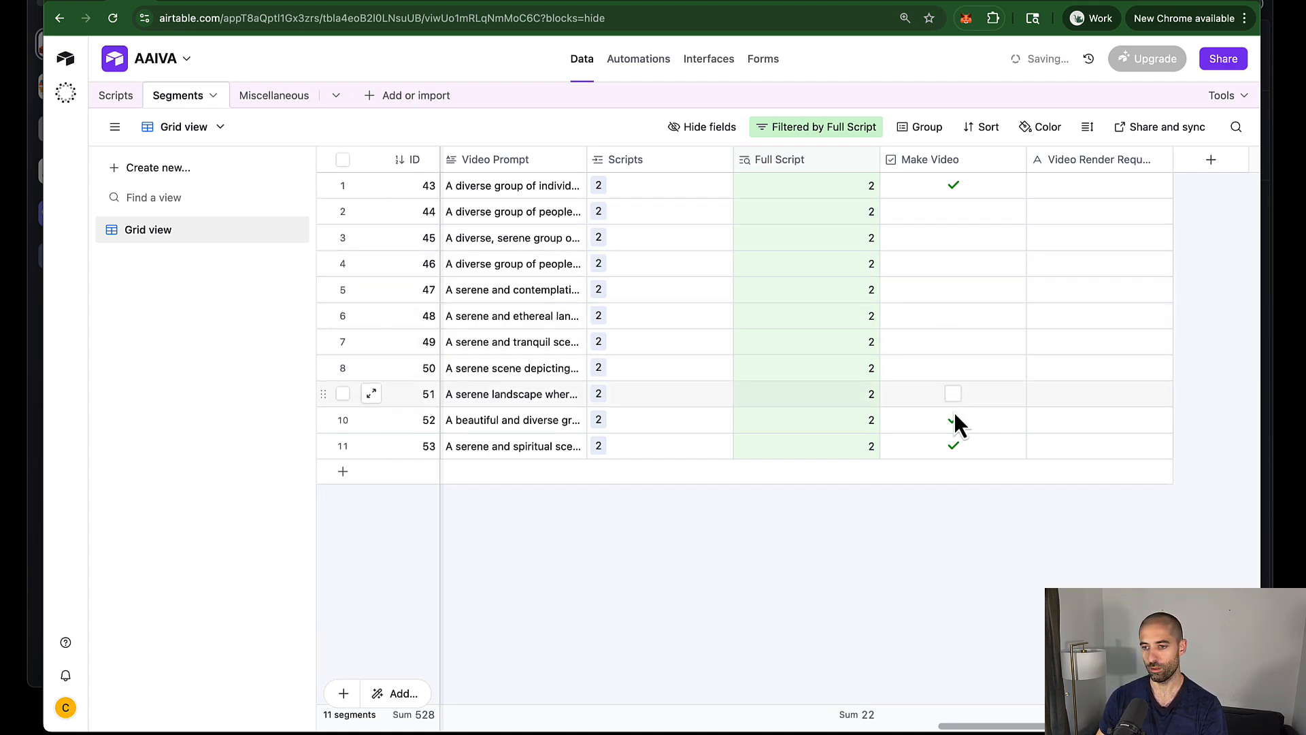
left_click(953, 419)
left_click(953, 446)
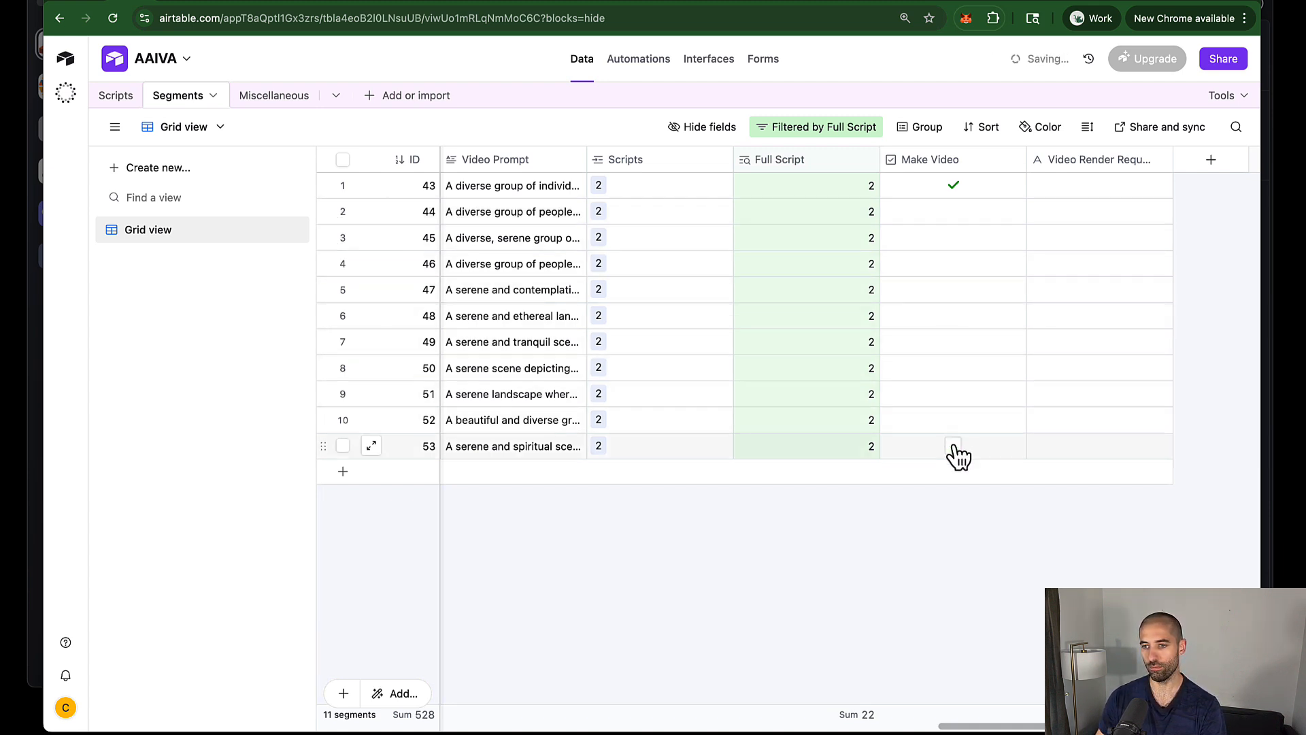
Step: Re-tick Make Video for segments 44 through 53 and go back to n8n
left_click(953, 212)
left_click(953, 239)
left_click(953, 267)
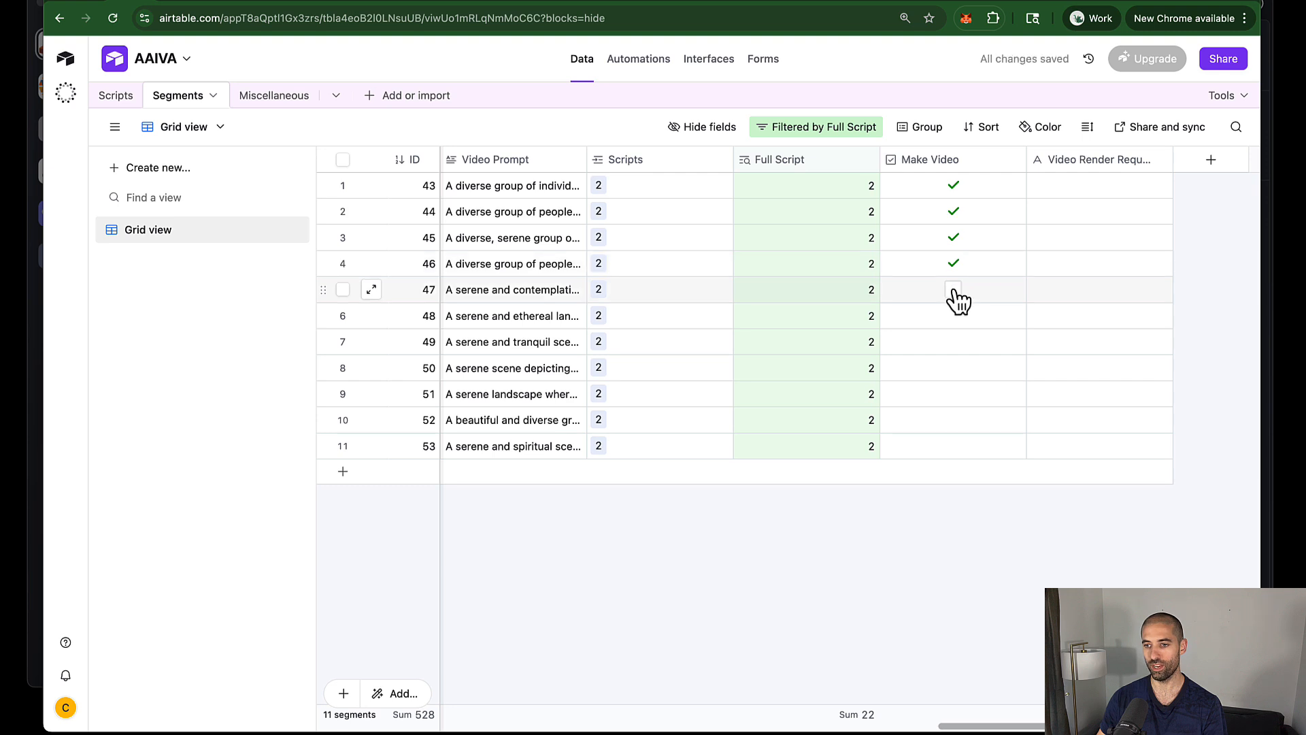
left_click(953, 293)
left_click(955, 318)
left_click(954, 342)
left_click(955, 368)
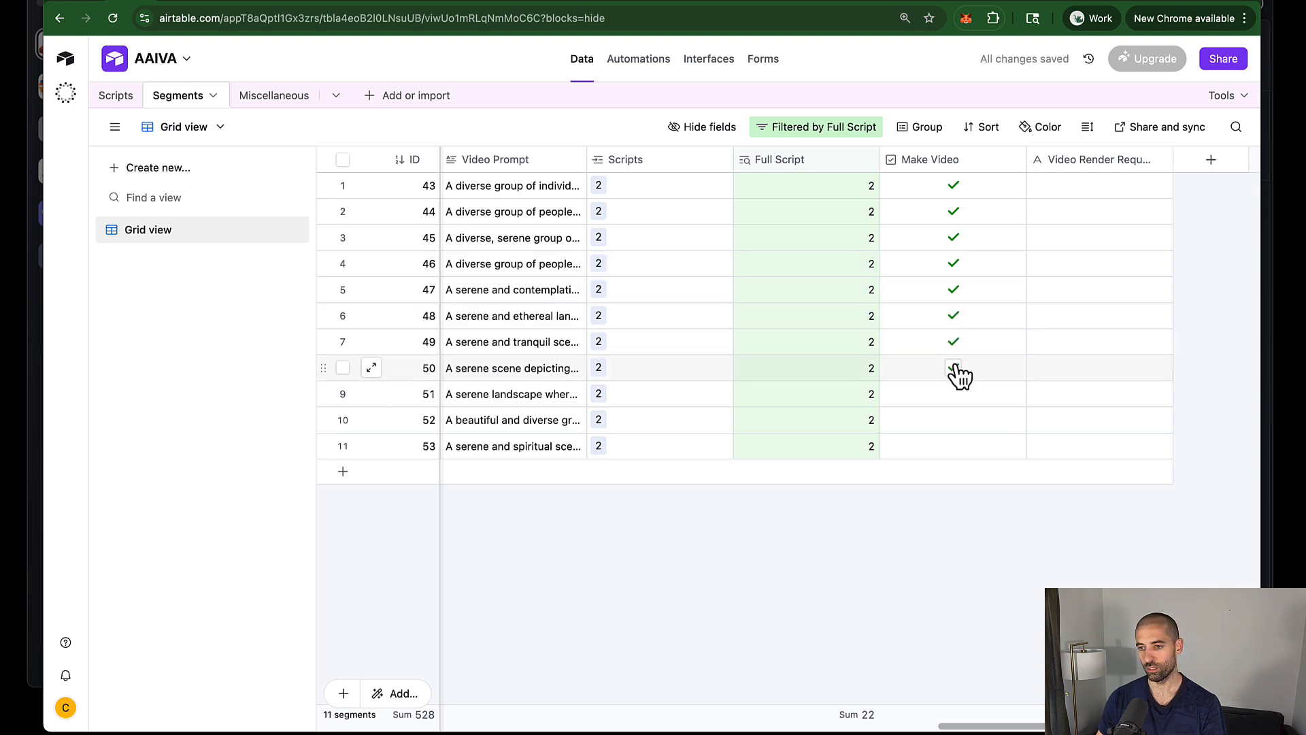
left_click(956, 394)
left_click(955, 420)
left_click(953, 446)
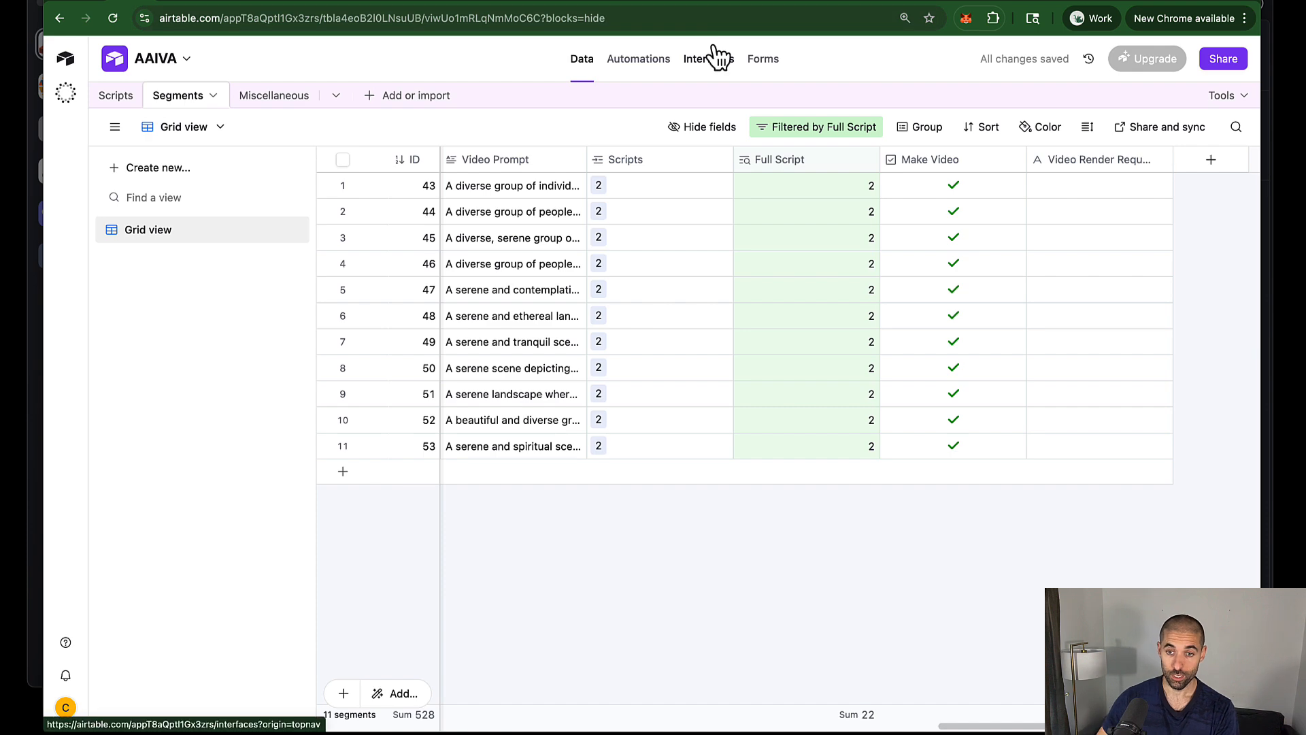
key("ctrl+Tab")
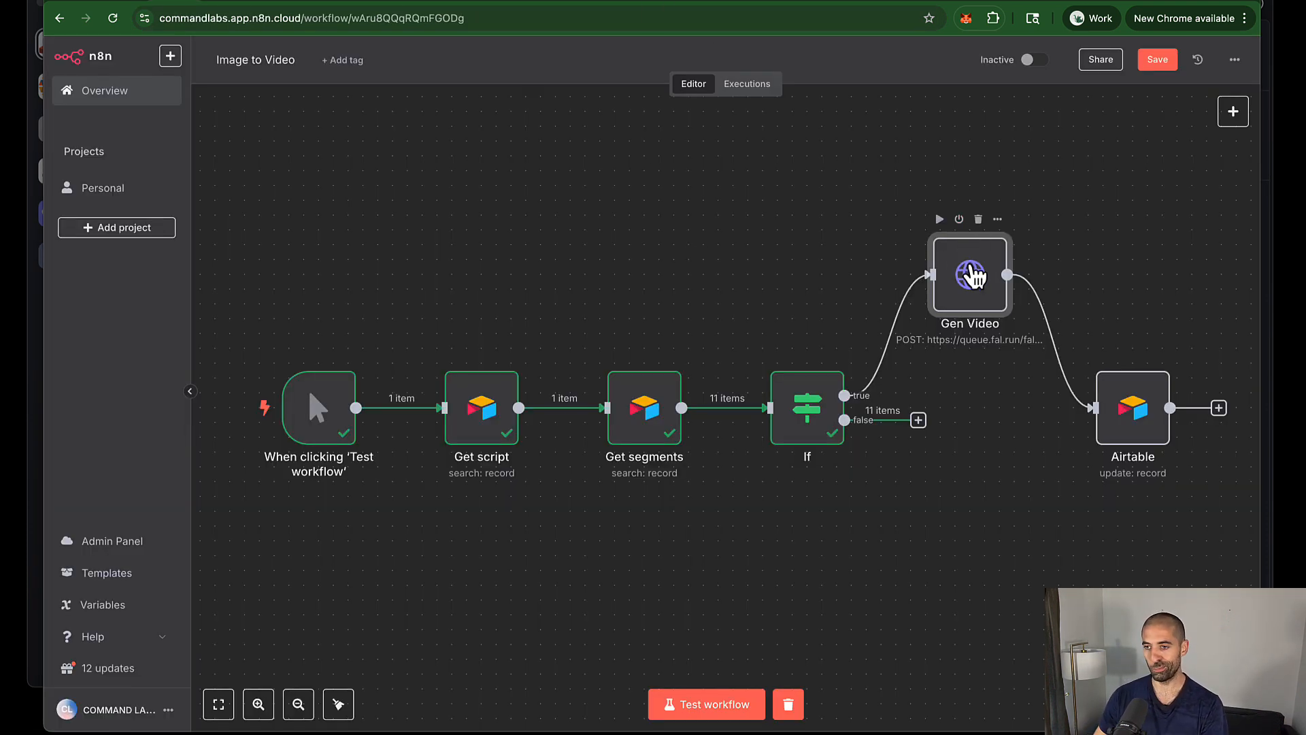
Step: Reopen Gen Video, check its now-empty prompt value, and close it back to the canvas
double_click(972, 275)
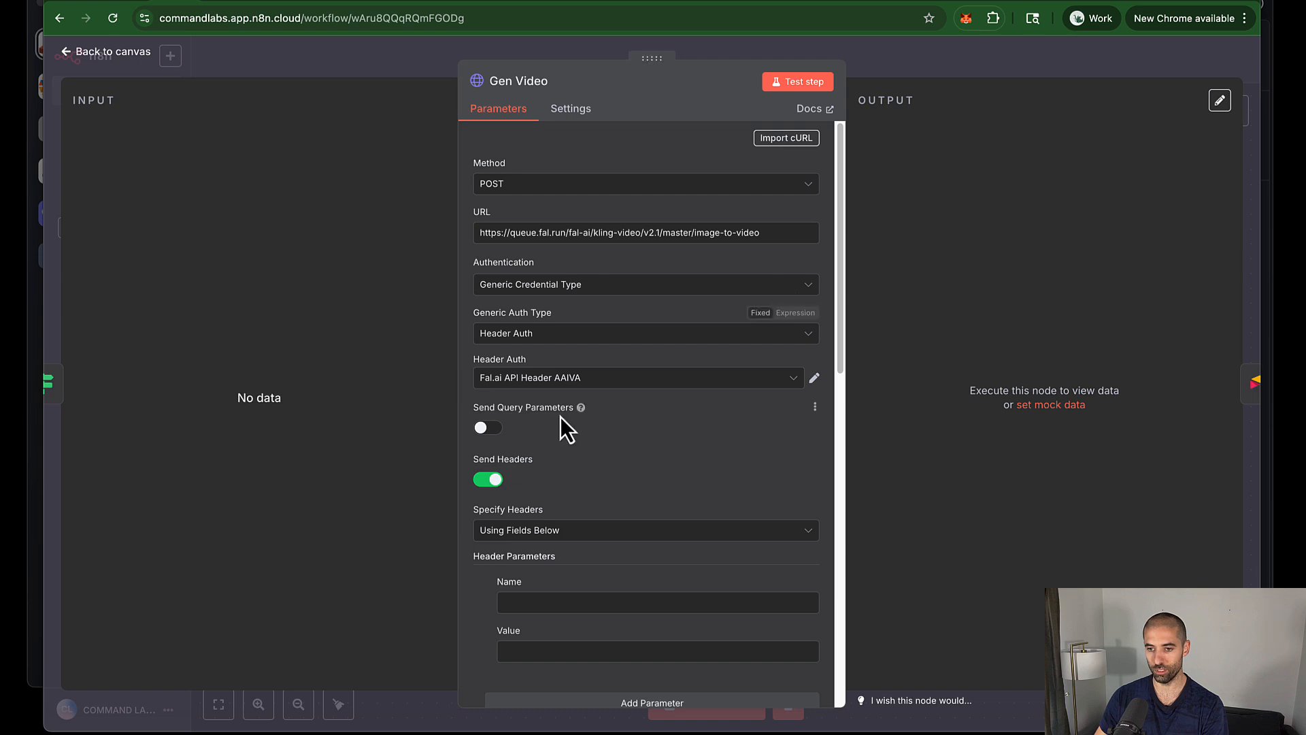
scroll(563, 425, "down", 5)
scroll(561, 420, "up", 3)
scroll(559, 418, "down", 4)
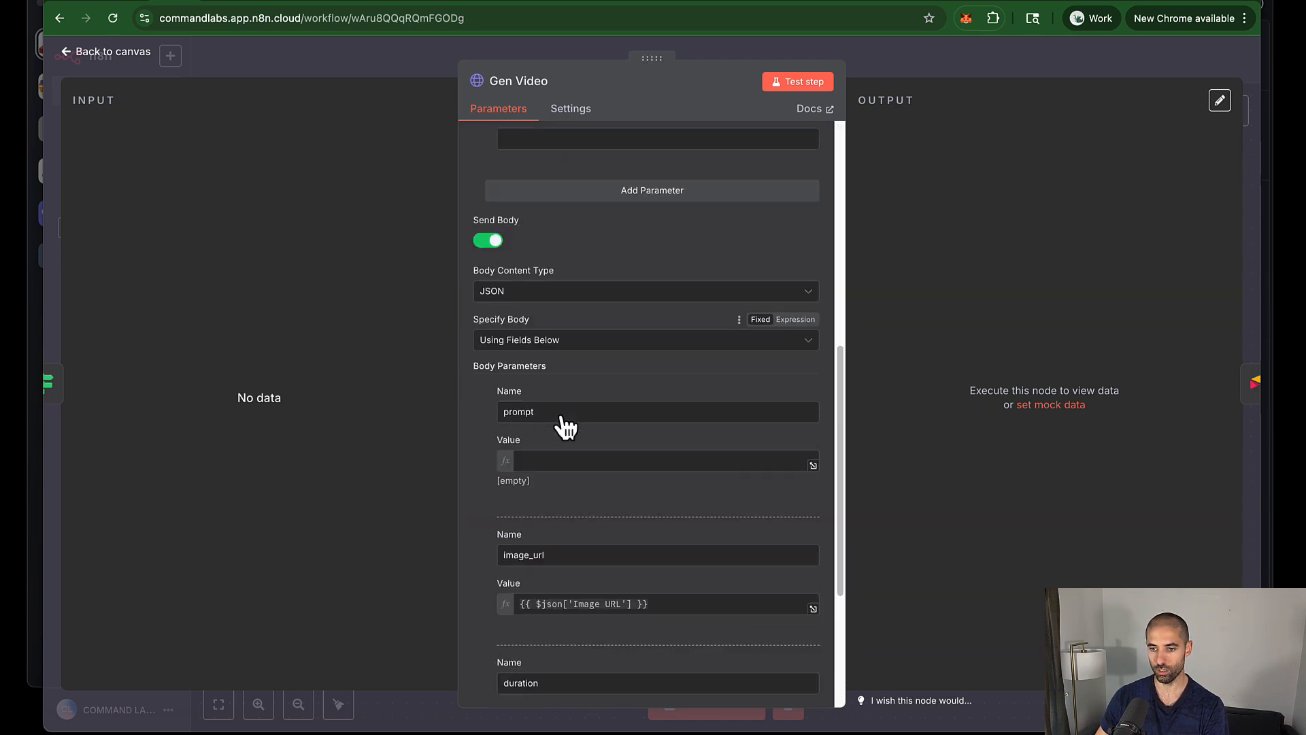
left_click(569, 460)
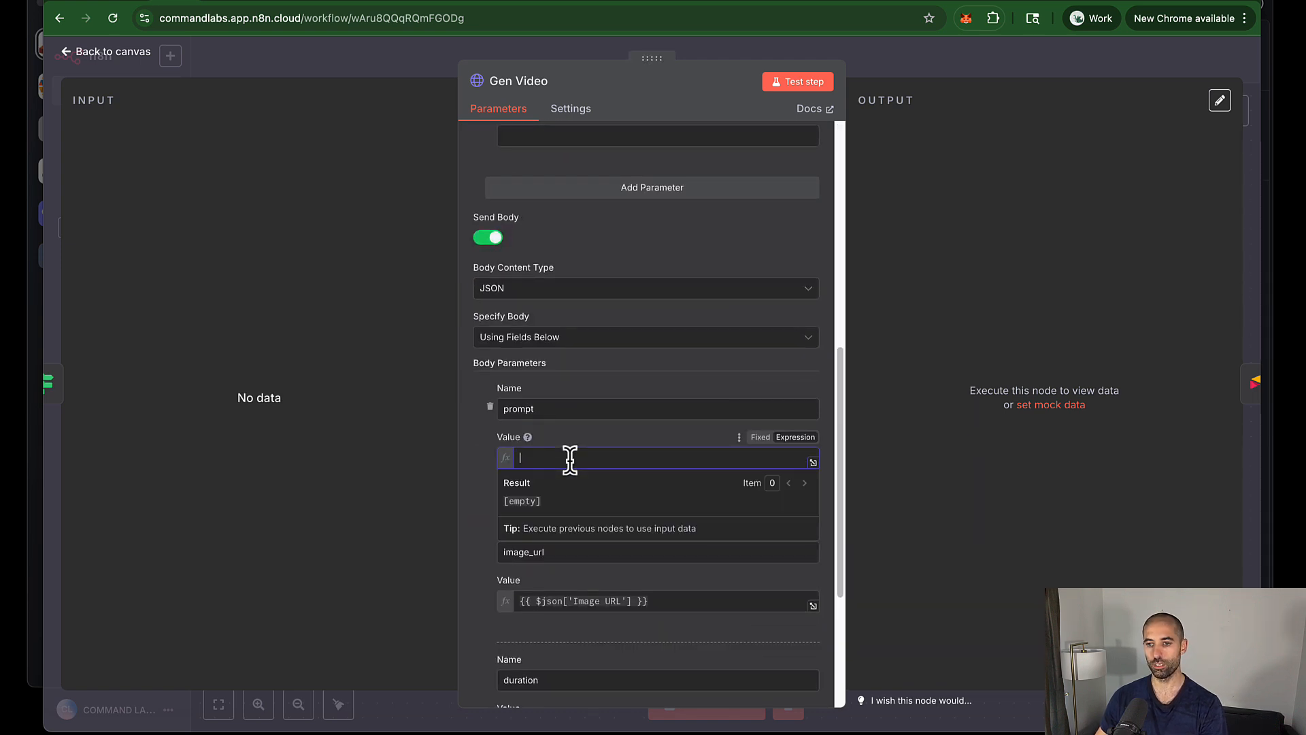
left_click(577, 435)
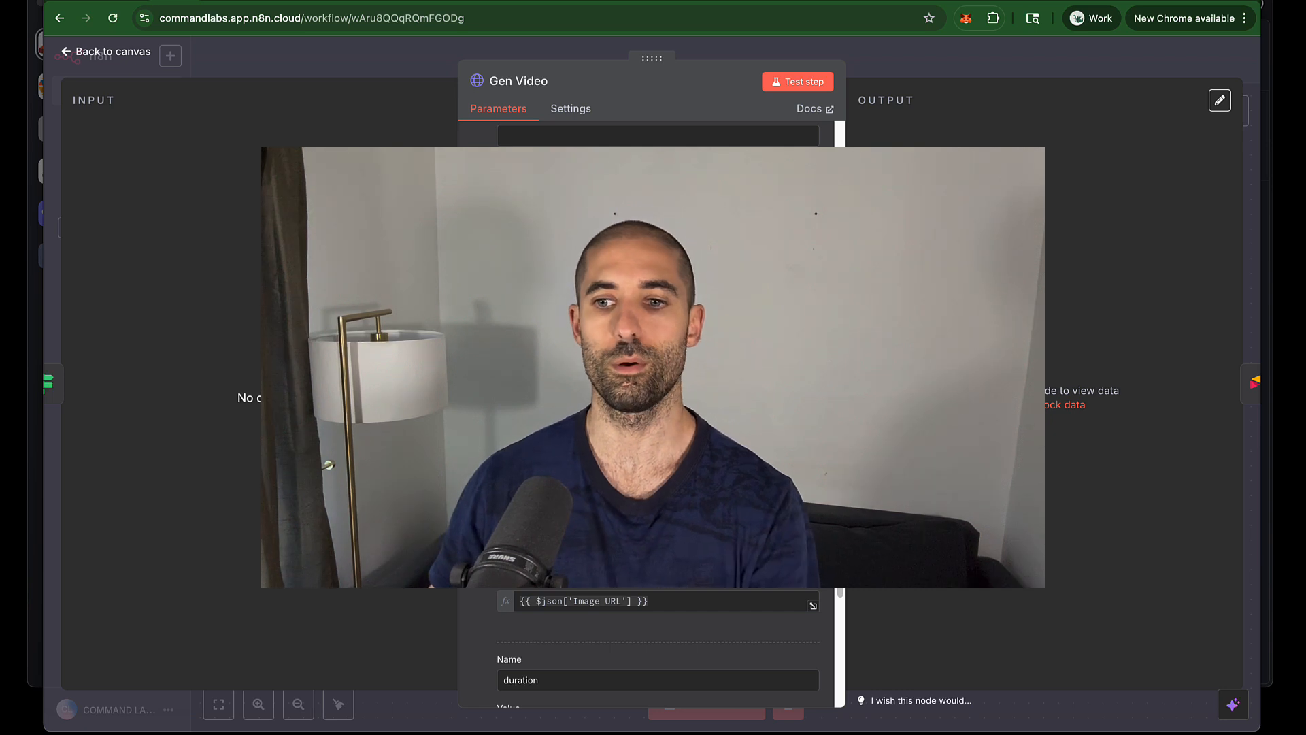
left_click(351, 58)
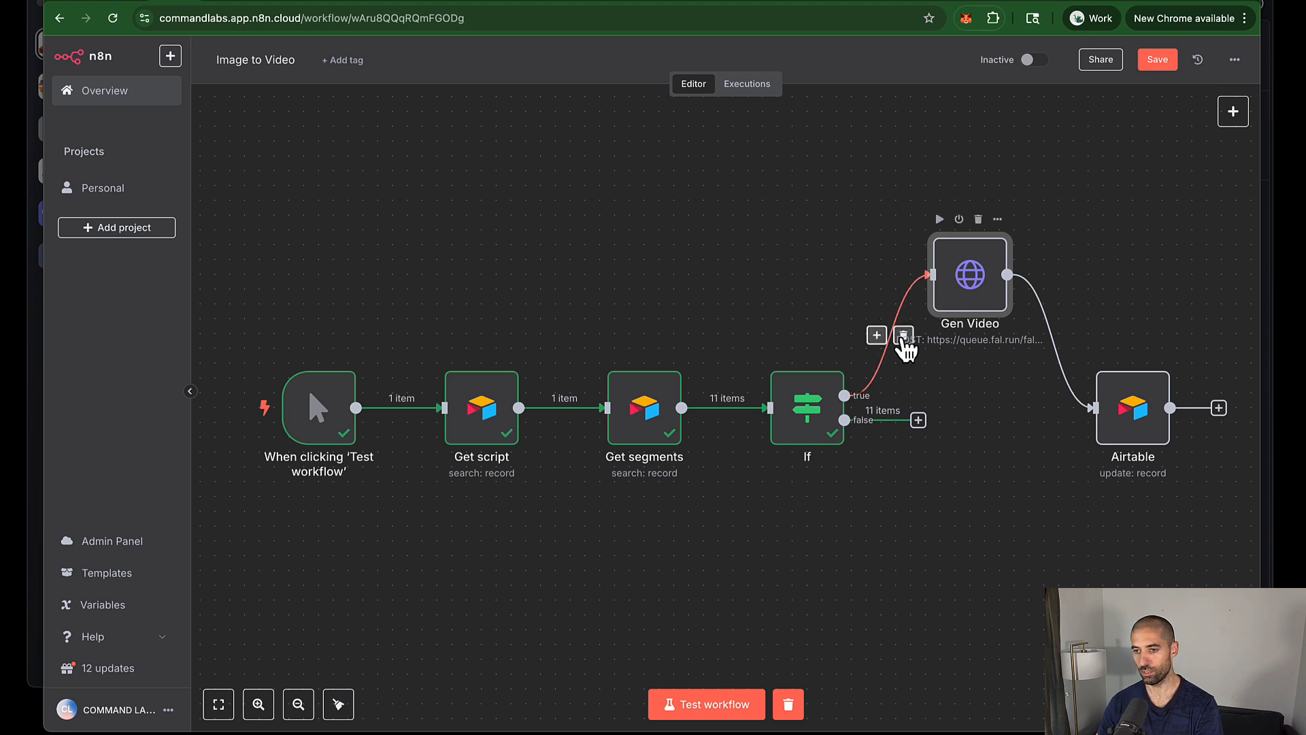
Step: Rewire If's true branch into Gen Video, test-run, and open Gen Video's empty prompt value
left_click_drag(905, 350, 970, 302)
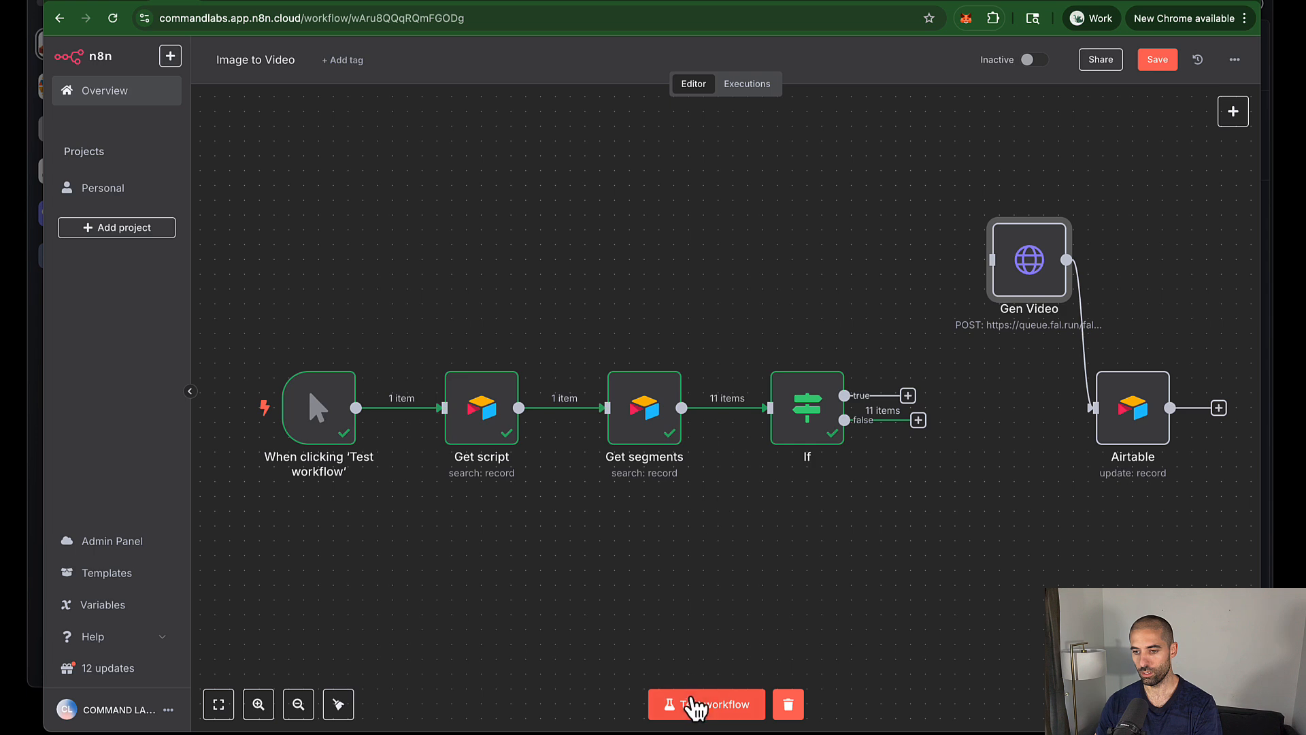
left_click(692, 708)
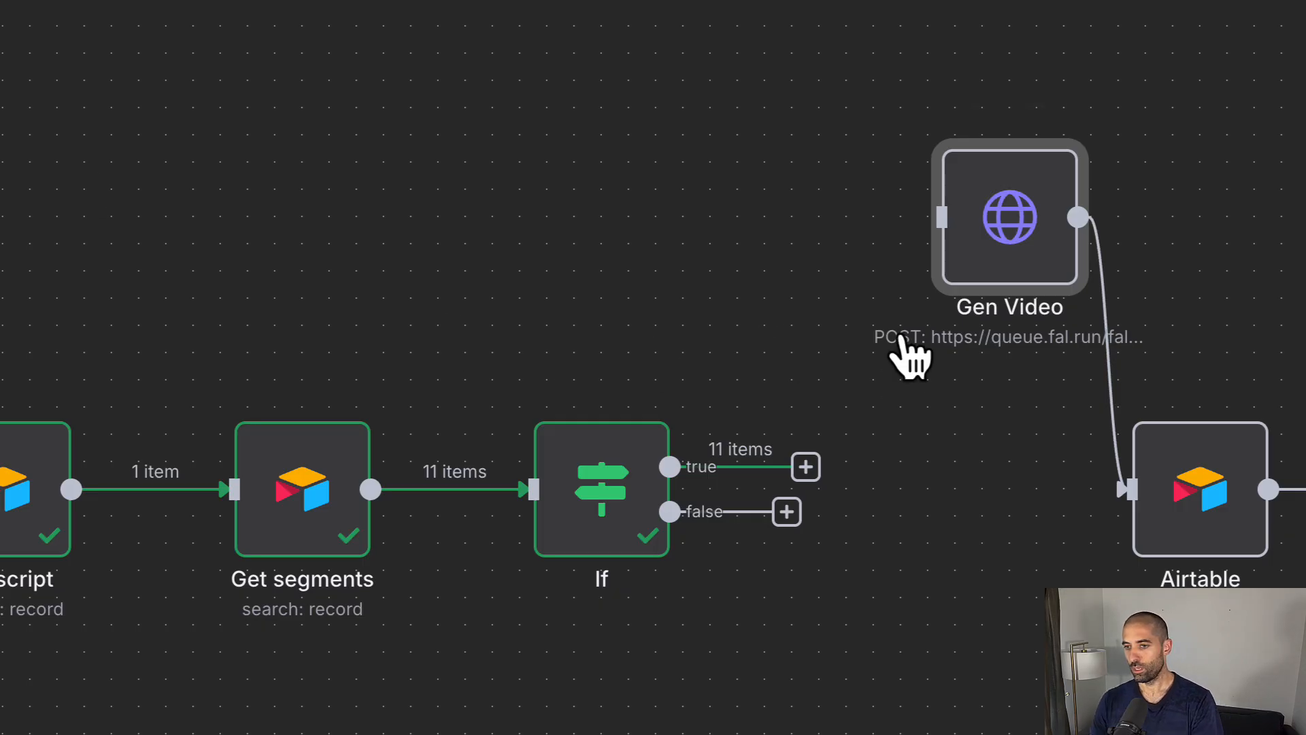
left_click_drag(805, 467, 943, 218)
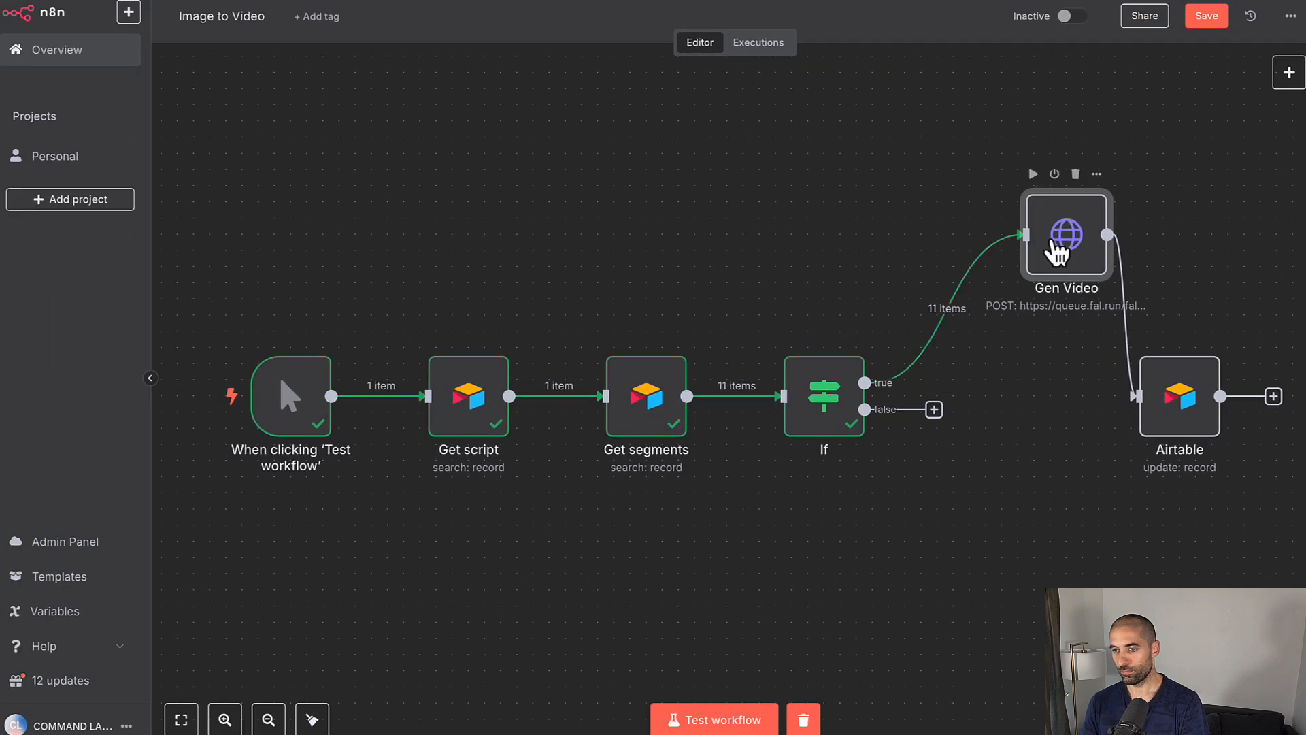
left_click_drag(1058, 253, 1037, 345)
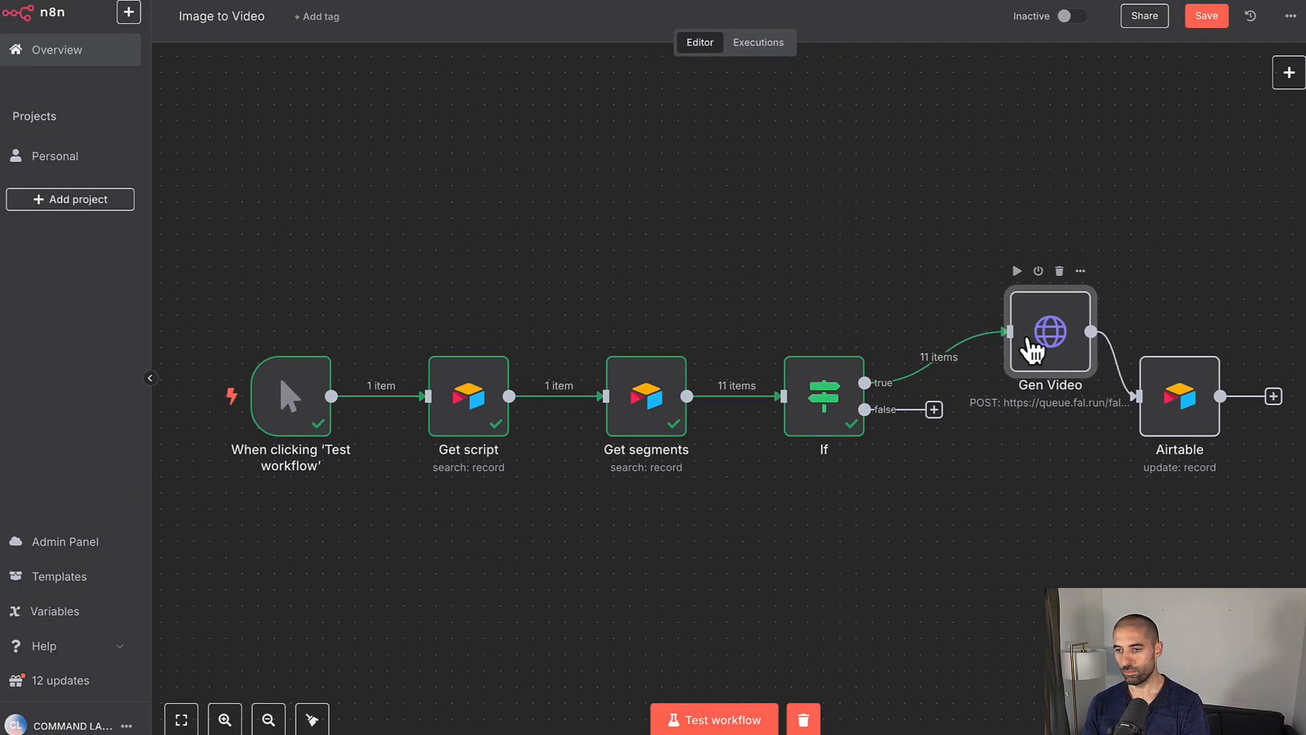
double_click(1032, 350)
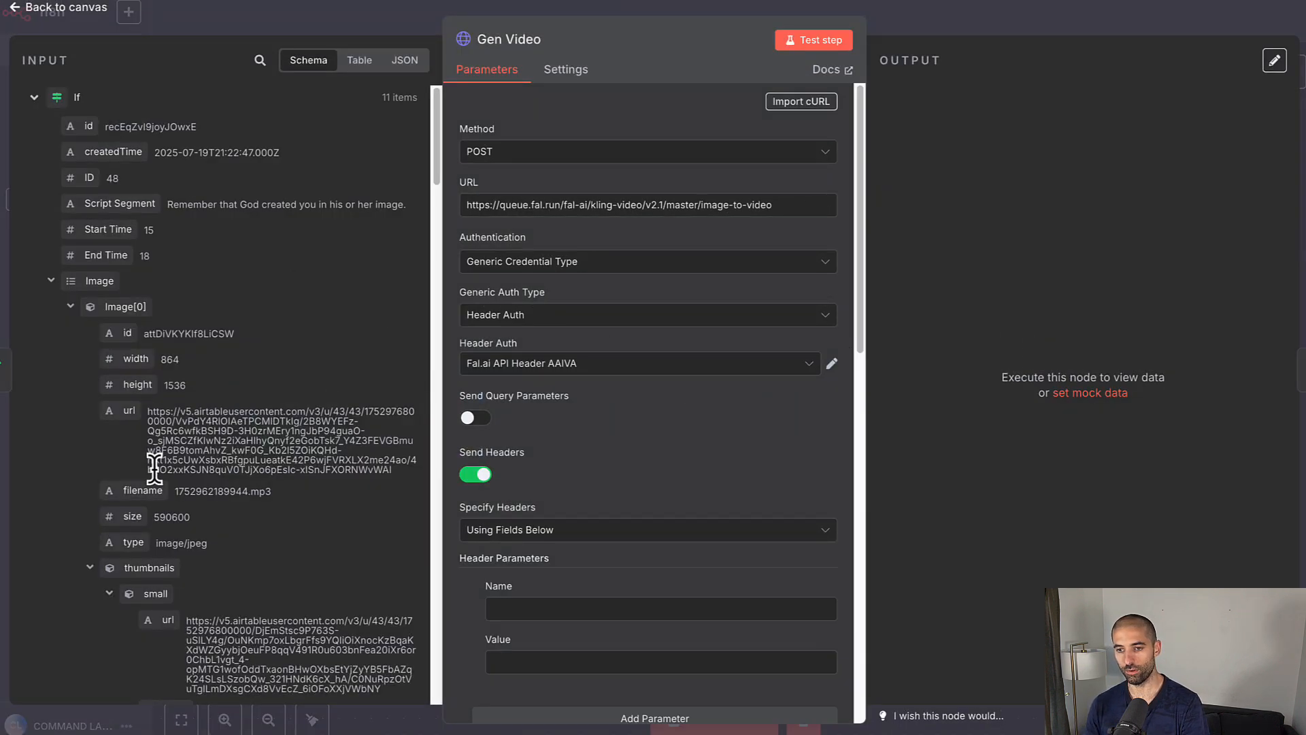
scroll(580, 439, "down", 10)
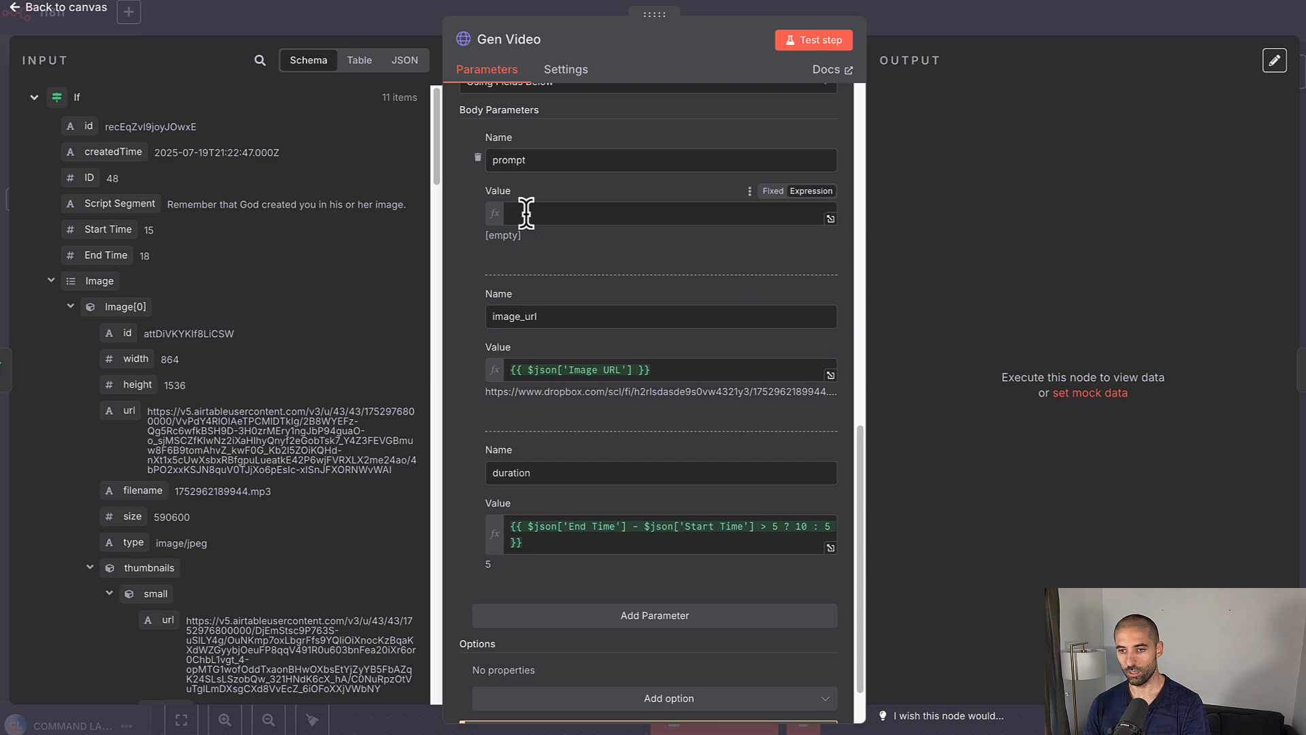
left_click(526, 214)
scroll(74, 450, "down", 15)
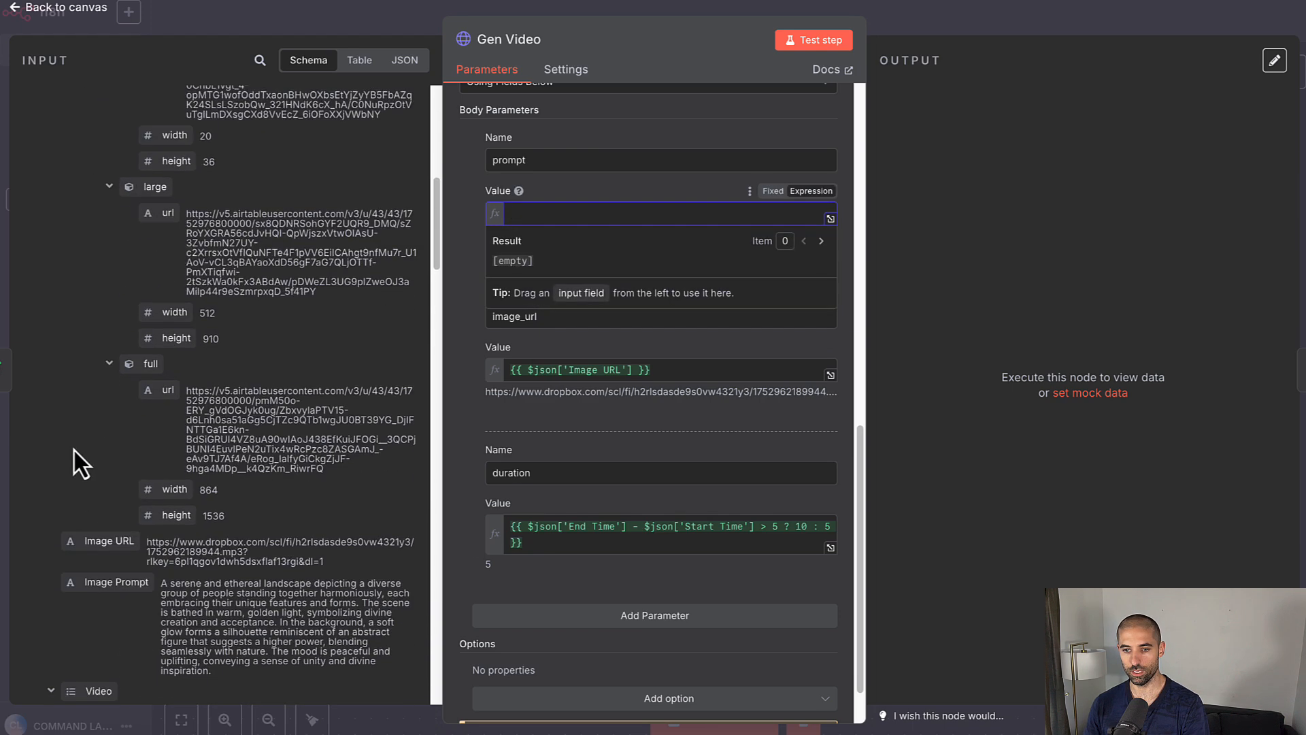
Step: Map the incoming Video Prompt field into Gen Video's prompt body parameter
scroll(75, 451, "down", 1)
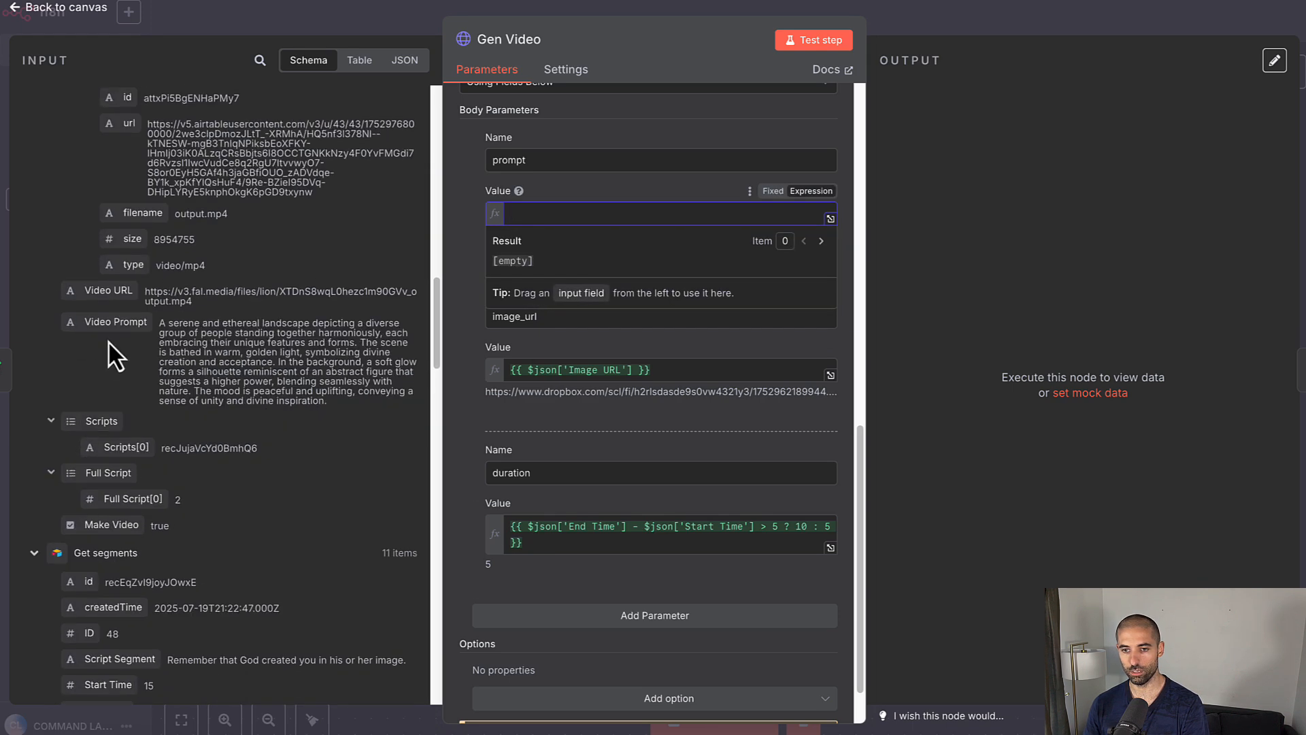
left_click_drag(114, 331, 534, 215)
scroll(137, 385, "up", 4)
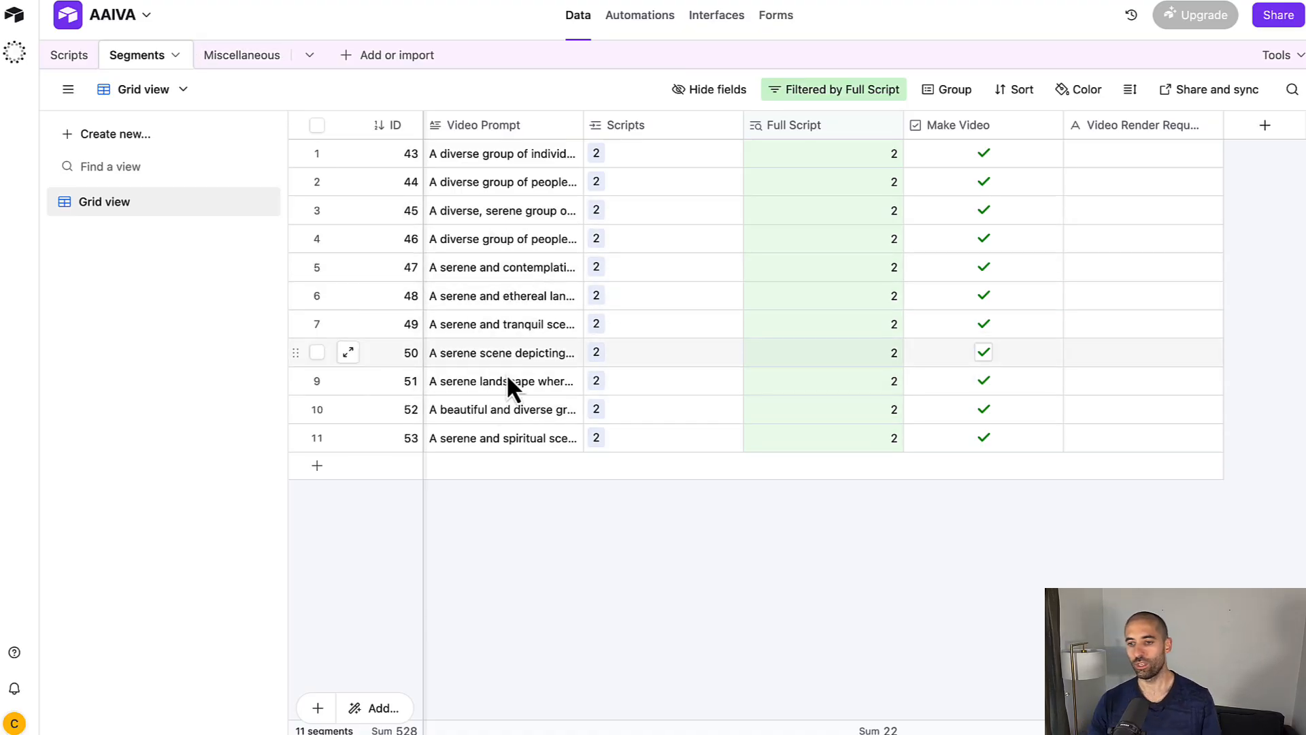
scroll(748, 293, "left", 10)
scroll(749, 292, "right", 10)
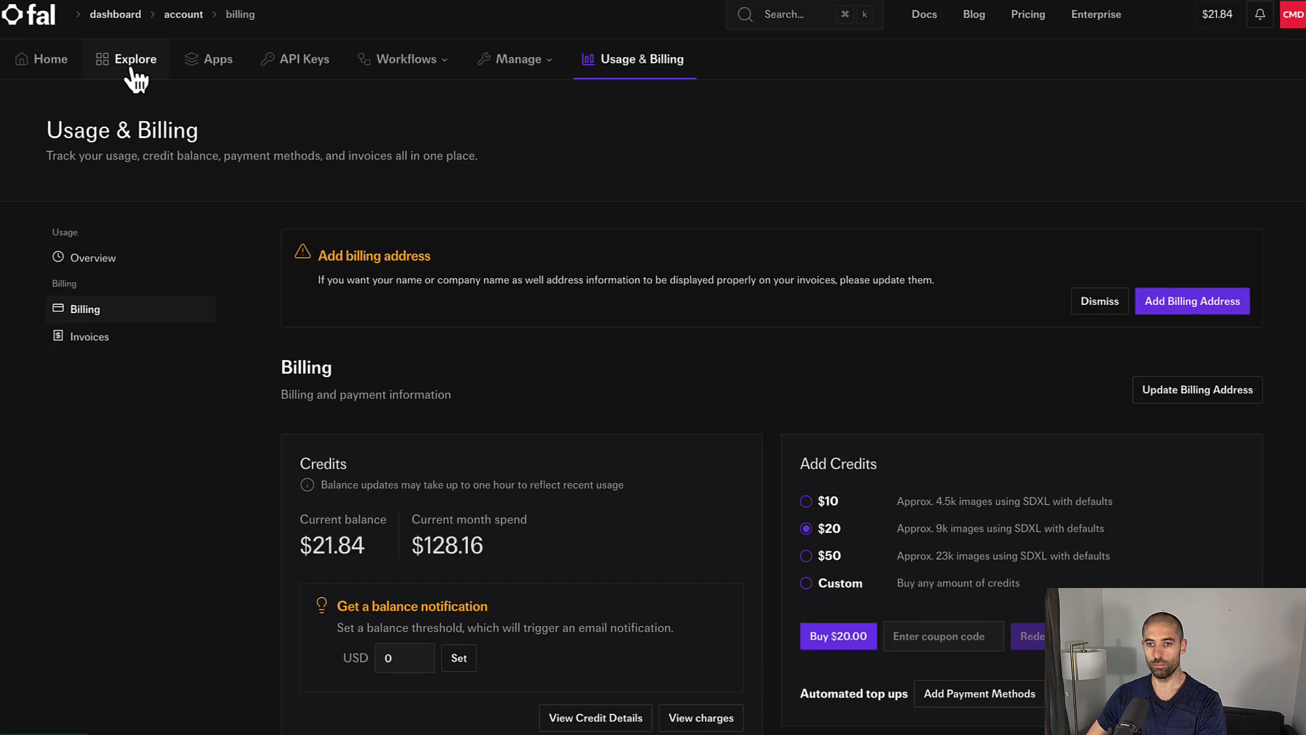
Step: Open fal.ai's Kling 2.1 Master playground from Explore and view its $1.40 per 5-second price
left_click(133, 70)
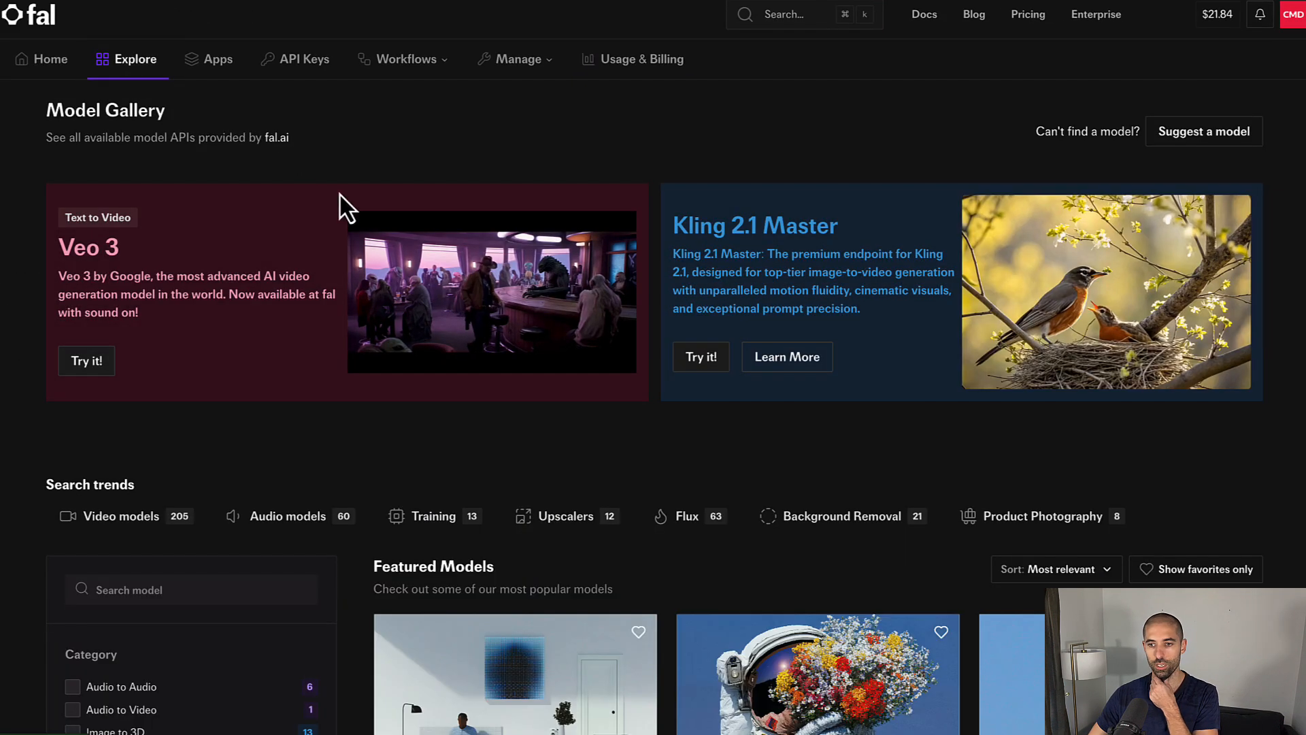
left_click(708, 367)
scroll(932, 286, "down", 6)
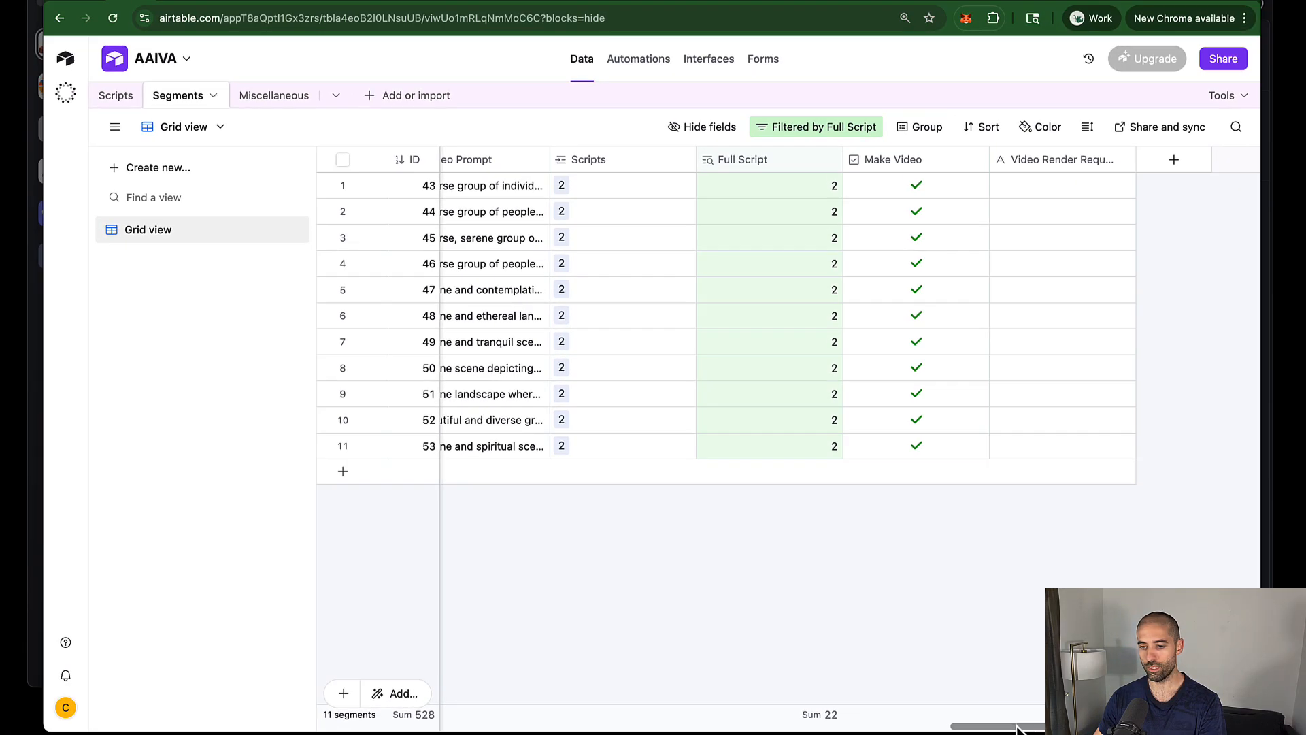
Step: Scroll Airtable back to the Start/End Time columns, then type '11 x 1.40' into a new browser tab
left_click_drag(1018, 727, 512, 684)
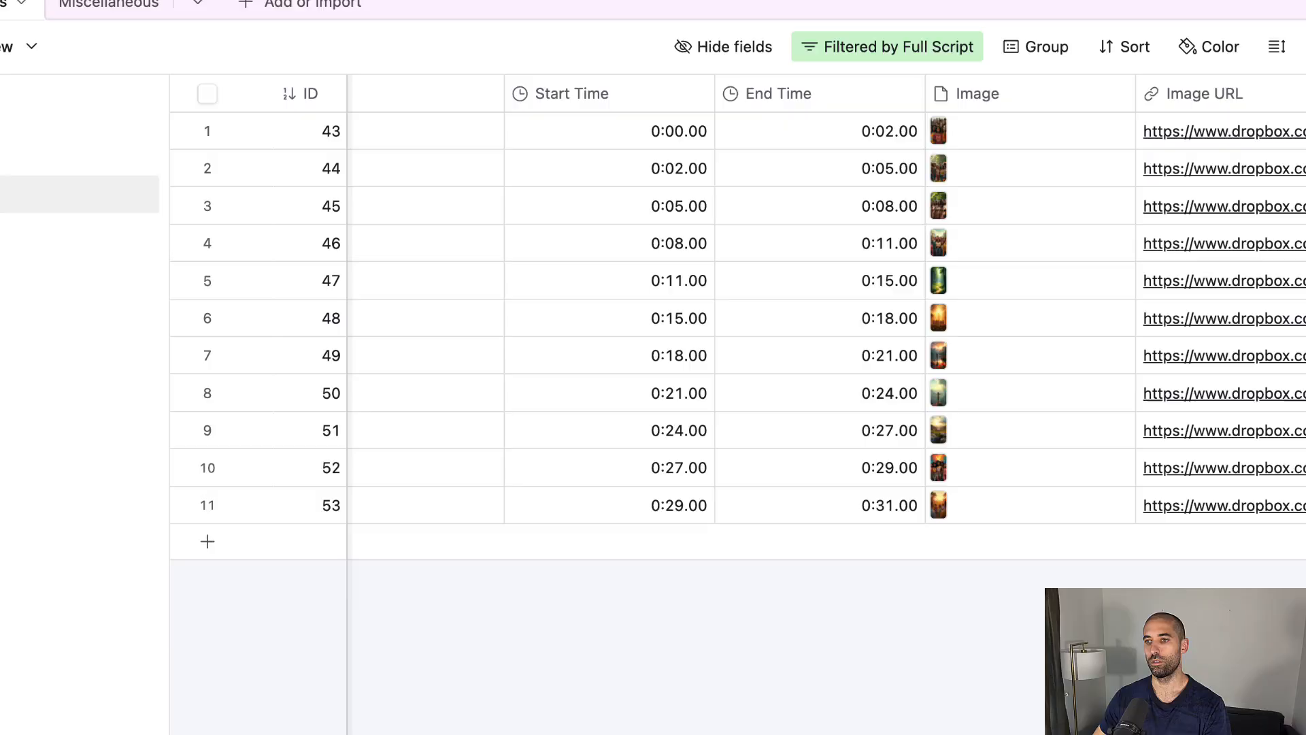
left_click(1219, 2)
type("11")
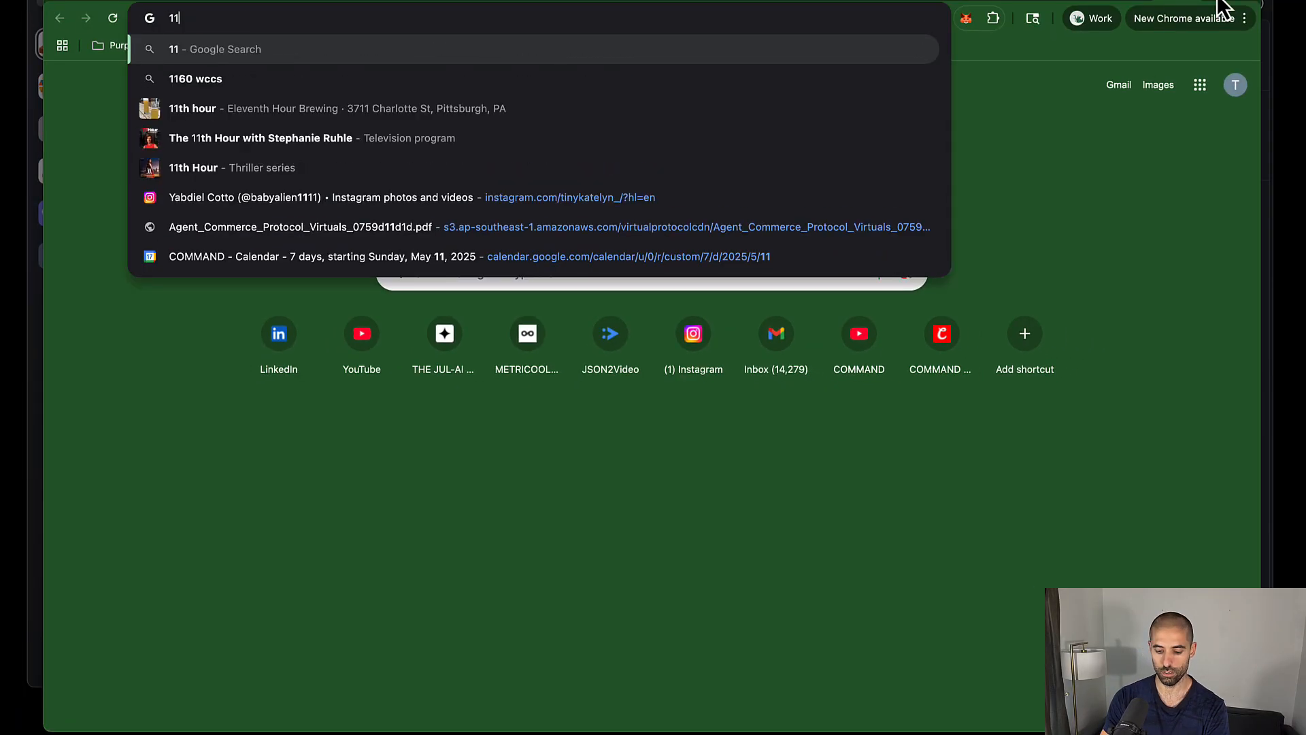
type(" x 1.40")
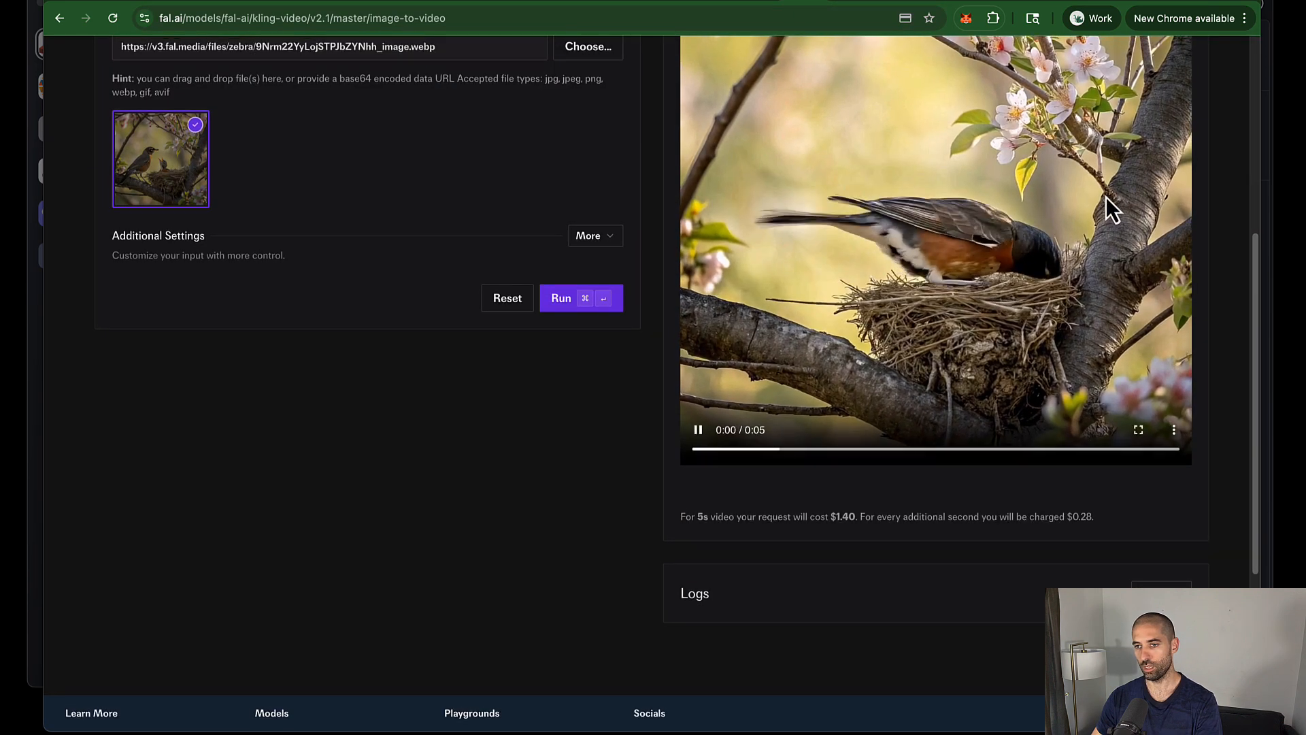
Step: Compute 11 × 1.40 in Chrome's address bar, which gives 15.4
scroll(1105, 197, "up", 6)
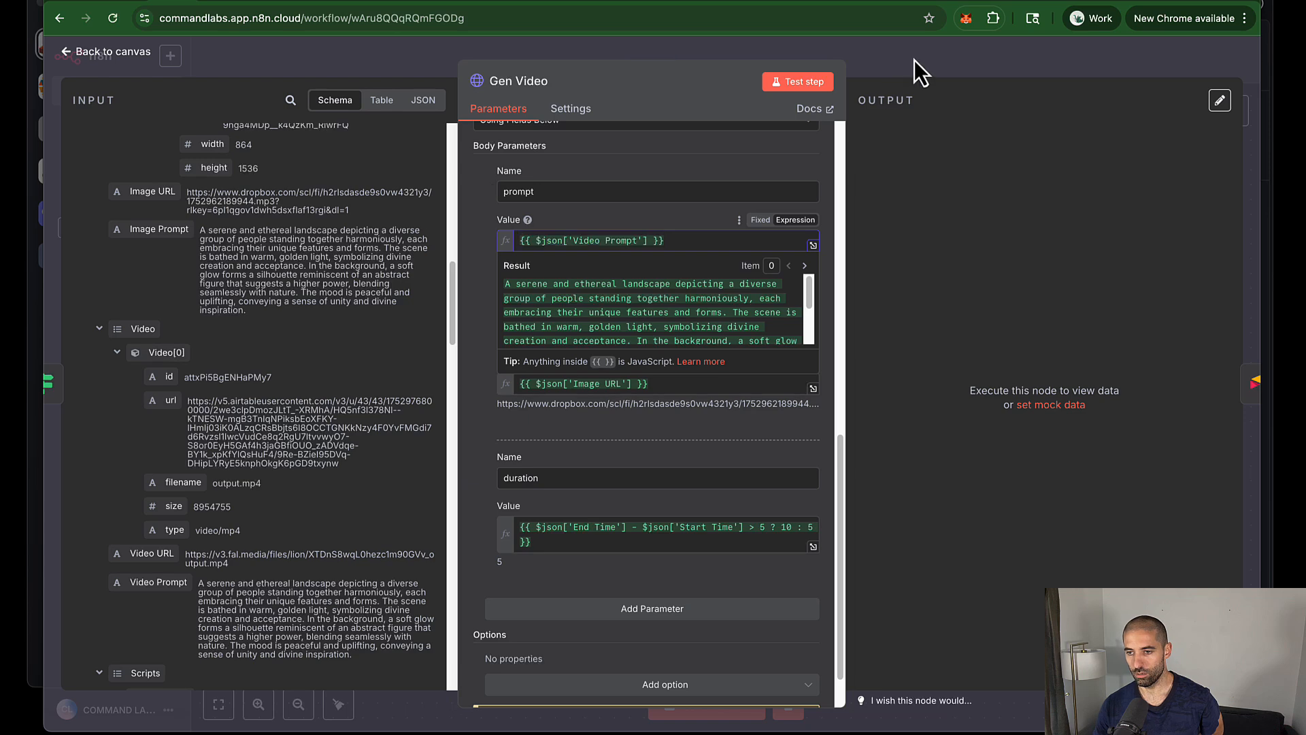
Step: Tidy the canvas so Gen Video sits between If and Airtable, then save the workflow
left_click(914, 59)
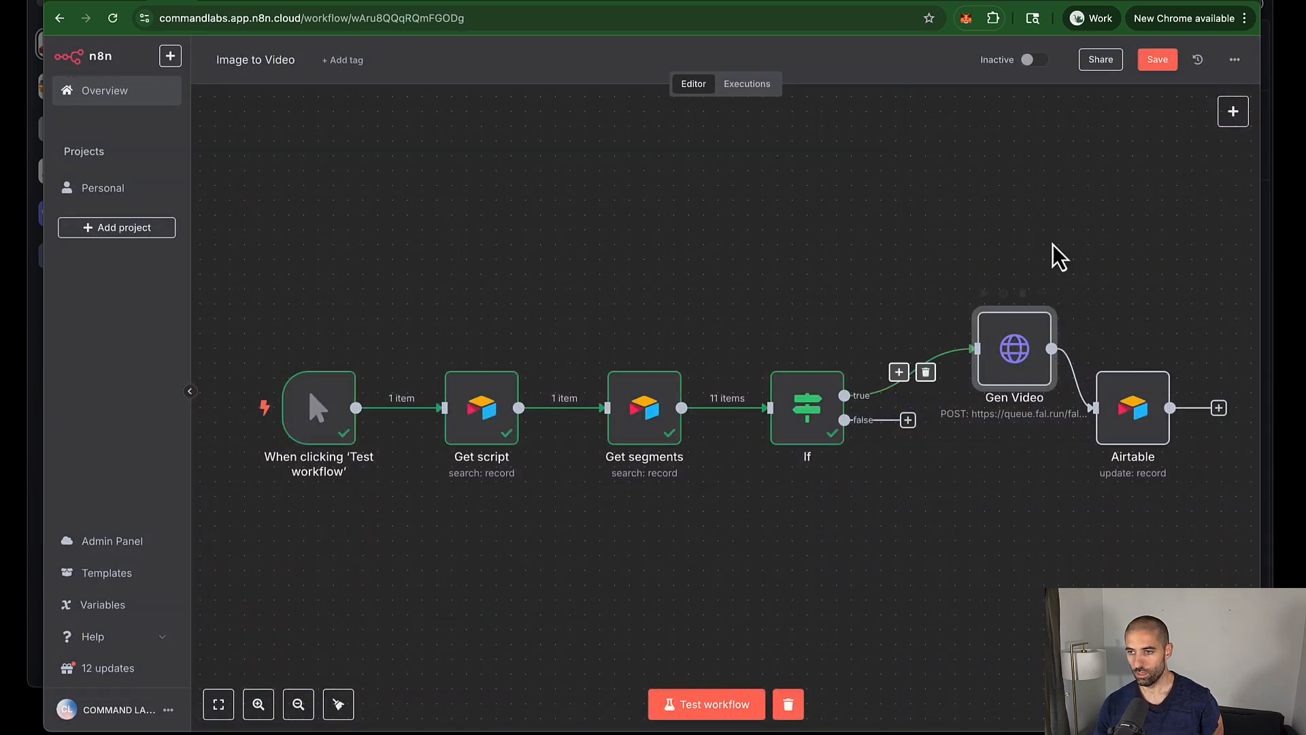
left_click(339, 705)
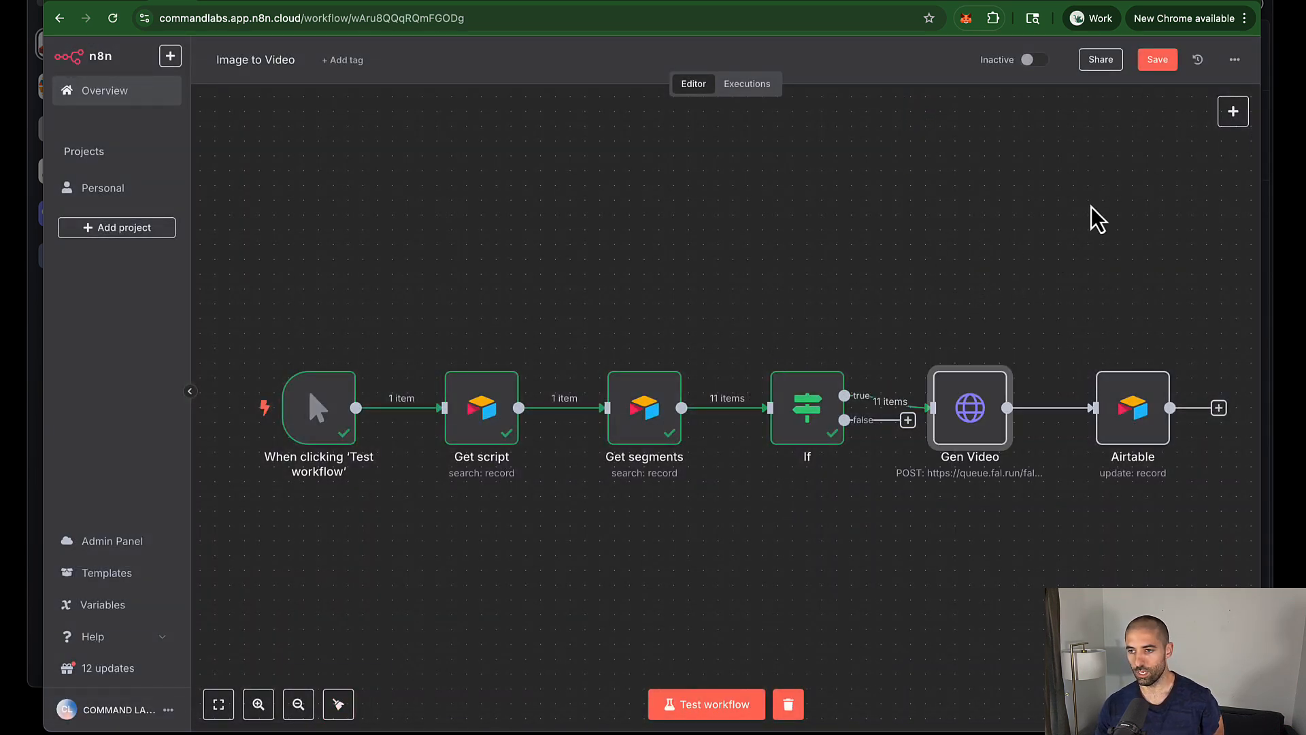
left_click(1157, 60)
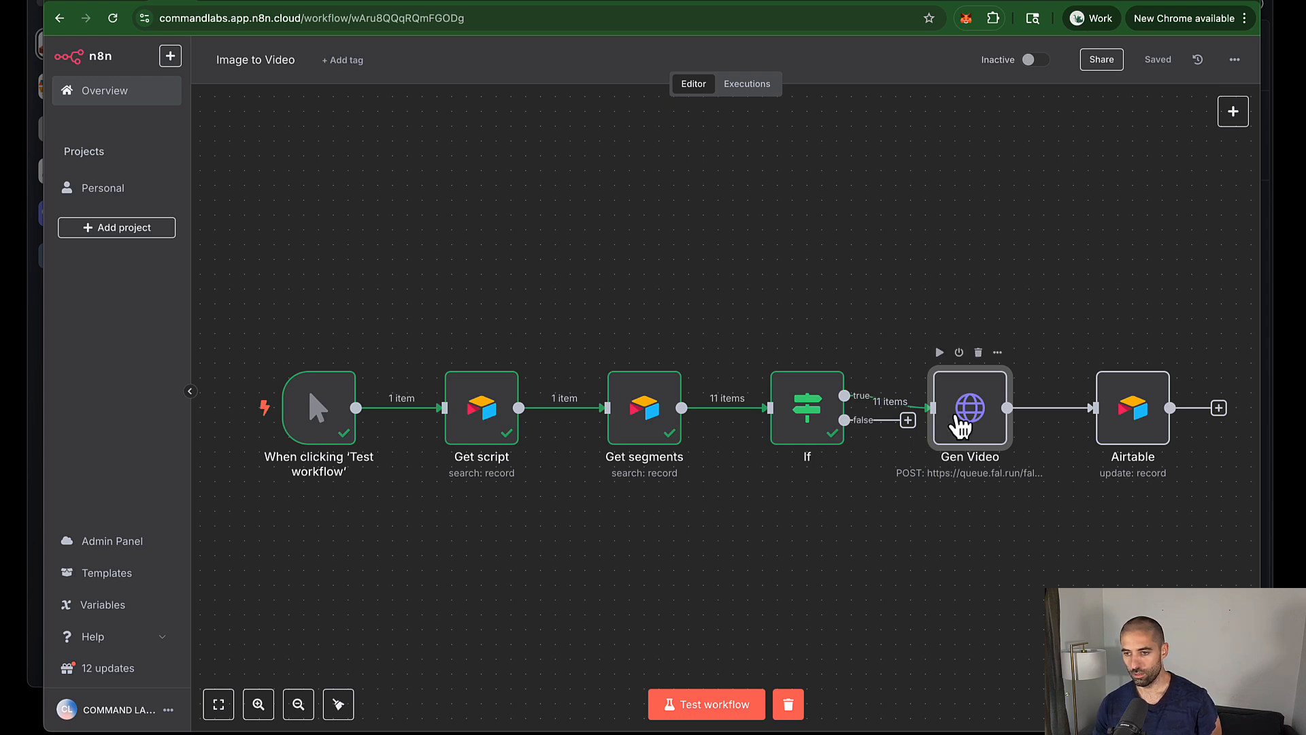
Step: Review the Gen Video node's parameters, then start a test run of the workflow
double_click(964, 411)
scroll(608, 413, "down", 5)
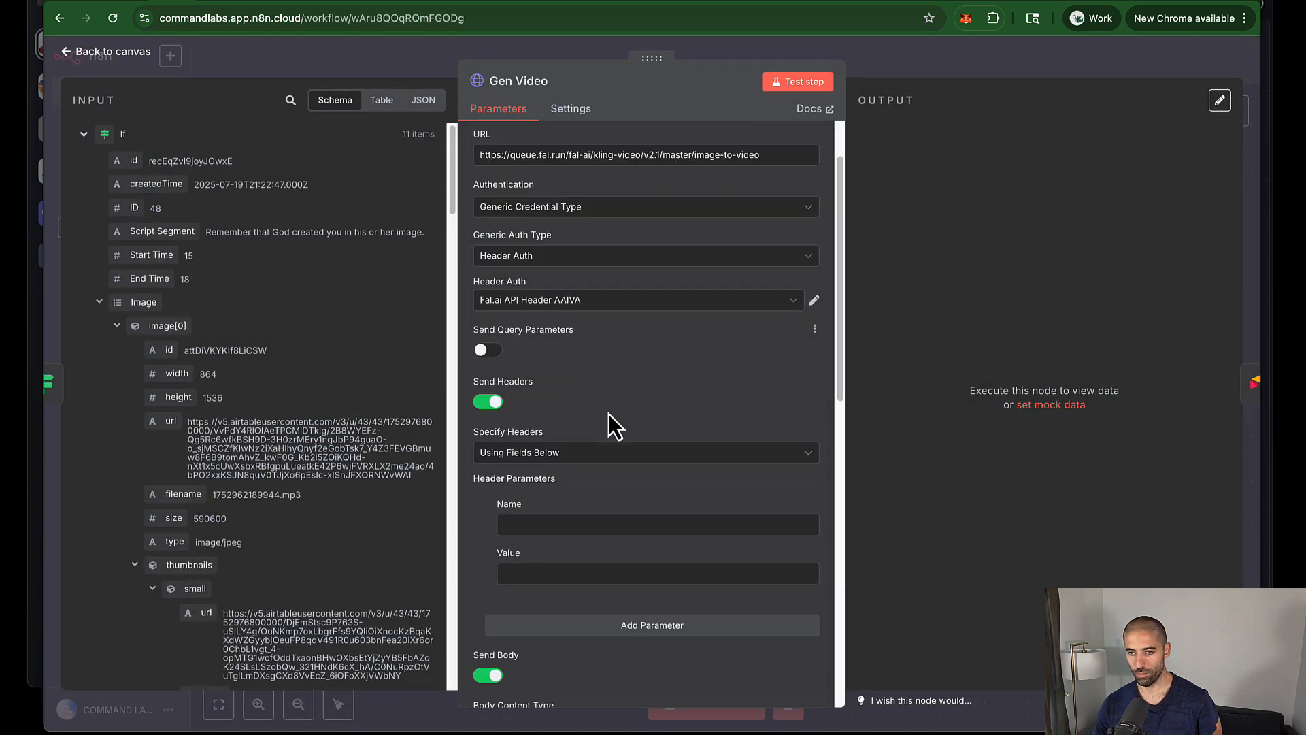
scroll(609, 413, "down", 6)
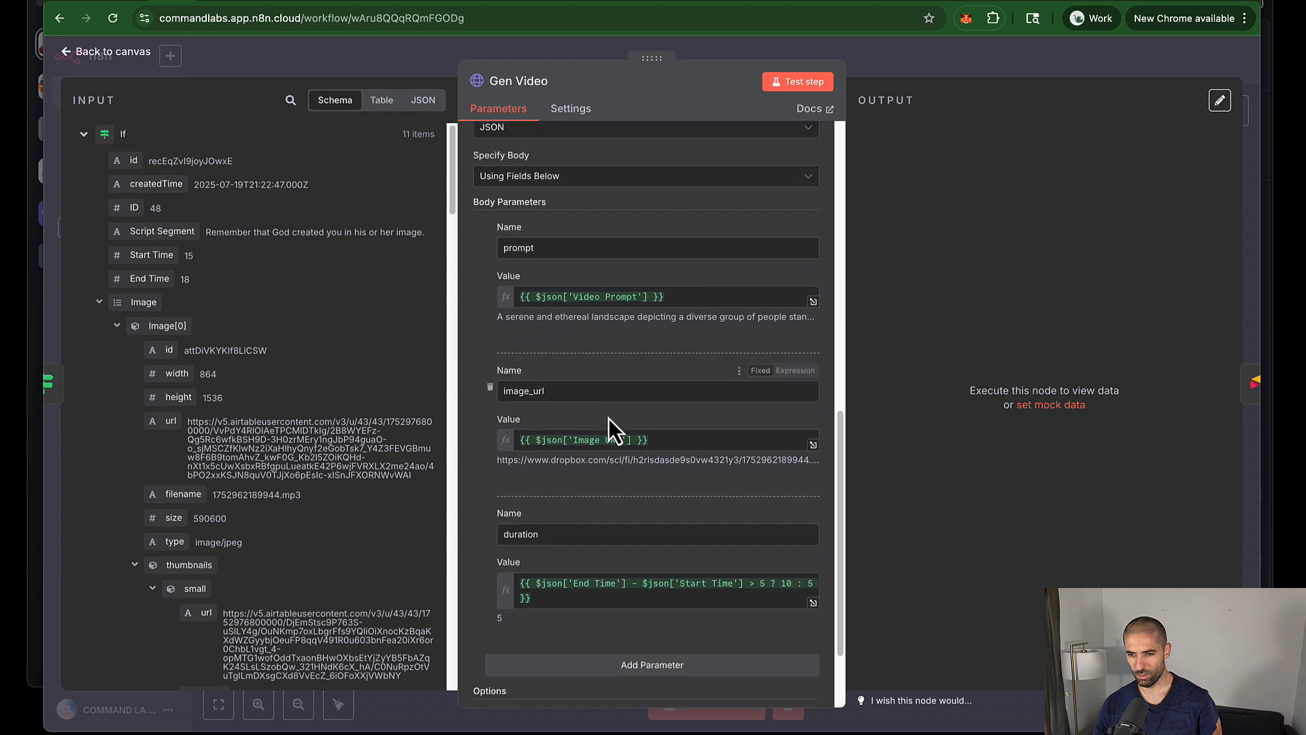
scroll(609, 422, "down", 2)
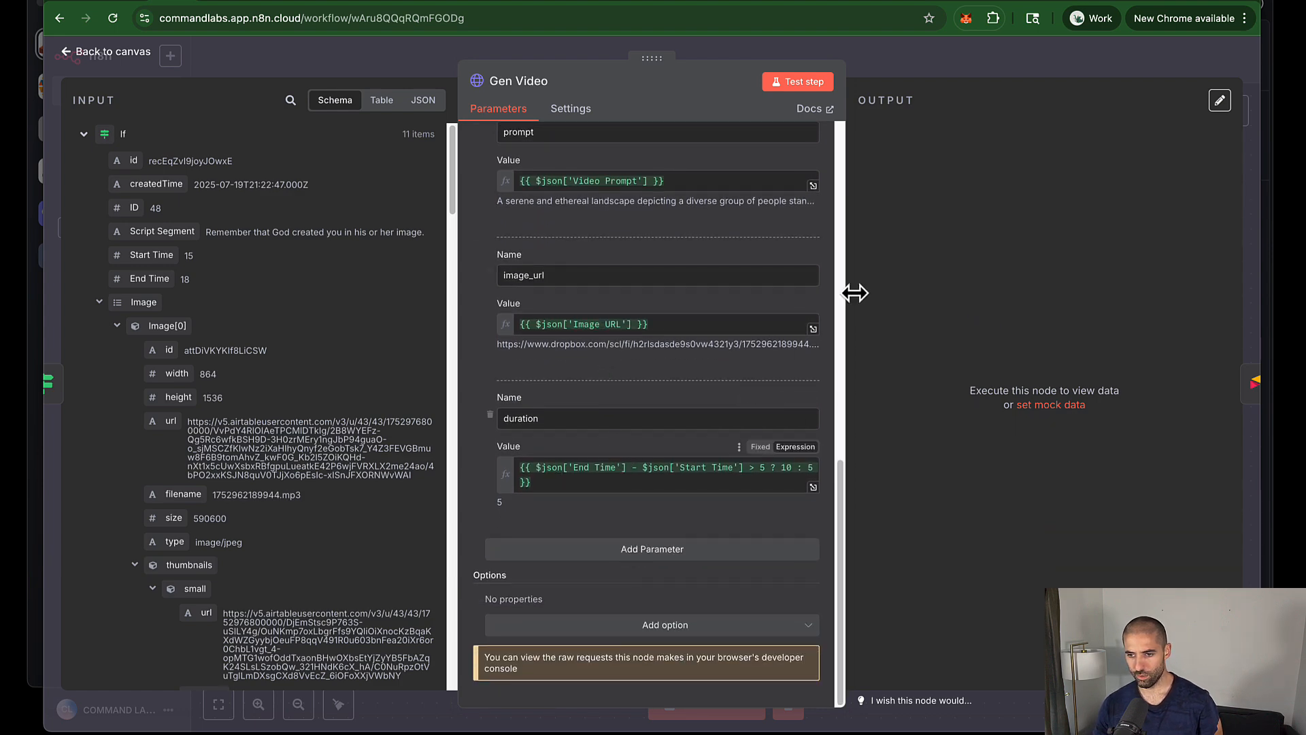
left_click(927, 63)
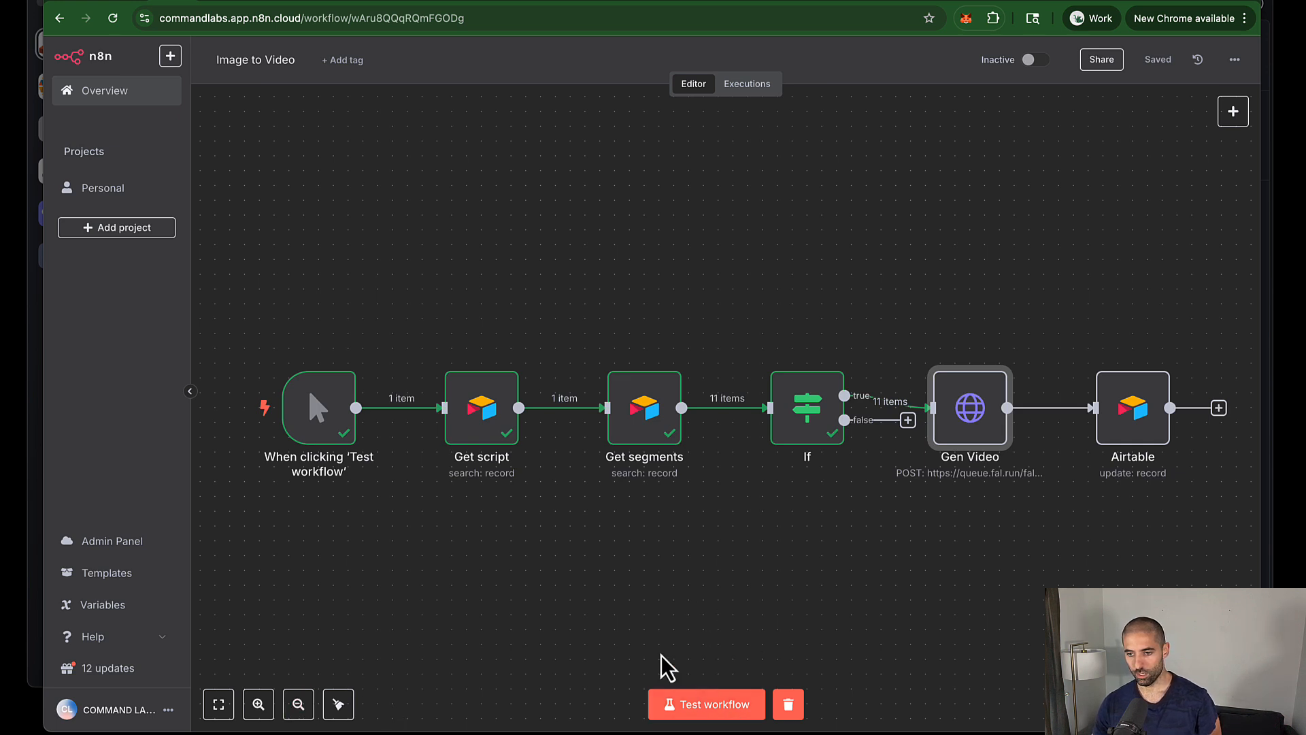
left_click(683, 705)
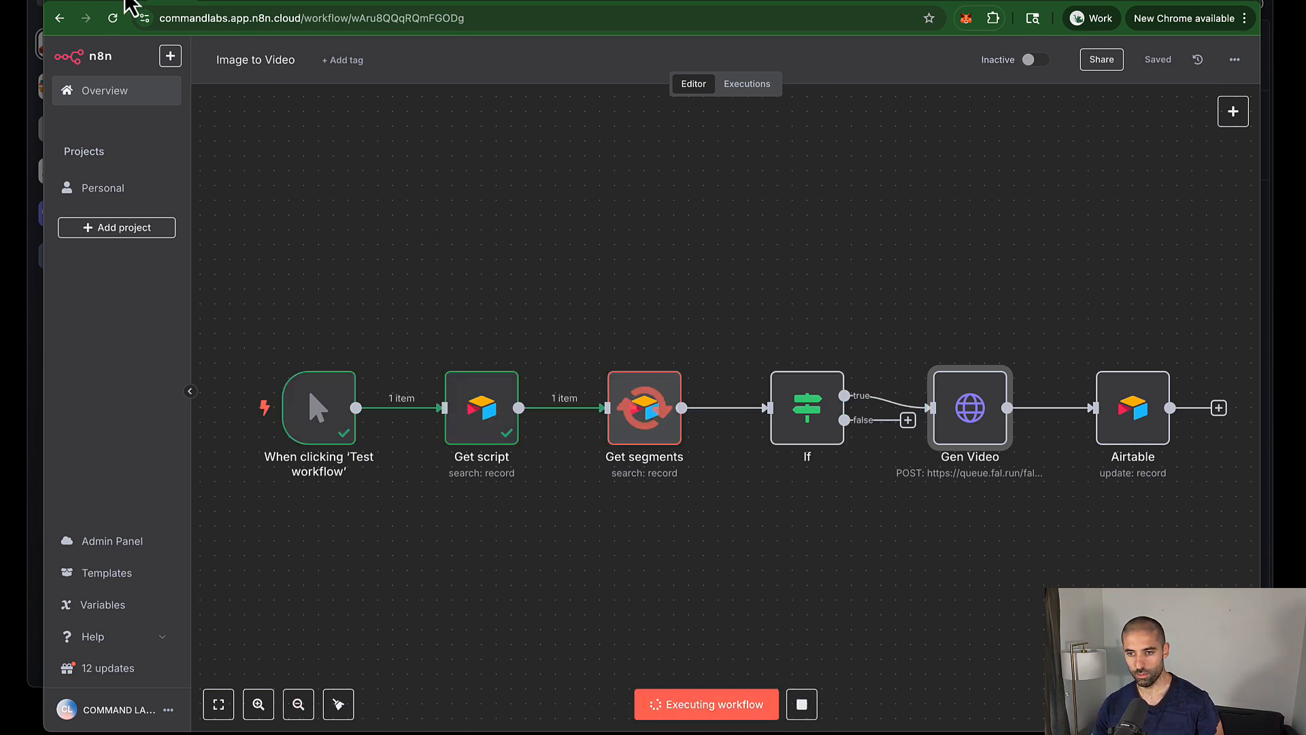
Step: Check the Video Render Request IDs for all 11 segments in the Airtable Segments table
left_click(126, 2)
scroll(1004, 263, "right", 15)
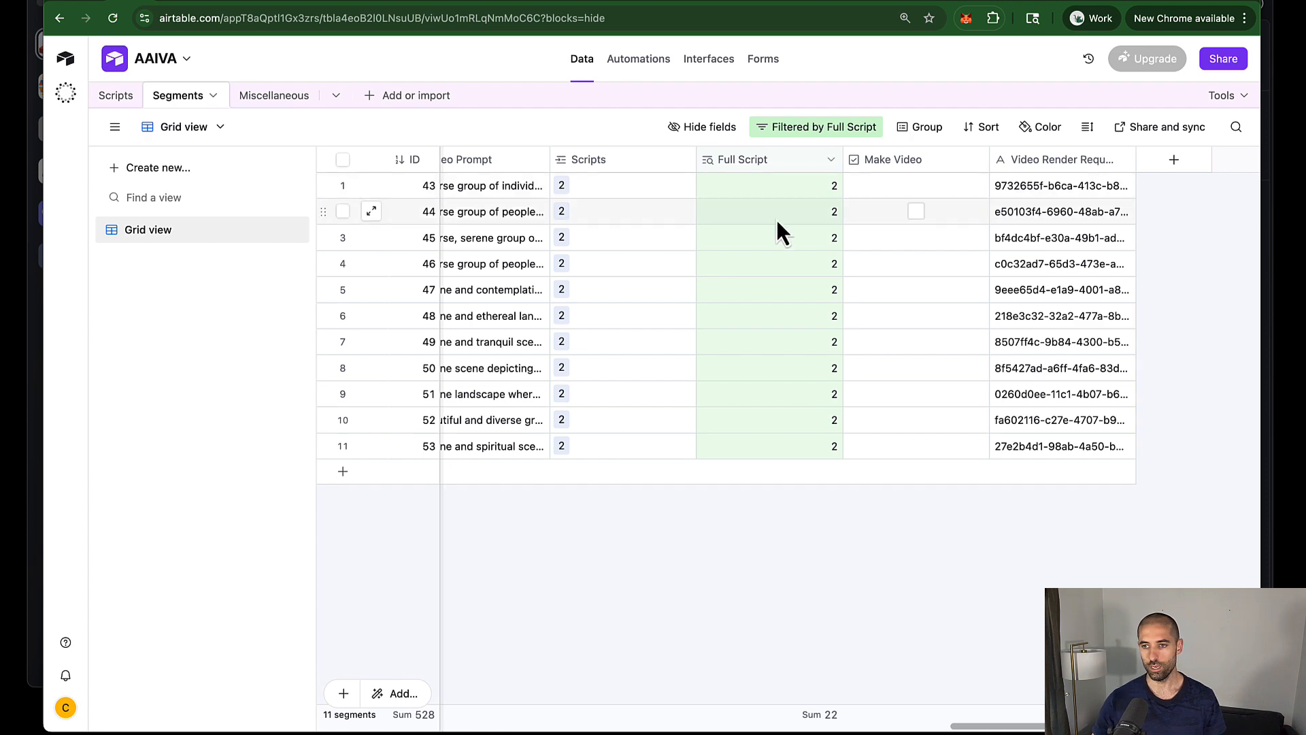
Step: Confirm every Kling request in fal.ai's history shows status 200, then return to n8n
left_click(801, 2)
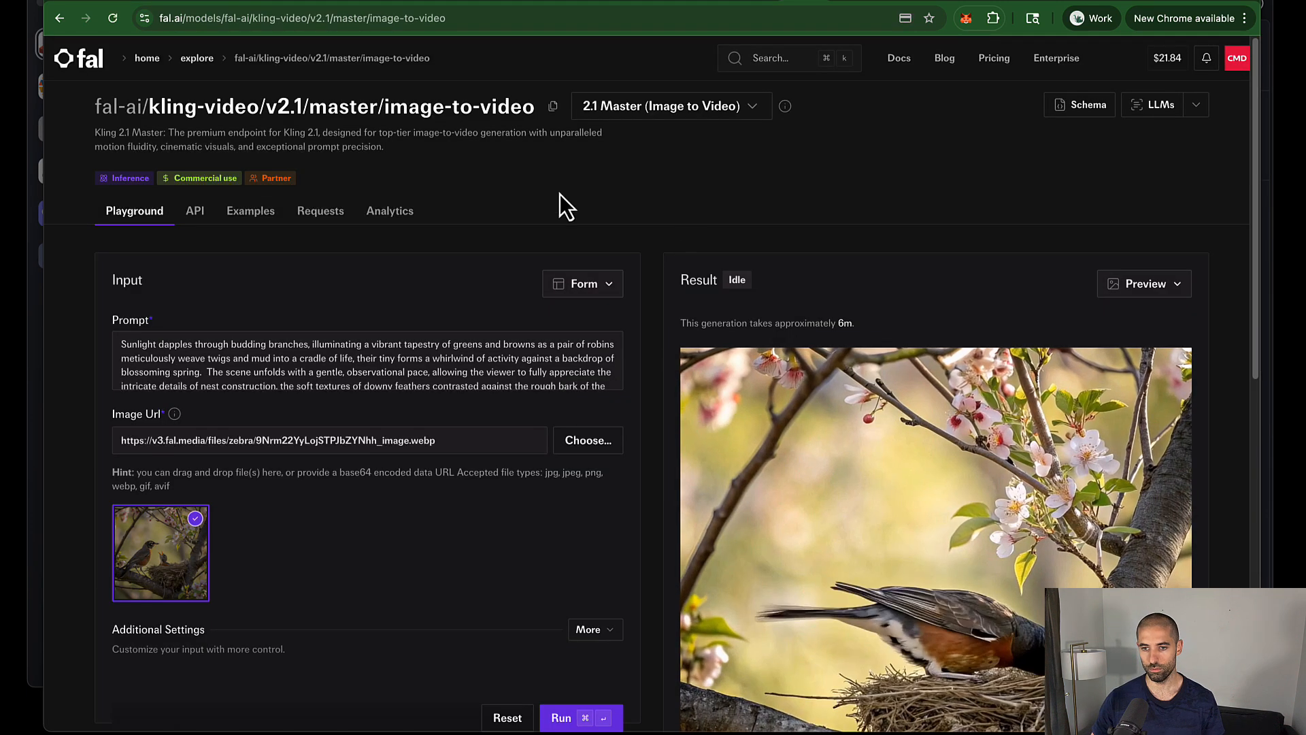
left_click(319, 222)
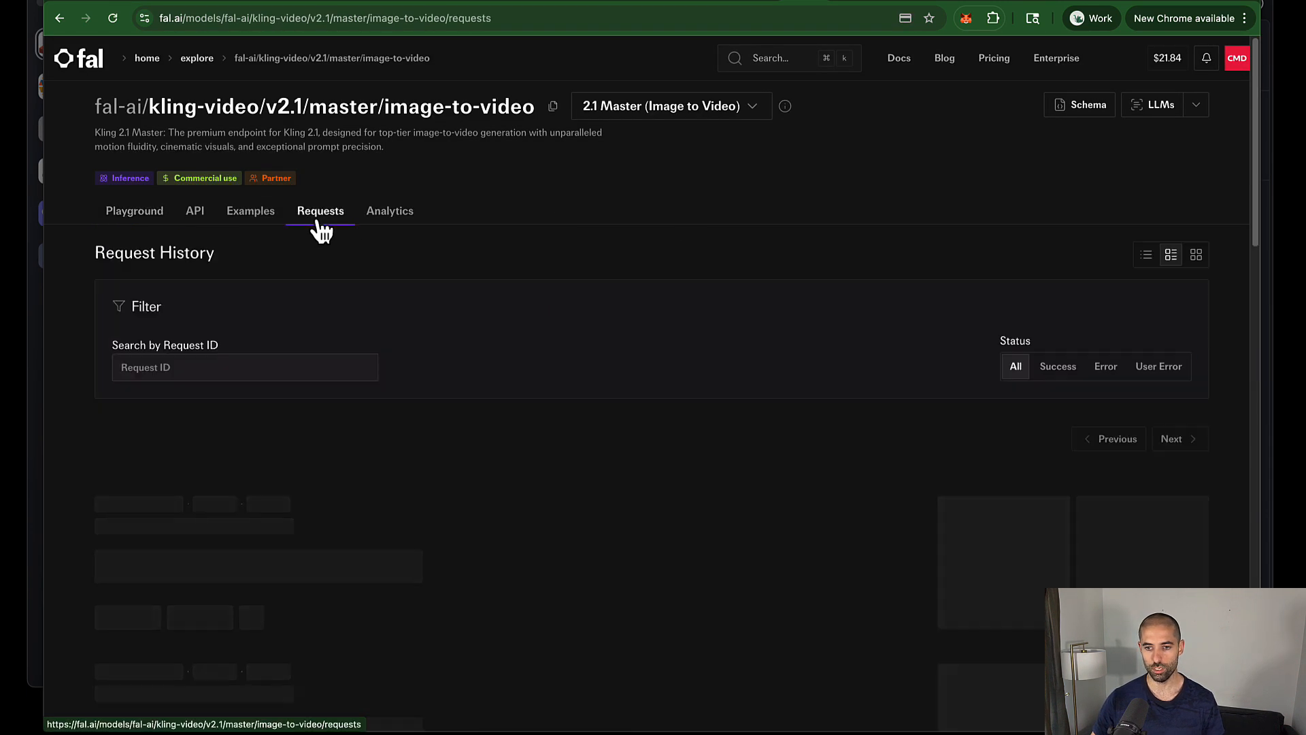
scroll(353, 550, "down", 5)
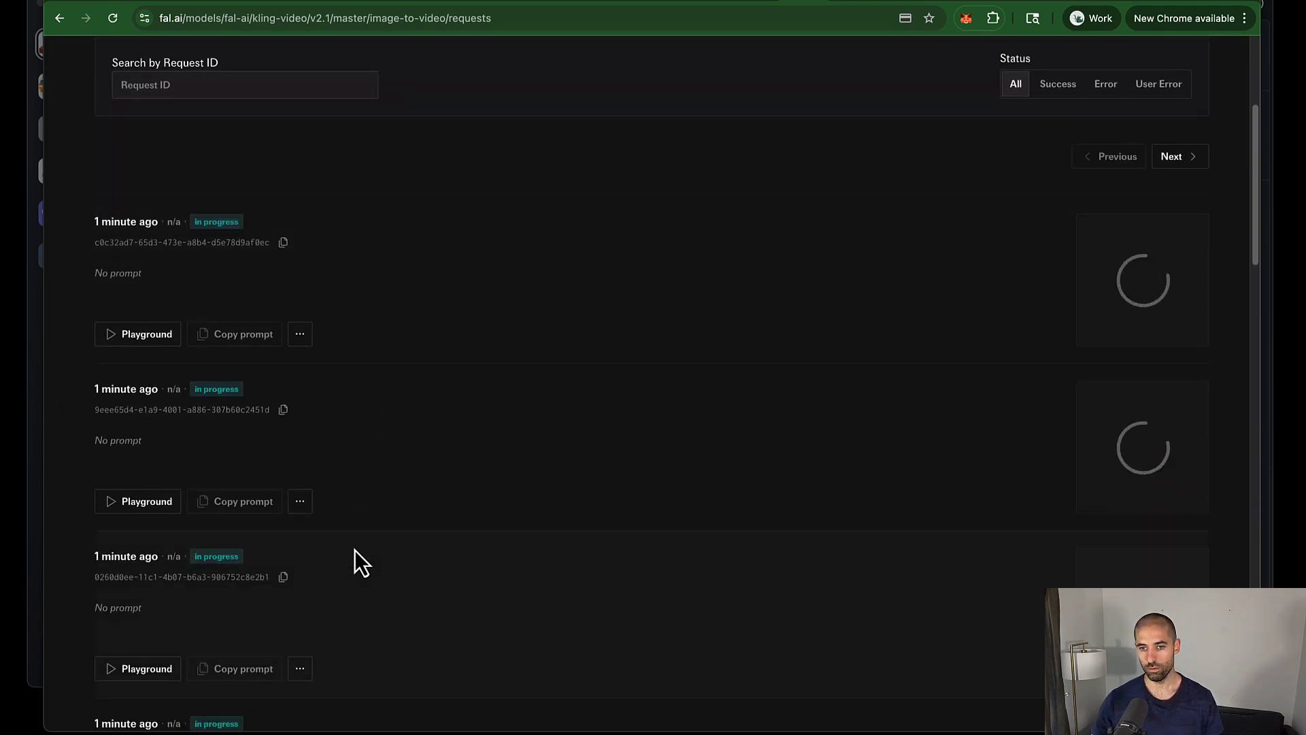
scroll(454, 479, "down", 6)
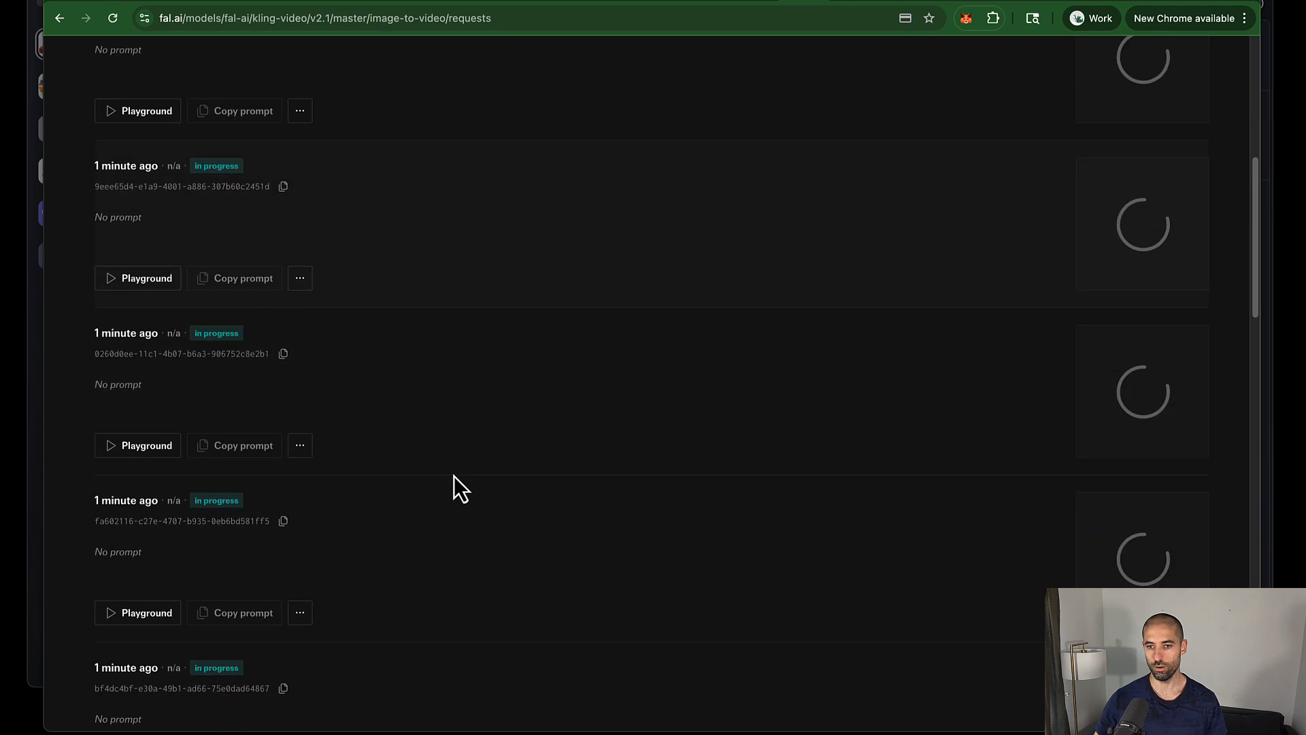
scroll(455, 479, "down", 7)
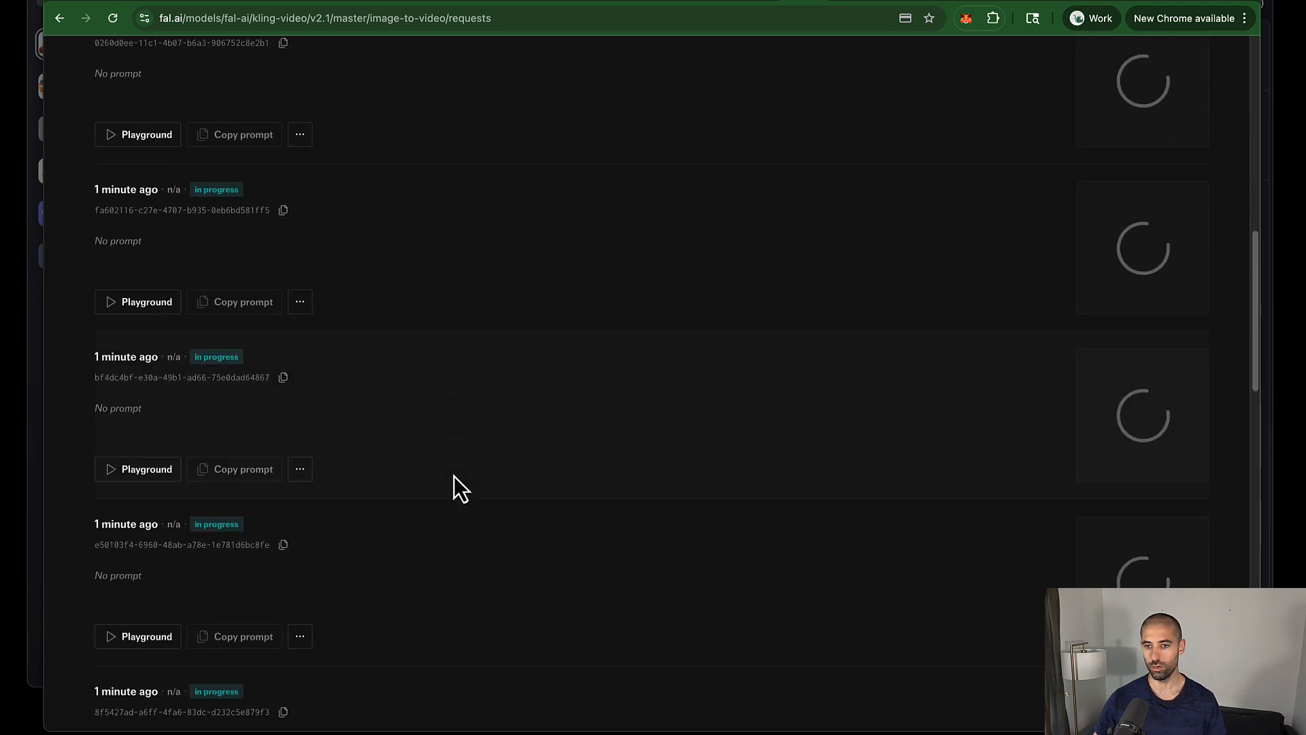
scroll(455, 484, "down", 2)
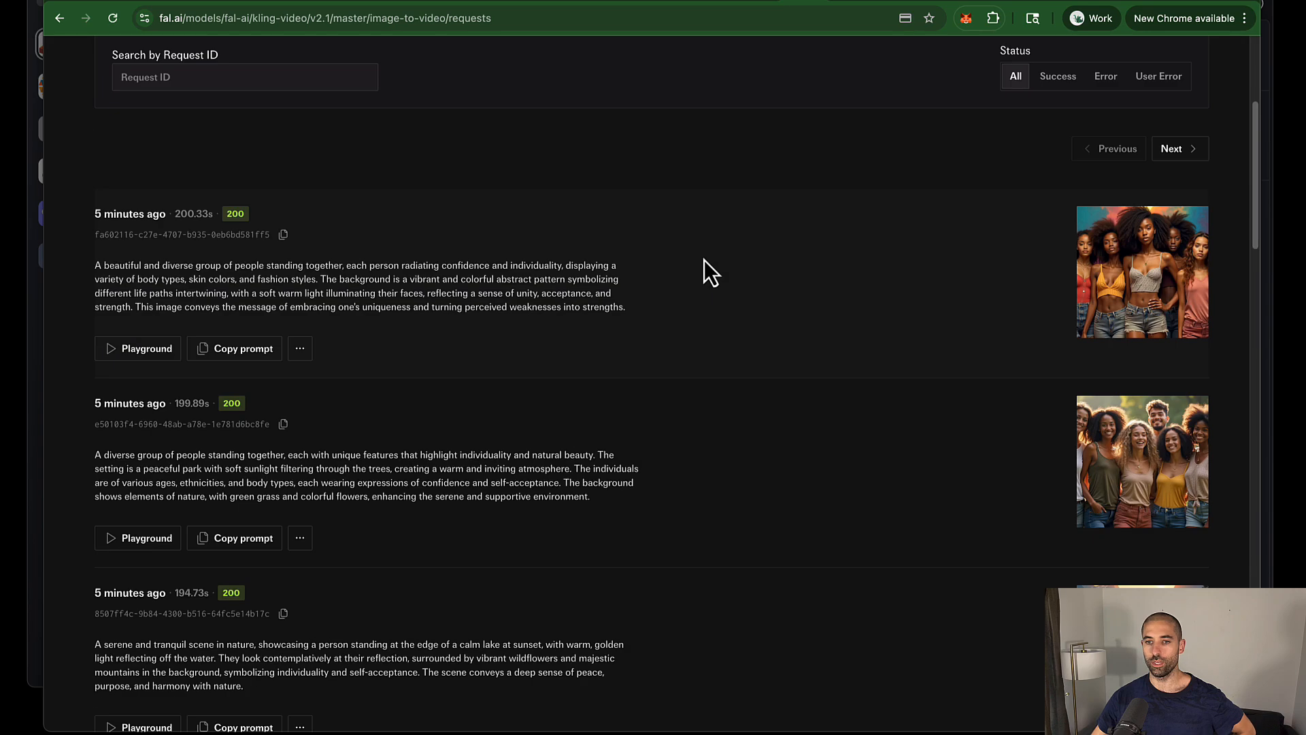
scroll(985, 304, "down", 10)
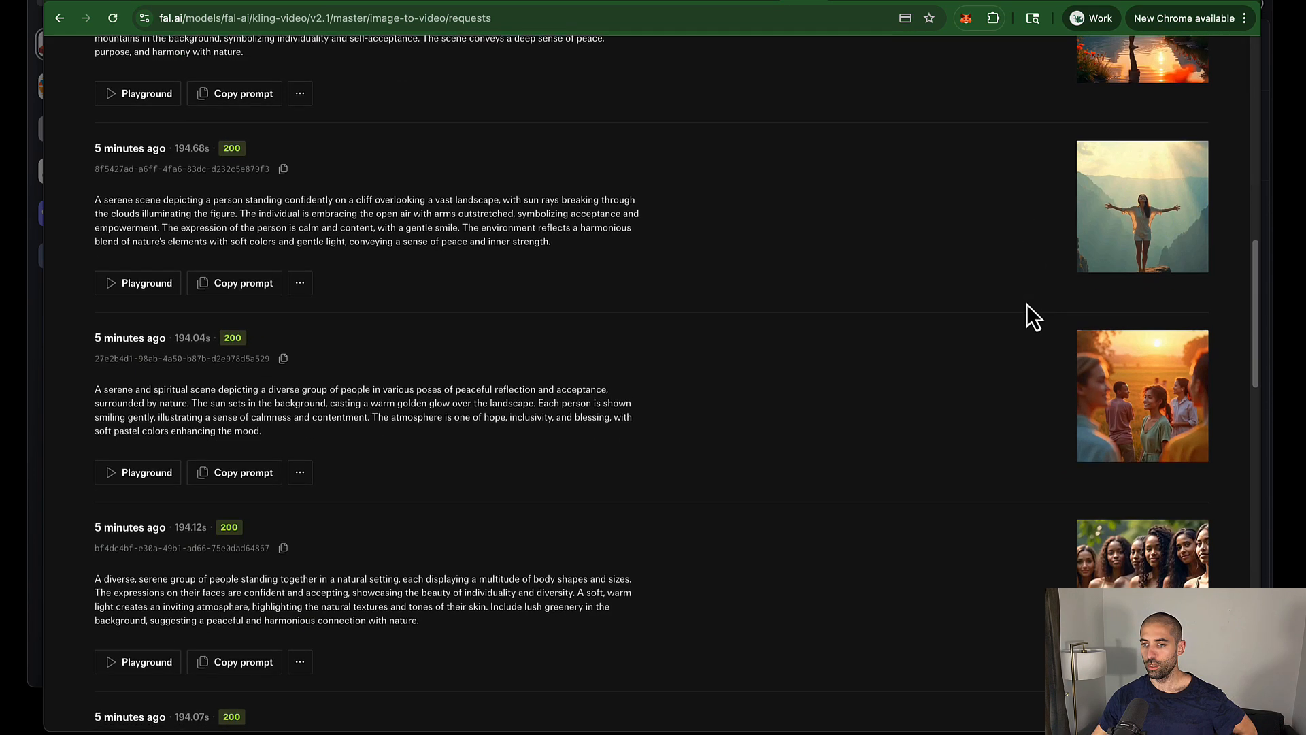
scroll(1028, 307, "down", 3)
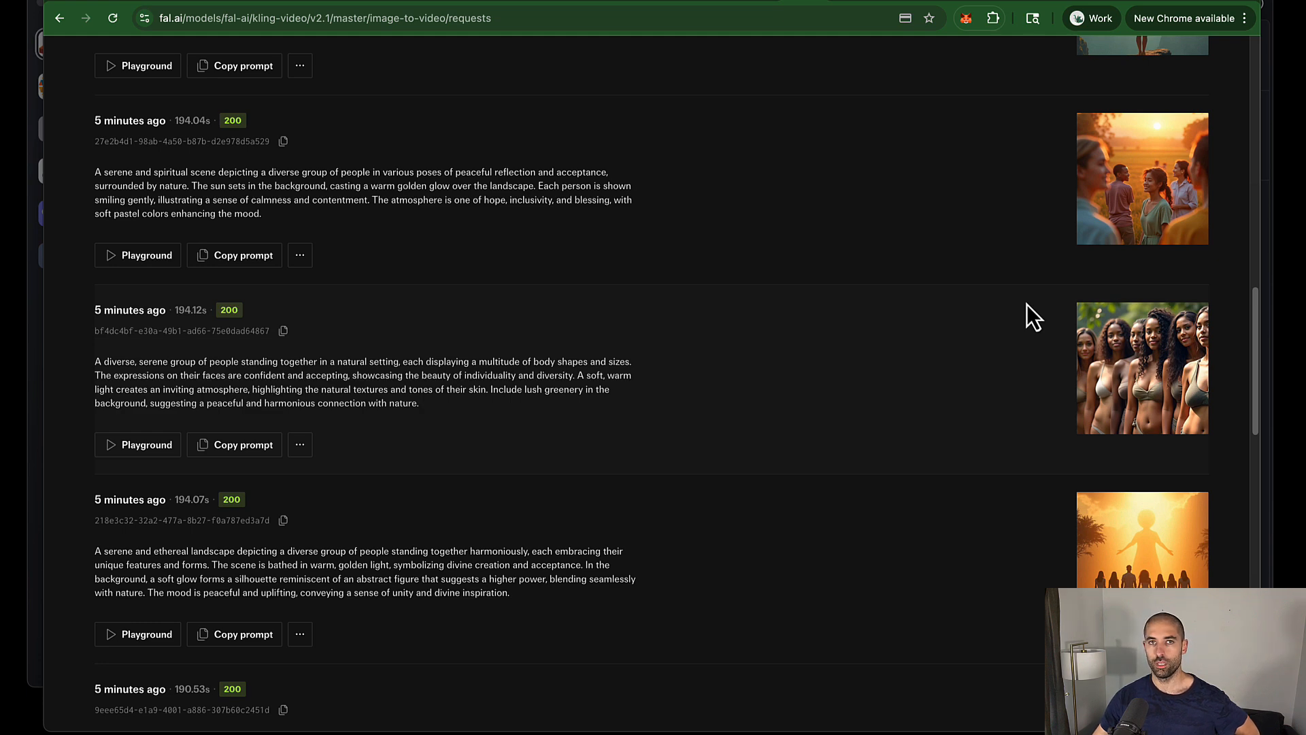
left_click(171, 2)
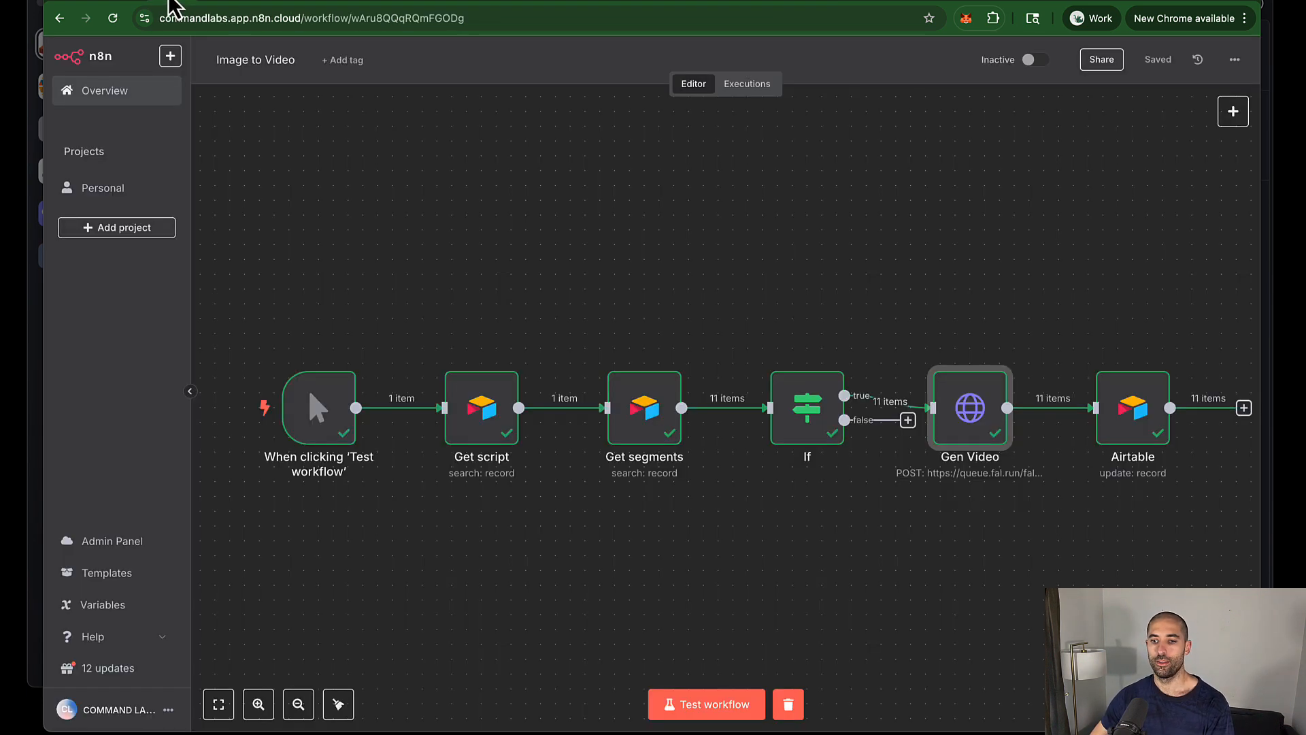
Step: Test-run the Store Video in Airtable workflow, then view the Airtable Segments table
left_click(339, 171)
left_click(60, 18)
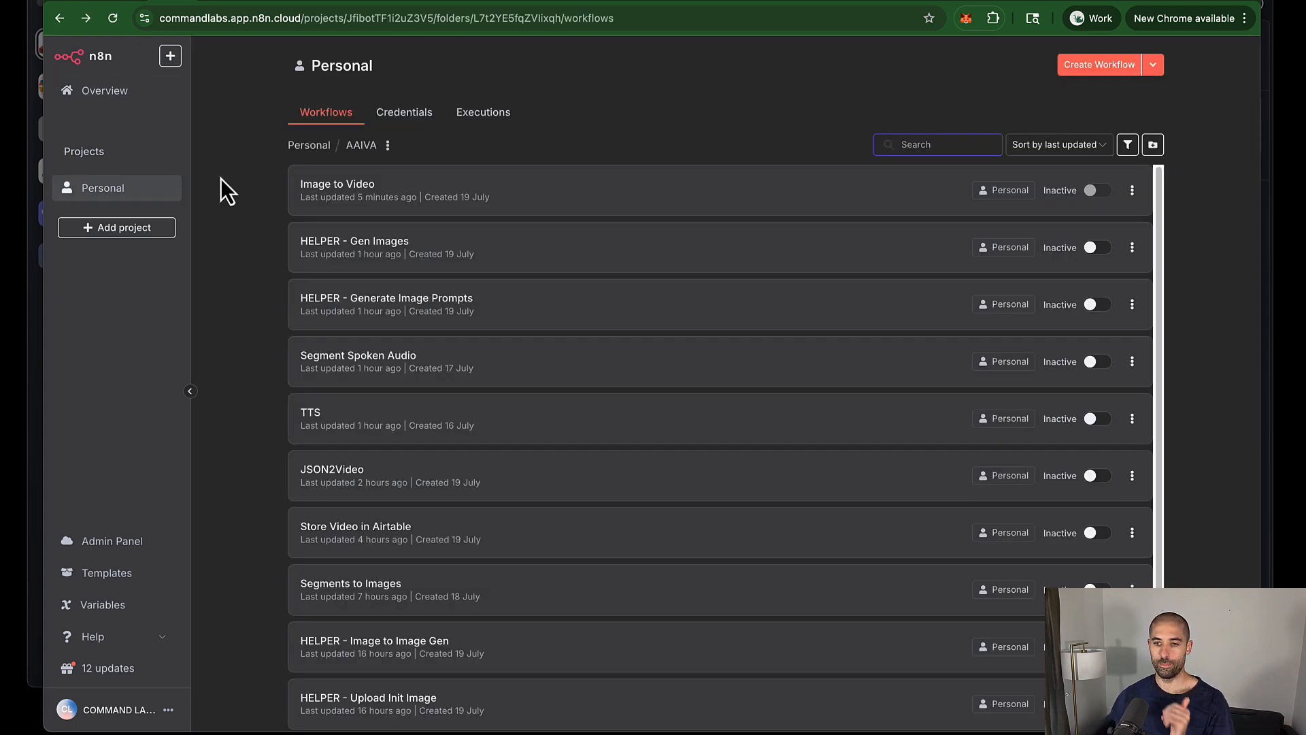
left_click(504, 540)
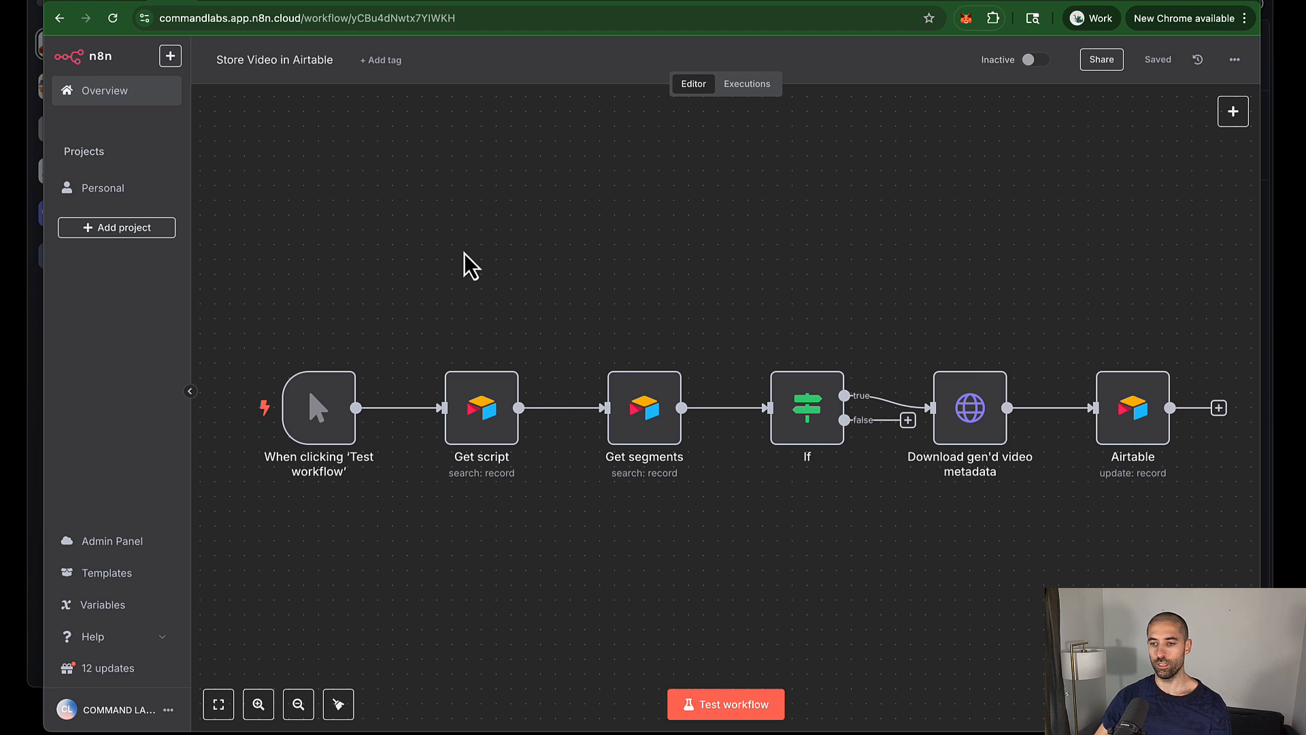
left_click(711, 704)
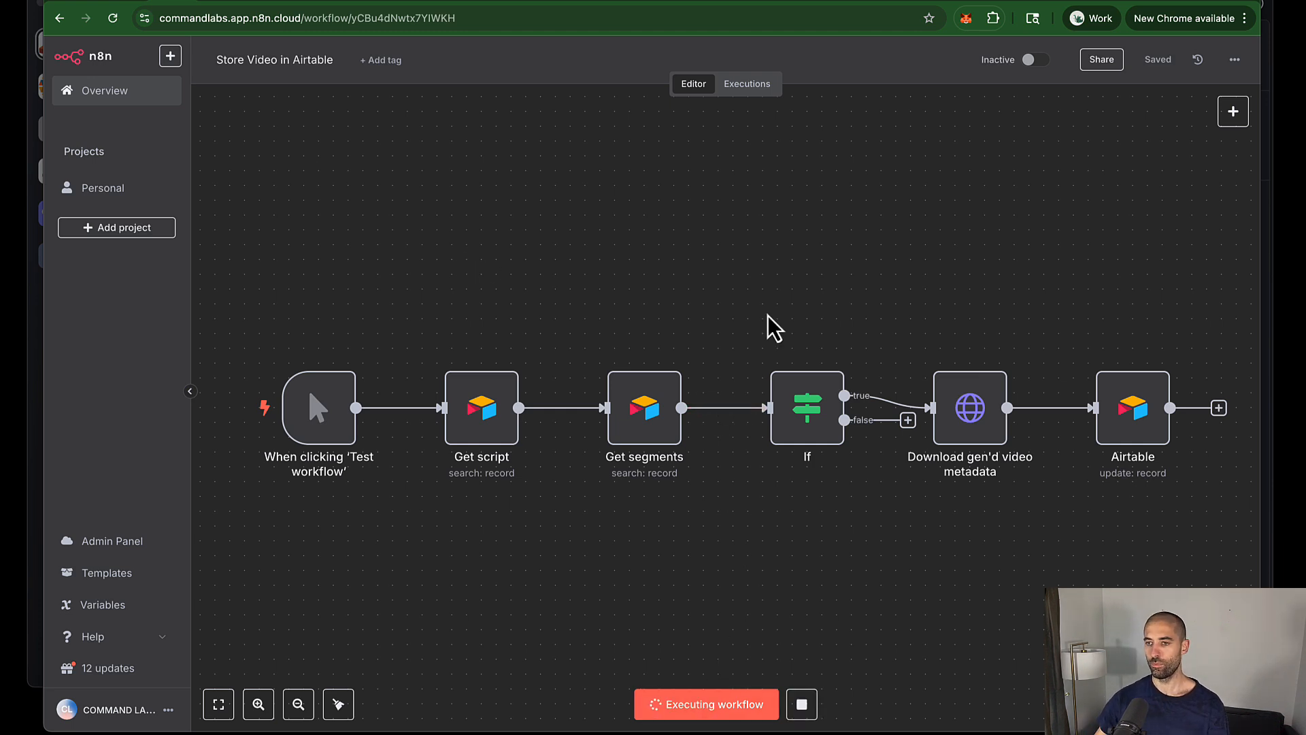
key("ctrl+Tab")
scroll(741, 265, "left", 2)
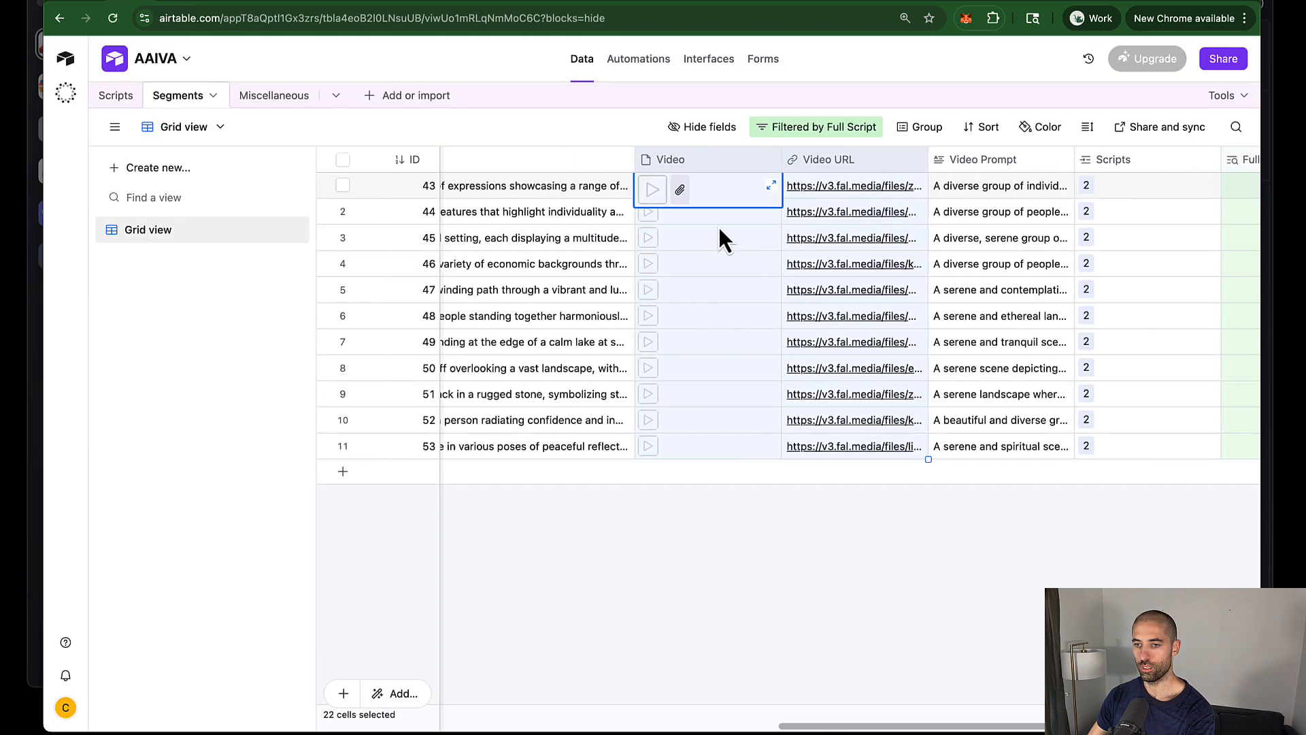
Step: Play the generated output.mp4 clips attached to rows 1 and 2 of the Video column
left_click(649, 190)
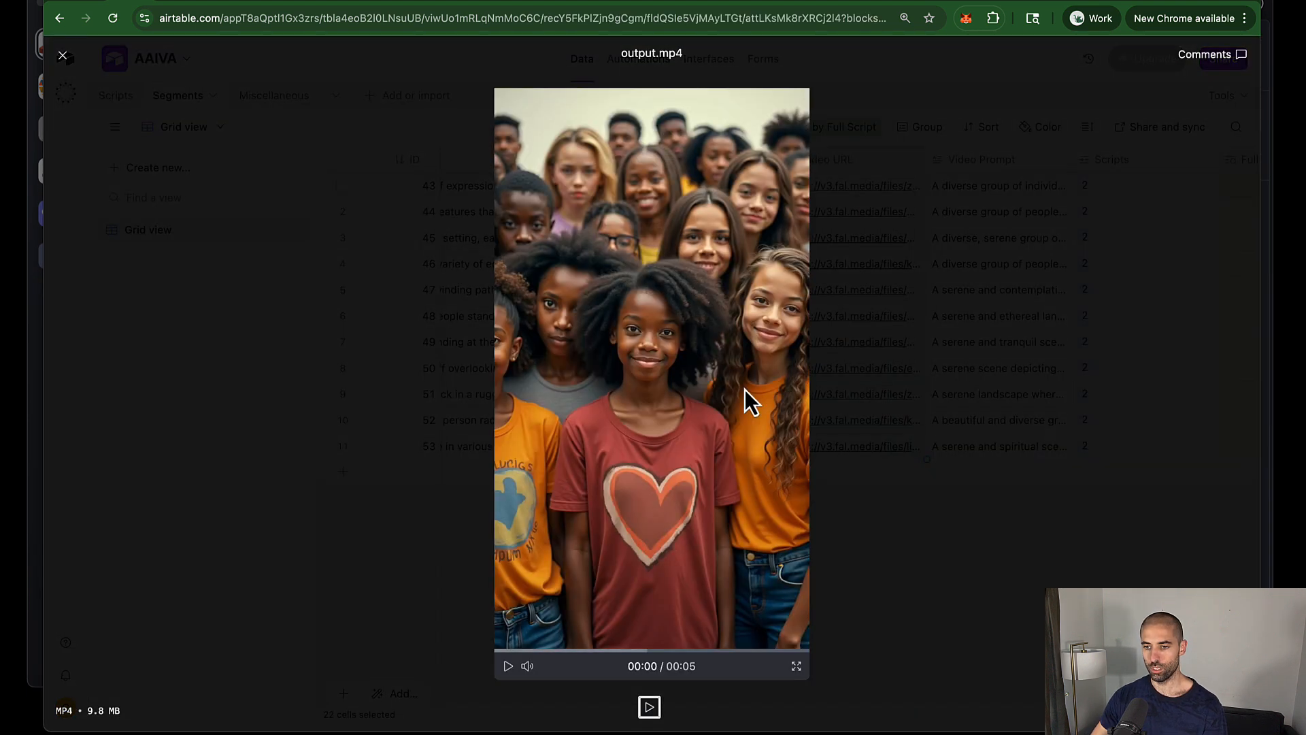
left_click(506, 665)
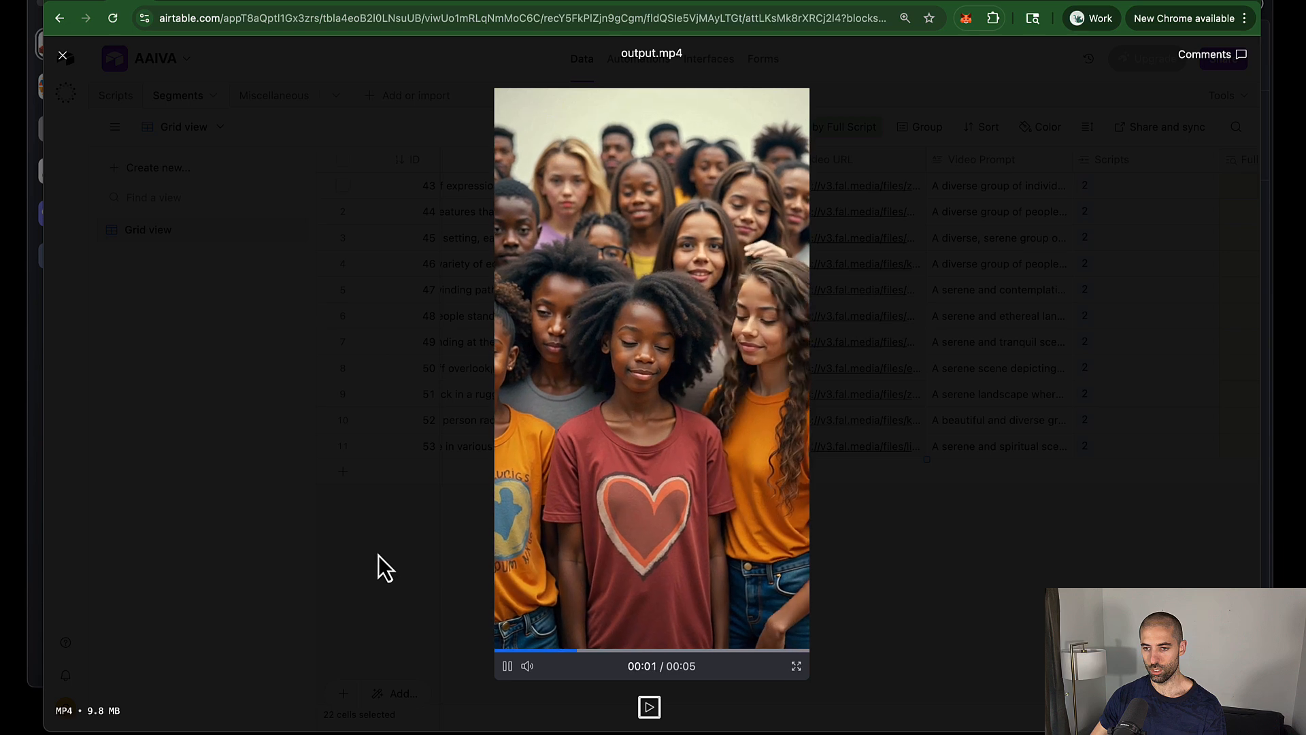
key("Escape")
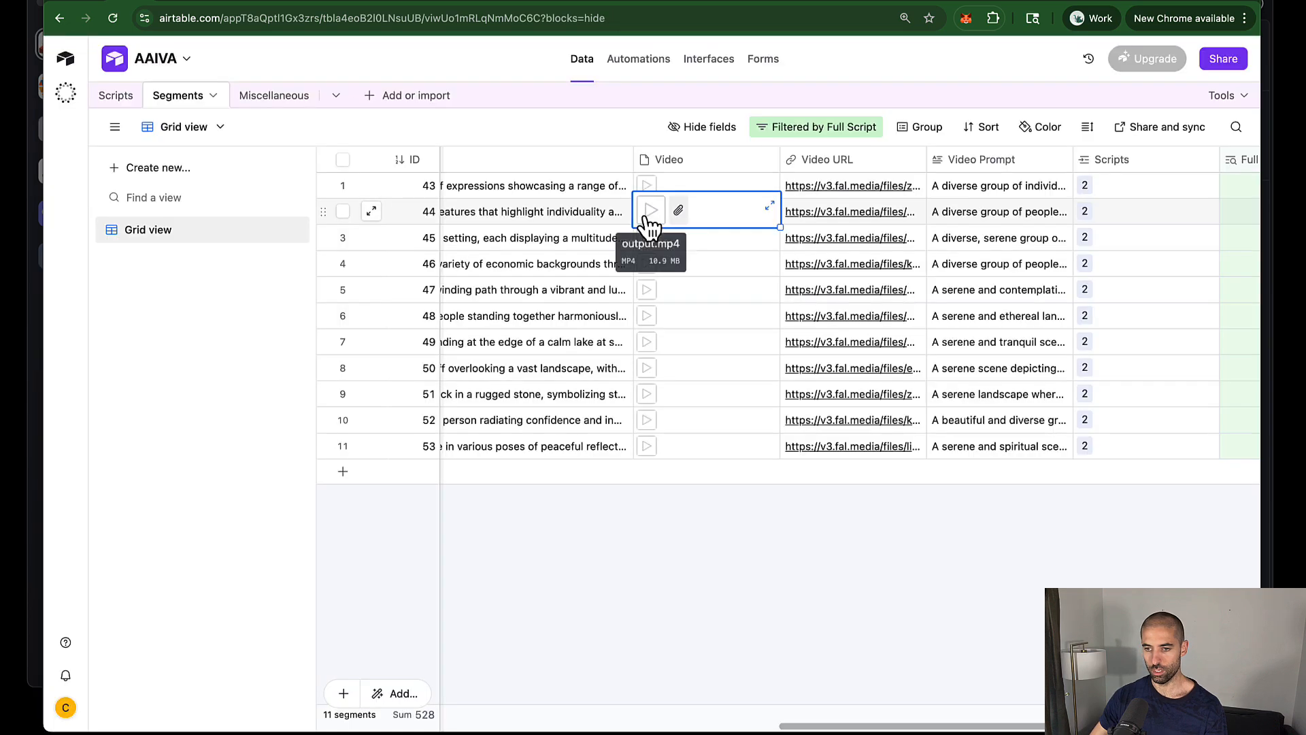
left_click(647, 215)
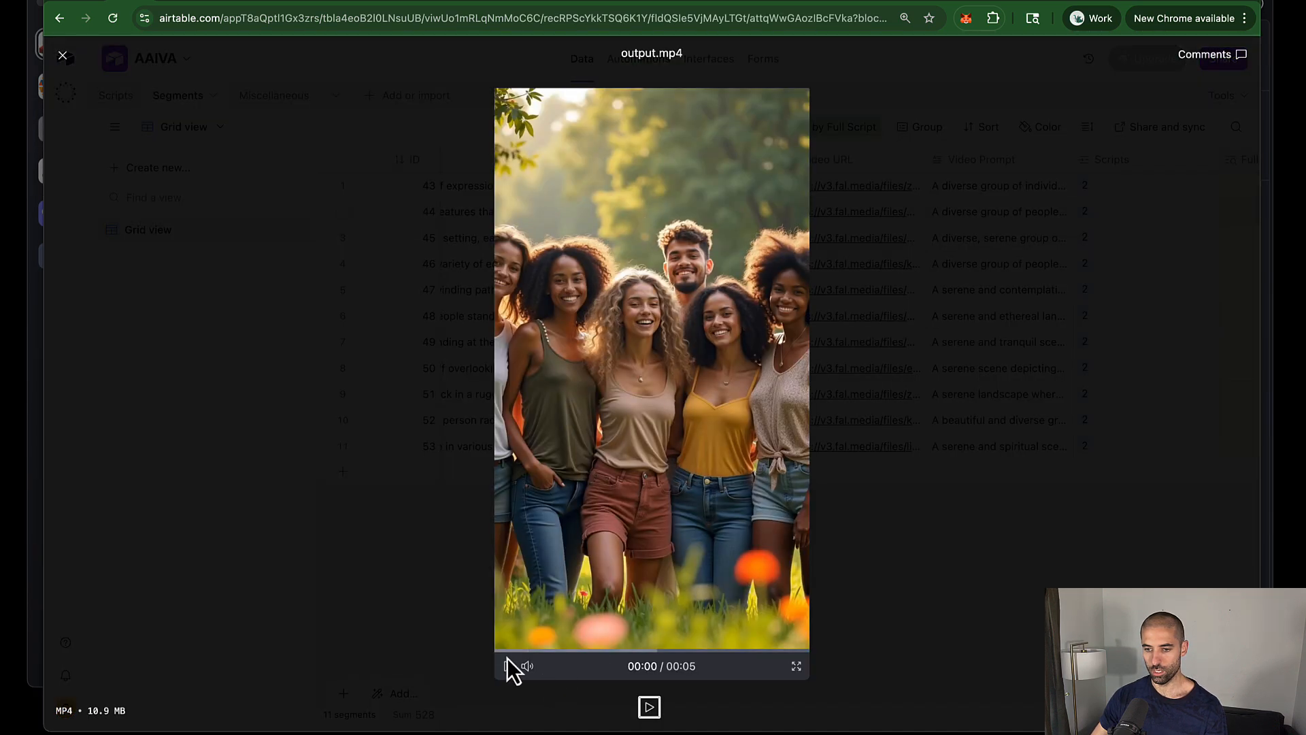
left_click(506, 665)
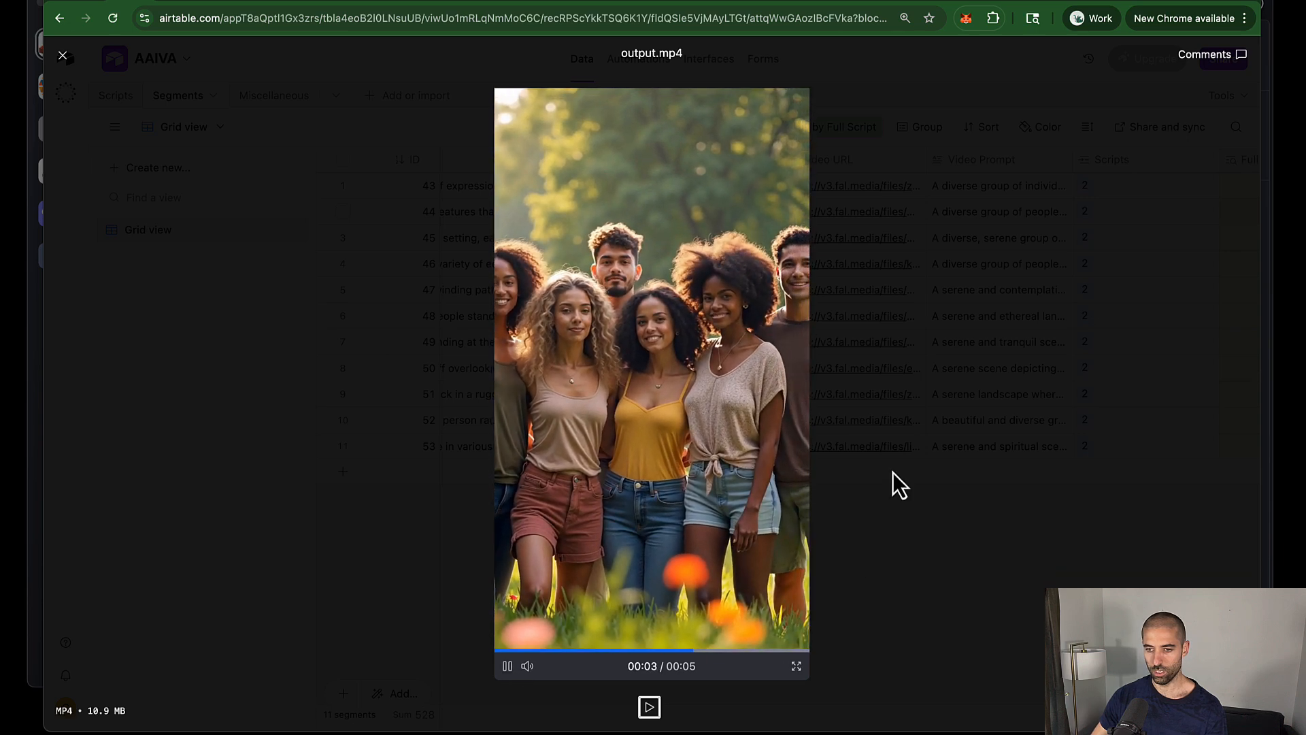
left_click(1002, 304)
Step: Play row 3's output.mp4 clip, then go back to the n8n workflow list
left_click(650, 244)
left_click(650, 244)
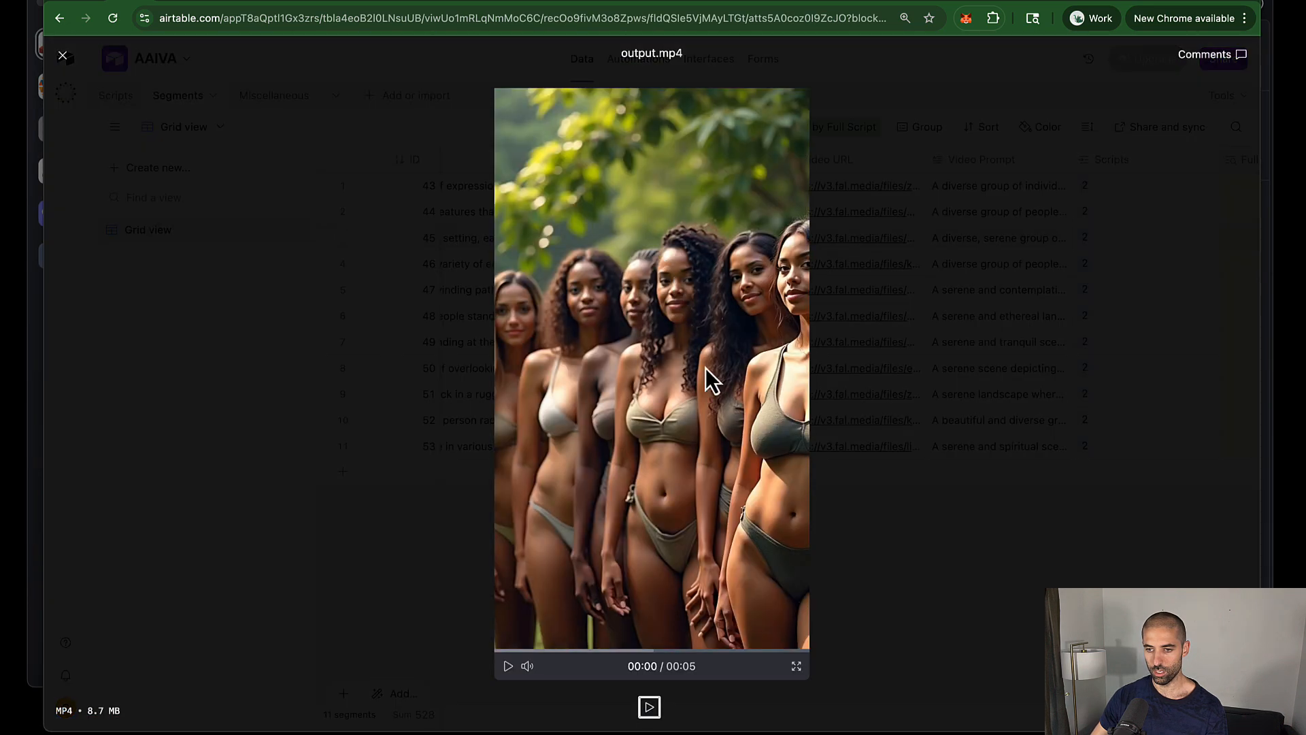
left_click(506, 666)
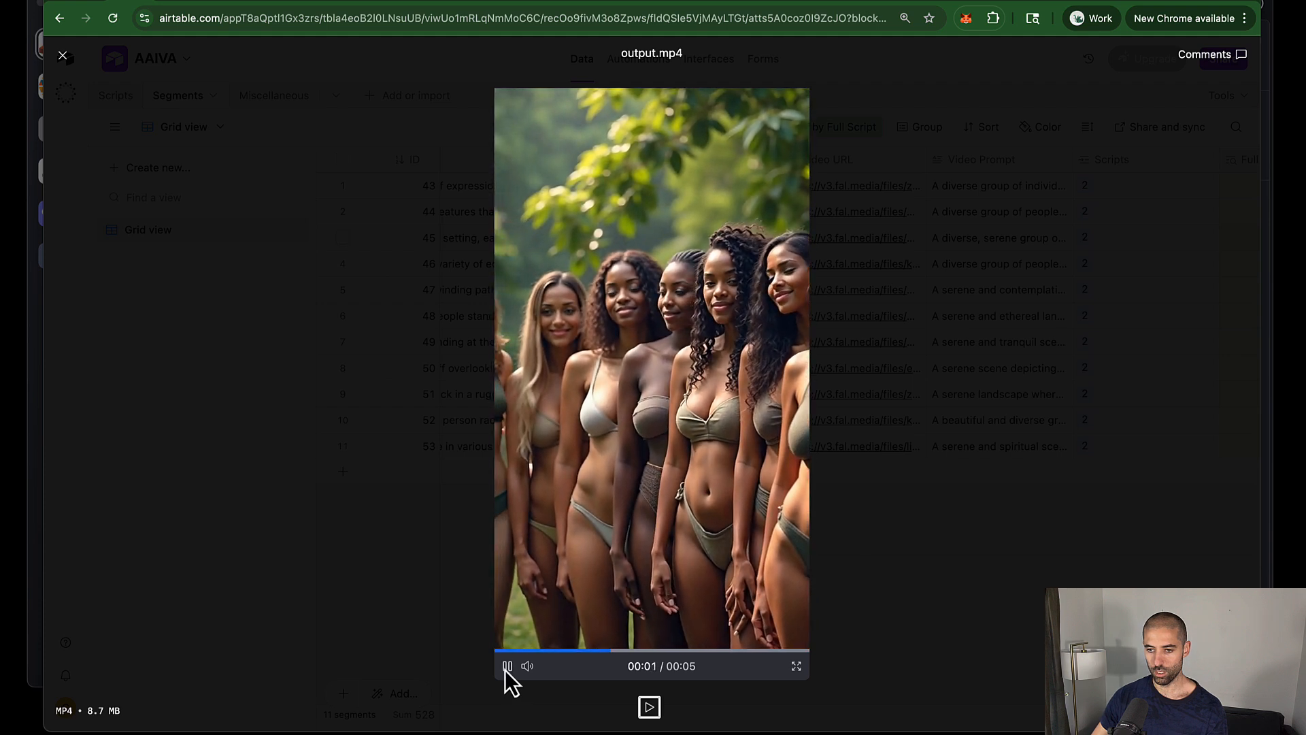
left_click(386, 317)
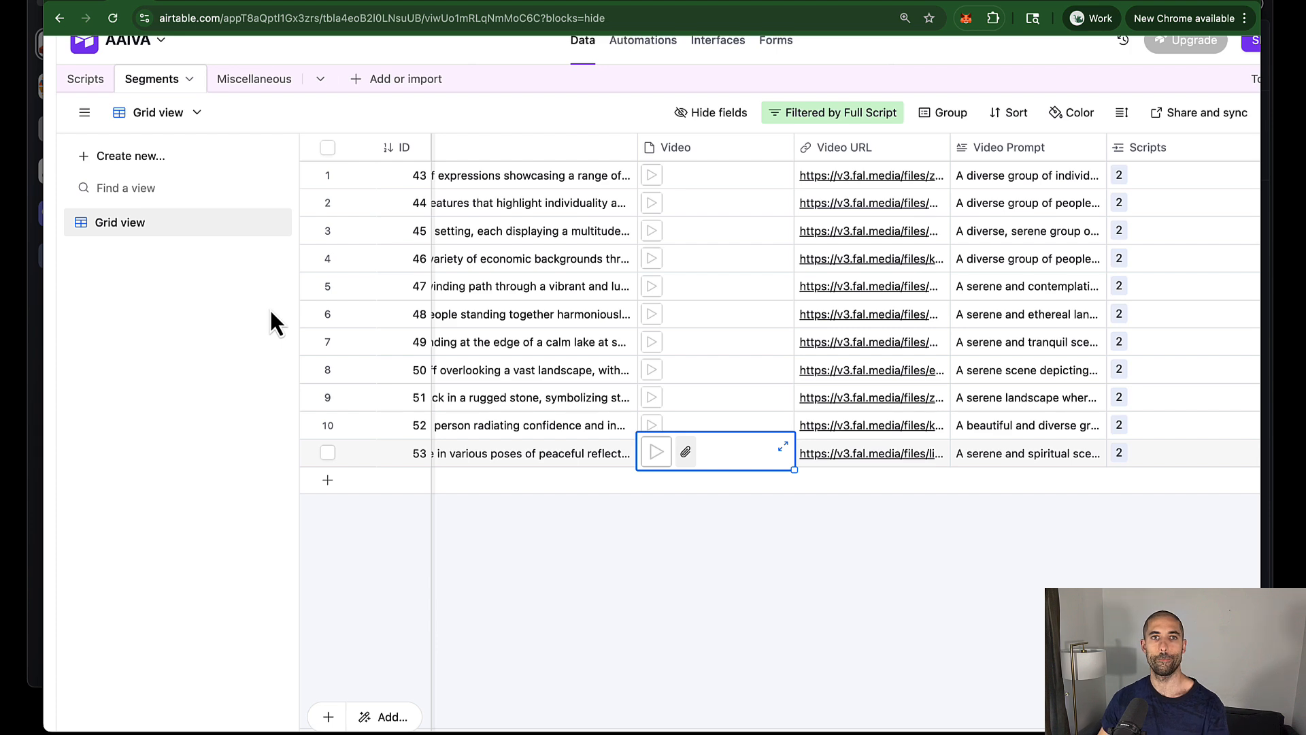
left_click(168, 4)
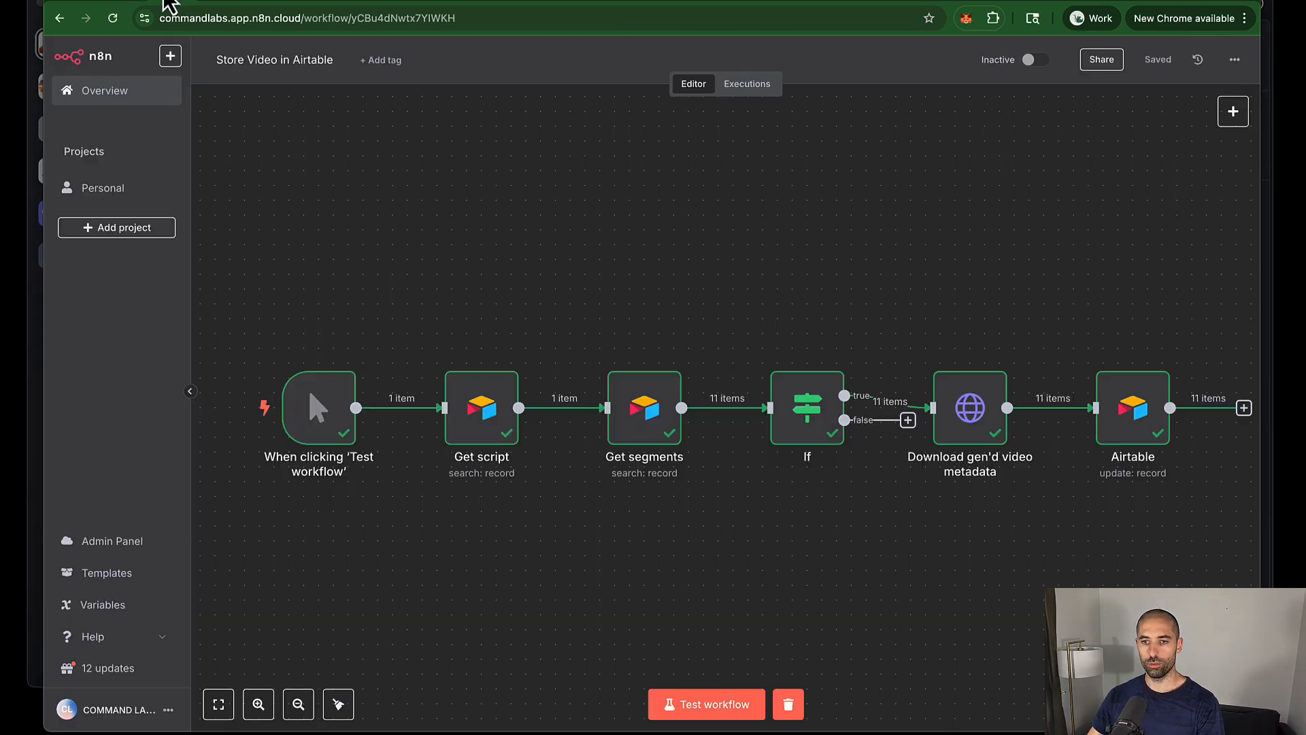
left_click(60, 19)
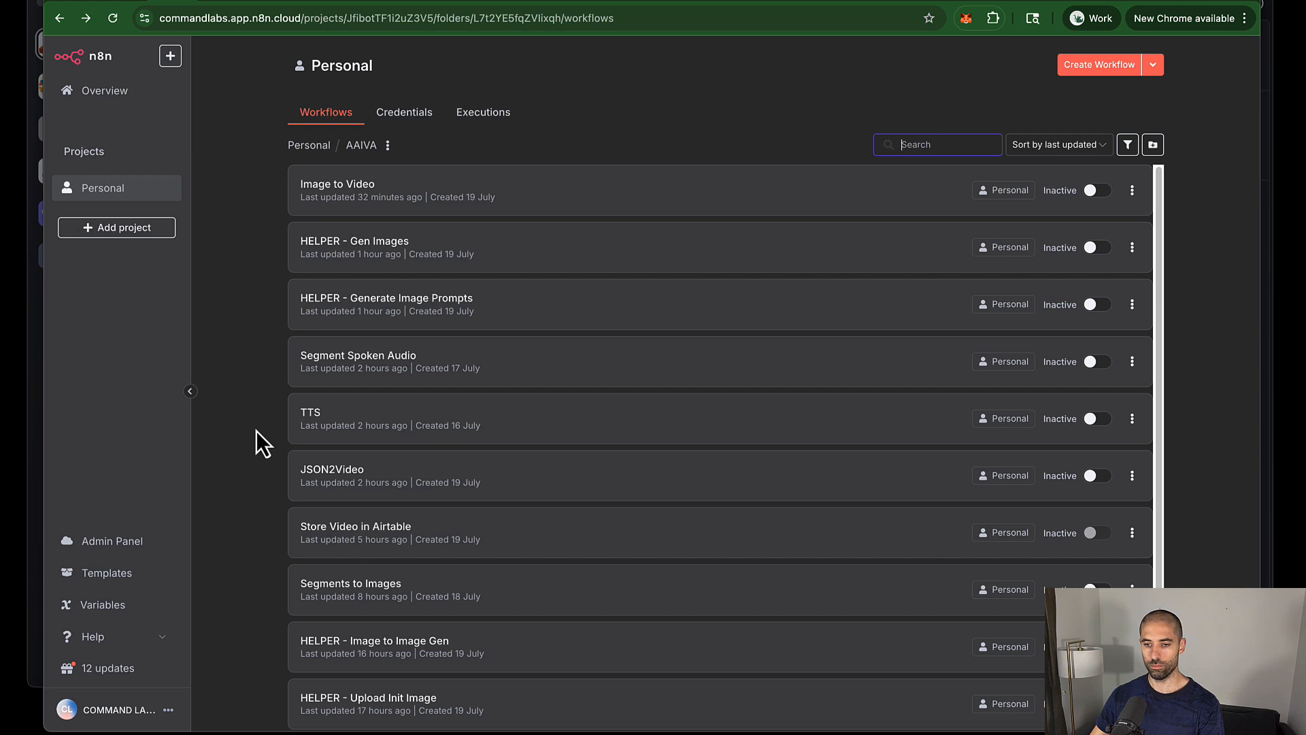
Step: Test-run the JSON2Video workflow and bring up the JSON2Video render logs
left_click(332, 469)
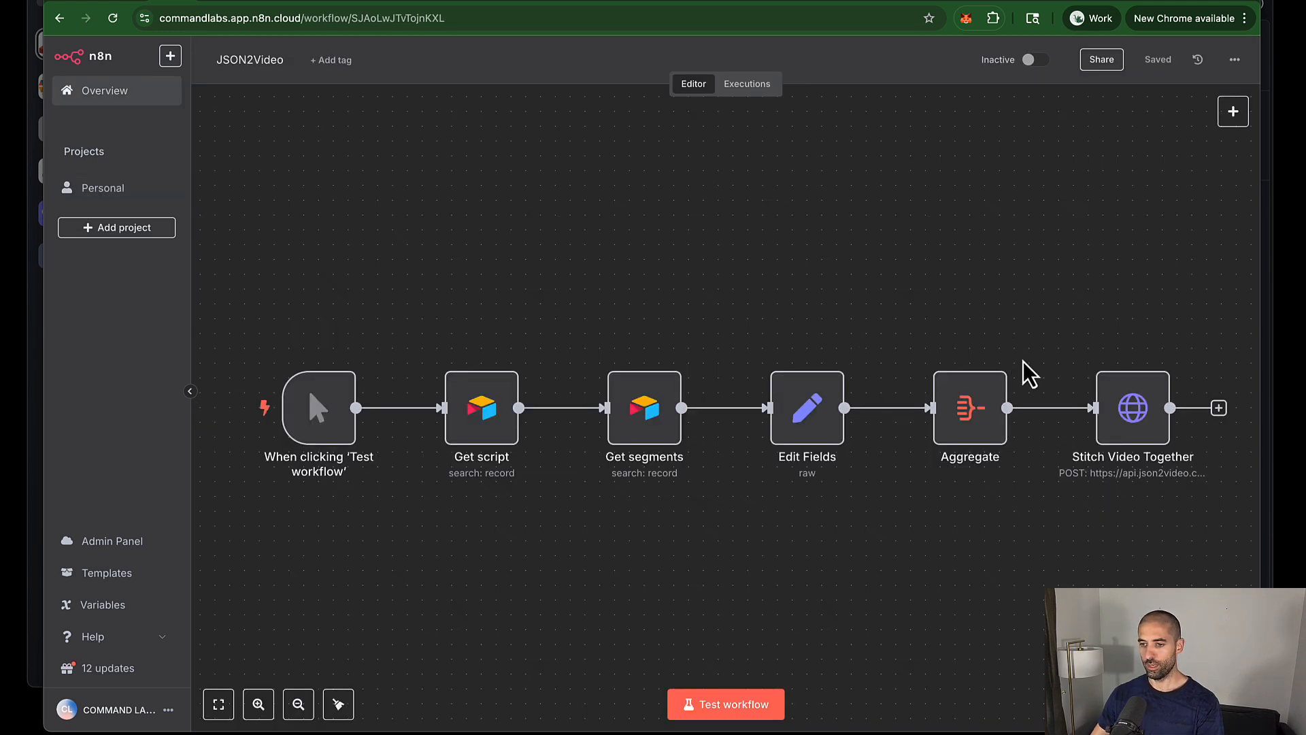
left_click(726, 713)
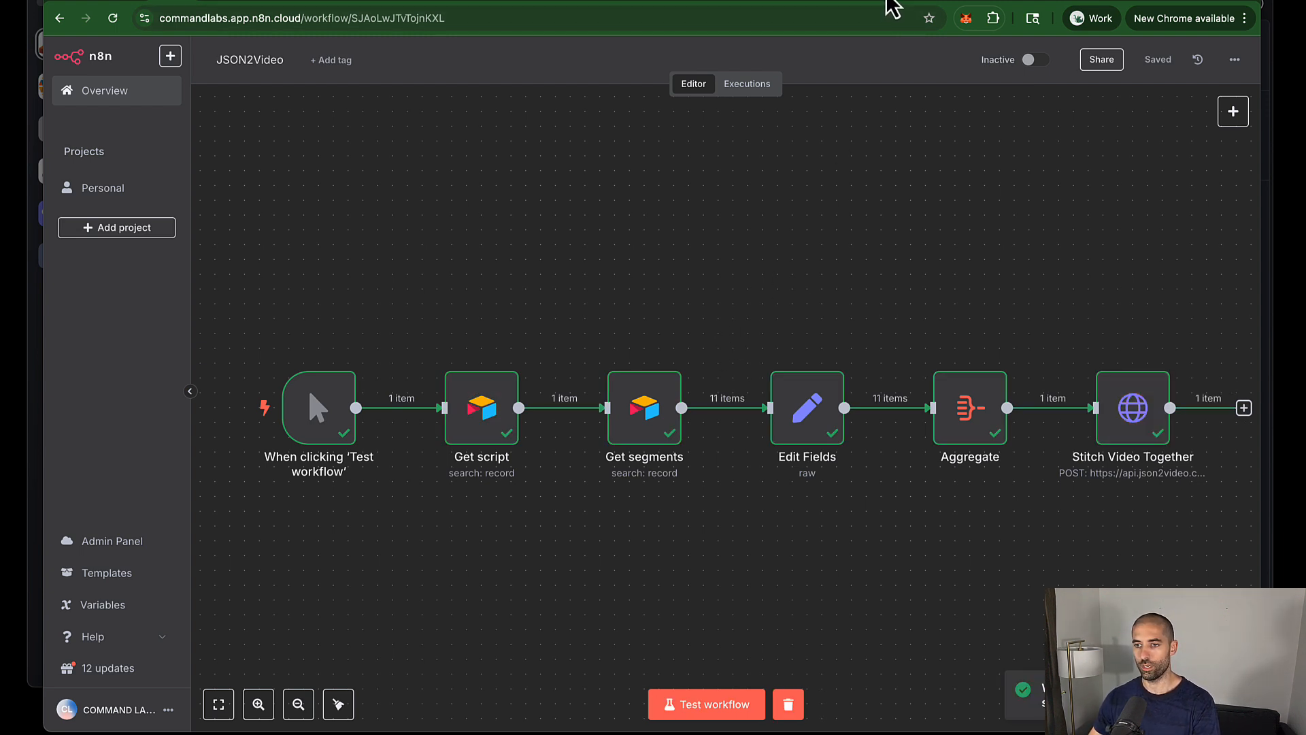
left_click(886, 1)
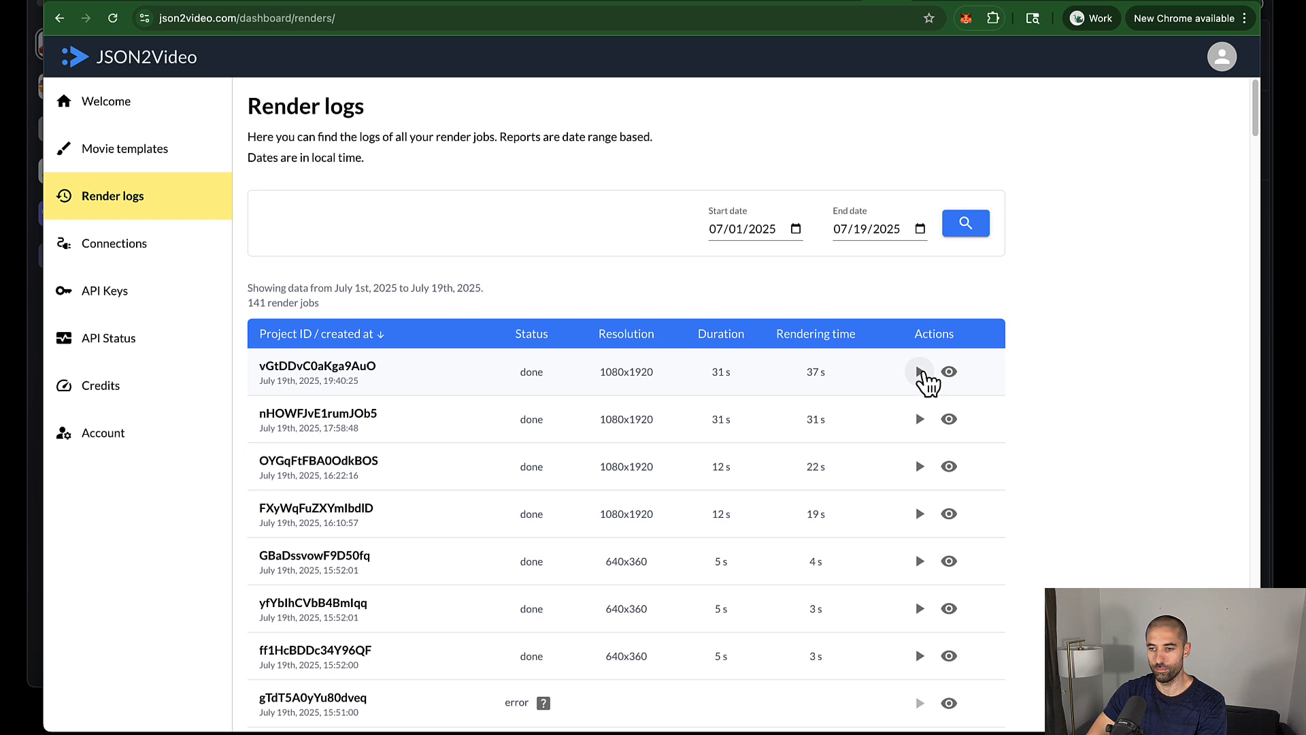
Step: Play the top-row 31-second 1080x1920 render from the Render logs
left_click(919, 371)
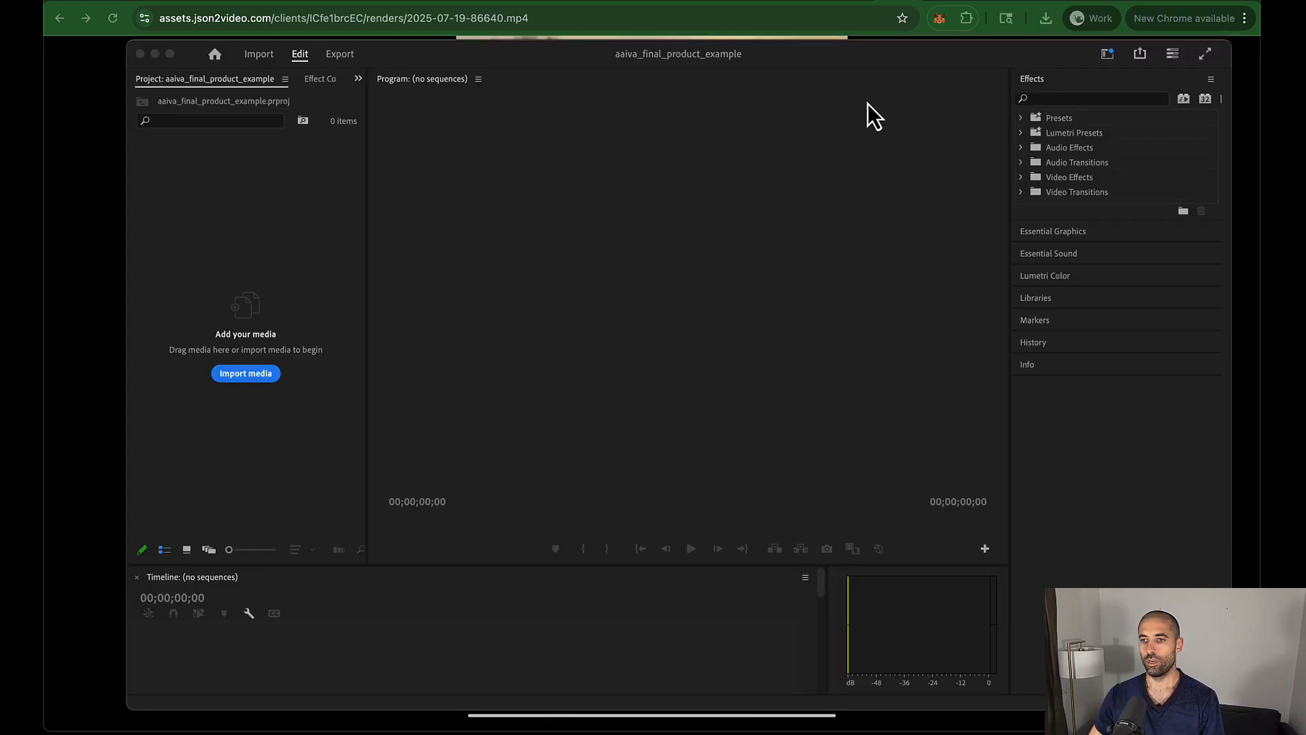
Step: Drop 2025-07-19-86640.mp4 onto Premiere's Timeline, creating a 31-second, 25 fps sequence
left_click_drag(867, 59, 831, 56)
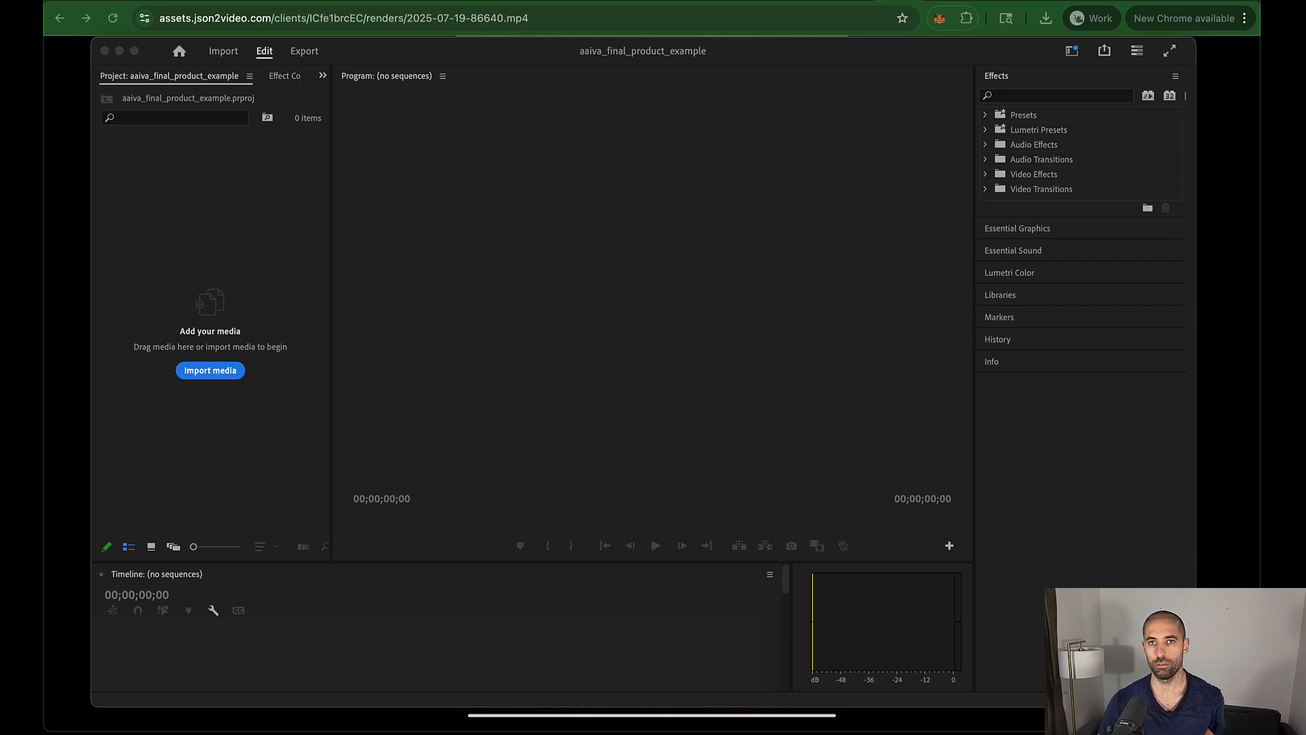
left_click_drag(547, 32, 360, 658)
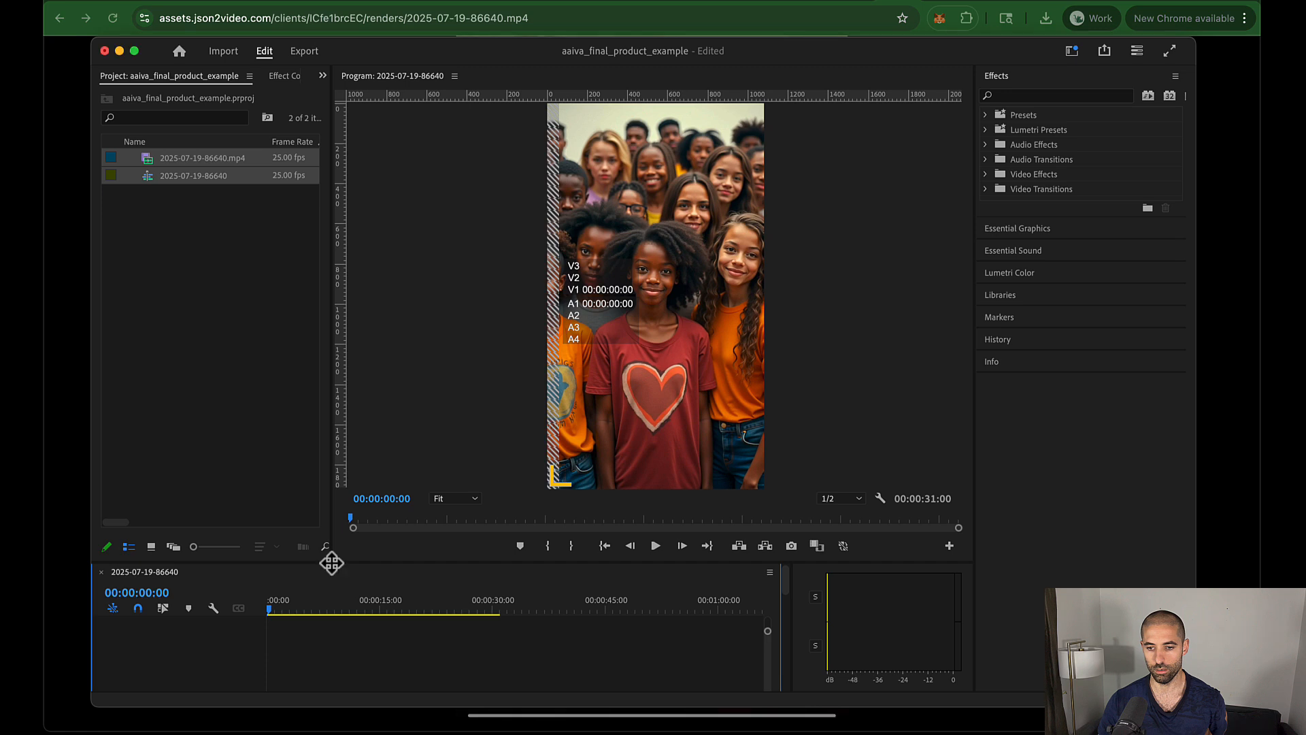
Step: Return the playhead to 0 and drag the monitor divider down to enlarge the Program monitor
left_click_drag(340, 560, 370, 338)
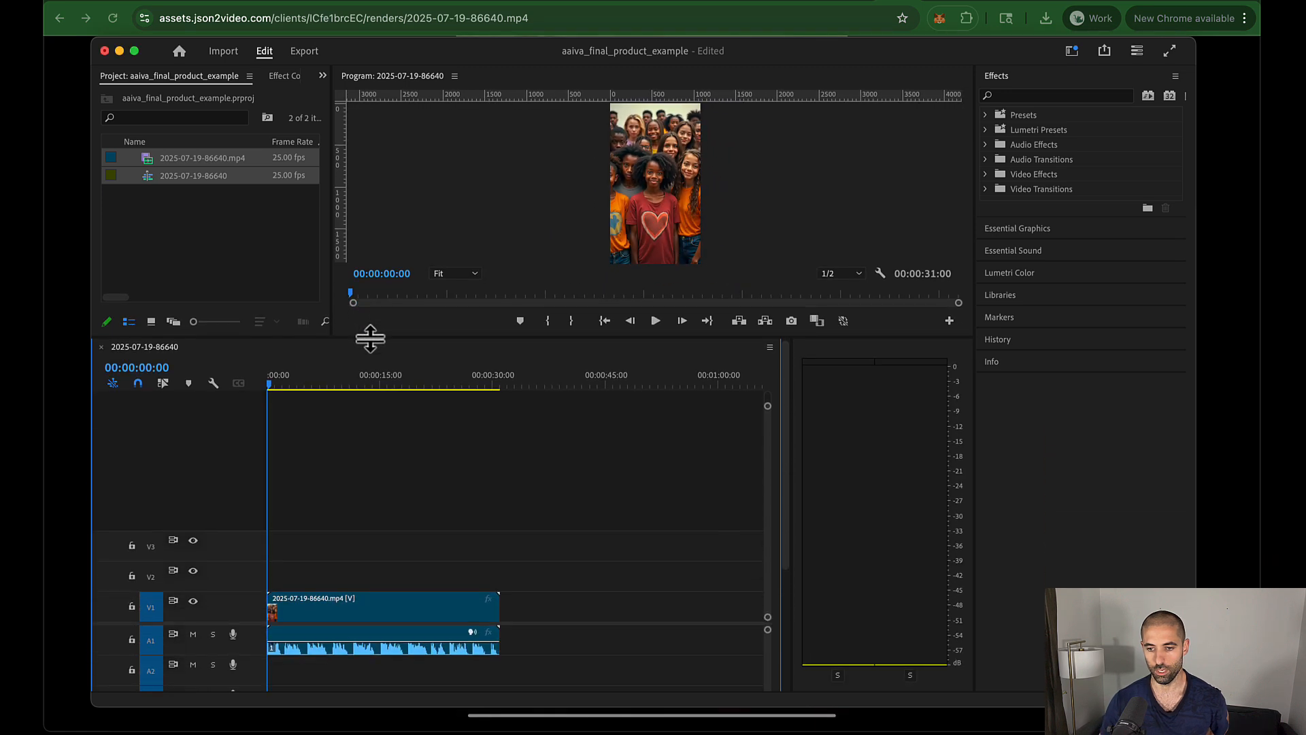
left_click_drag(330, 385, 26, 408)
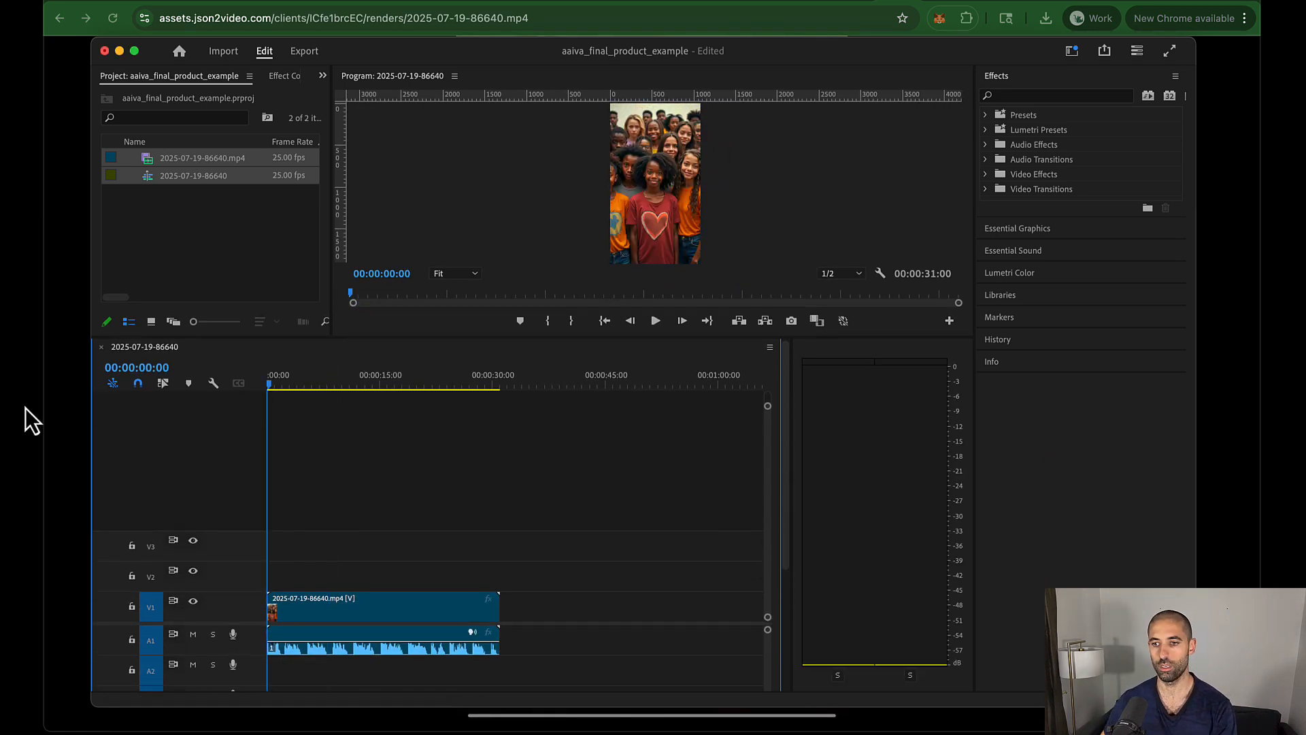
left_click(294, 606)
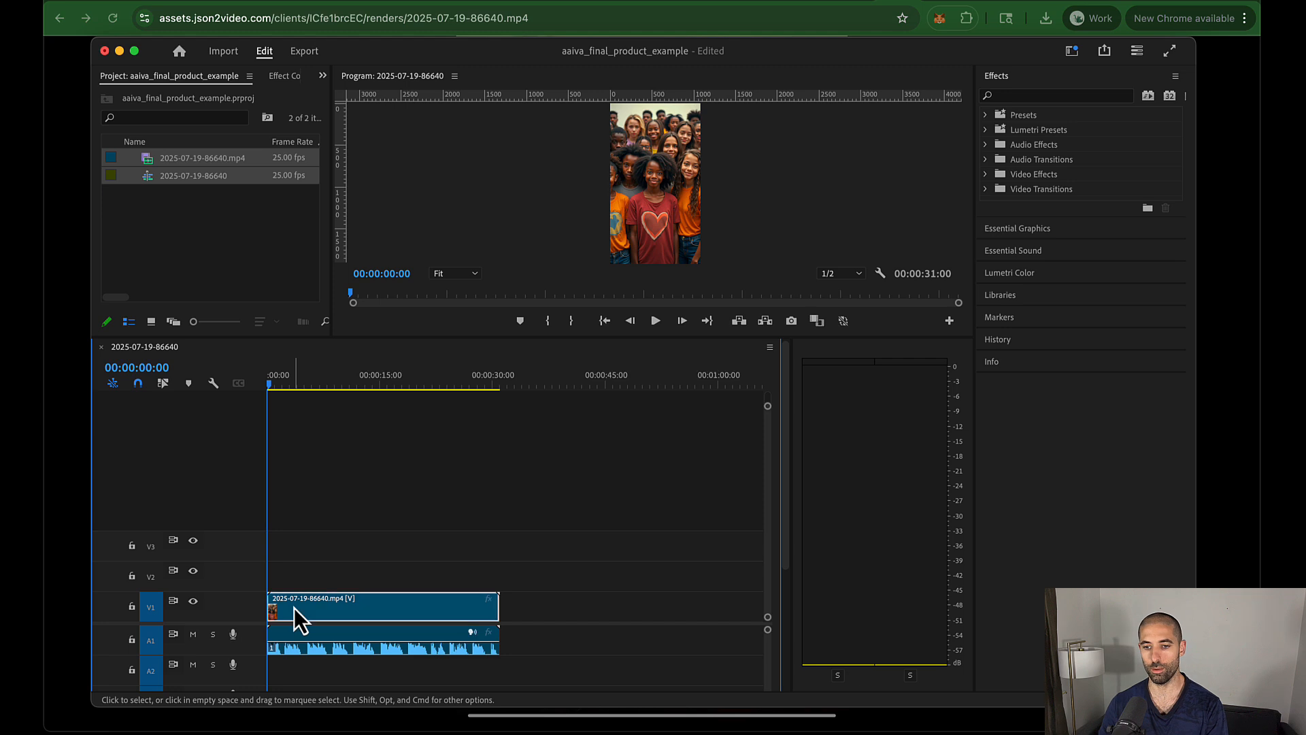
left_click(294, 633)
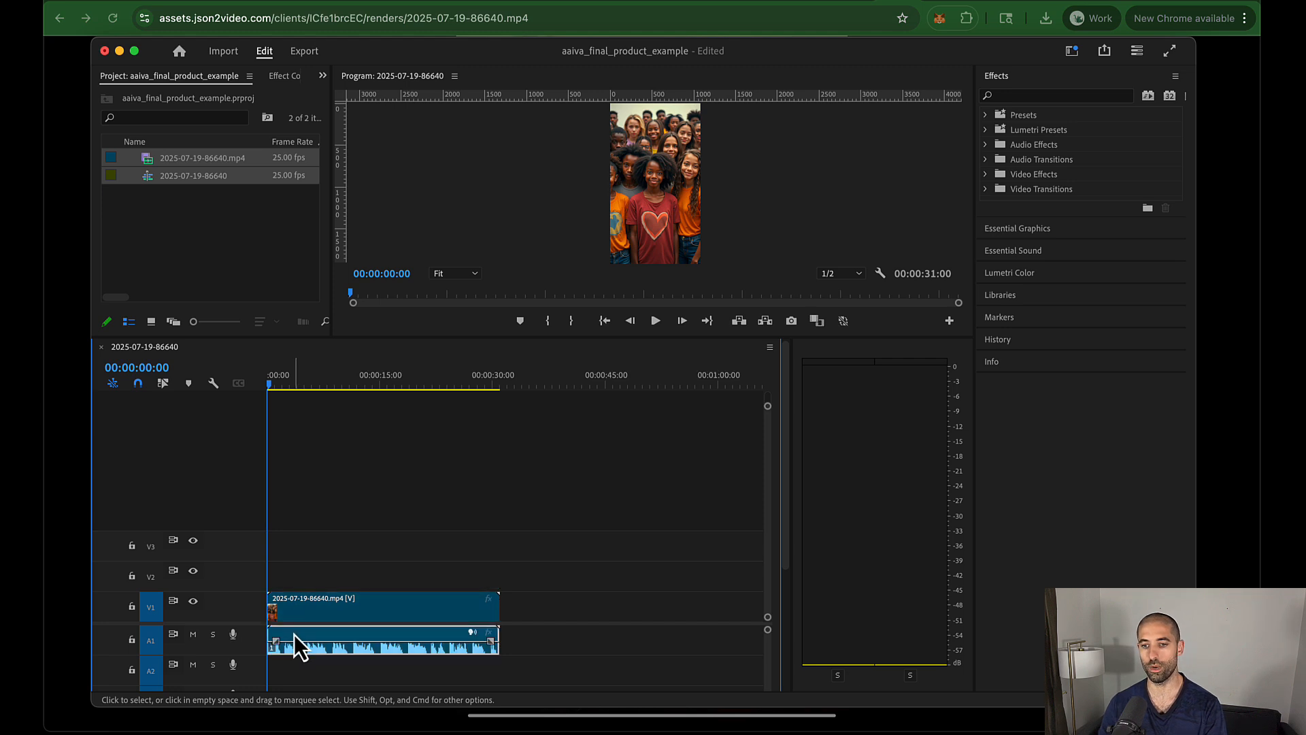
left_click_drag(304, 378, 161, 414)
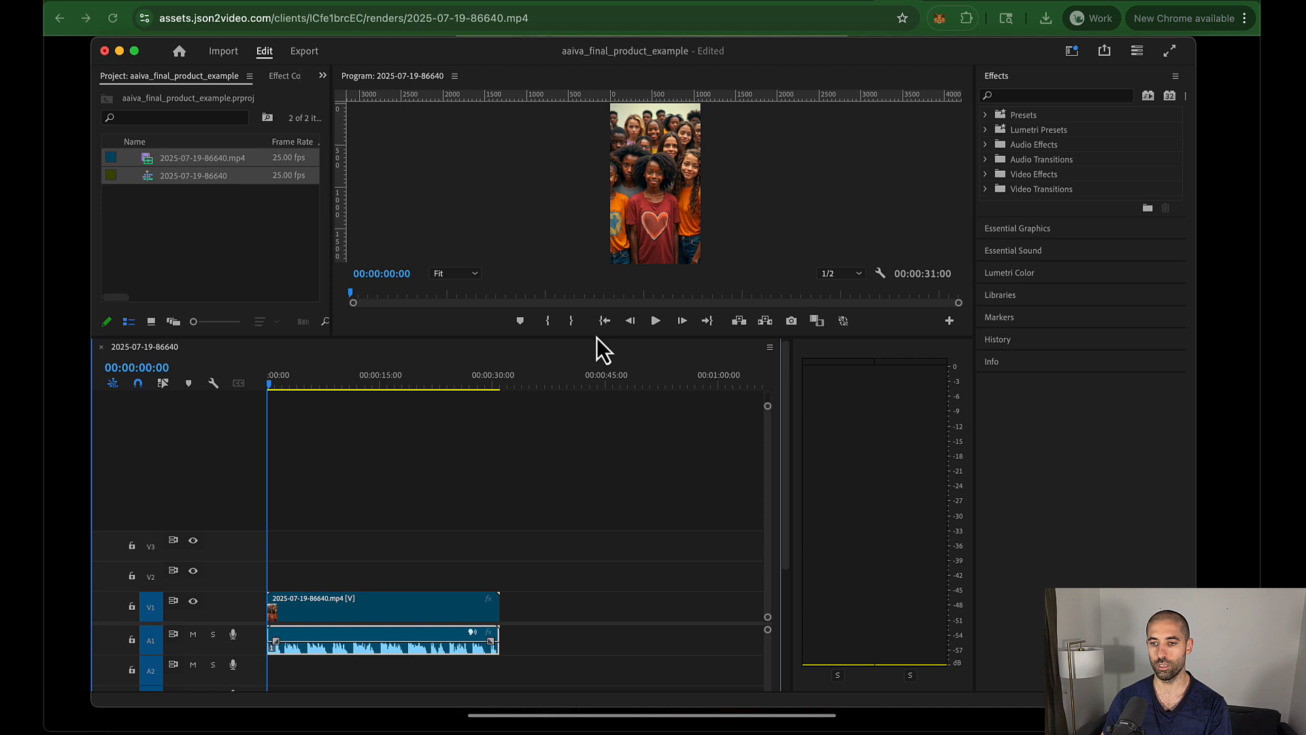
left_click_drag(597, 336, 592, 478)
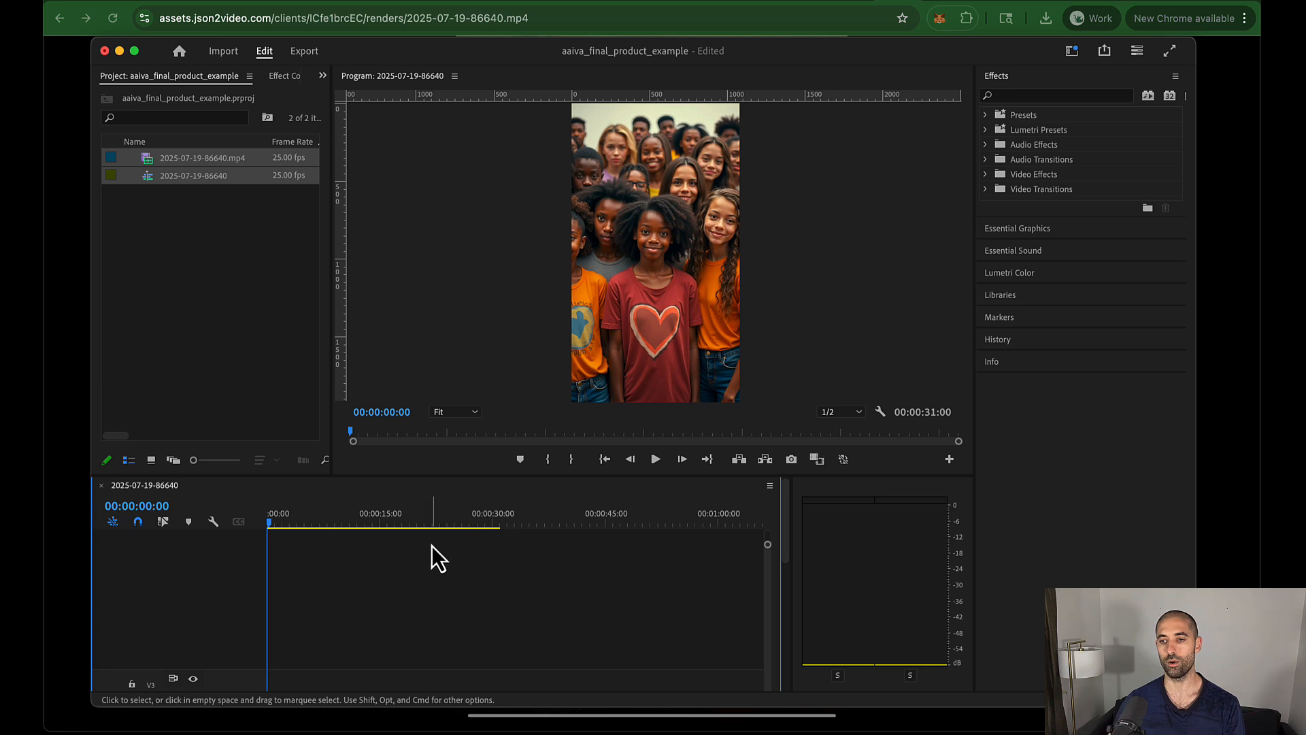
Step: Play the rendered video, enlarge the timeline, and razor-cut V1 at the first scene changes
key("space")
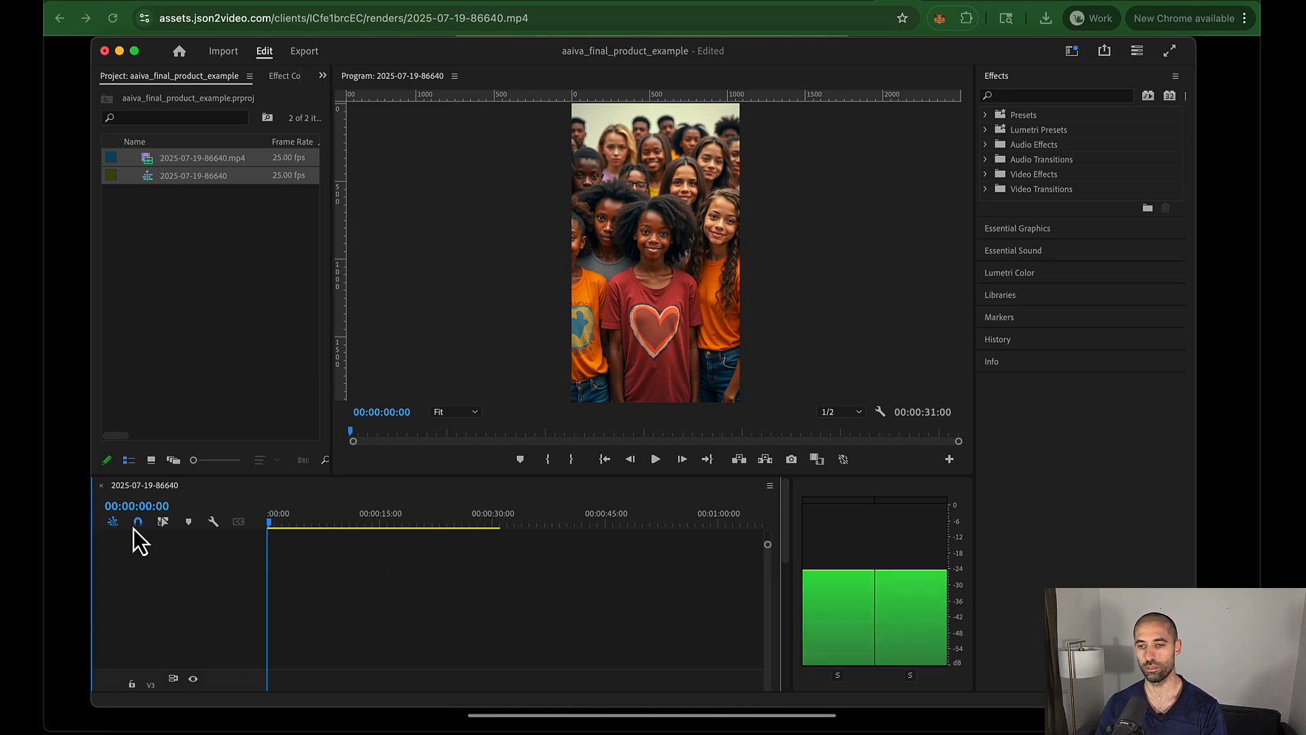
left_click_drag(636, 264, 636, 346)
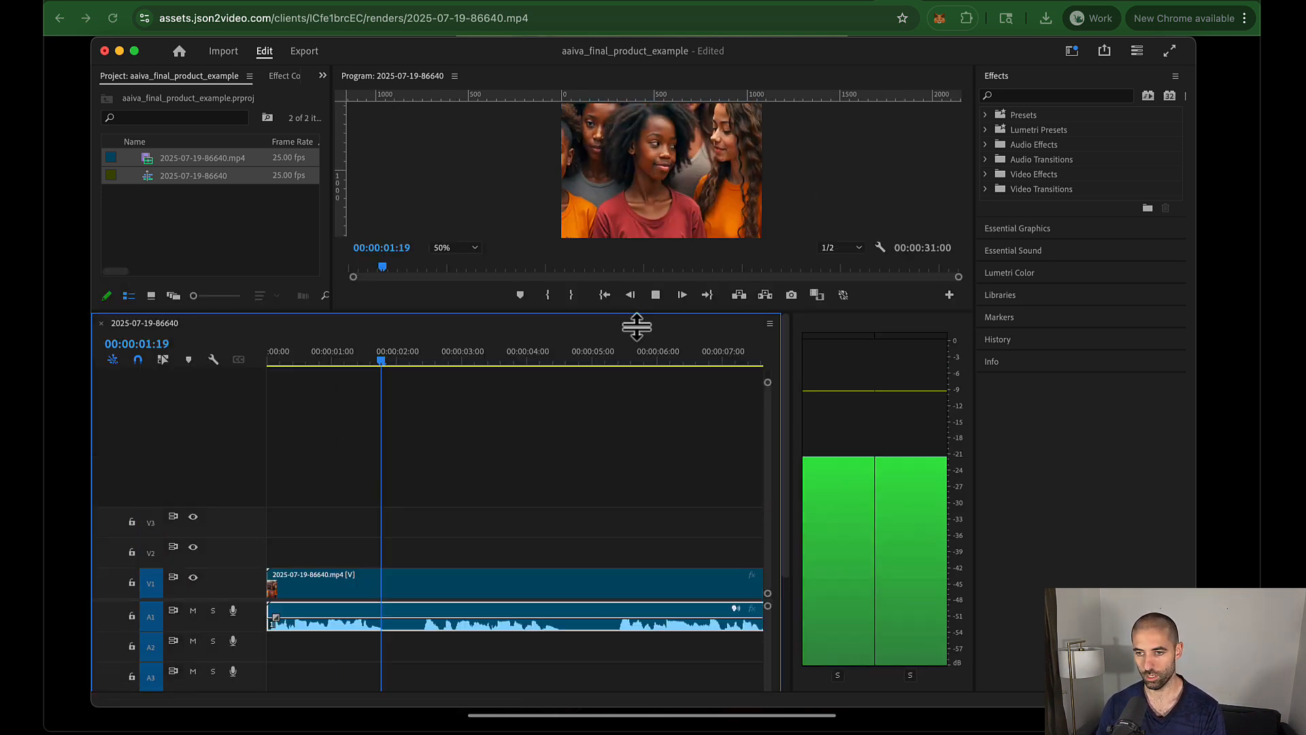
left_click(422, 393)
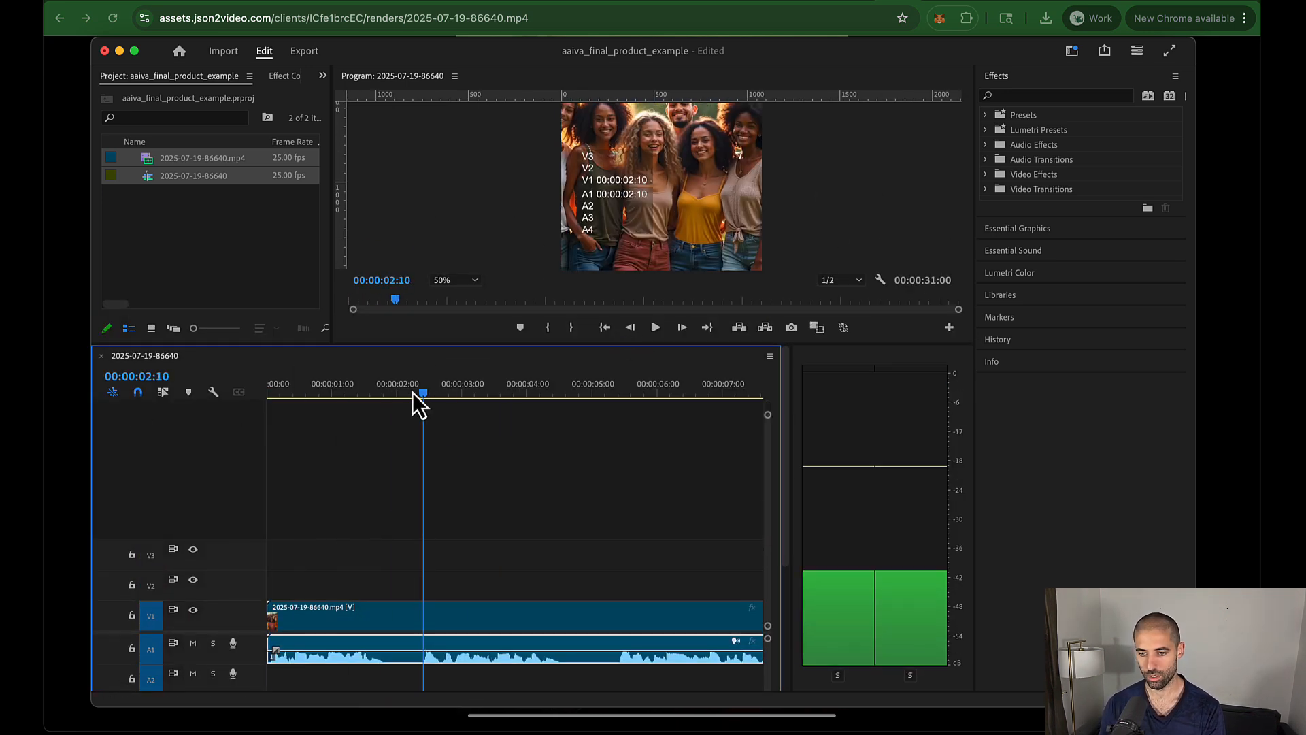
key("c")
left_click(423, 612)
left_click(612, 612)
Step: Split V1 at the next scene boundaries near 14:24, trimming one edit point to 15:04
key("space")
key("space")
left_click(411, 610)
left_click(455, 611)
key("space")
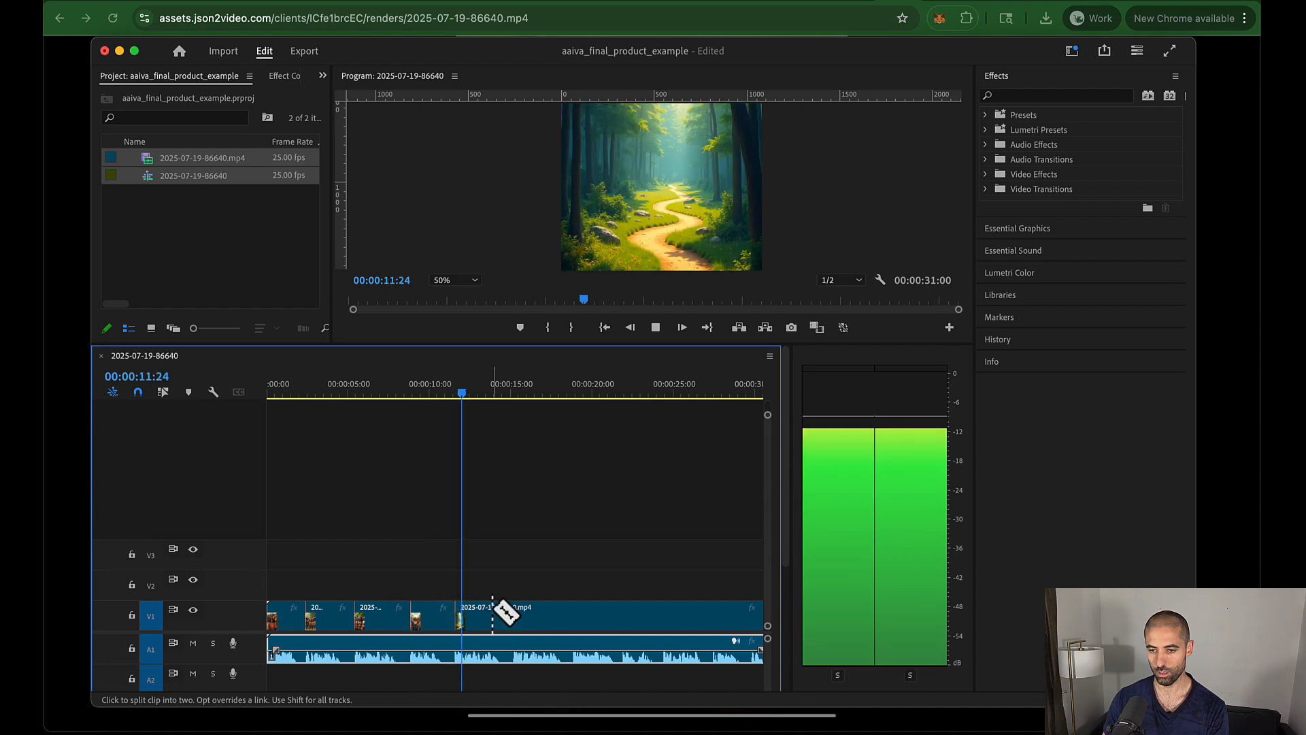
key("space")
left_click(510, 614)
key("equal")
key("equal")
key("equal")
key("v")
left_click_drag(493, 615, 520, 615)
key("minus")
key("minus")
Step: Cut V1 at the remaining scene changes from about 18:19 through the final boundary
left_click(630, 395)
left_click(632, 615)
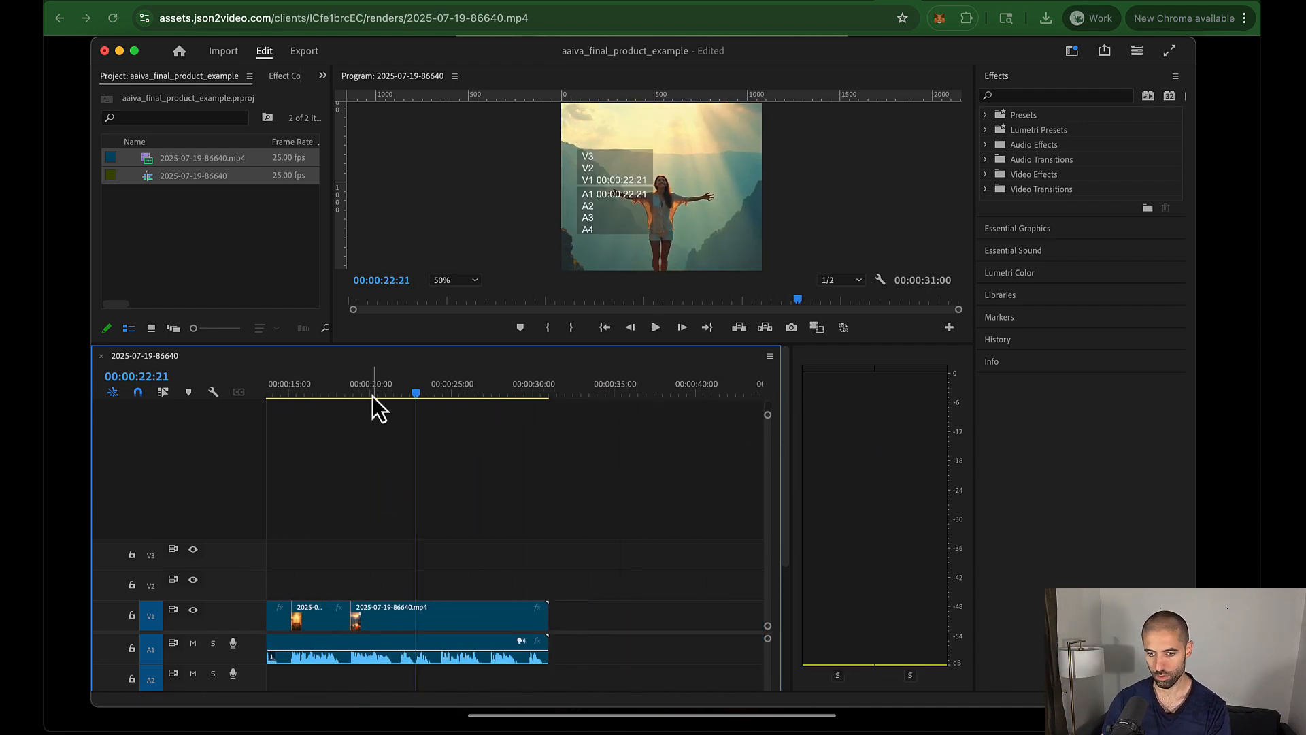
left_click(400, 395)
left_click(400, 615)
key("space")
left_click(440, 394)
left_click(441, 615)
key("space")
left_click(490, 394)
left_click(491, 614)
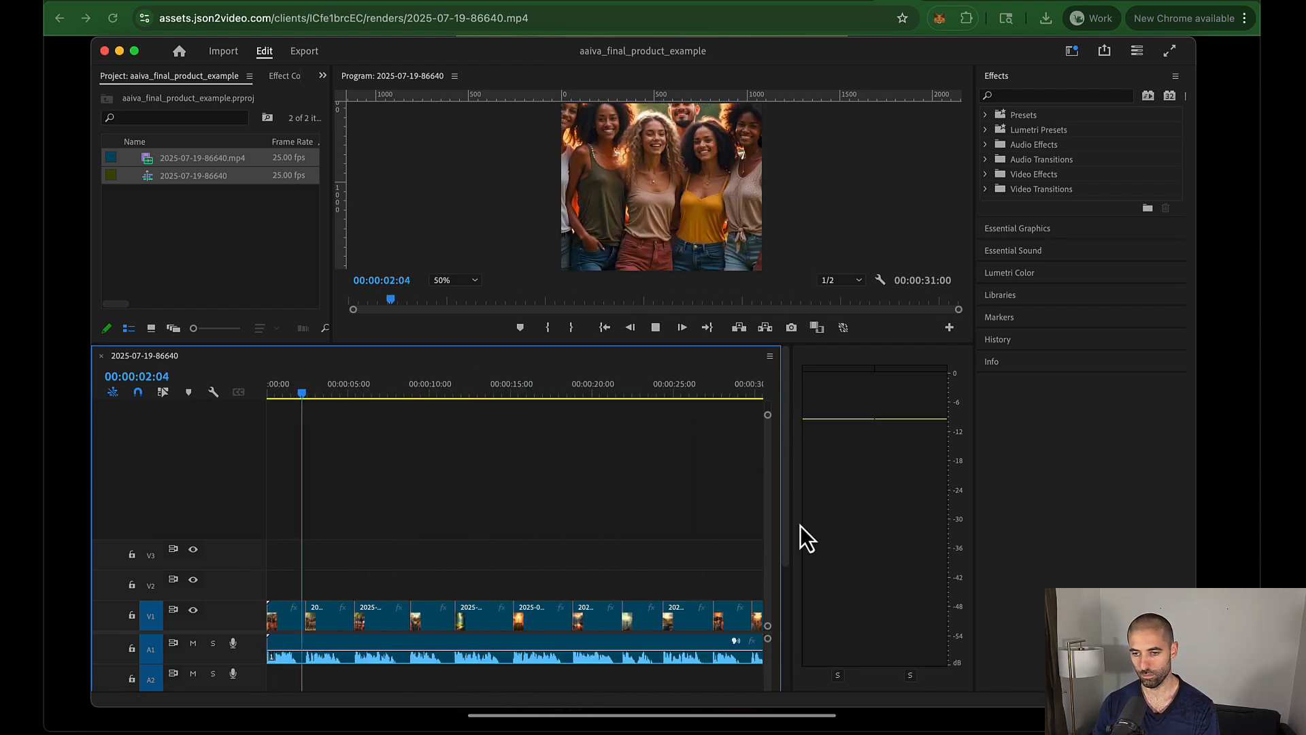
Step: Replay the cut sequence from the start, then scroll through the HELPER - Full Clips in Sequence workflow in n8n
key("minus")
key("space")
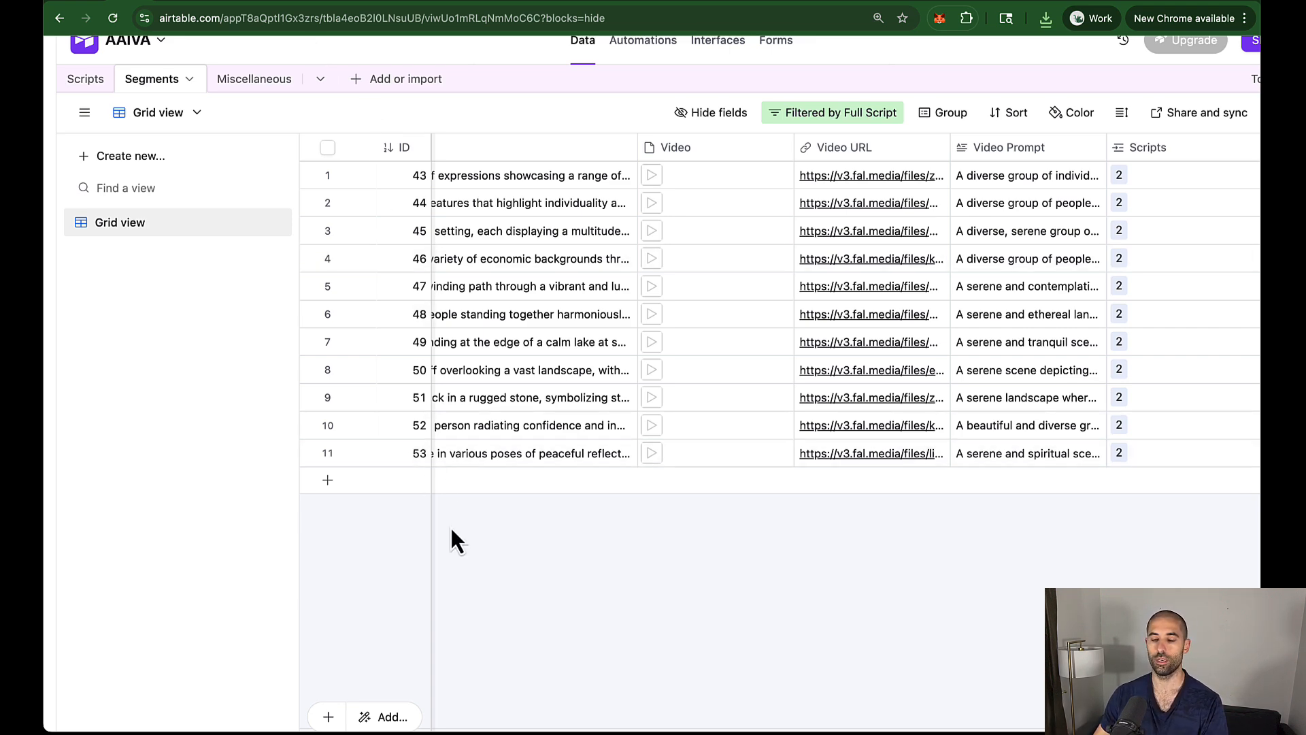
key("super+Tab")
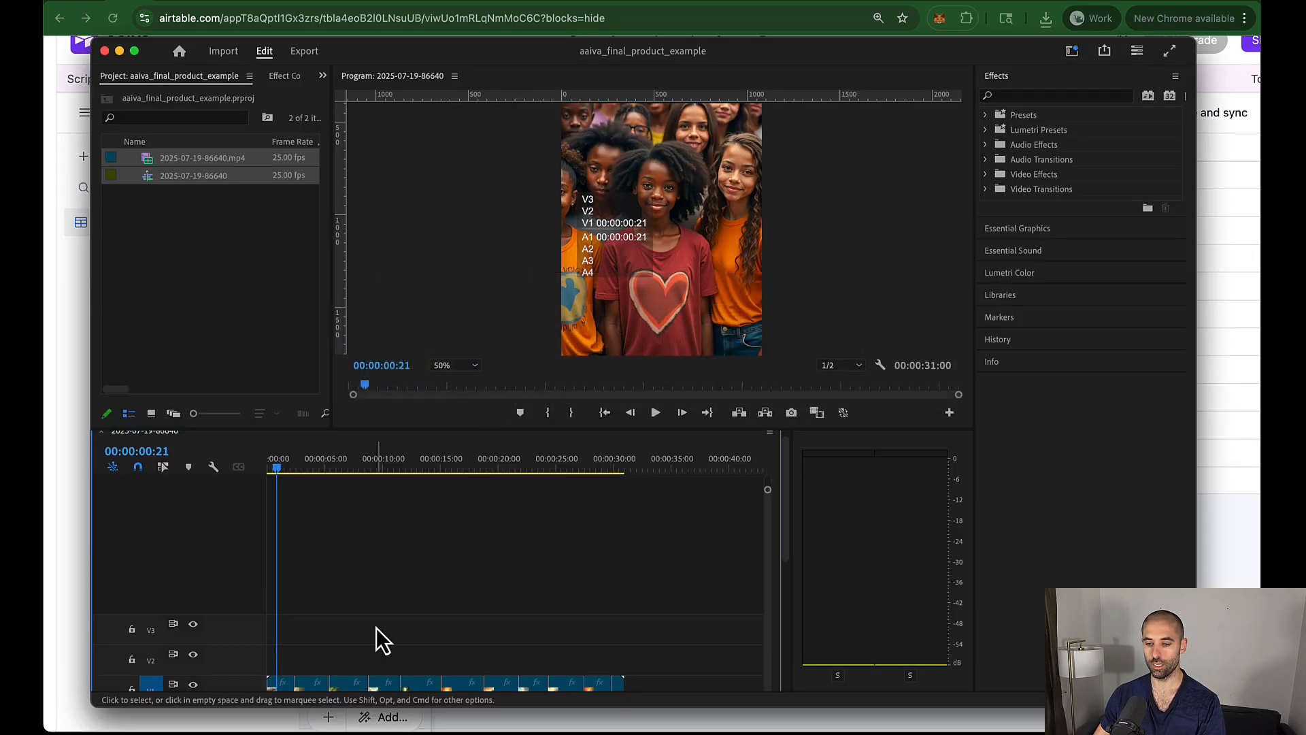
scroll(381, 631, "down", 1)
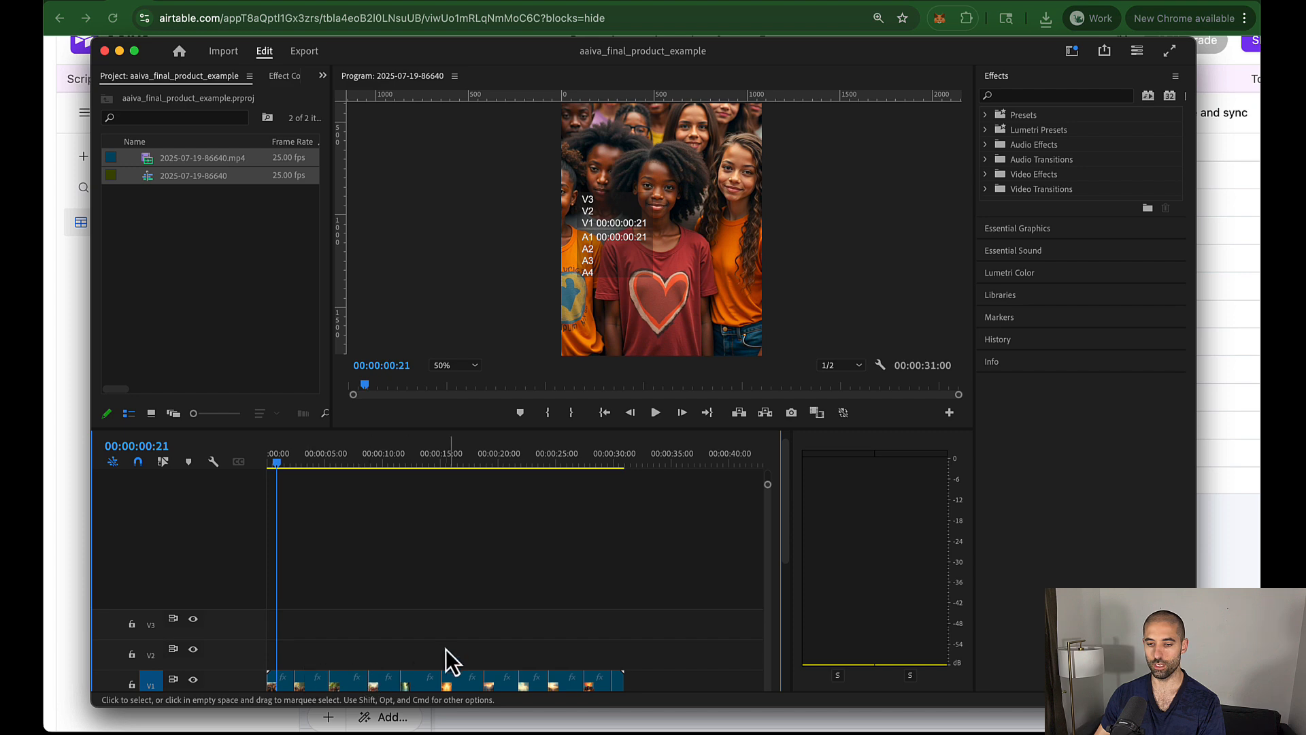
scroll(446, 652, "down", 1)
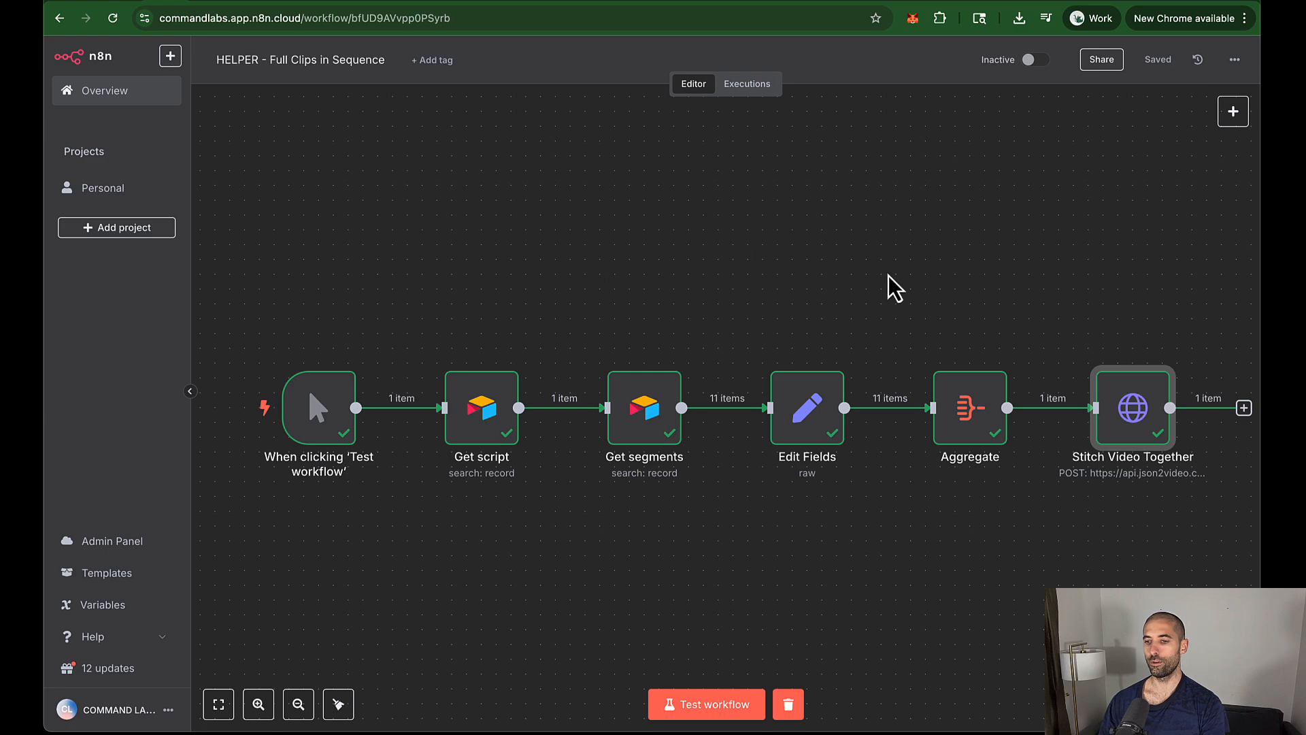
double_click(804, 423)
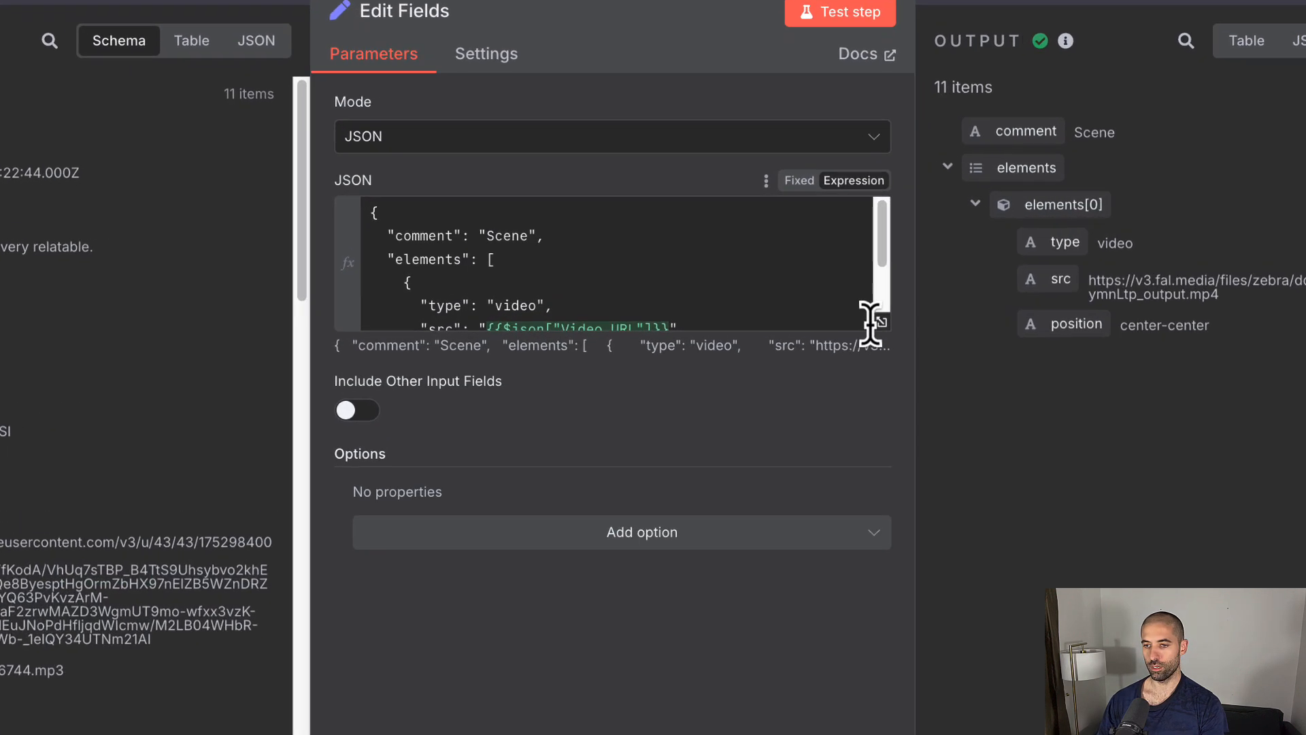
left_click(898, 334)
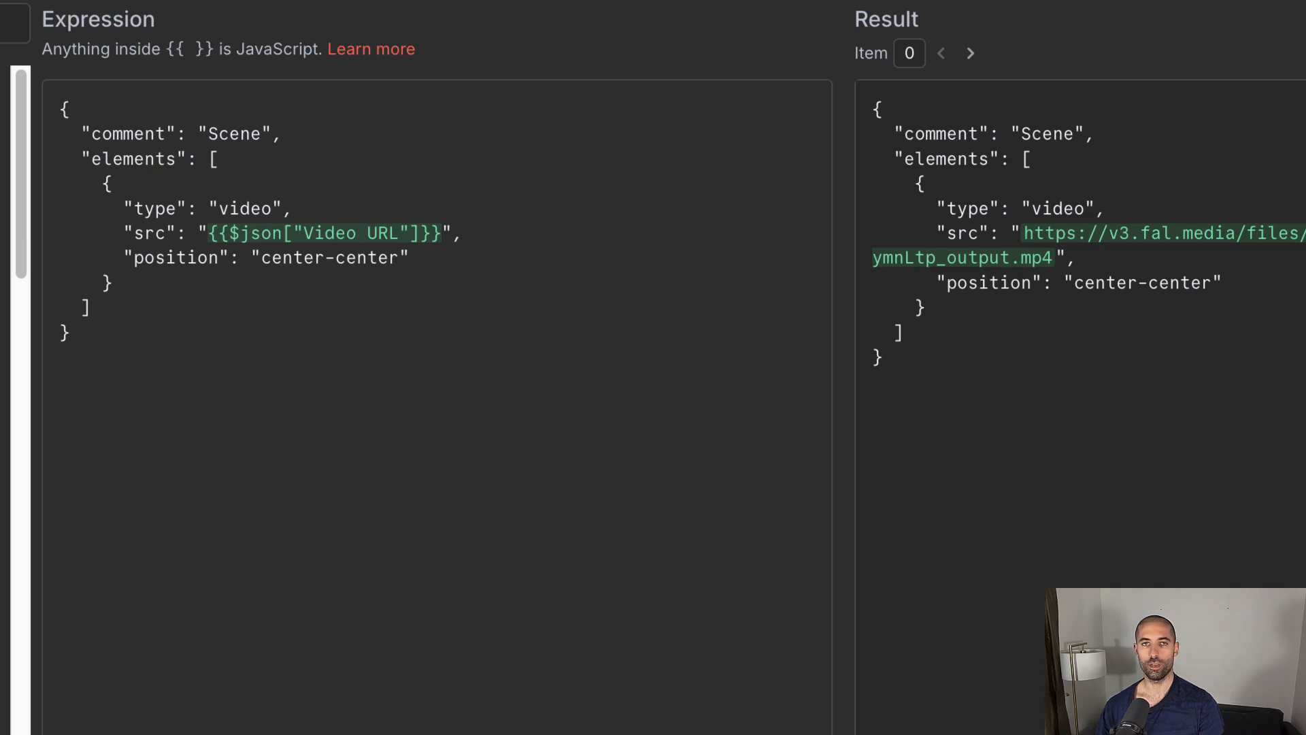
left_click(578, 2)
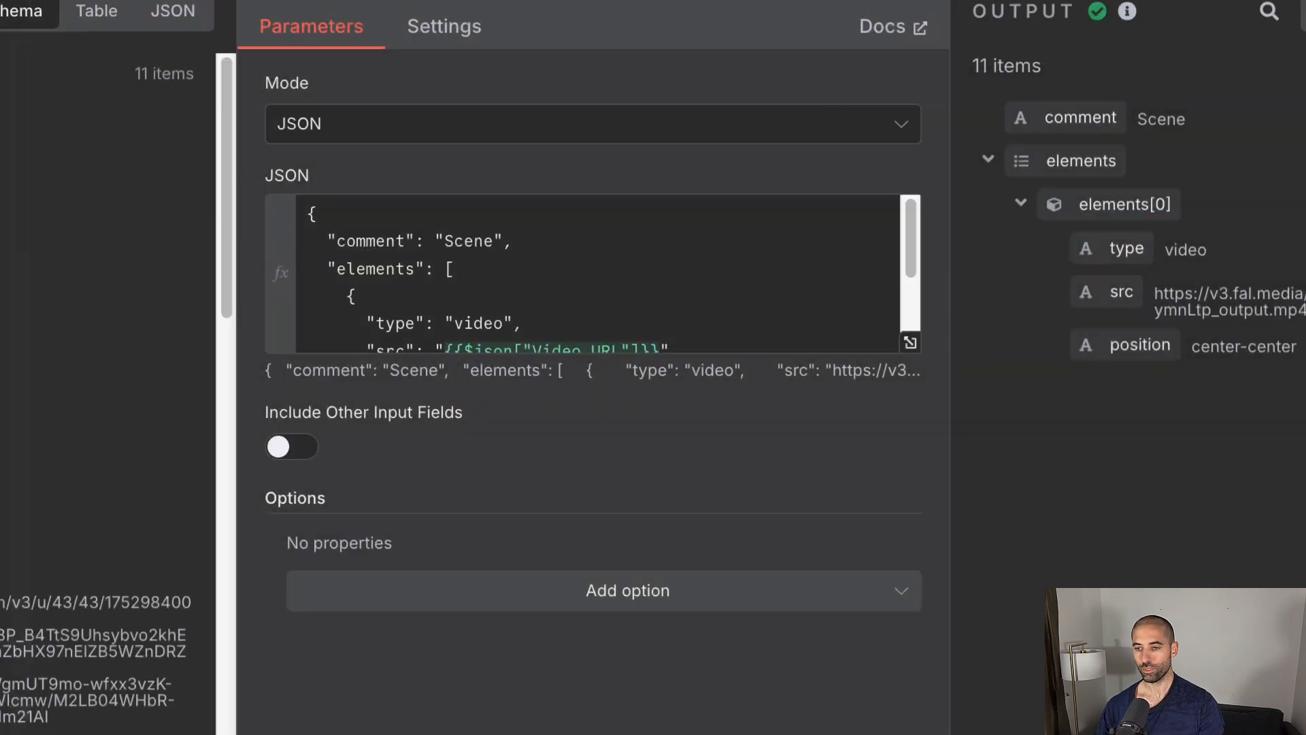
left_click(1013, 1)
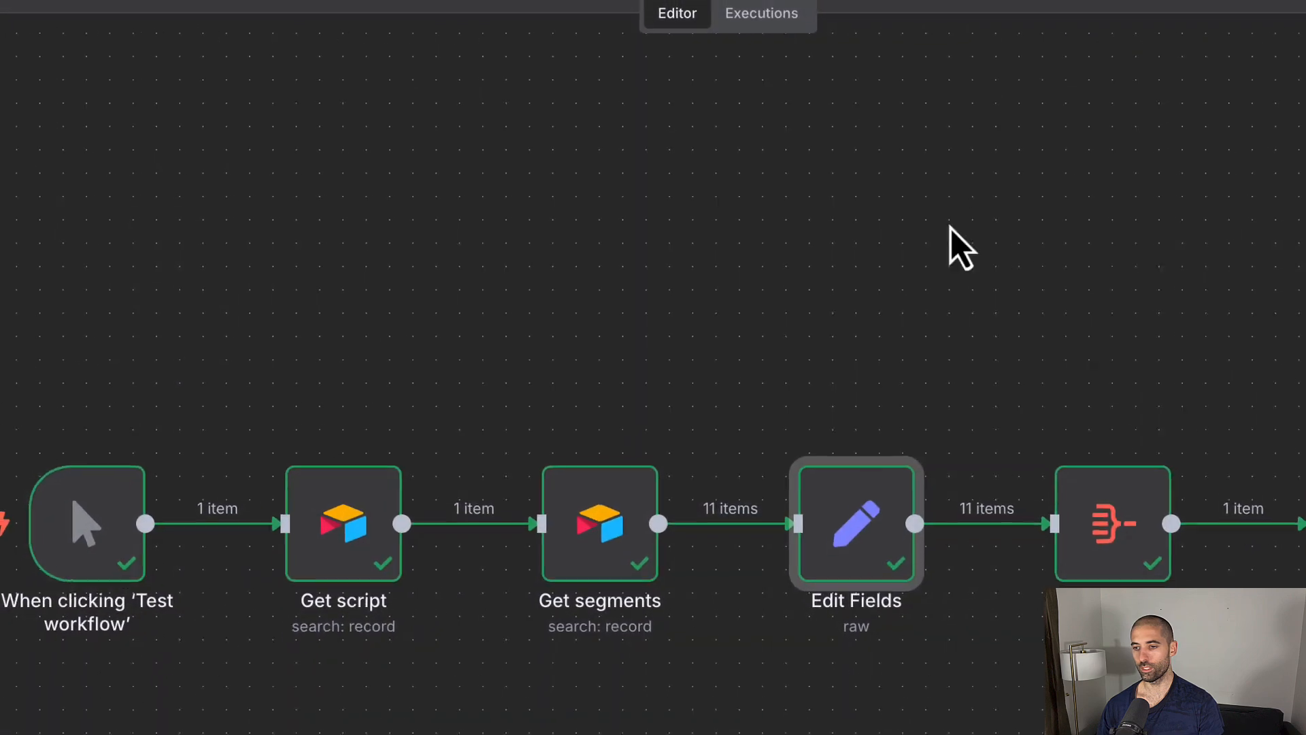
double_click(1266, 480)
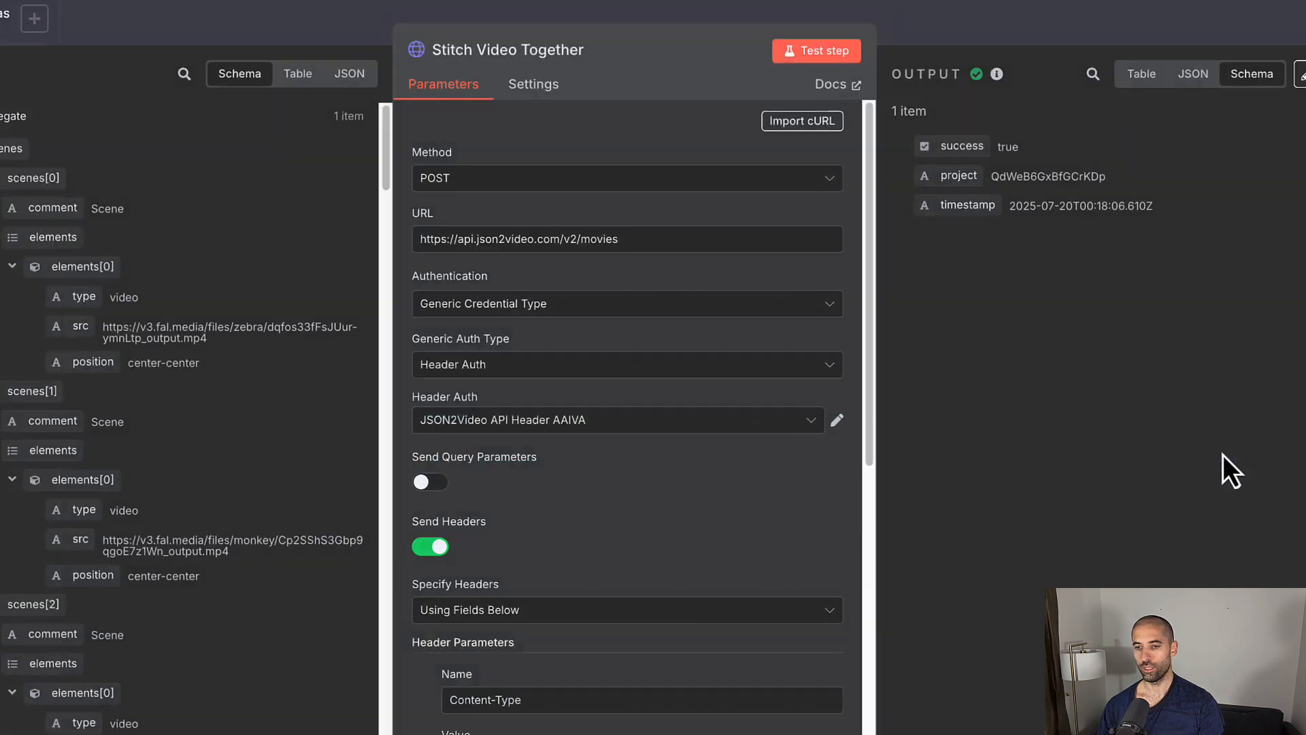
scroll(738, 472, "down", 5)
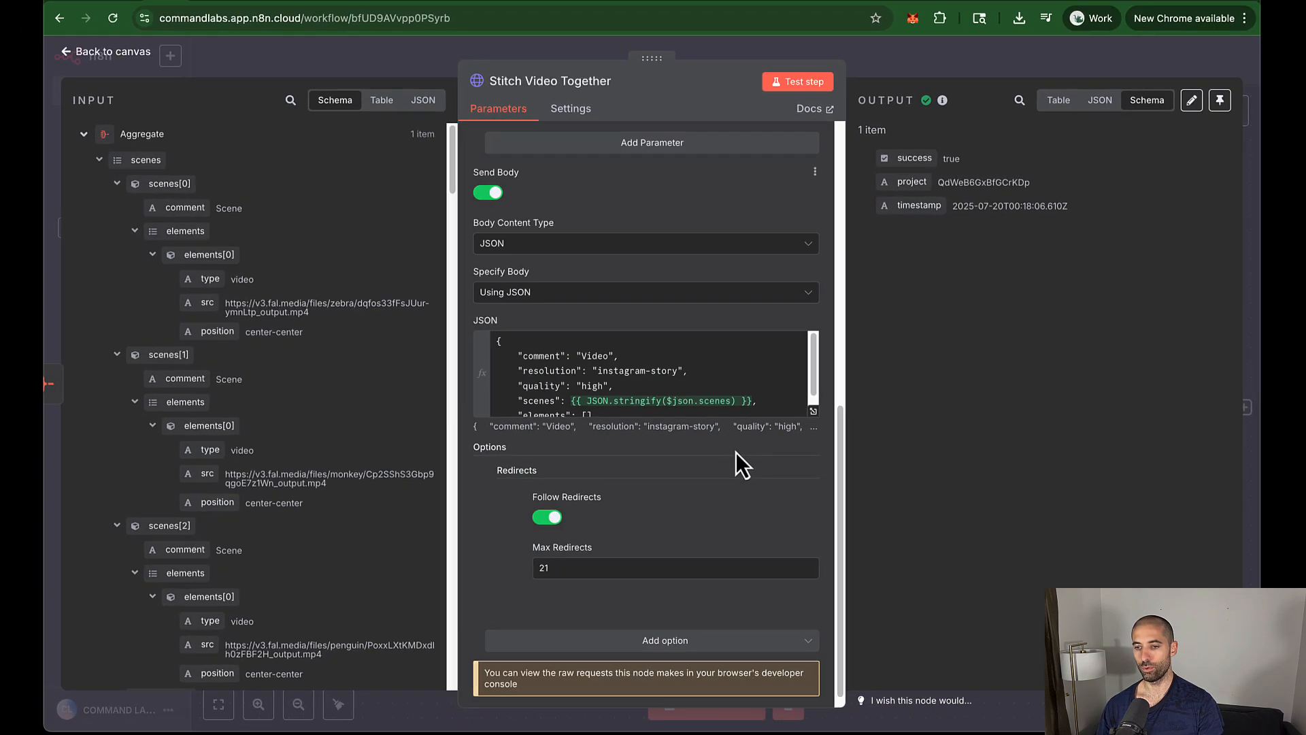
scroll(781, 415, "down", 1)
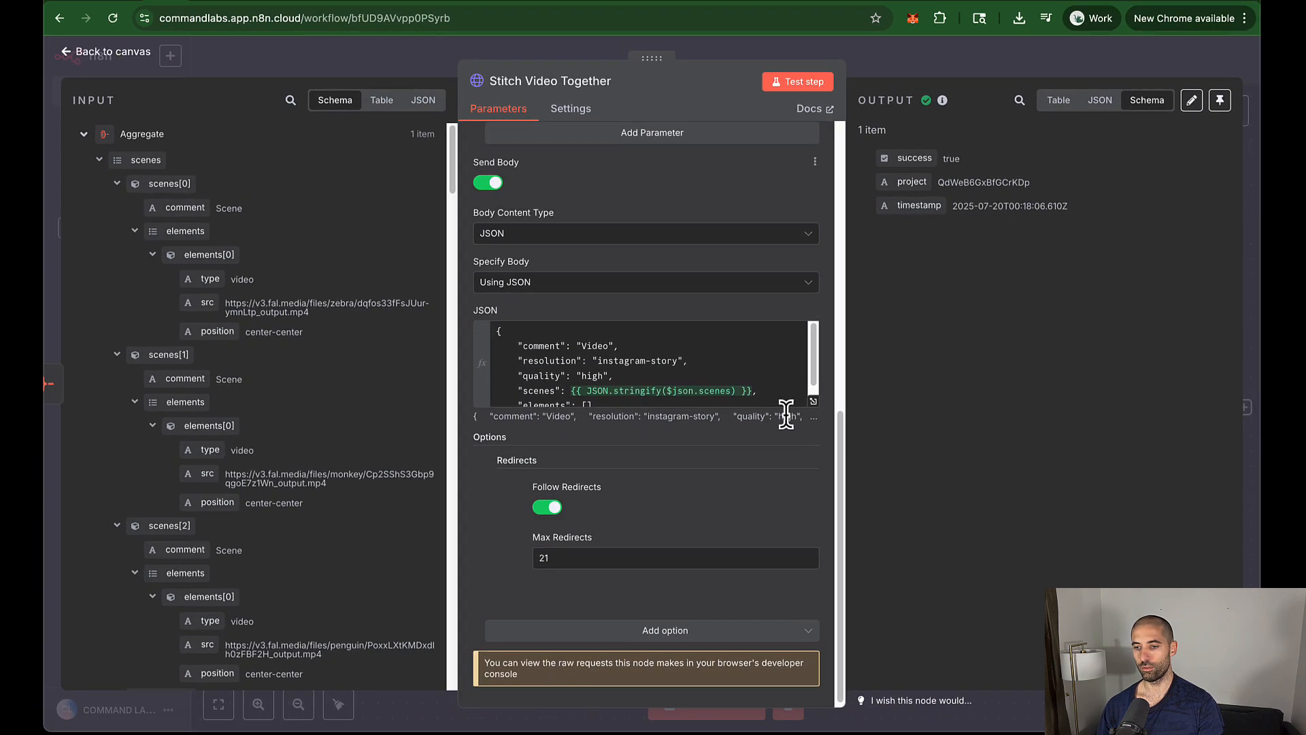
left_click(813, 404)
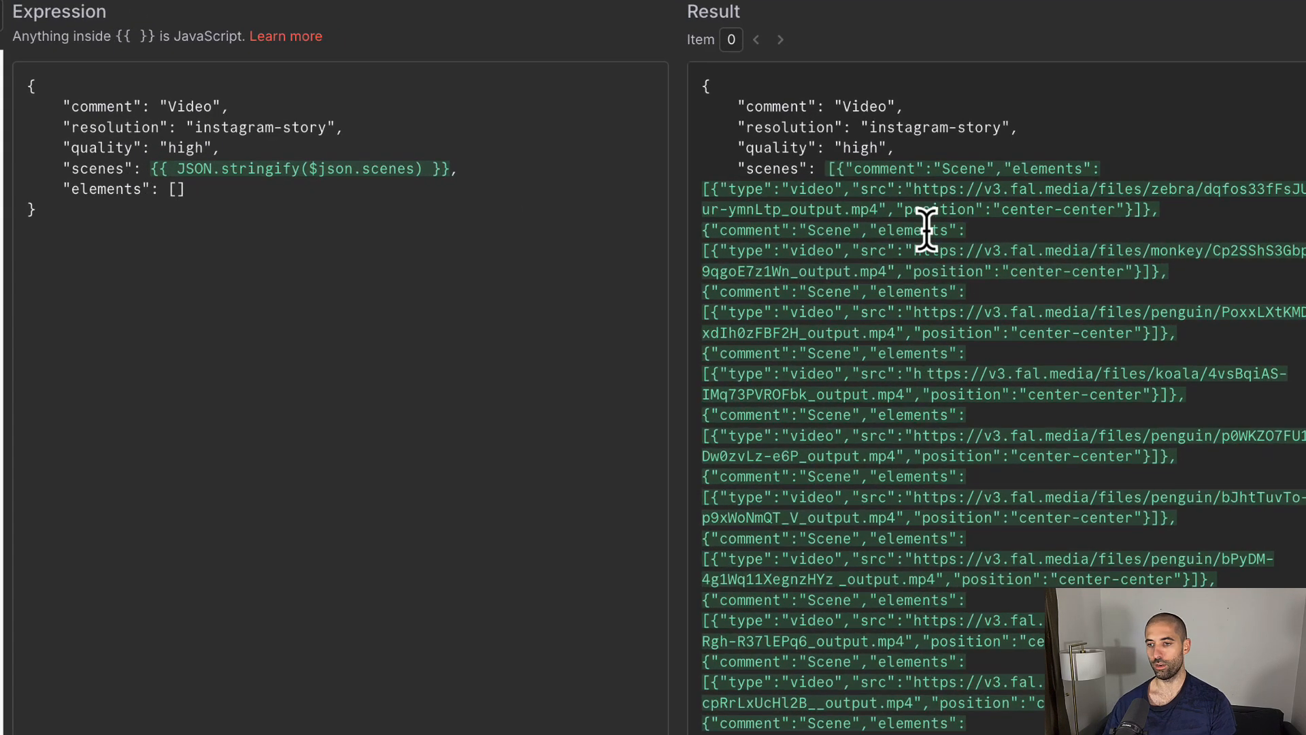
scroll(926, 230, "down", 1)
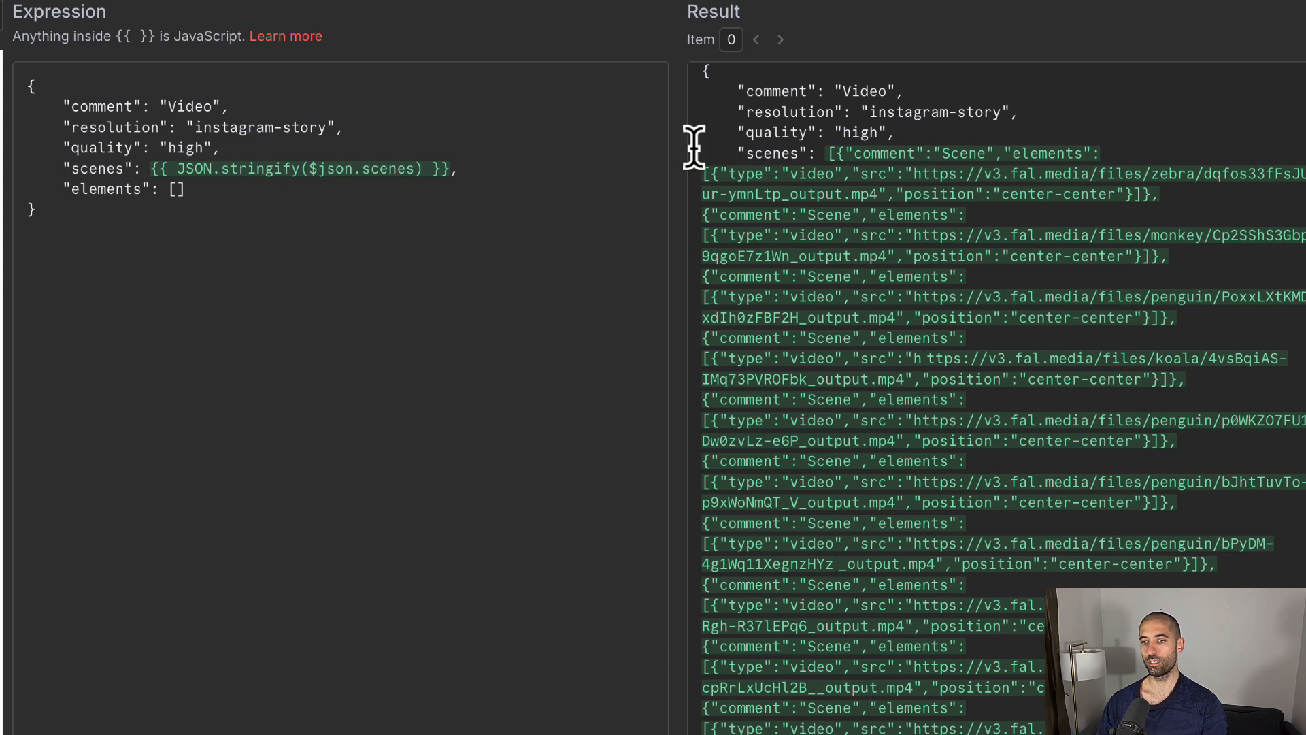
left_click(850, 3)
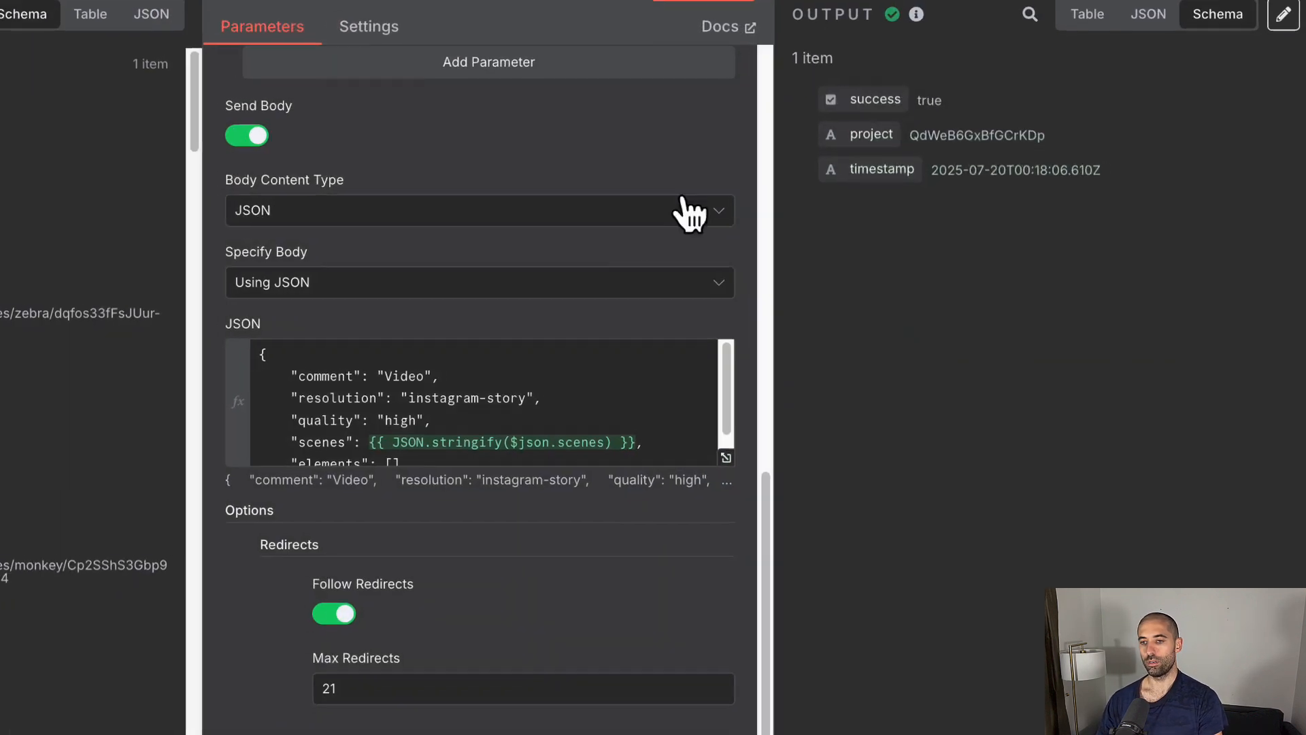
left_click(908, 10)
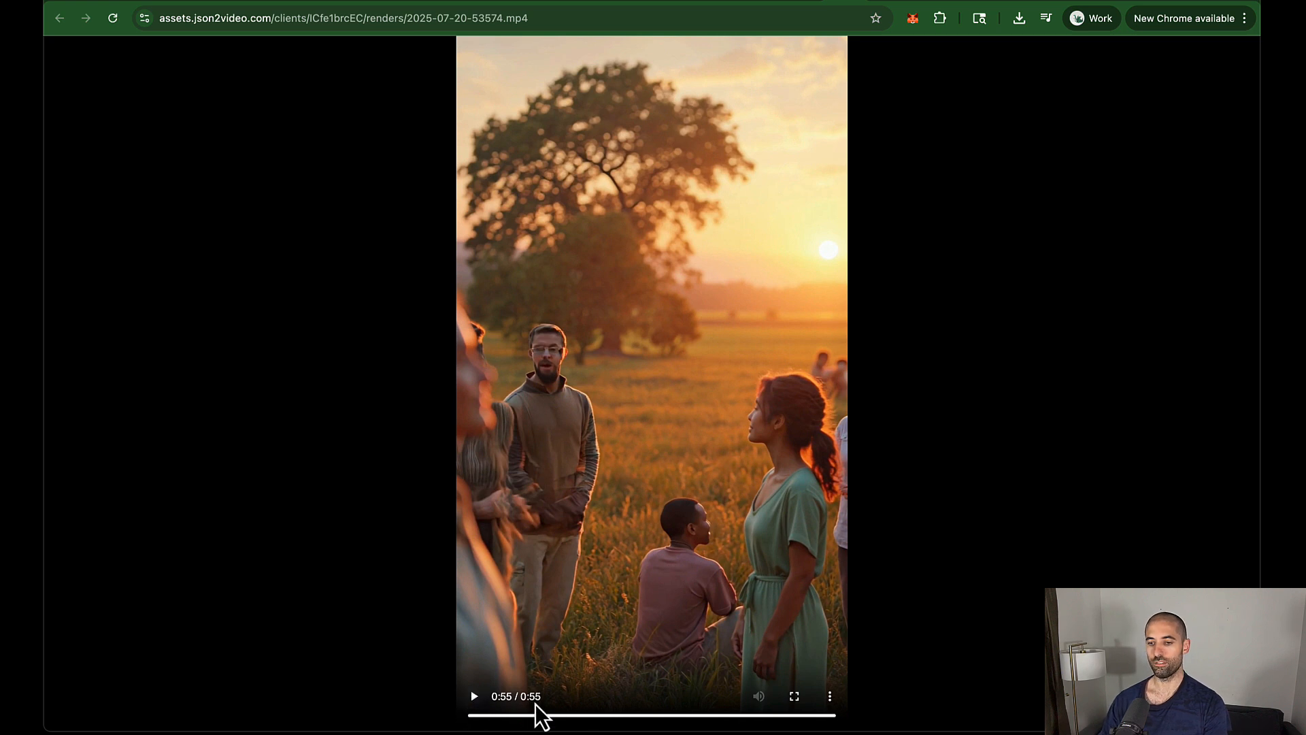
Step: Check the Airtable segment records, revisit the JSON2Video render, then switch back to Premiere Pro
left_click(125, 1)
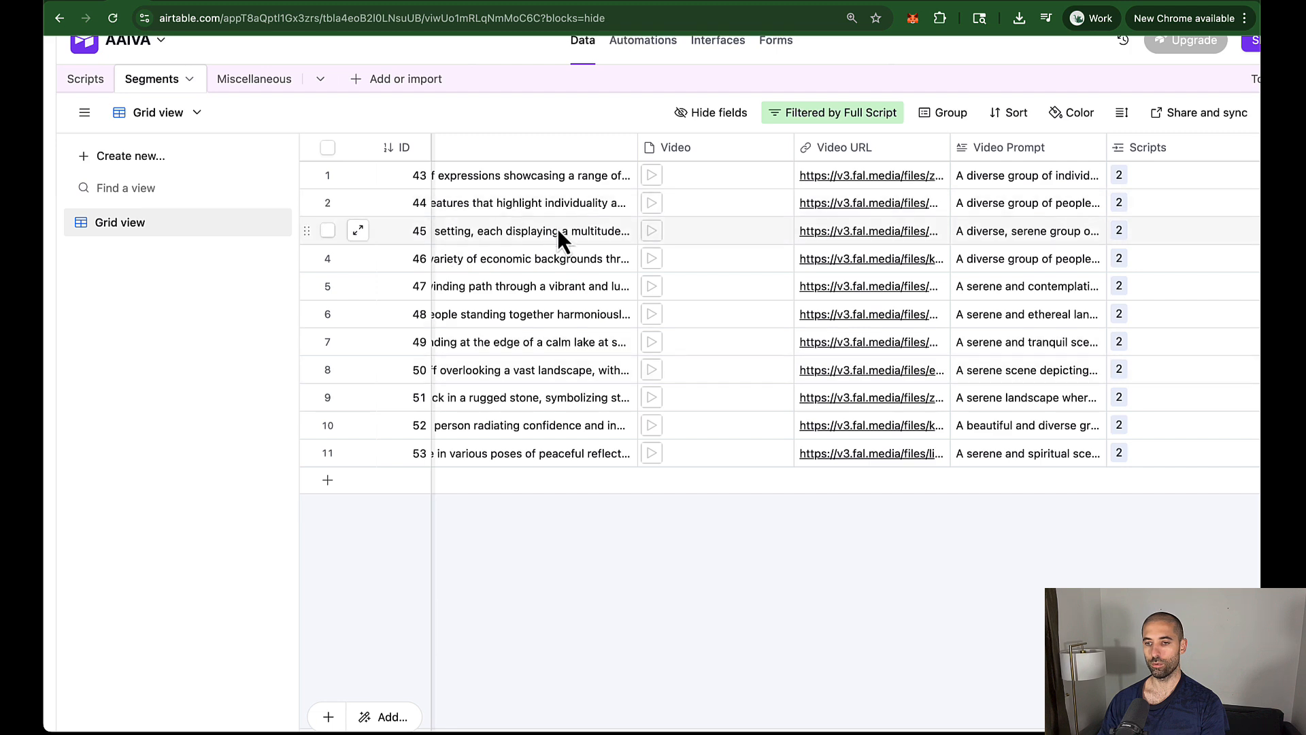
left_click(842, 2)
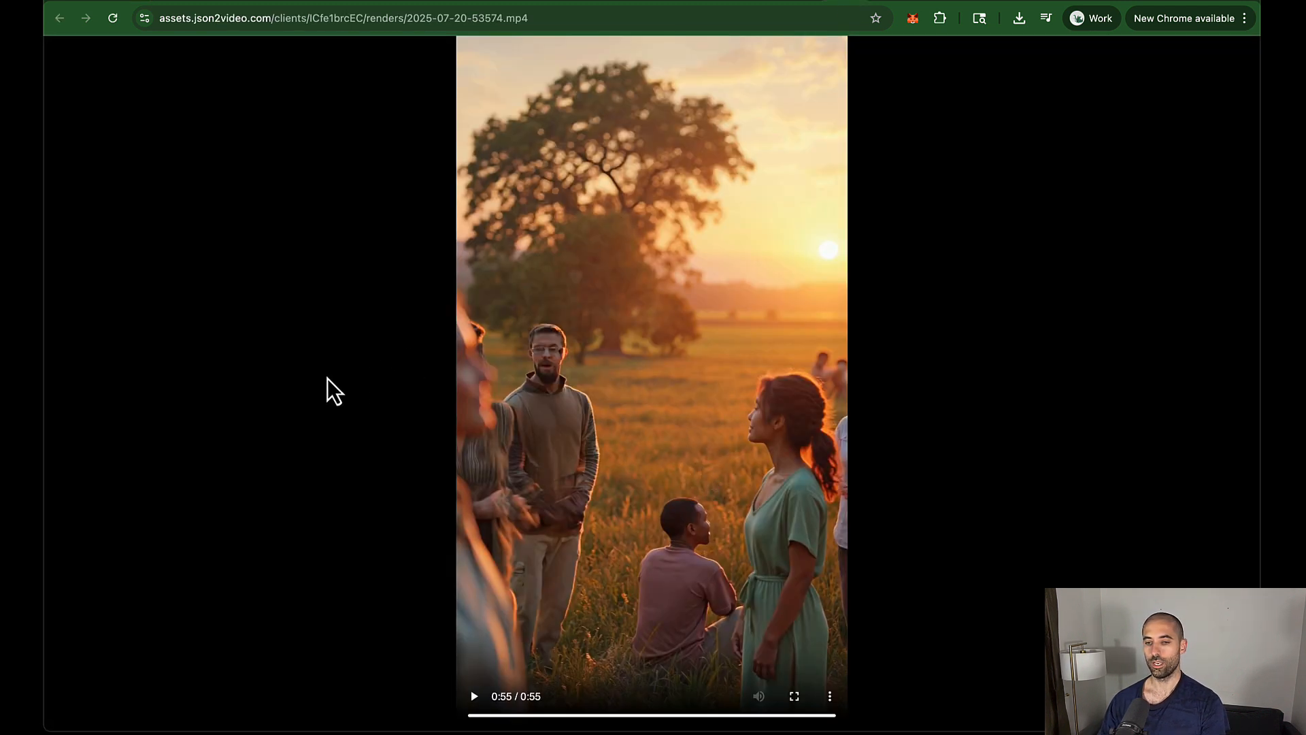
key("super+Tab")
key("super+Tab")
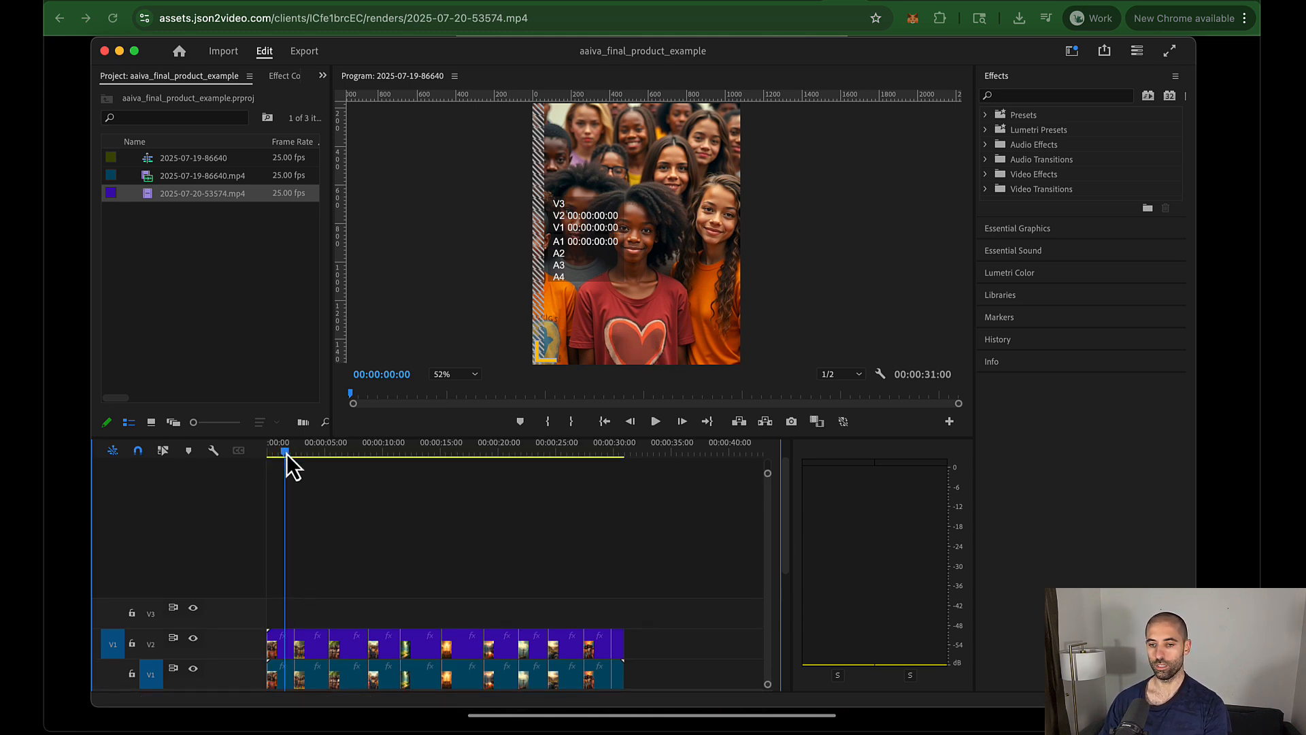
key("space")
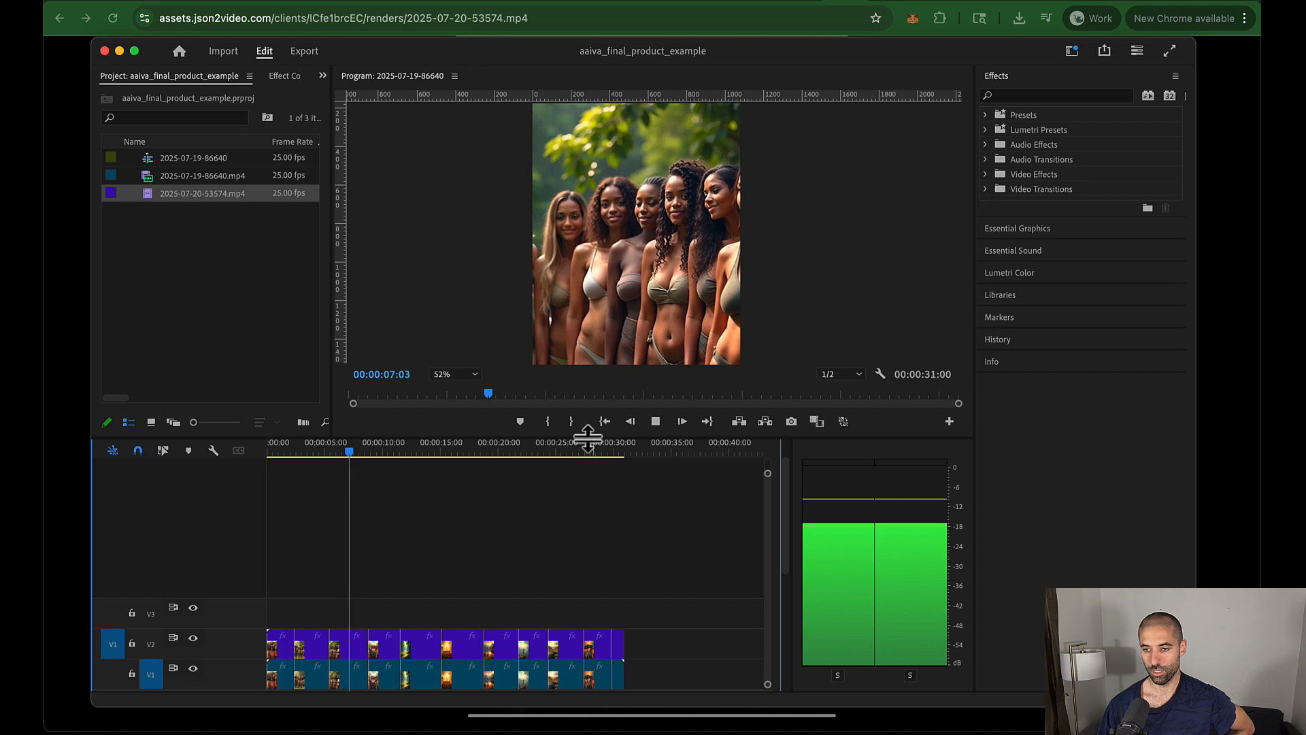
left_click_drag(582, 432, 574, 596)
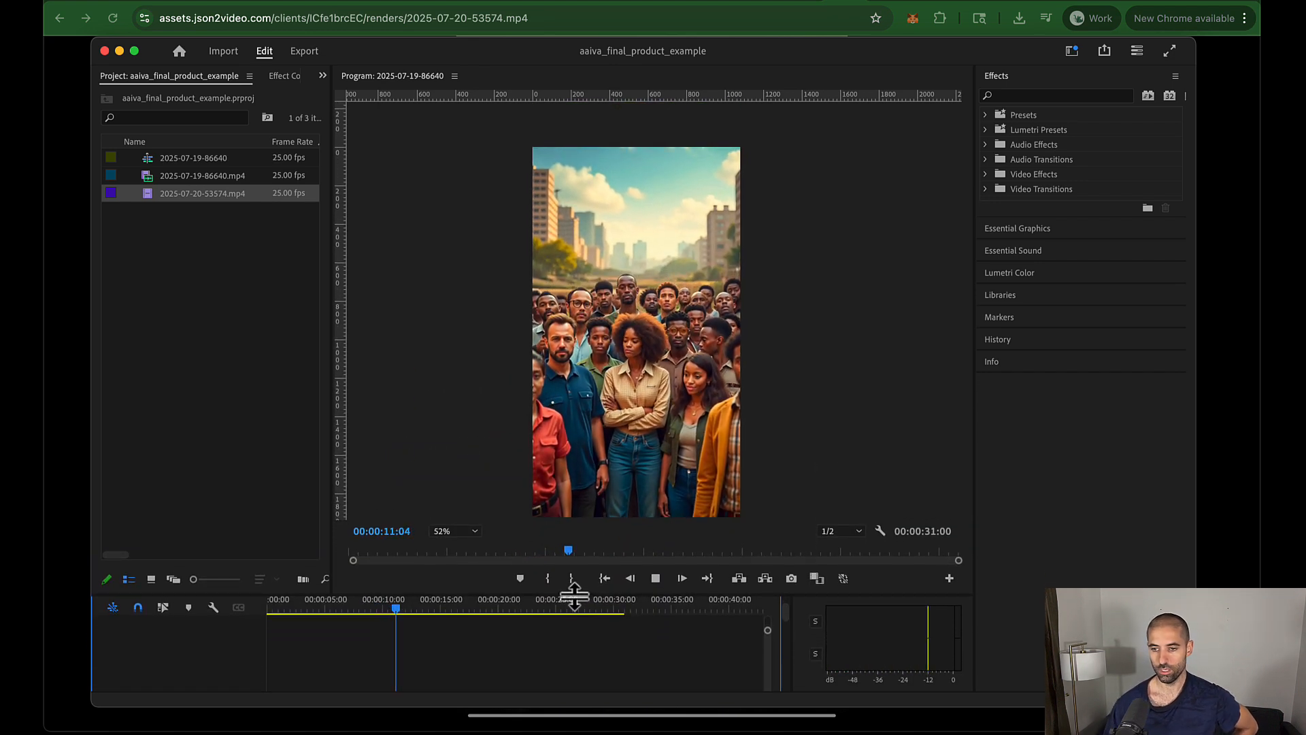